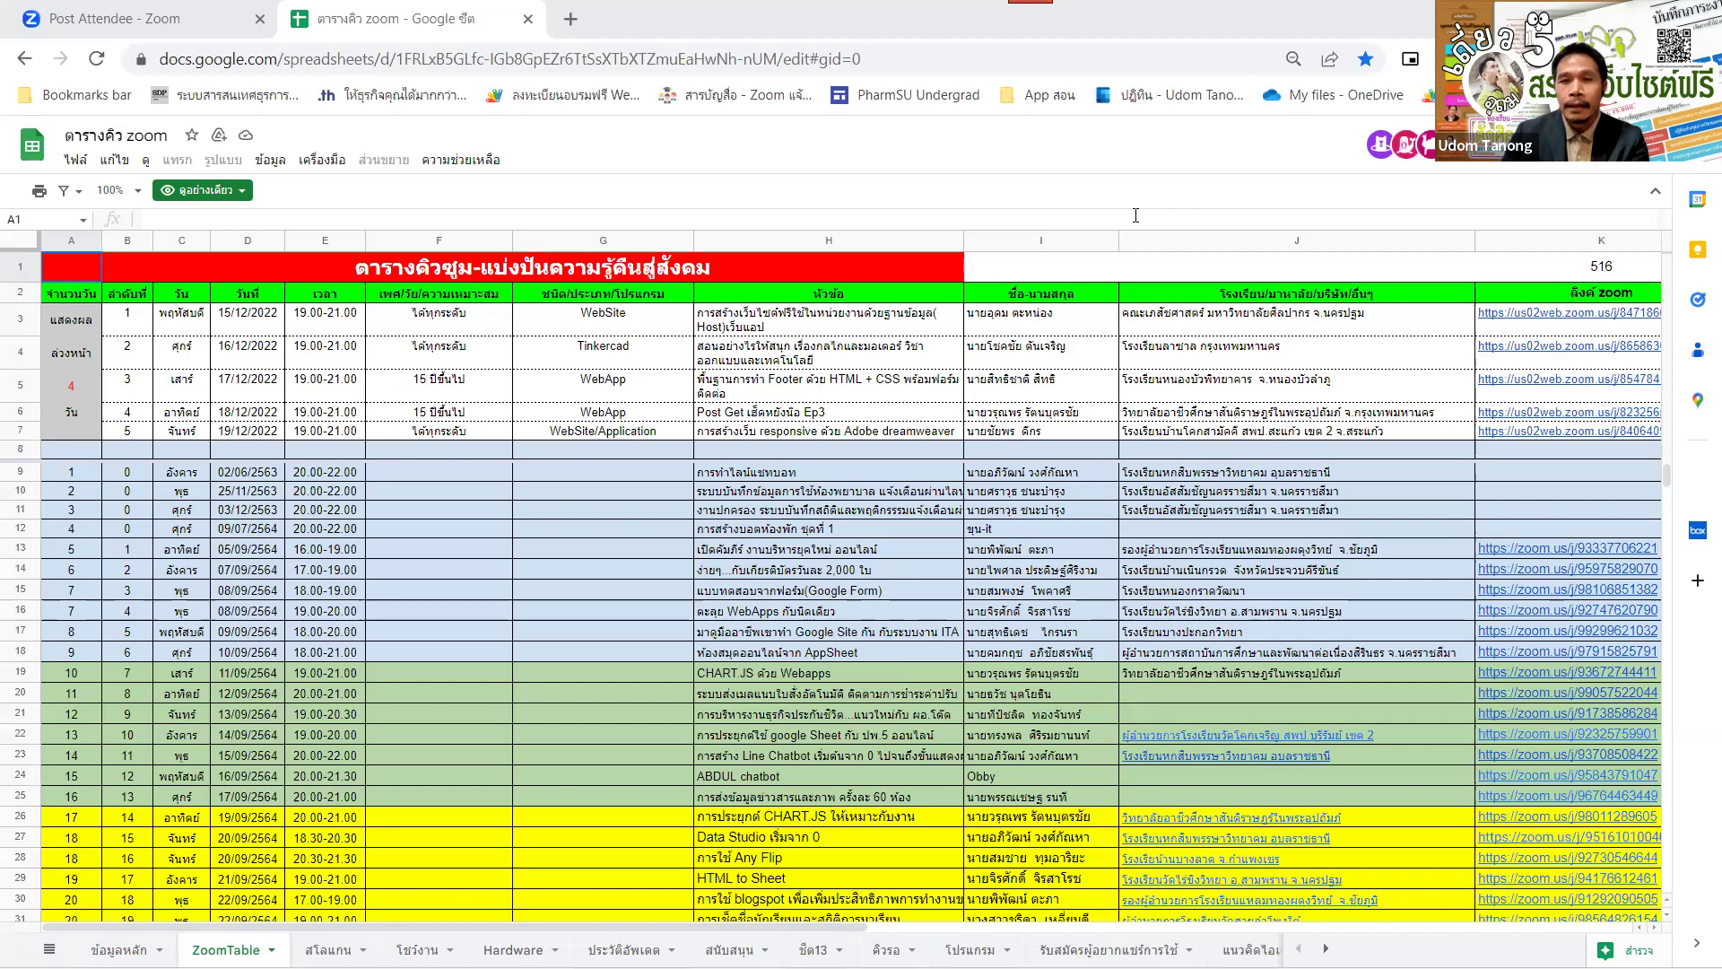
Step: Bring the Drive manual PDF window forward and copy its web address
mouse_move(901, 949)
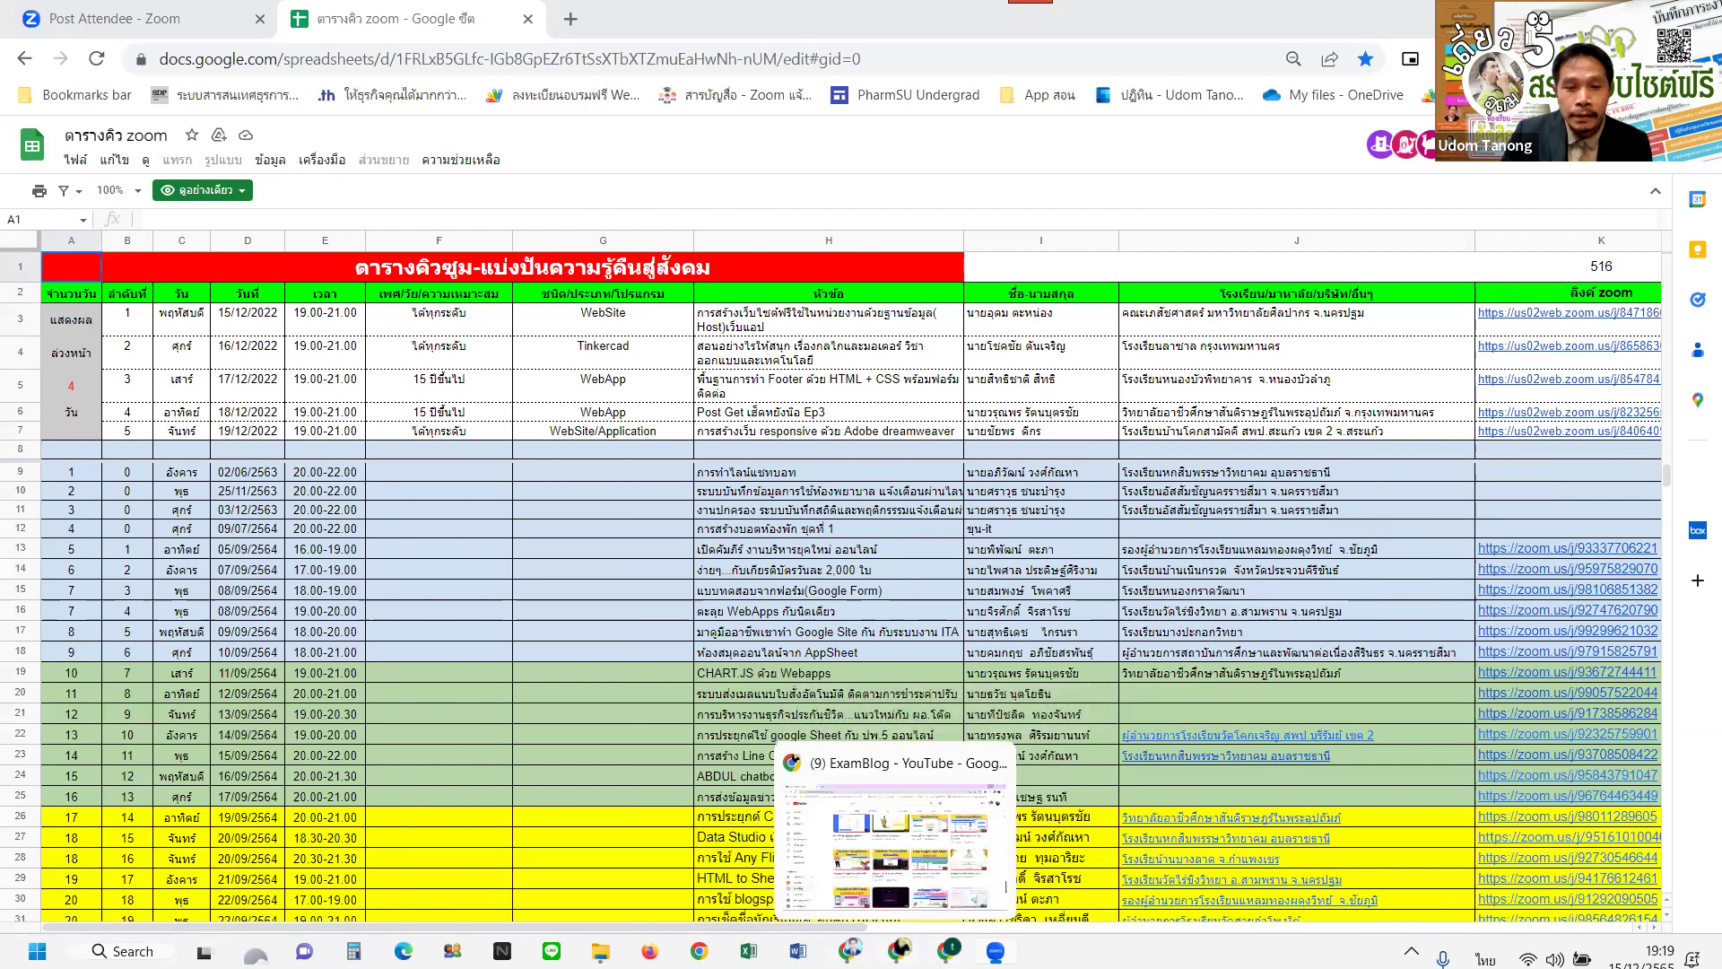
key(ctrl+l)
click(948, 951)
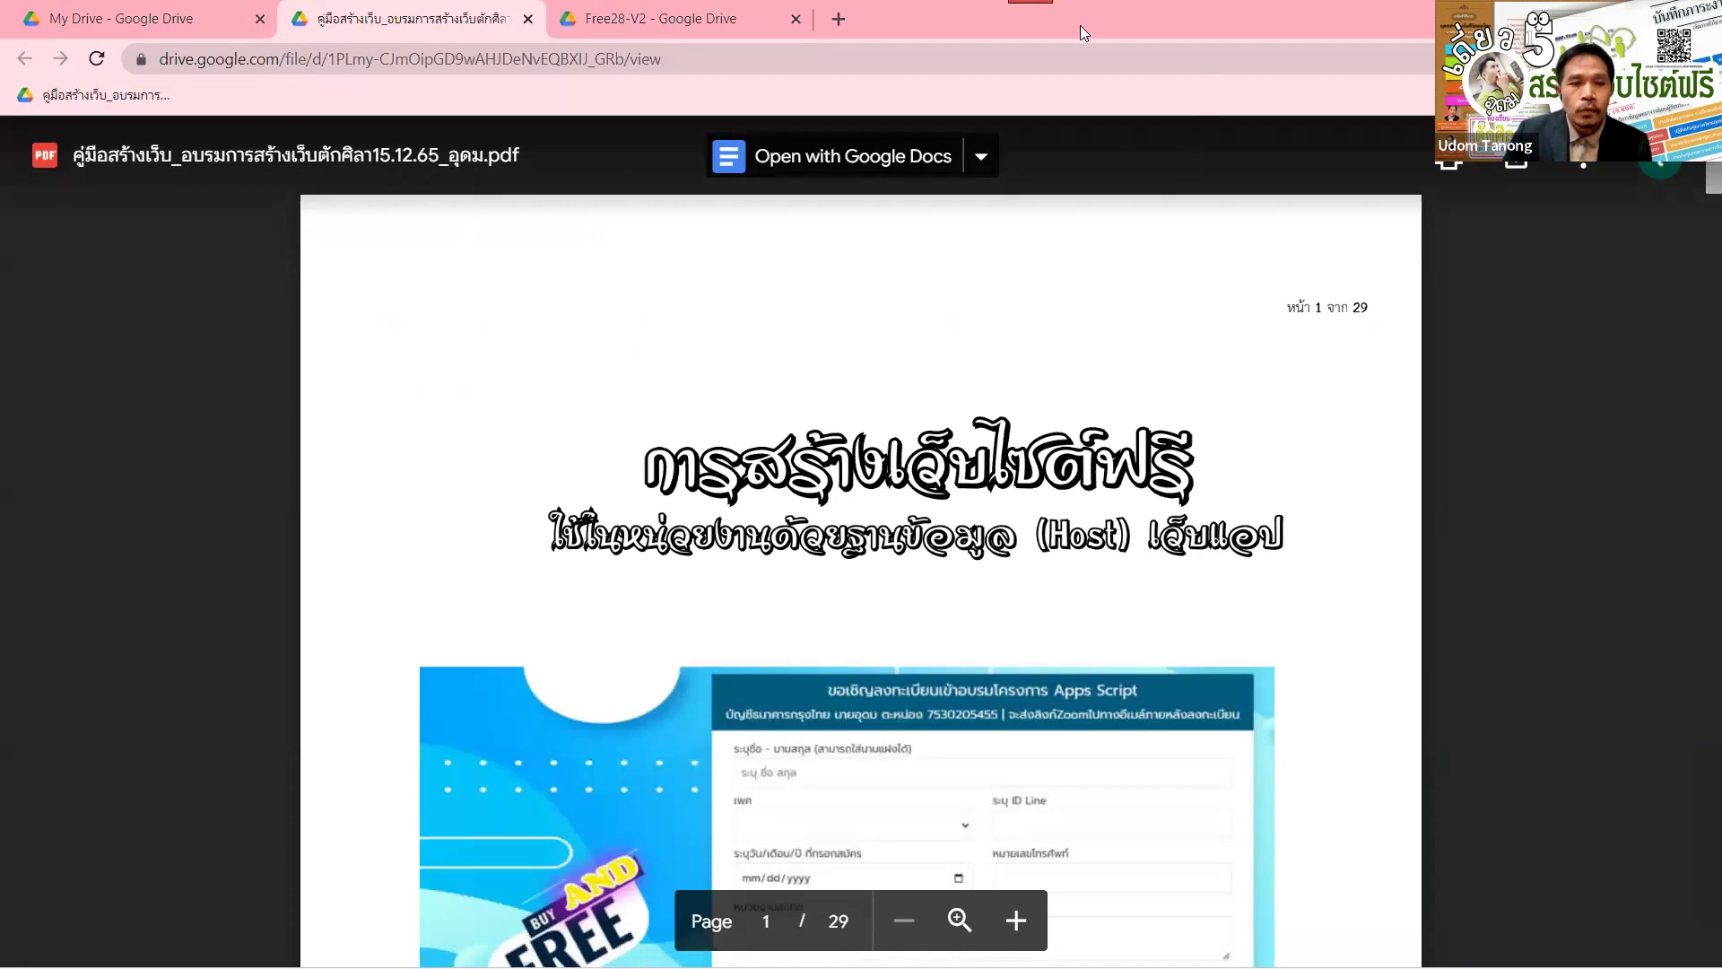
right_click(423, 55)
click(489, 180)
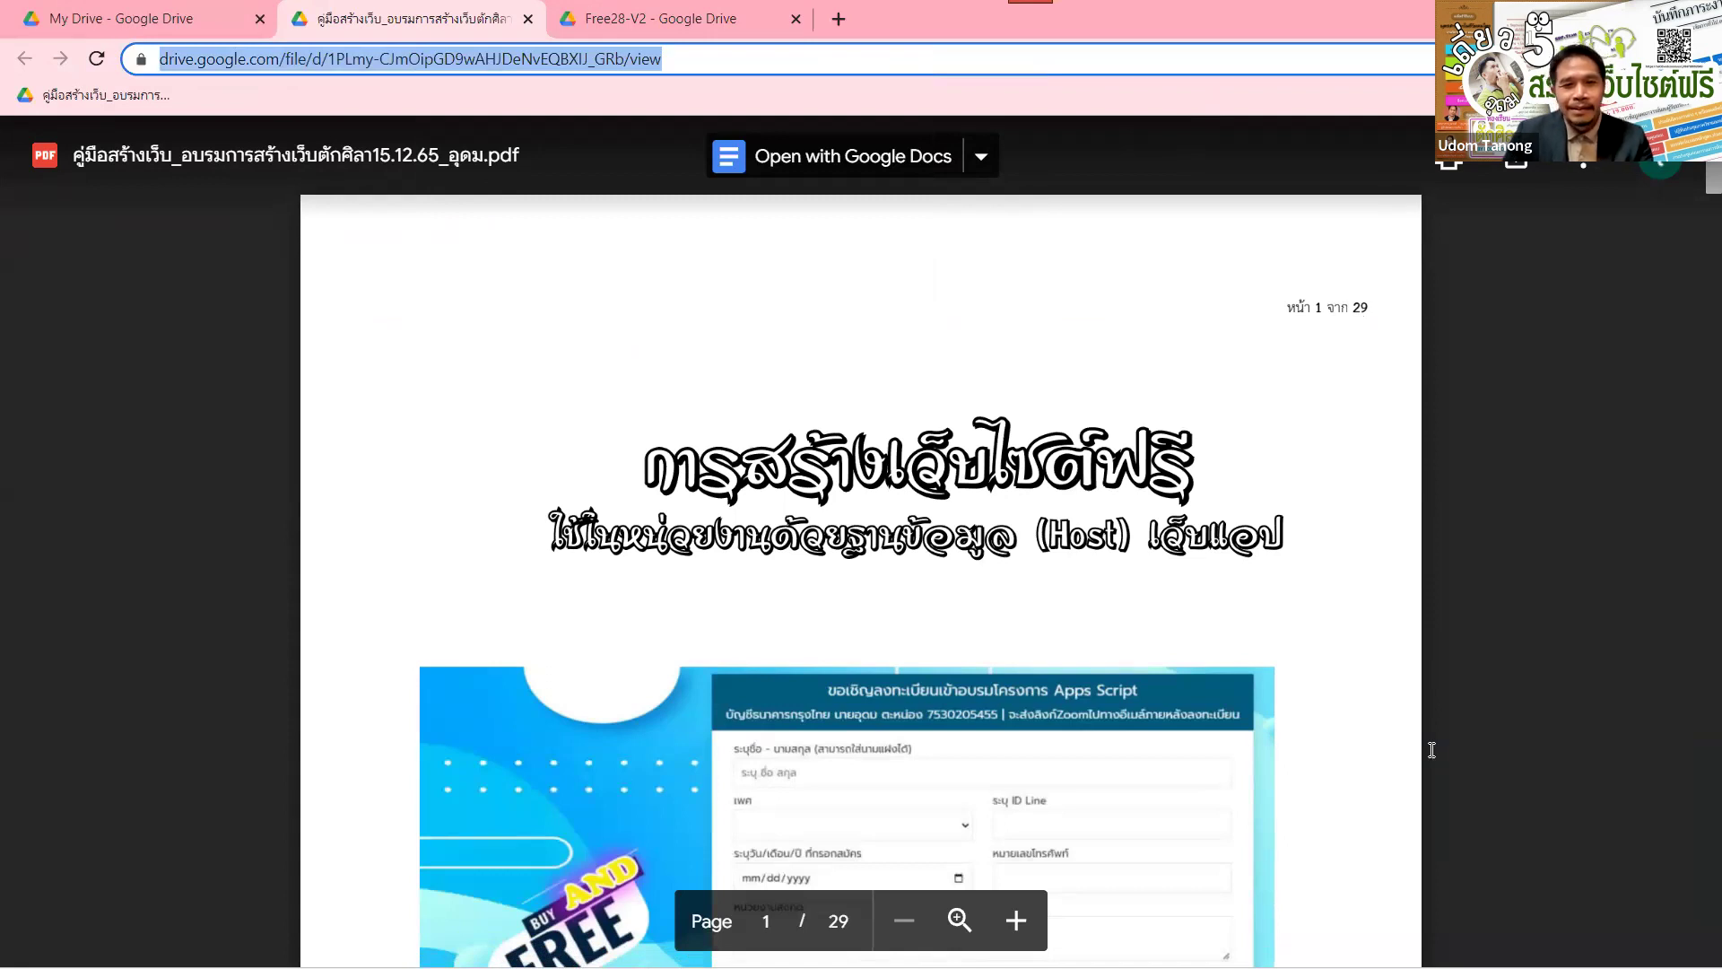
click(777, 873)
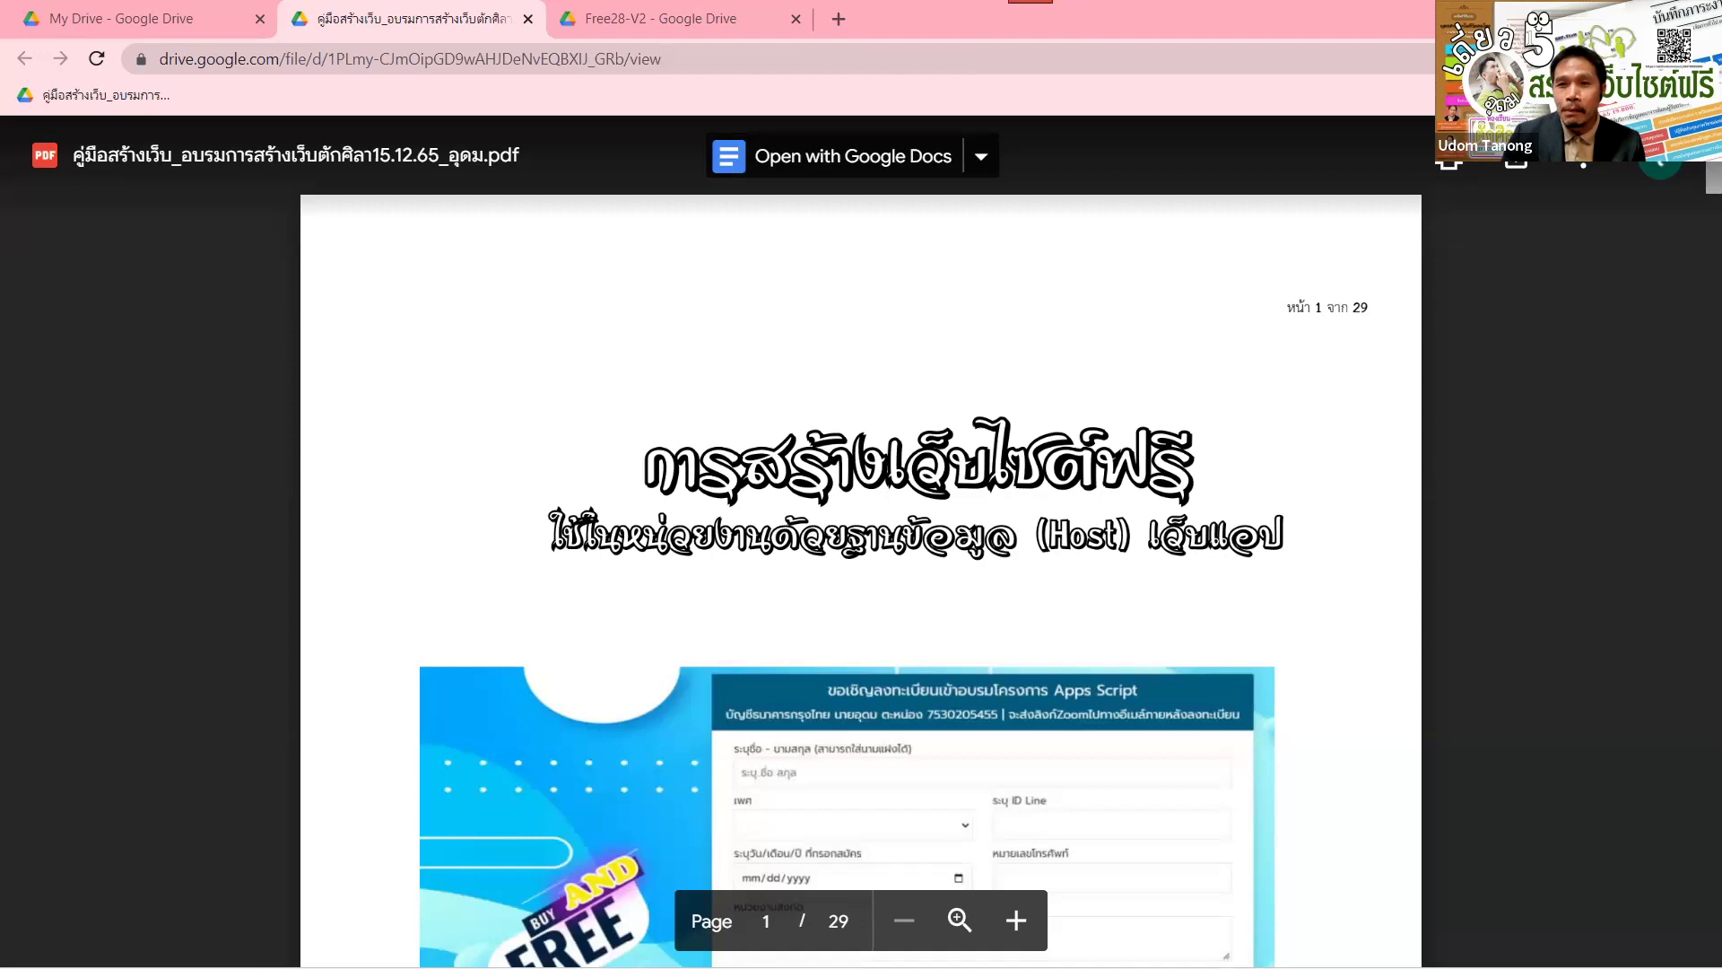
Step: Scroll the manual to page 2, Exercise 1 on Gmail web pages, then select its address
scroll(1135, 282, down, 1)
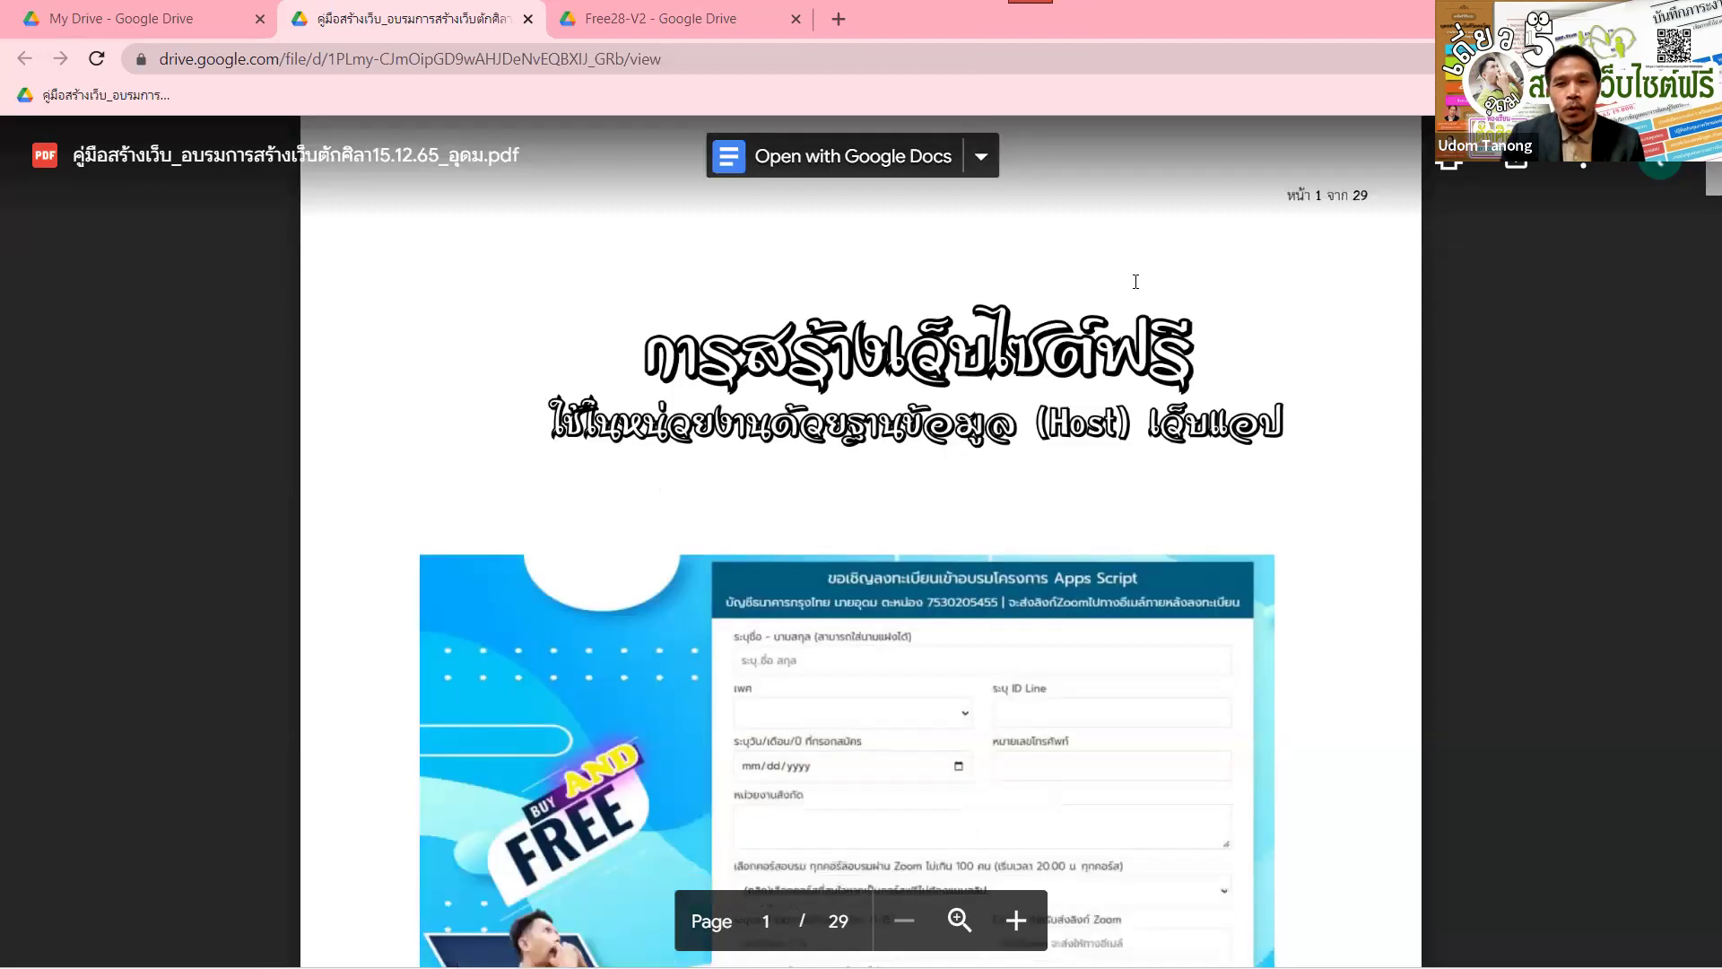
scroll(1136, 282, down, 1)
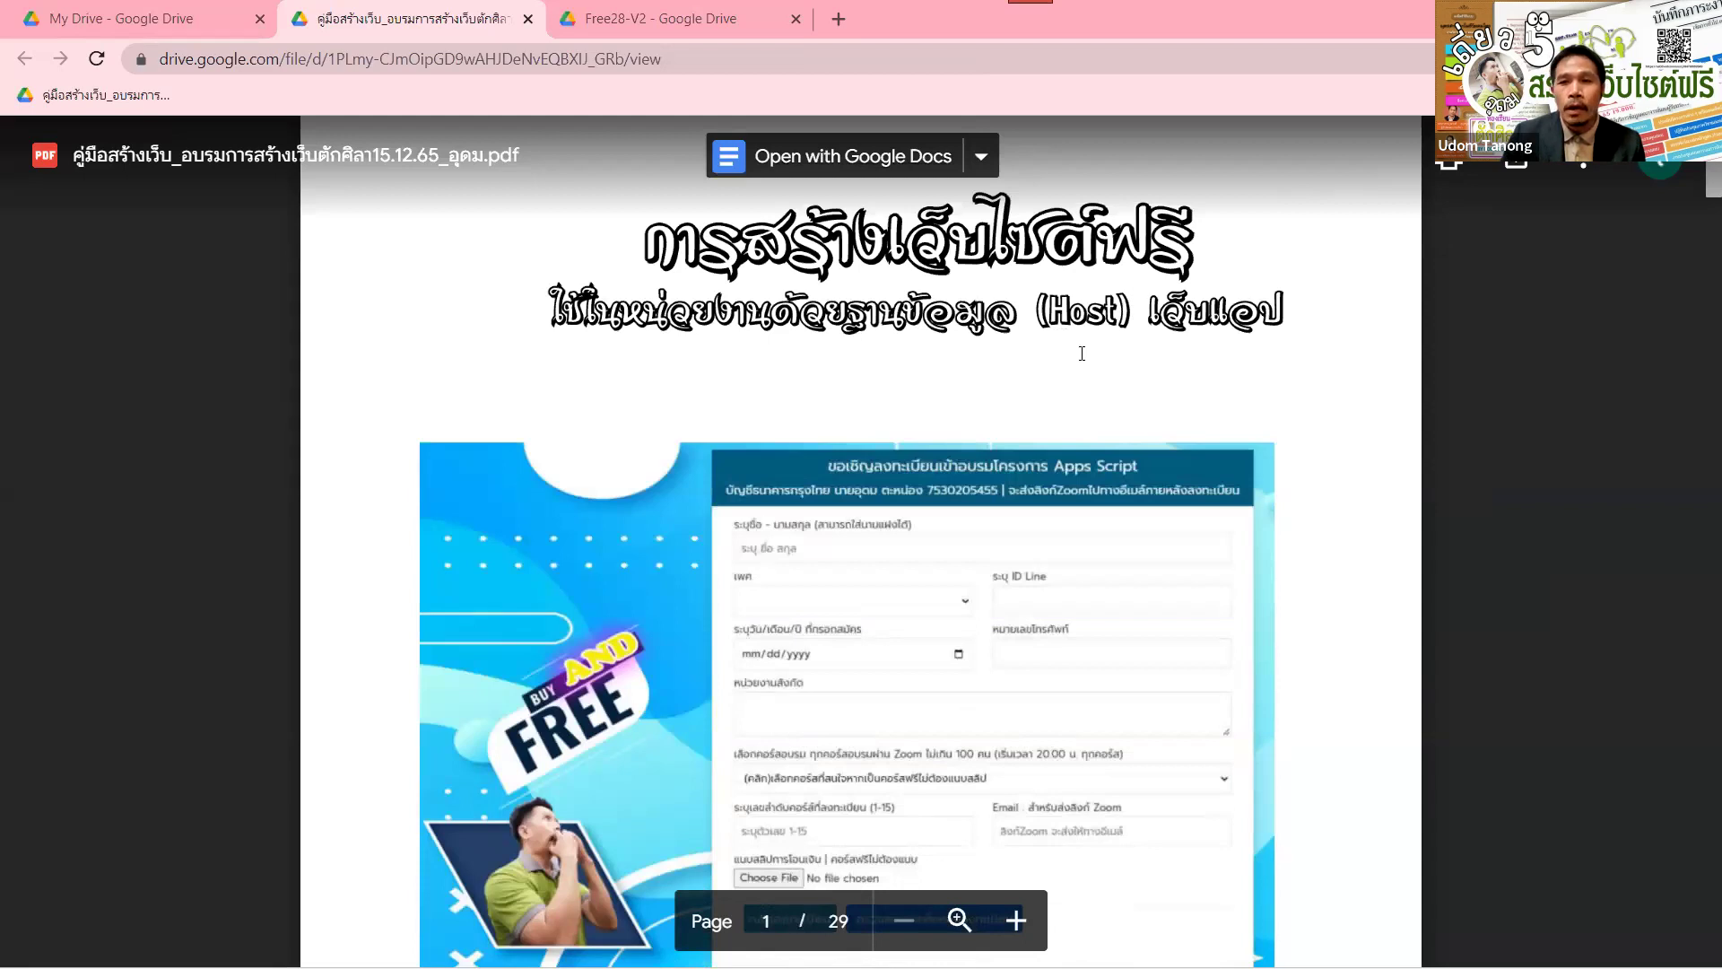
scroll(1084, 353, down, 2)
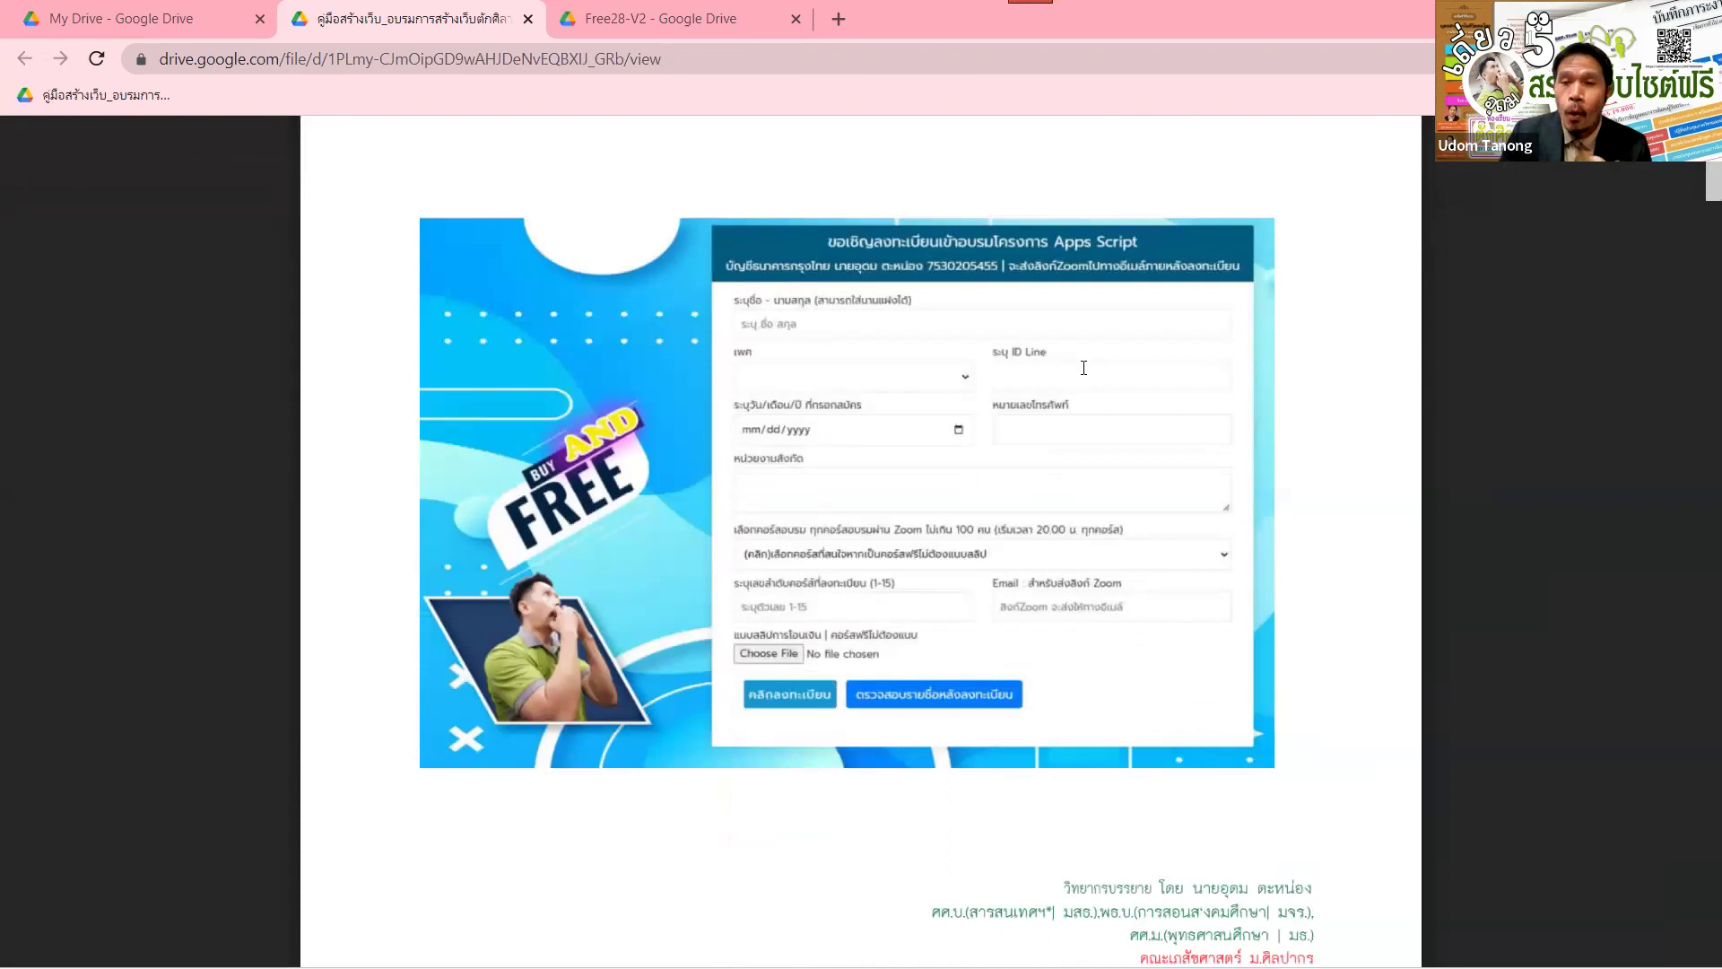
scroll(1084, 368, down, 3)
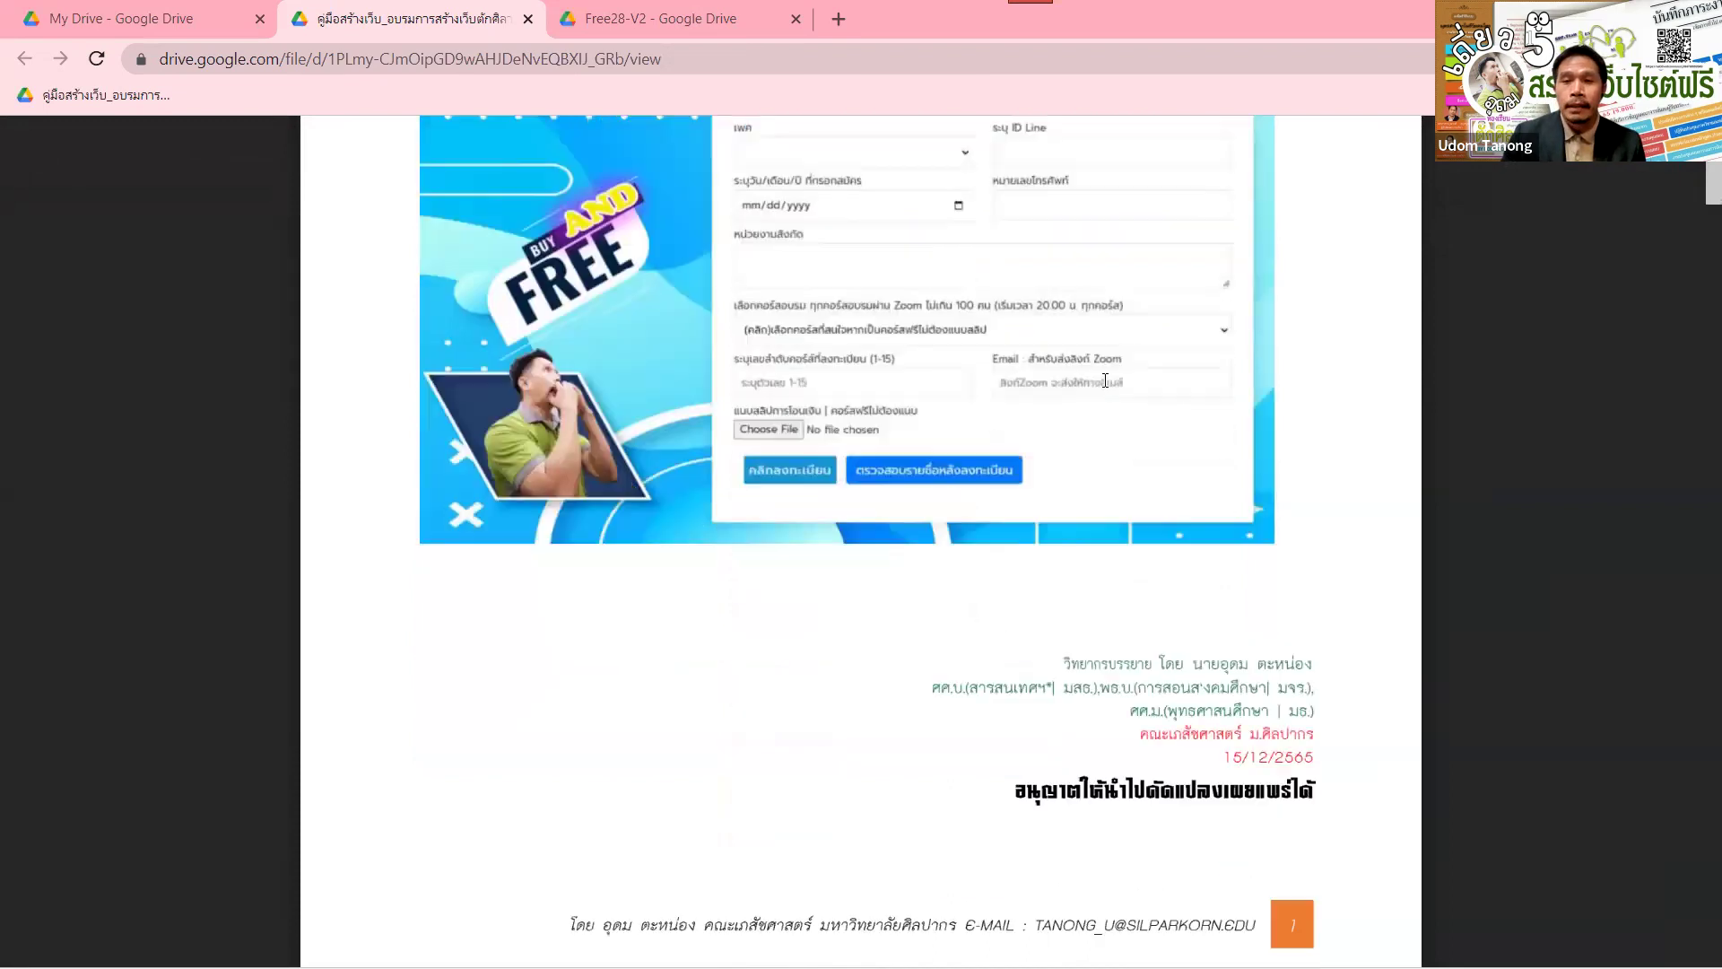
scroll(1107, 380, down, 1)
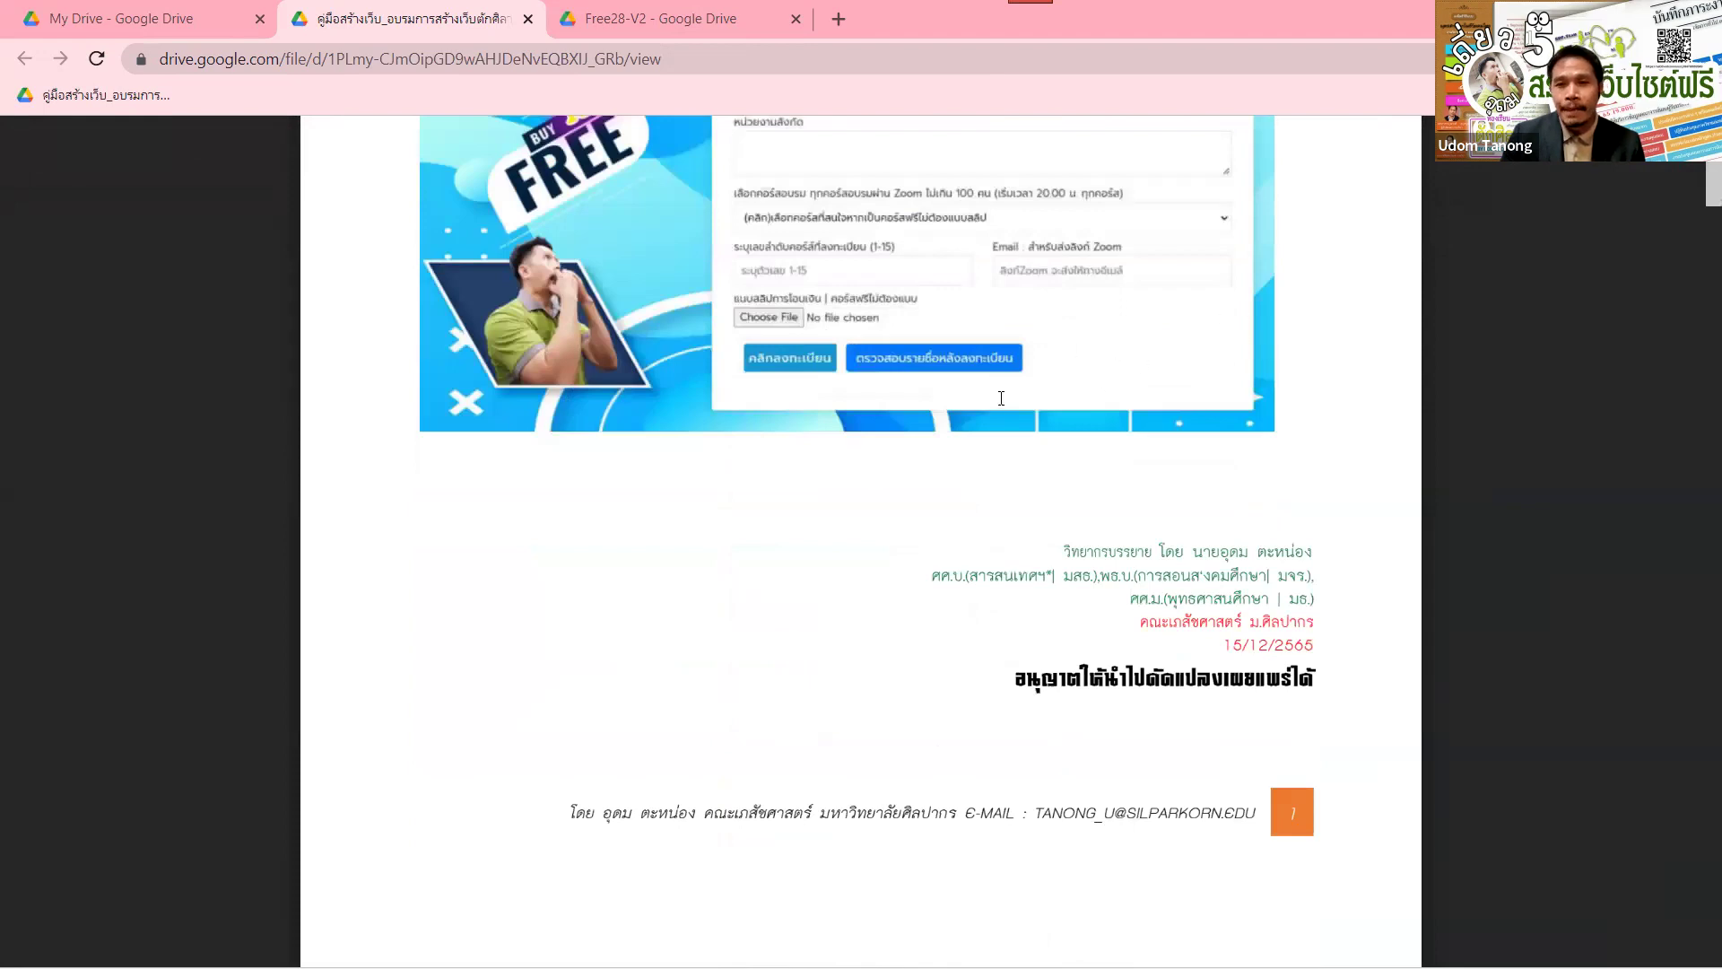
scroll(755, 524, down, 1)
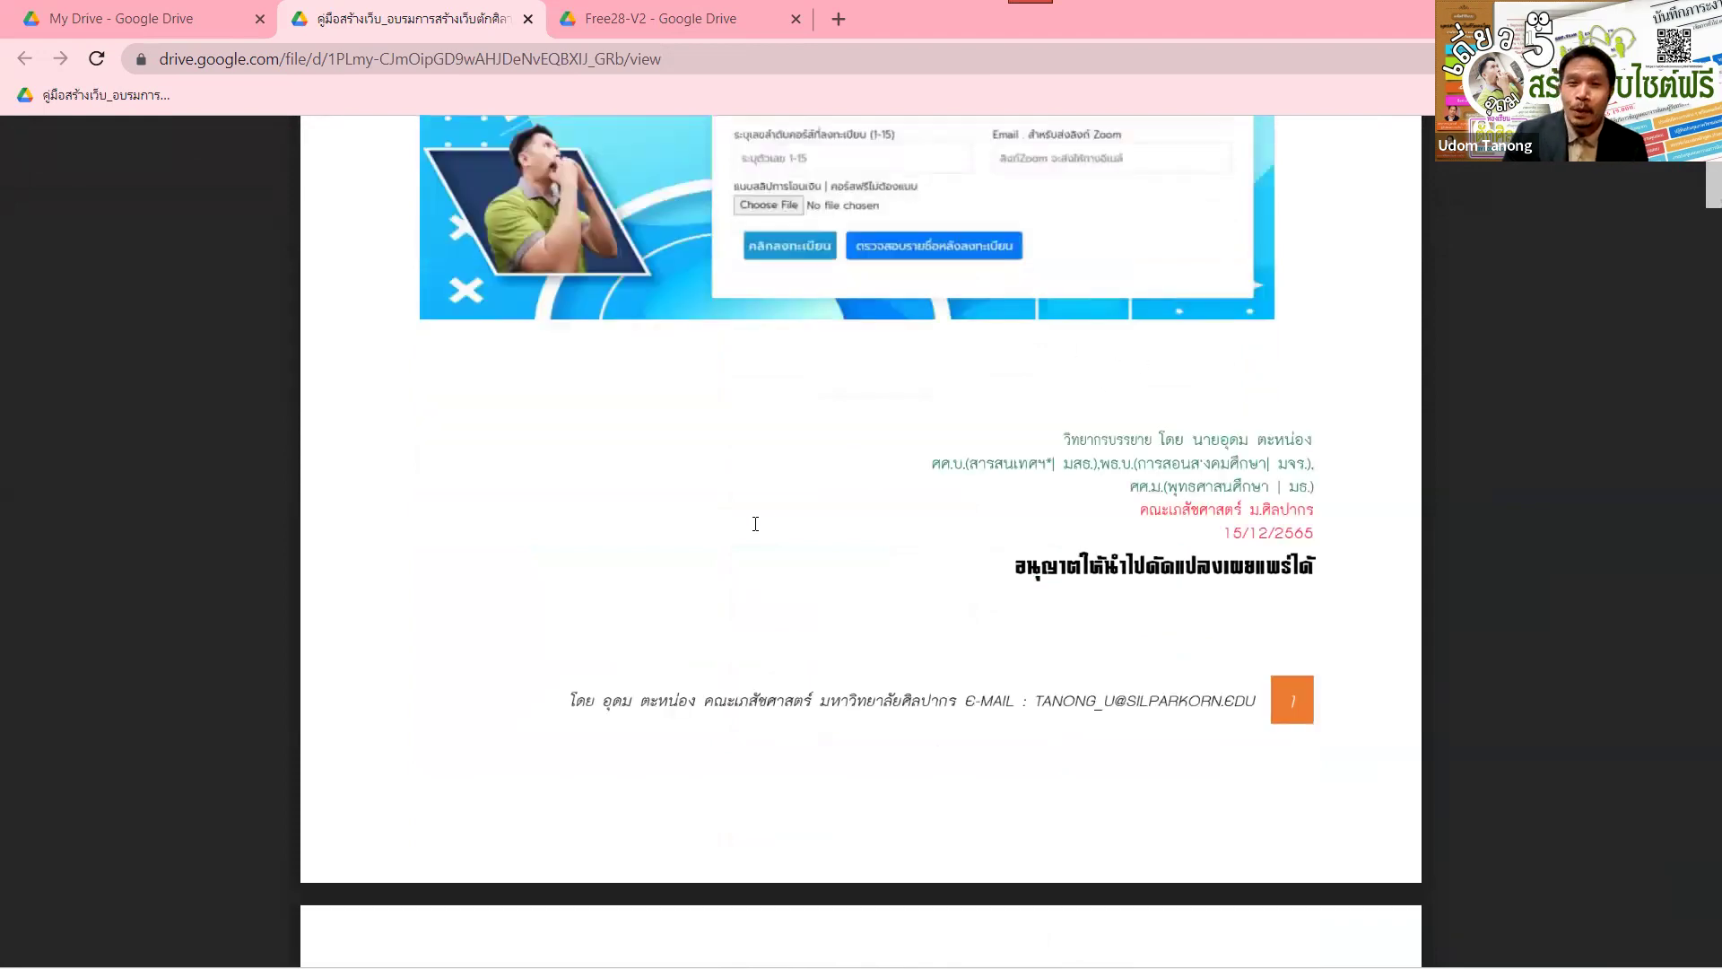
scroll(753, 528, down, 2)
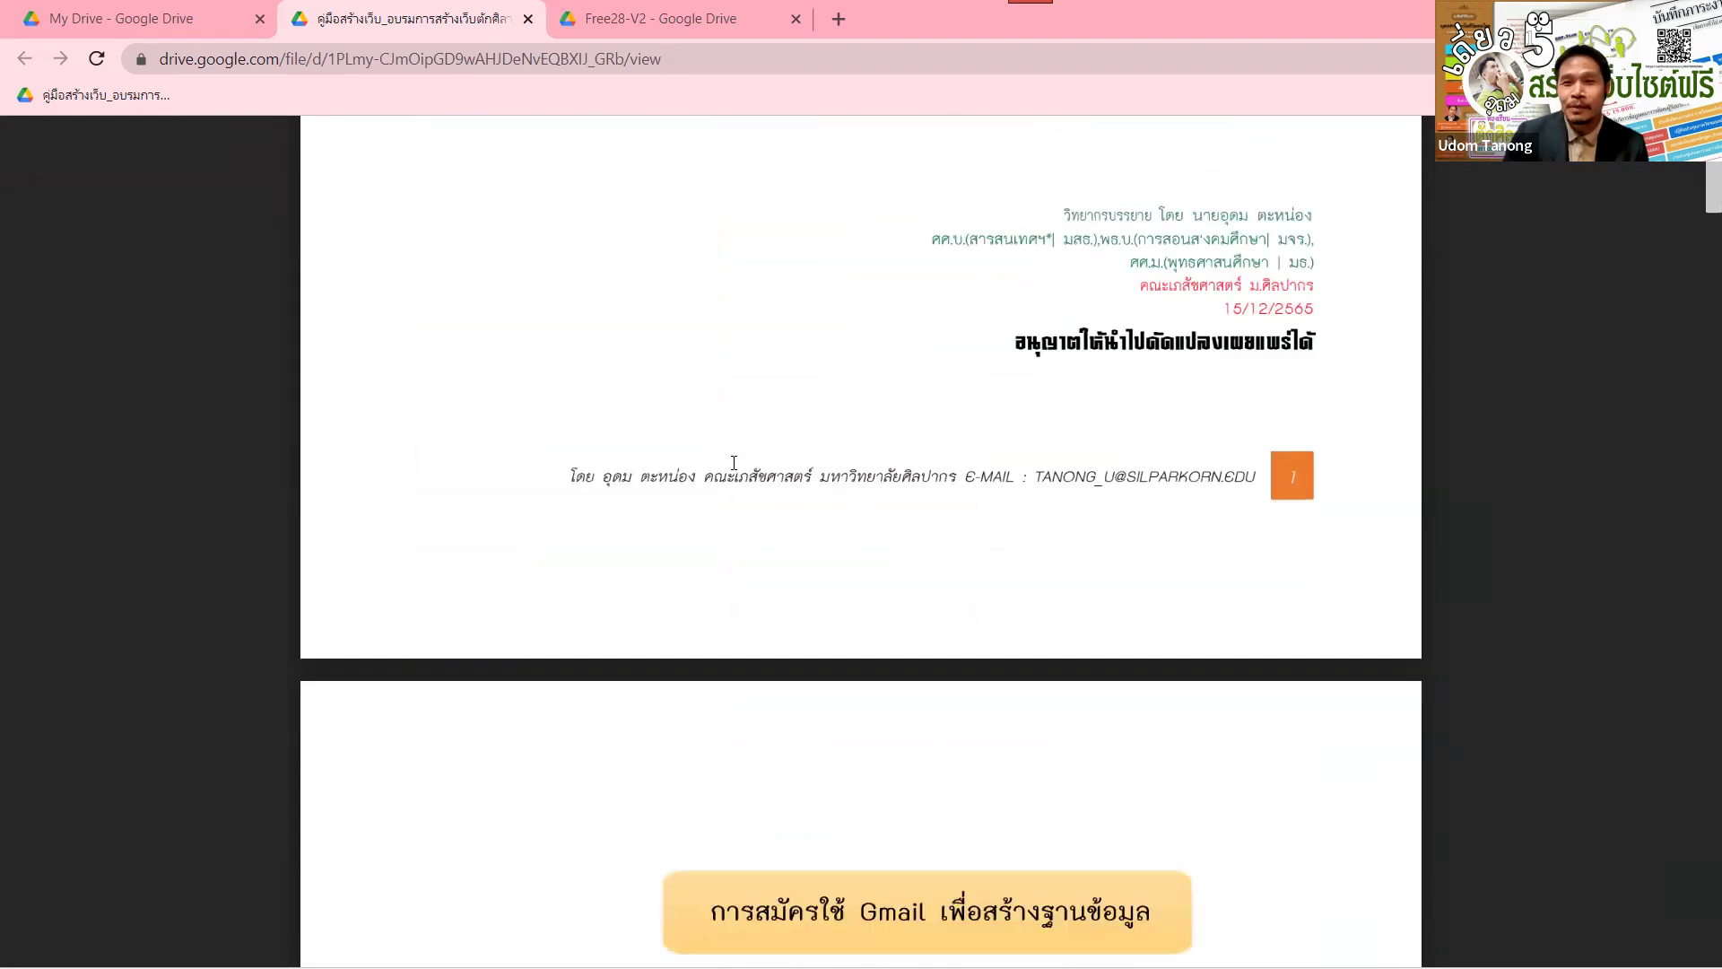
scroll(734, 463, down, 5)
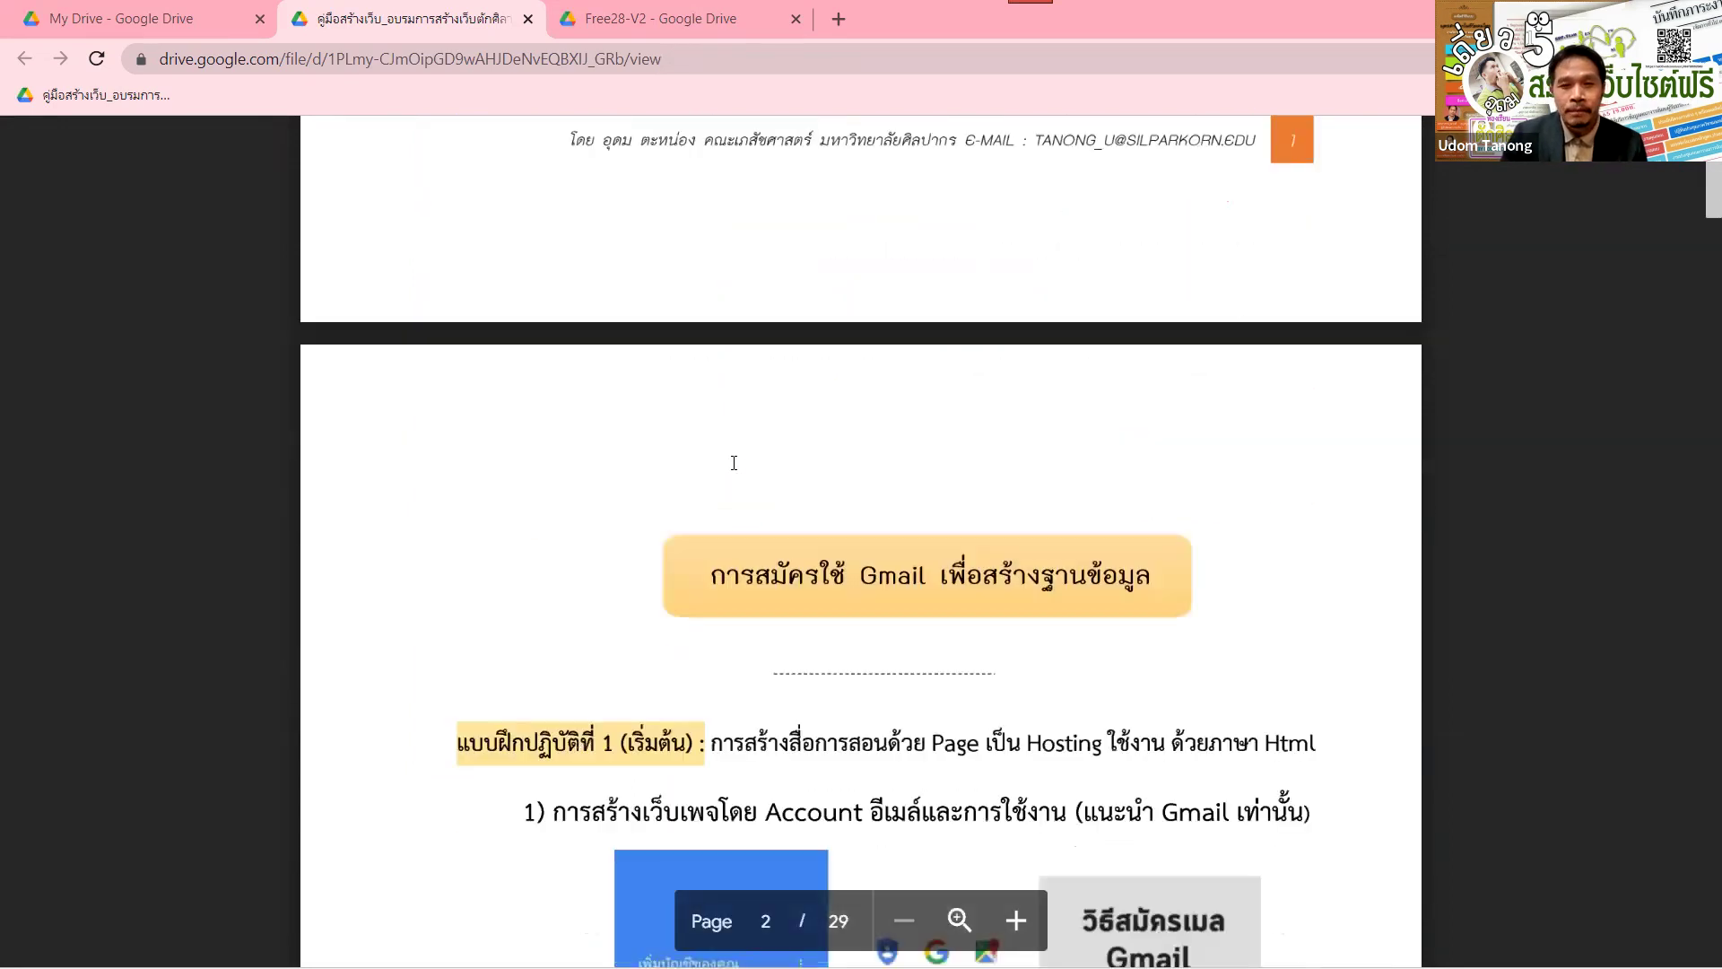
scroll(733, 462, up, 1)
scroll(734, 463, up, 1)
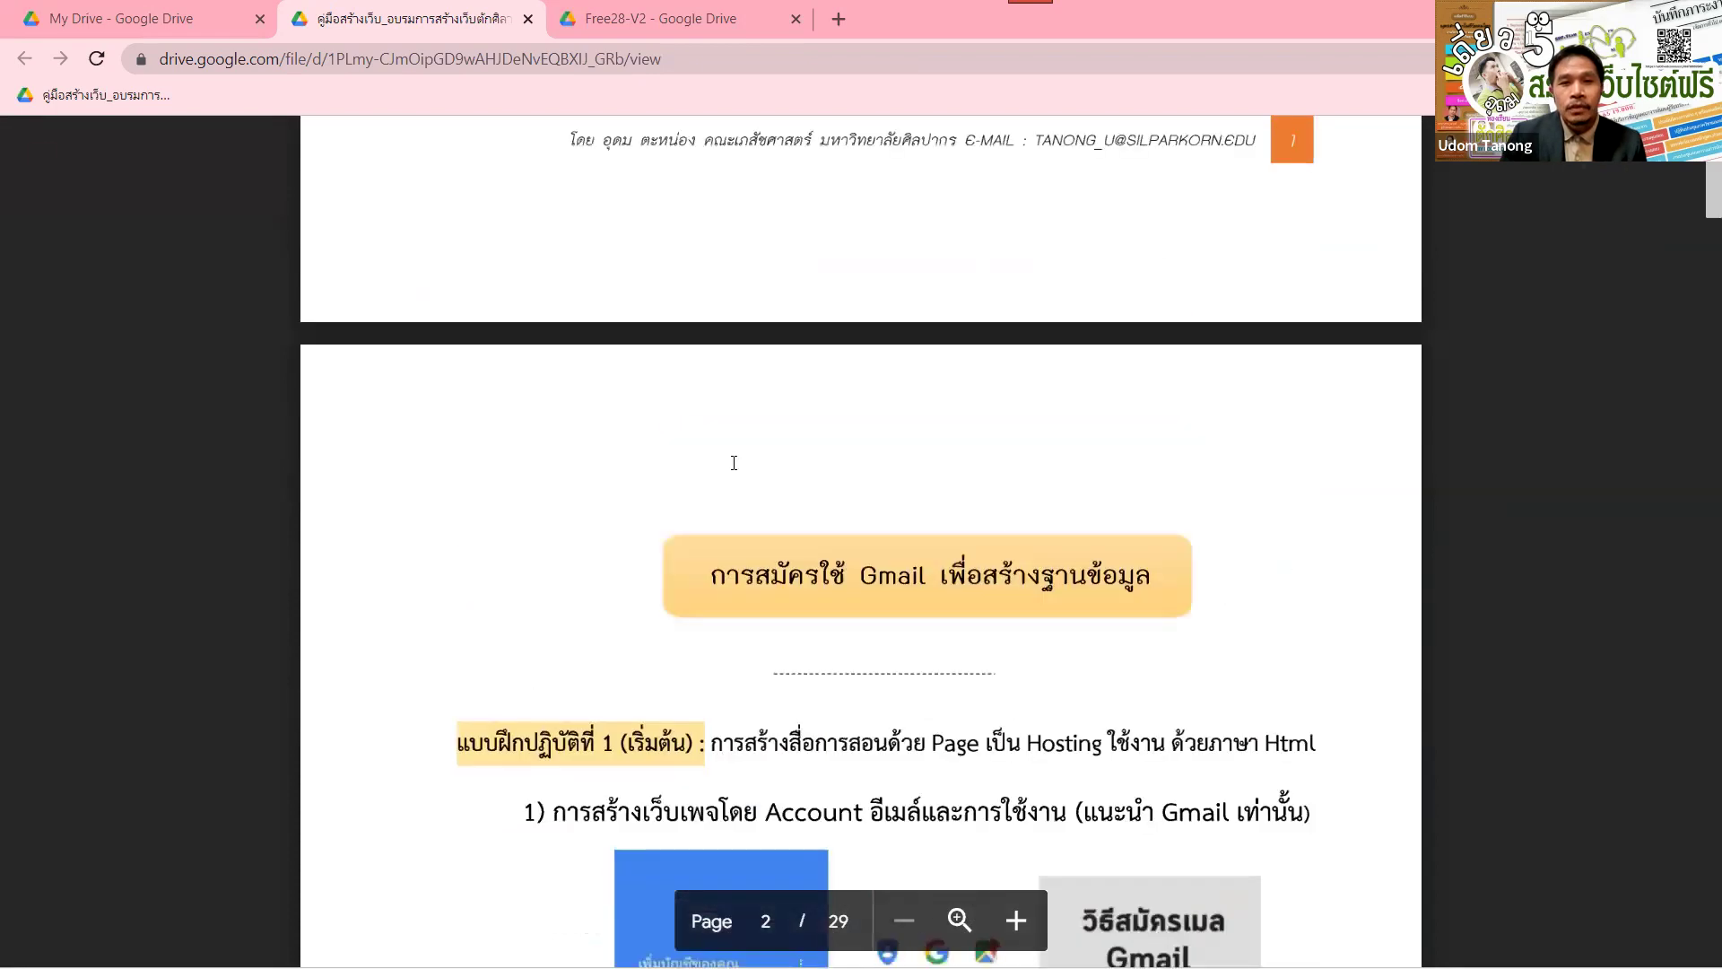
scroll(734, 463, down, 4)
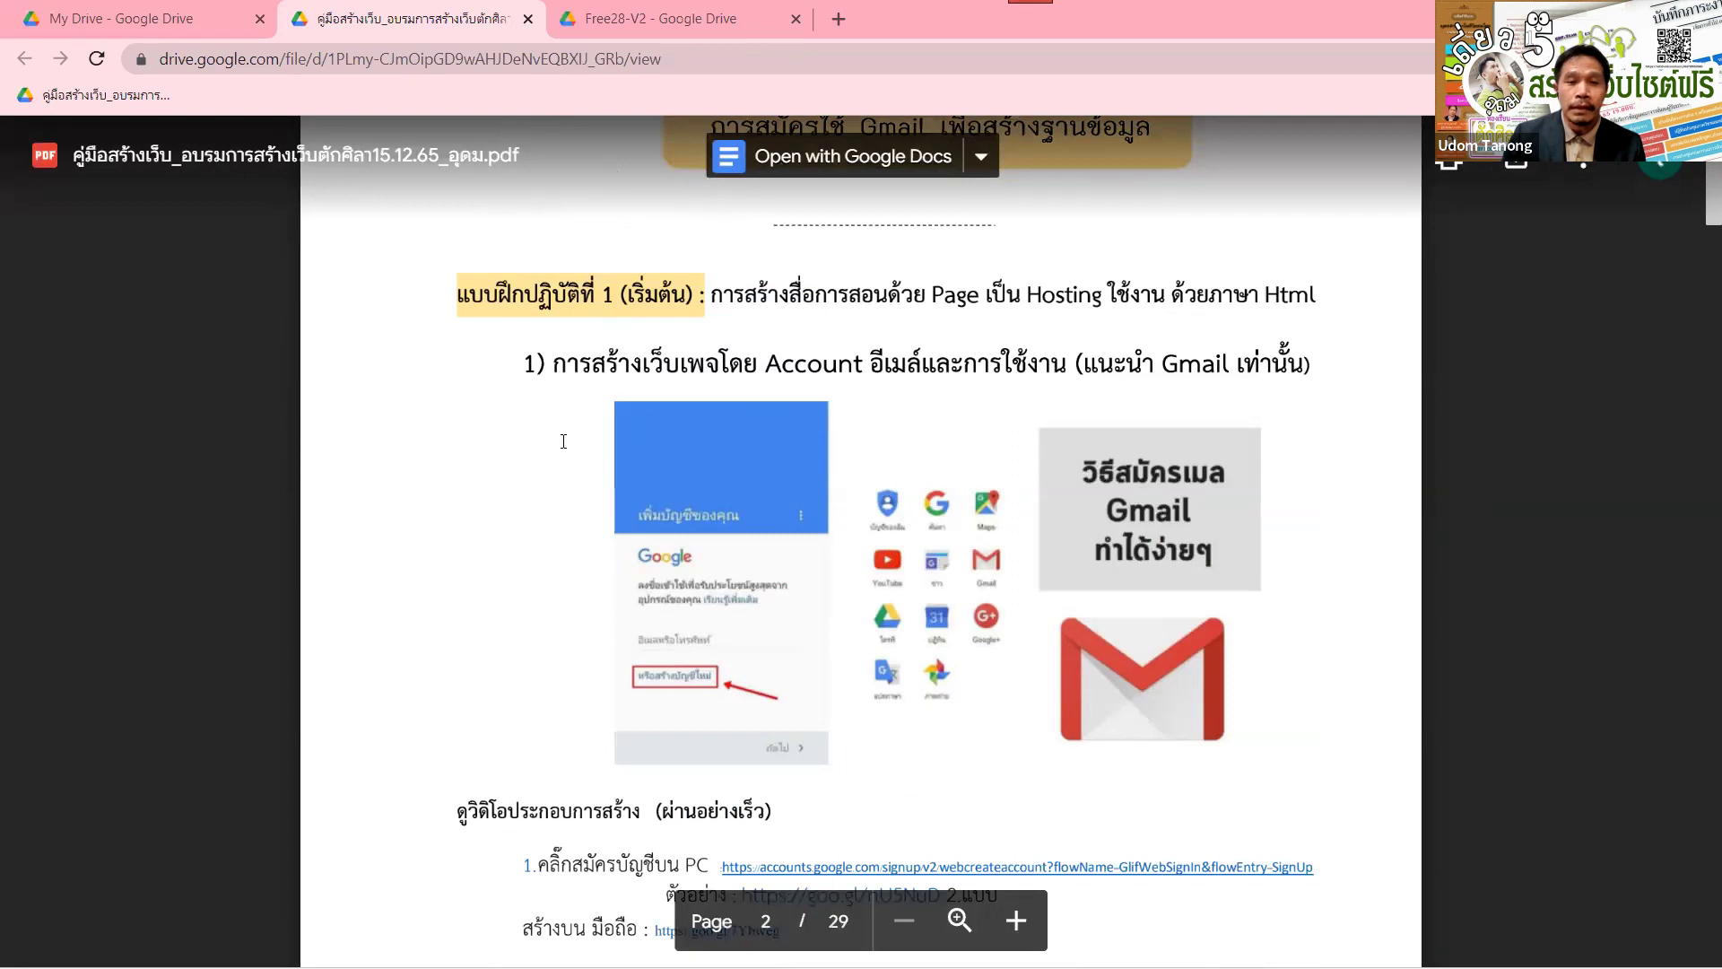
click(403, 61)
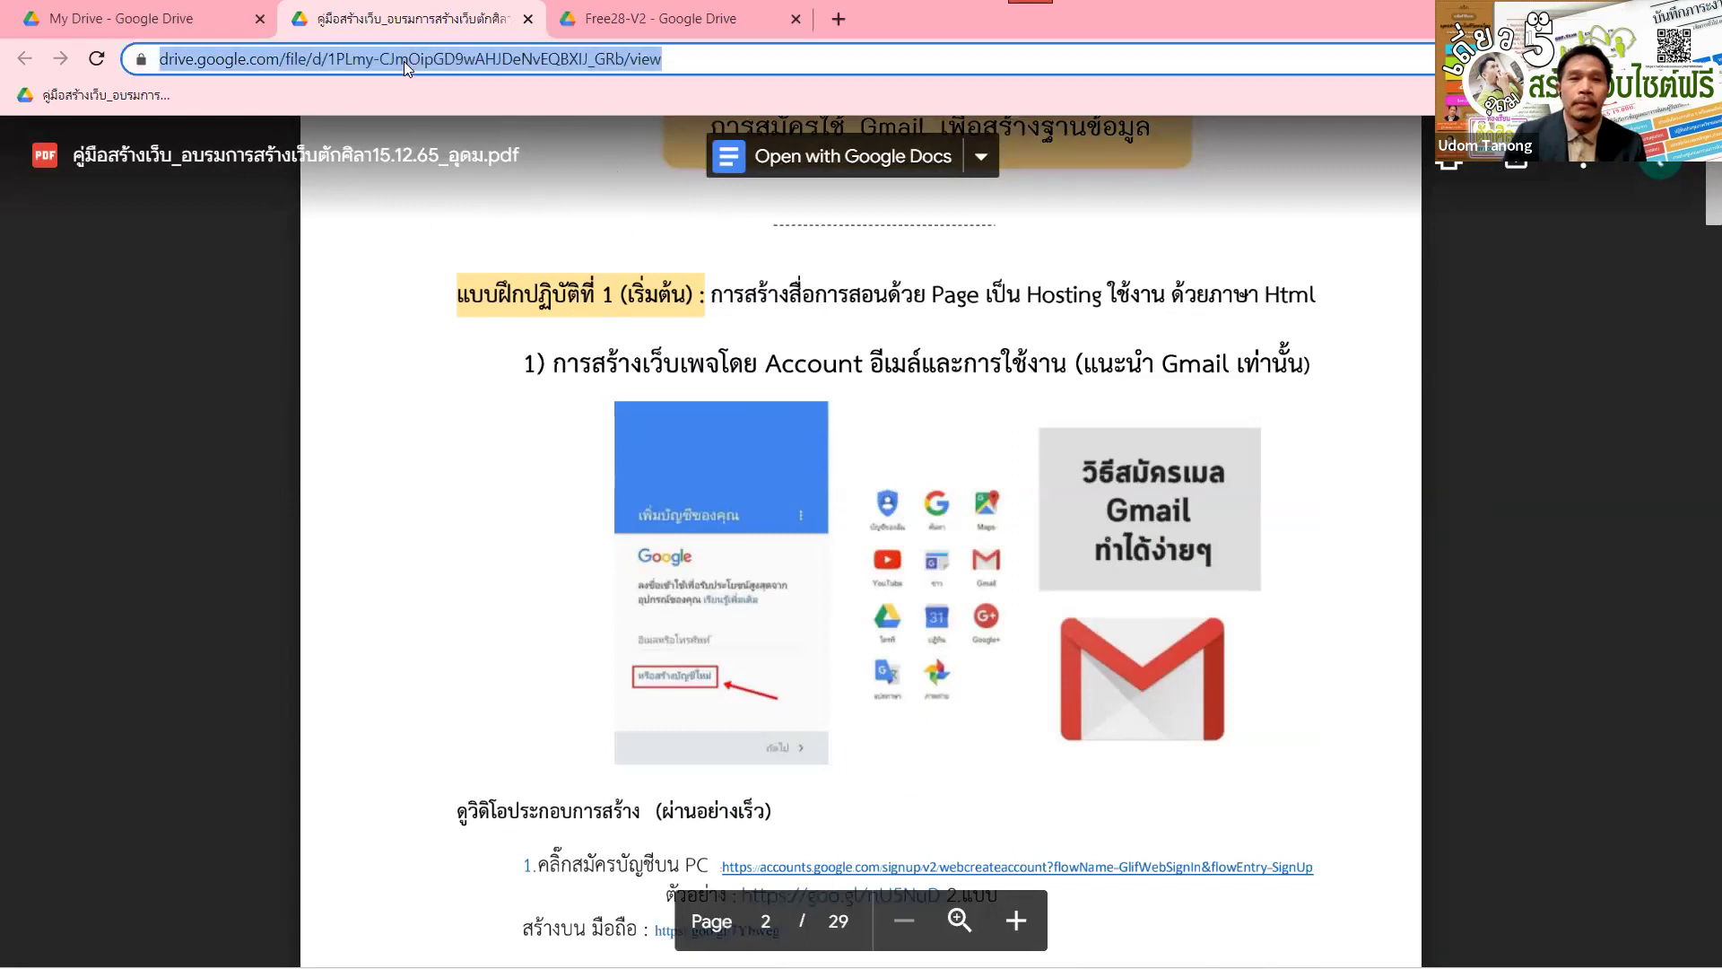
Step: Copy the manual's address and add a bookmarks-bar folder named คู่มืออบรมสร้างเว็บไซต์
right_click(403, 61)
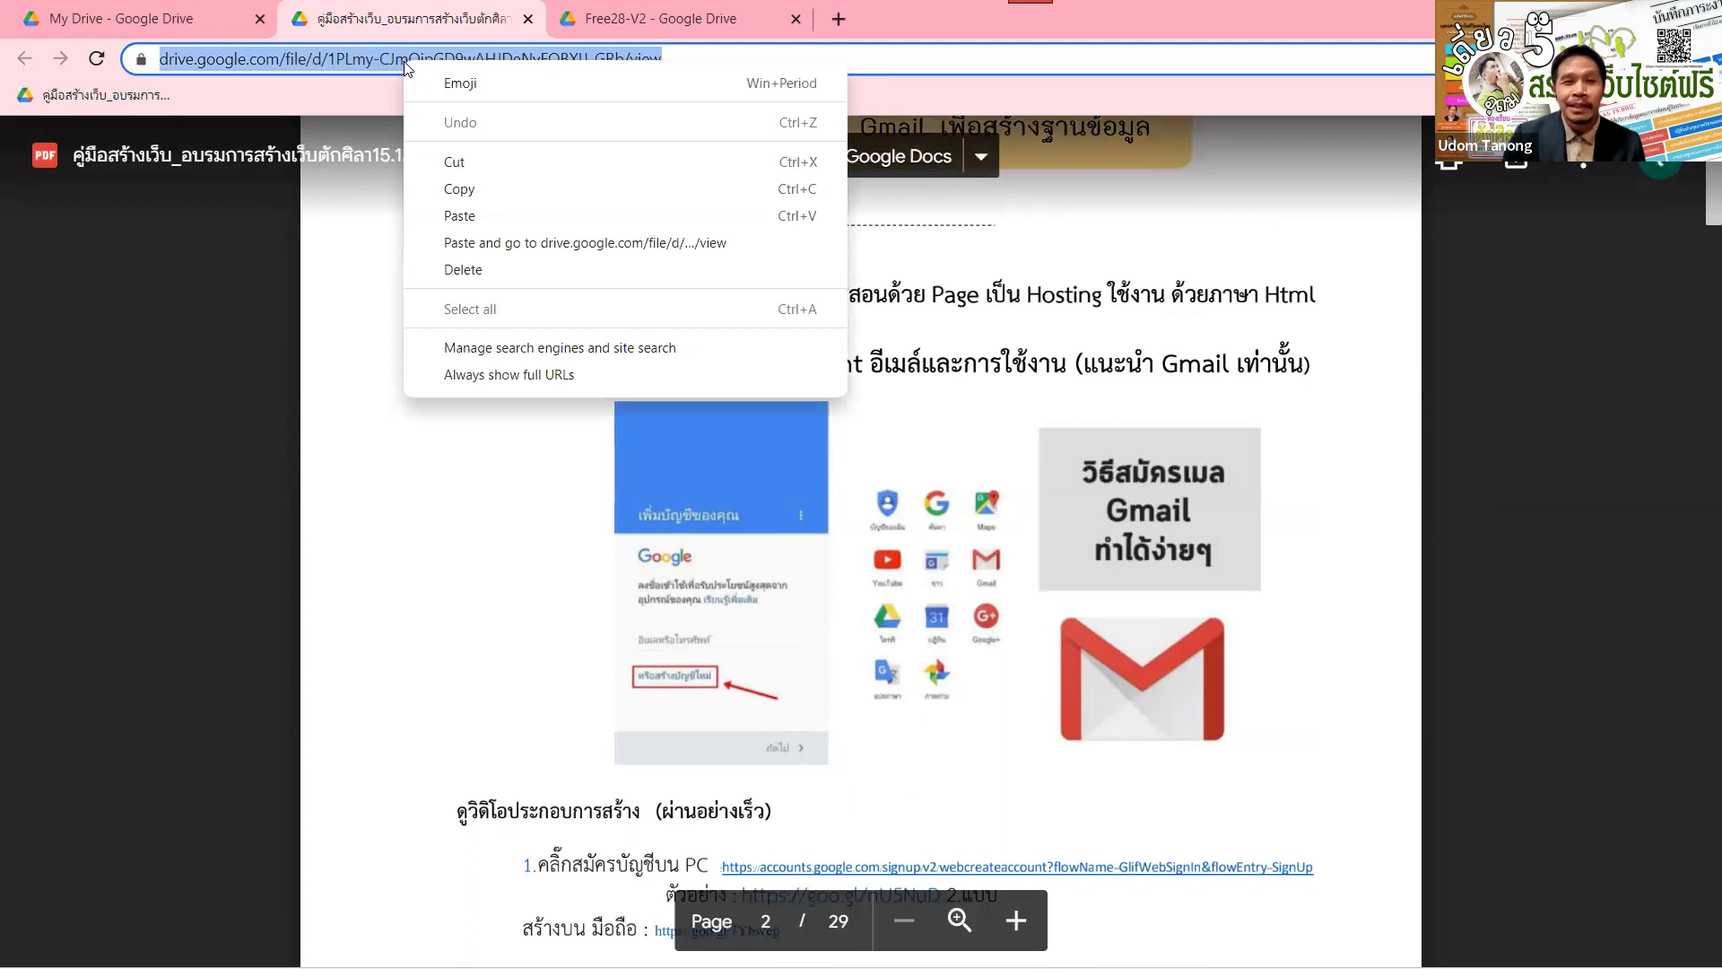
click(464, 188)
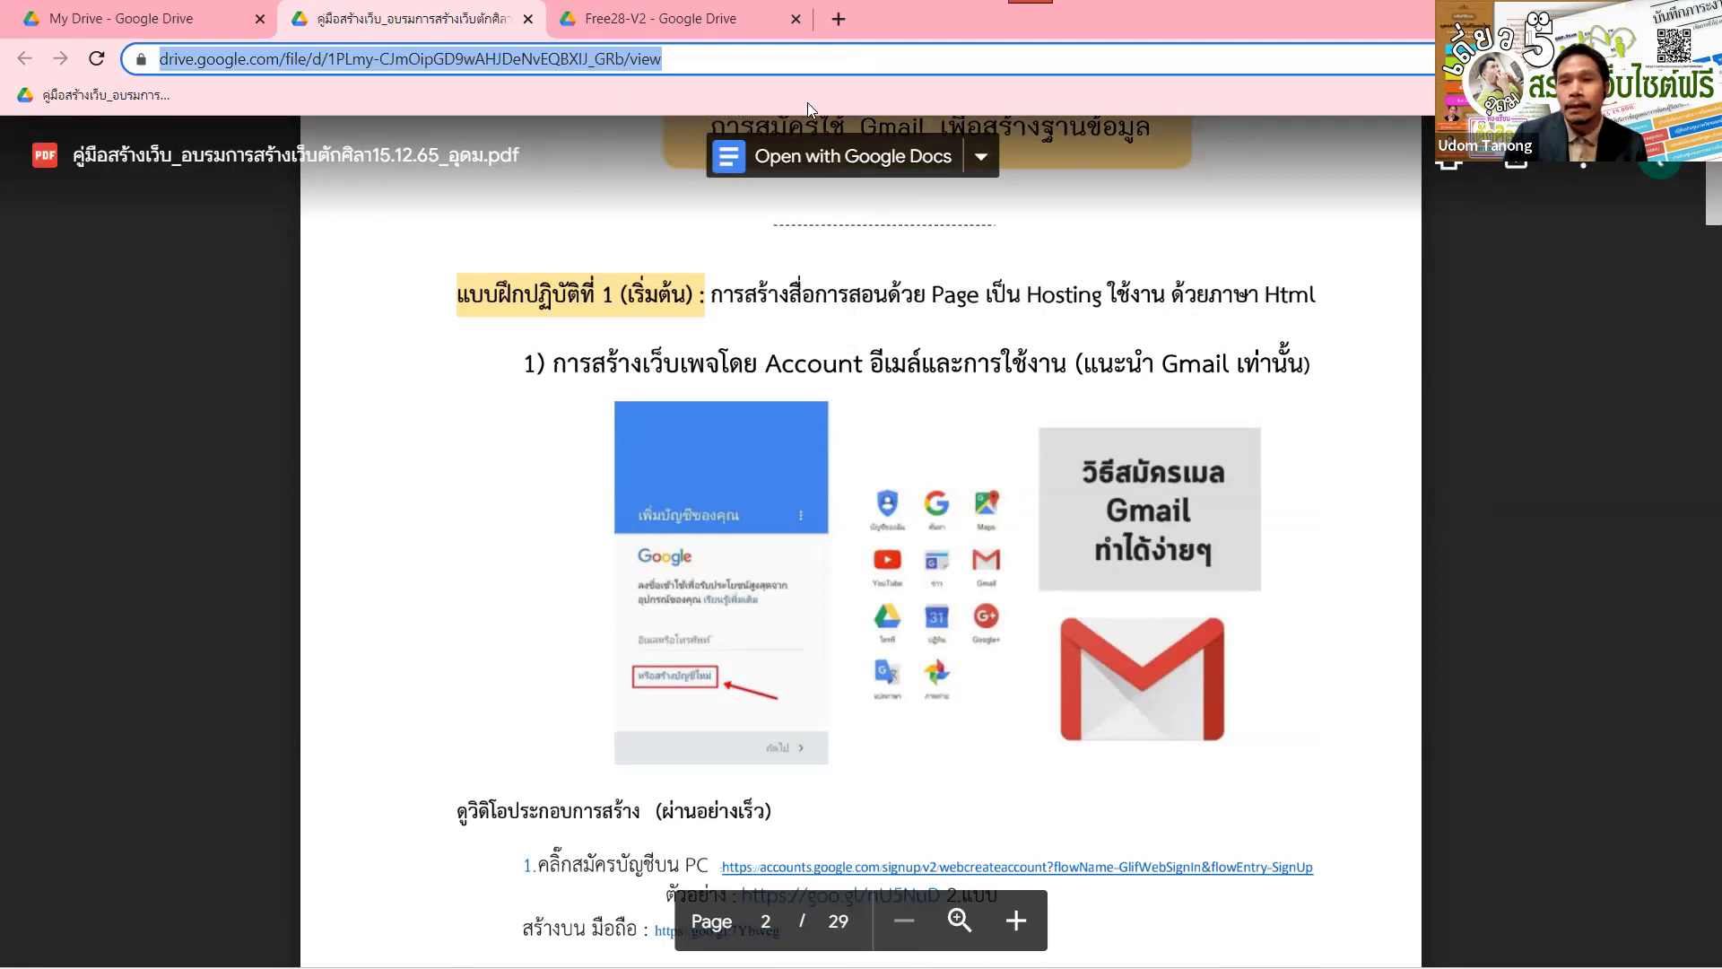
right_click(676, 99)
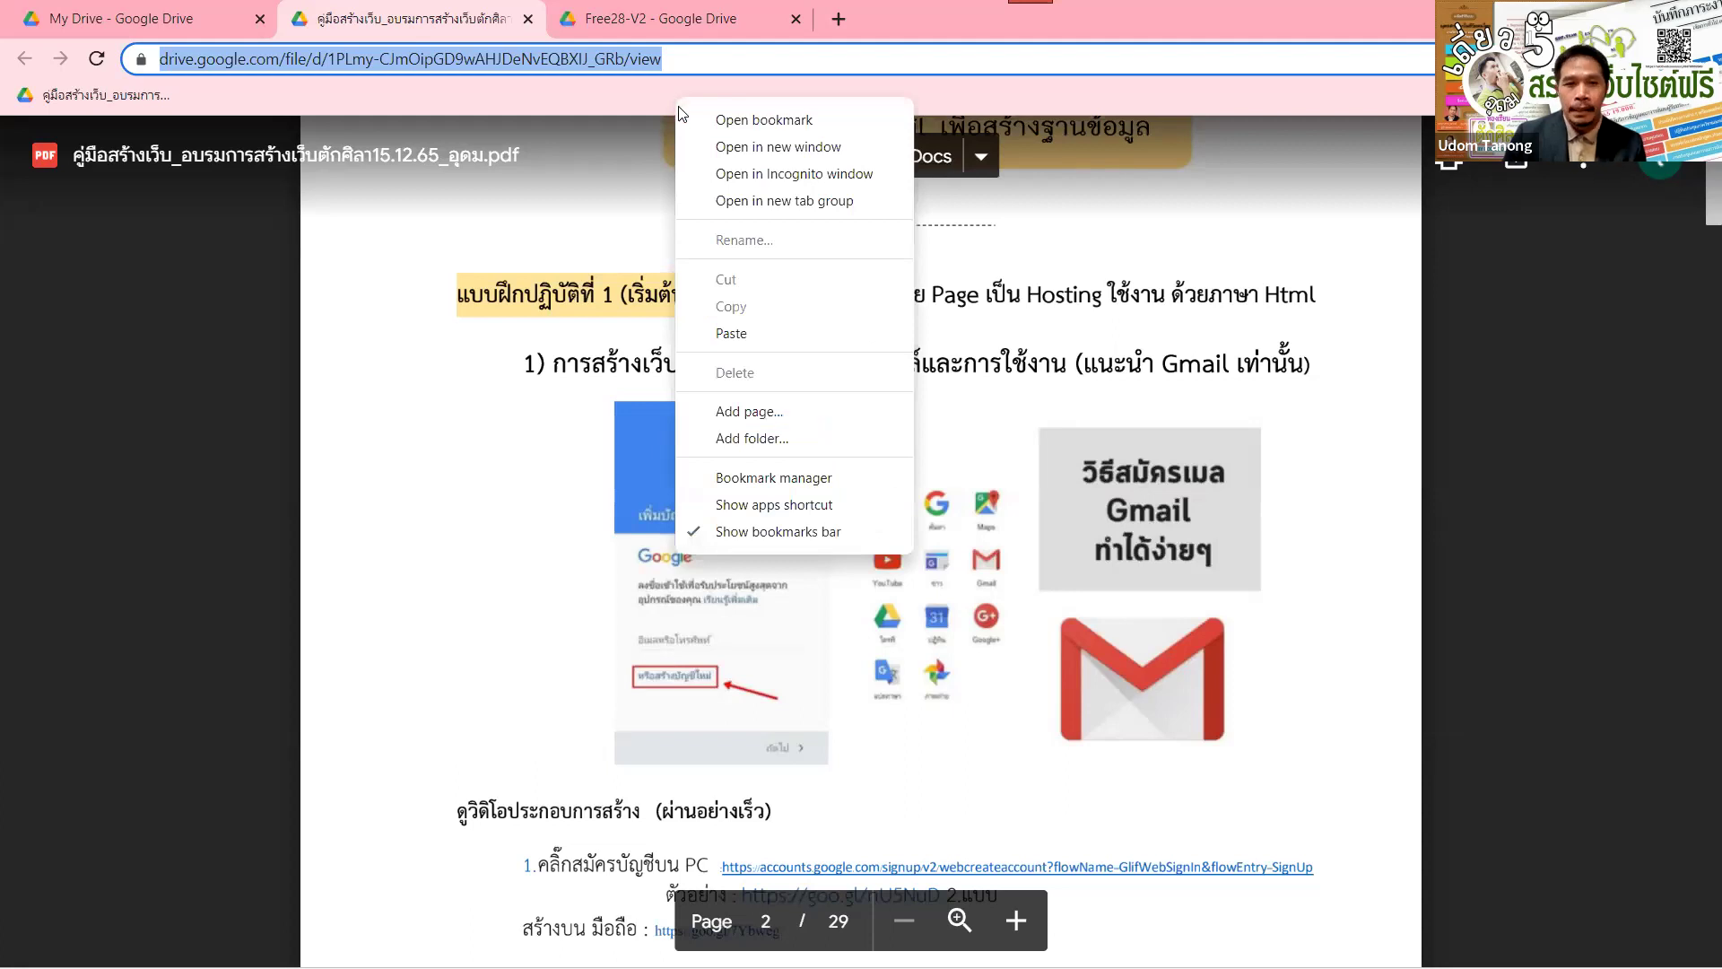
click(747, 439)
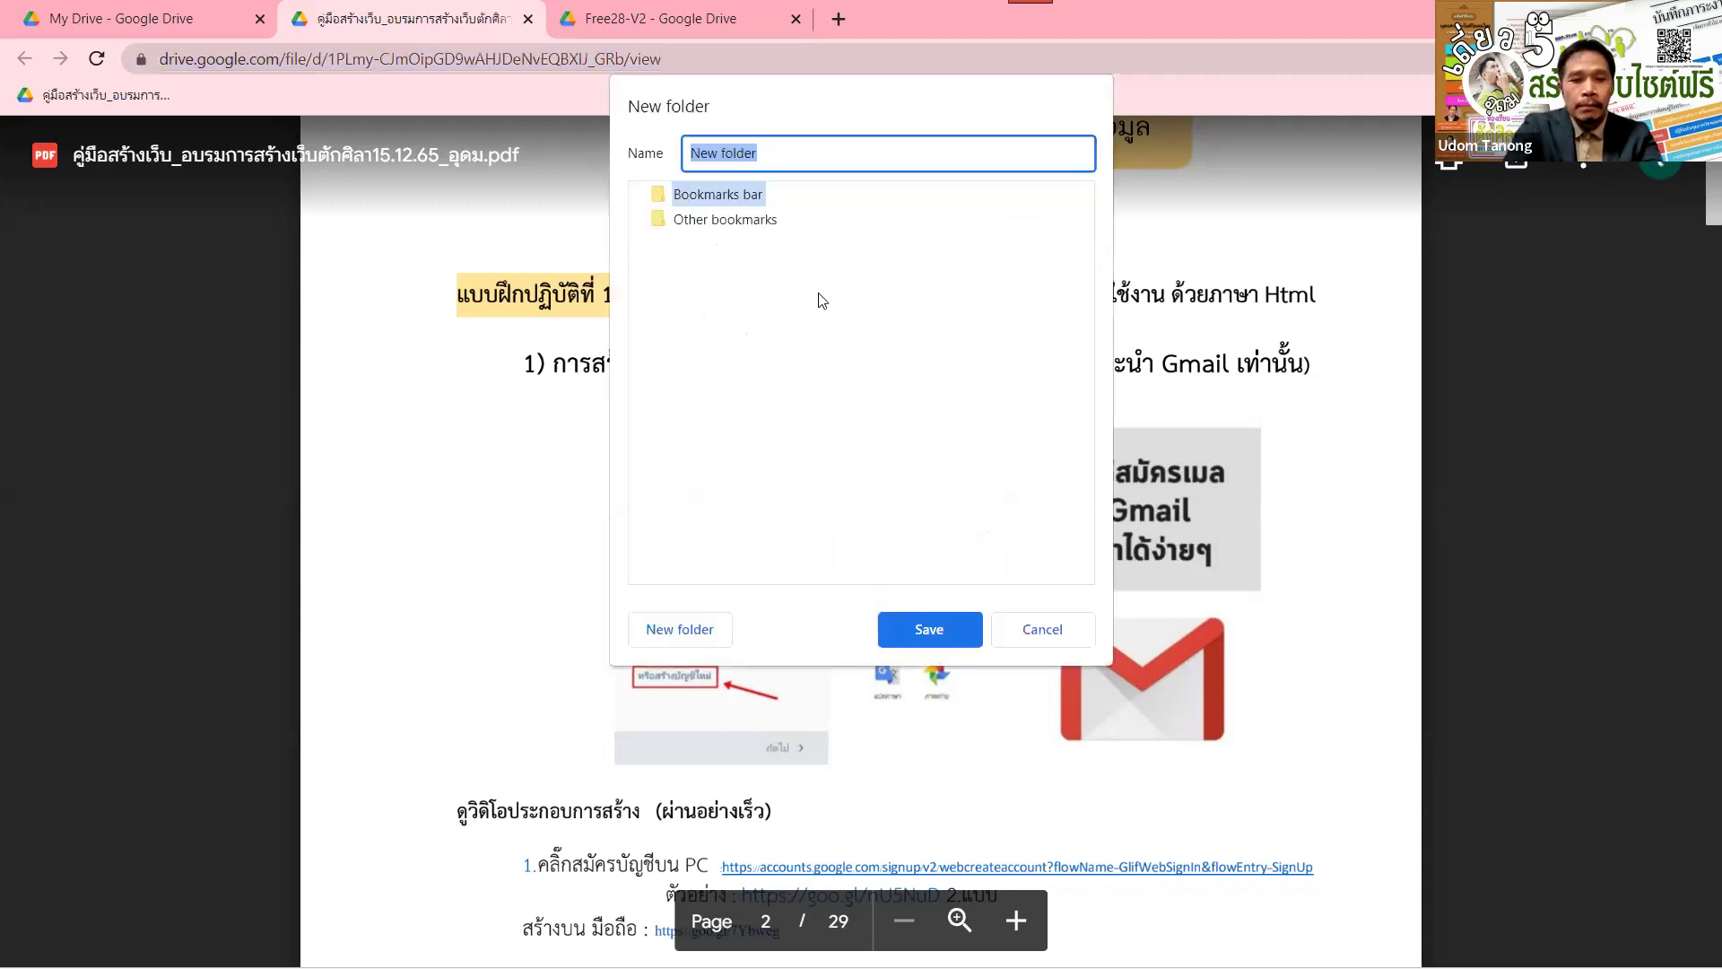
text(คู่มืออบรมสร้างเว็บไซต์)
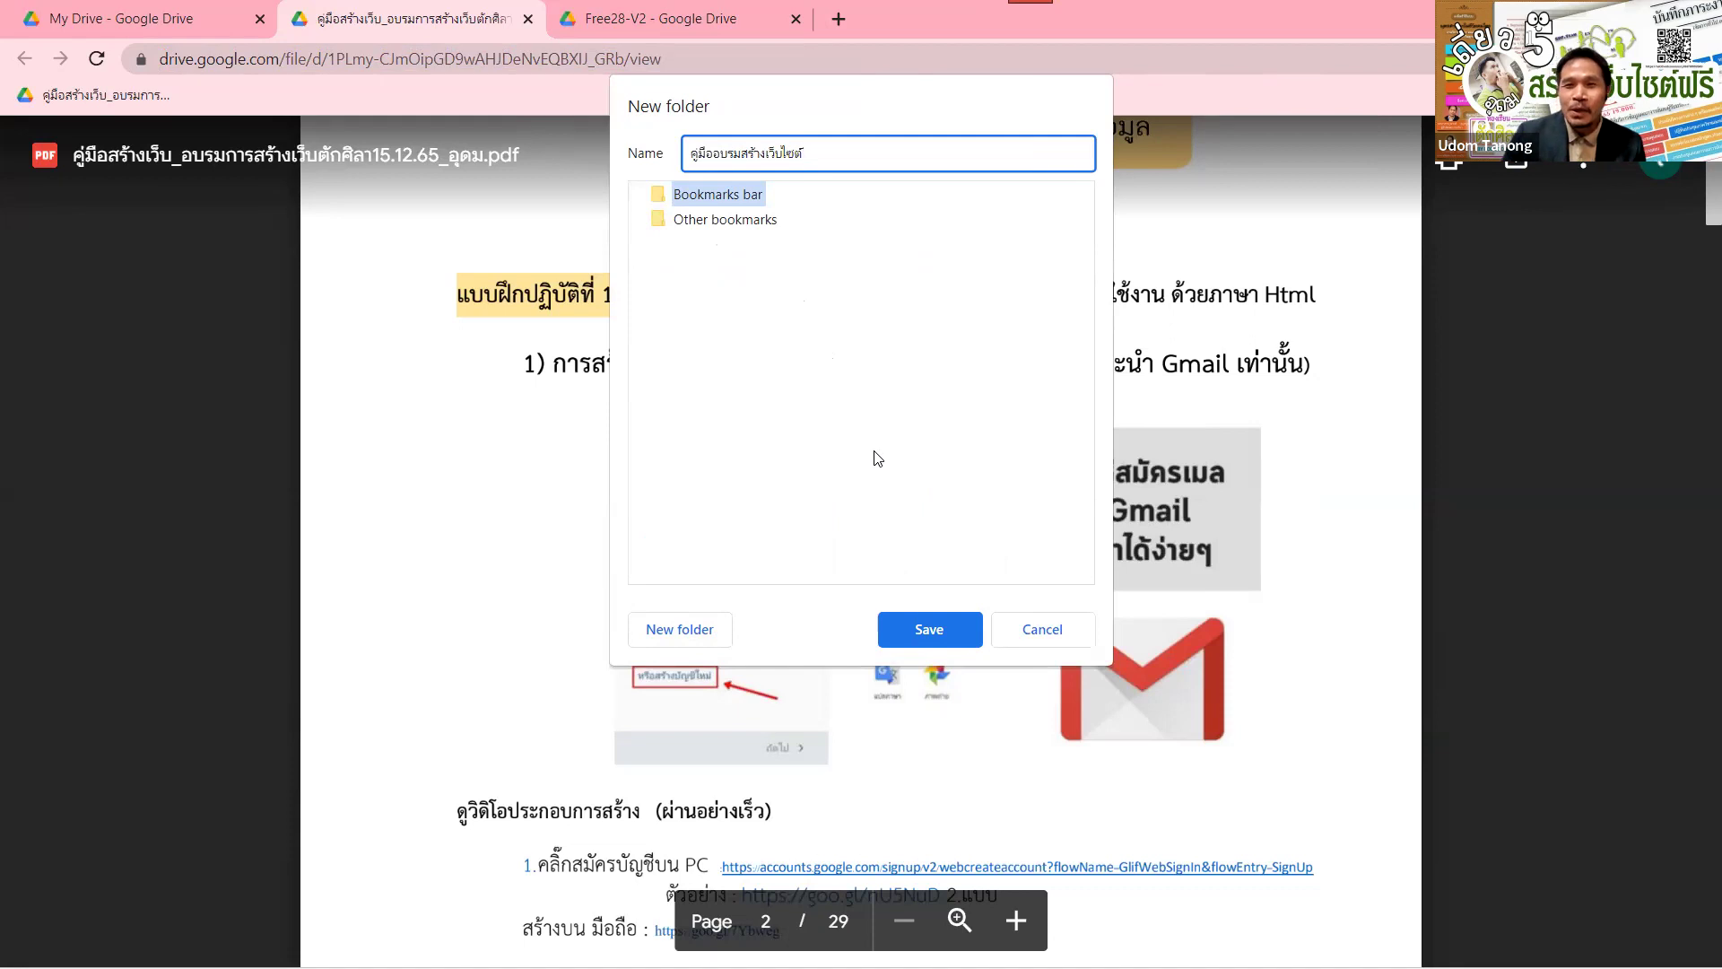
click(930, 628)
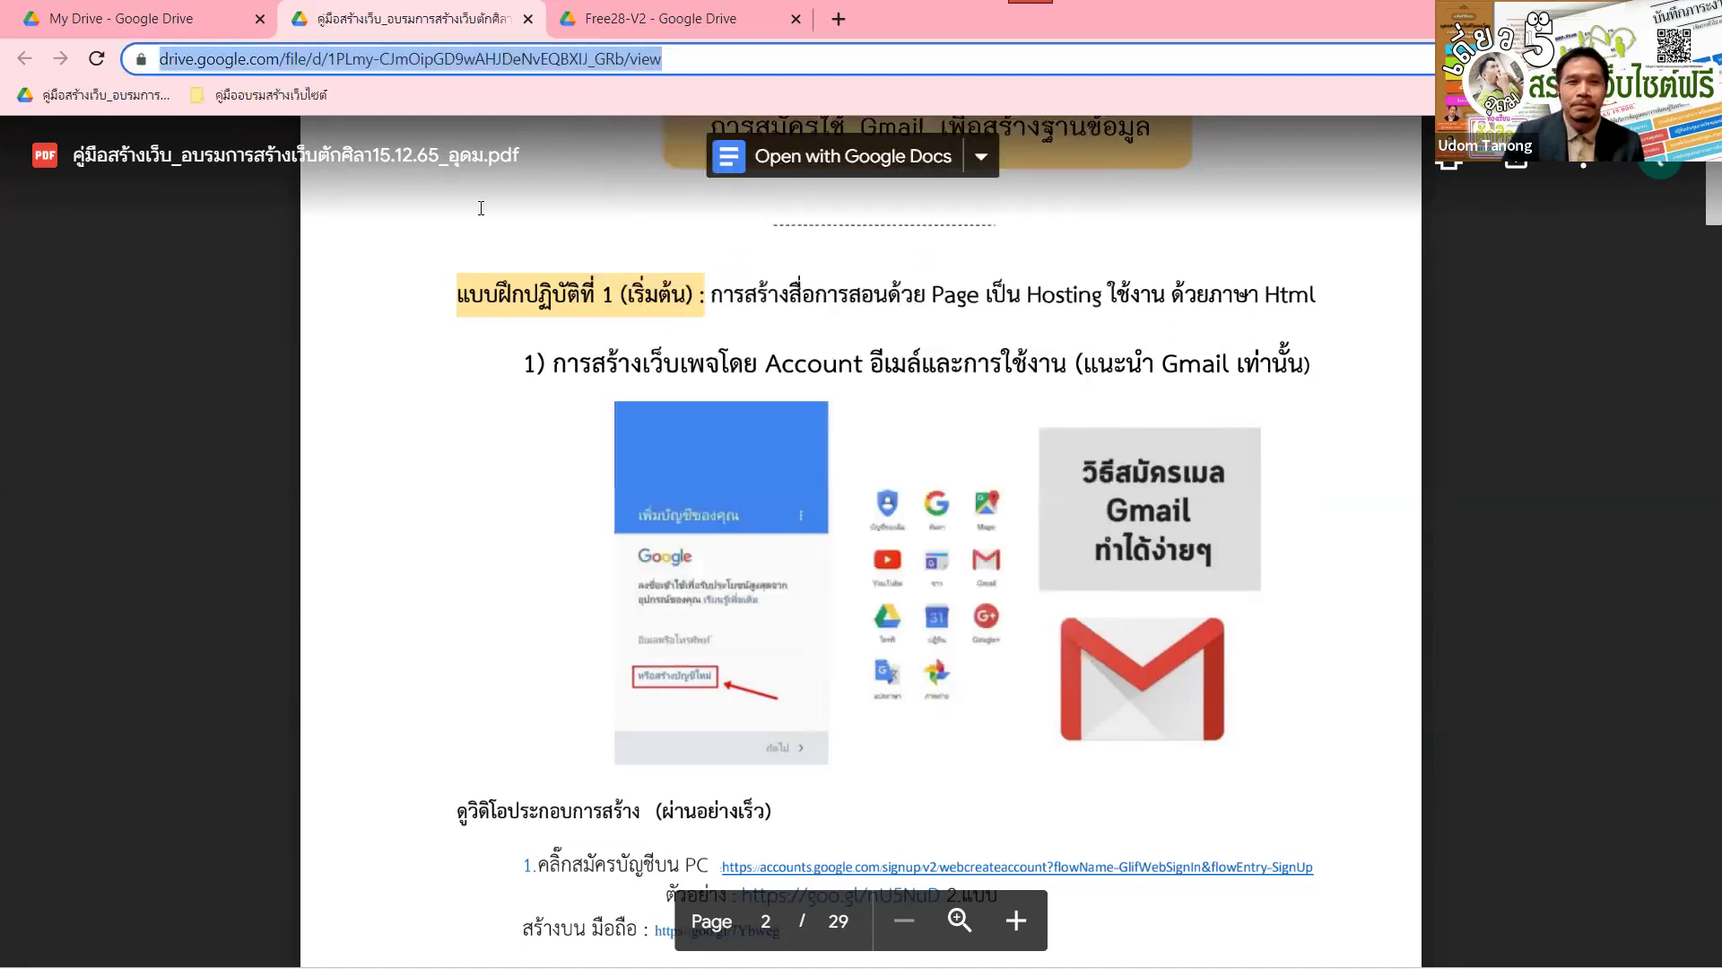
click(271, 97)
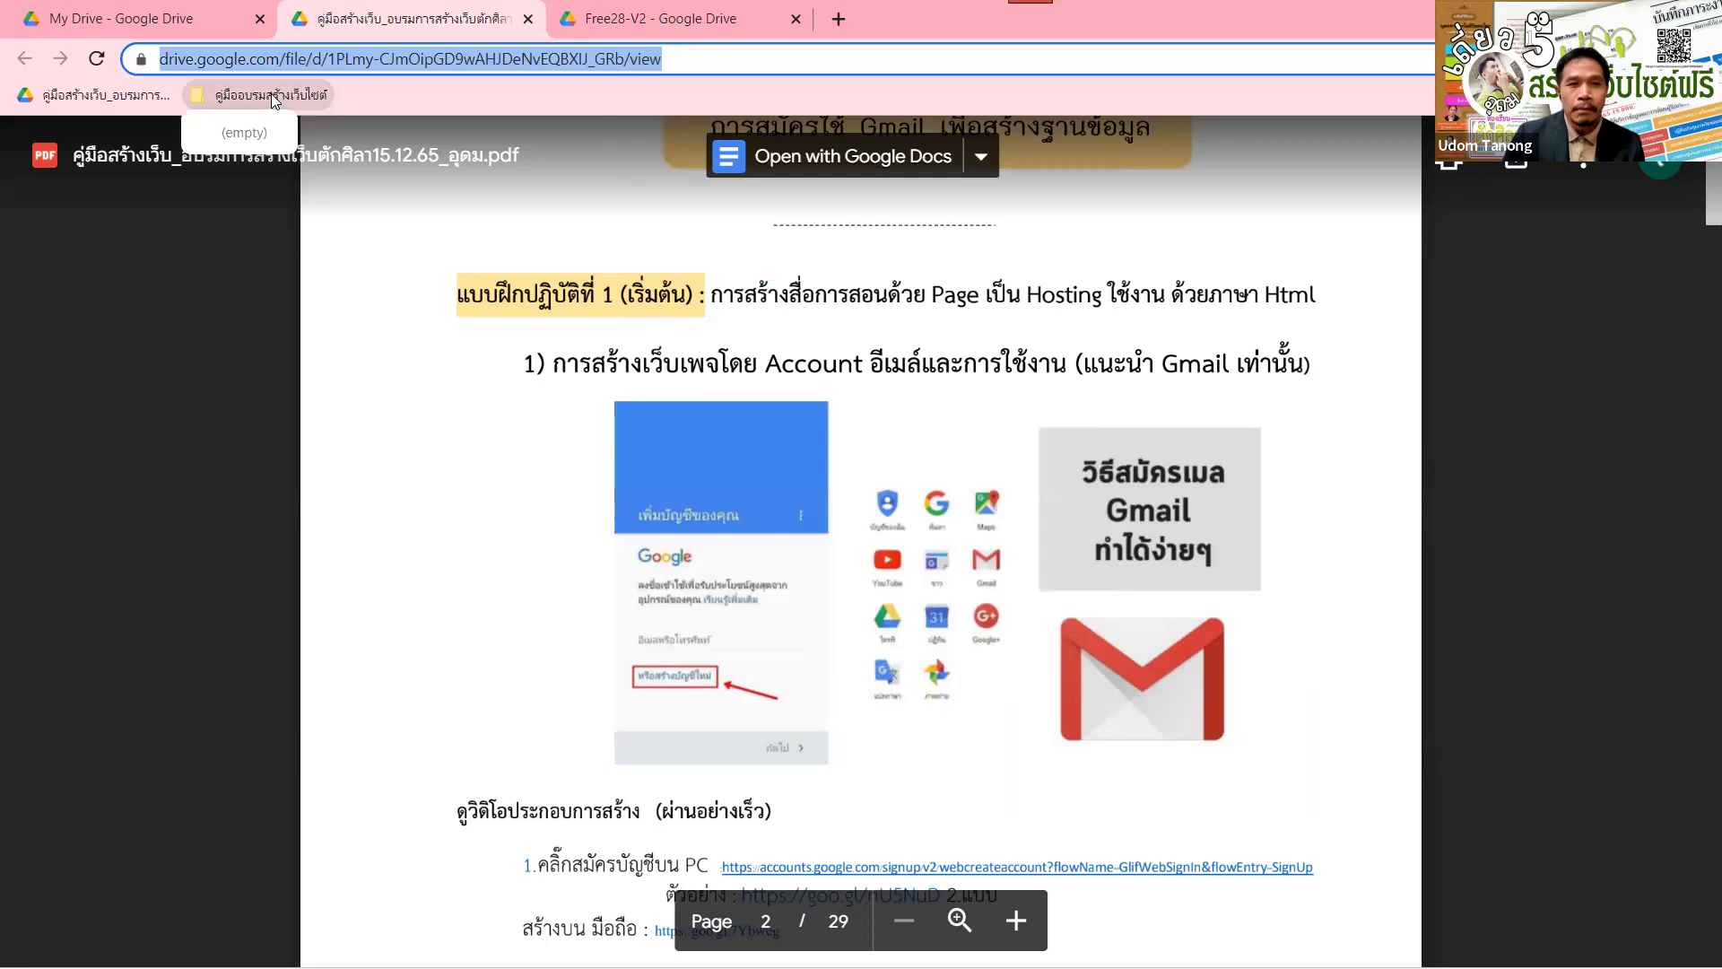
Step: Save the manual PDF as a bookmark in the คู่มืออบรมสร้างเว็บไซต์ folder and close the Free28-V2 tab
right_click(270, 93)
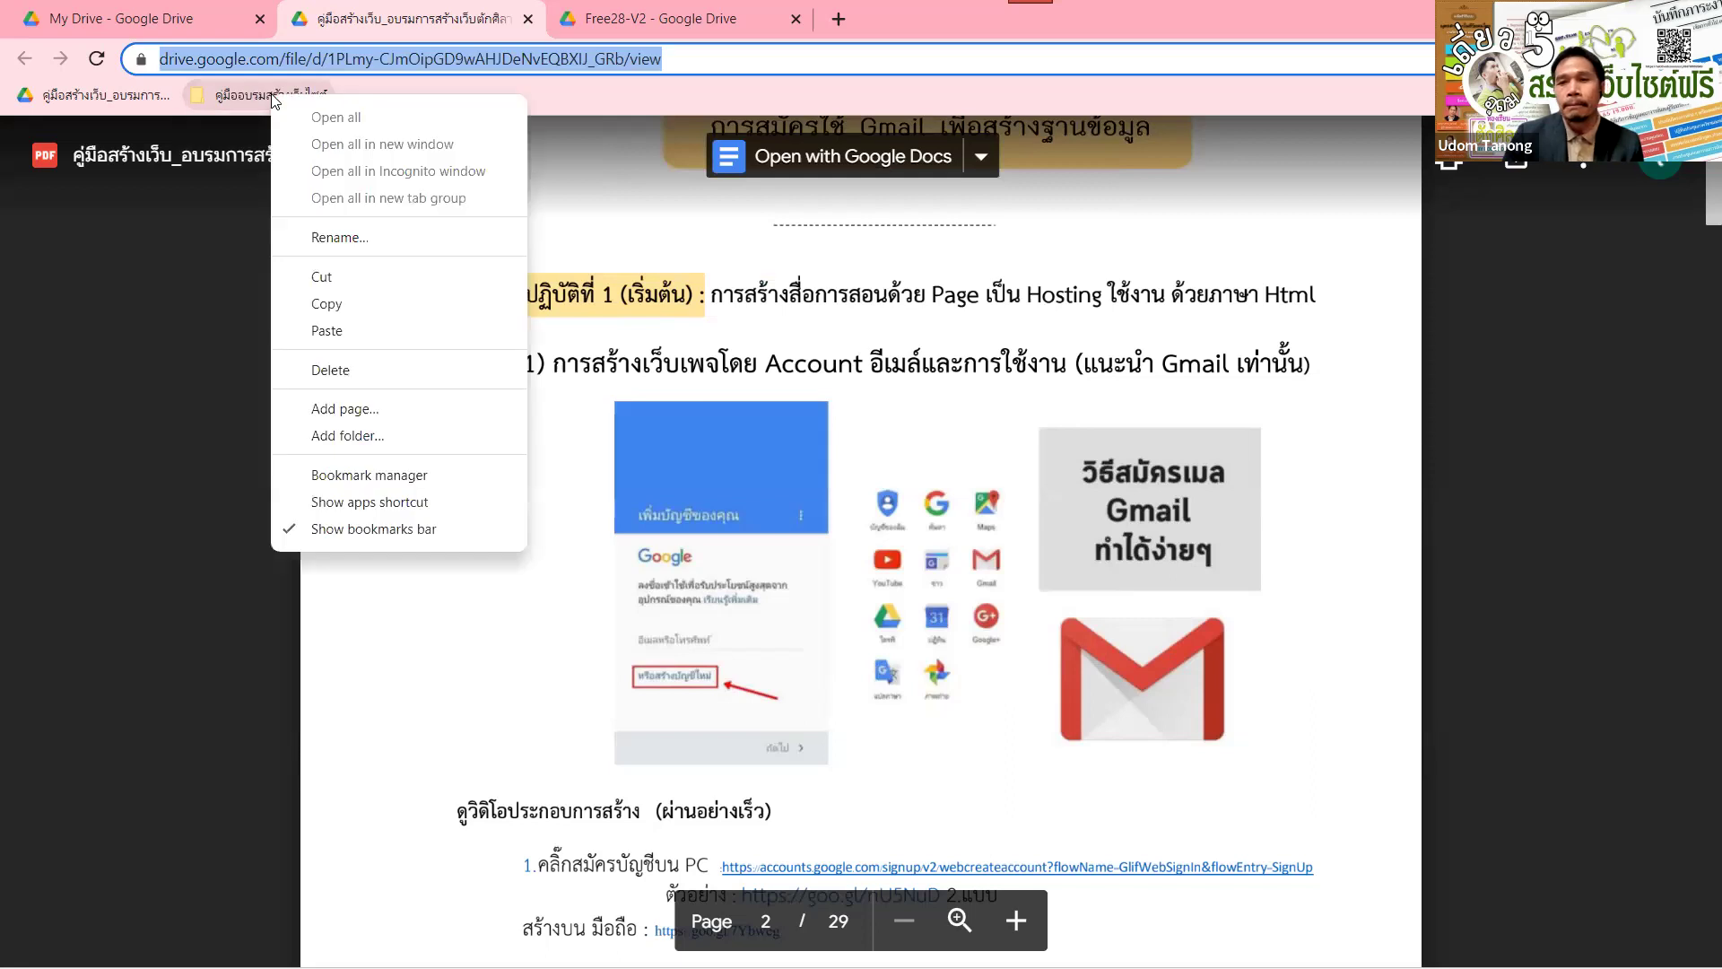
right_click(247, 91)
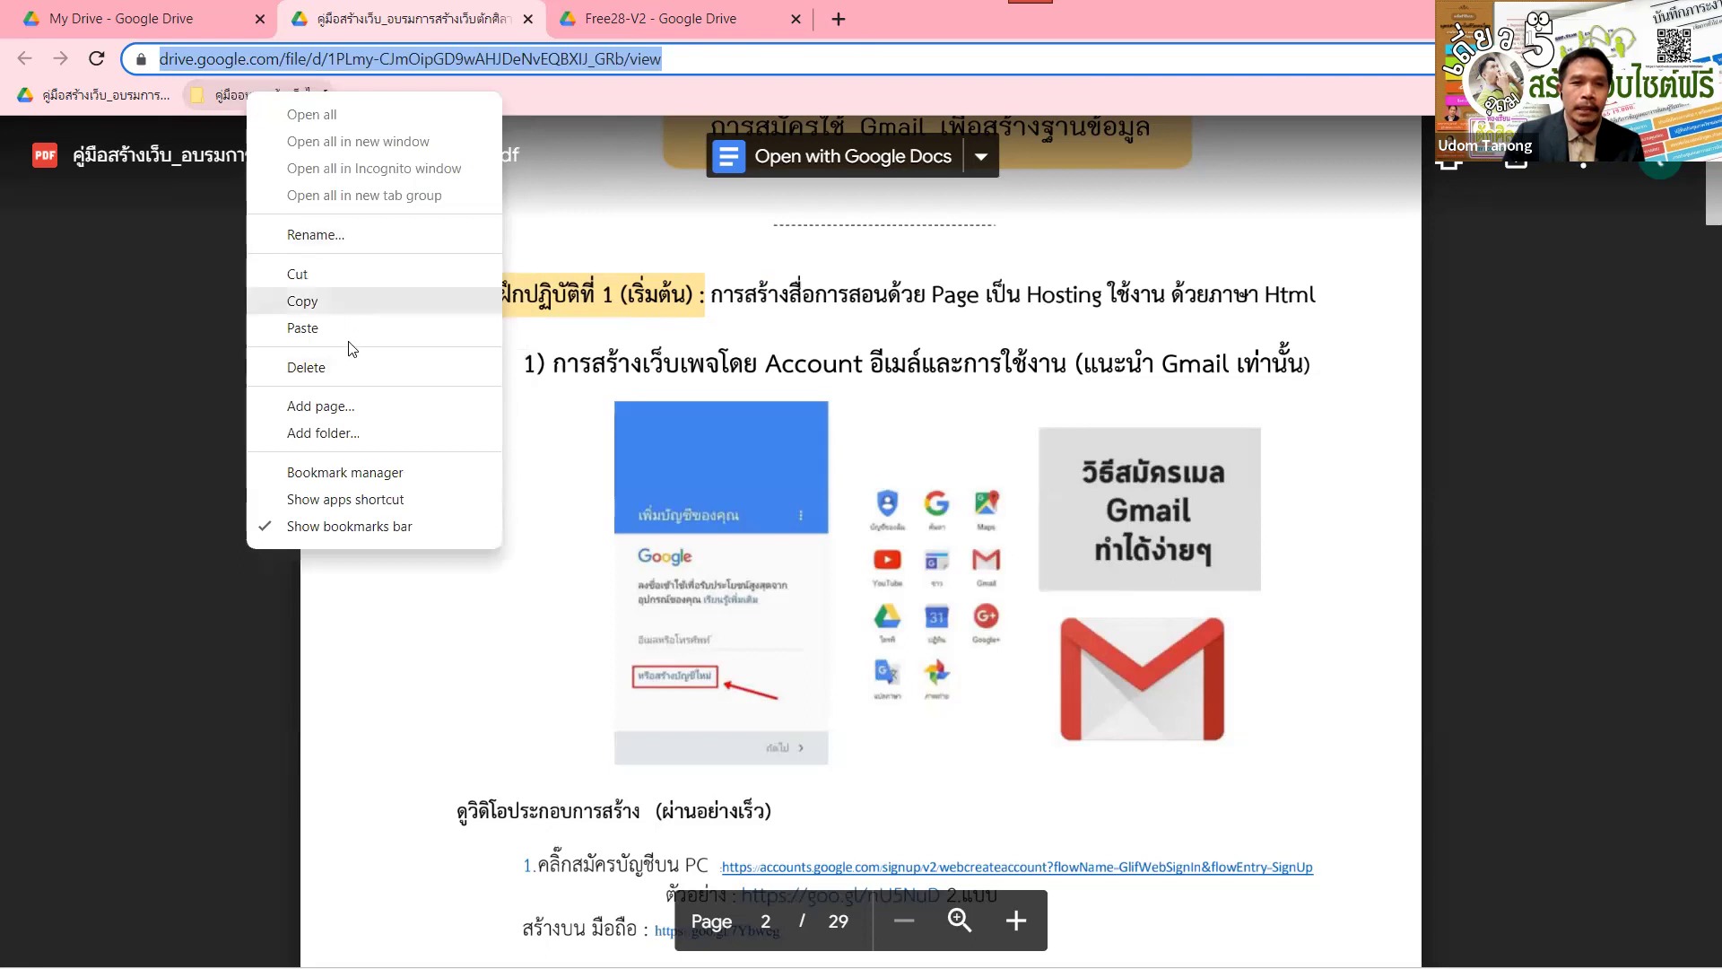
click(320, 406)
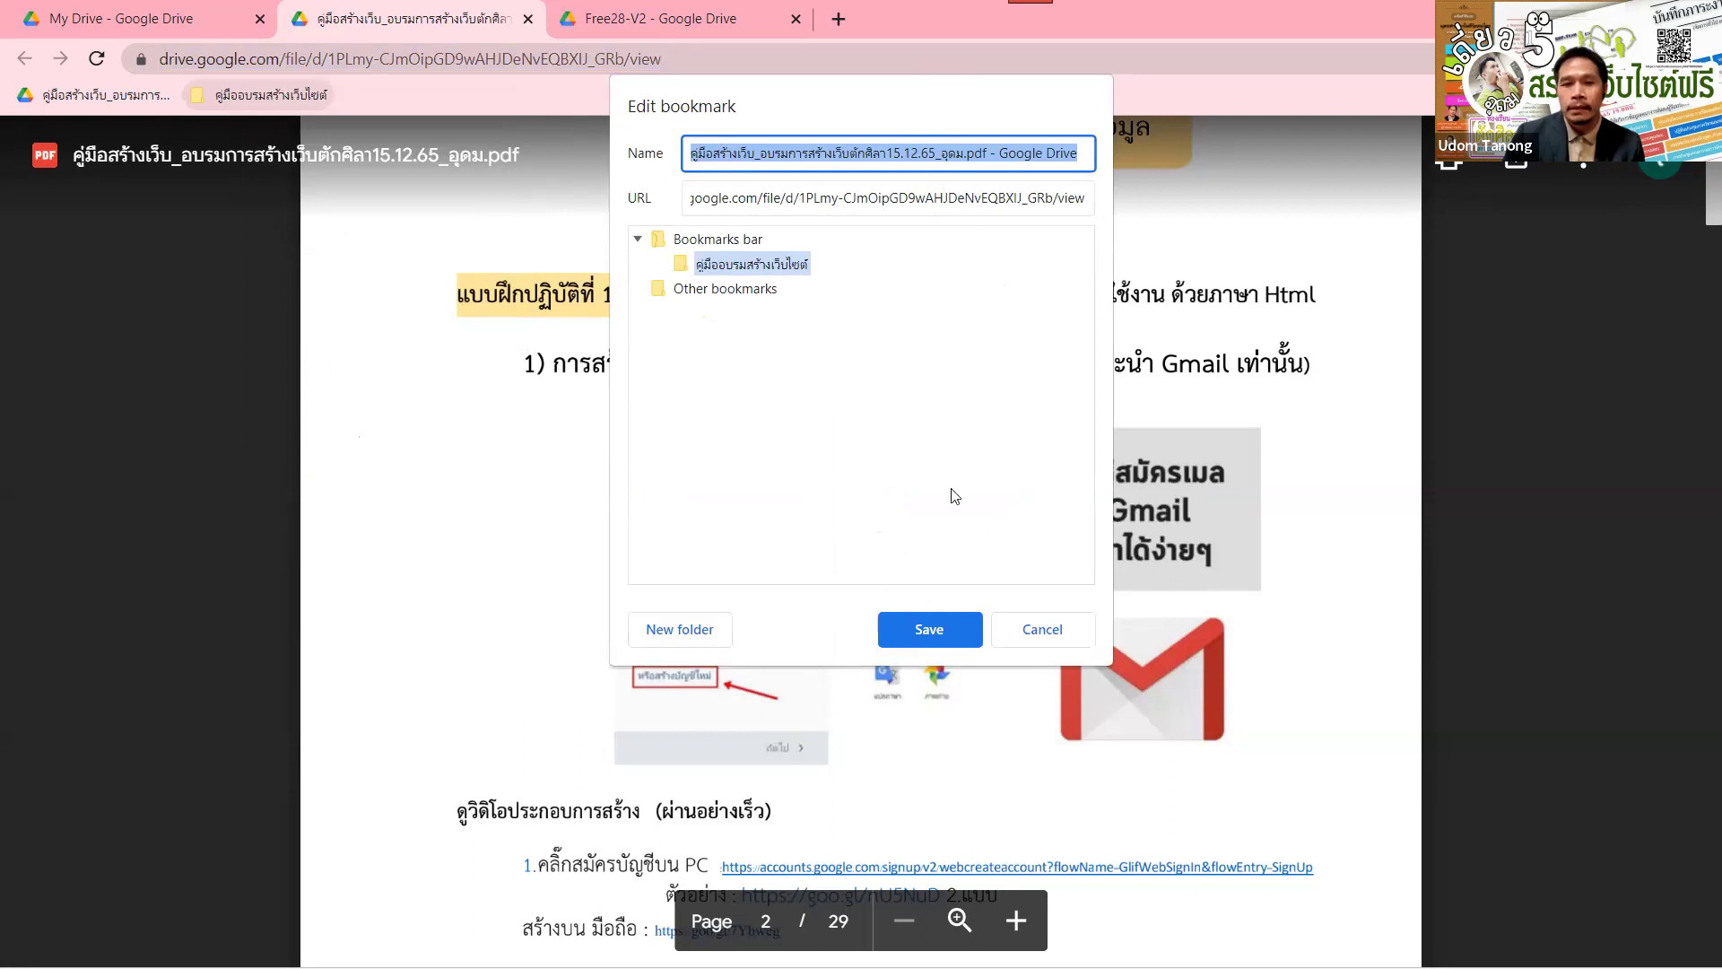
click(940, 629)
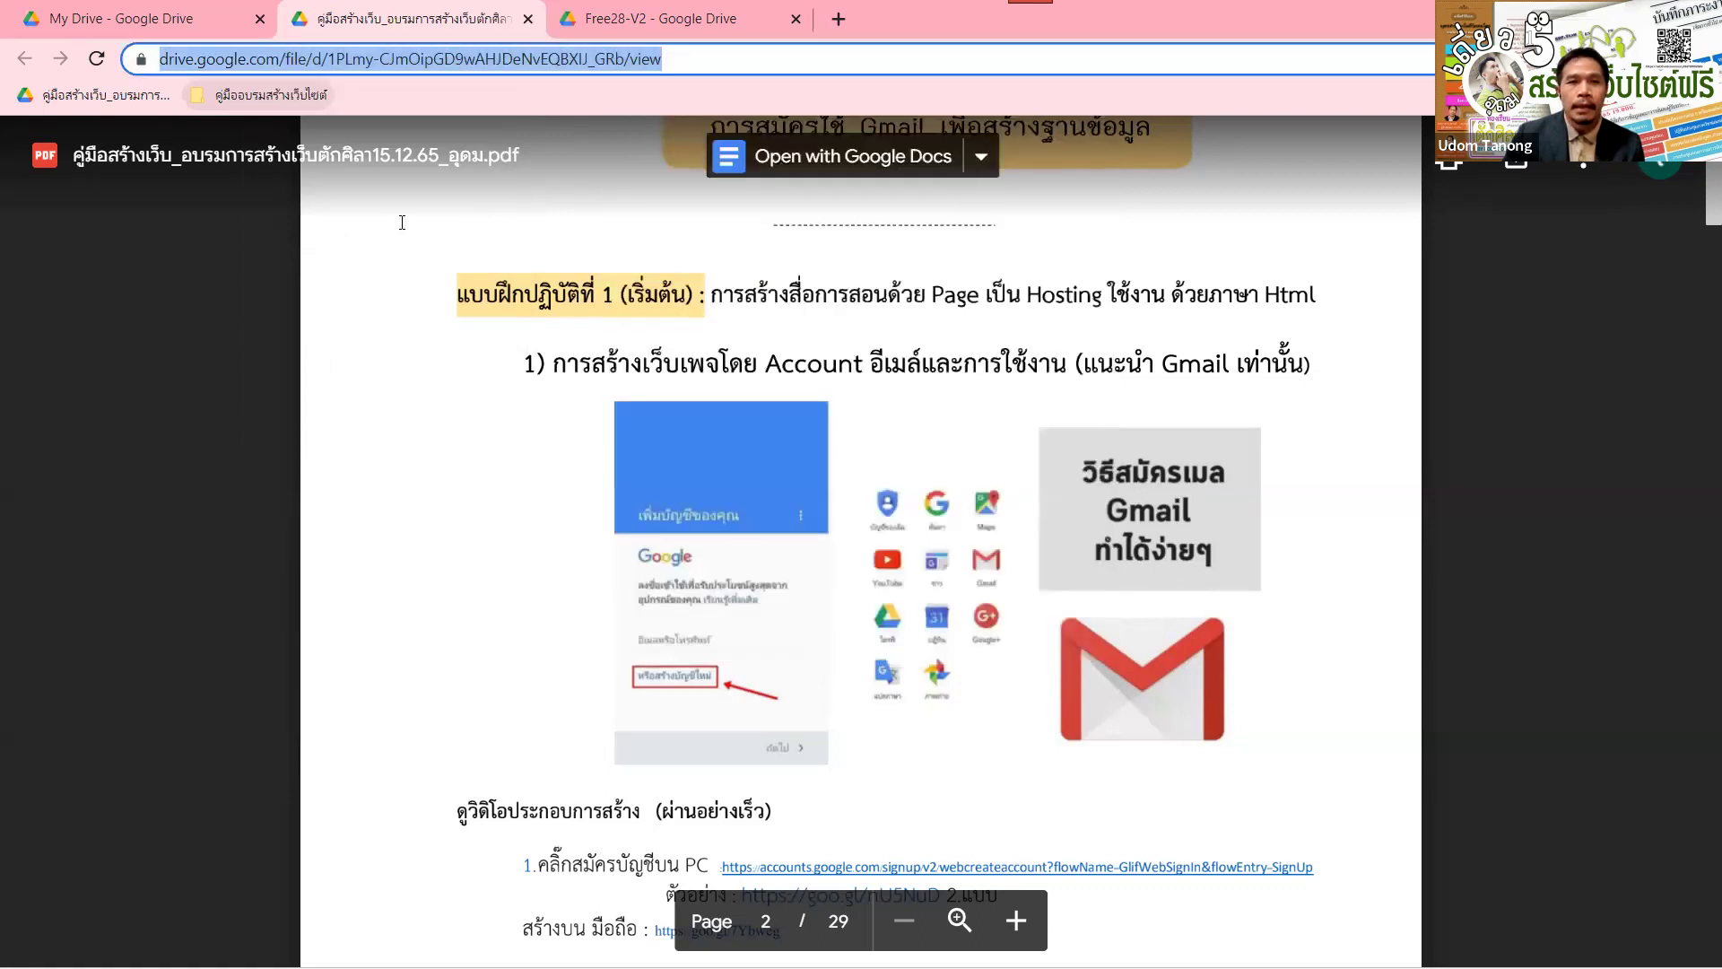
click(287, 97)
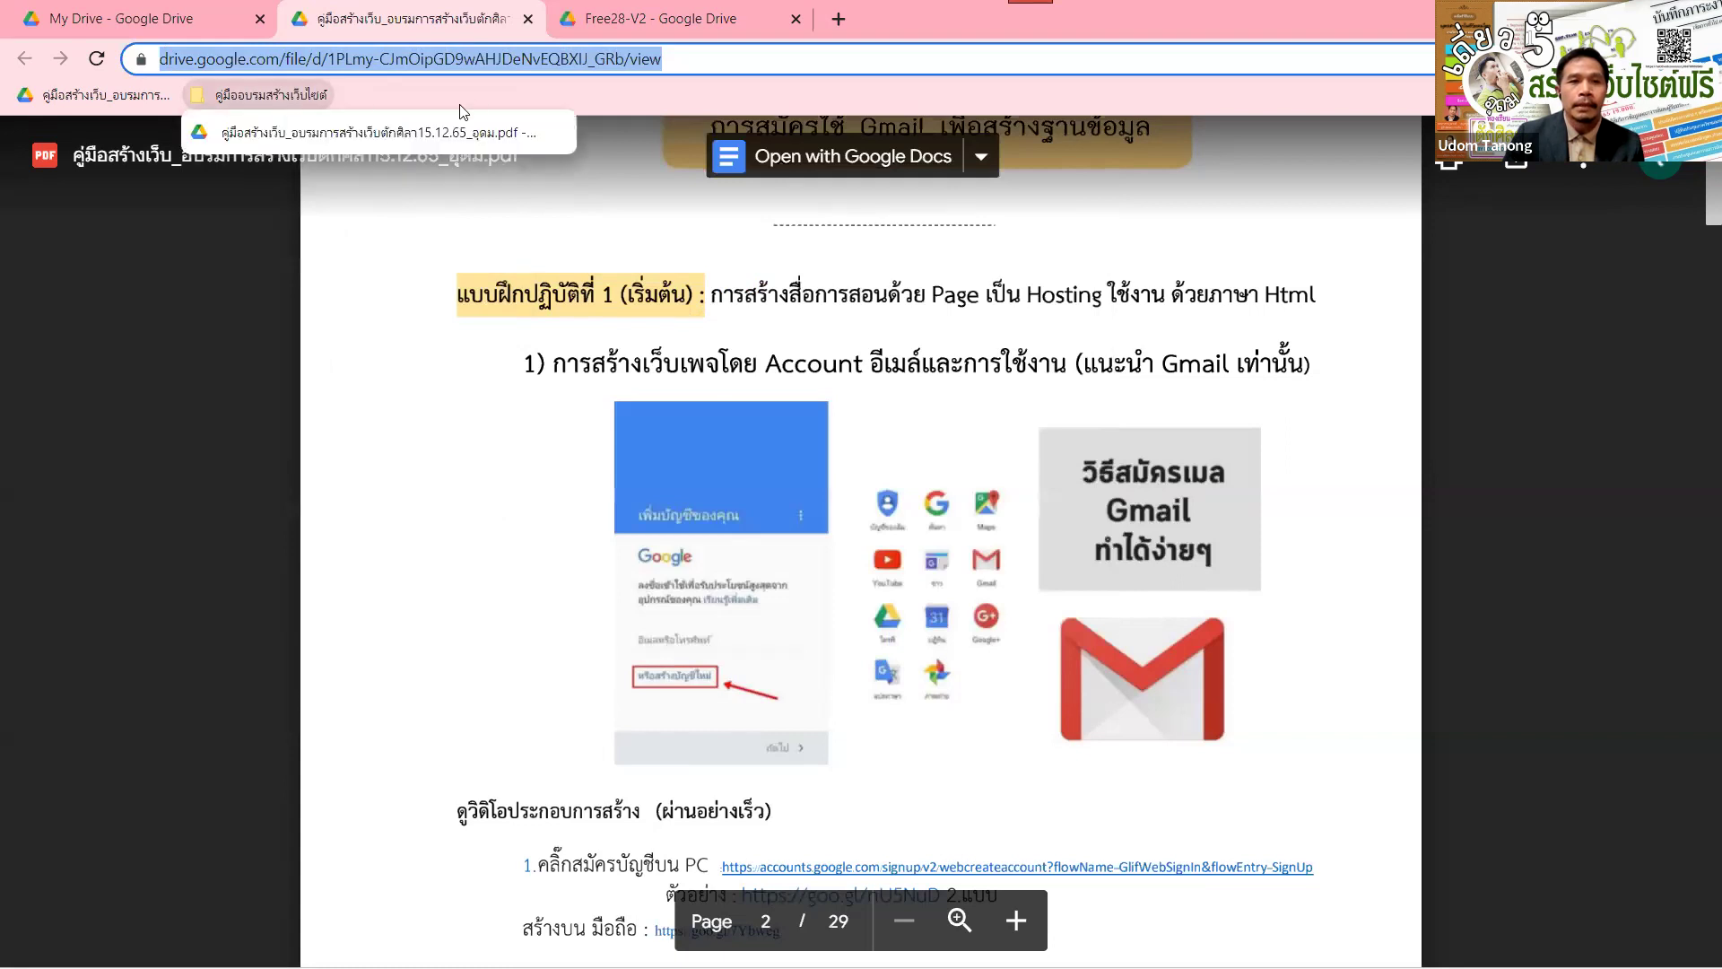
key(Escape)
click(796, 19)
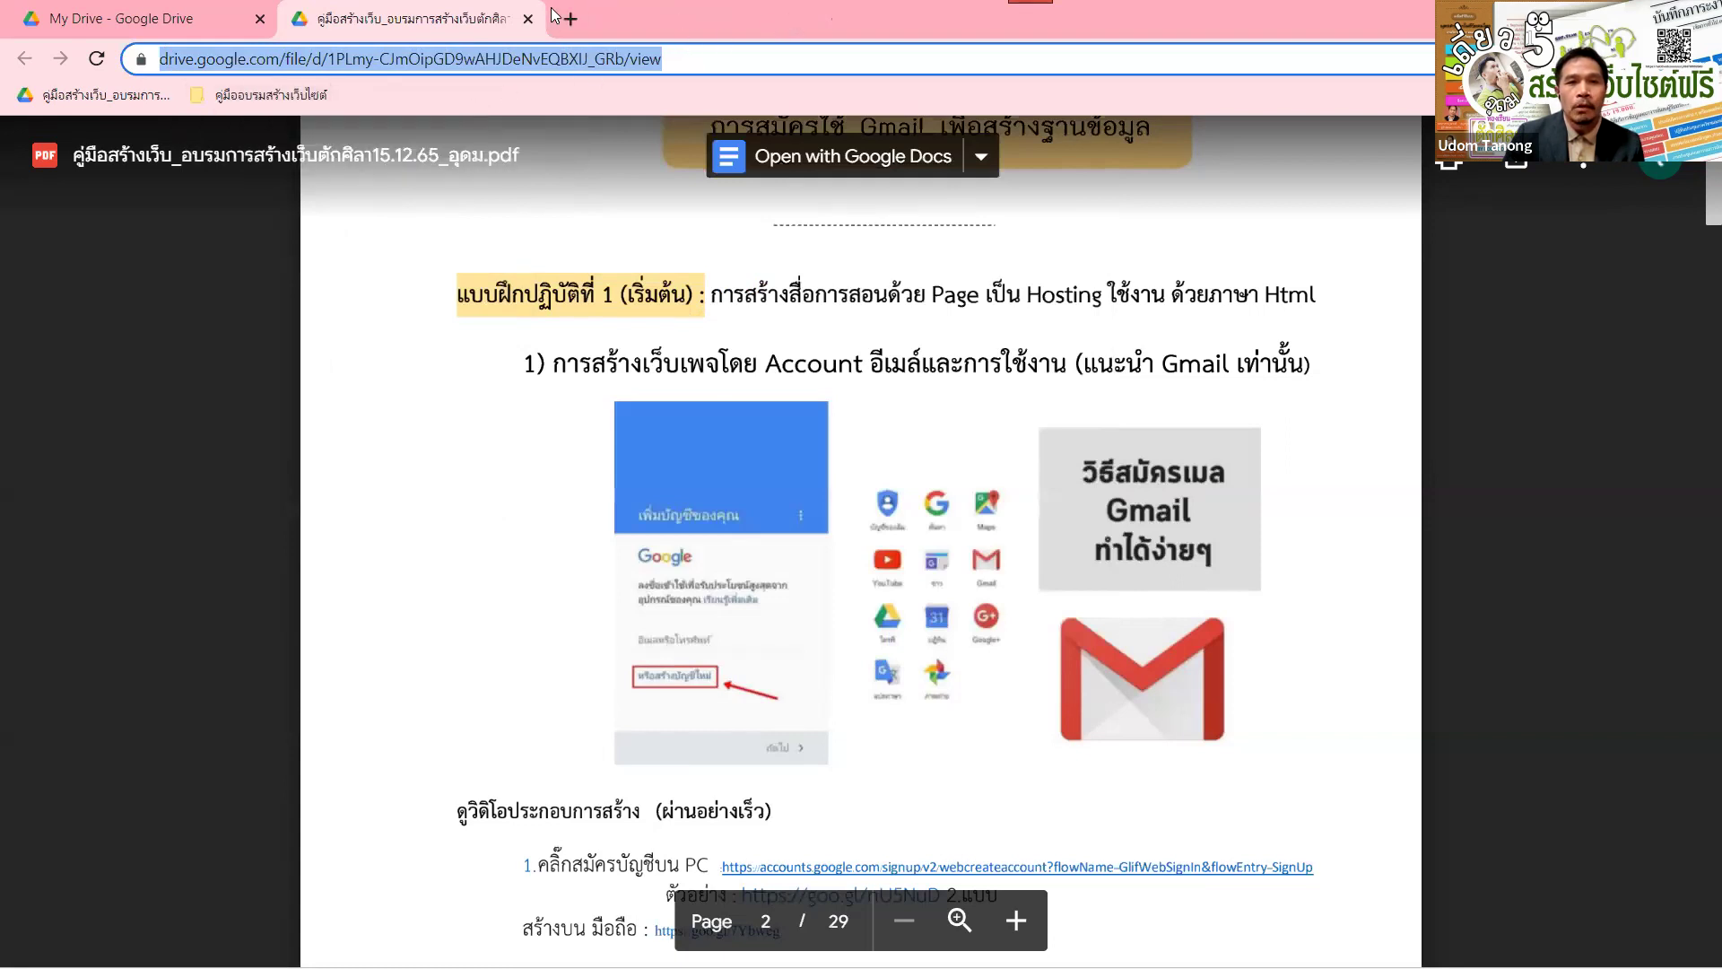
Step: Reopen the manual from the folder bookmark in a fresh tab and unlock it with its password
click(527, 19)
click(300, 19)
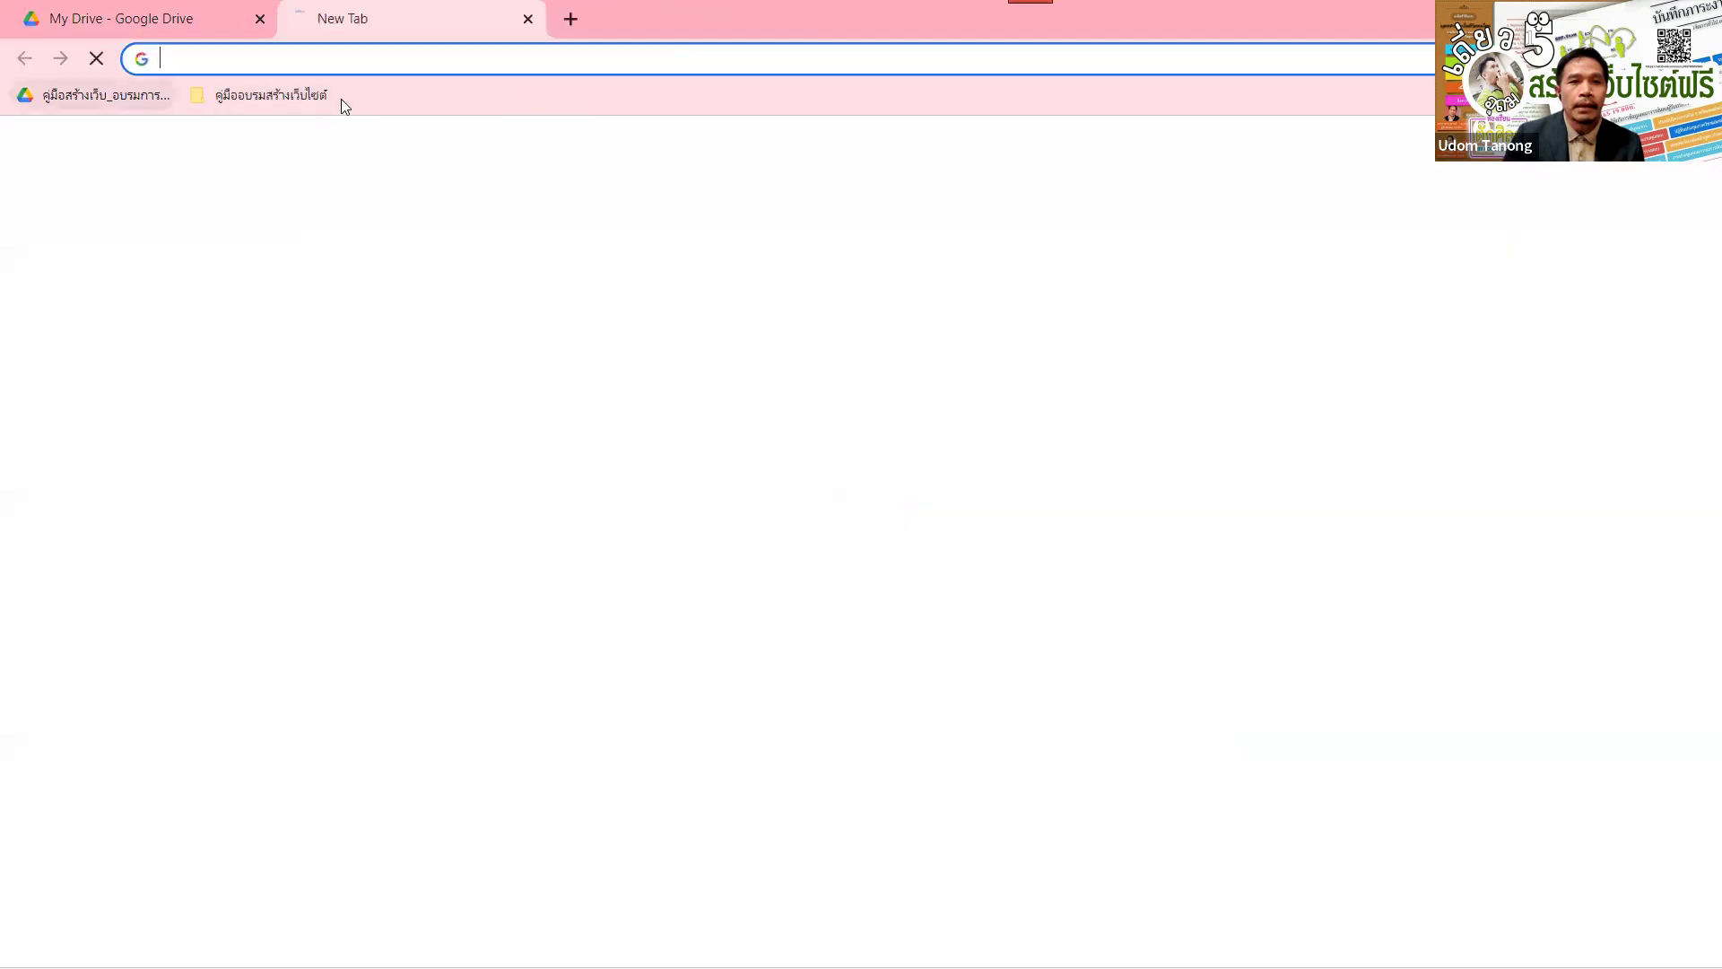
click(266, 95)
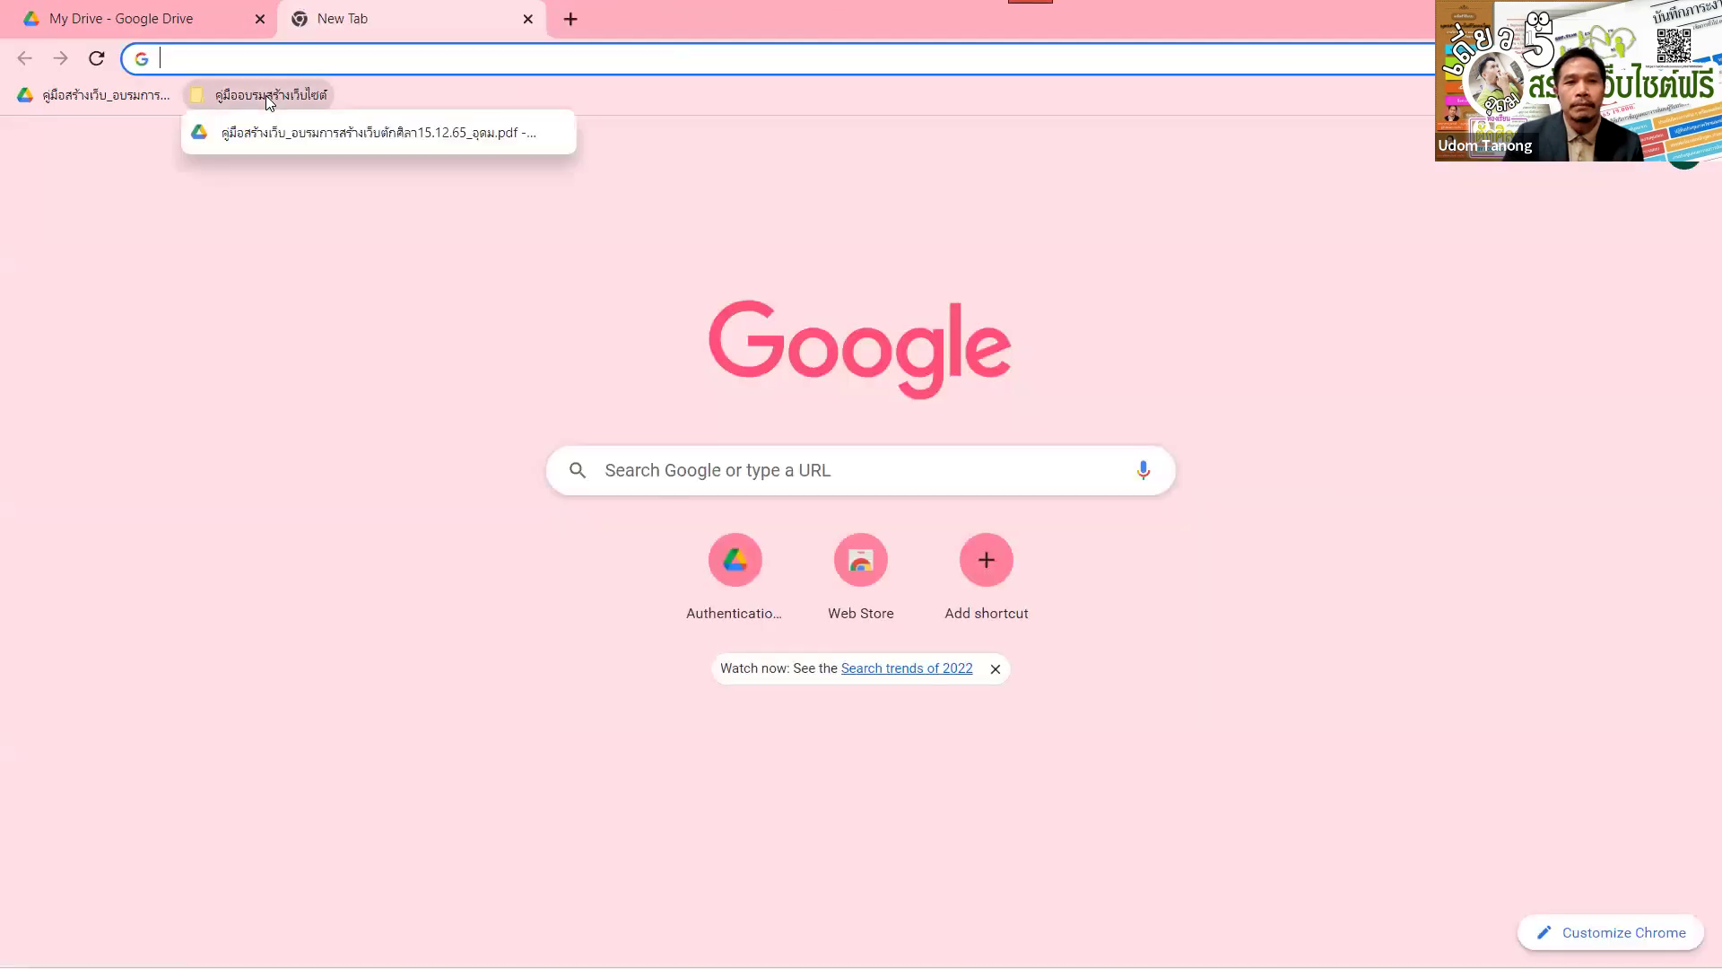
click(382, 140)
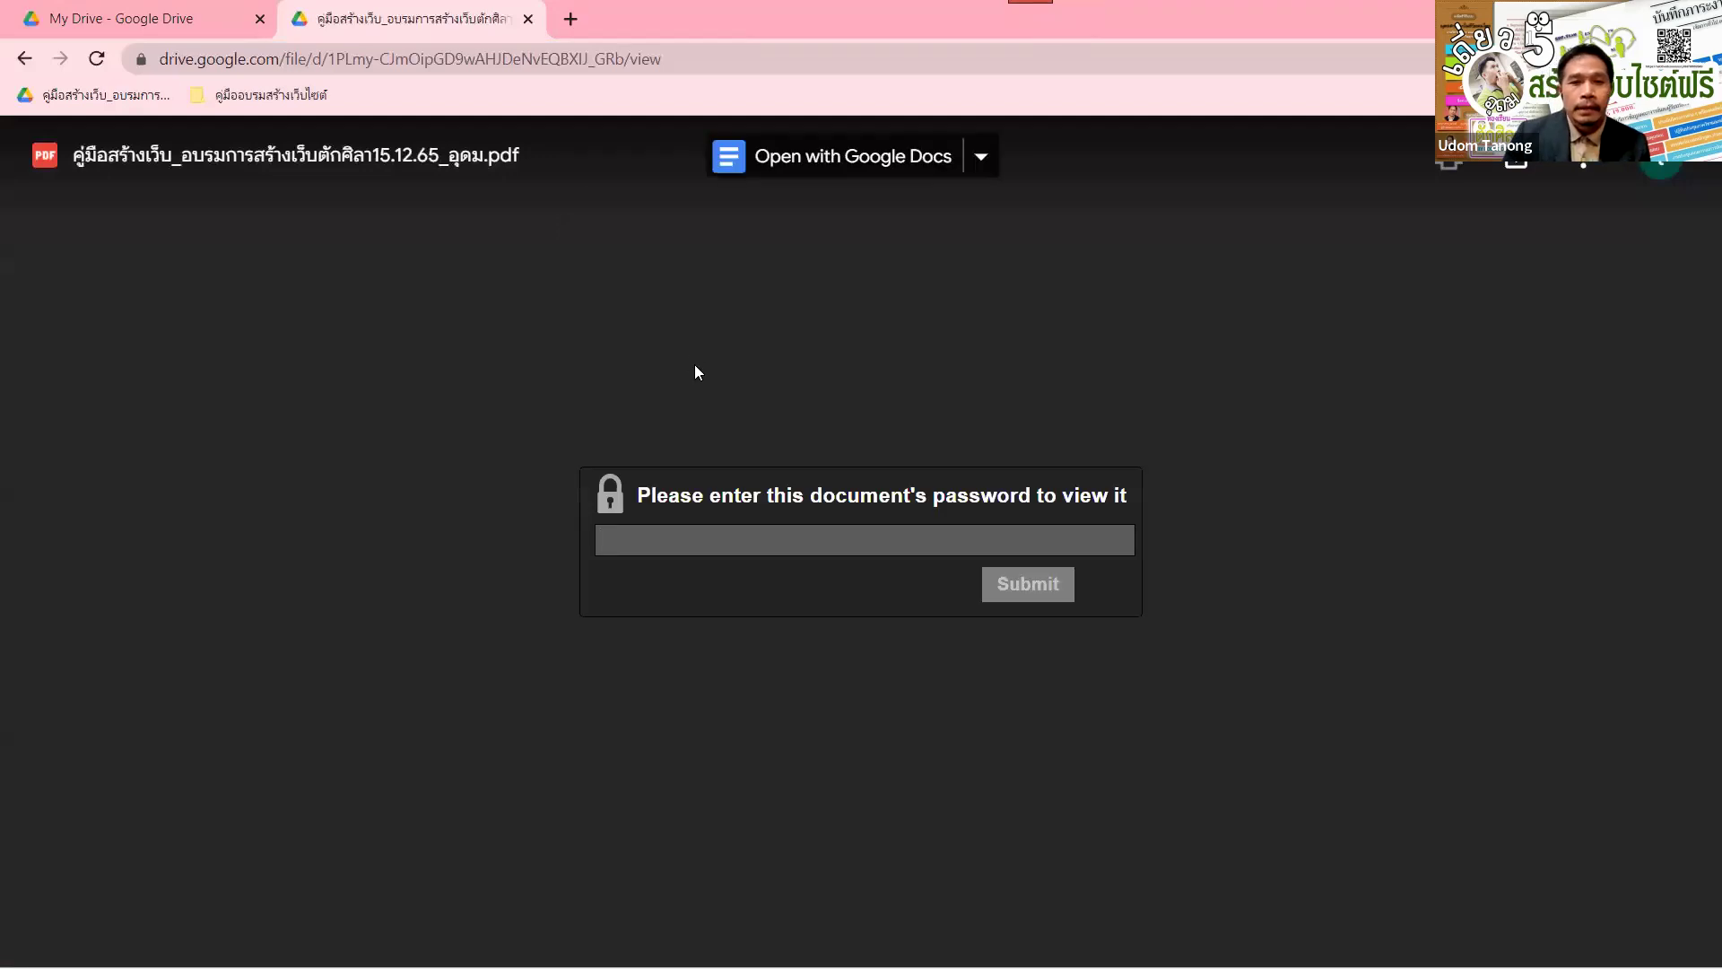
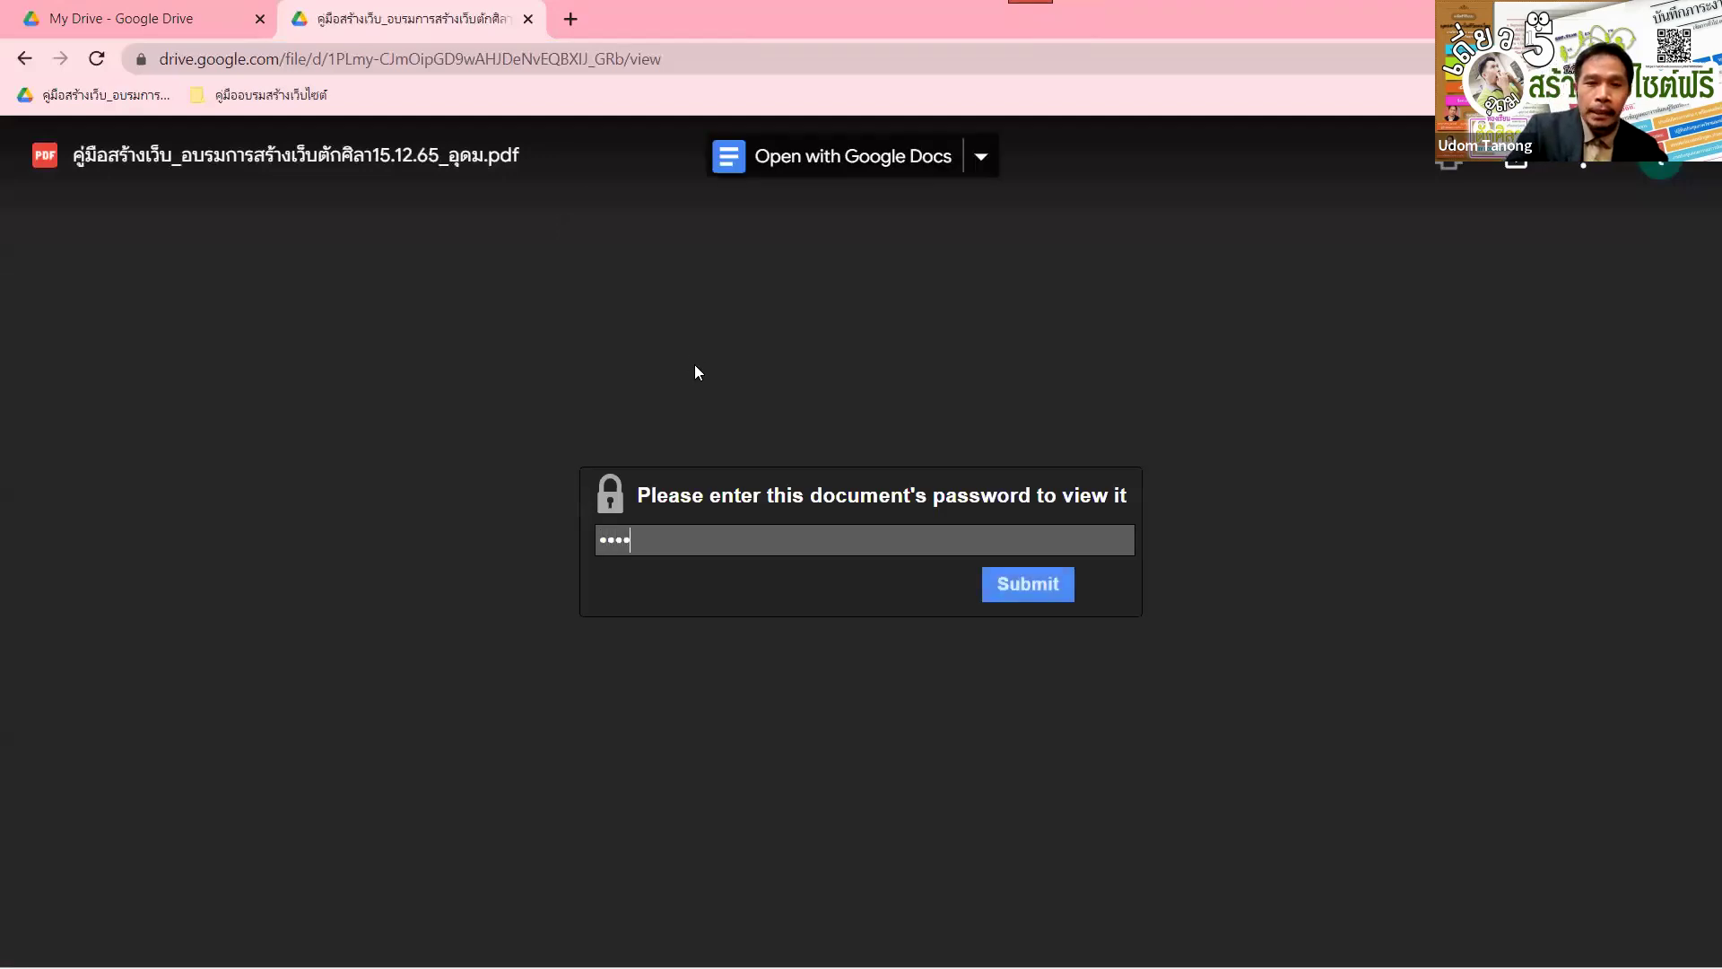
key(Return)
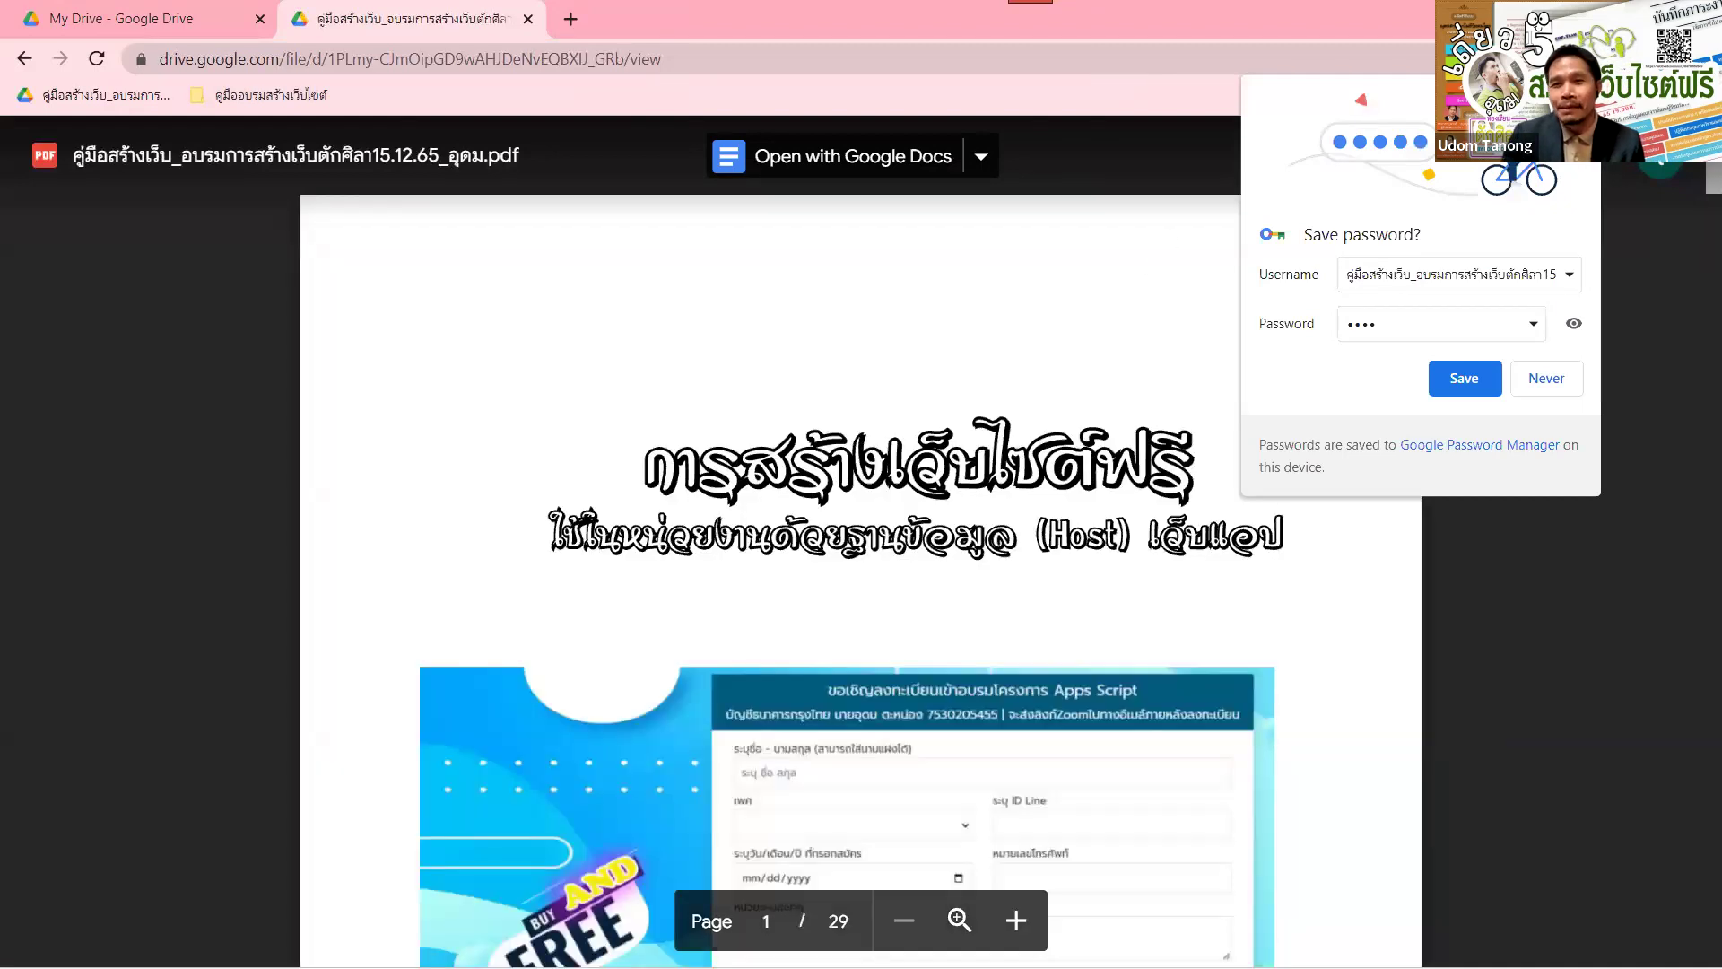
key(Escape)
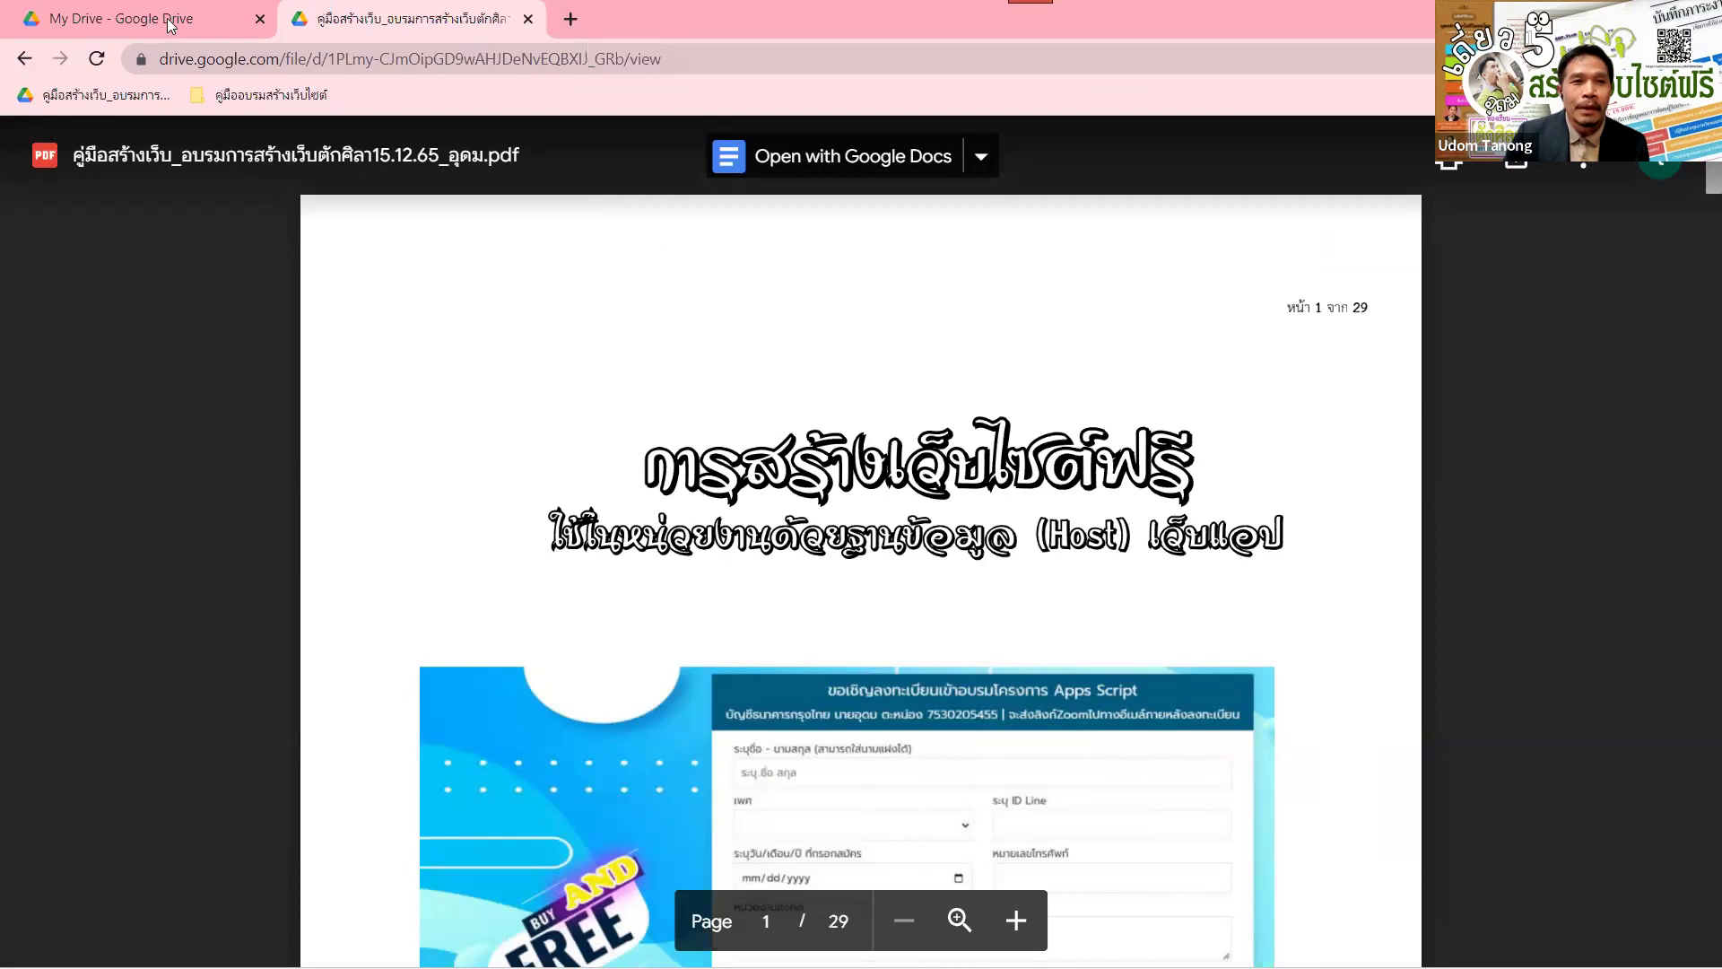
Step: Return to the My Drive file list from the PDF preview
click(228, 27)
click(32, 157)
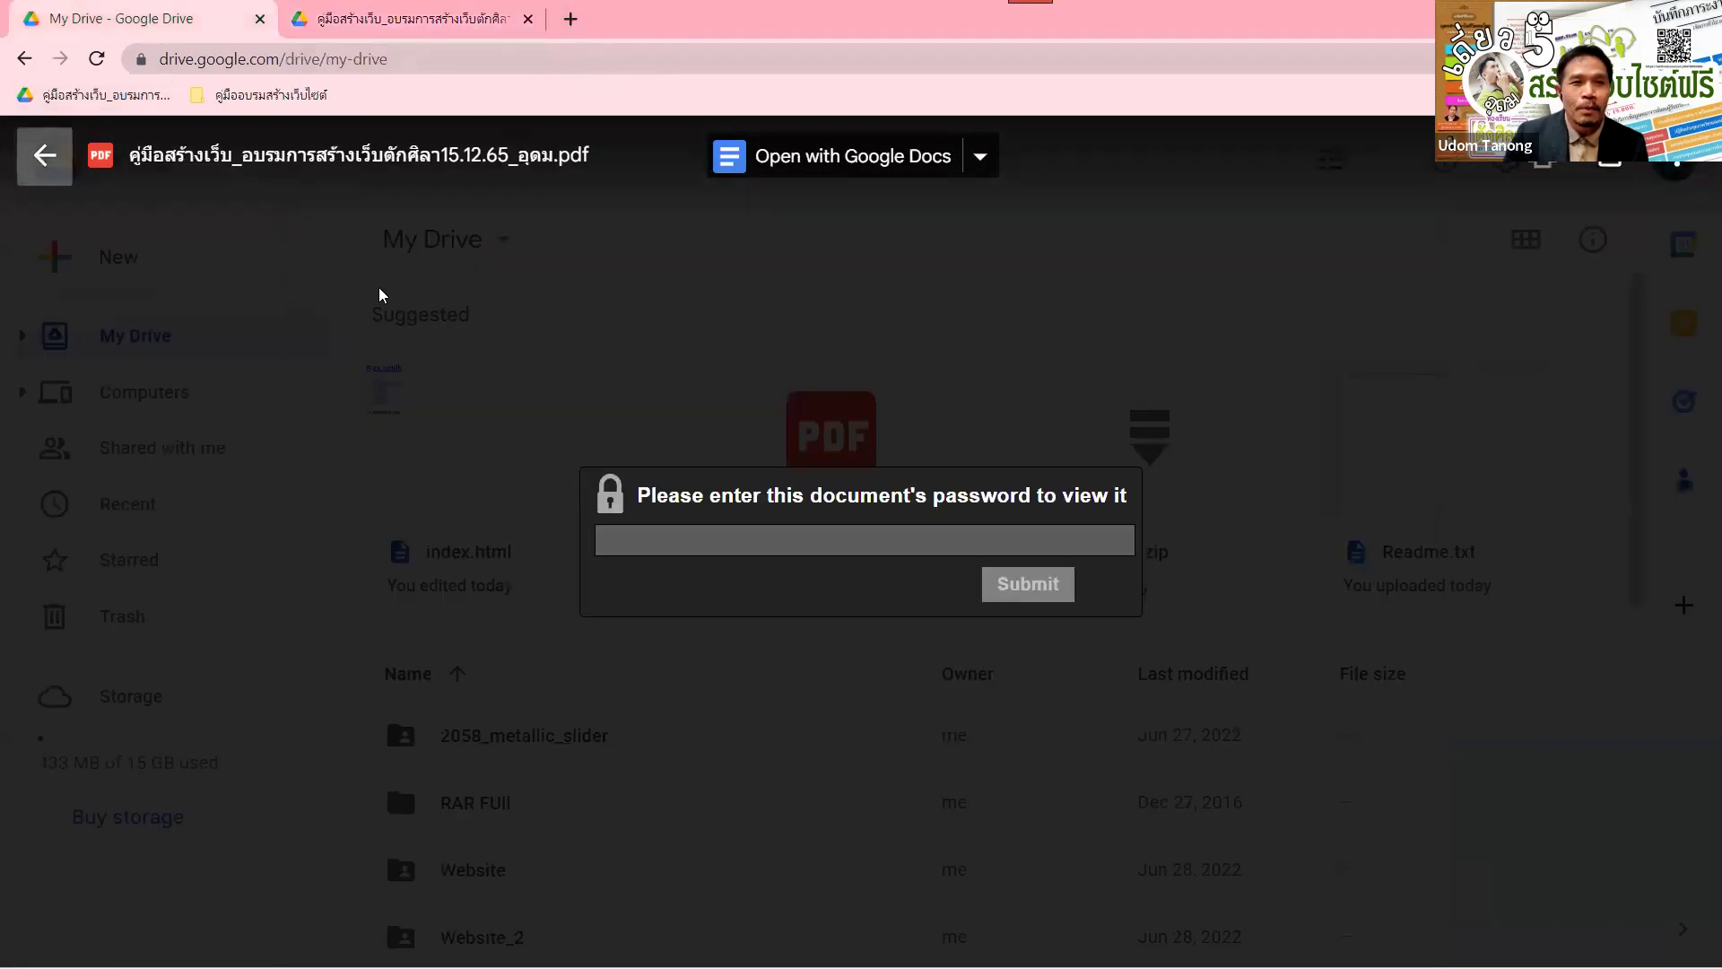
scroll(559, 498, down, 5)
scroll(559, 502, down, 3)
scroll(519, 615, up, 3)
scroll(569, 681, down, 3)
scroll(607, 591, up, 3)
scroll(606, 589, up, 6)
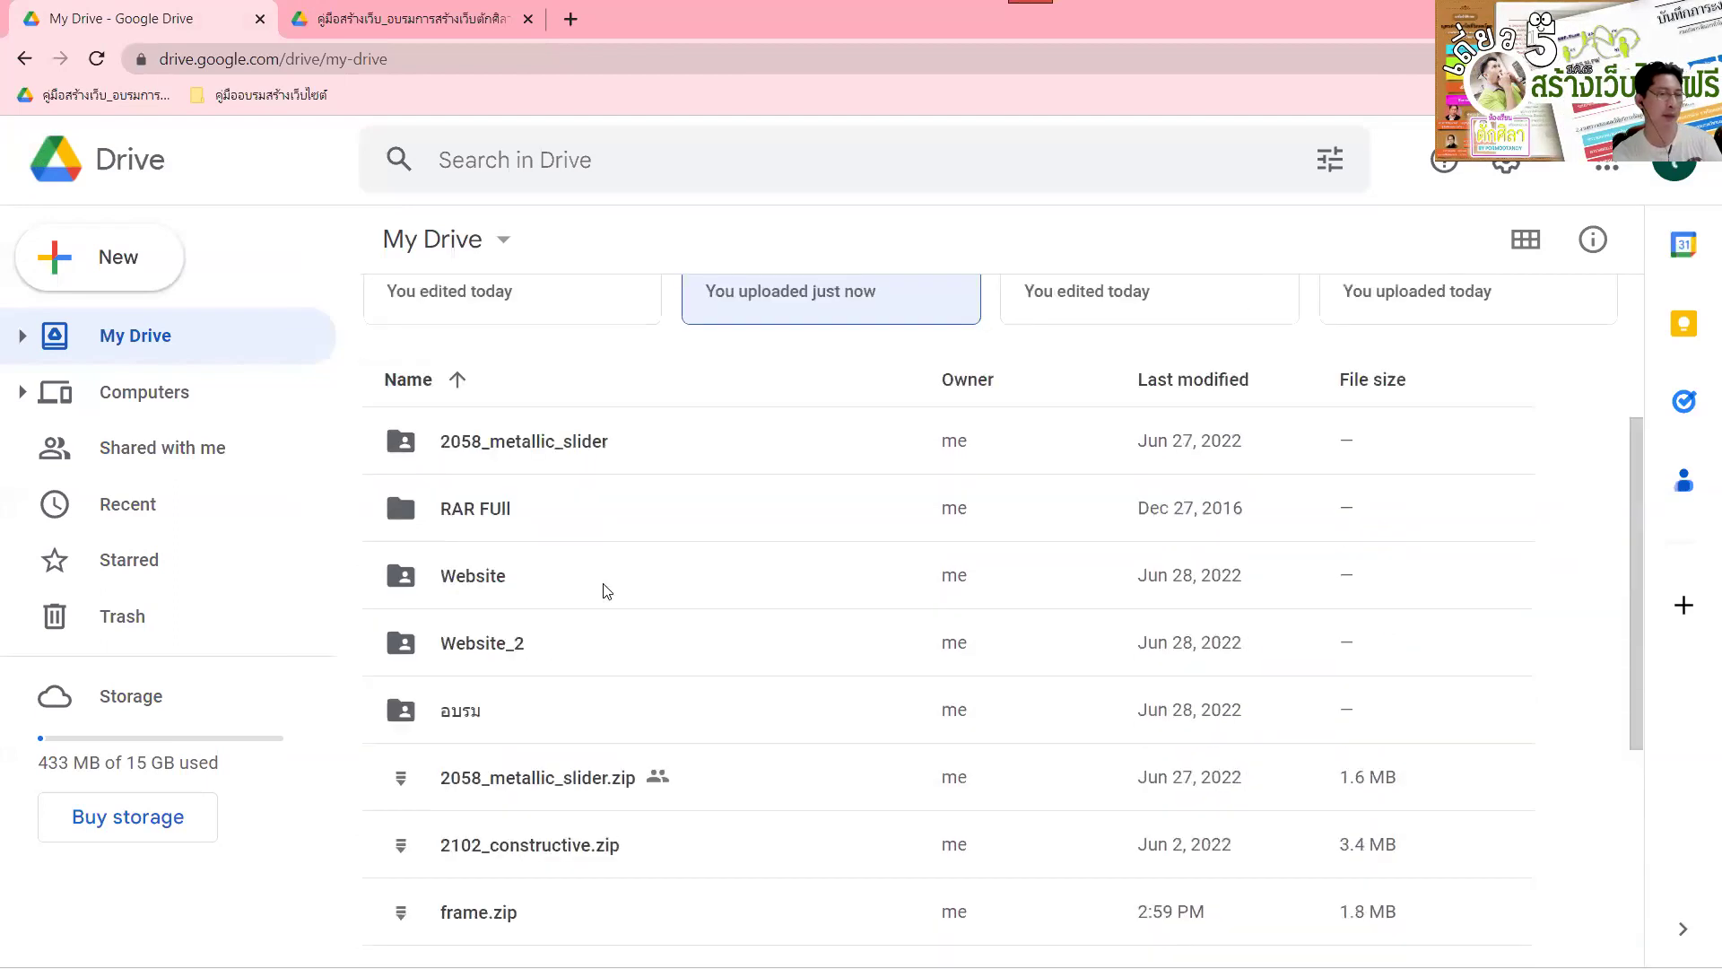
Step: Set the manual PDF's general access to Anyone with the link
right_click(830, 549)
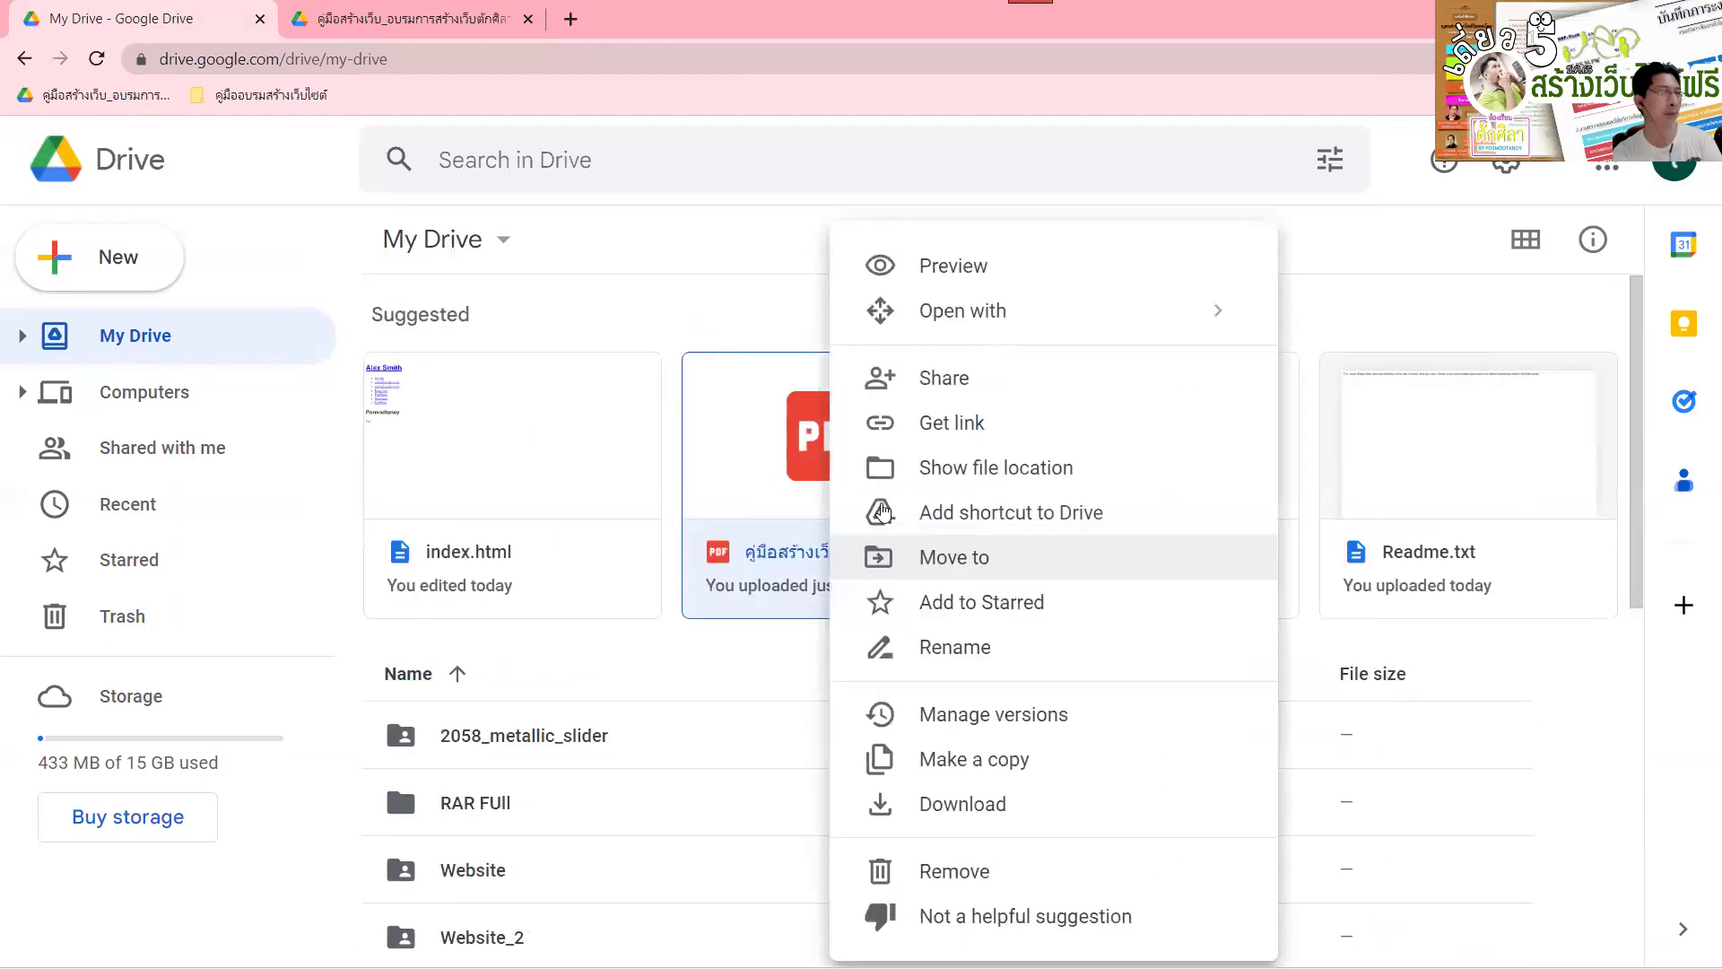
click(929, 419)
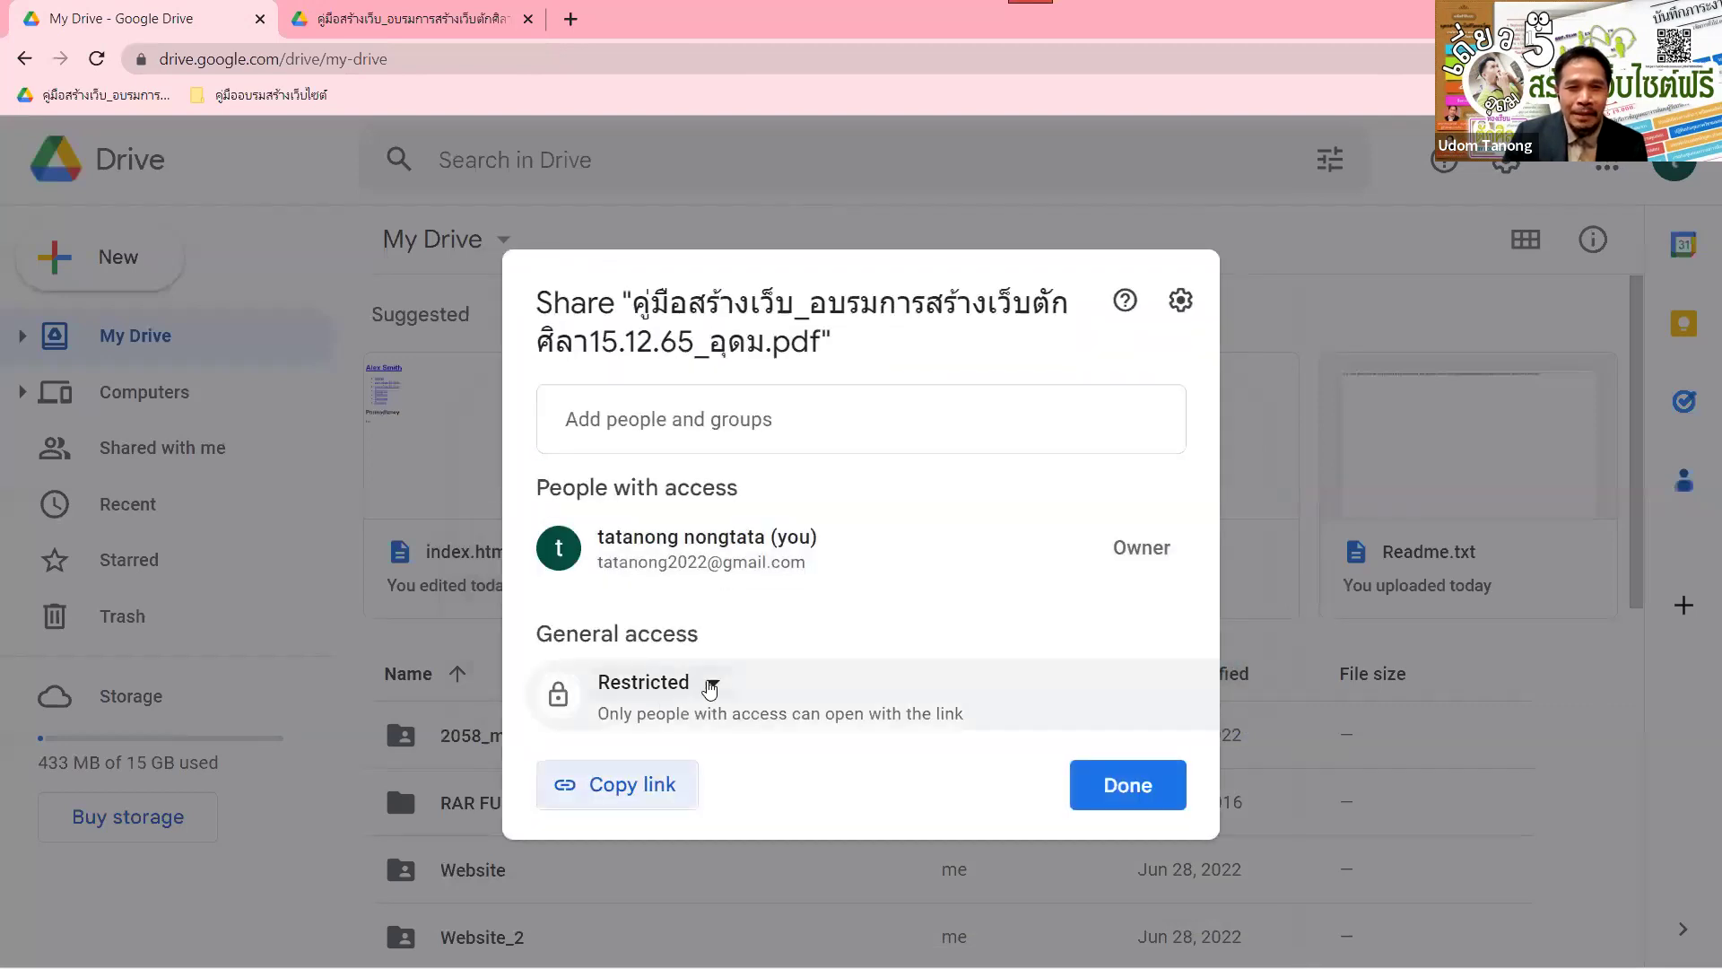
click(702, 683)
click(709, 807)
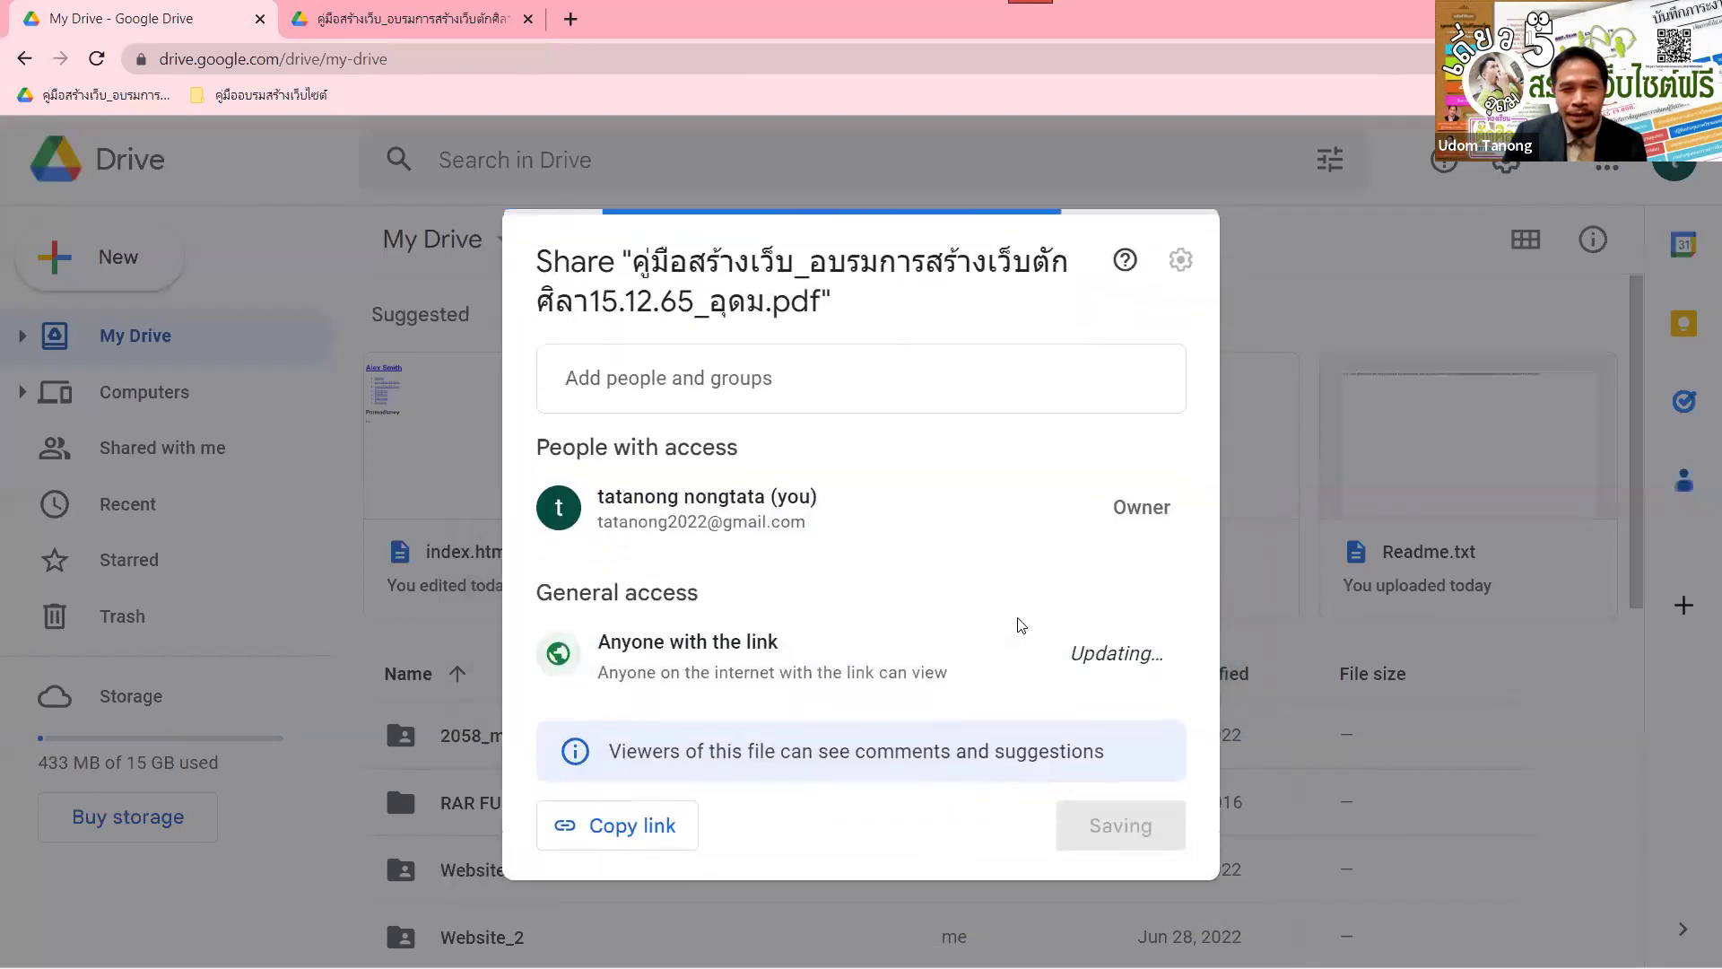
click(1130, 833)
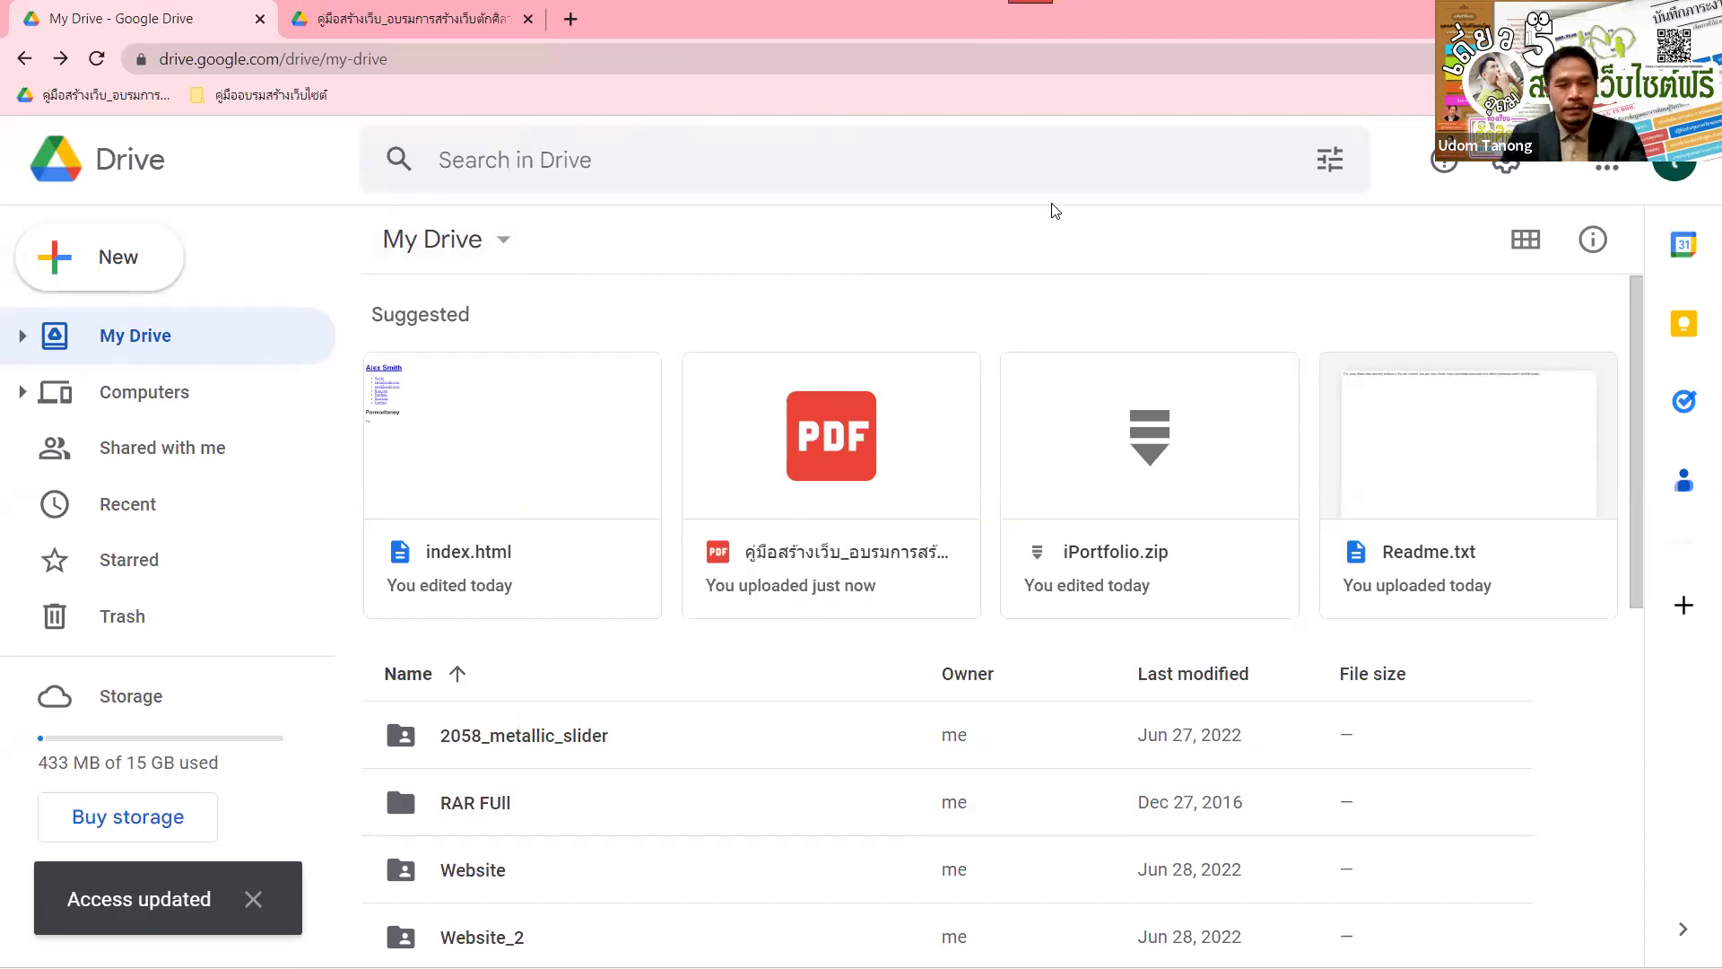
key(ctrl+minus)
key(ctrl+minus)
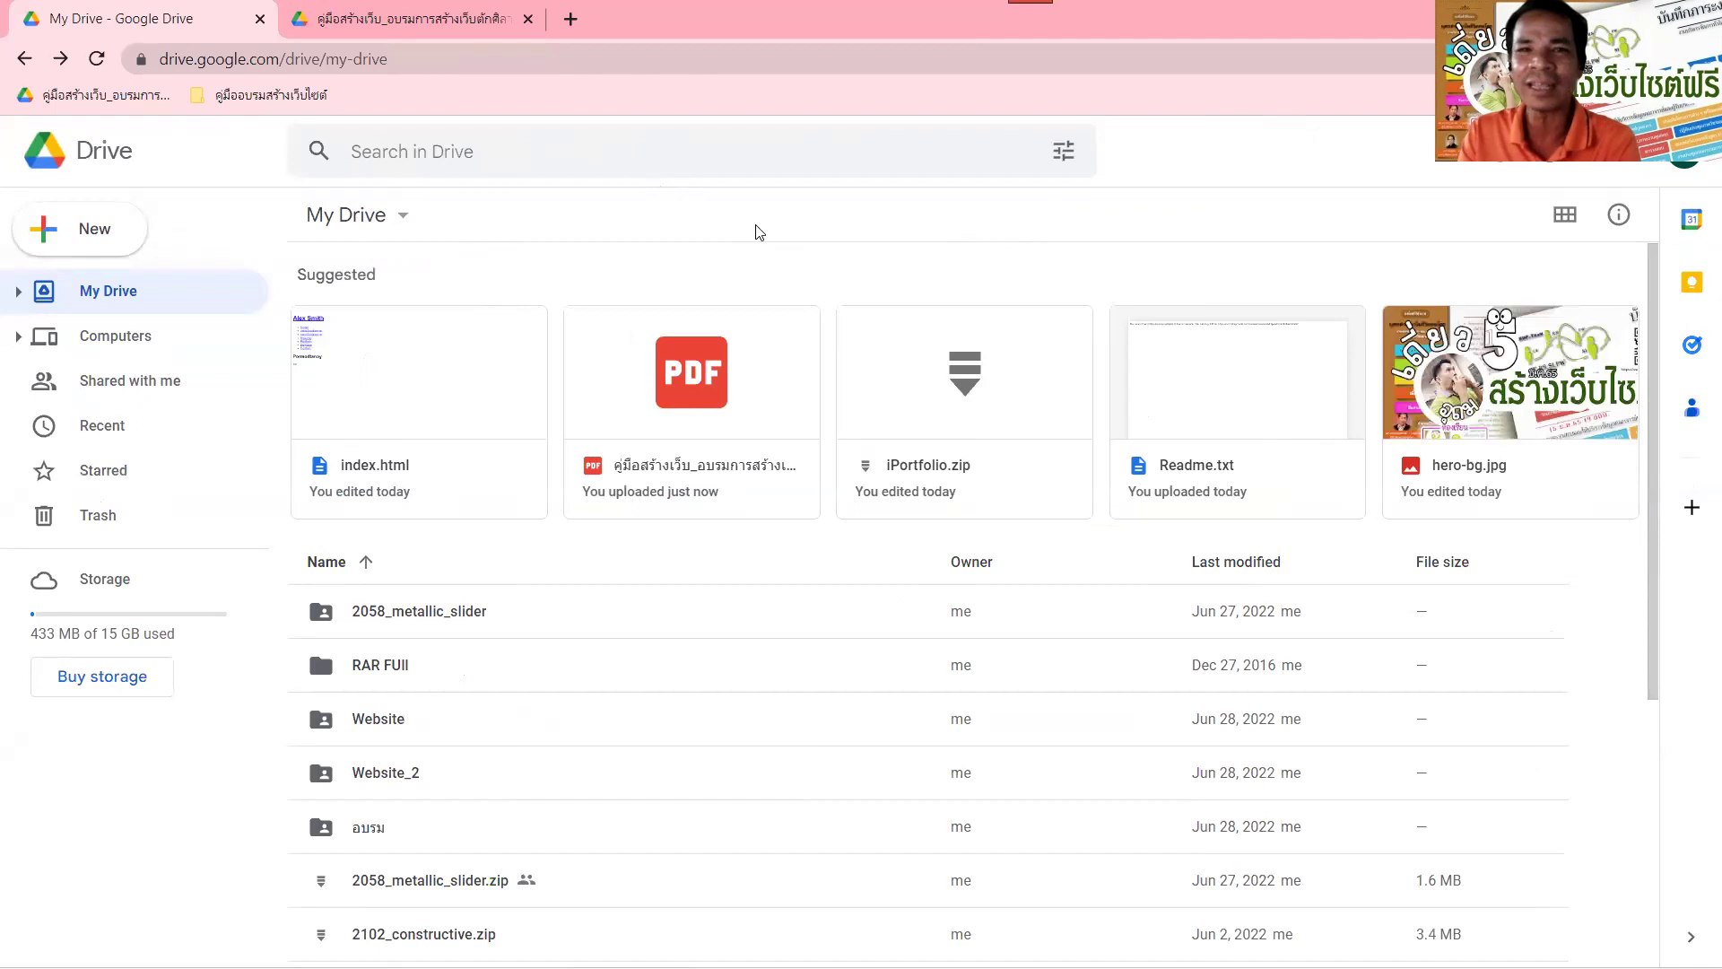
Step: Open the manual PDF from My Drive and unlock it with its password
double_click(671, 451)
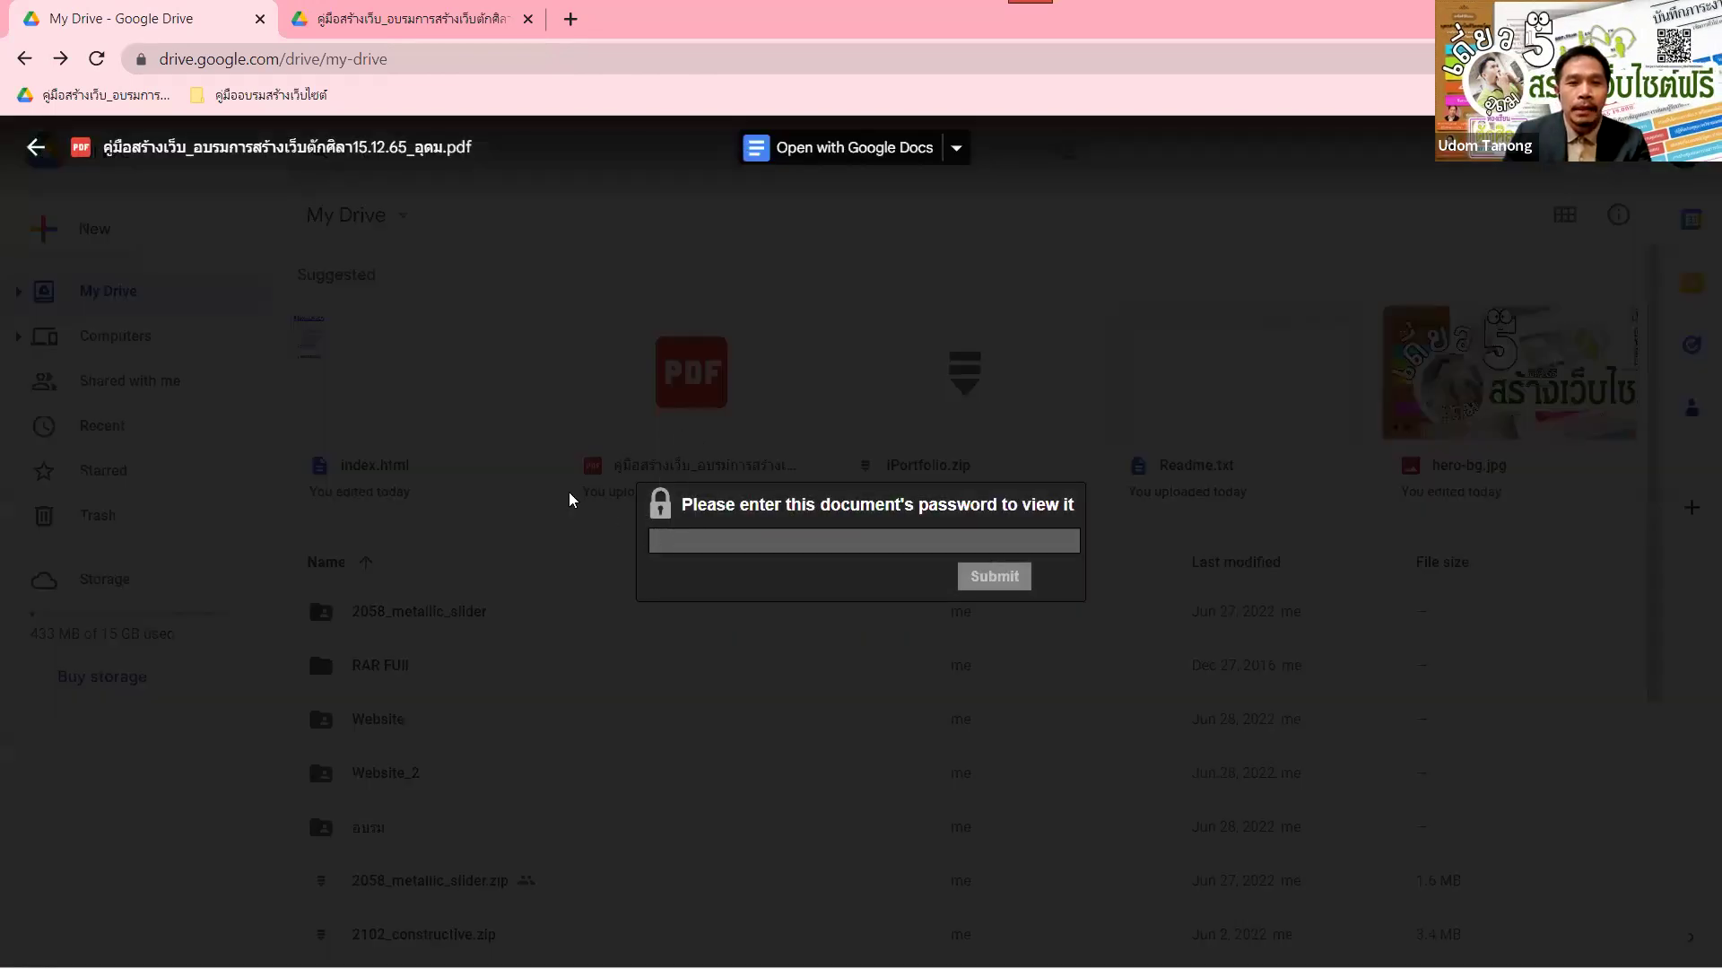
text(••)
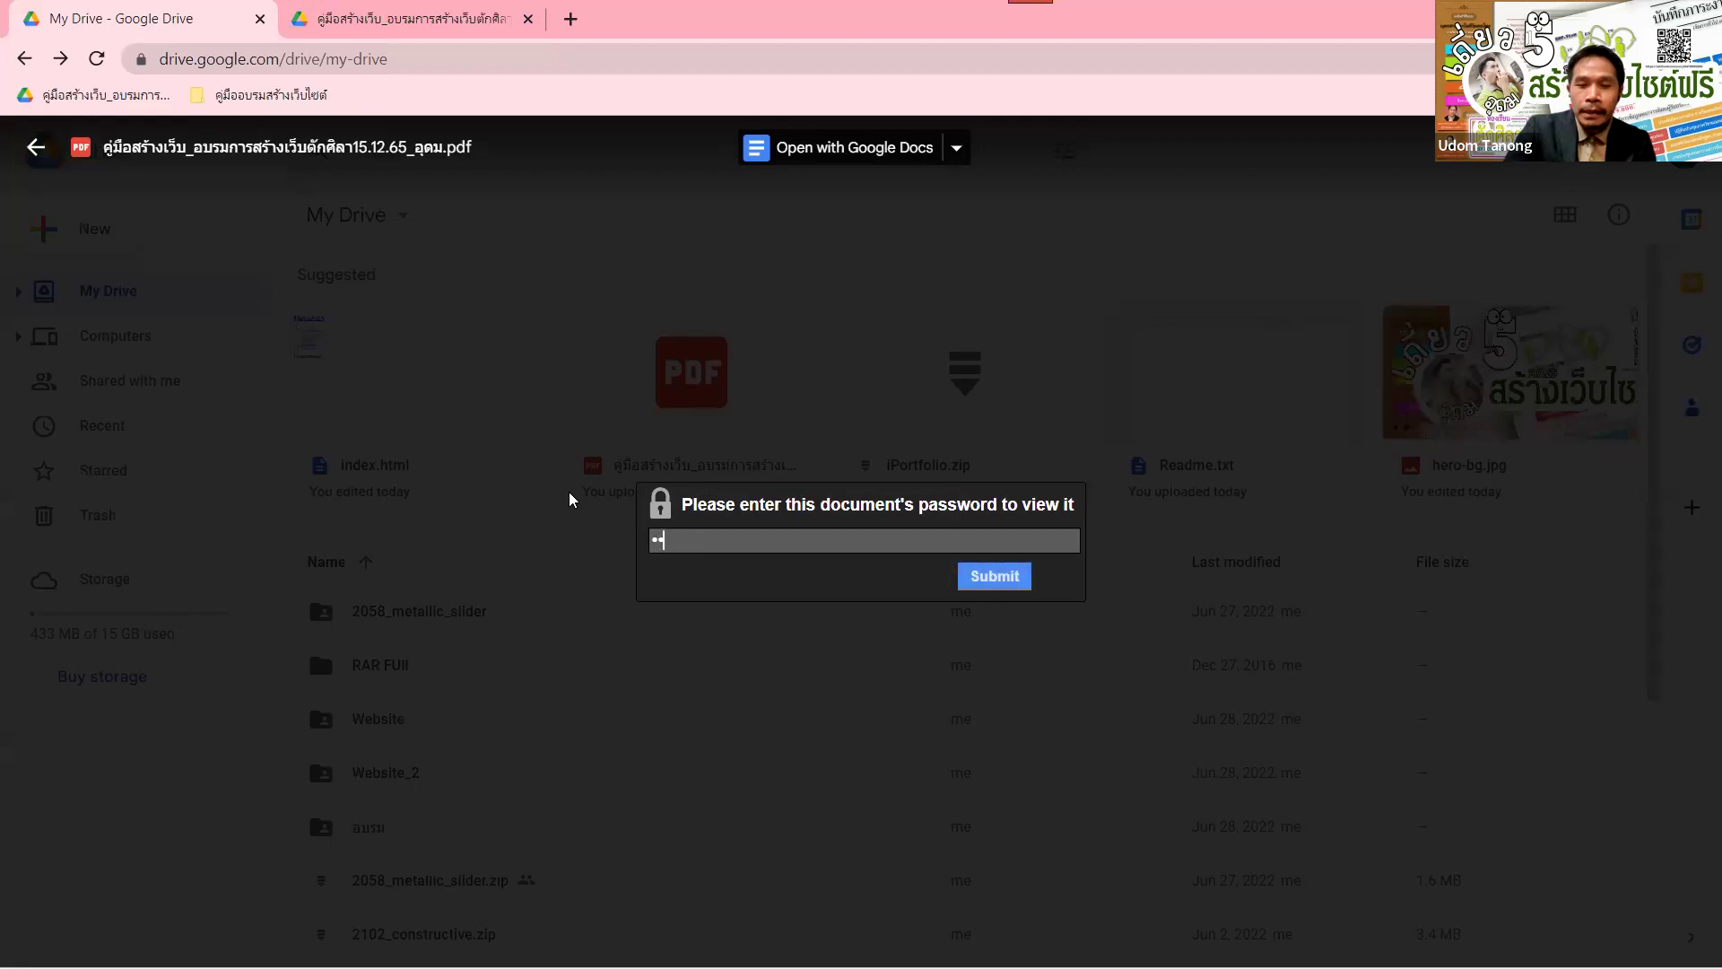
text(••)
click(992, 578)
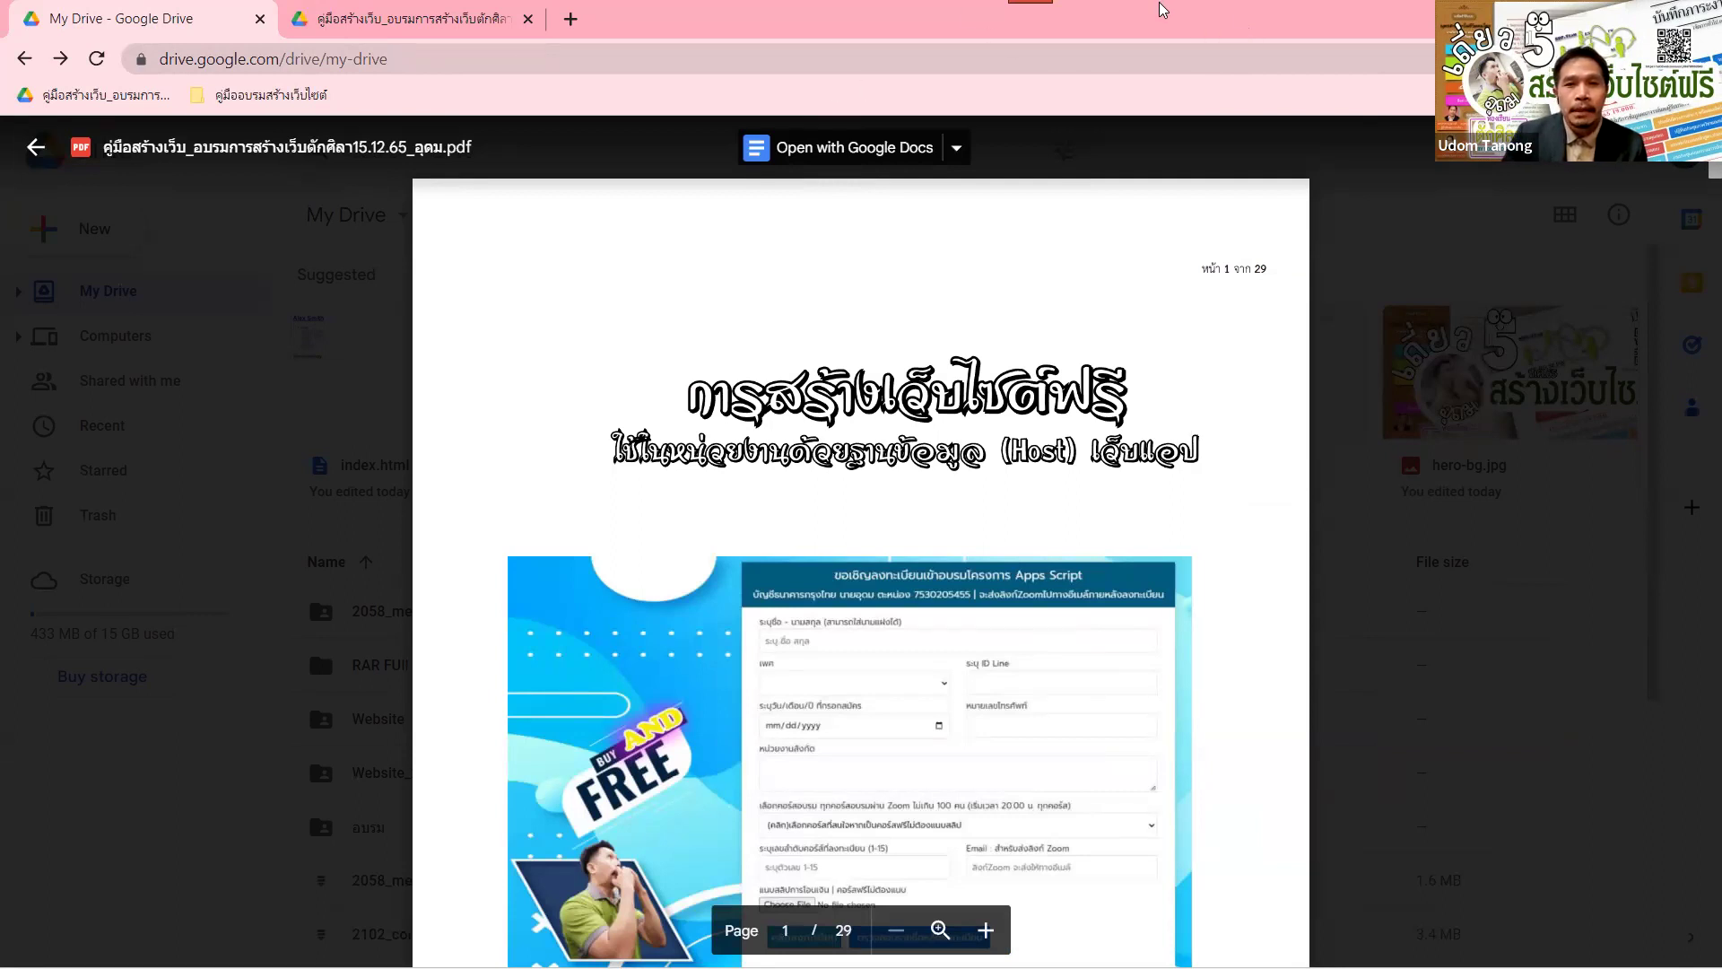
click(1686, 147)
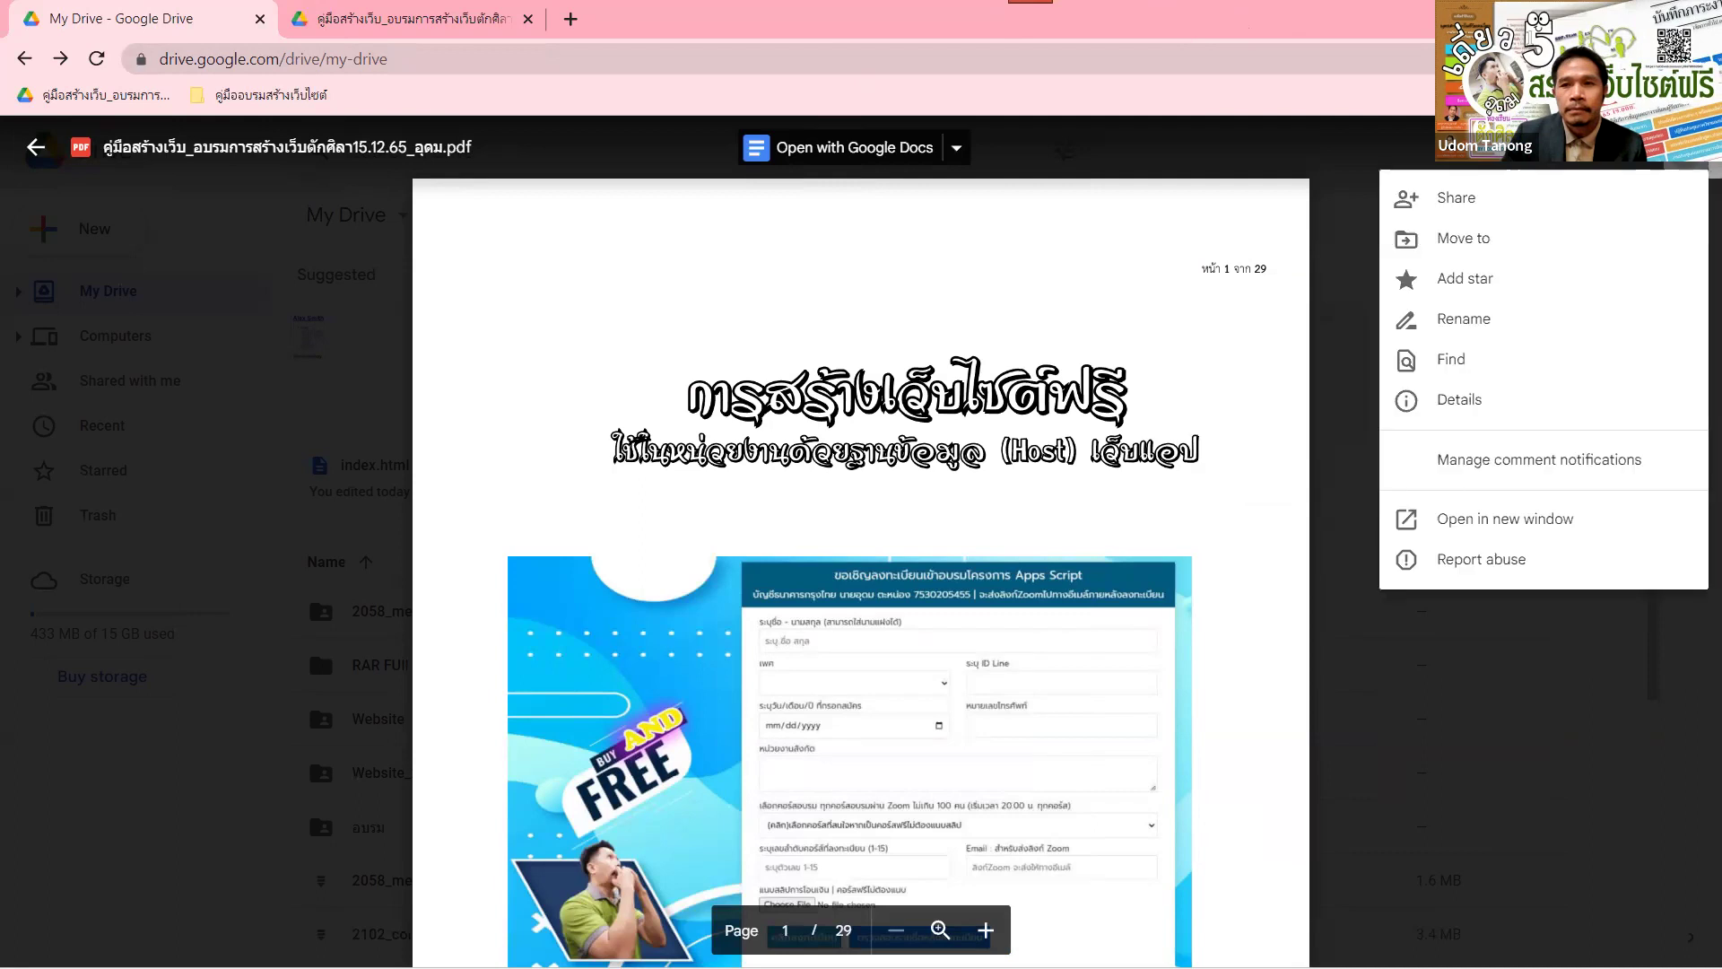
click(1123, 161)
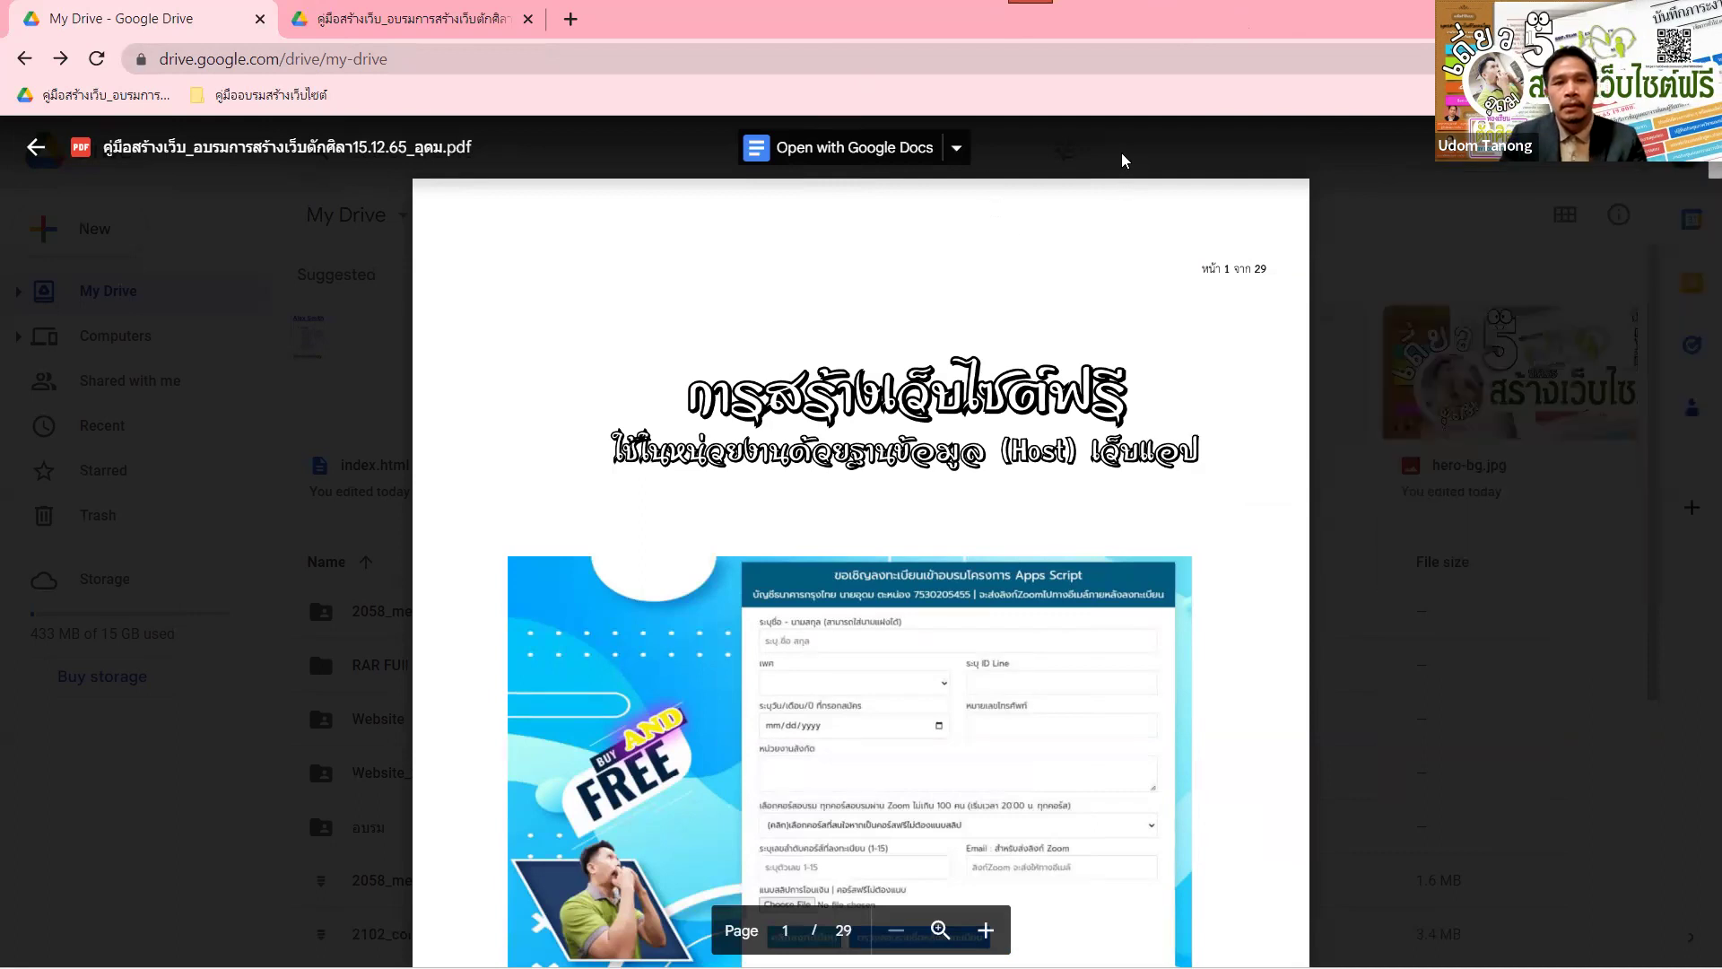
click(384, 31)
Step: Select the manual PDF's full https file-view address and copy it
click(512, 57)
right_click(511, 57)
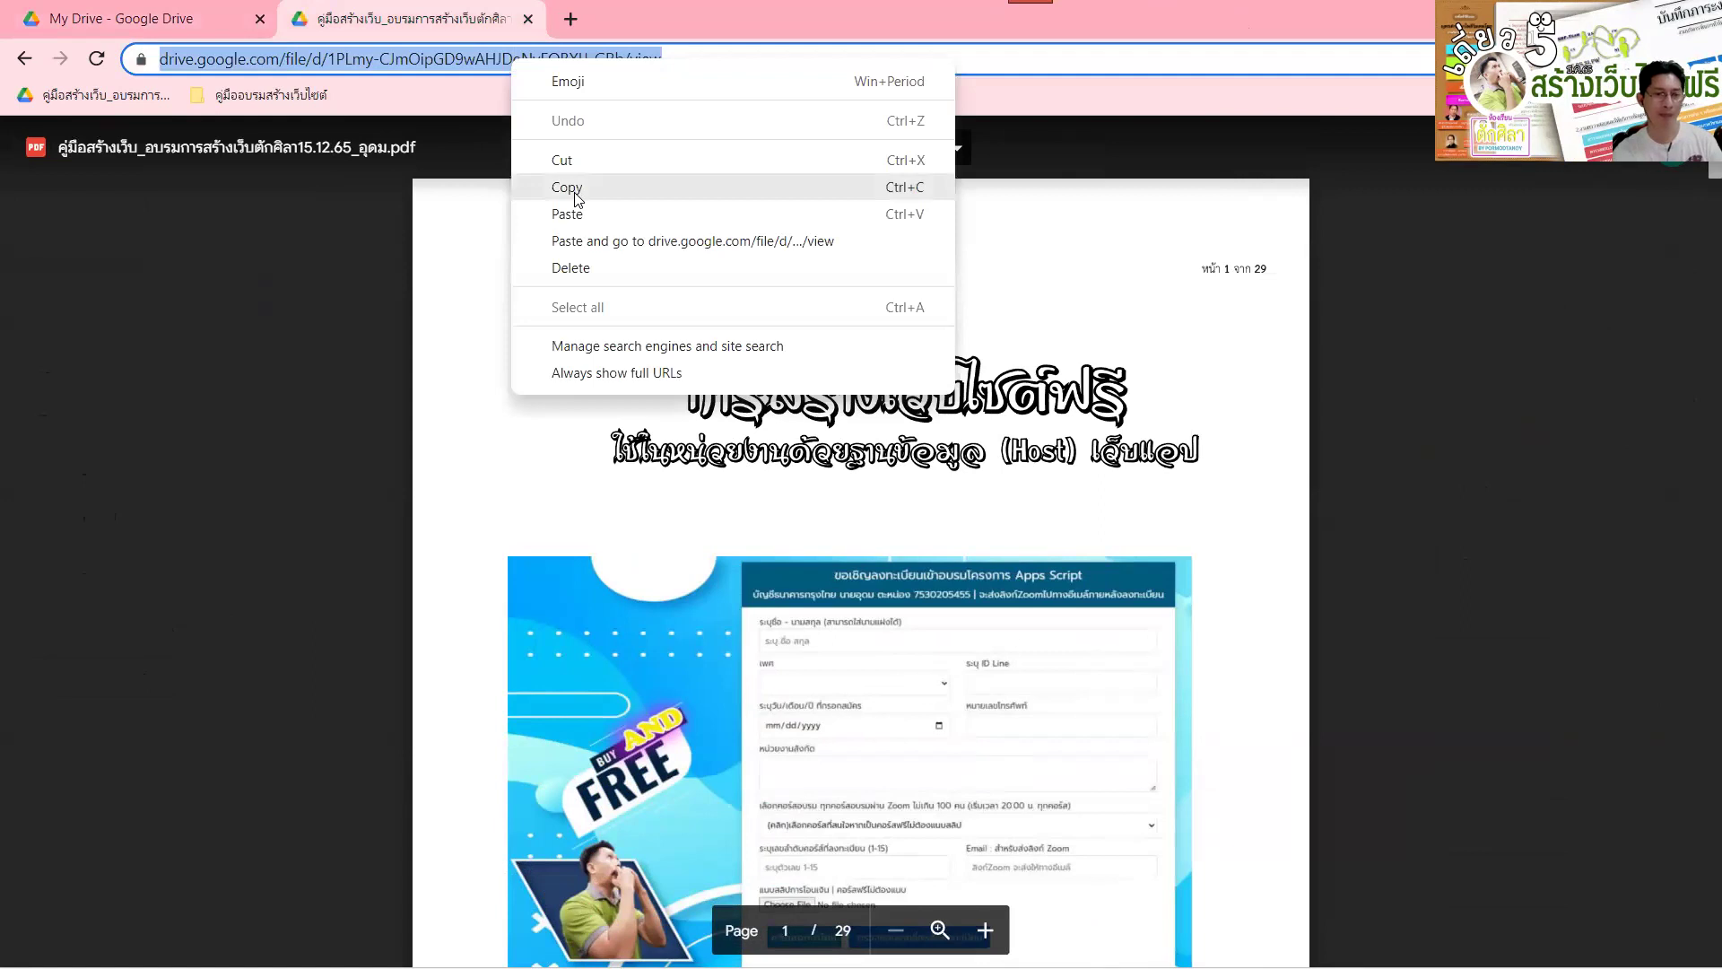
click(615, 23)
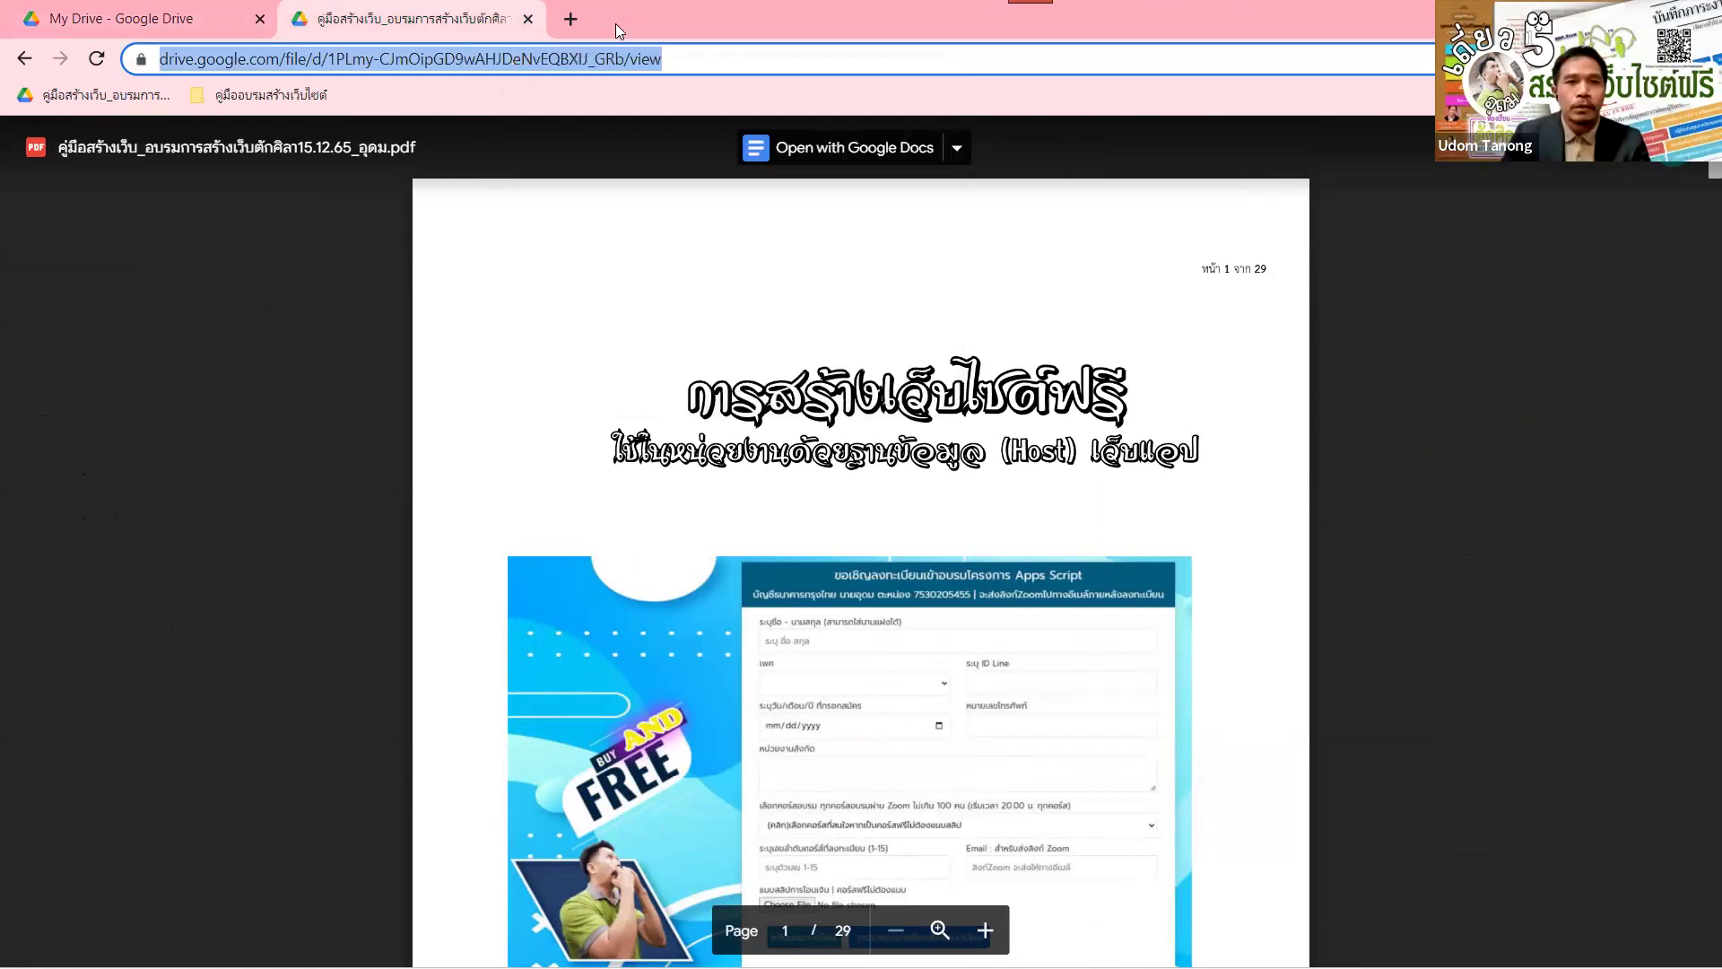
right_click(582, 59)
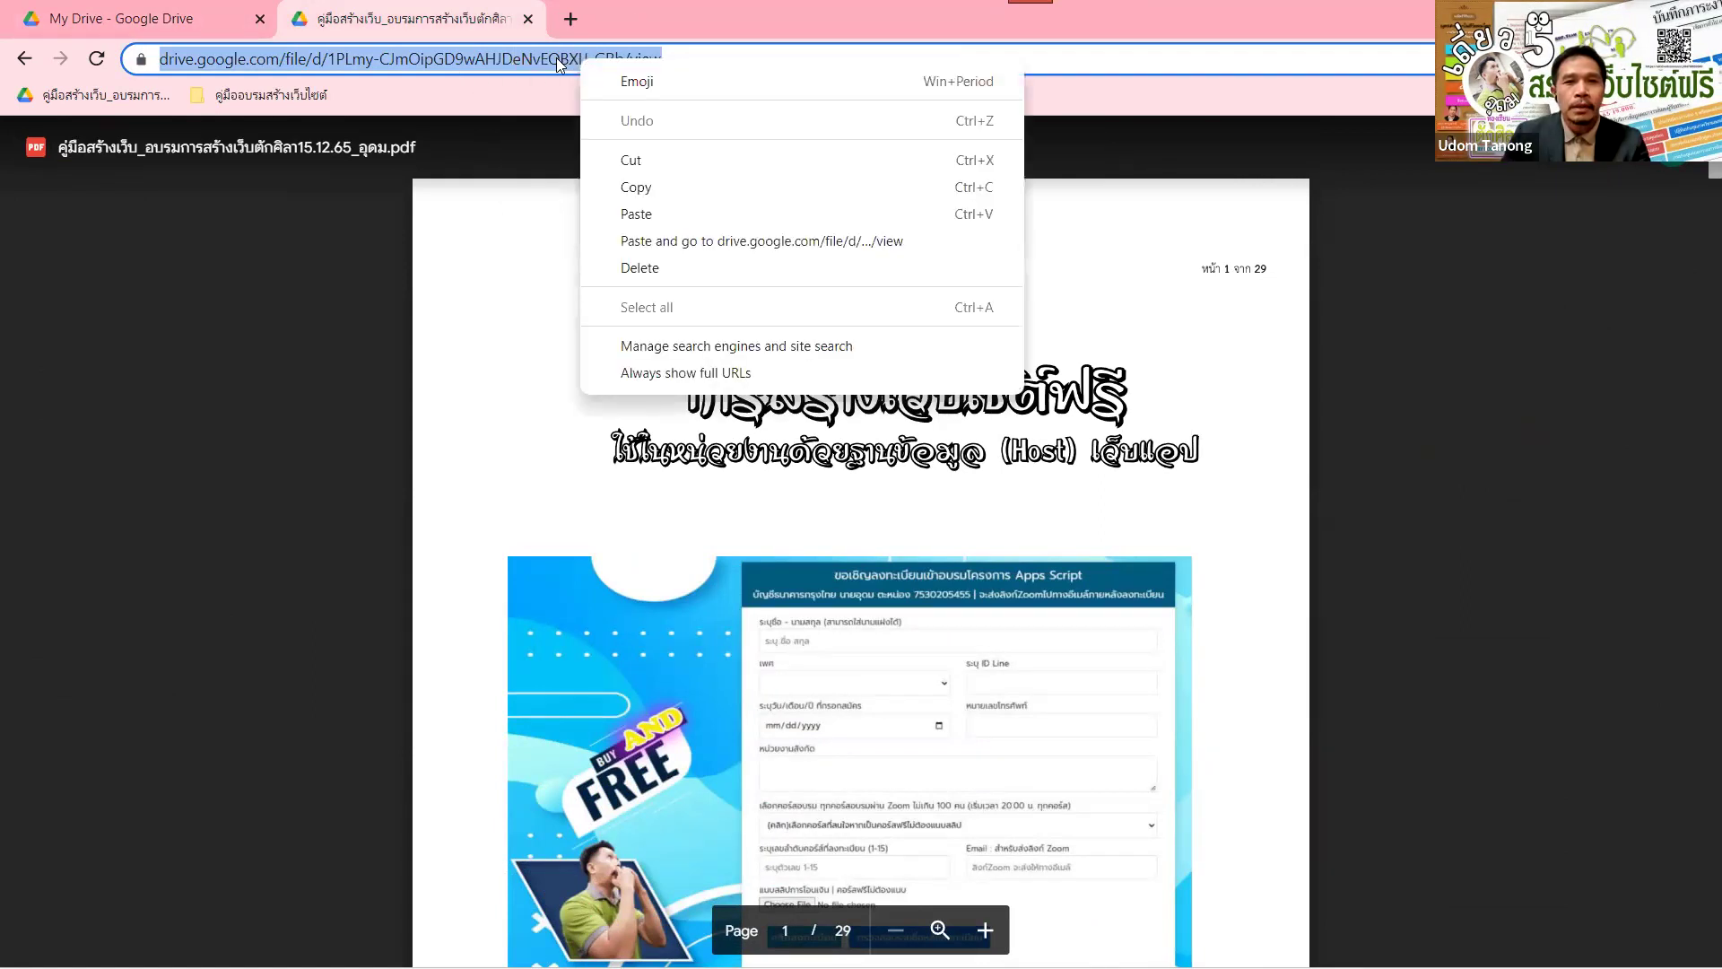
click(784, 63)
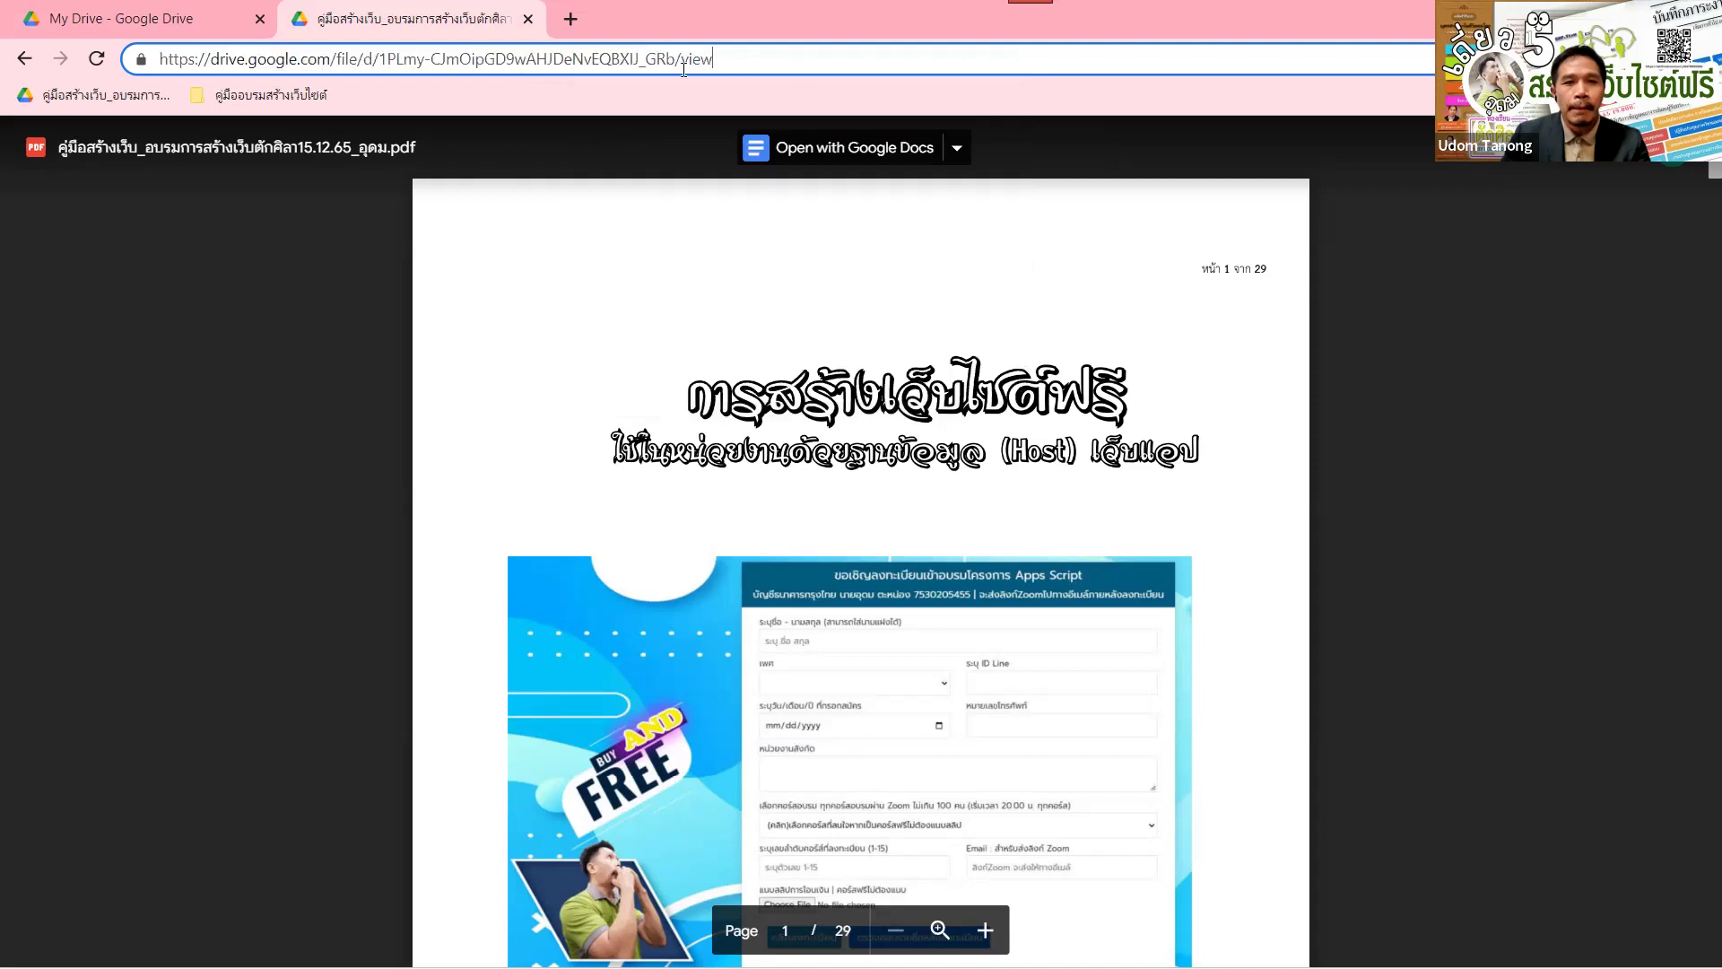
drag(713, 61, 170, 57)
right_click(359, 61)
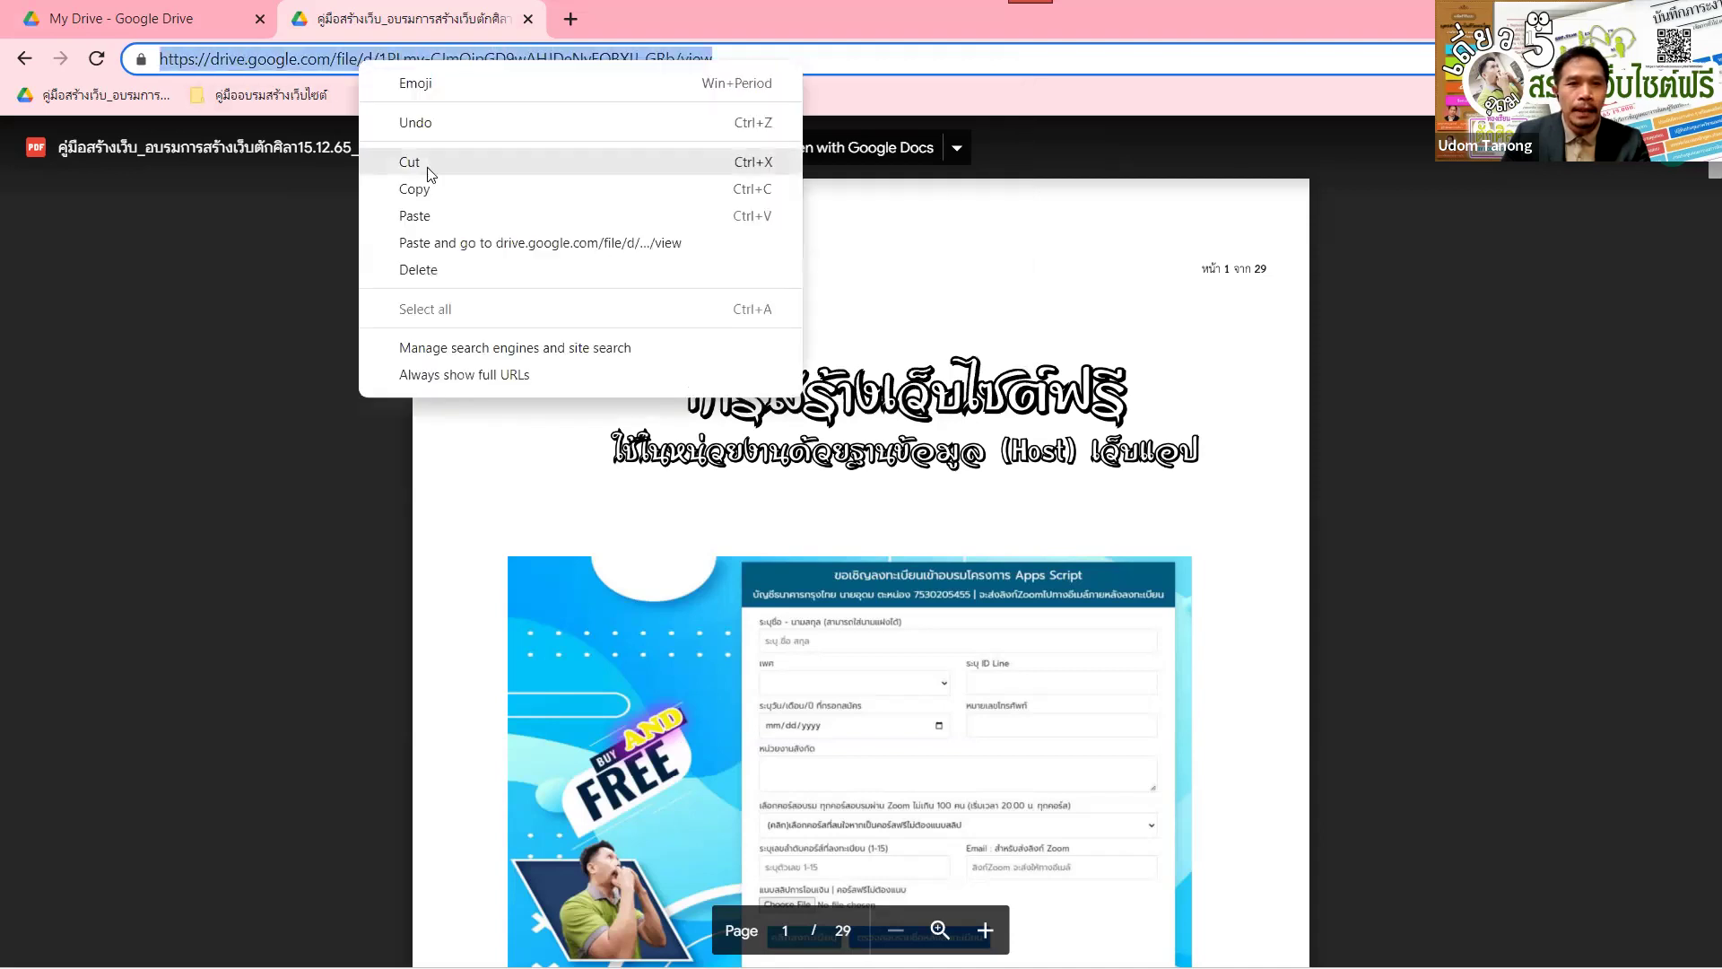
click(415, 187)
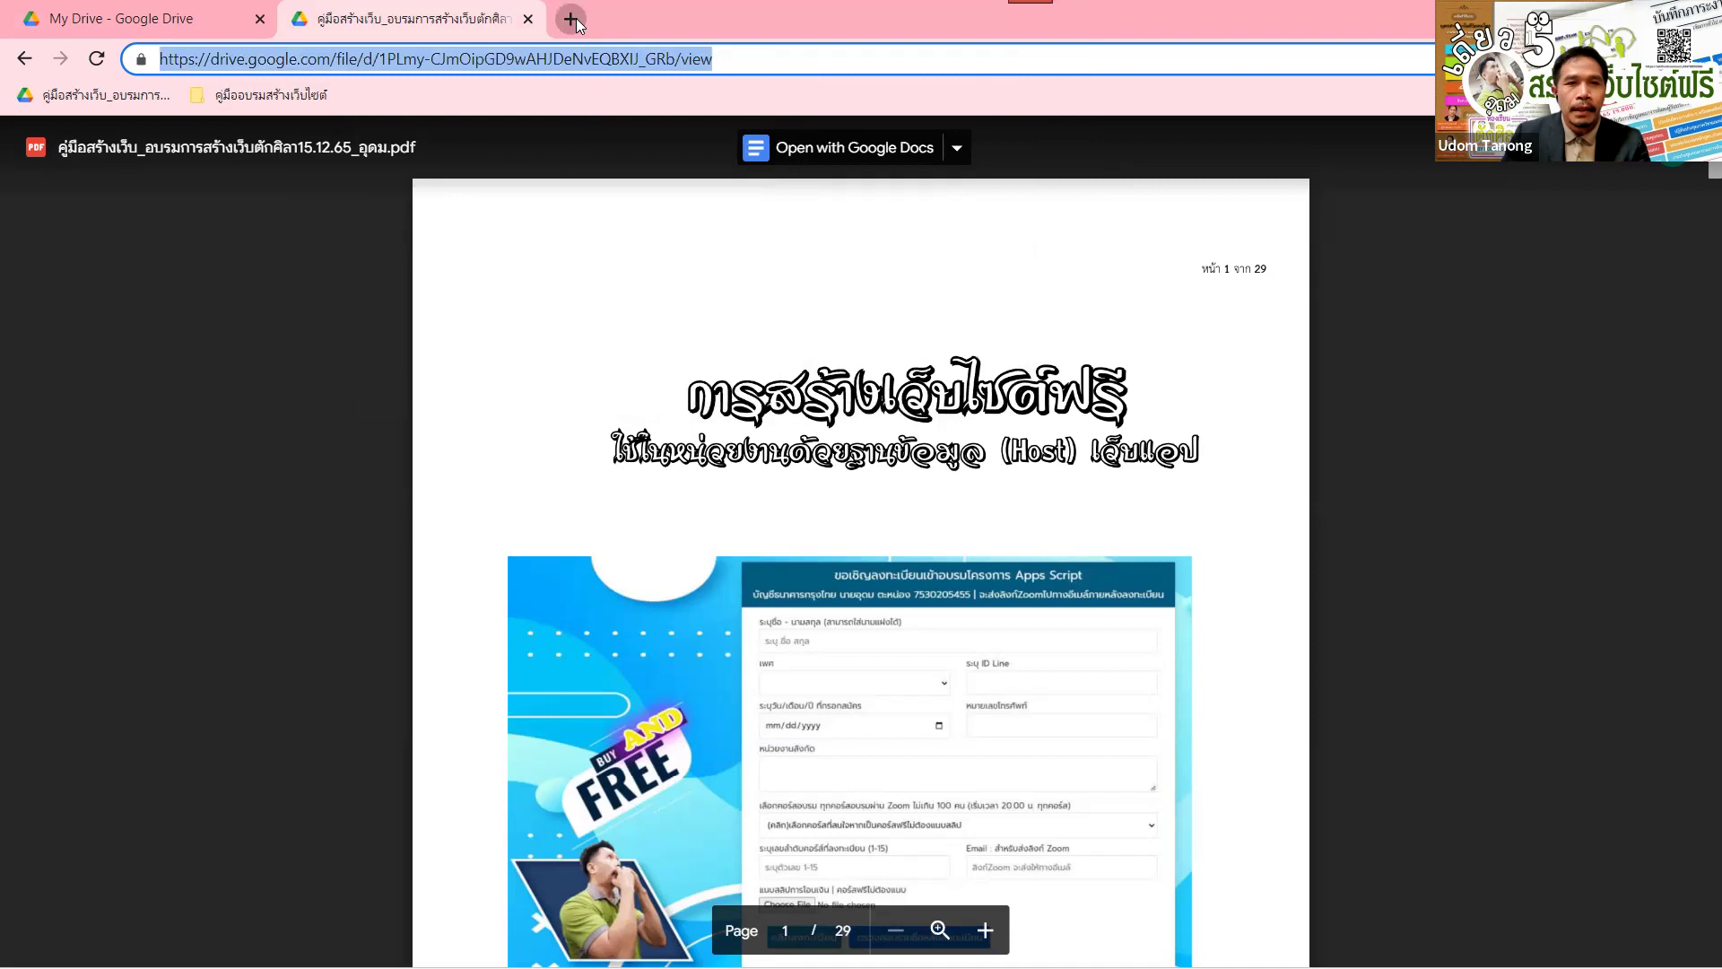
Step: Bookmark the pasted Drive PDF address on the bookmarks bar as คู่มือสร้างเว็บไซต์ฟรี
click(576, 18)
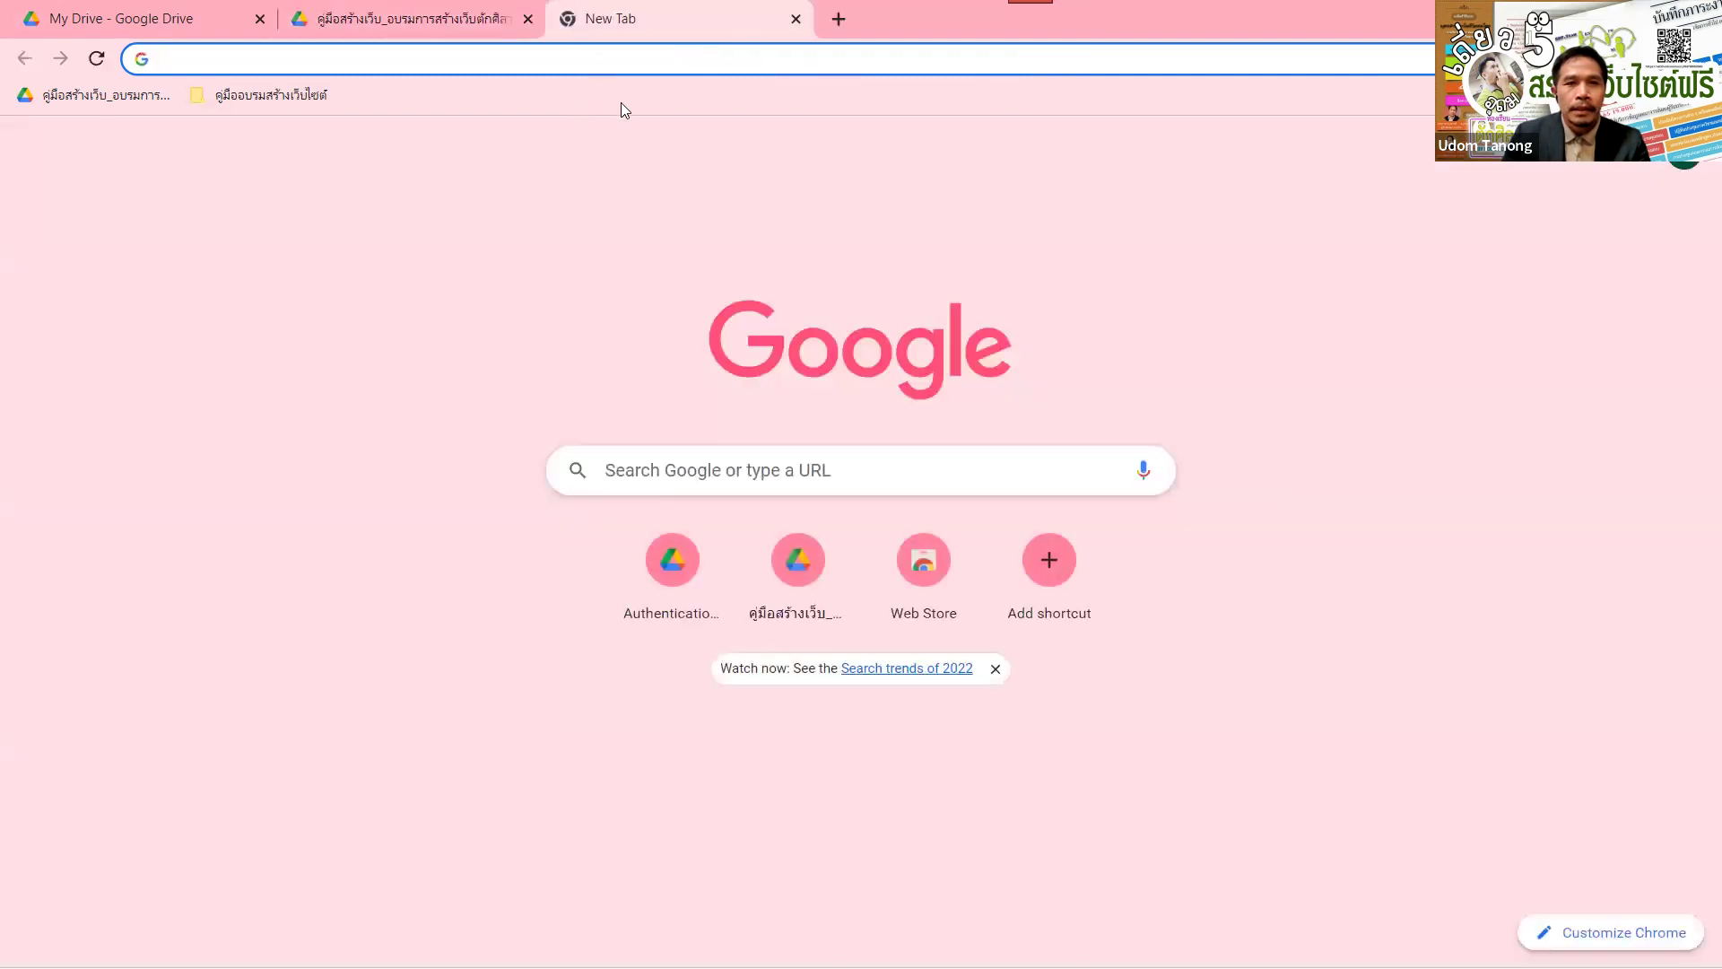
right_click(561, 106)
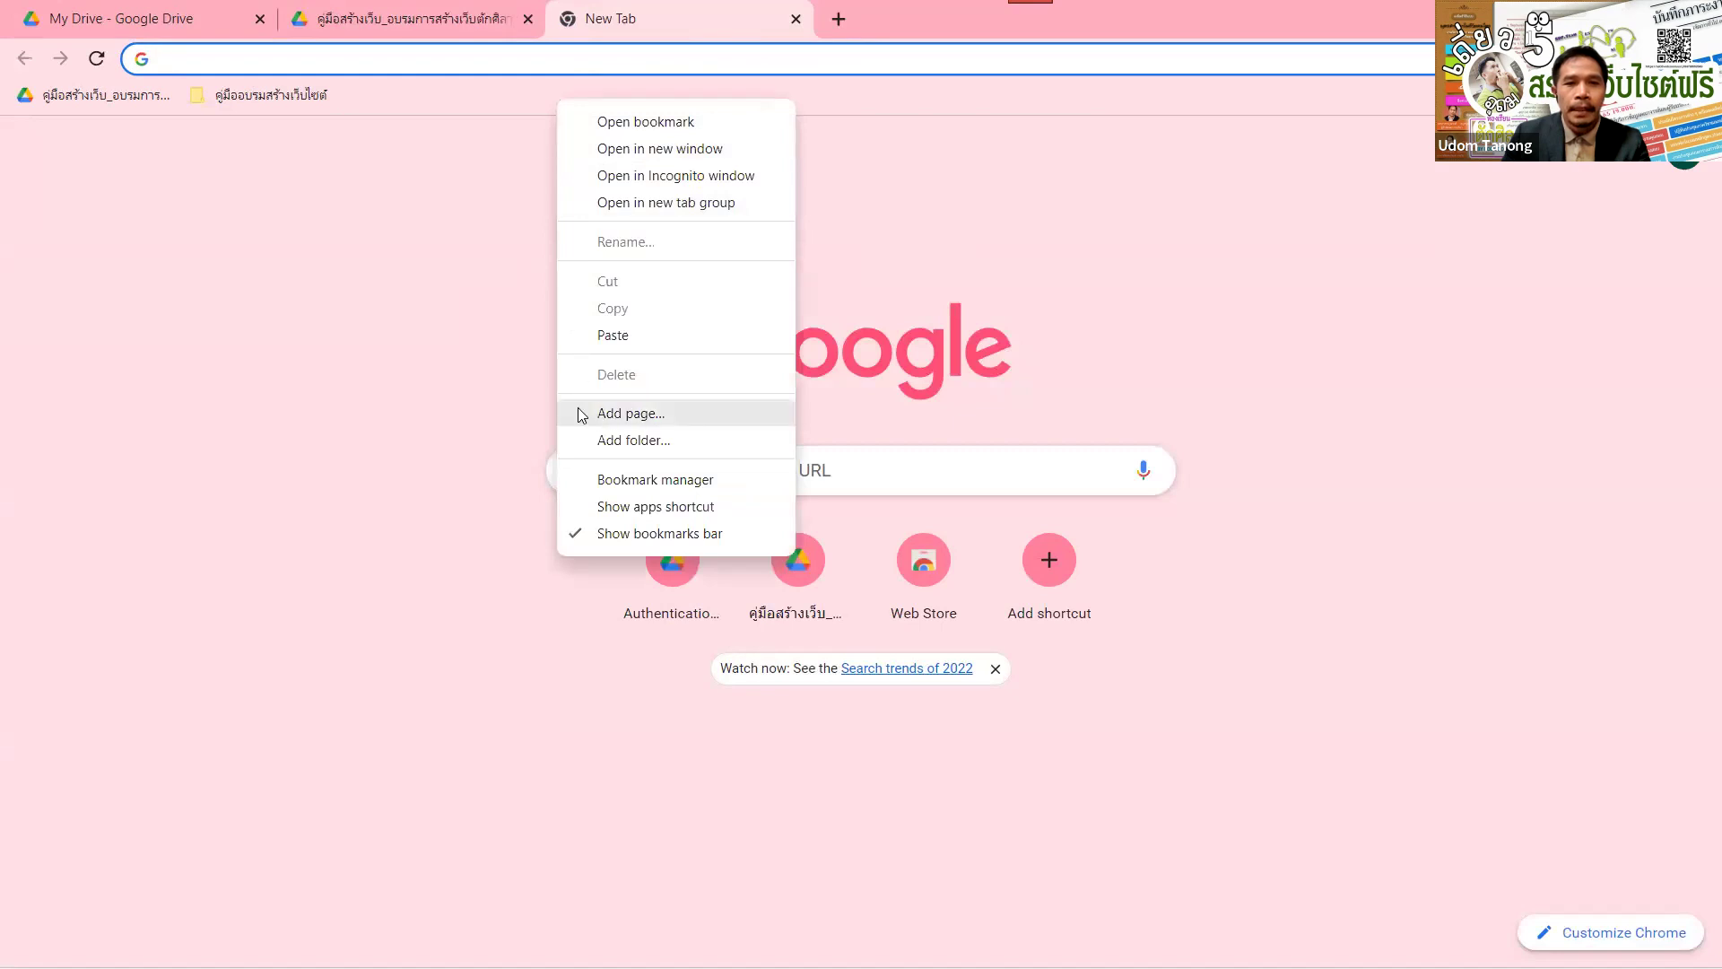
click(628, 413)
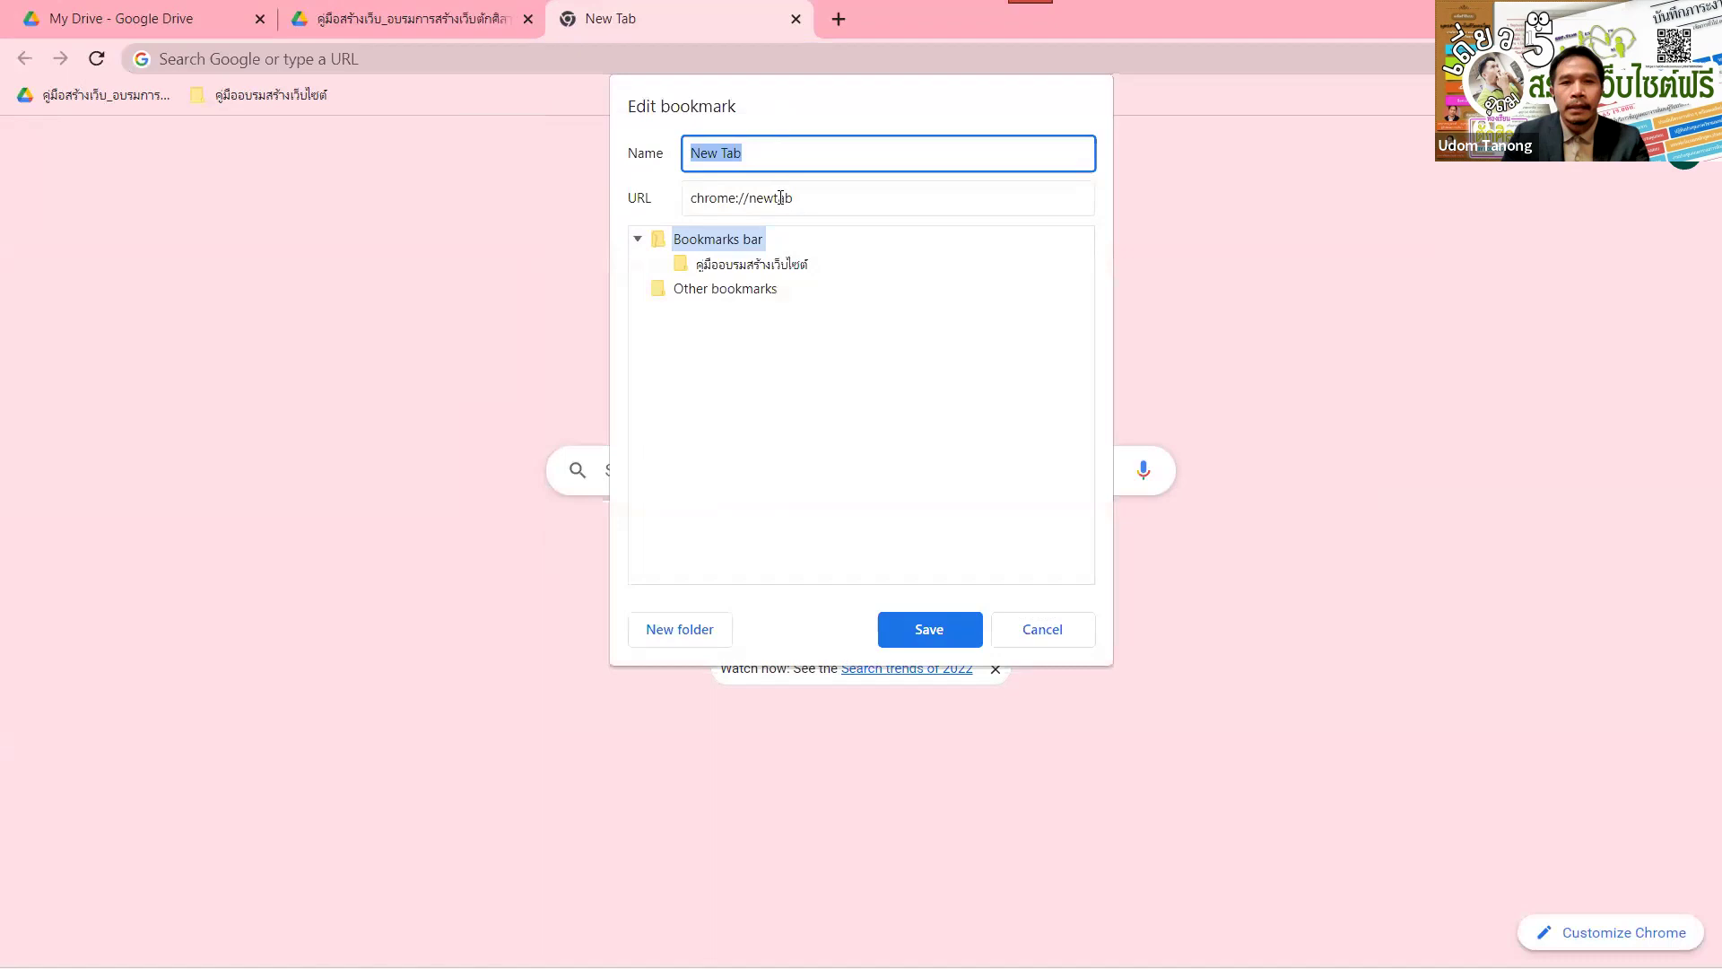
drag(811, 197, 646, 194)
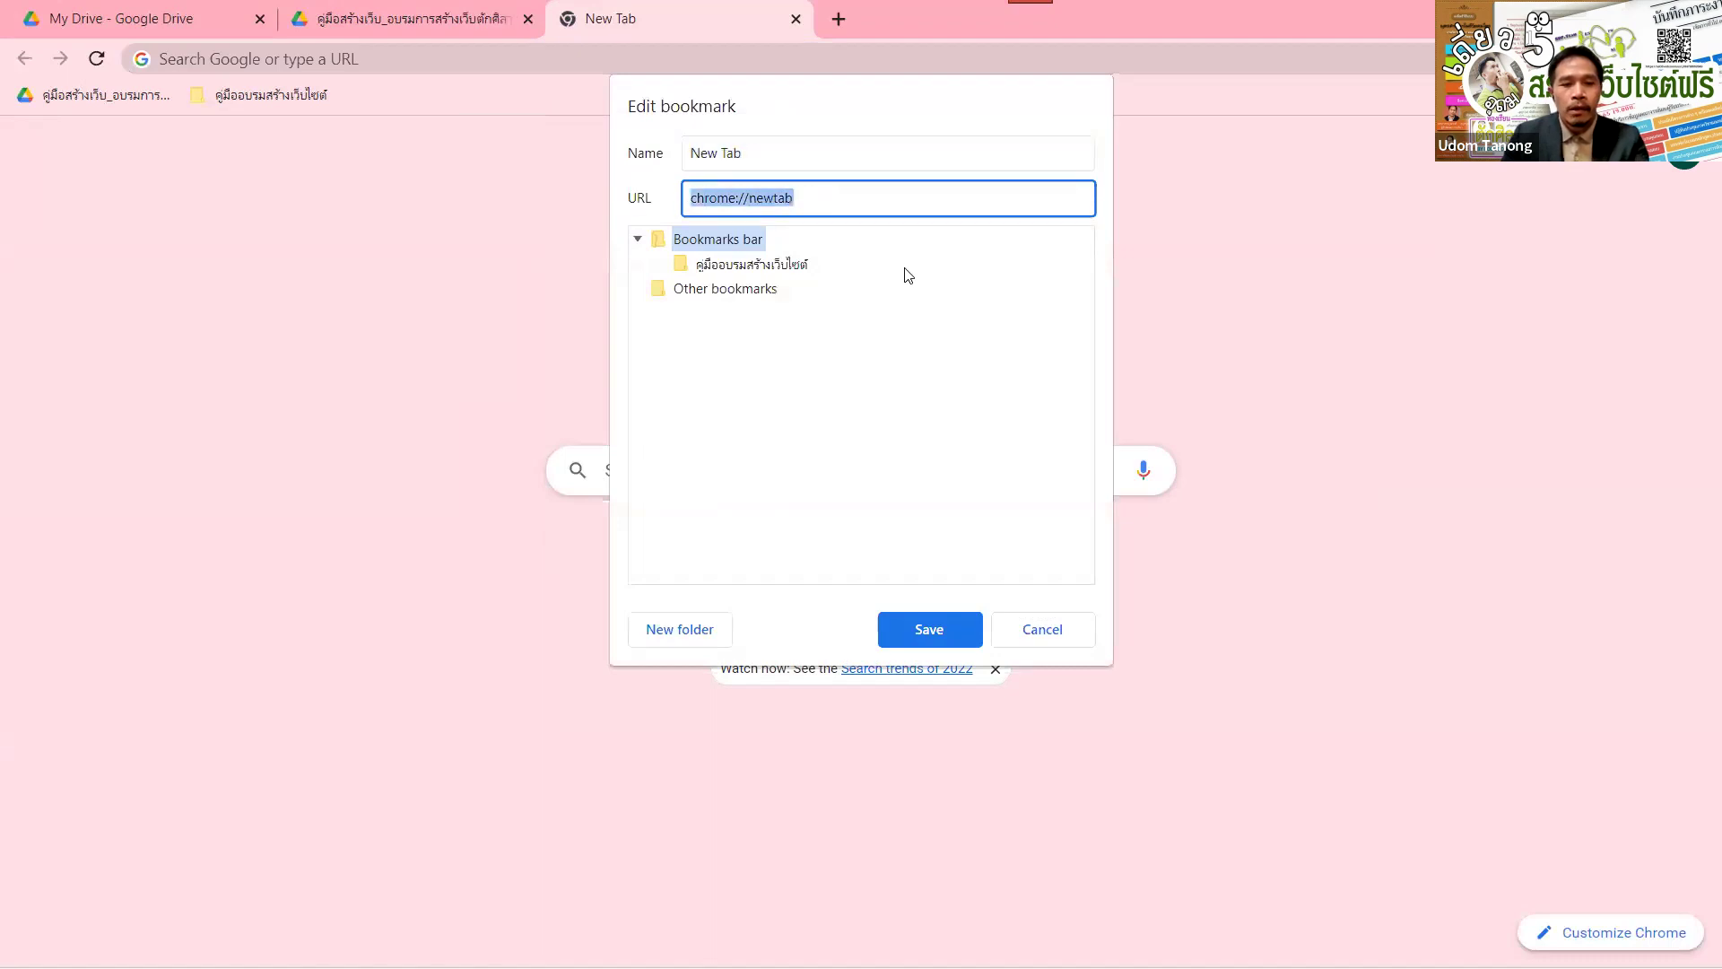
key(ctrl+v)
drag(771, 157, 644, 160)
text(ค)
text(ูสม)
key(BackSpace)
key(BackSpace)
text(สม)
key(BackSpace)
key(BackSpace)
text(่มือสร้างเว็บ)
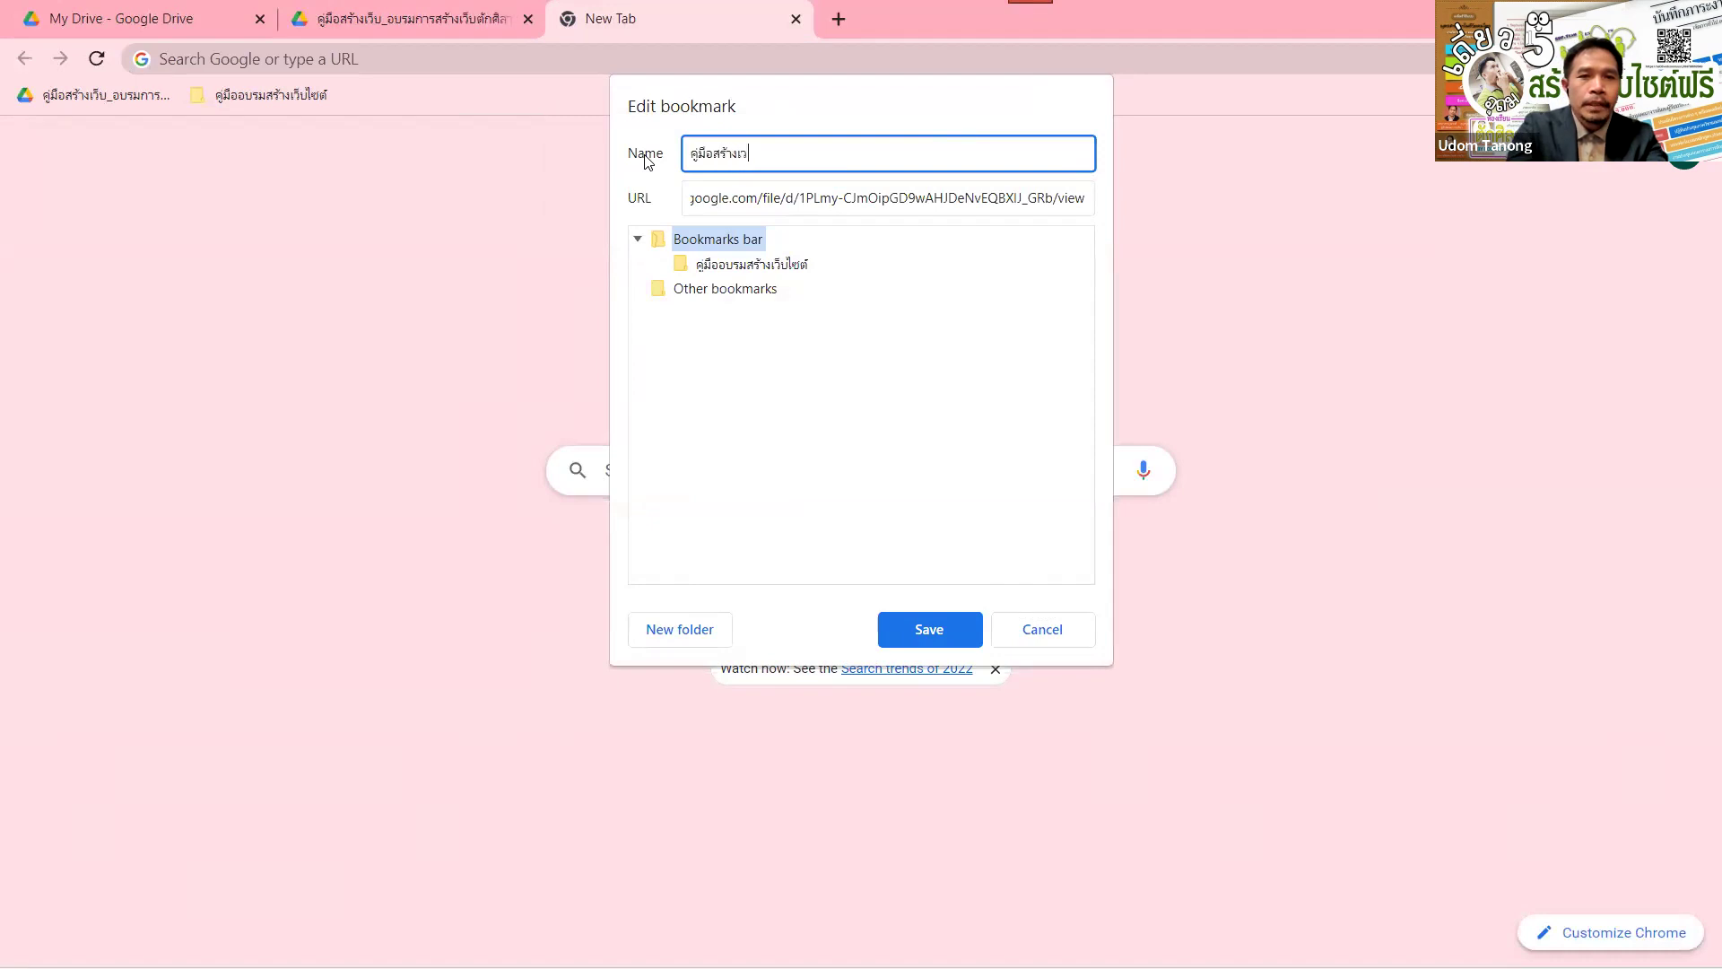
text(ไซต์ฟรี)
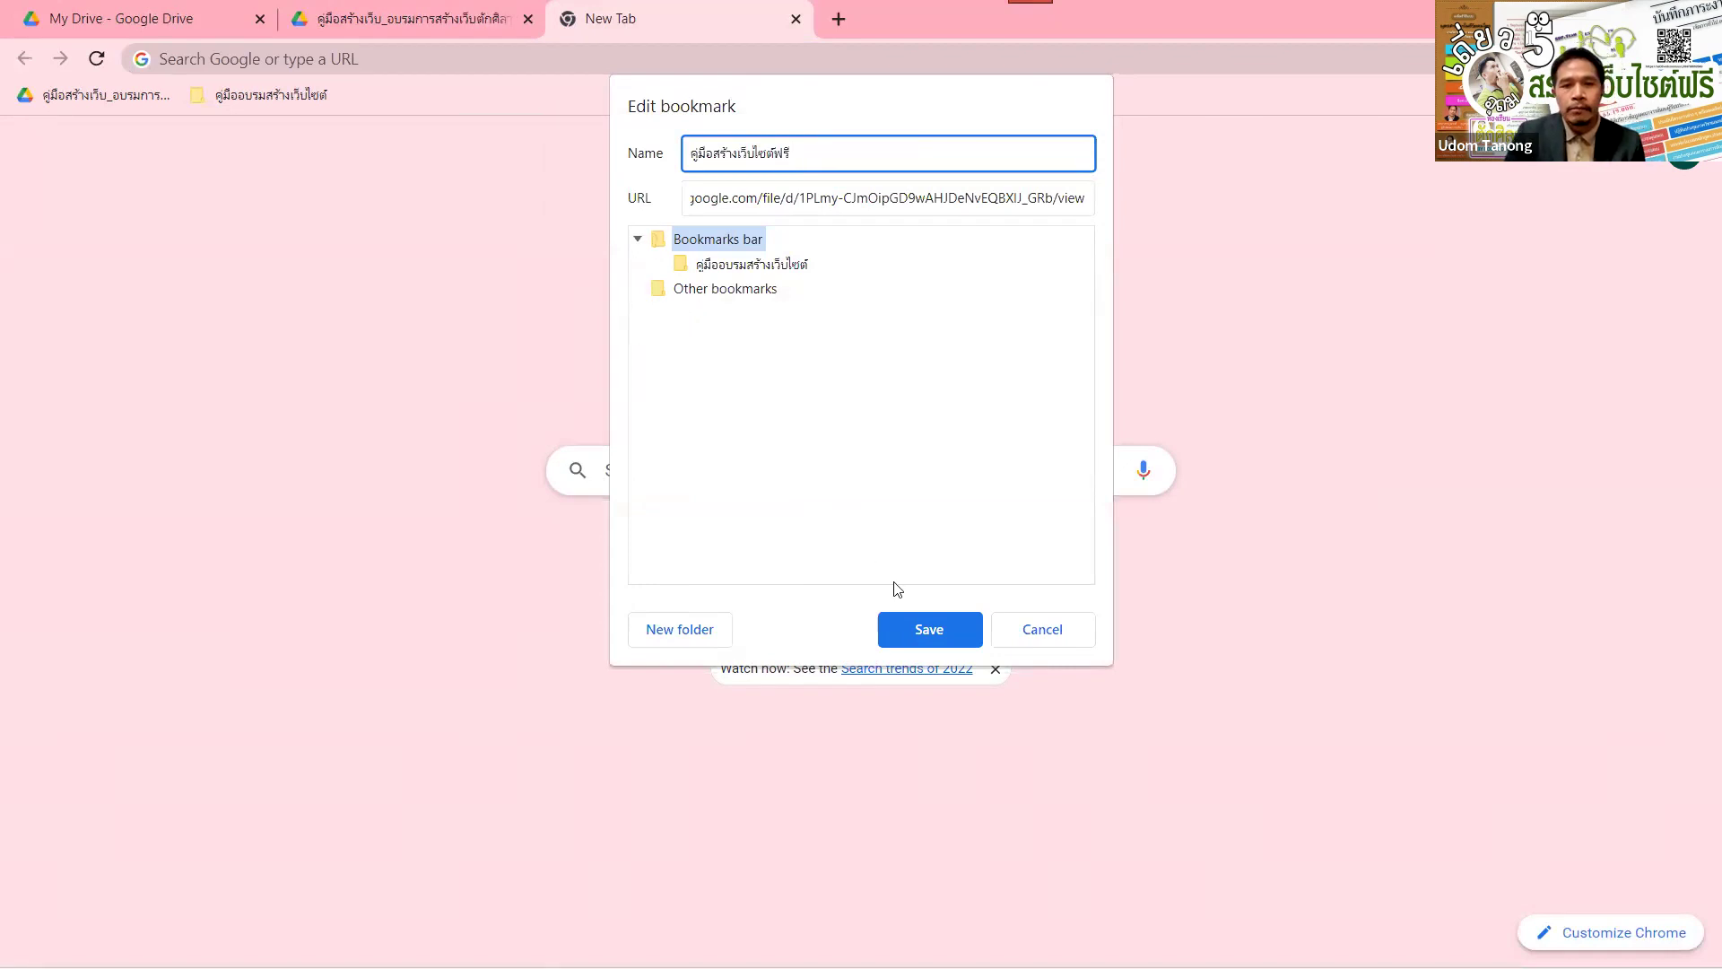
click(924, 631)
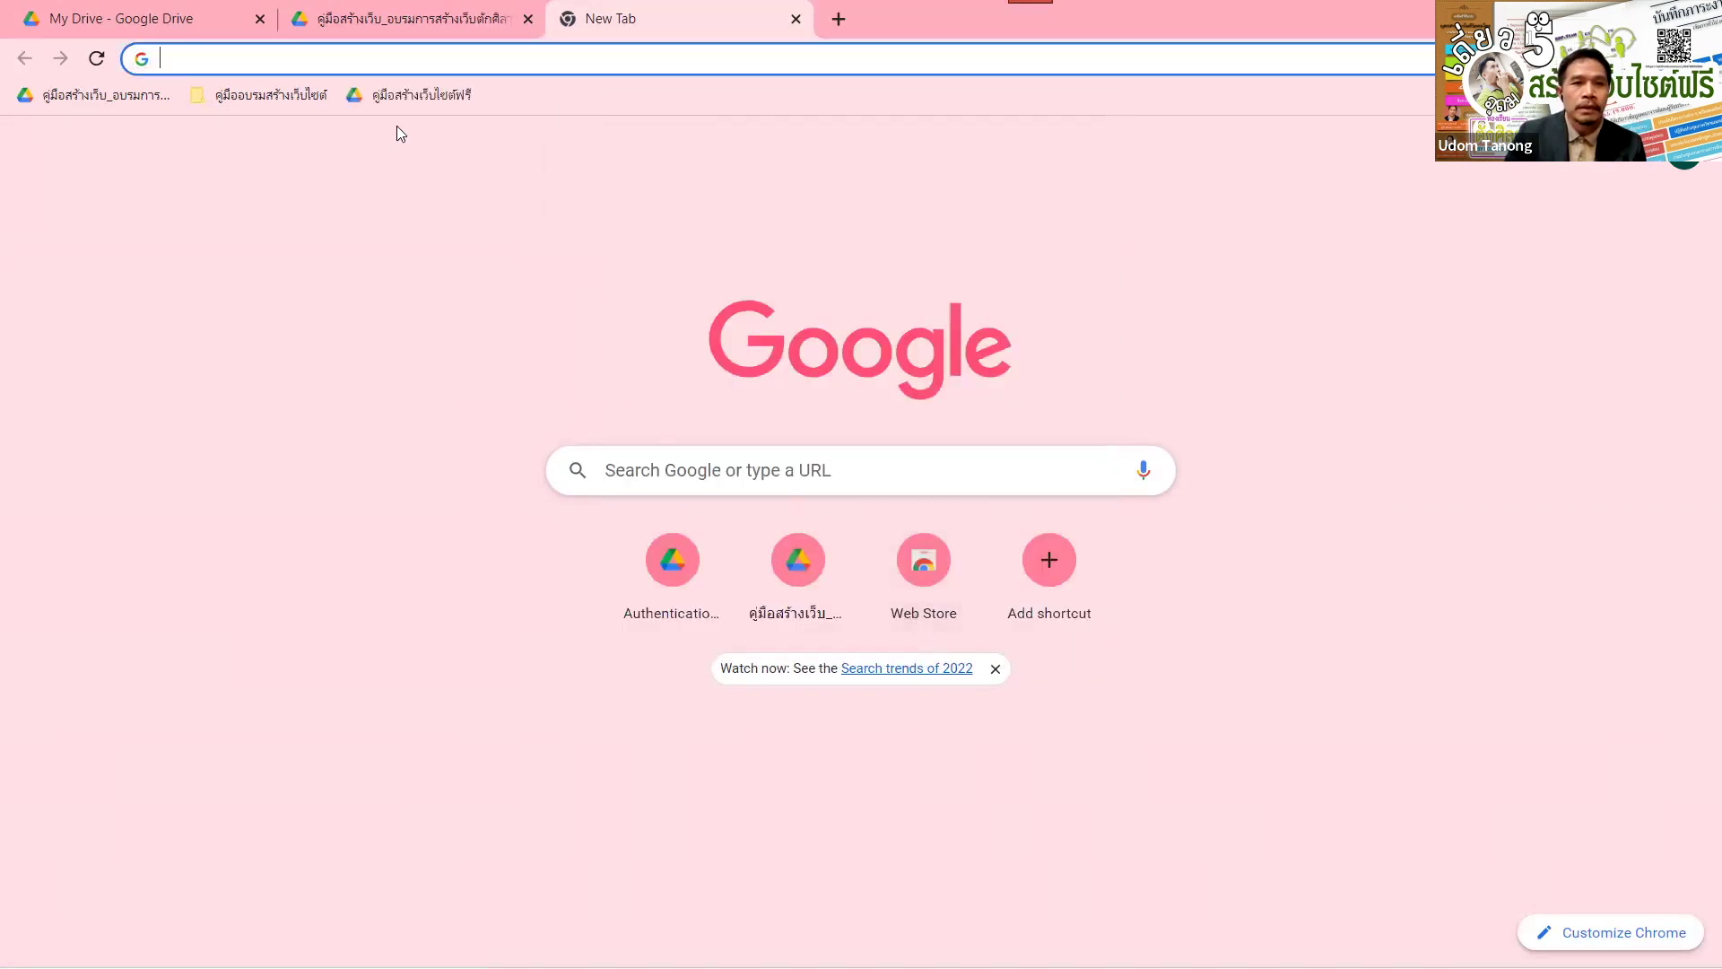
Step: Open the manual from the คู่มือสร้างเว็บไซต์ฟรี bookmark and enter its password
click(432, 94)
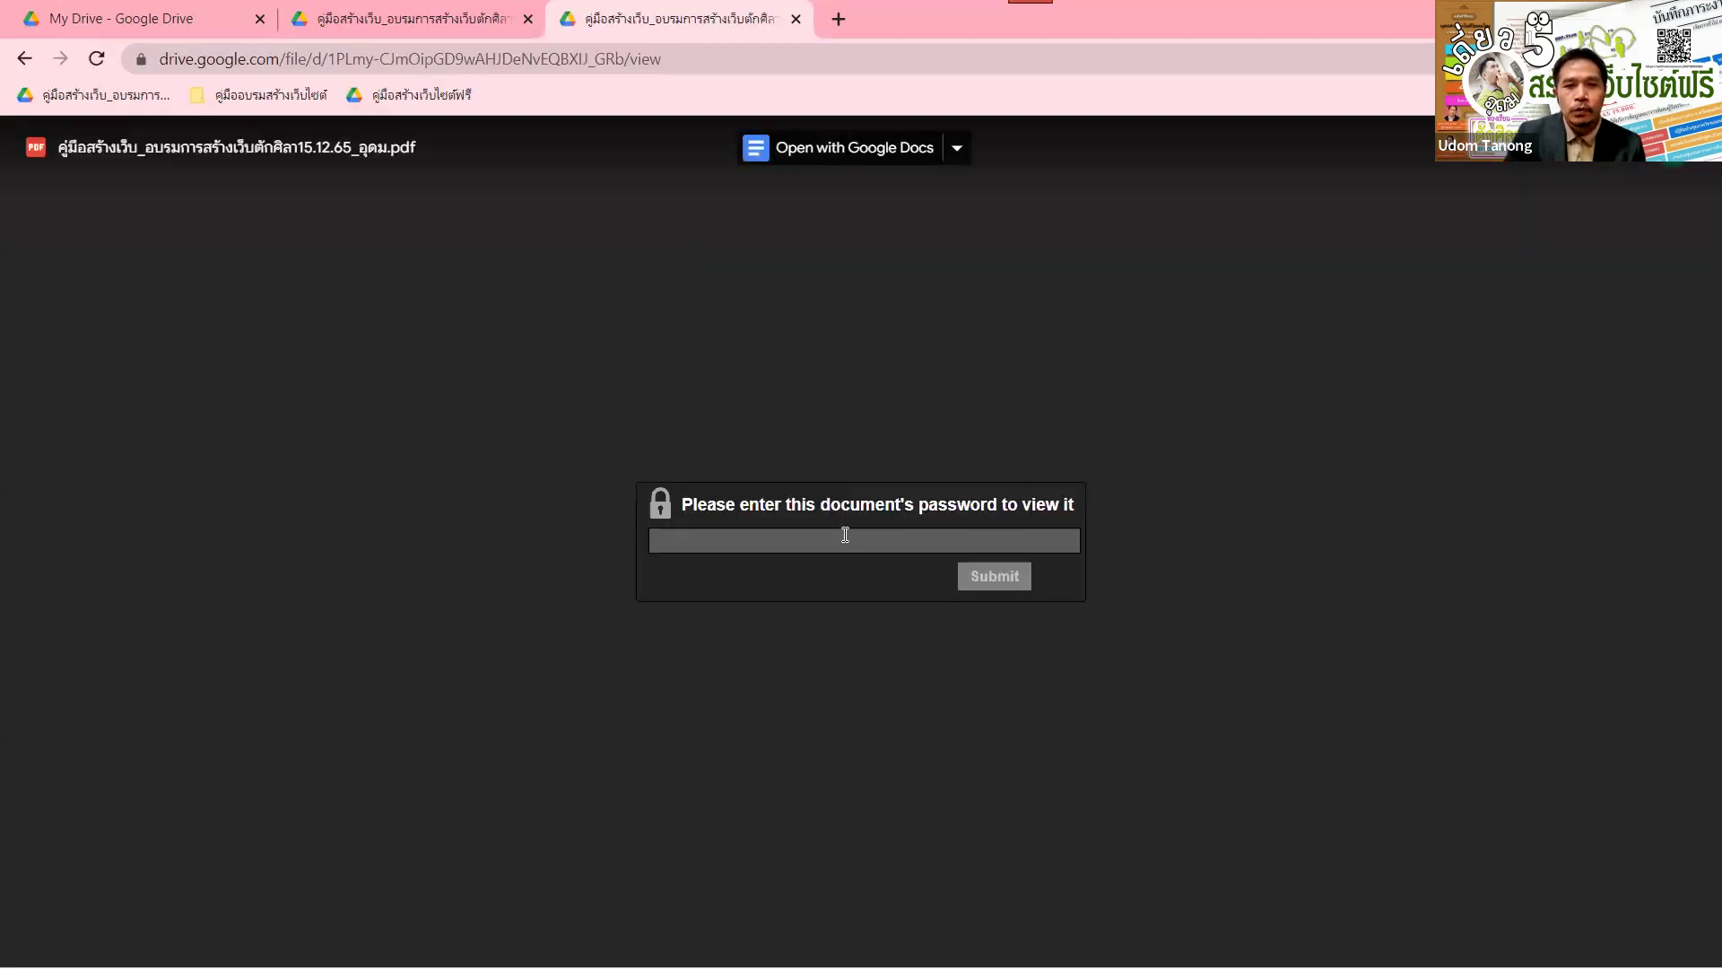
click(849, 538)
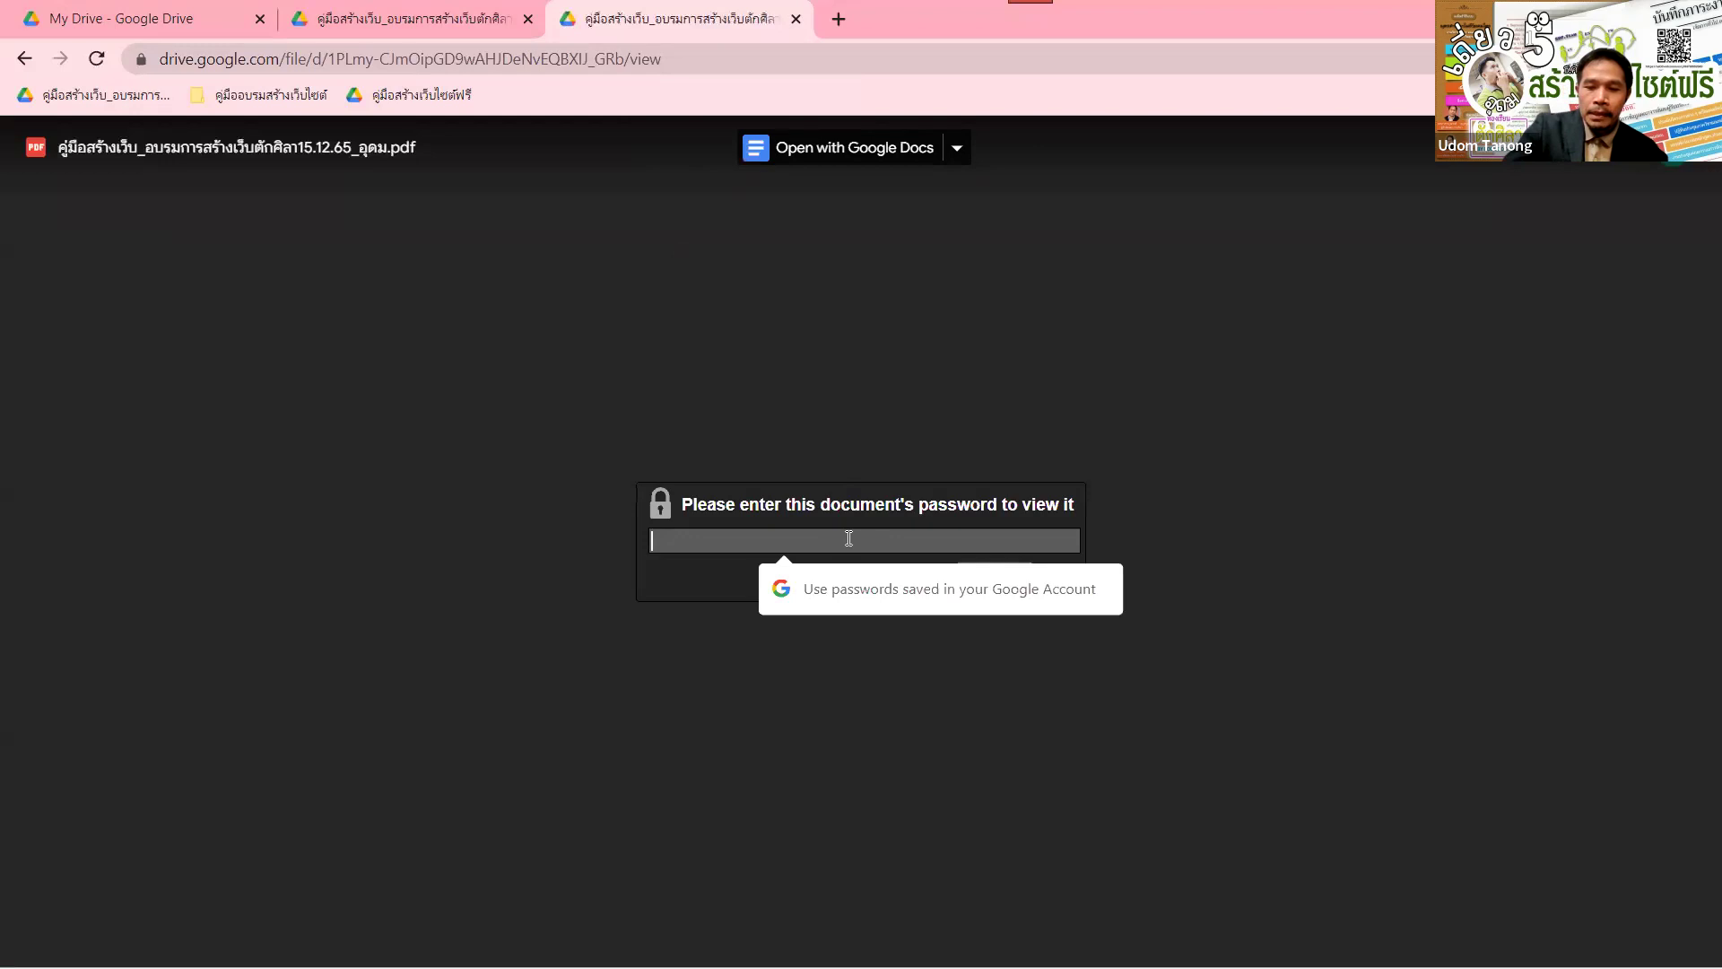
text(••••)
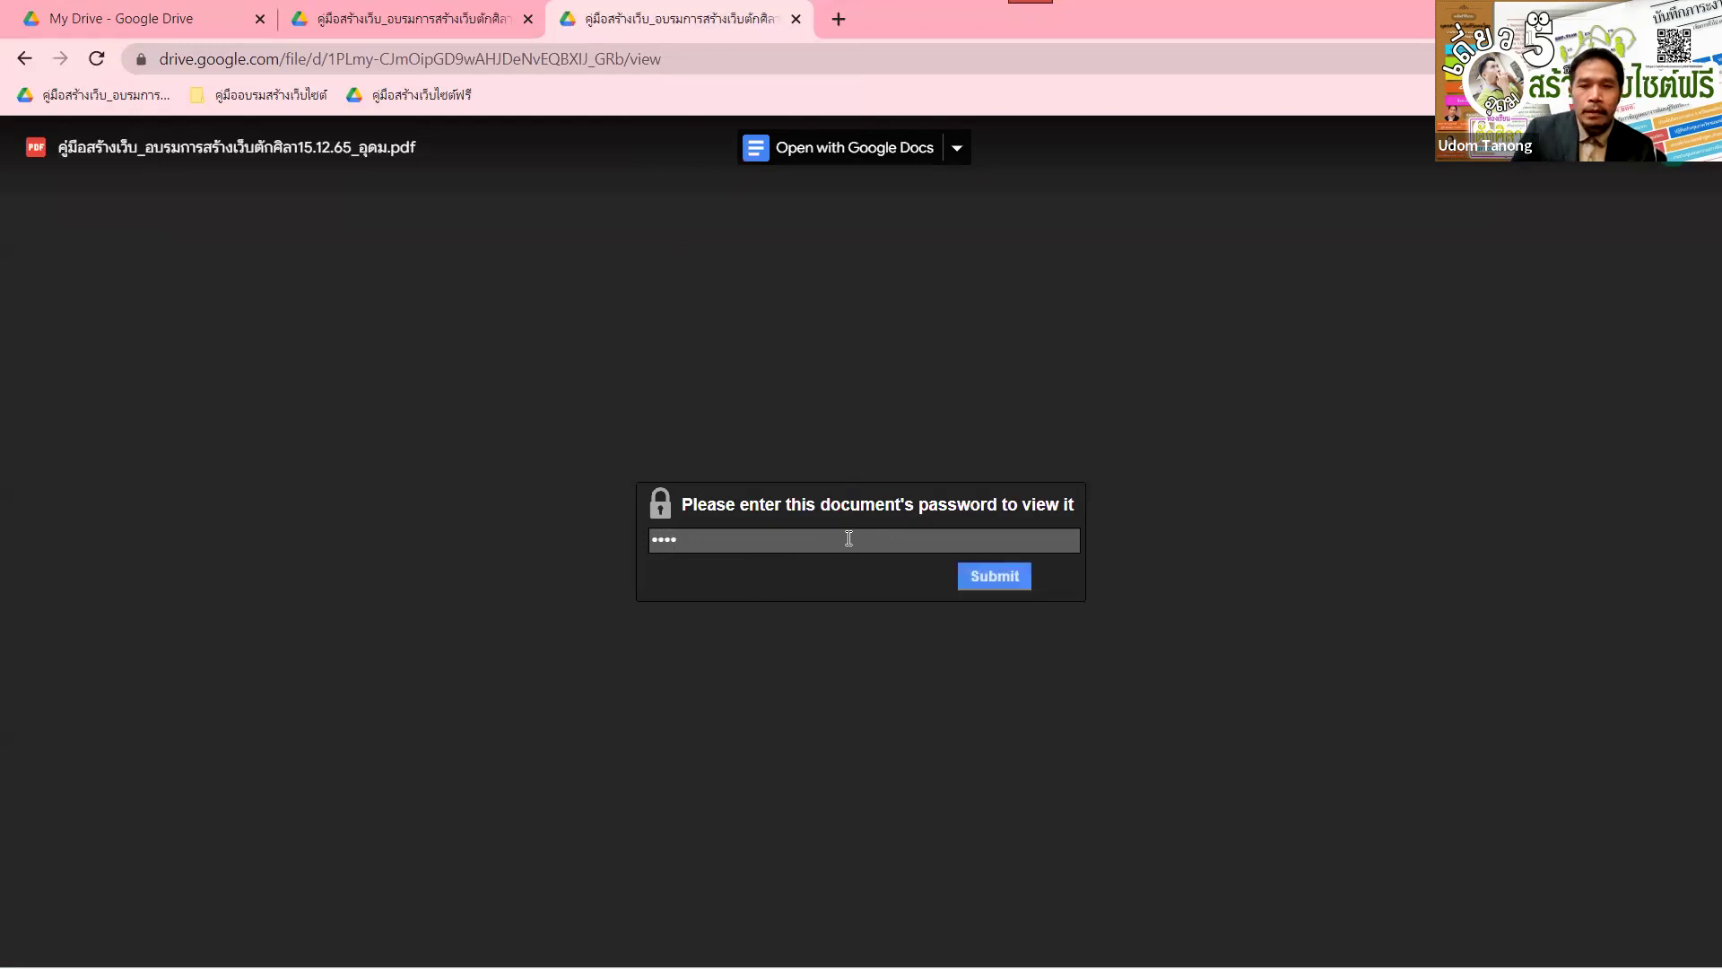
key(Return)
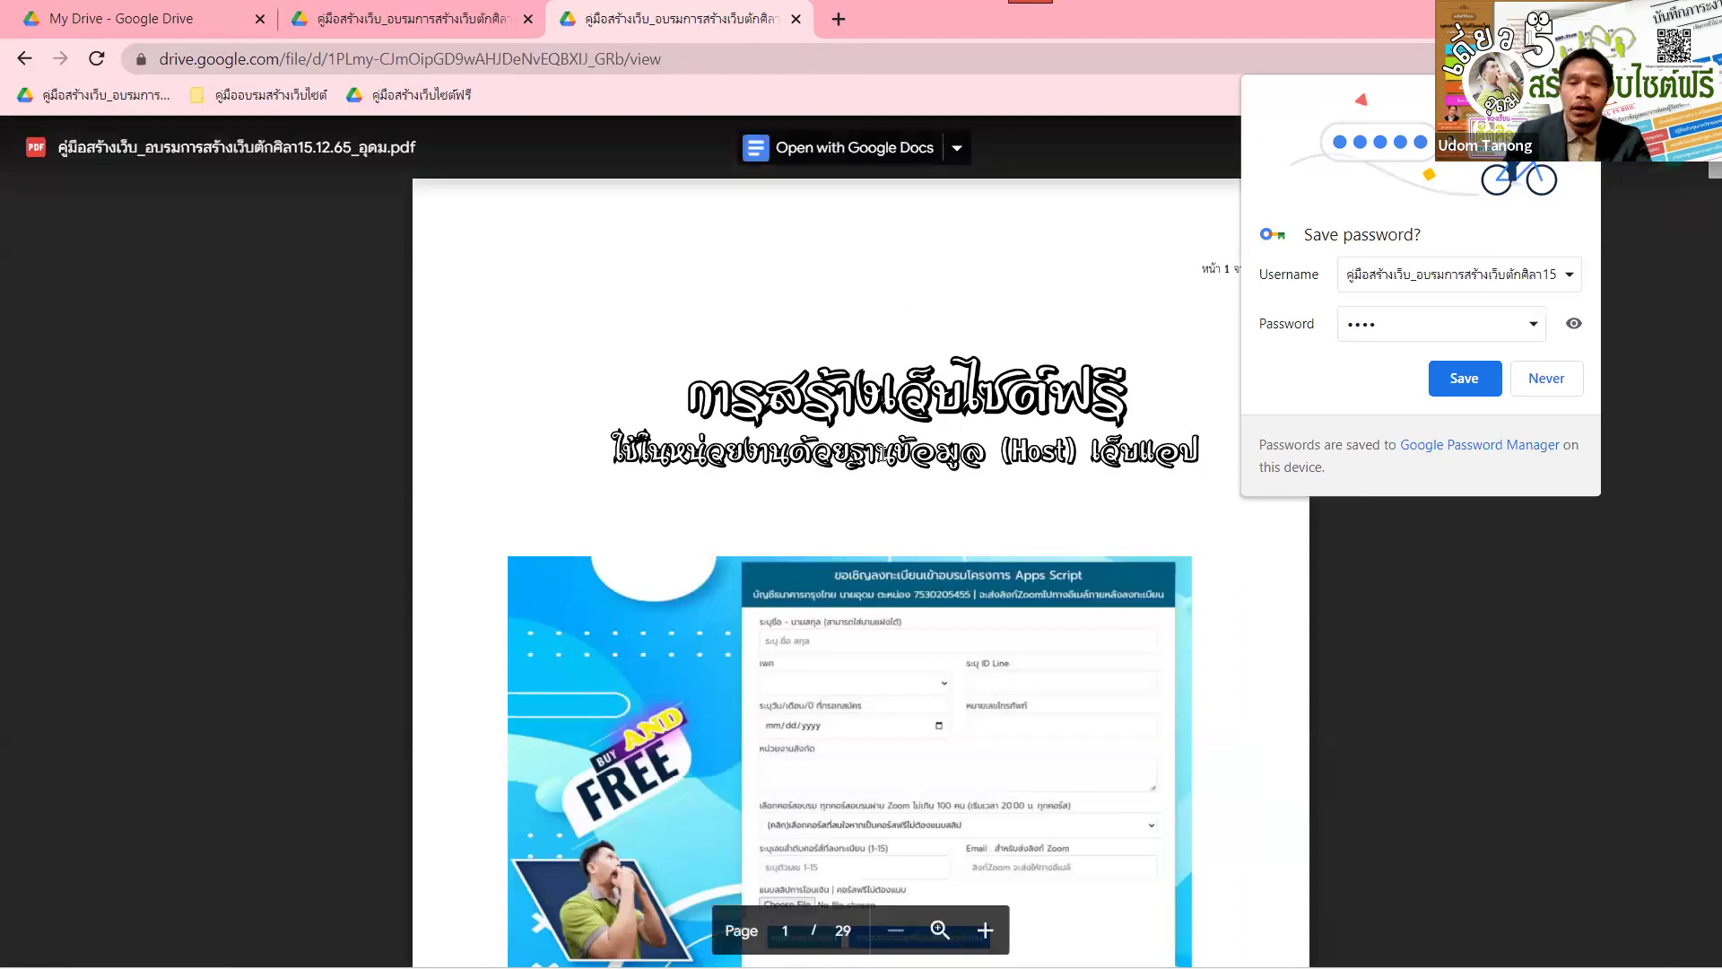
Step: Save the manual's password in Chrome and scroll to page 2's Gmail sign-up instructions
scroll(883, 444, down, 7)
triple_click(1045, 524)
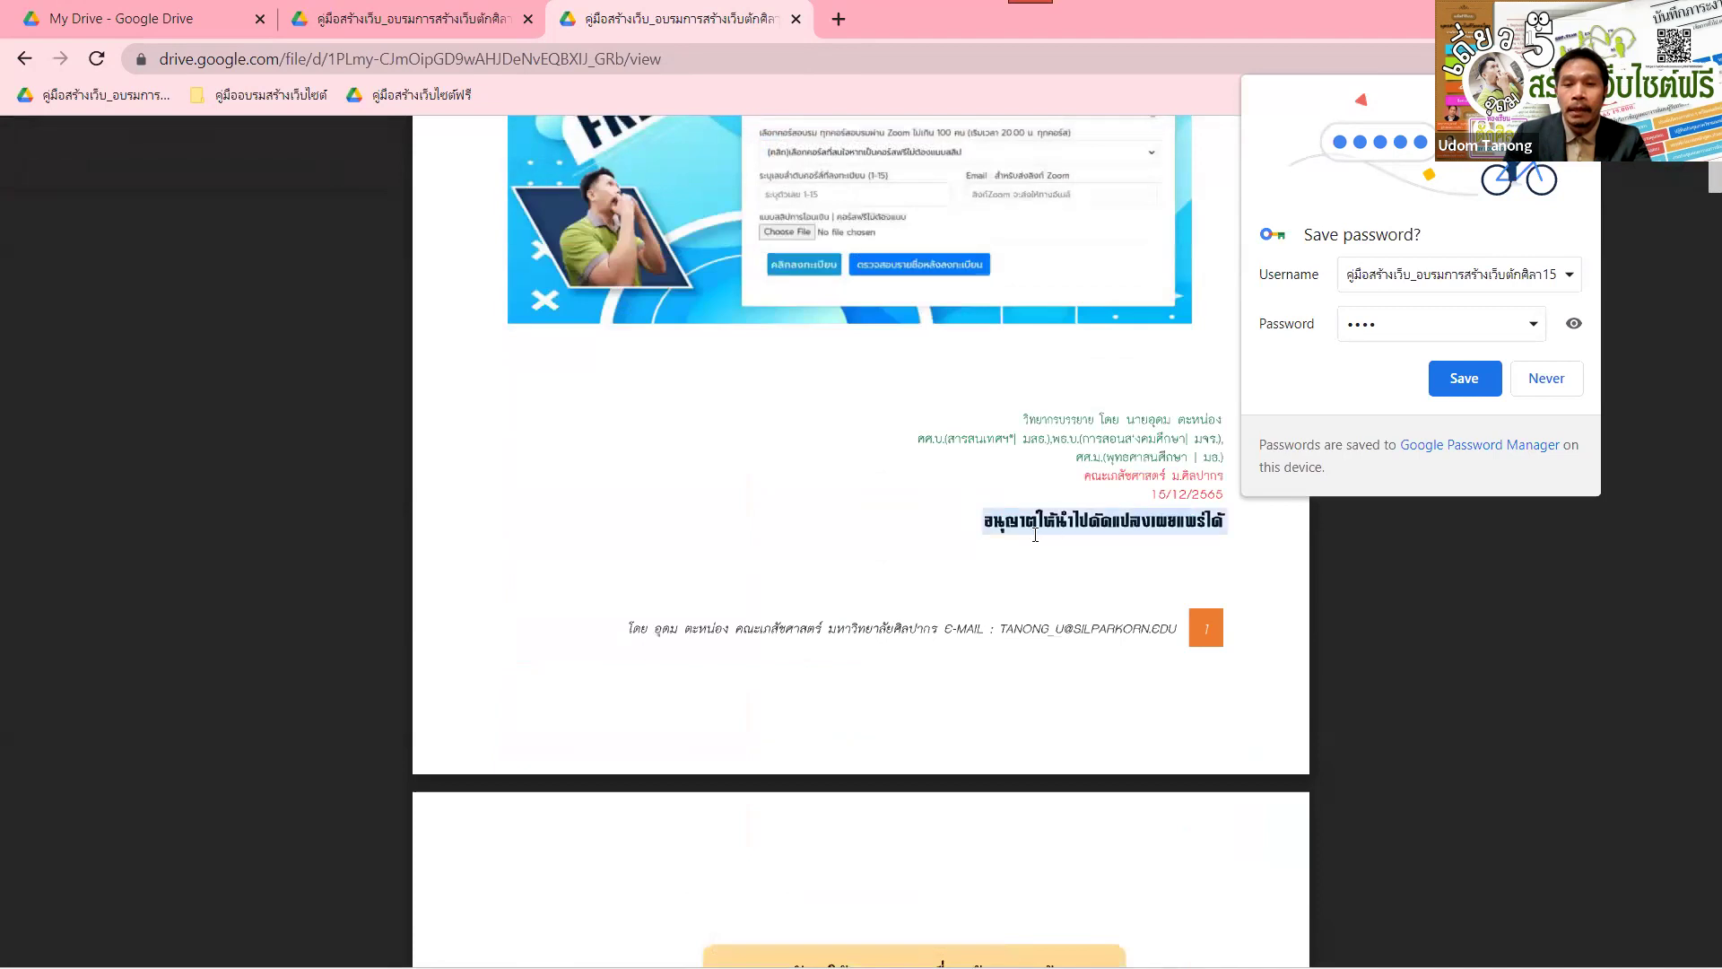
scroll(858, 488, up, 1)
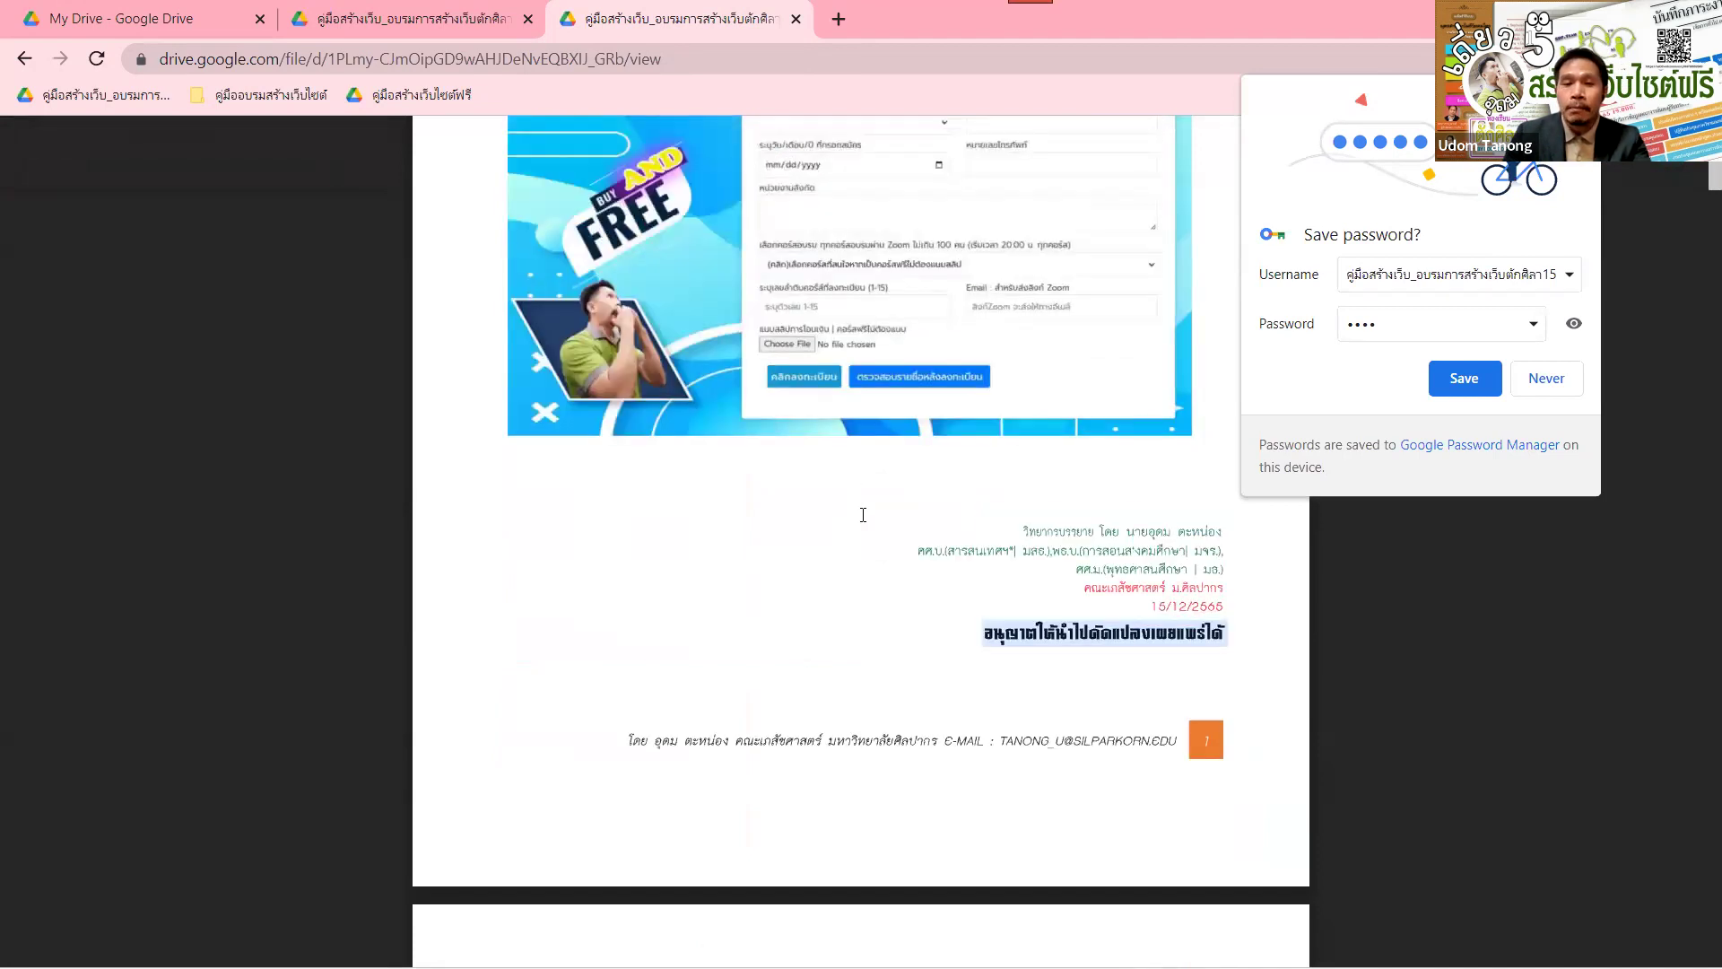
scroll(877, 502, down, 2)
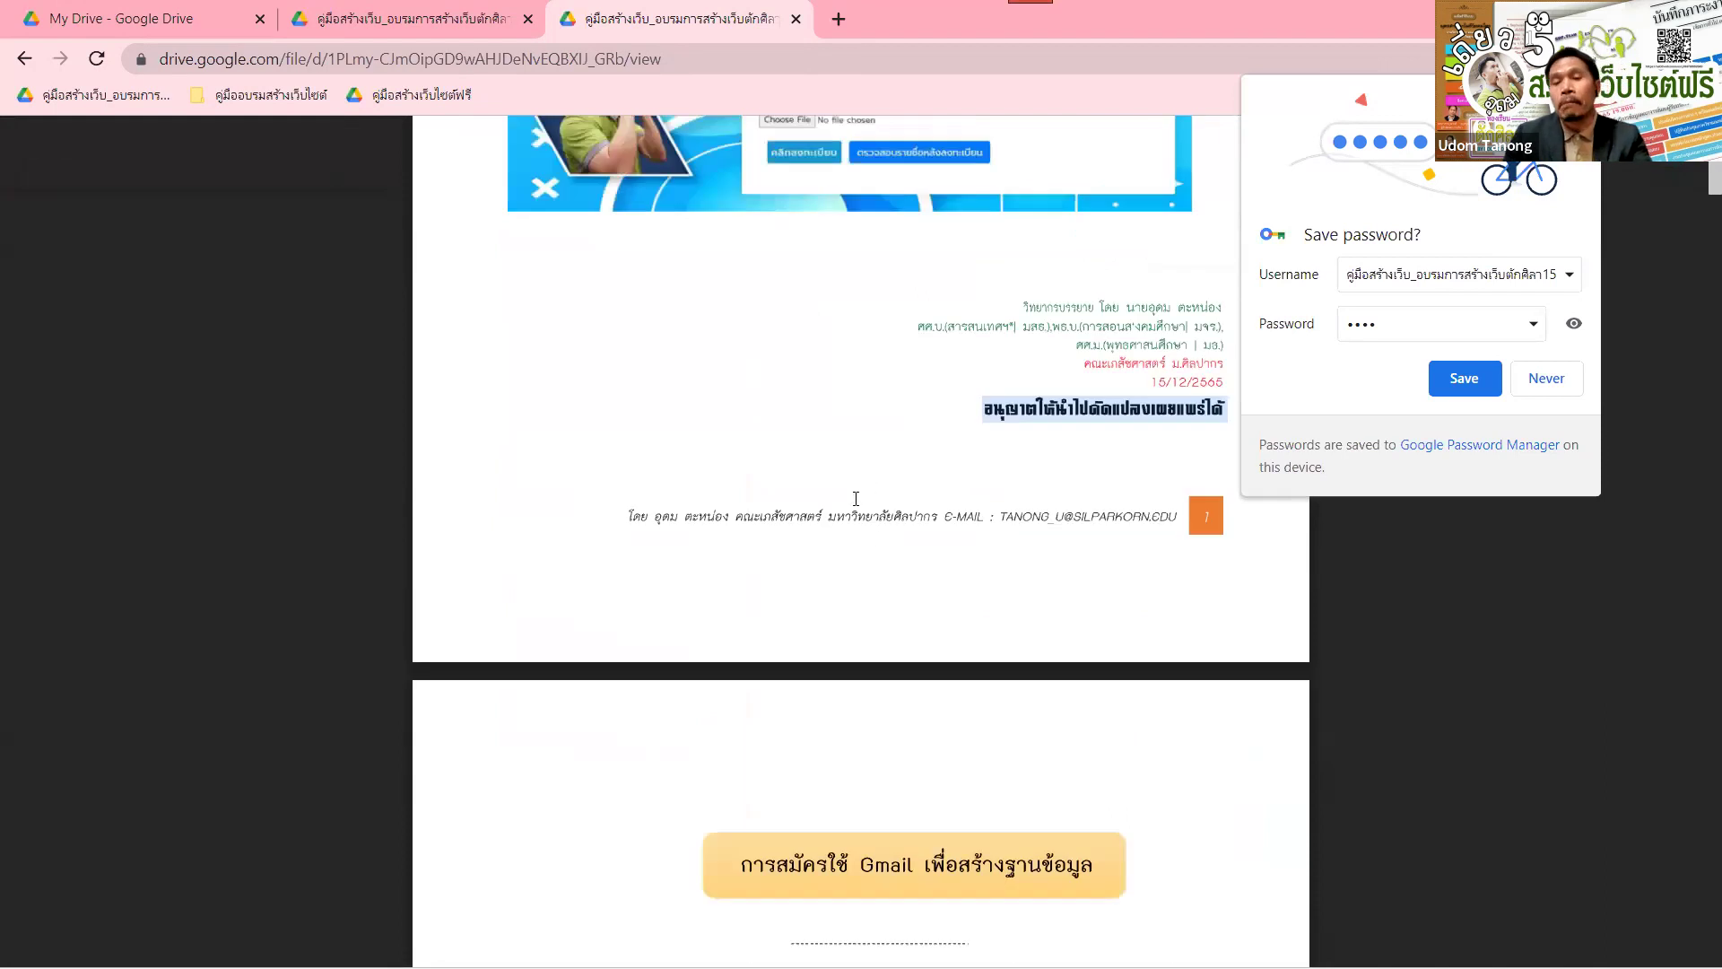
scroll(853, 498, up, 1)
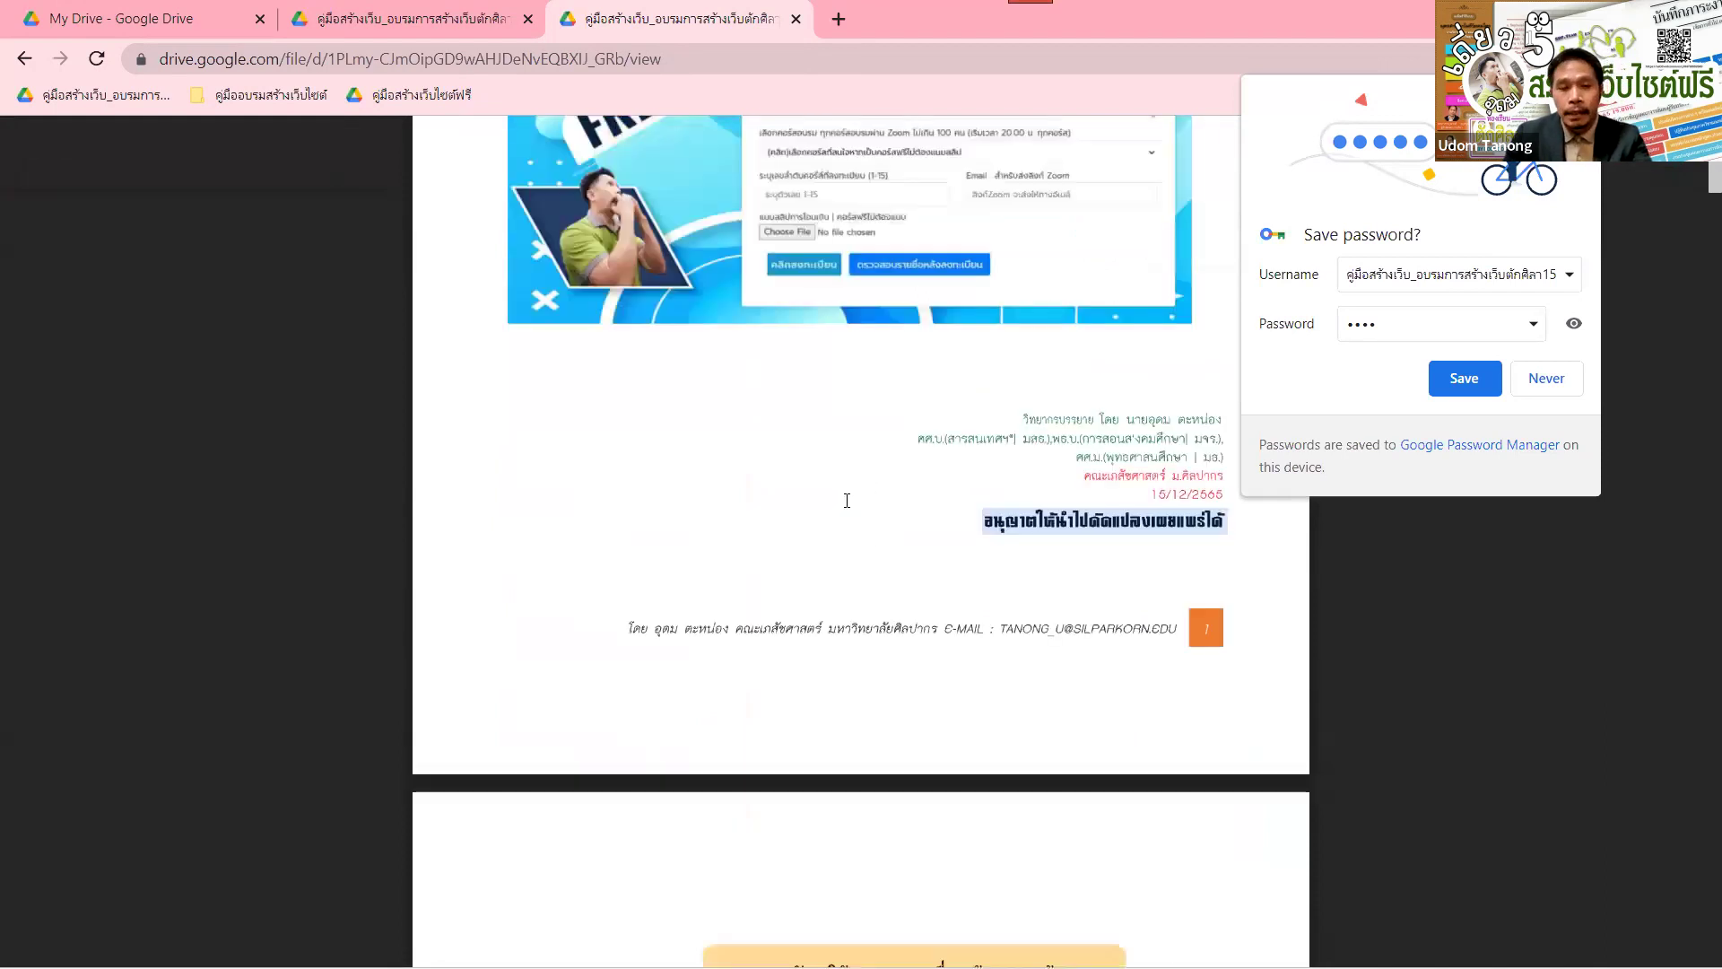
scroll(848, 499, down, 6)
scroll(847, 500, down, 3)
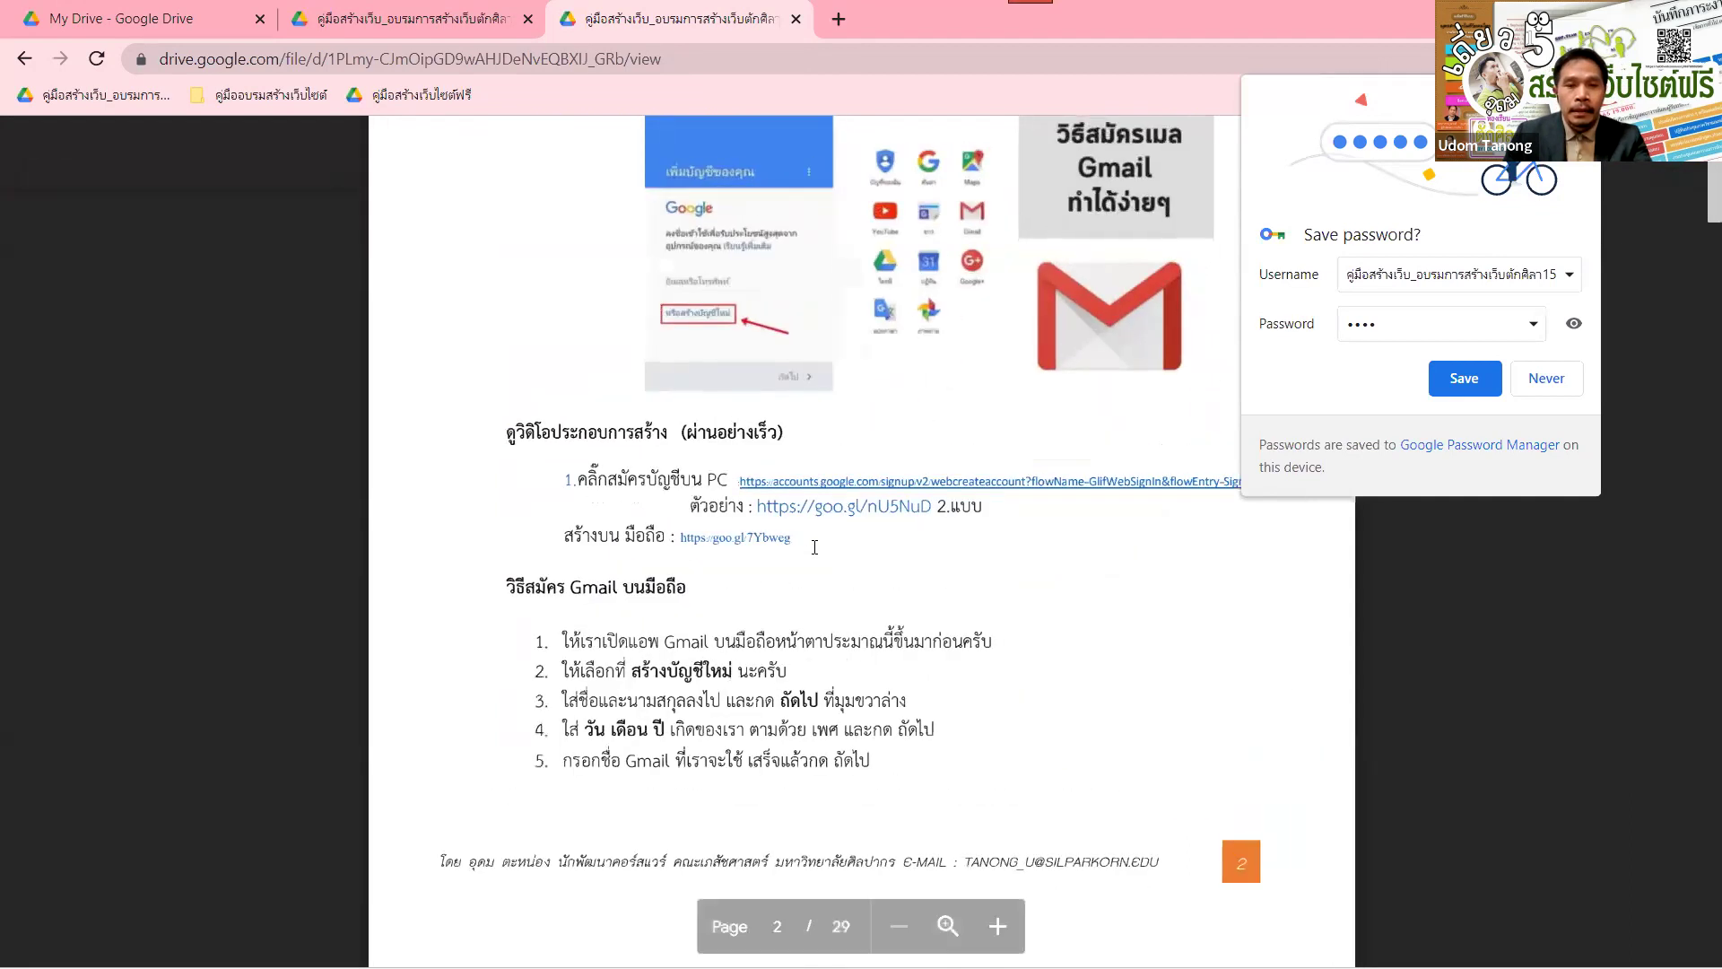
scroll(897, 556, up, 2)
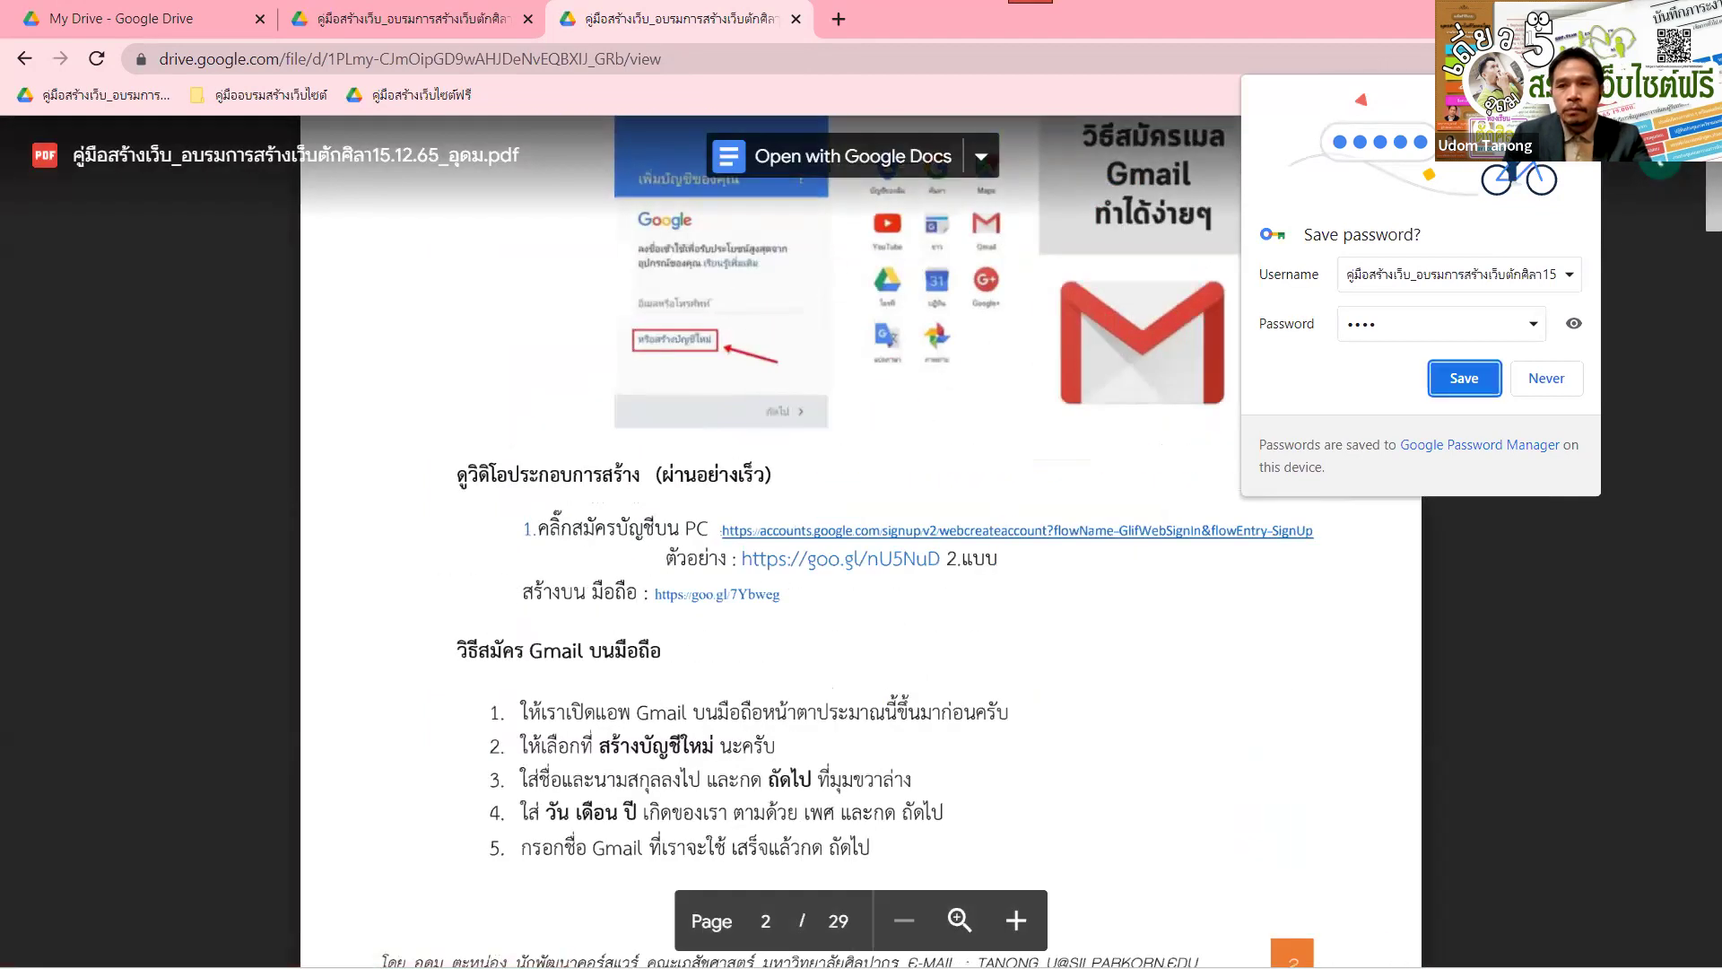
click(1464, 377)
scroll(973, 497, down, 1)
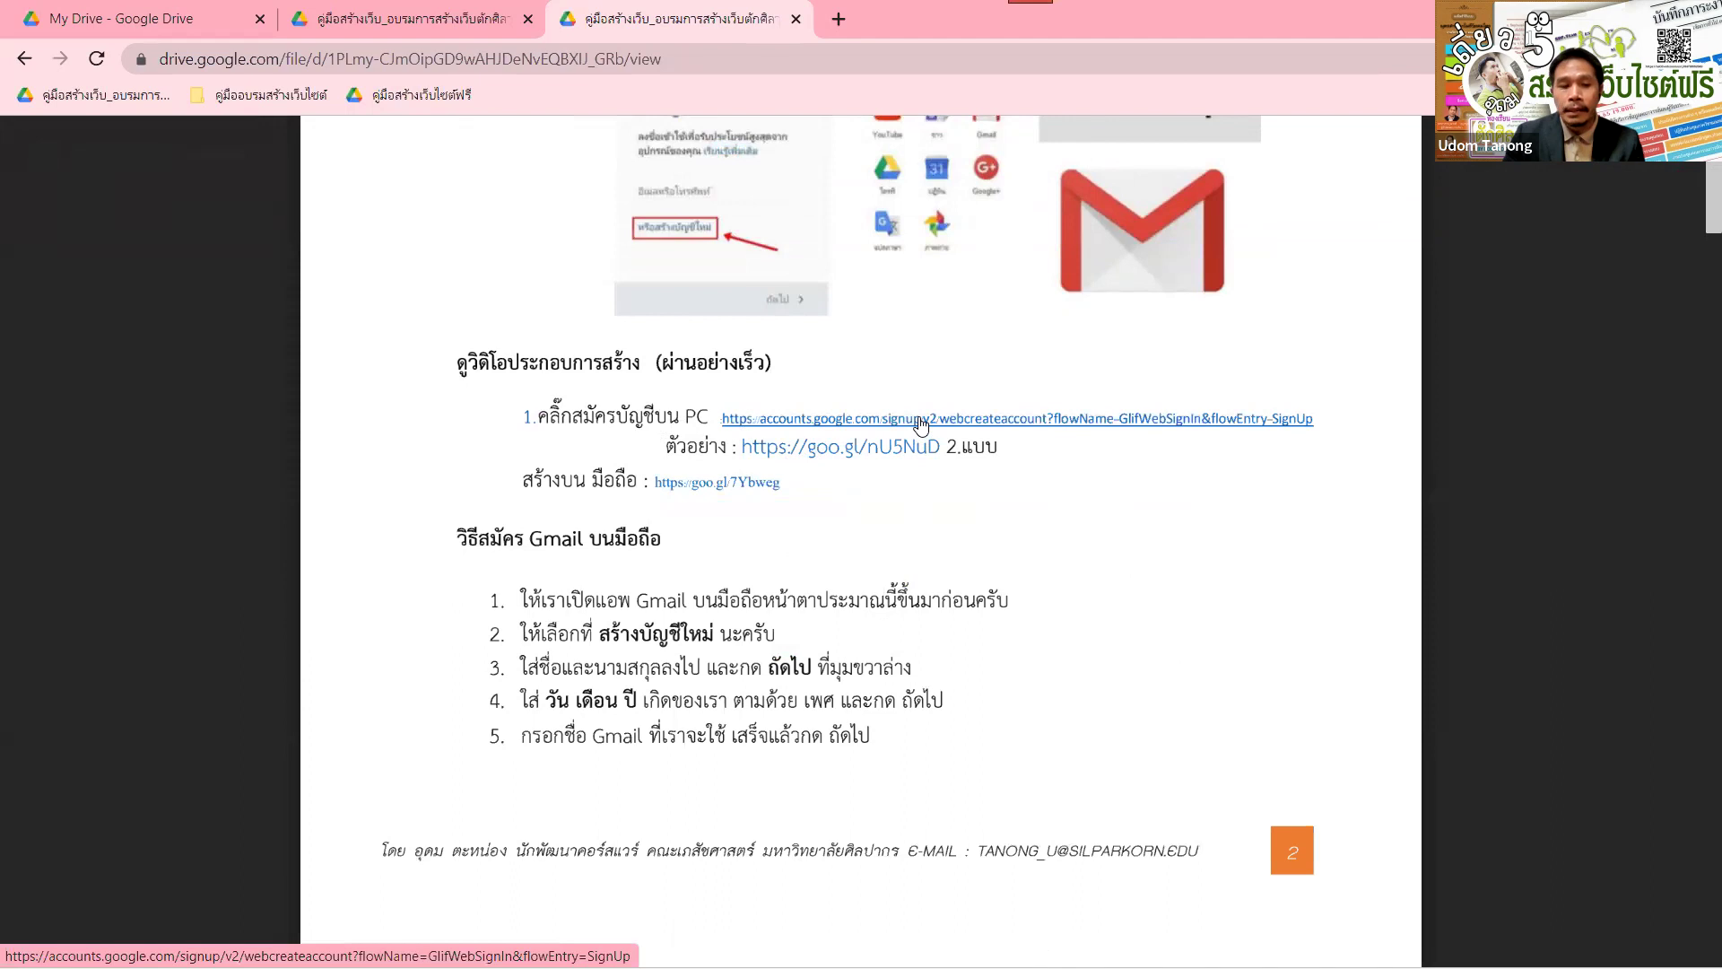
Step: Open the Google account sign-up form and enter the first and last name
click(921, 421)
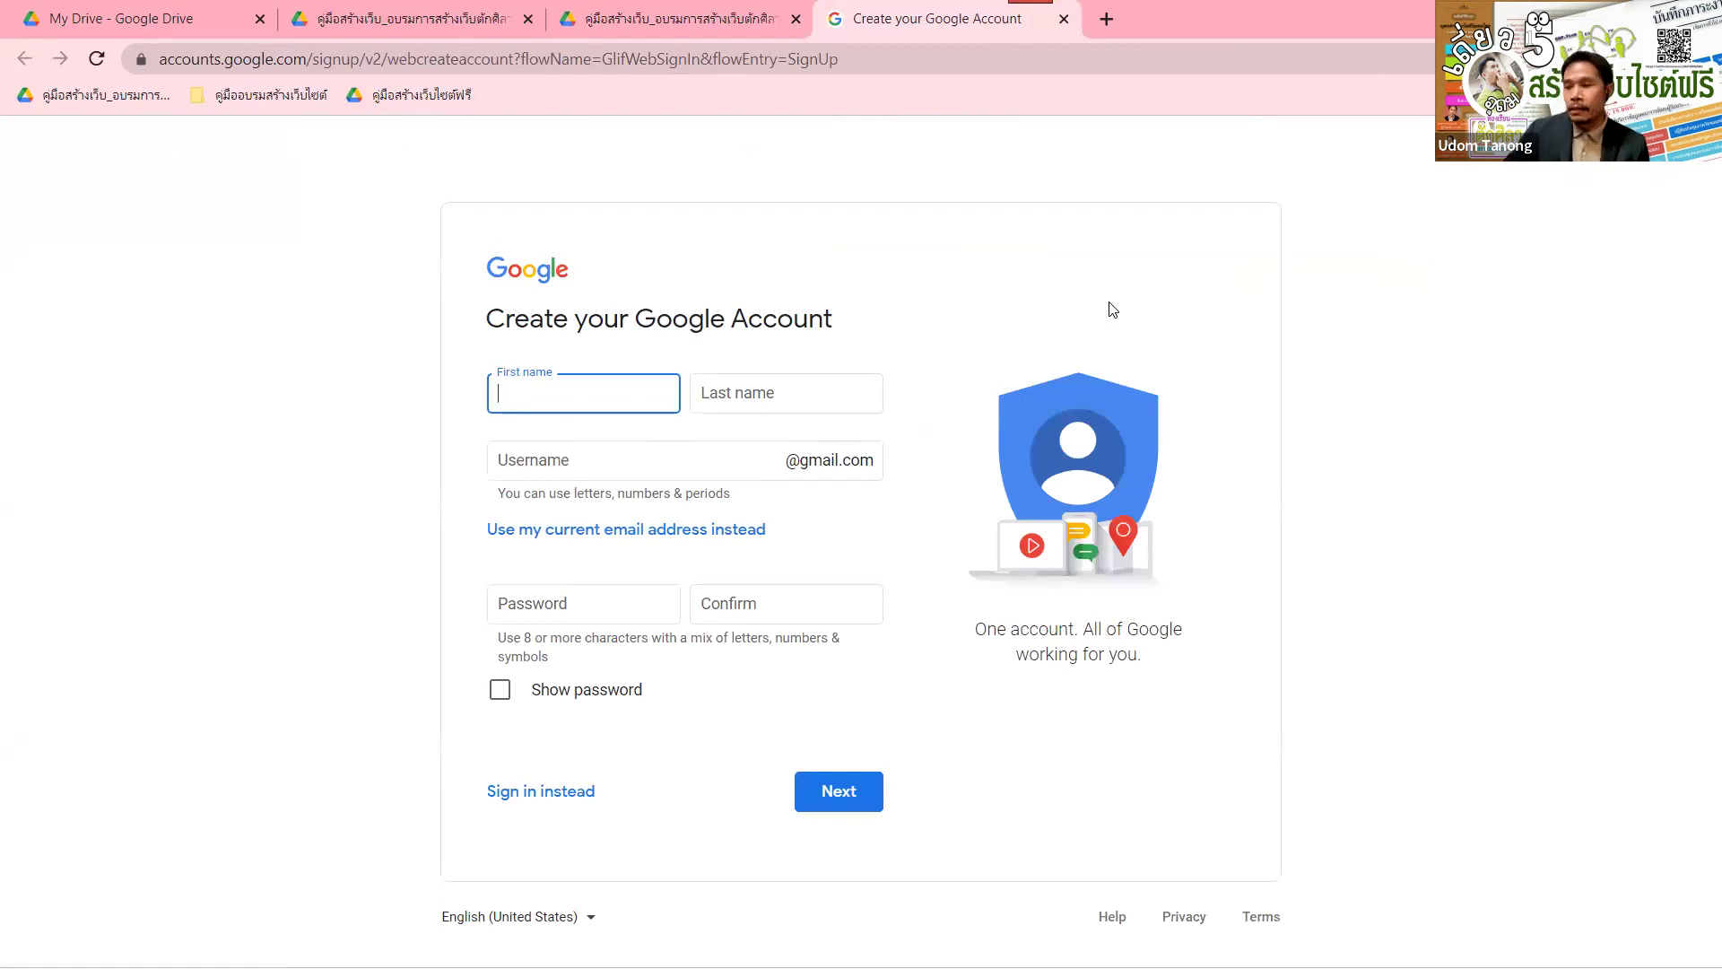
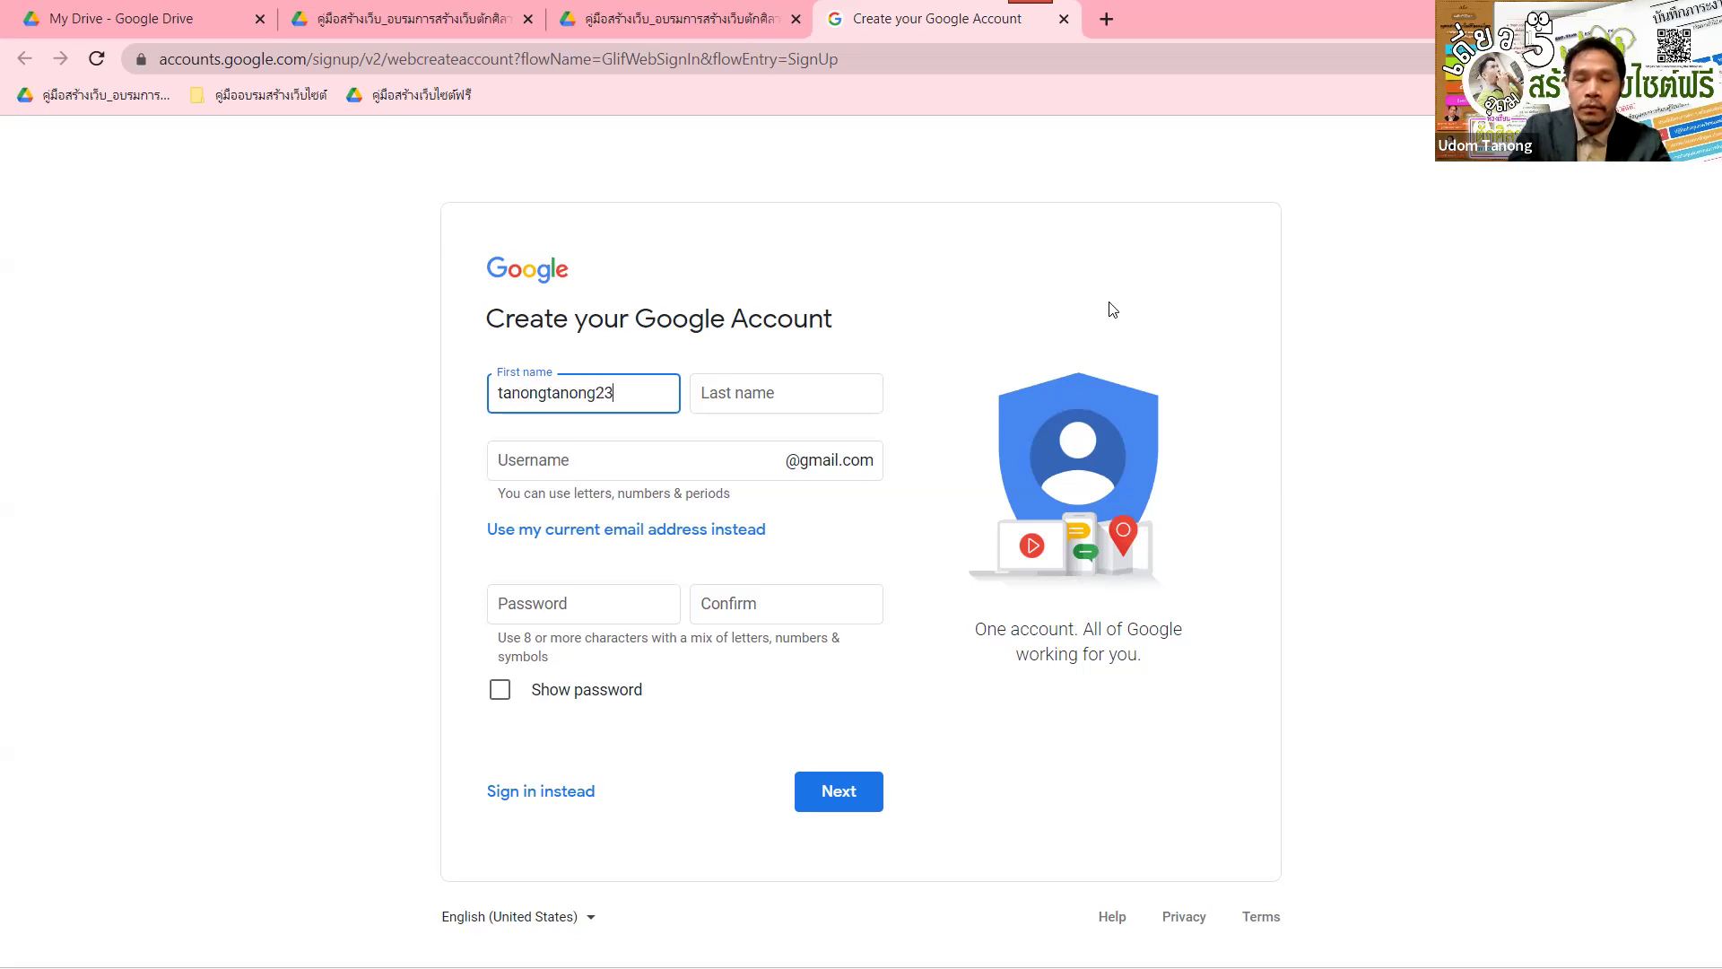
click(799, 396)
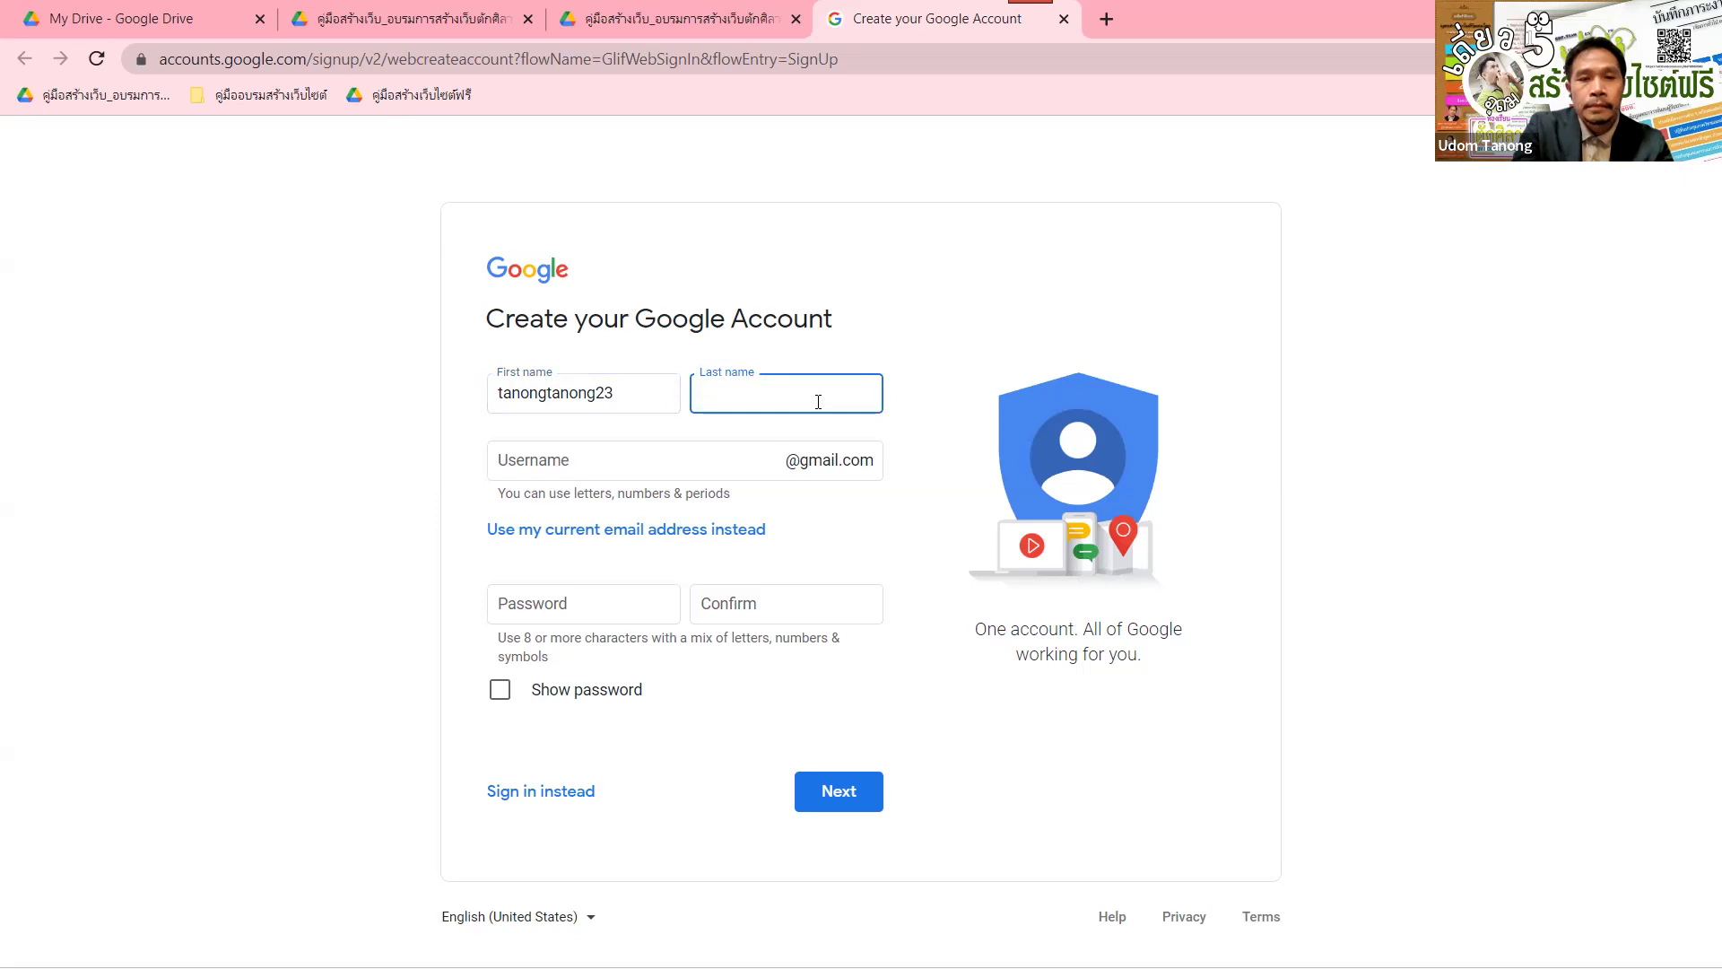
drag(656, 399, 451, 403)
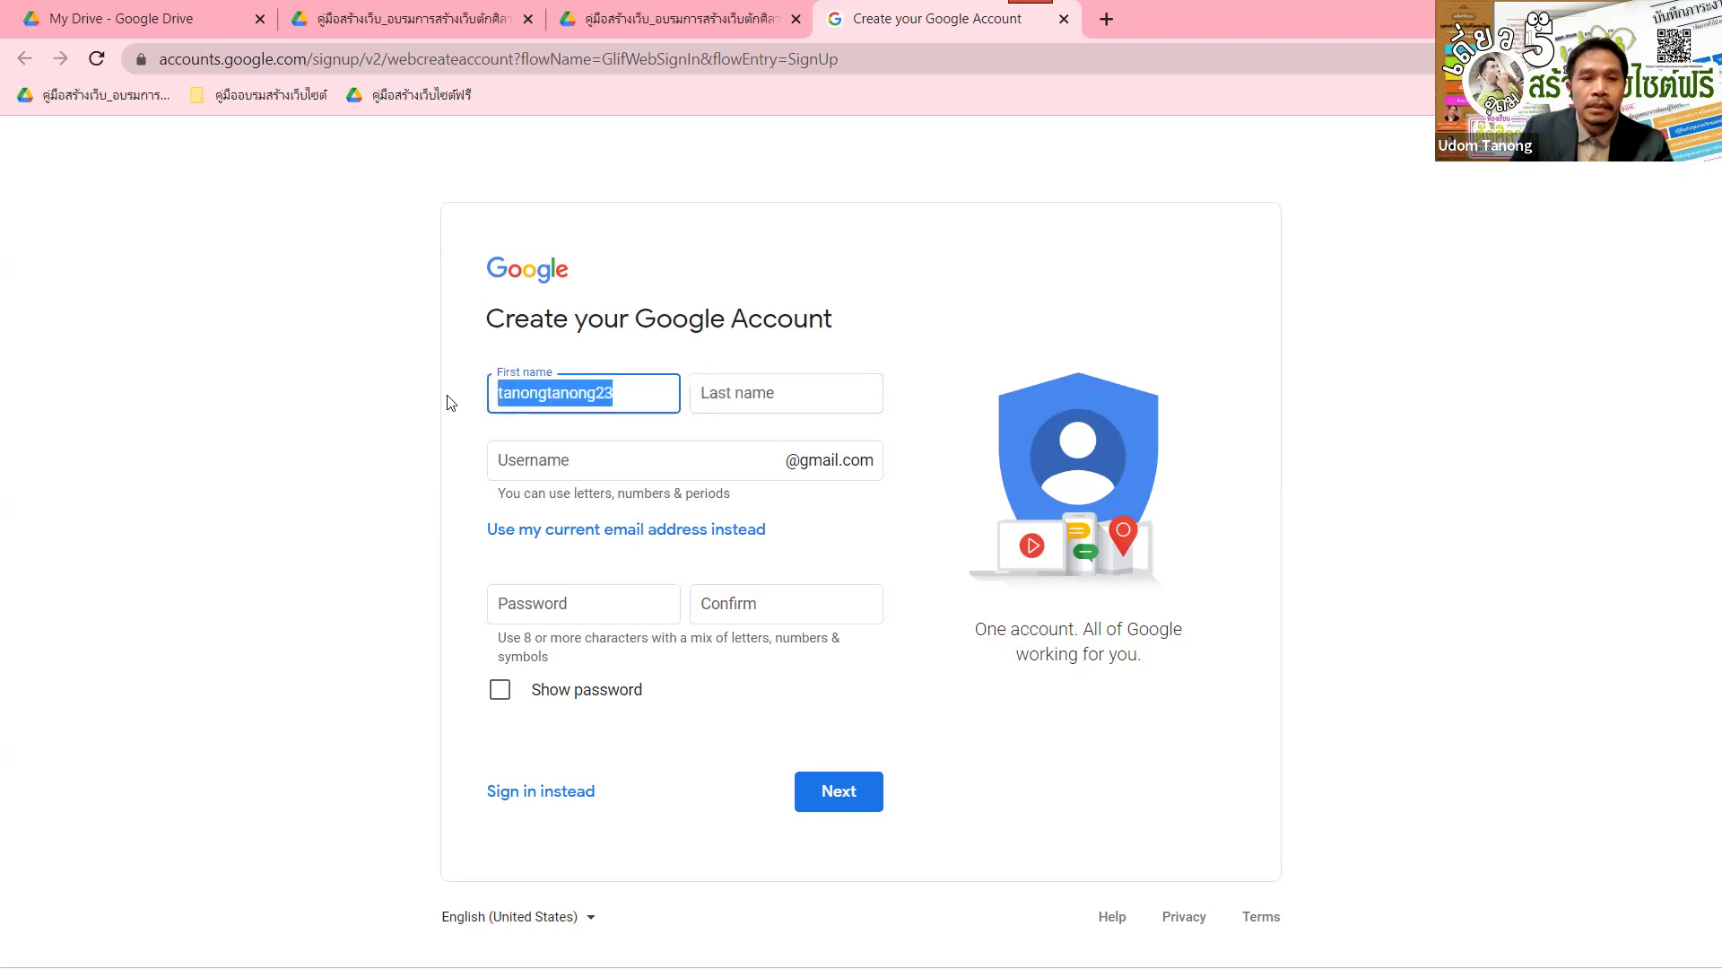
text(udom)
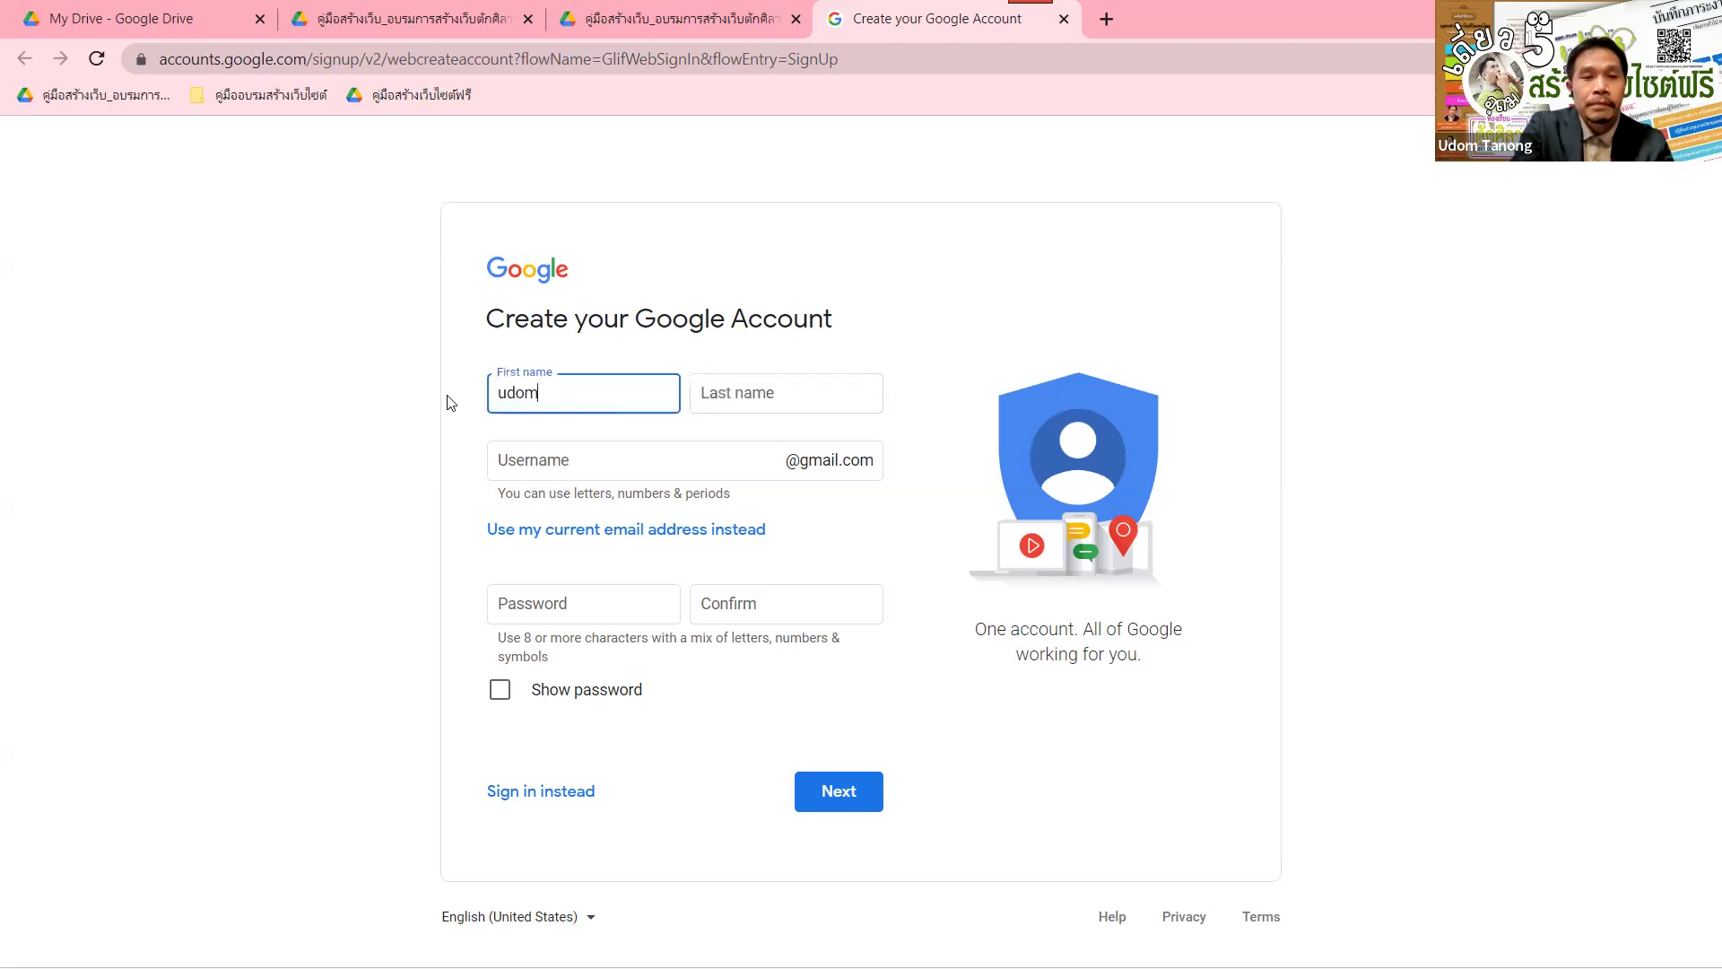
text(m)
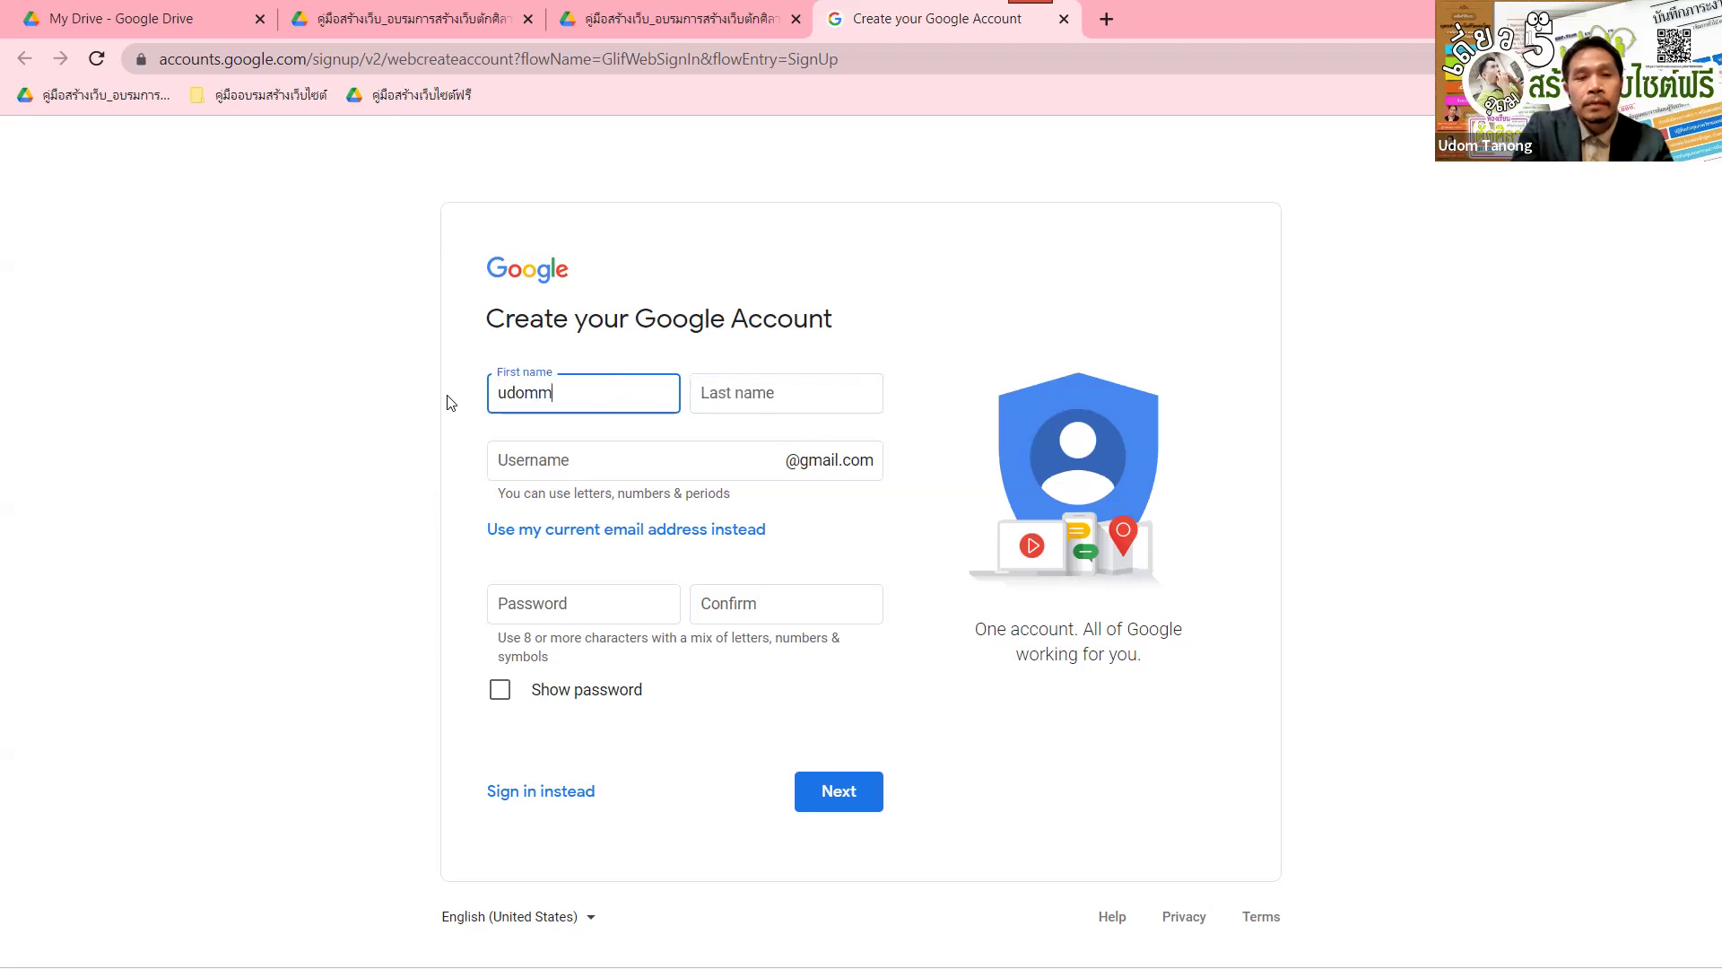
click(838, 395)
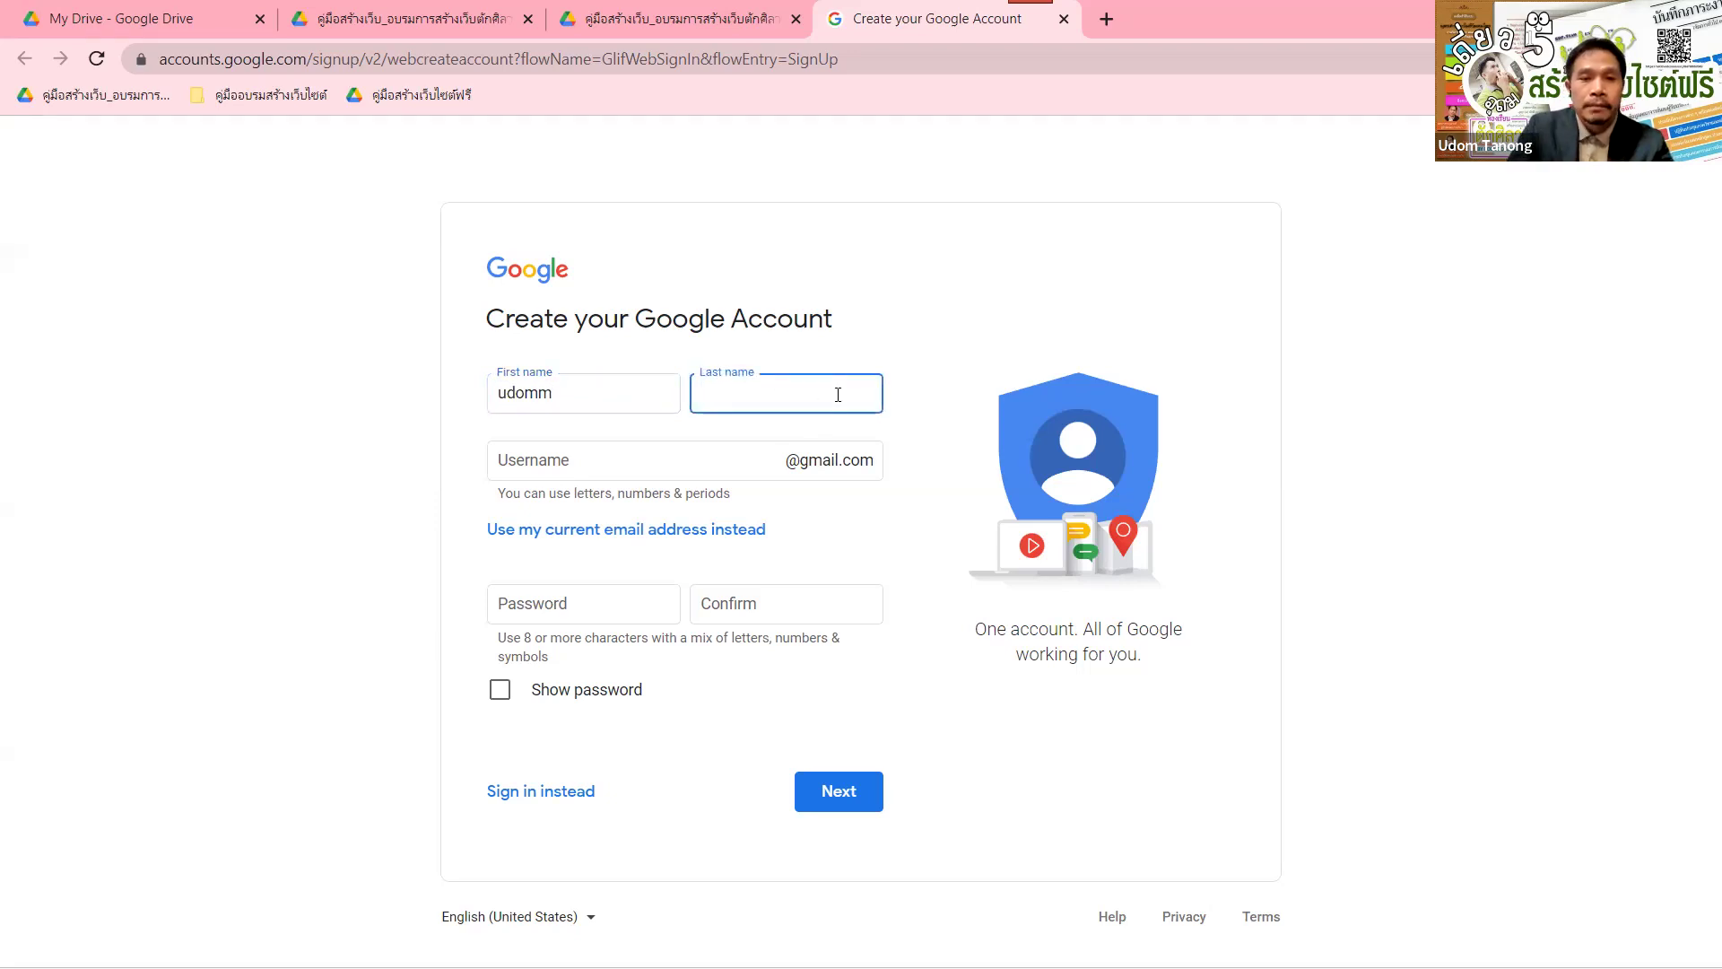
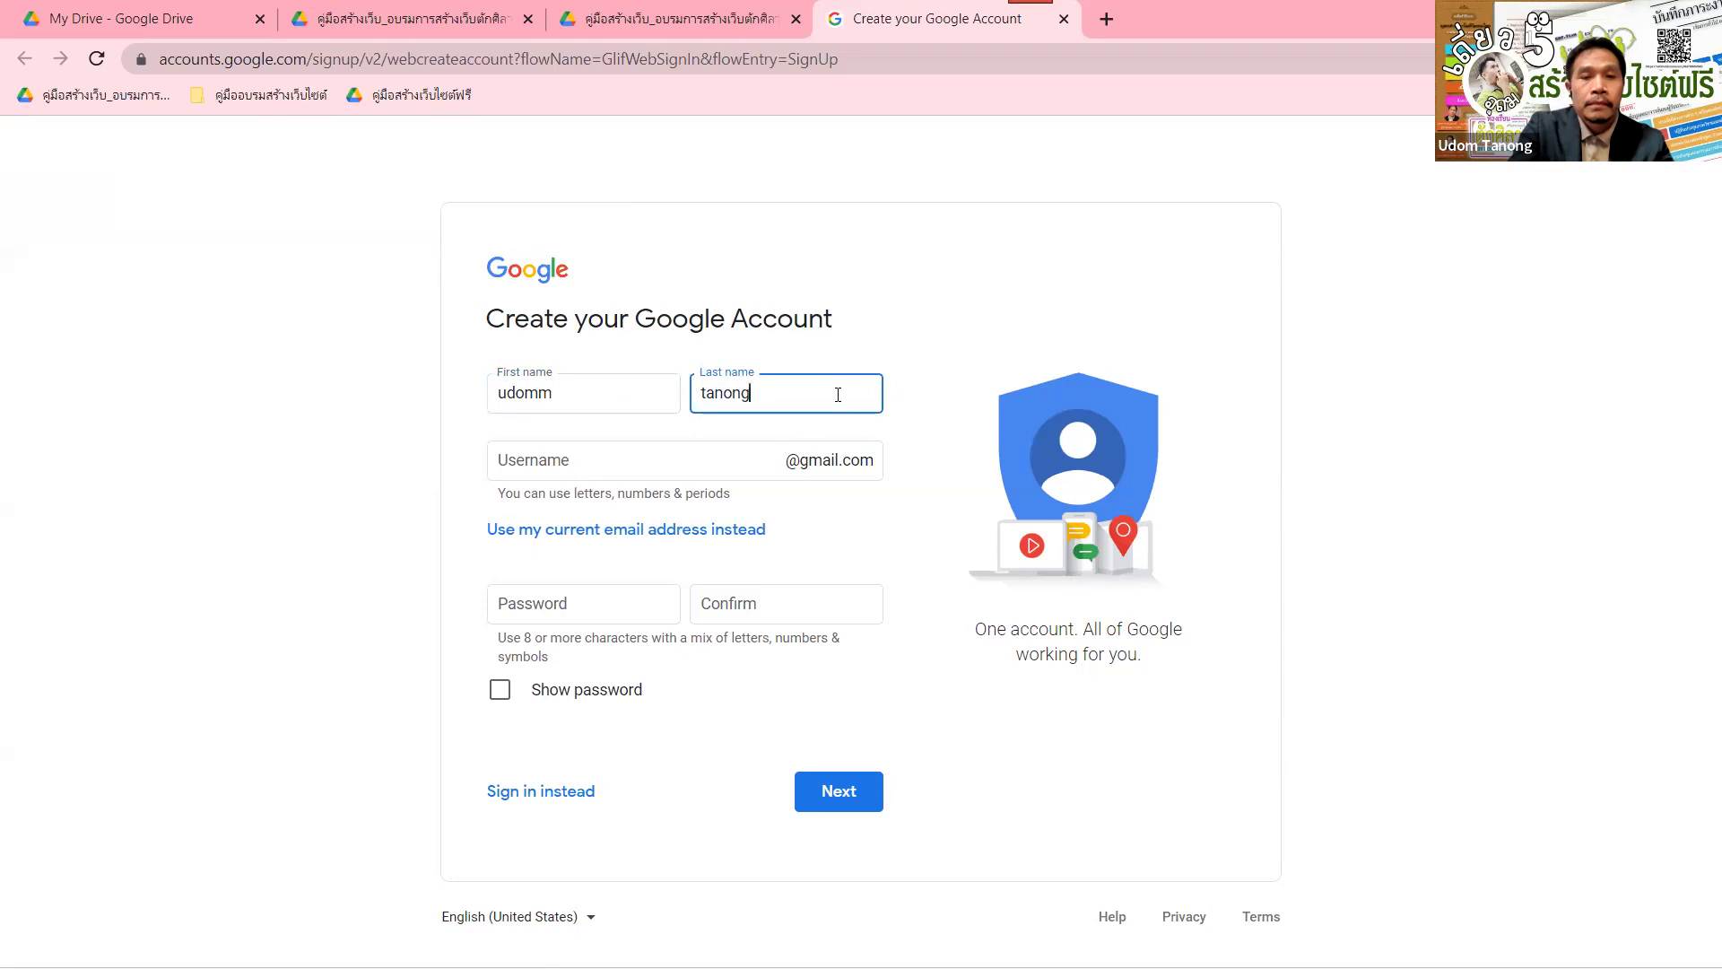
Step: Enter the desired Gmail username, correcting typos along the way
click(662, 465)
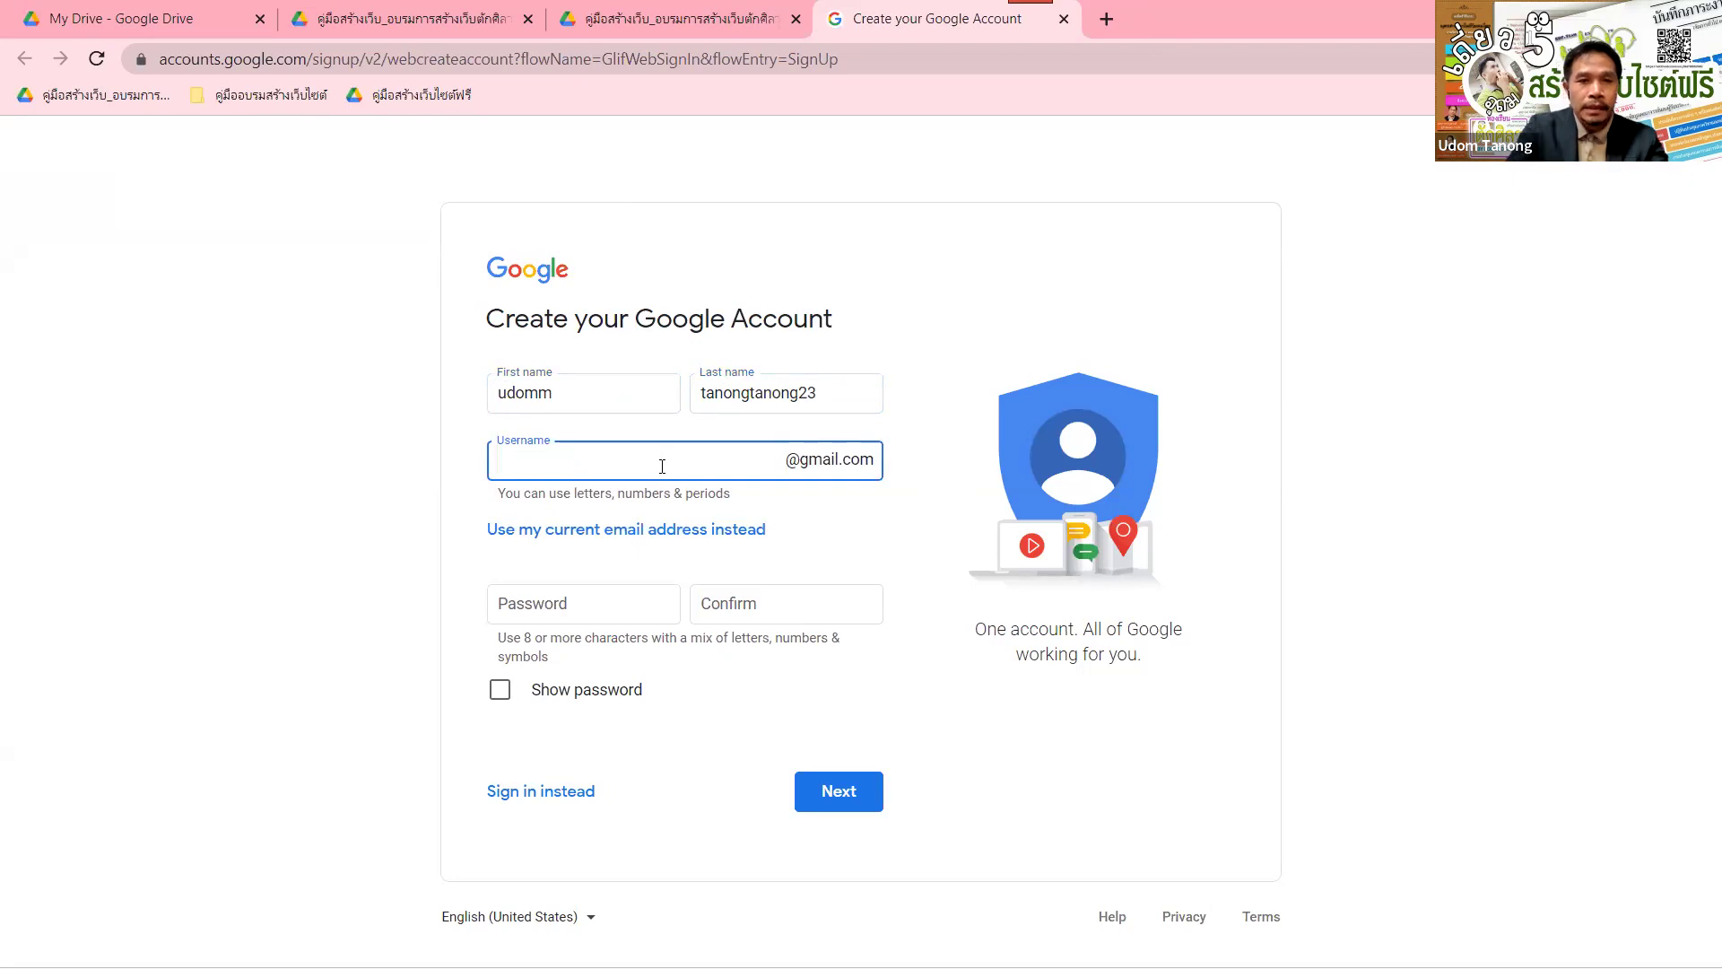
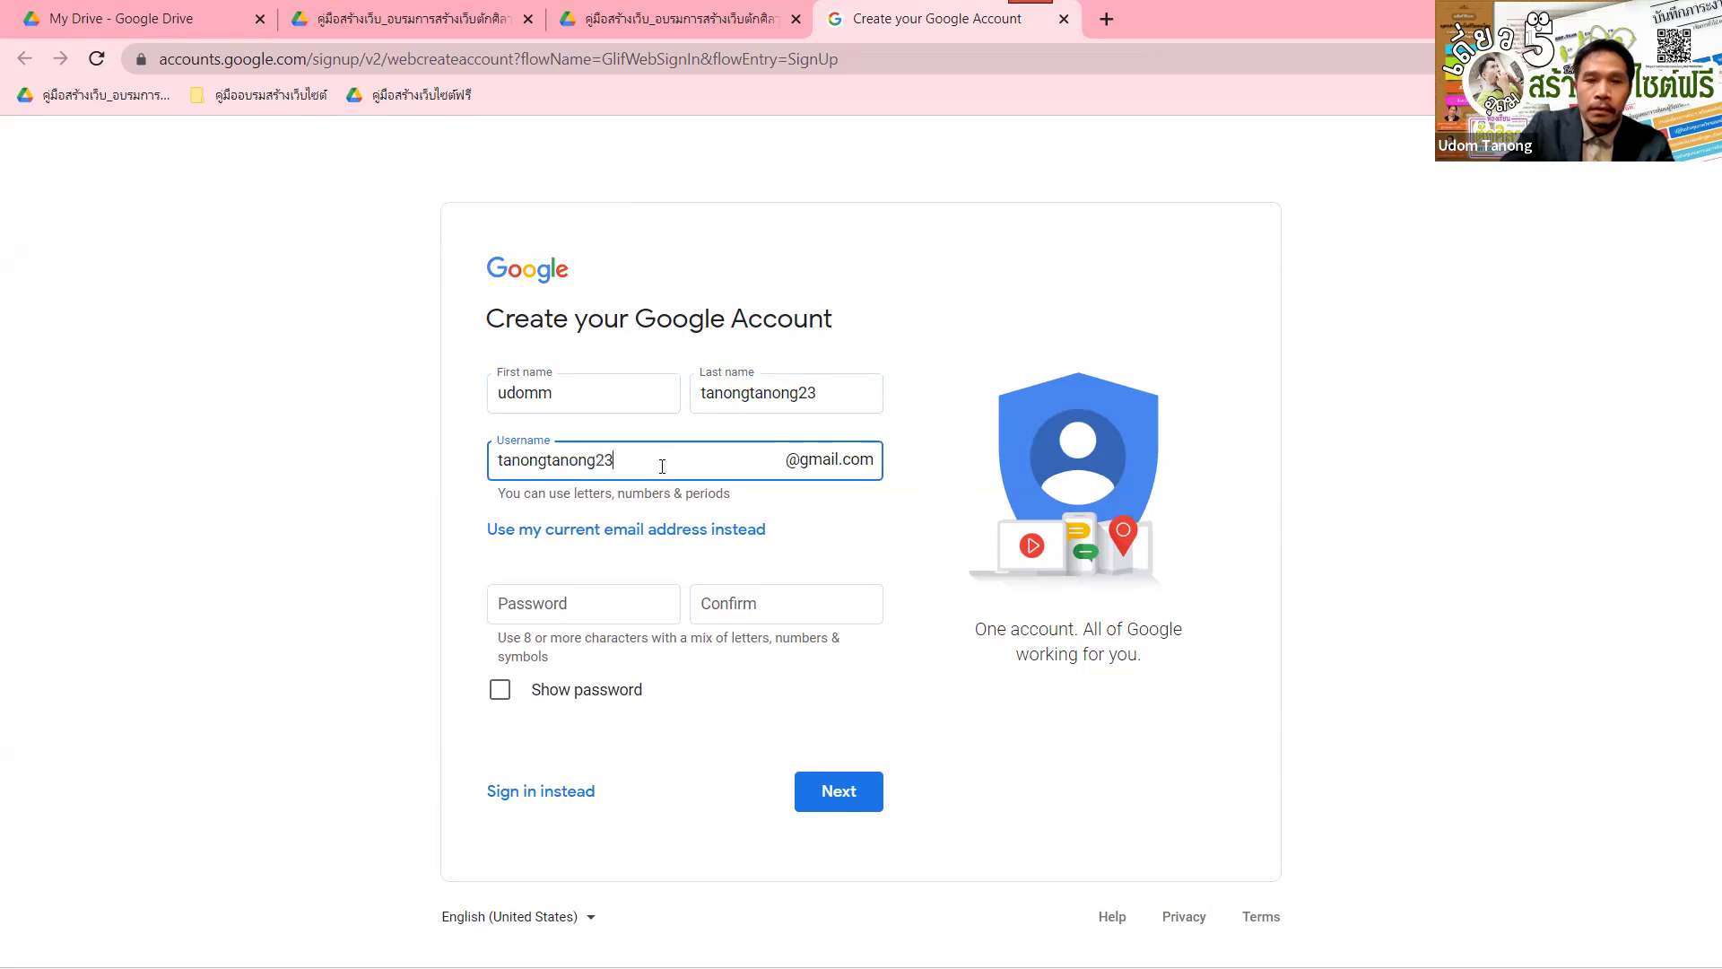
Step: Enter and confirm the account password with Show password on, then screenshot the form
click(644, 606)
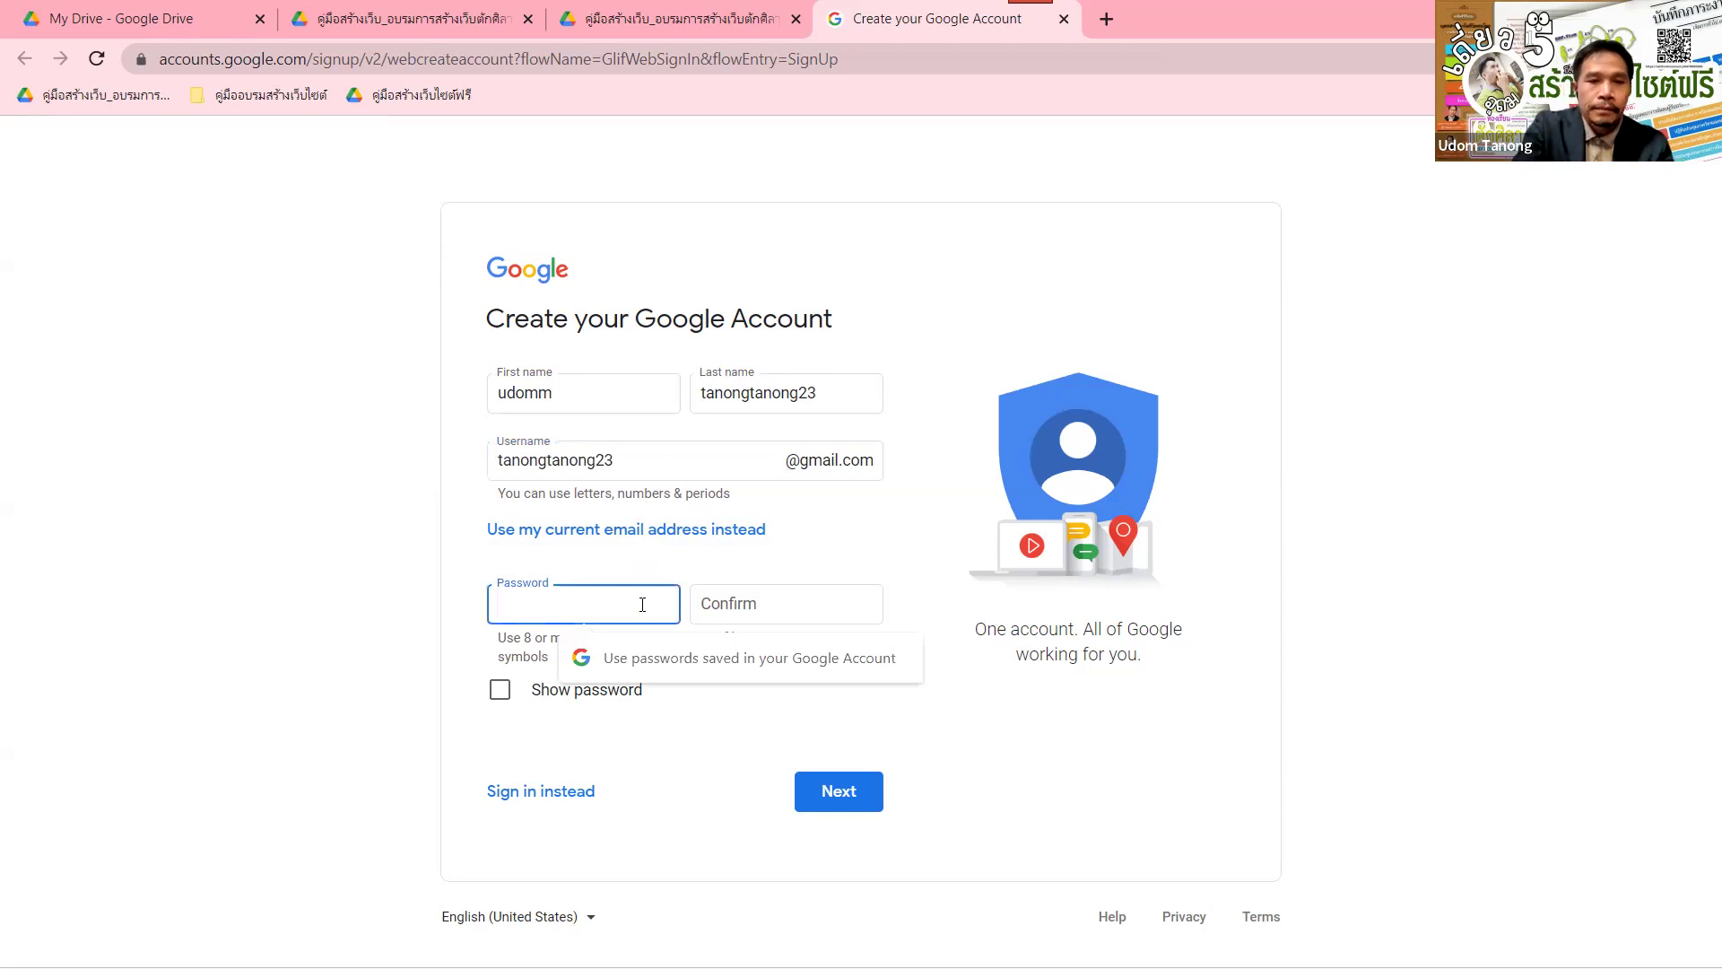
text(•••••)
key(BackSpace)
key(BackSpace)
key(BackSpace)
key(BackSpace)
key(BackSpace)
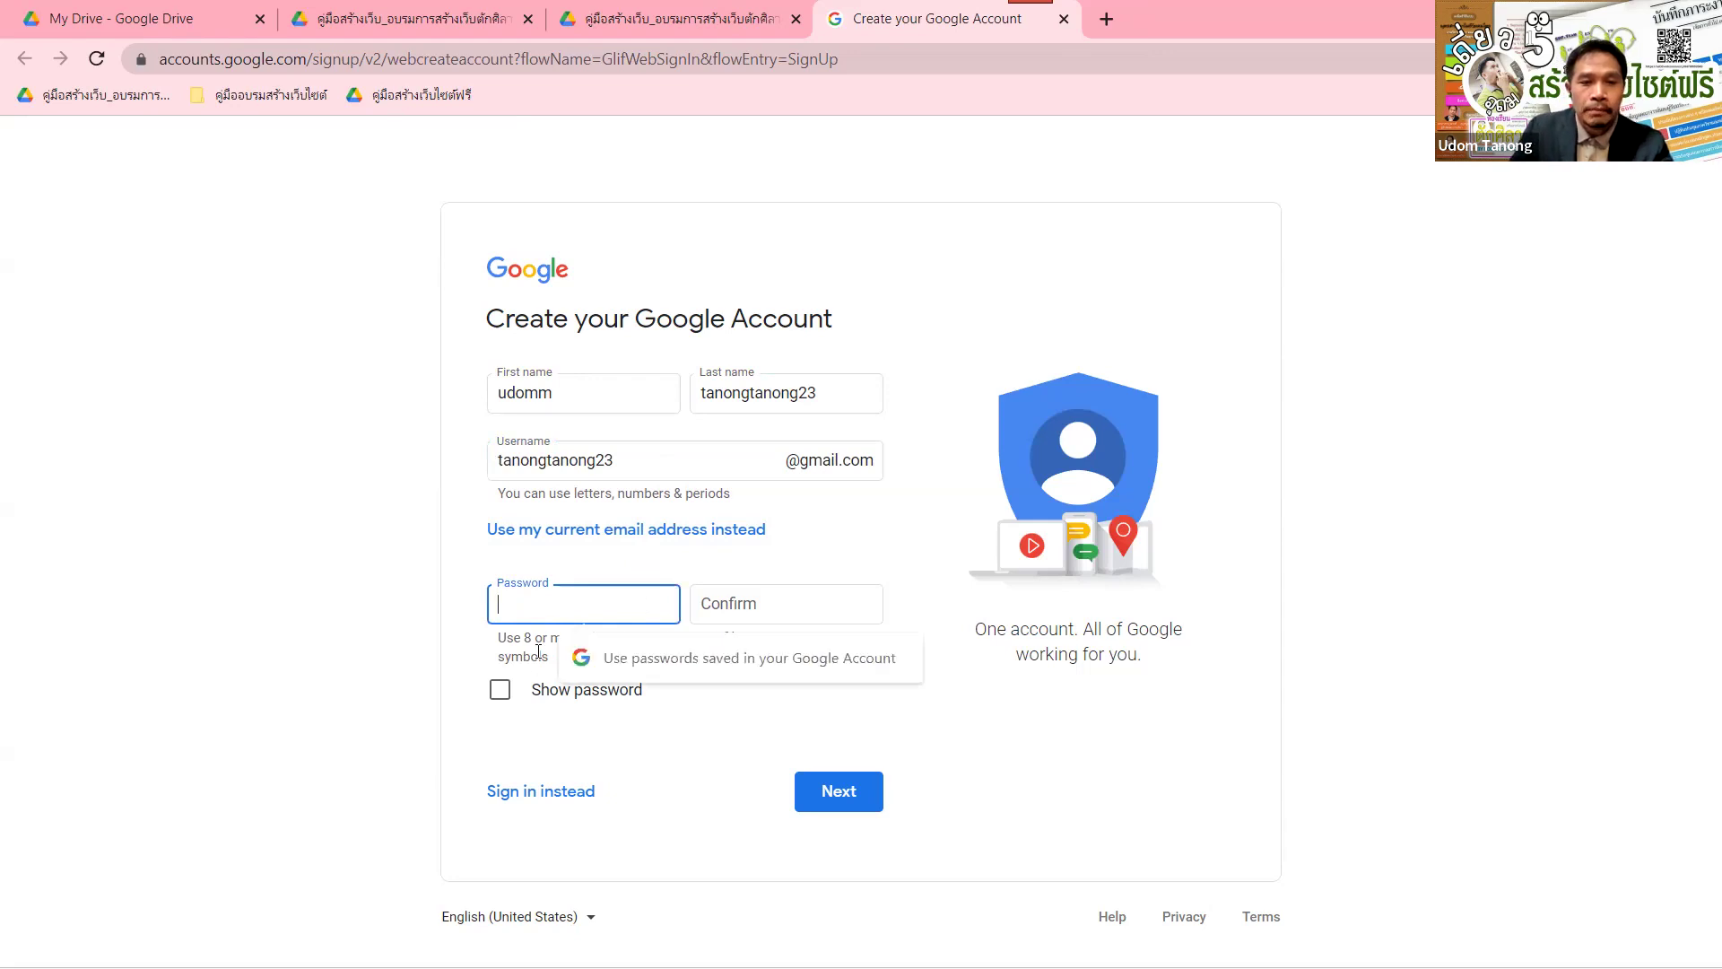
click(500, 690)
click(563, 610)
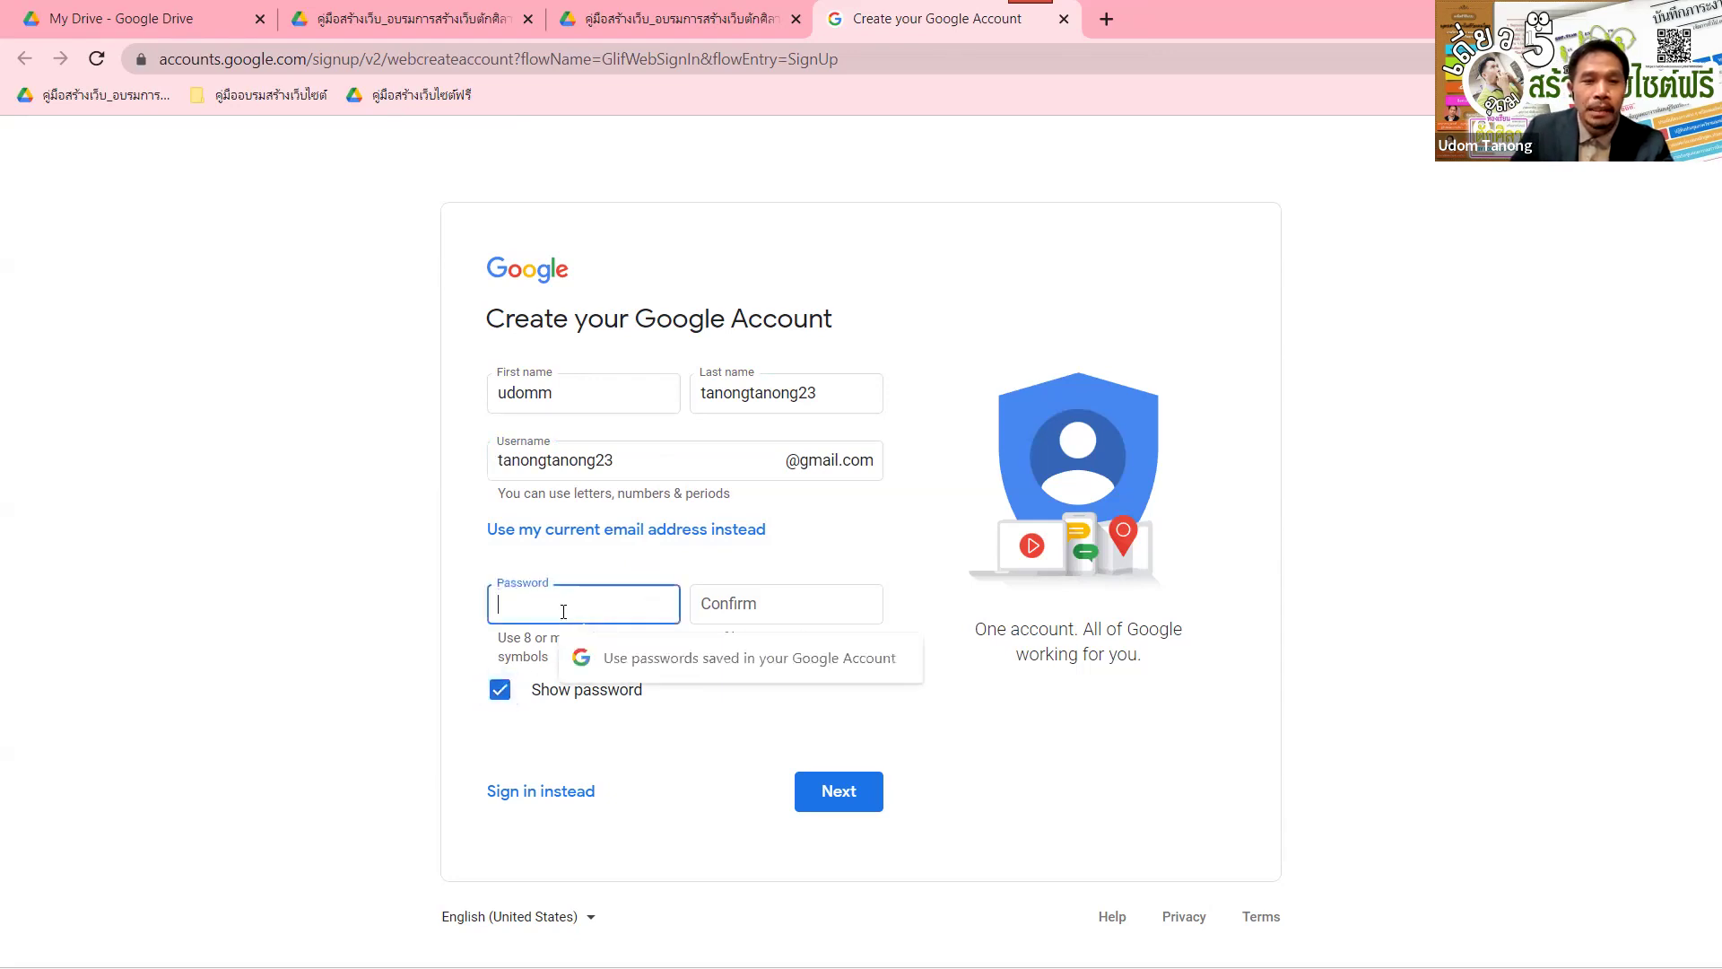
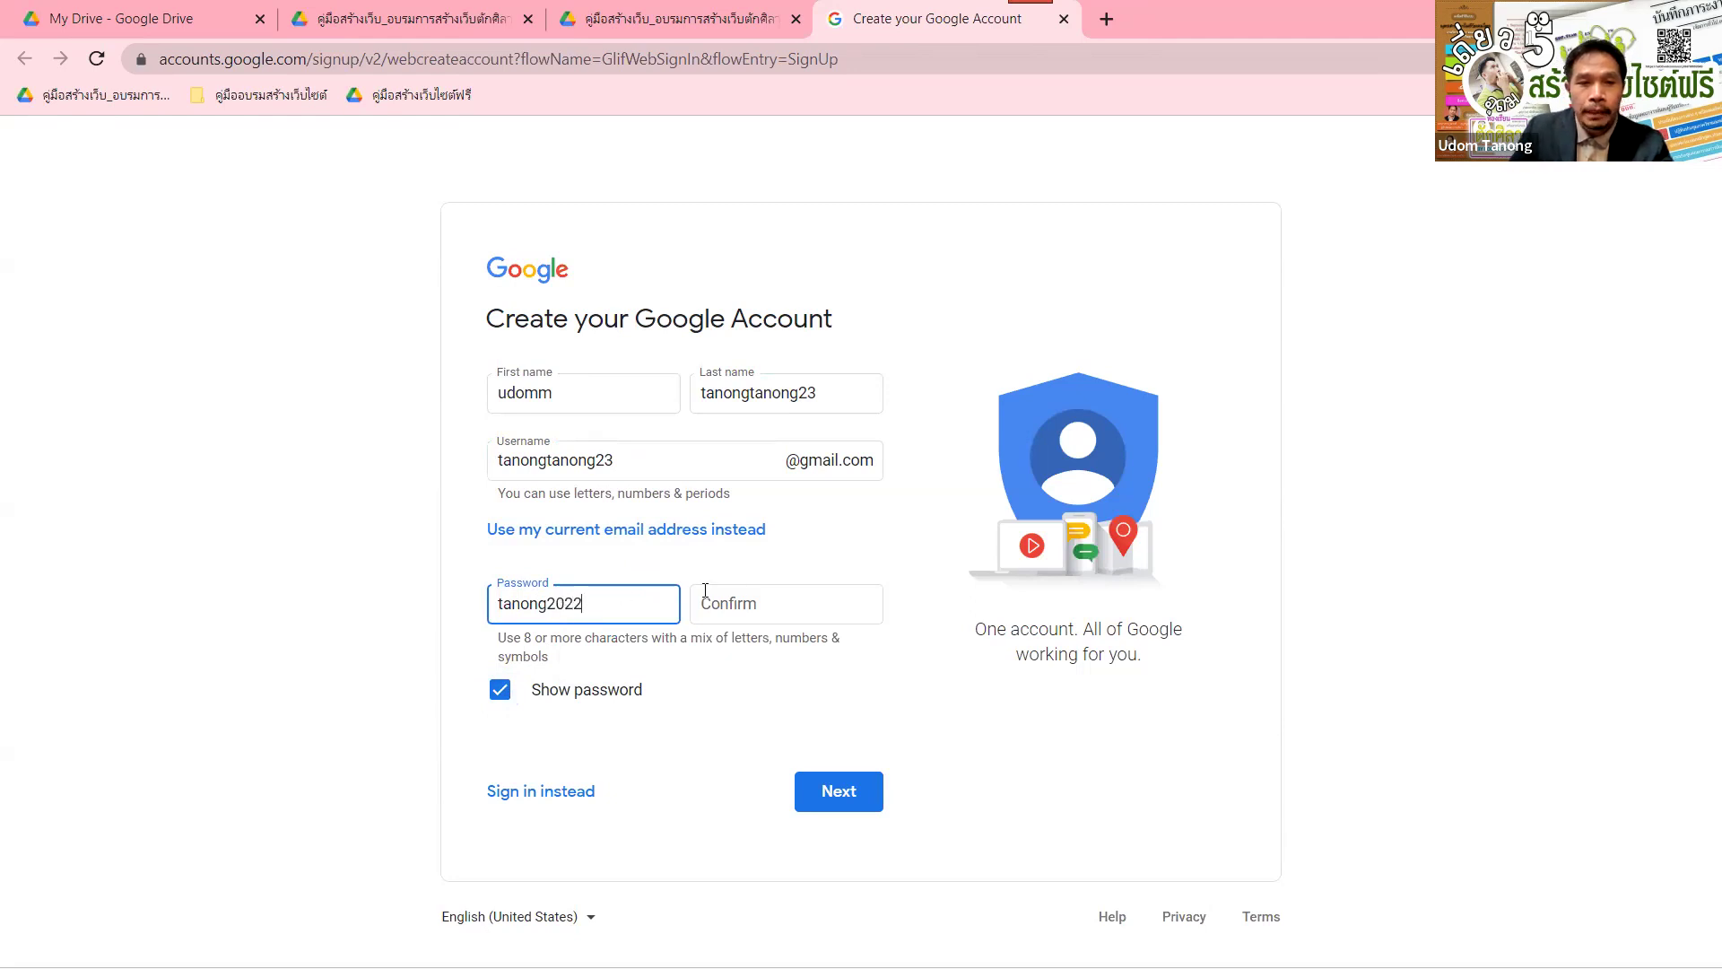
click(764, 603)
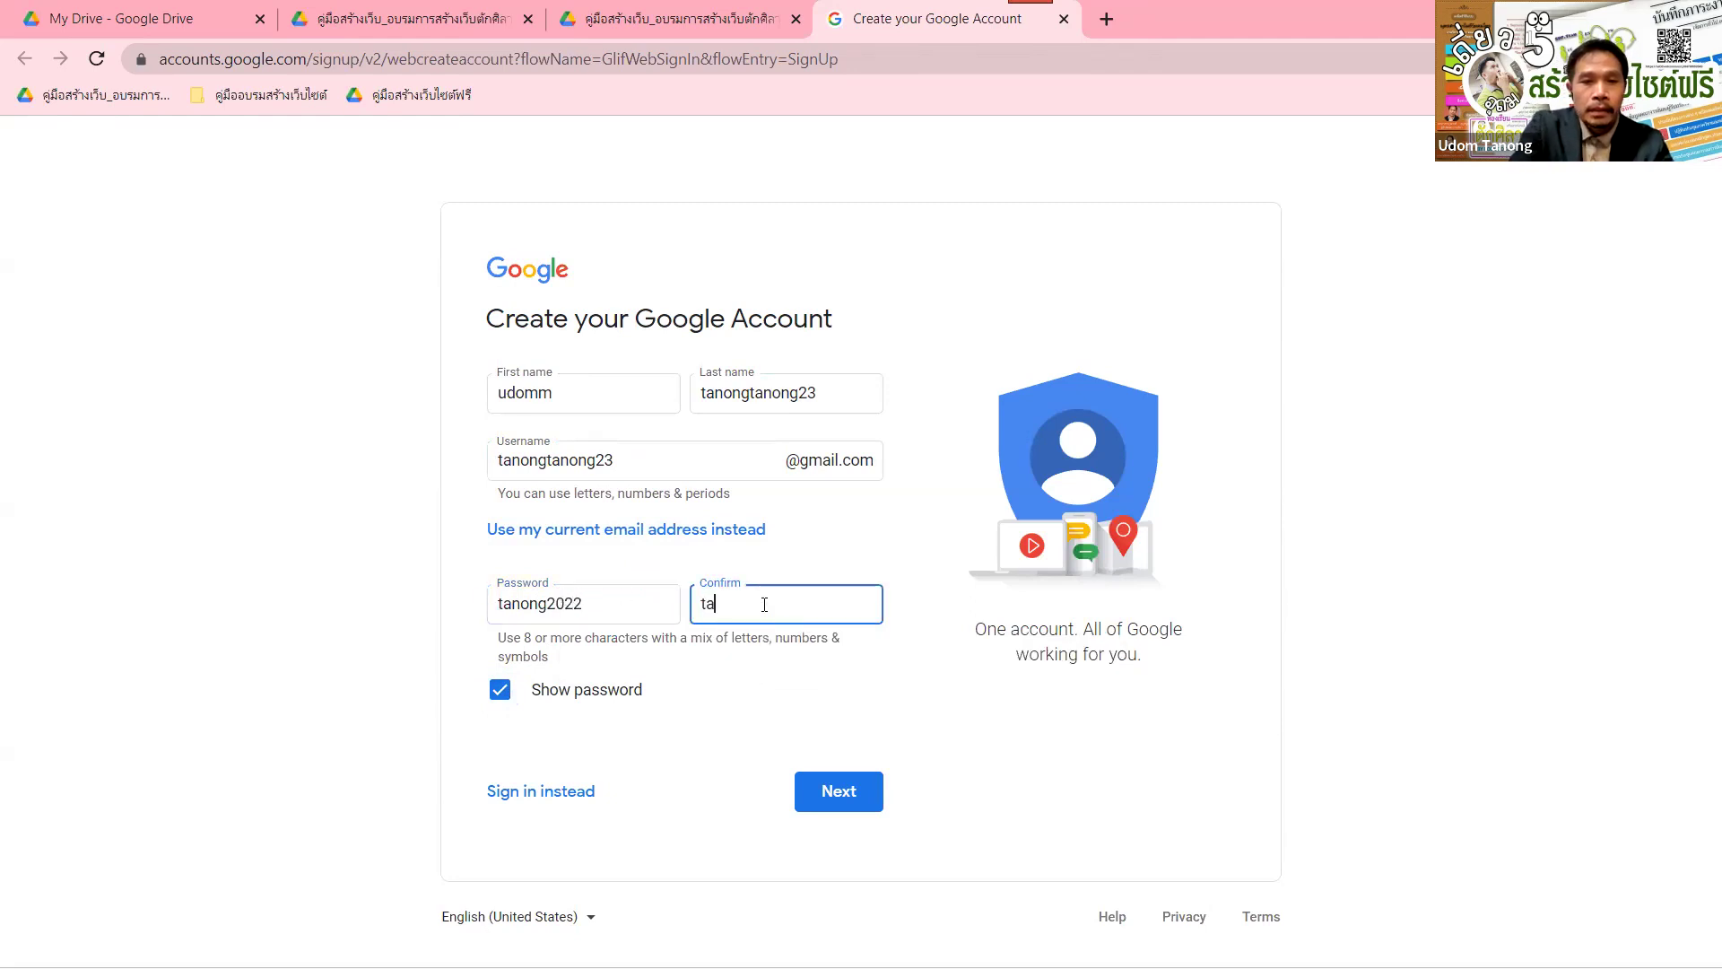
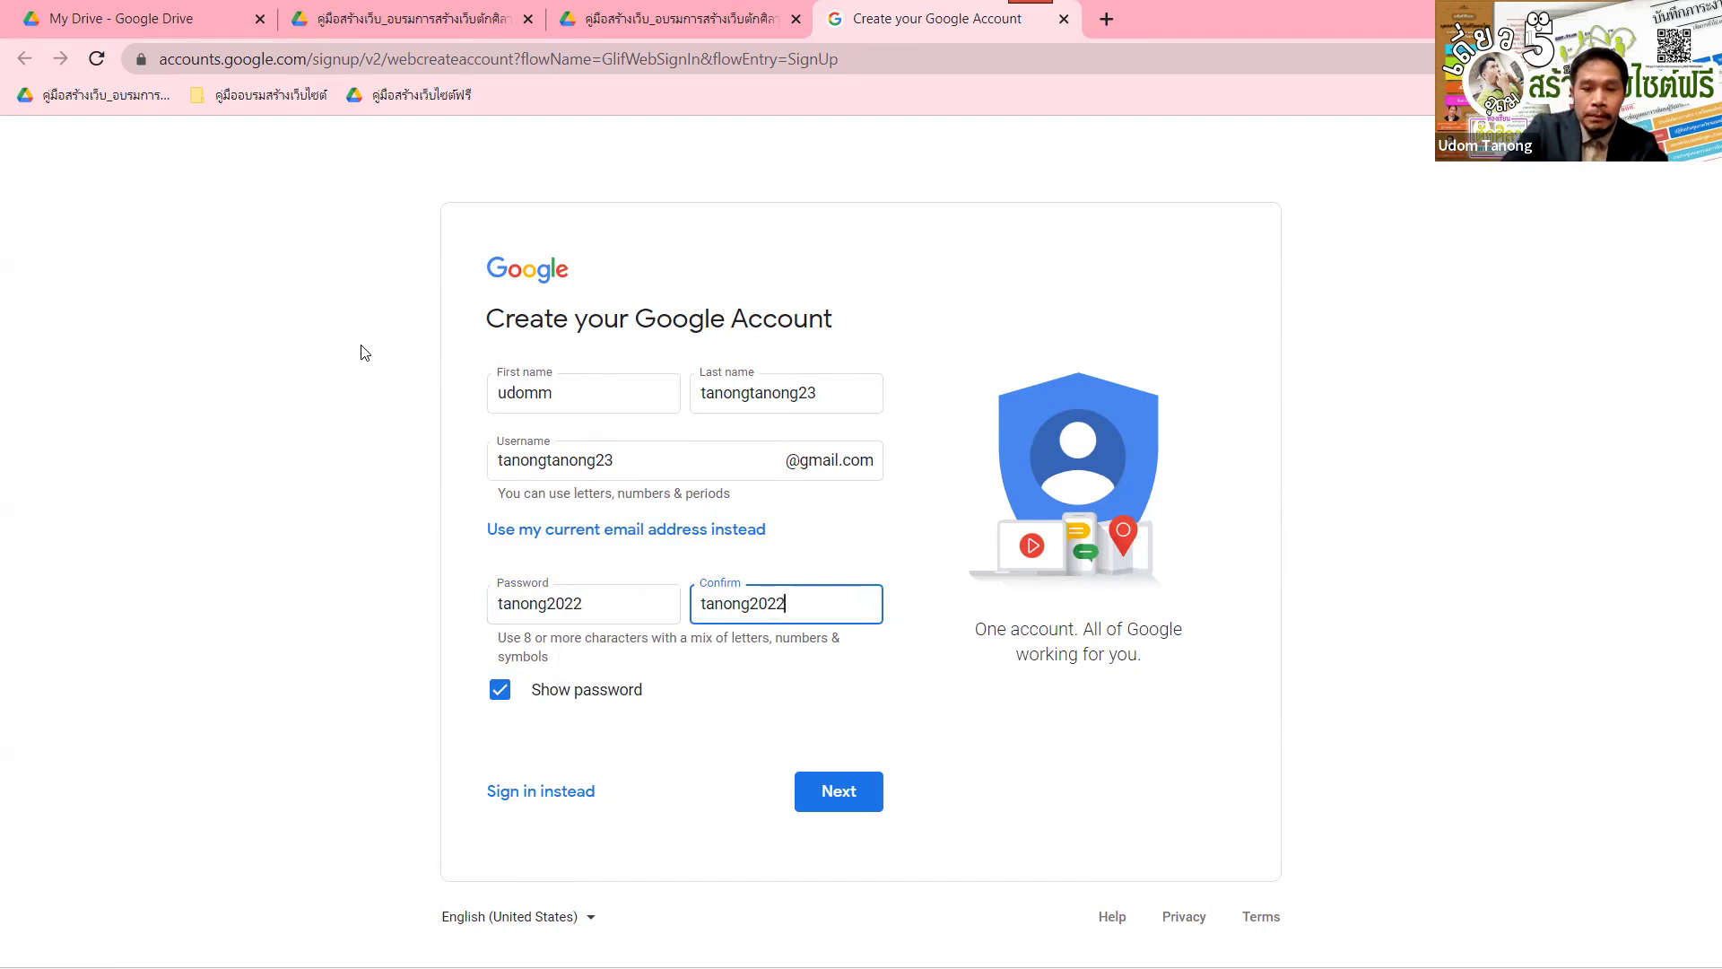
key(Print)
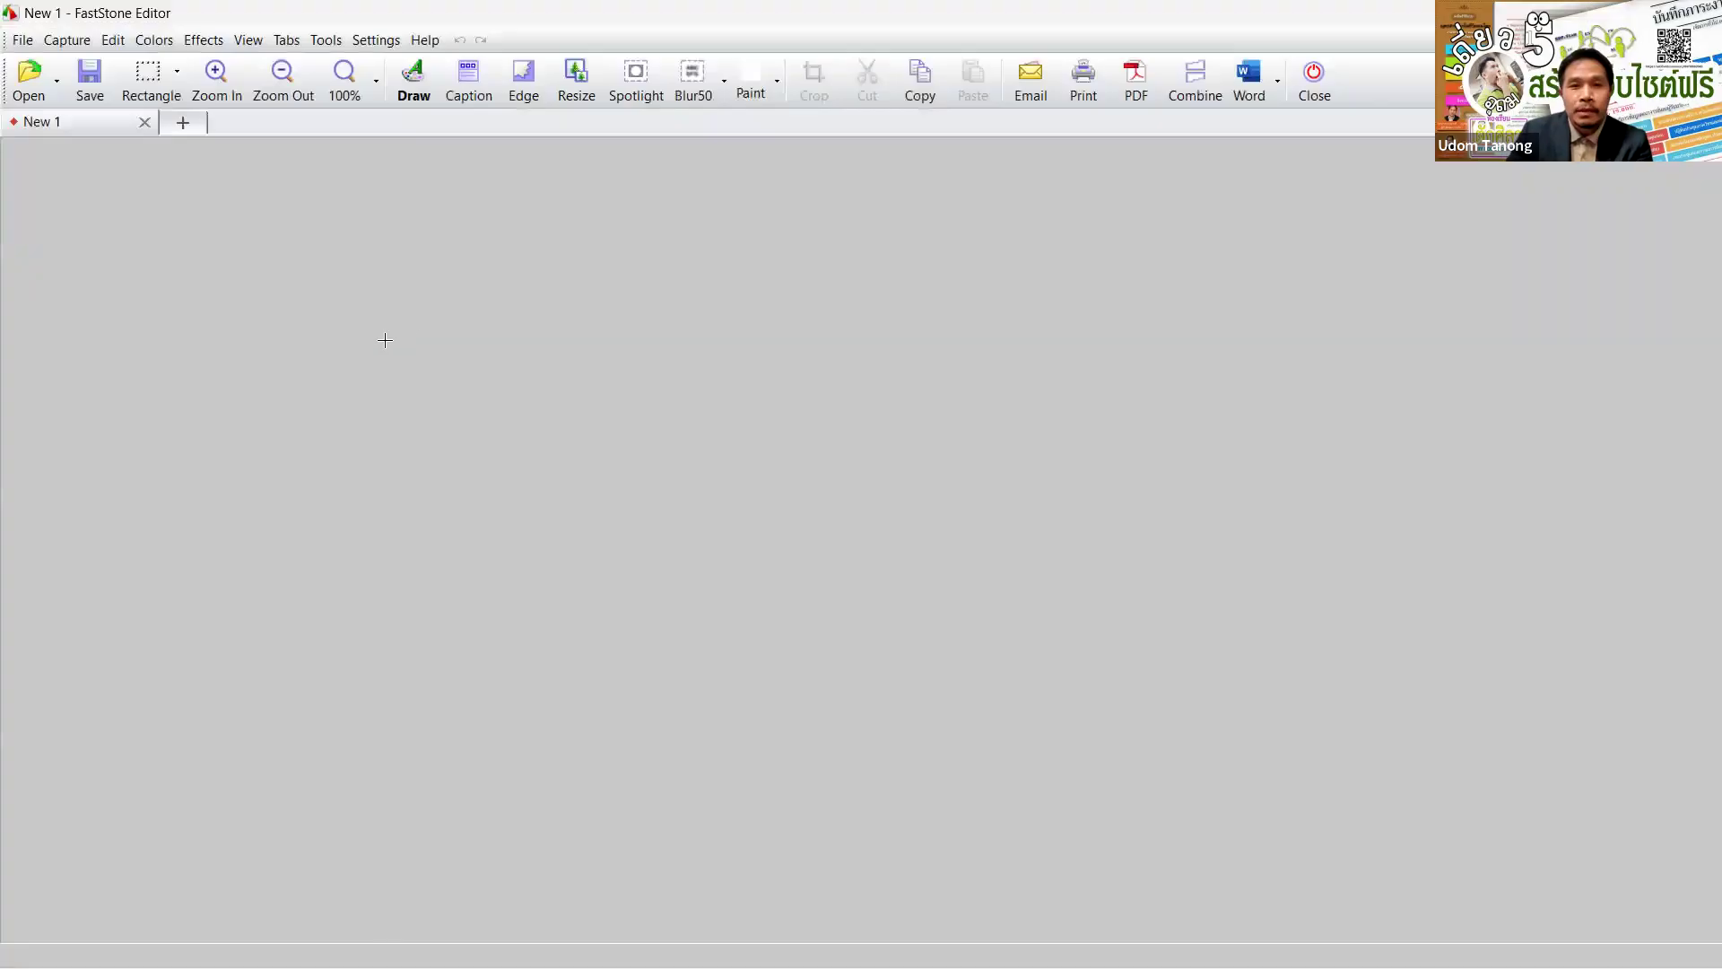
key(Escape)
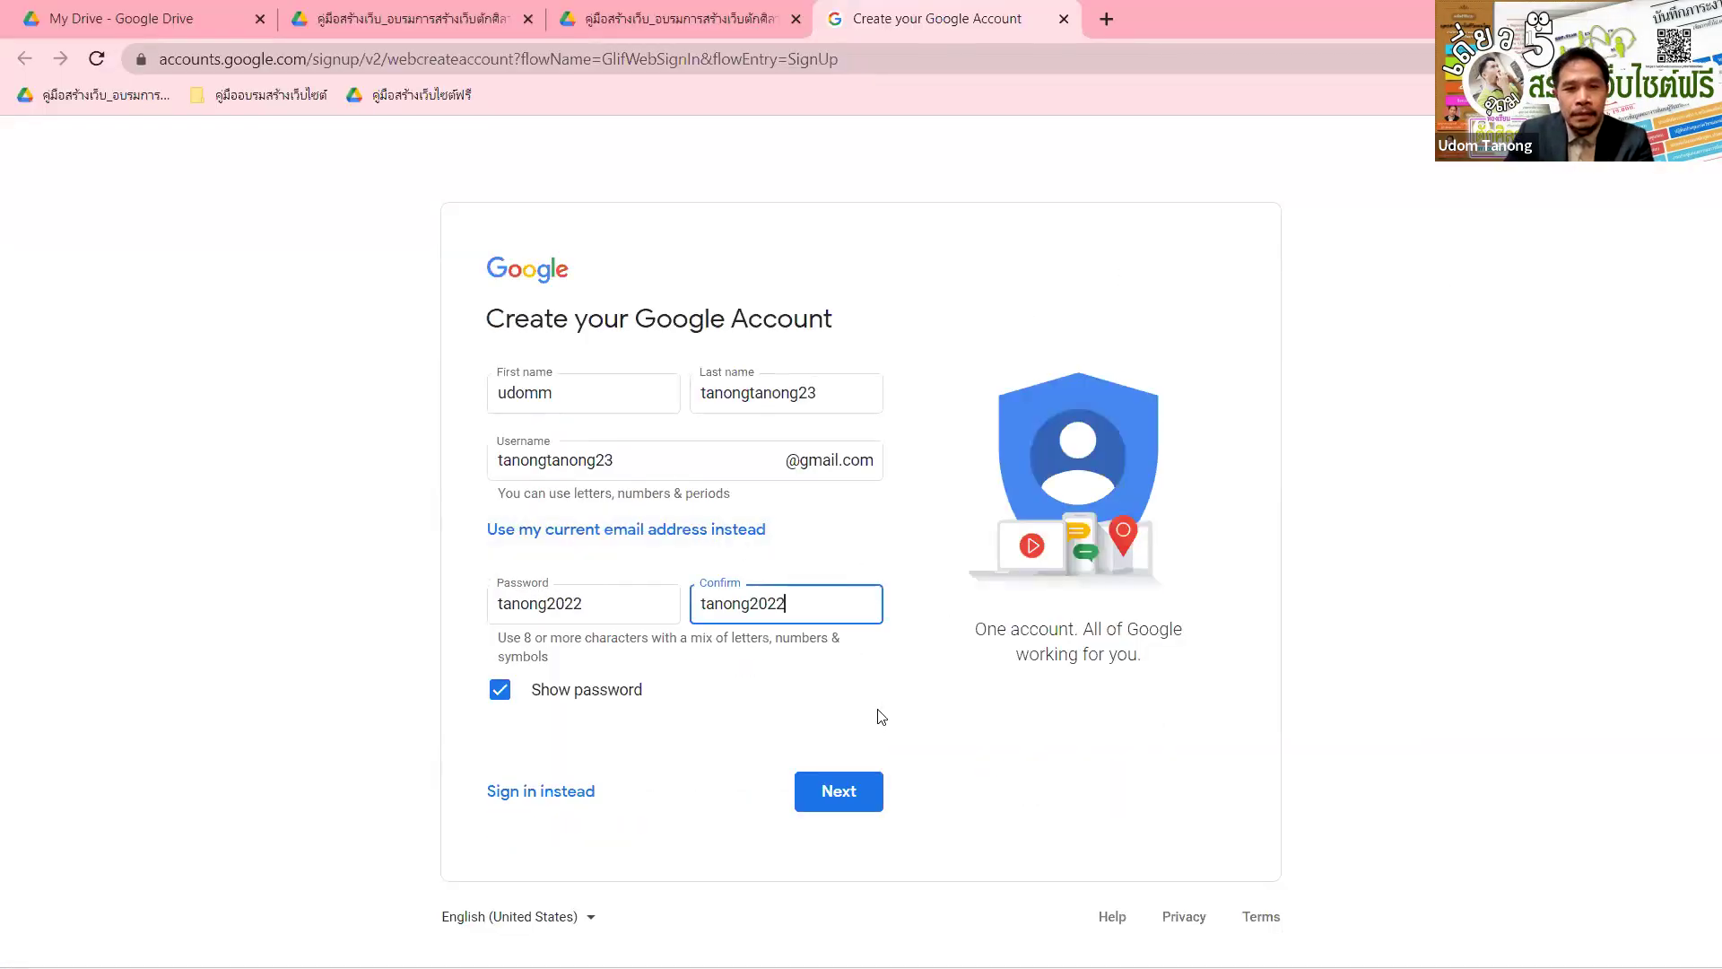
Step: Continue to personal details and enter the phone number and birthday (May 15)
click(838, 794)
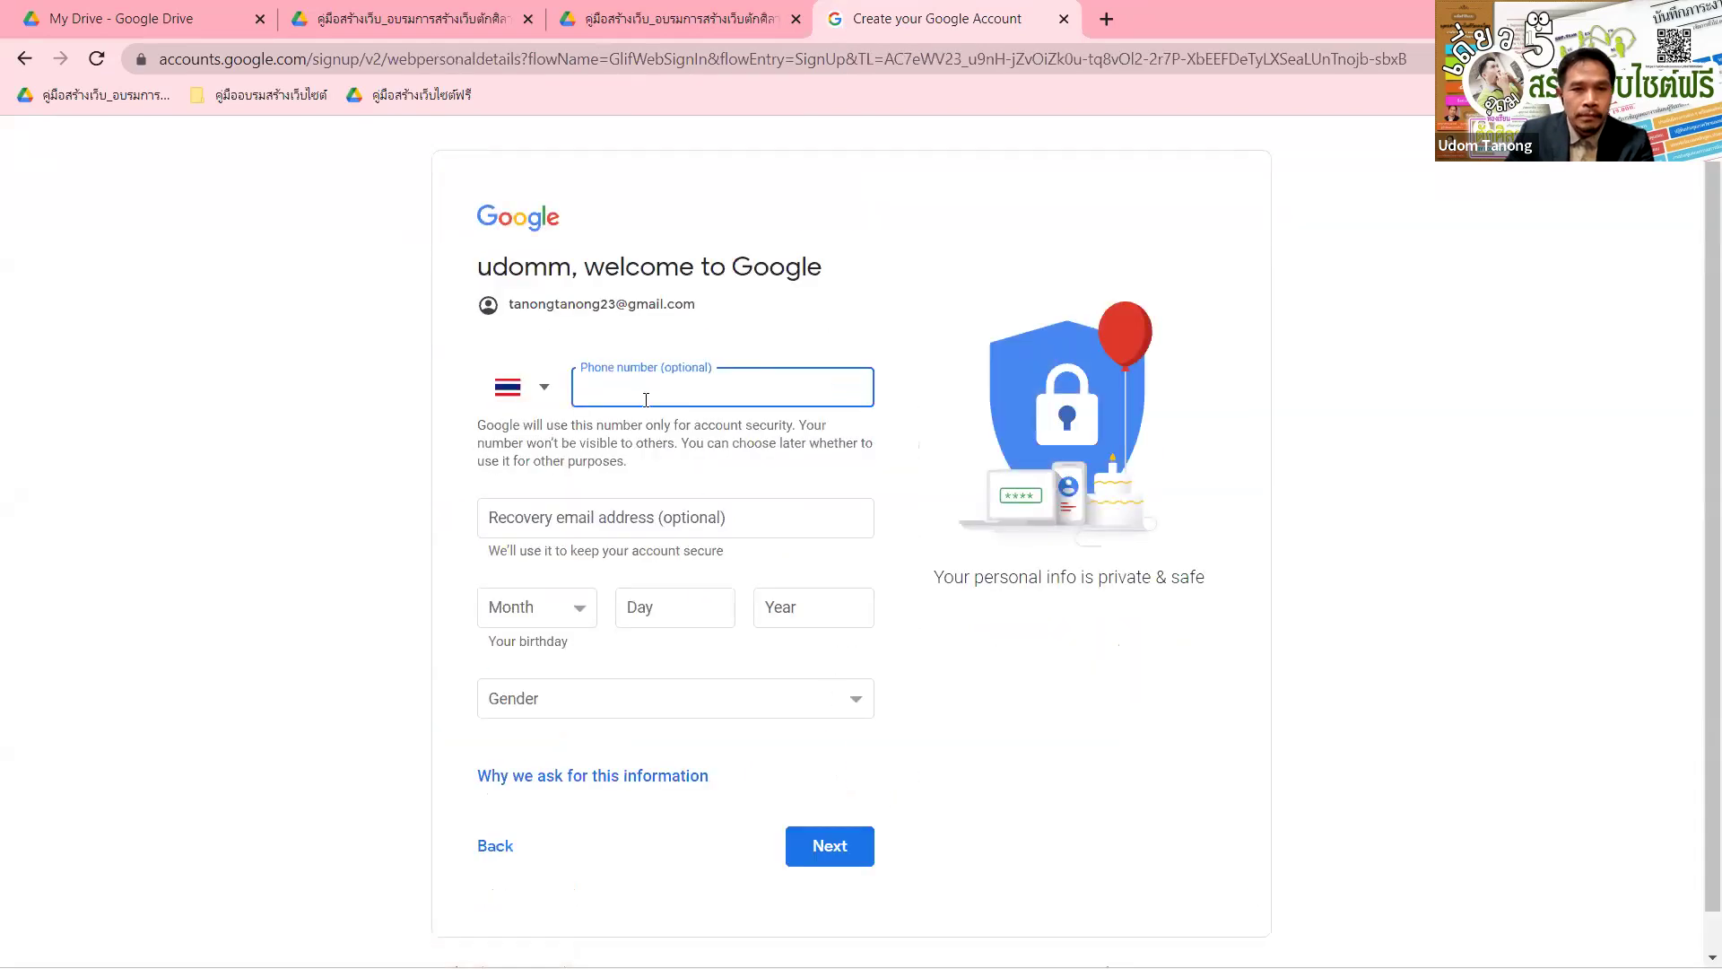
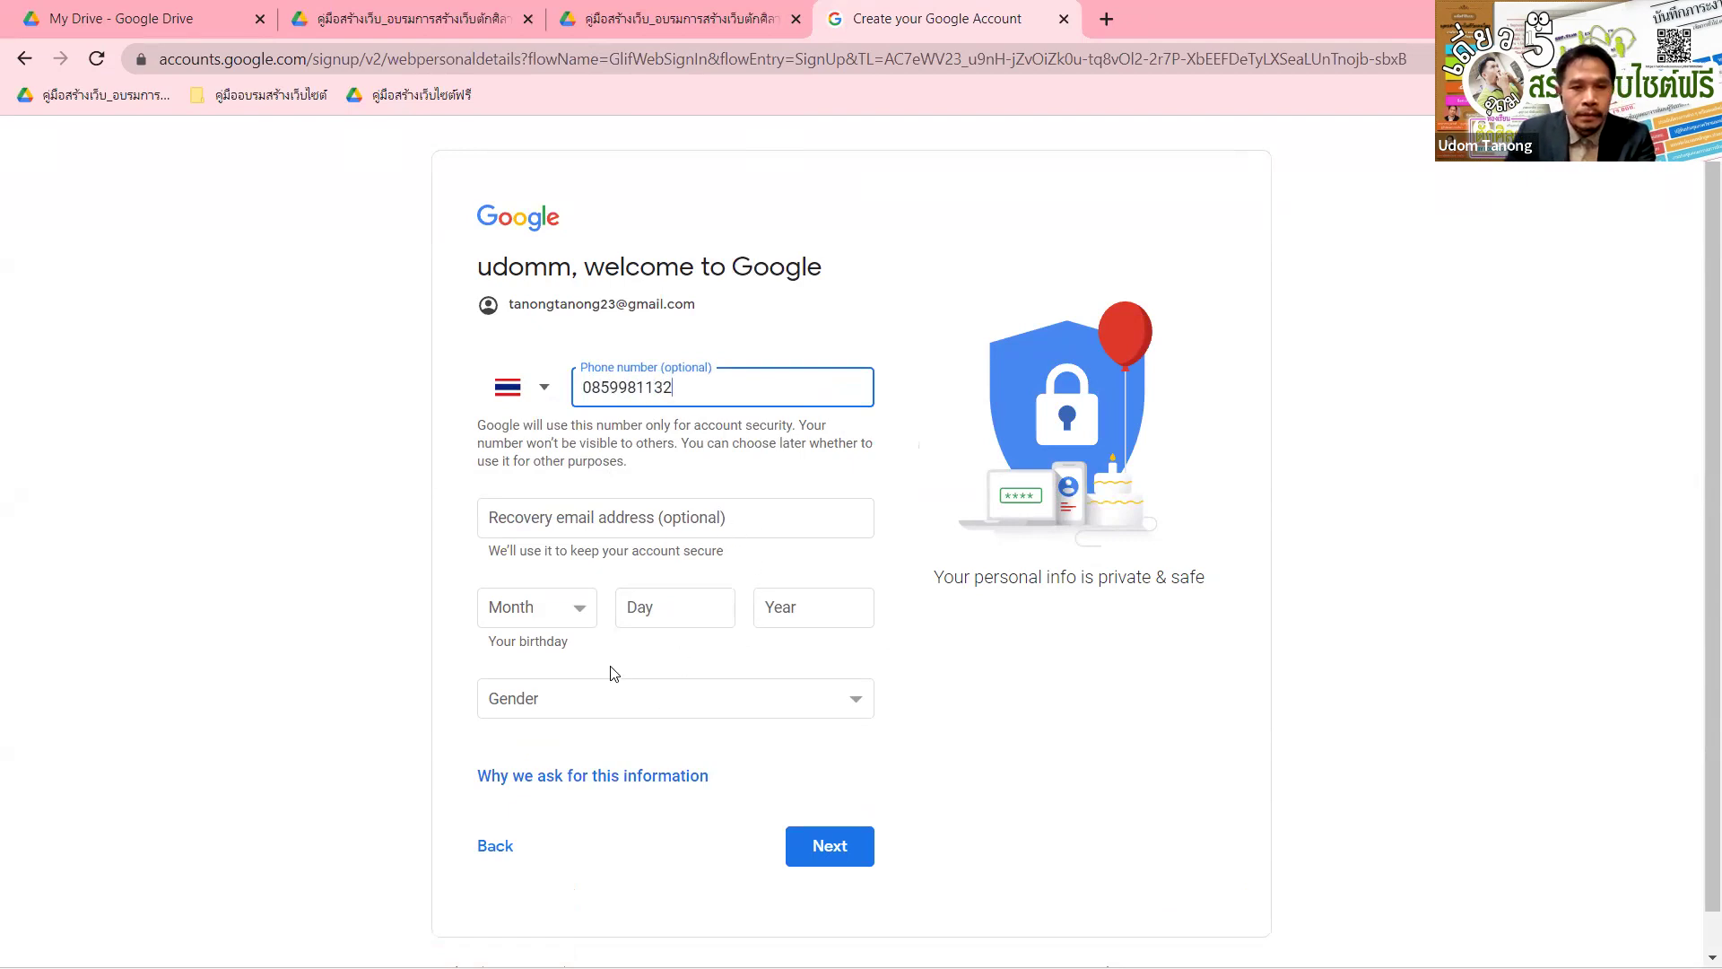
click(580, 612)
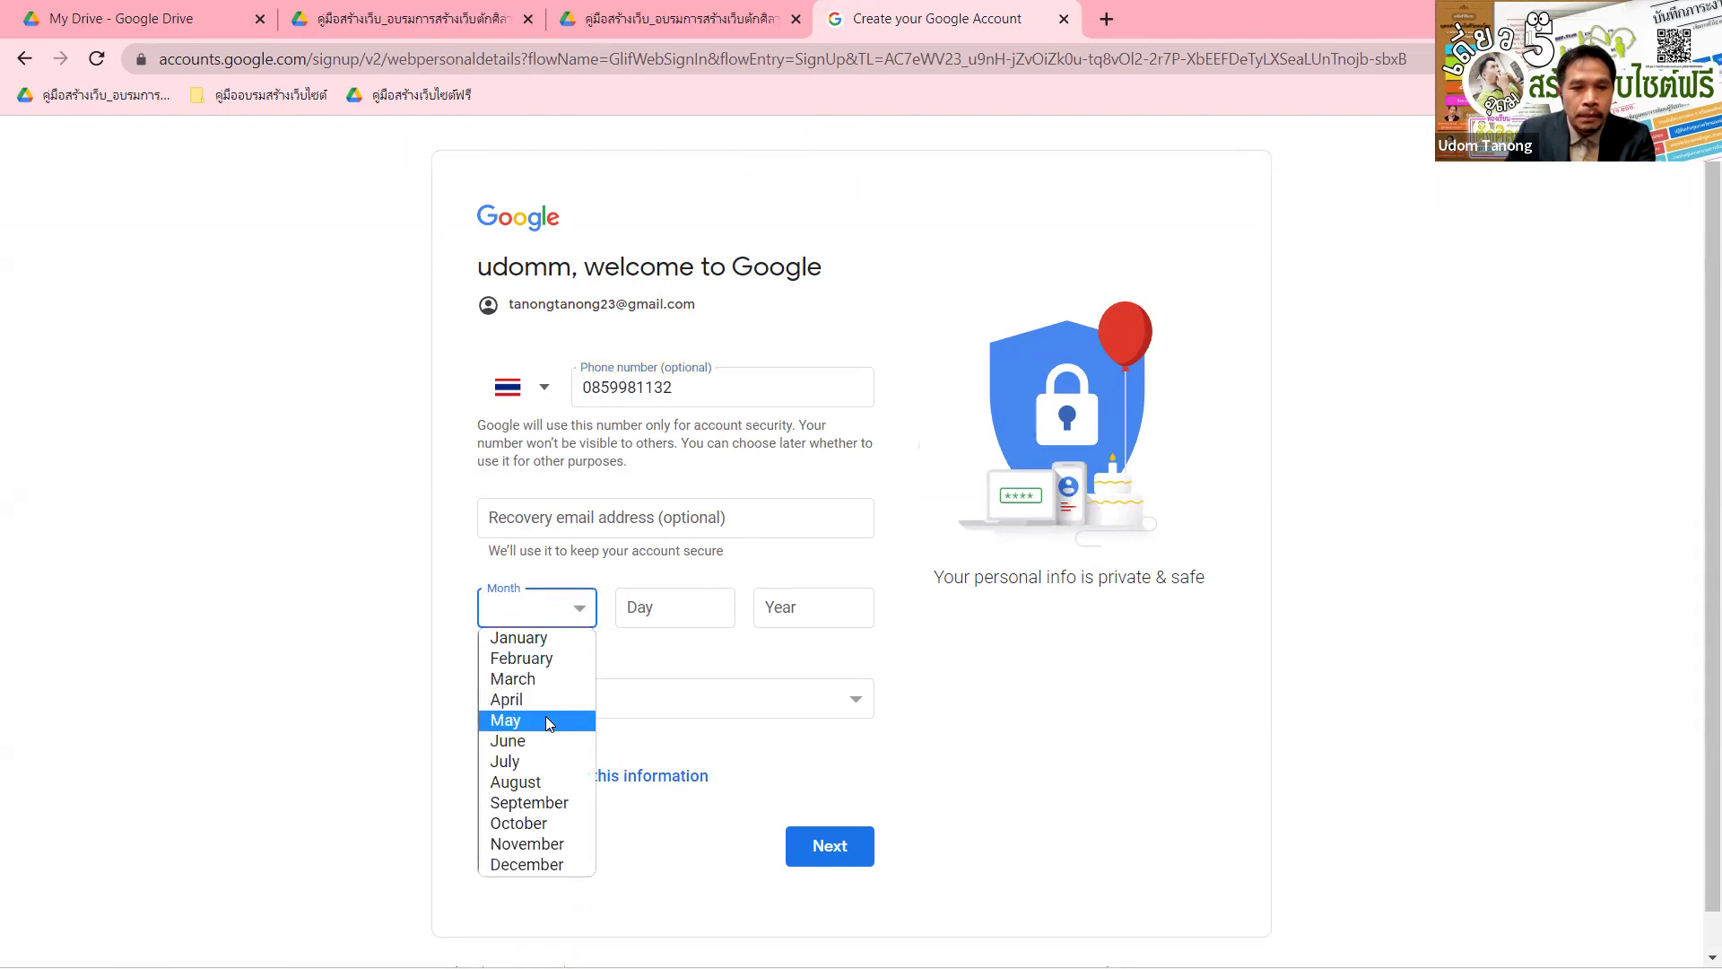
click(550, 723)
click(705, 615)
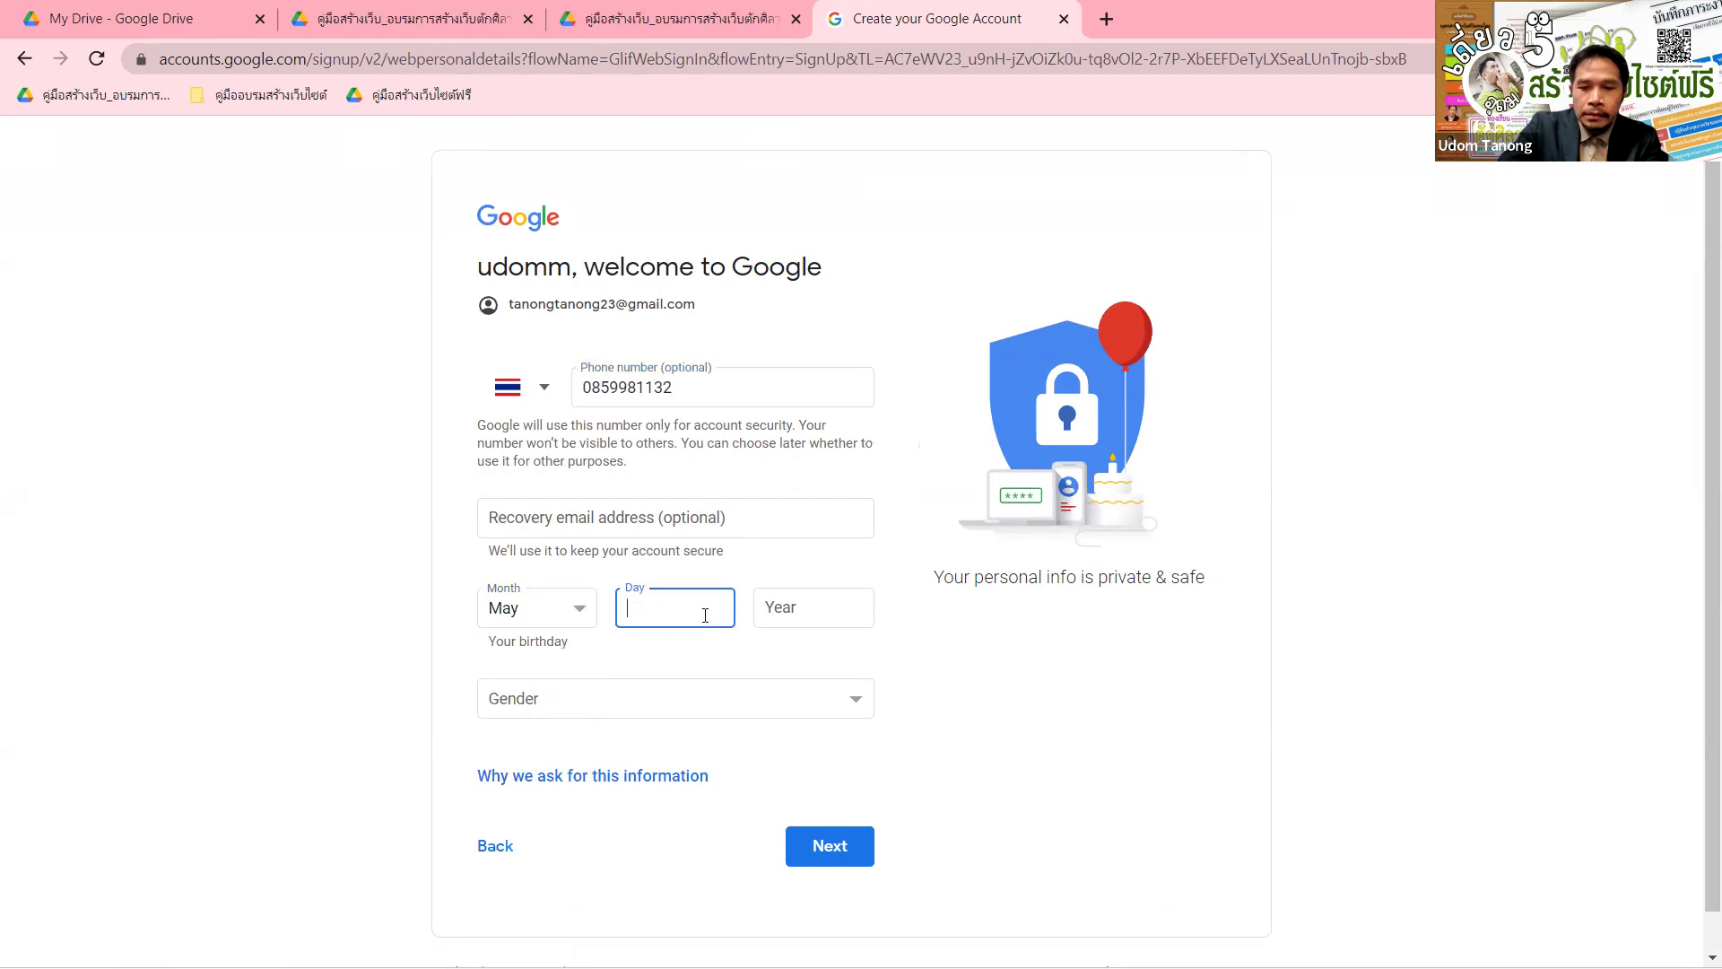
text(15)
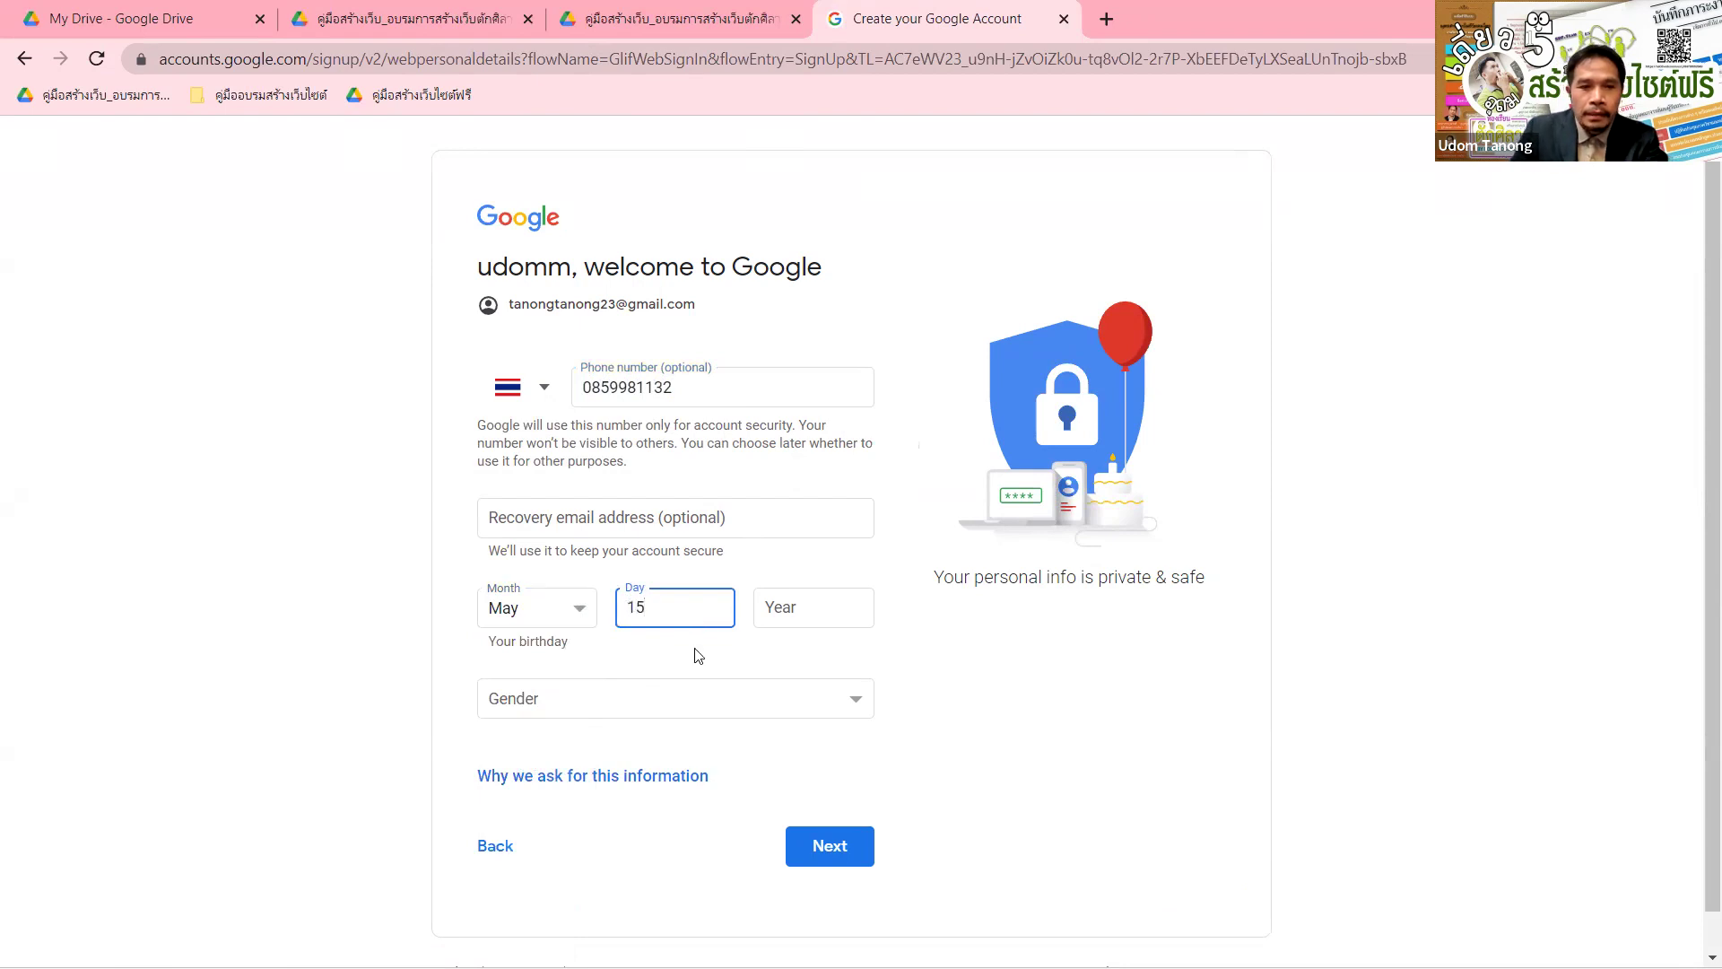
click(816, 615)
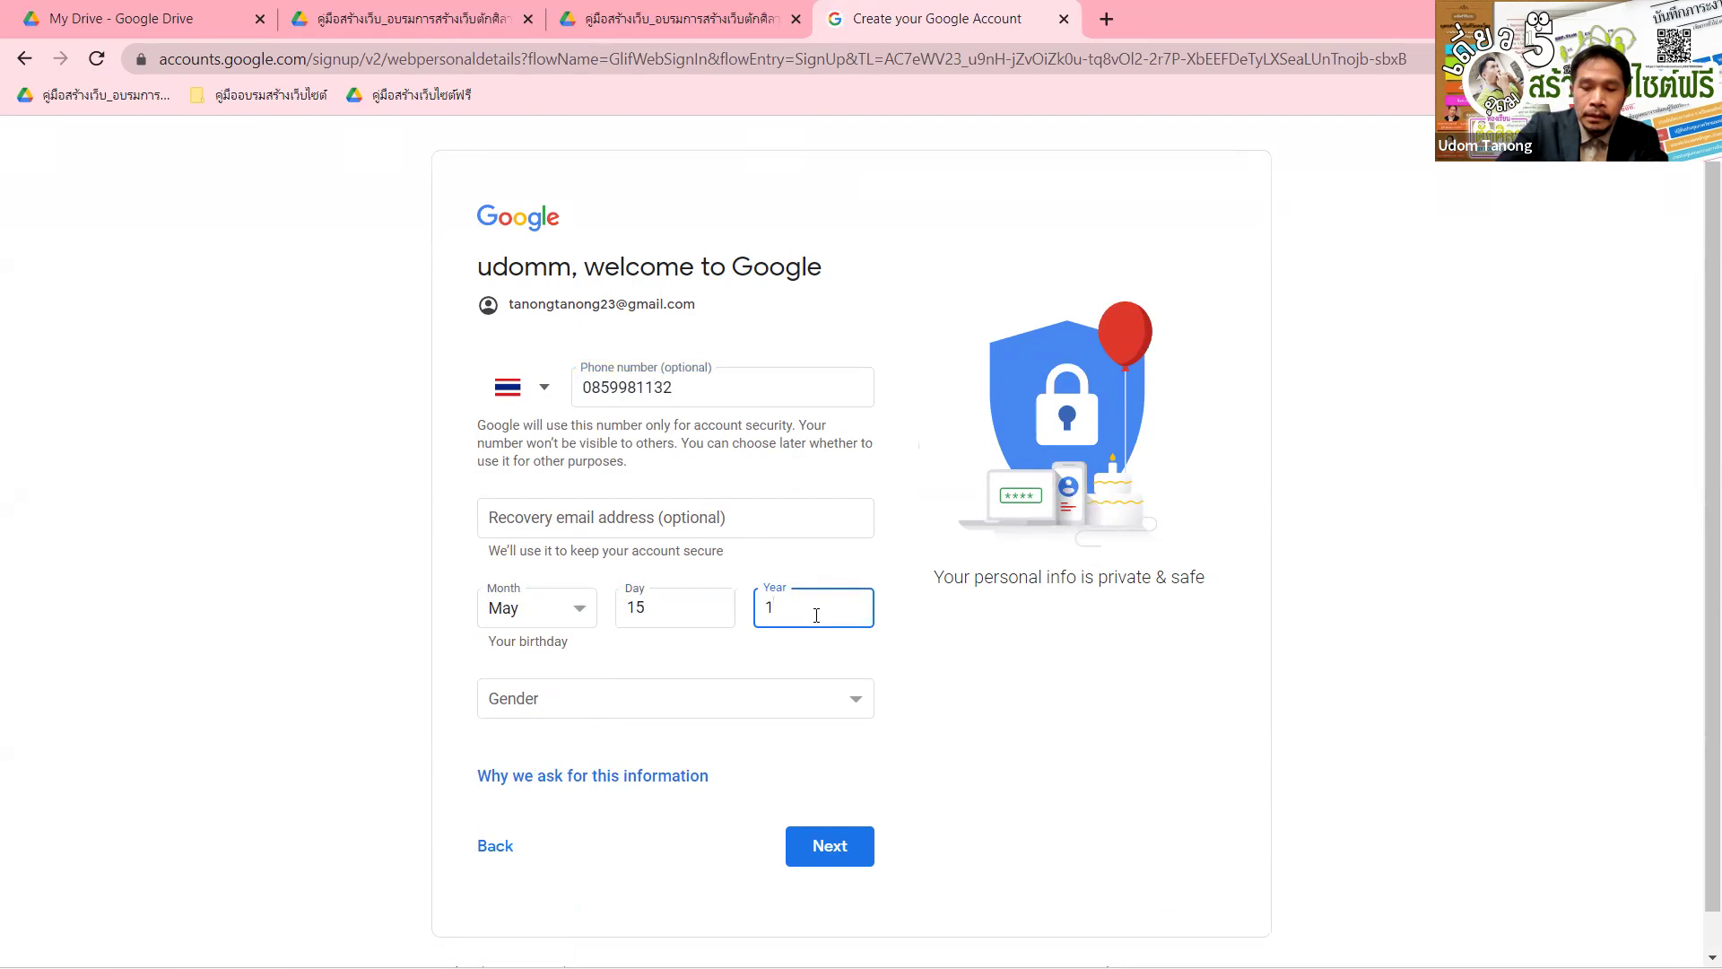
text(977)
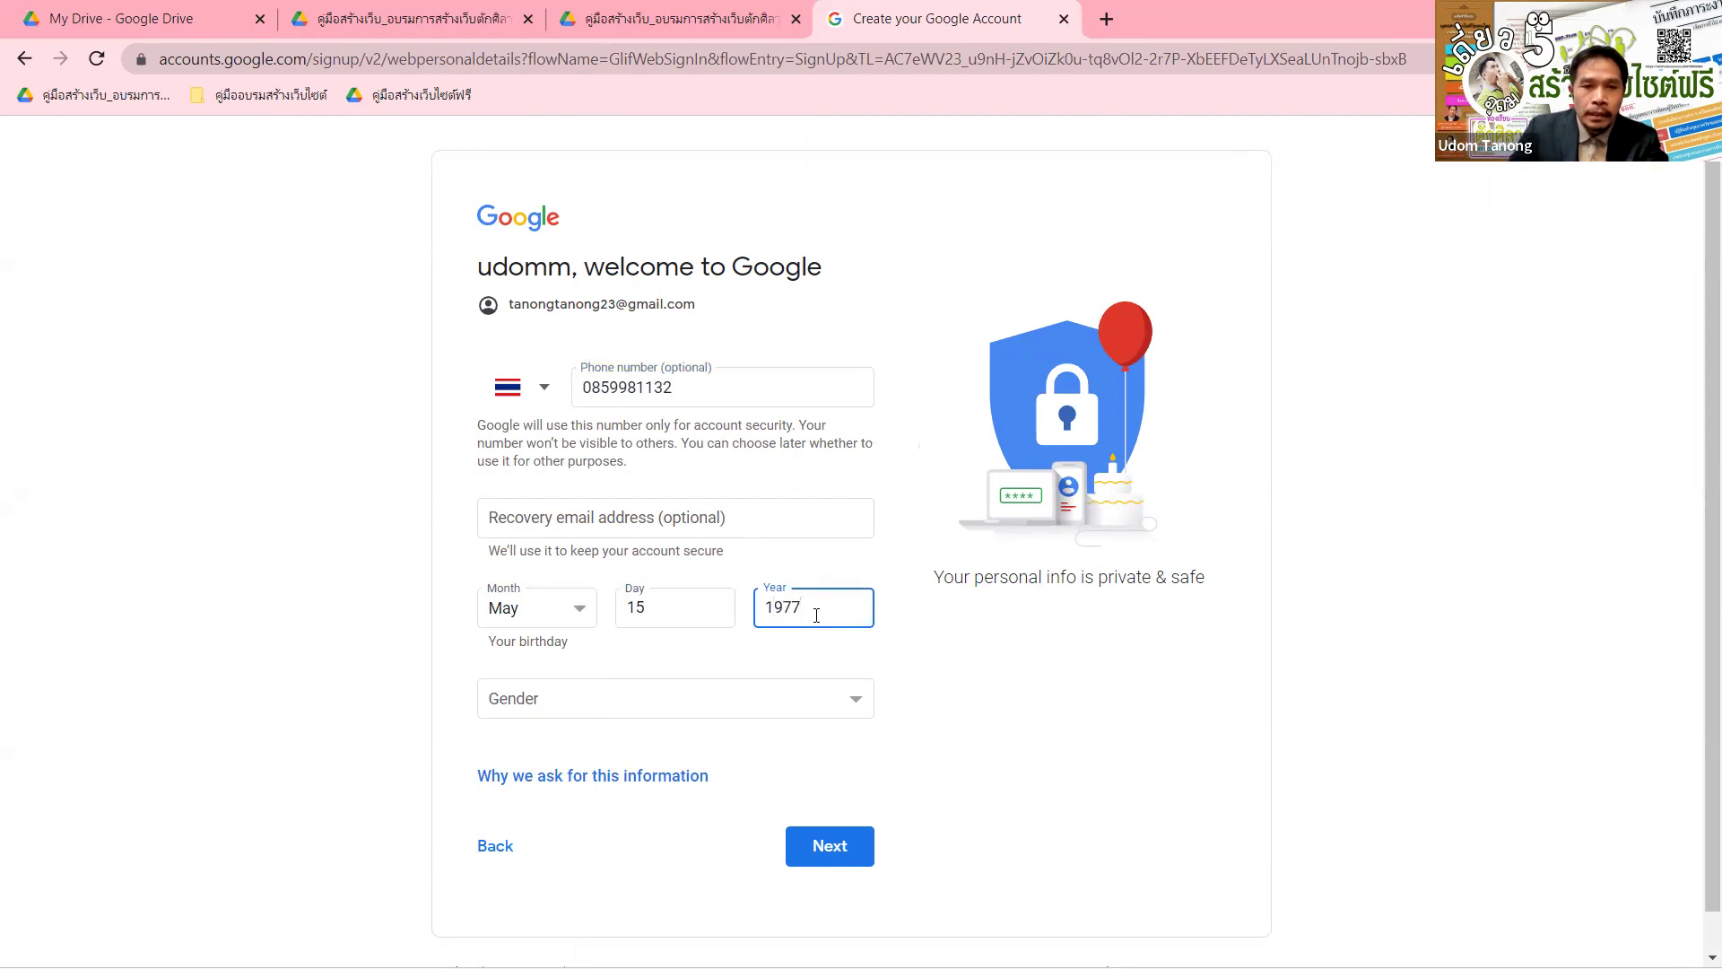
Step: Set gender to Male, enter the recovery e-mail, screenshot the page and submit
click(769, 703)
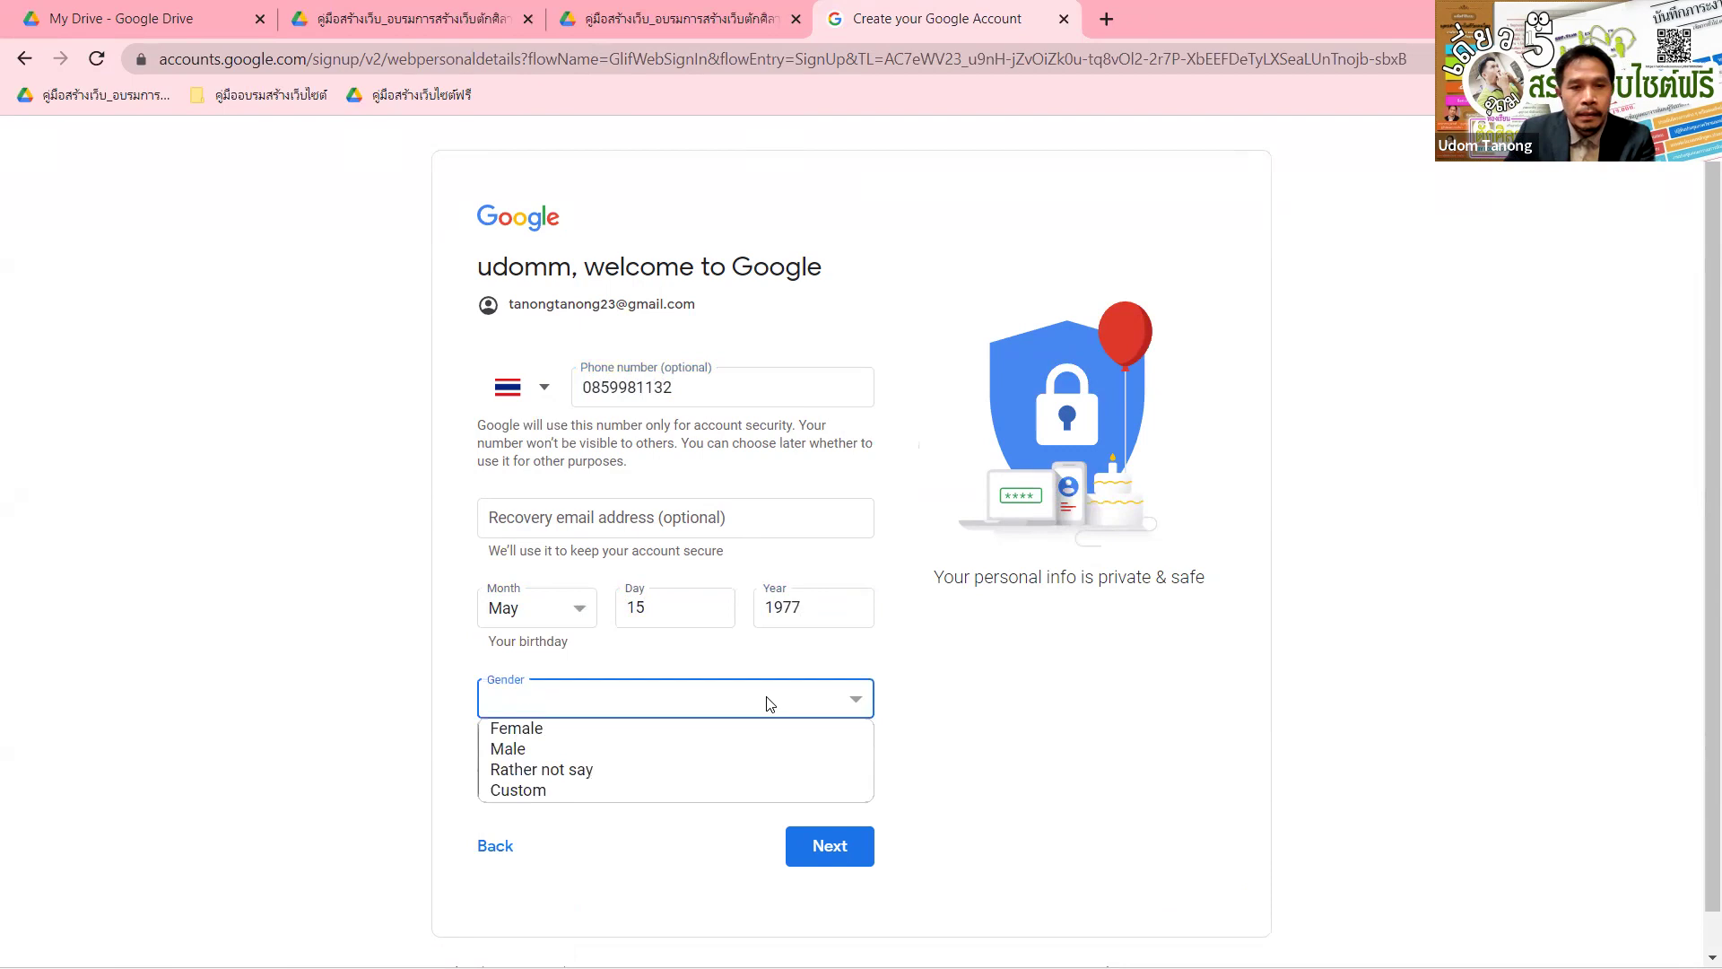
click(547, 750)
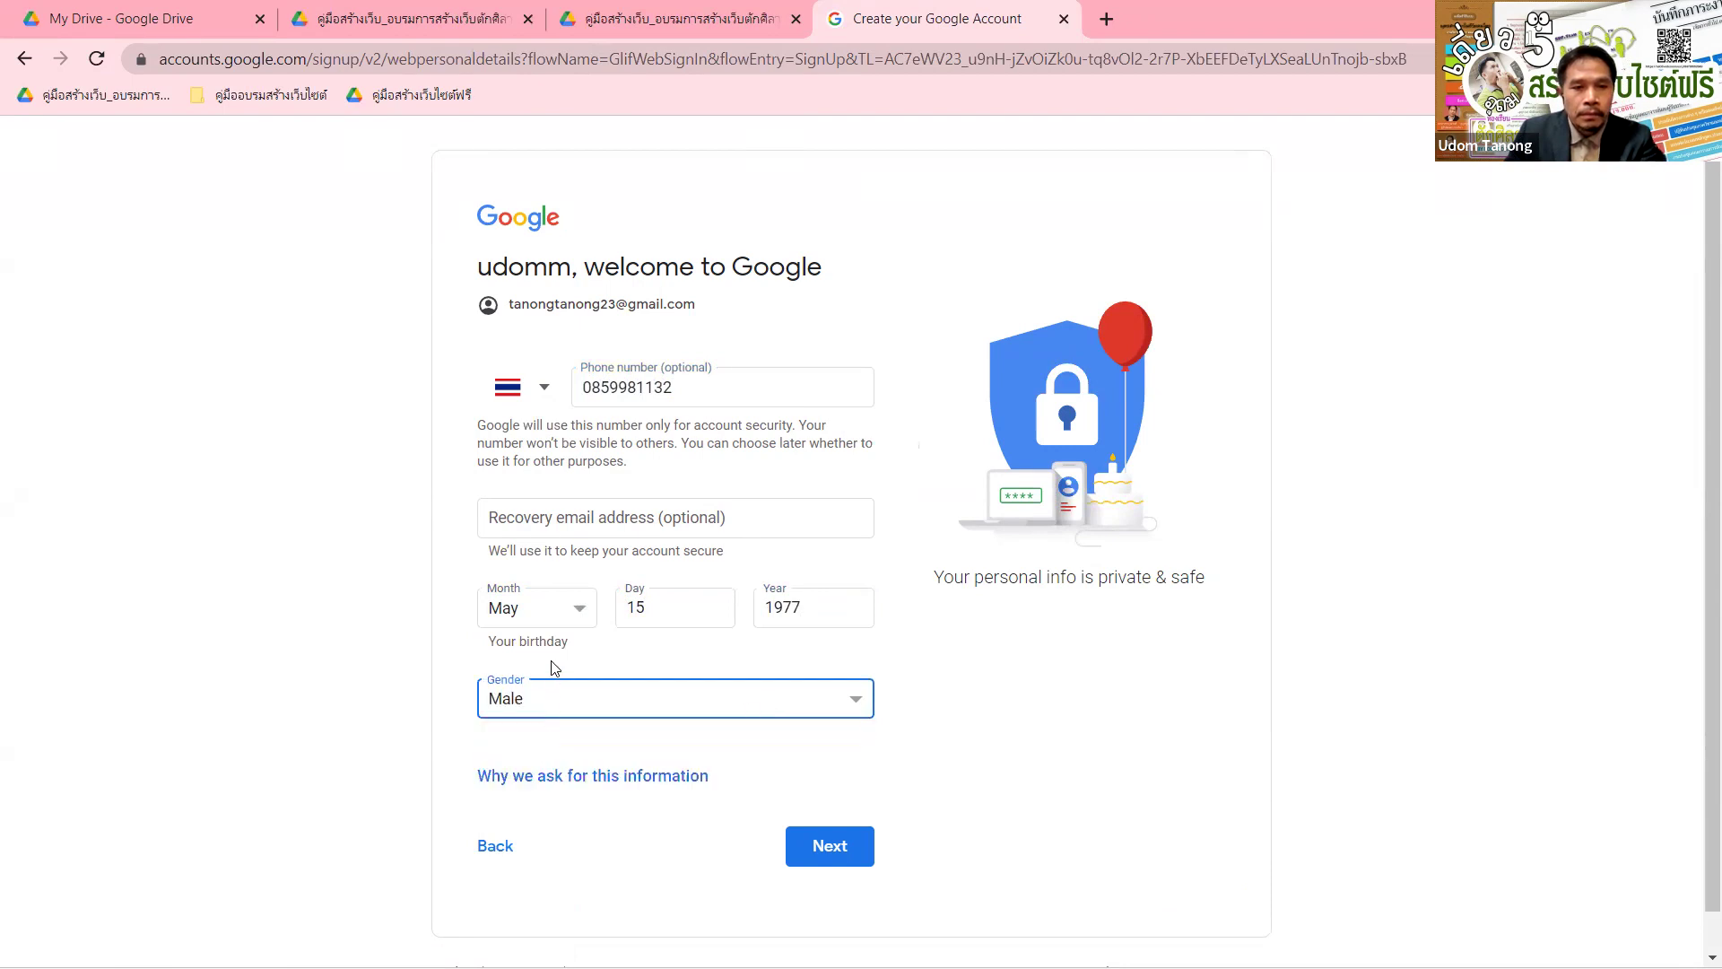
click(569, 520)
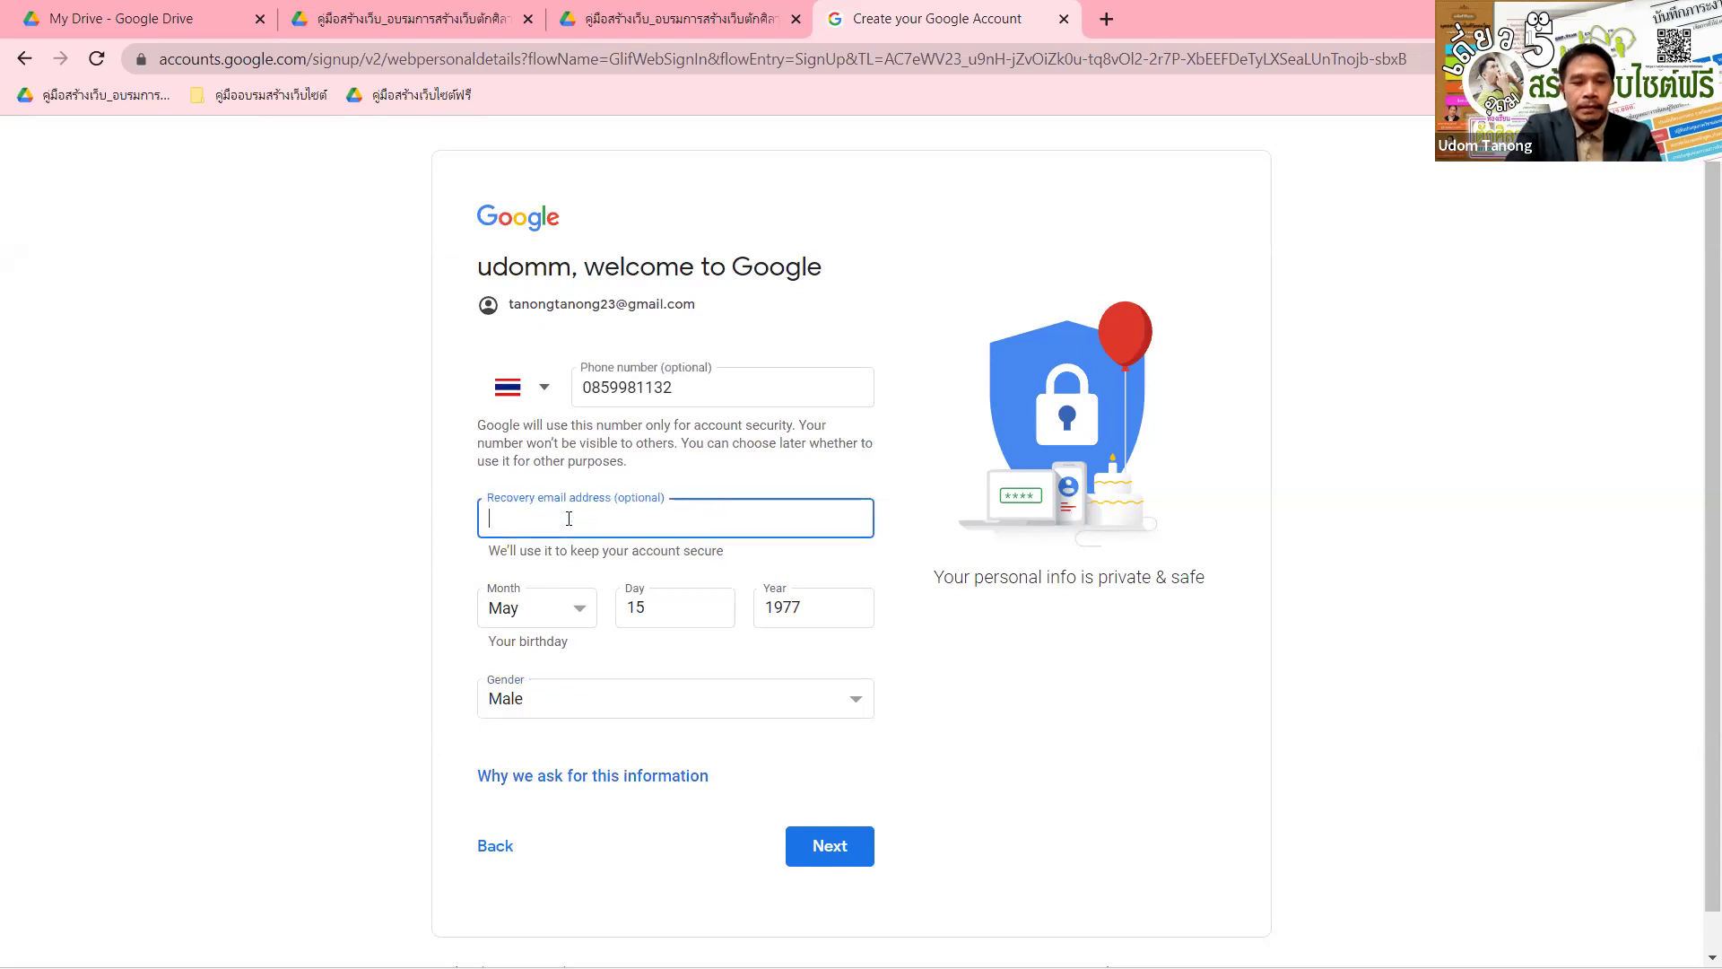
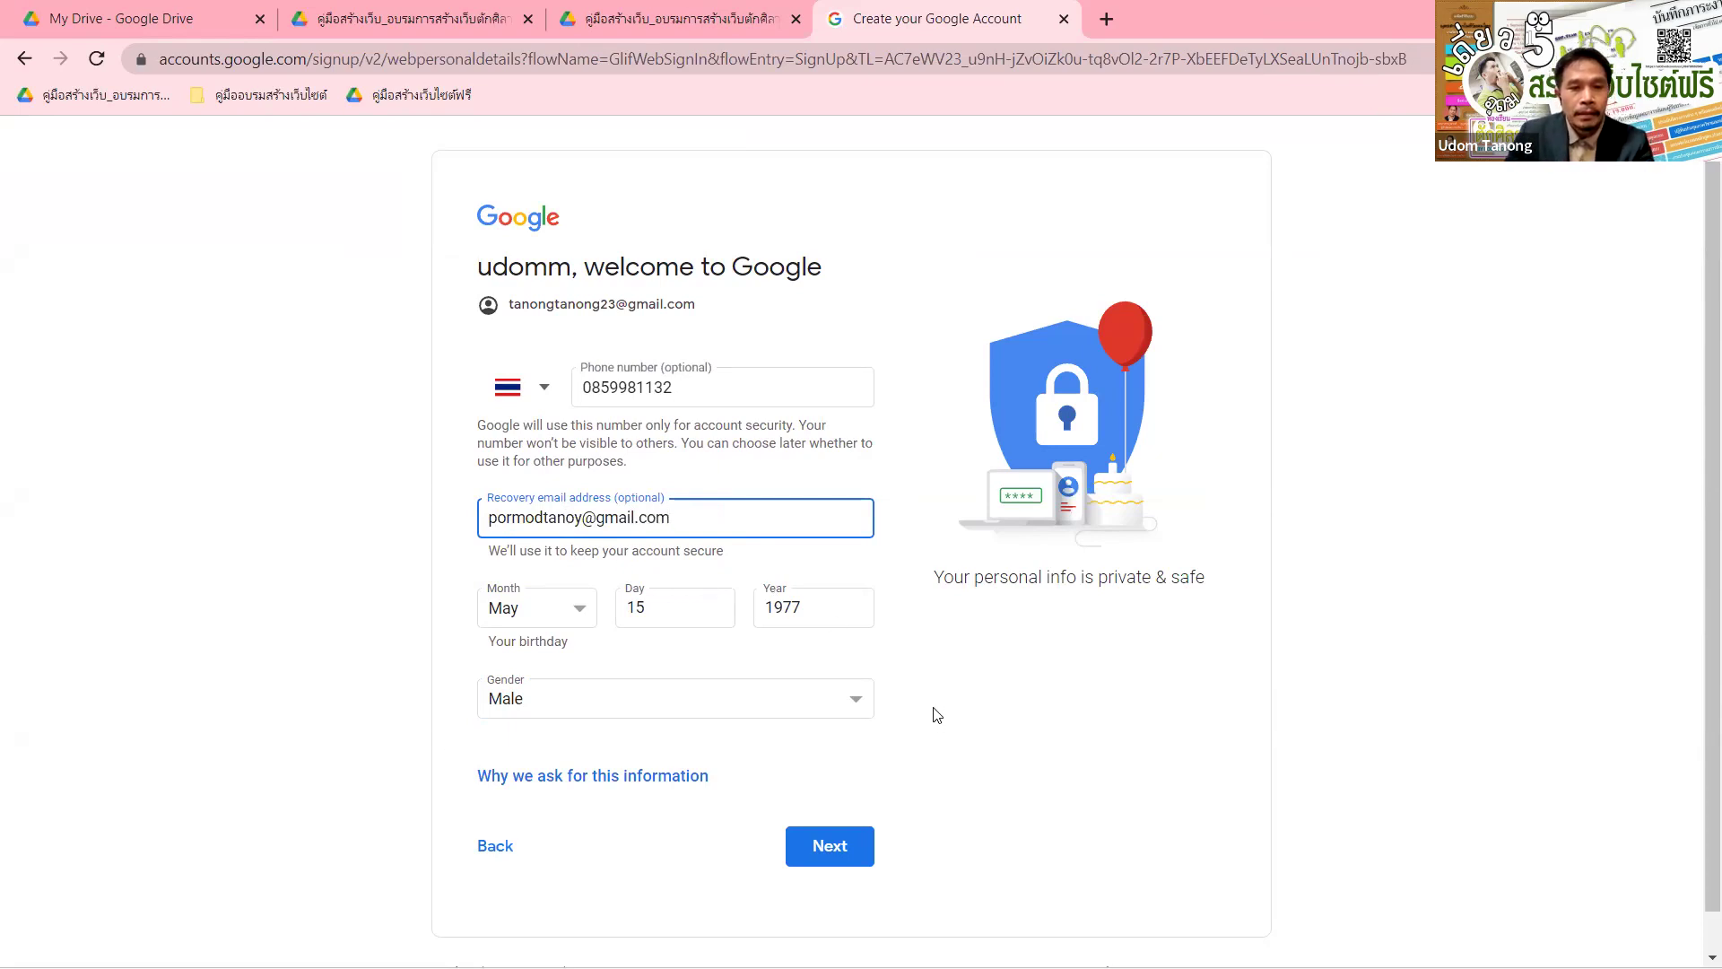
scroll(950, 717, down, 1)
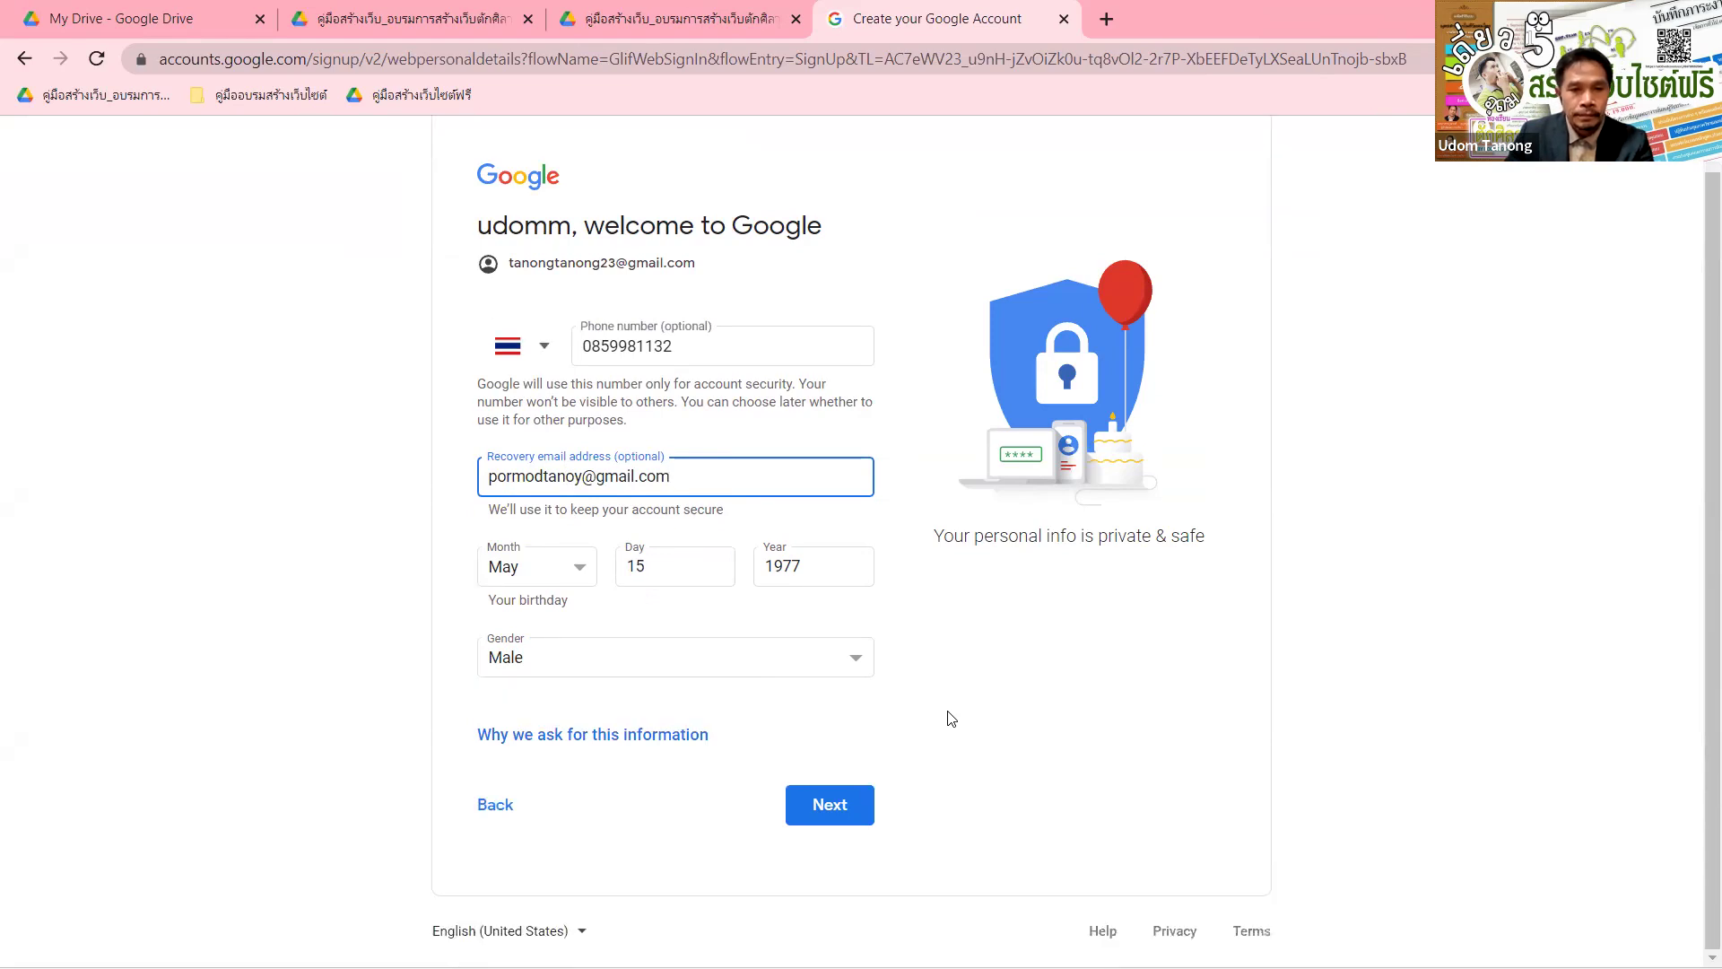
scroll(951, 717, up, 1)
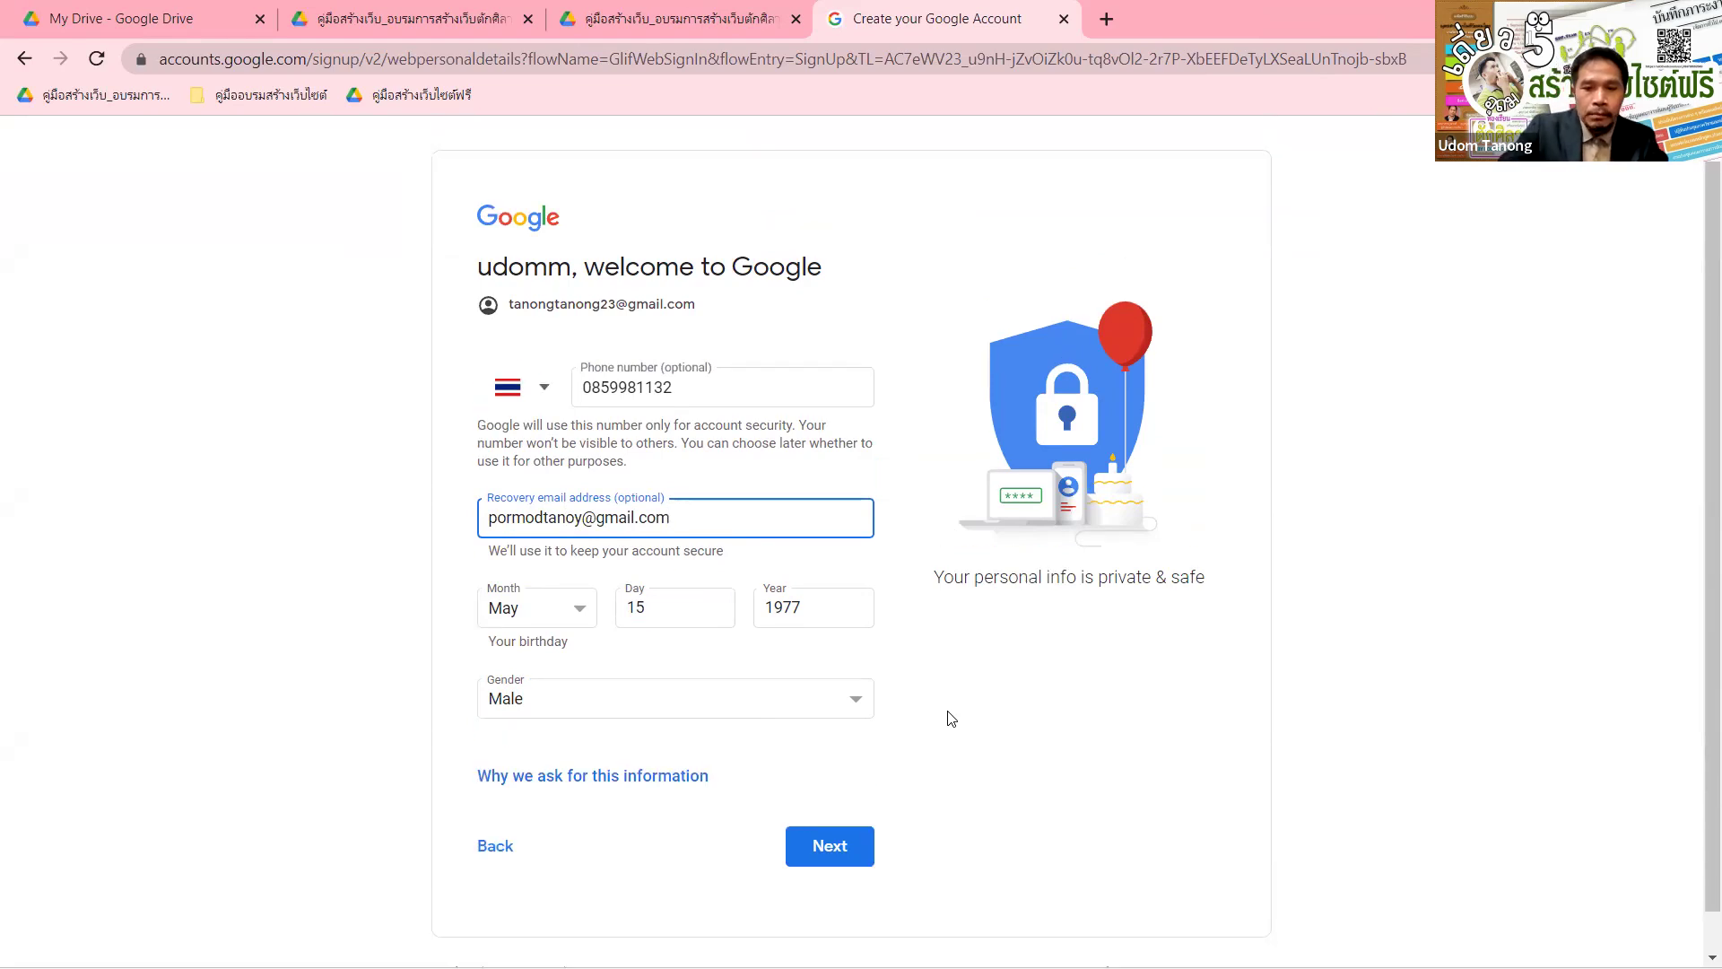
key(Print)
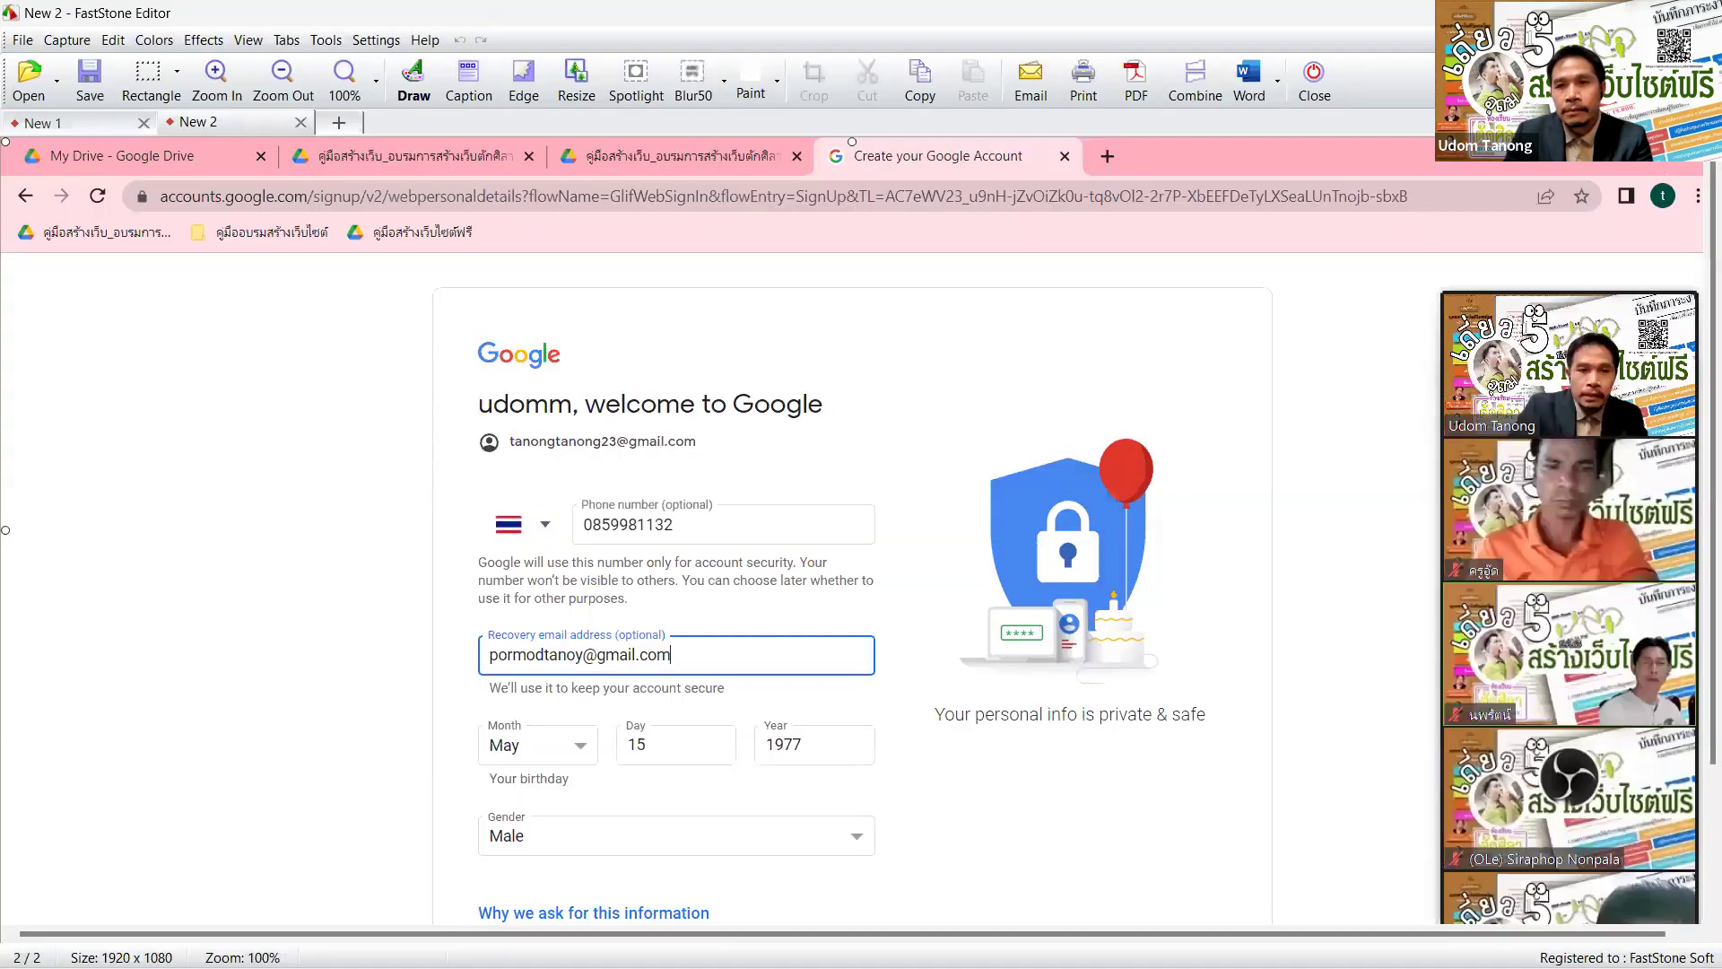
key(Escape)
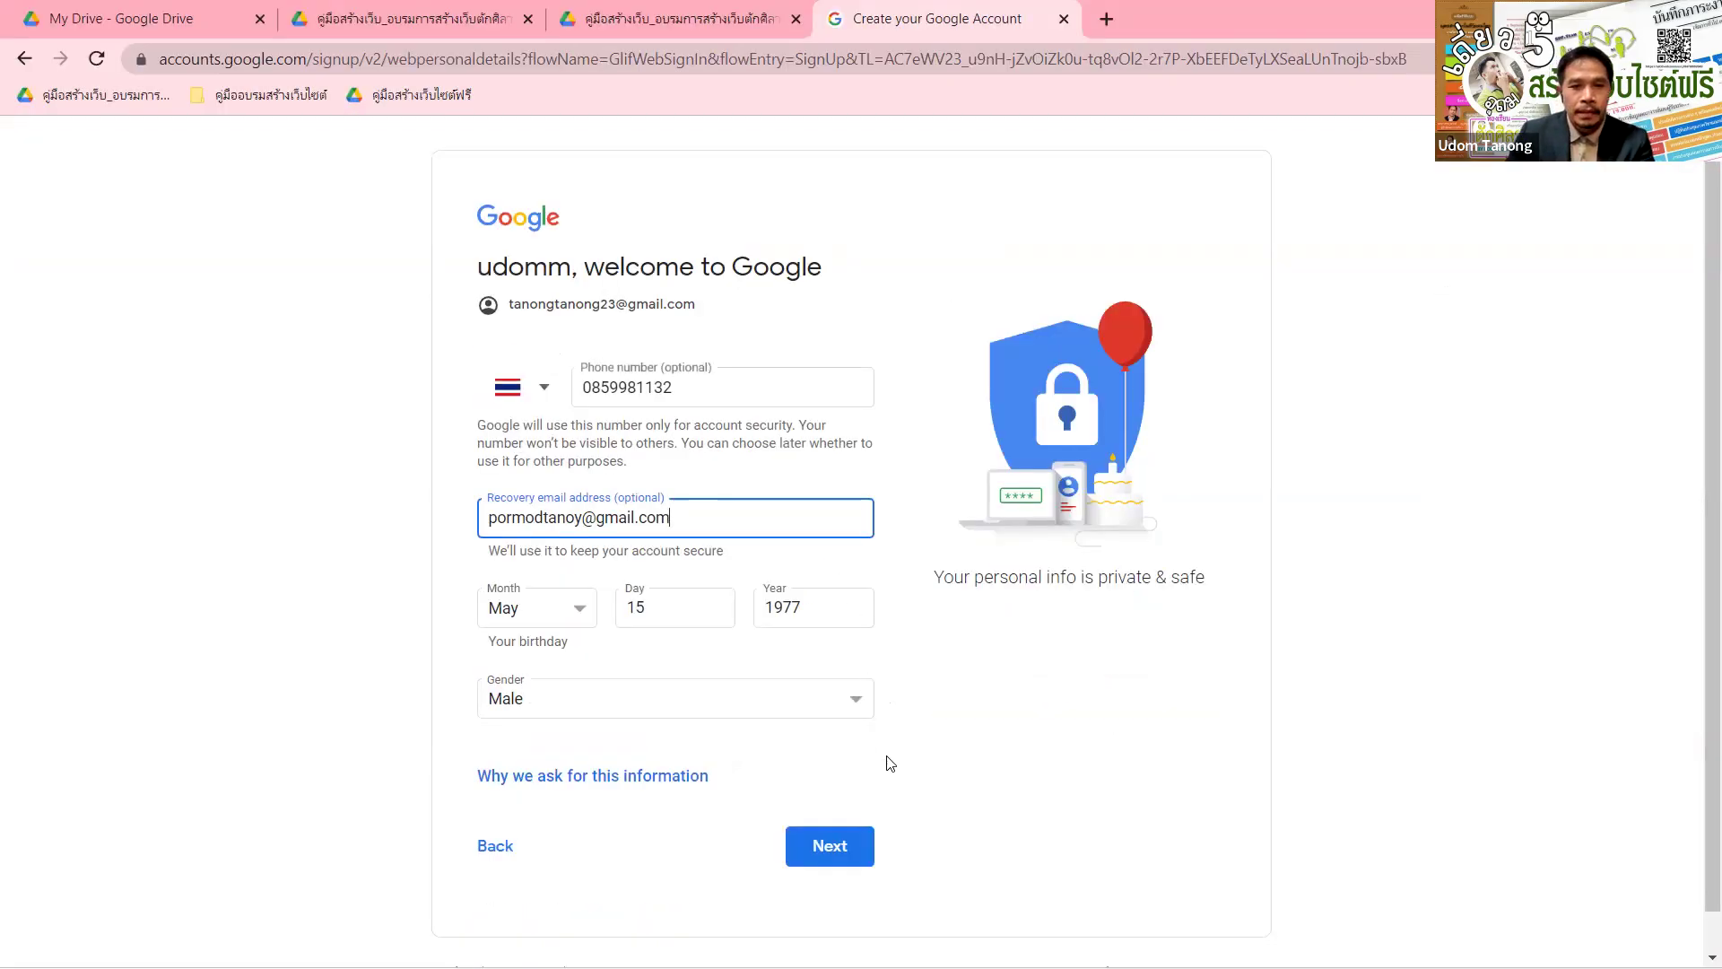
click(830, 848)
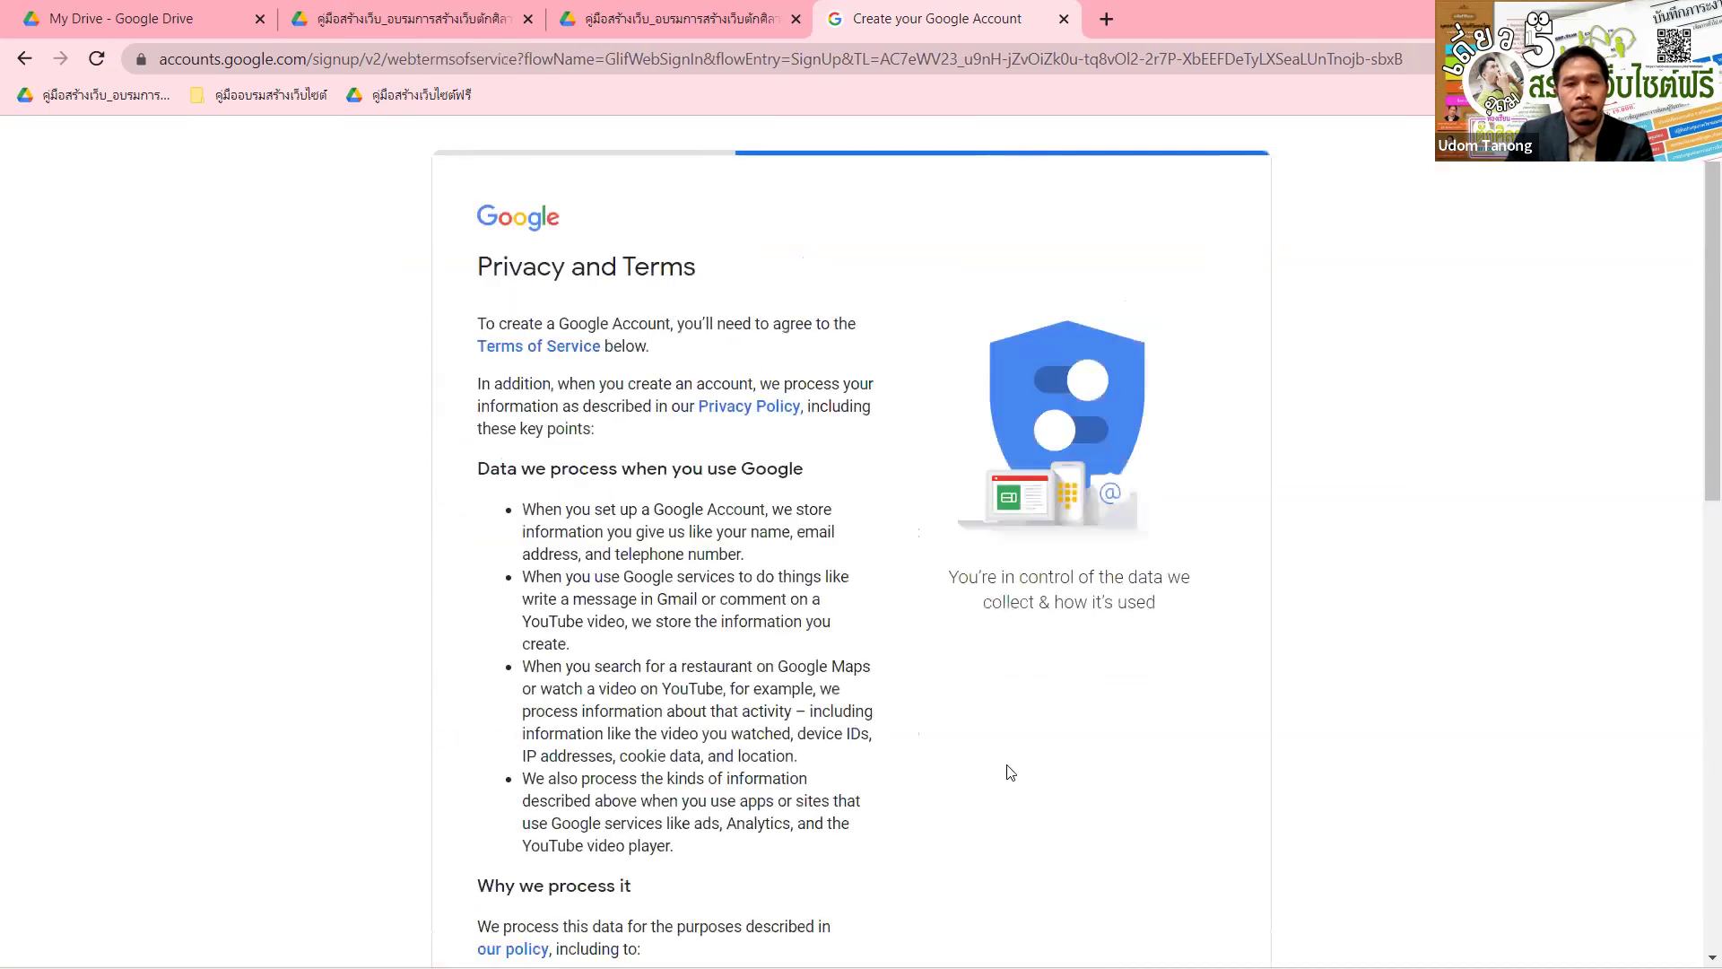
Step: Scroll to the bottom of Privacy and Terms and agree to create the account
scroll(888, 547, down, 13)
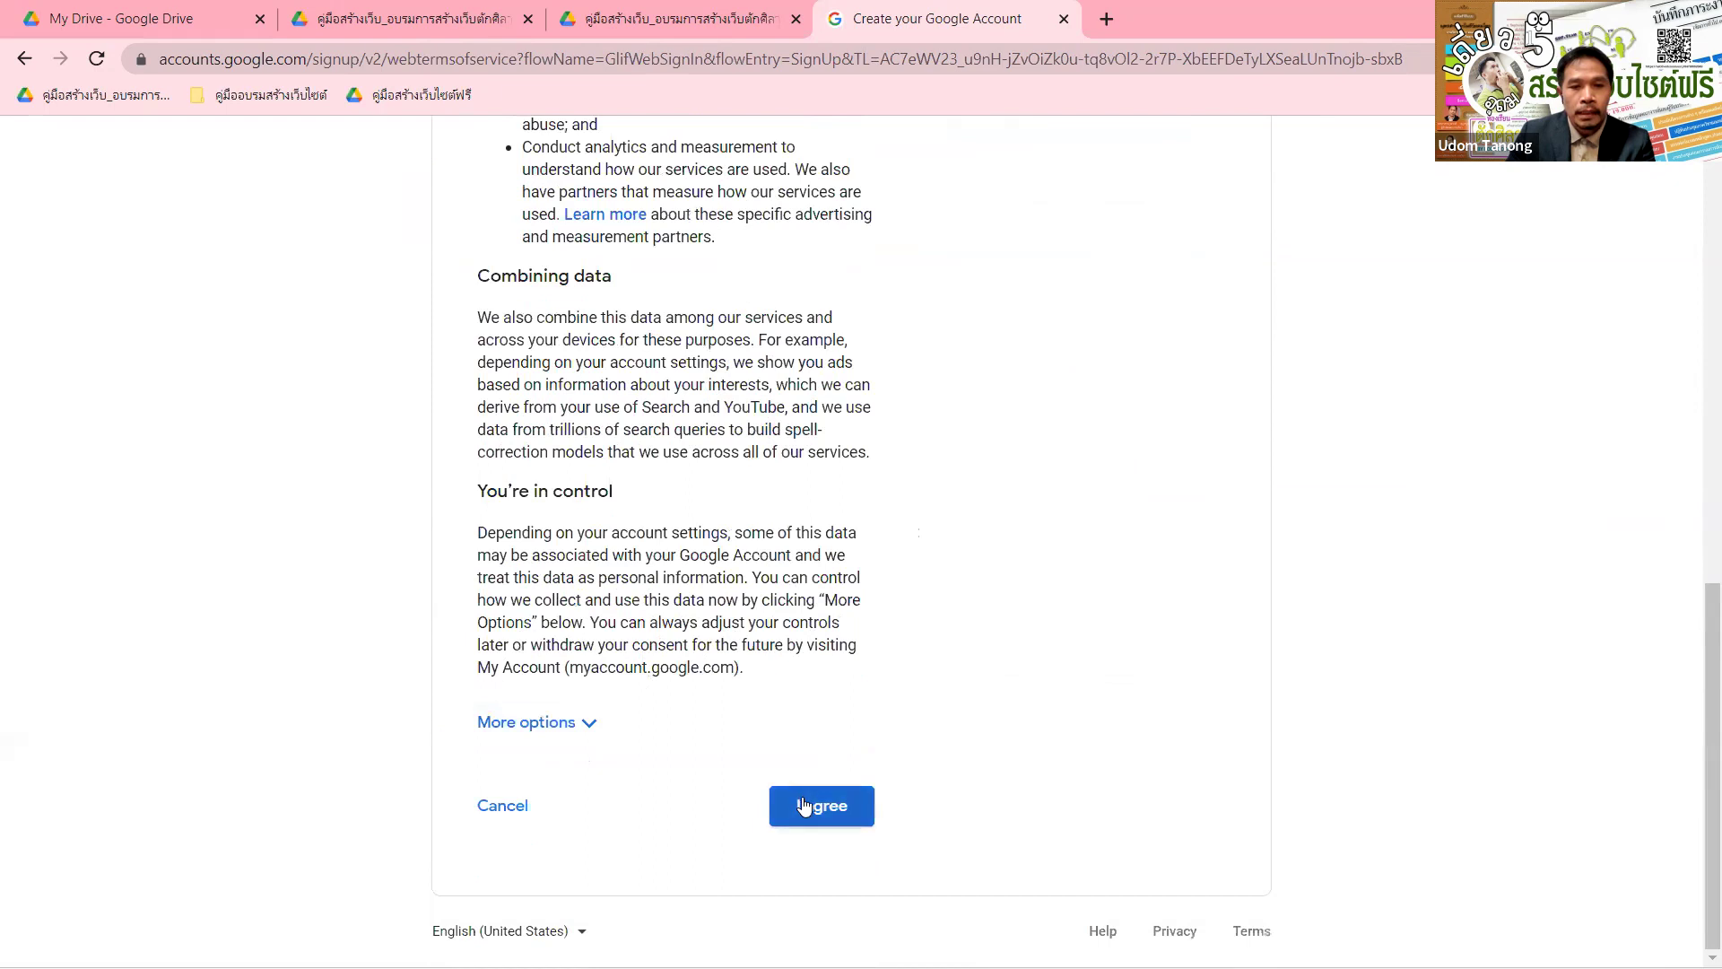
click(825, 805)
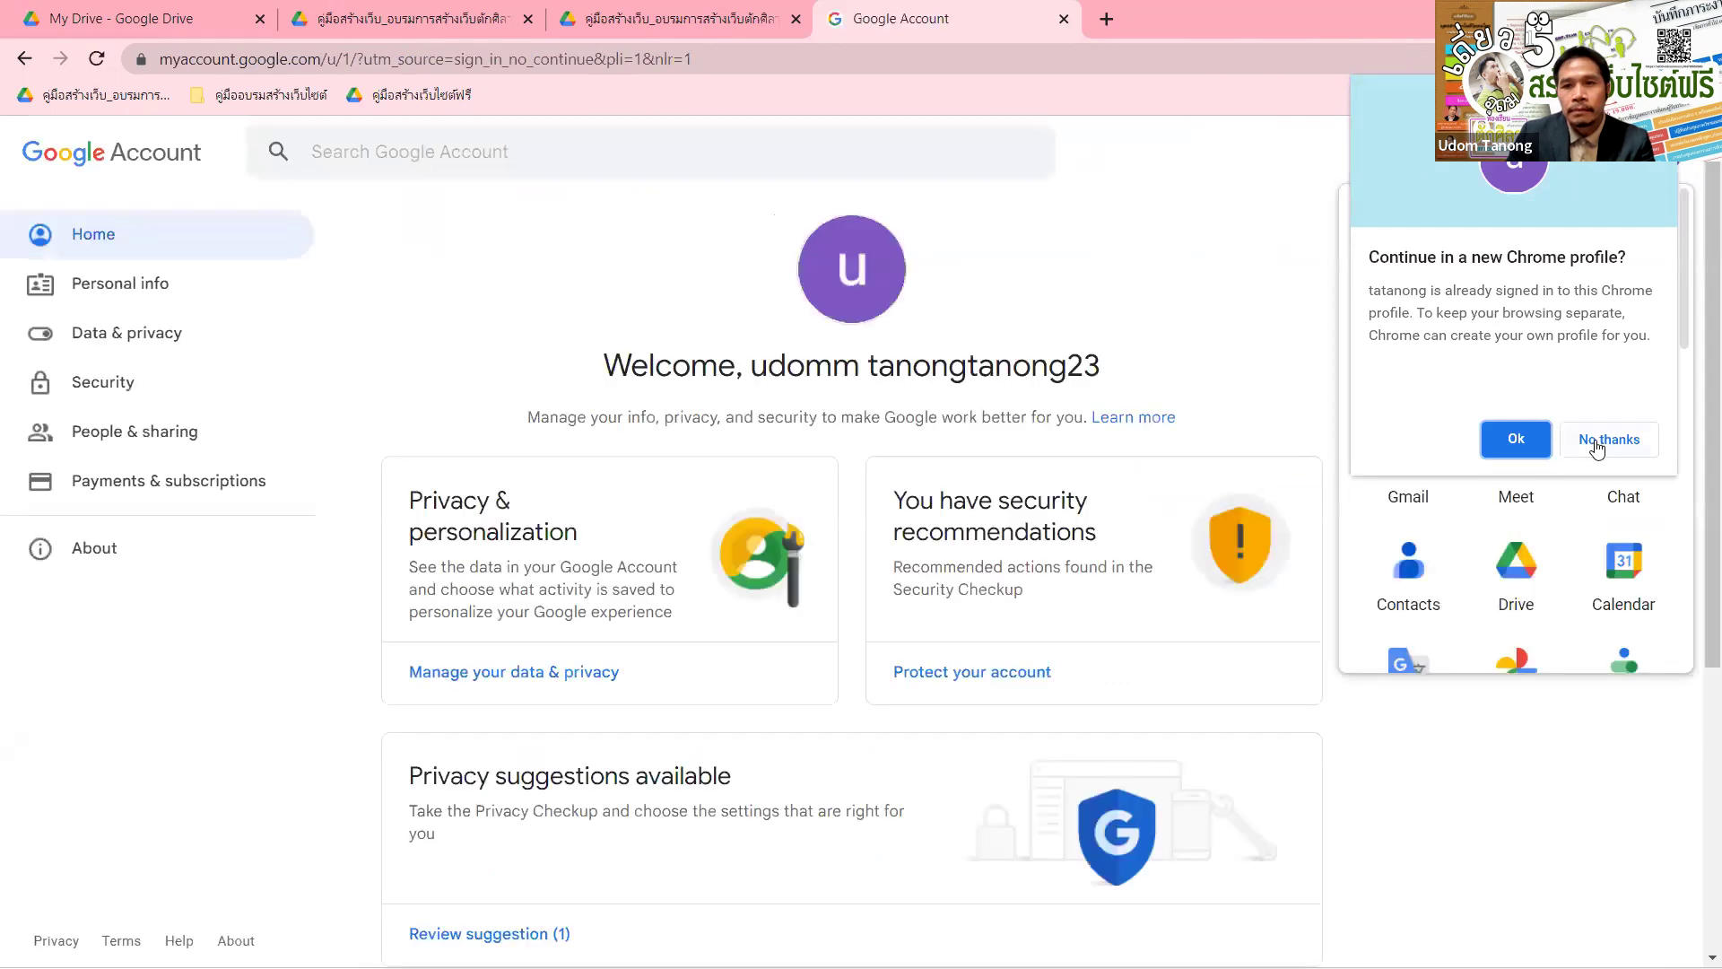
Step: Decline the new Chrome profile, open the account's Gmail from Google apps, then return to FastStone
click(1596, 445)
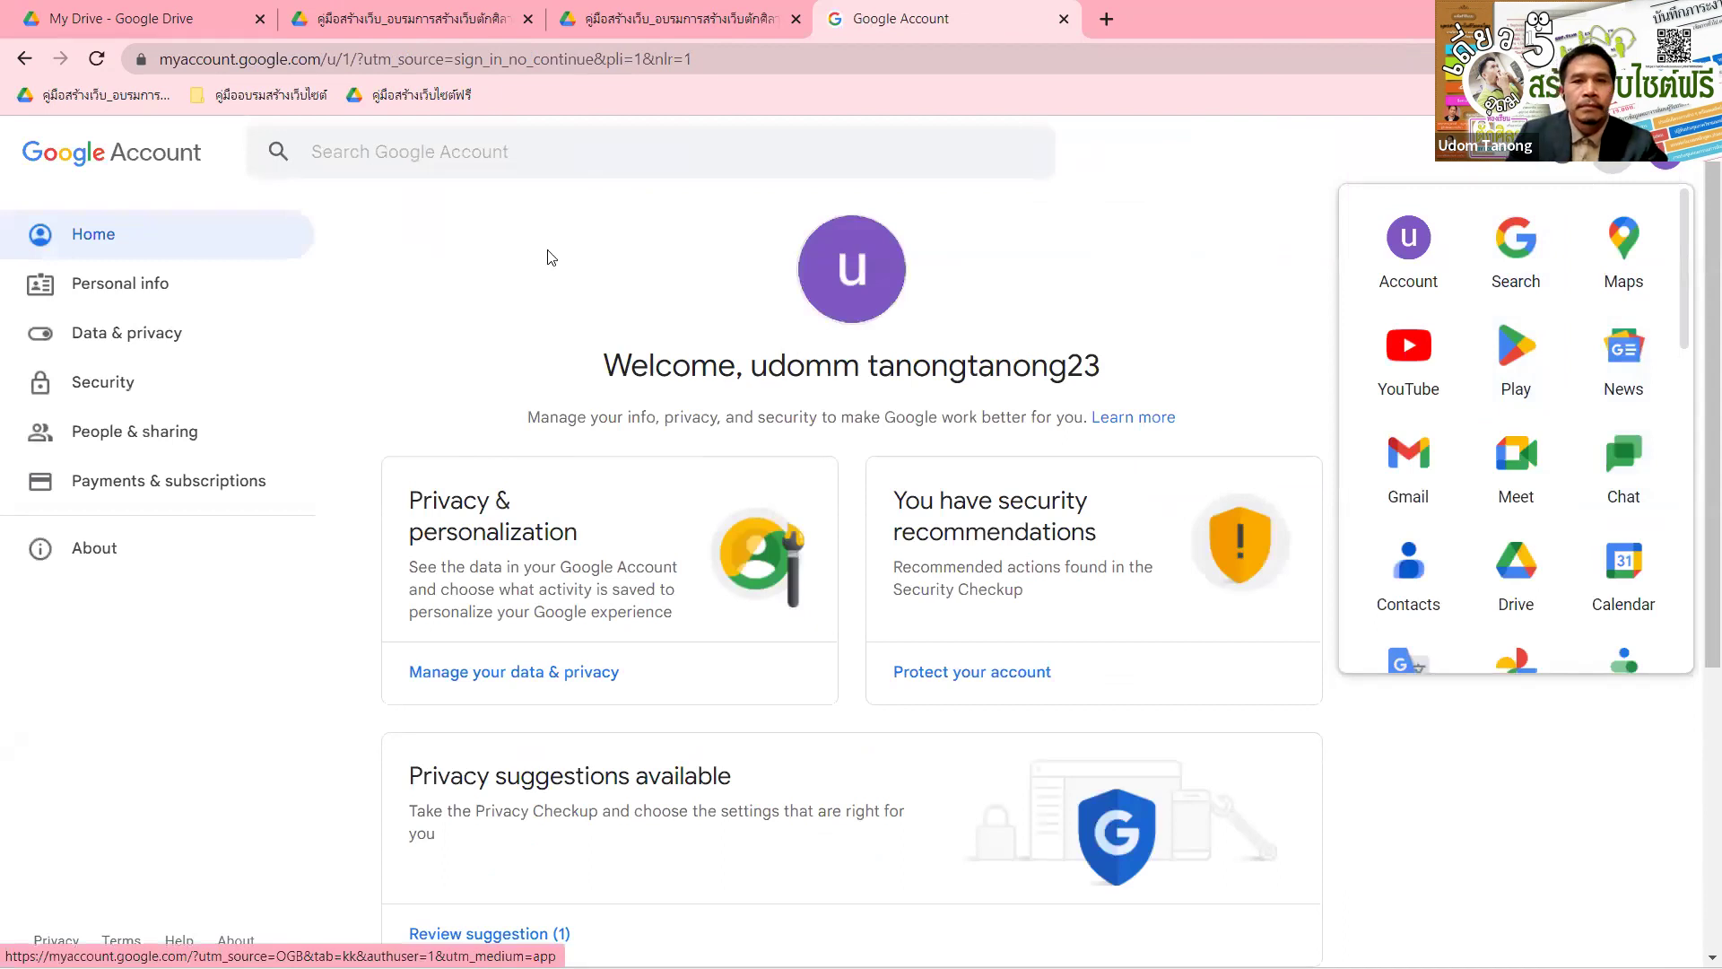
click(684, 267)
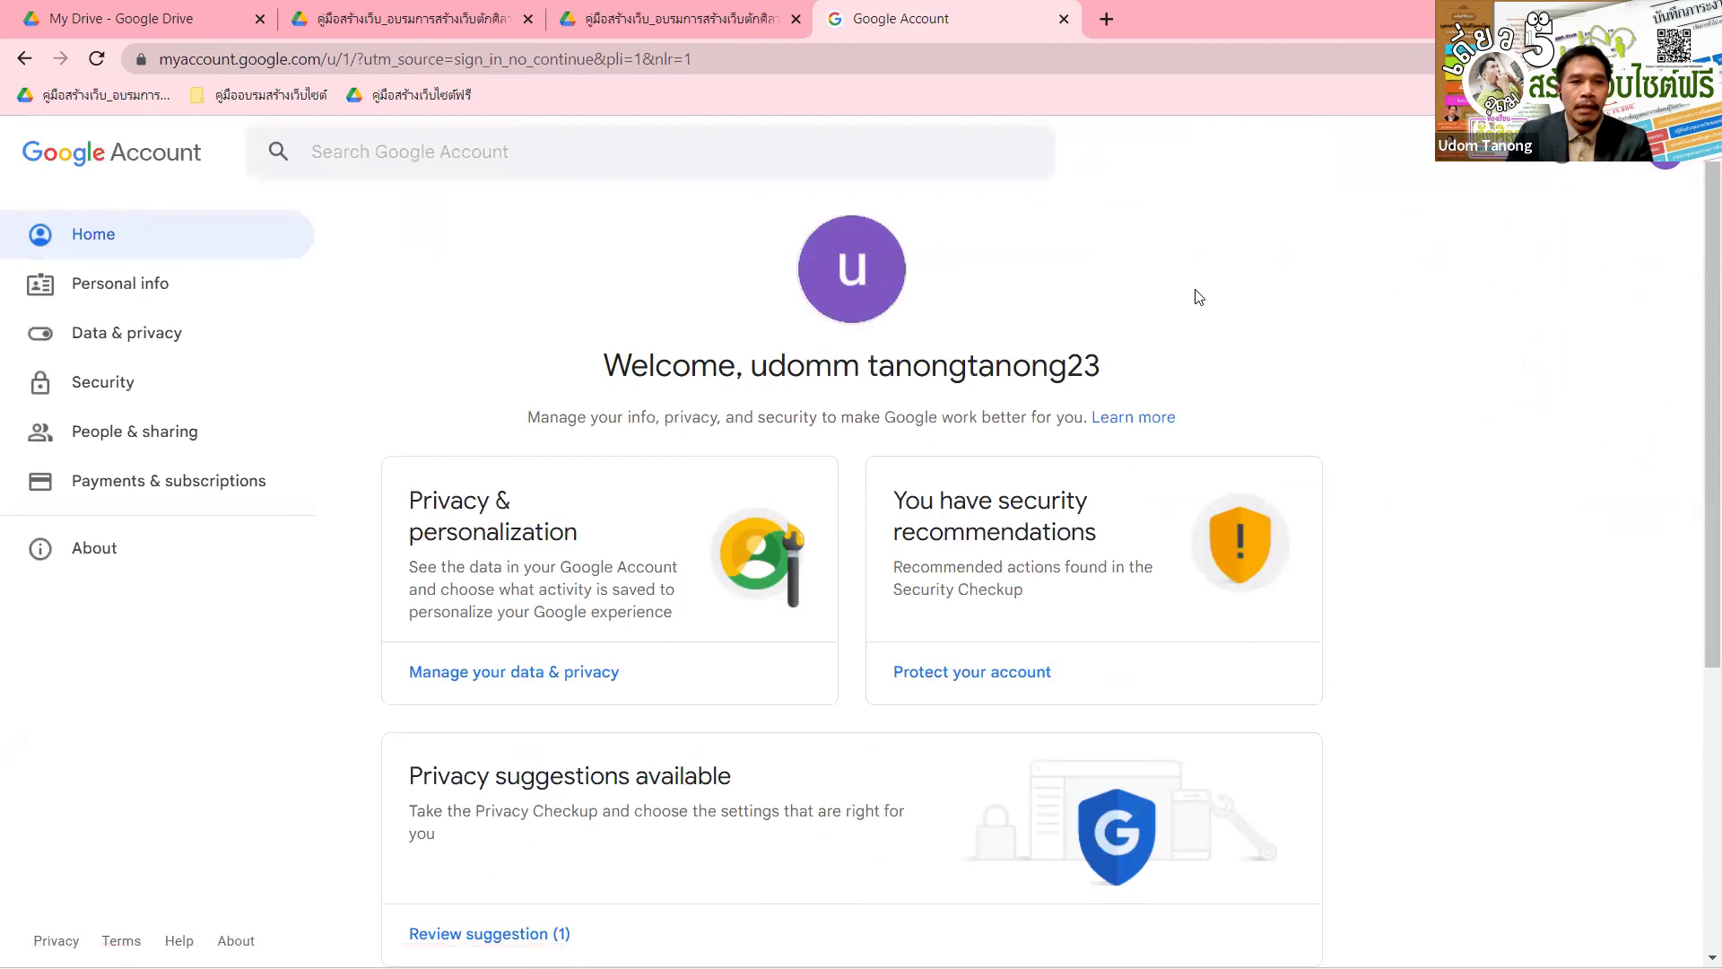
click(1616, 160)
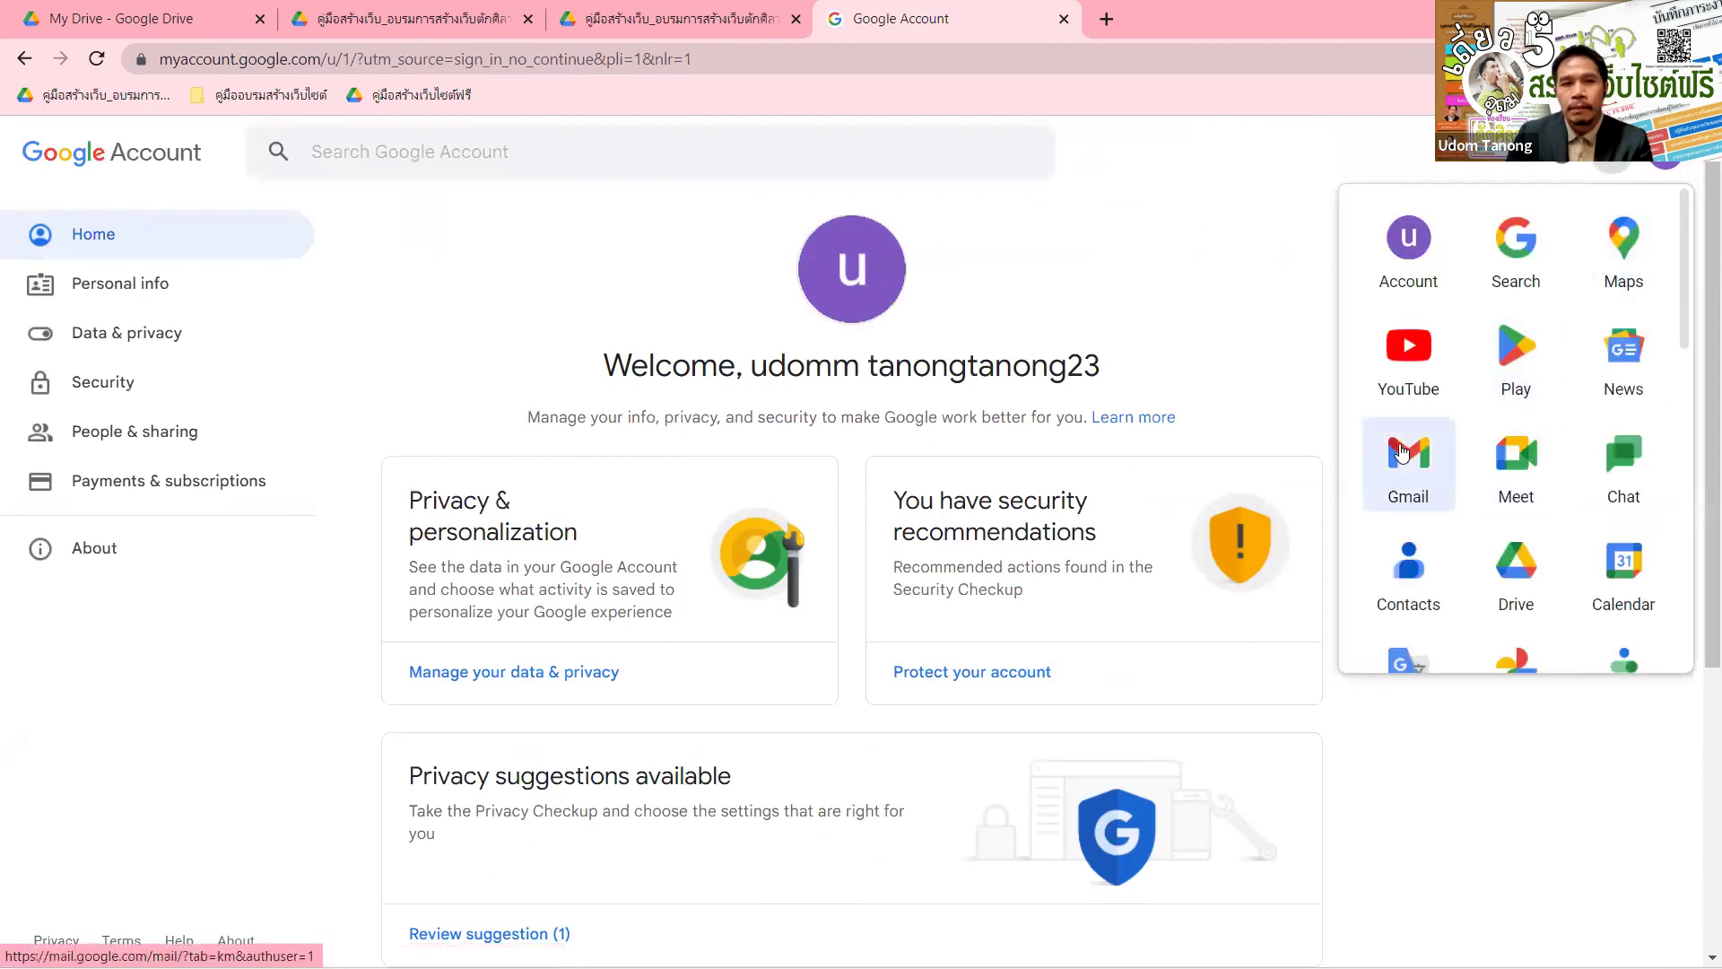
click(1403, 453)
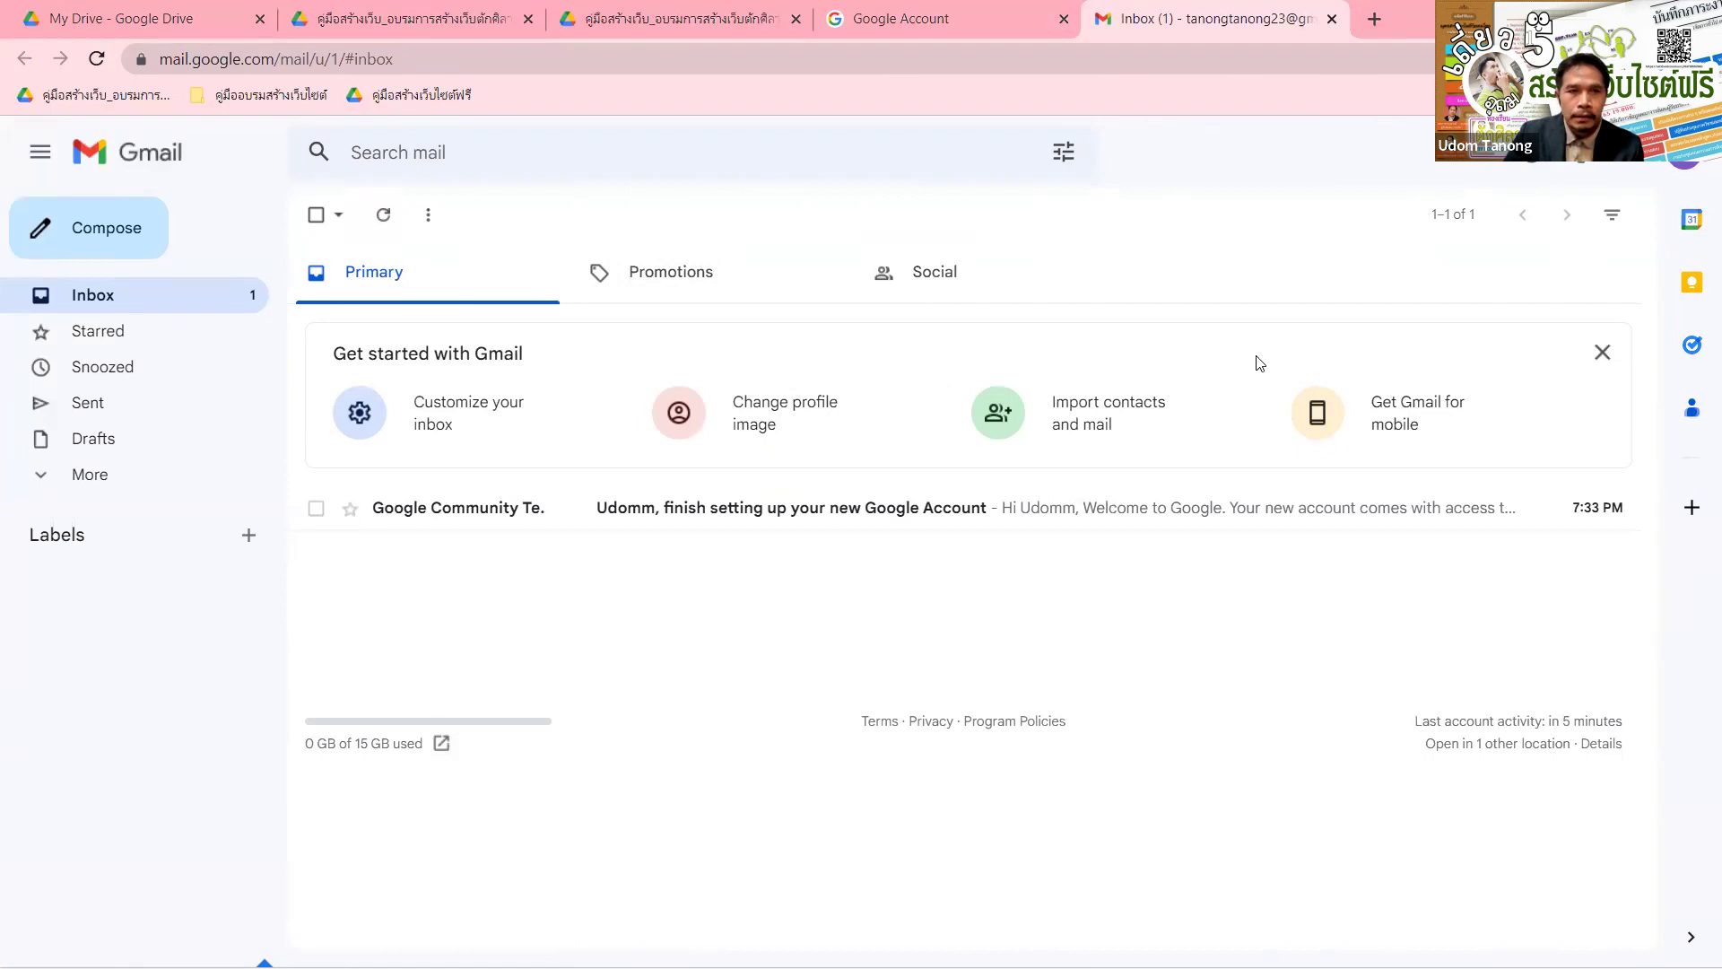
click(1044, 951)
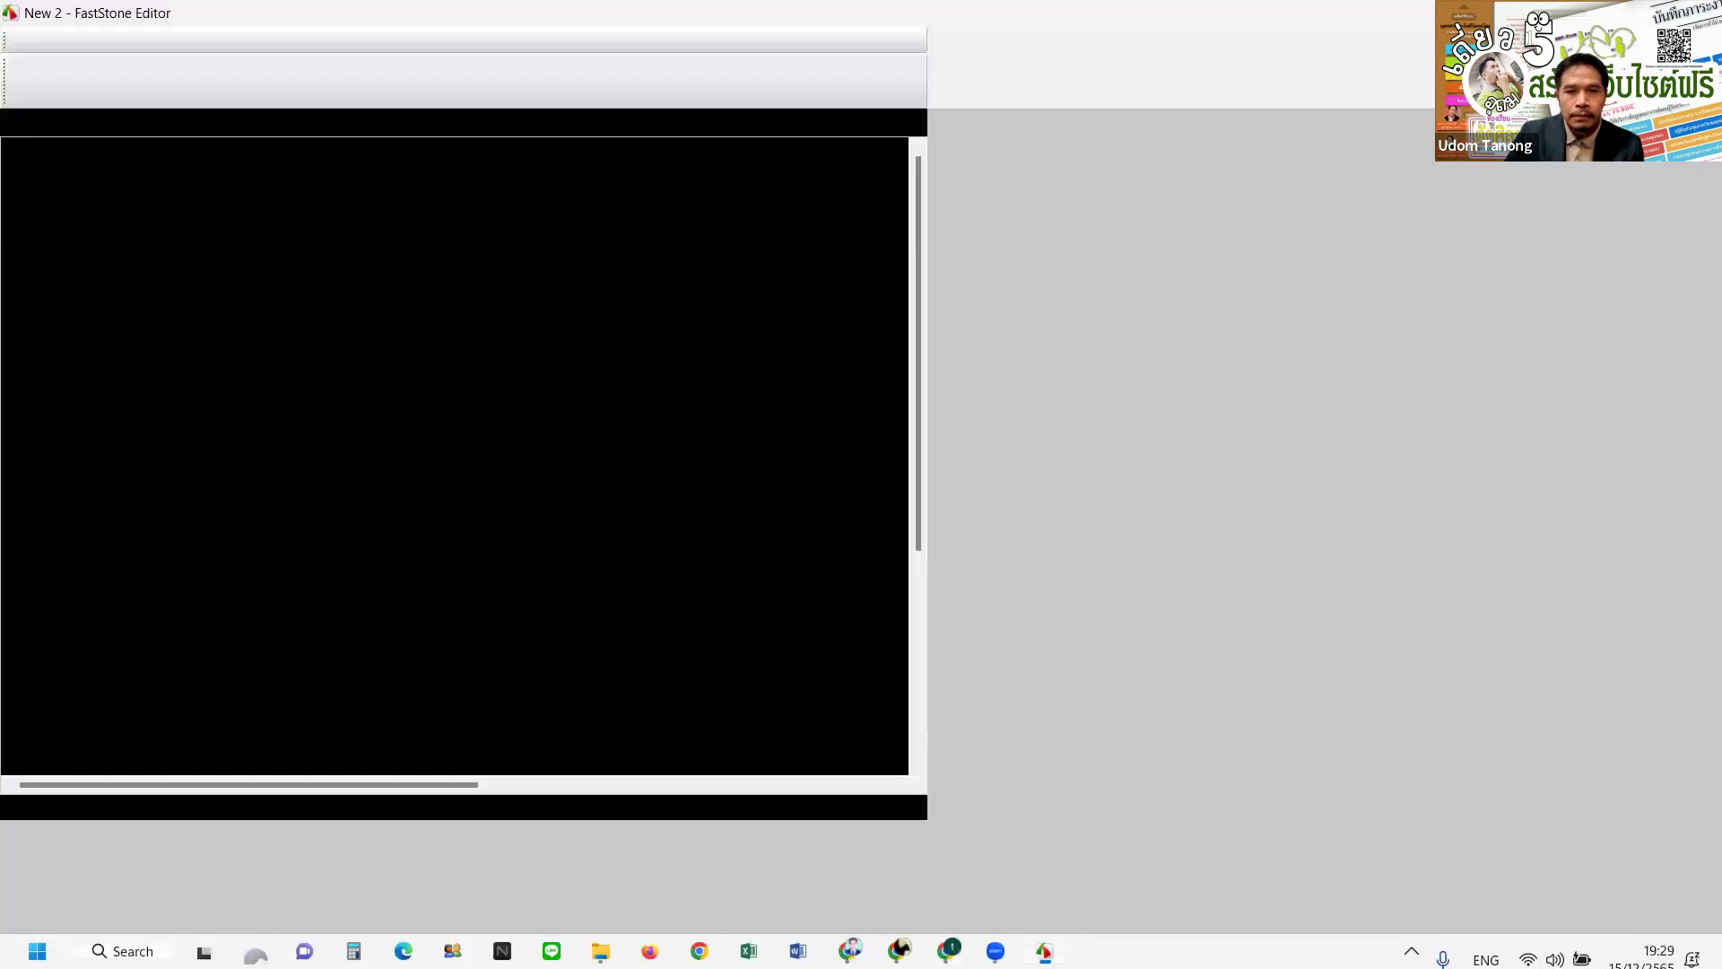
Step: Save the screenshot as 2022-12-15_192842.jpg instead of replacing the existing file
click(90, 76)
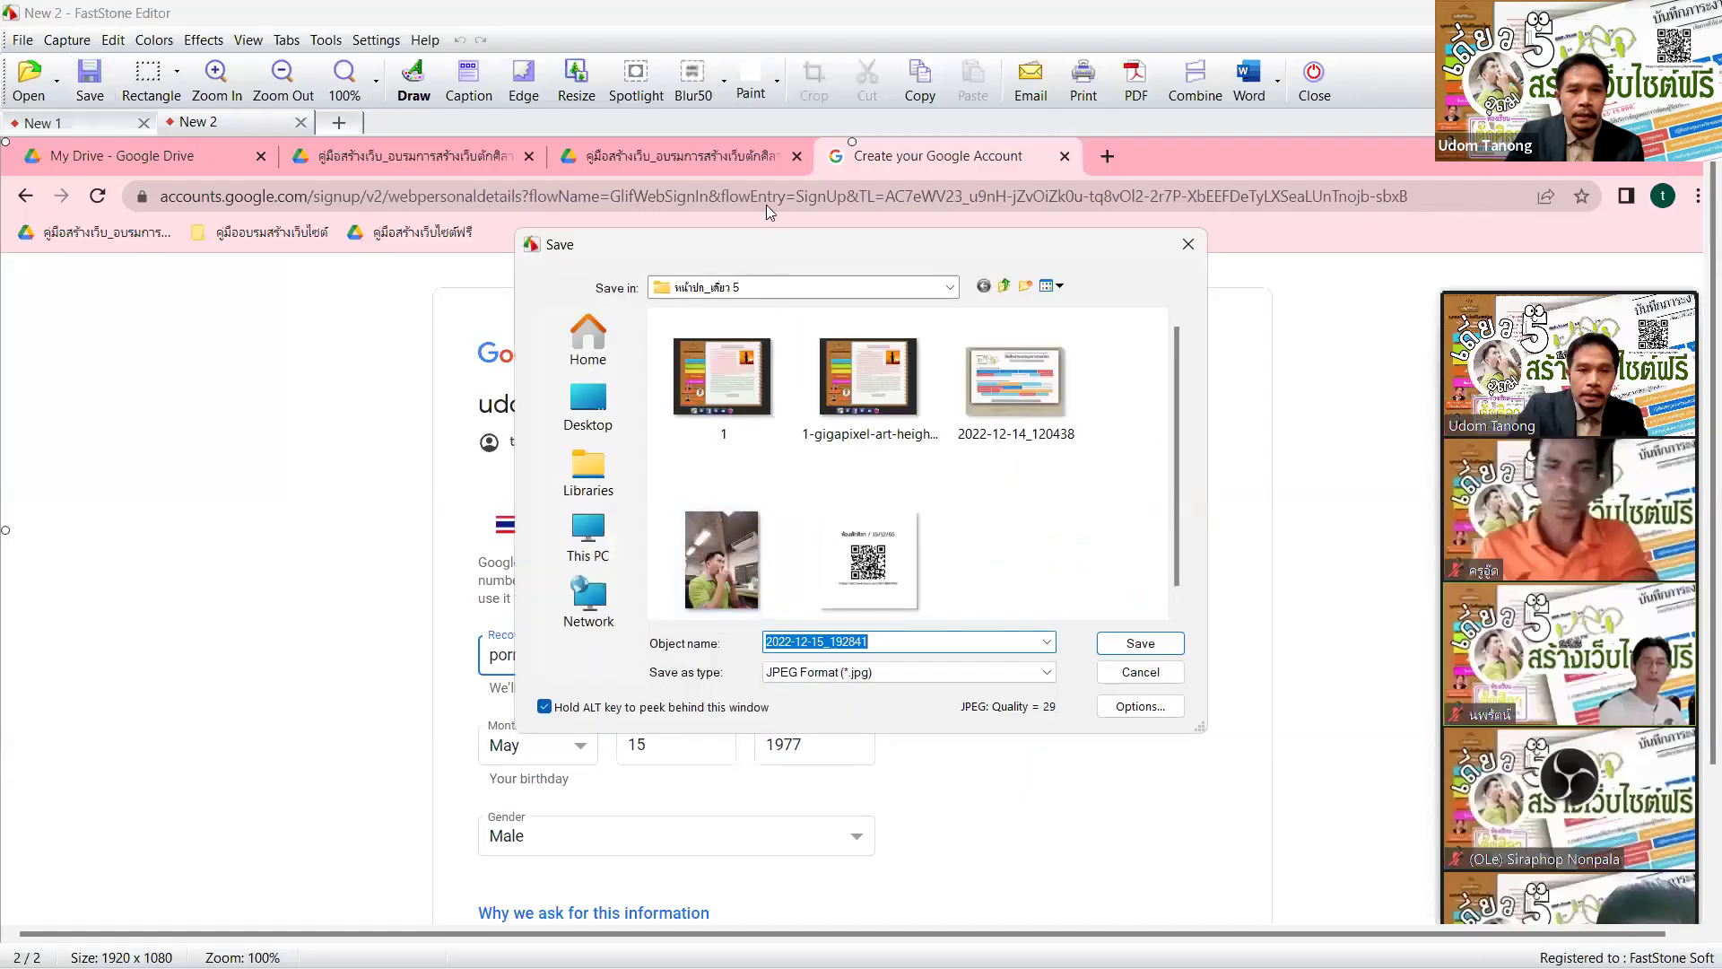
drag(753, 245, 363, 220)
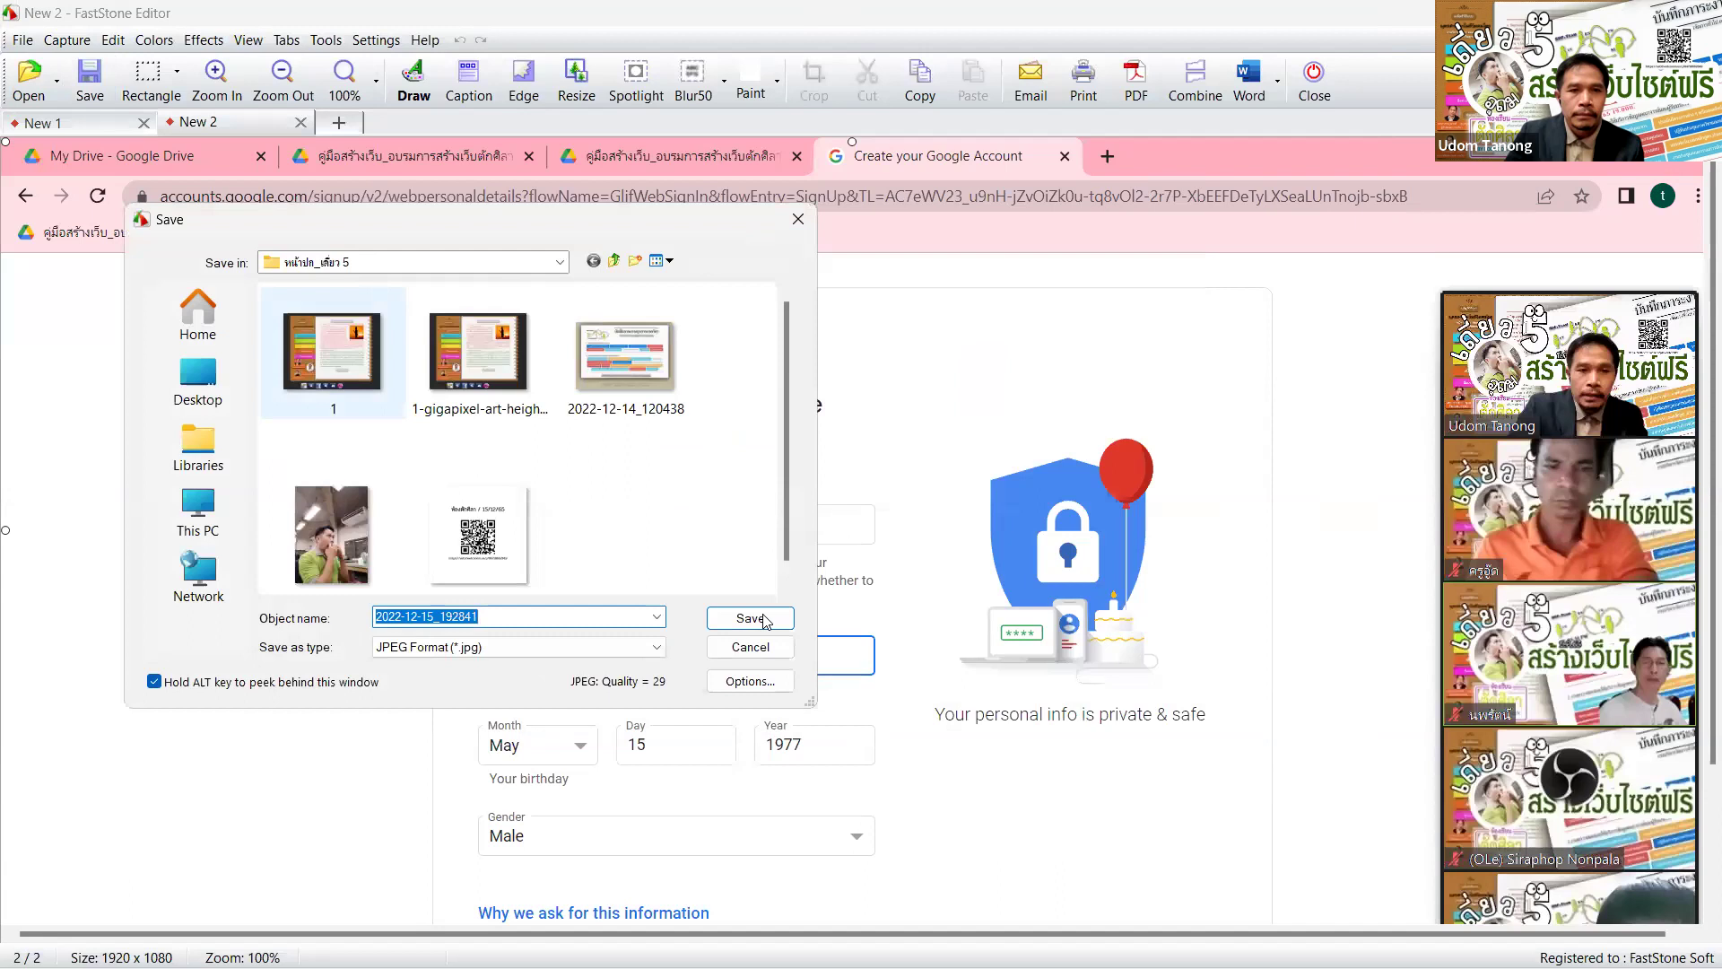
click(763, 619)
click(89, 76)
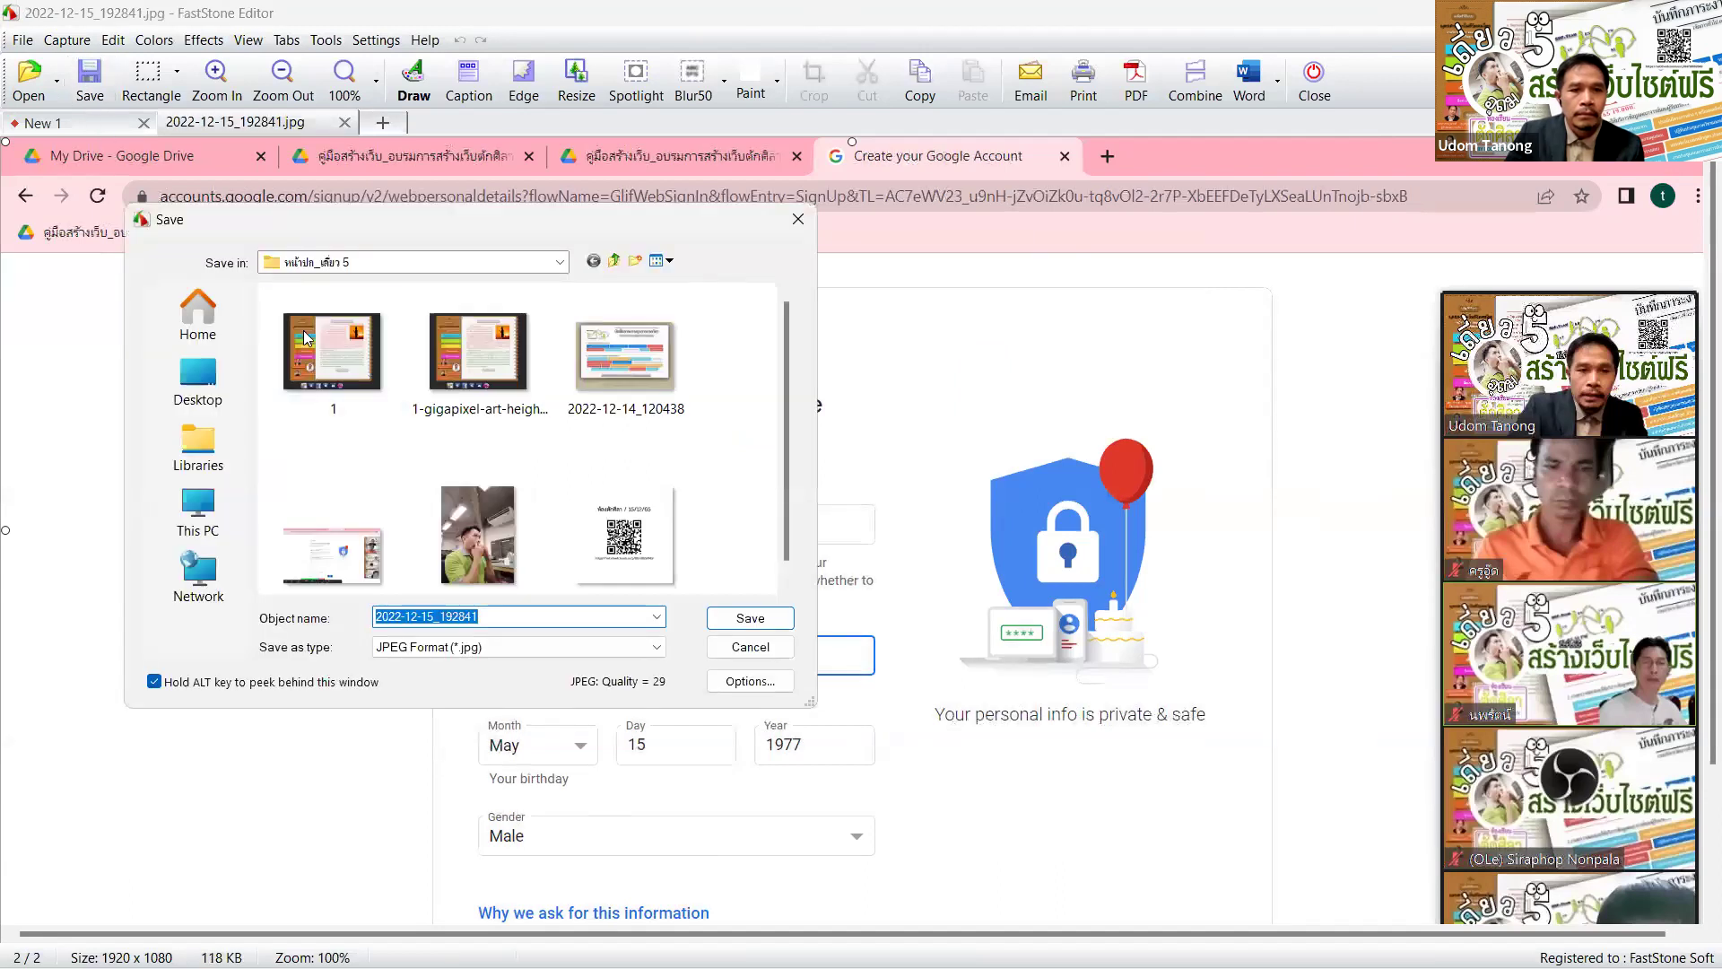
click(750, 619)
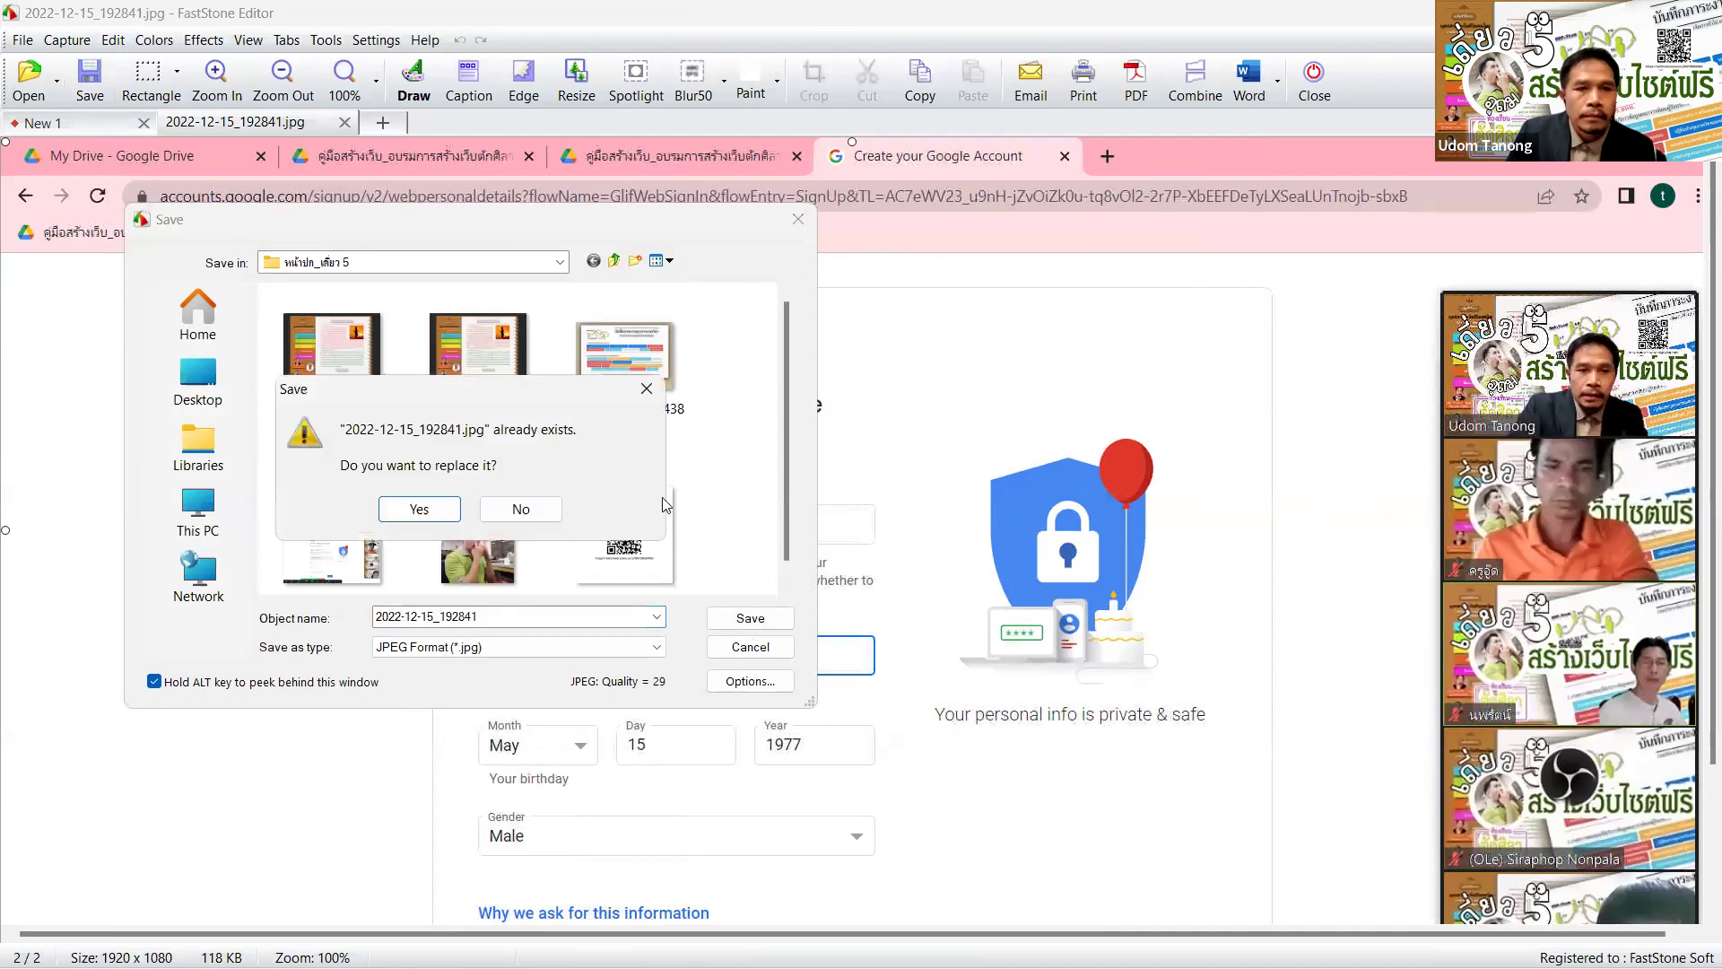
click(507, 509)
click(495, 619)
key(BackSpace)
text(2)
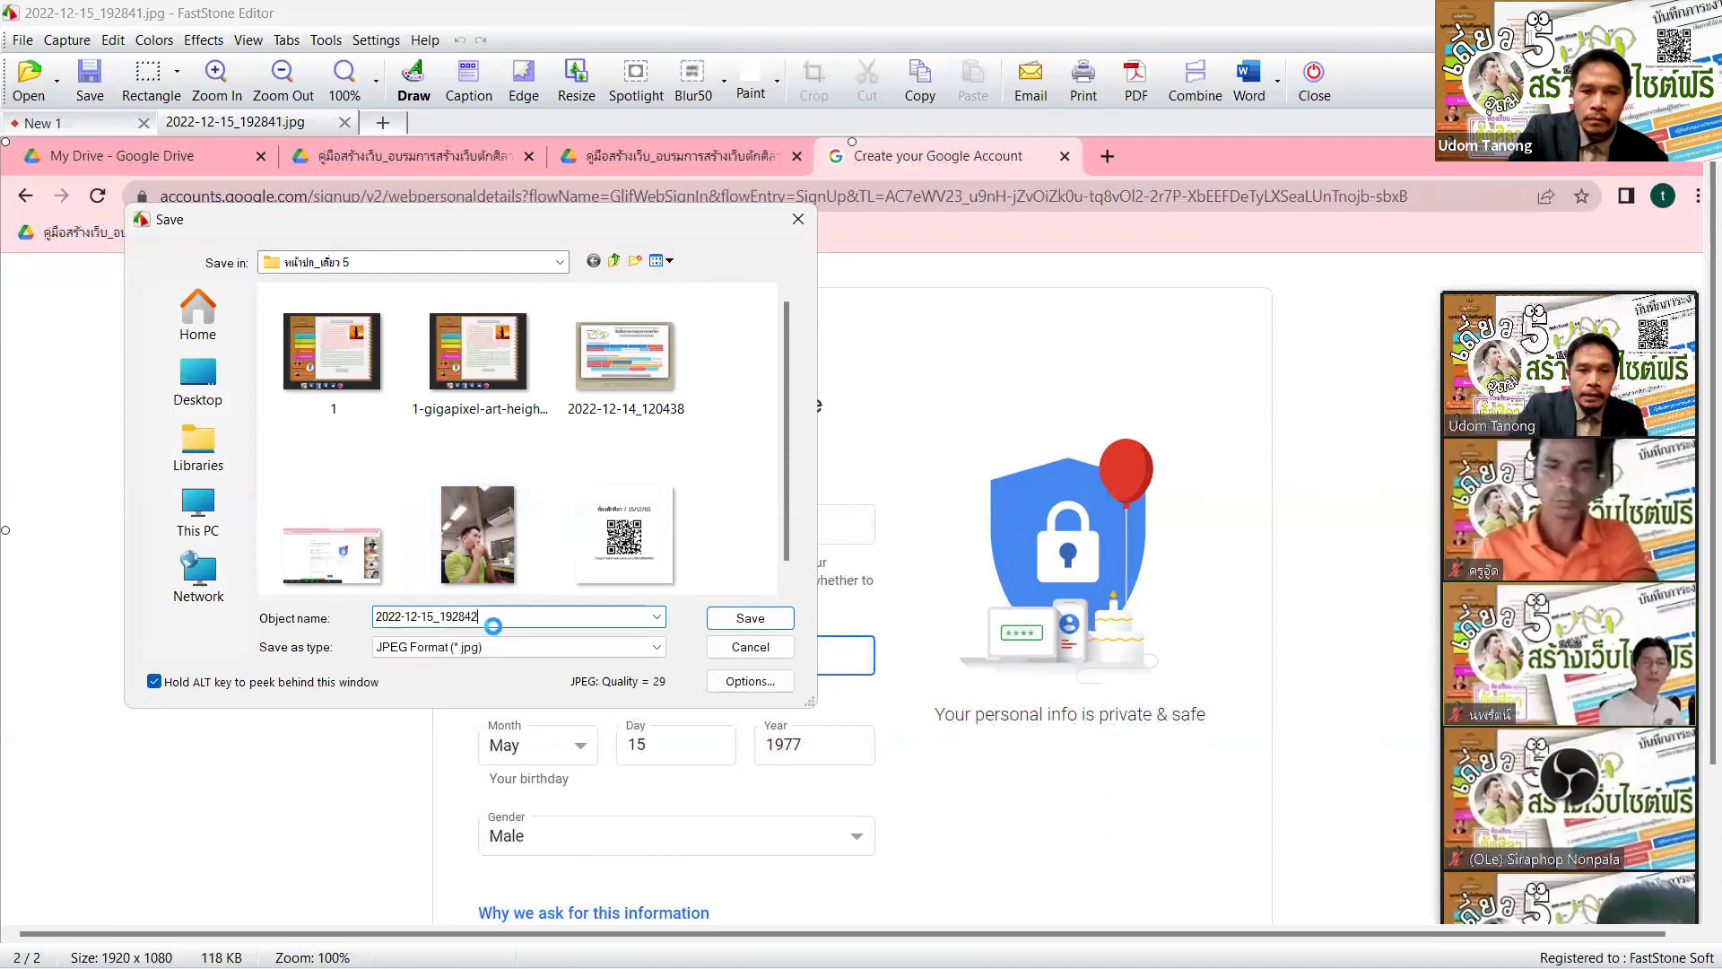
key(Return)
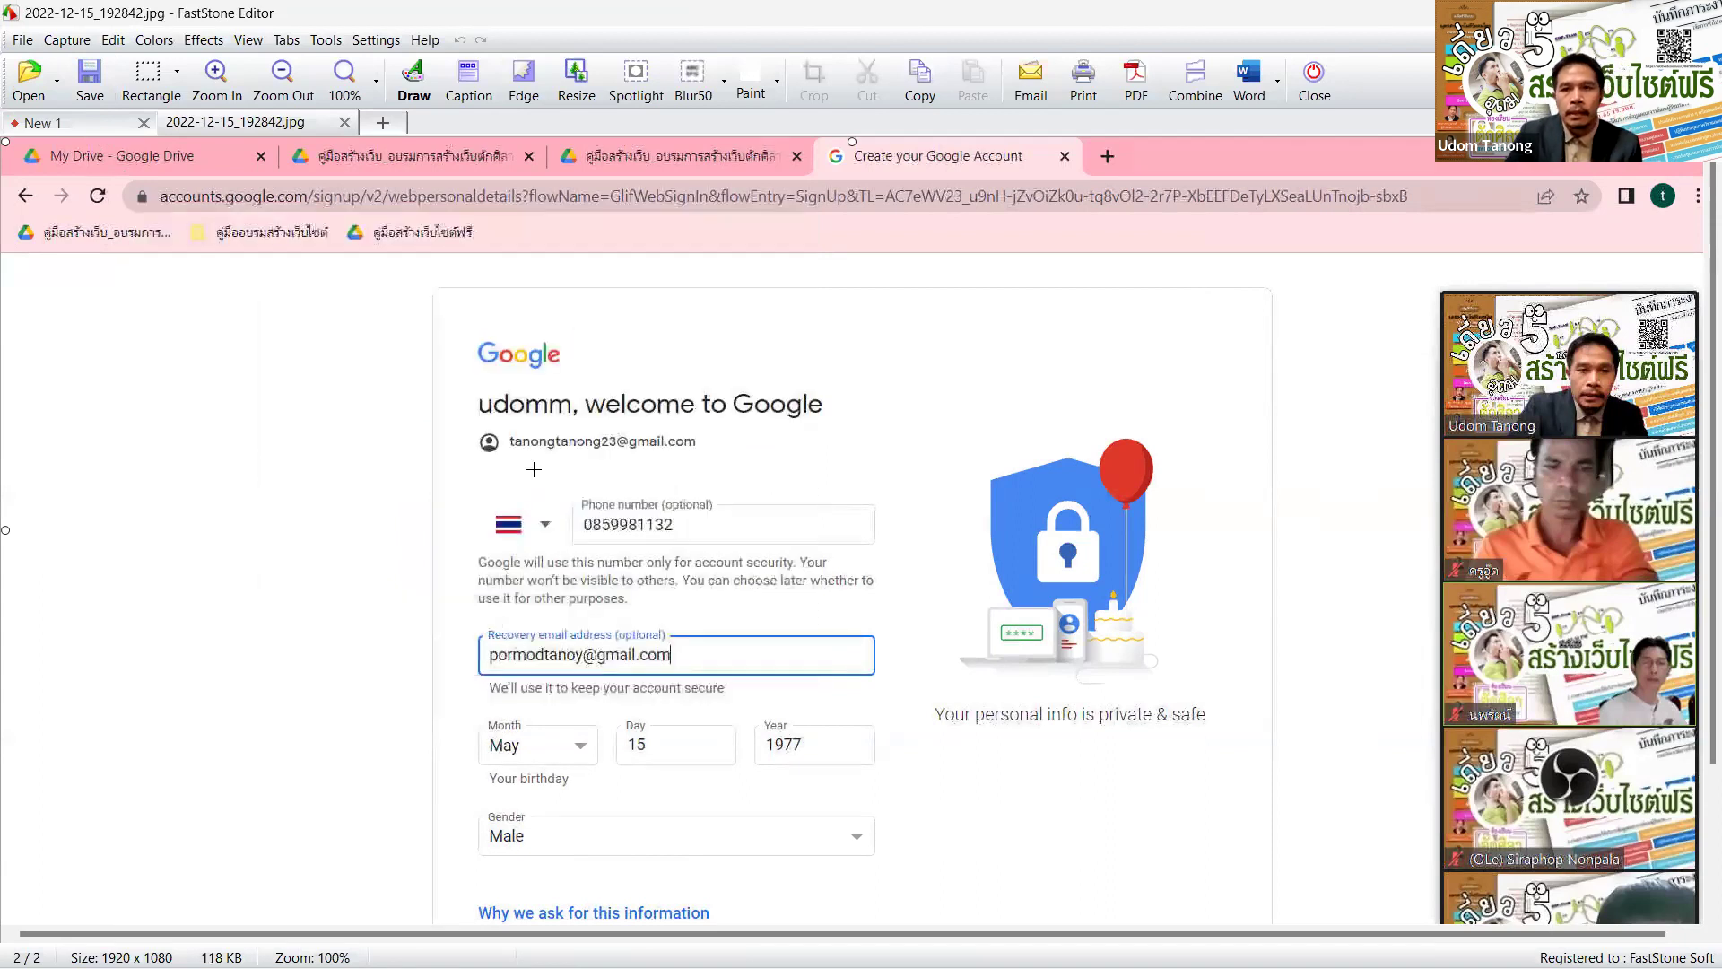
Step: Close the saved image and bring the Gmail inbox window forward
key(ctrl+w)
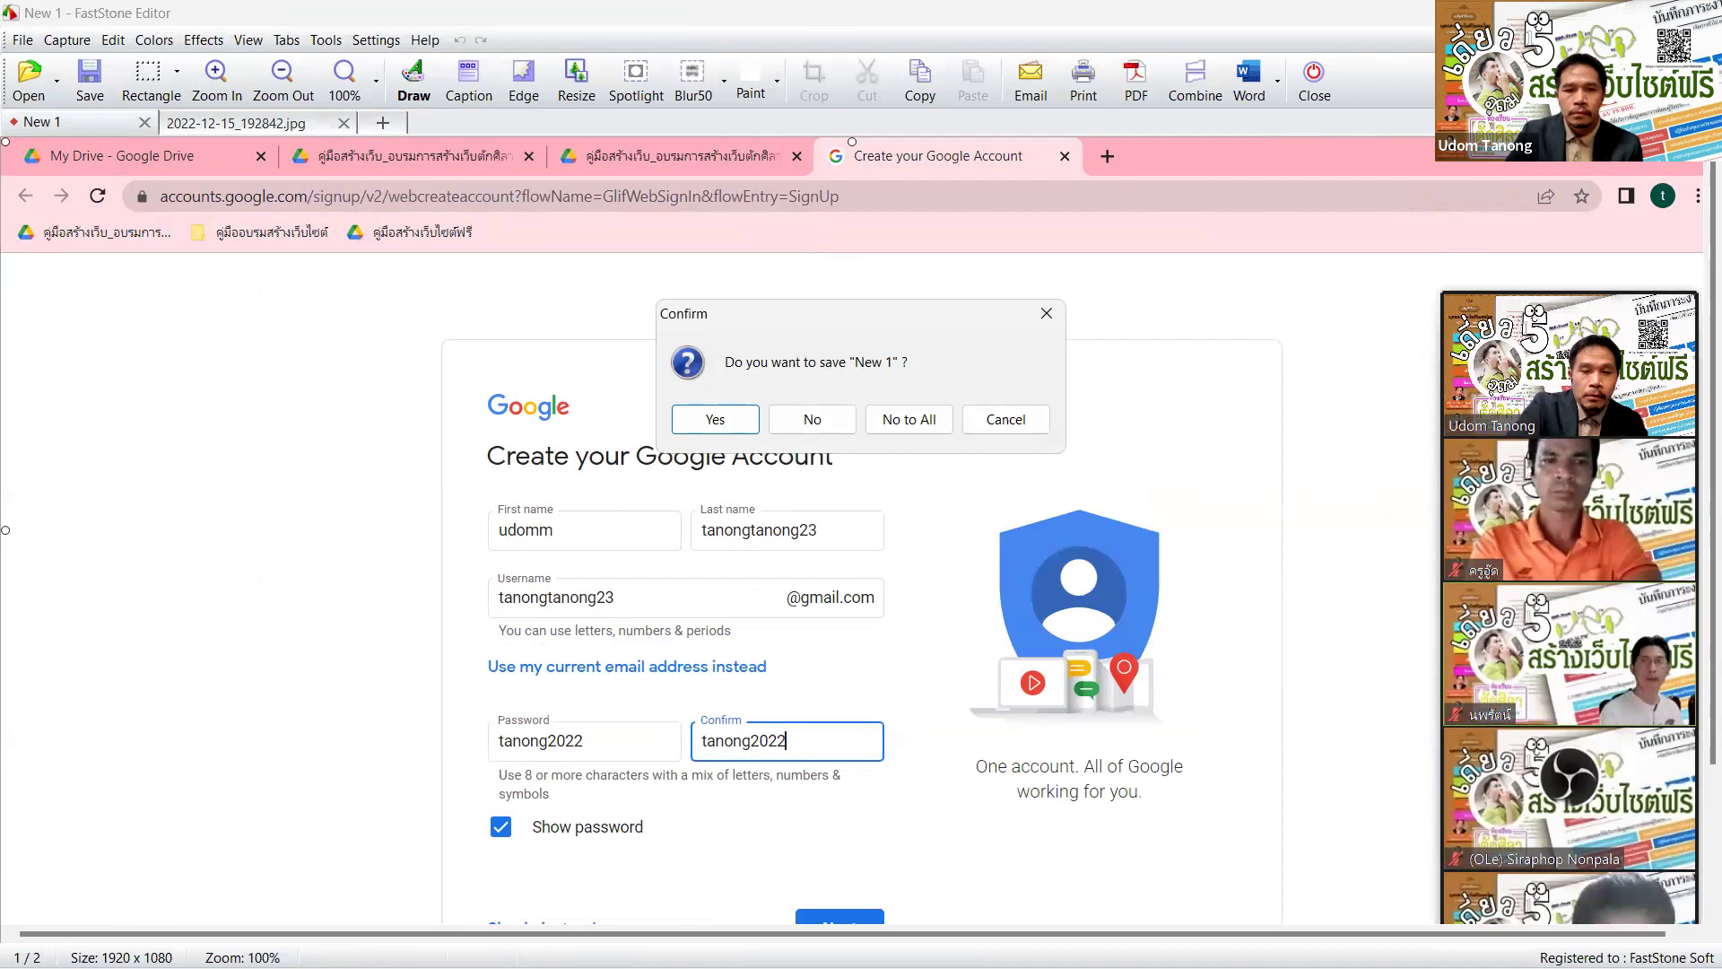
mouse_move(900, 951)
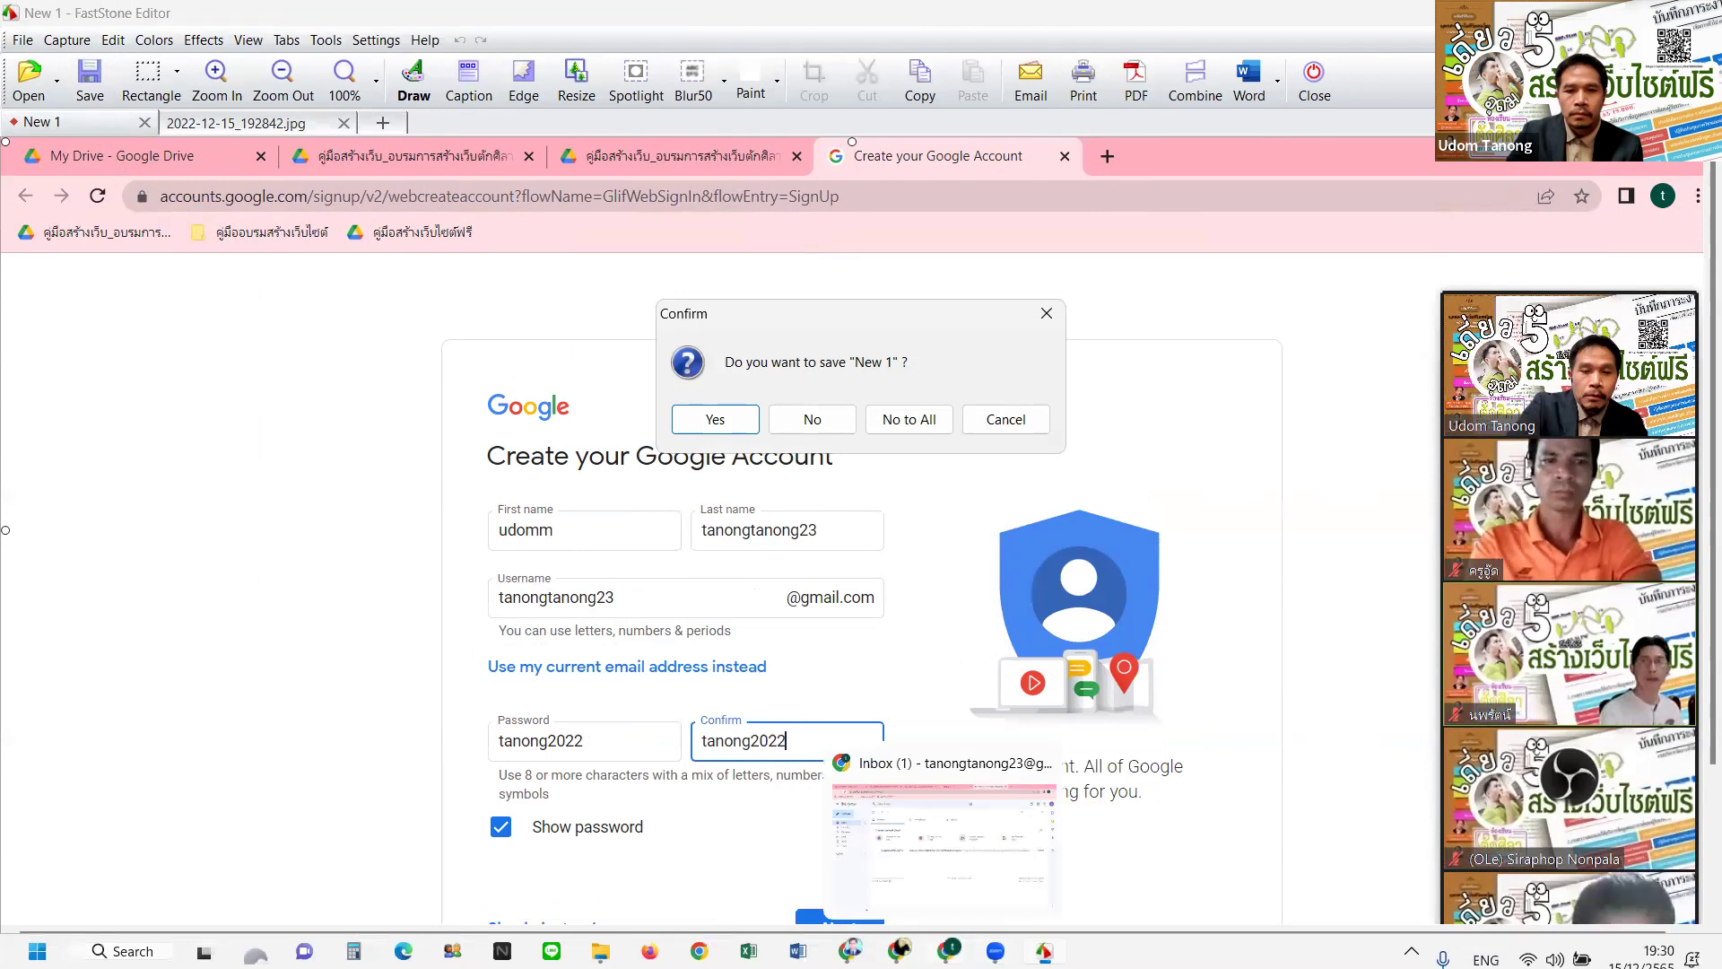
click(943, 853)
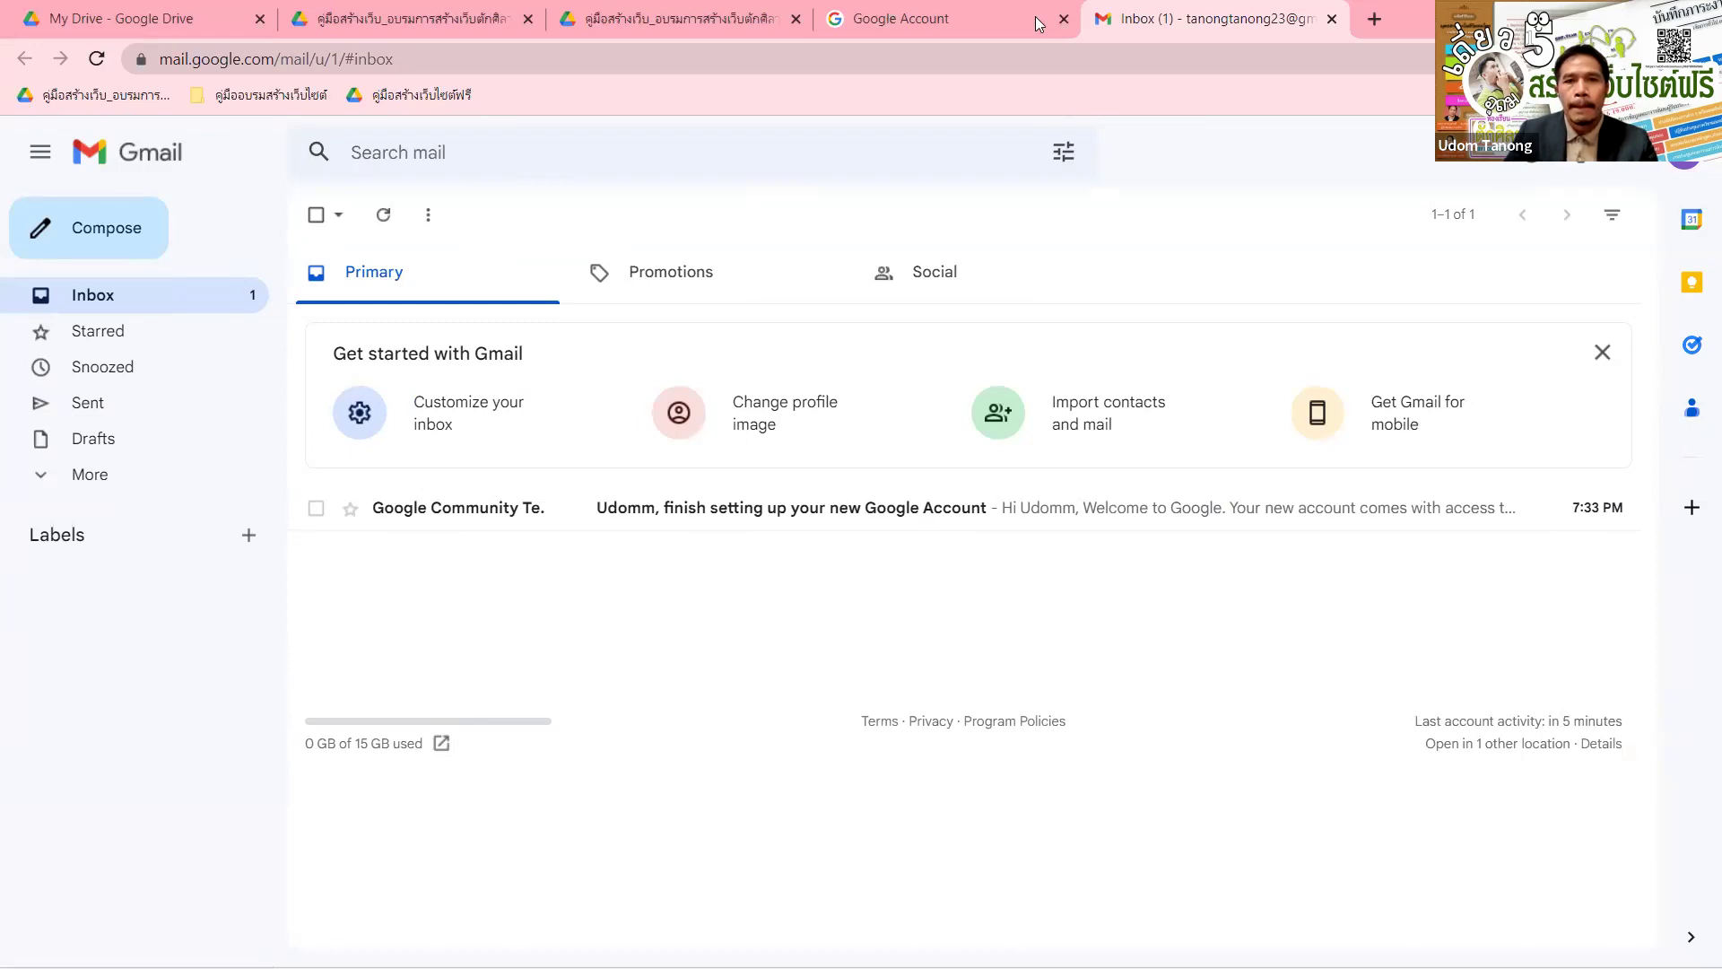
Step: Close the Google Account tab and switch to the Drive PDF manual's tab
click(1063, 19)
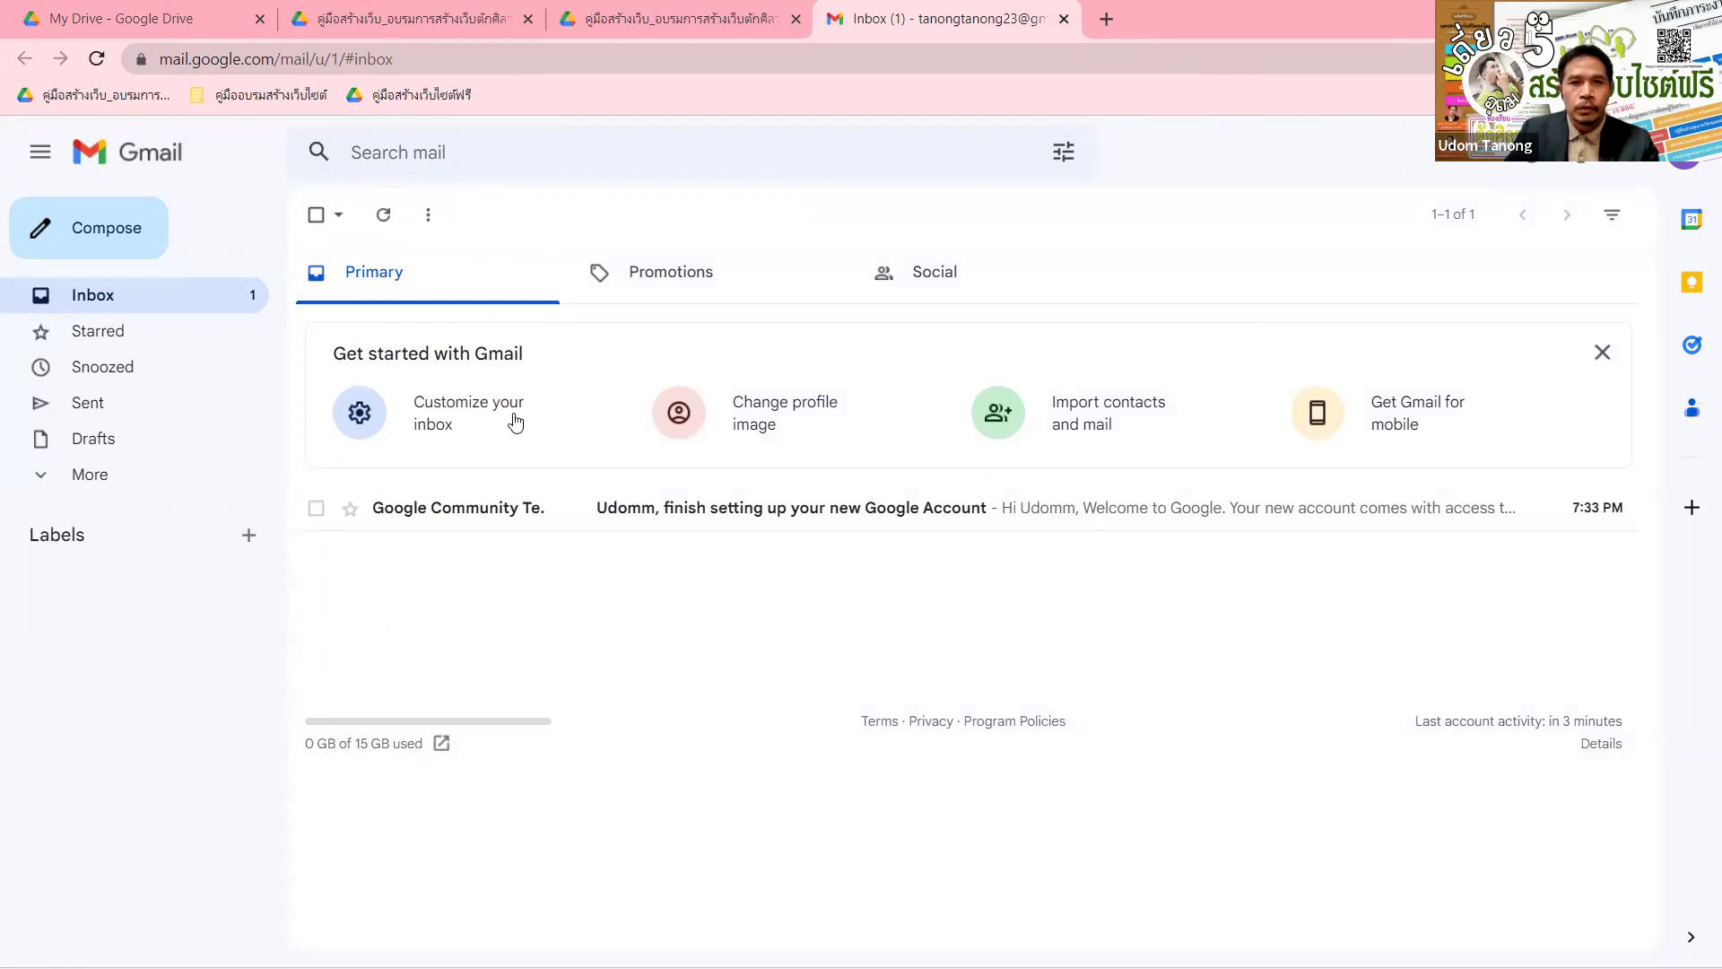
click(661, 18)
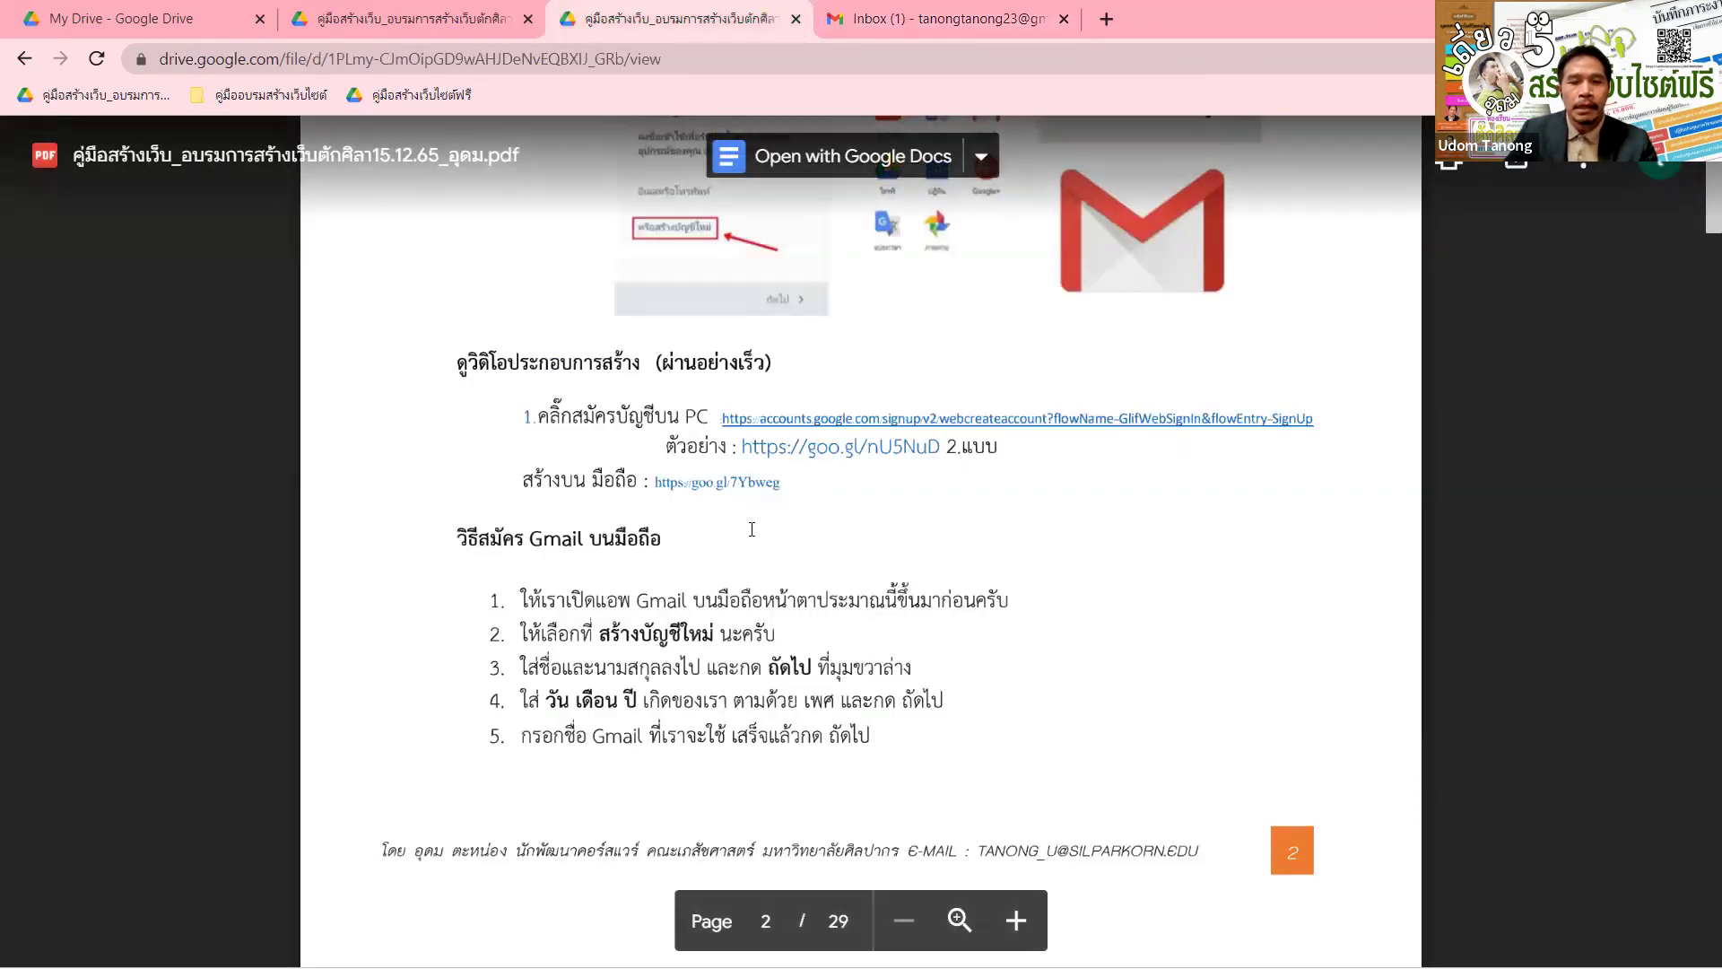
Step: Scroll to page 3's list of example sites and open buddhisminthai.eu5.org
scroll(752, 529, down, 3)
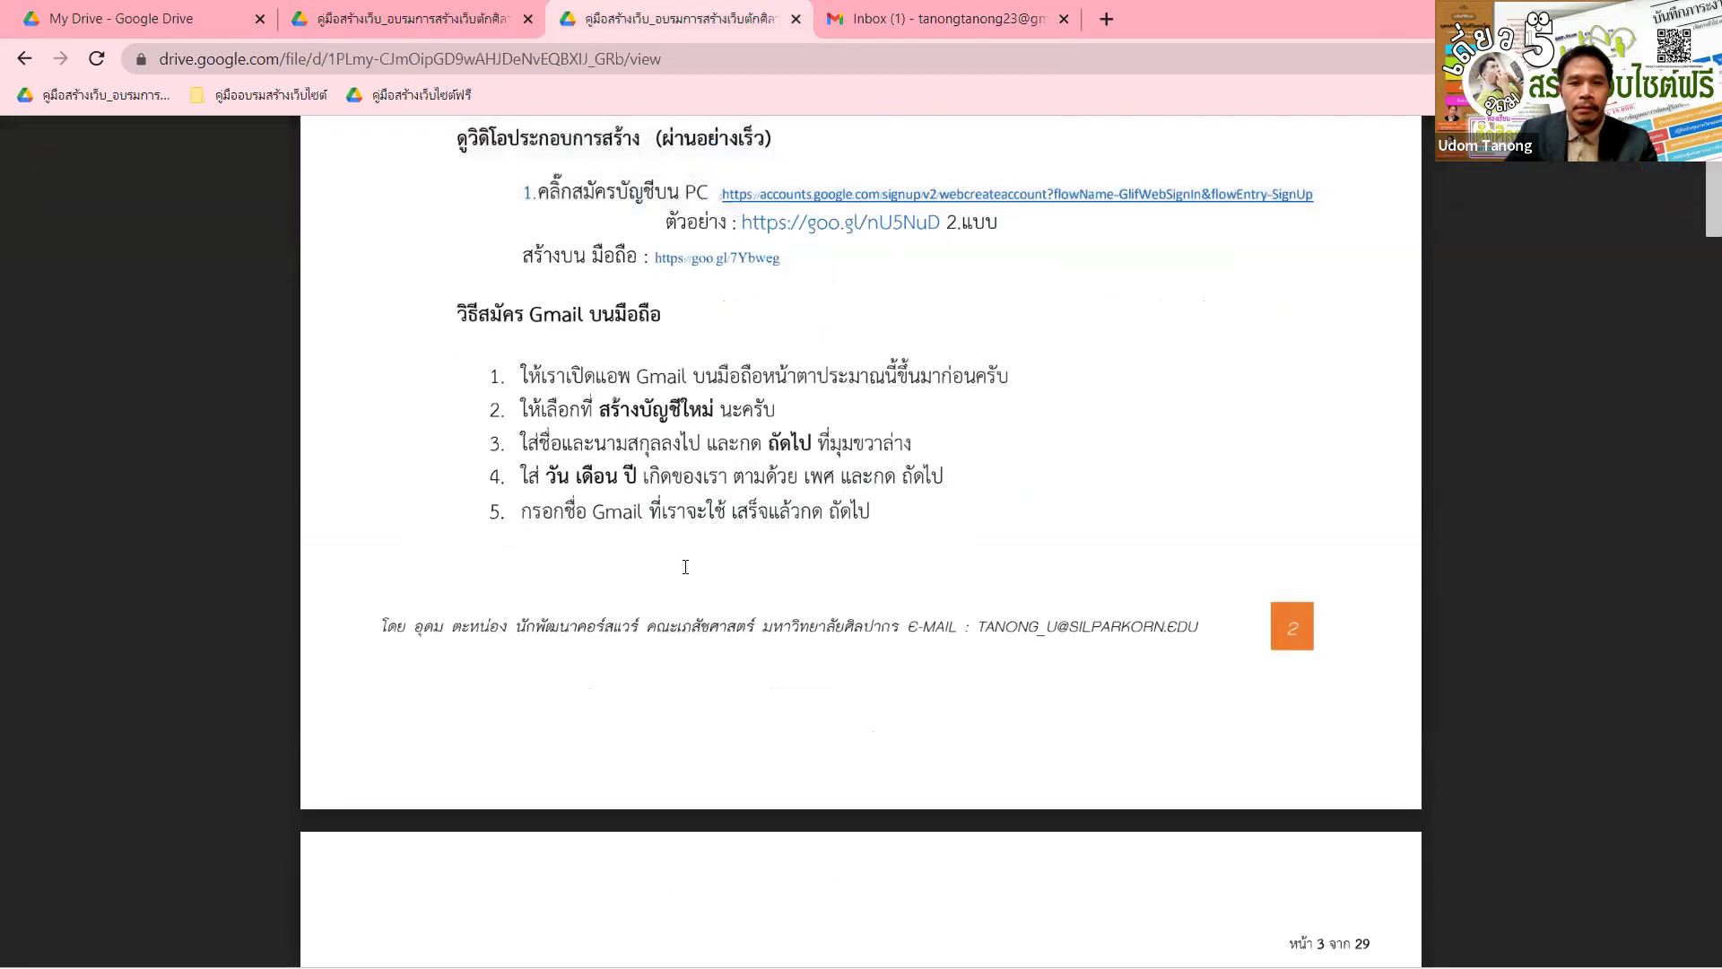
scroll(651, 545, down, 1)
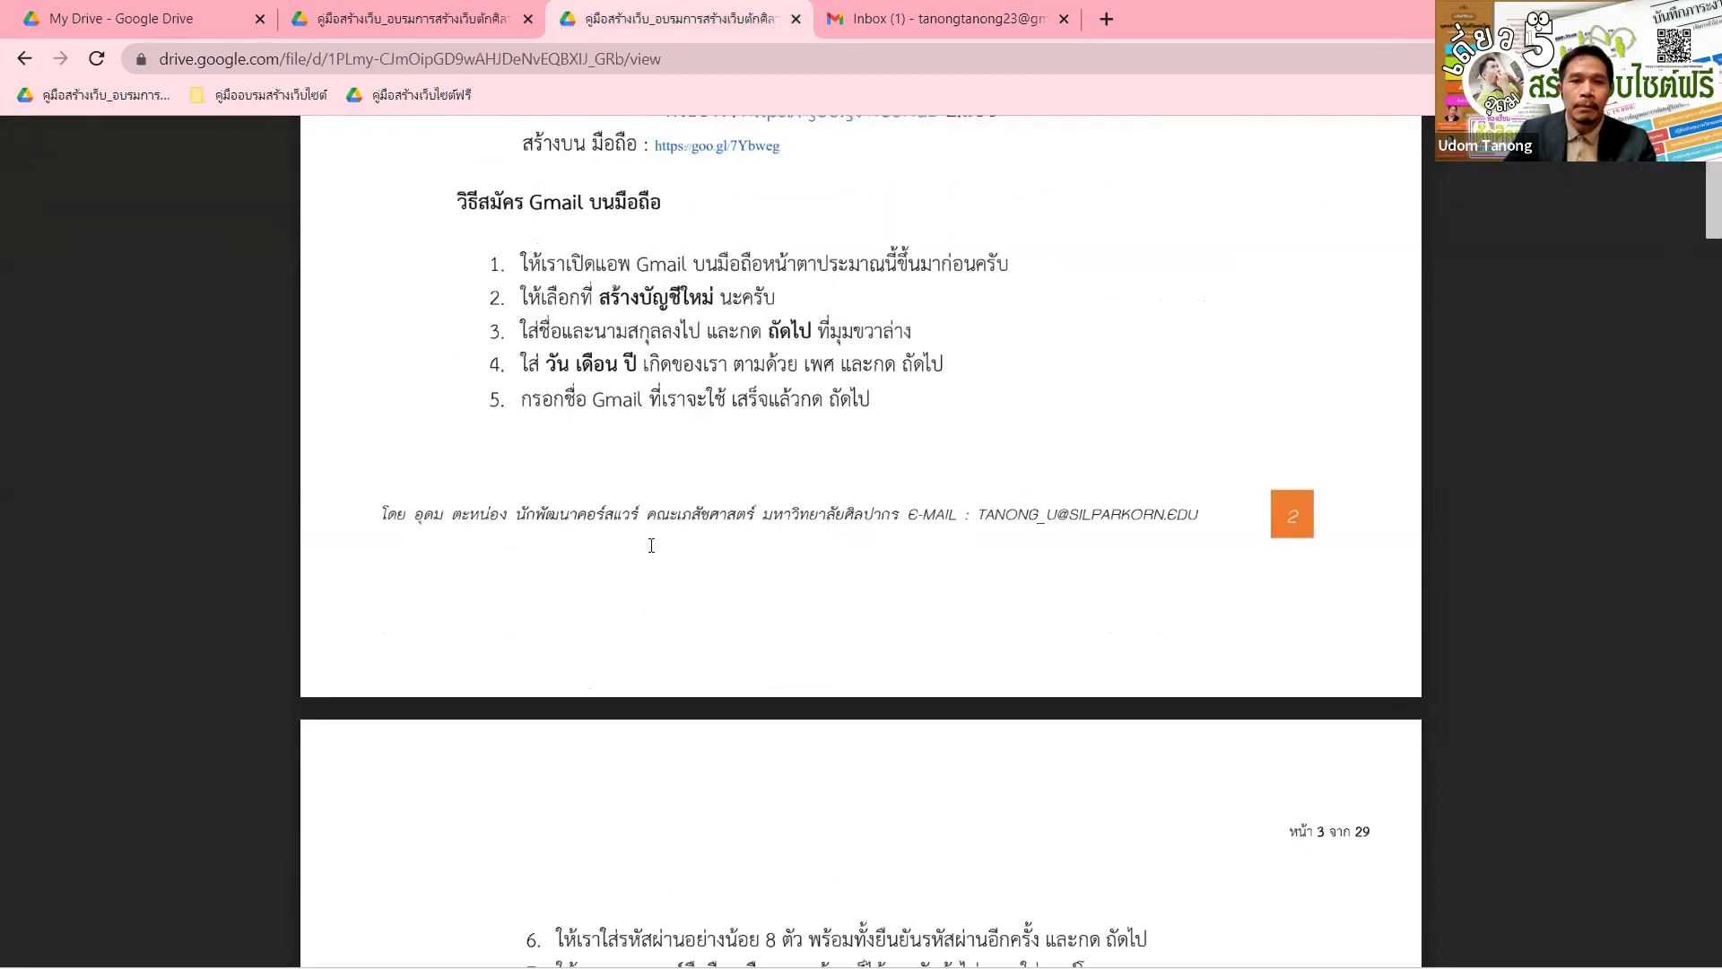
scroll(651, 546, down, 5)
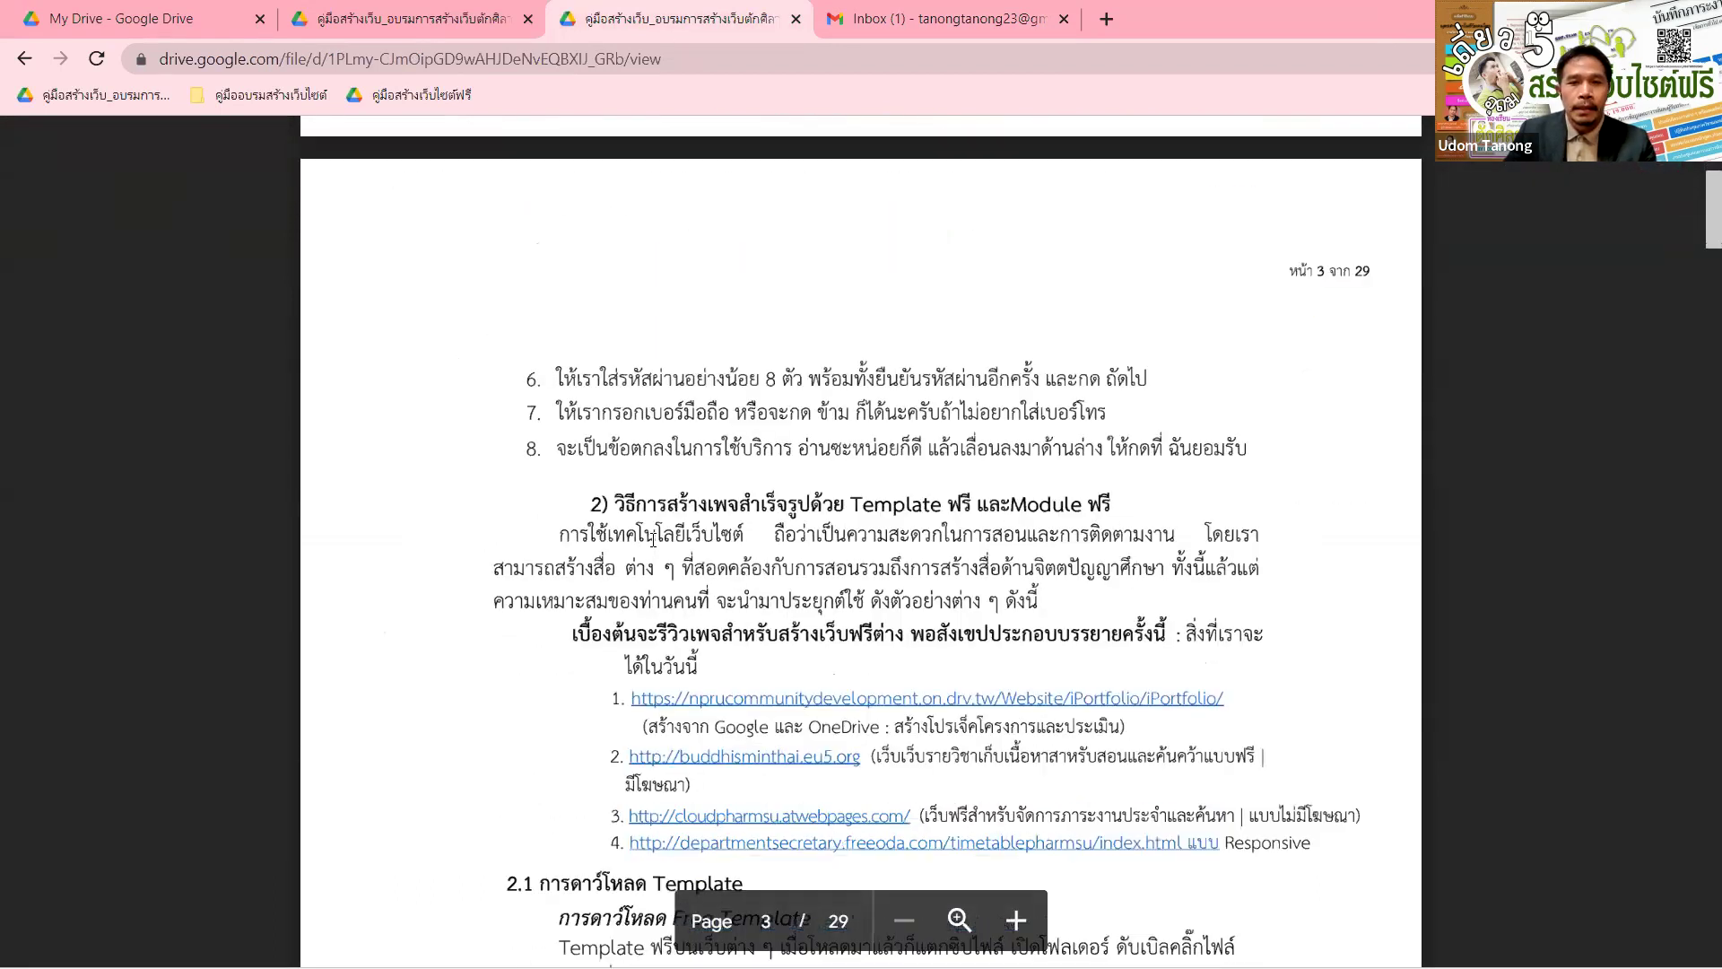
scroll(653, 540, down, 1)
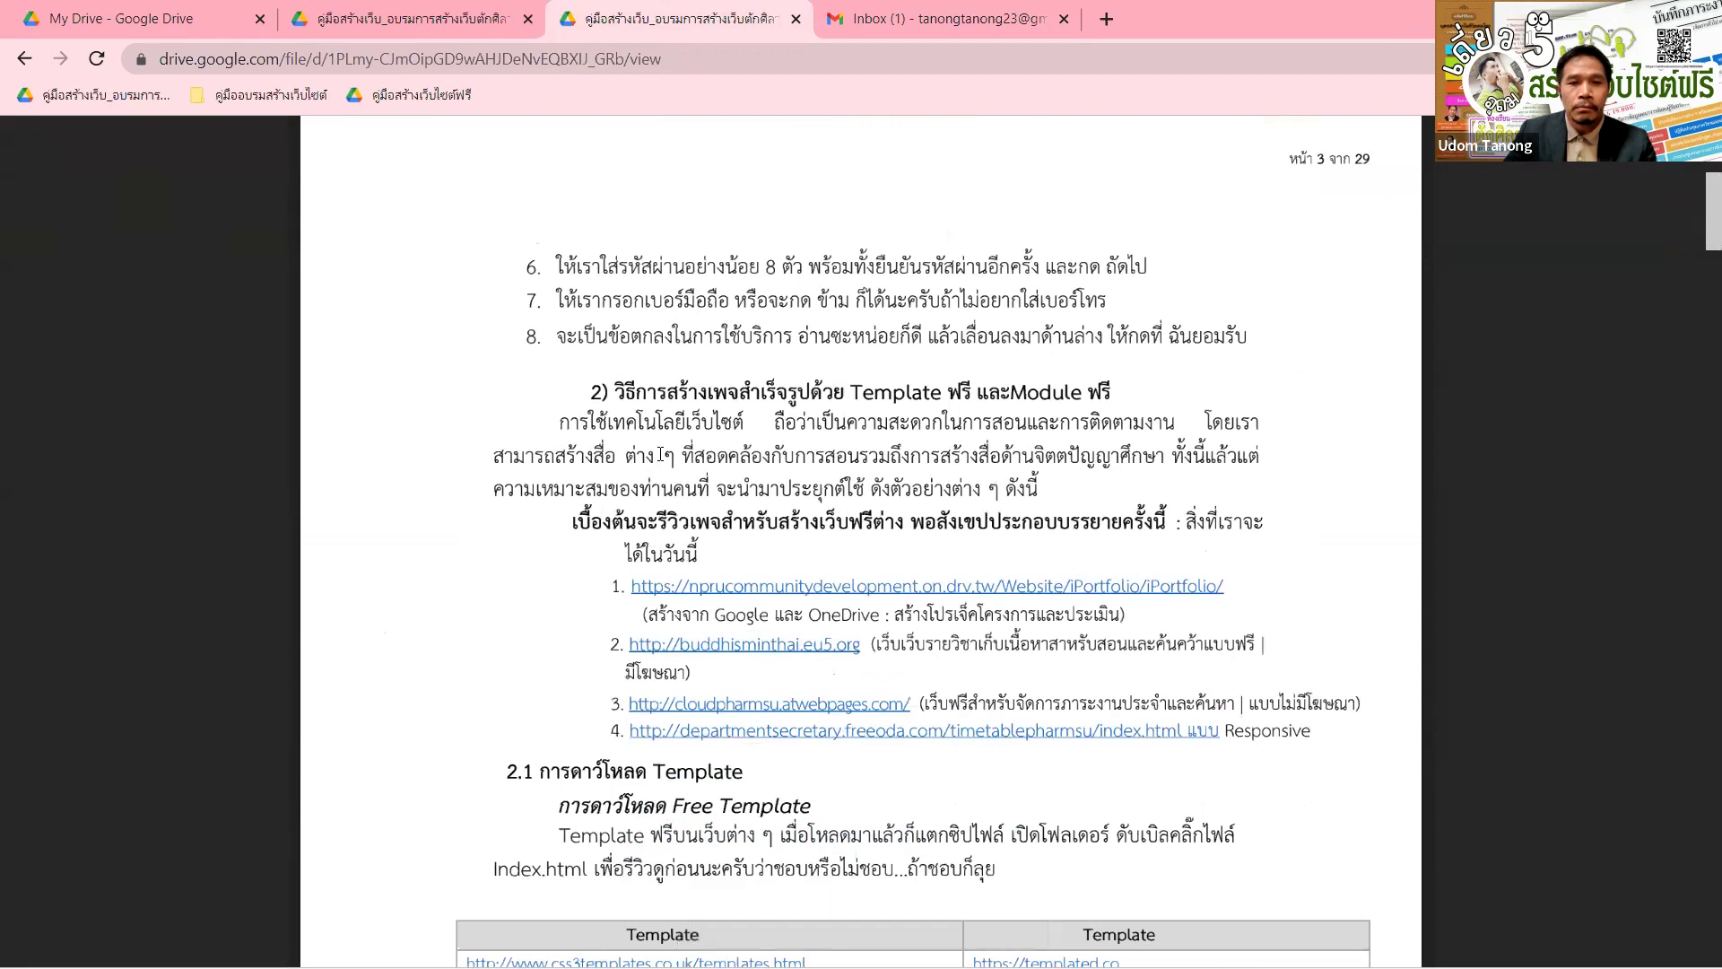
scroll(664, 445, up, 1)
scroll(665, 446, down, 1)
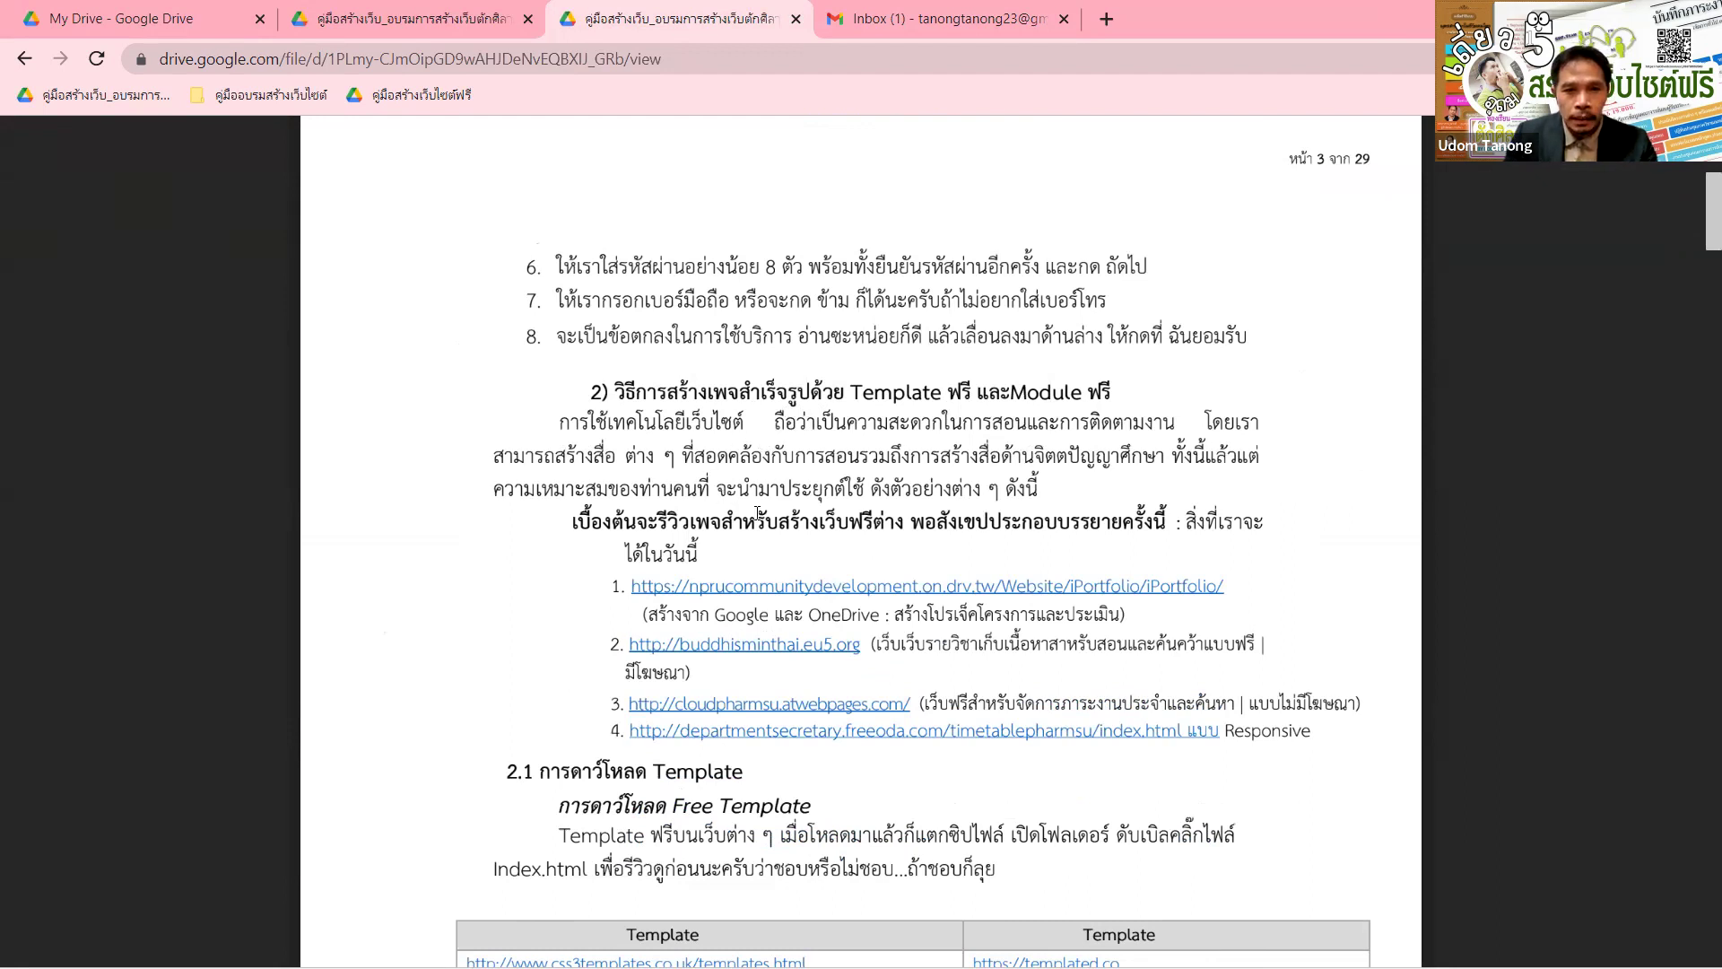
scroll(887, 490, down, 1)
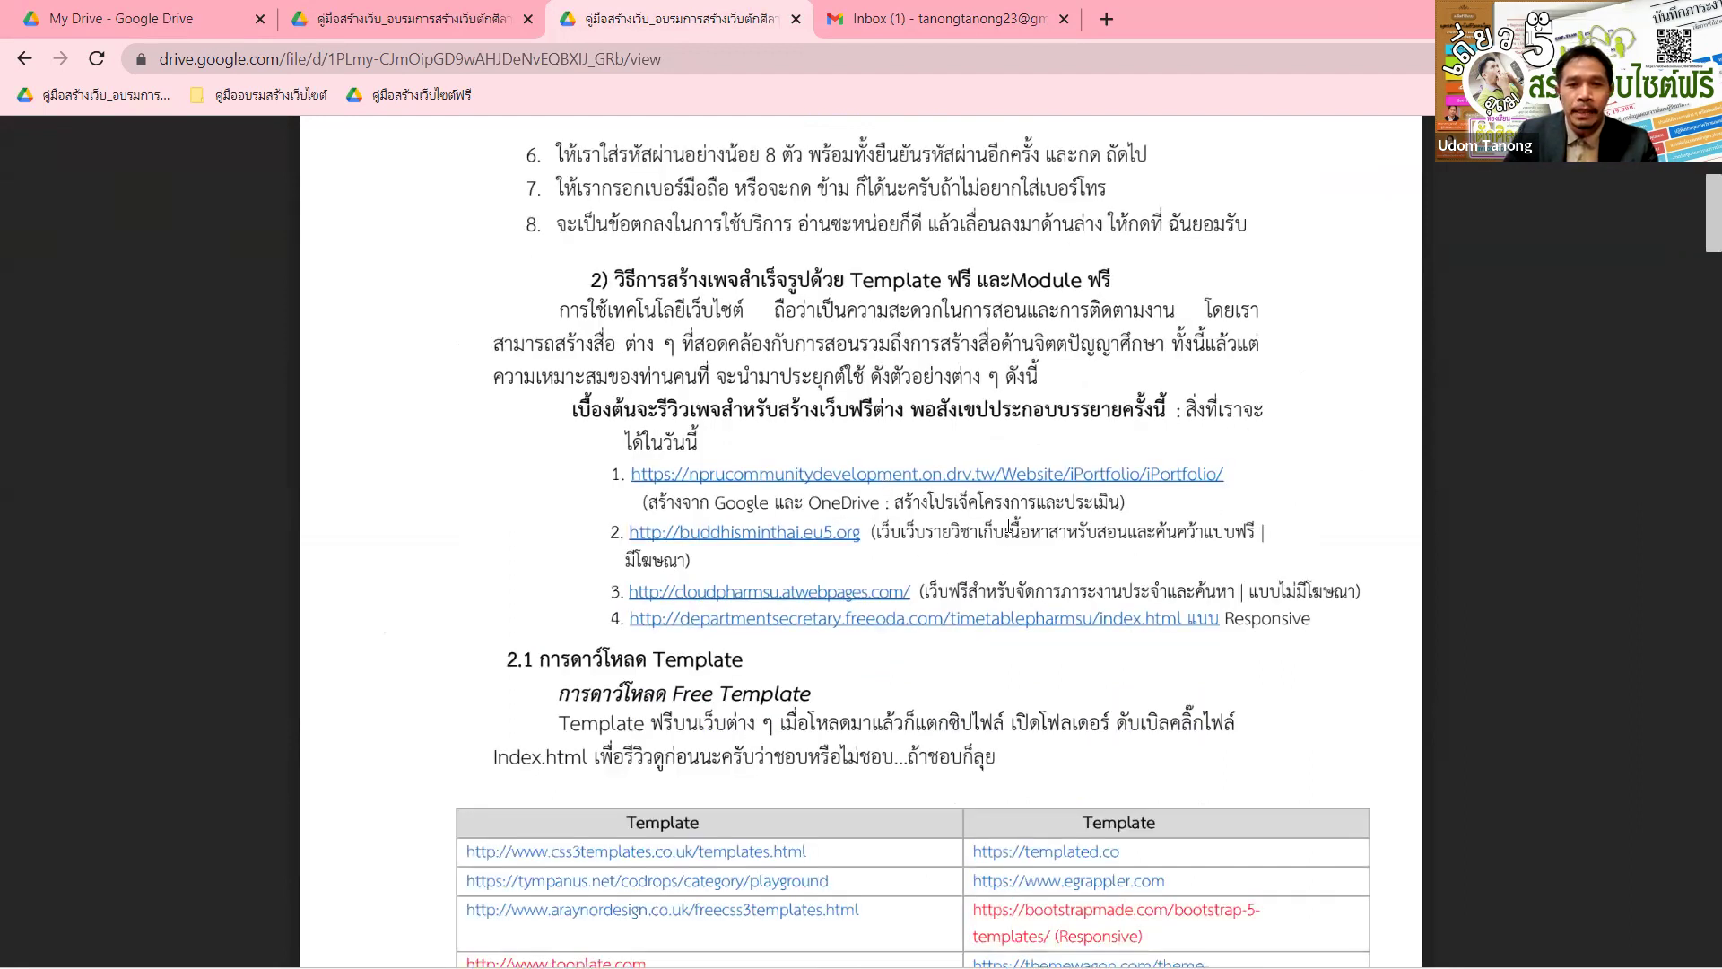
click(806, 537)
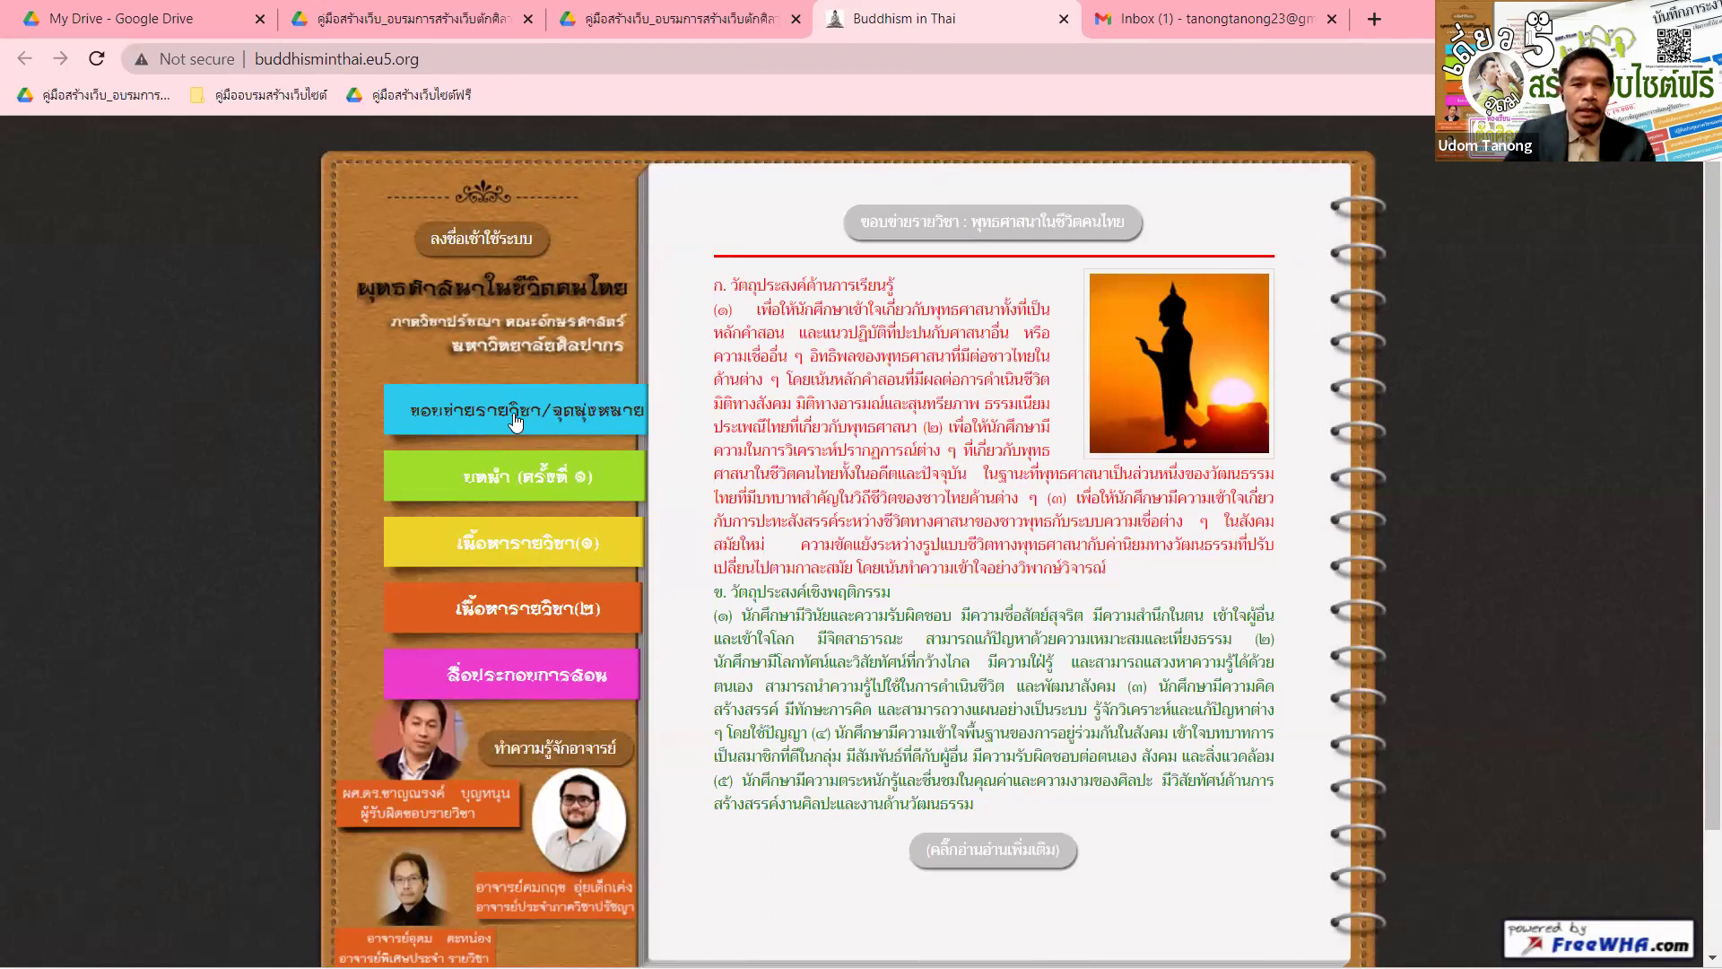
Step: Jump through the บทนำ introduction and contents sections, then open the บทที่ 9 chapter material
click(527, 475)
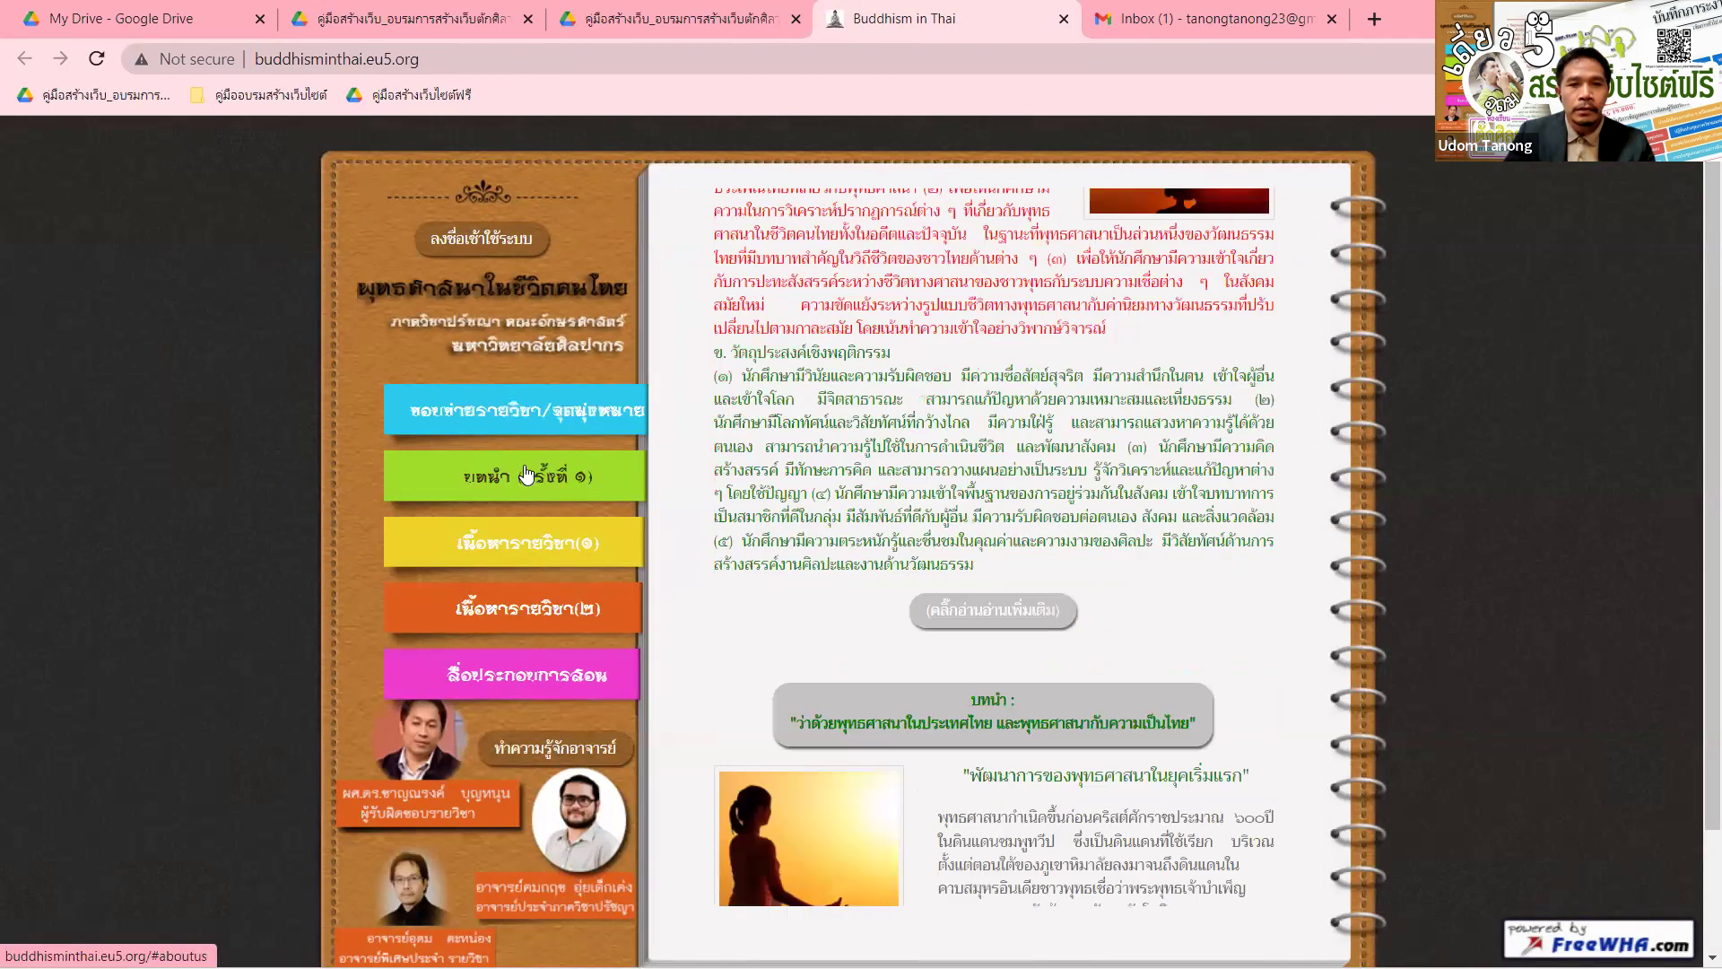
click(532, 545)
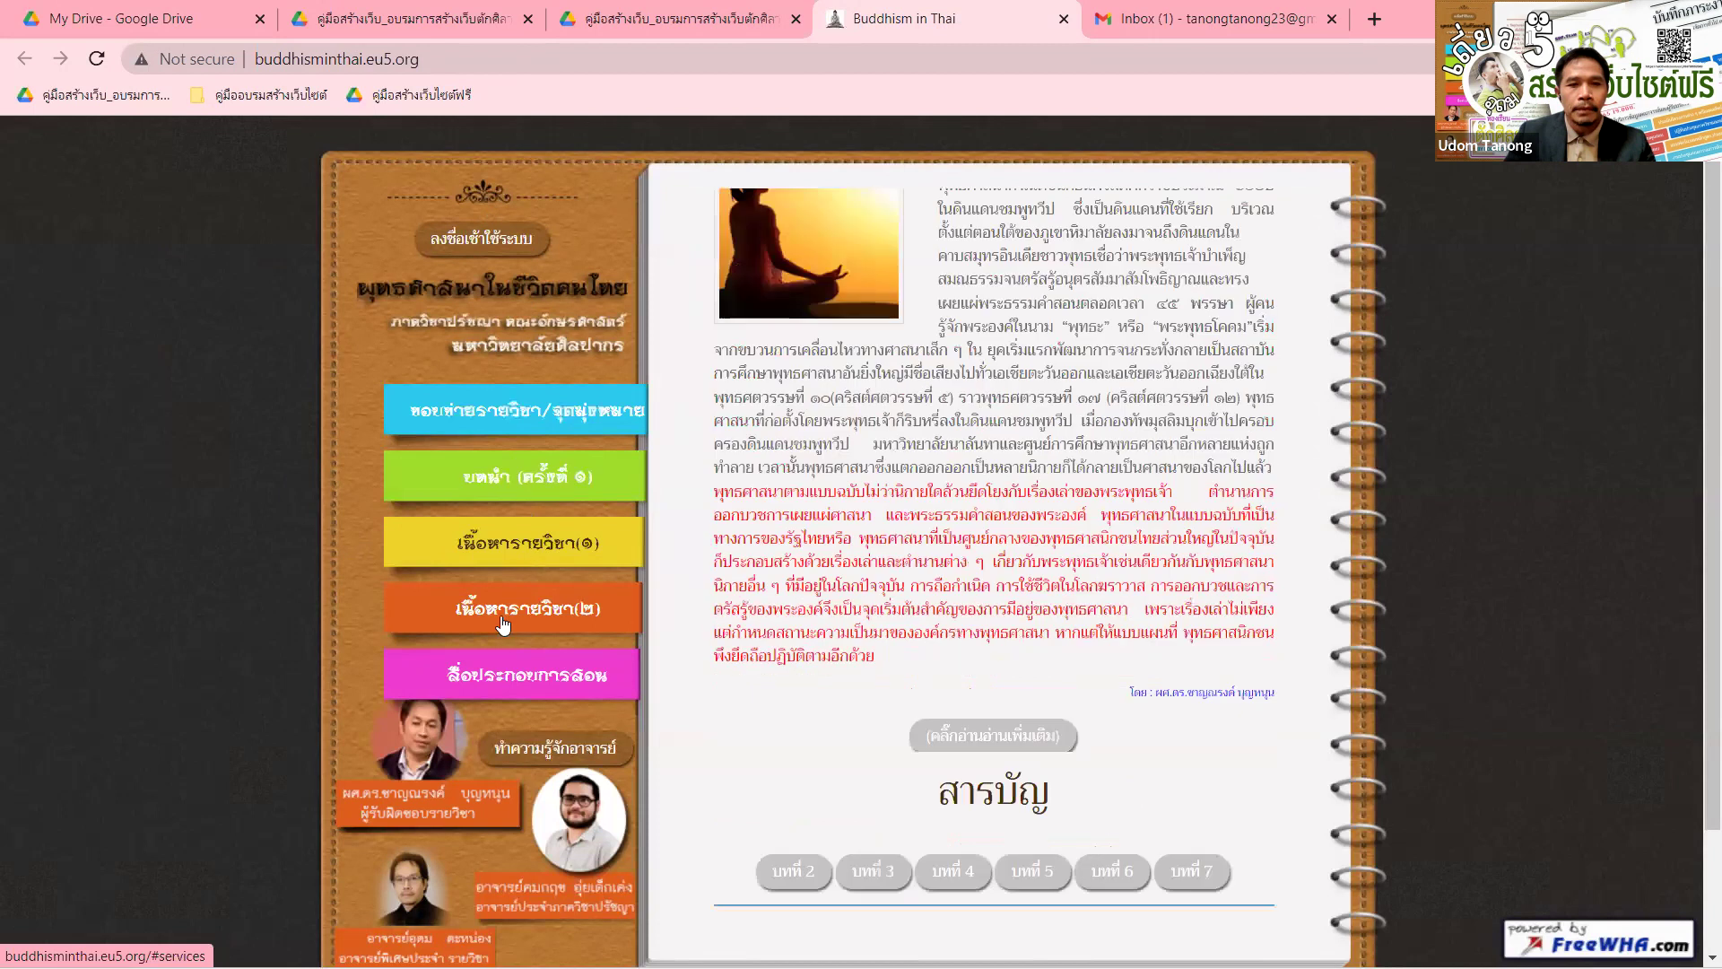
click(499, 616)
click(778, 308)
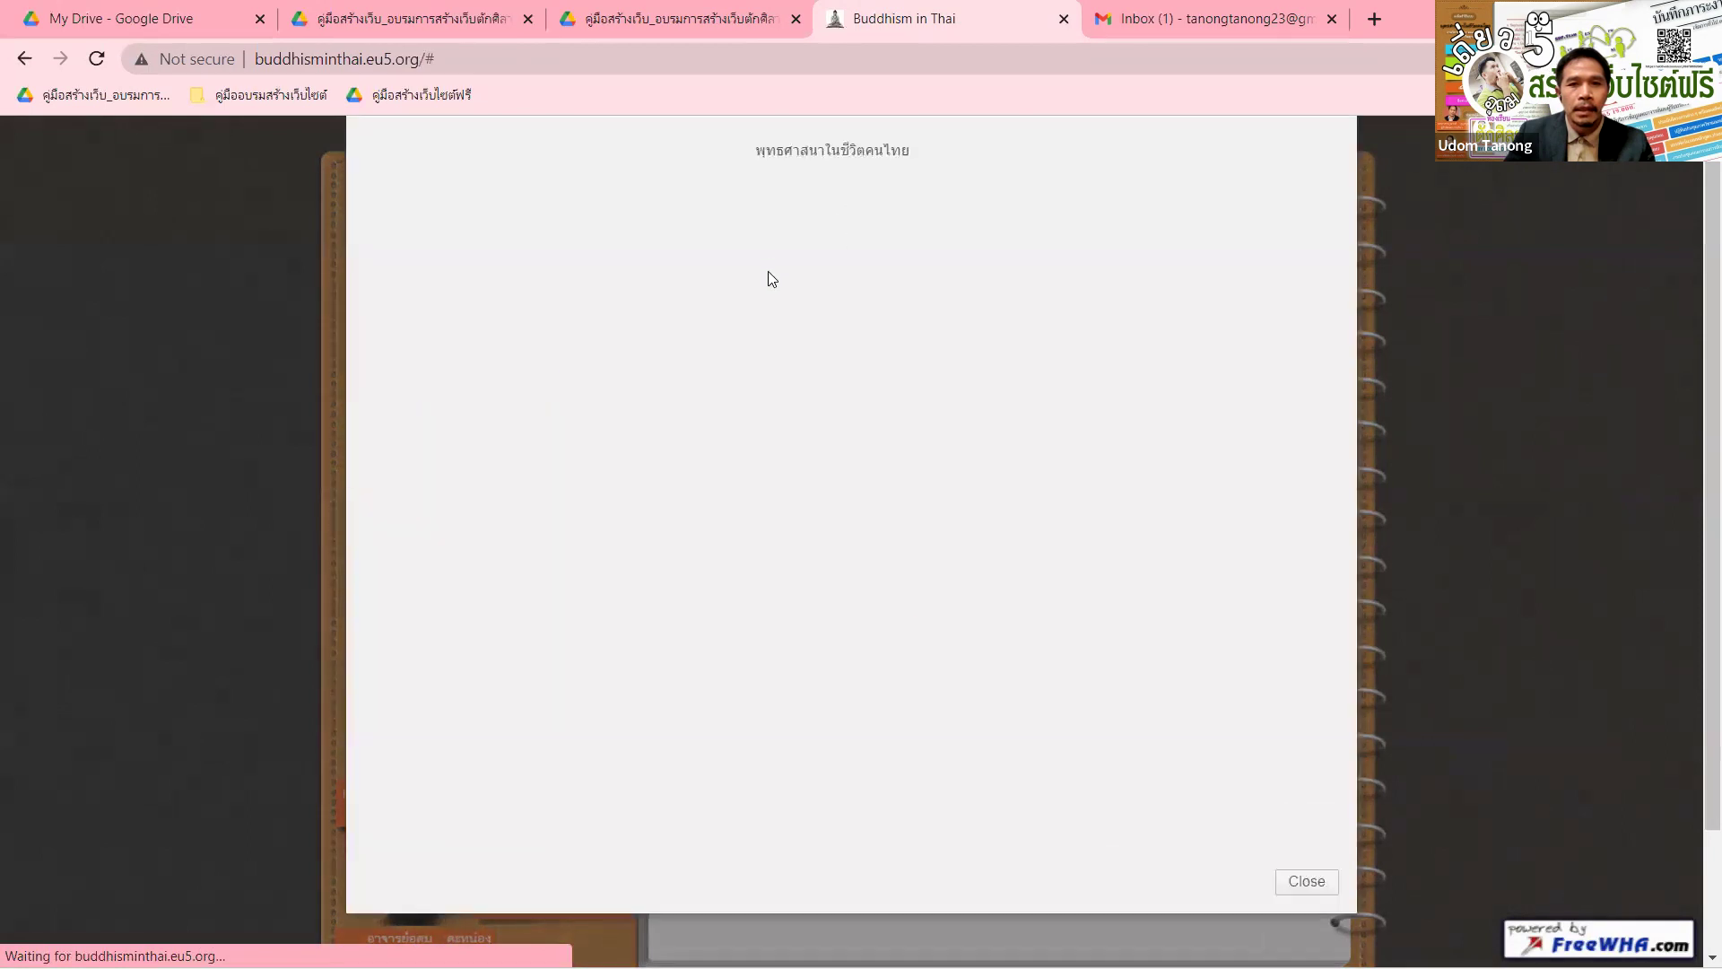
Step: Dismiss the download-manager prompt and exit the download manager
key(Escape)
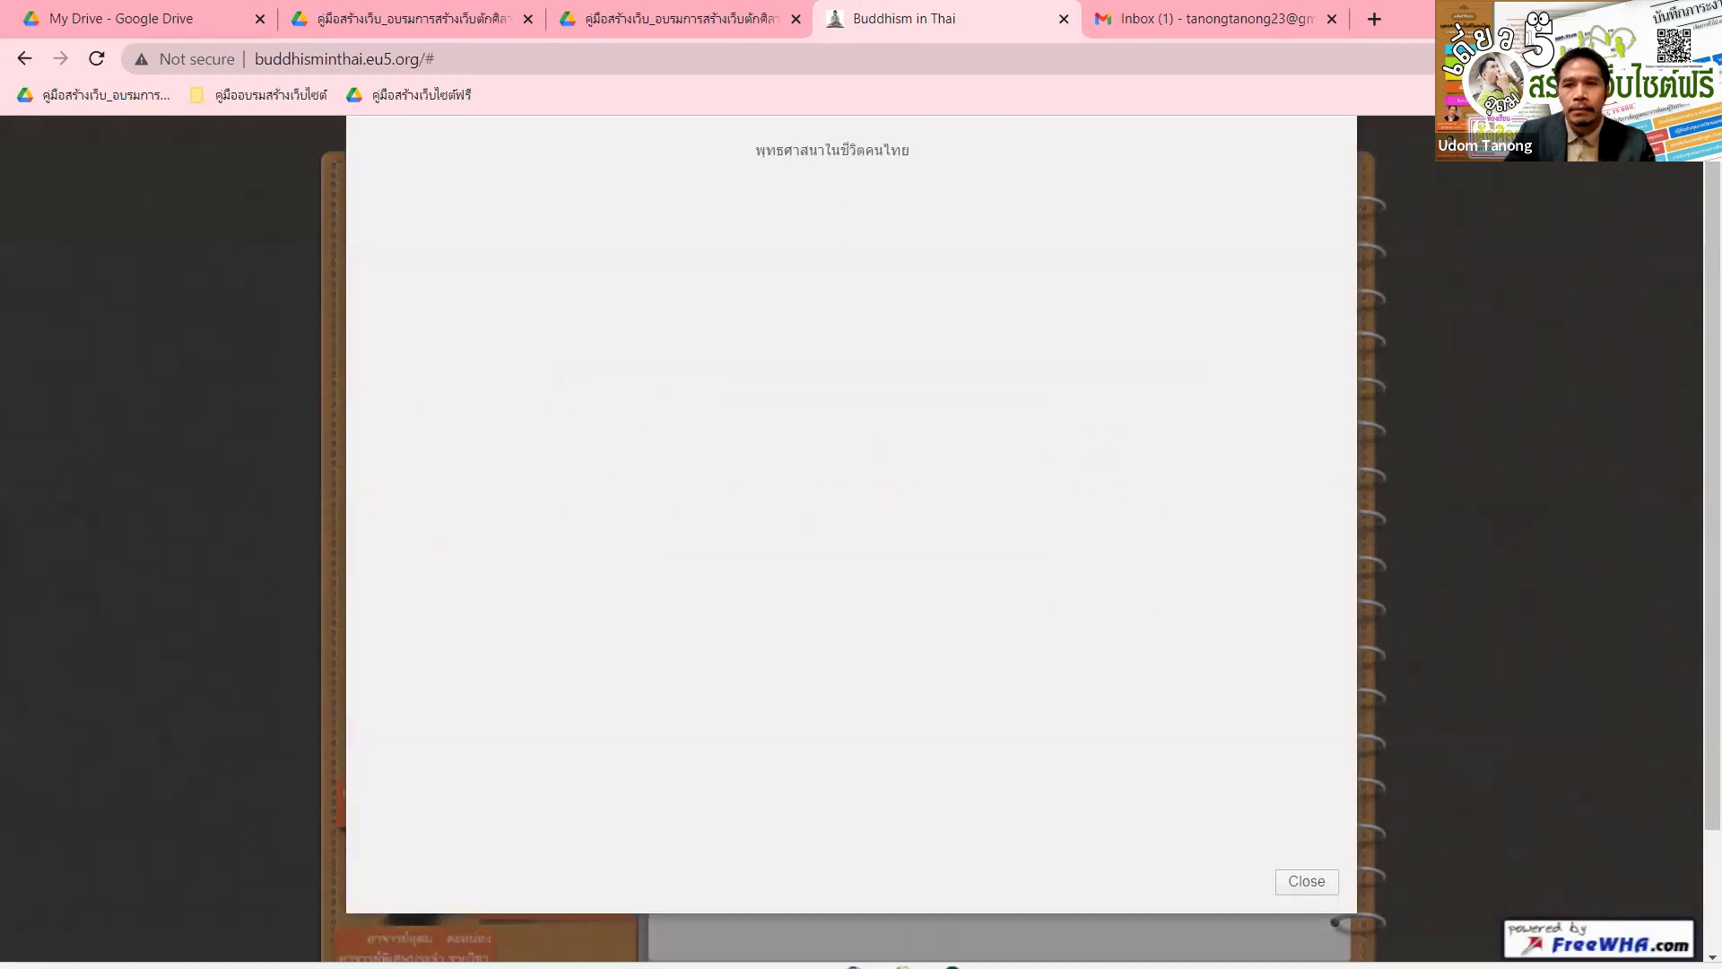
click(1701, 58)
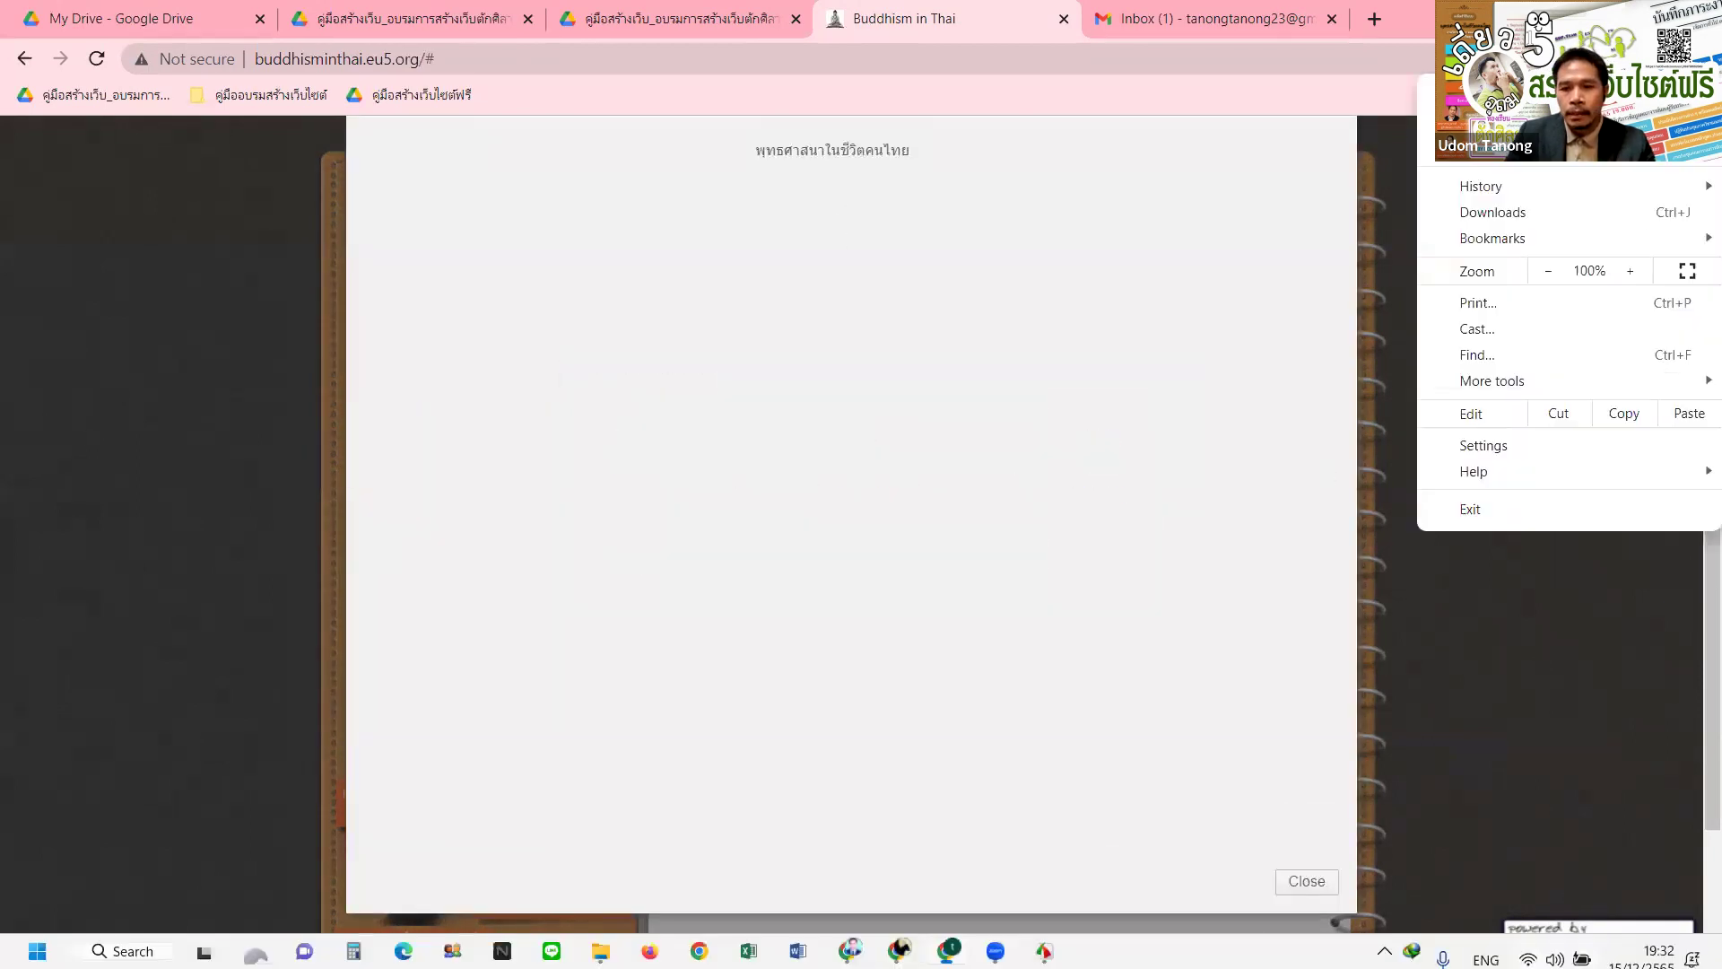
right_click(1411, 951)
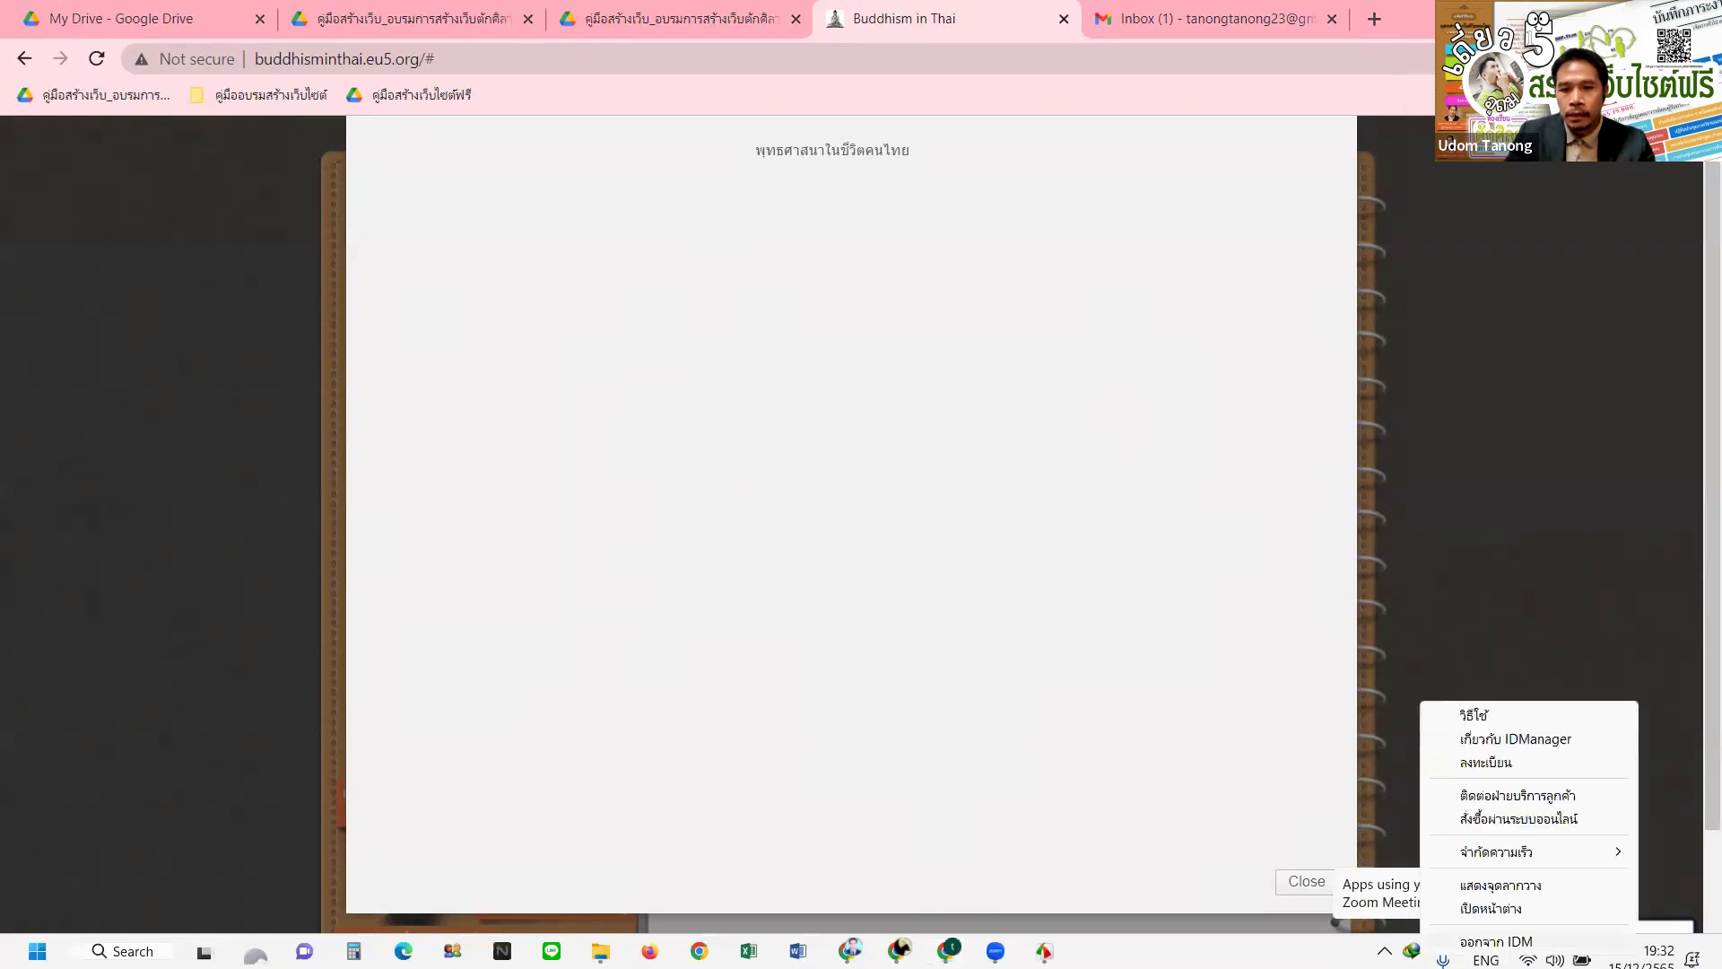
click(1495, 941)
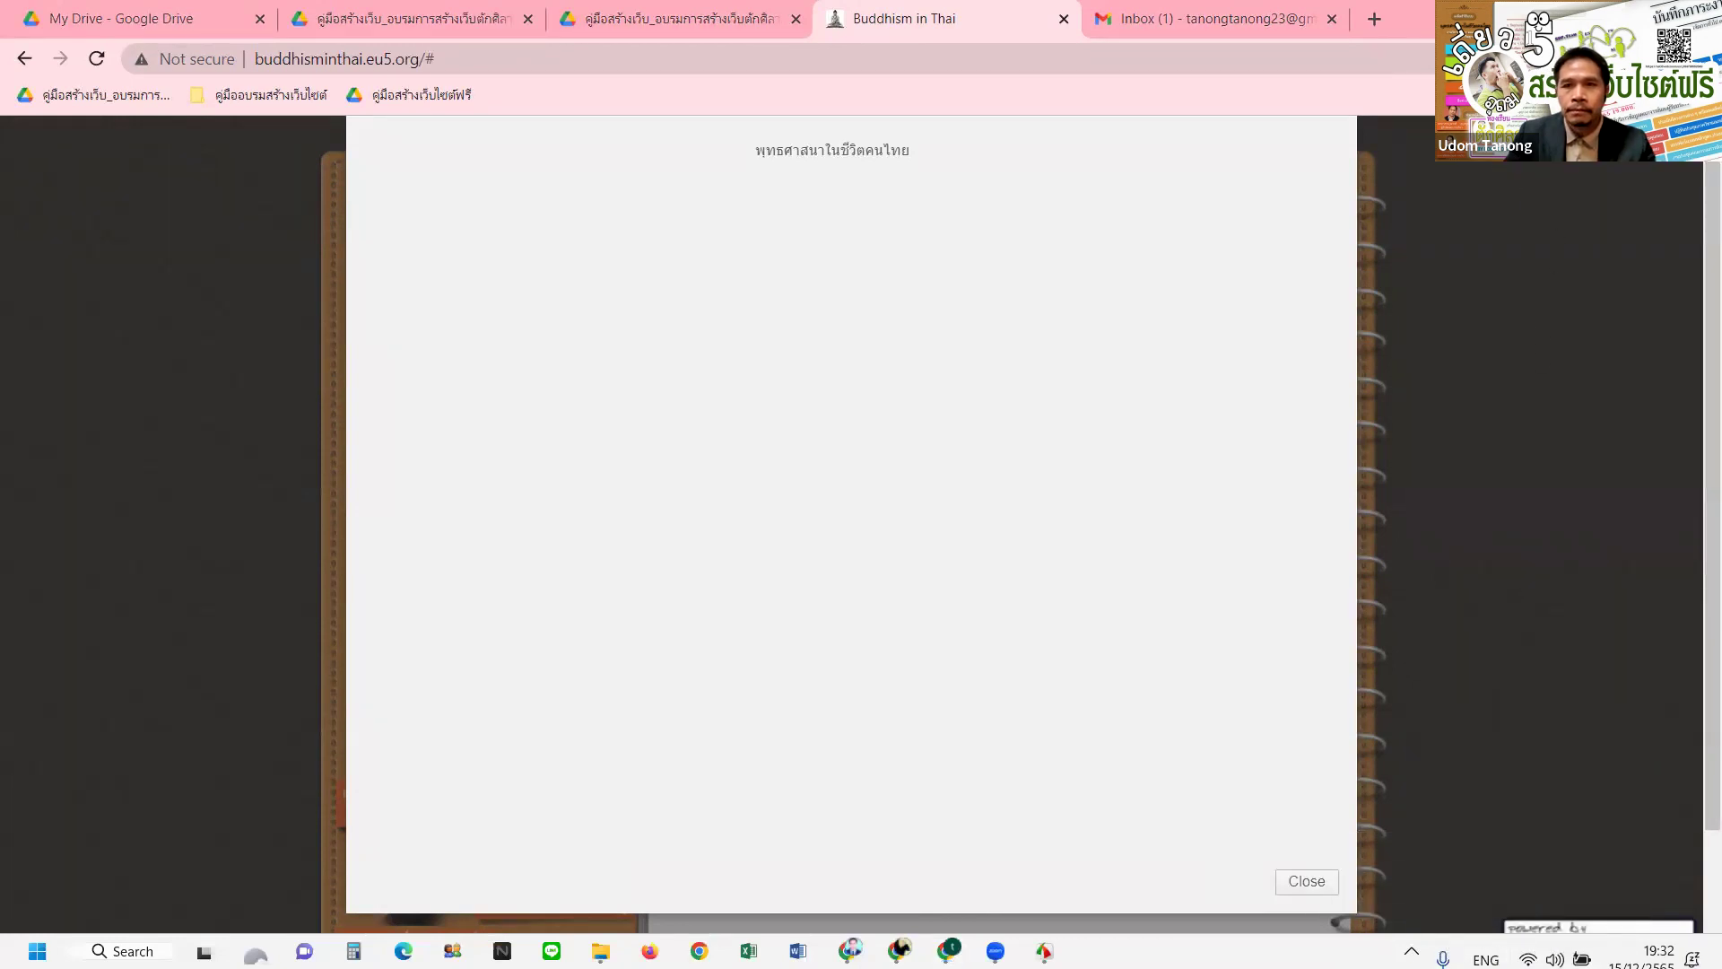
click(1700, 58)
key(Escape)
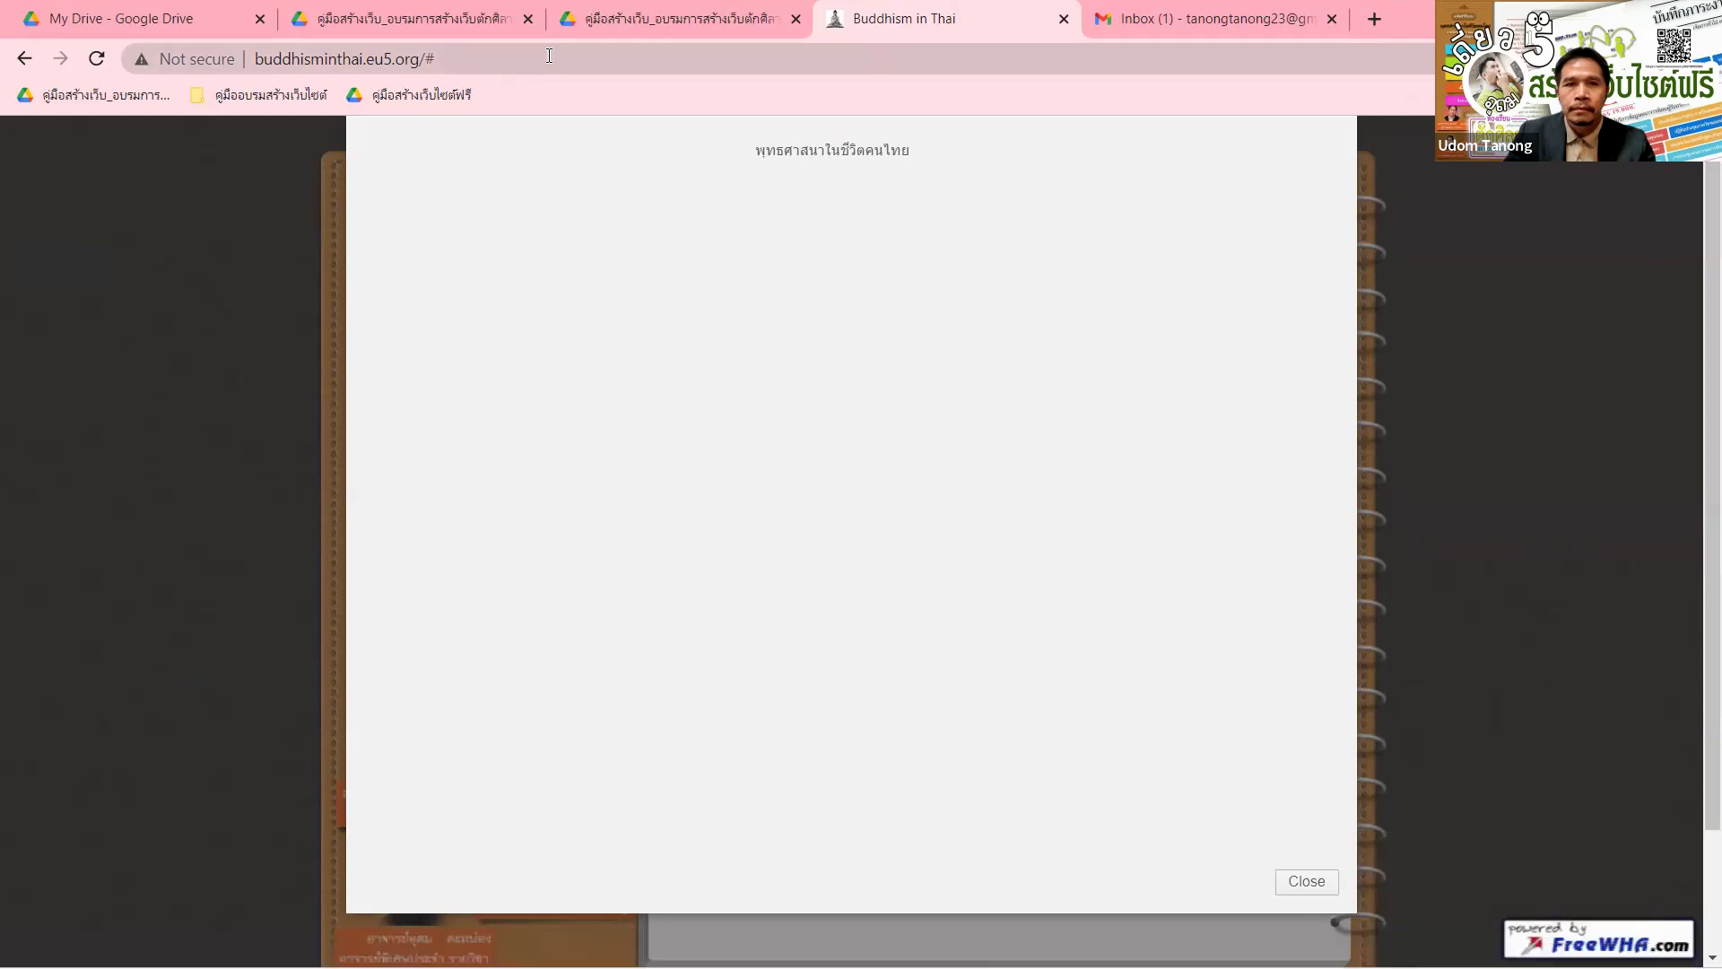
Step: Reload the Buddhism in Thai site, open a lesson from the contents table, cancel its download
click(96, 58)
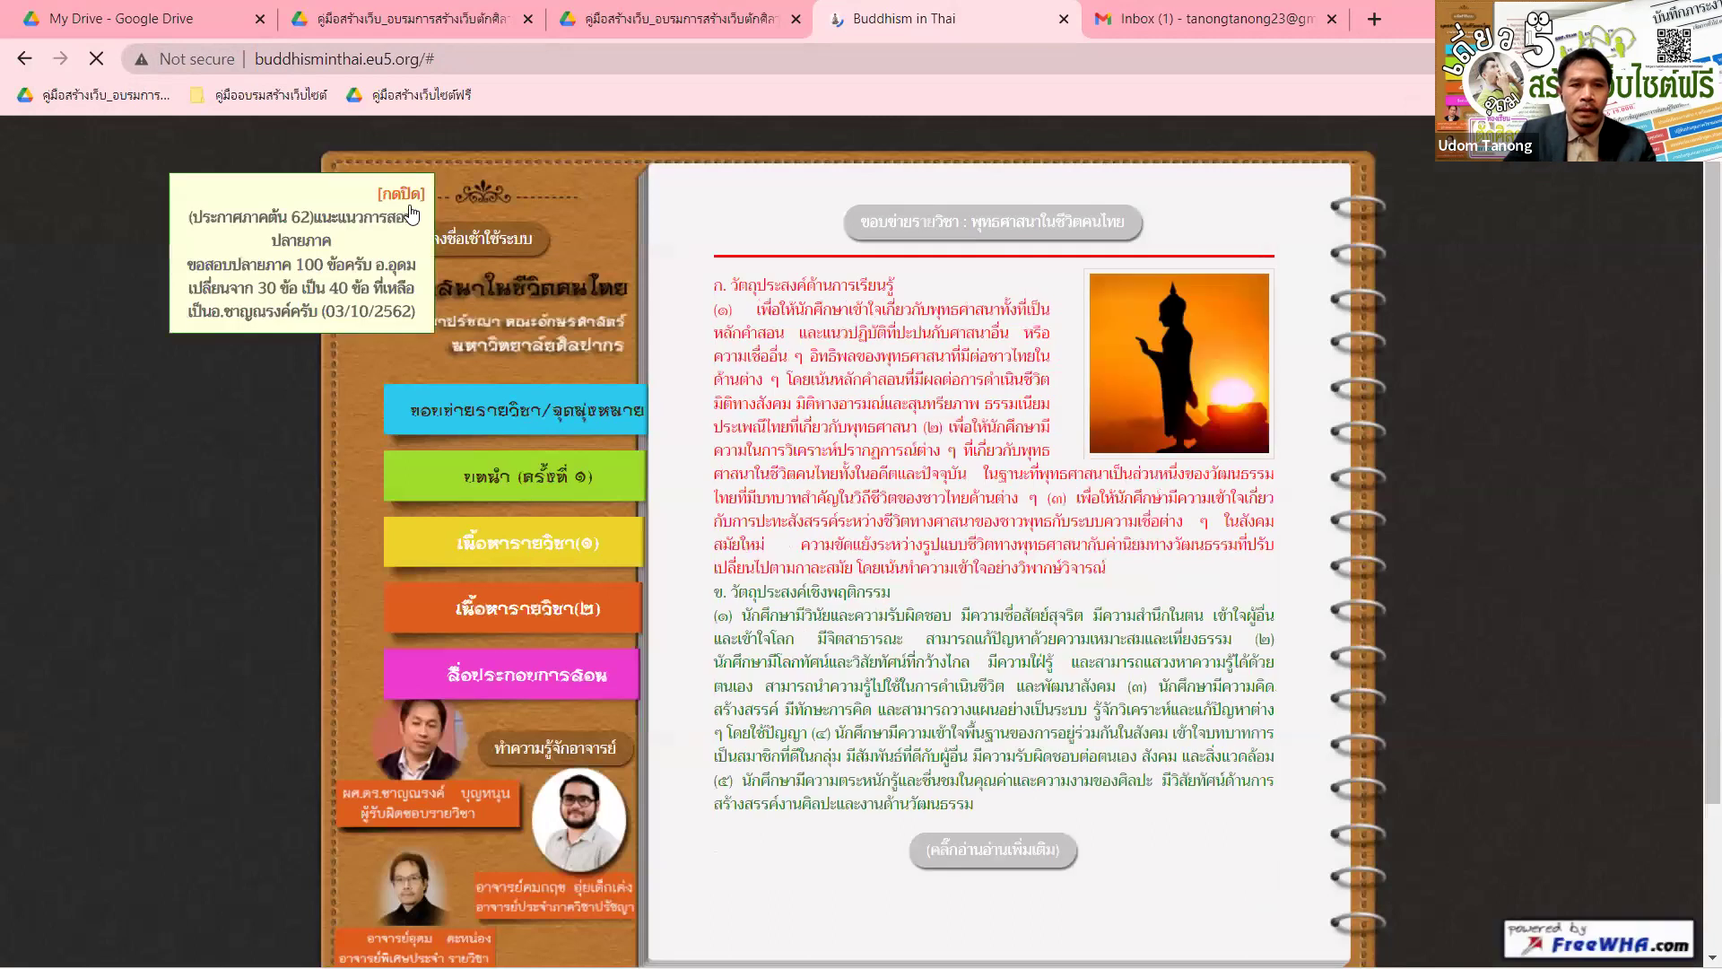
click(411, 213)
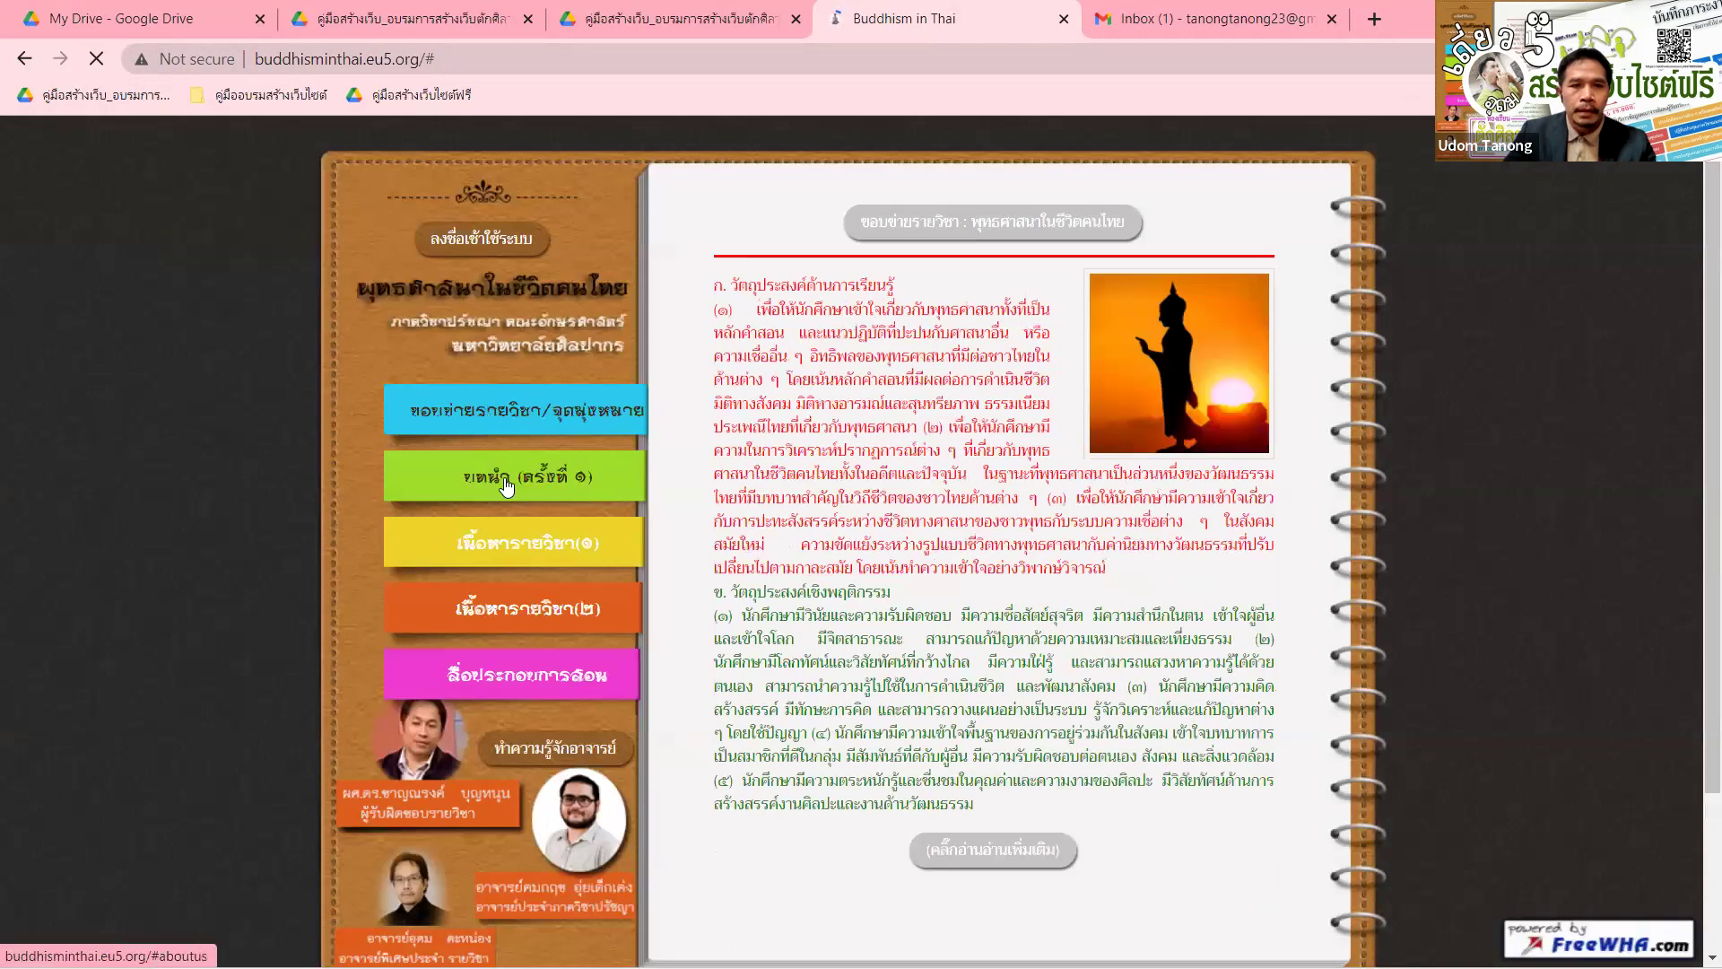
click(556, 475)
scroll(834, 462, down, 5)
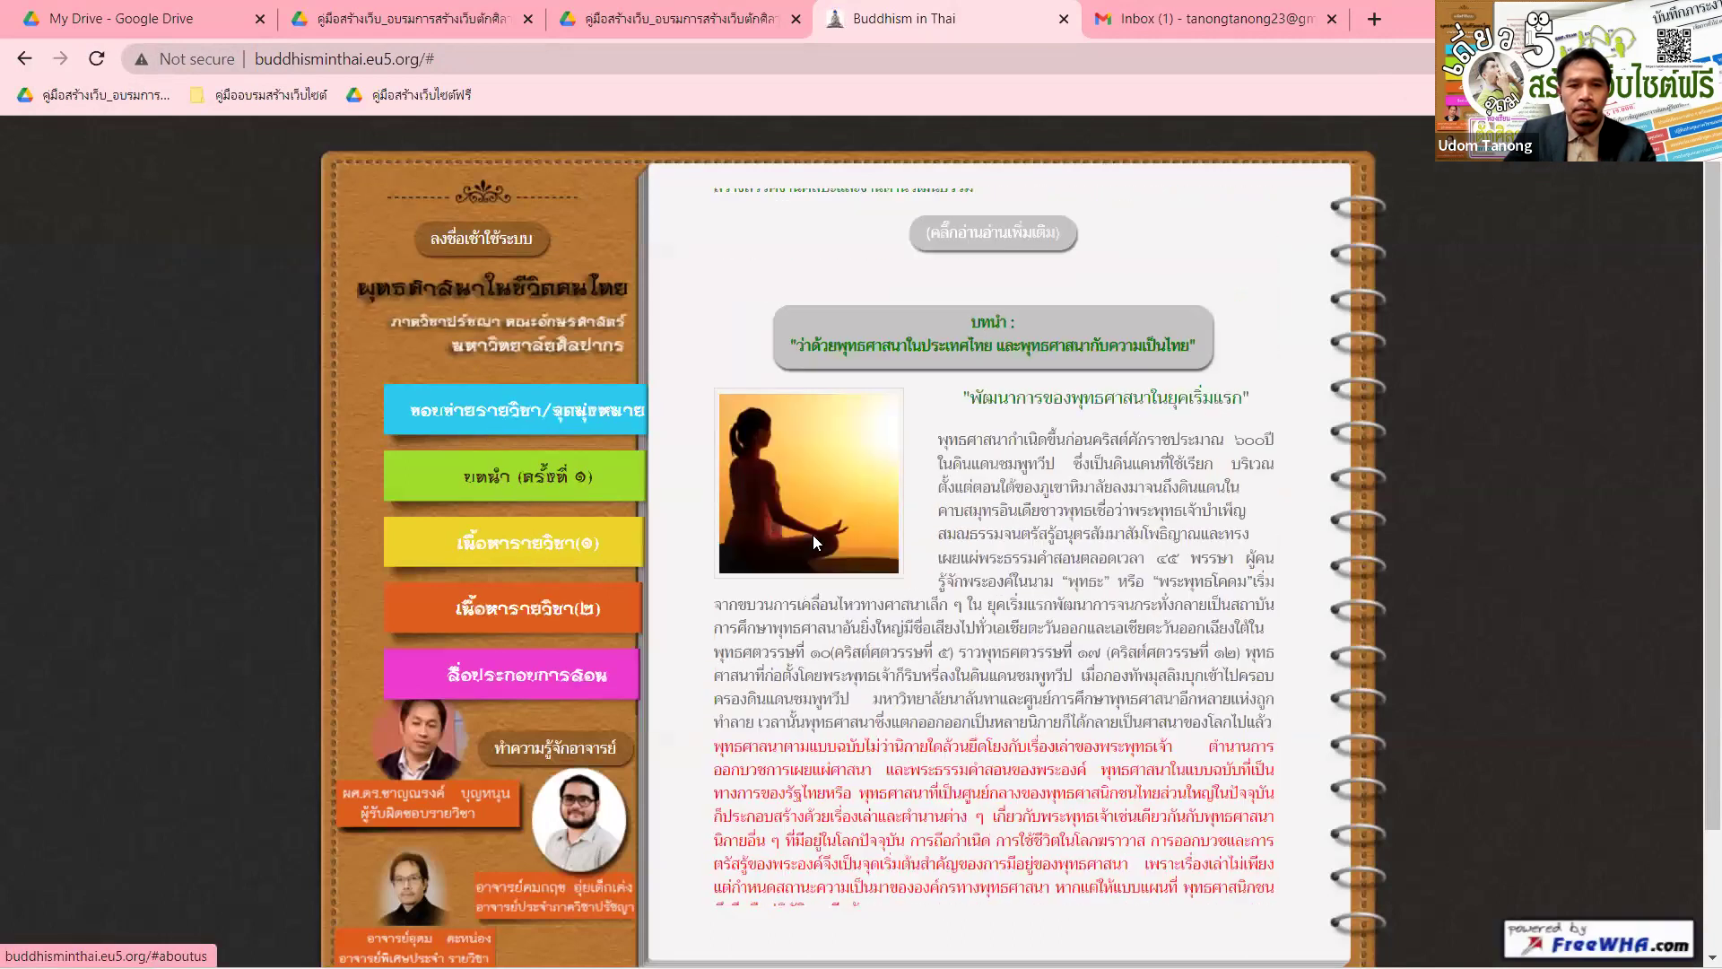
scroll(883, 314, down, 8)
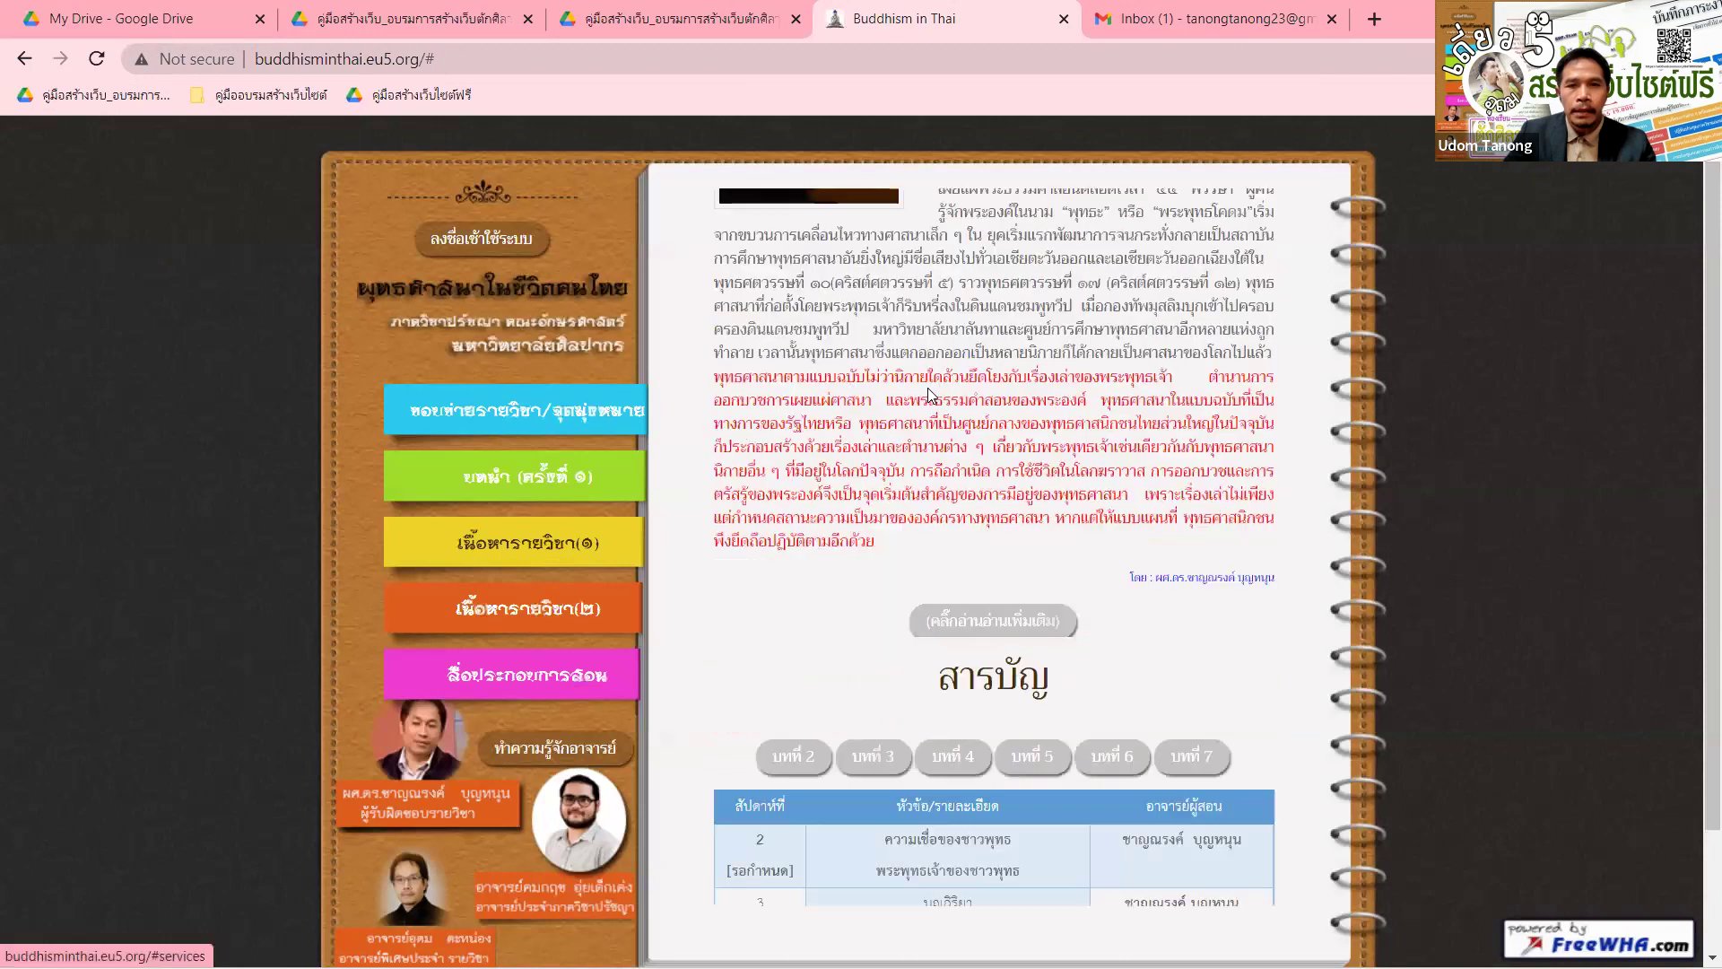
click(863, 354)
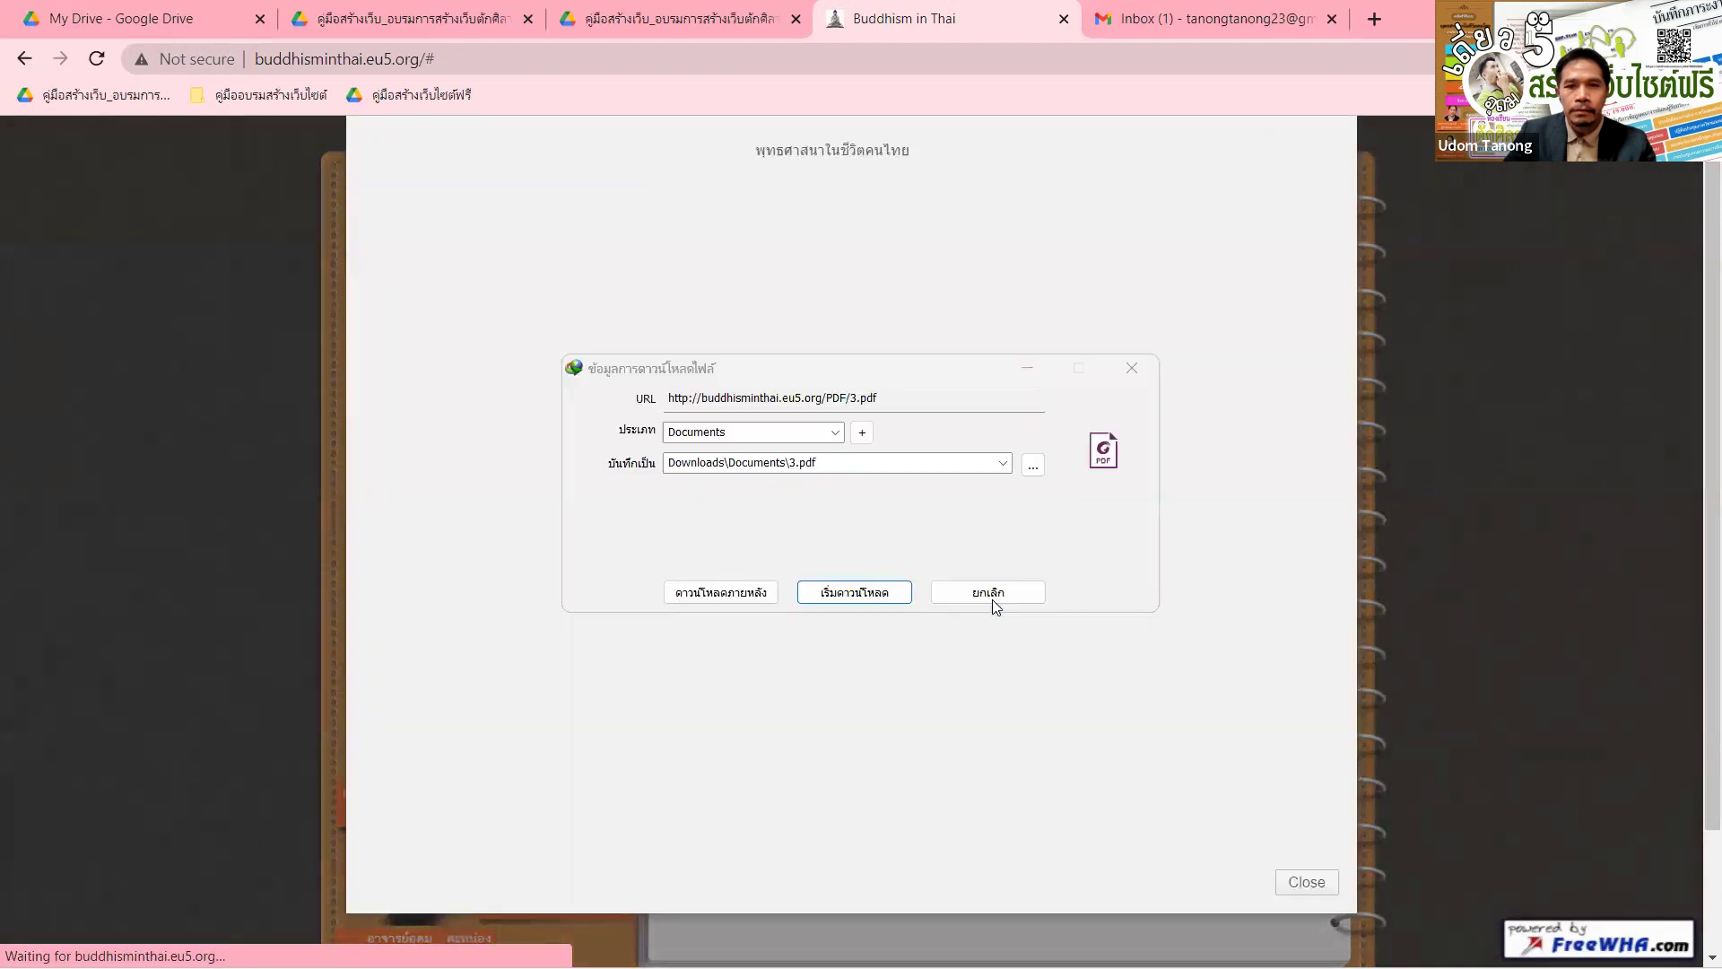
click(992, 599)
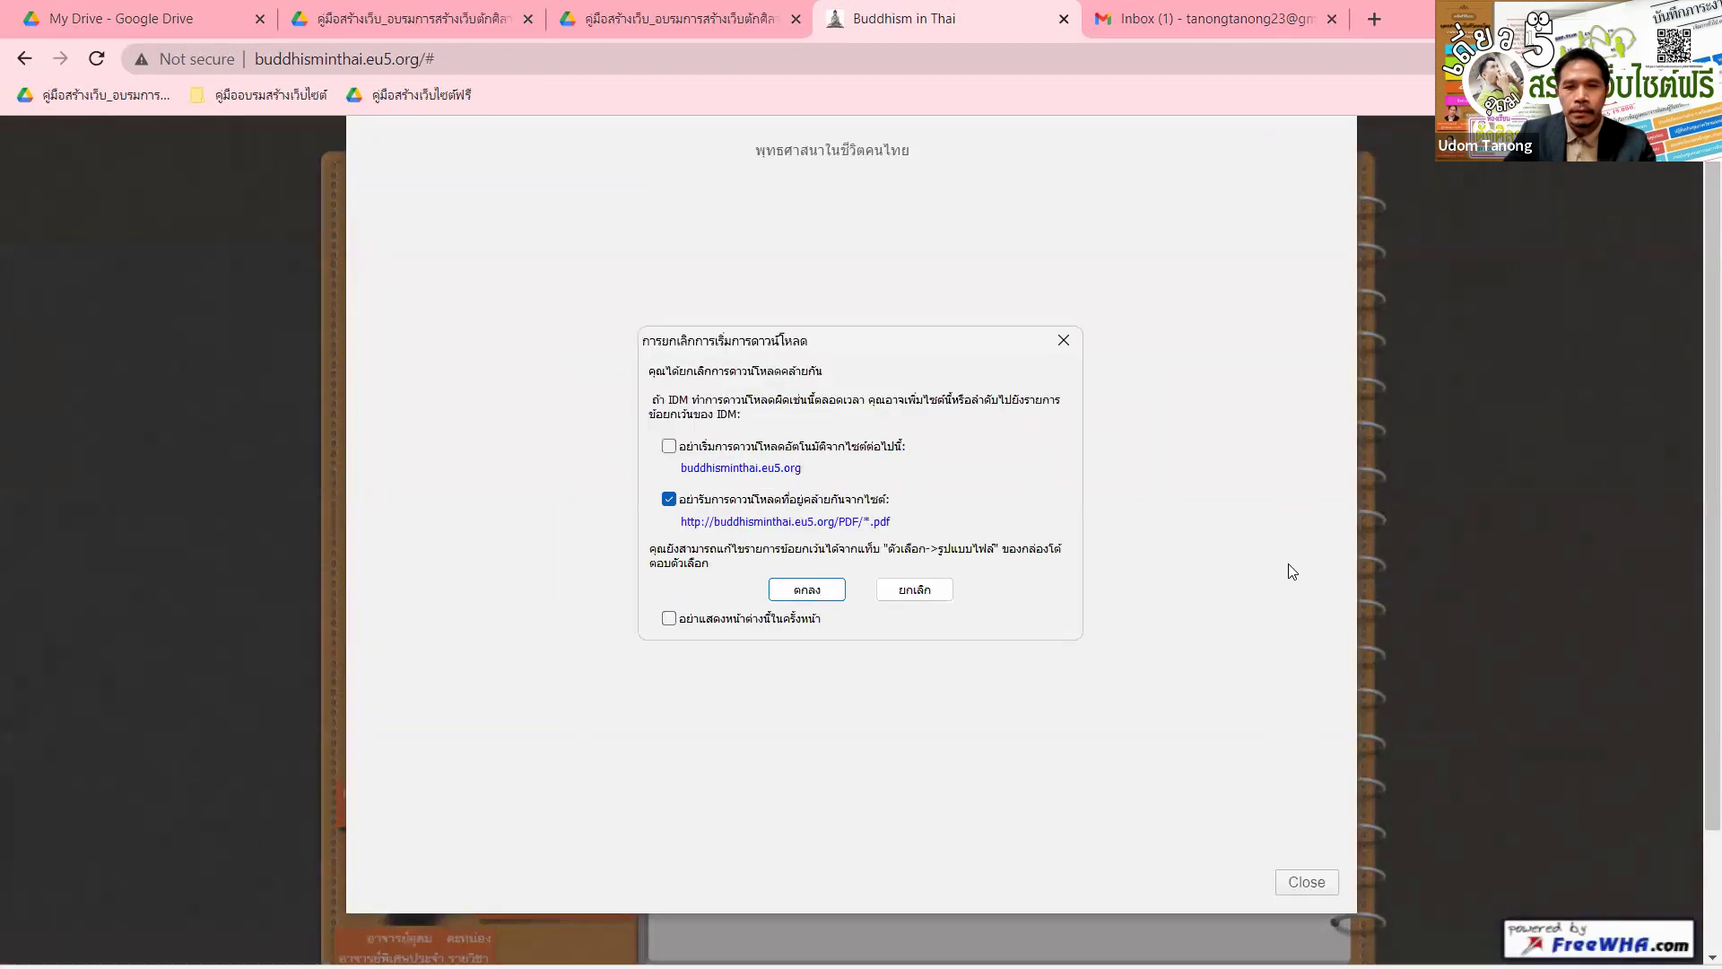
click(888, 588)
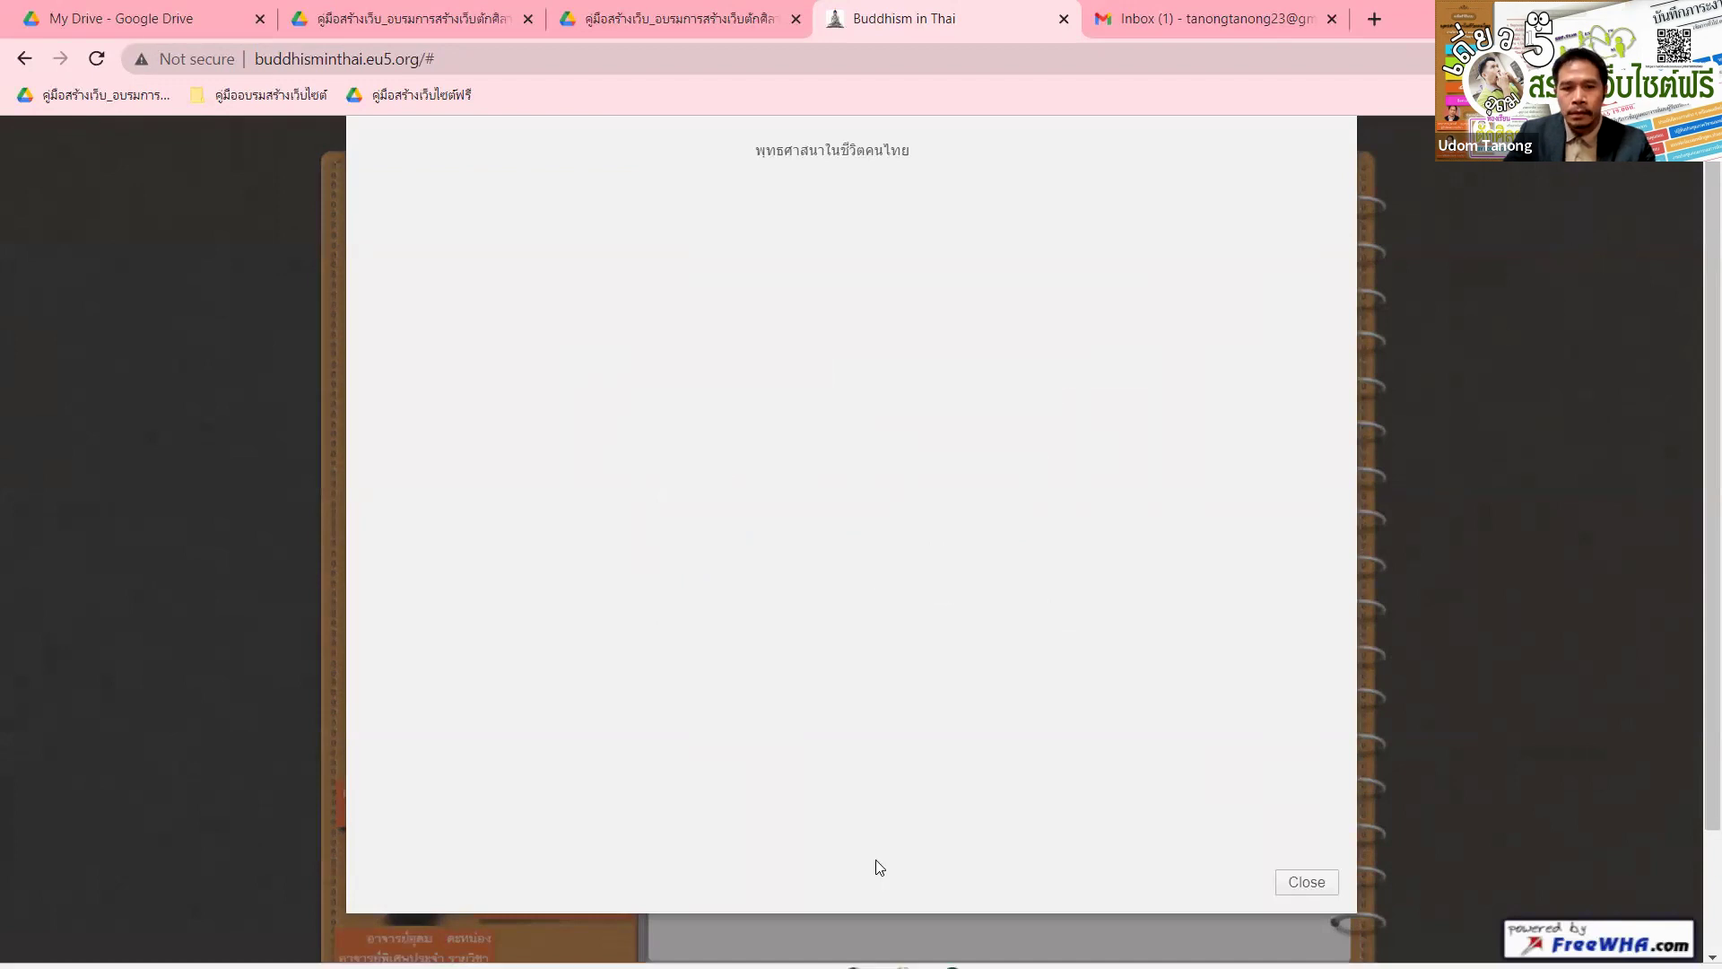
mouse_move(946, 951)
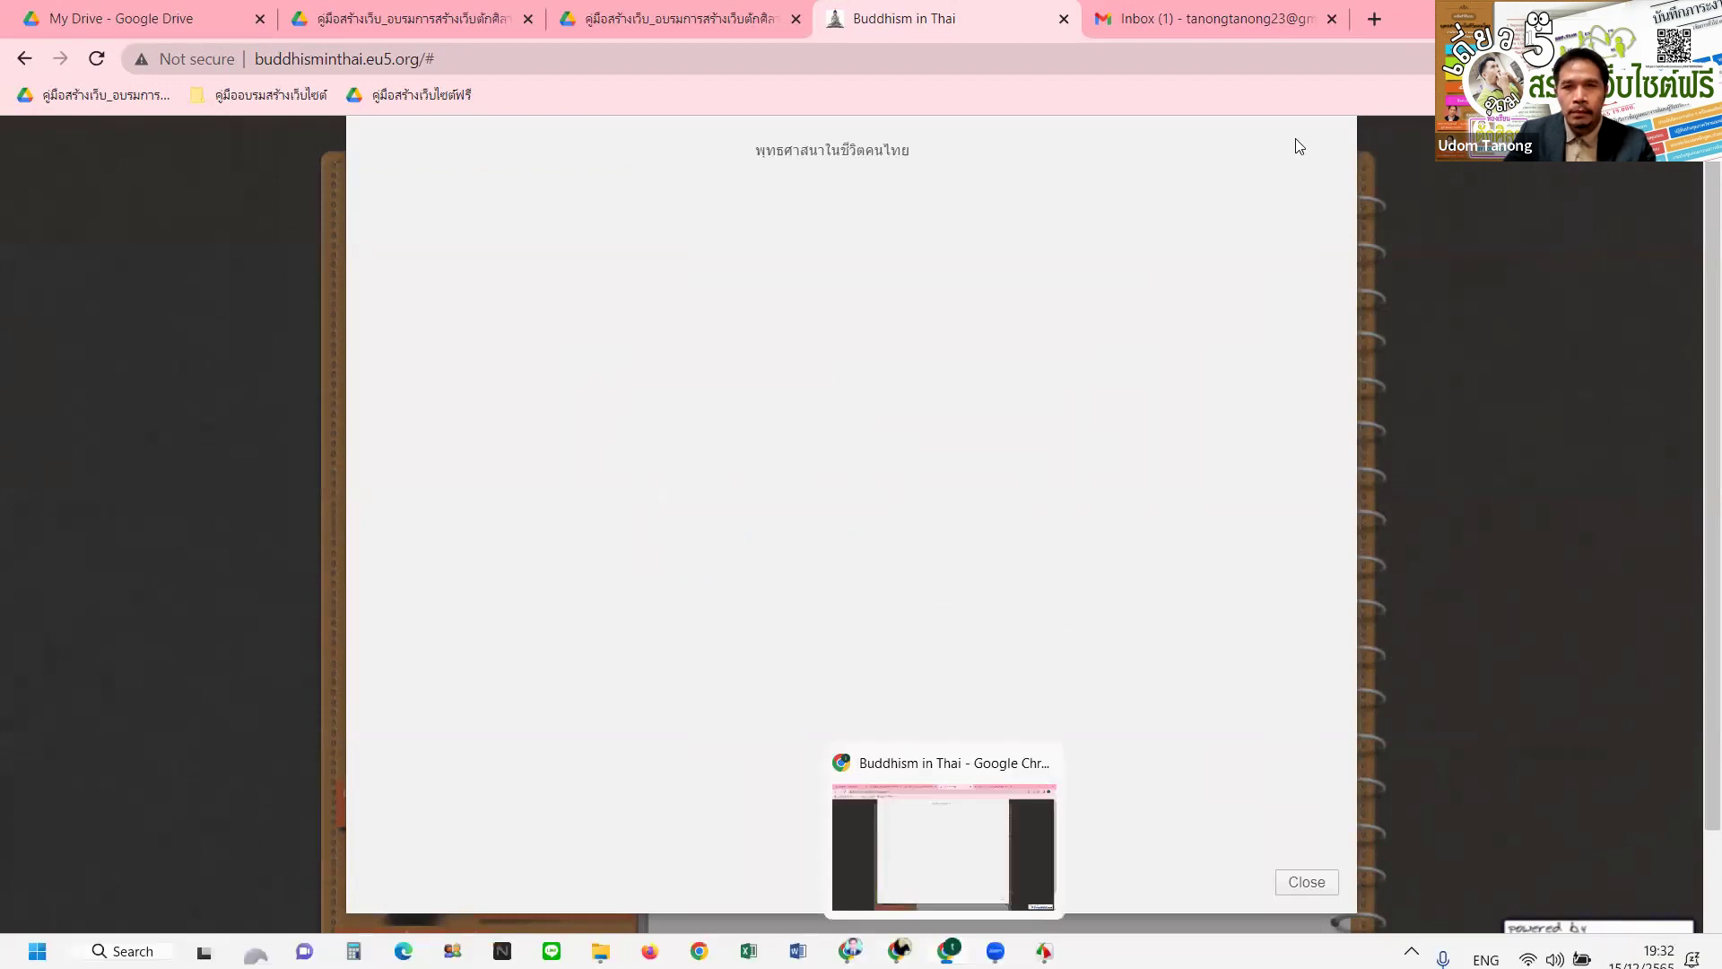
key(alt+Tab)
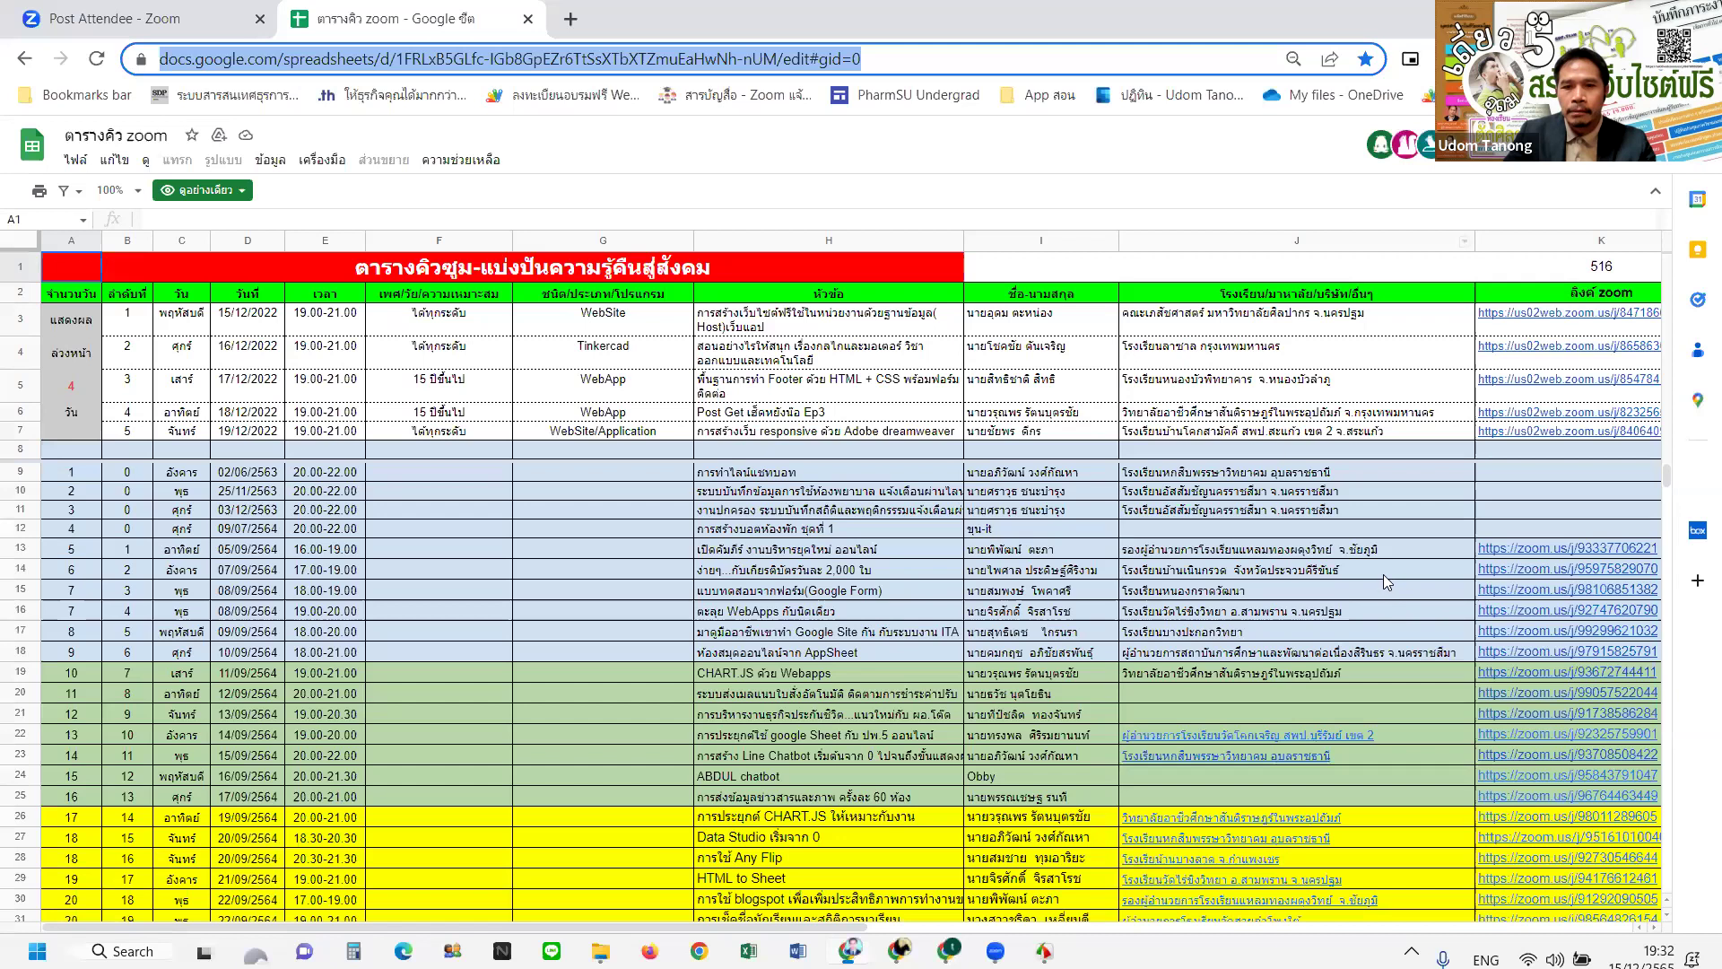
Step: Open Chrome's extensions page, exit Internet Download Manager from its tray icon, and return to the lesson window
click(1634, 58)
click(1386, 644)
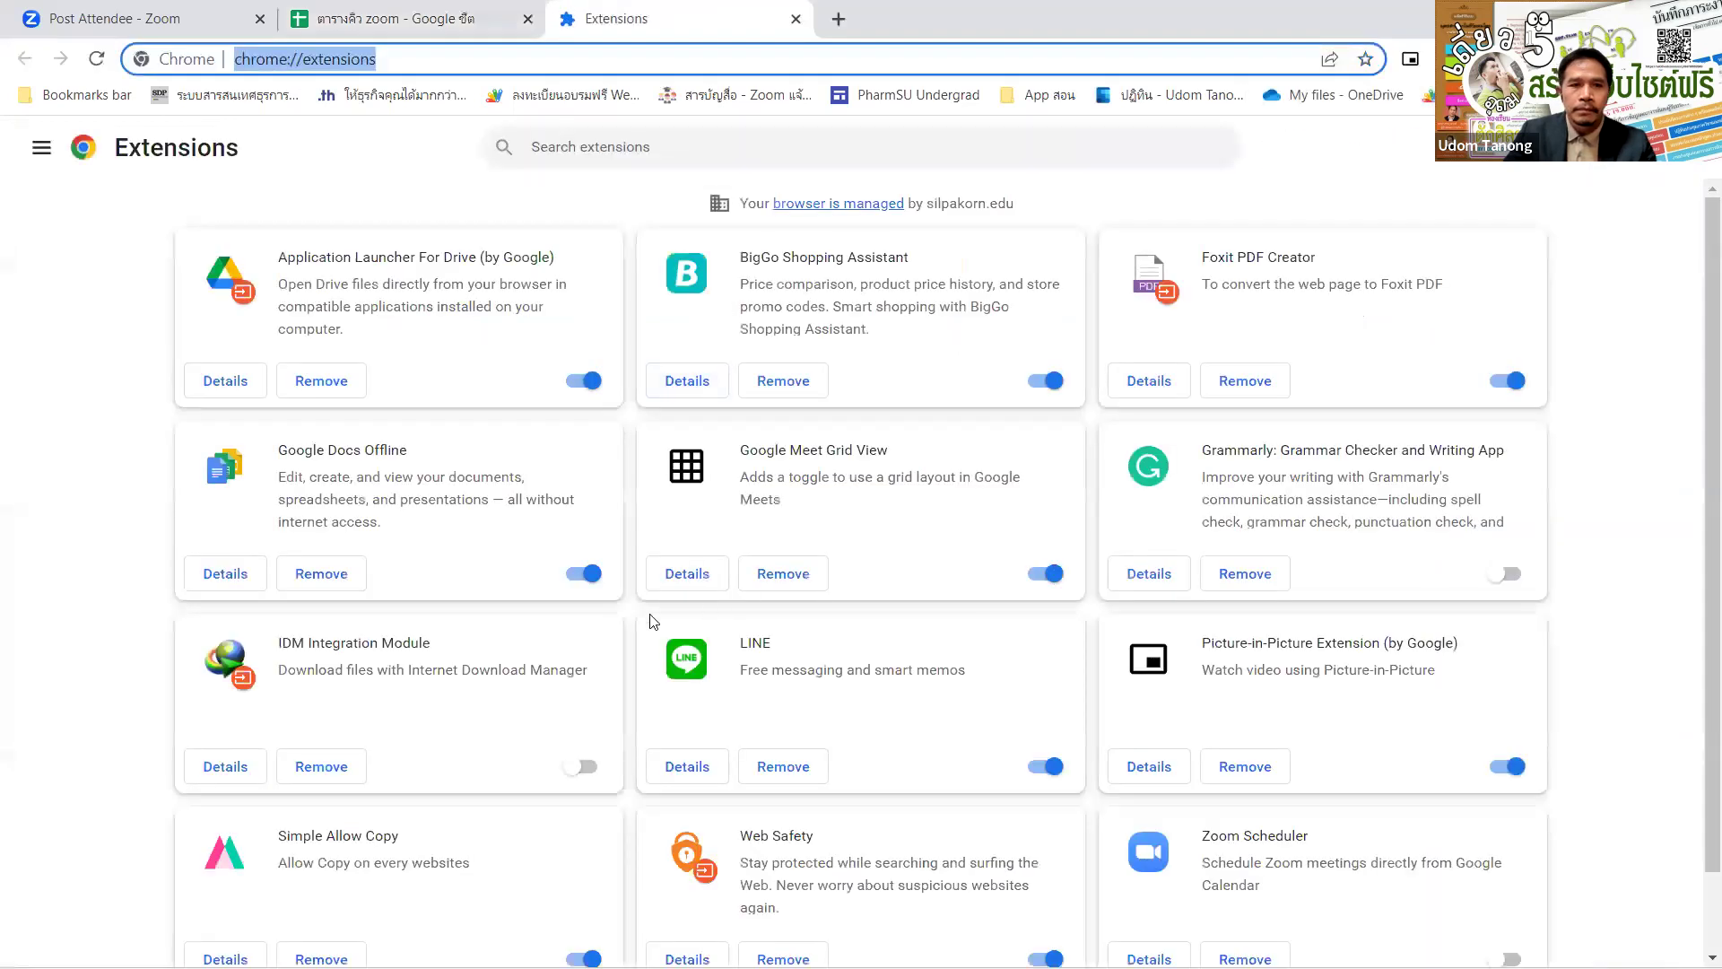
mouse_move(1062, 965)
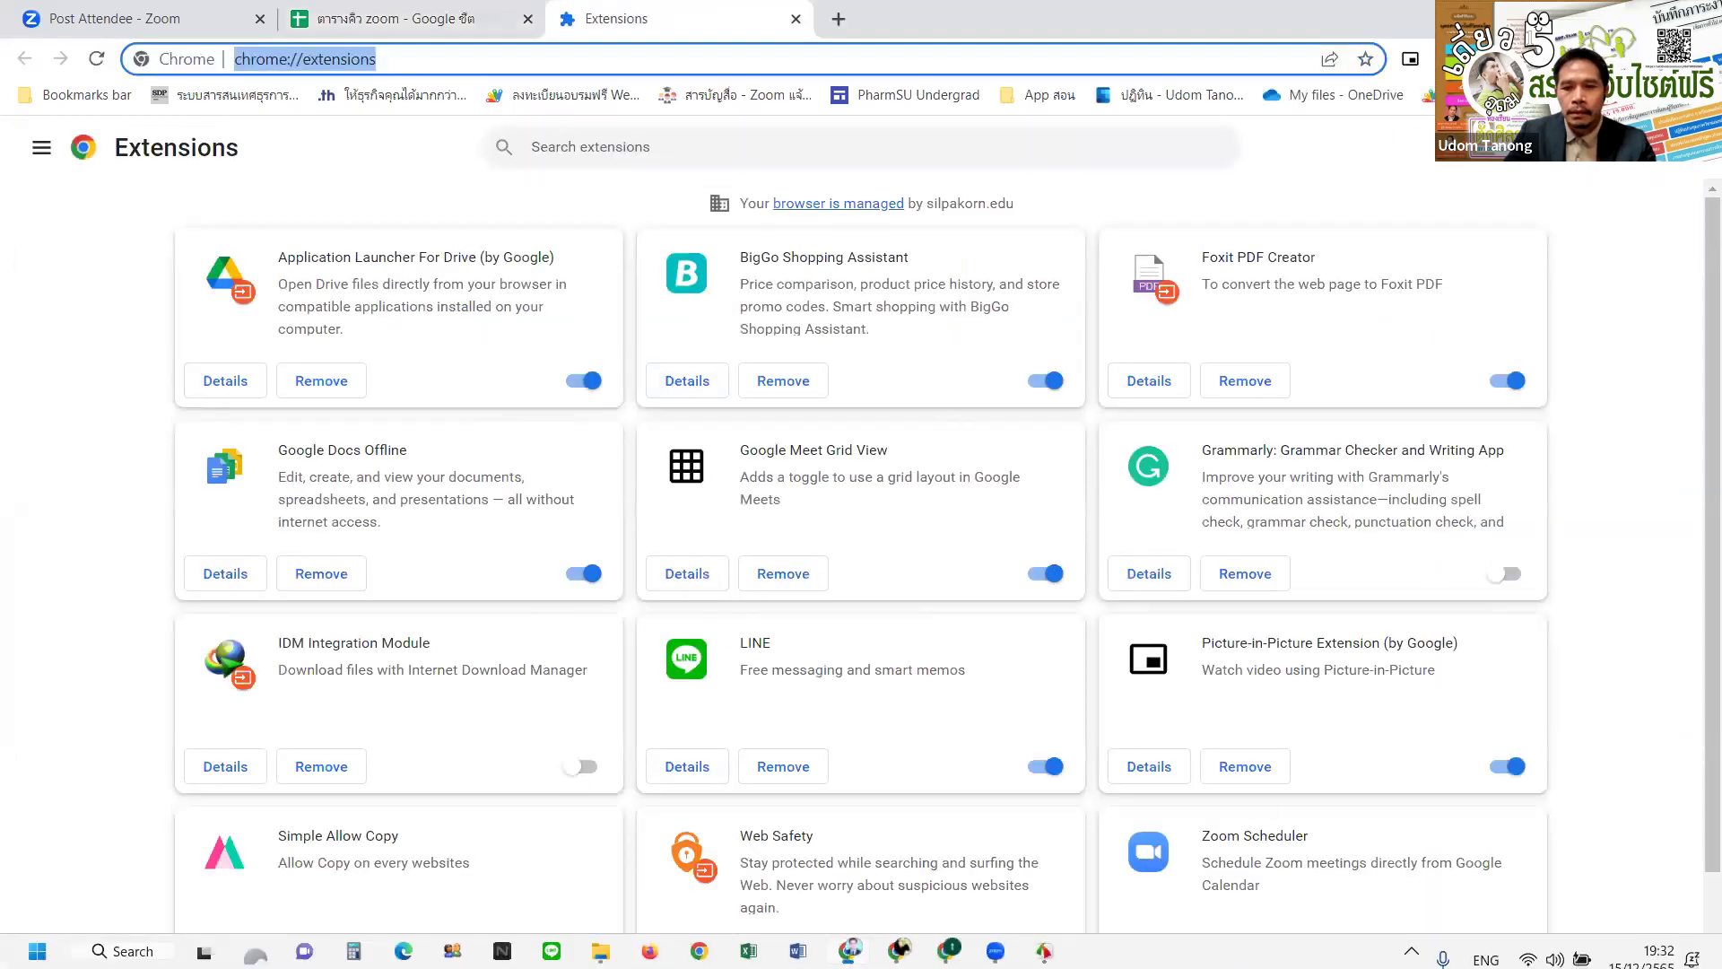
click(1411, 951)
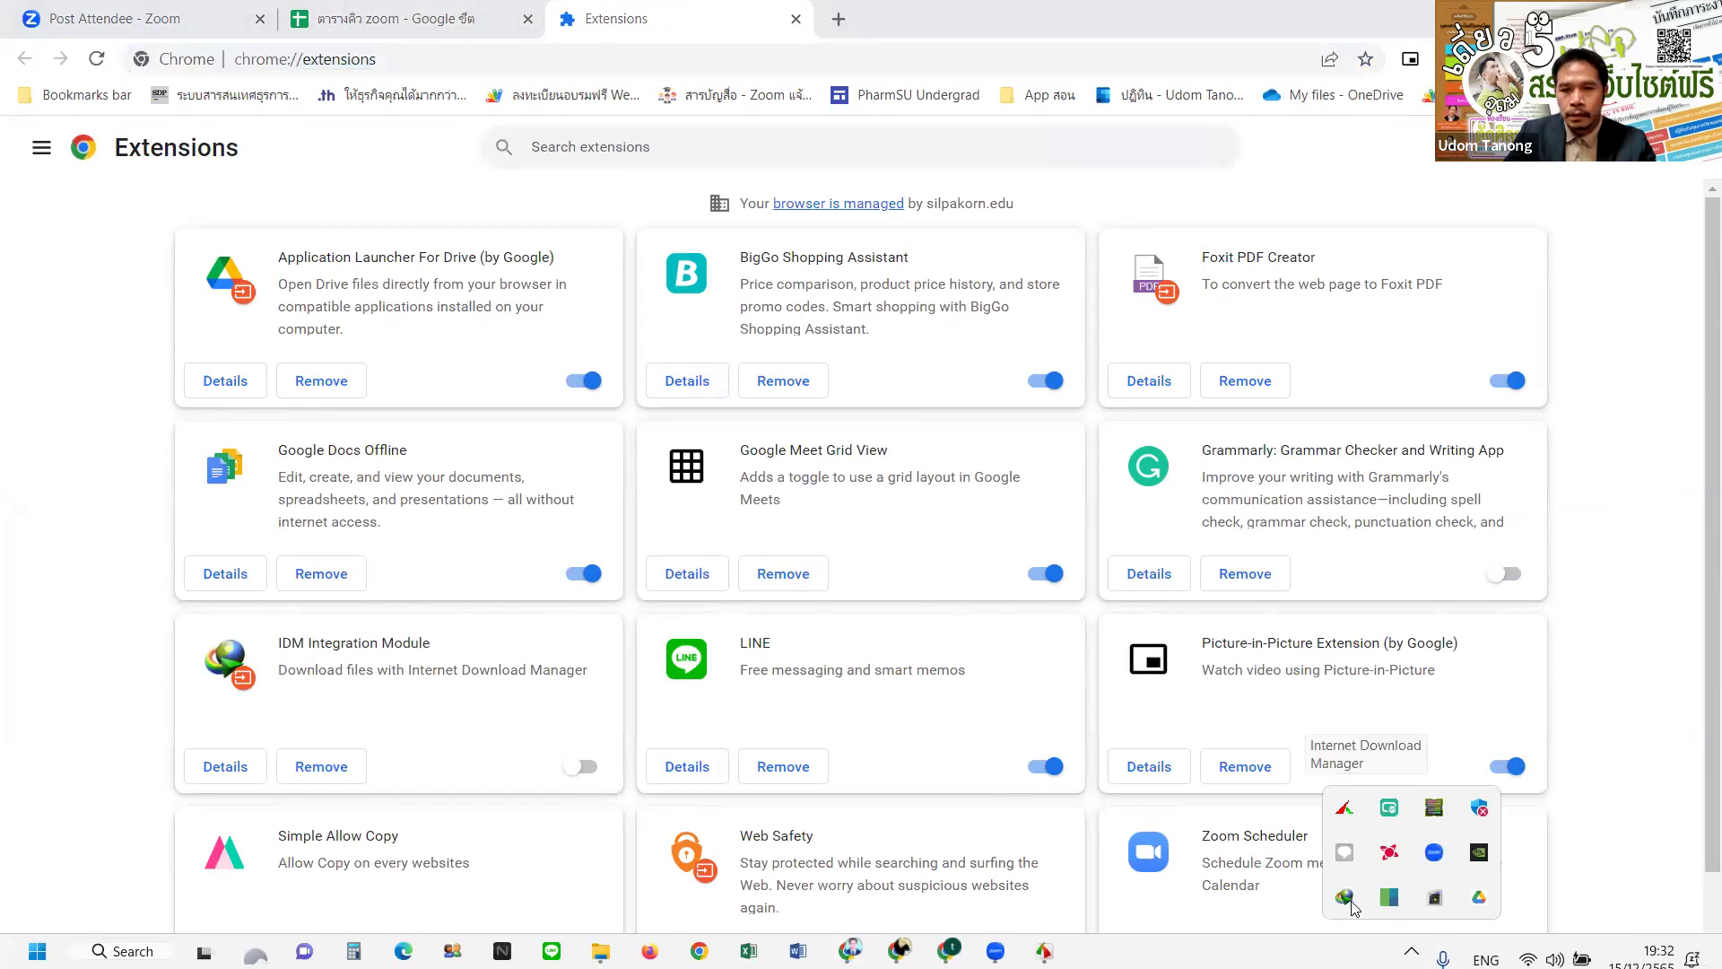
right_click(1349, 897)
click(1416, 892)
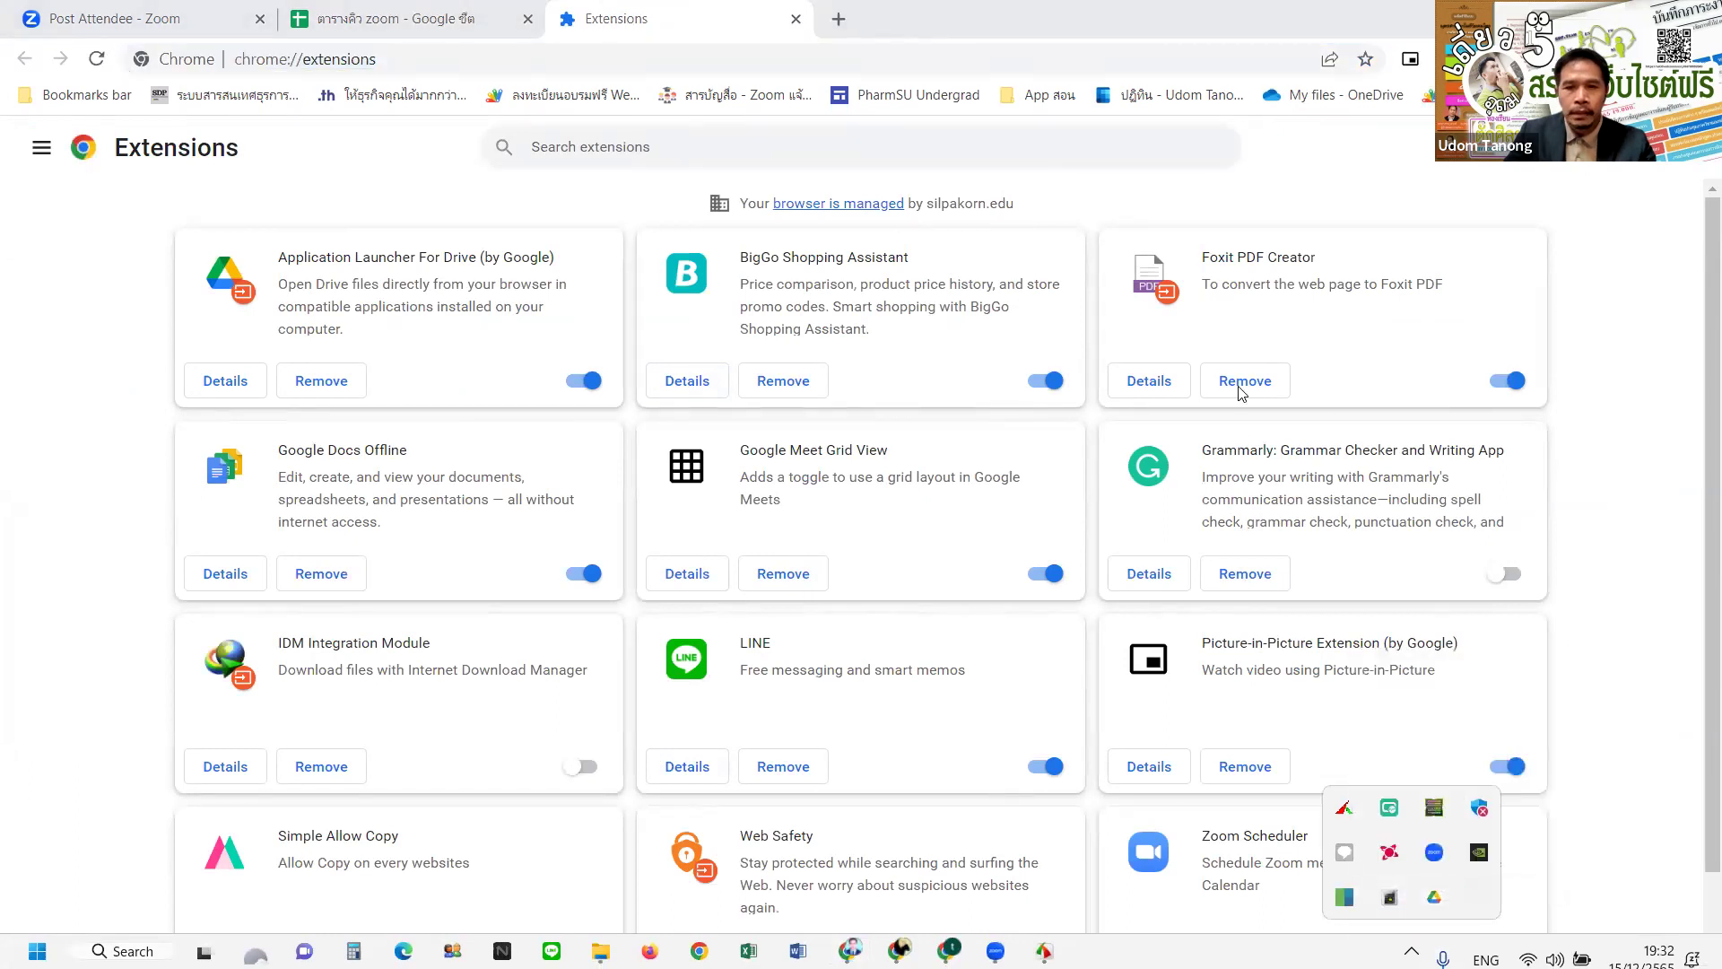
key(alt+Tab)
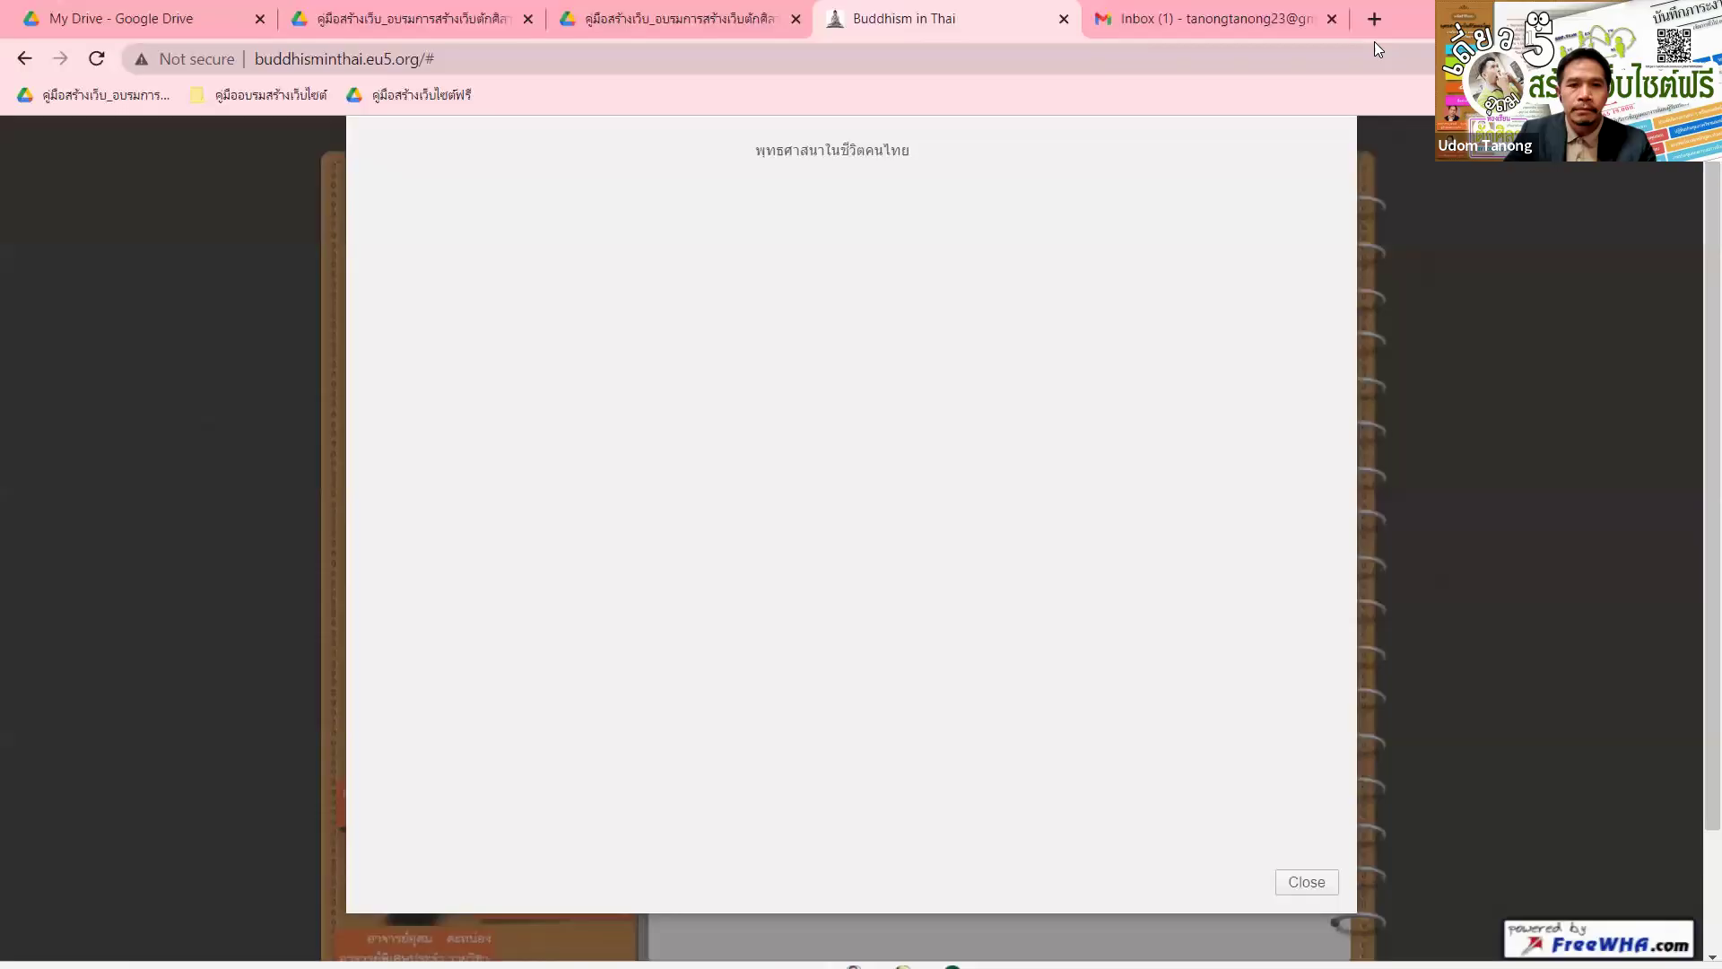
Step: Dismiss the blank popup and close FastStone Editor, choosing No to All so nothing is saved
click(1472, 476)
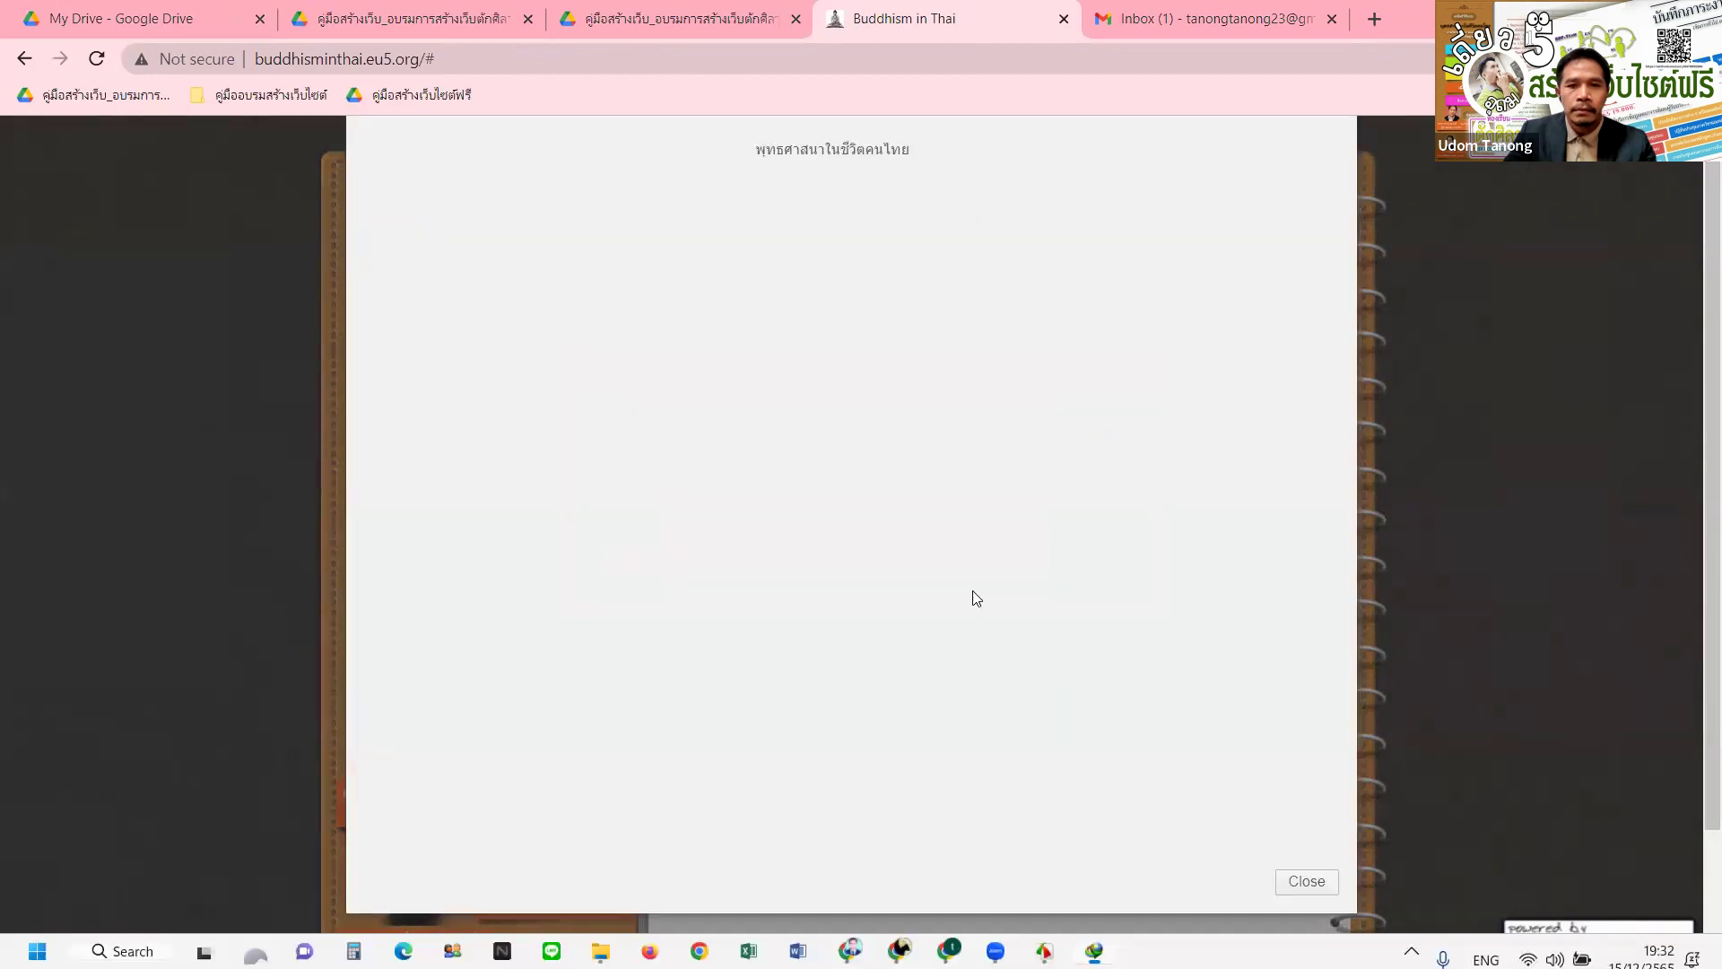
click(897, 589)
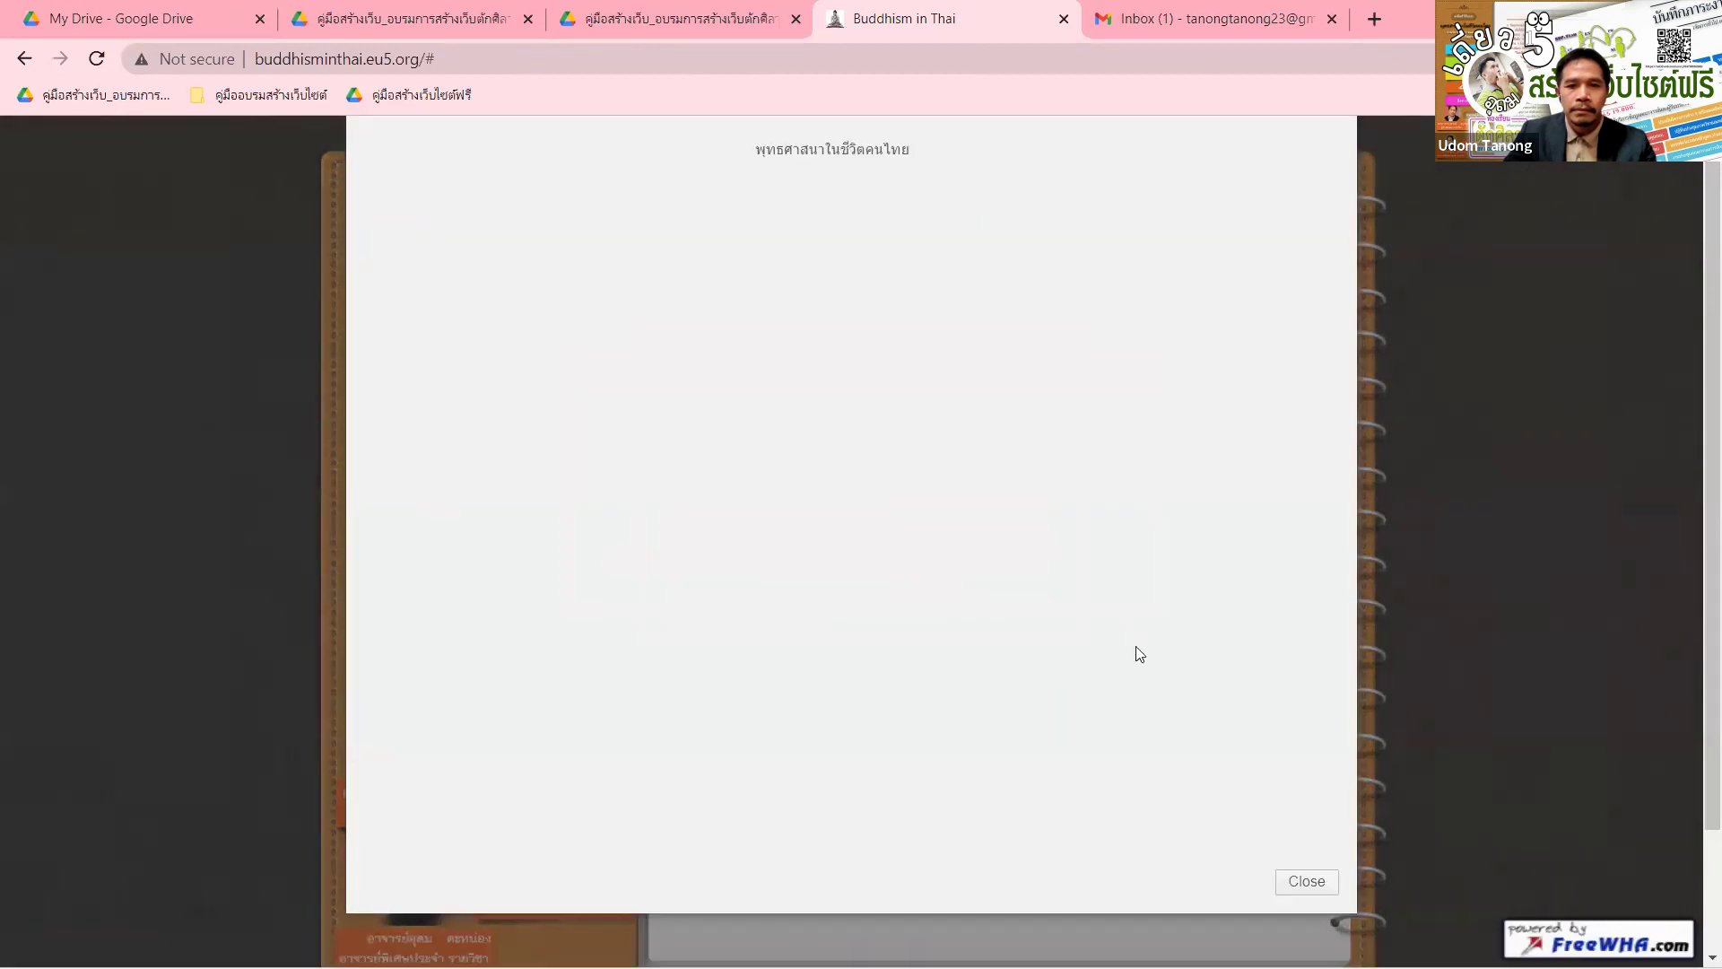
mouse_move(995, 951)
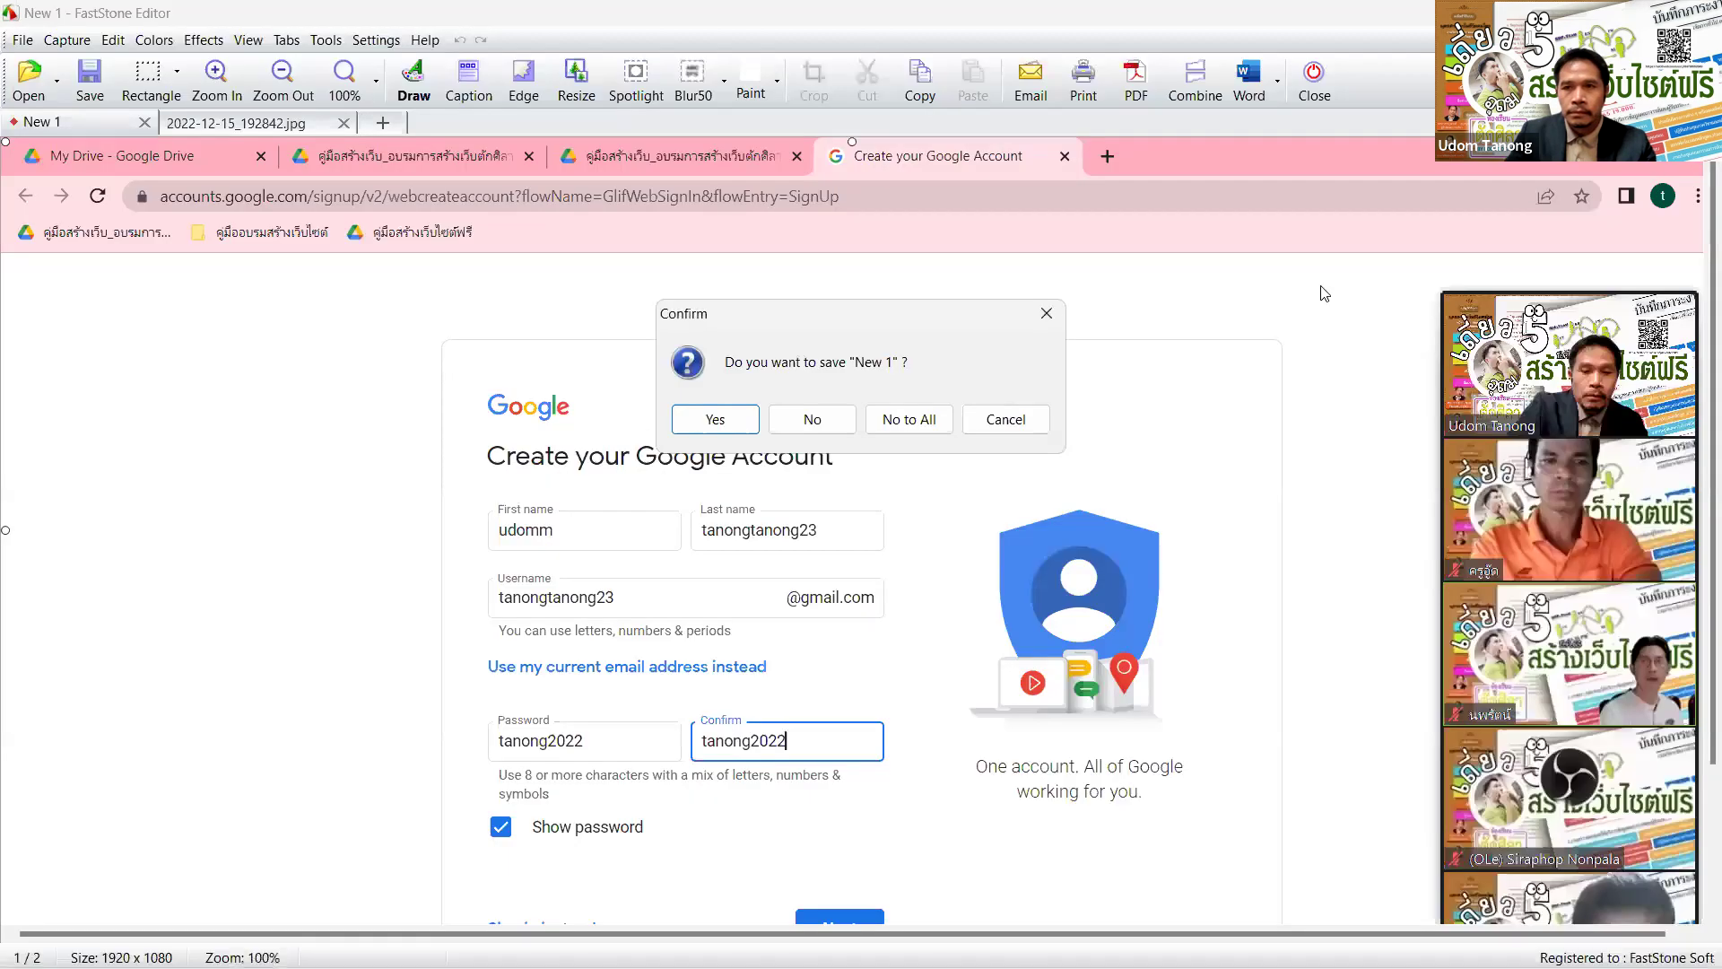
click(910, 420)
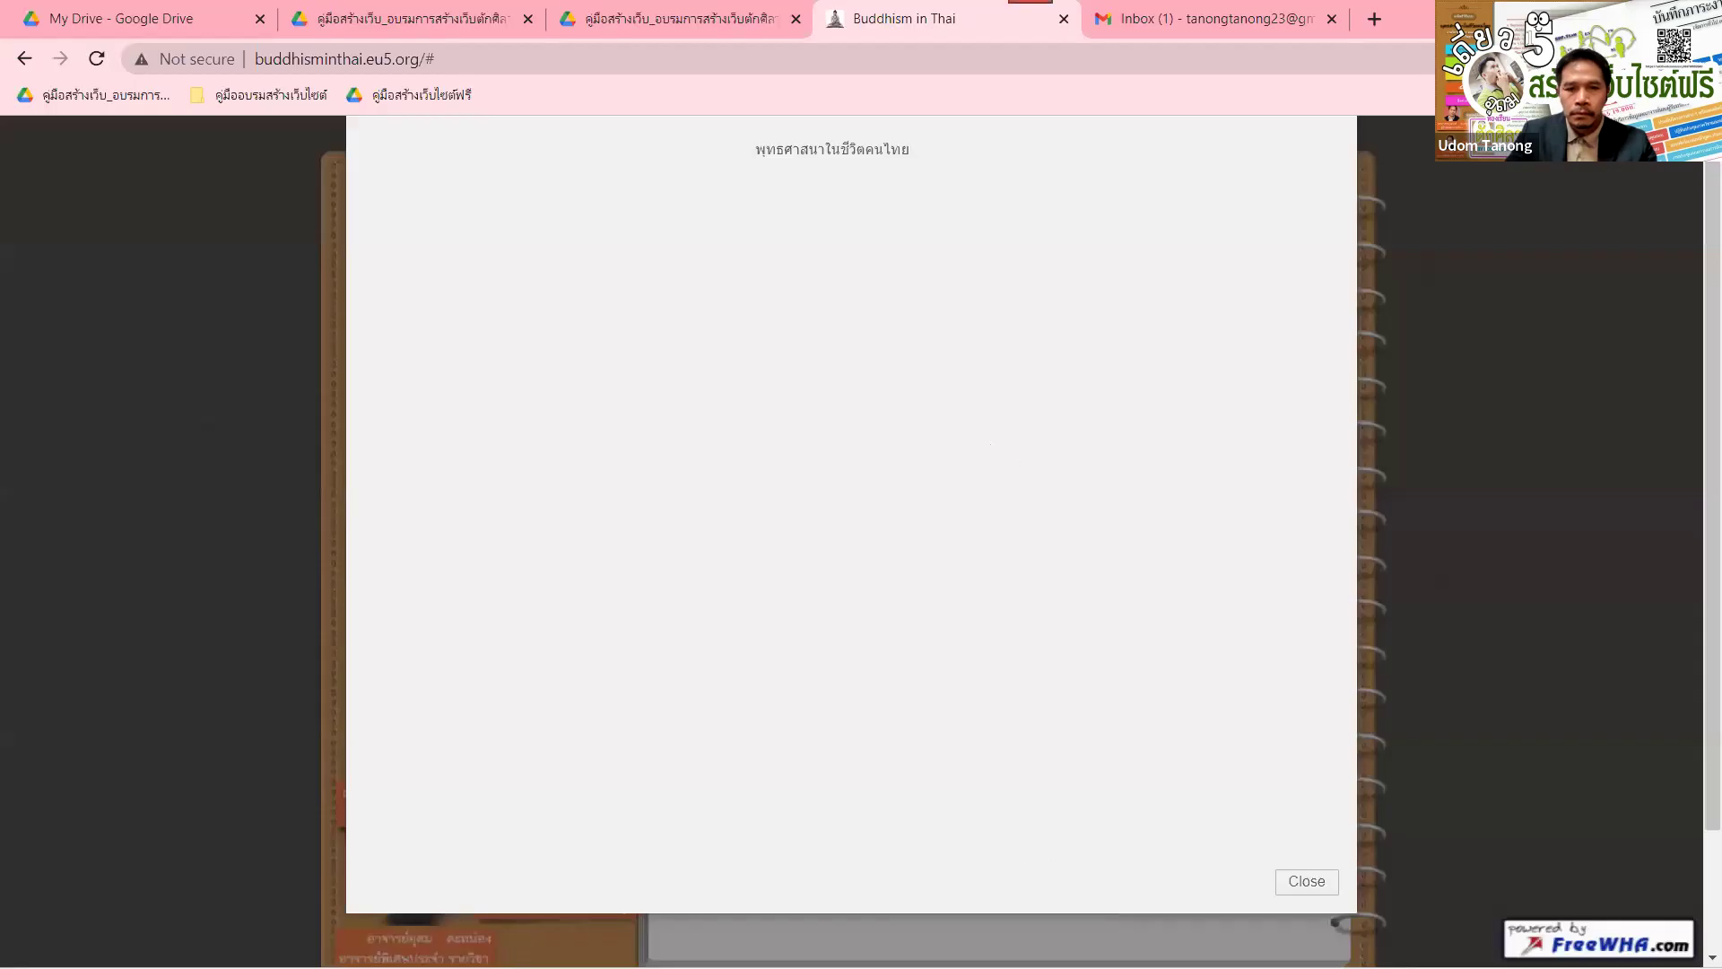
Step: Exit Internet Download Manager from the system tray and open Chrome Settings from the main menu
click(1411, 951)
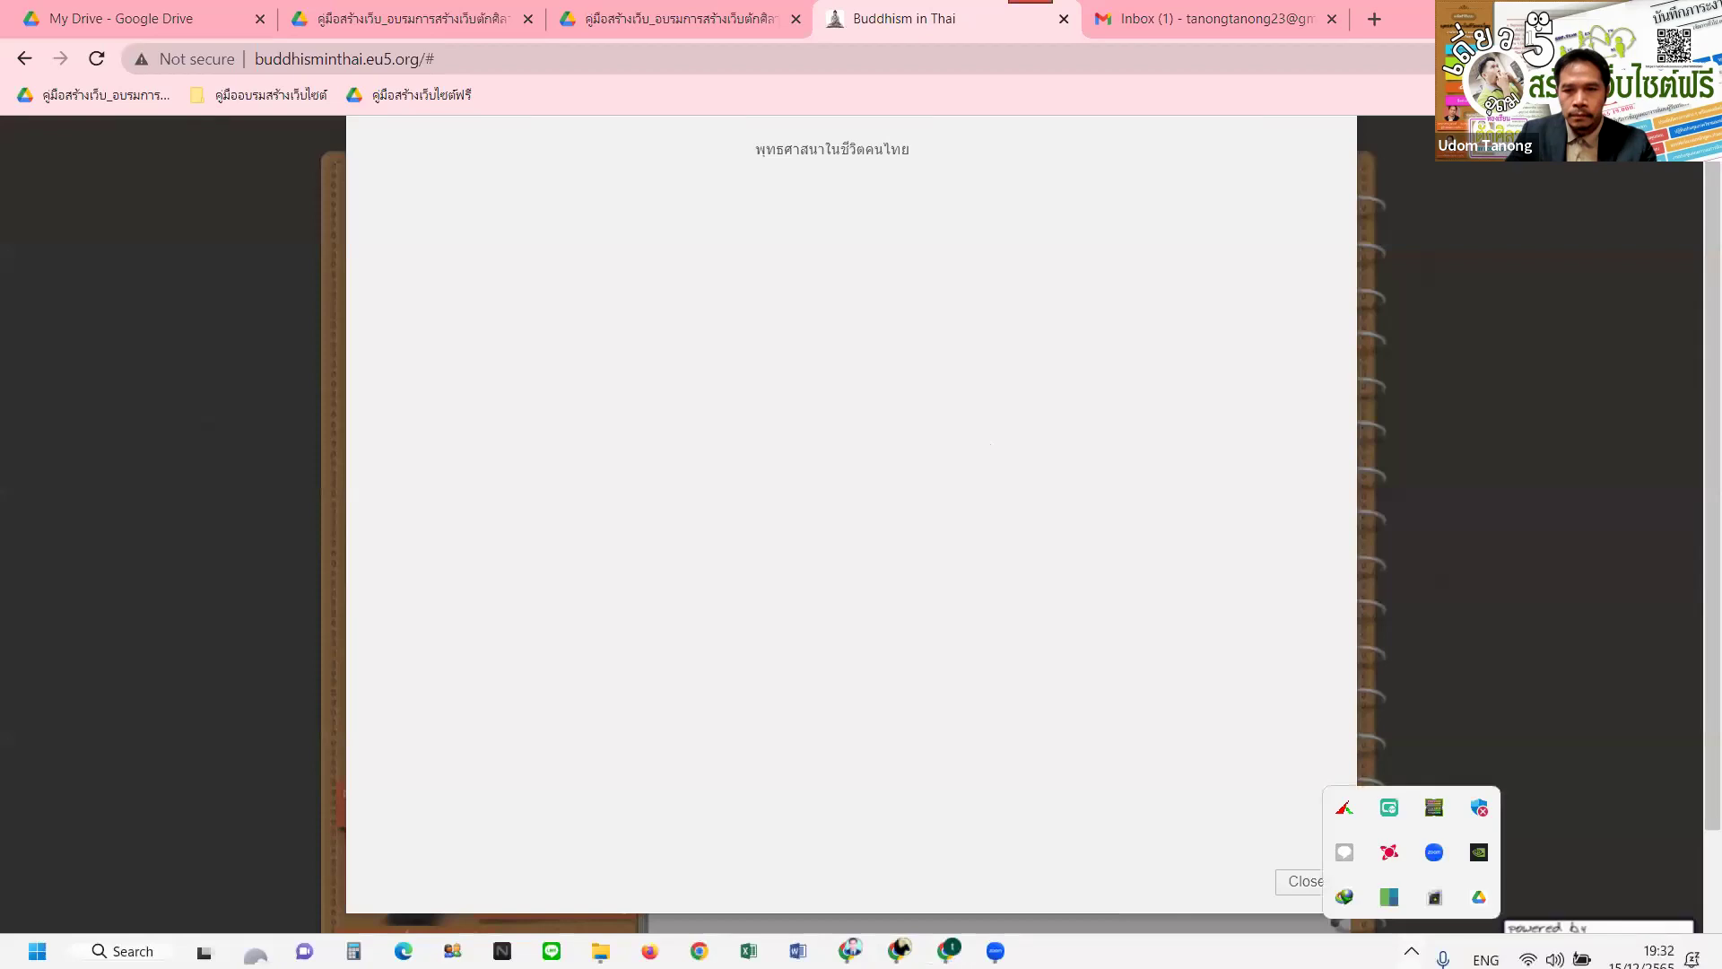
right_click(1342, 897)
click(1386, 879)
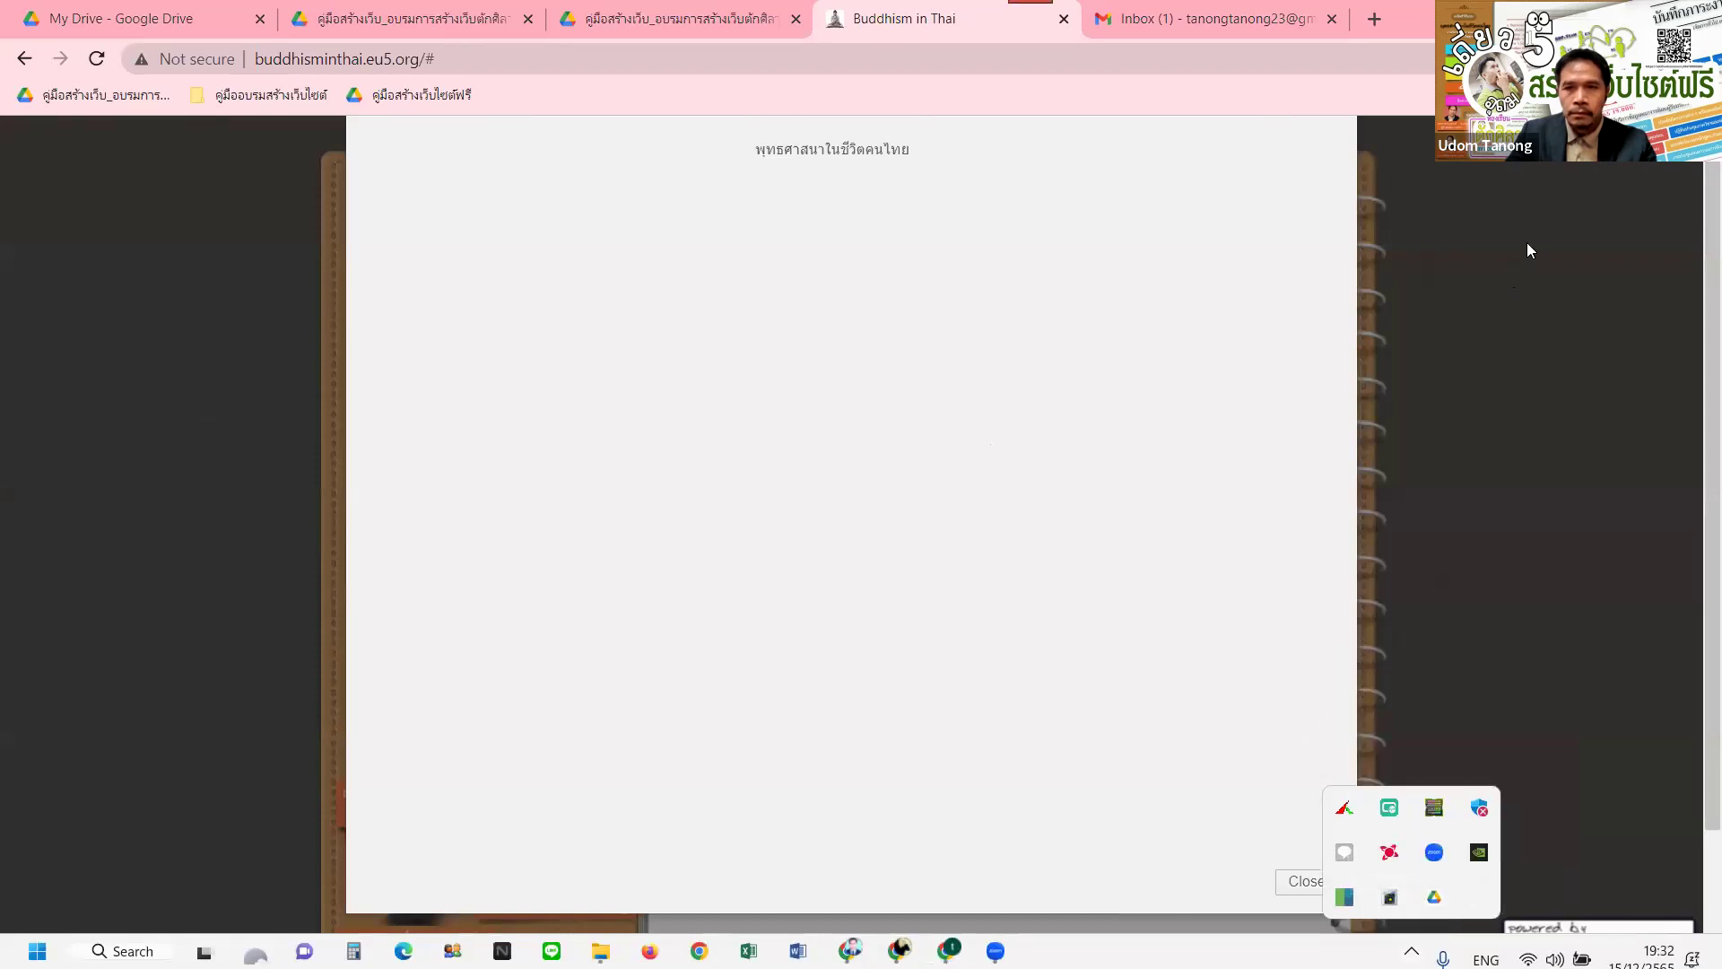
key(alt+f)
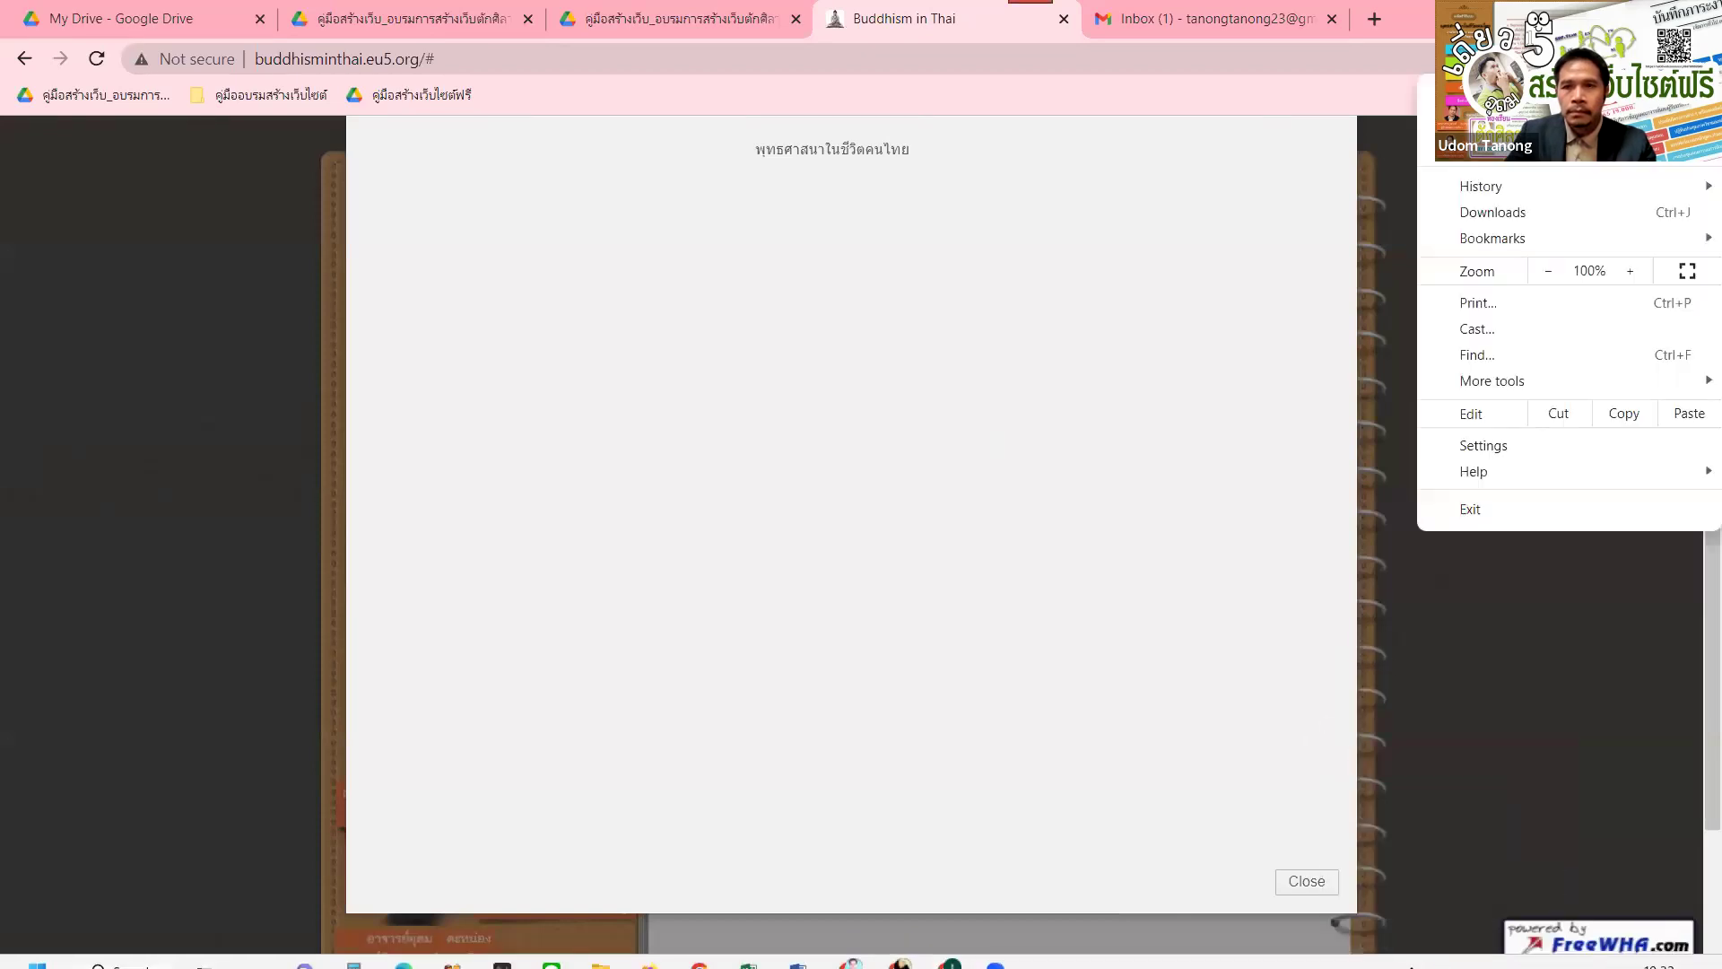
click(1482, 446)
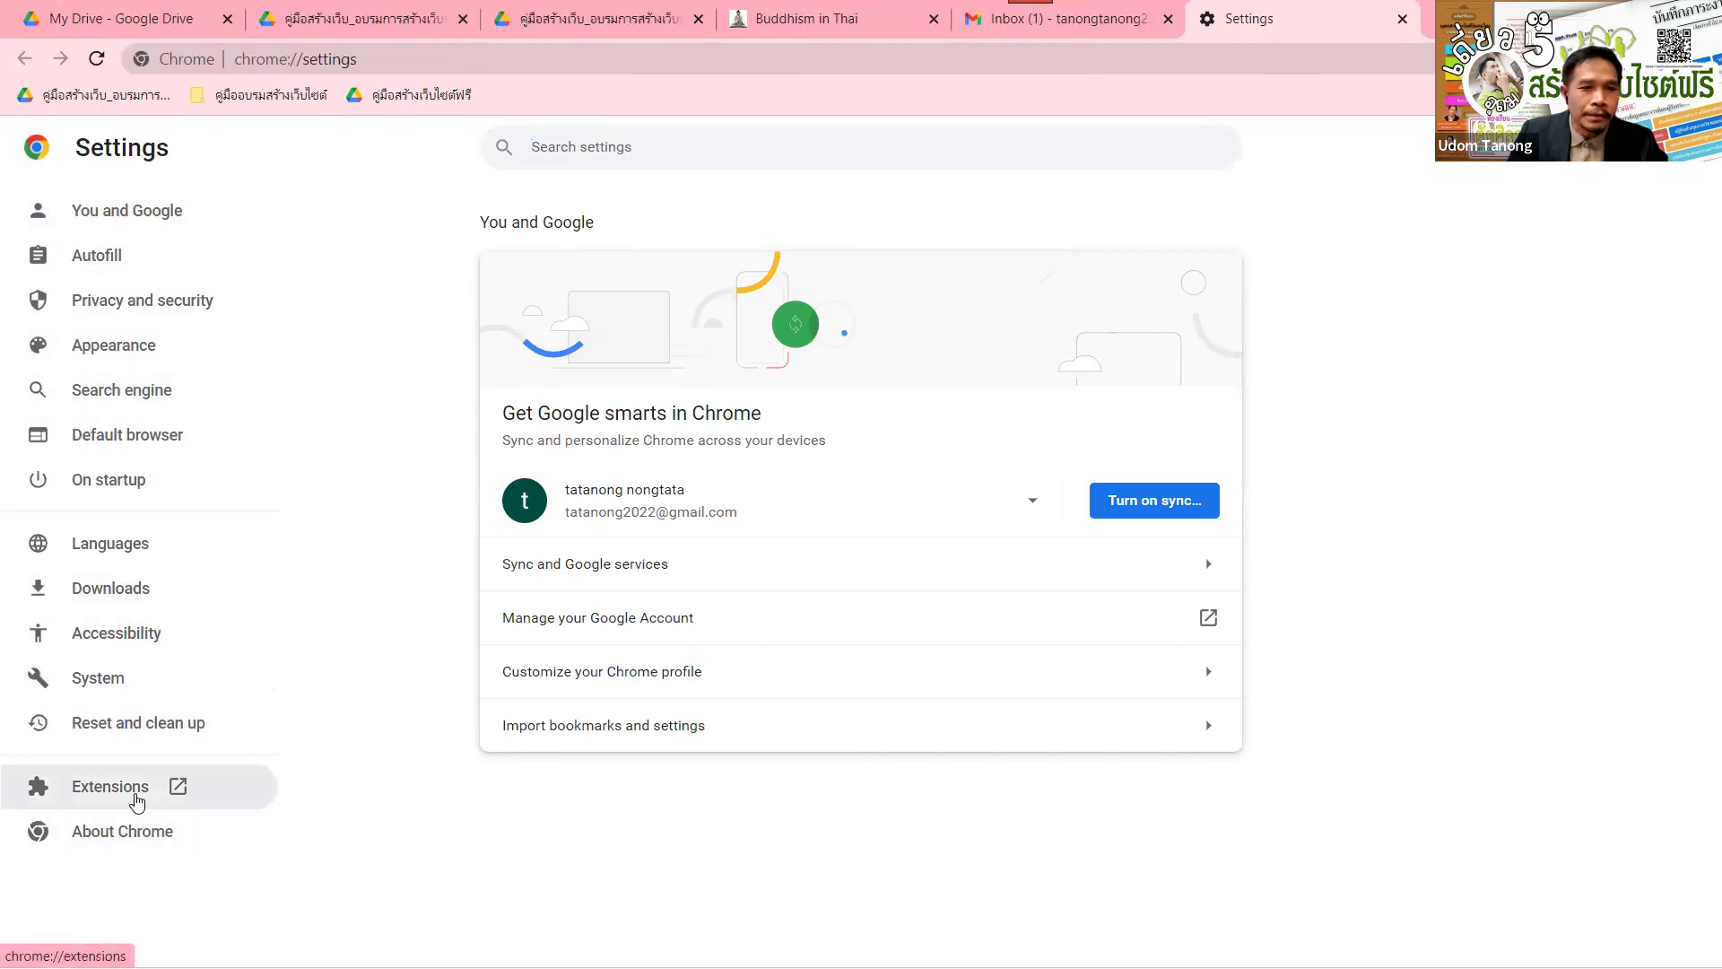
Step: Review the installed extensions, close that tab, and return to the Buddhism in Thai tab via the Inbox tab
click(171, 787)
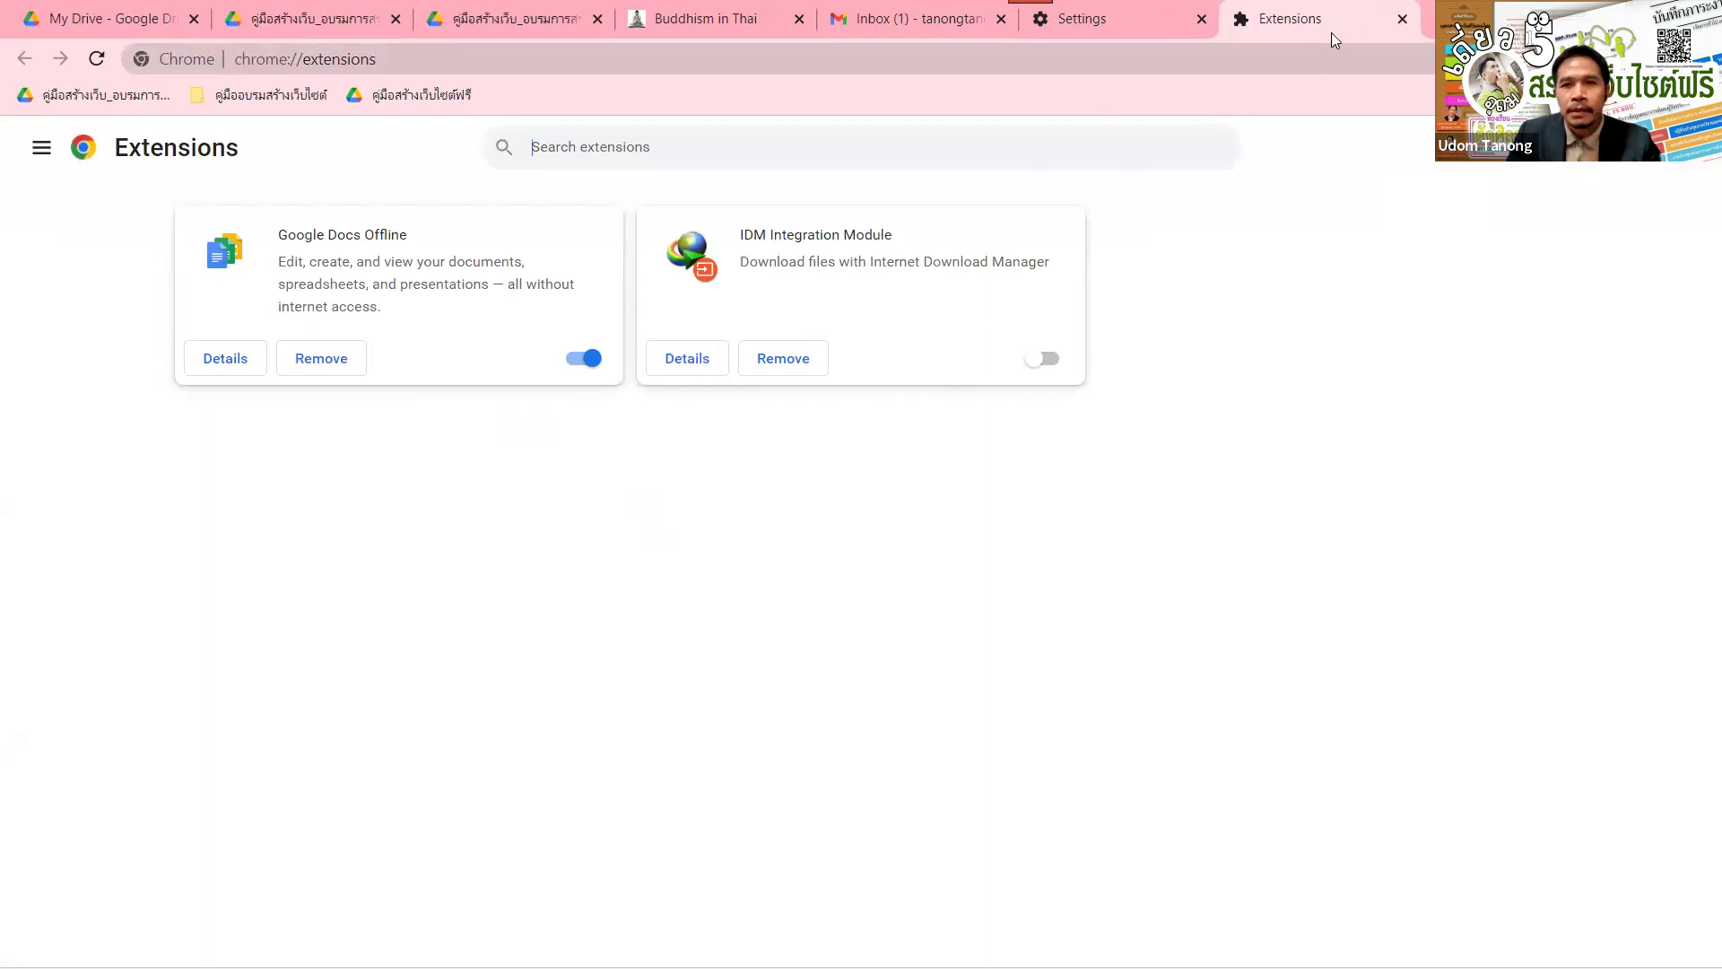
click(1402, 18)
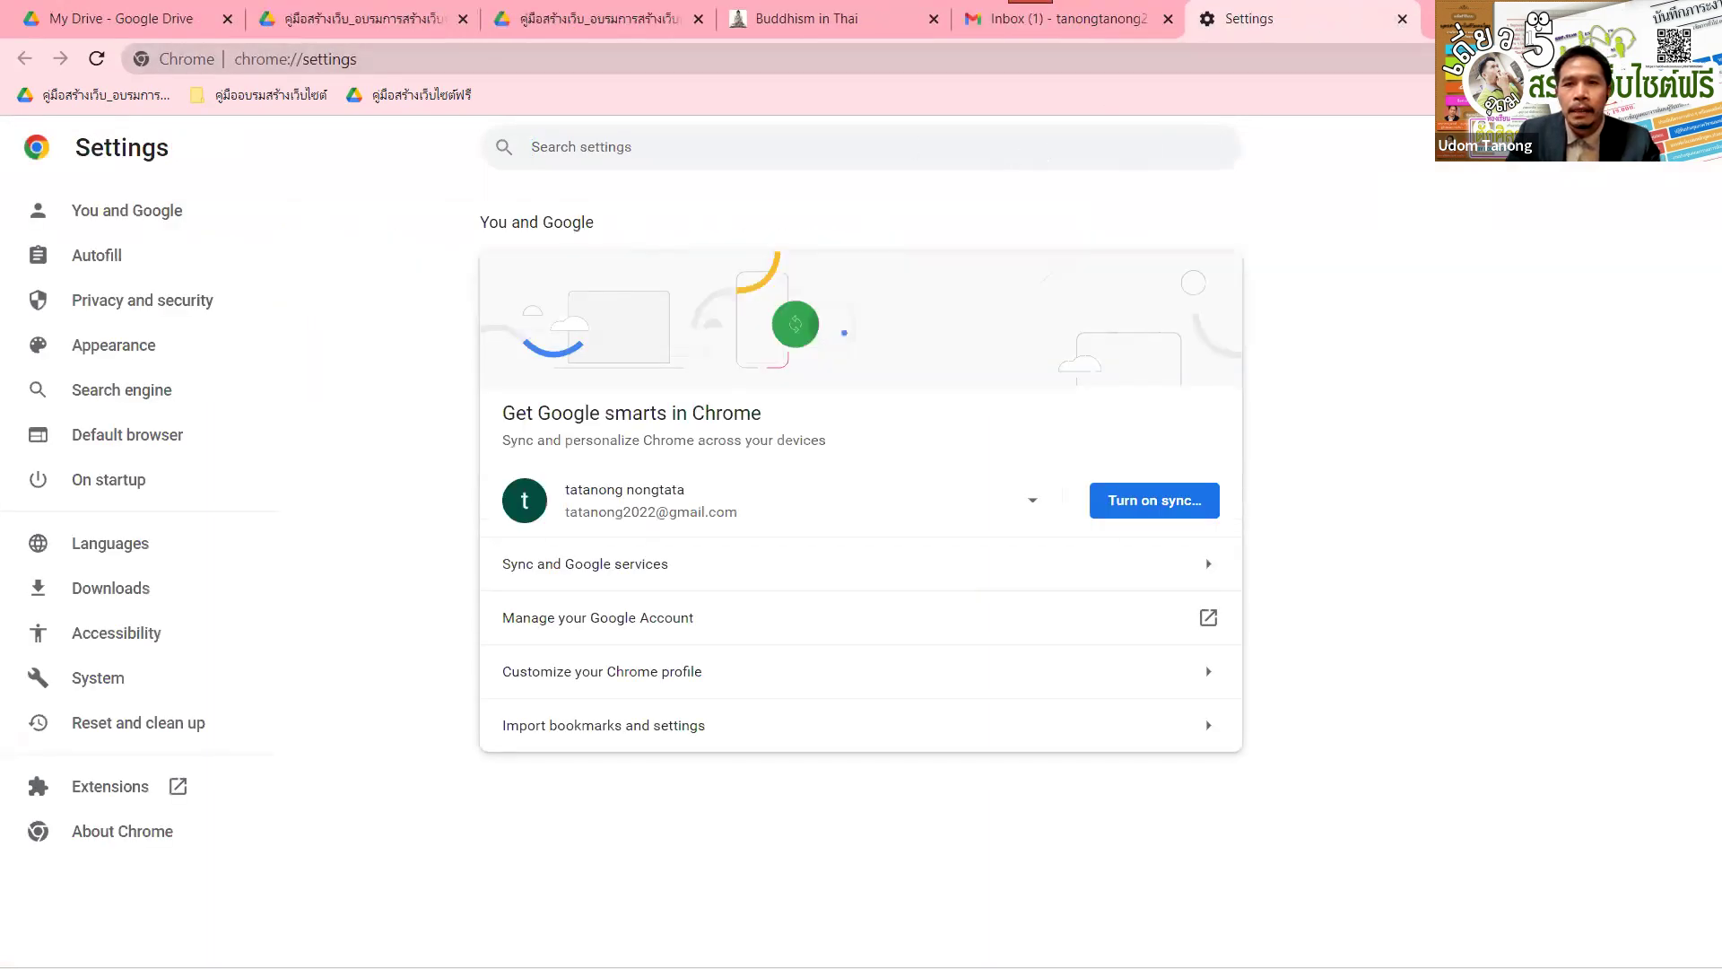
click(1092, 22)
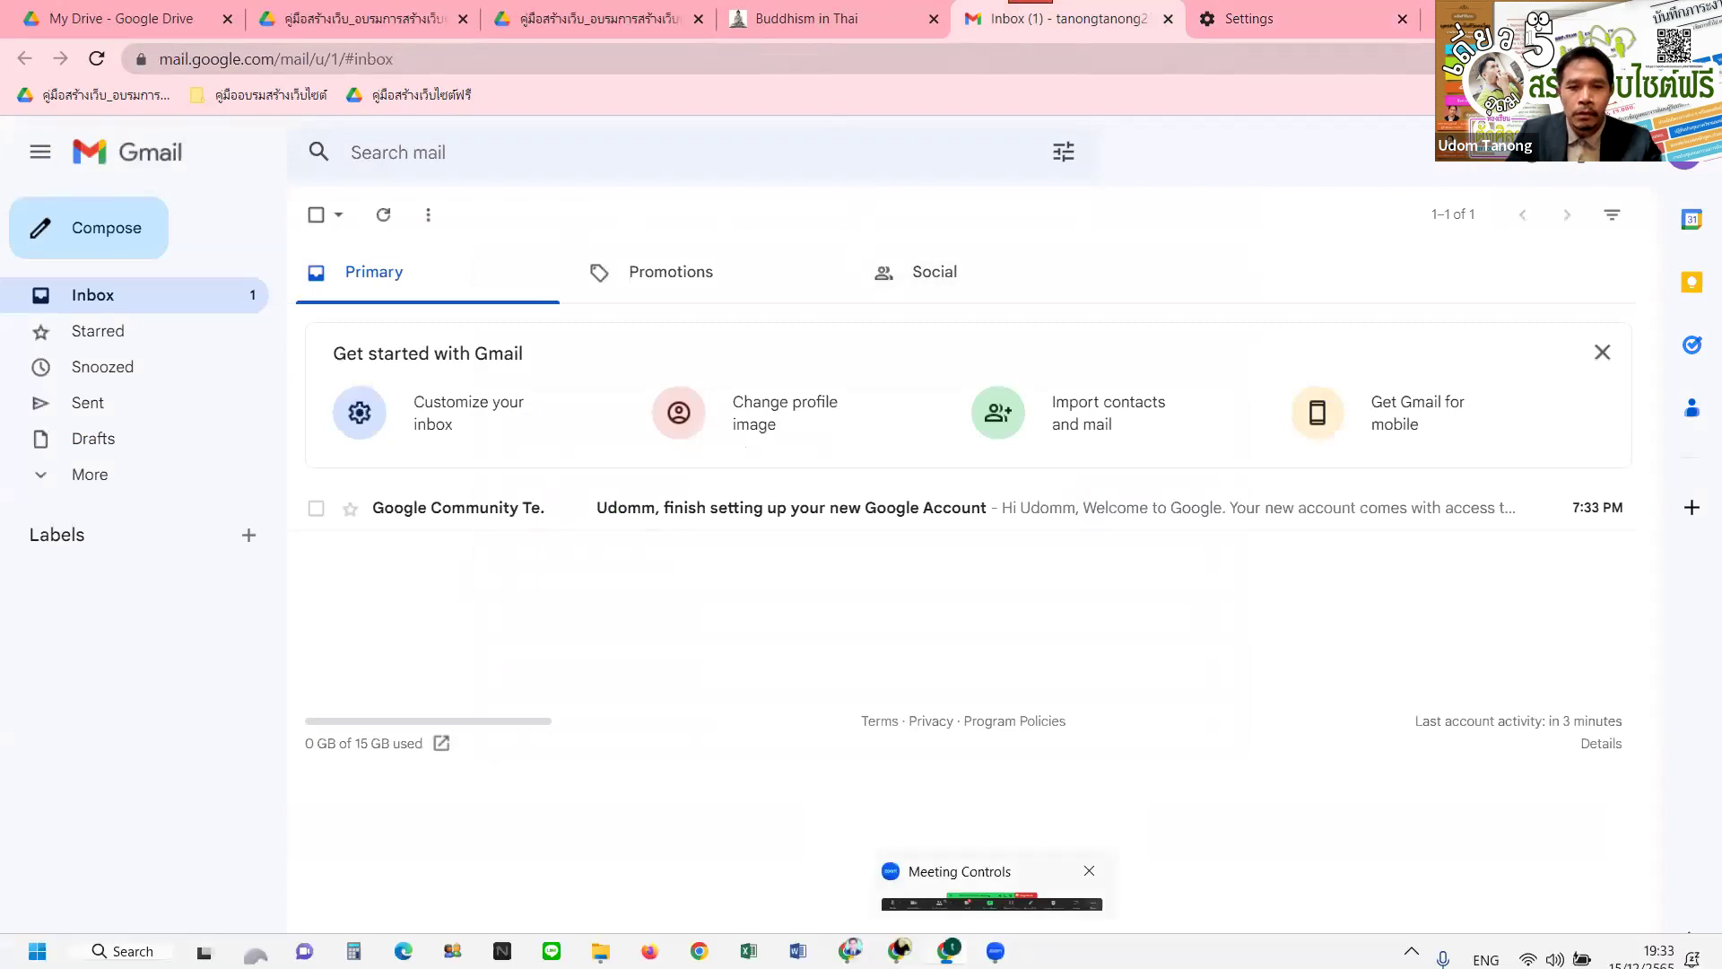
mouse_move(899, 951)
click(948, 951)
key(alt+Tab)
click(789, 19)
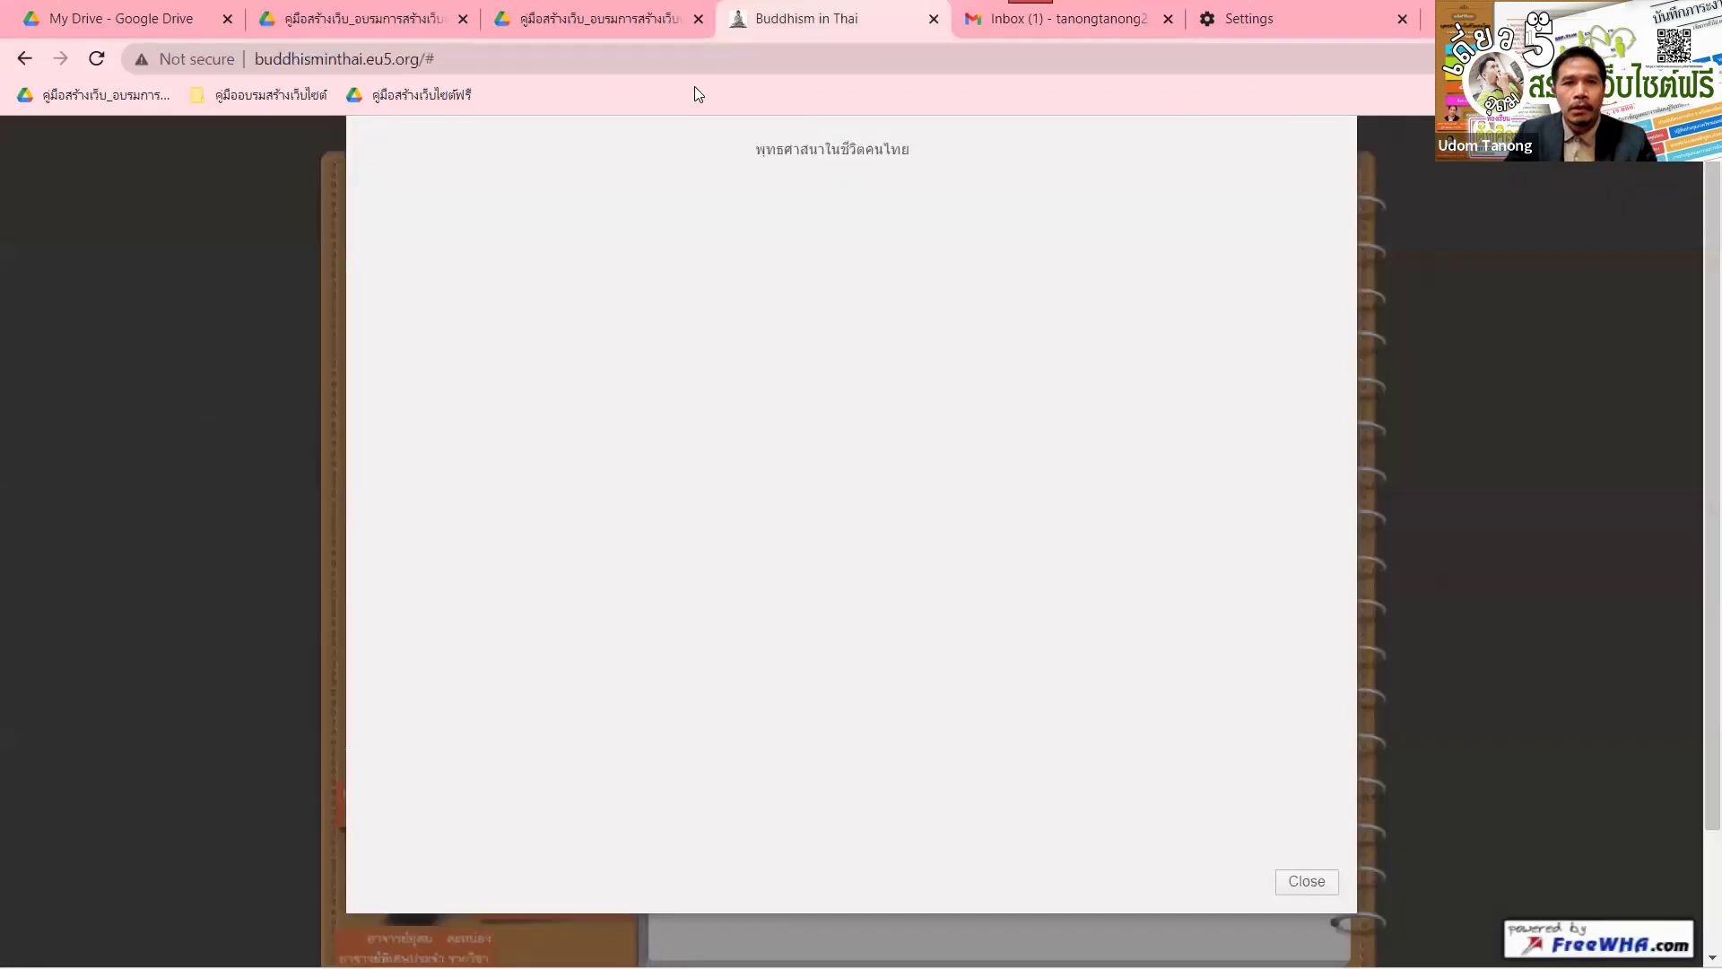
Step: Dismiss the popup, reload buddhisminthai.eu5.org without the trailing /#, then switch to the Drive PDF tab
click(158, 262)
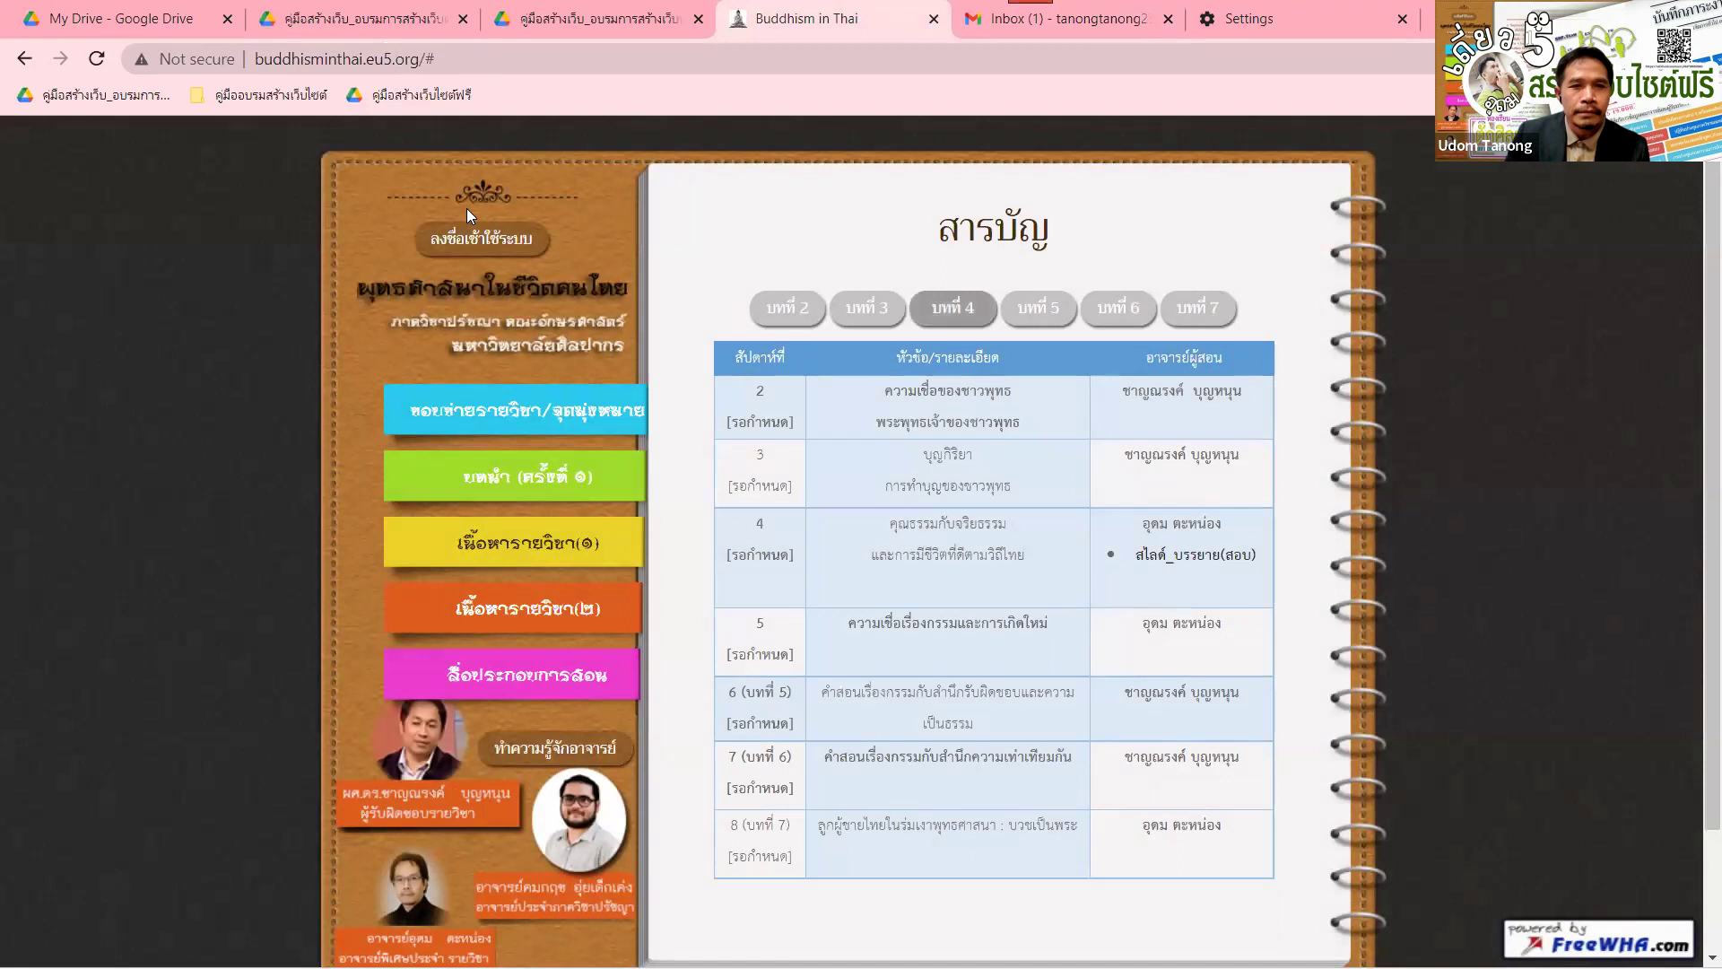
click(351, 59)
click(351, 59)
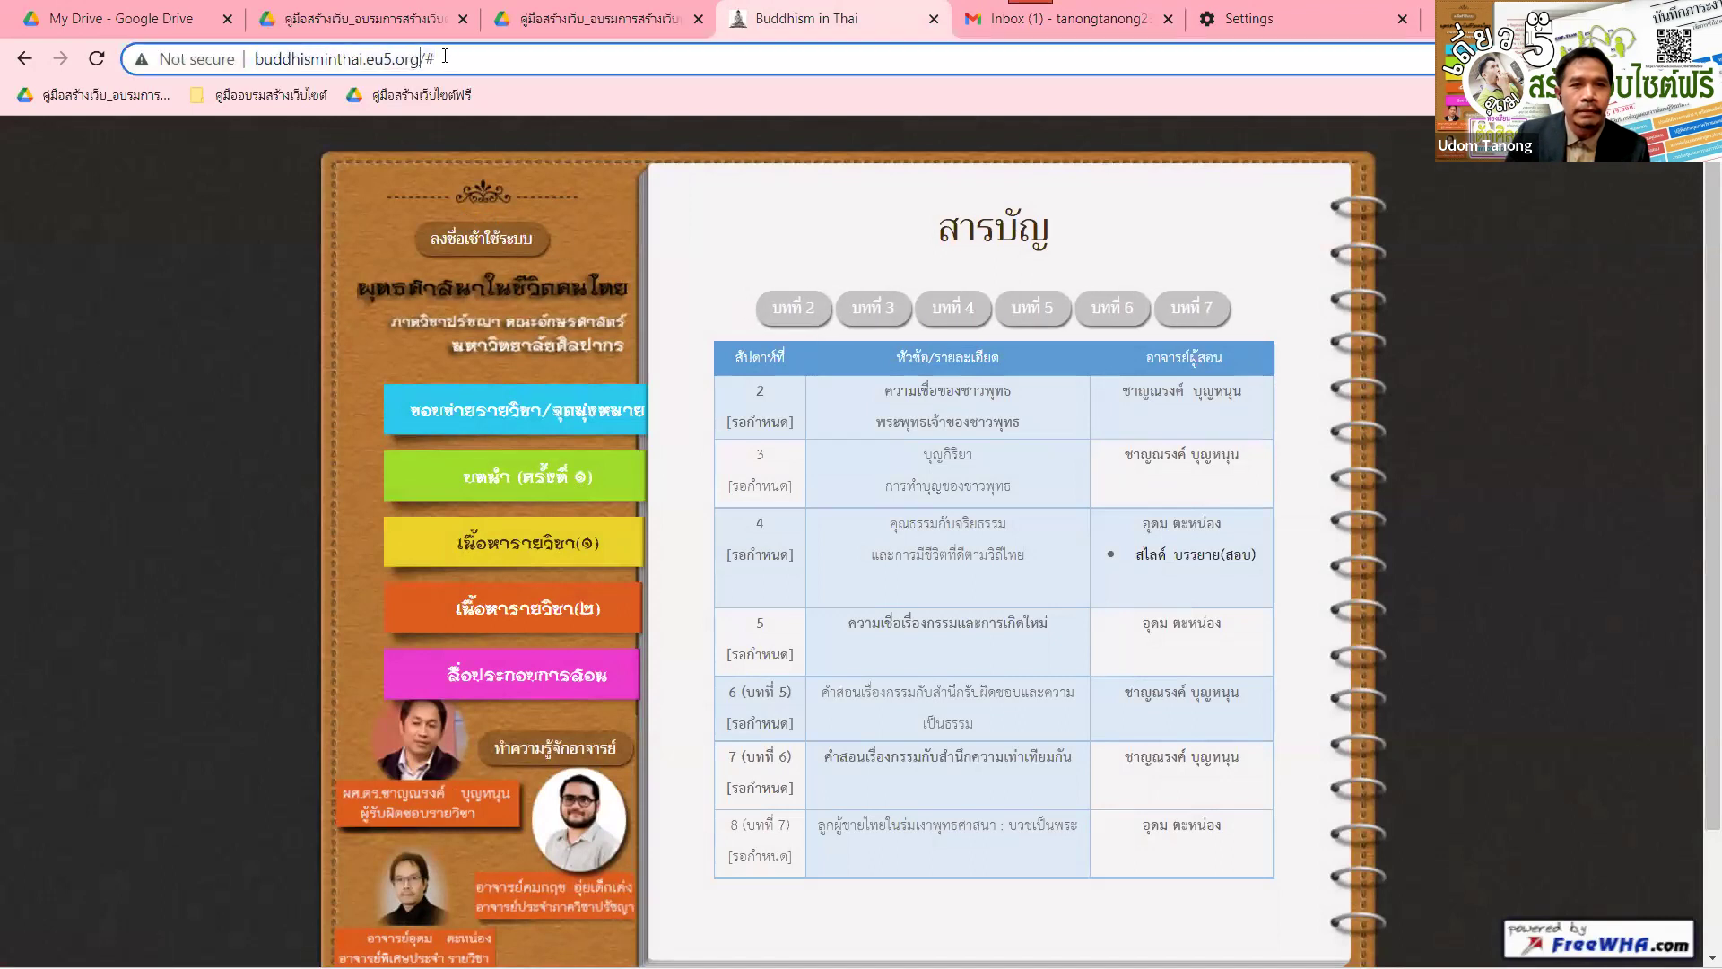
drag(430, 58, 422, 57)
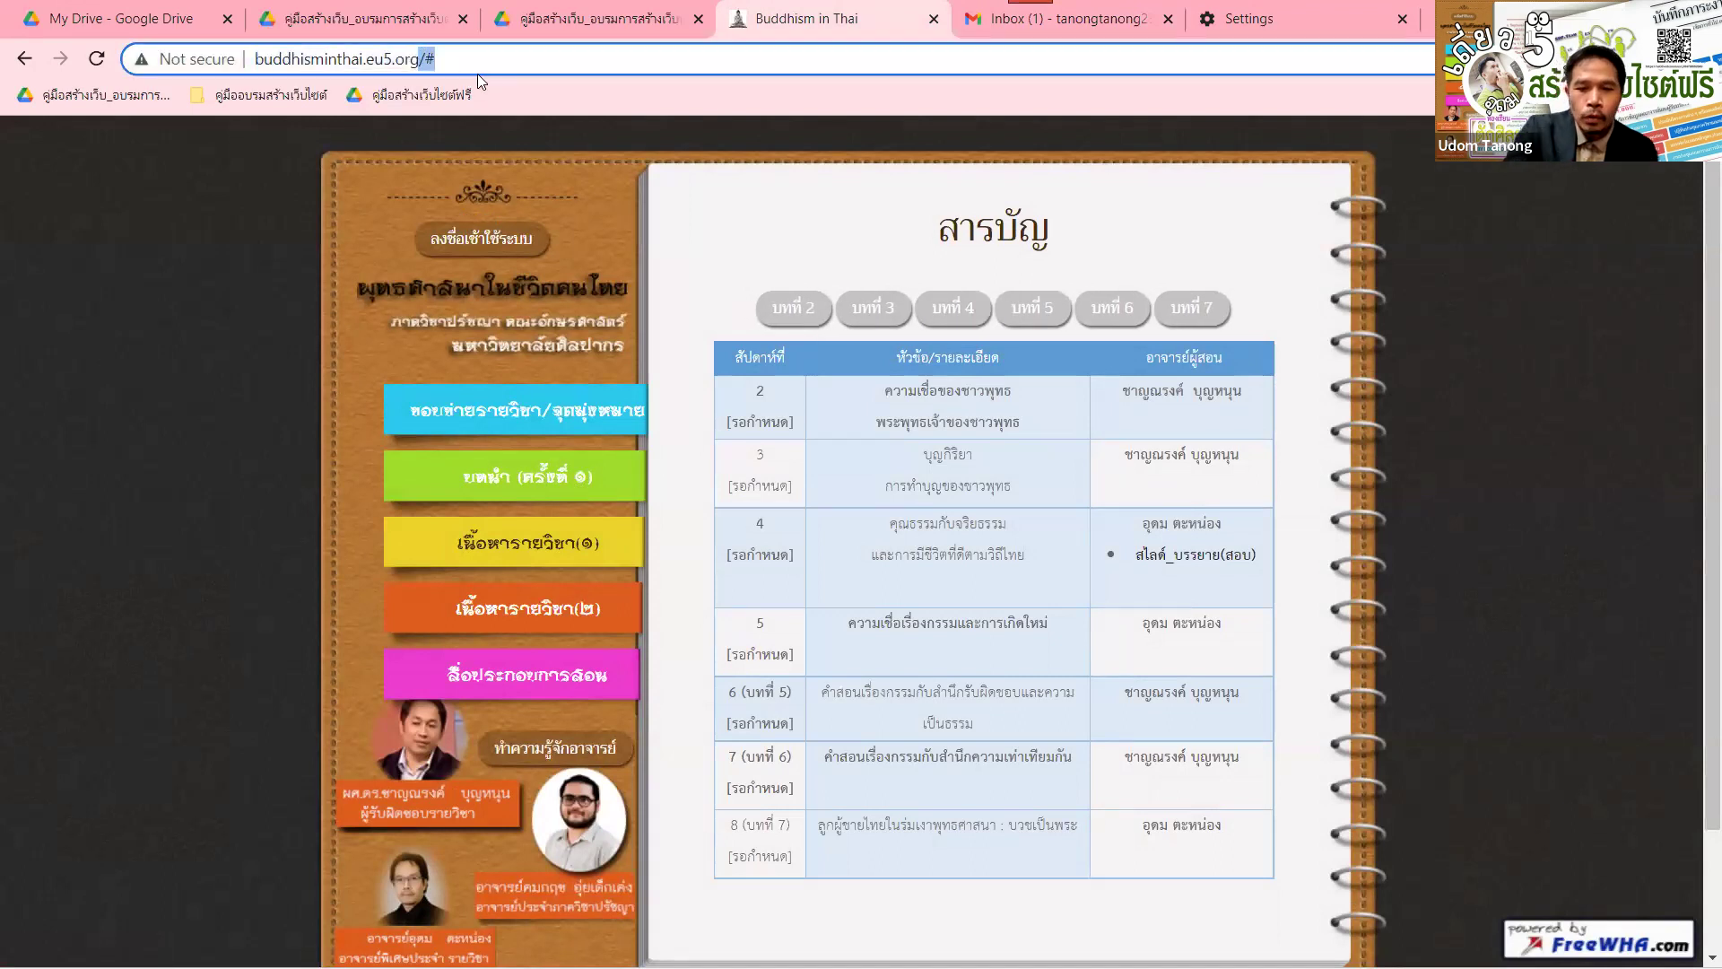
key(BackSpace)
key(Return)
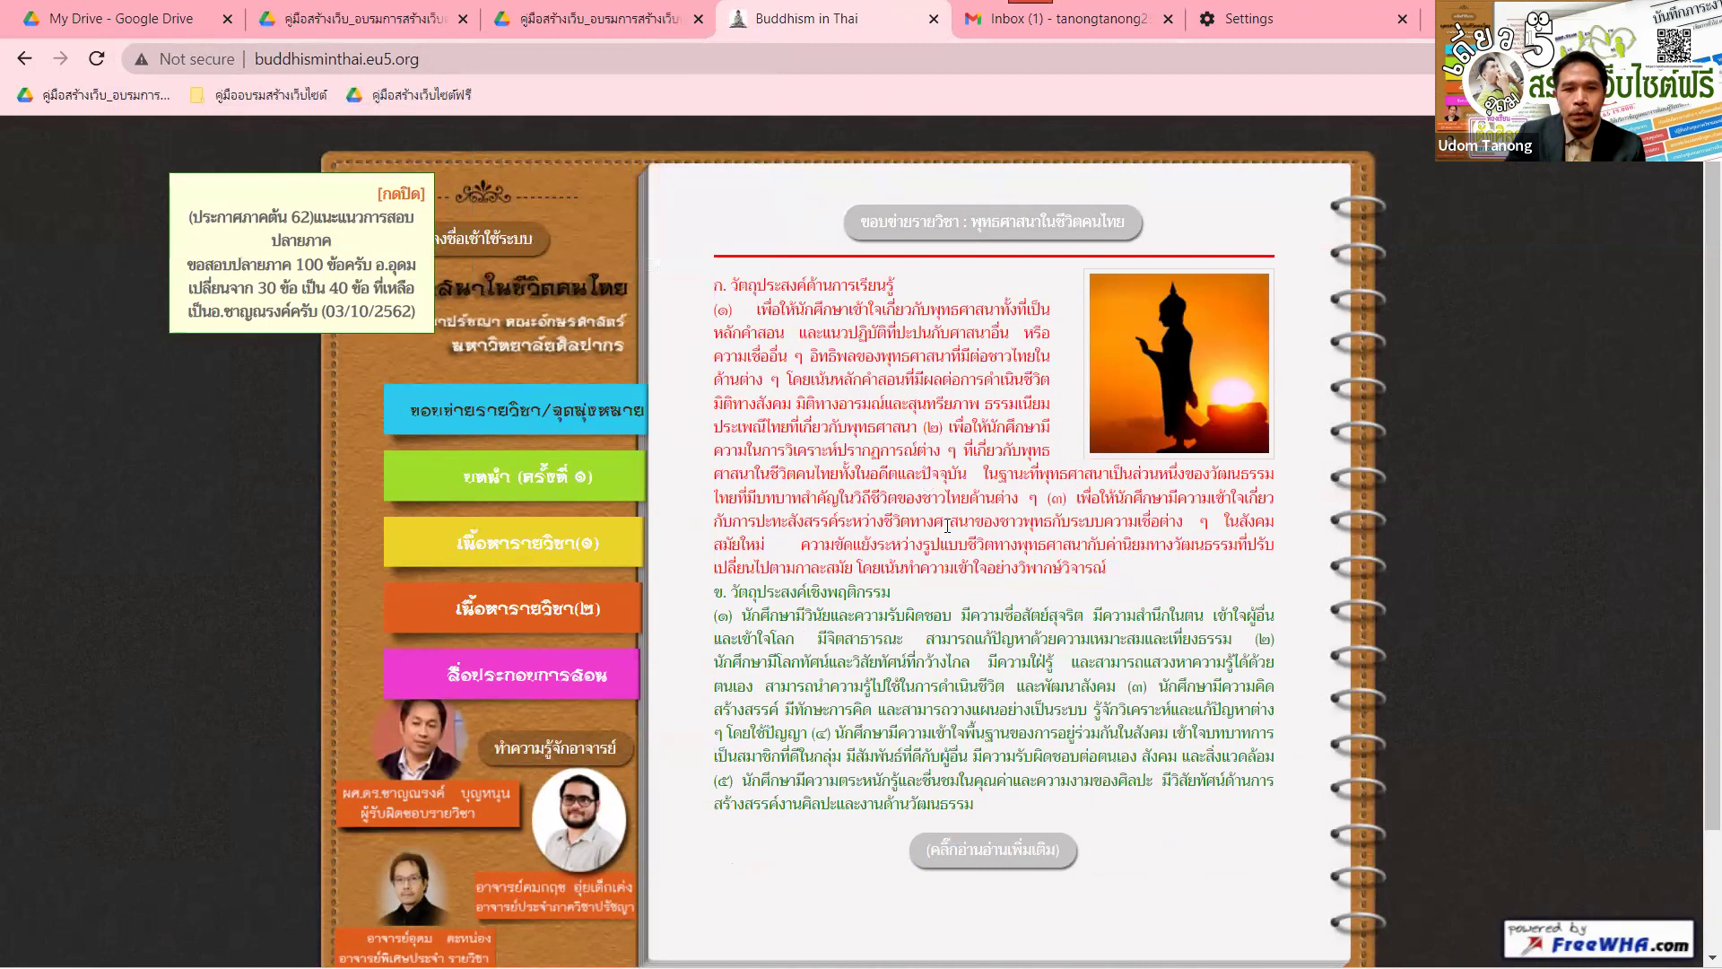
click(641, 27)
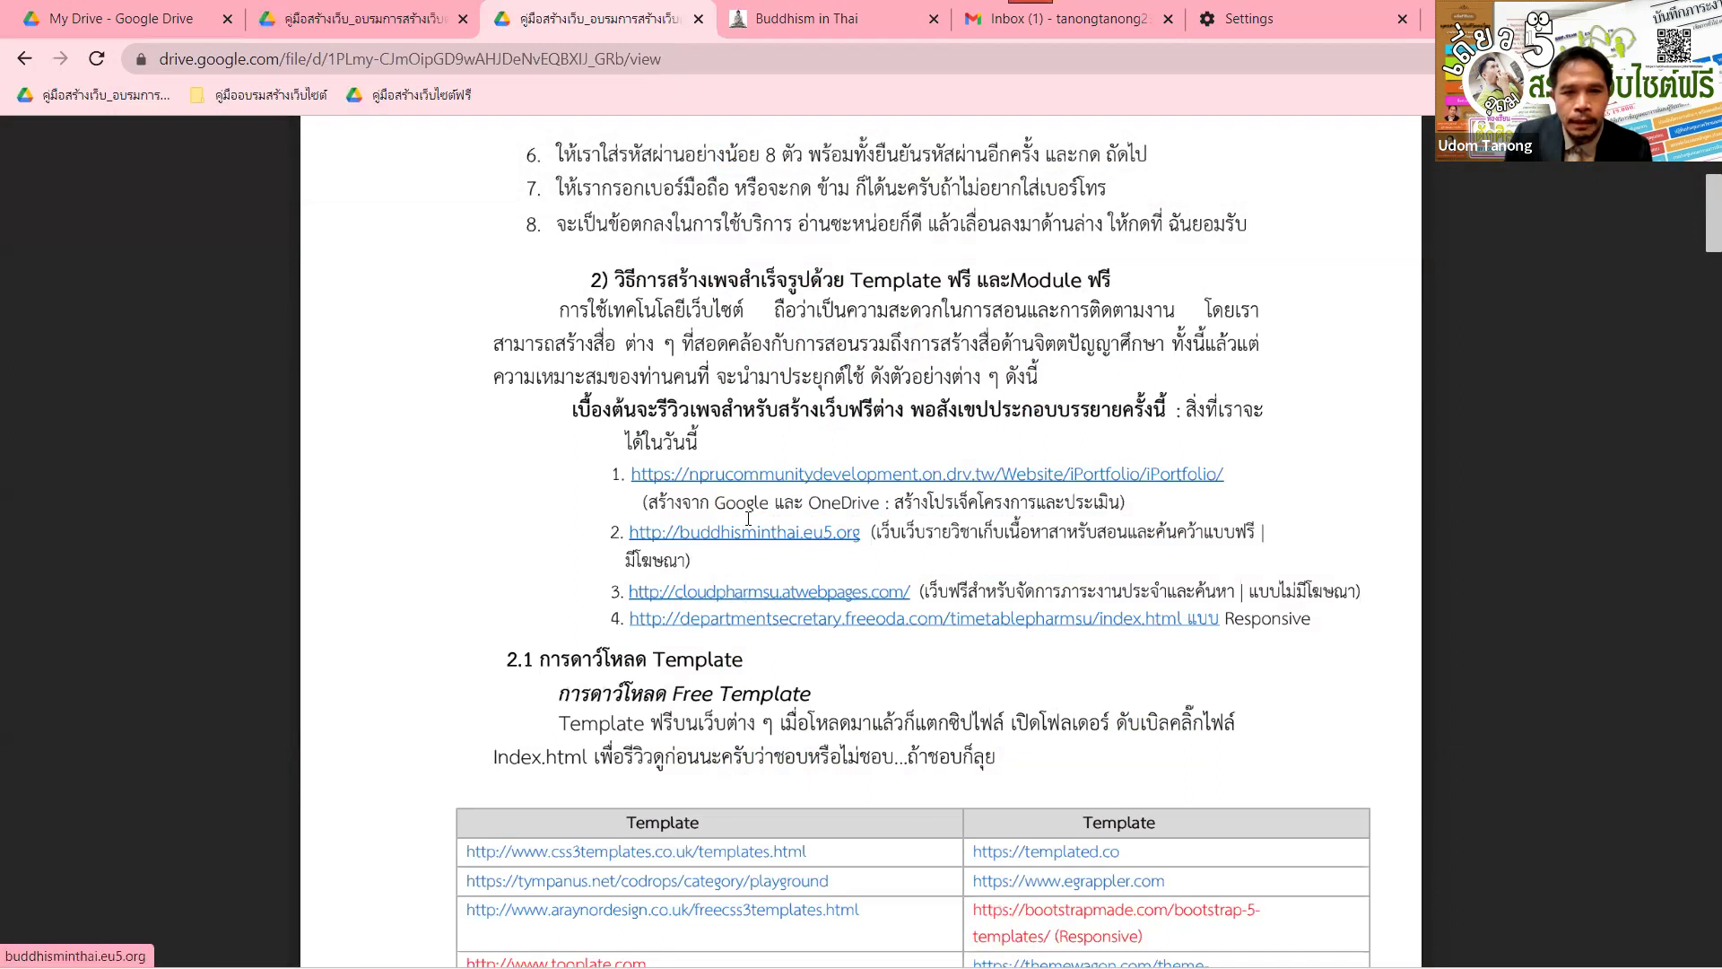
Step: Open link 3, cloudpharmsu.atwebpages.com, from the Drive PDF in a new tab
click(759, 600)
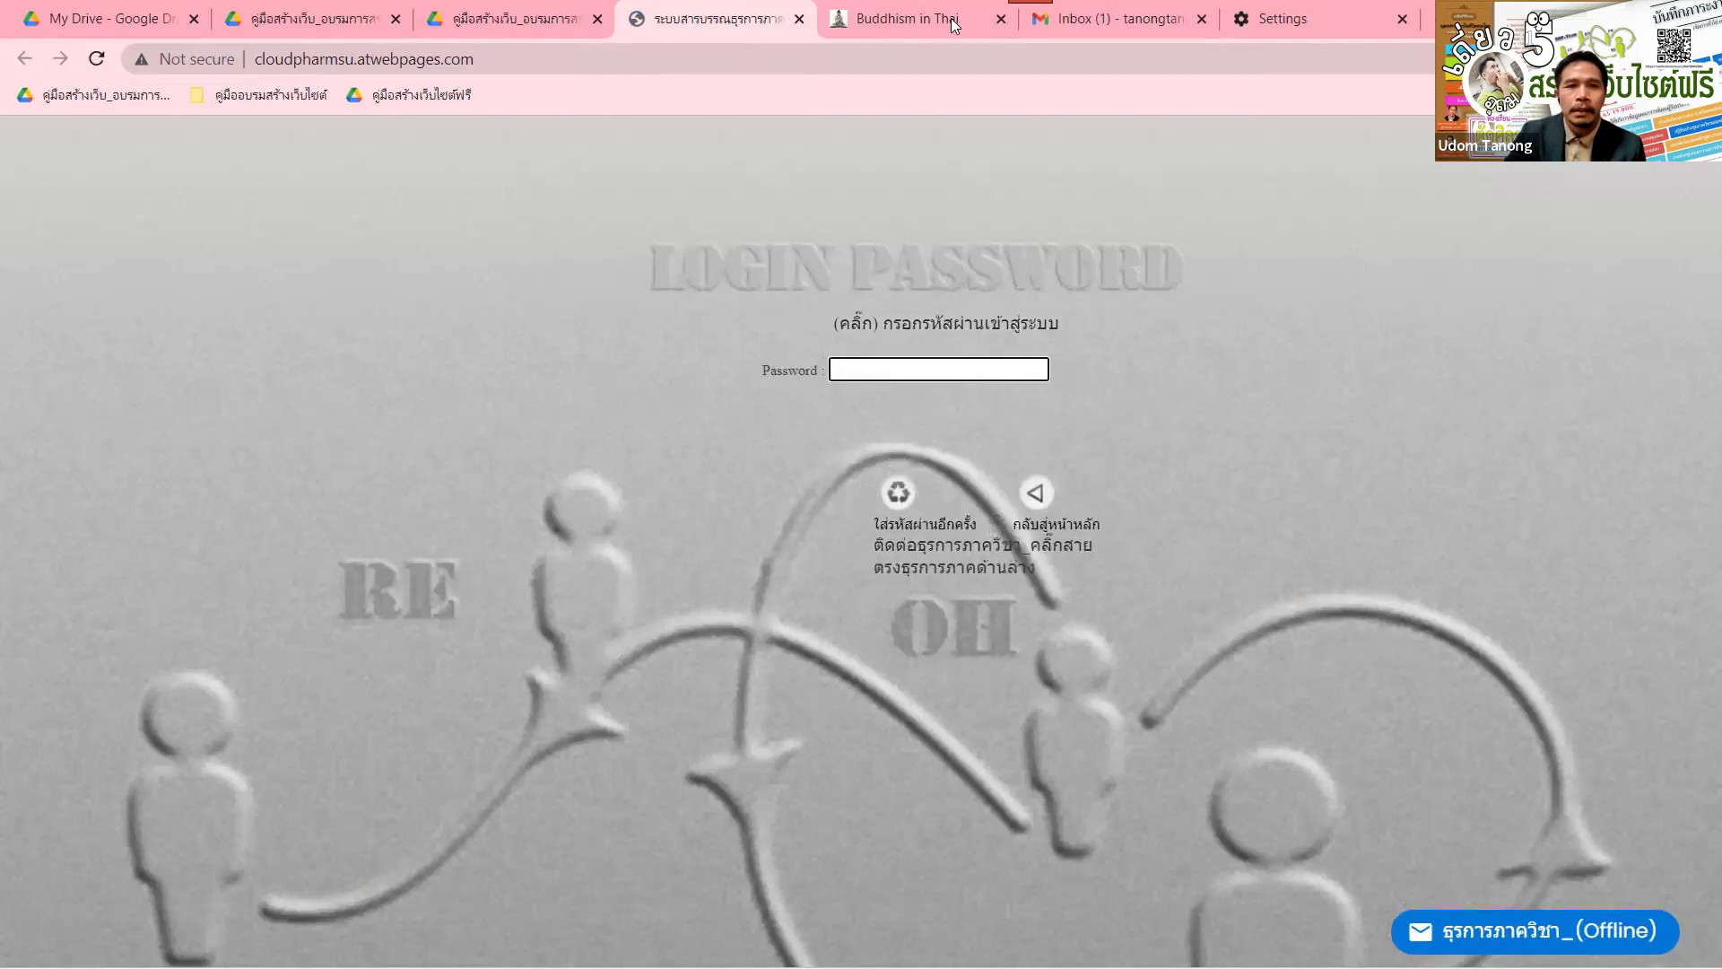
click(1481, 635)
key(ctrl+Tab)
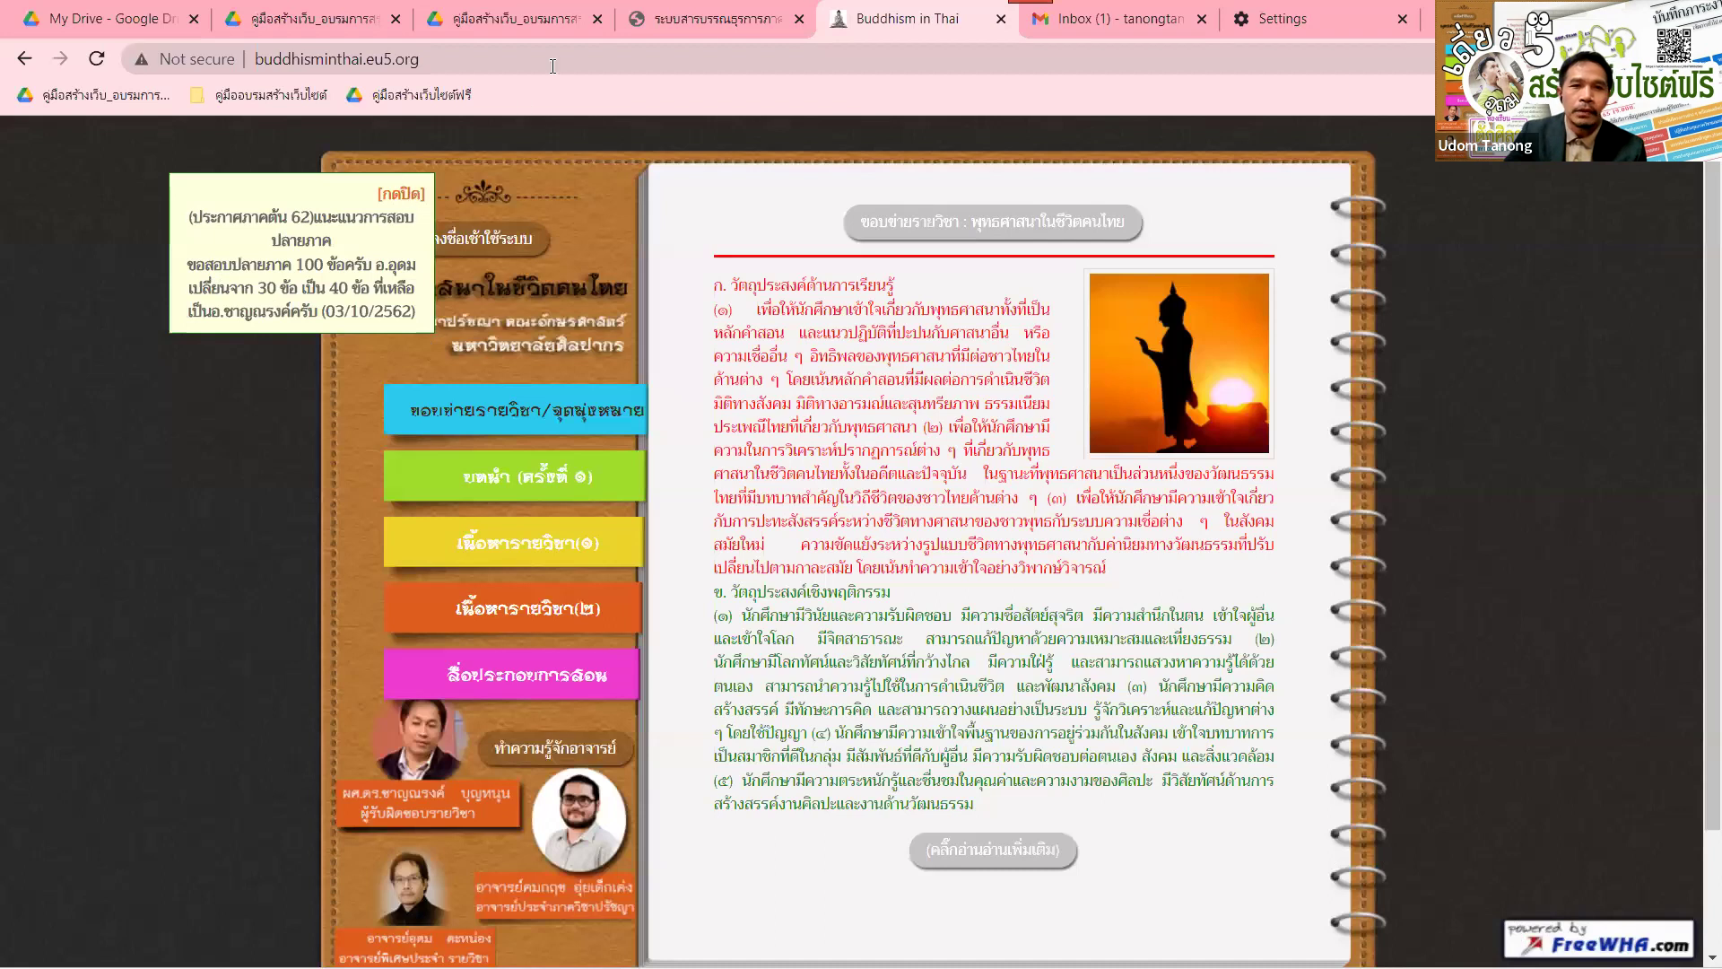
click(682, 23)
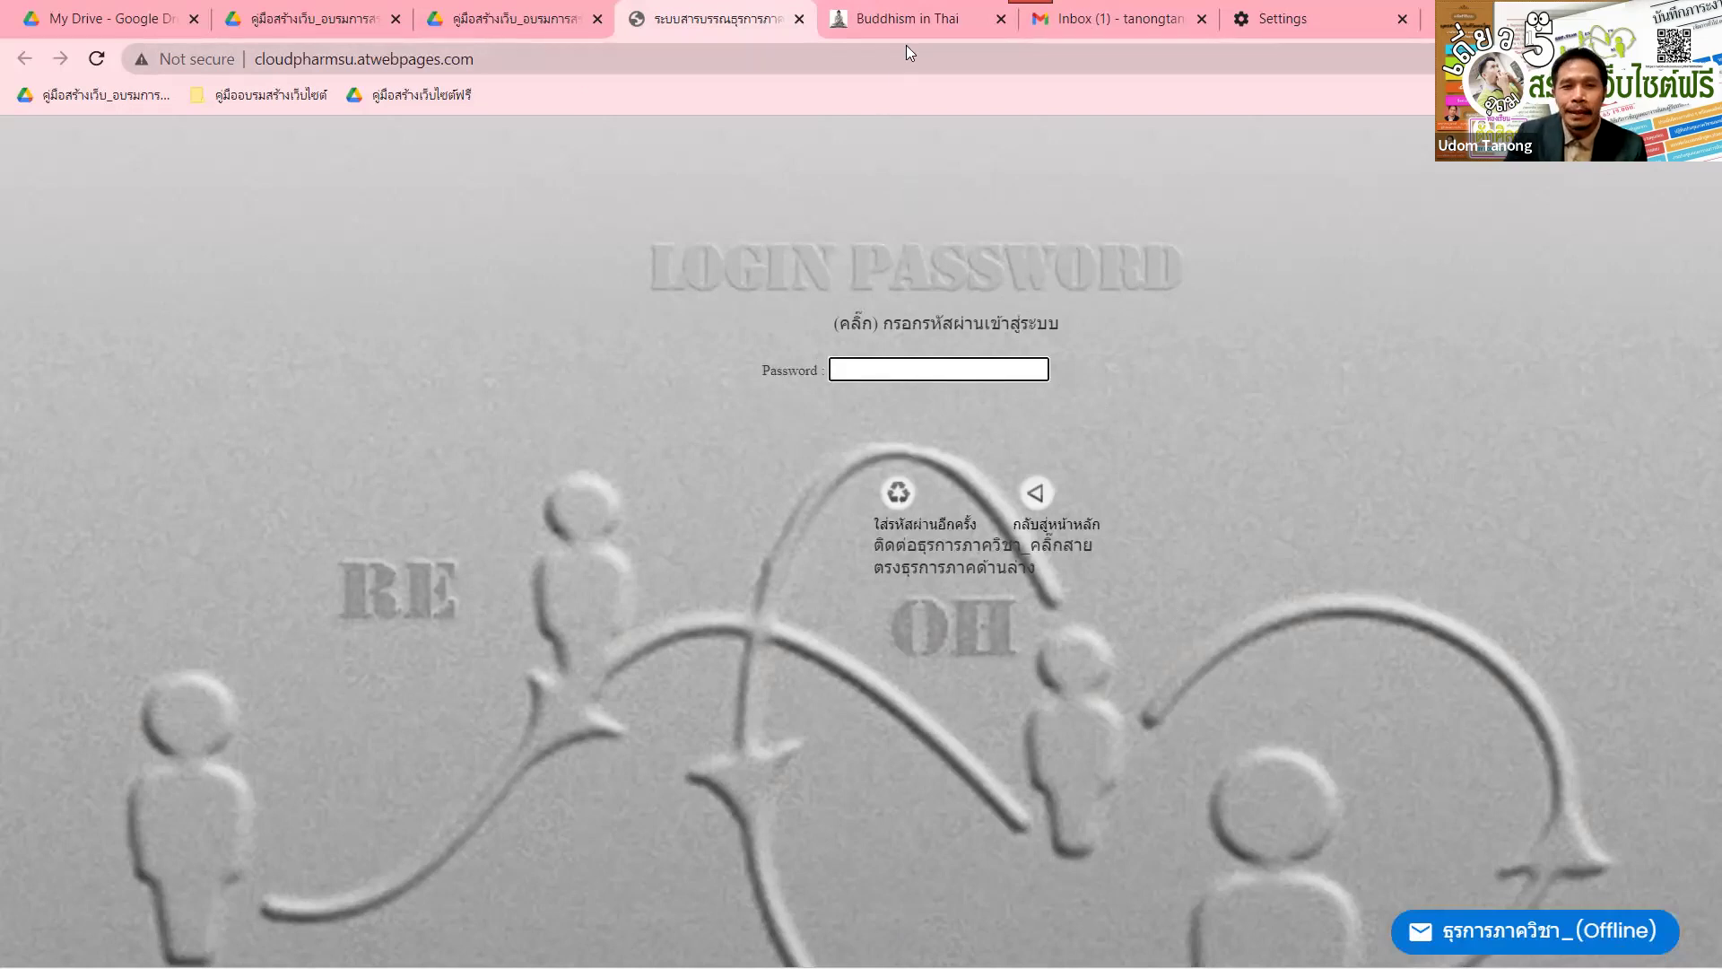
mouse_move(904, 22)
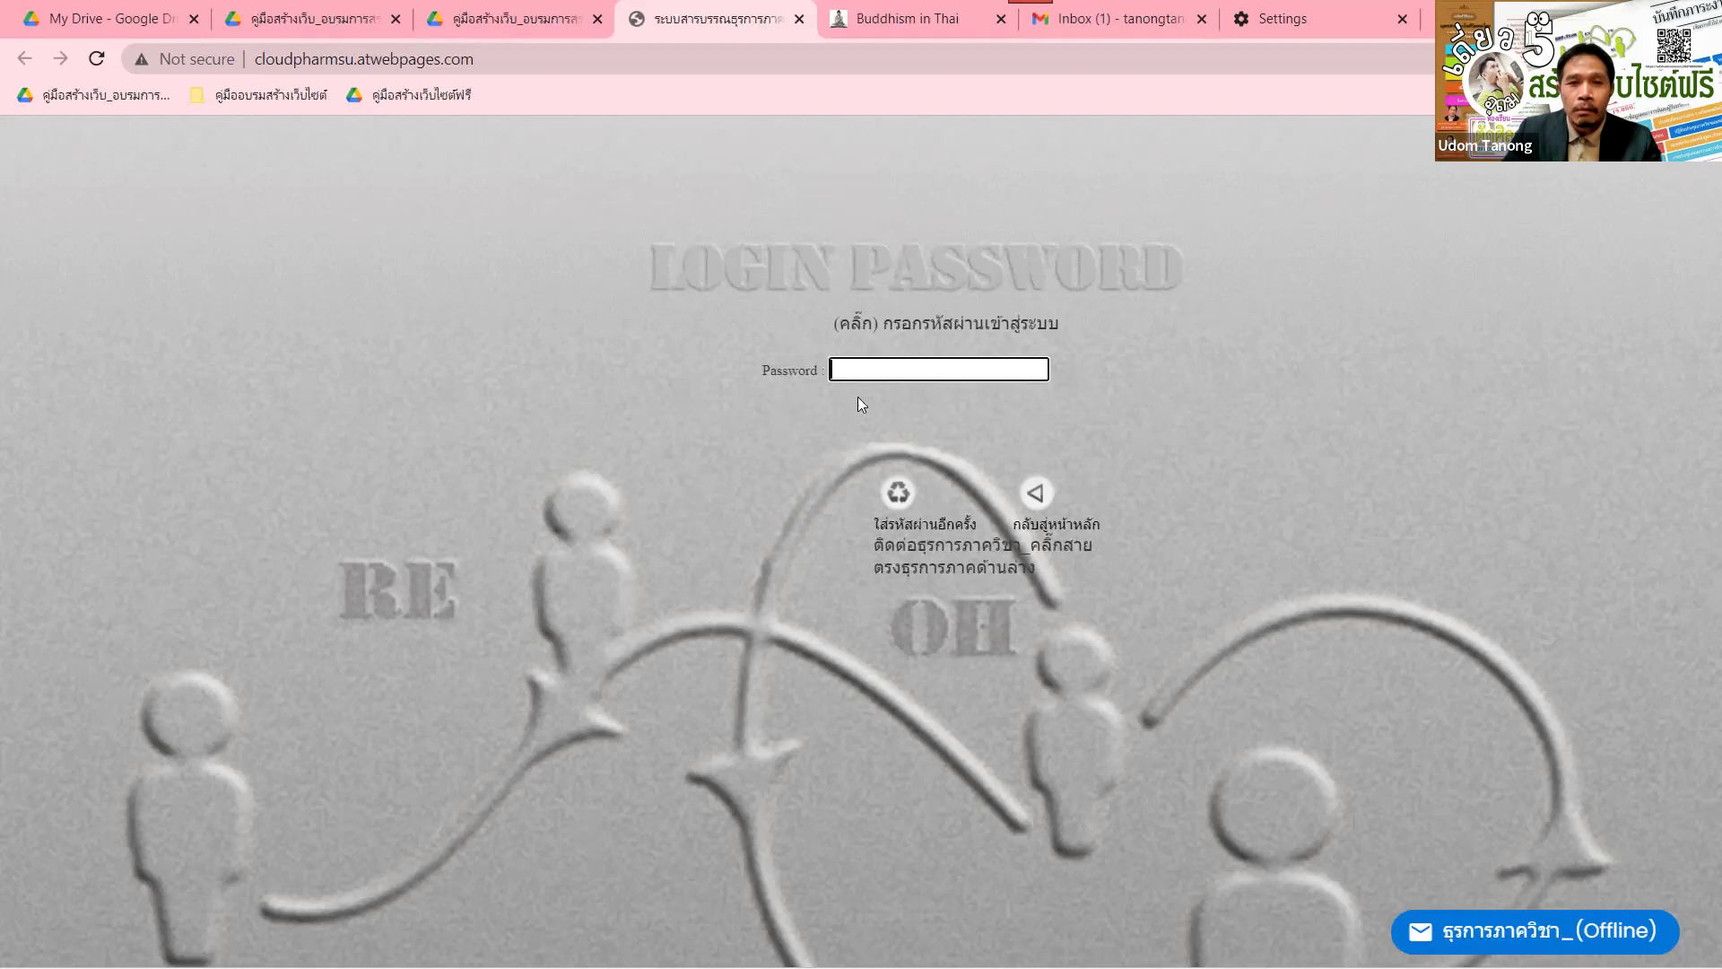
mouse_move(946, 950)
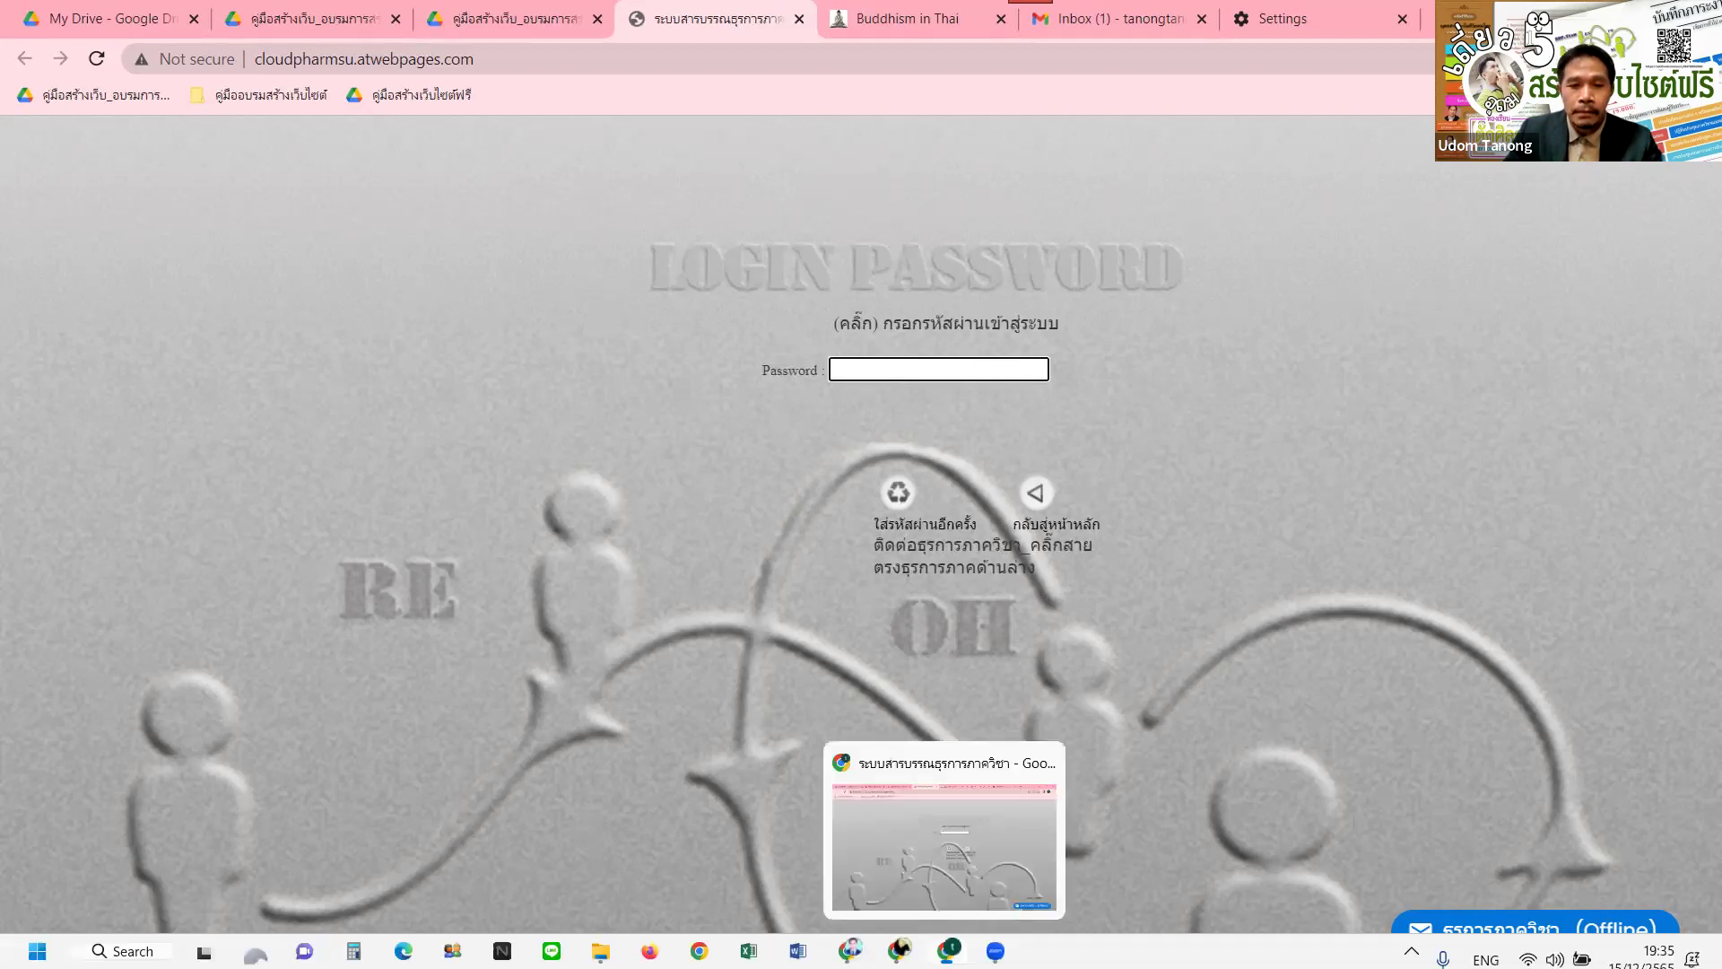
Step: Cycle through the Chrome windows to the My Drive folder, then minimise everything to reveal the desktop
click(850, 951)
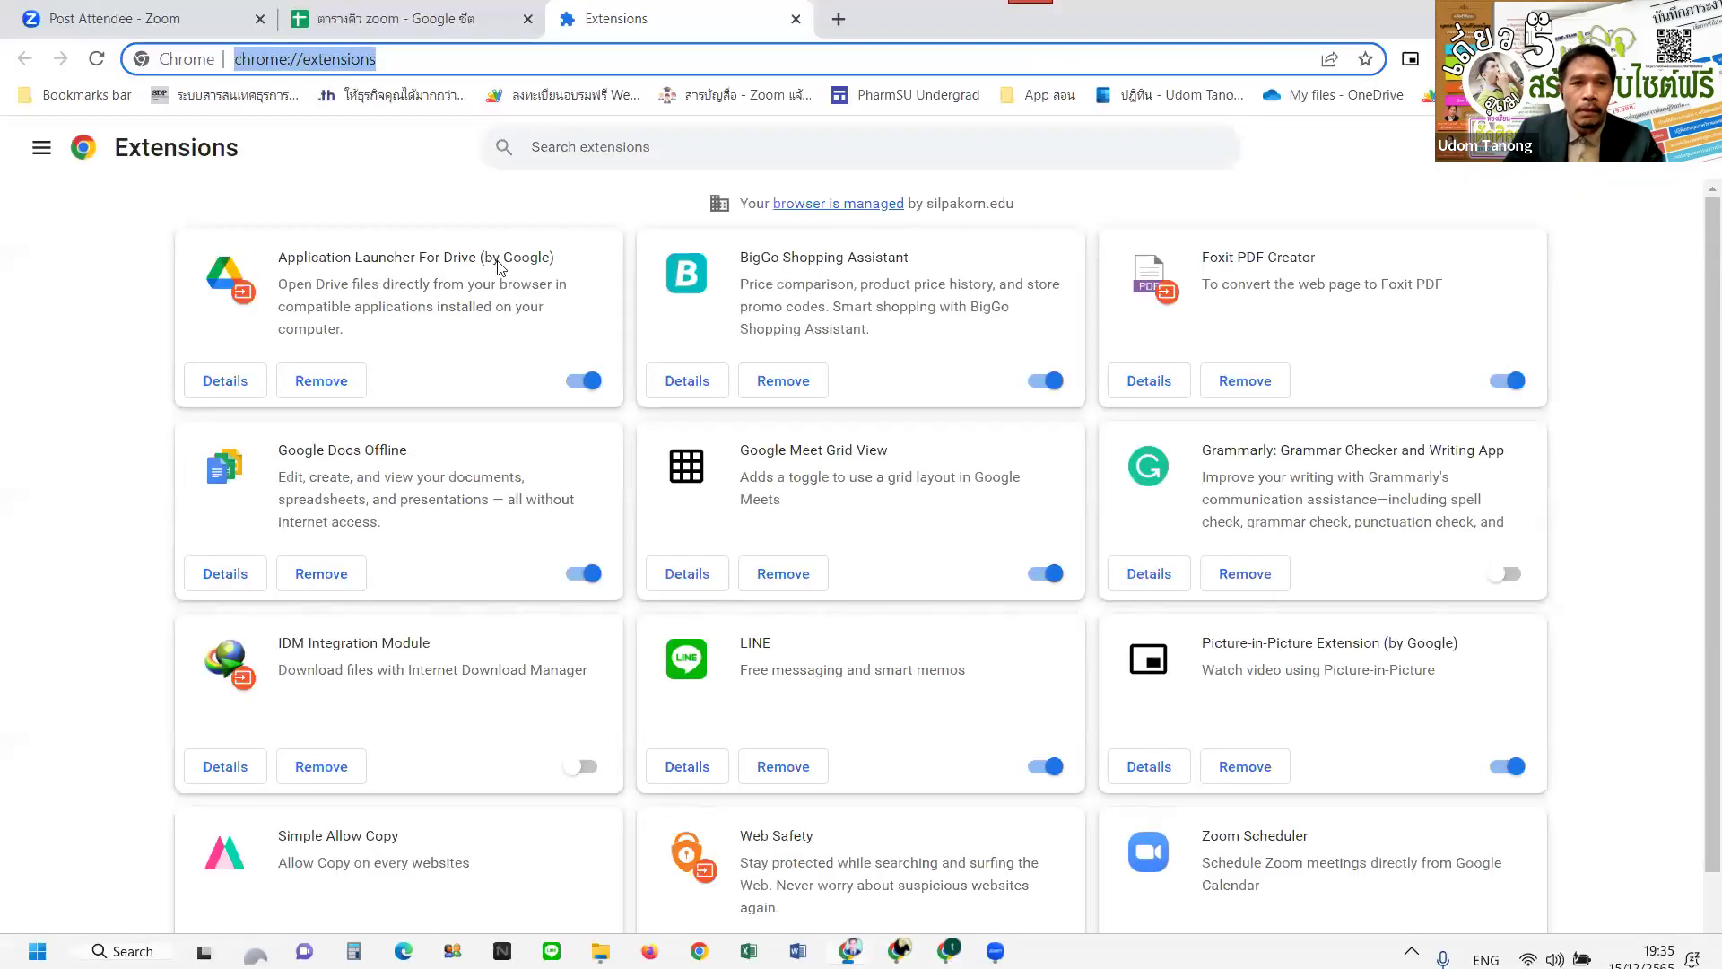
key(alt+Tab)
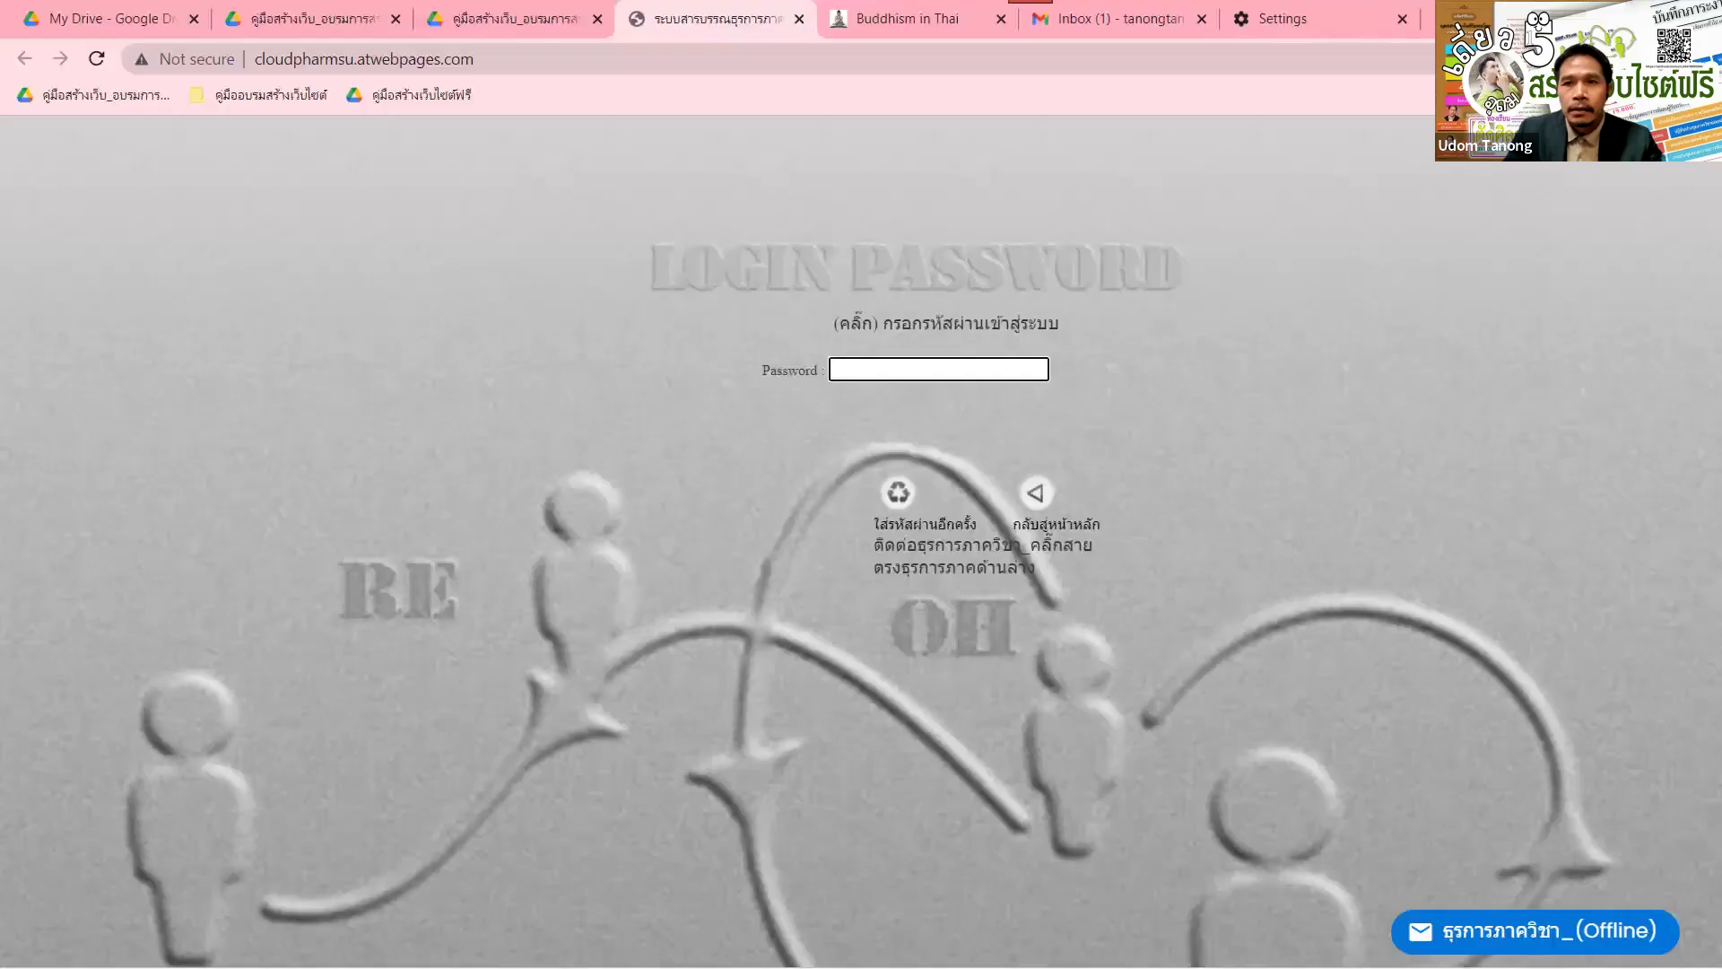
key(alt+Tab)
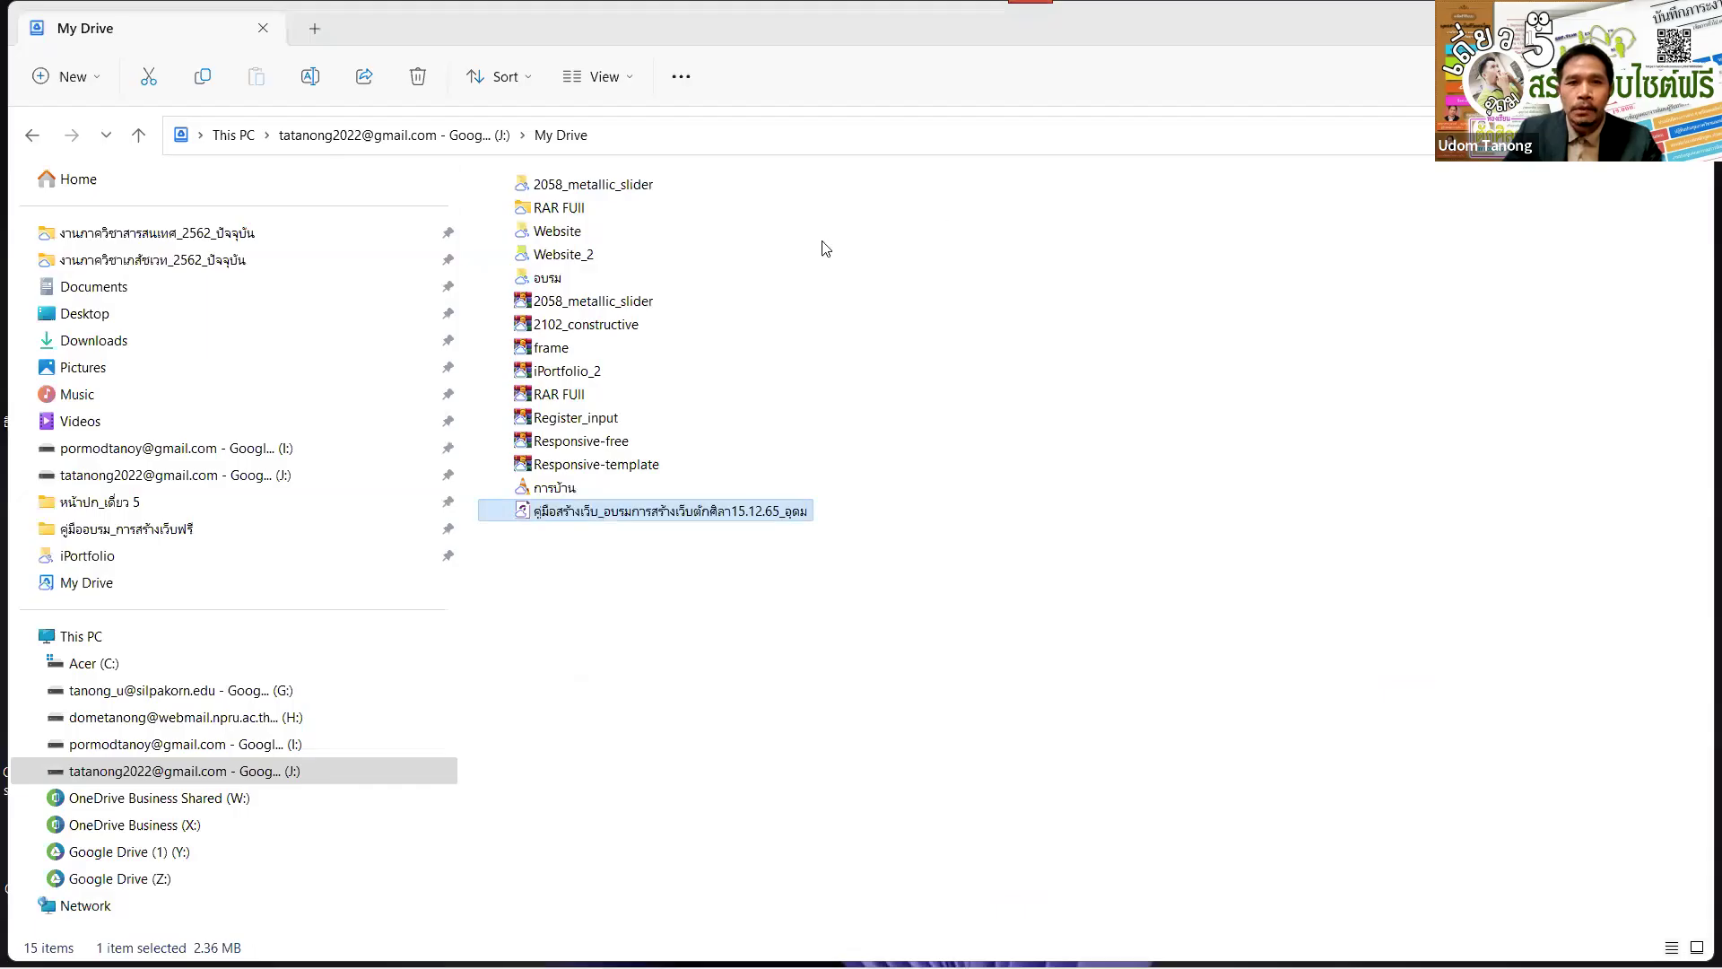
key(super+d)
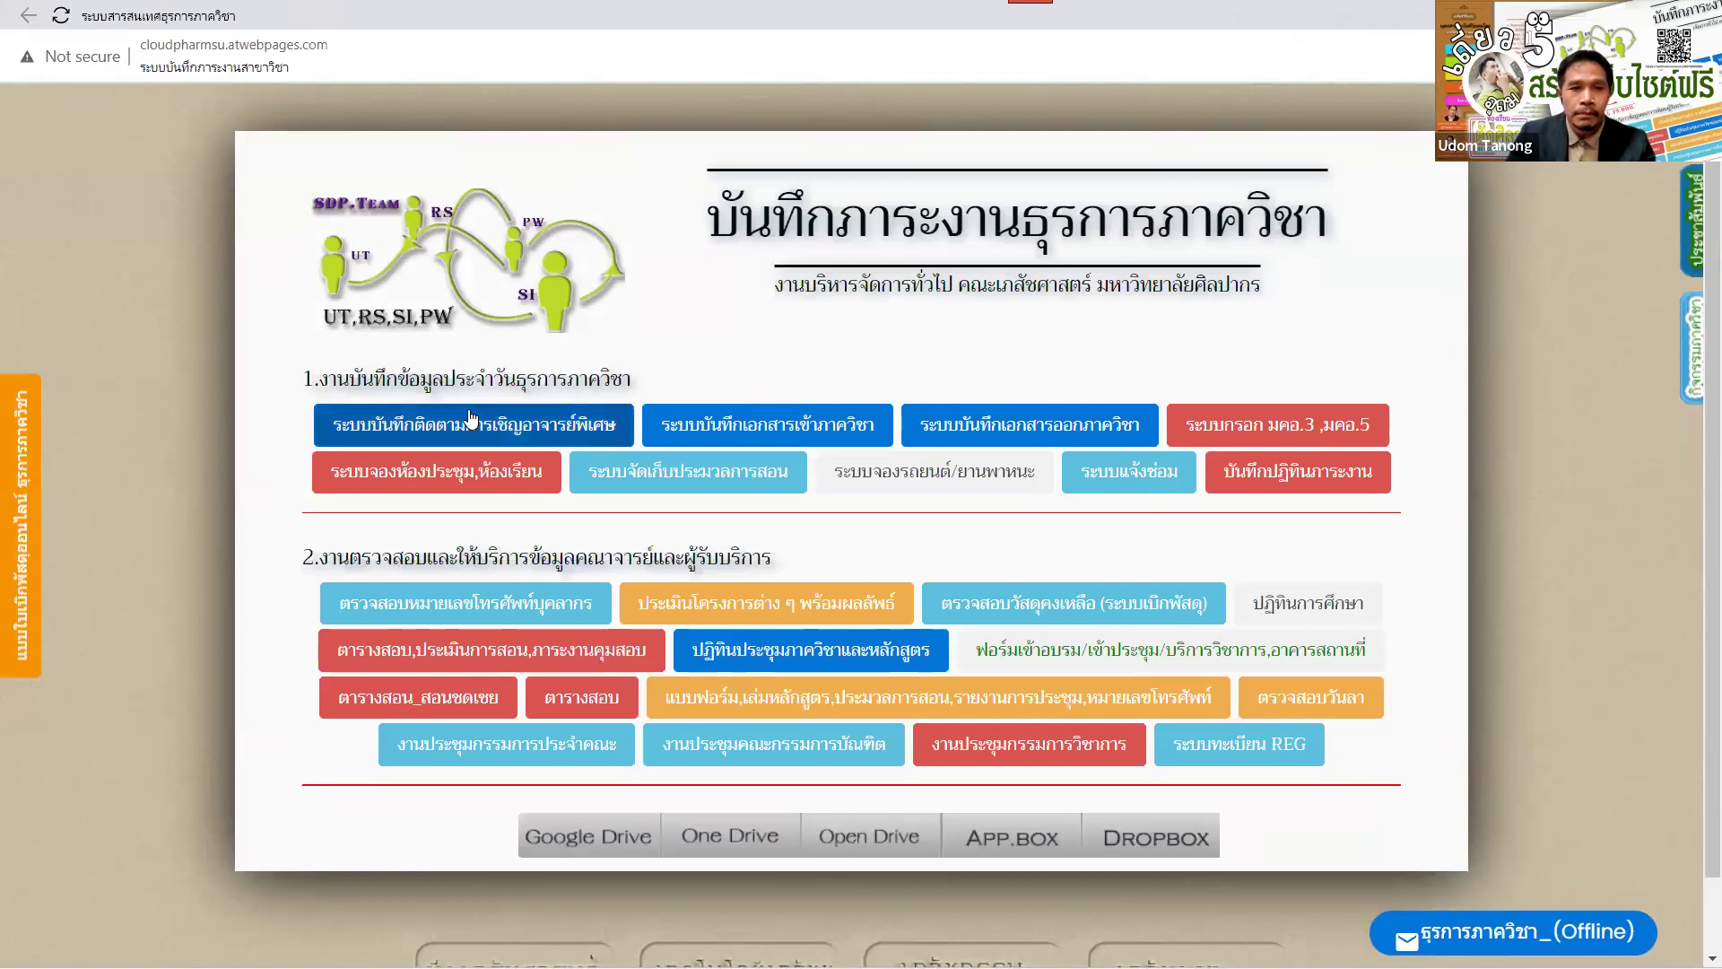
click(489, 437)
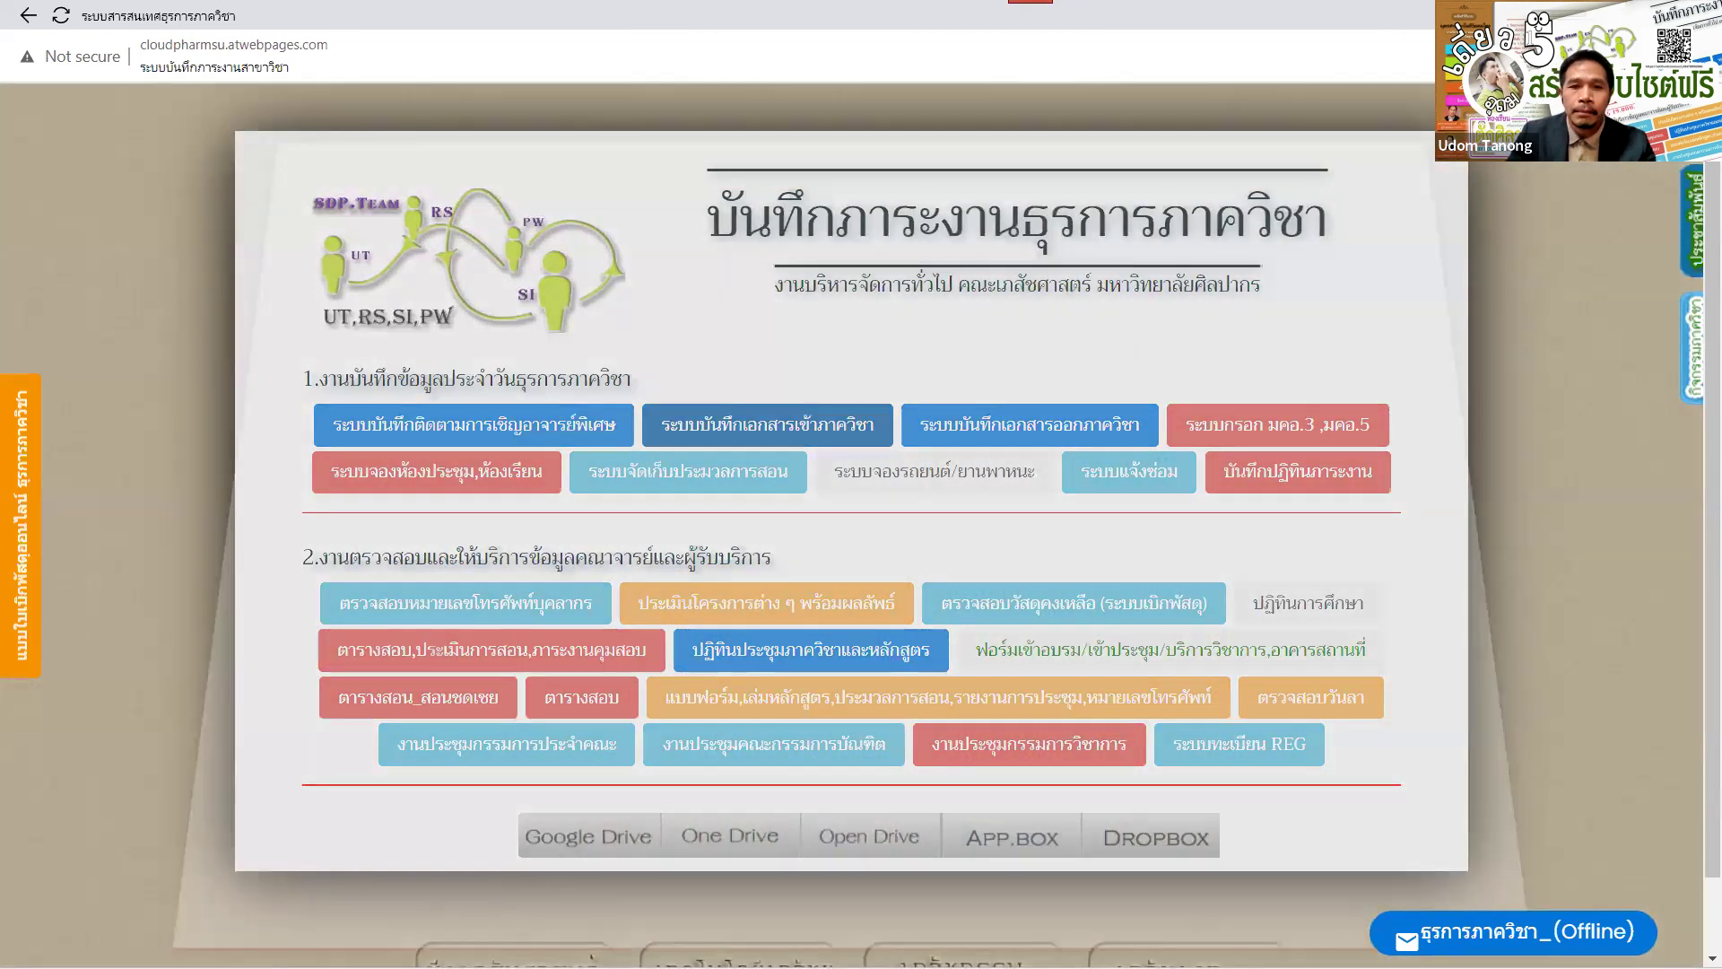
click(1009, 615)
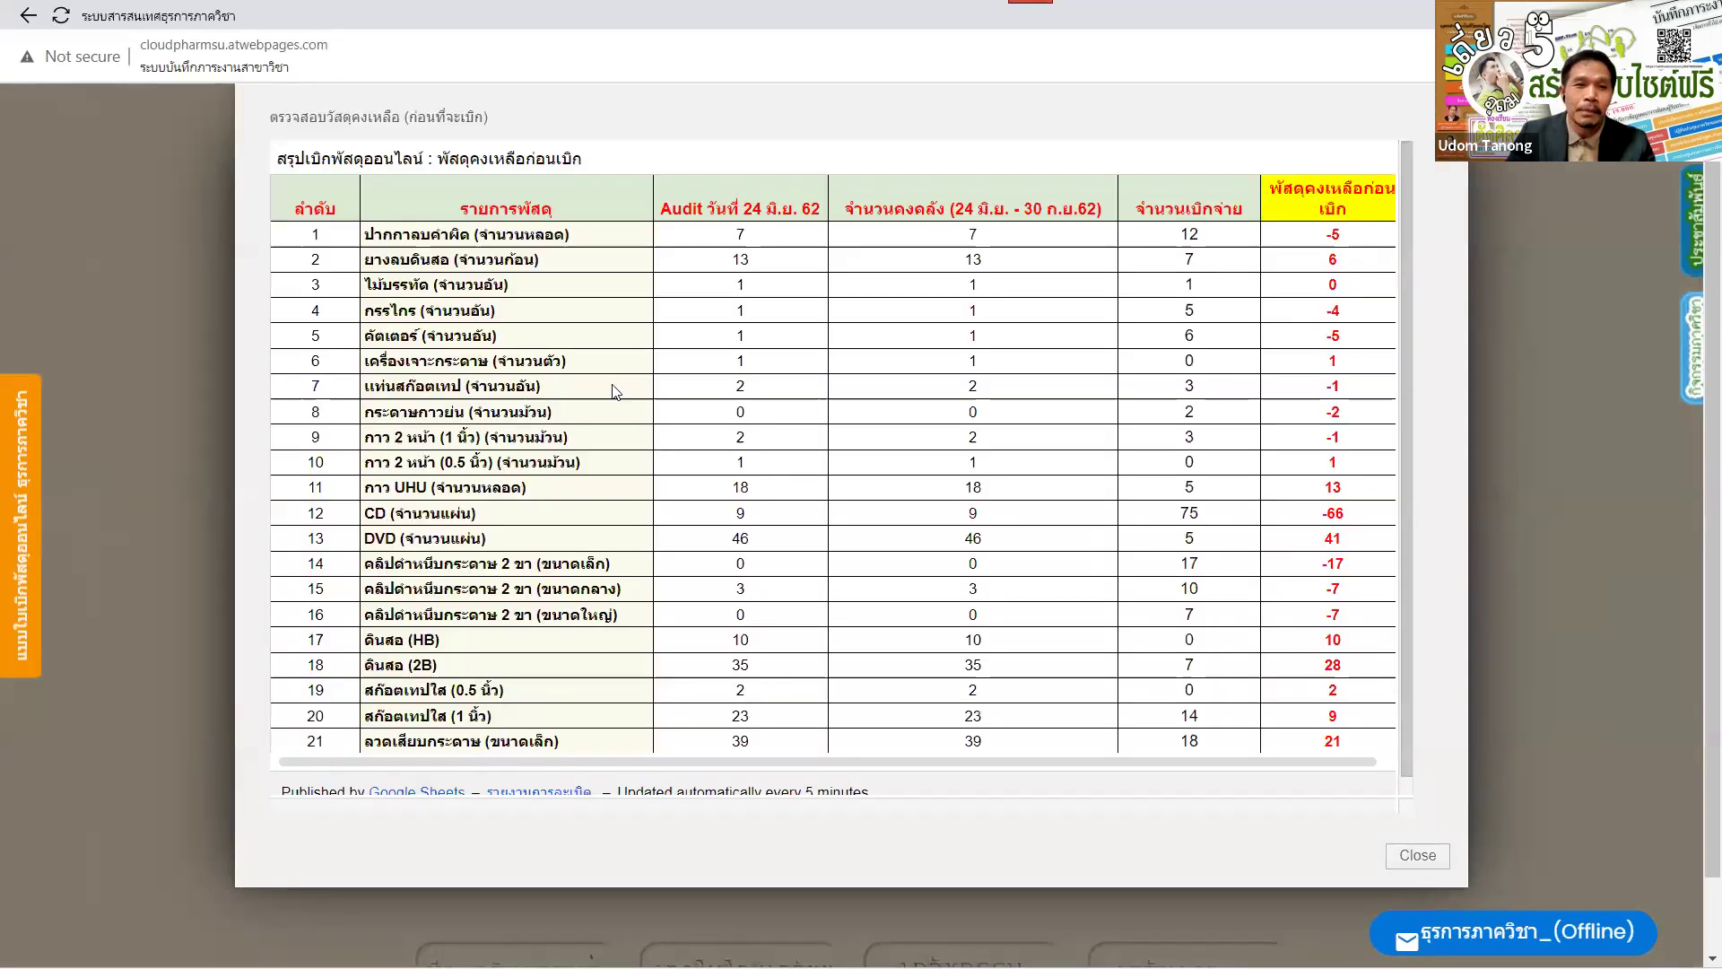
scroll(808, 488, down, 2)
scroll(1026, 496, down, 5)
scroll(1030, 512, up, 8)
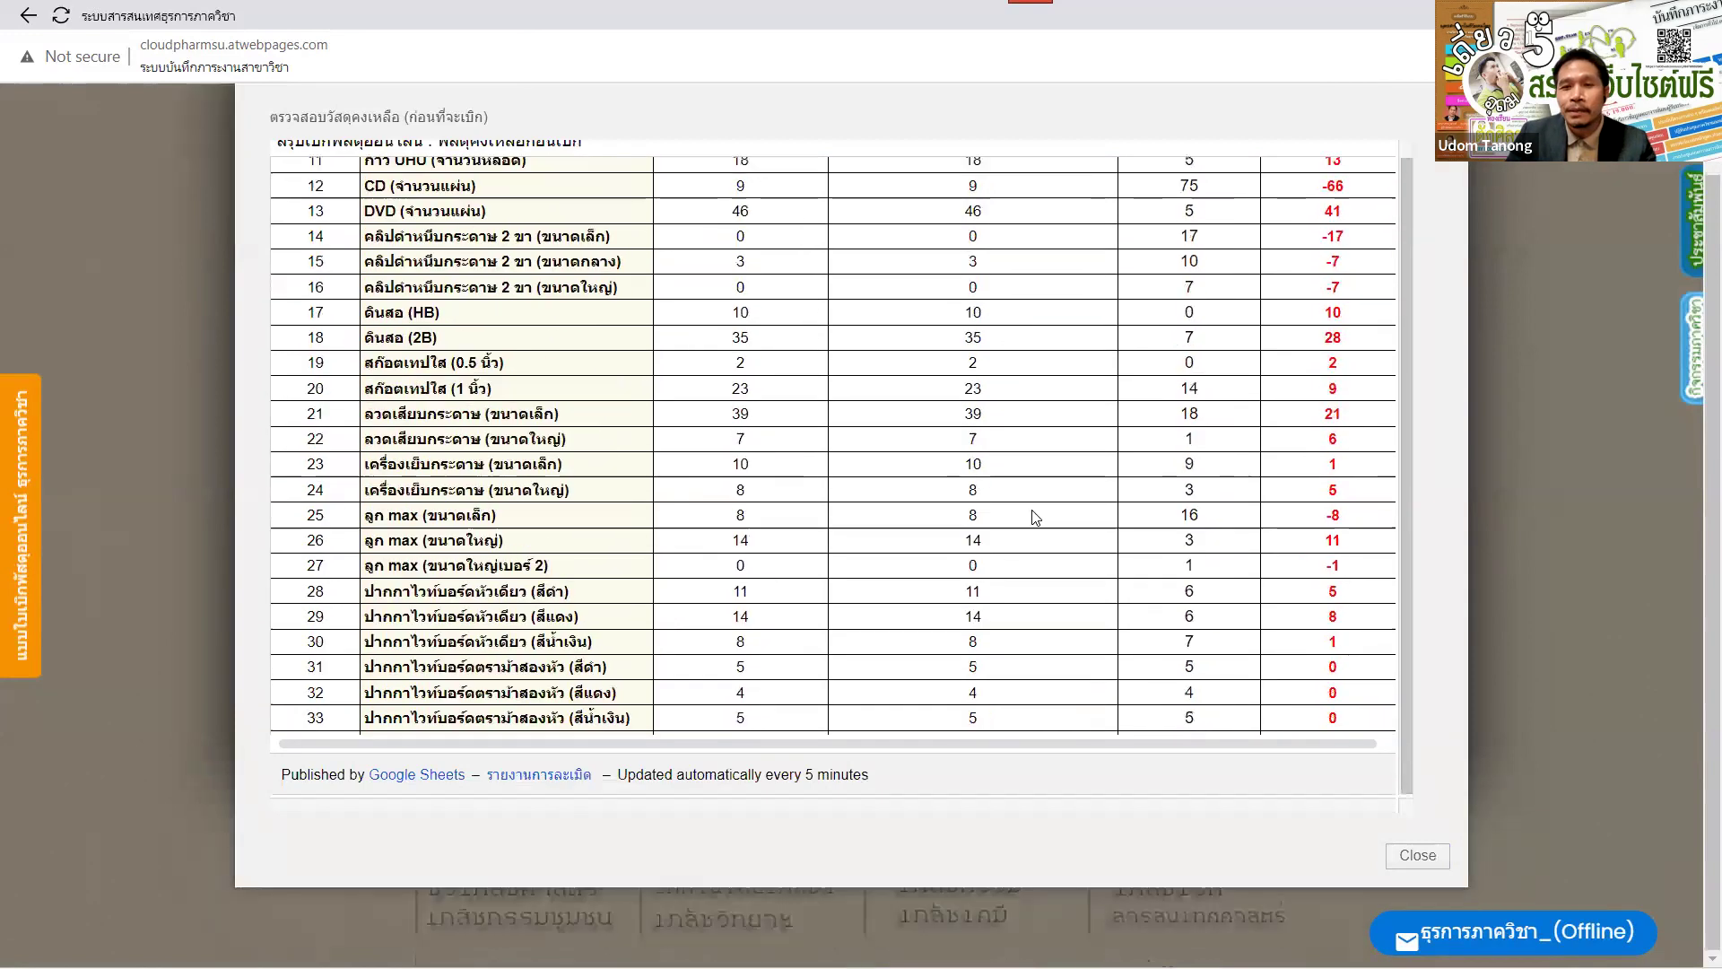
scroll(1255, 556, up, 2)
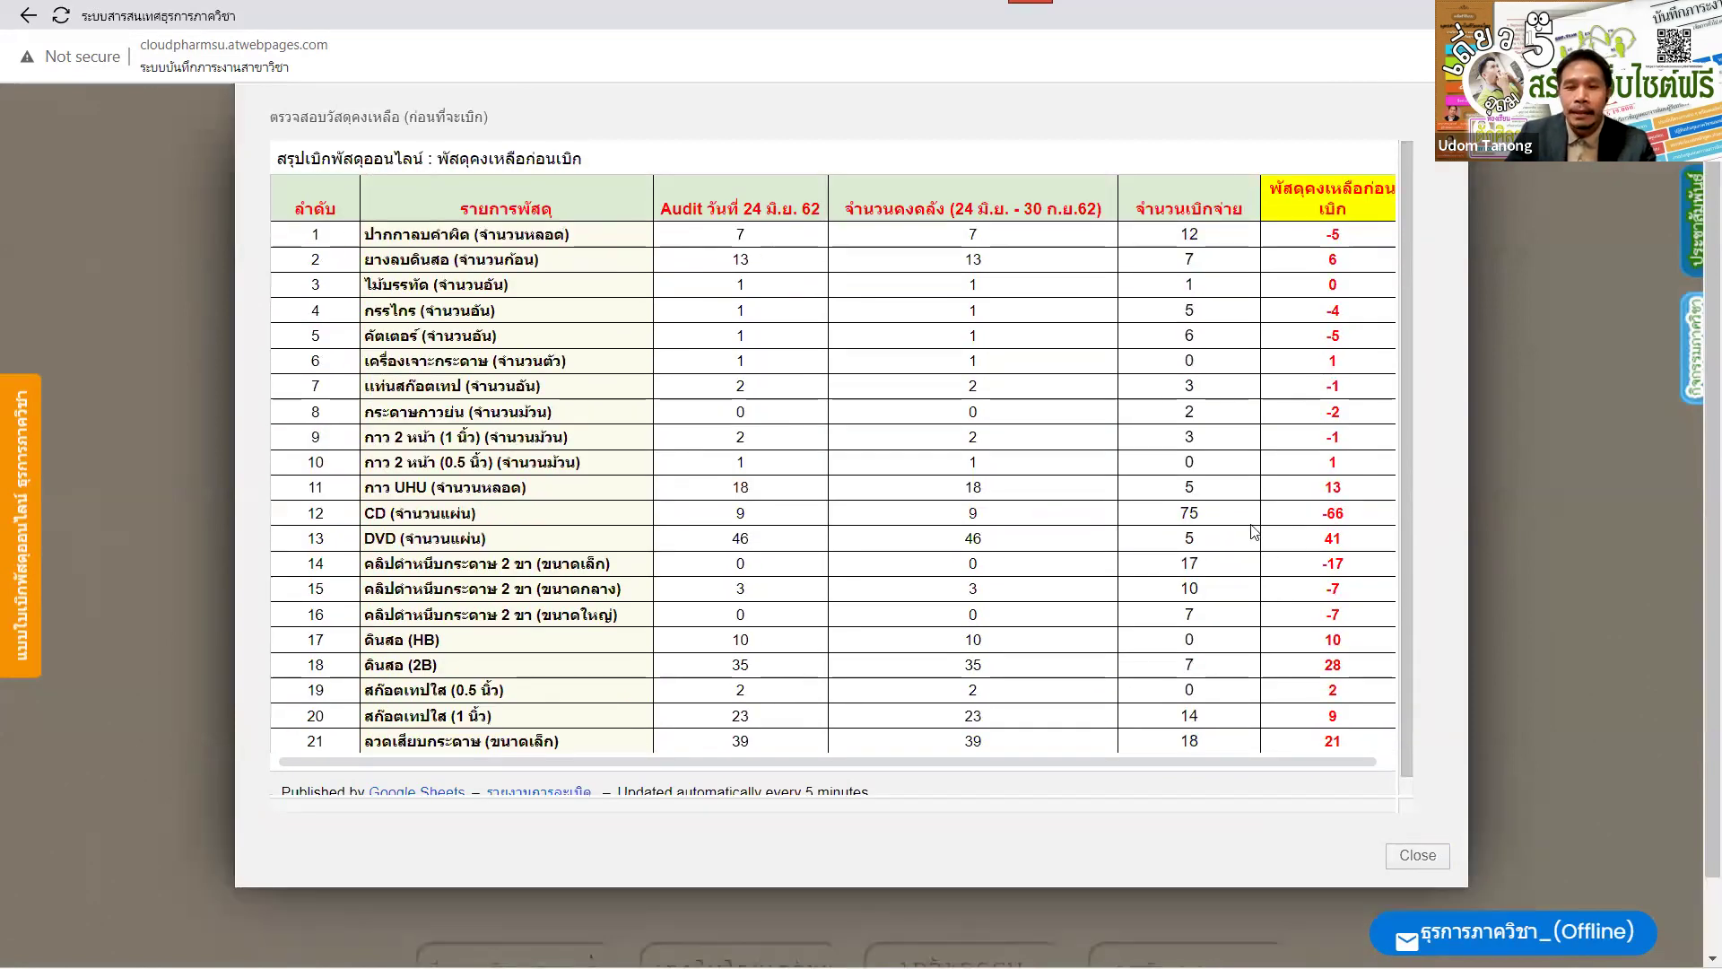
click(1416, 857)
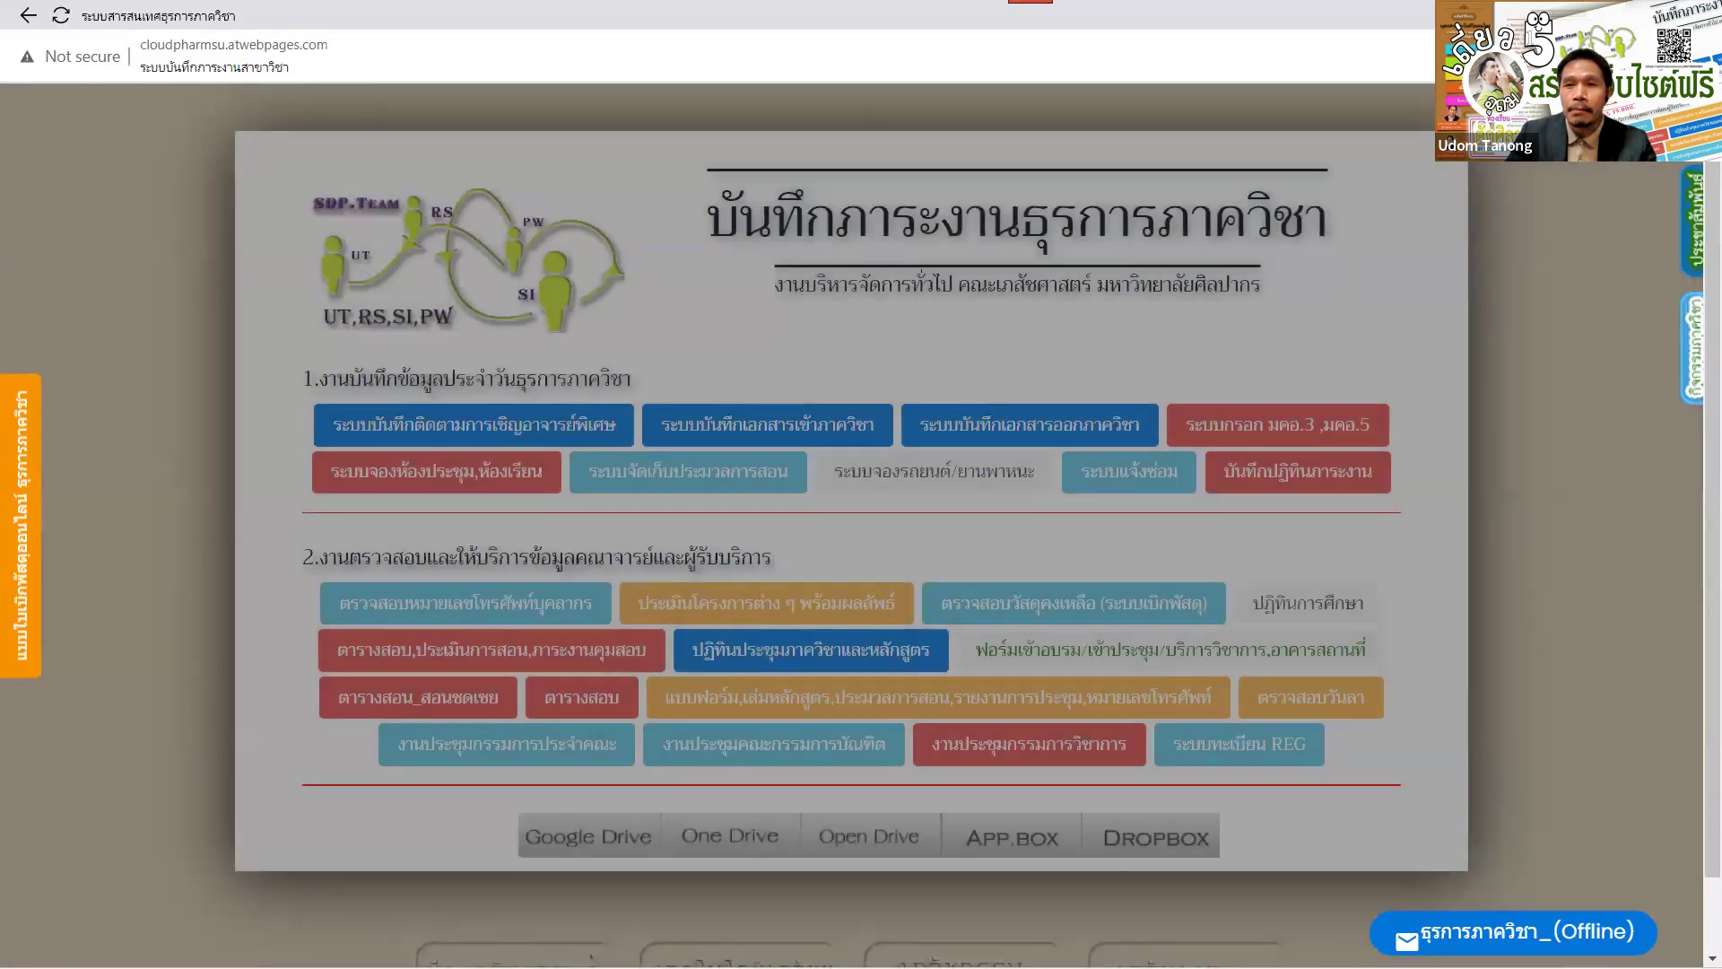
Step: Restore the Chrome window, widen it, and maximise it again
key(super+Down)
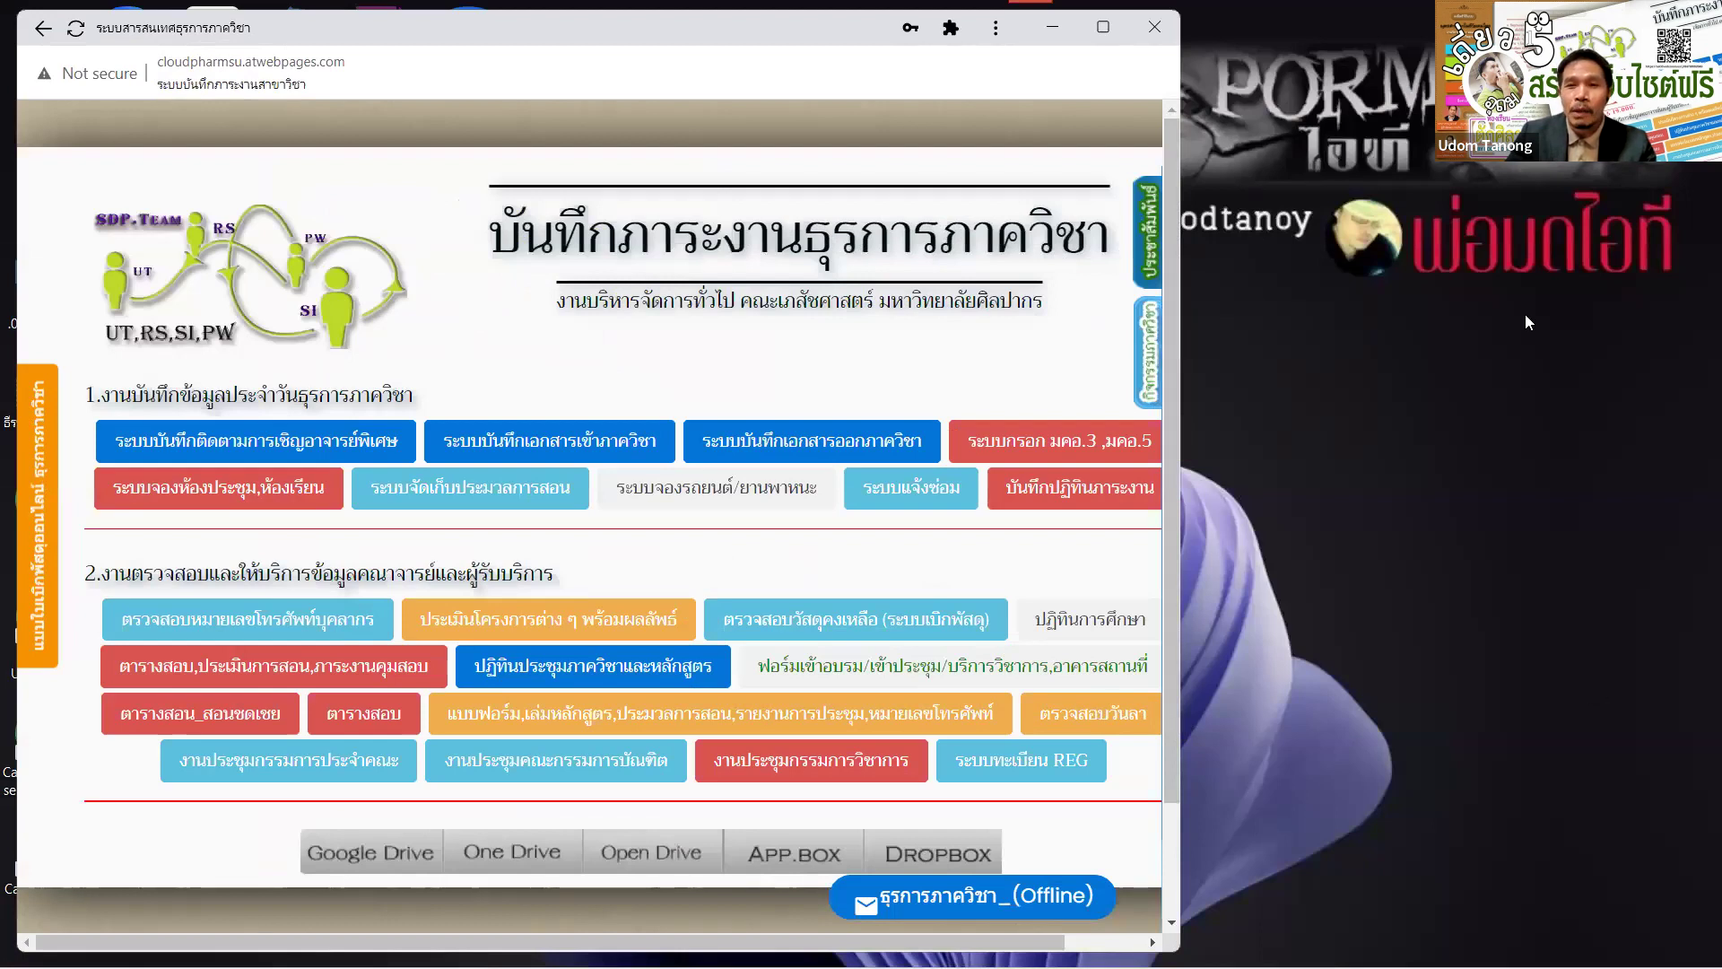
drag(1184, 725, 1594, 359)
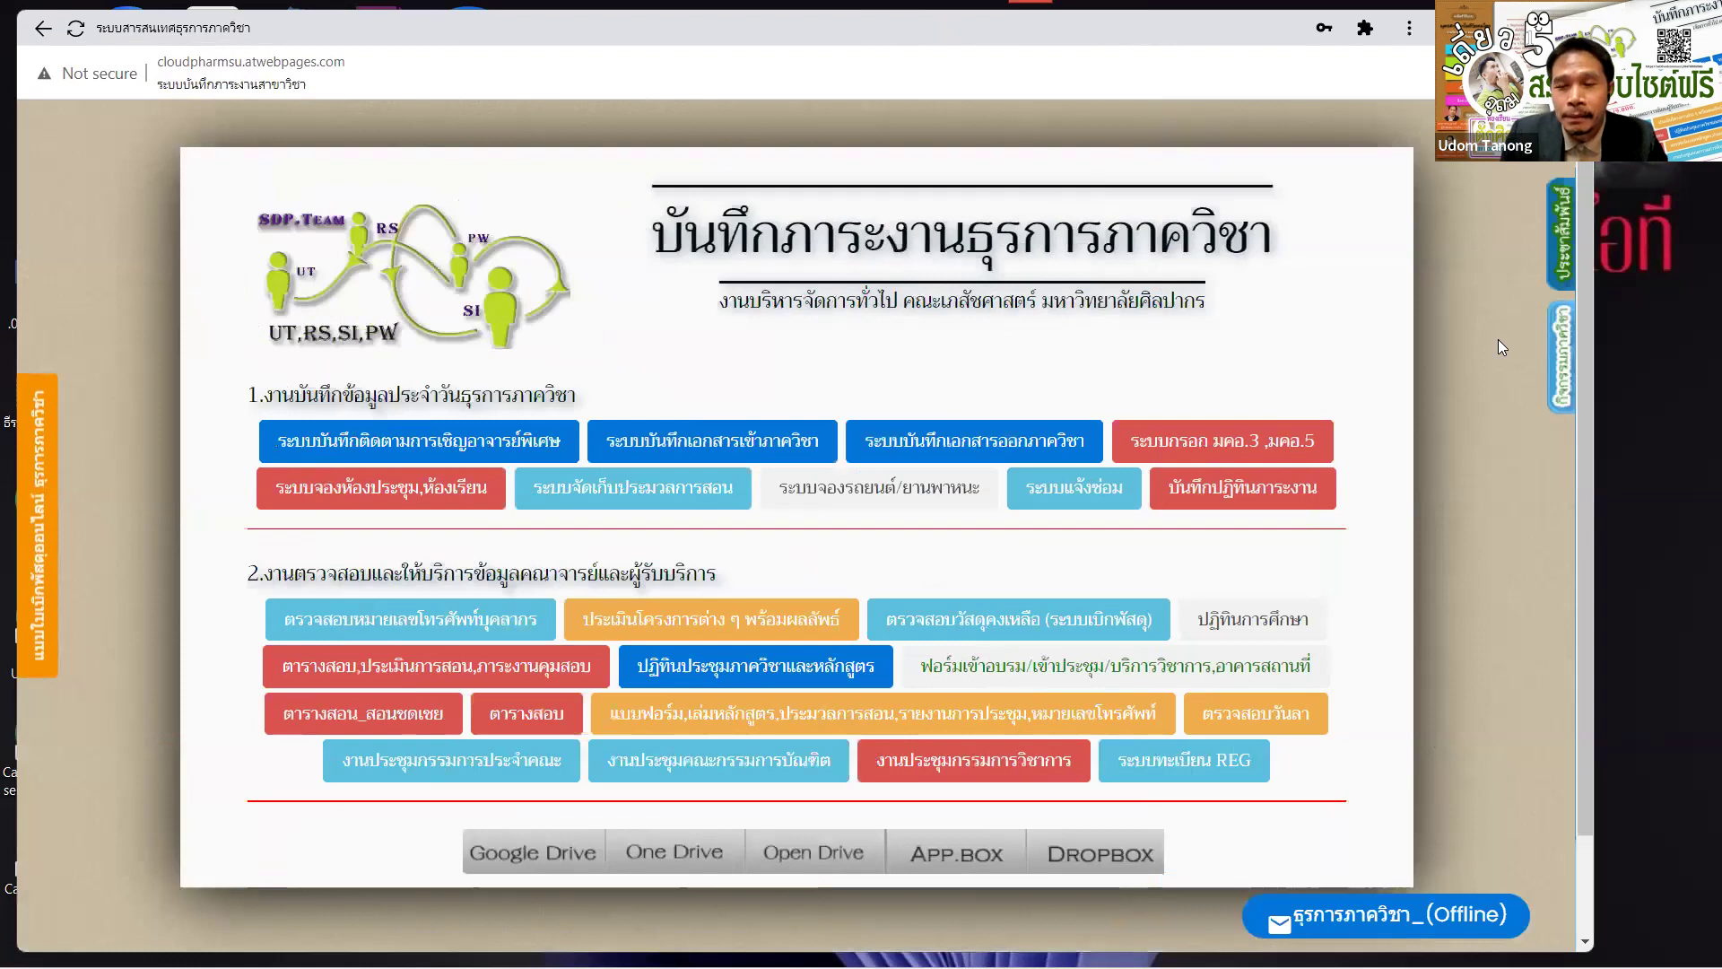
key(super+Up)
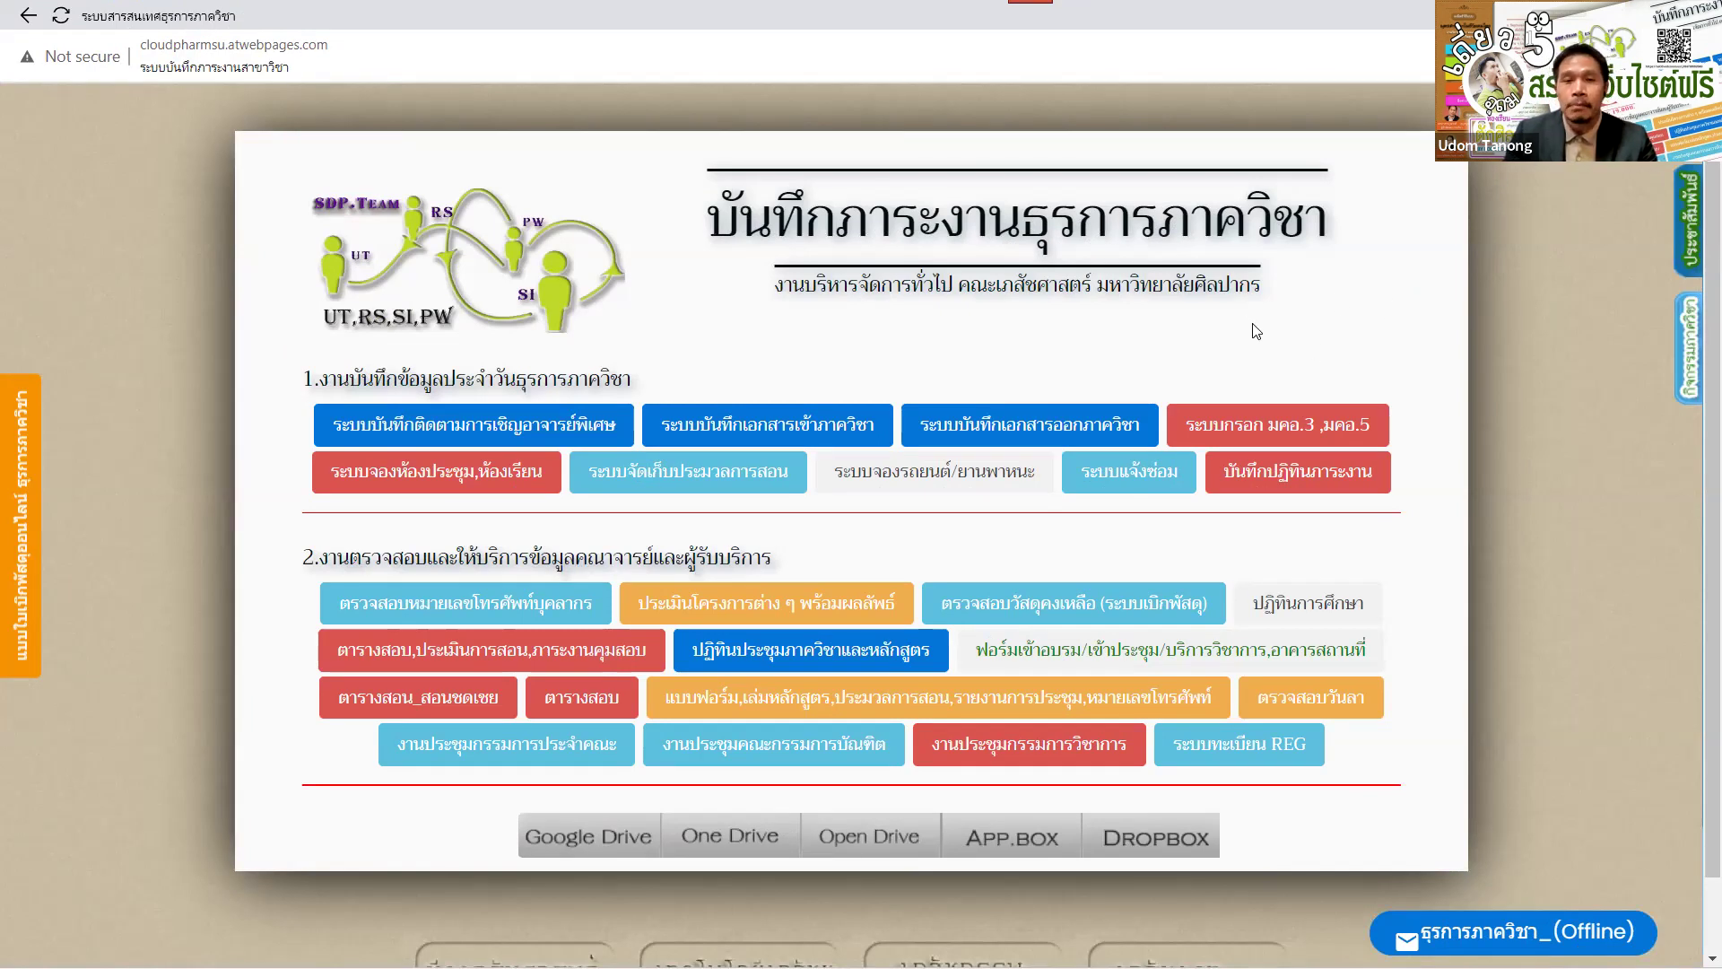
Step: Open the vehicle booking system, dismiss its login popup, and minimise Chrome to the desktop
click(861, 471)
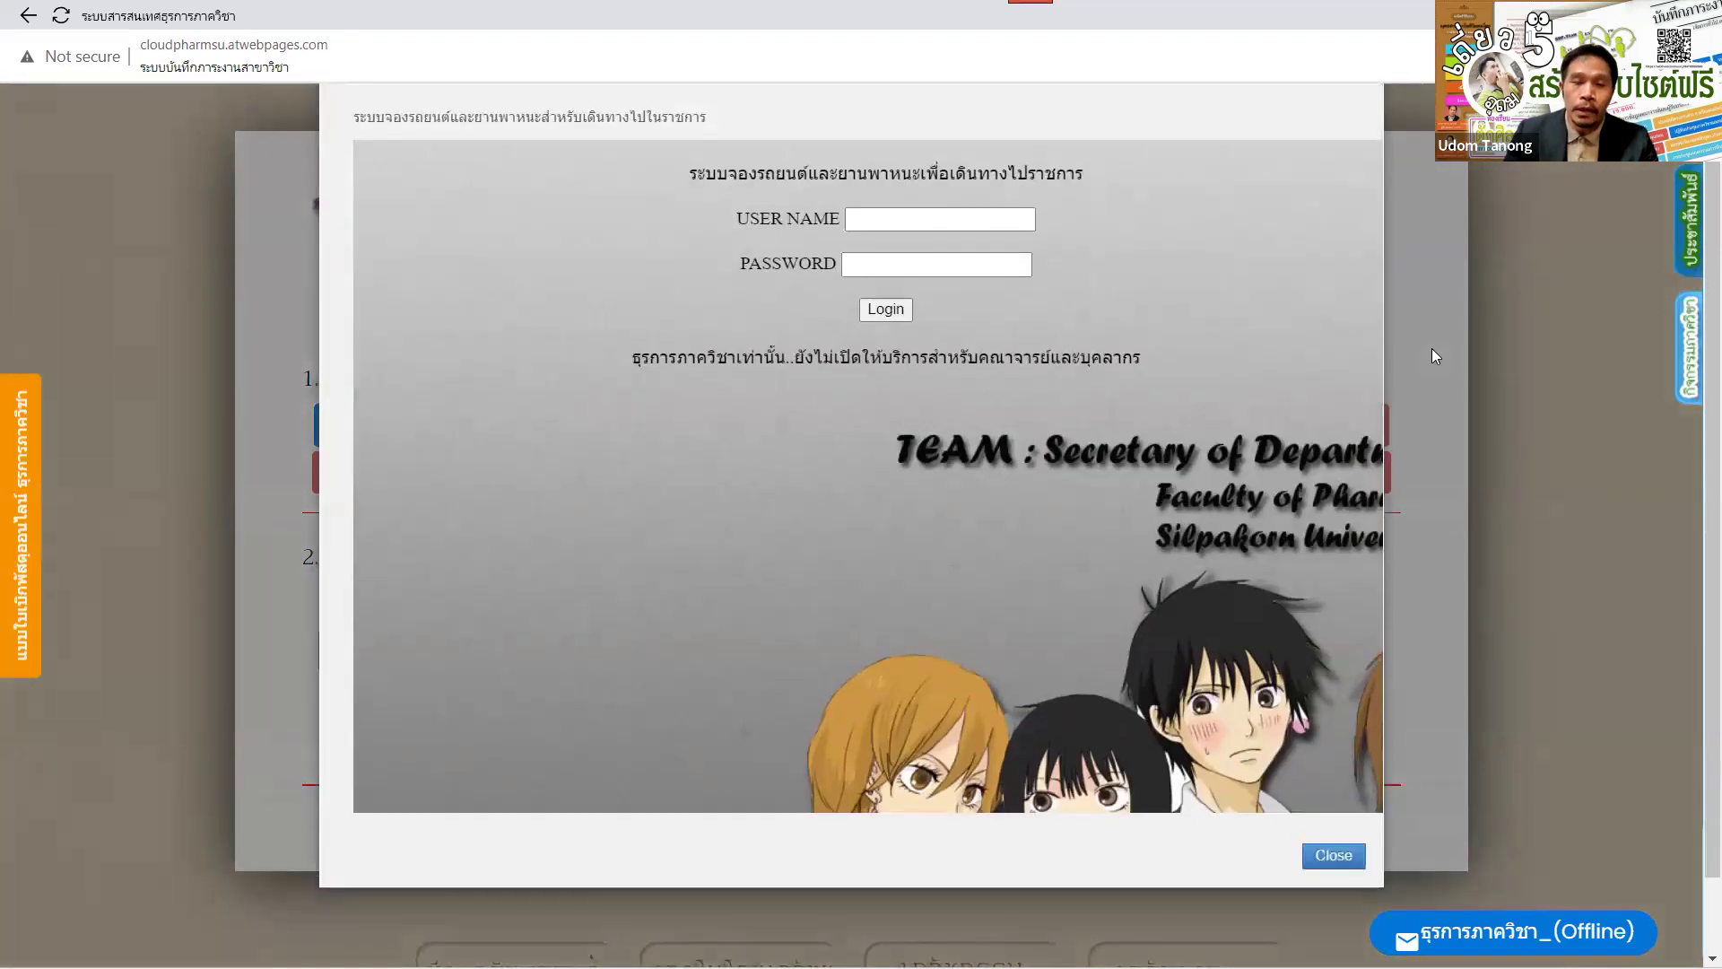
click(1432, 348)
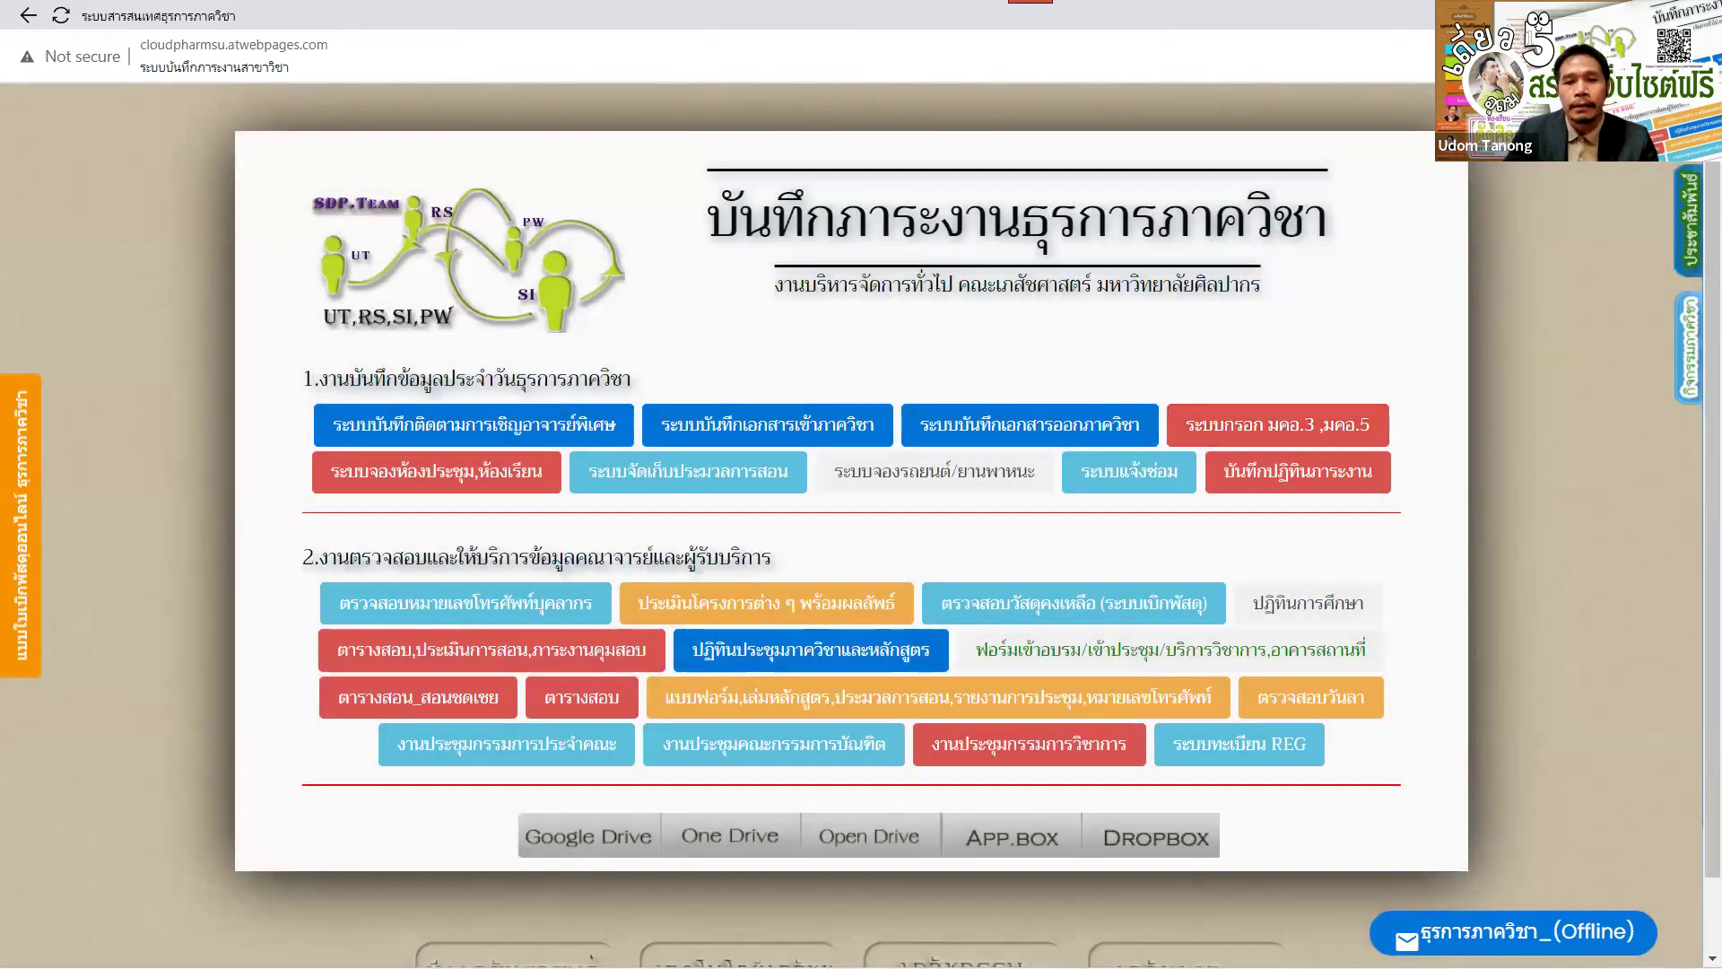
key(super+d)
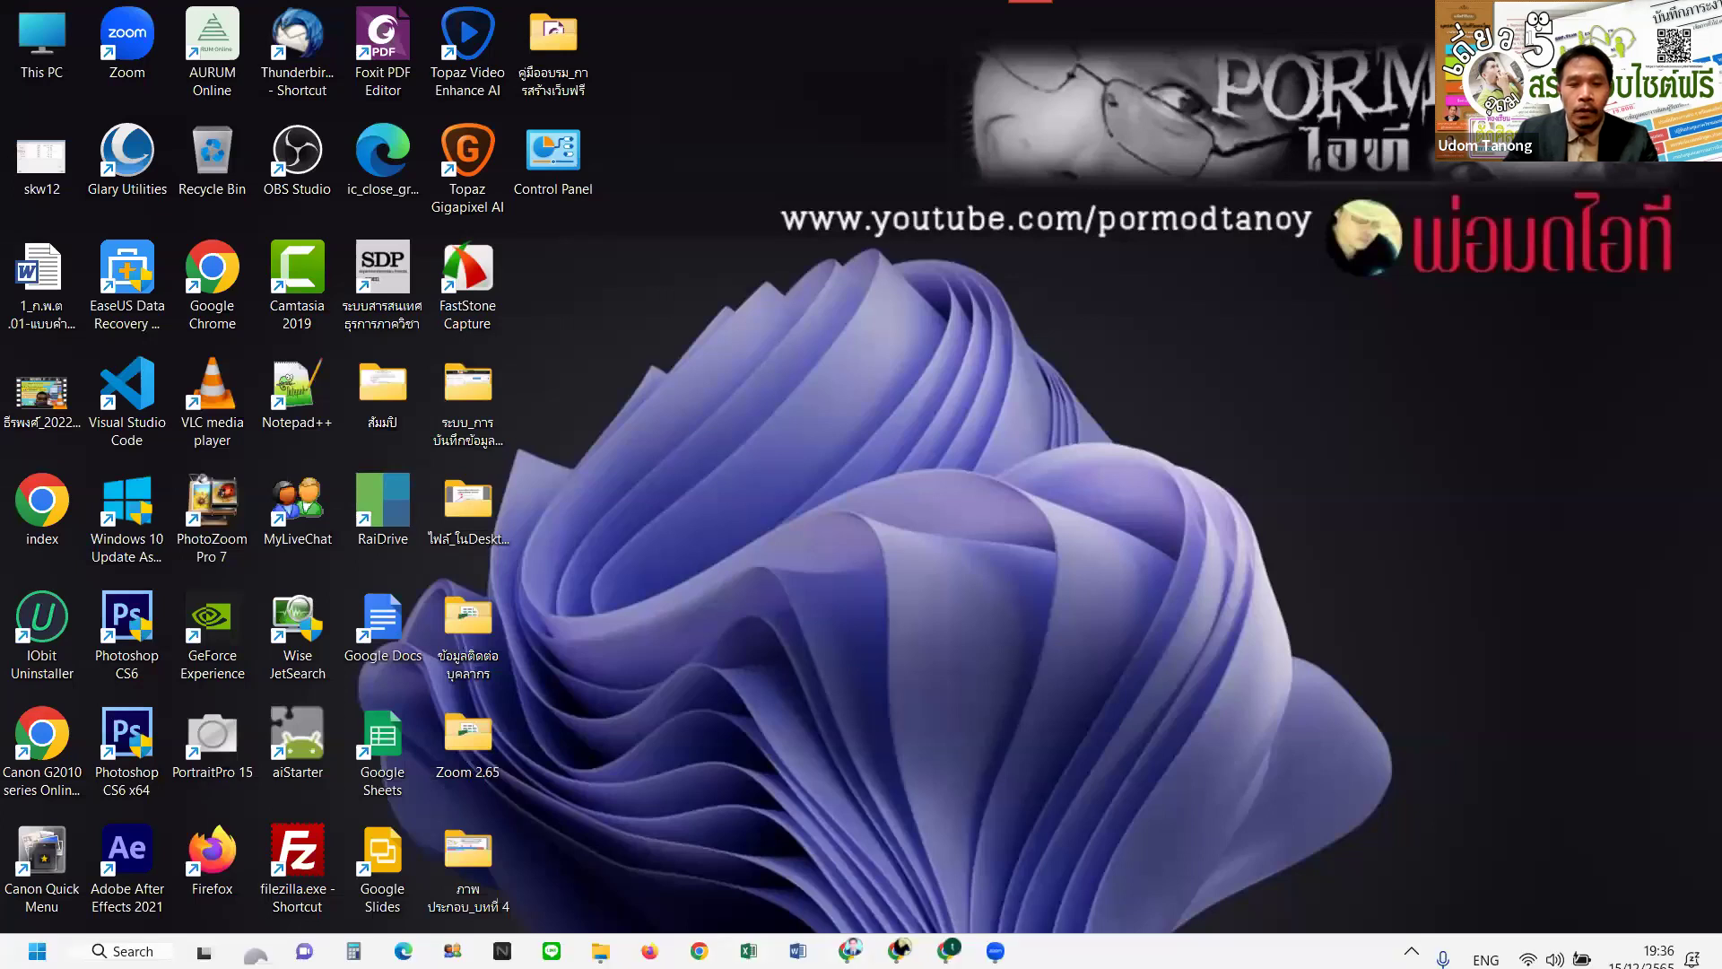
Step: Restore Chrome from the taskbar and switch to the training manual PDF tab at page 3 of 29
mouse_move(900, 950)
click(897, 830)
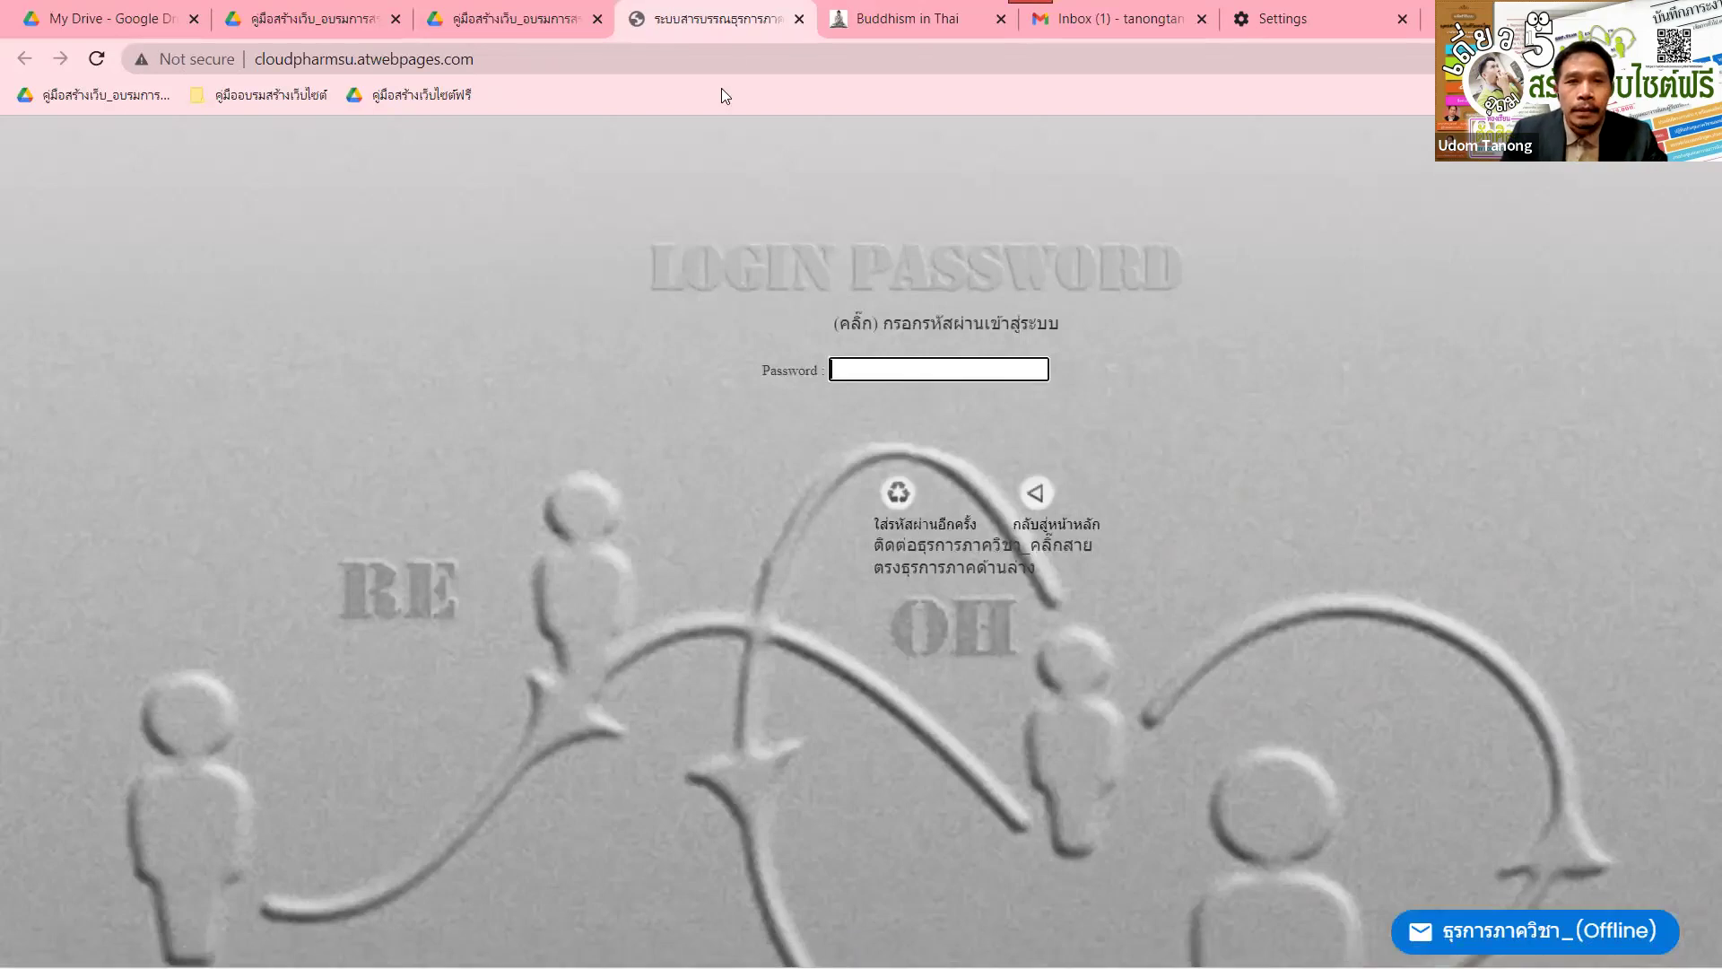
click(509, 18)
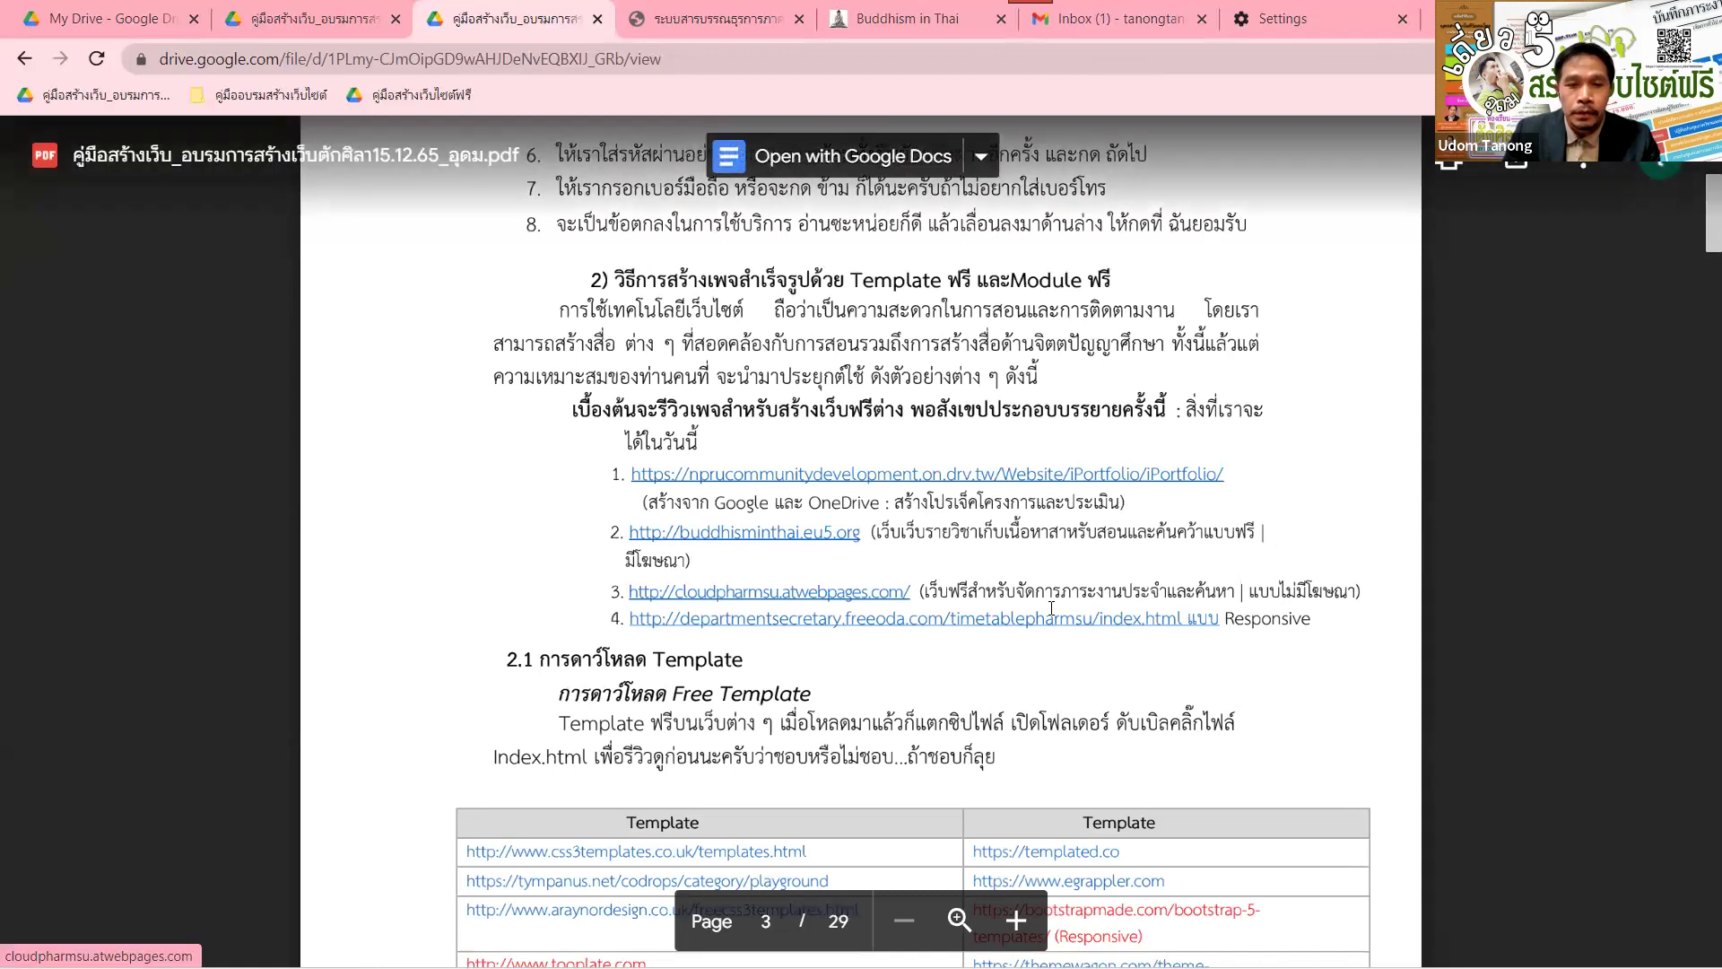
Step: Scroll the manual to its template table and open the bootstrapmade.com Bootstrap 5 templates link
scroll(1051, 609, down, 1)
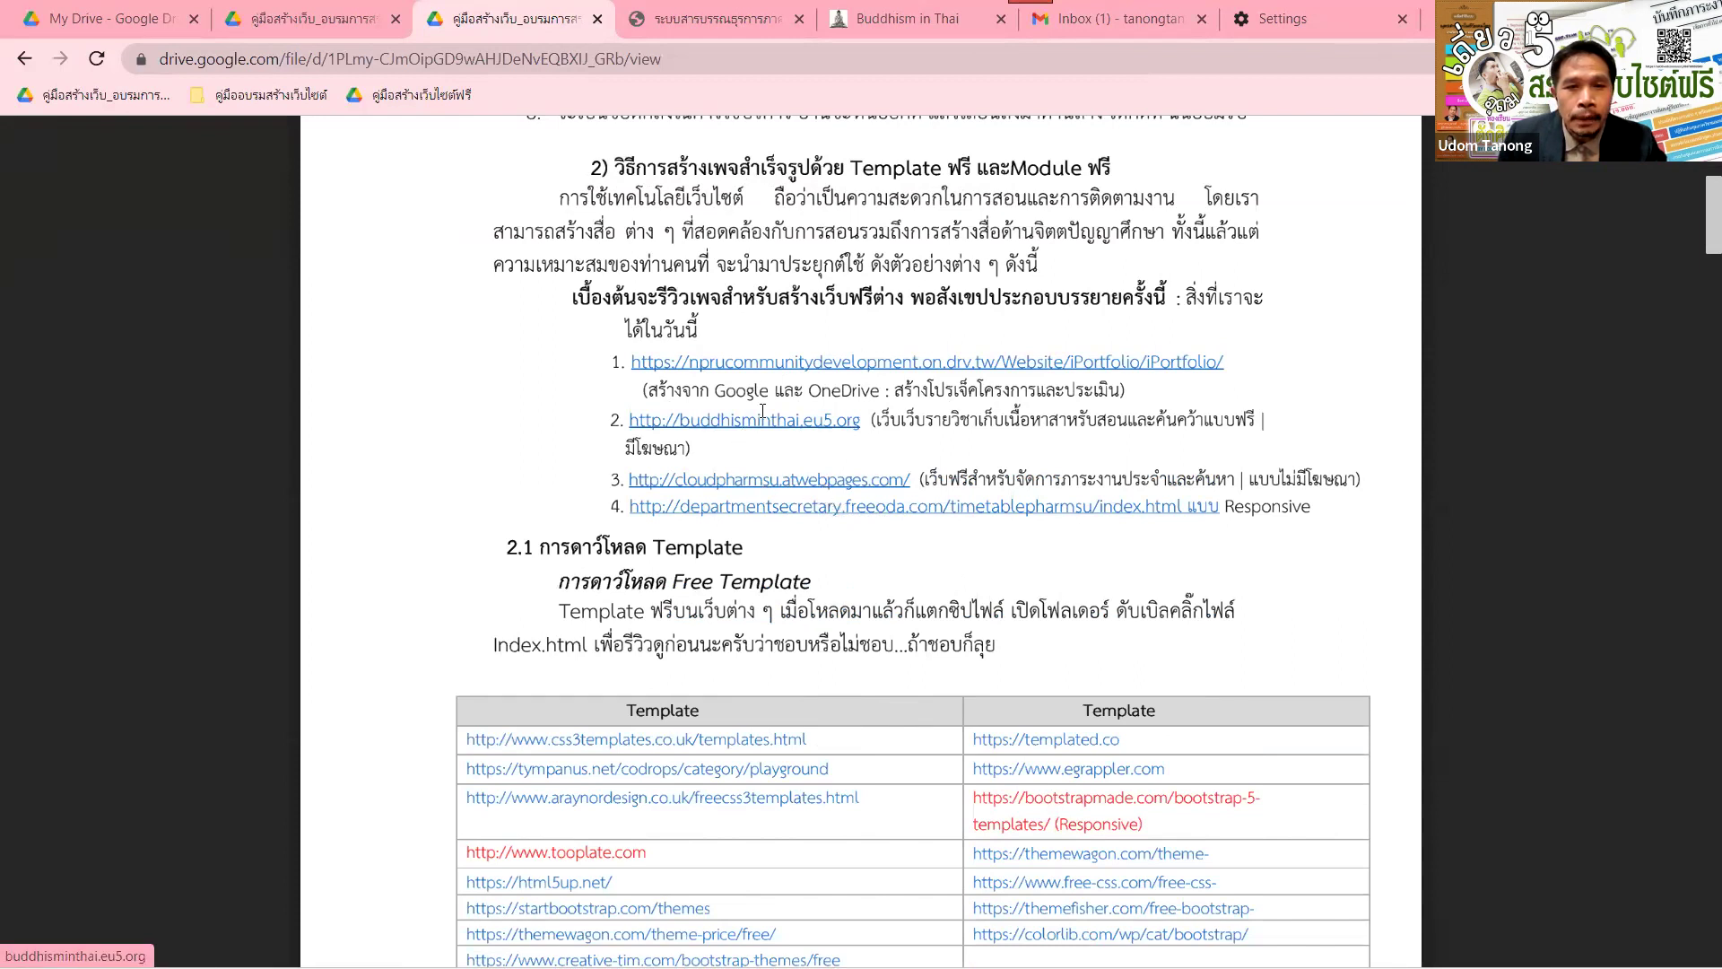
scroll(994, 572, down, 3)
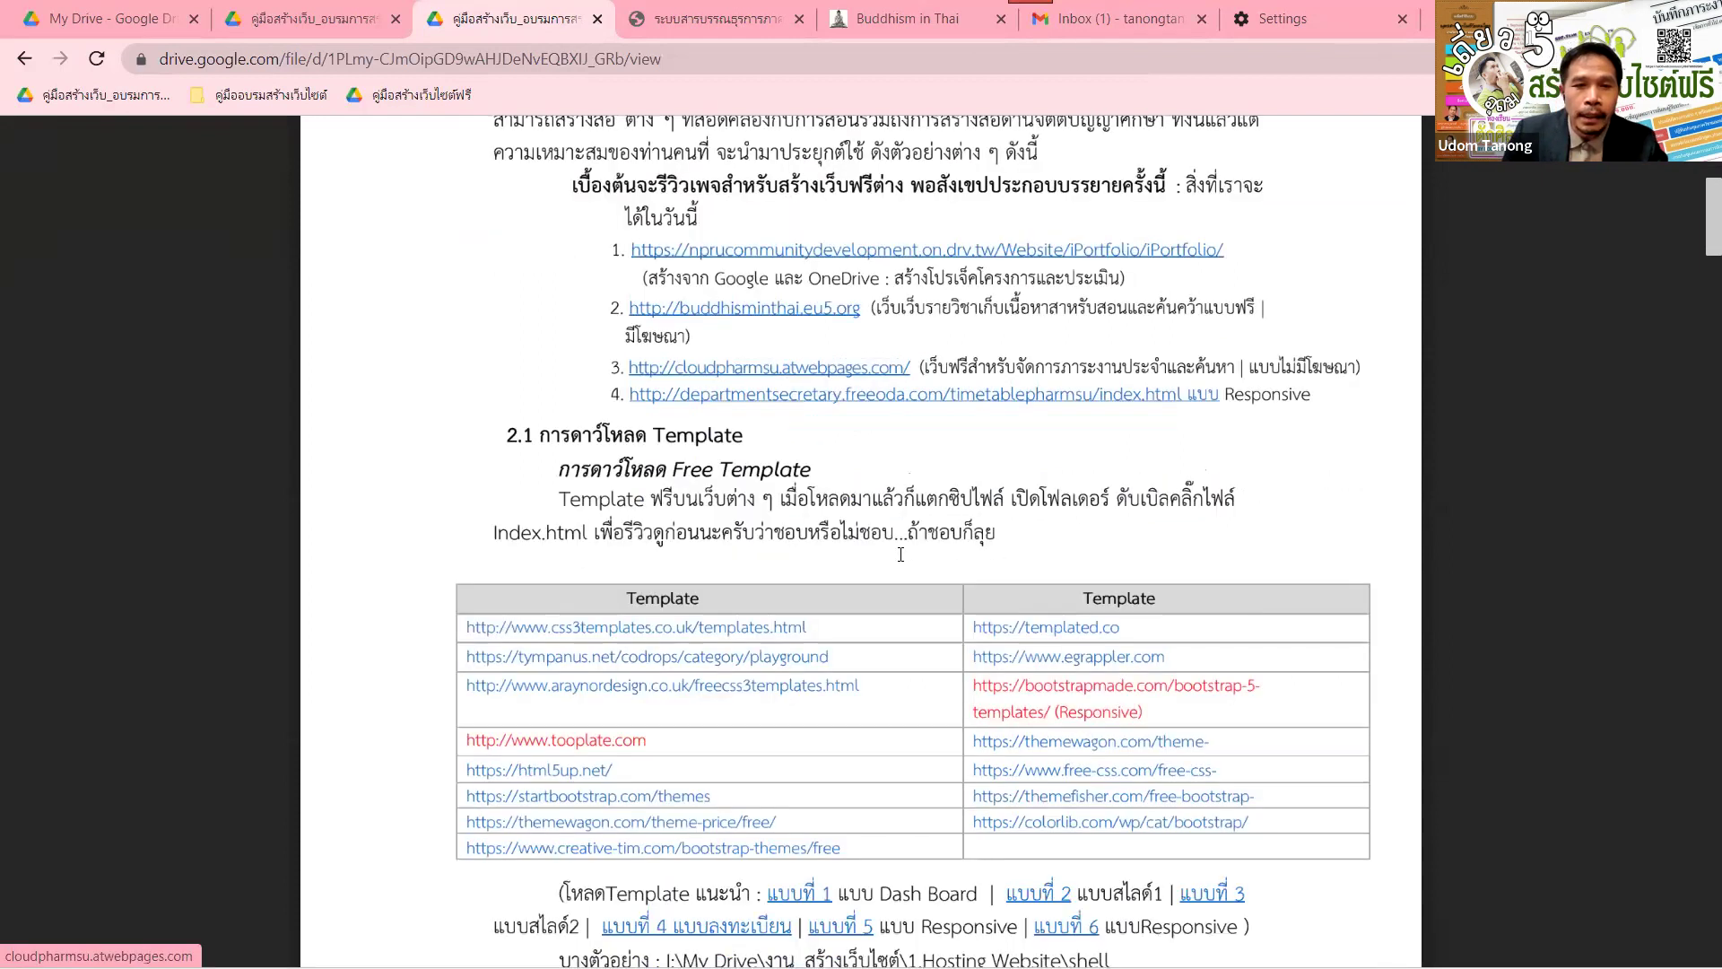
scroll(793, 431, down, 1)
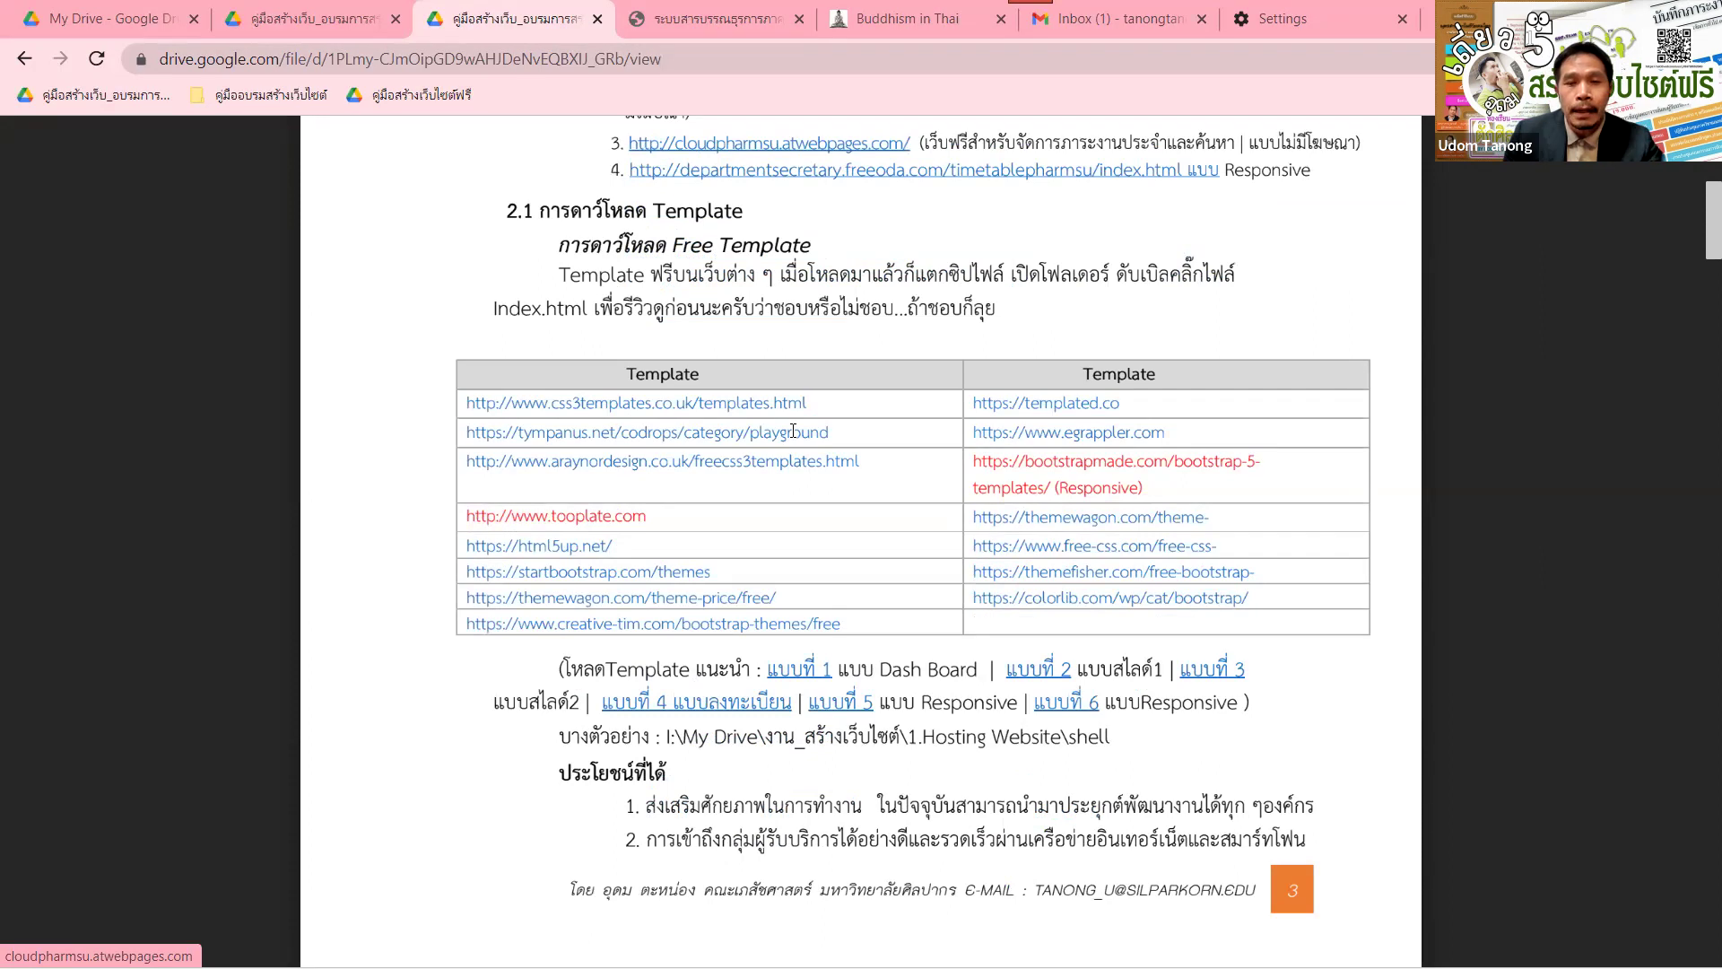
click(753, 20)
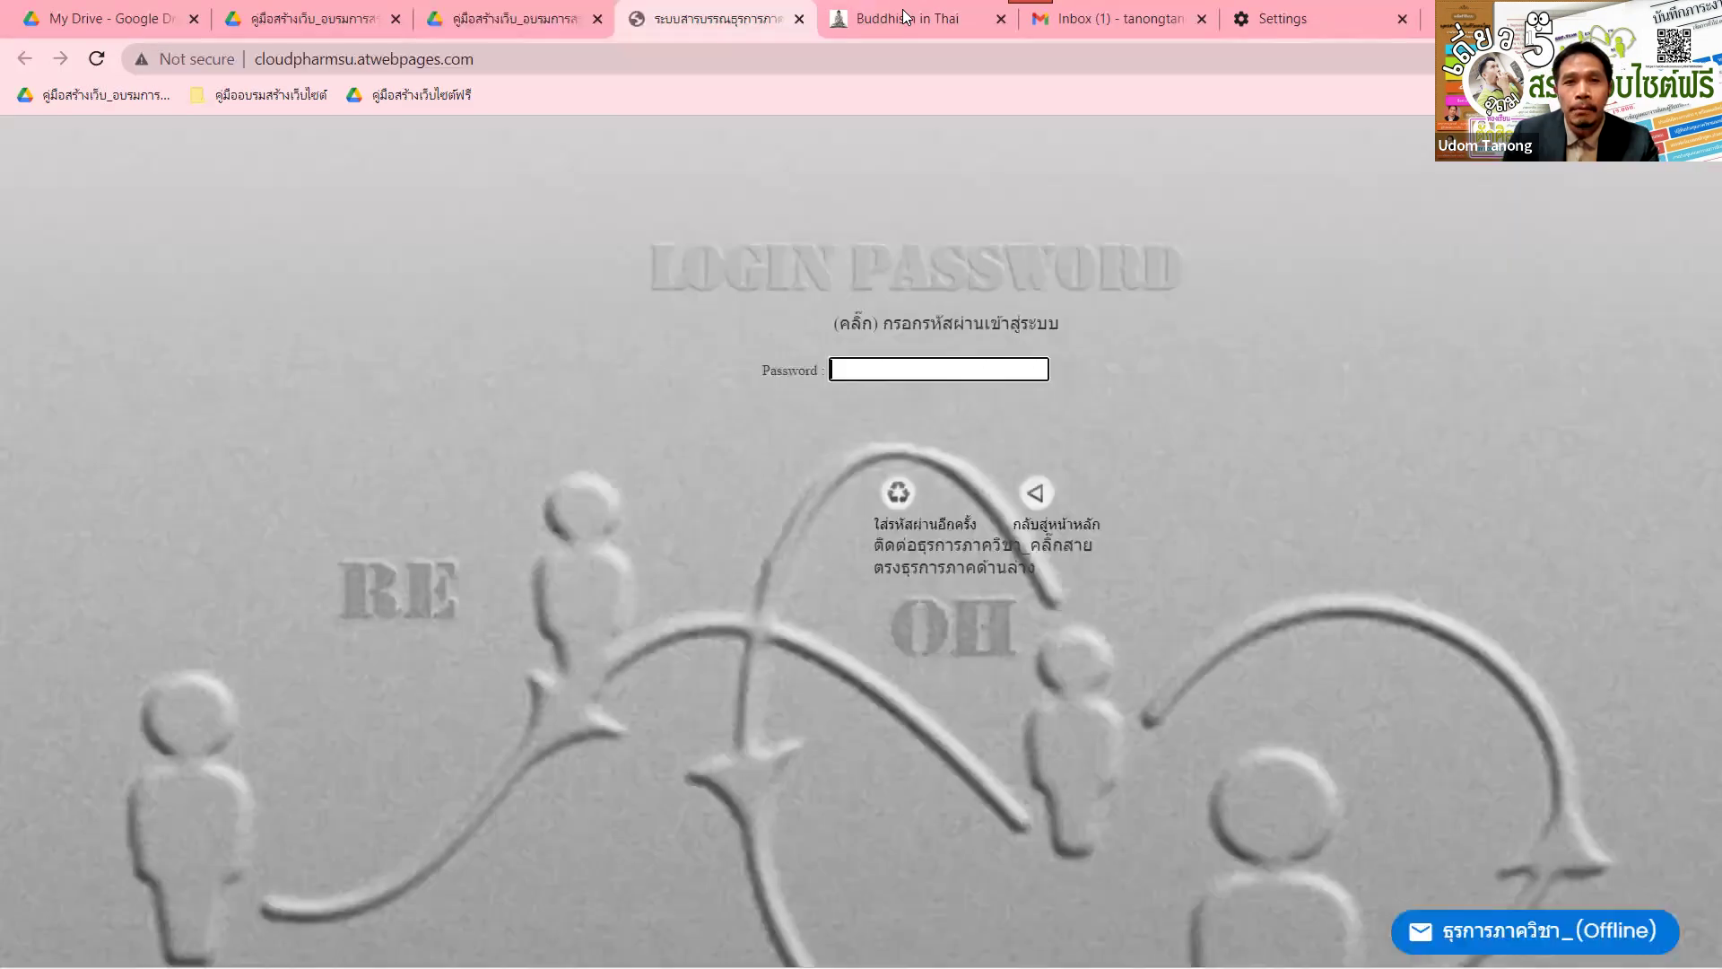
click(834, 25)
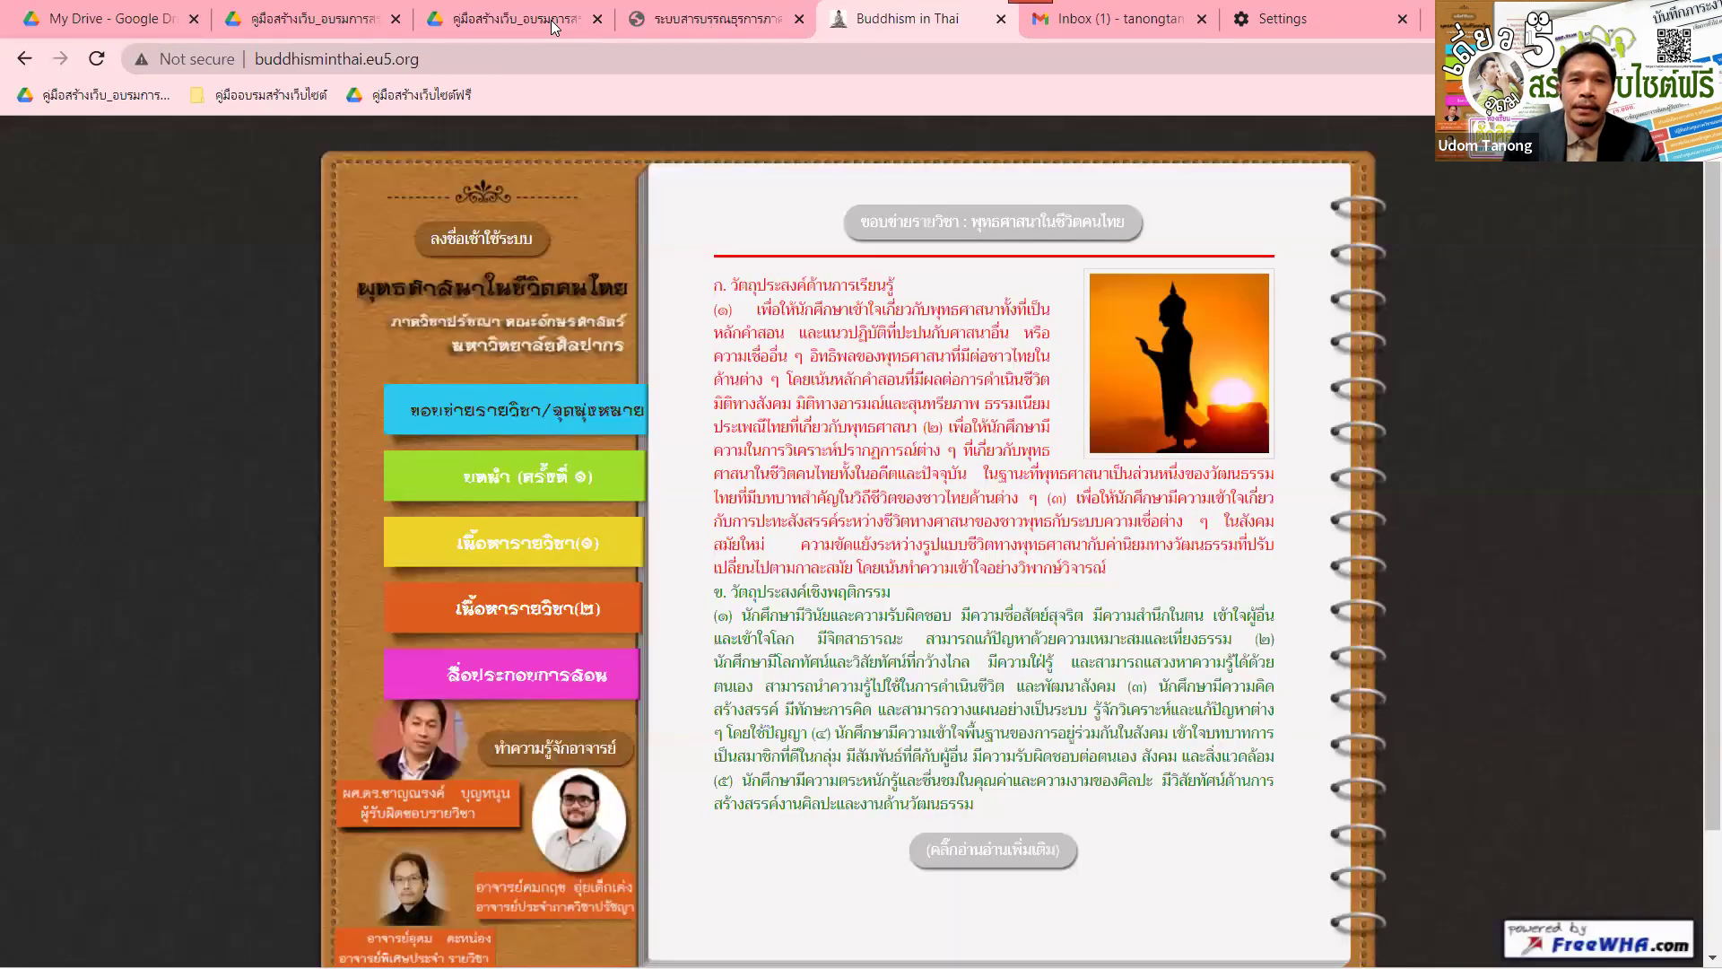
click(699, 20)
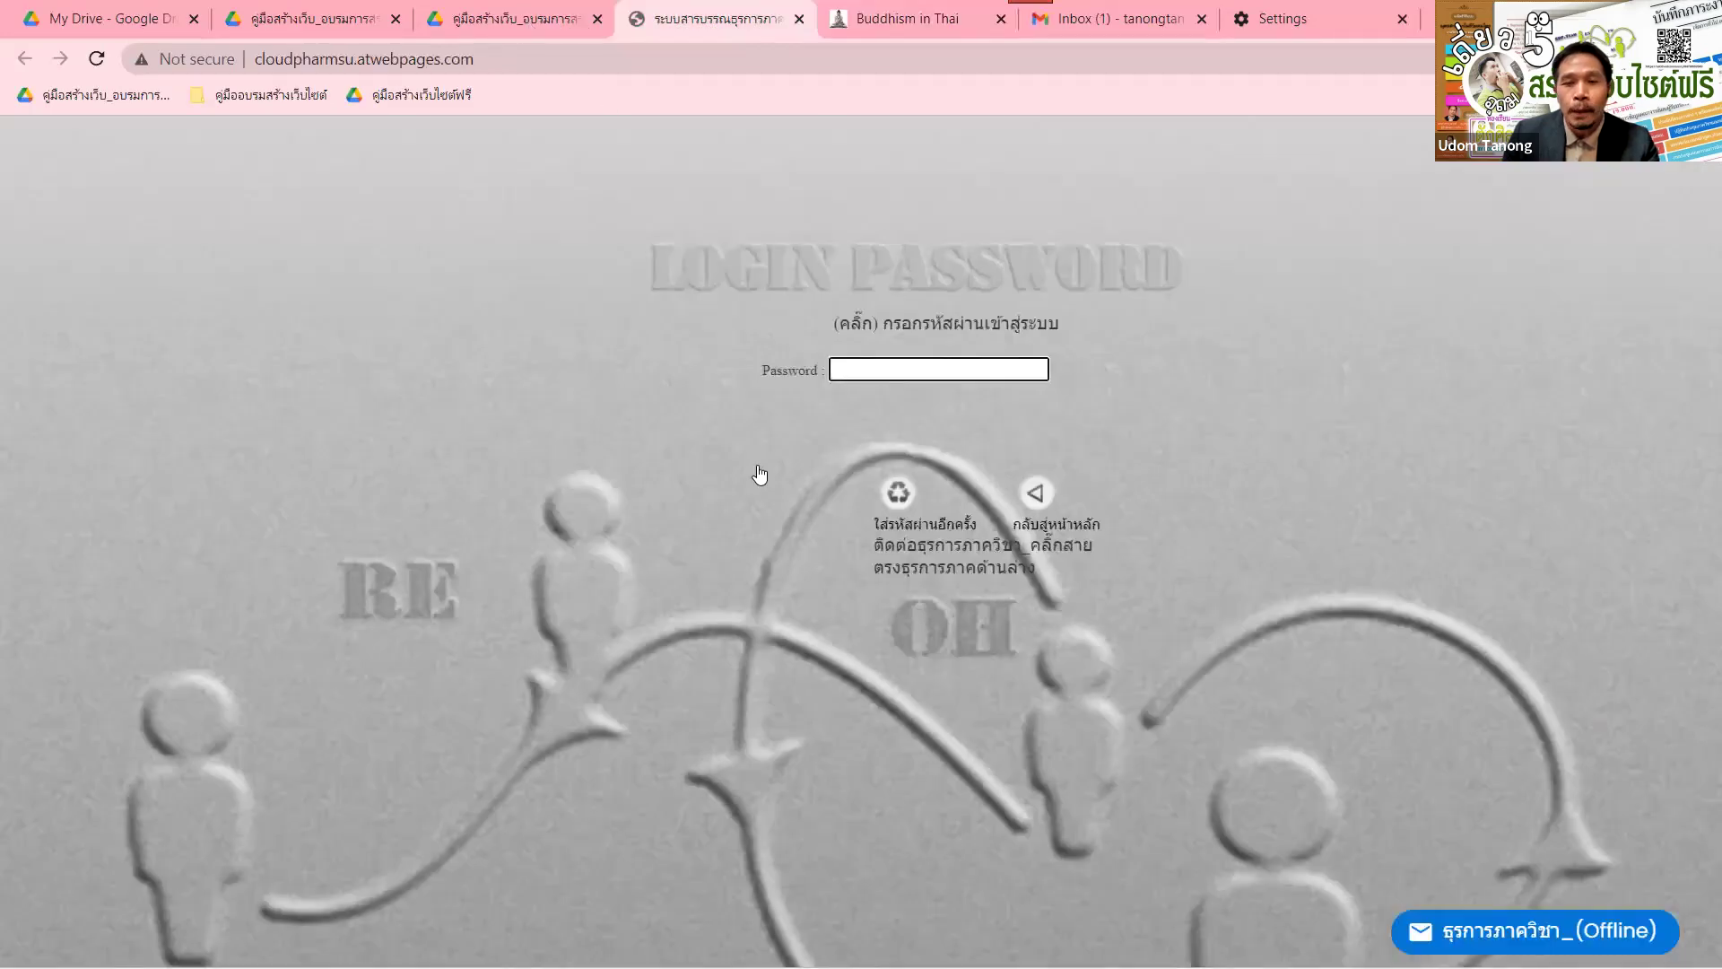
key(ctrl+Page_Up)
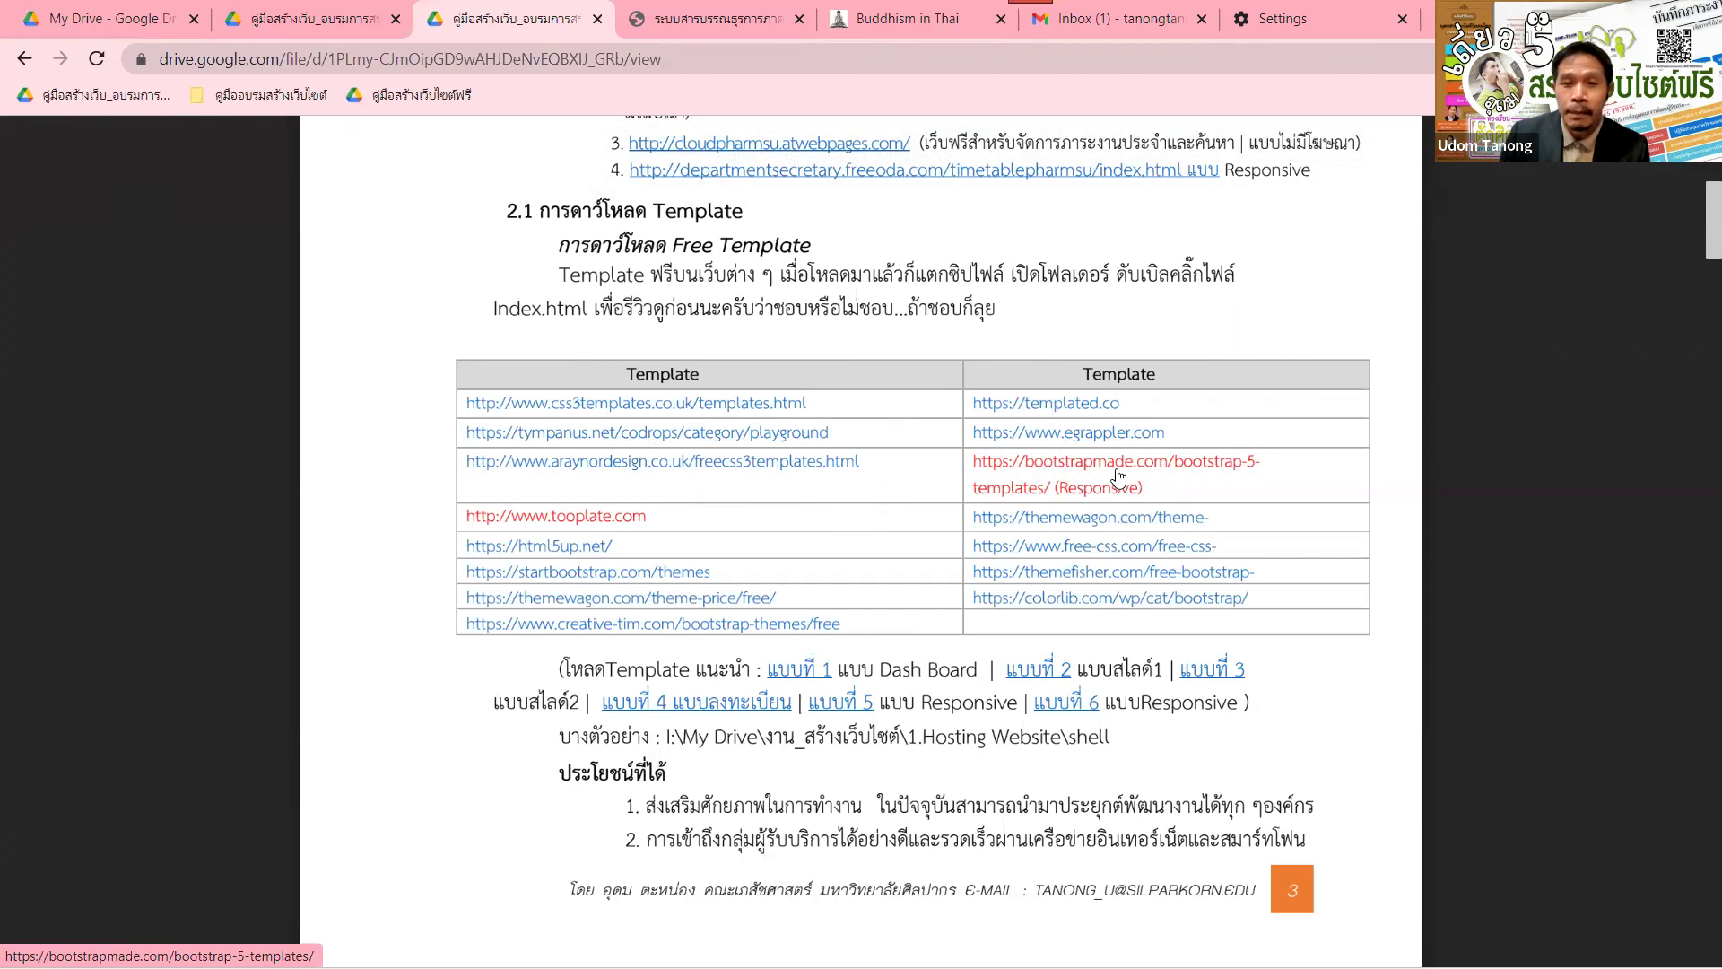
click(1117, 478)
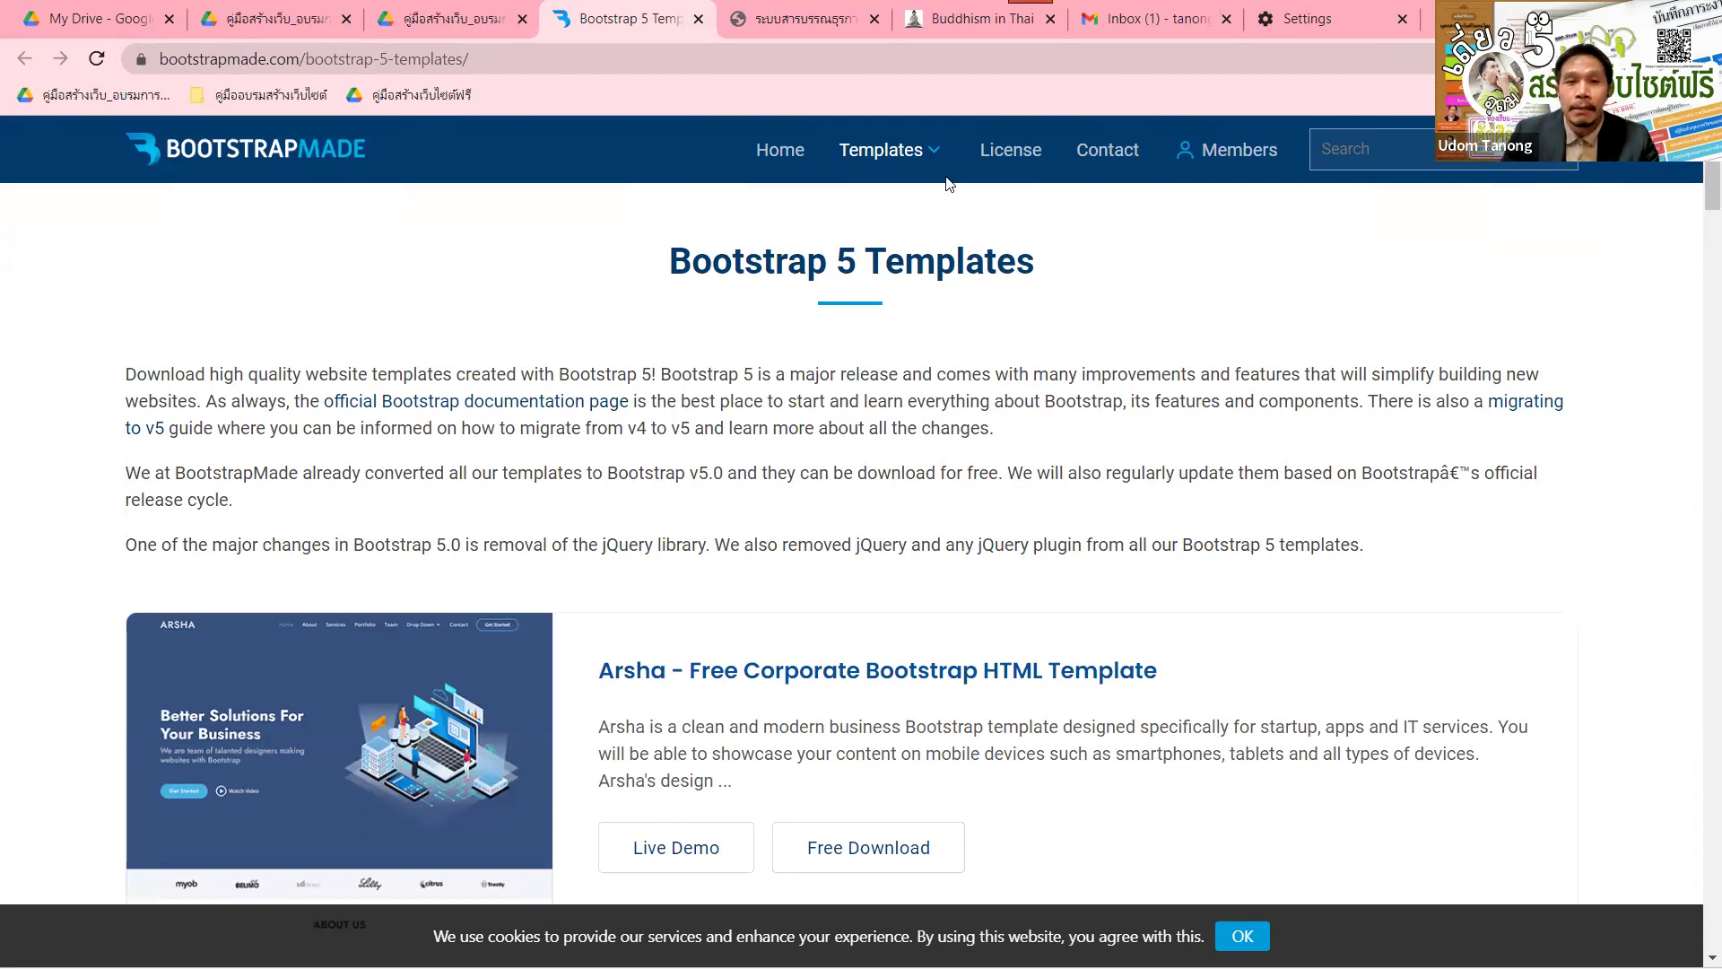
Step: Choose the Admin category from BootstrapMade's Templates menu
mouse_move(933, 160)
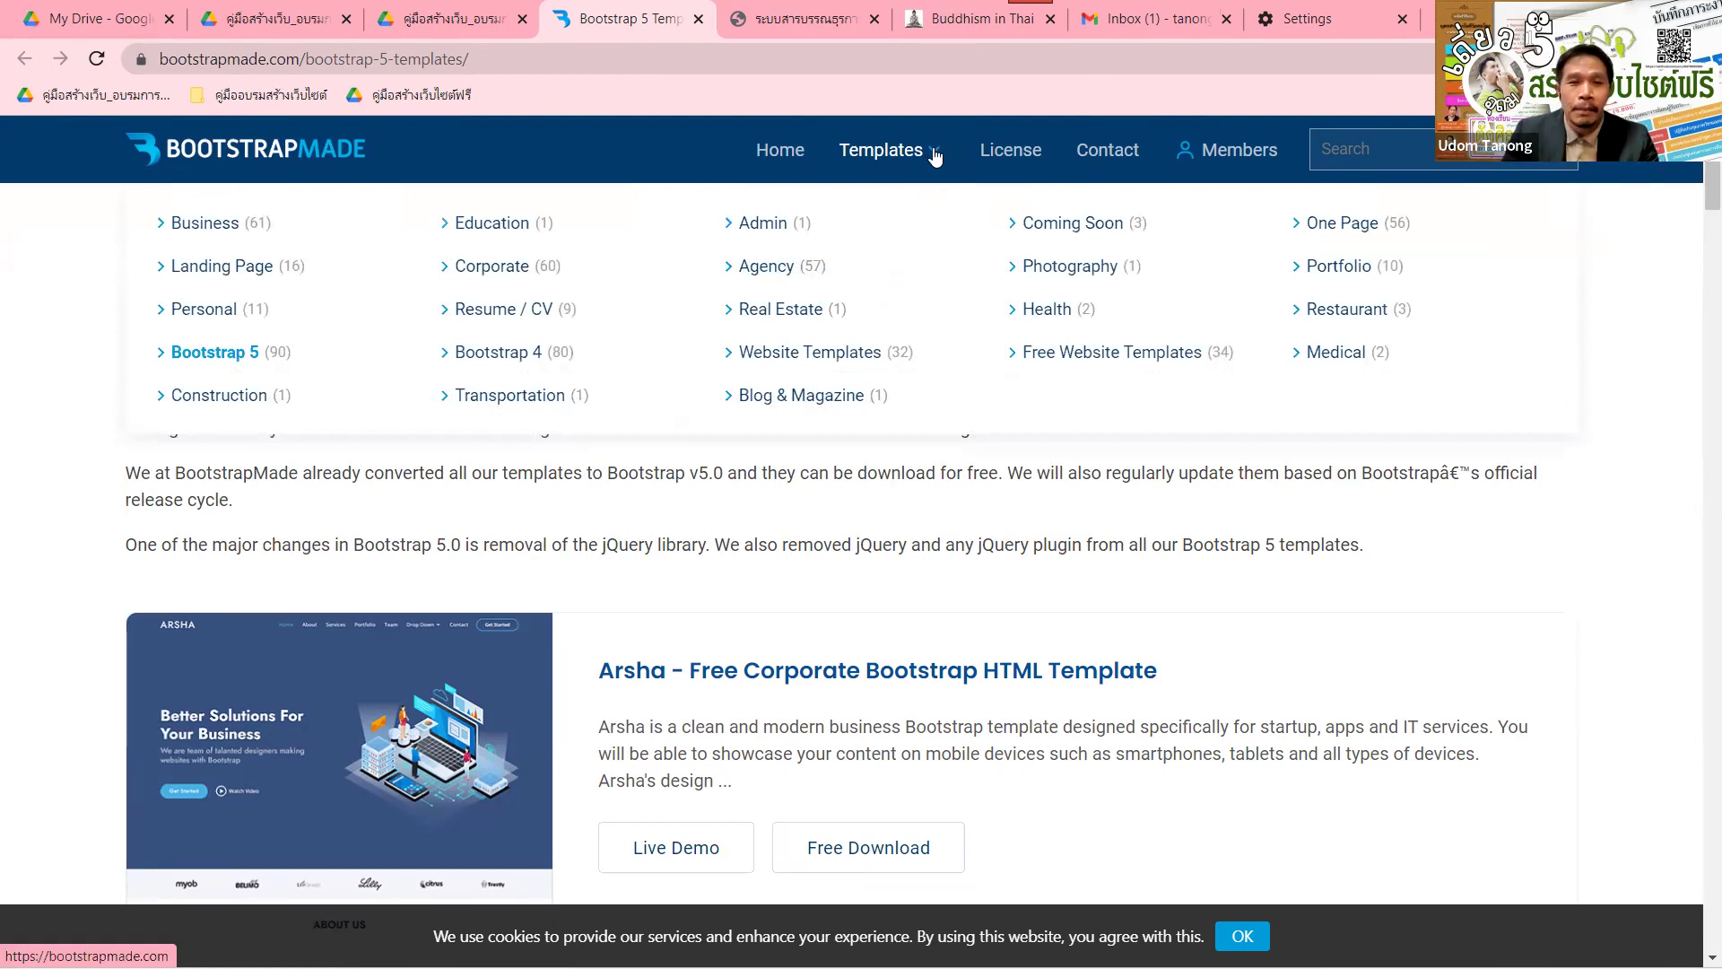
click(764, 224)
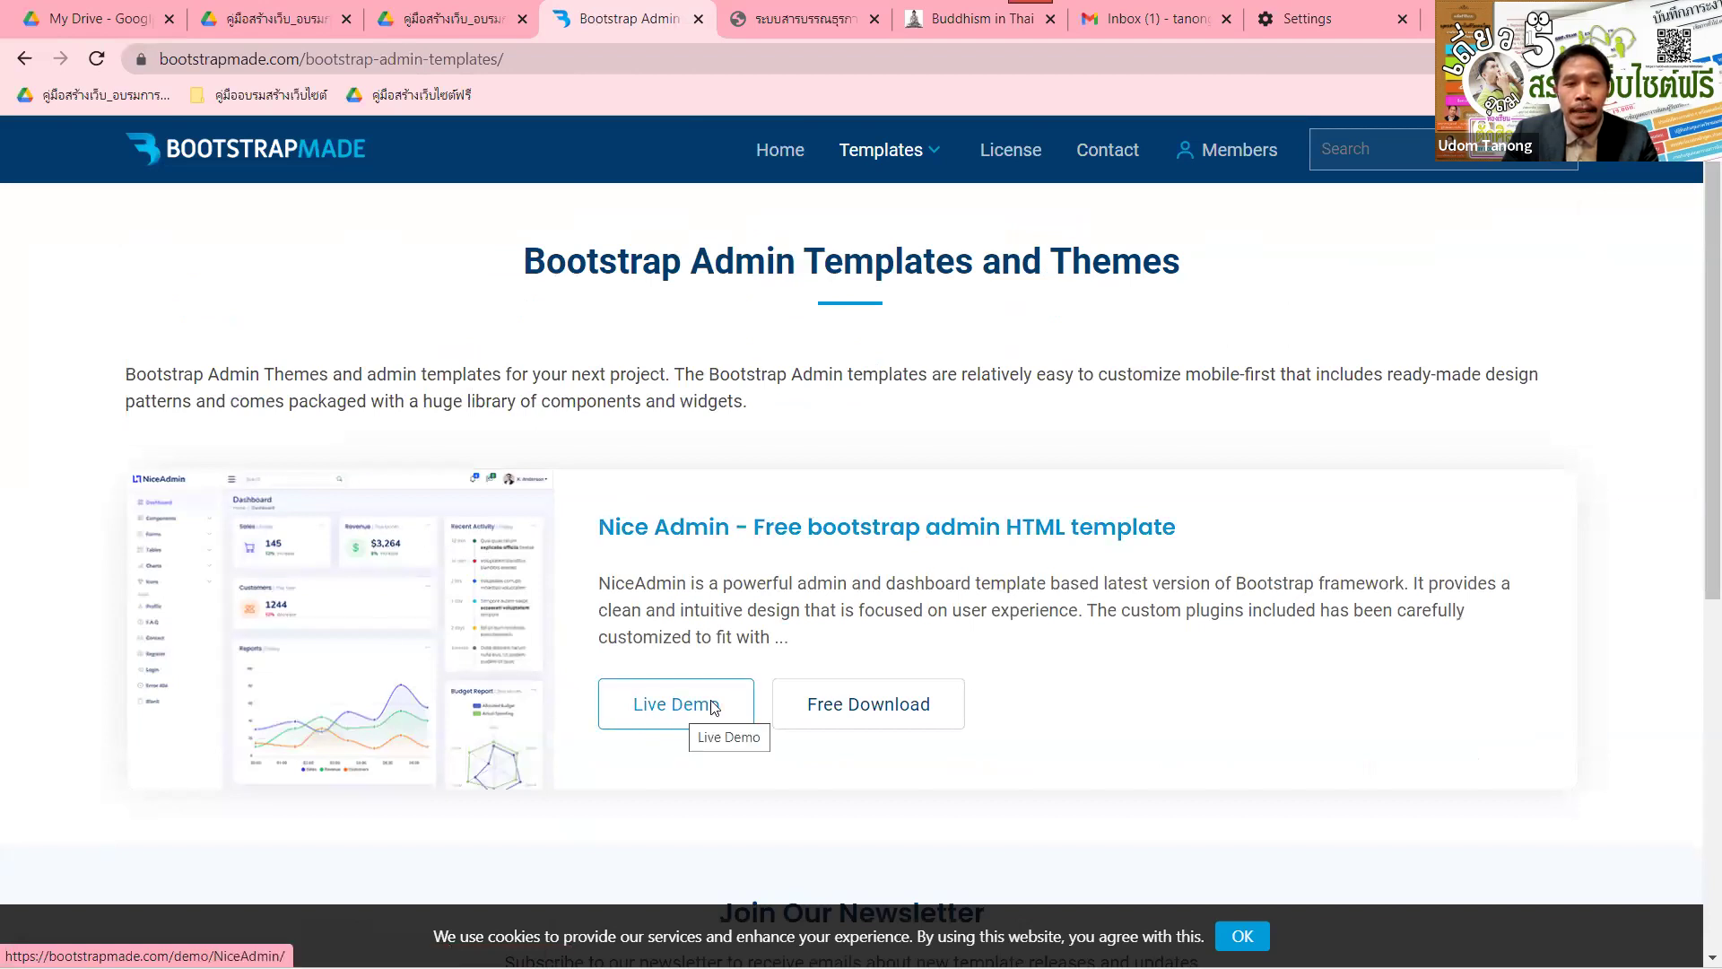
Step: Open the NiceAdmin live demo and view its Alerts and Accordion pages
click(678, 710)
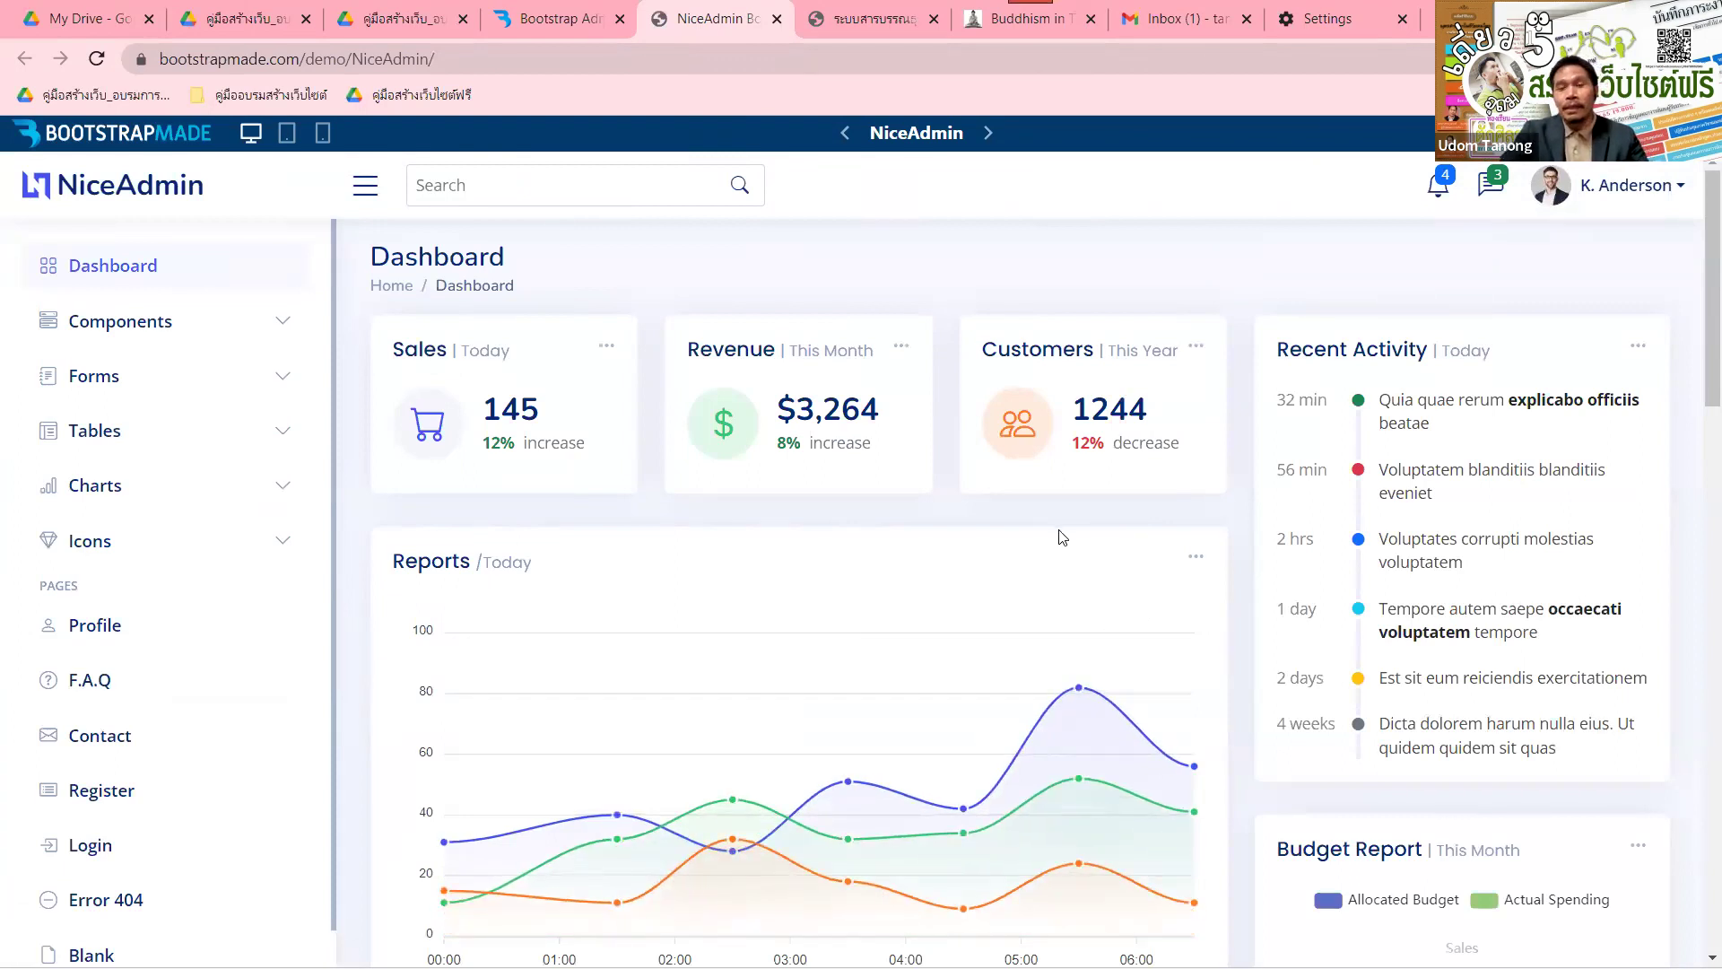
scroll(535, 500, down, 1)
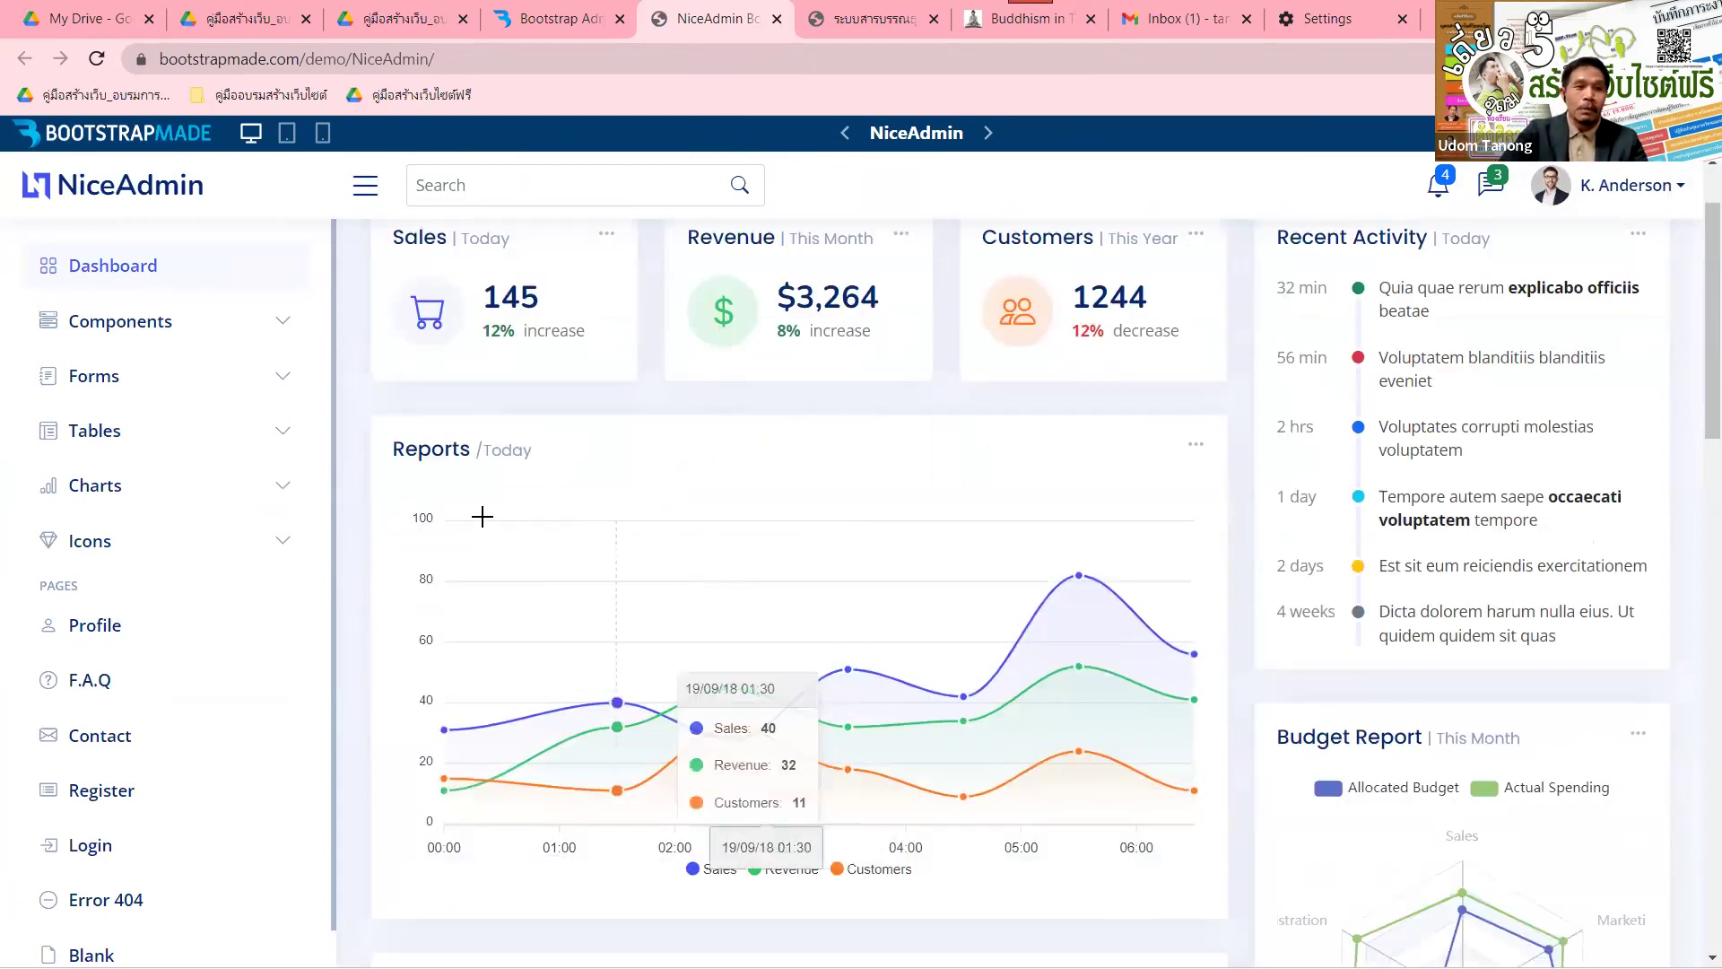
scroll(994, 530, up, 1)
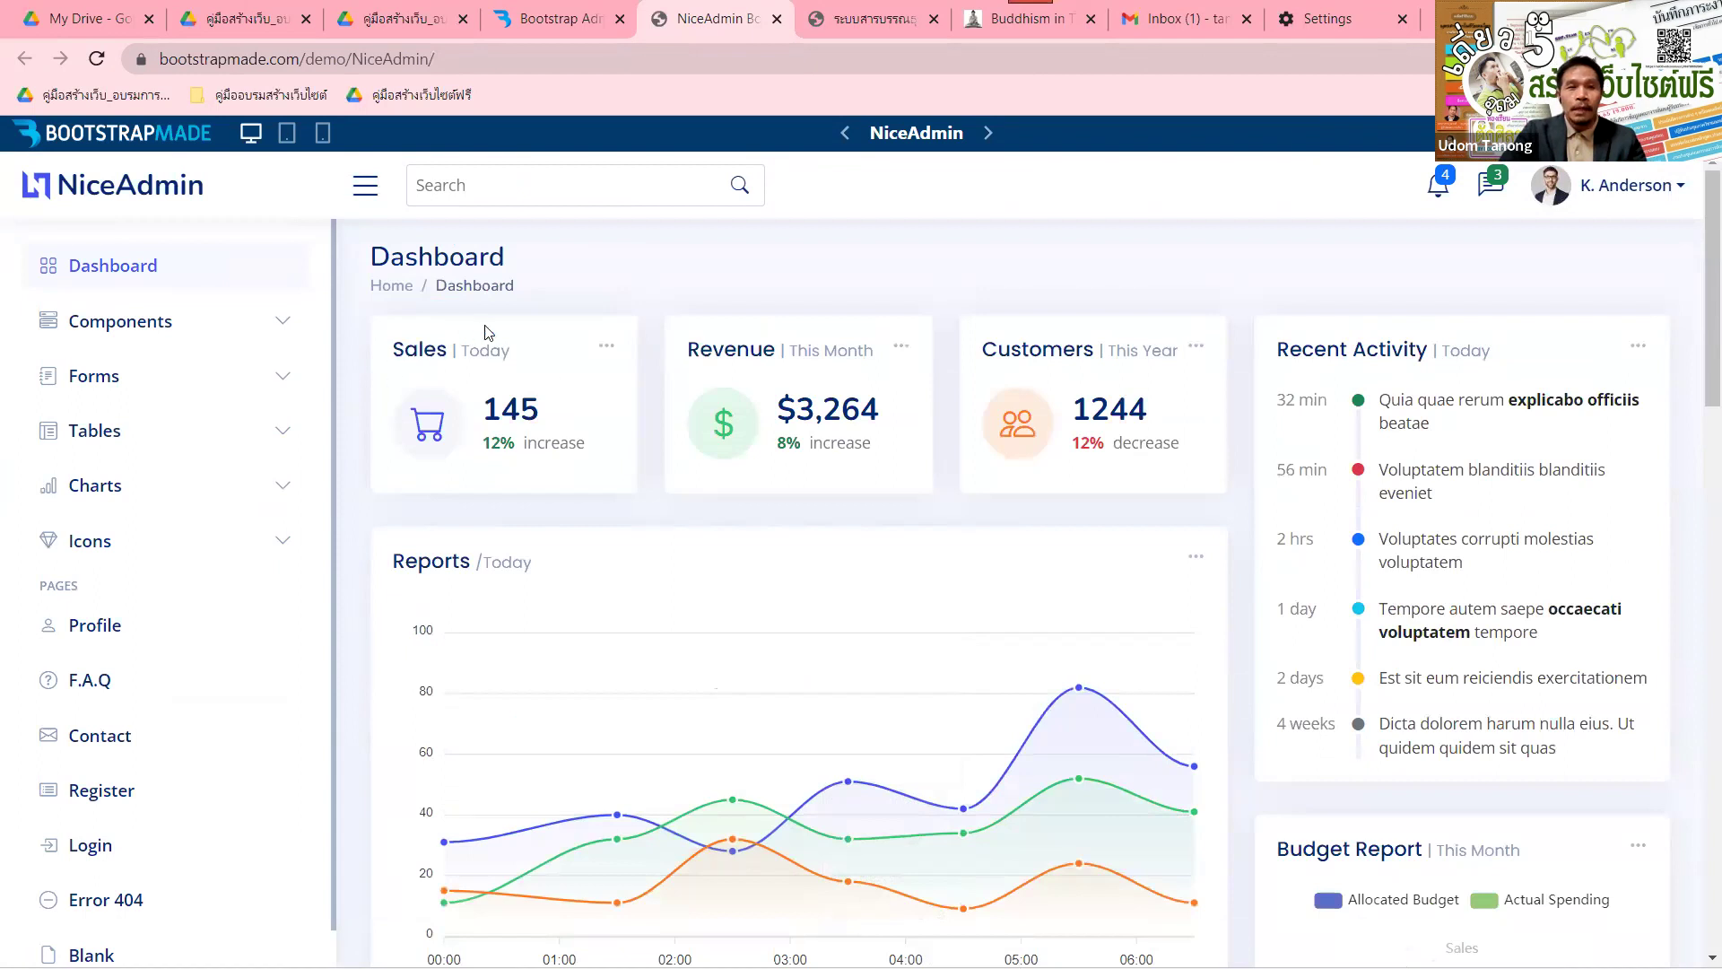
click(160, 376)
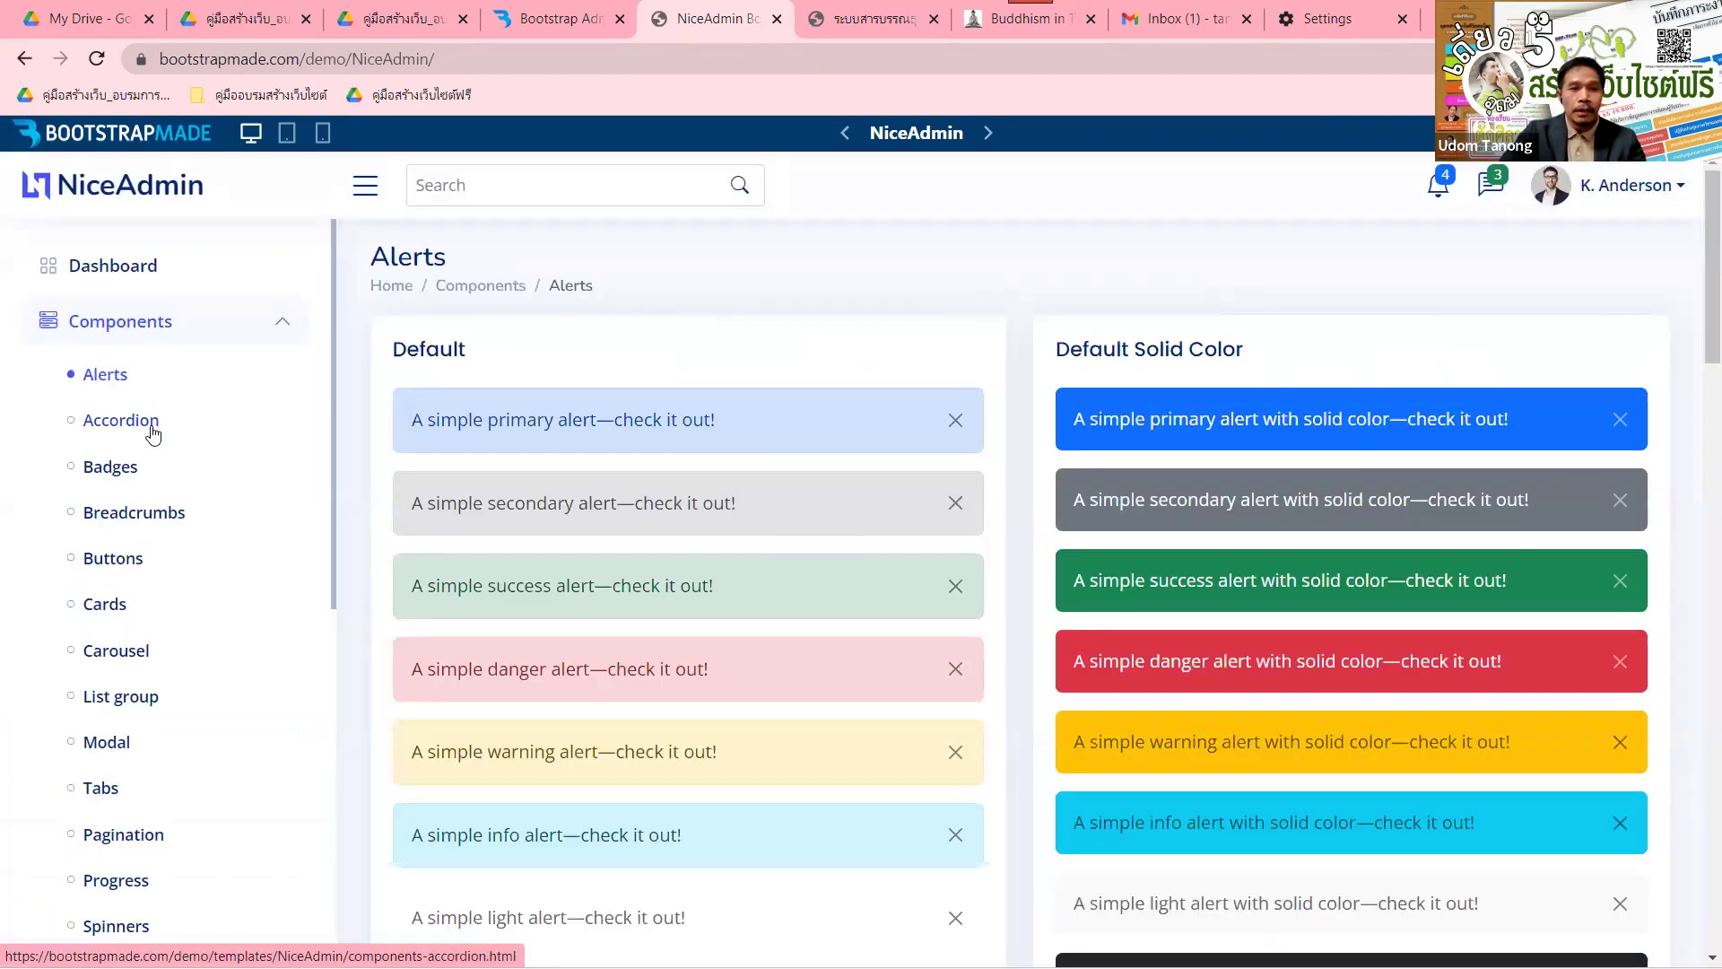
click(151, 425)
Step: View the demo's Breadcrumbs and Buttons component pages
click(294, 524)
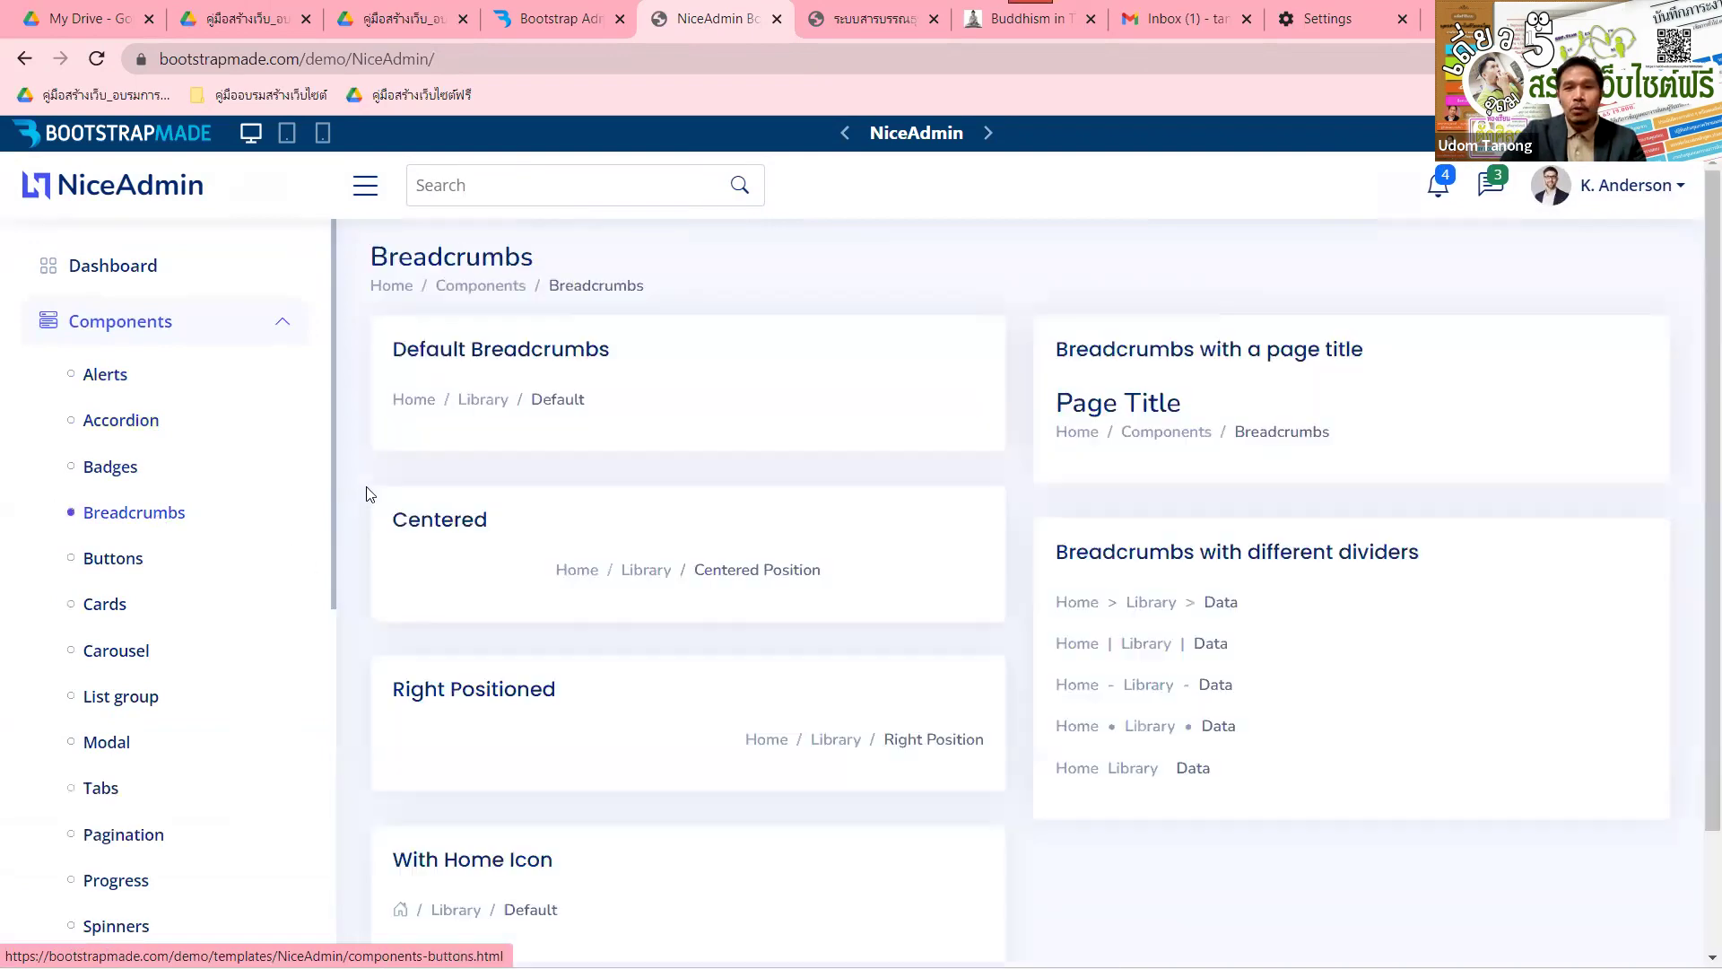
click(151, 564)
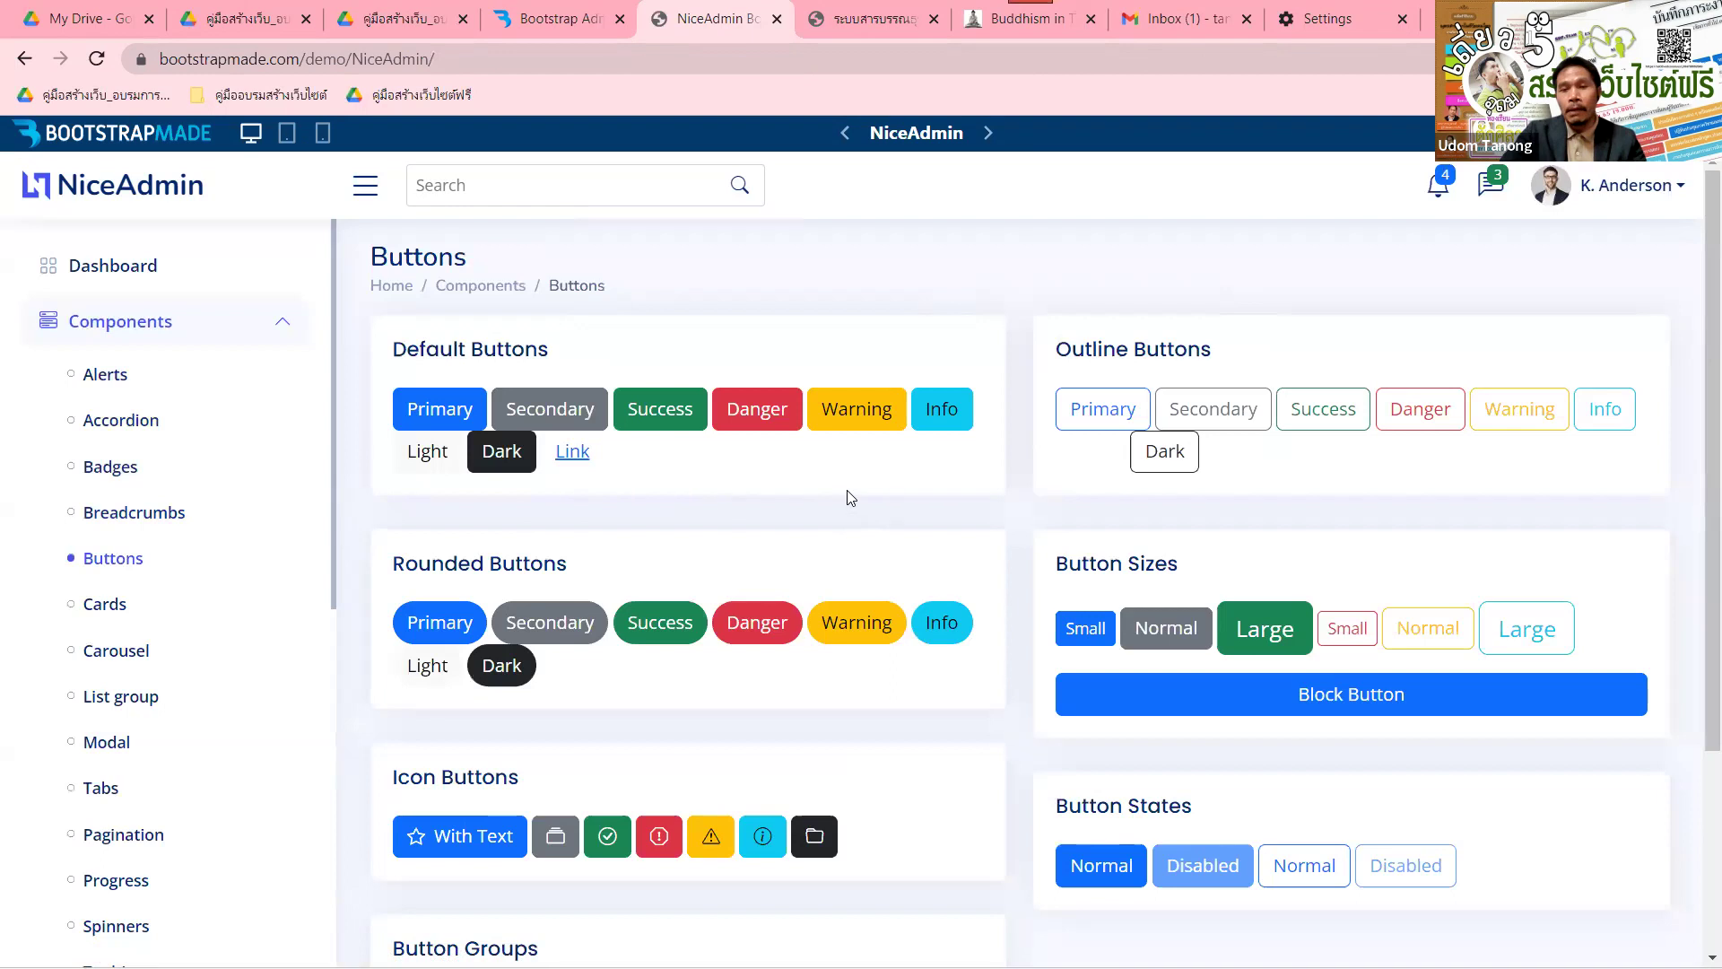
scroll(798, 594, down, 3)
scroll(799, 594, up, 3)
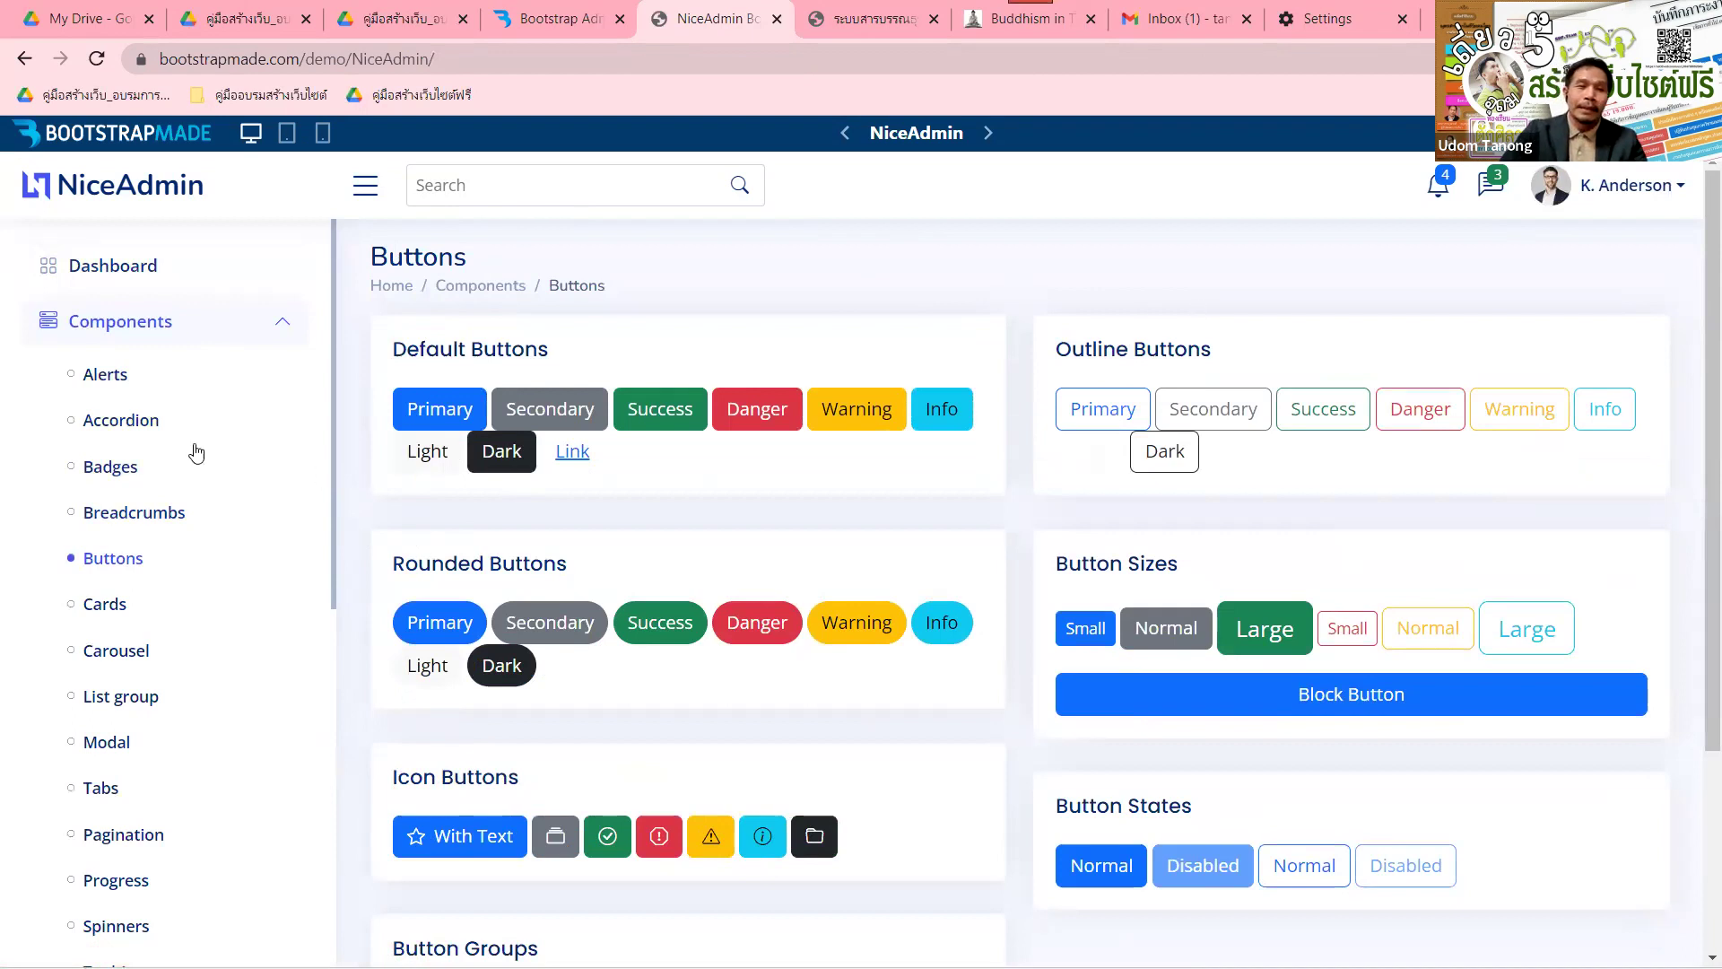
Step: Collapse Components, open General Tables, then return to the admin templates tab
click(282, 326)
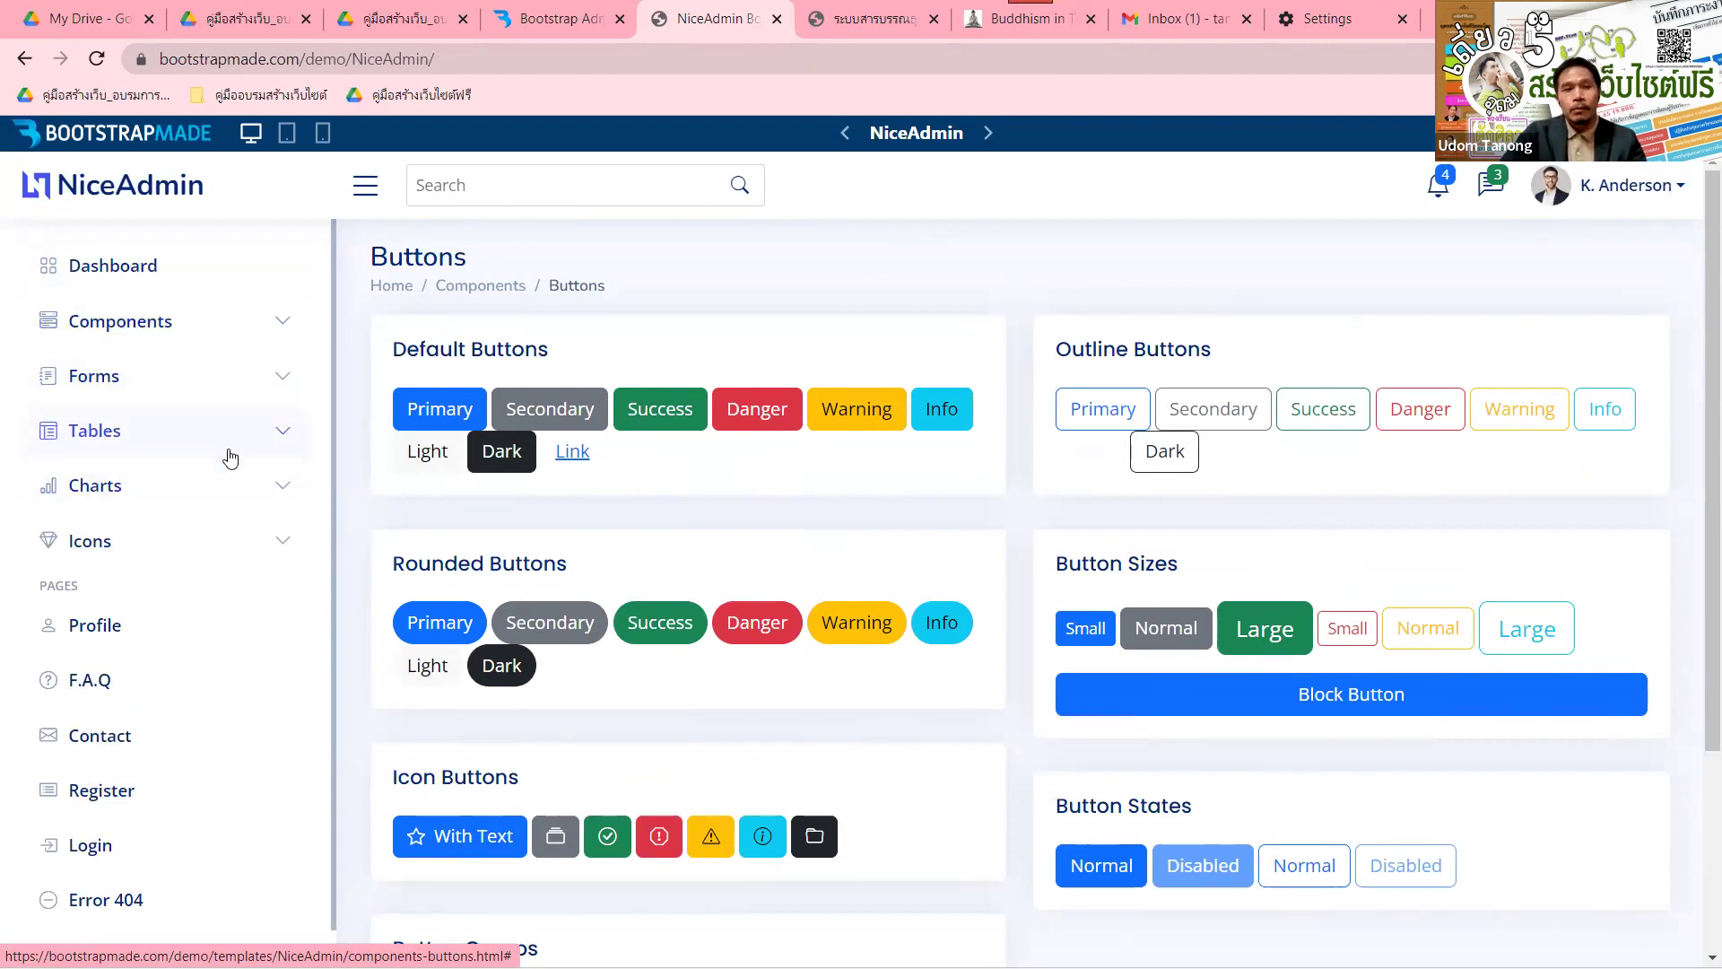
click(278, 436)
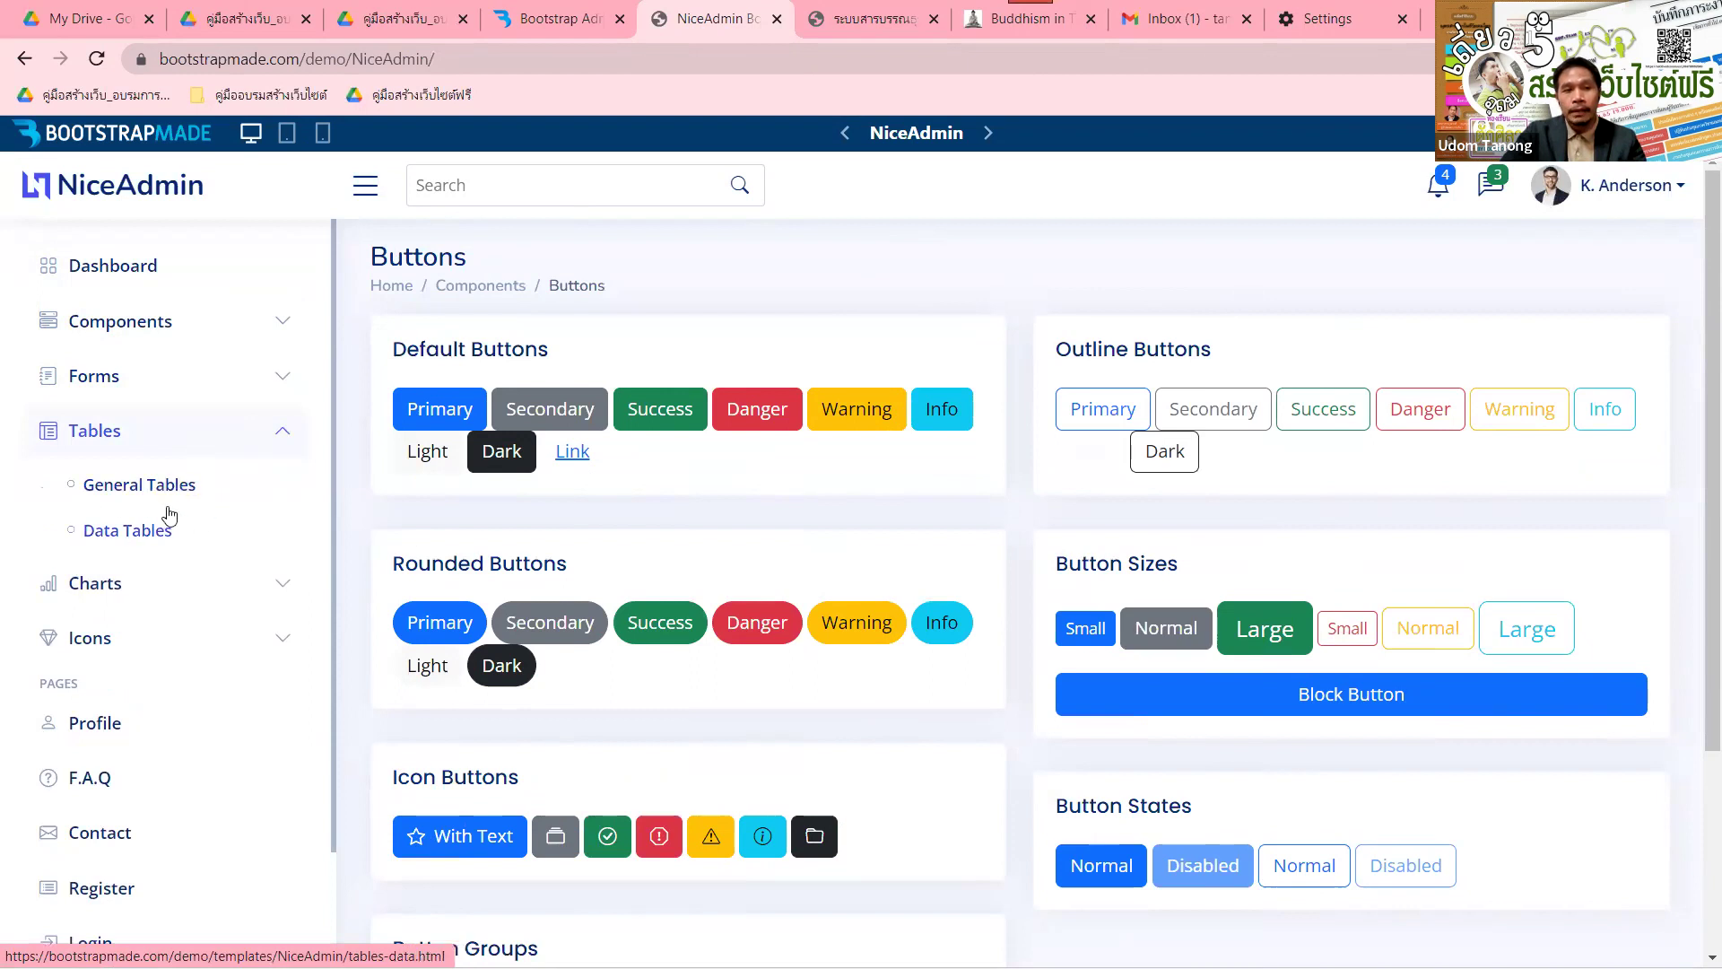
click(133, 490)
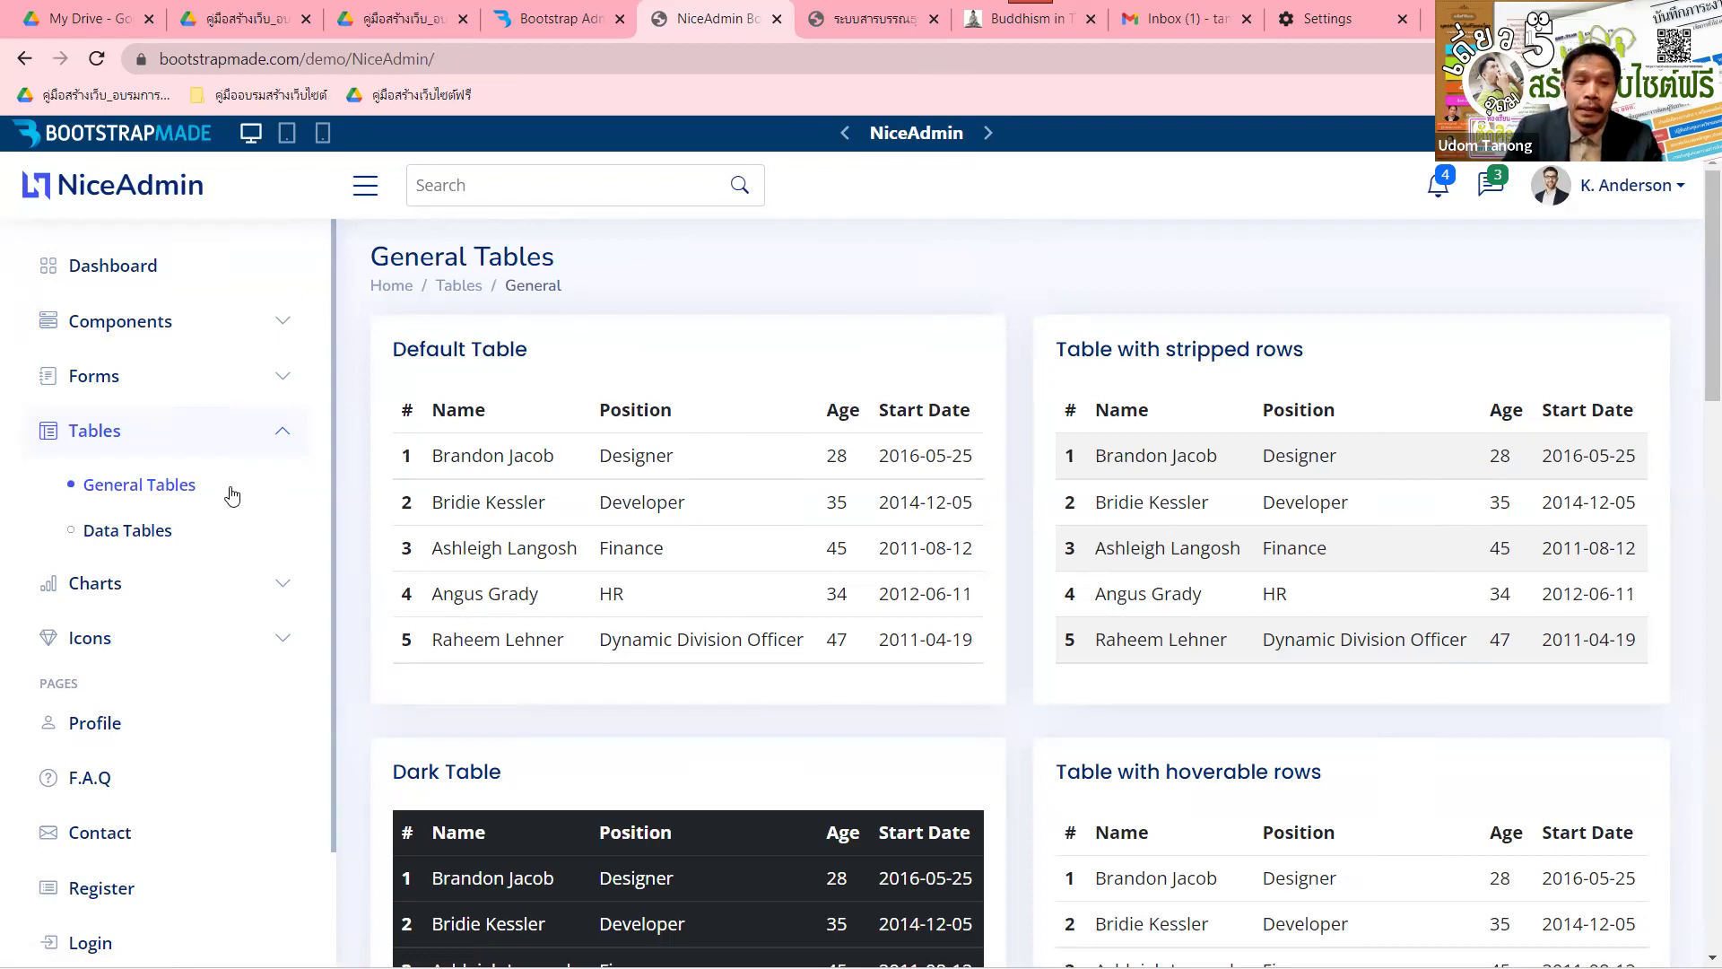
click(280, 439)
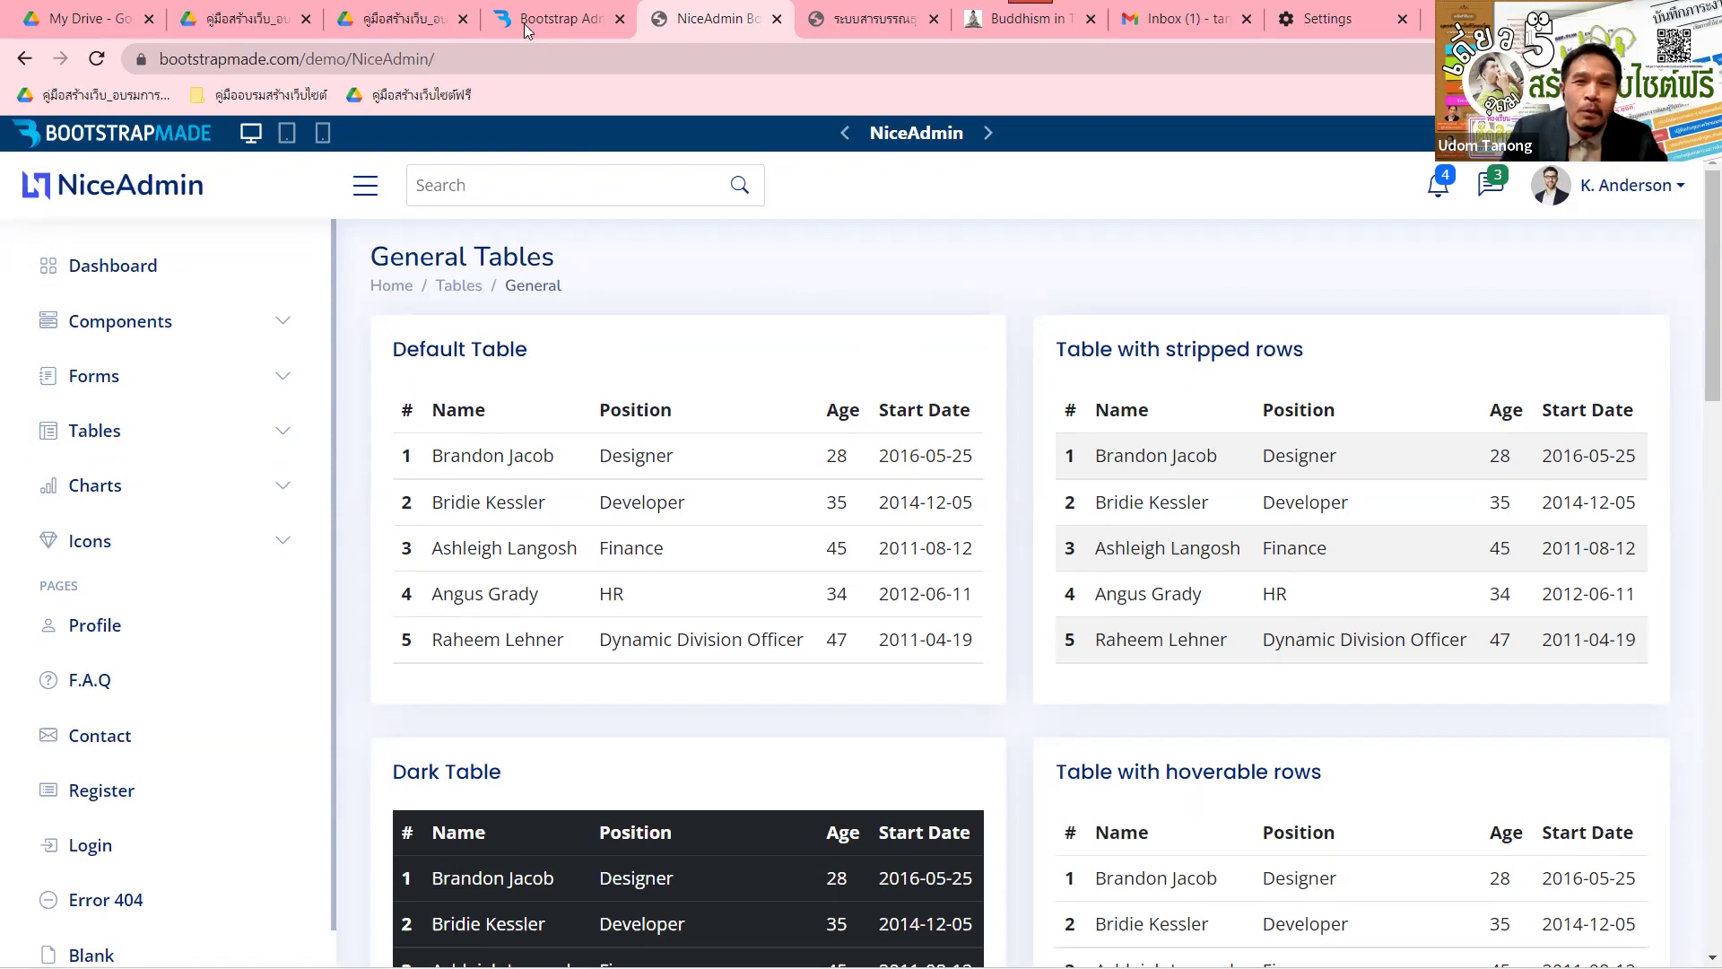
click(574, 21)
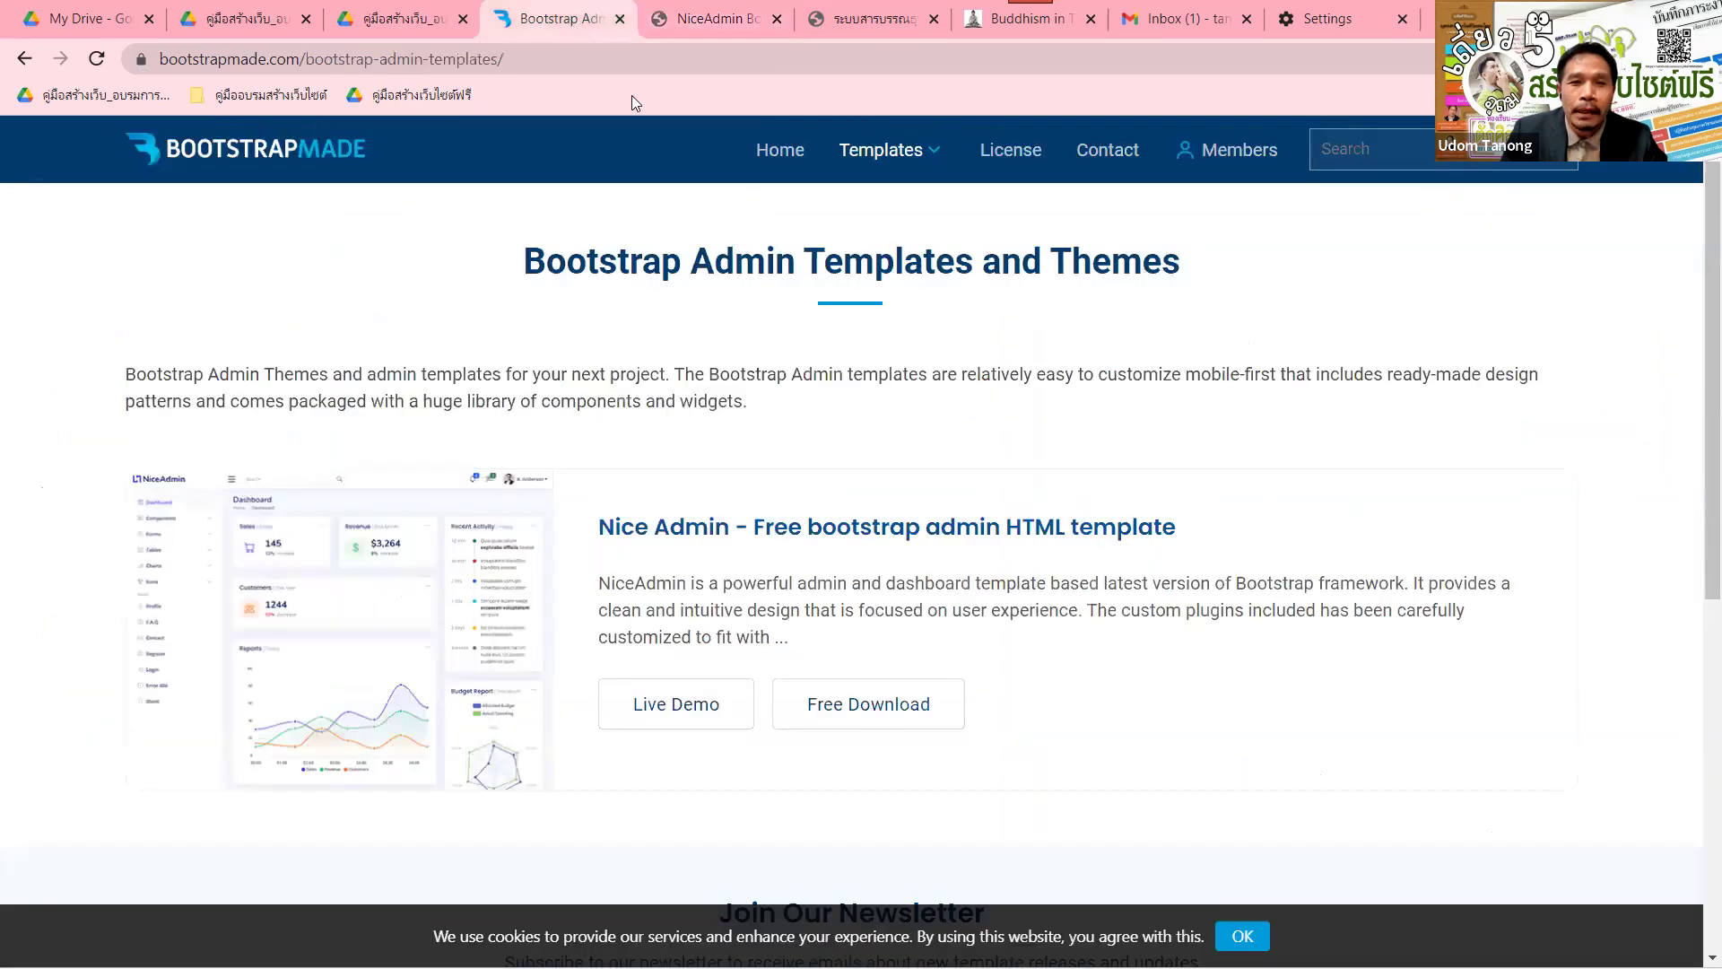
Step: Go to the BootstrapMade home page and open the Resume / CV template category
click(900, 158)
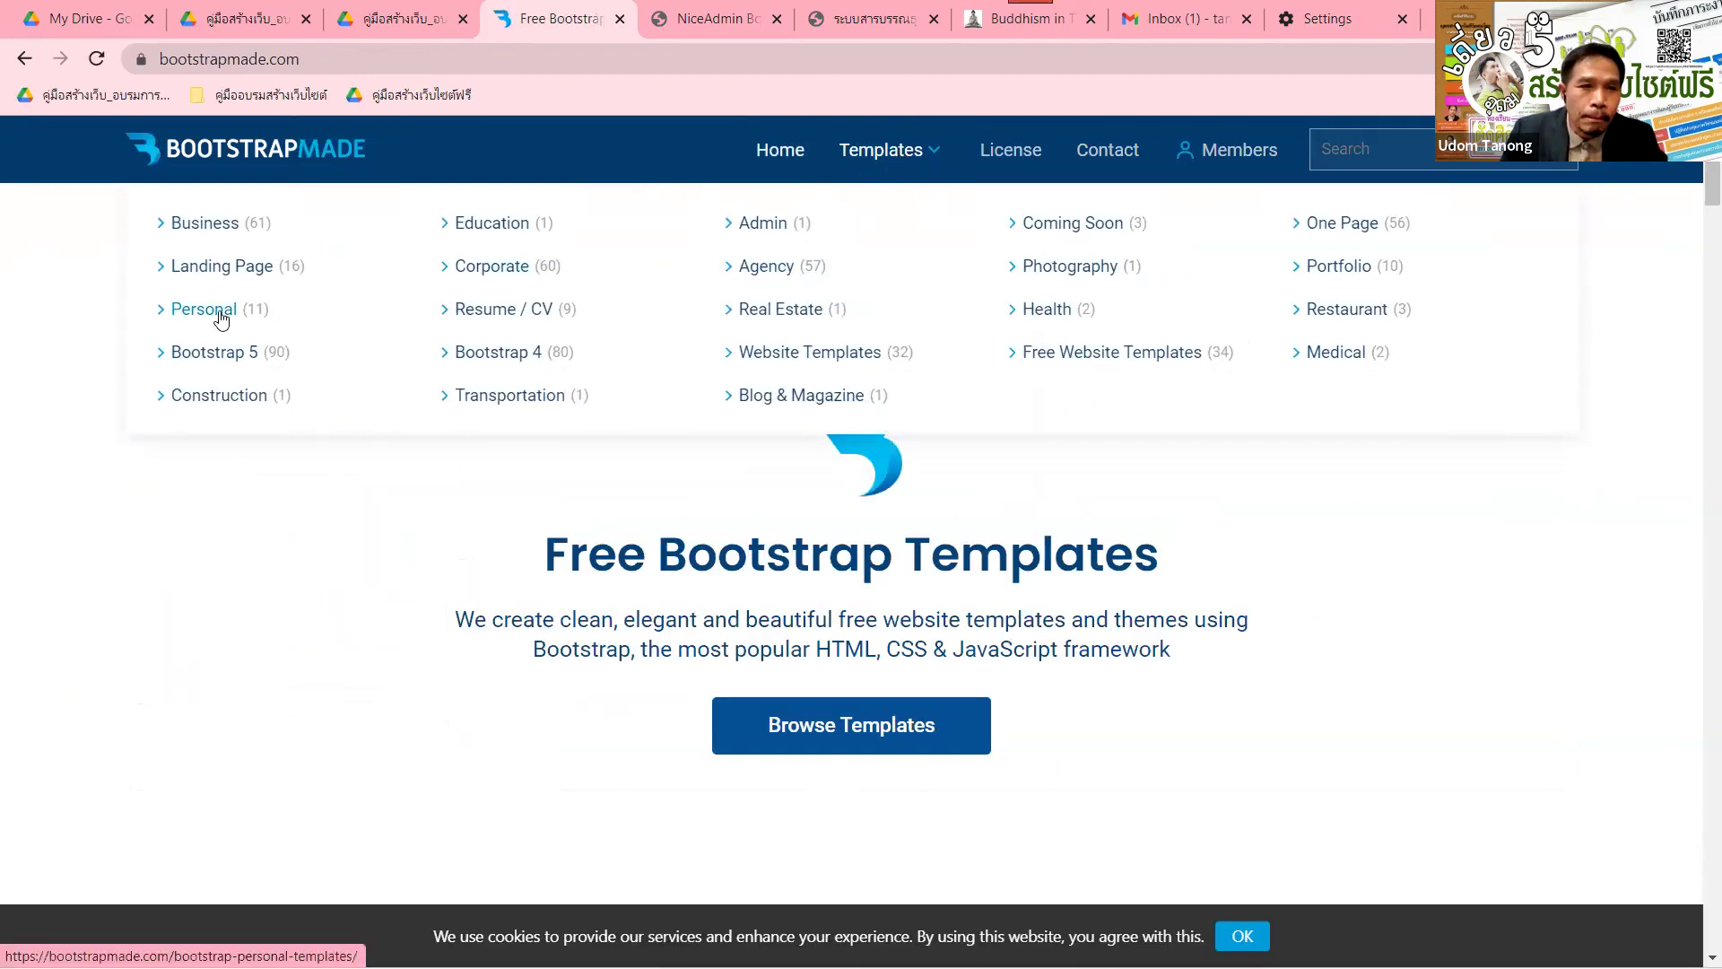
click(489, 312)
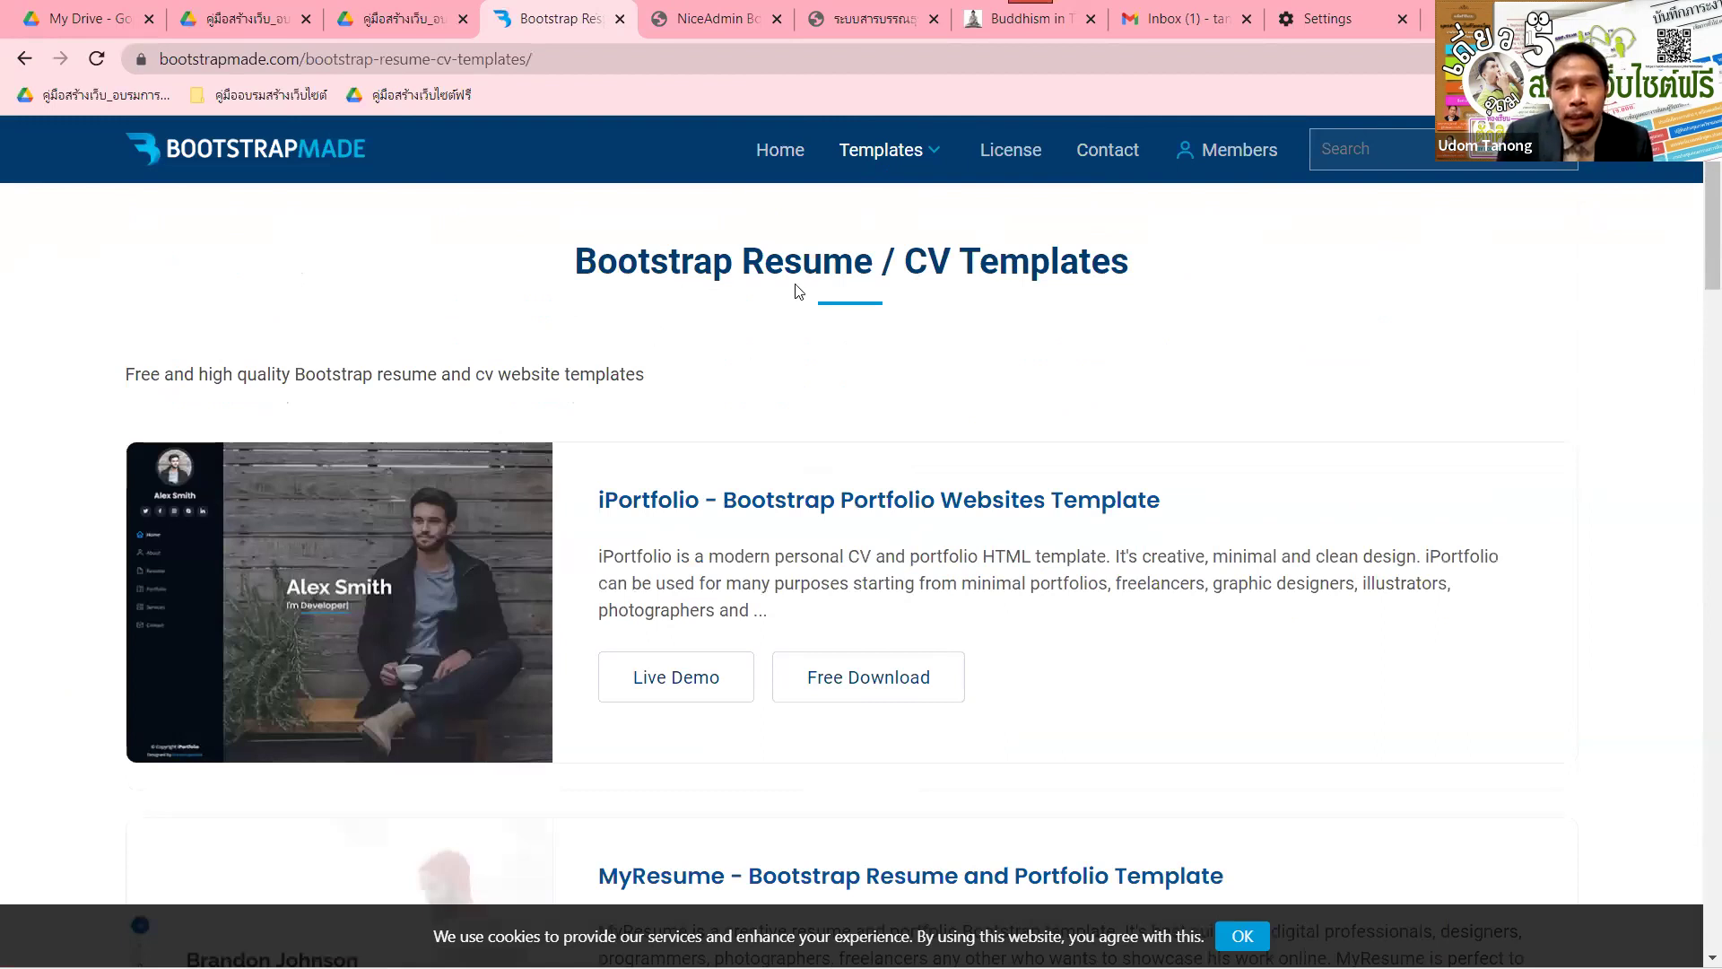
mouse_move(928, 162)
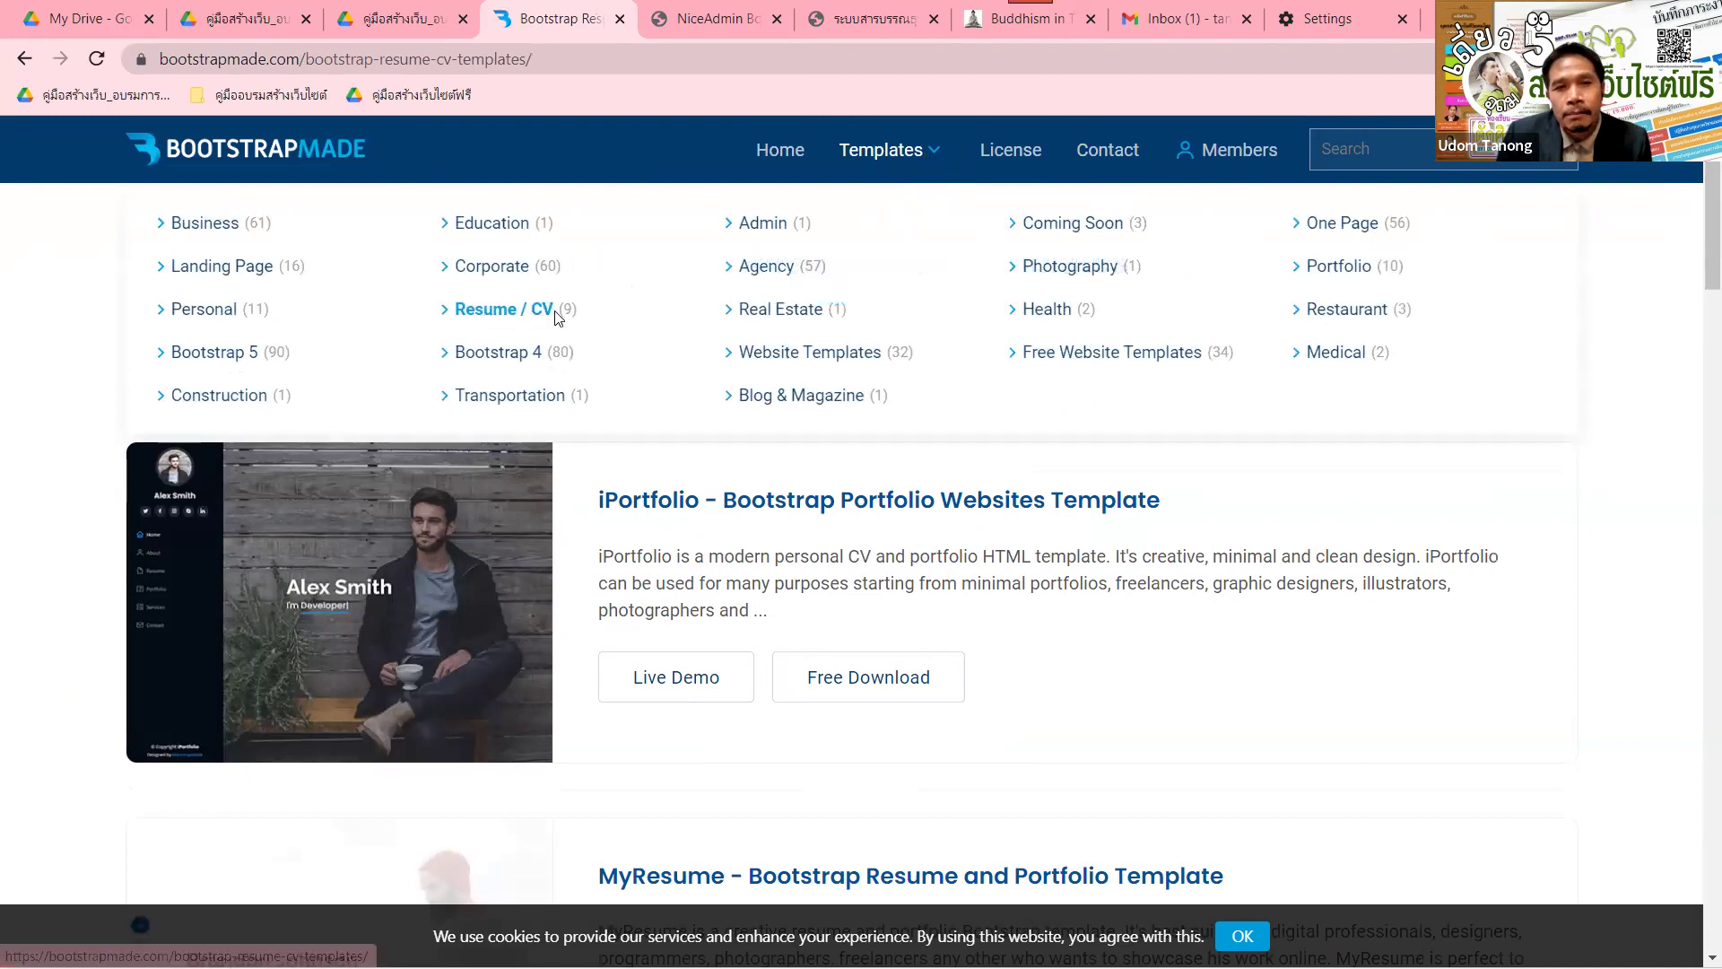
scroll(642, 538, down, 10)
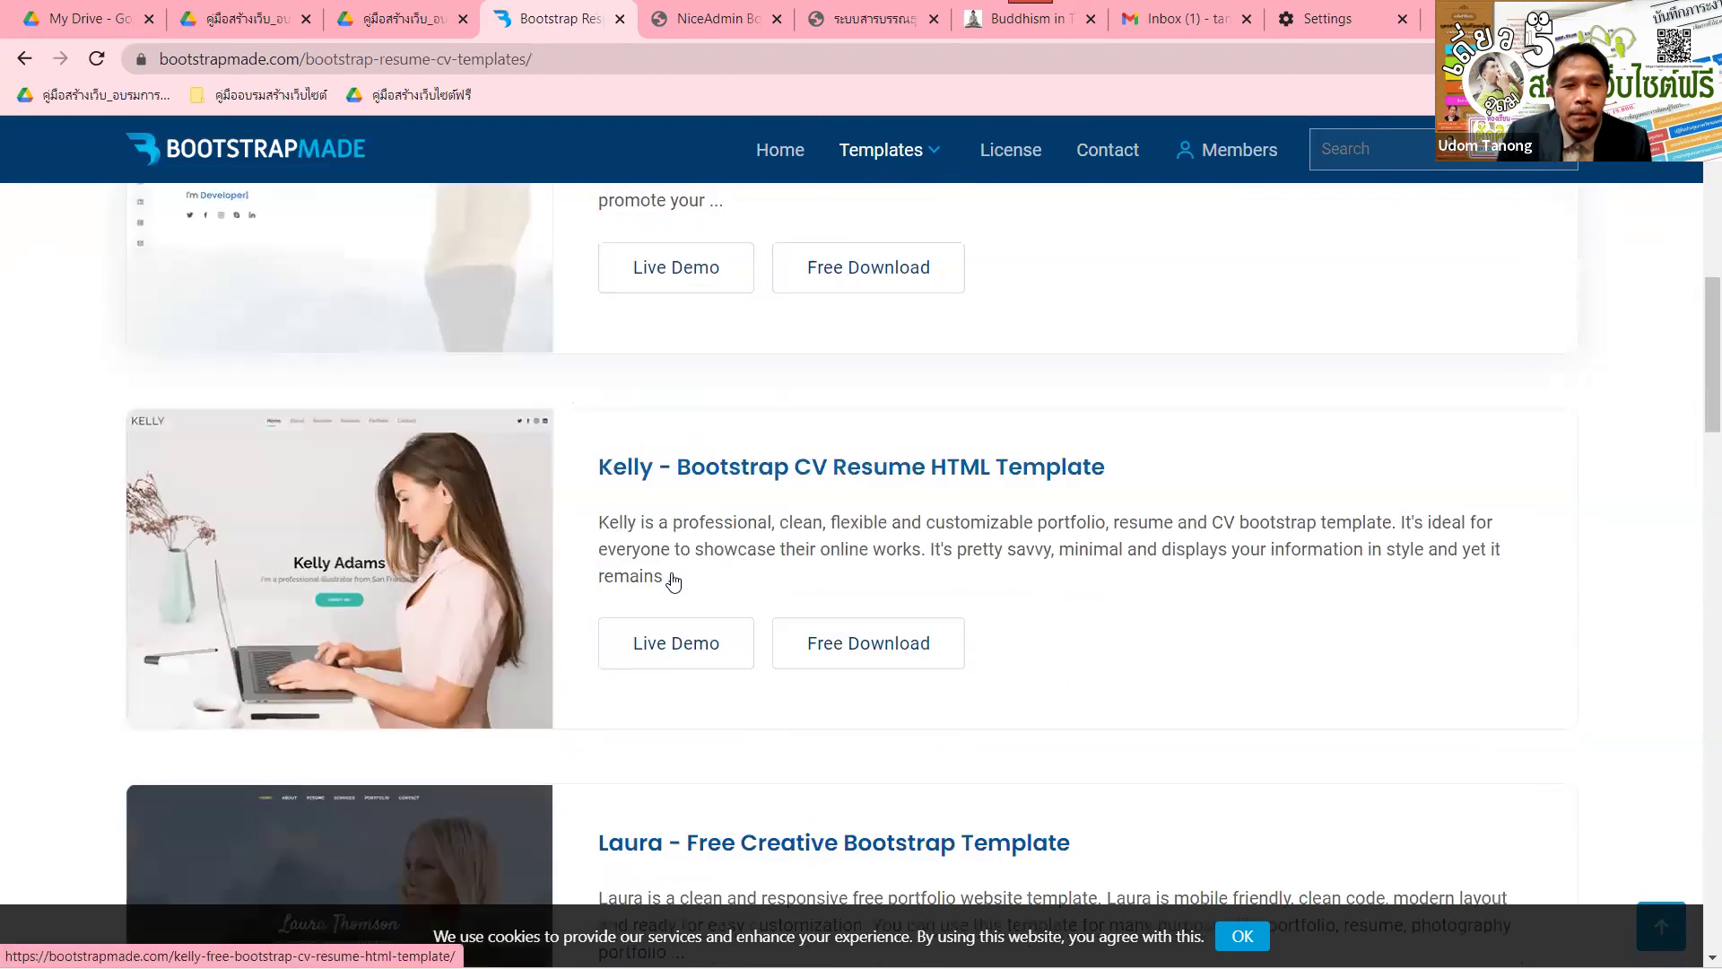
scroll(676, 584, up, 10)
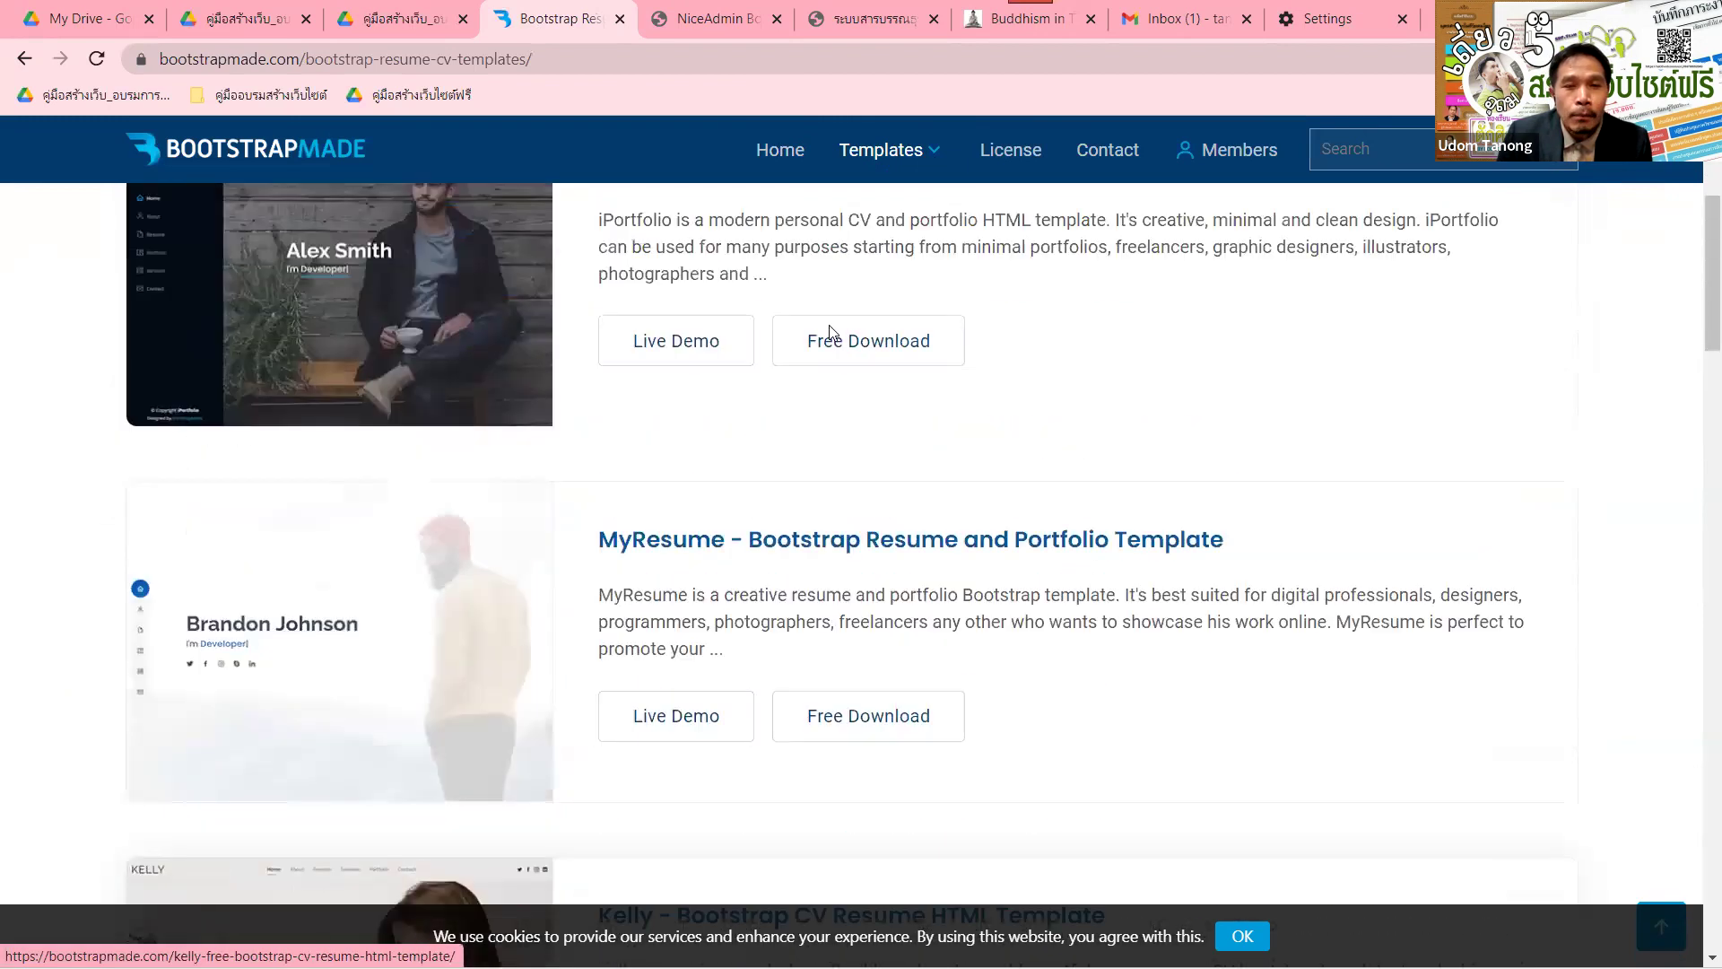
scroll(751, 426, up, 1)
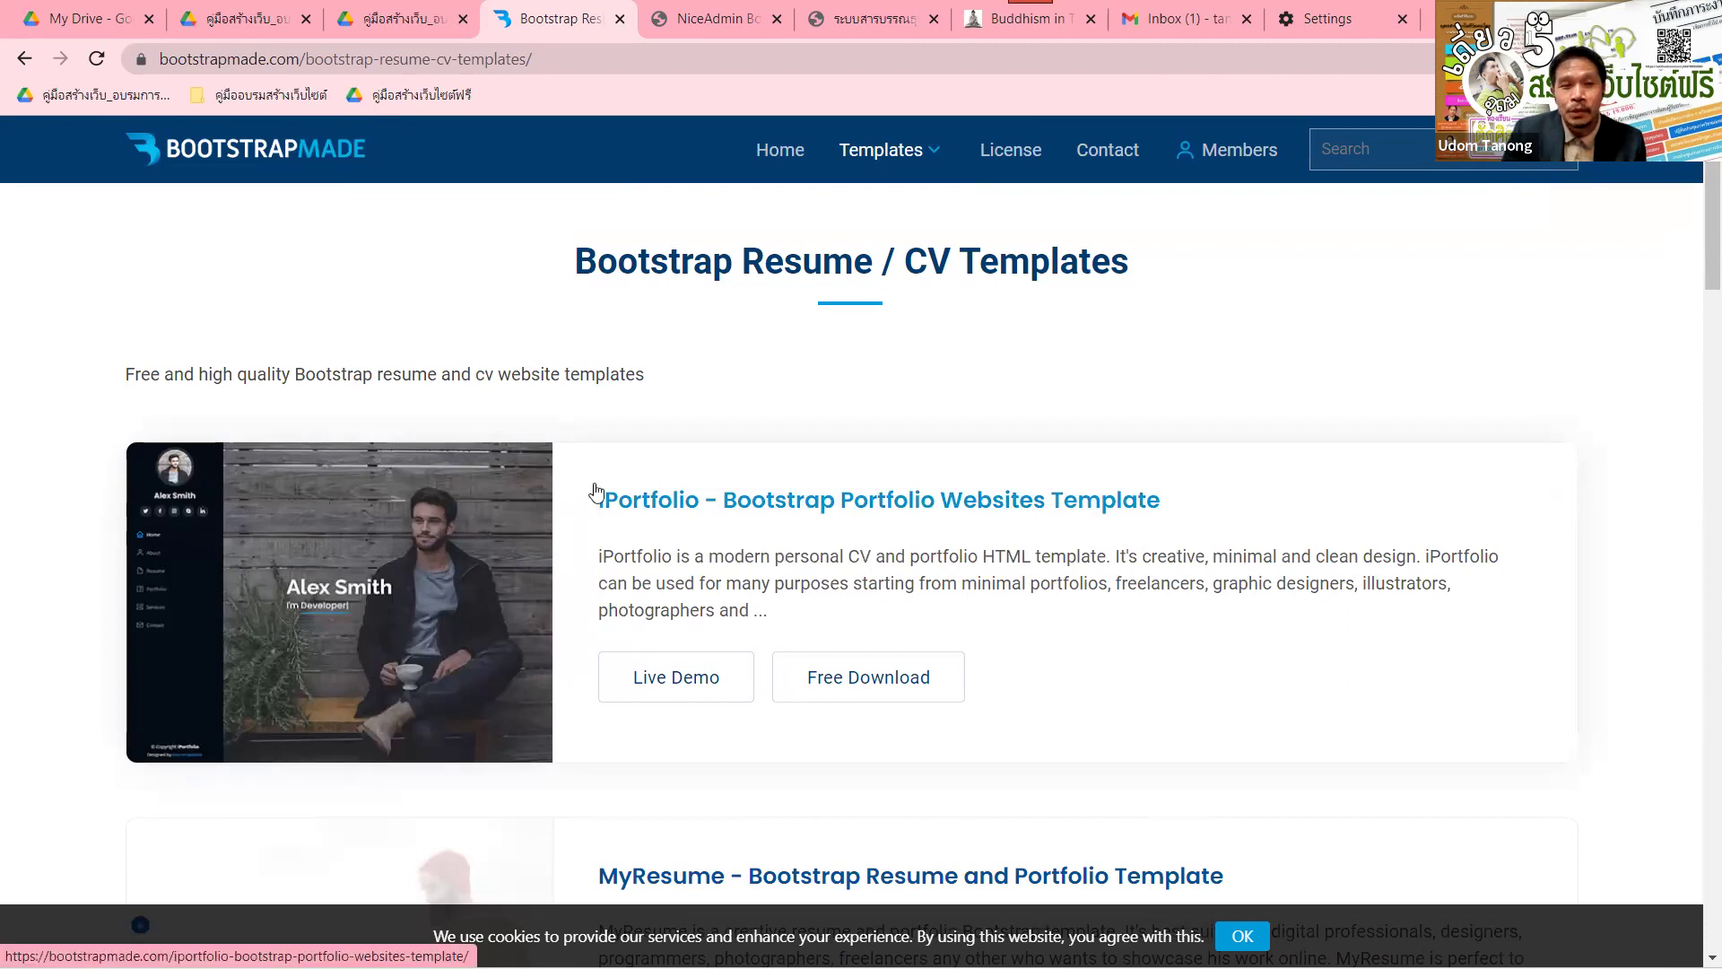
Step: Open the iPortfolio live demo and jump between its About, Resume and Home sections
click(671, 683)
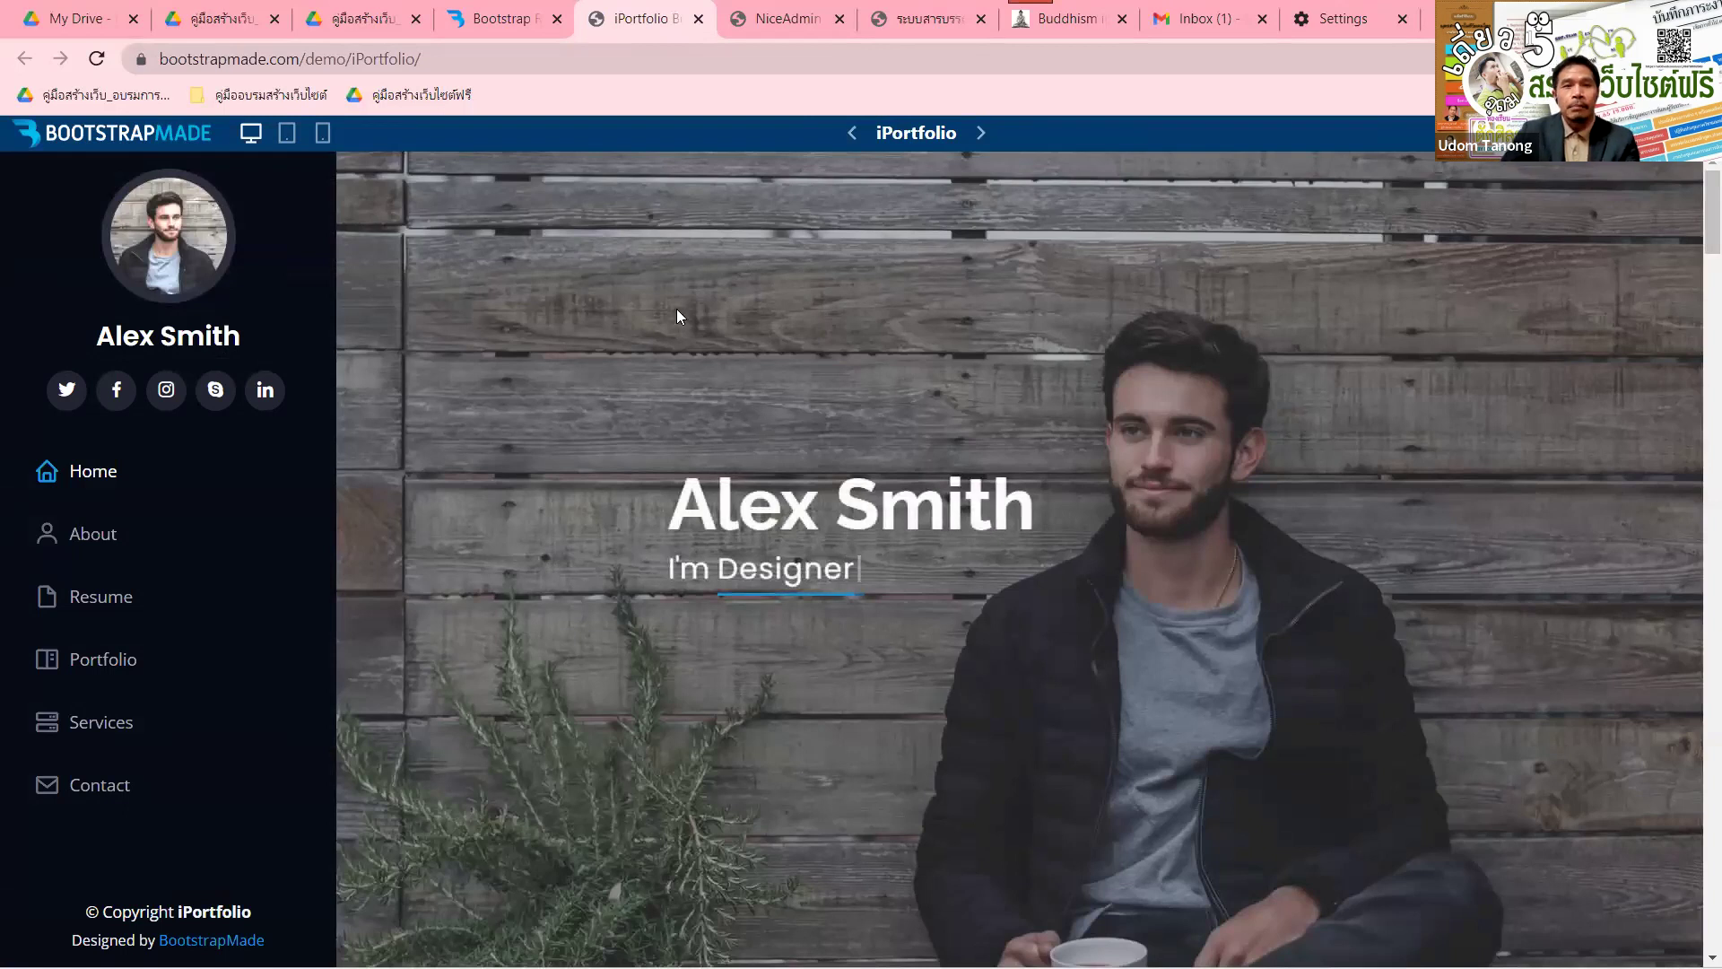
click(67, 536)
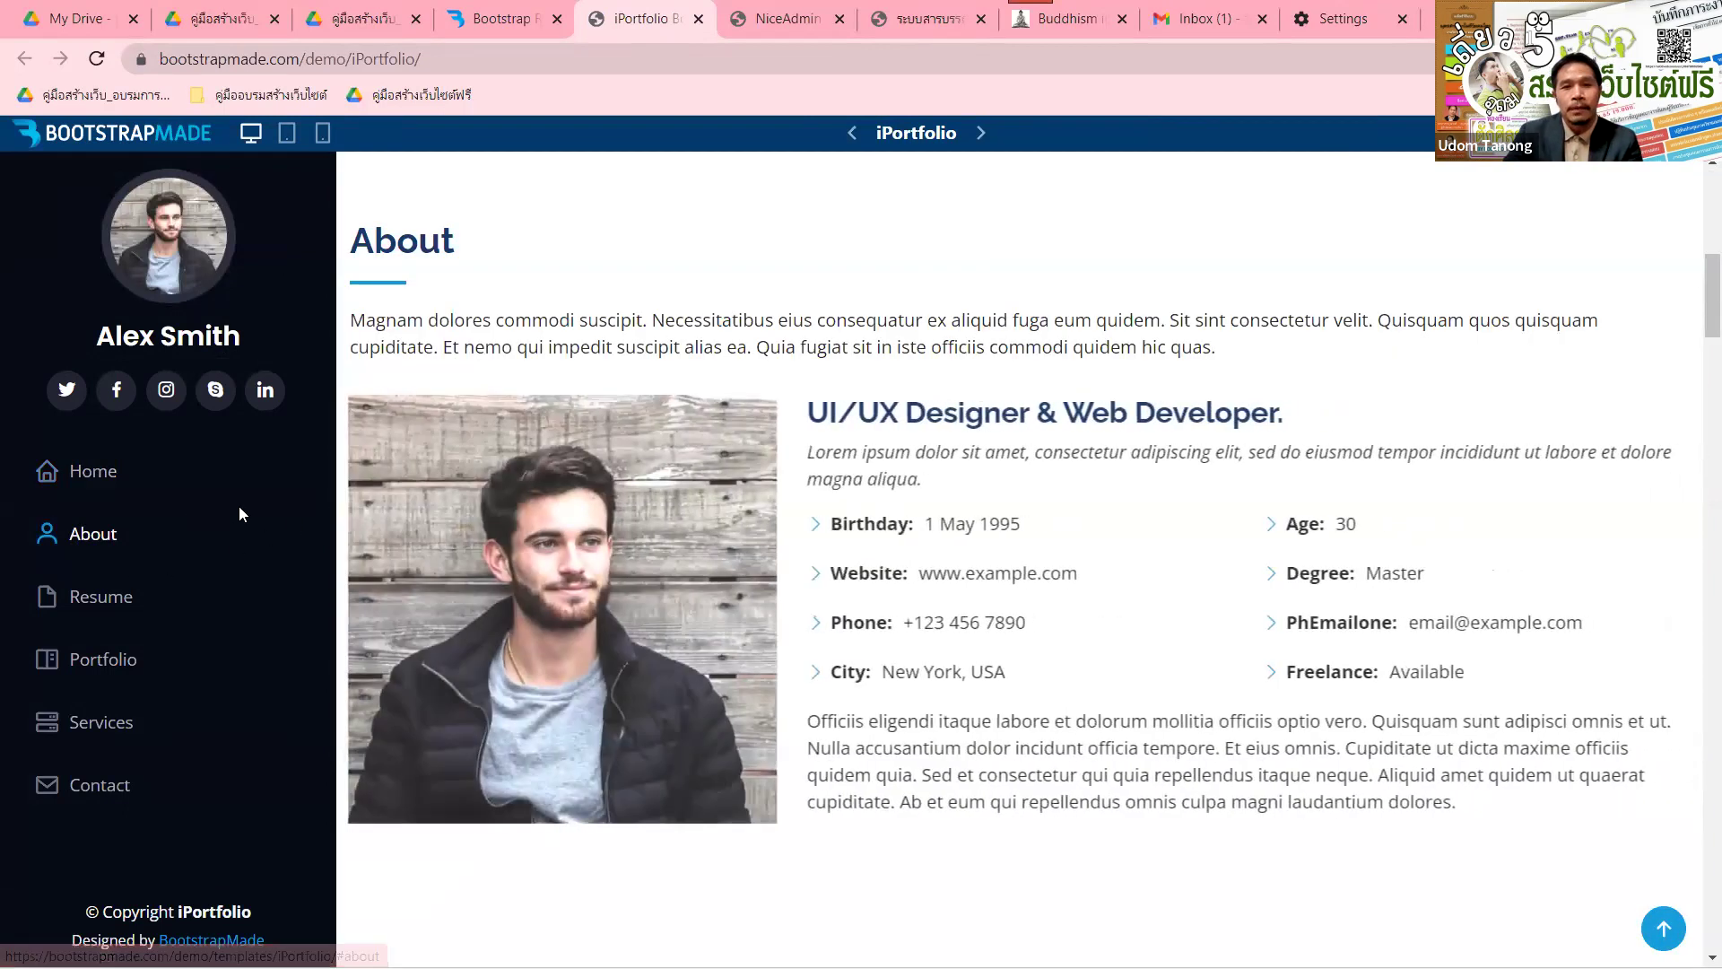
click(96, 599)
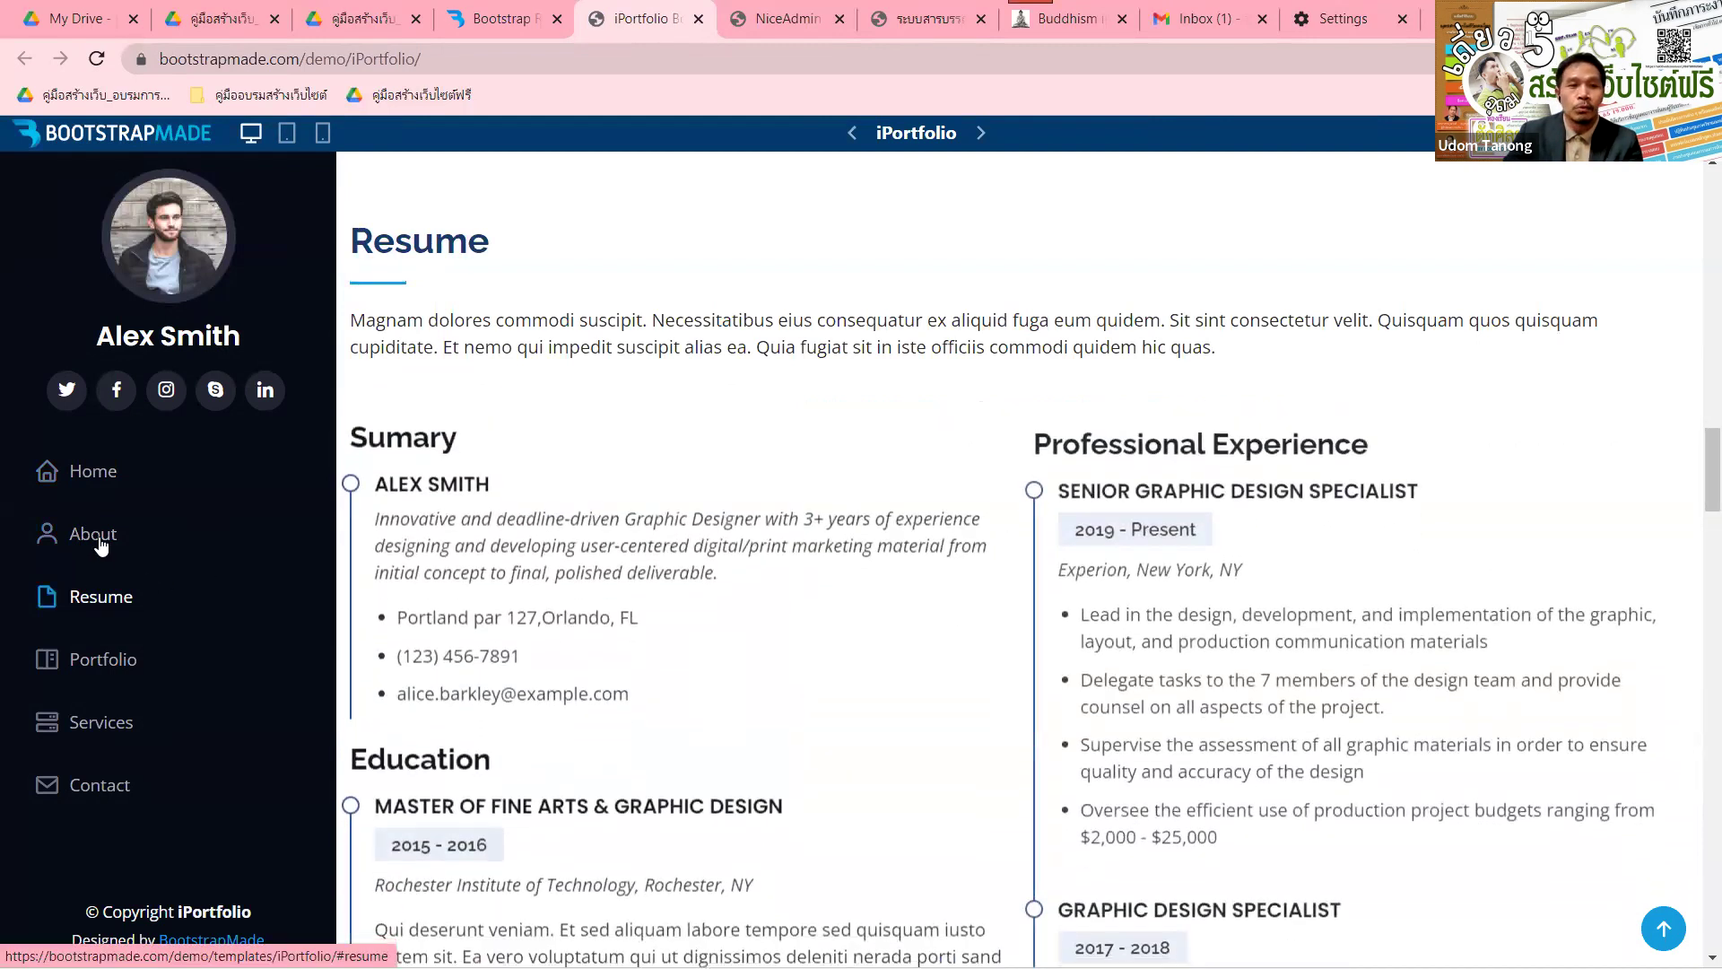
click(97, 468)
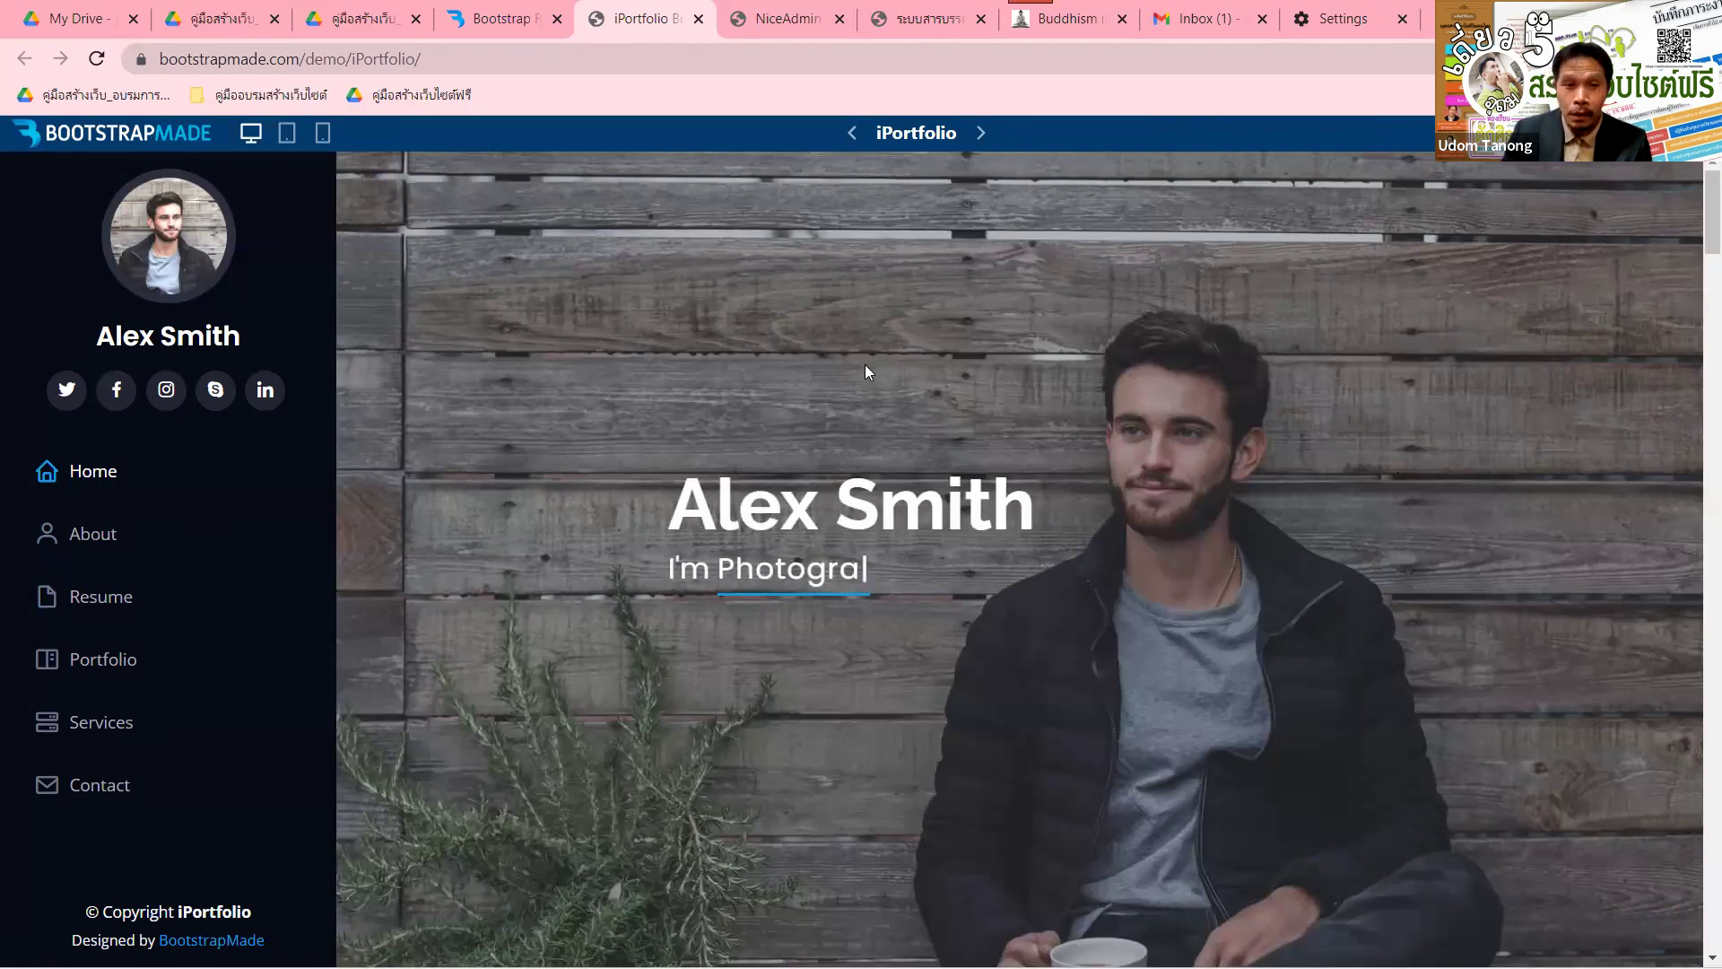
click(72, 540)
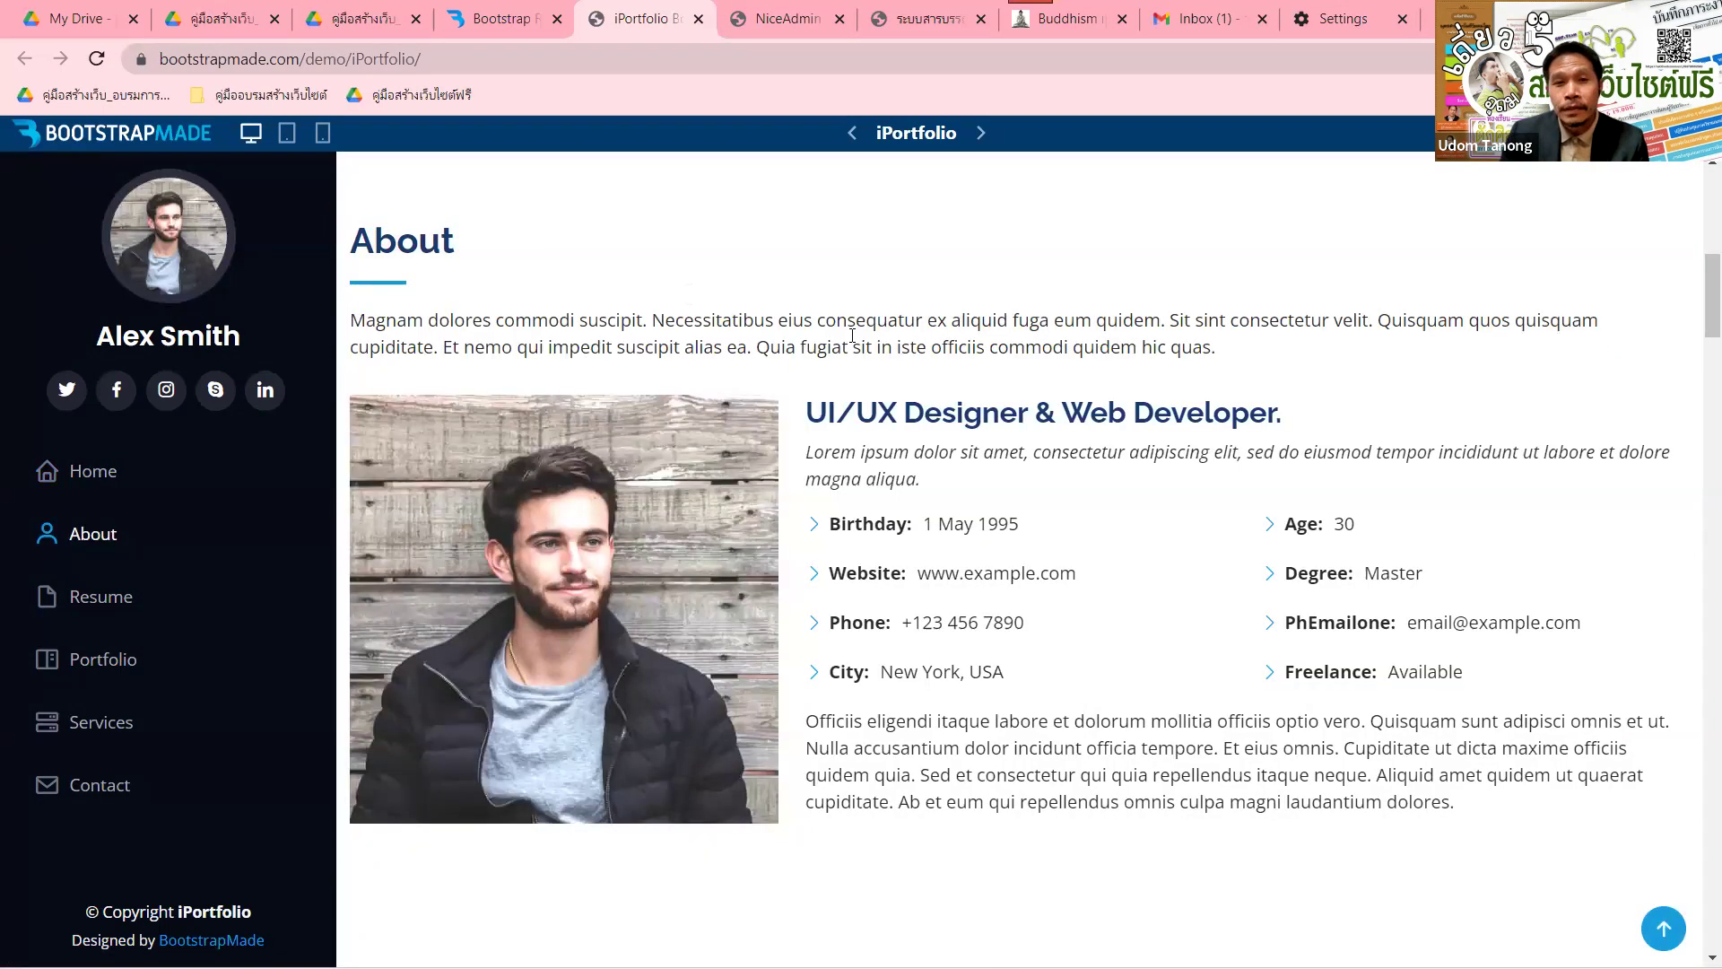
Step: Highlight and deselect lines of text in the About section
drag(674, 321, 1014, 320)
click(1109, 332)
drag(1020, 452, 1200, 452)
click(1119, 645)
drag(1005, 746, 1176, 753)
click(980, 807)
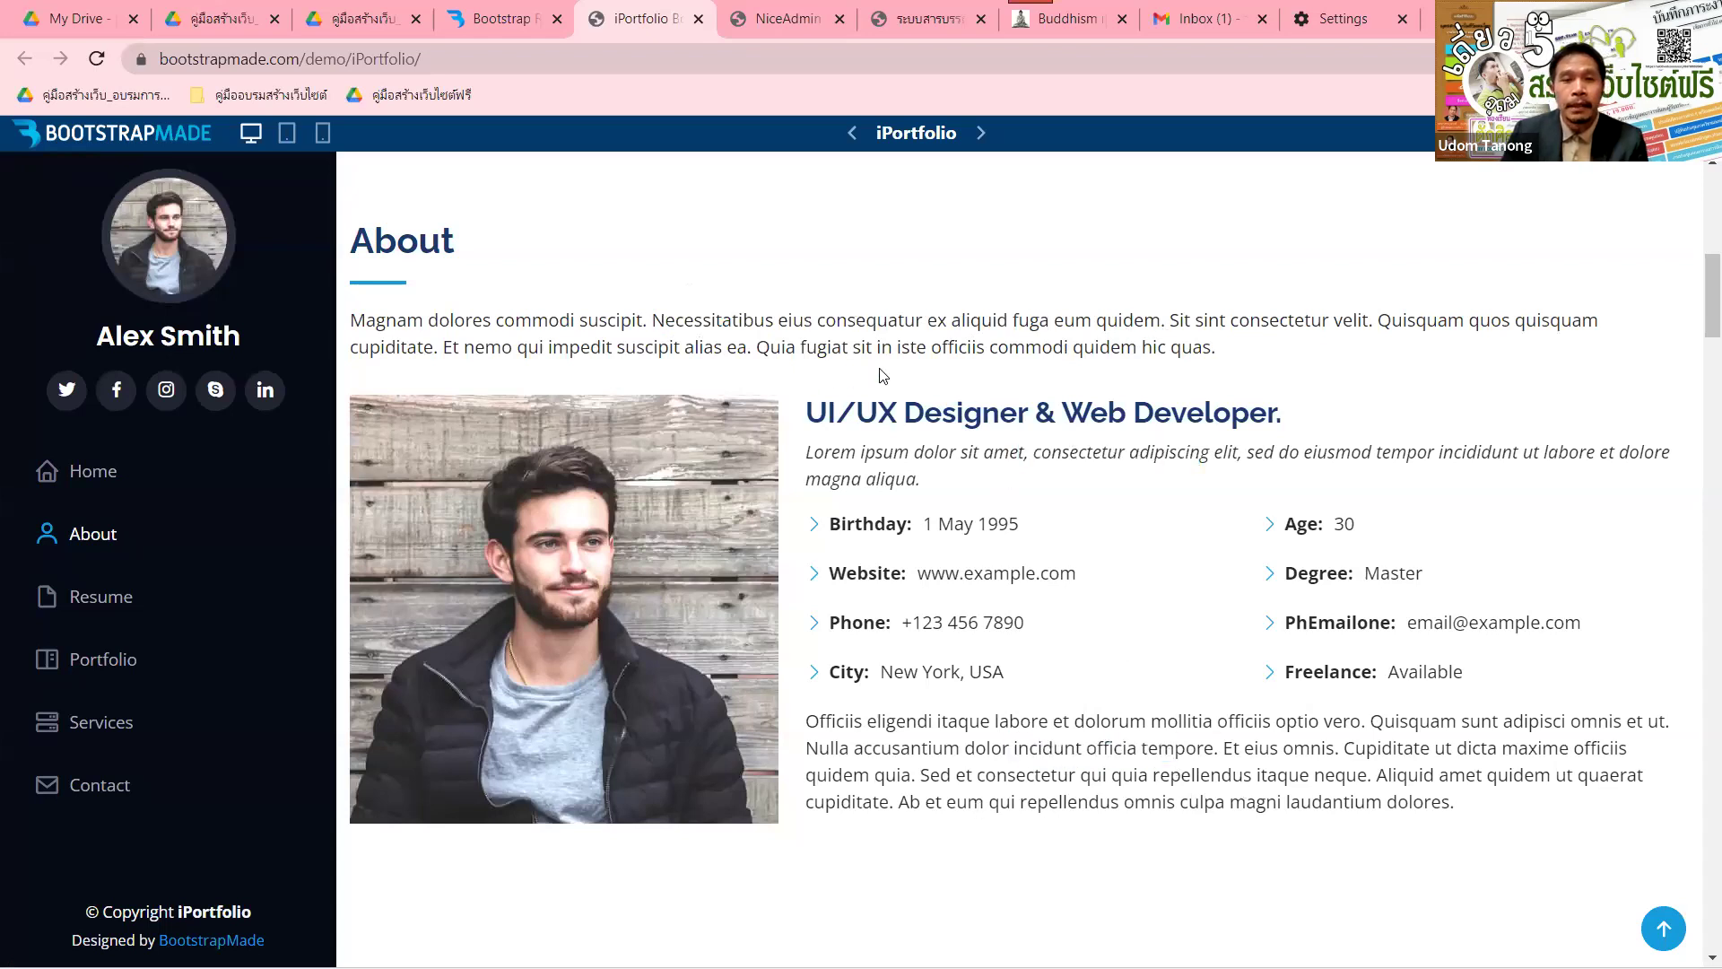
Step: Jump through the Resume, Portfolio, Services and Contact sections
click(94, 595)
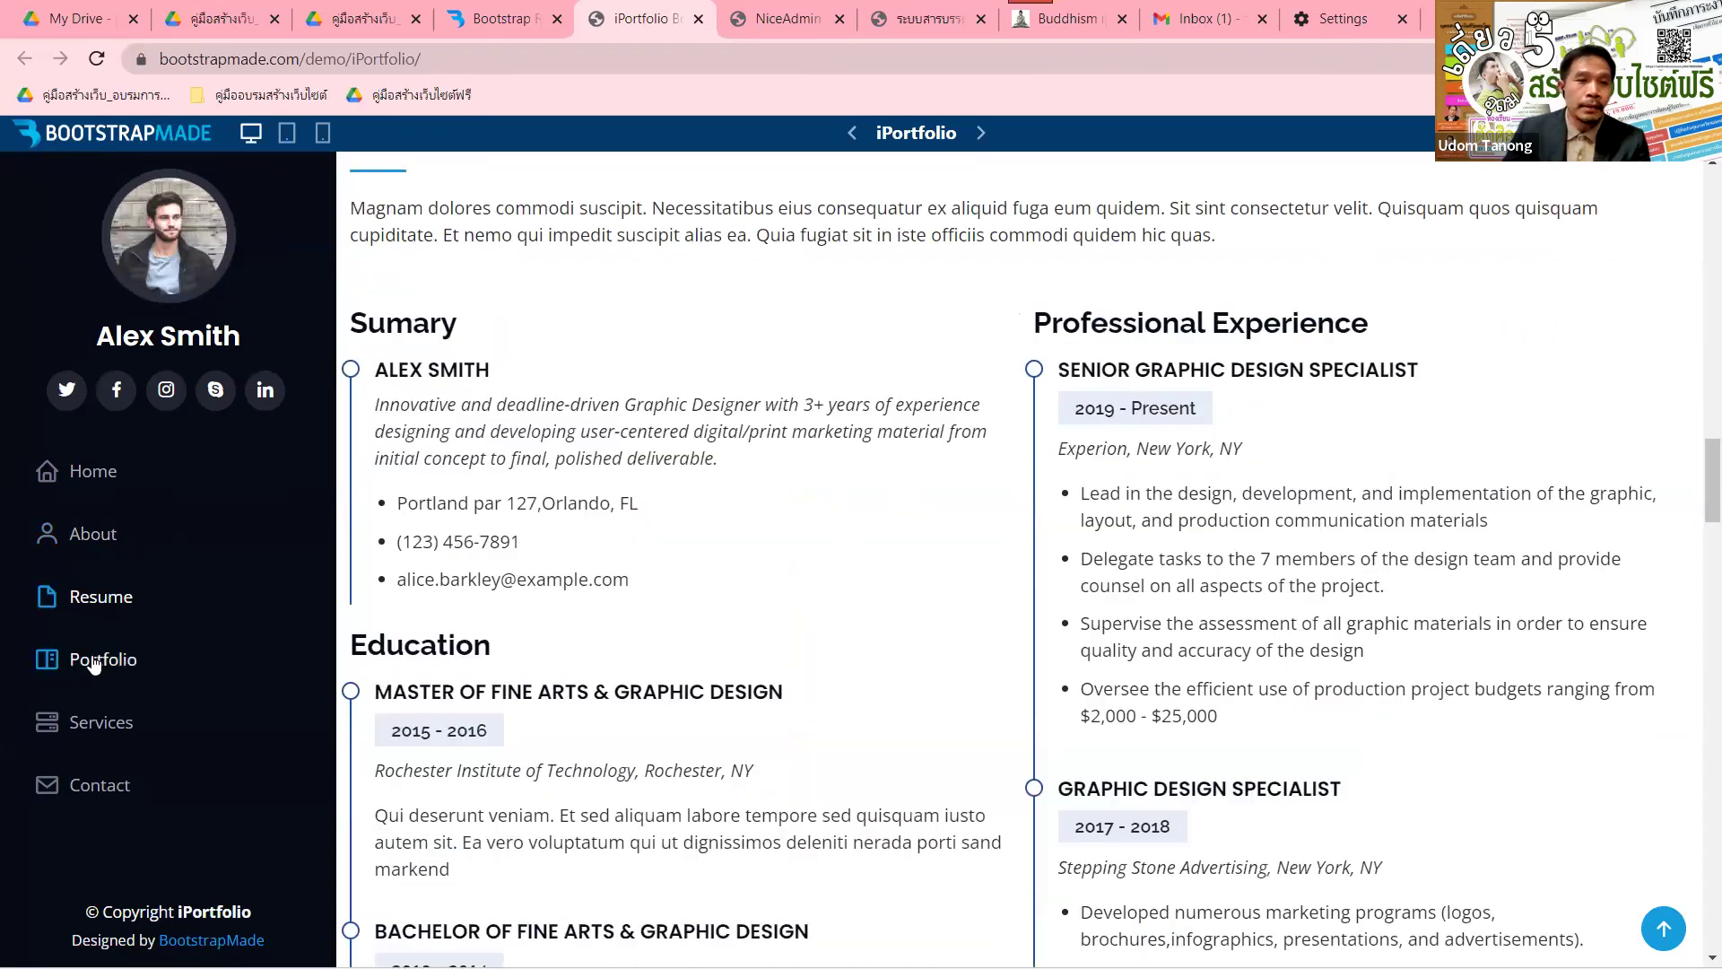
click(89, 659)
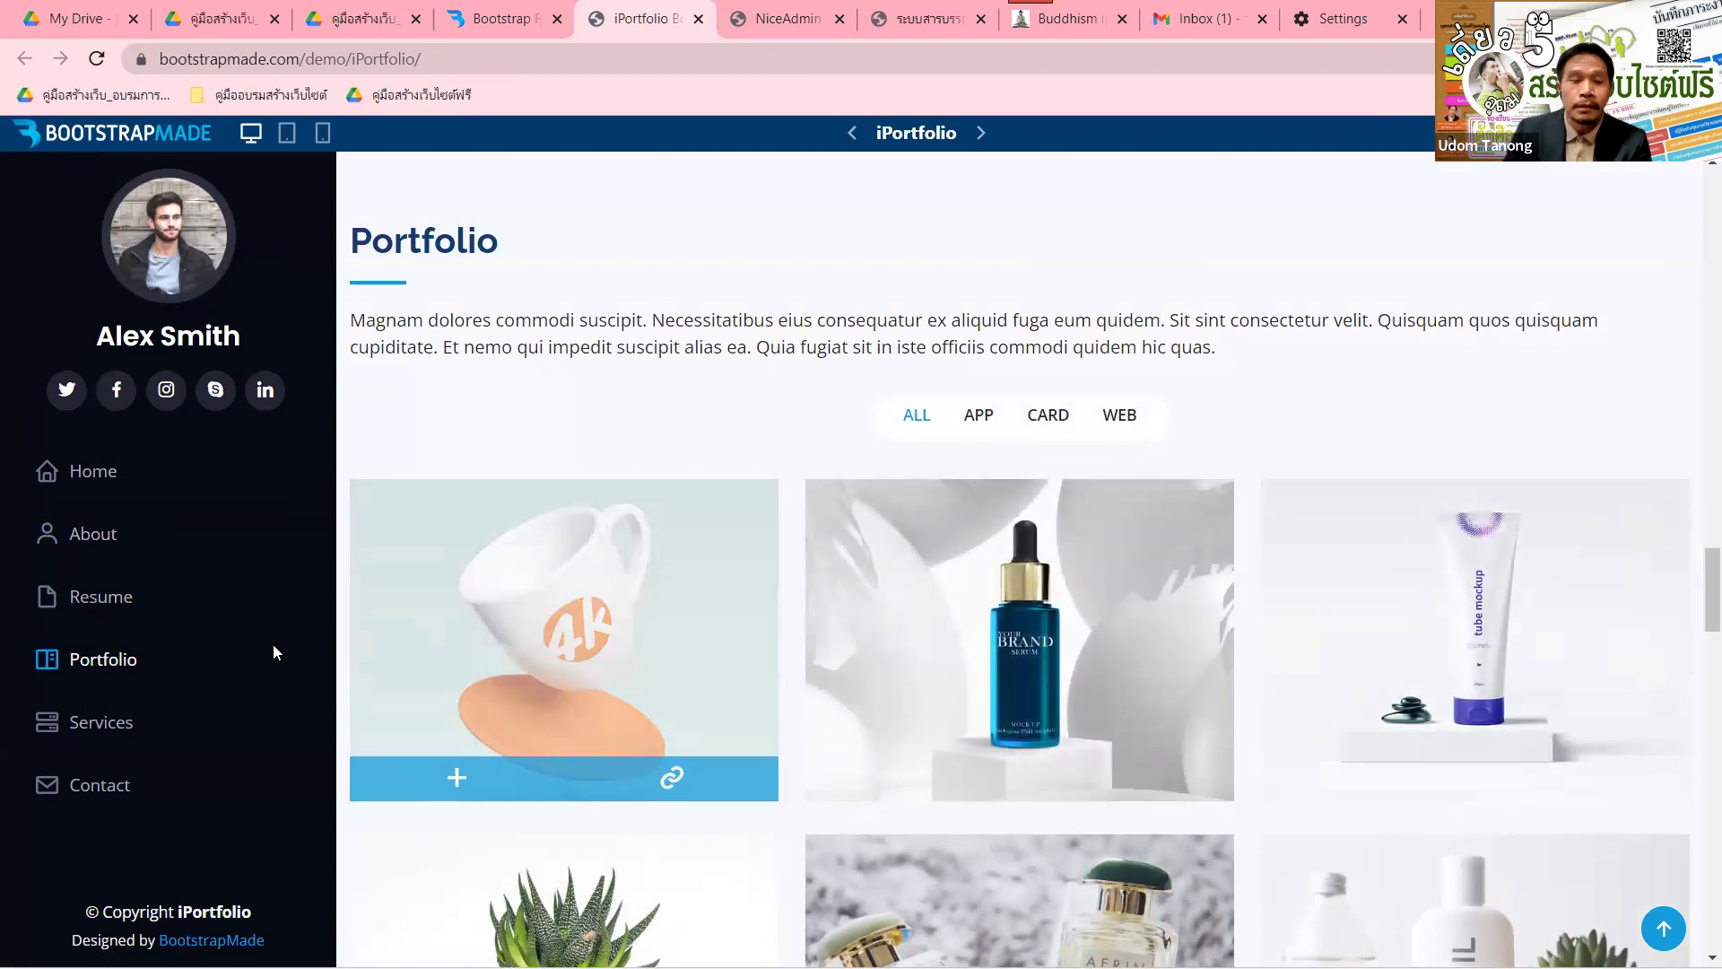
click(100, 721)
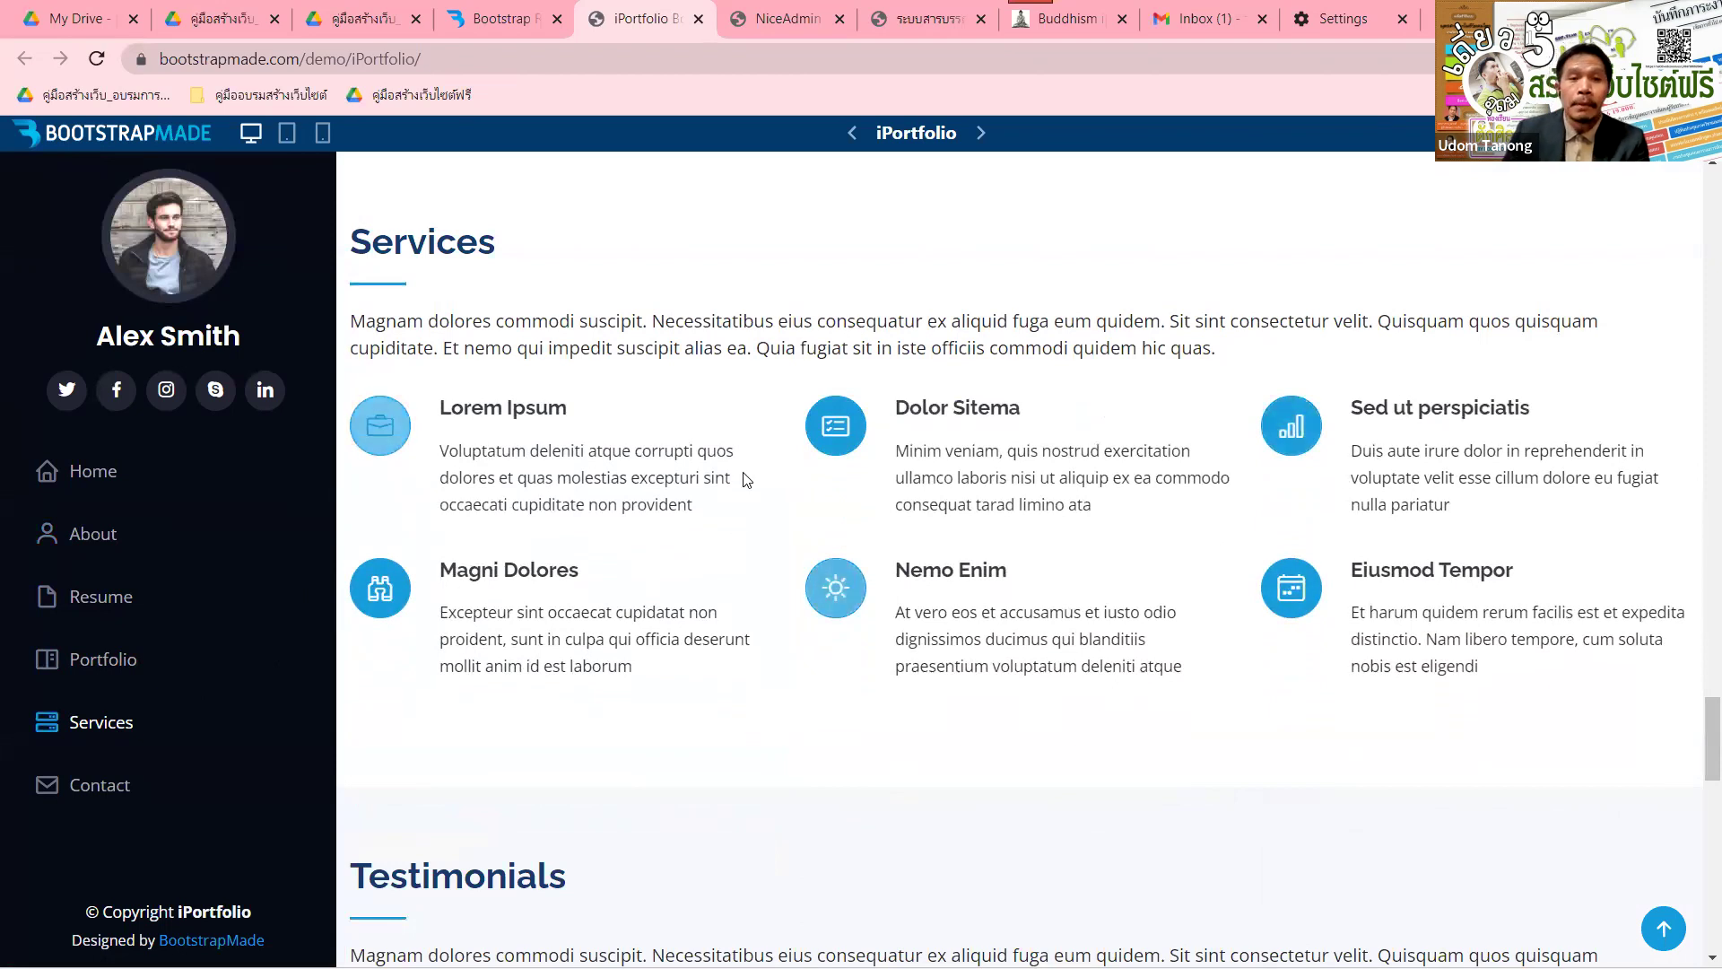
click(112, 784)
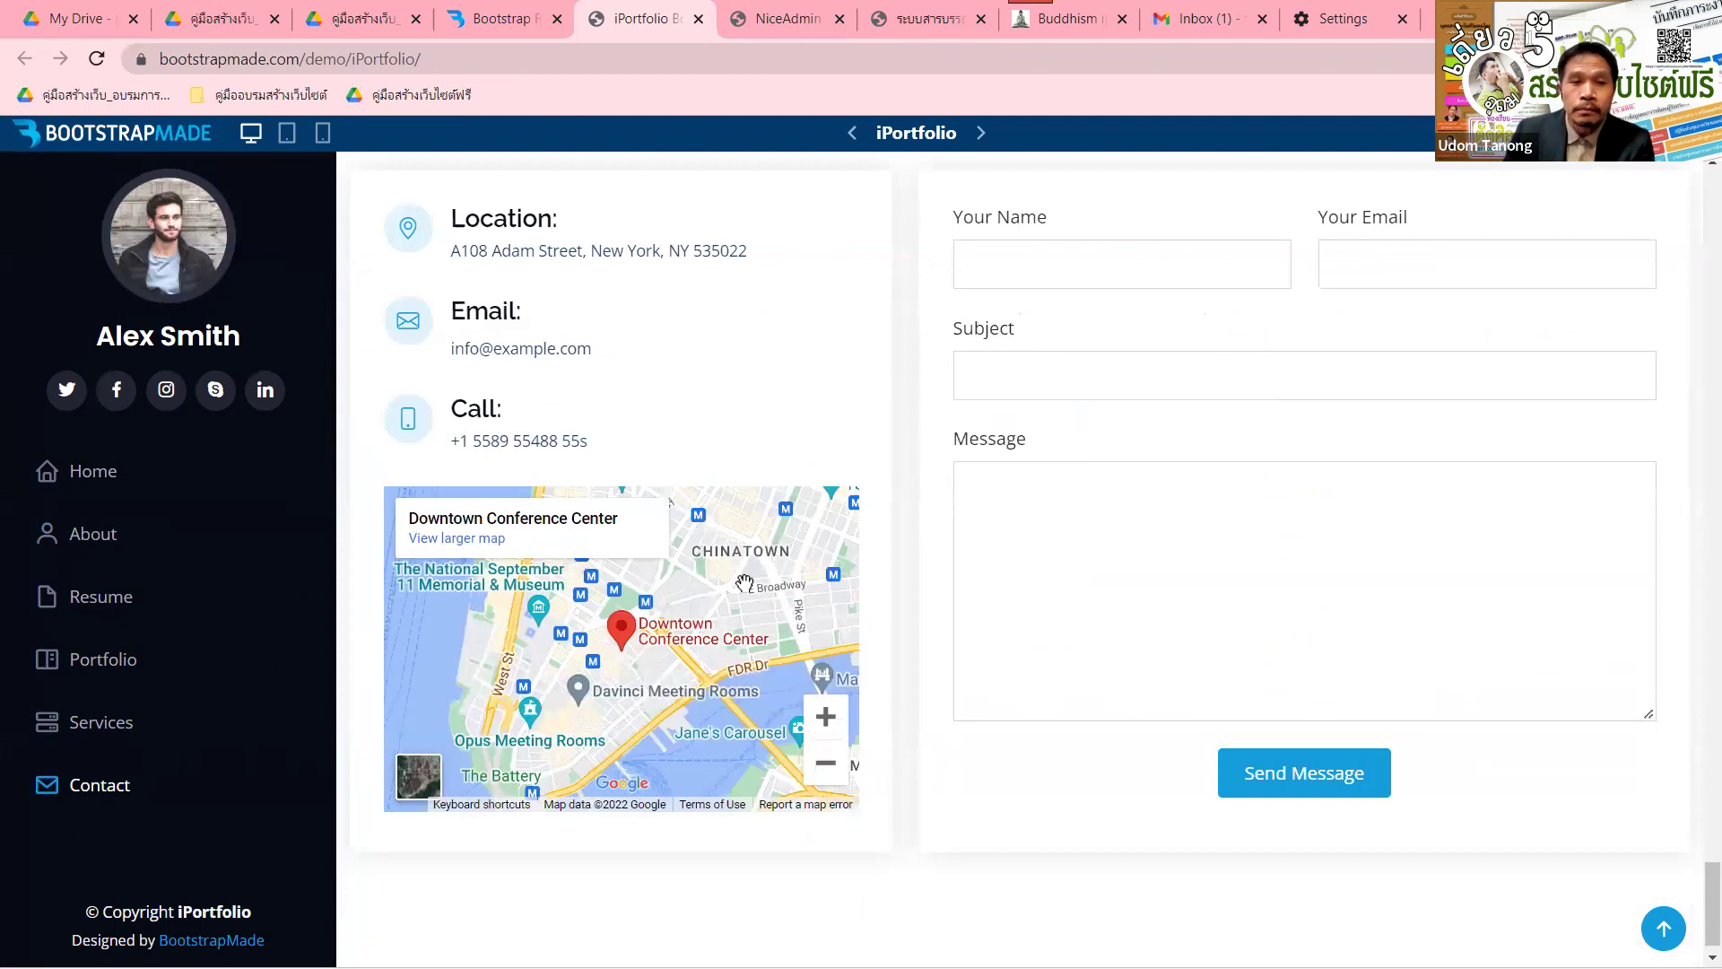
Step: Focus the contact form's Your Name, Subject and Message fields in turn
scroll(1418, 504, up, 3)
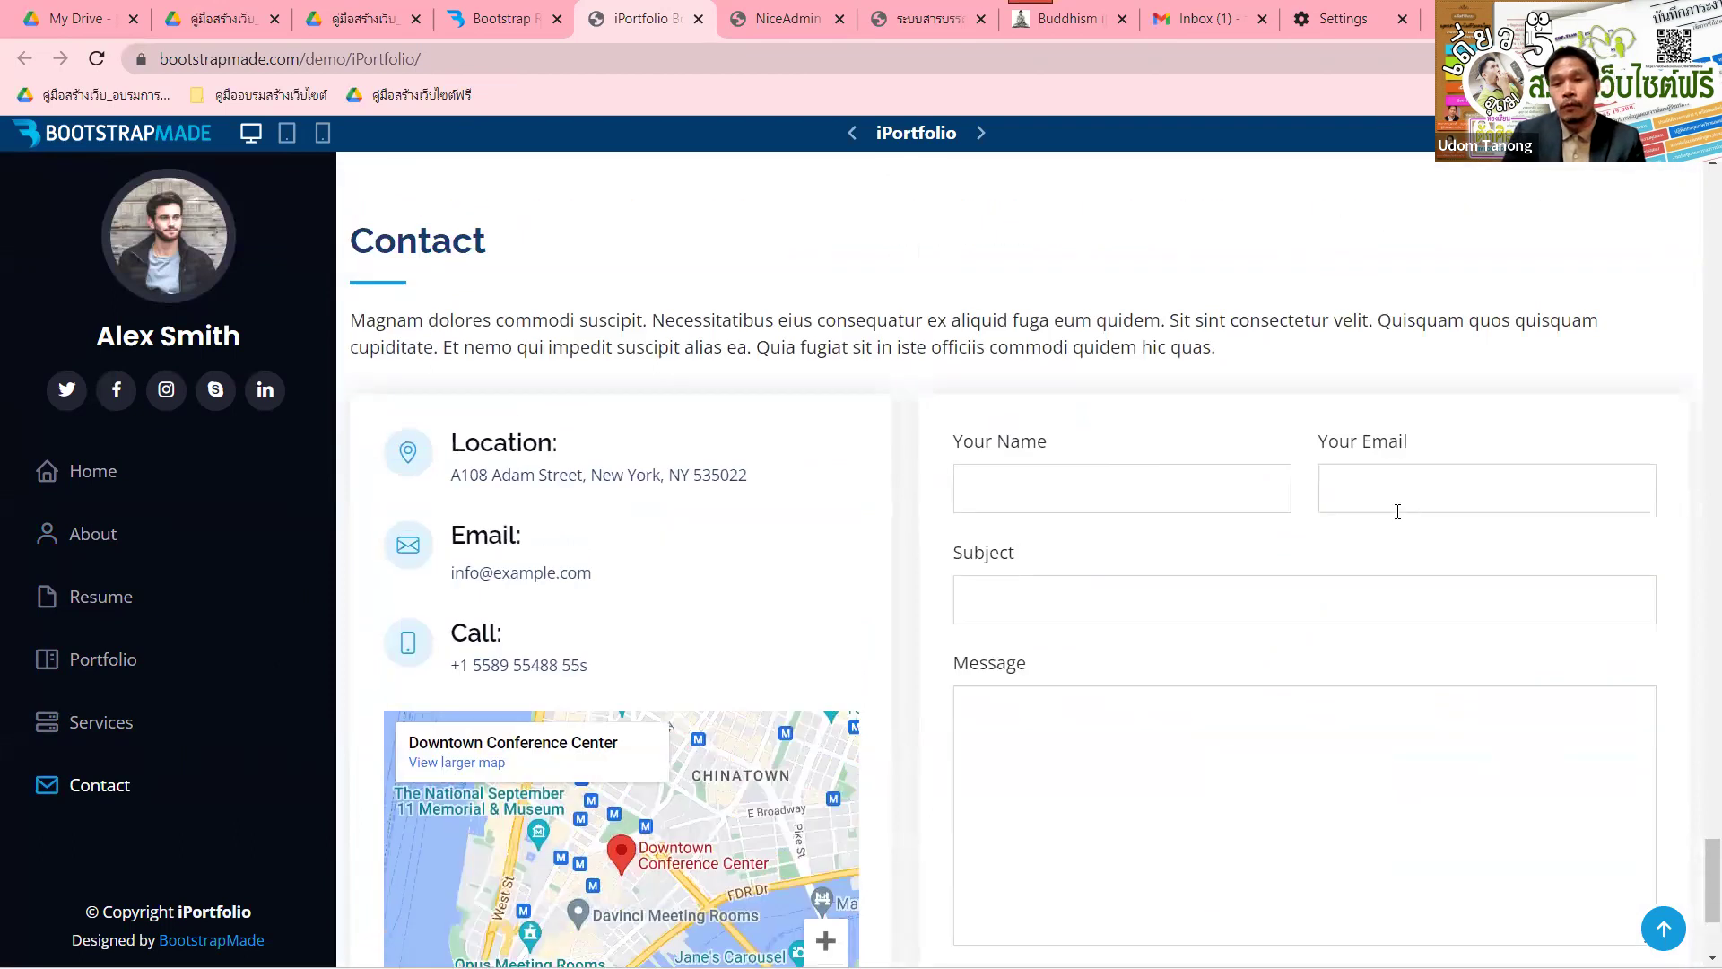
scroll(1453, 695, down, 3)
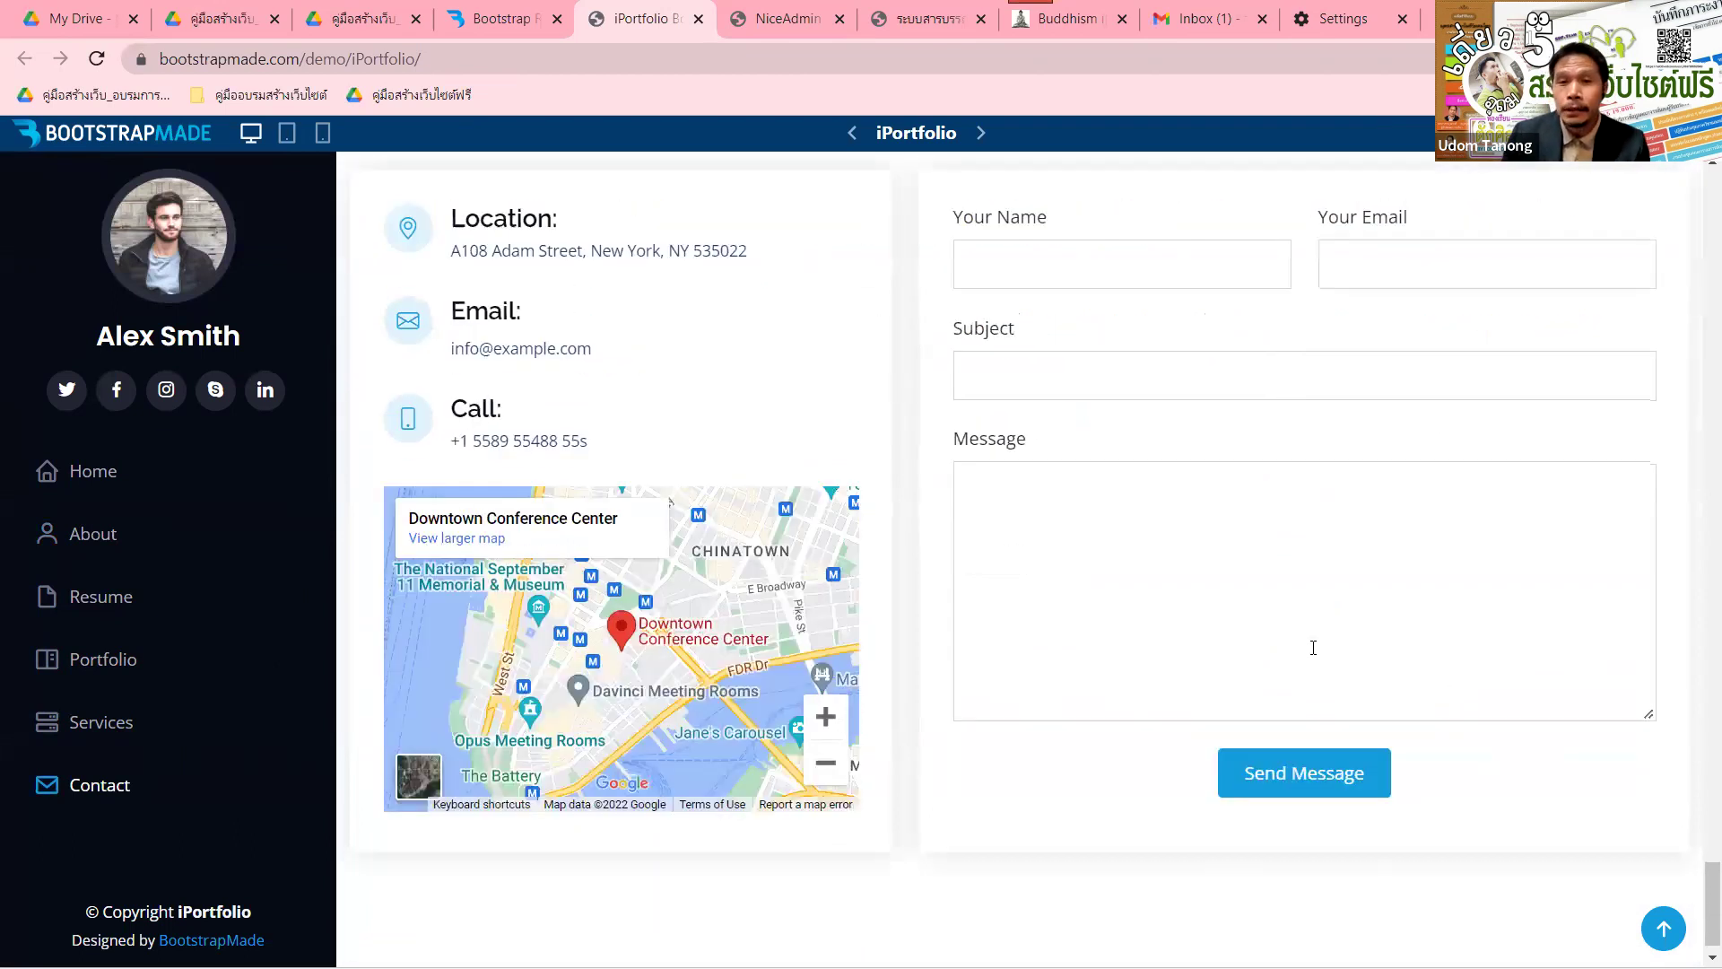
scroll(1213, 546, up, 1)
click(1123, 392)
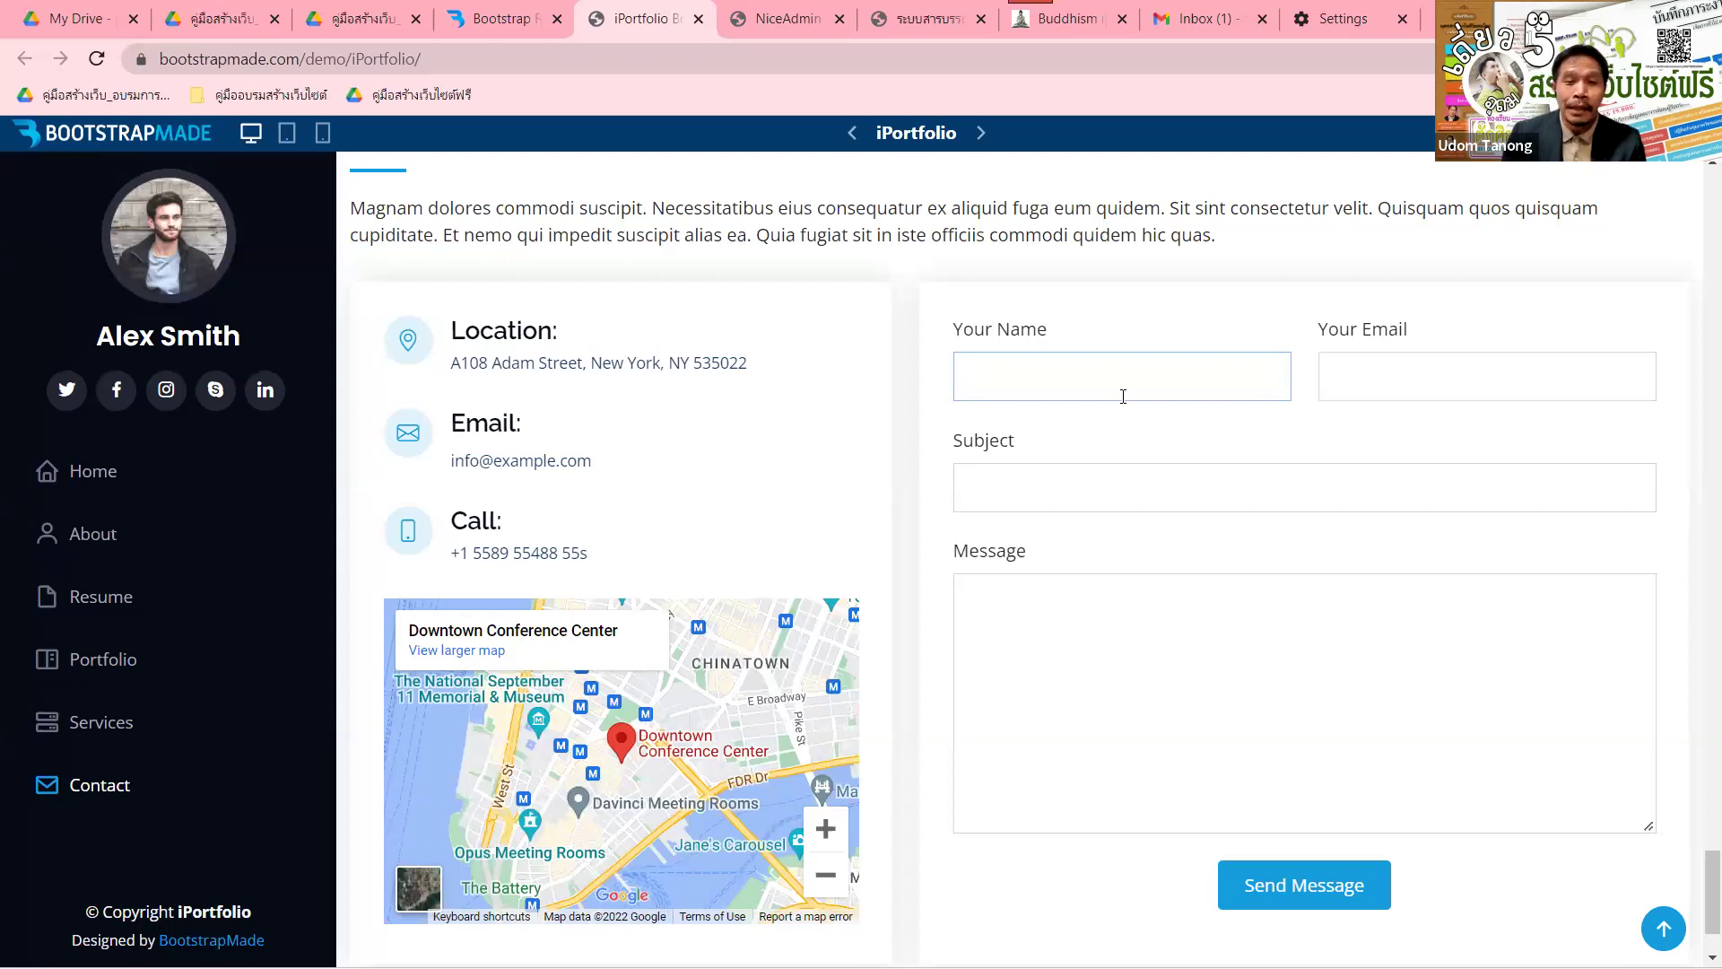
click(1158, 484)
click(1221, 628)
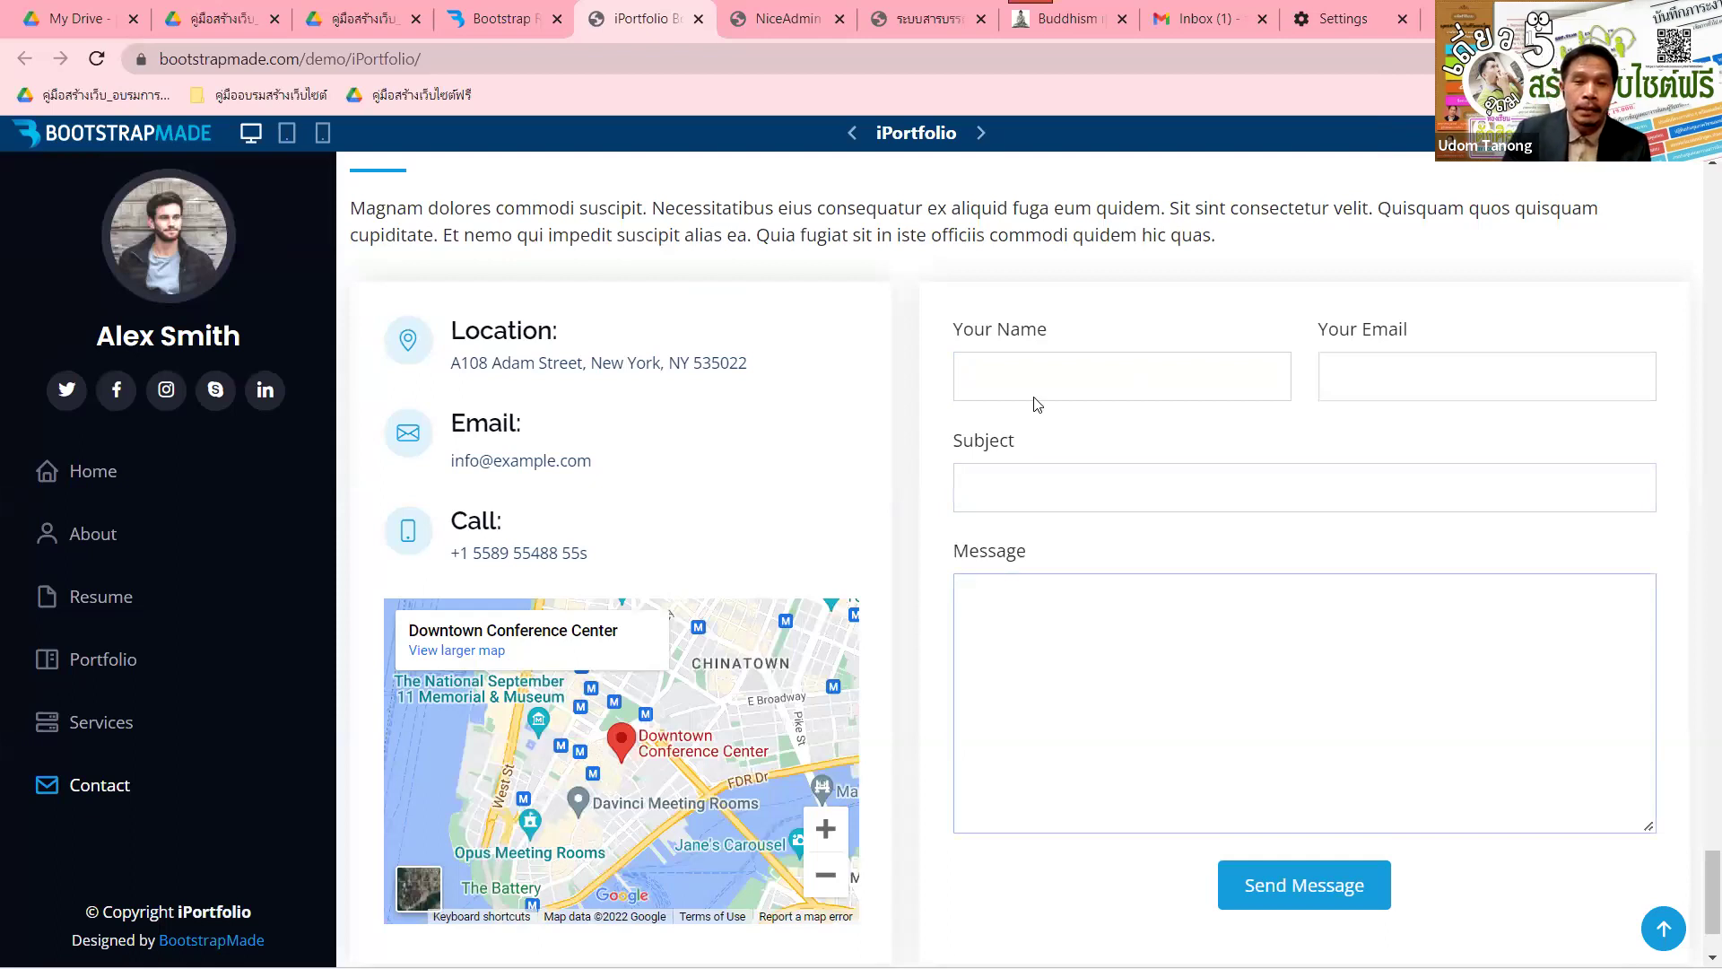
Step: Move between Your Email, Message and Subject fields using Tab and Shift+Tab
click(1430, 393)
key(Tab)
key(Tab)
scroll(1113, 632, down, 1)
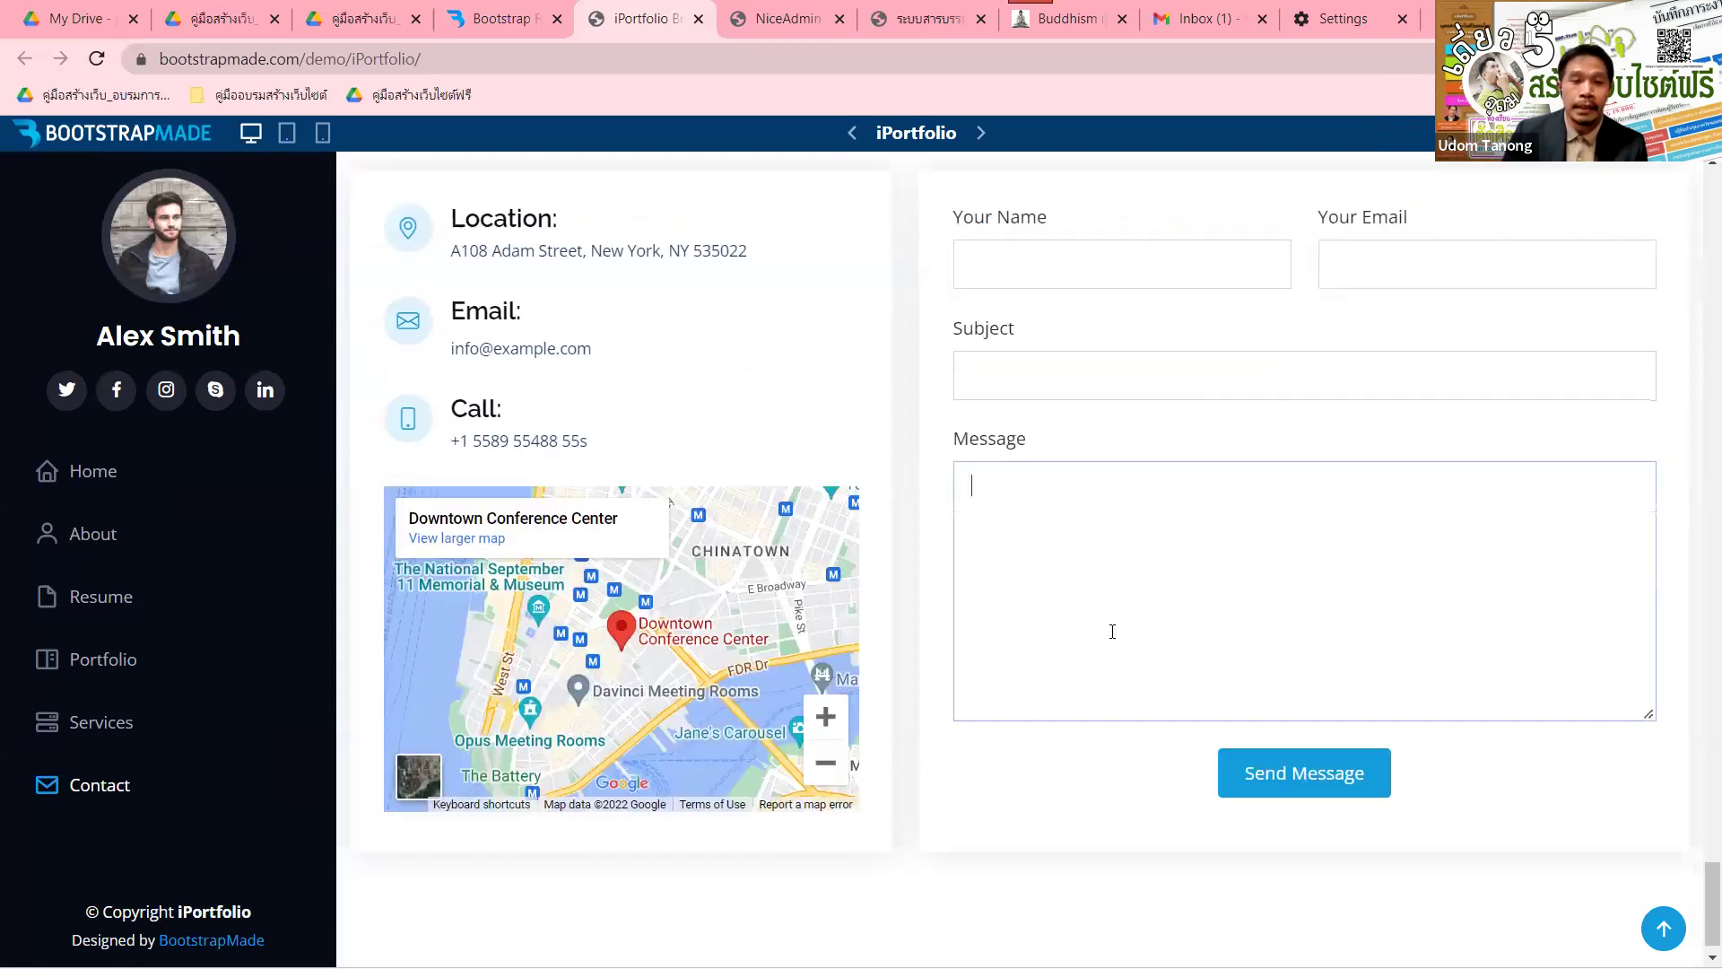
scroll(870, 622, up, 1)
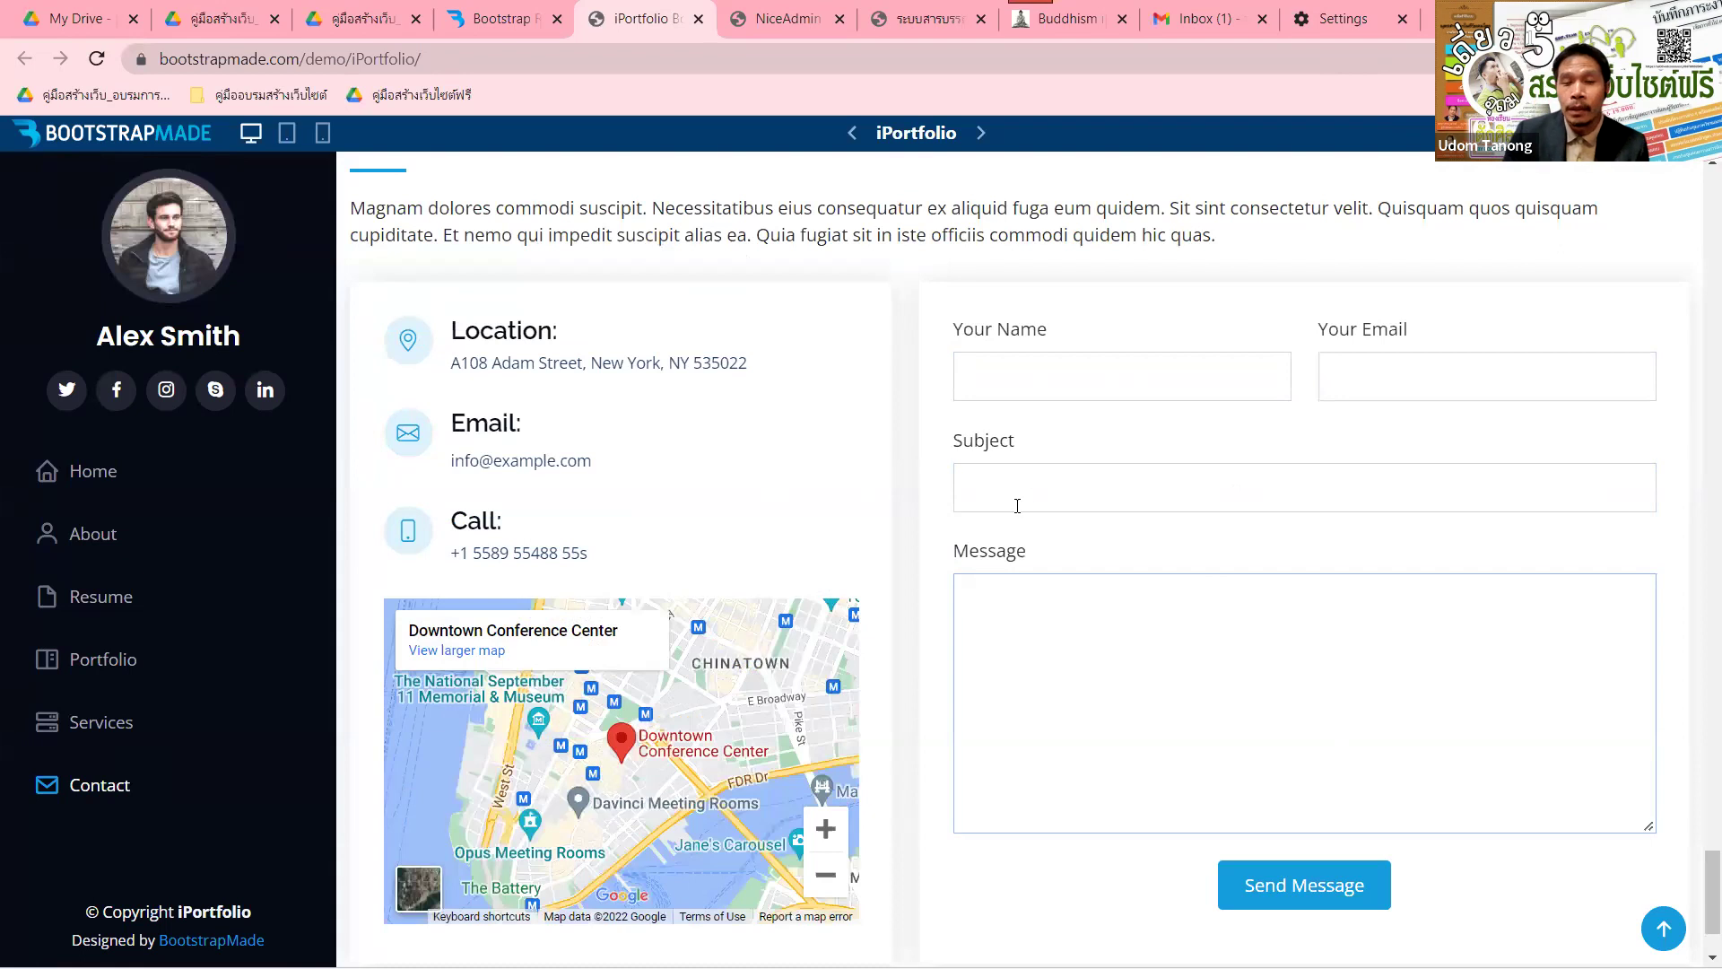
key(shift+Tab)
key(shift+Tab)
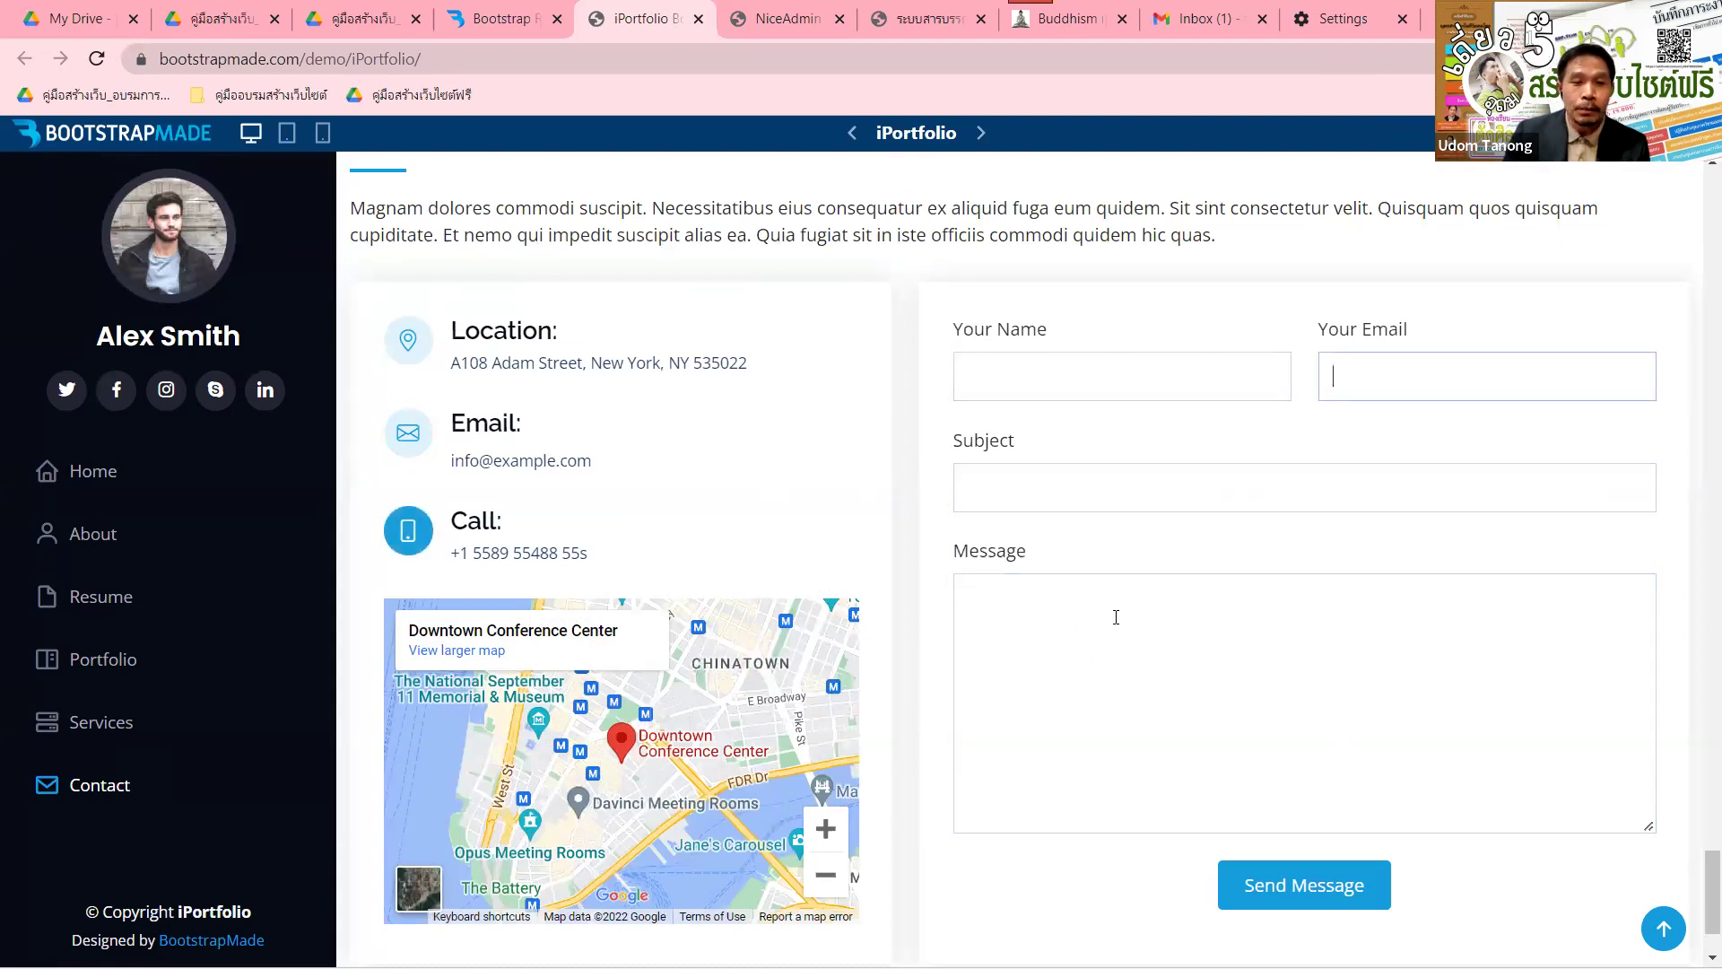
click(1123, 663)
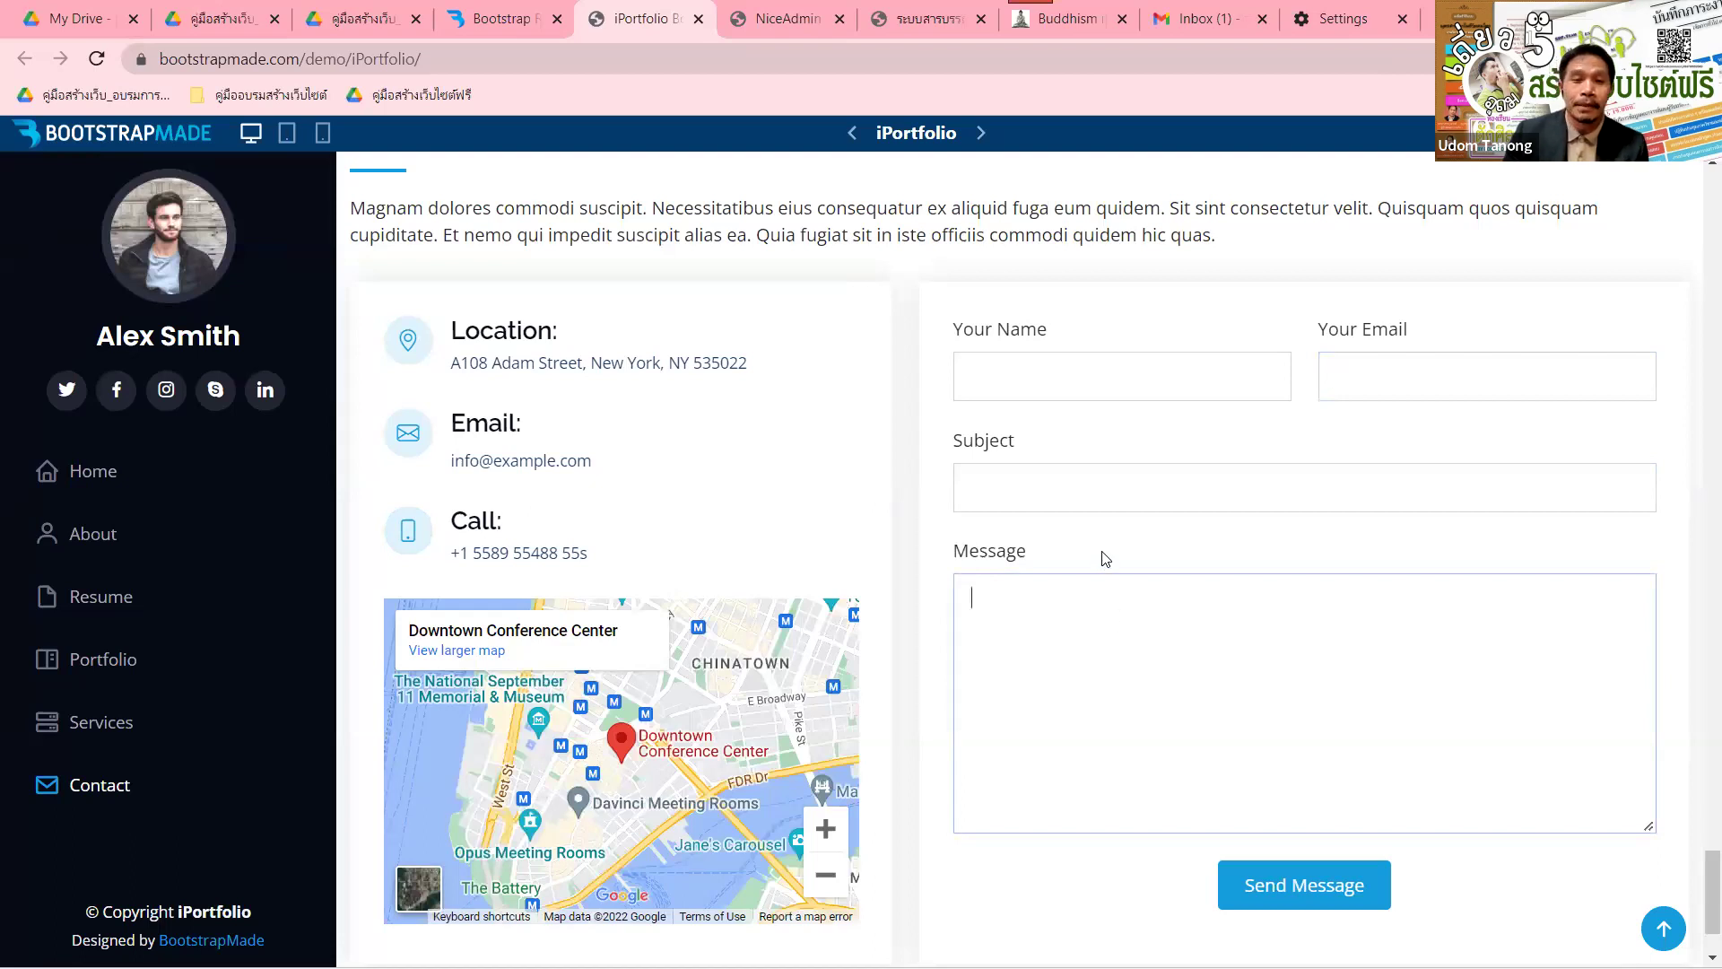
key(shift+Tab)
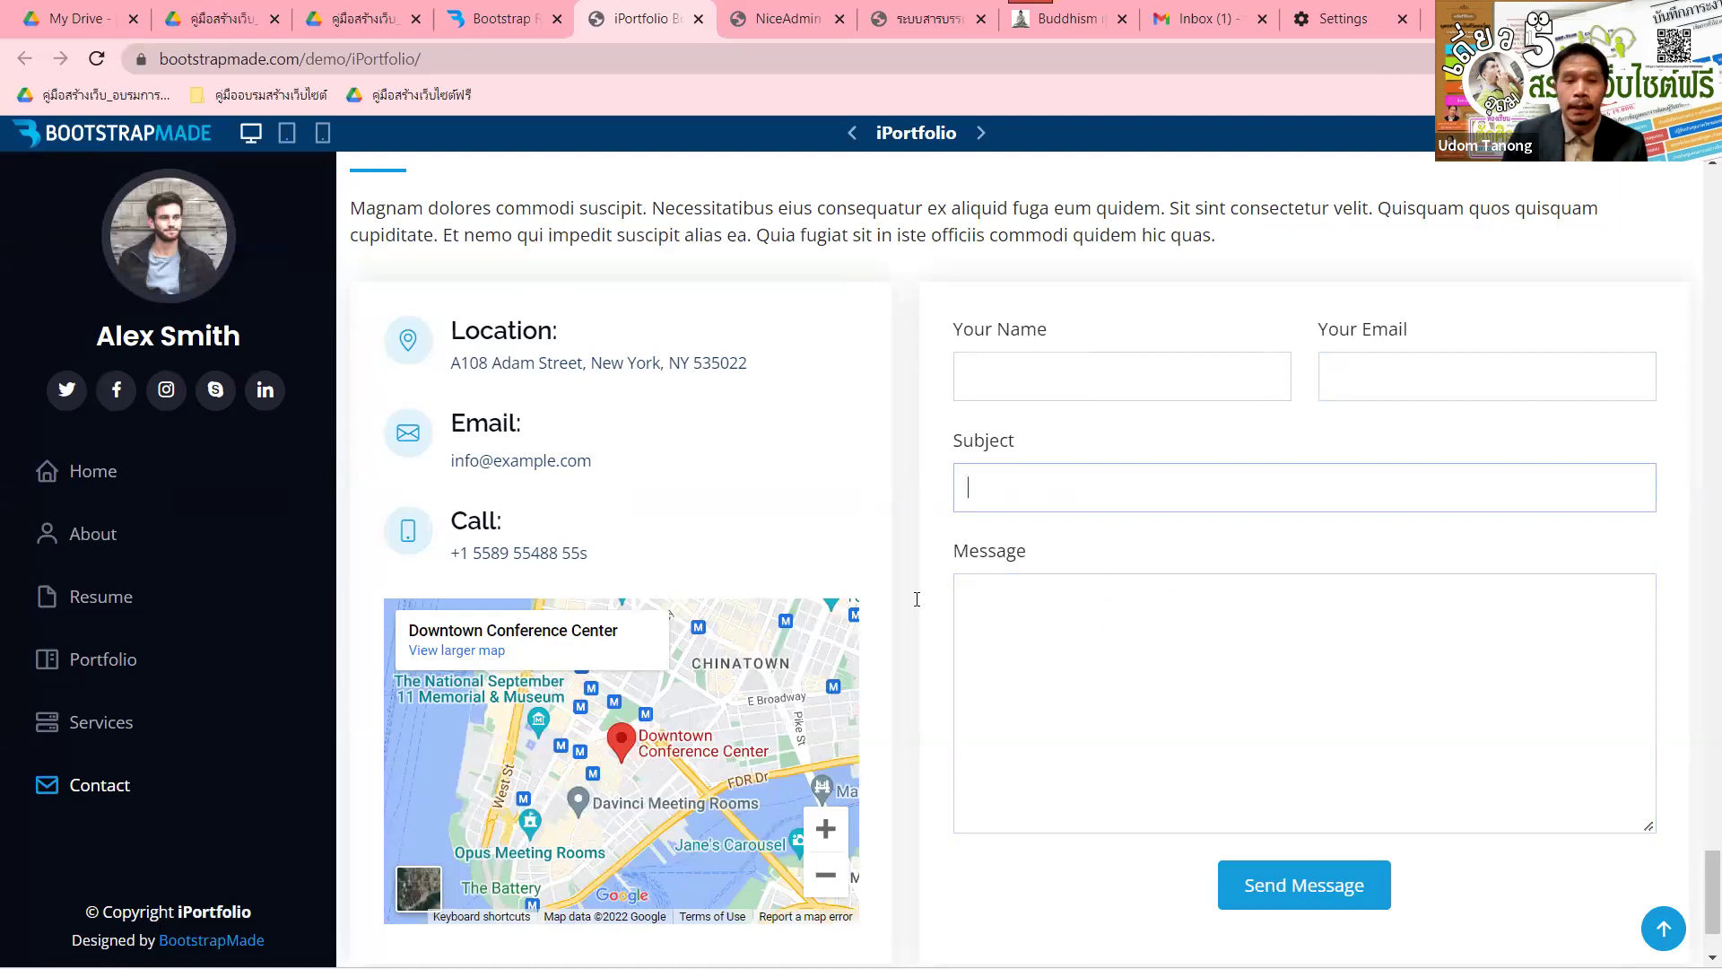
Step: Jump through Services, Portfolio, About, Resume and Home, then return to the Resume / CV listing
click(85, 713)
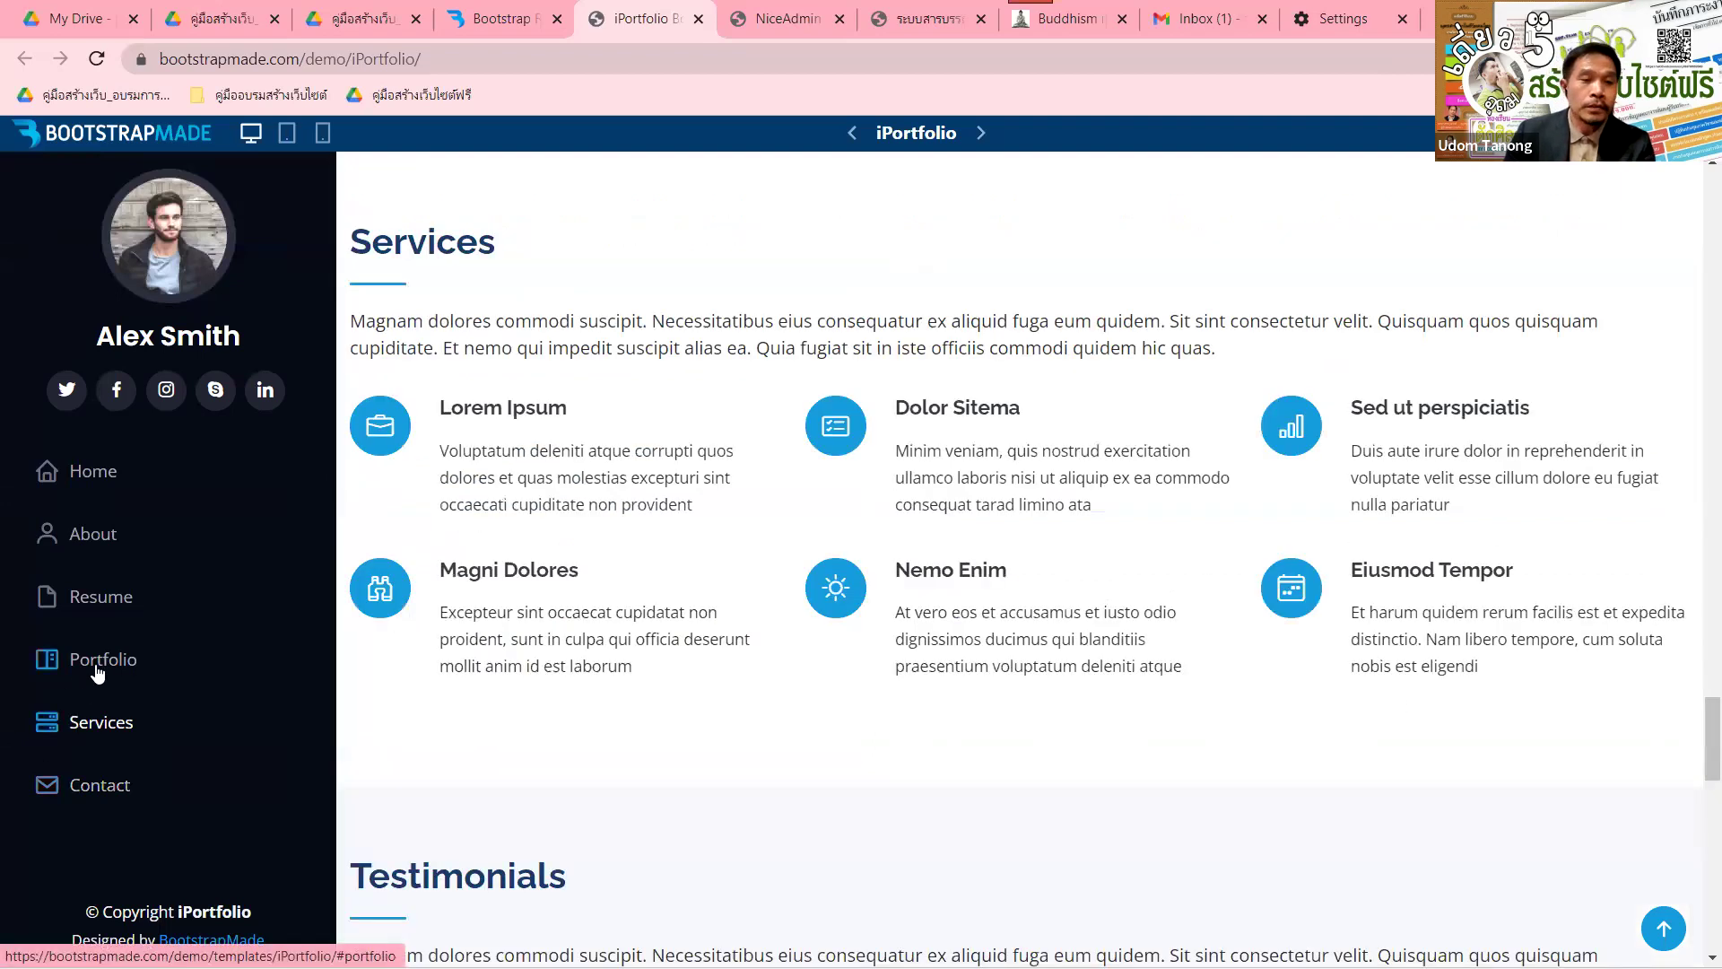
click(107, 609)
click(108, 481)
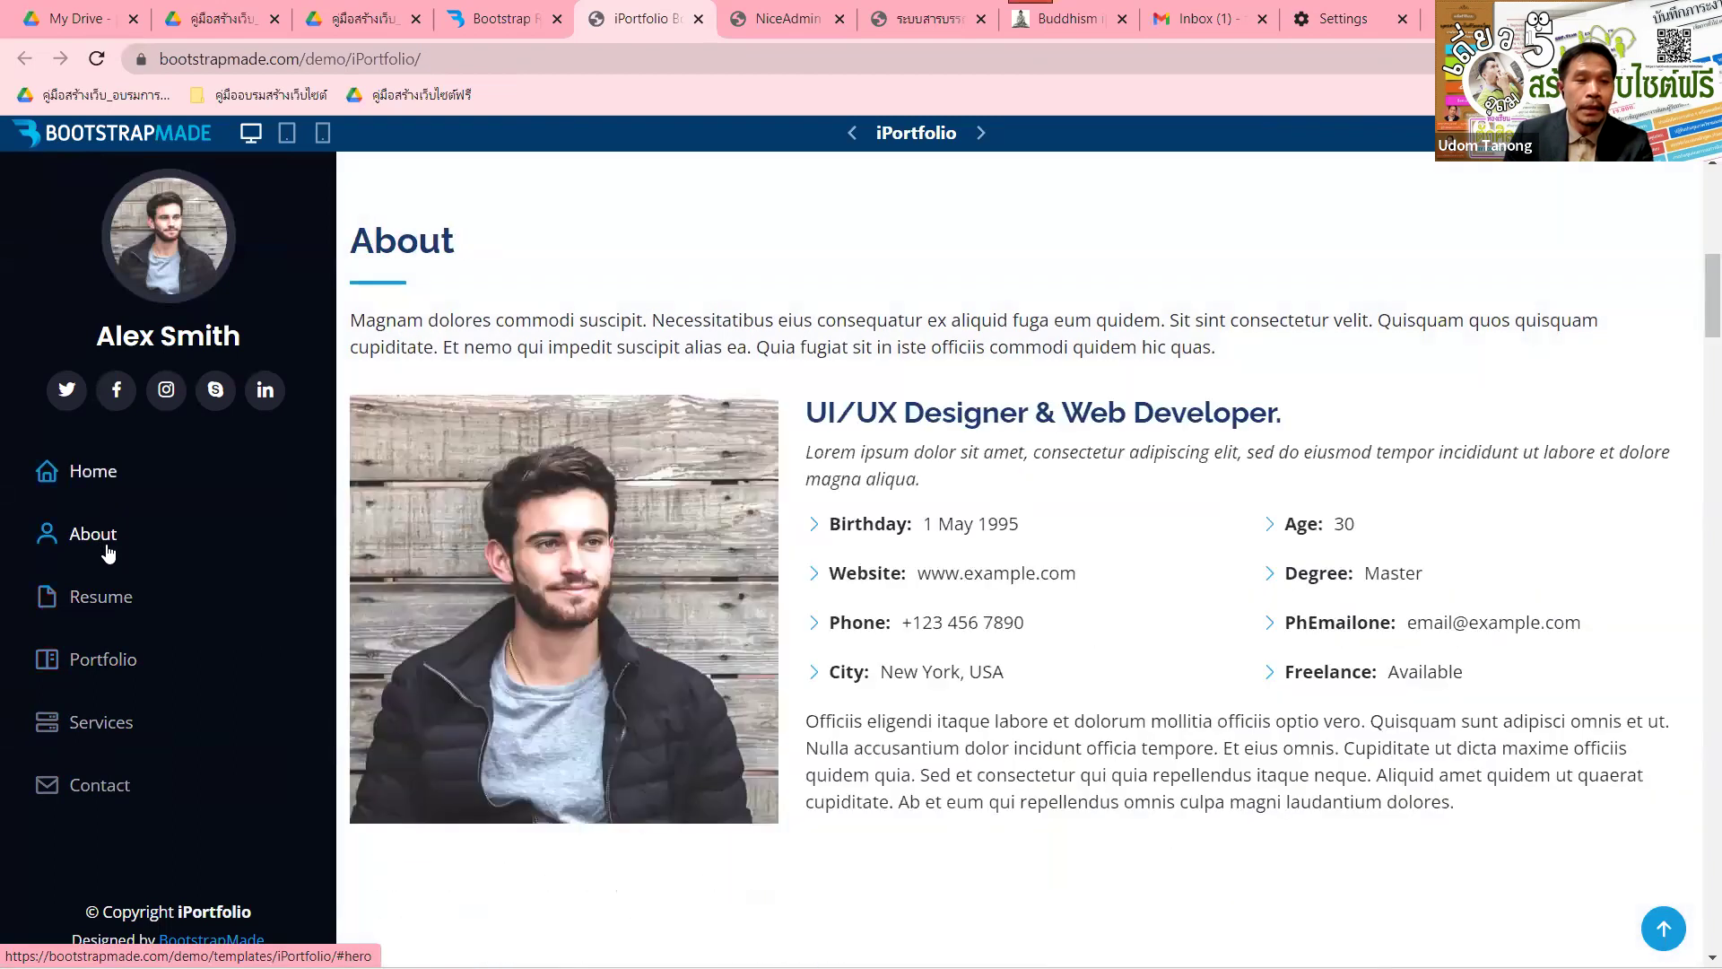
click(108, 603)
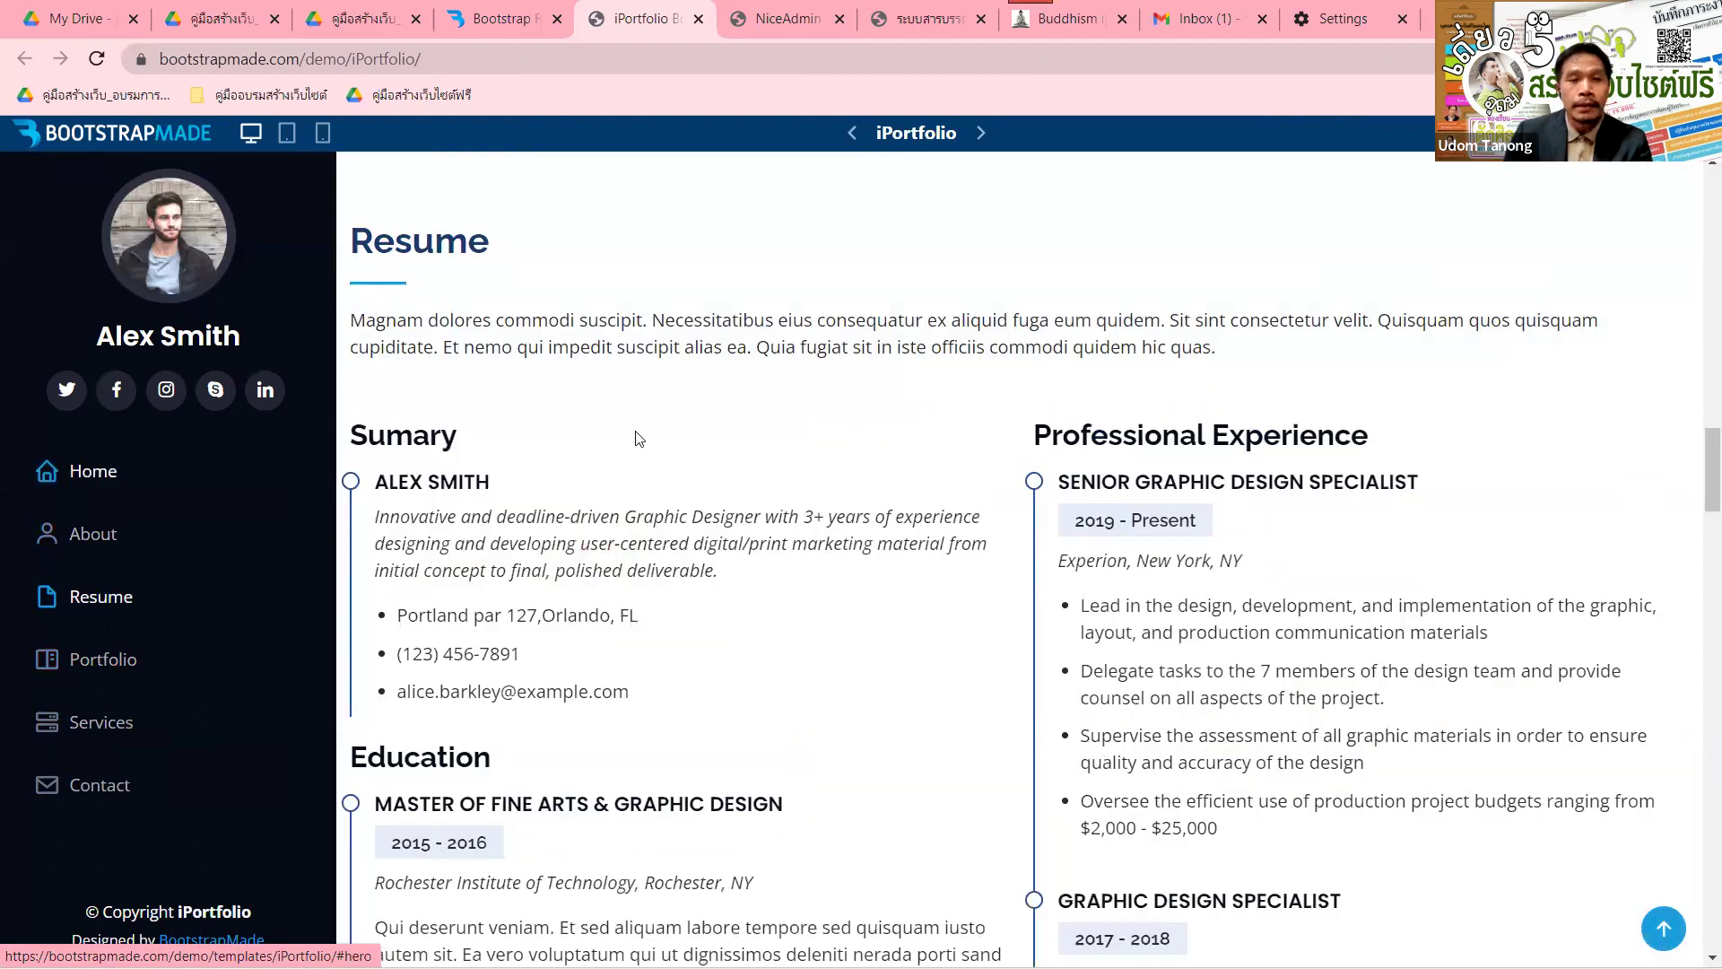
click(106, 475)
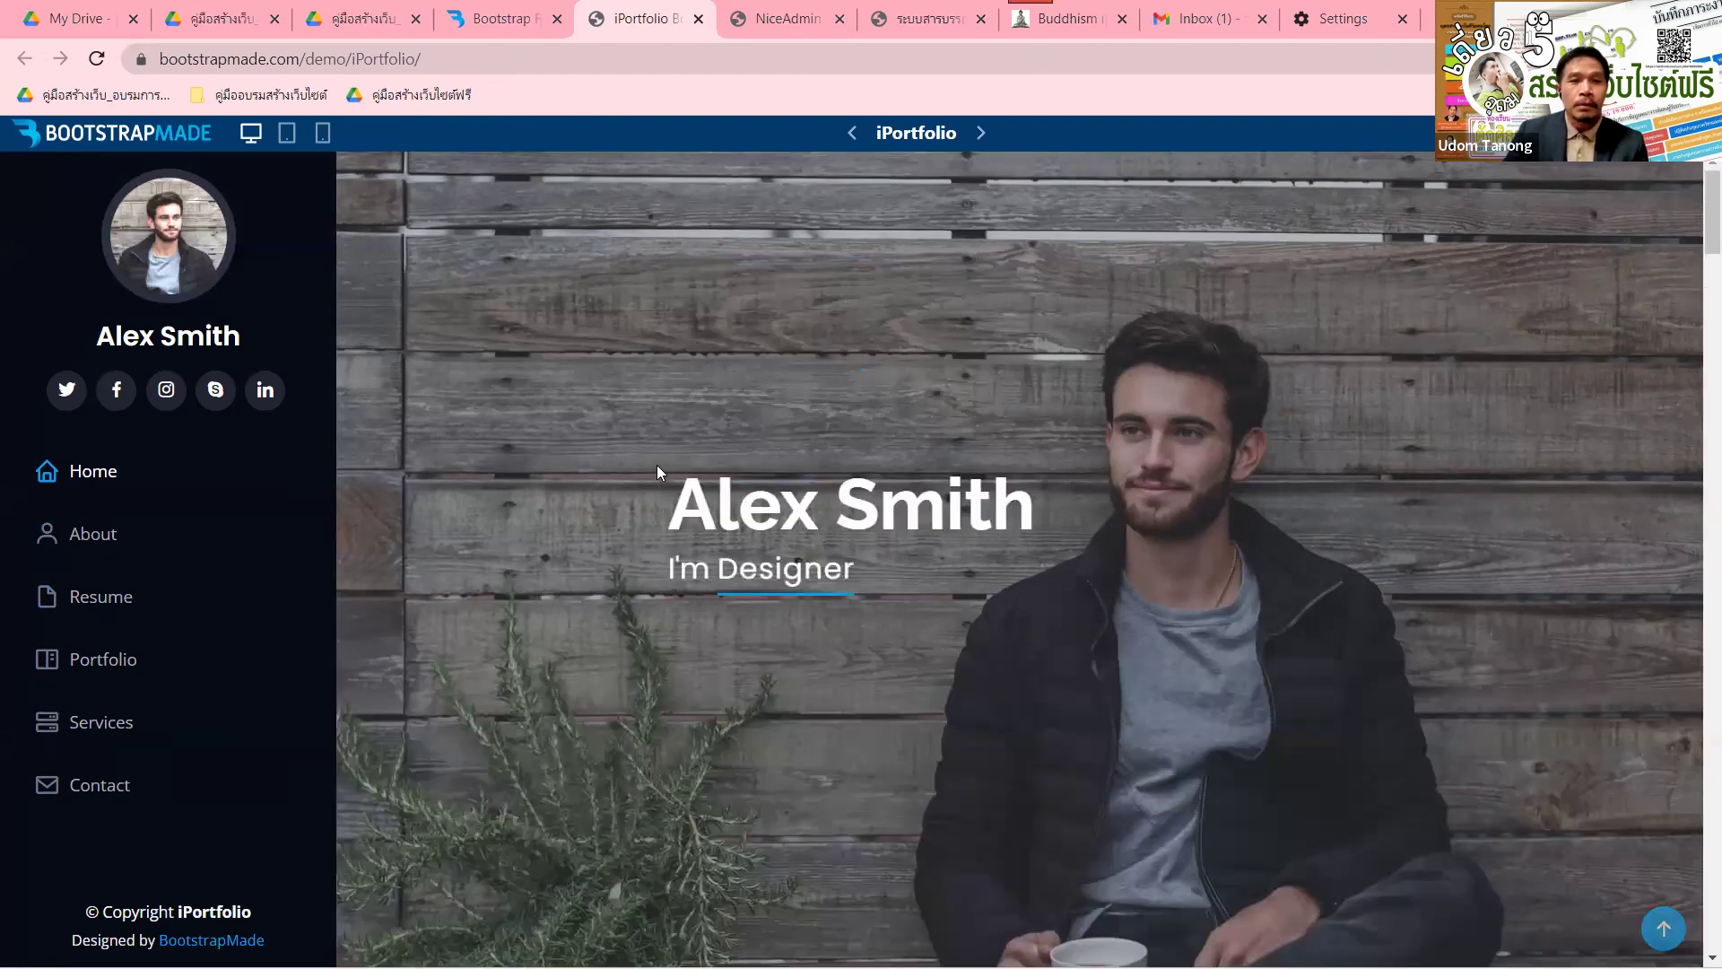
click(498, 18)
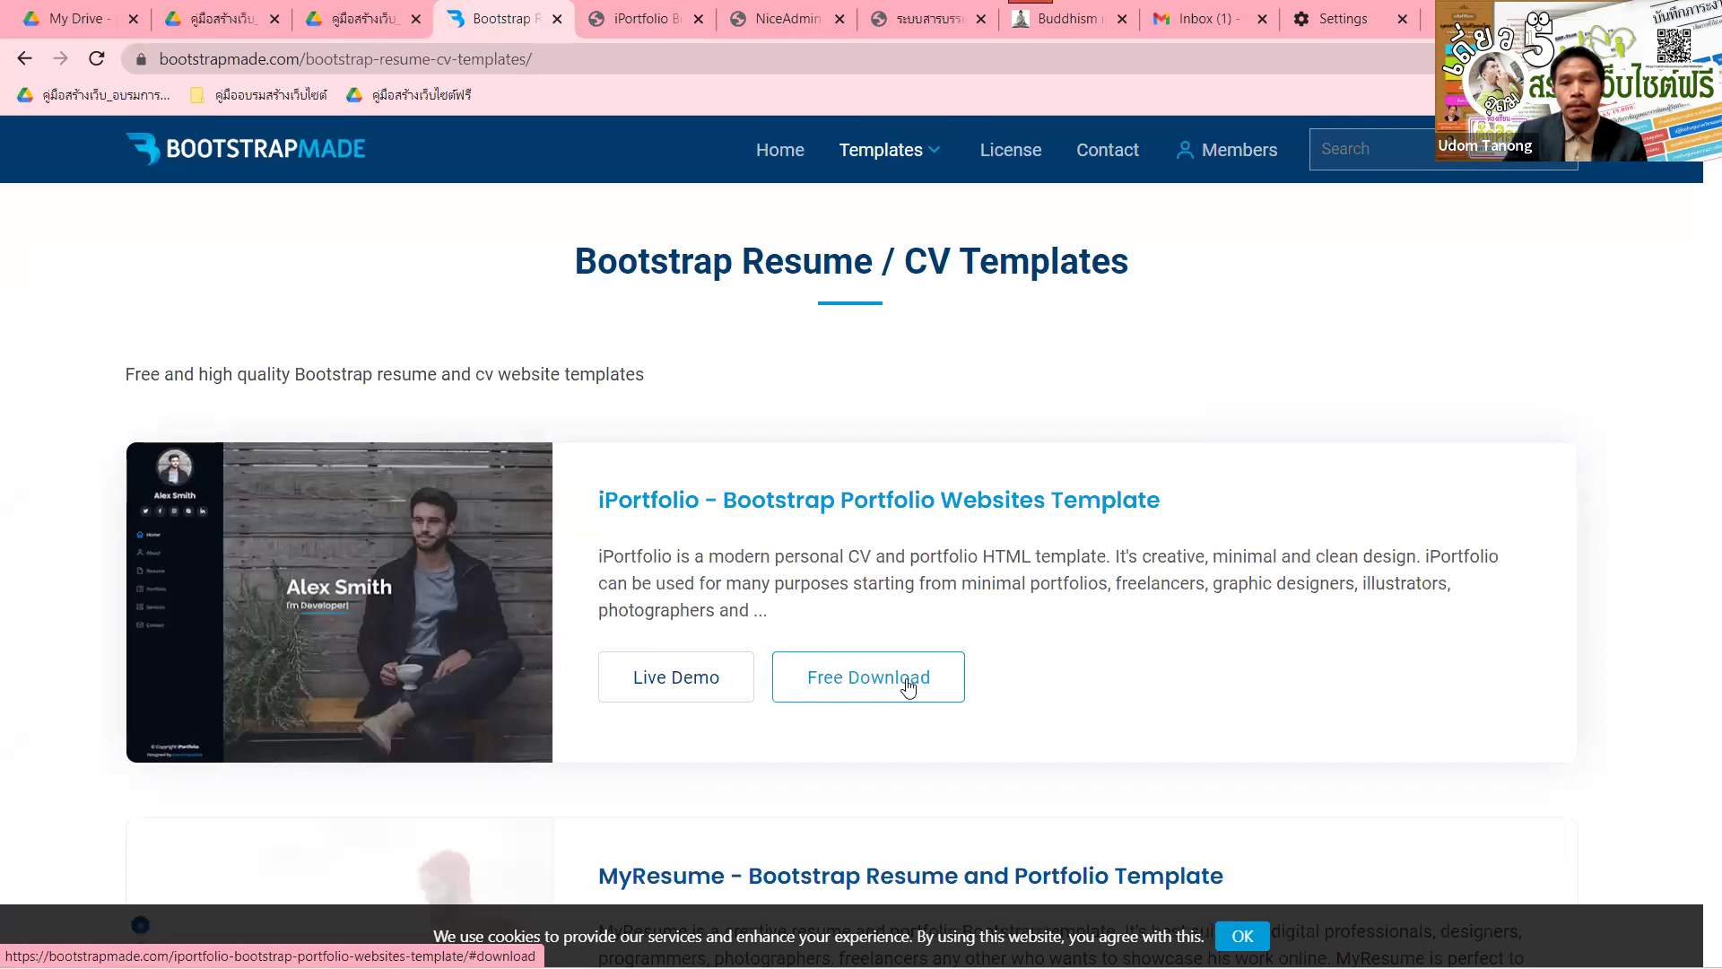
Step: Download the free iPortfolio zip and show it in the Downloads folder
click(876, 685)
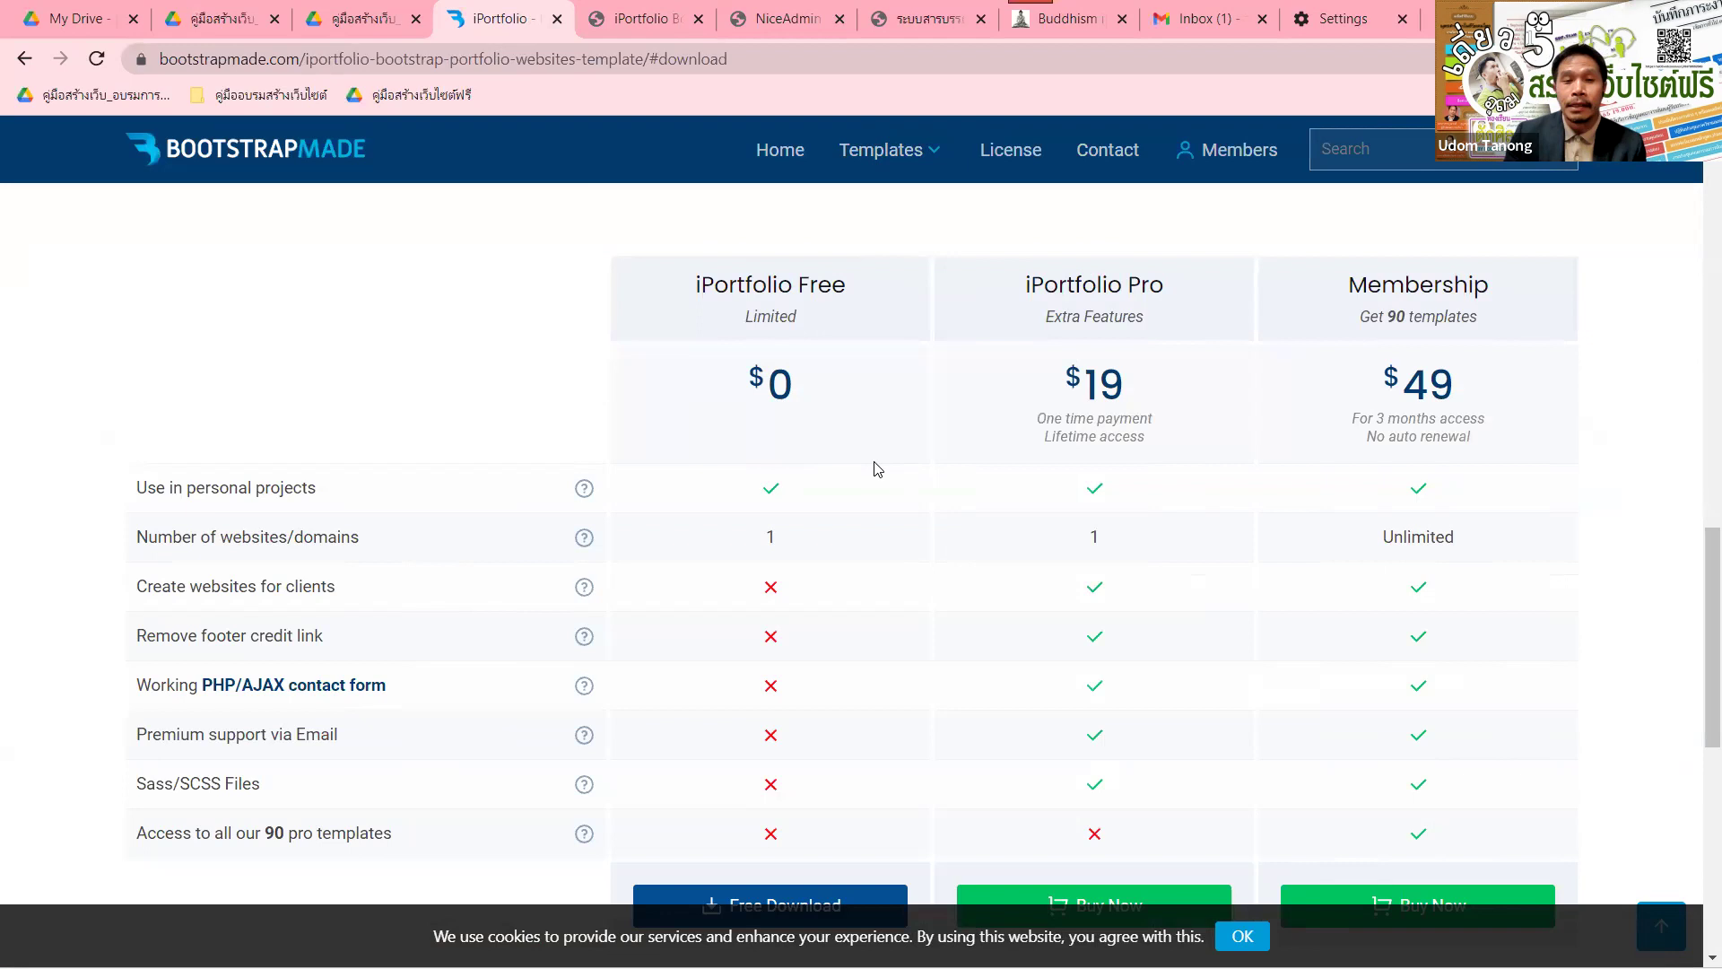
scroll(866, 505, down, 1)
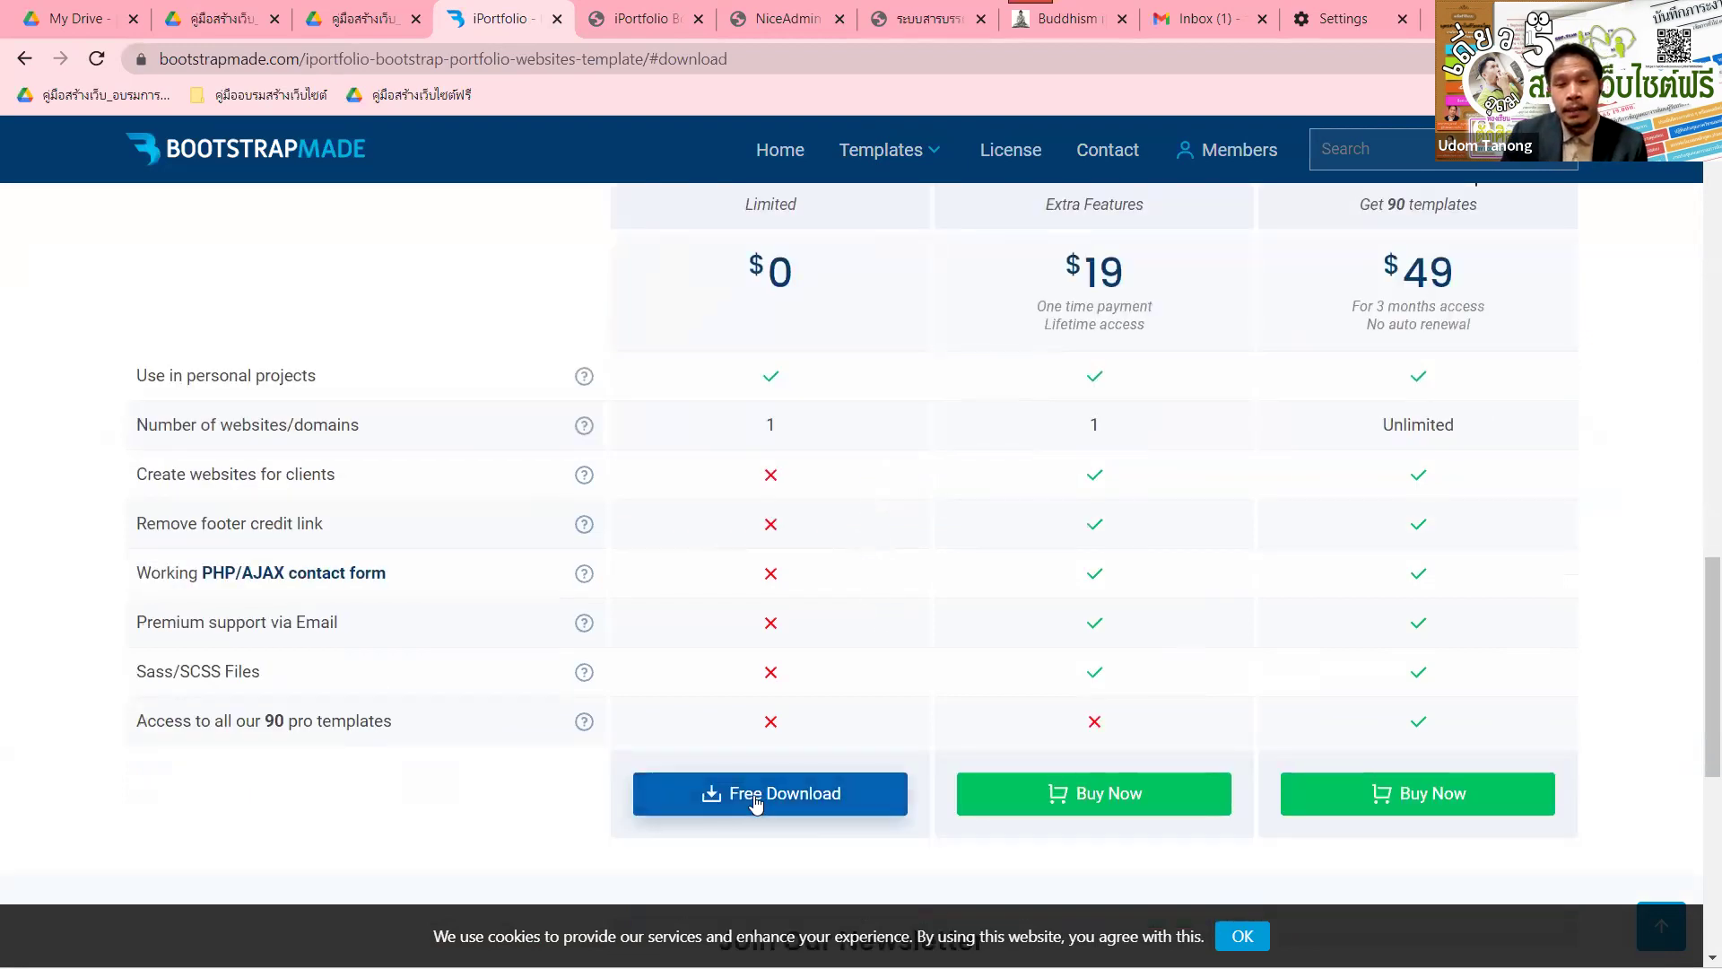
click(797, 808)
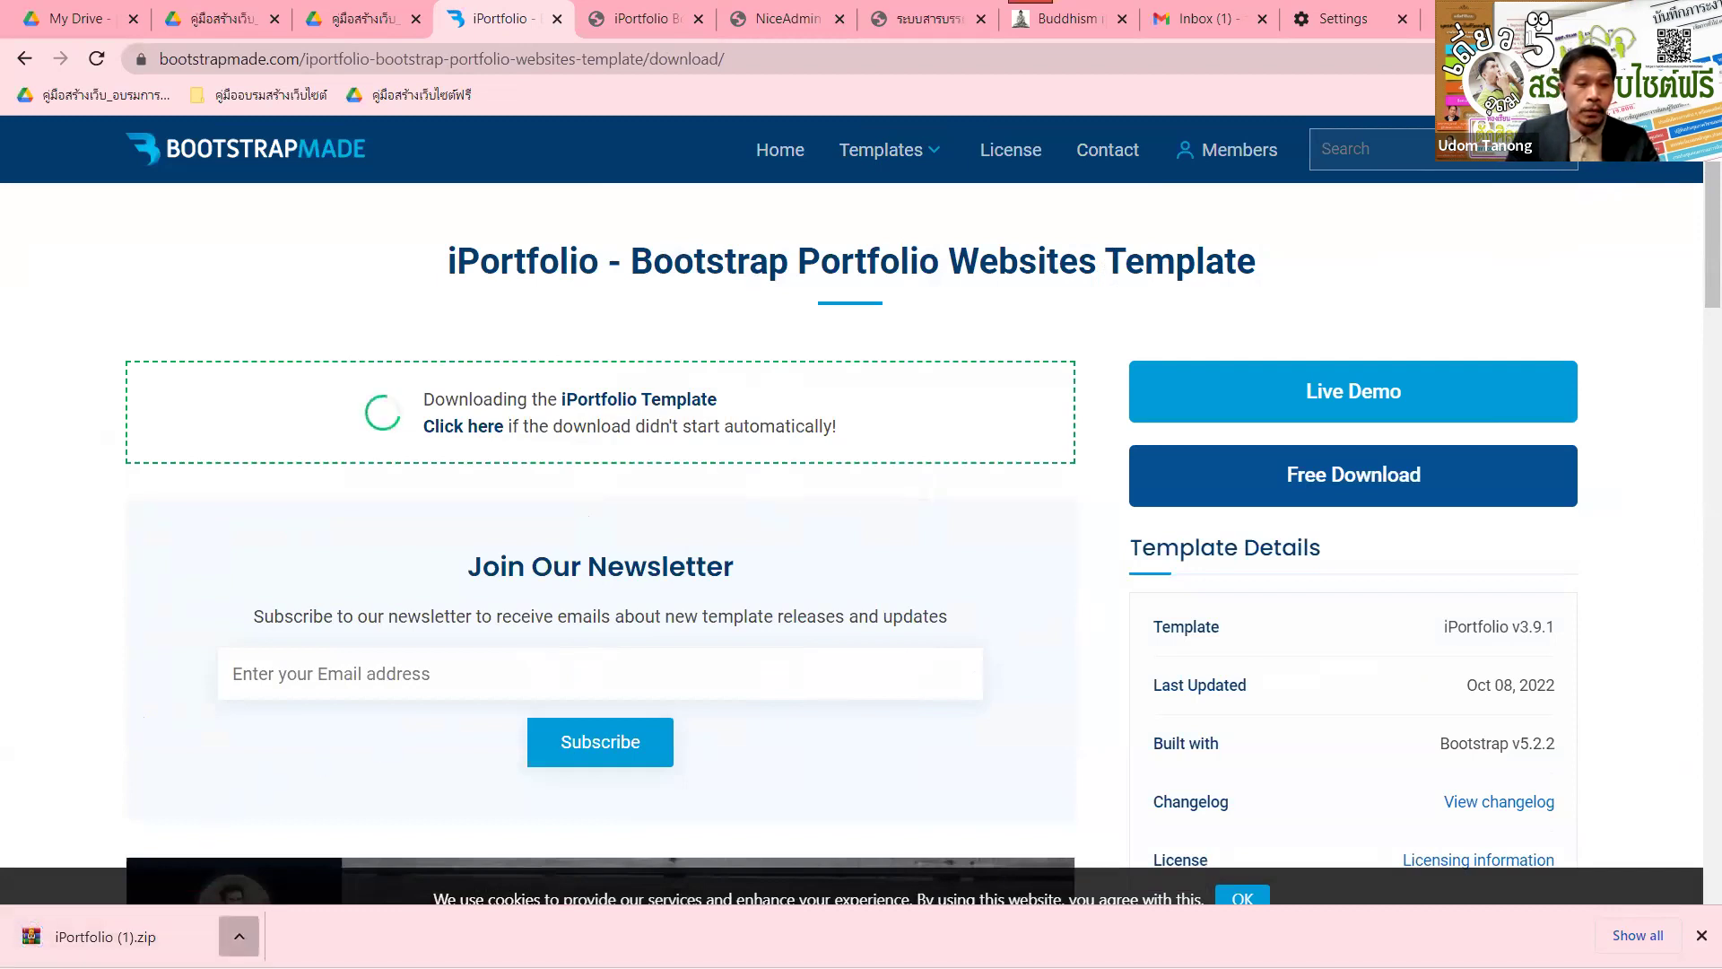
click(239, 936)
click(292, 854)
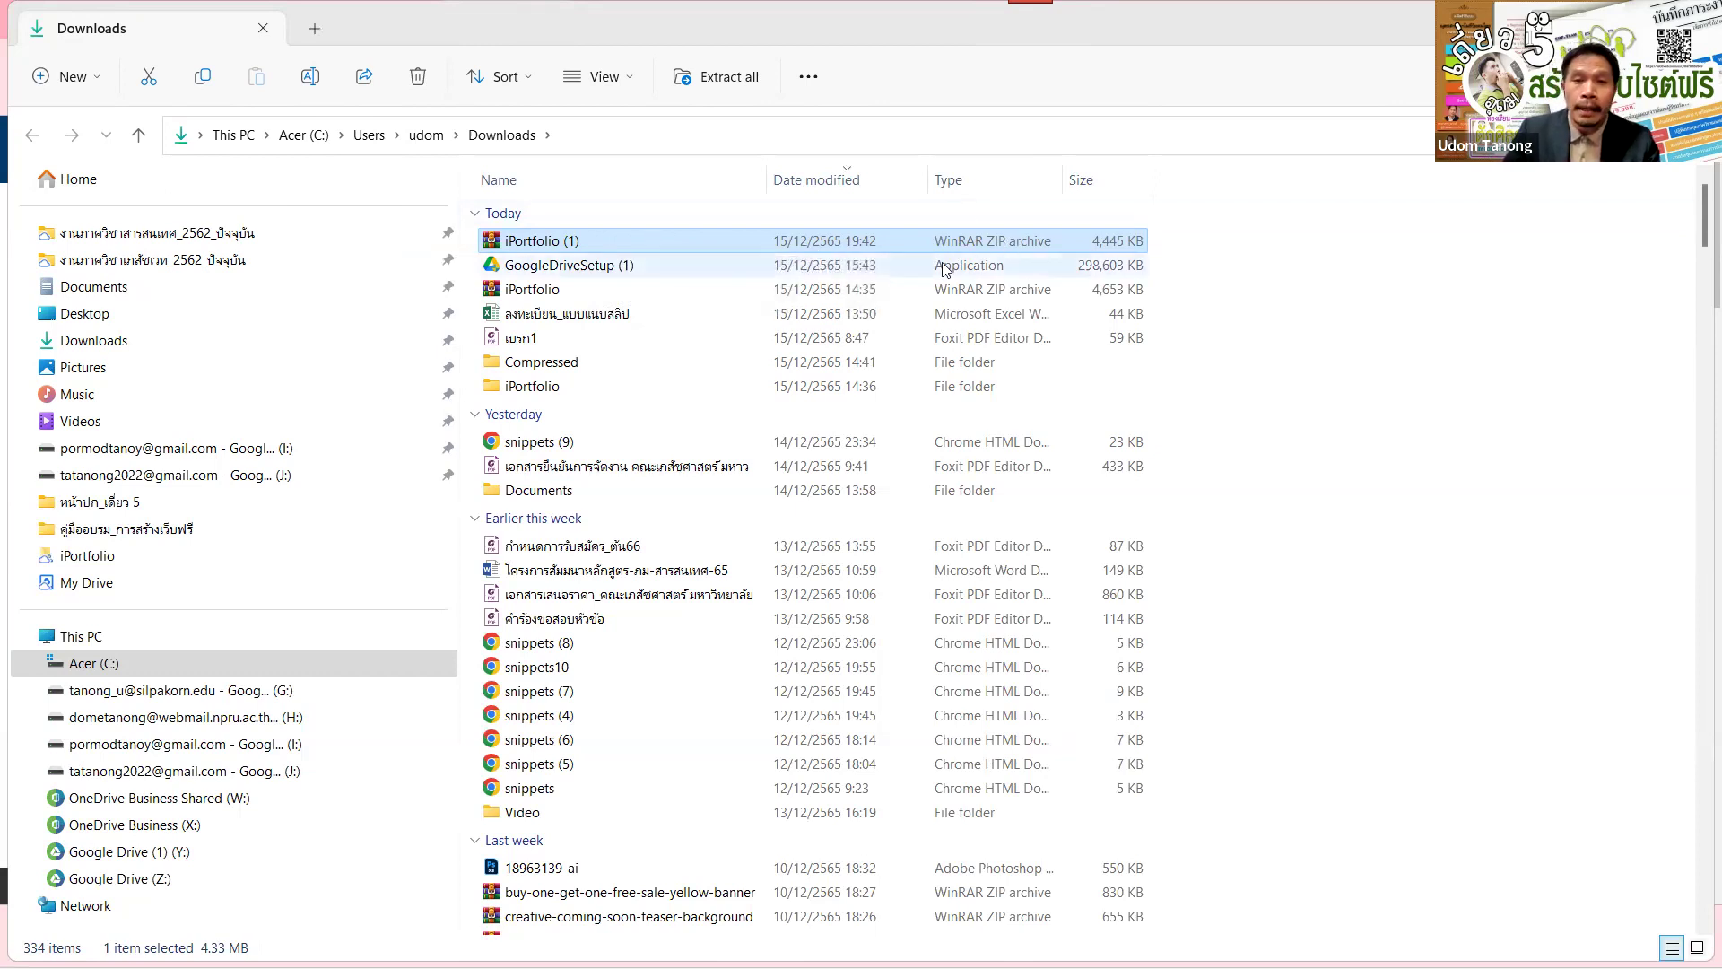
Step: Extract All on iPortfolio (1).zip into the suggested iPortfolio (1) folder
right_click(635, 240)
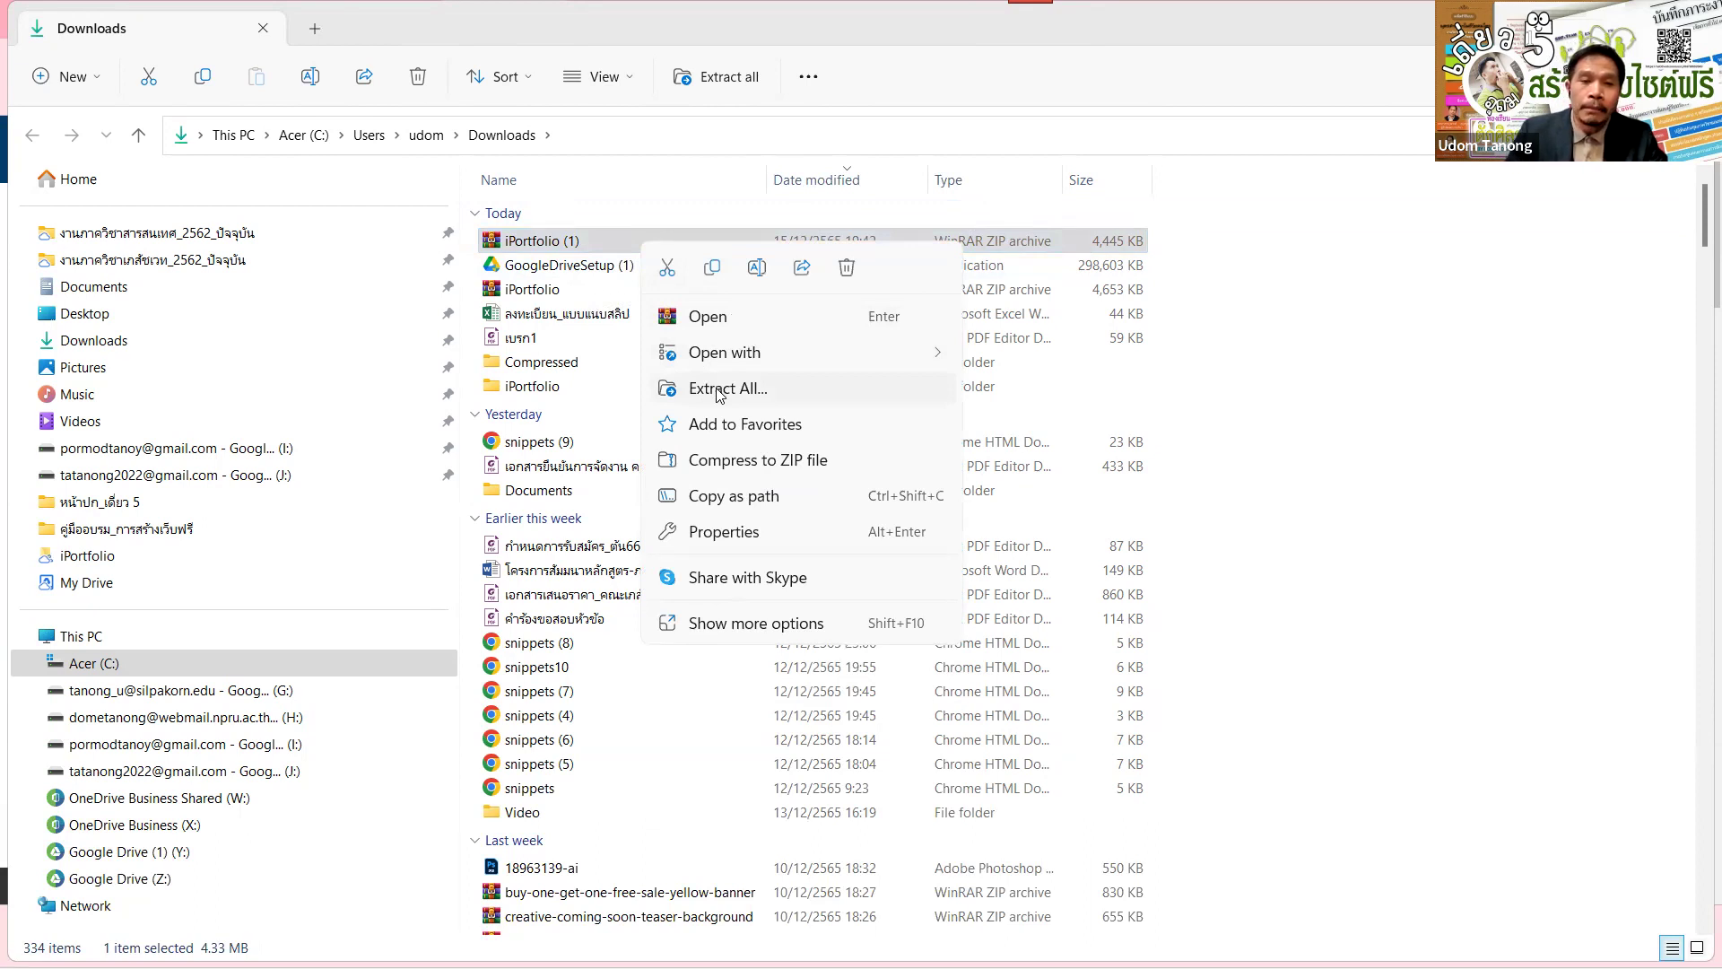
click(734, 625)
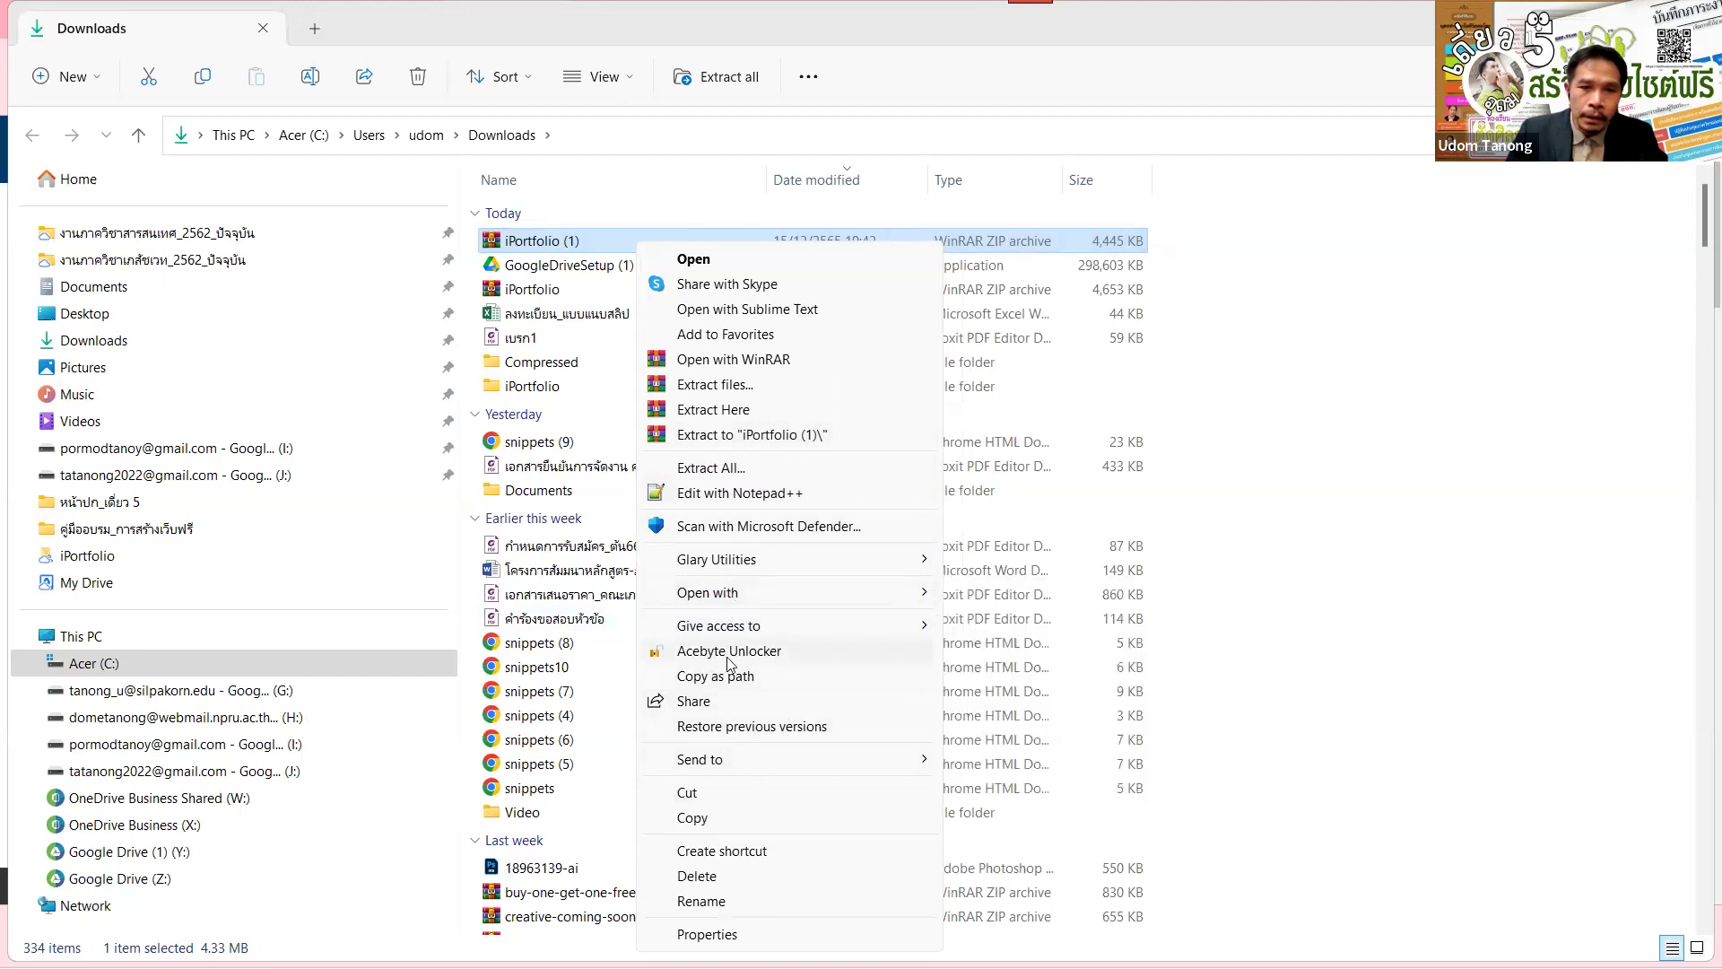
click(706, 470)
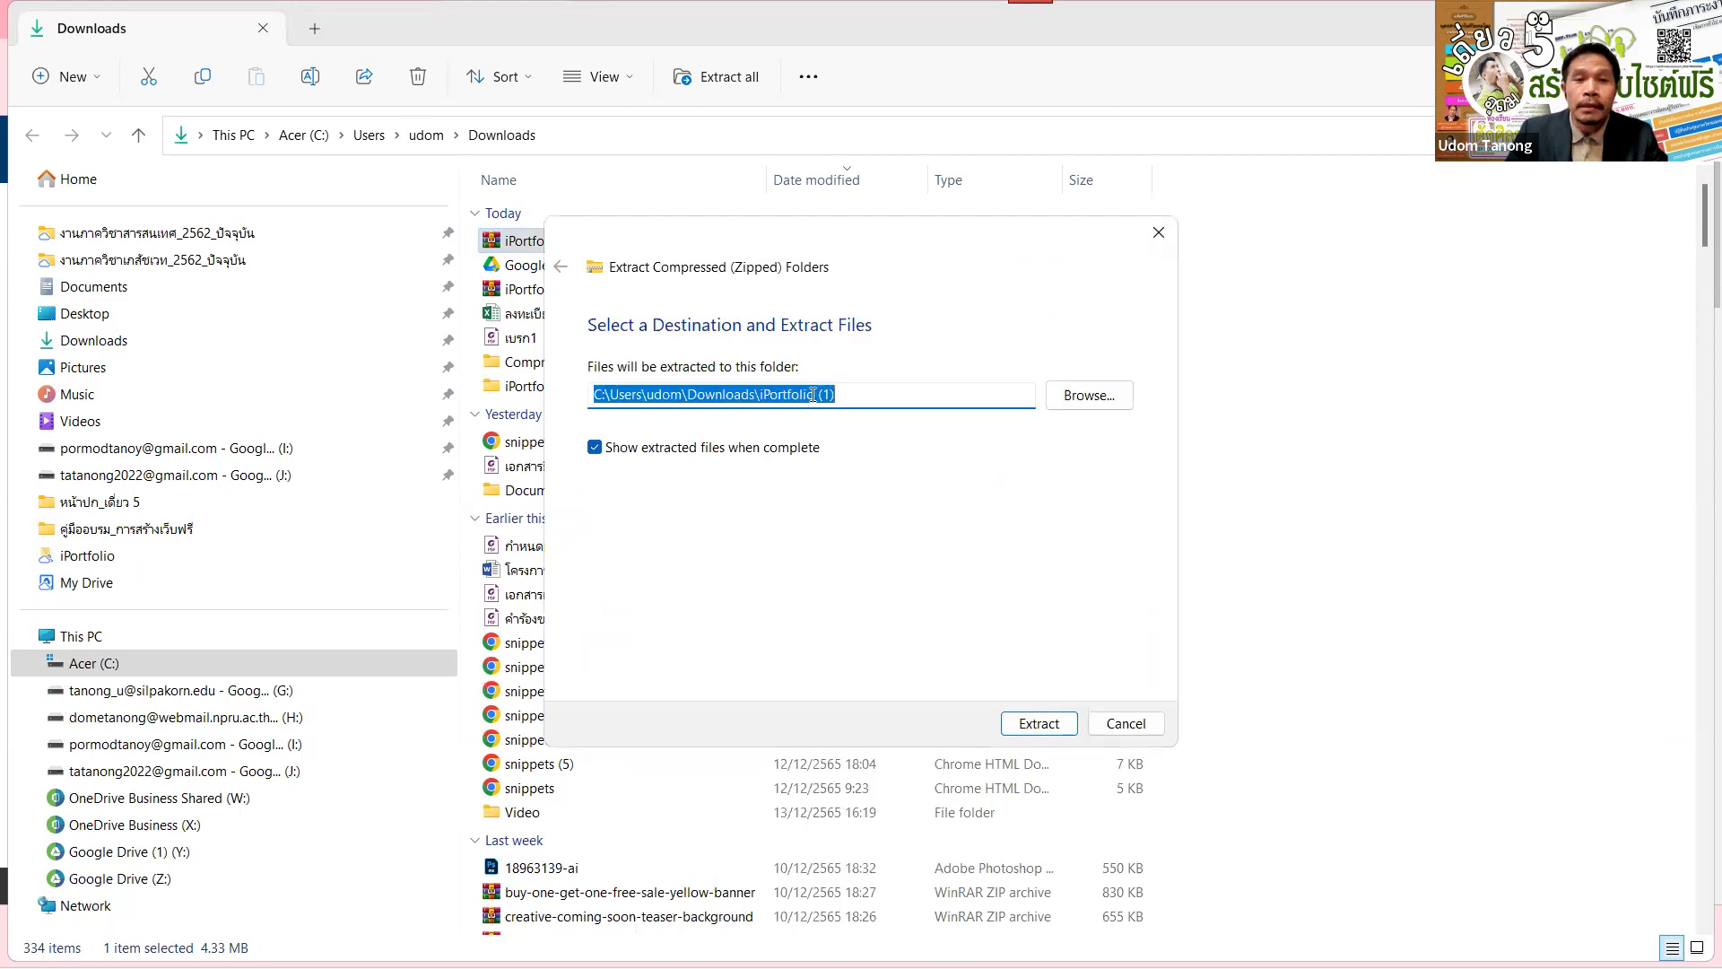
click(1040, 724)
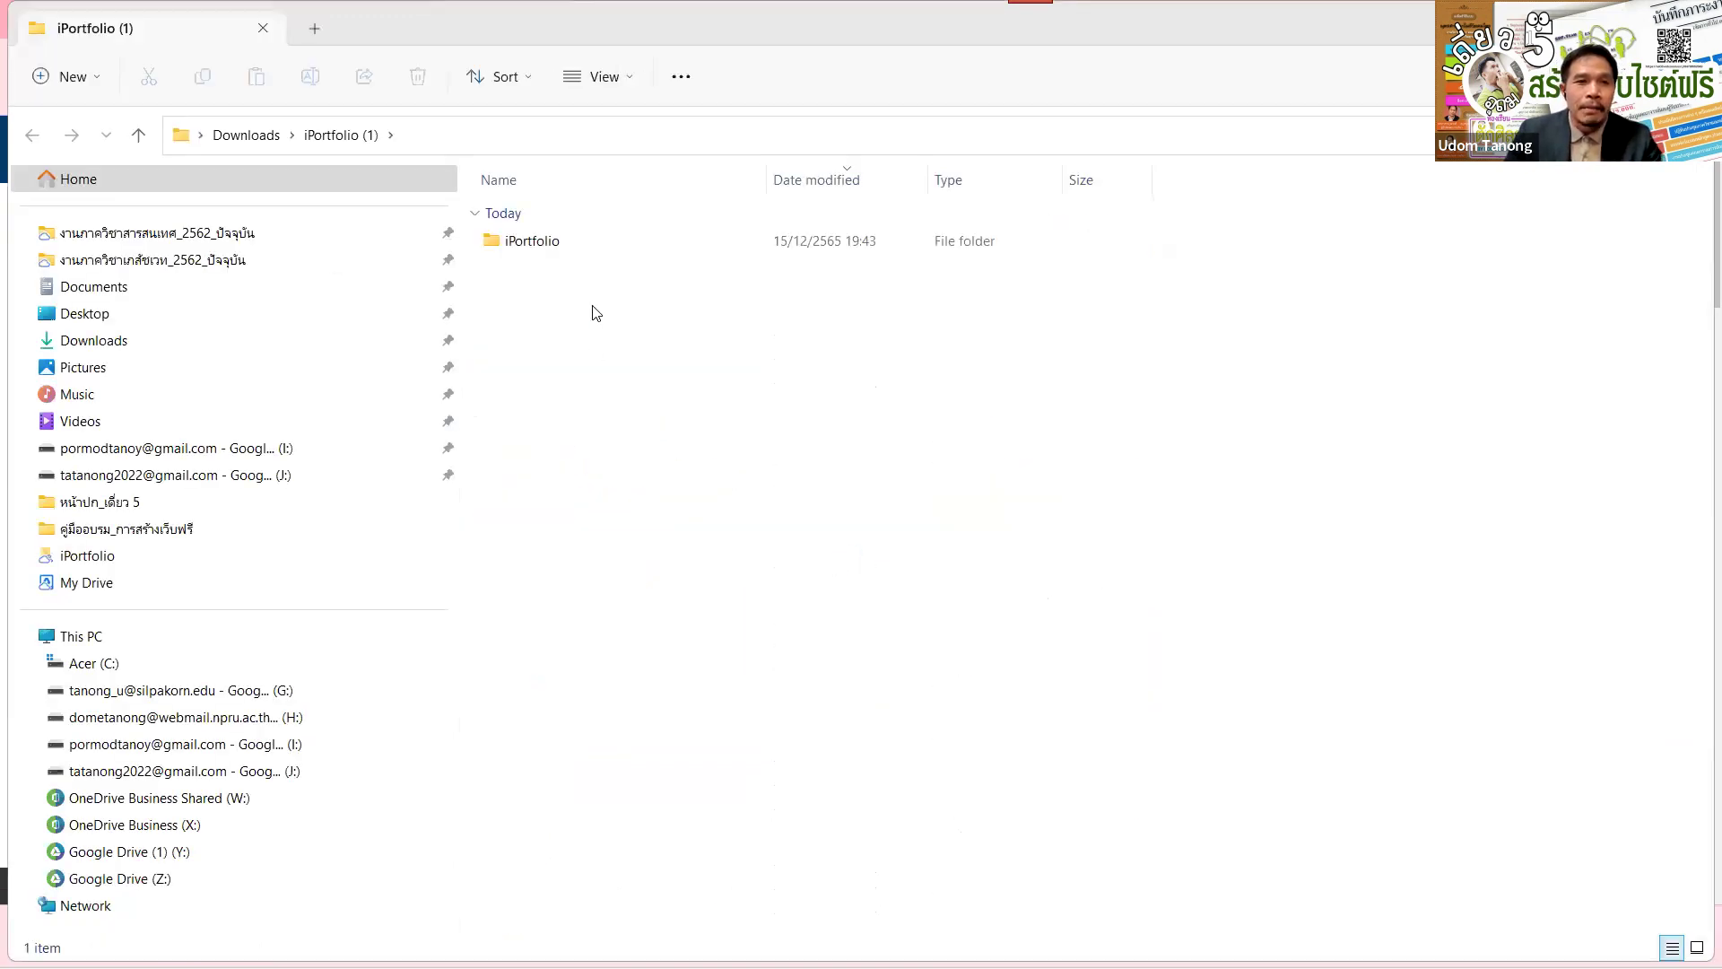
Step: Open the iPortfolio folder and open index with Google Chrome
click(525, 246)
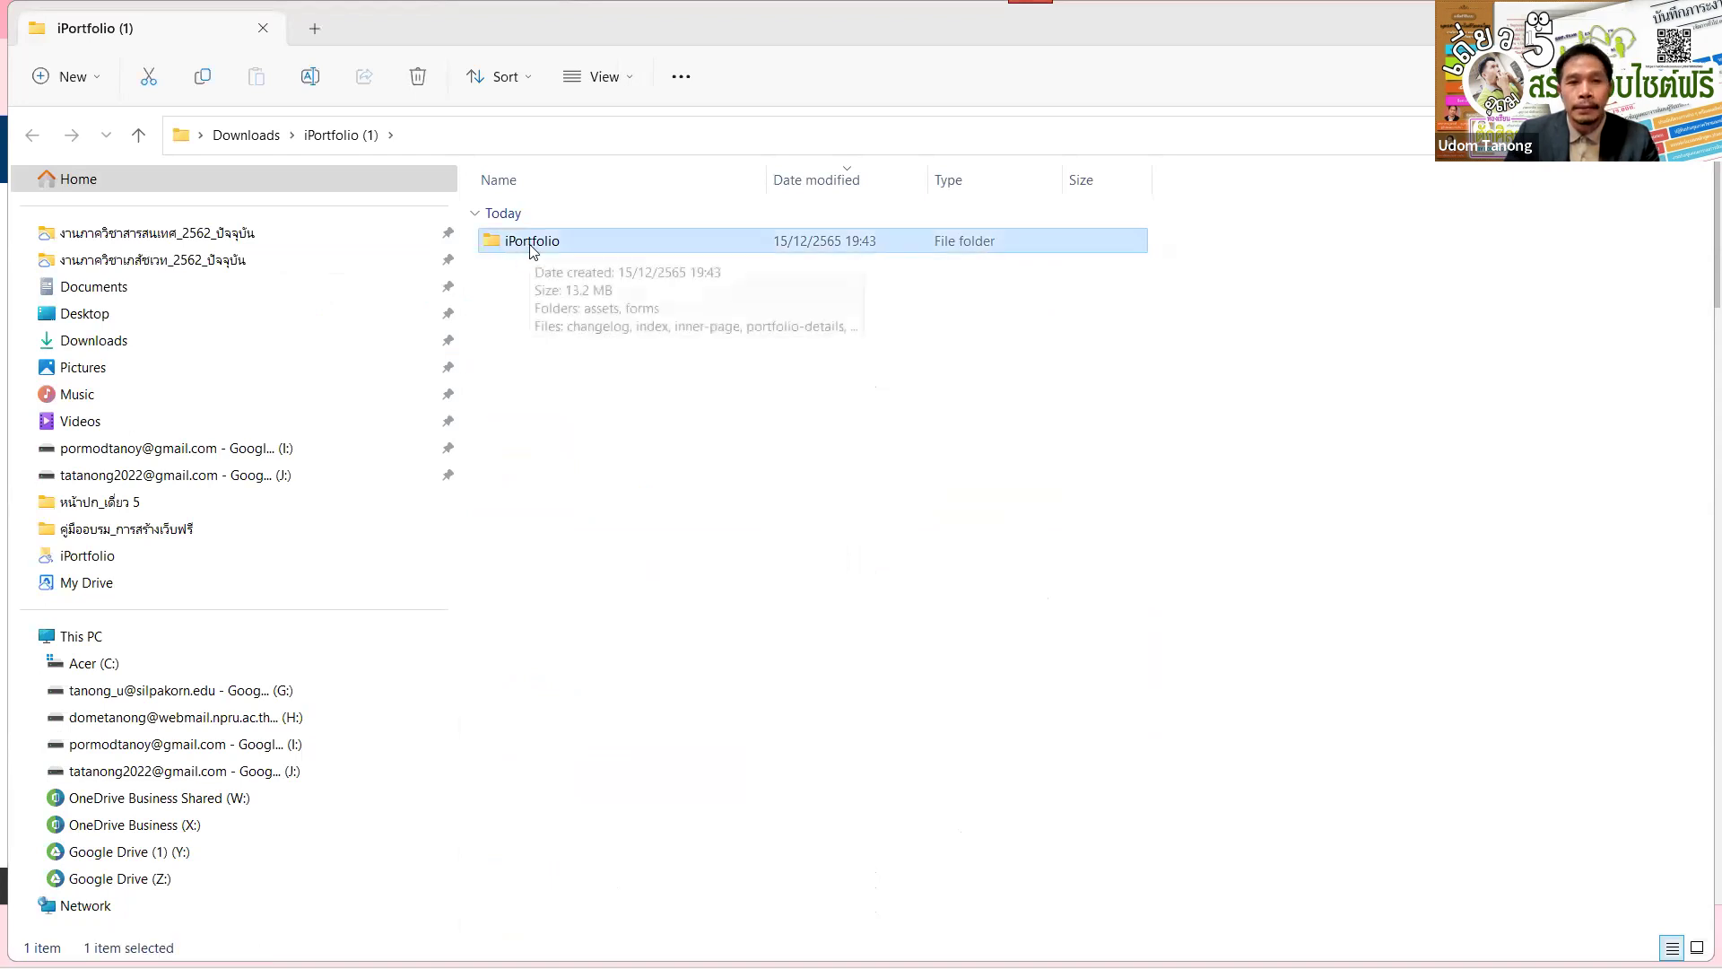
double_click(532, 245)
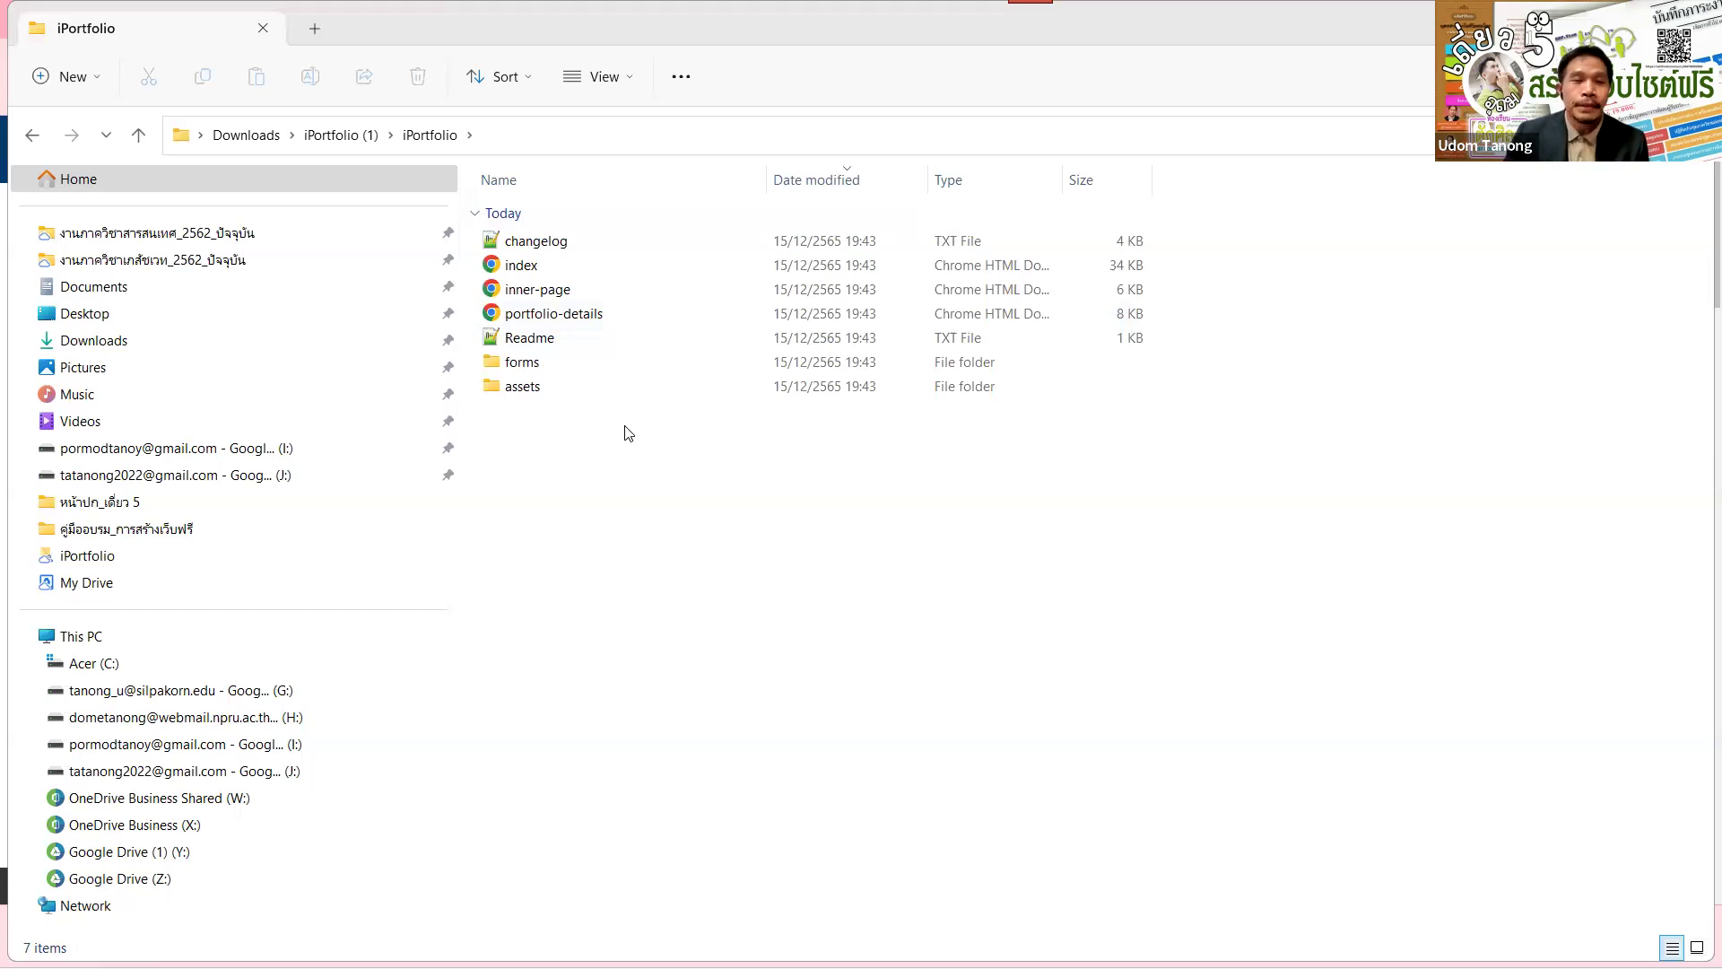
click(516, 270)
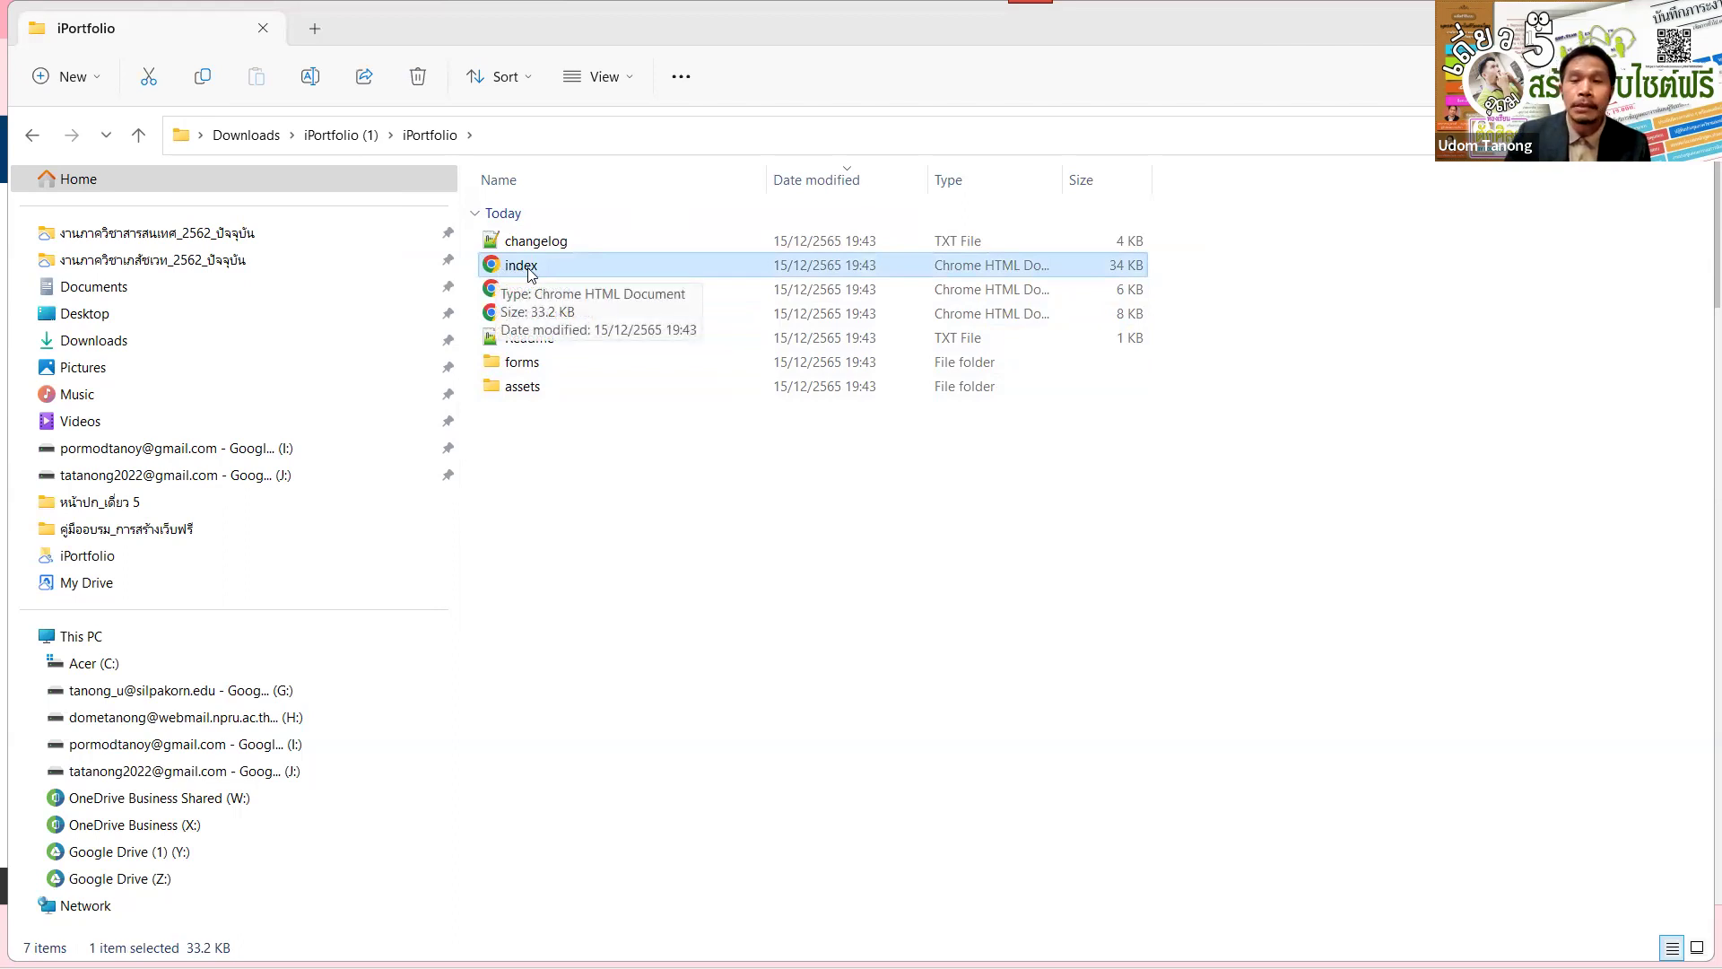
right_click(529, 270)
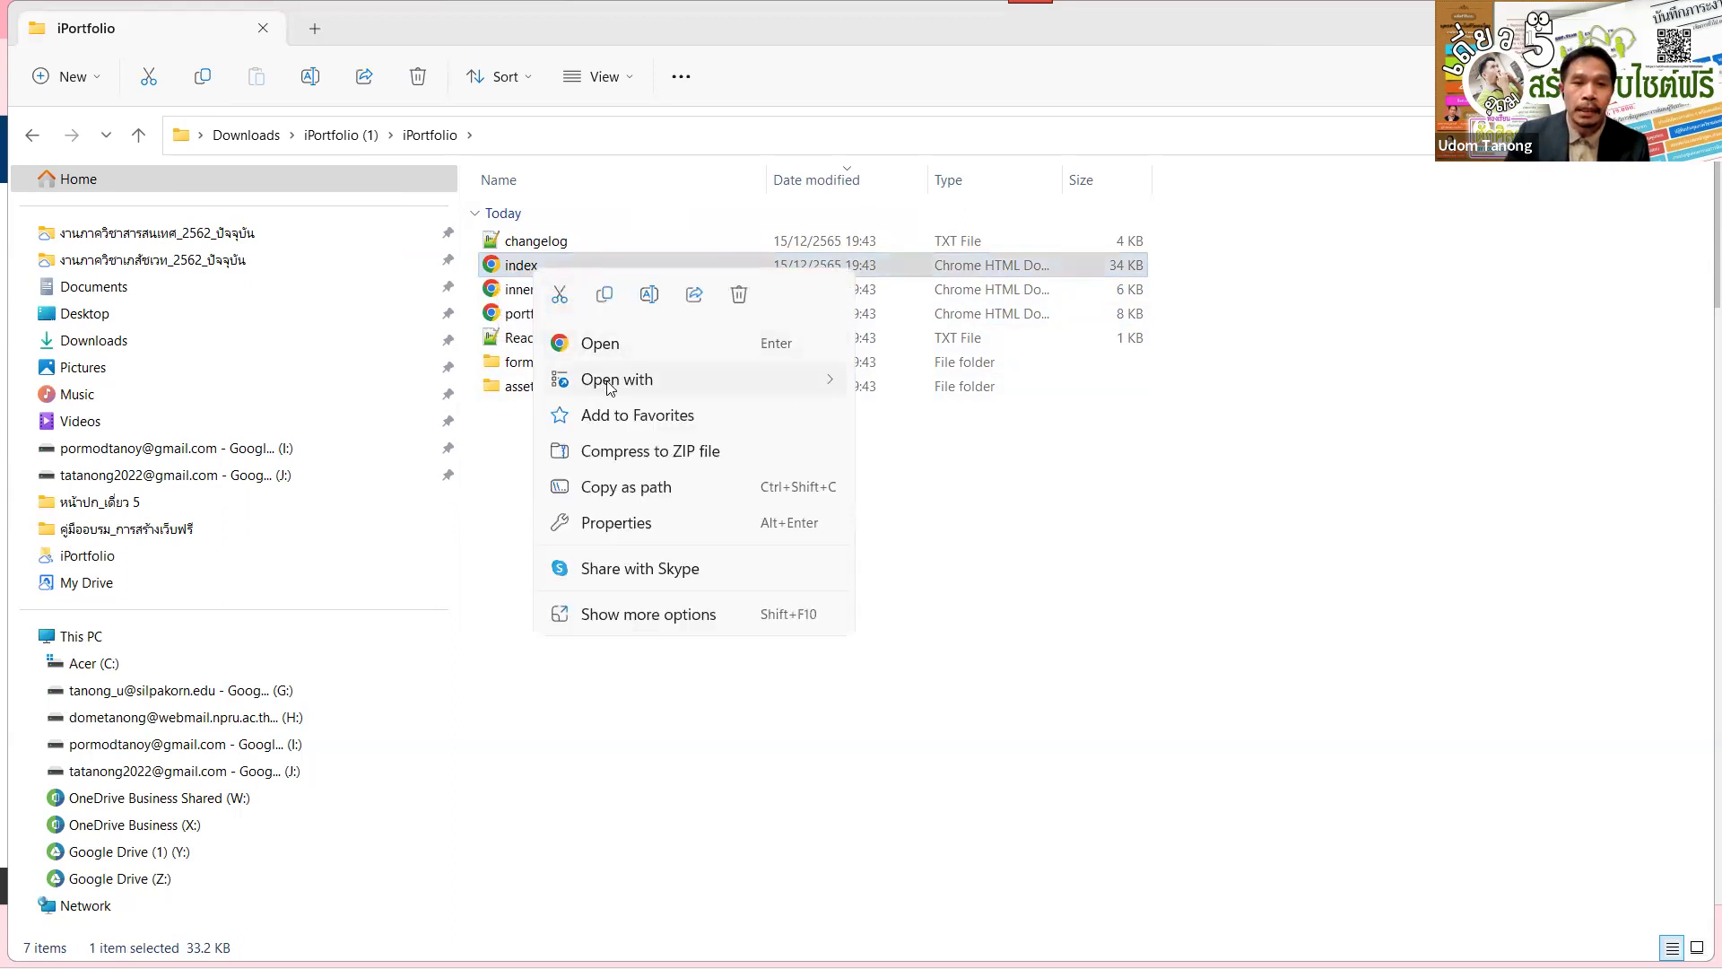
mouse_move(631, 379)
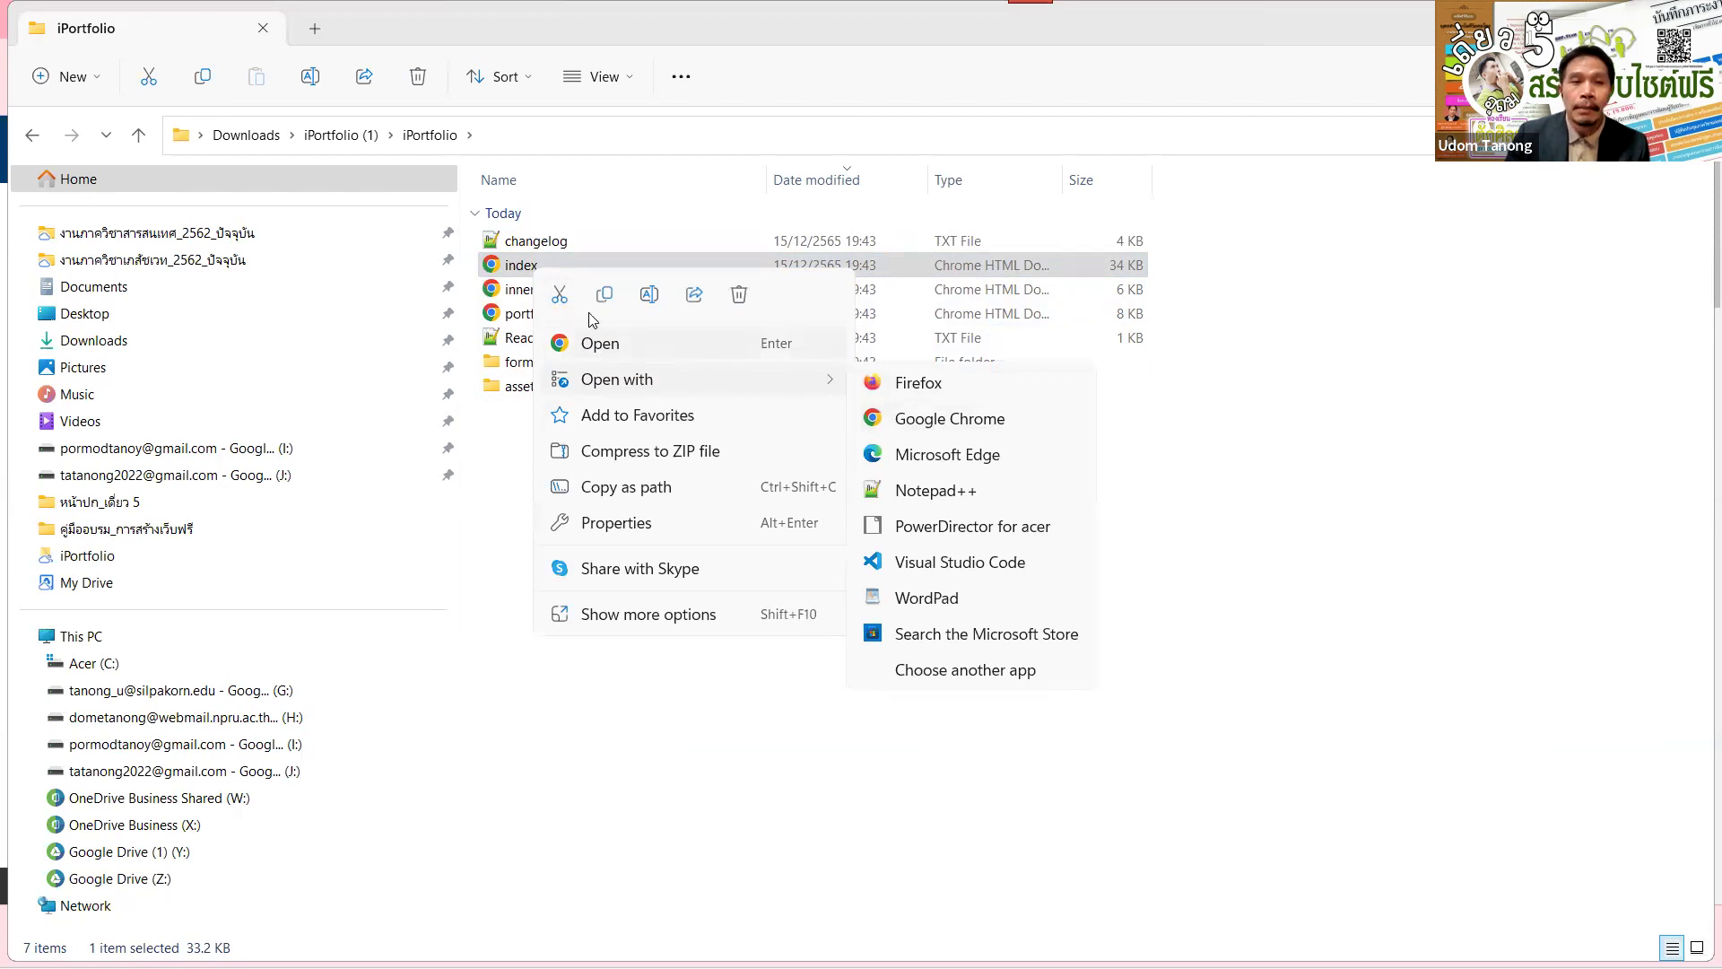
right_click(519, 267)
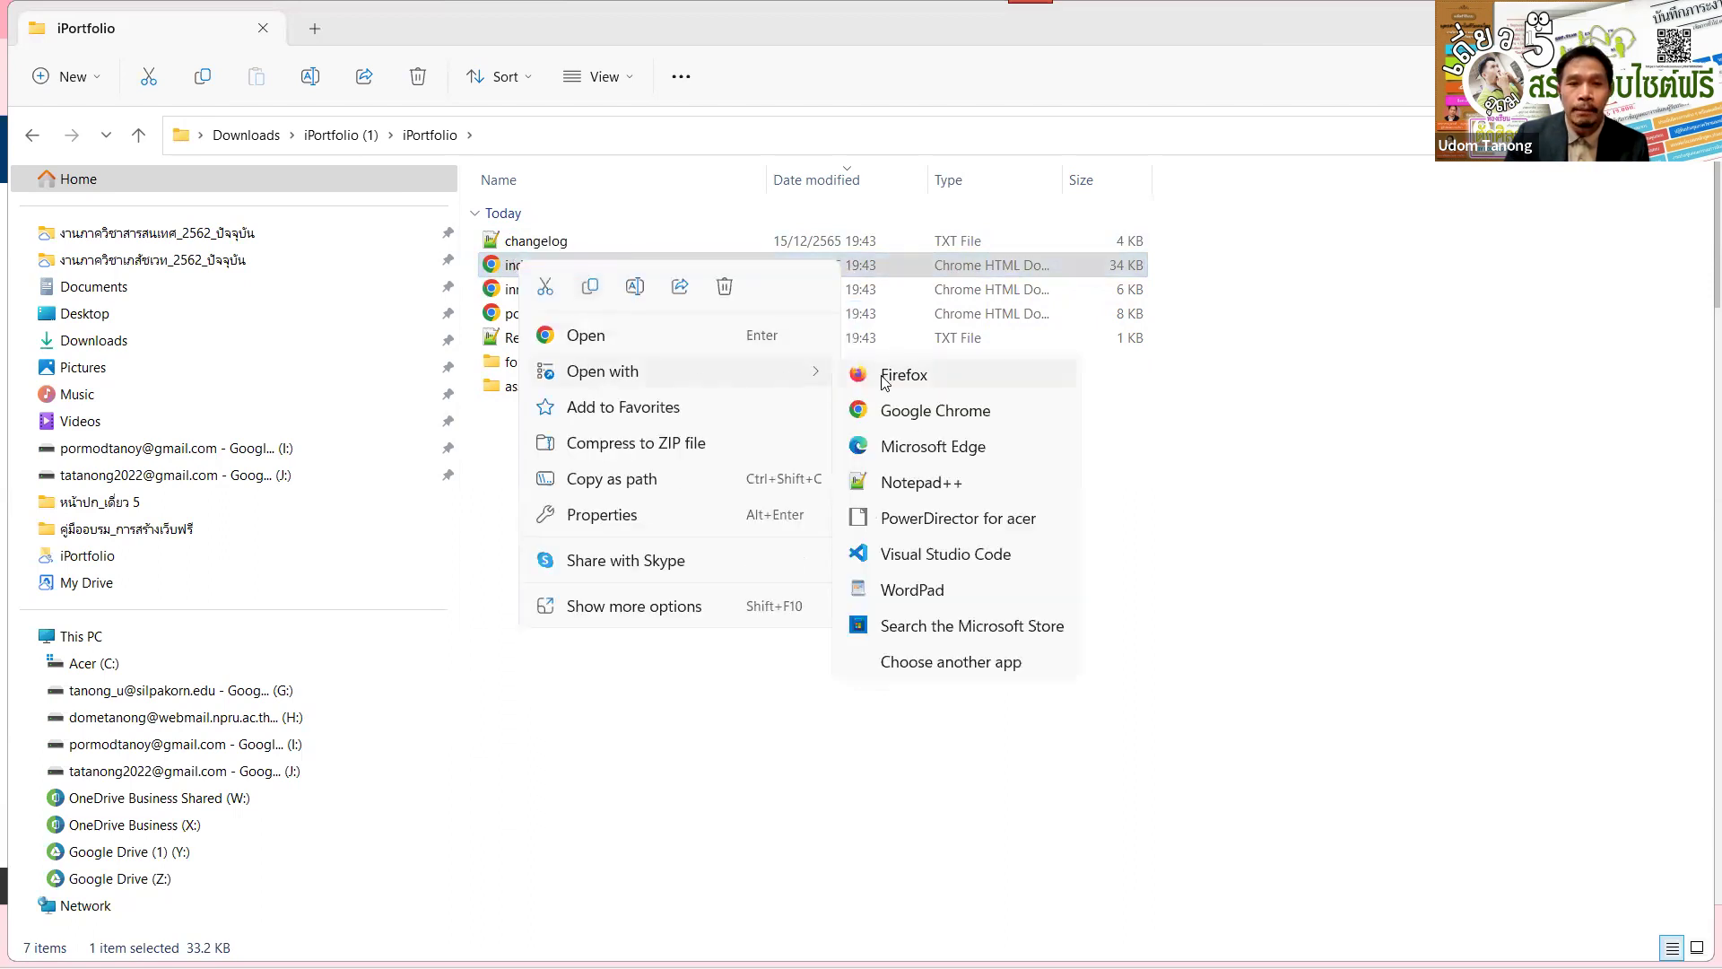
click(920, 419)
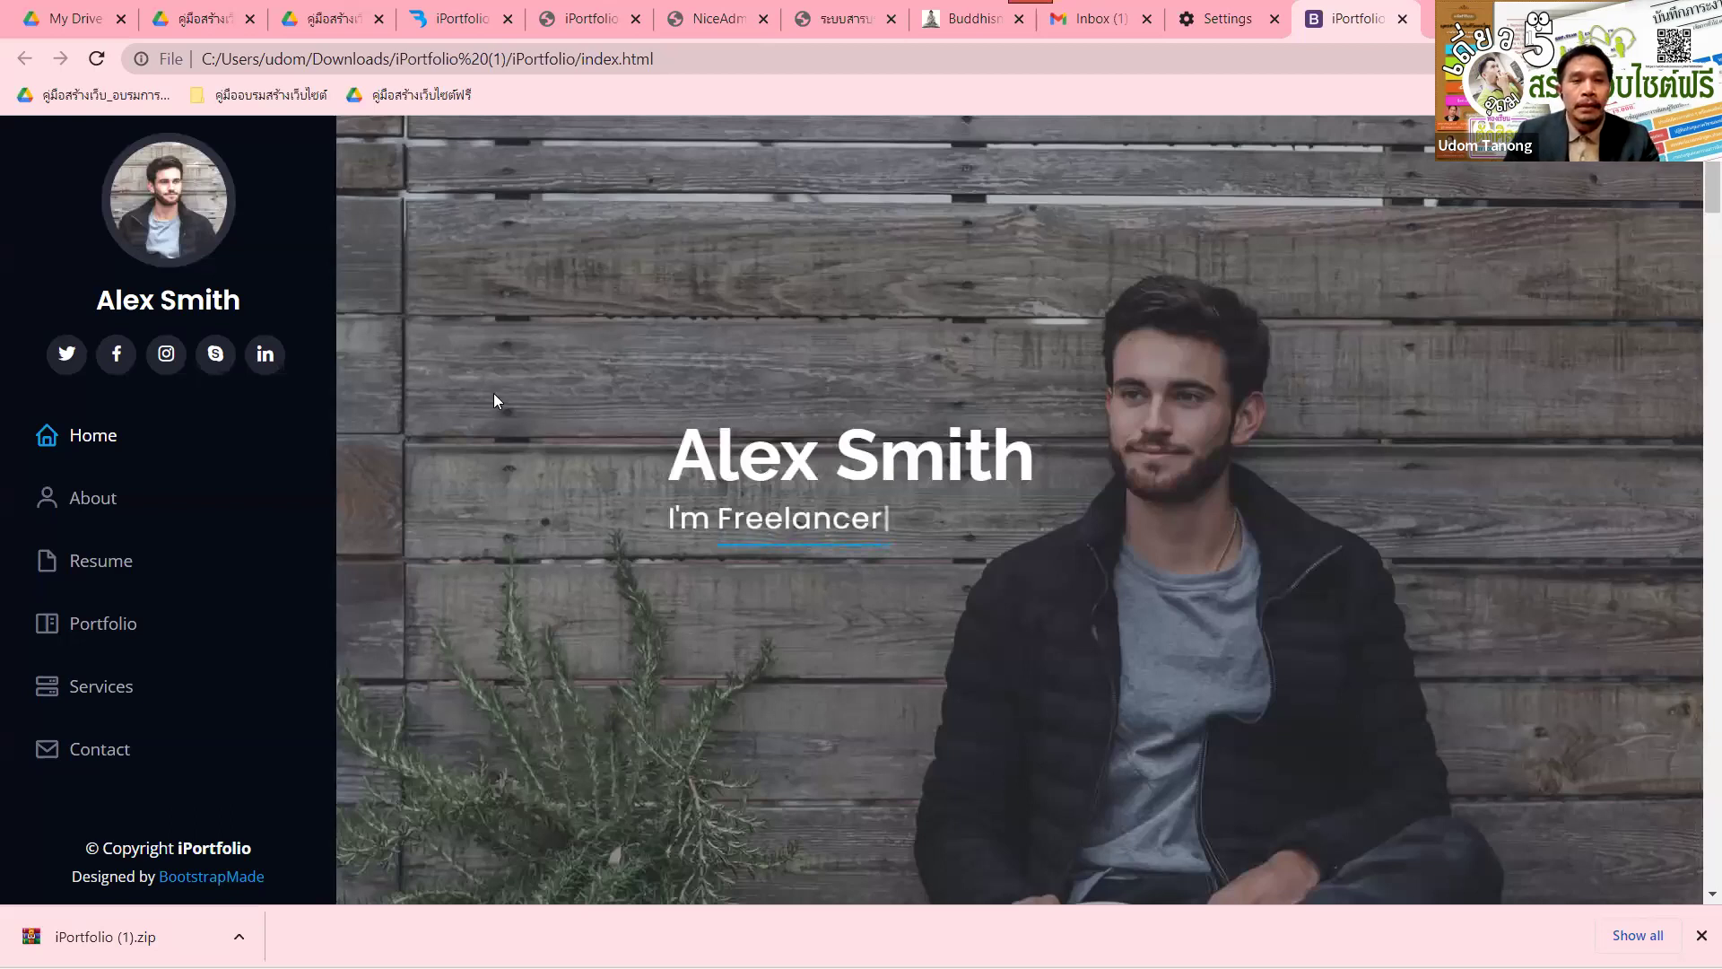
Step: Select the whole local file URL of index.html in the address bar
click(323, 59)
click(321, 59)
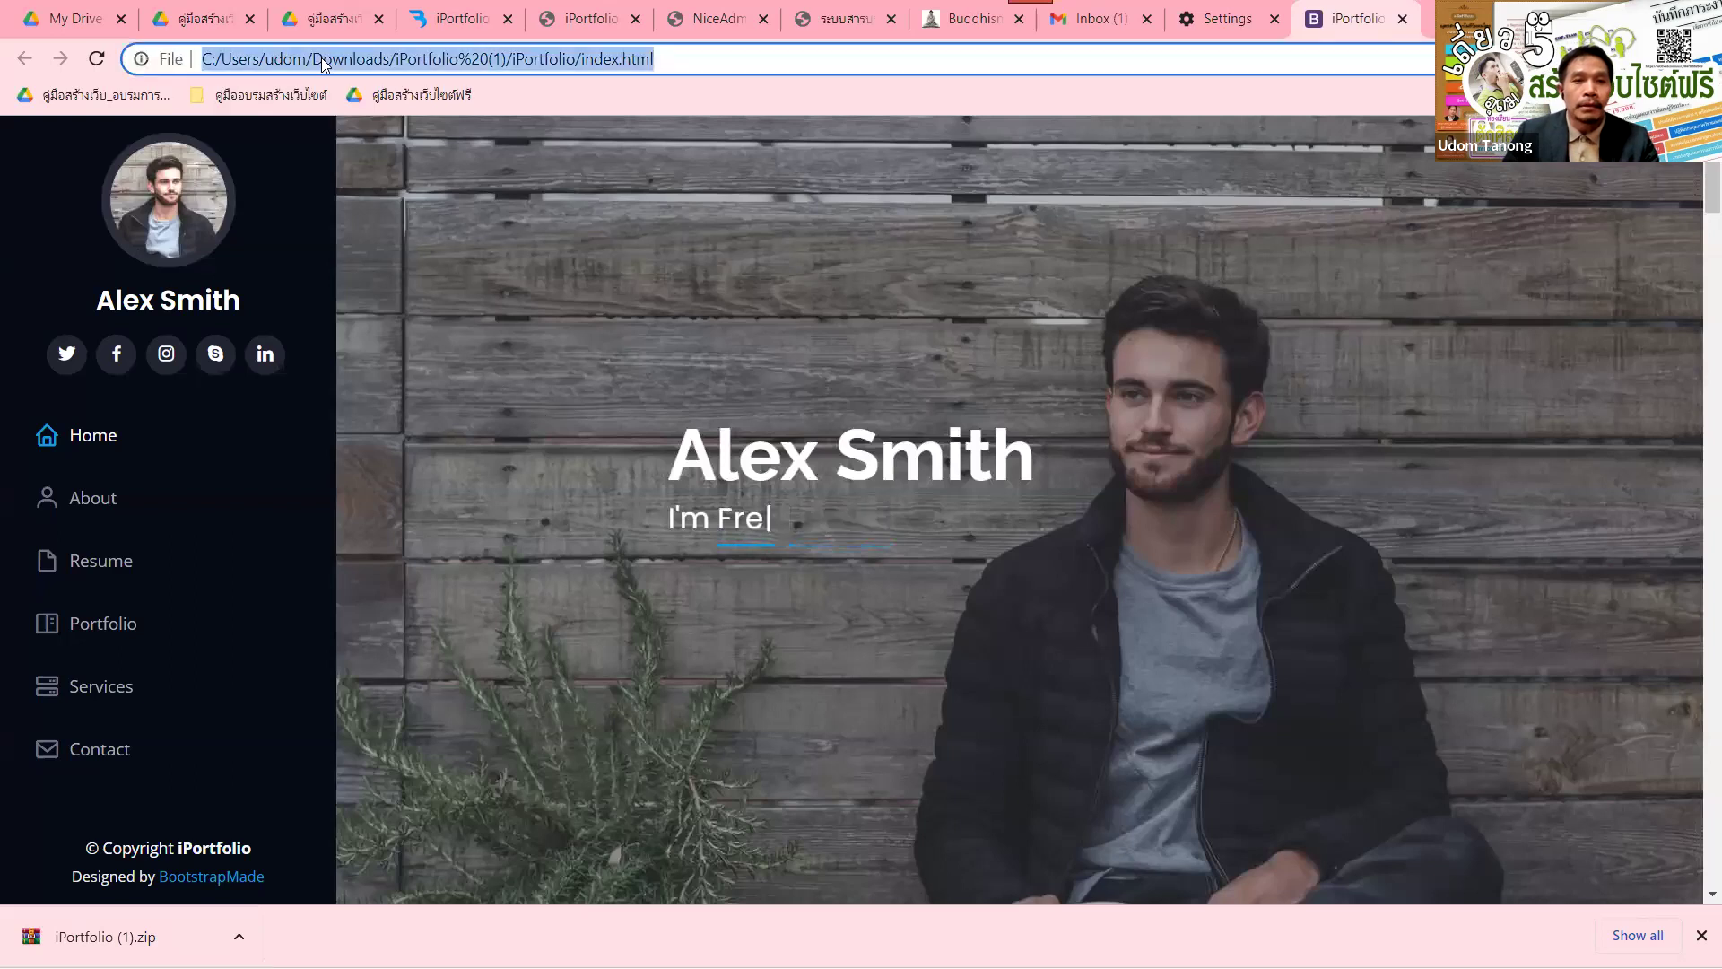
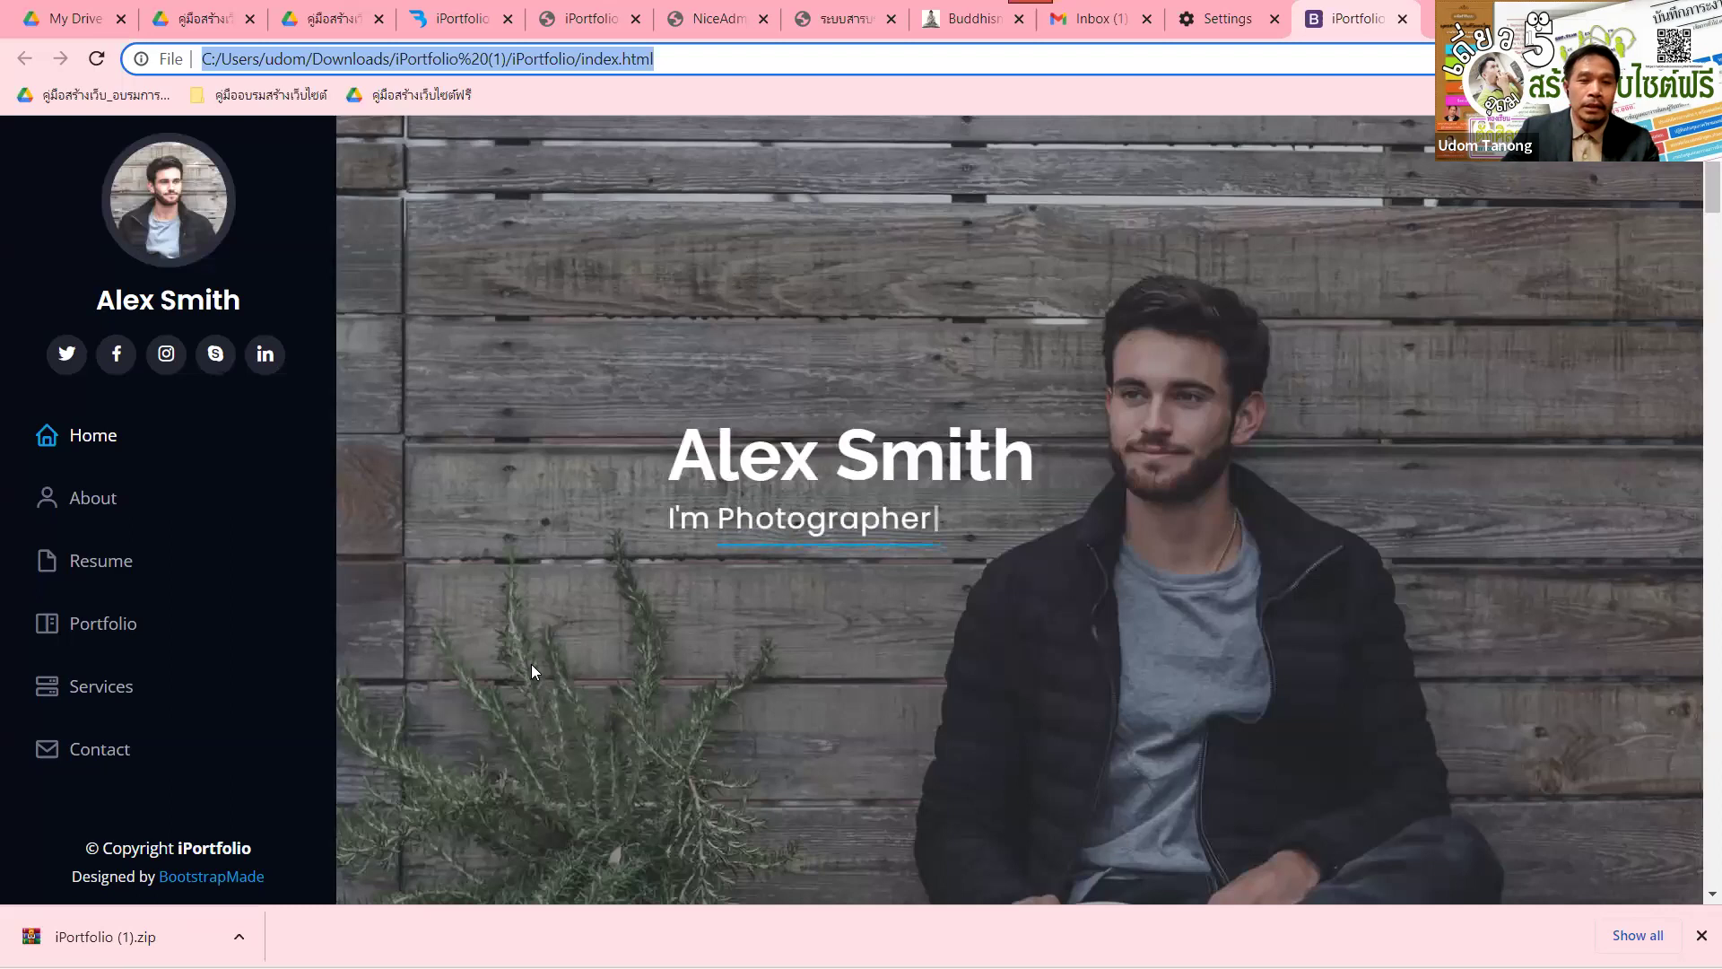
Step: Open the page source of the local iPortfolio index.html in a new tab
click(563, 406)
scroll(567, 412, down, 1)
scroll(577, 415, up, 1)
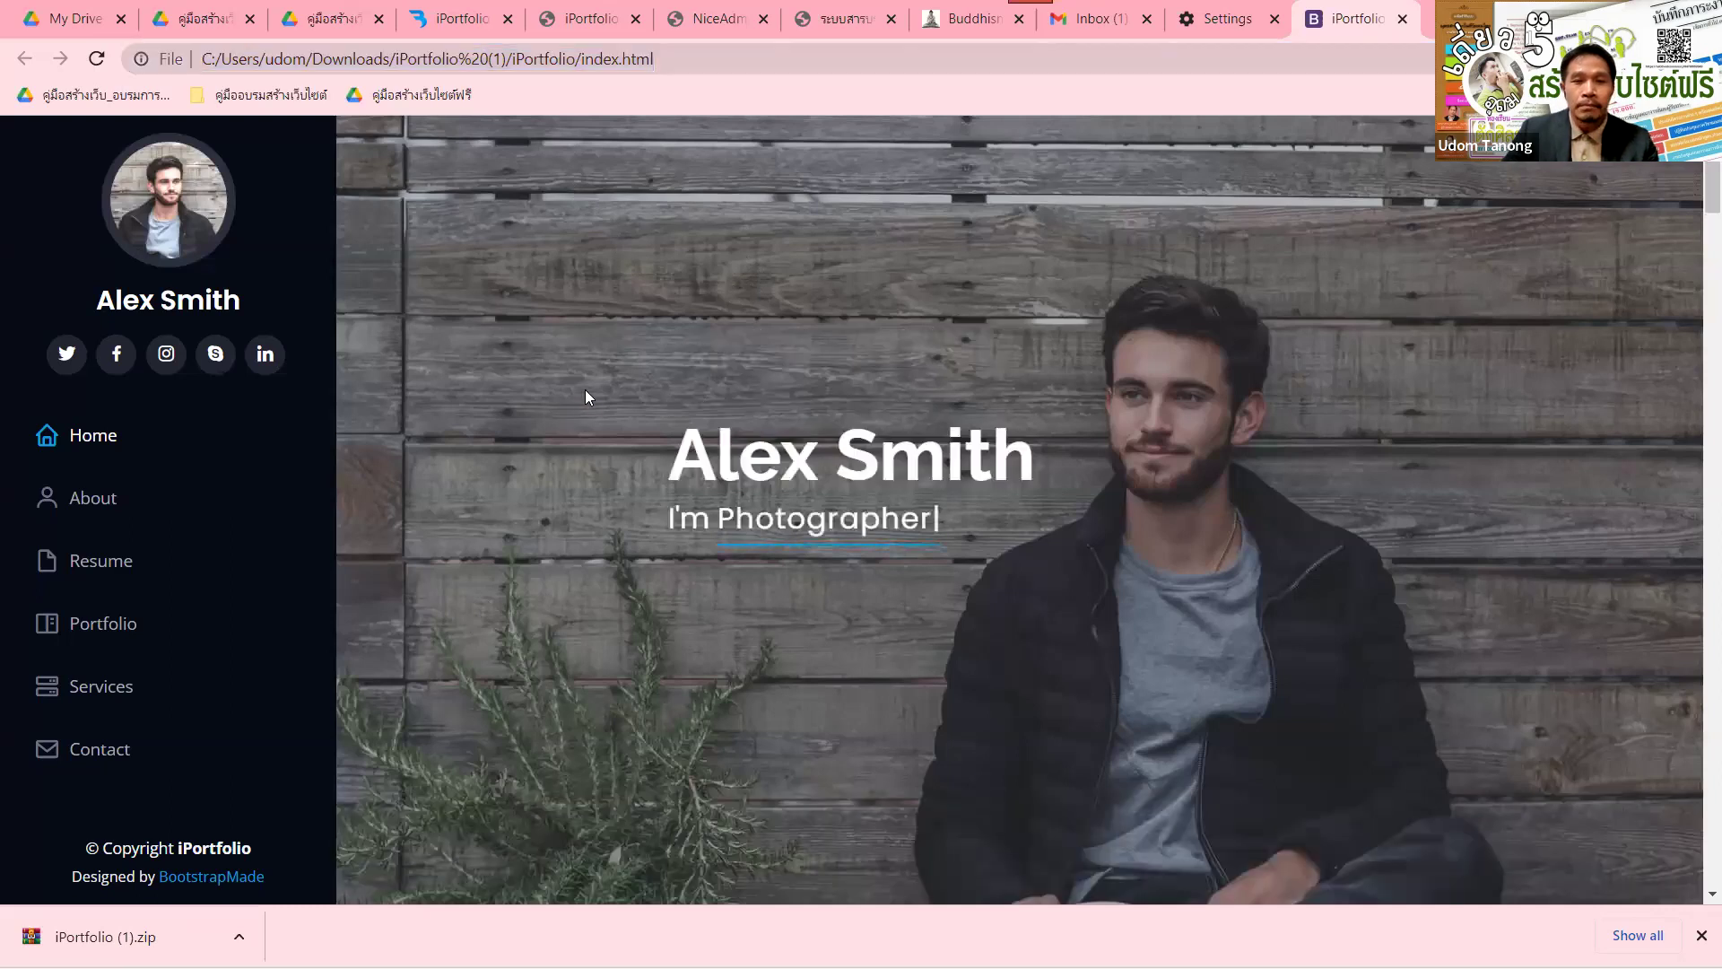
right_click(539, 290)
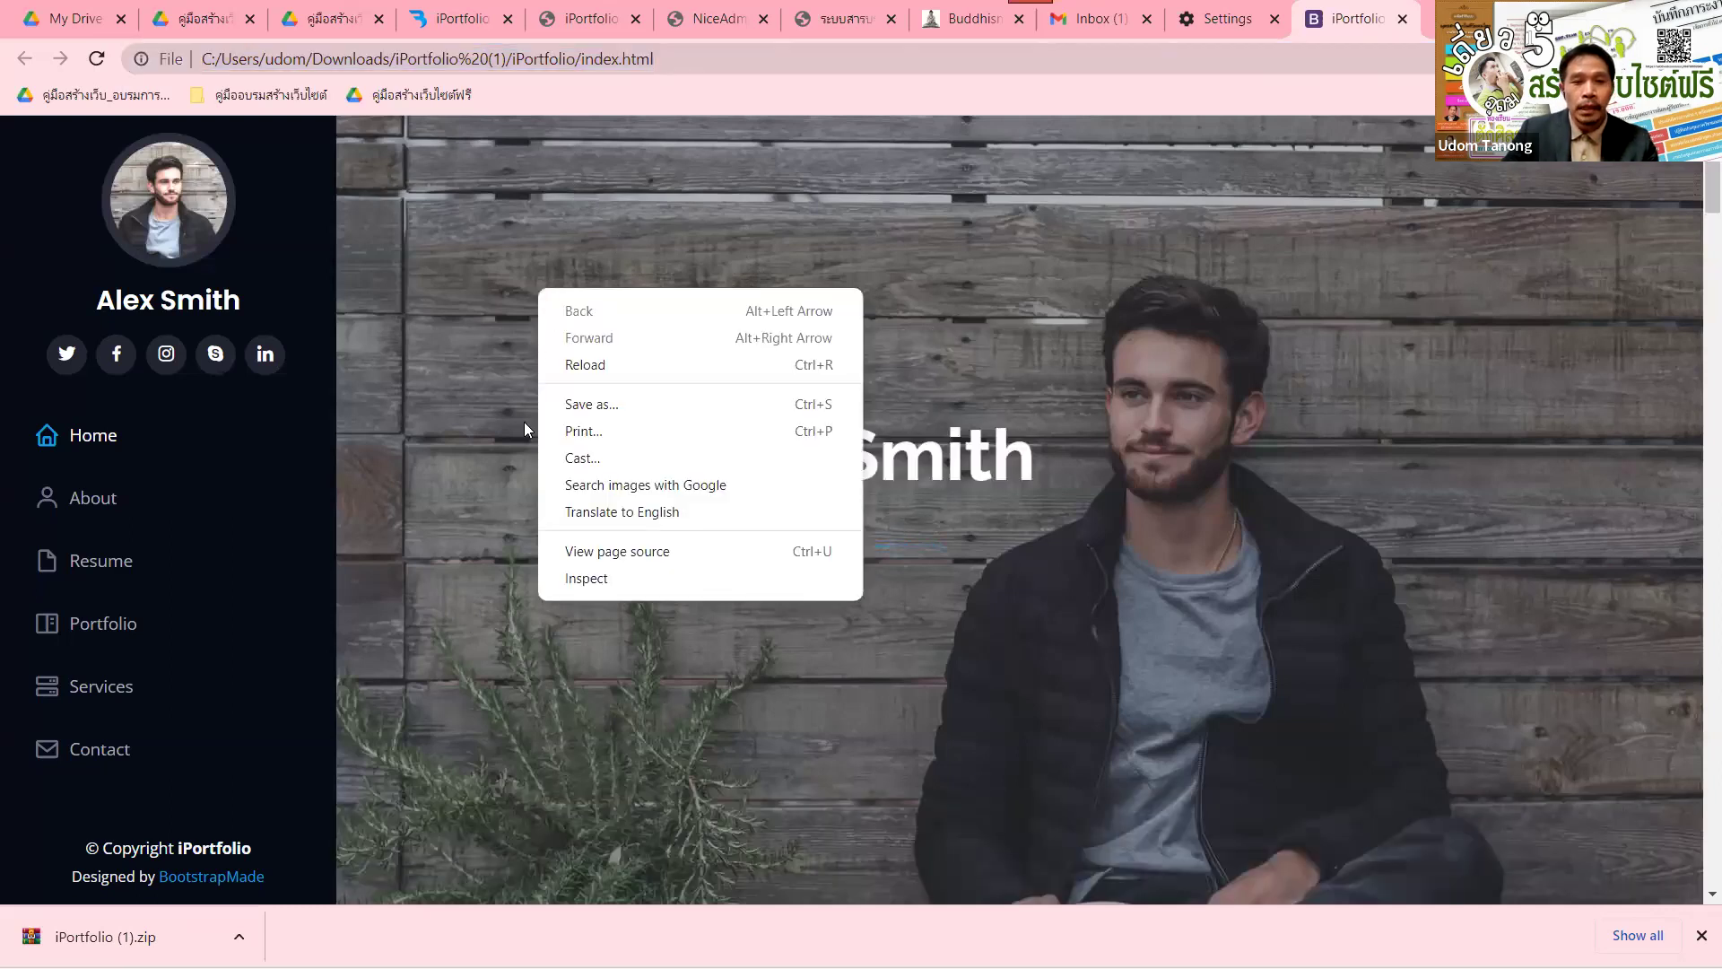
click(645, 555)
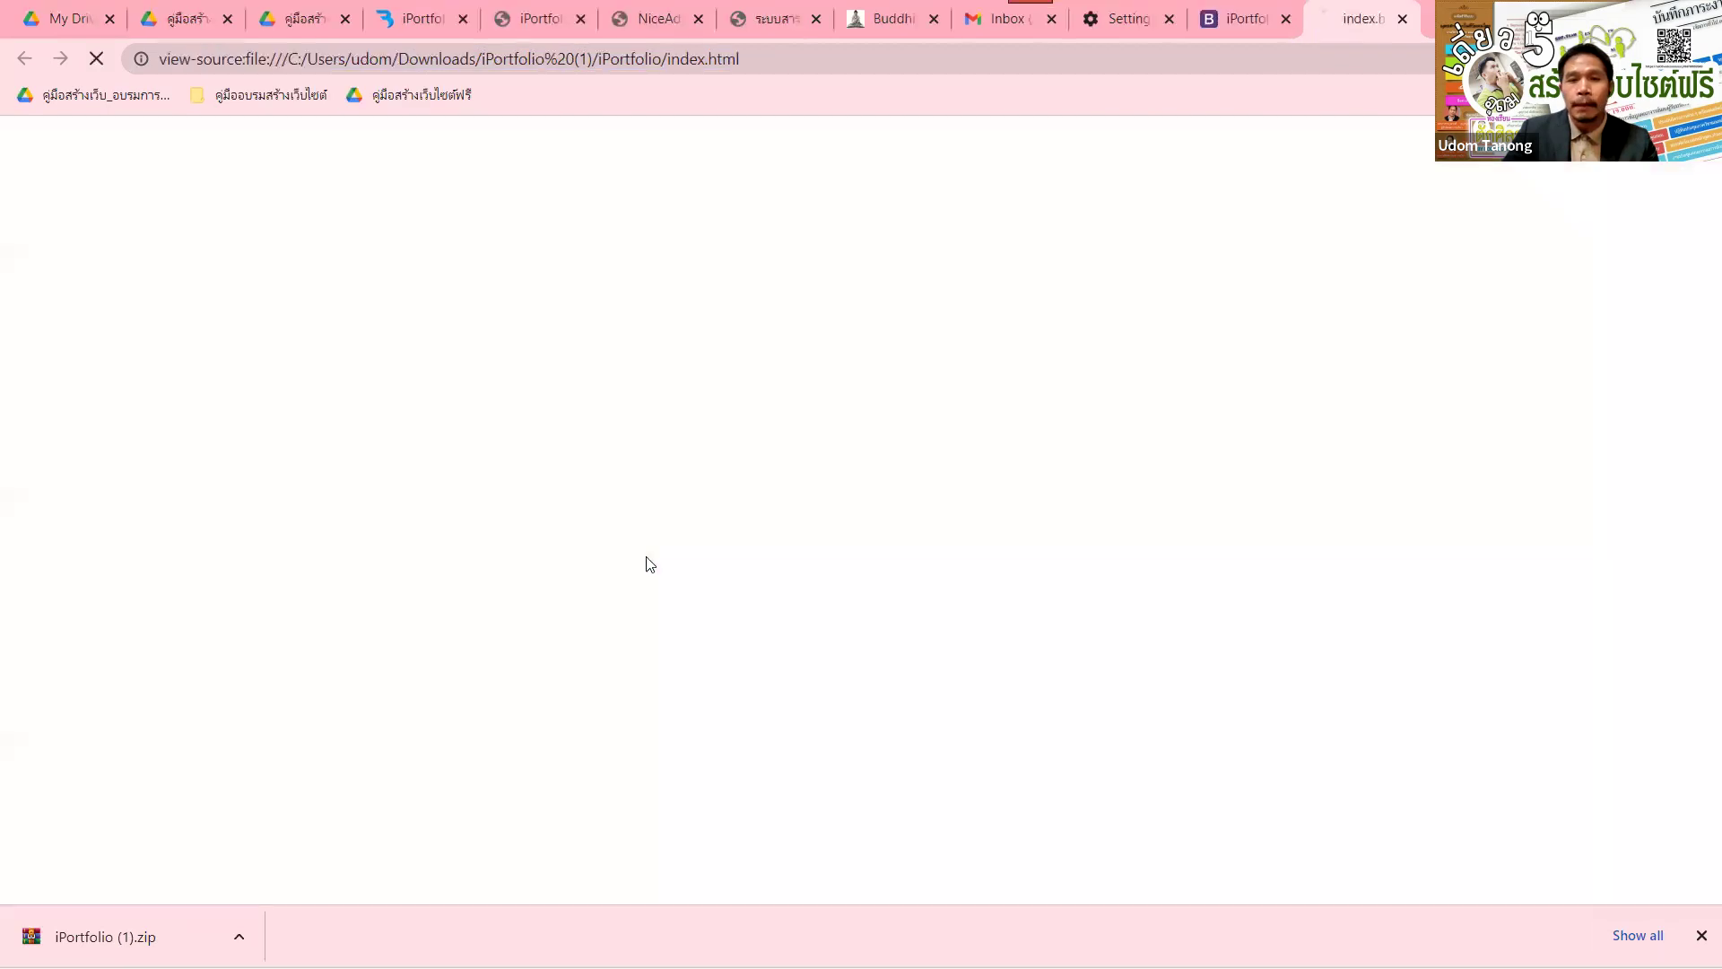
Step: Scroll down through the index.html source and back up to the top
scroll(538, 422, down, 3)
scroll(564, 451, down, 12)
scroll(536, 499, down, 12)
scroll(583, 394, down, 2)
scroll(574, 367, up, 7)
scroll(536, 352, up, 11)
scroll(832, 335, up, 11)
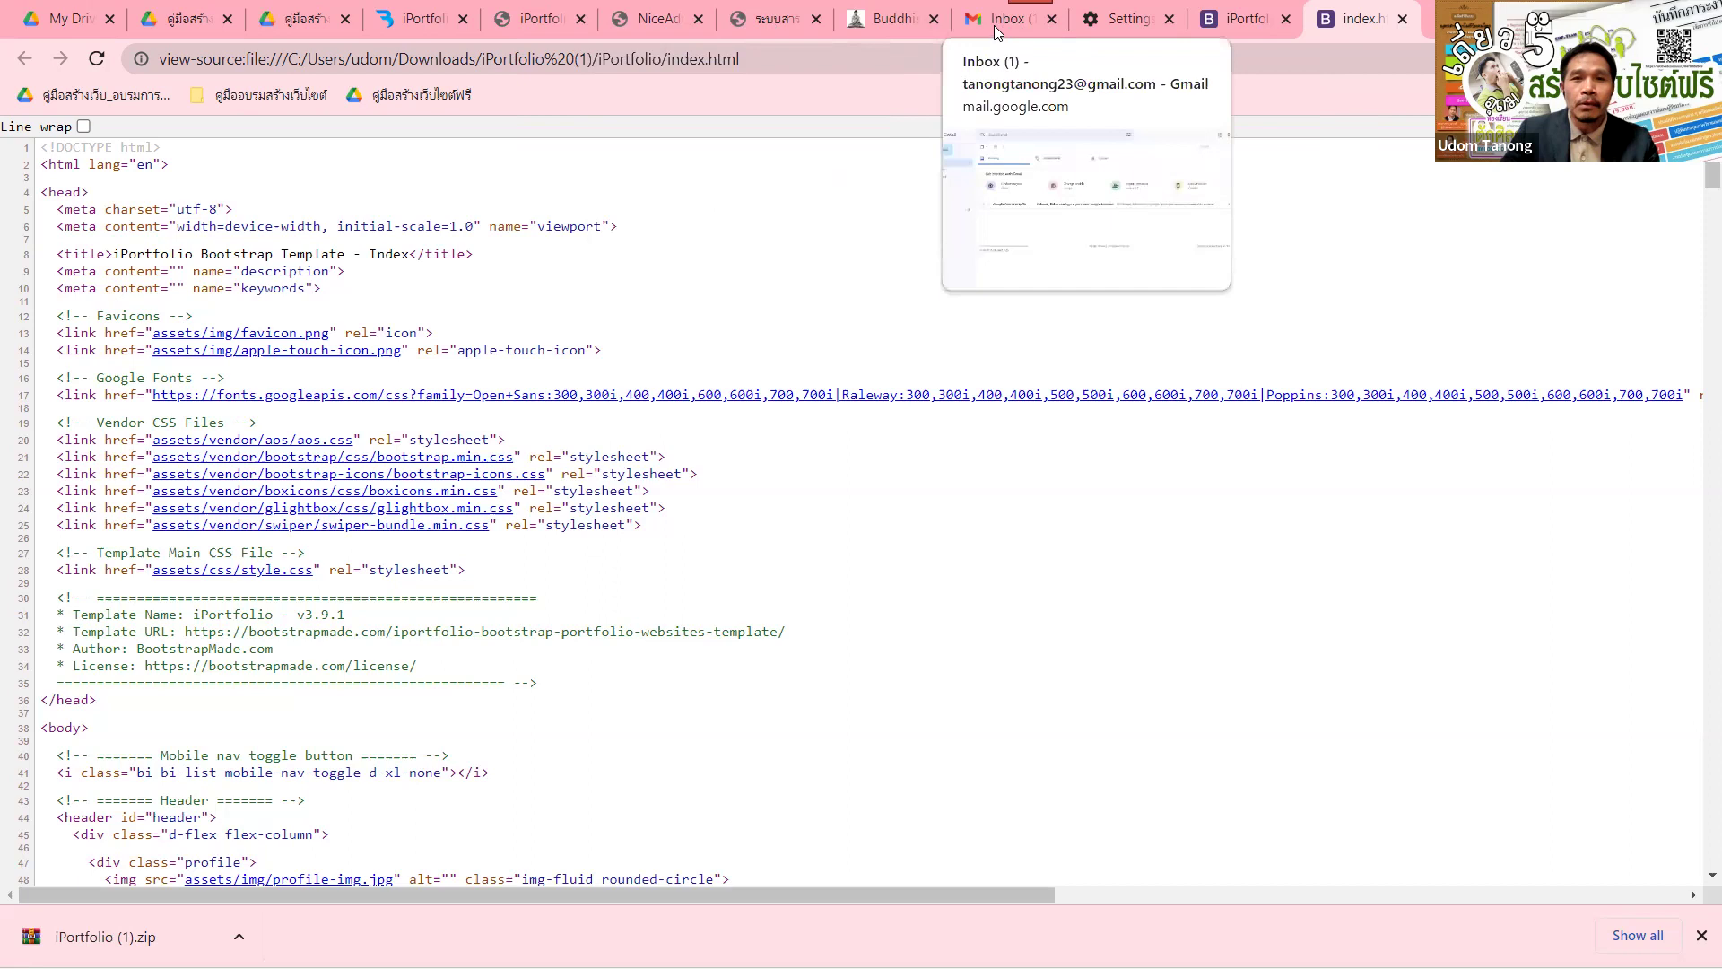
Step: Scroll the Google Drive manual PDF down to page 4's Drive install step
click(298, 24)
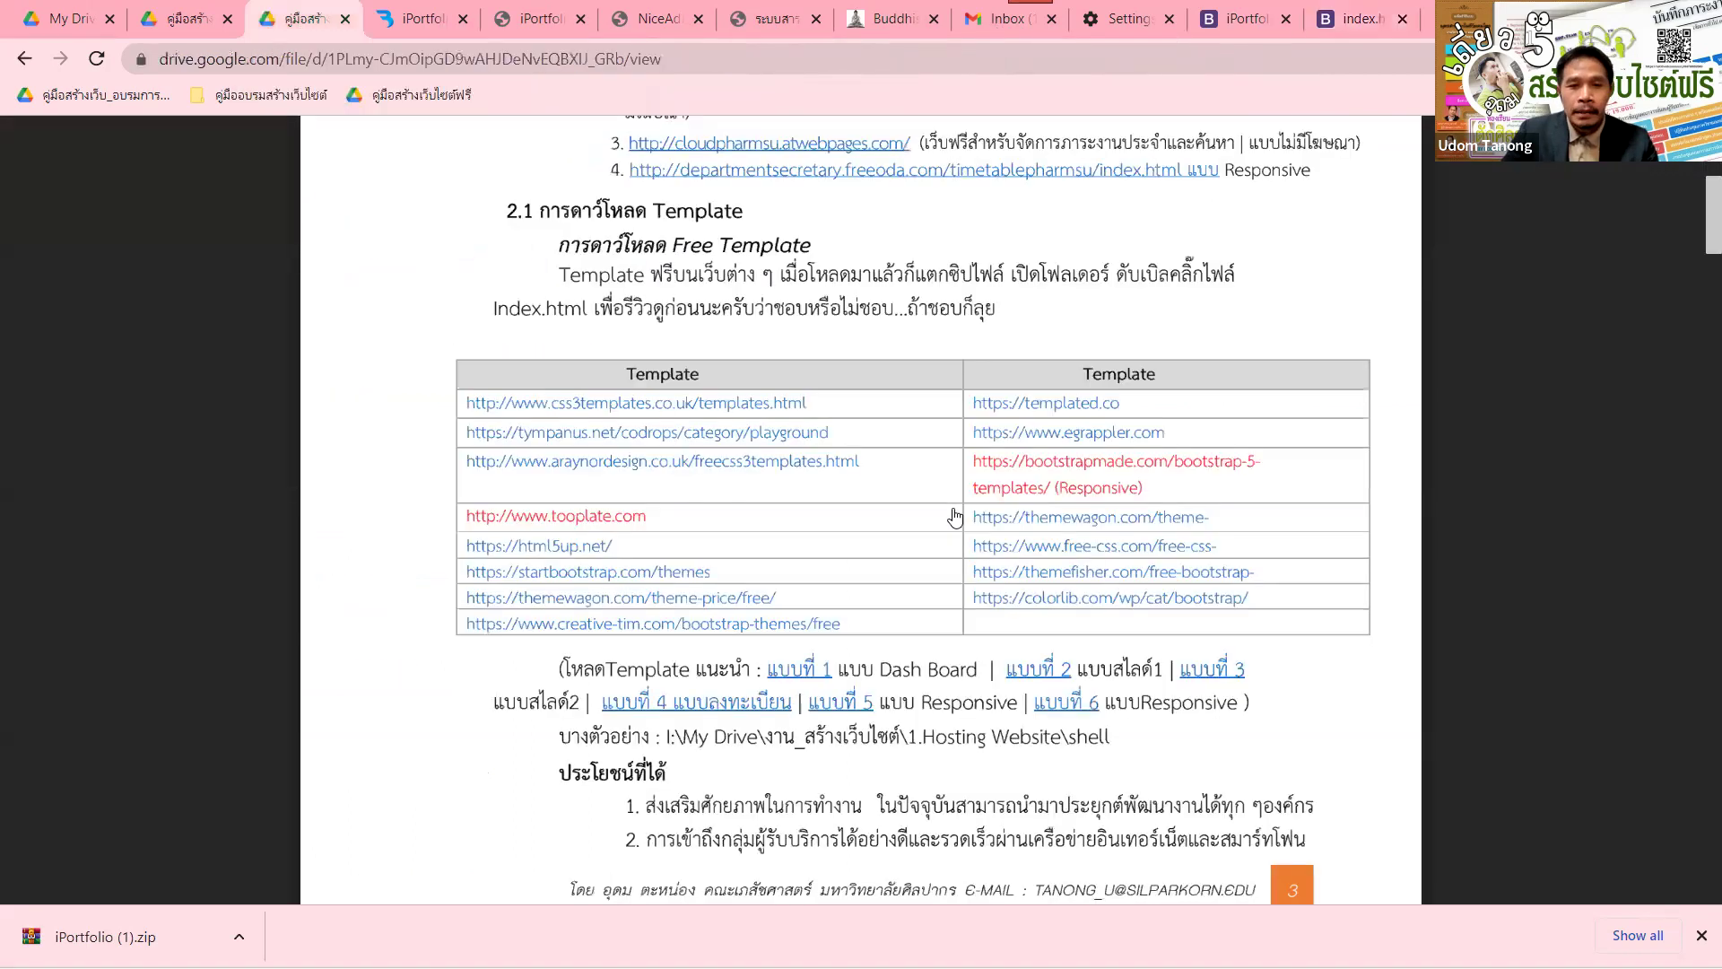
scroll(954, 516, down, 4)
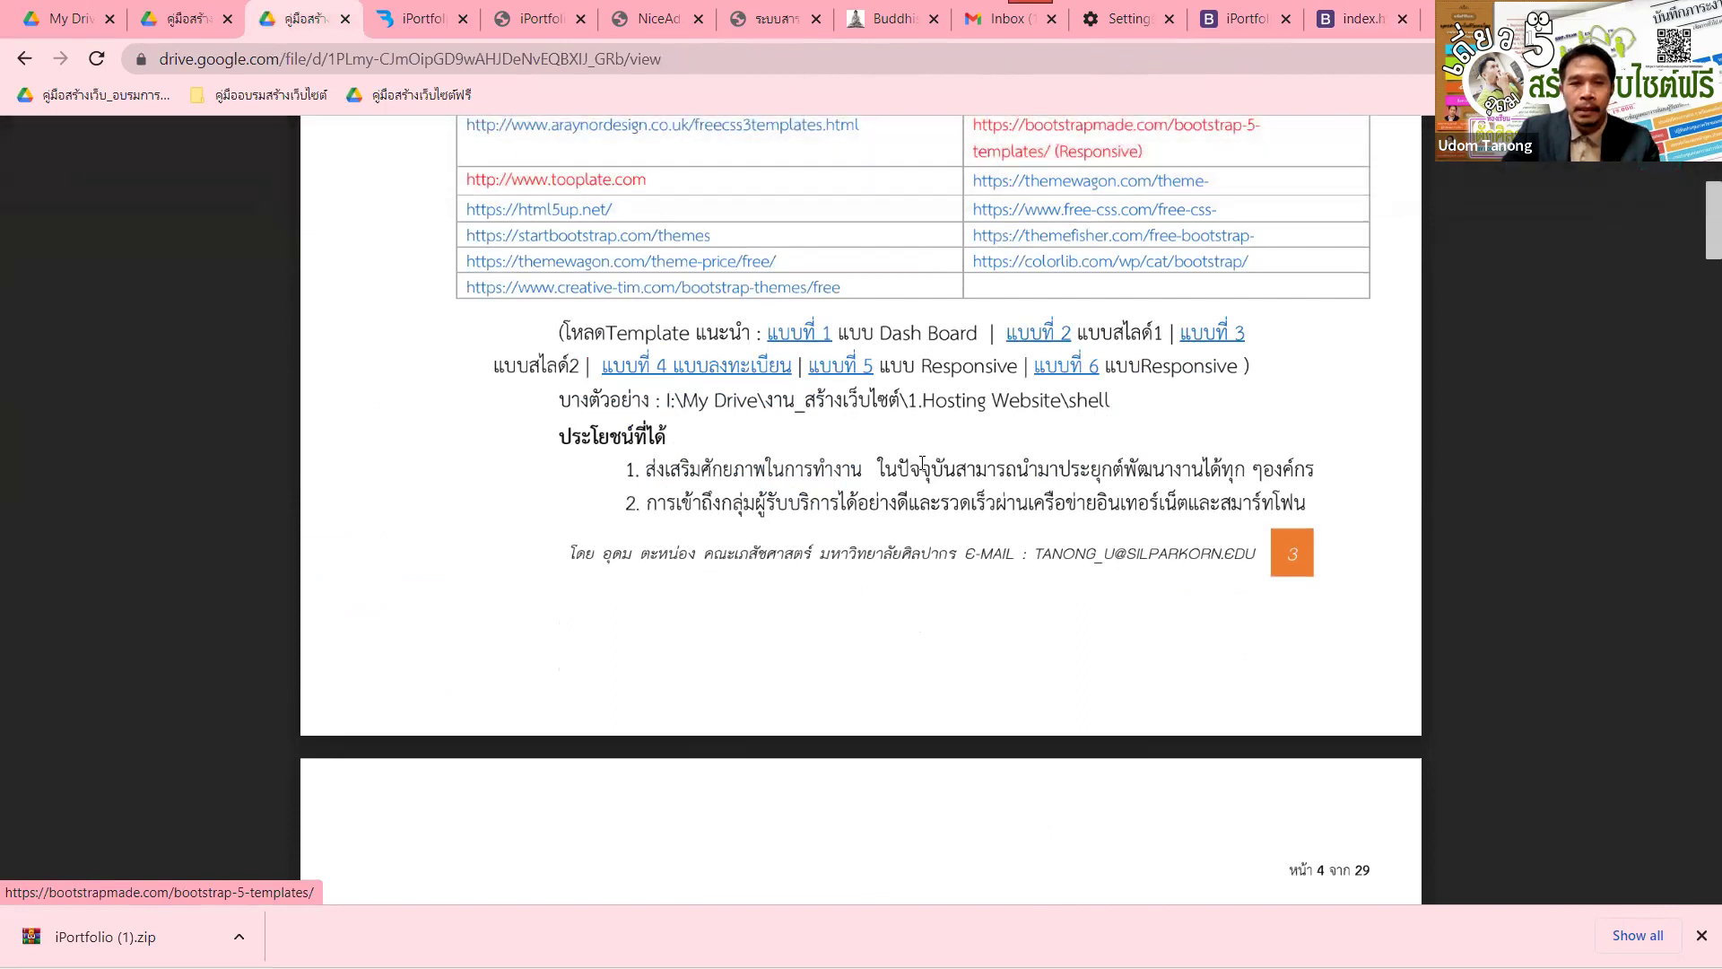
scroll(923, 464, down, 4)
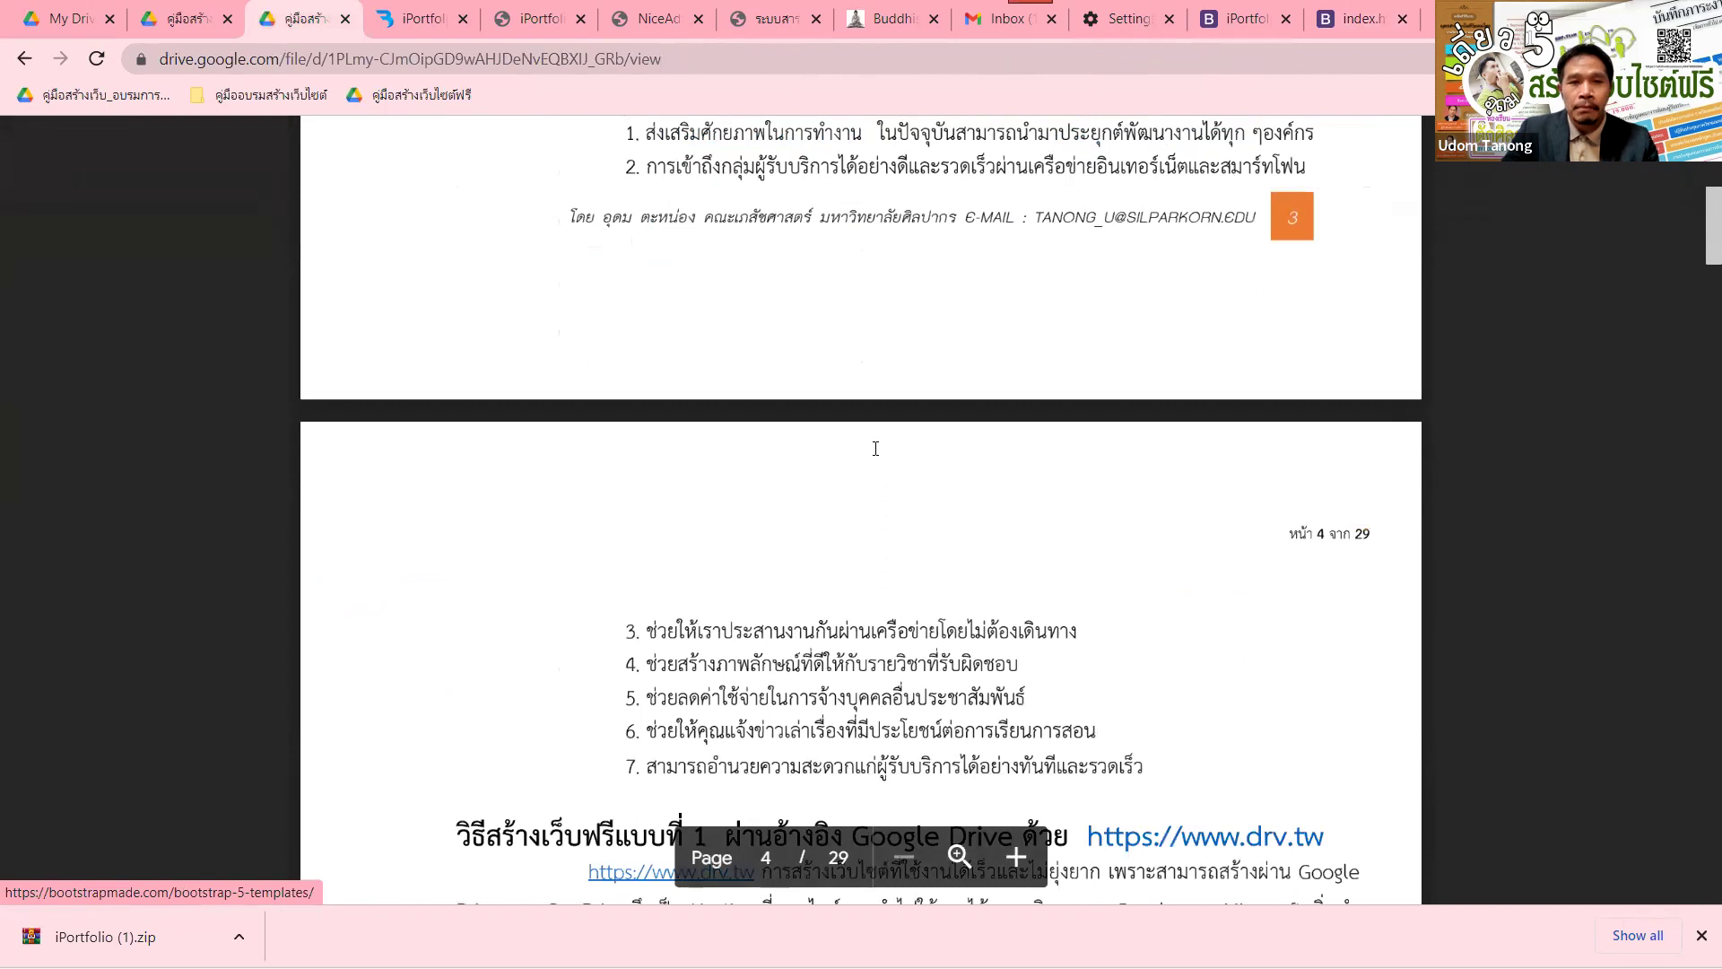
scroll(876, 449, up, 1)
scroll(946, 473, down, 1)
scroll(940, 483, down, 3)
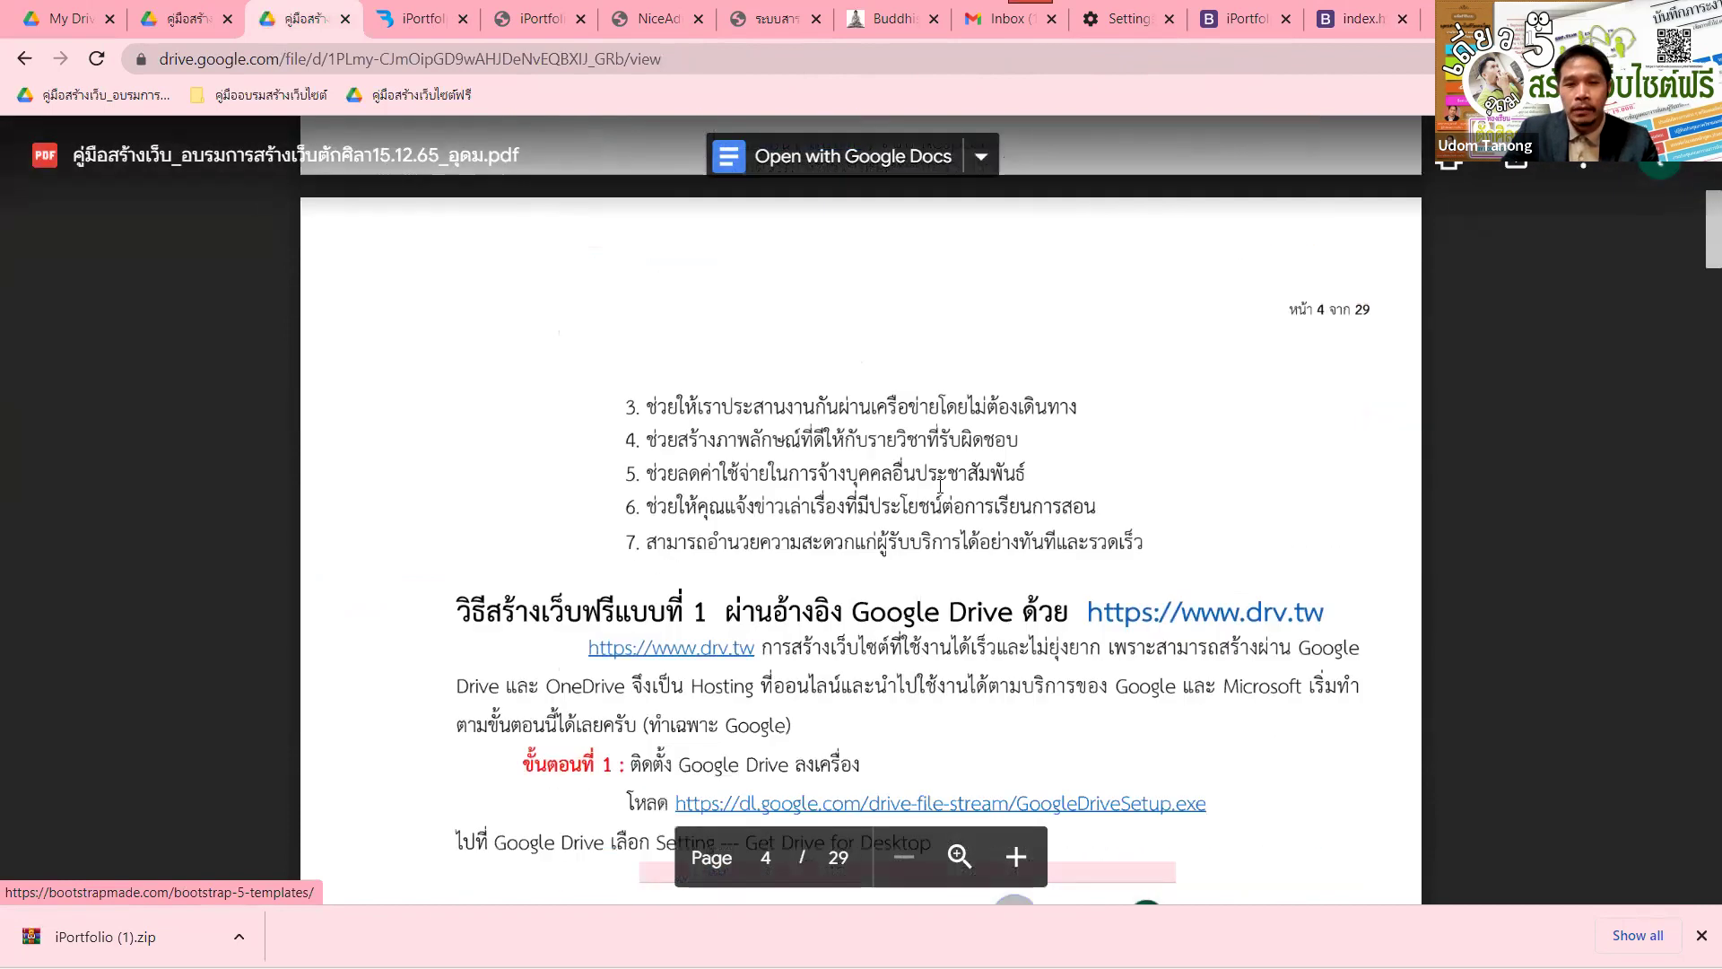
scroll(888, 475, down, 3)
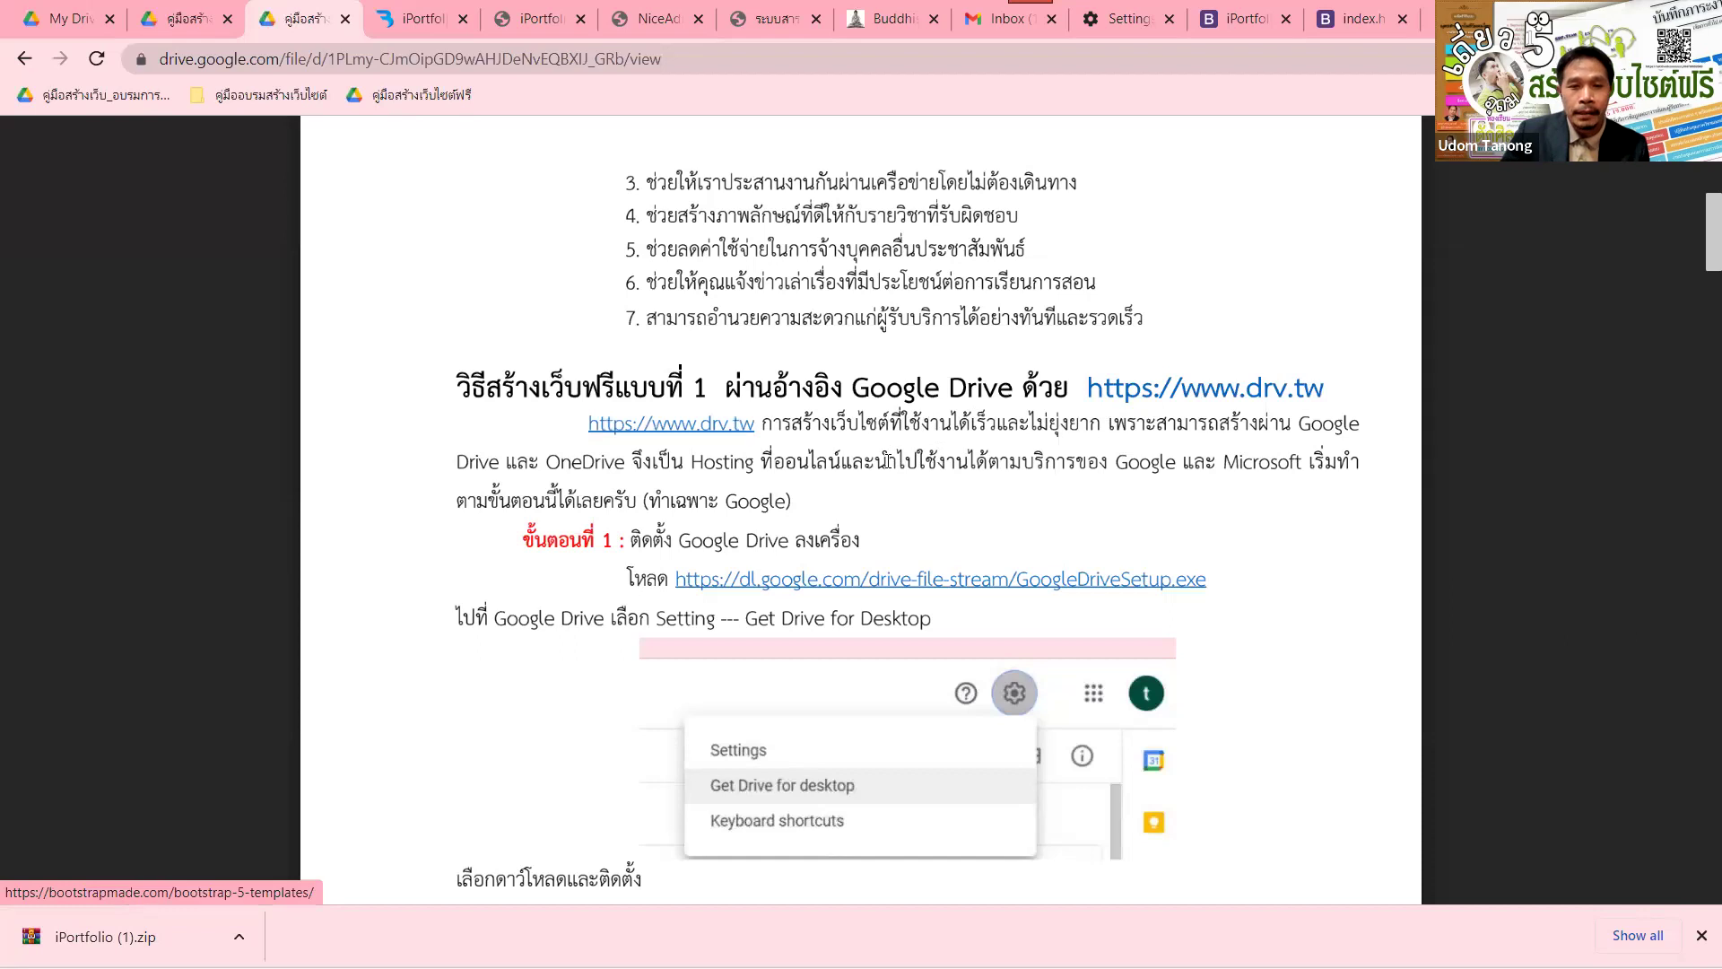
scroll(888, 462, down, 1)
Step: Highlight the step-1 Google Drive install text, deselect it, and go to the iPortfolio demo tab
drag(633, 427, 826, 429)
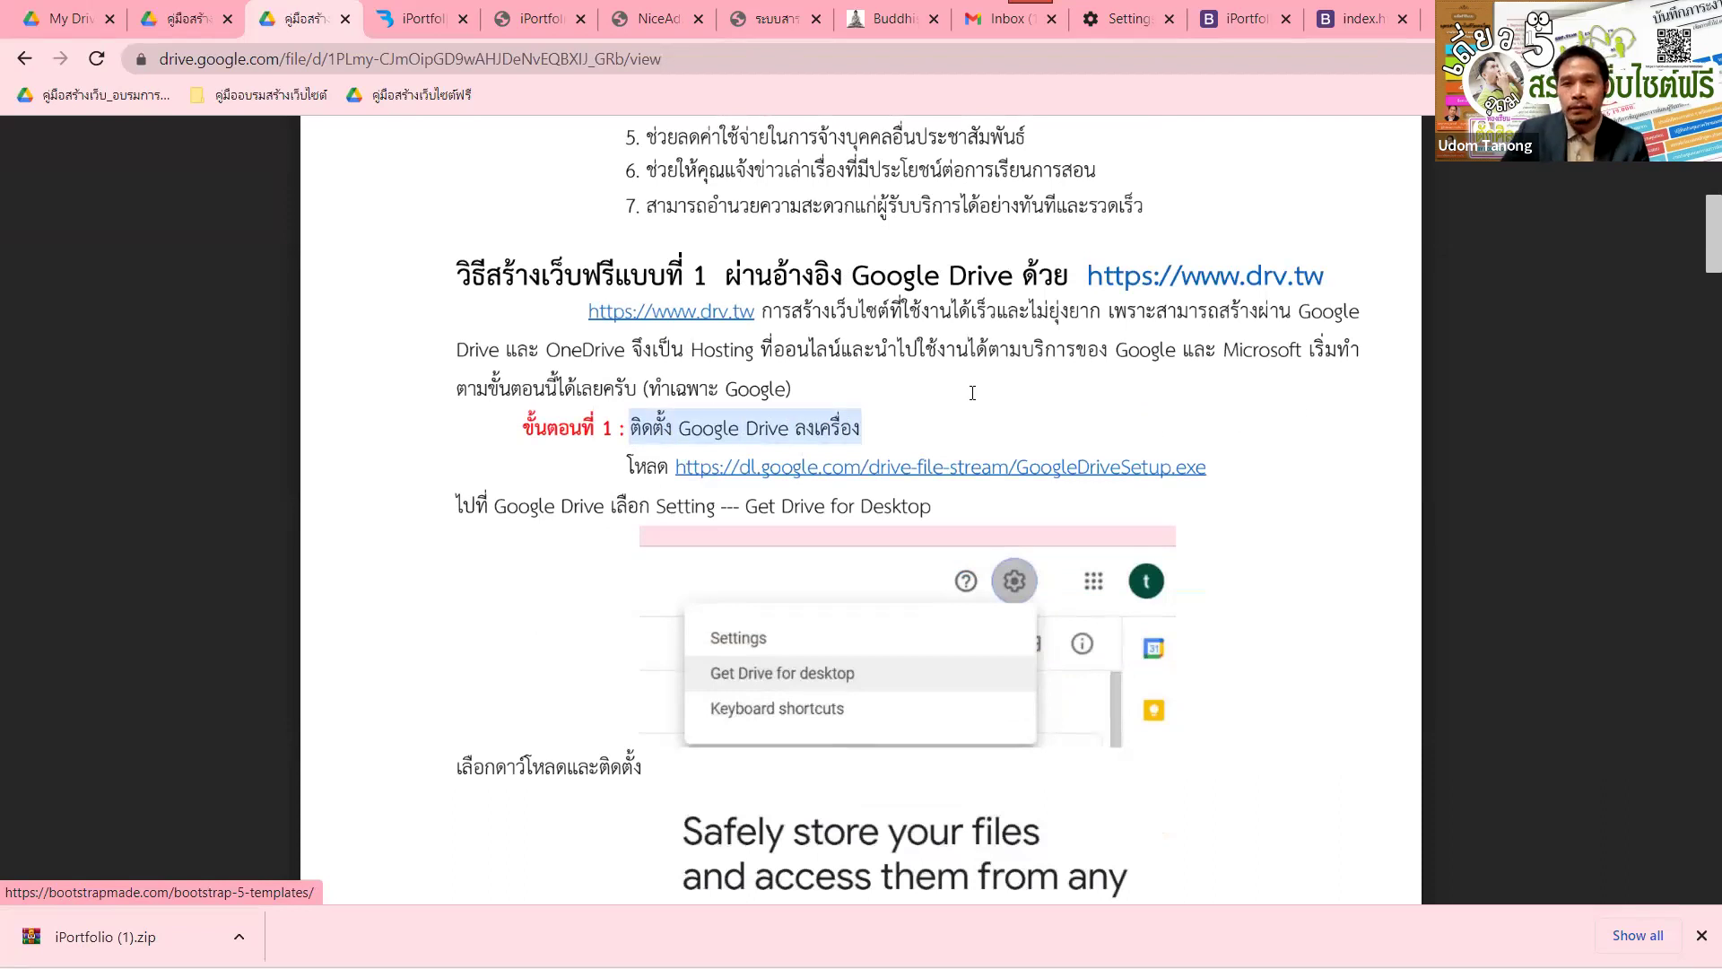
click(976, 400)
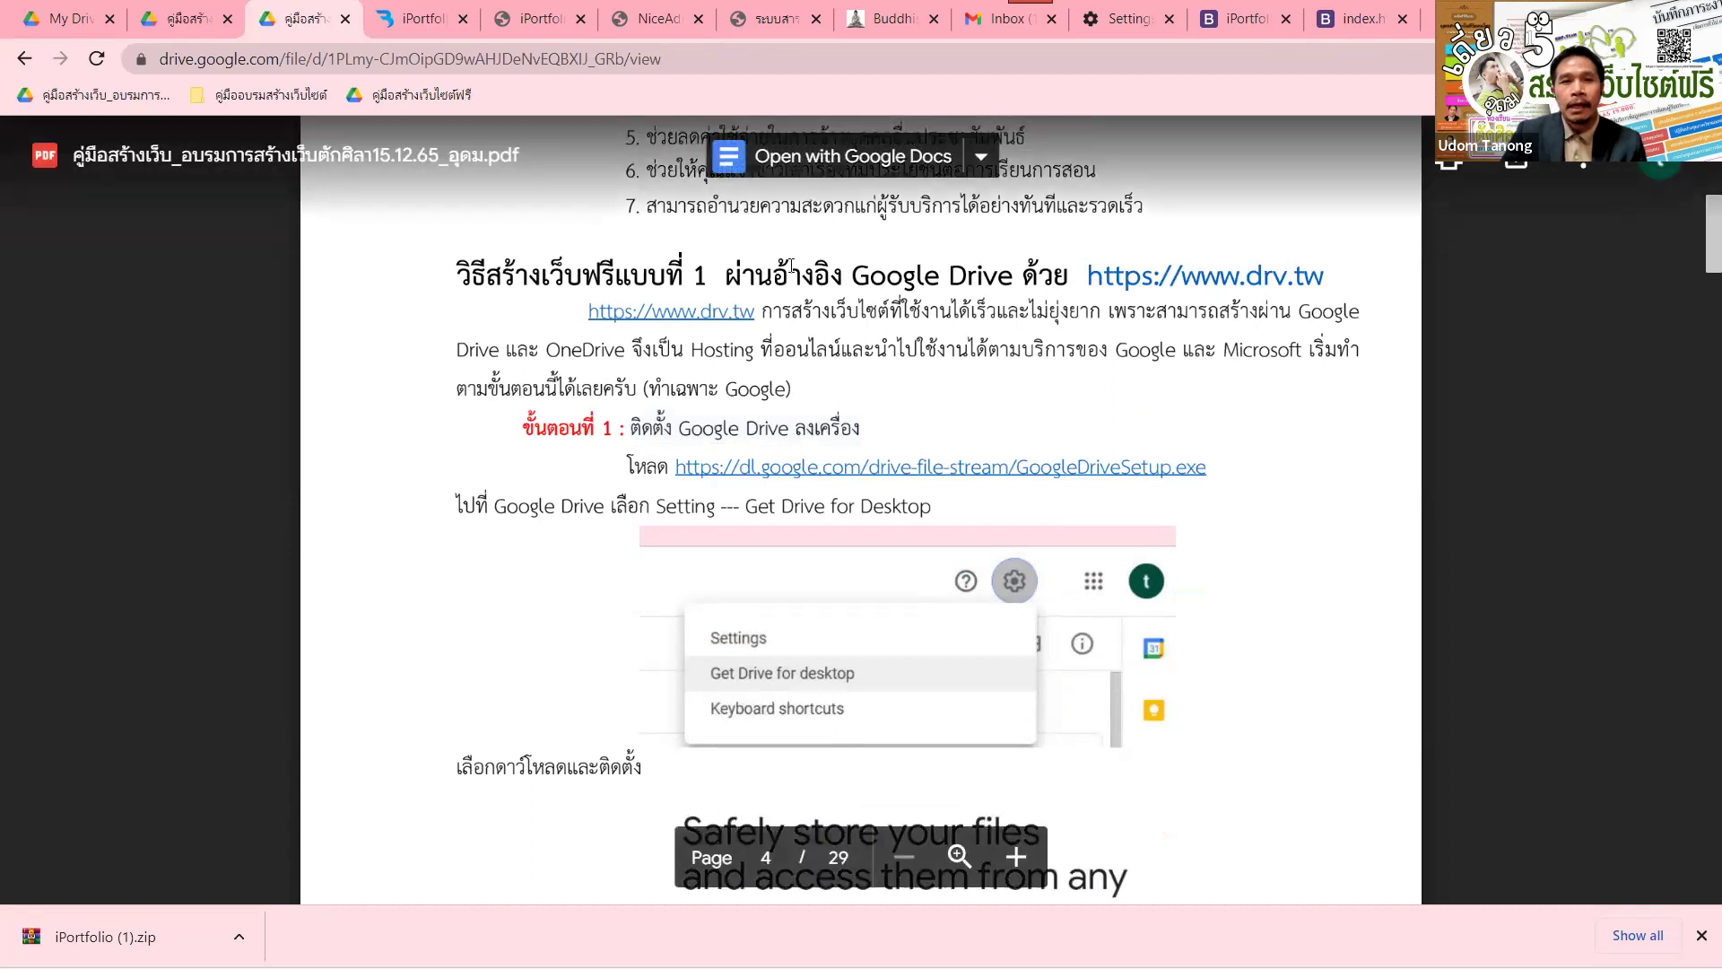
click(556, 22)
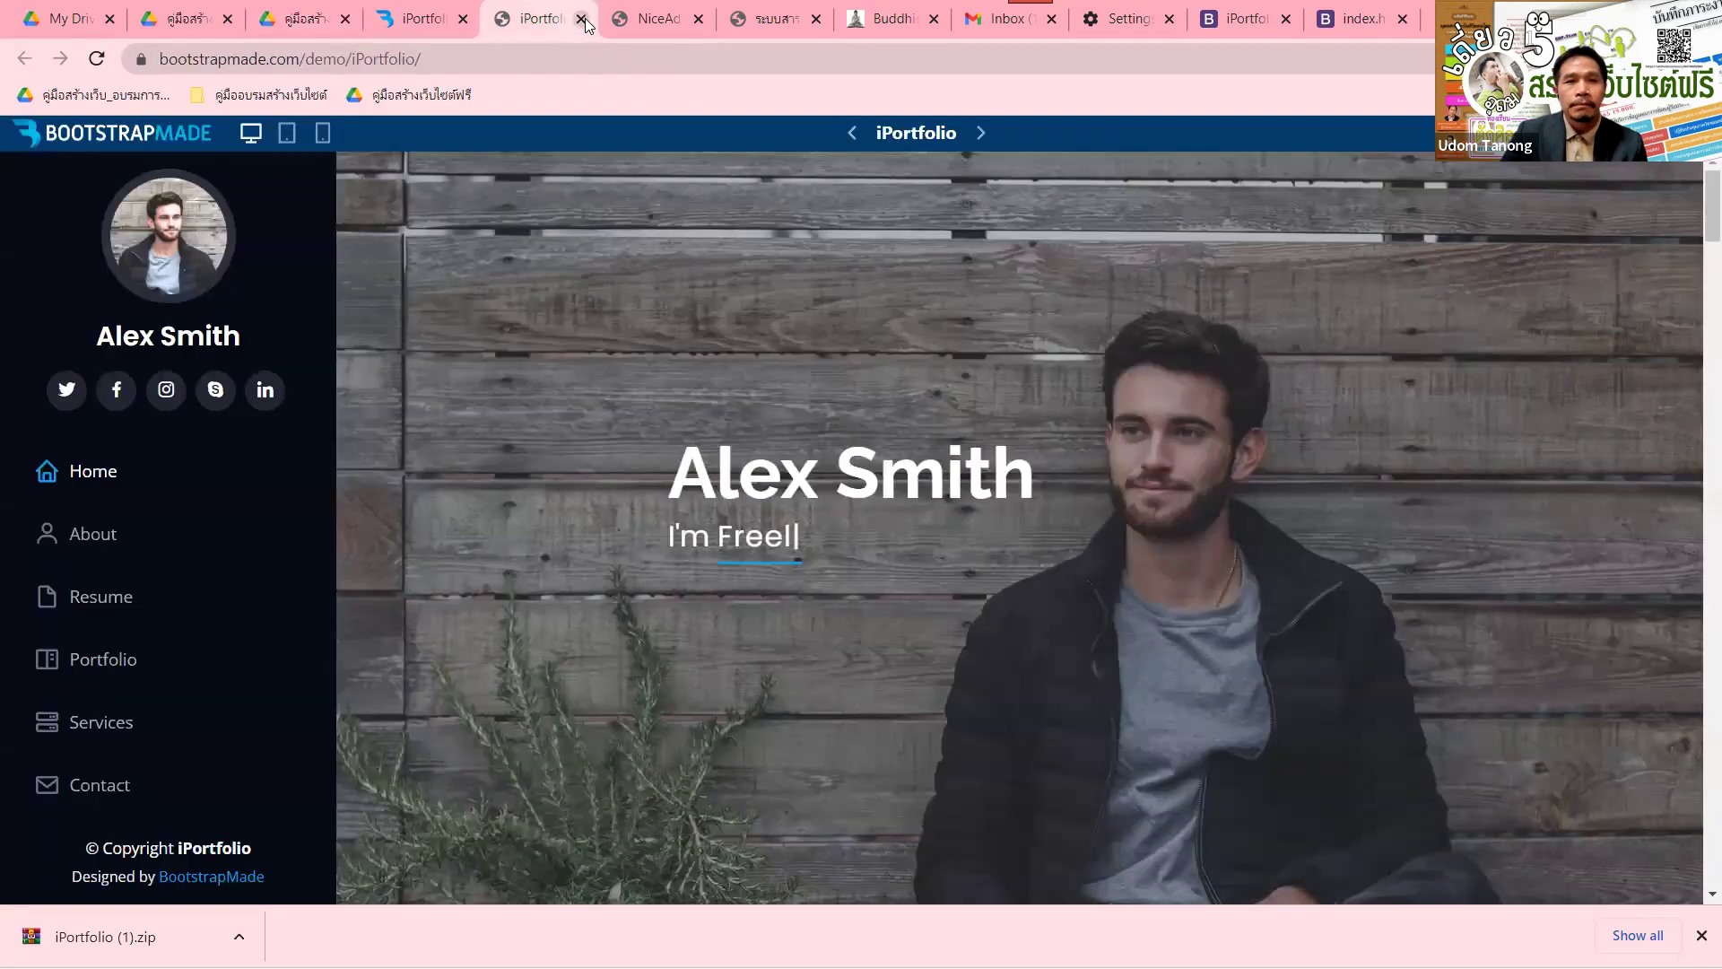
Step: Close the iPortfolio, NiceAdmin, login, Buddhism, settings and source tabs, then open a new tab
click(581, 19)
click(581, 19)
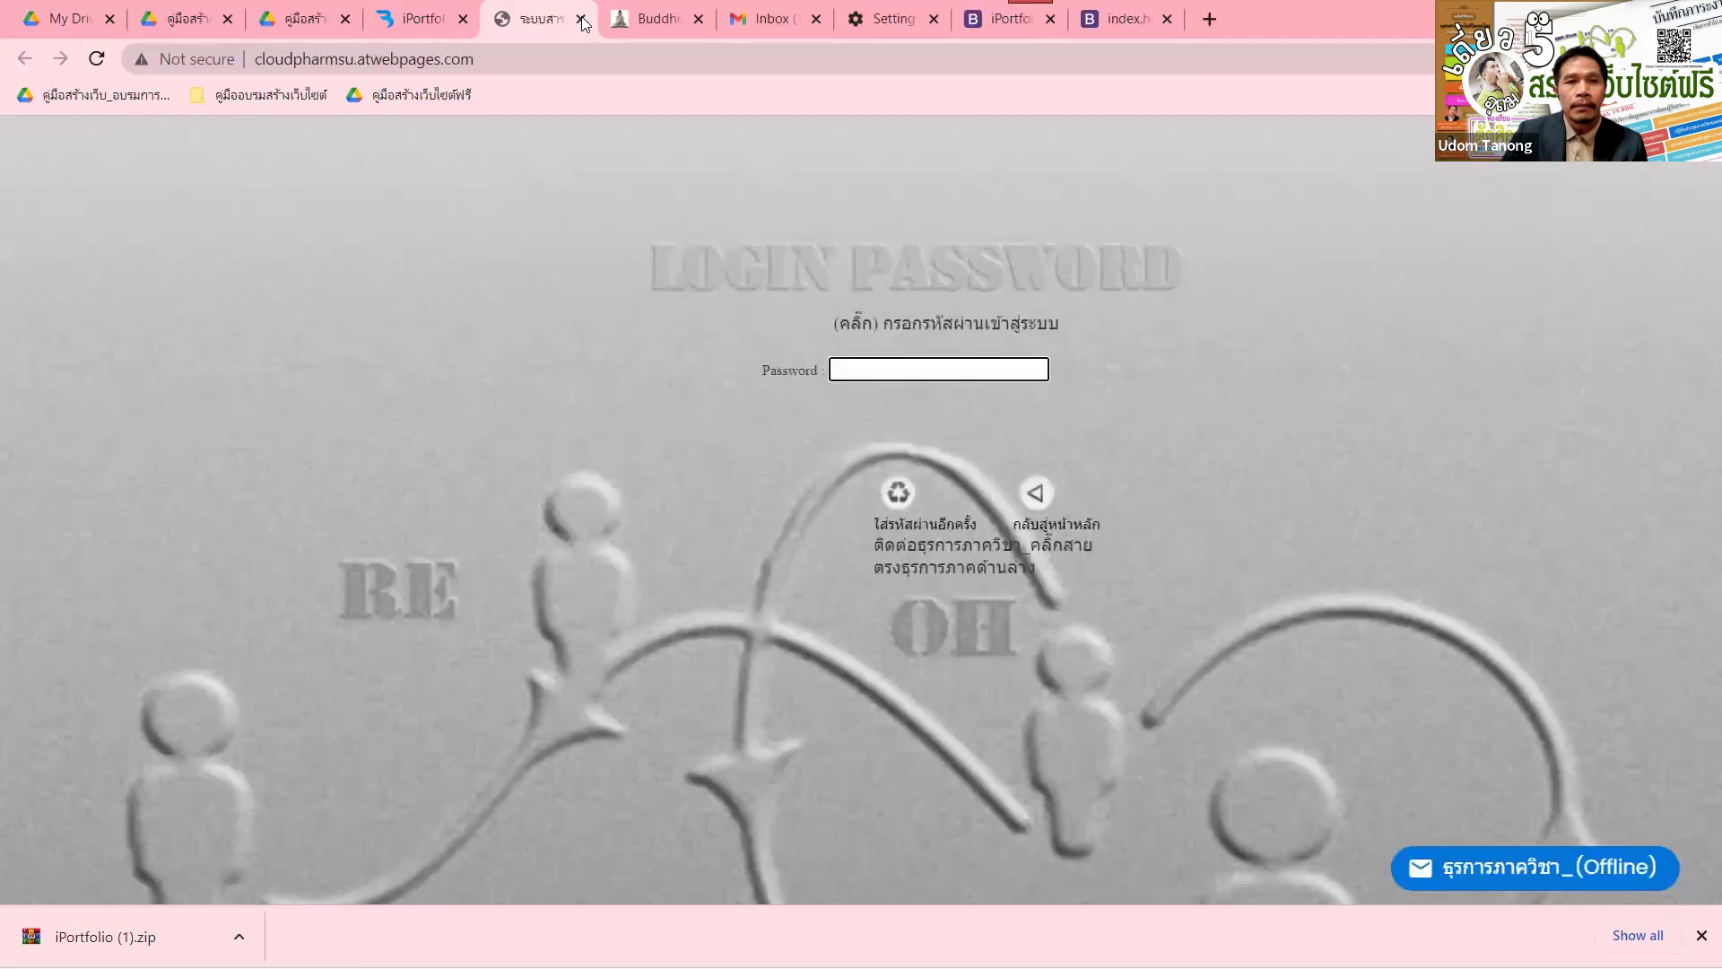
click(581, 19)
click(581, 19)
click(698, 19)
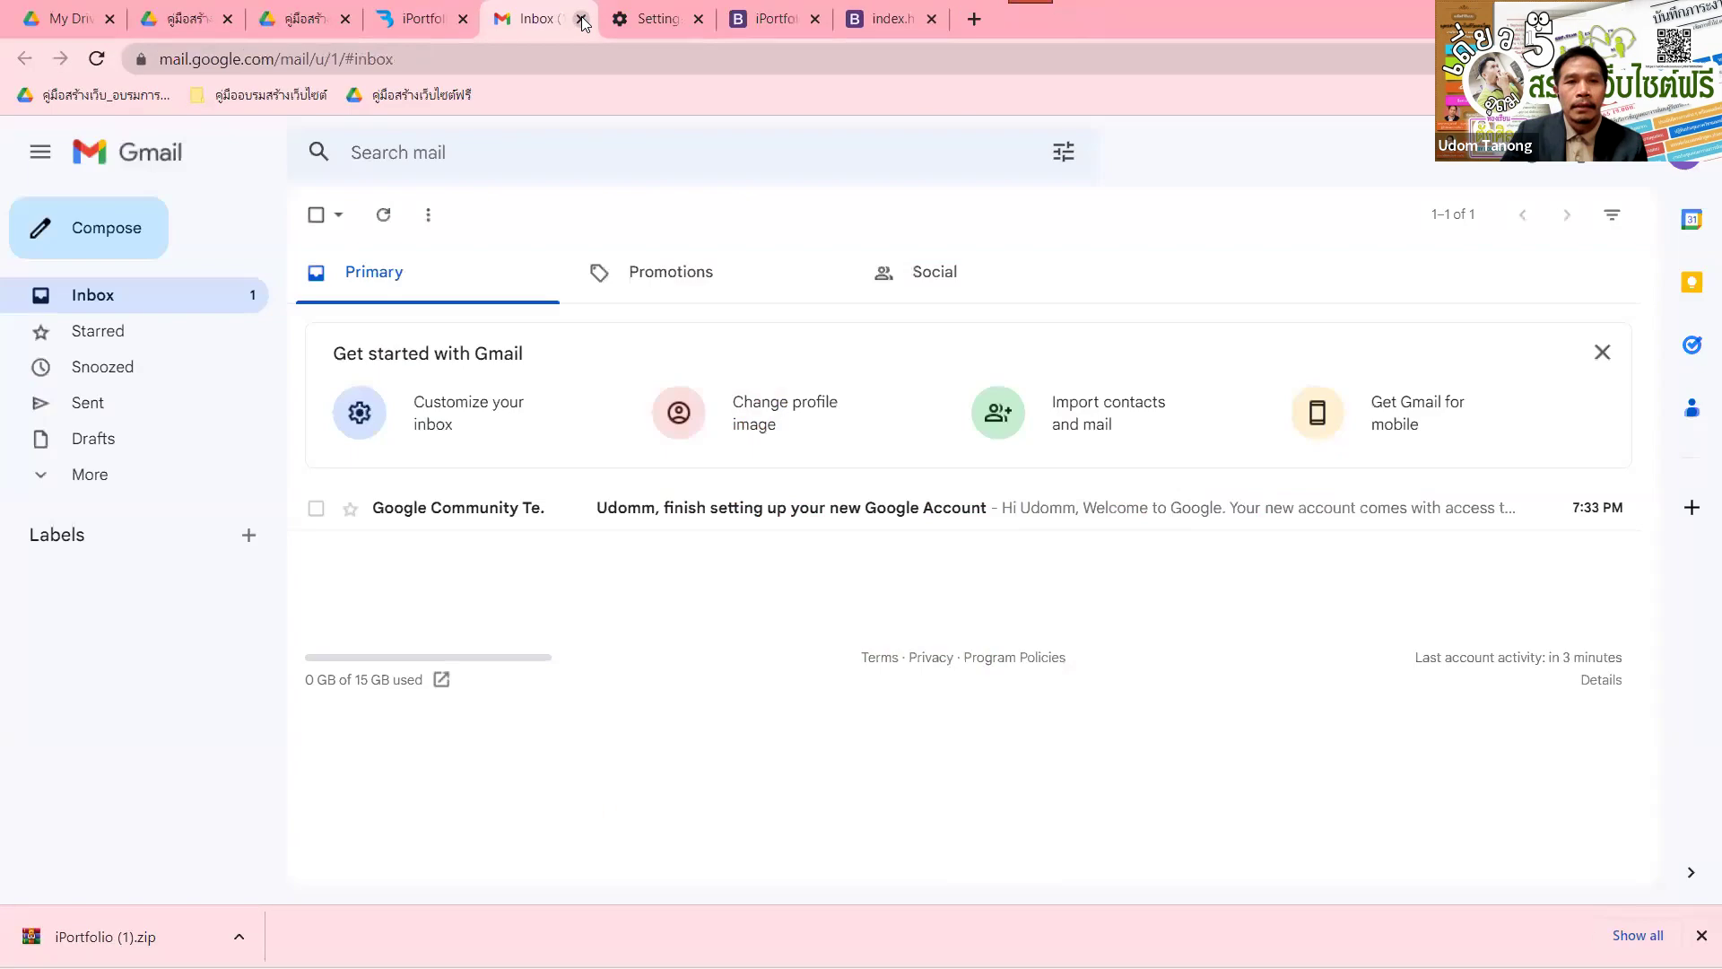
click(698, 19)
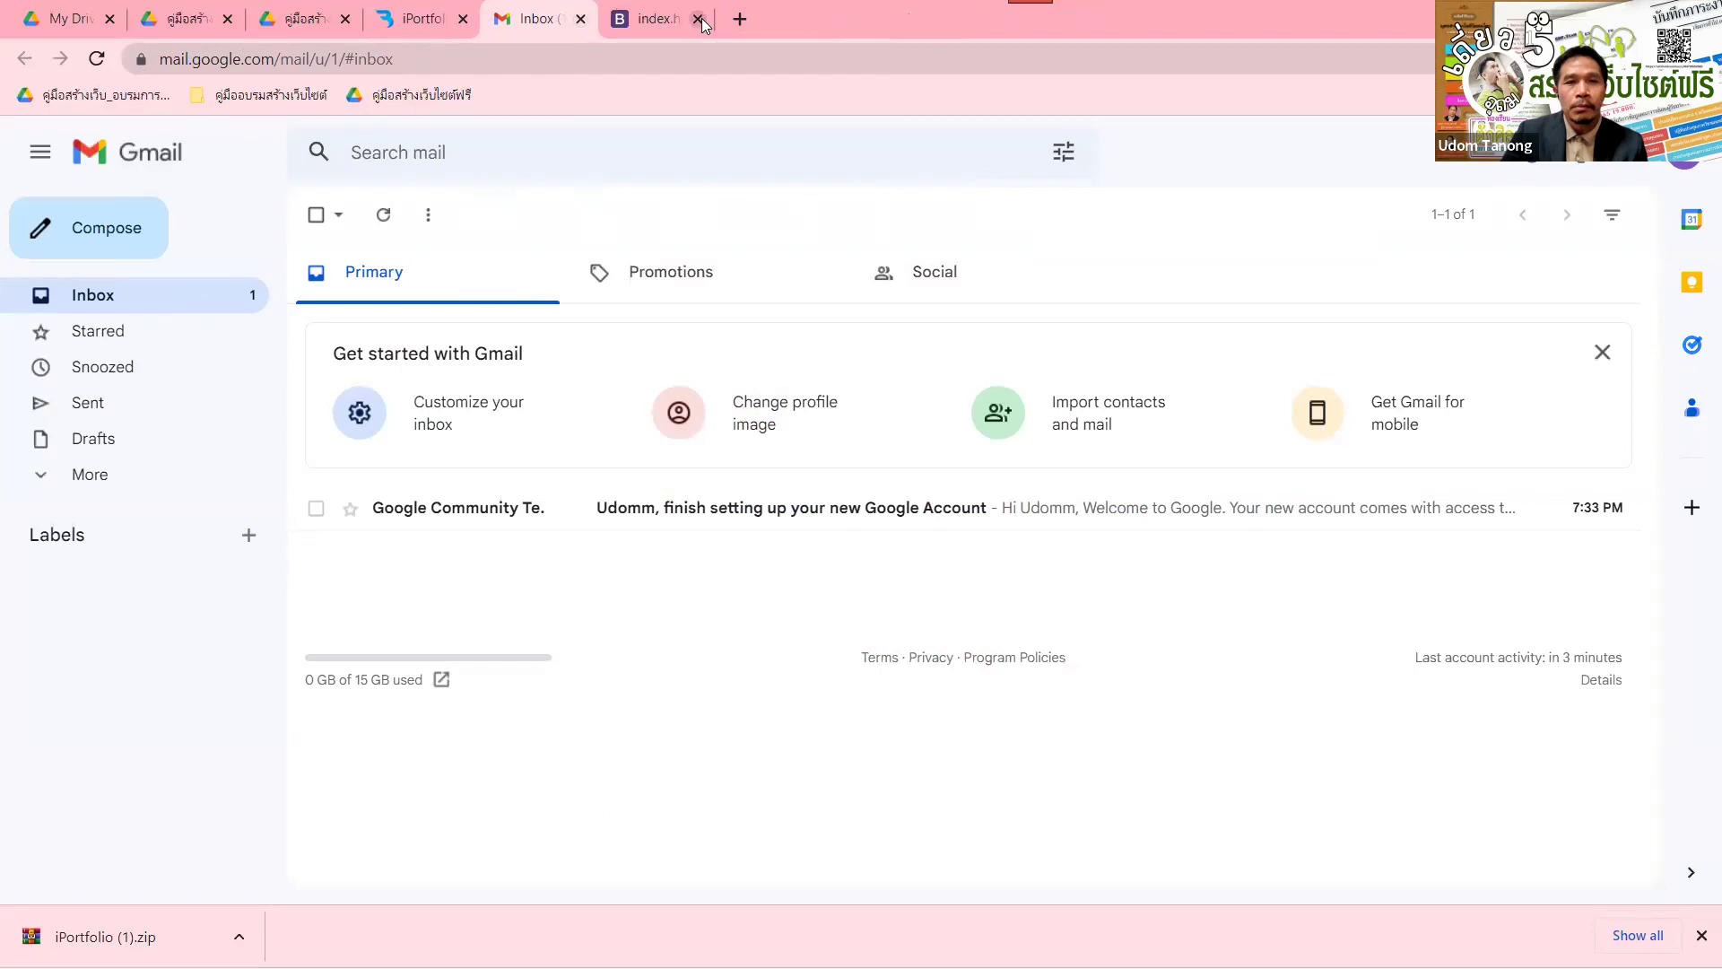
click(698, 19)
click(675, 18)
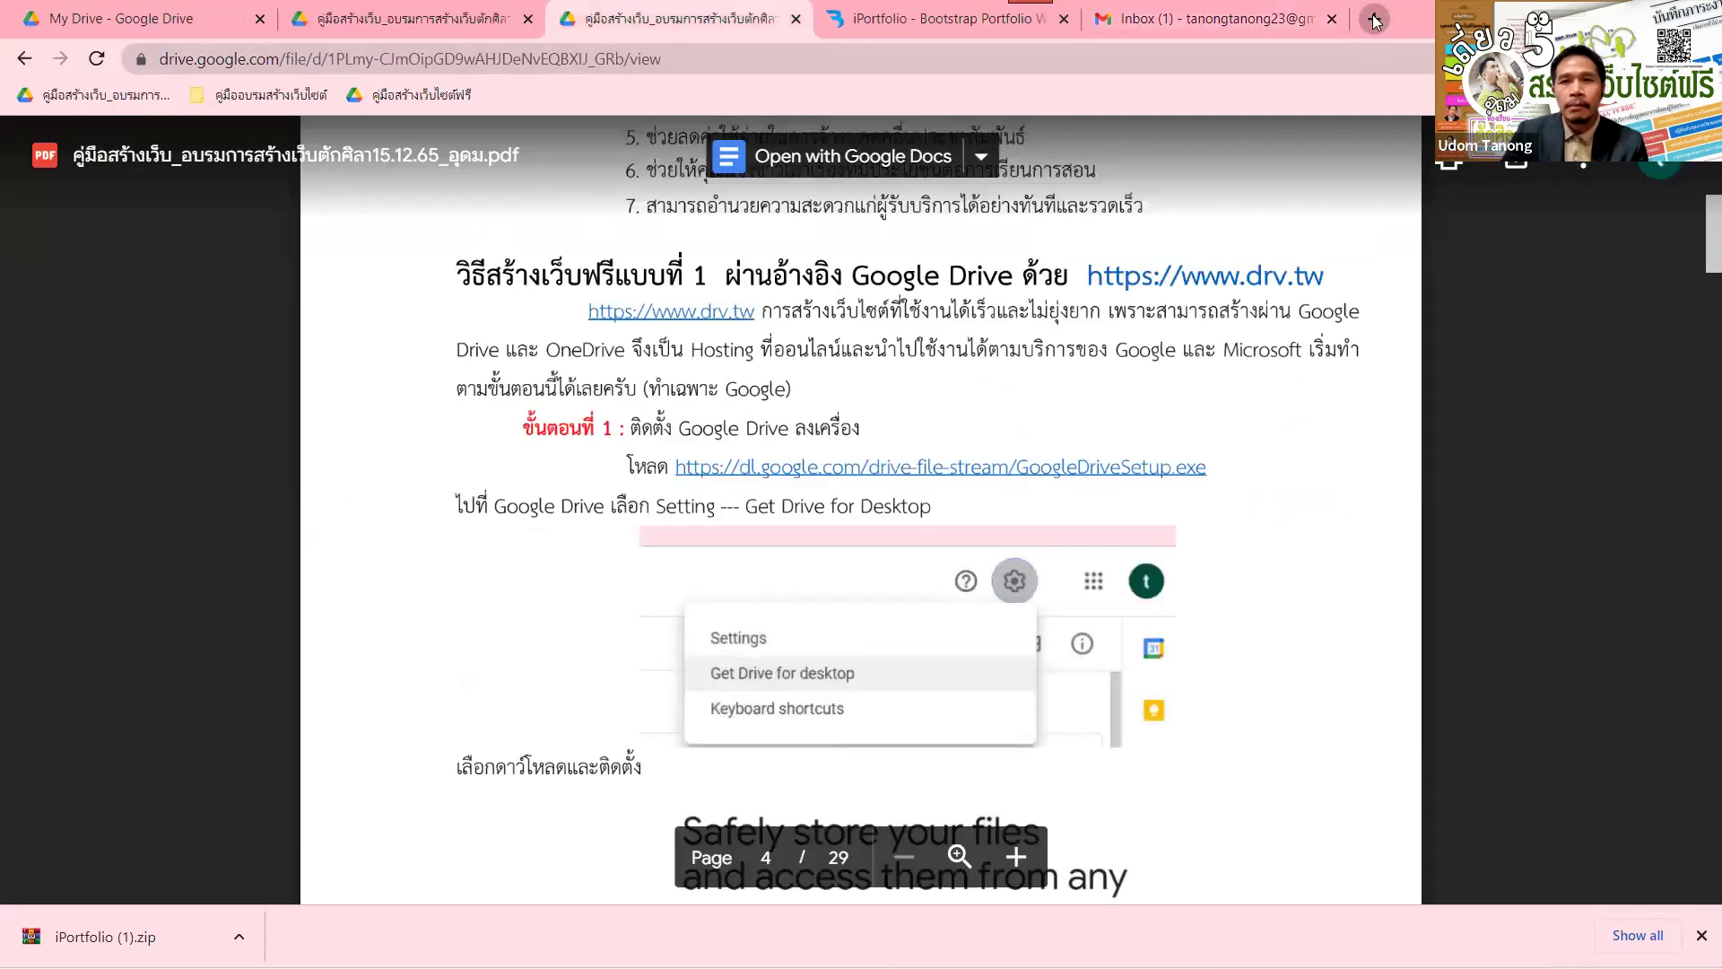
key(ctrl+t)
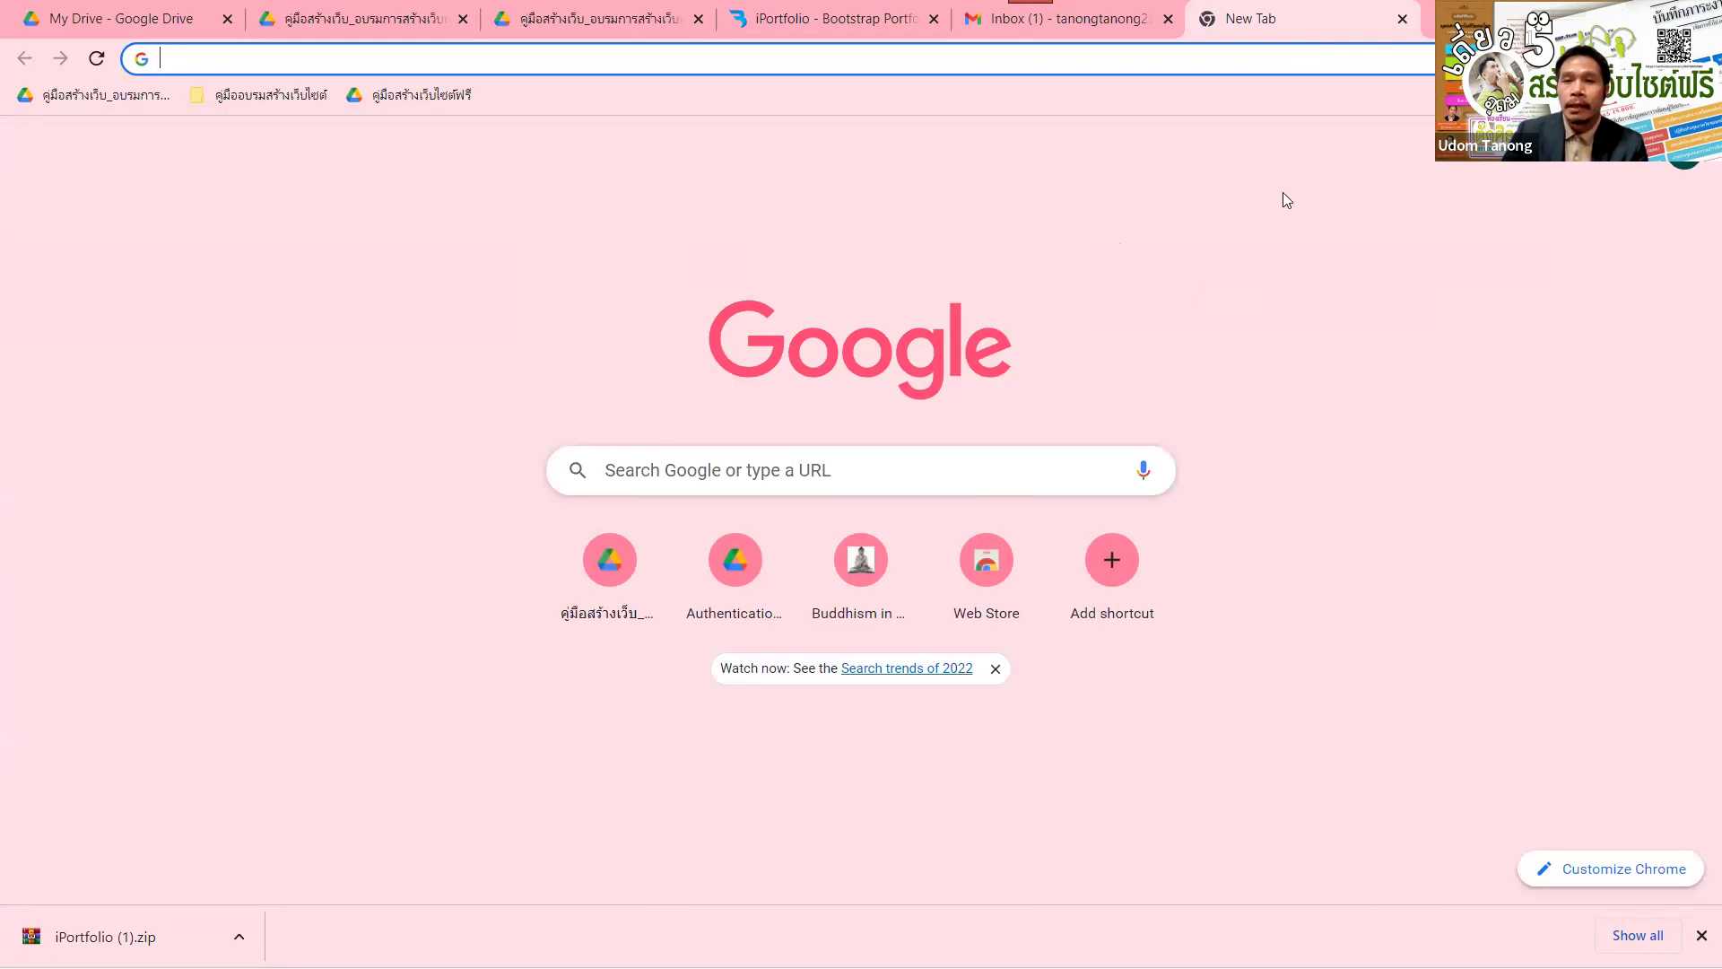
Step: Open and close the Google apps launcher, briefly checking the File Explorer iPortfolio folder
click(1631, 154)
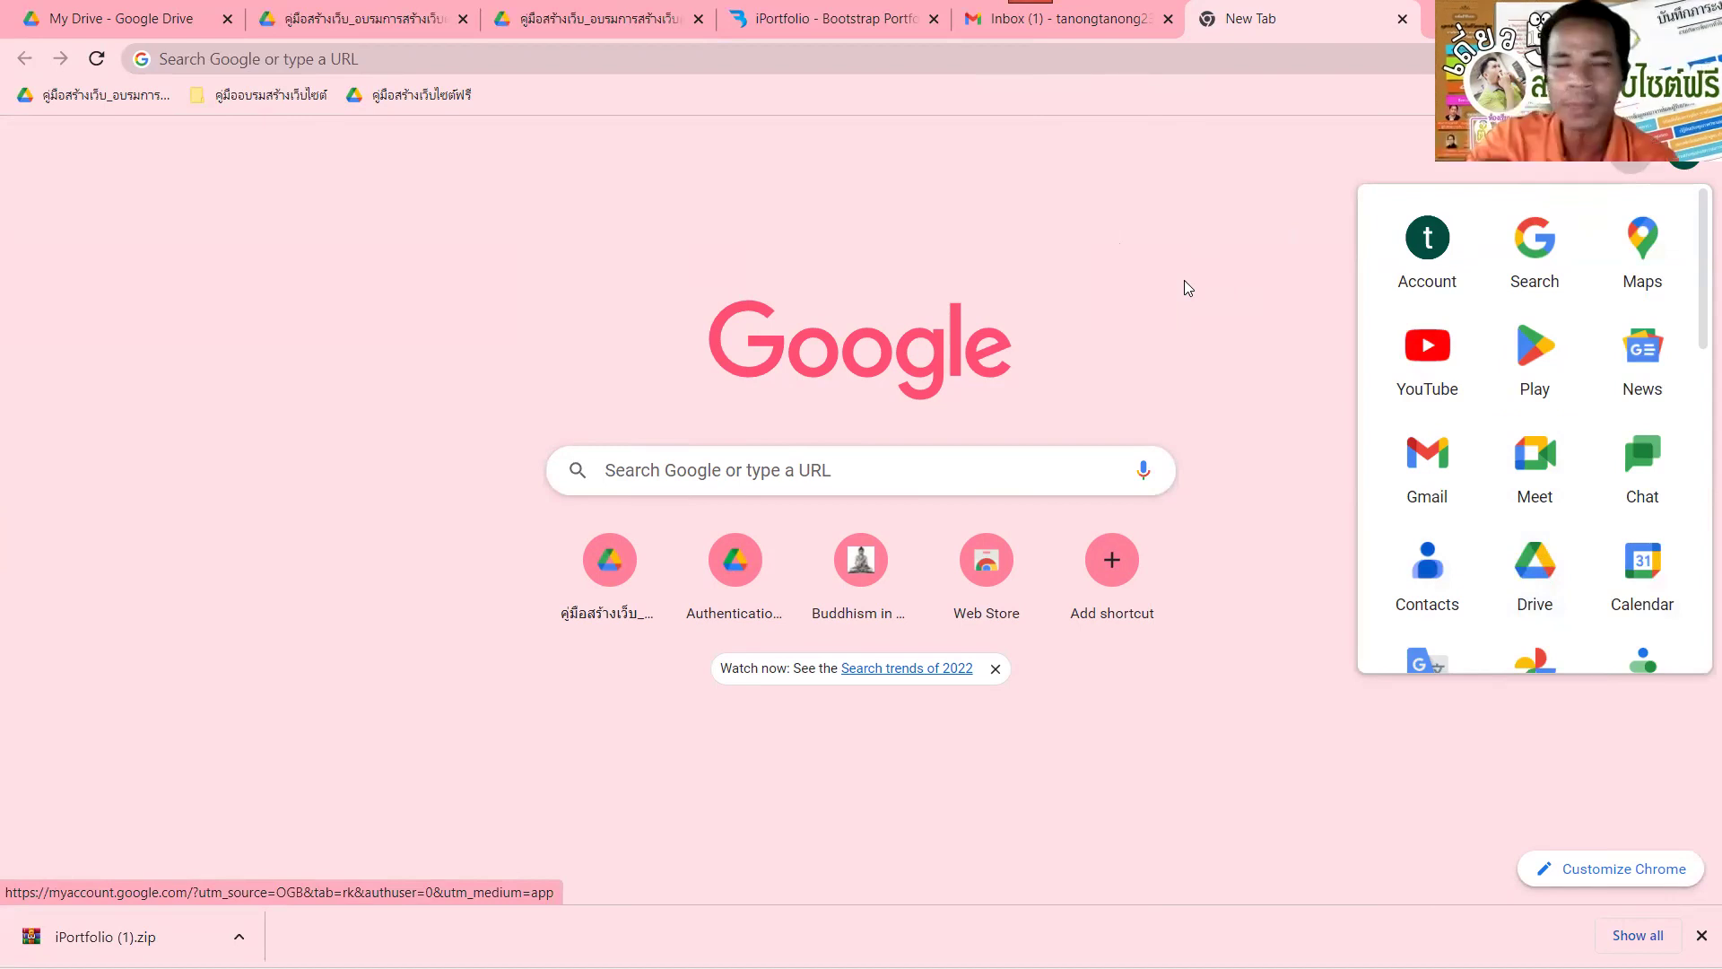
click(1259, 218)
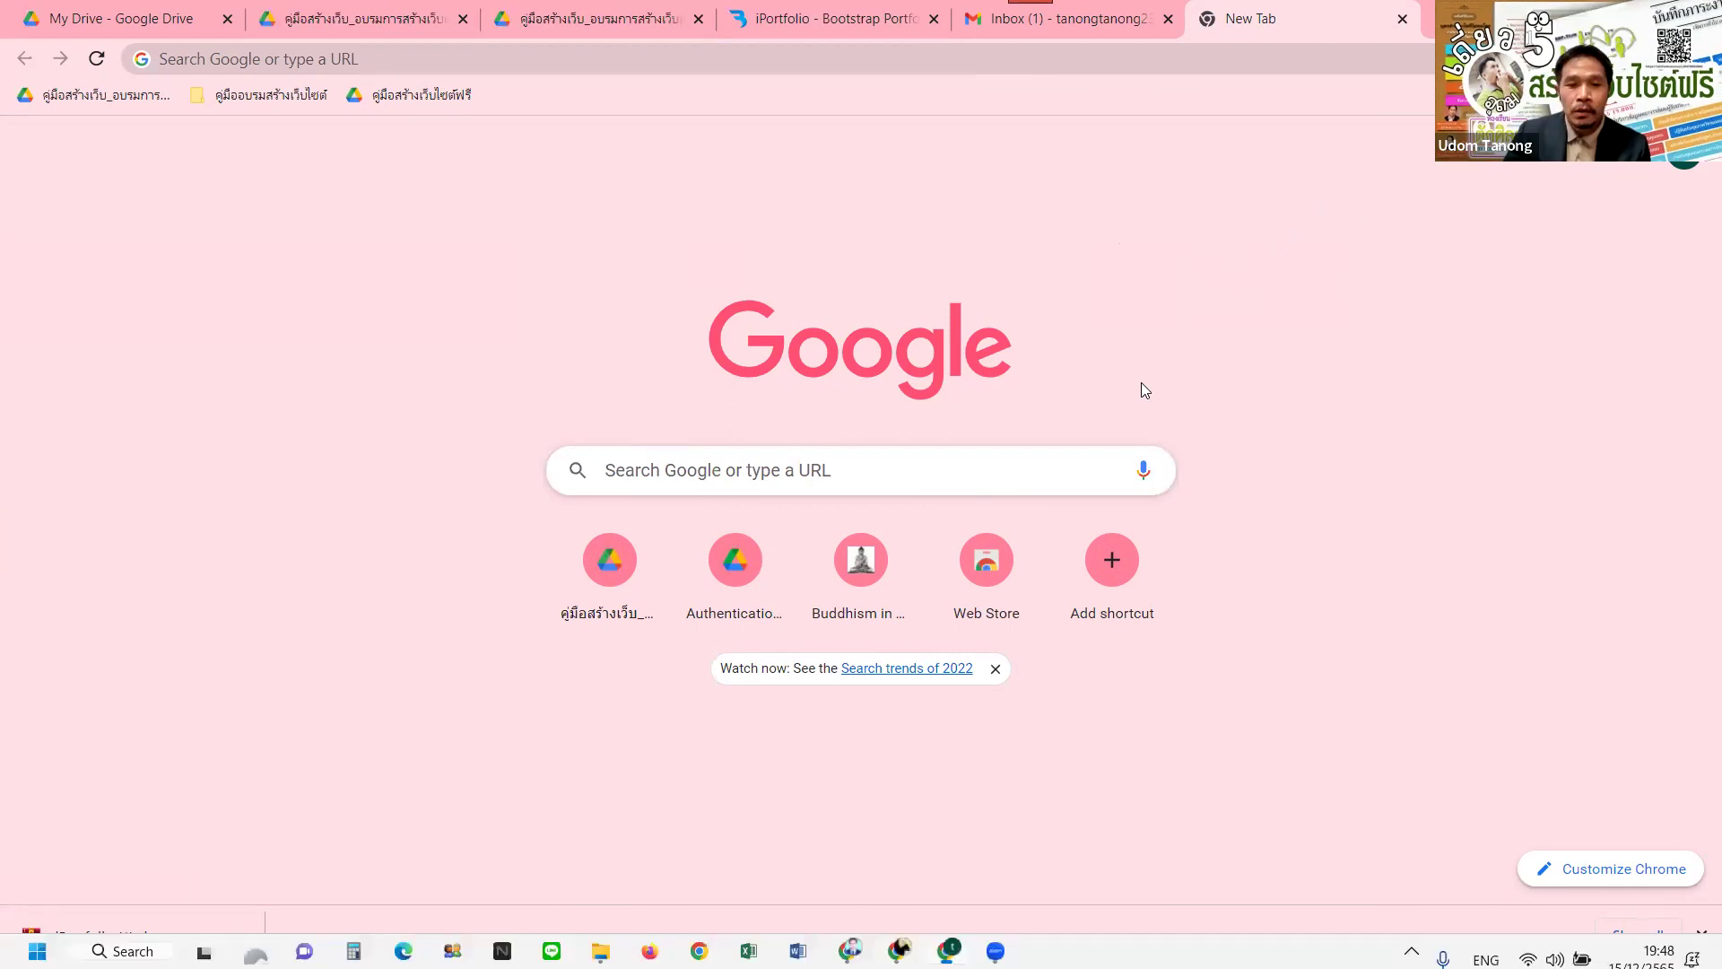
key(alt+Tab)
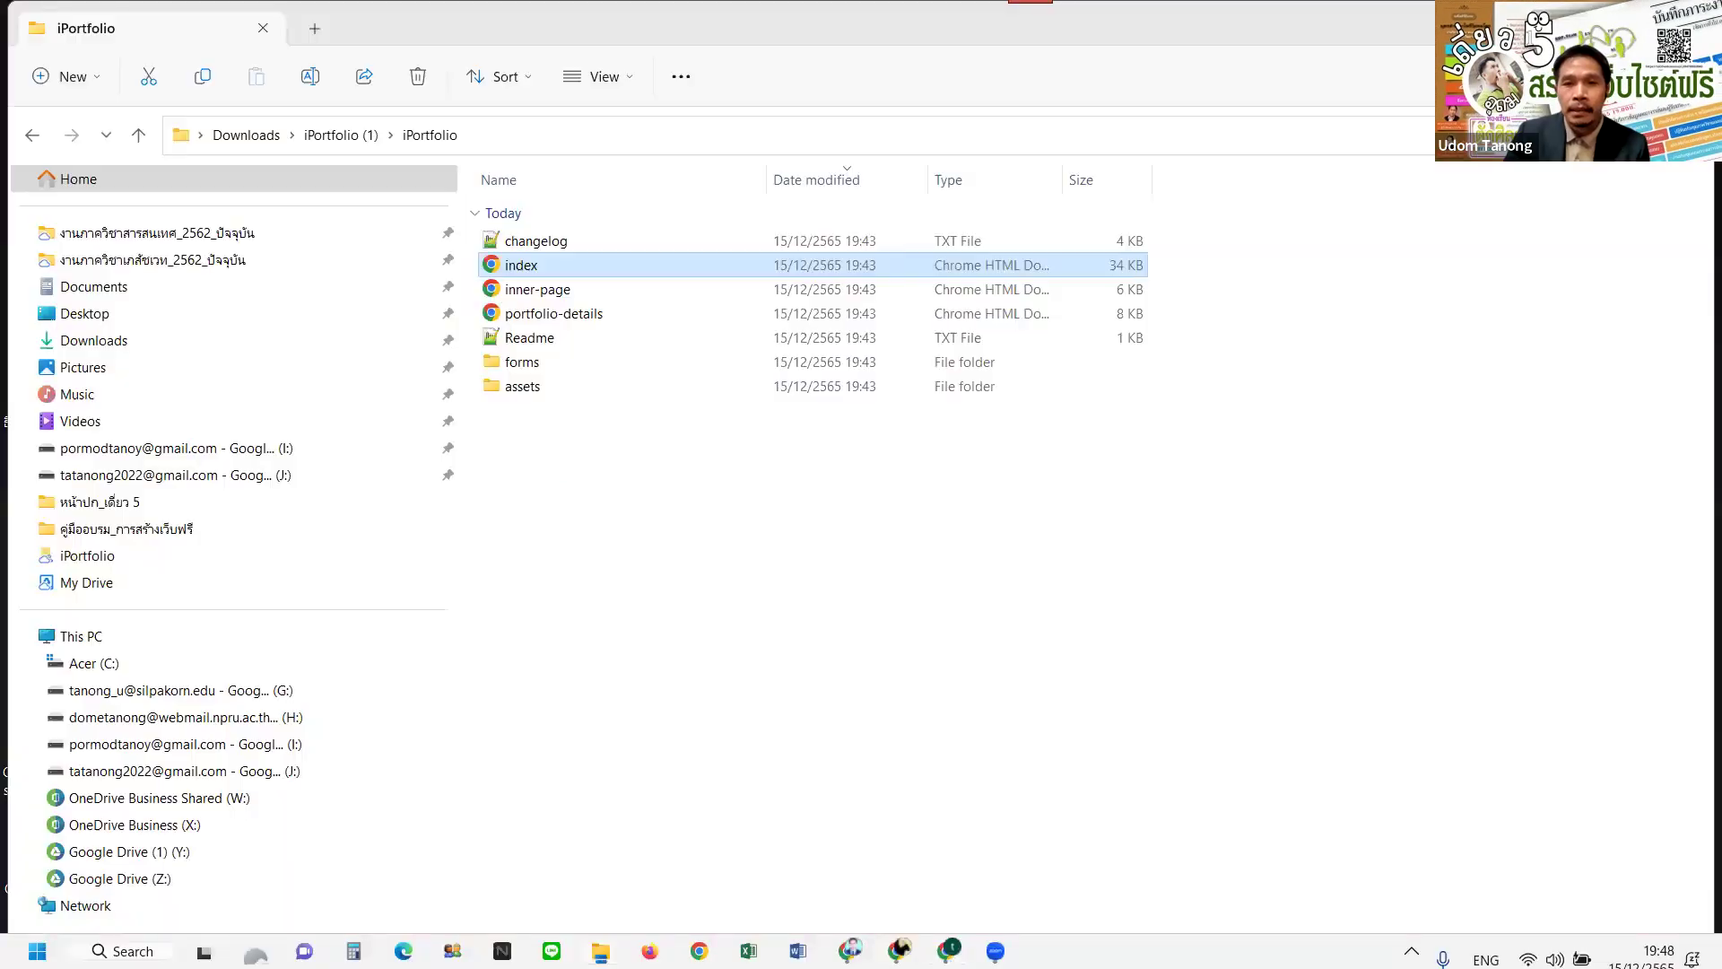
key(alt+Tab)
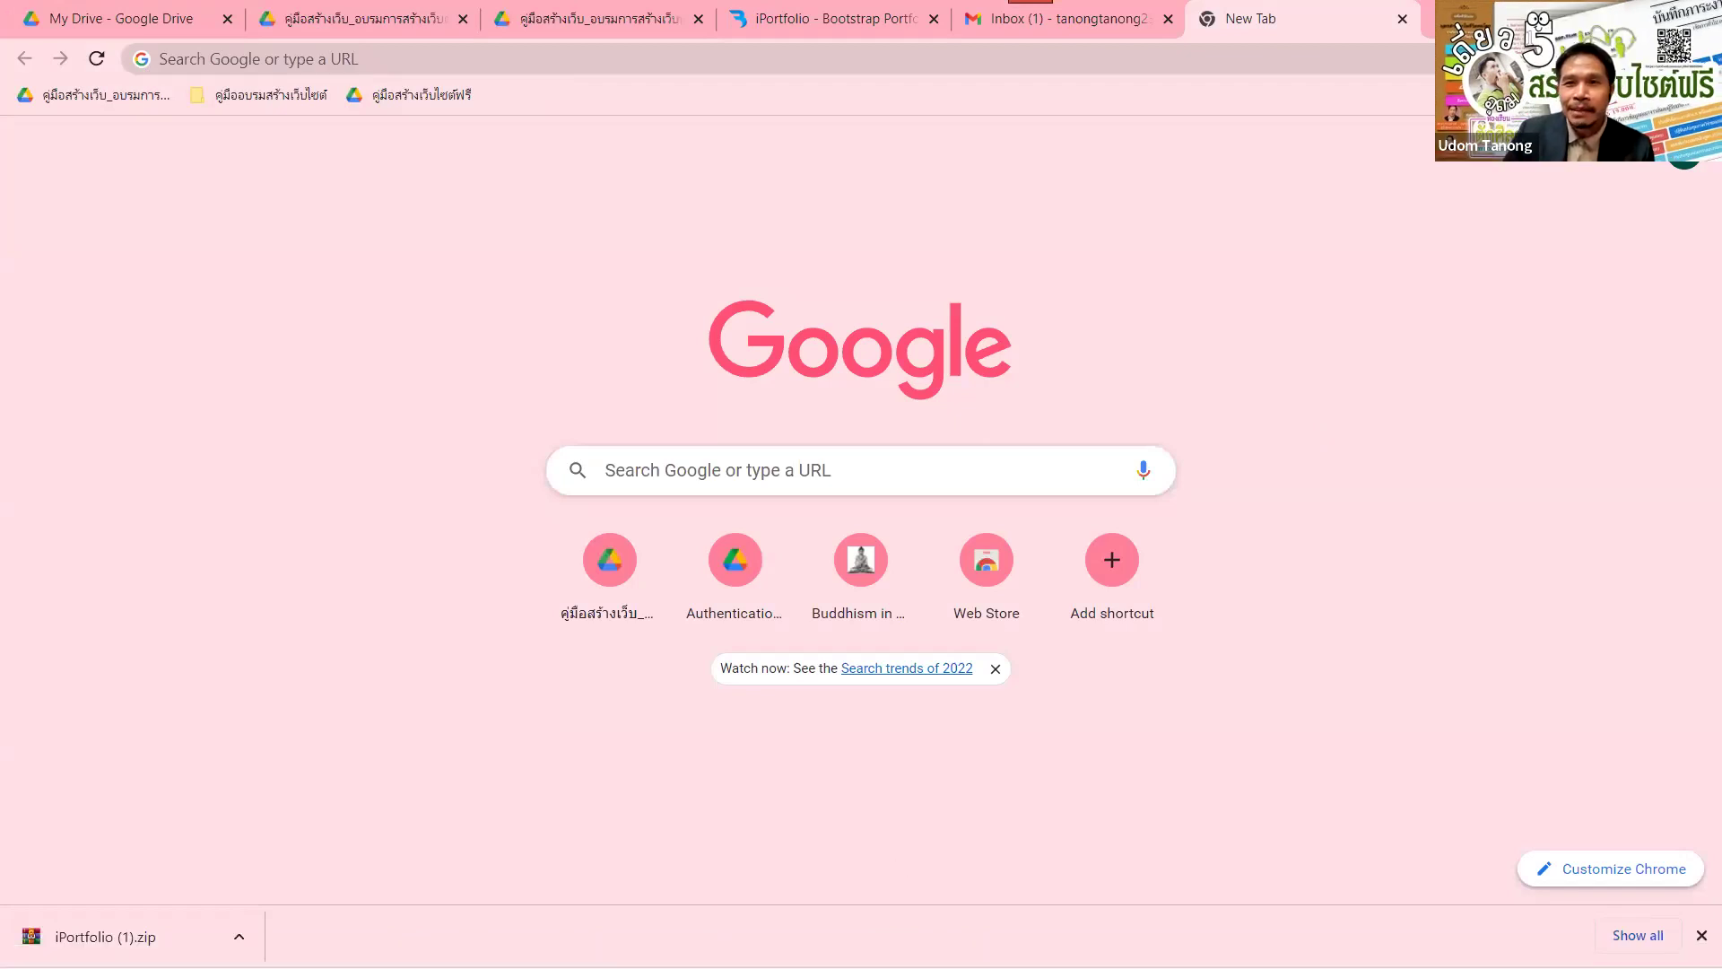
Step: Switch to the second Google account and open its Google Drive from the apps grid
click(1677, 162)
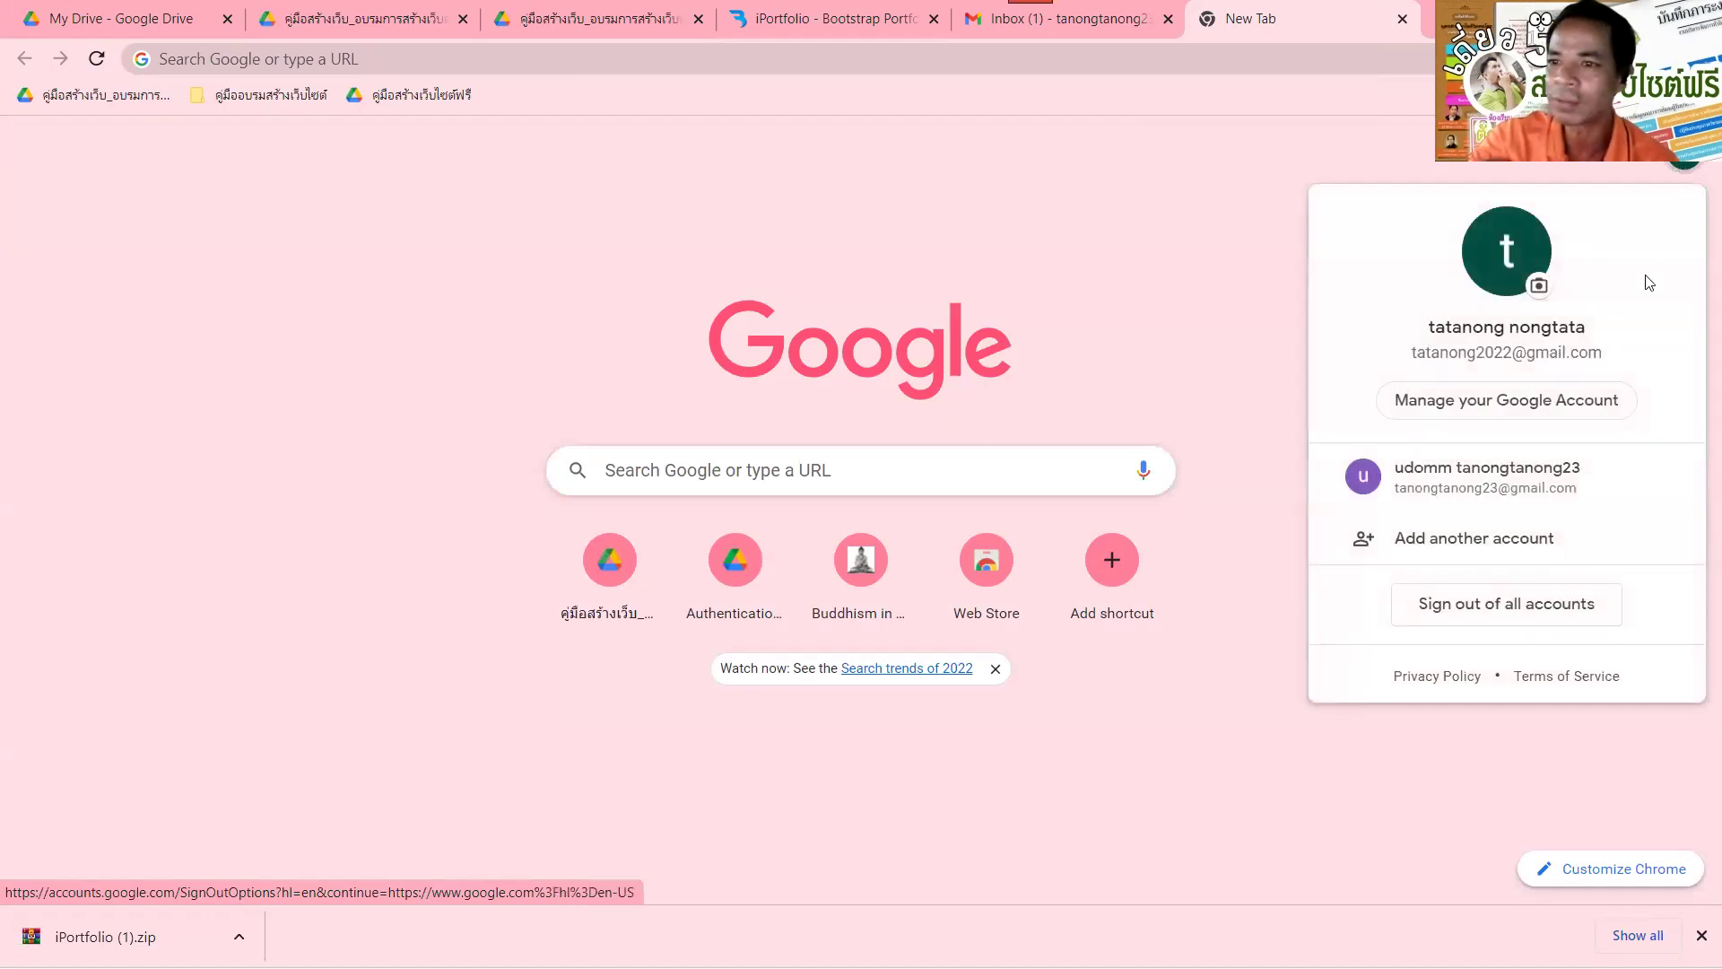
click(1492, 476)
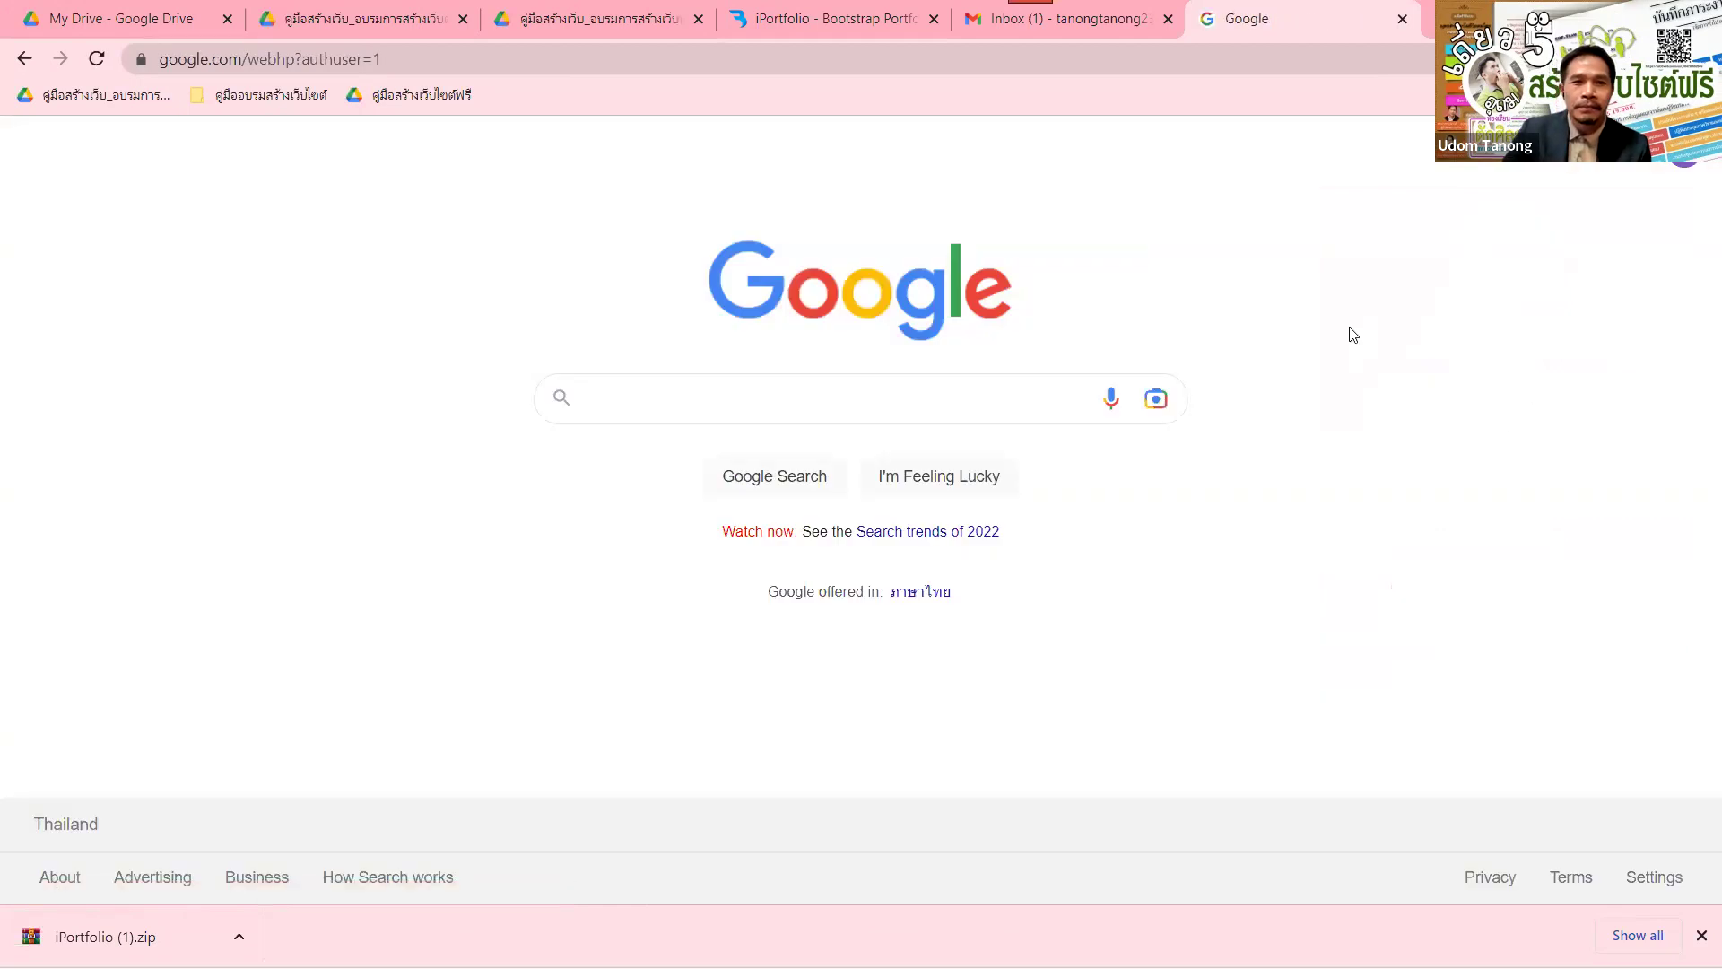
click(1635, 168)
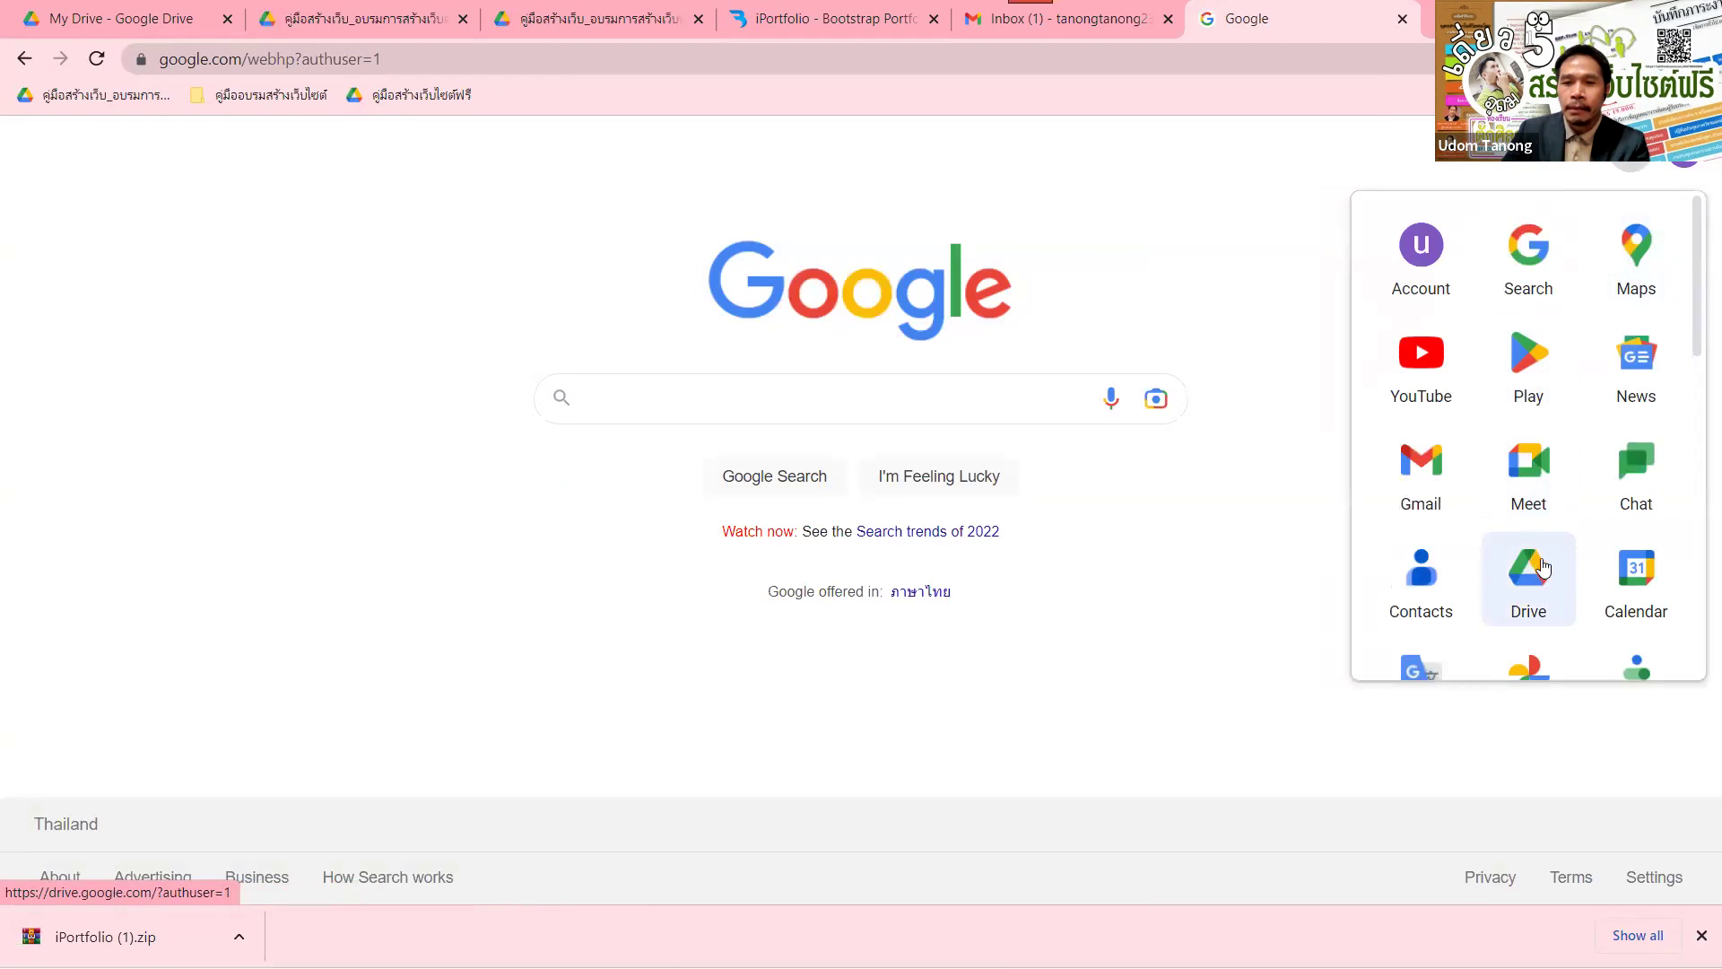
click(1538, 579)
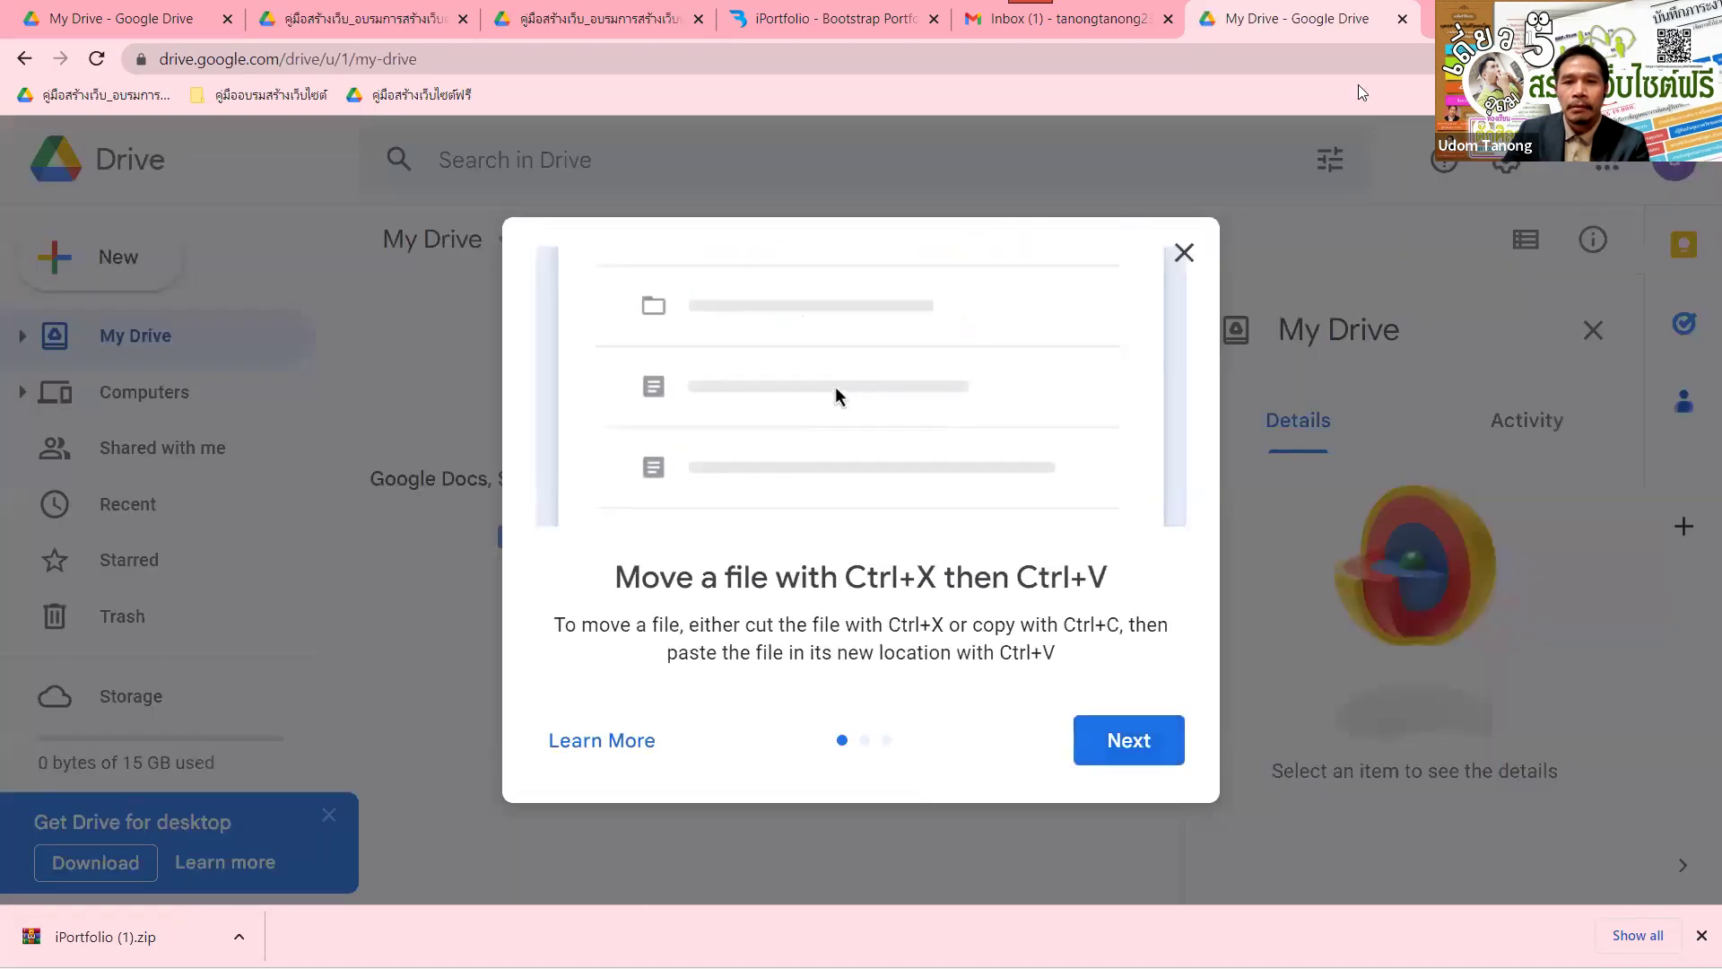
Step: Close the tips, show My Drive as a list with details hidden, and open Get Drive for desktop
click(1184, 253)
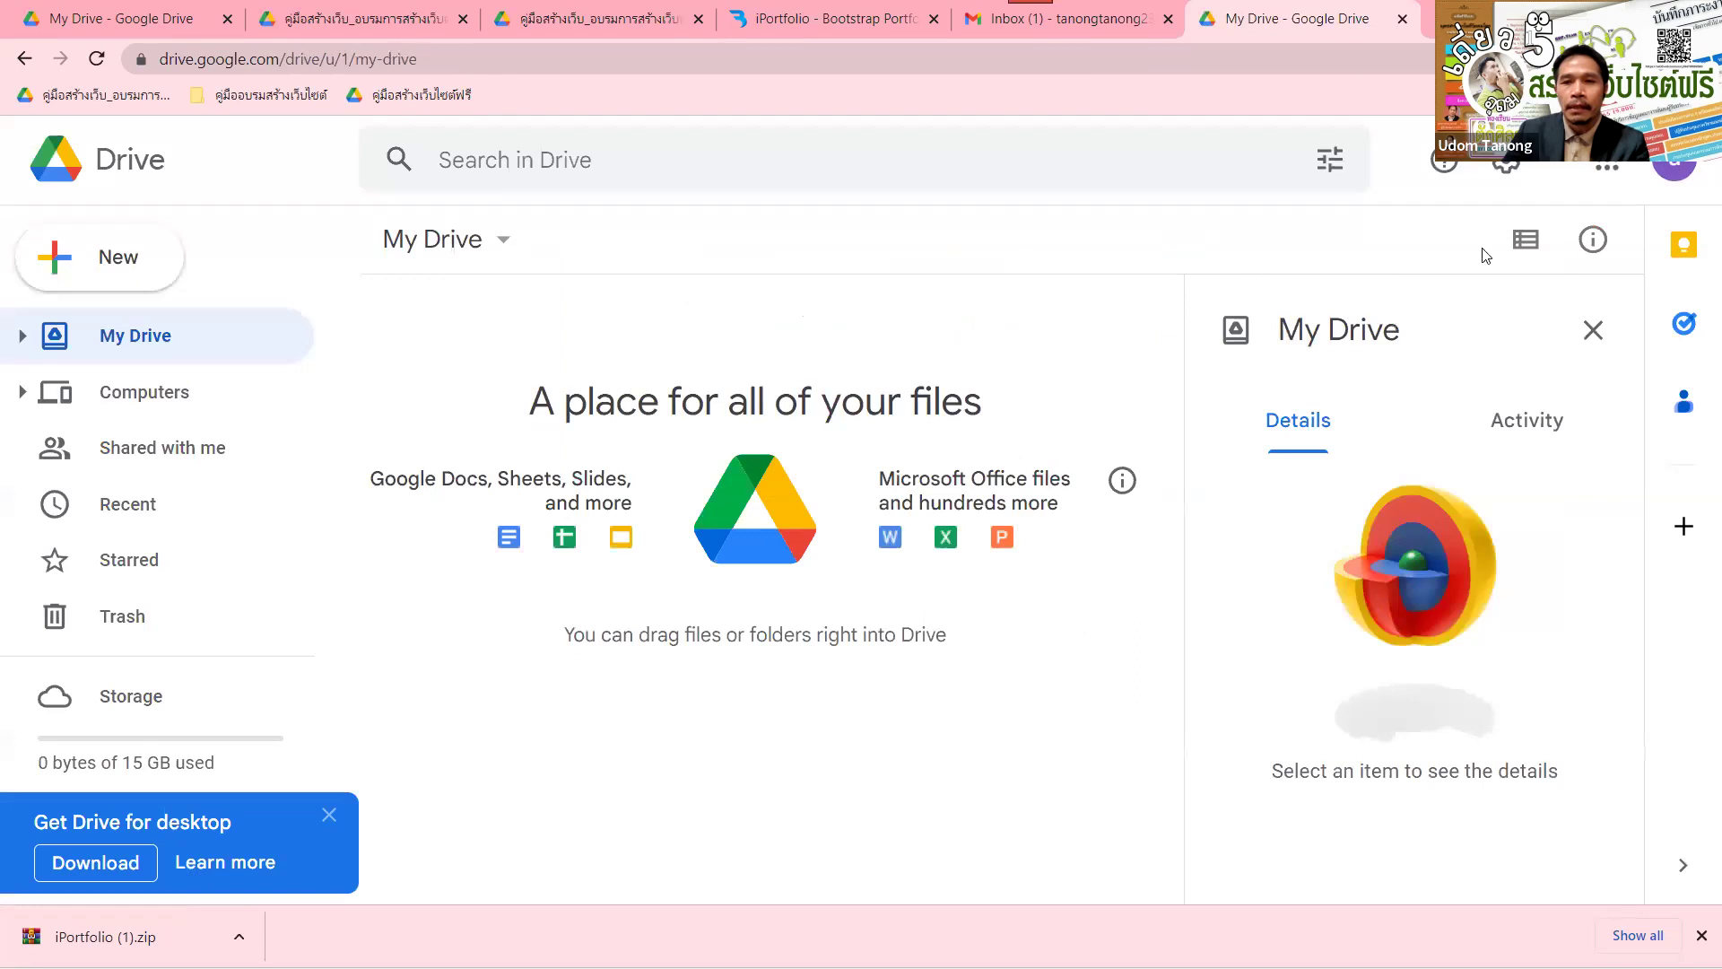
click(1527, 242)
click(1592, 330)
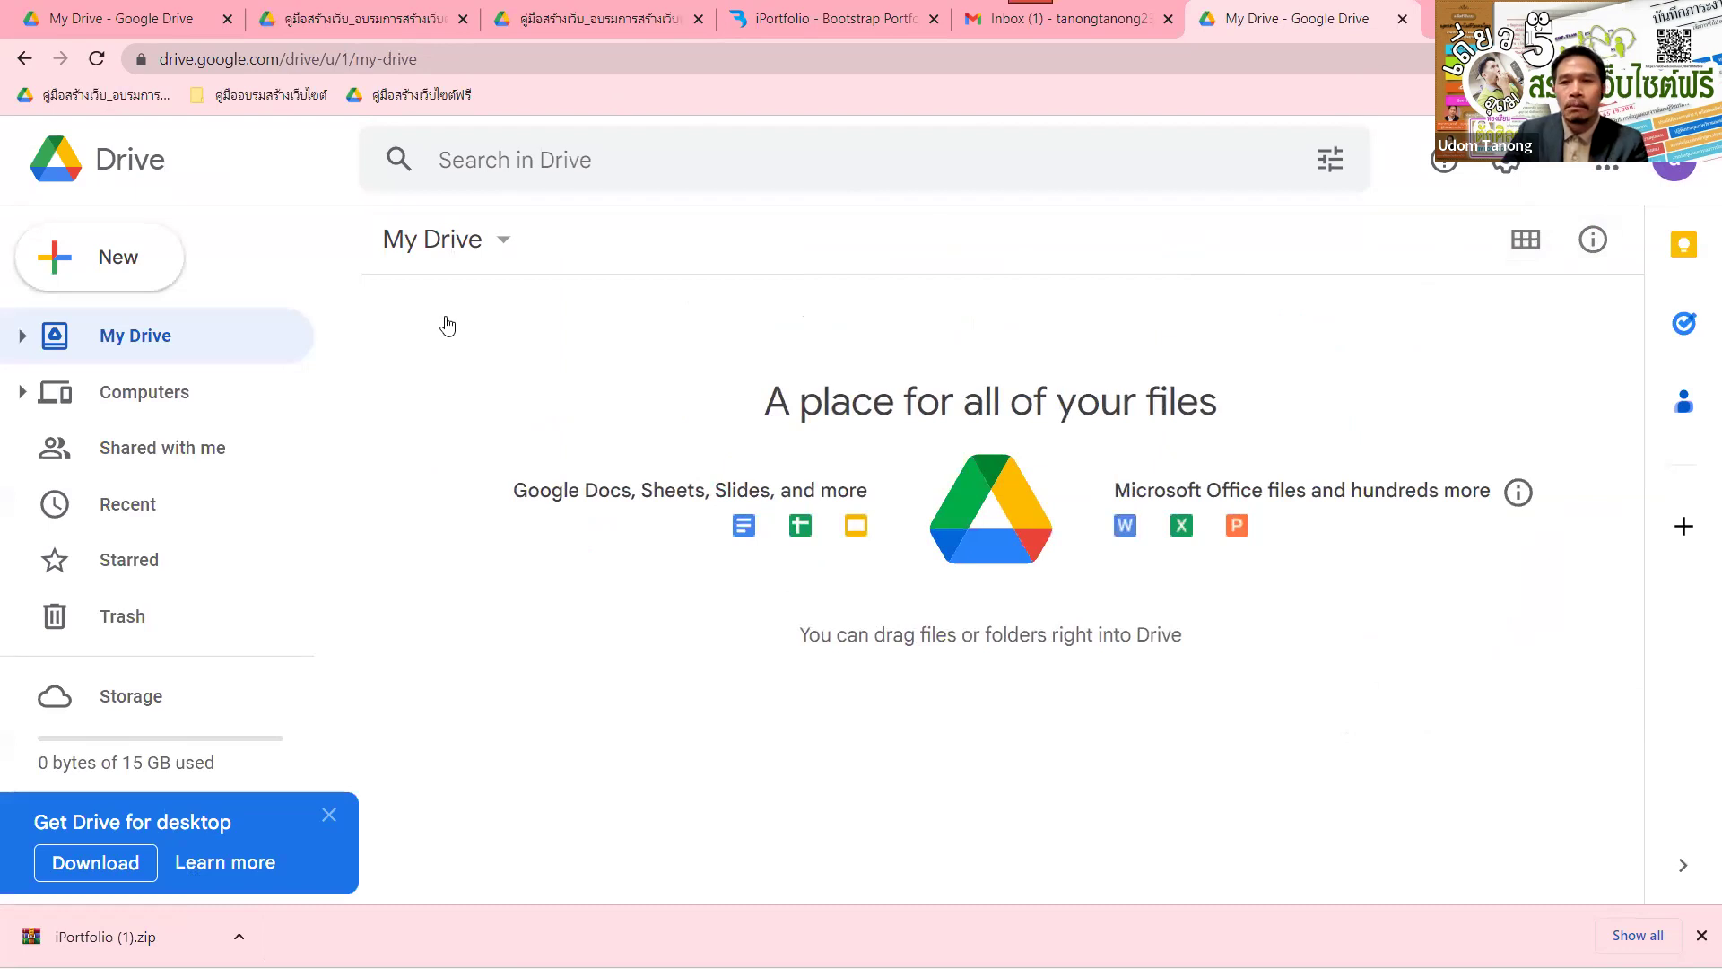
click(1506, 162)
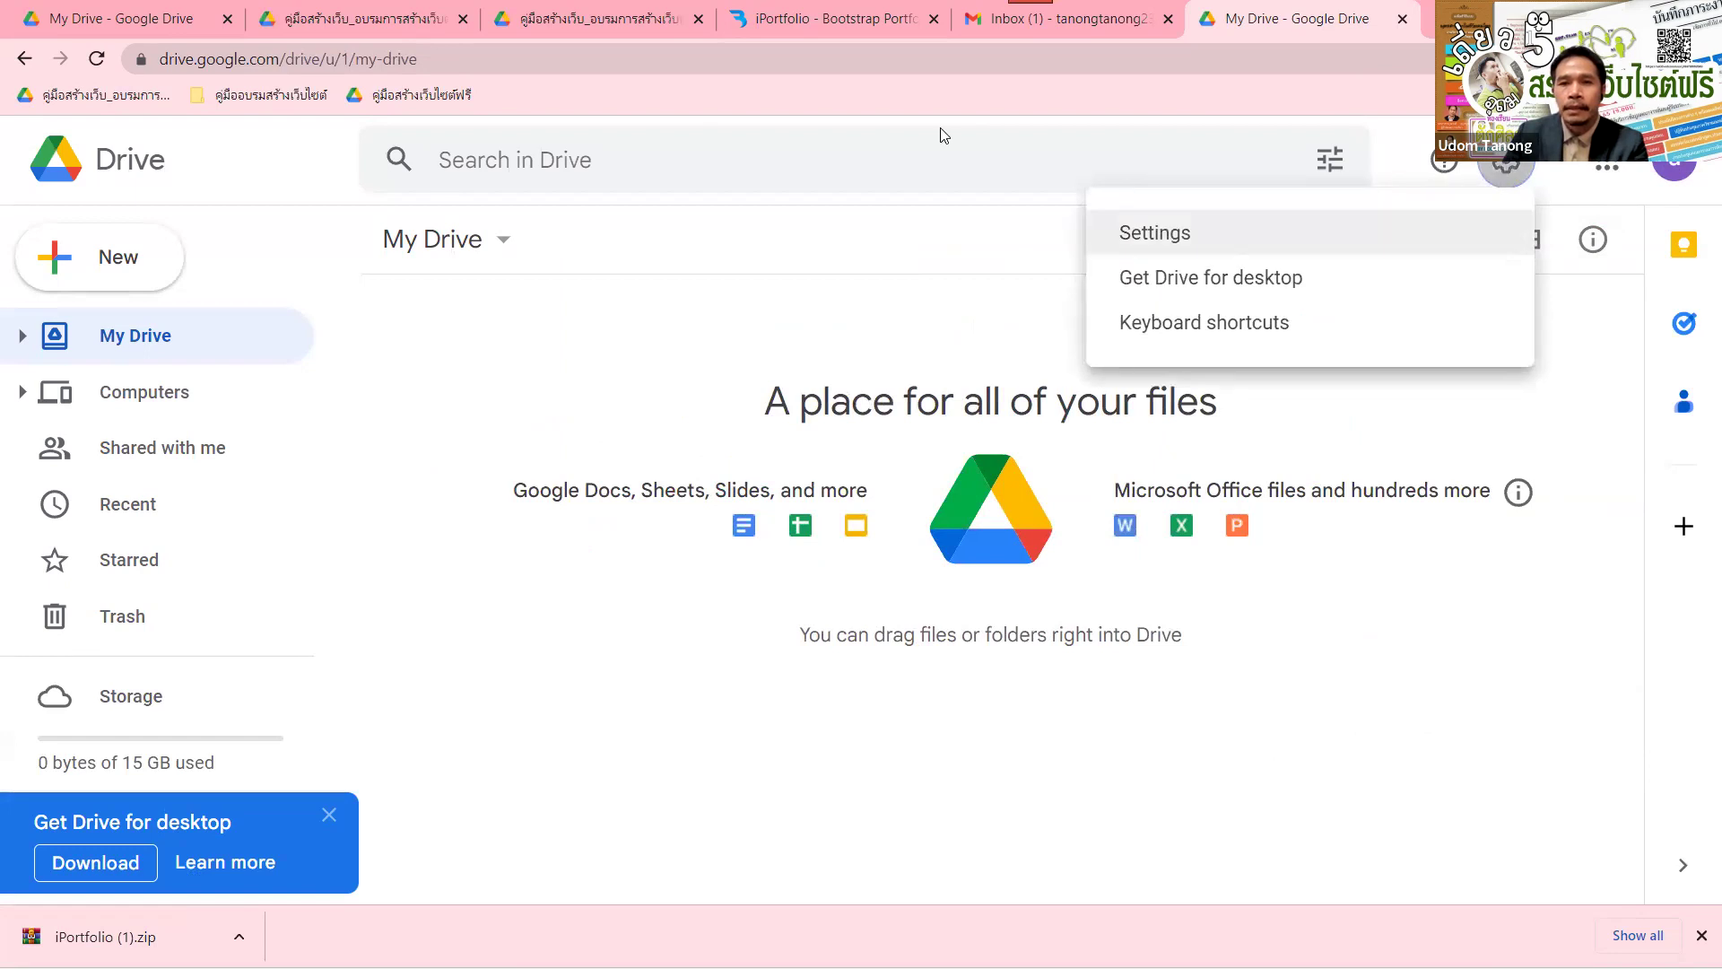
click(1263, 288)
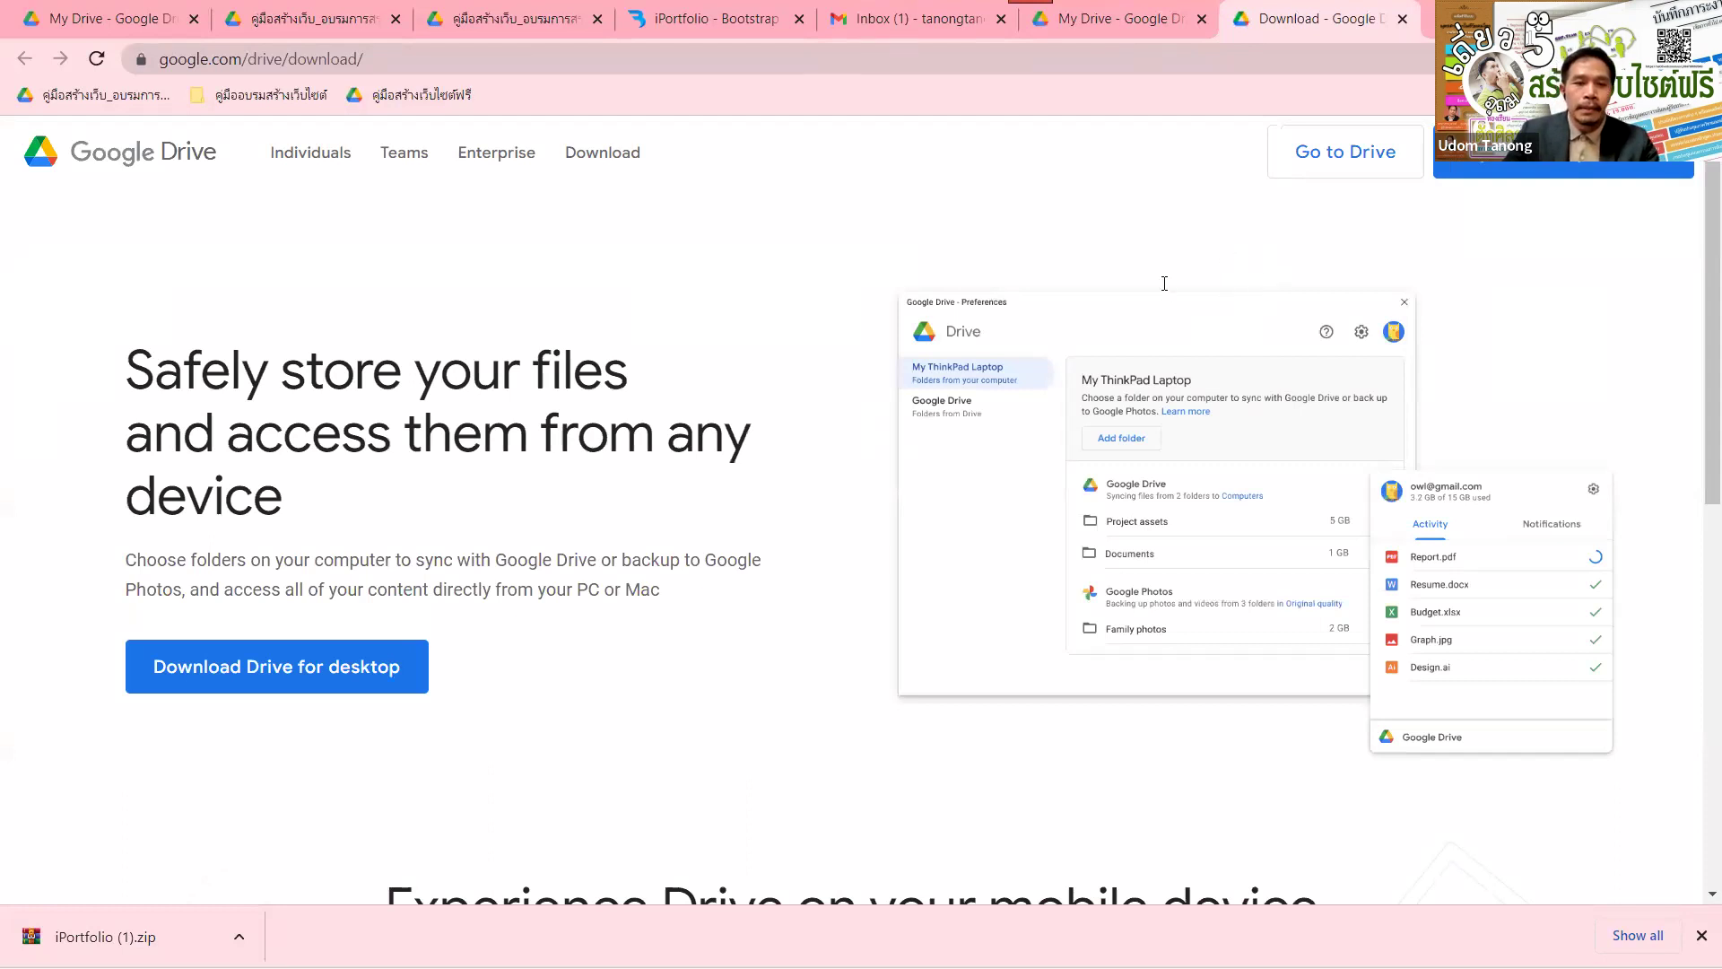
Step: Download the Drive for desktop installer and show GoogleDriveSetup (2) in the Downloads folder
click(324, 679)
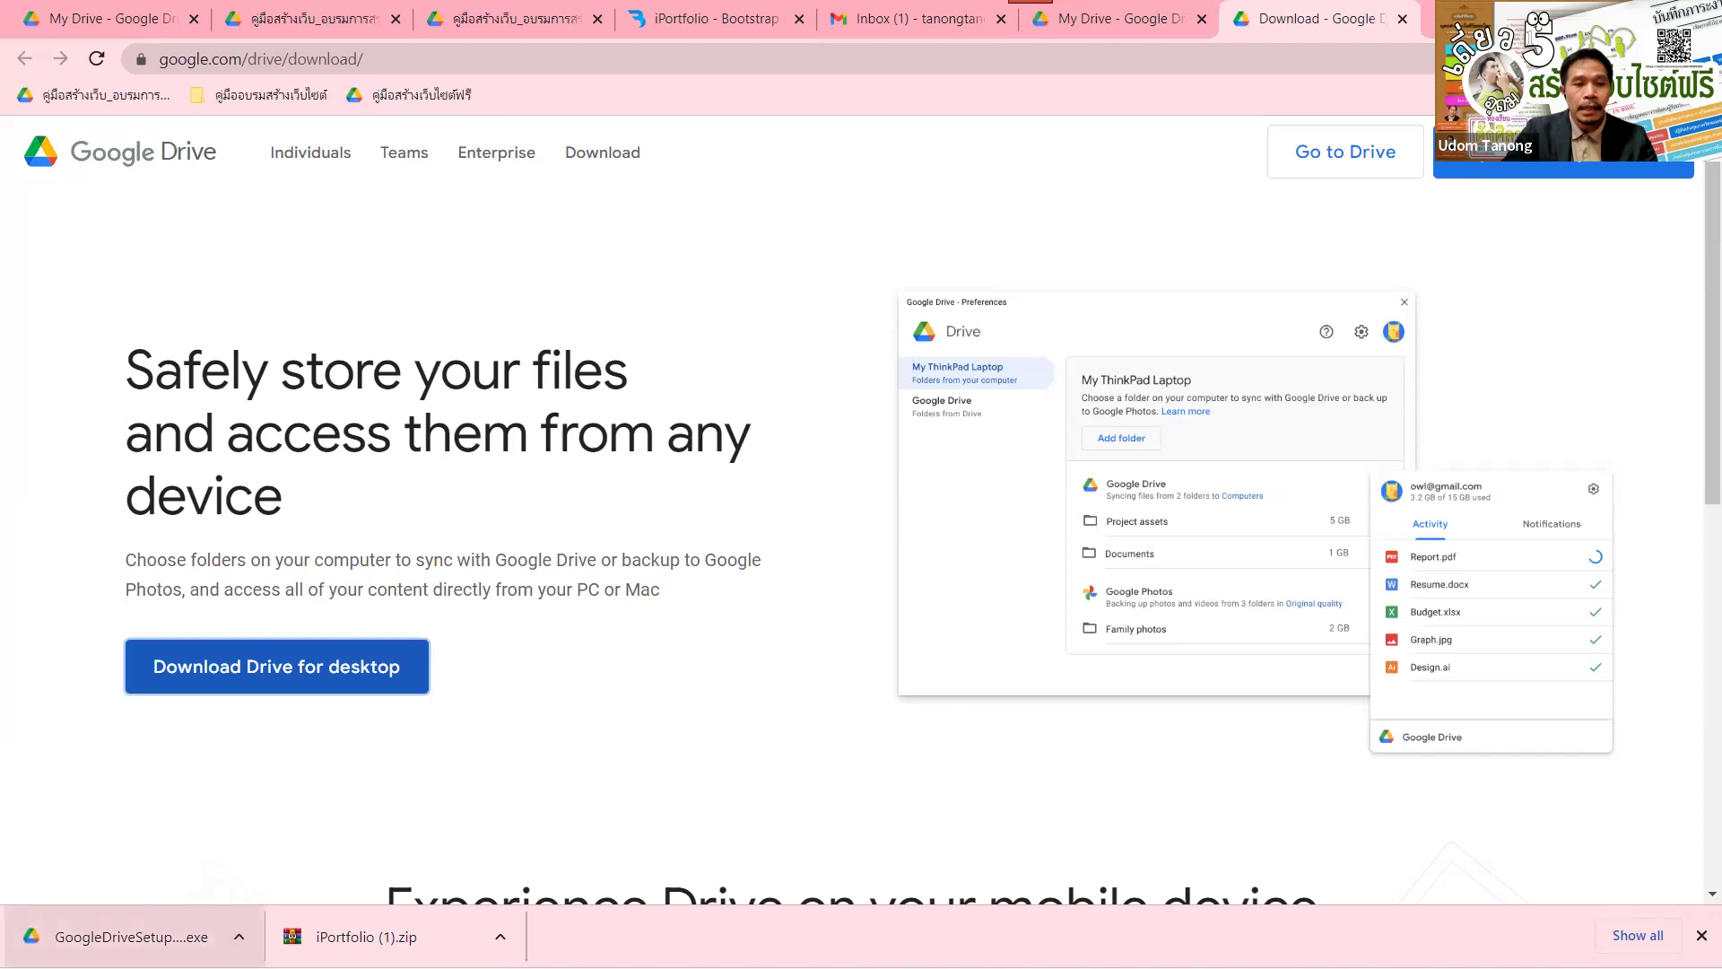
click(143, 937)
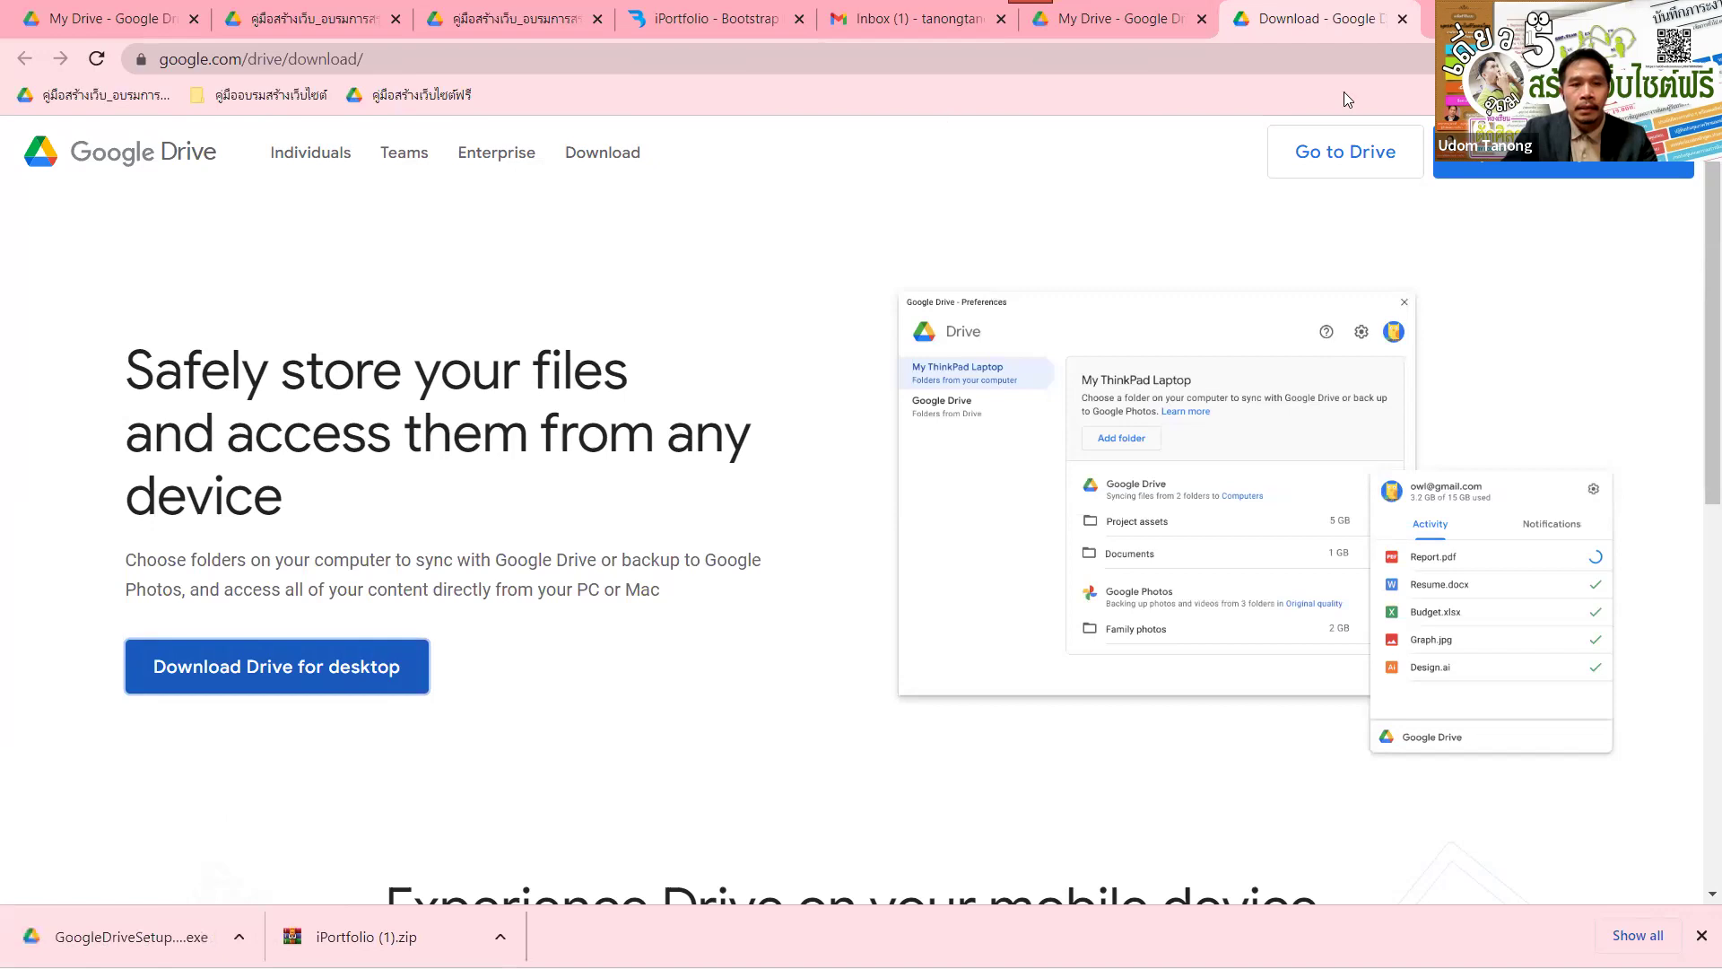
click(238, 937)
click(320, 853)
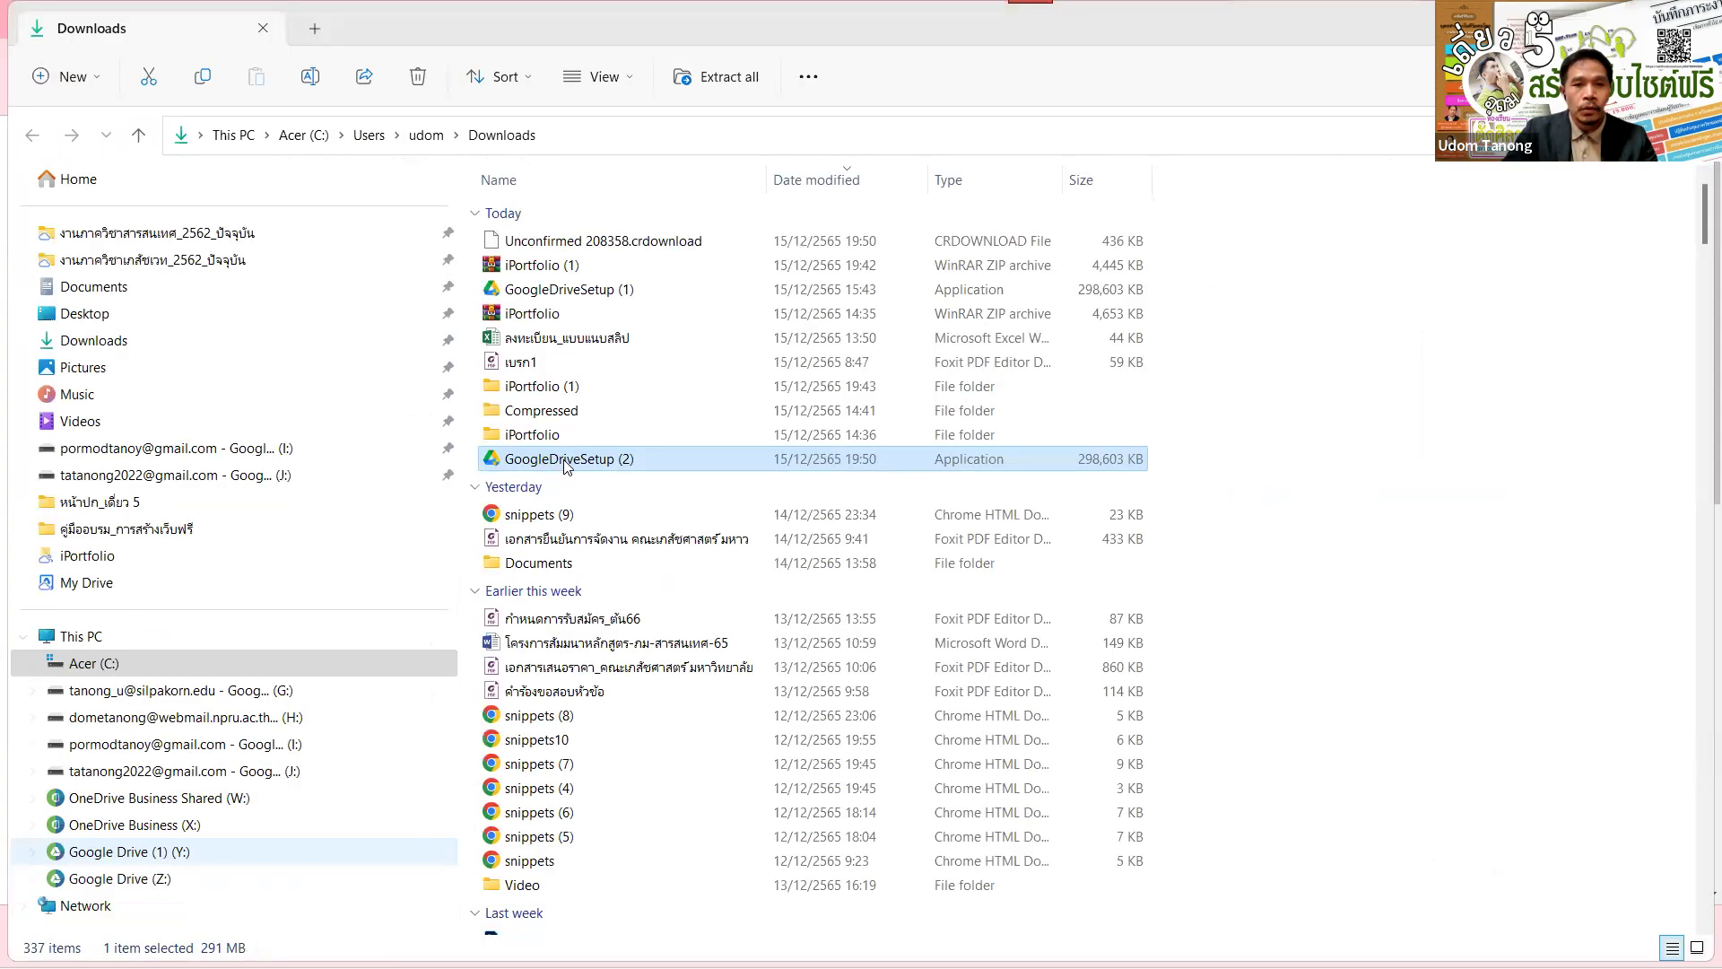
Step: Run GoogleDriveSetup (2) and browse the G:, H:, I: and J: Google Drive account drives
double_click(665, 459)
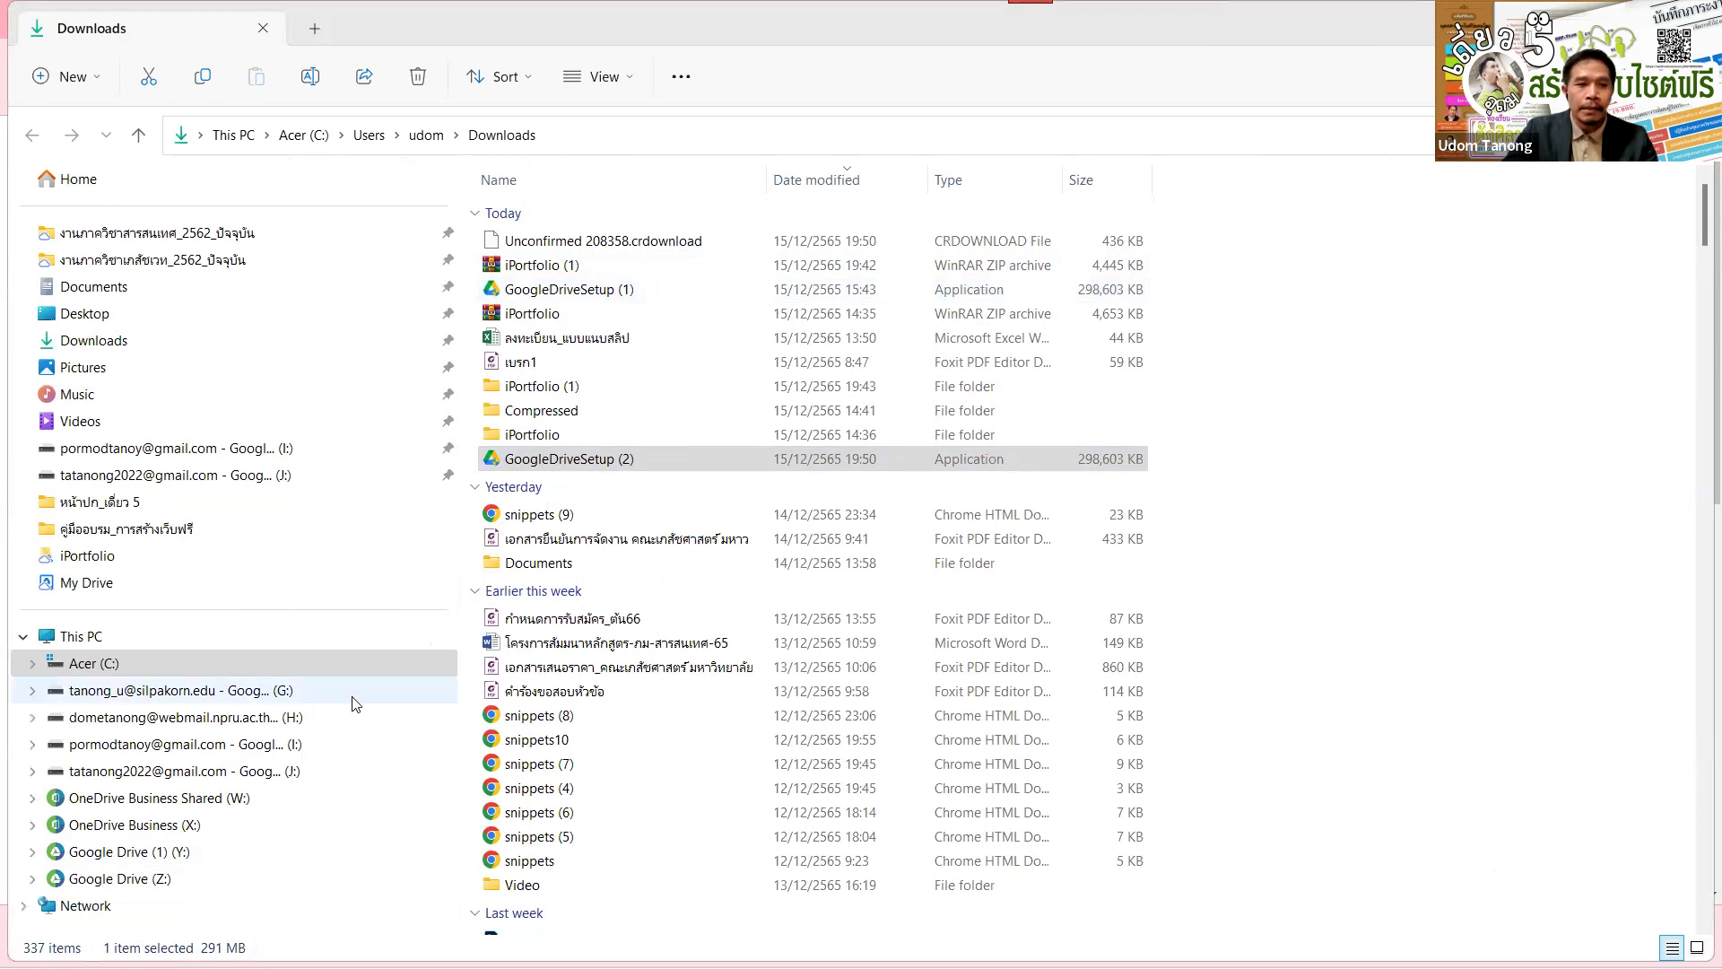
click(189, 696)
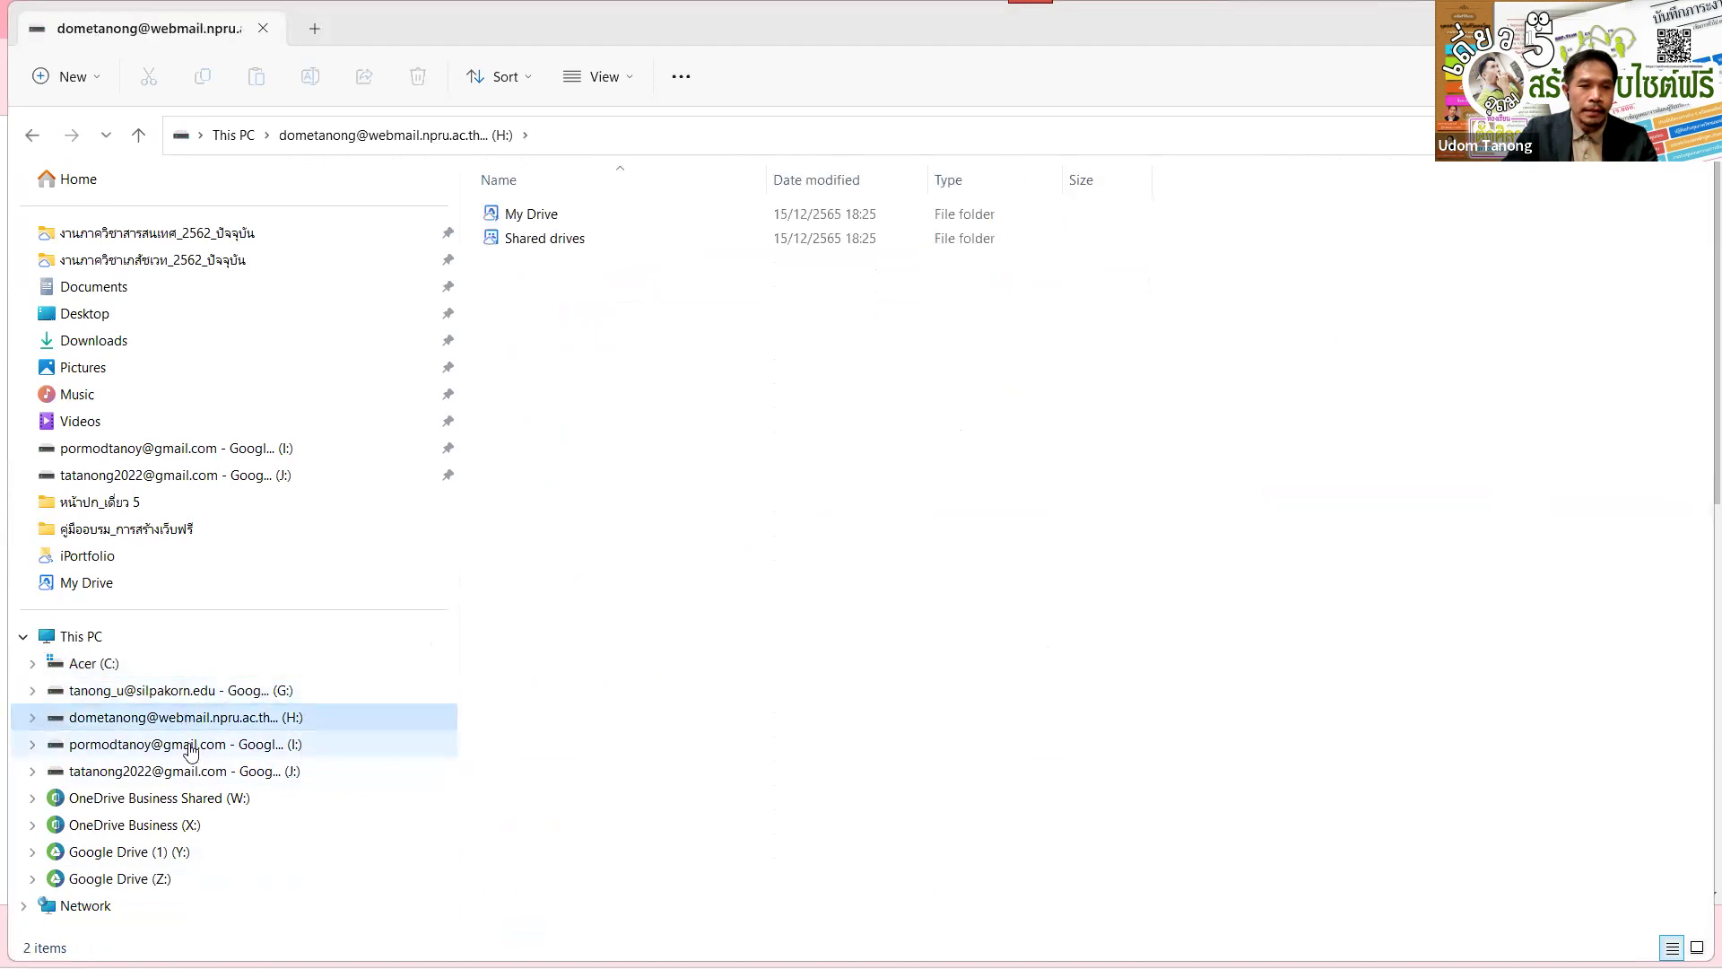
click(235, 746)
click(289, 771)
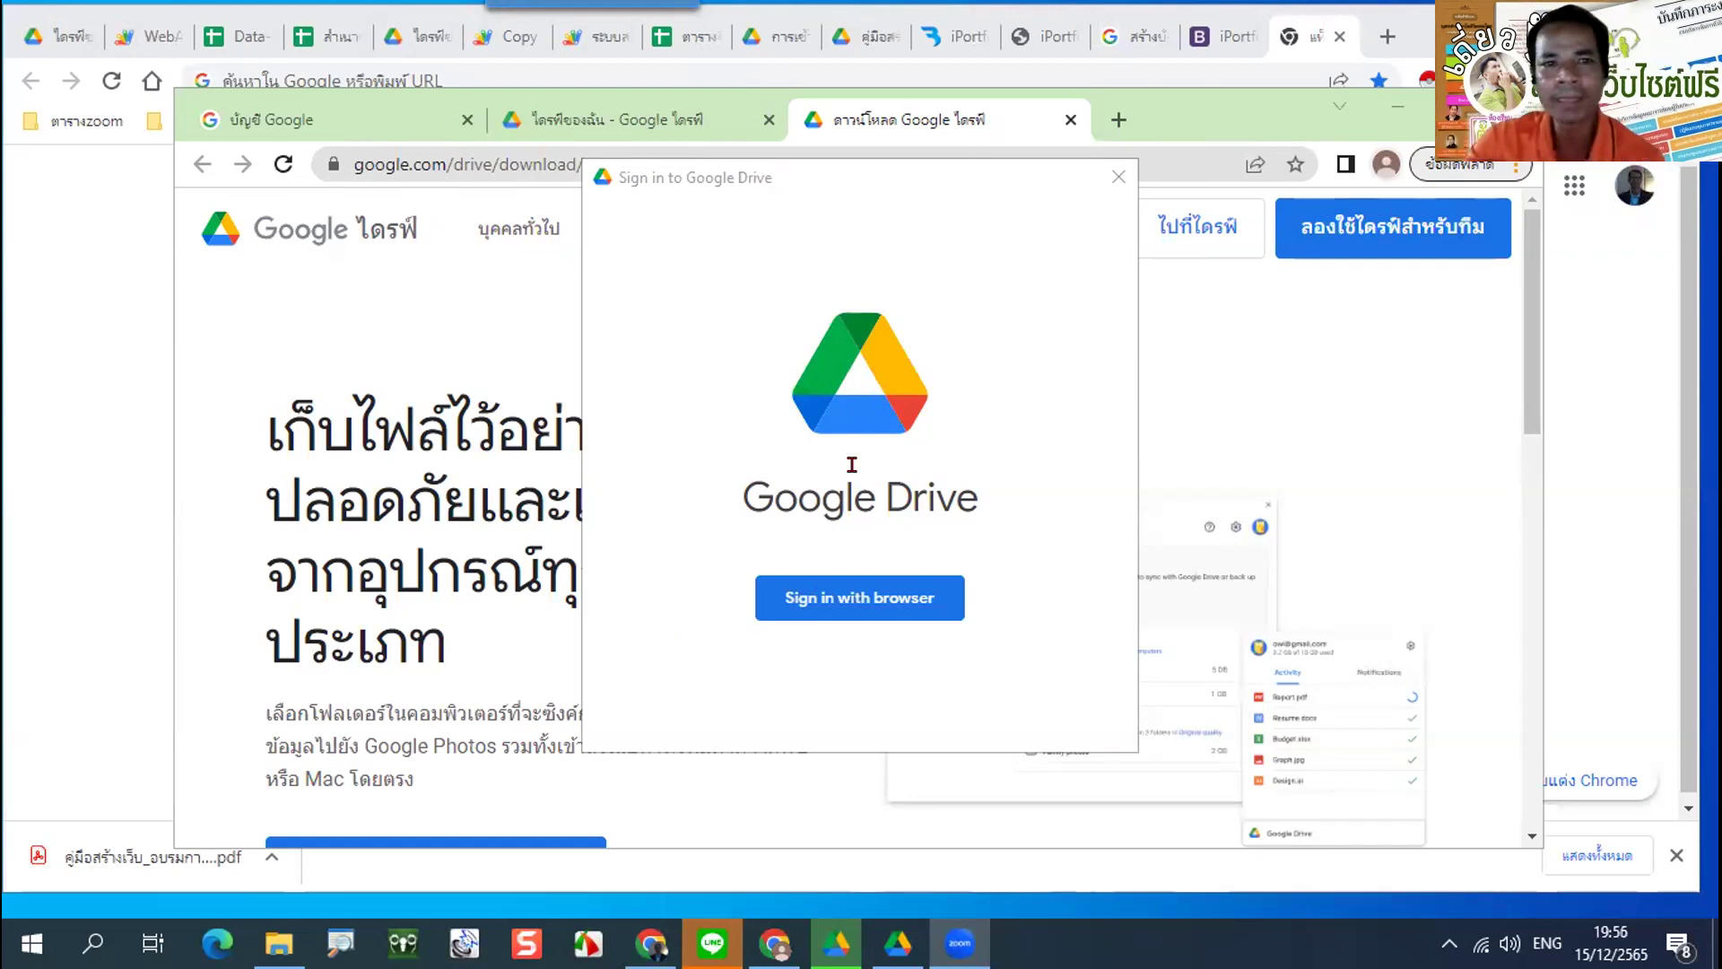
click(1555, 16)
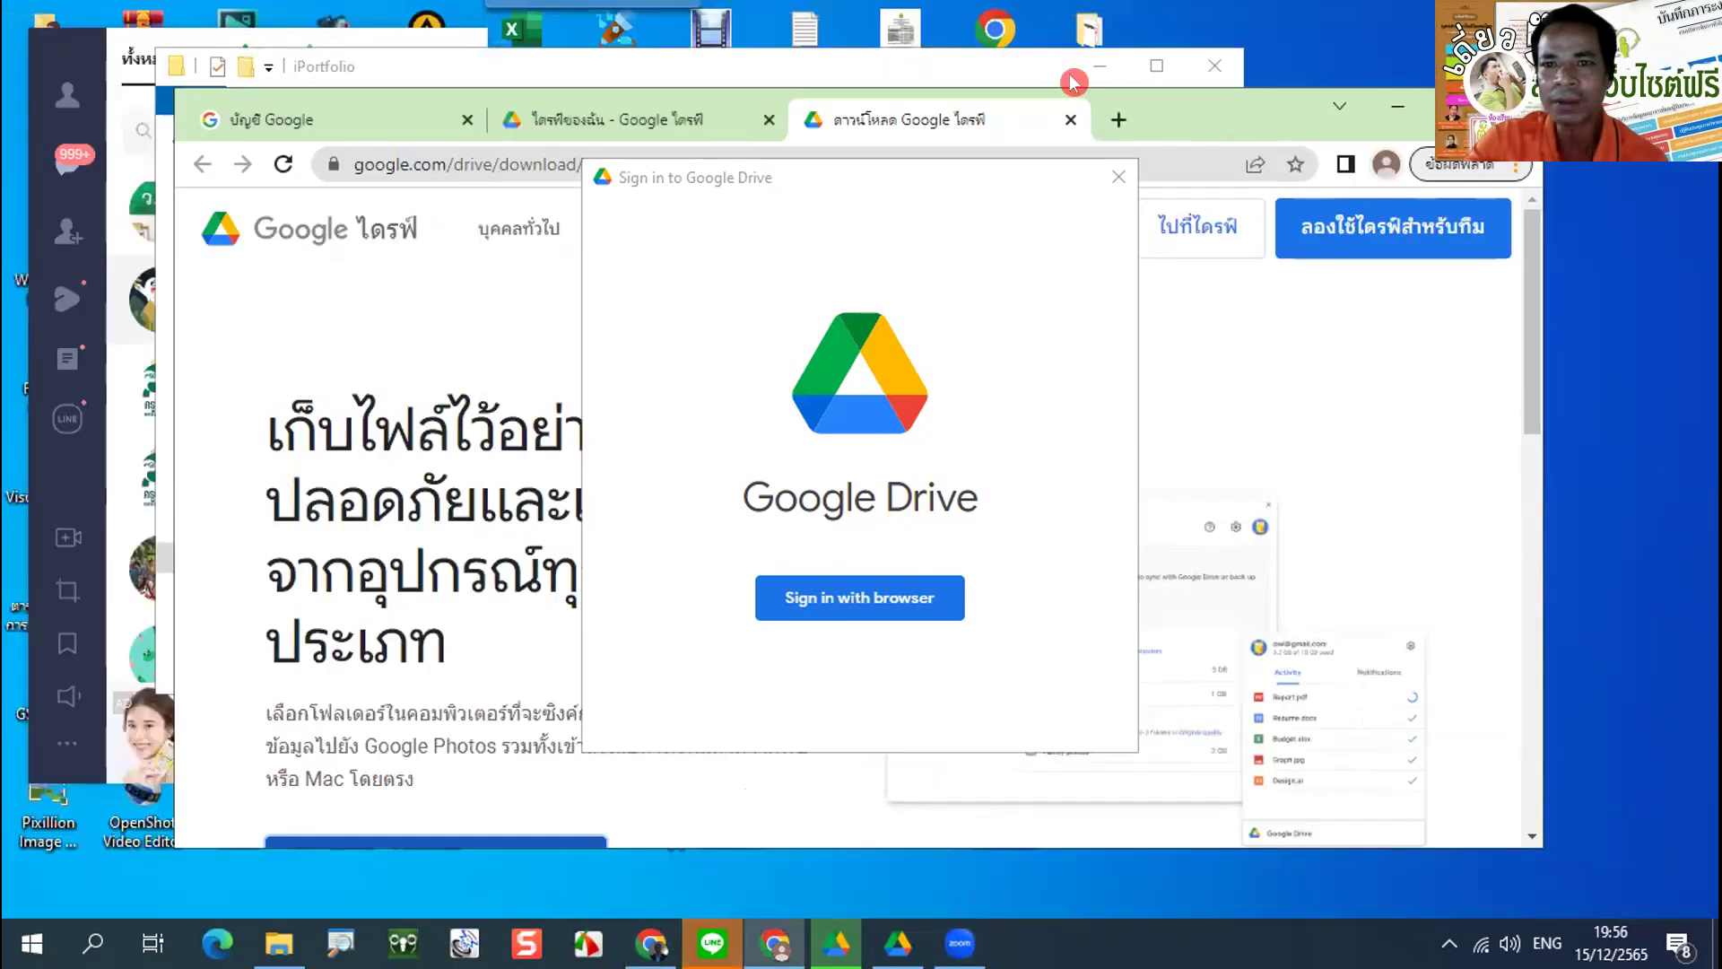
click(465, 56)
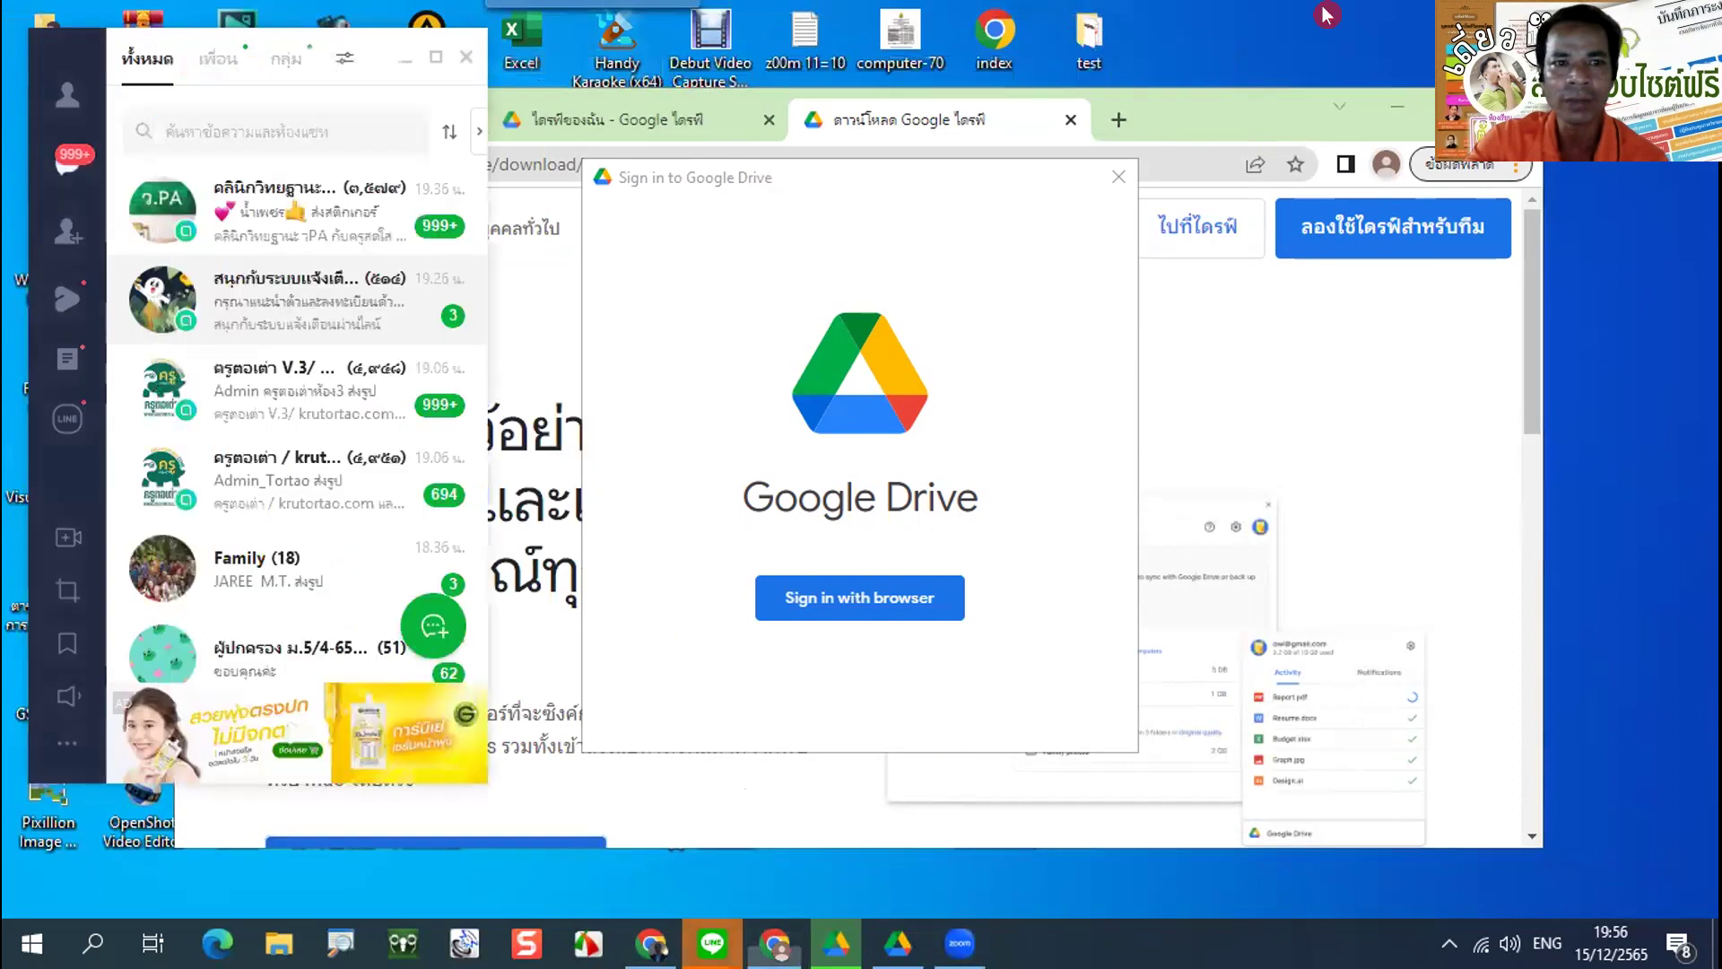
click(1453, 106)
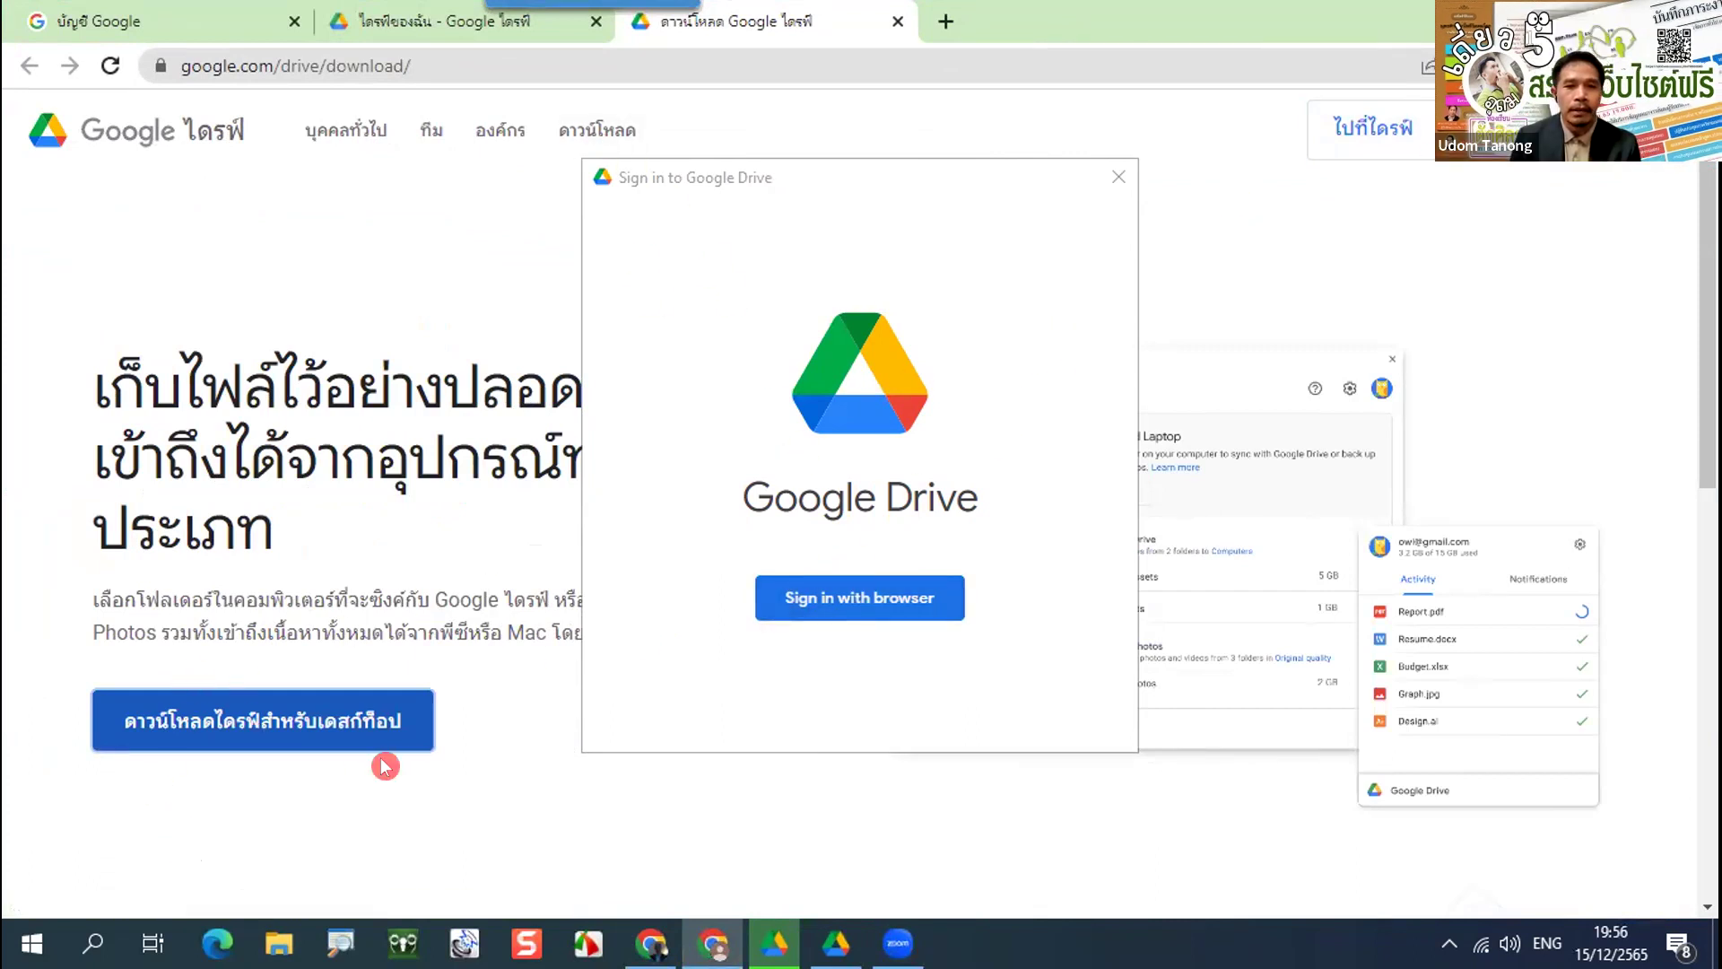
click(862, 617)
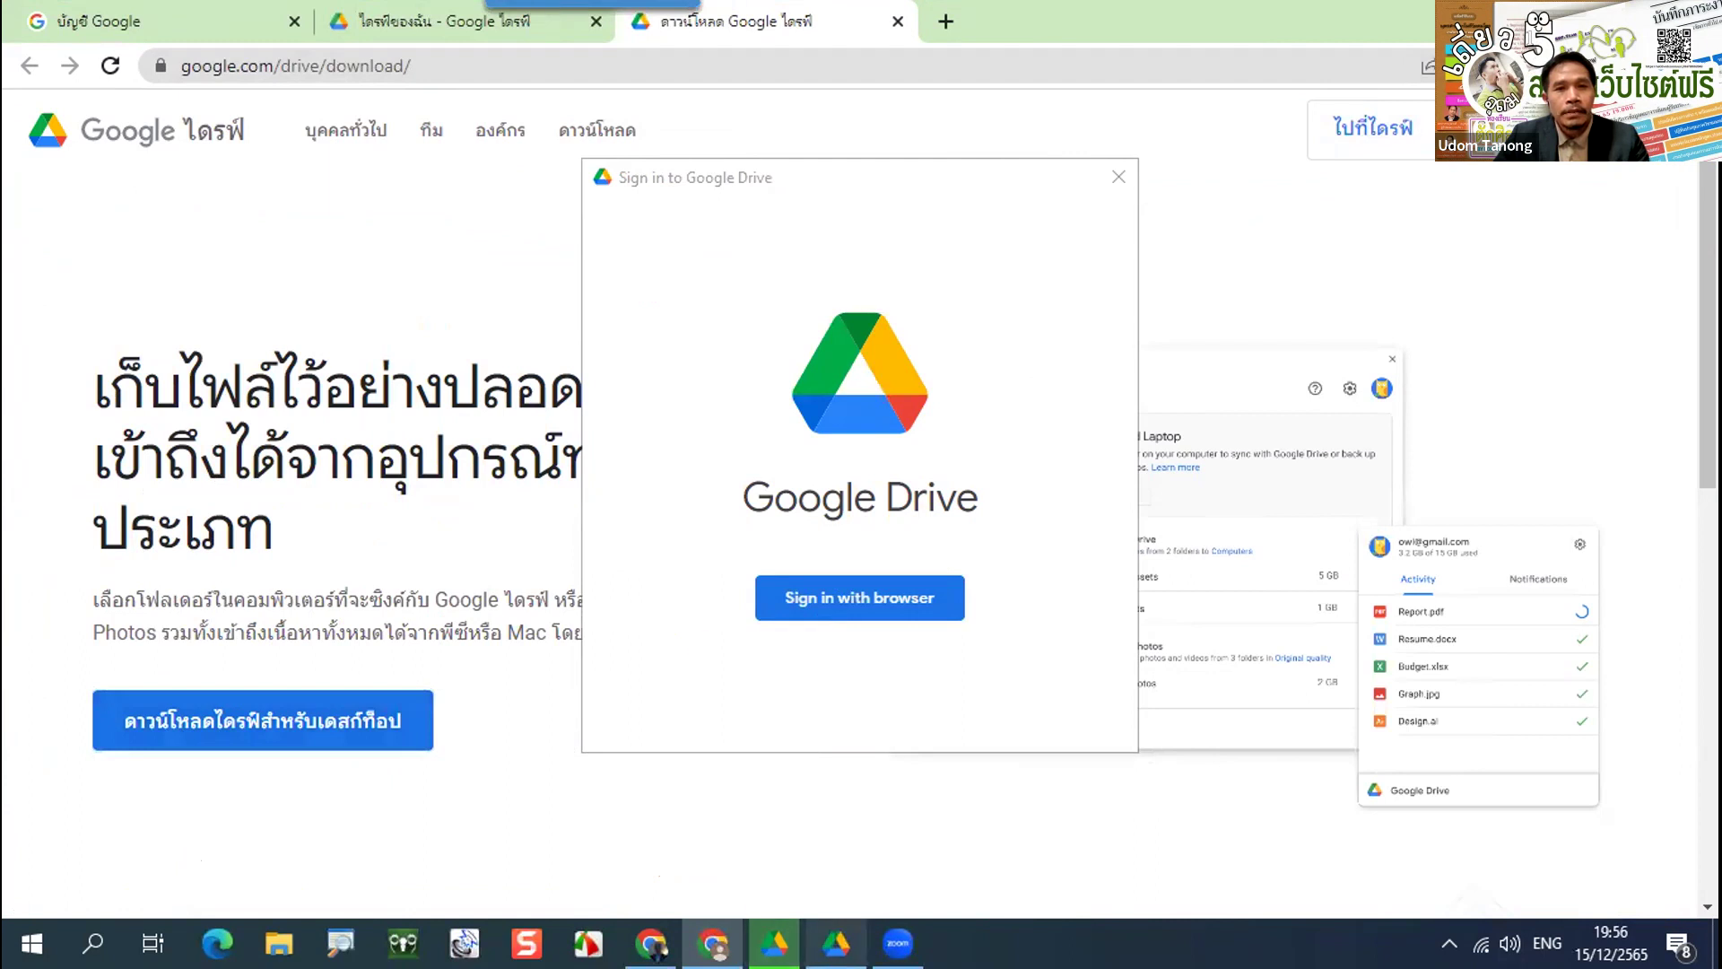
click(898, 942)
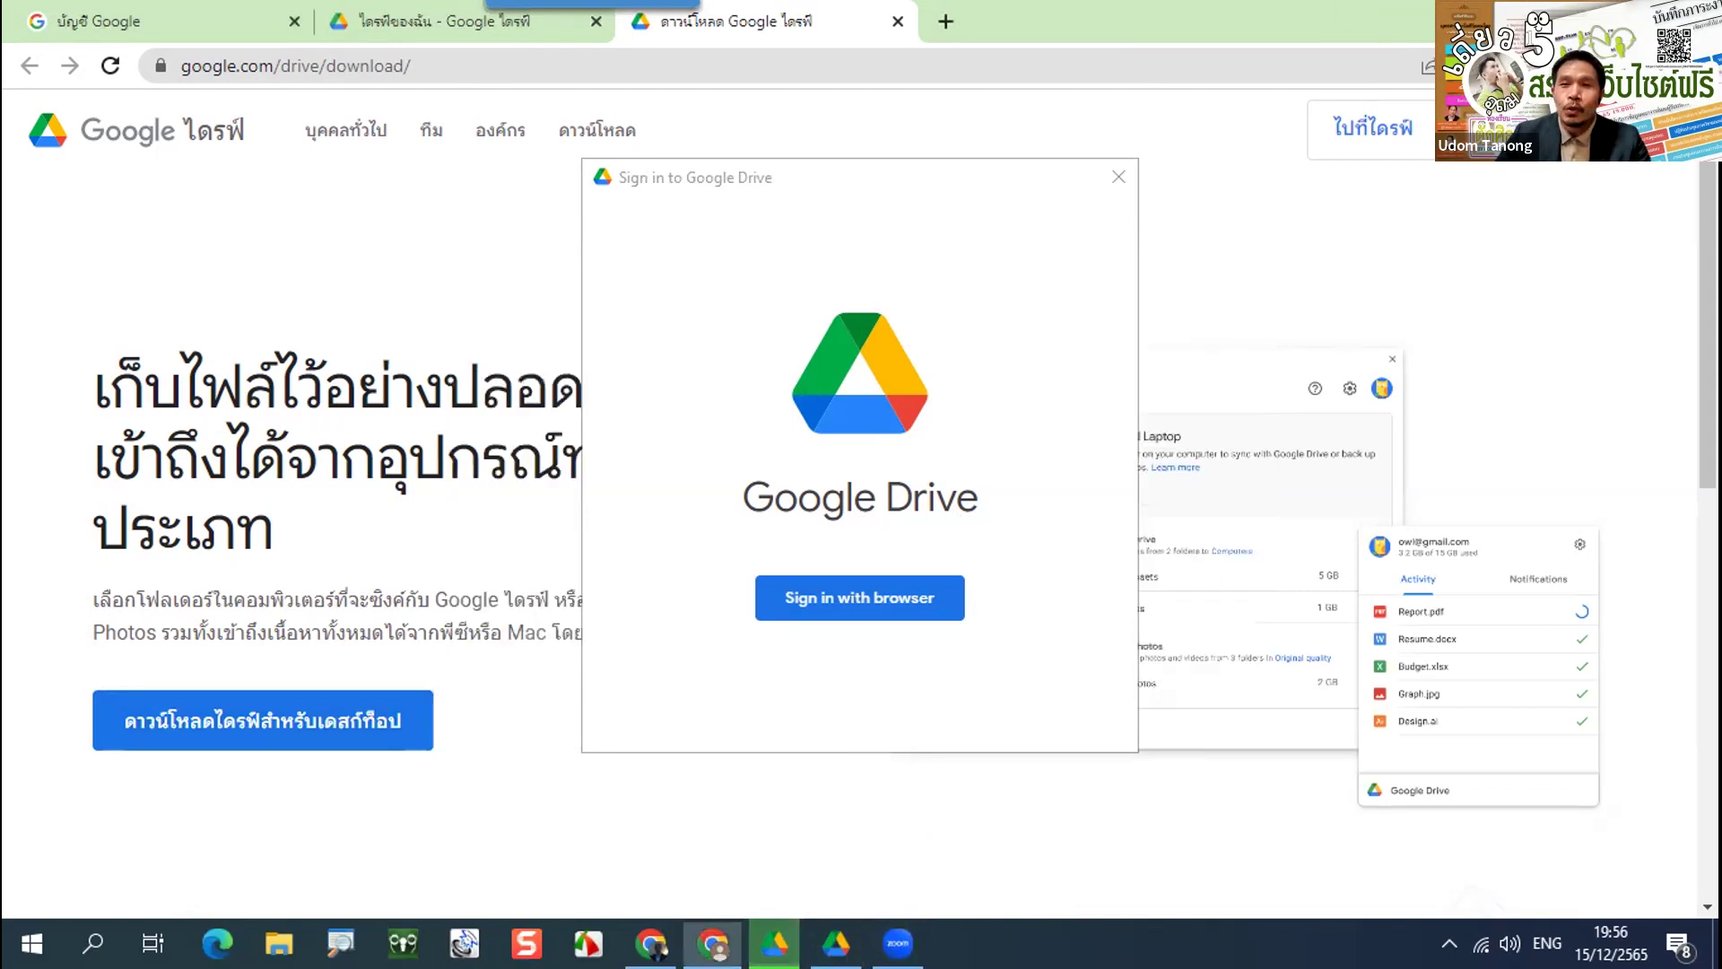
click(1655, 19)
drag(930, 180, 1310, 264)
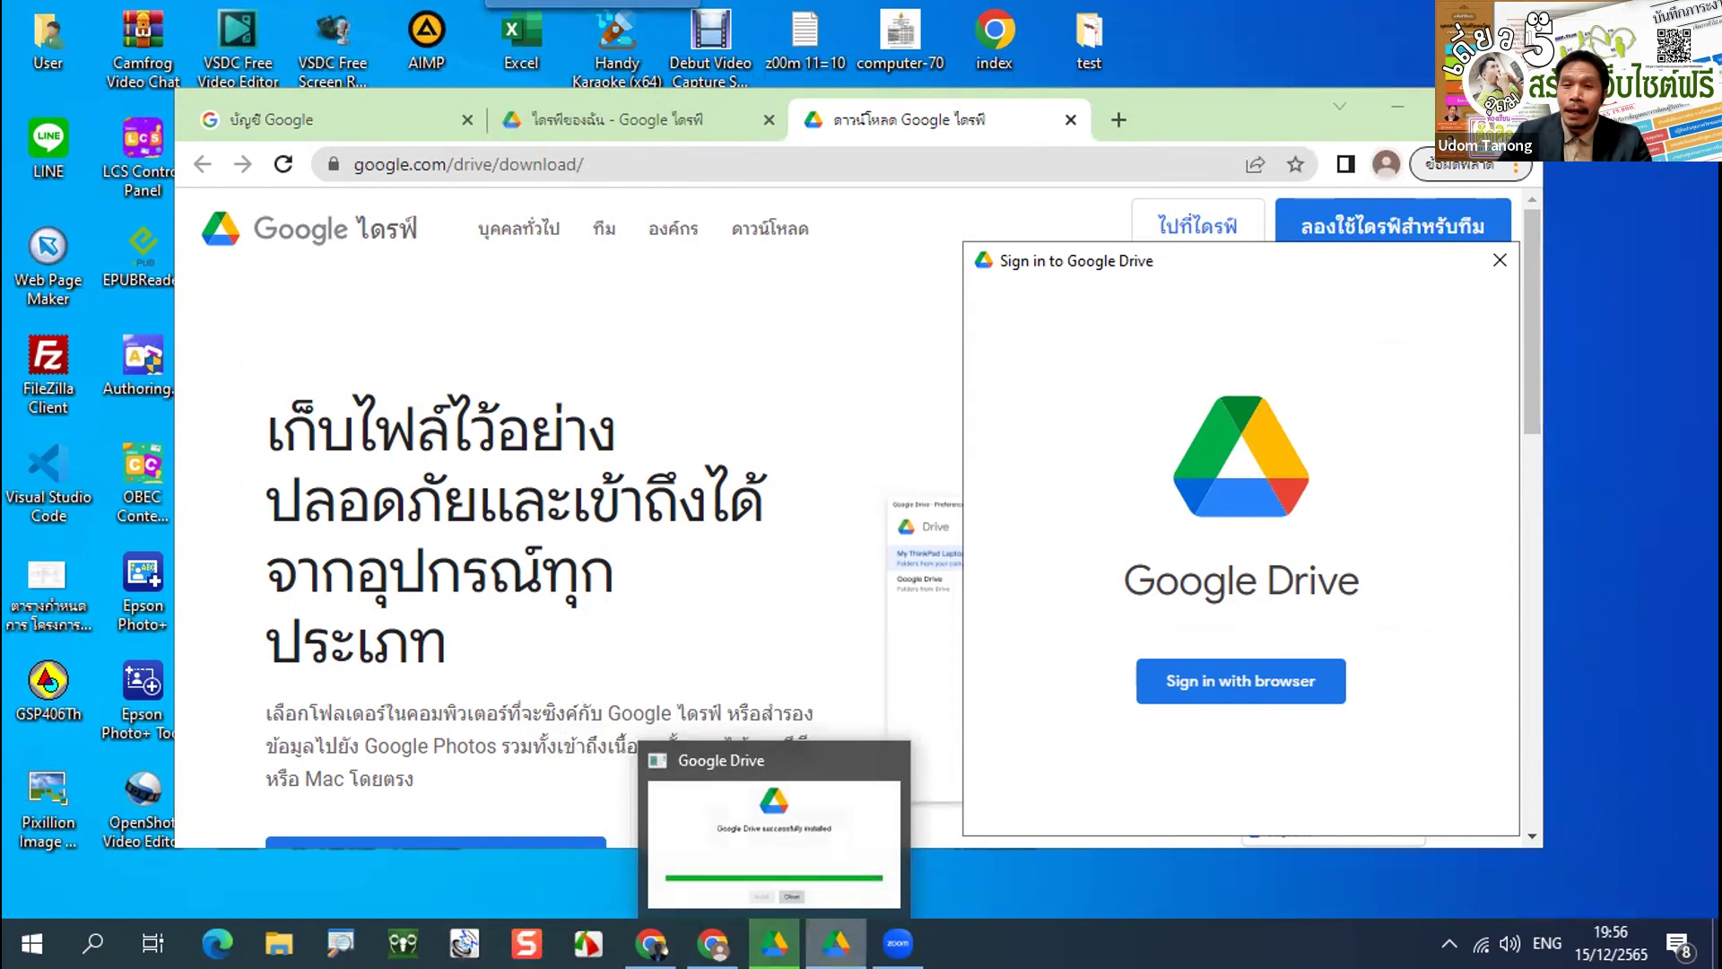
click(713, 943)
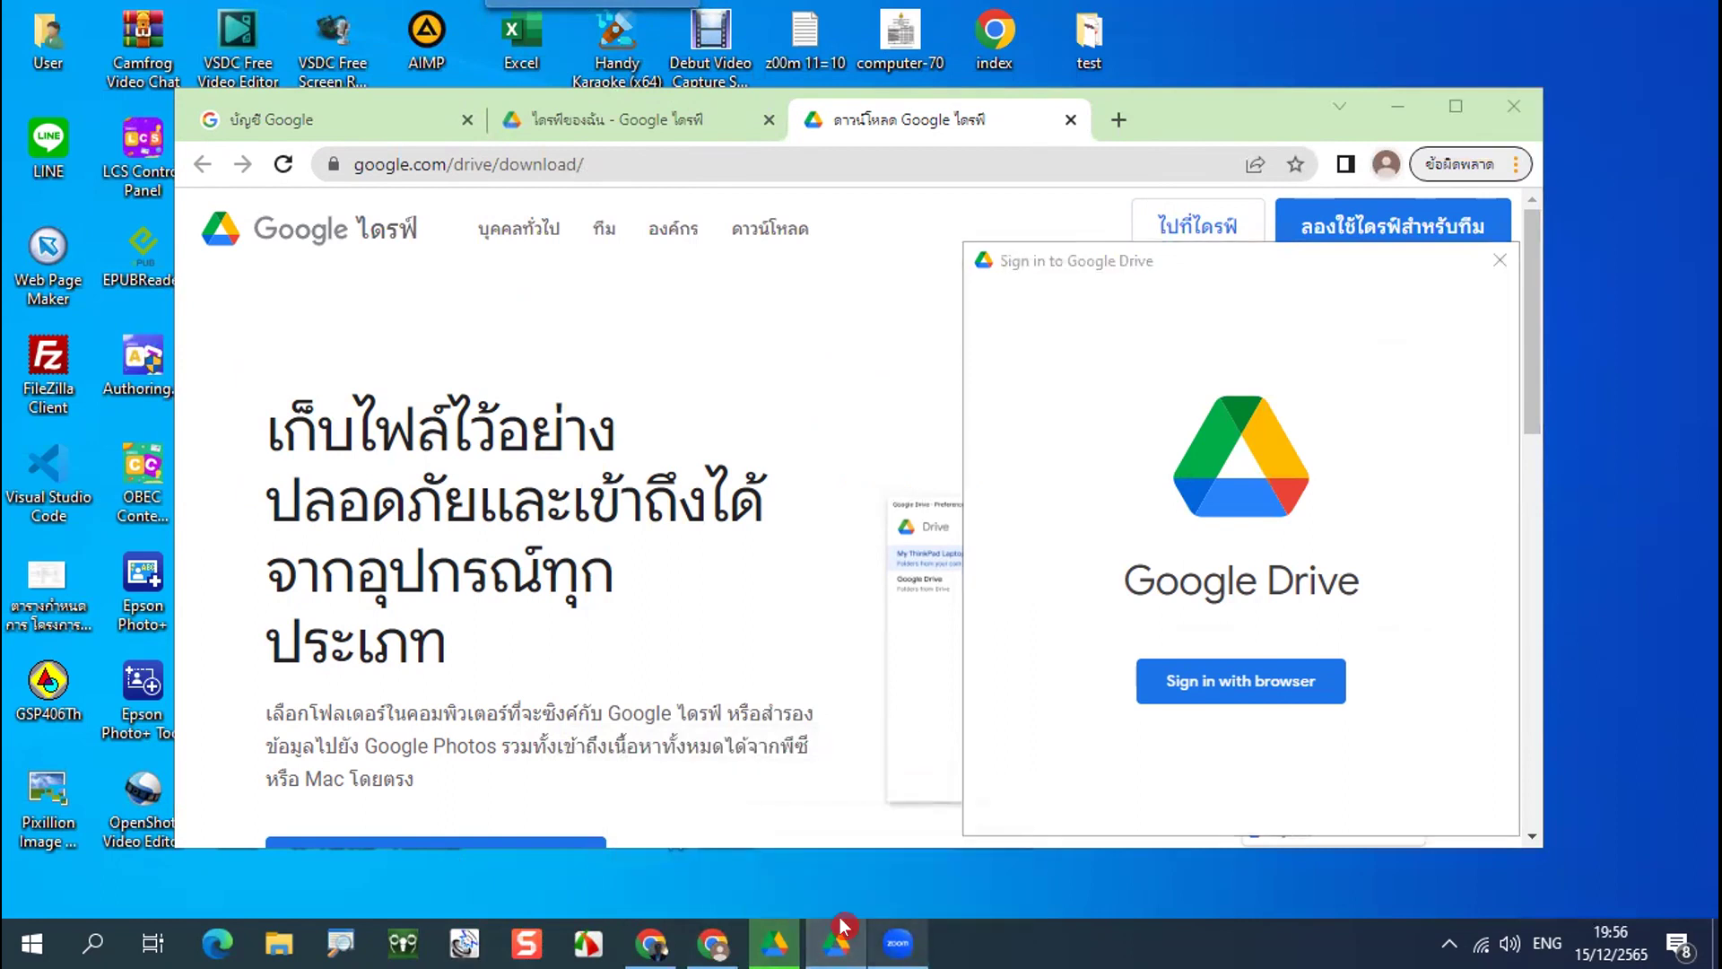
click(1453, 107)
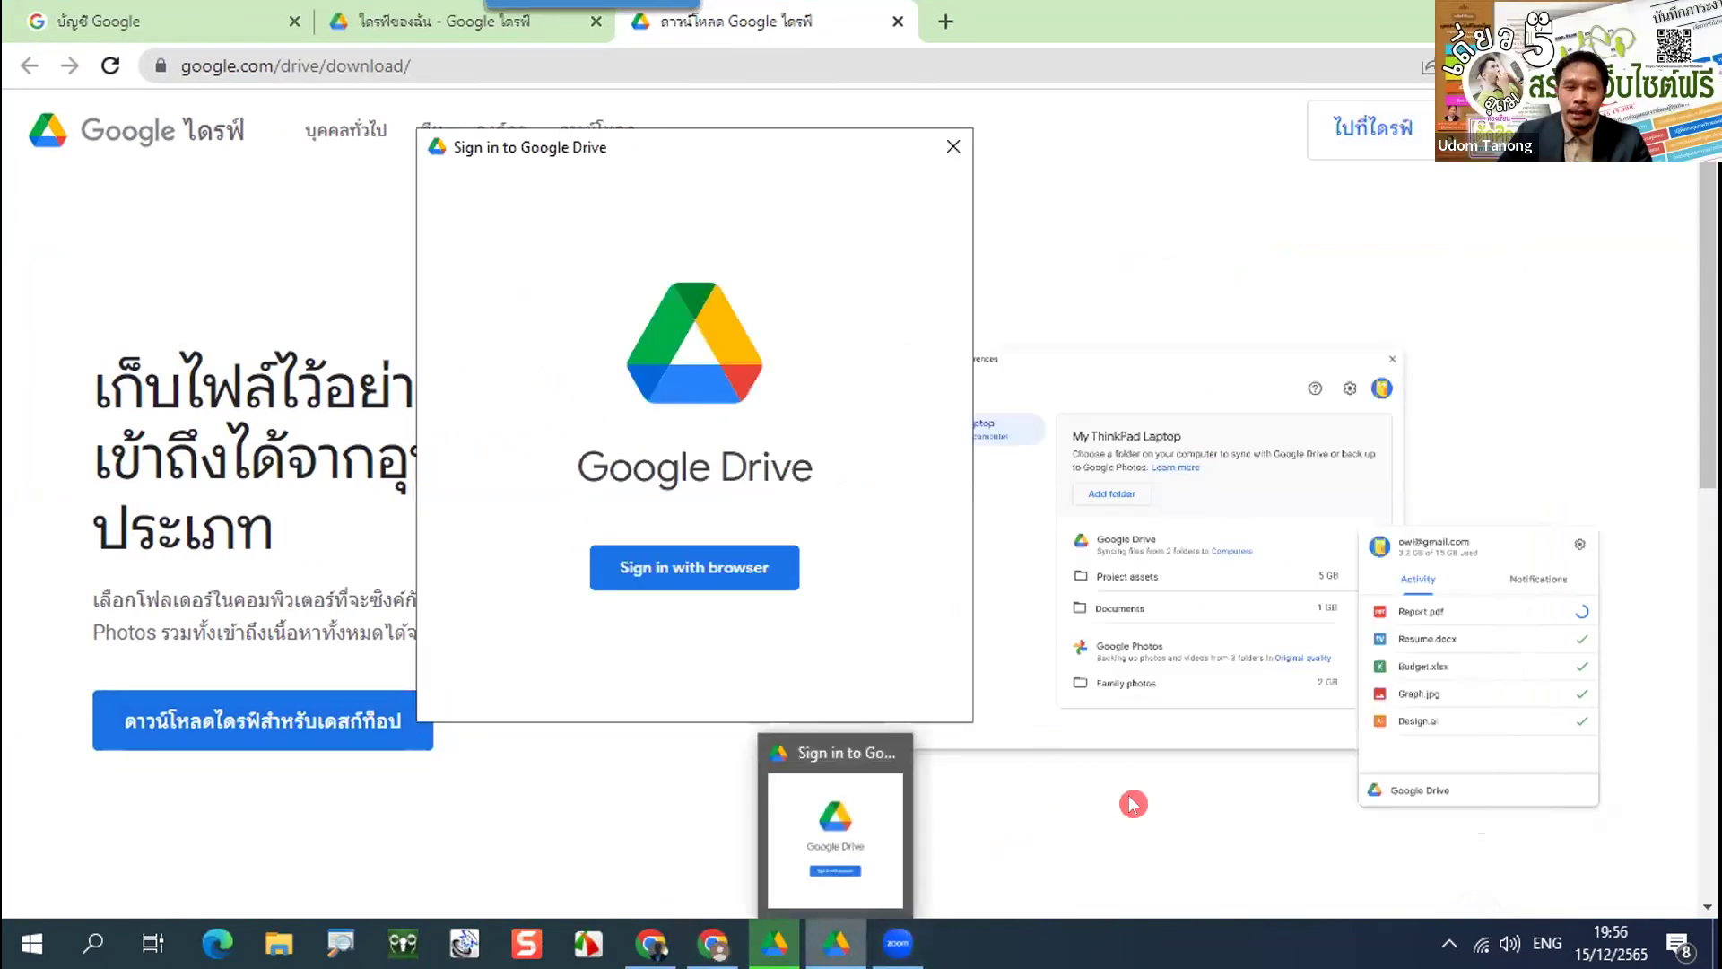
click(1096, 823)
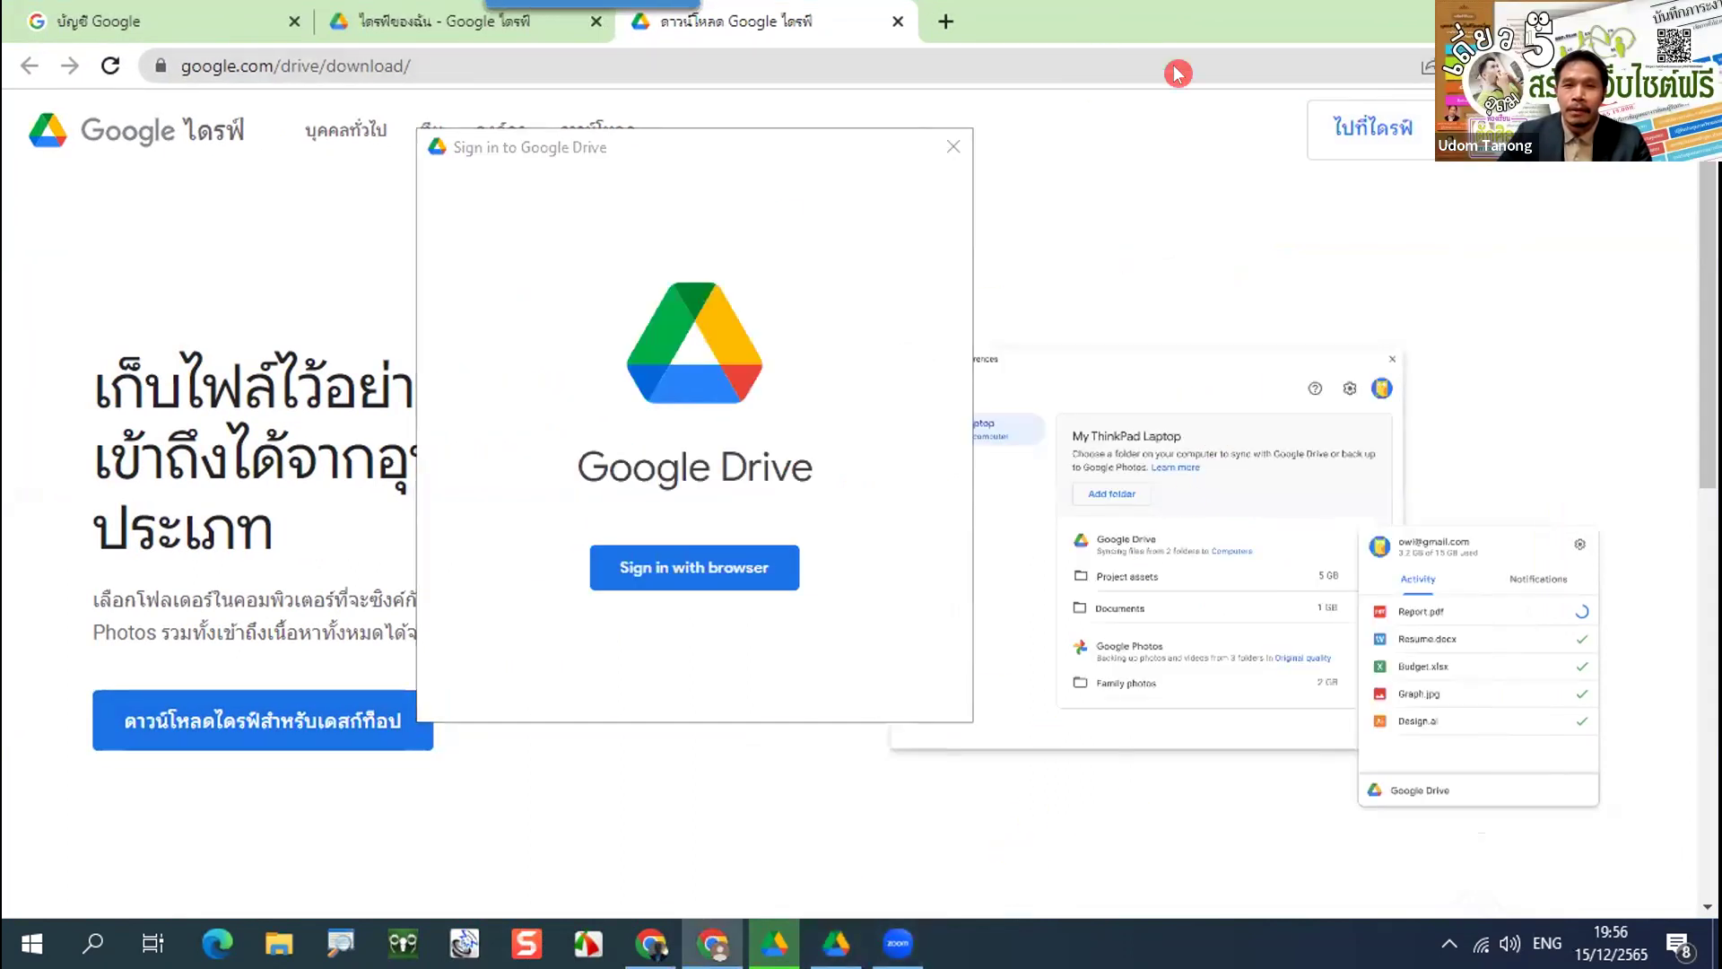
double_click(1177, 36)
double_click(1177, 108)
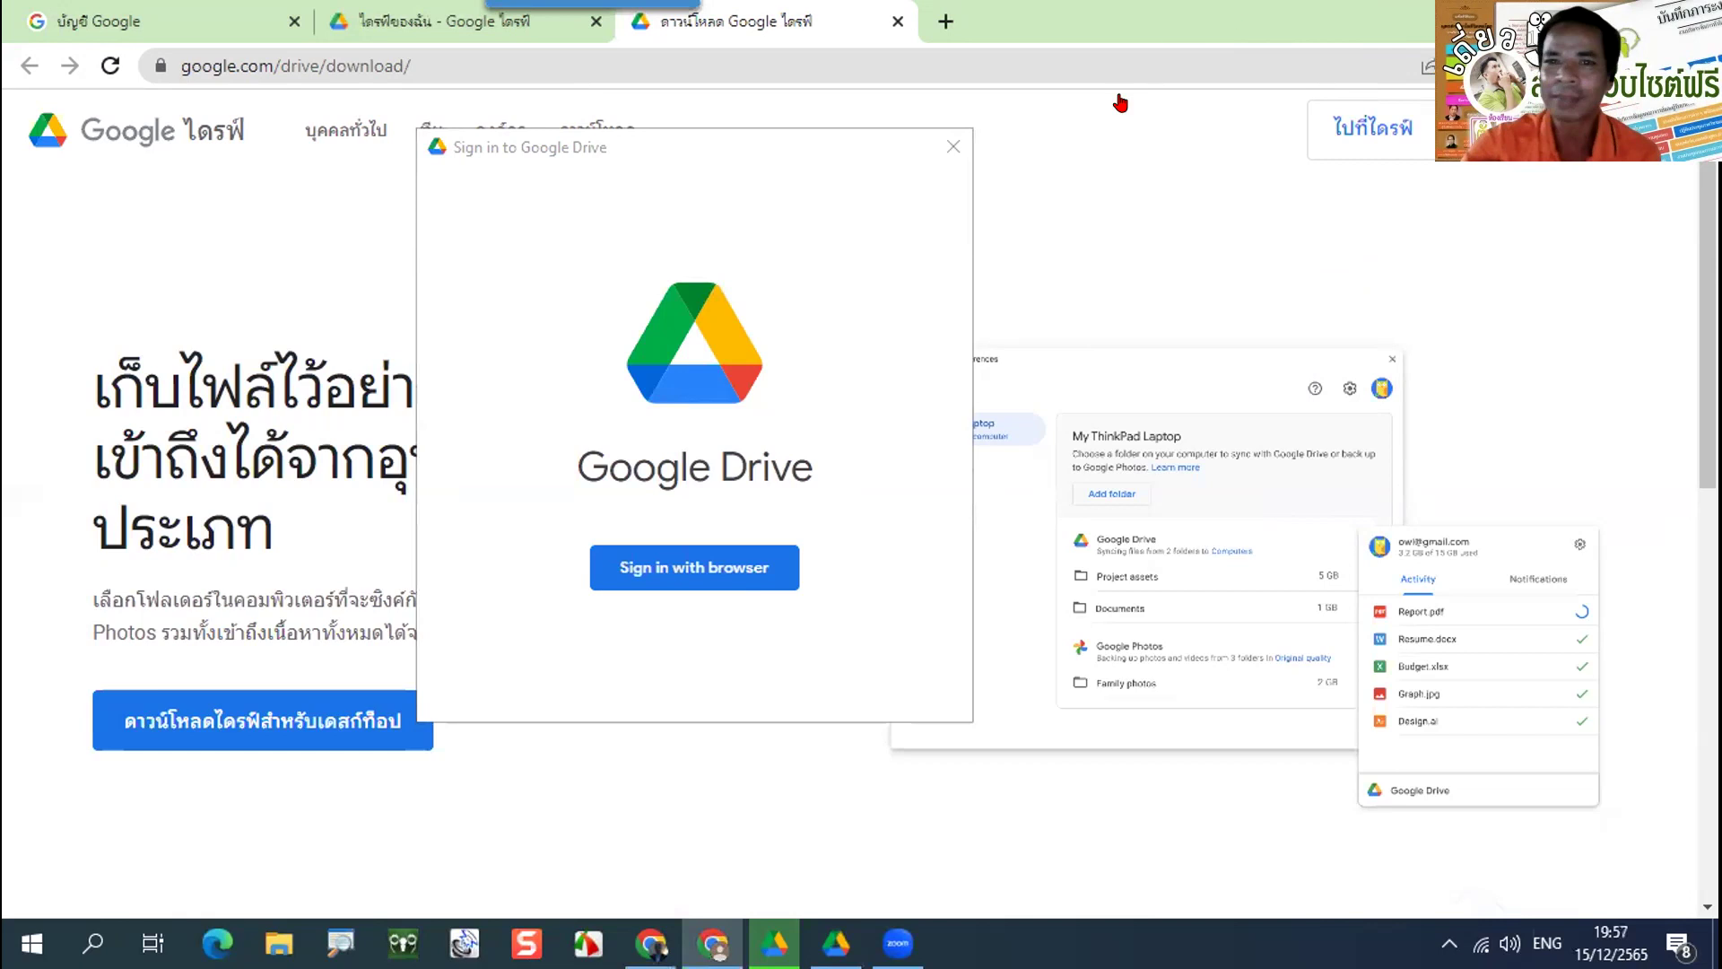
click(686, 569)
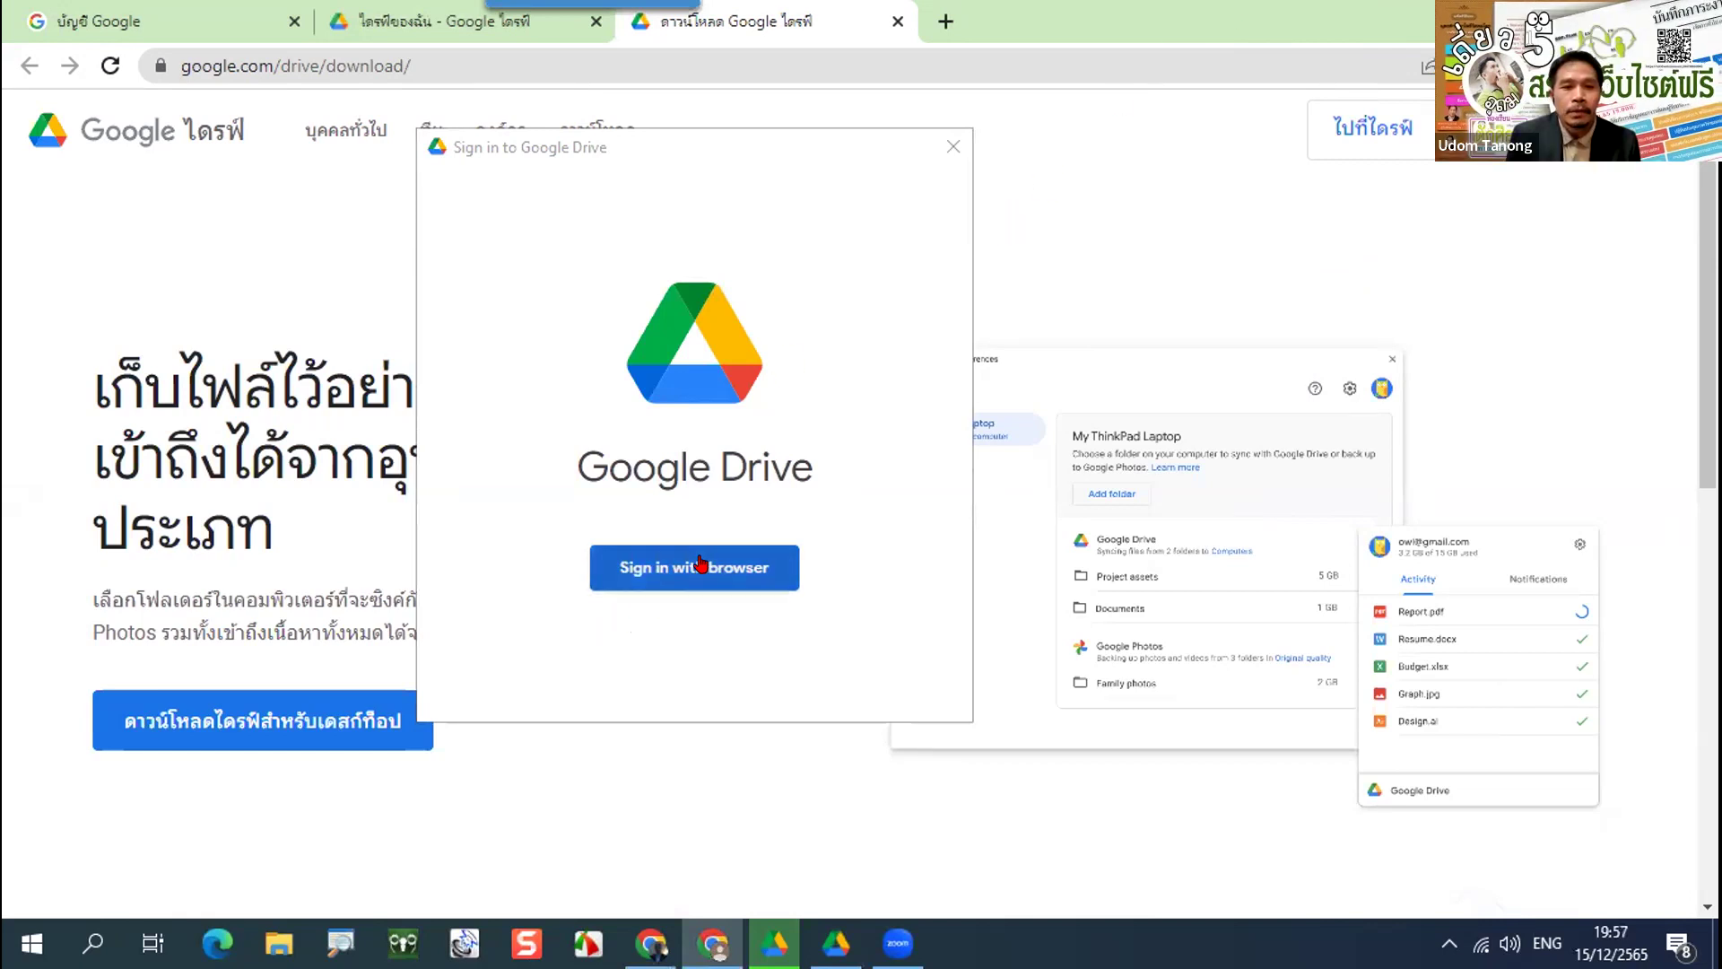
Step: Sign in to Drive for desktop with the browser, choosing the Google account and confirming Sign in
click(644, 571)
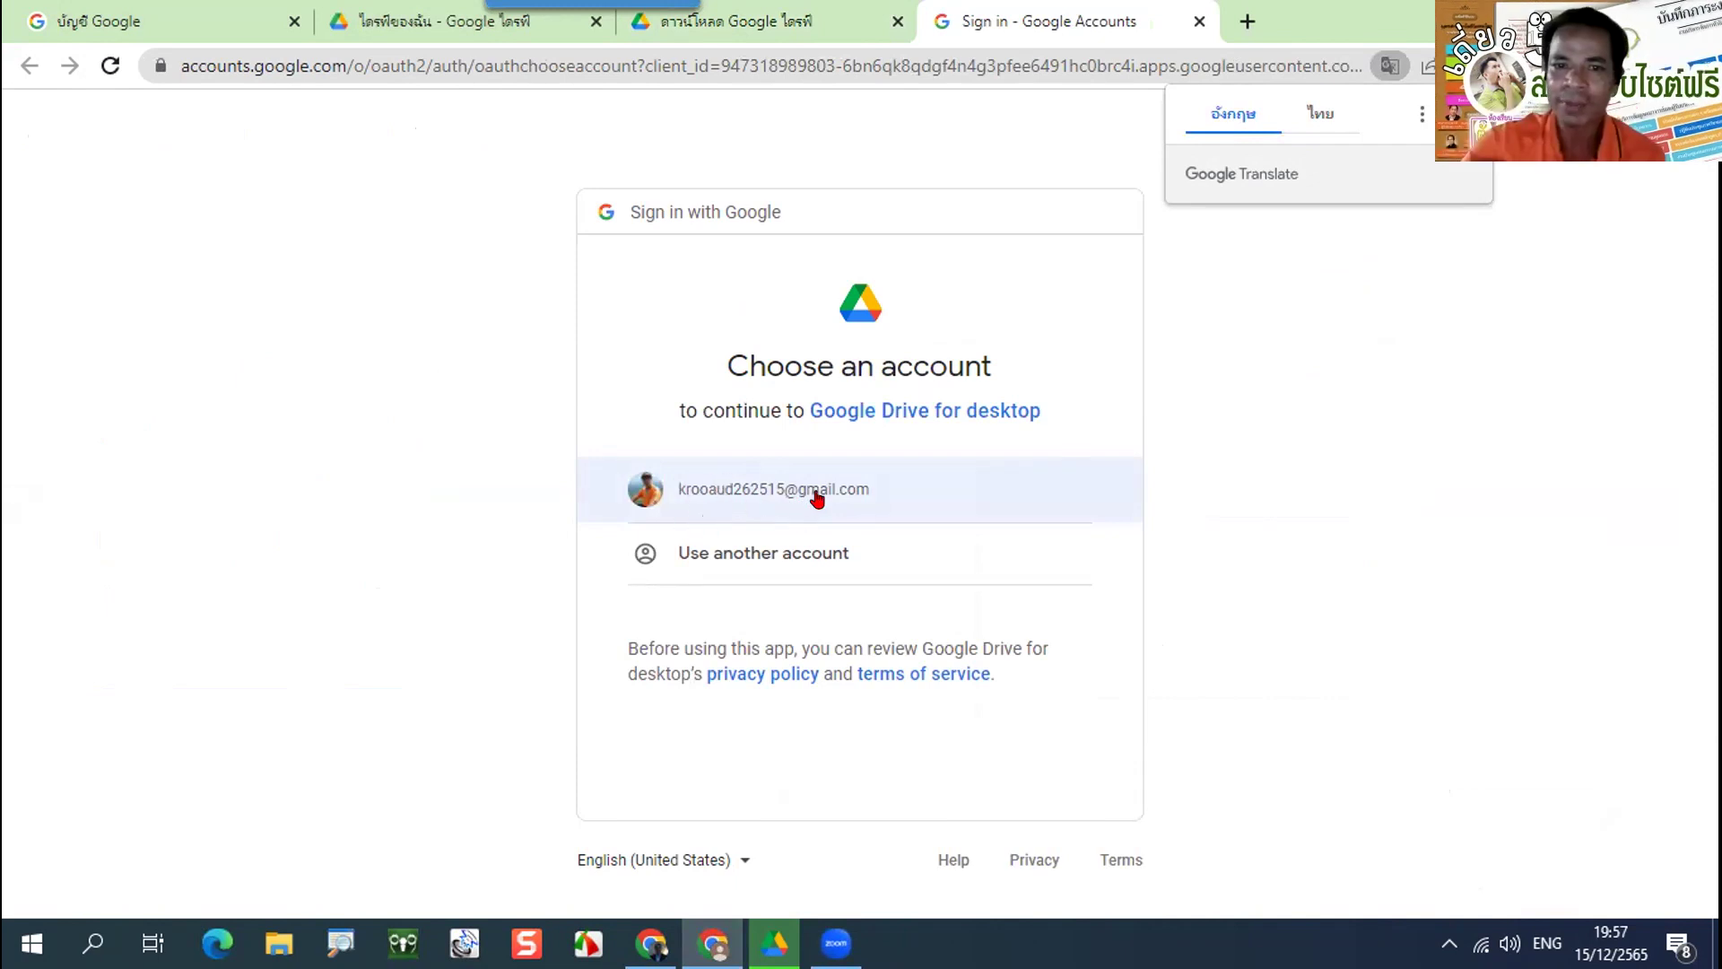
click(766, 490)
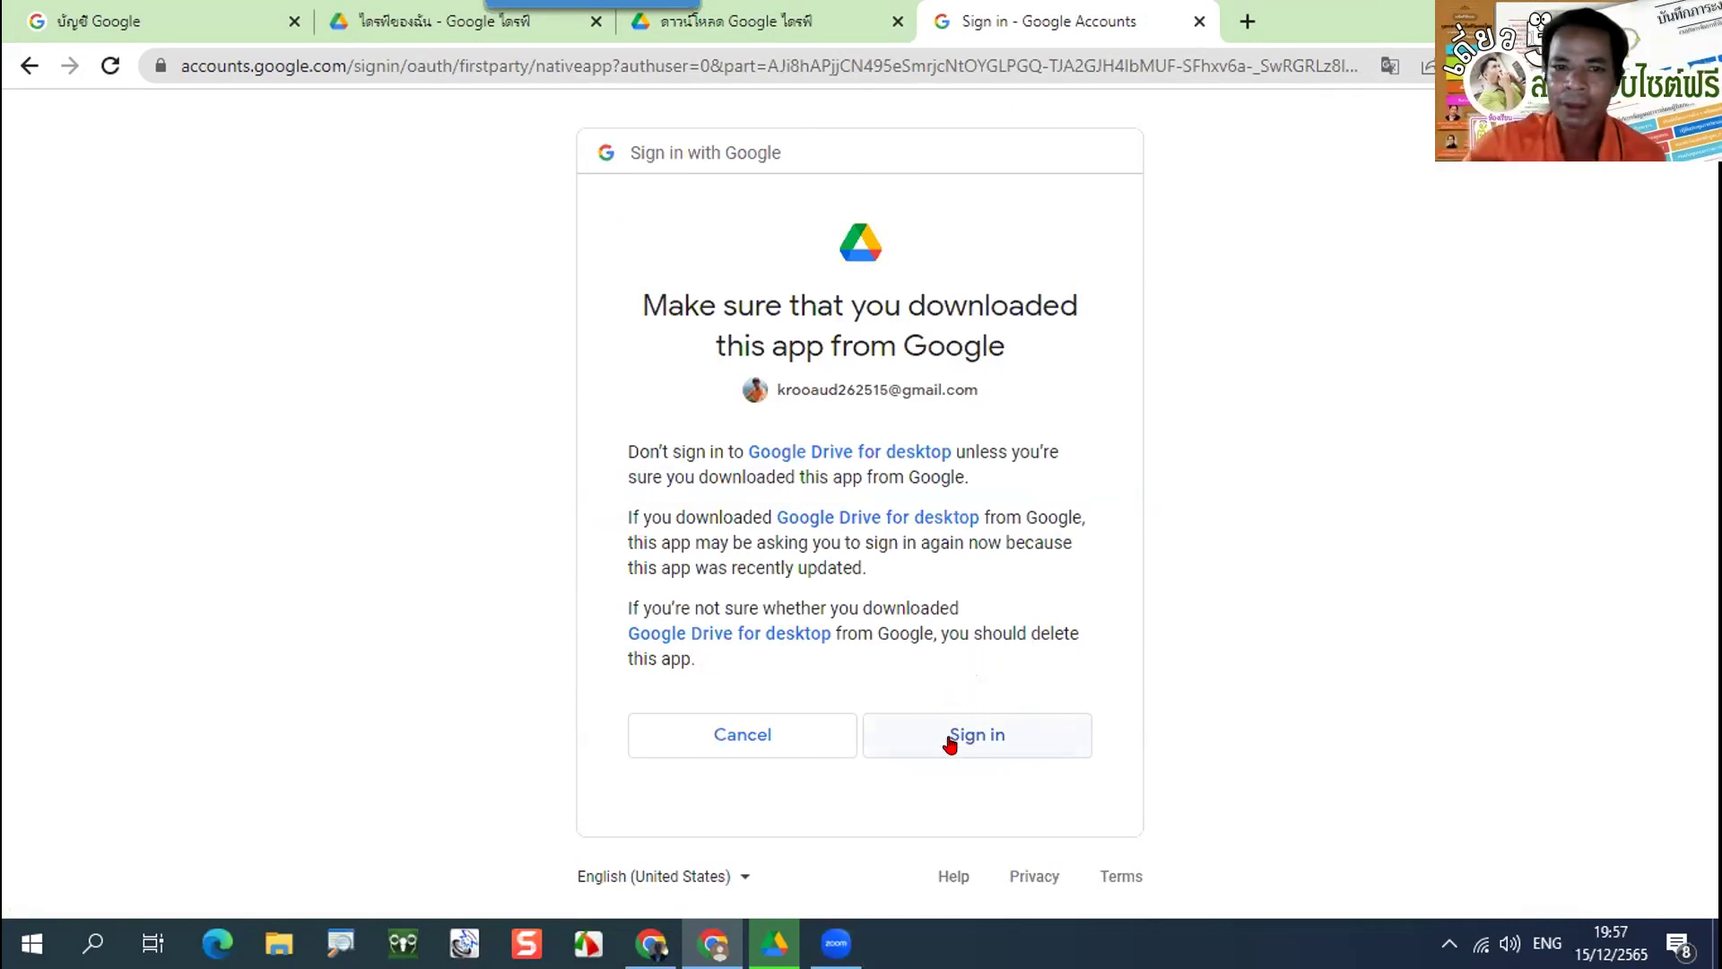
click(950, 736)
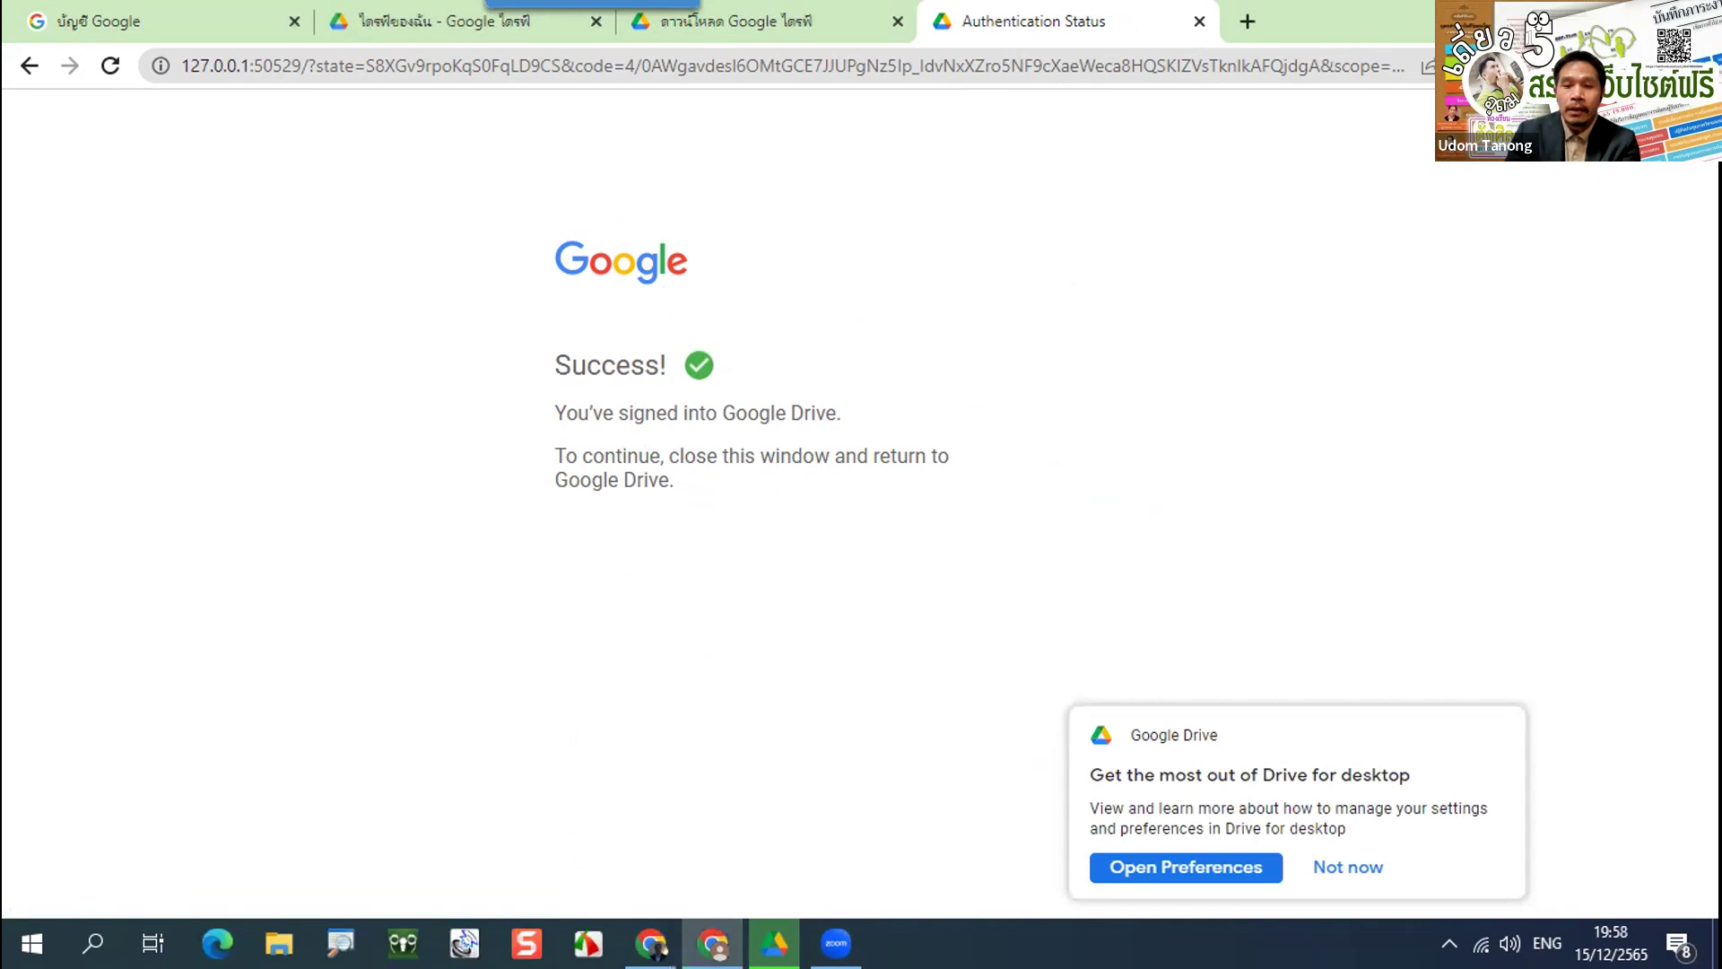
Step: Restore Chrome, decline the Drive preferences suggestion, acknowledge the loading notice, and open Edge
key(super+Down)
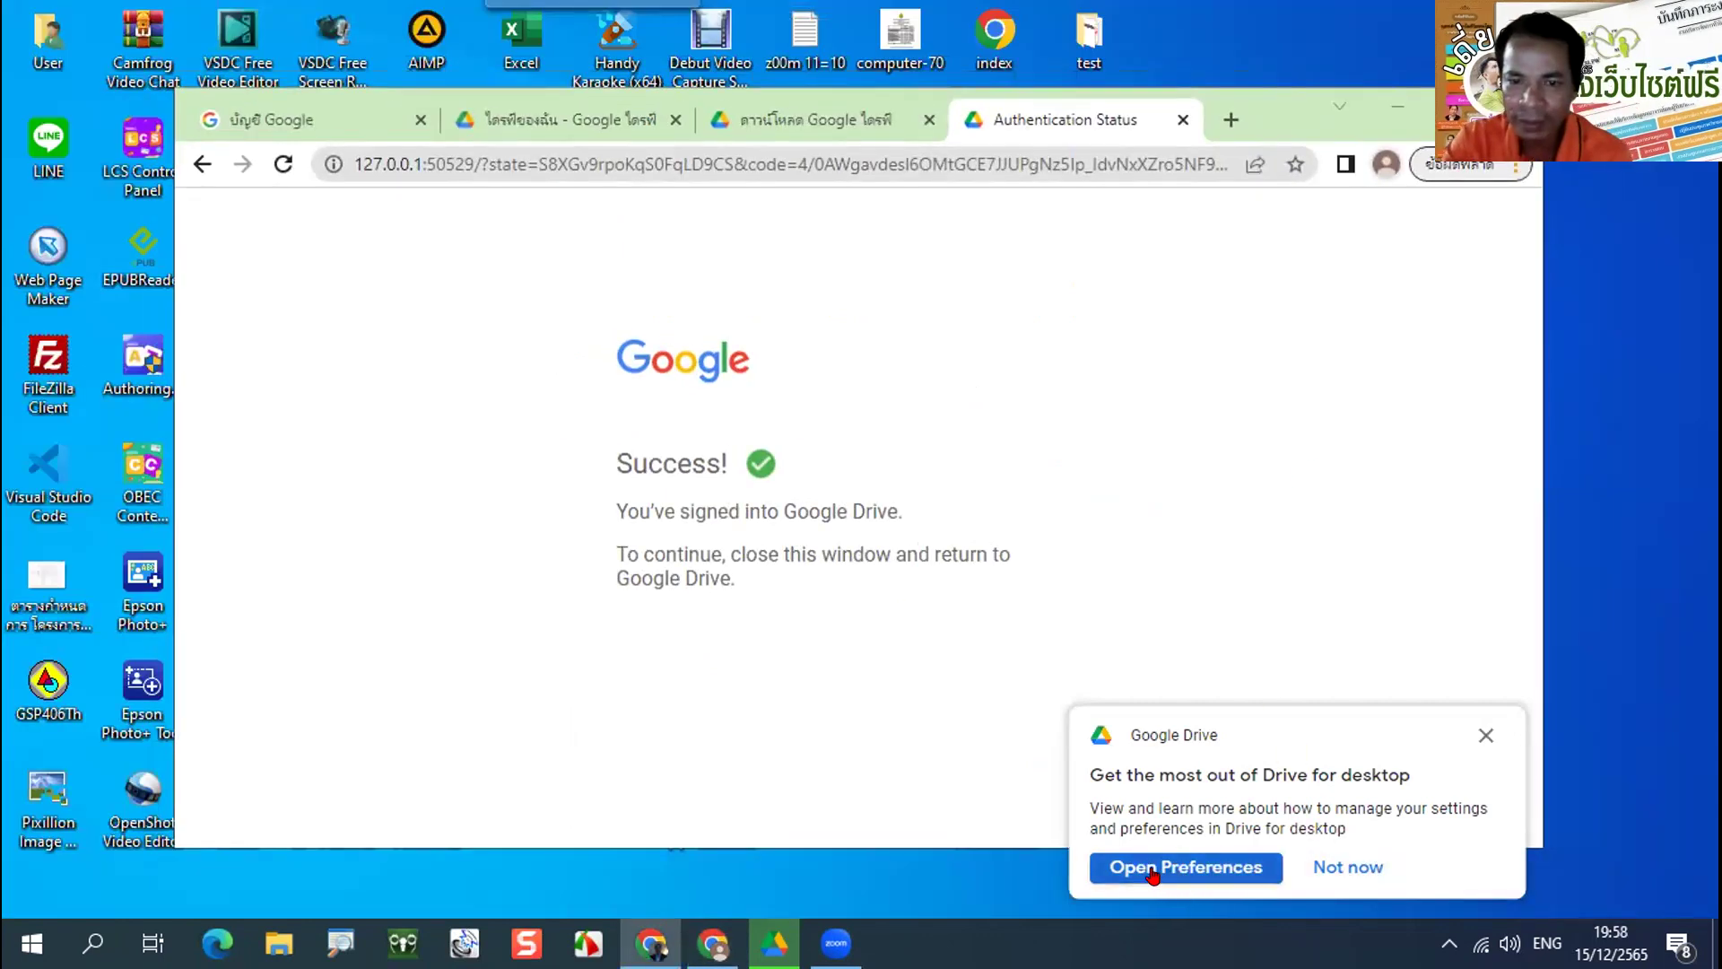
click(1389, 865)
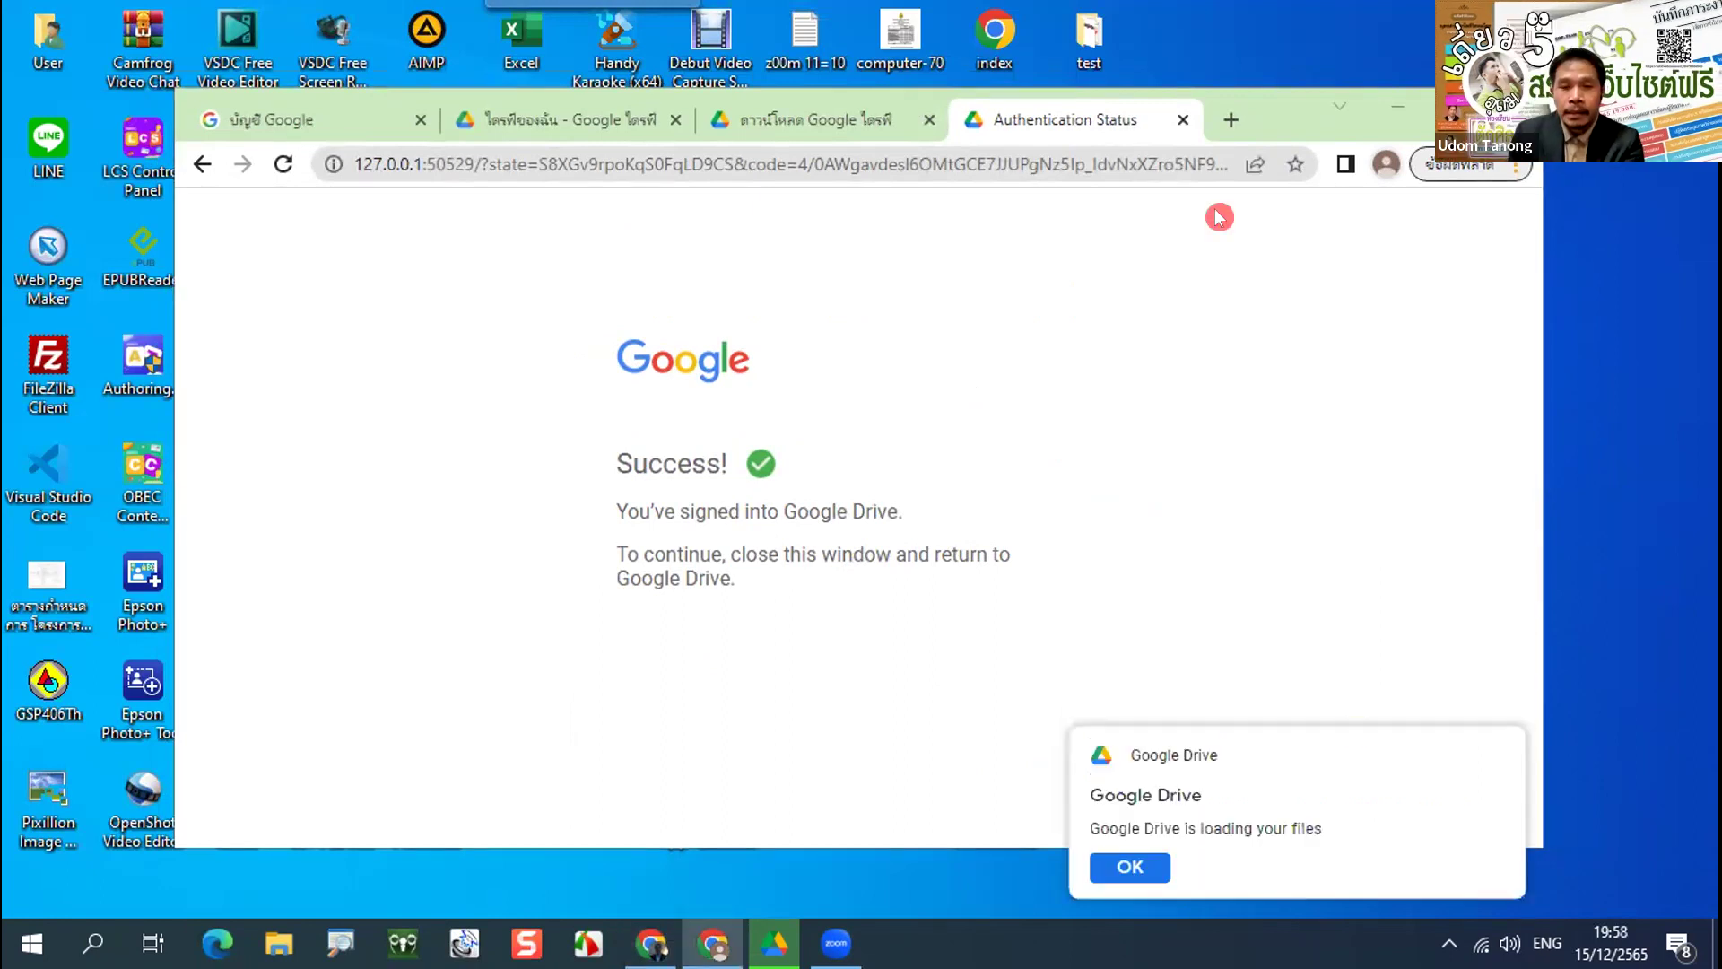
click(1132, 871)
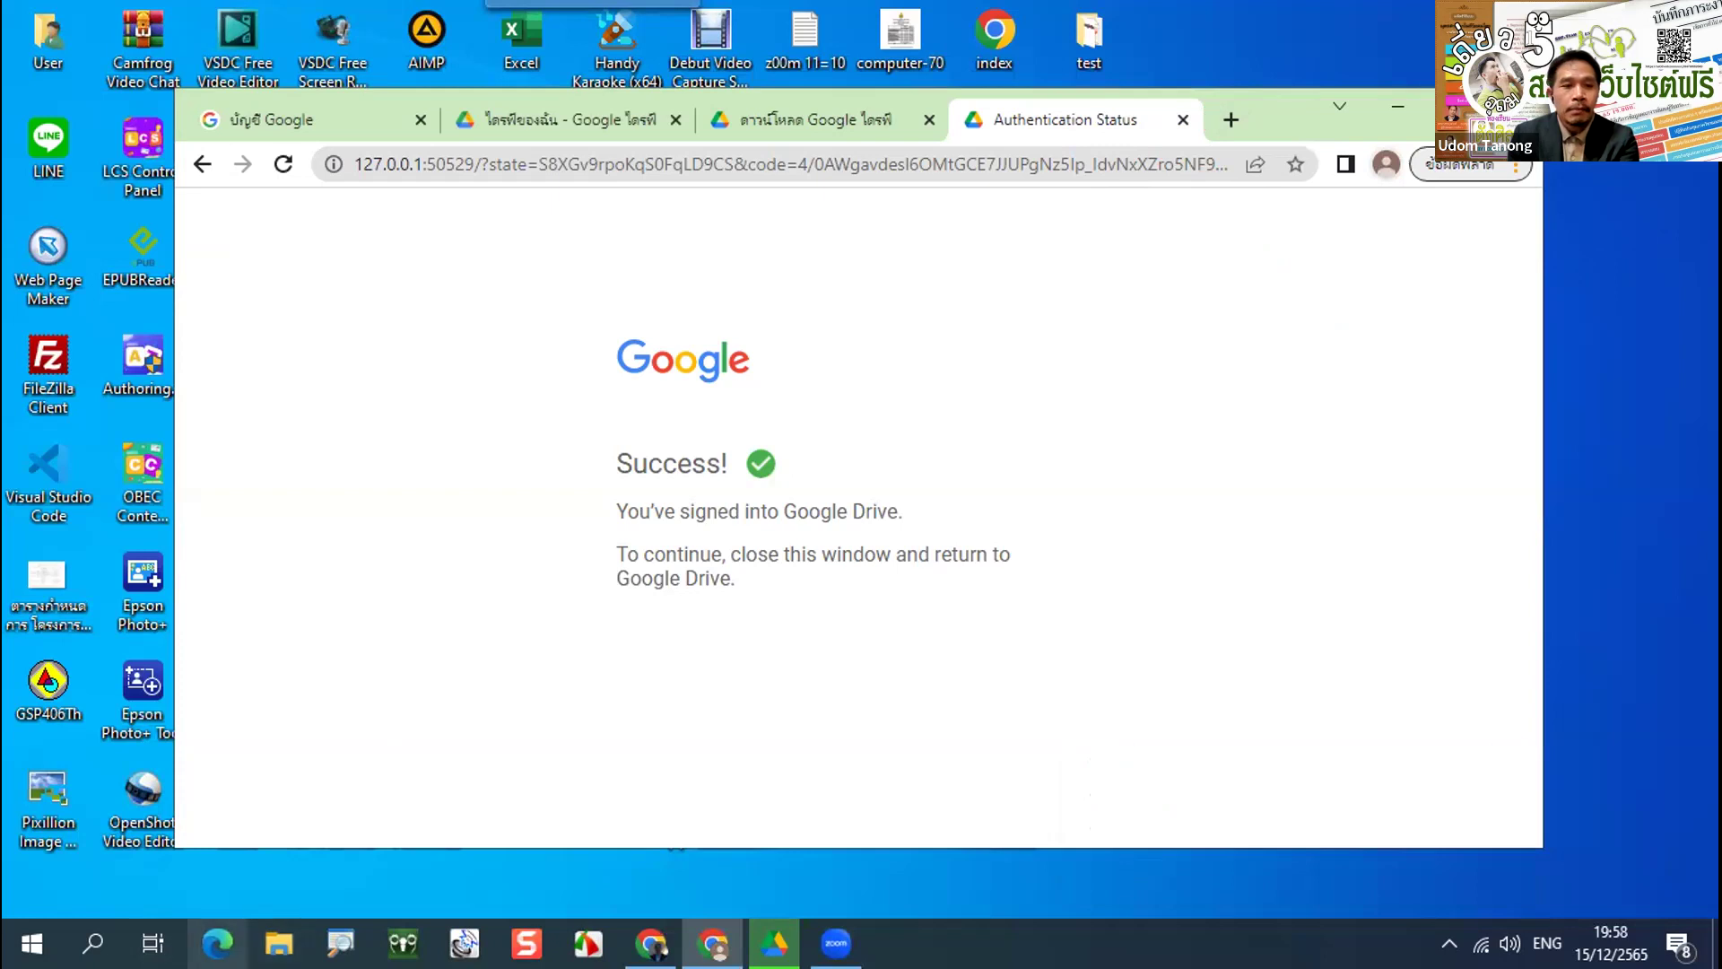
click(217, 941)
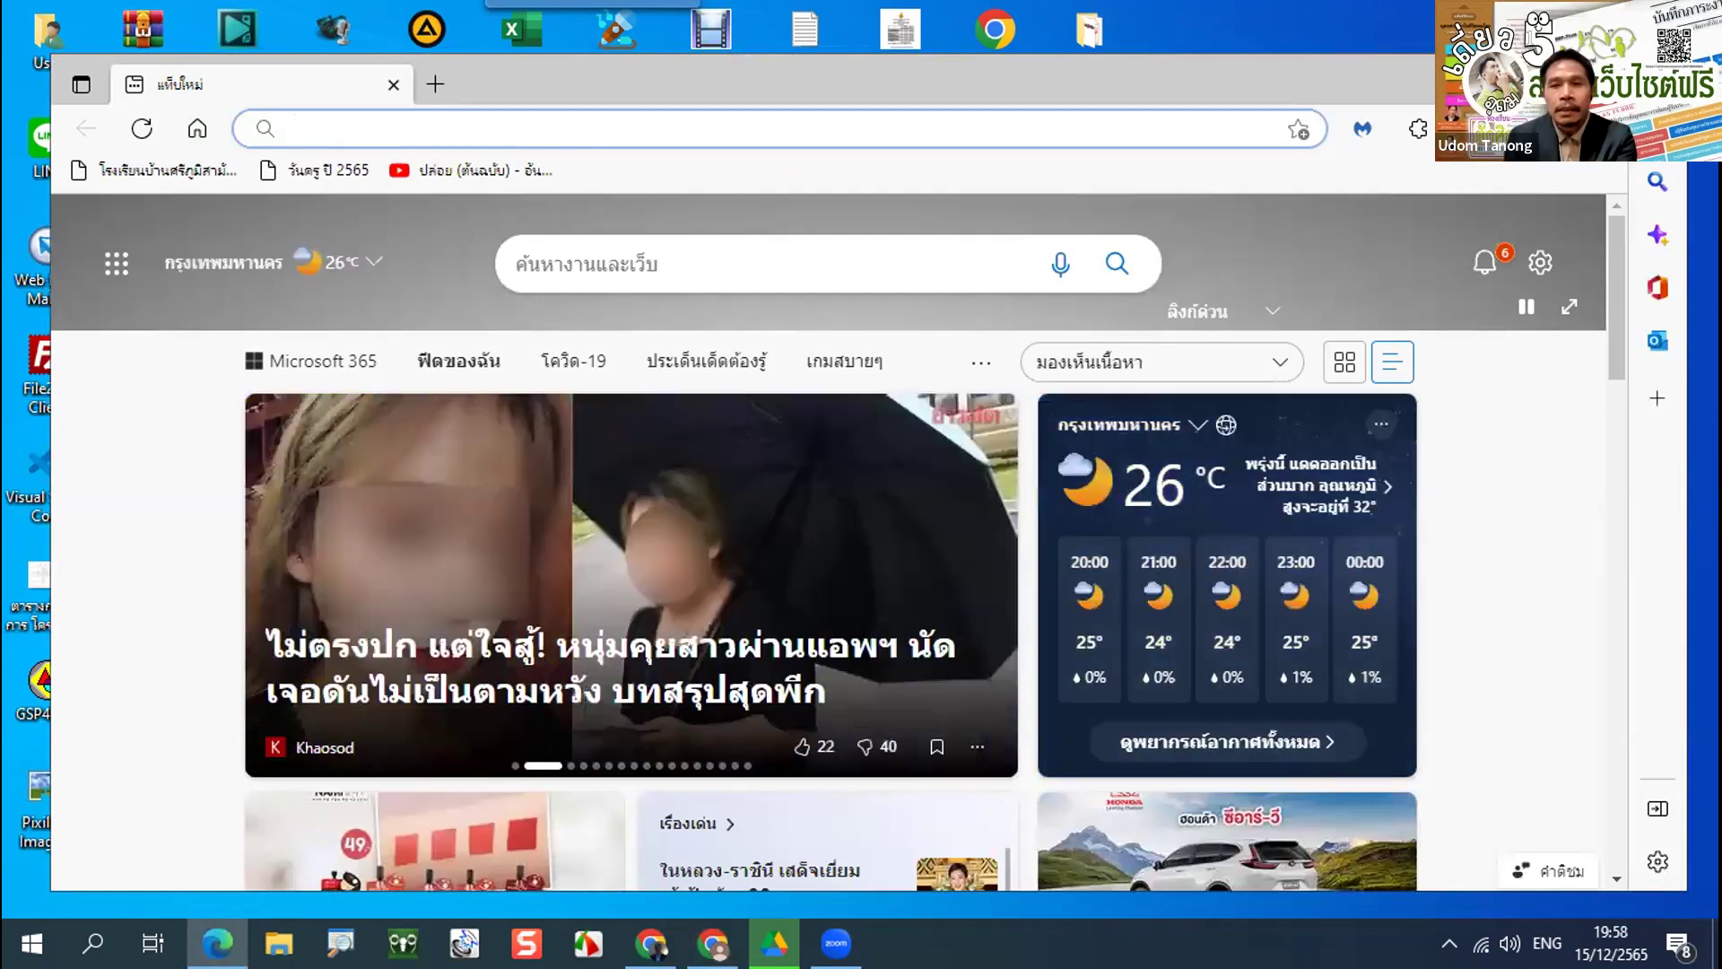
Step: Close Edge, enlarge and maximize File Explorer, and expand Google Drive (G:)
key(alt+F4)
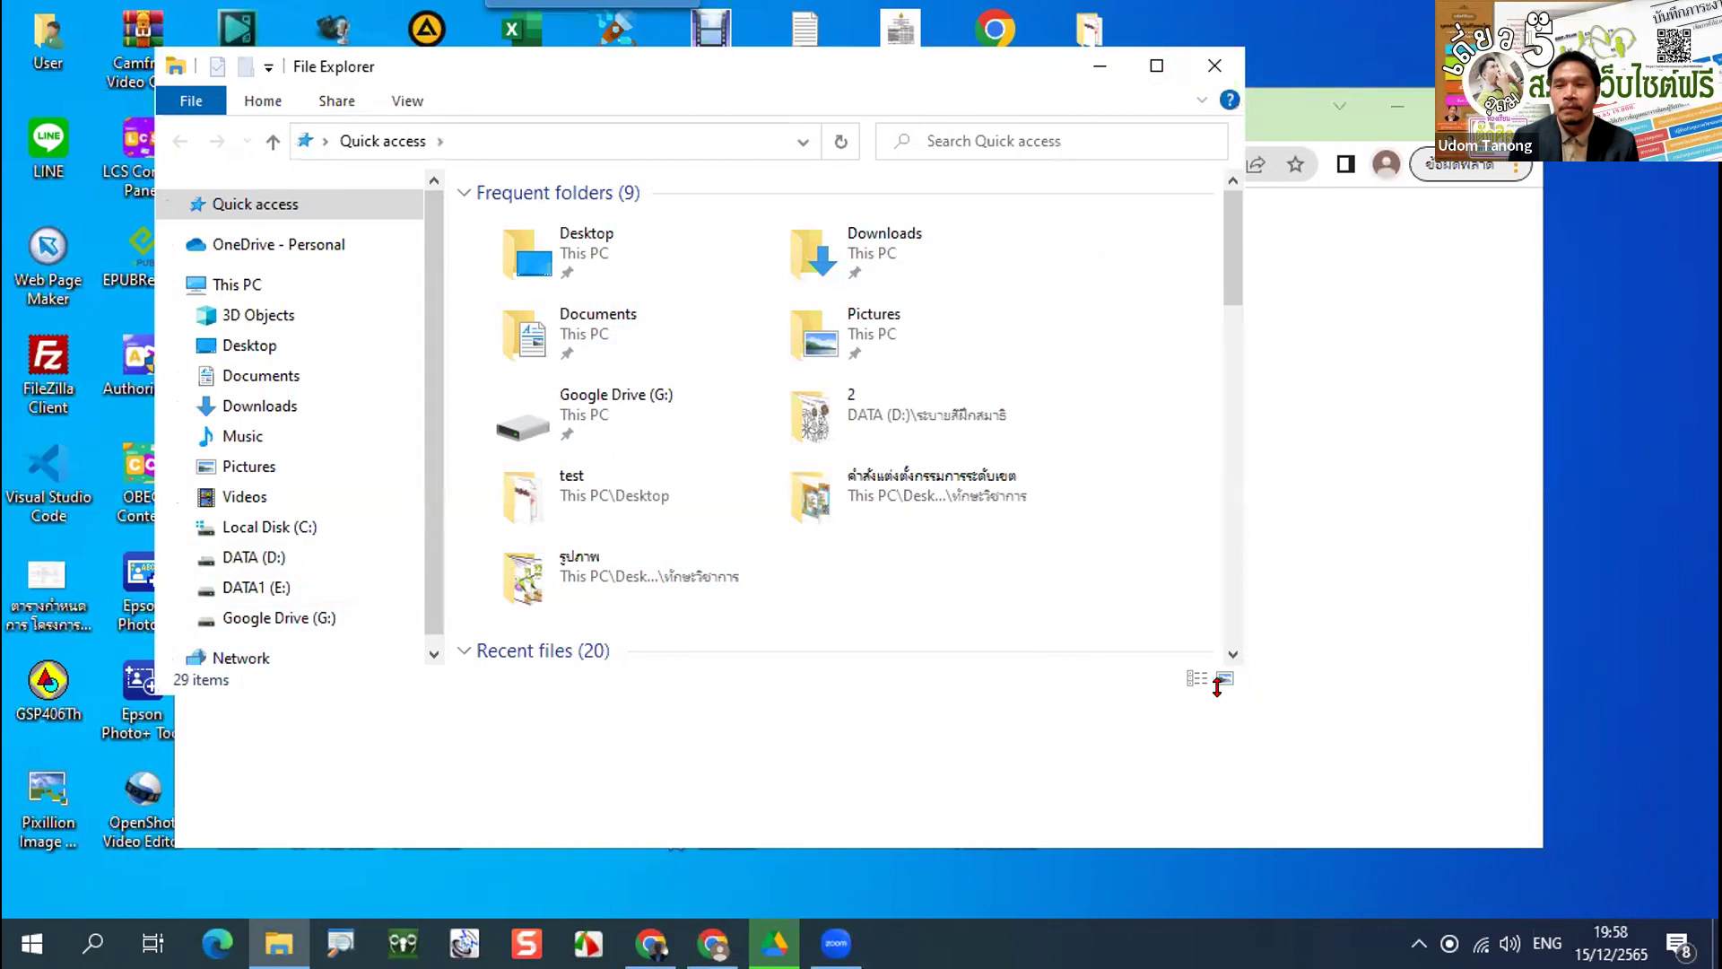
drag(1229, 696, 1377, 765)
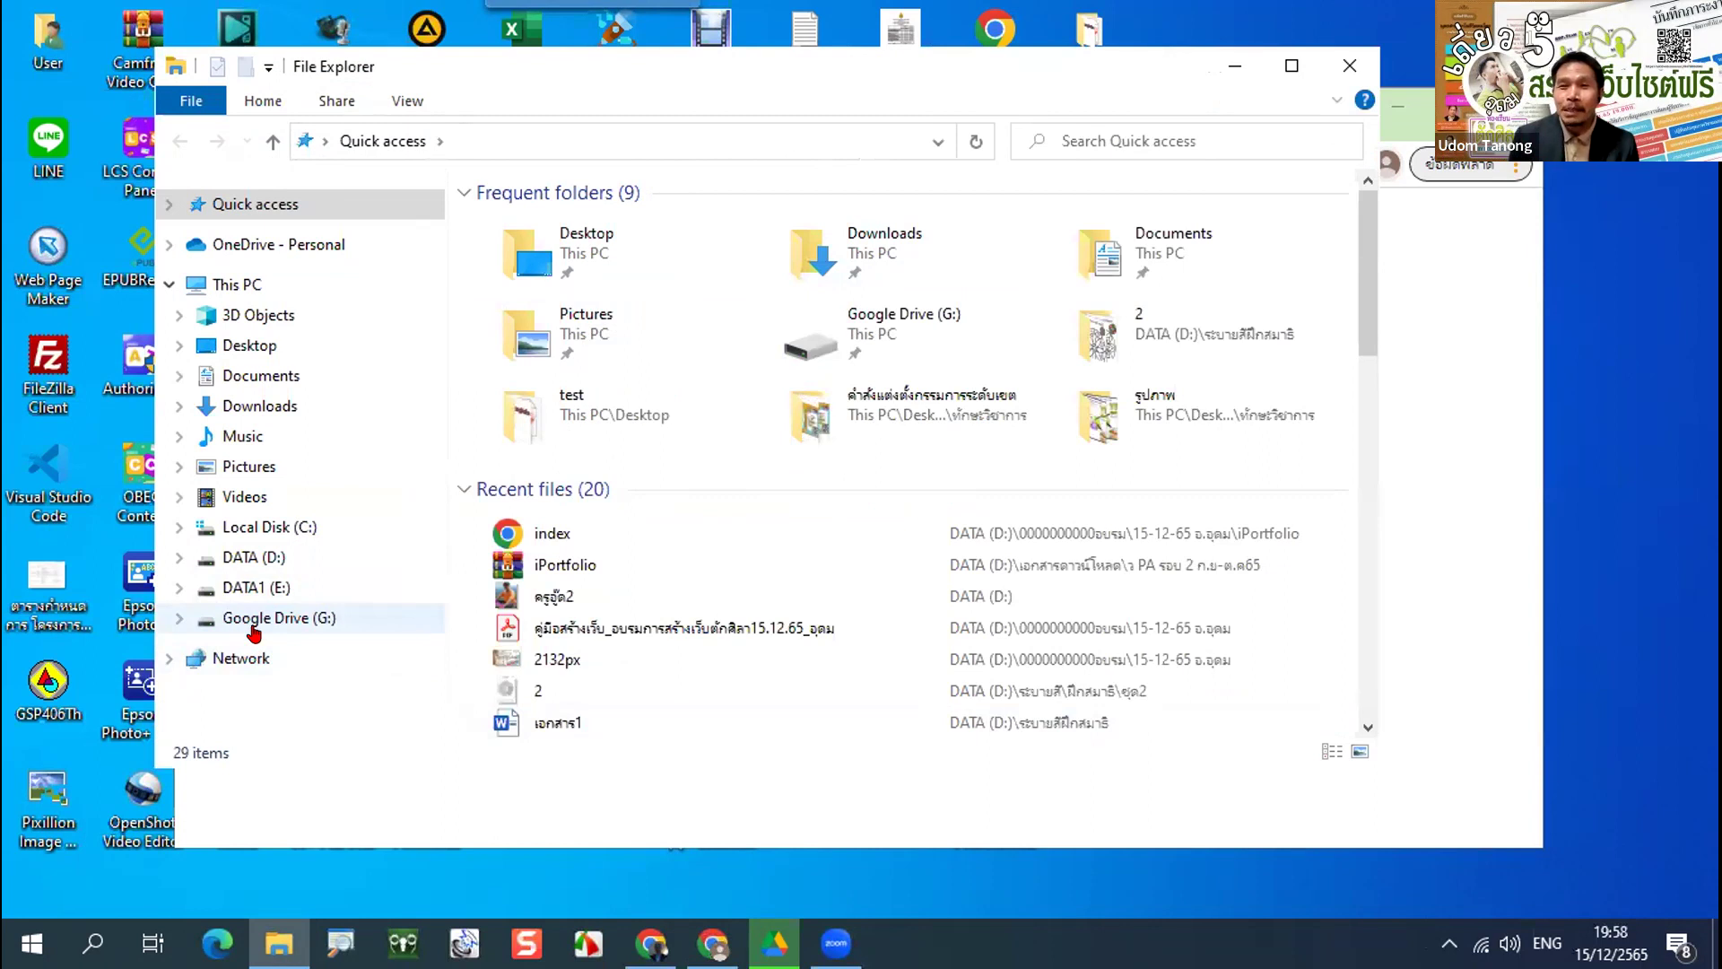
click(163, 617)
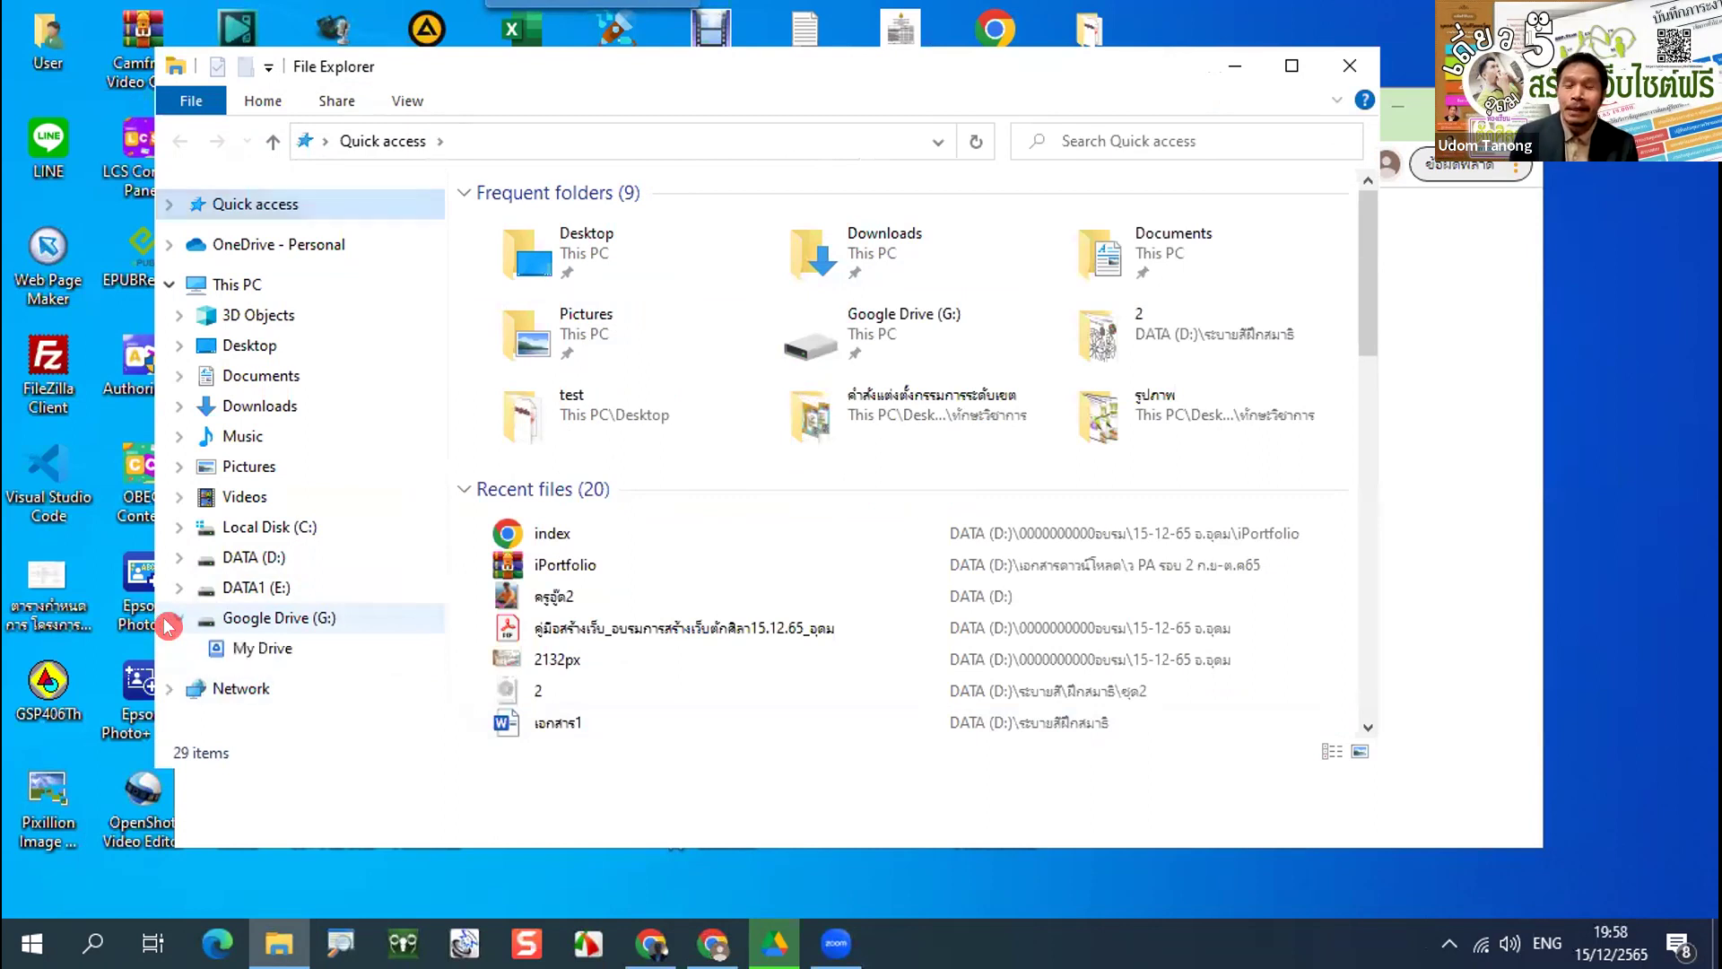
click(1291, 66)
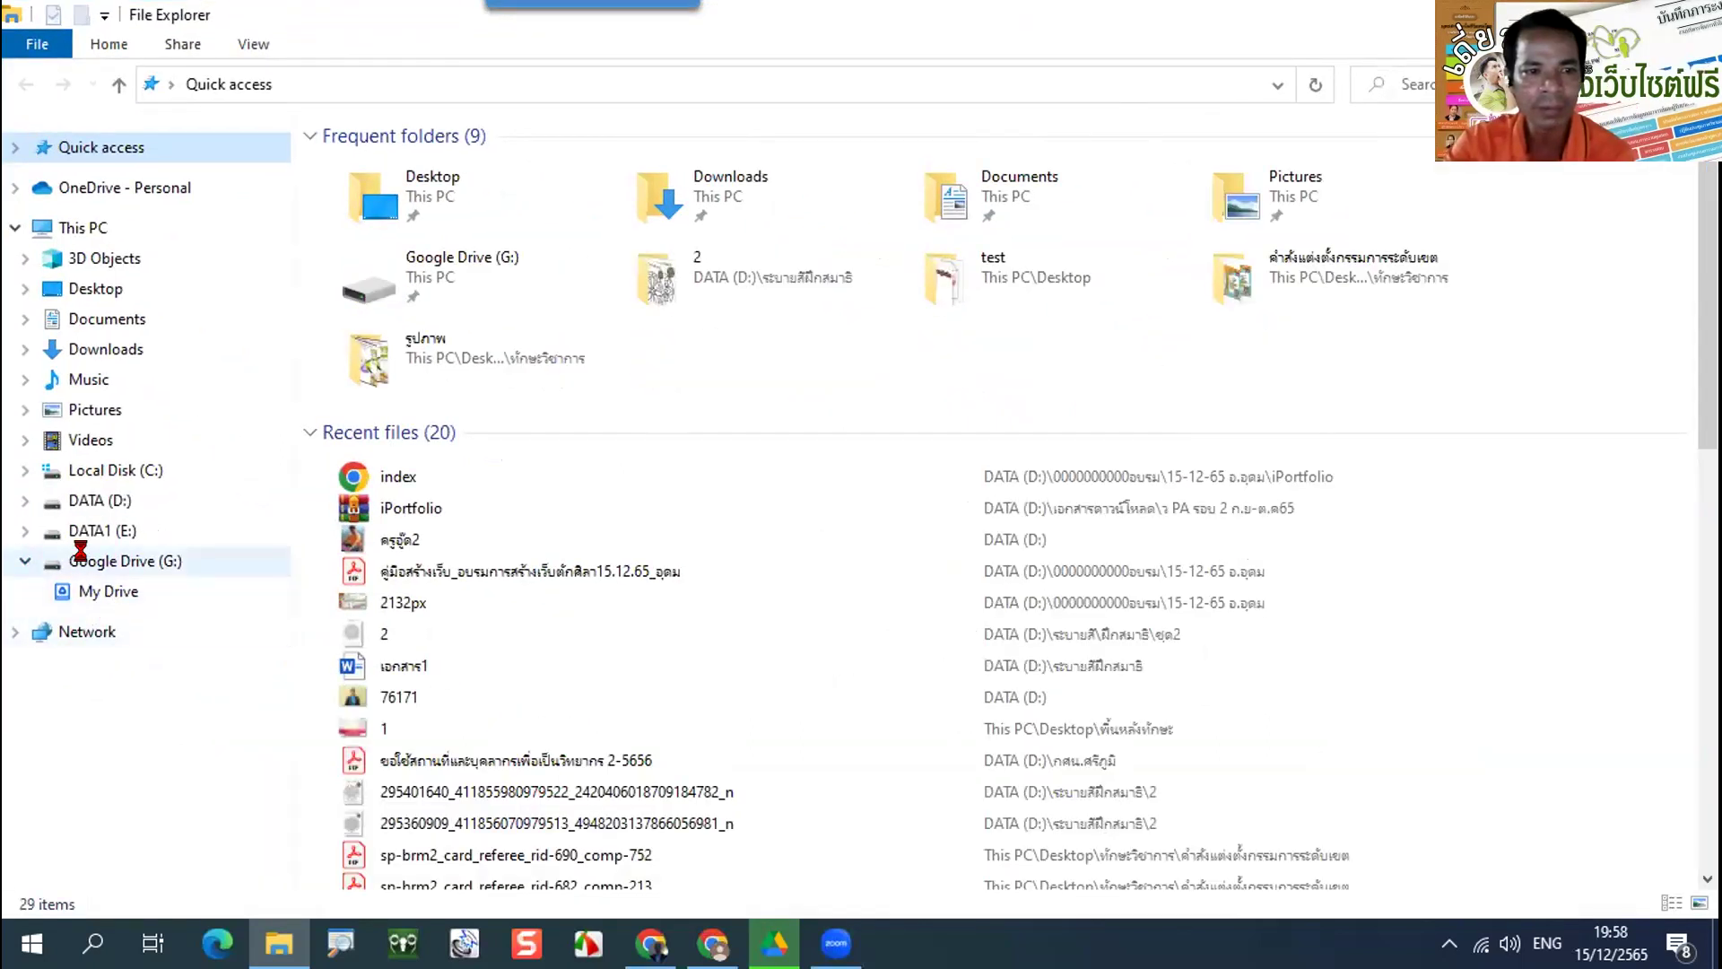
Step: Check Google Drive (G:)'s options and select its My Drive folder
right_click(81, 563)
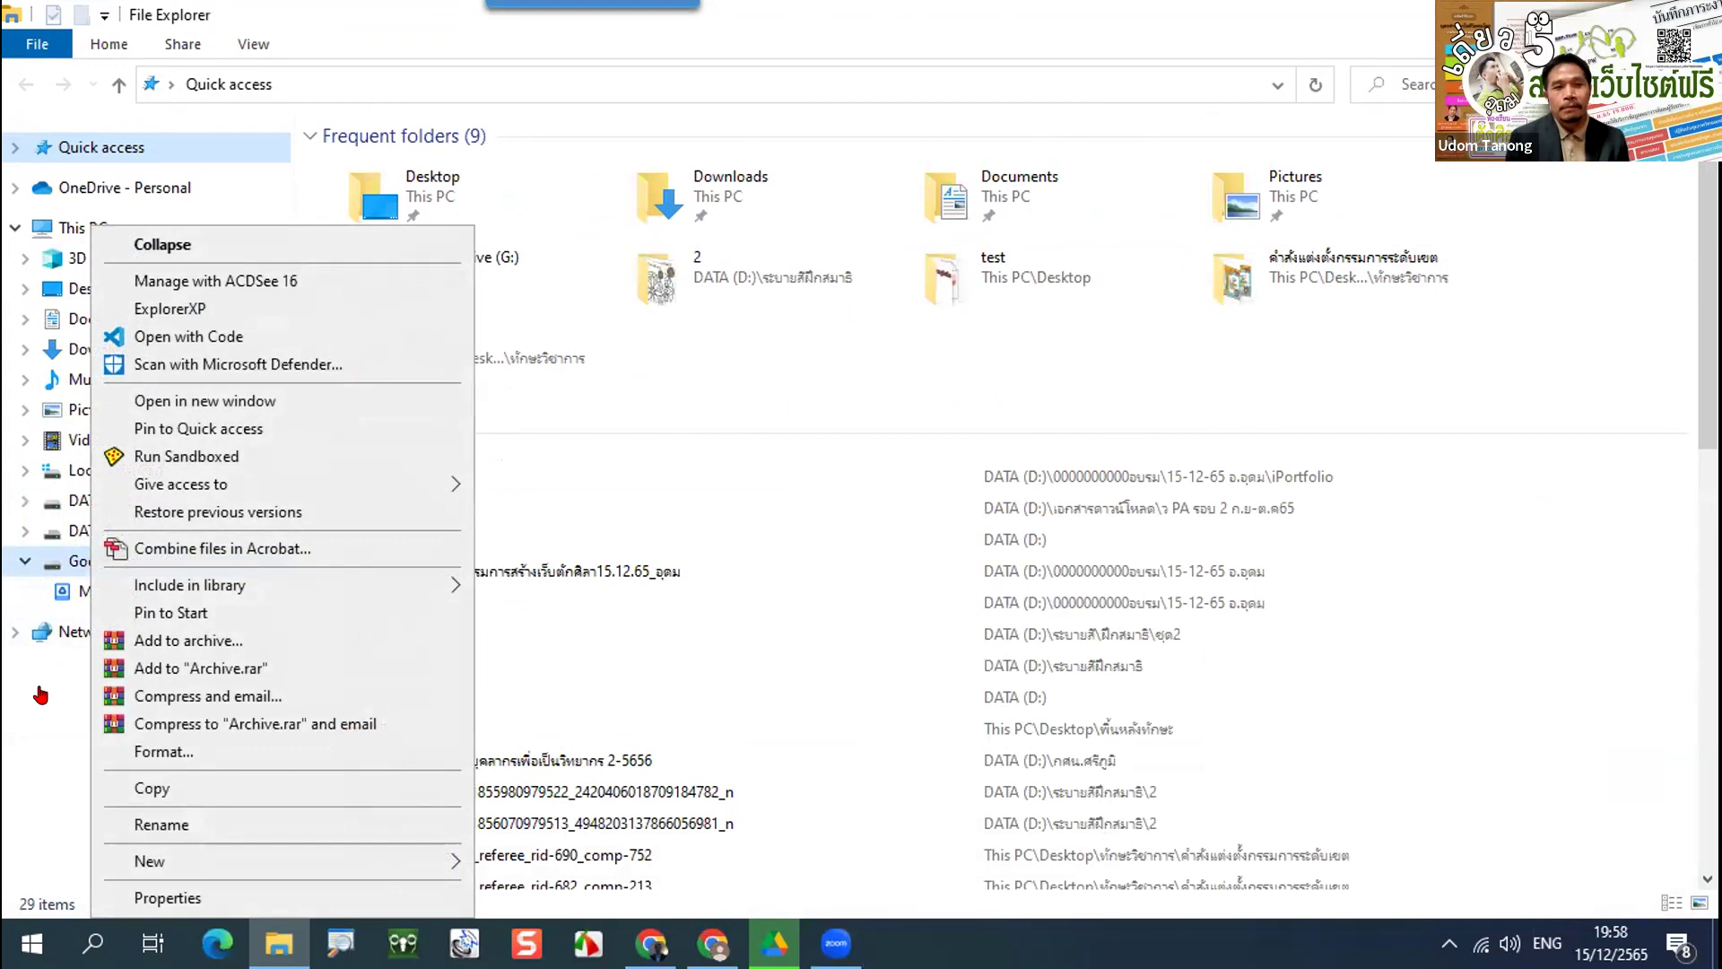
click(592, 45)
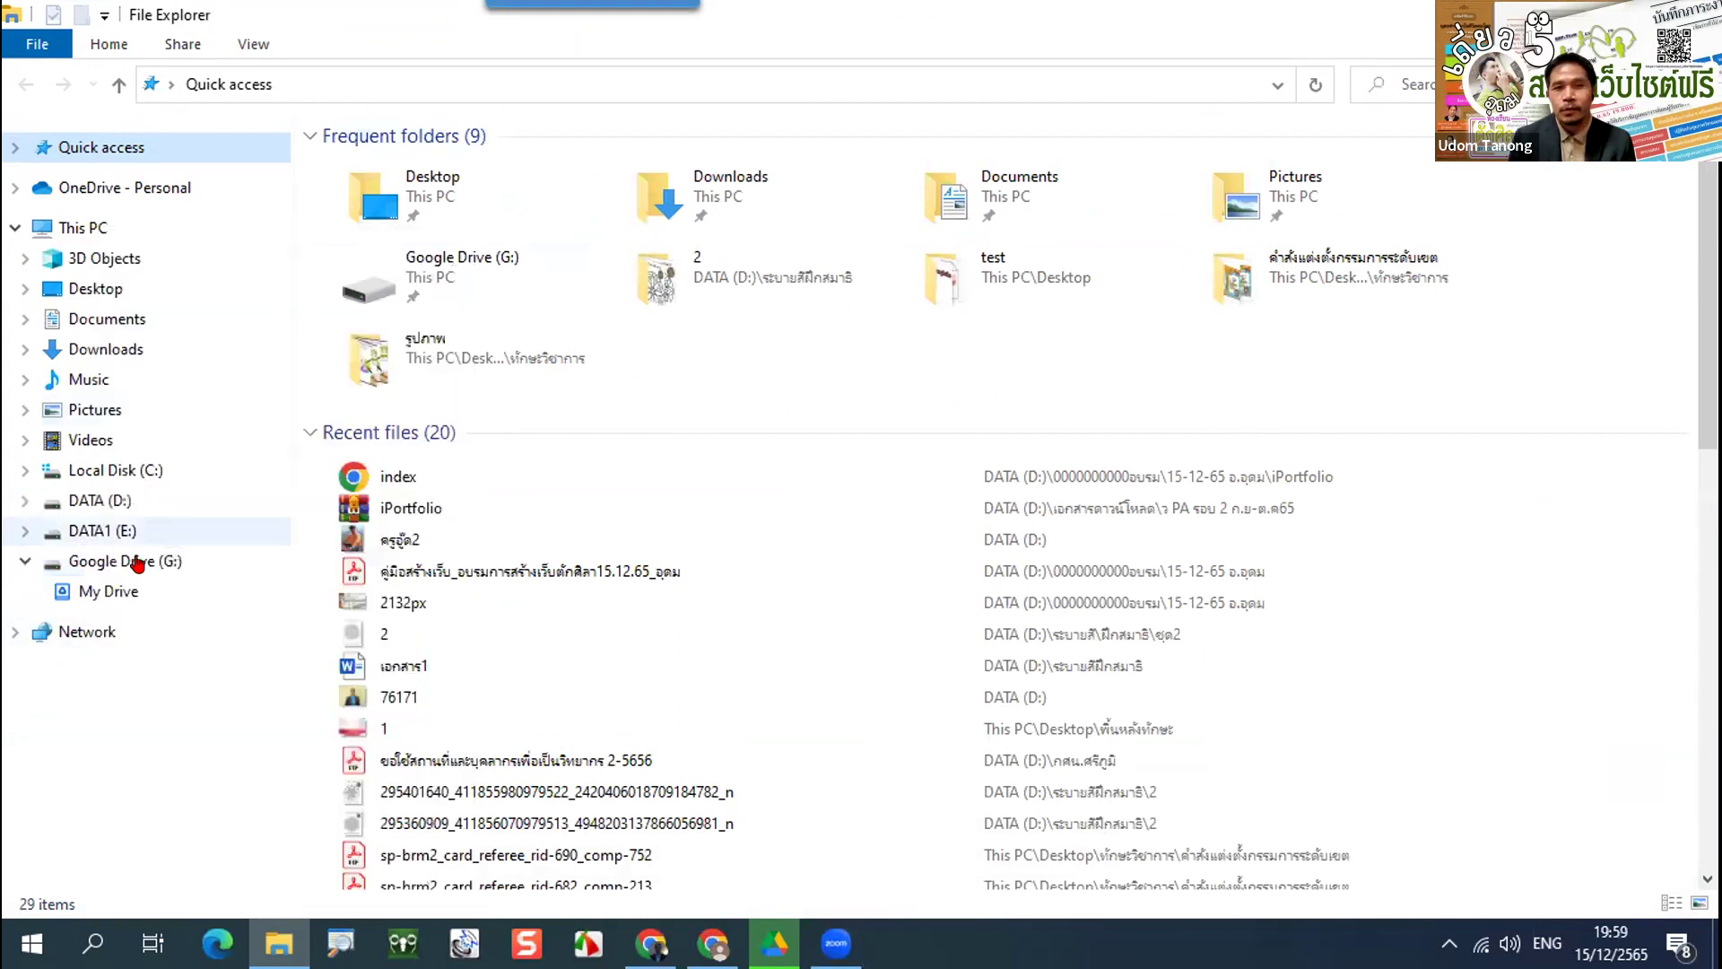
click(16, 564)
click(16, 564)
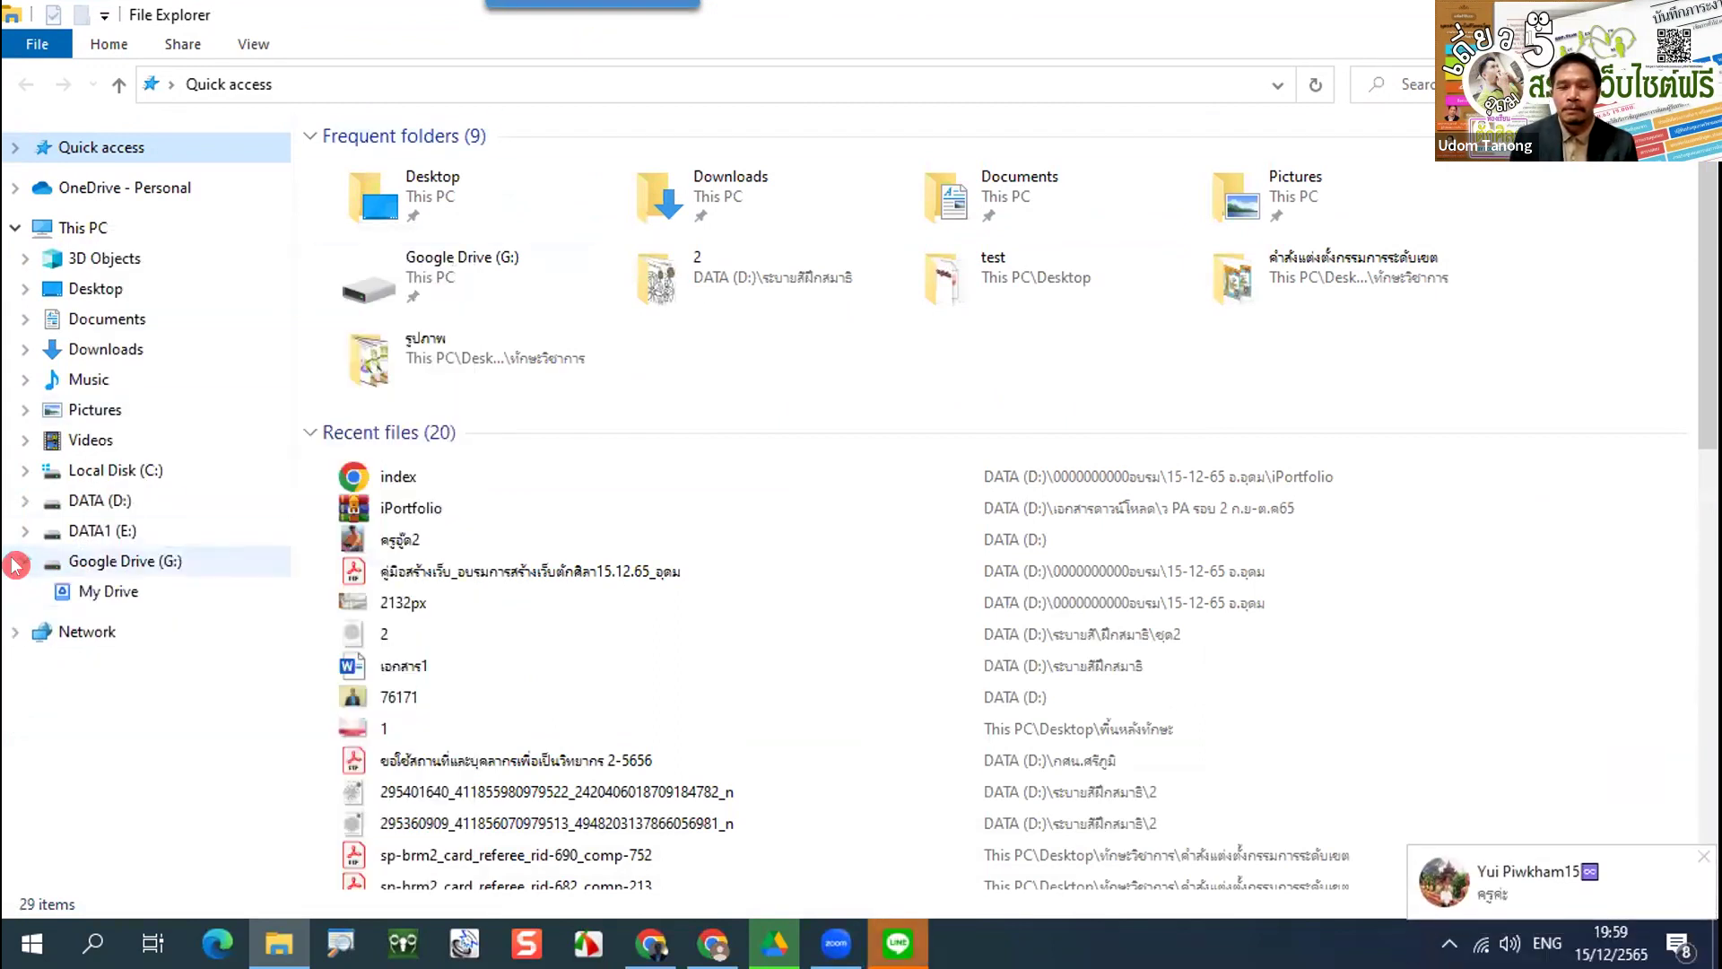
click(101, 598)
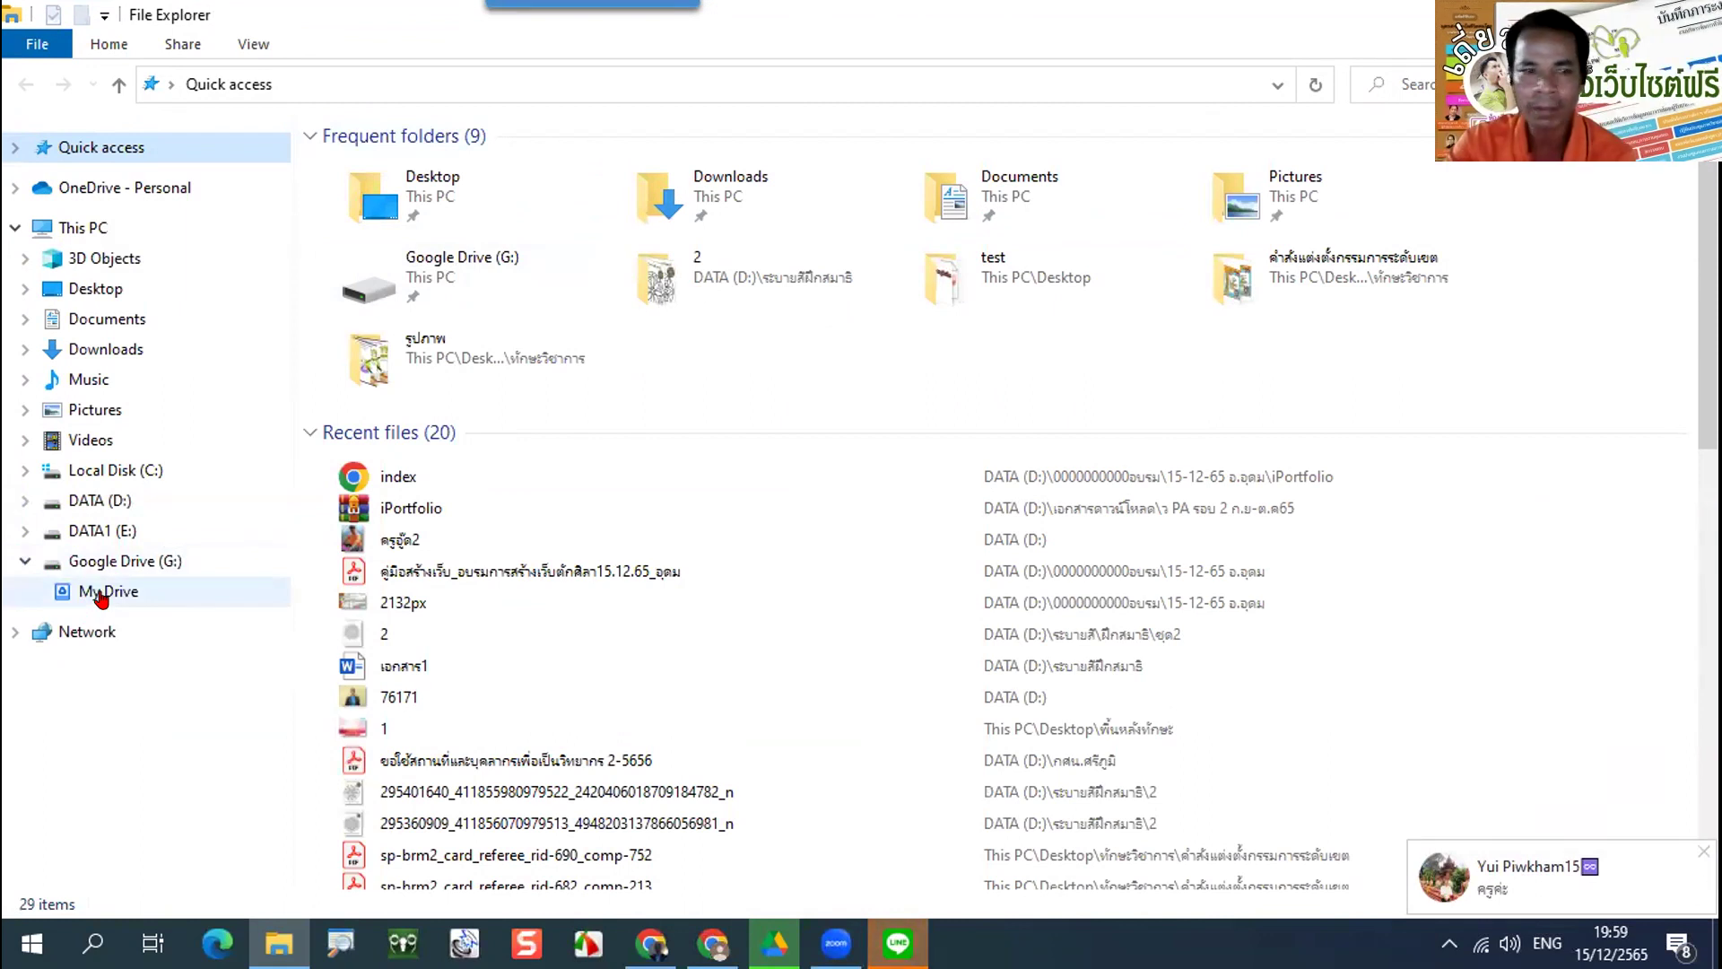
Step: Move the LINE chat window off screen and restore down File Explorer to reveal the desktop
click(1444, 845)
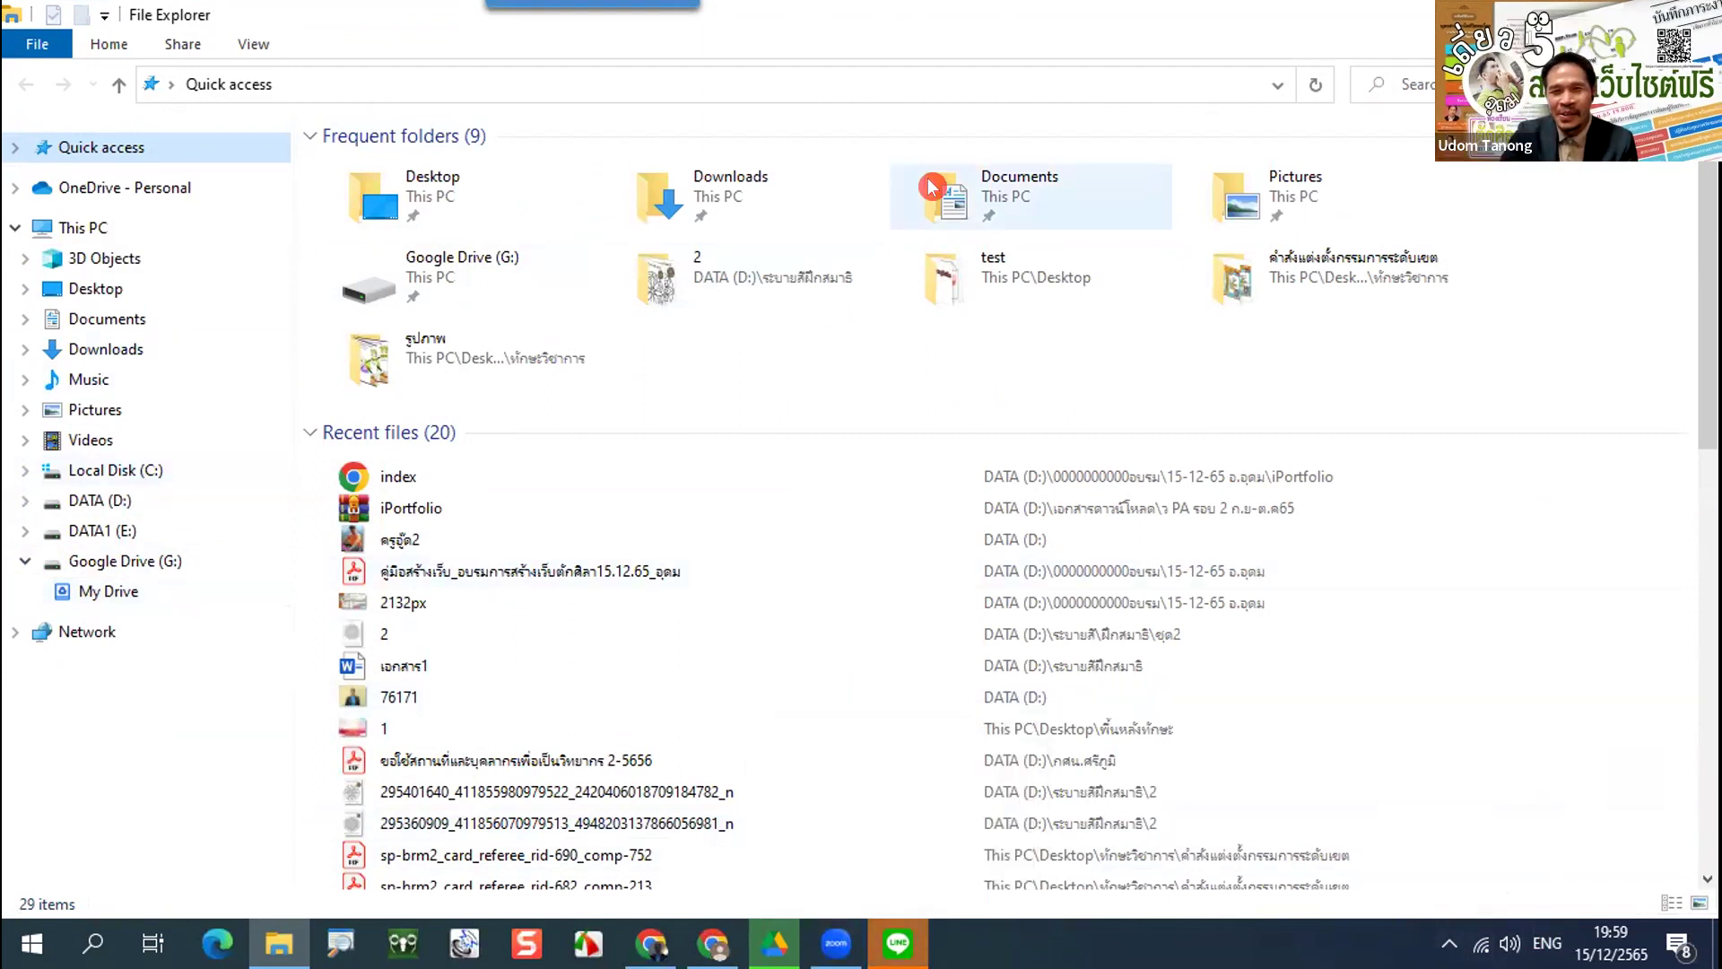
click(953, 734)
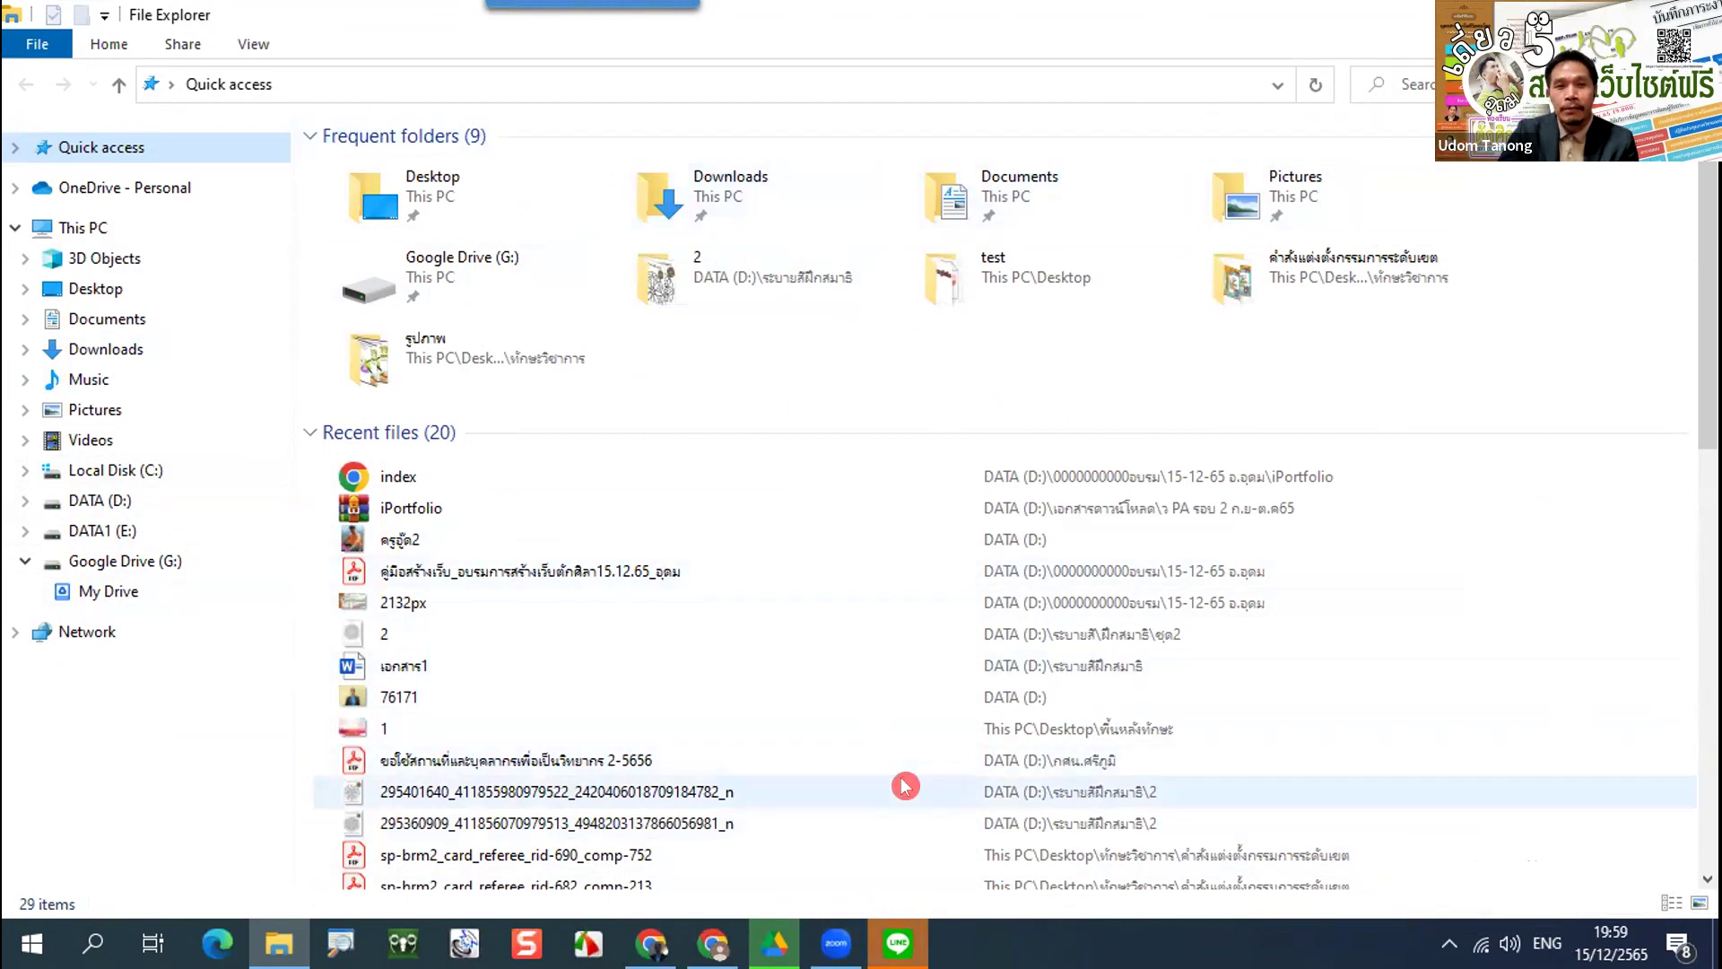
click(898, 942)
drag(381, 59, 1721, 60)
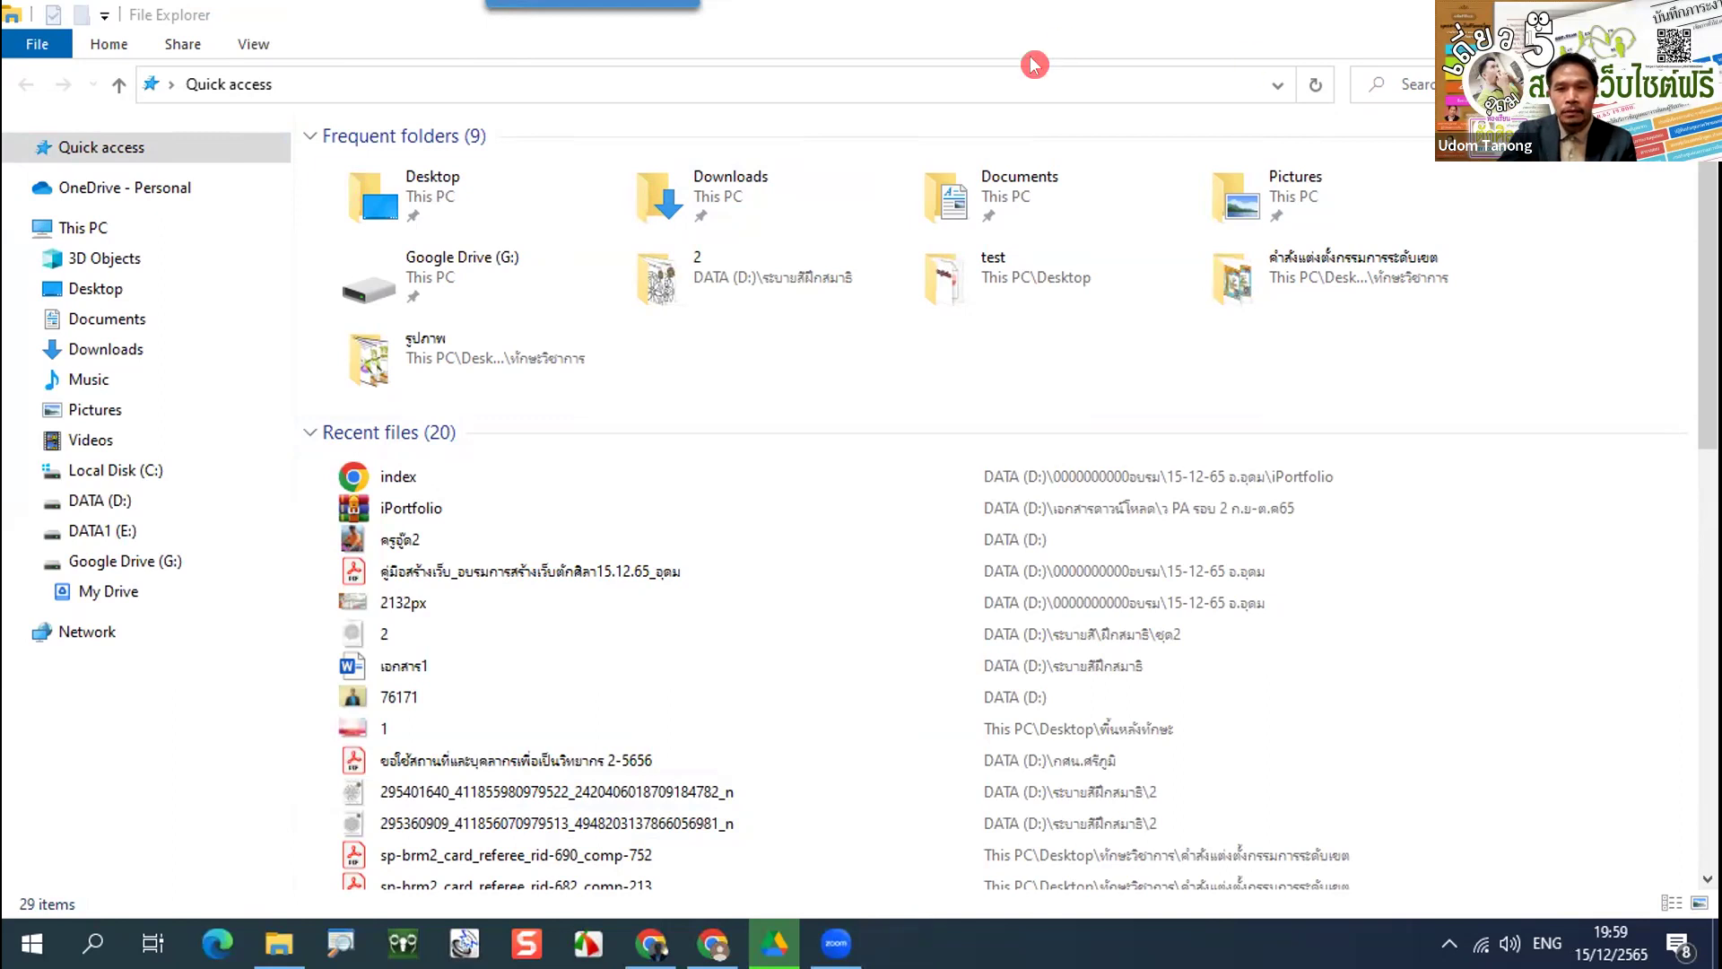
key(super+Down)
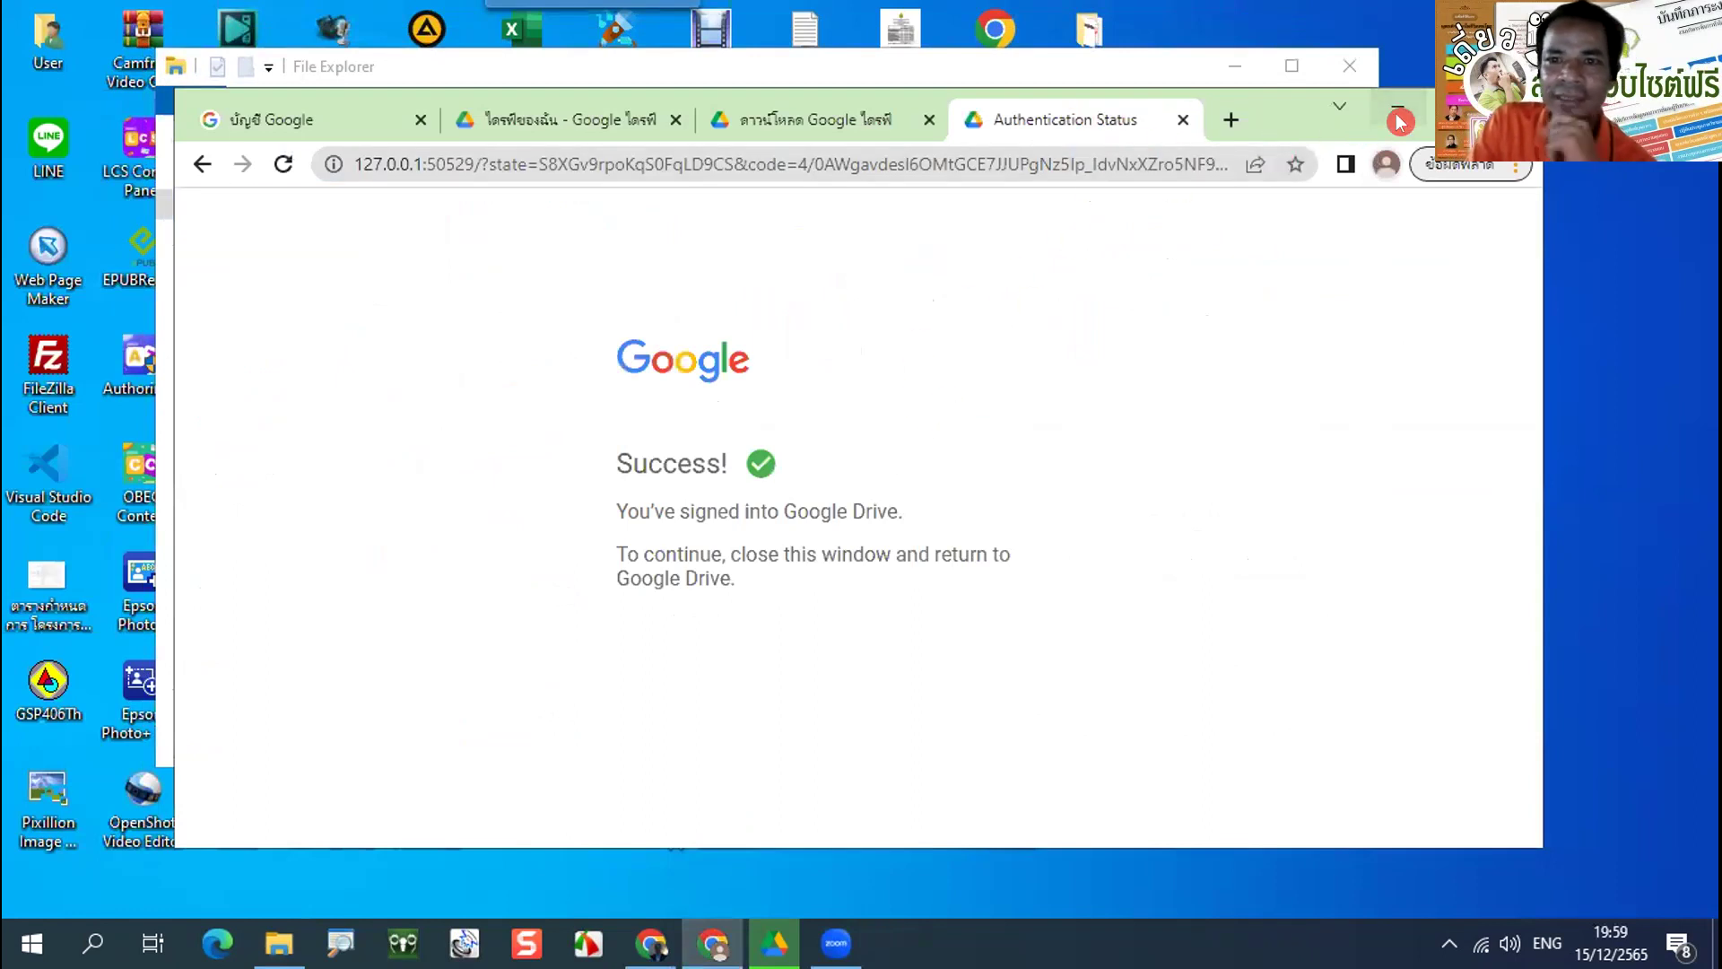
Step: Return Chrome to a smaller window and open Google Drive's activity panel from the hidden tray icons
click(1435, 114)
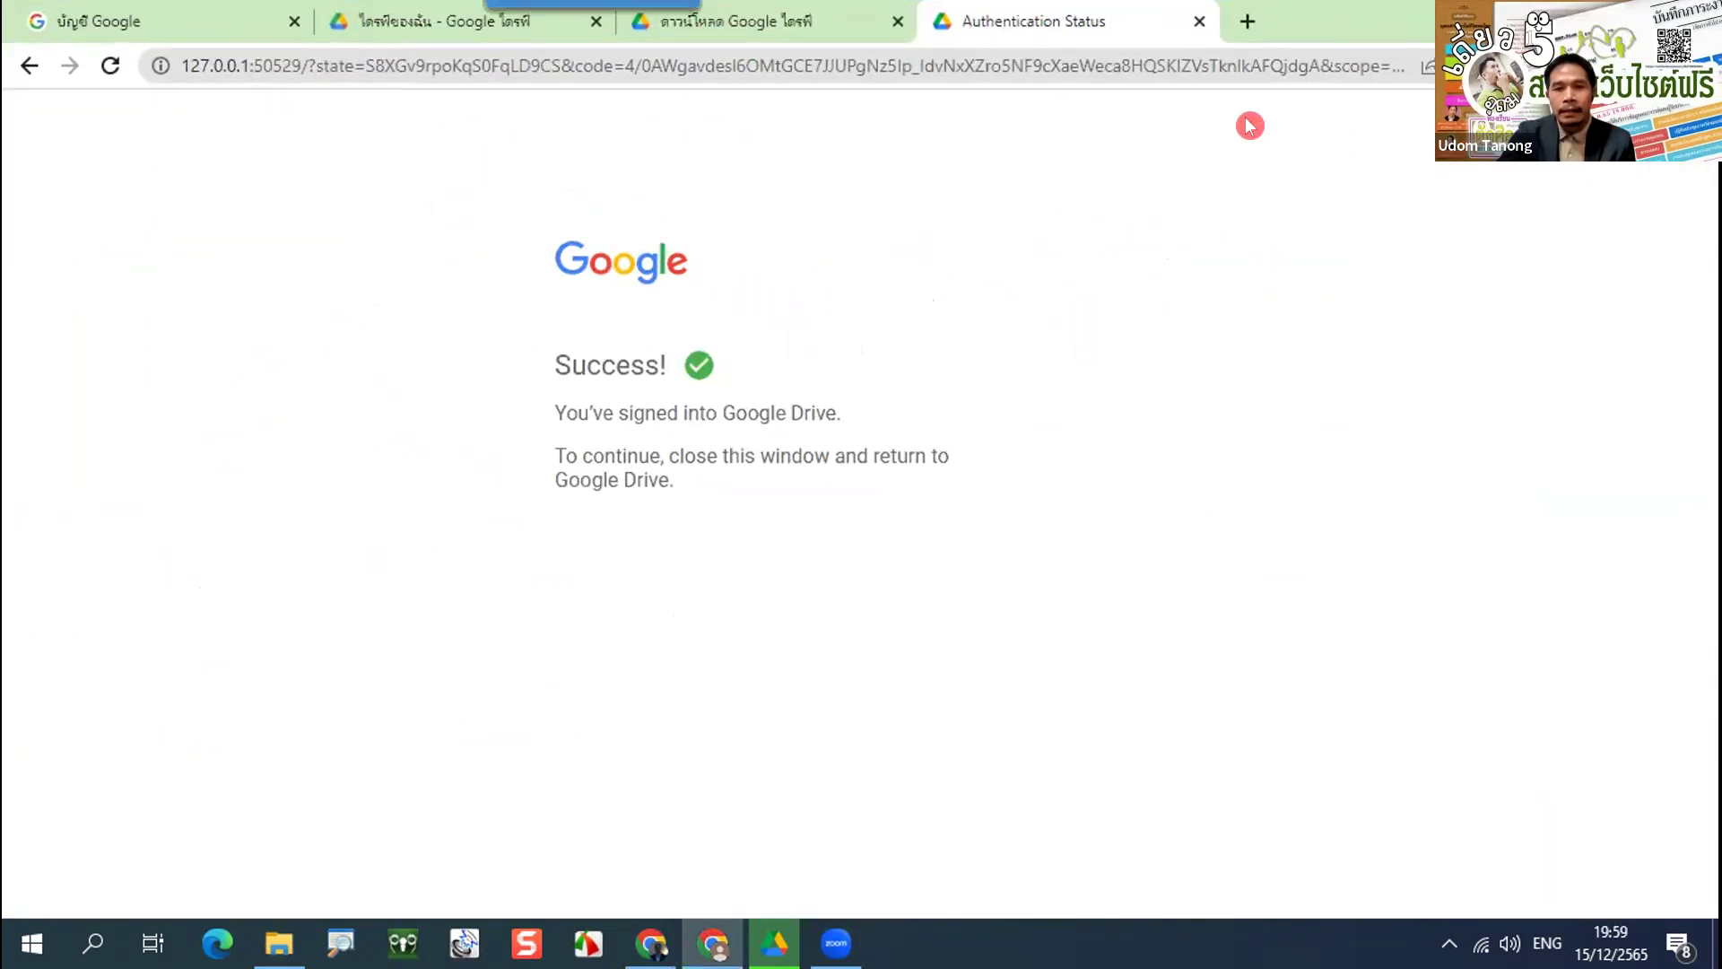
key(super+Down)
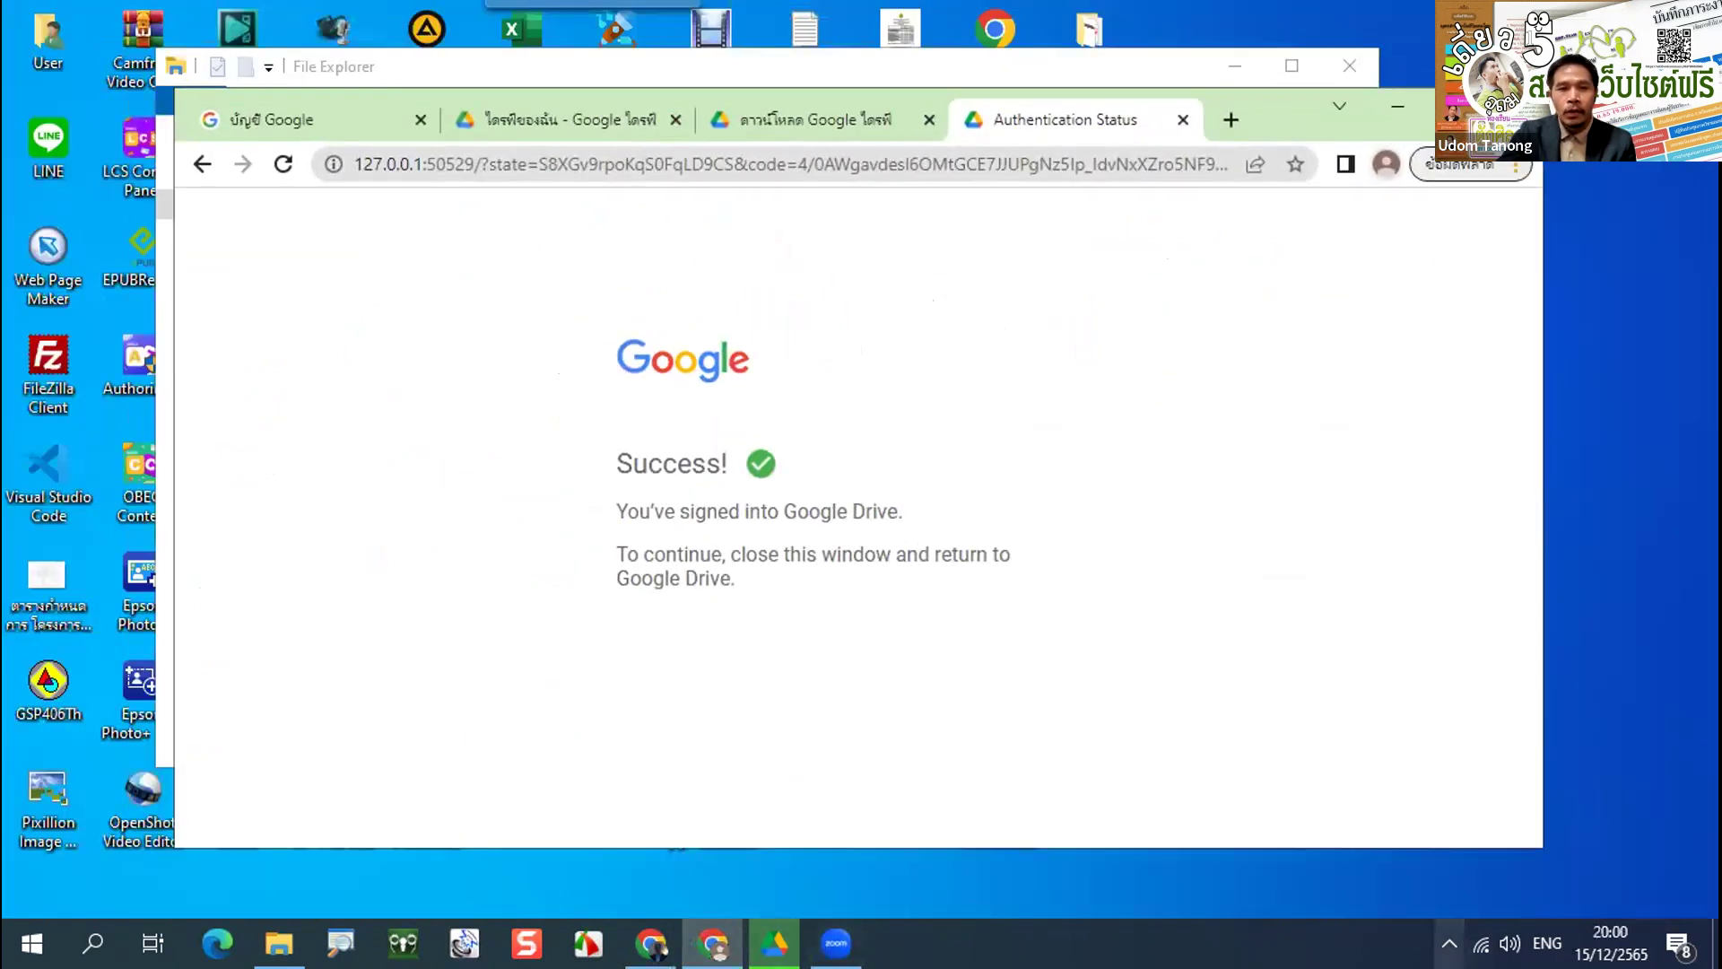
click(1450, 944)
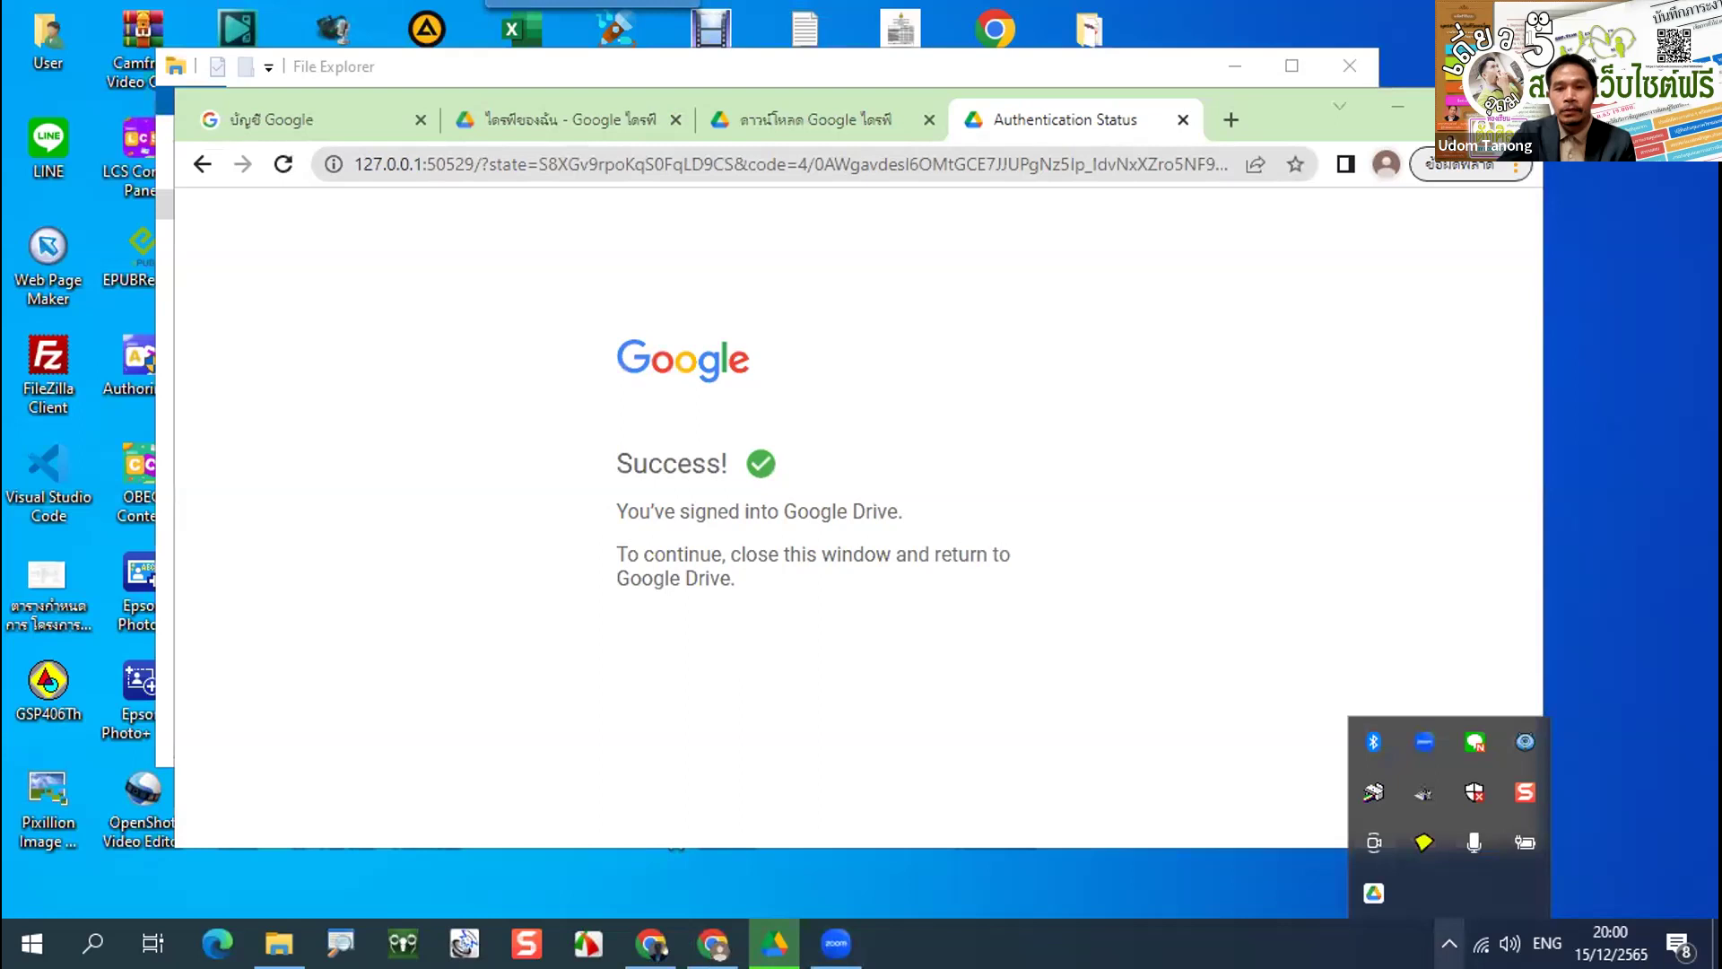
click(1372, 890)
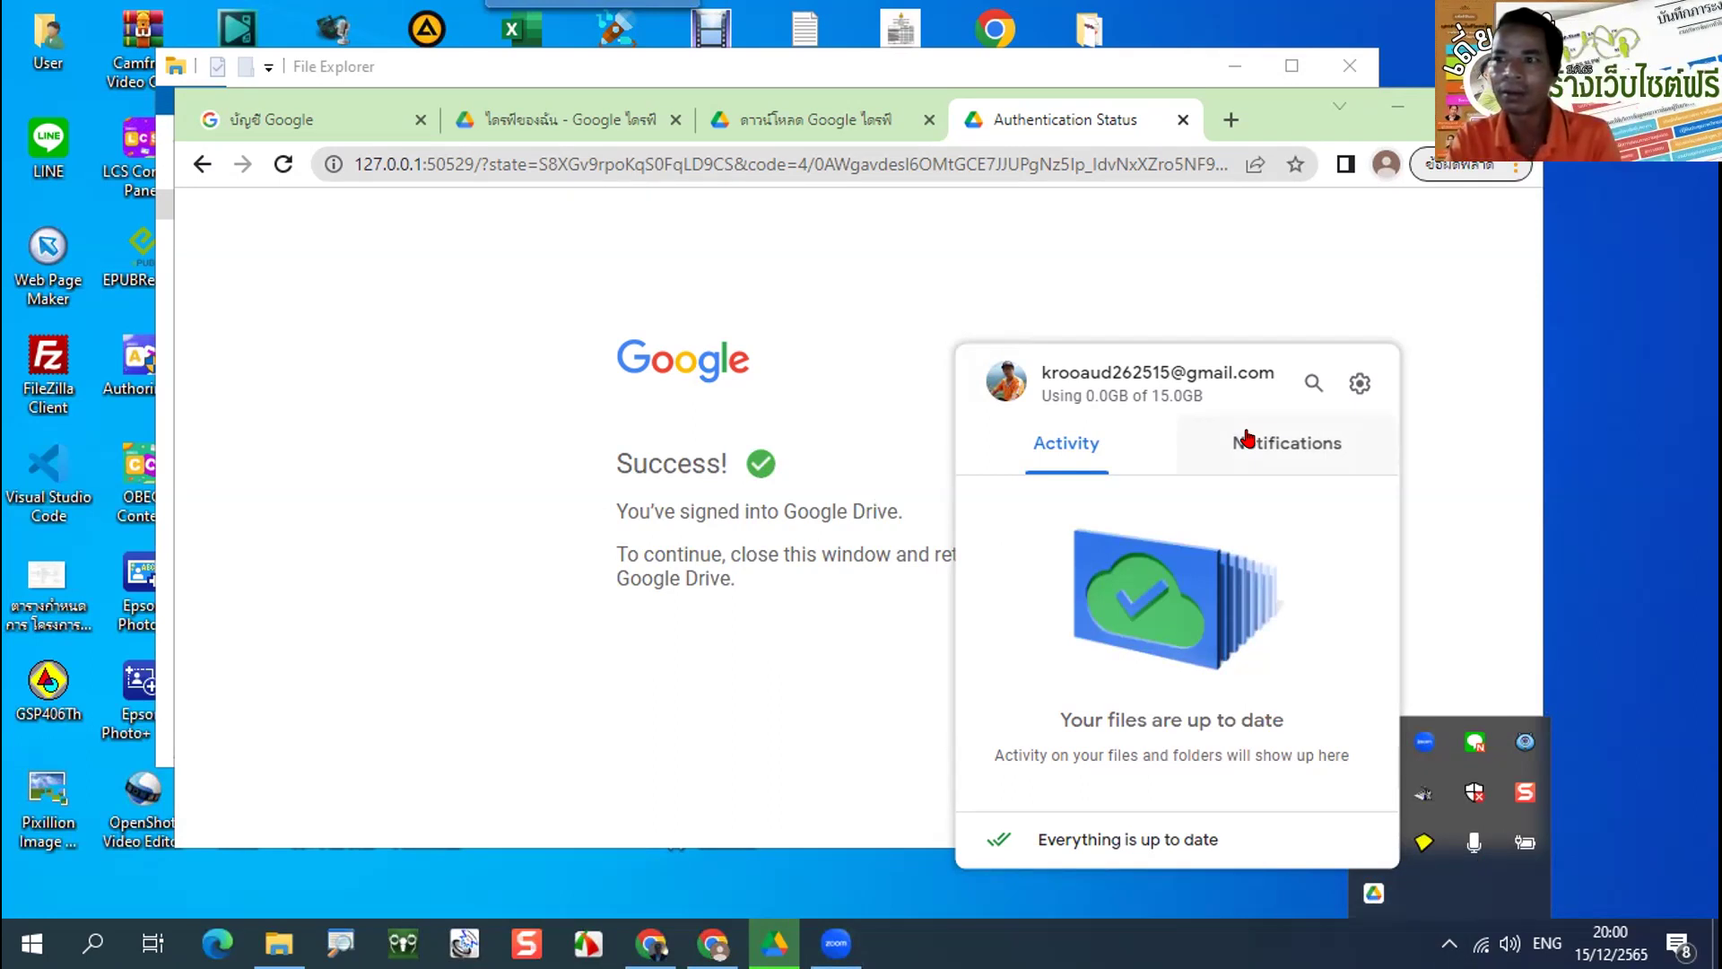
Step: Nudge the Chrome window, reopen the Drive panel, and show its signed-in accounts list
click(1271, 133)
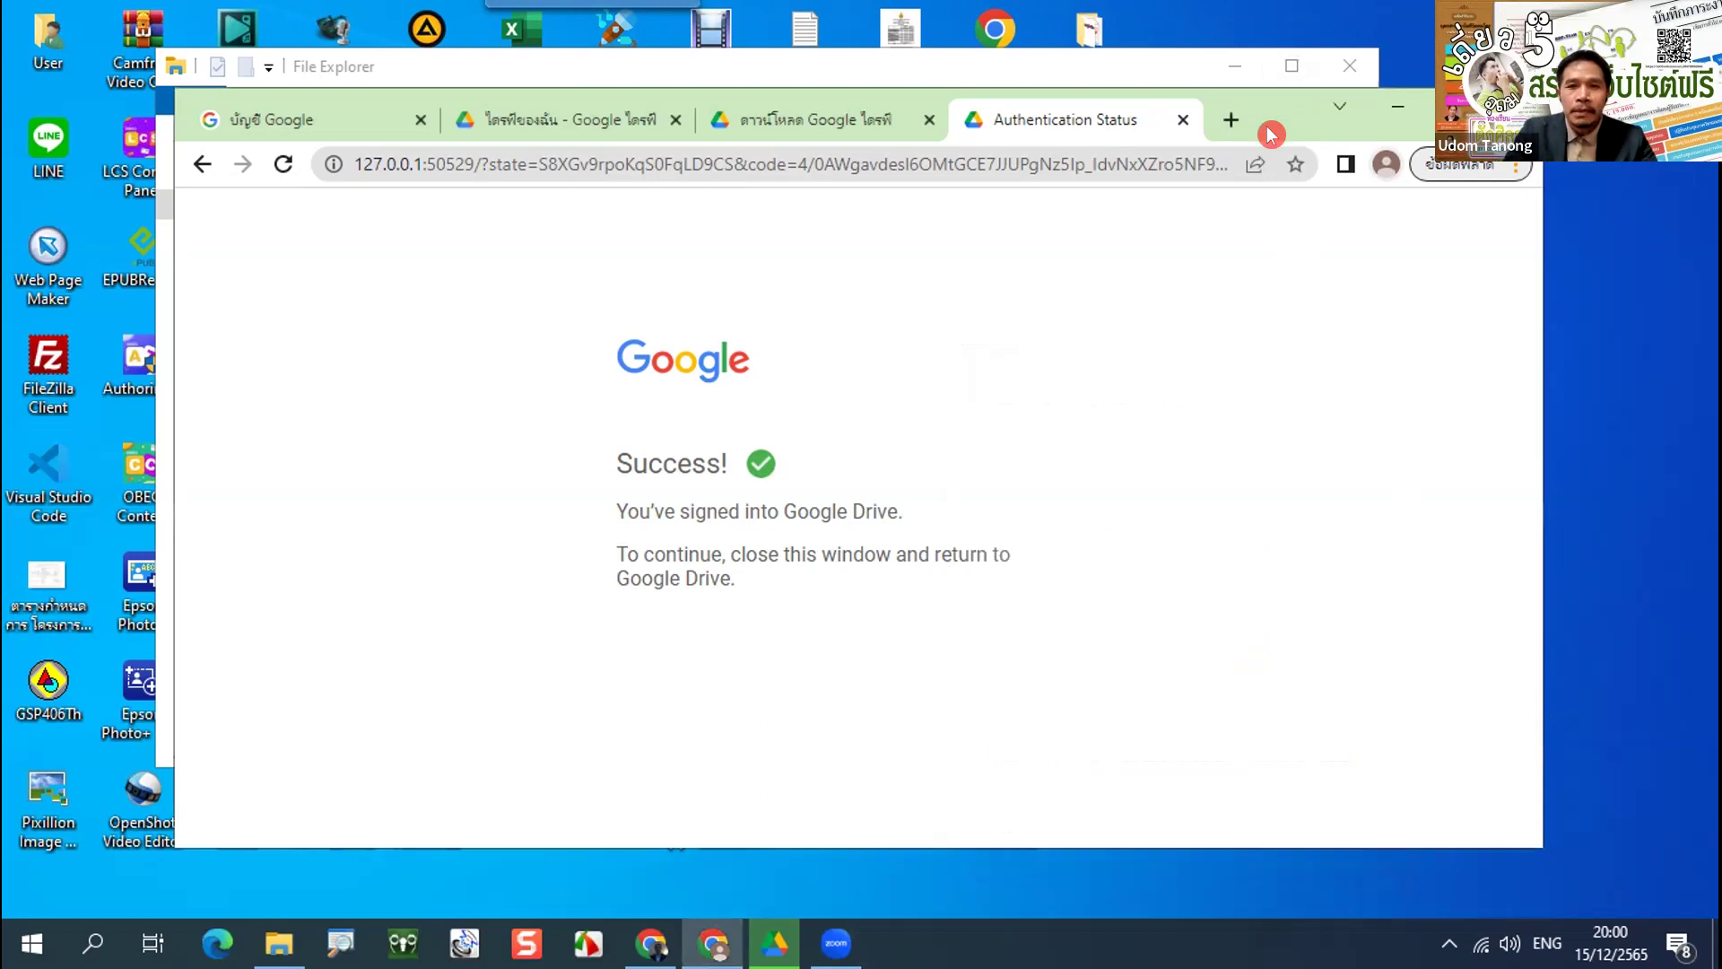
drag(1271, 133, 1259, 105)
click(1448, 942)
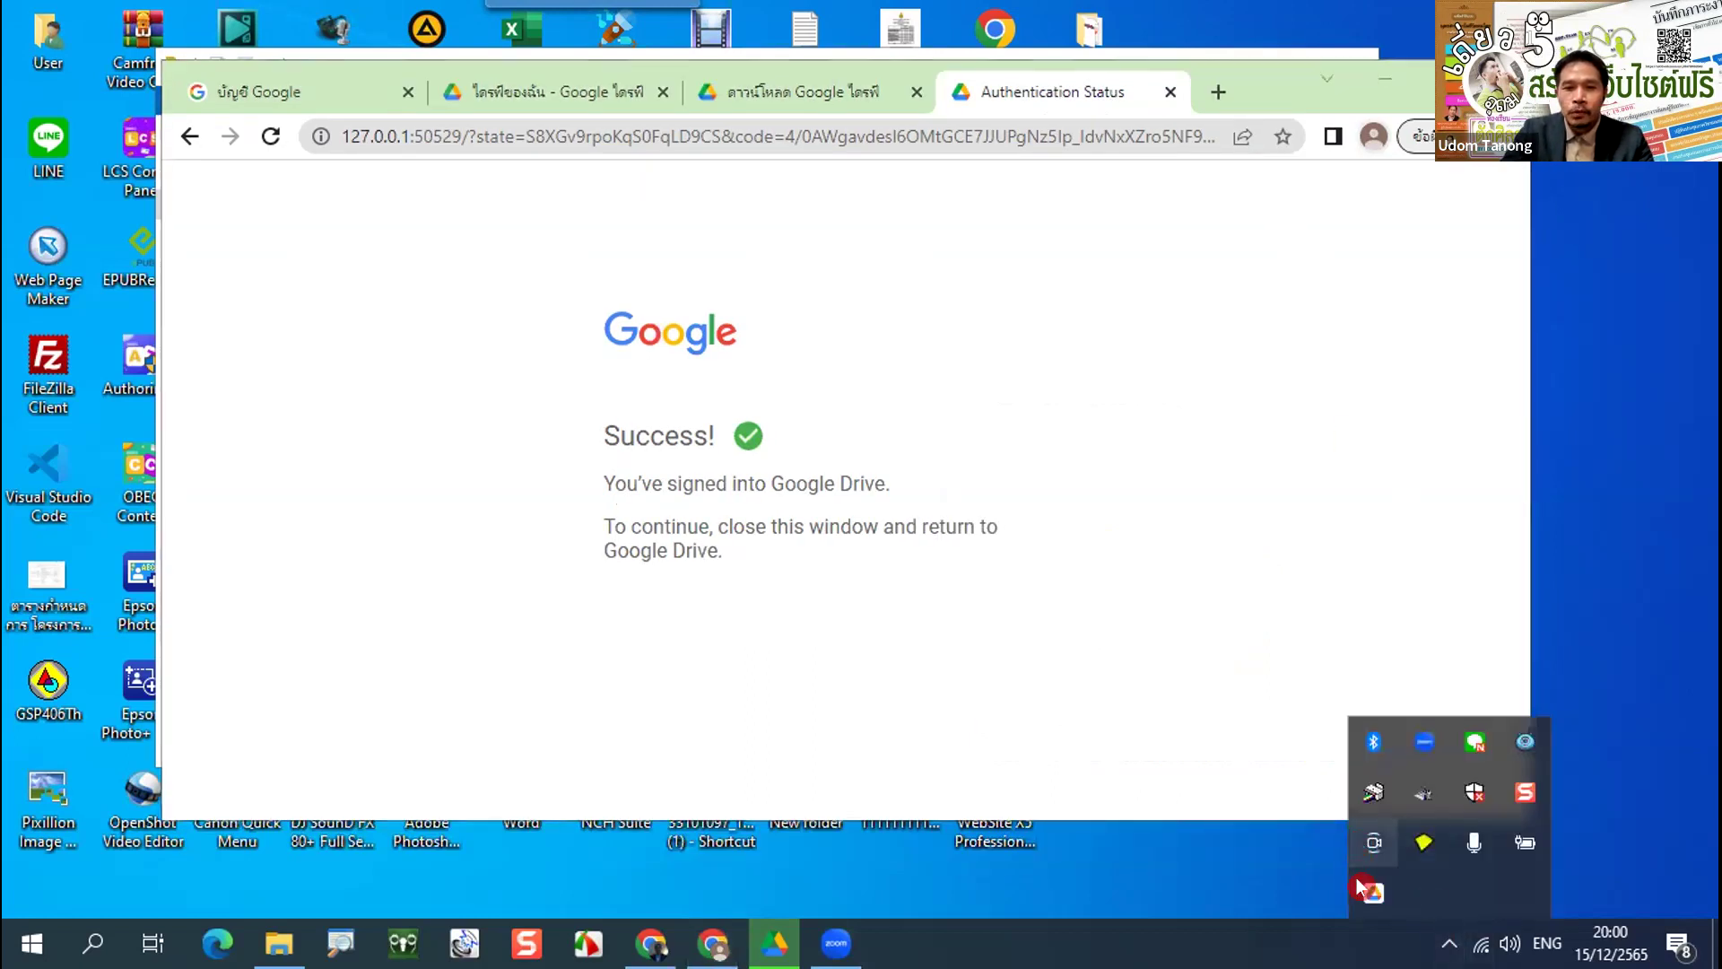
click(1363, 890)
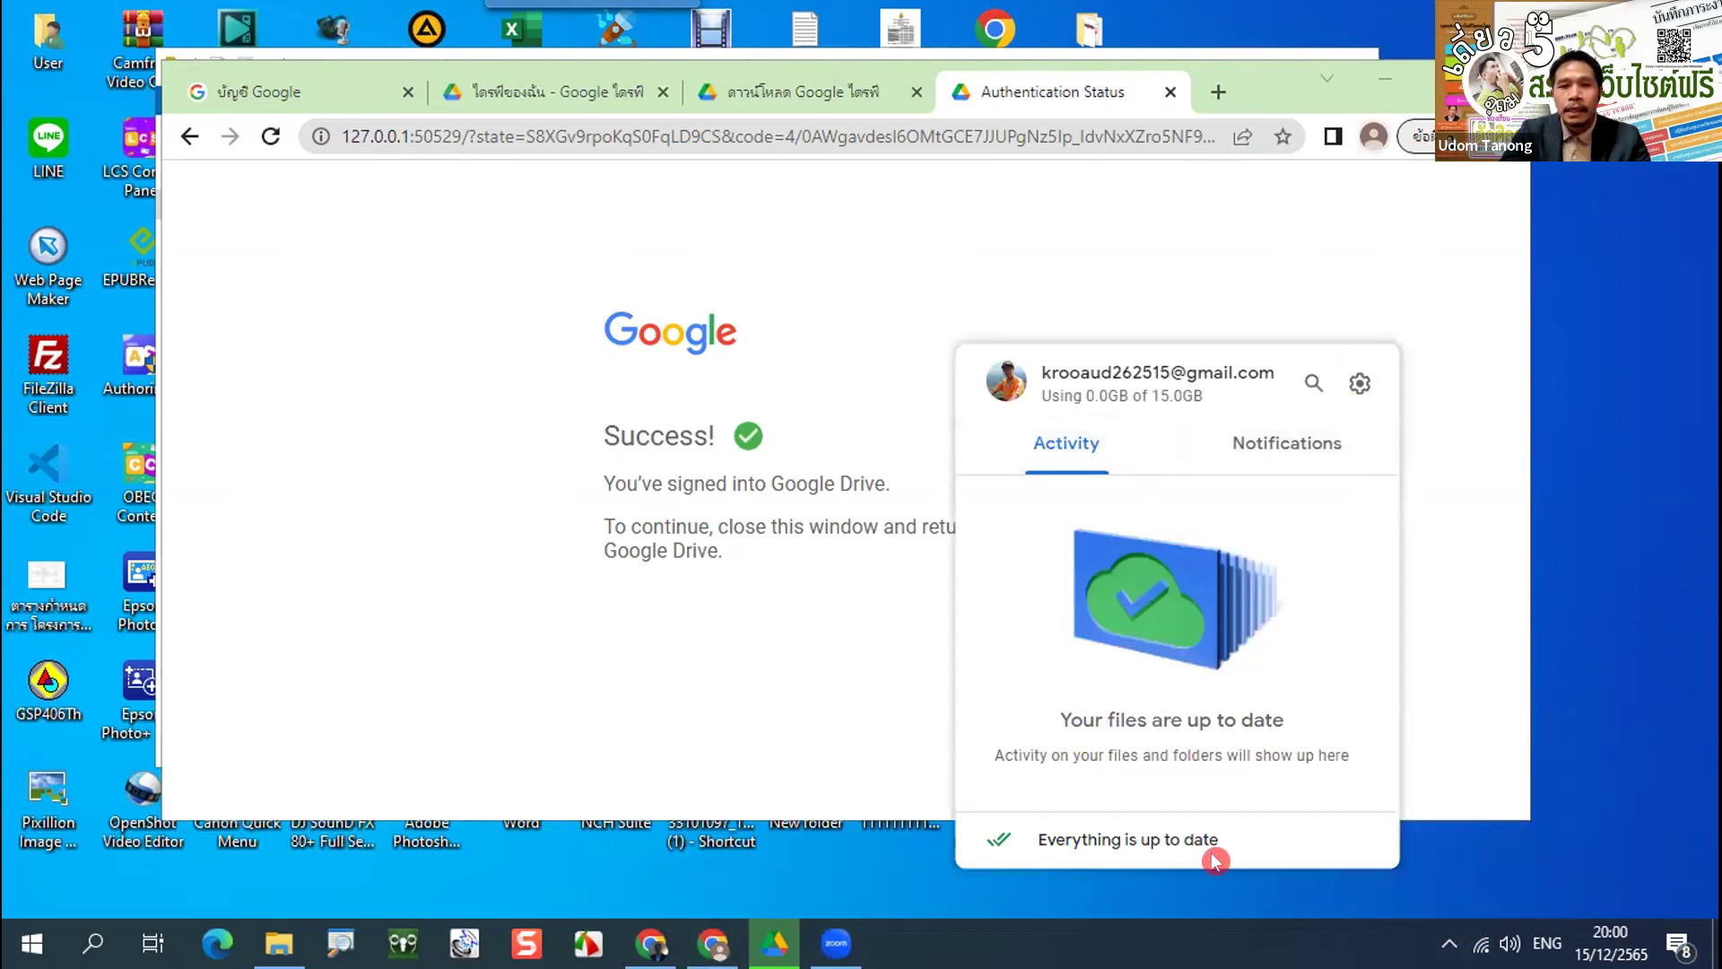
click(1061, 395)
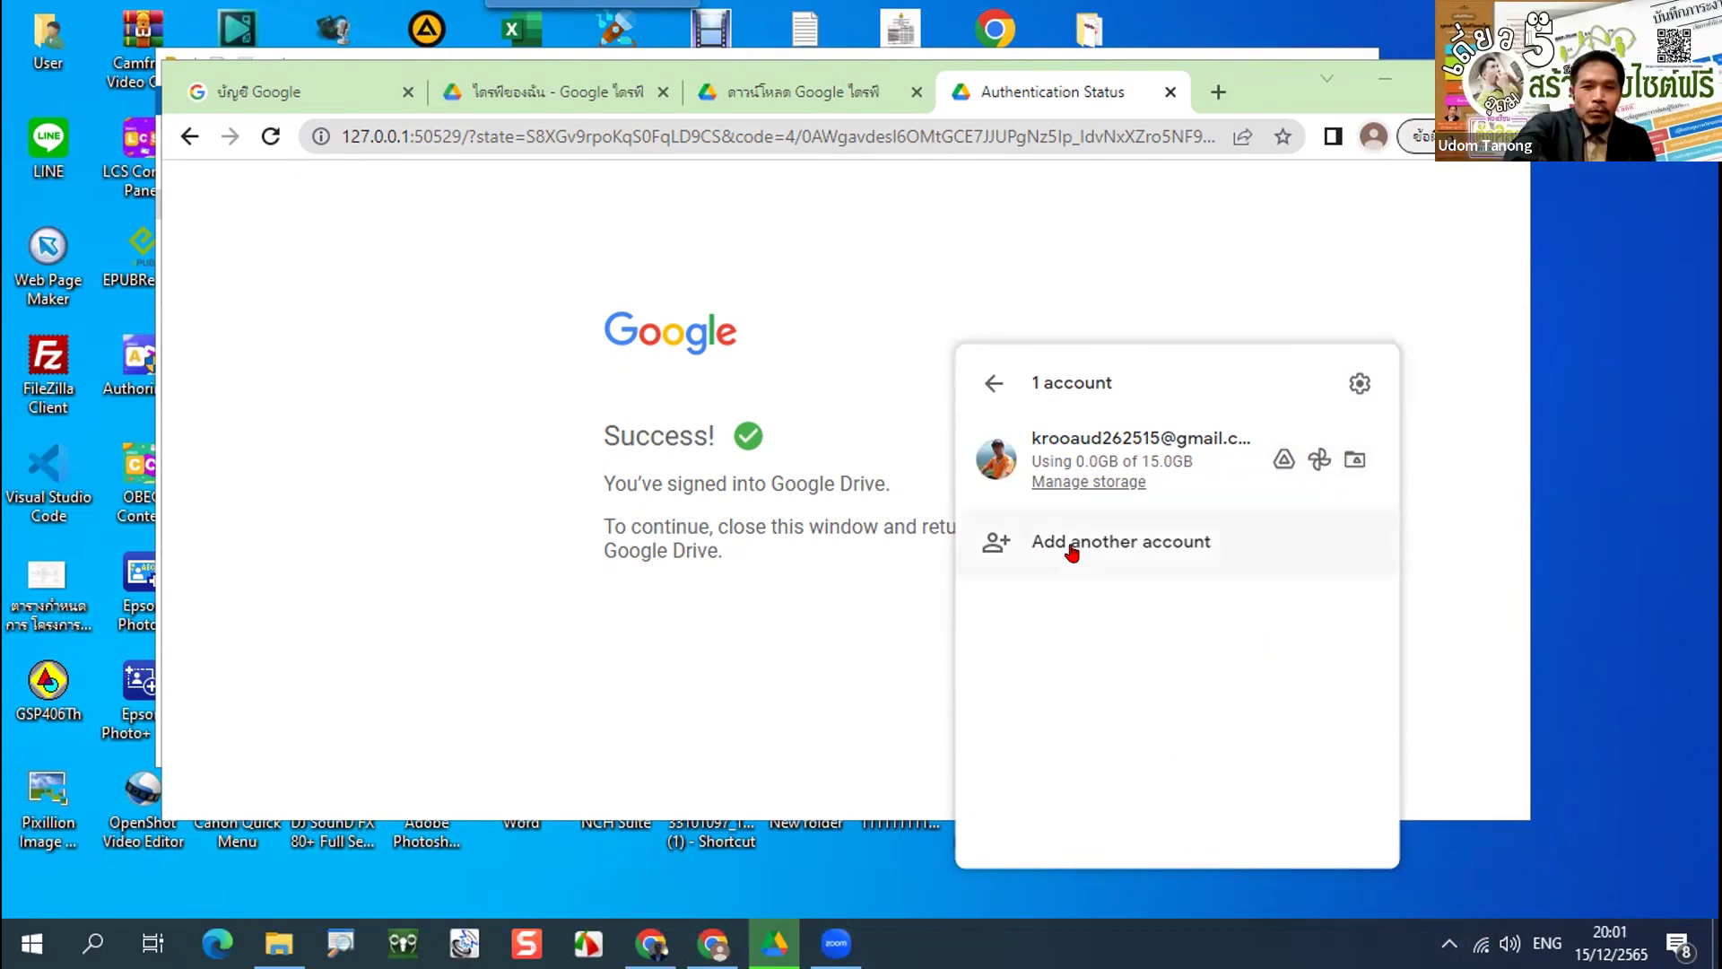
Step: Start adding another account to Drive for desktop and submit the second account's e-mail address
click(1009, 545)
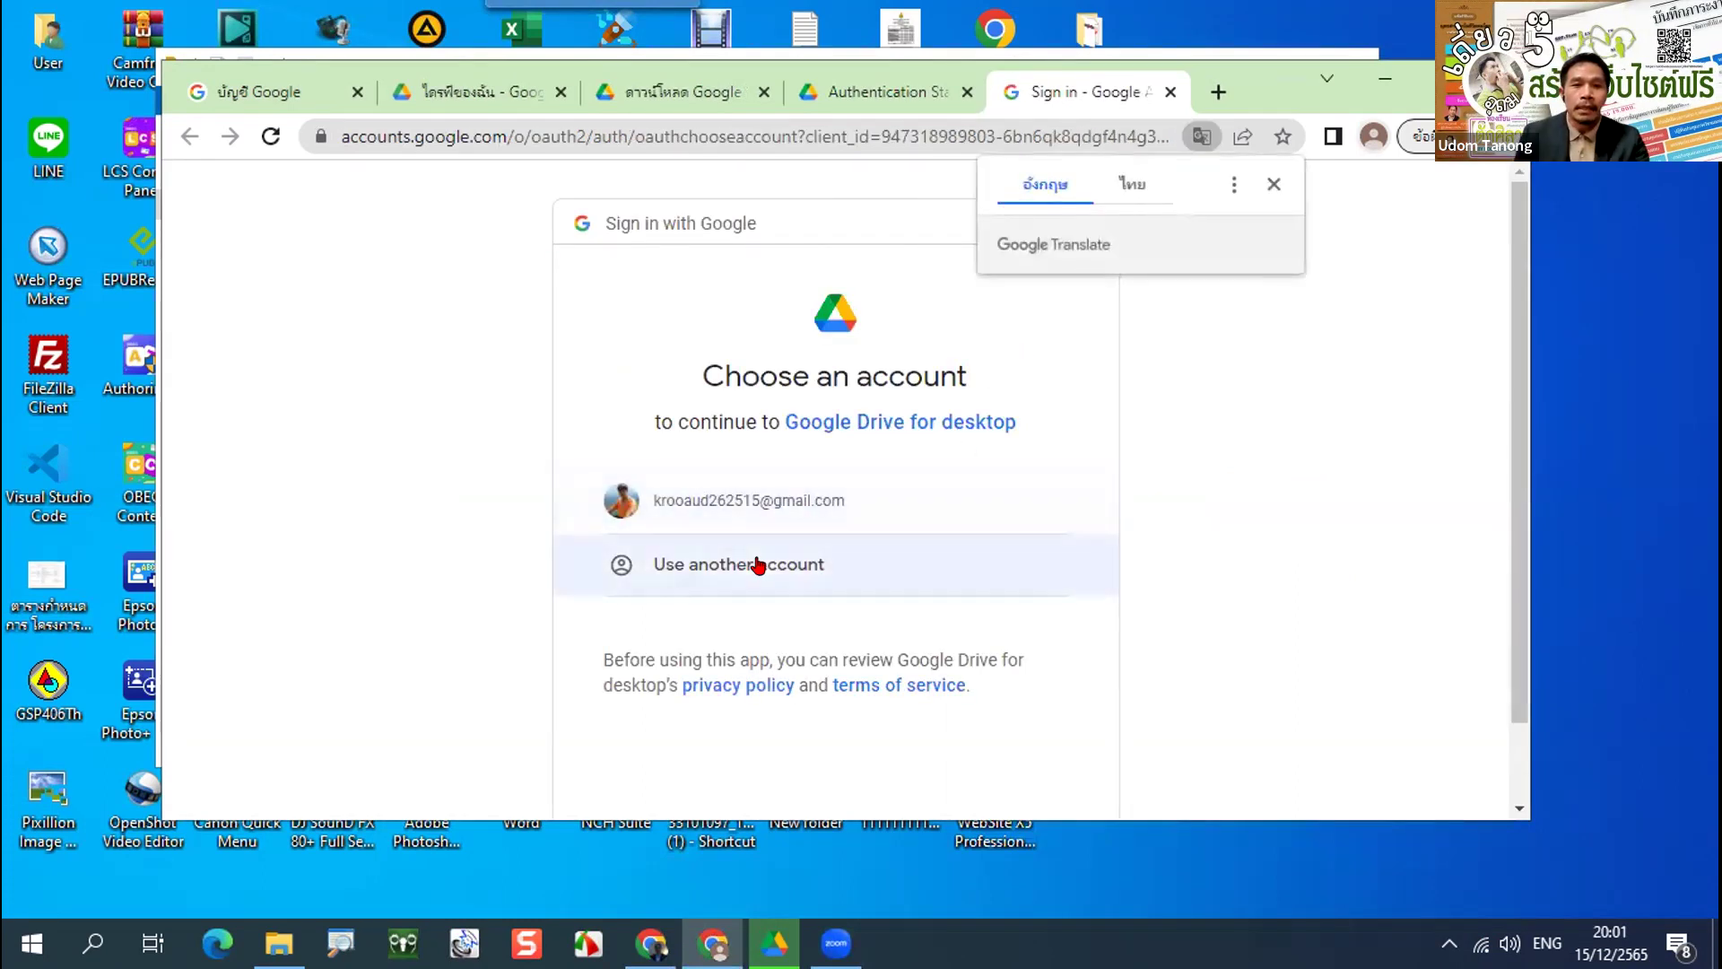
click(697, 572)
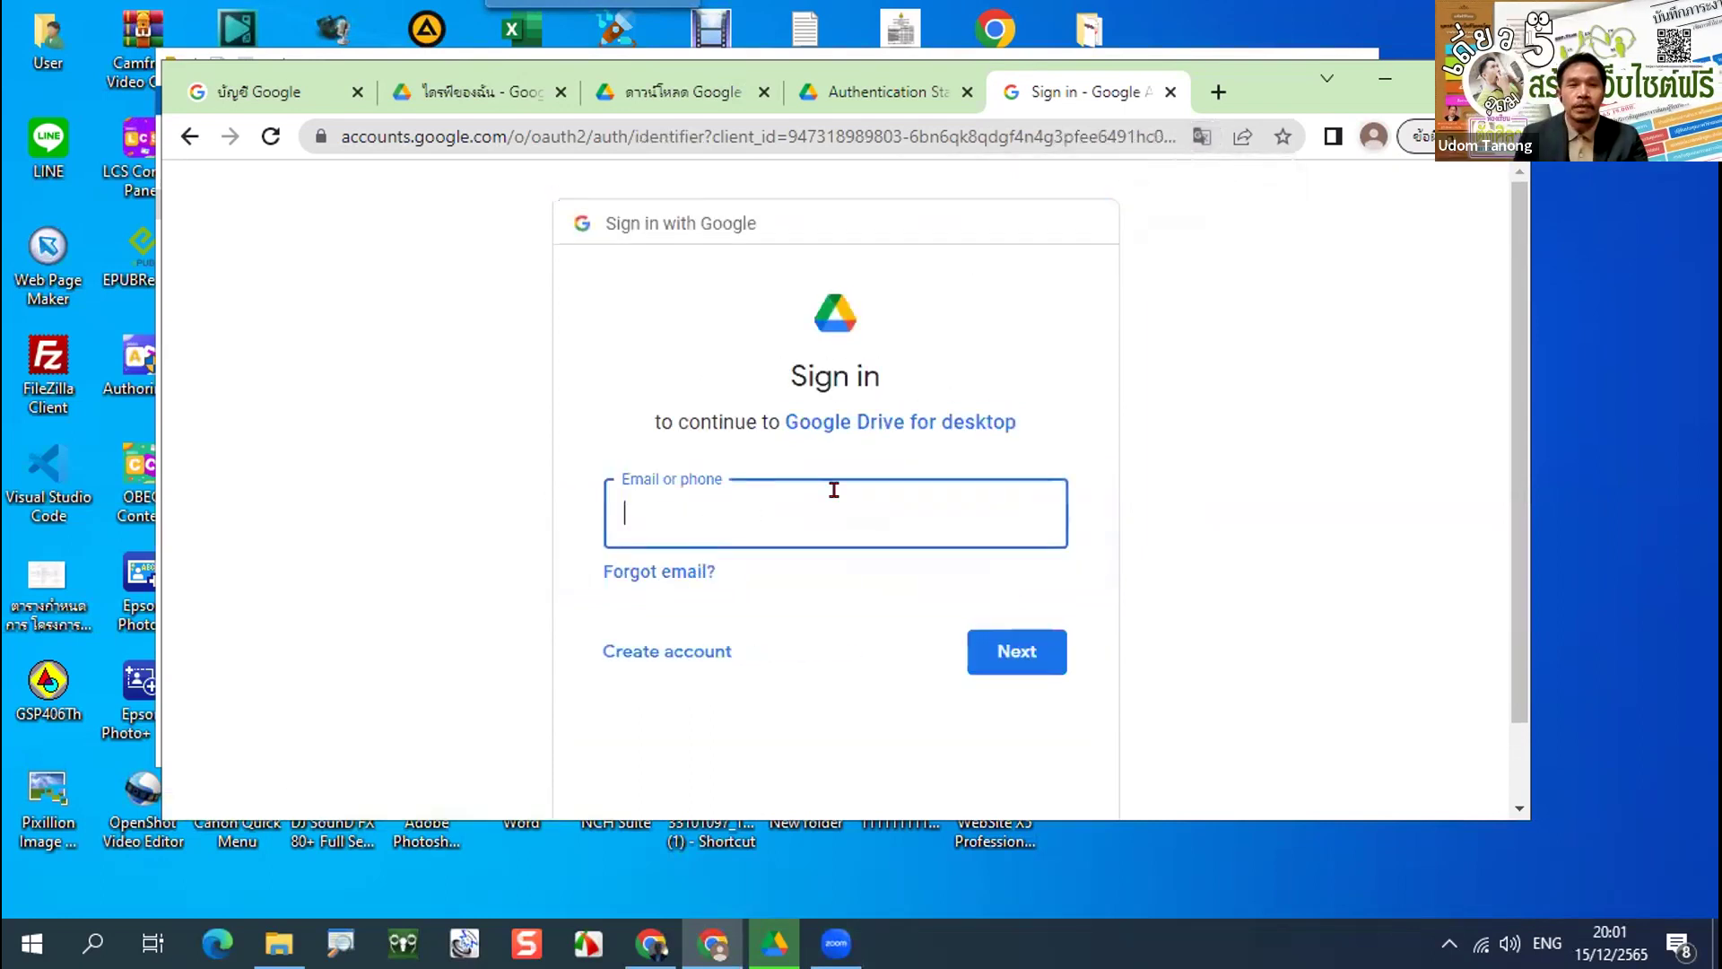
text(su)
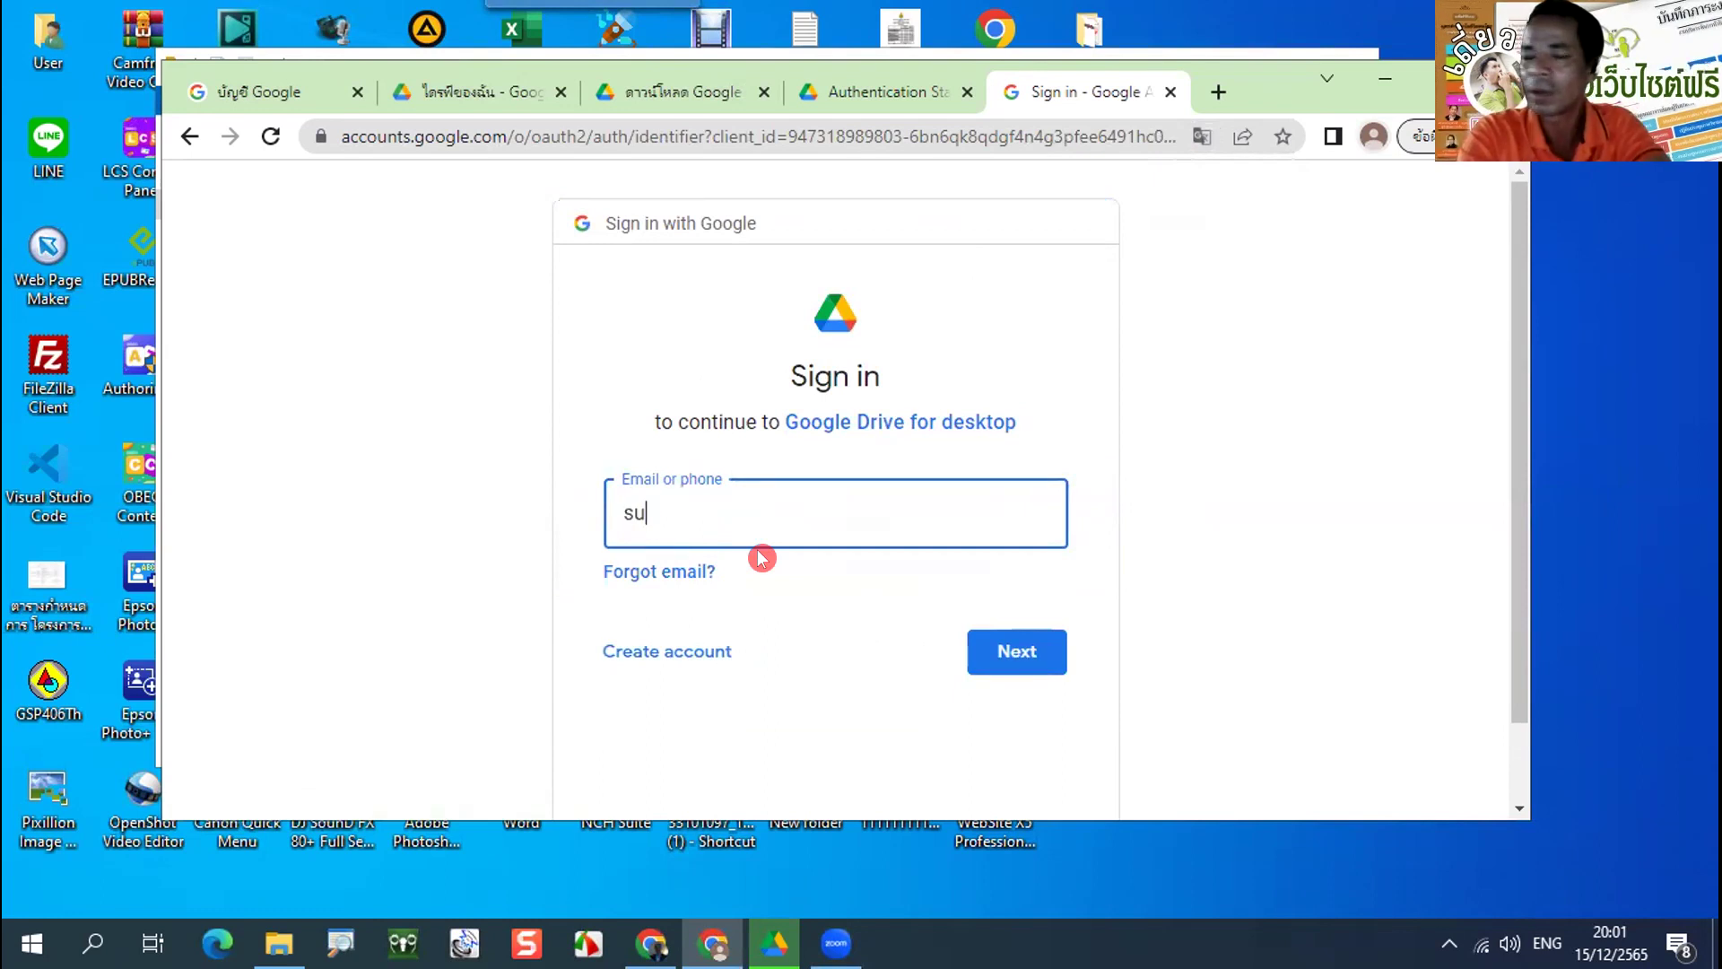
key(BackSpace)
key(BackSpace)
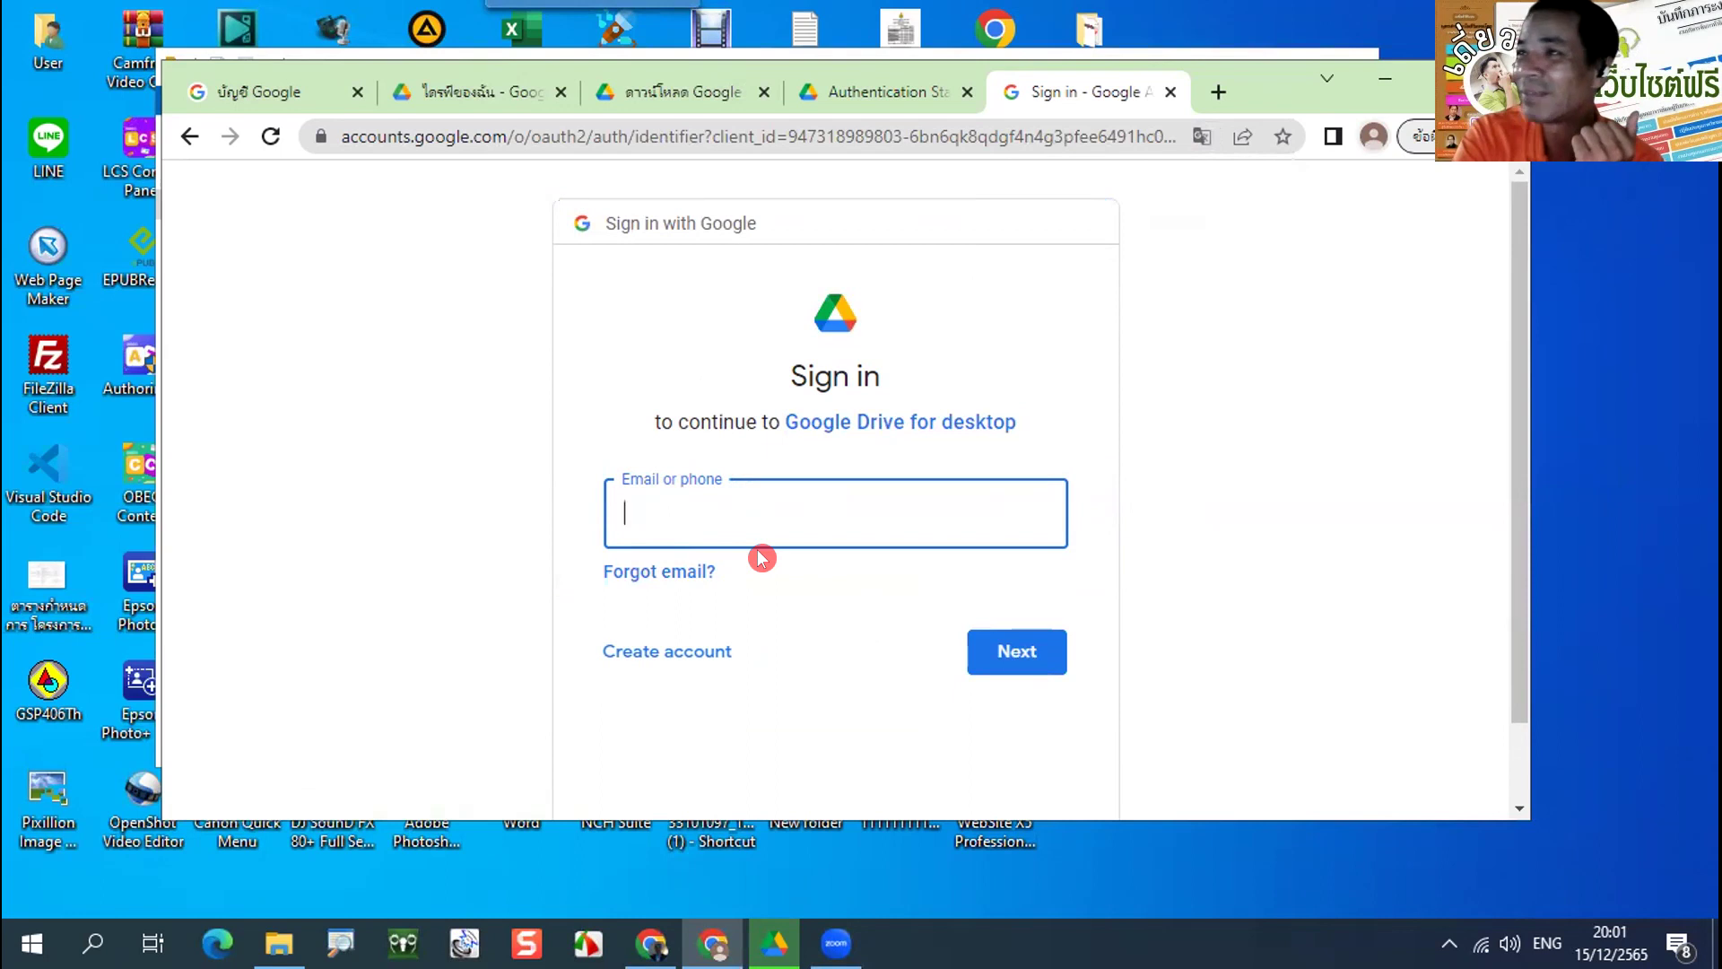
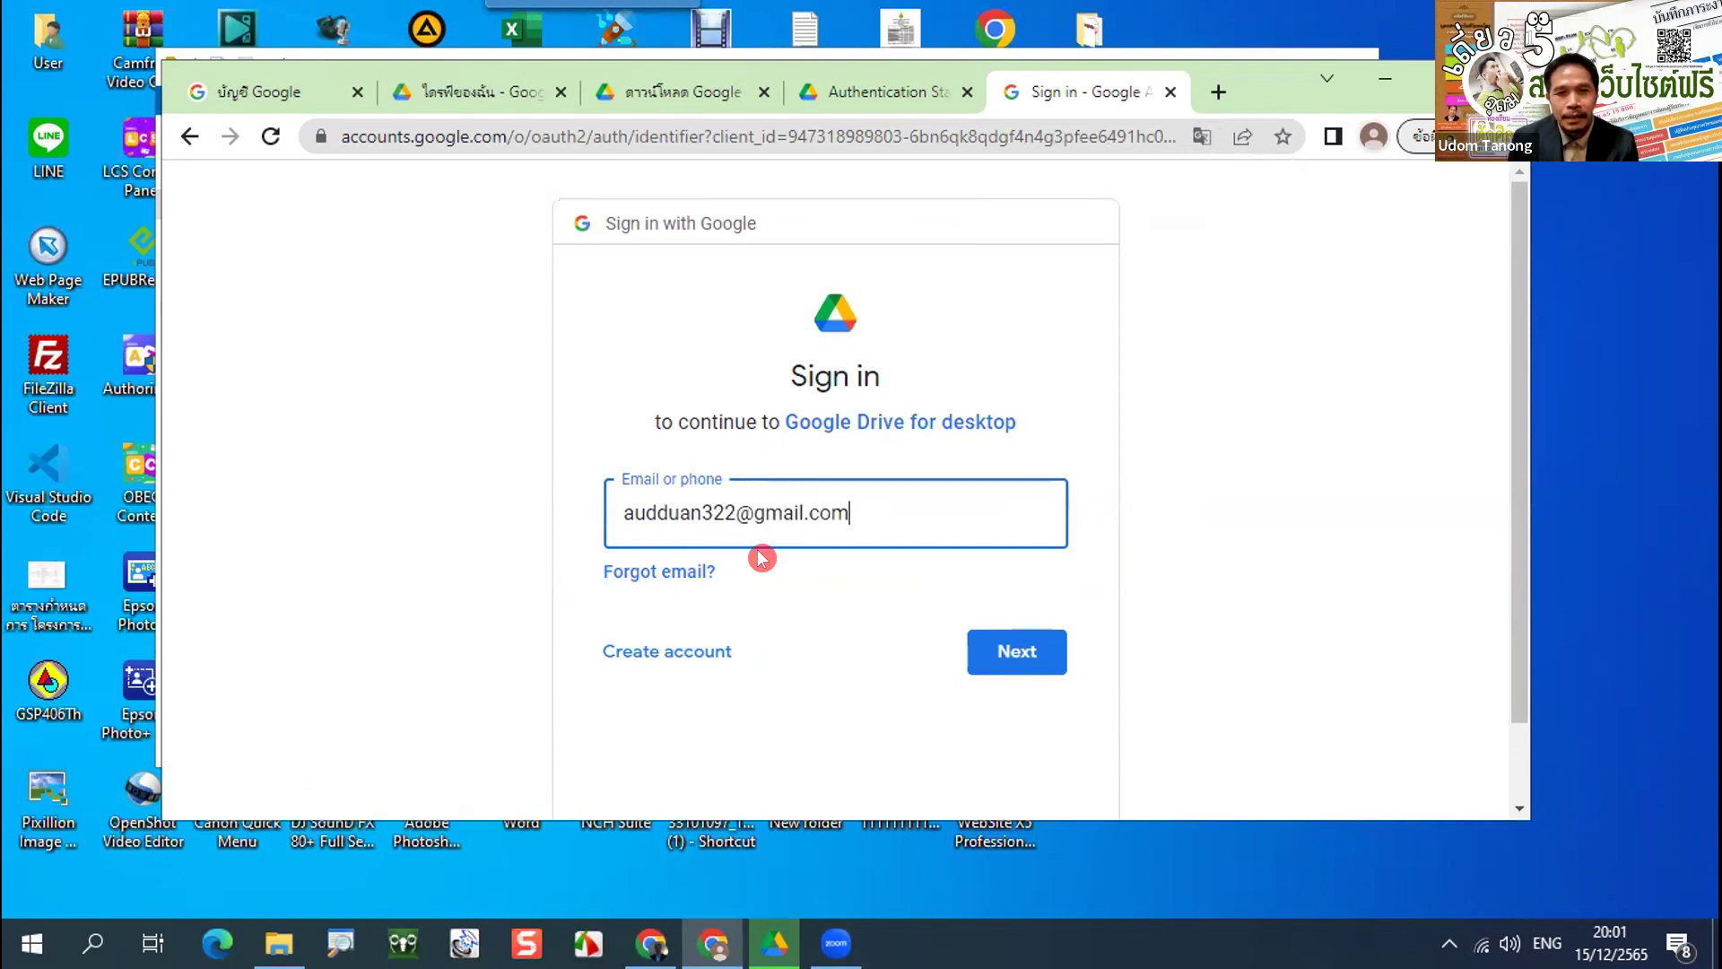
click(1012, 655)
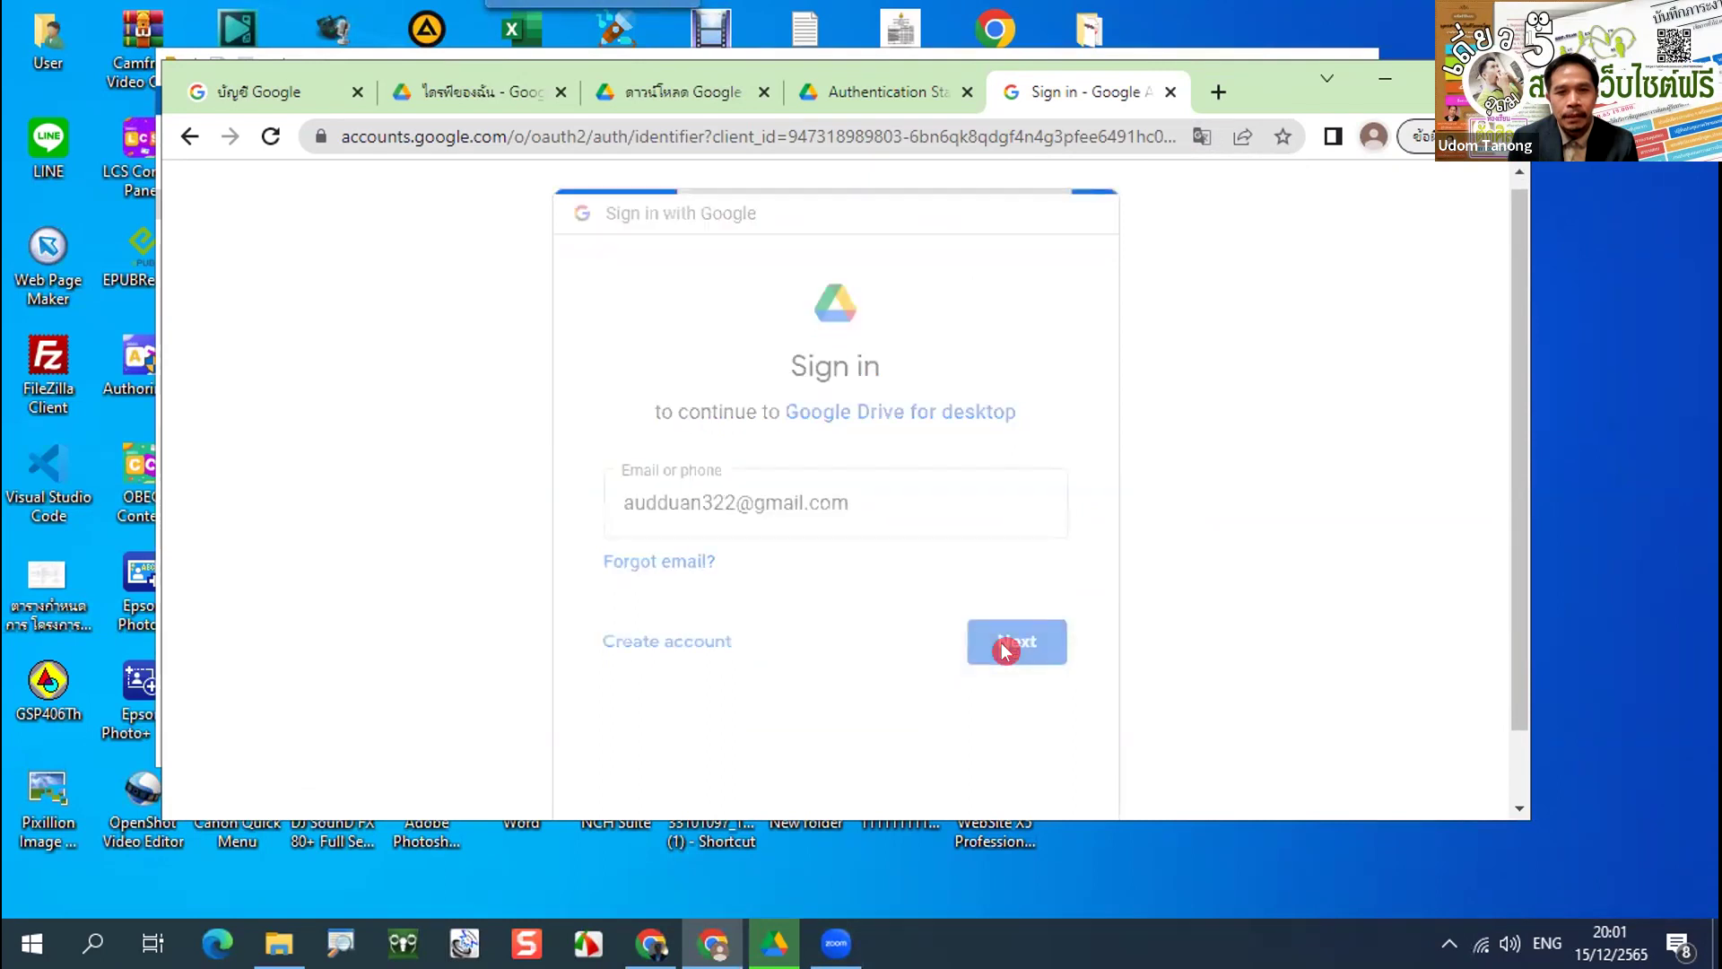
Step: Submit the account password and scroll down the app-verification confirmation page
click(834, 525)
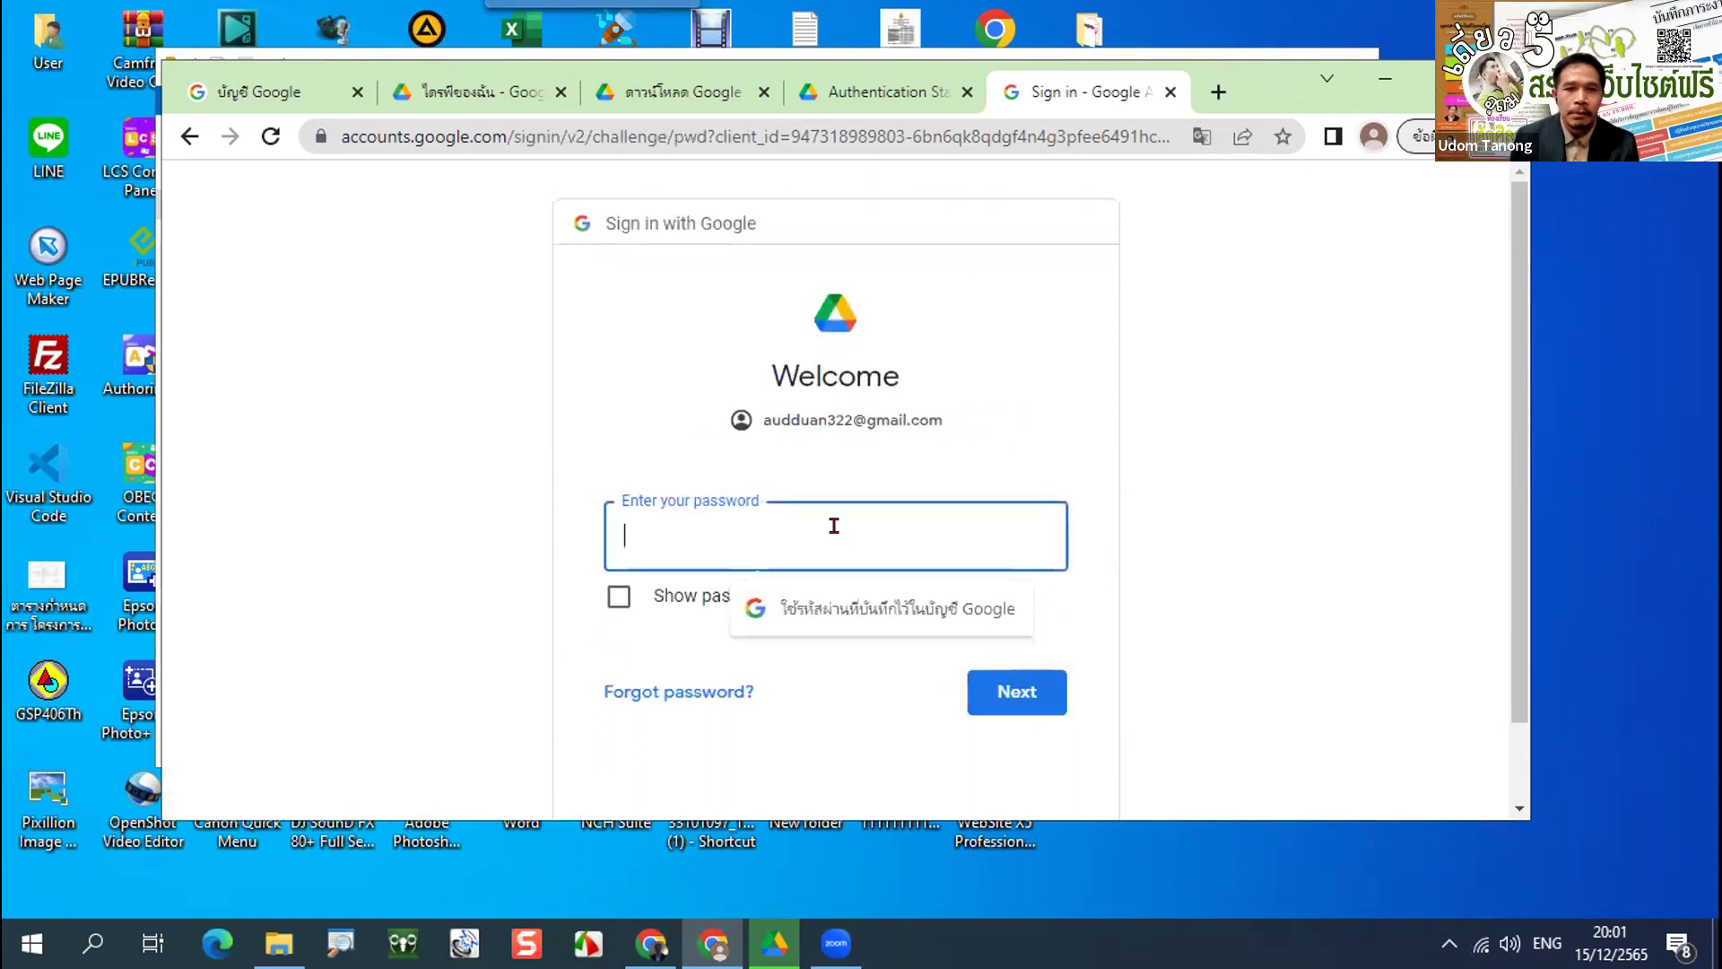
text(•••••)
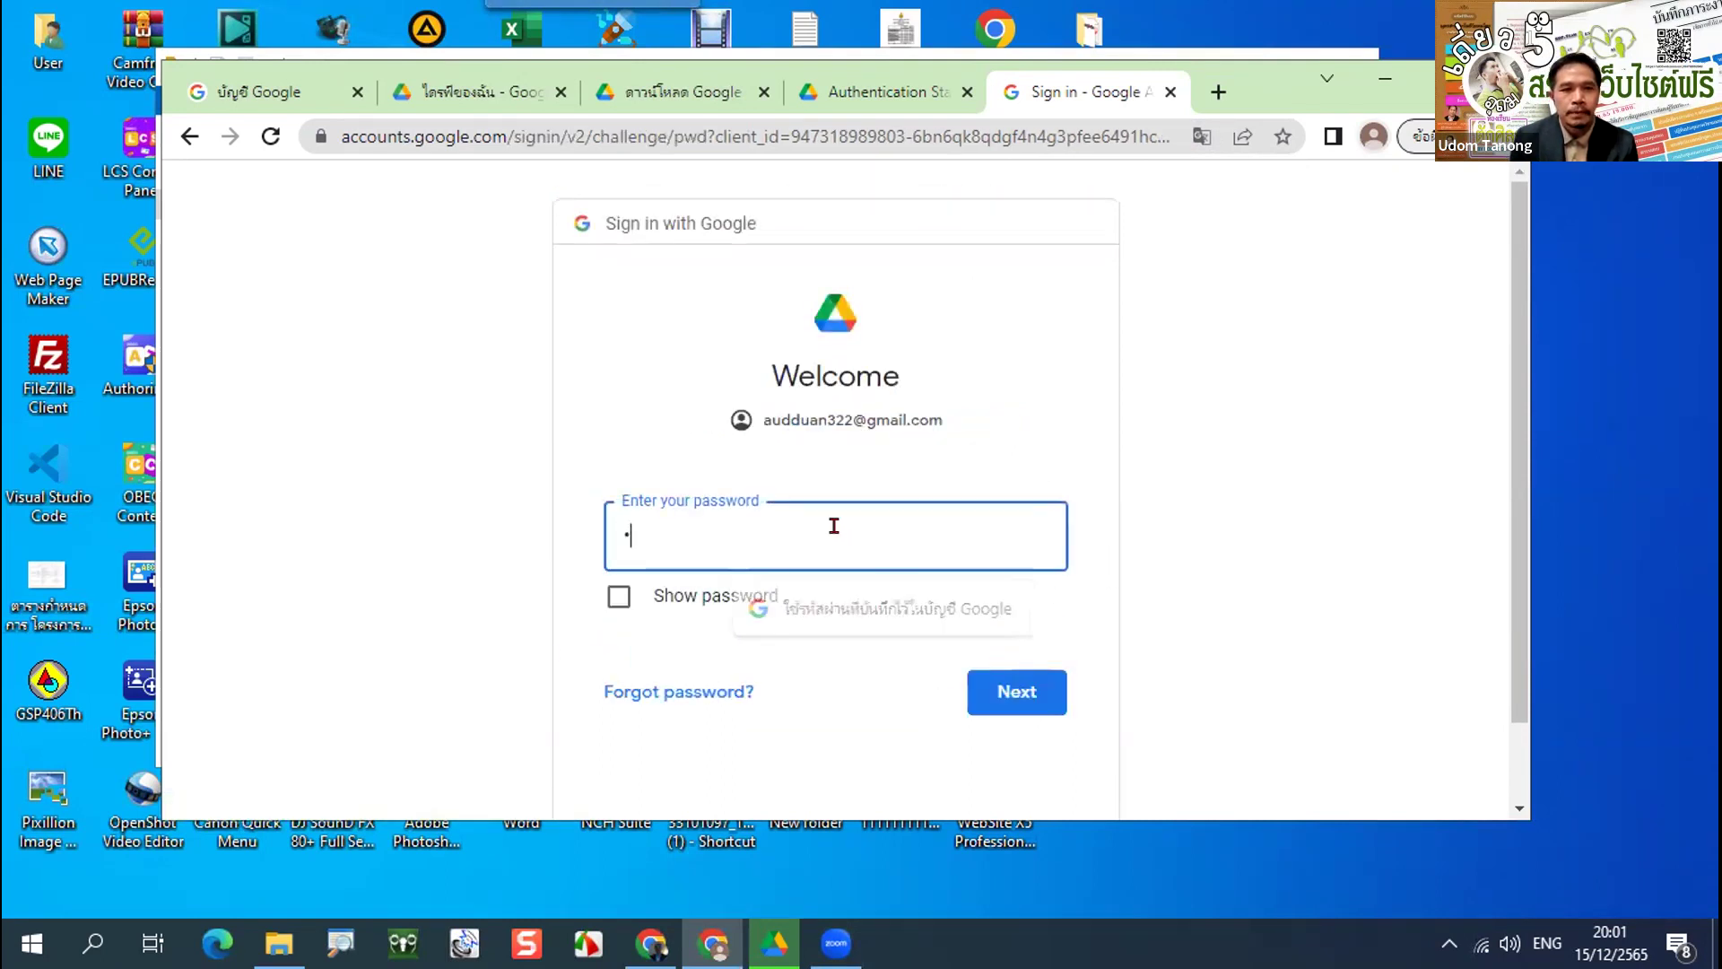
text(••••••)
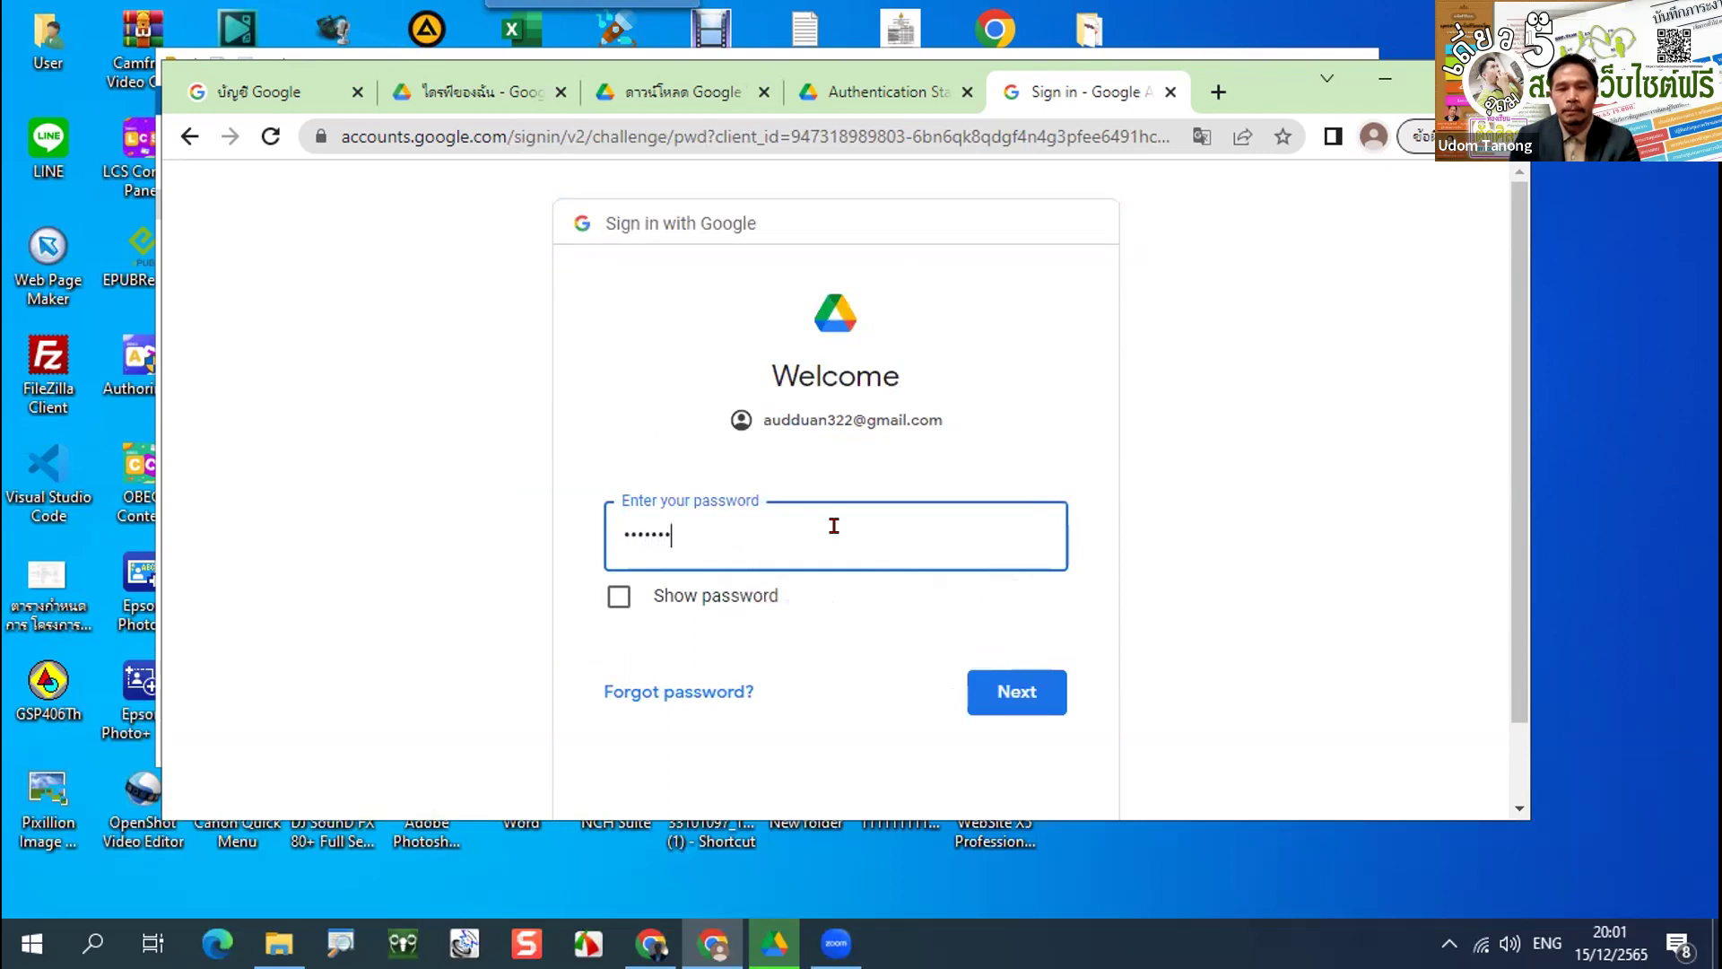
click(993, 692)
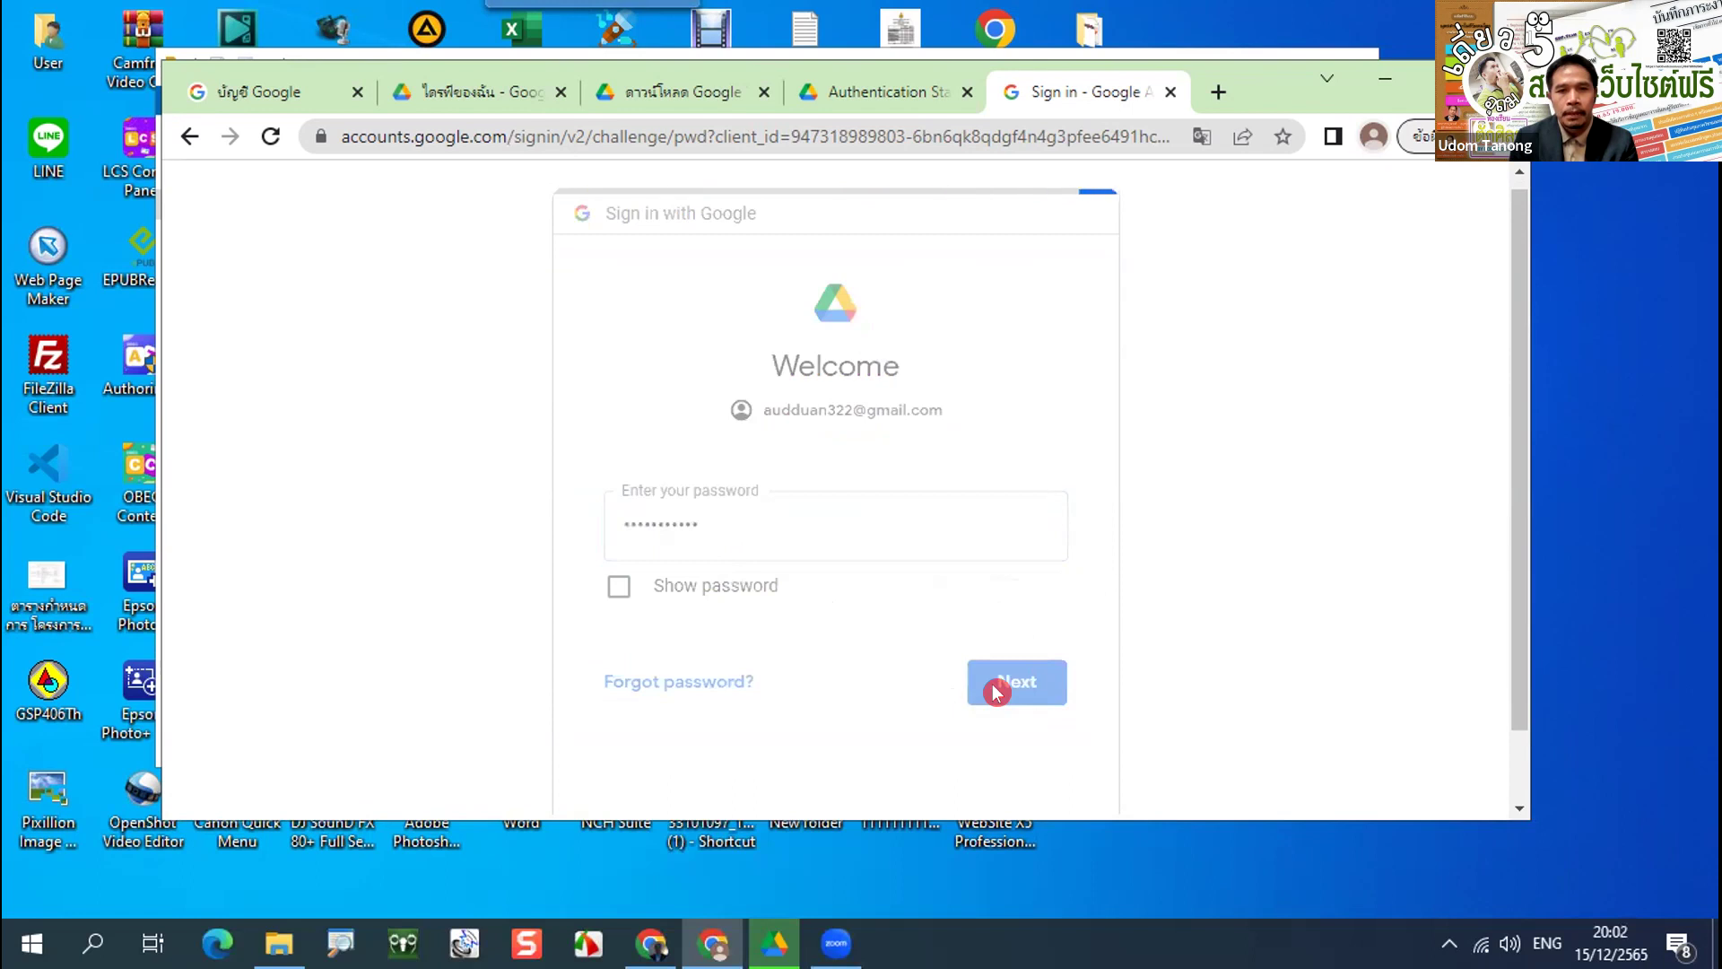
scroll(889, 625, down, 4)
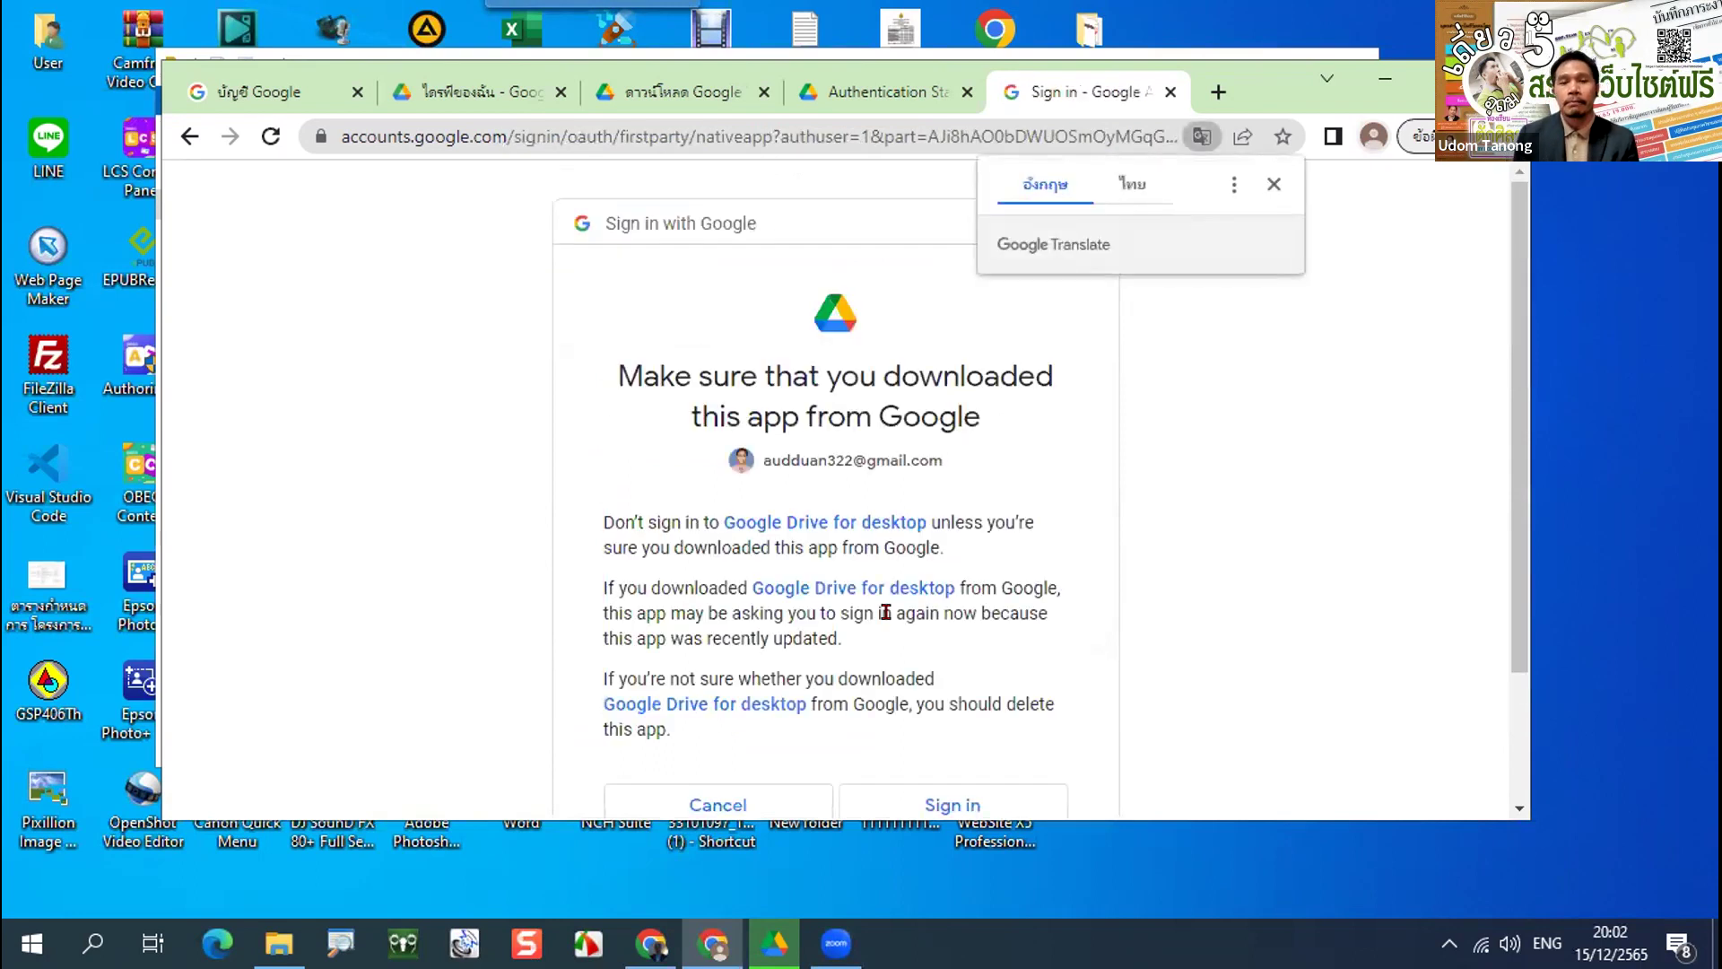
scroll(982, 646, down, 2)
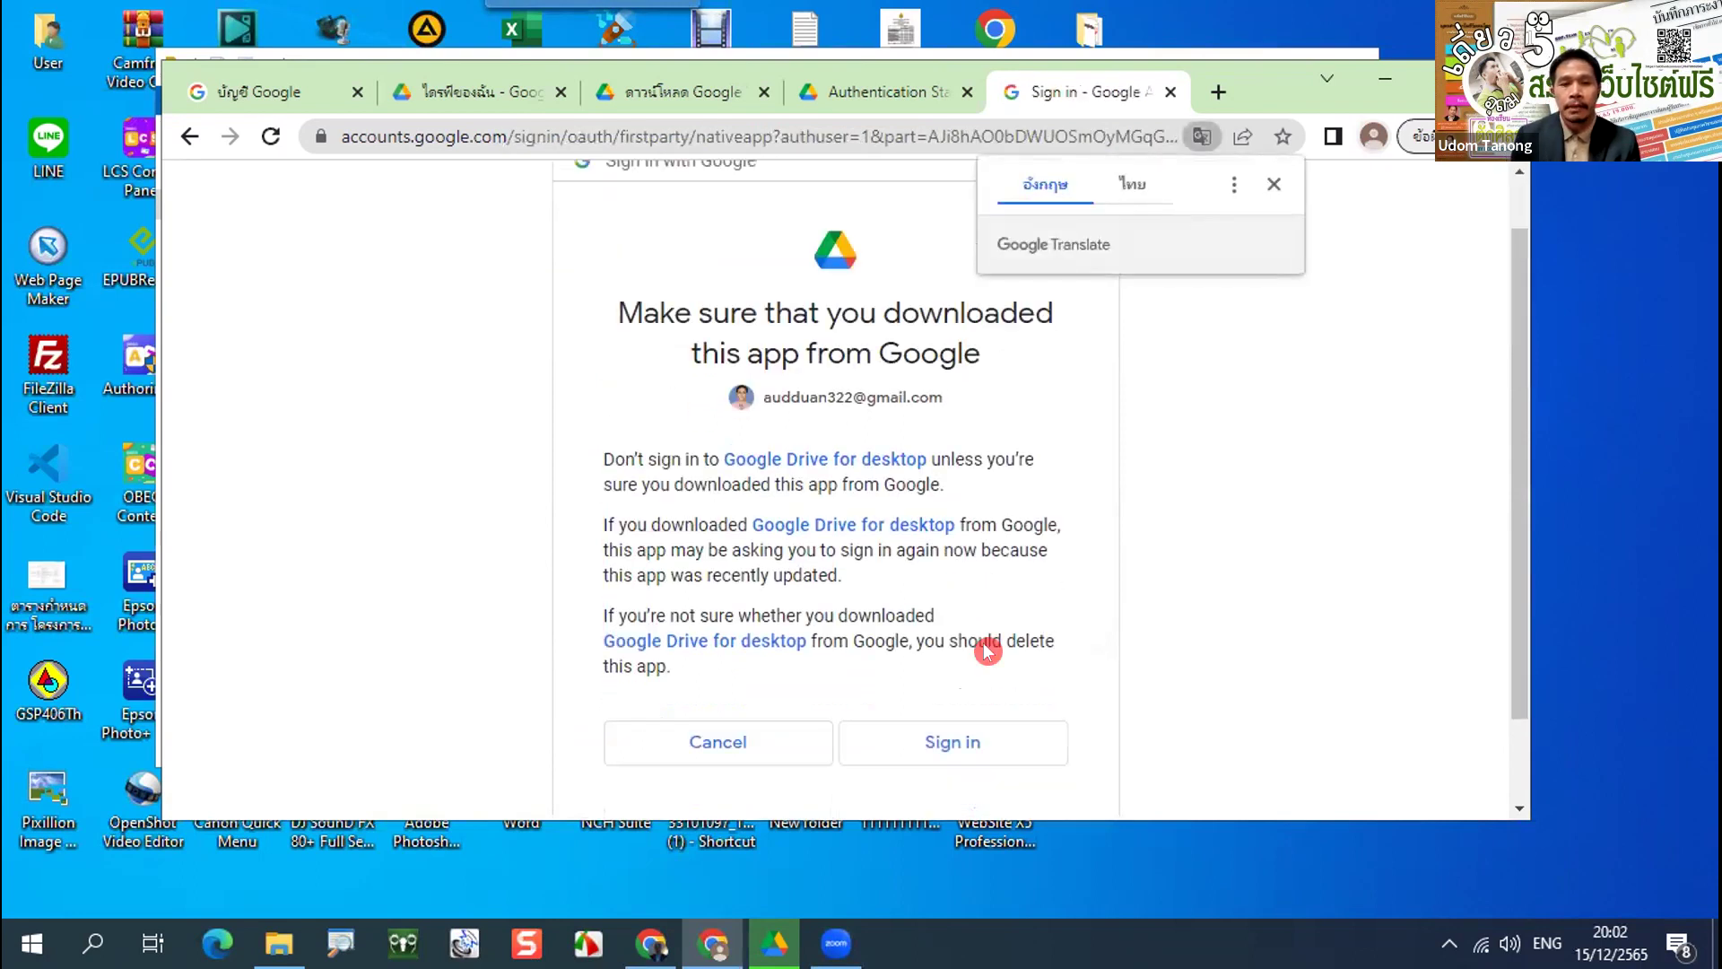
Step: Confirm the Drive for desktop sign-in, maximize Chrome, and dismiss the Drive files-loading notice
click(947, 640)
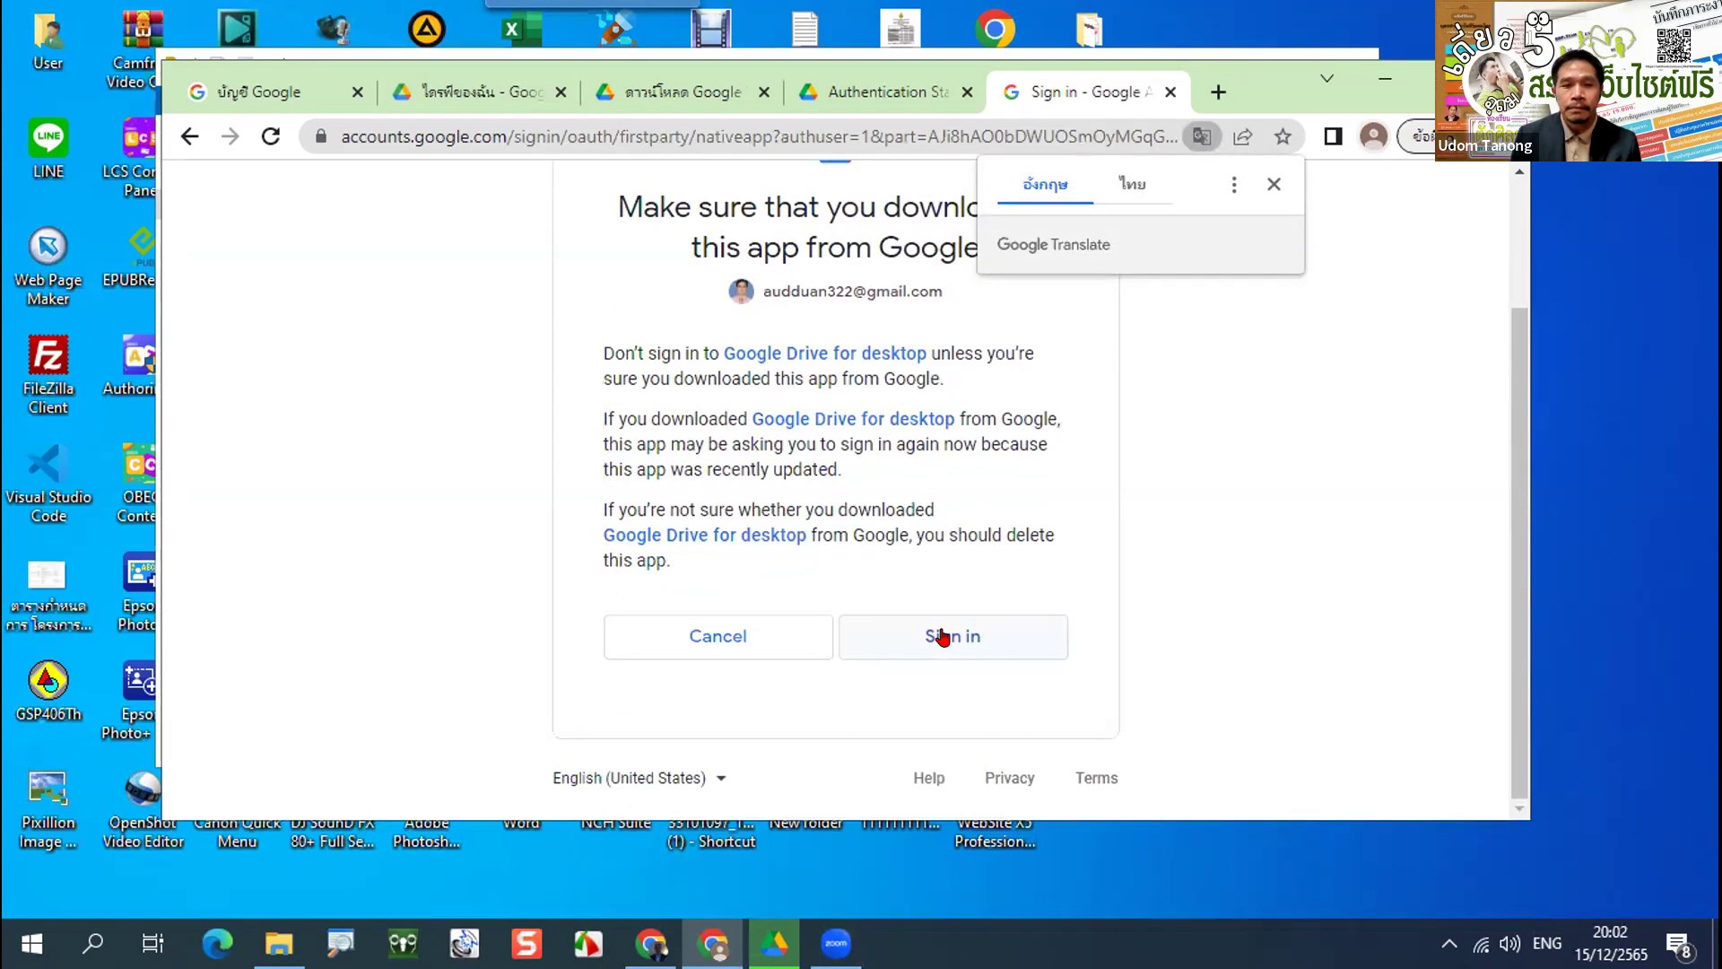
key(super+Up)
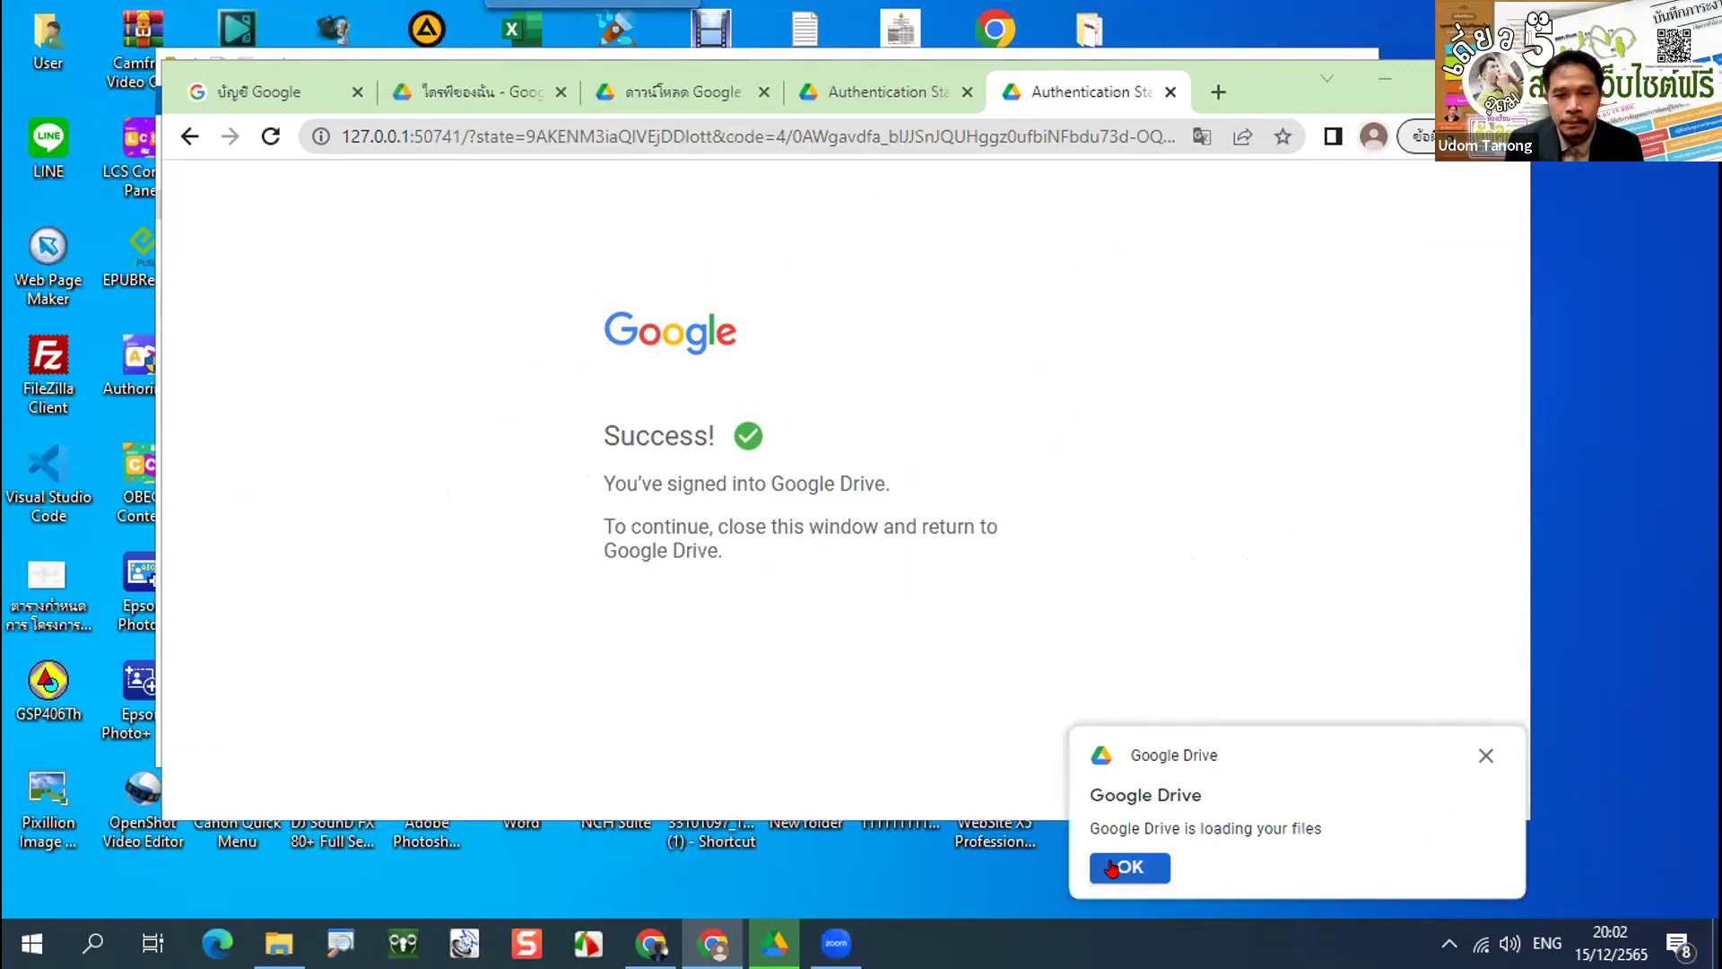
click(1112, 867)
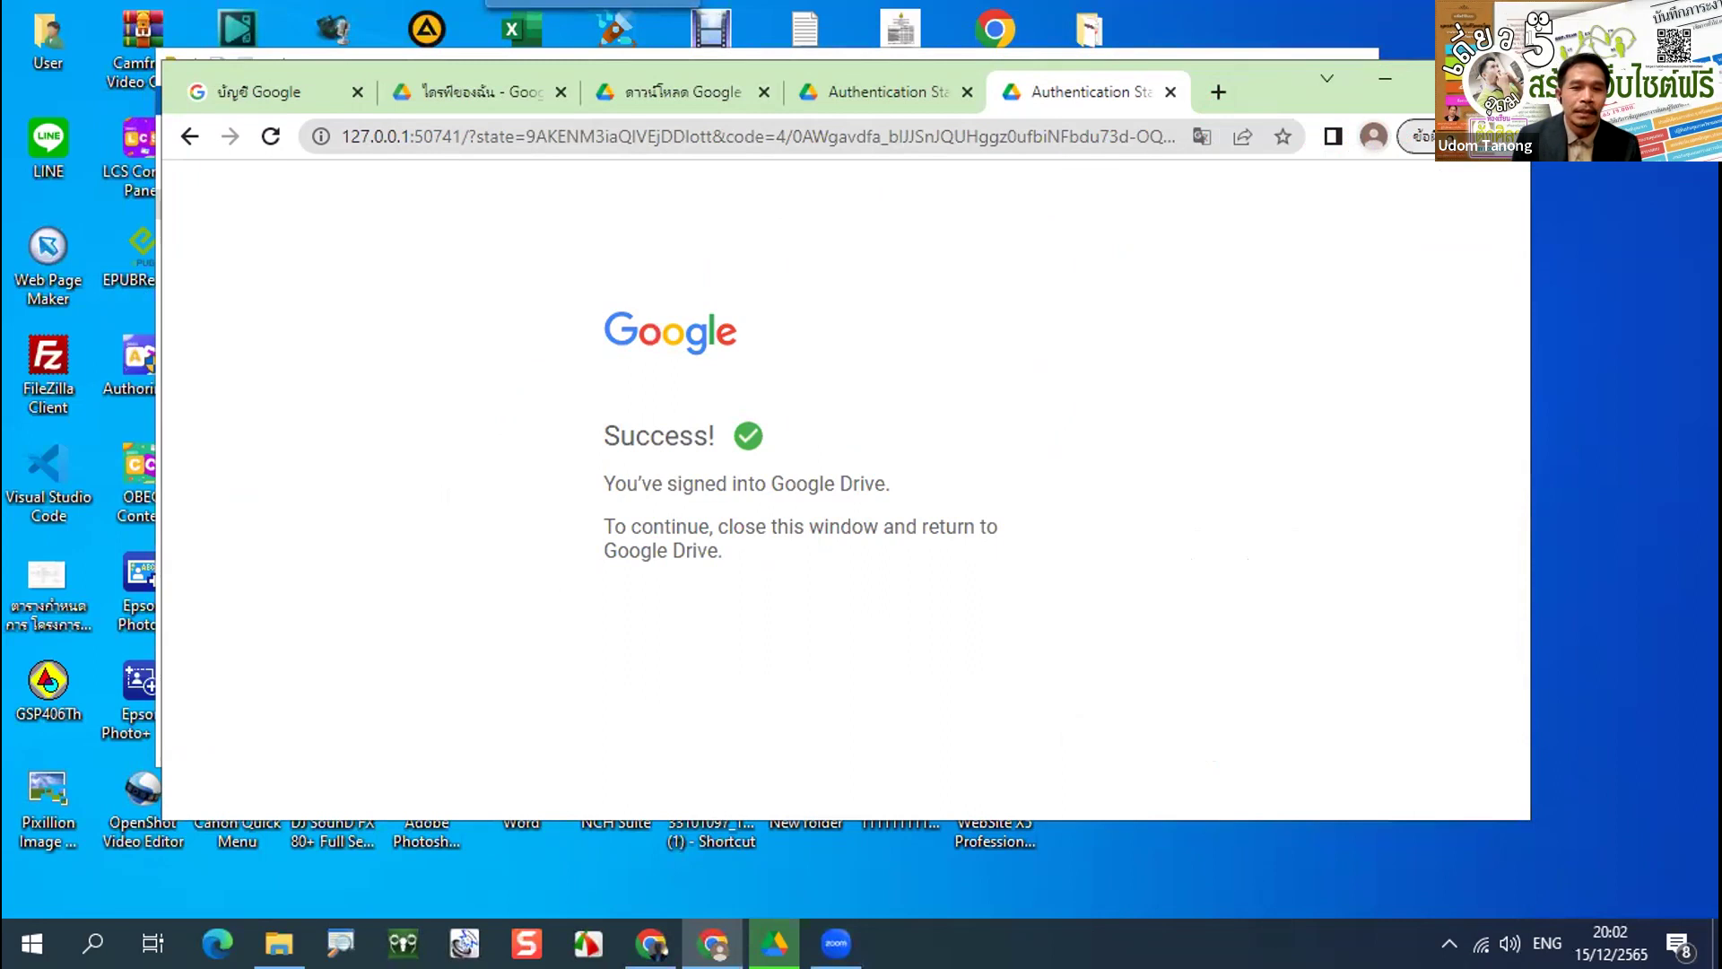
click(1449, 943)
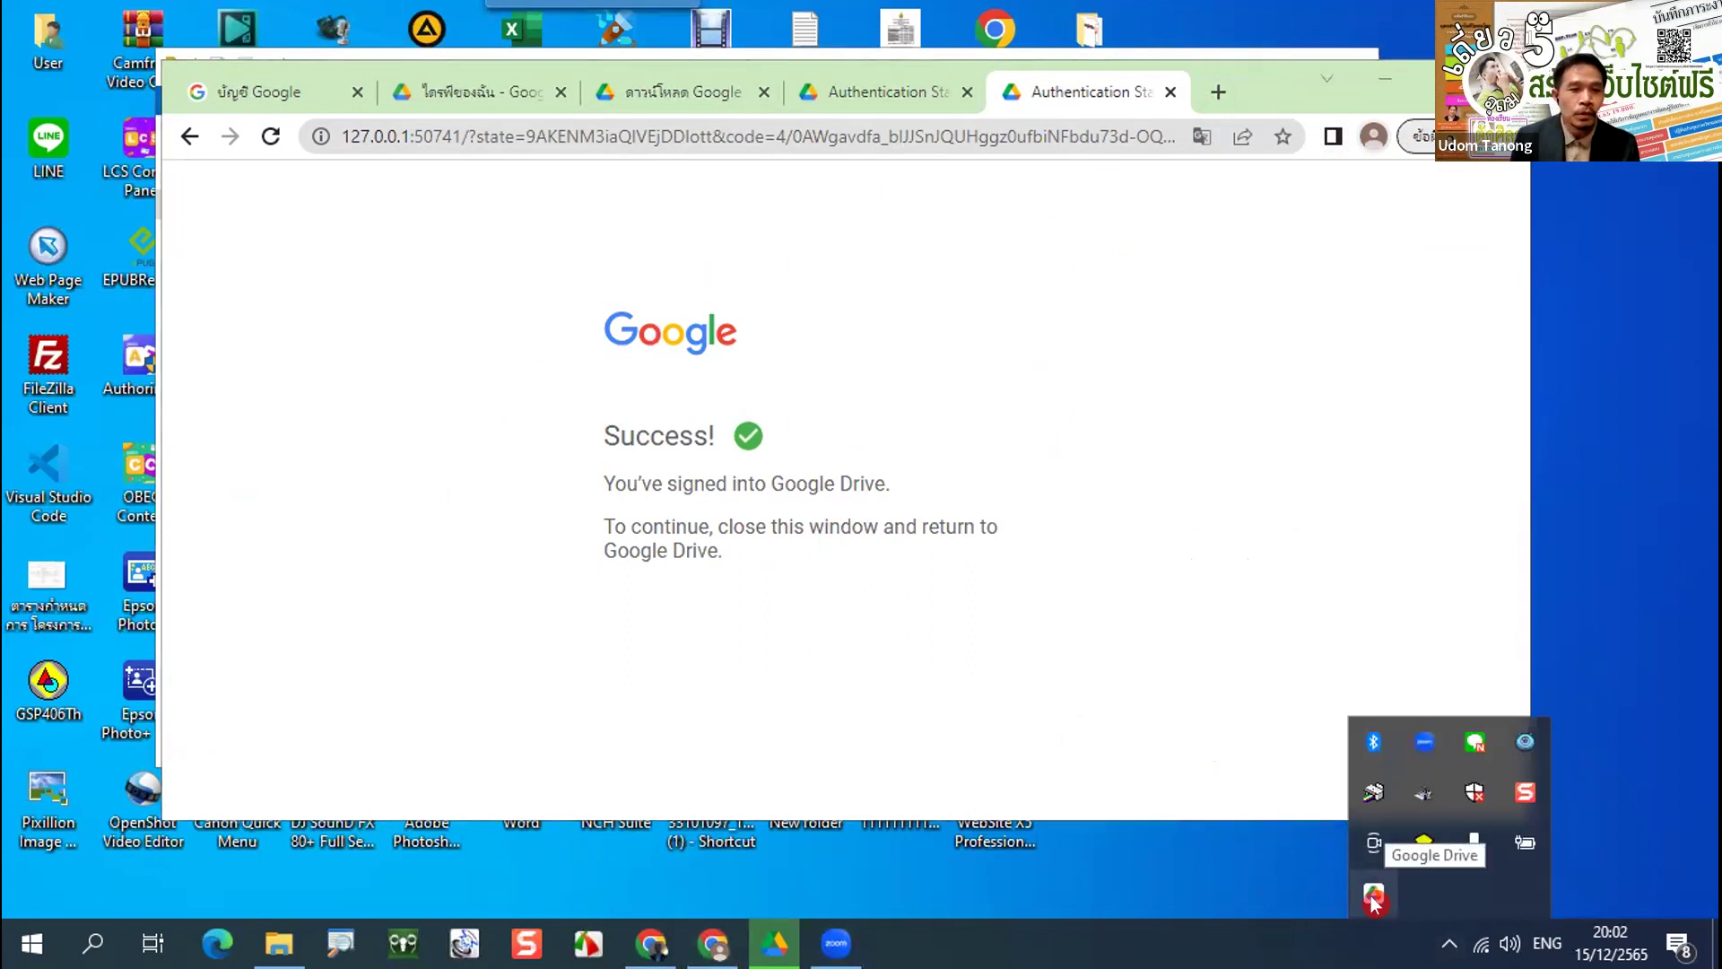
Step: Open Google Drive (H:) in a maximized File Explorer, browse My Drive's files, then return to H:
click(279, 943)
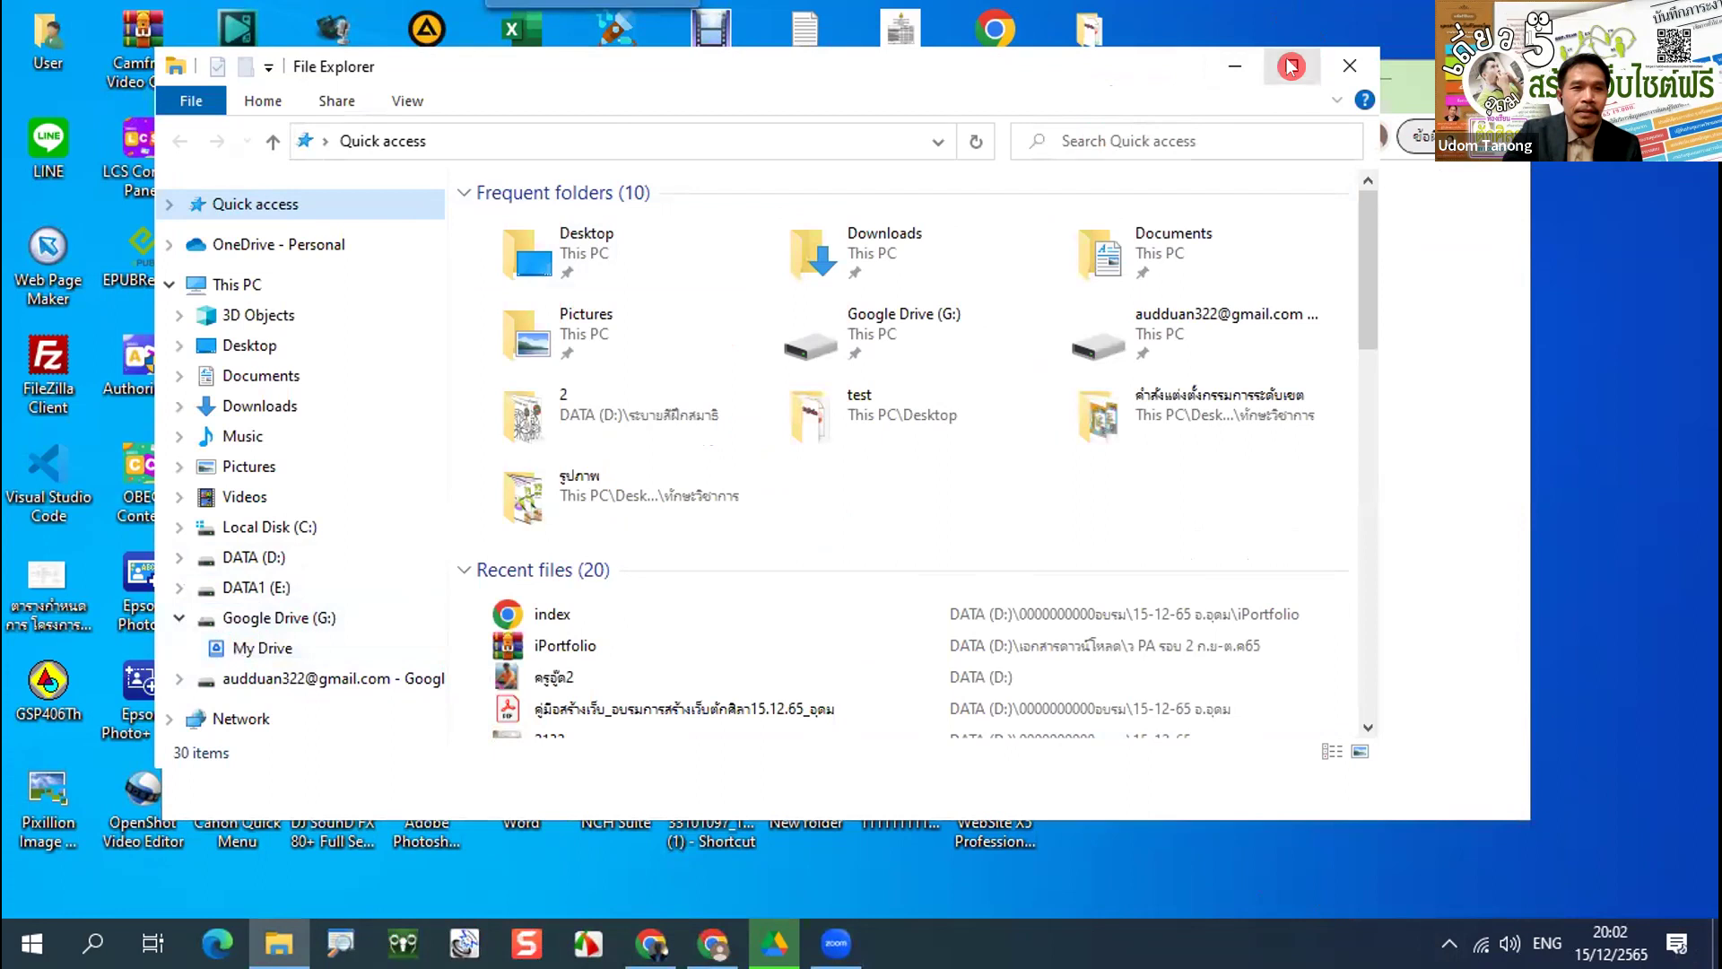
key(super+Up)
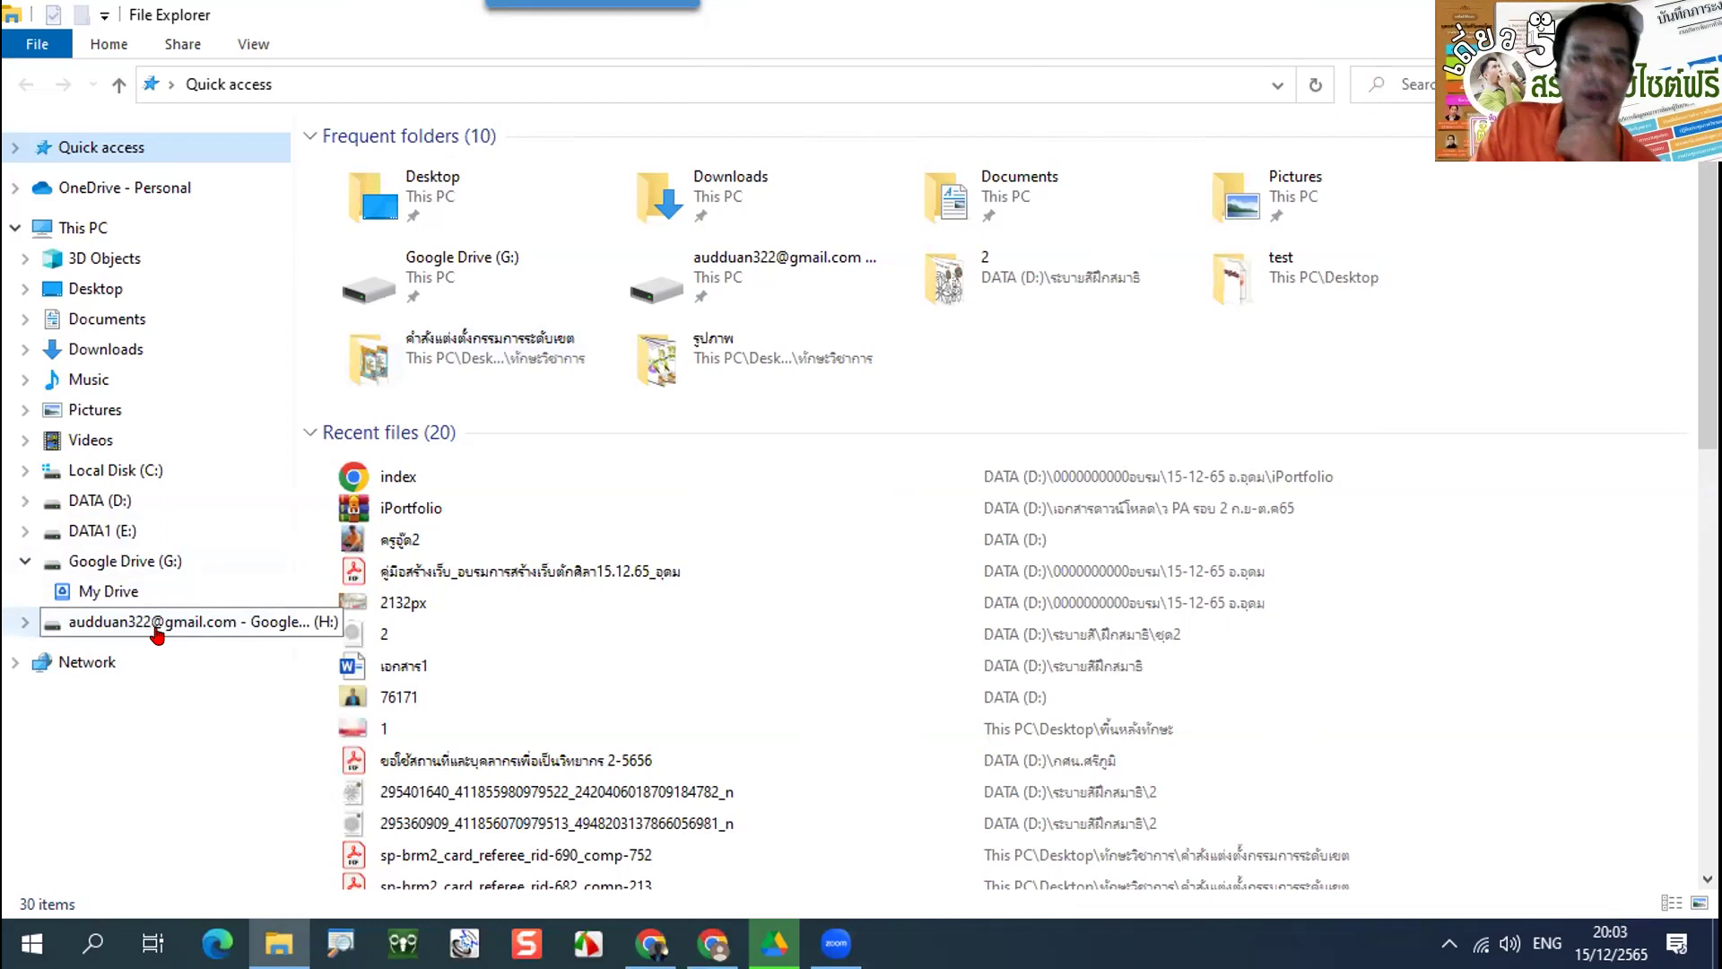
click(155, 628)
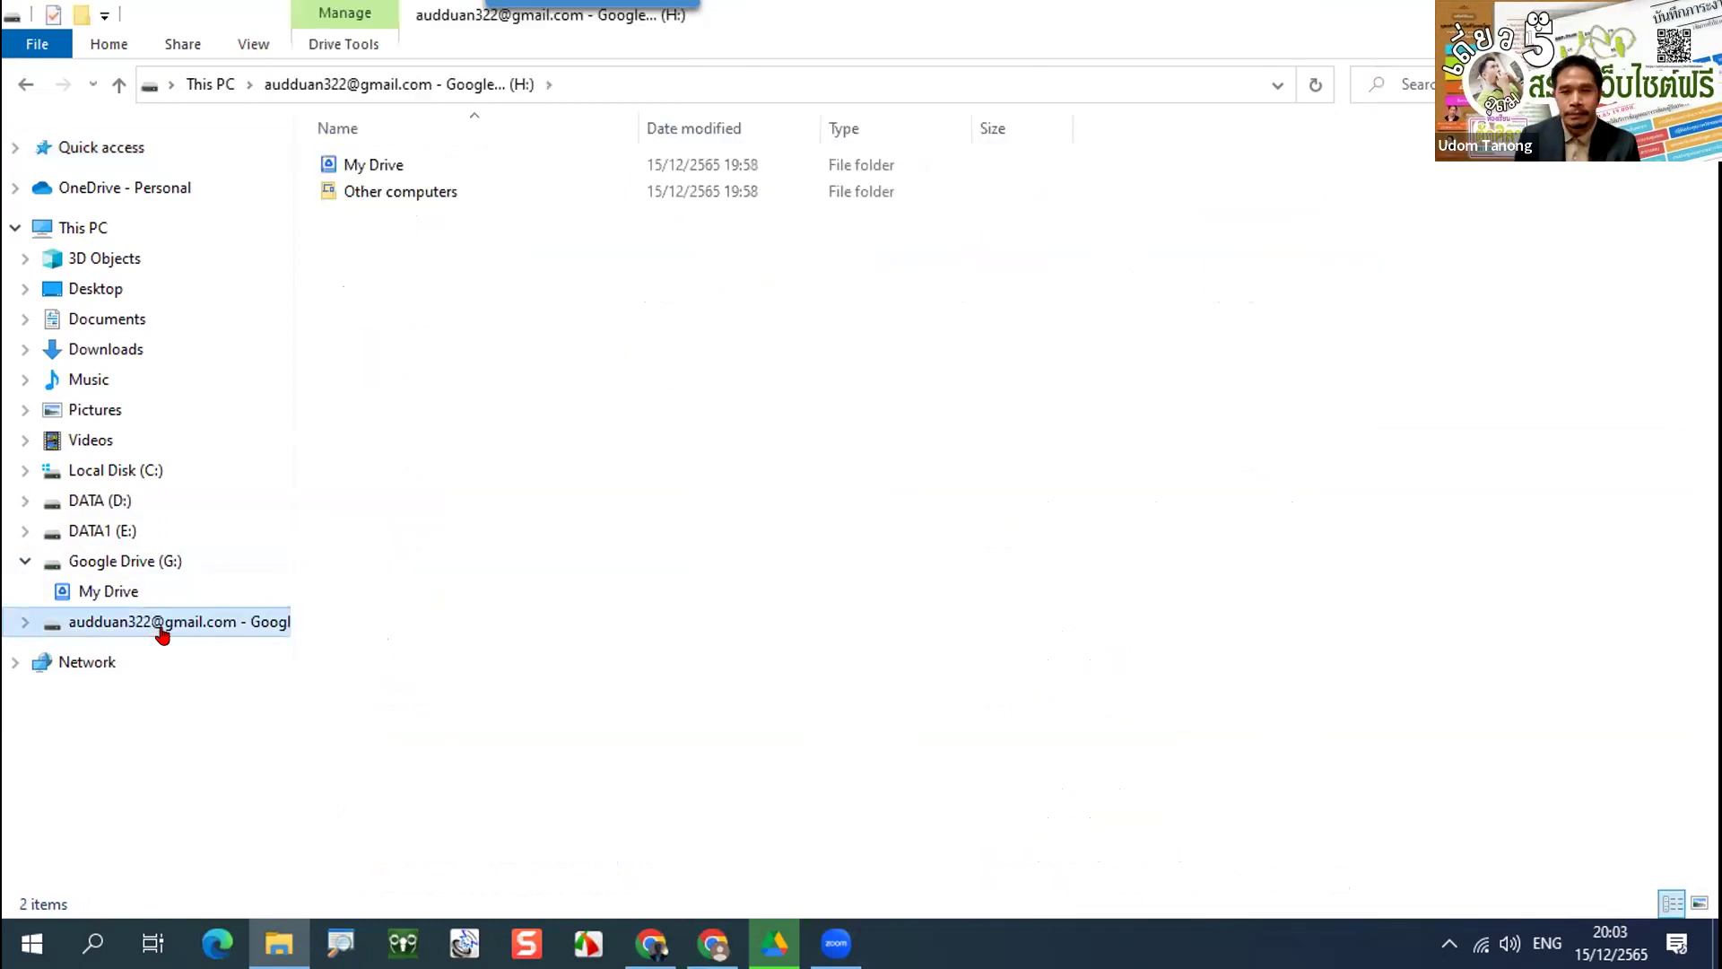
double_click(363, 165)
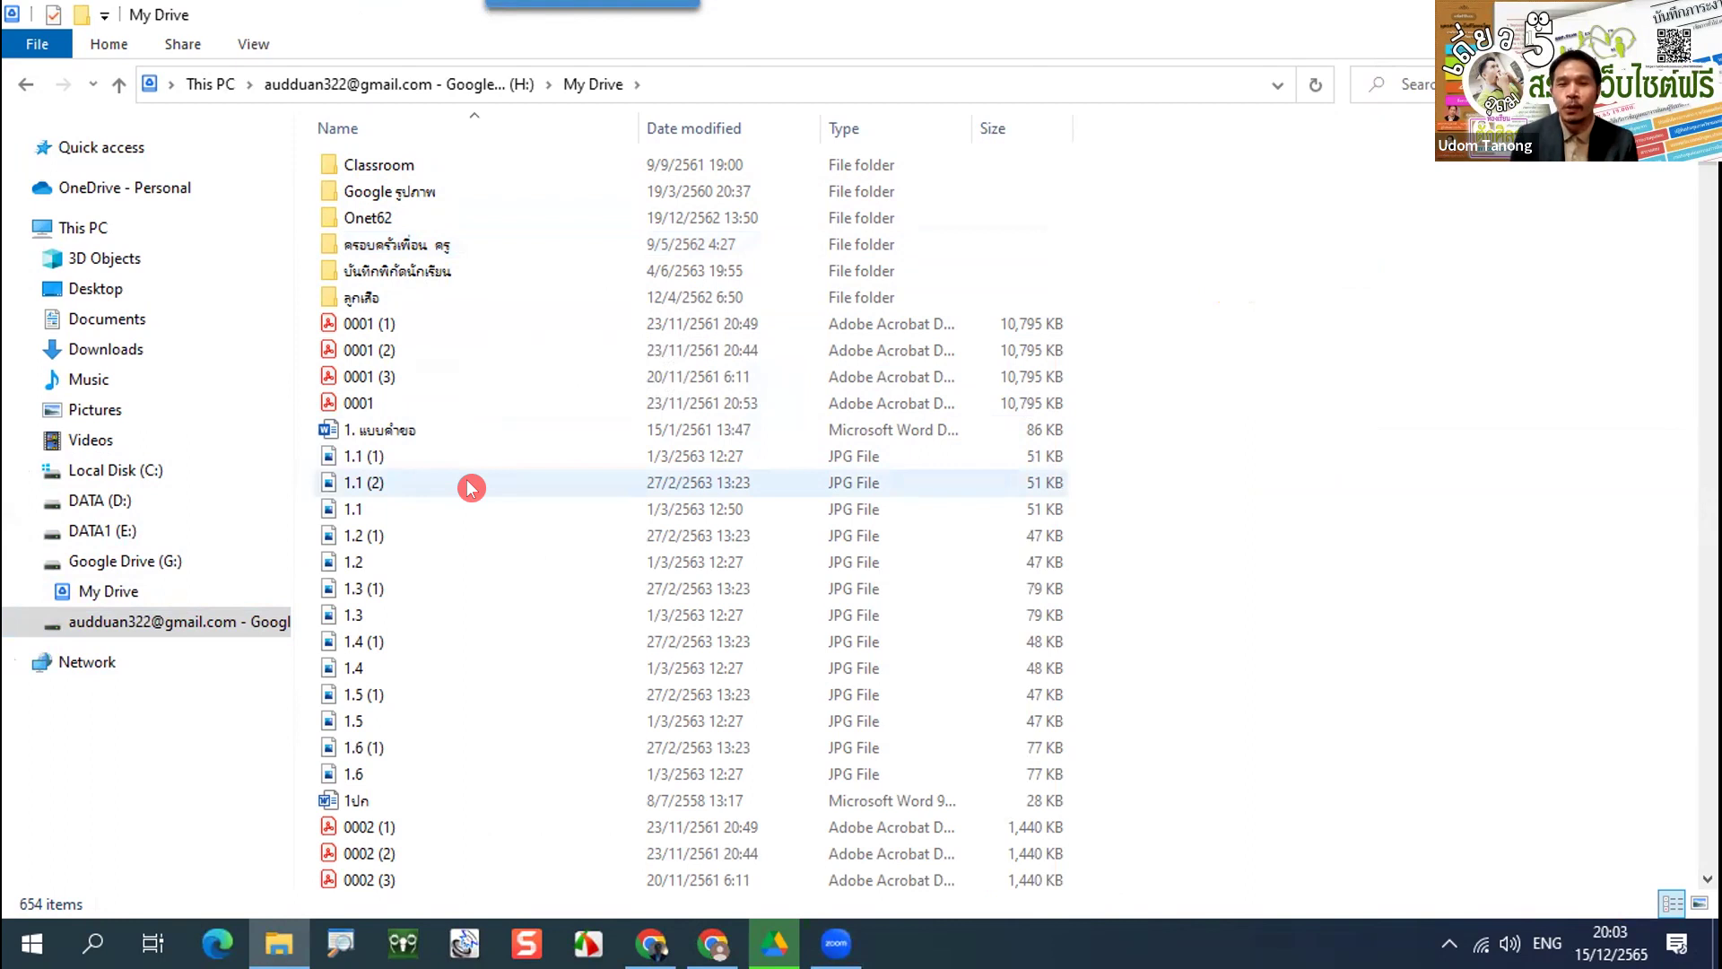
scroll(469, 488, down, 9)
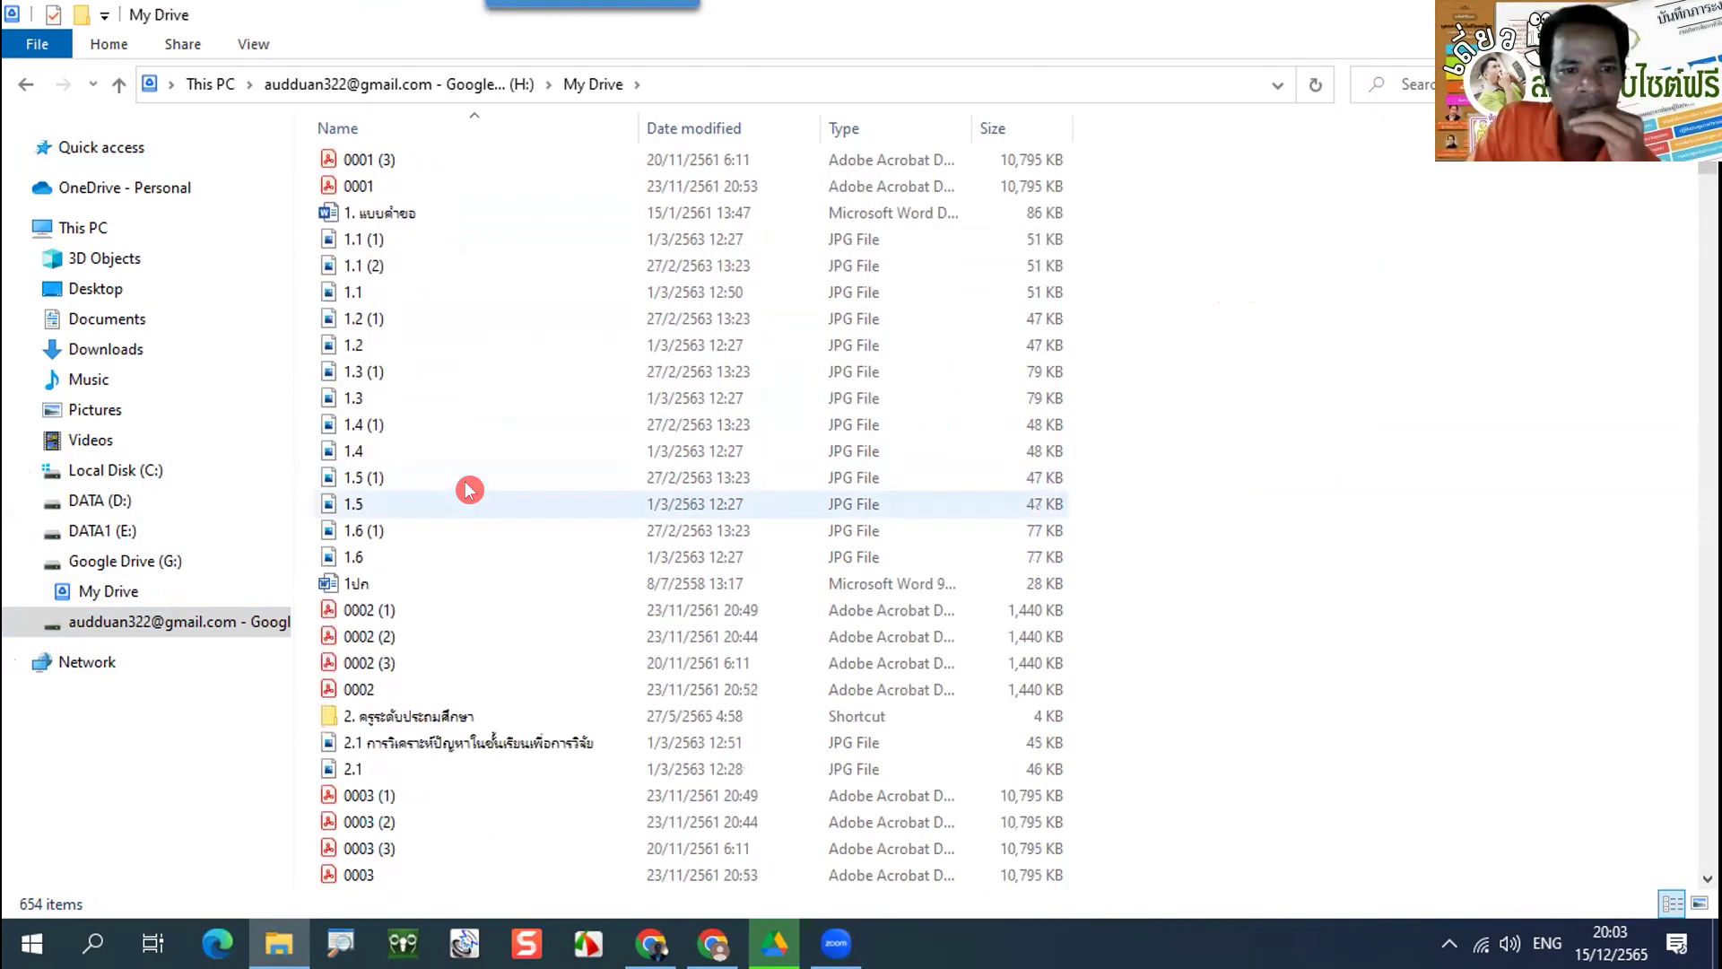
scroll(469, 489, down, 16)
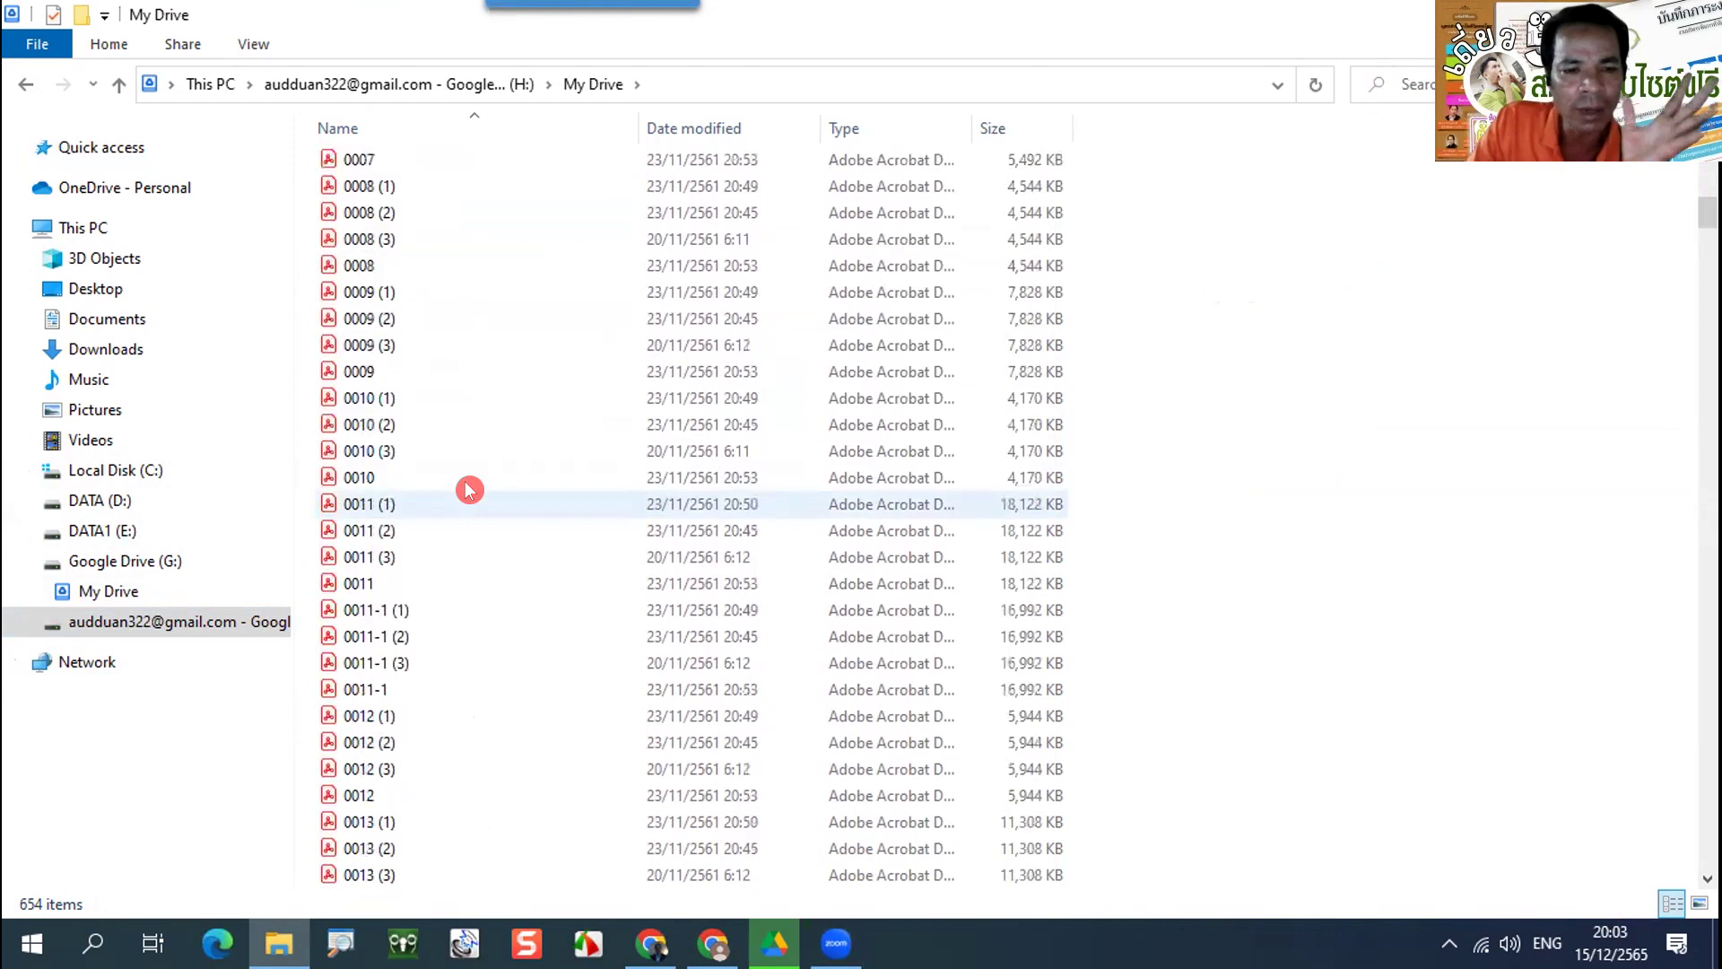
scroll(466, 493, up, 14)
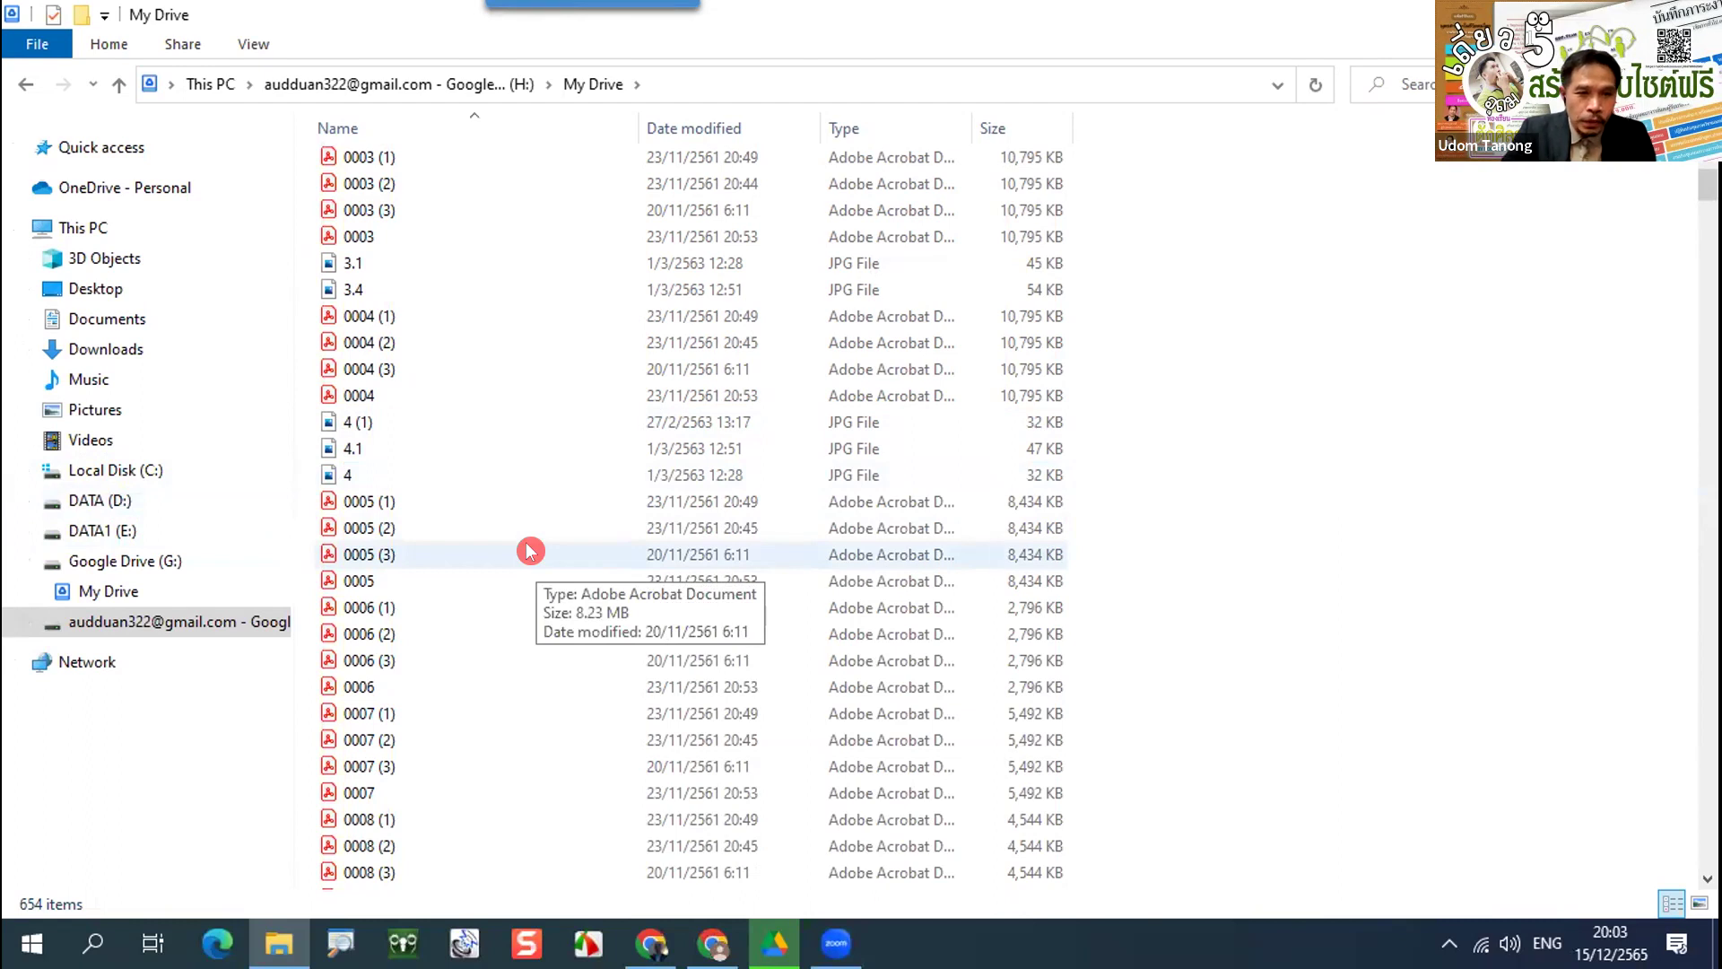
click(212, 623)
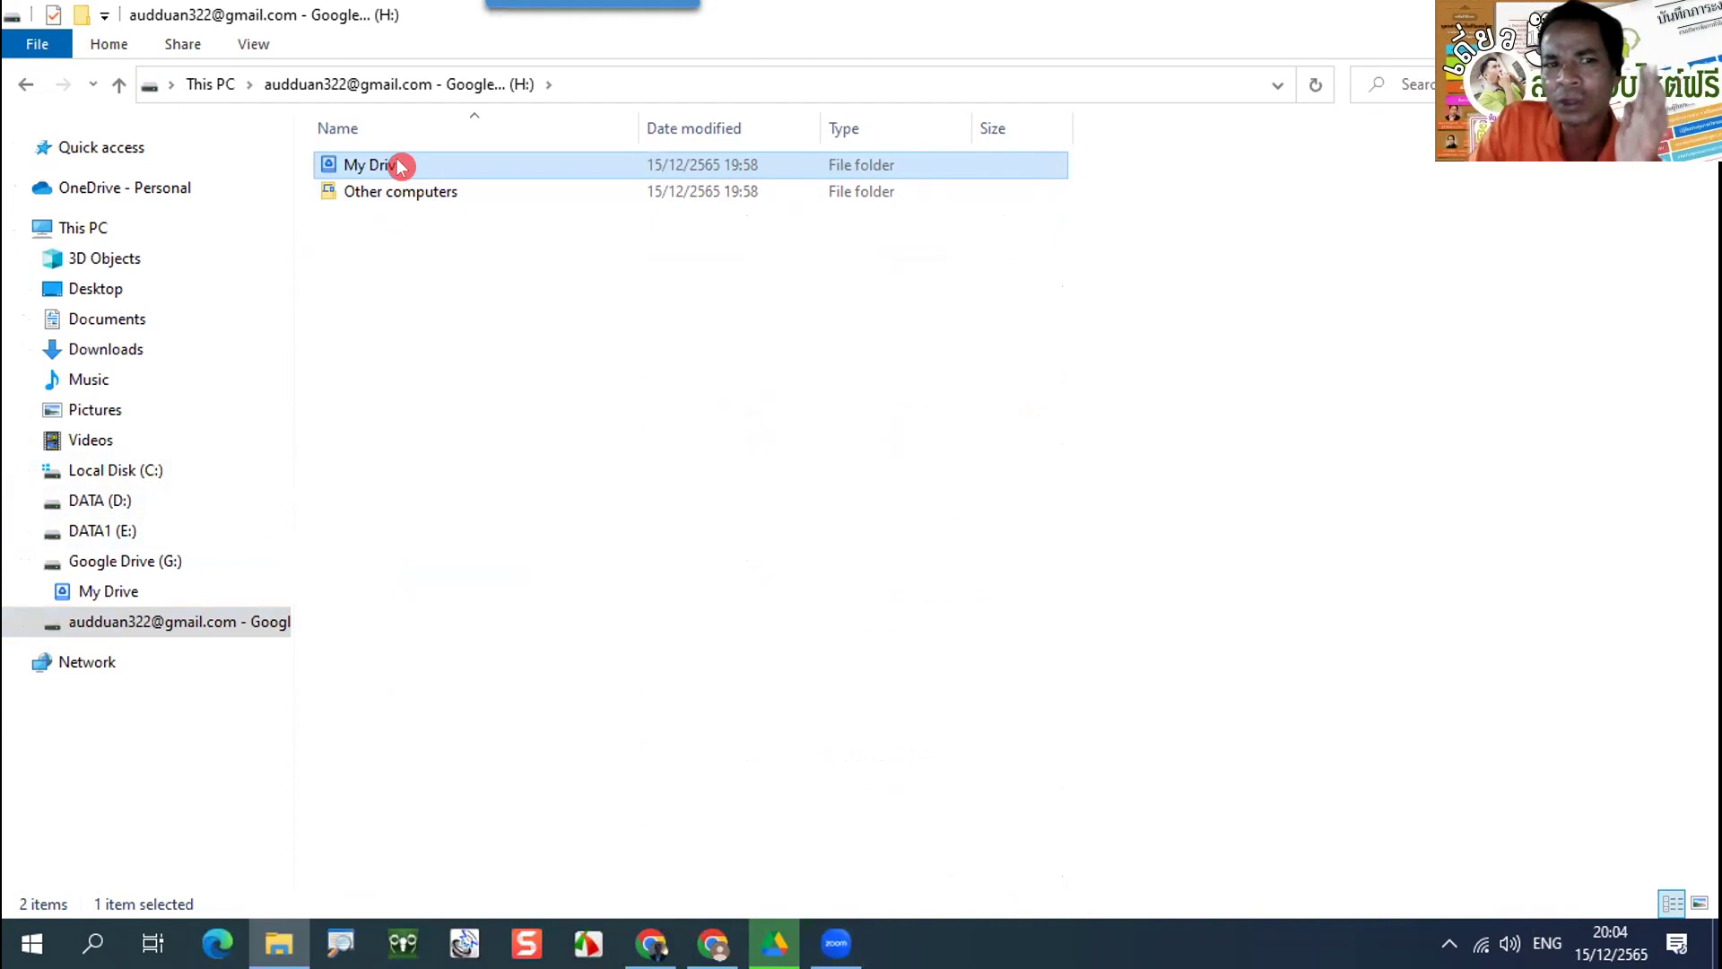
Step: Open My Drive on the H: drive to list its 654 synced items
double_click(401, 166)
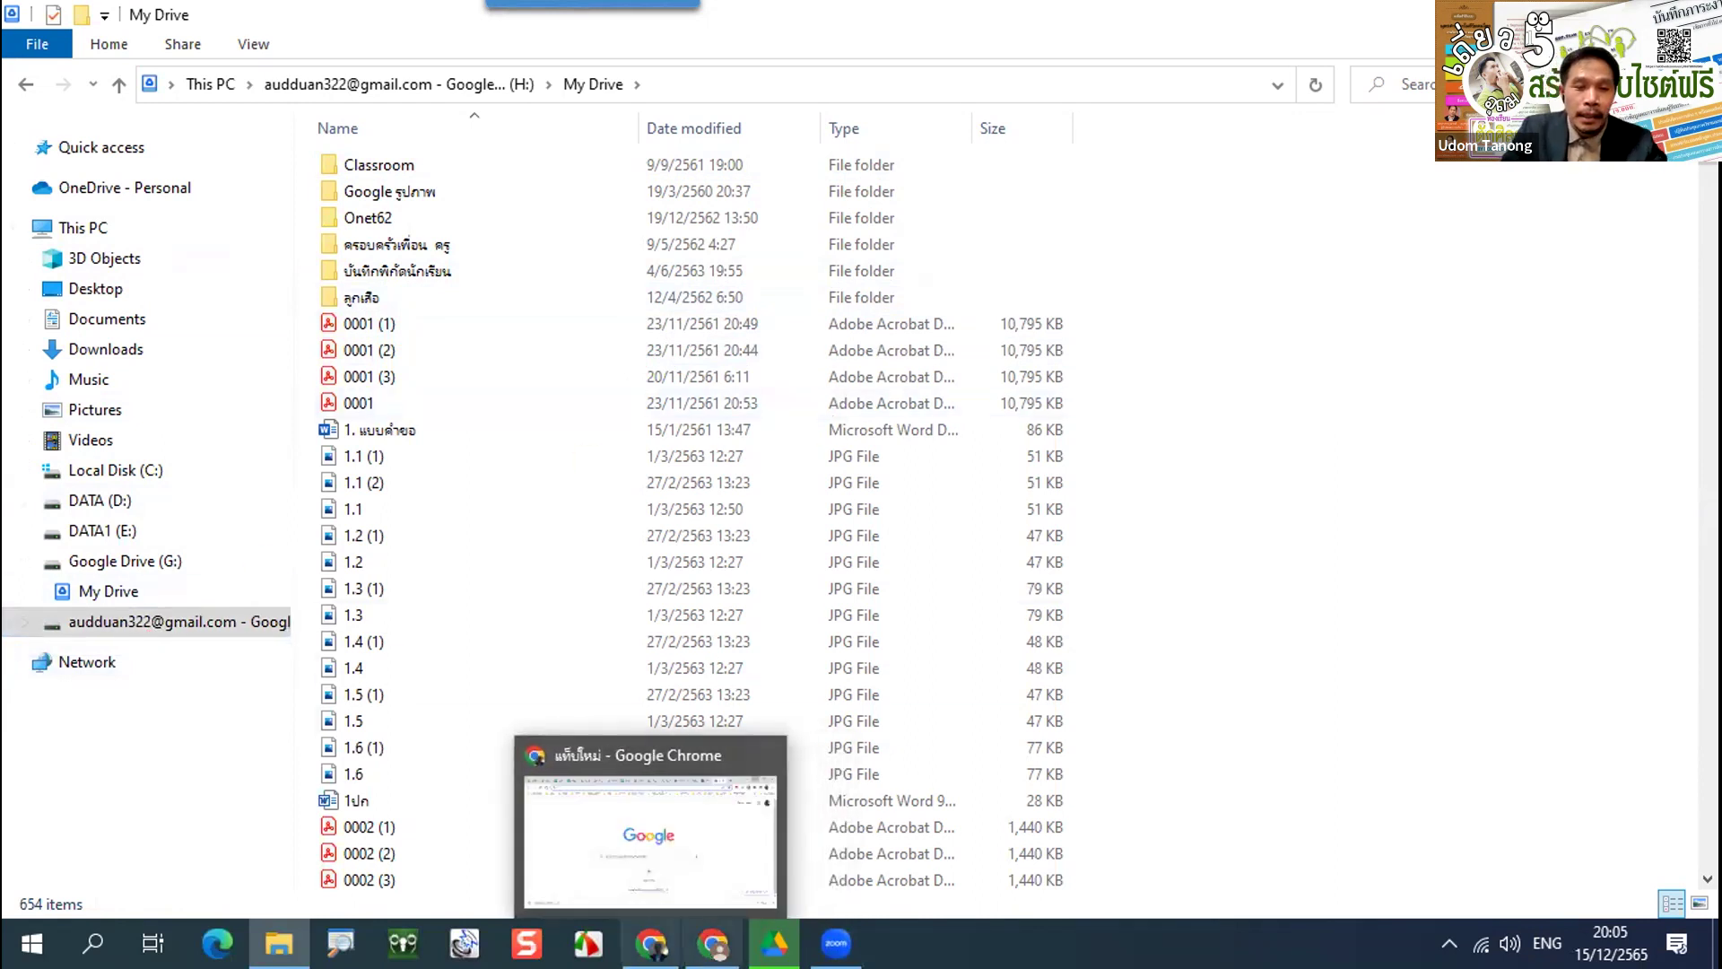
Step: Open Google Drive on the web from the Google apps grid in a new, maximized Chrome tab
click(713, 943)
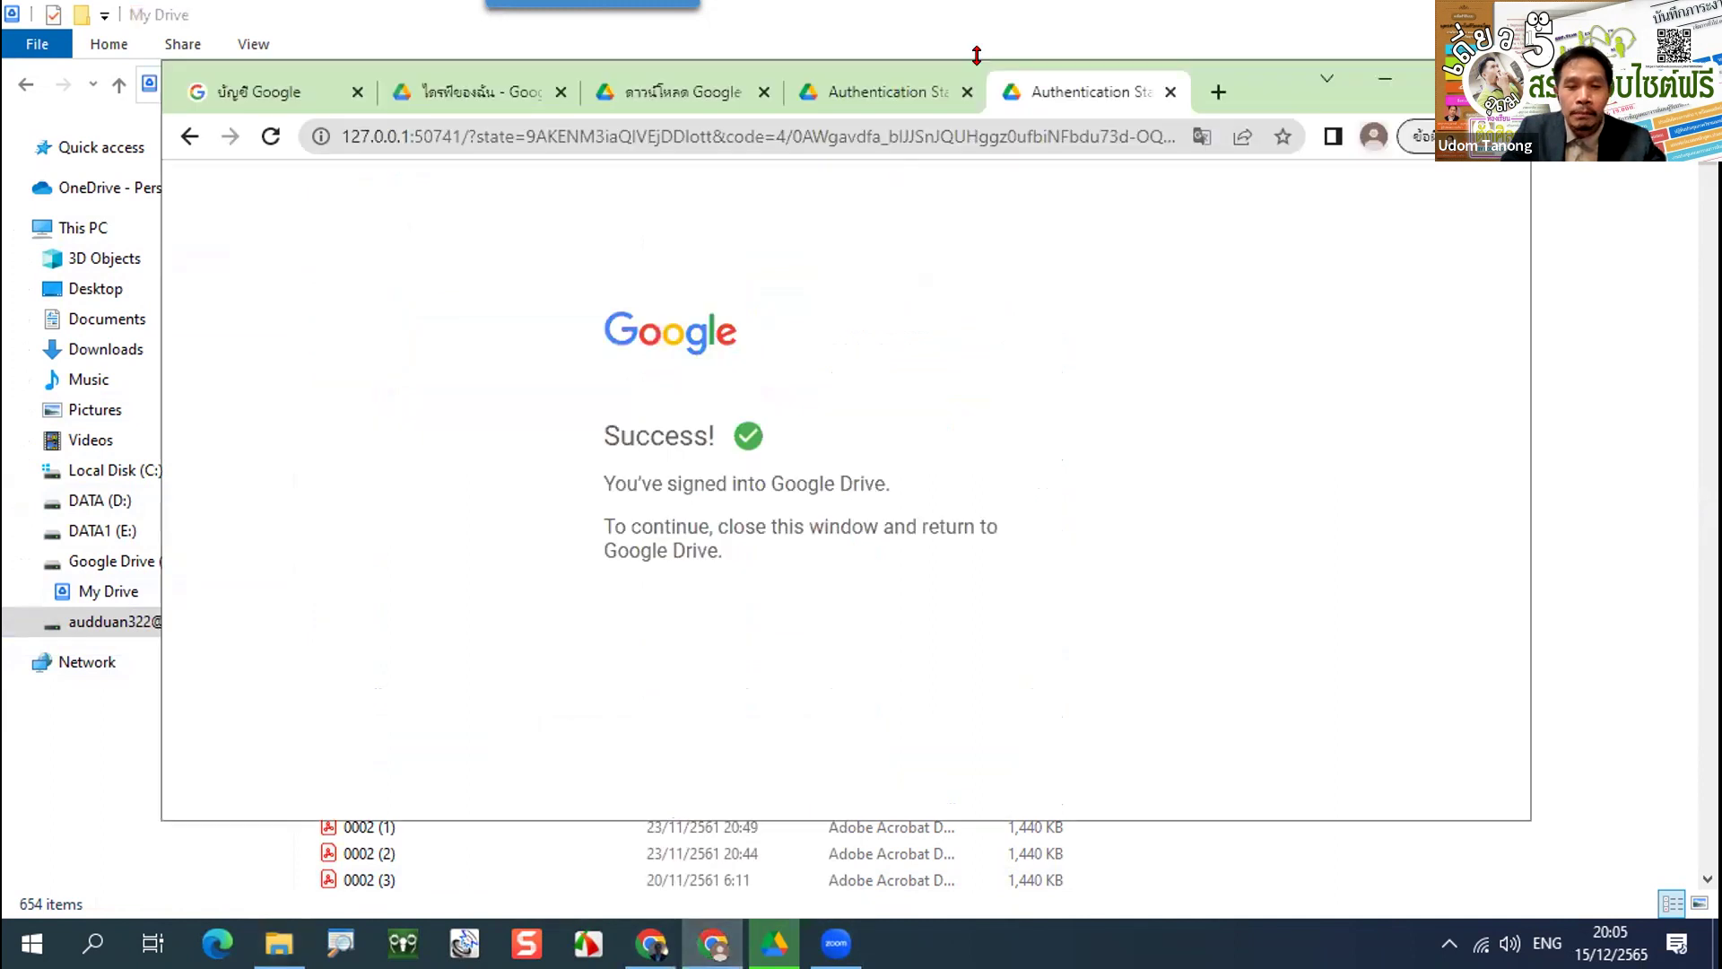
click(1216, 92)
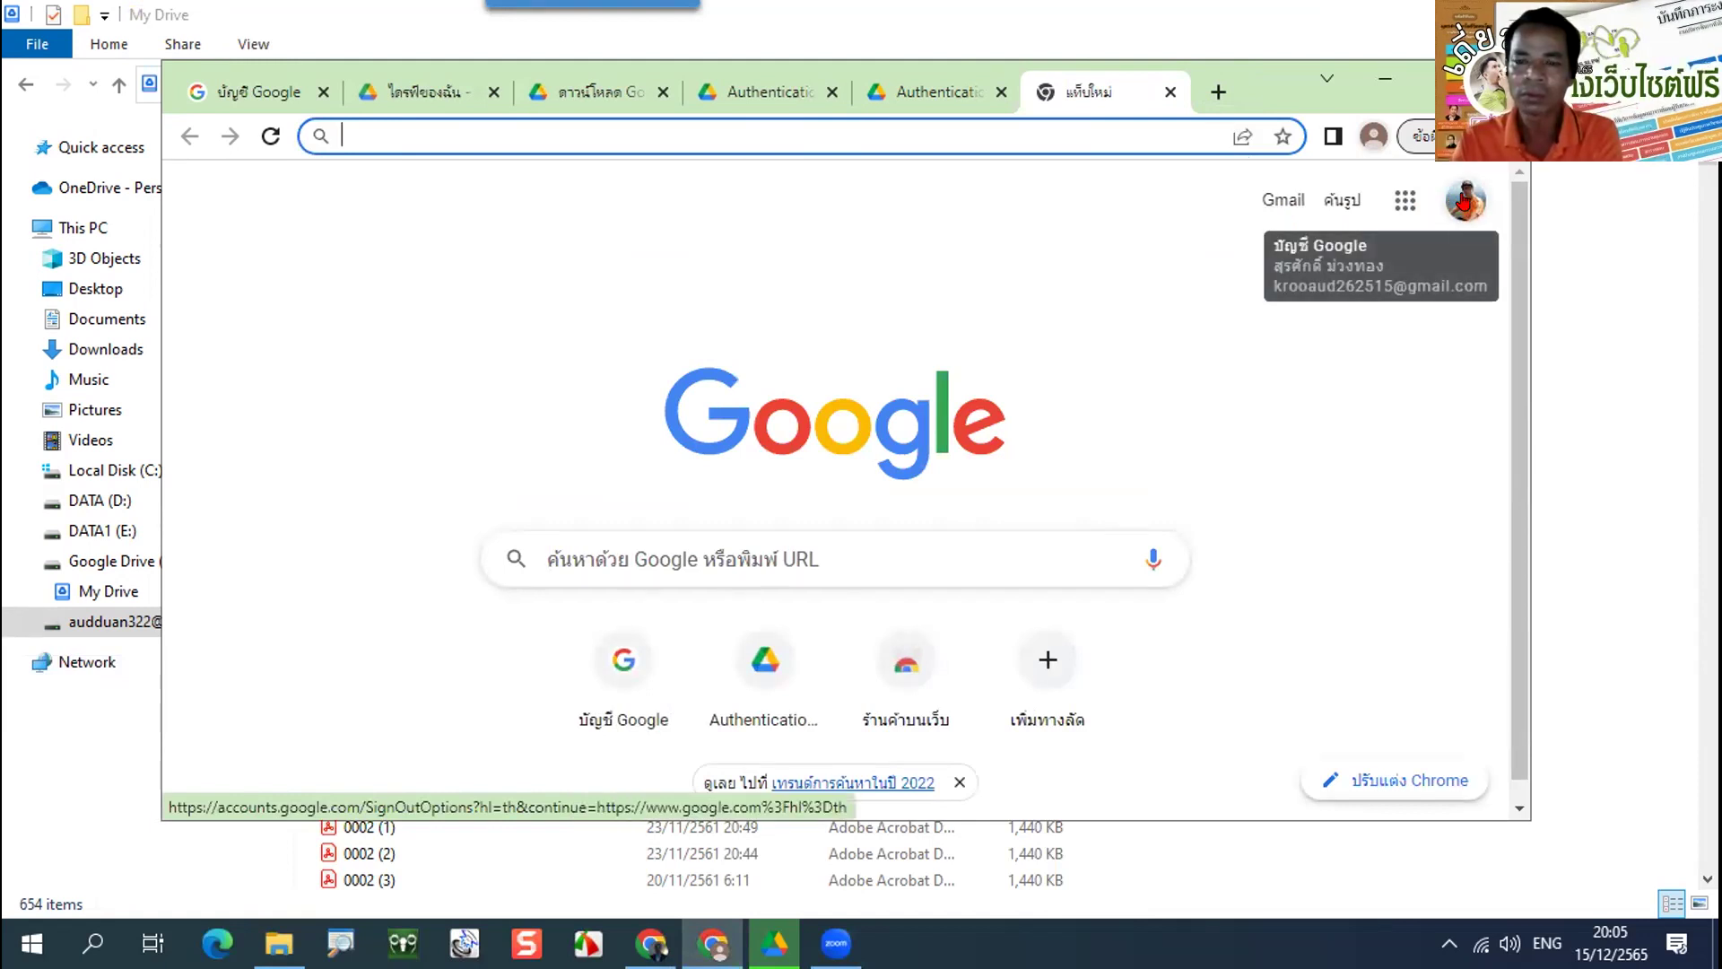
click(1406, 200)
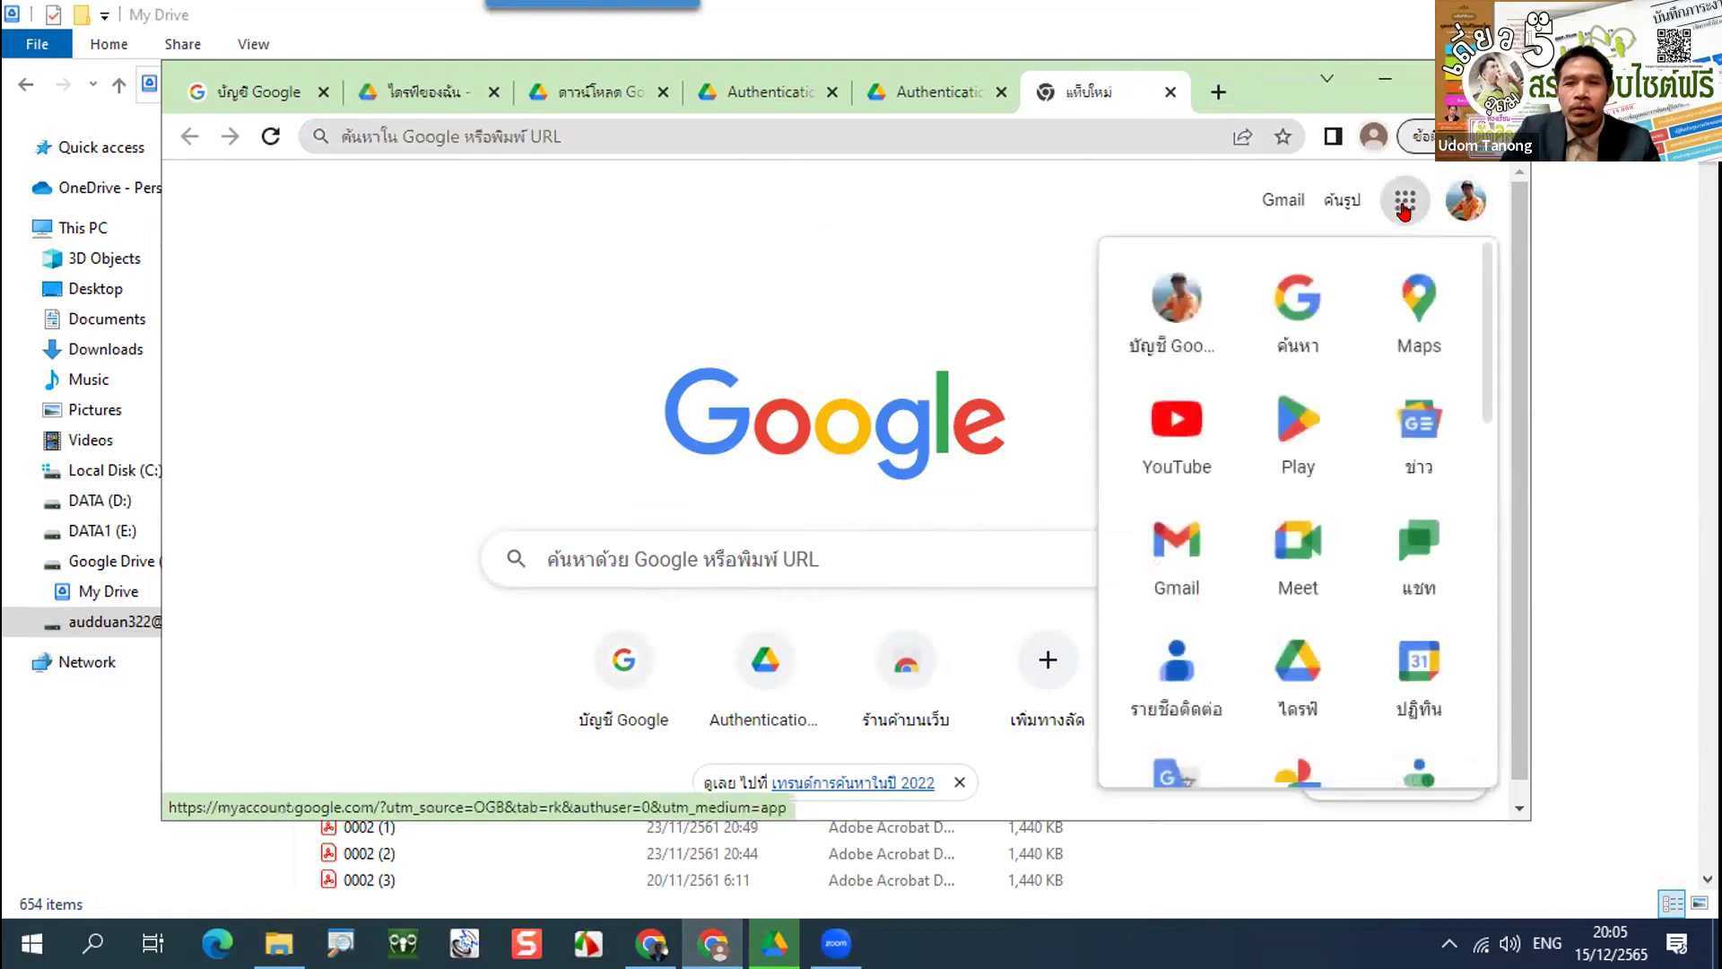
click(1285, 682)
click(1272, 563)
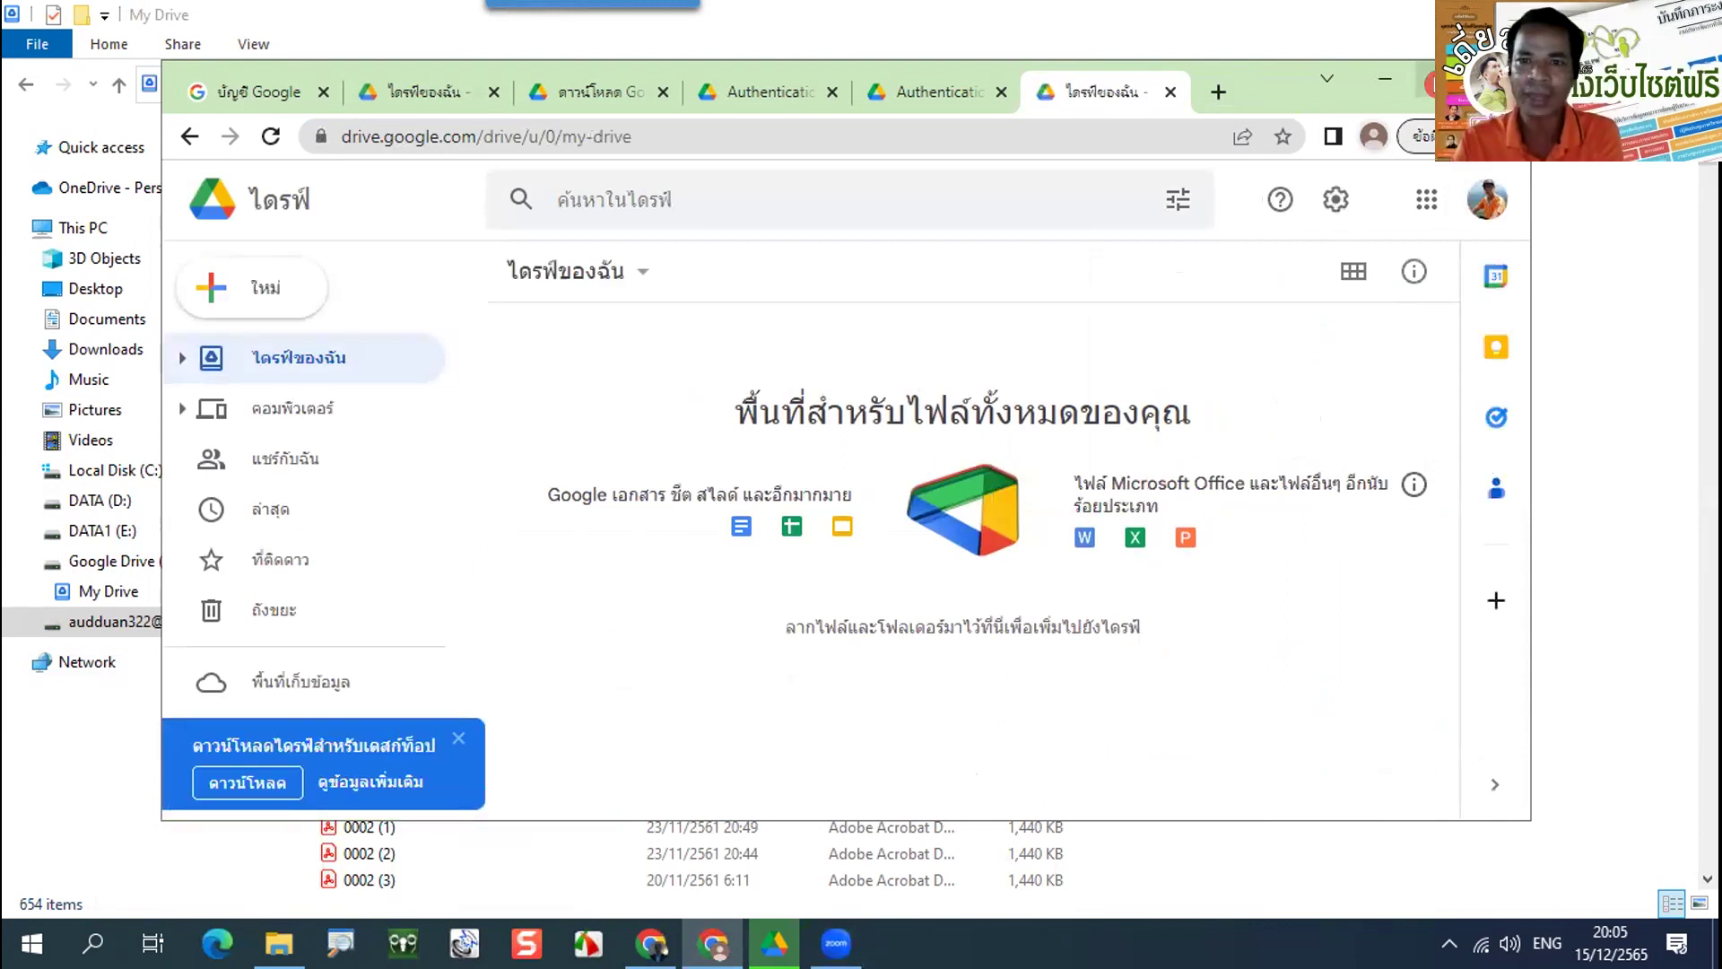
key(super+Up)
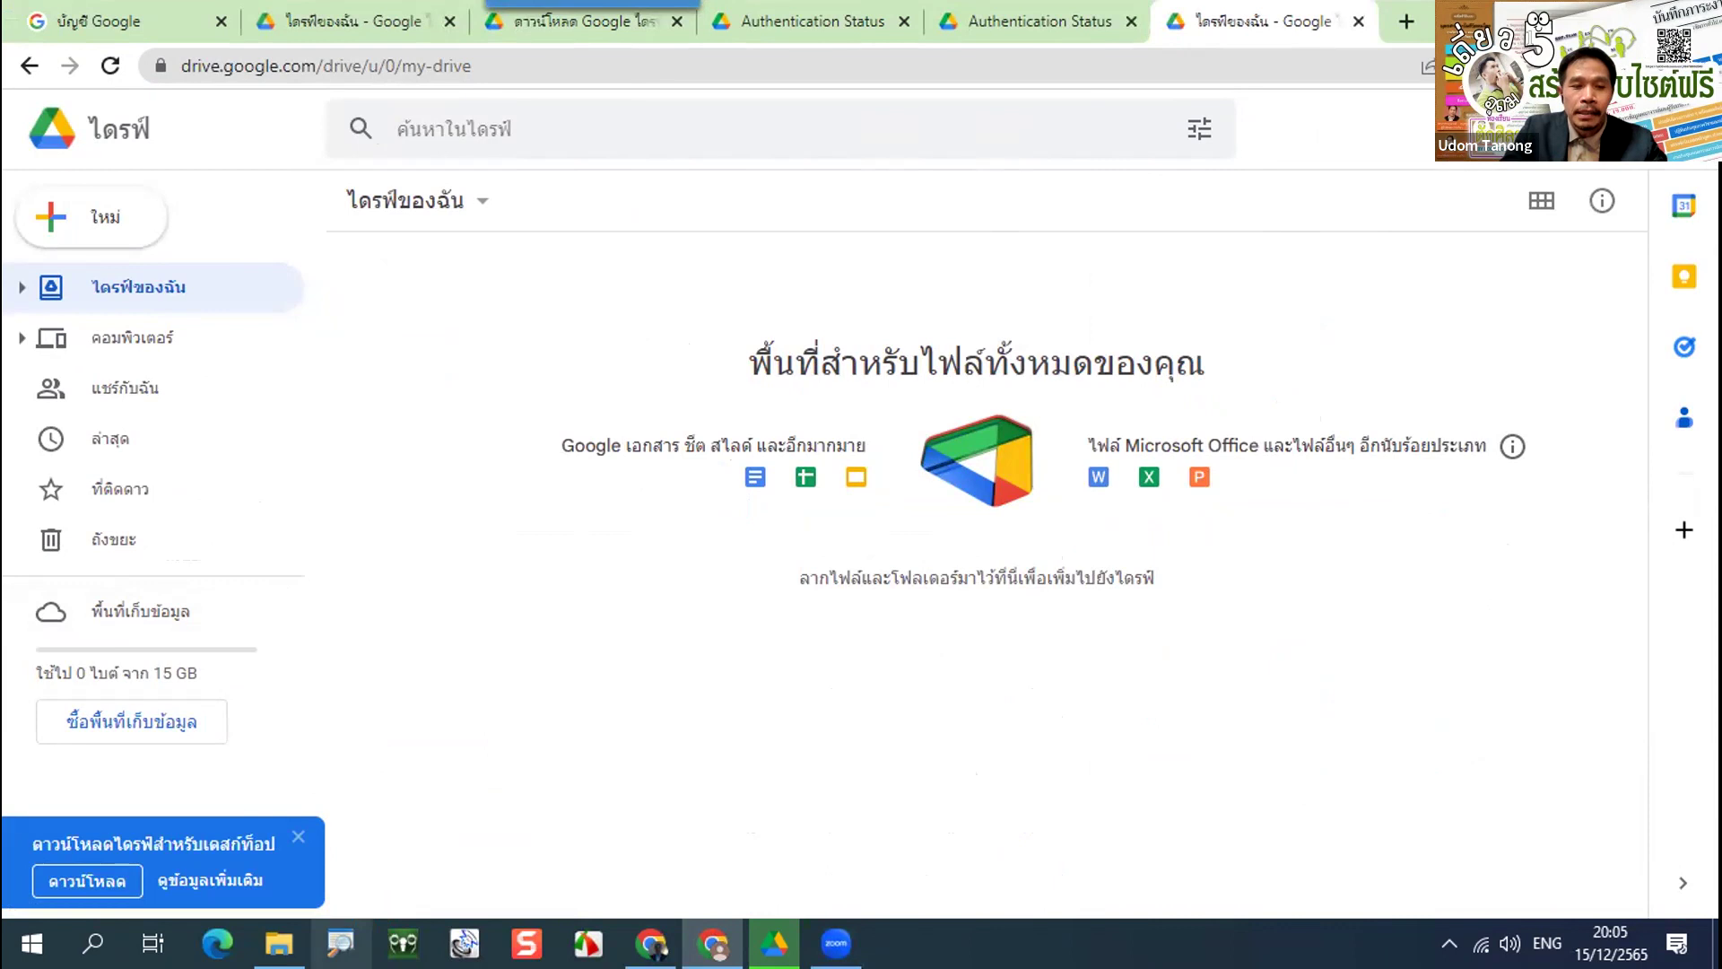
Step: Drag 1. แบบคำขอ.docx from the resized Explorer window into web My Drive, then dismiss the notices
mouse_move(279, 942)
click(279, 844)
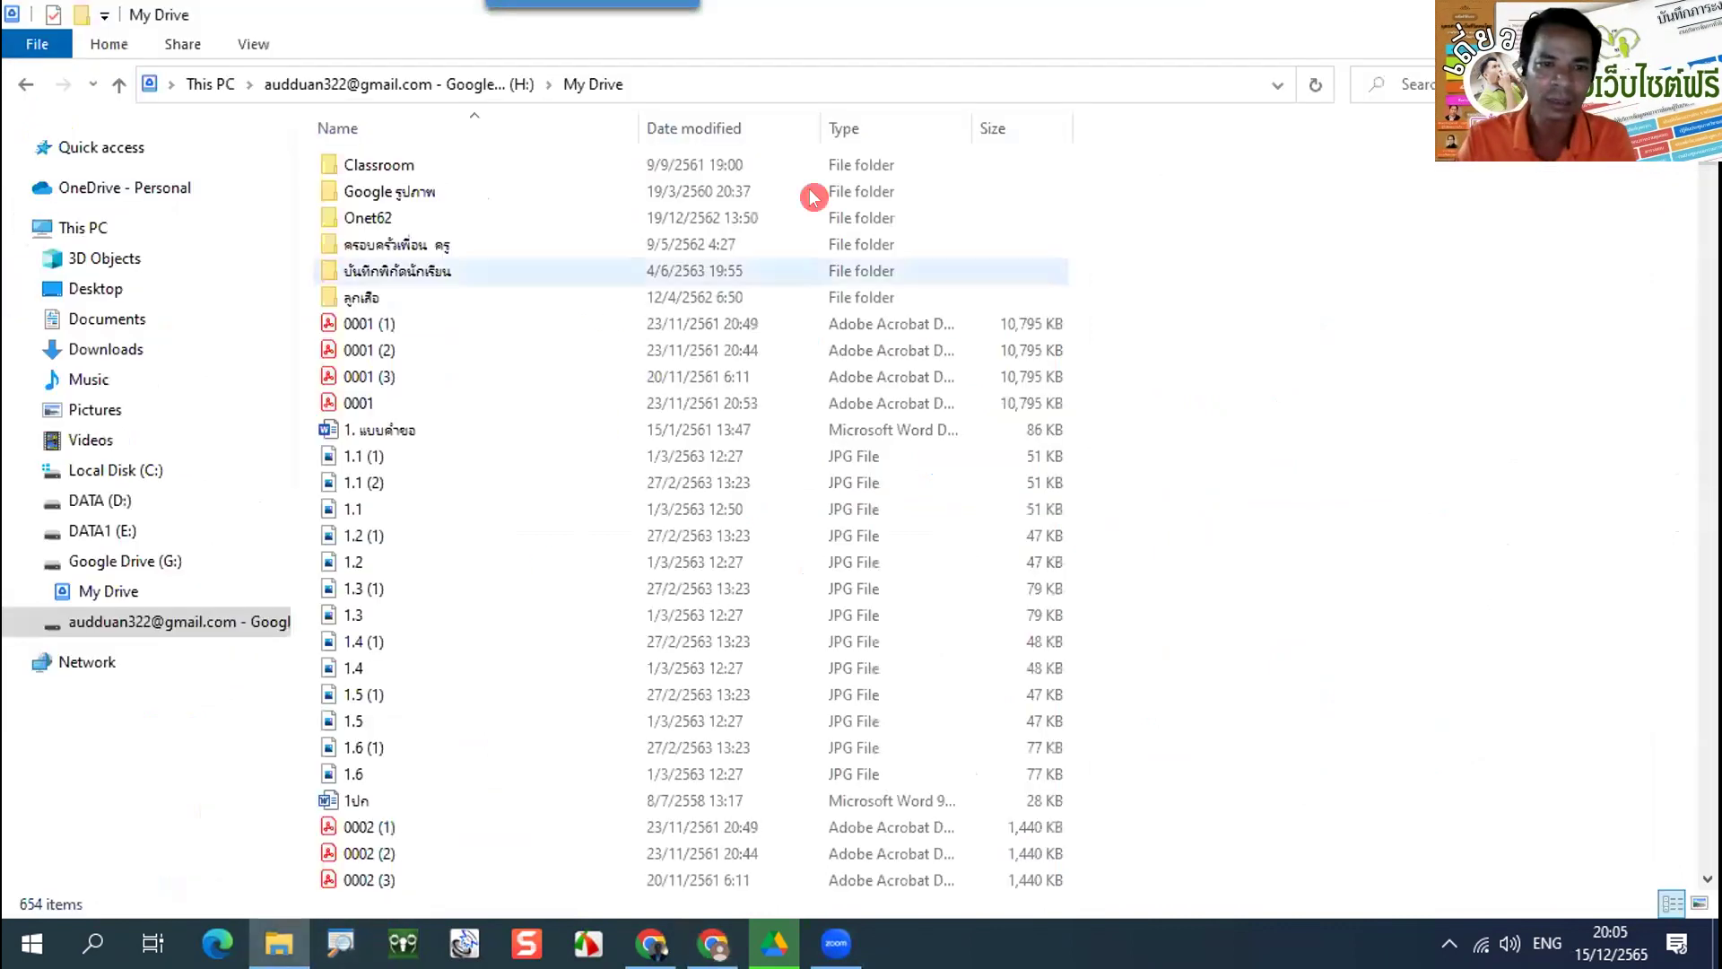
drag(896, 15, 1008, 577)
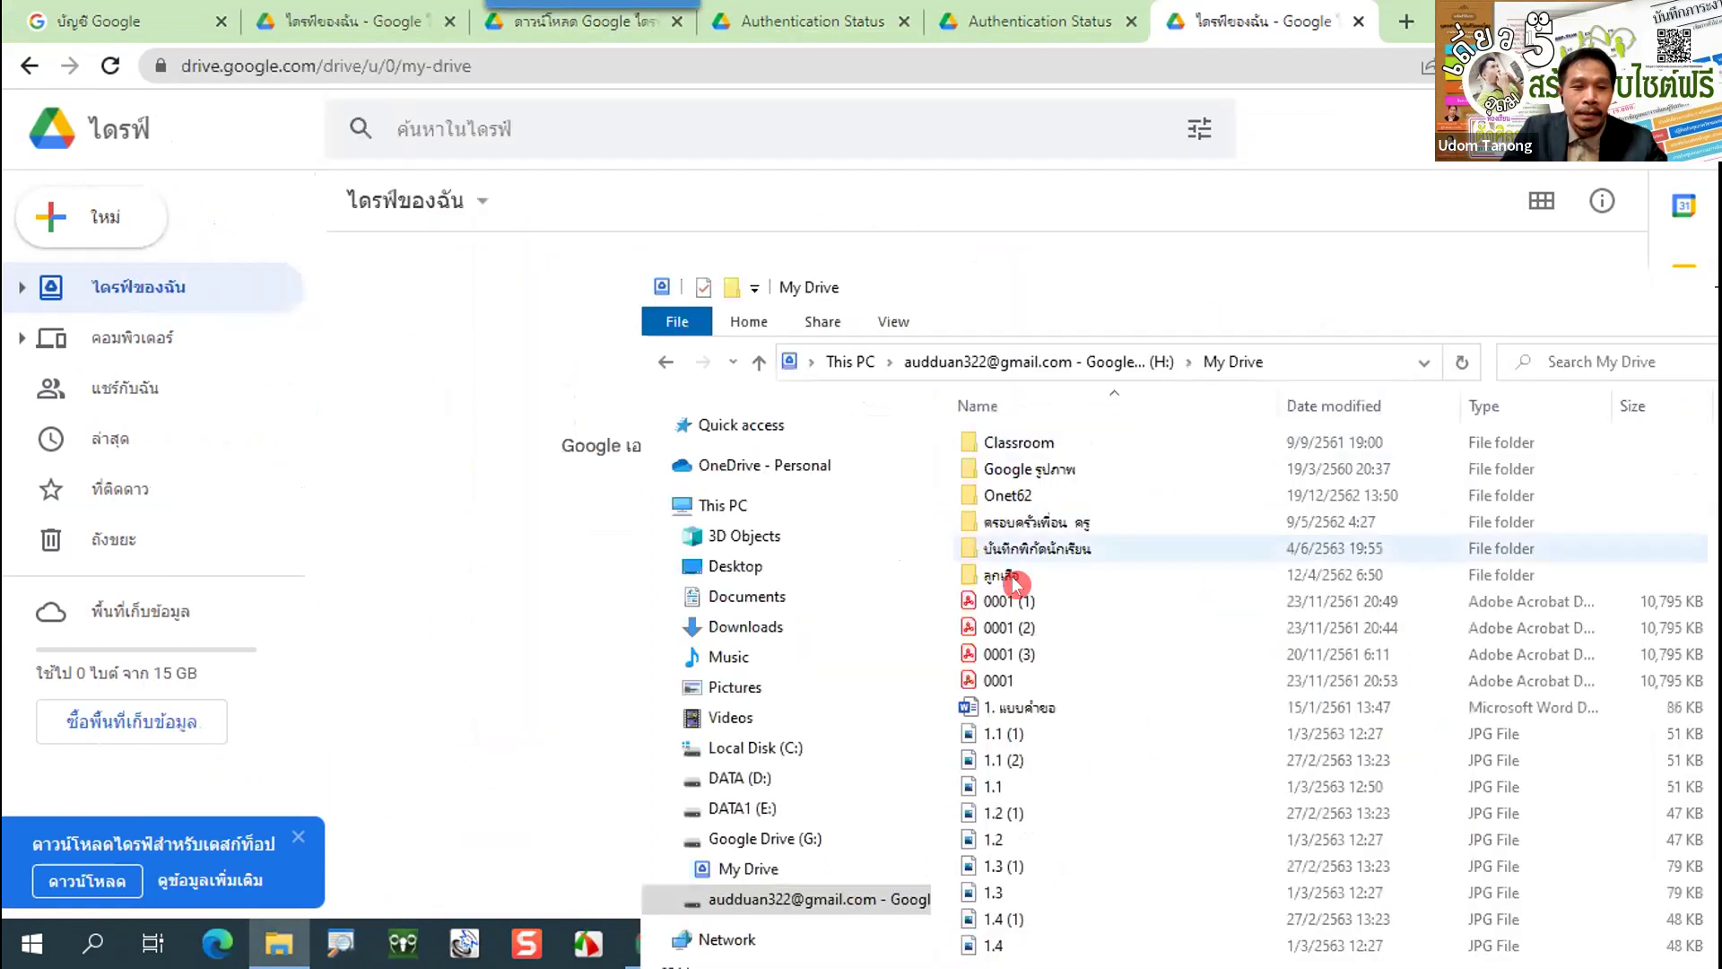
click(994, 581)
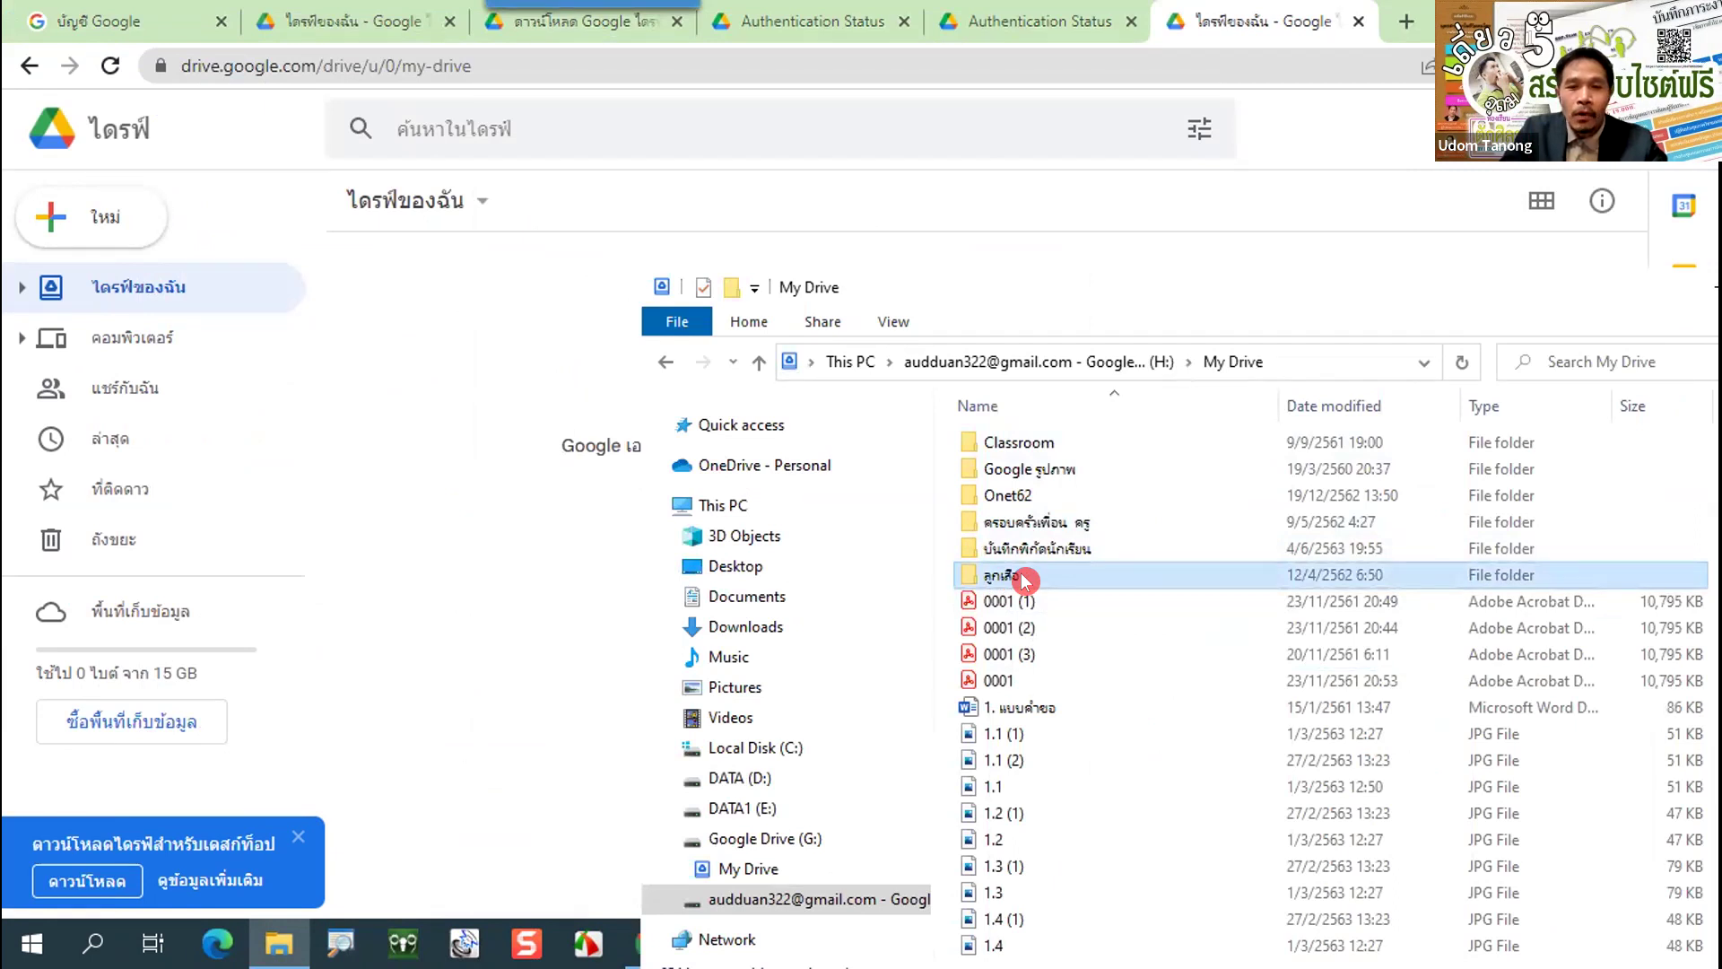
click(1023, 579)
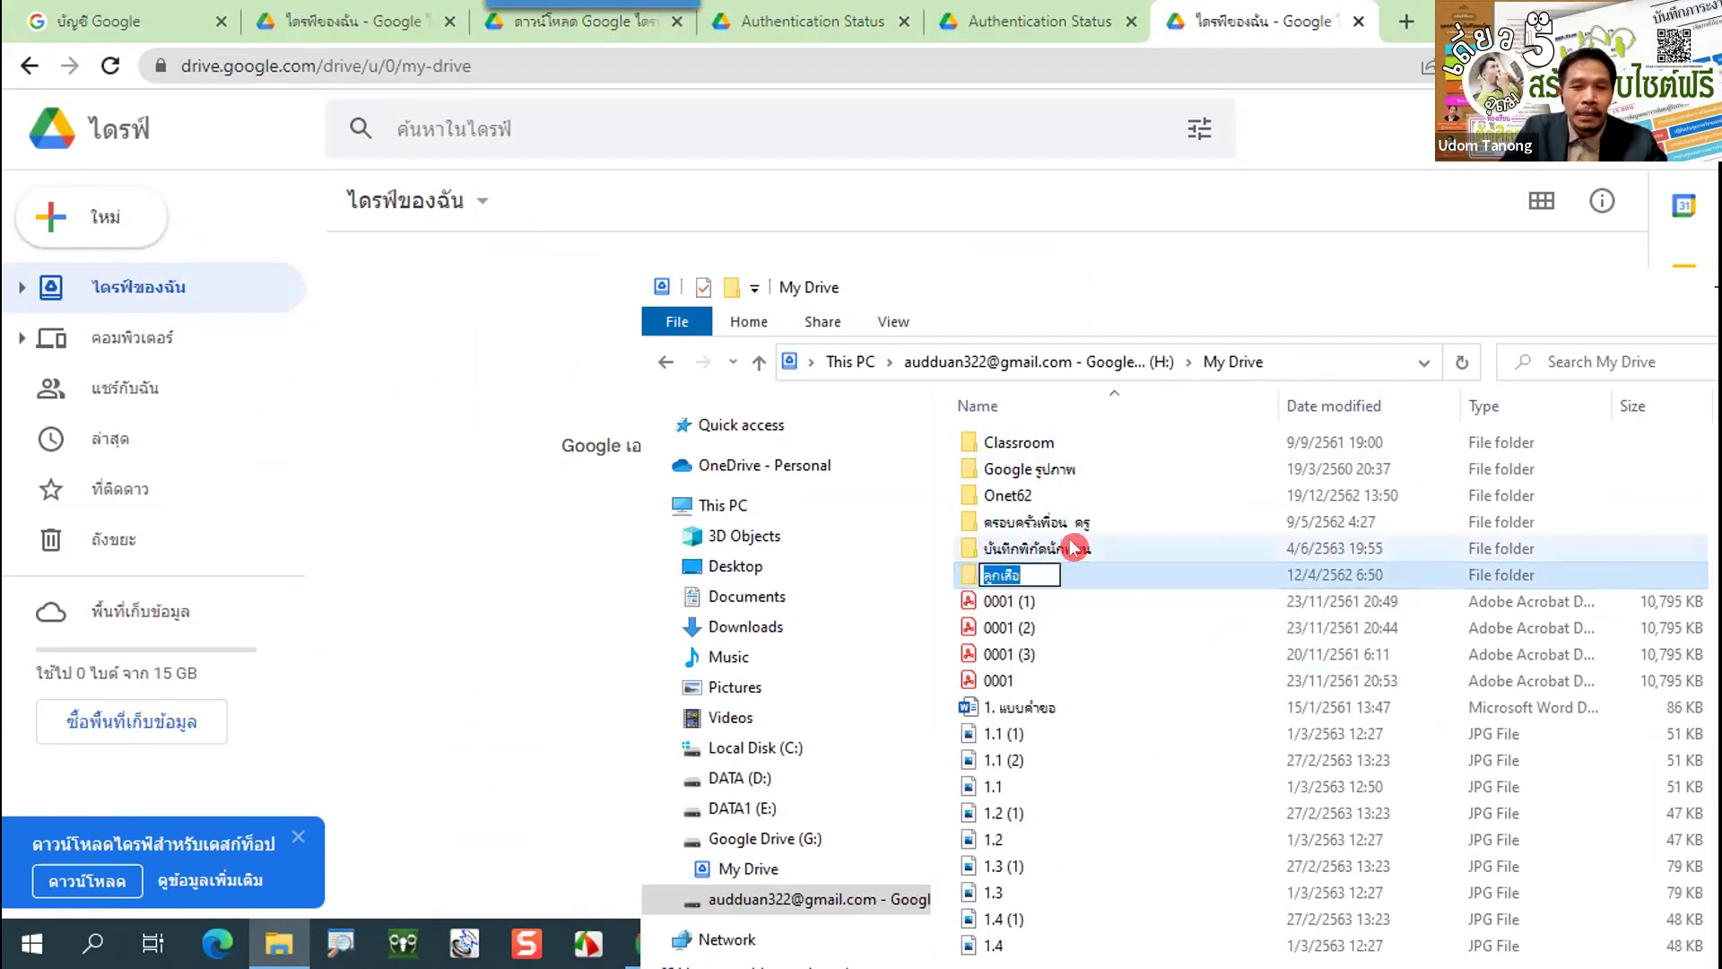
click(1075, 547)
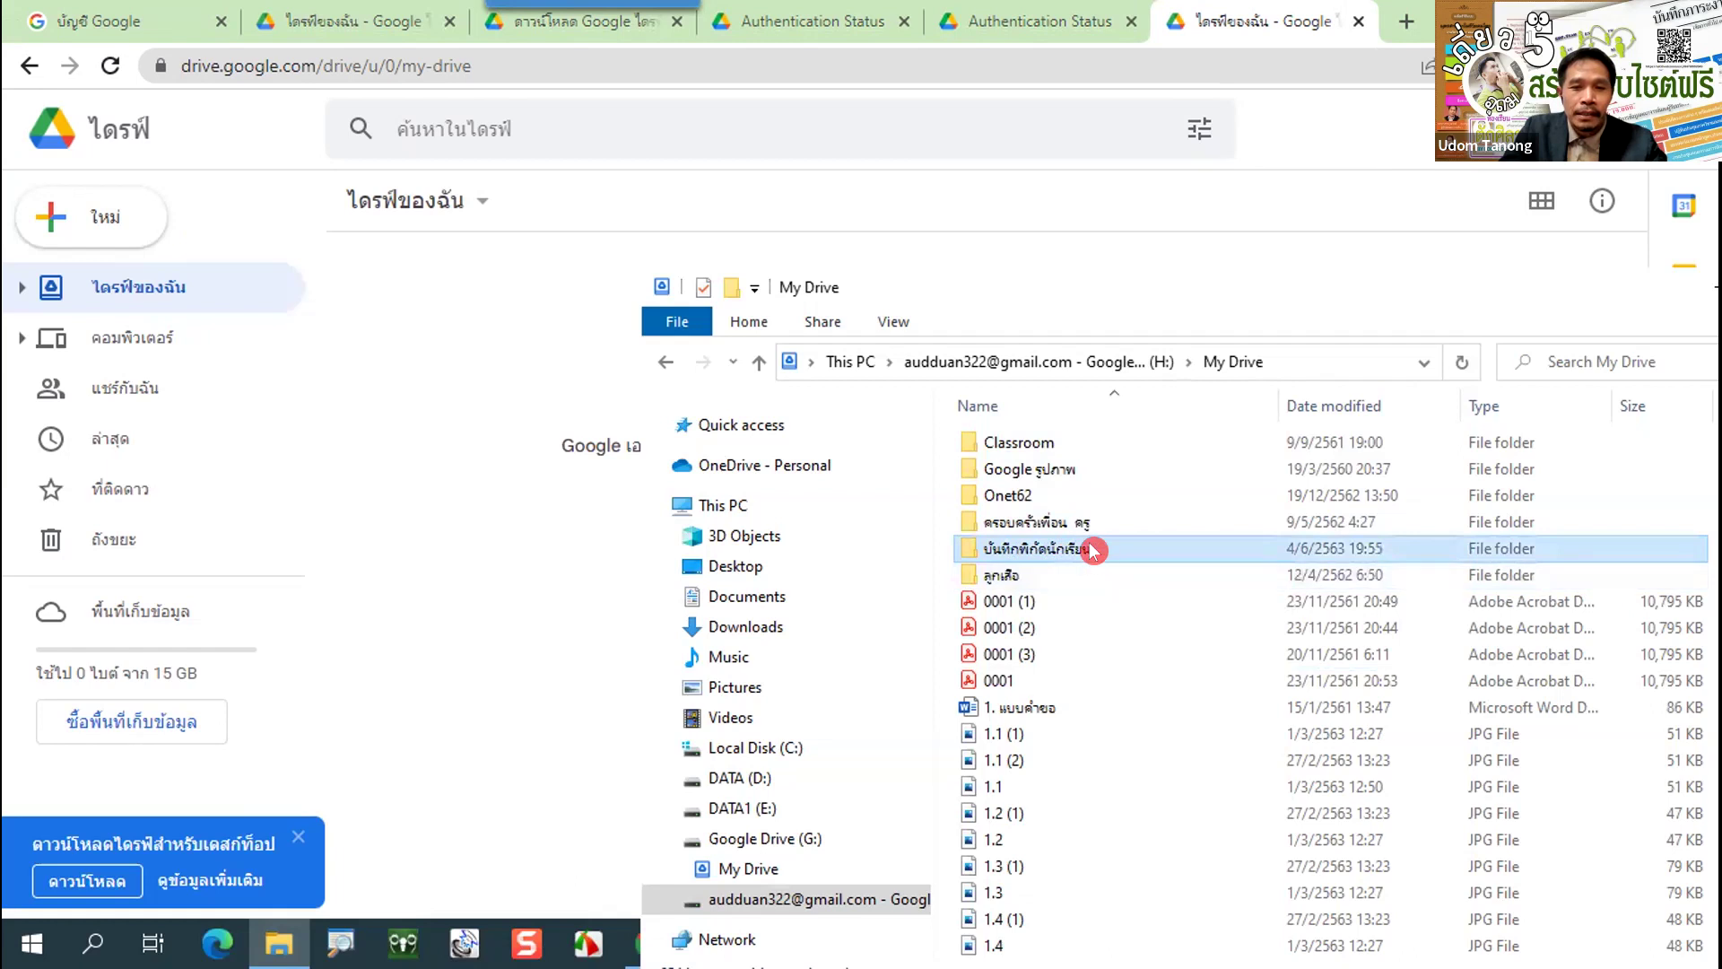
click(1031, 709)
drag(909, 705, 515, 601)
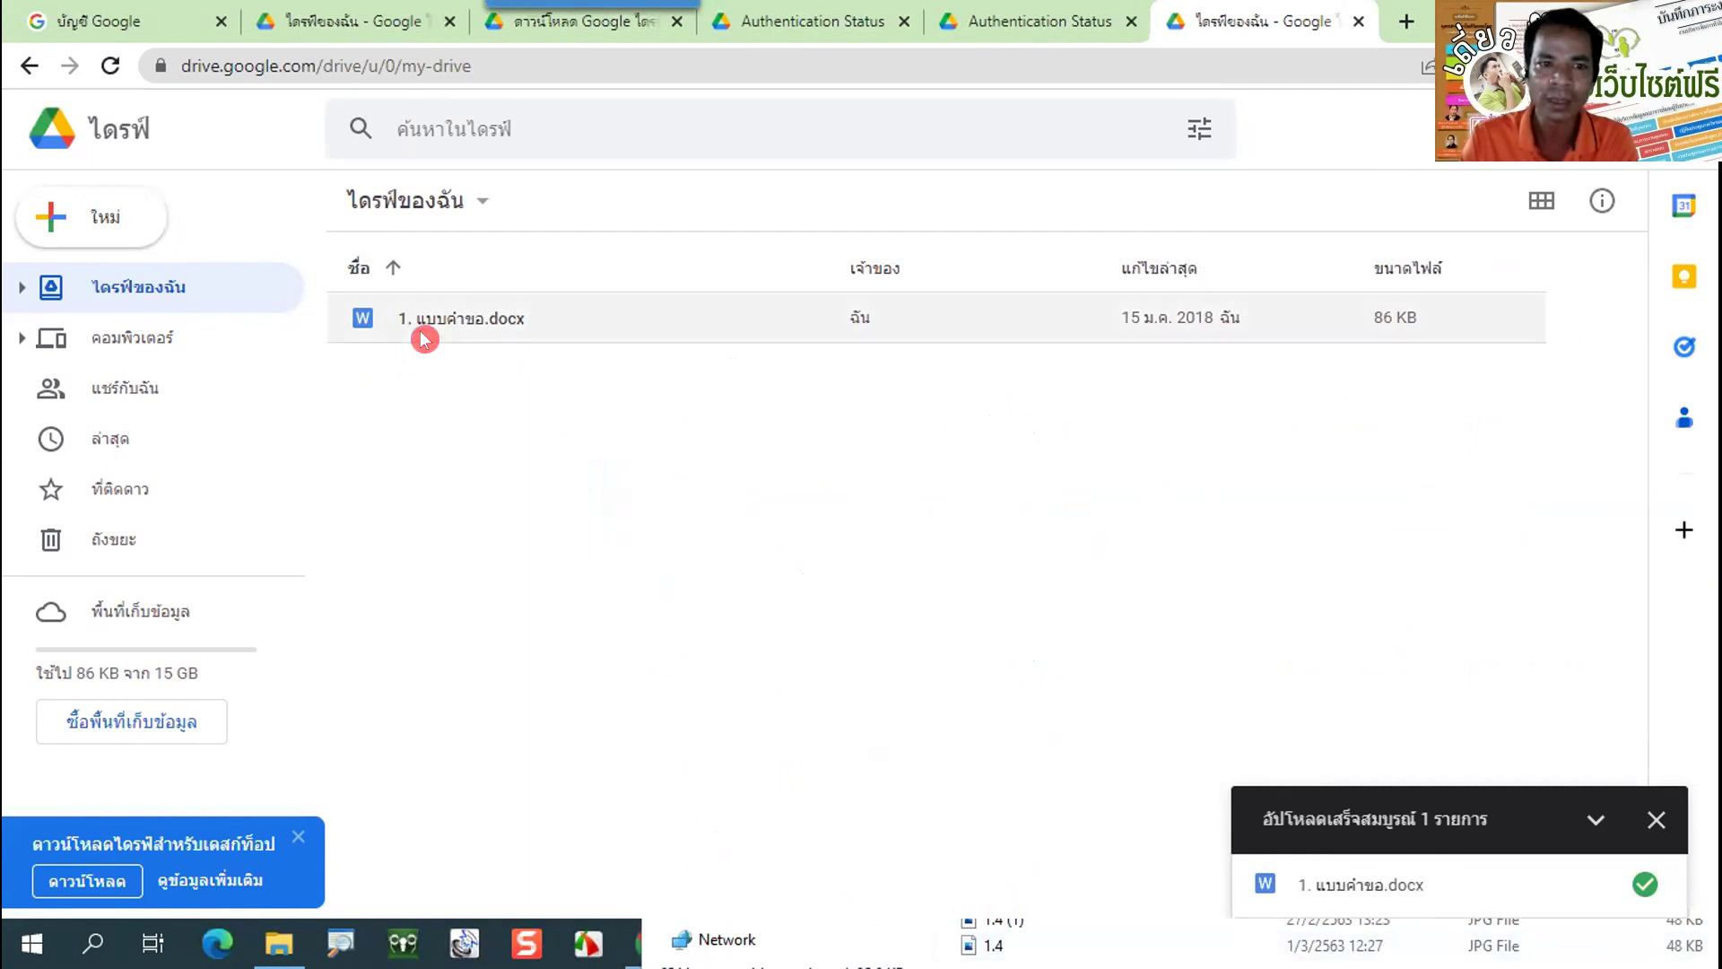
click(1655, 819)
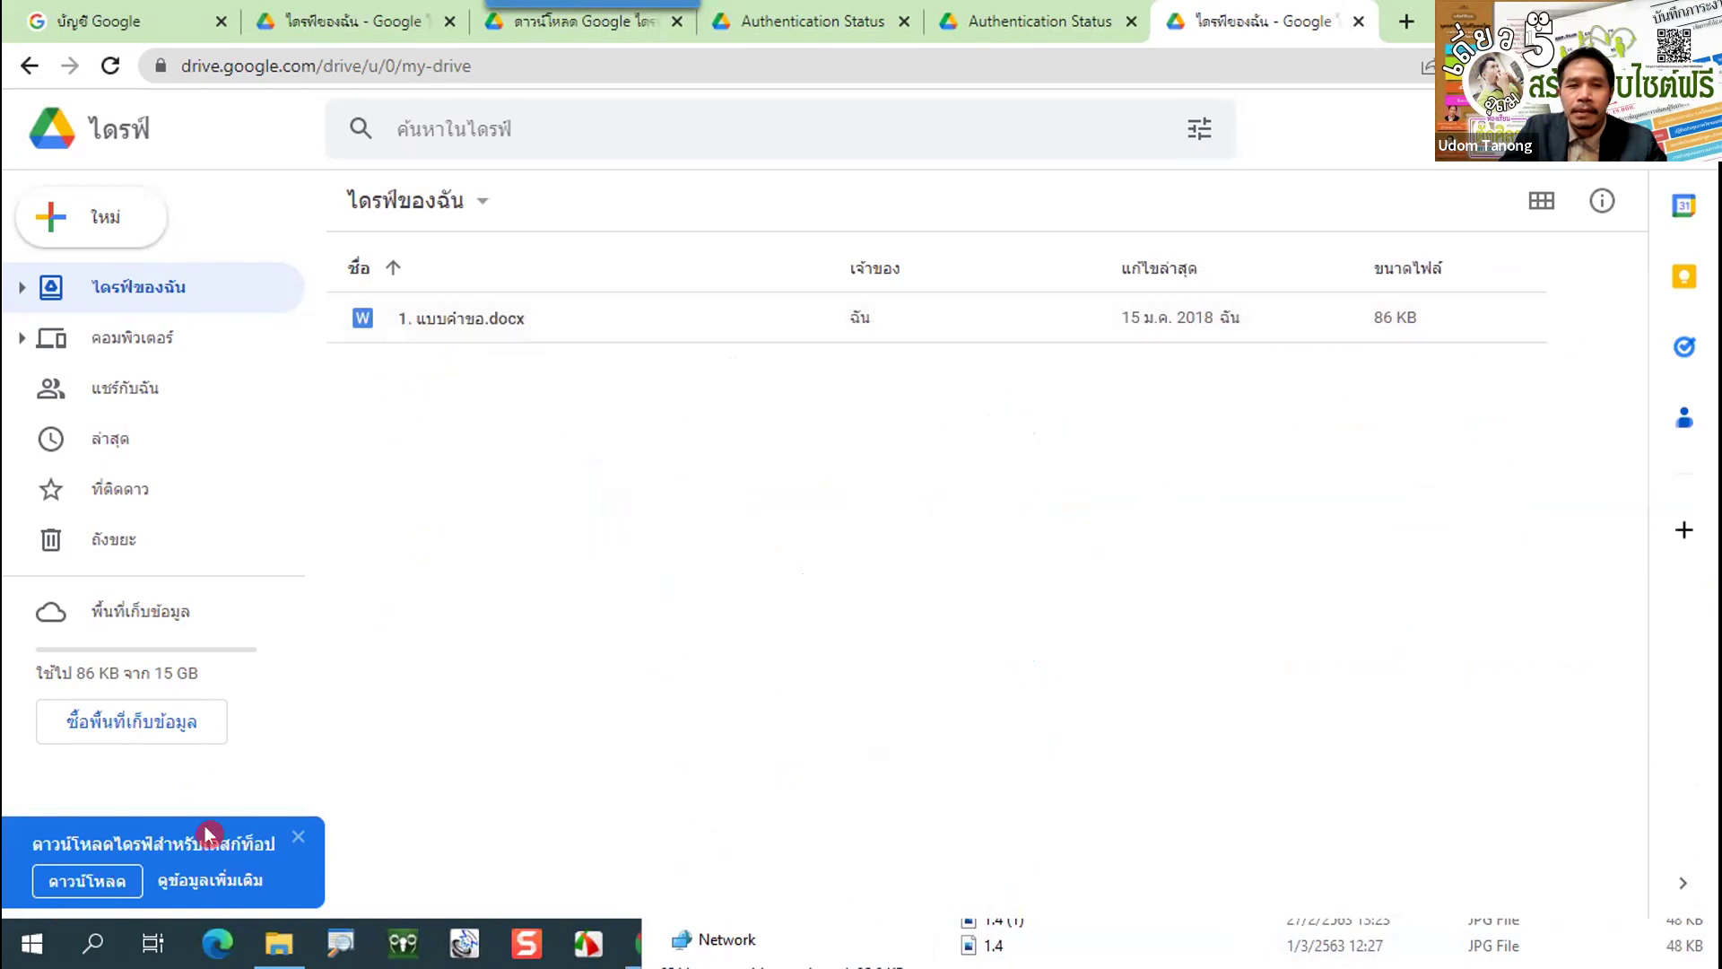
click(294, 838)
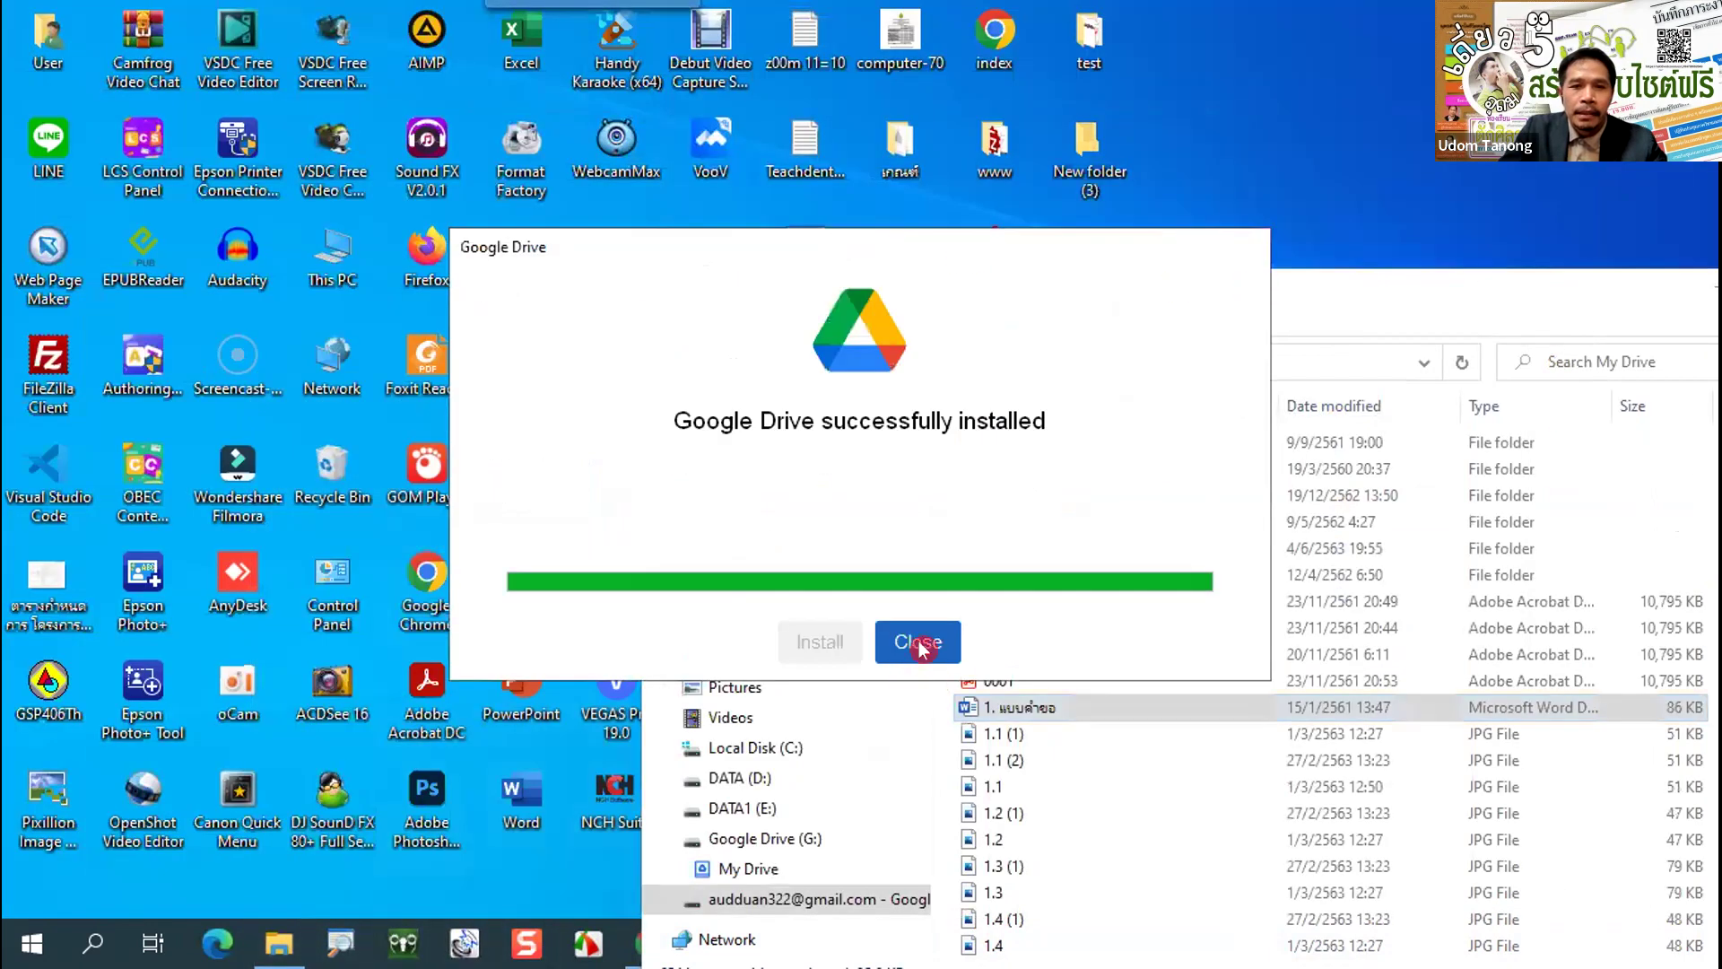
Step: Open 1. แบบคำขอ in Word from the My Drive folder on Google Drive (G:)
click(919, 646)
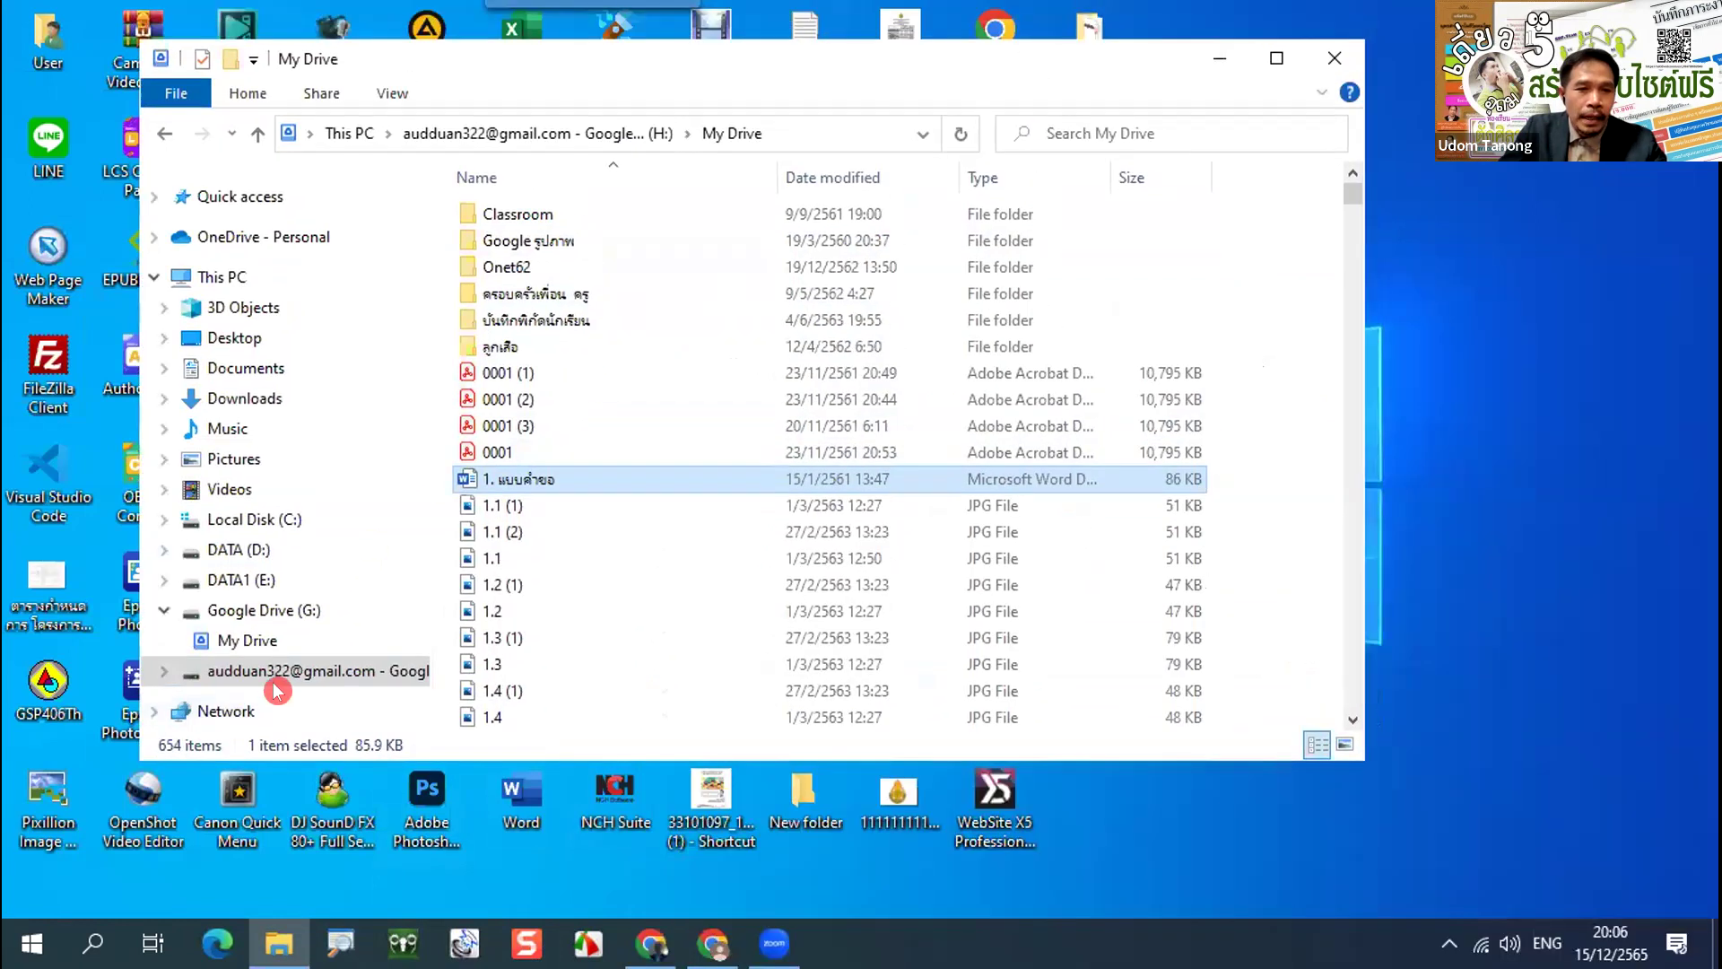
click(273, 678)
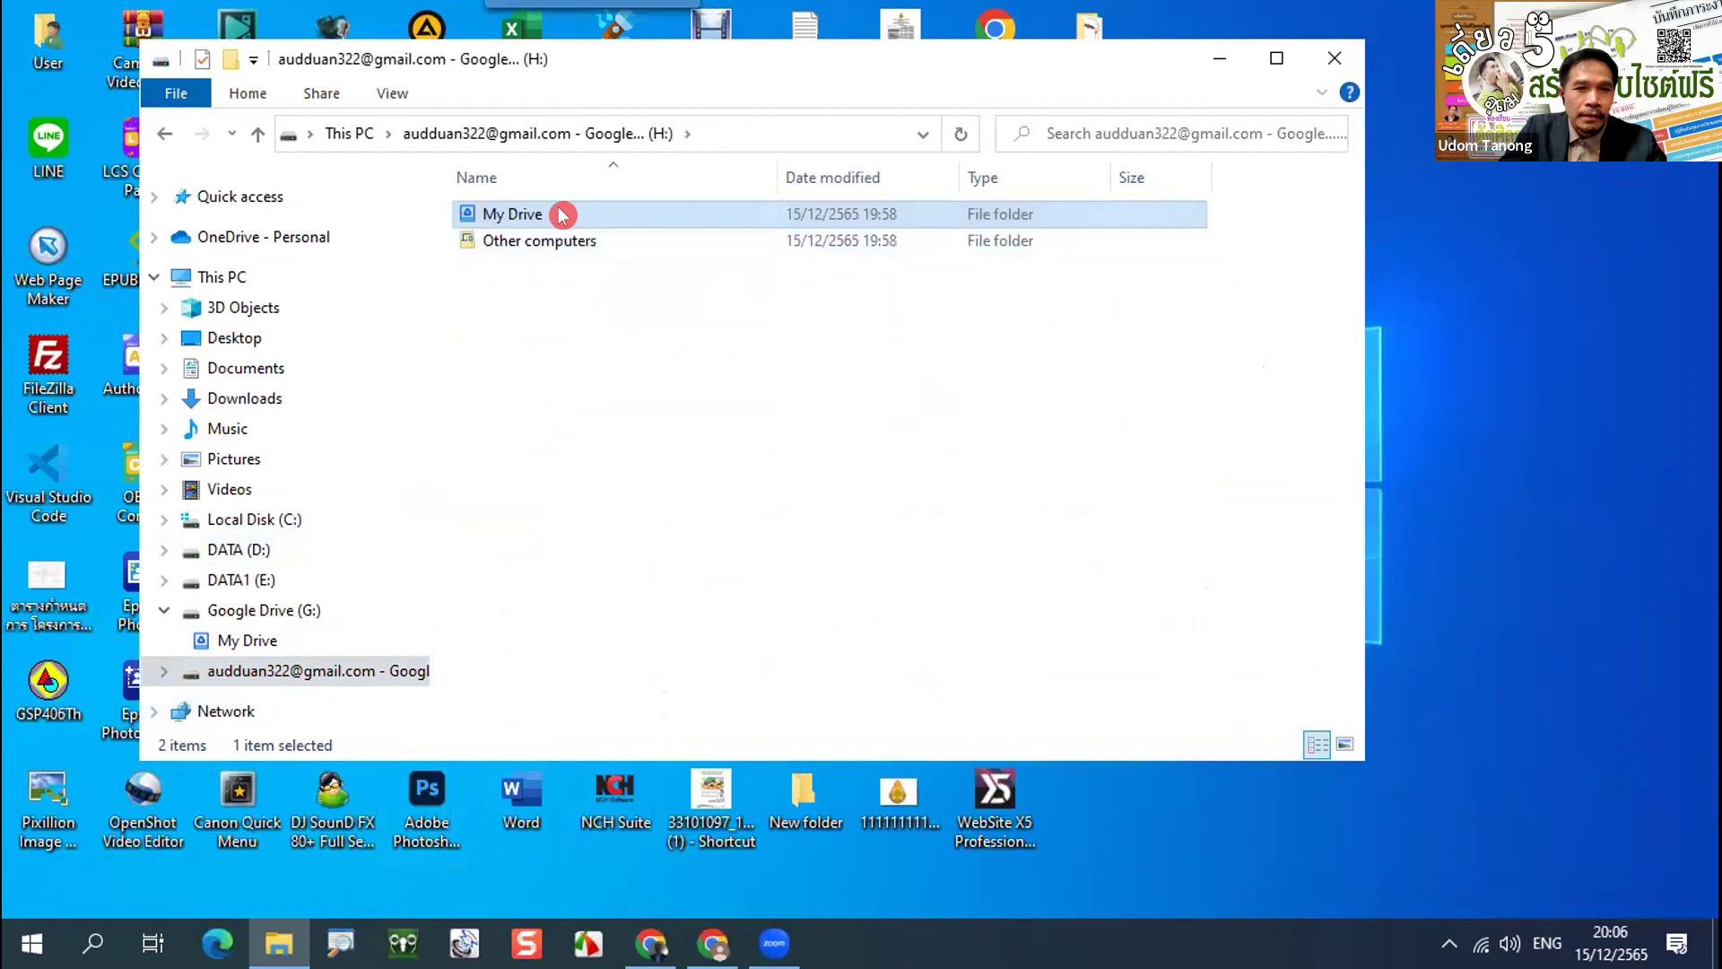
double_click(562, 216)
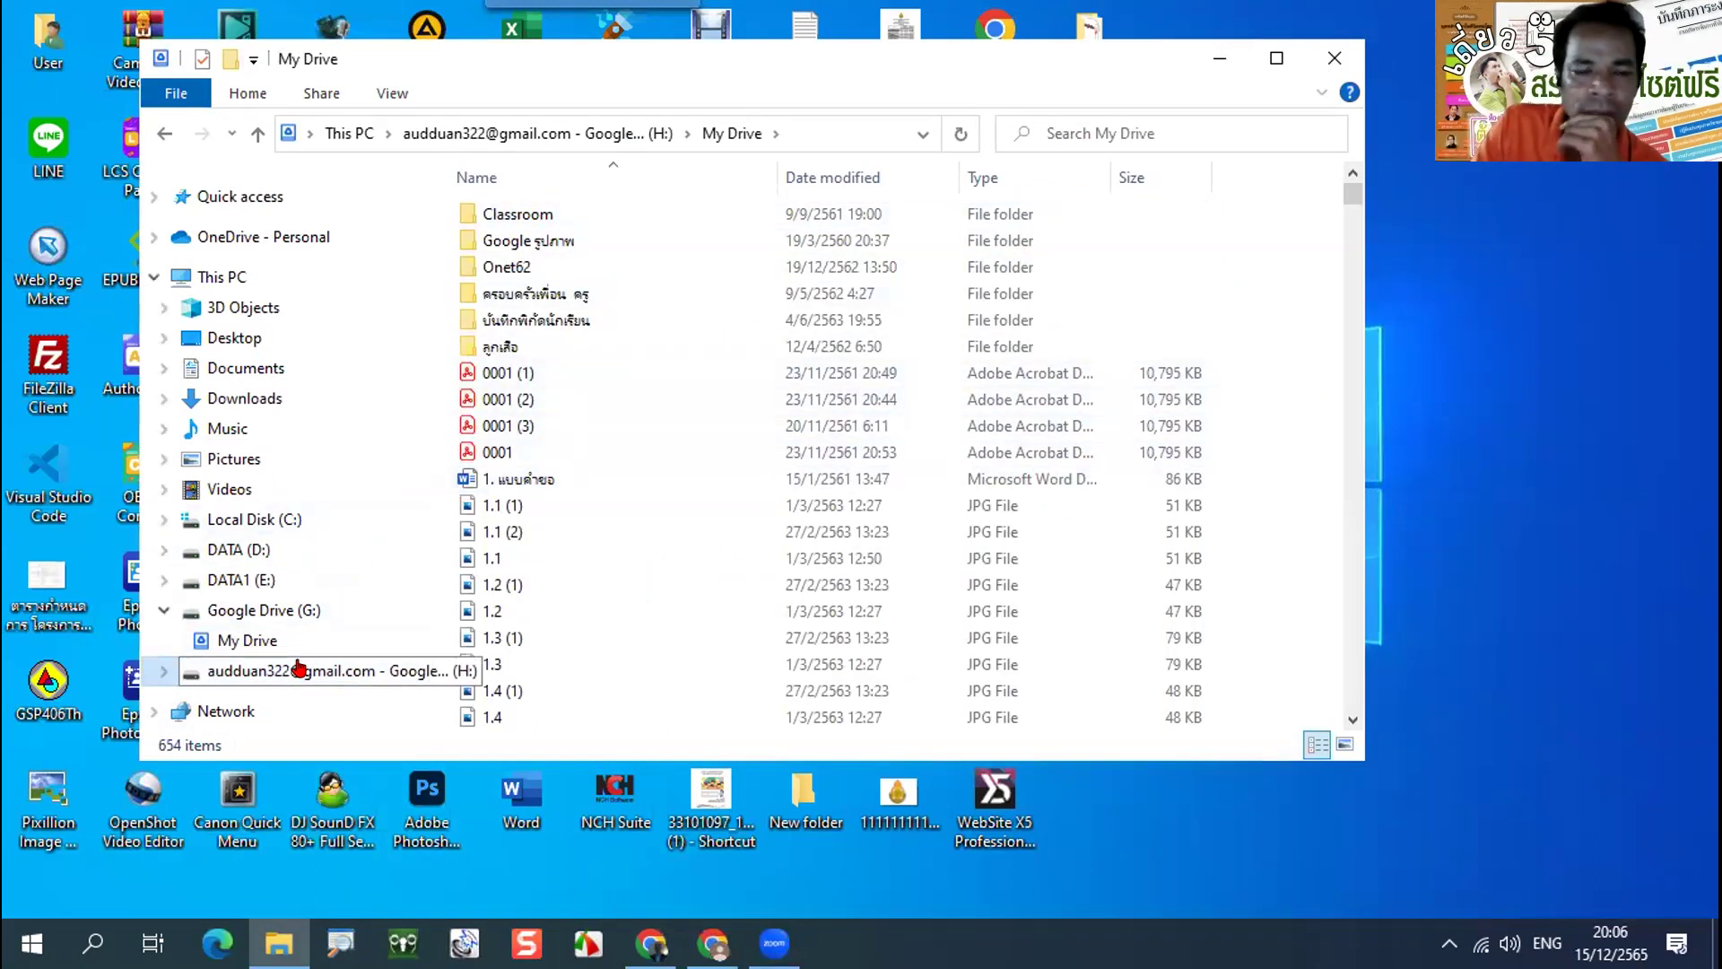
click(256, 610)
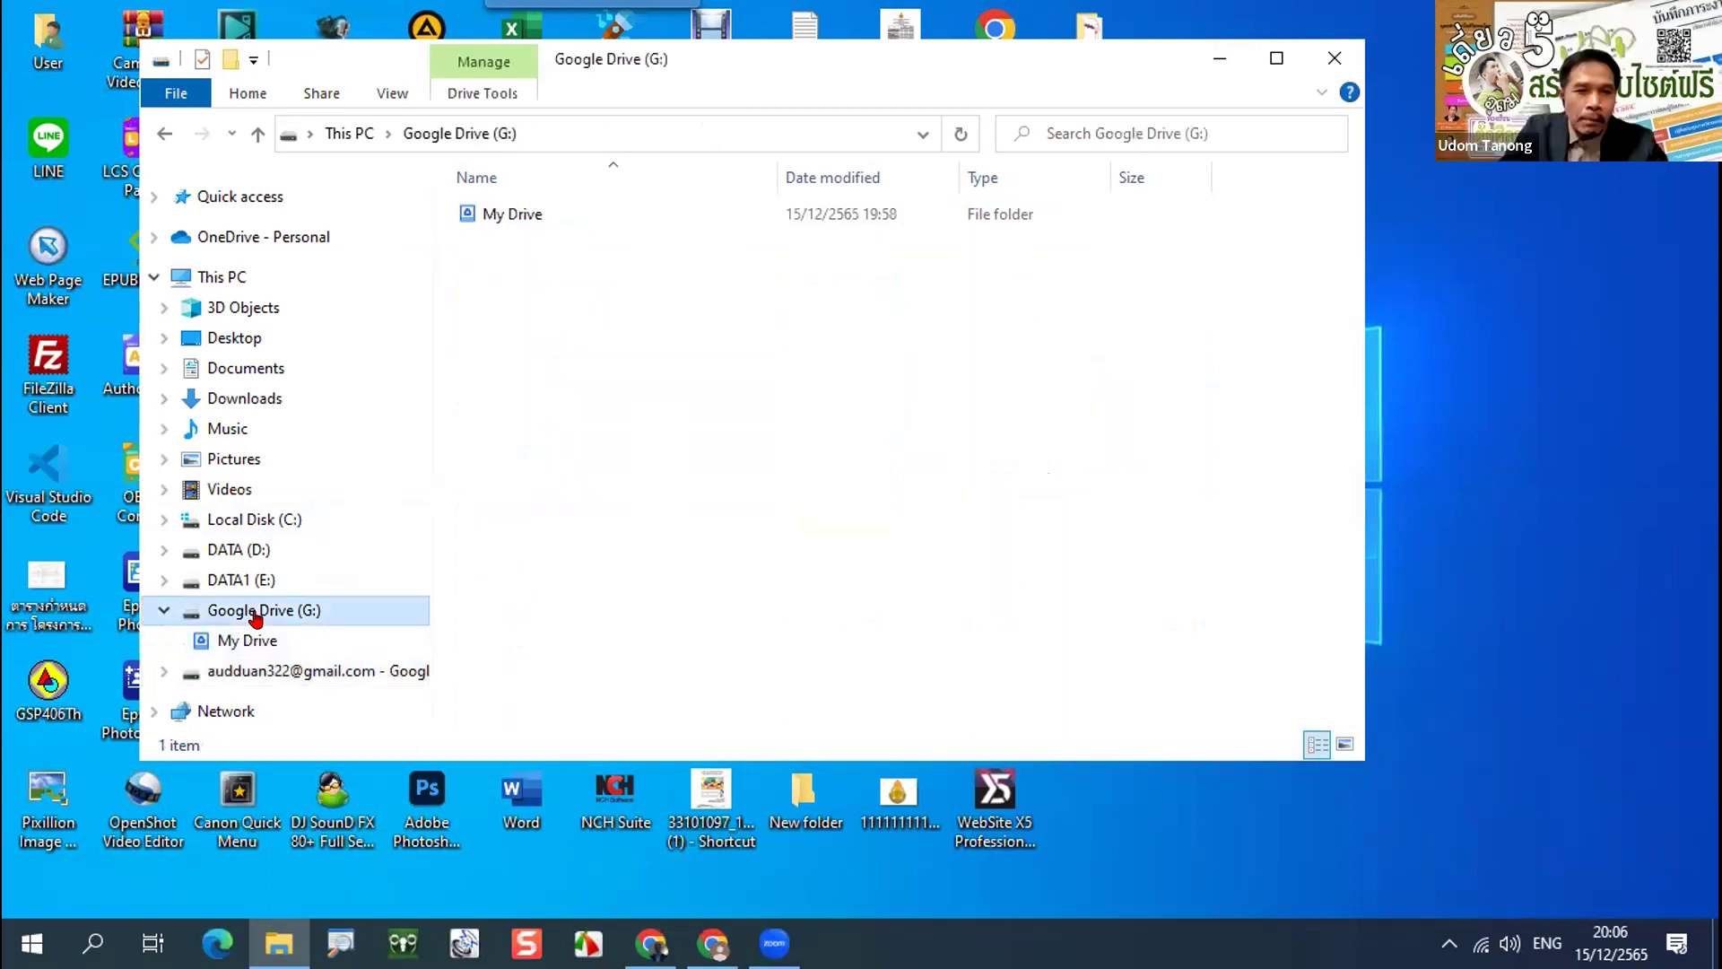
double_click(544, 214)
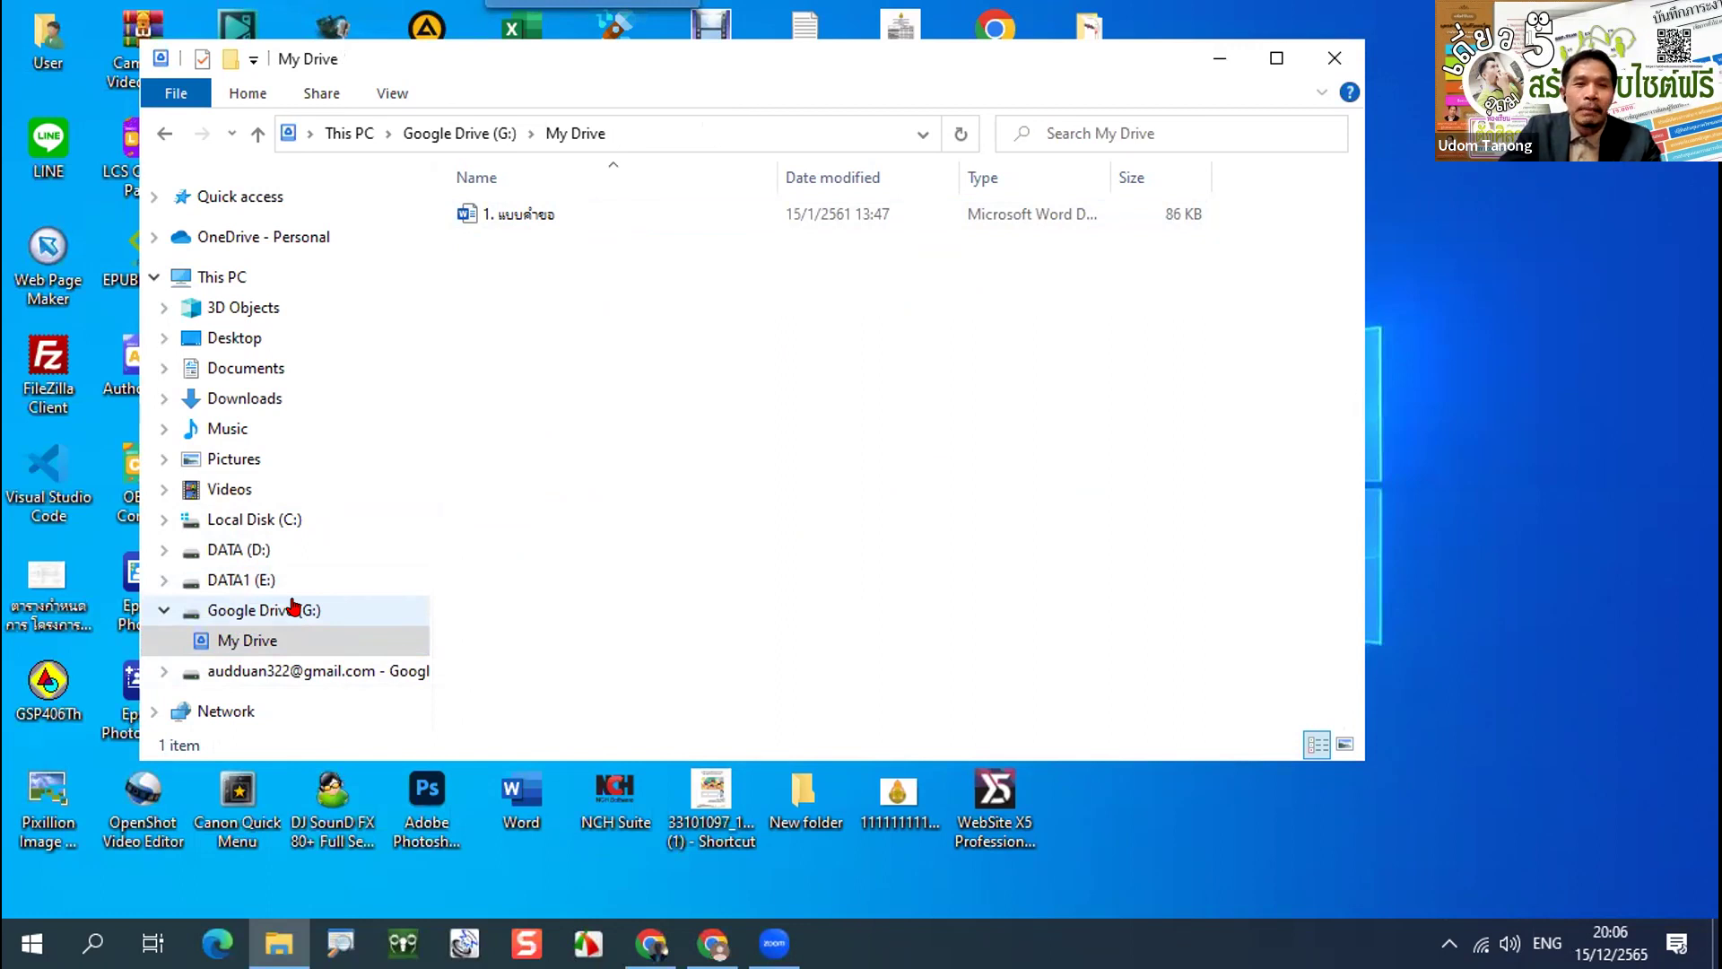
click(489, 220)
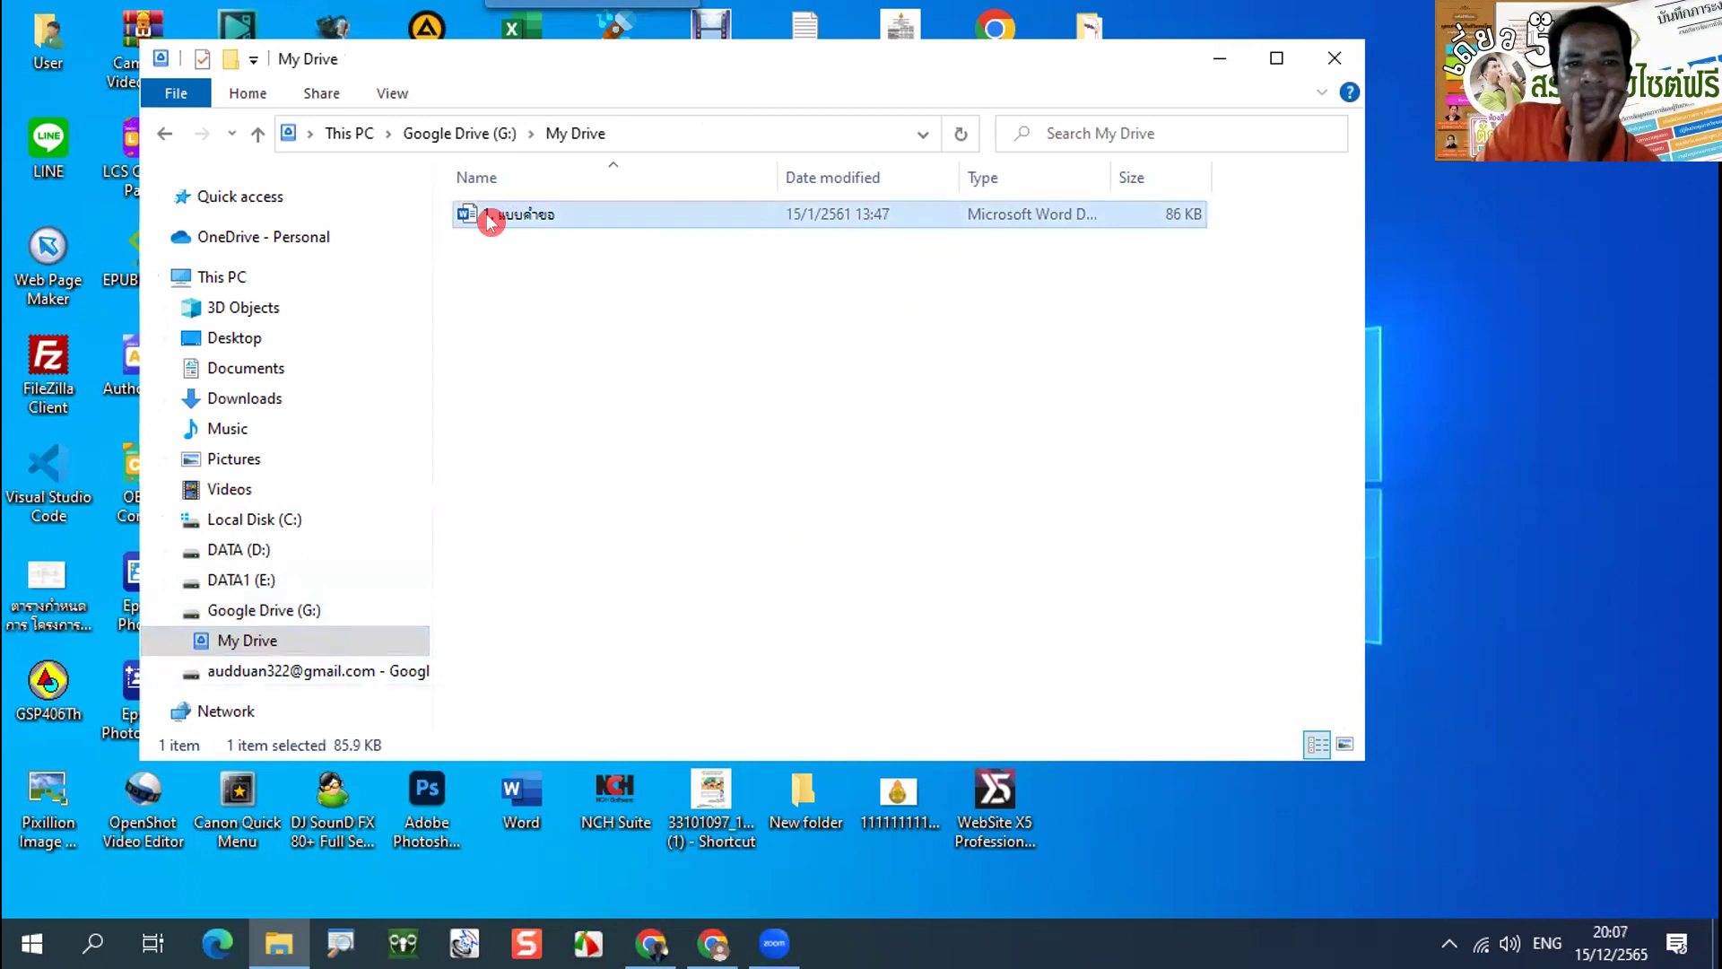
double_click(623, 213)
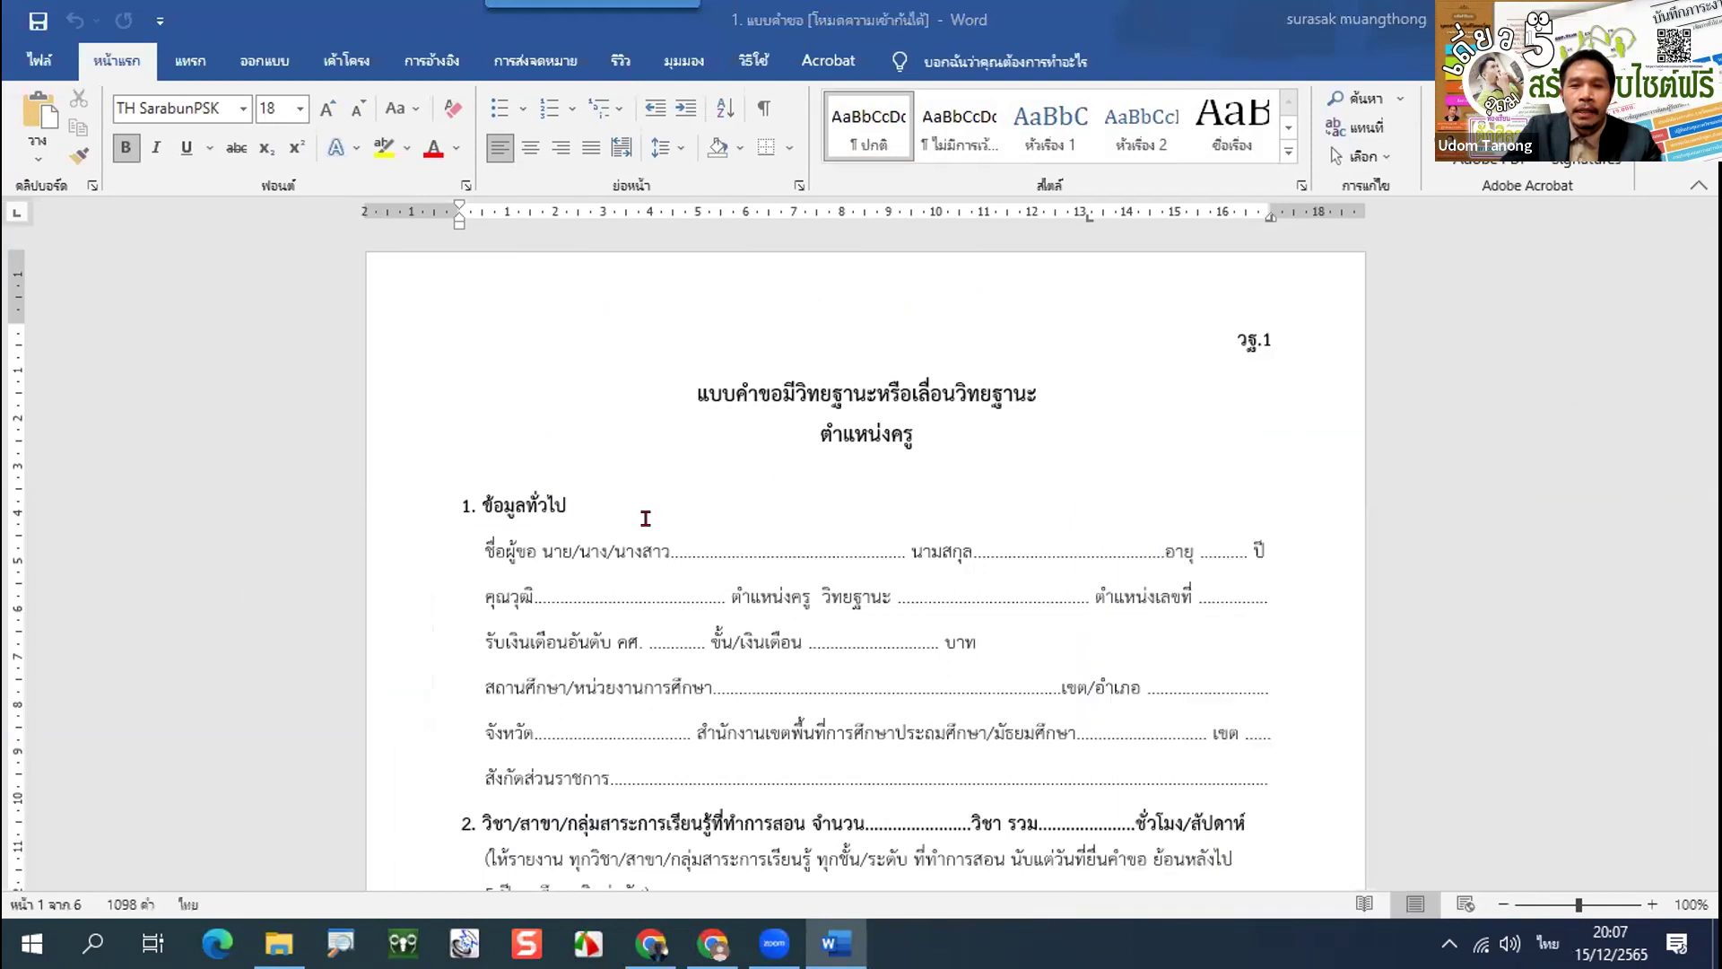
Step: Highlight the dotted applicant-name field in yellow, save 1. แบบคำขอ, and close Word
click(703, 531)
text(แ)
drag(703, 531, 807, 526)
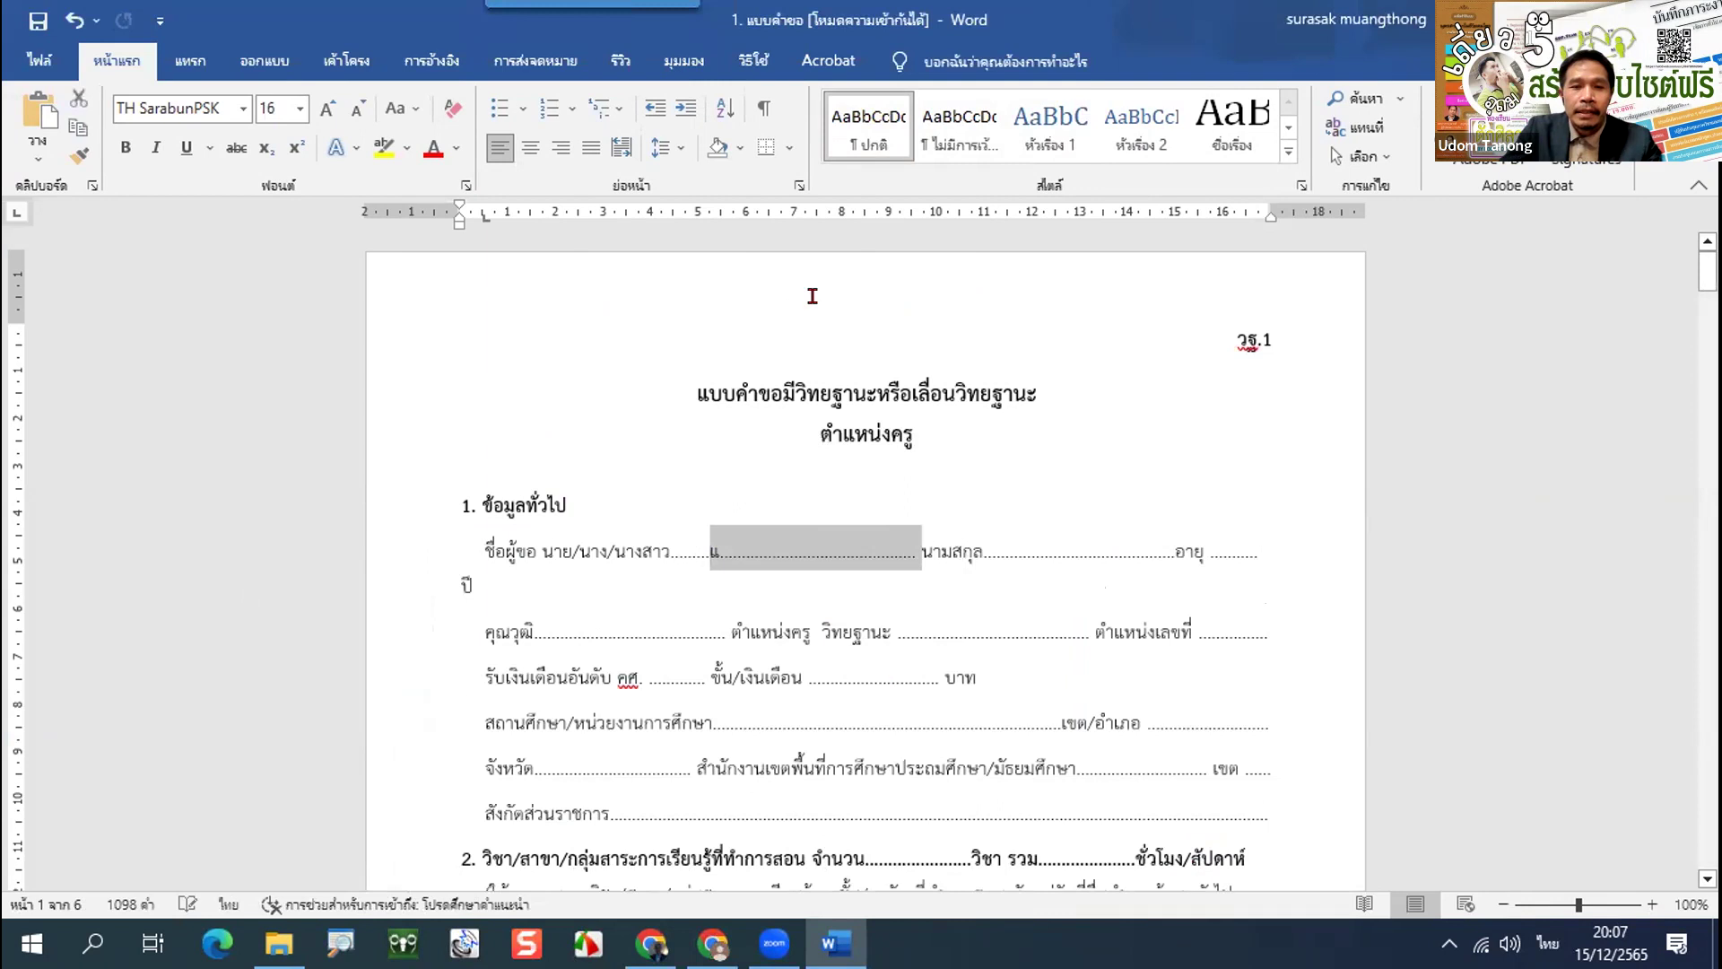
key(ctrl+z)
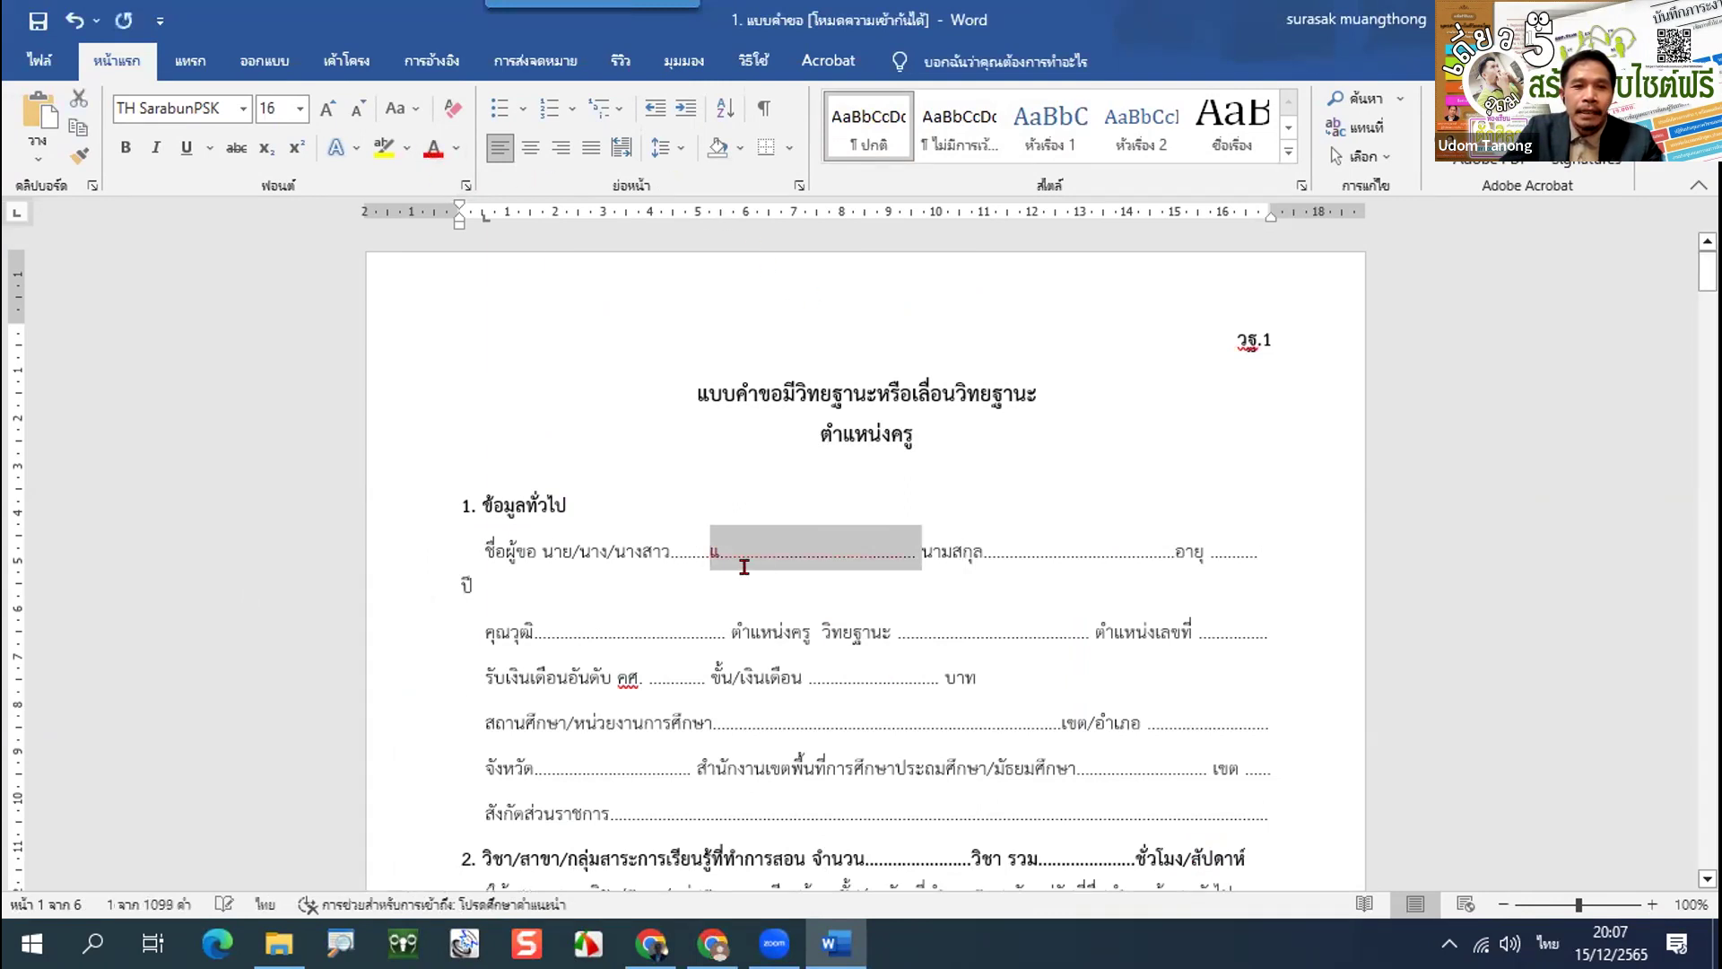
click(383, 147)
click(1030, 558)
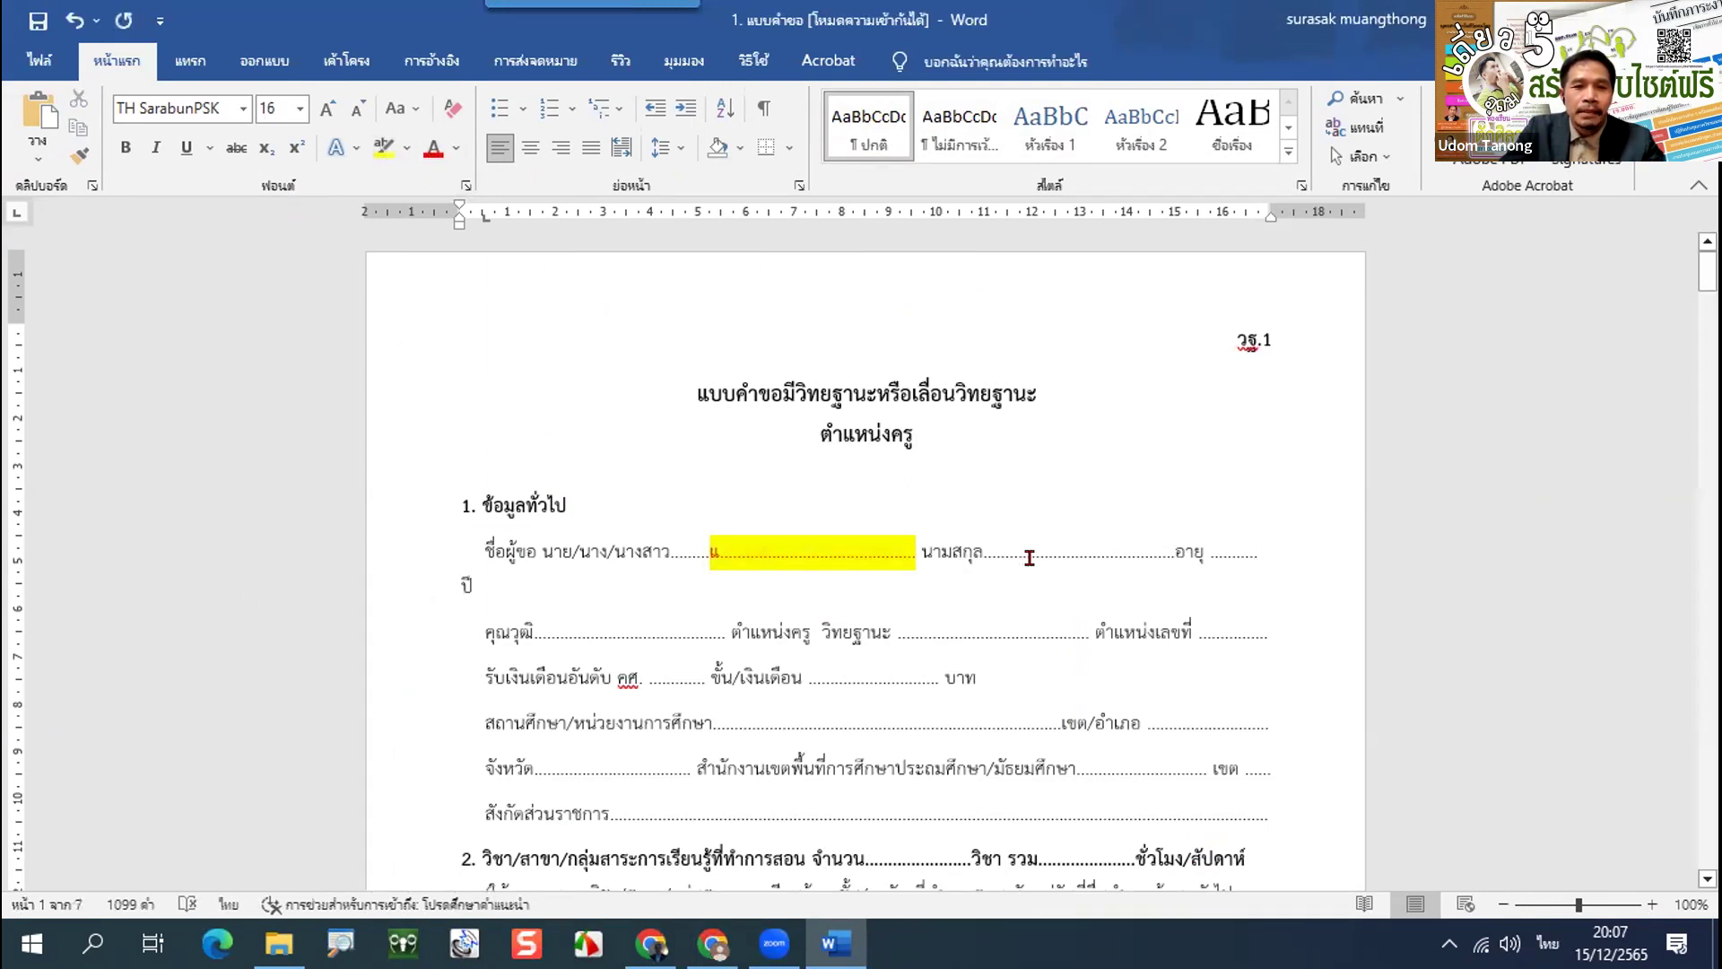
click(37, 20)
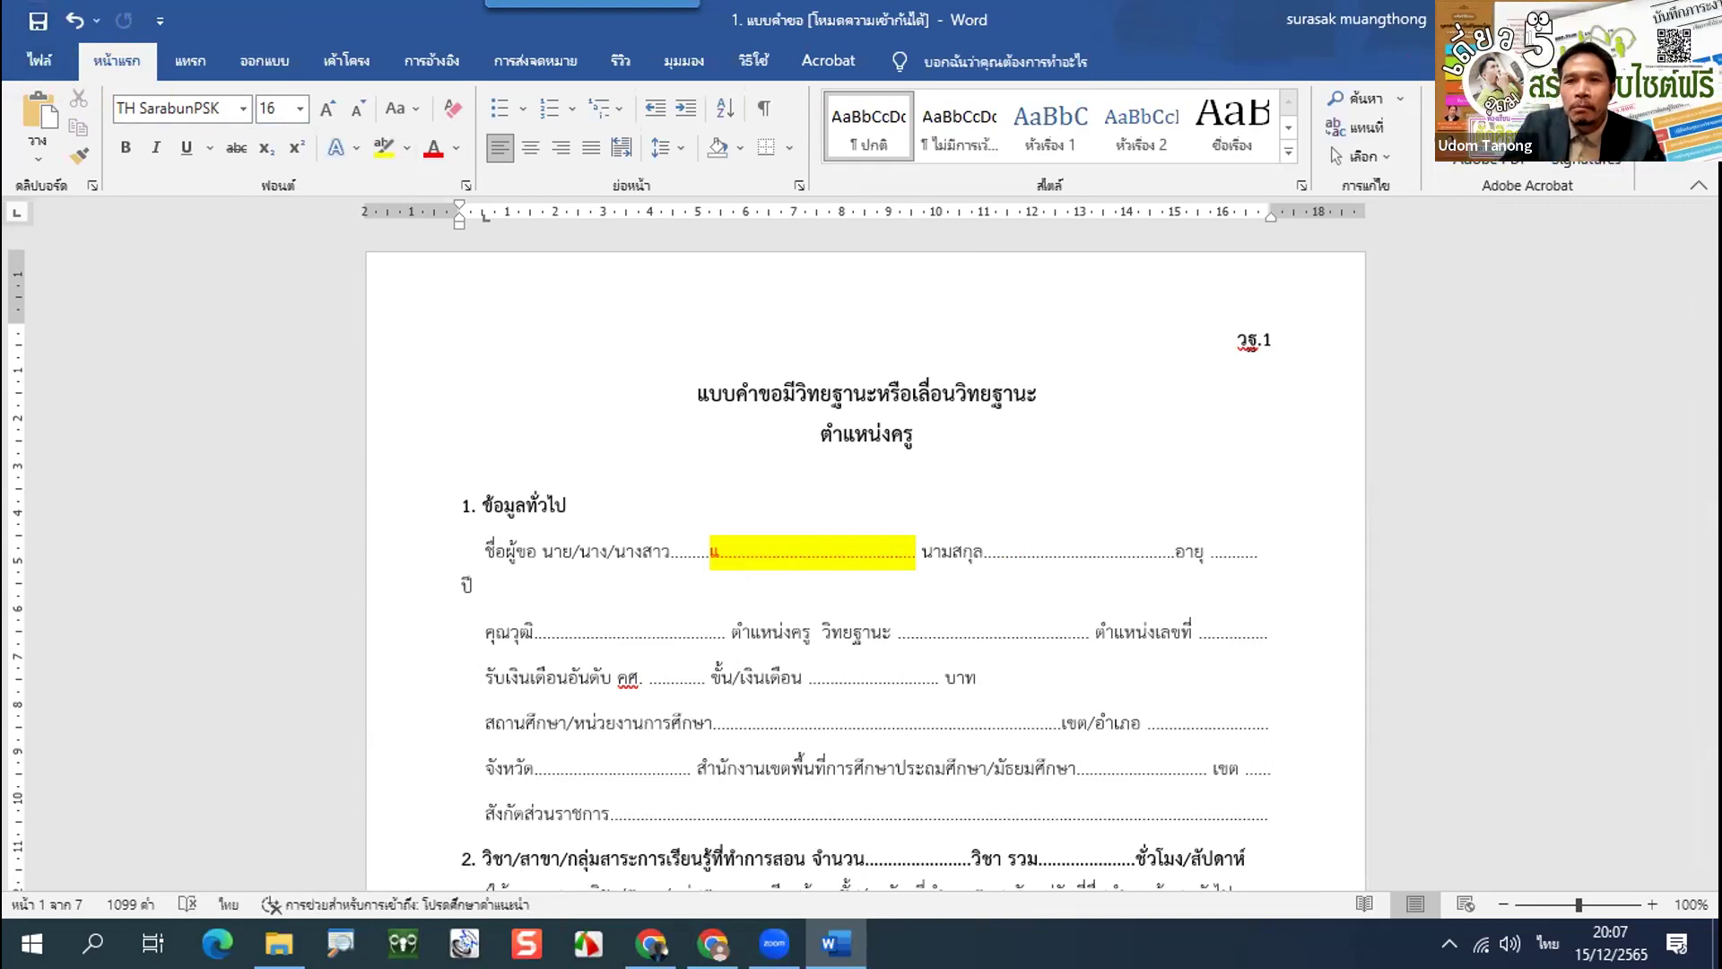
key(alt+F4)
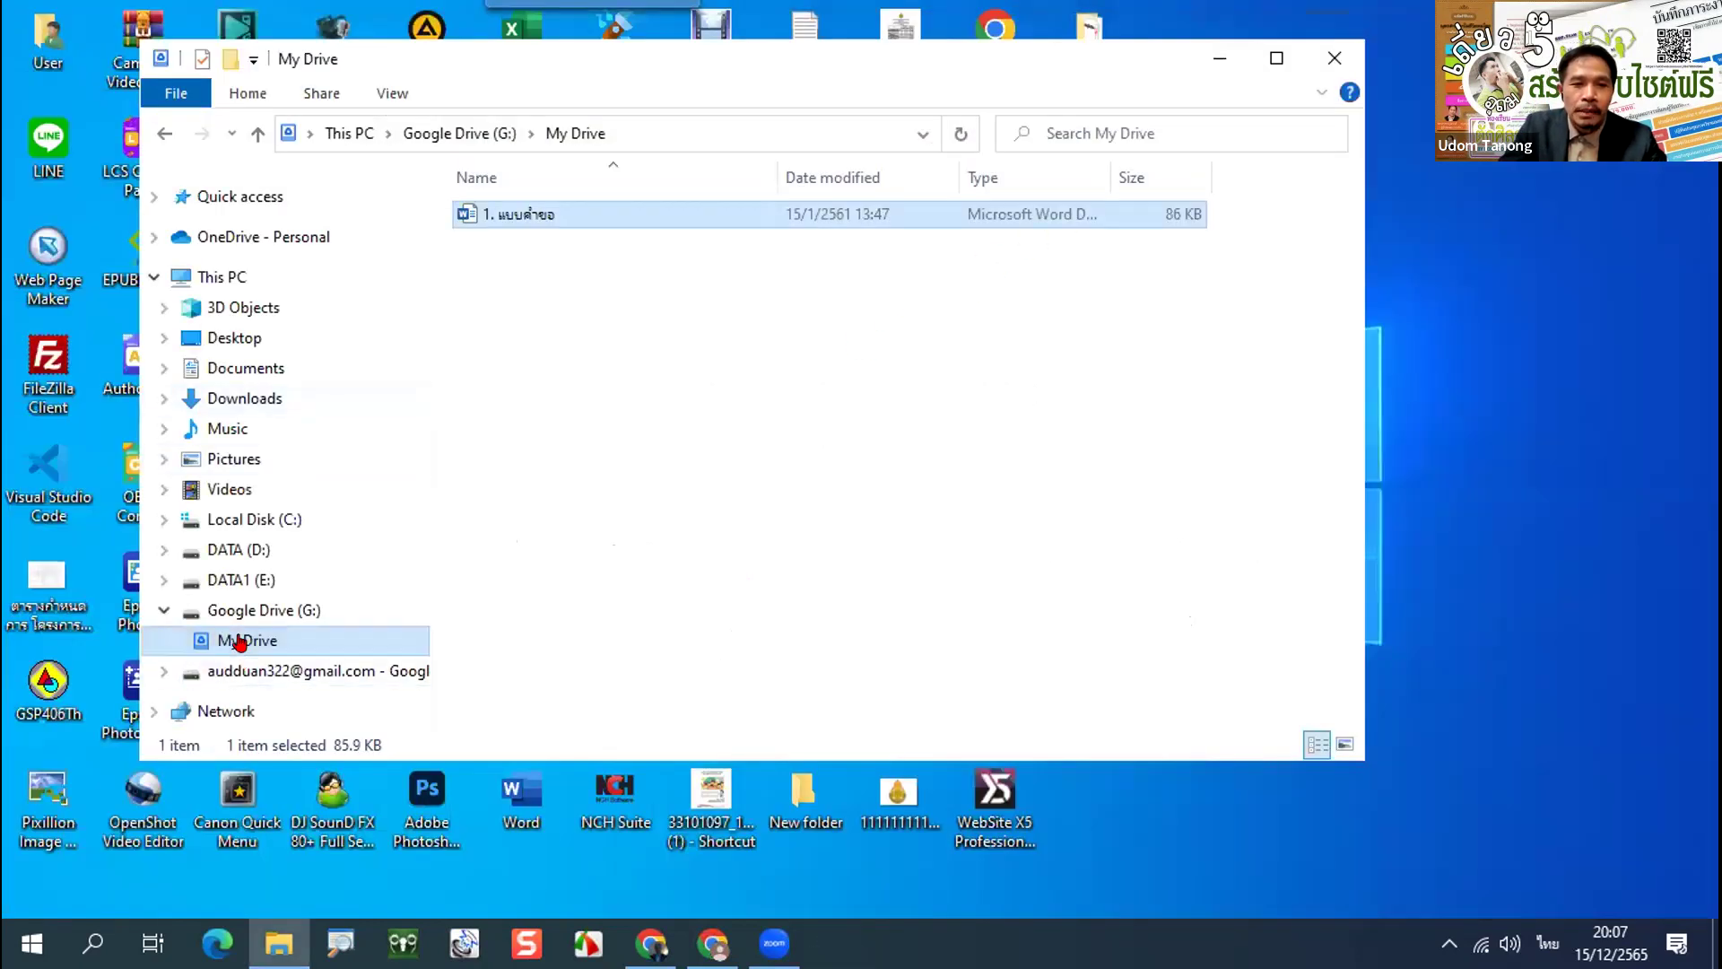
Step: Back in Chrome, open 1. แบบคำขอ.docx from web My Drive in Google Docs
click(713, 942)
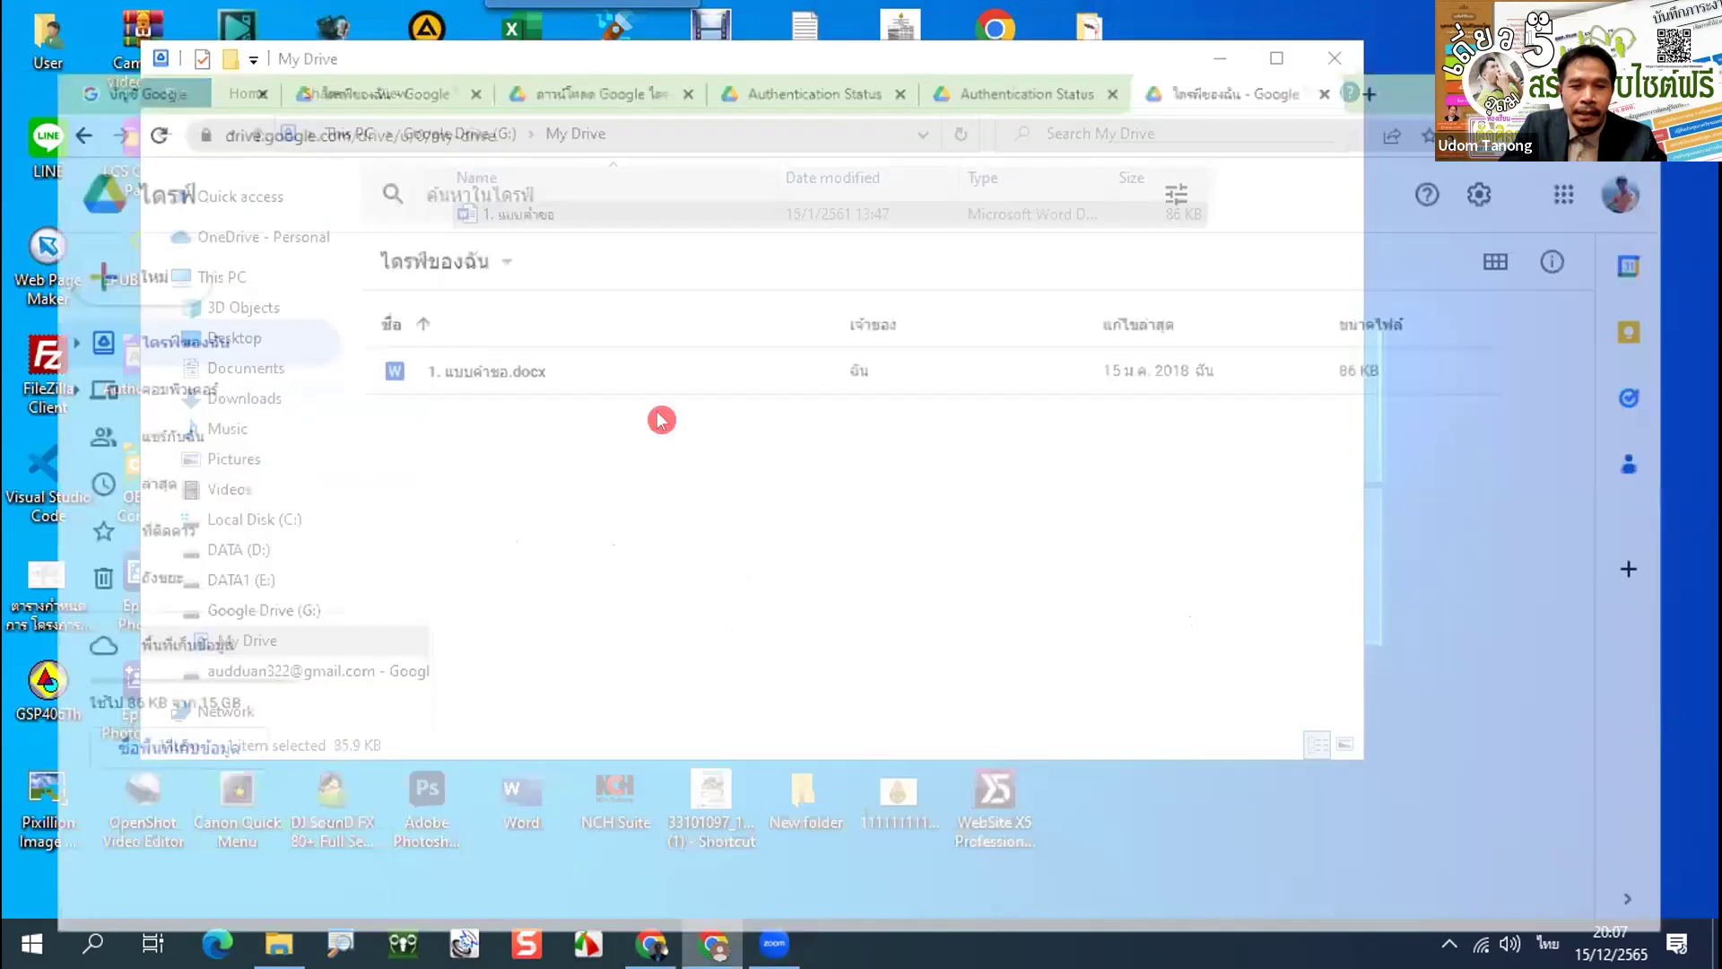
click(499, 319)
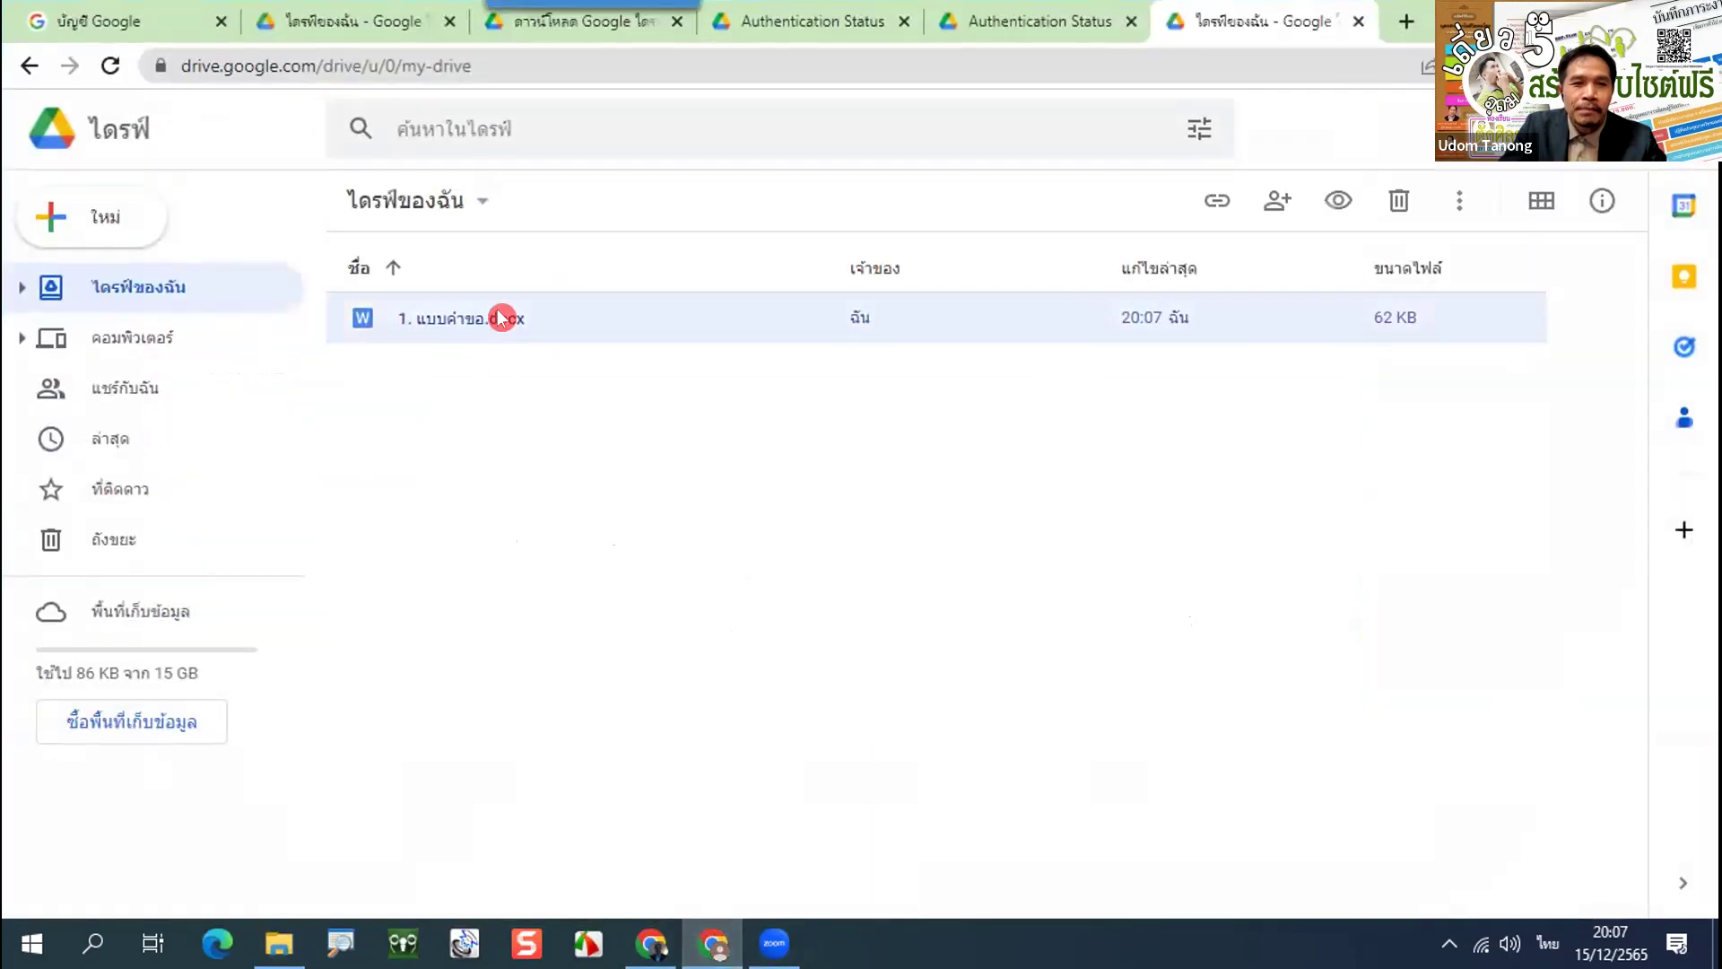
double_click(500, 319)
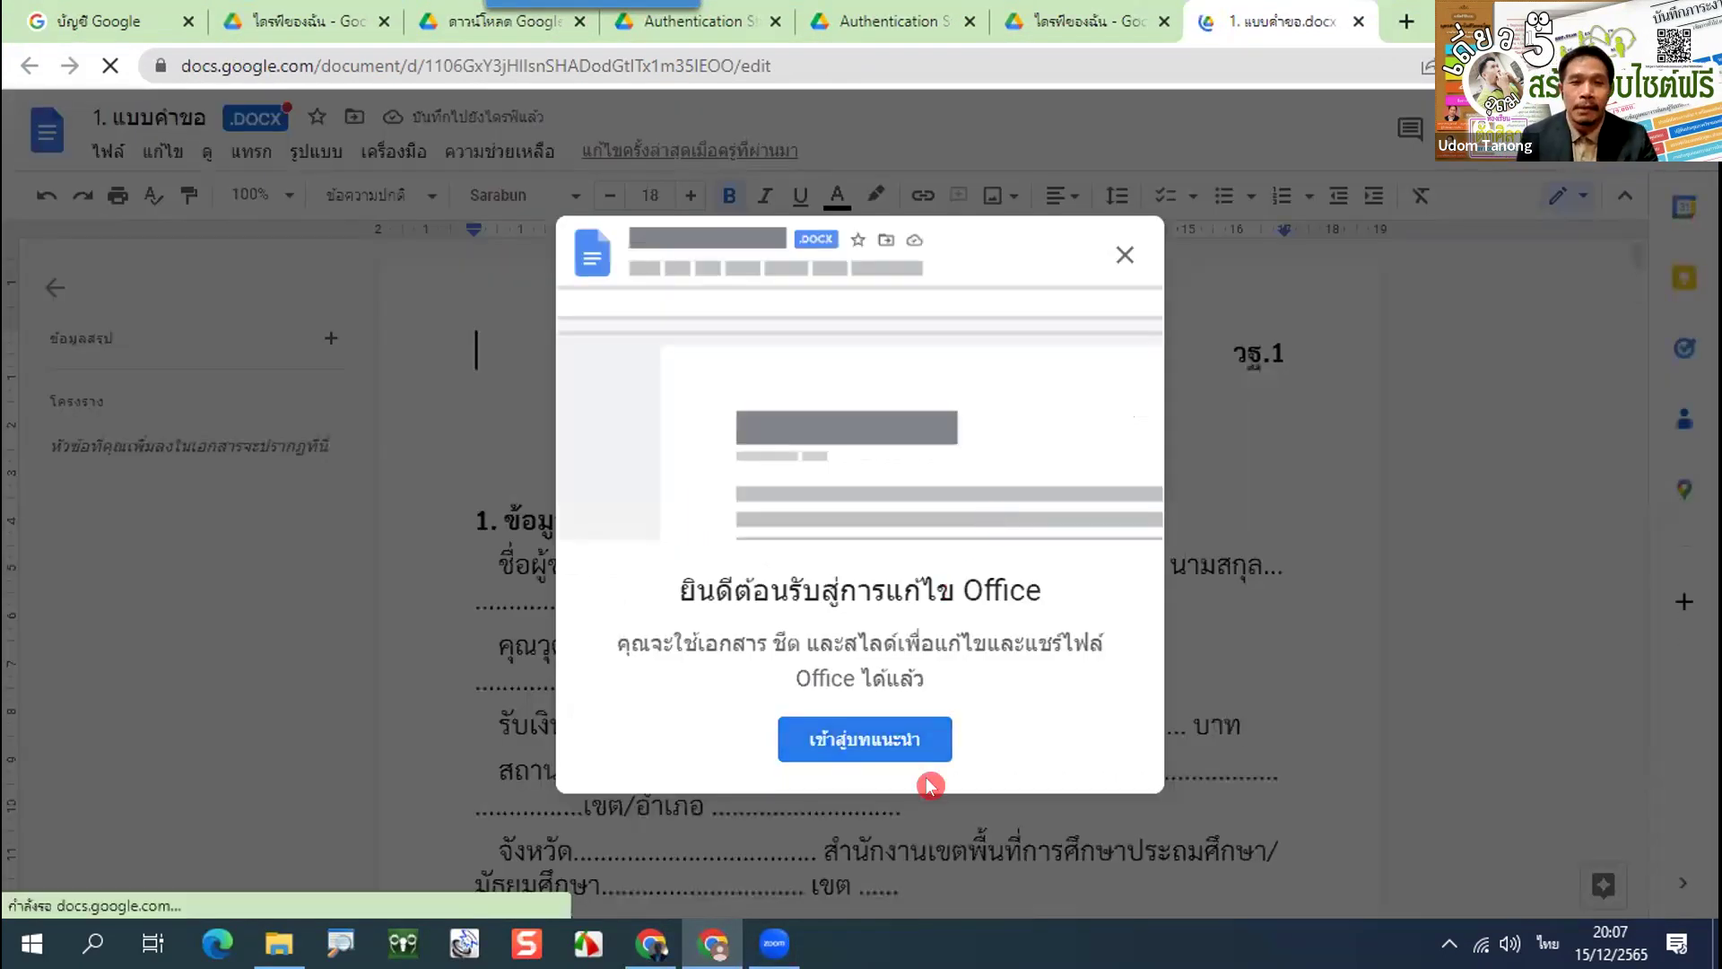
Step: Close the Office editing welcome over 1. แบบคำขอ.docx and bring the My Drive Explorer window forward
click(1125, 258)
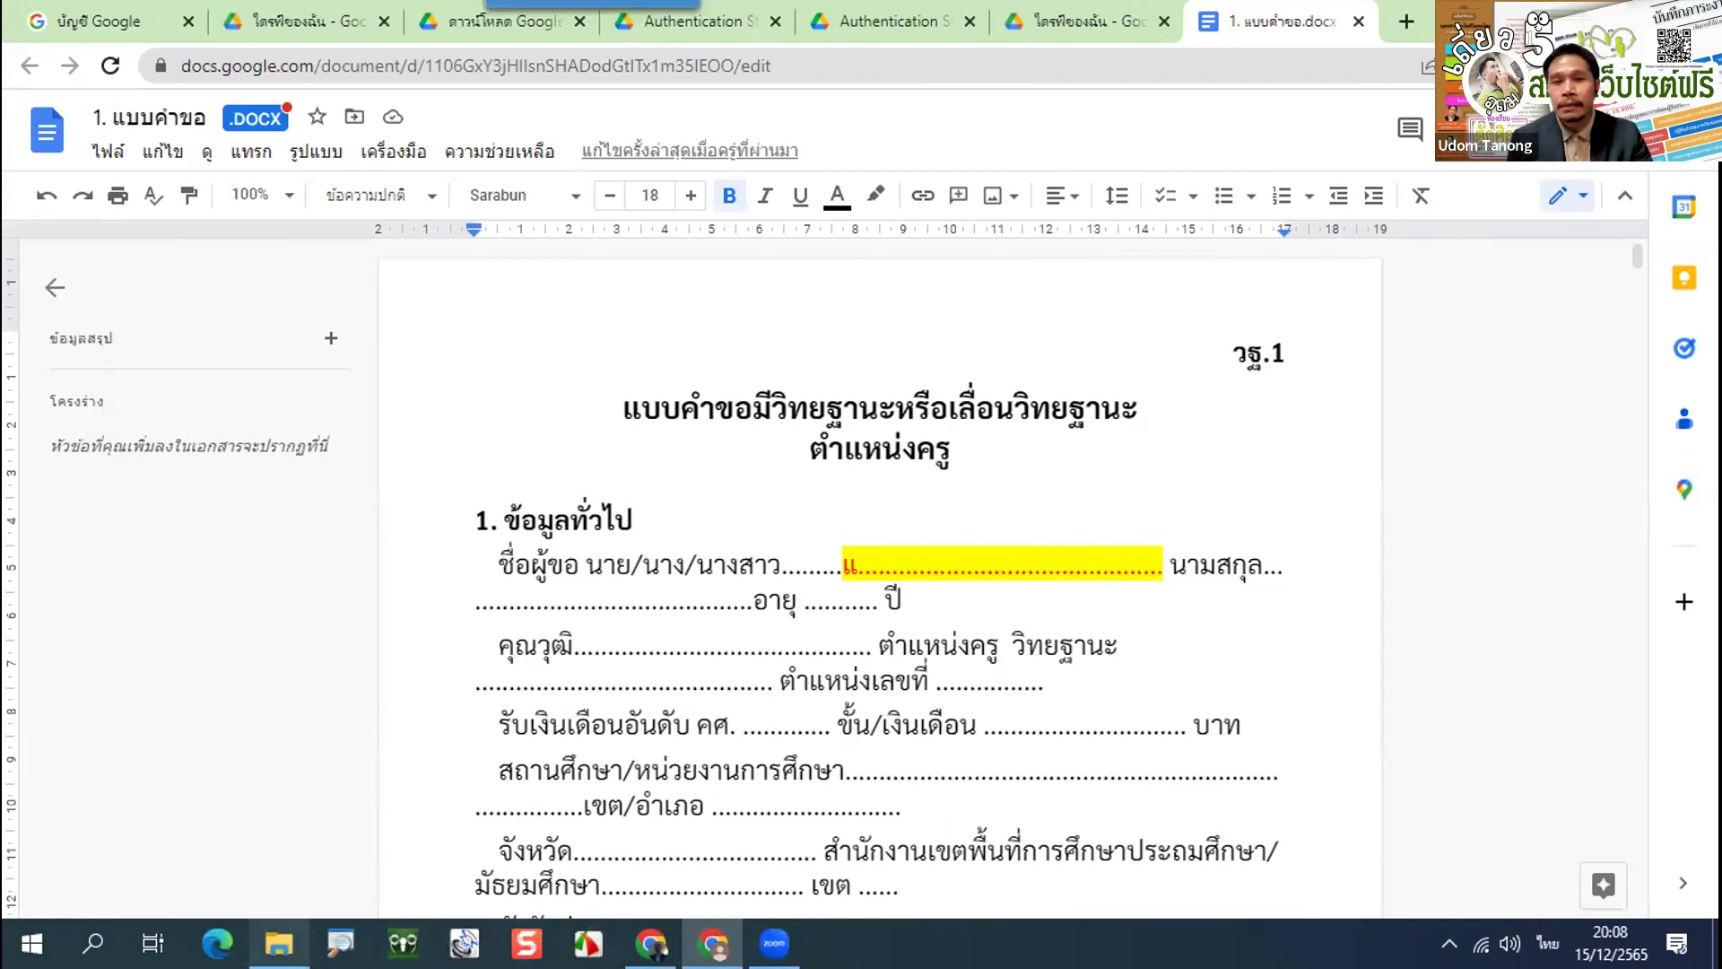
click(279, 941)
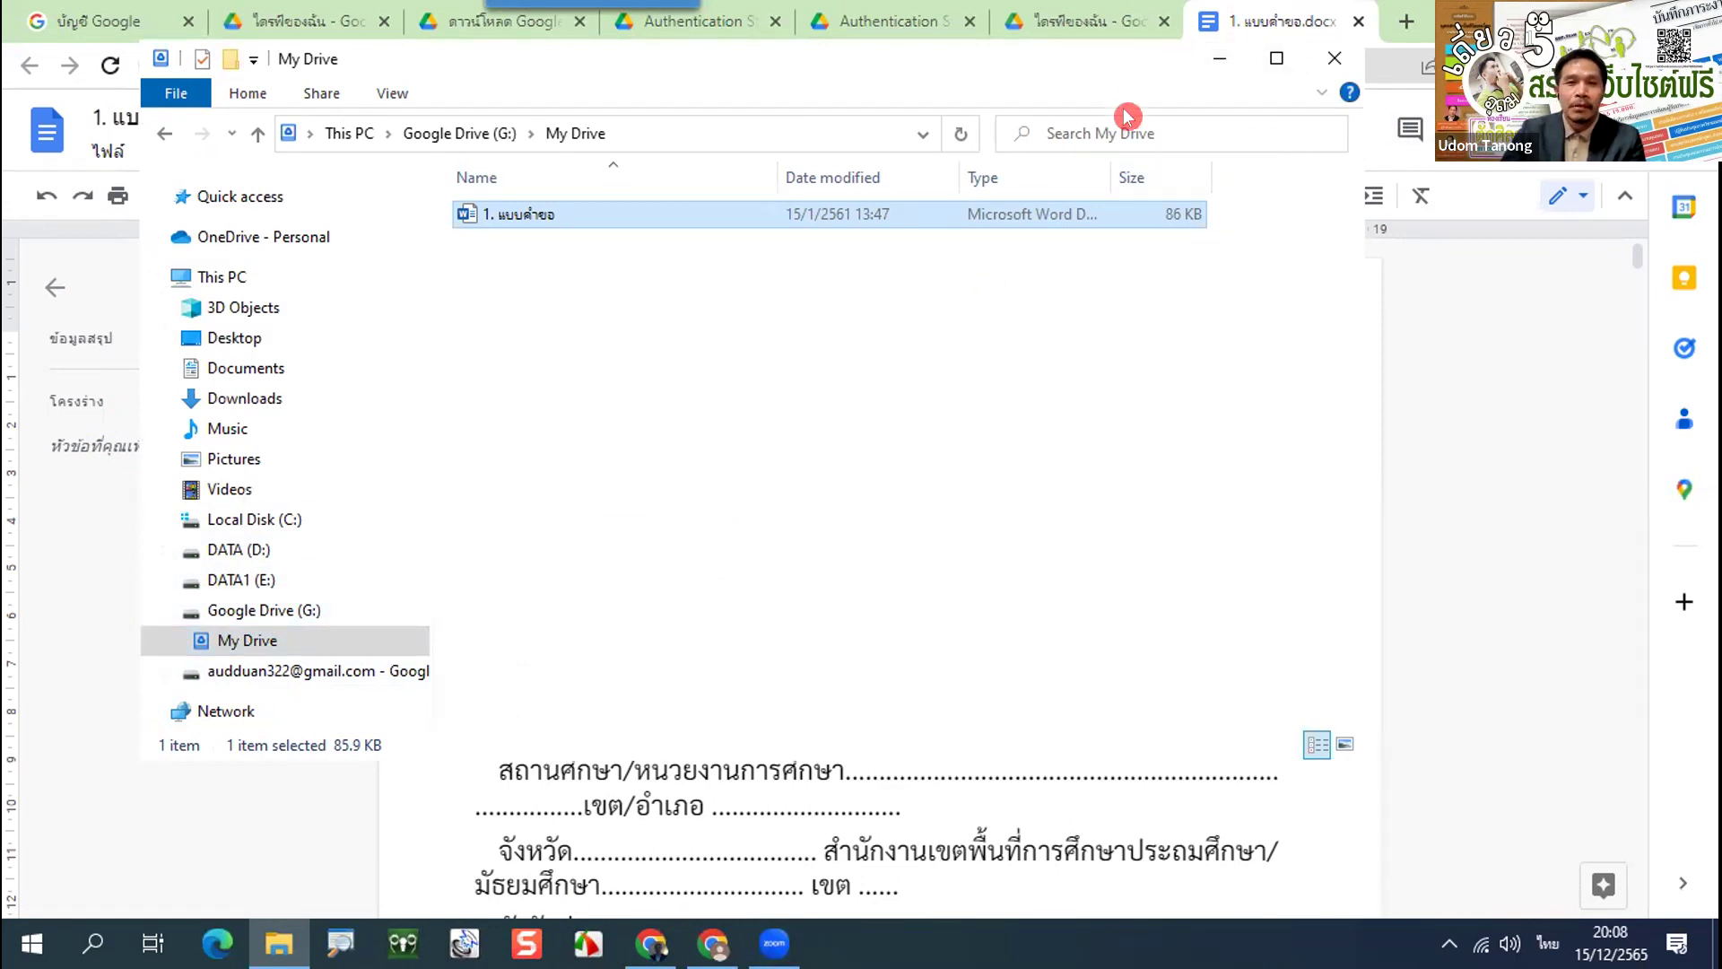
Step: Shift the My Drive folder window down-right, then minimize it to uncover the Docs form
drag(1206, 58, 1274, 105)
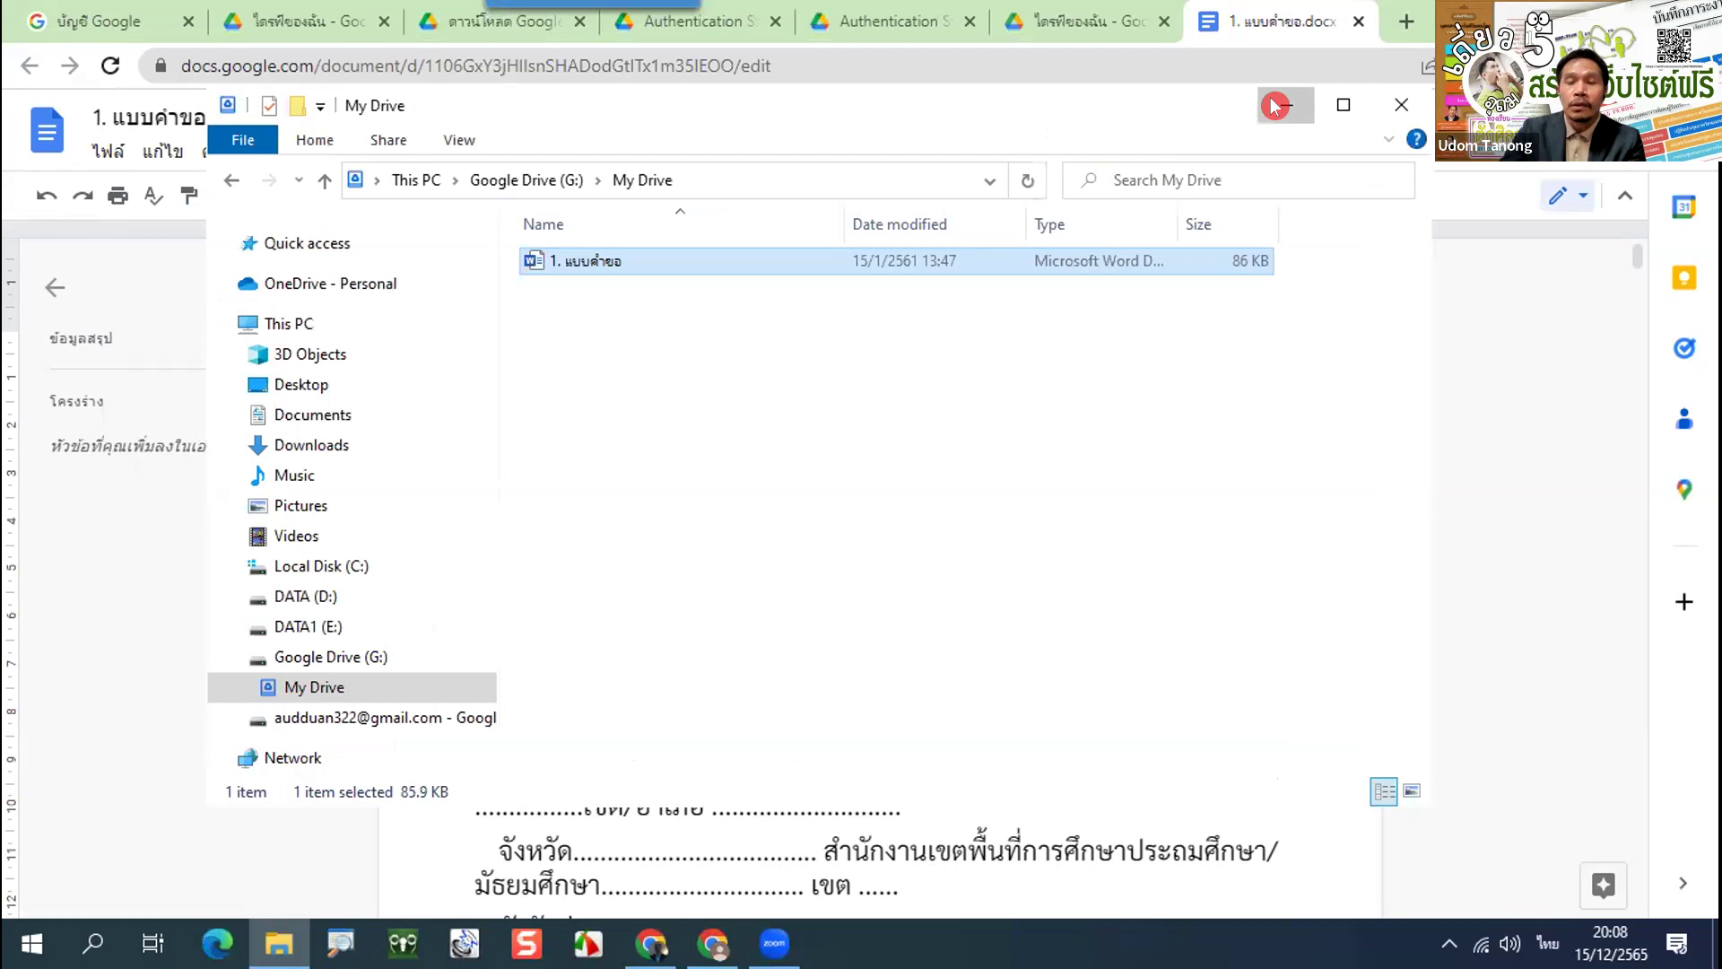
click(1282, 105)
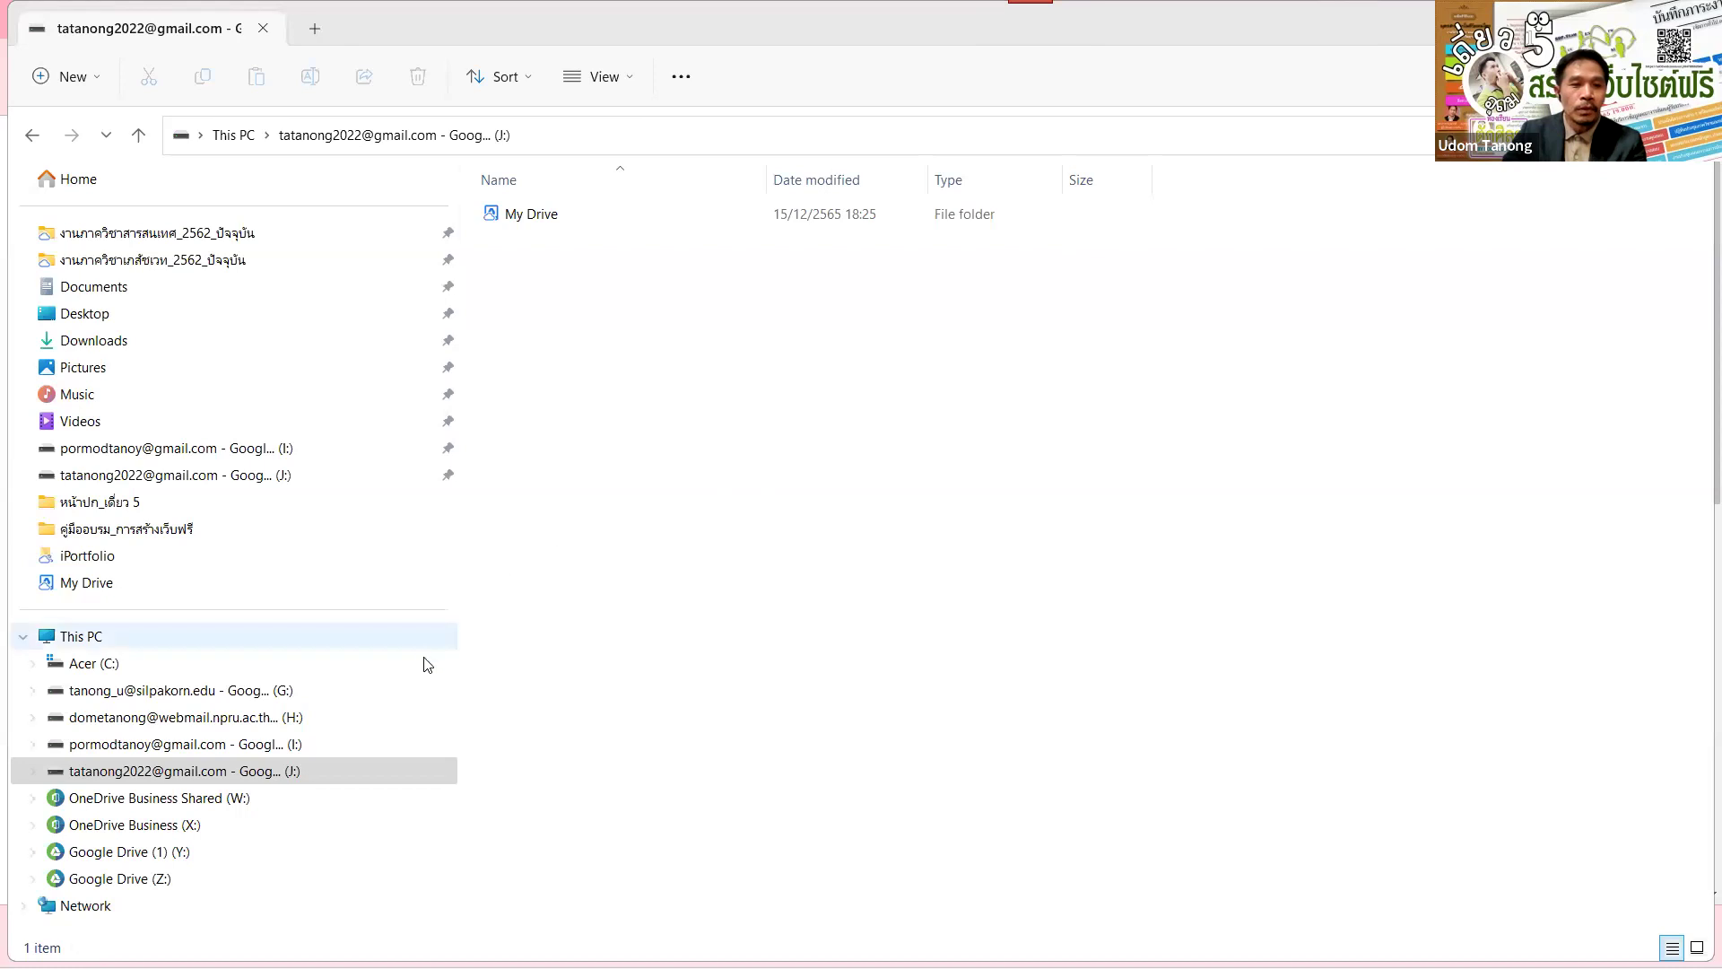
click(149, 699)
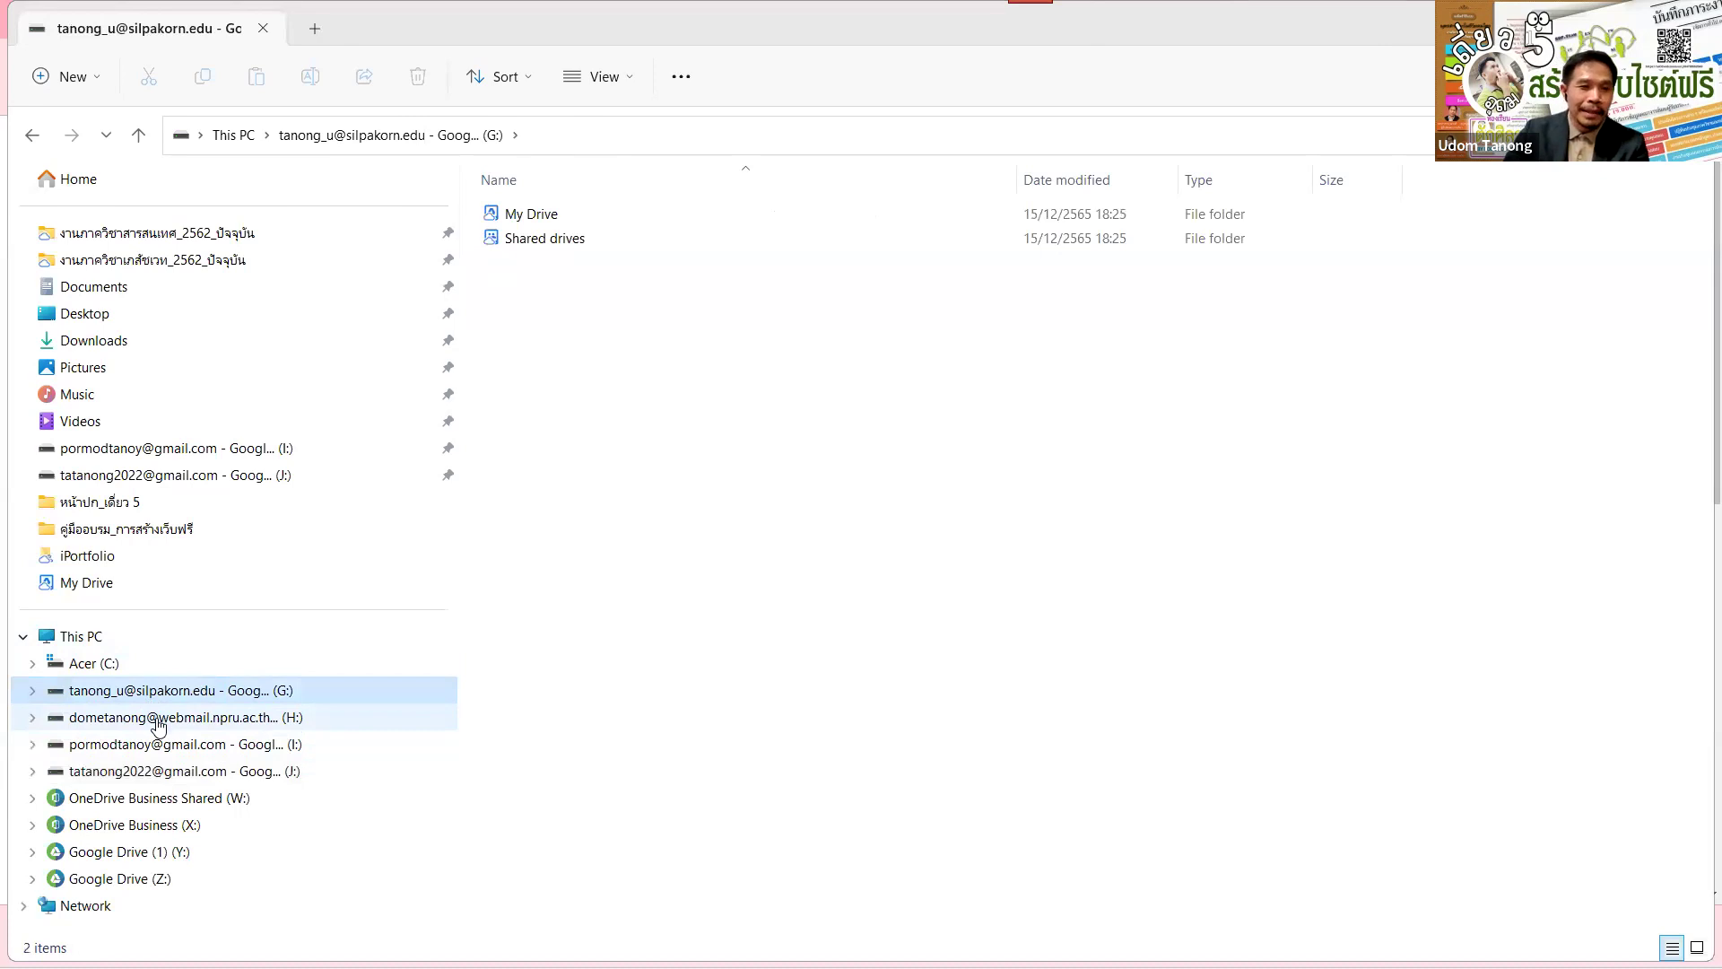
click(157, 723)
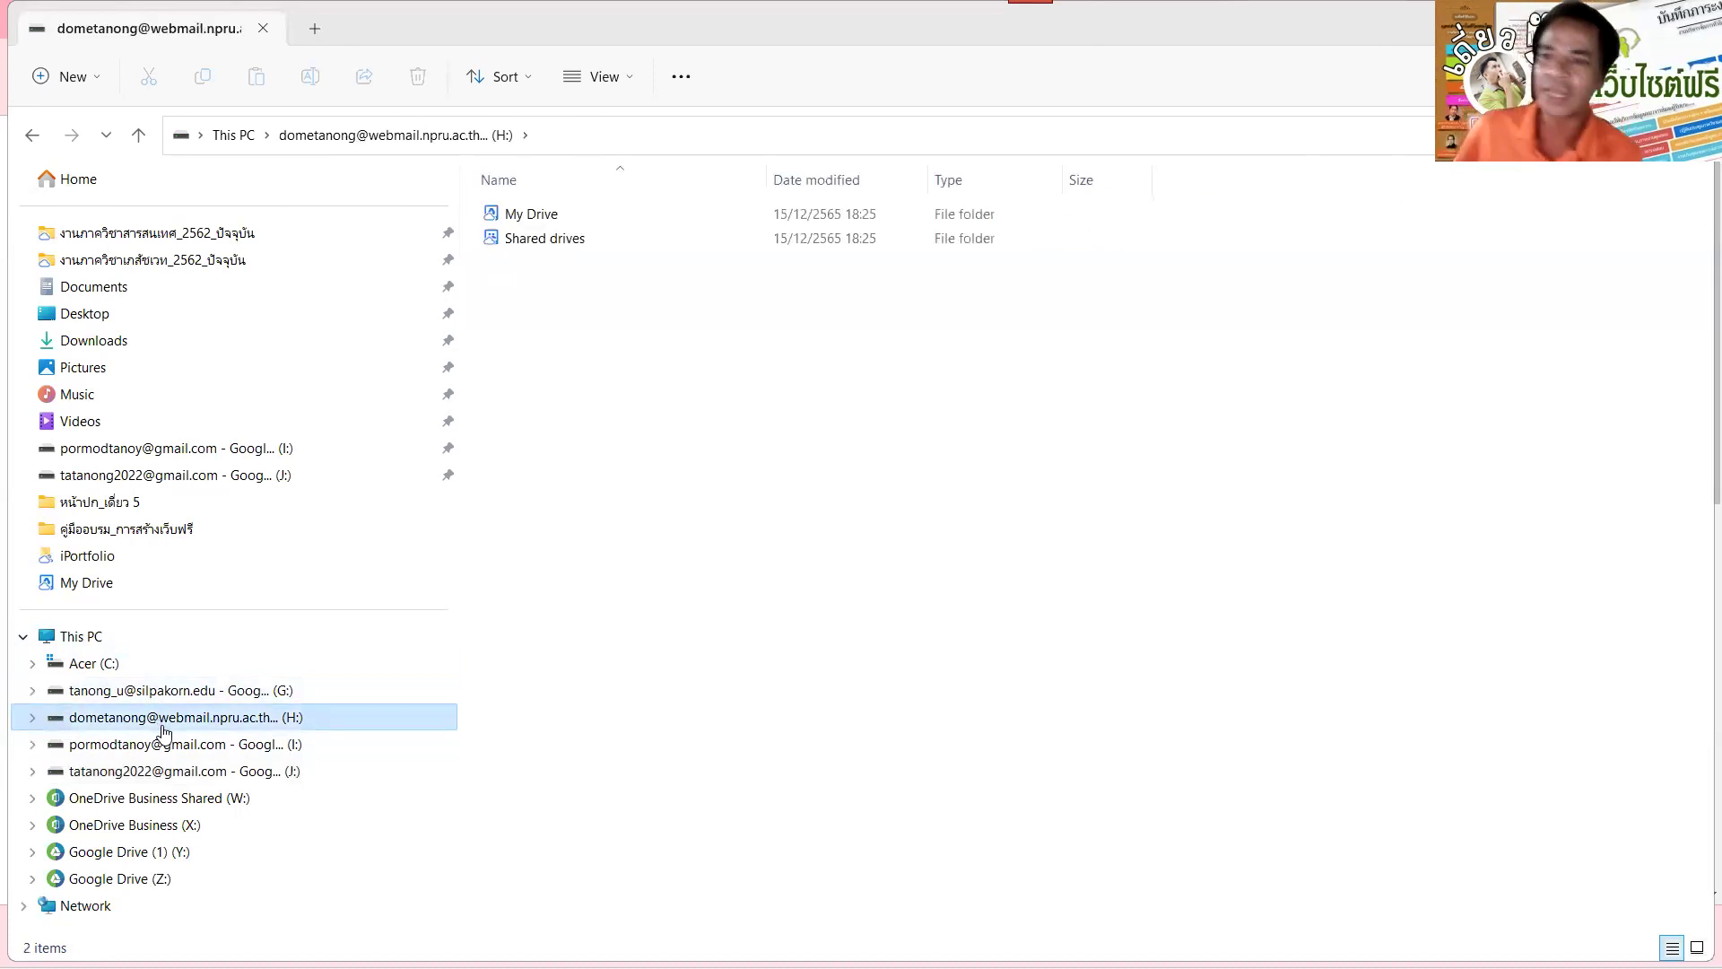
click(173, 697)
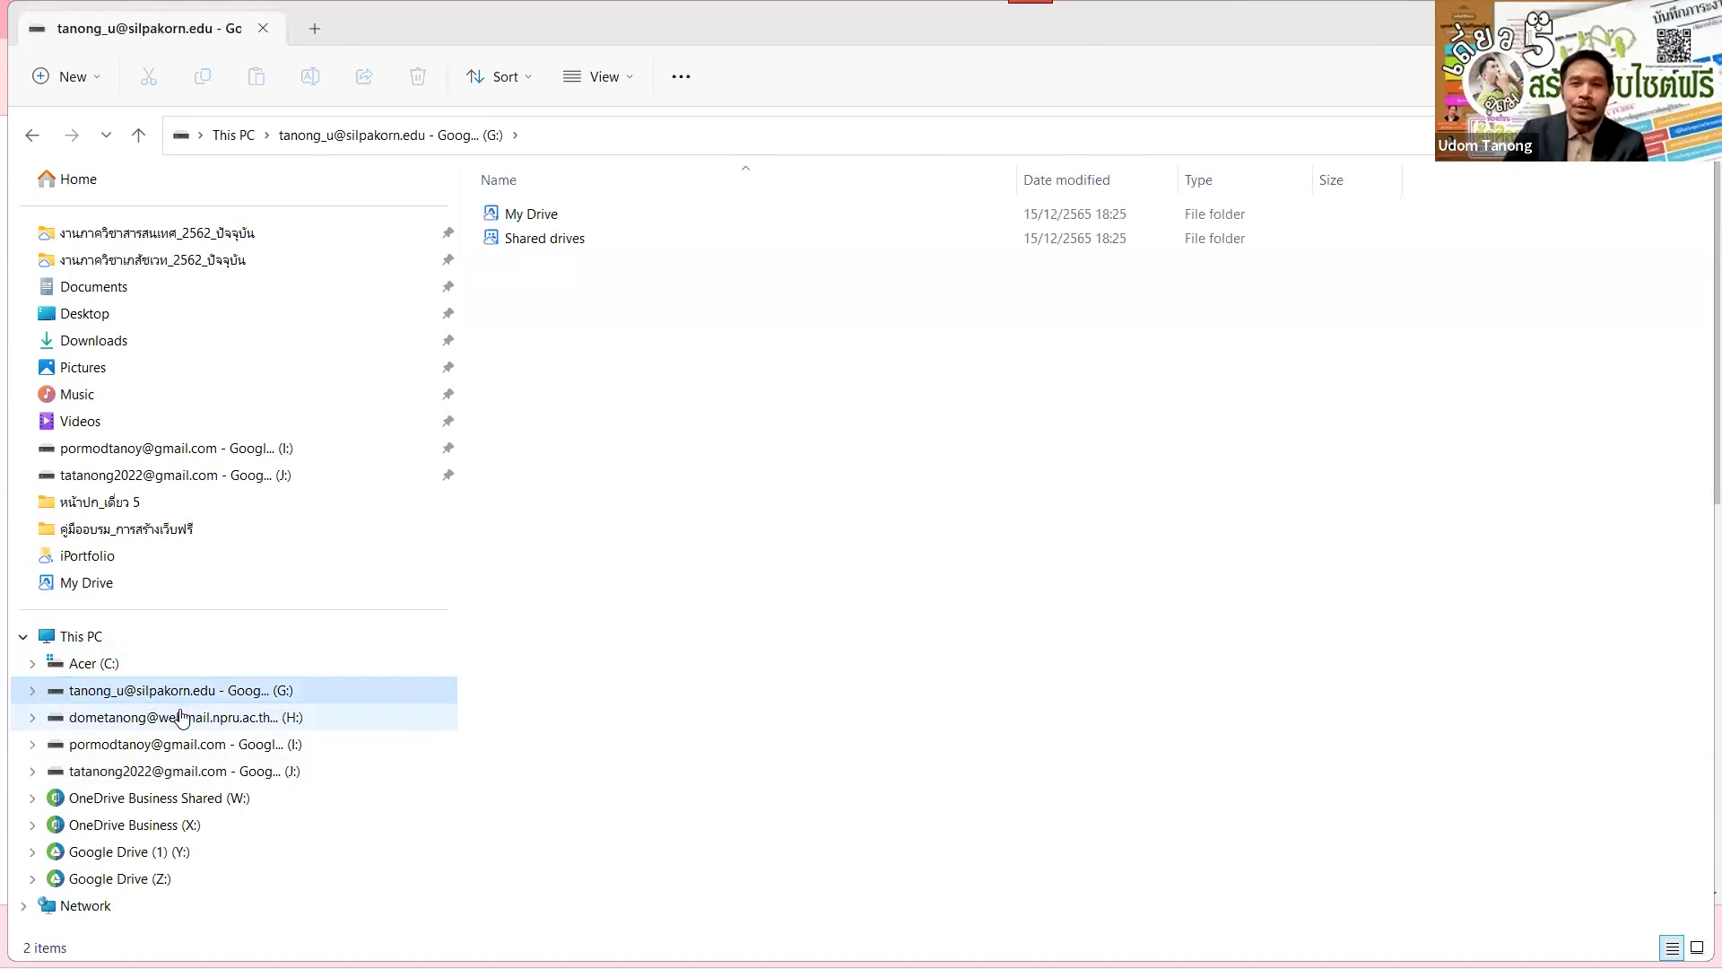
click(182, 718)
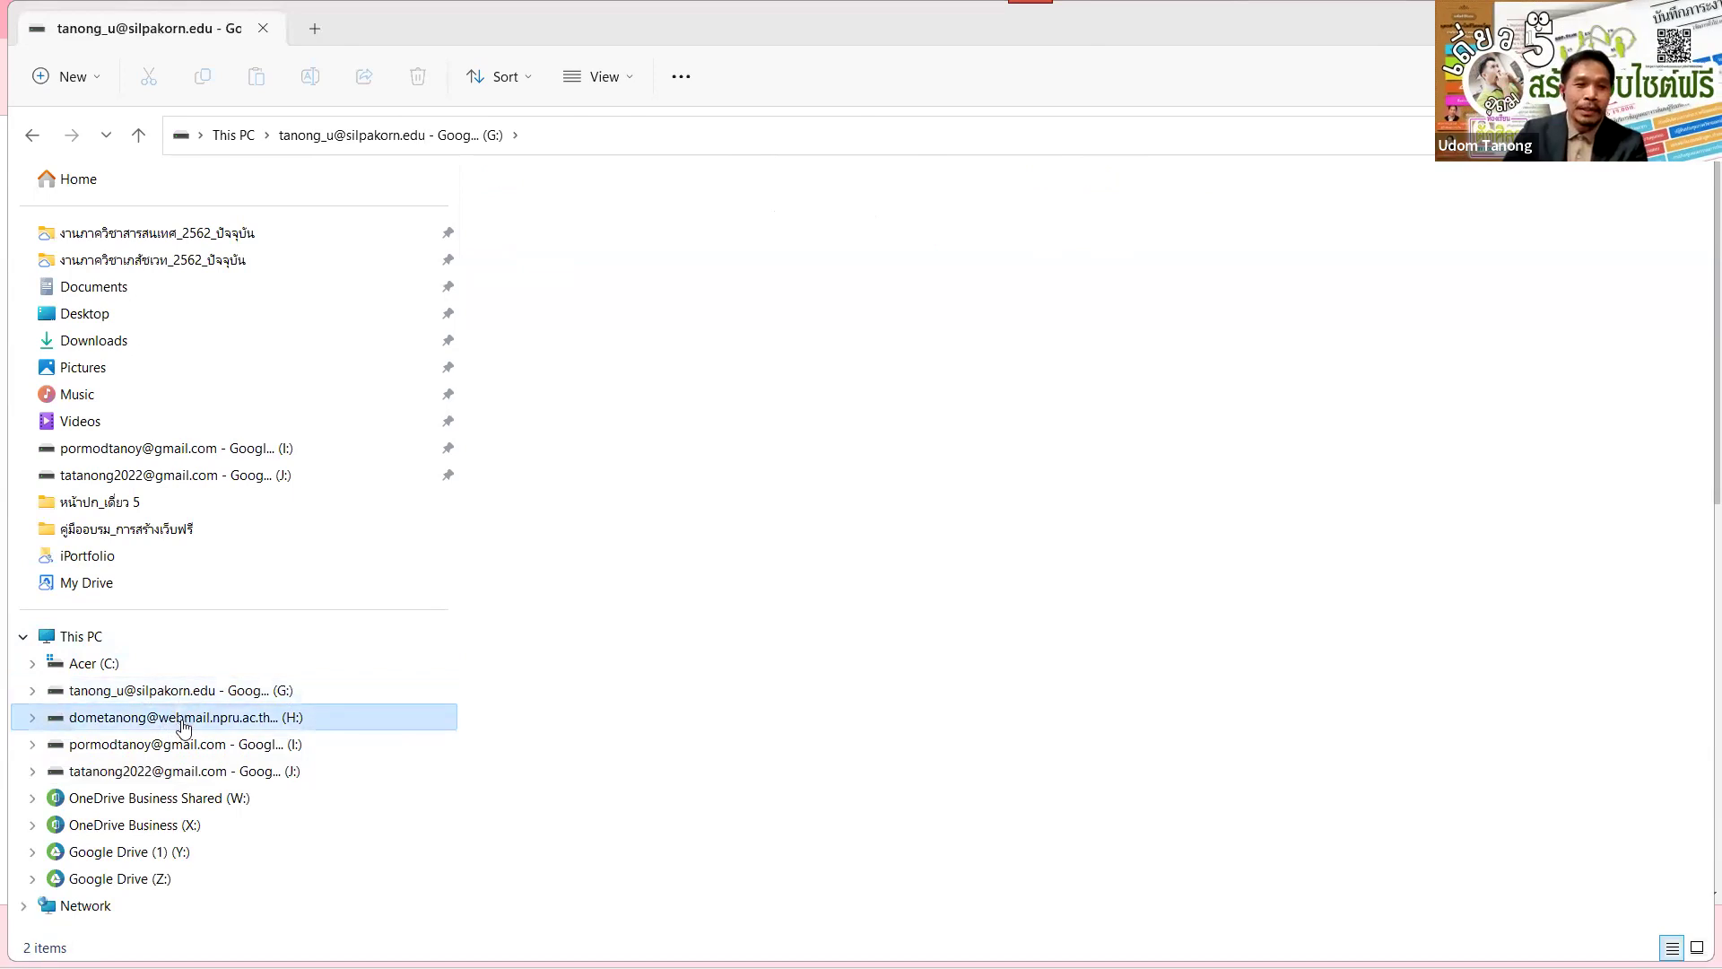
click(180, 746)
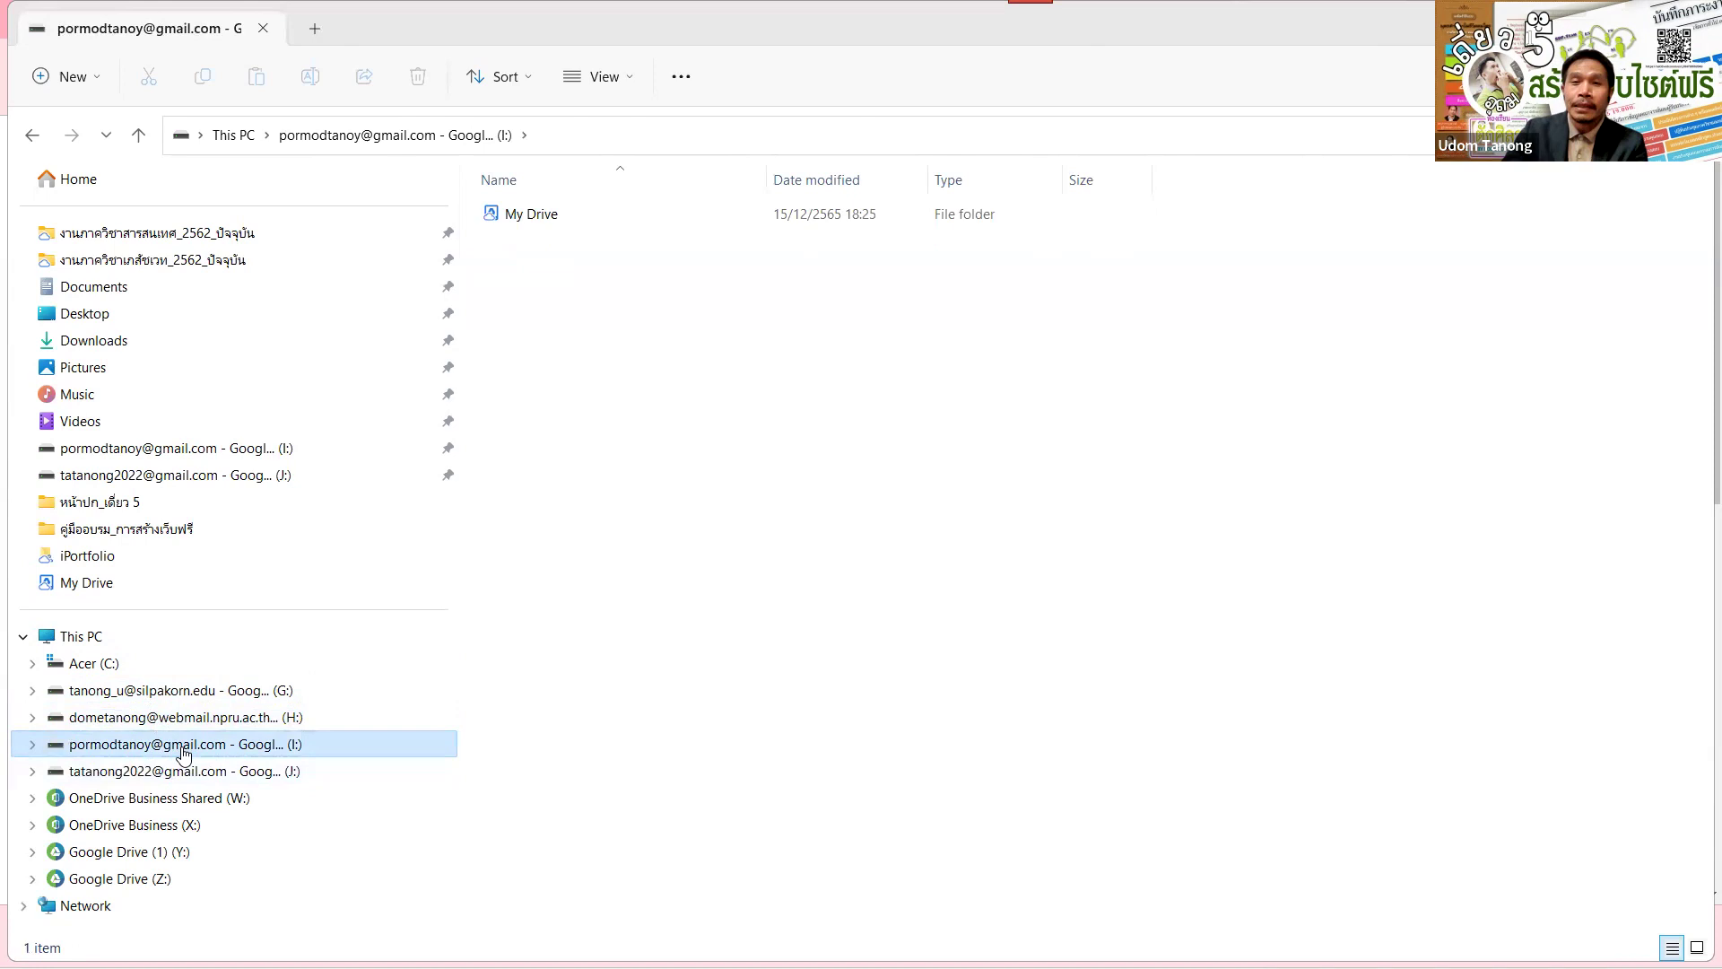
click(146, 777)
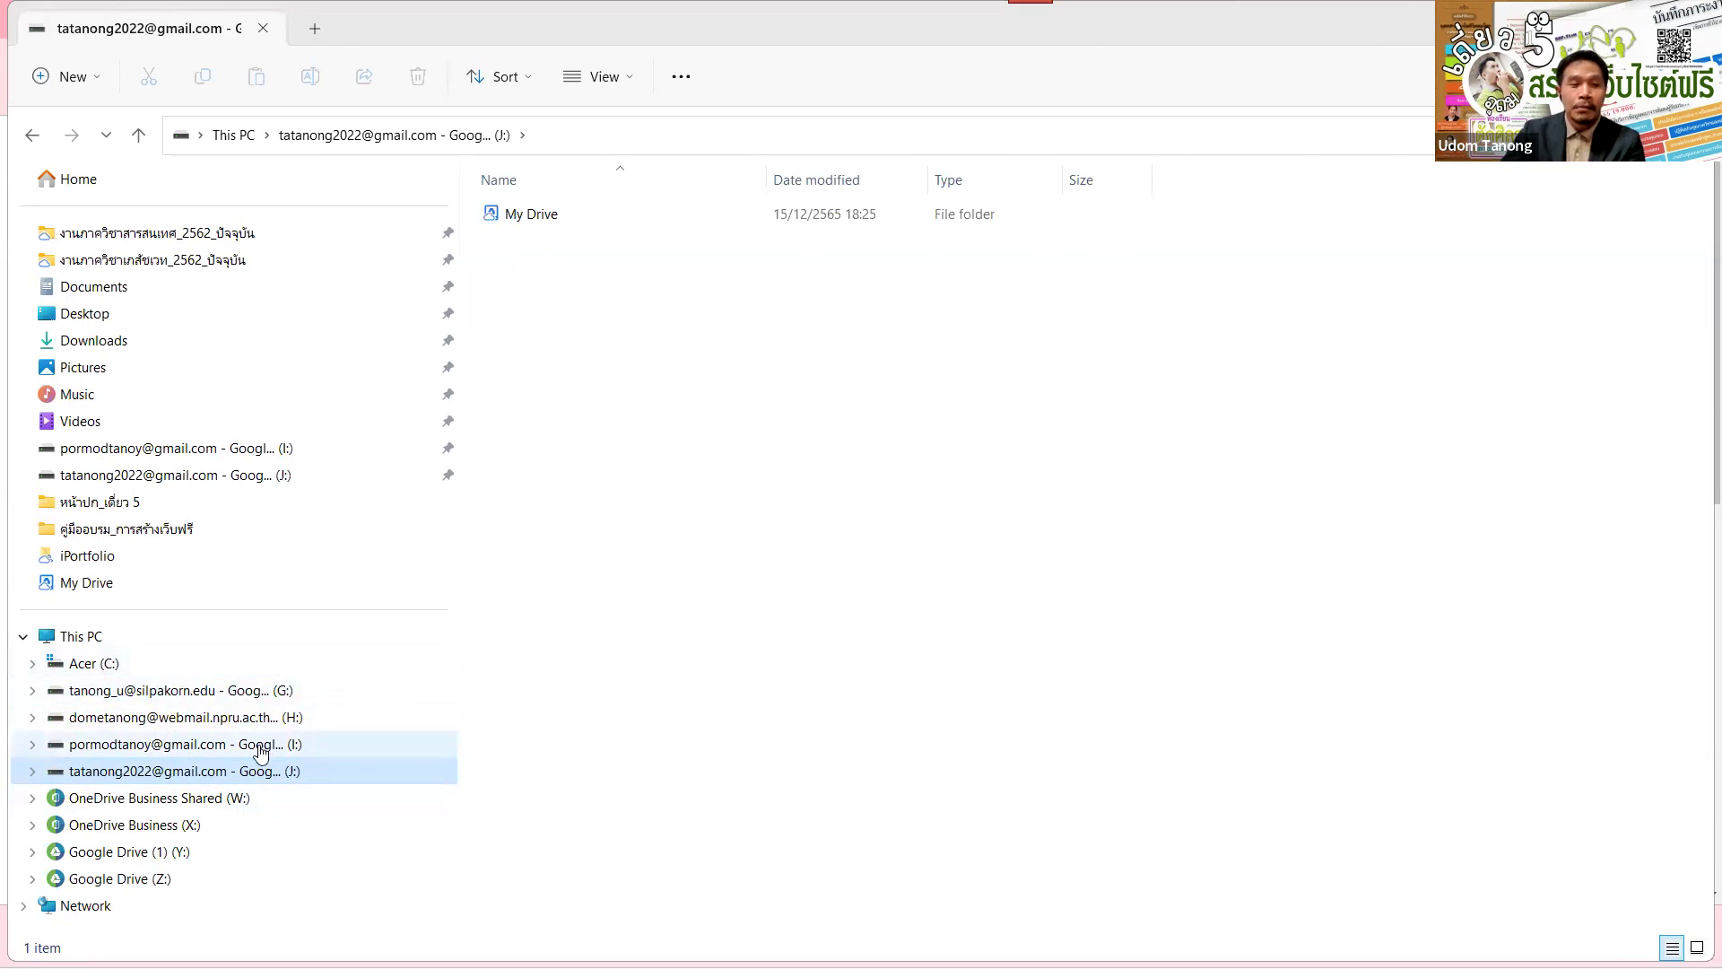
click(210, 808)
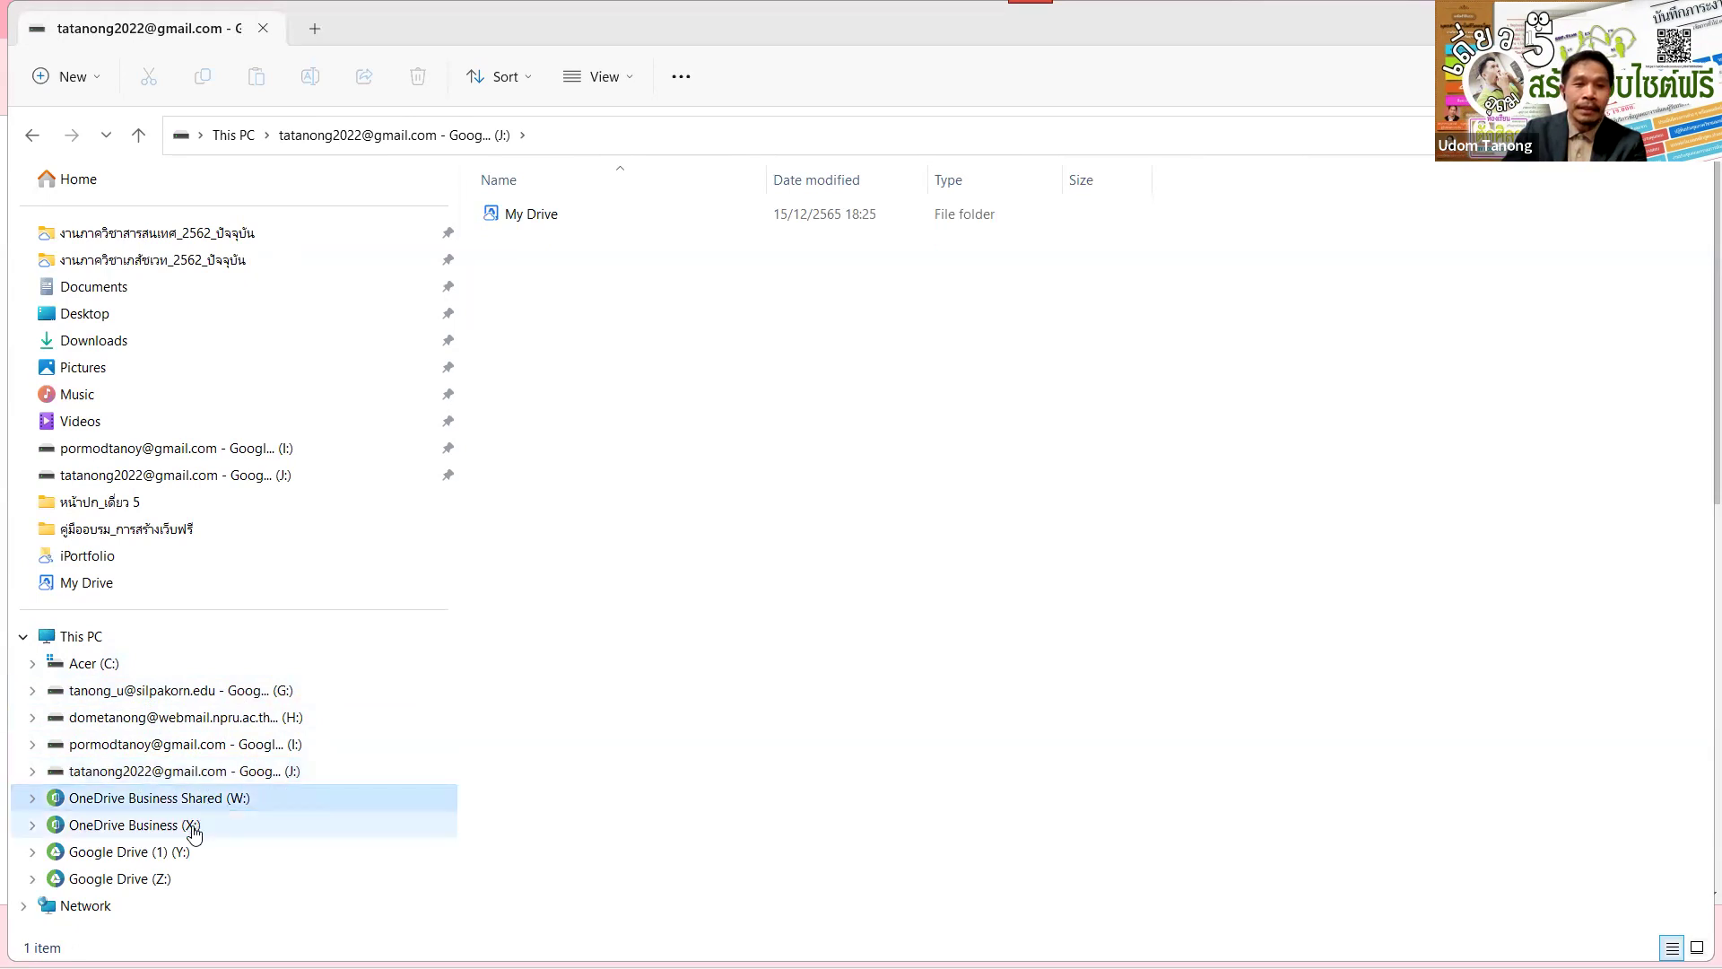
click(152, 832)
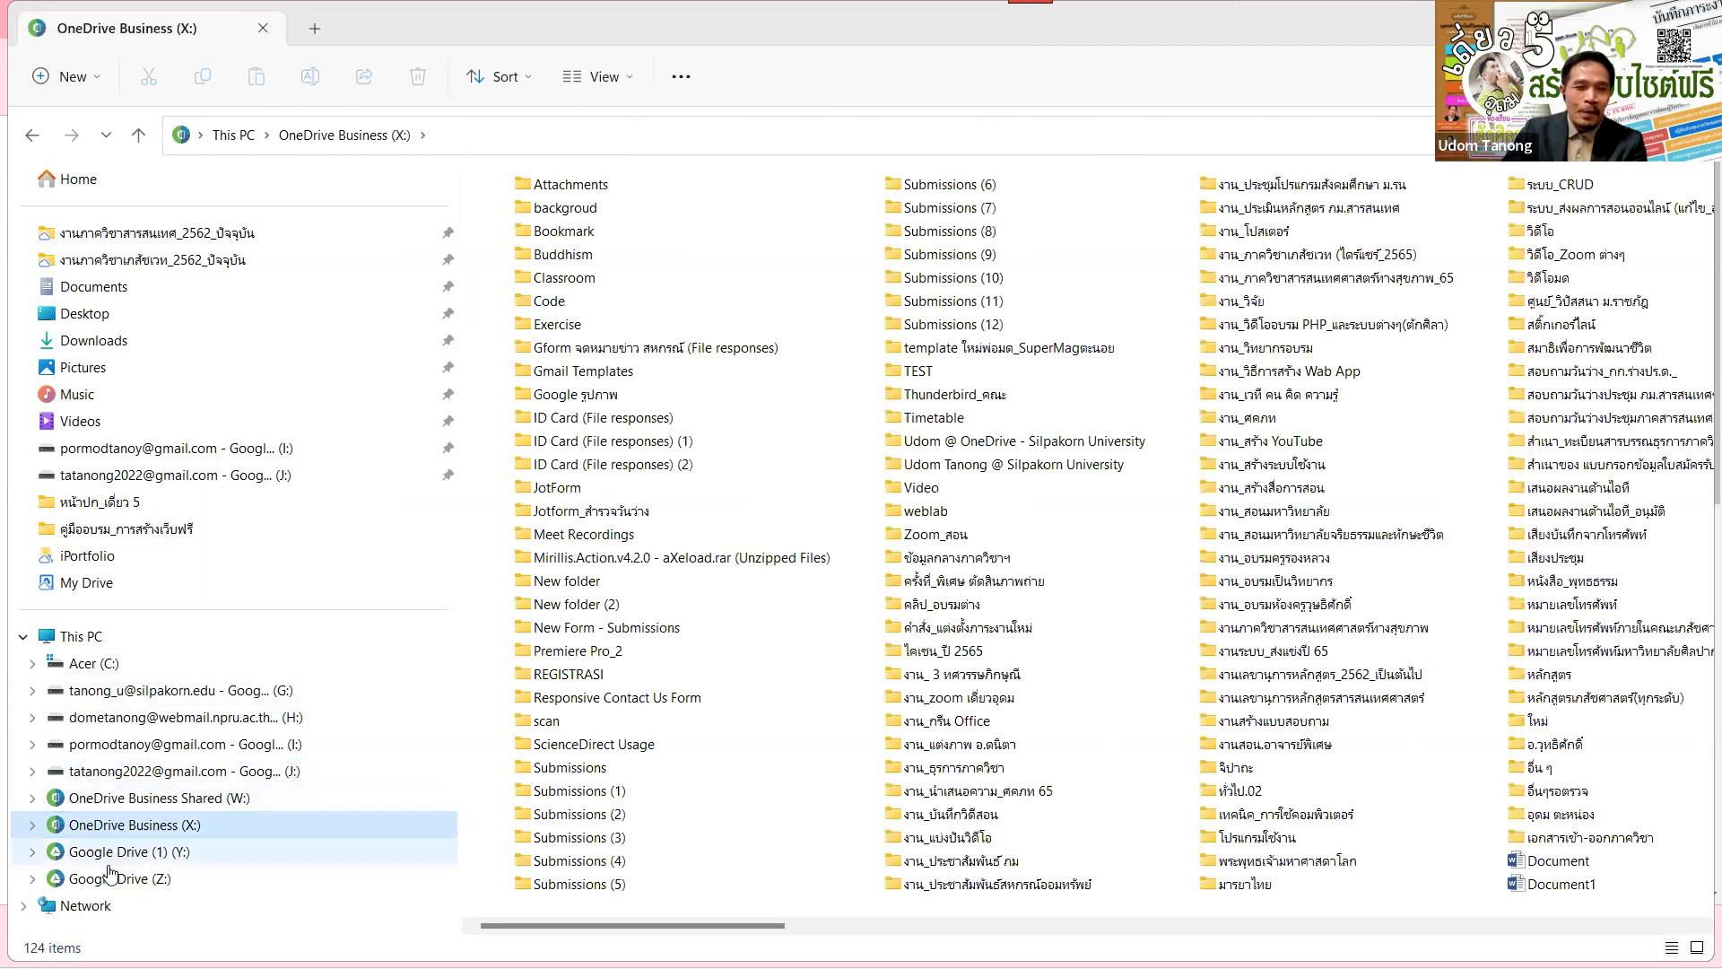
click(179, 702)
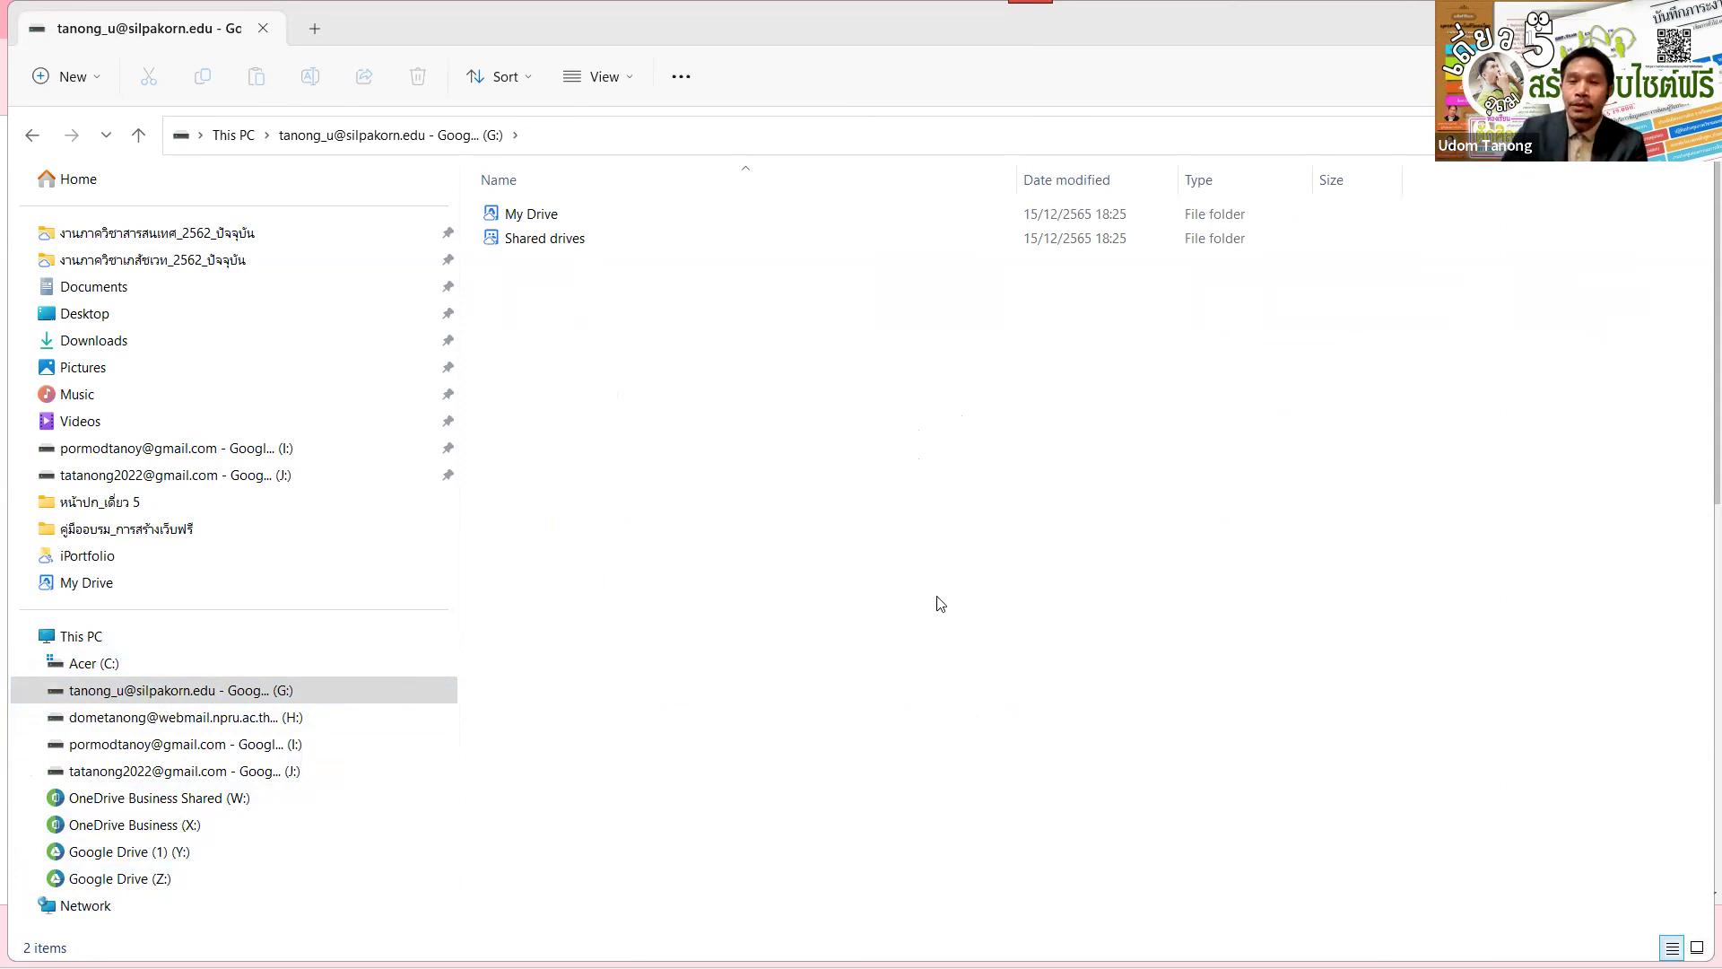
click(209, 773)
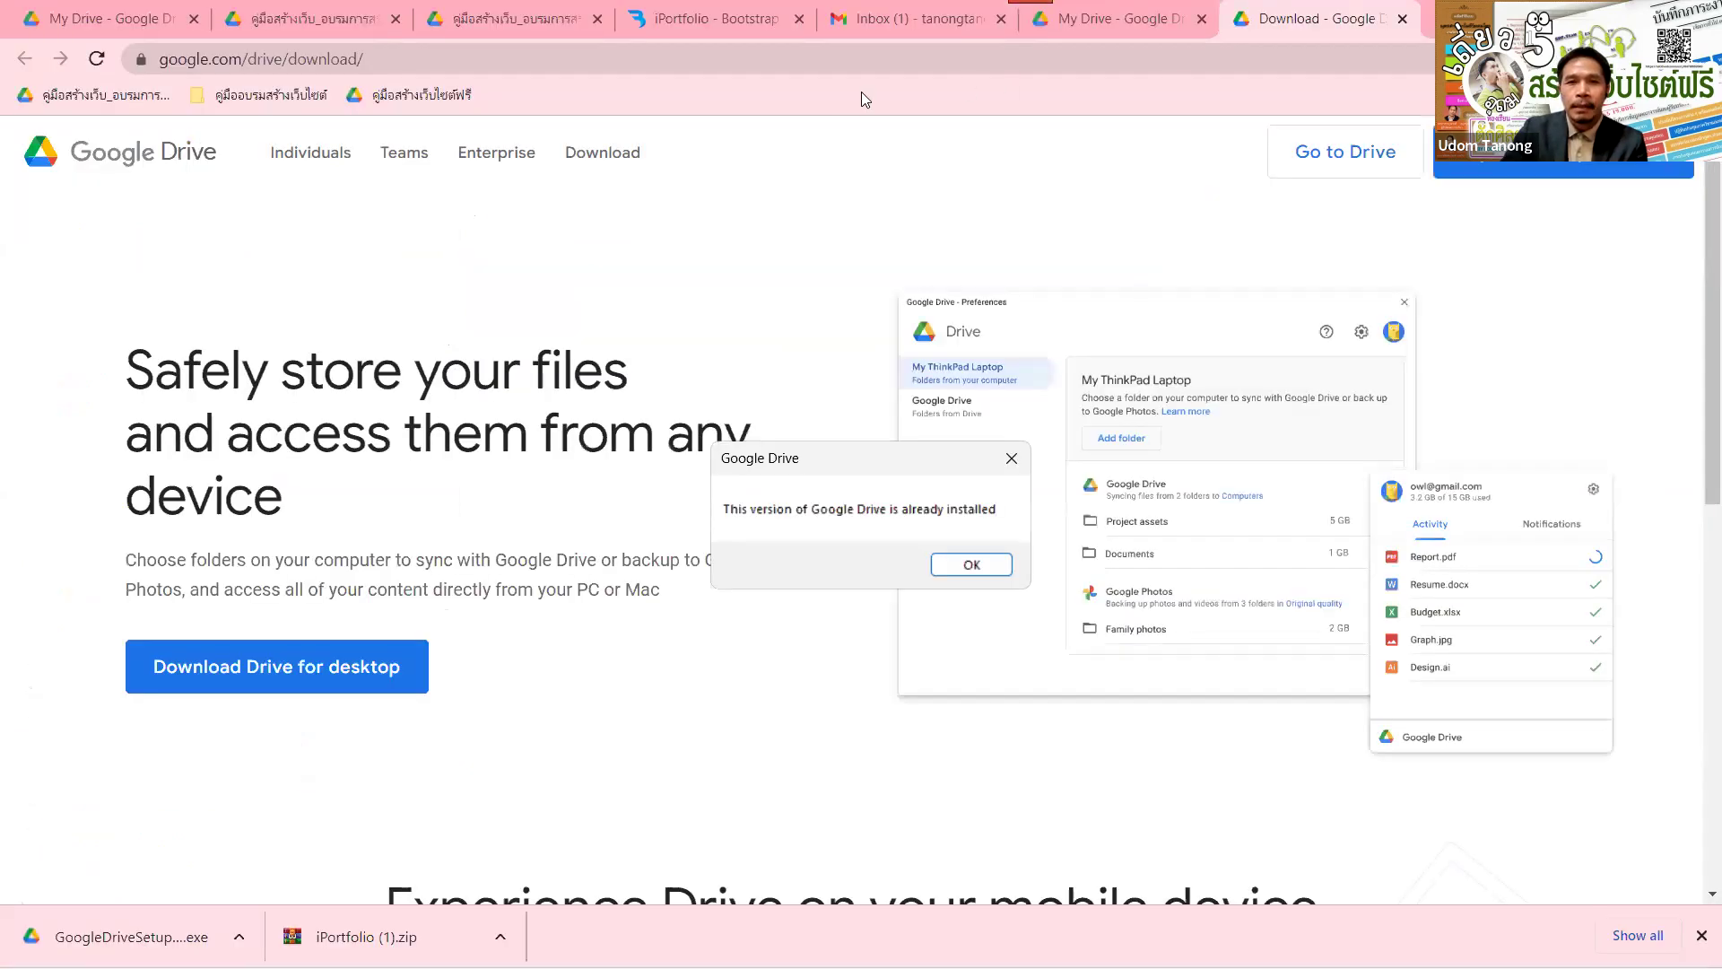
Step: Scroll the PDF guide to page 7 and follow the notepad-plus-plus.org/downloads link in step 3
click(511, 16)
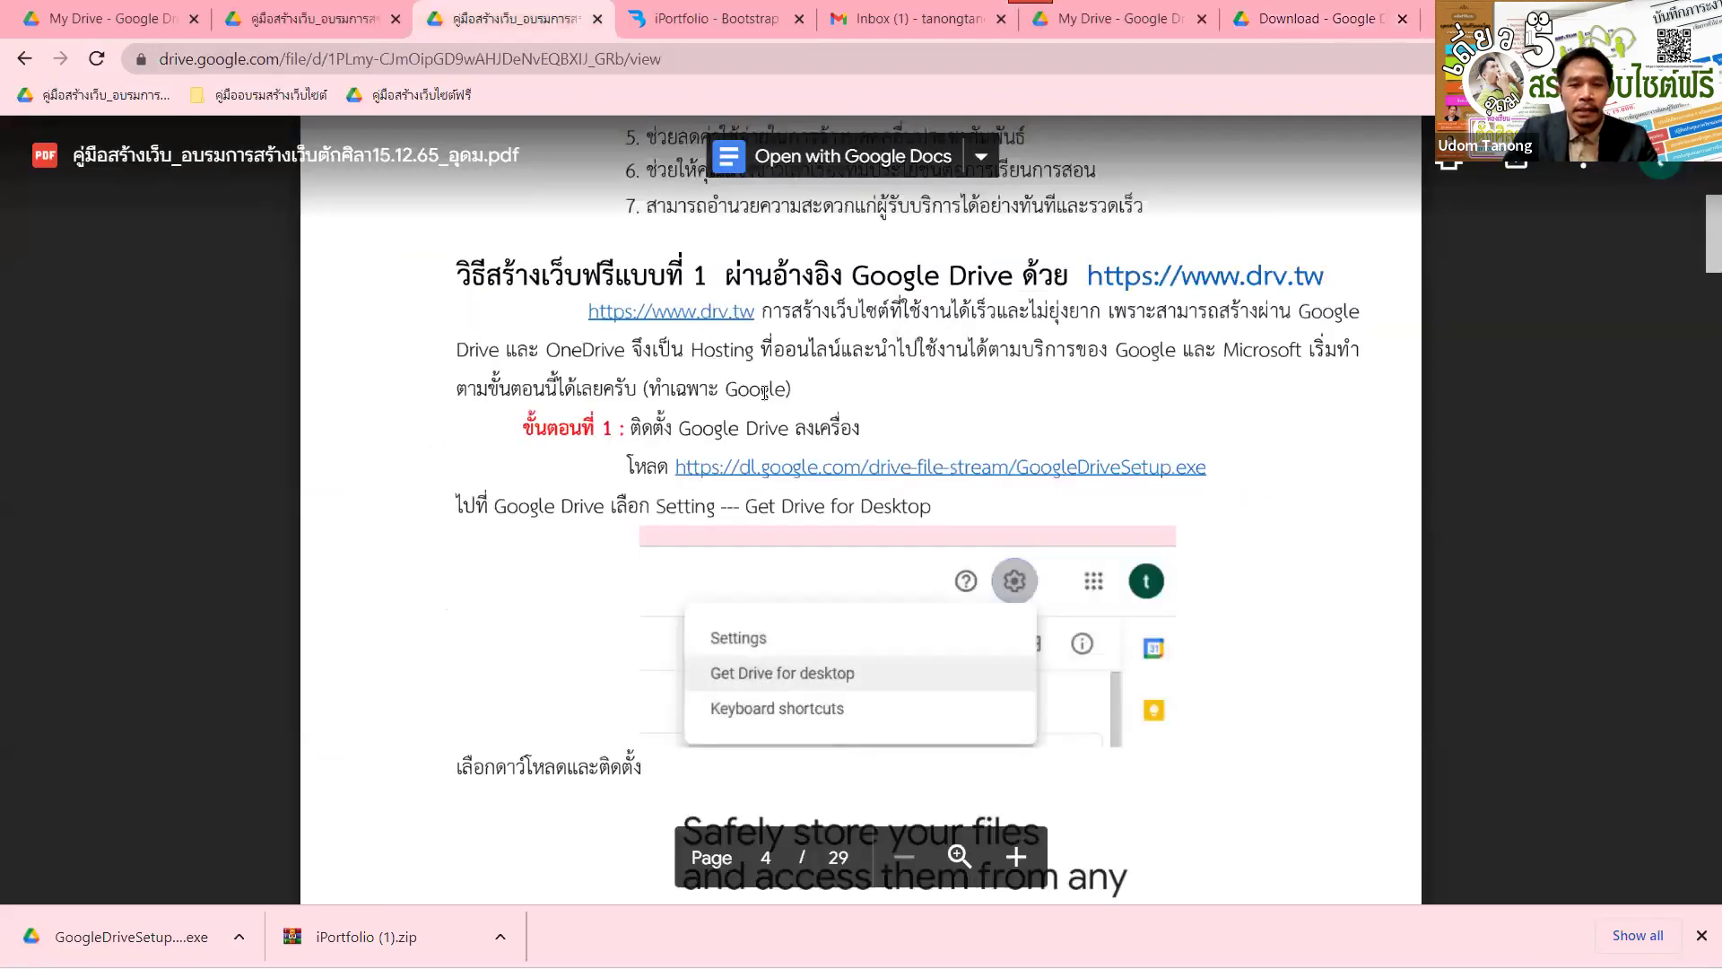
scroll(755, 453, down, 10)
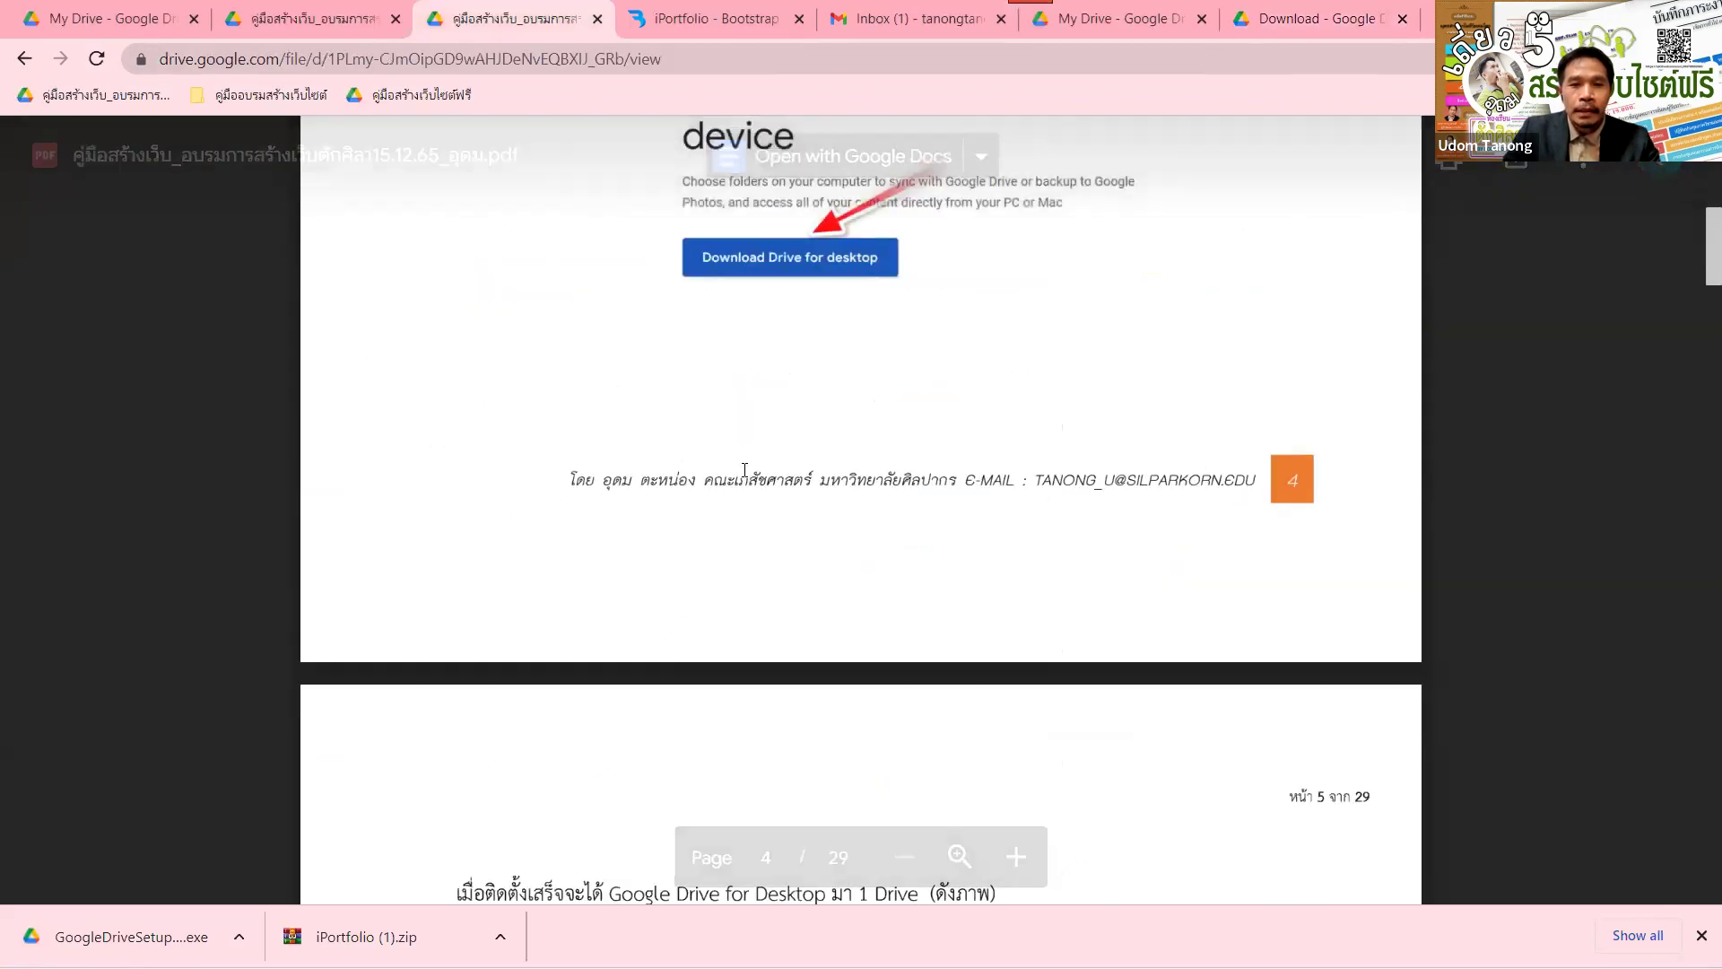
scroll(744, 472, down, 9)
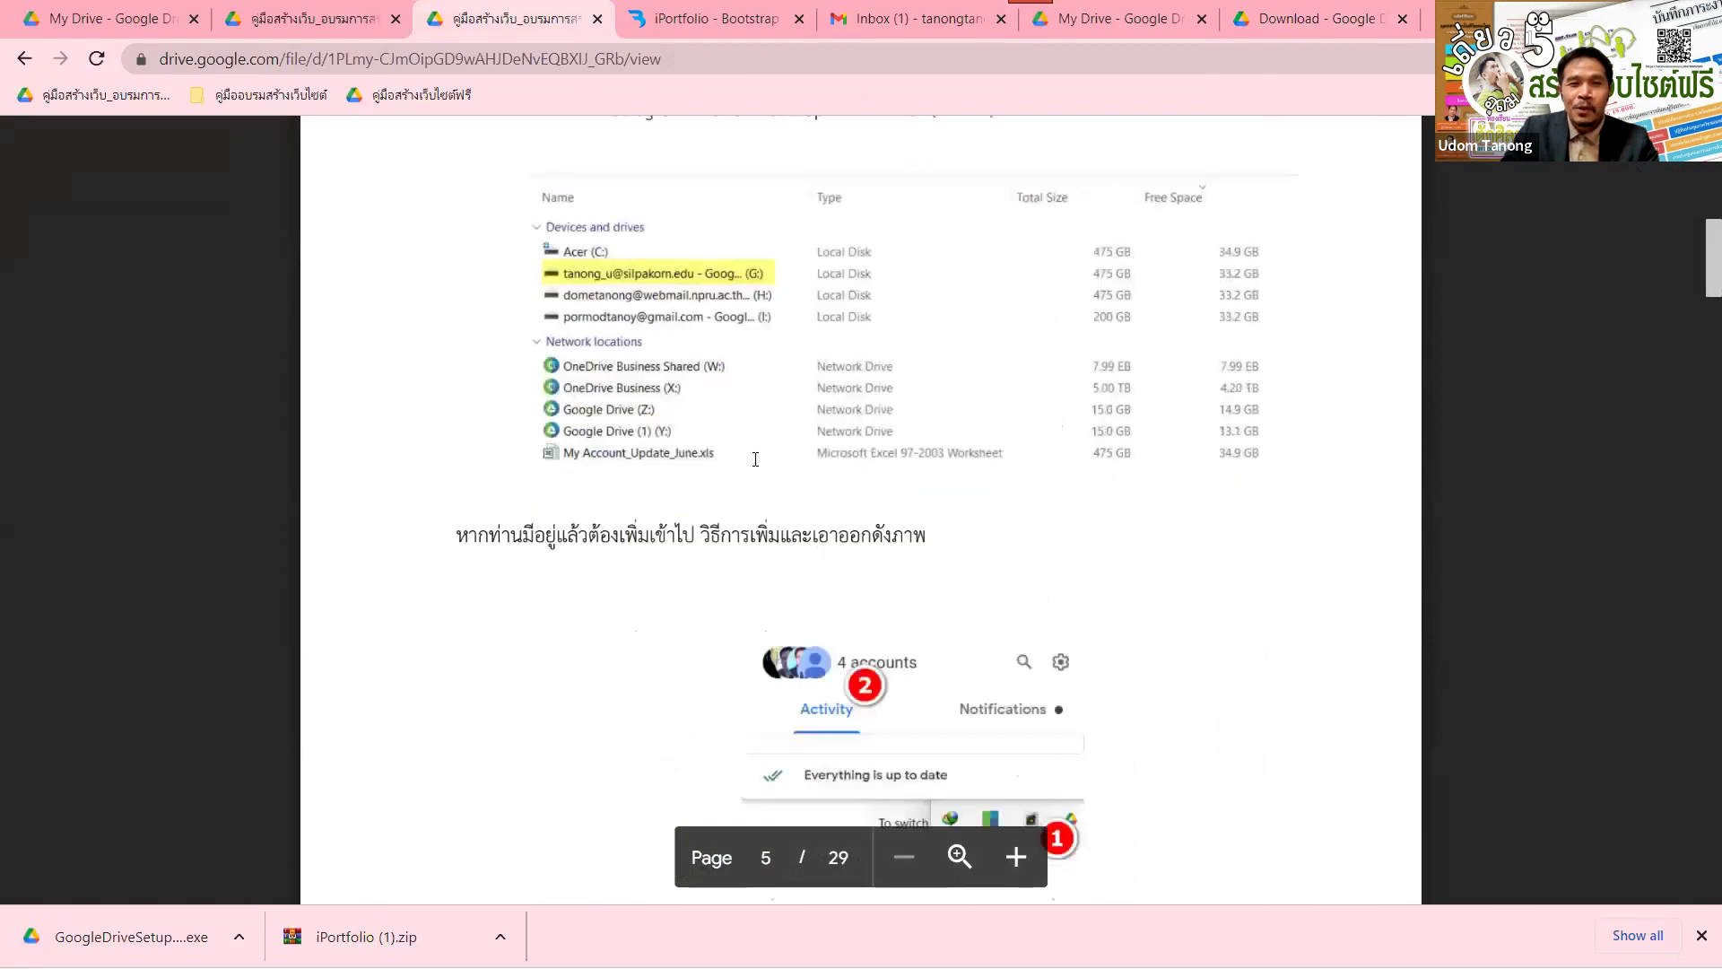
scroll(753, 453, down, 1)
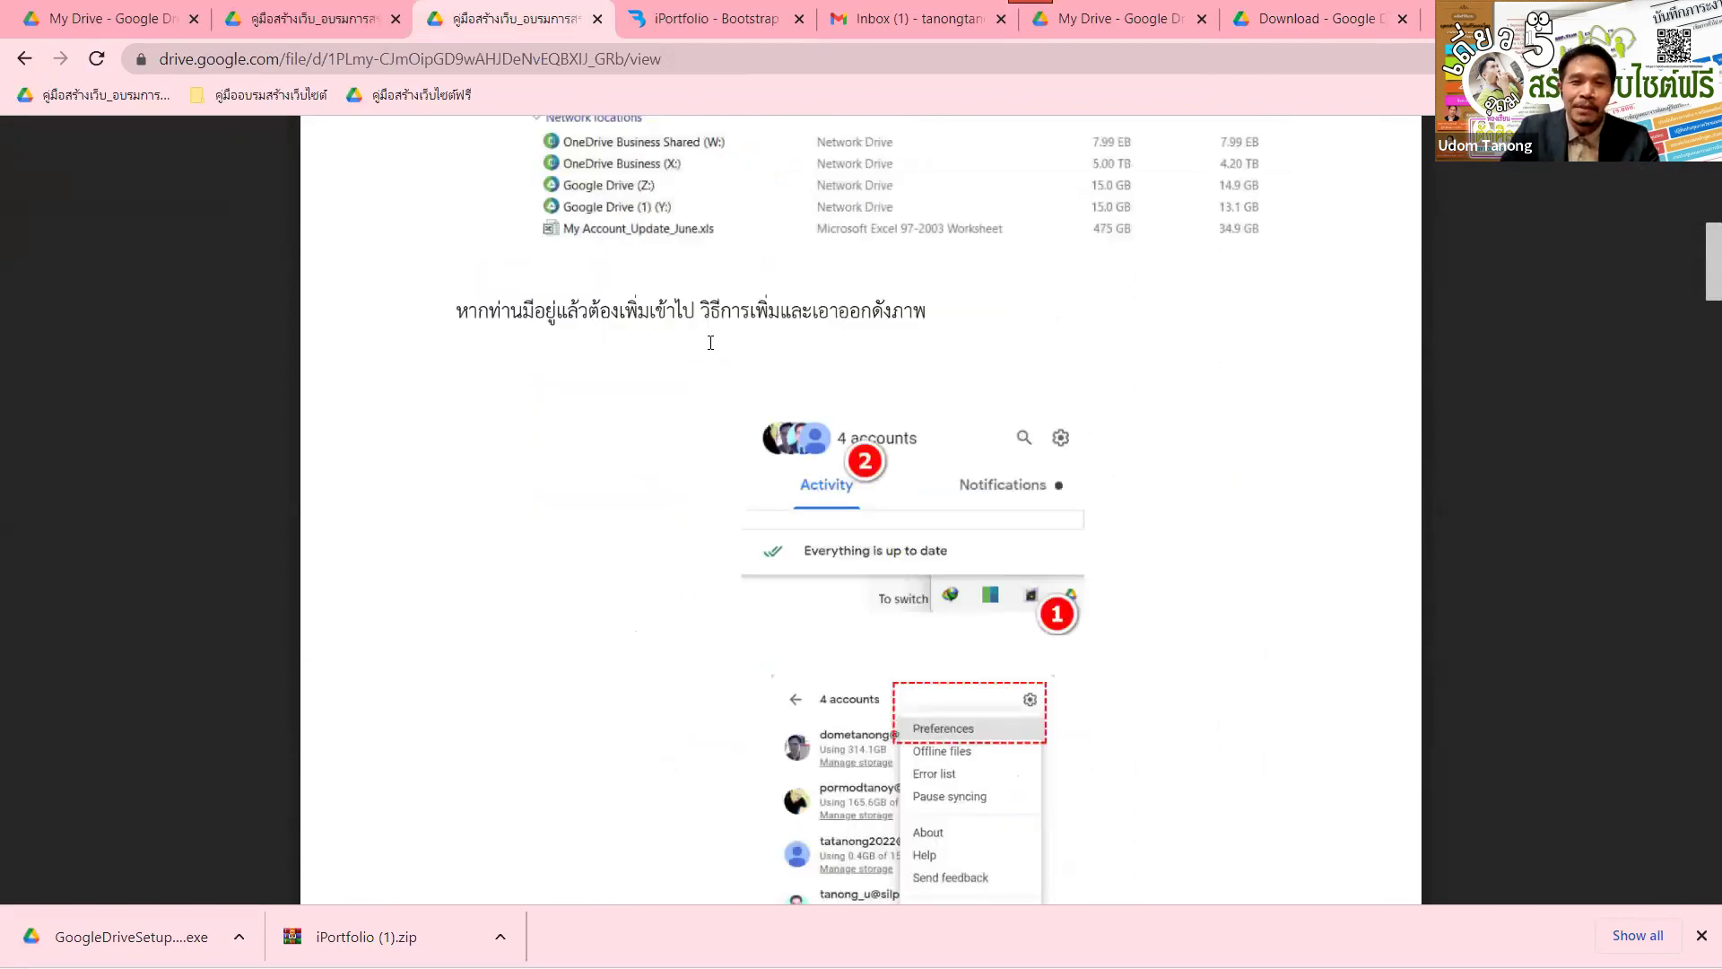
scroll(708, 339, down, 1)
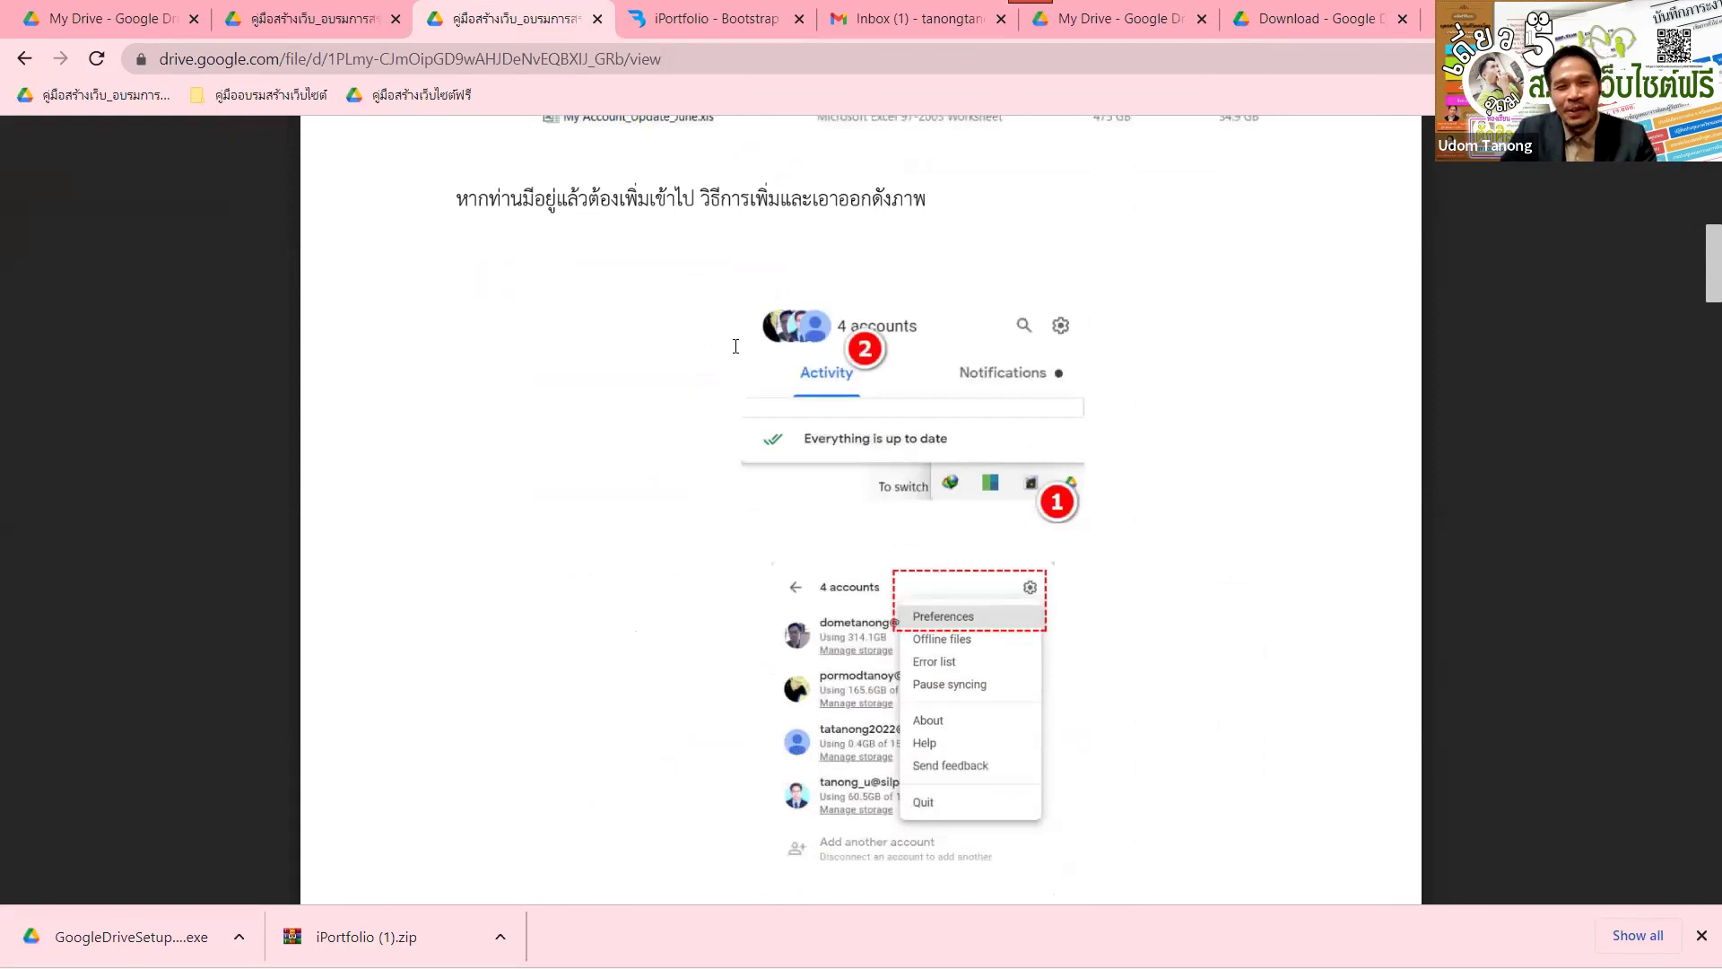
scroll(735, 346, down, 1)
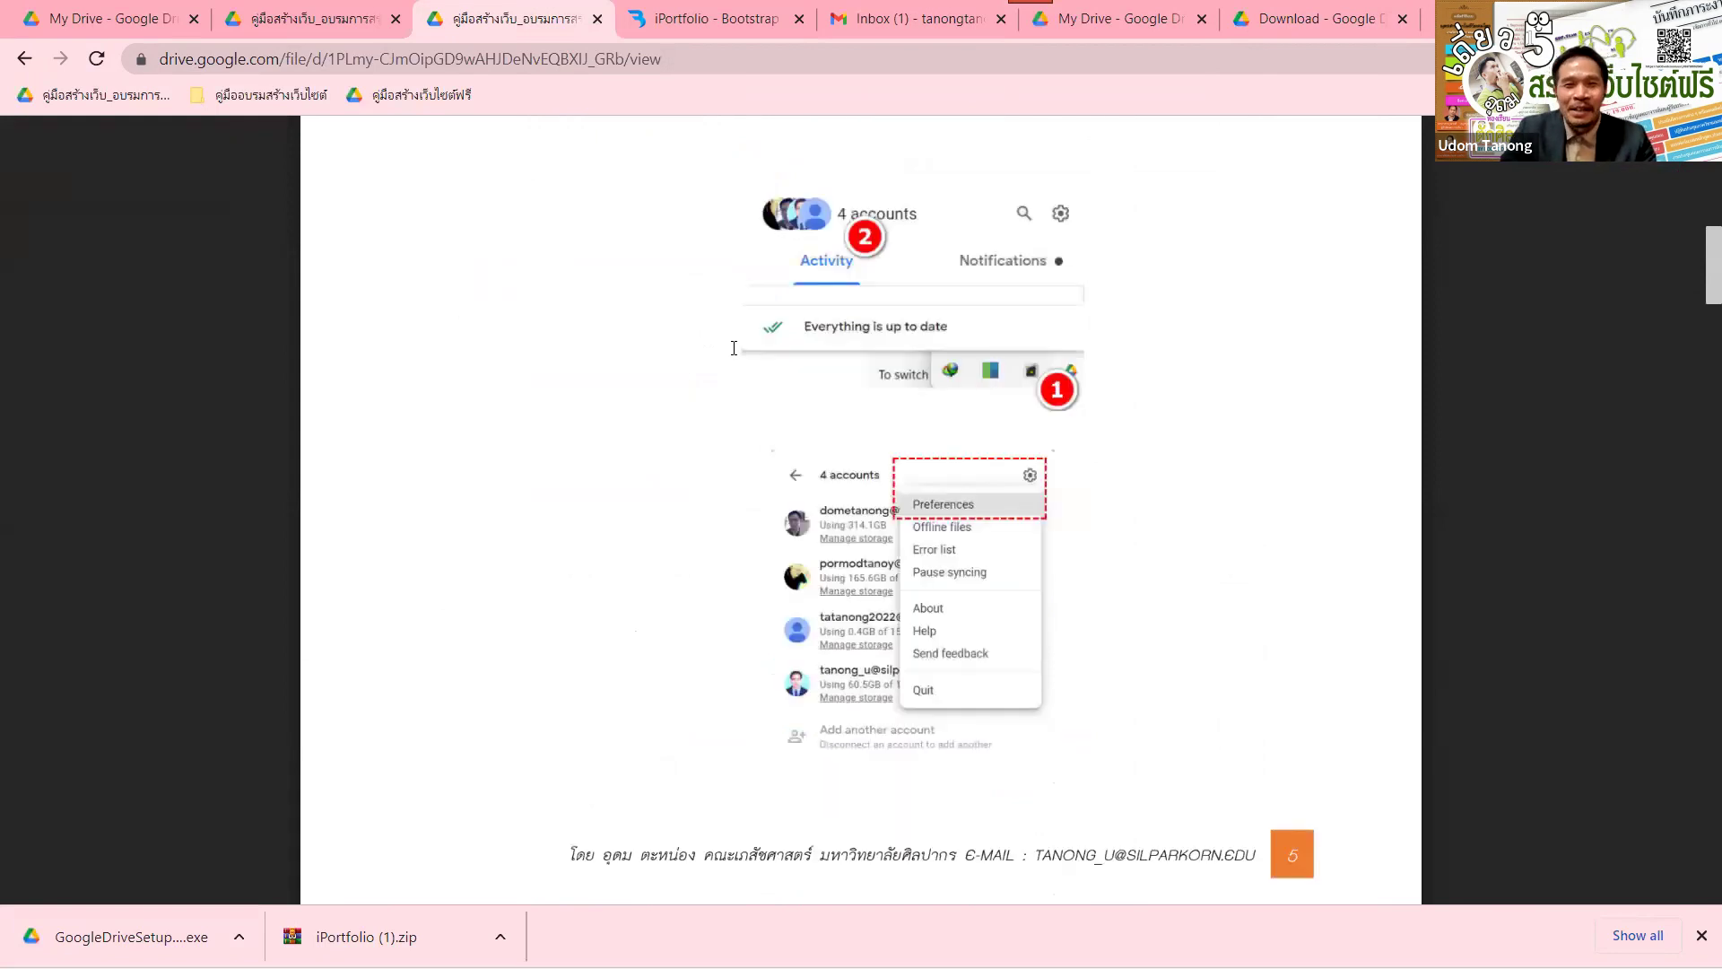
scroll(736, 346, down, 5)
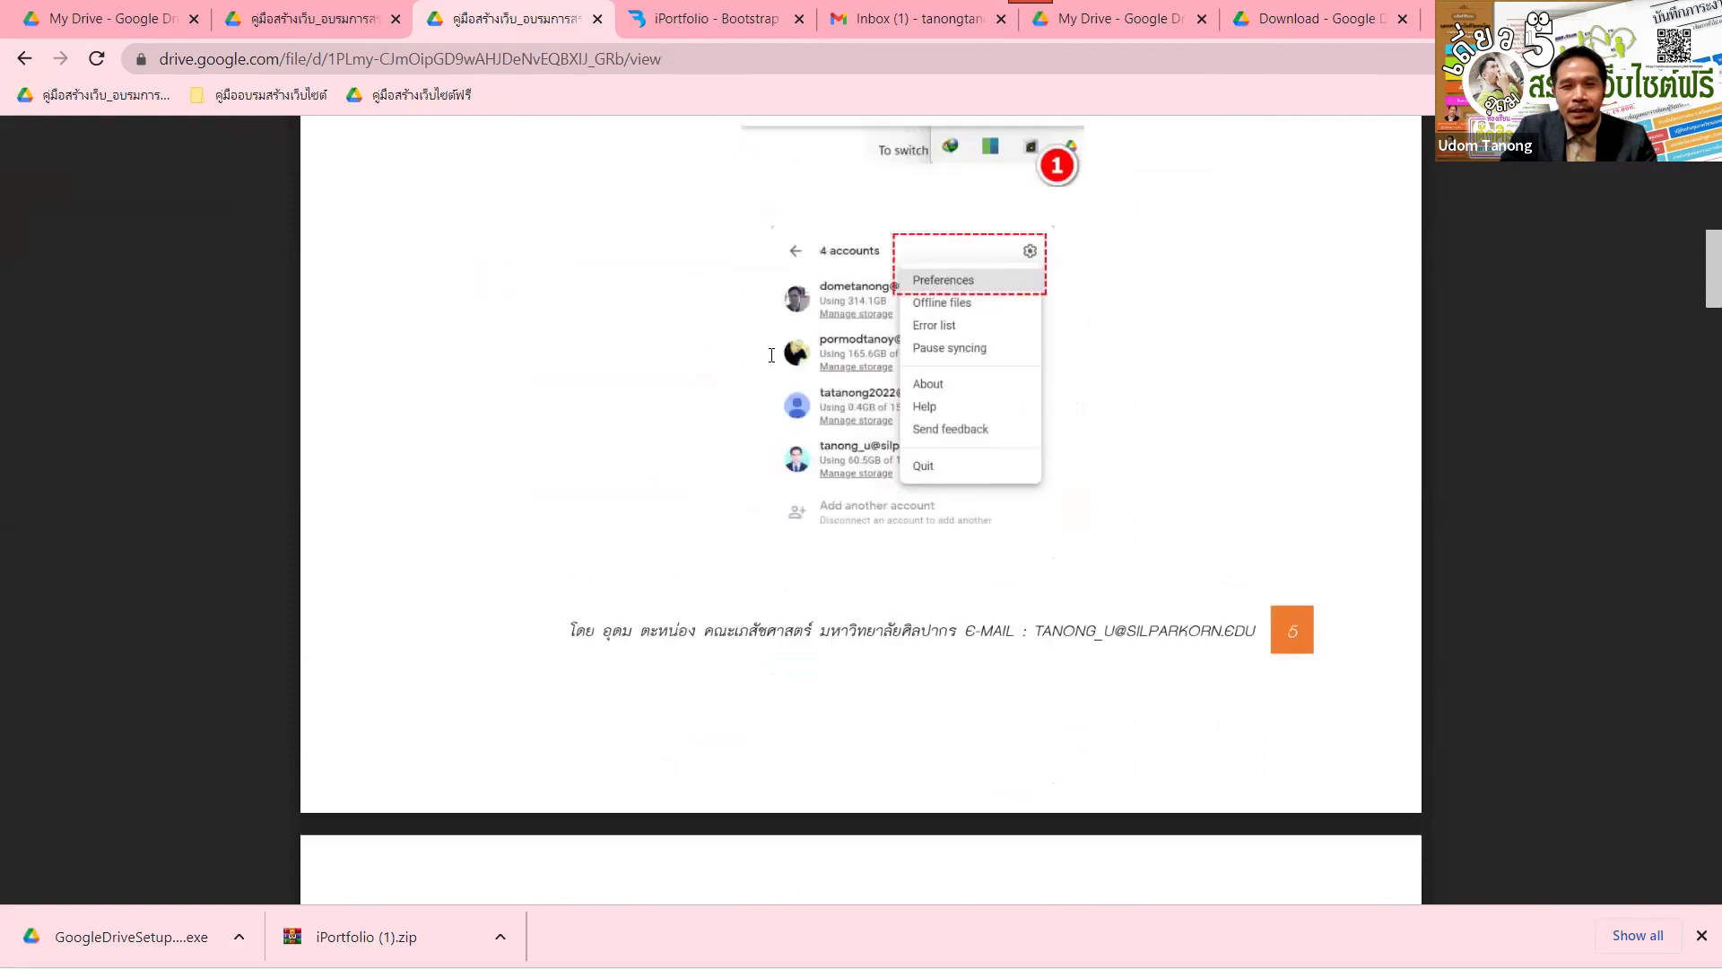
scroll(796, 365, up, 2)
scroll(933, 387, down, 2)
scroll(933, 388, down, 9)
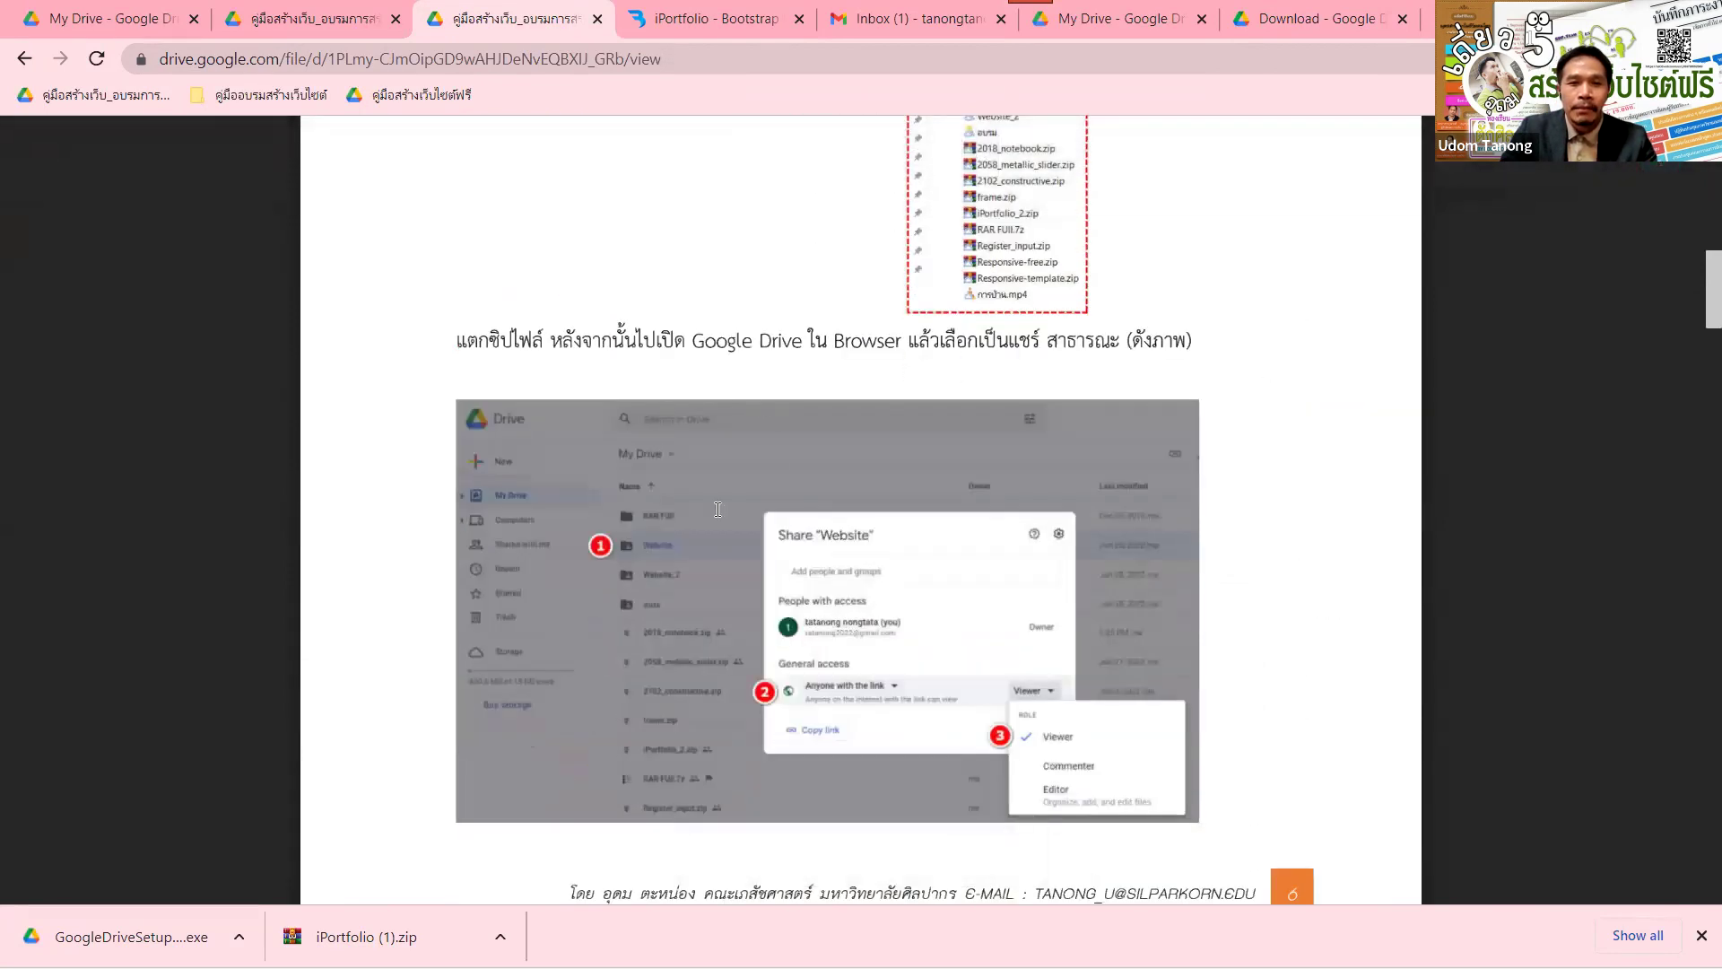
scroll(707, 413, down, 6)
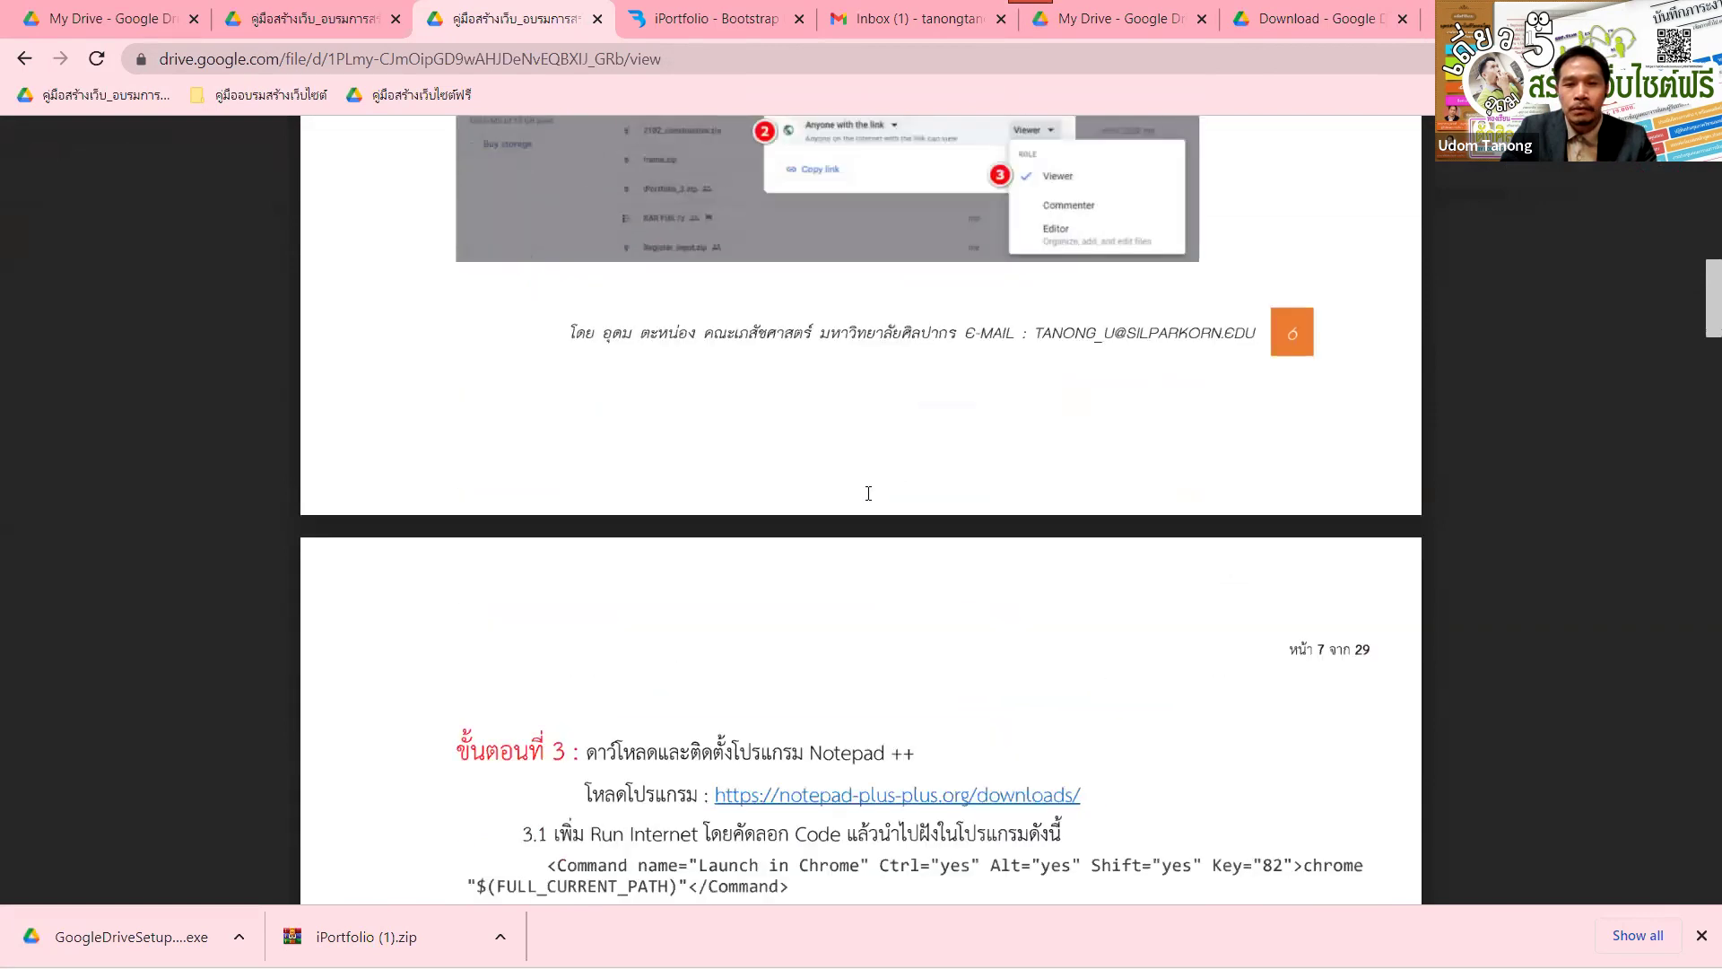
scroll(868, 493, down, 2)
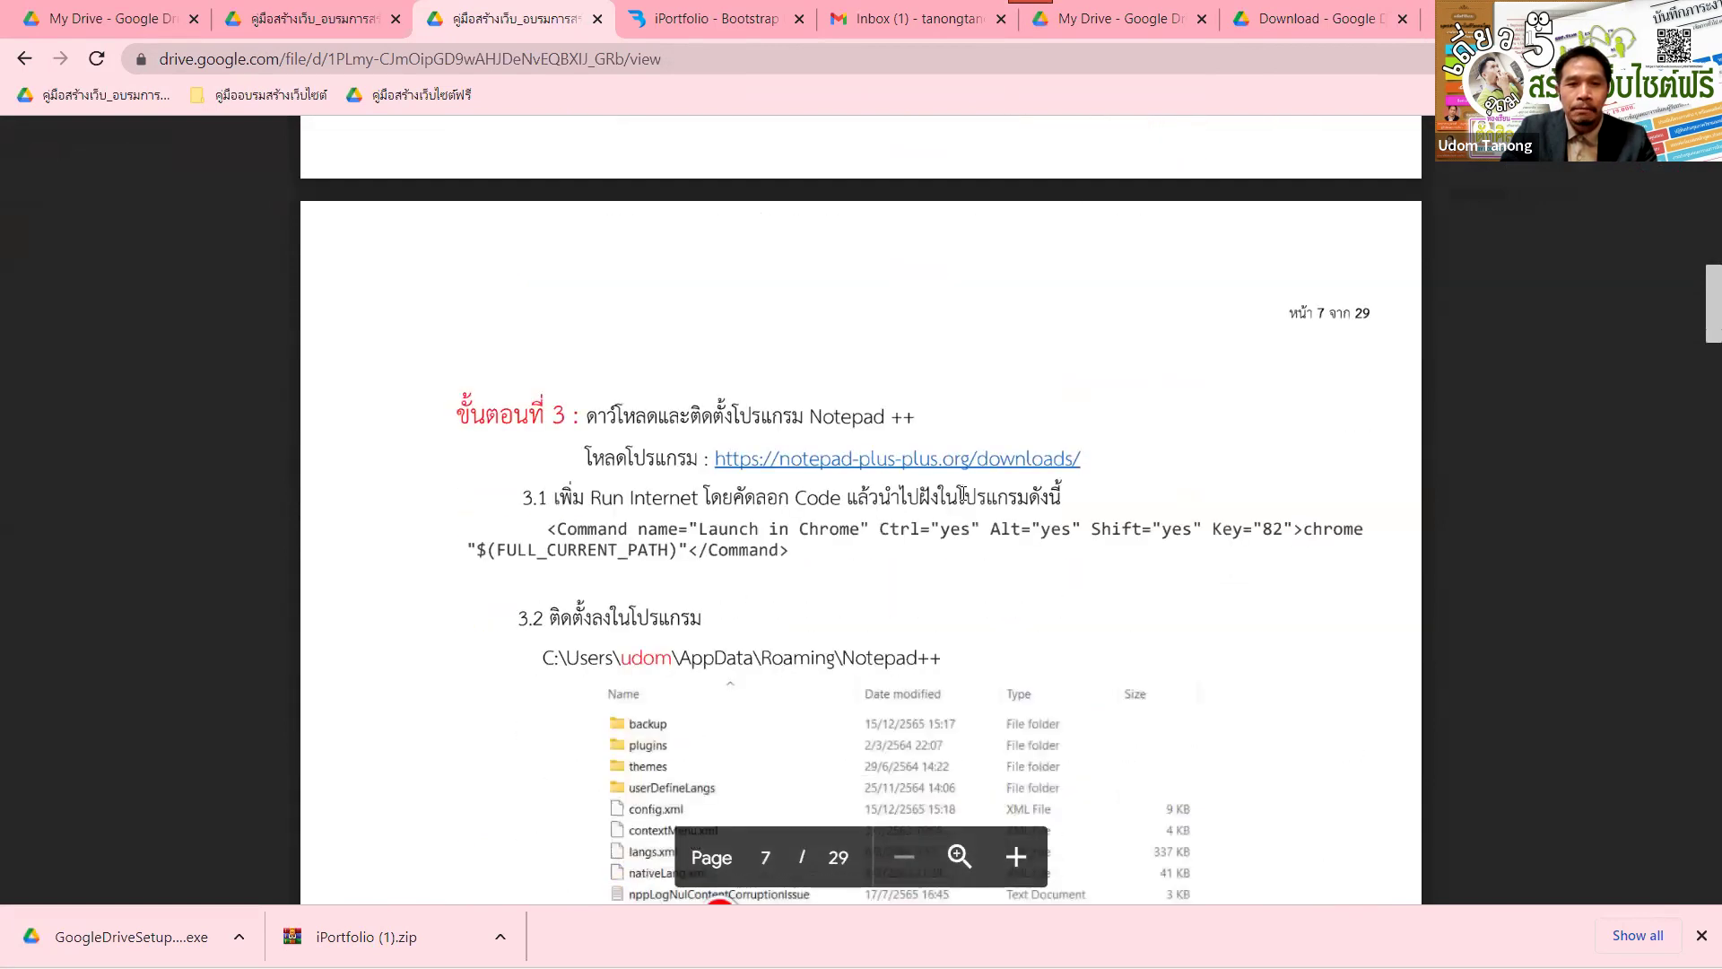
scroll(963, 495, down, 1)
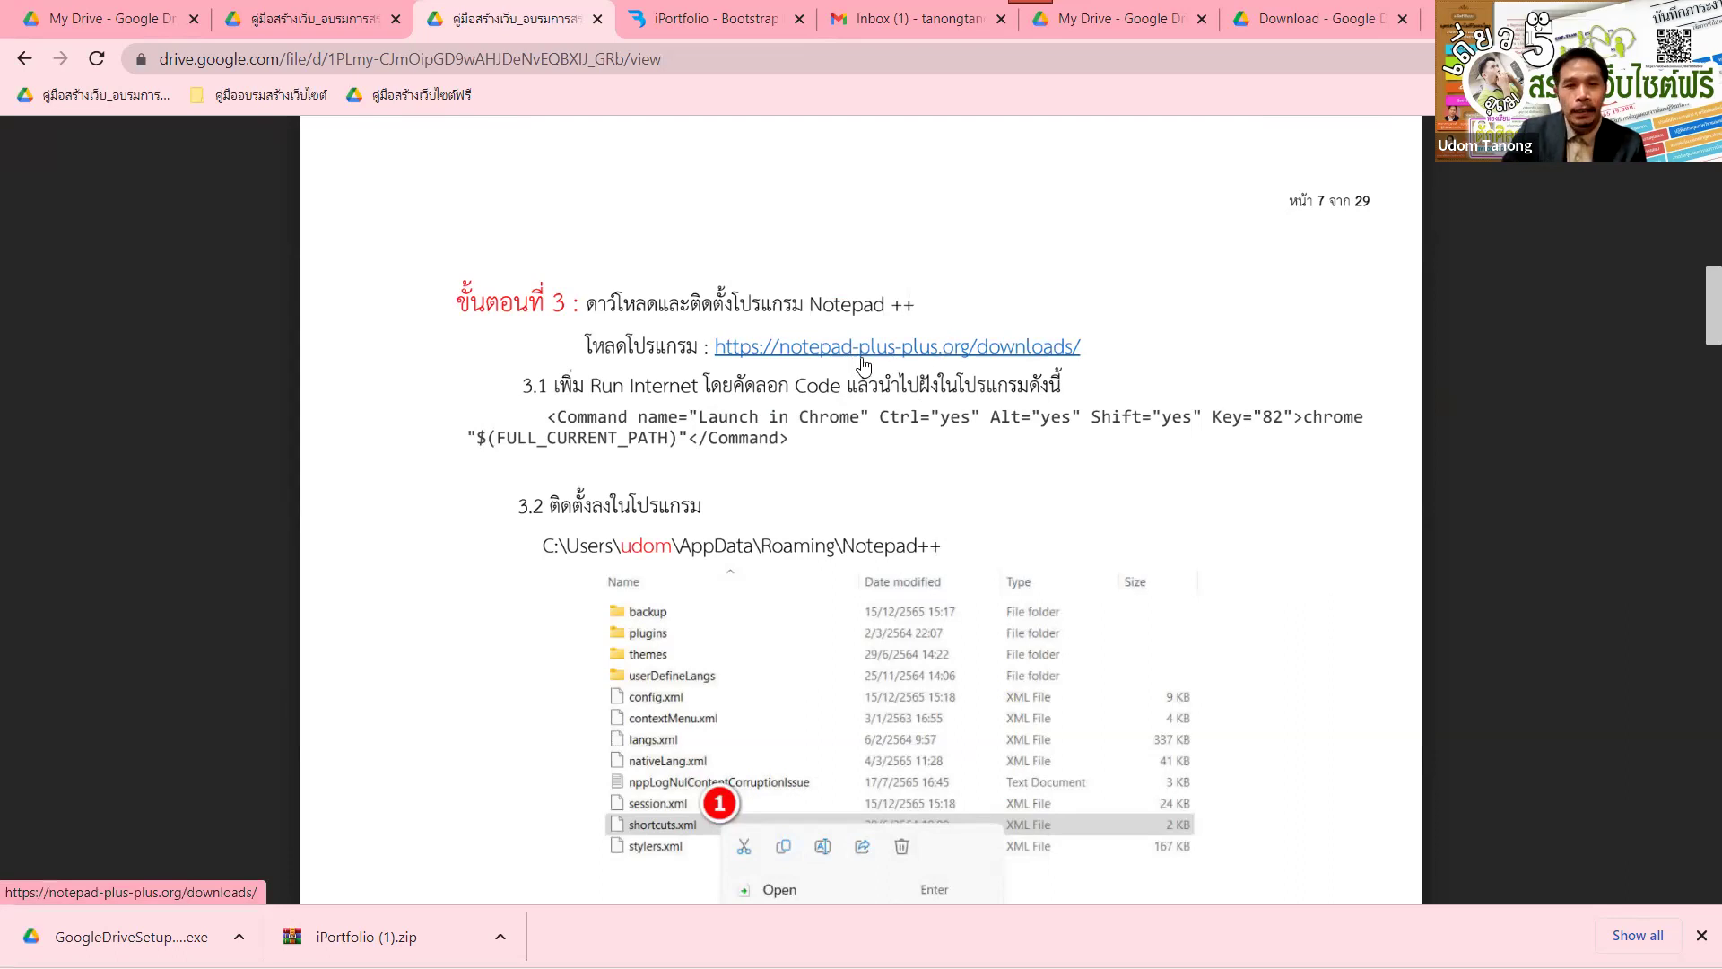
click(861, 350)
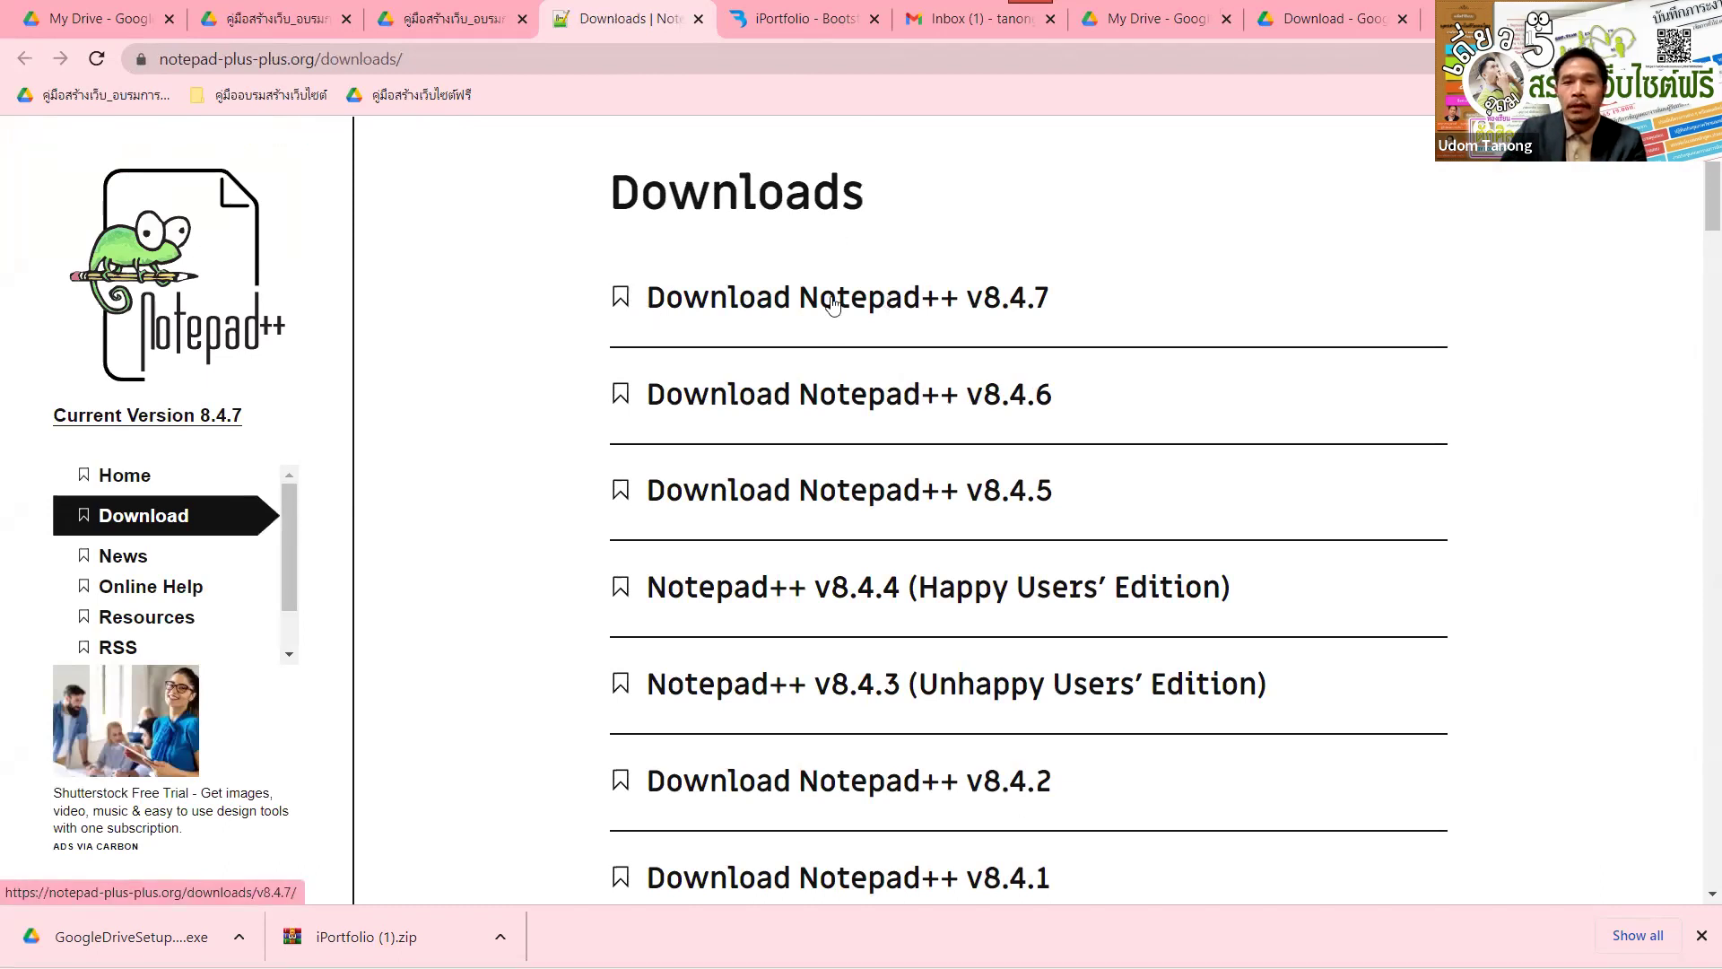
Step: Download the v8.4.7 64-bit installer (4,504 KB) and reveal it in the Downloads folder
click(789, 298)
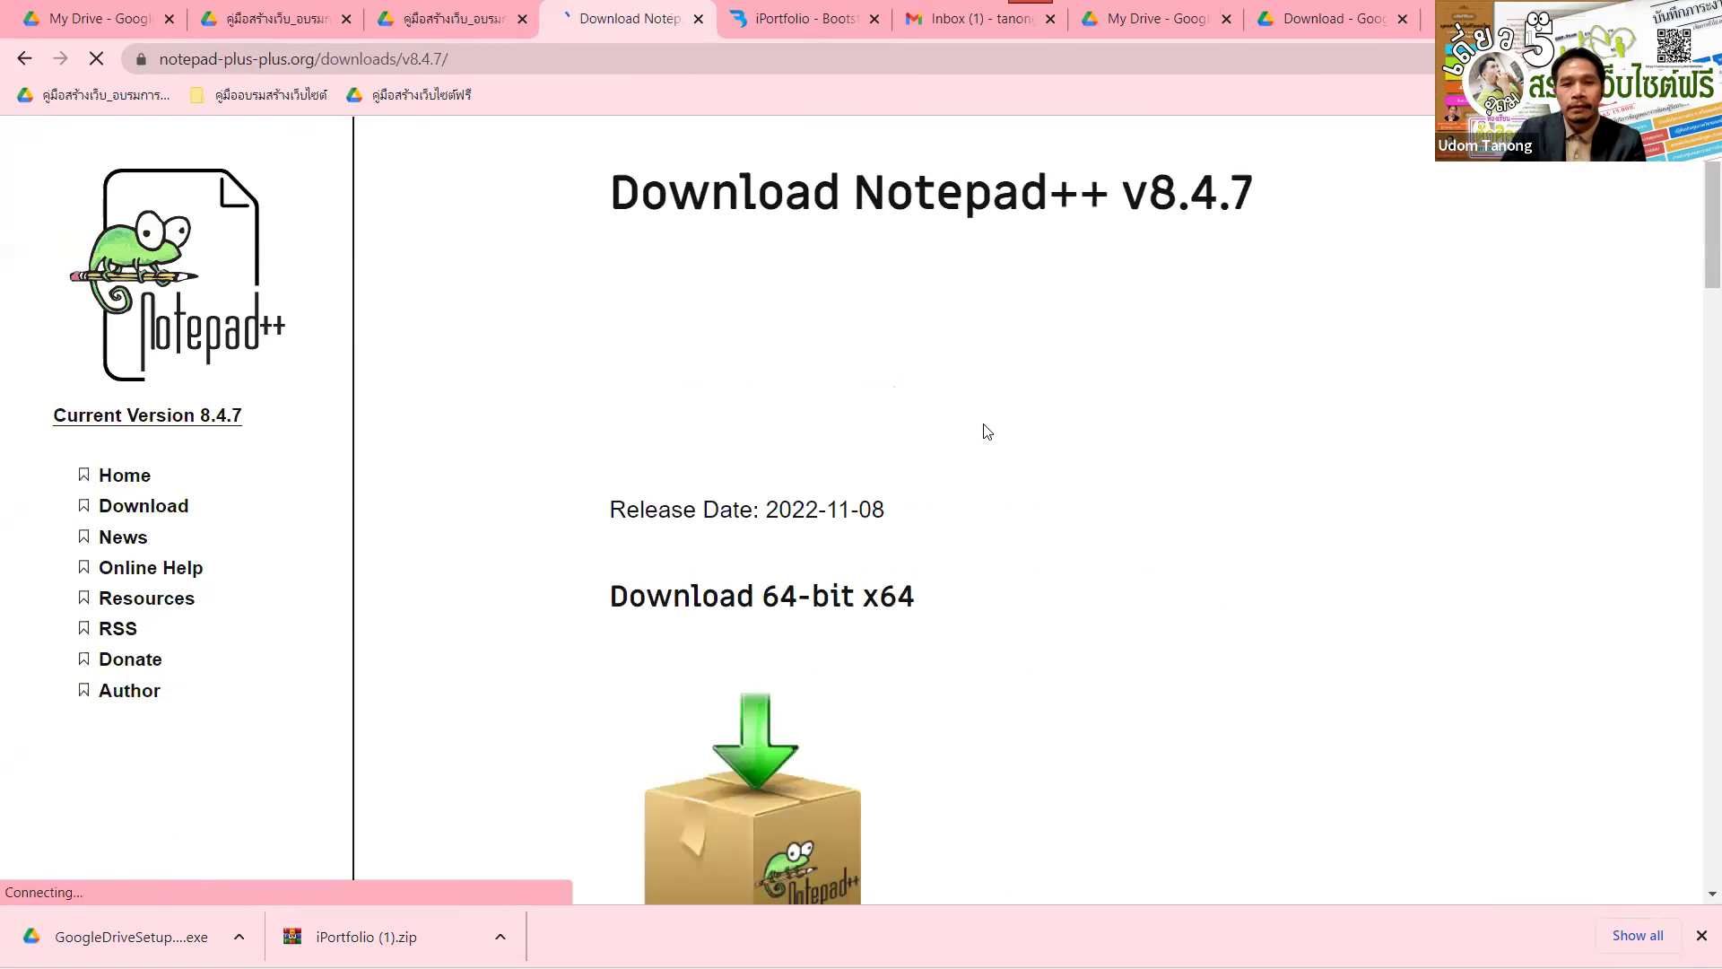
scroll(987, 432, down, 2)
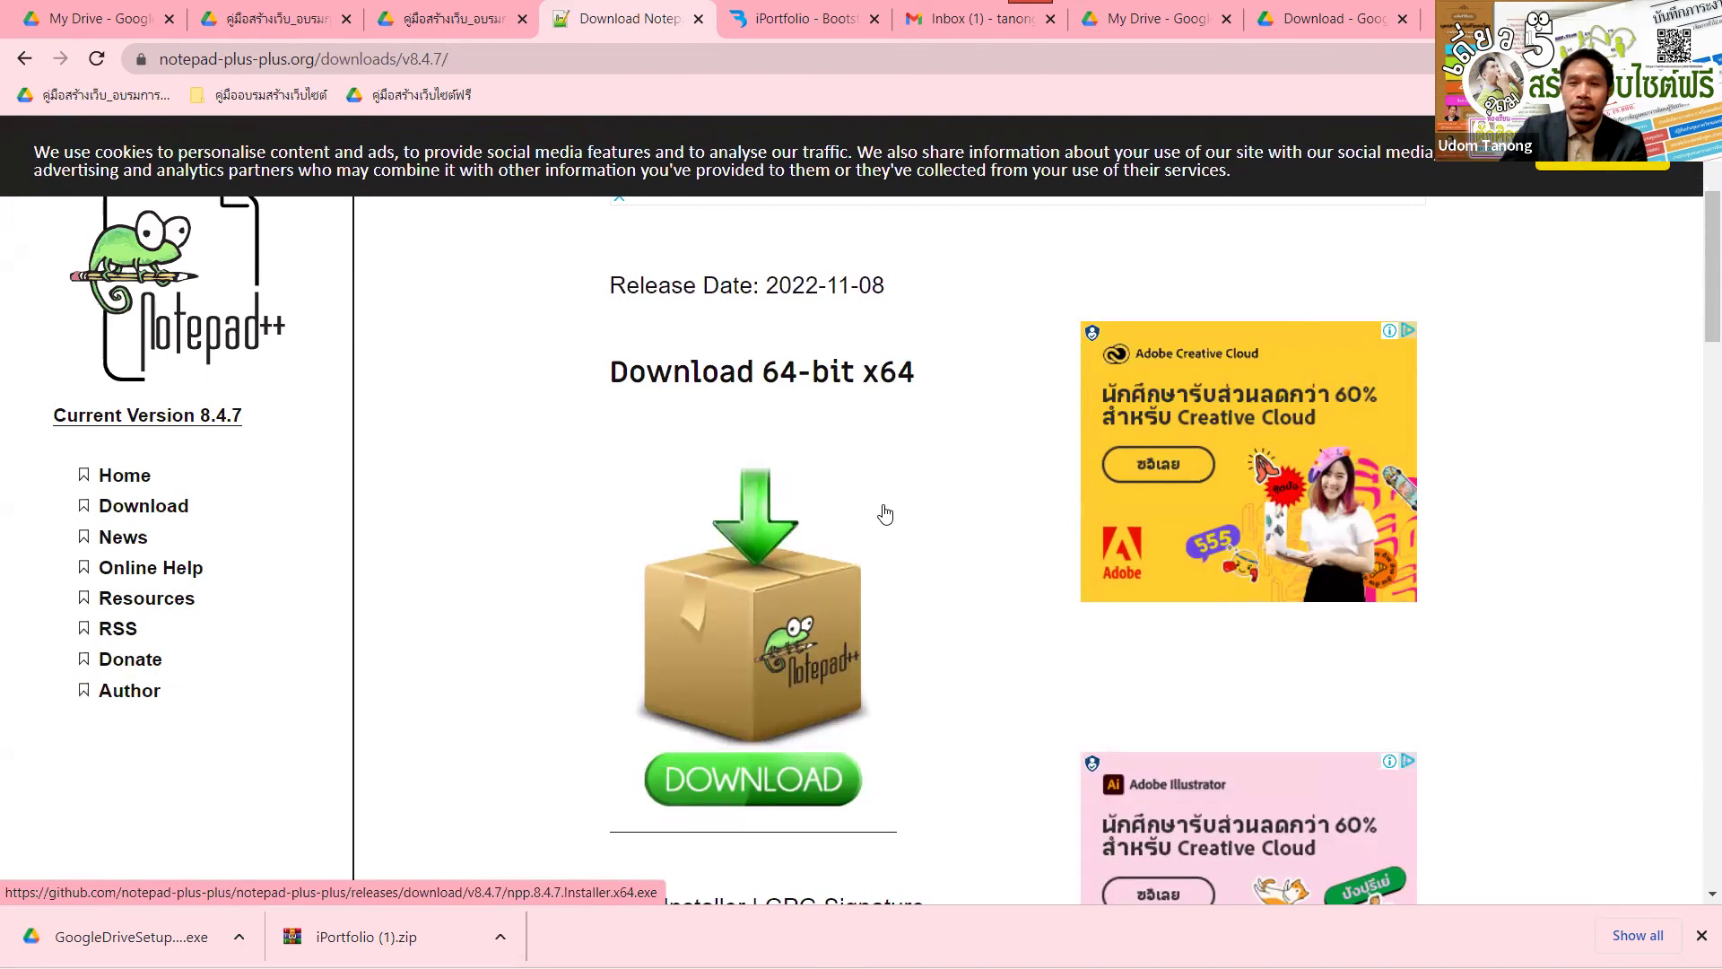
scroll(883, 512, down, 3)
scroll(839, 534, down, 3)
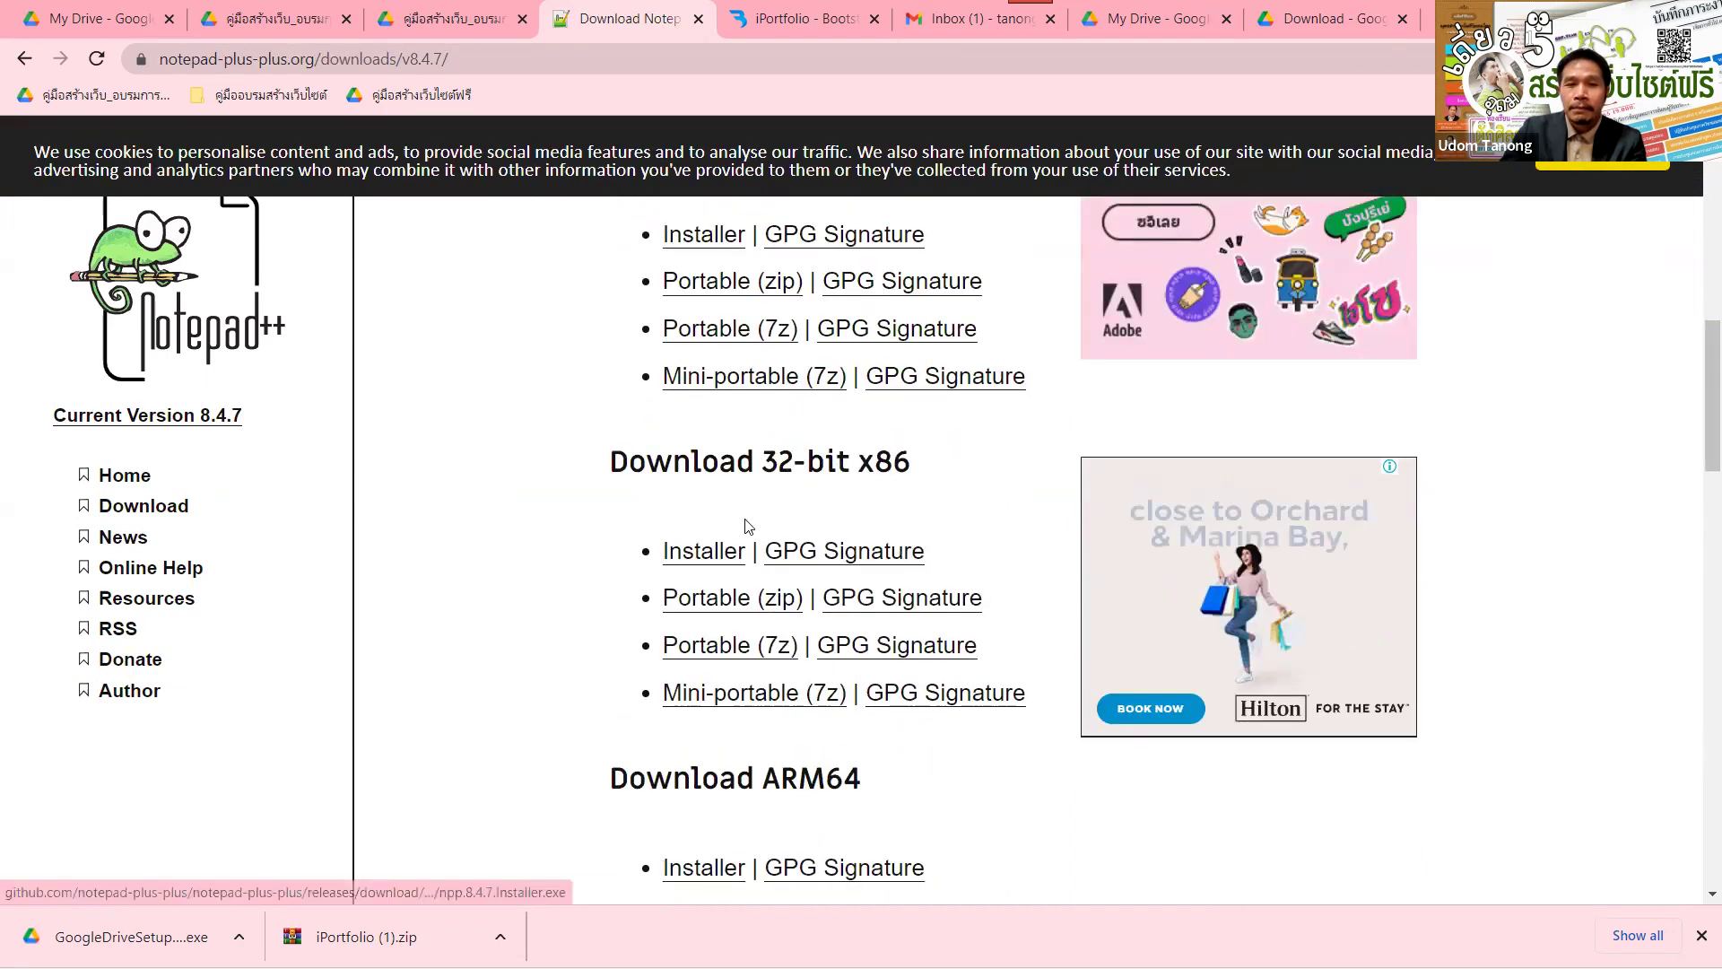
scroll(749, 525, up, 4)
scroll(754, 526, down, 1)
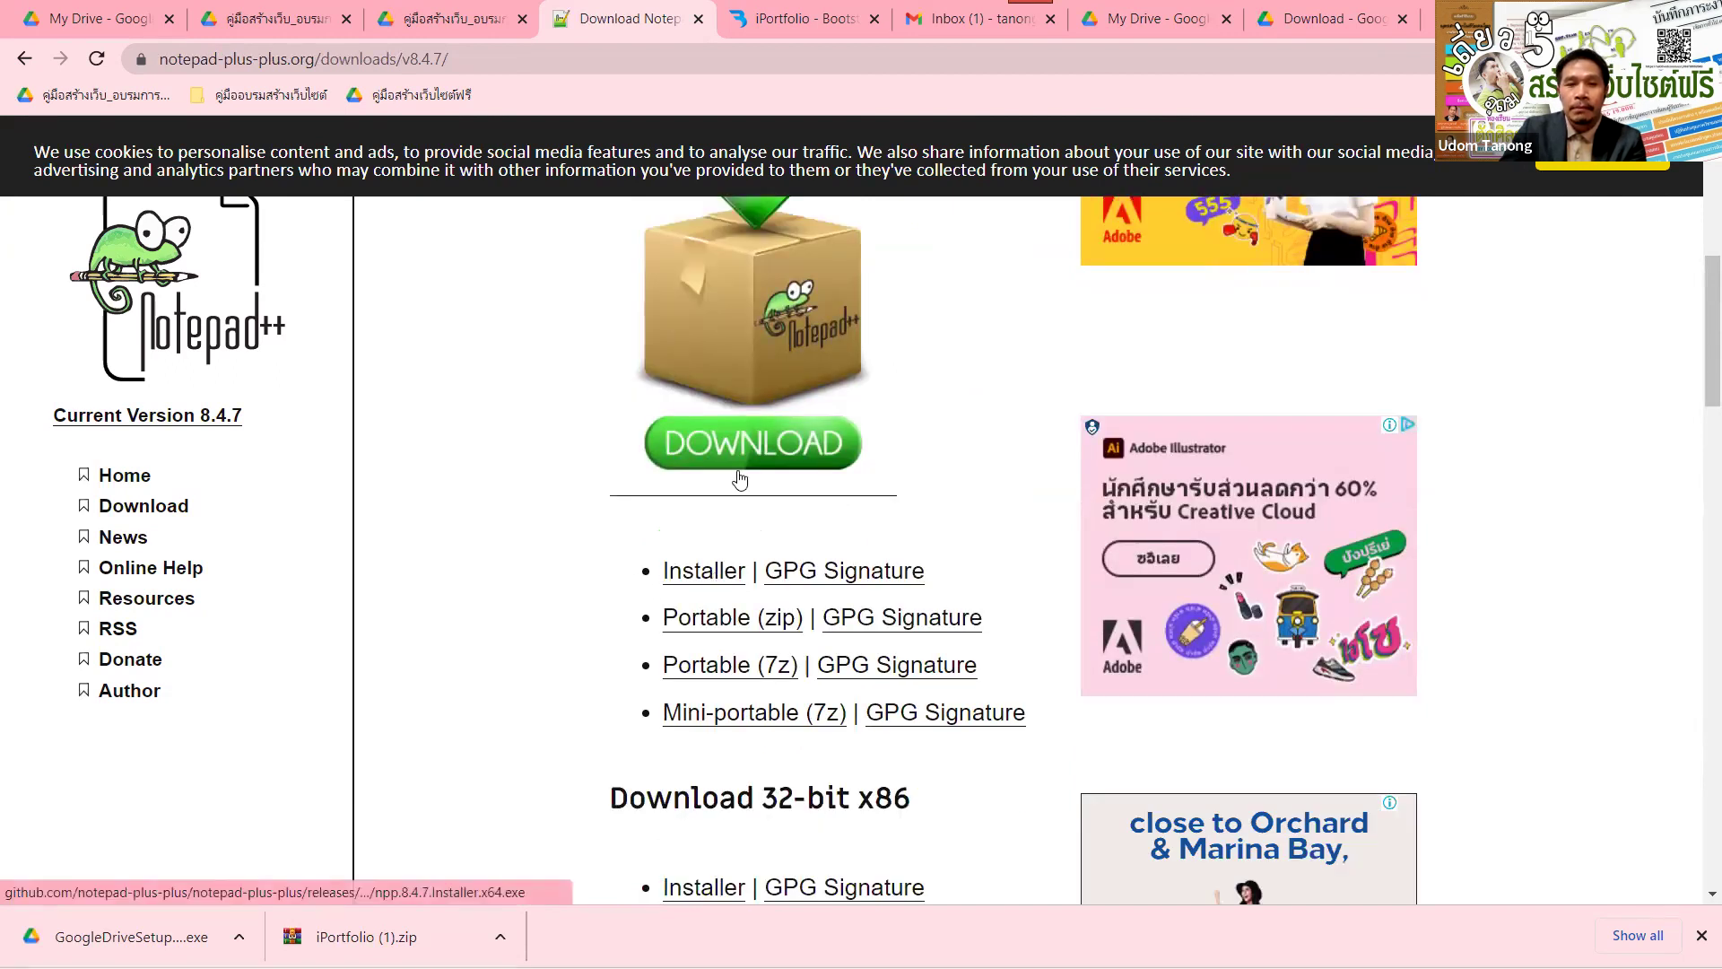
click(772, 453)
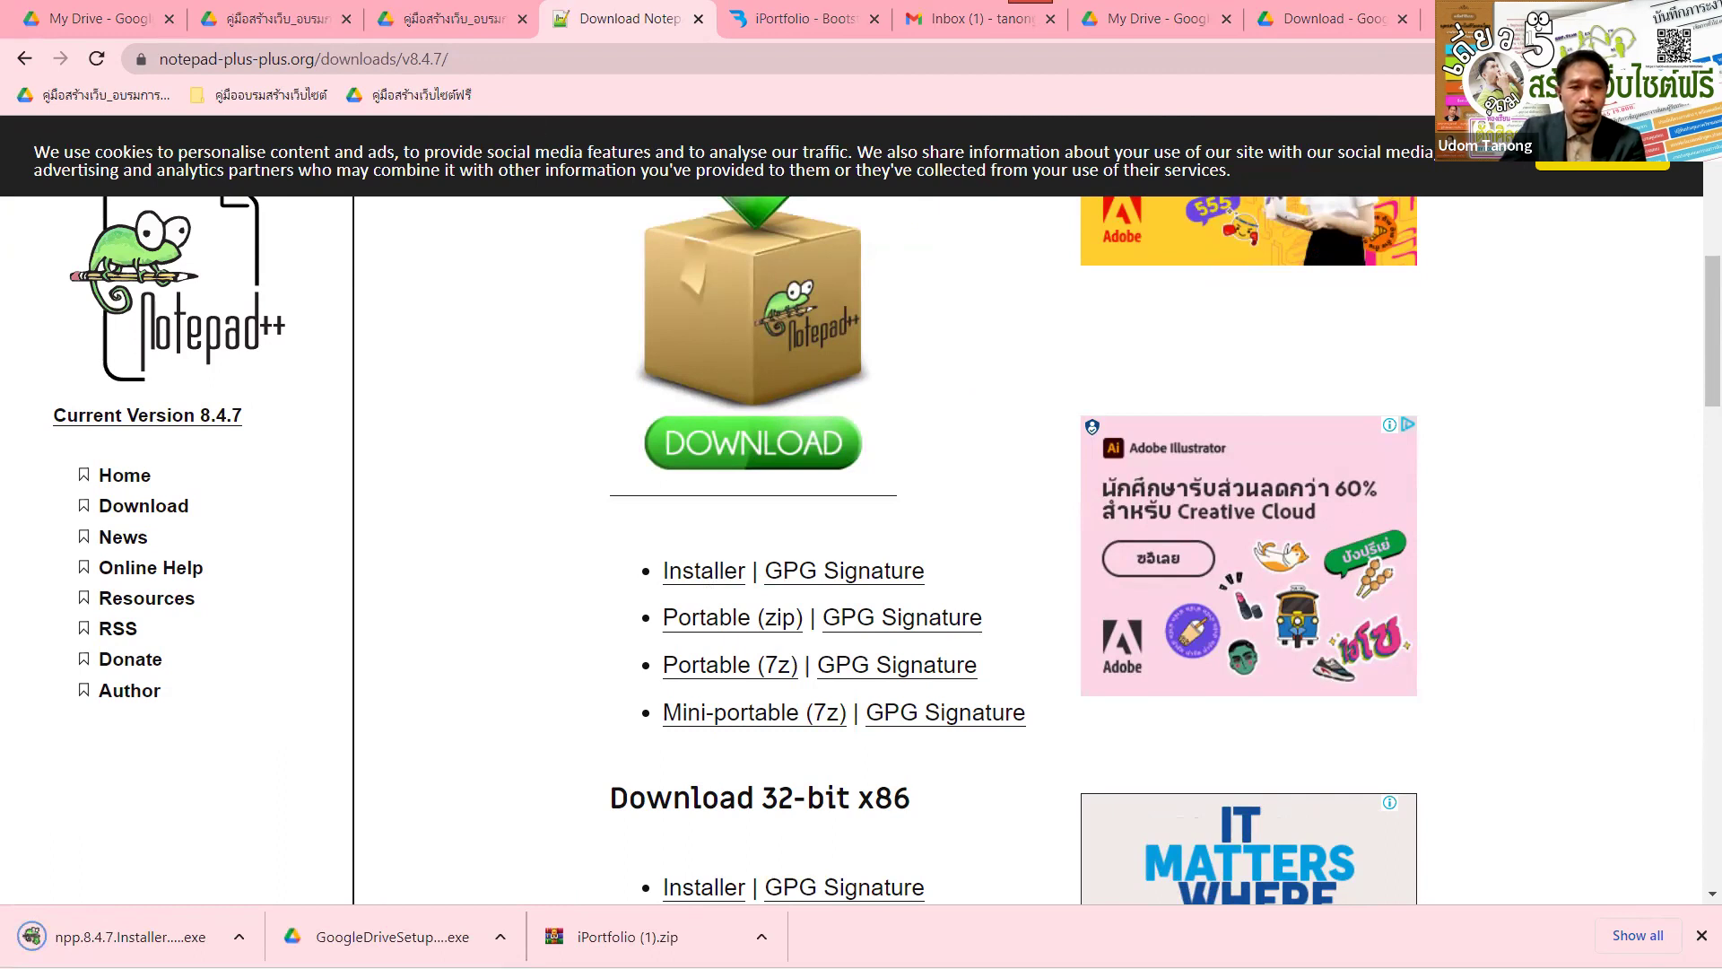
click(238, 932)
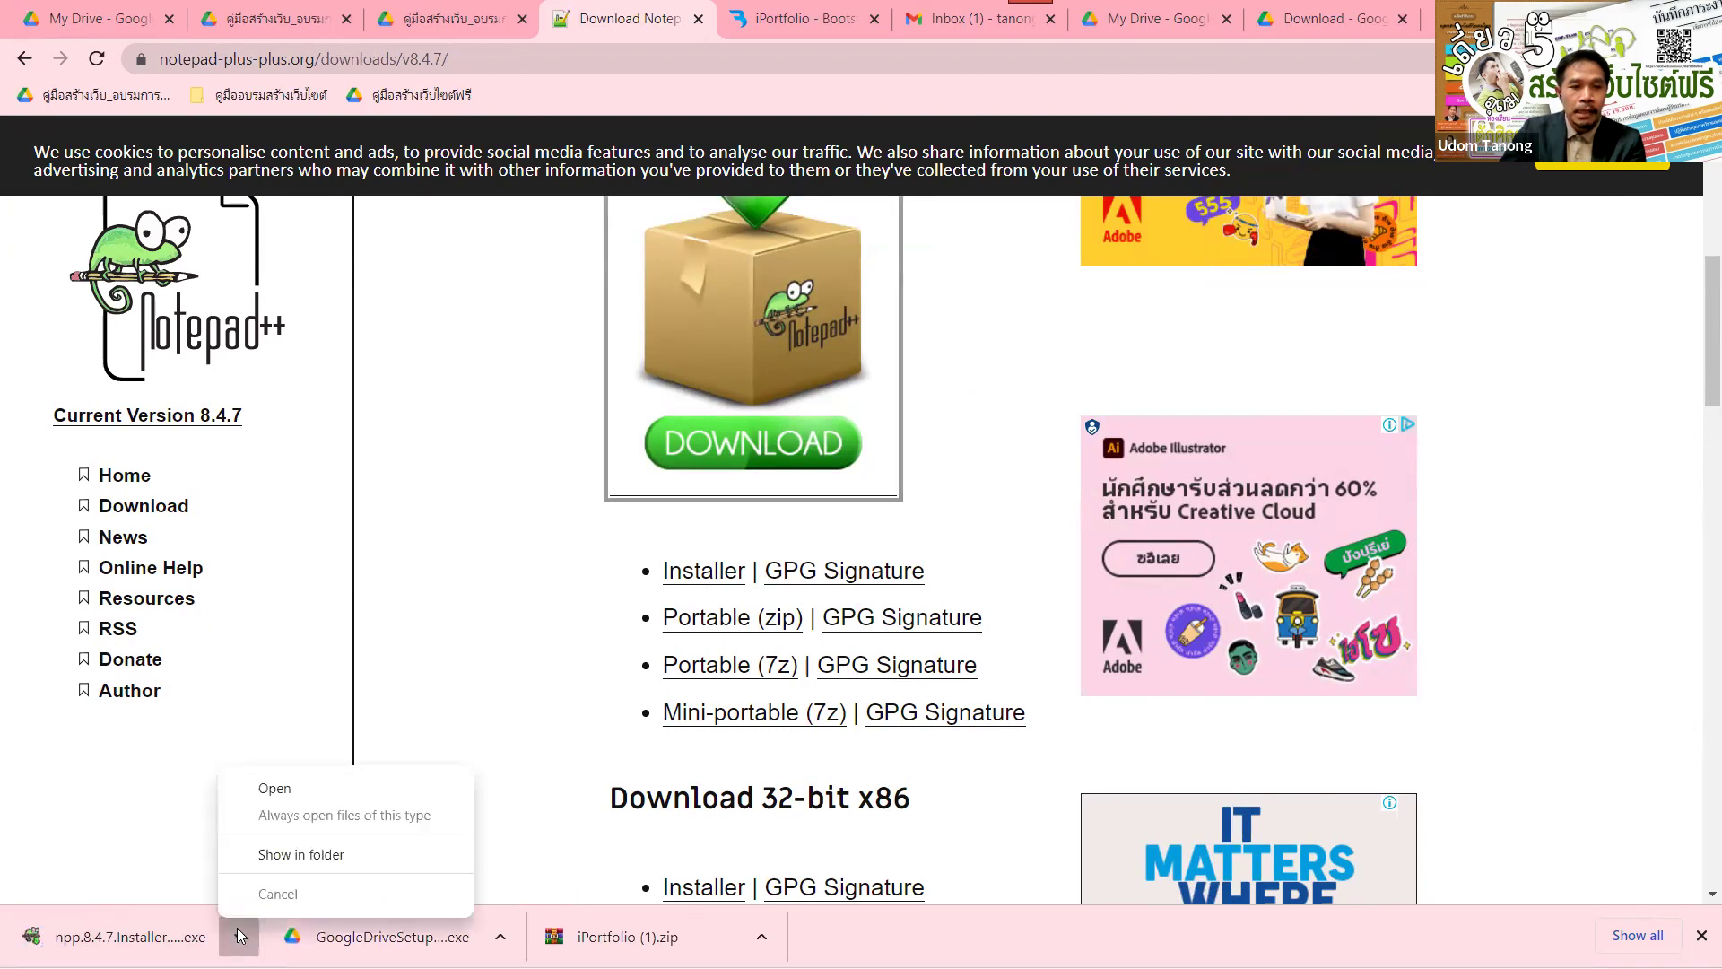
click(298, 856)
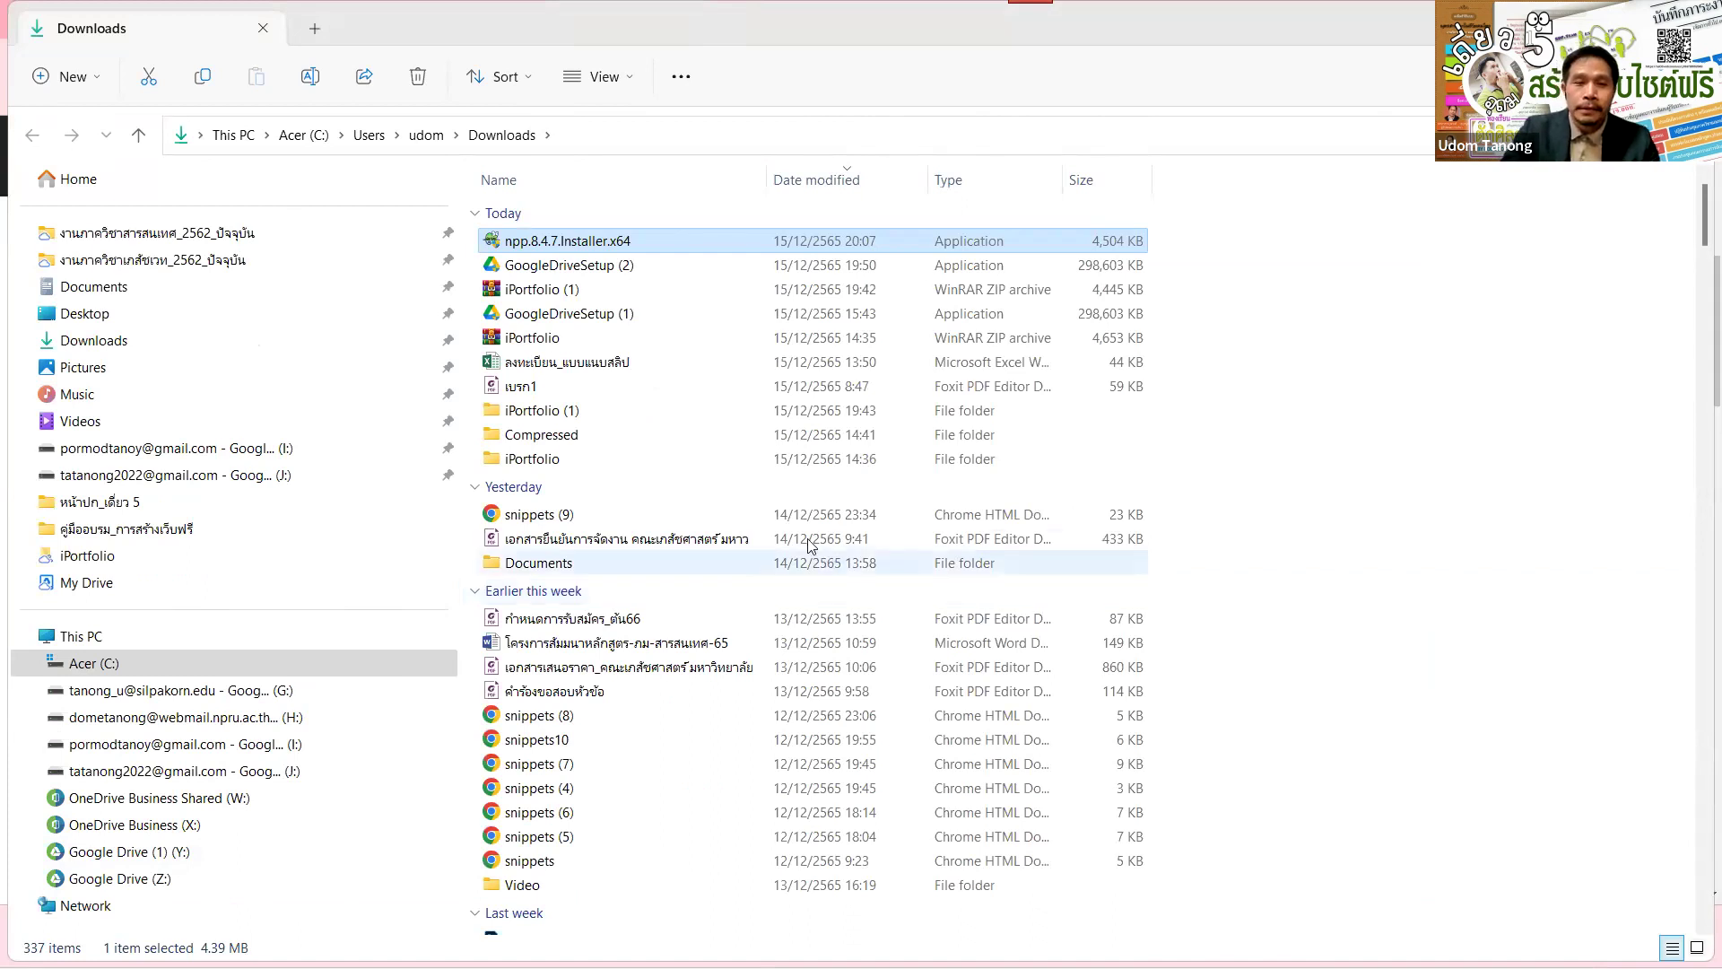
Step: Launch npp.8.4.7.Installer.x64 with Thai (ไทย) as the installer language
double_click(573, 247)
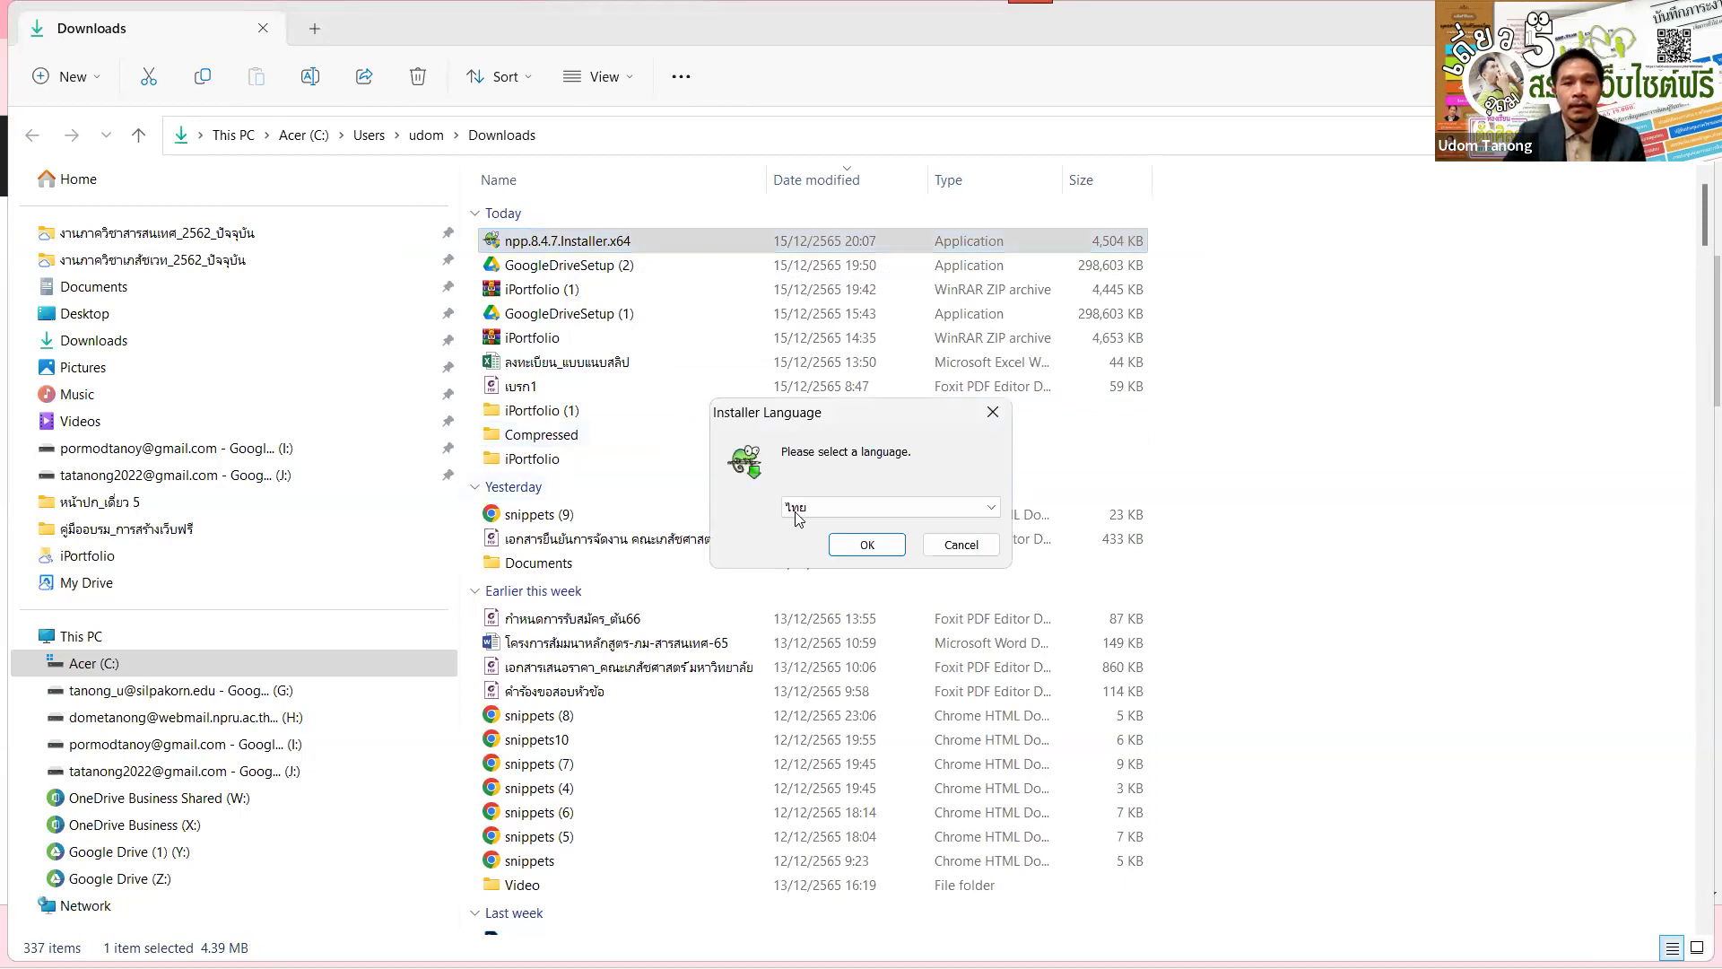
click(866, 523)
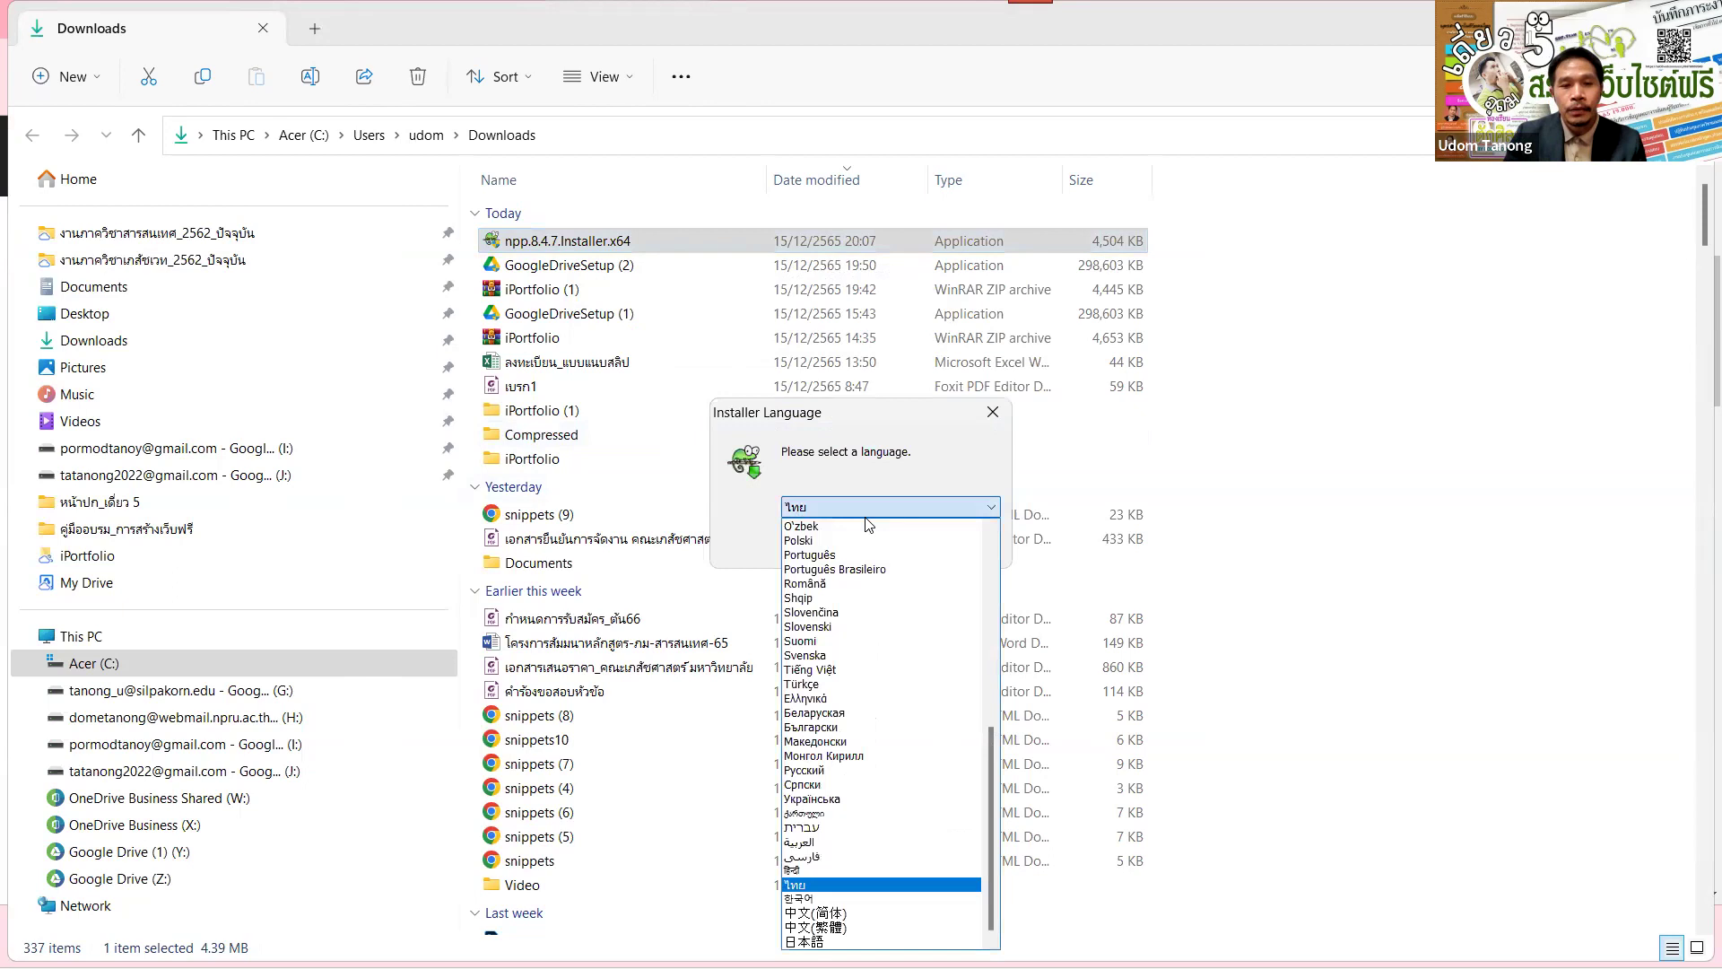
click(841, 886)
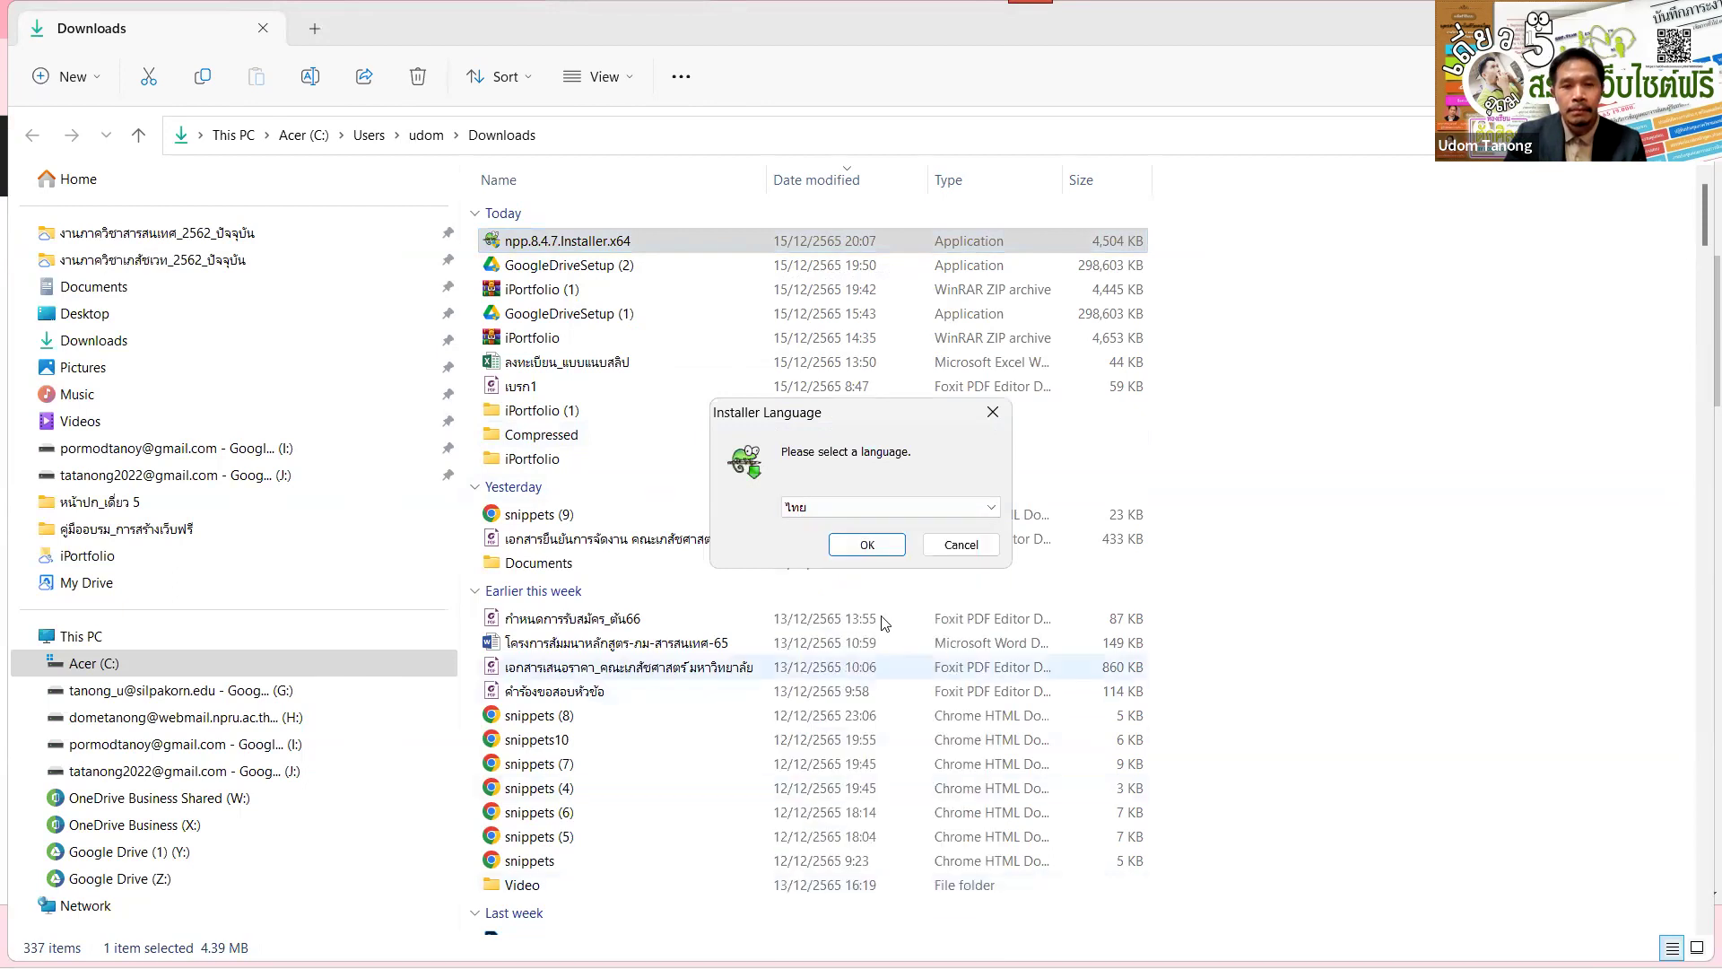
click(866, 545)
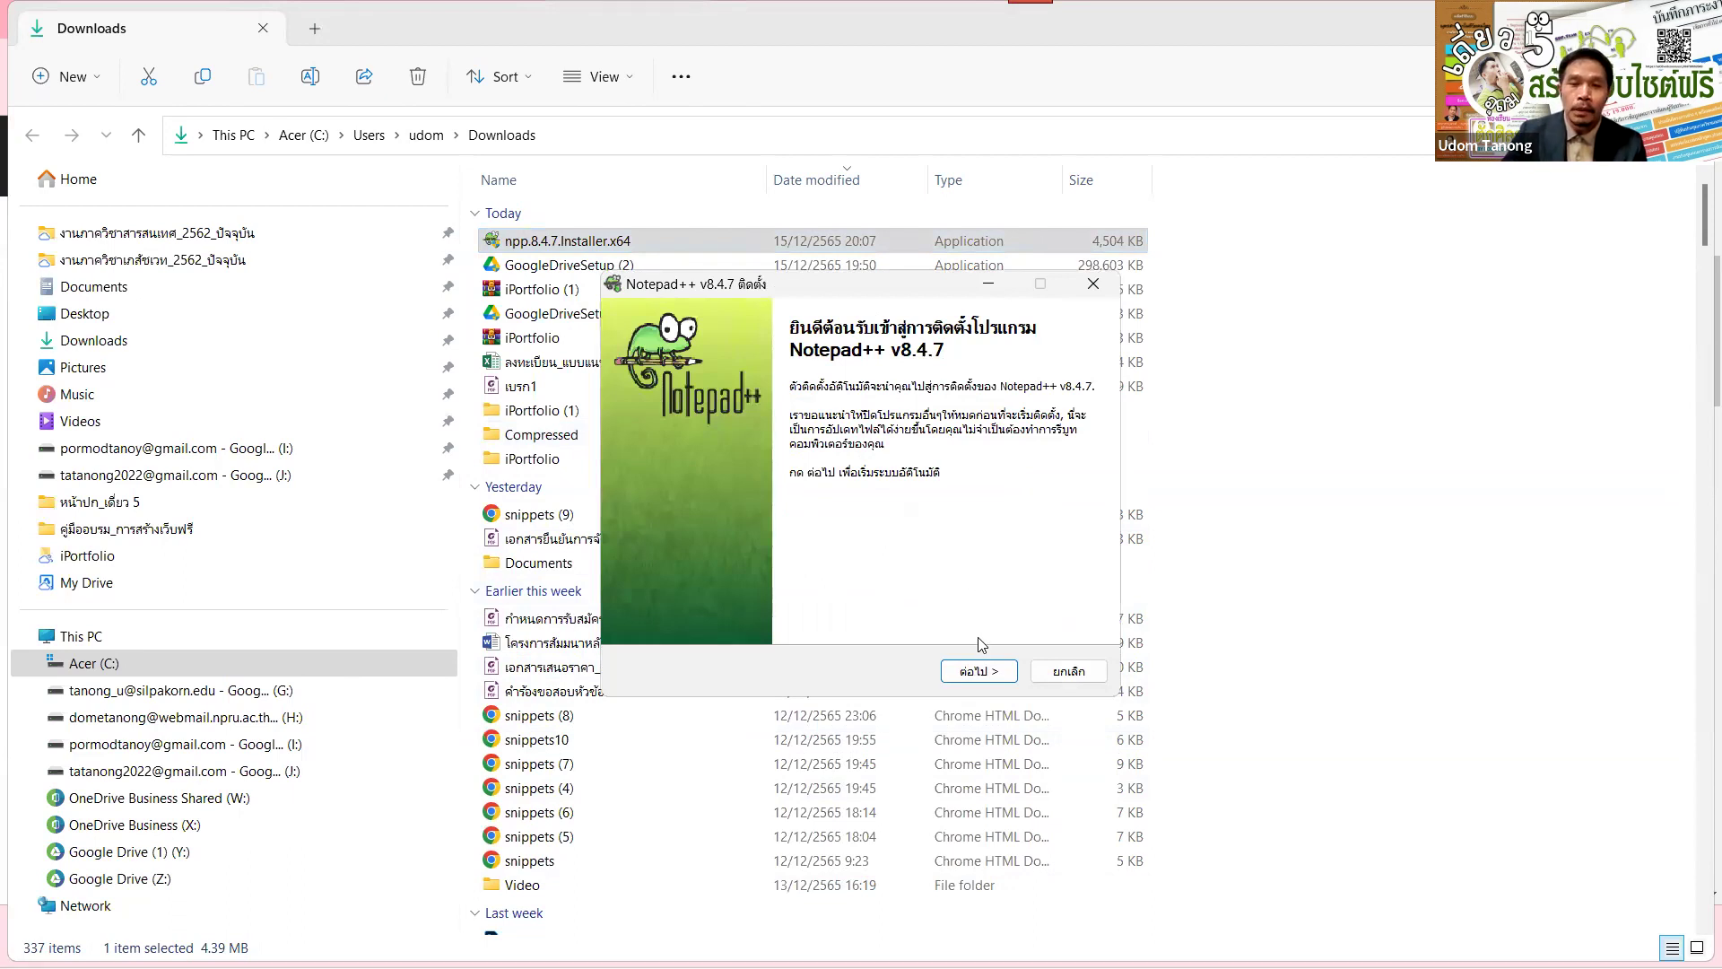
Step: Accept the licence and default folder and components, install, and finish with Notepad++ running
click(982, 673)
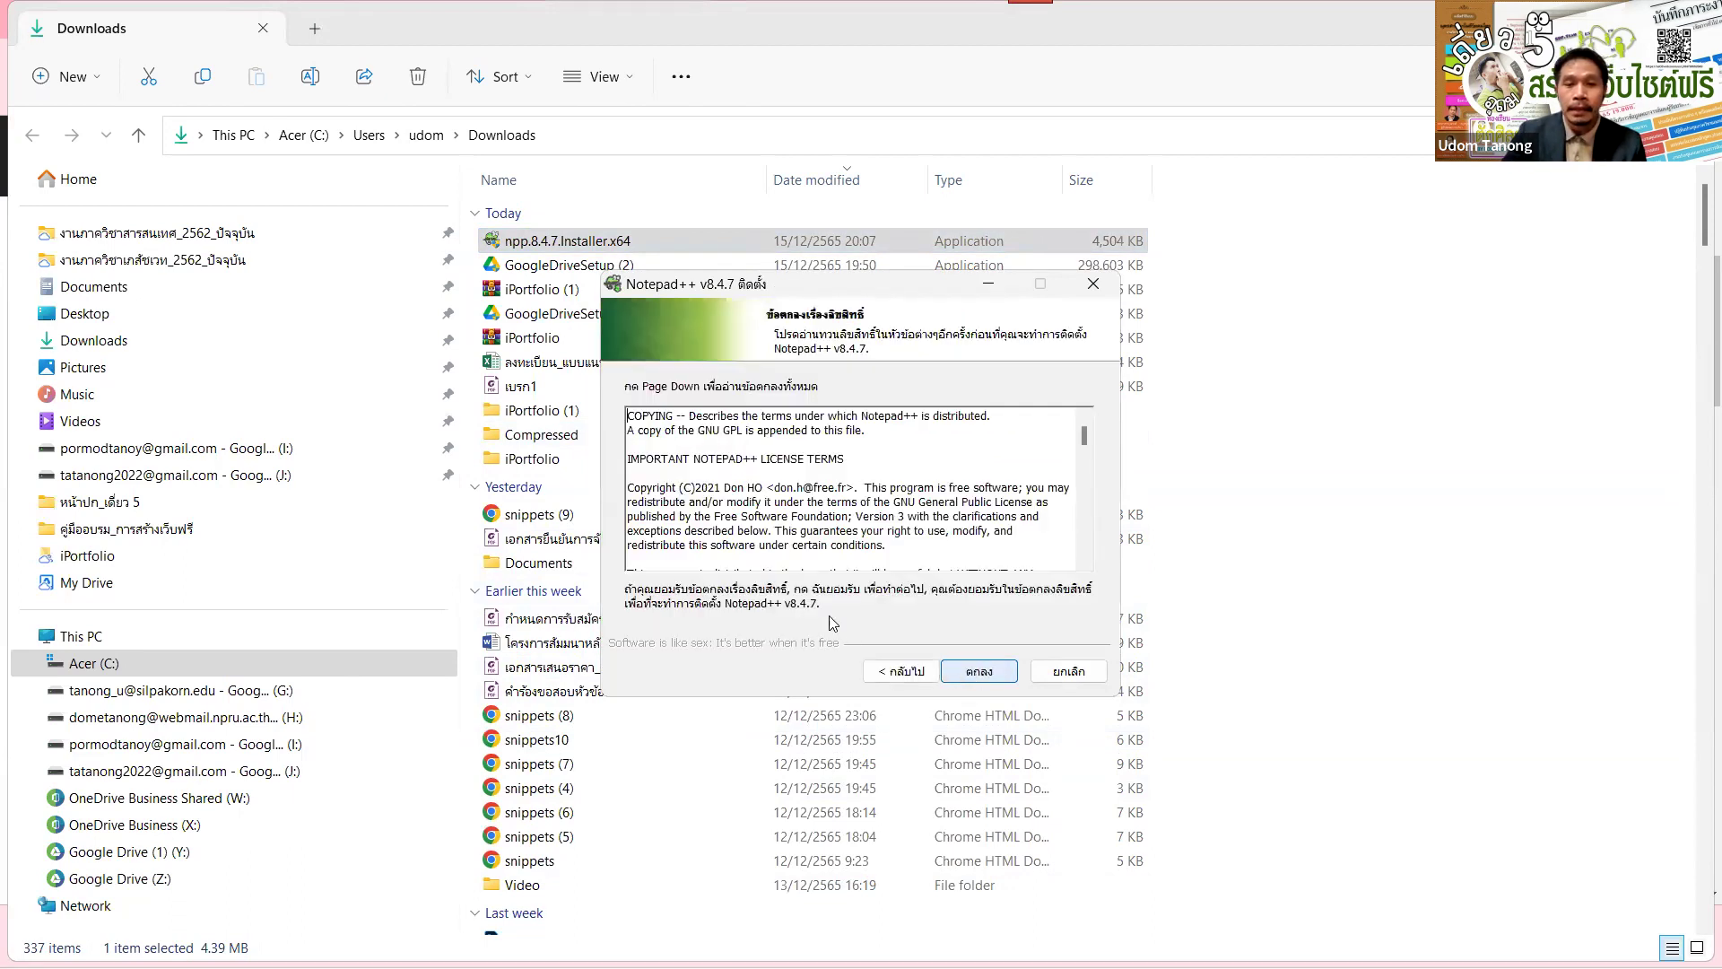
click(976, 673)
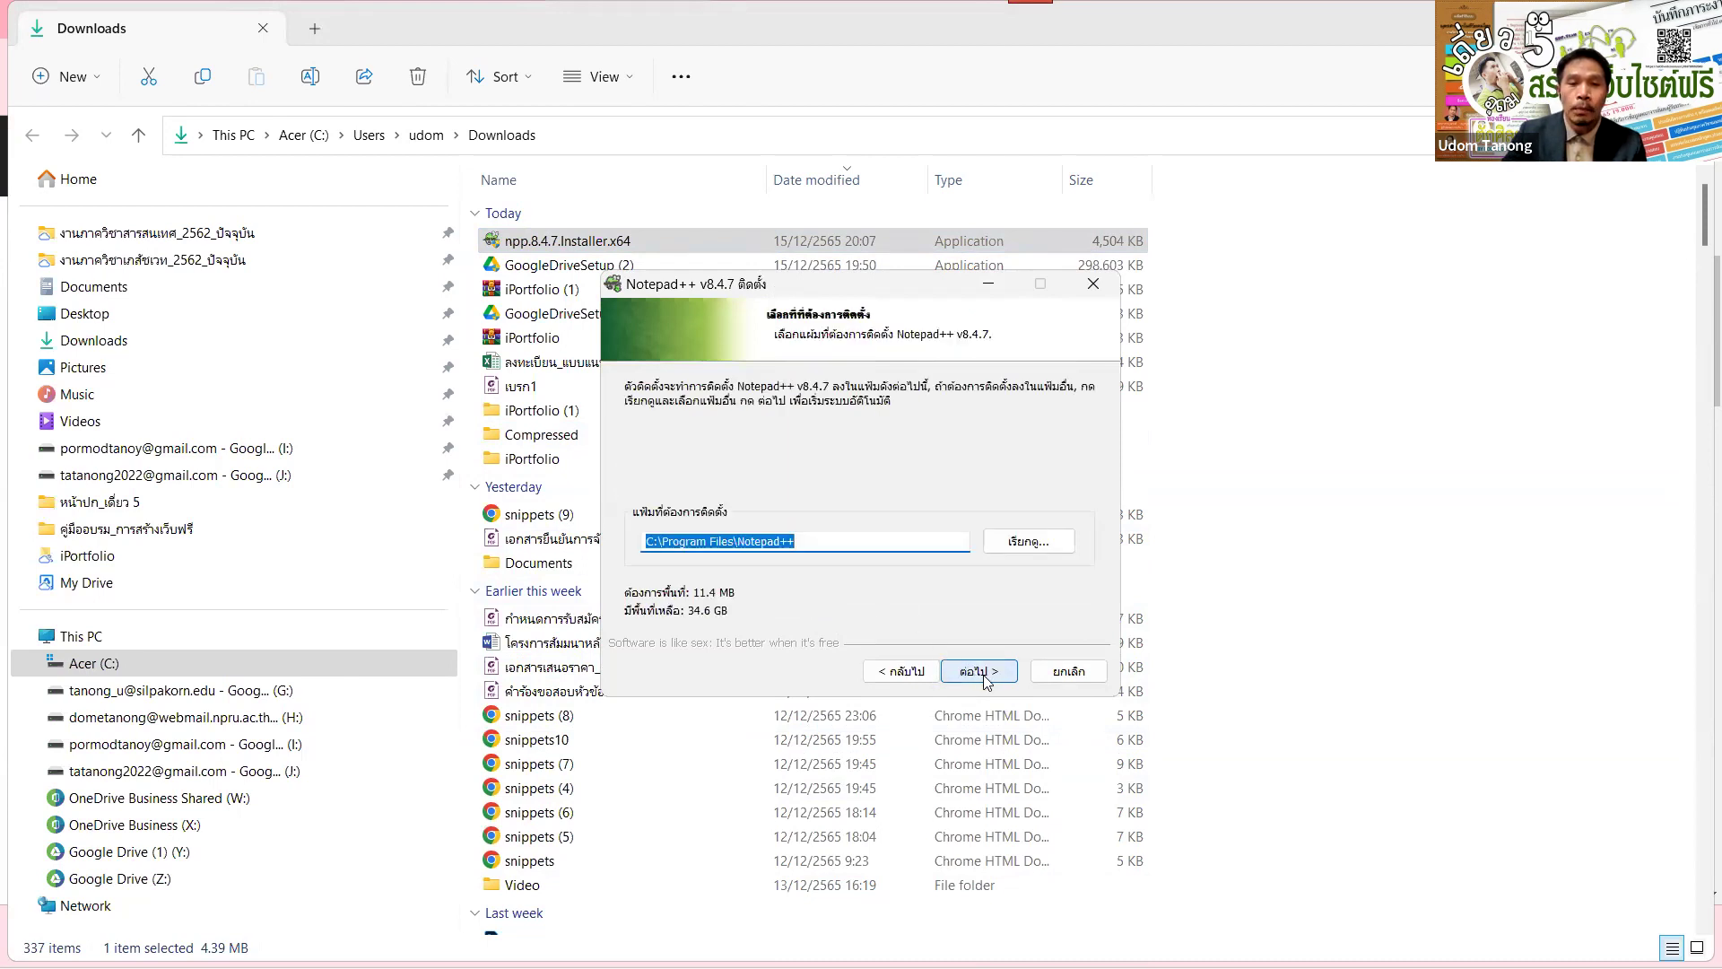
click(979, 673)
click(979, 673)
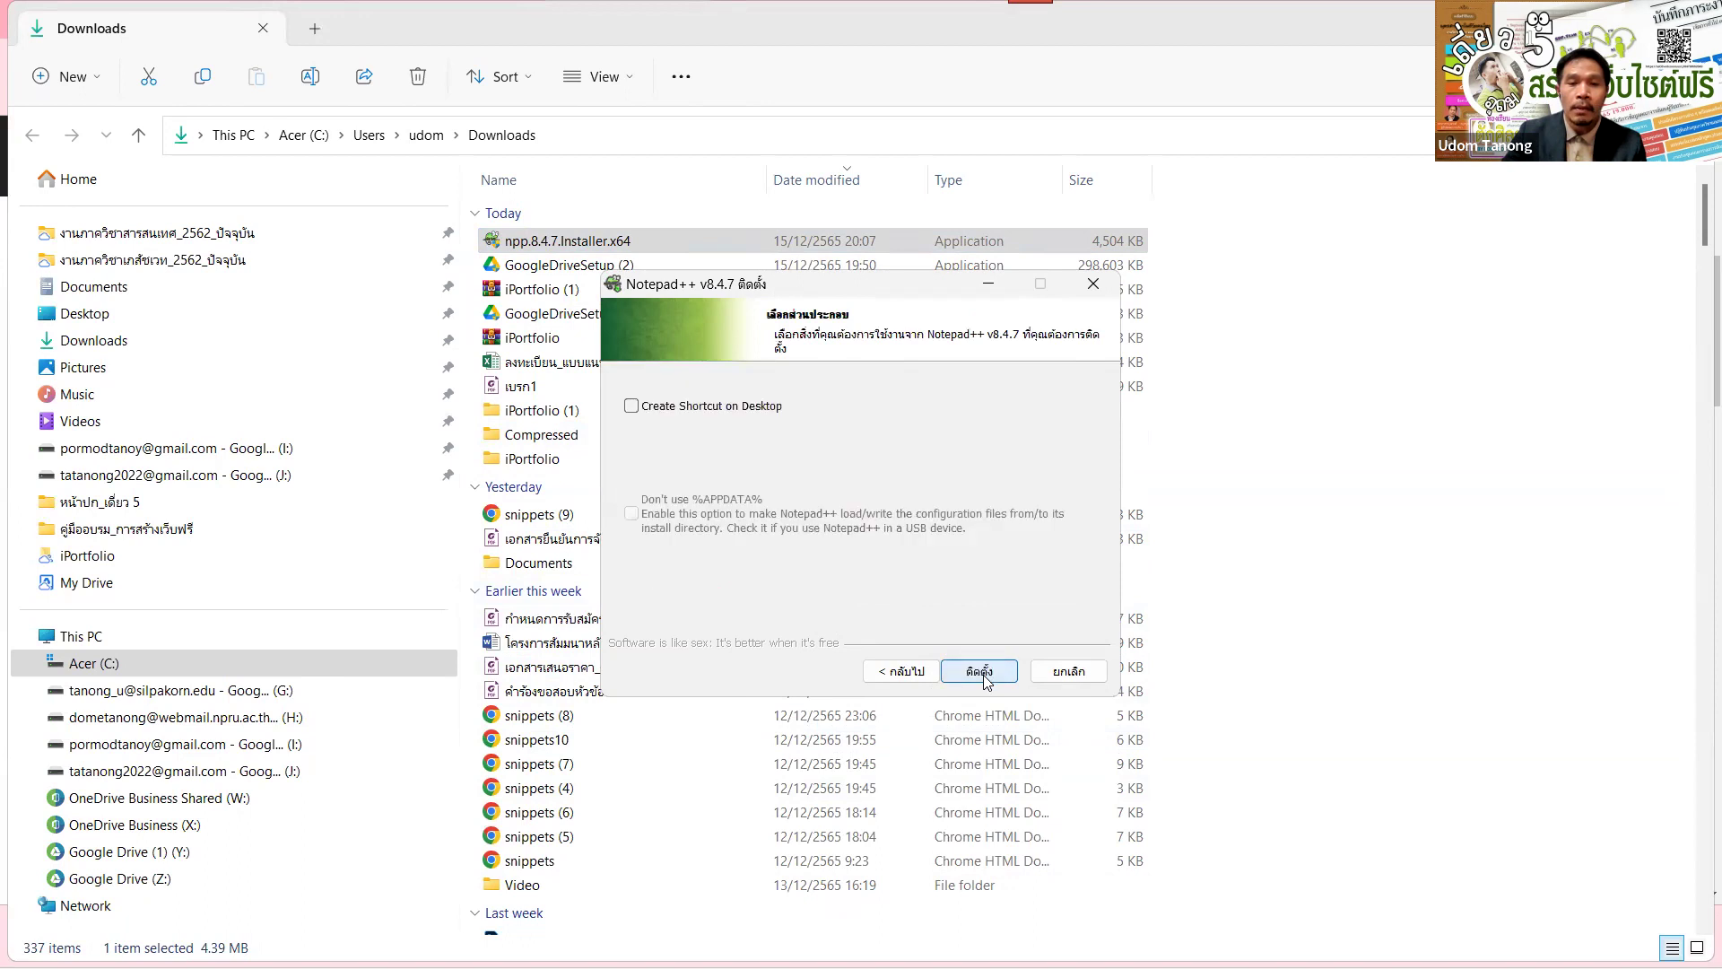
click(980, 673)
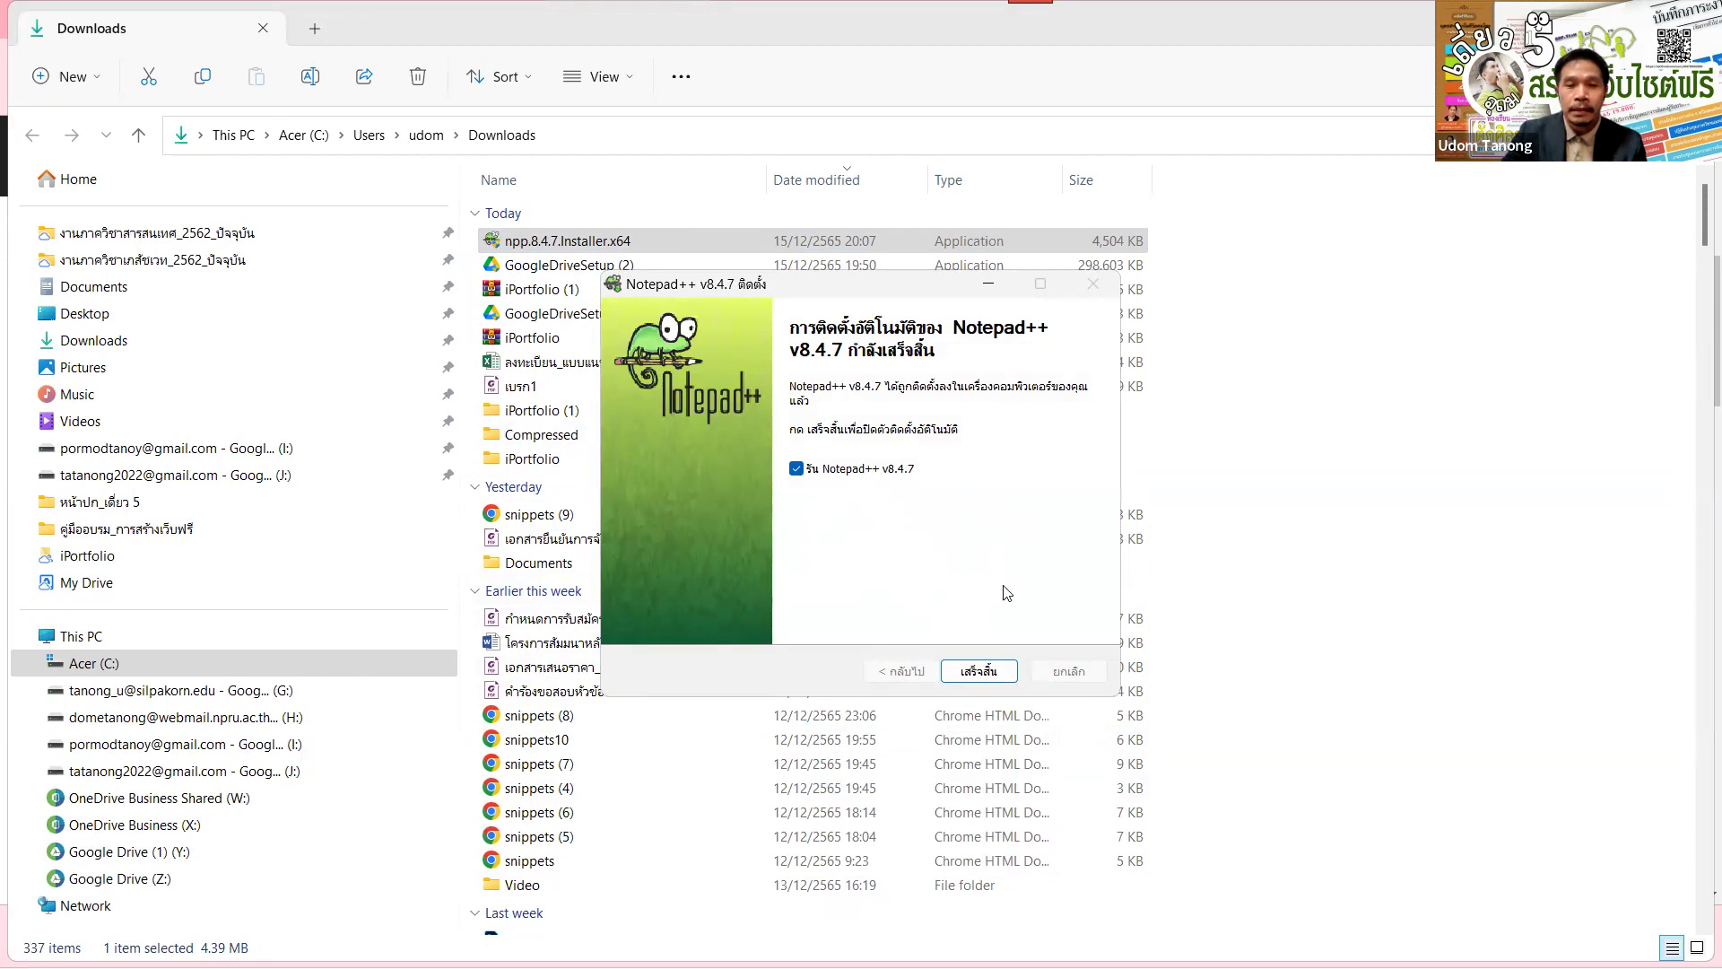
click(980, 671)
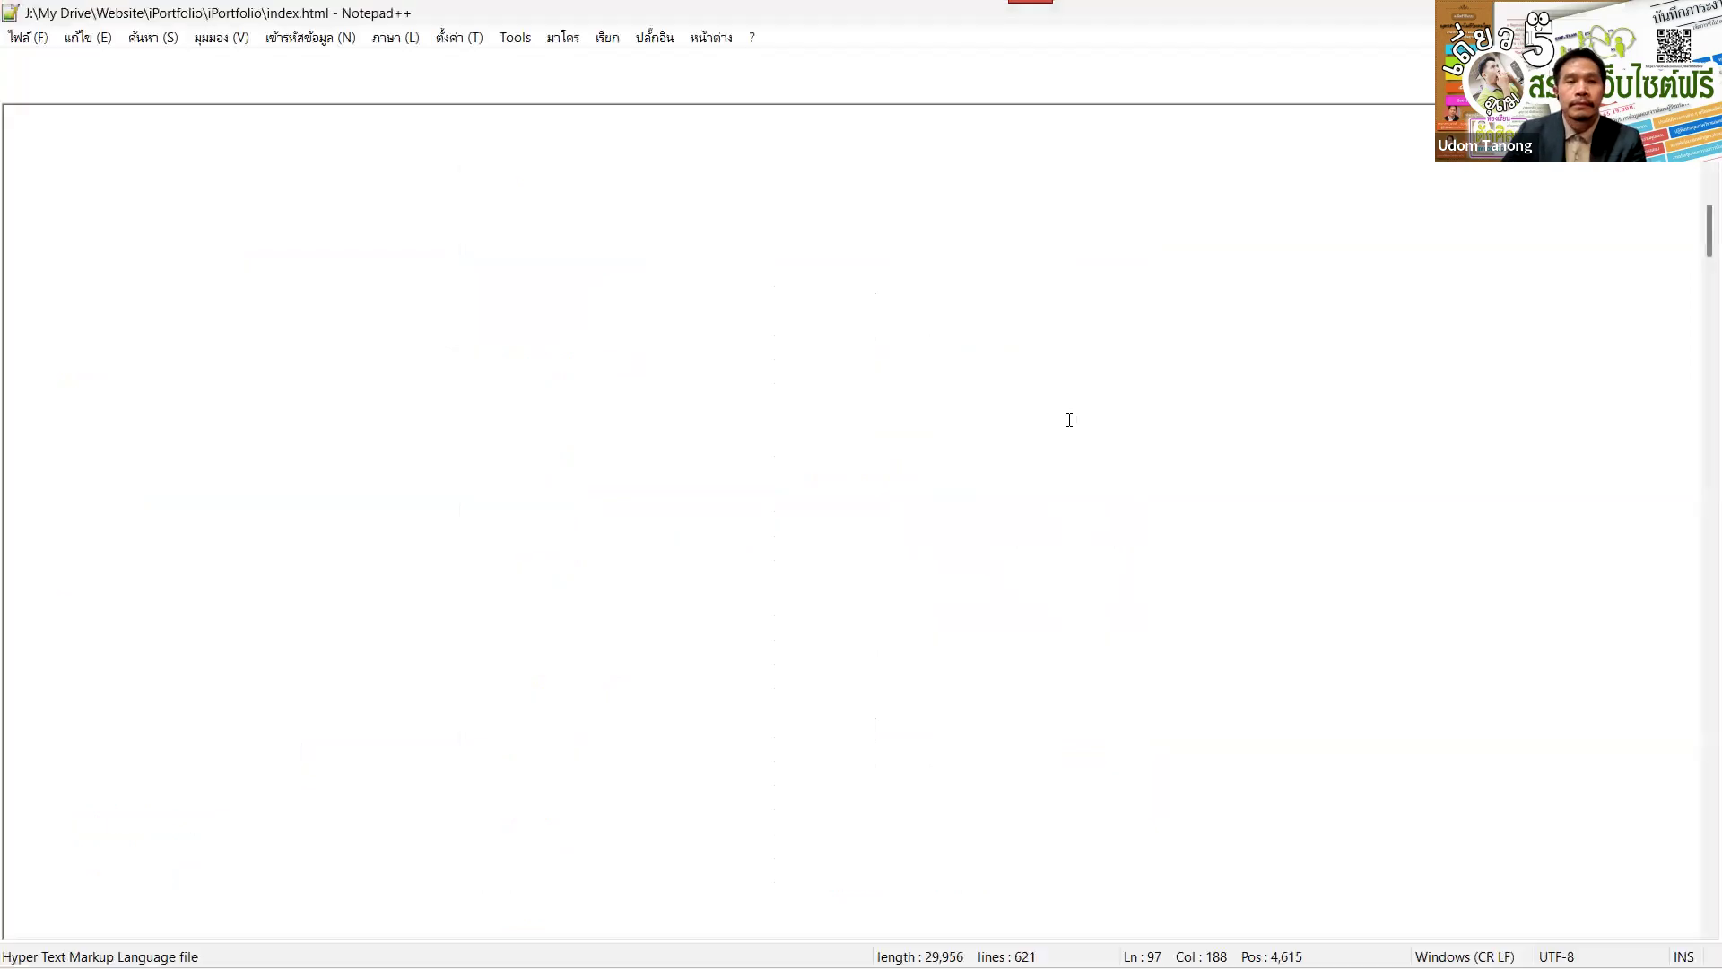
scroll(1060, 429, up, 9)
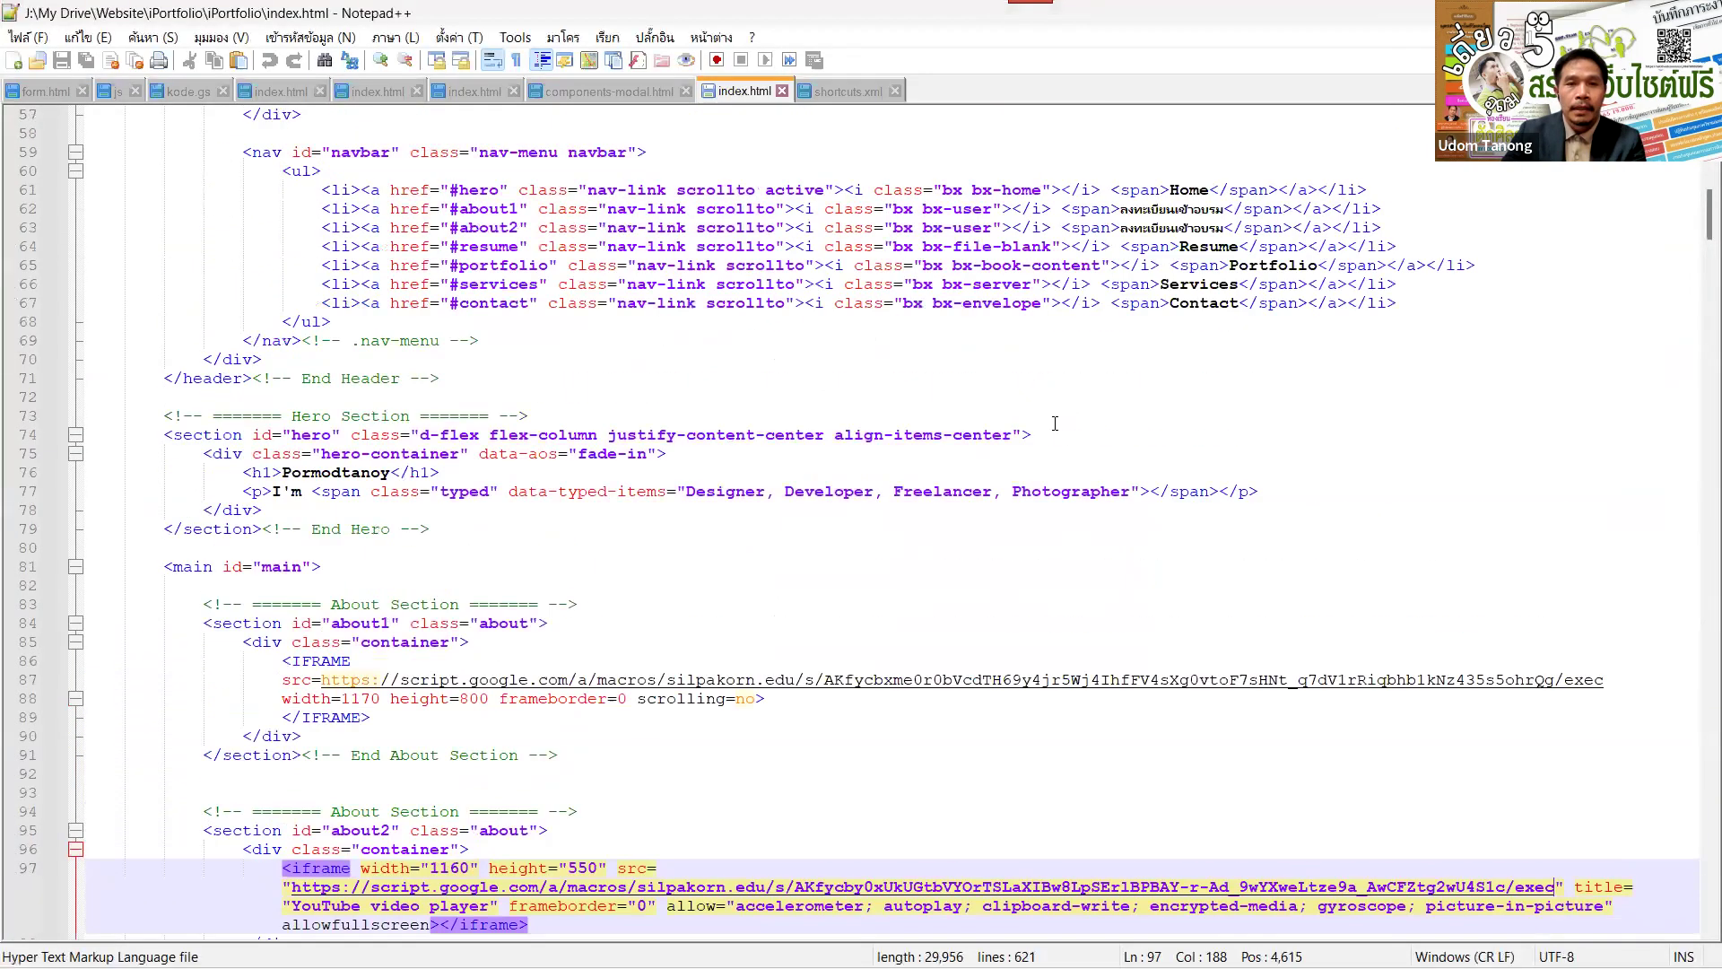
scroll(1054, 423, up, 14)
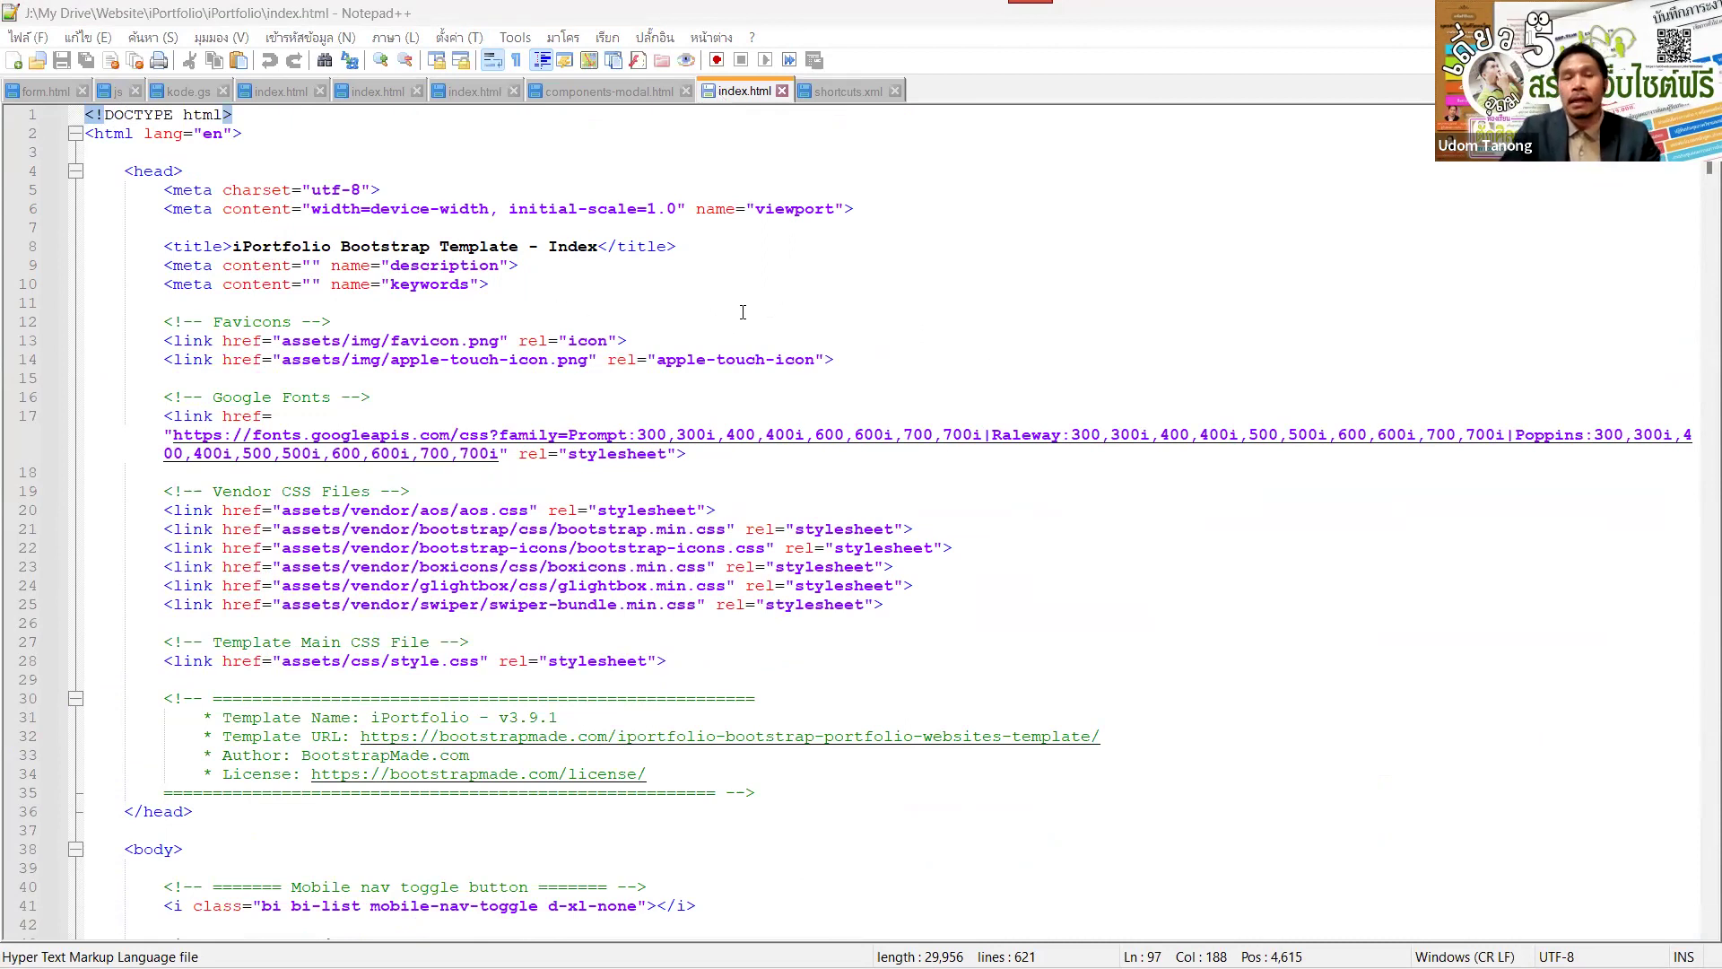
click(602, 42)
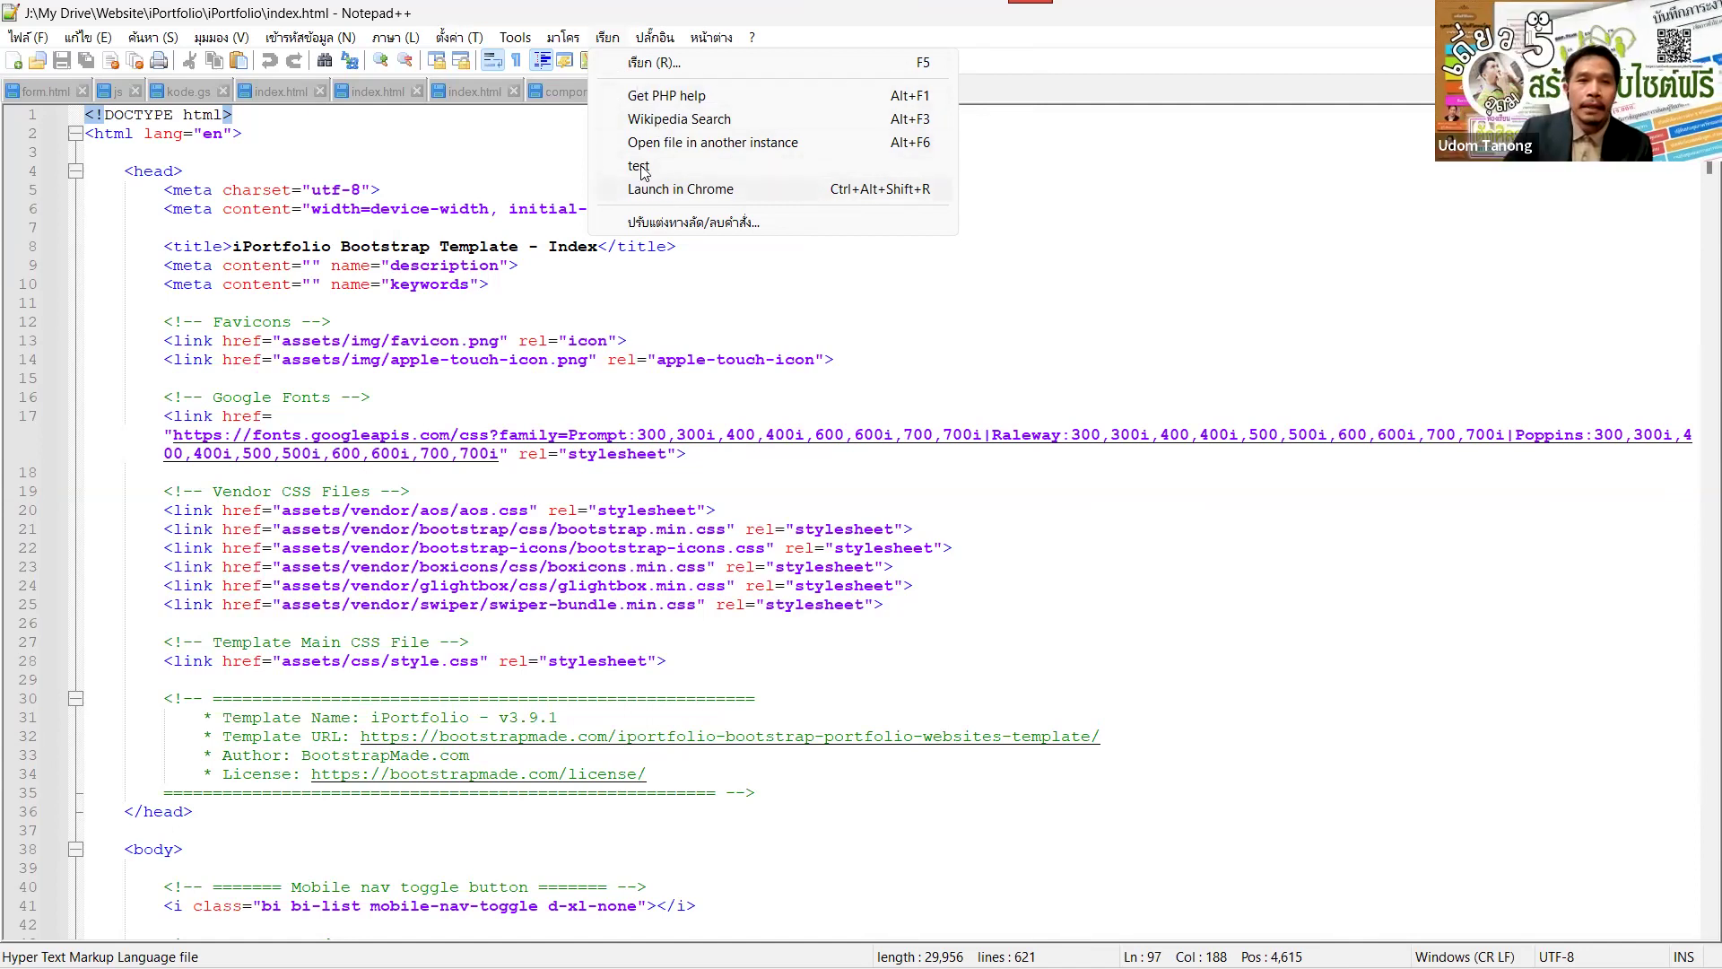
click(655, 321)
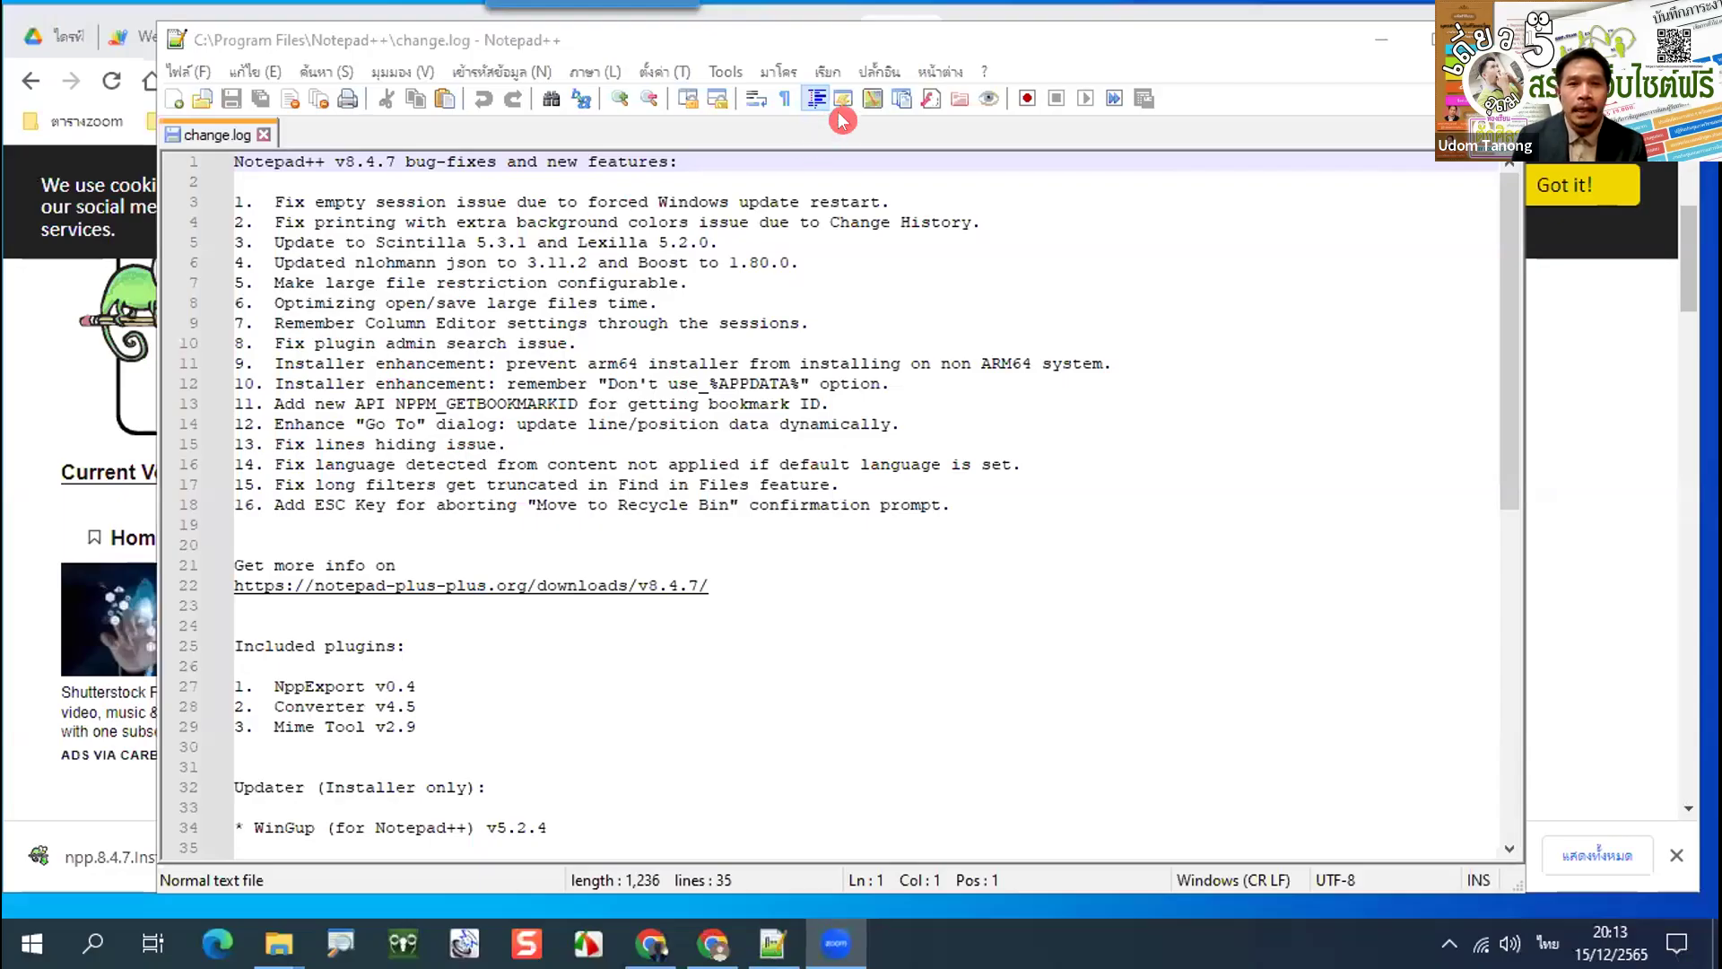
click(825, 73)
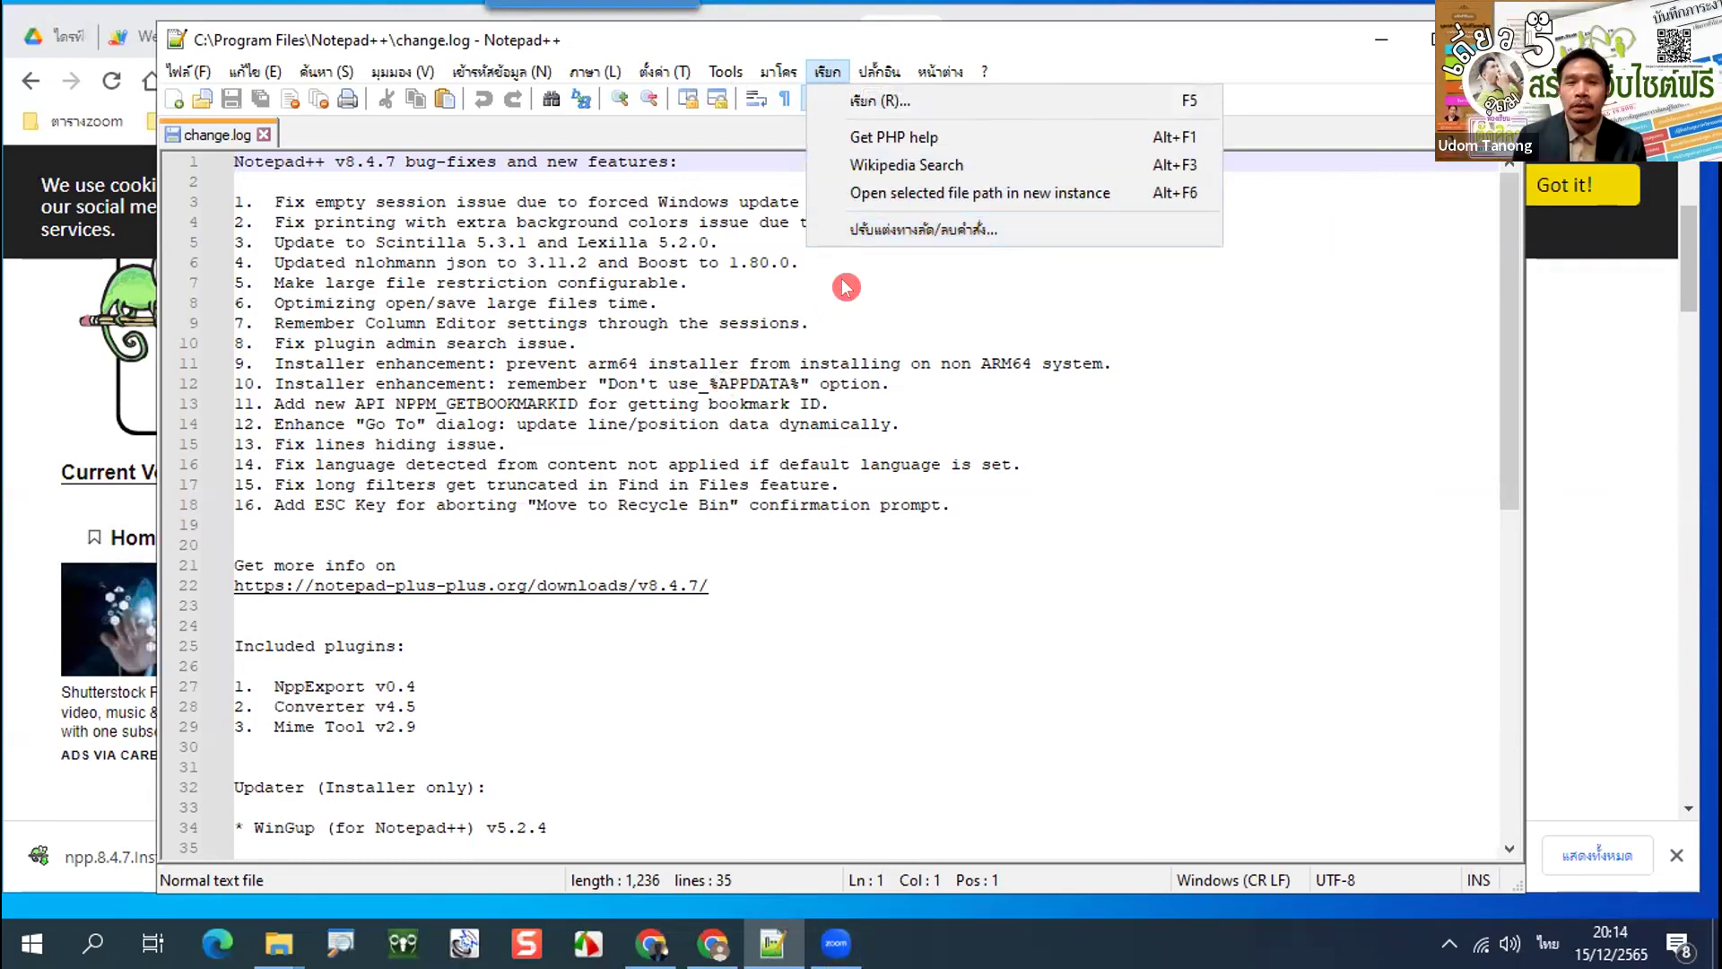
mouse_move(867, 72)
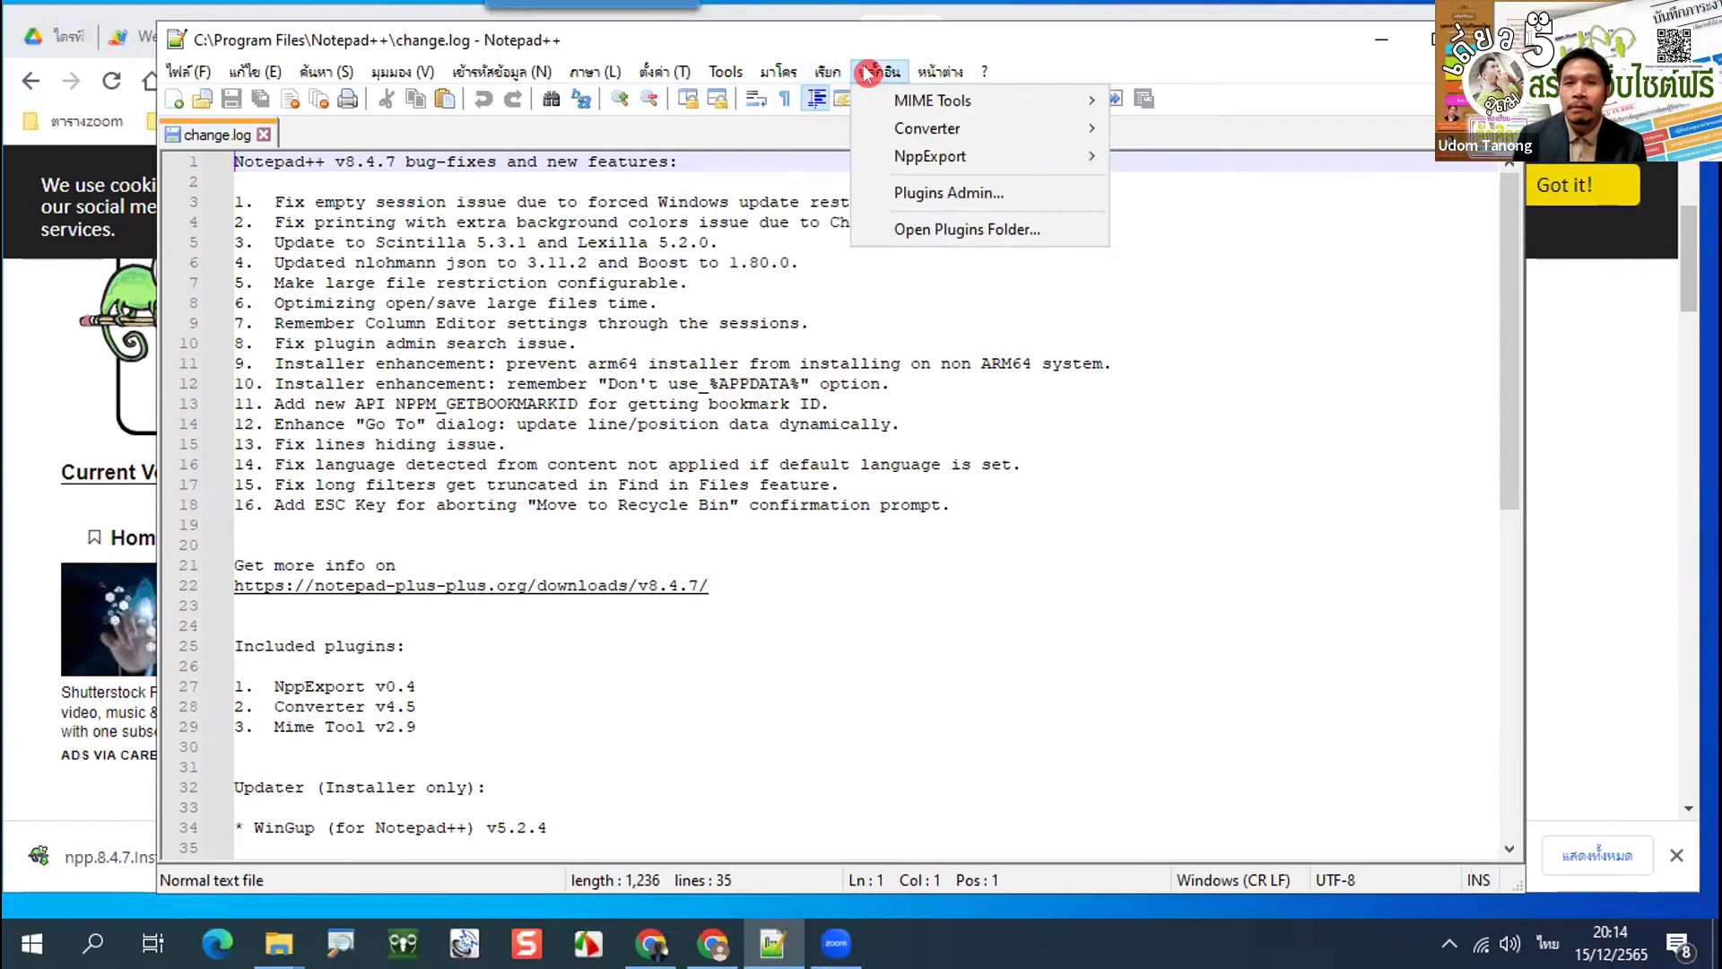
mouse_move(850, 158)
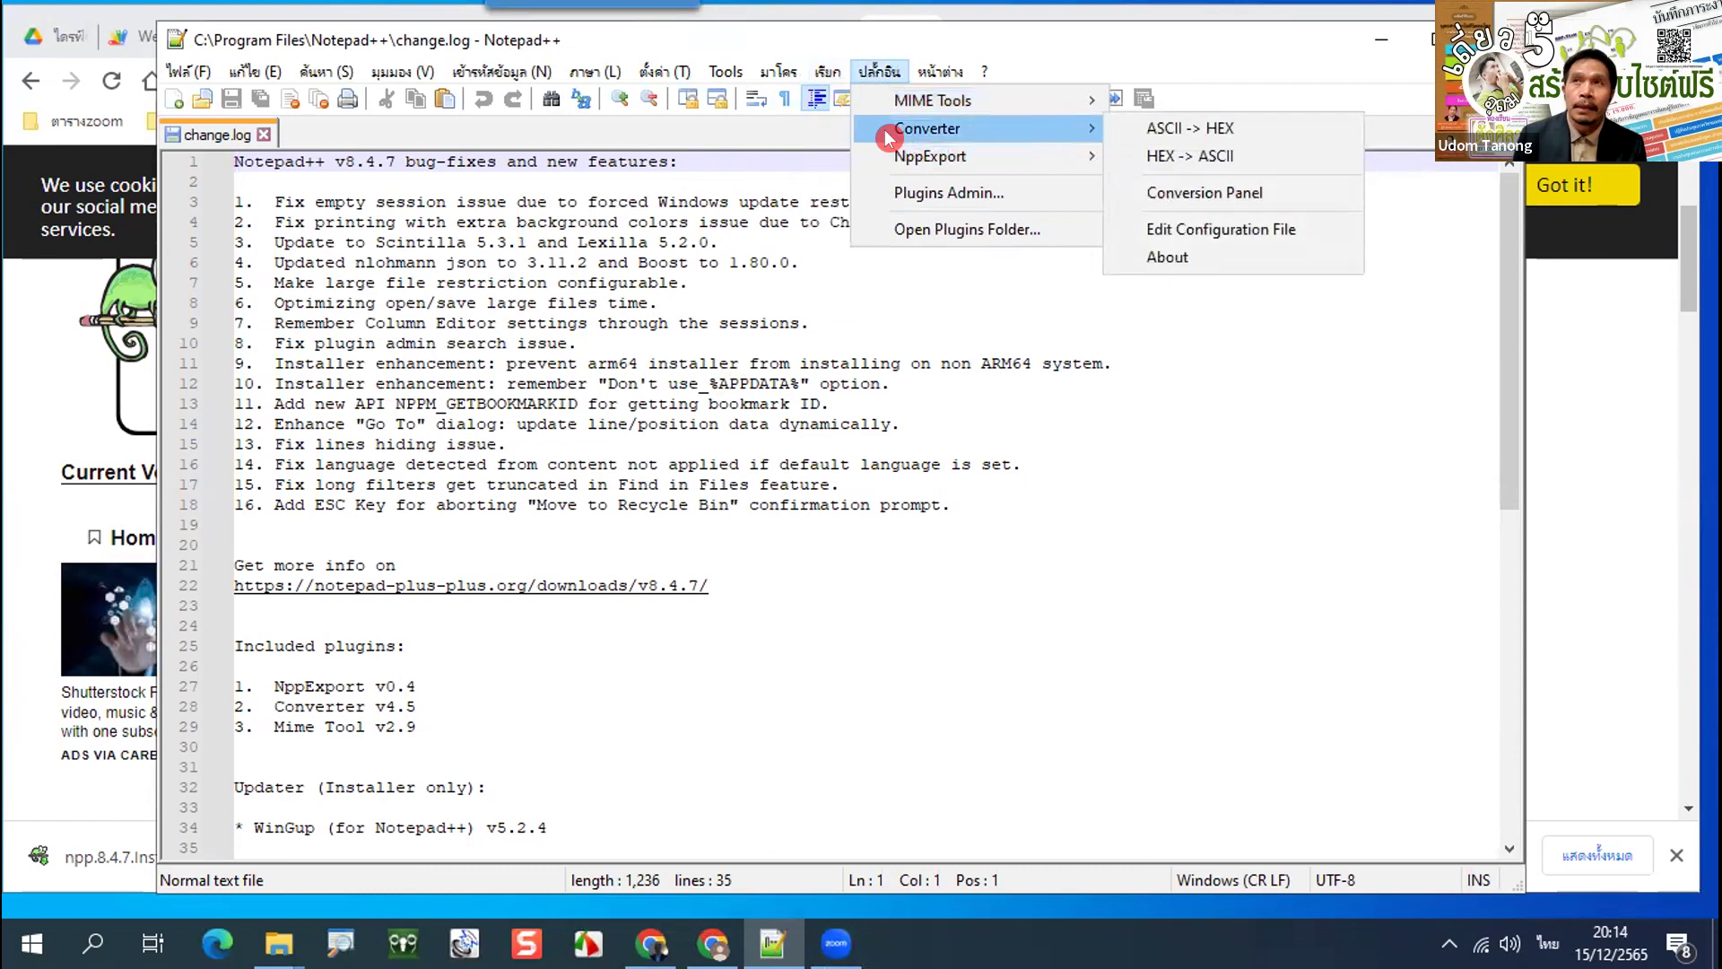
mouse_move(901, 106)
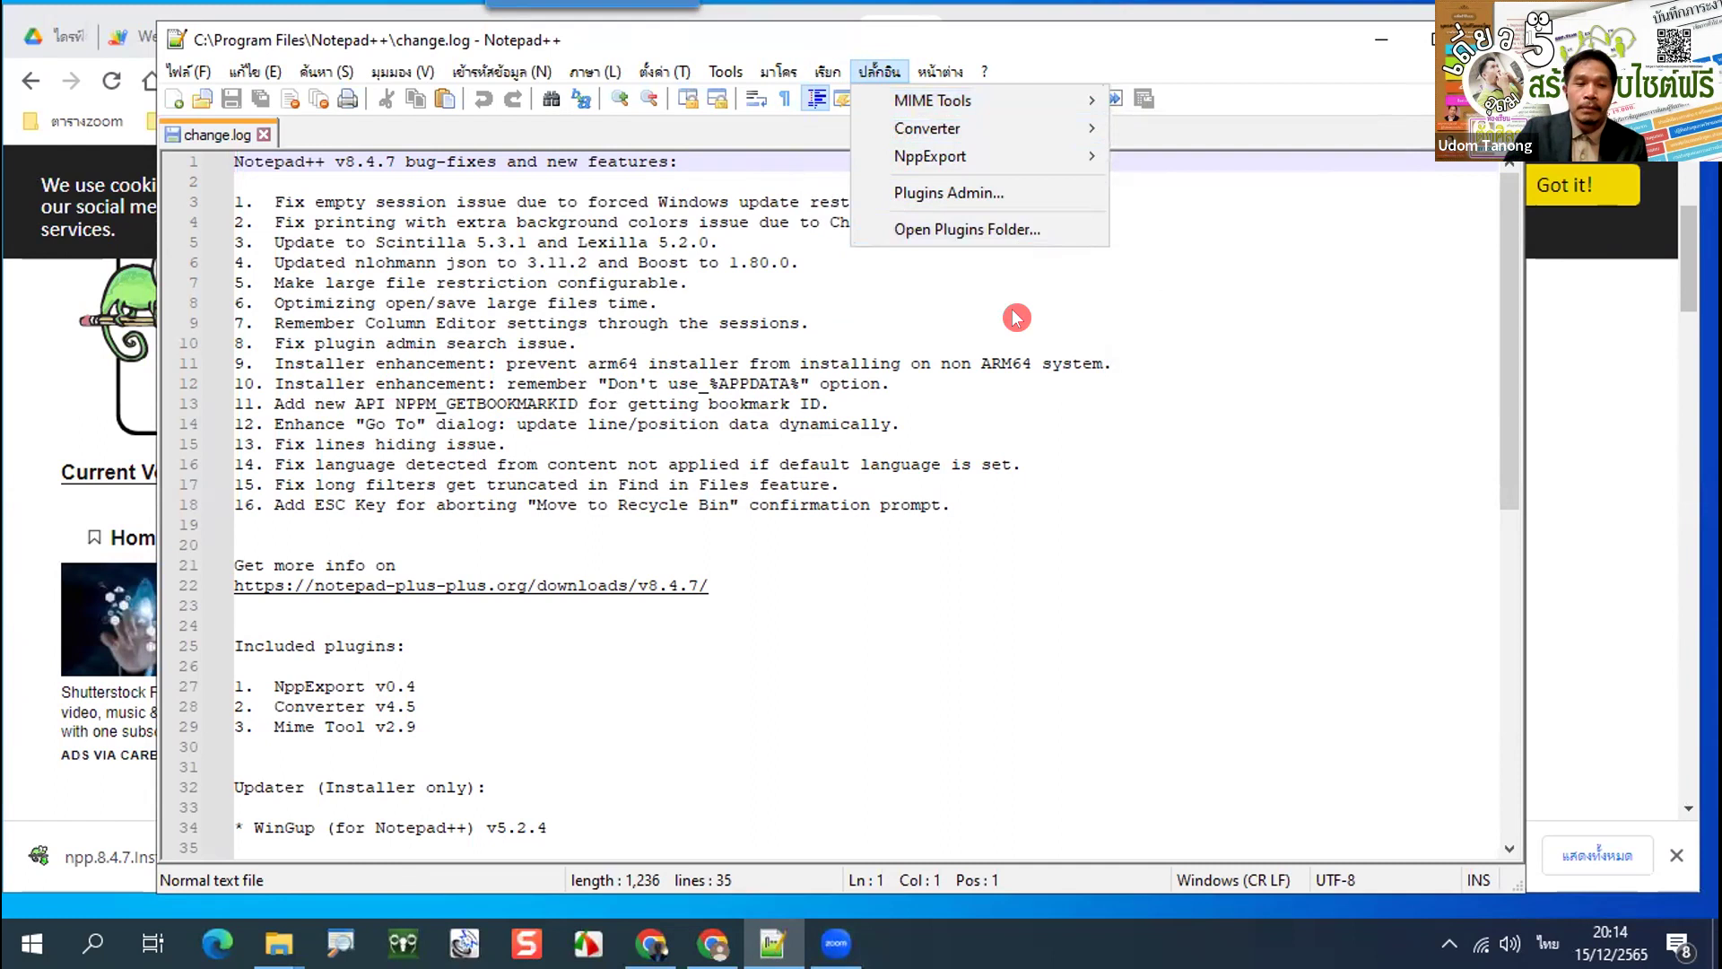
click(1023, 346)
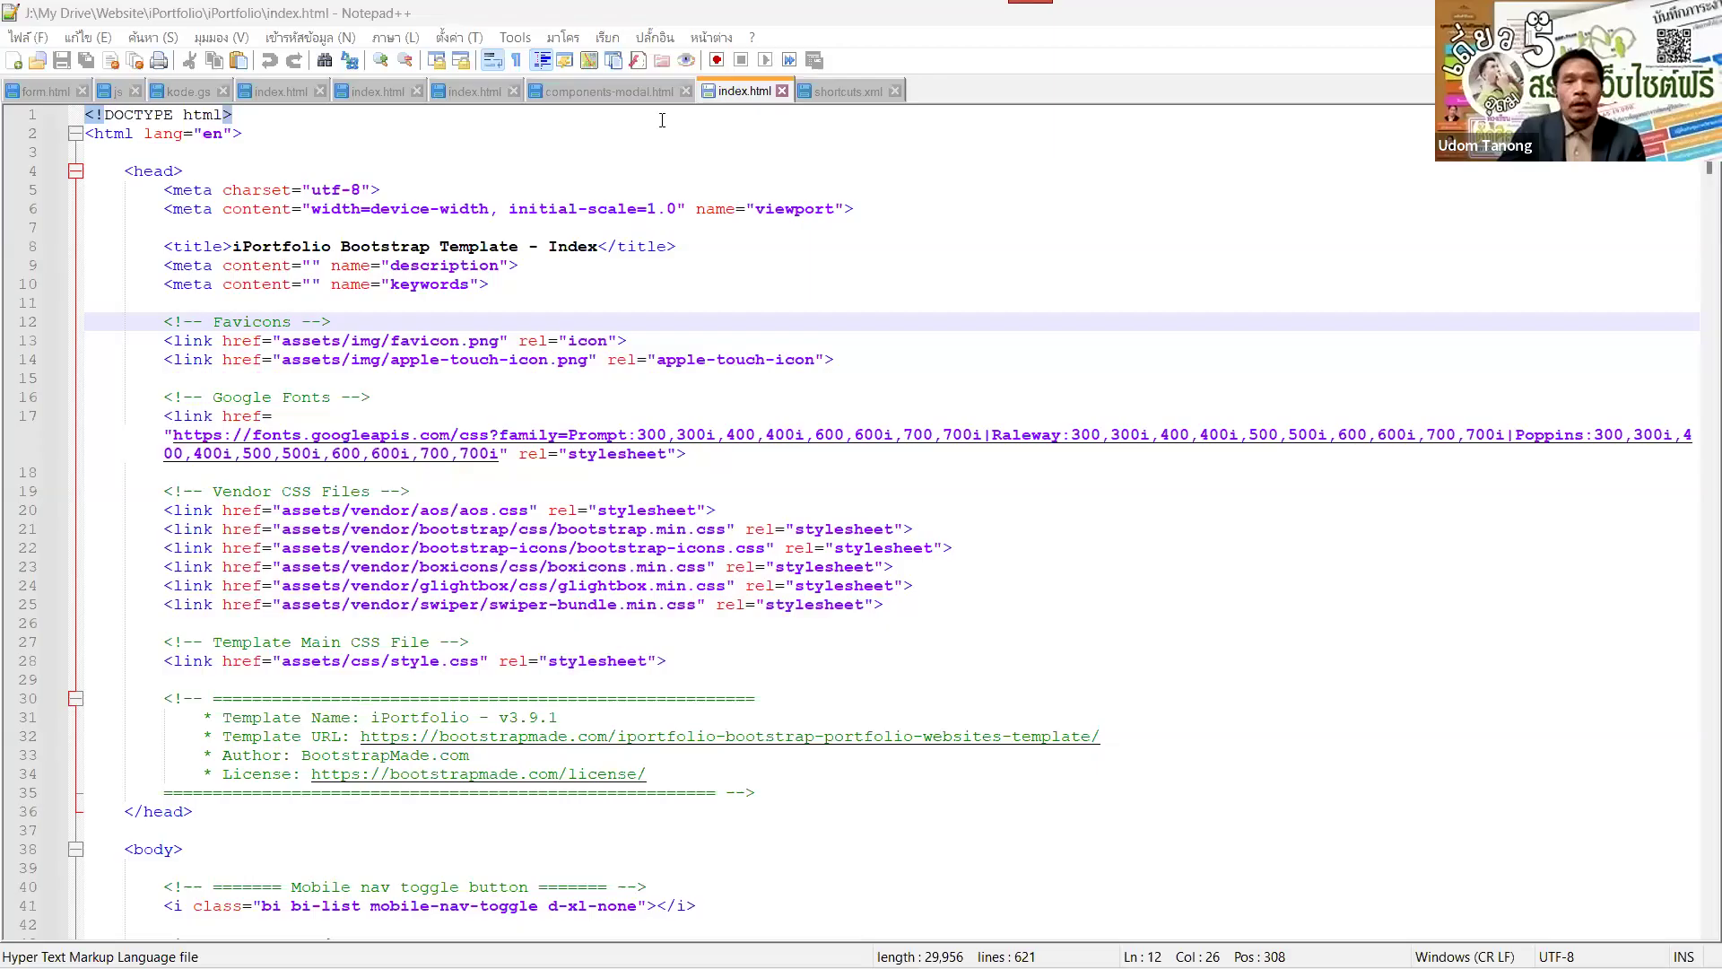
Step: Preview the iPortfolio index.html in Chrome using Run > Launch in Chrome
click(538, 283)
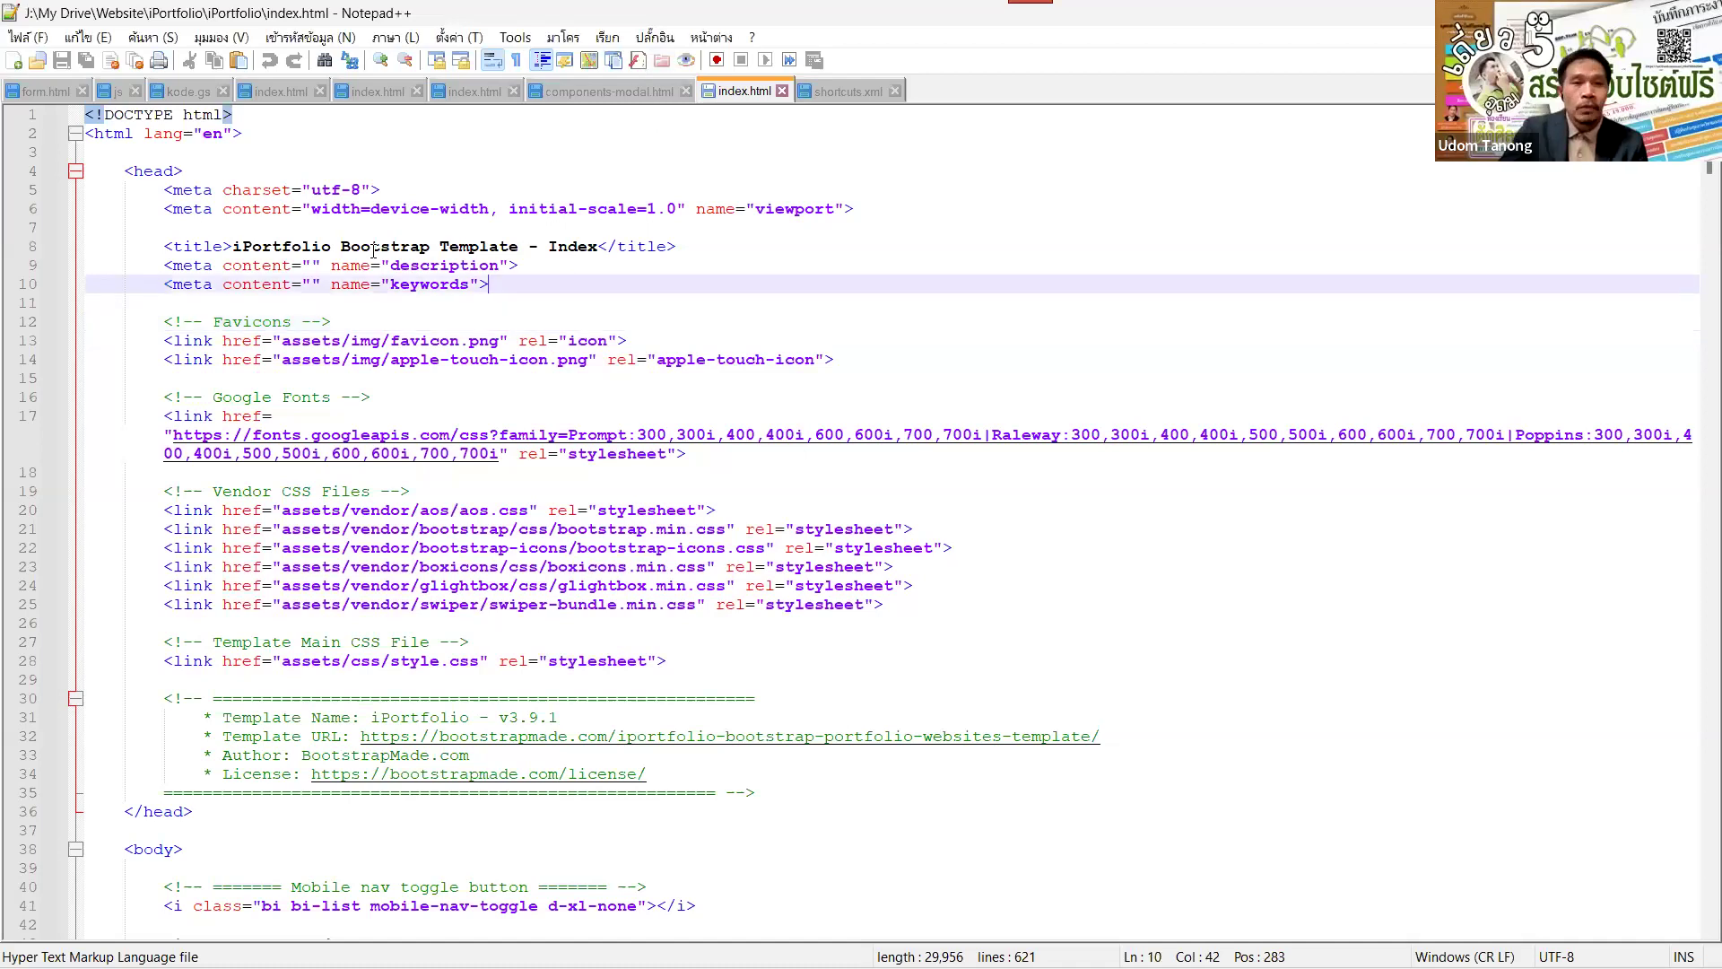
drag(269, 249, 482, 248)
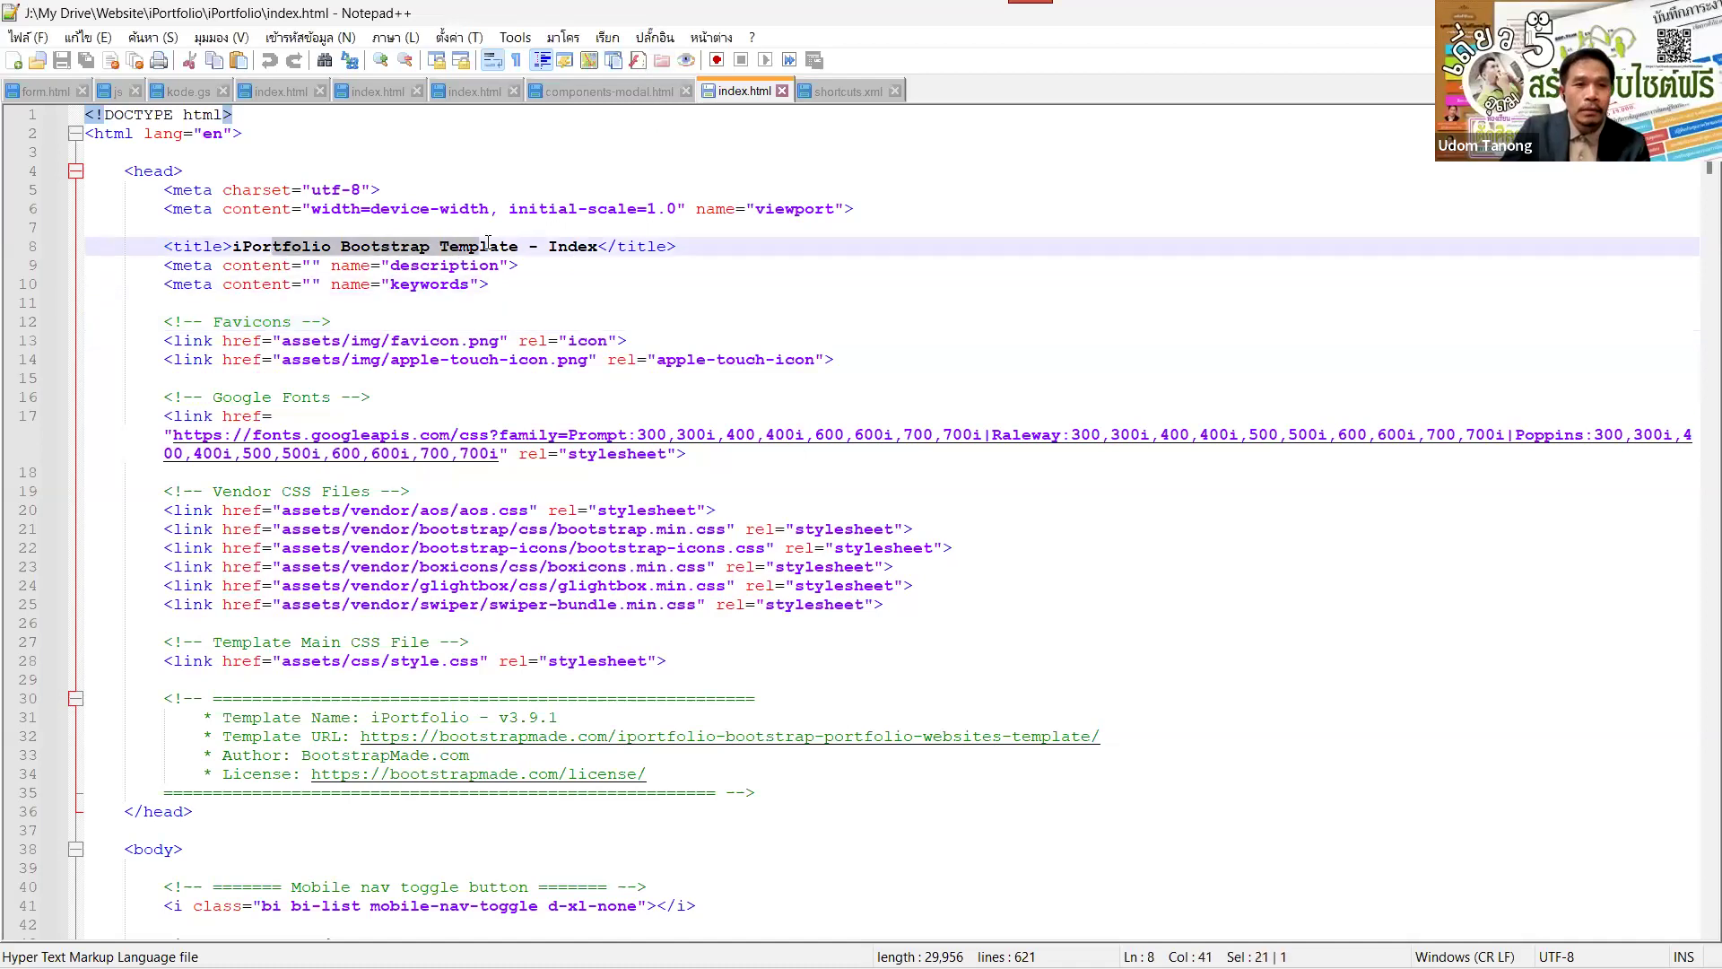
click(501, 246)
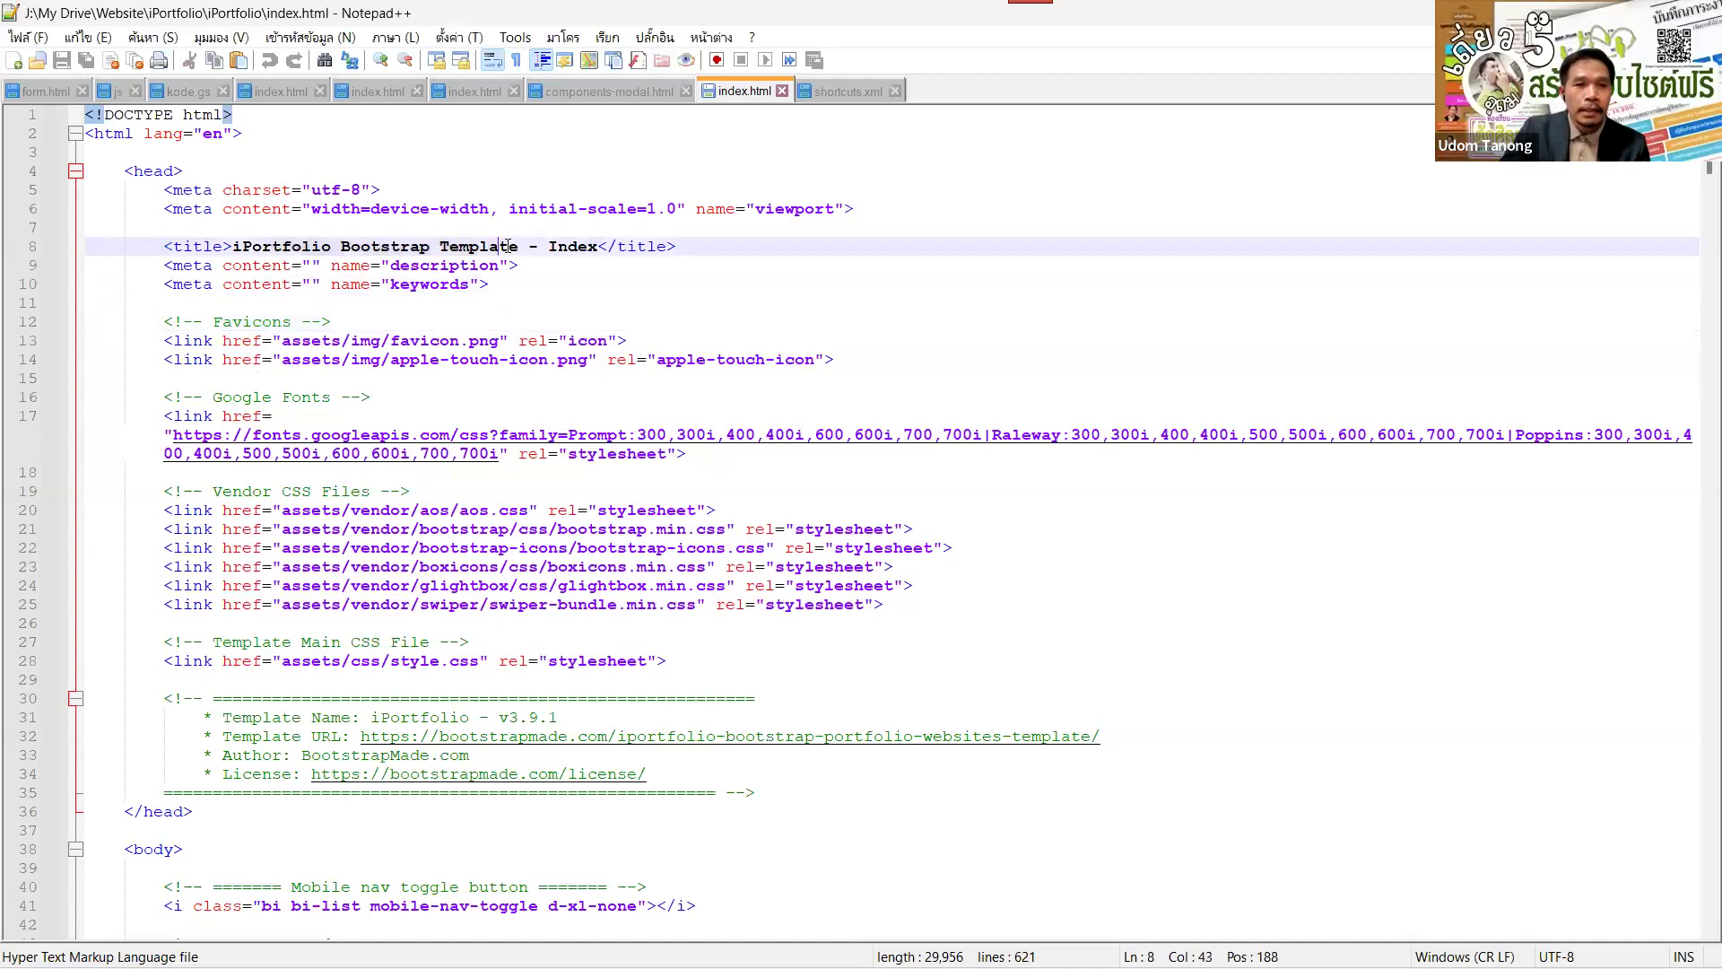
click(606, 40)
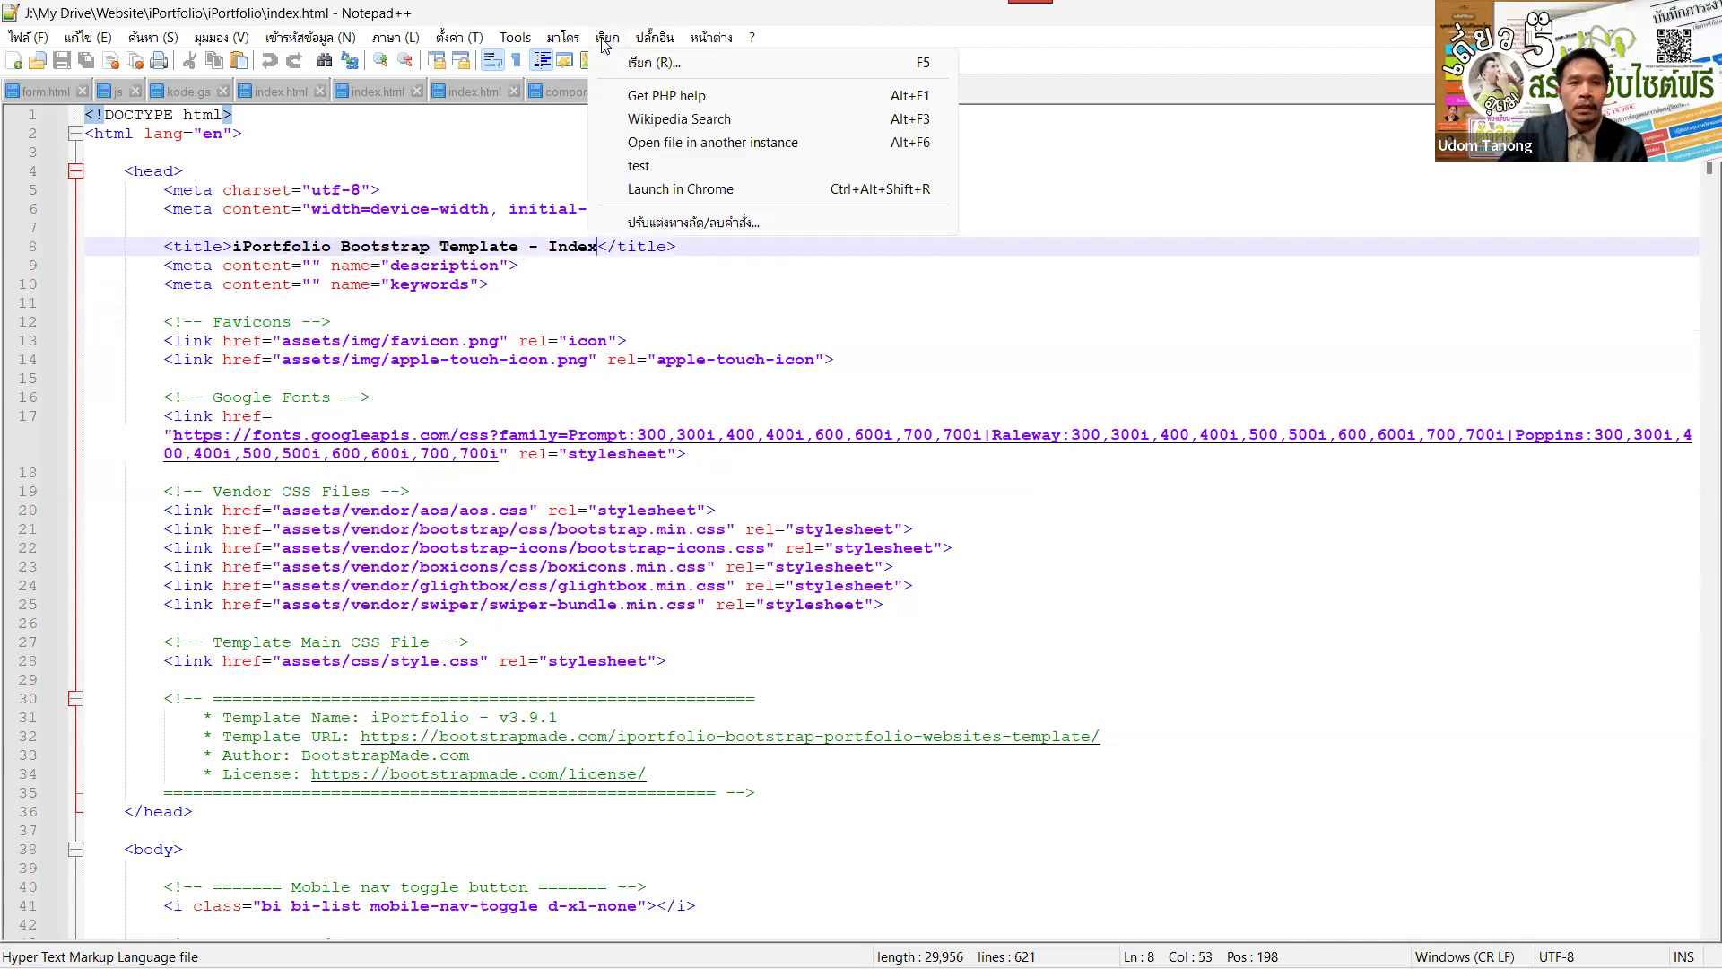
click(687, 189)
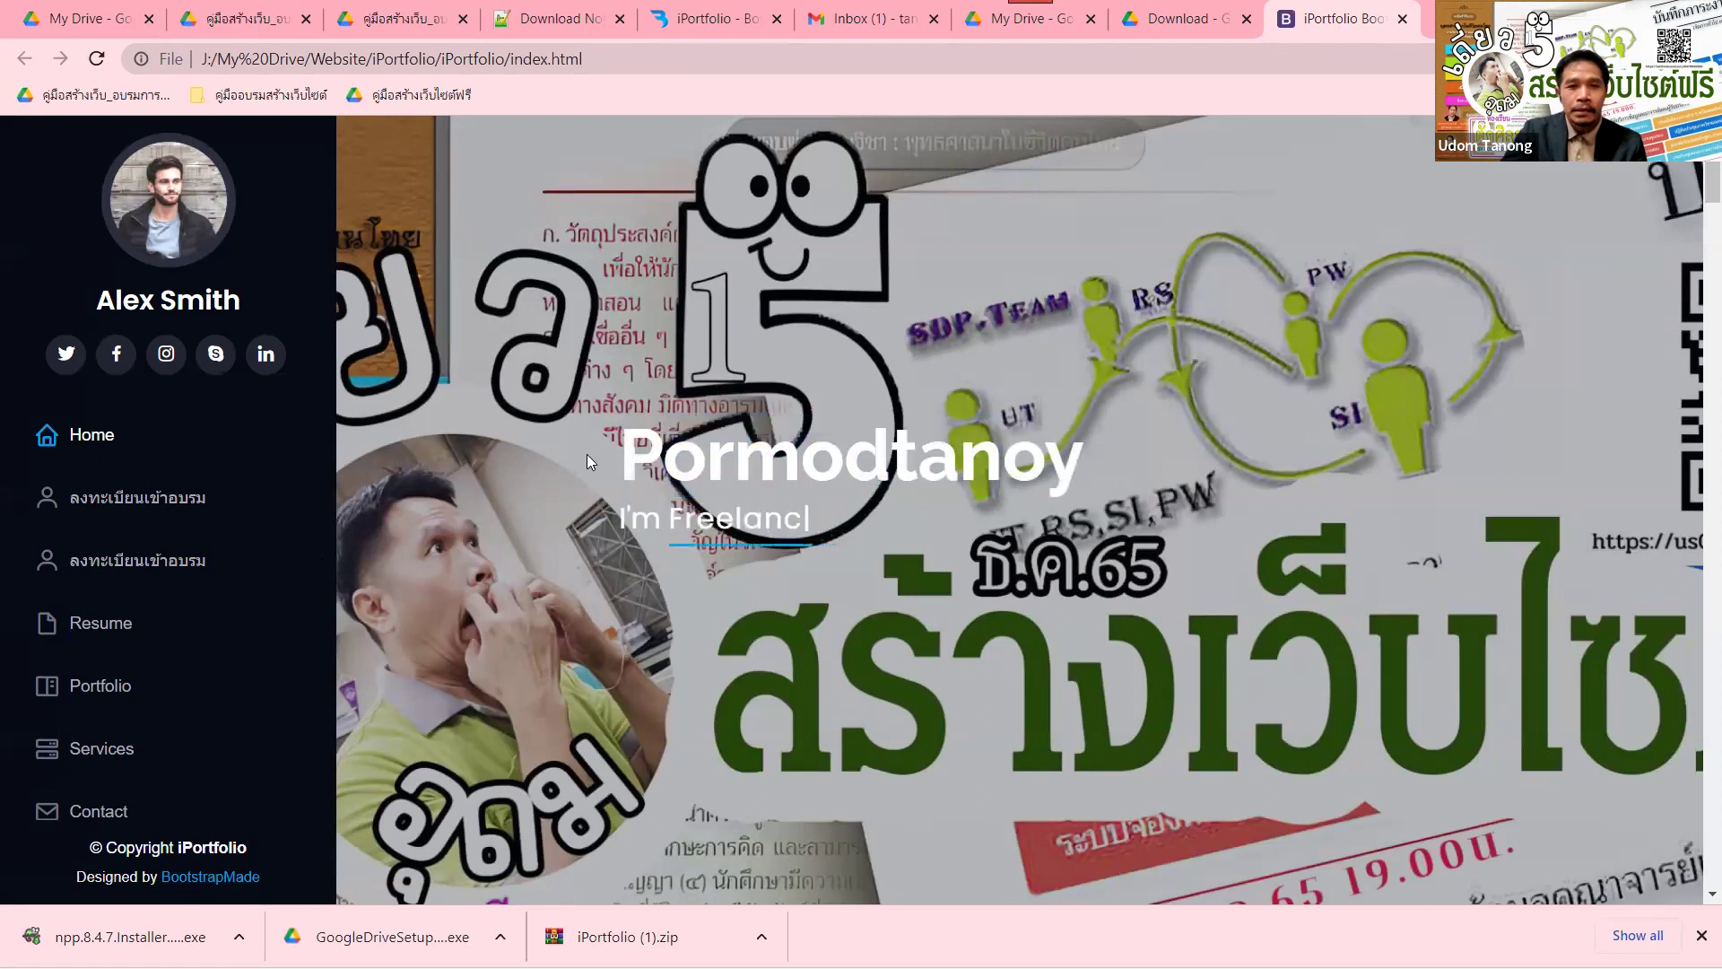
Step: Check the Pormodtanoy hero heading in the Chrome preview, then return to Notepad++
drag(622, 449, 1050, 454)
click(1110, 453)
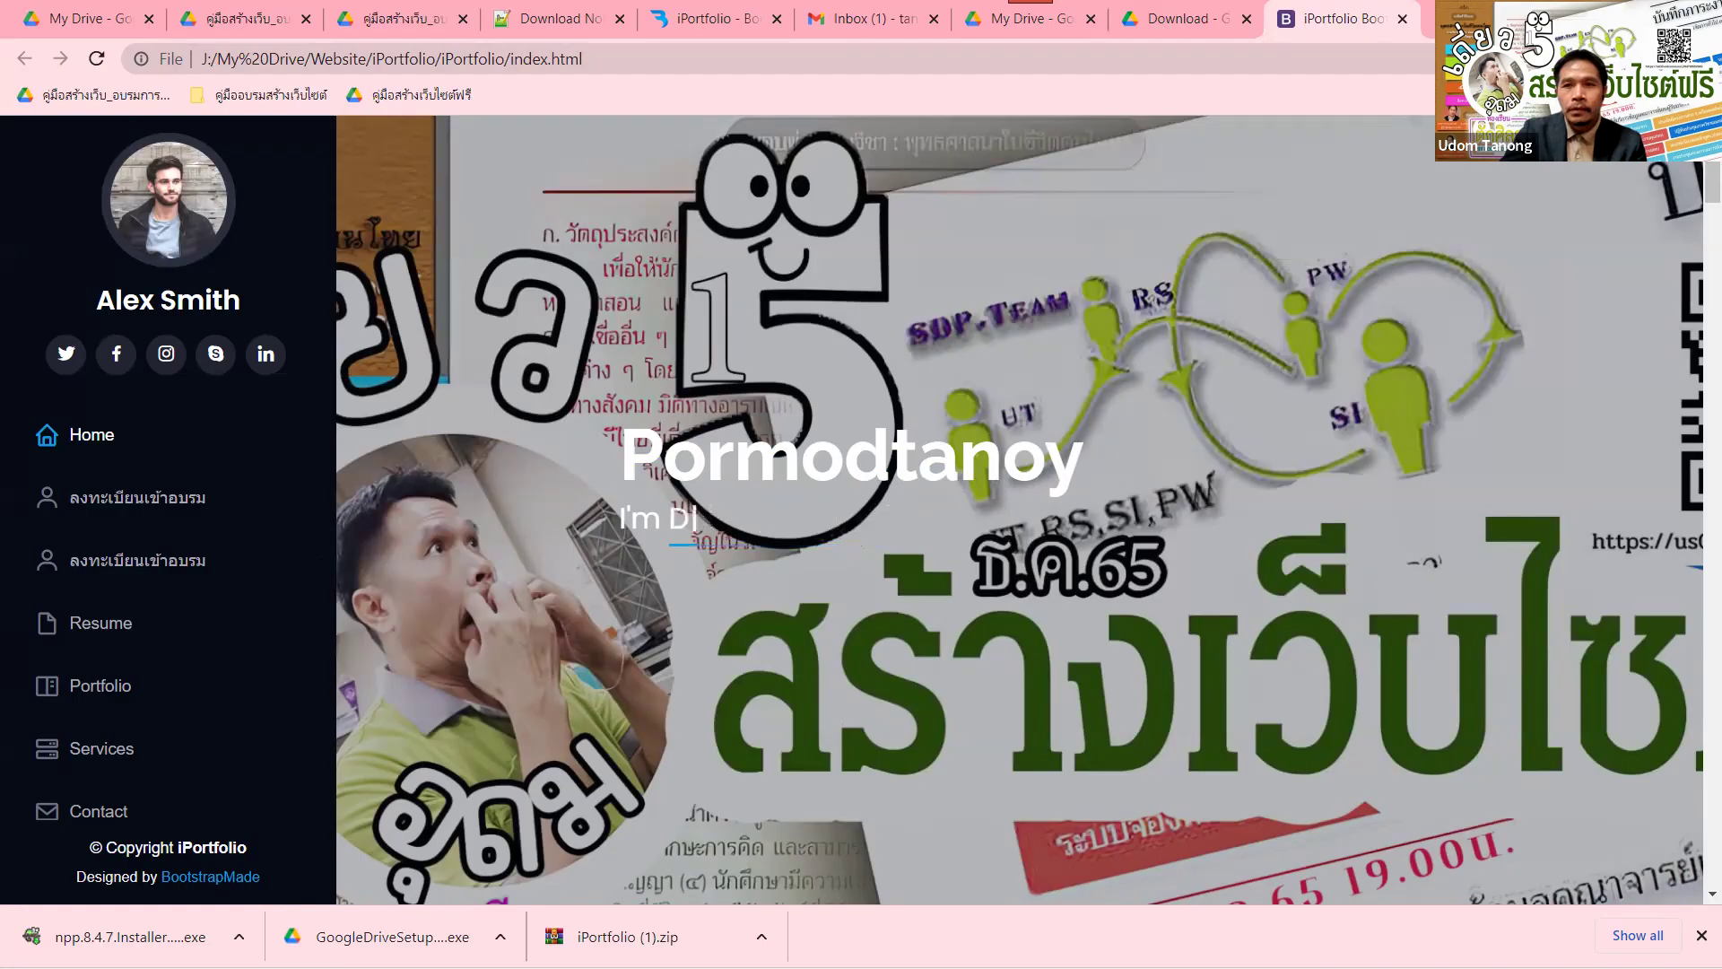
key(alt+Tab)
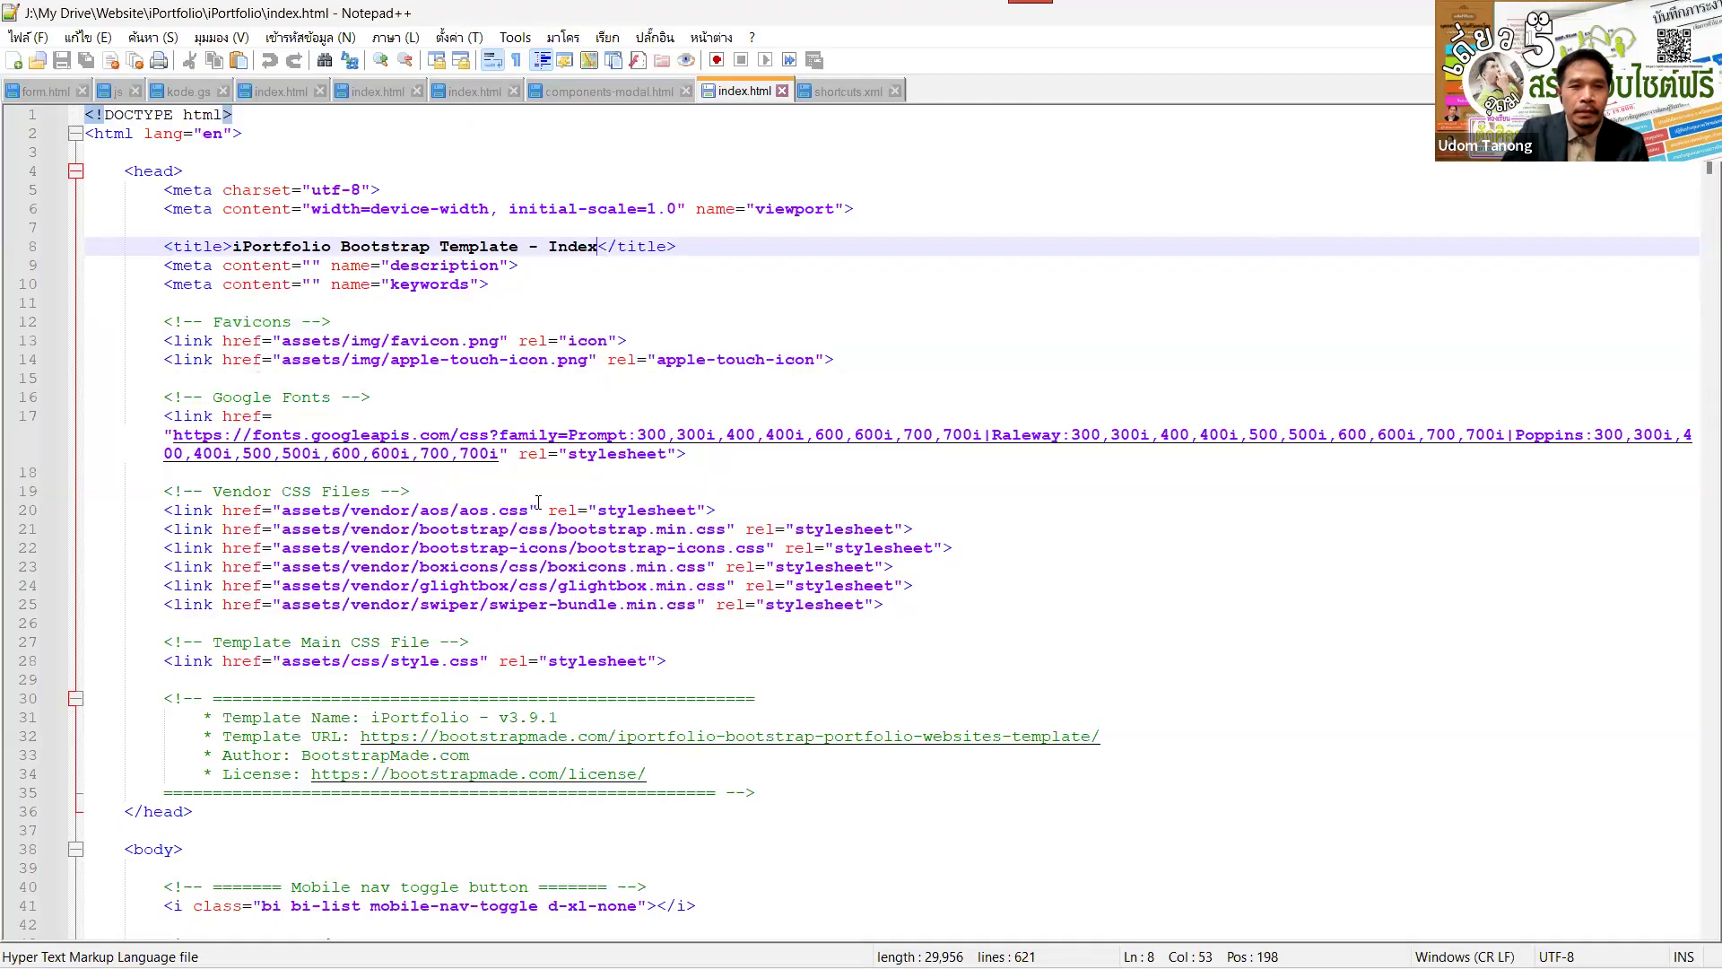
Step: Replace the heading Pormodtanoy on line 76 with a Thai title and save index.html
scroll(538, 502, down, 7)
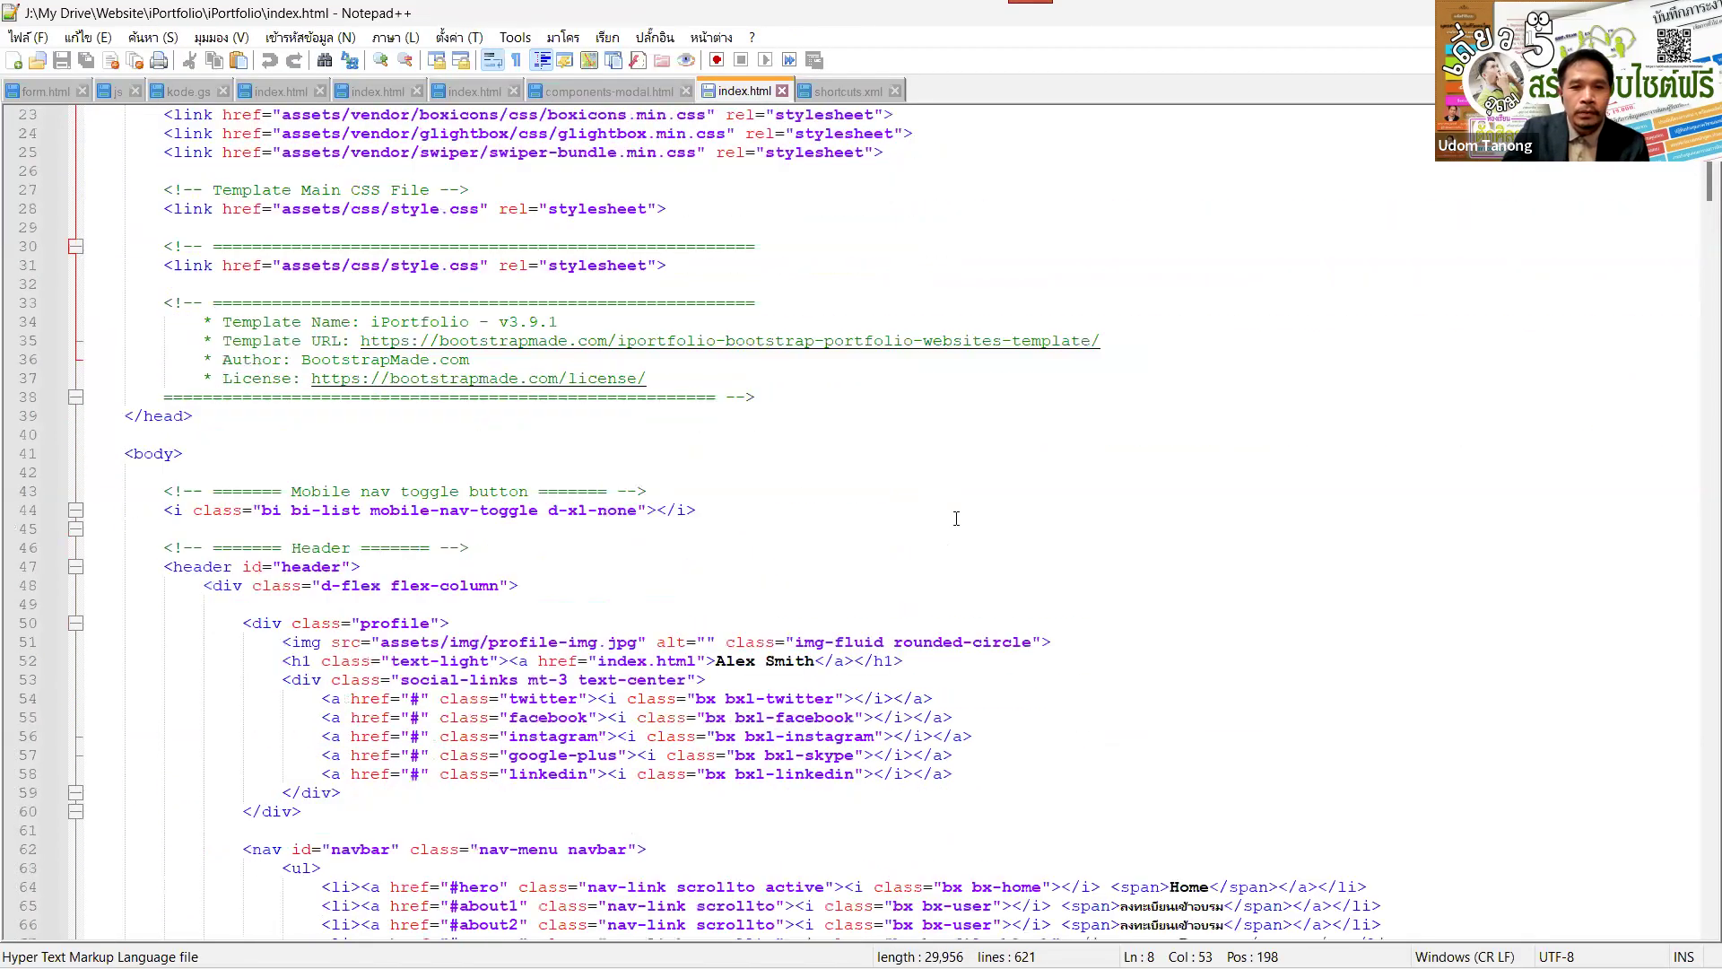
scroll(956, 518, down, 6)
scroll(763, 569, down, 4)
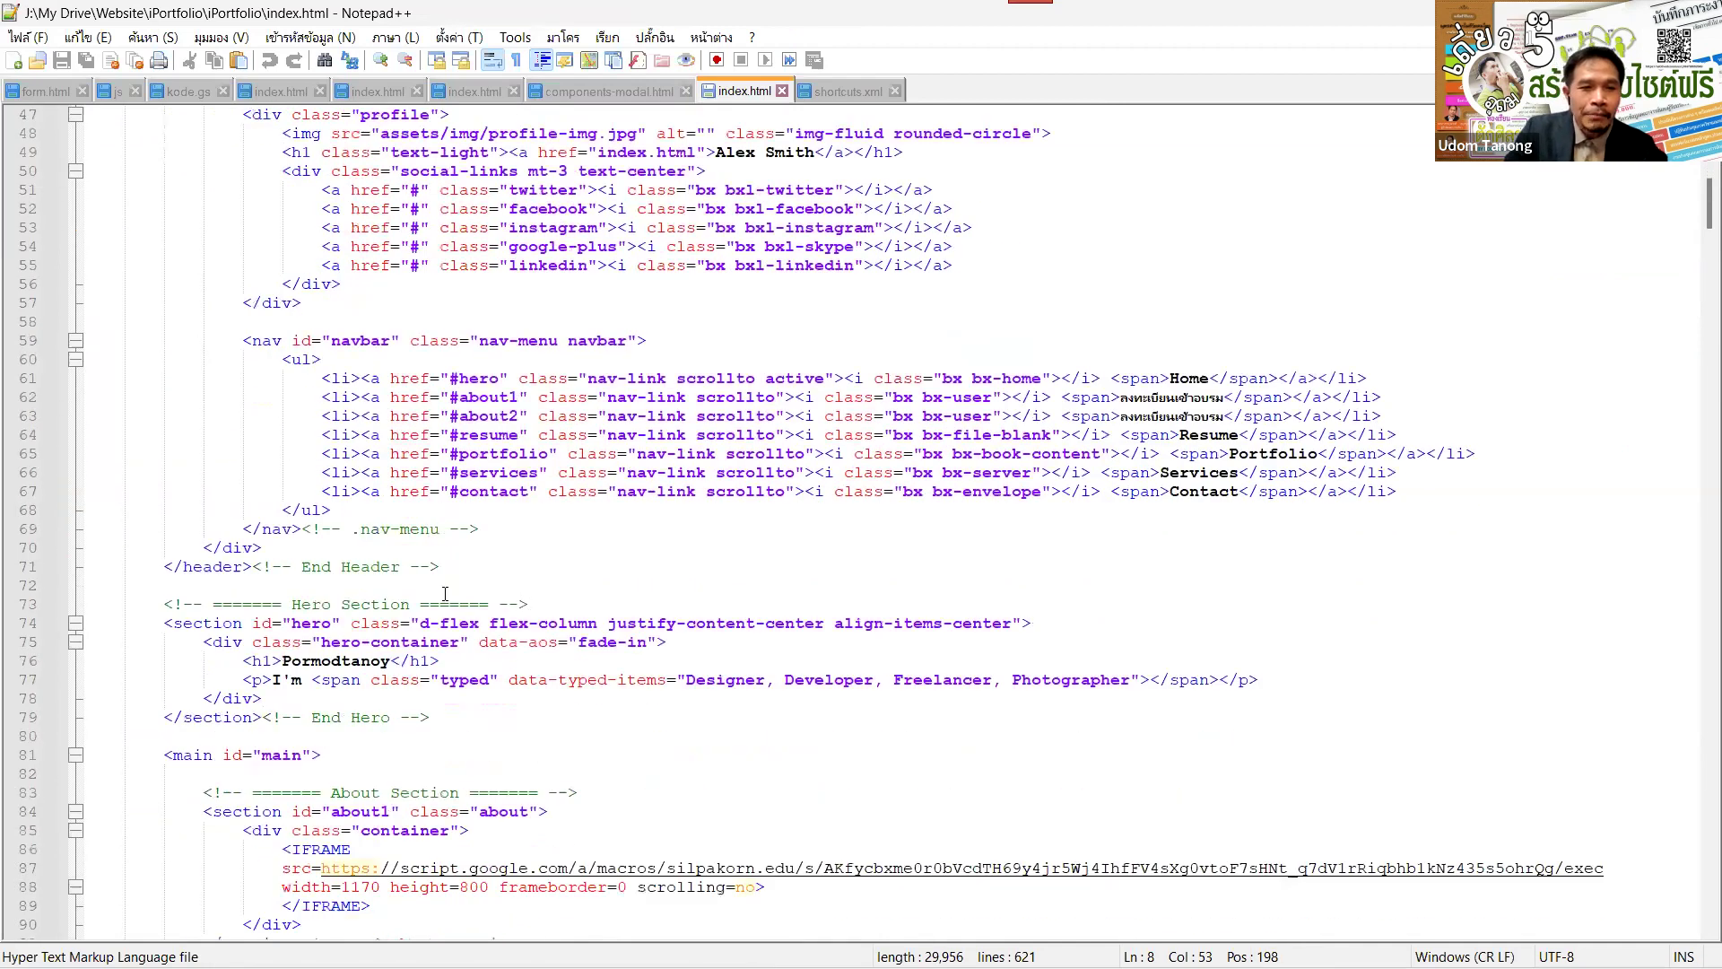
drag(284, 547, 388, 548)
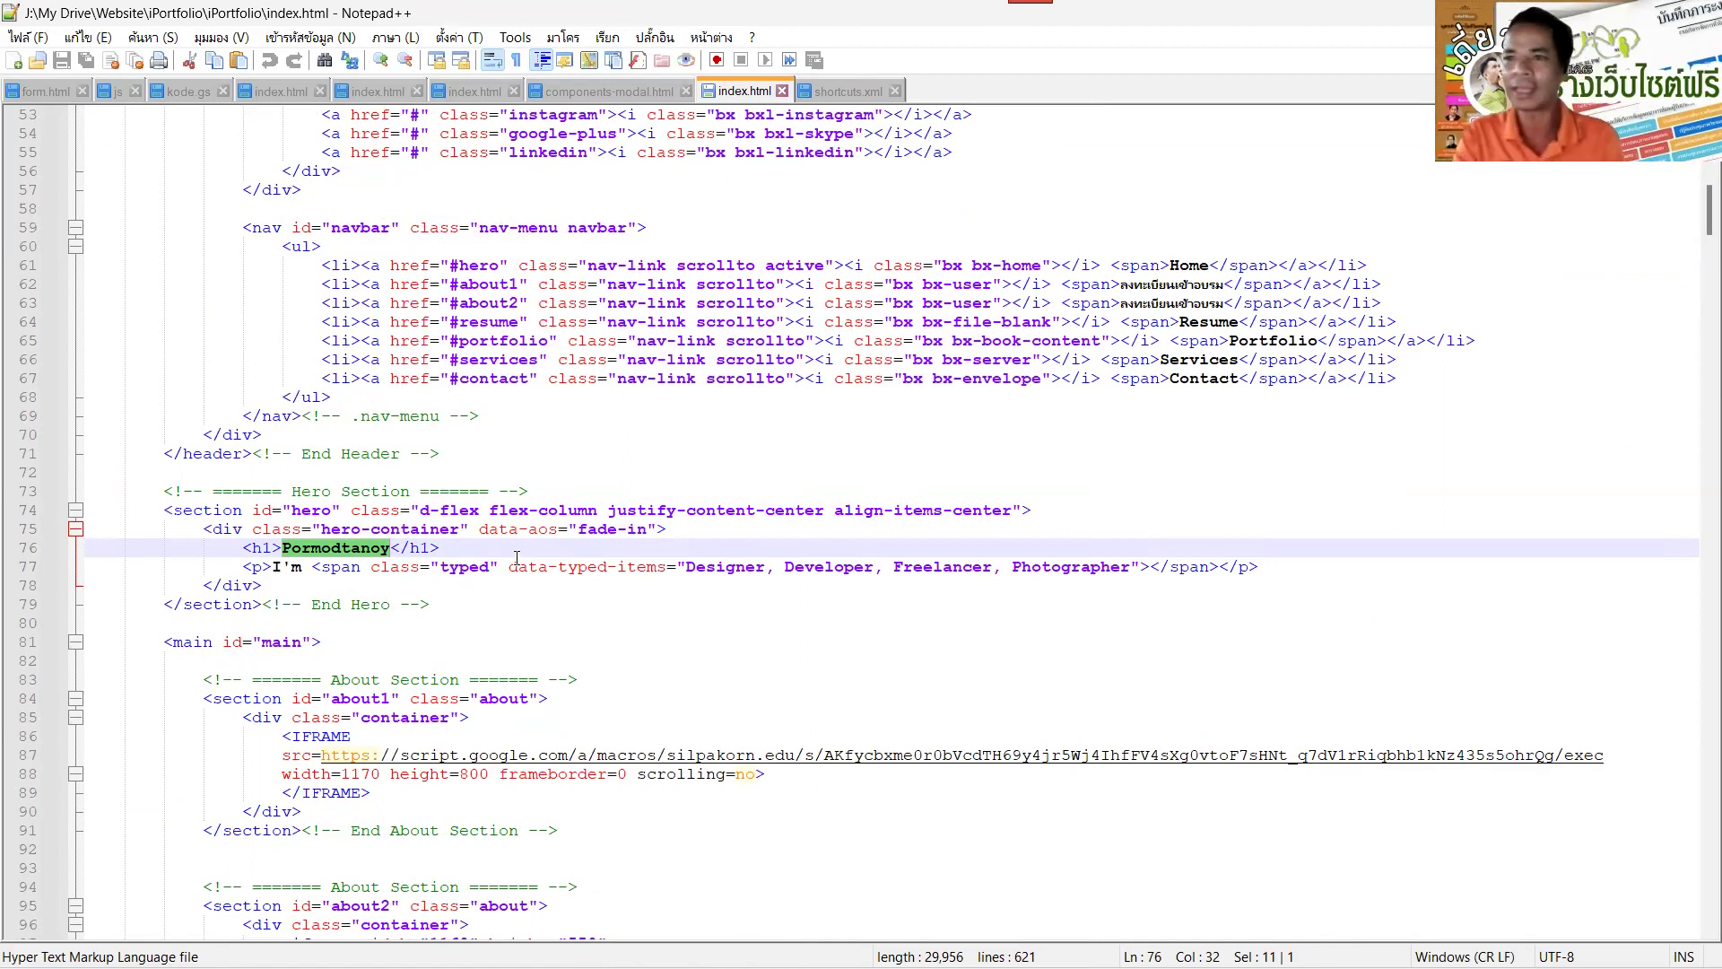
text(l)
key(BackSpace)
text(ส)
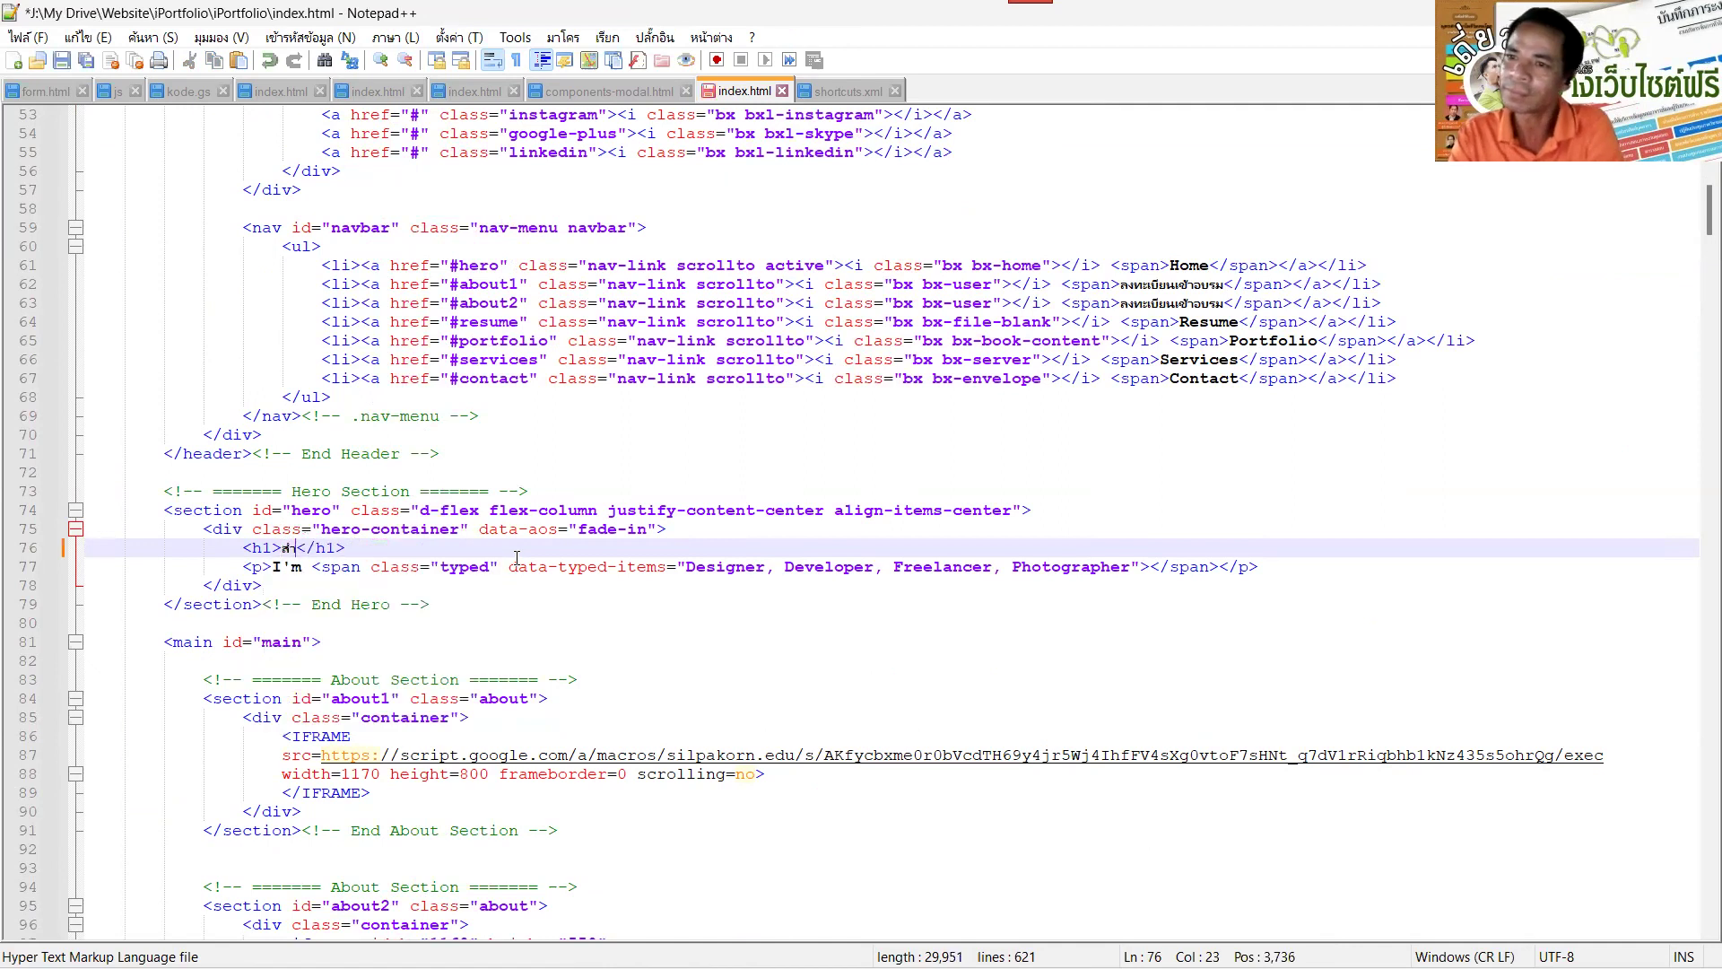
text(ำนักดิจิทัล)
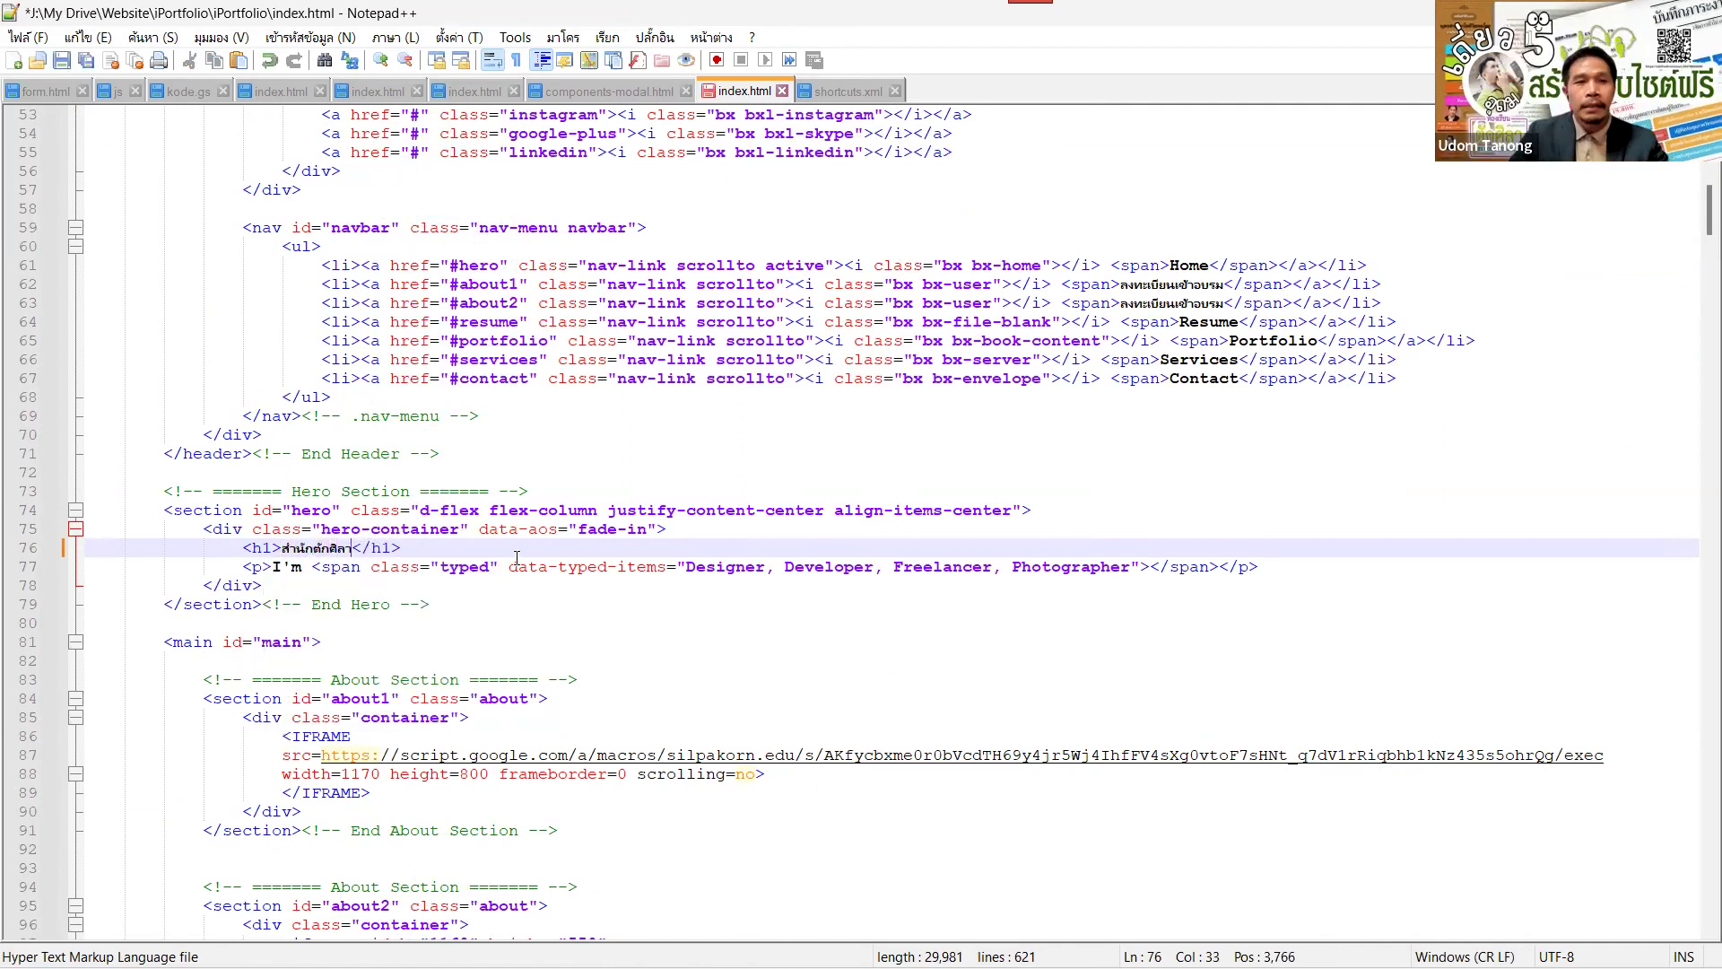
click(85, 62)
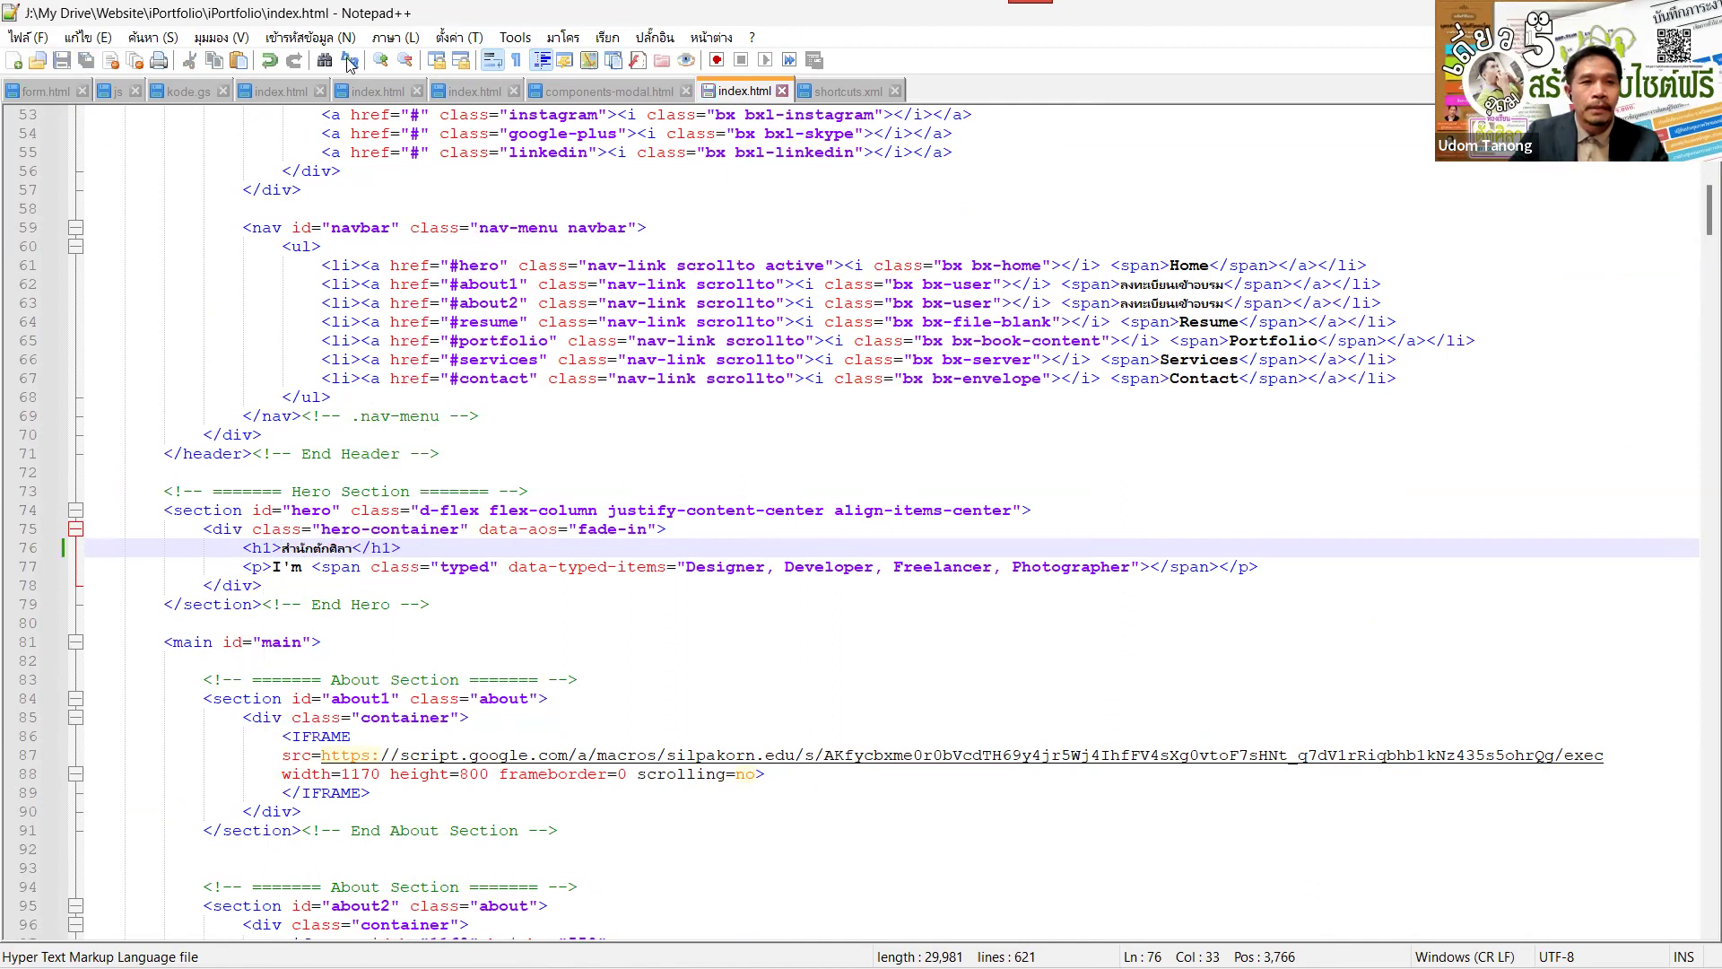
Step: Preview the updated page with Launch in Chrome, close that tab, and return to the code
click(609, 39)
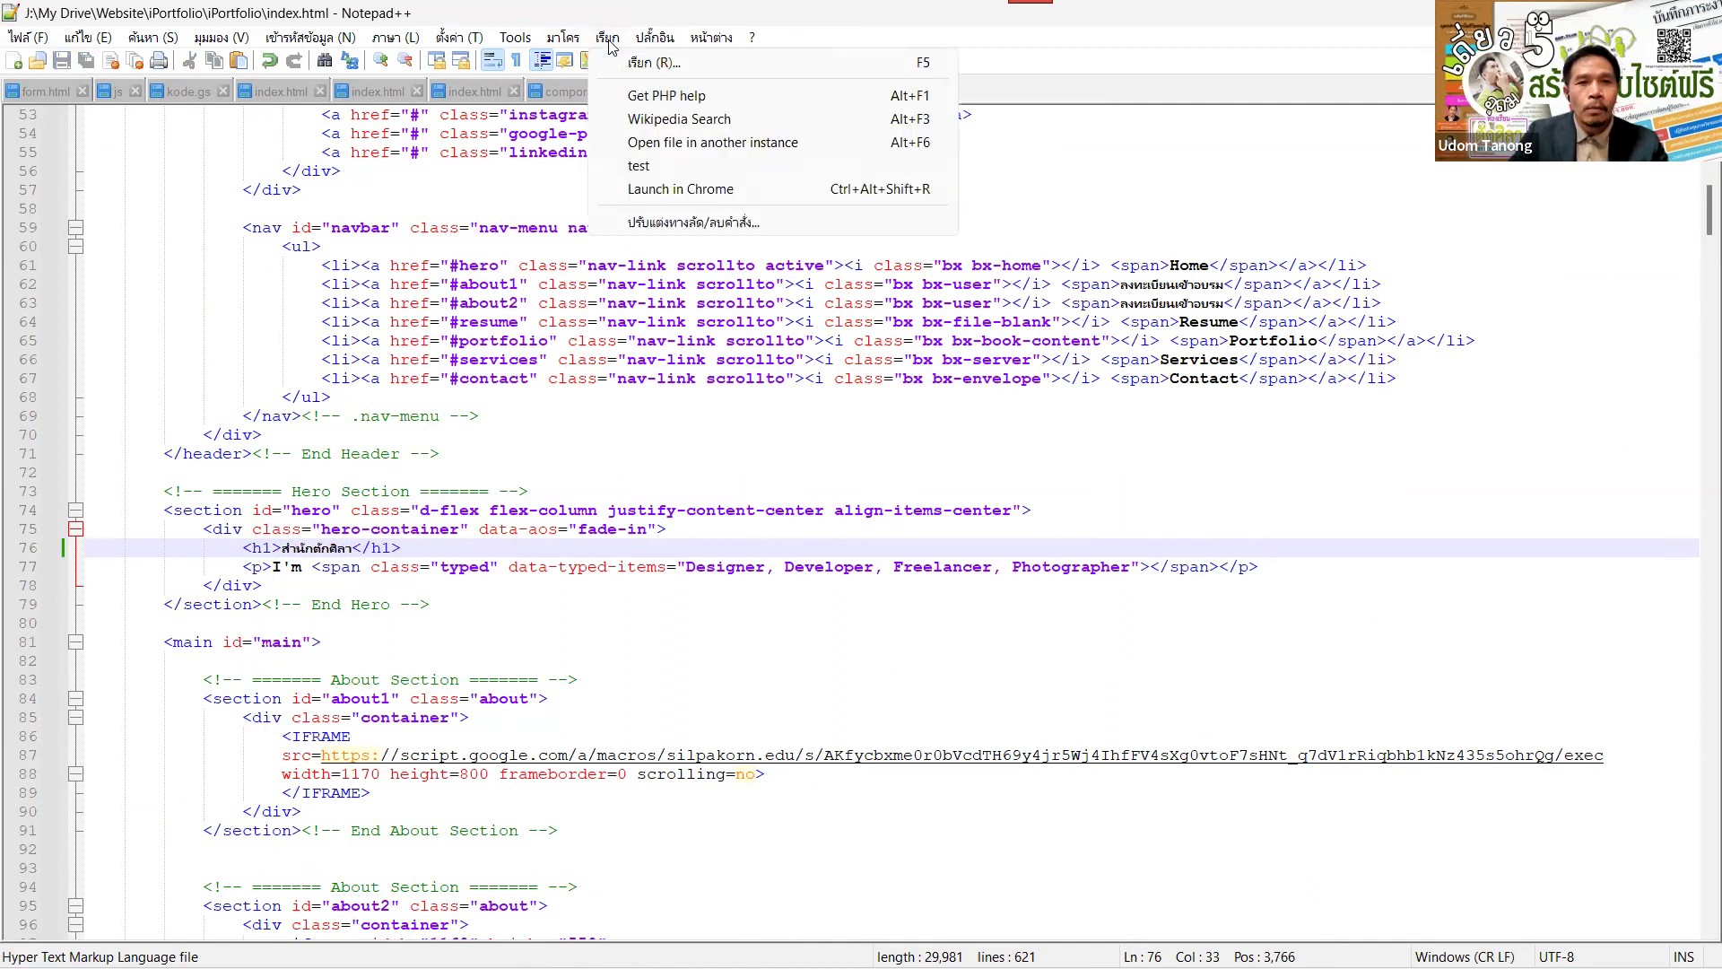
click(675, 190)
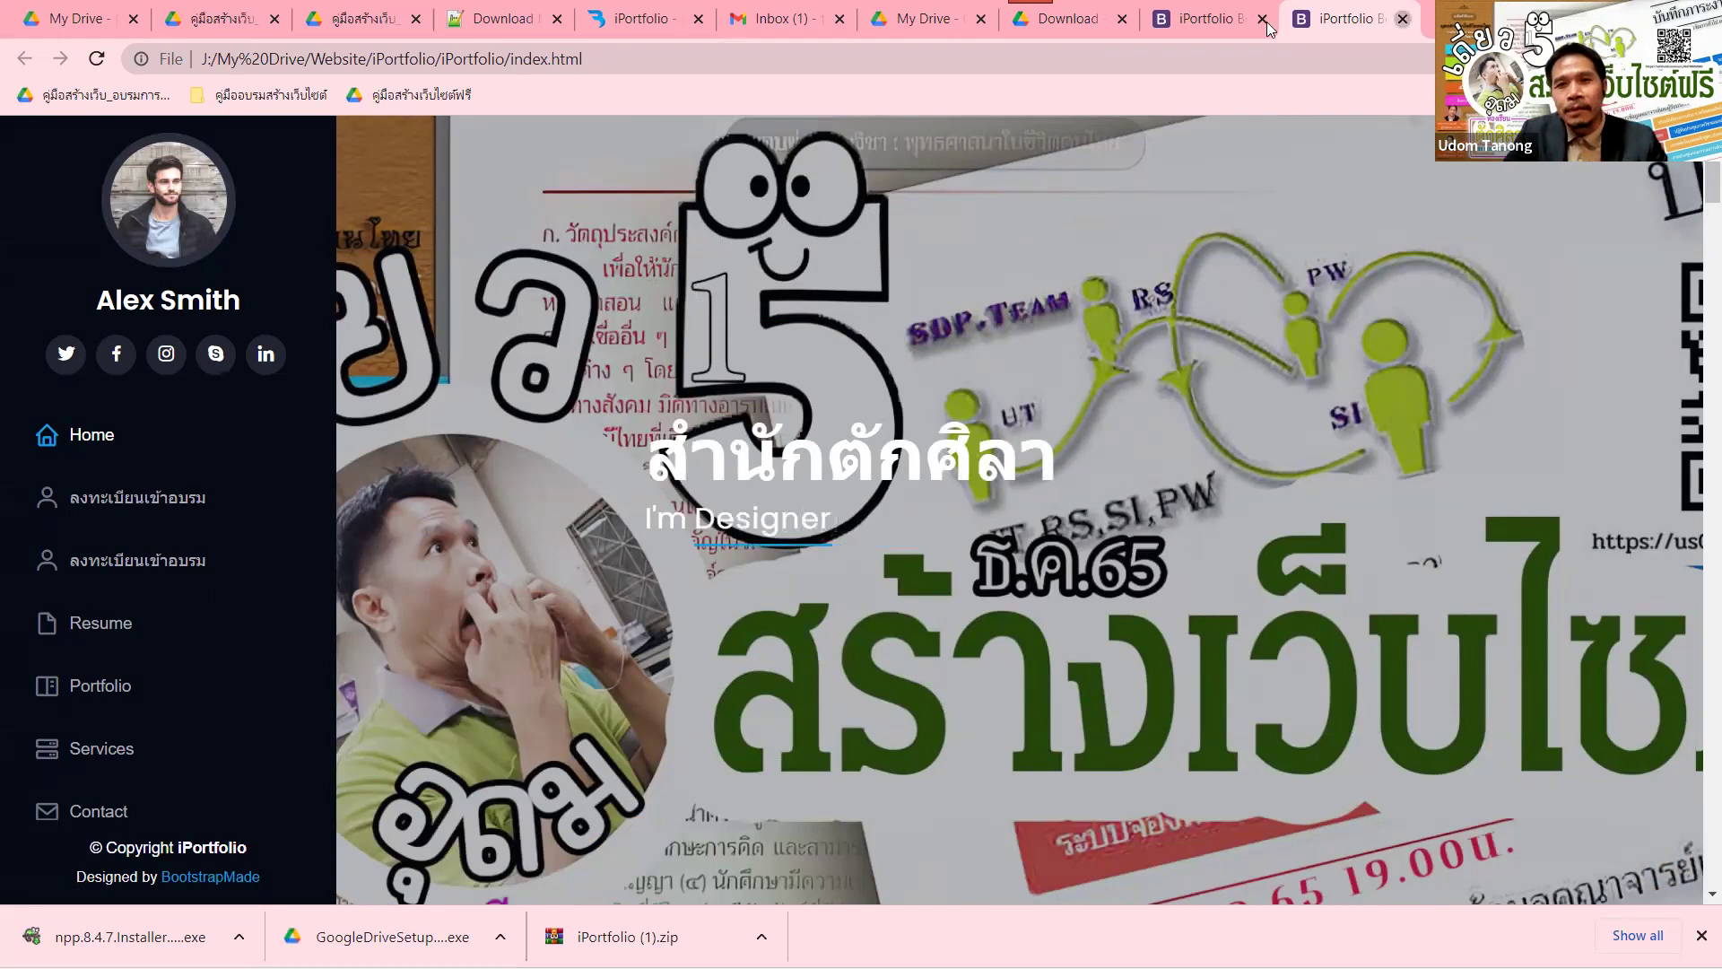
click(1403, 19)
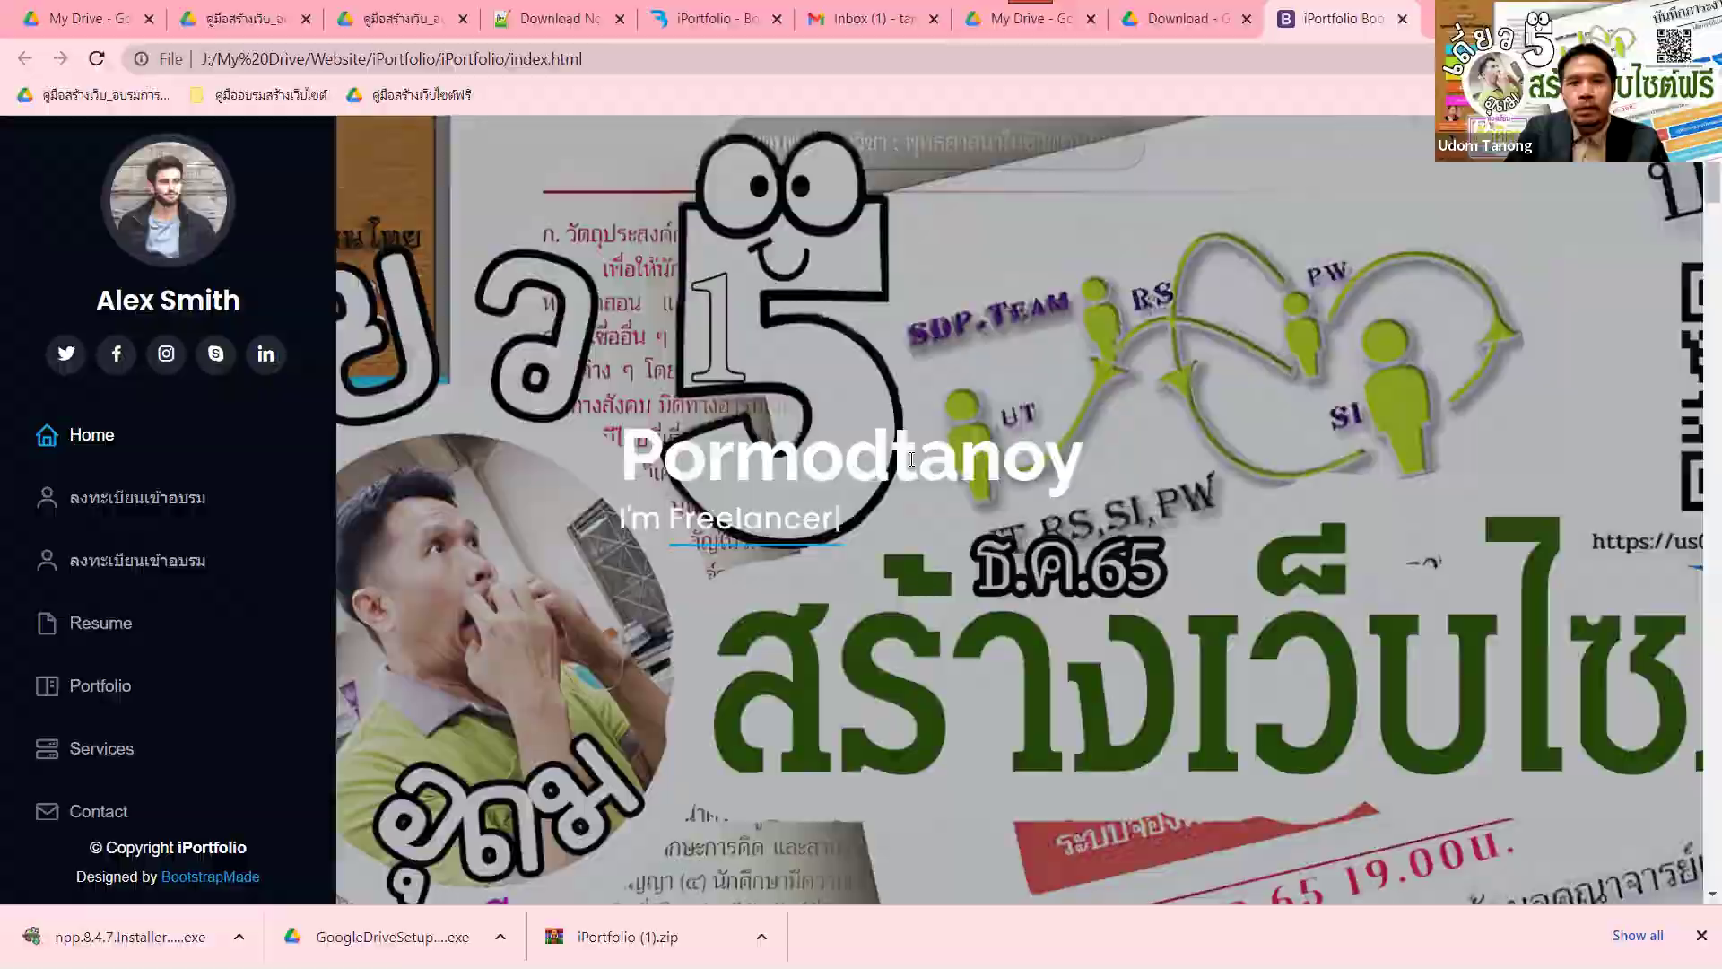
key(alt+Tab)
scroll(709, 446, up, 3)
Step: Open the Run menu in Notepad++ and close it without choosing a command
scroll(708, 446, up, 6)
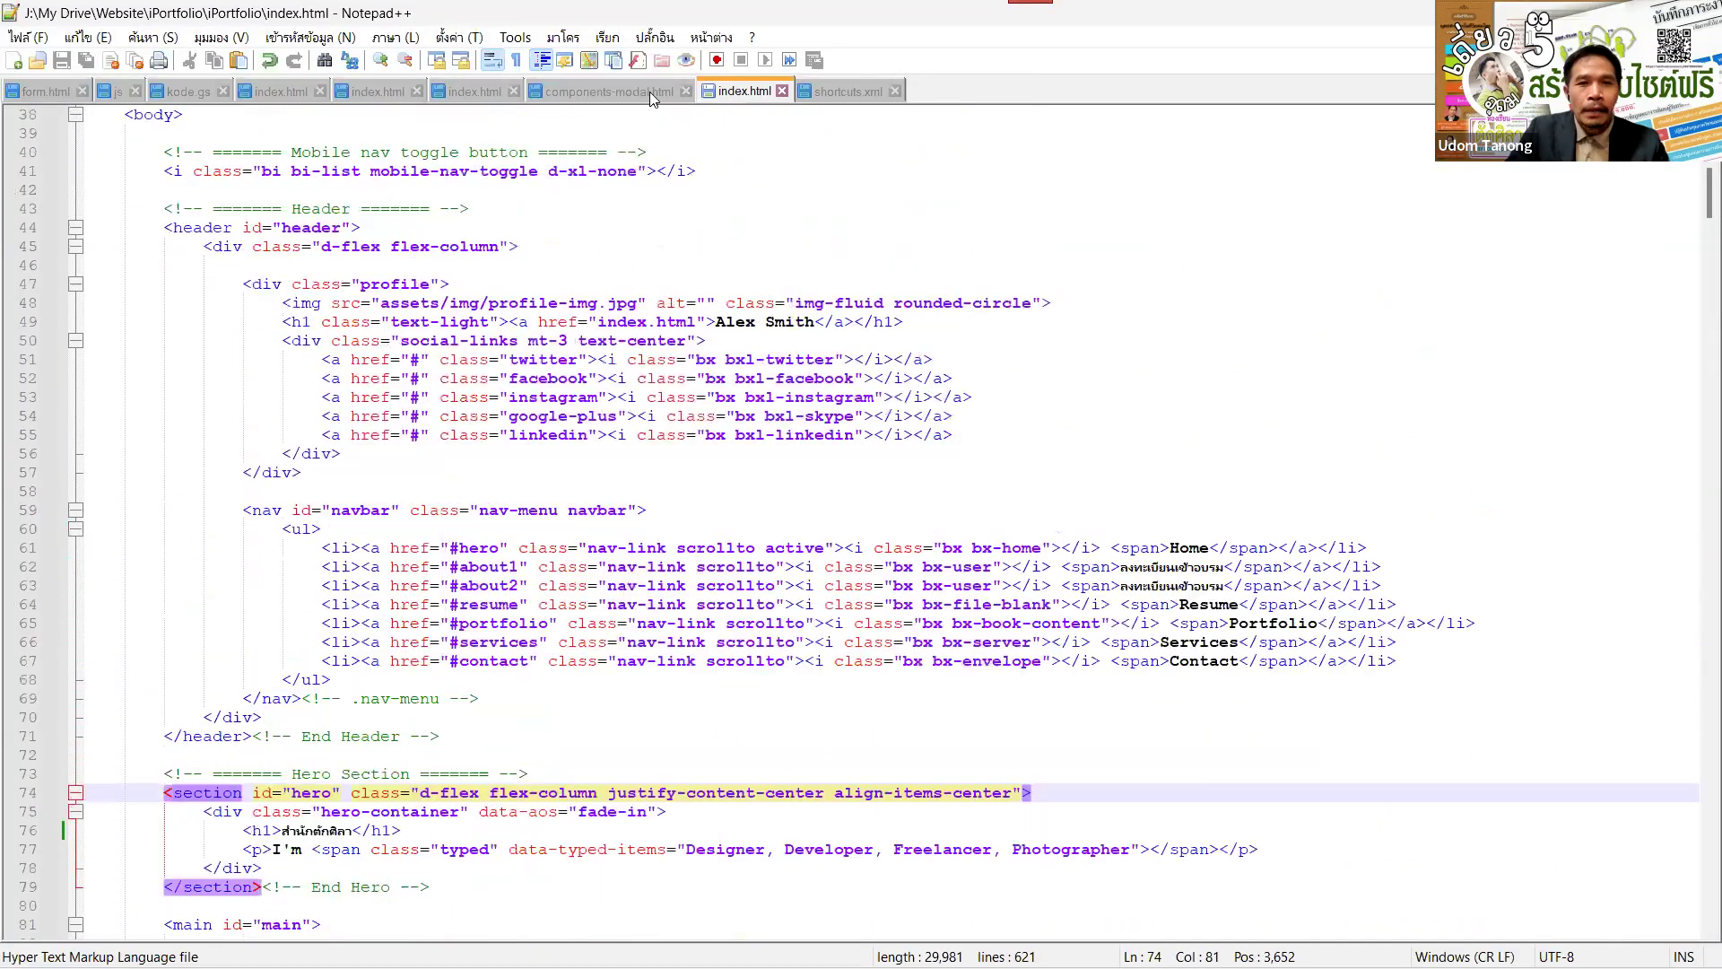
click(612, 40)
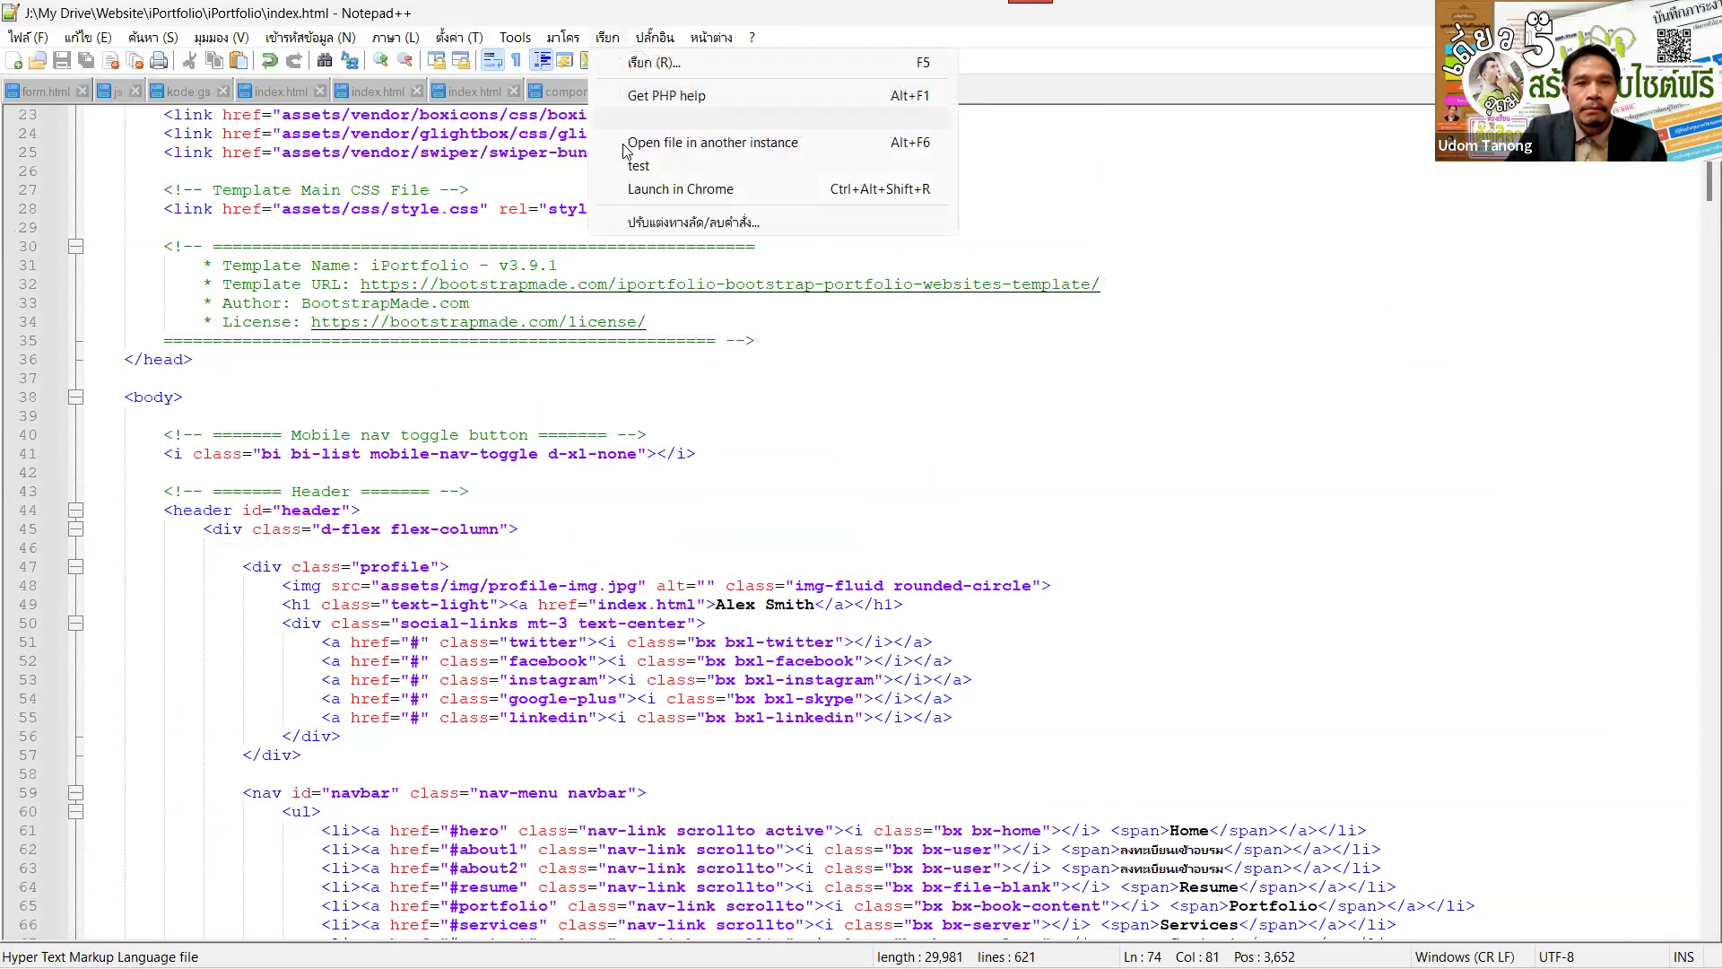
click(757, 436)
key(Down)
key(Down)
key(Down)
key(Down)
key(Down)
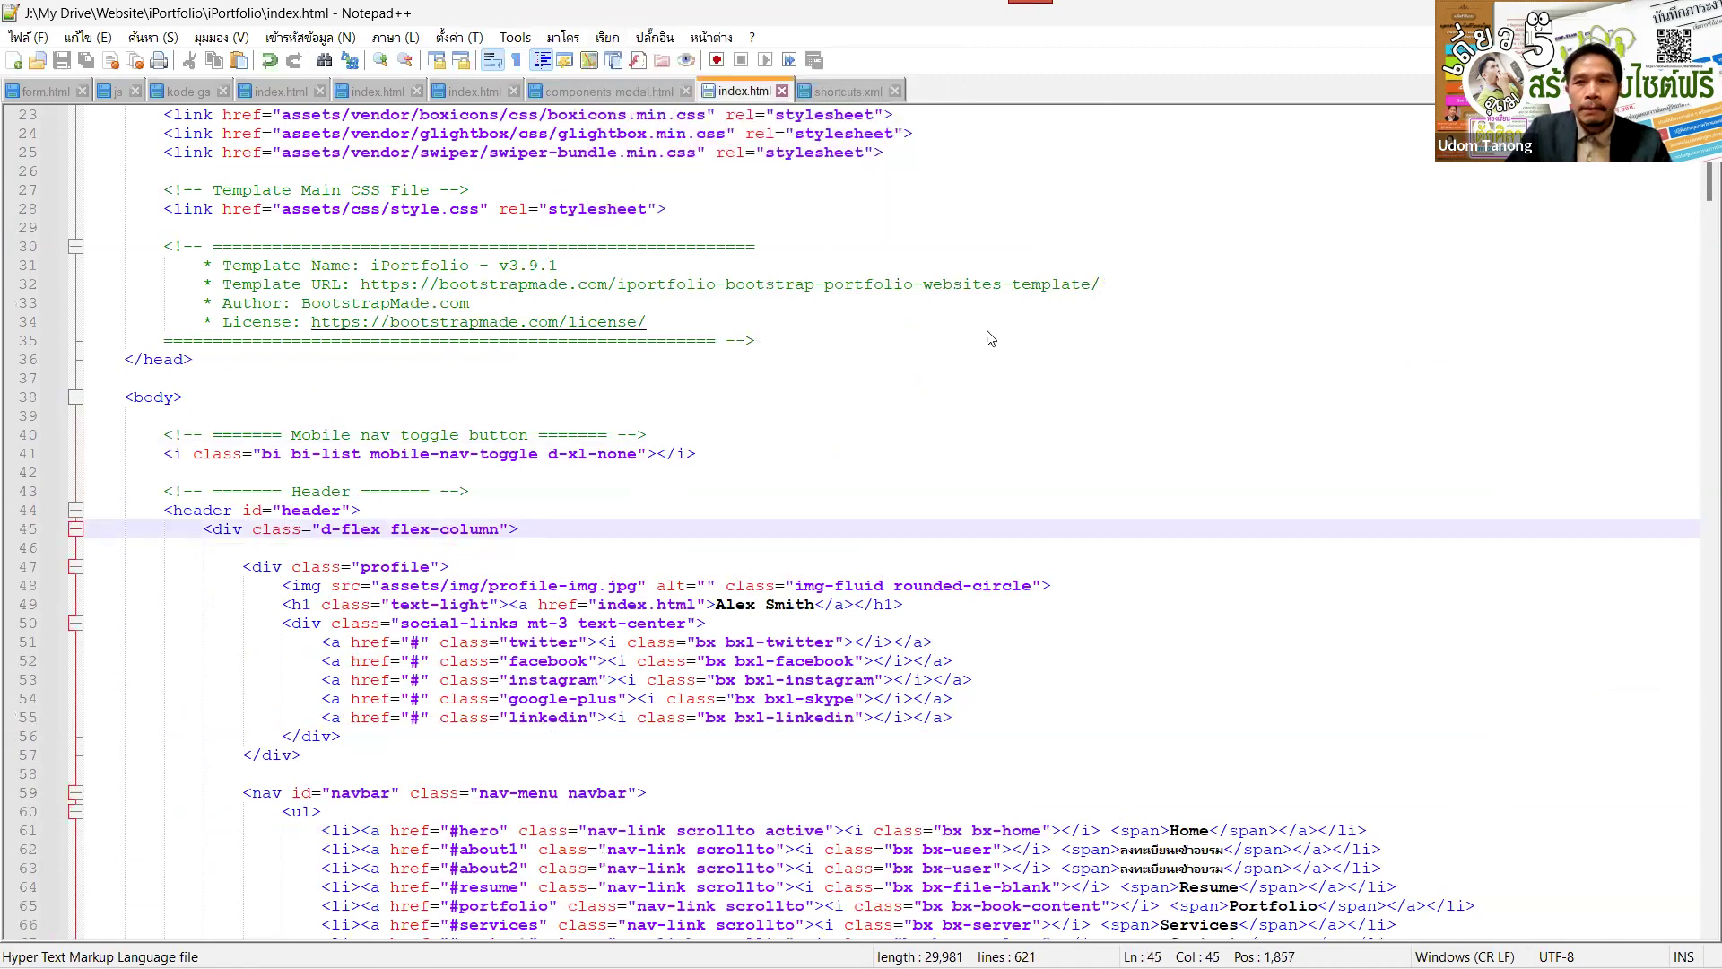
Step: Dismiss the Google Drive already-installed notice and bring the Chrome portfolio preview forward
key(alt+Tab)
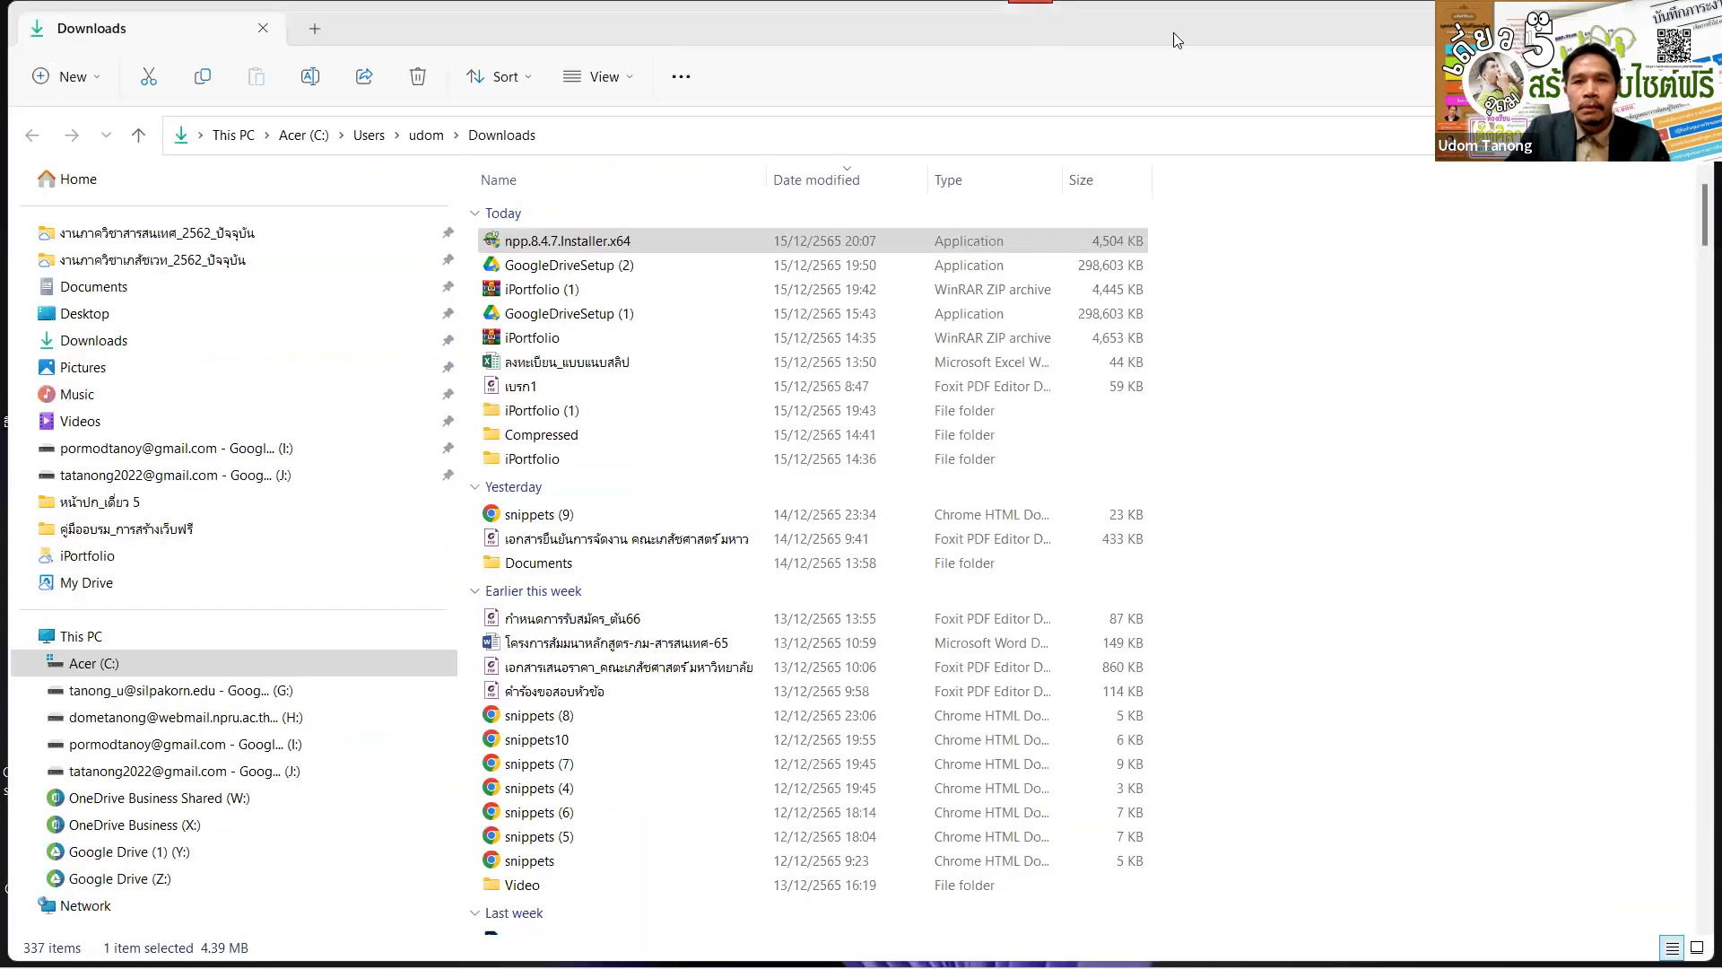
key(alt+Tab)
click(969, 570)
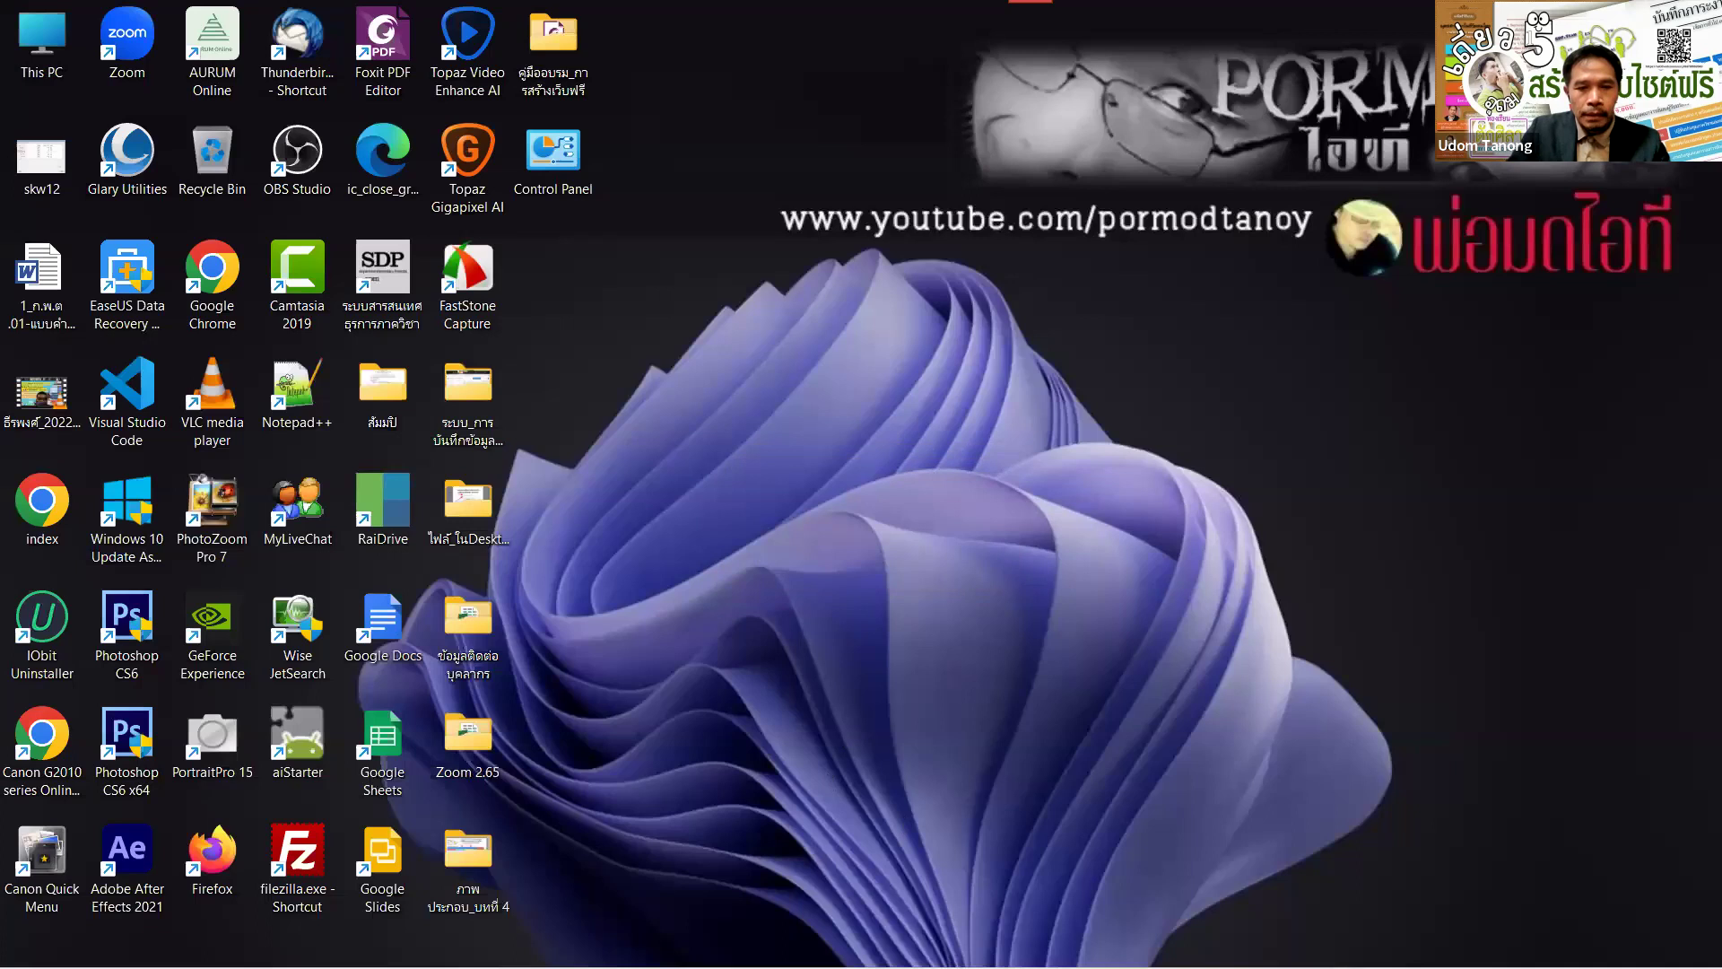
click(950, 949)
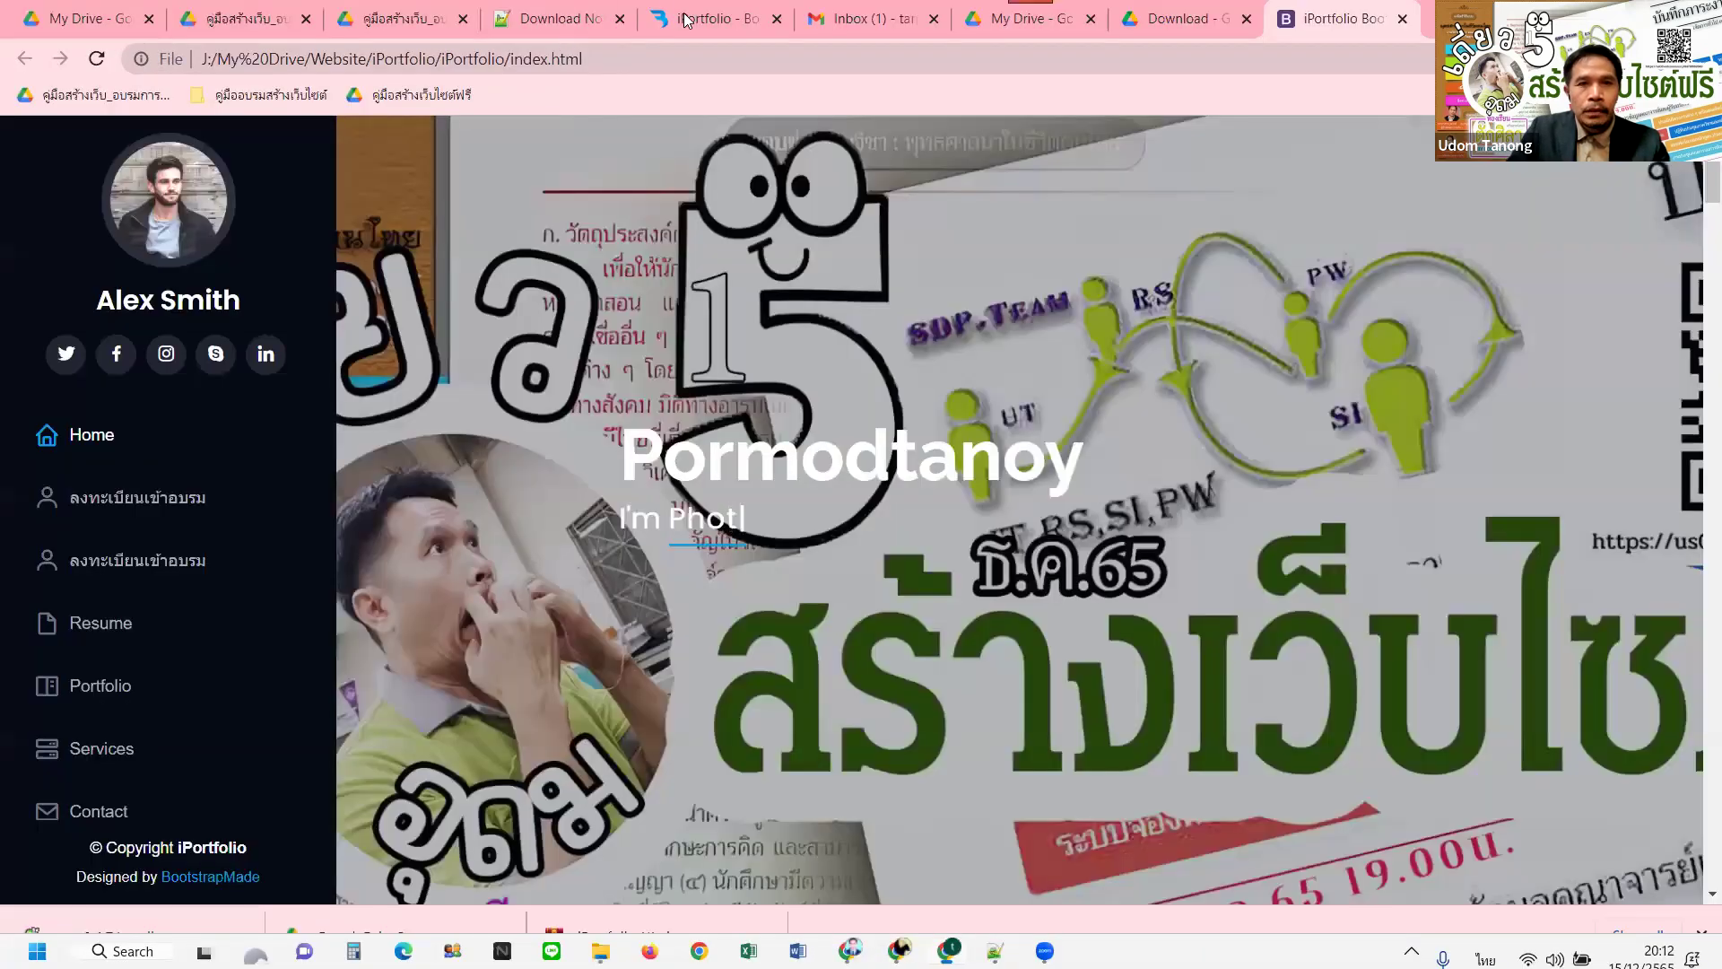
Step: Copy the Launch in Chrome command code from the Notepad++ setup guide PDF
click(414, 19)
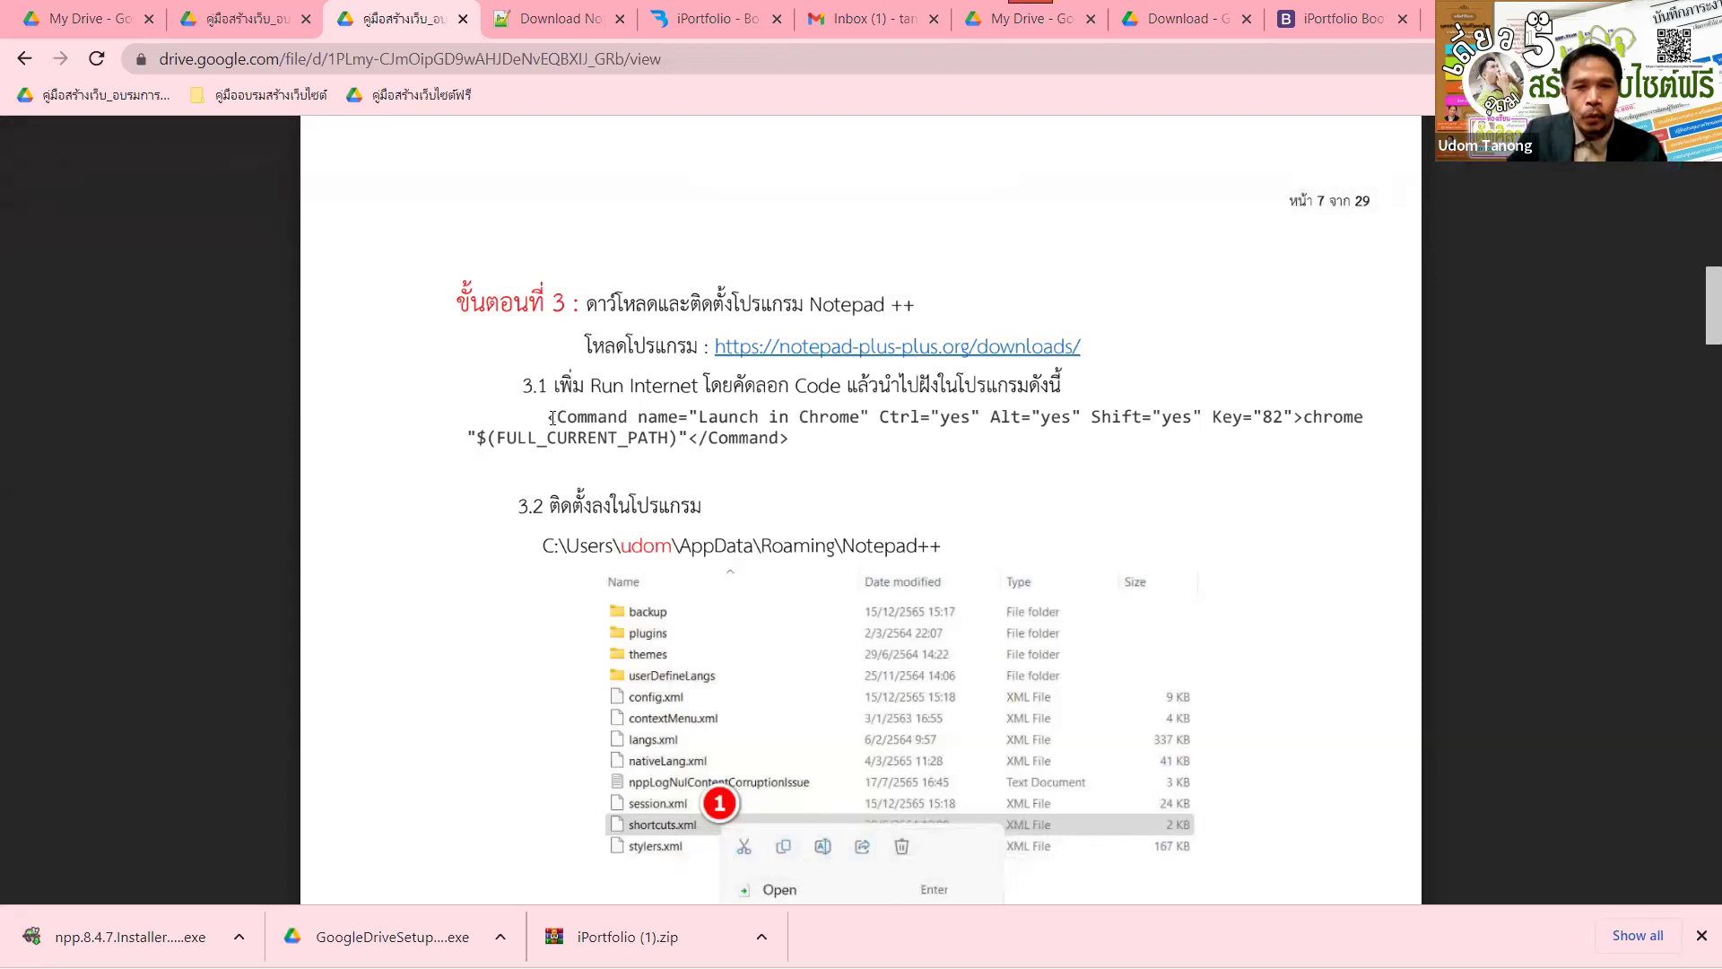
drag(550, 418, 802, 437)
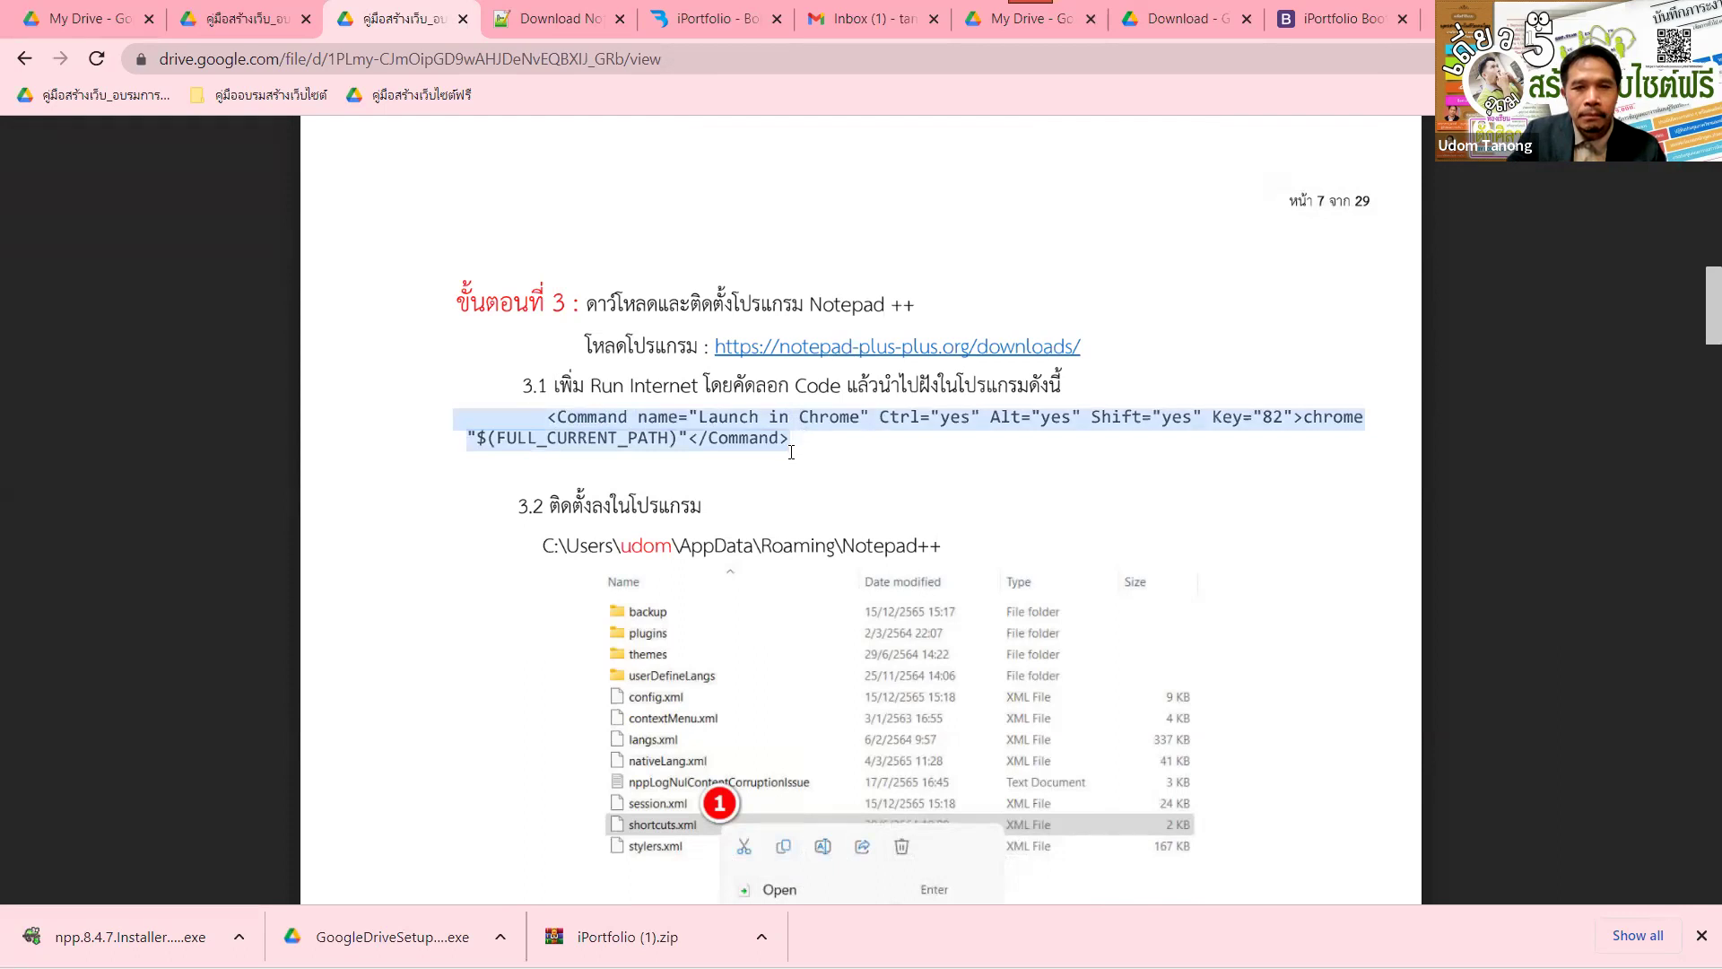
right_click(731, 430)
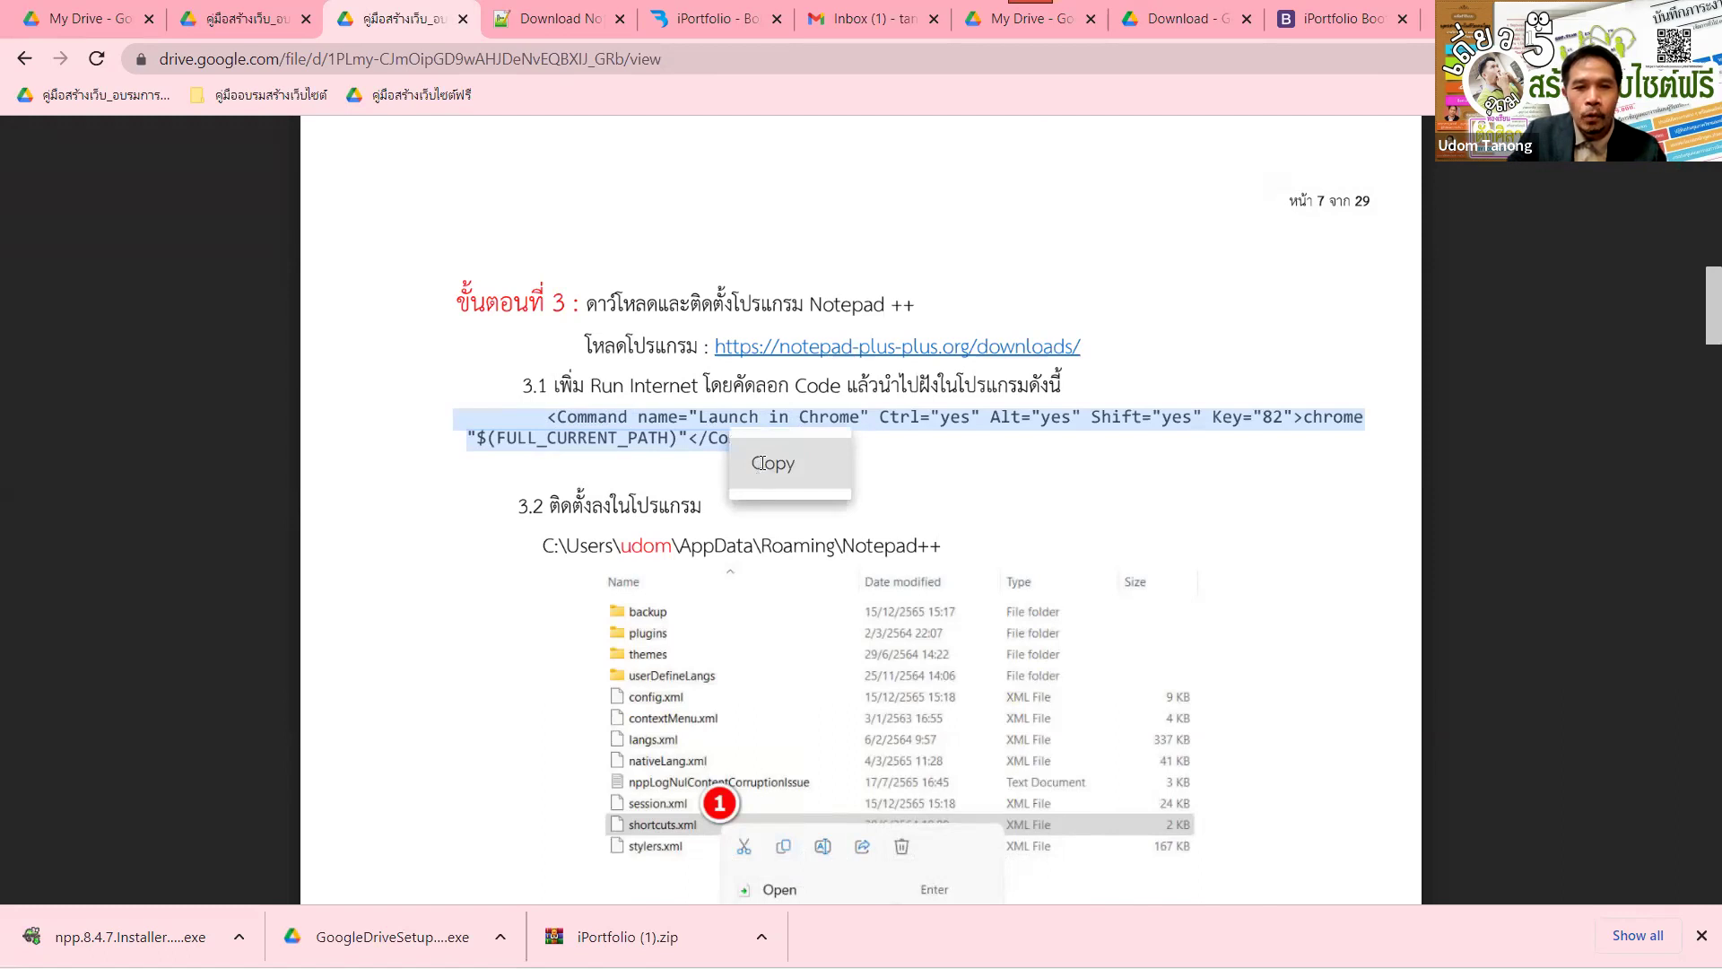
click(762, 467)
right_click(749, 437)
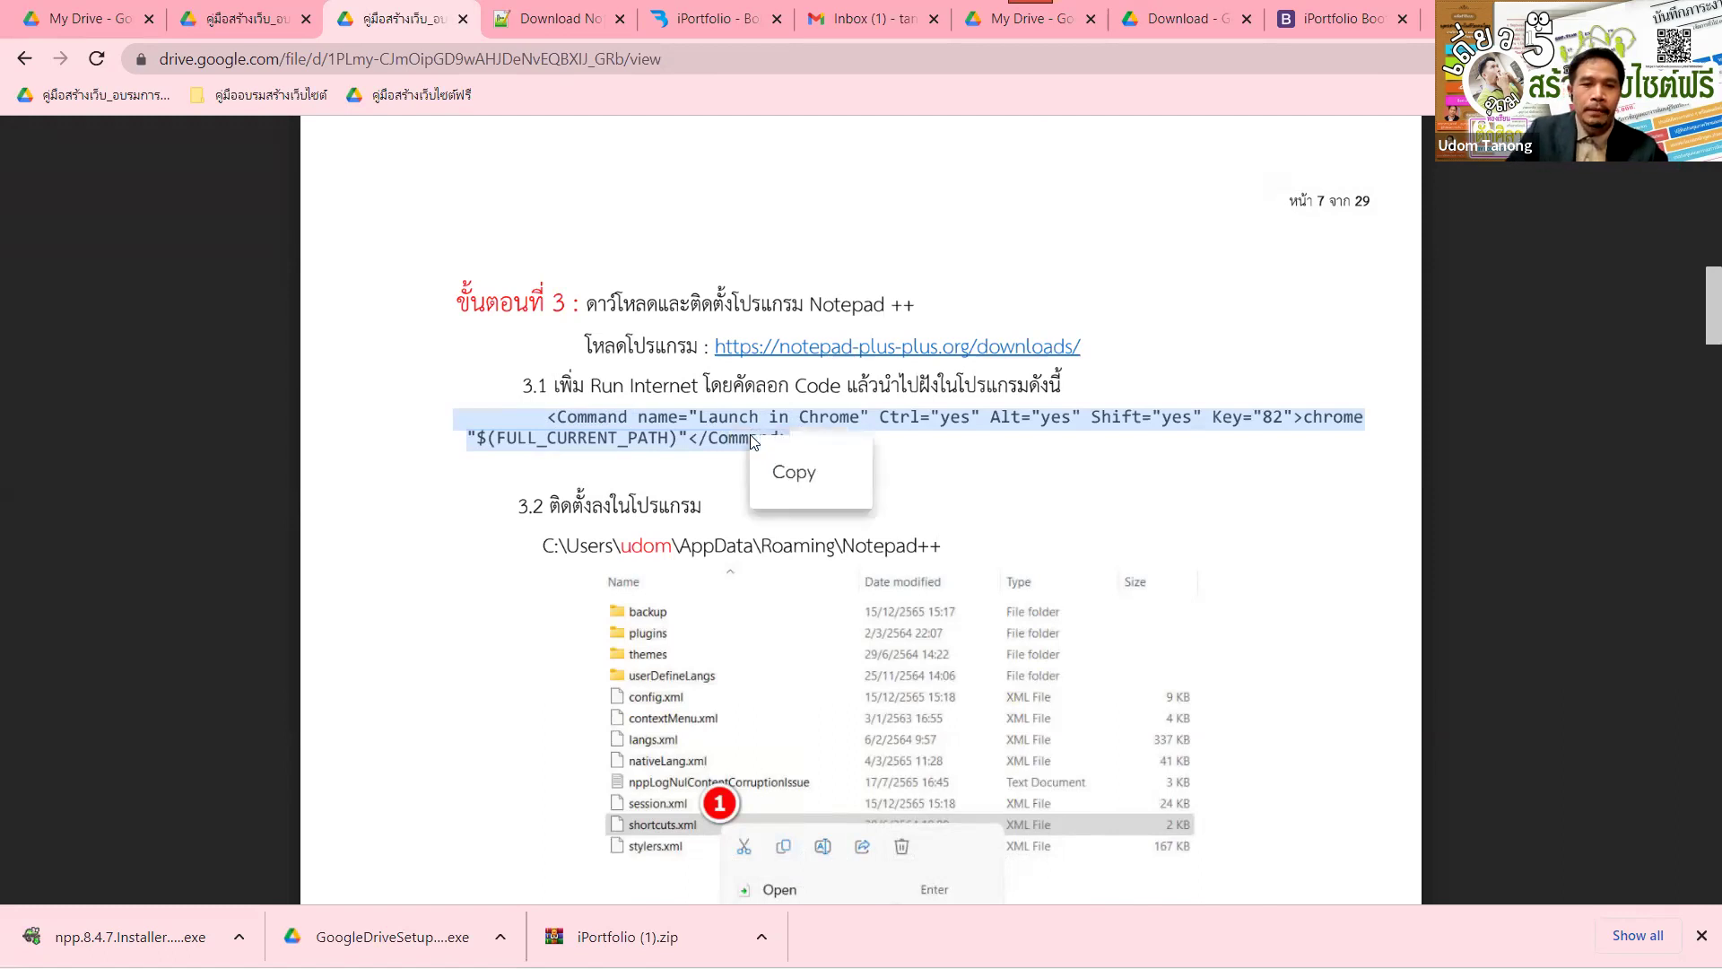
click(815, 470)
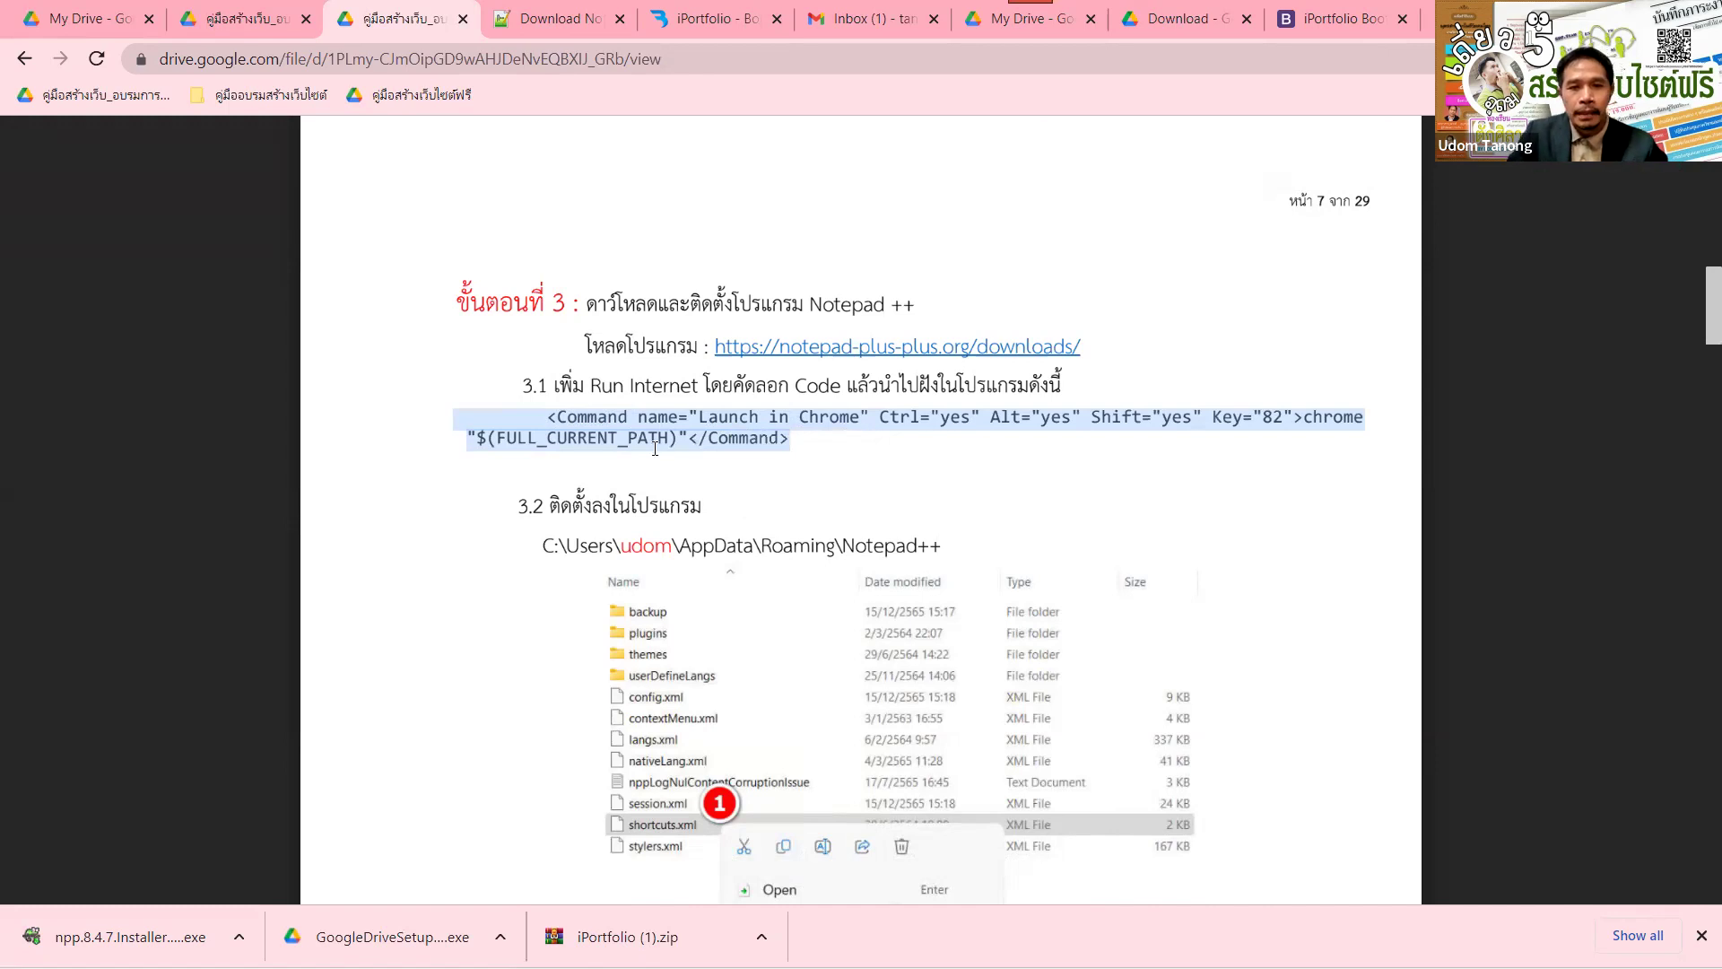
Step: Close Chrome's downloads bar and switch to the File Explorer window showing Google Drive (J:)
scroll(778, 454, down, 2)
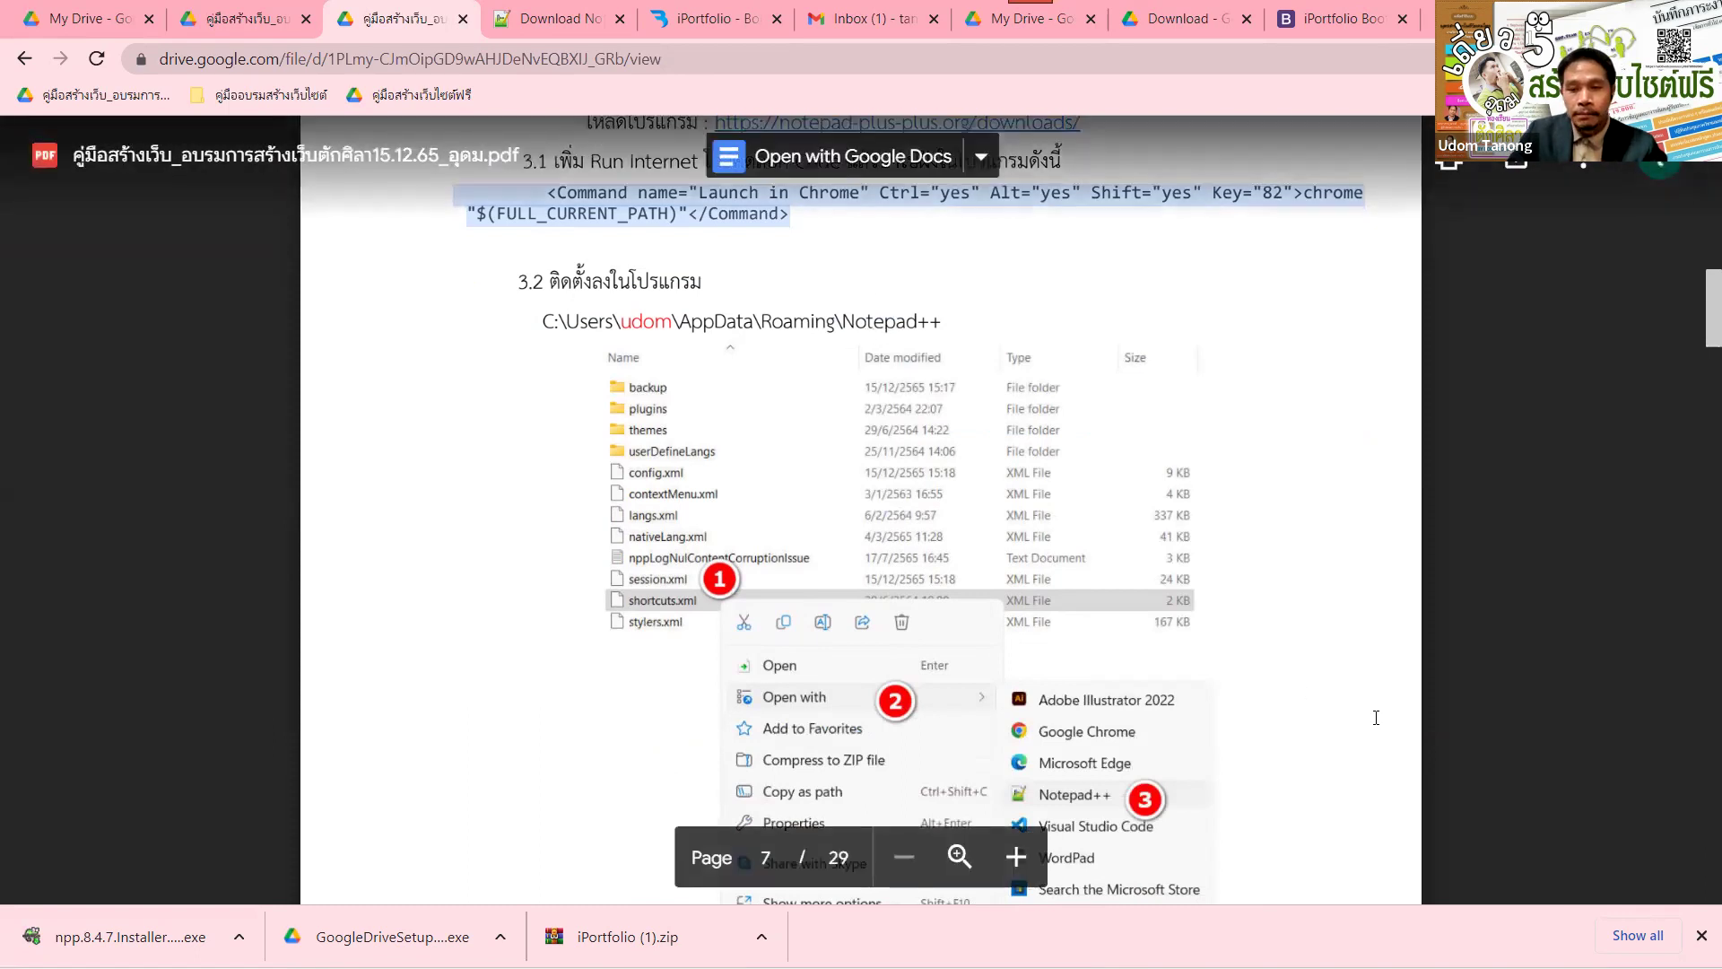
click(1702, 936)
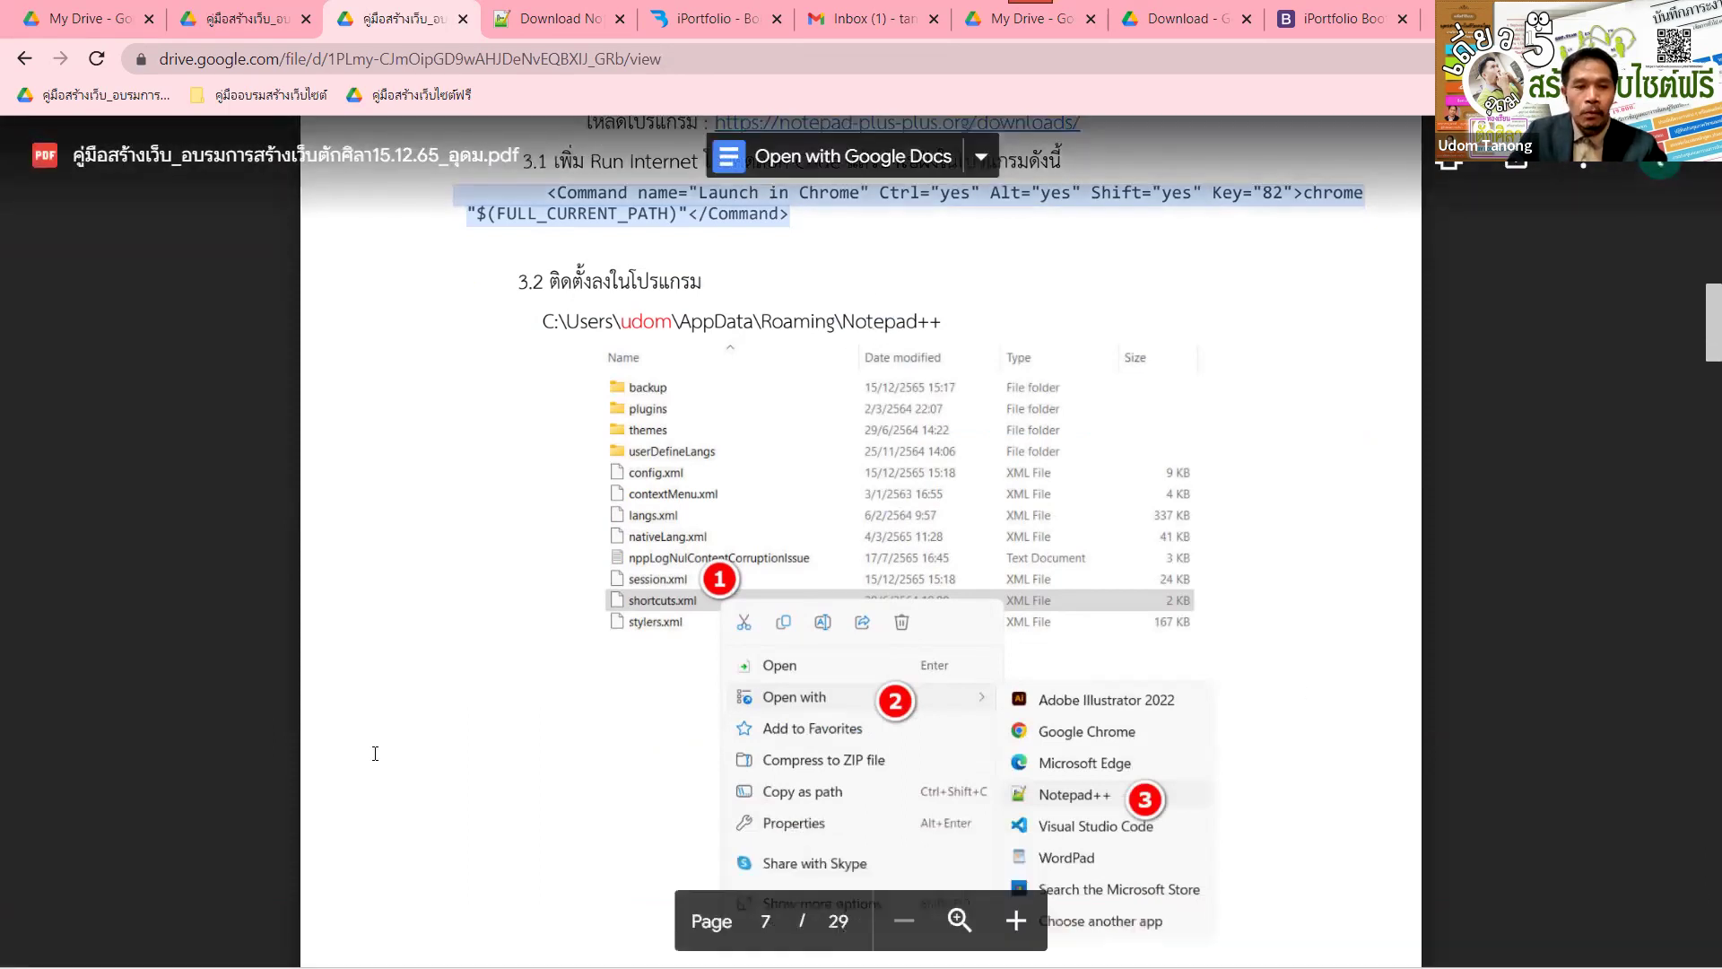
mouse_move(601, 950)
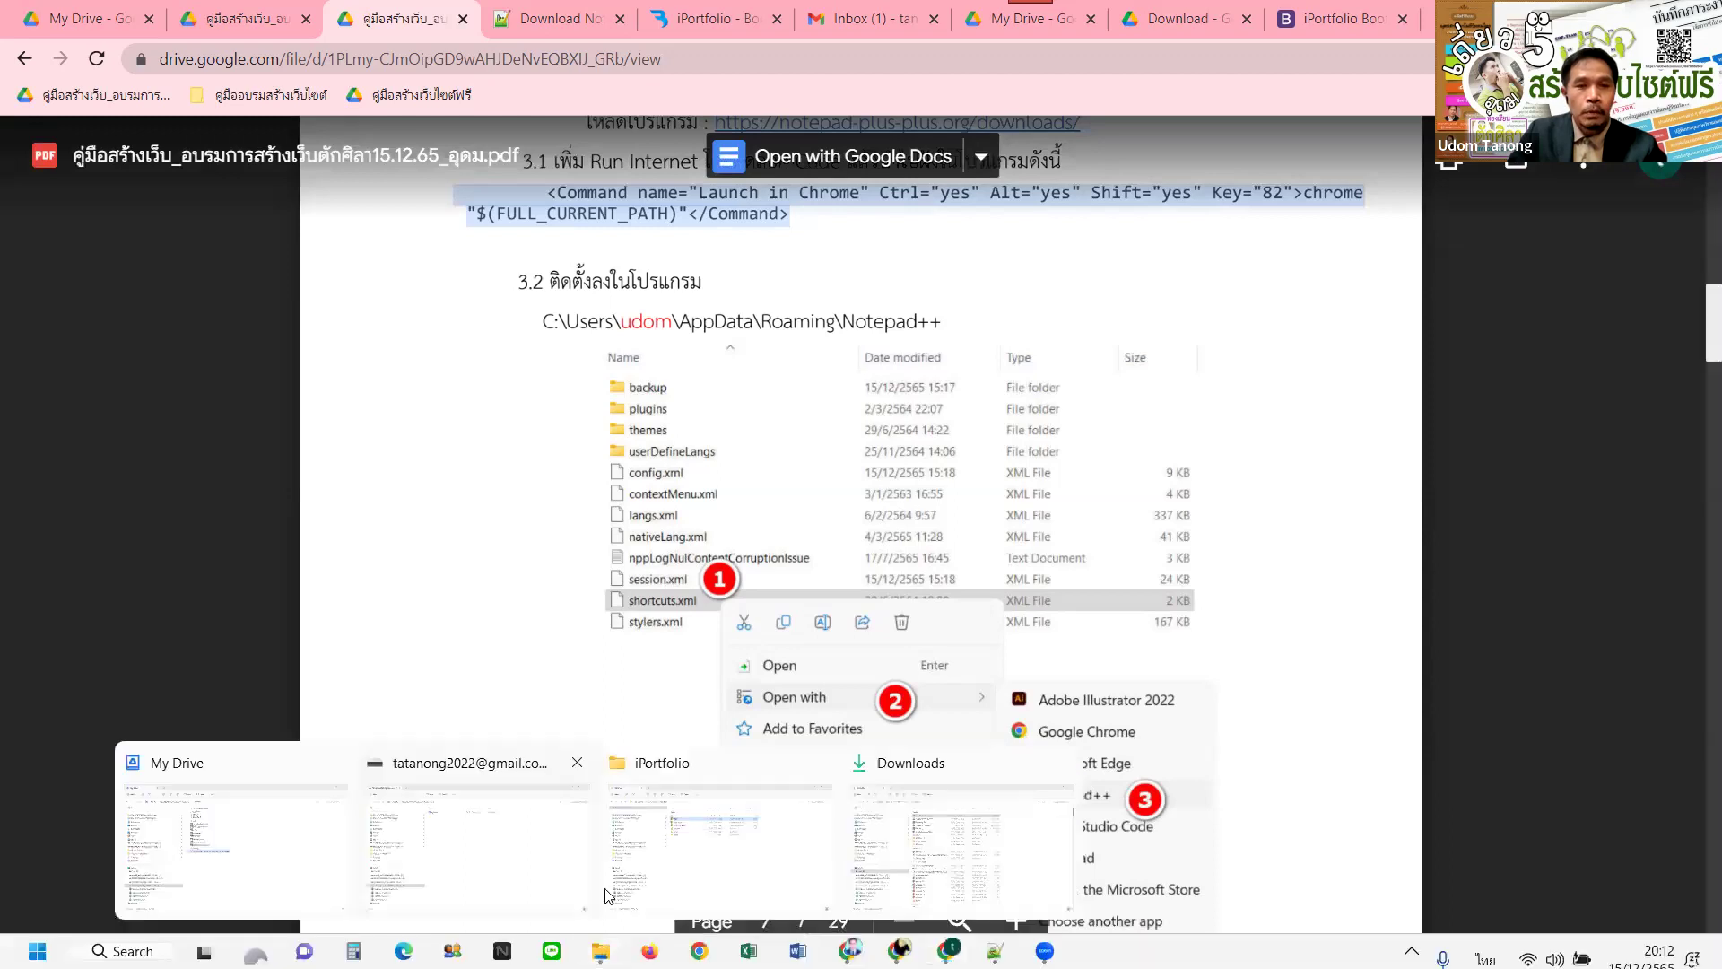
click(491, 807)
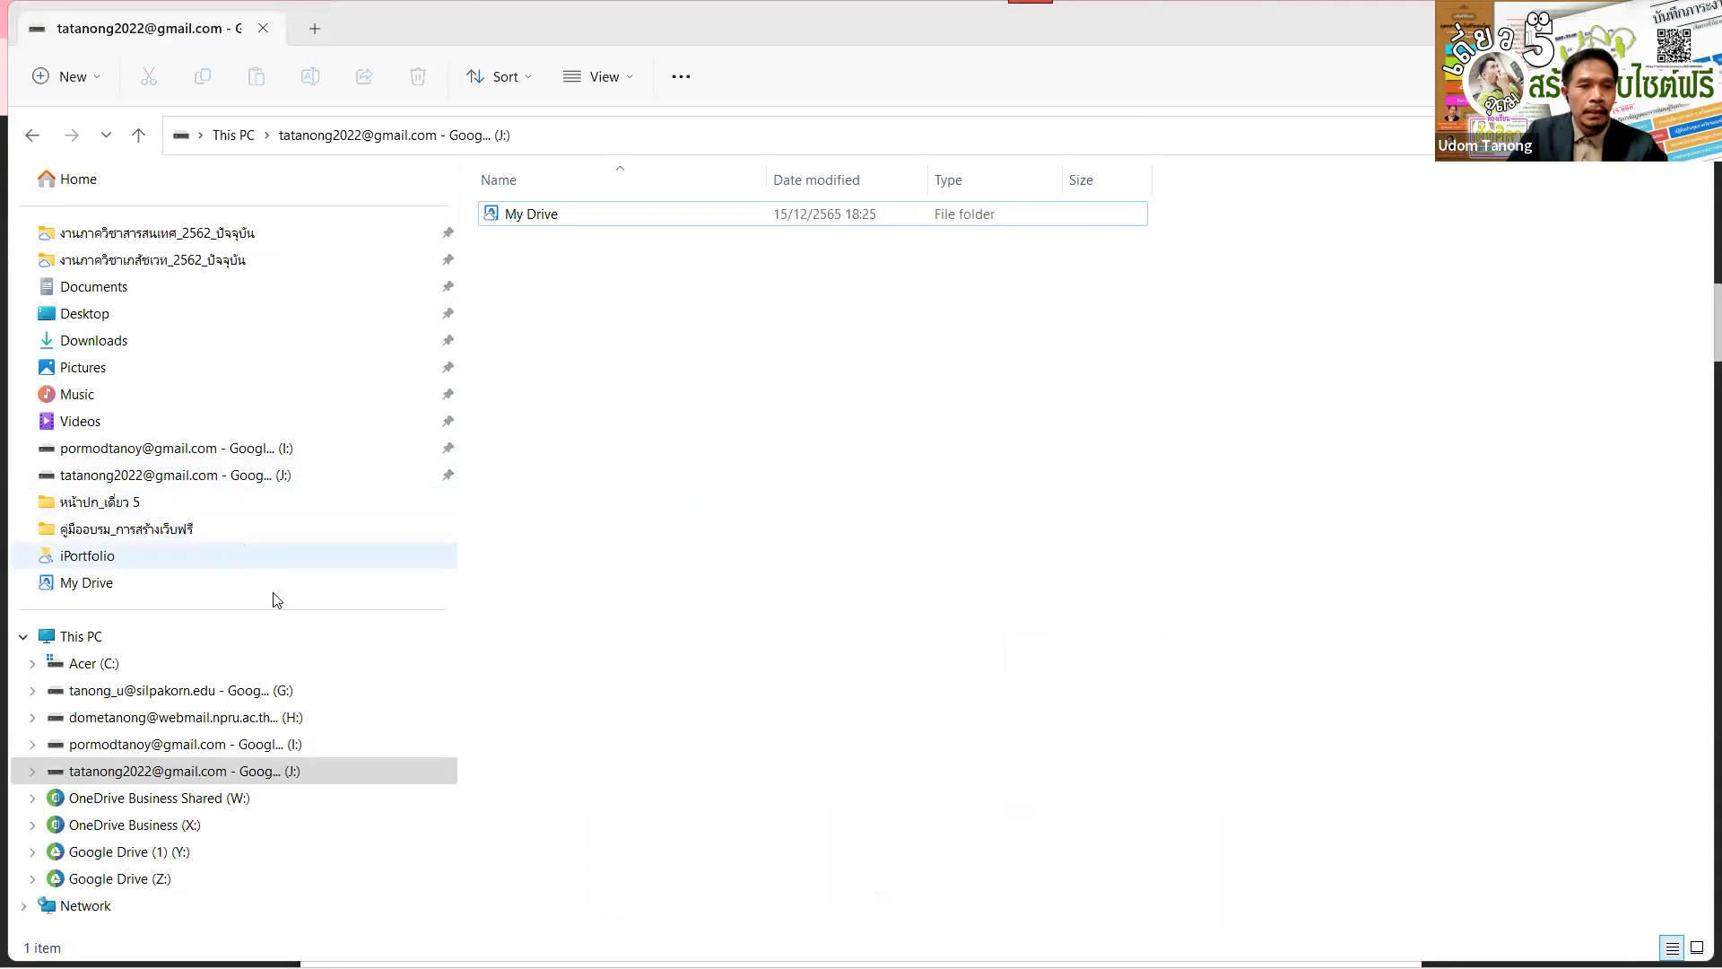
Step: Browse from the C: drive into Users and then into the user's profile folder
click(101, 666)
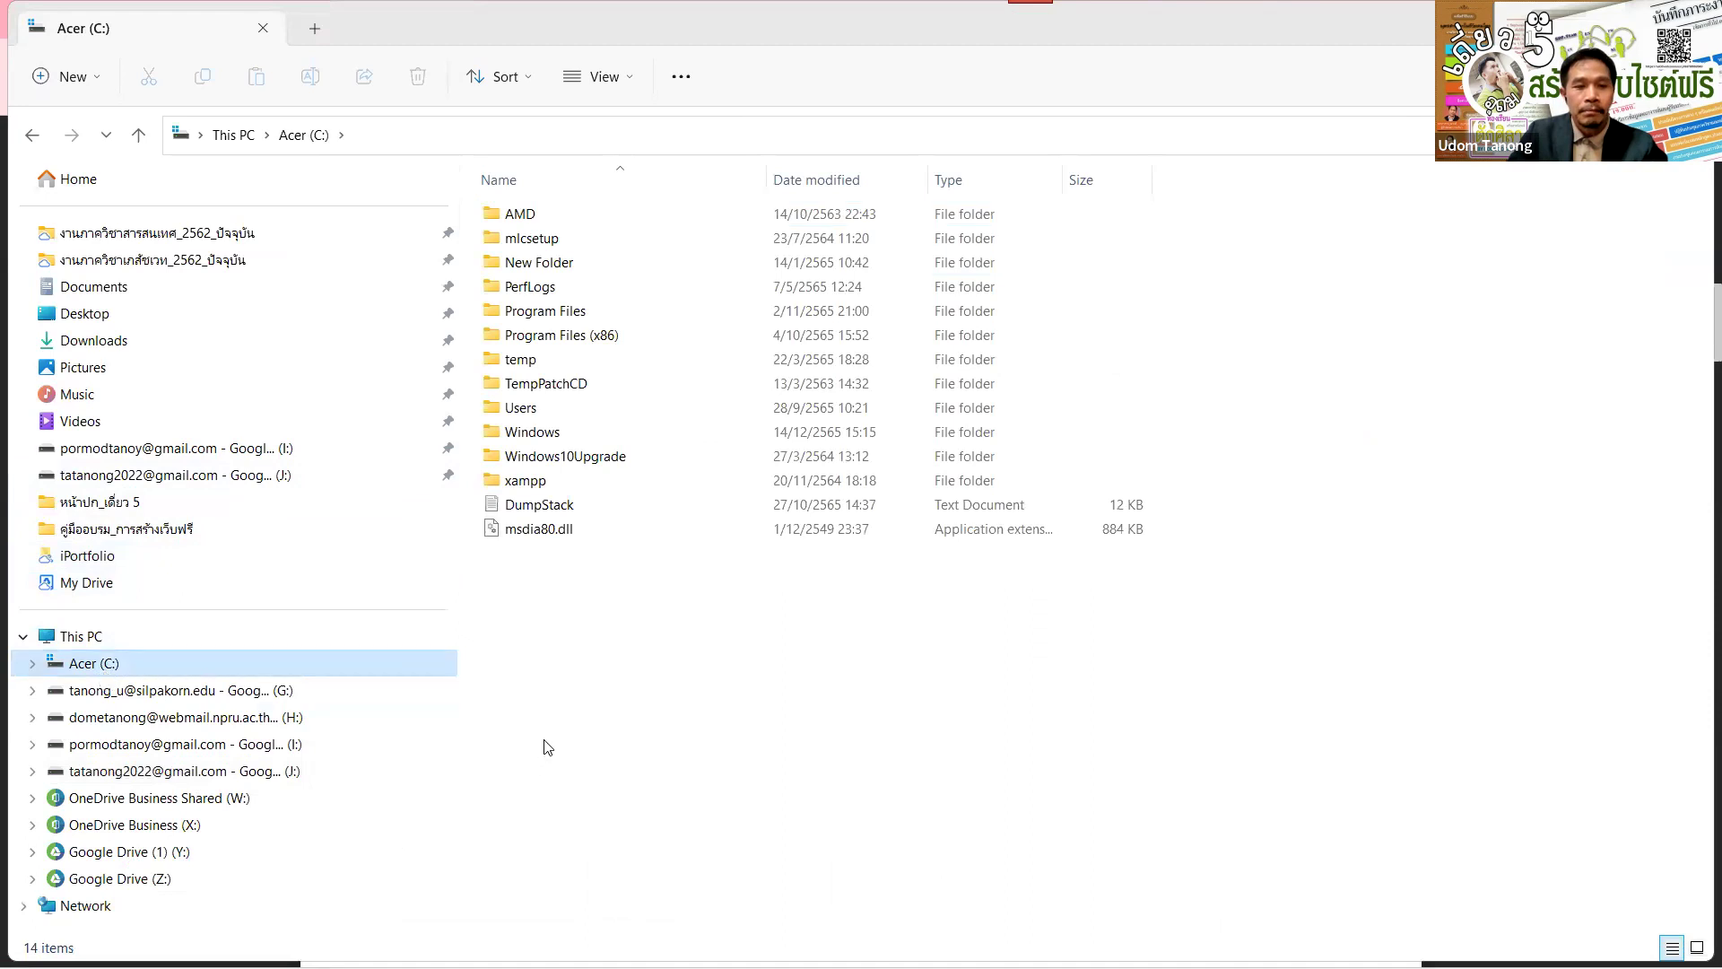
double_click(542, 411)
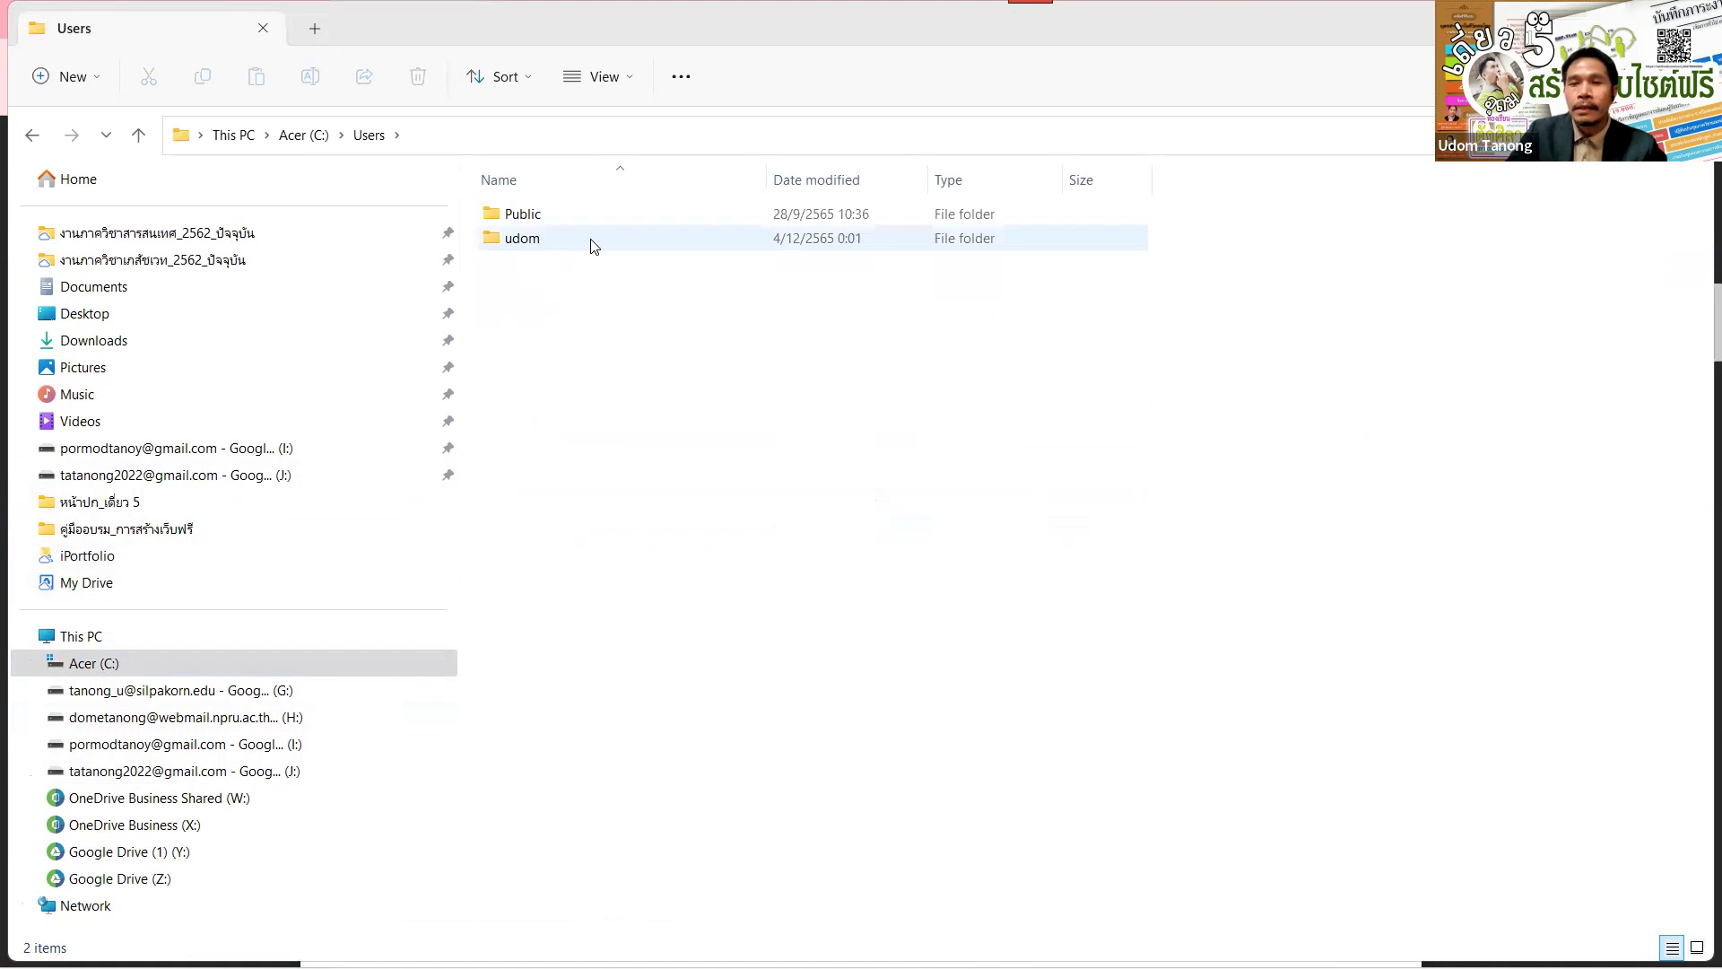
click(525, 245)
double_click(525, 245)
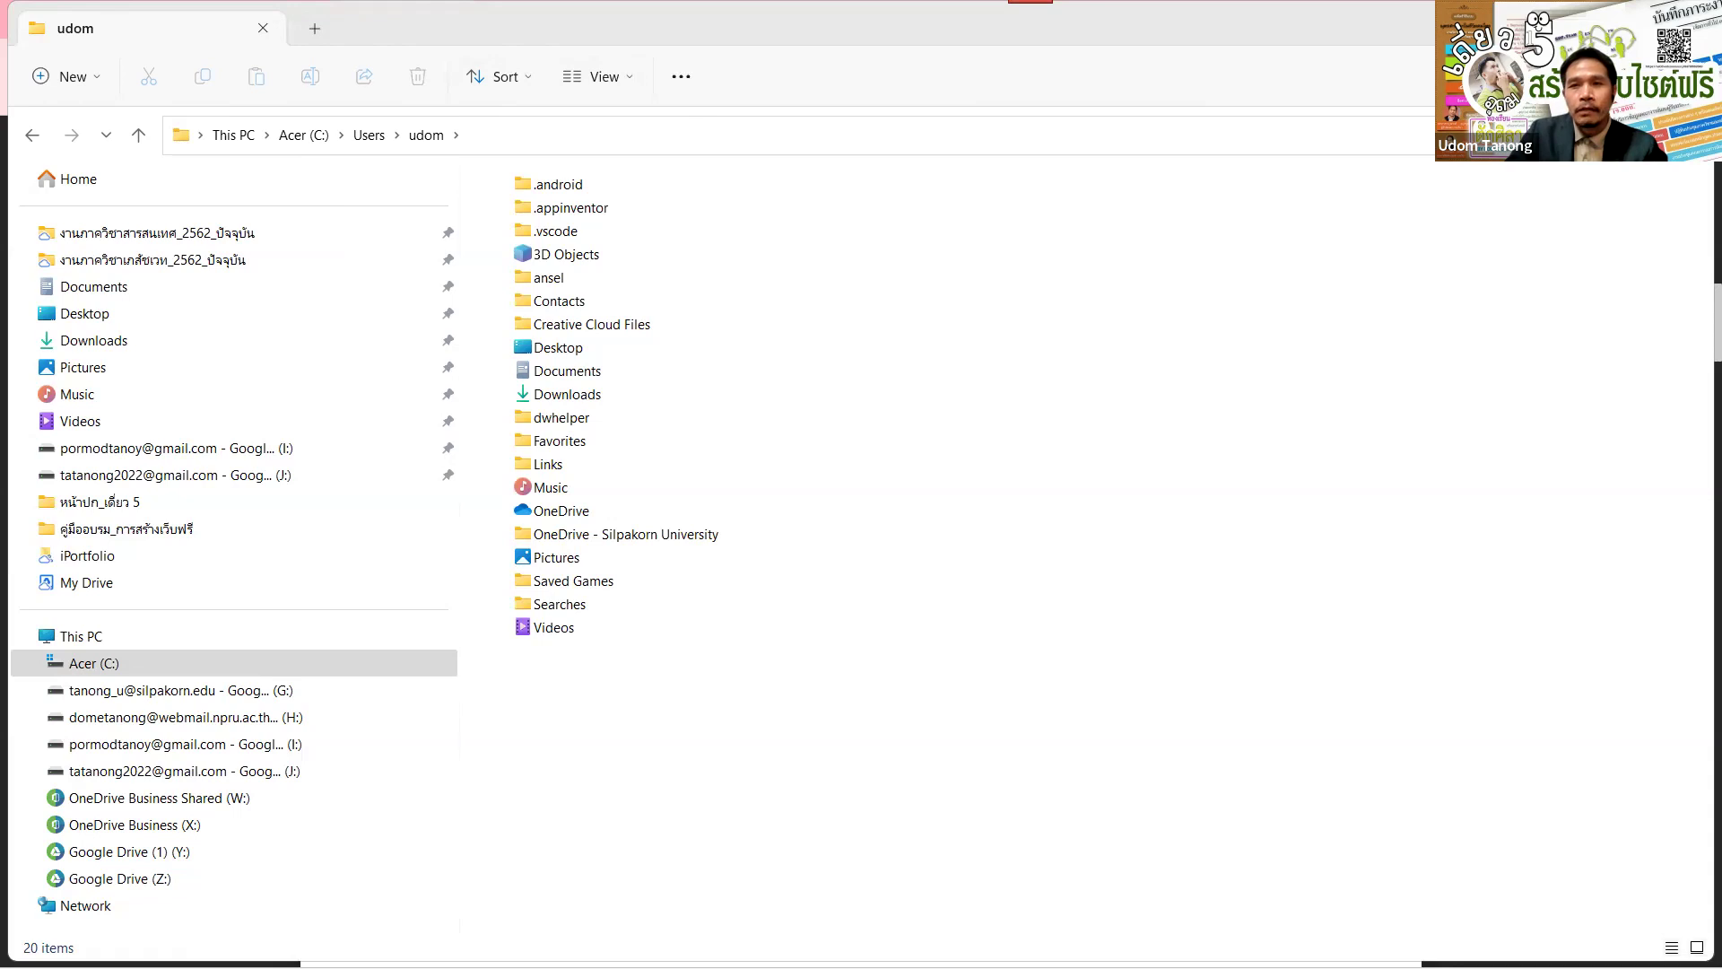
Step: Maximize File Explorer and go to the profile's AppData folder by appending \AppData to the path
key(super+Up)
click(456, 126)
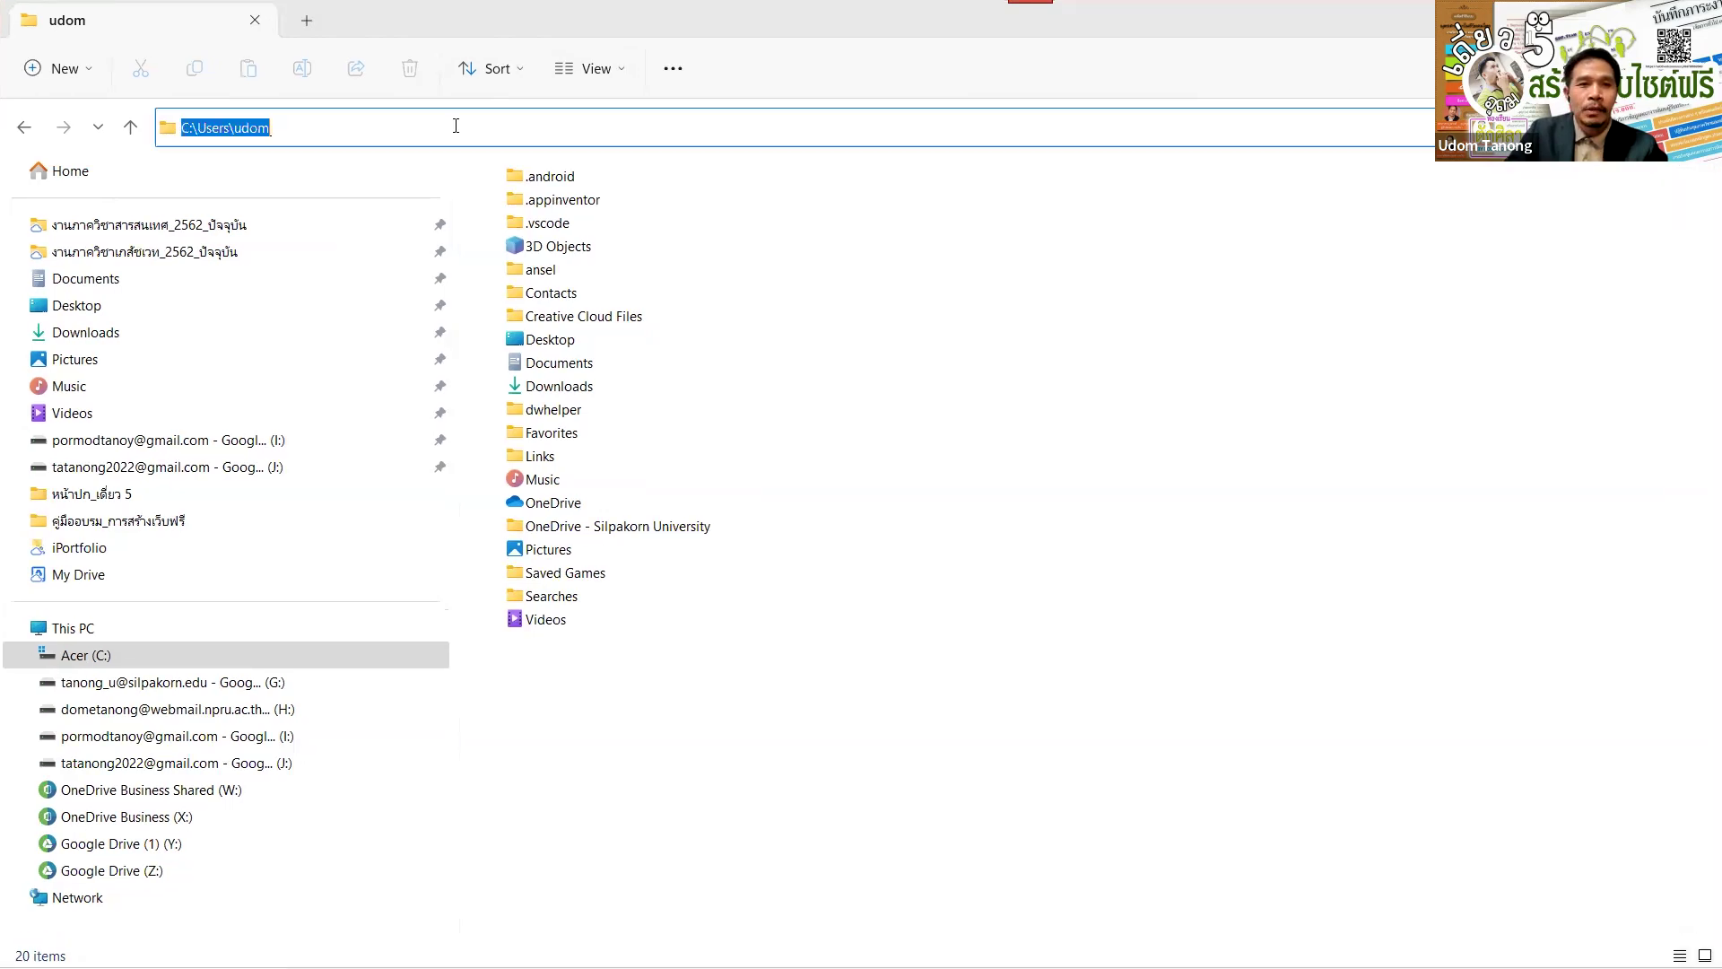
click(332, 126)
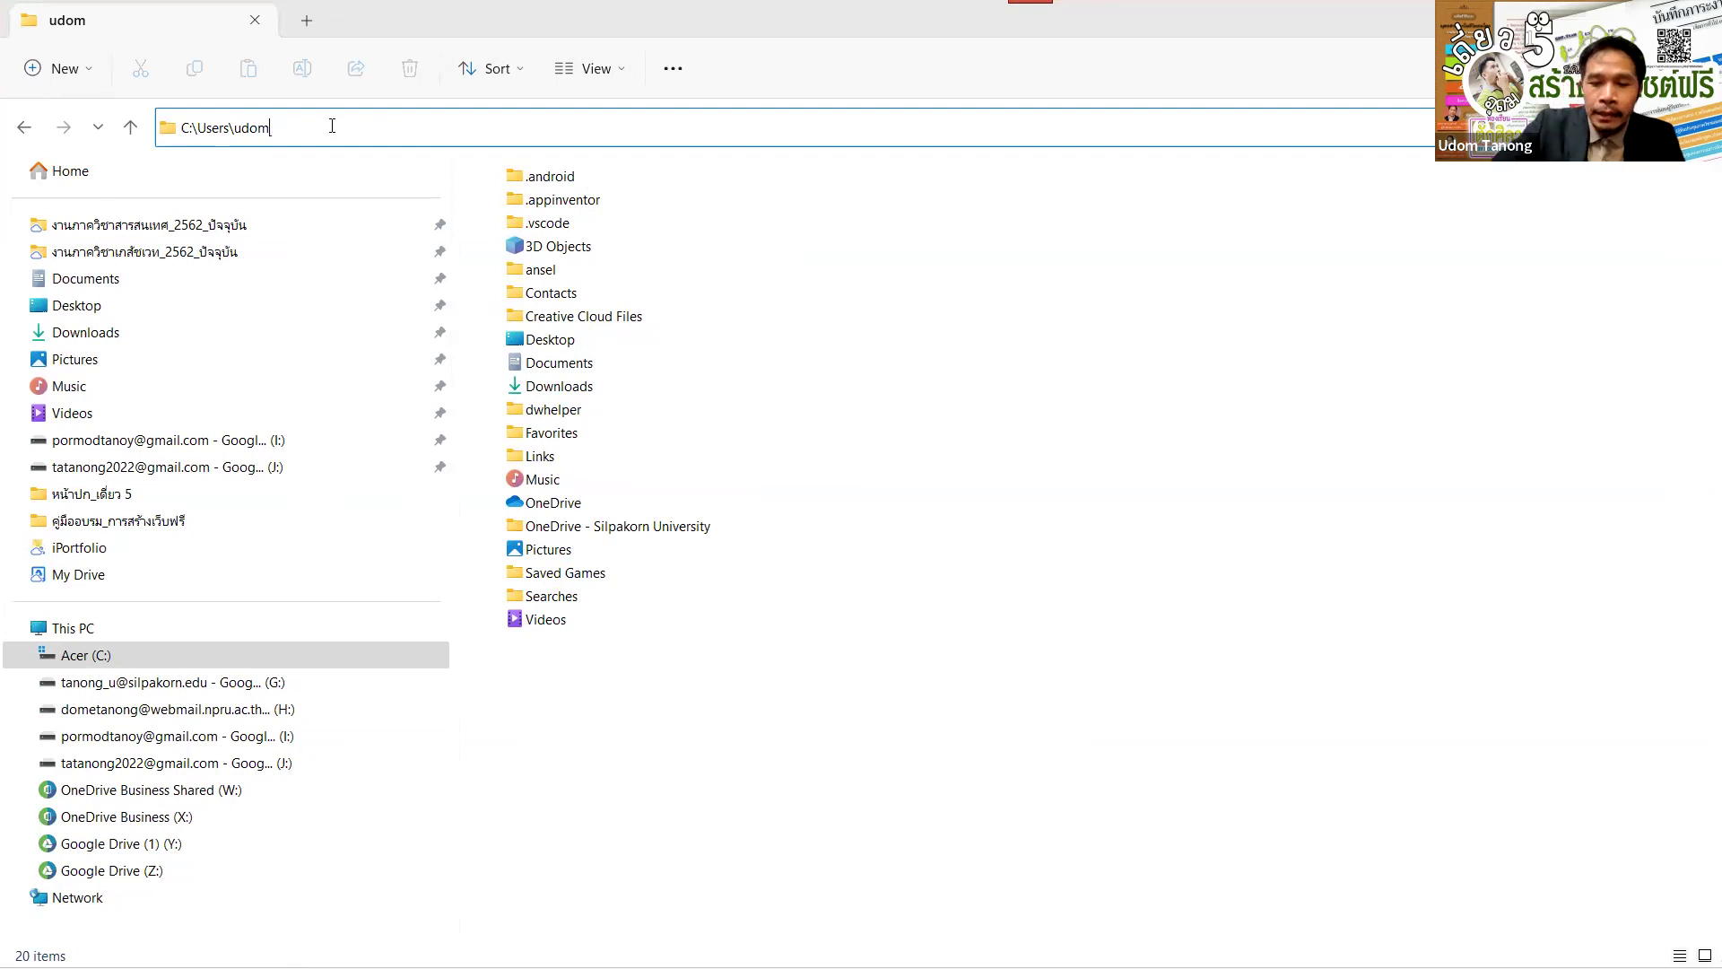
text(ฃ)
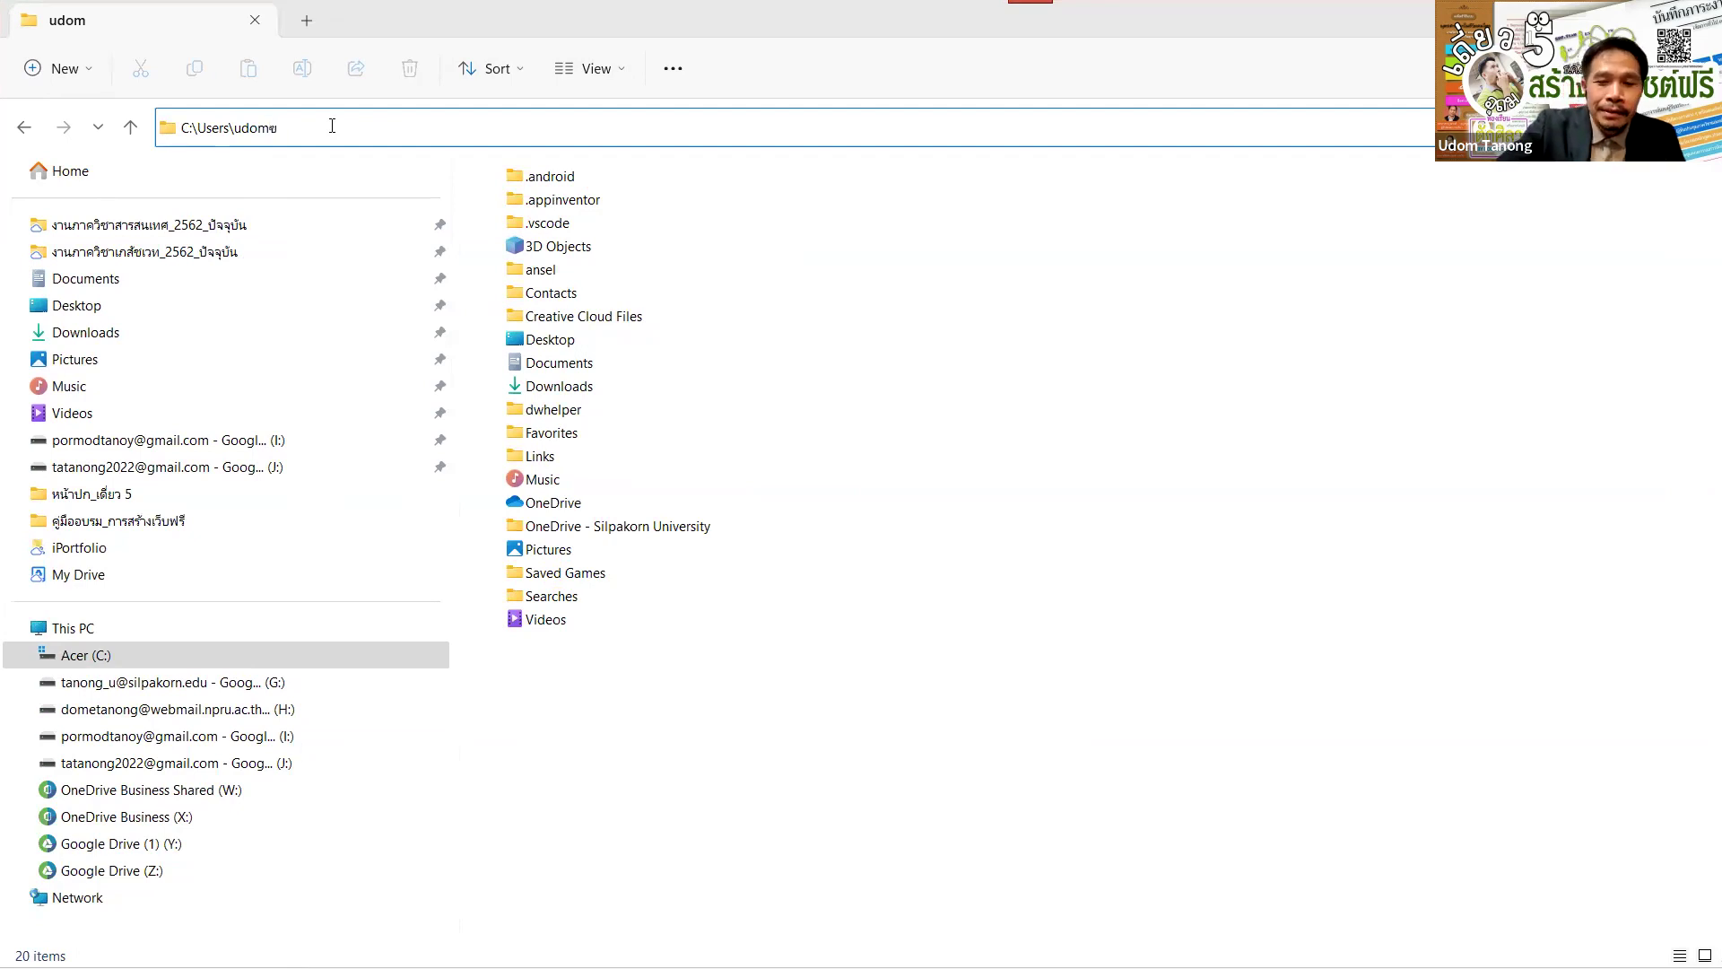
key(BackSpace)
text(\)
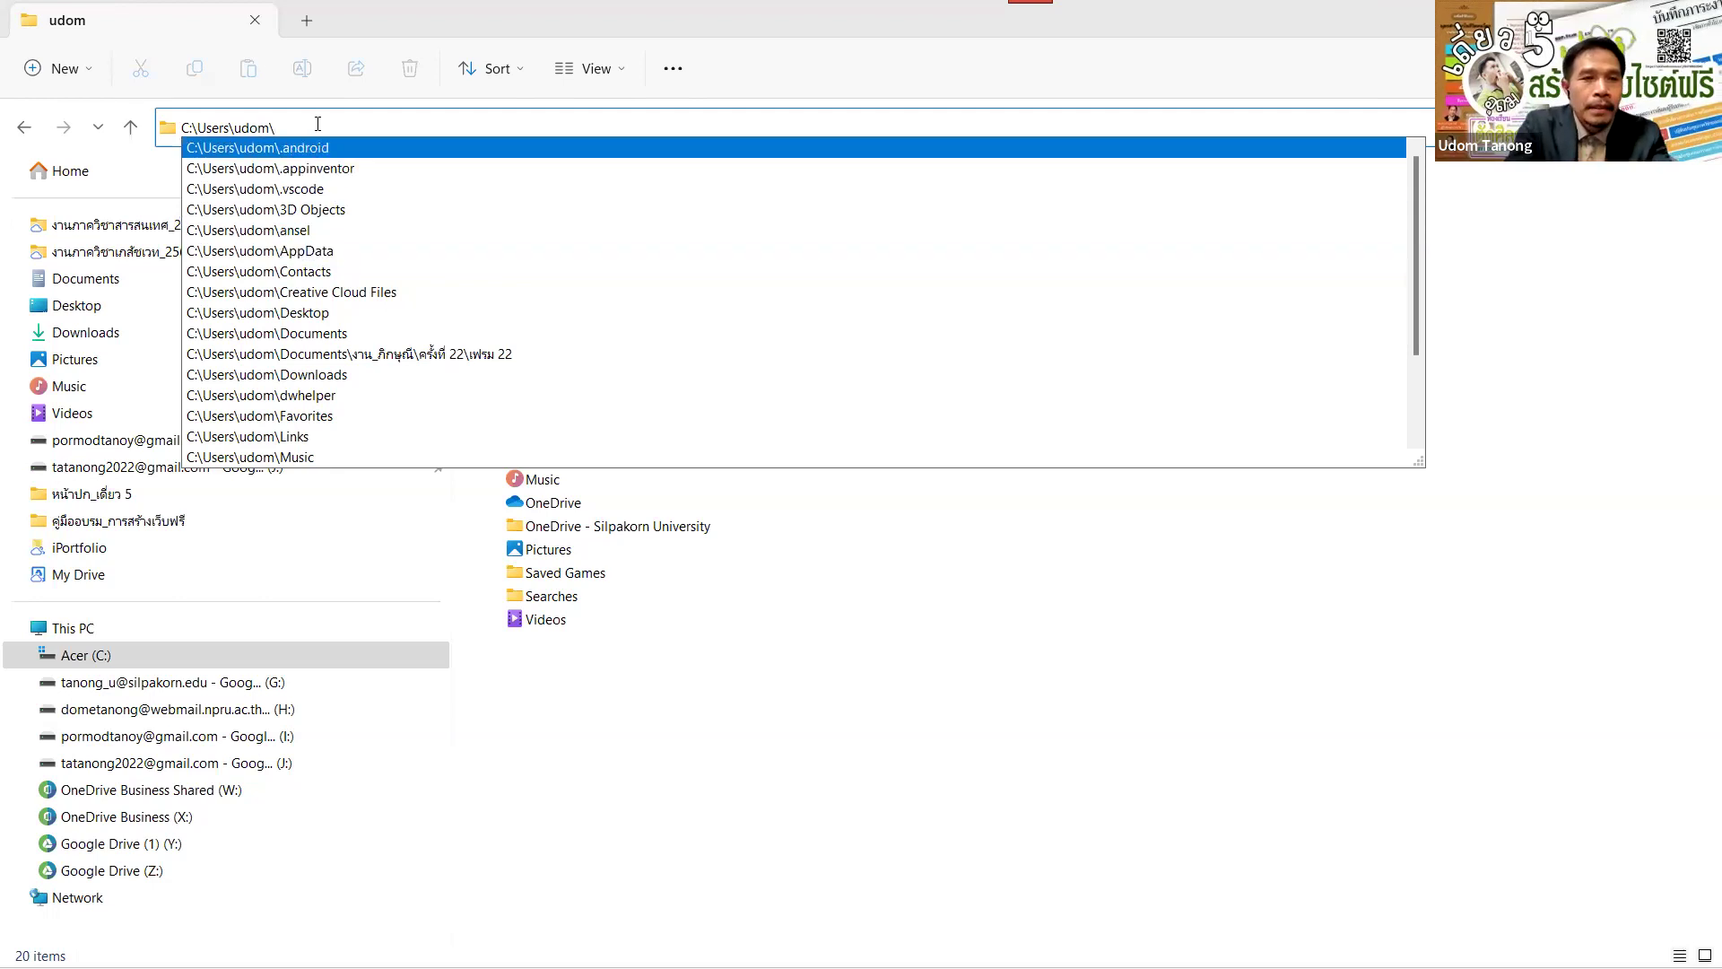
text(app)
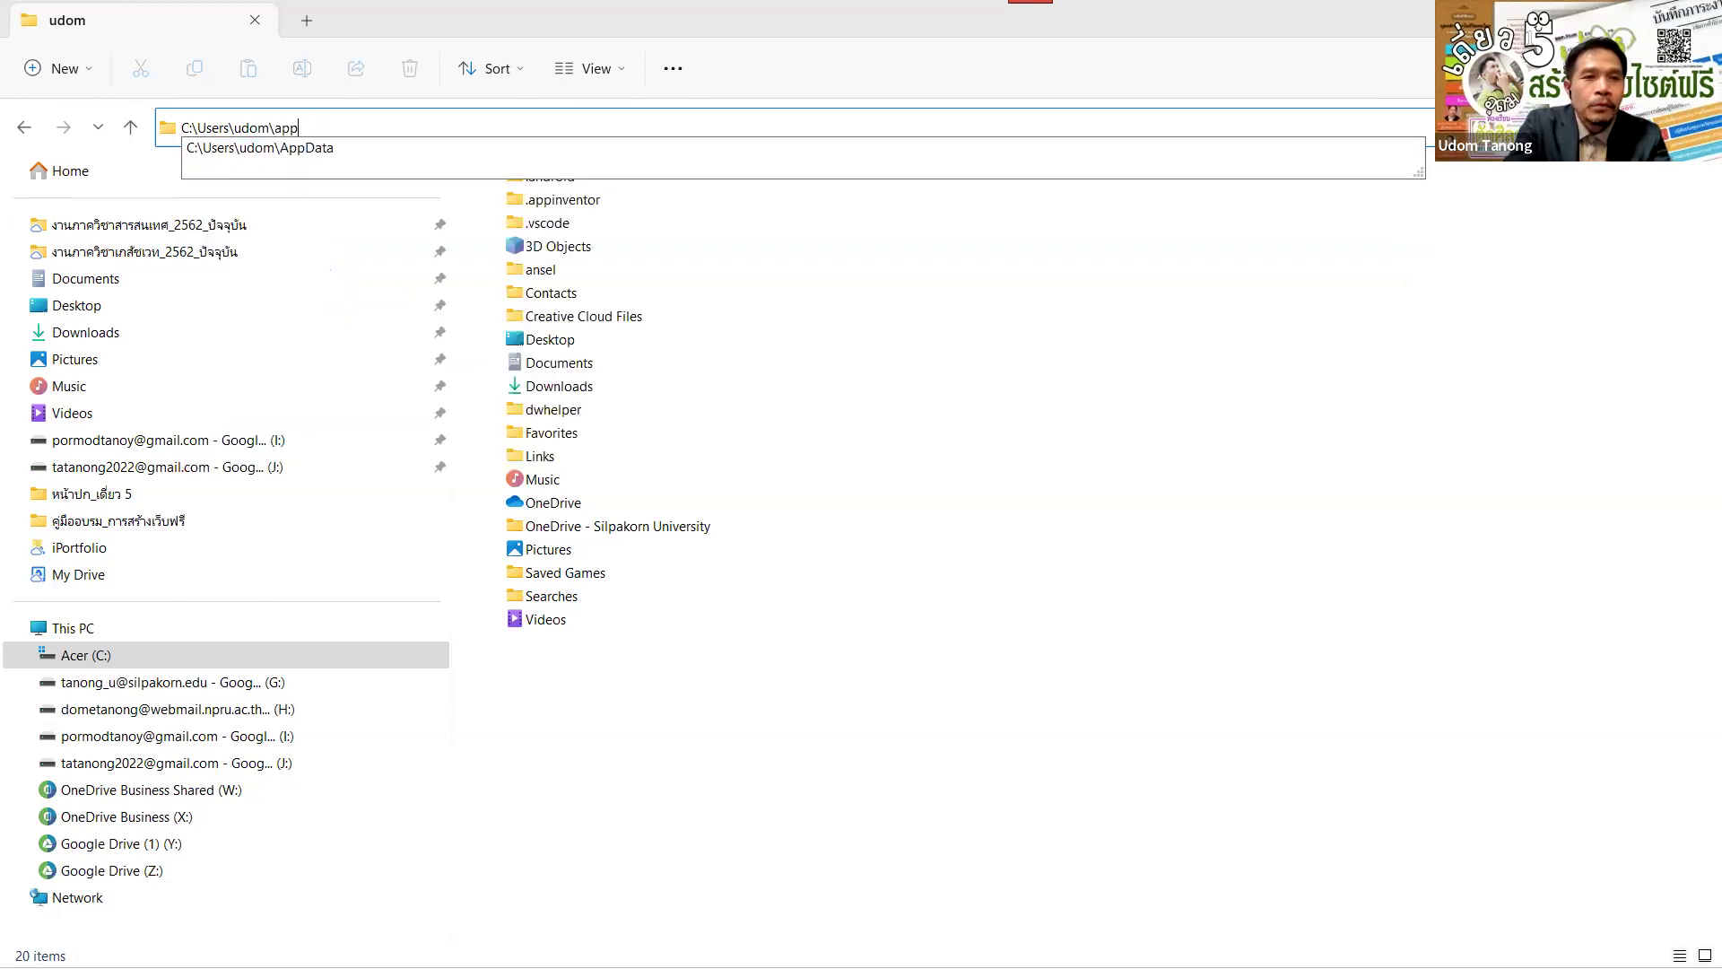
text(Da)
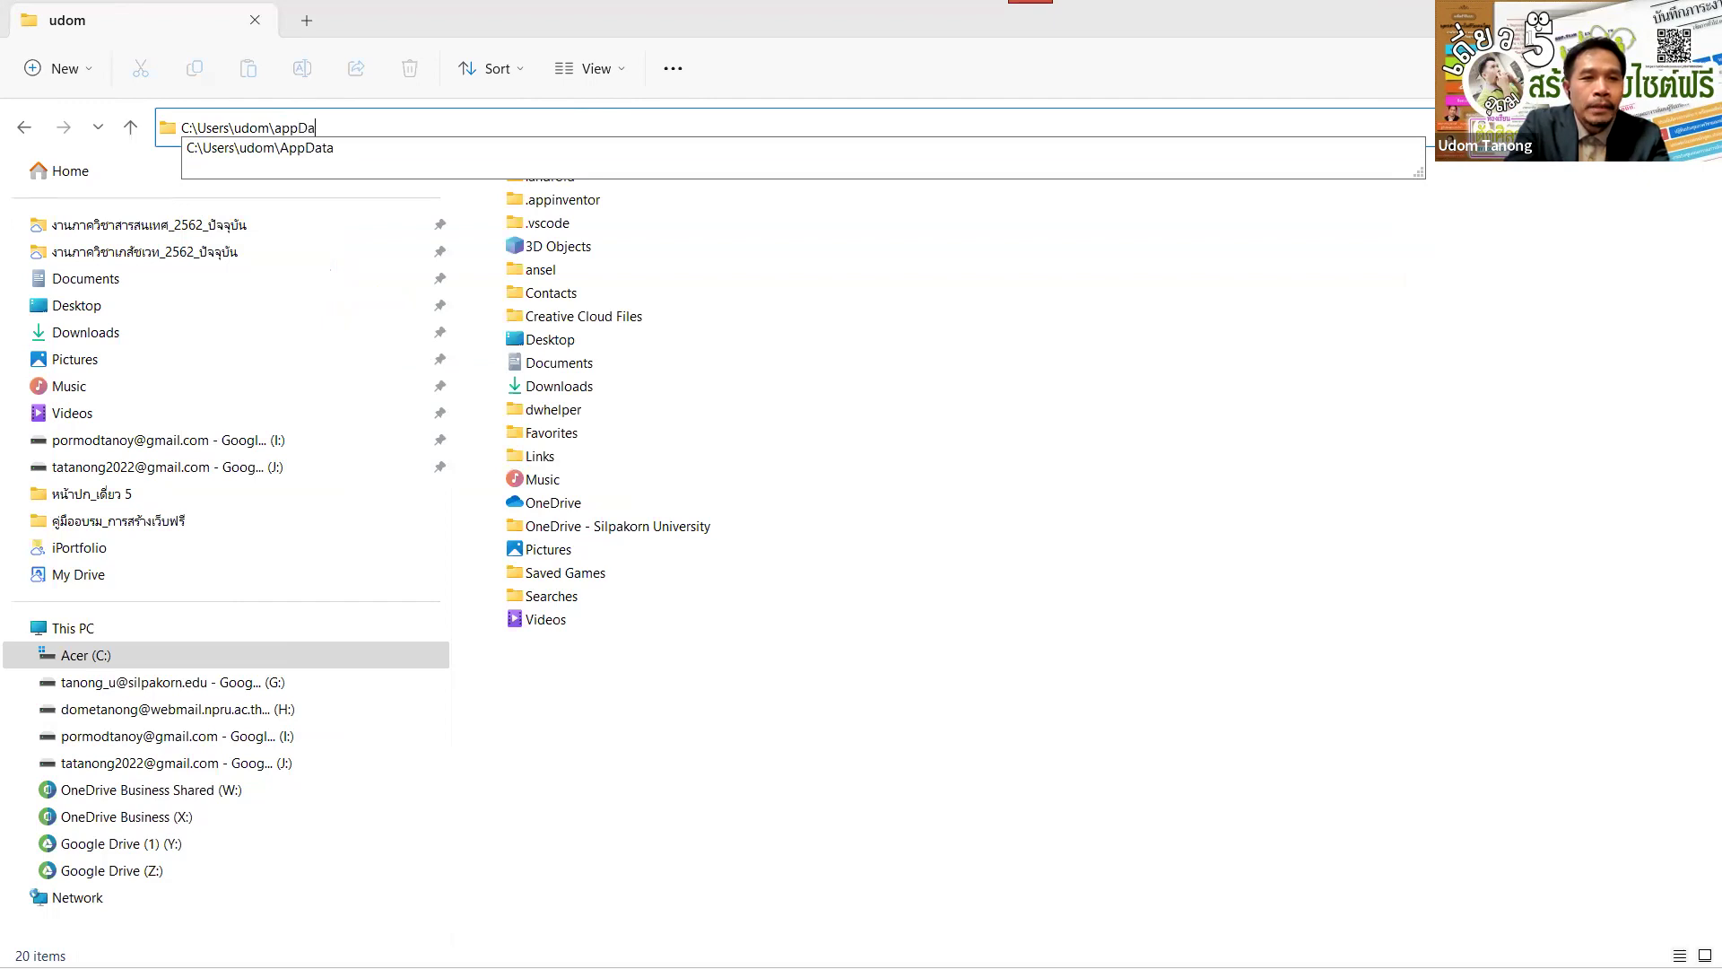
text(ta)
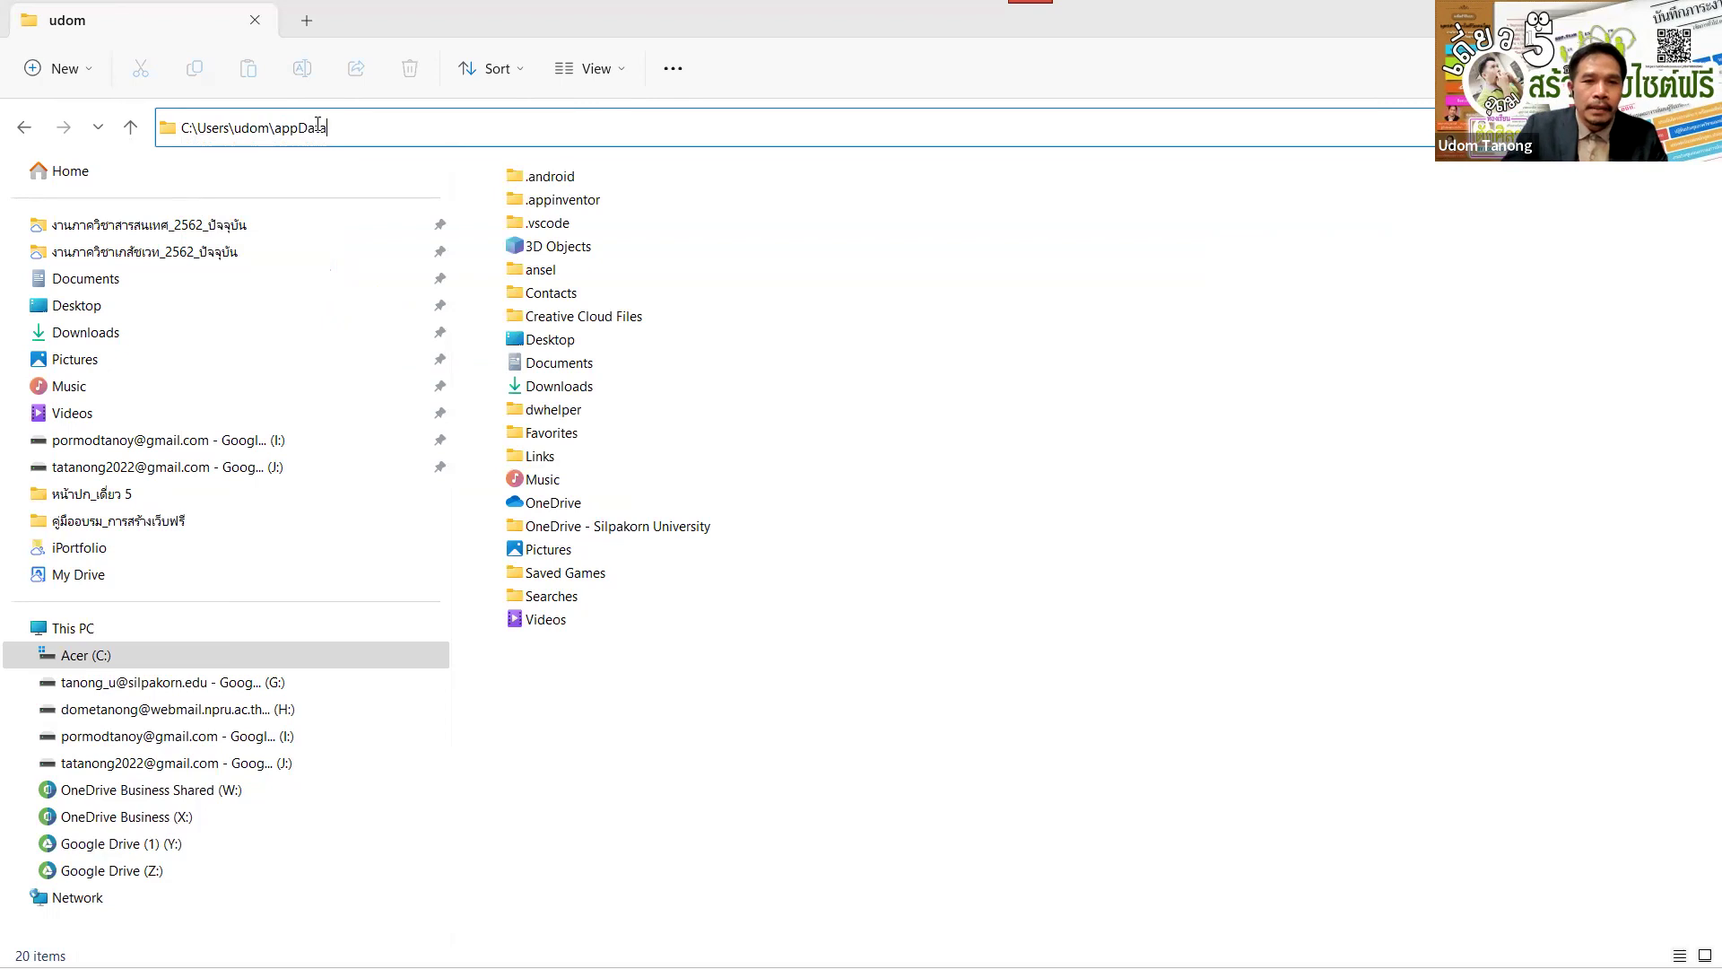
key(Return)
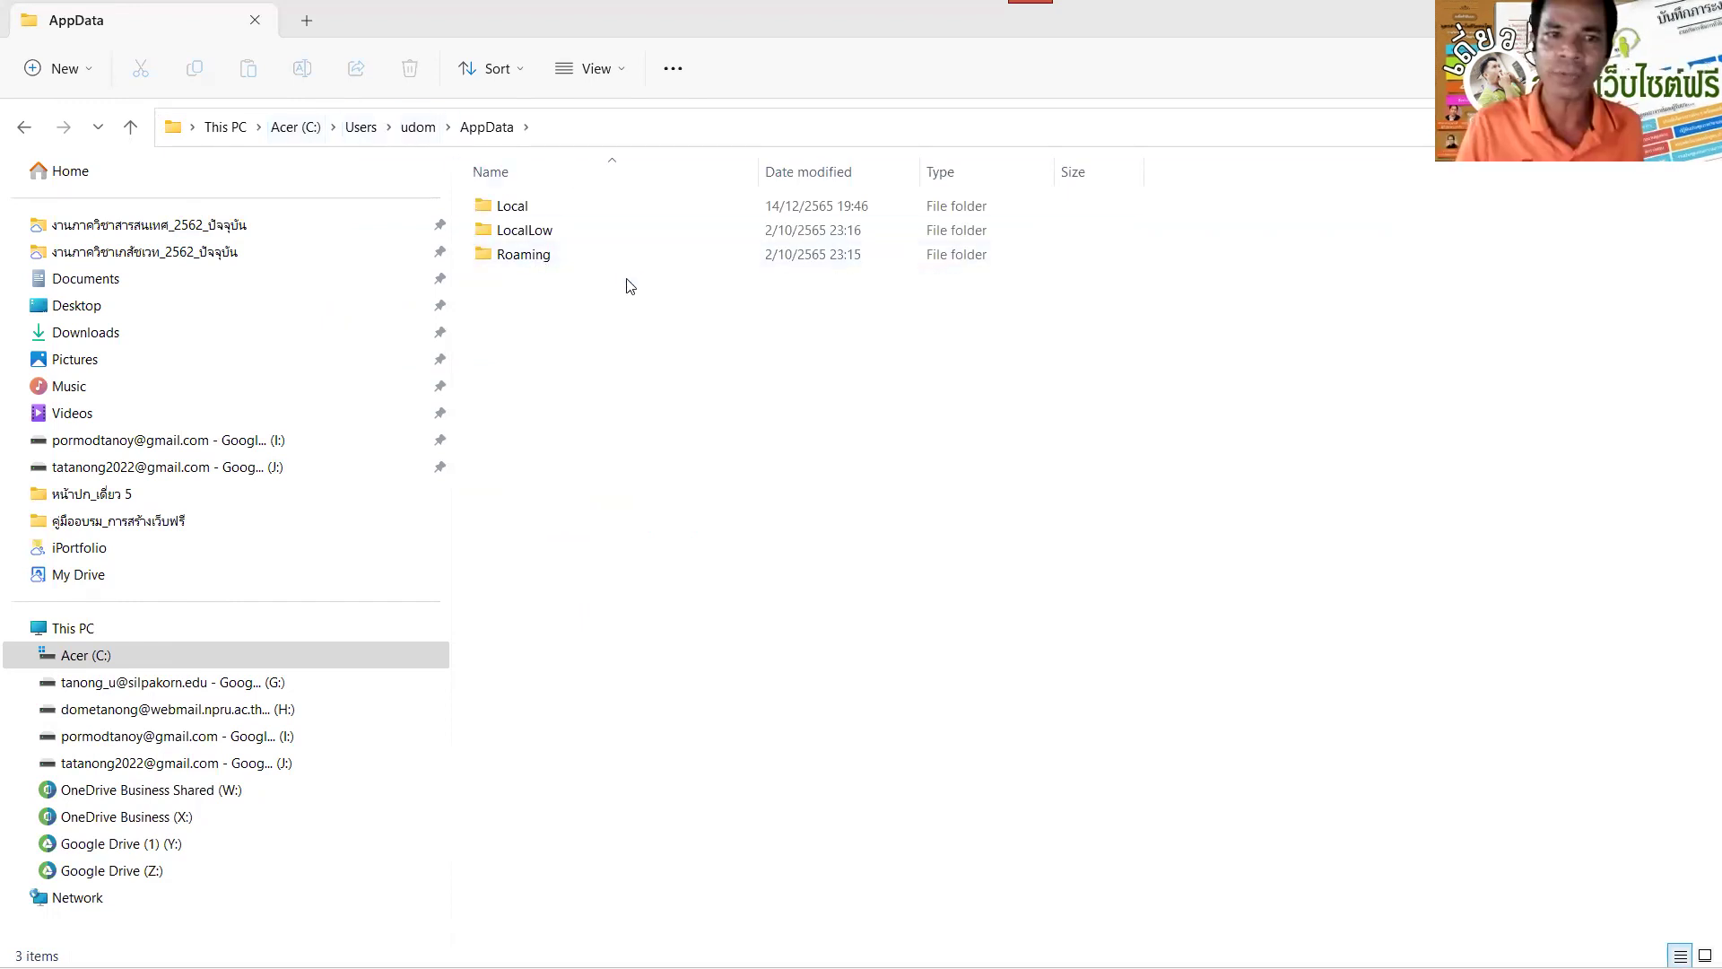
Step: Leave the address bar and open the Roaming folder inside AppData
click(569, 135)
click(427, 128)
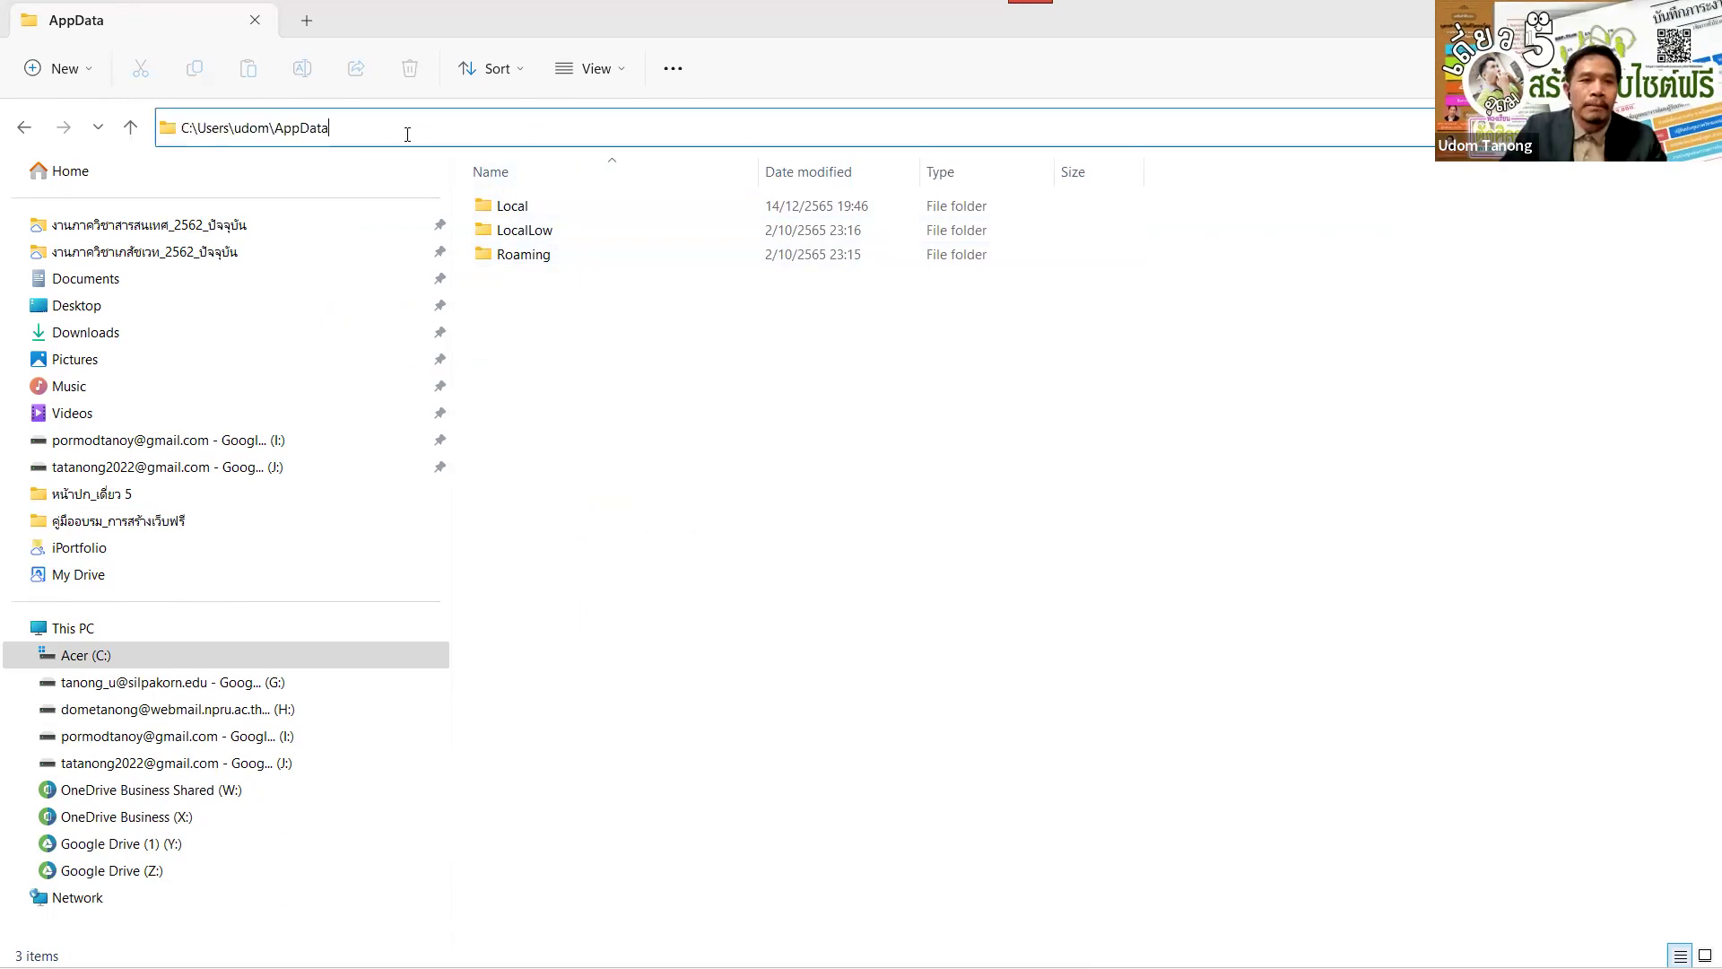
click(506, 148)
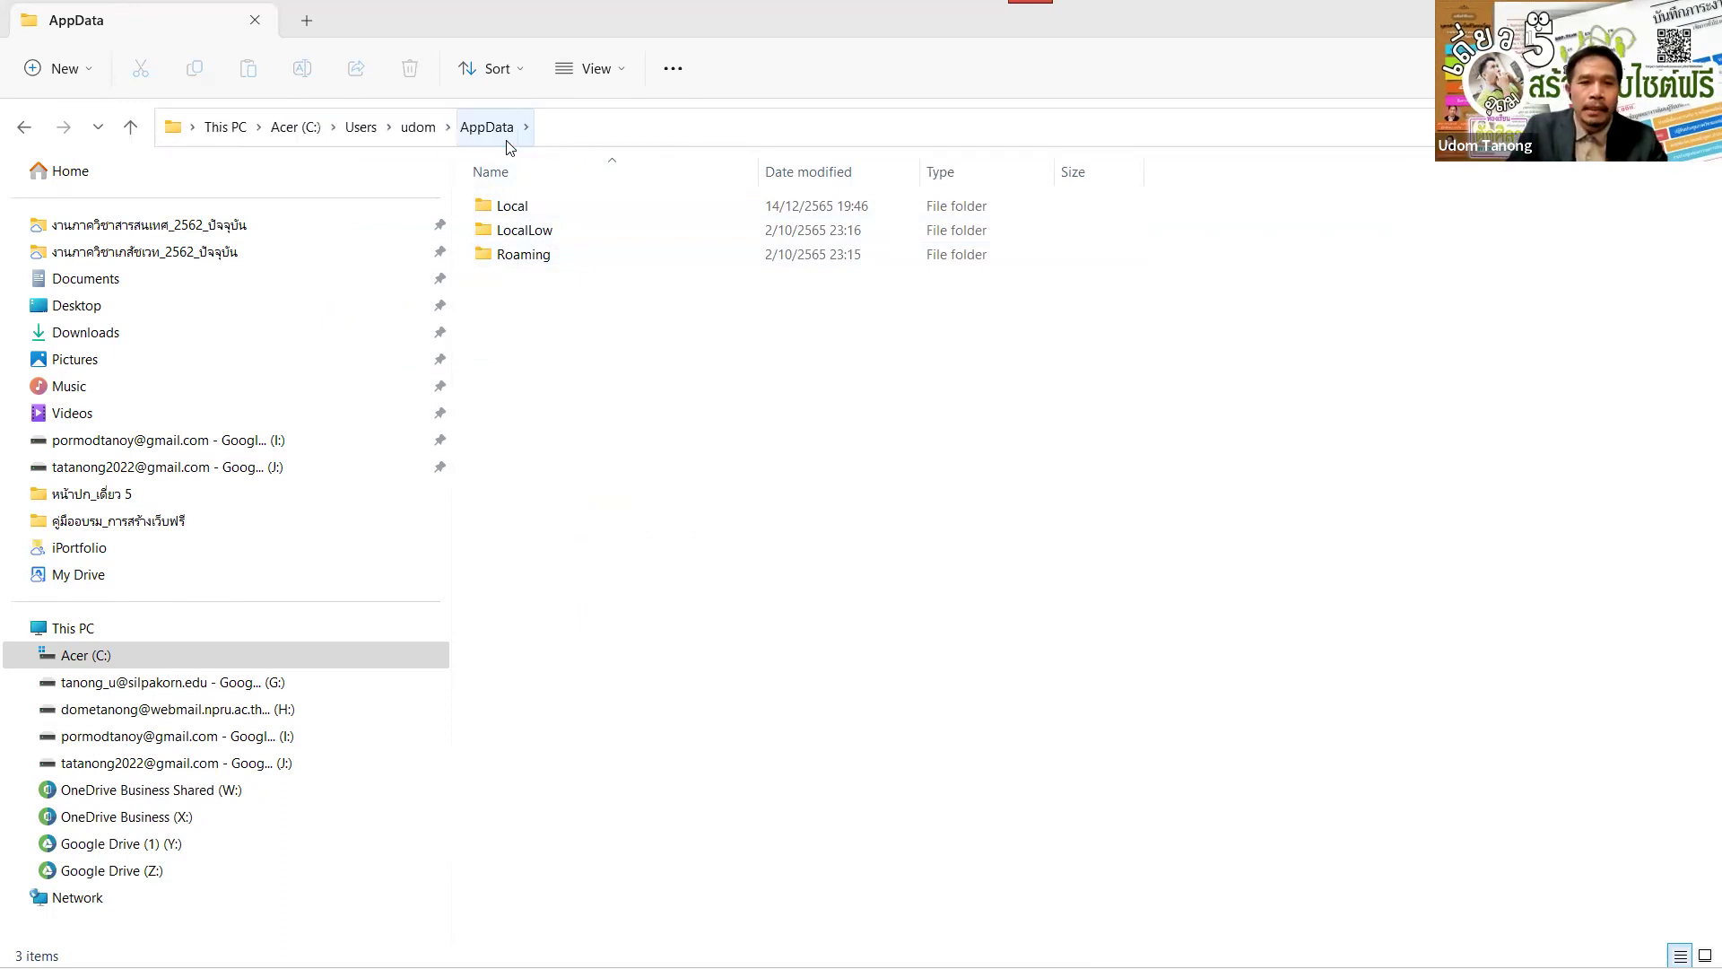
double_click(529, 260)
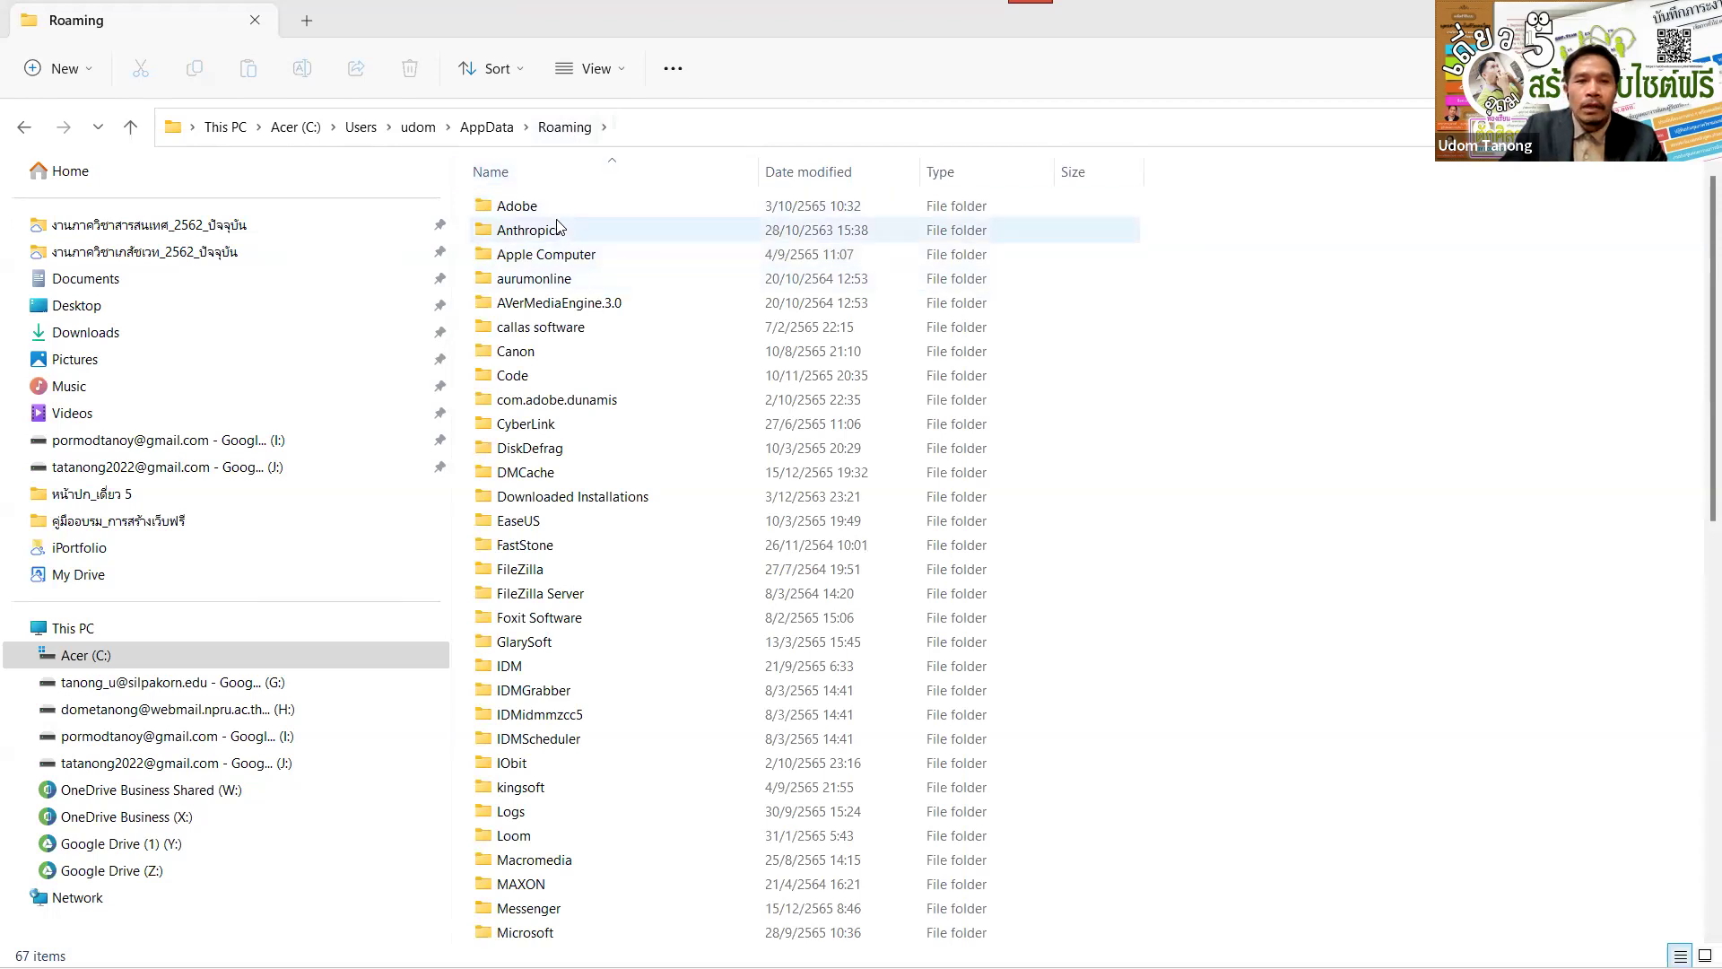
Step: Open the Notepad++ folder in Roaming and select shortcuts.xml
scroll(574, 341, down, 4)
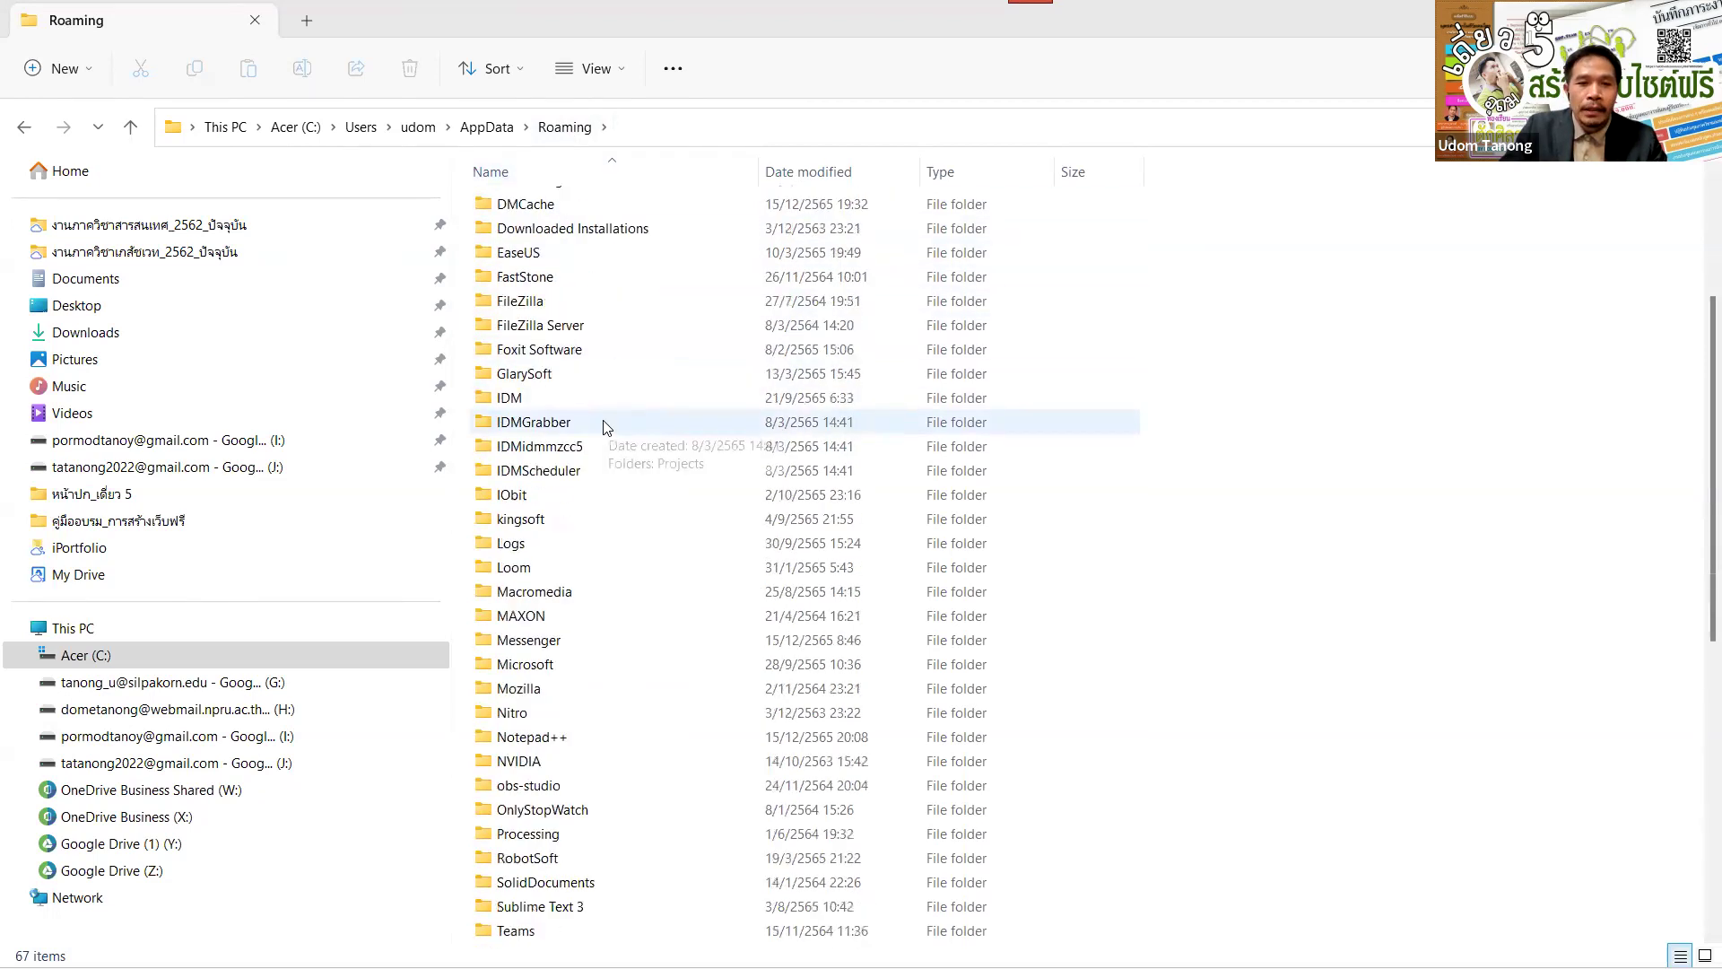
scroll(605, 495, down, 3)
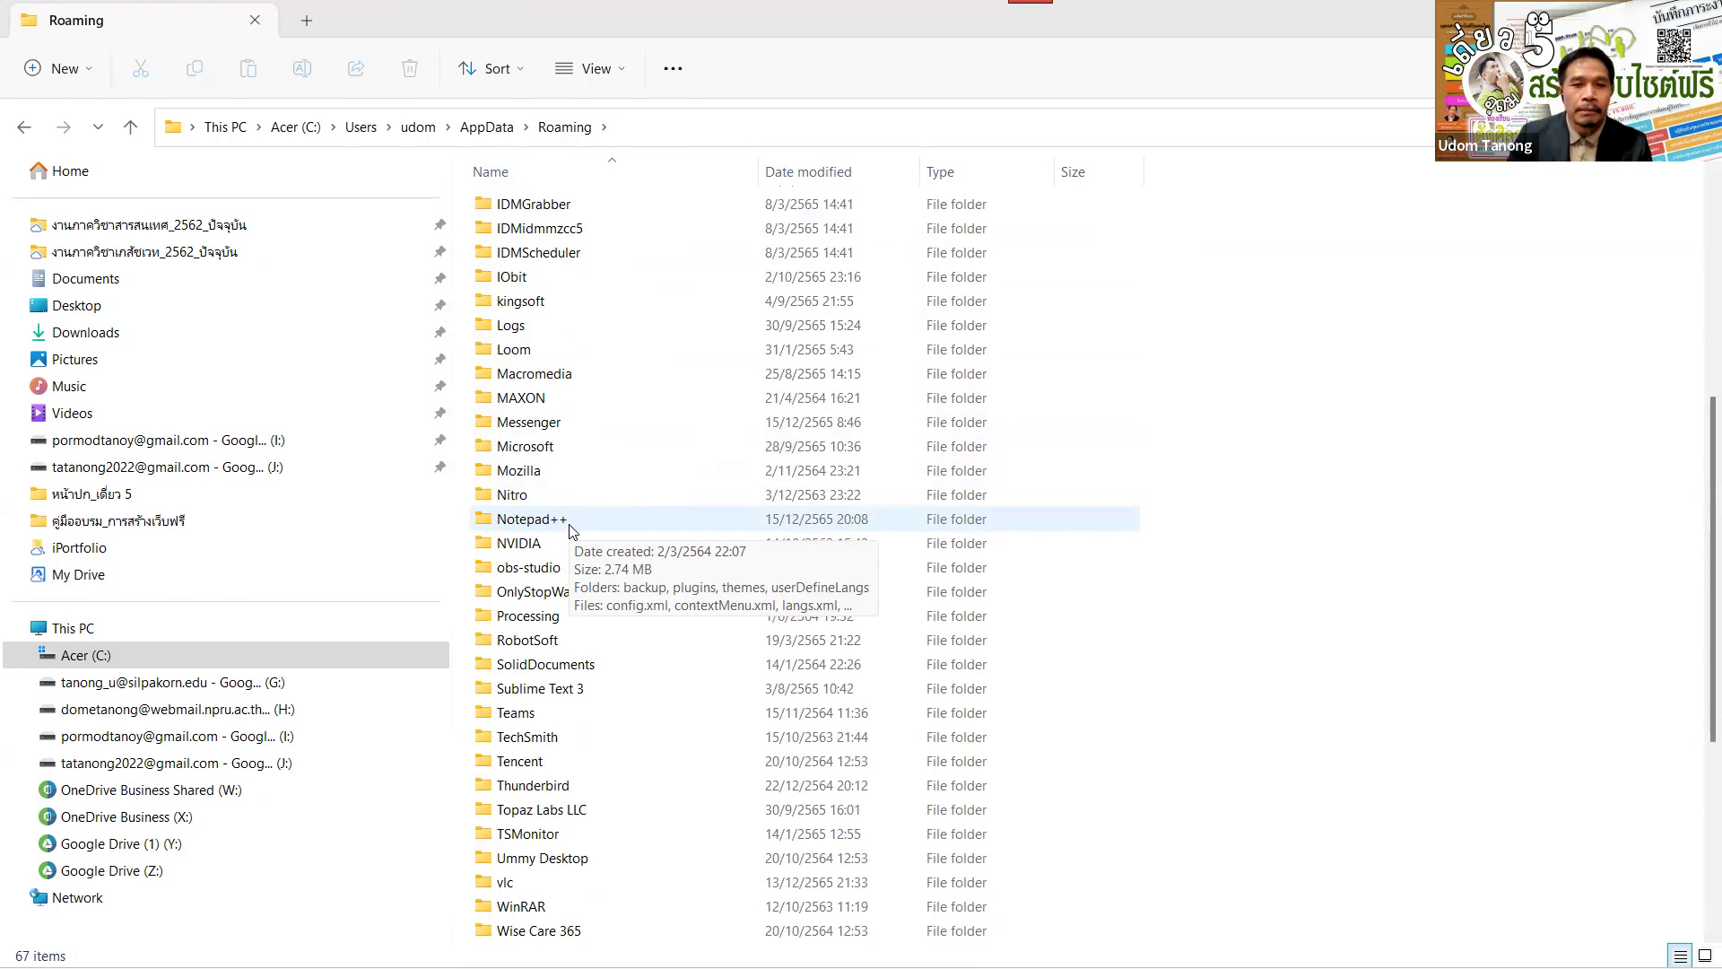
double_click(569, 528)
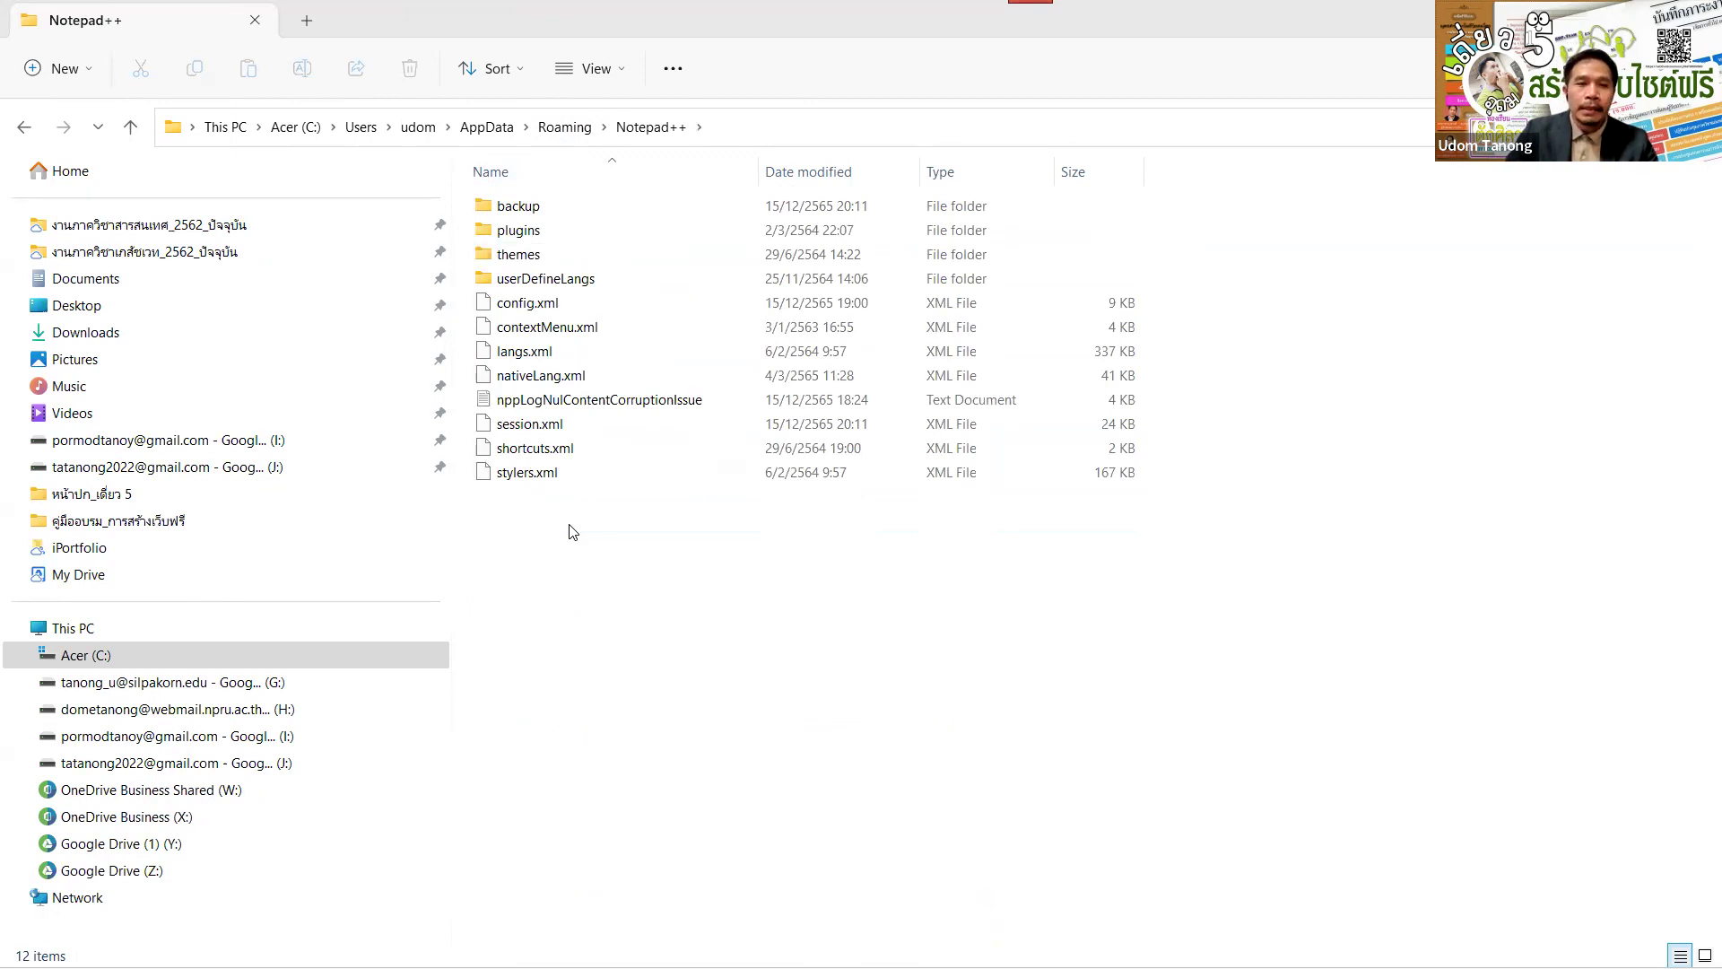
click(557, 457)
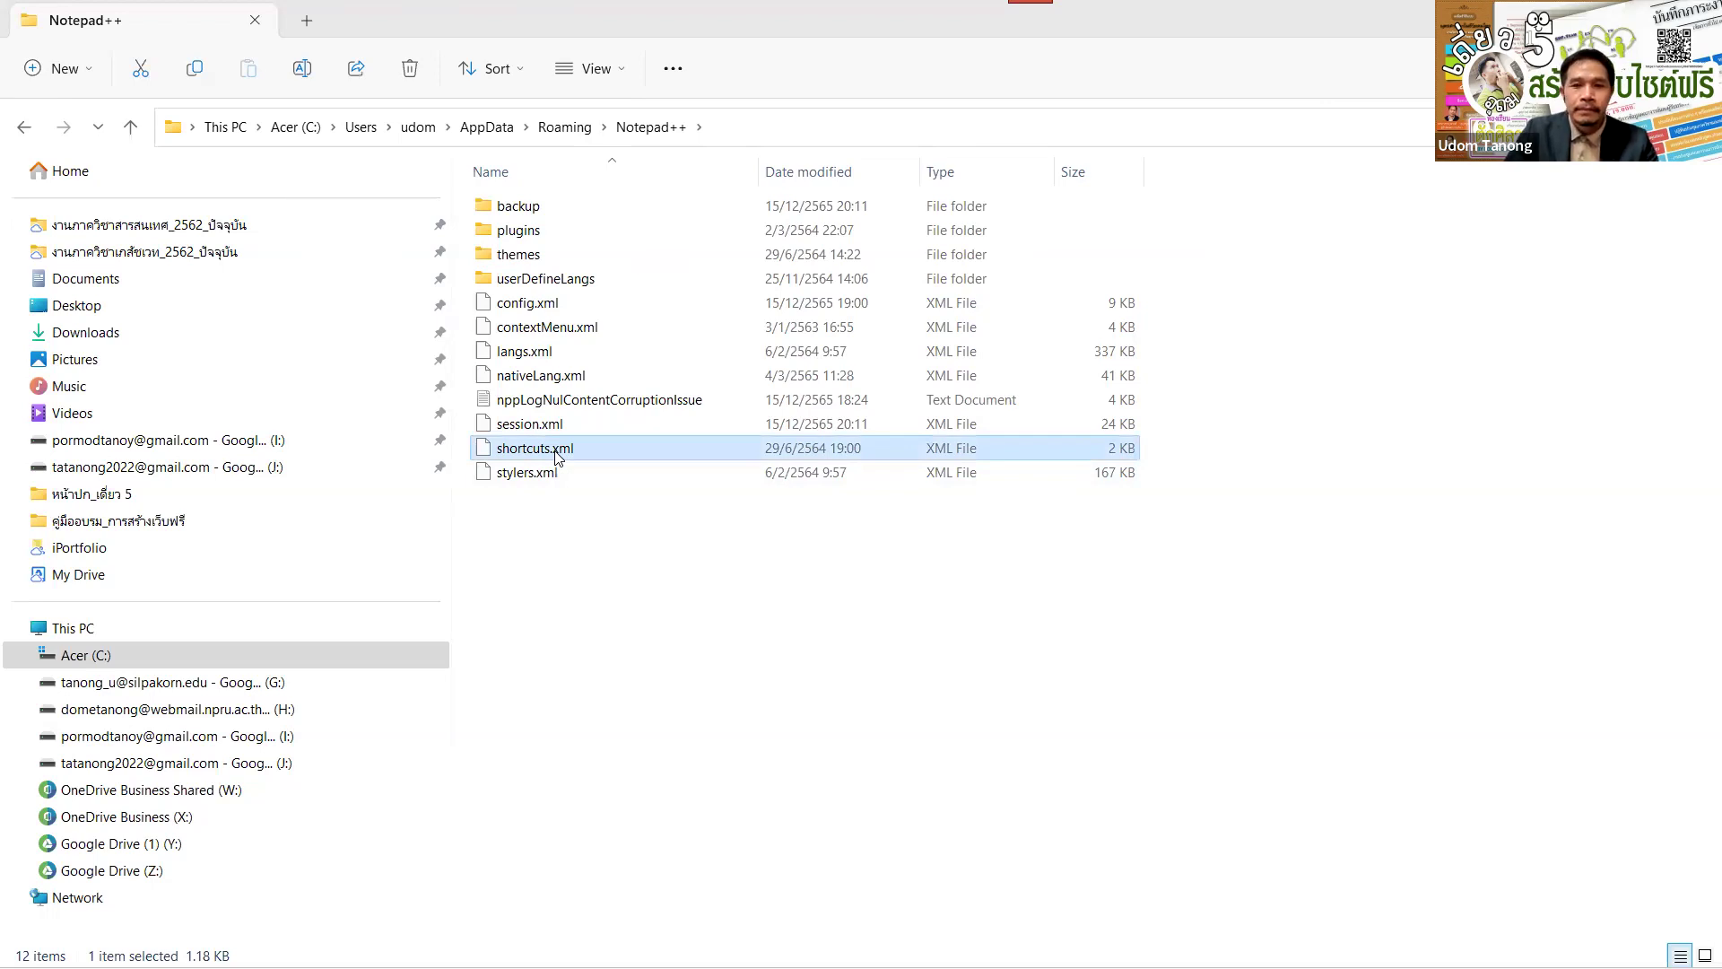
Step: Open shortcuts.xml in Notepad++ through the Open with menu
right_click(621, 451)
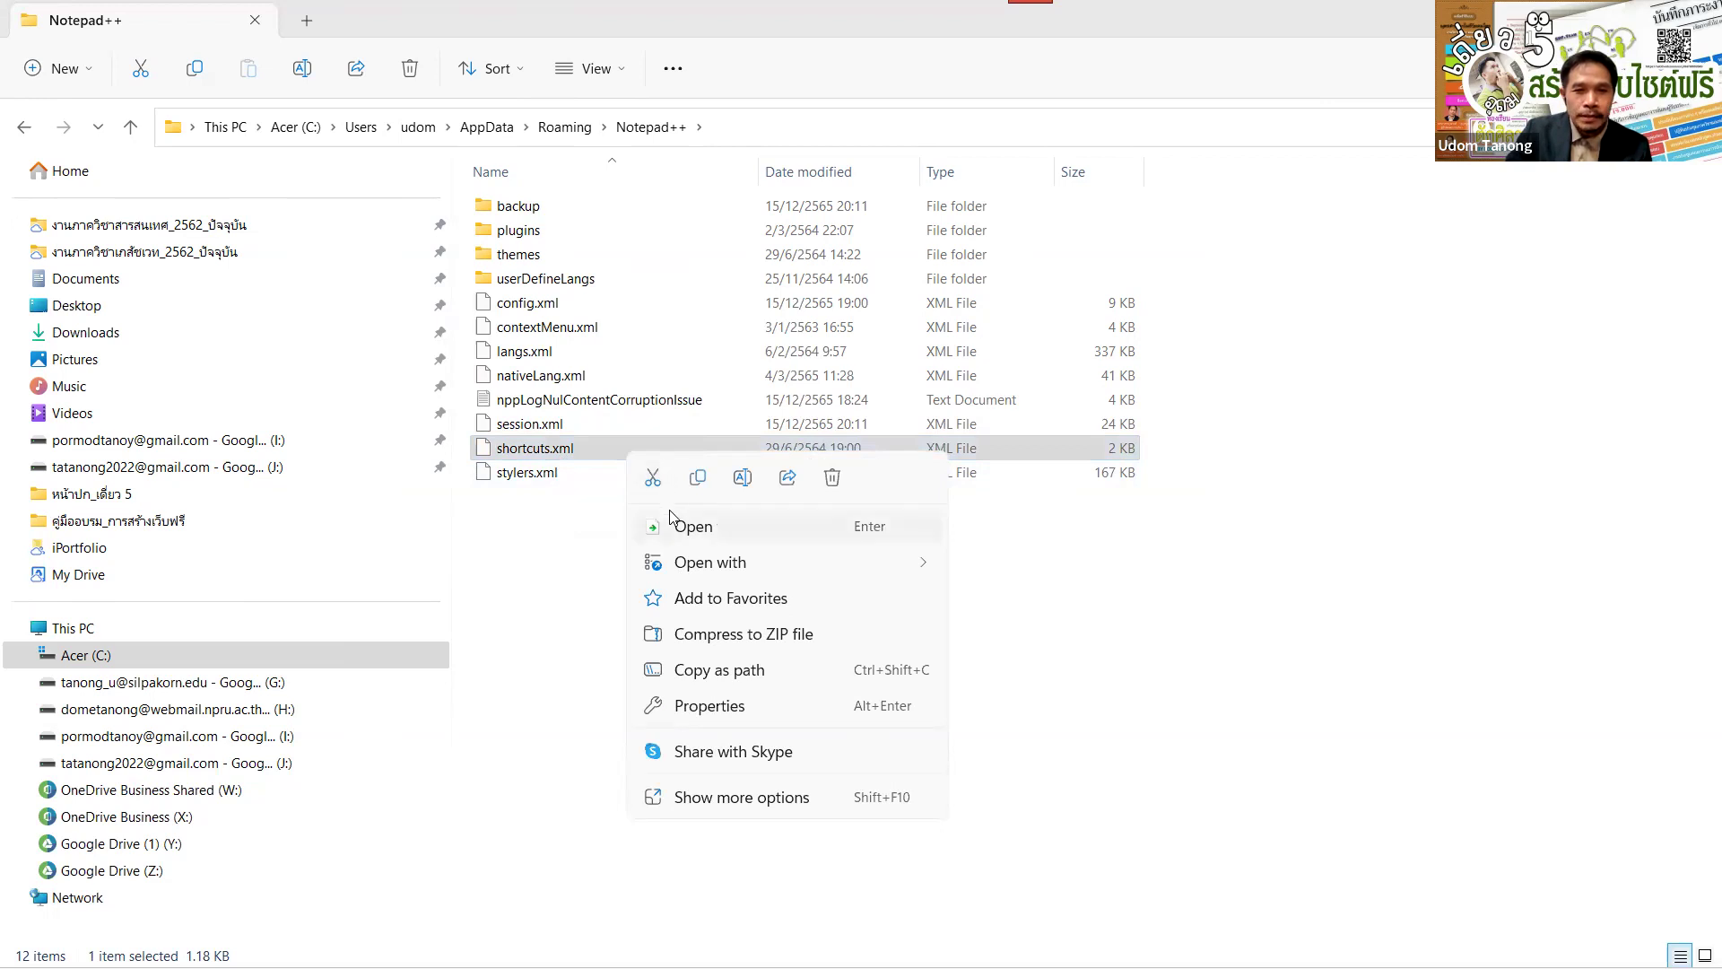
mouse_move(684, 563)
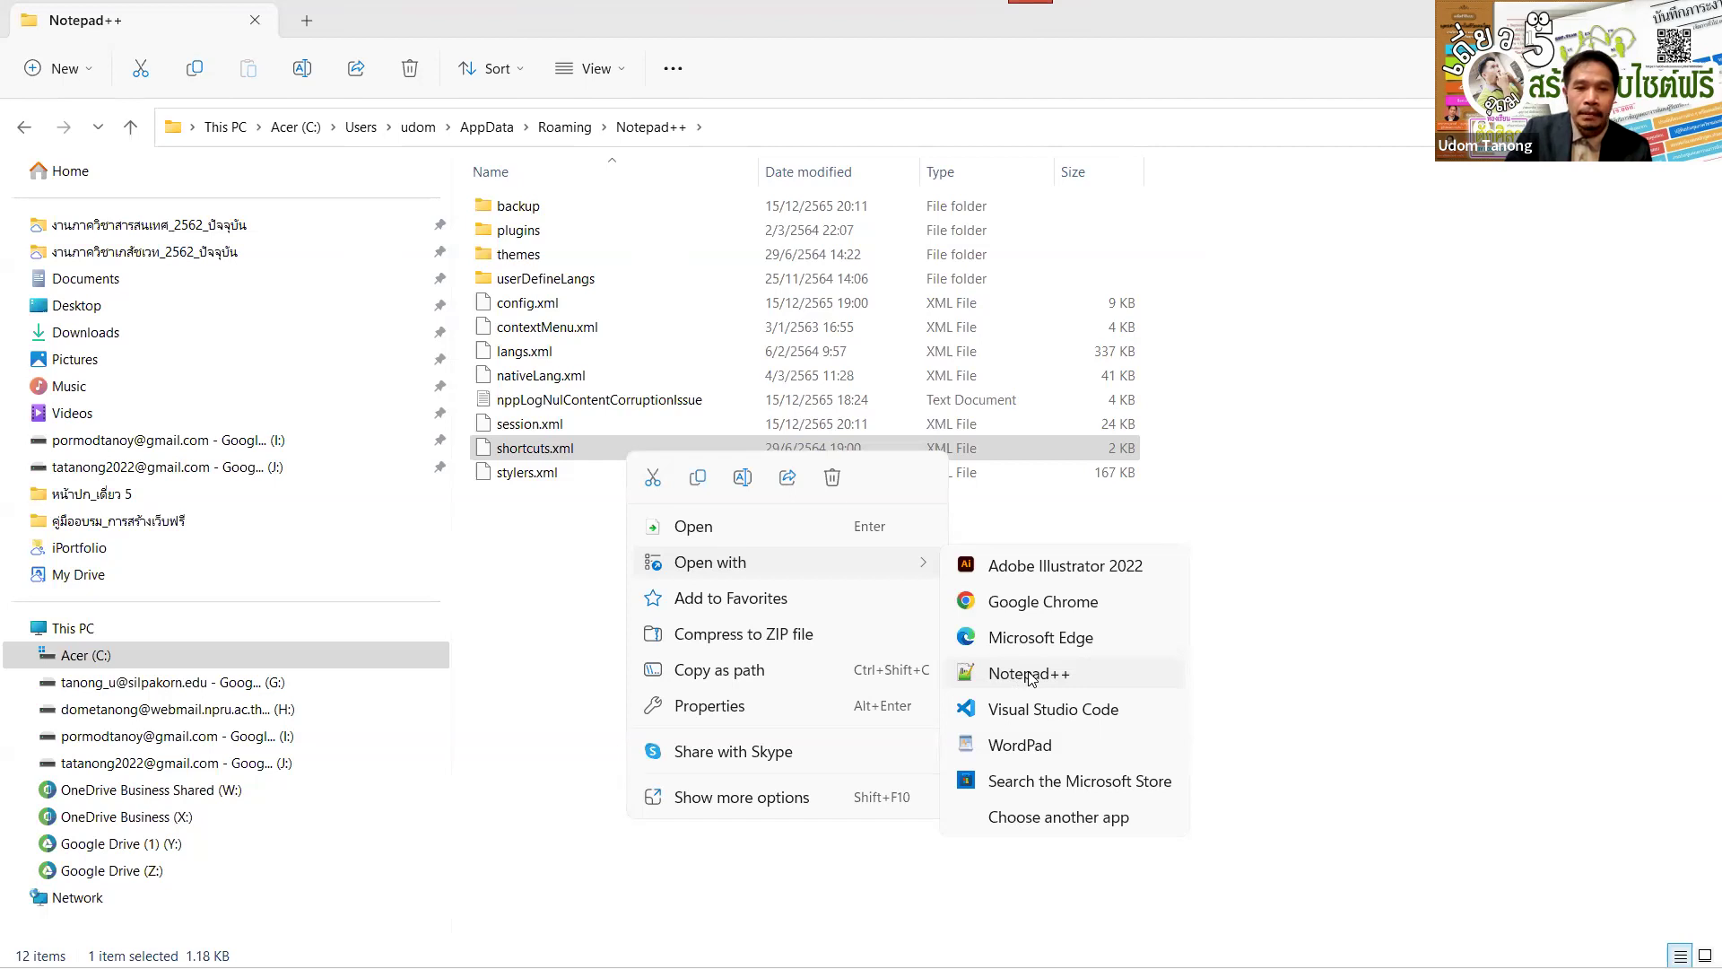
click(1029, 674)
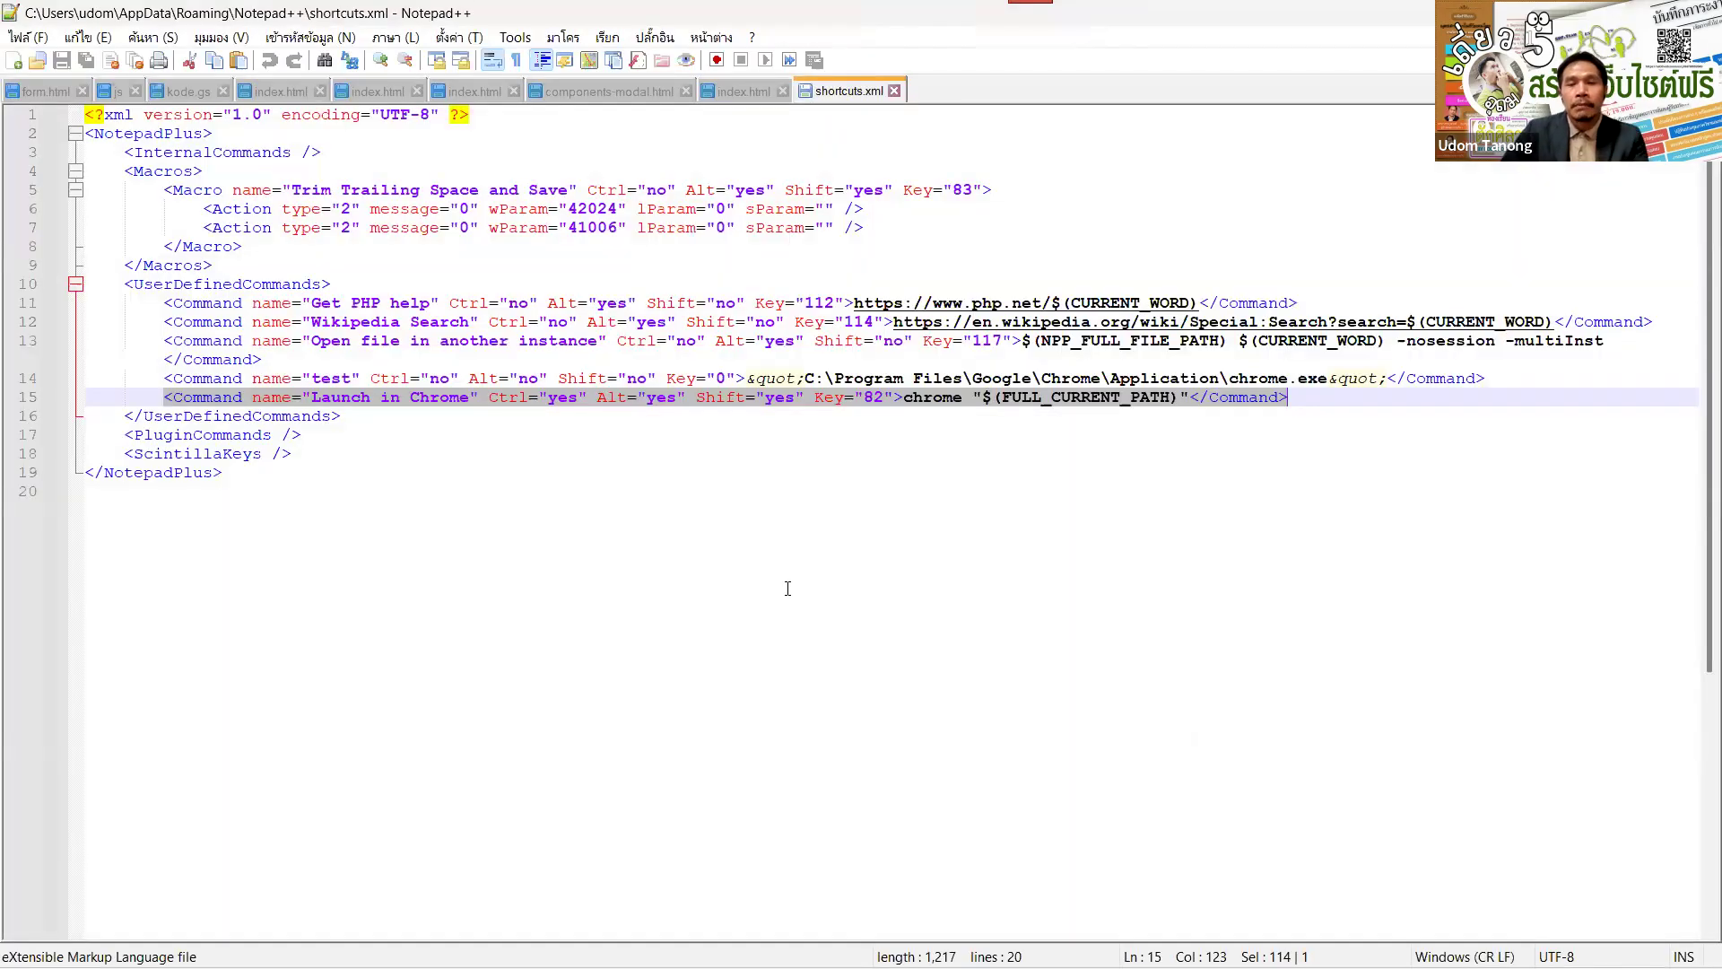
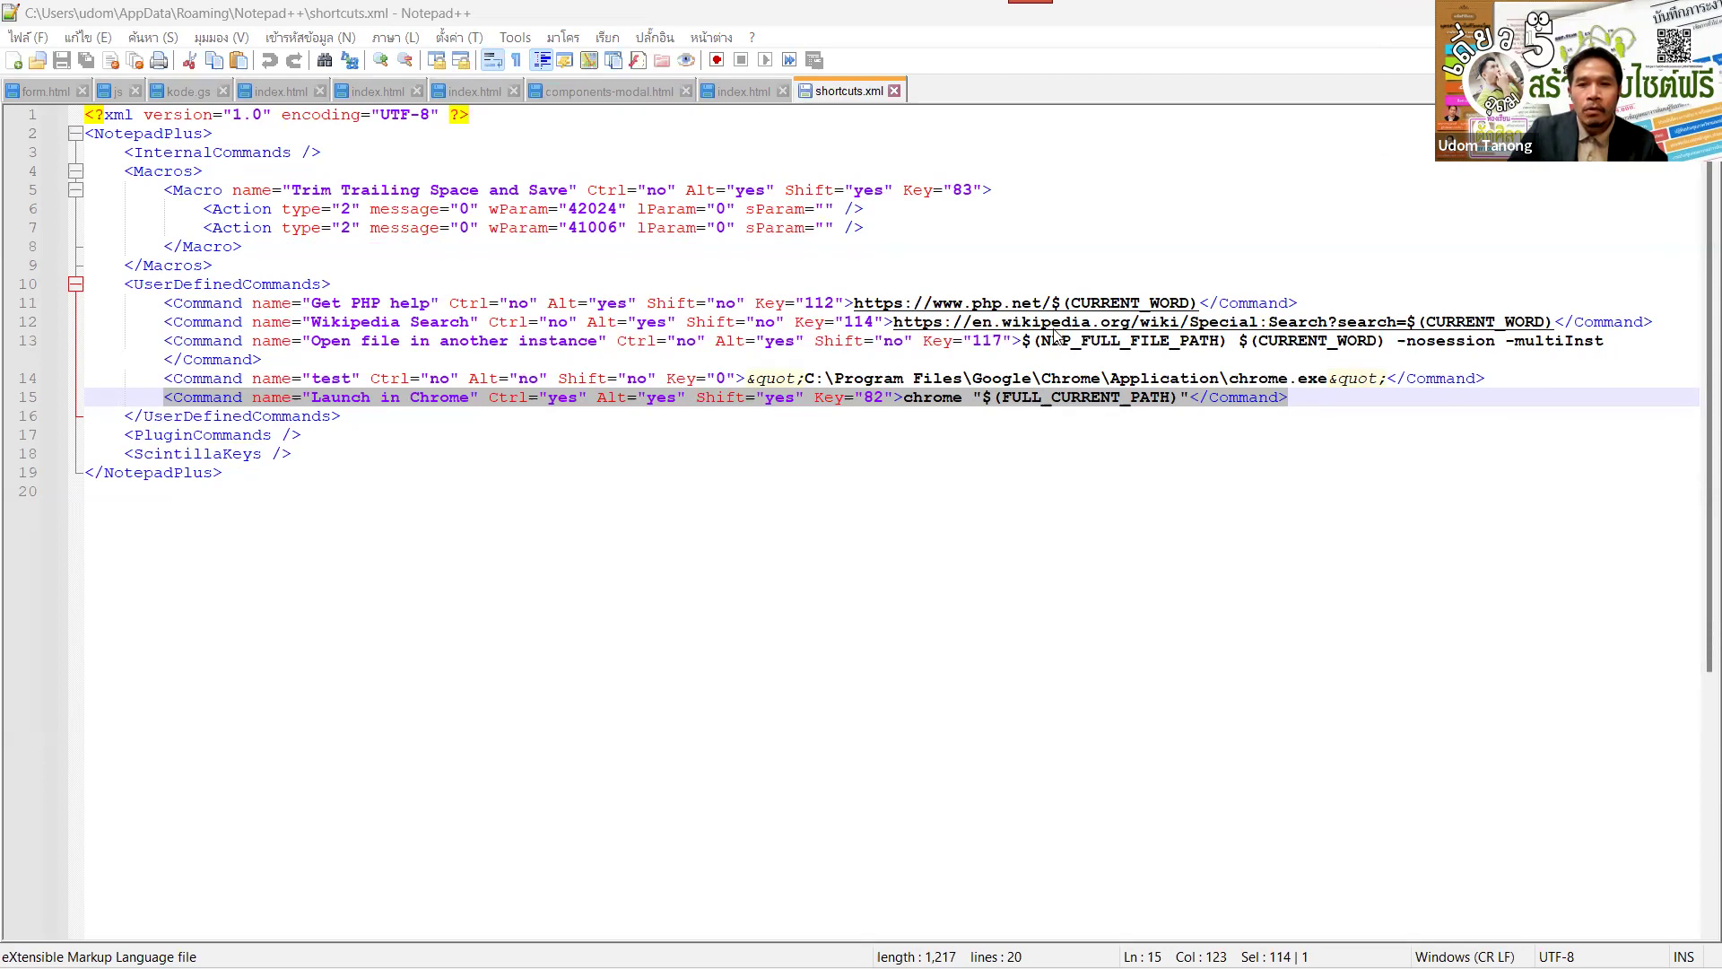
Step: Add blank lines below the test command, paste the Launch in Chrome command, then undo the paste
click(1493, 378)
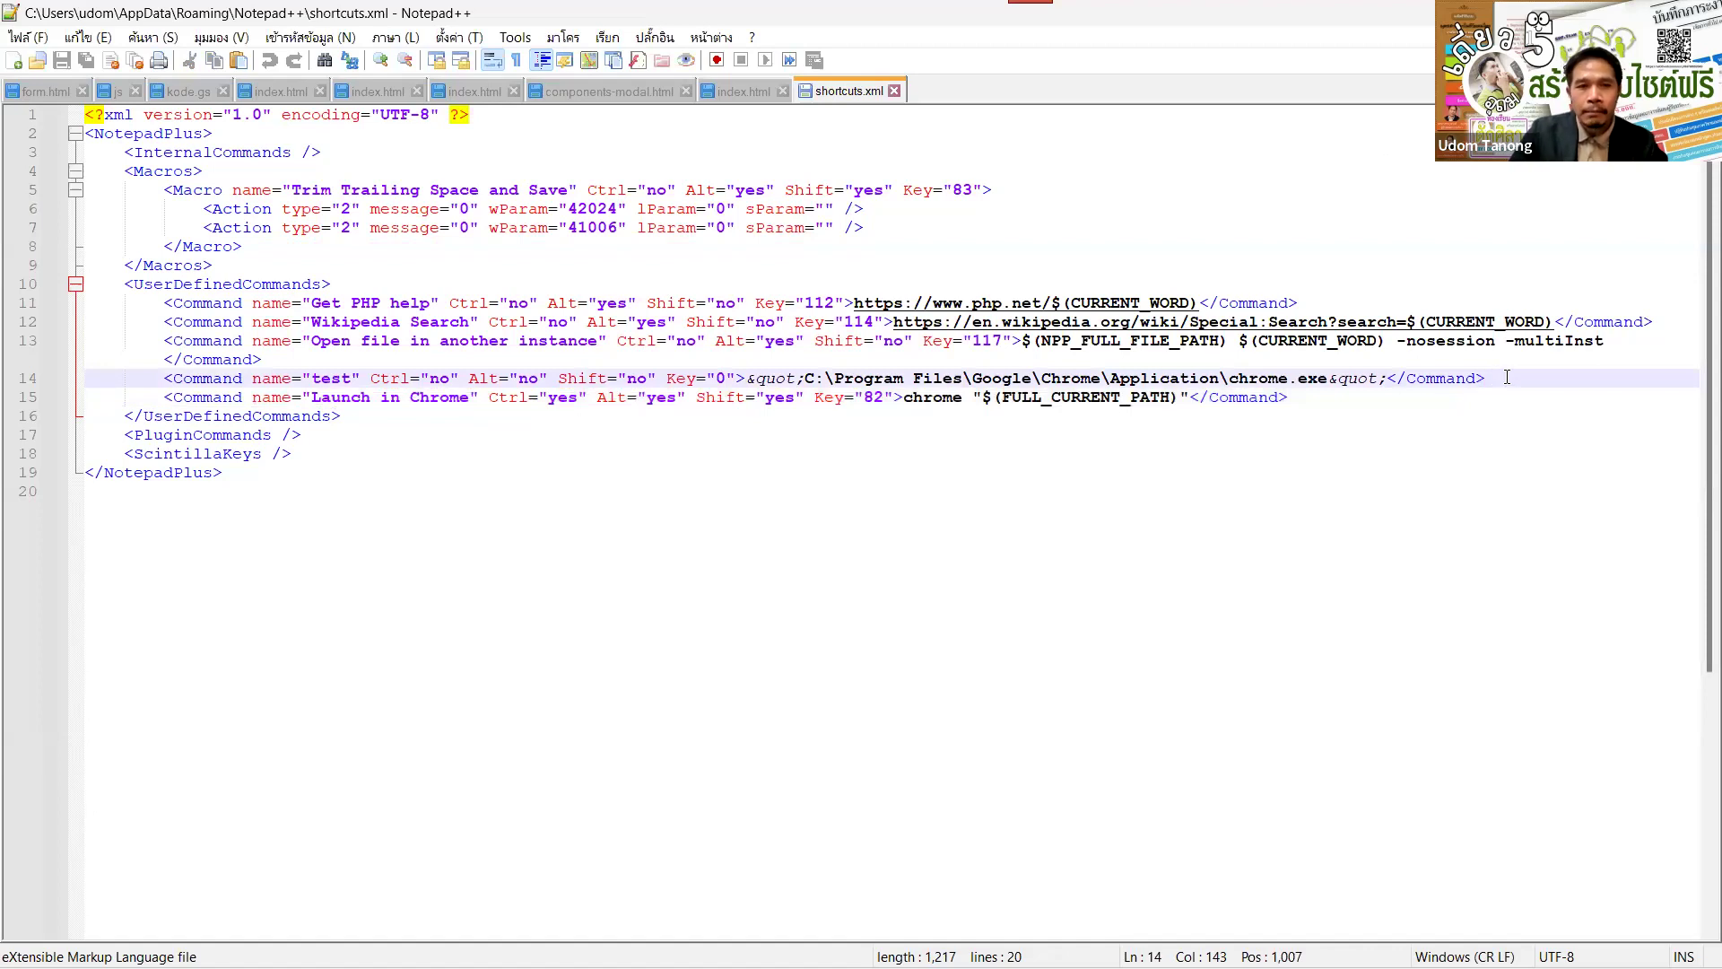
key(Return)
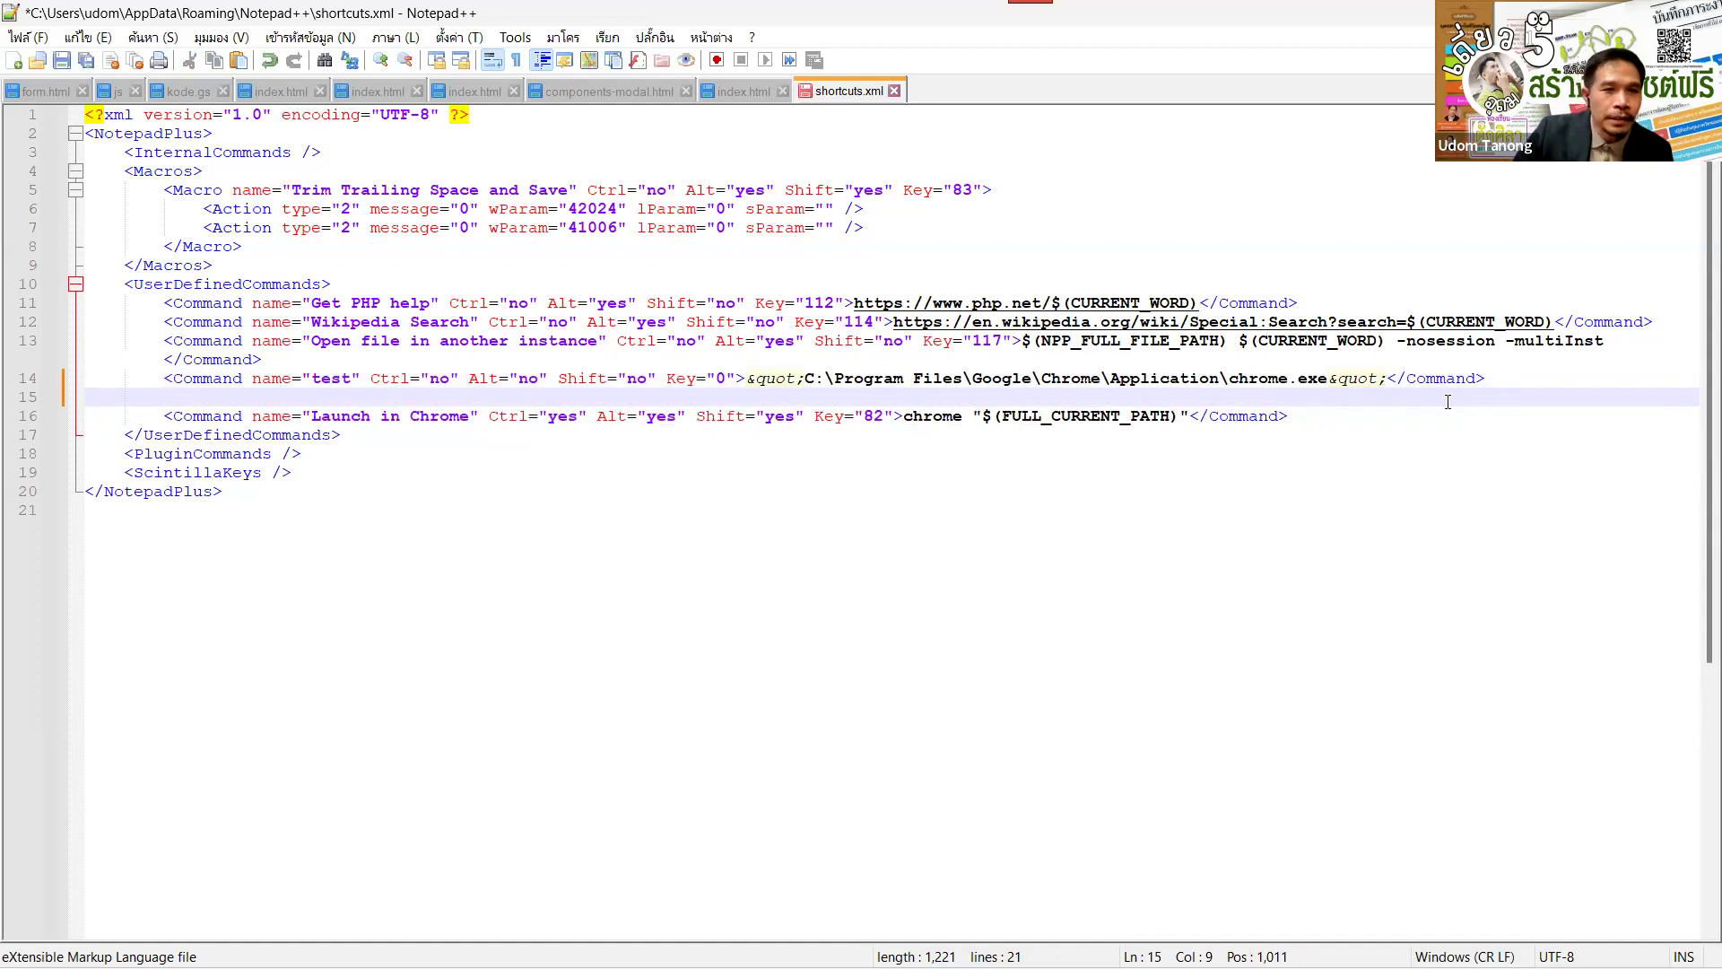
click(1509, 377)
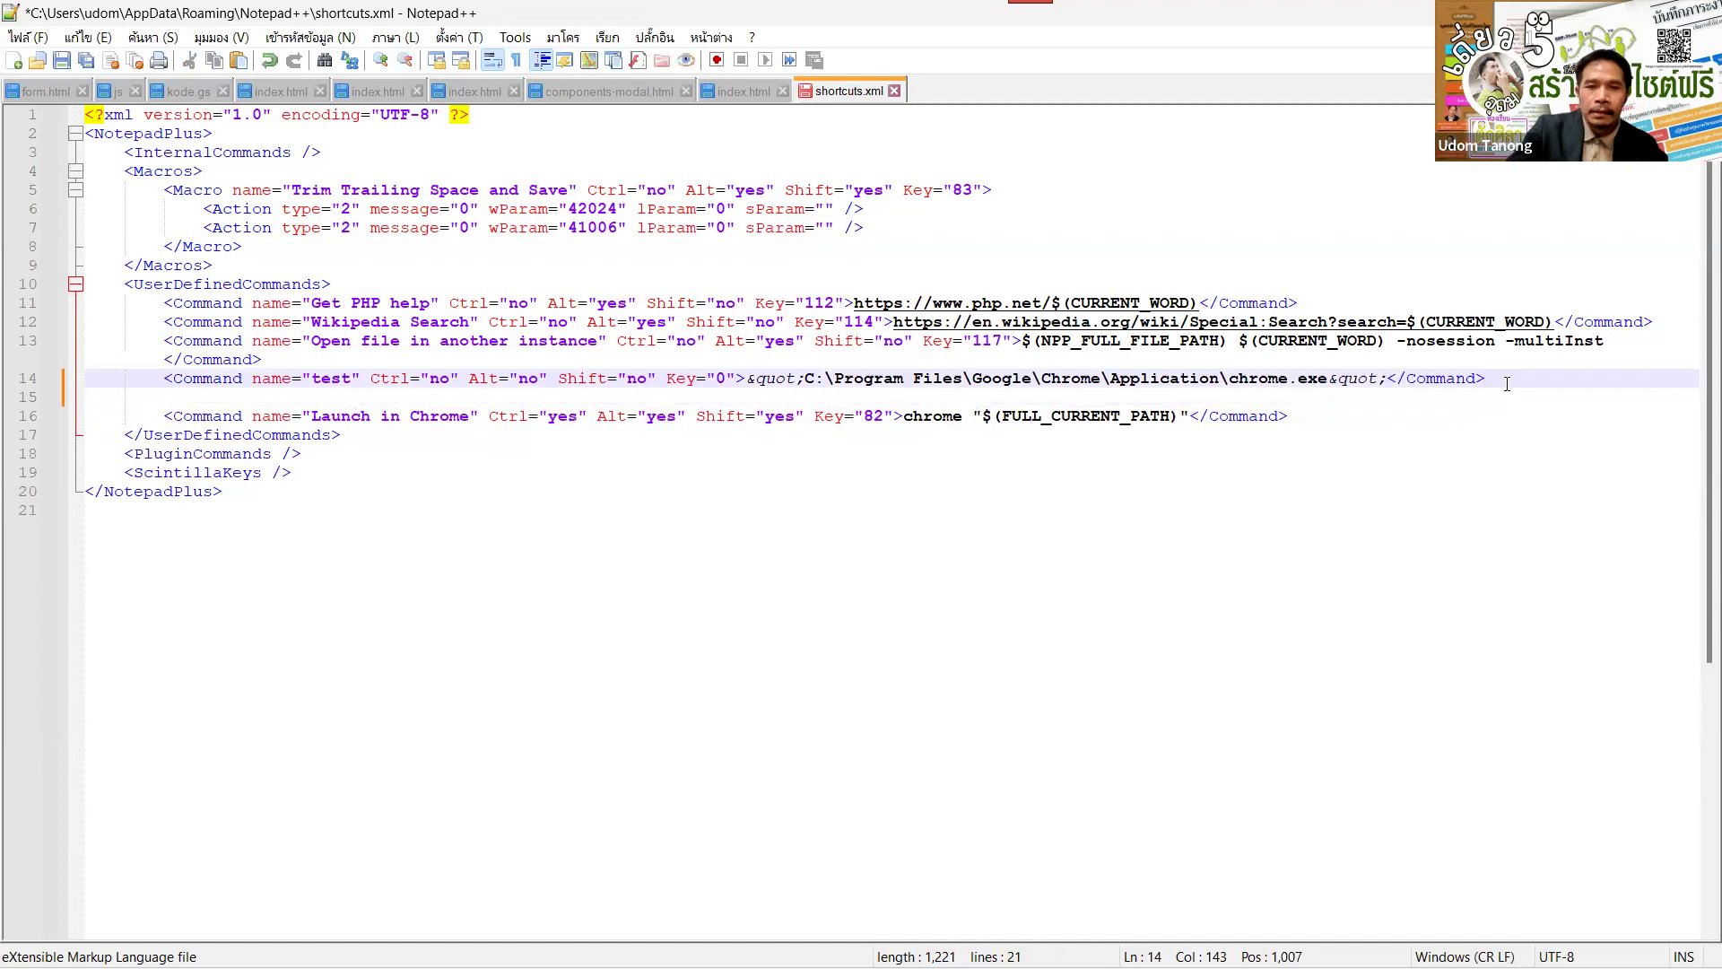
key(Return)
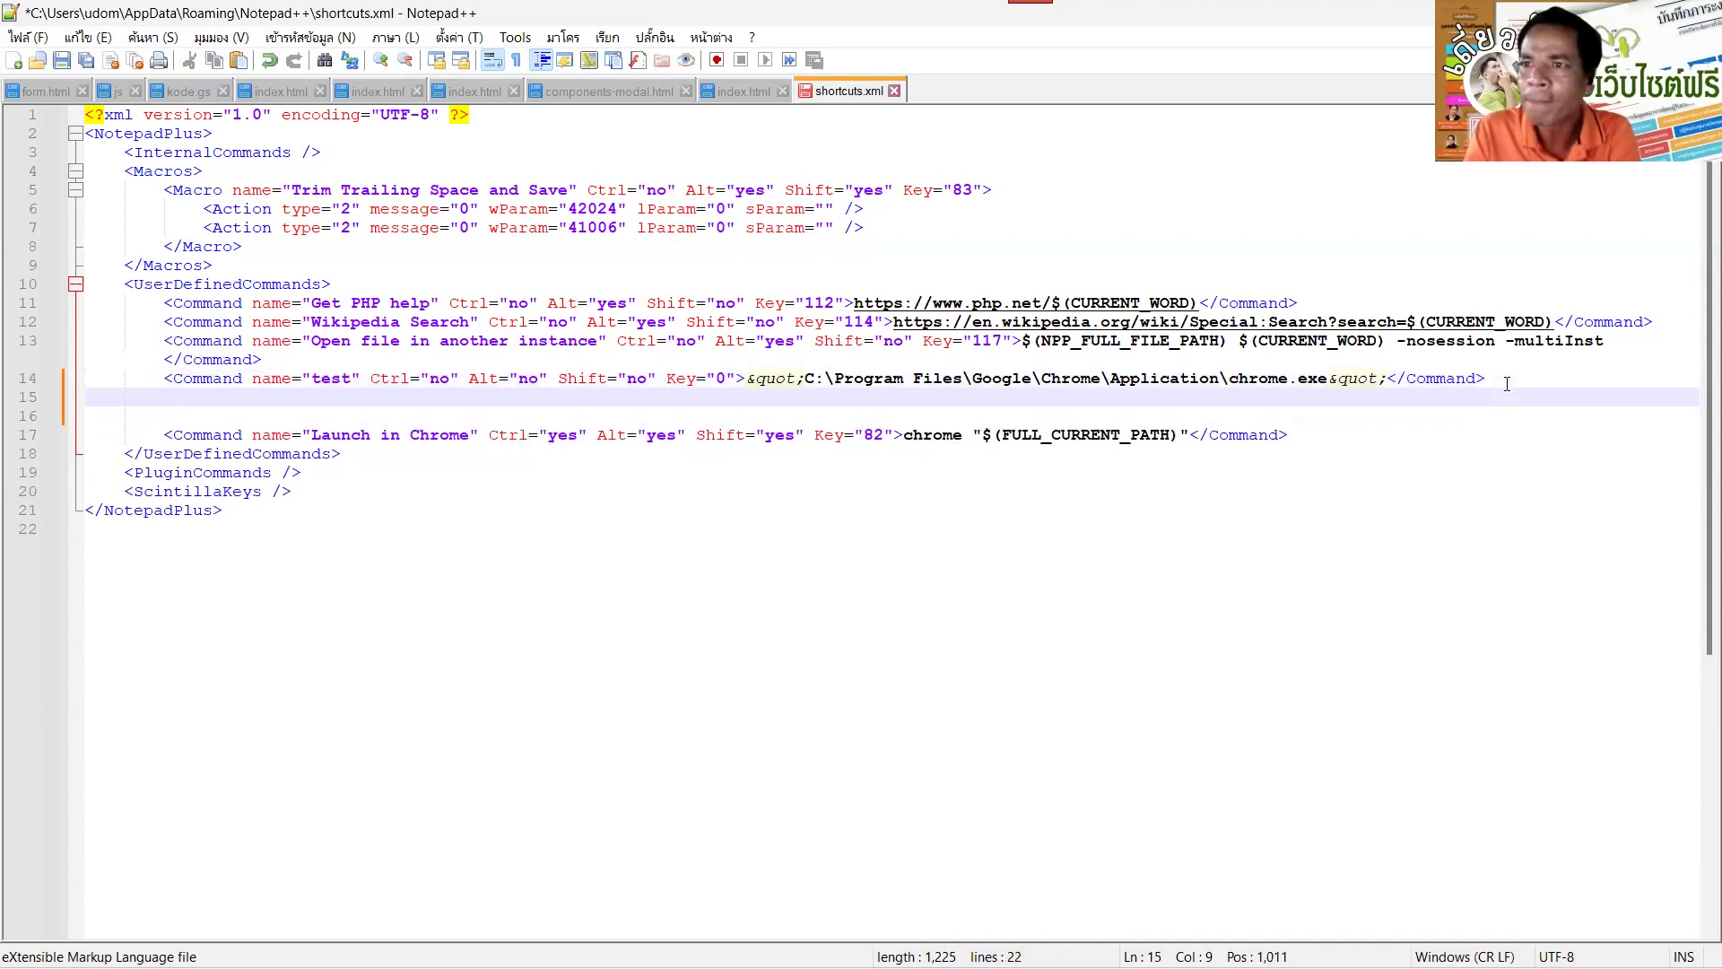
right_click(162, 400)
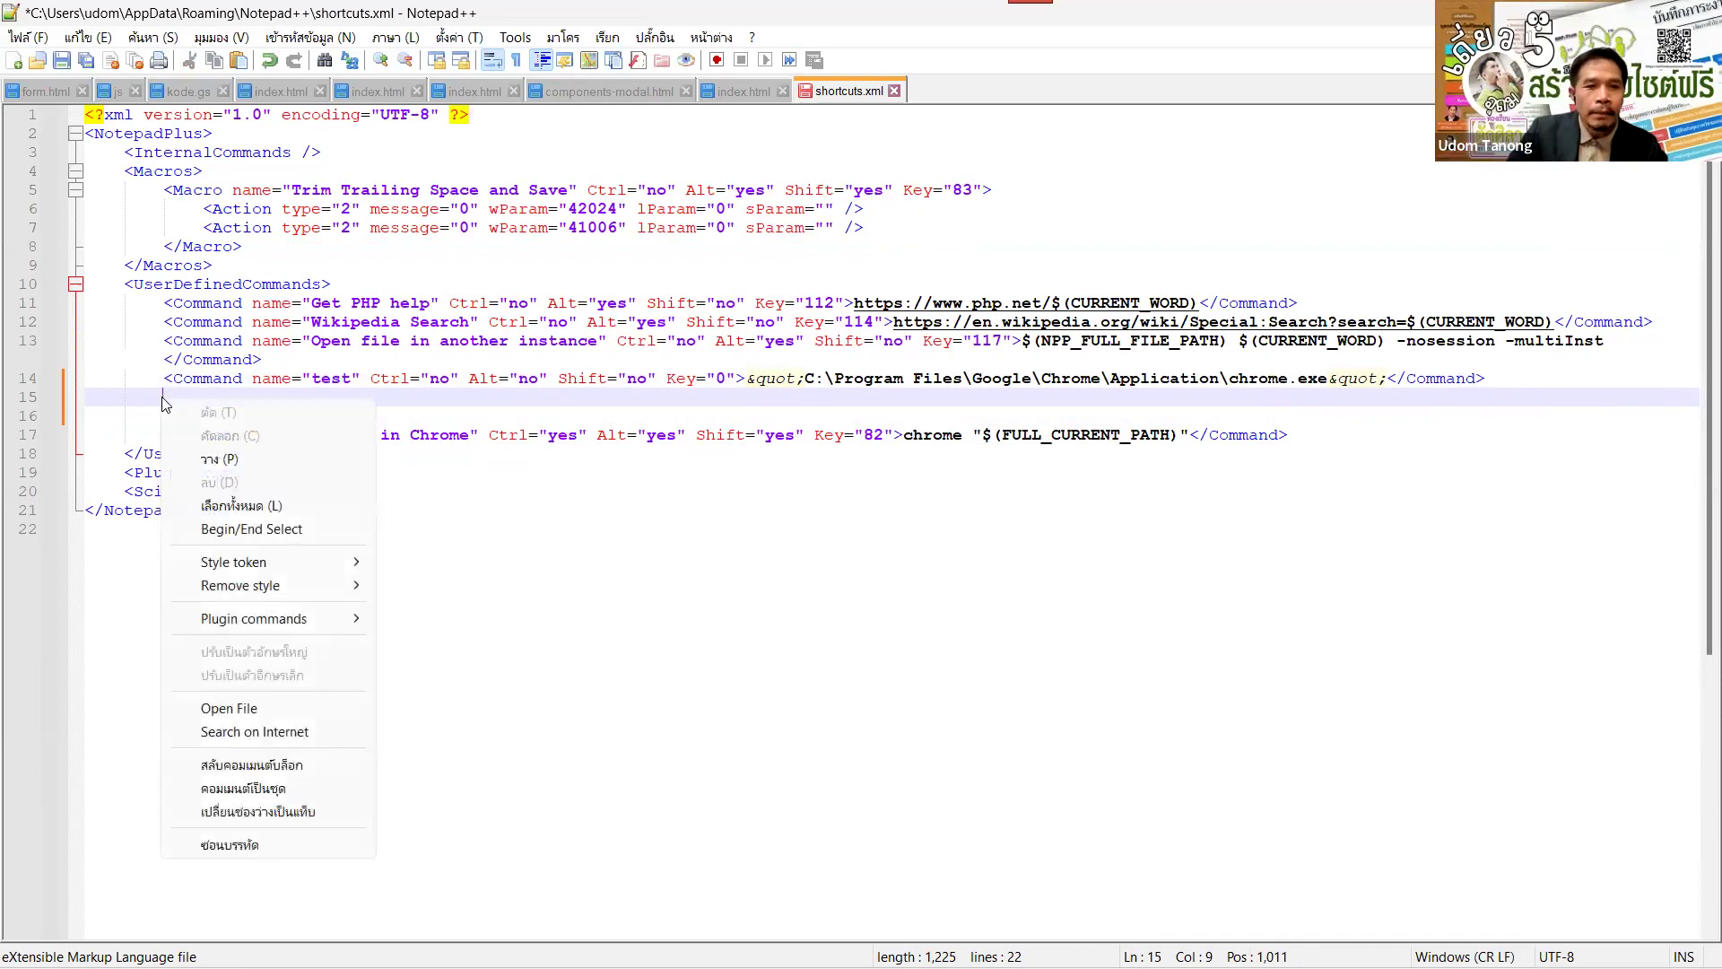
click(206, 460)
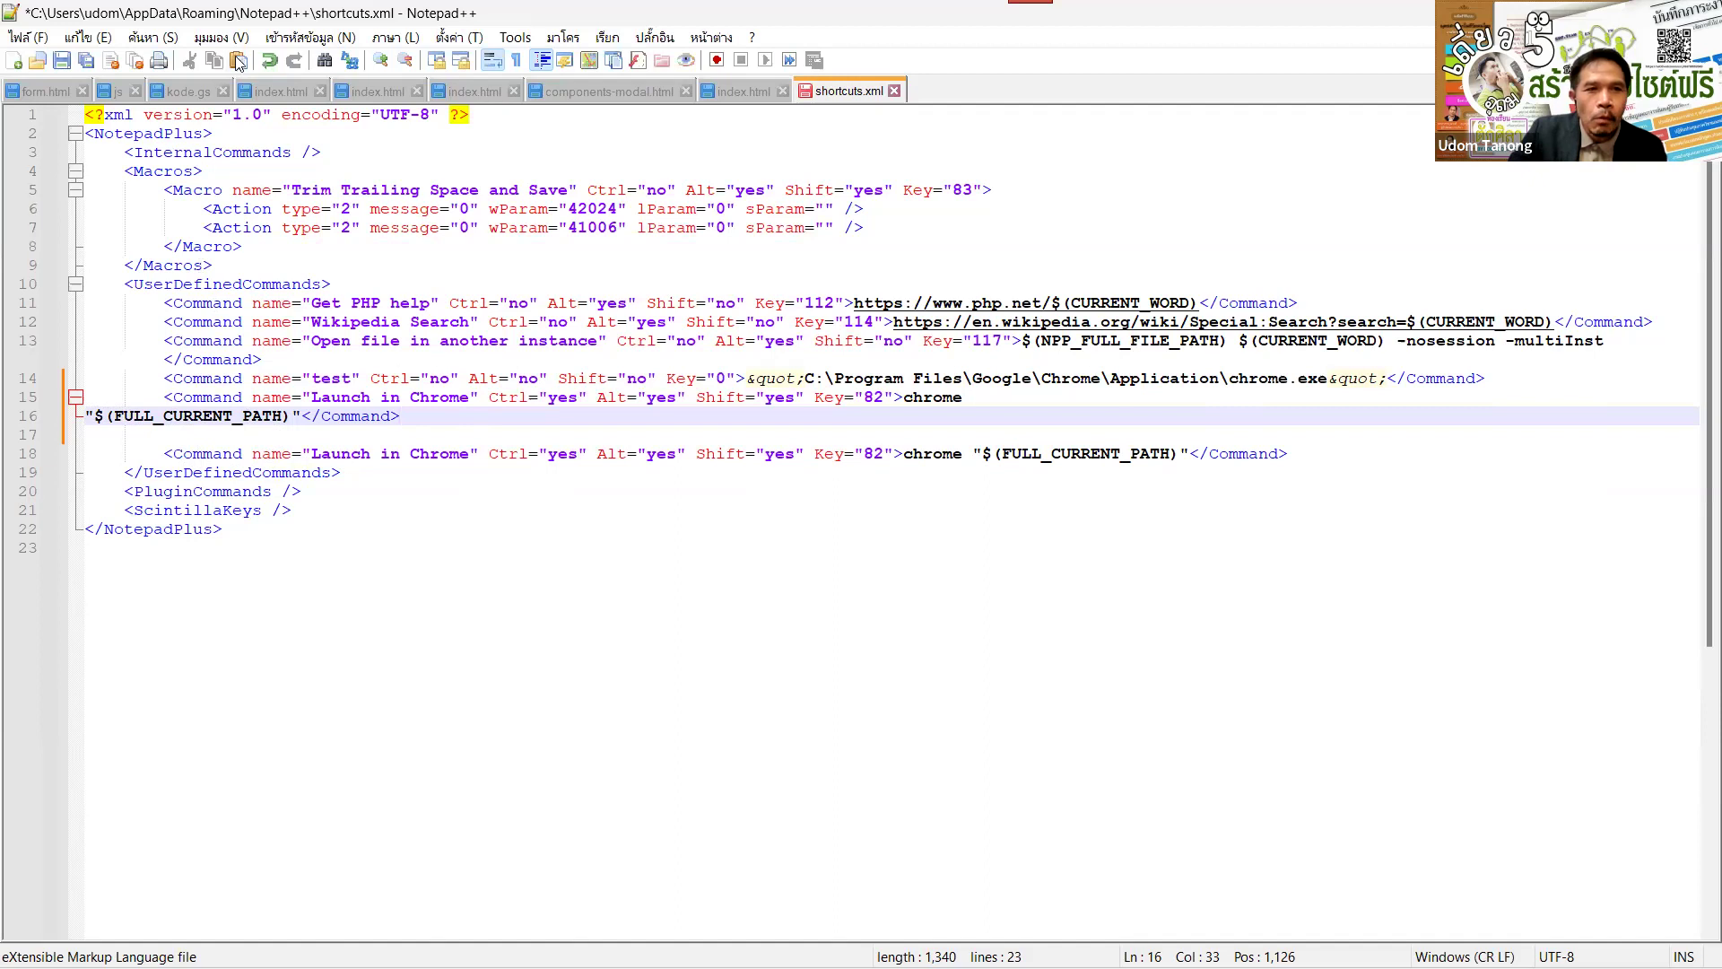
click(270, 61)
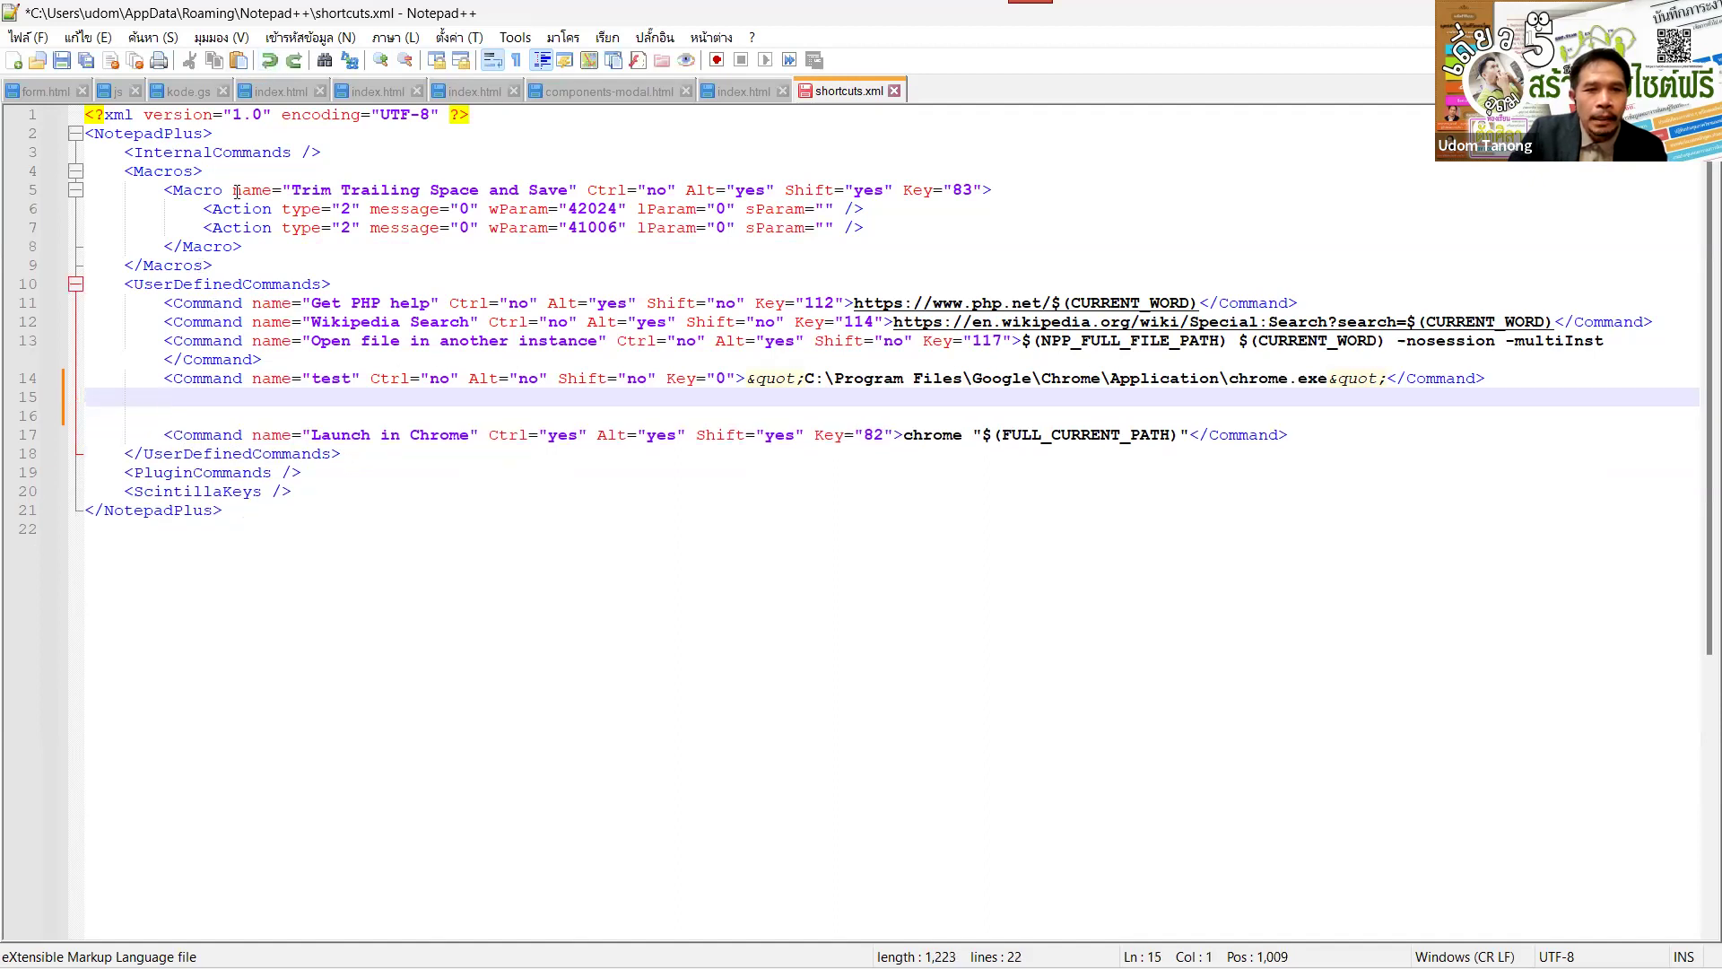
key(ctrl+z)
Step: Remove the extra blank lines, save shortcuts.xml, and show the desktop
drag(164, 436, 1304, 439)
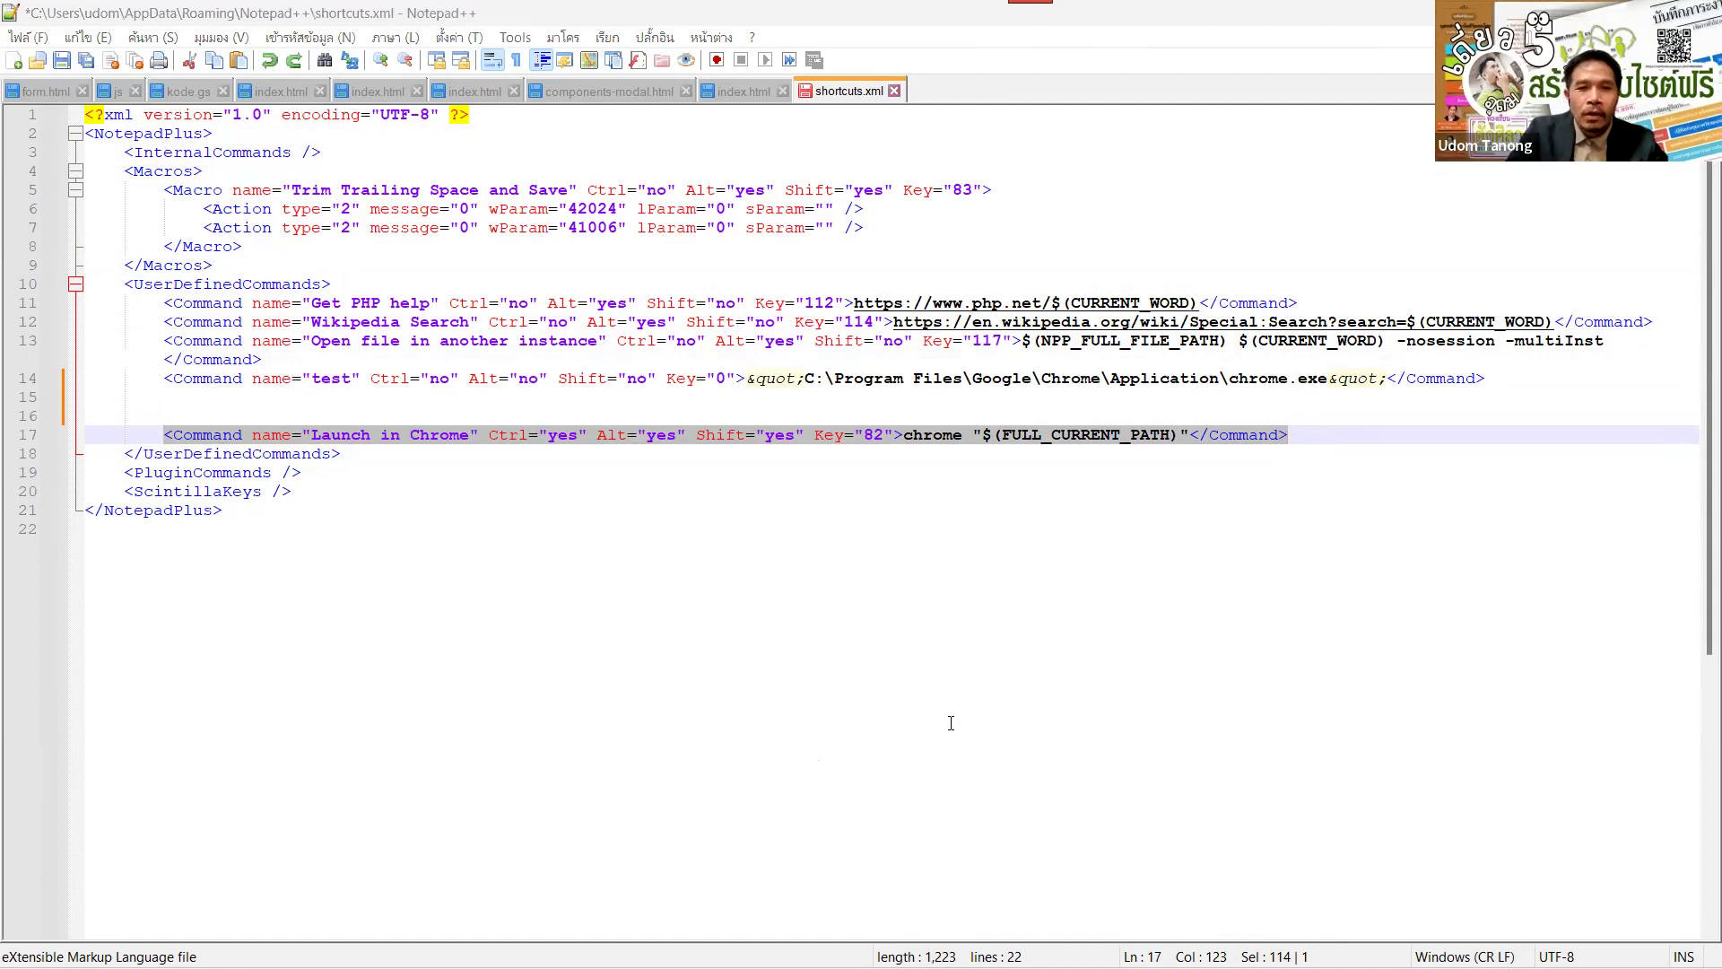
click(465, 399)
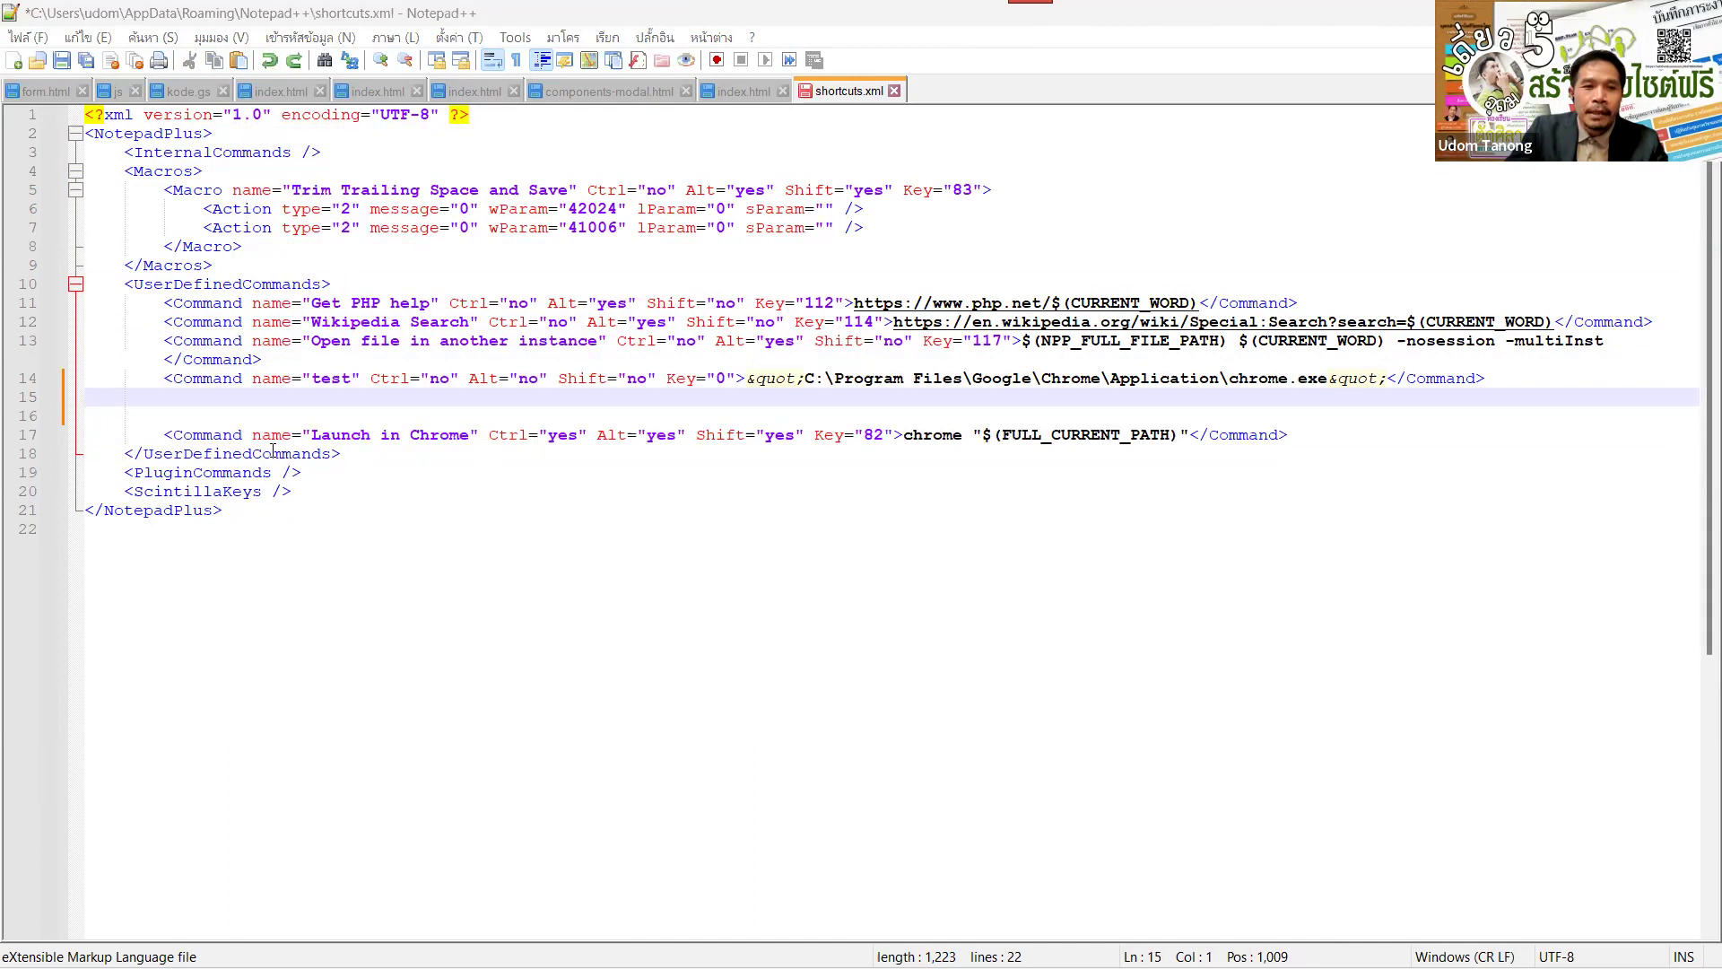
click(174, 409)
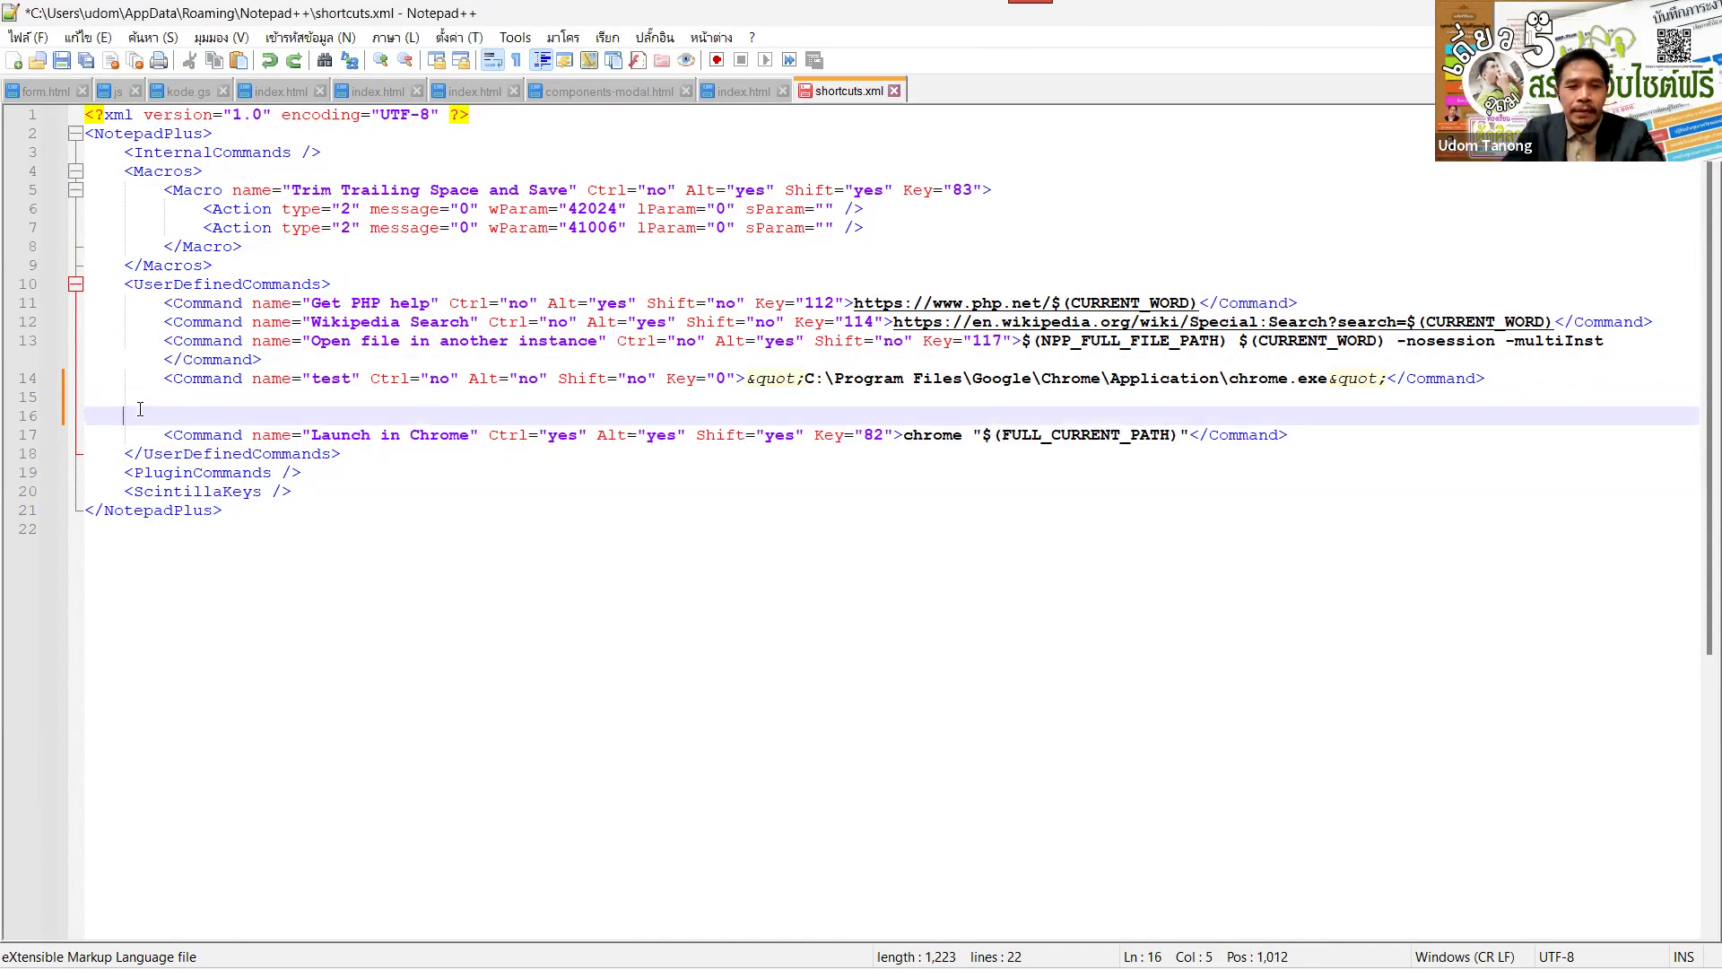
key(BackSpace)
key(BackSpace)
key(BackSpace)
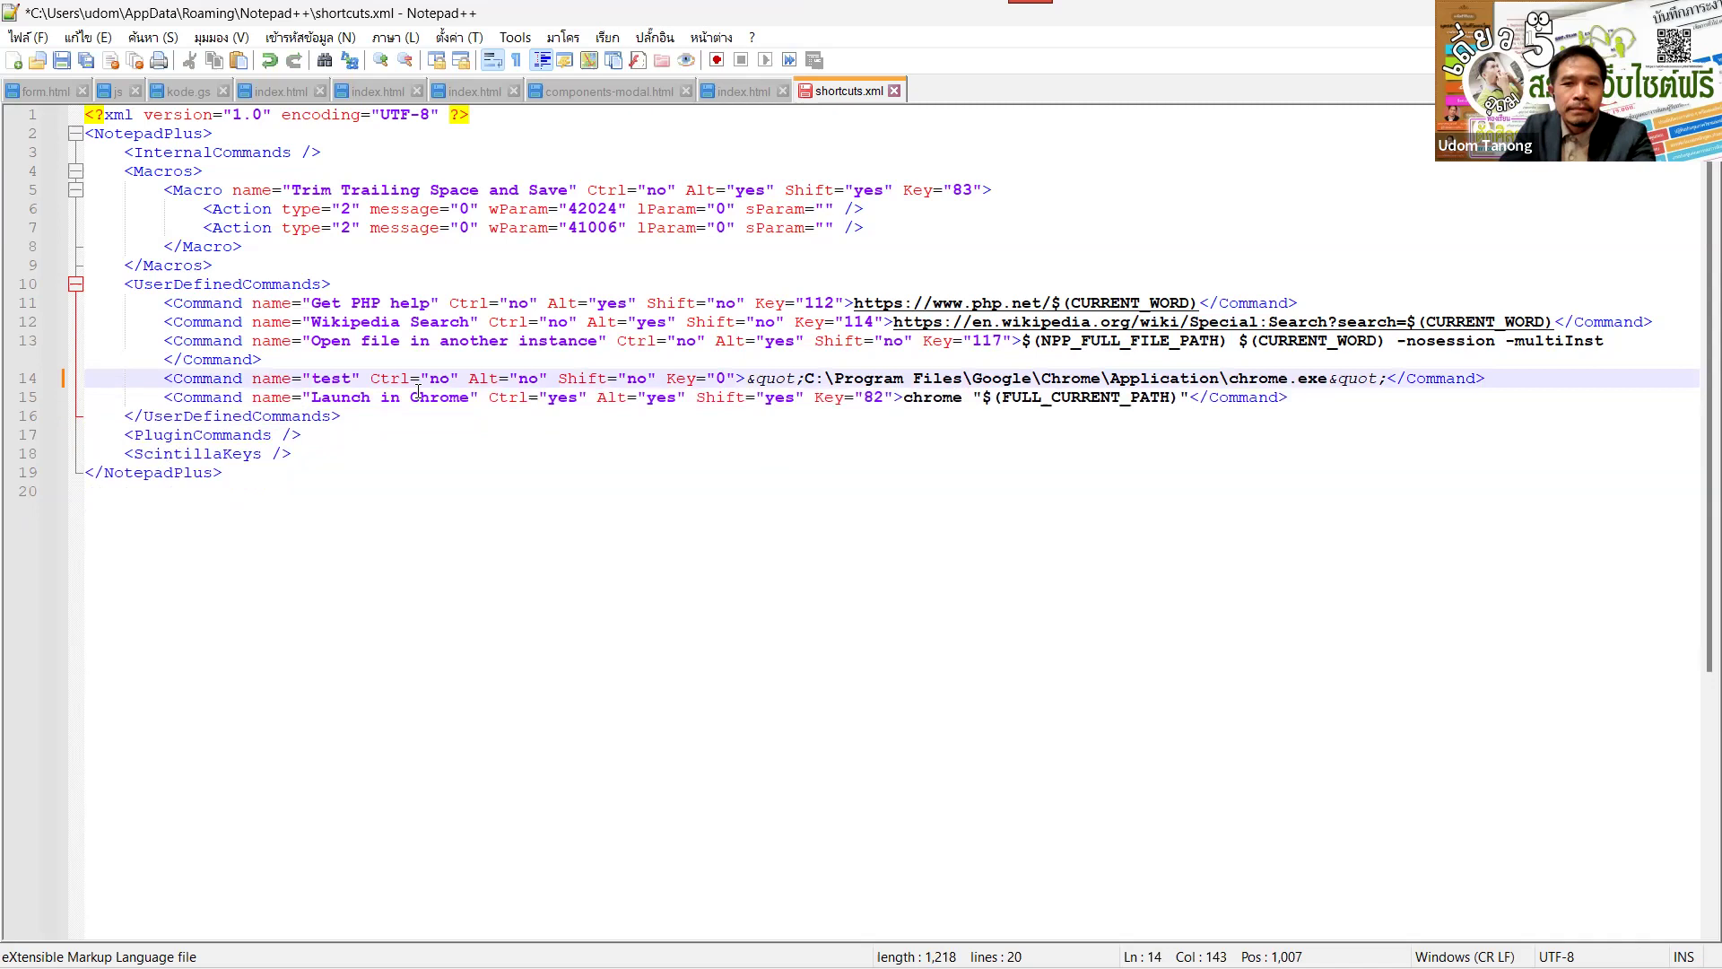
click(70, 63)
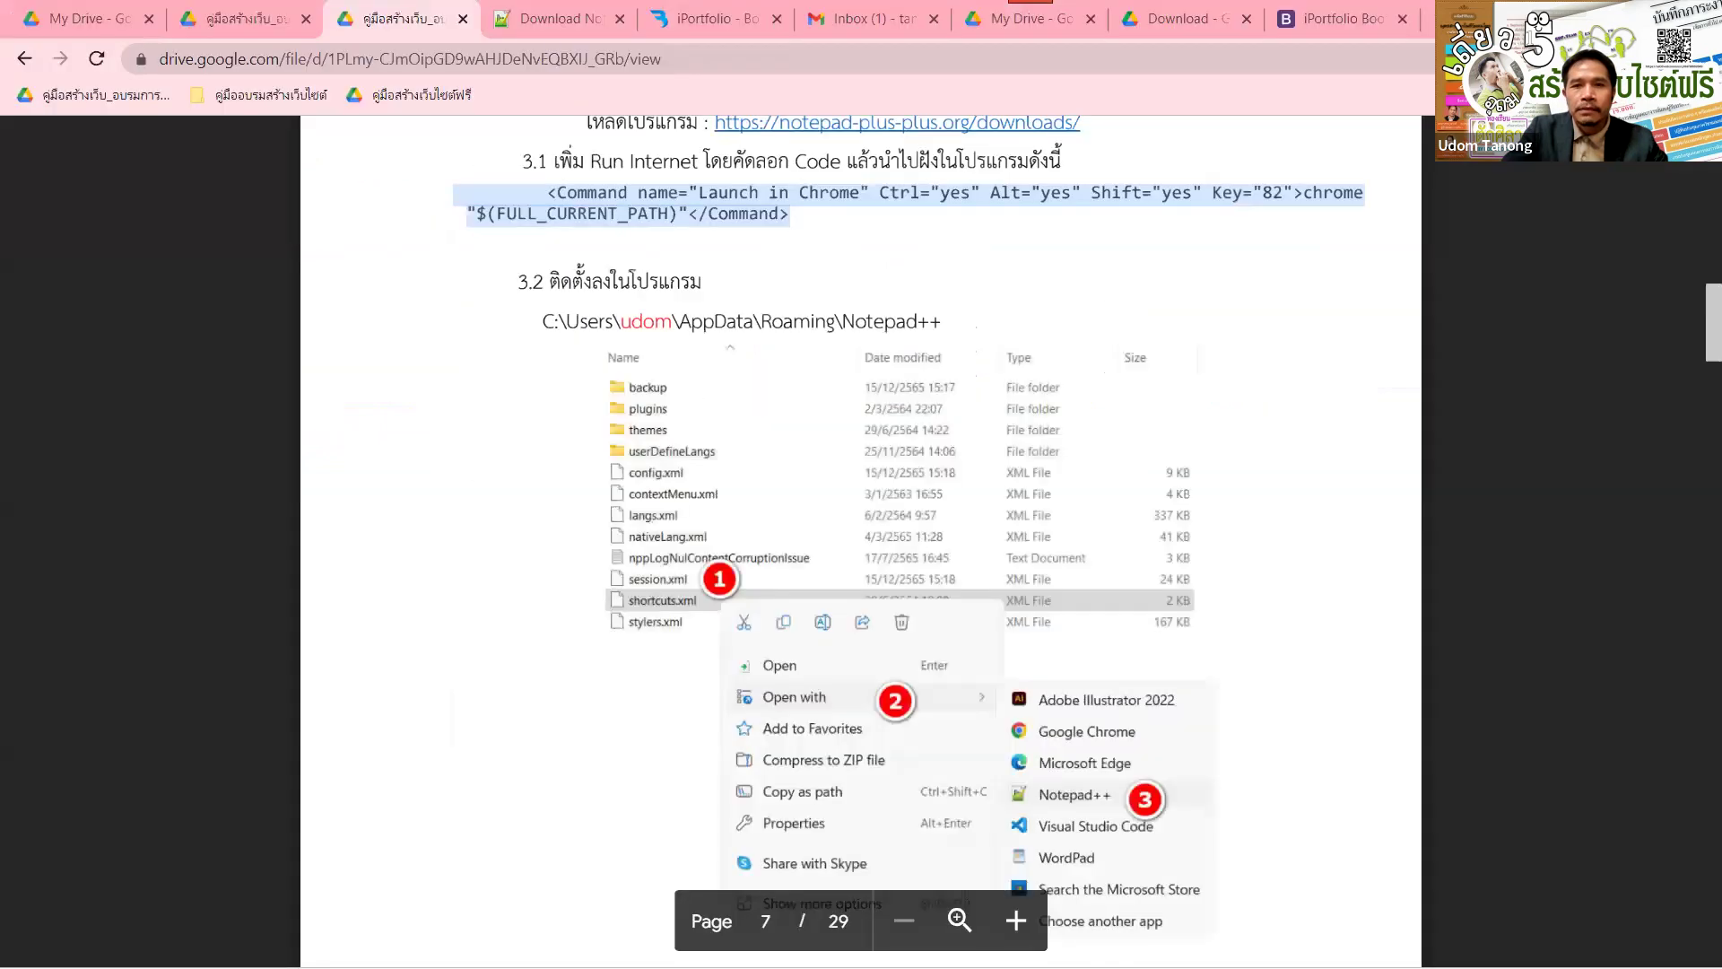
key(super+d)
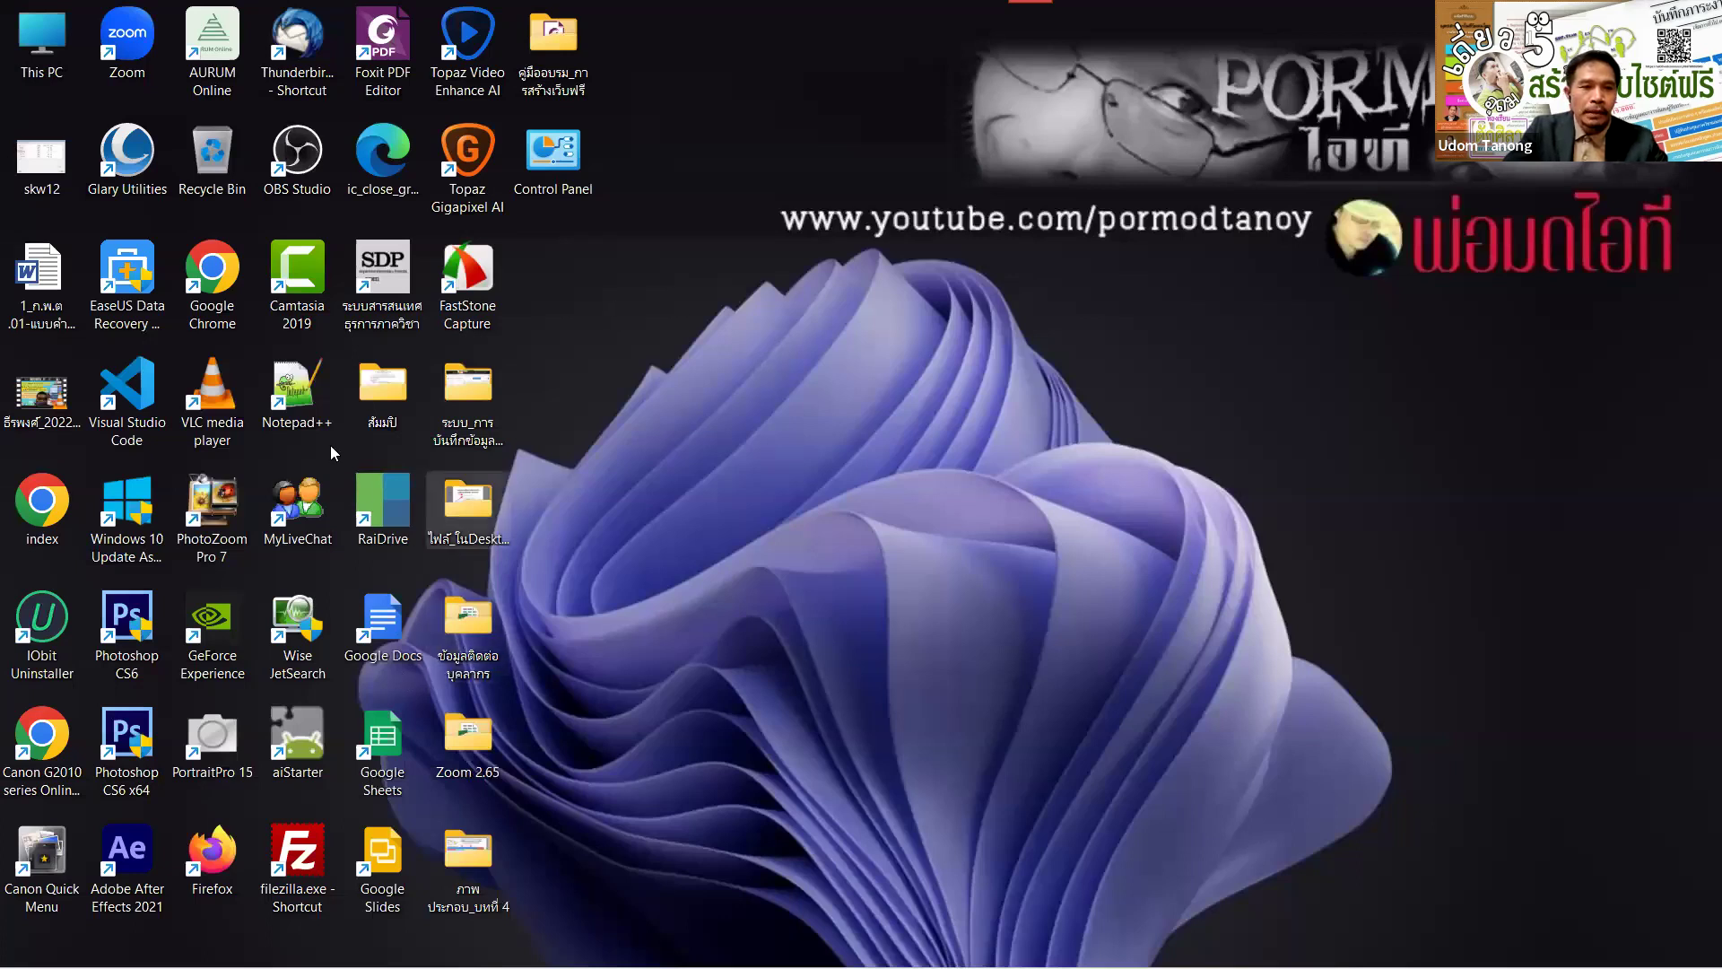
Step: Relaunch Notepad++, check that Launch in Chrome is listed in the Run menu, then show the desktop
double_click(301, 379)
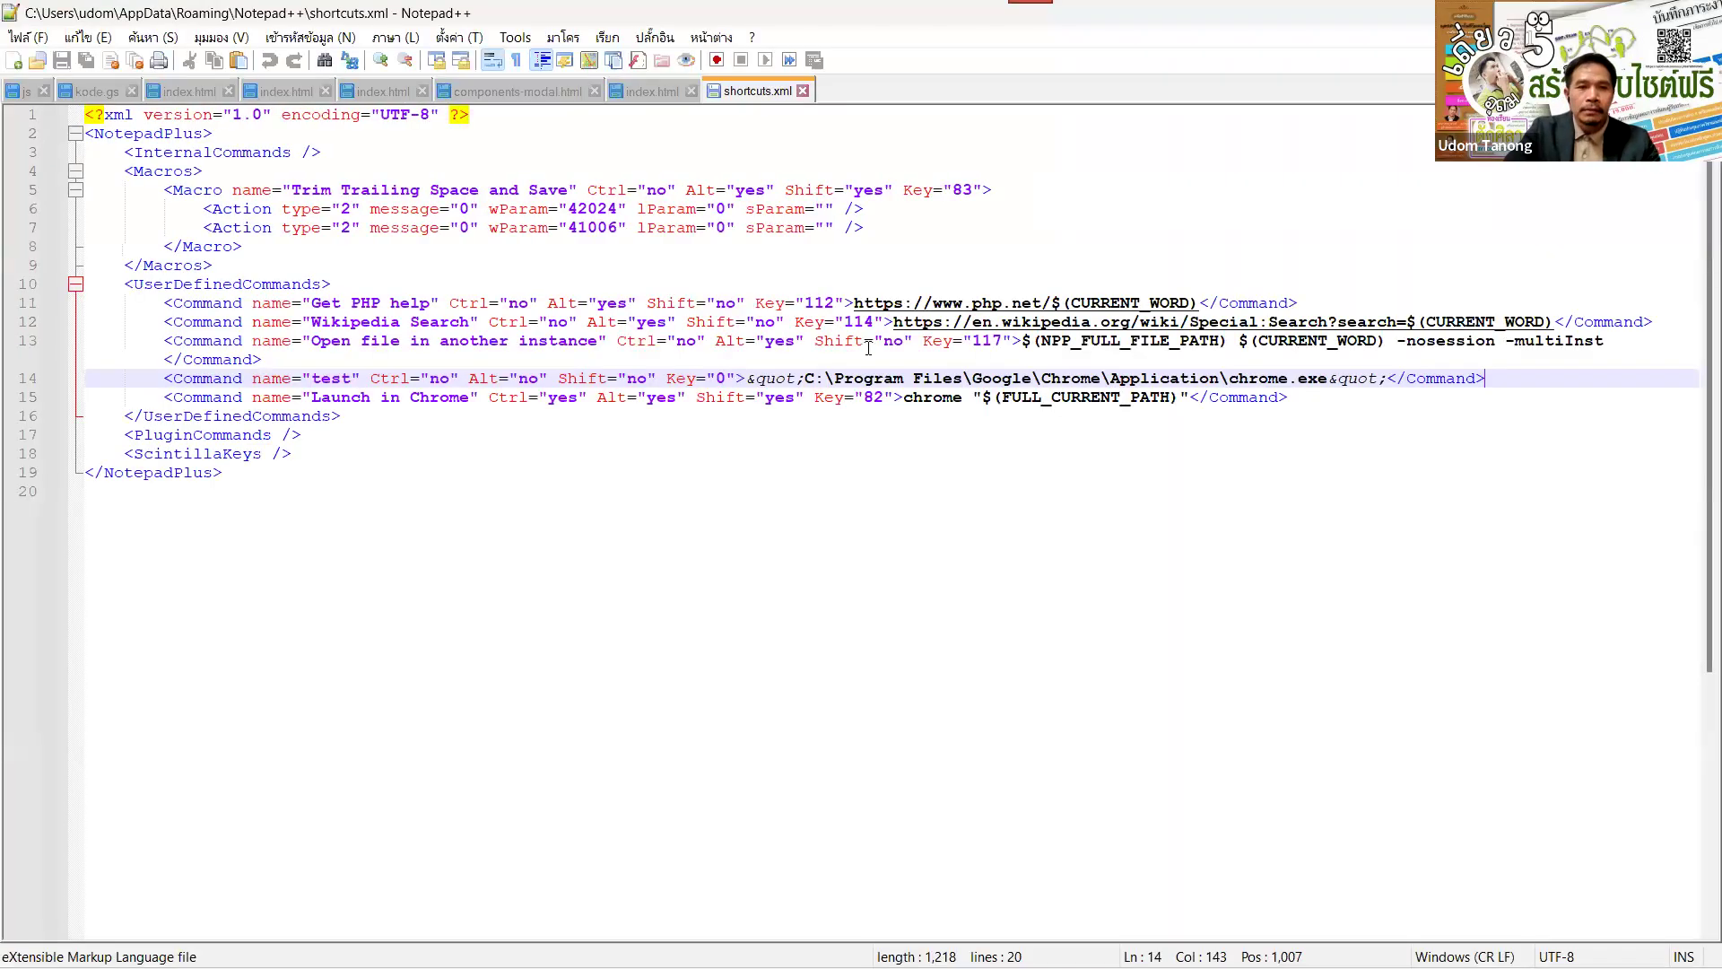
click(610, 41)
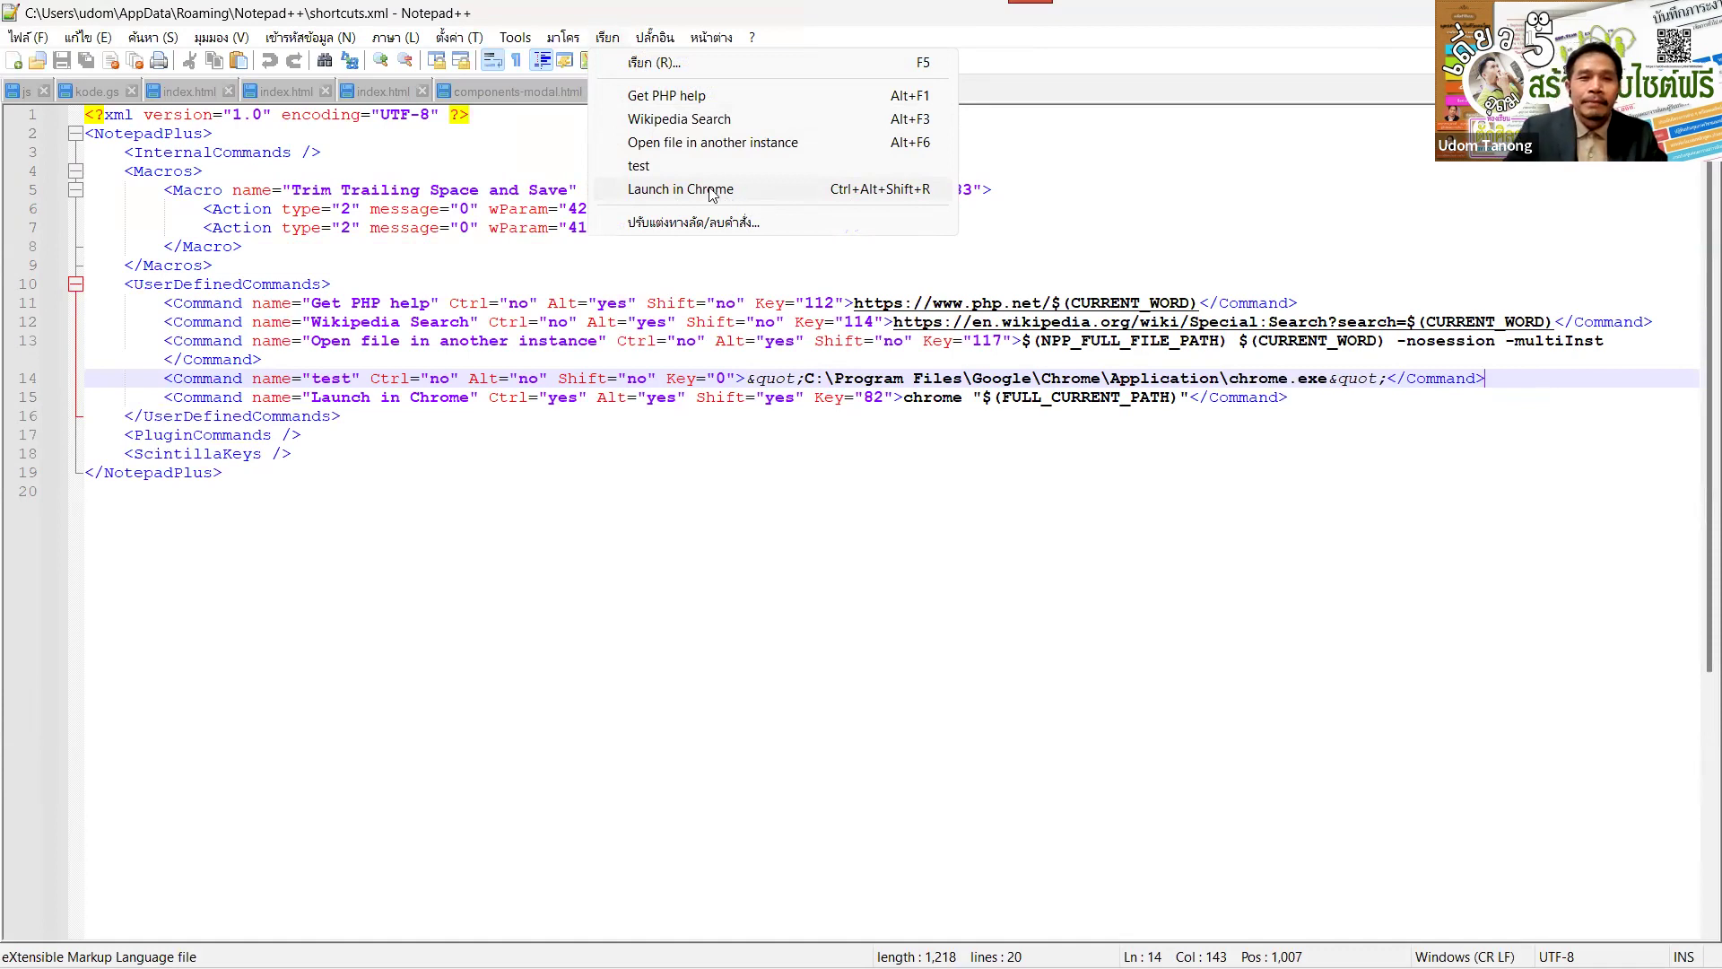
click(724, 521)
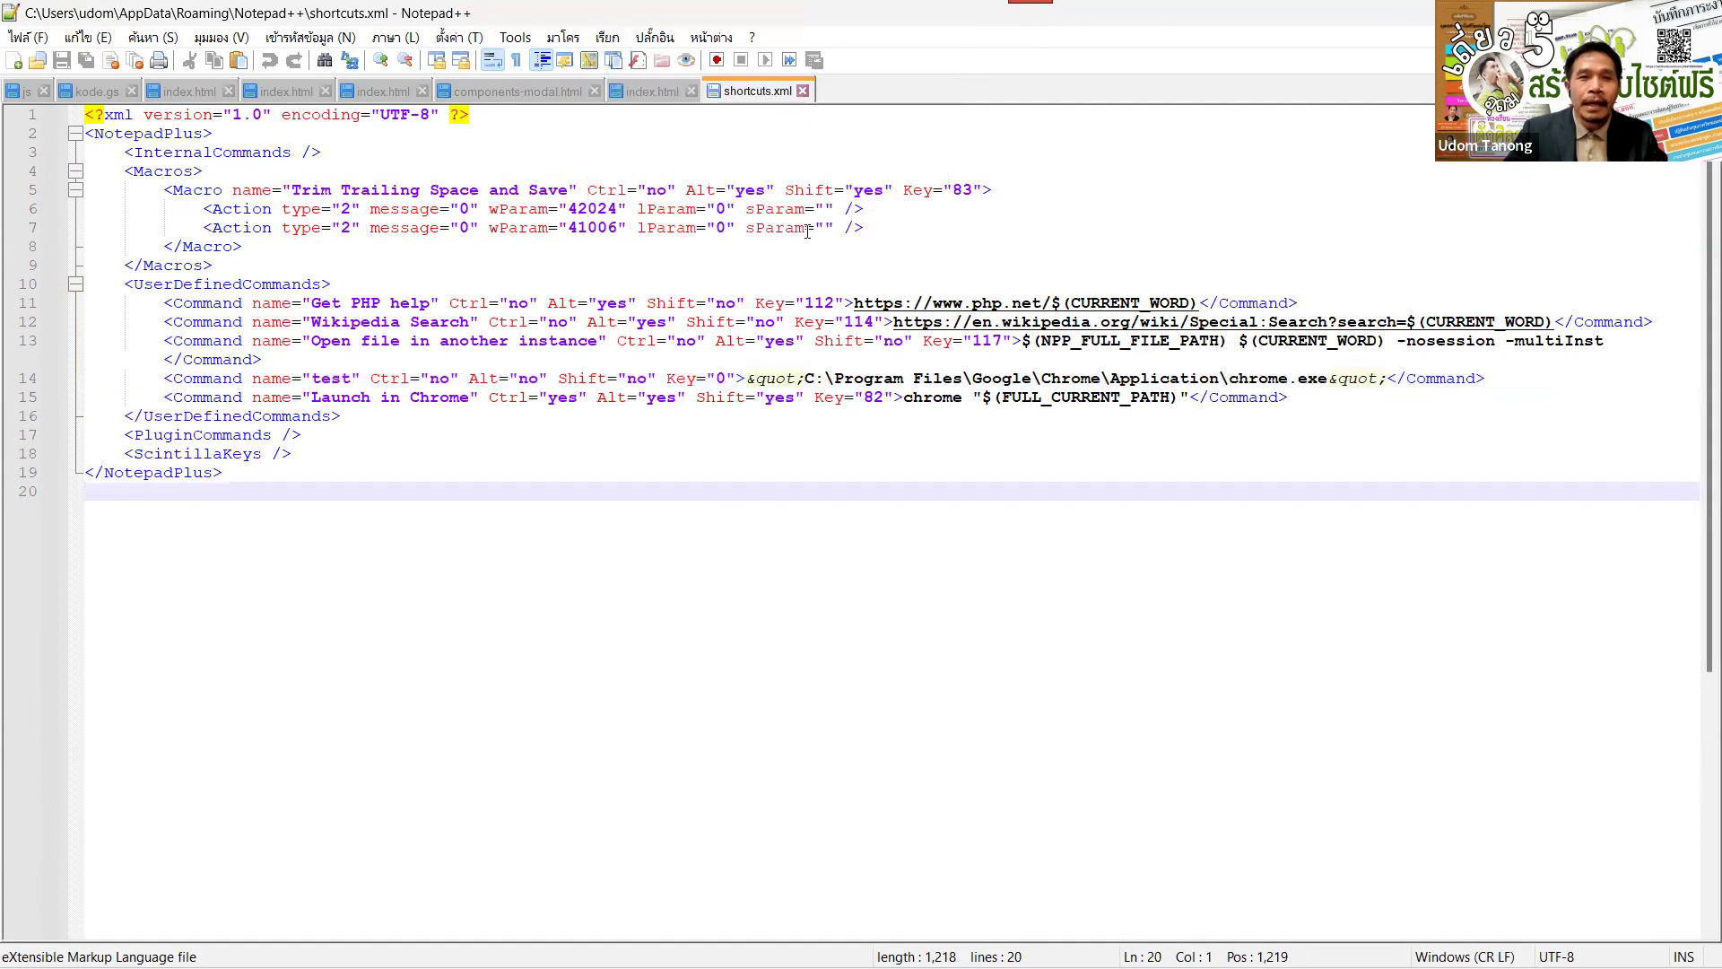
click(618, 43)
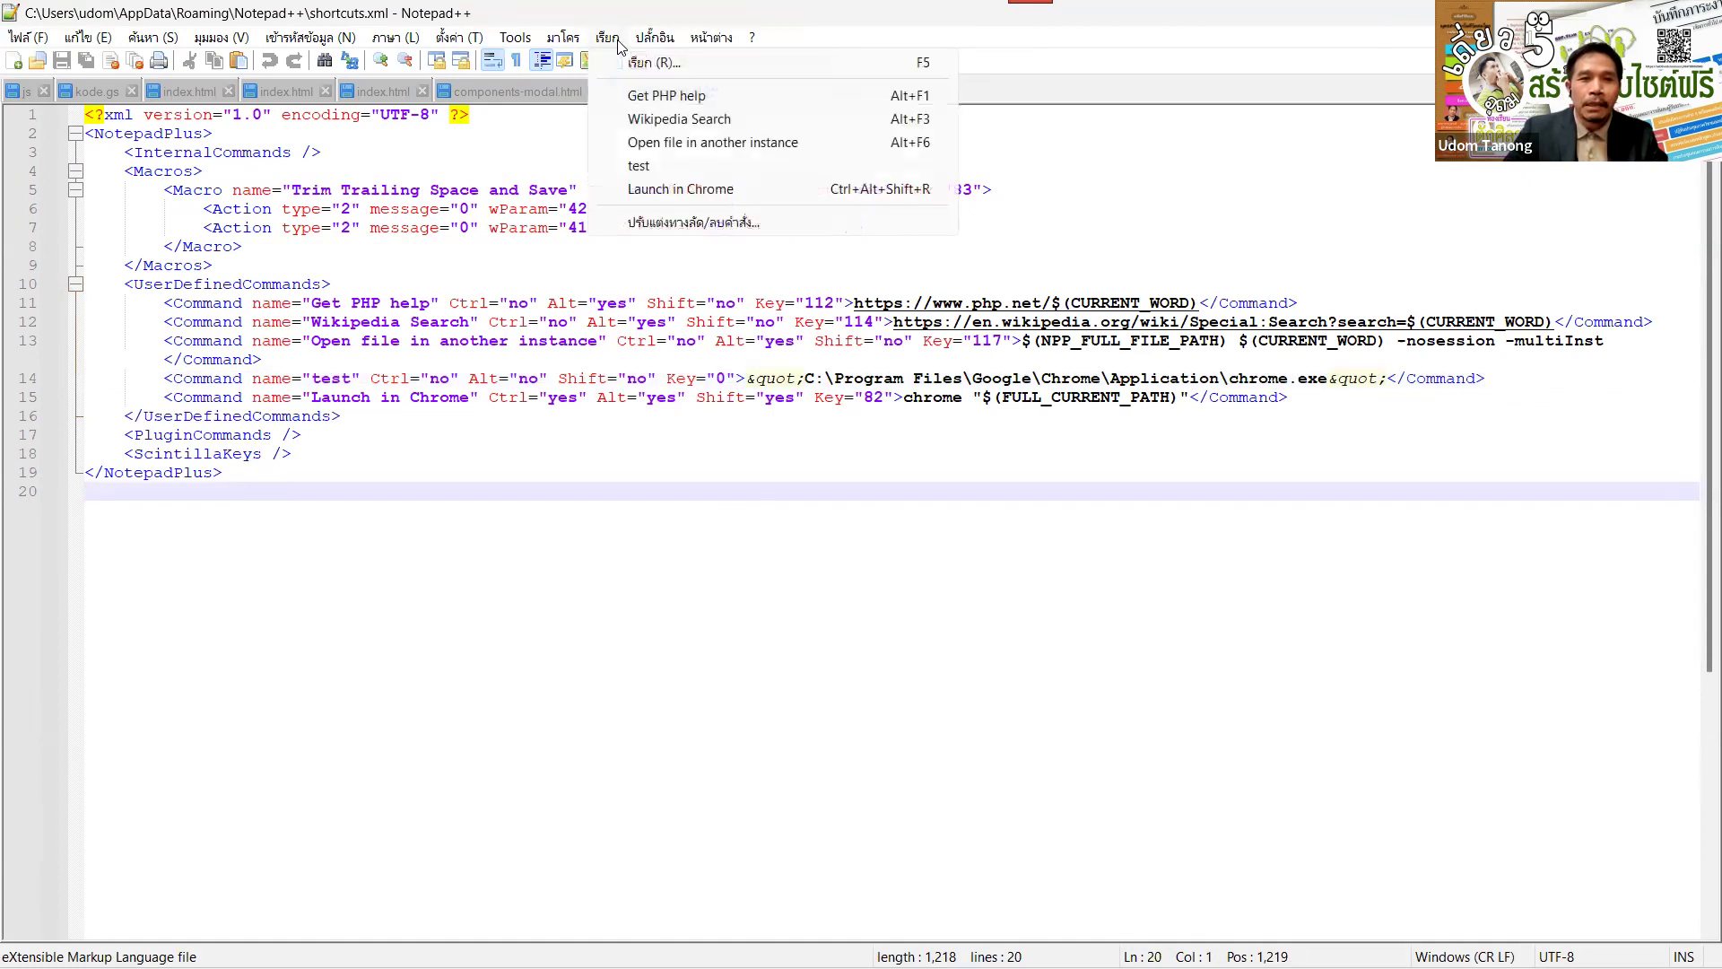
click(498, 882)
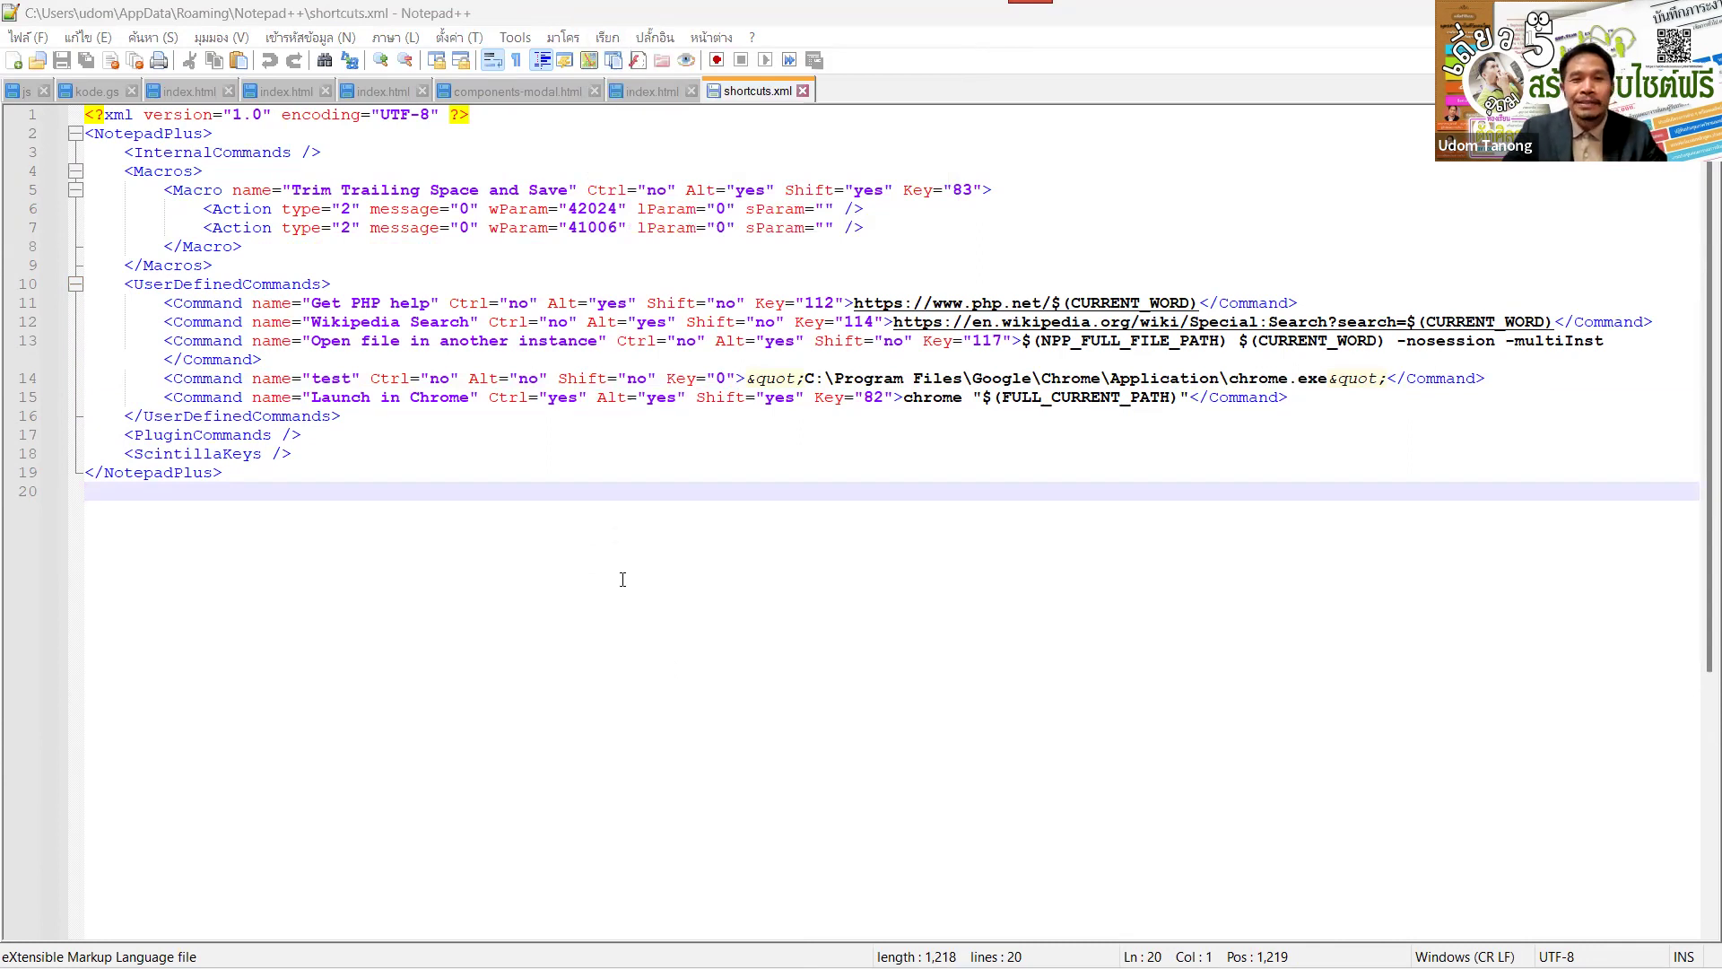
click(607, 38)
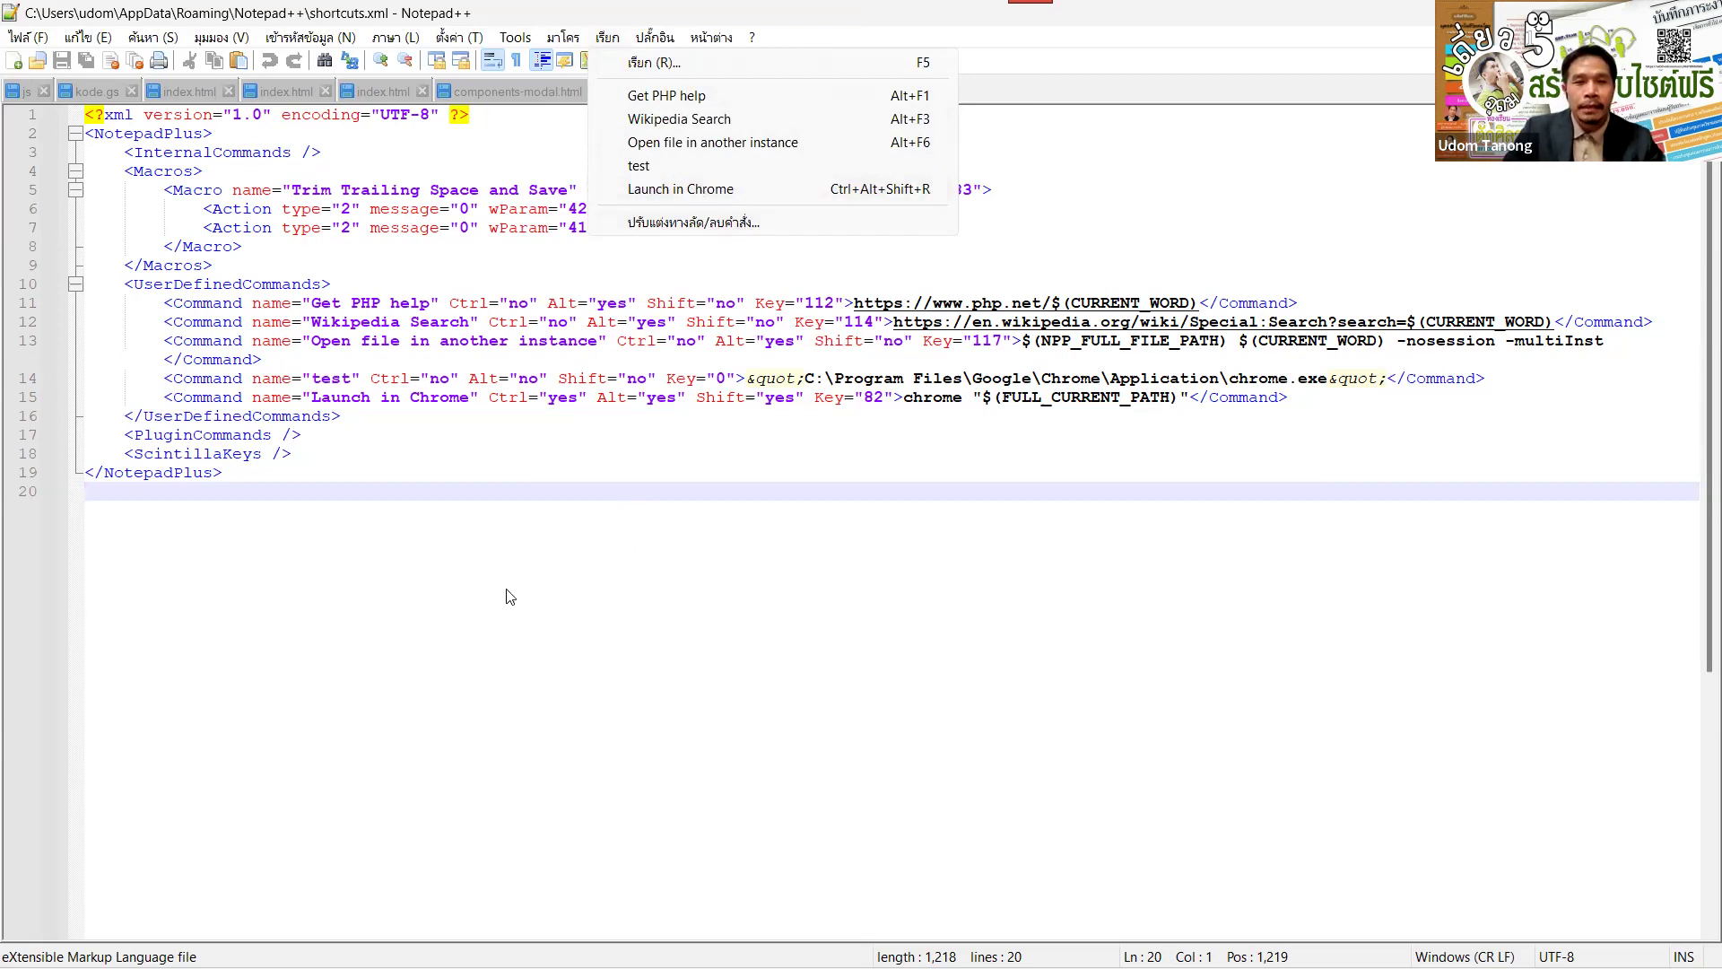
click(652, 496)
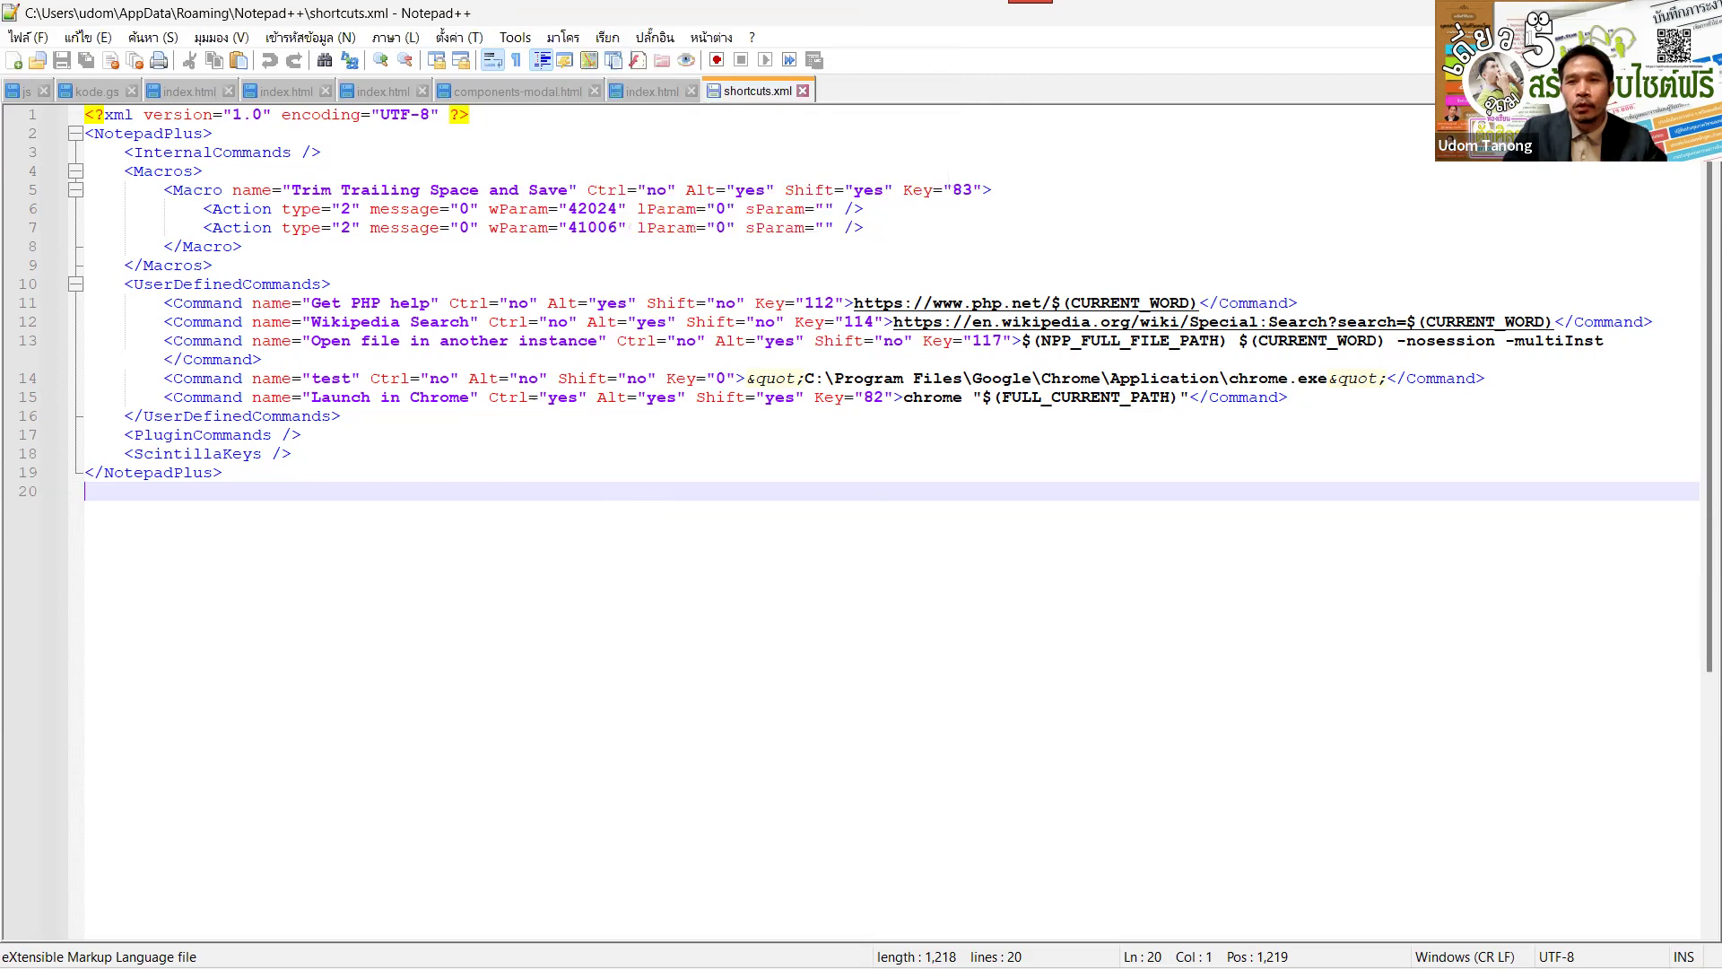
key(super+d)
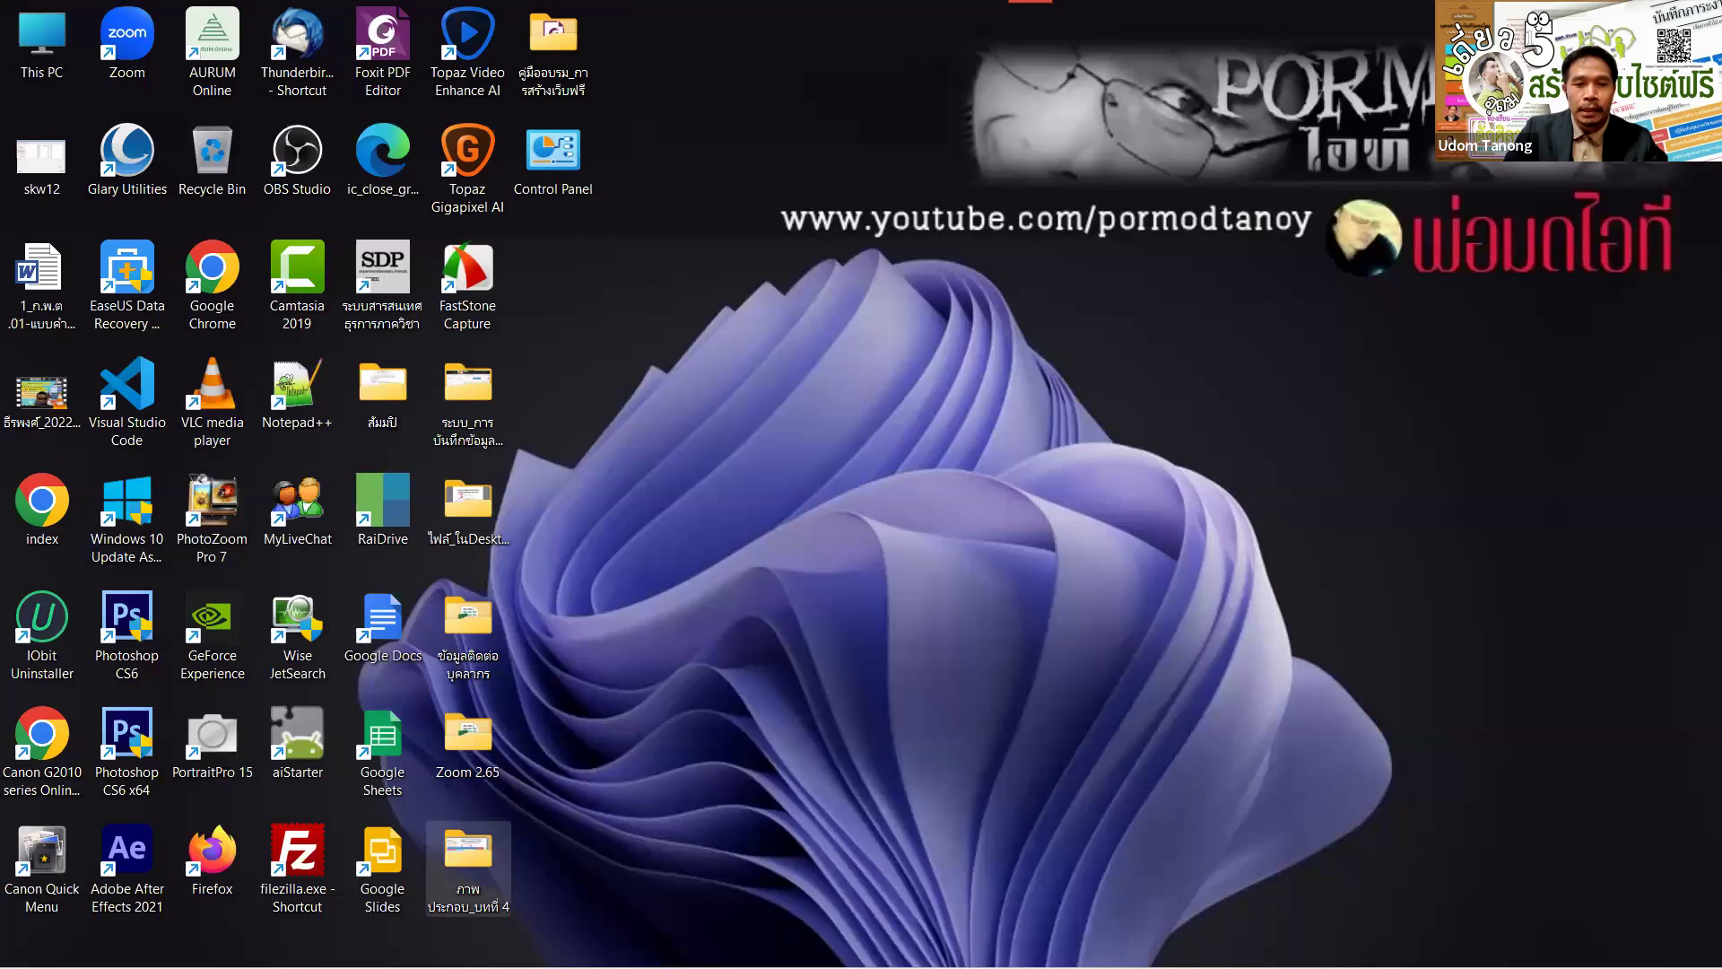
mouse_move(942, 950)
click(941, 838)
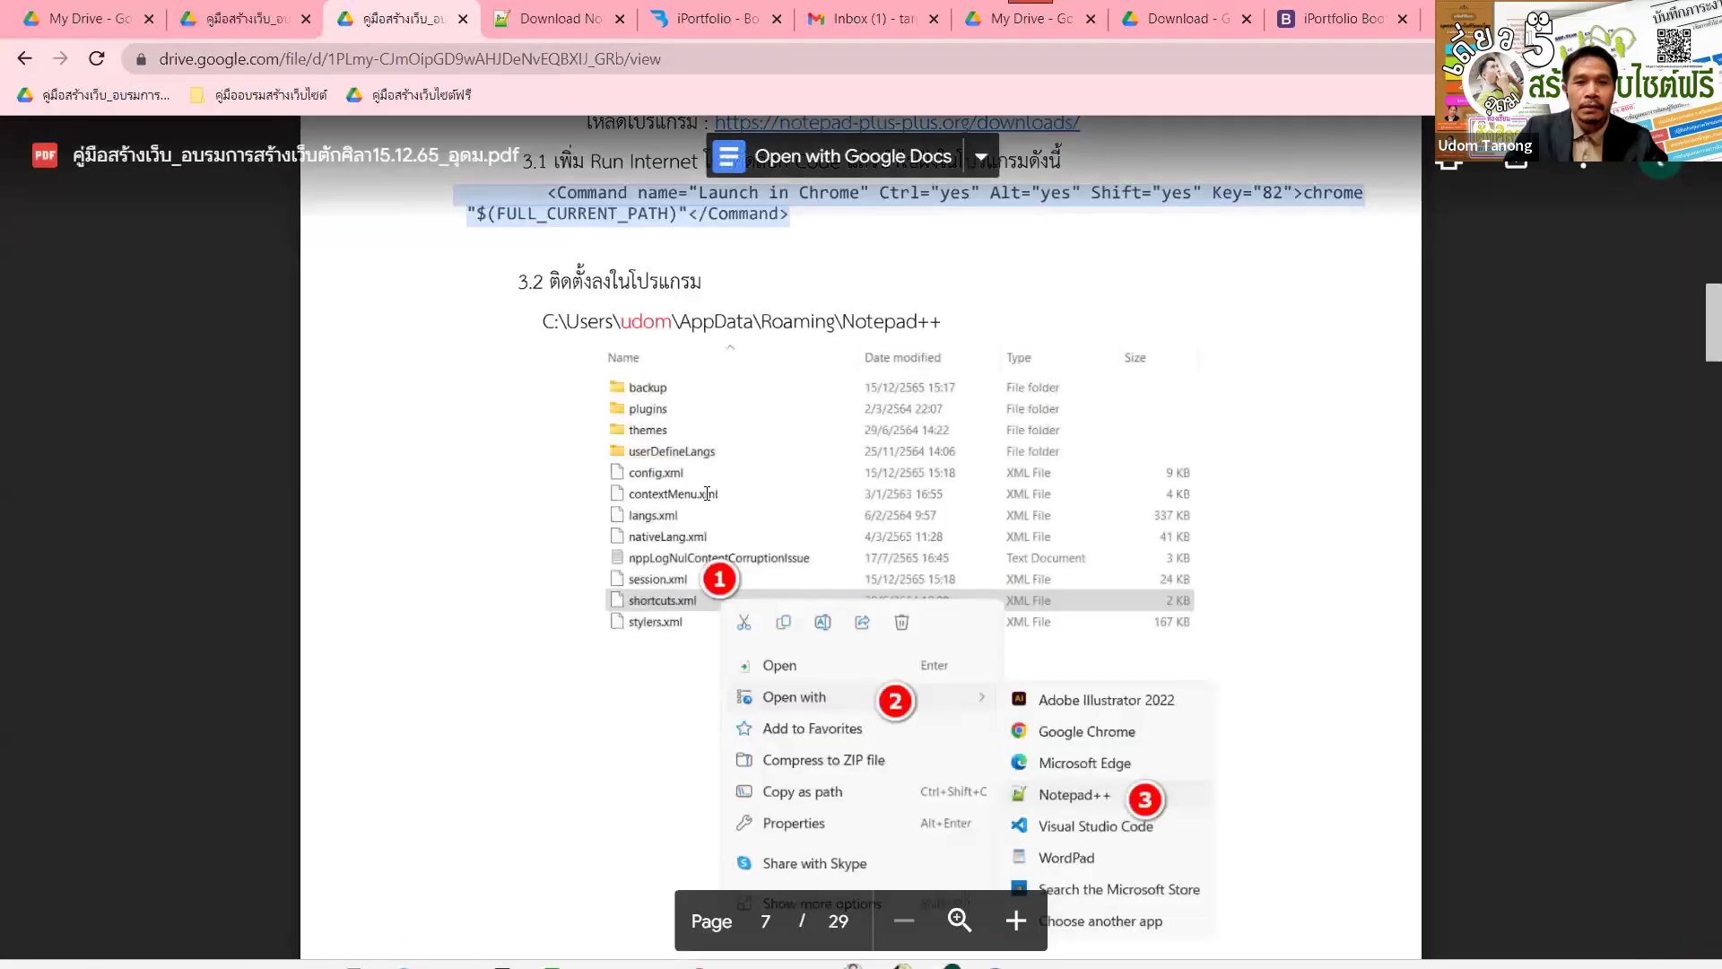
scroll(807, 533, up, 10)
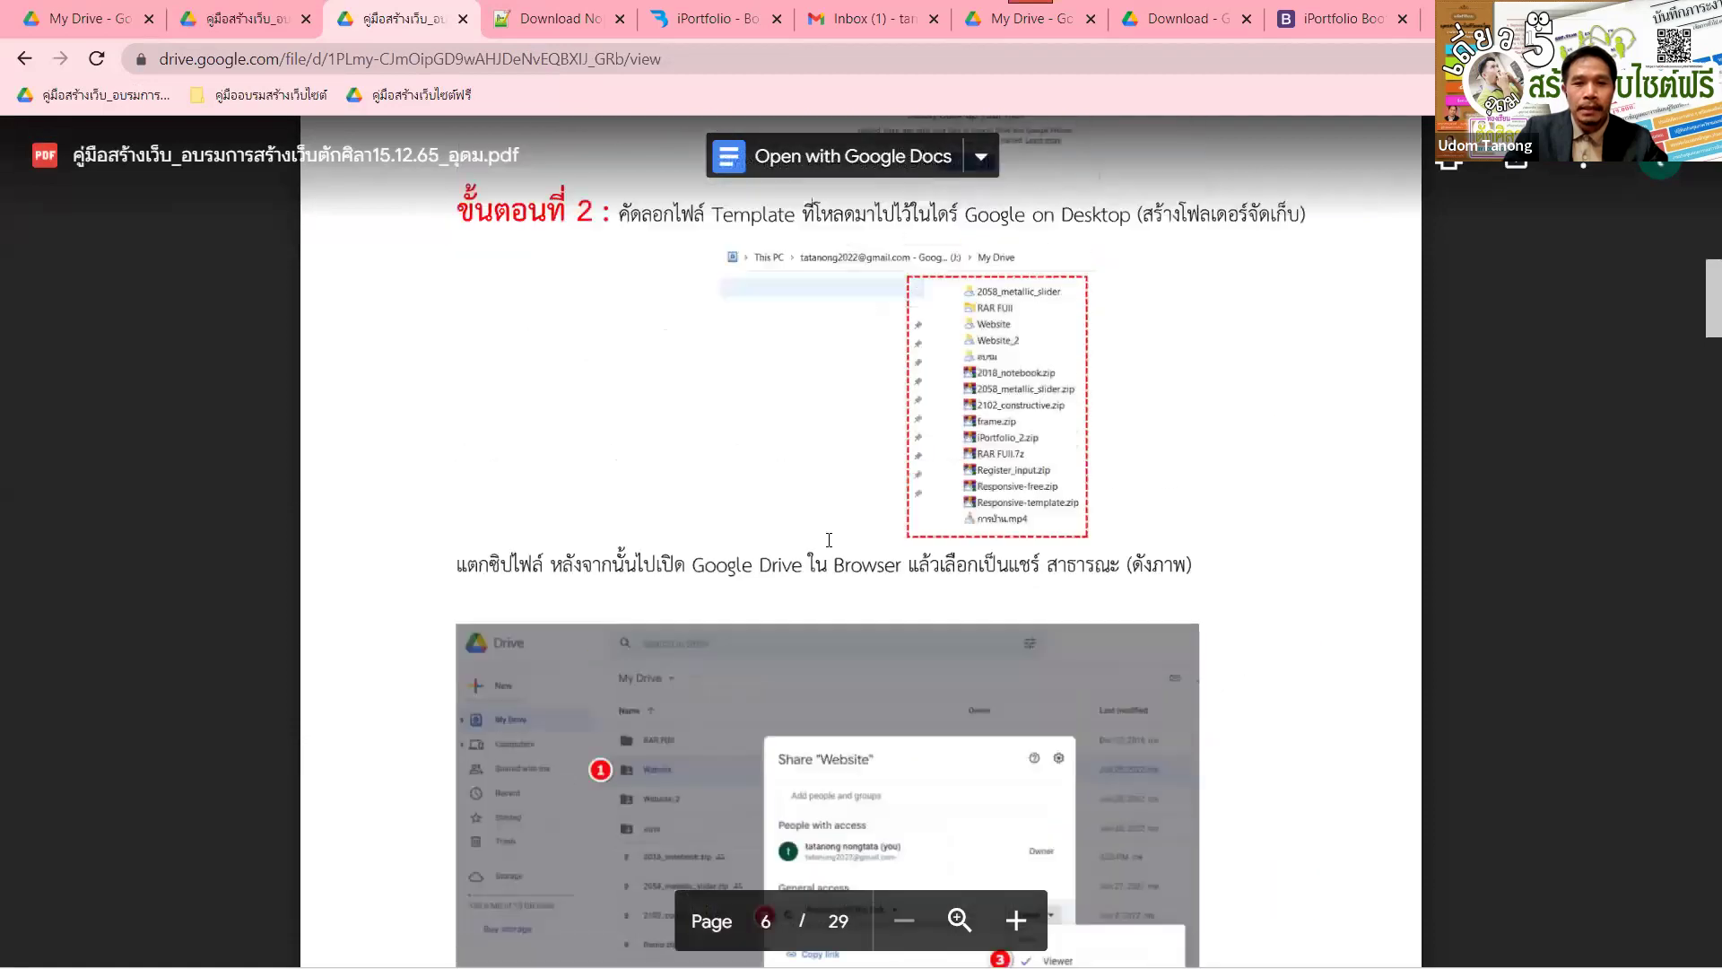
scroll(829, 540, up, 15)
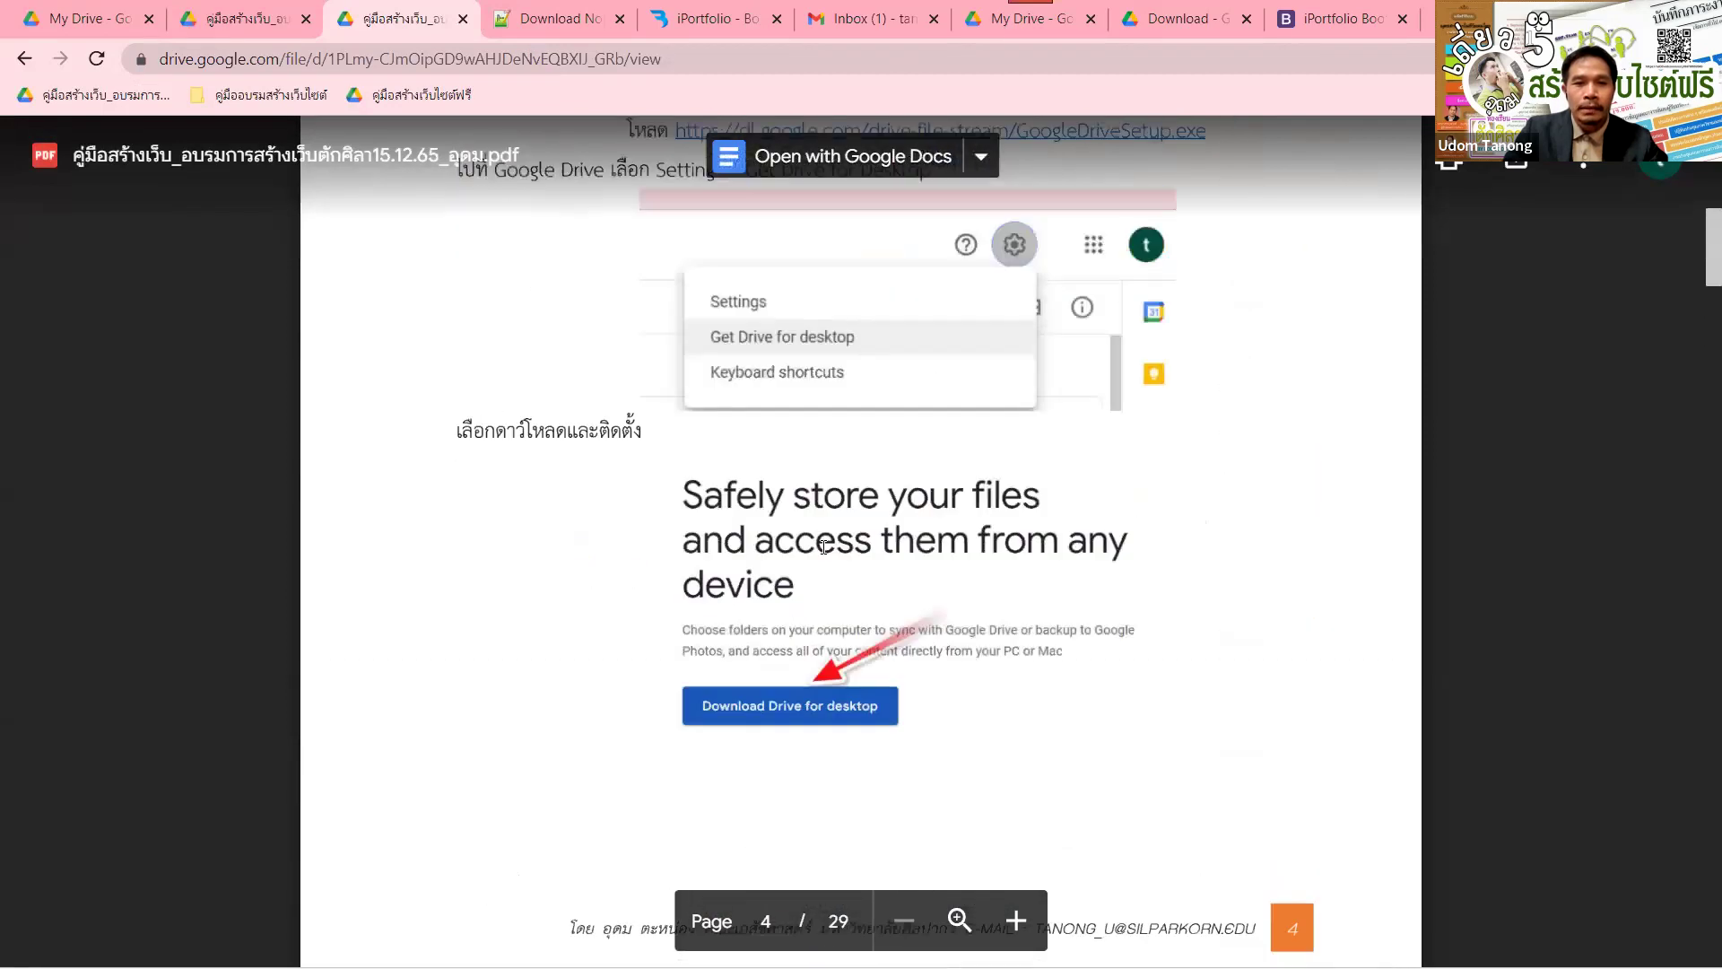
scroll(823, 546, up, 12)
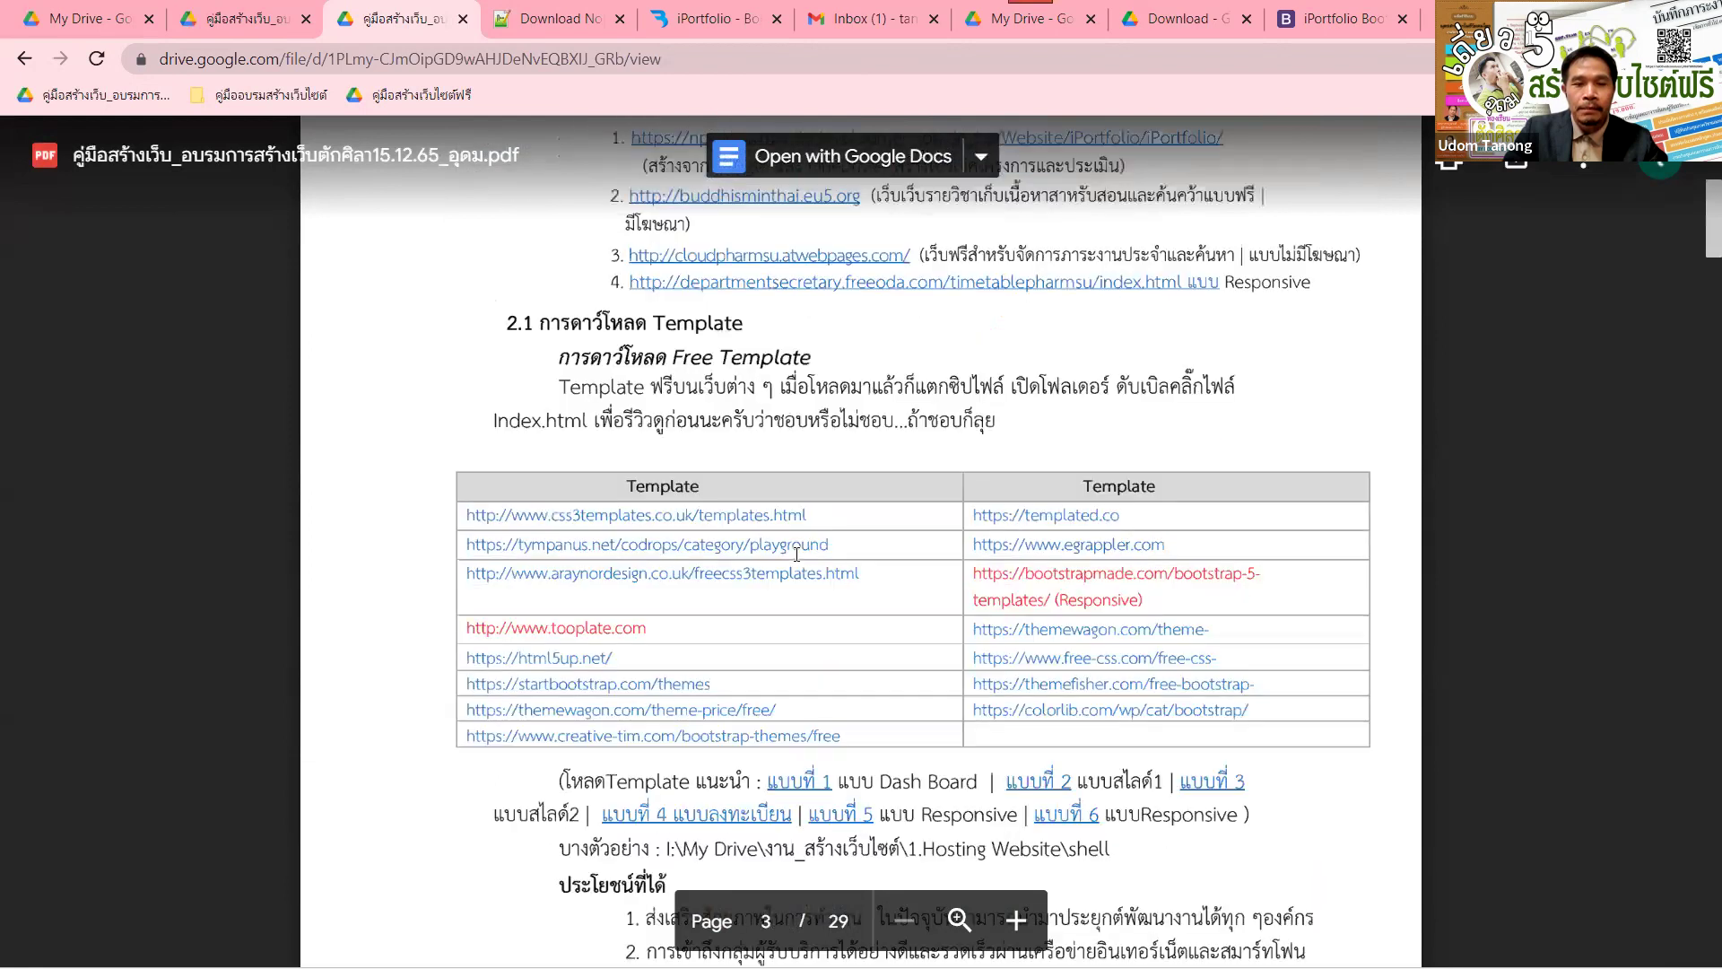
scroll(797, 554, up, 15)
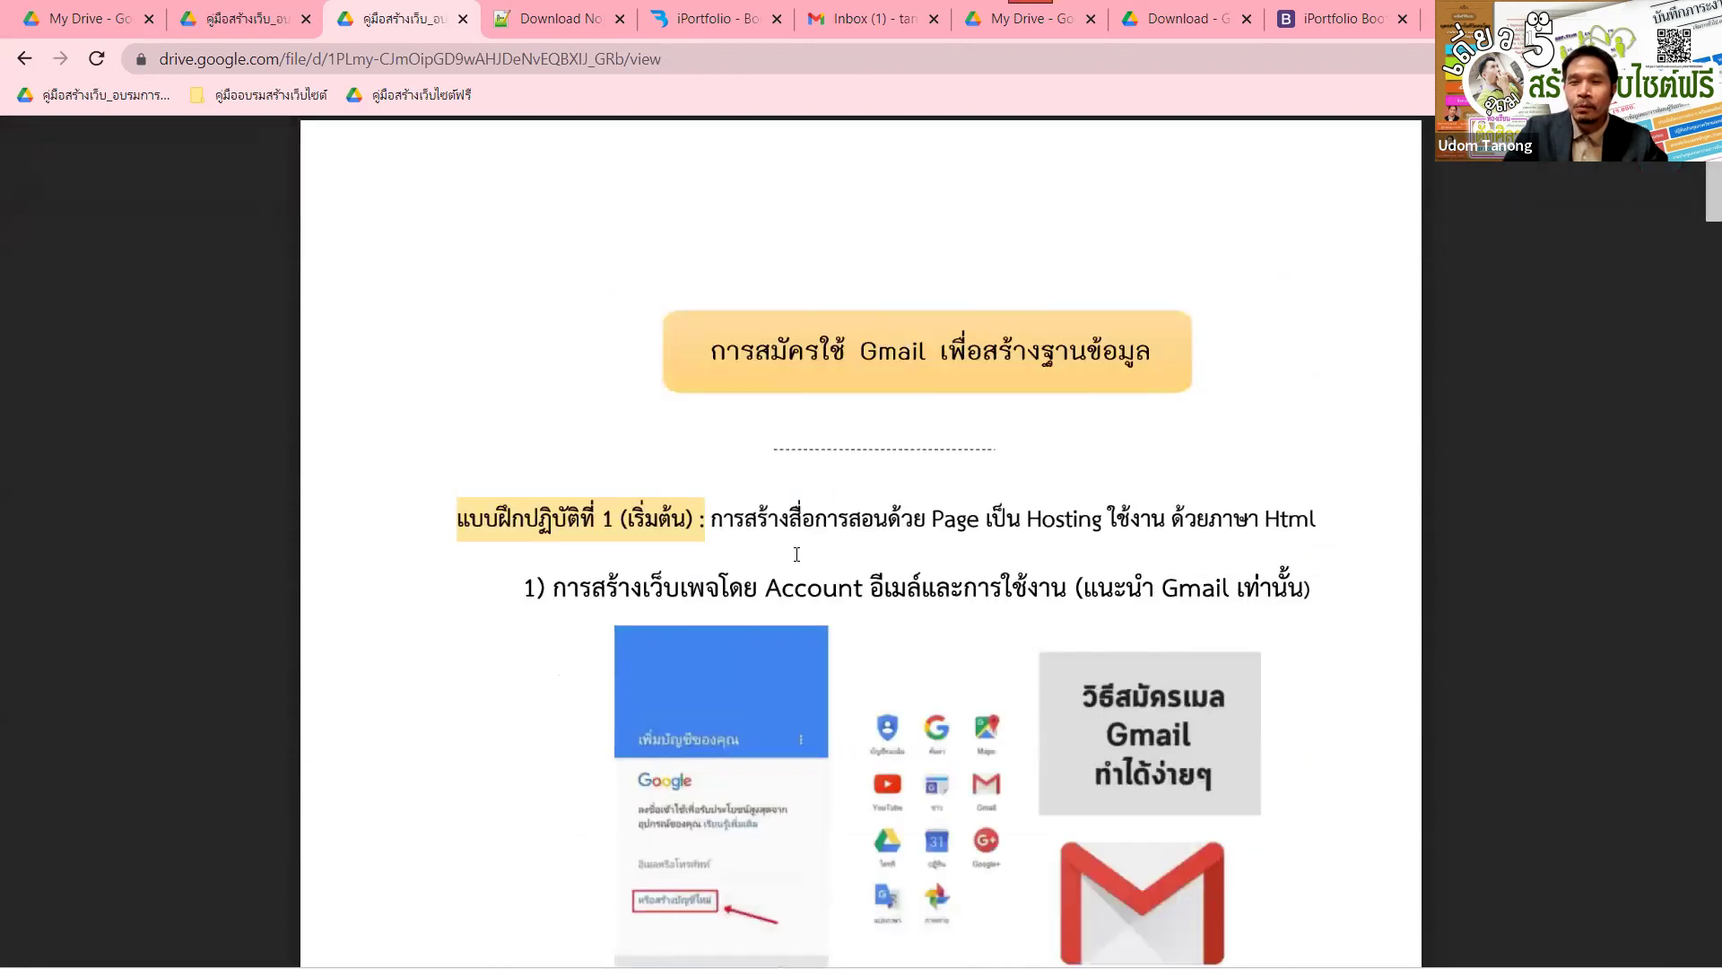
scroll(795, 547, down, 8)
scroll(795, 542, down, 20)
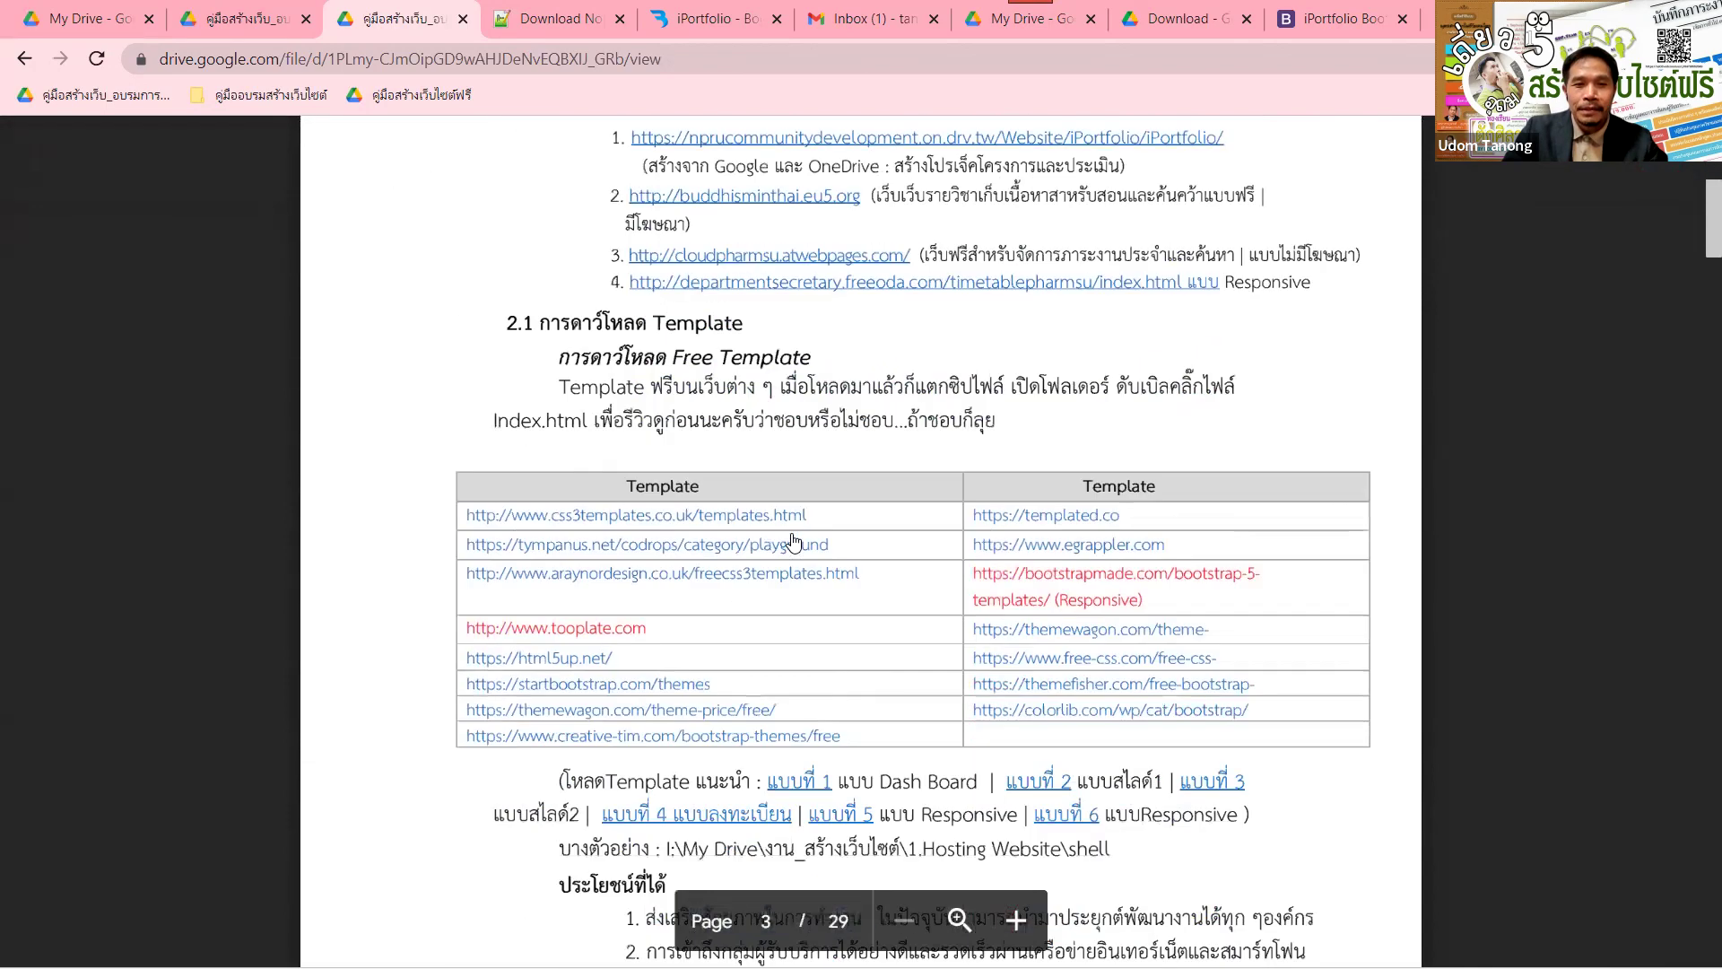
scroll(795, 541, up, 4)
scroll(875, 628, down, 5)
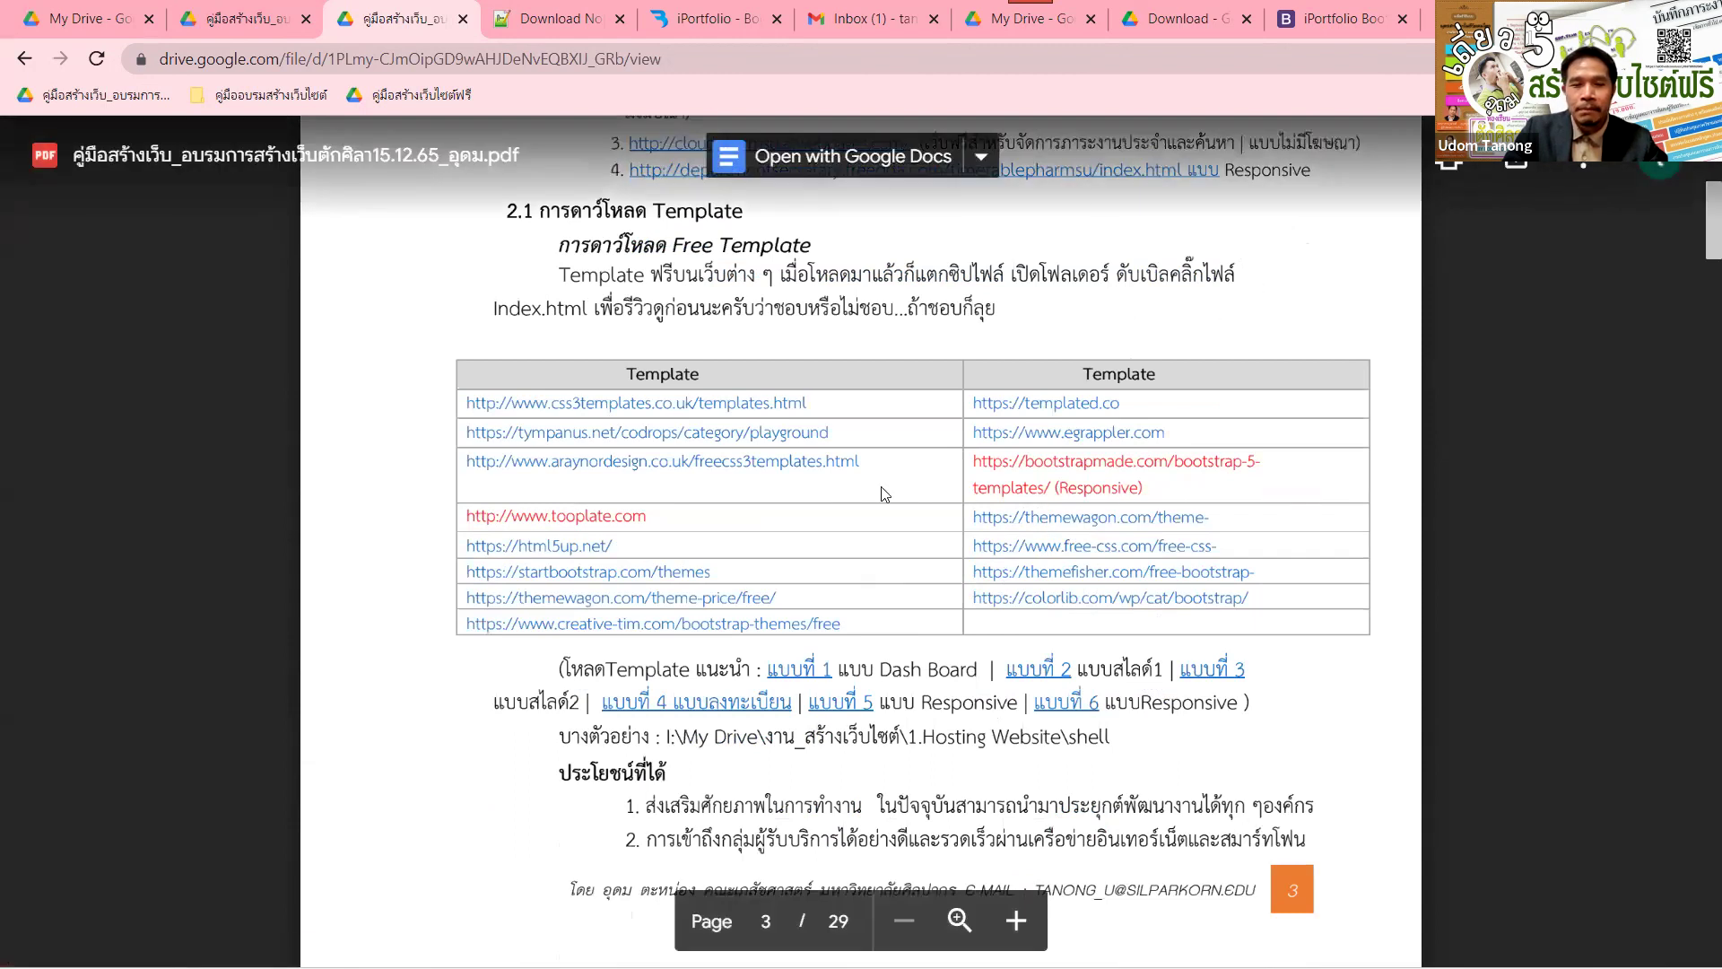
key(super+d)
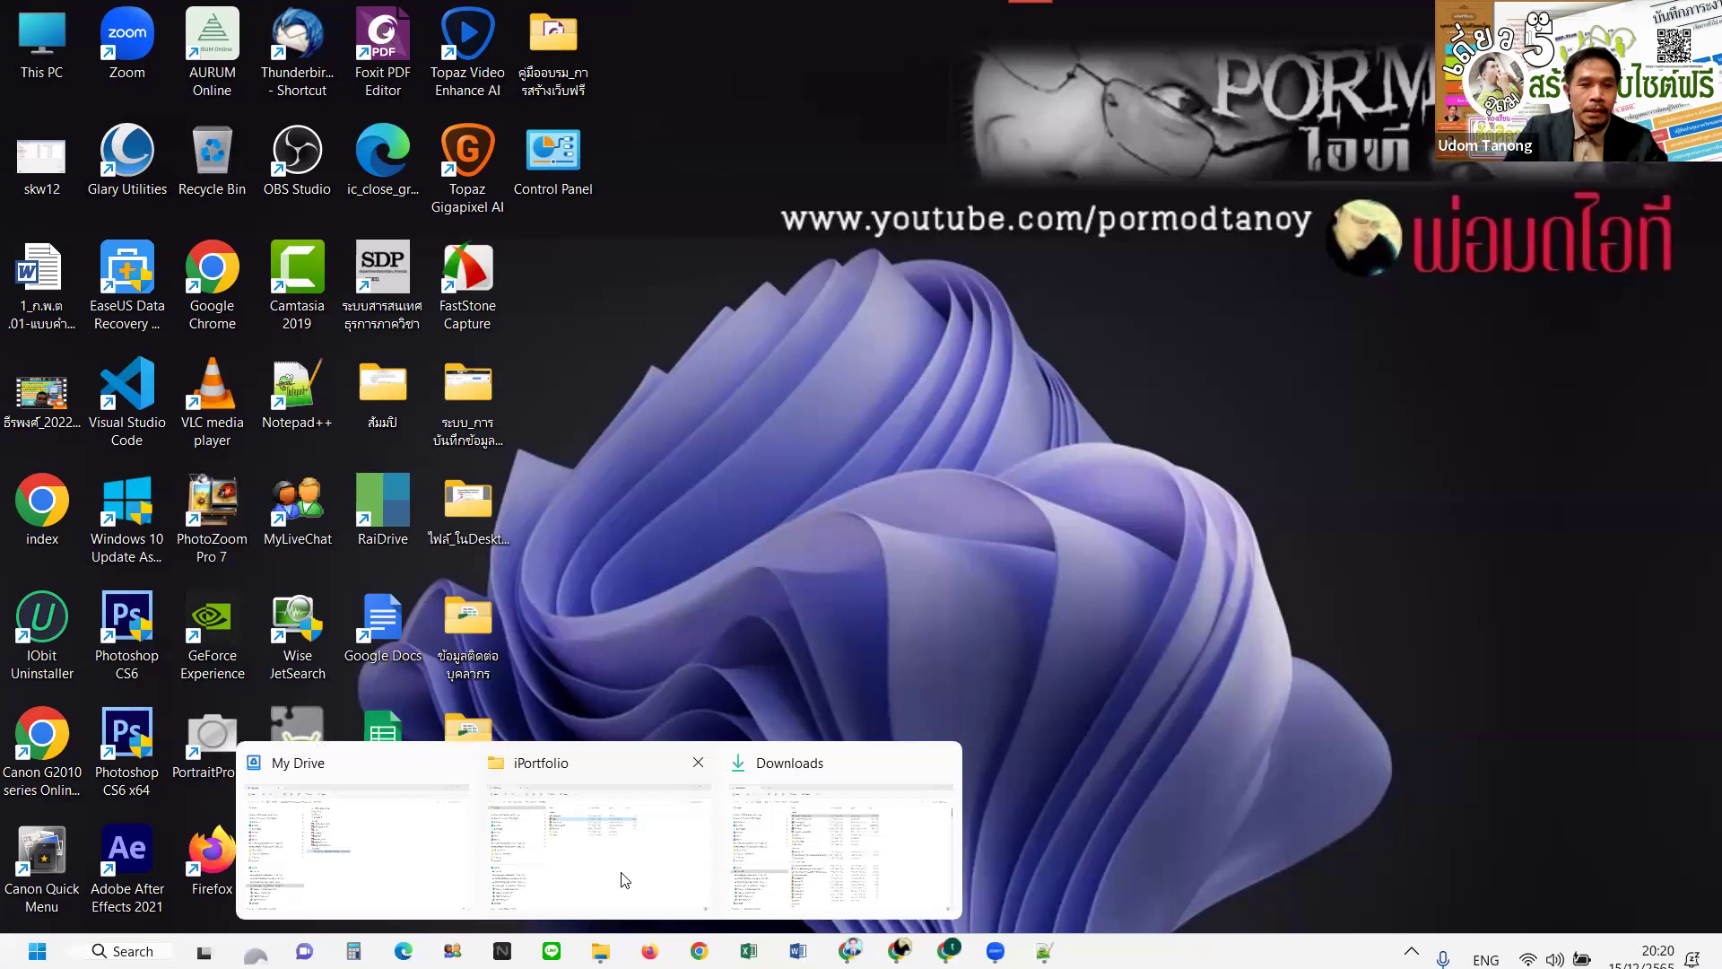
Step: Go from the iPortfolio folder window back up to Downloads
click(621, 875)
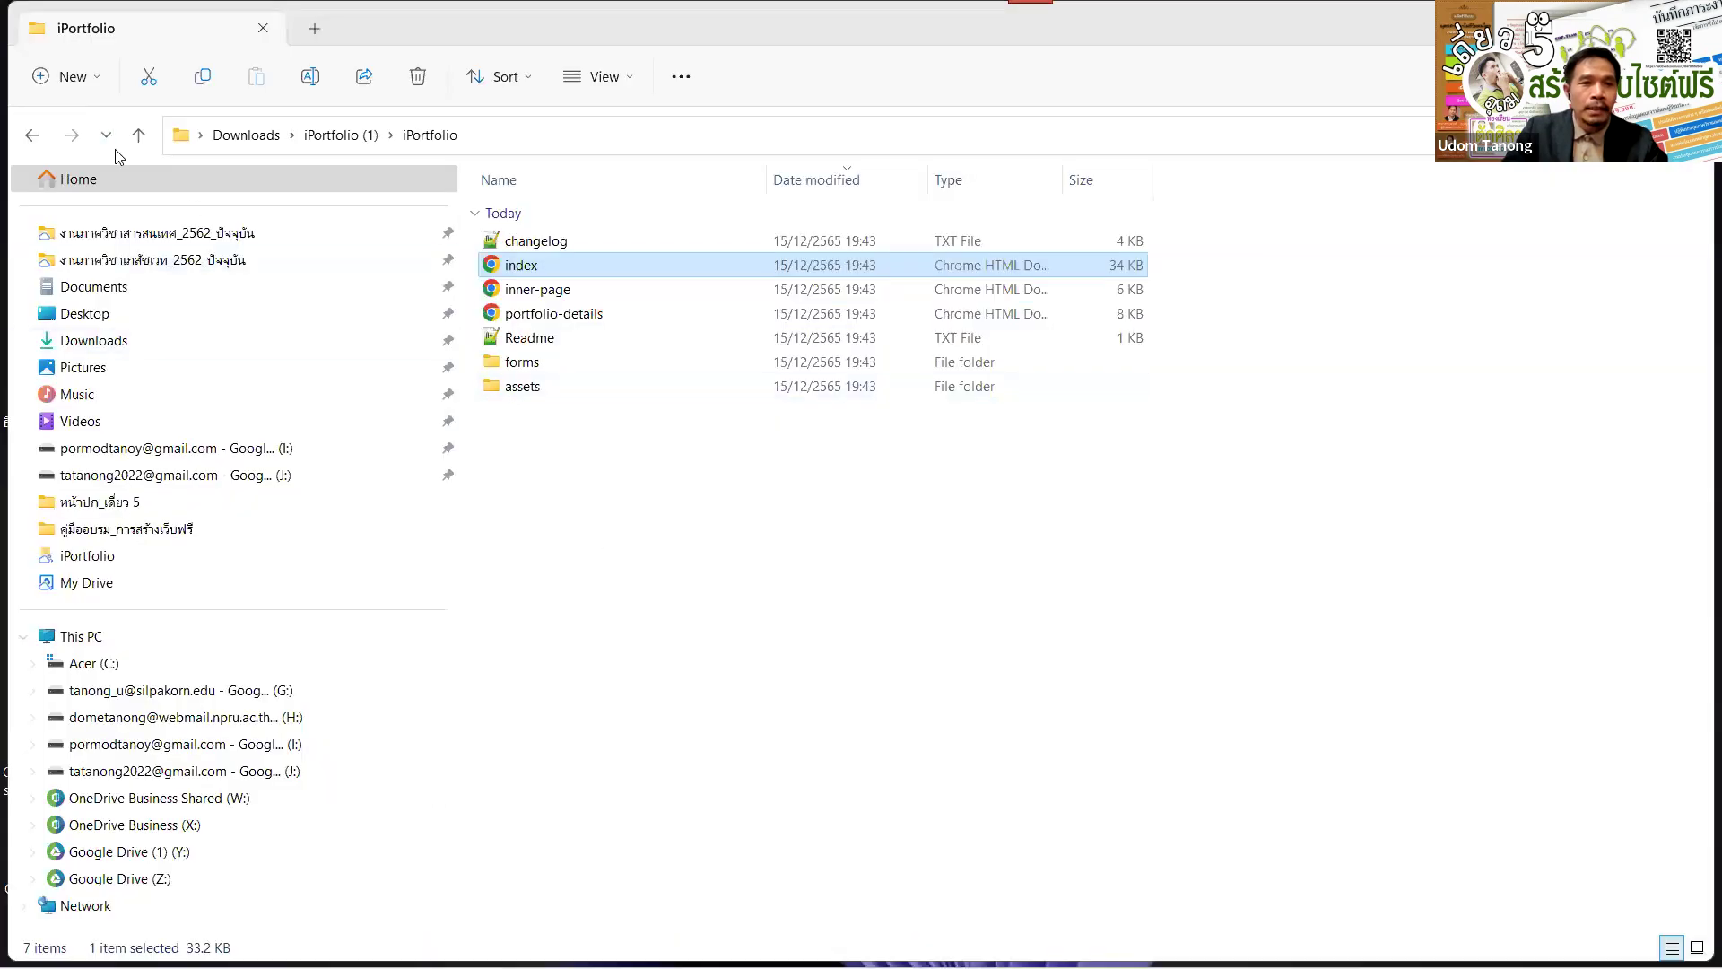
click(34, 147)
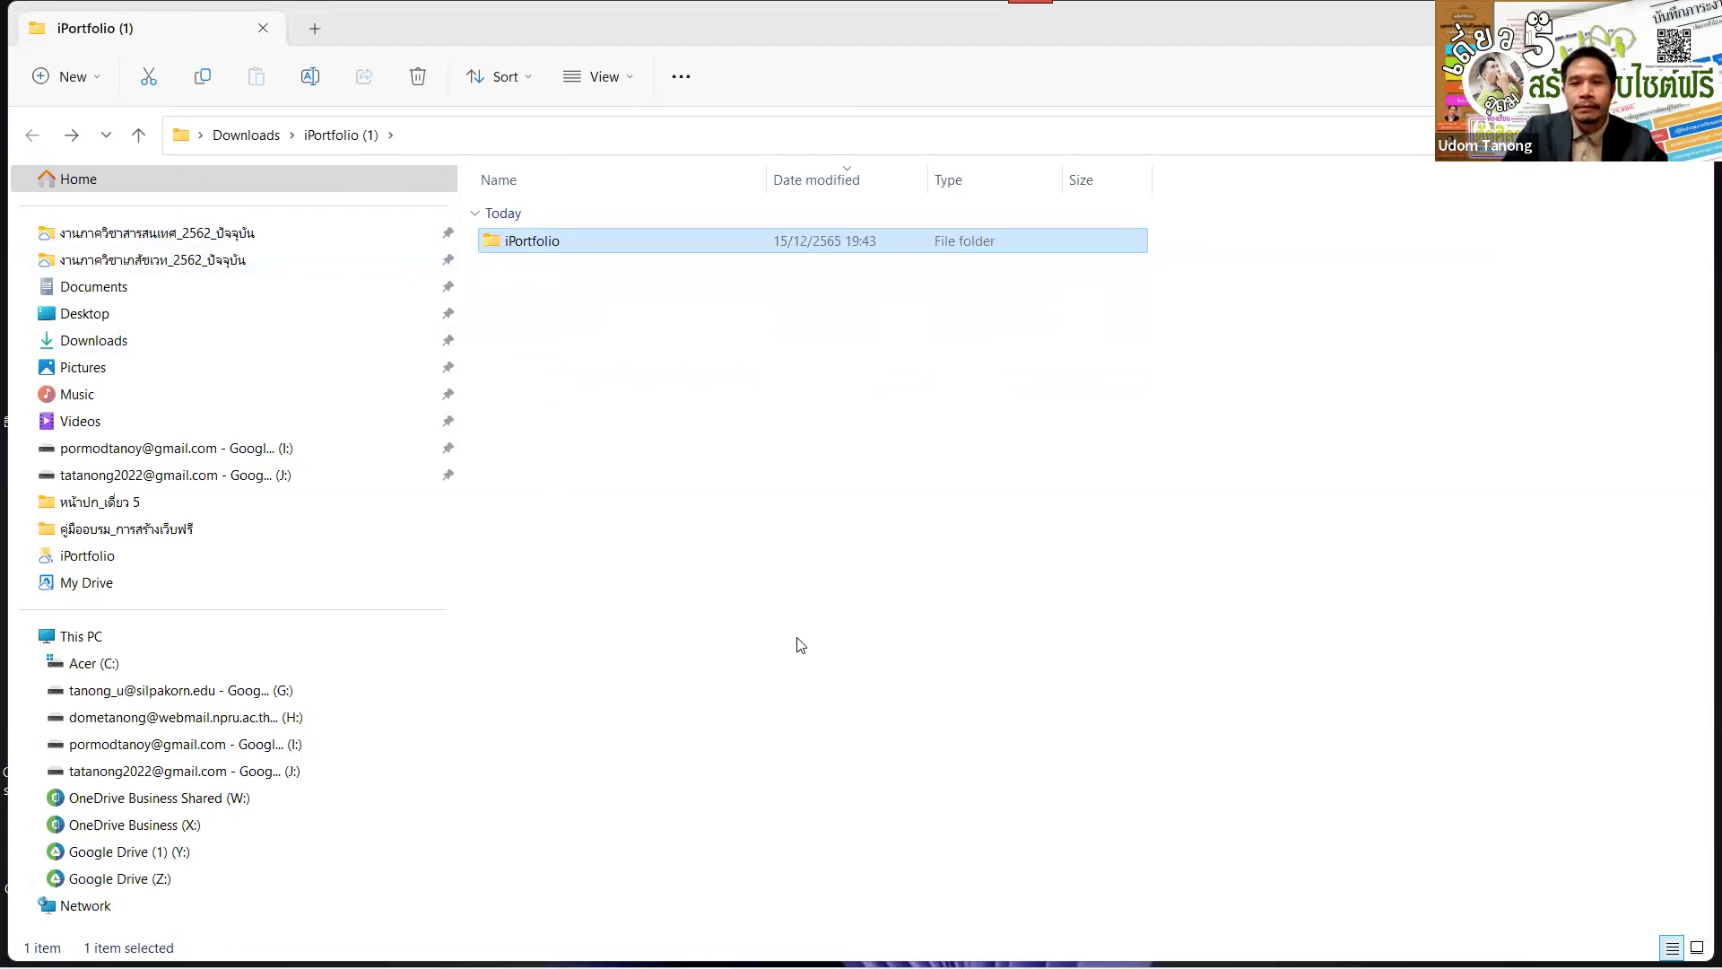
click(550, 302)
click(535, 242)
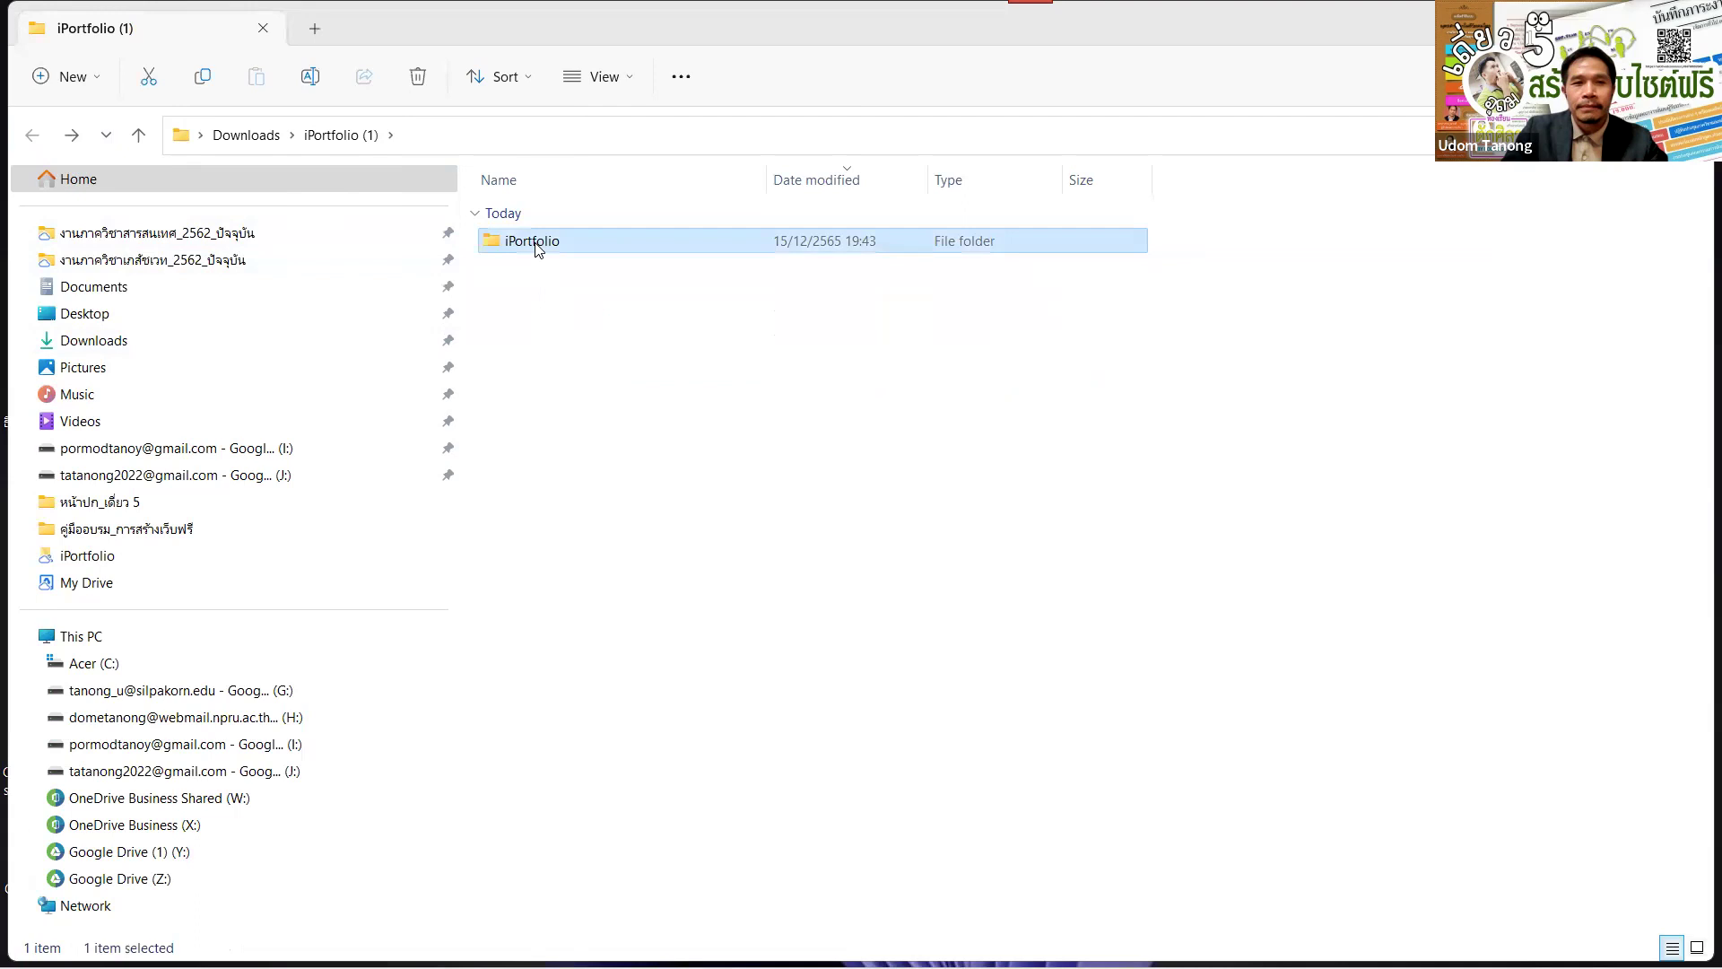
click(287, 144)
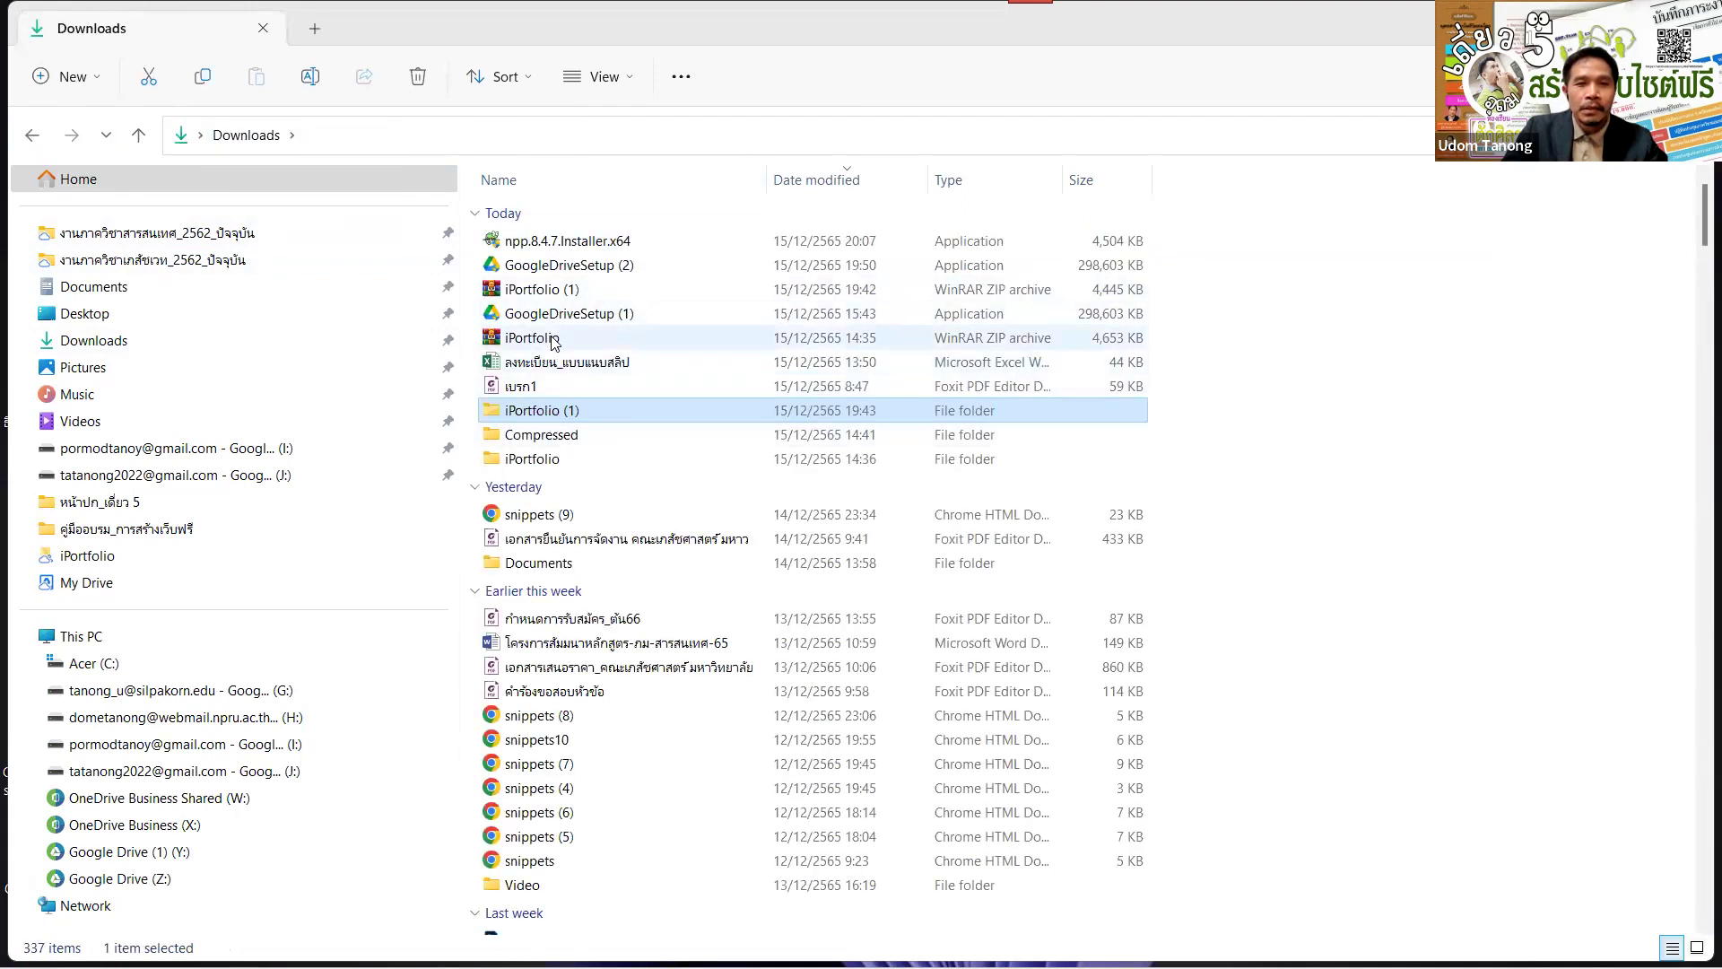
Step: Cut the iPortfolio (1) folder and go to the Google Drive (J:) drive
click(550, 338)
click(552, 412)
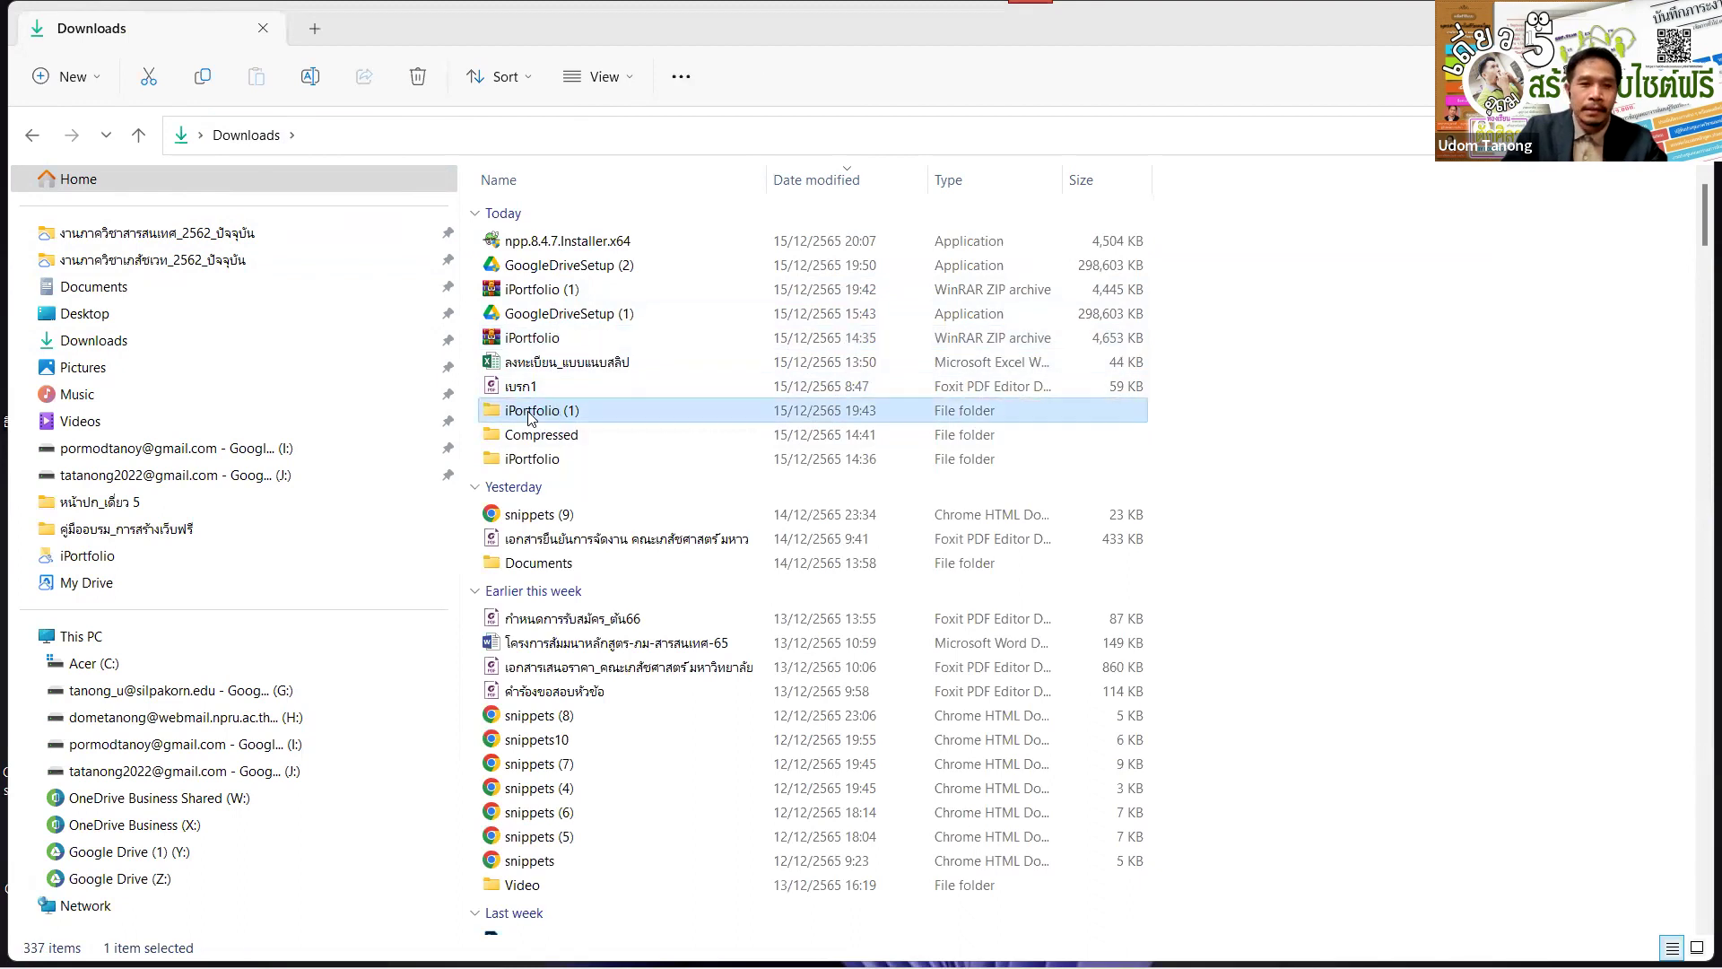
right_click(540, 413)
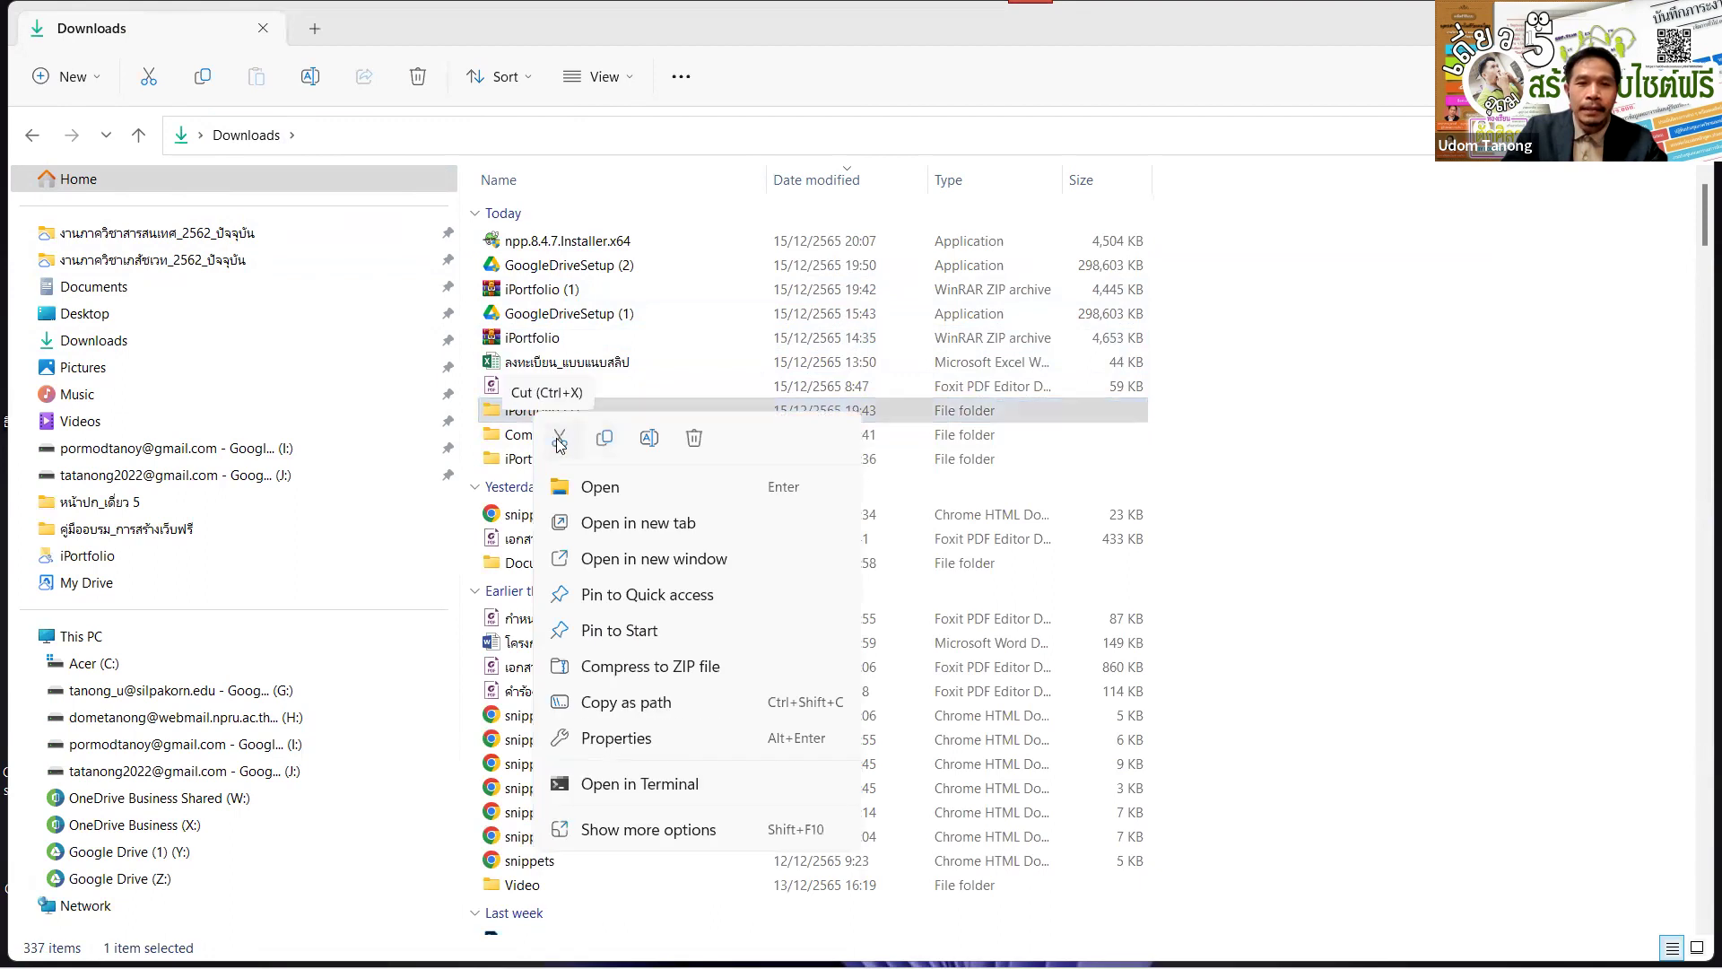
click(559, 441)
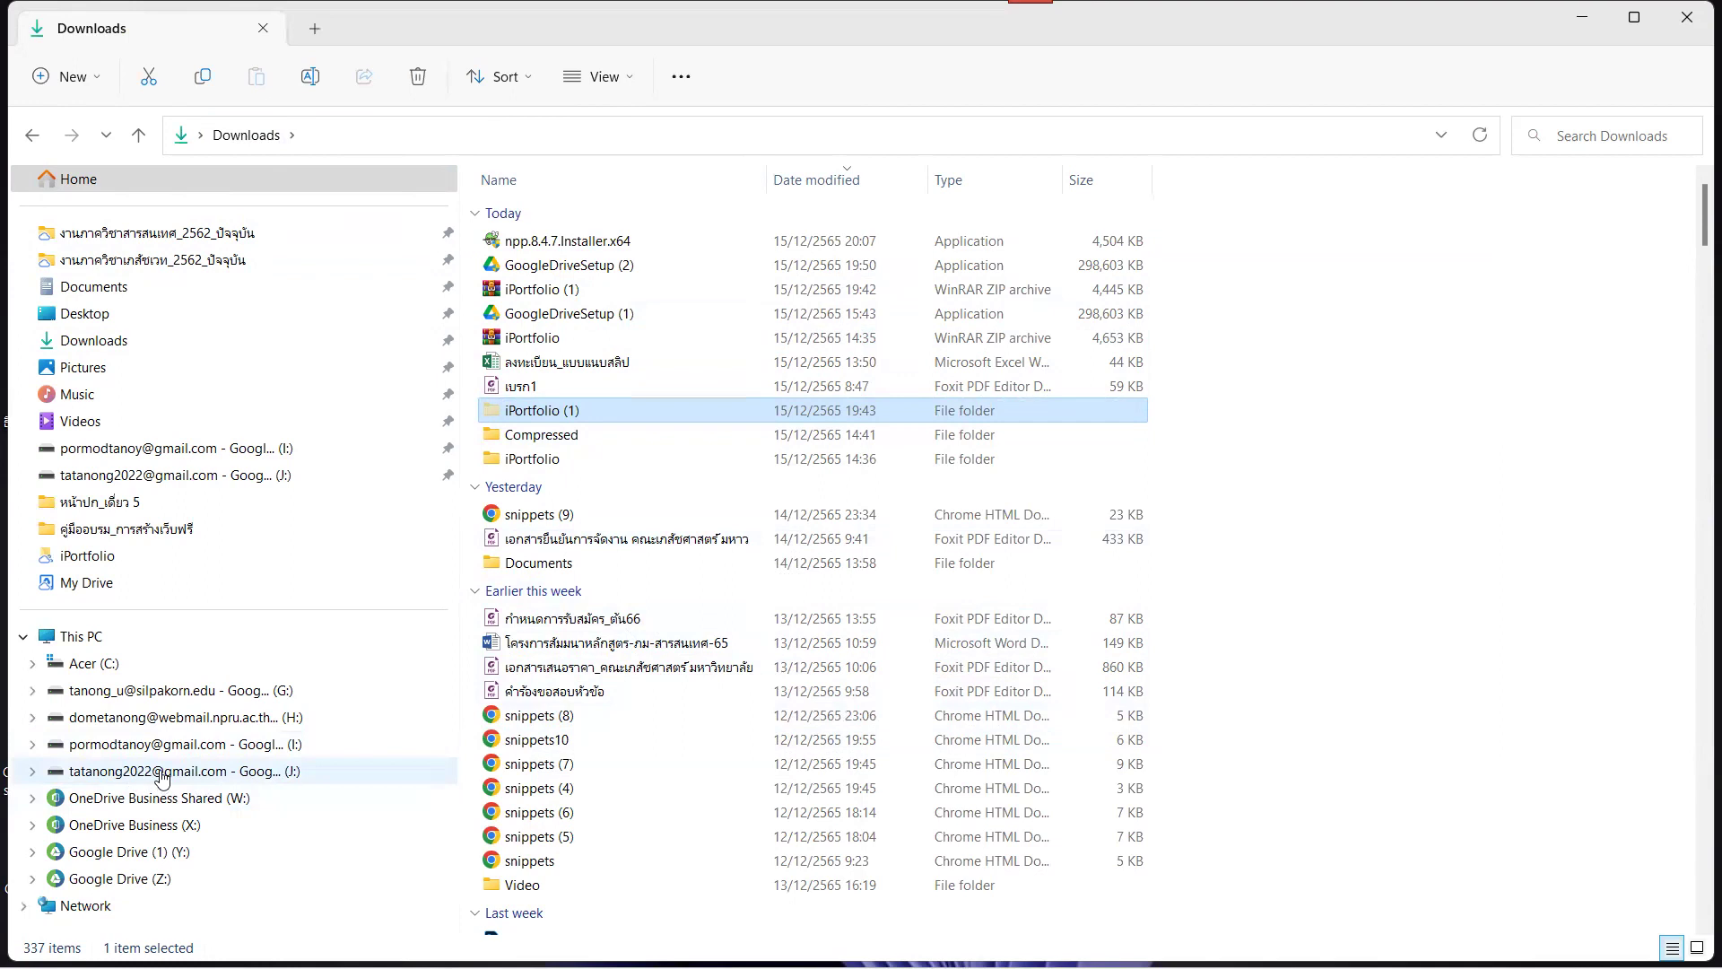
click(163, 777)
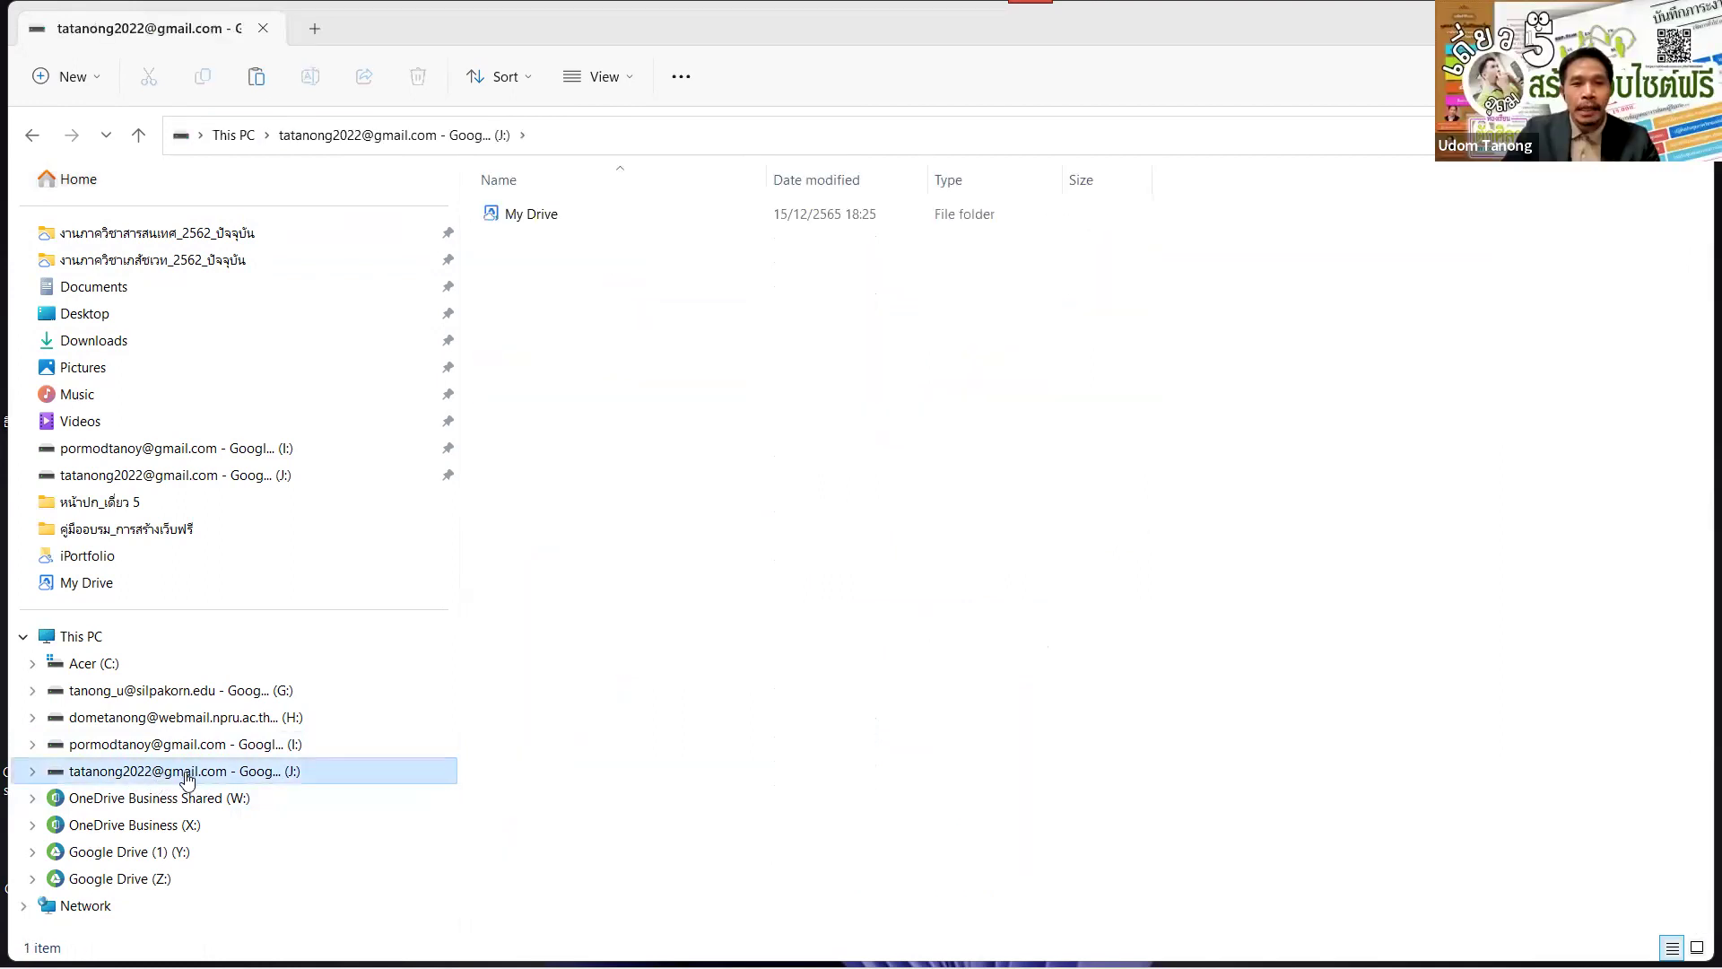
Step: Open My Drive and paste the cut iPortfolio (1) folder into it
double_click(538, 215)
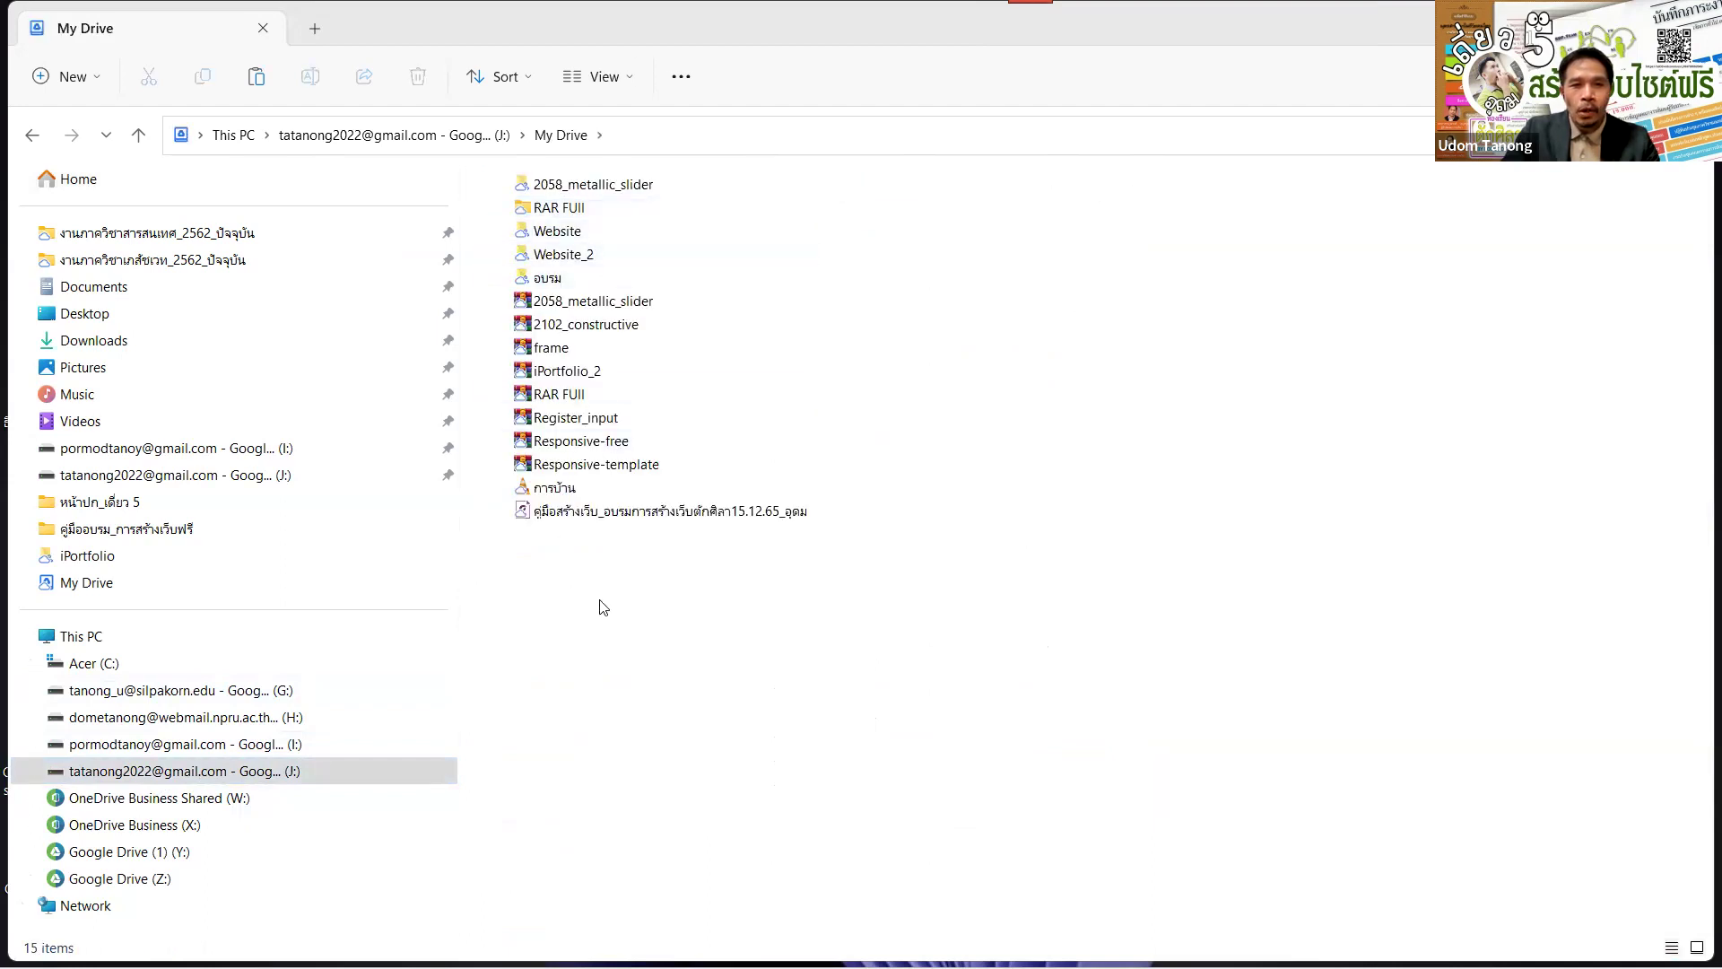
right_click(603, 608)
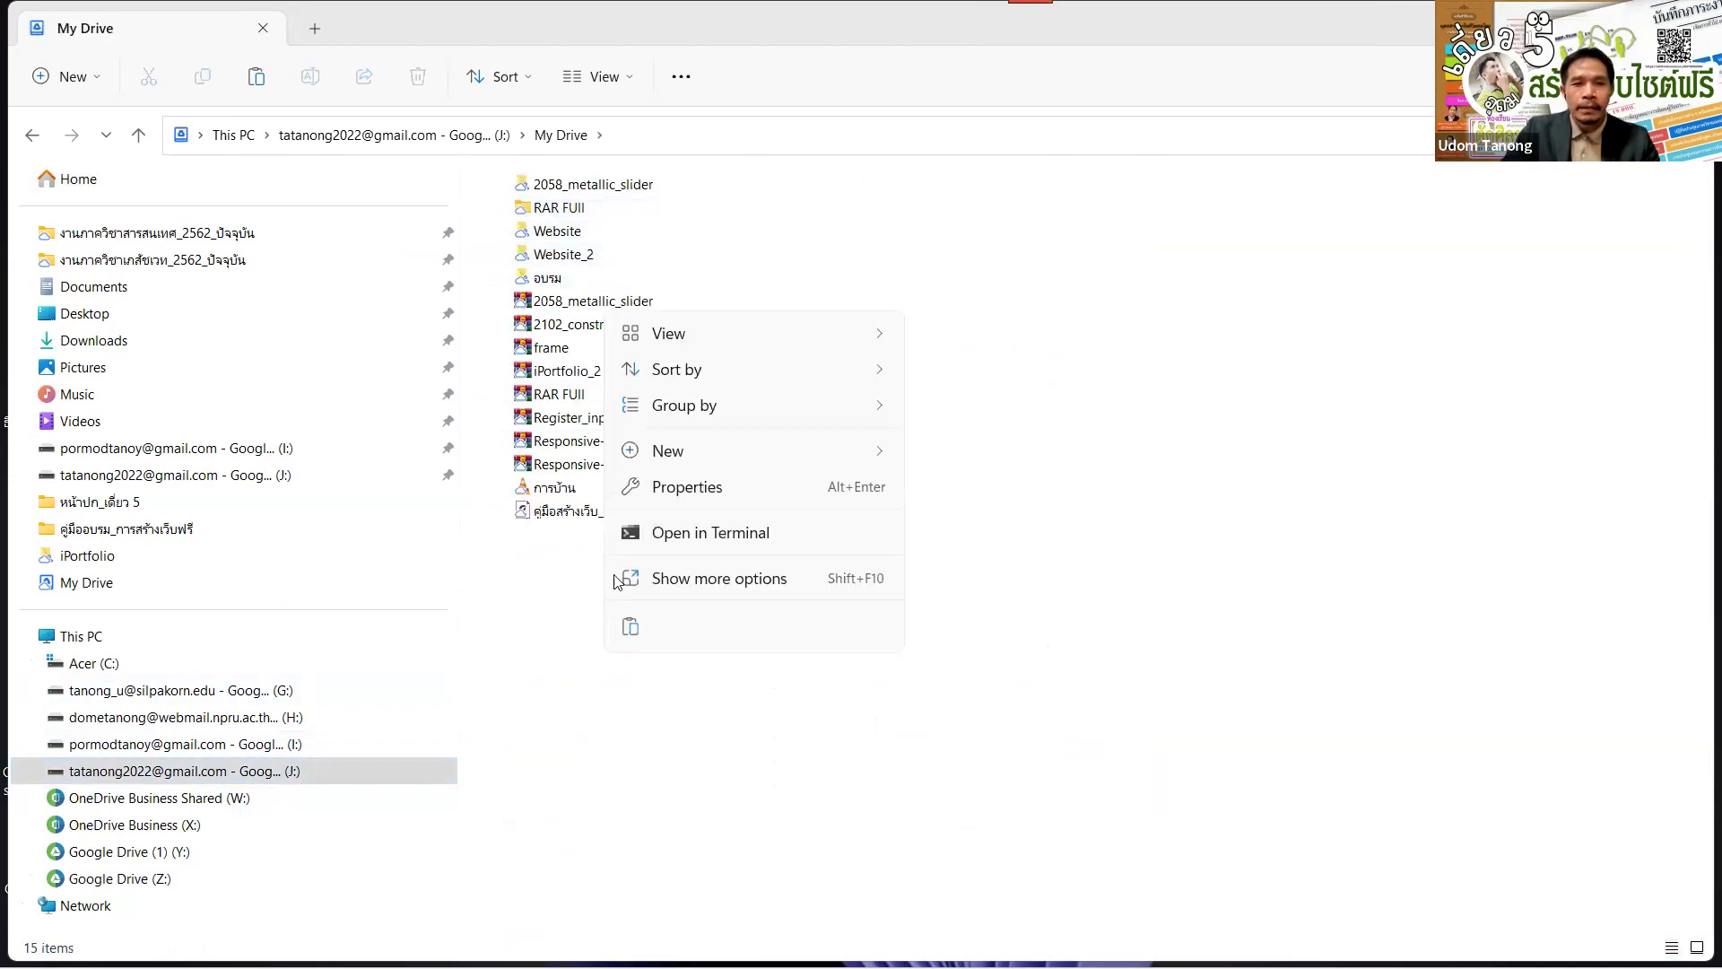
click(631, 630)
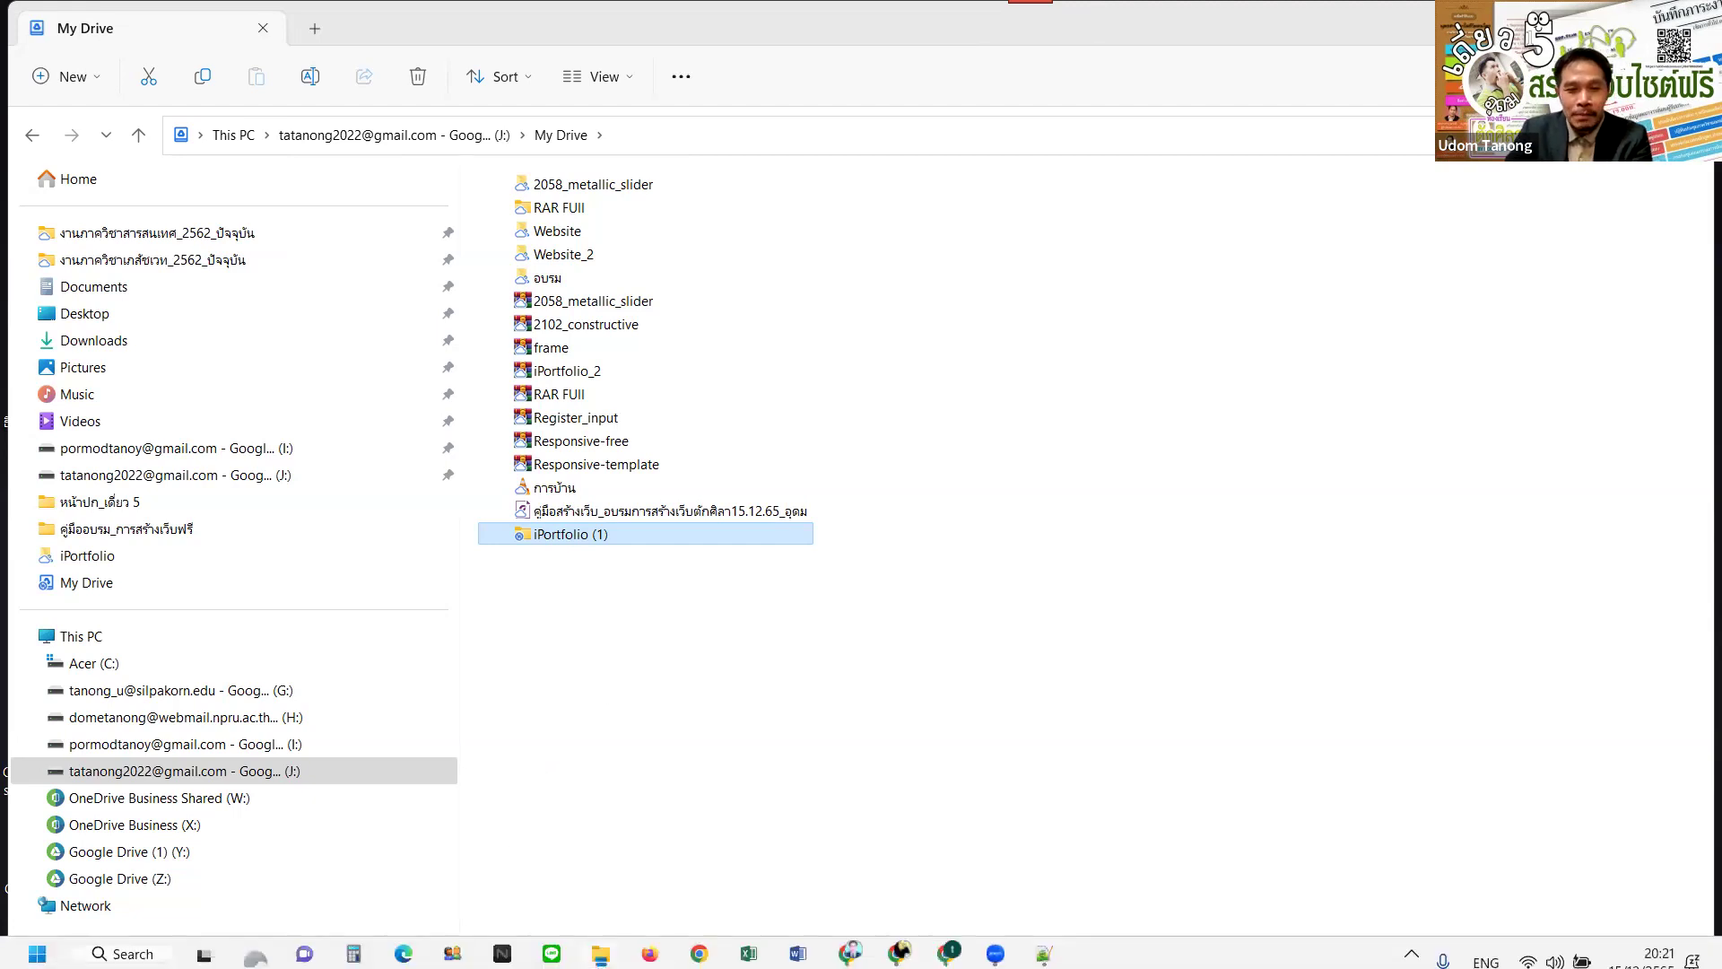
mouse_move(899, 951)
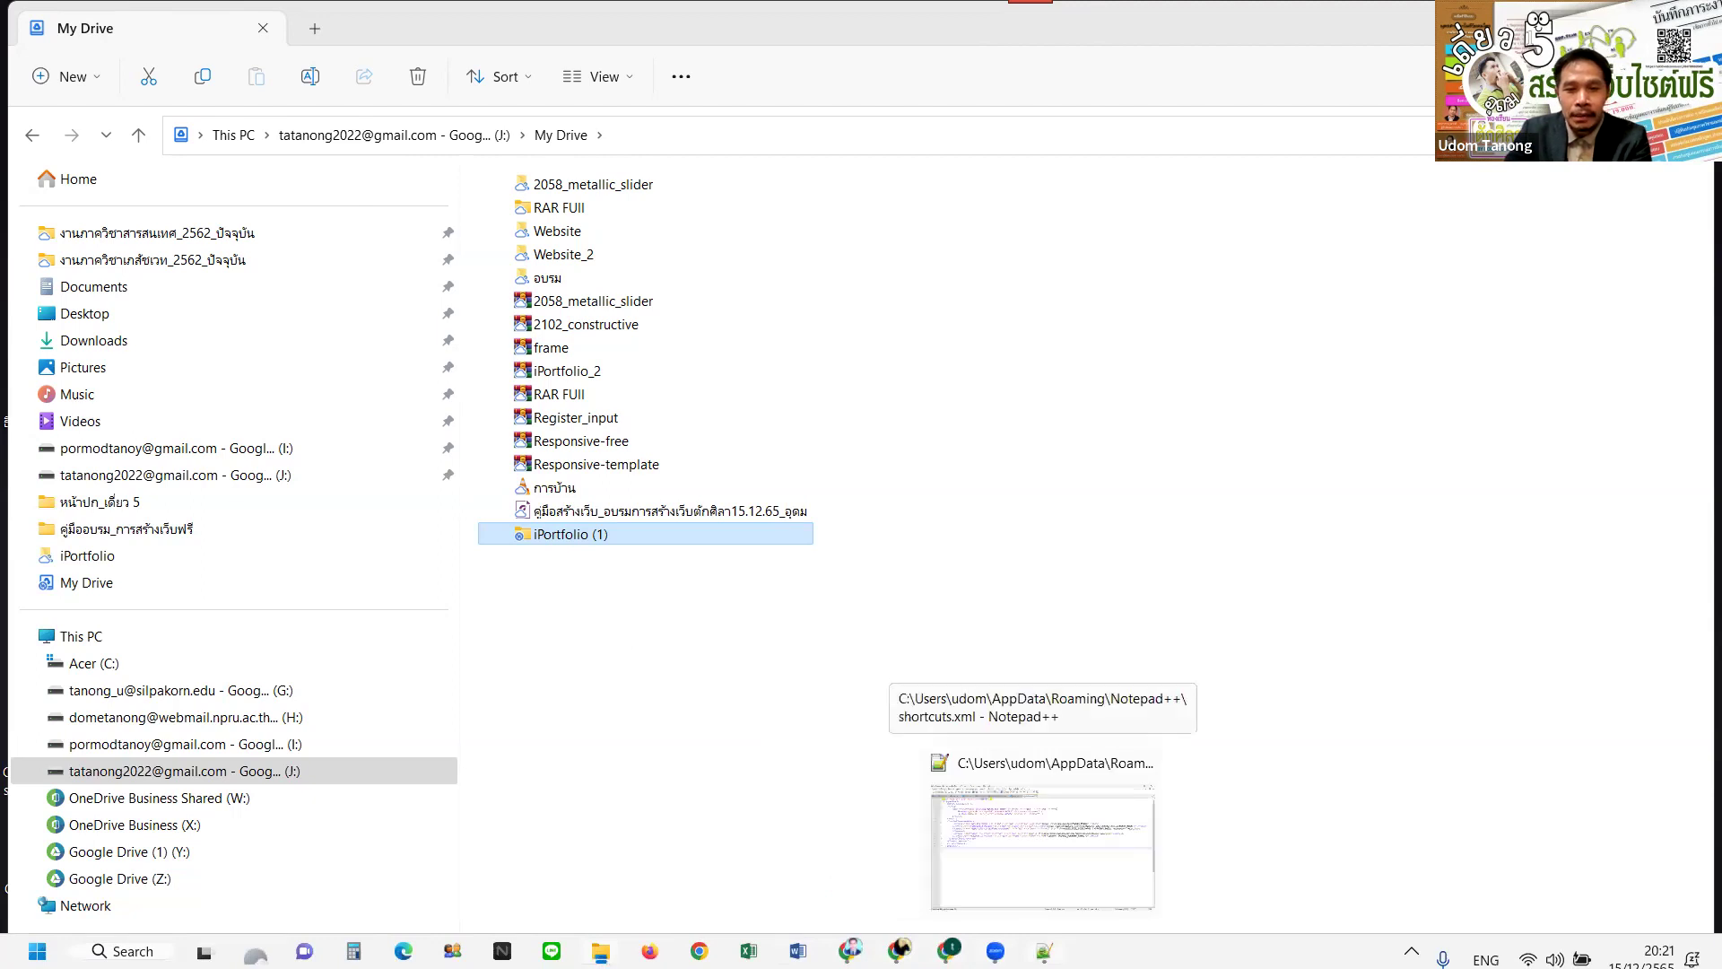
Step: Bring the Chrome training PDF forward and scroll down to the Launch in Chrome code on page 7
click(1045, 812)
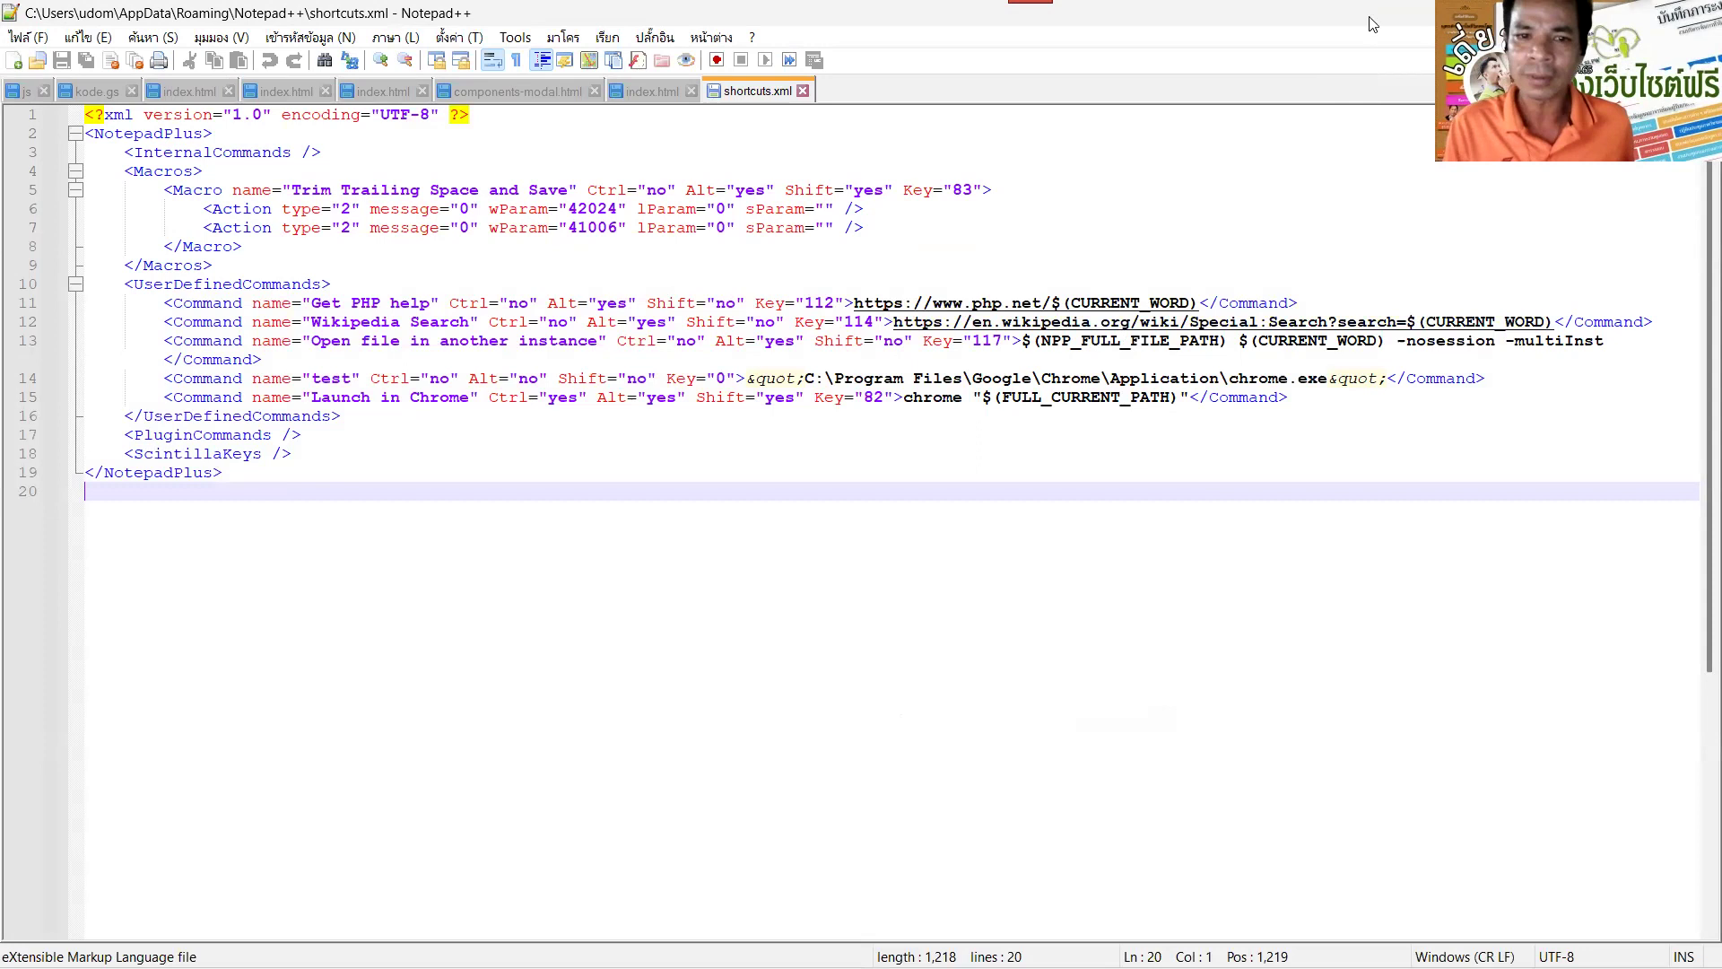
key(alt+Tab)
mouse_move(948, 950)
click(927, 760)
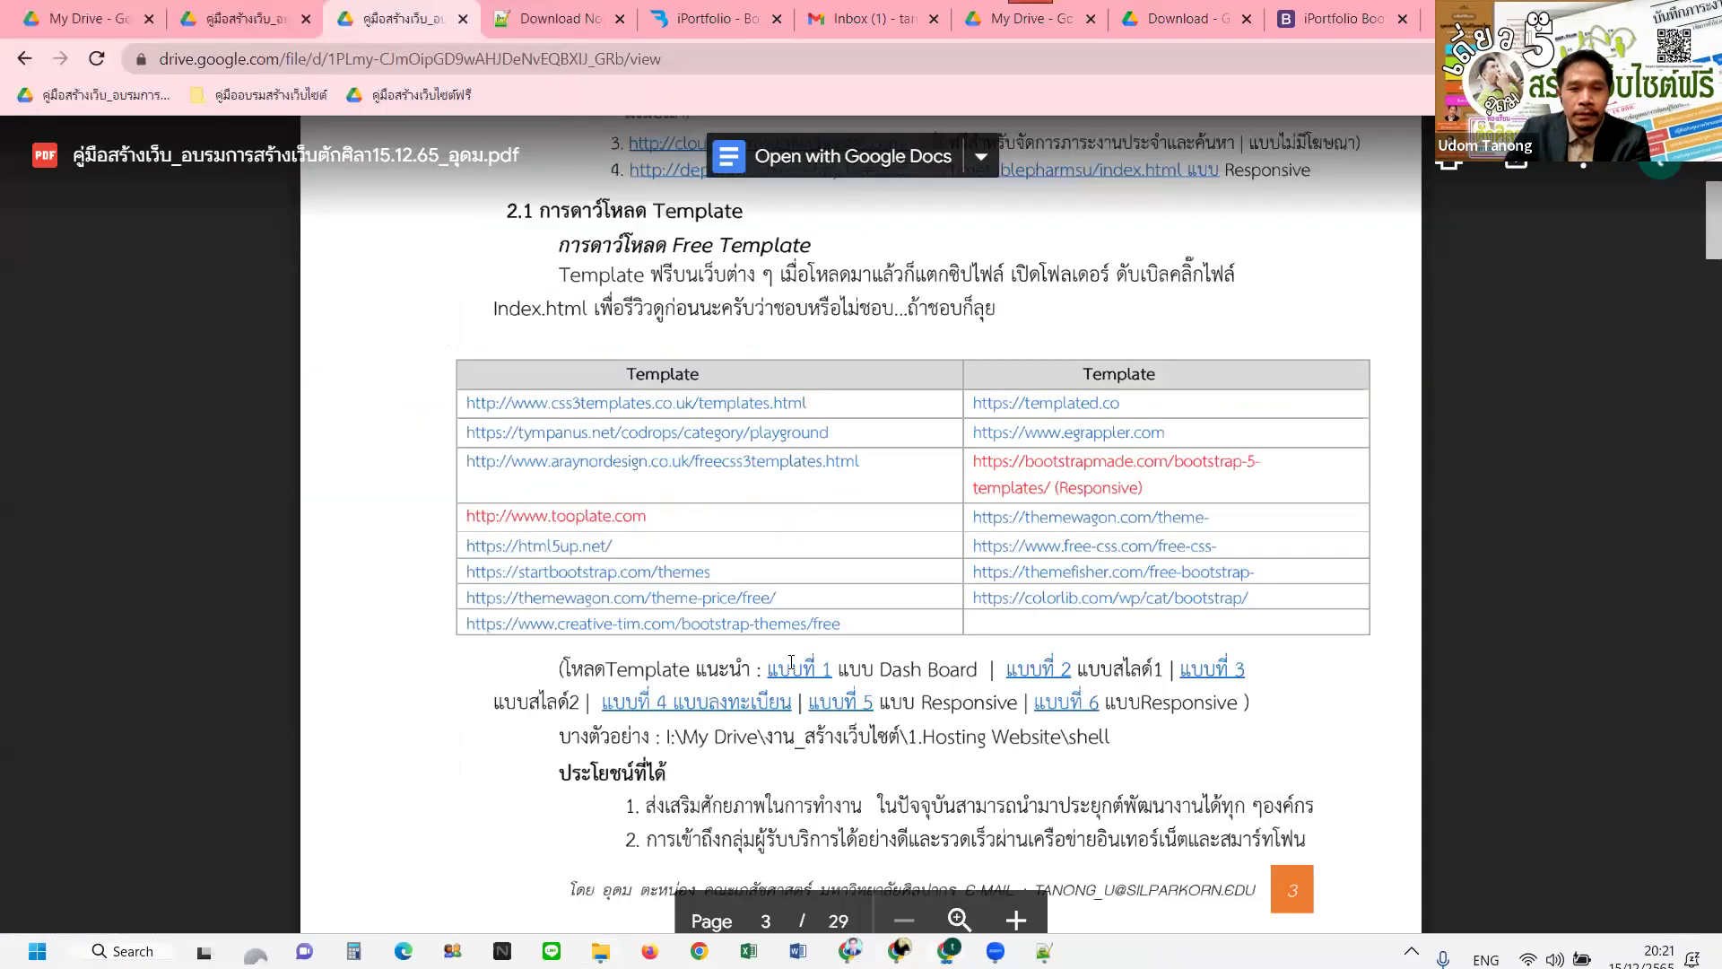
scroll(789, 630, down, 10)
scroll(790, 629, down, 10)
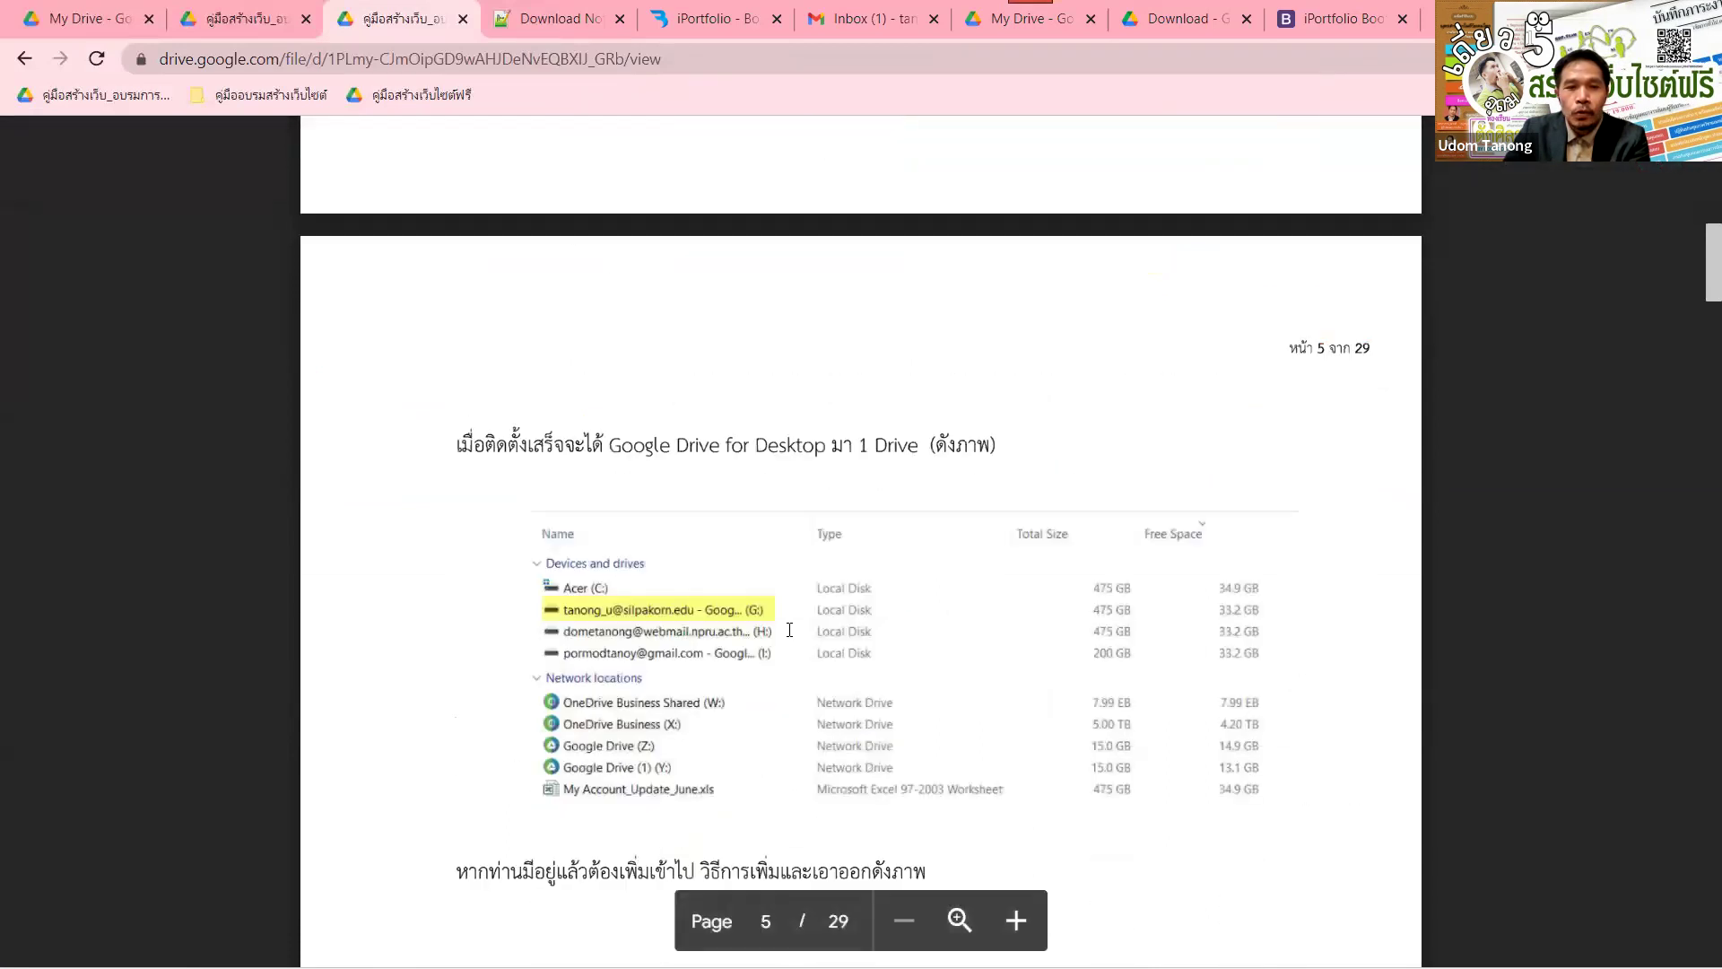
scroll(790, 629, down, 20)
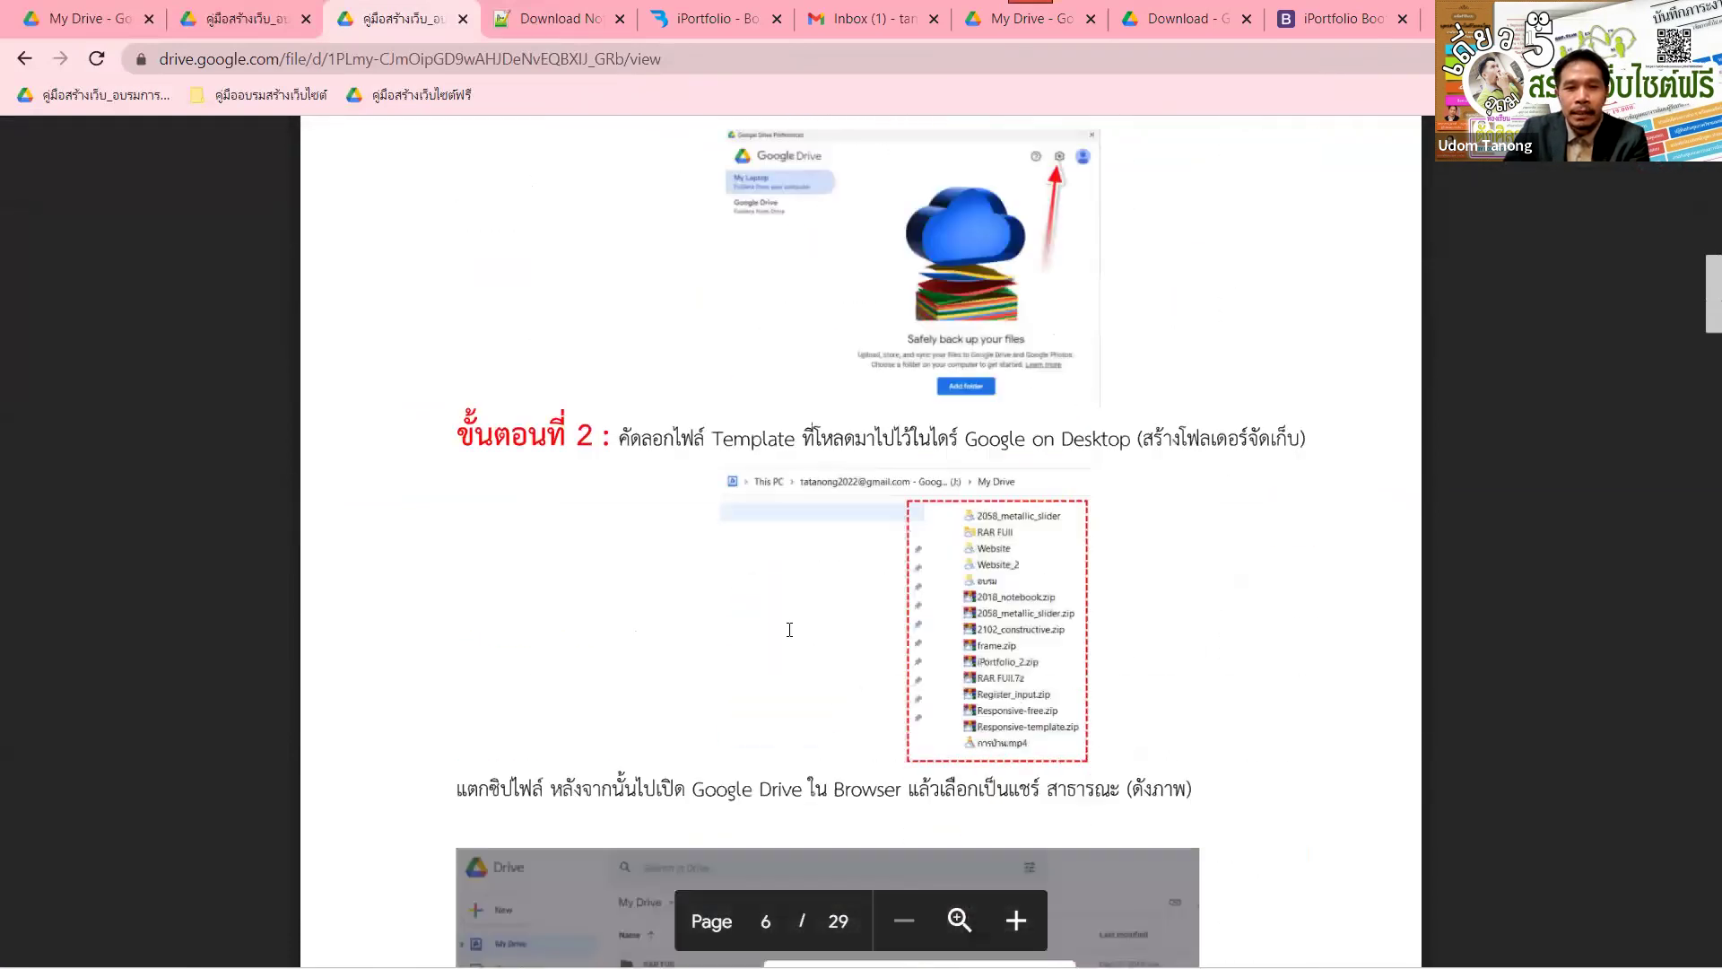
scroll(791, 617, down, 3)
Step: Copy the two Launch in Chrome command lines and scroll back to page 3
click(612, 532)
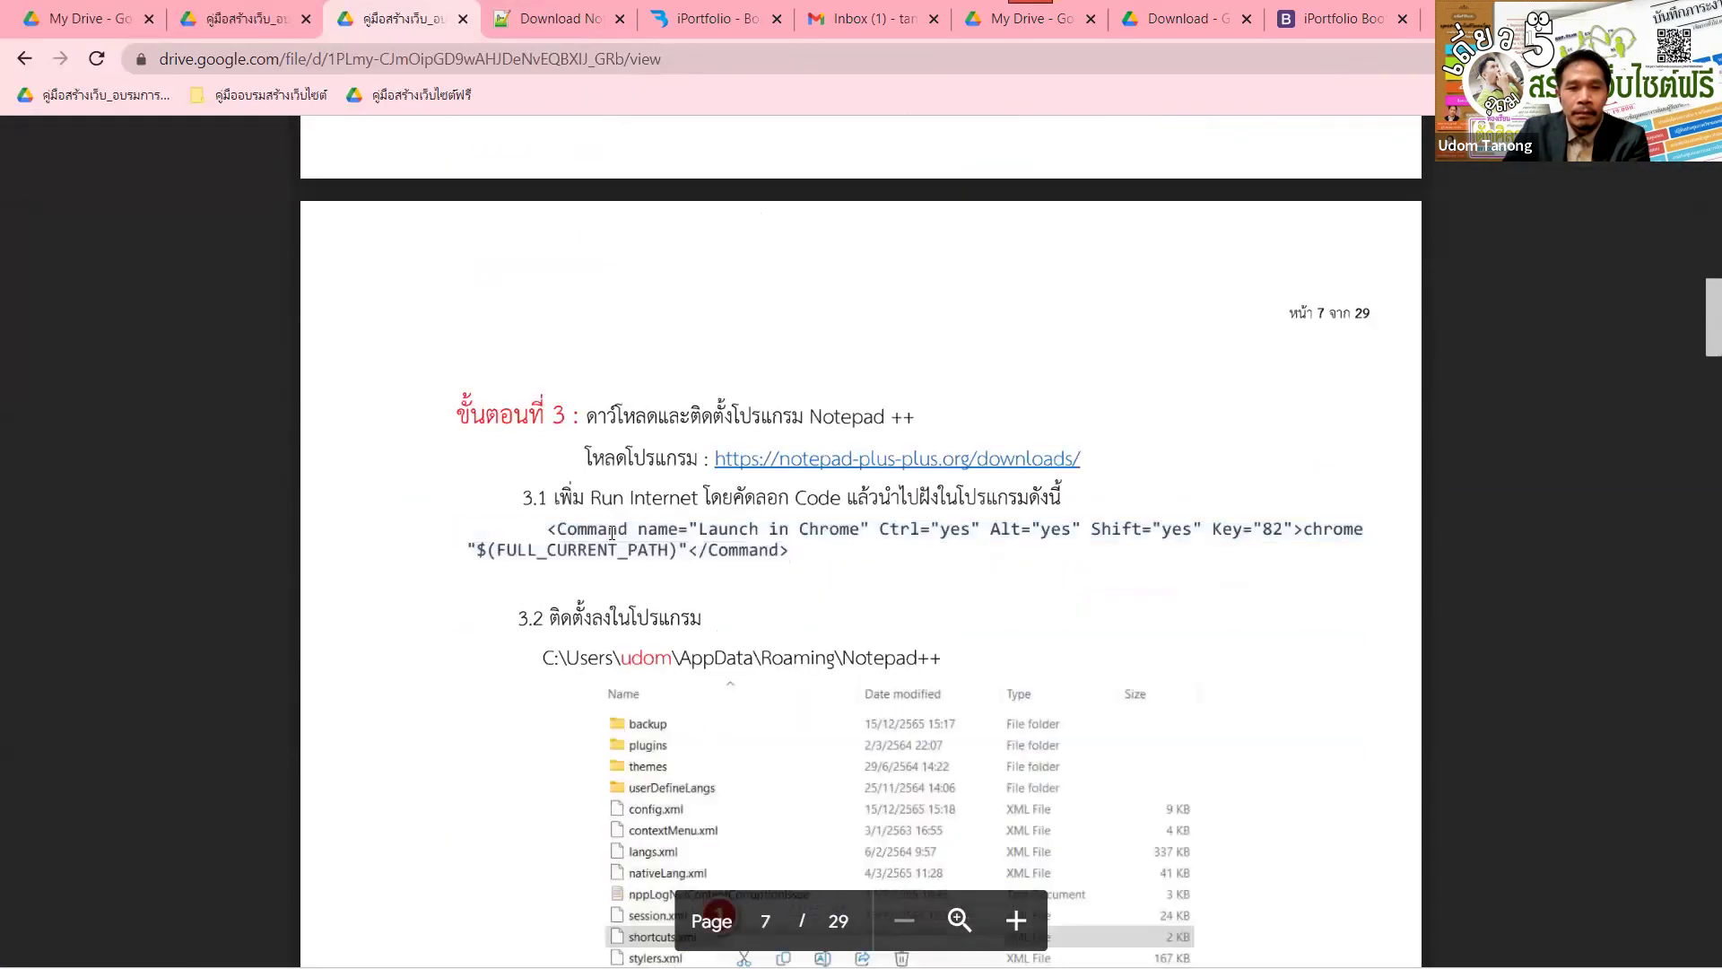
drag(542, 529, 793, 556)
right_click(728, 548)
click(758, 585)
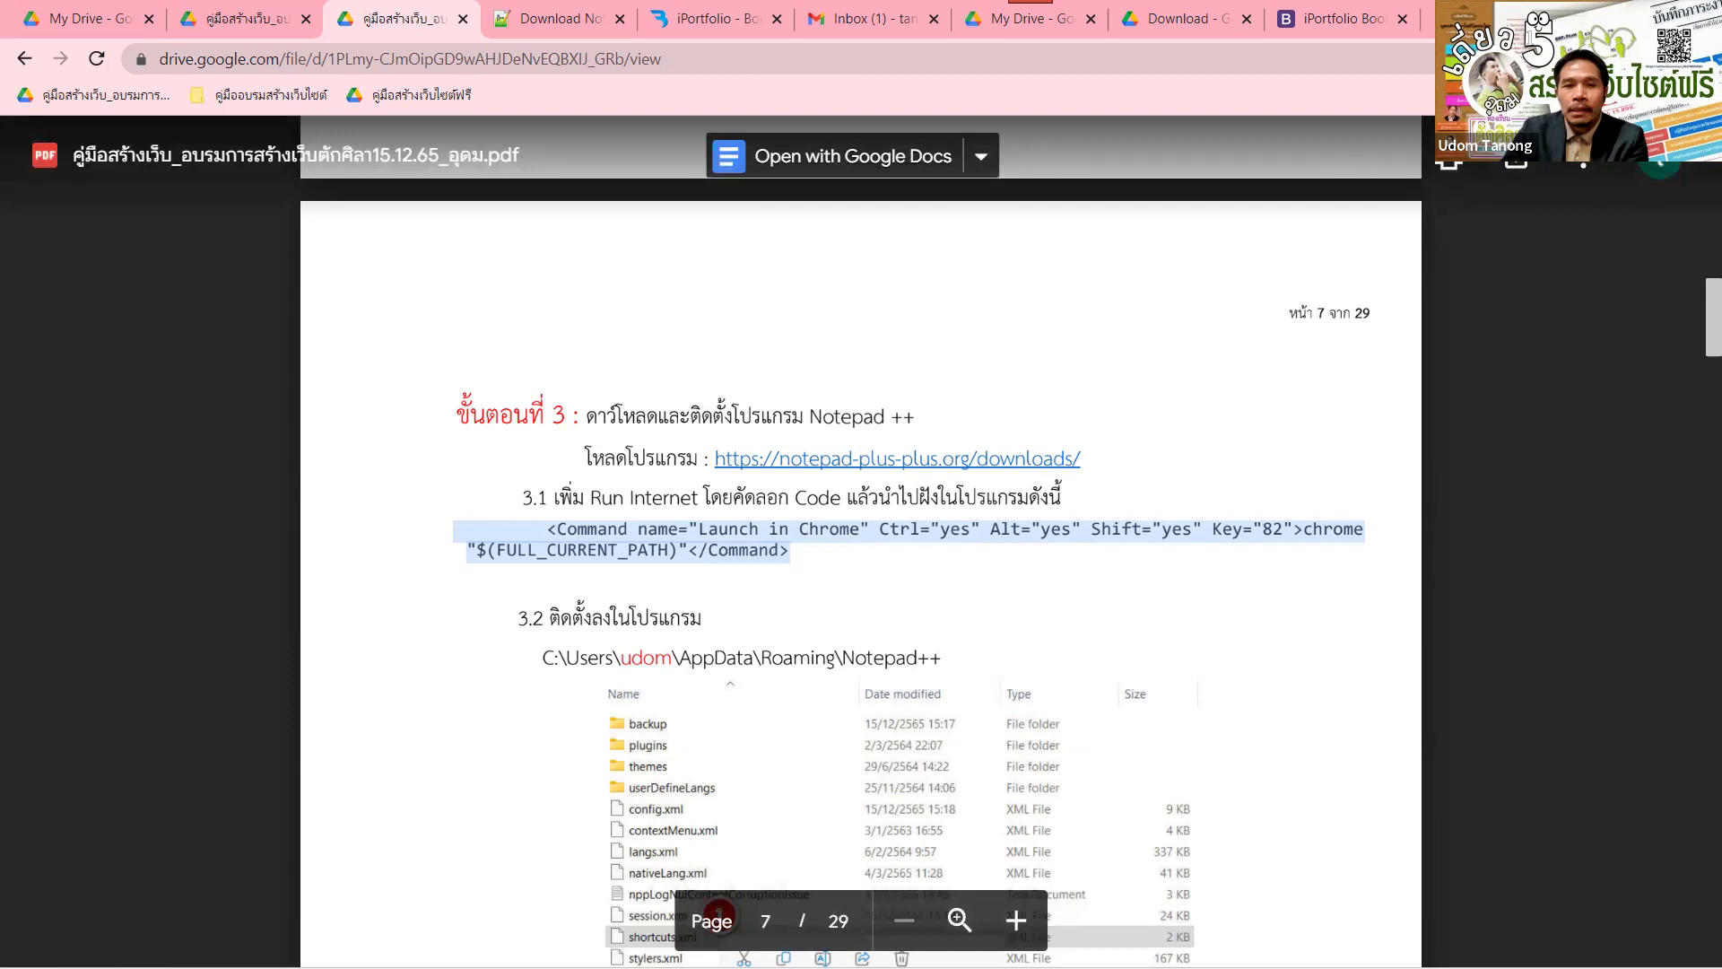
scroll(1001, 513, up, 20)
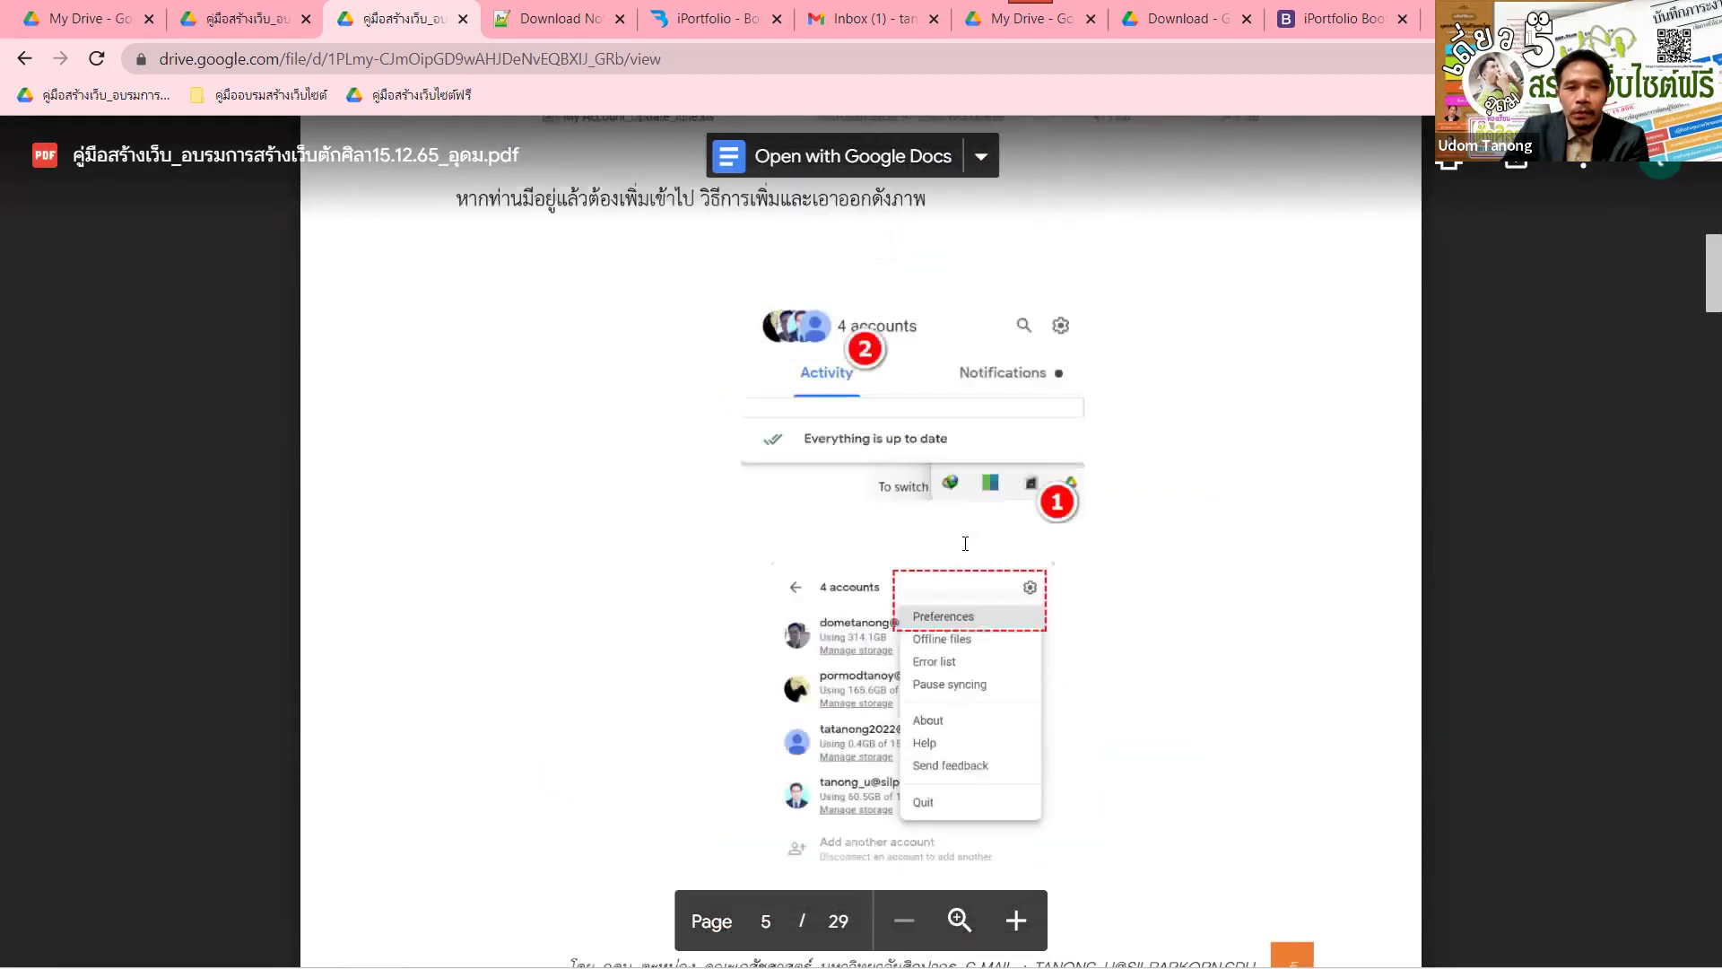
scroll(953, 561, up, 20)
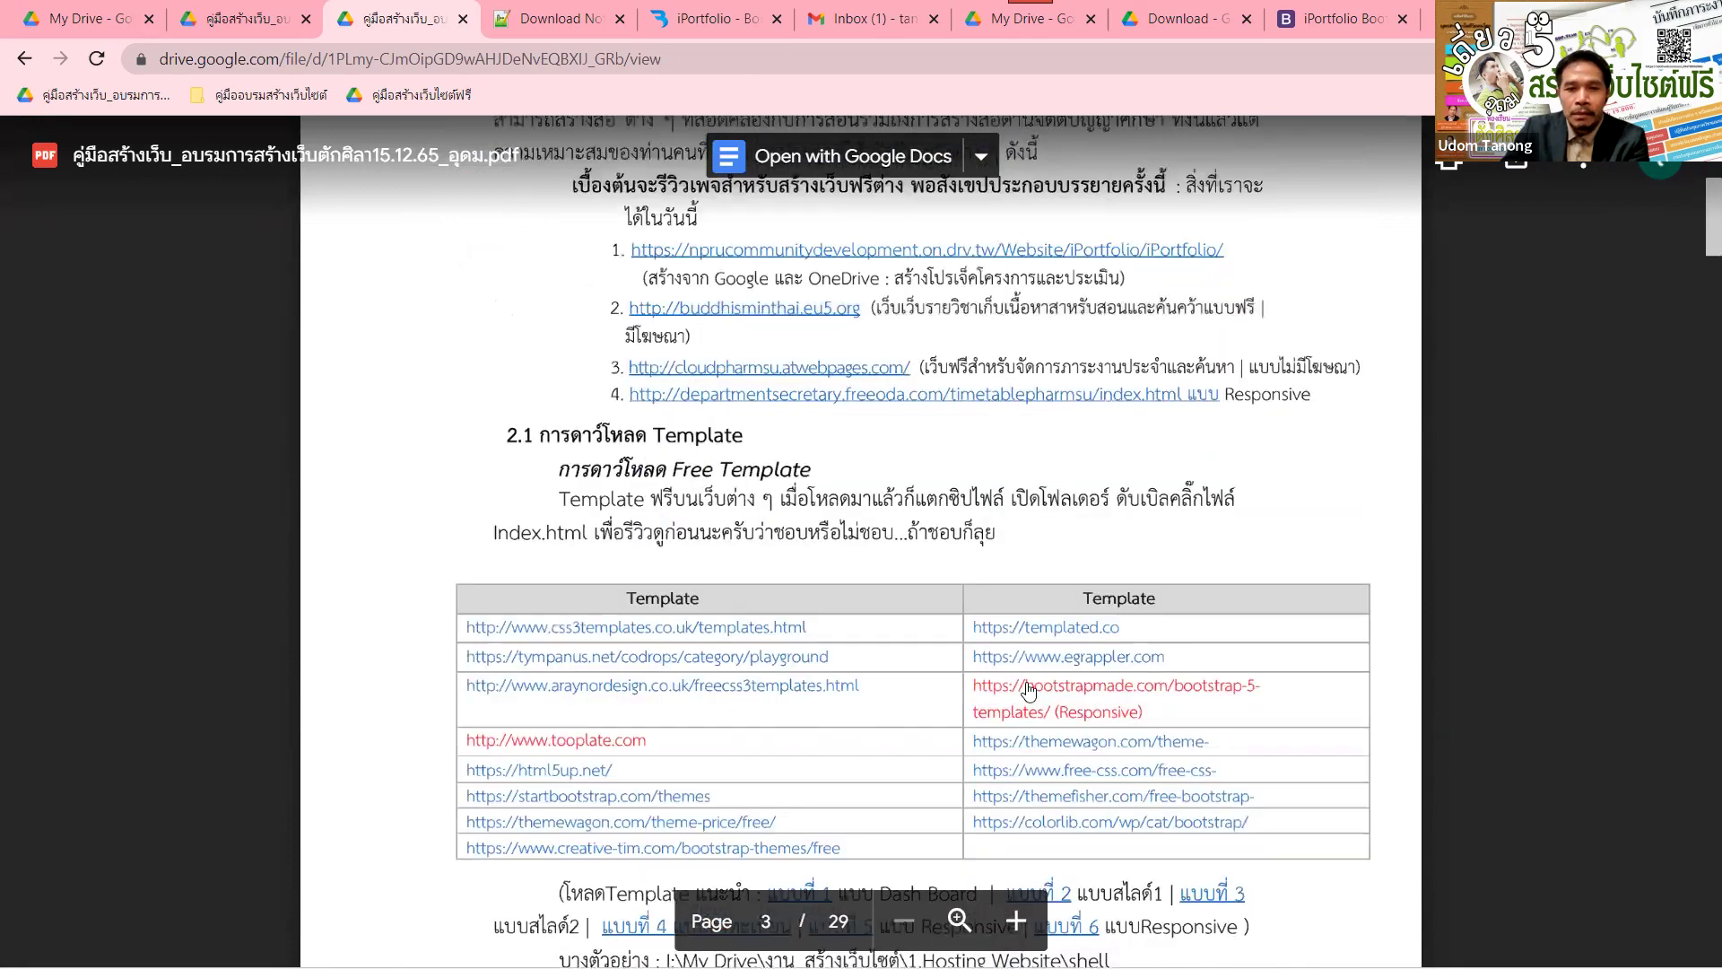
Step: Open the bootstrapmade.com Bootstrap 5 Templates link, then return to My Drive in File Explorer
click(1110, 701)
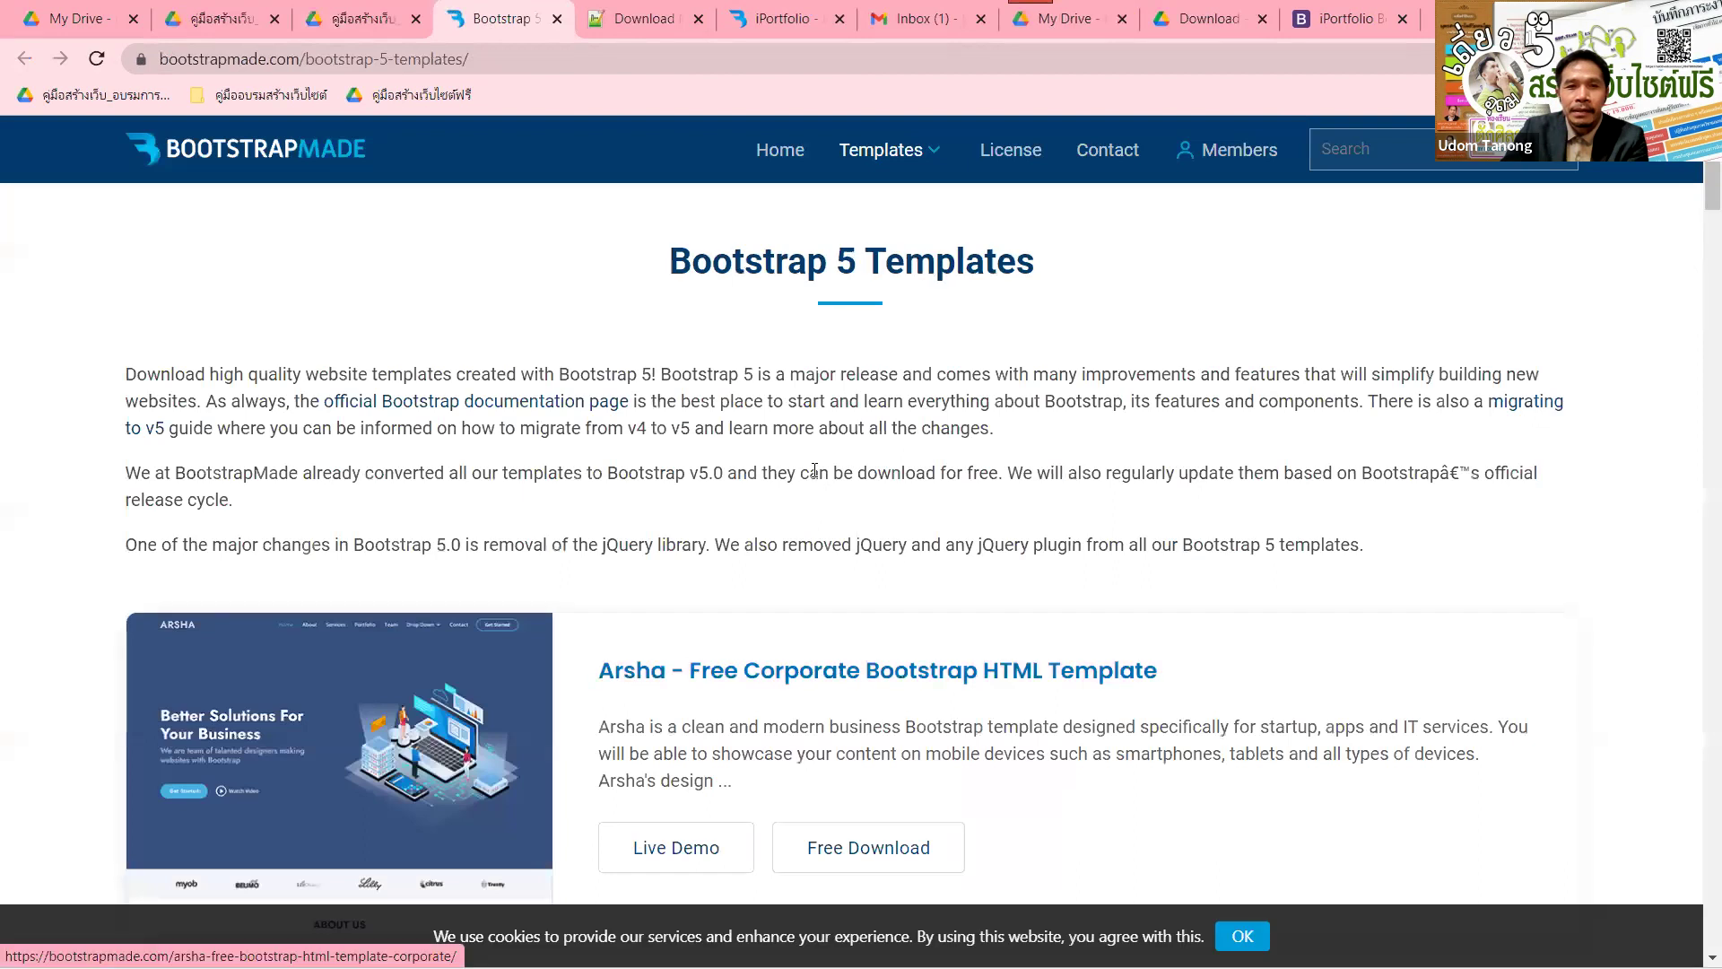
mouse_move(918, 162)
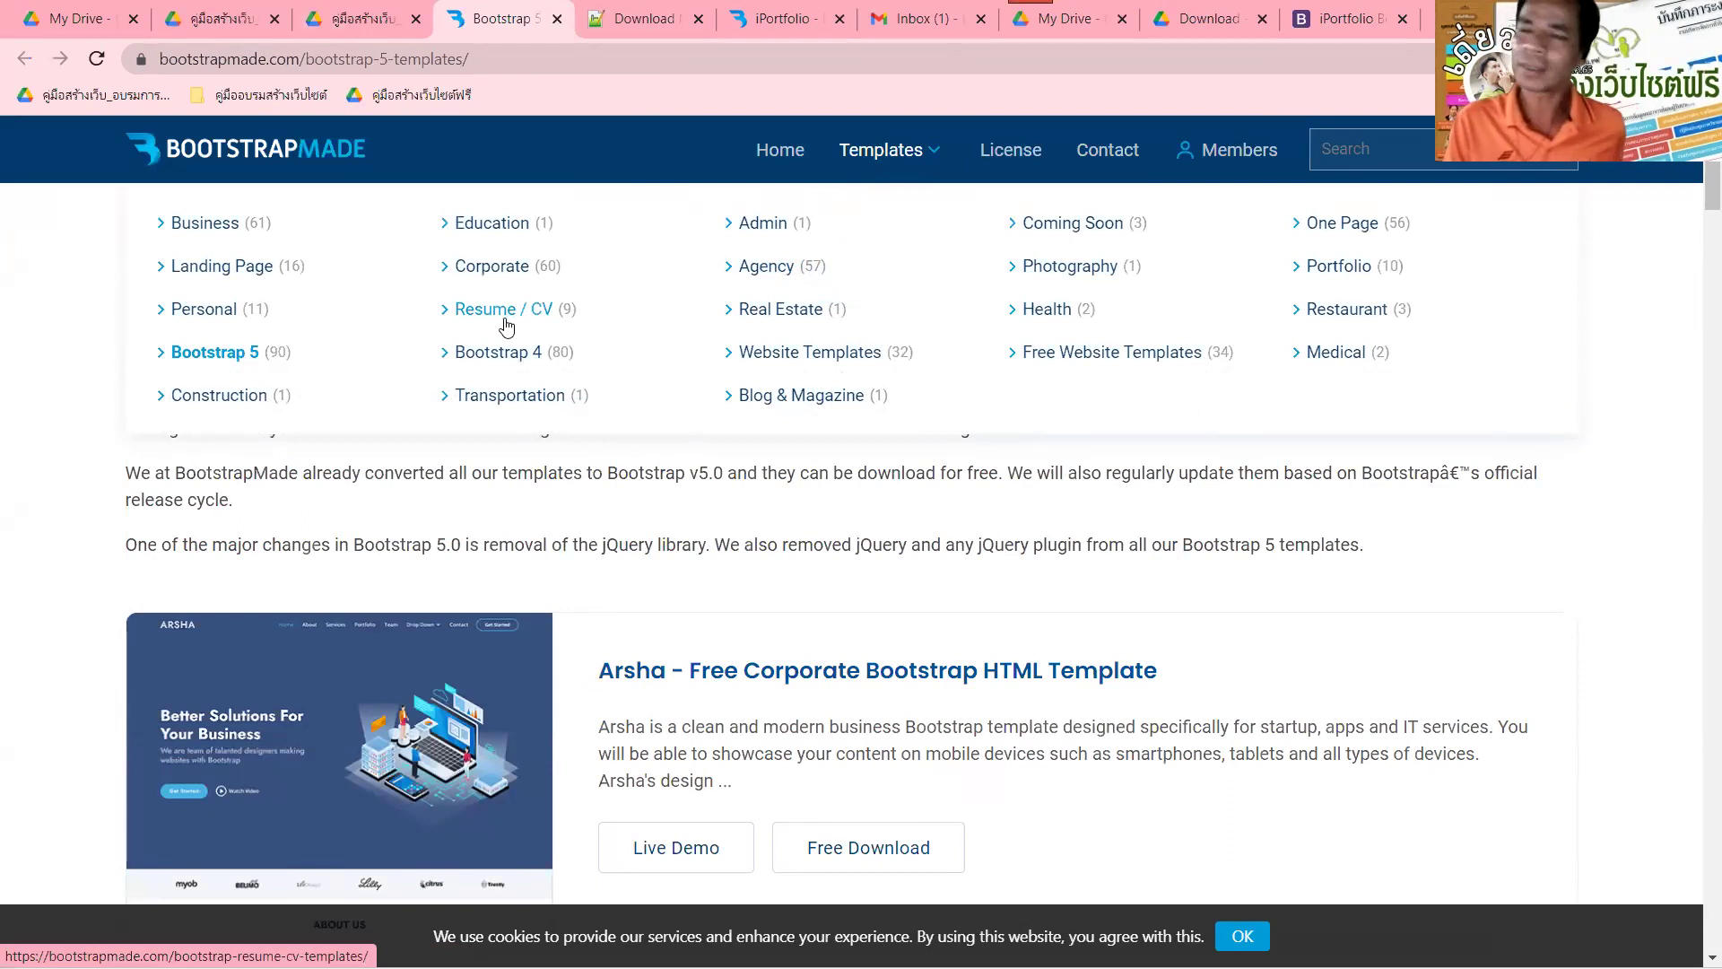
key(alt+Tab)
click(793, 595)
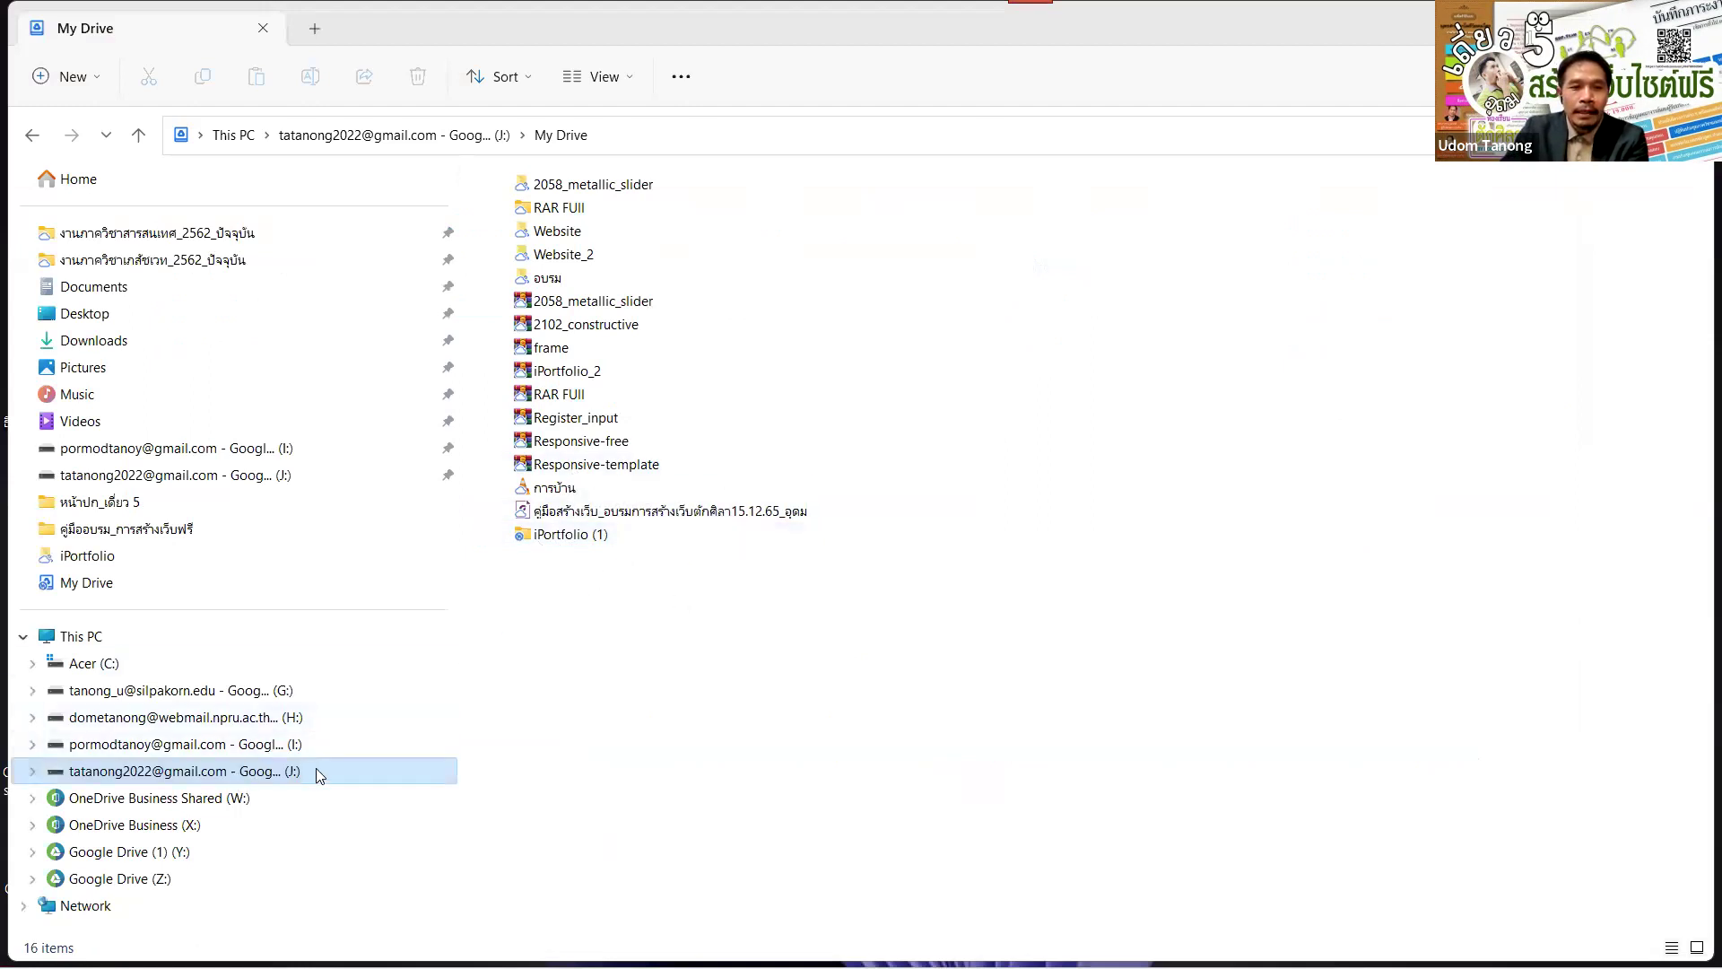
Step: Select the iPortfolio (1) folder in My Drive, dismissing the stray context menus
right_click(565, 585)
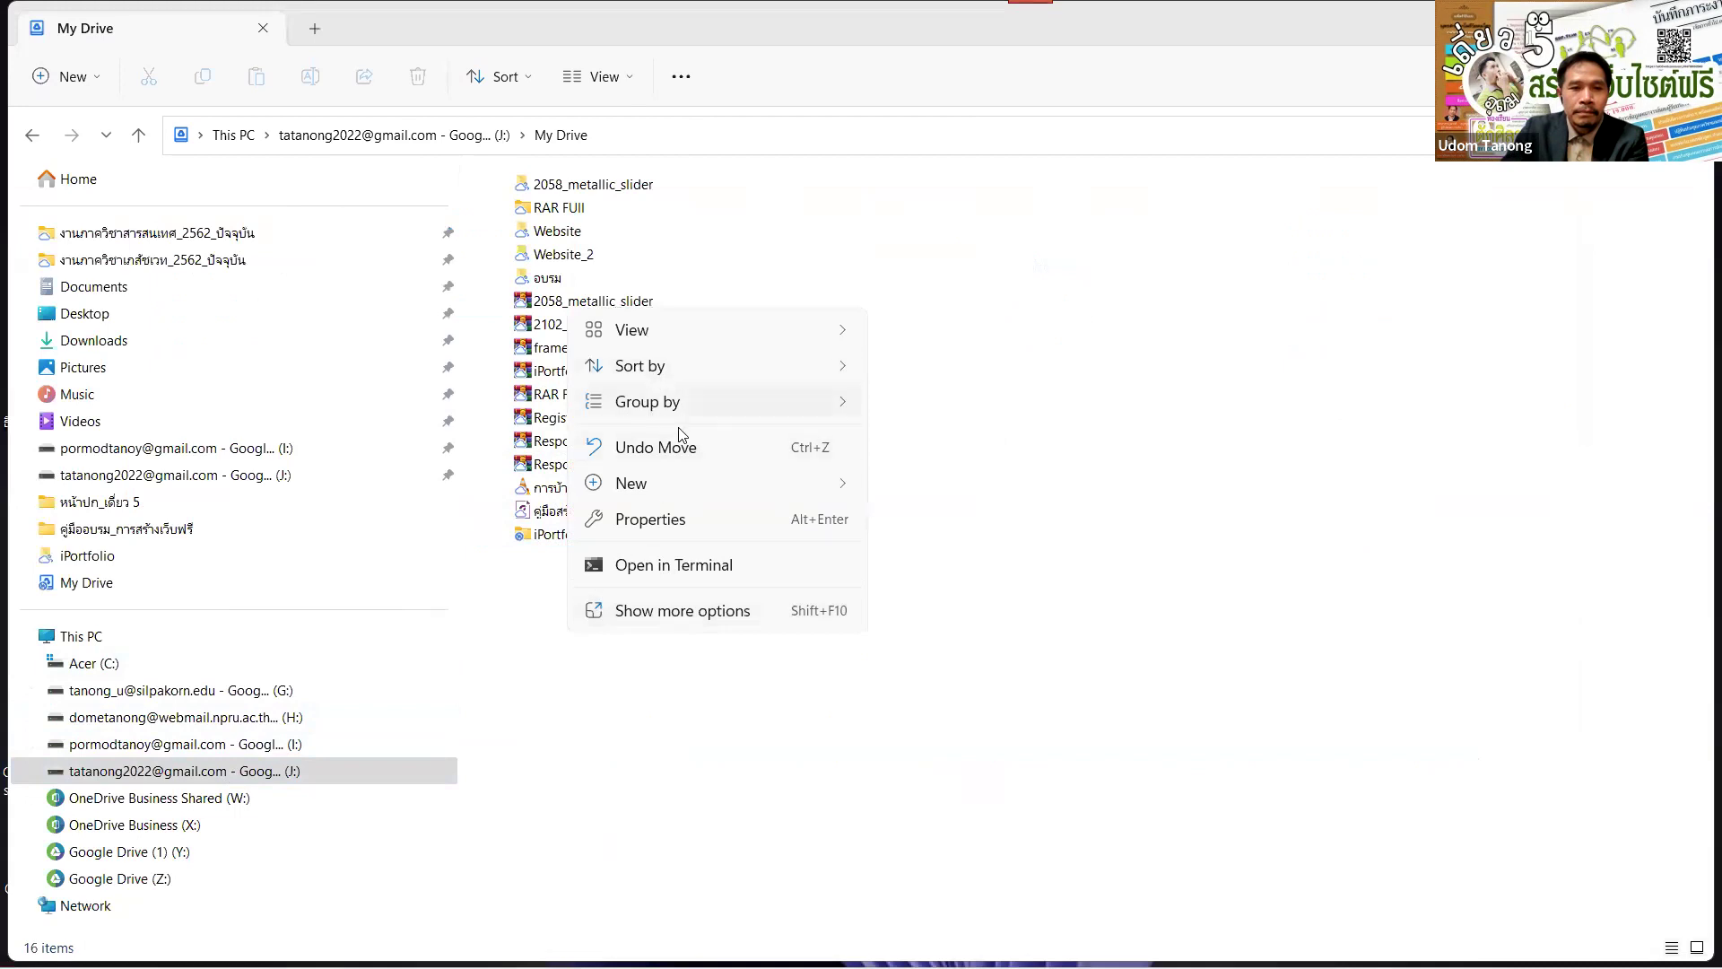
click(681, 679)
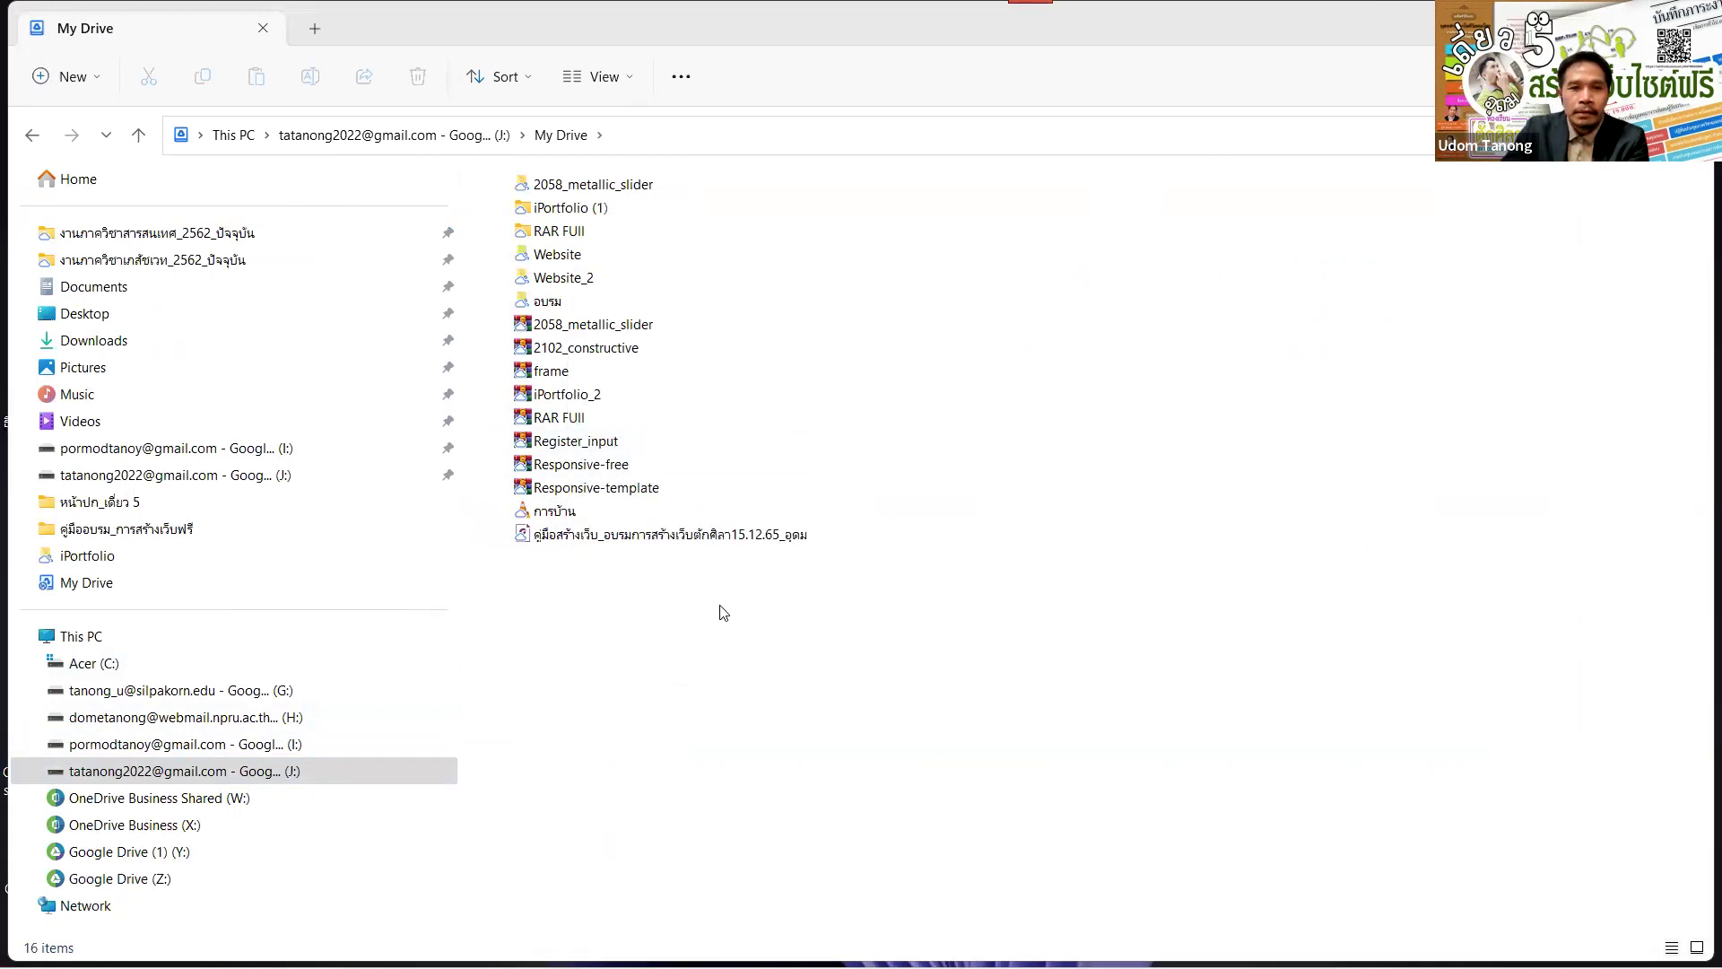
mouse_move(580, 215)
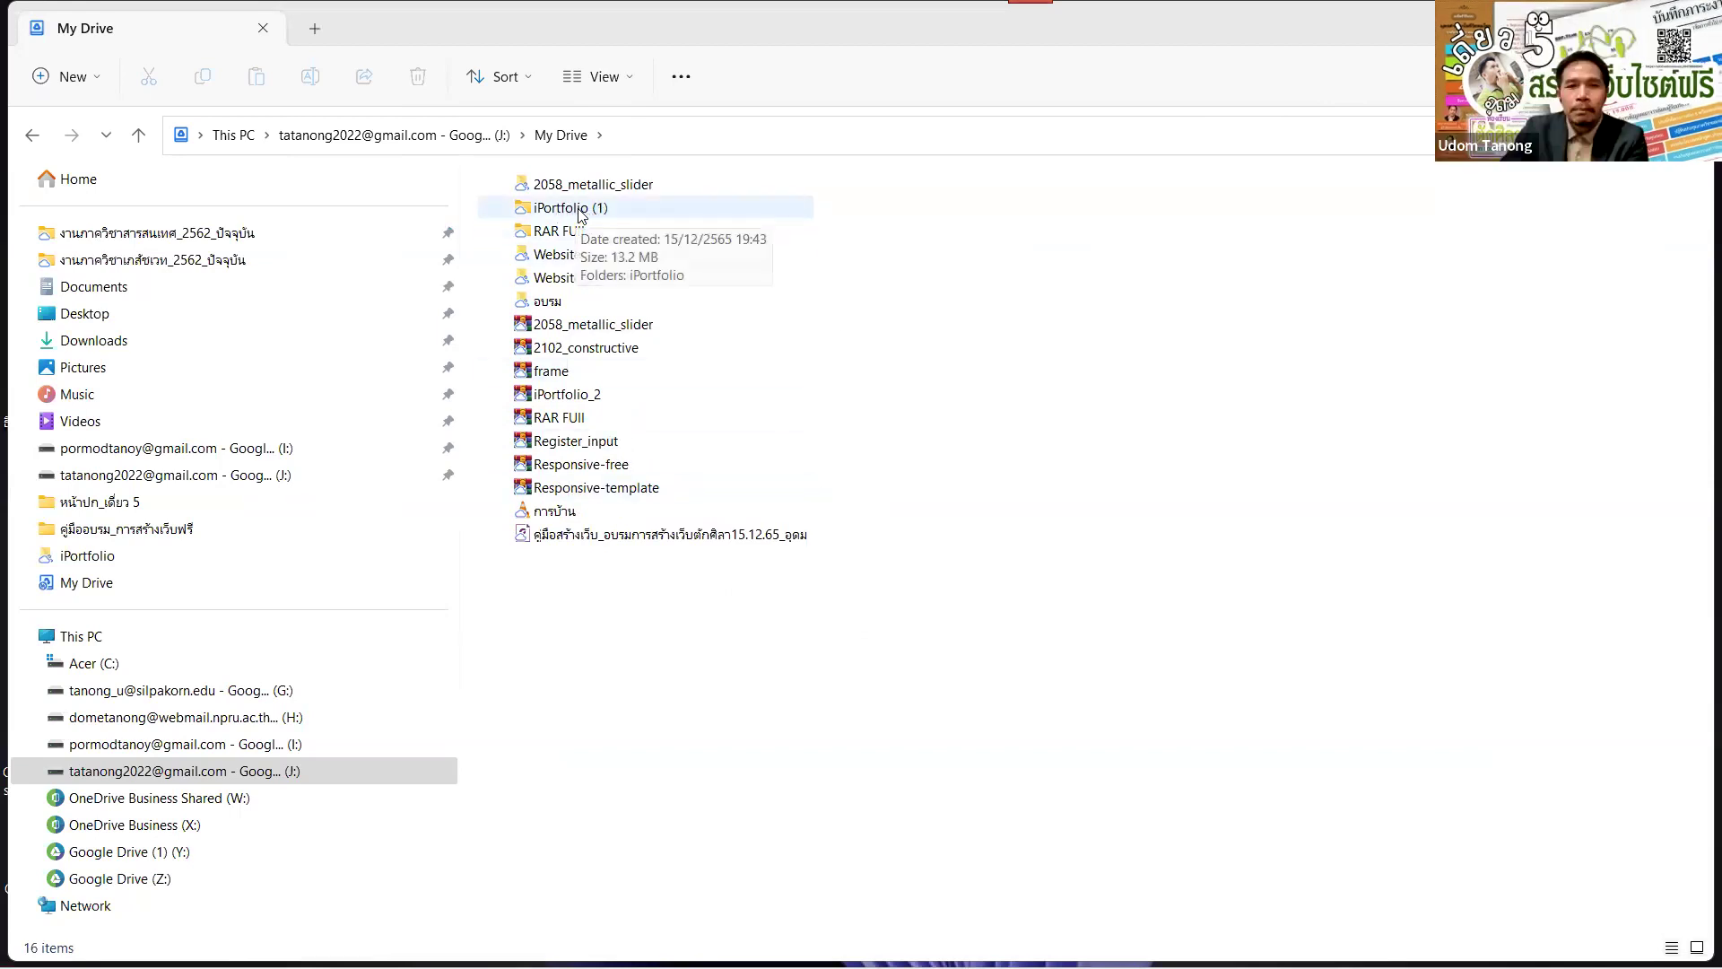
click(581, 214)
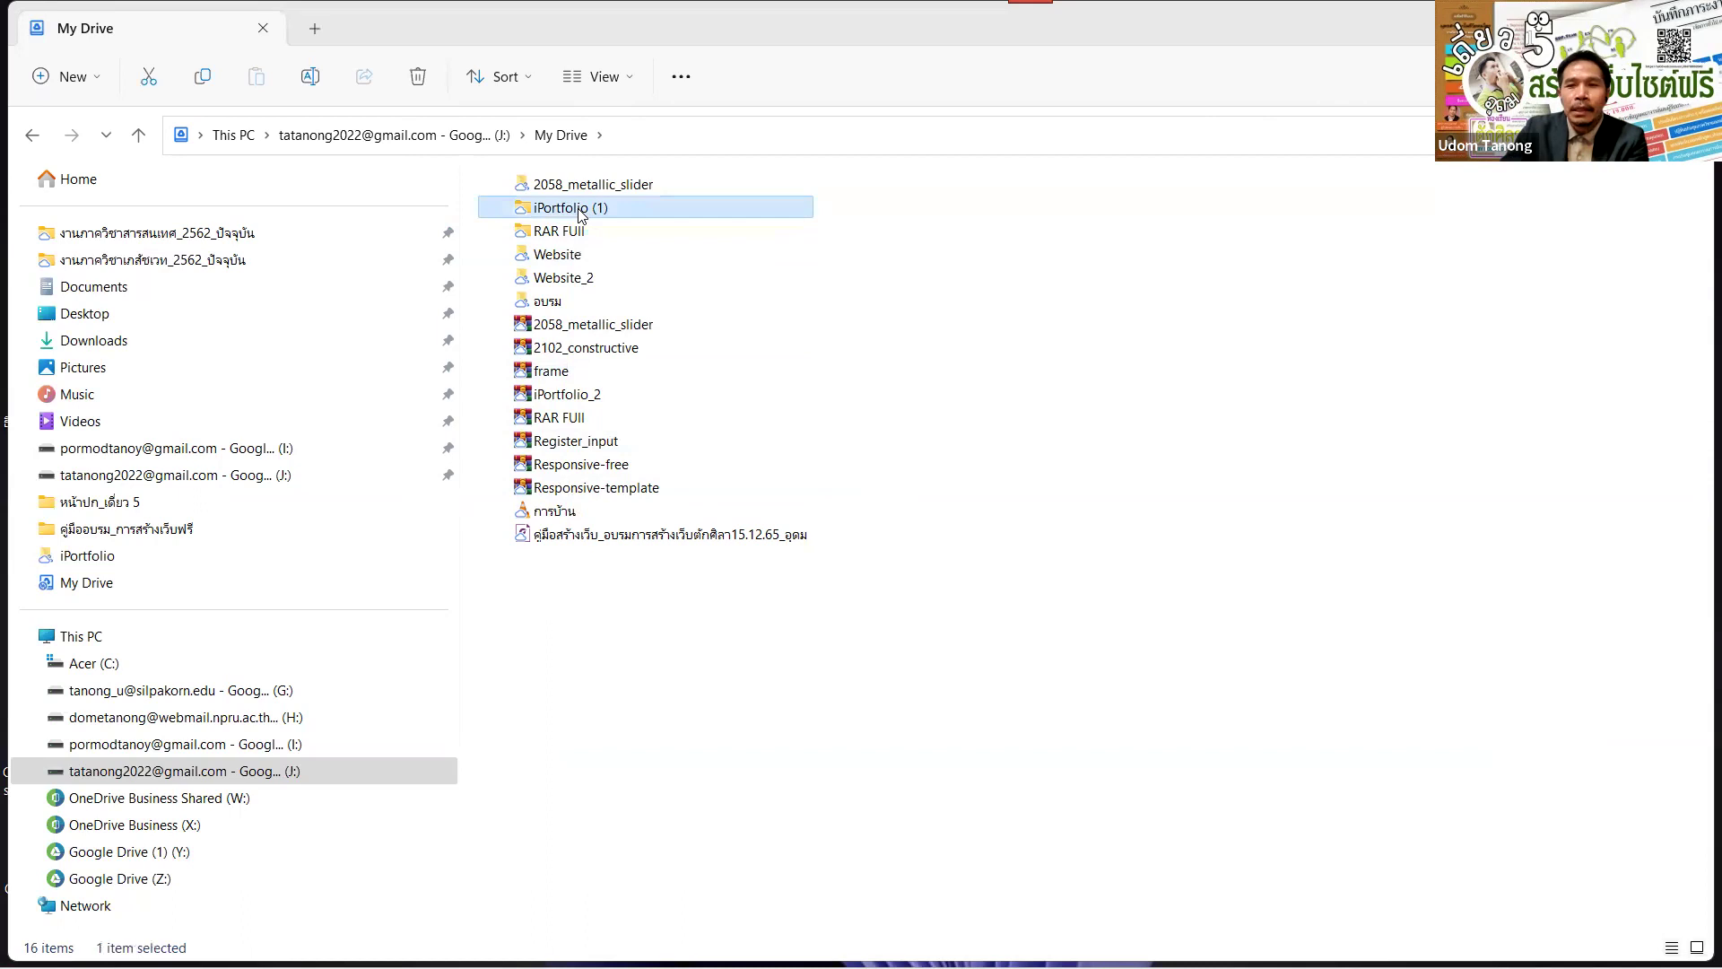
right_click(580, 215)
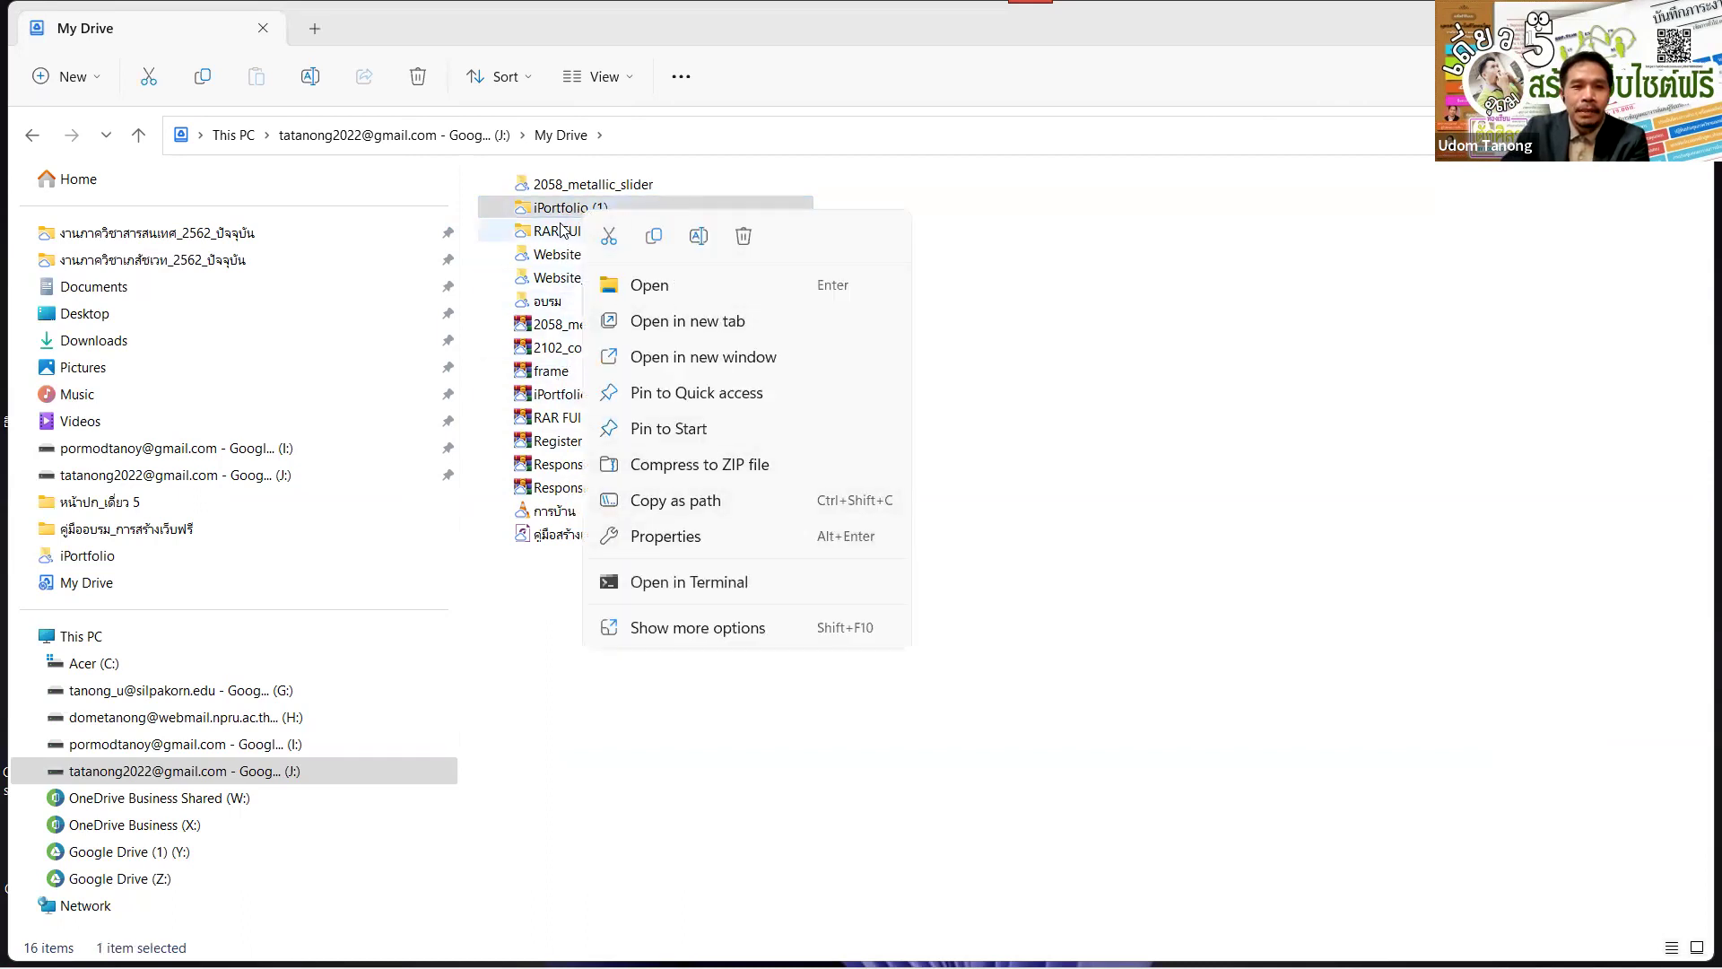
click(559, 209)
Step: Rename the iPortfolio (1) folder to ตักศิลา and open it
right_click(561, 212)
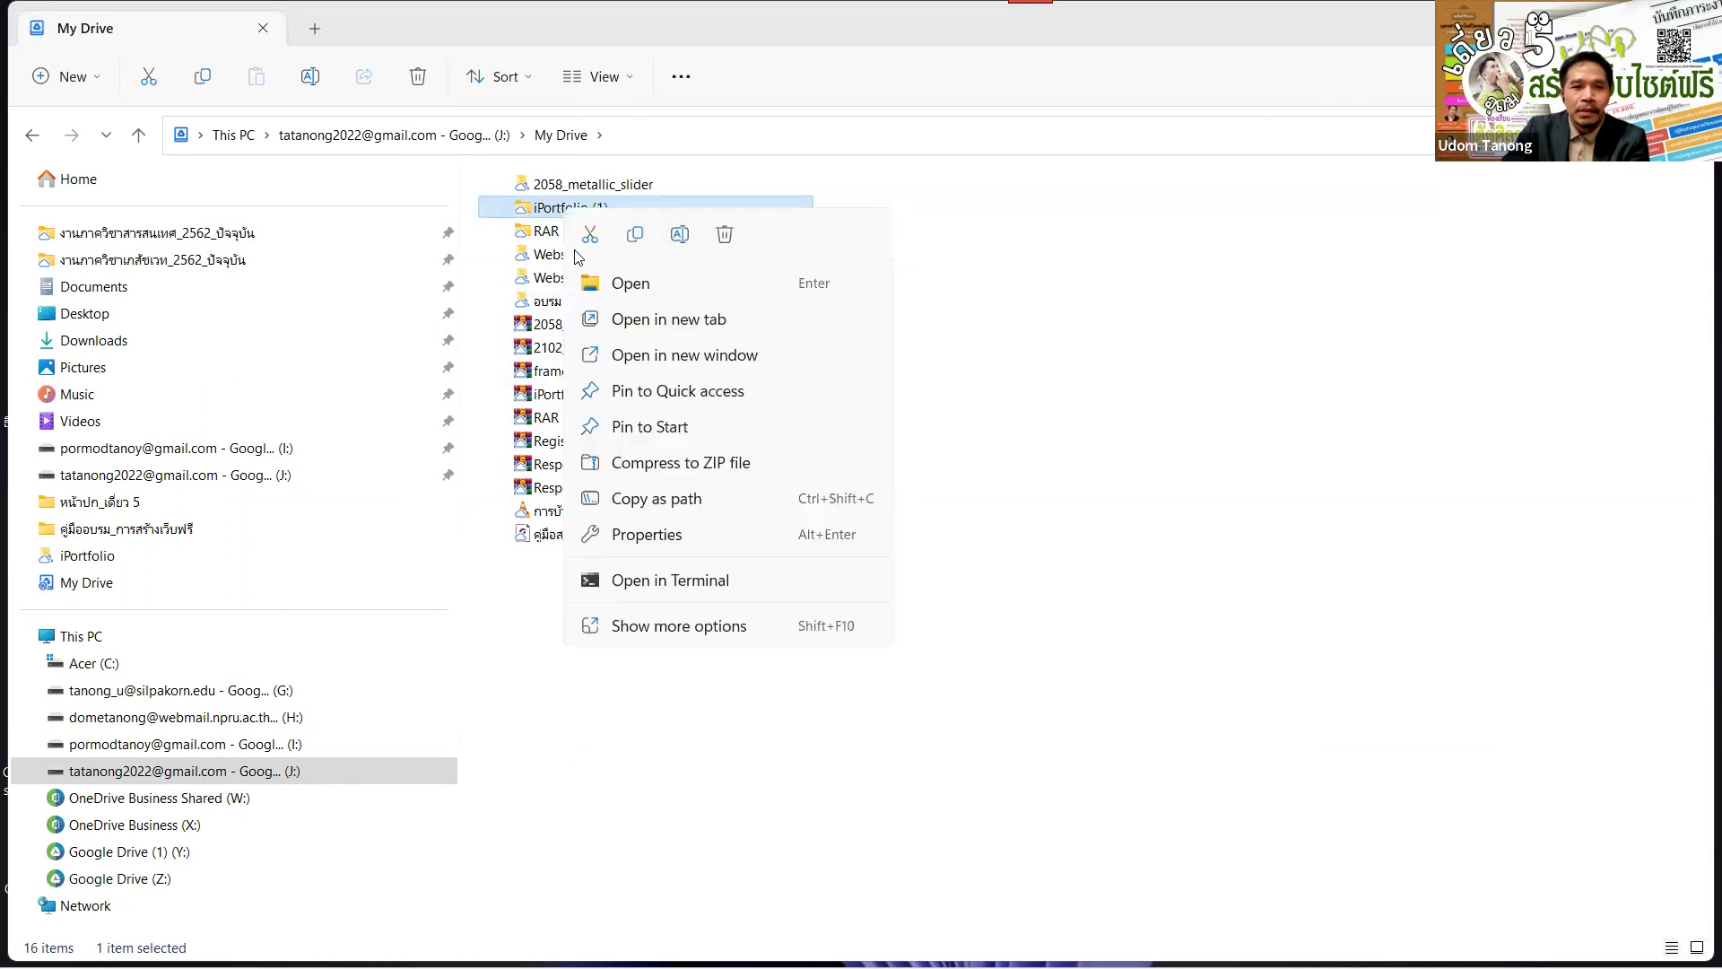
click(661, 625)
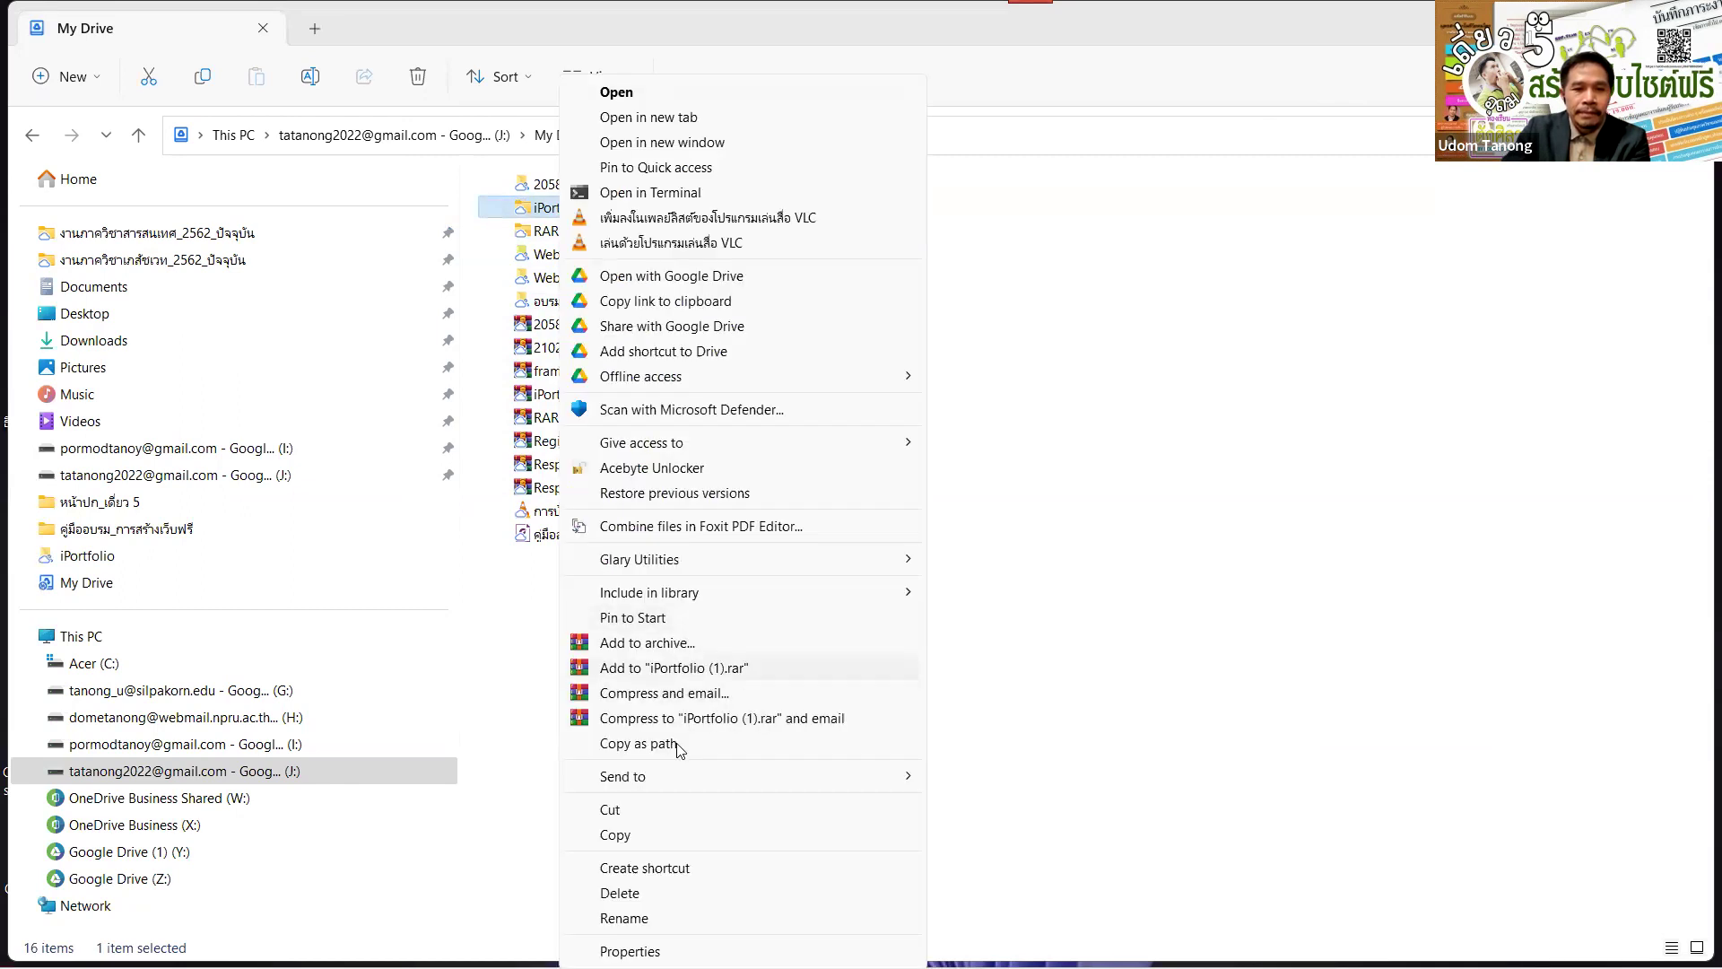
click(660, 919)
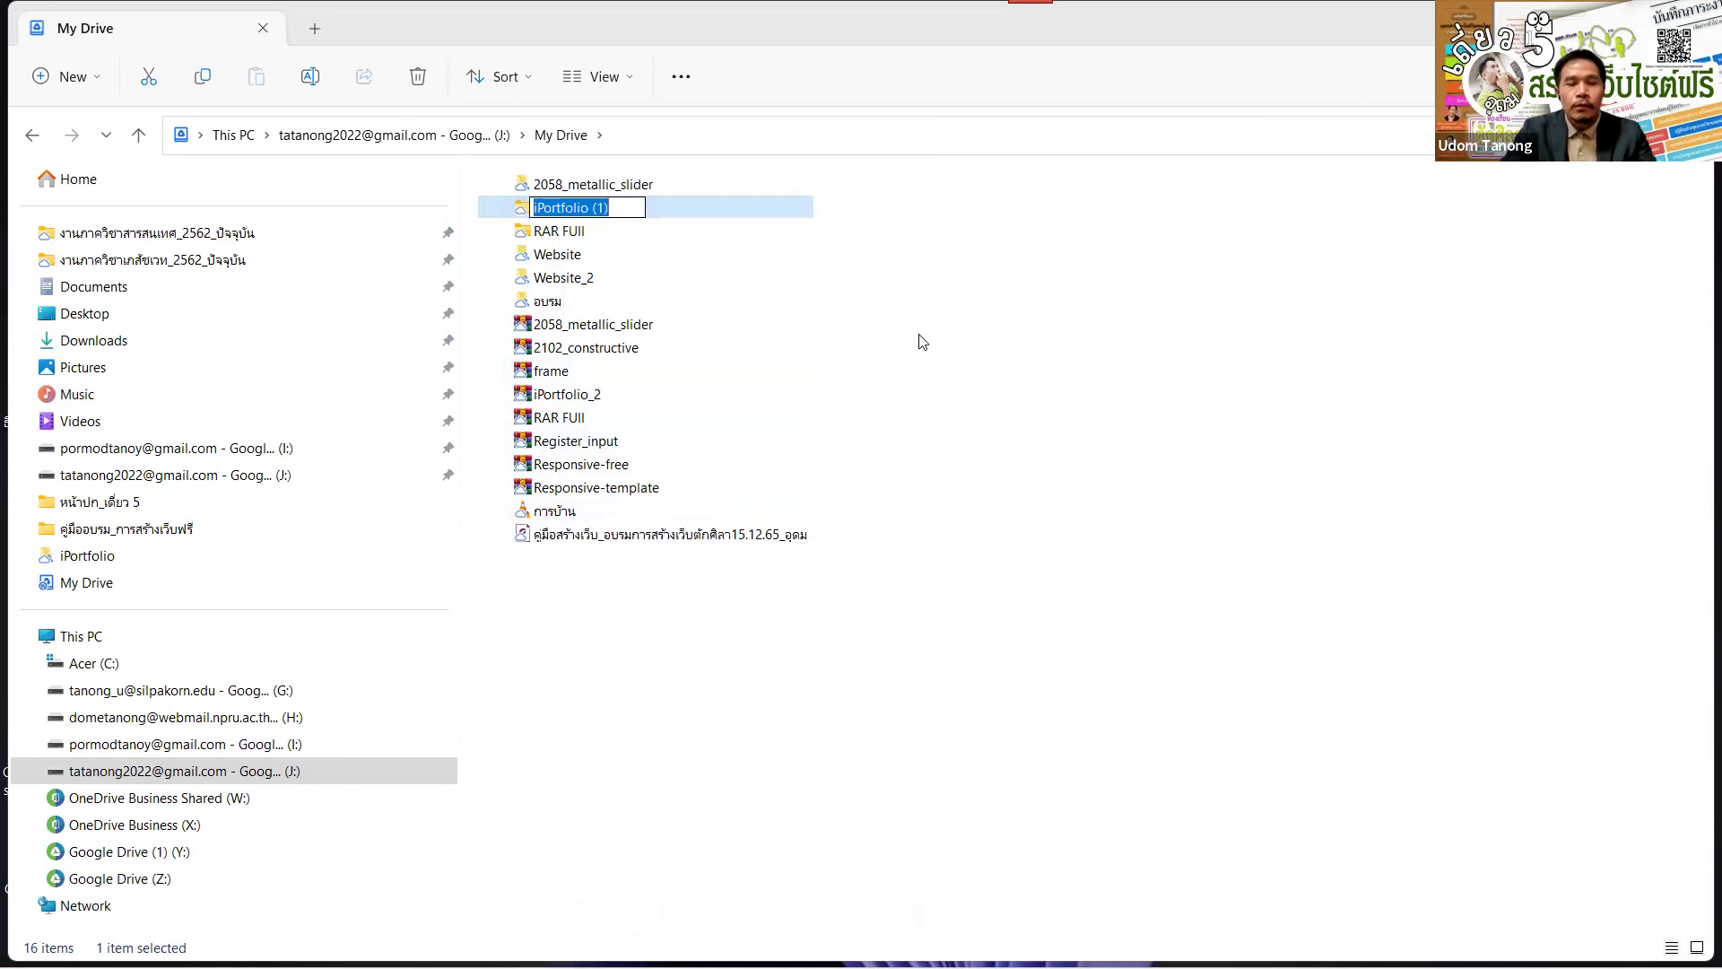
text(ตัก)
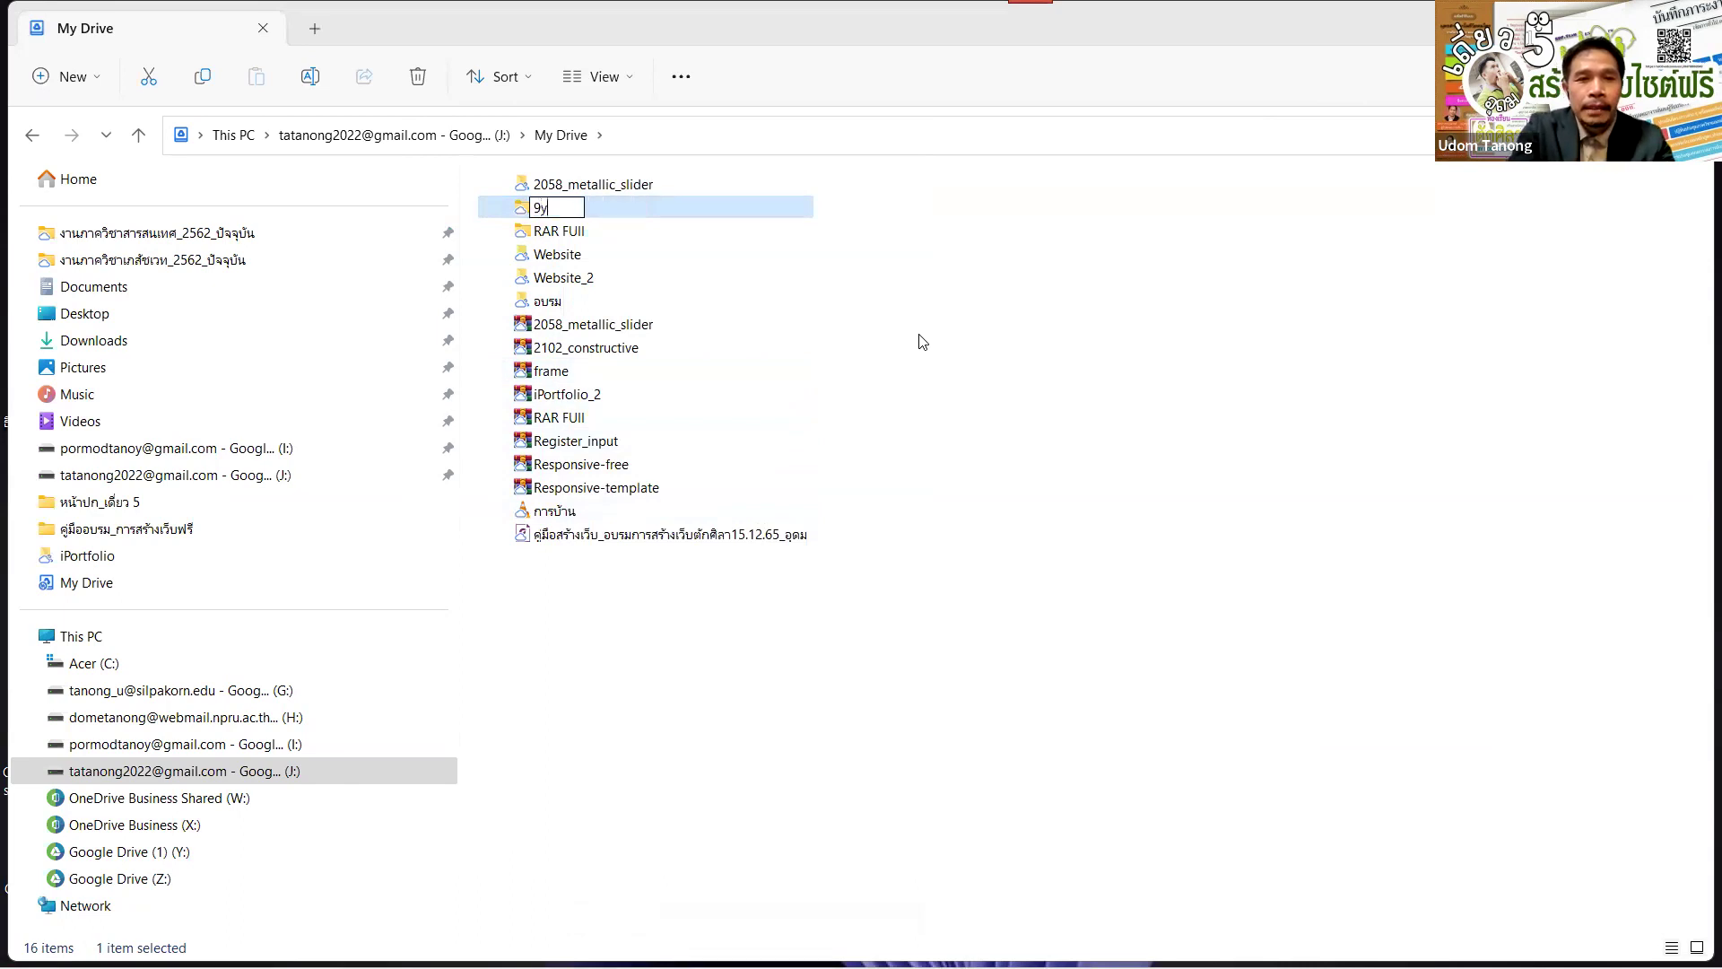
text(ศิลา)
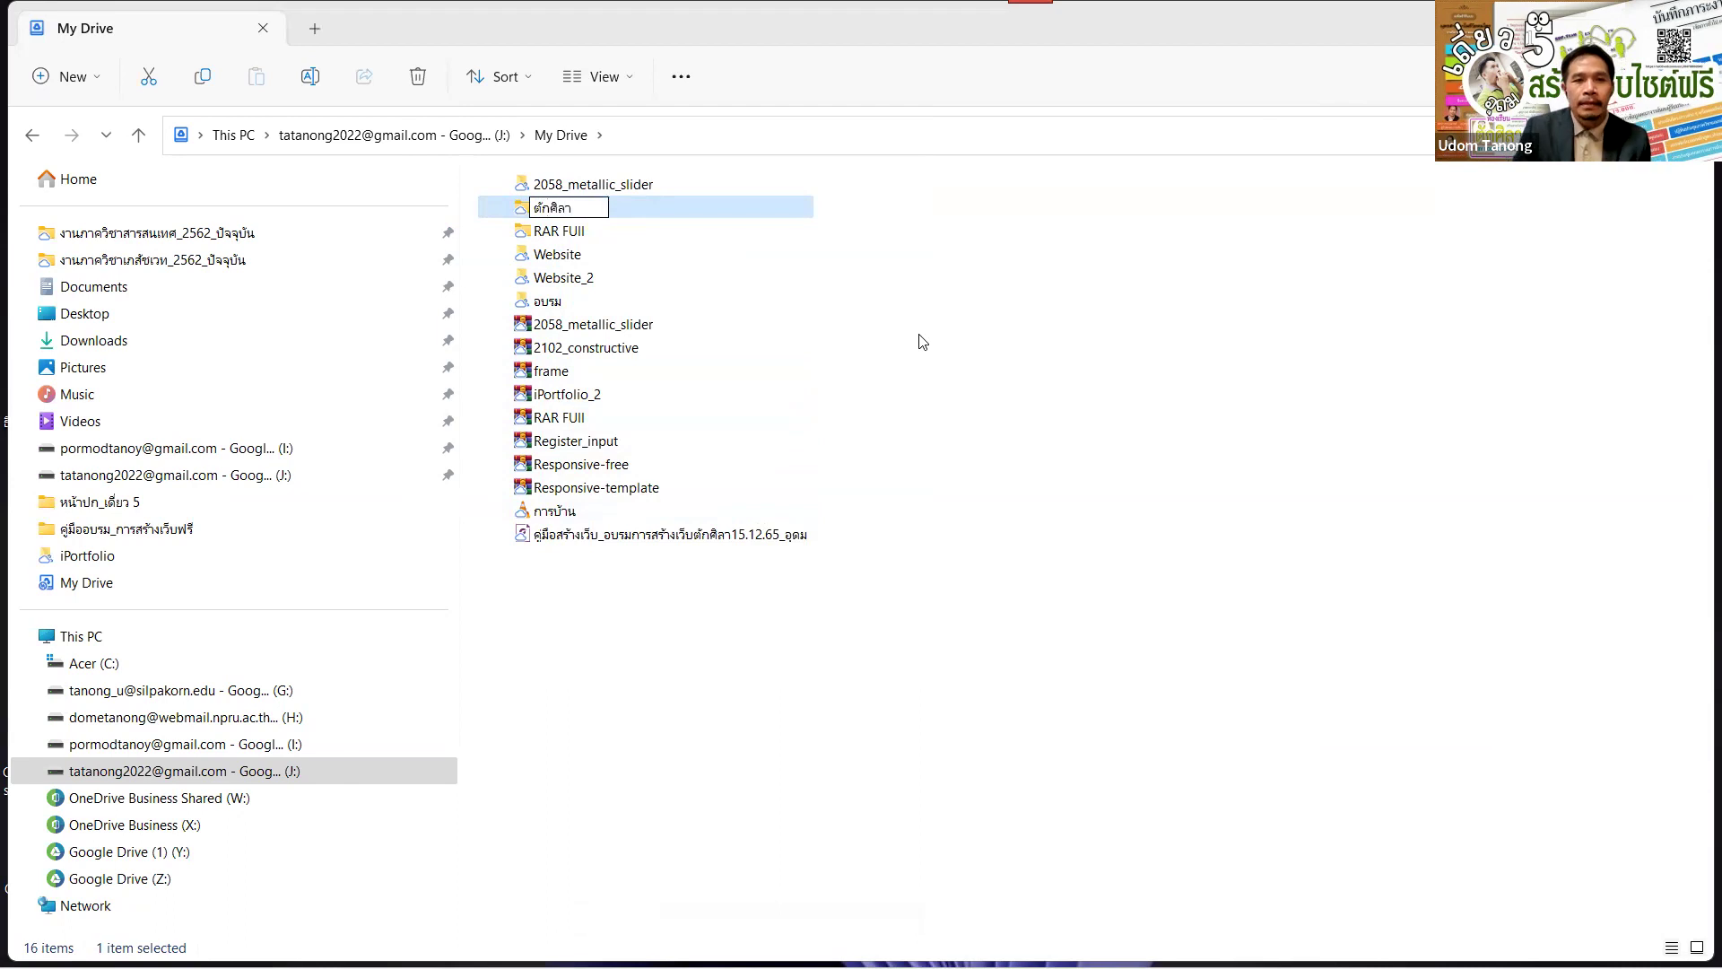
key(Return)
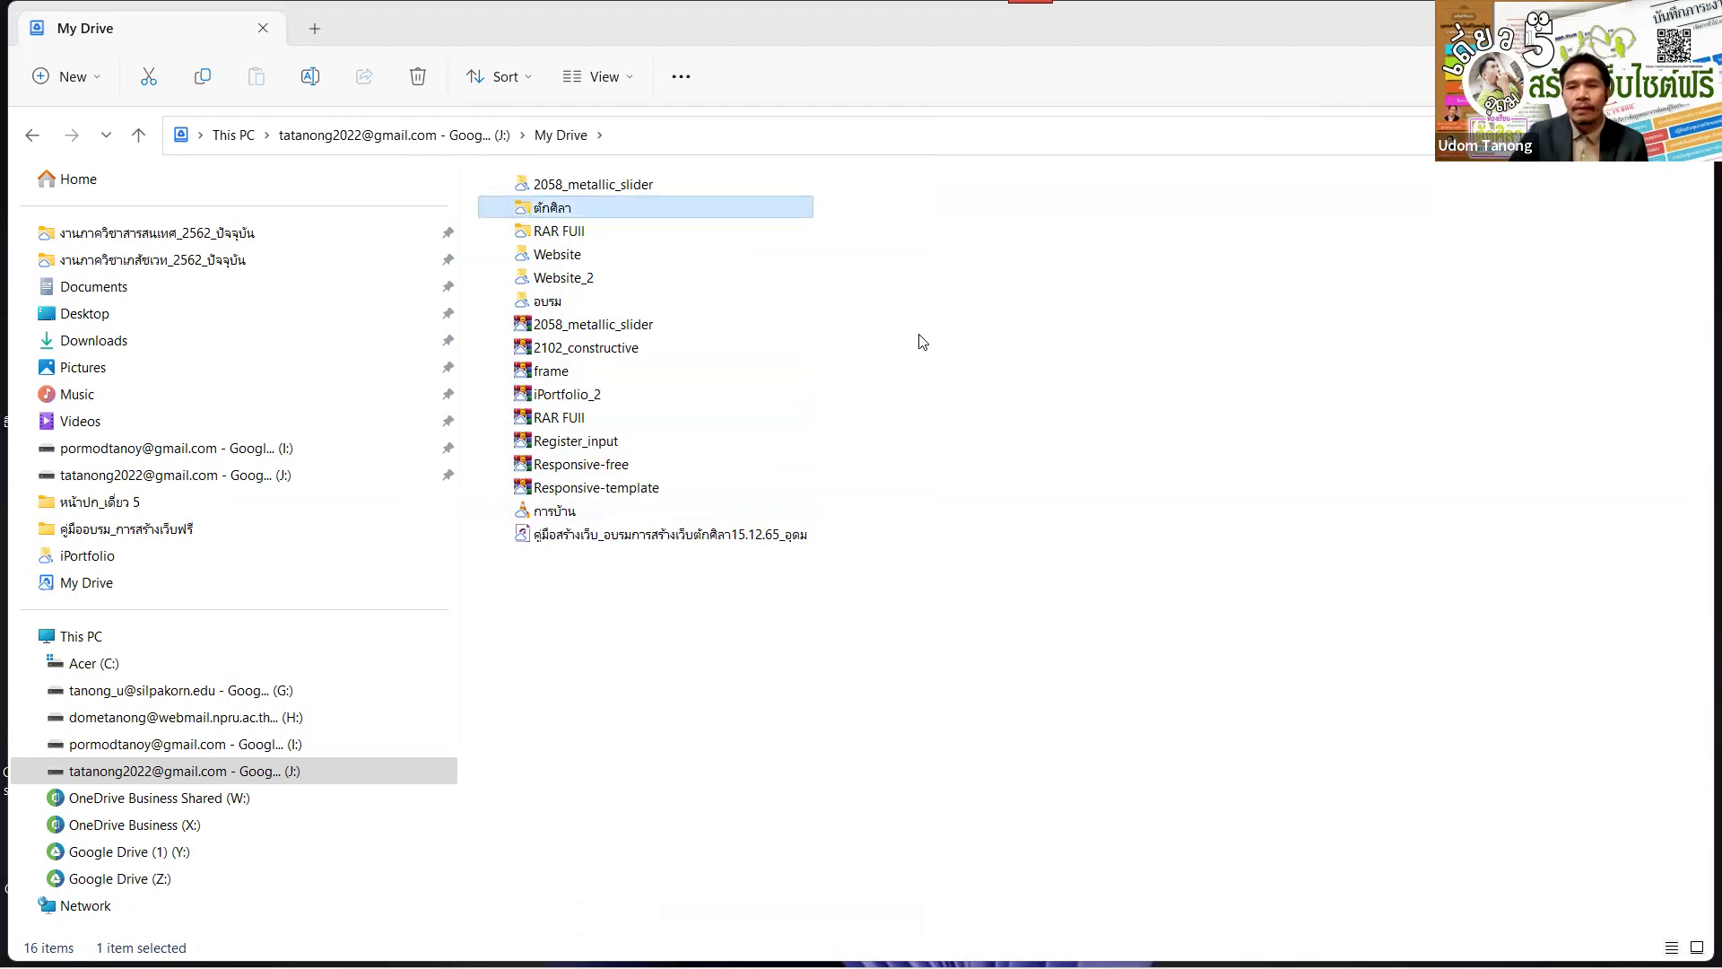
click(788, 601)
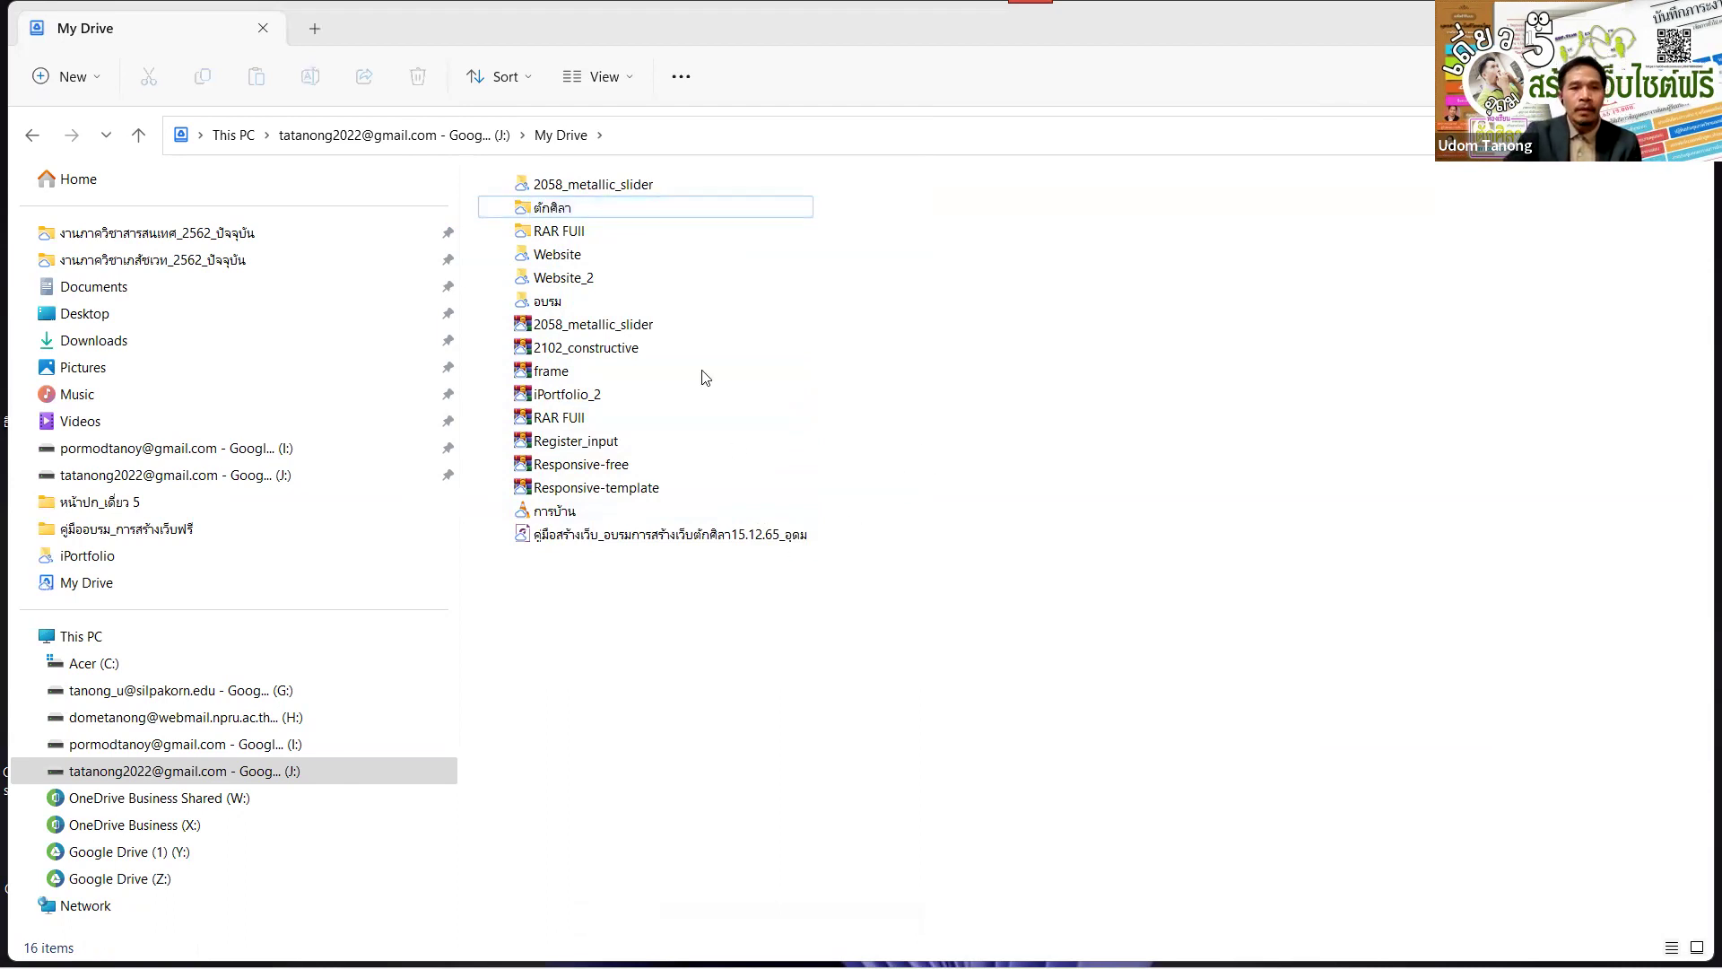
double_click(566, 215)
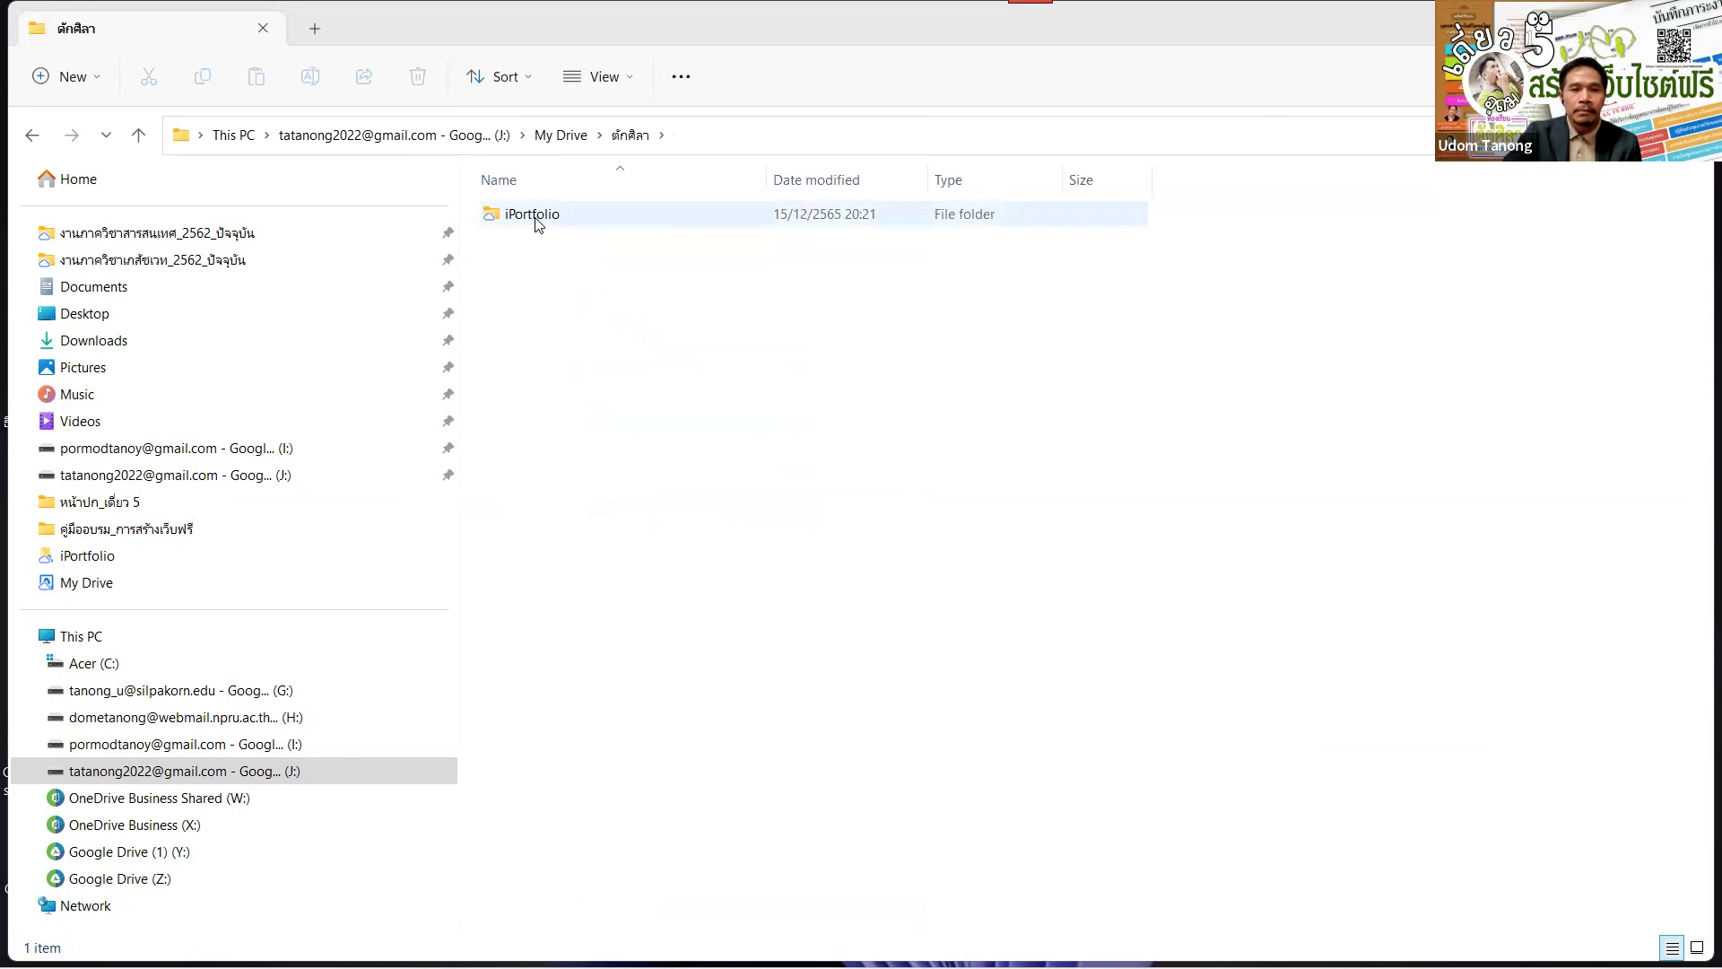
Step: Open the iPortfolio folder and open its index.html with Notepad++
double_click(535, 215)
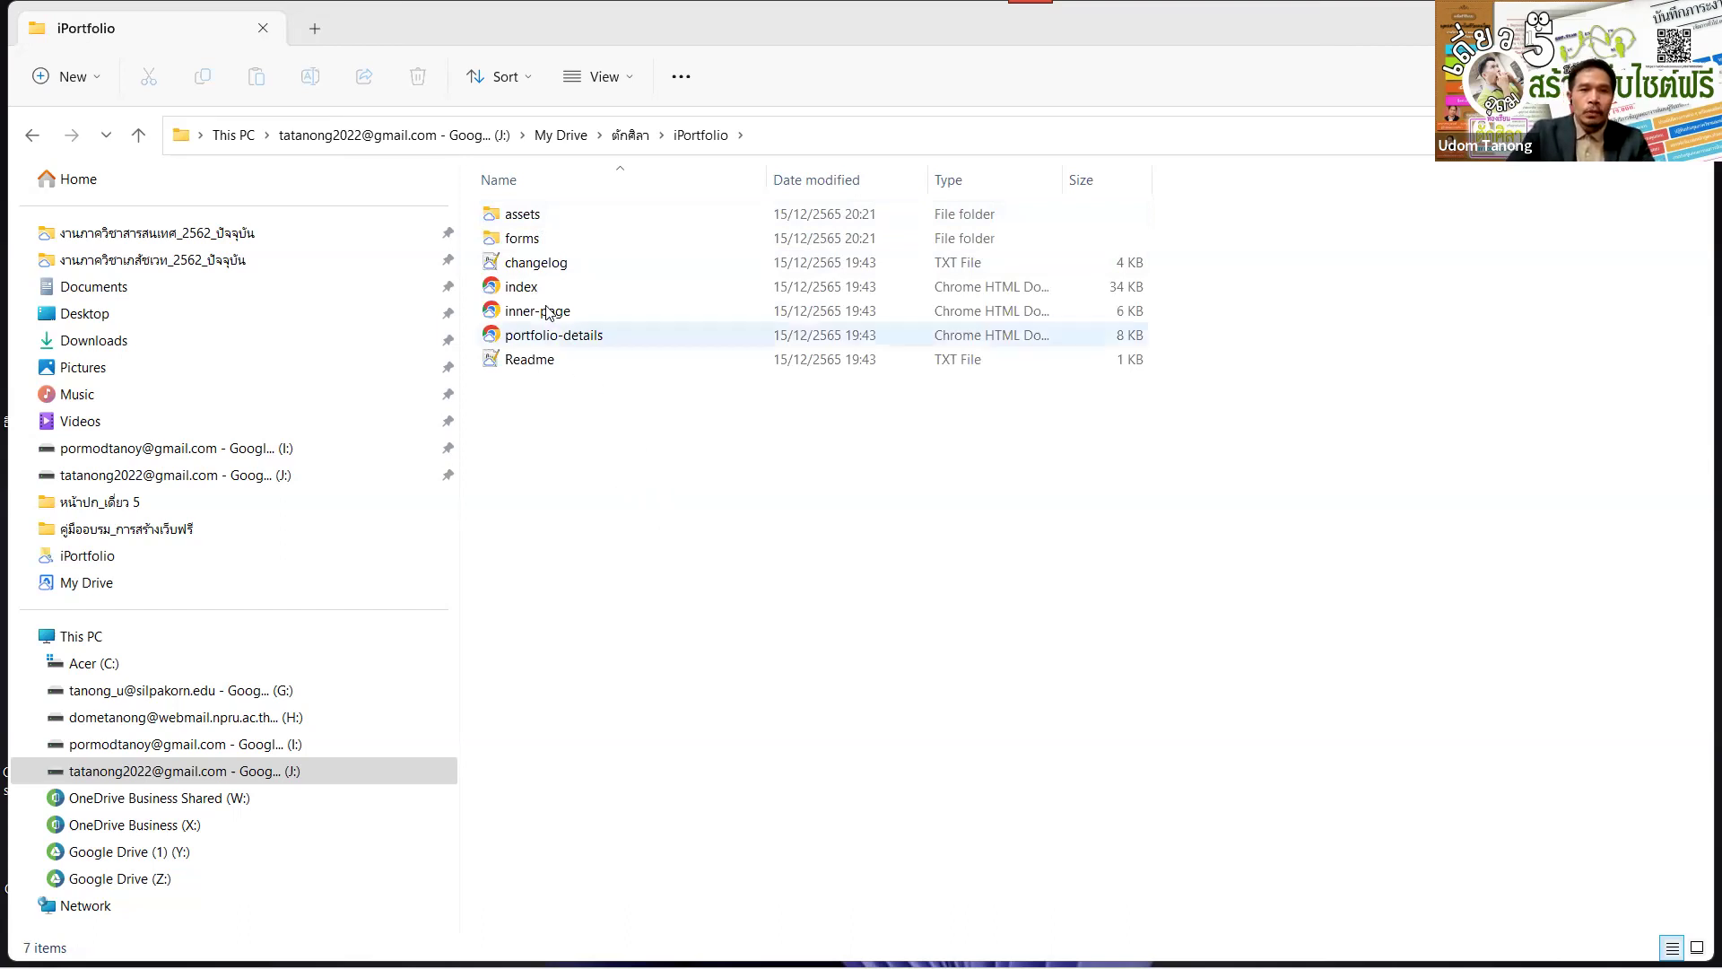
click(538, 289)
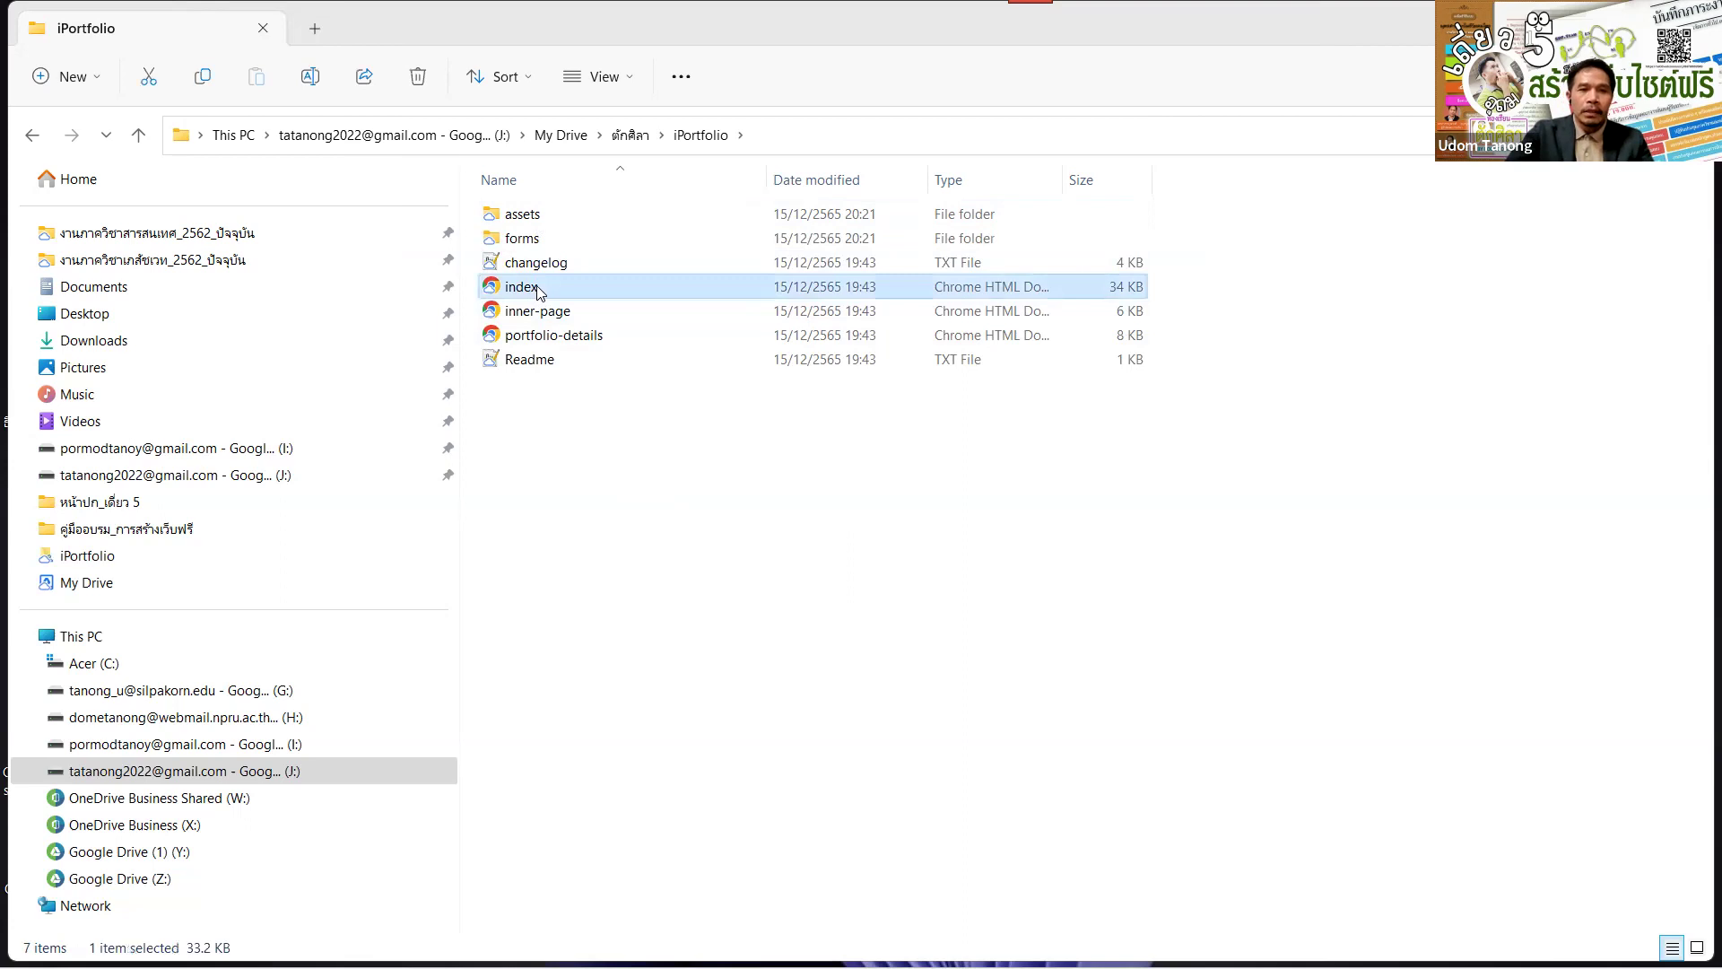
right_click(538, 291)
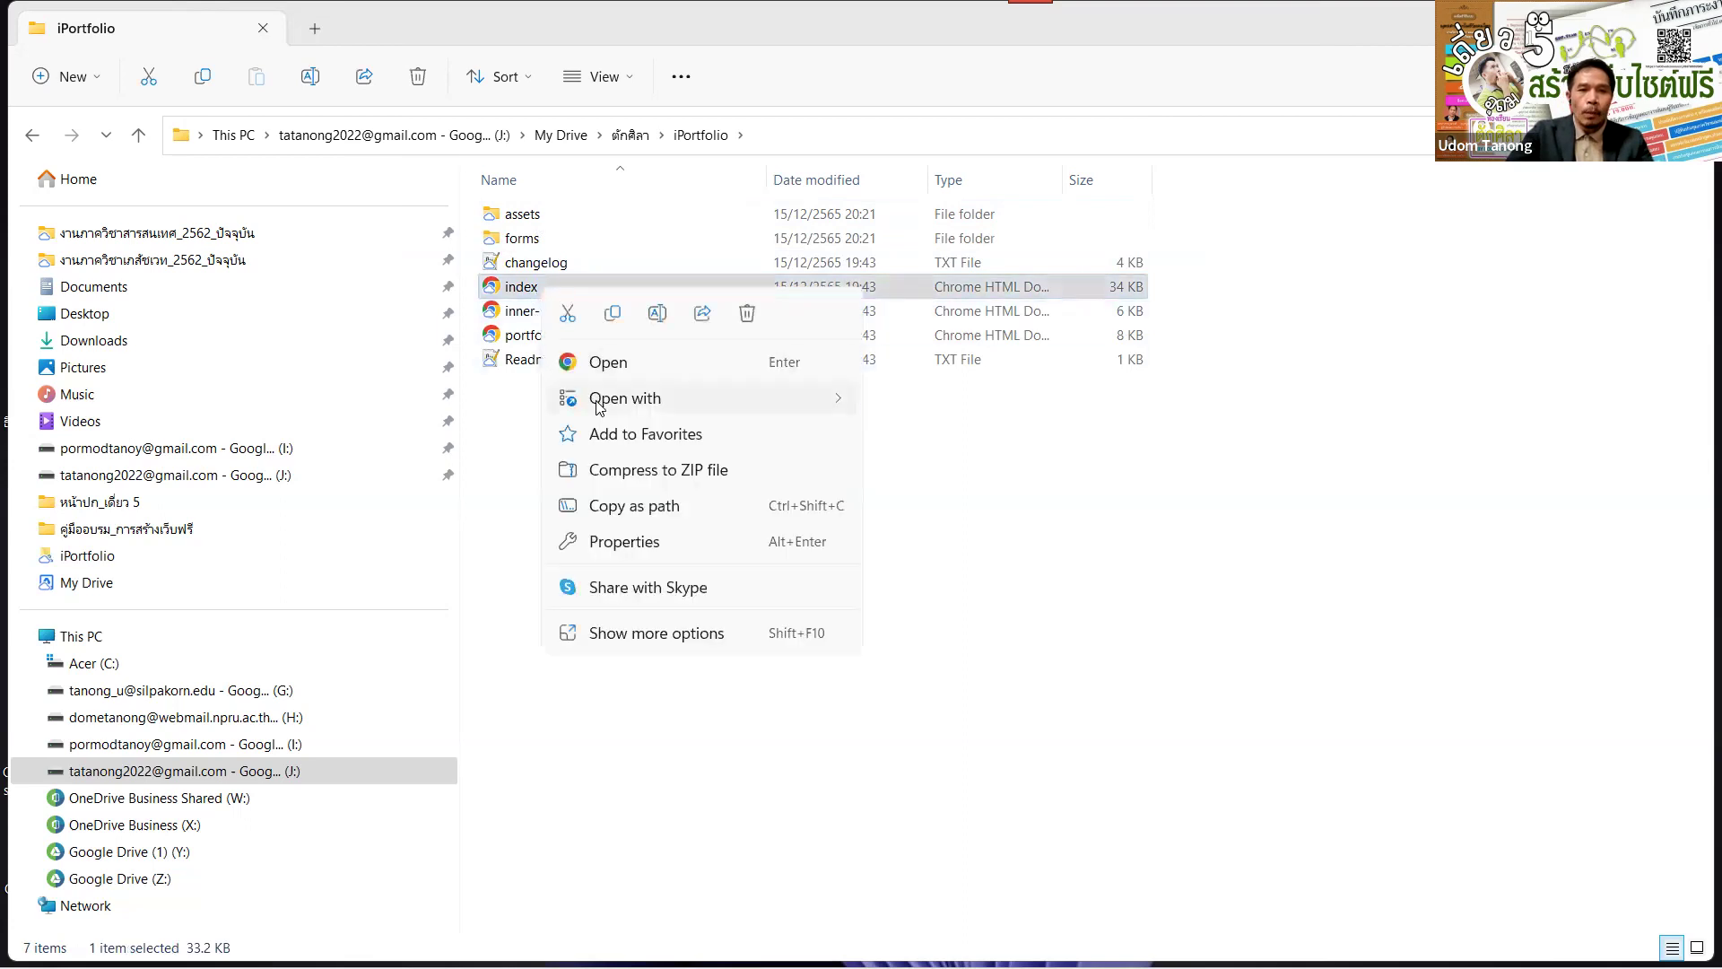
mouse_move(599, 408)
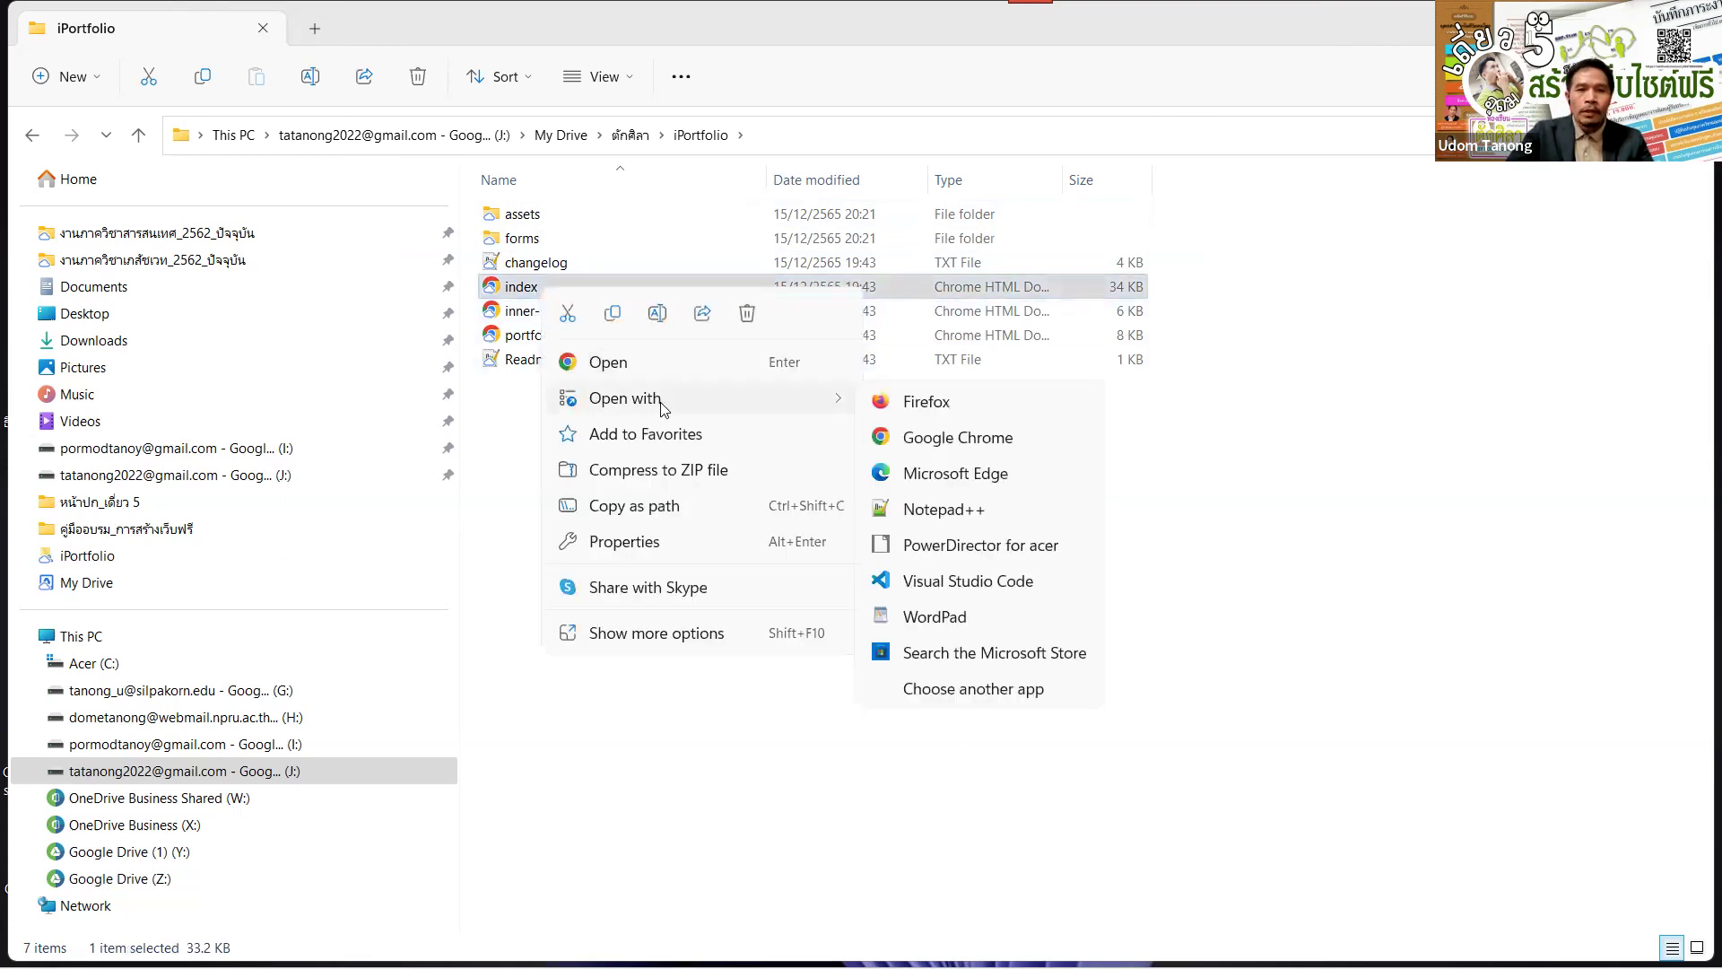
click(939, 511)
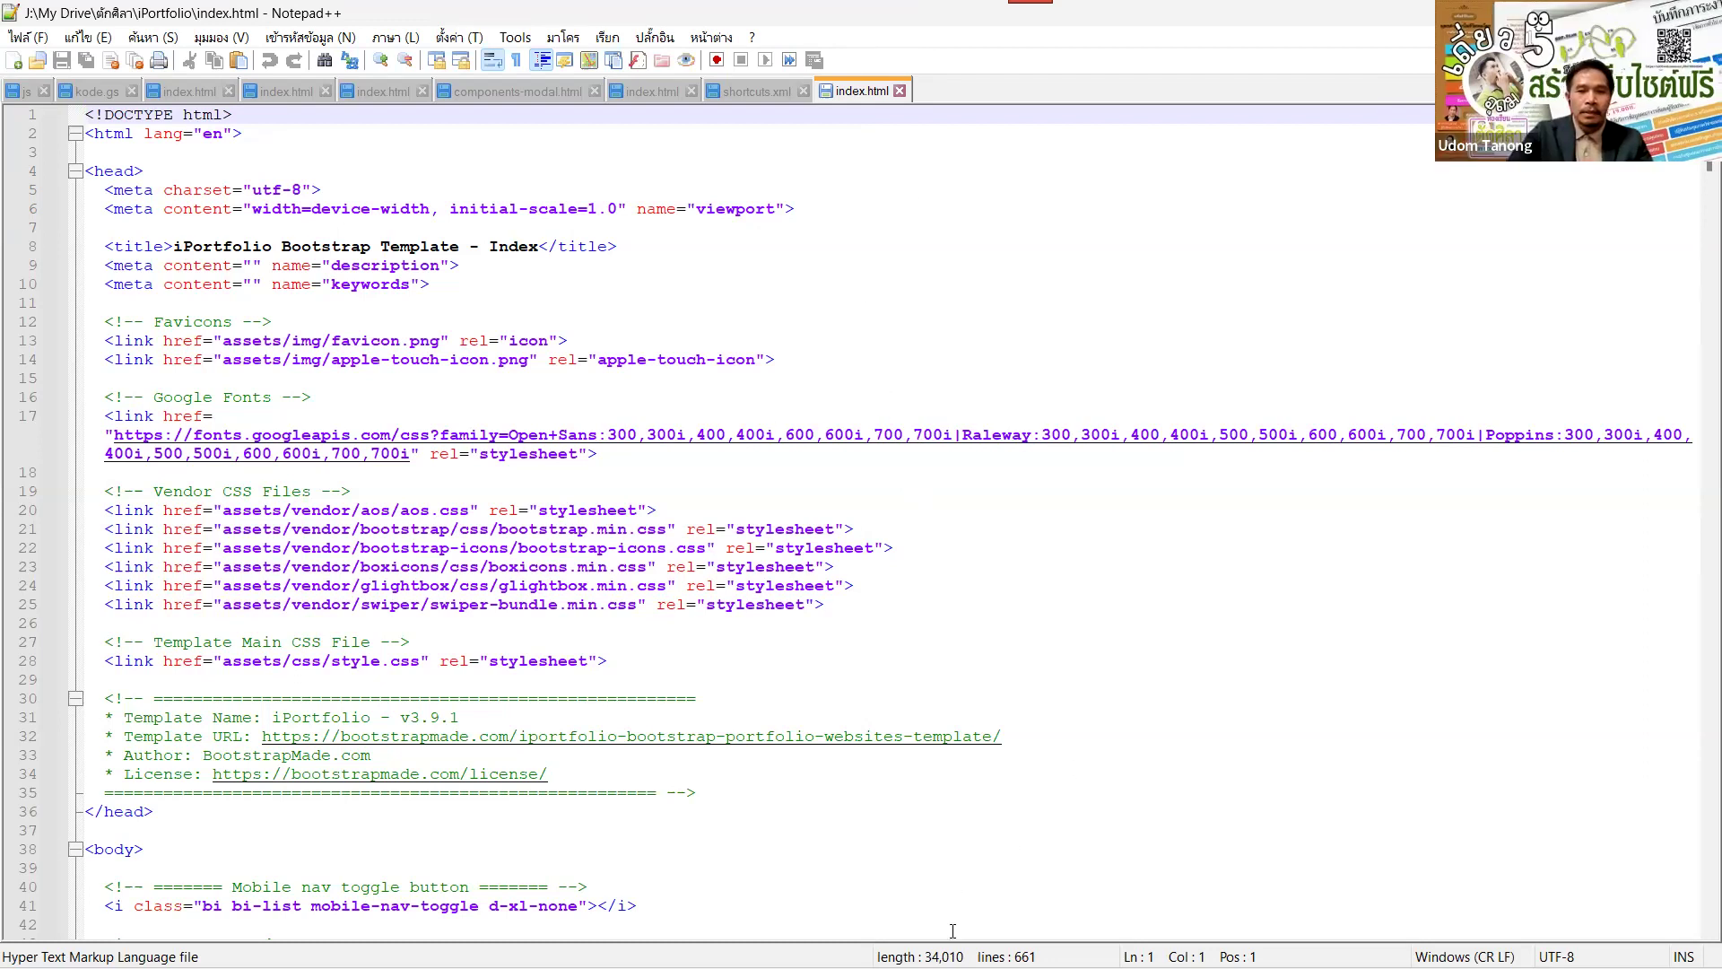
Step: Open index.html from the ตักศิลา folder on Google Drive (G:) with Edit with Notepad++
mouse_move(600, 951)
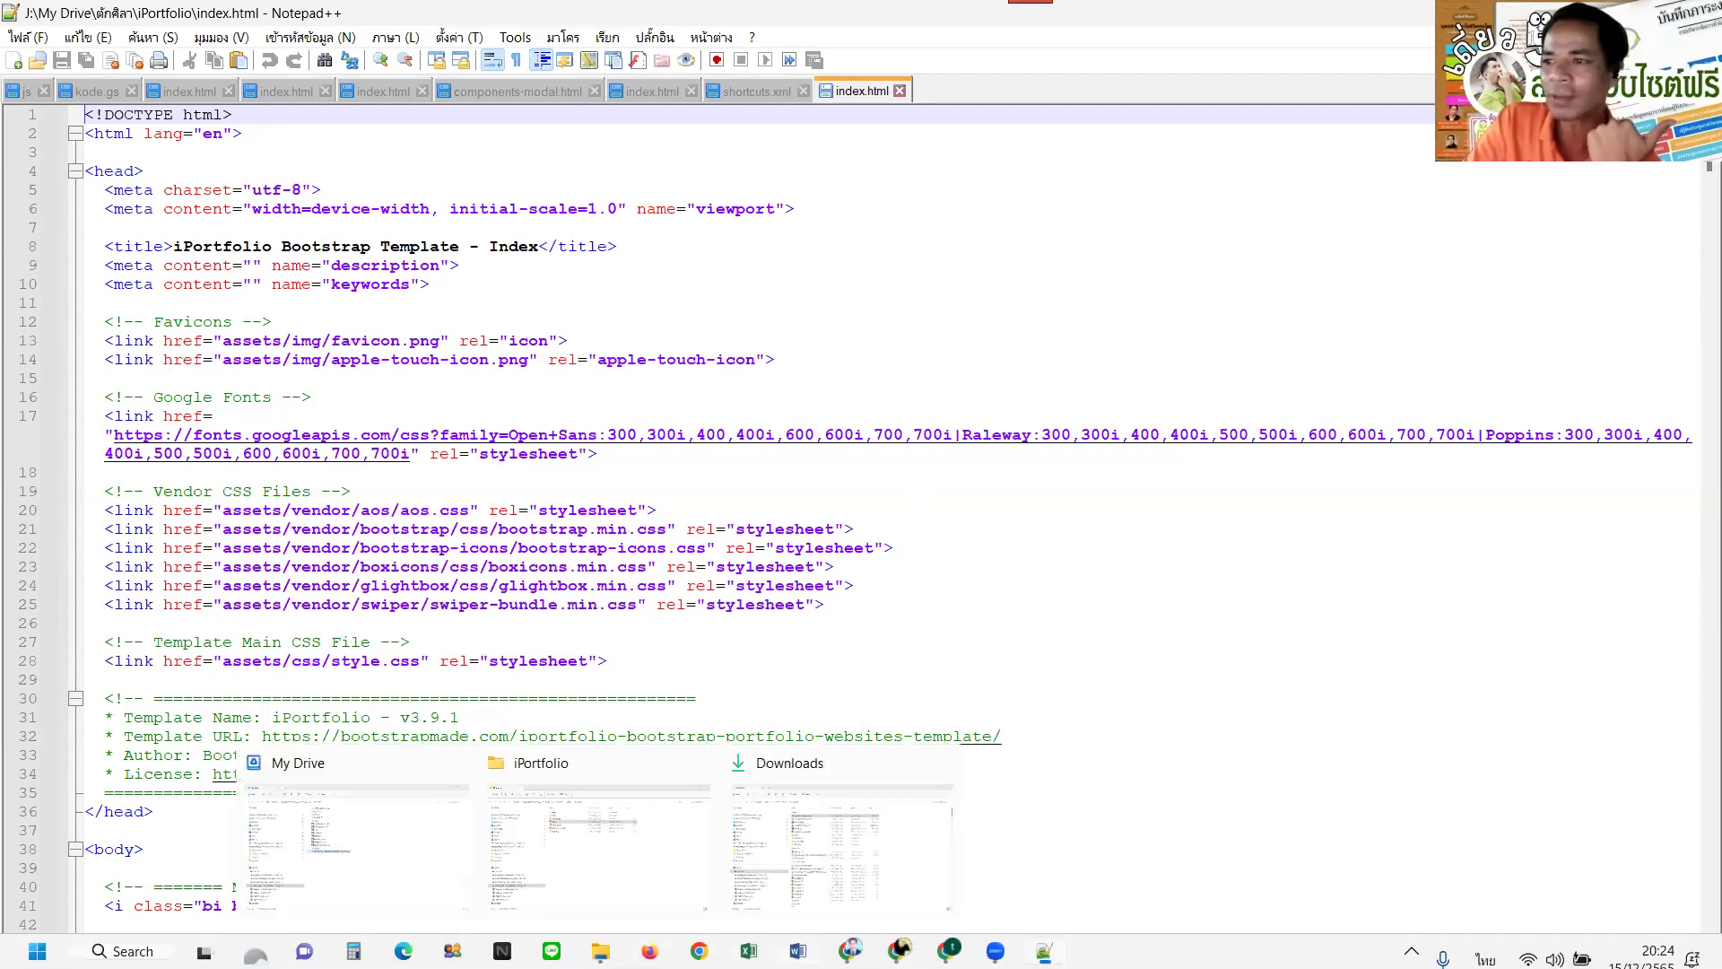
click(1516, 825)
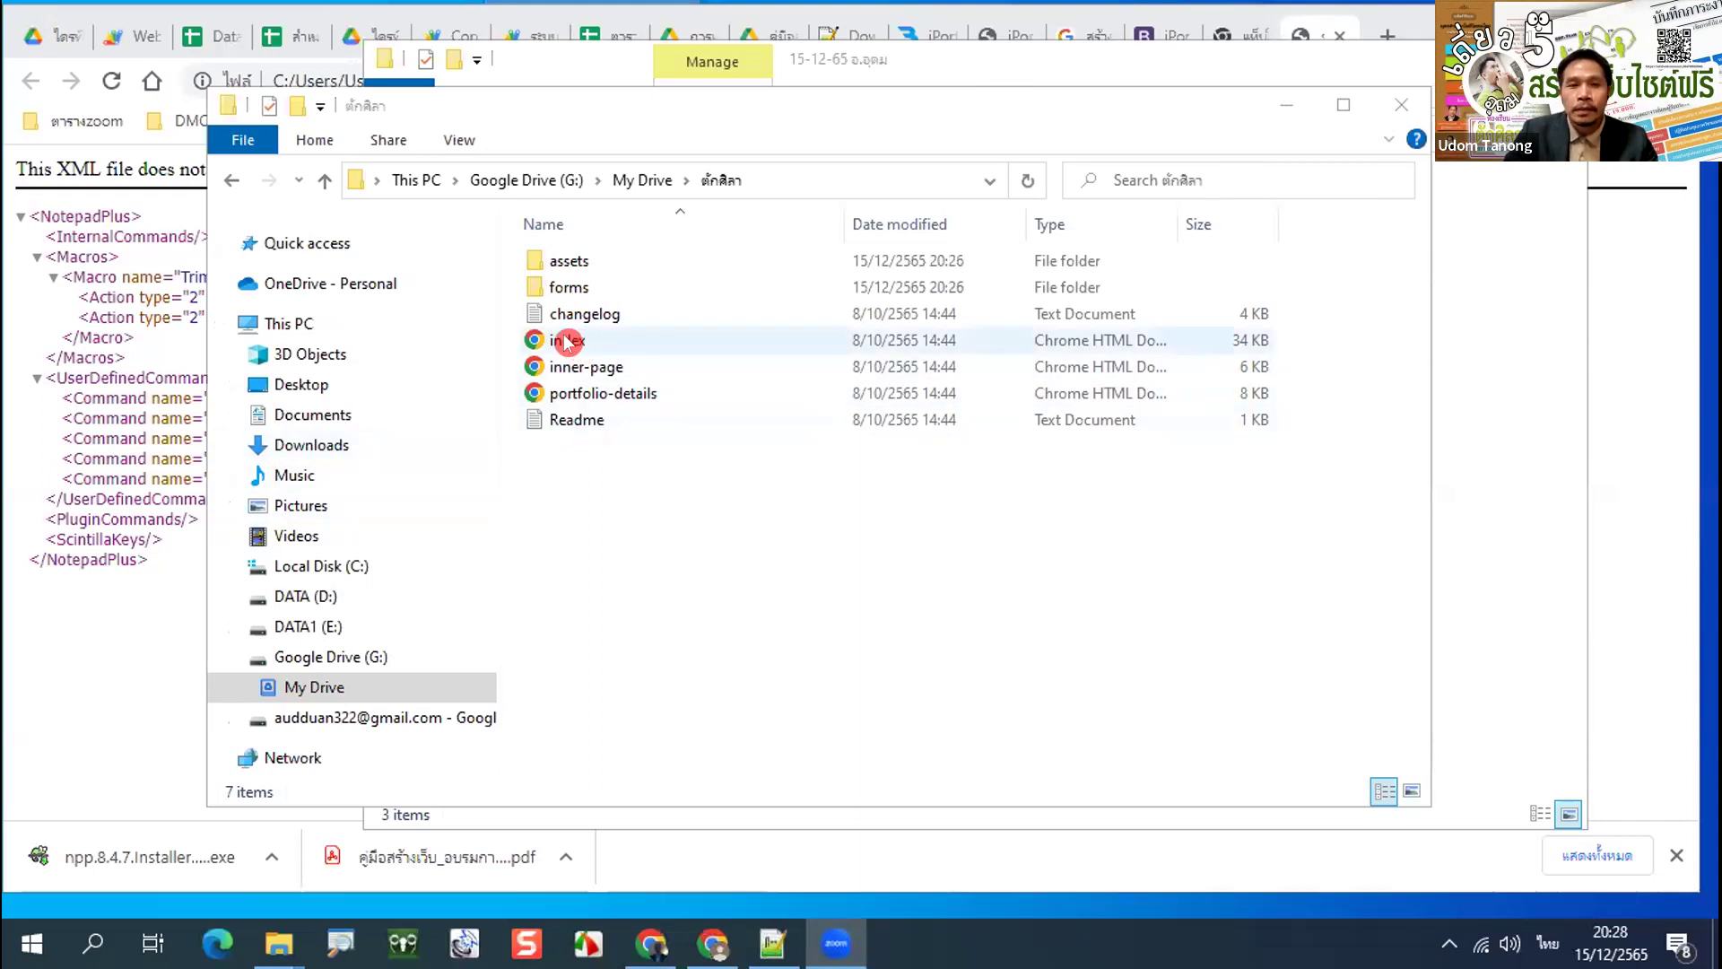
click(565, 341)
right_click(565, 341)
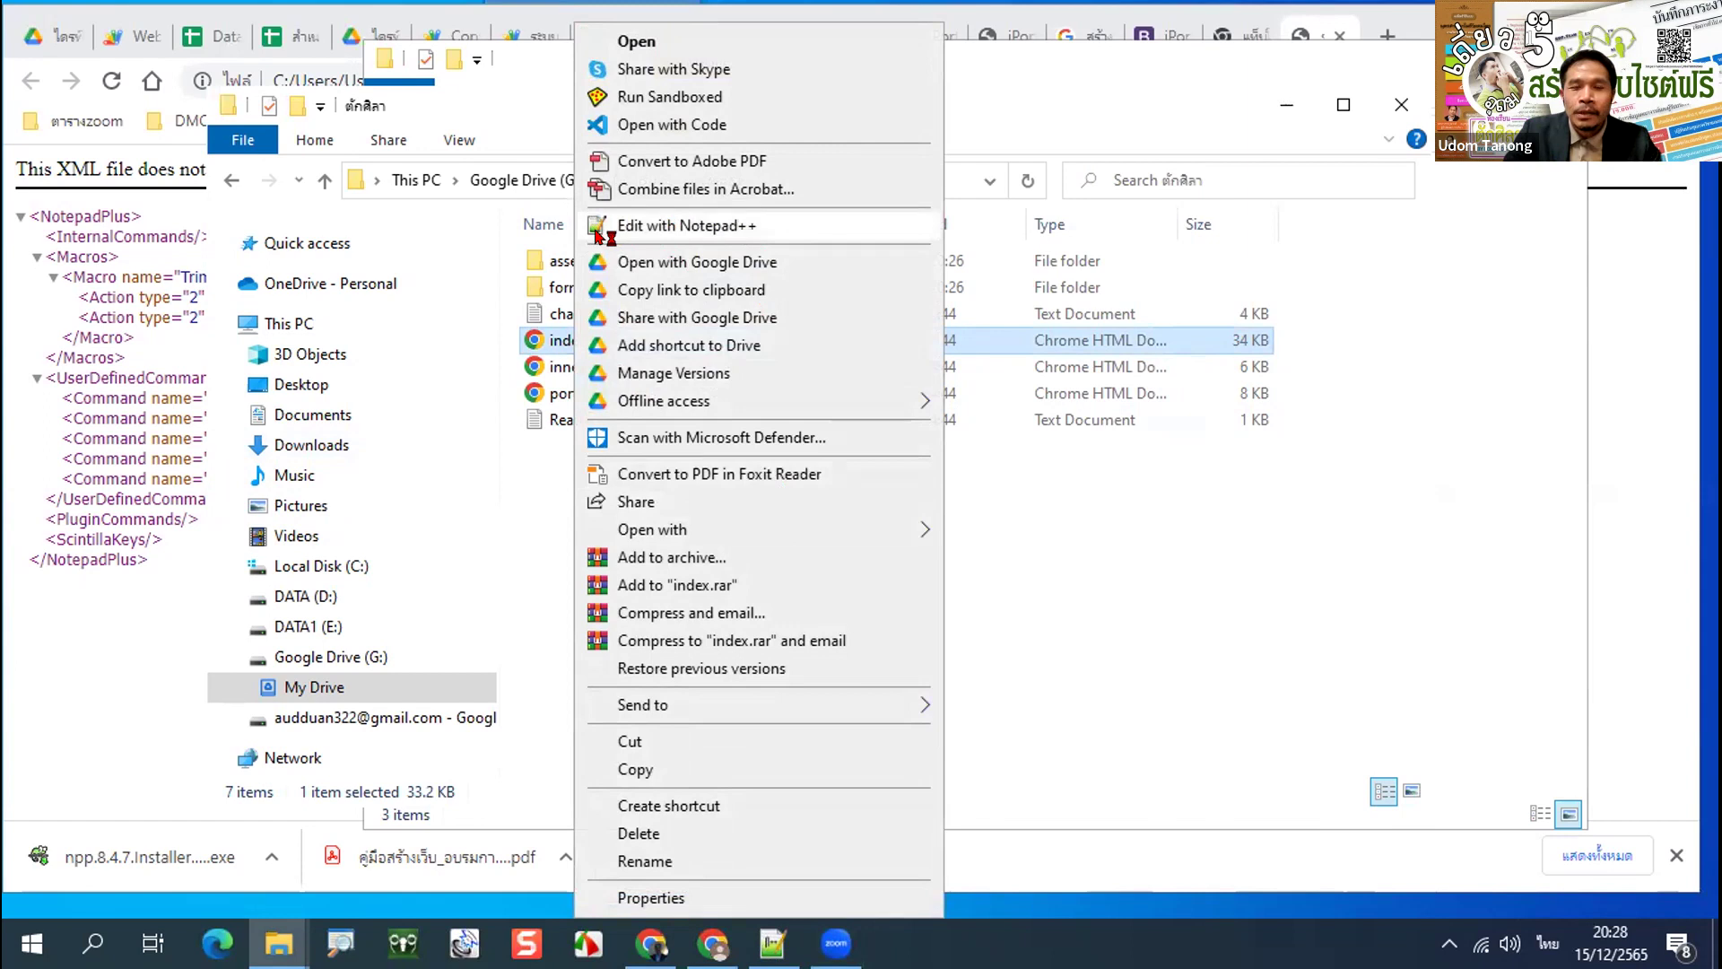
click(707, 225)
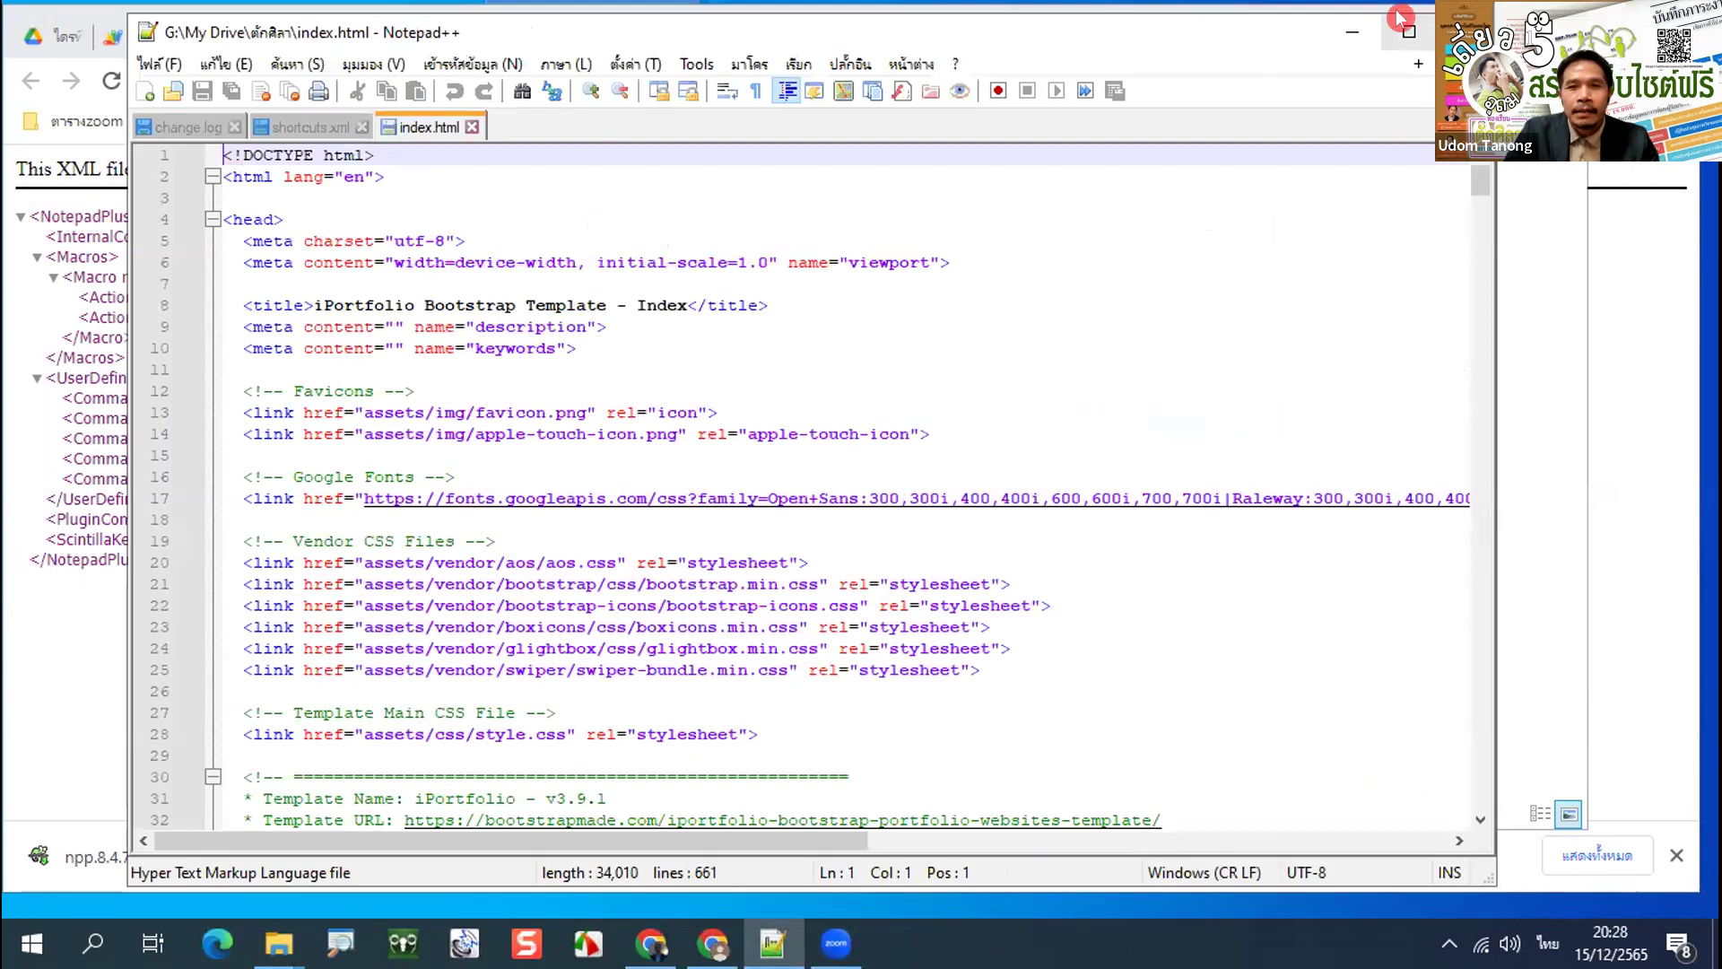
Step: Maximize Notepad++ and preview index.html in Chrome using Run > Launch in Chrome
click(1408, 32)
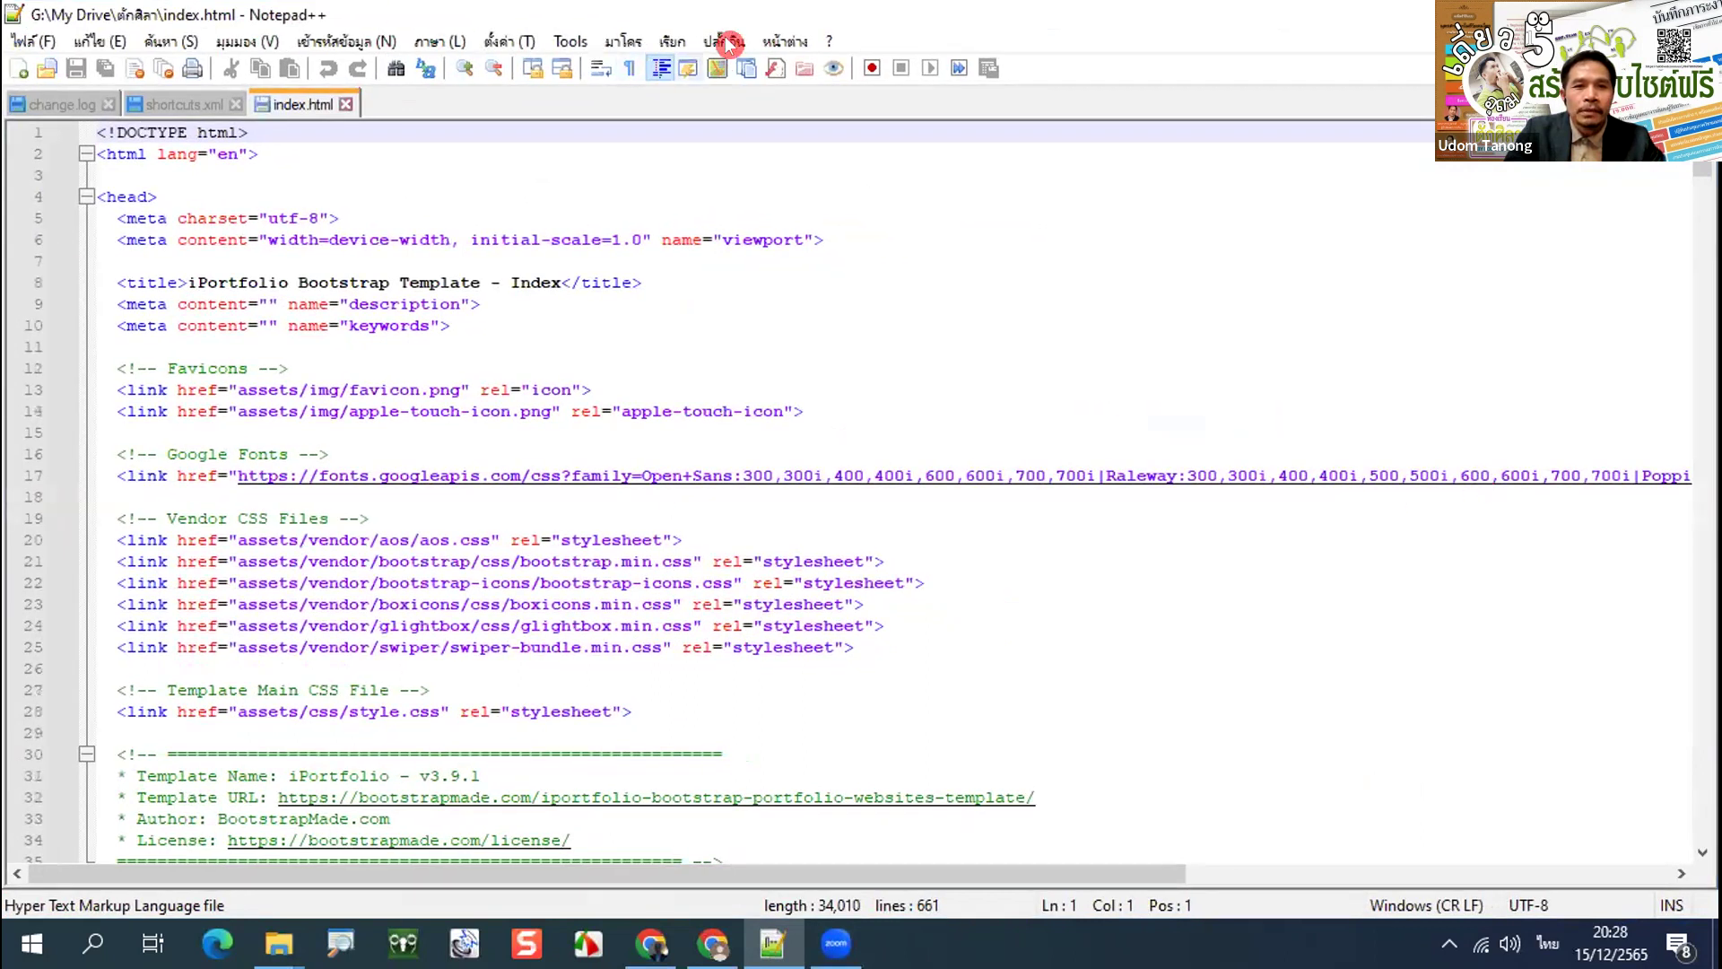
click(665, 43)
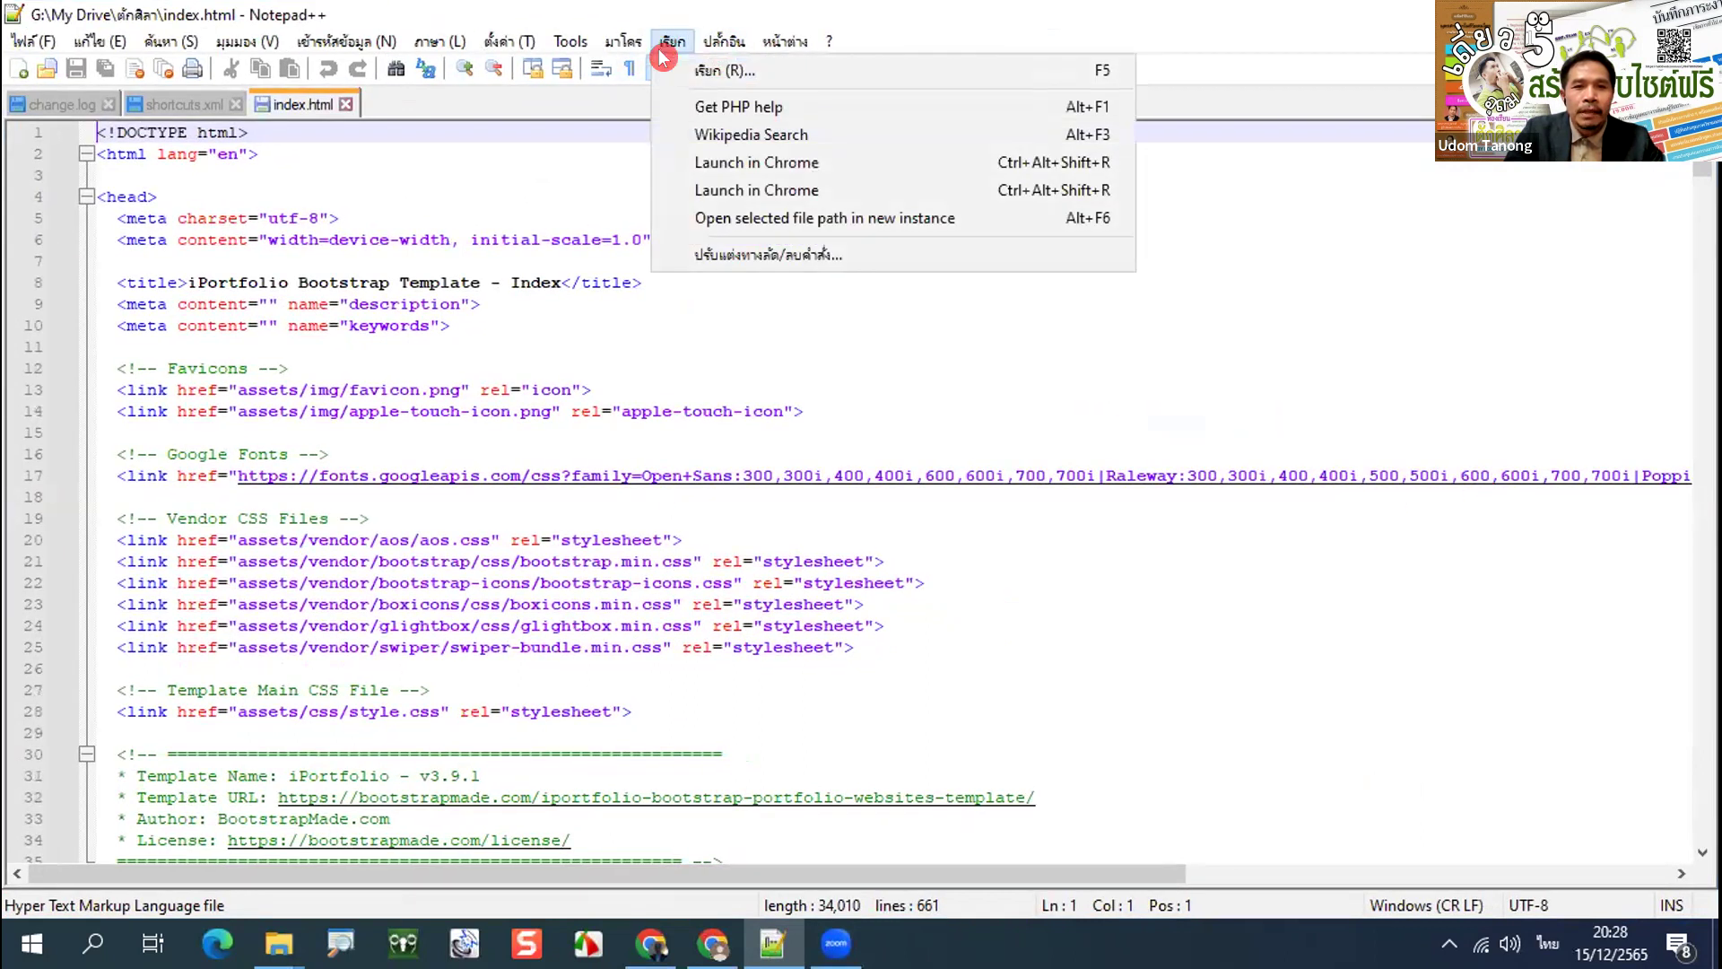
click(852, 193)
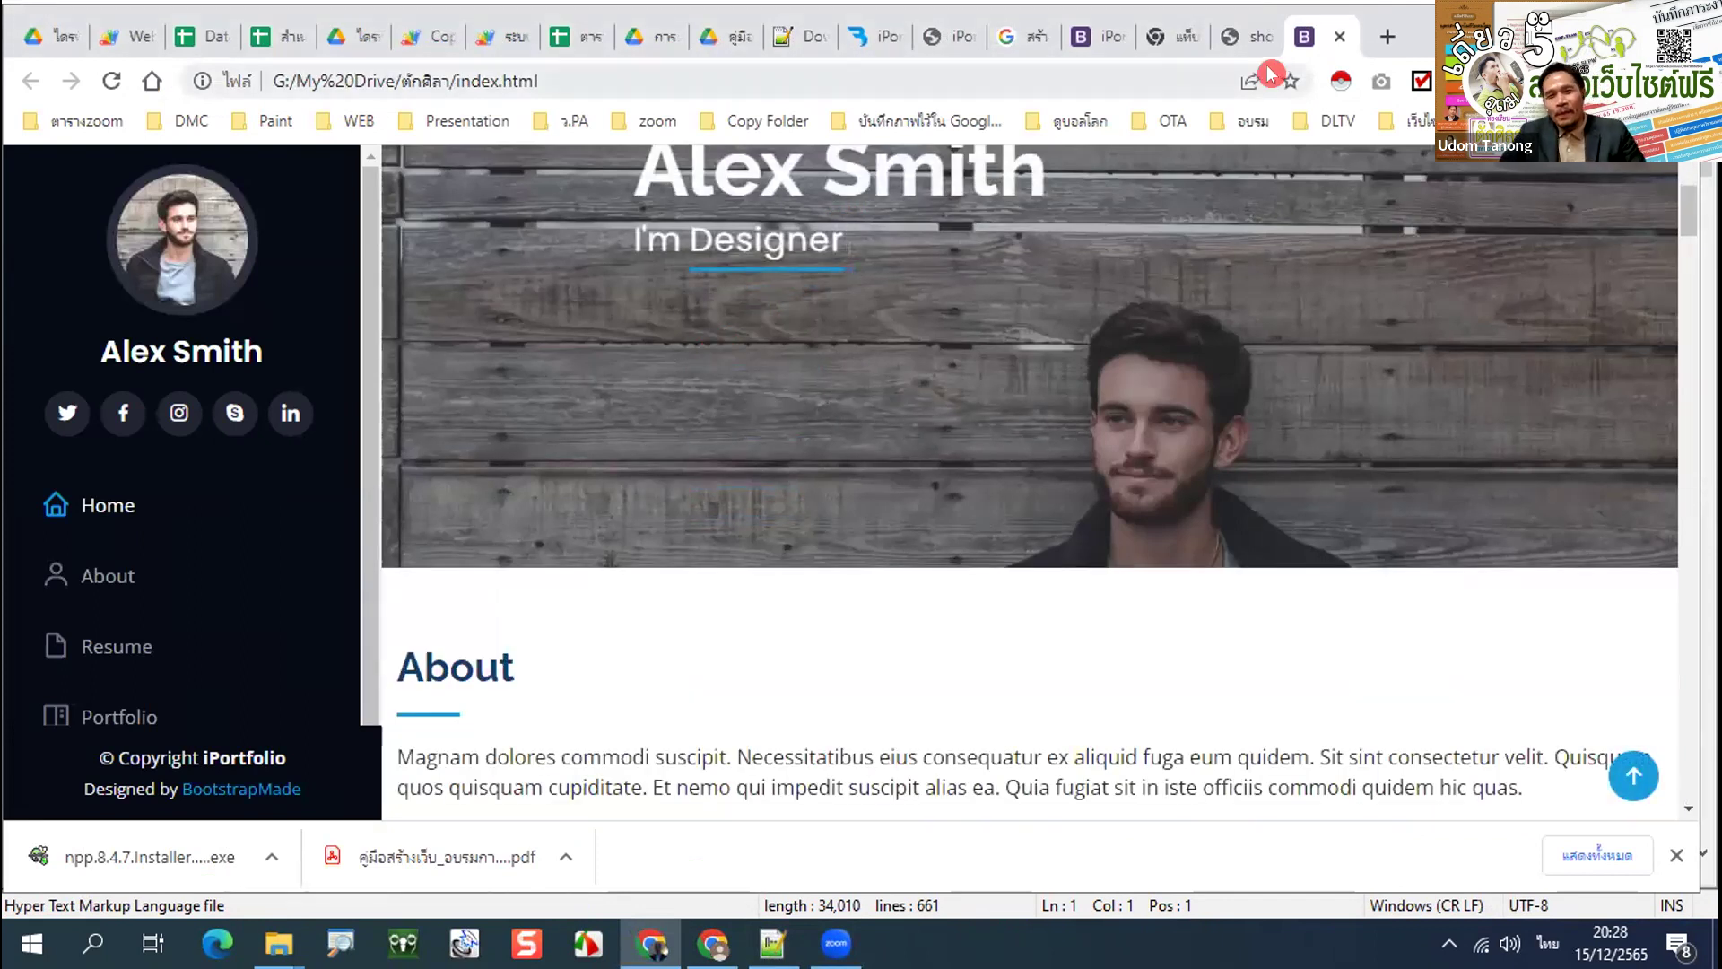
Step: Switch to the iPortfolio tab in Chrome and scroll through the portfolio page preview
click(1245, 38)
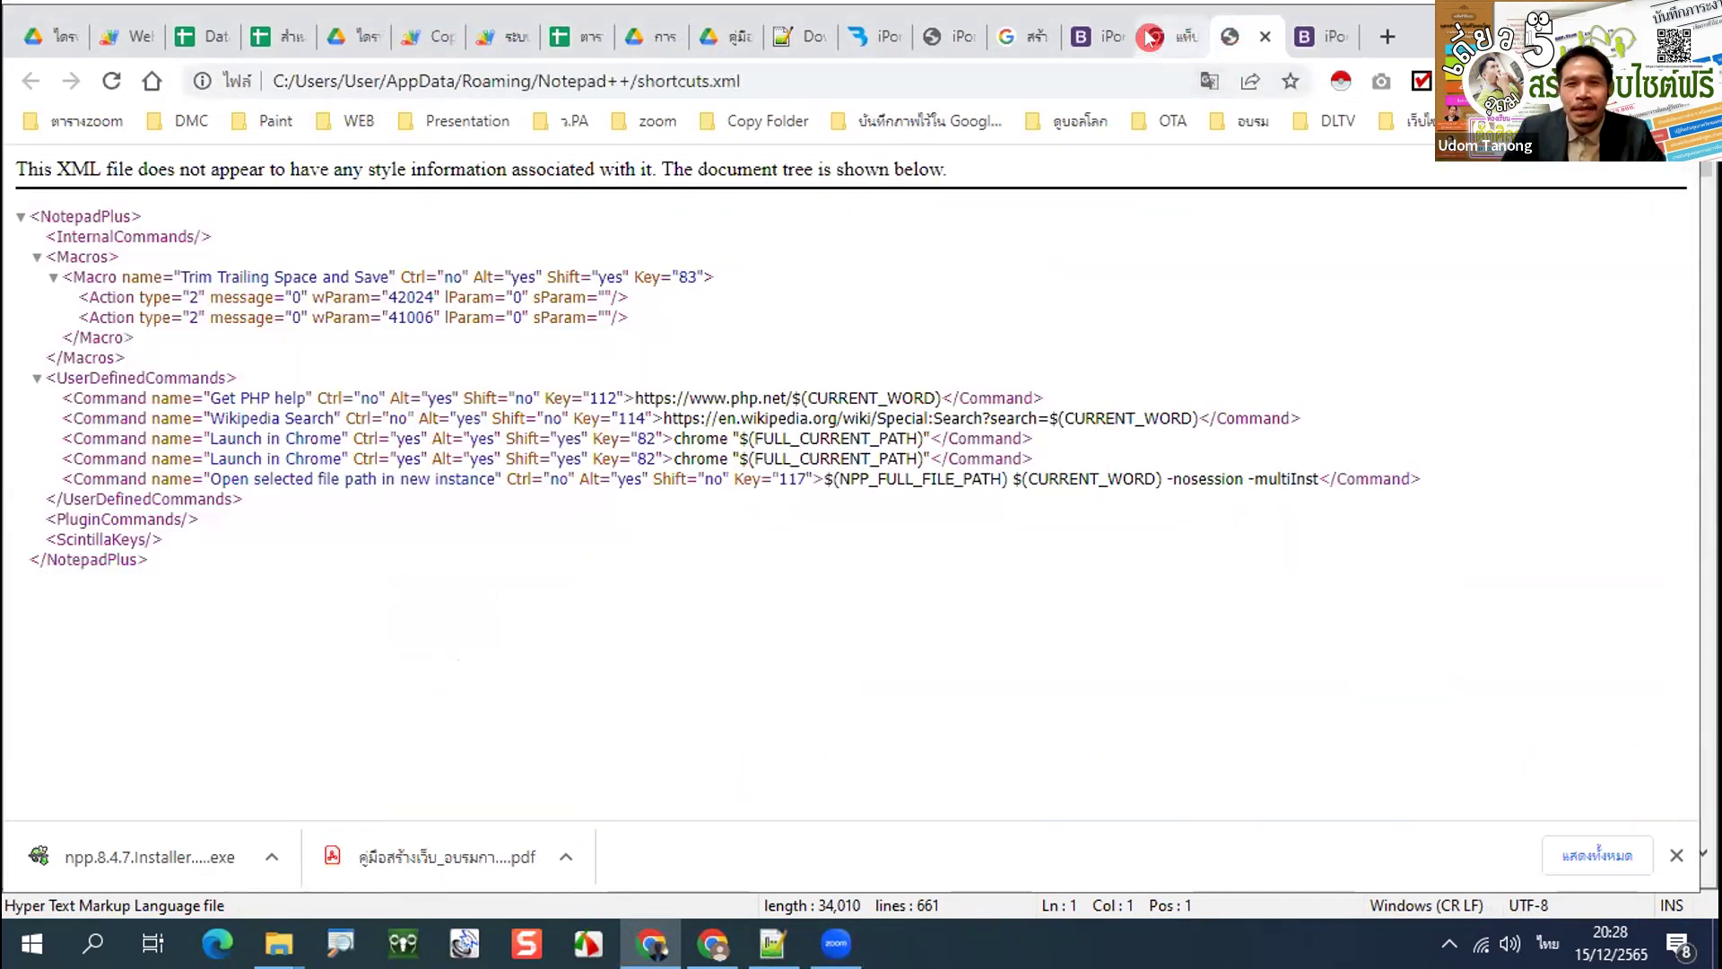
click(1194, 42)
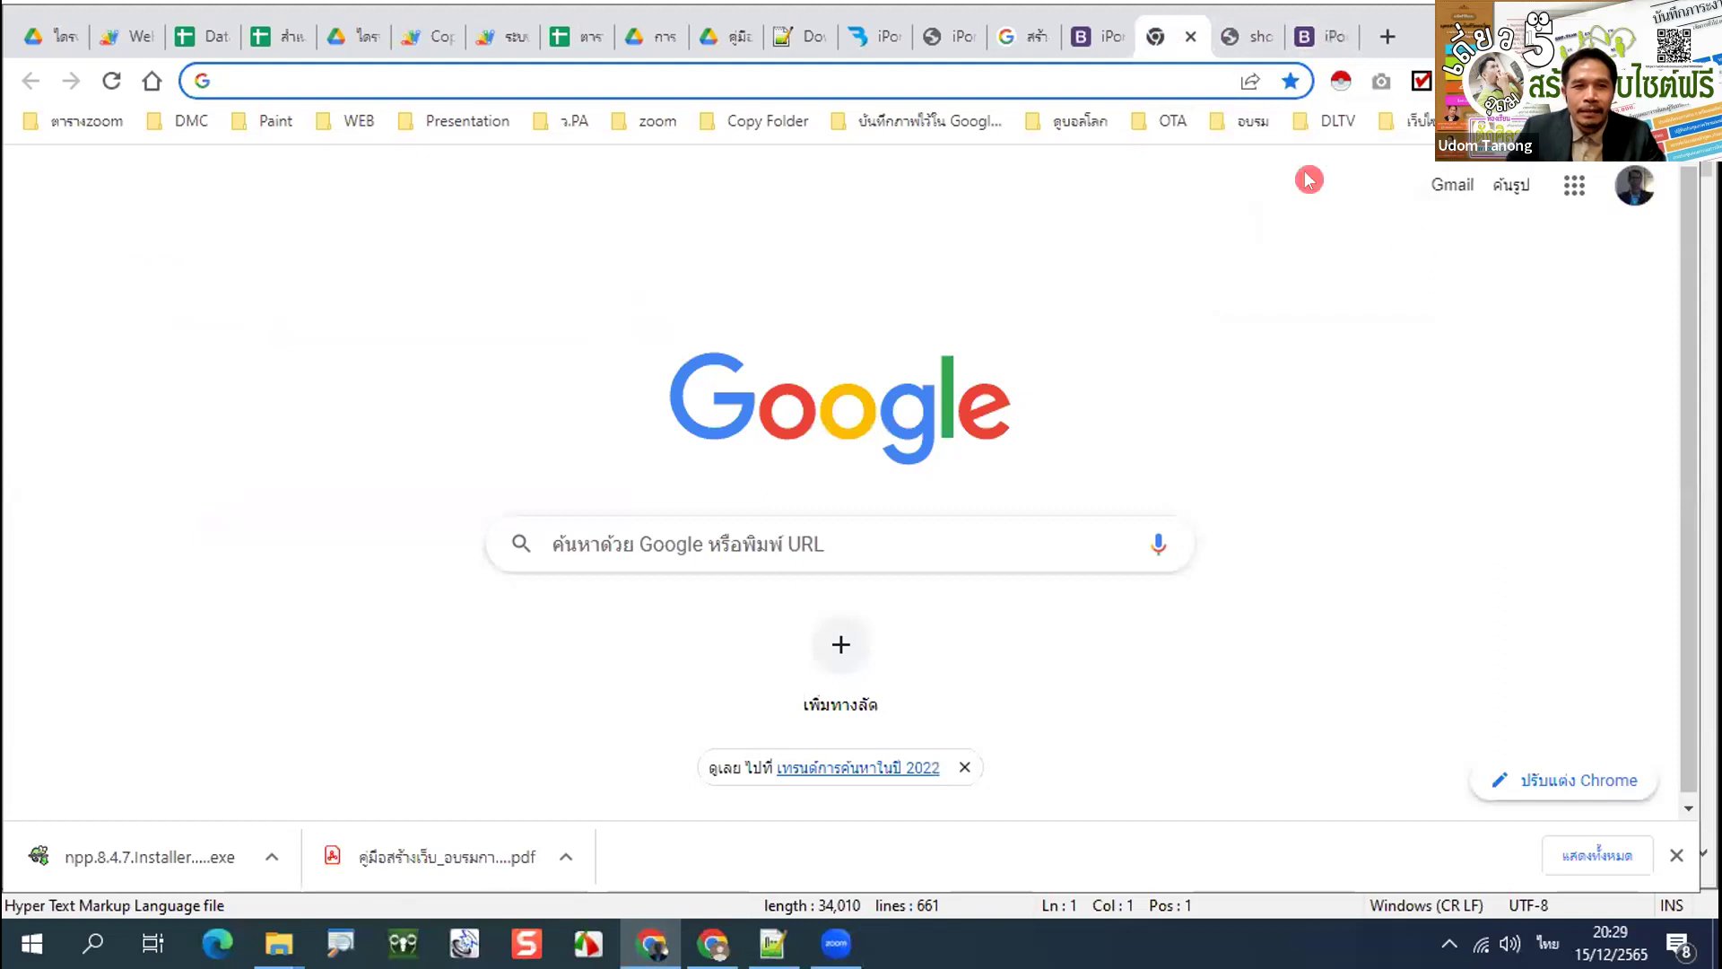
click(1328, 38)
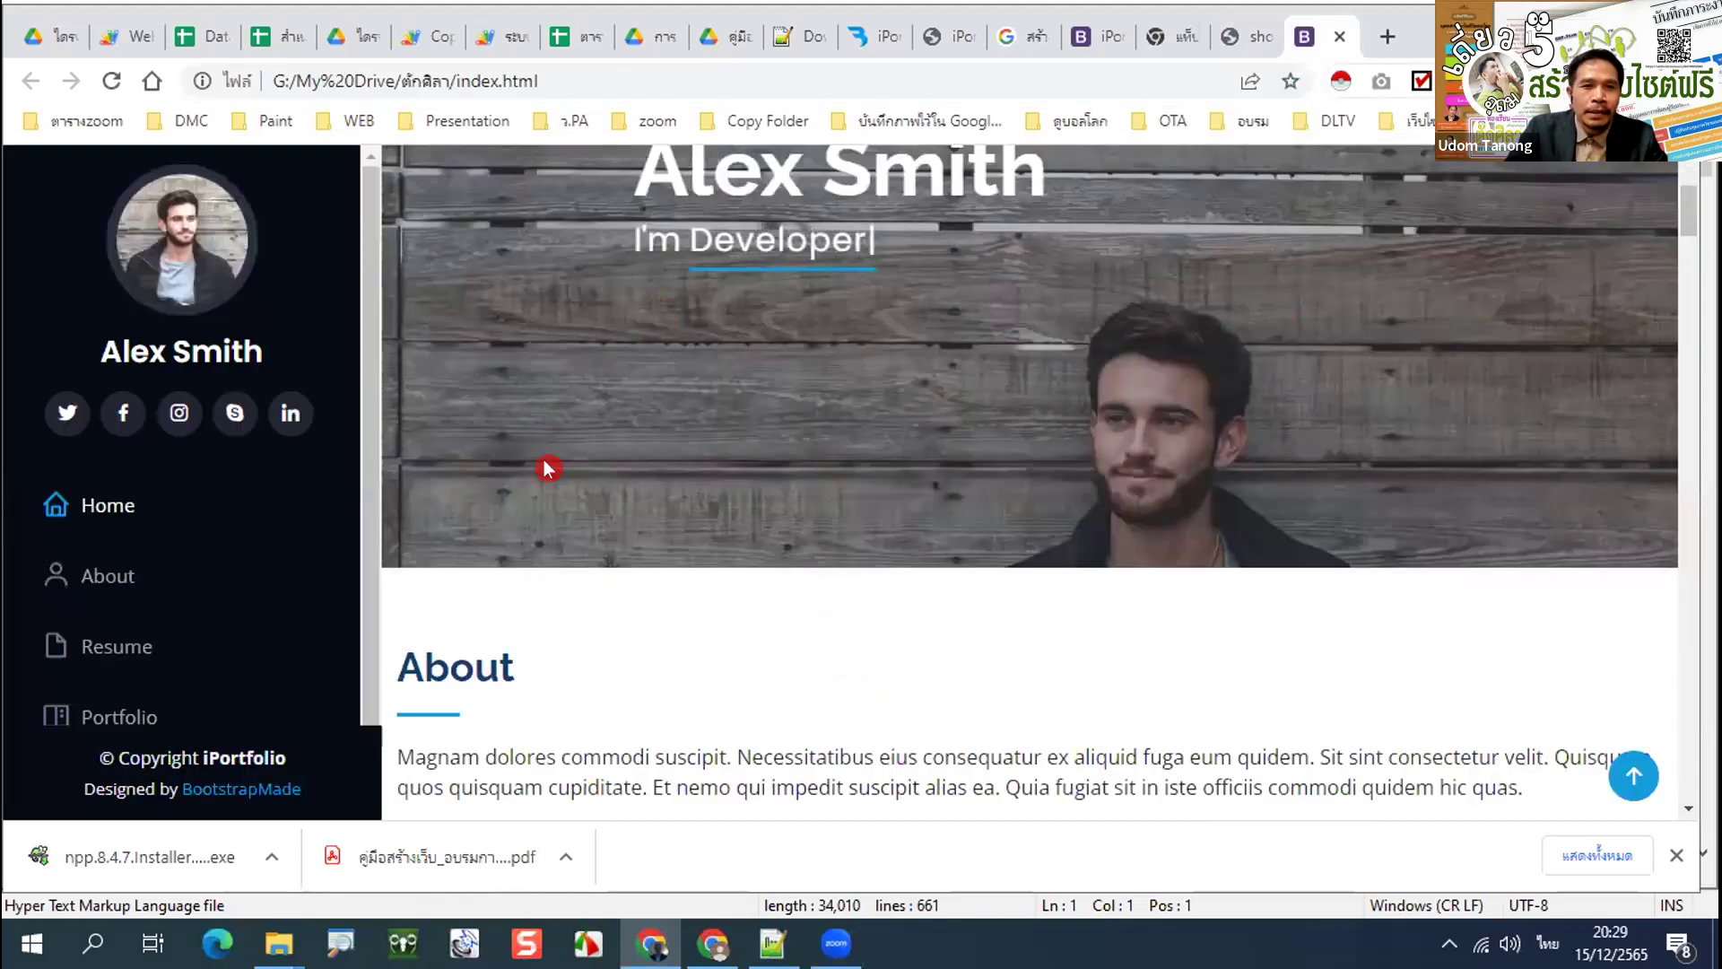
scroll(581, 561, down, 4)
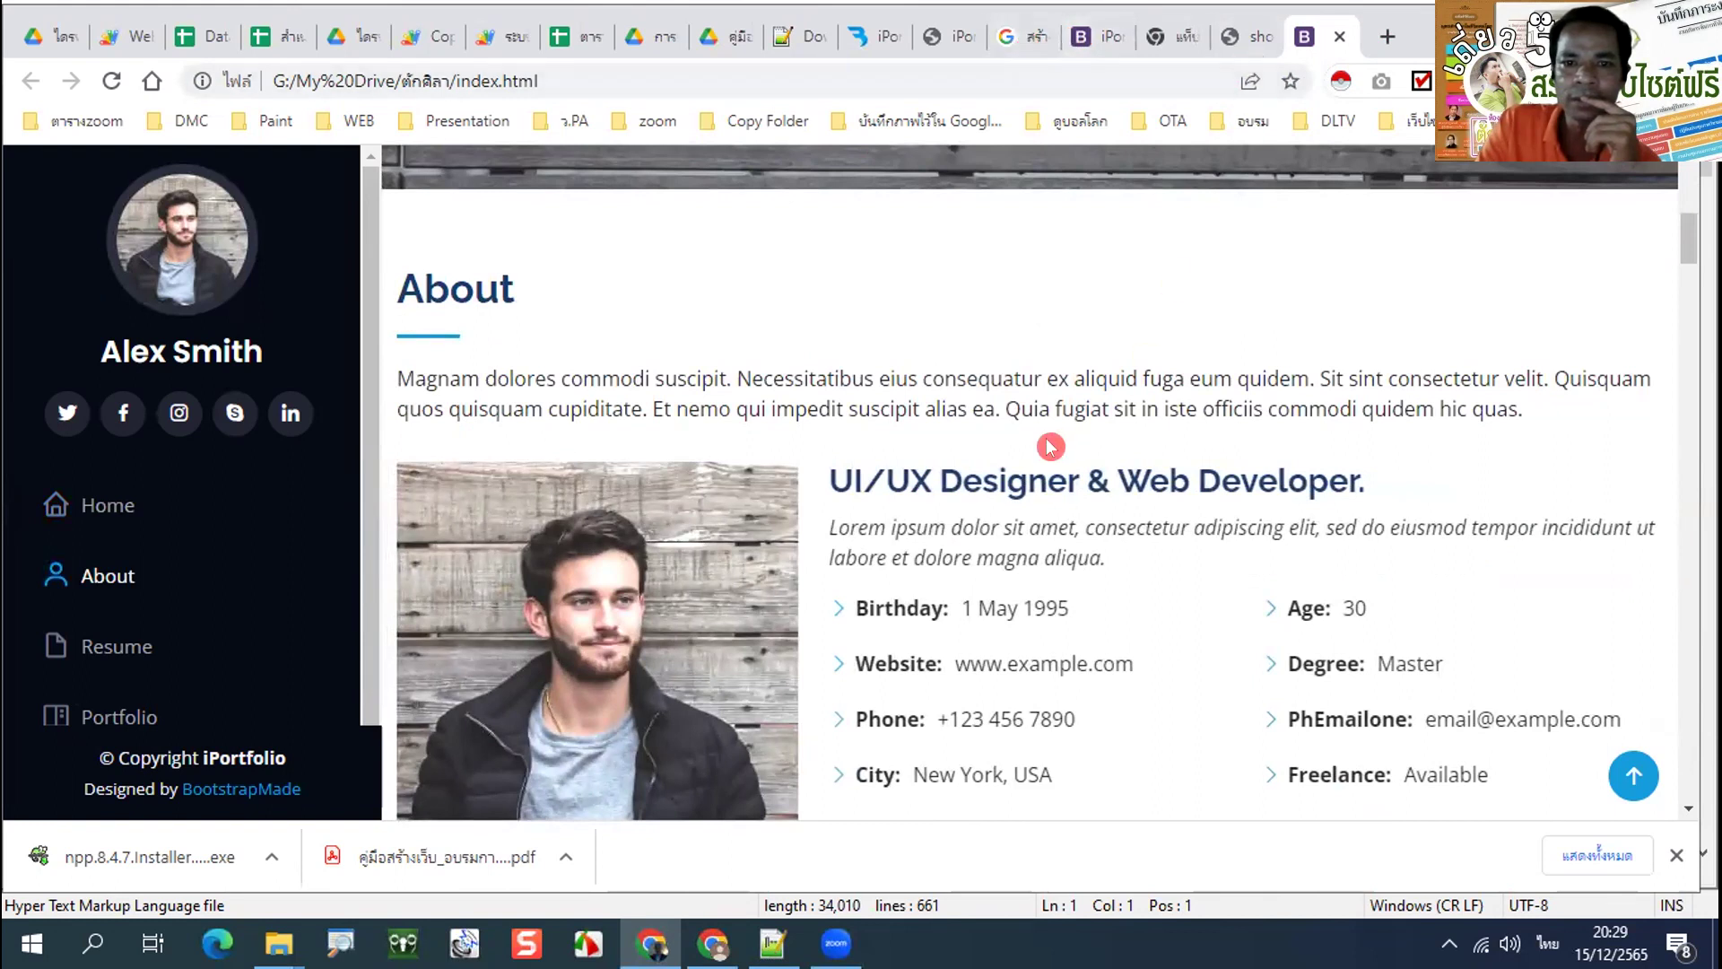
scroll(1032, 446, up, 5)
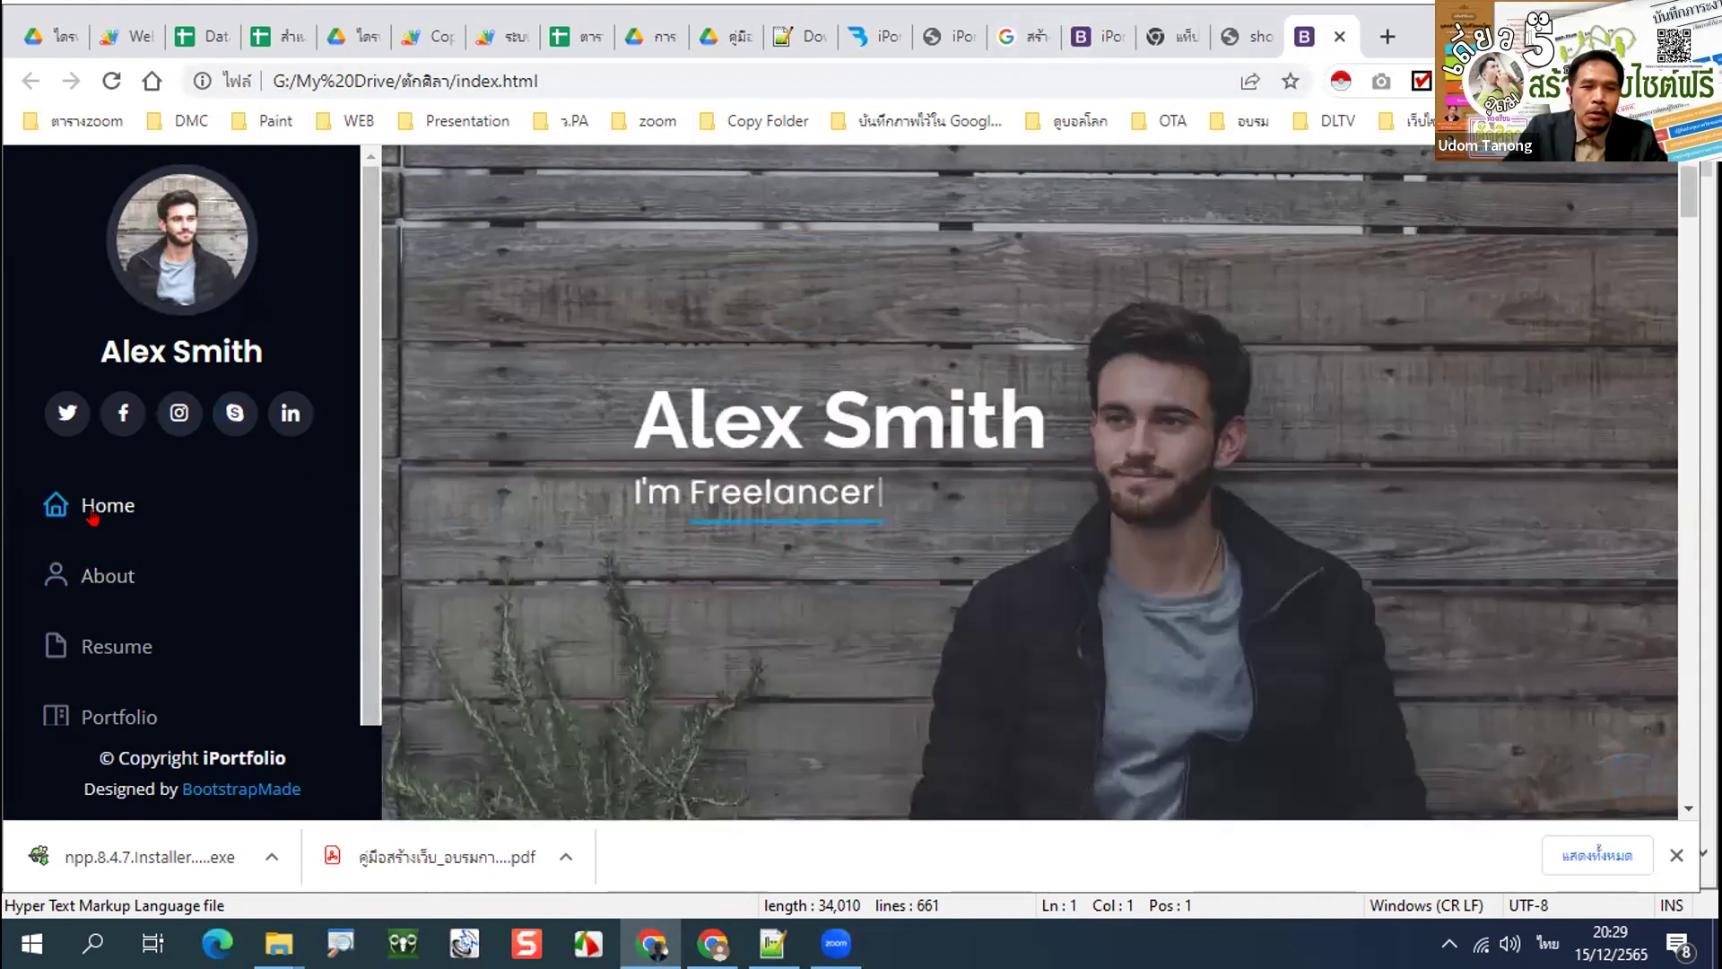
right_click(663, 529)
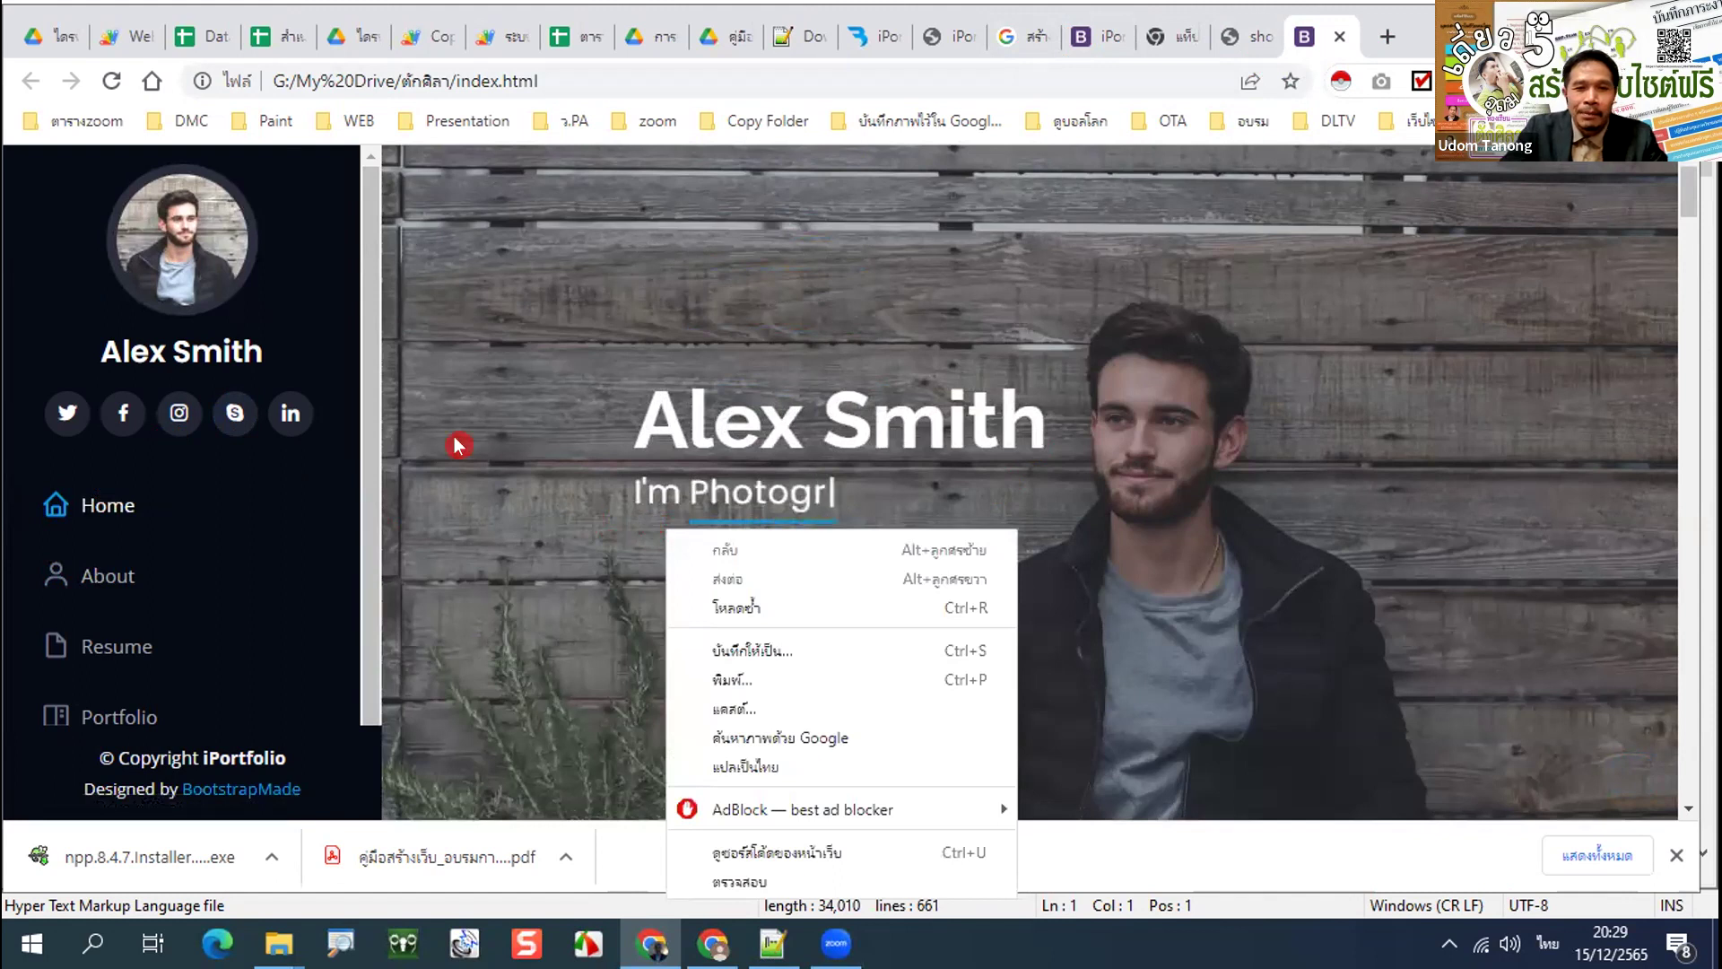
Step: Check the page's local file address, then return to index.html in Notepad++ at line 18
scroll(284, 517, down, 1)
scroll(283, 520, up, 1)
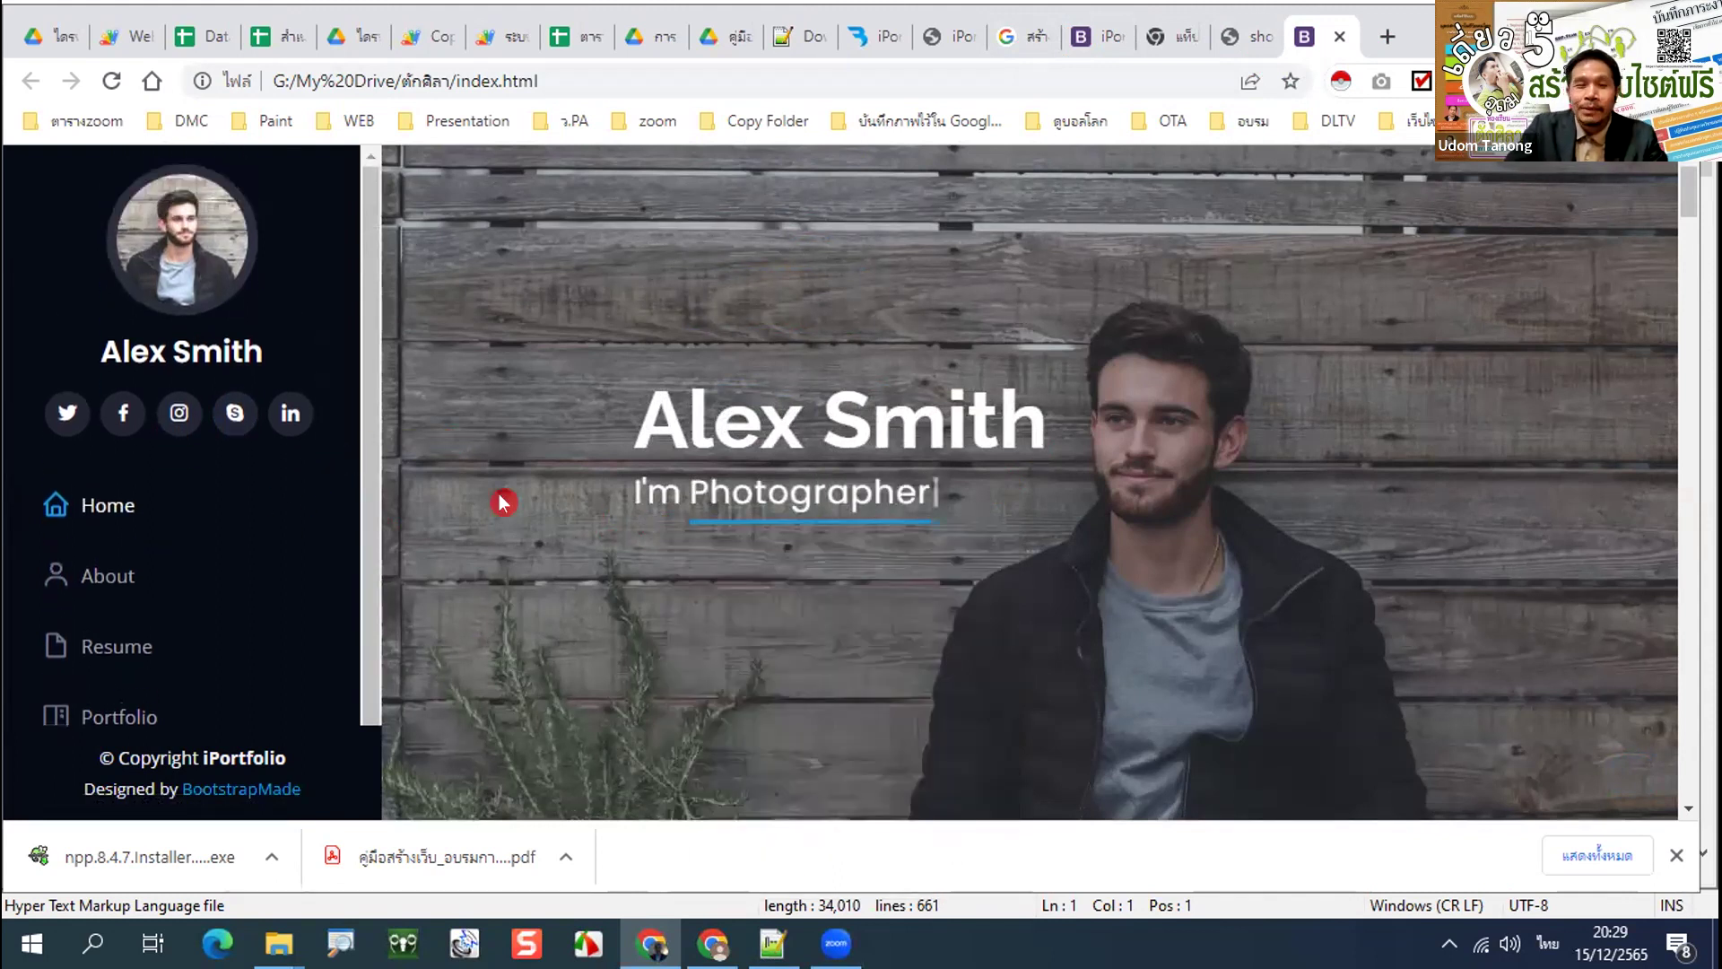
click(519, 80)
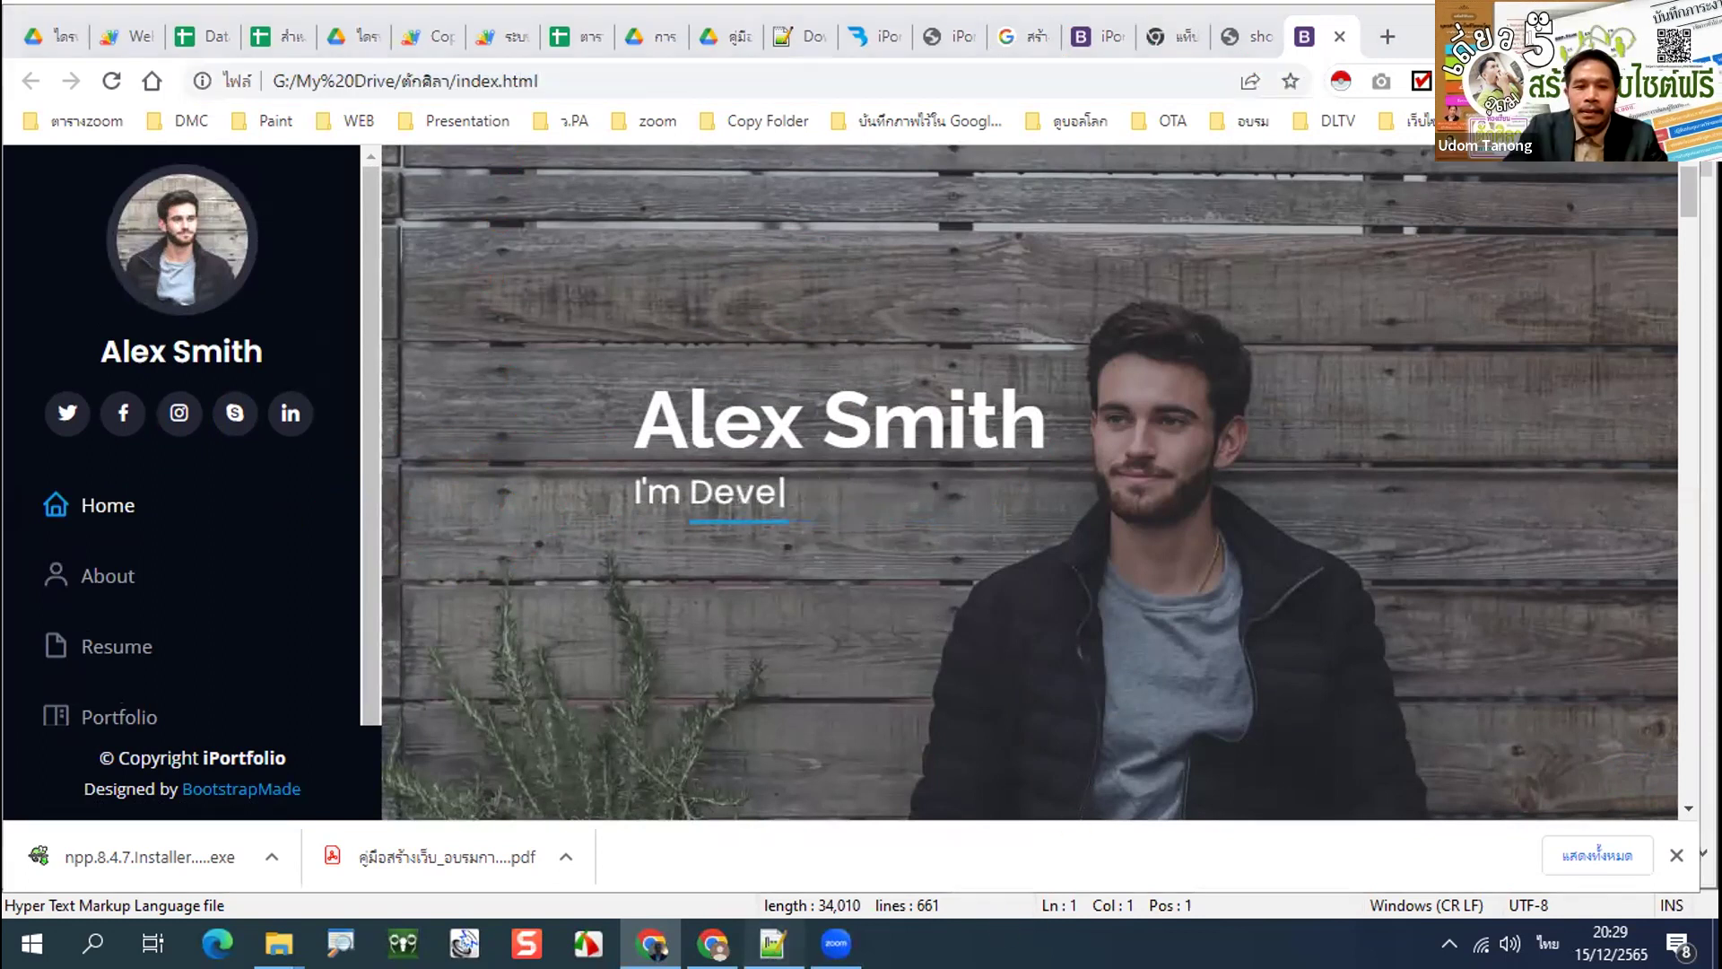
key(alt+Tab)
click(502, 490)
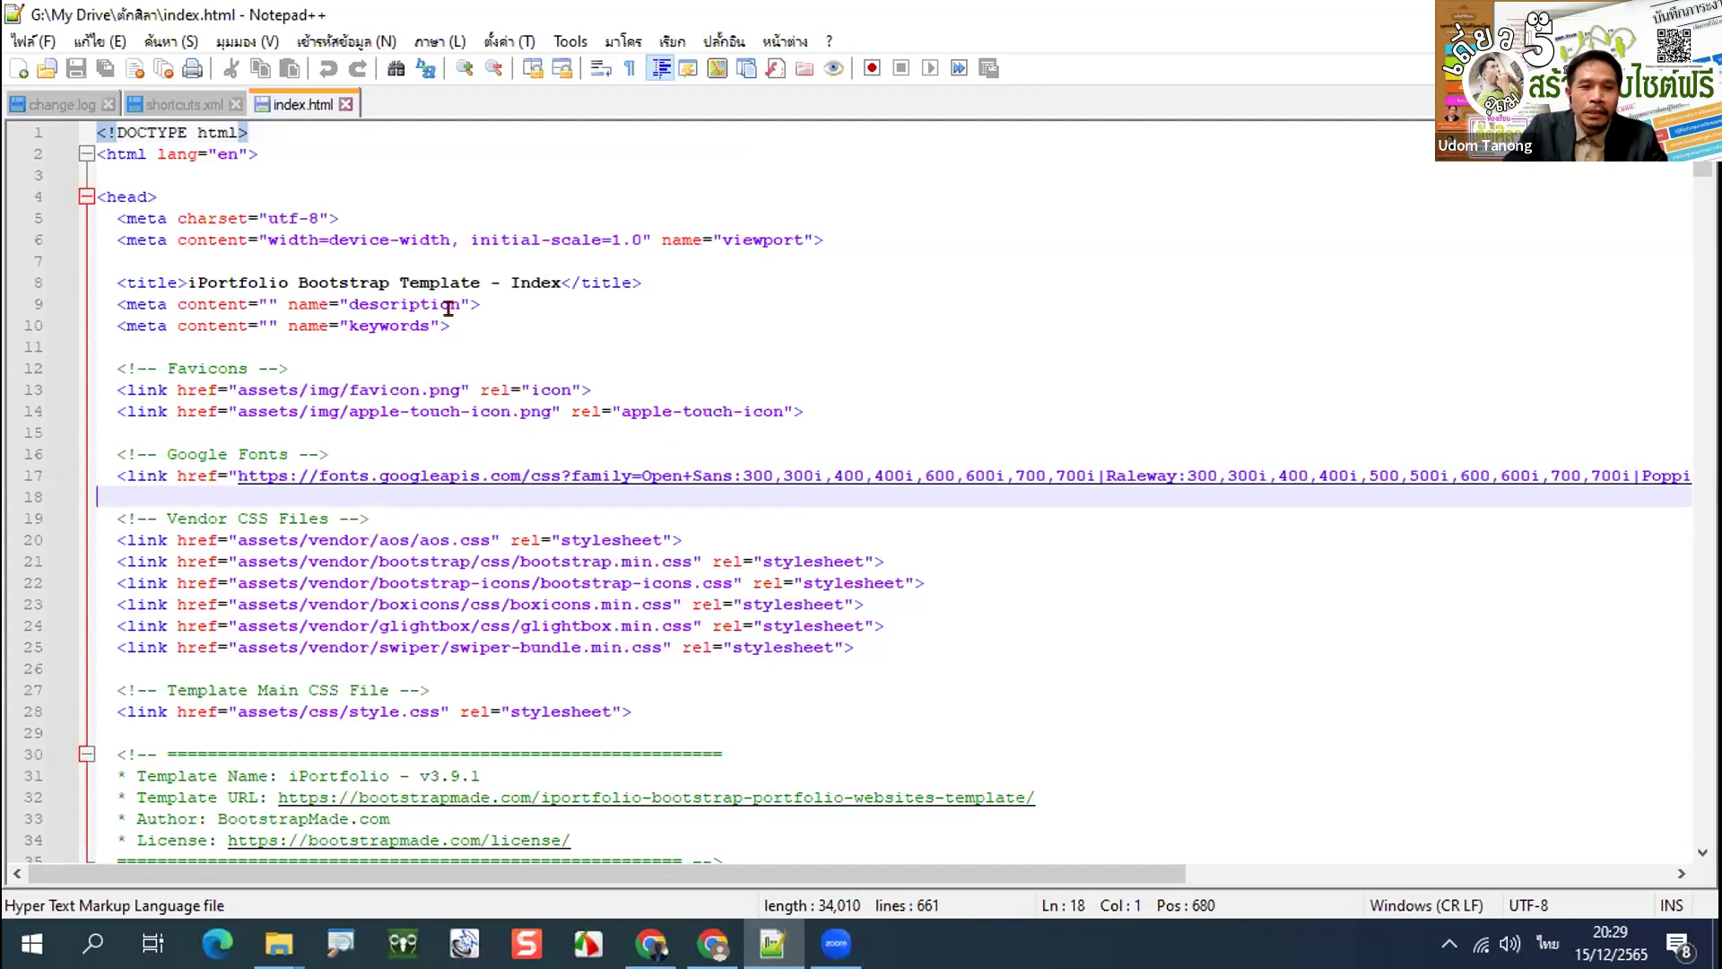
Step: Replace the profile name on line 49 of index.html with a Thai name
scroll(449, 308, down, 2)
scroll(435, 404, down, 8)
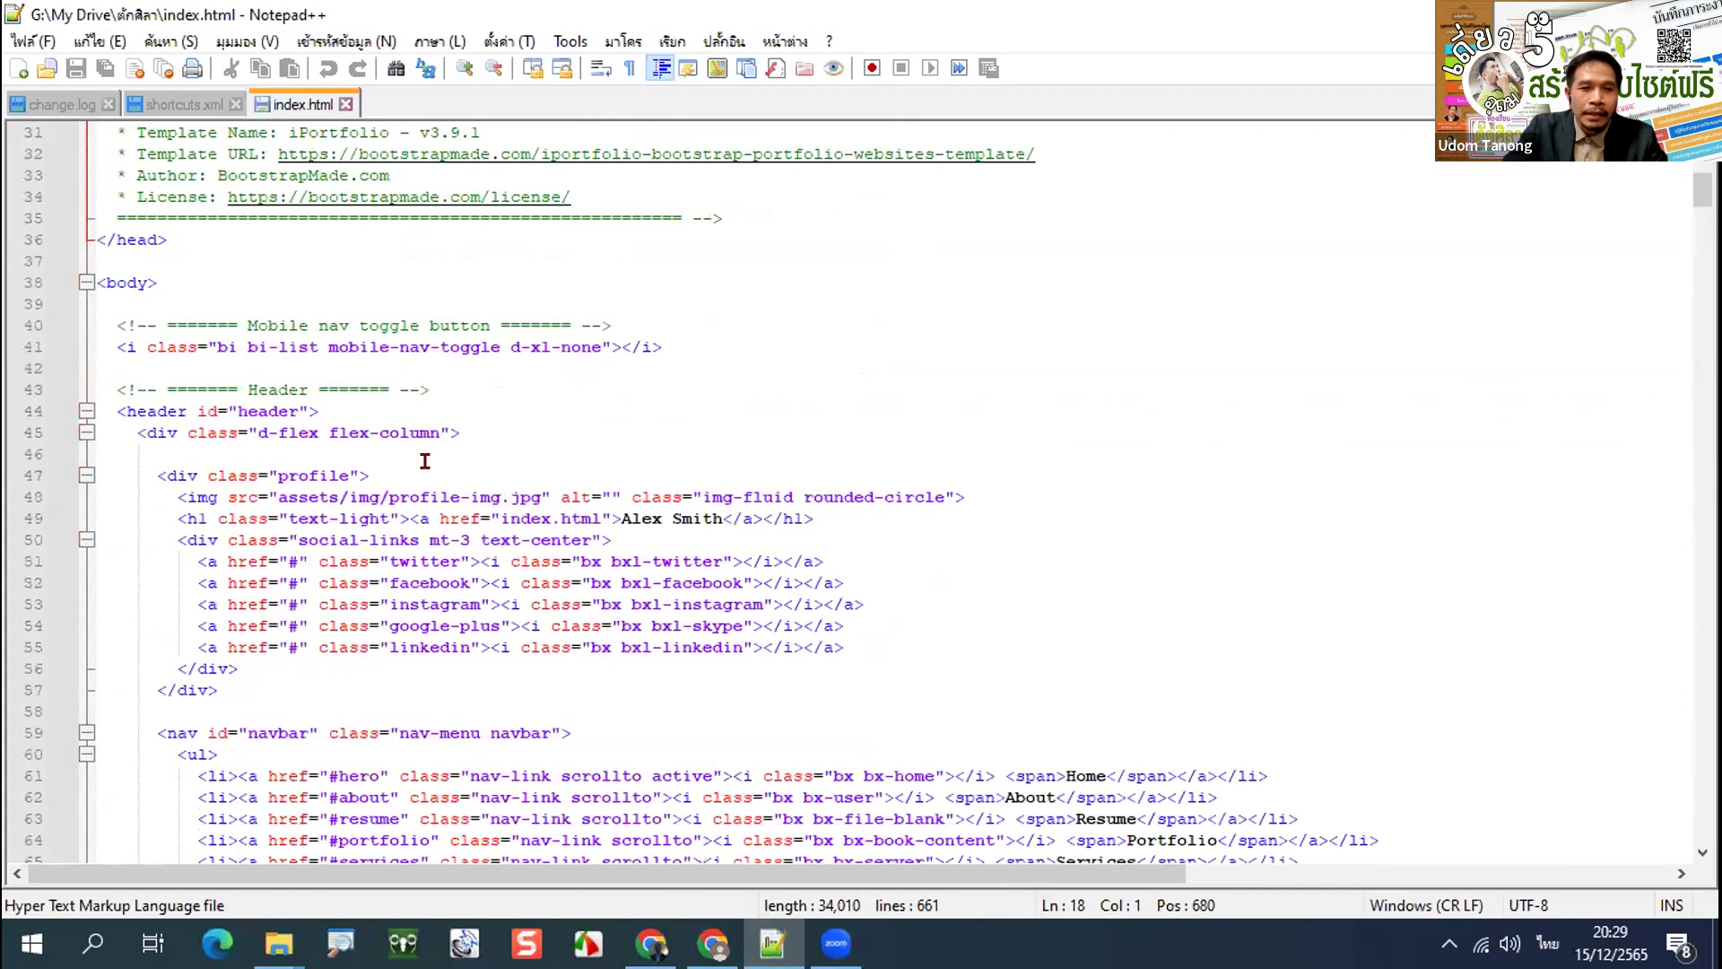
scroll(425, 461, down, 2)
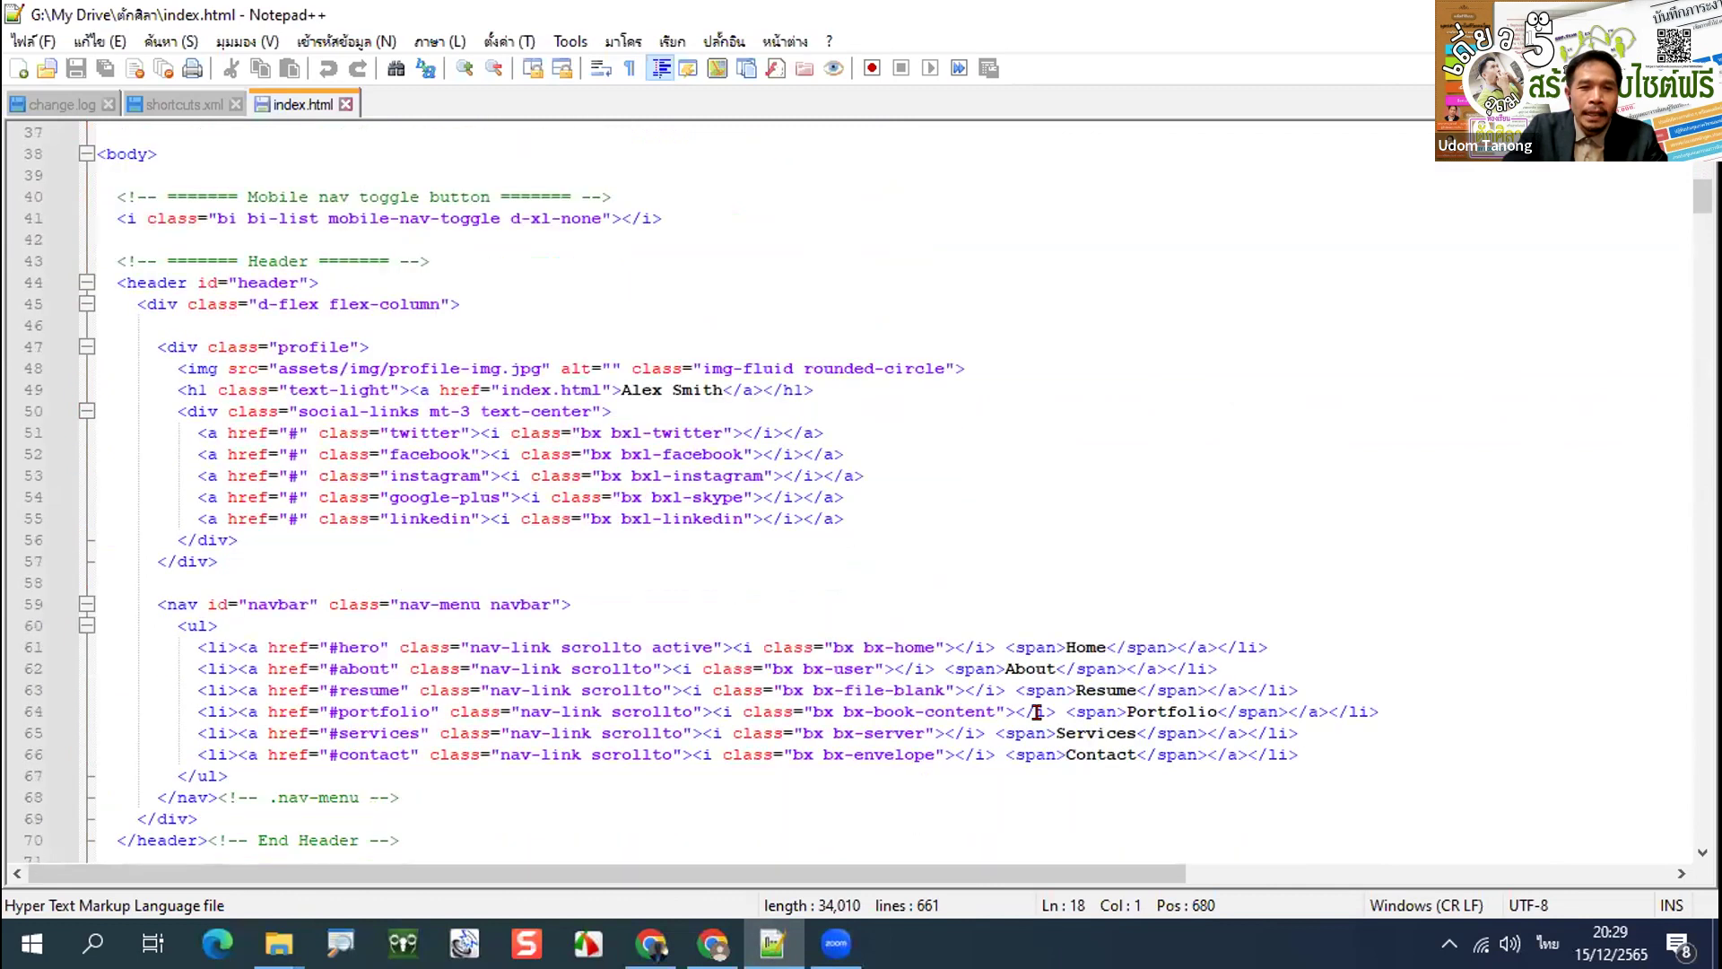
click(1062, 646)
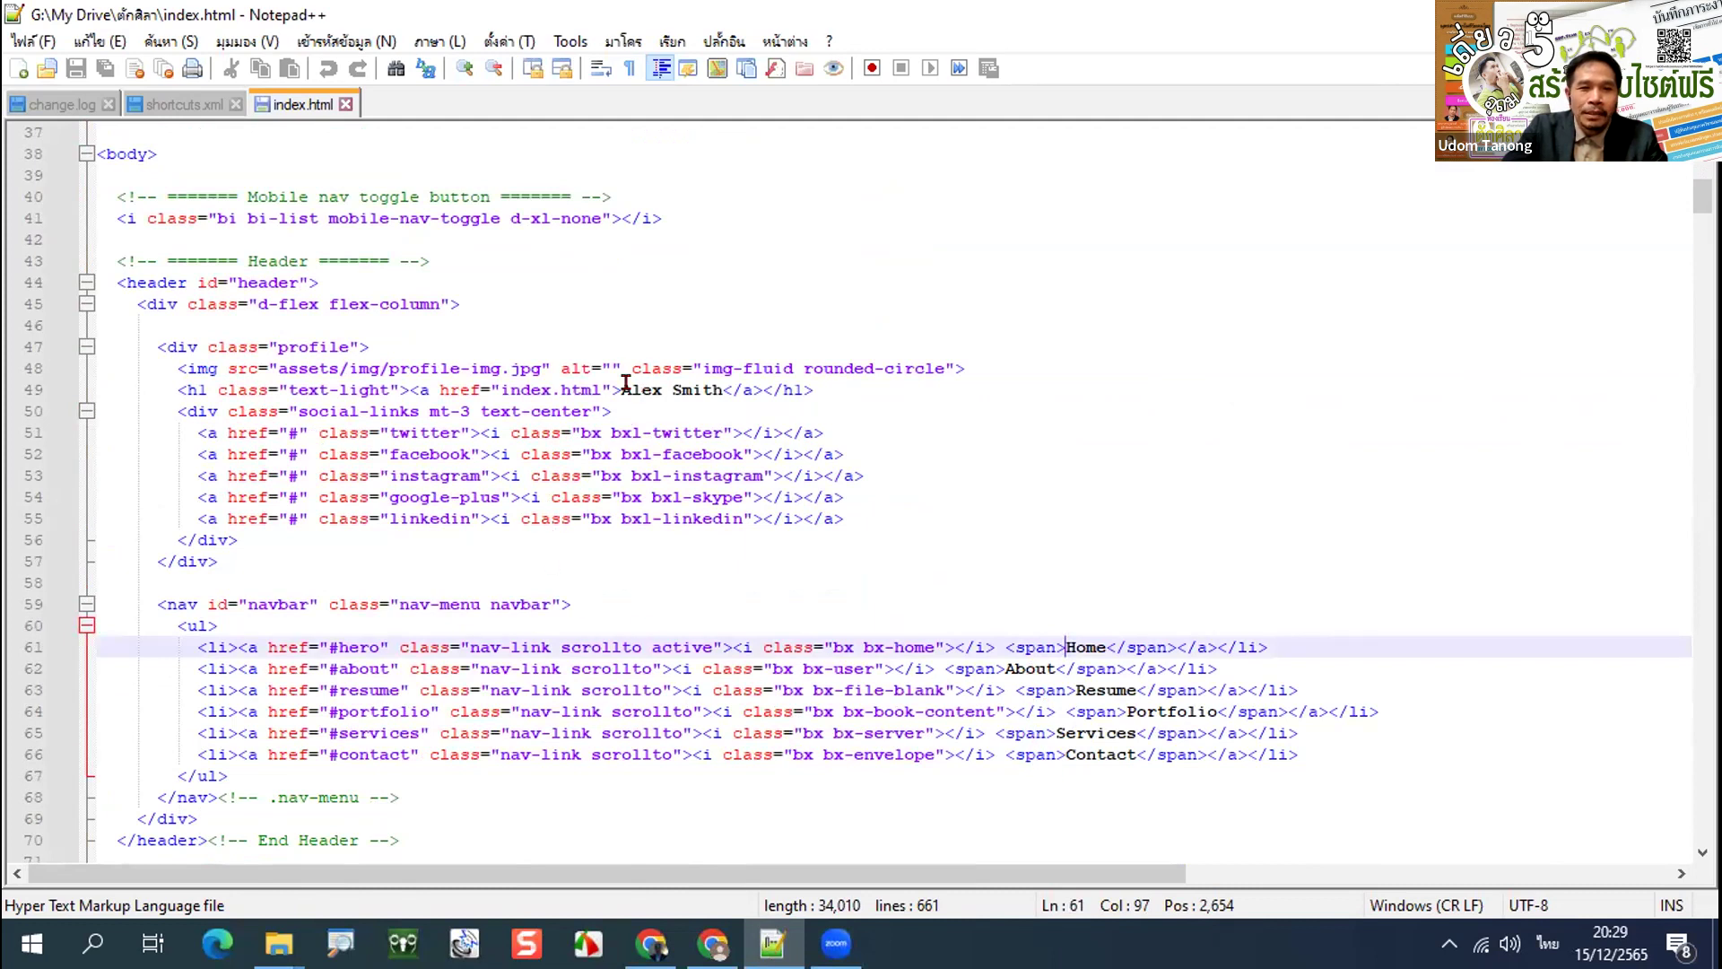
drag(621, 390, 711, 377)
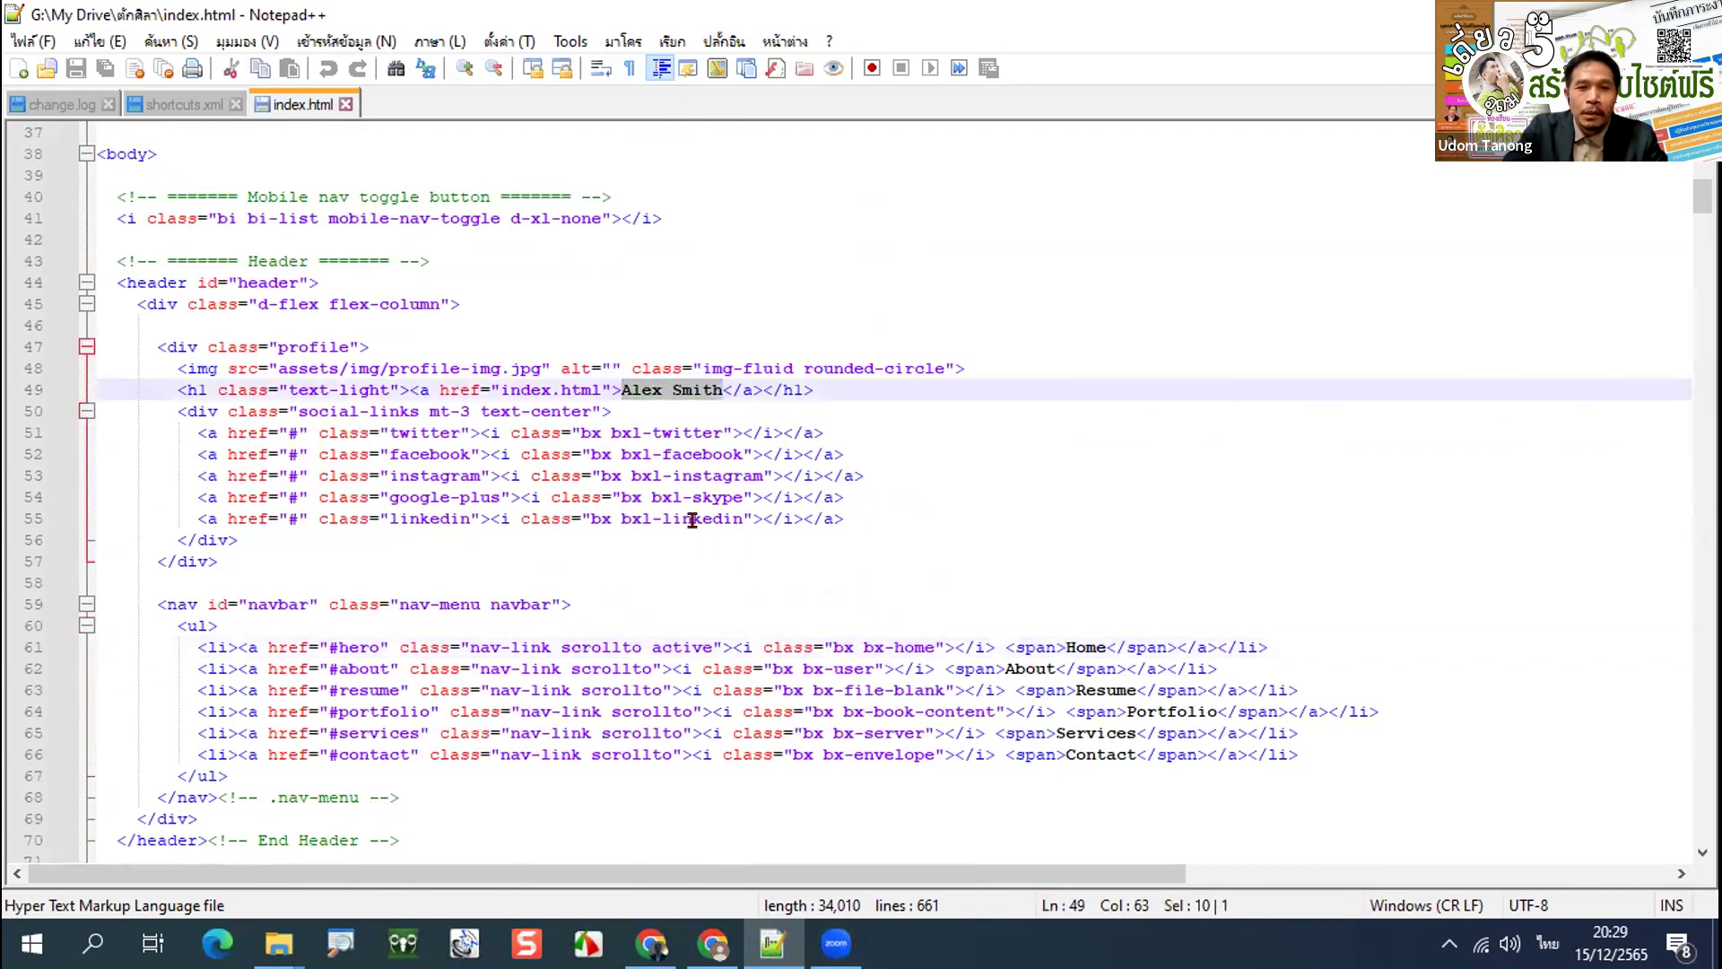
click(747, 536)
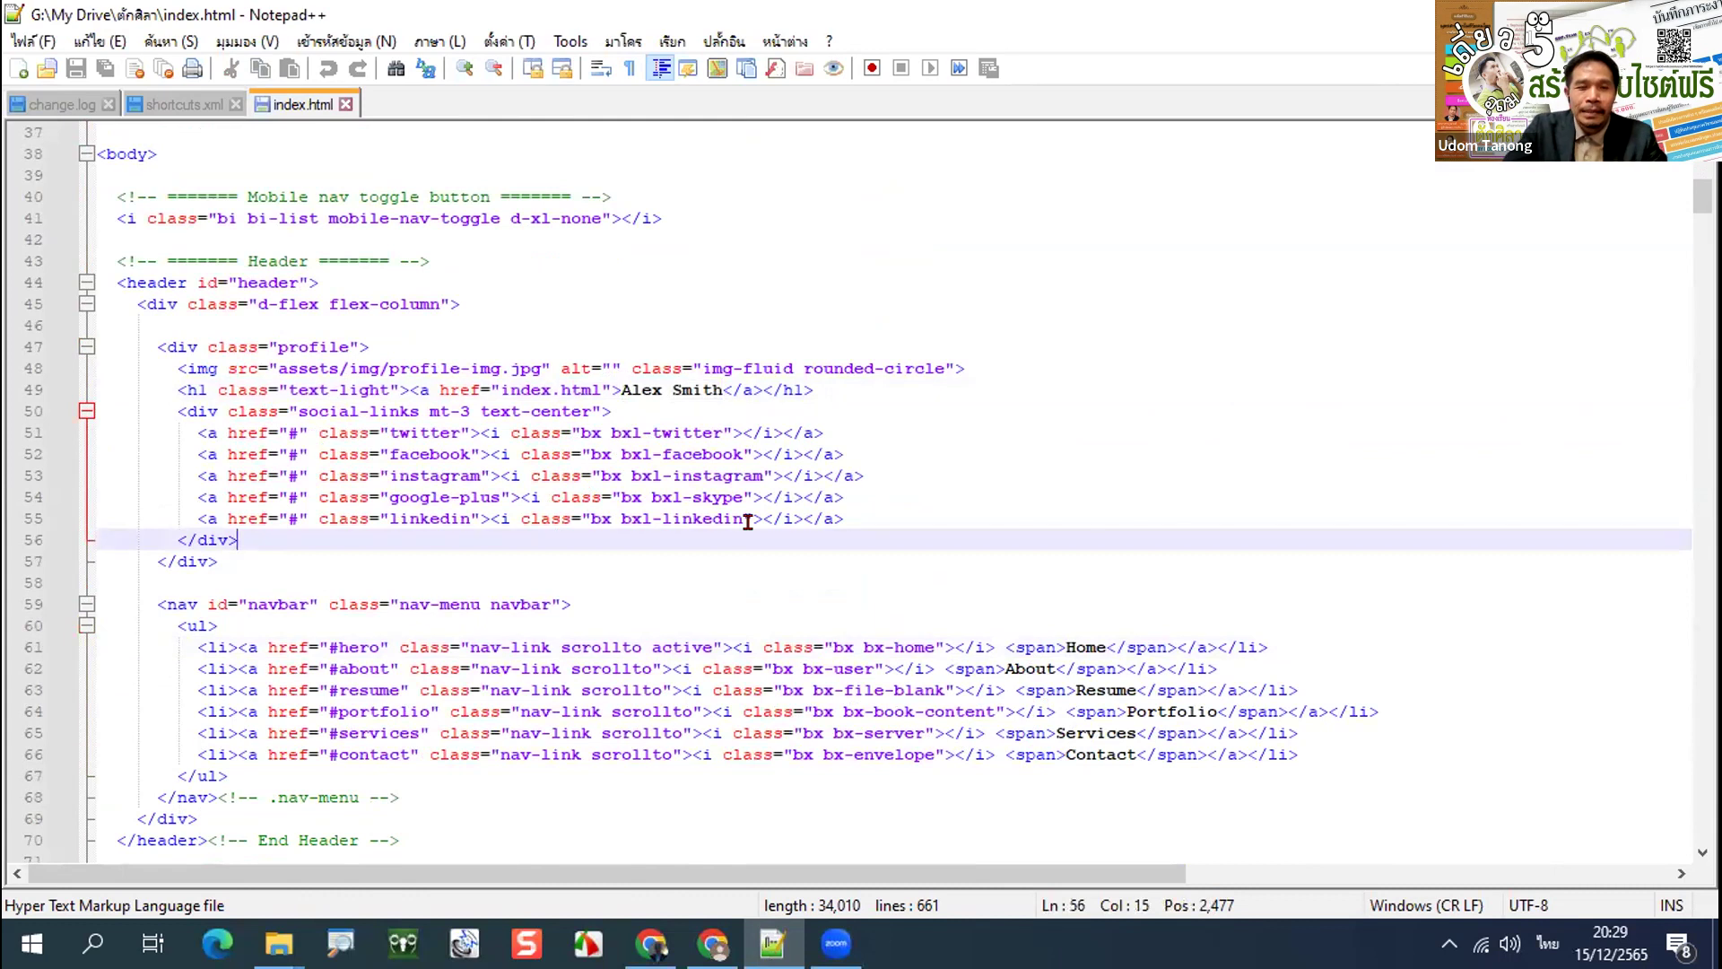
click(727, 390)
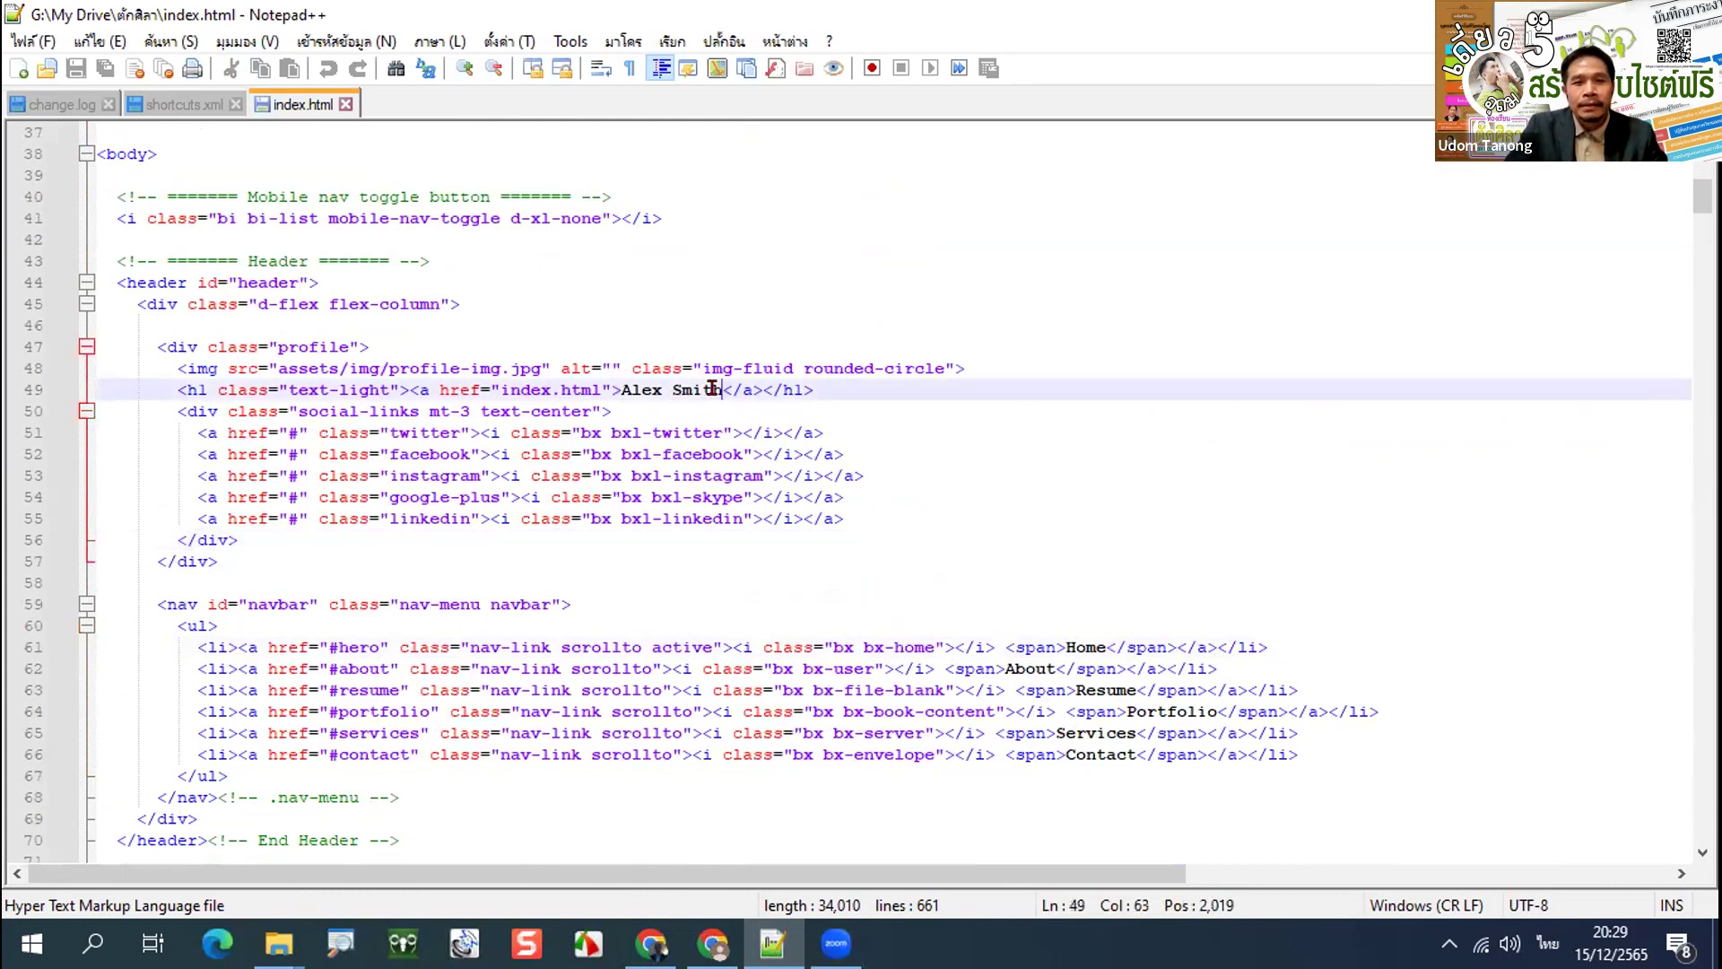
key(BackSpace)
key(BackSpace)
key(BackSpace)
key(BackSpace)
key(BackSpace)
key(BackSpace)
key(BackSpace)
key(BackSpace)
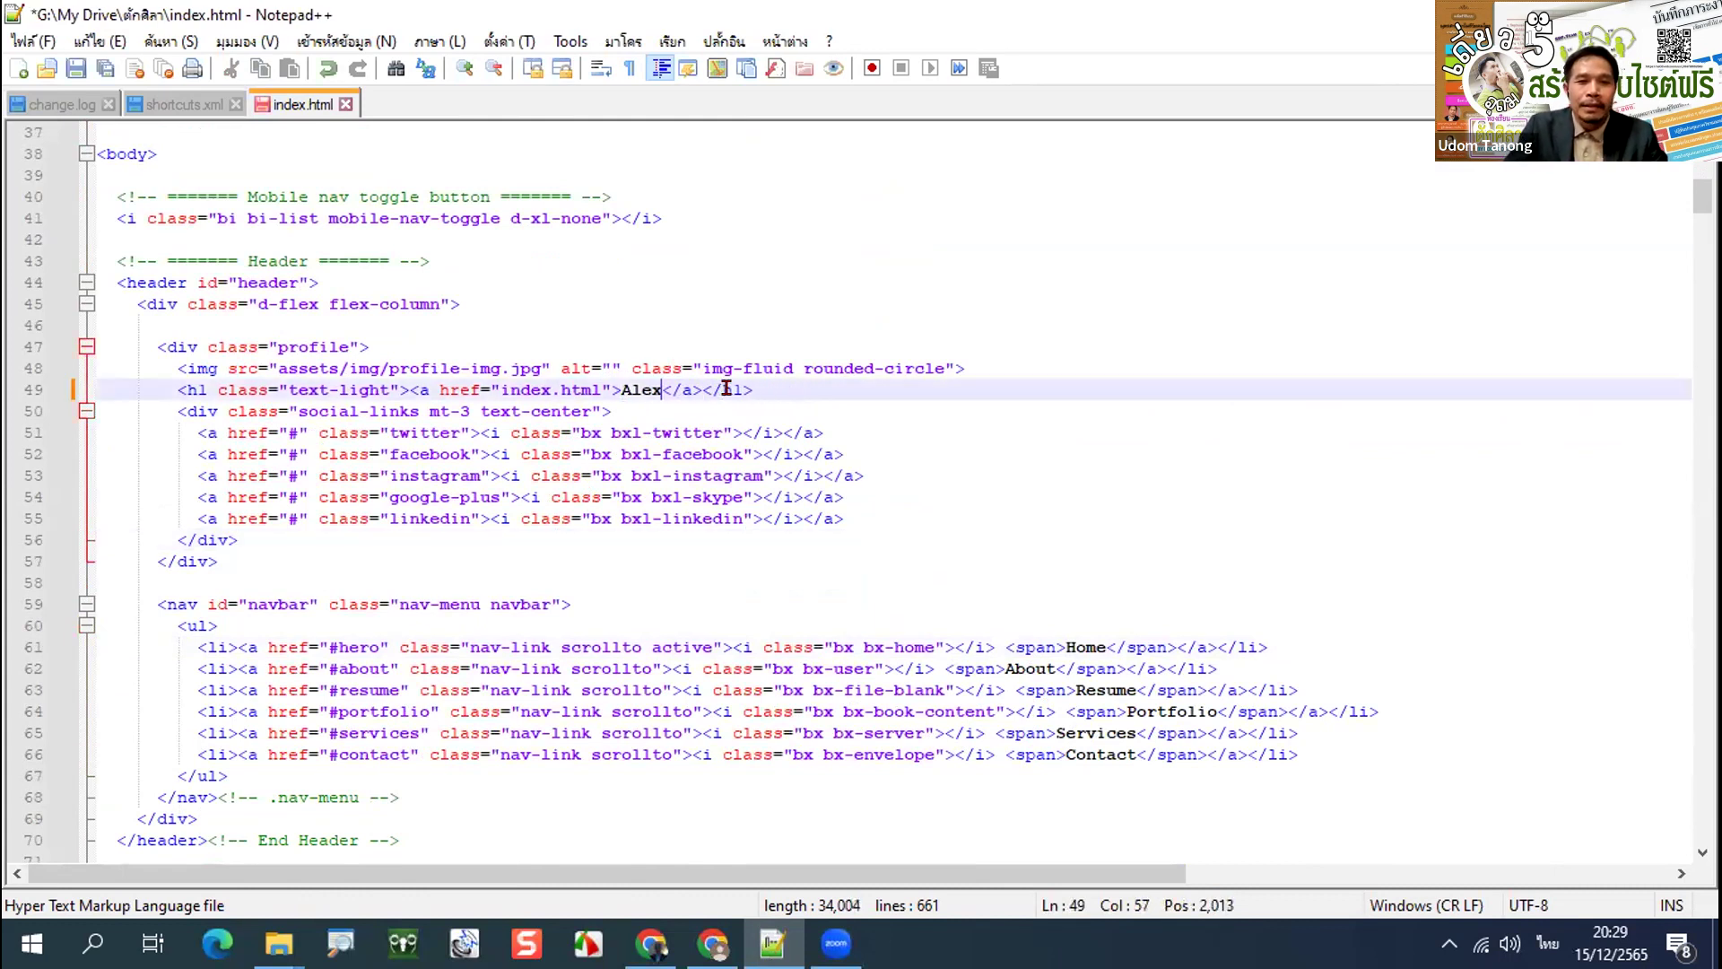
key(BackSpace)
key(BackSpace)
text(ครูอู๊ด)
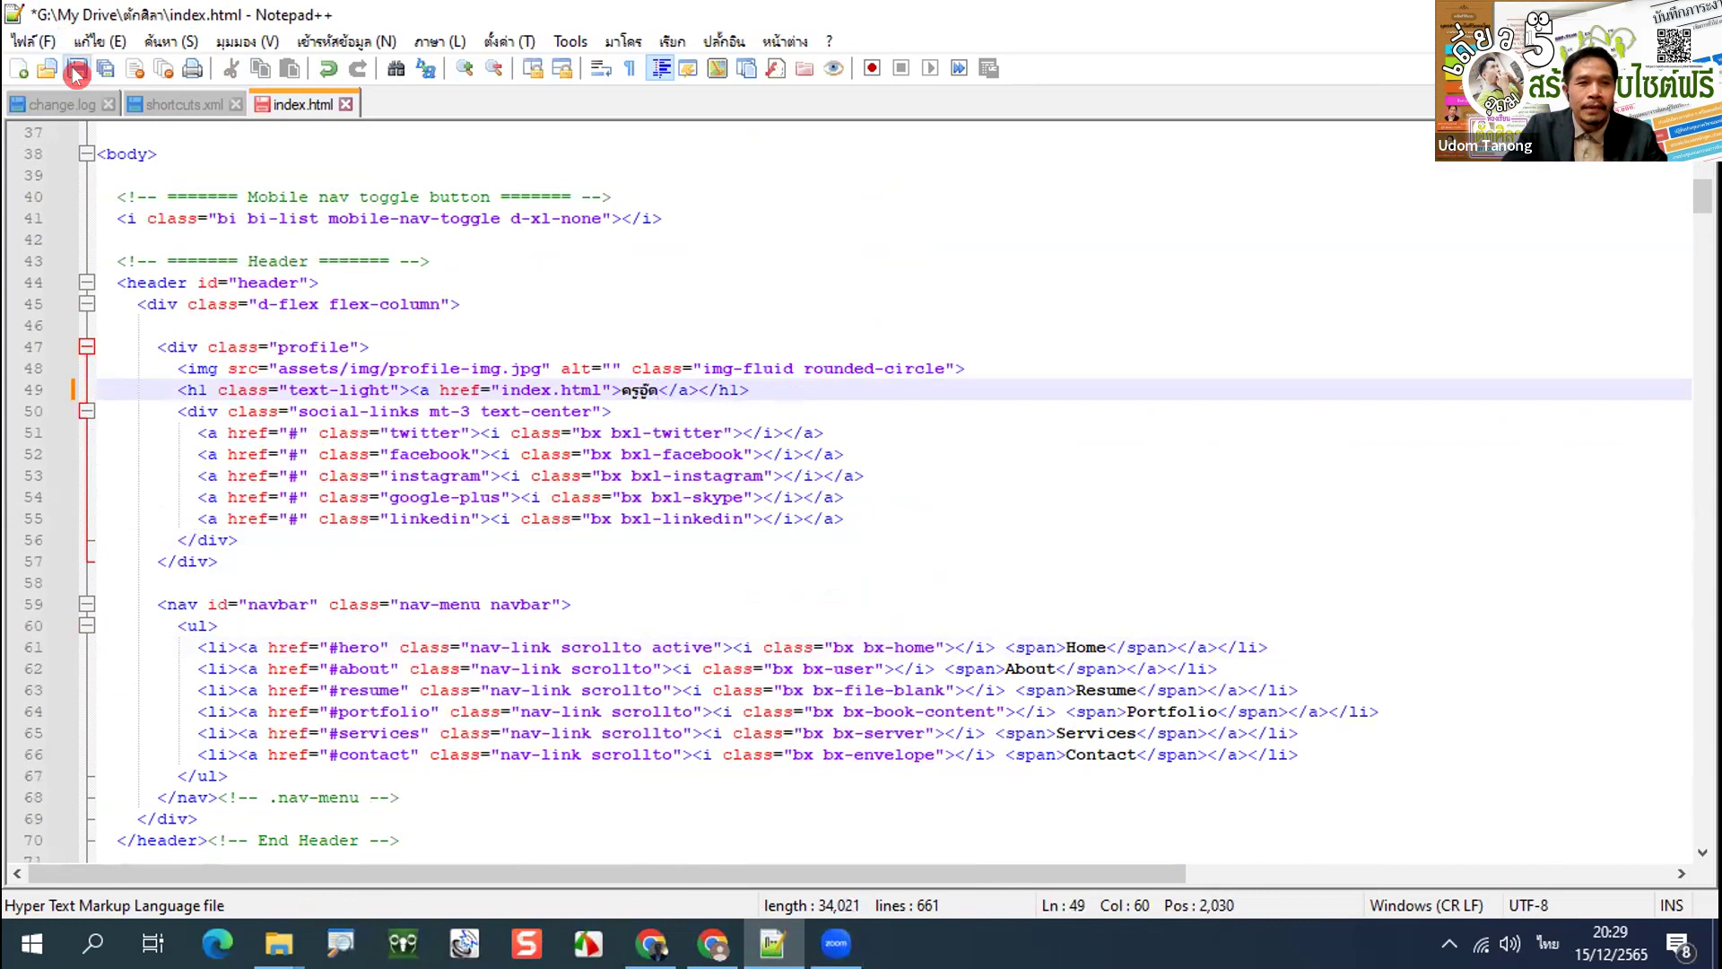
Step: Save index.html and launch it in Chrome from the Run menu
click(76, 70)
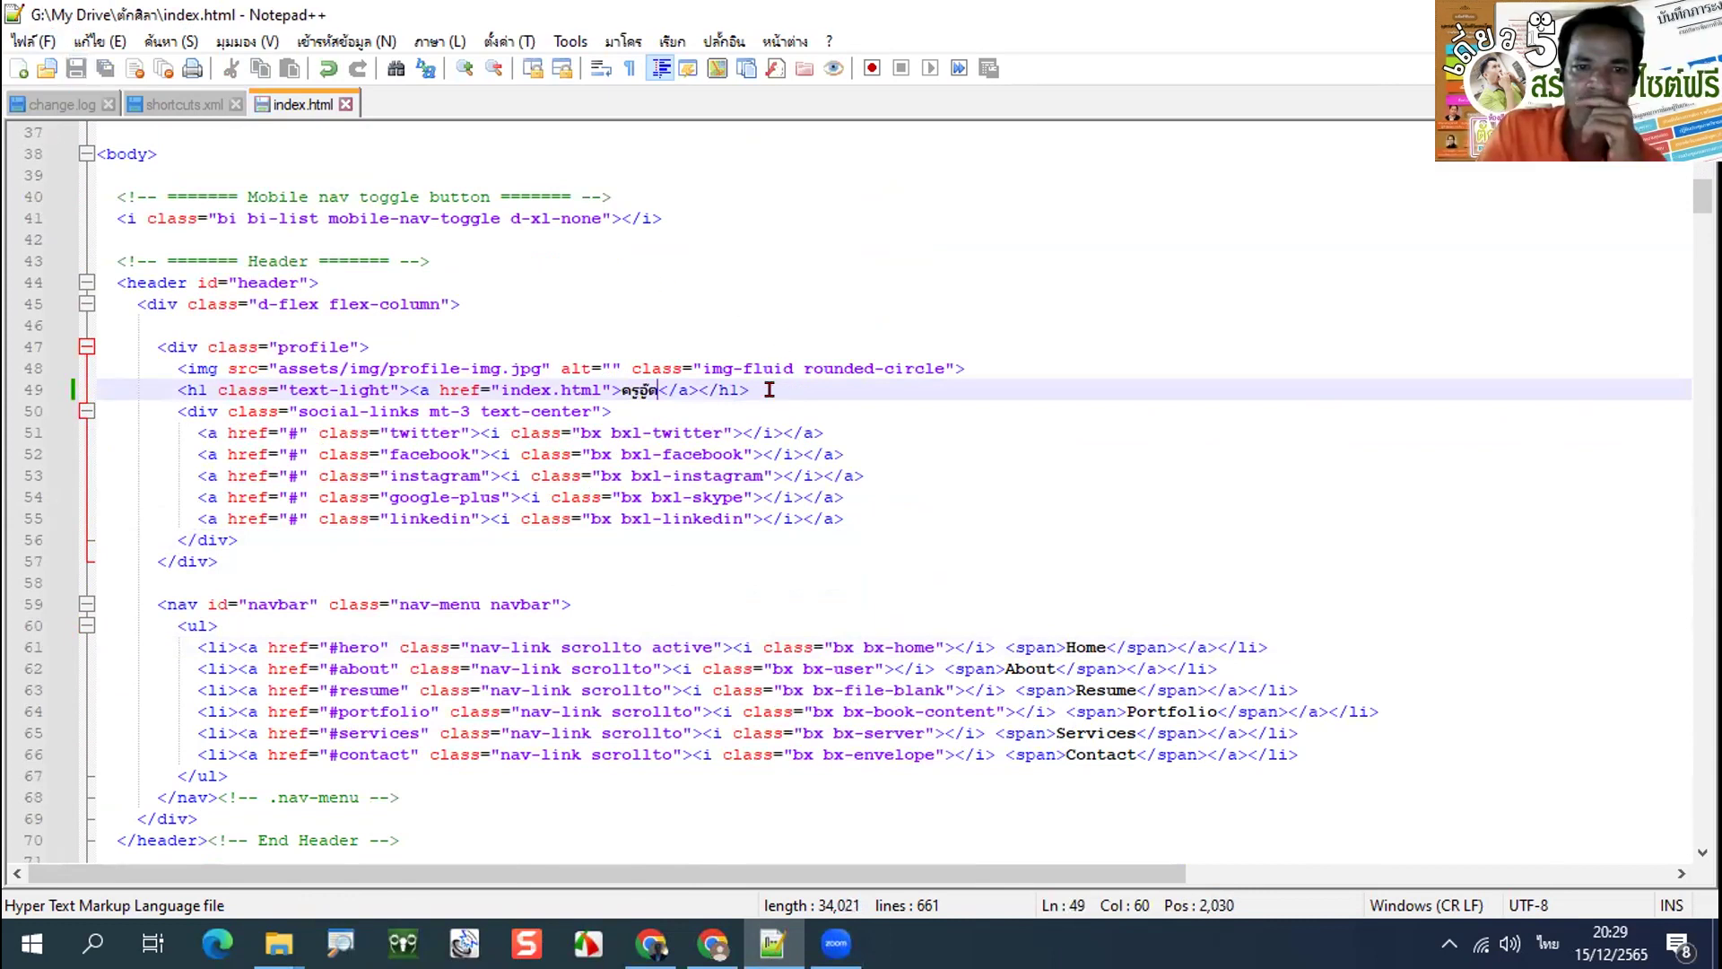
click(672, 41)
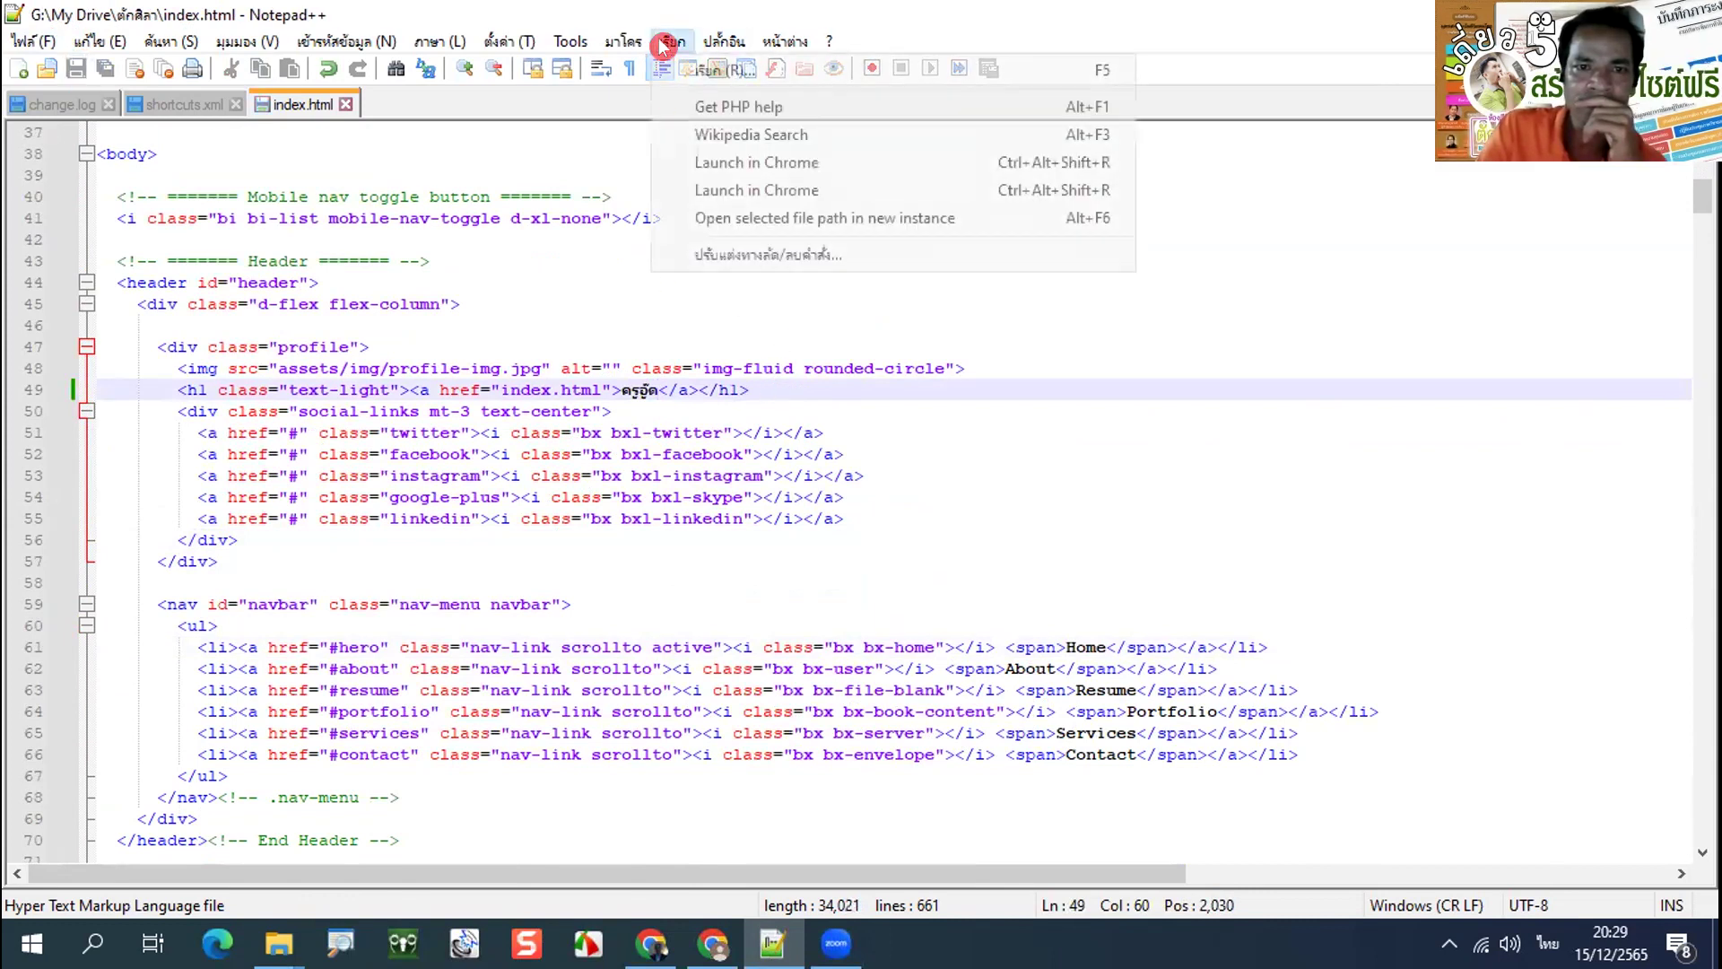
click(777, 190)
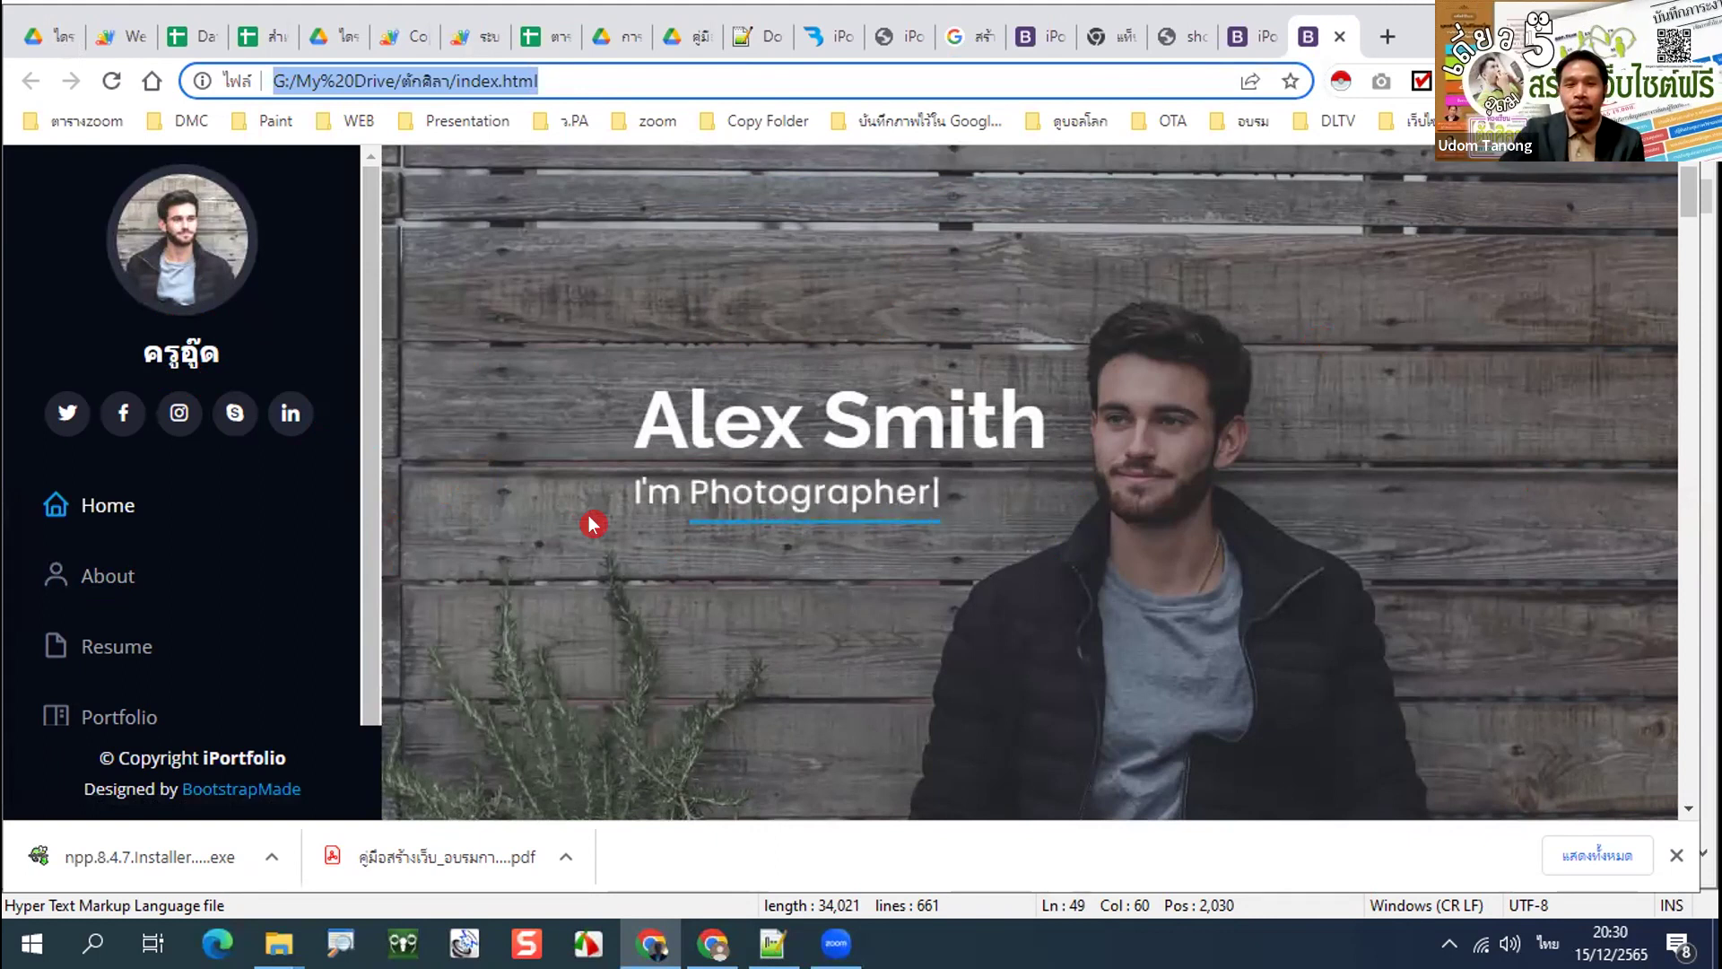
Step: Scroll down the Chrome preview to see the Thai name under the profile photo
scroll(686, 501, down, 1)
scroll(686, 501, down, 2)
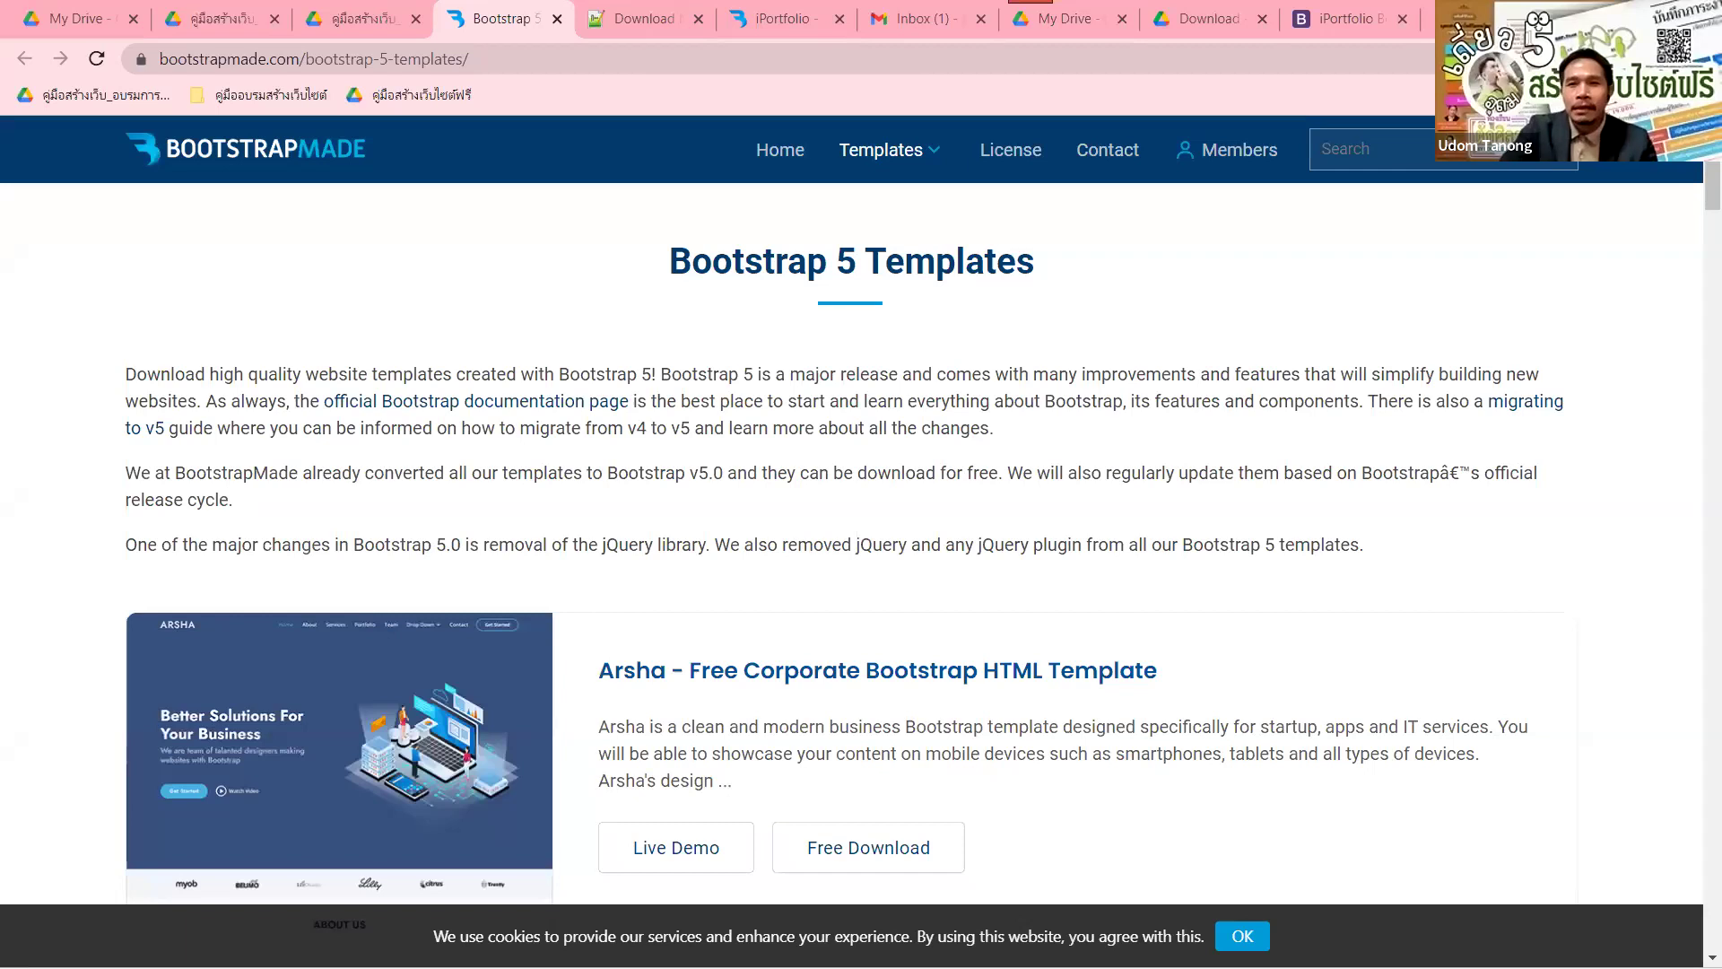
Step: Return to index.html, move up to the favicon link on line 13, then switch to File Explorer
key(alt+Tab)
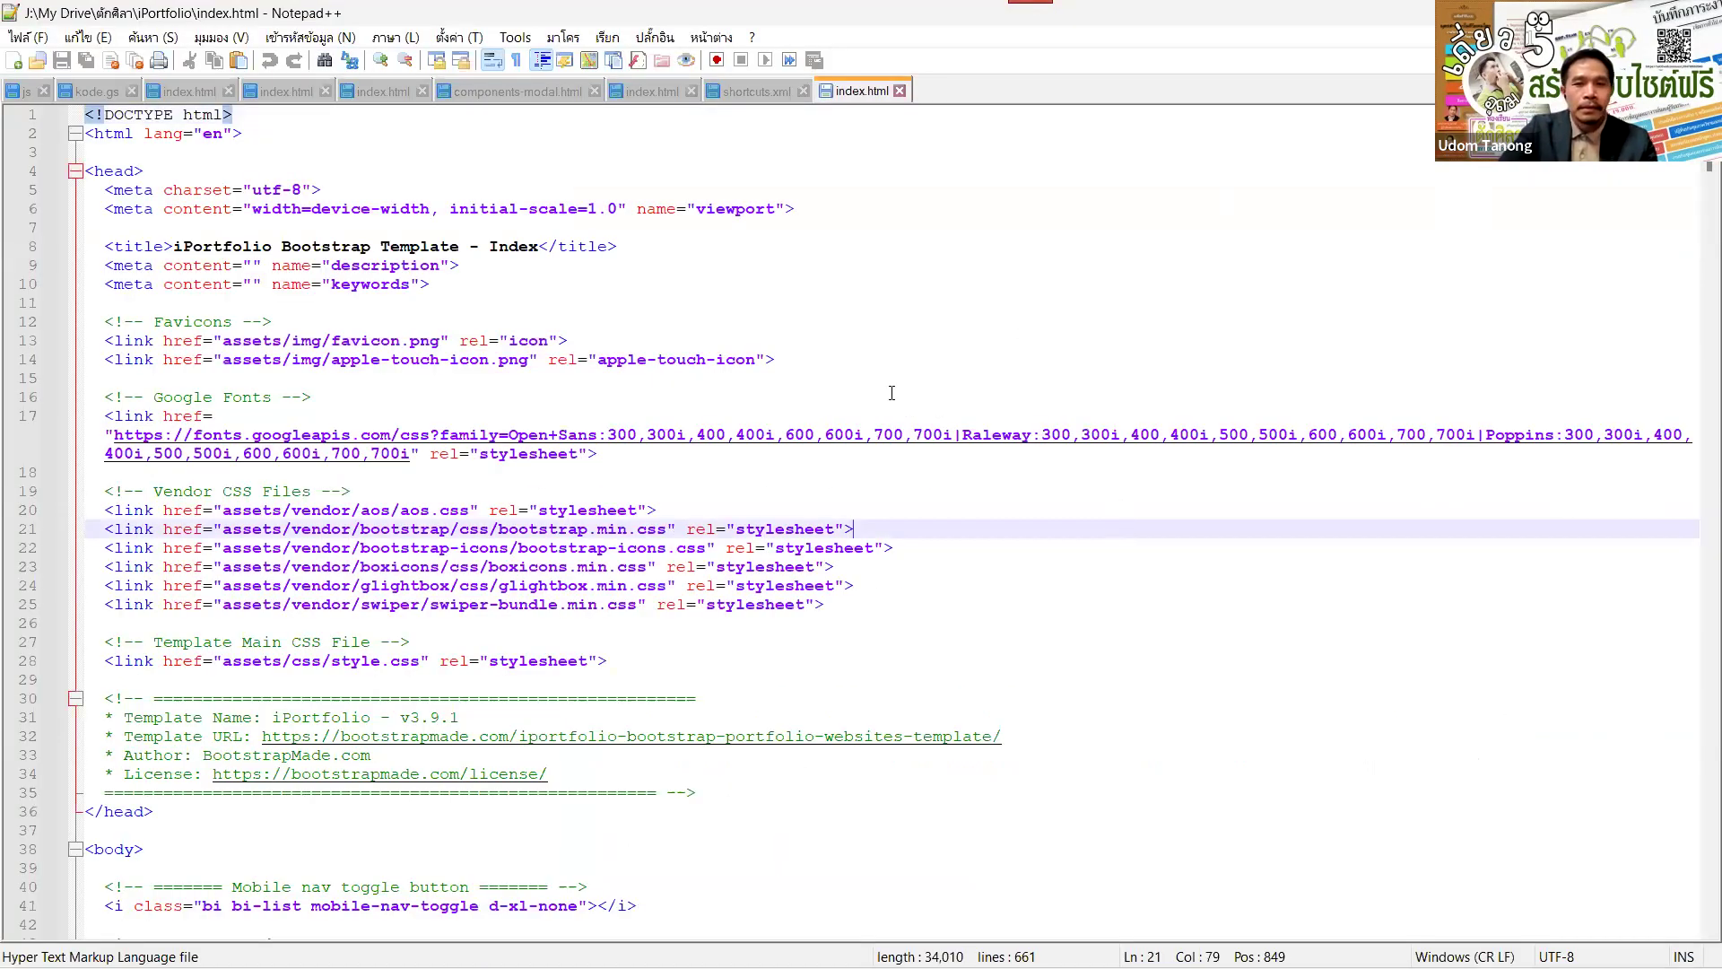
key(Up)
key(Up)
key(Up)
key(Up)
key(Up)
key(Up)
key(Up)
key(Up)
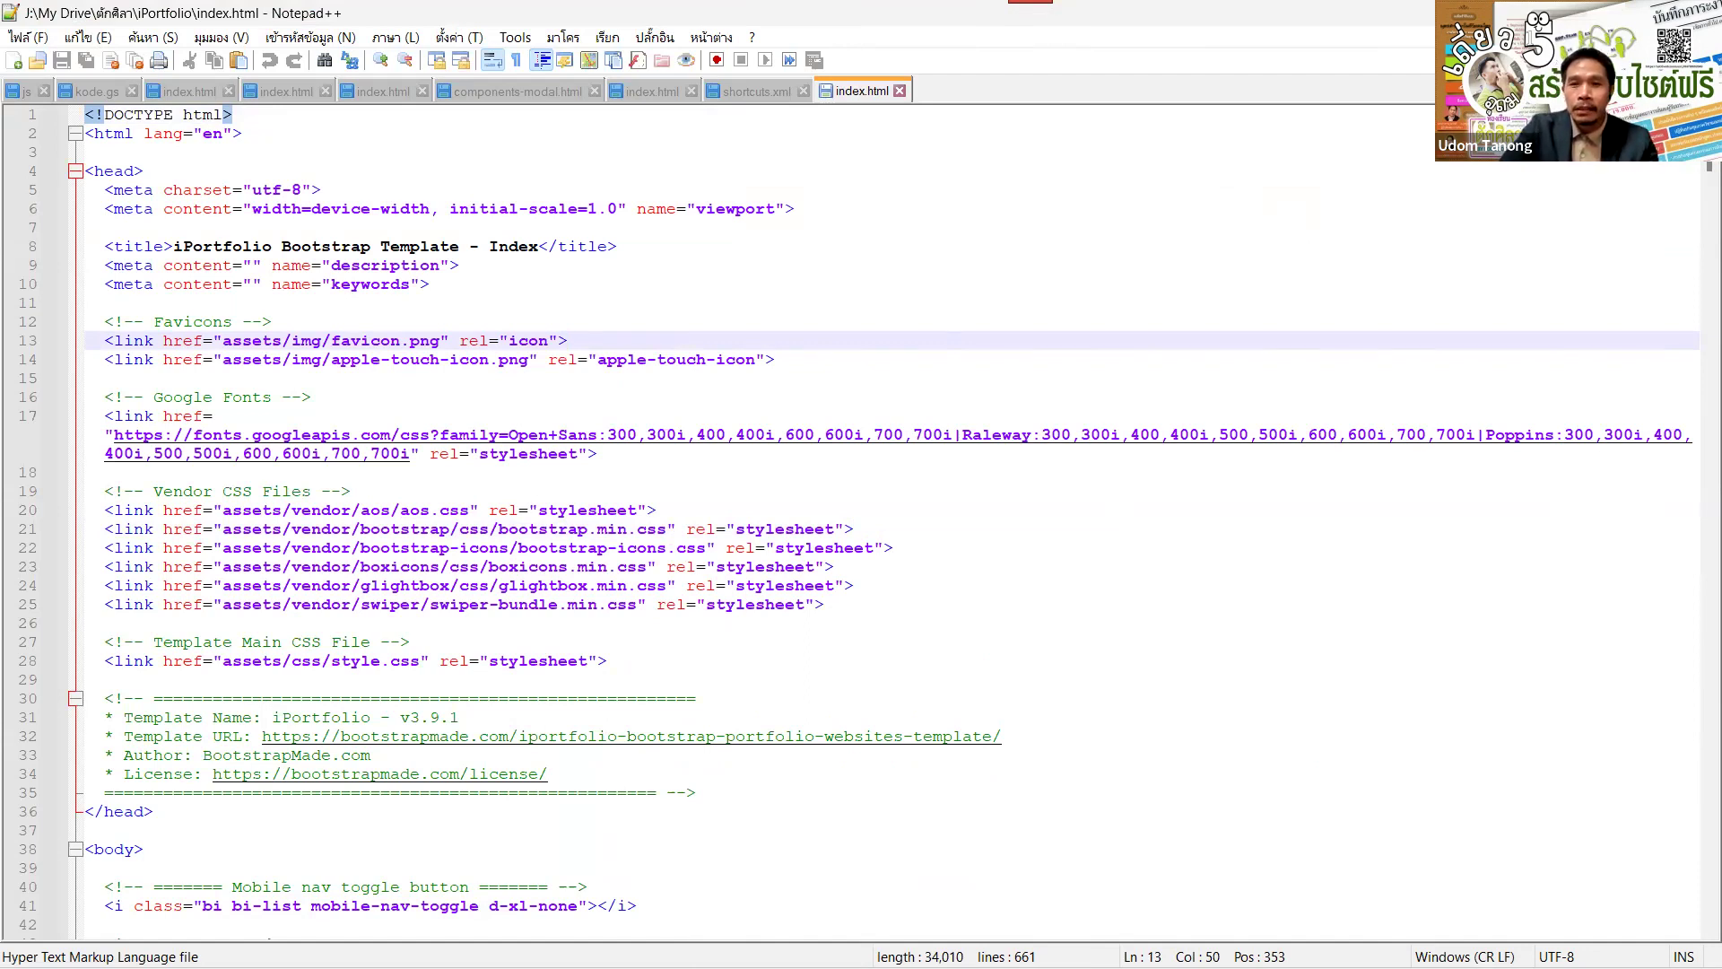
key(alt+Tab)
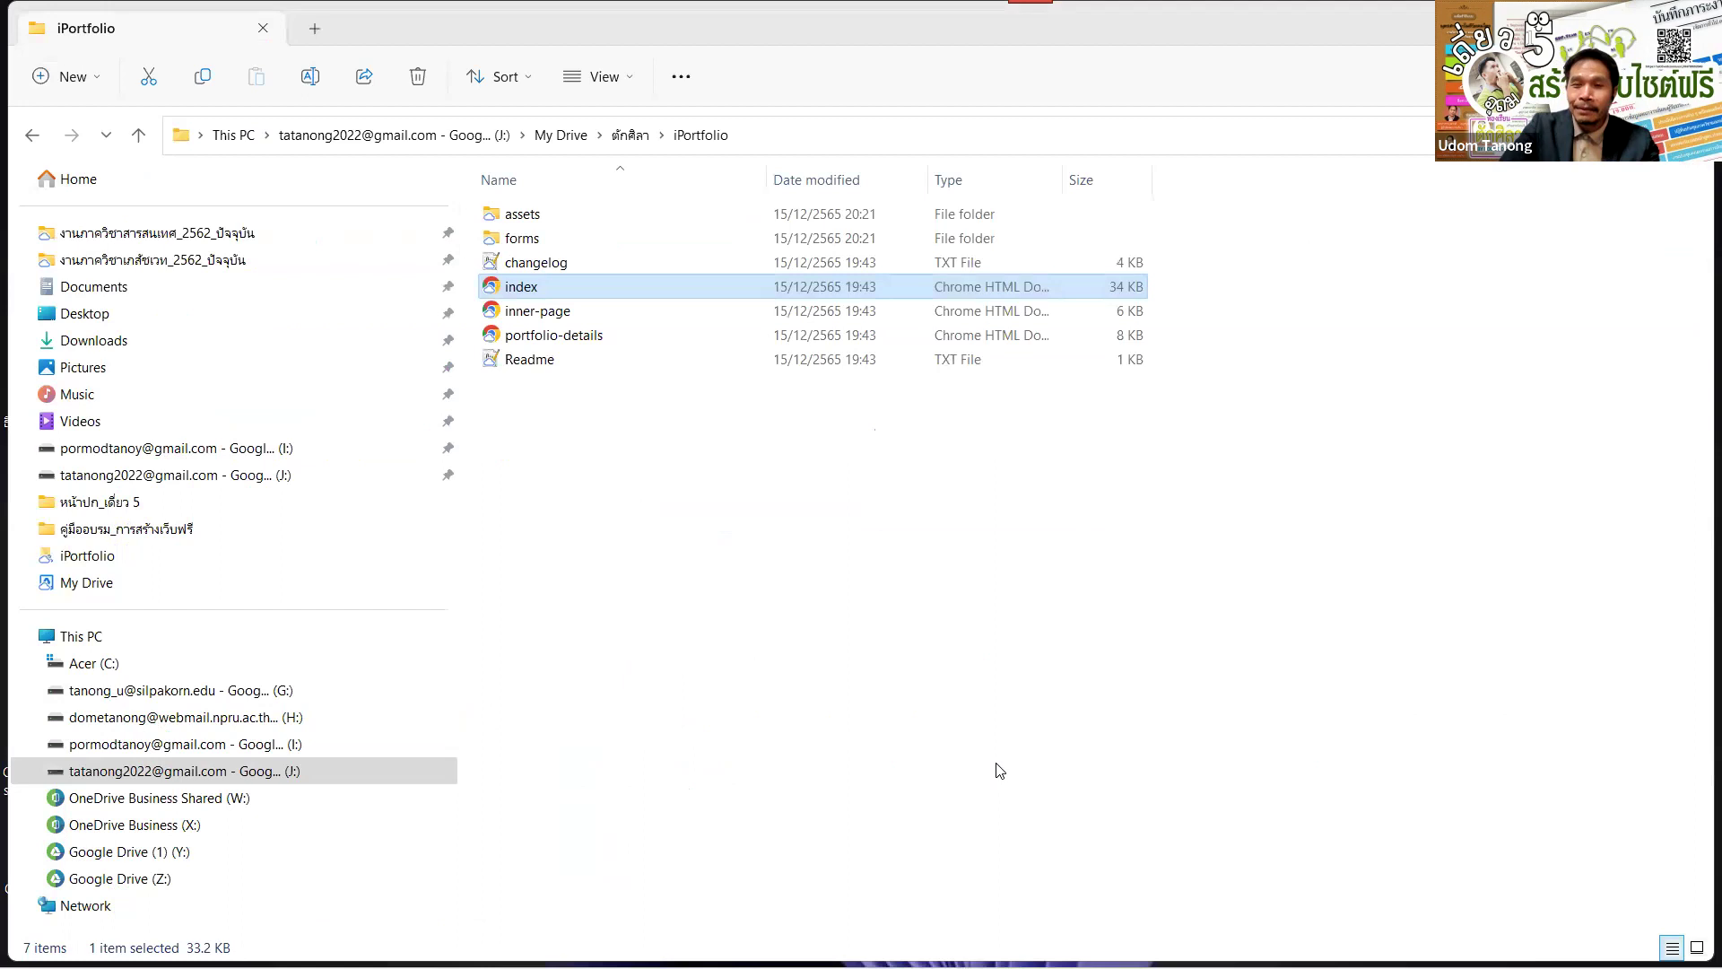
Step: Bring the Bootstrap templates Chrome window forward and open a blank new tab
mouse_move(978, 965)
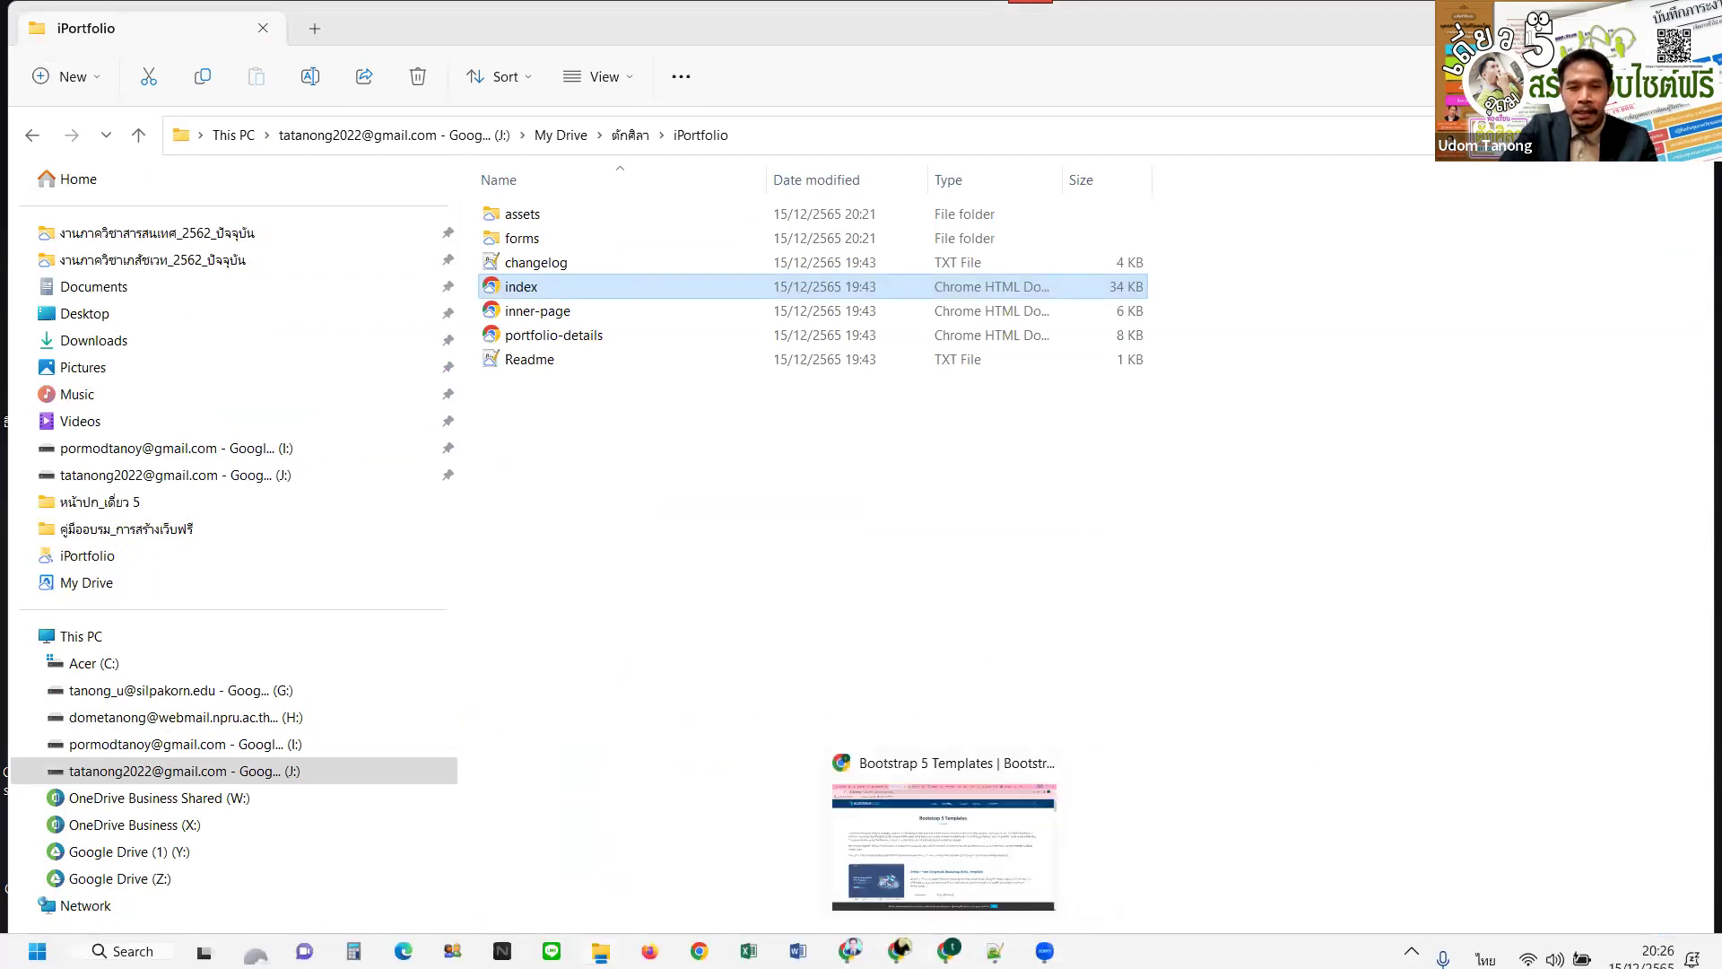
click(912, 834)
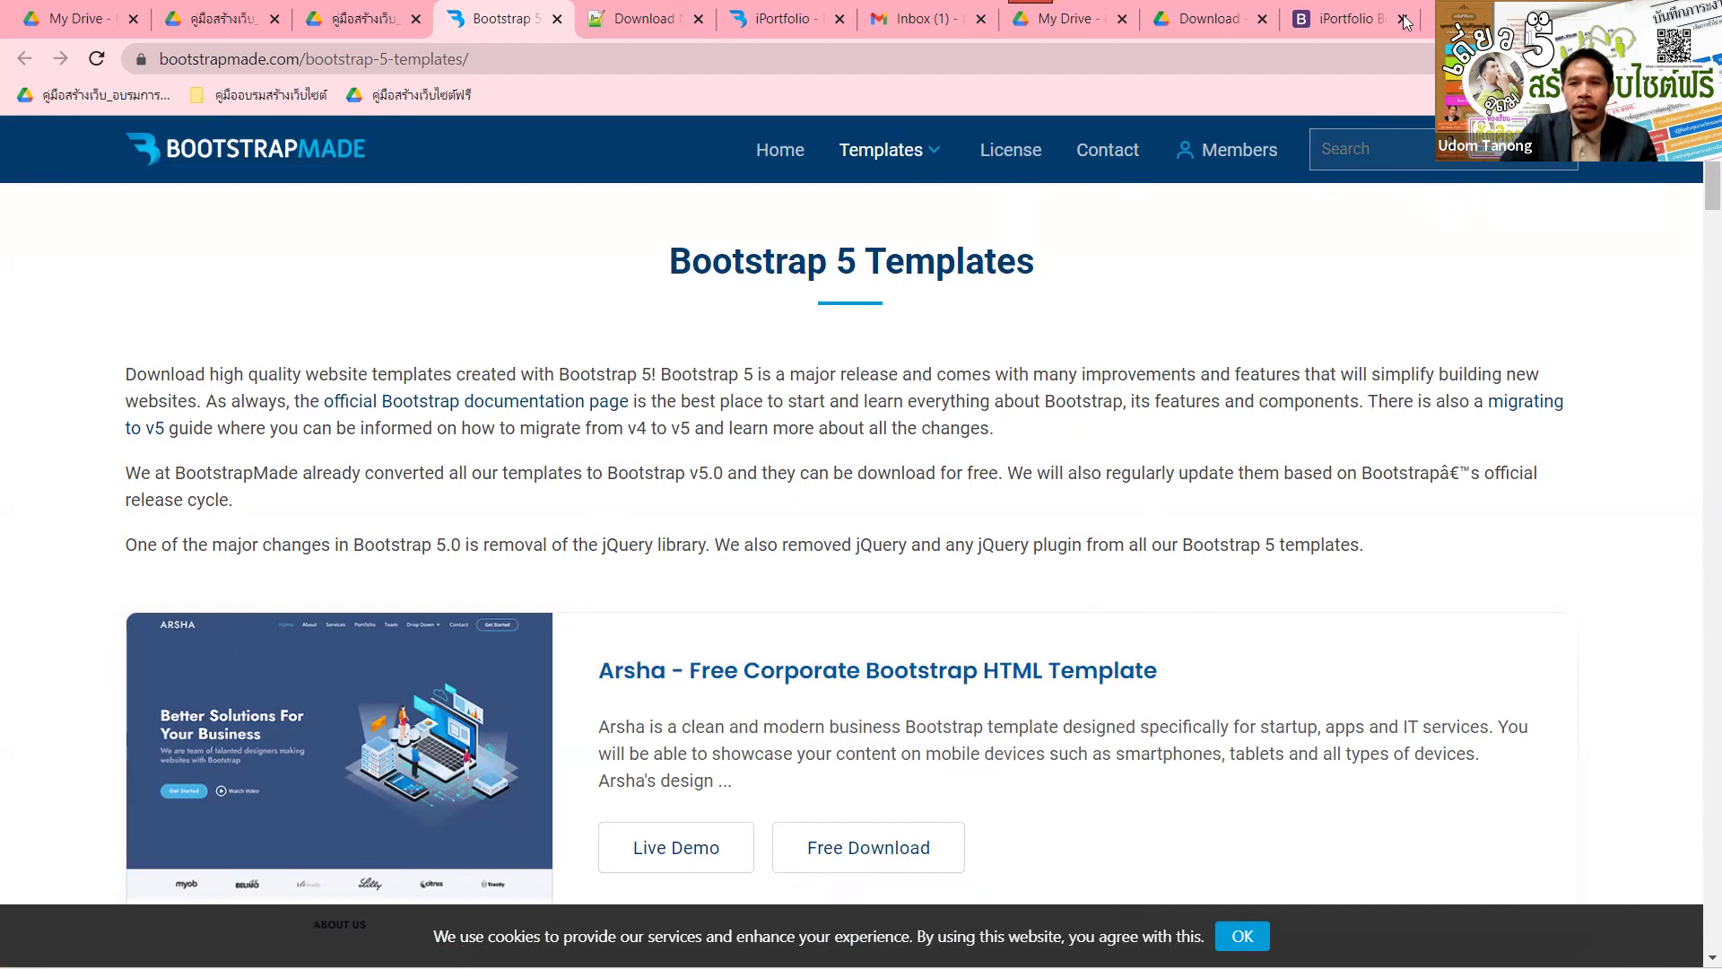
click(1433, 19)
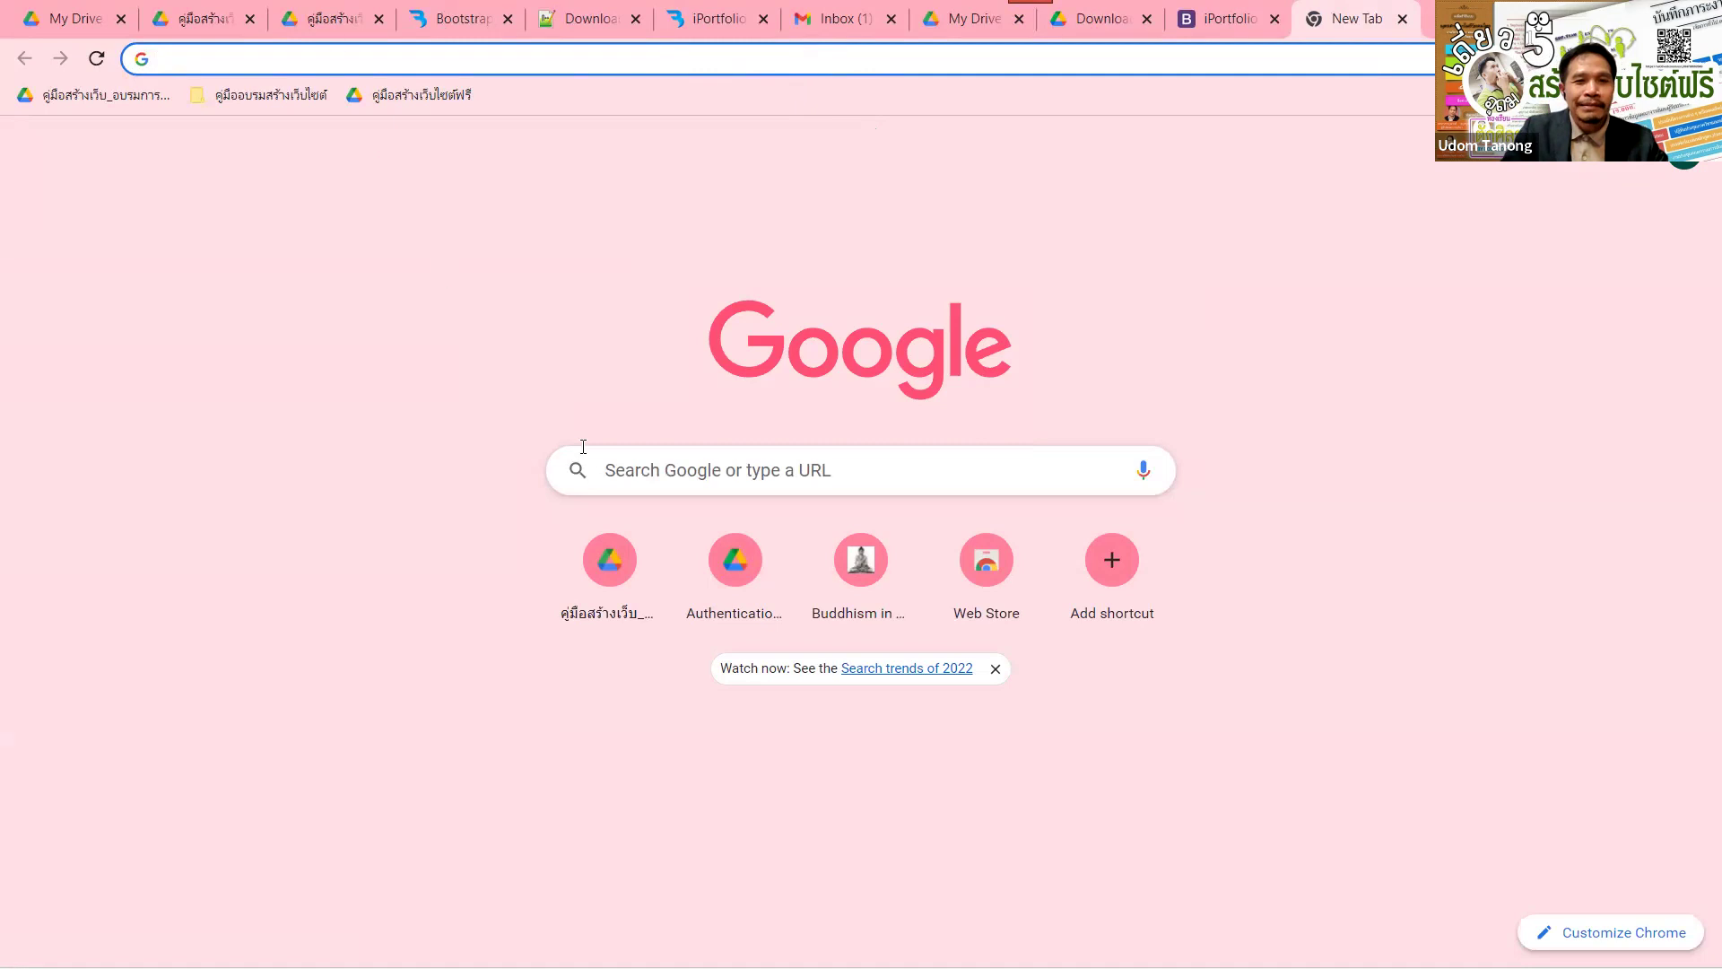
Step: Copy the drv.tw link from the heading in the course PDF
key(ctrl+3)
scroll(783, 518, down, 10)
scroll(783, 518, down, 2)
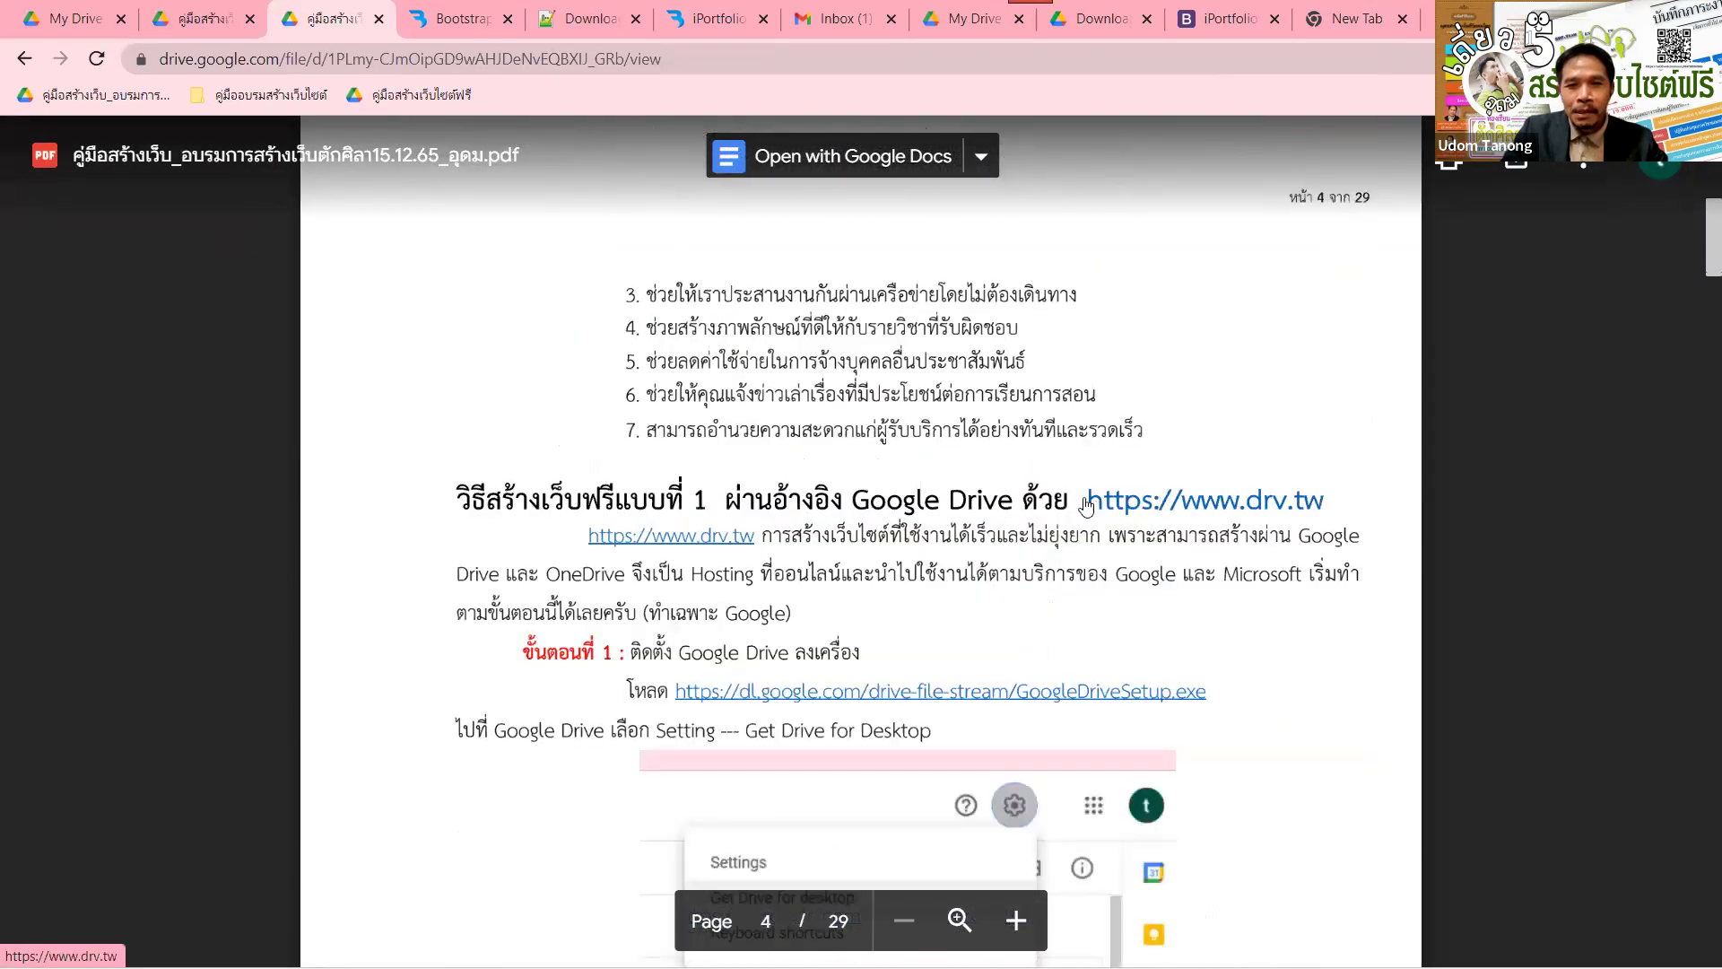
drag(1101, 501, 1302, 504)
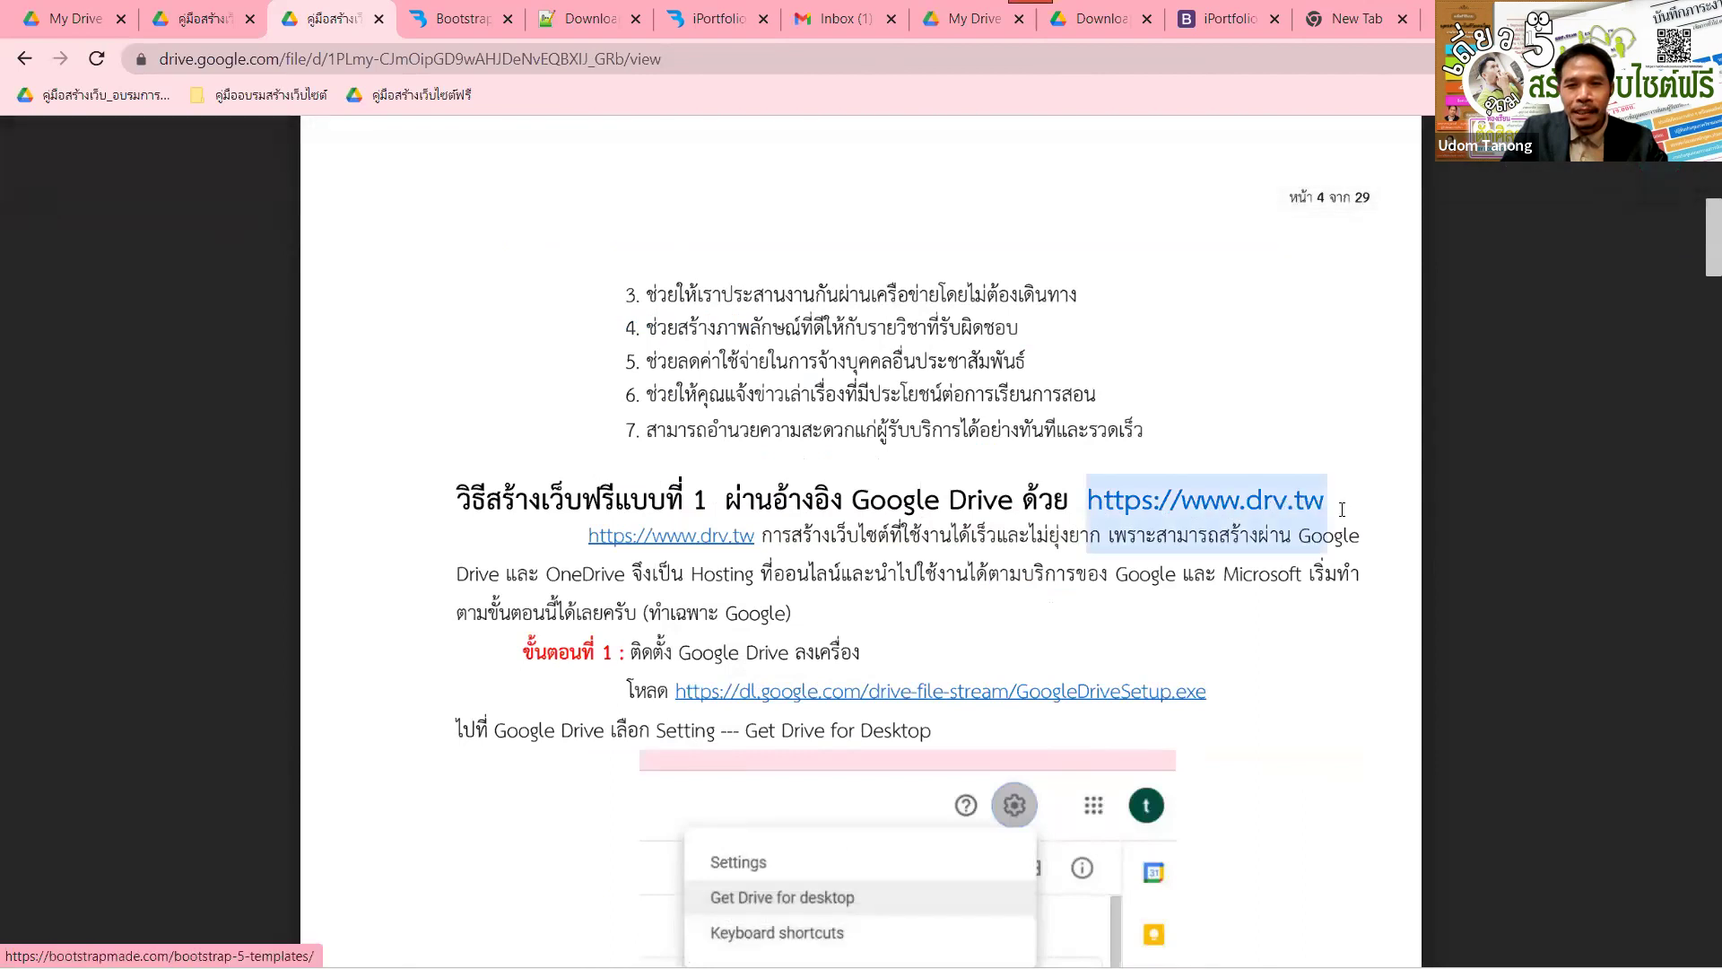
right_click(676, 538)
click(718, 569)
right_click(1218, 498)
click(1255, 536)
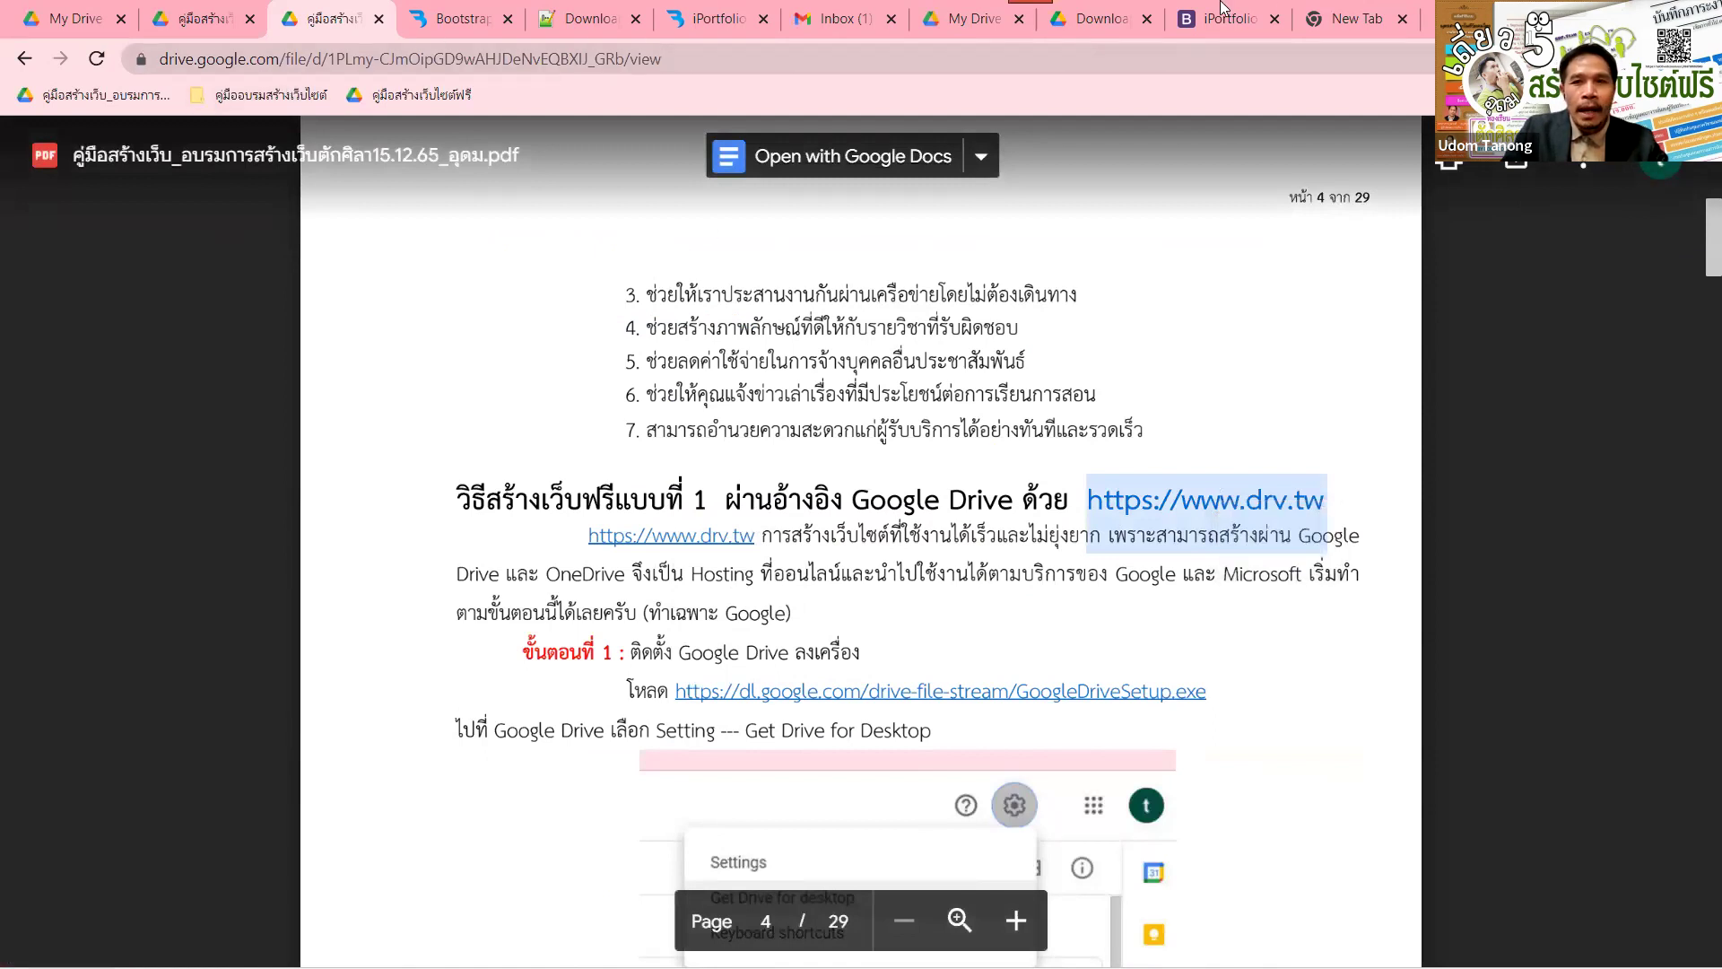
Step: Paste the drv.tw address into the new tab and load the DriveToWeb site
click(1351, 22)
click(1118, 54)
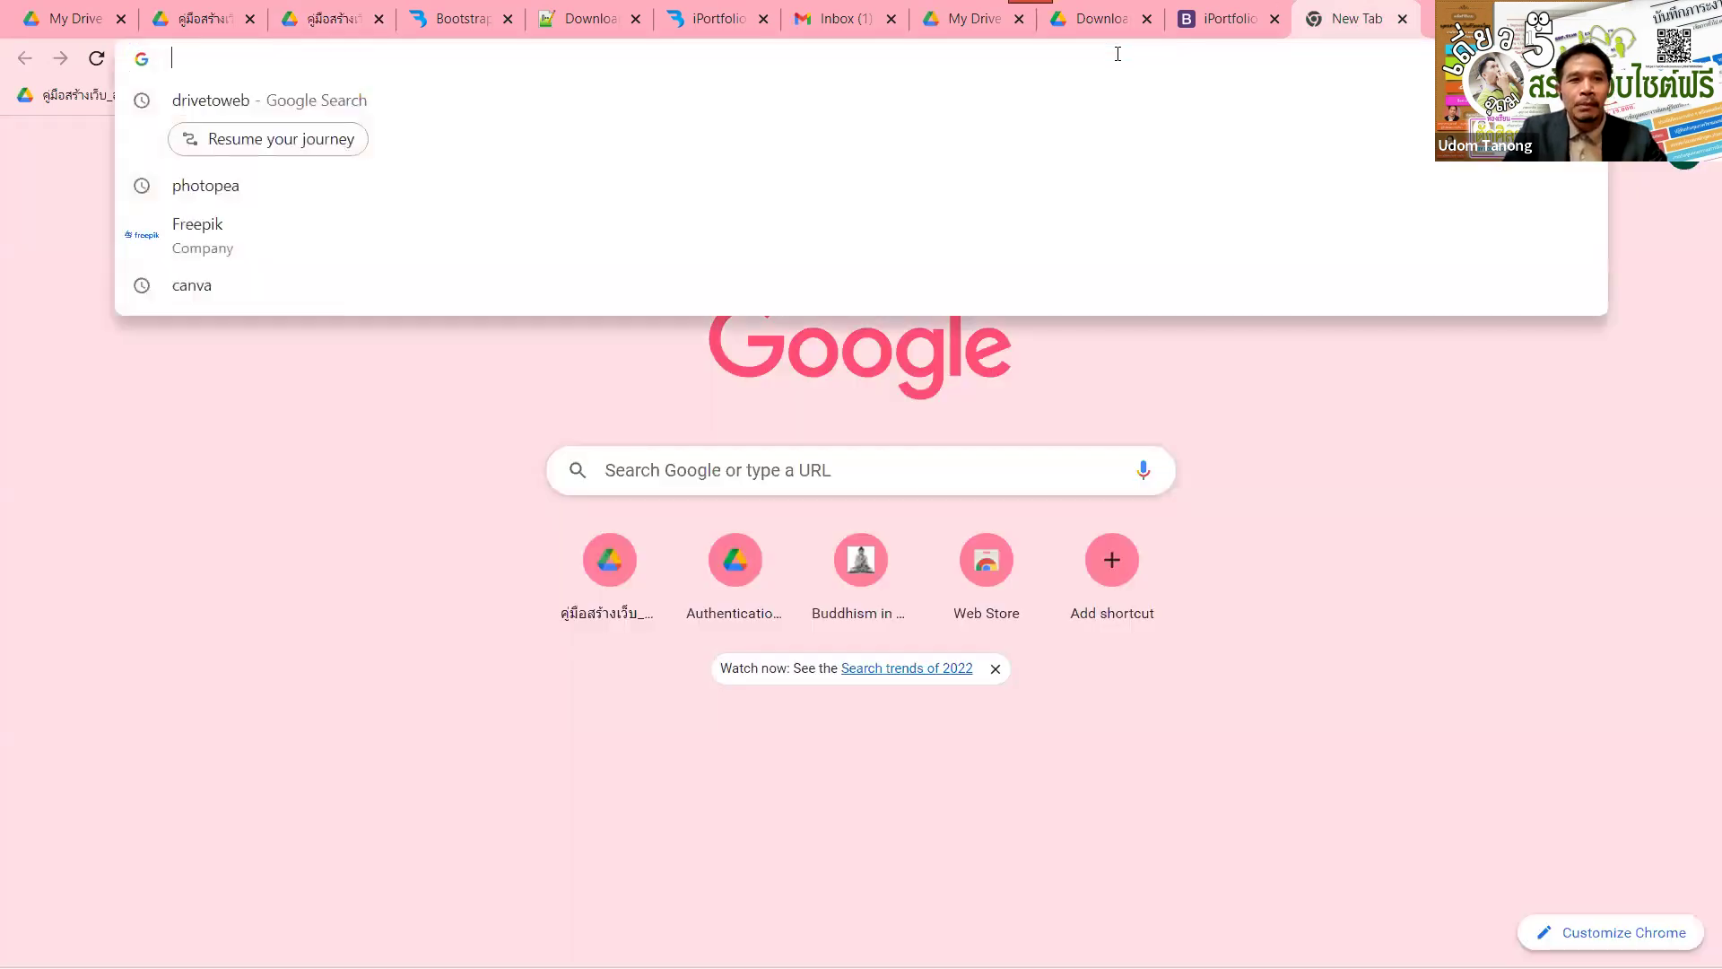
key(ctrl+v)
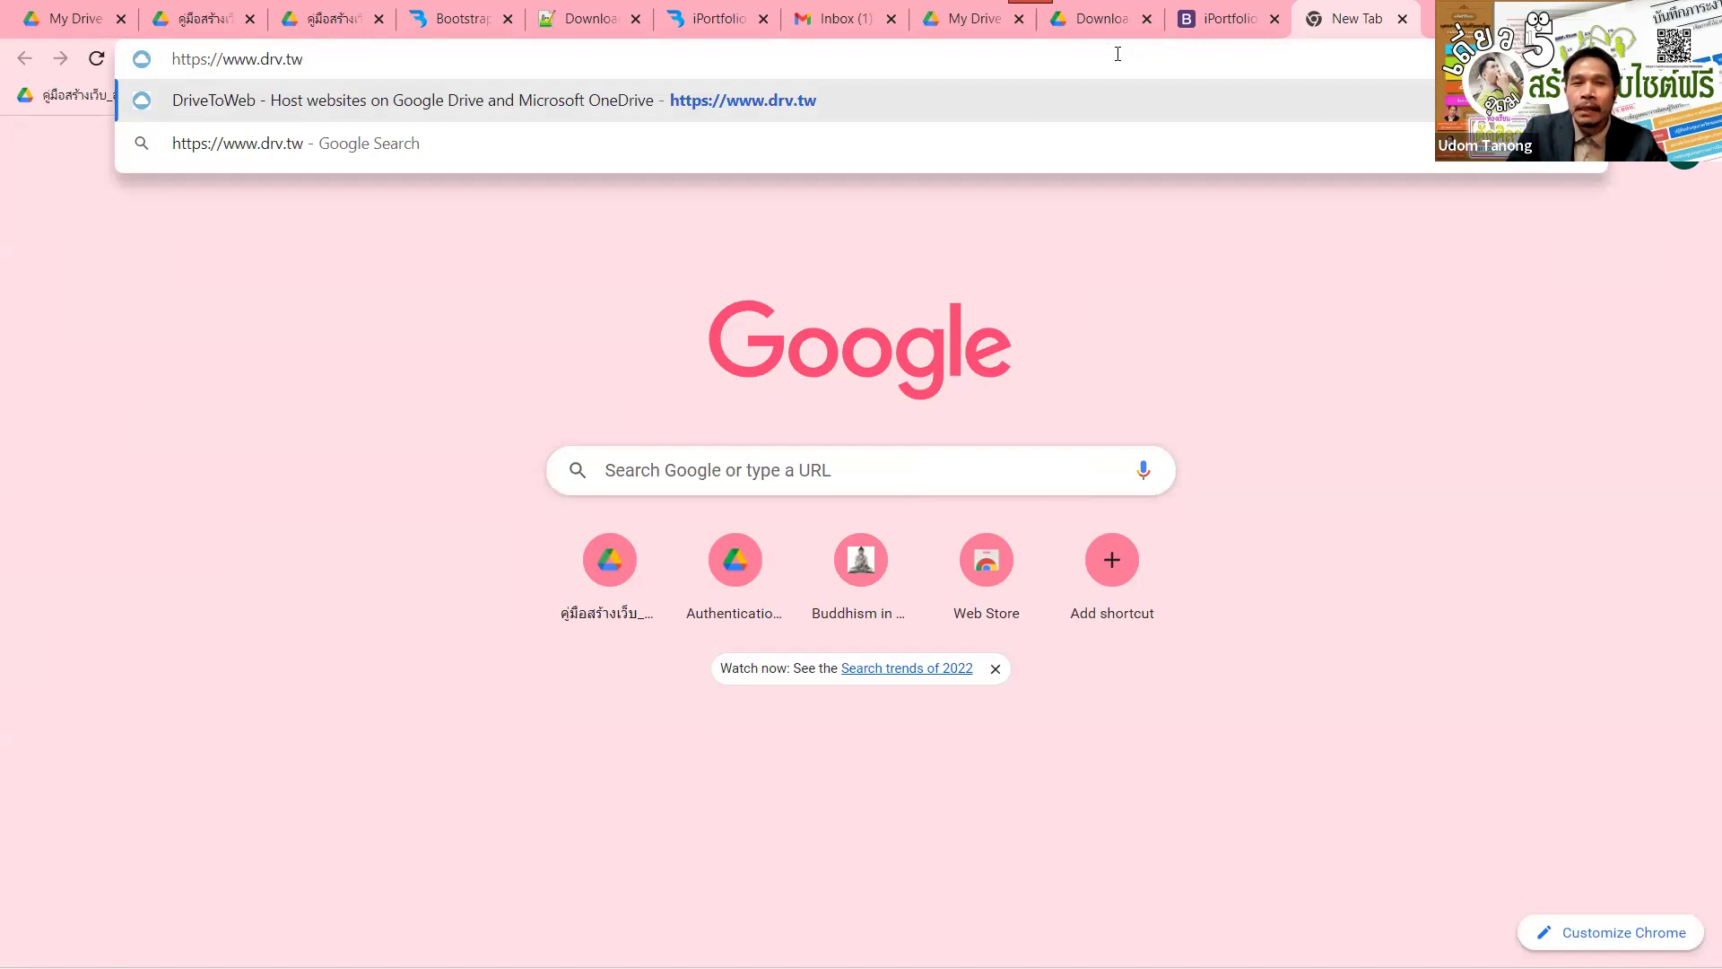
key(Return)
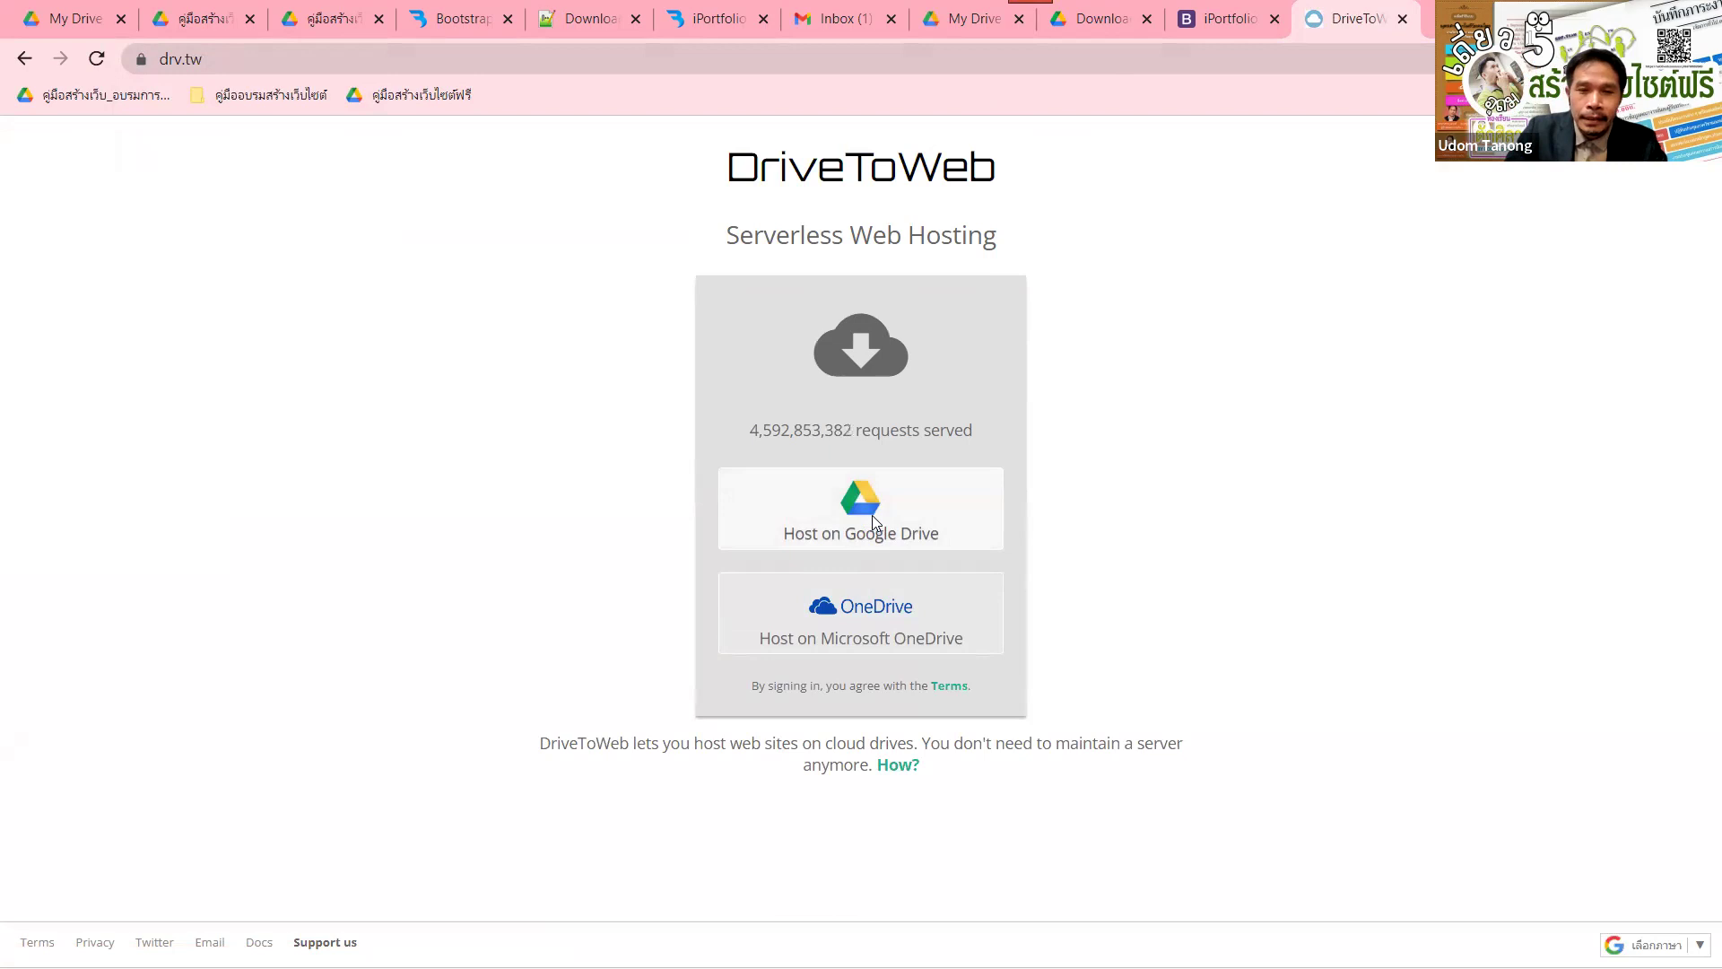
Step: Choose Host on Google Drive, sign in with the Google account, allow access, and open a new tab
click(872, 516)
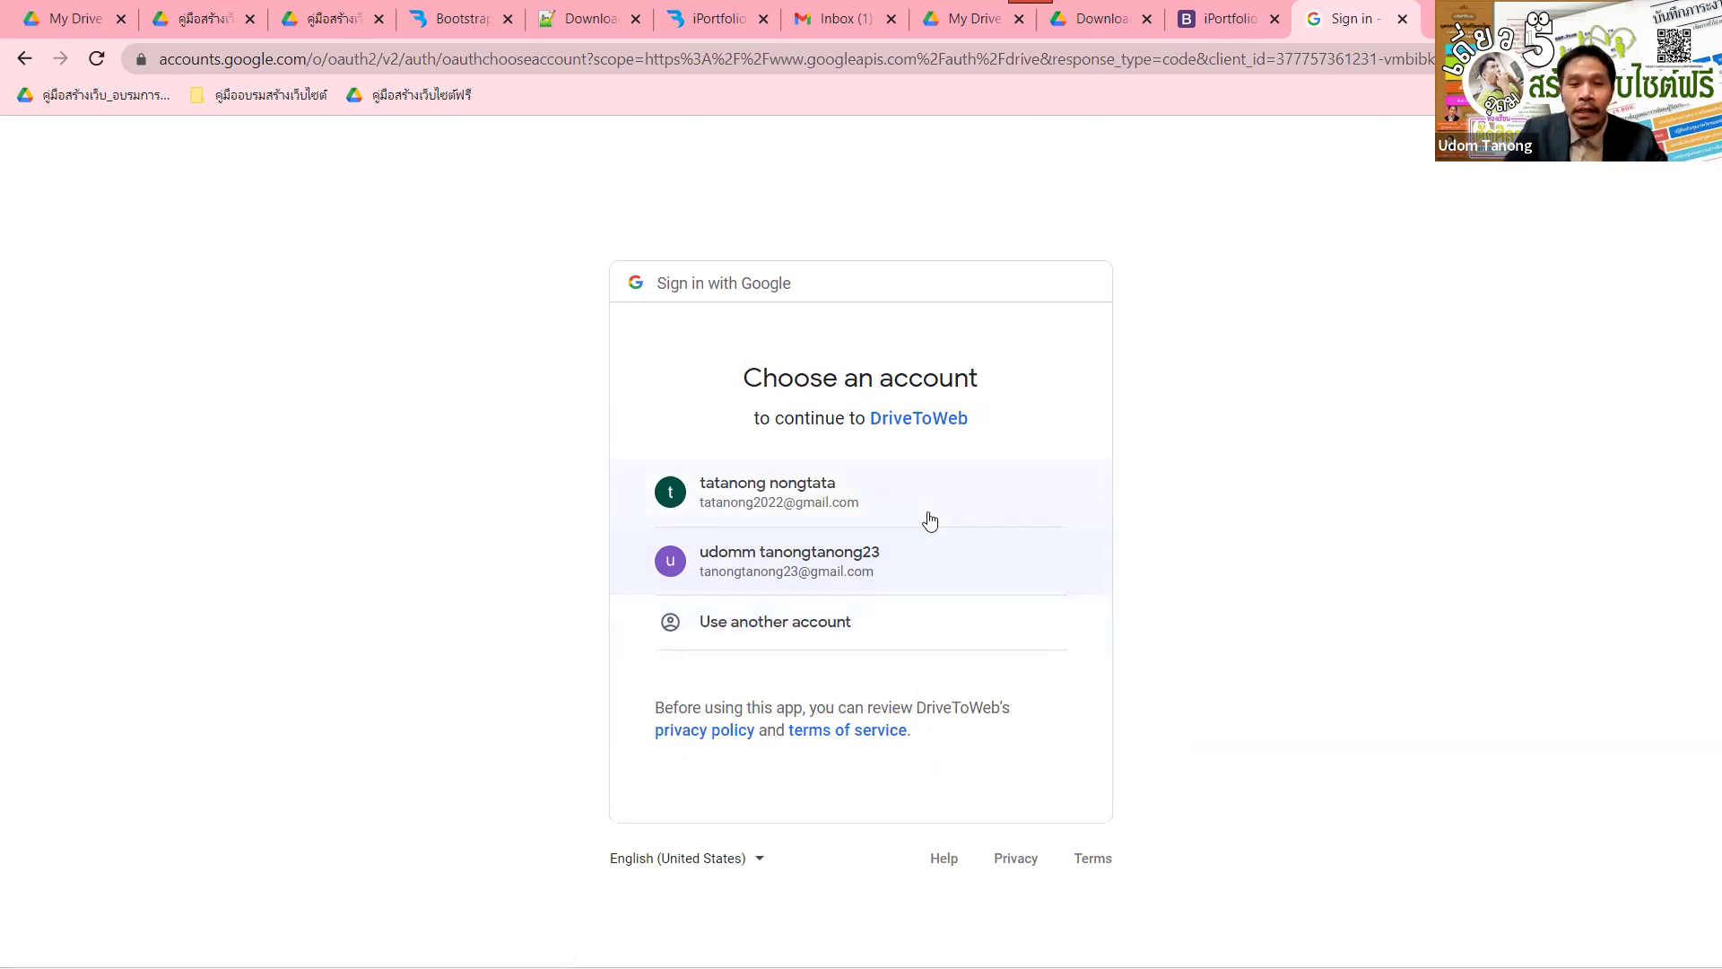
click(773, 500)
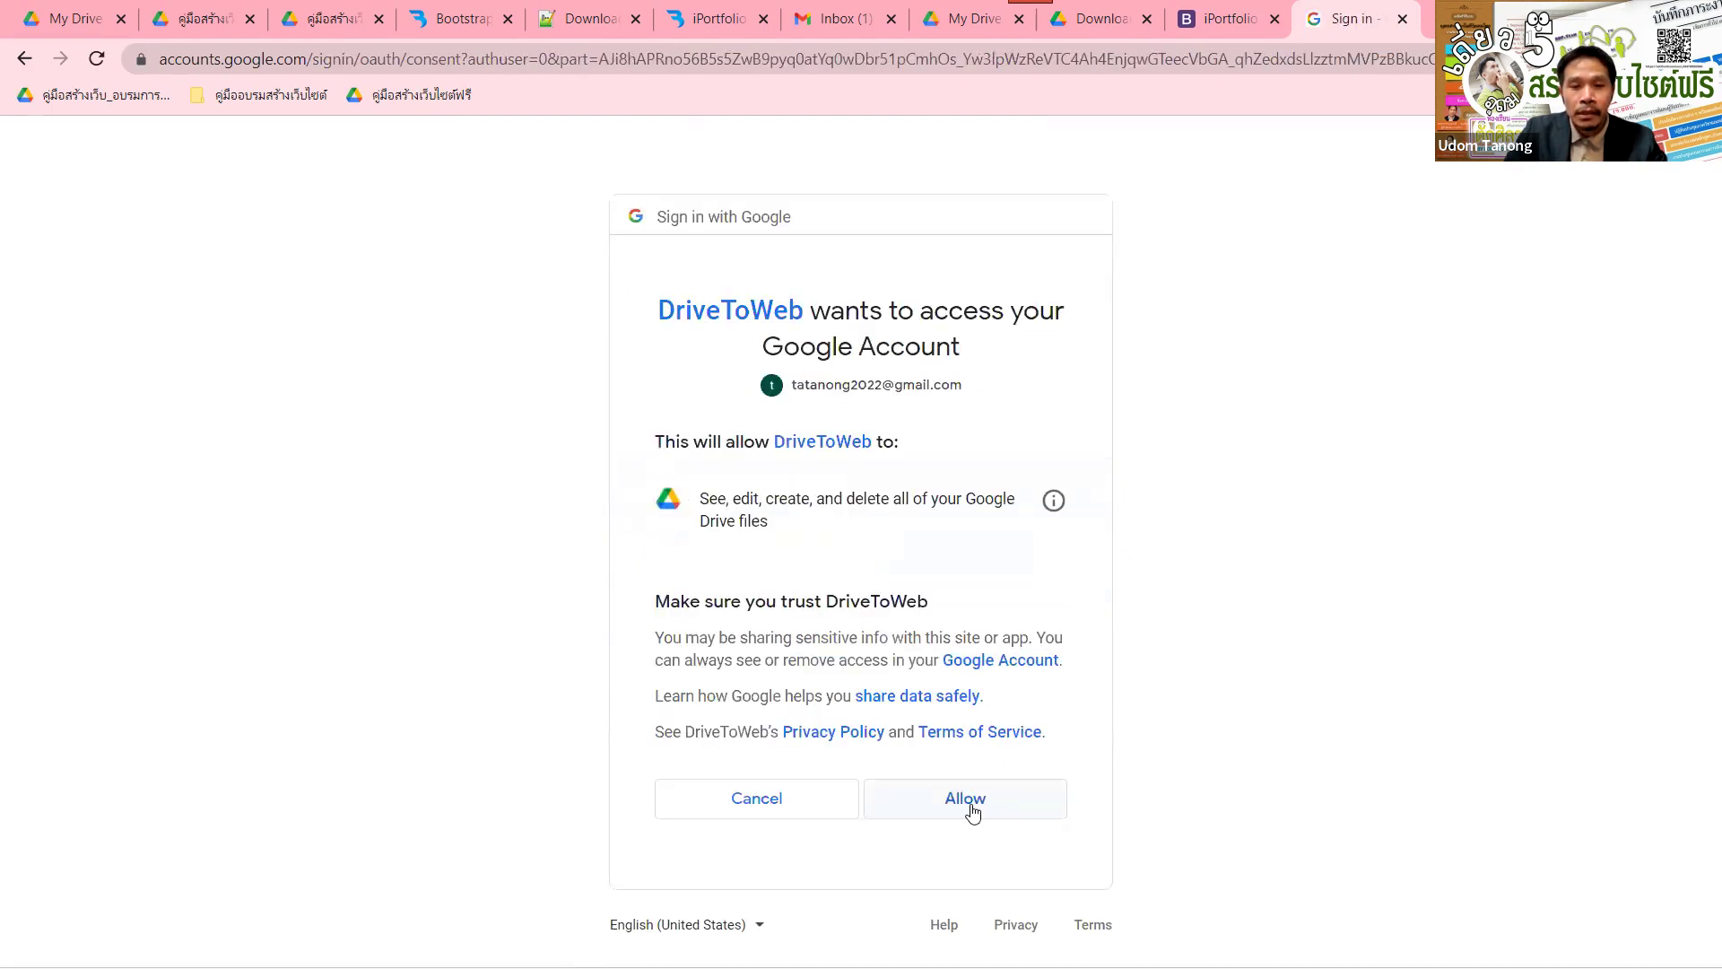
click(968, 801)
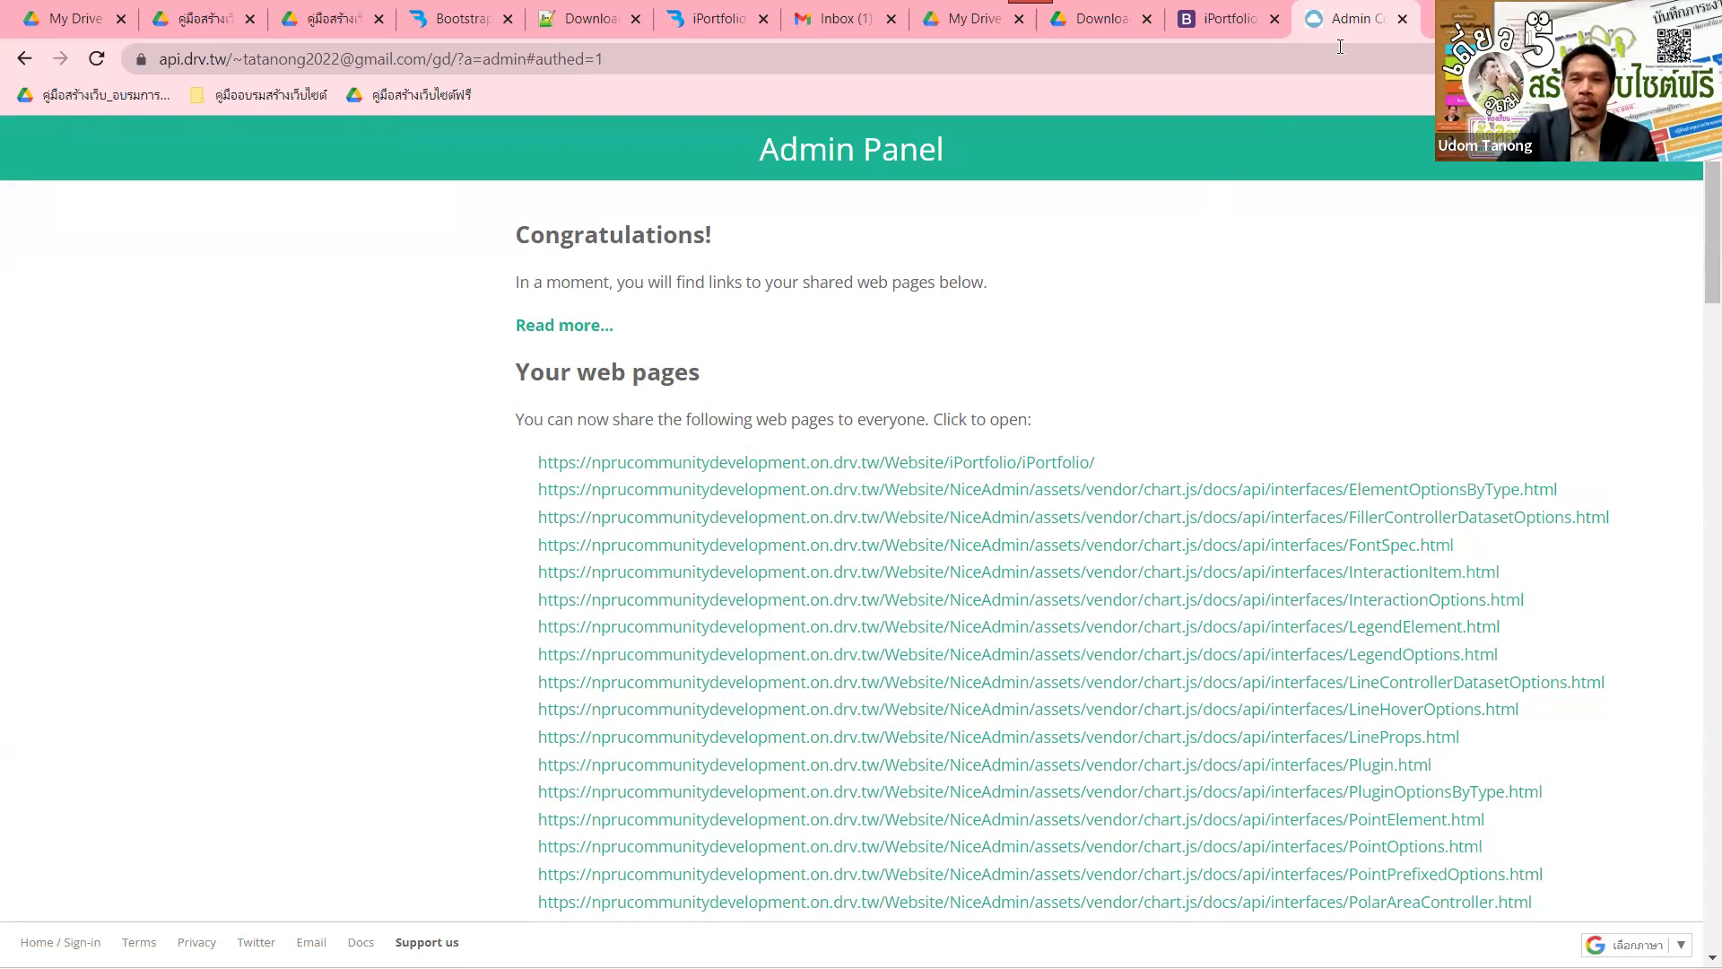
key(ctrl+t)
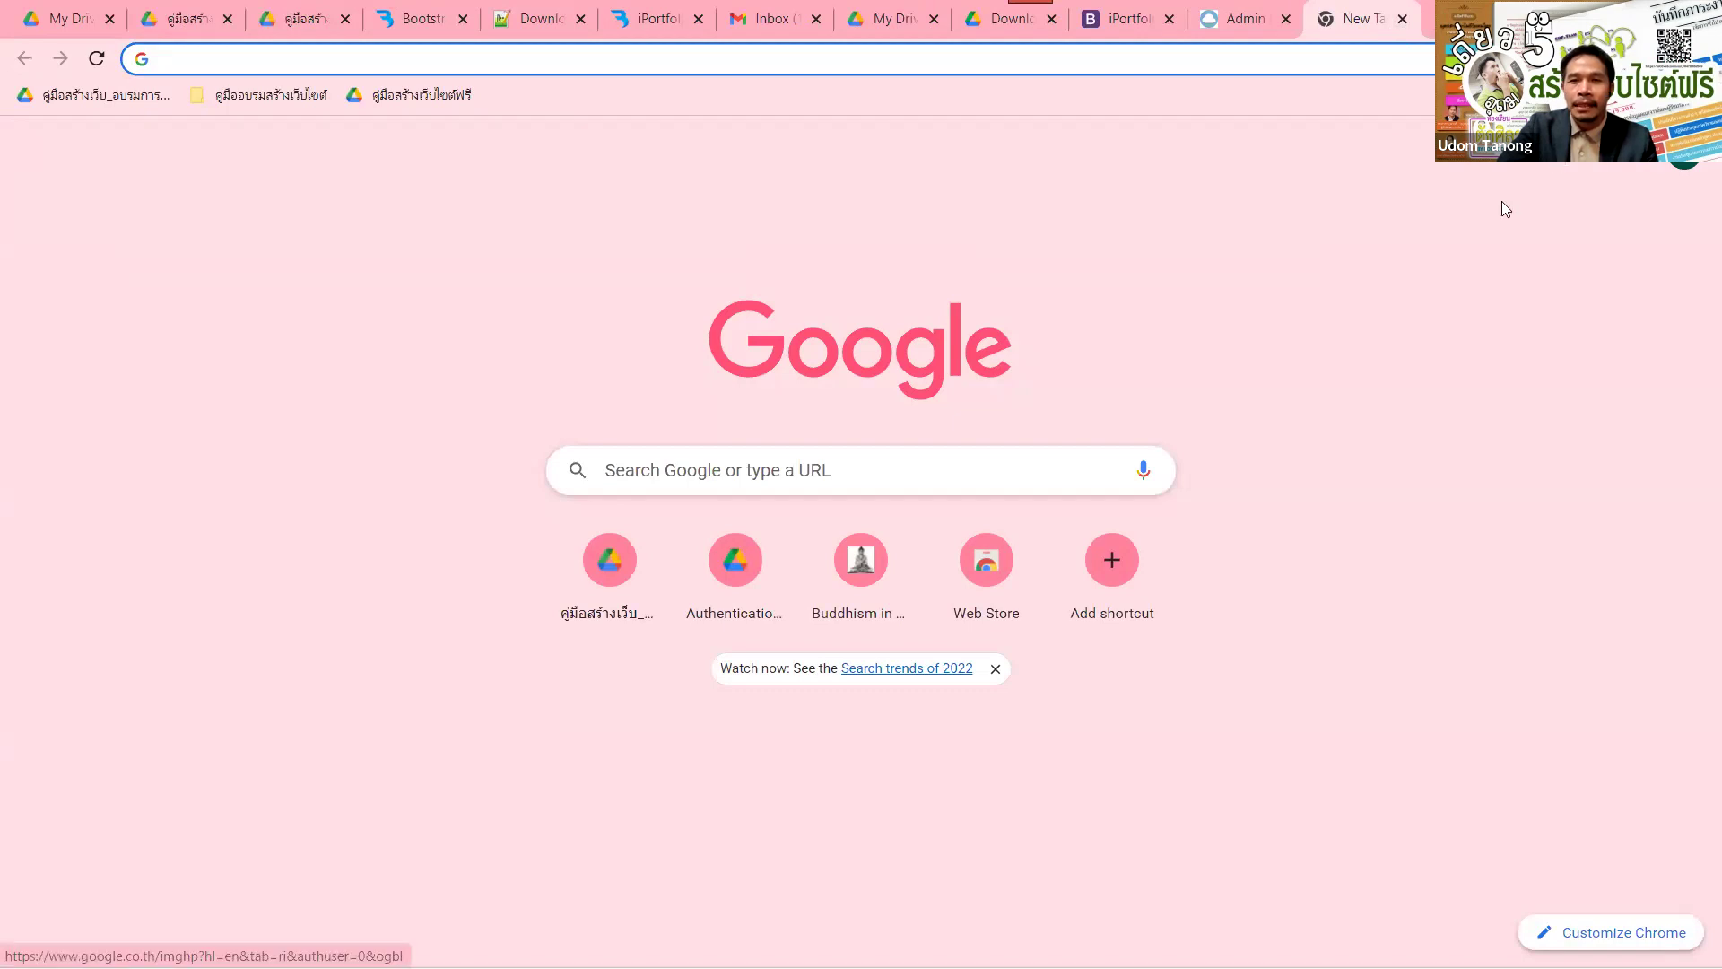
Step: Open Google Drive from the Google apps menu and scroll to find the folders
click(1641, 159)
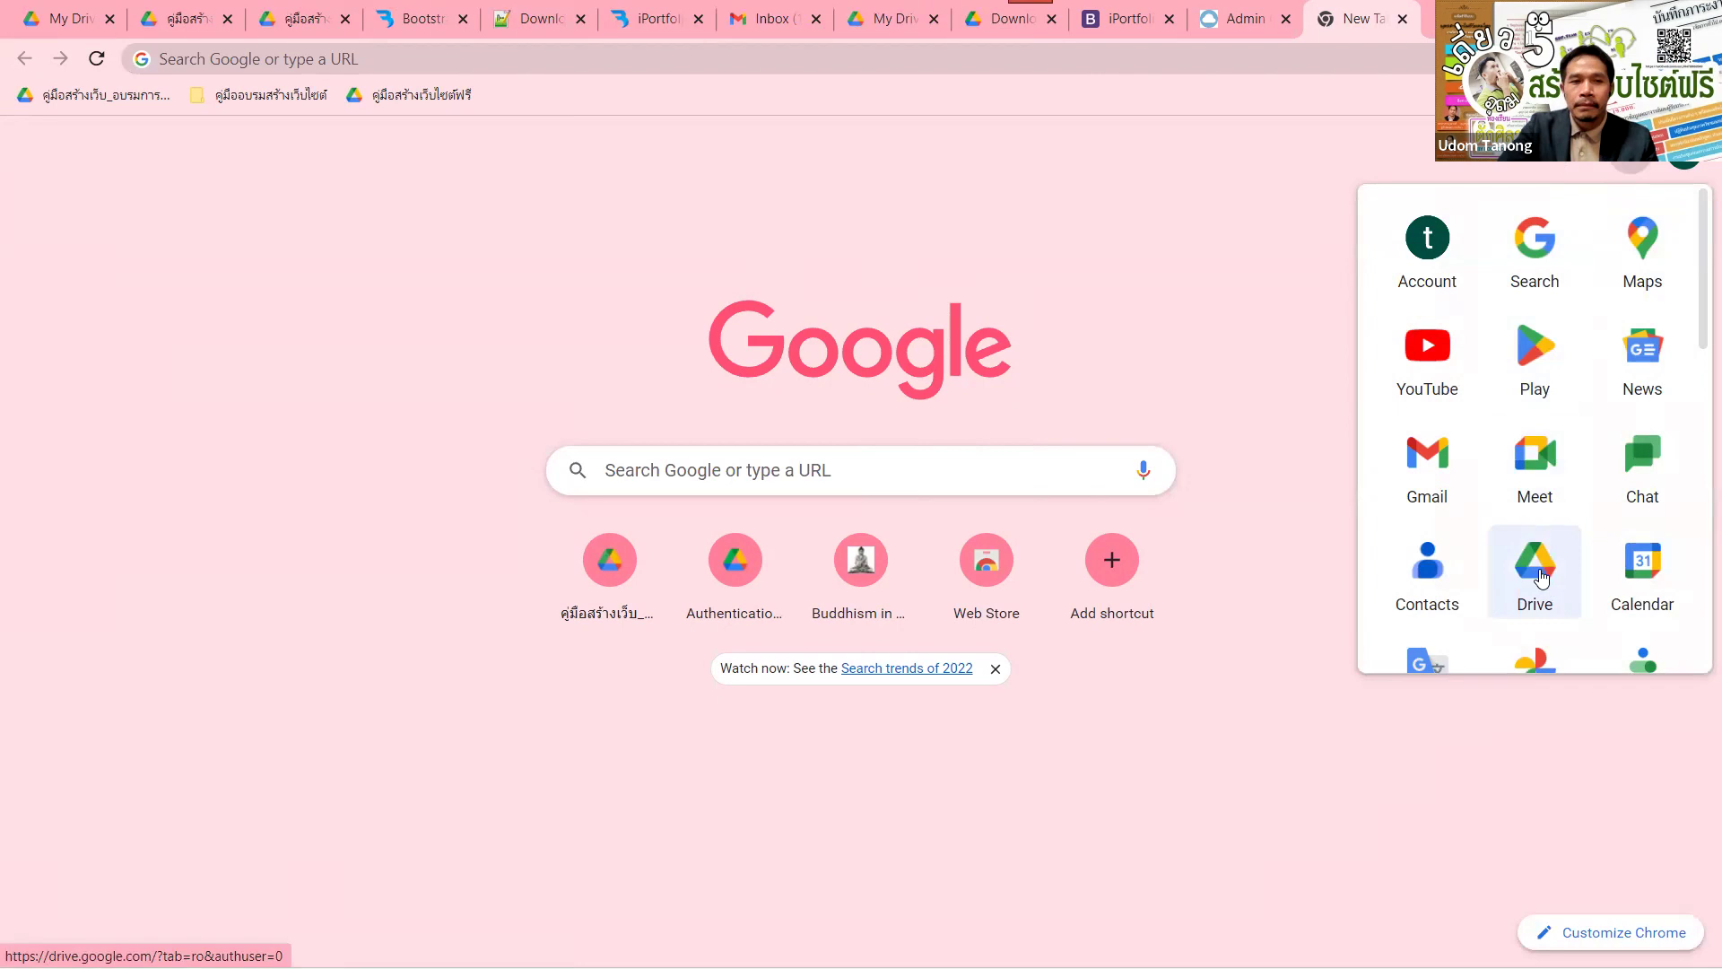
click(1541, 577)
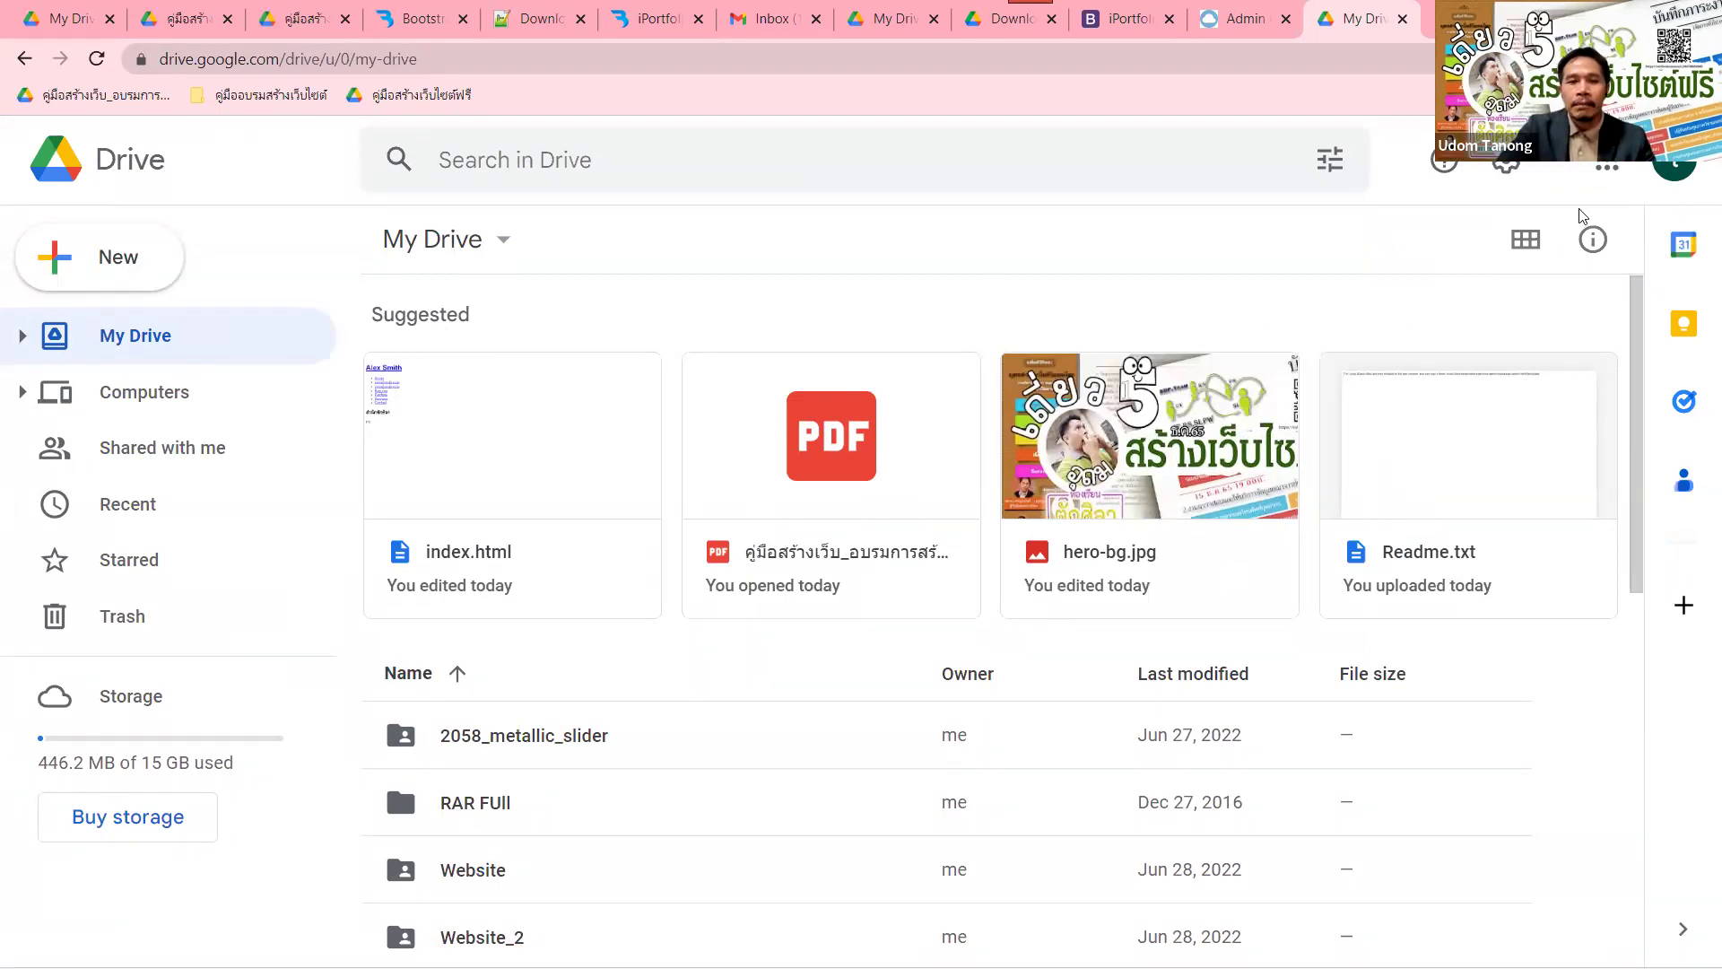
scroll(638, 718, down, 3)
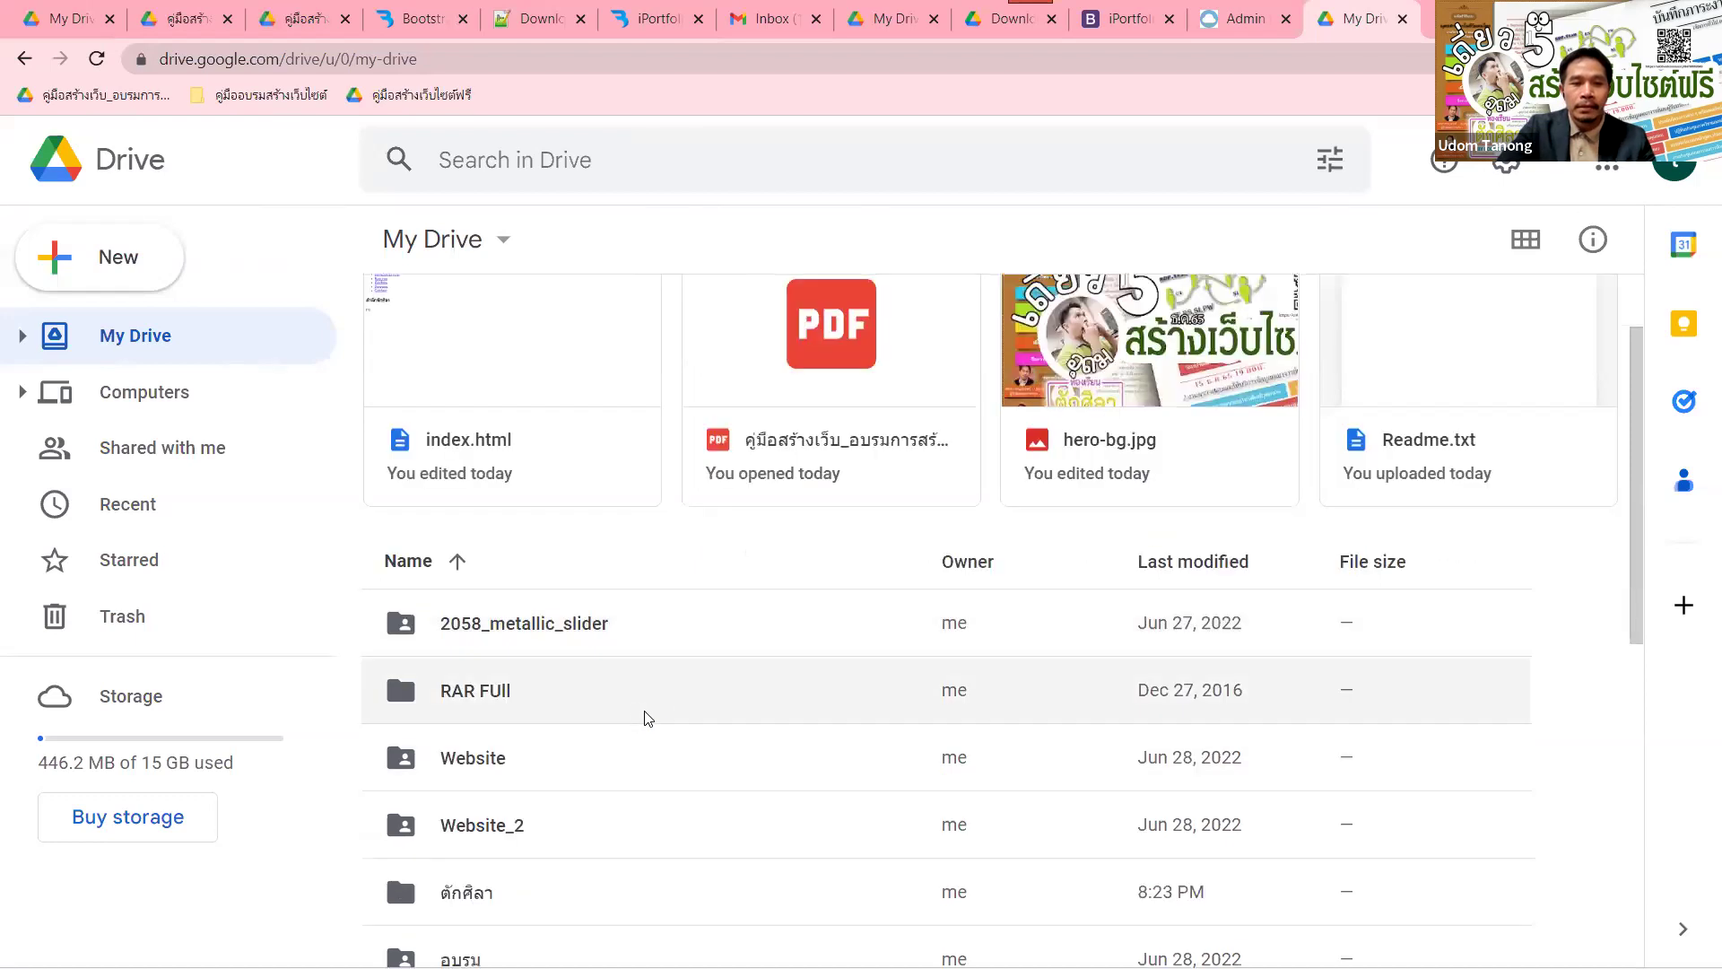
scroll(648, 674, down, 3)
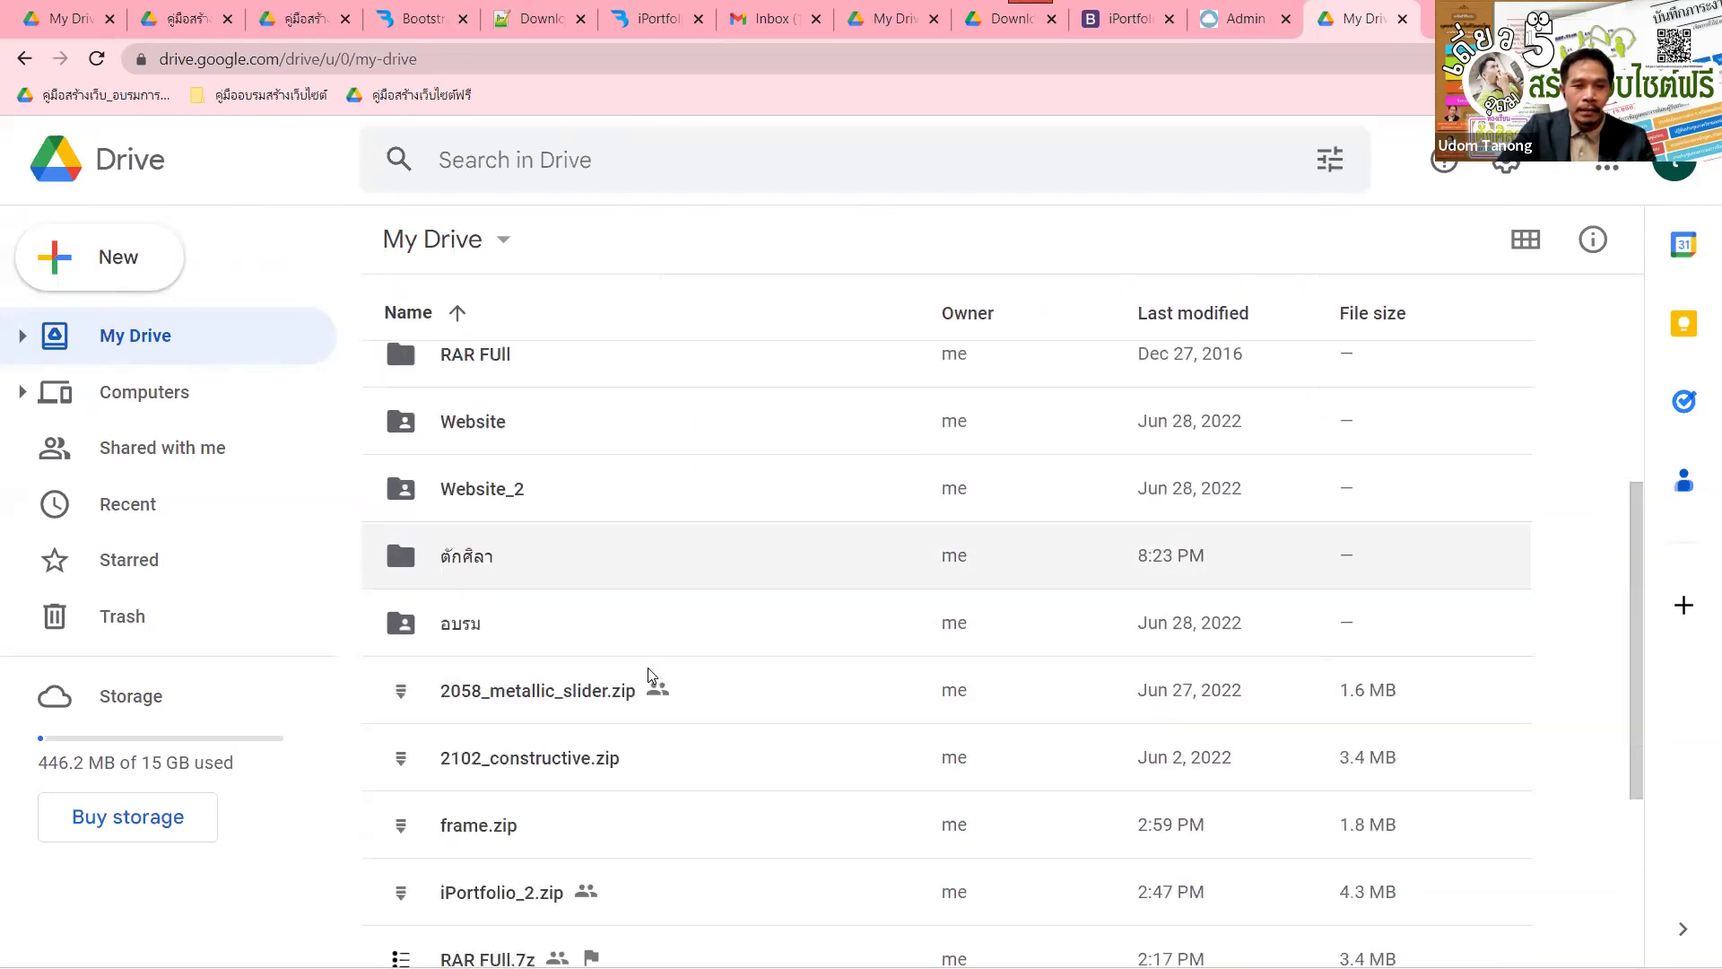
scroll(640, 673, up, 3)
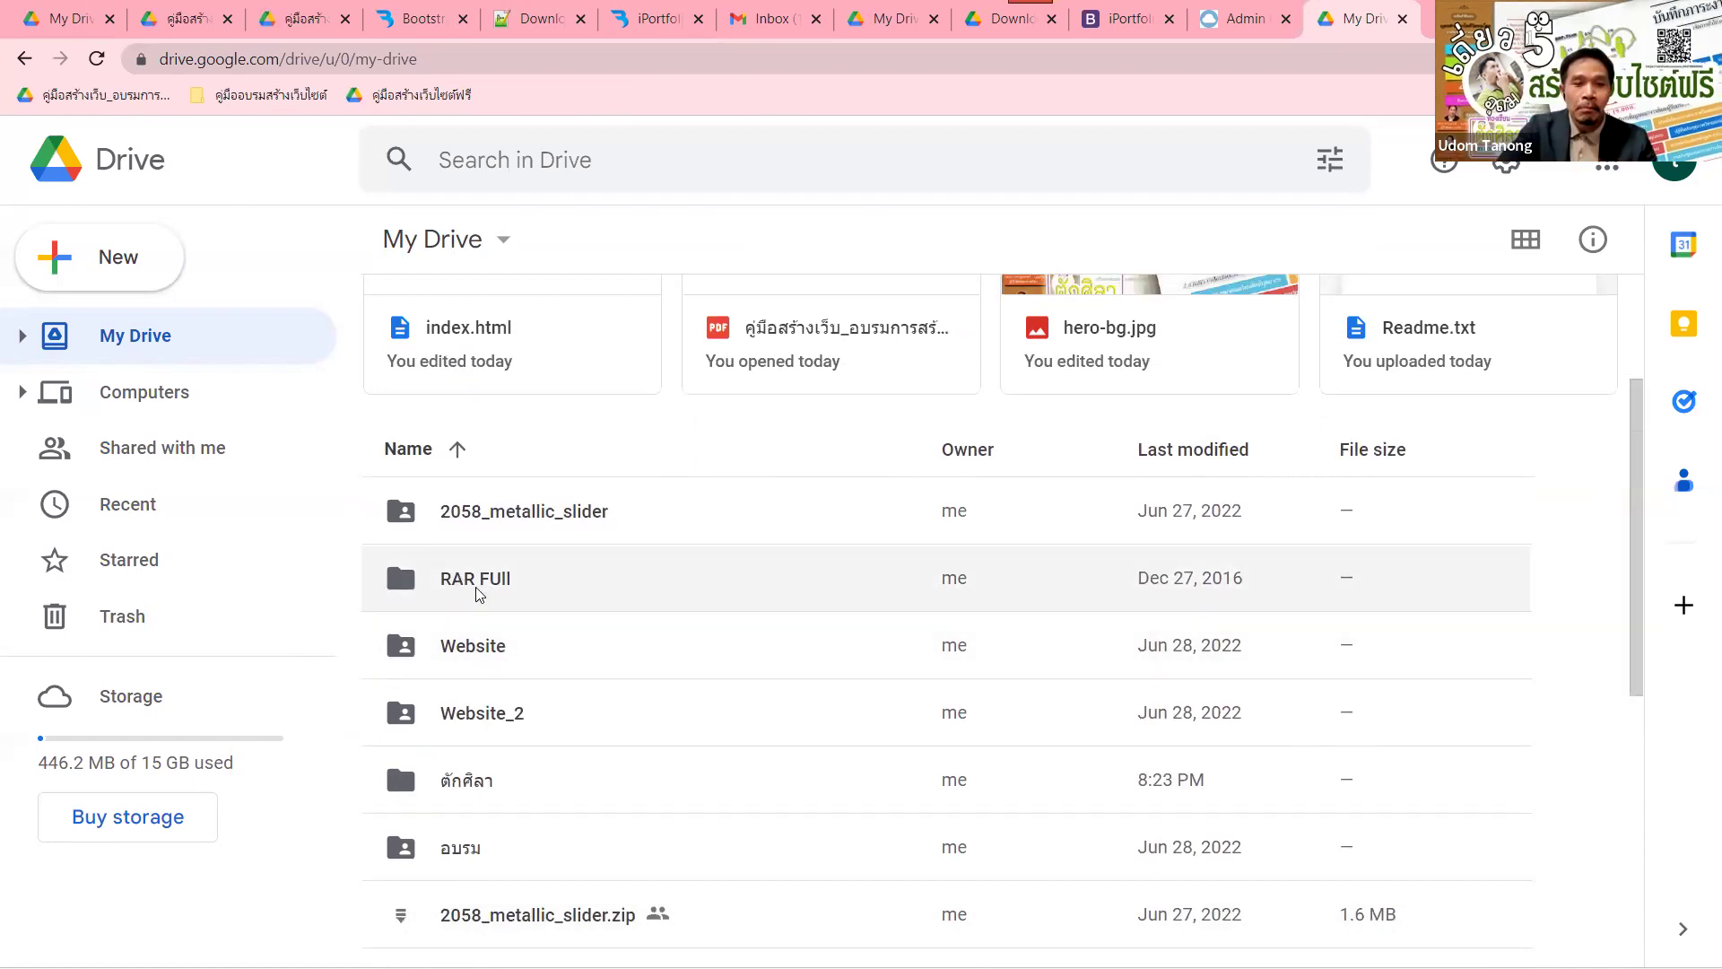
scroll(492, 619, down, 1)
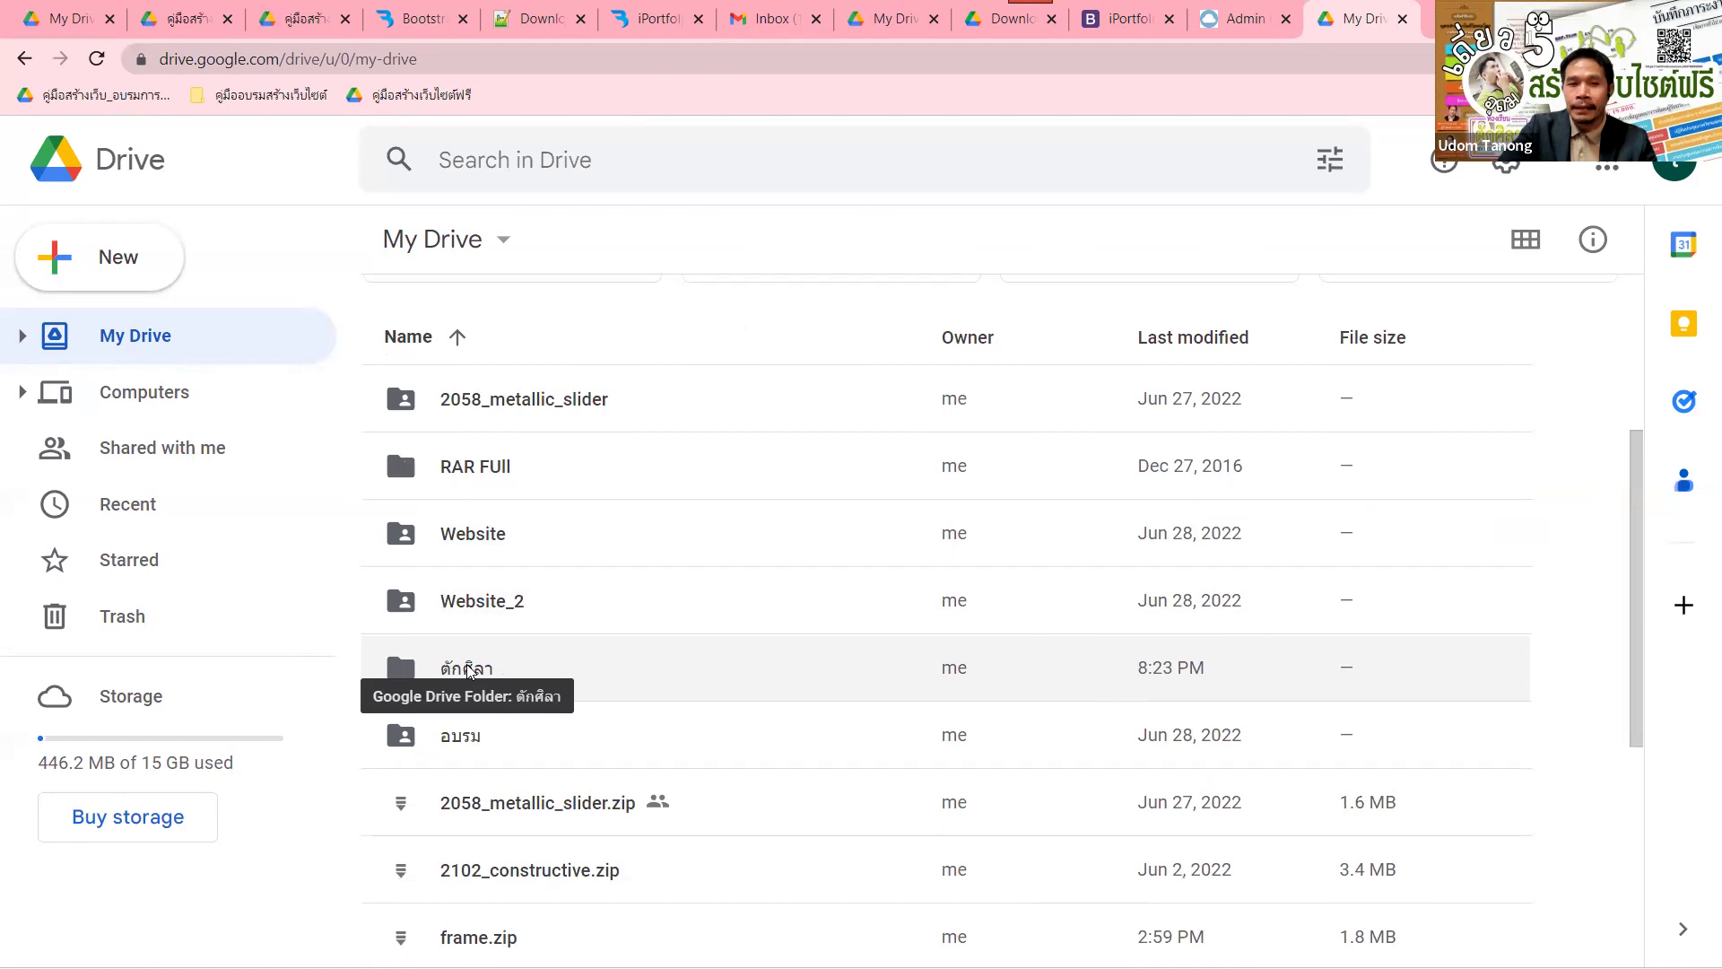
Step: Set the ตักศิลา folder's general access to Anyone with the link as Viewer
click(469, 671)
right_click(469, 671)
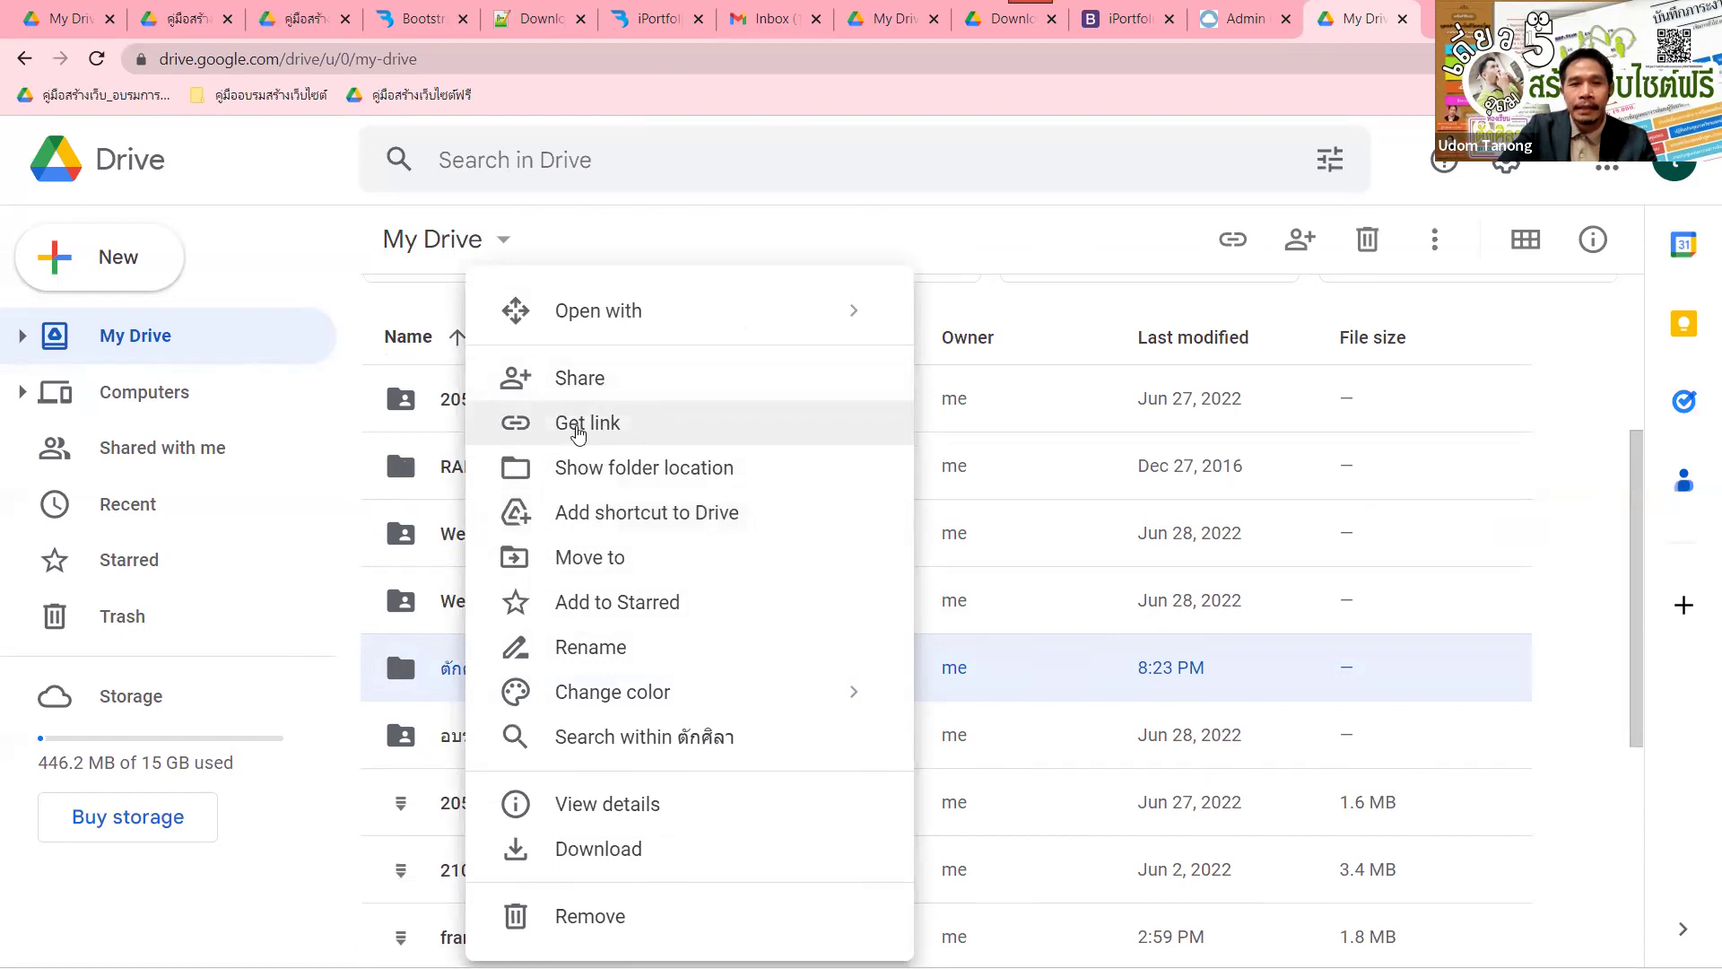
click(587, 429)
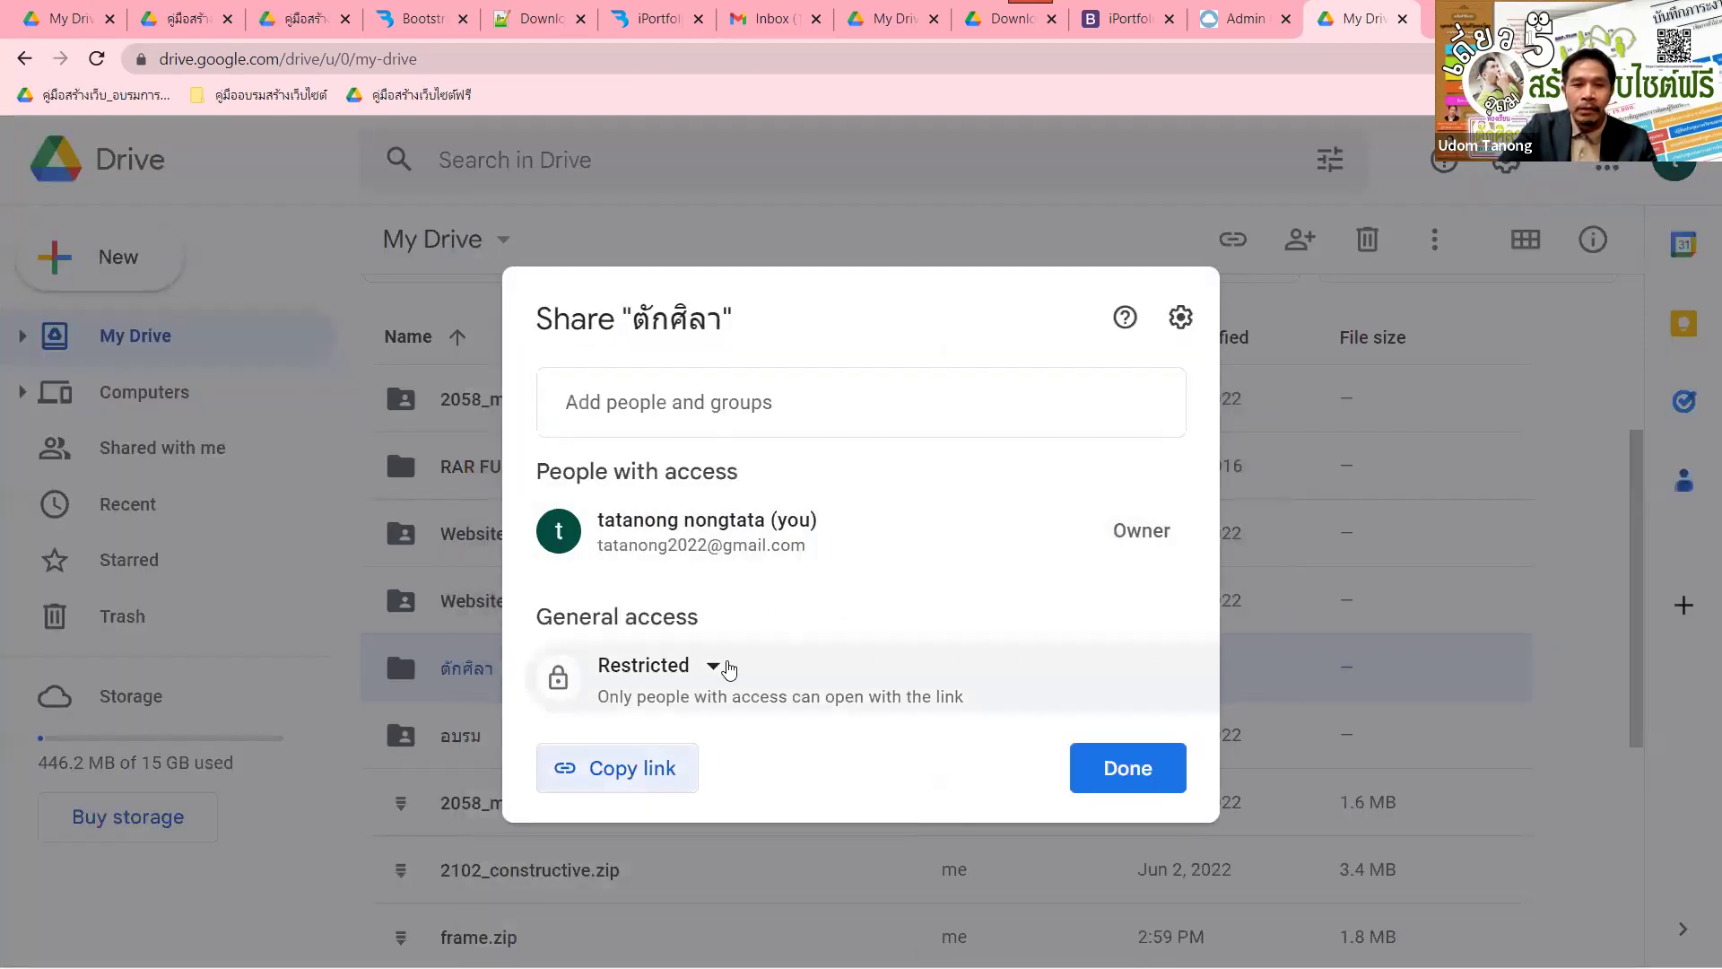
click(713, 668)
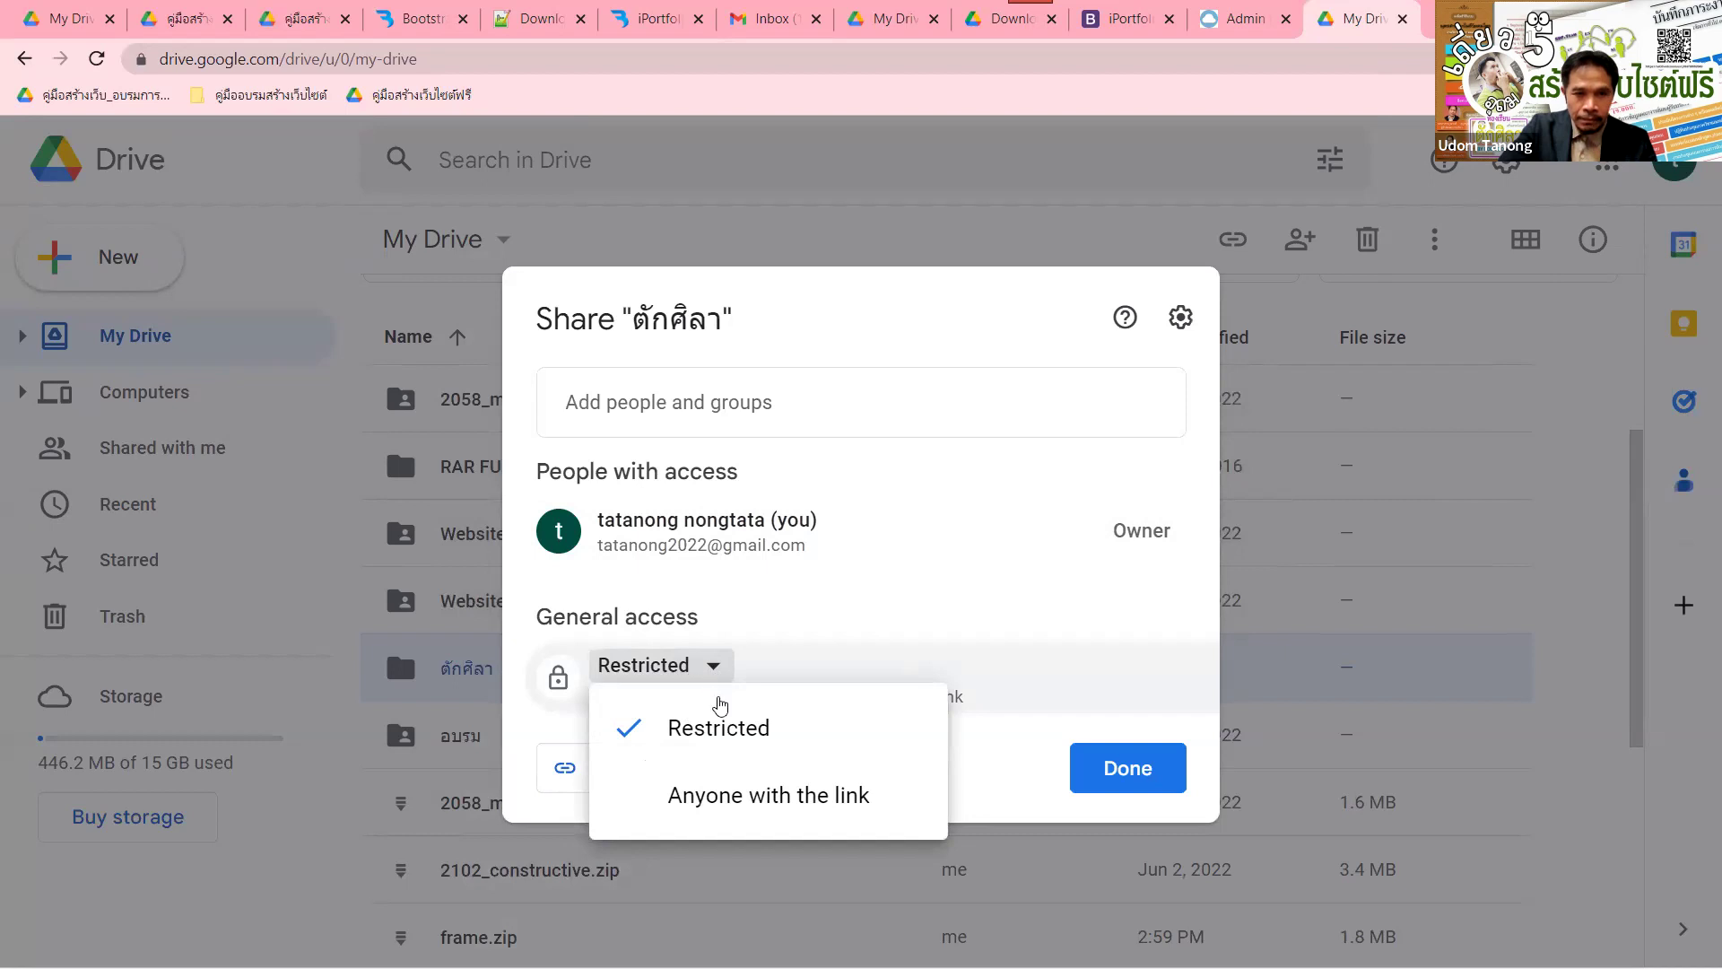
click(810, 807)
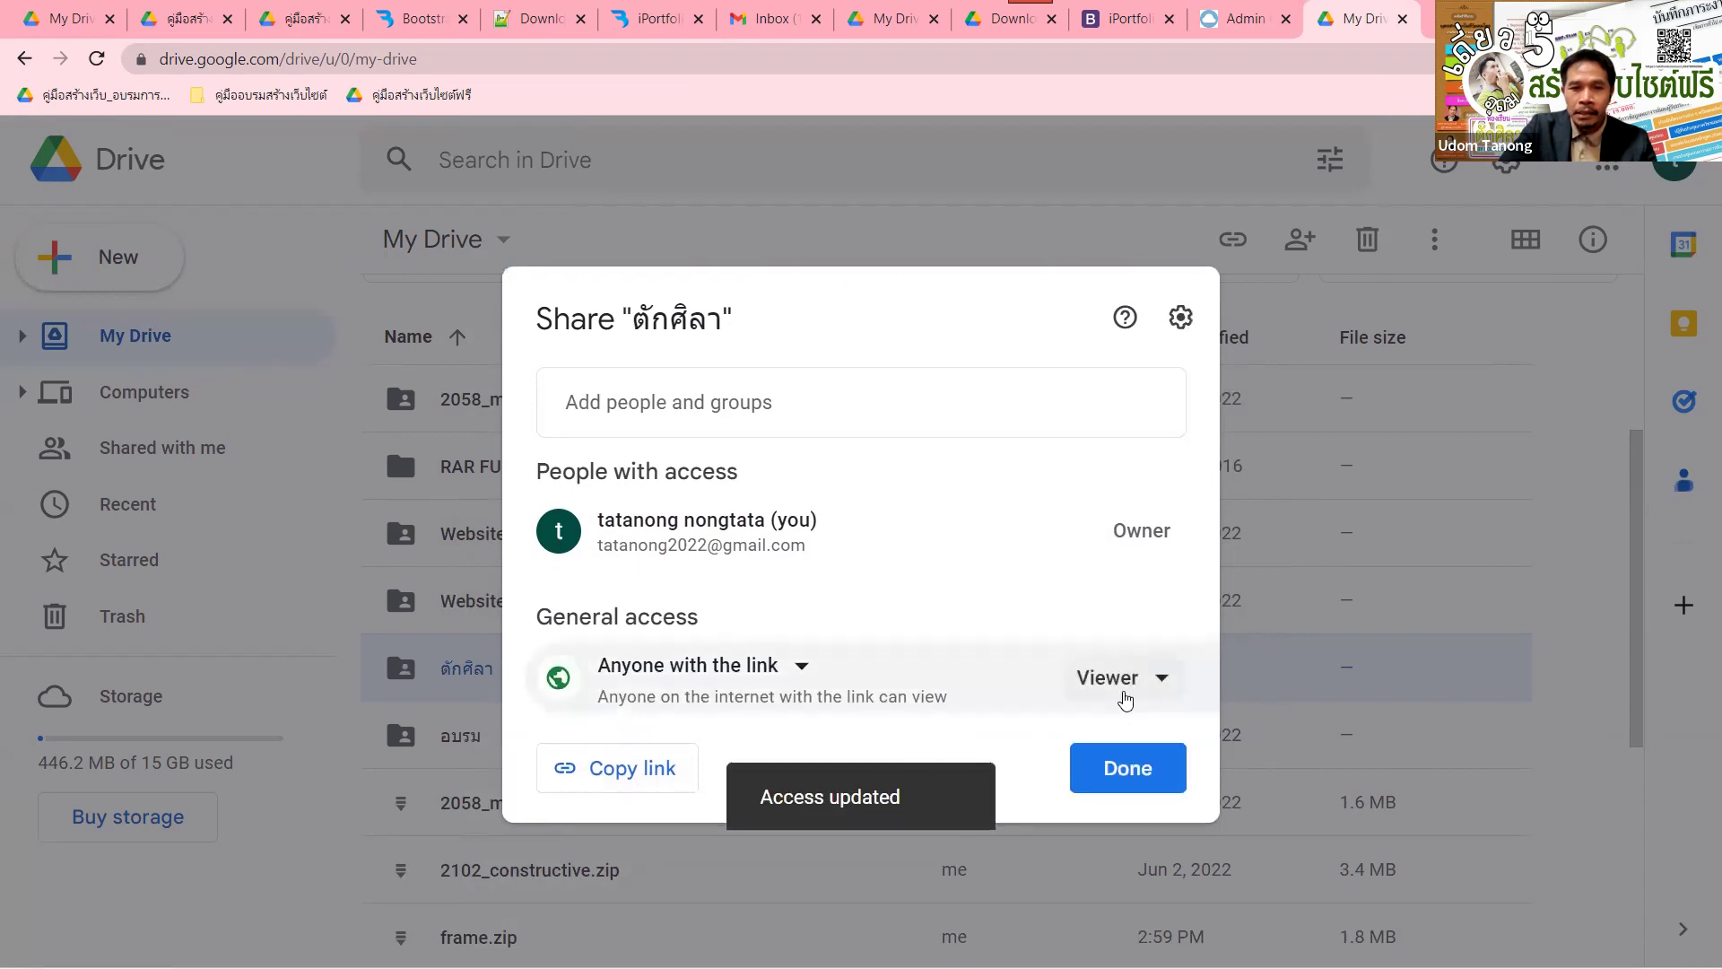
click(1142, 773)
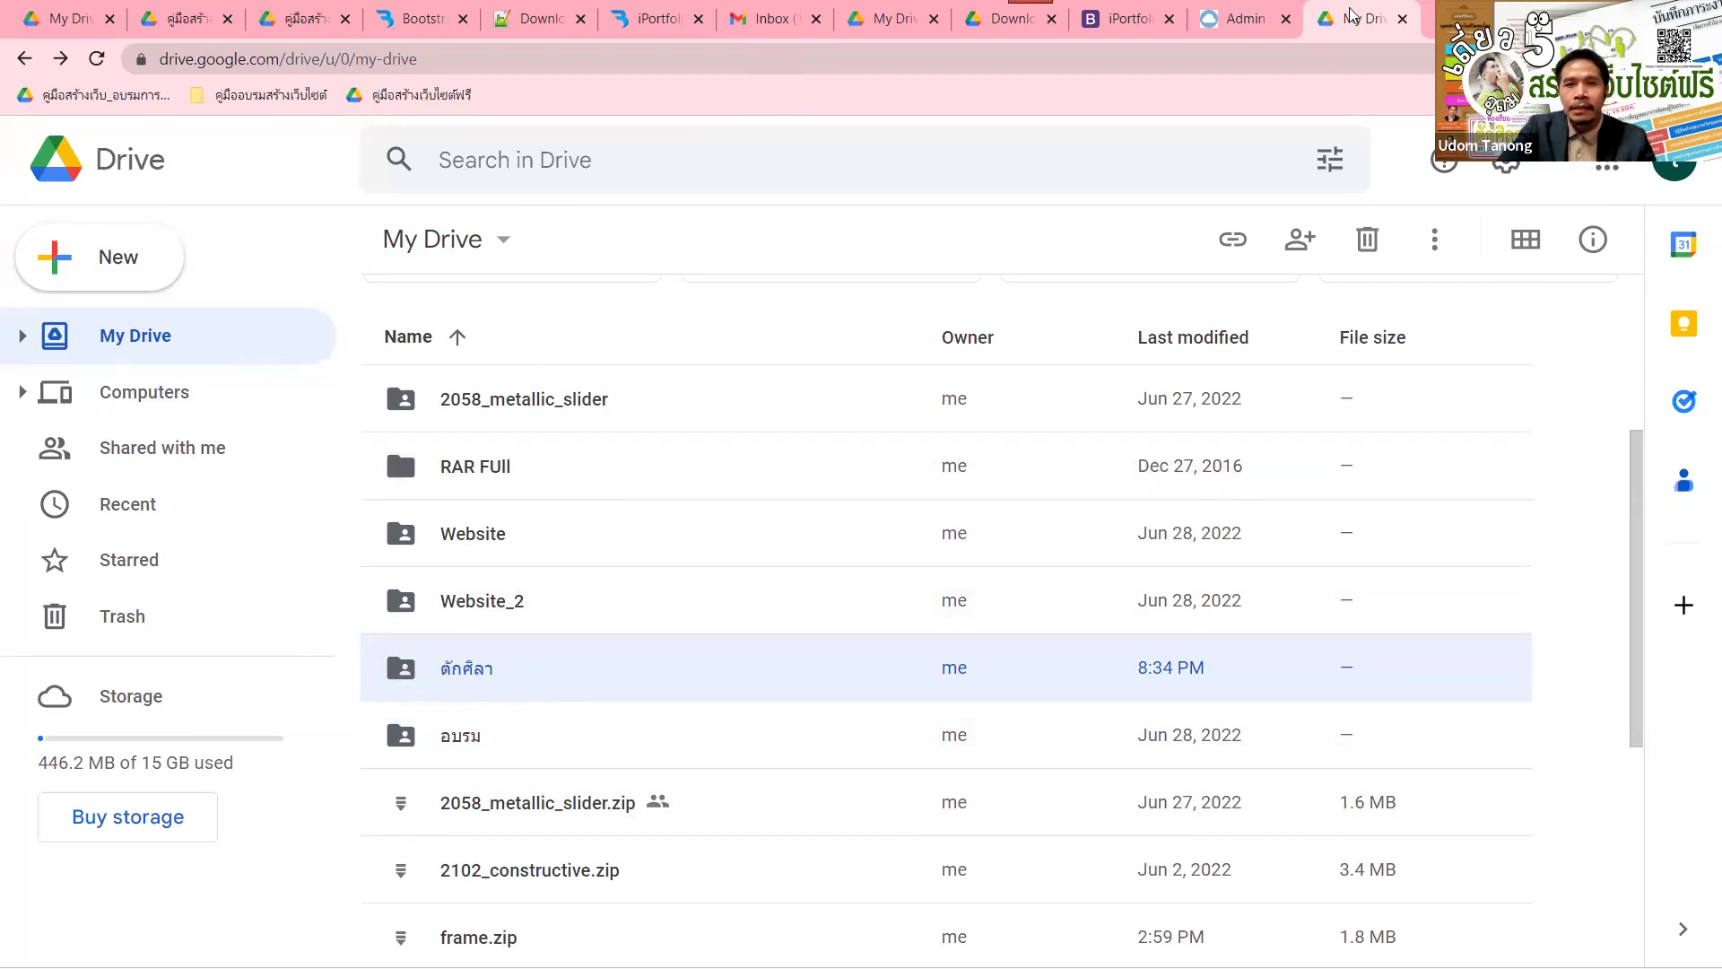
Step: Reload the DriveToWeb Admin Panel and open the iPortfolio link from its site list
click(1247, 20)
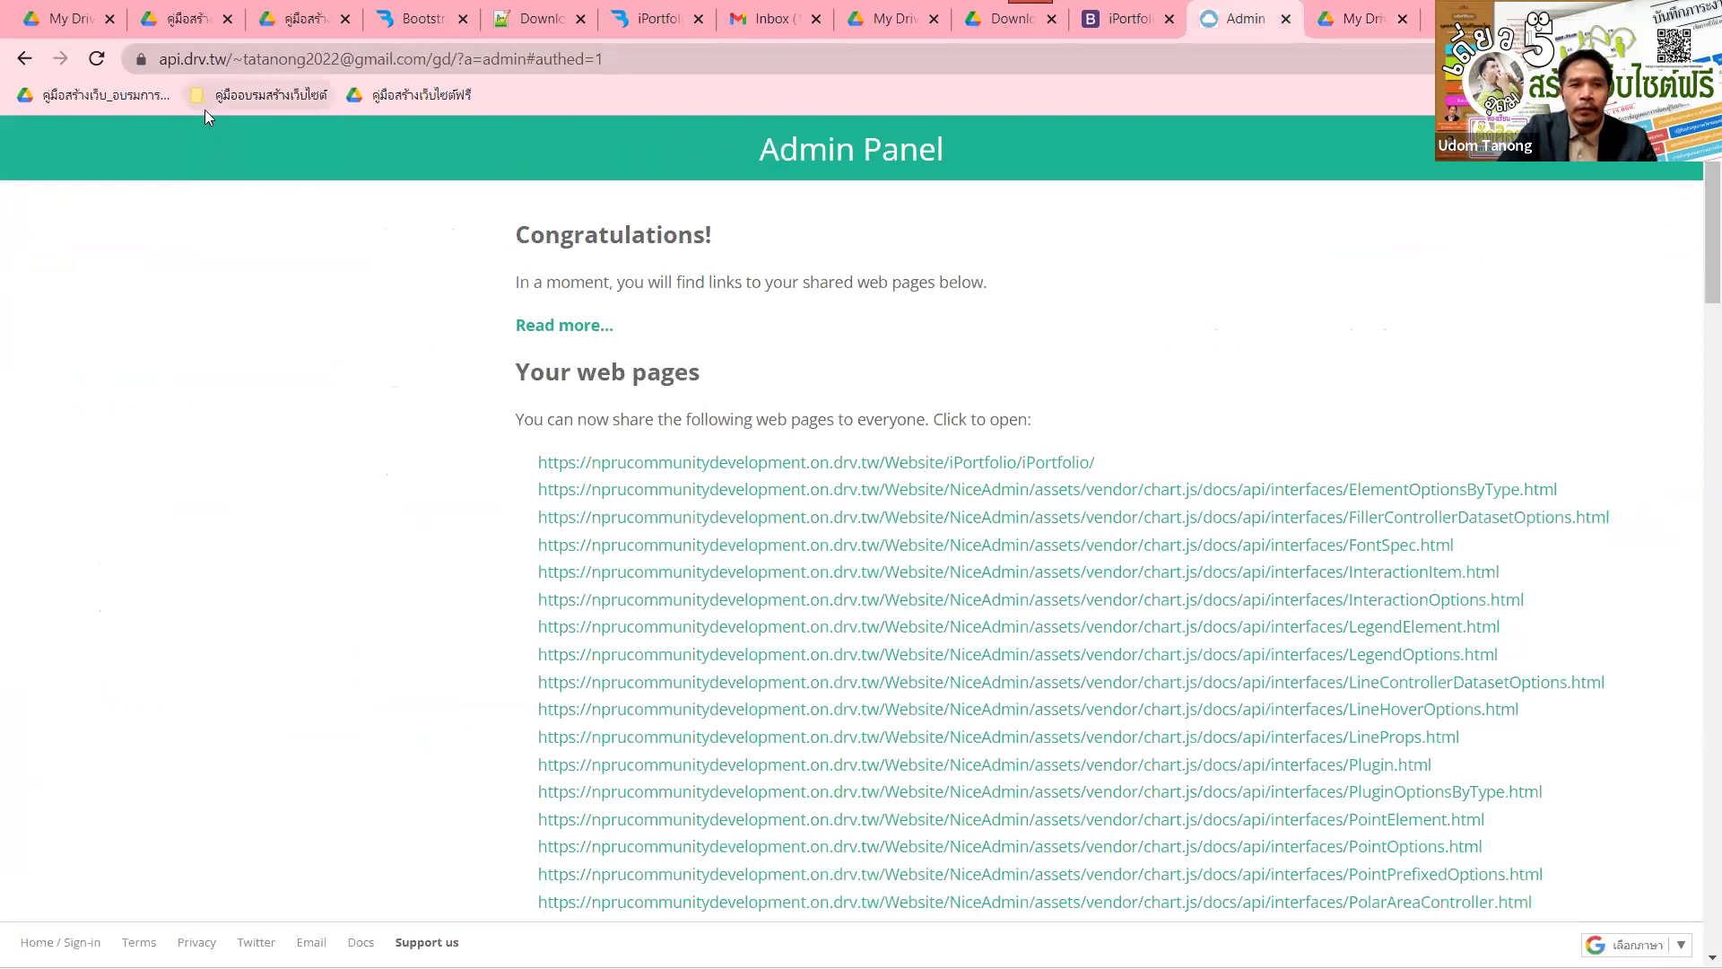
click(97, 59)
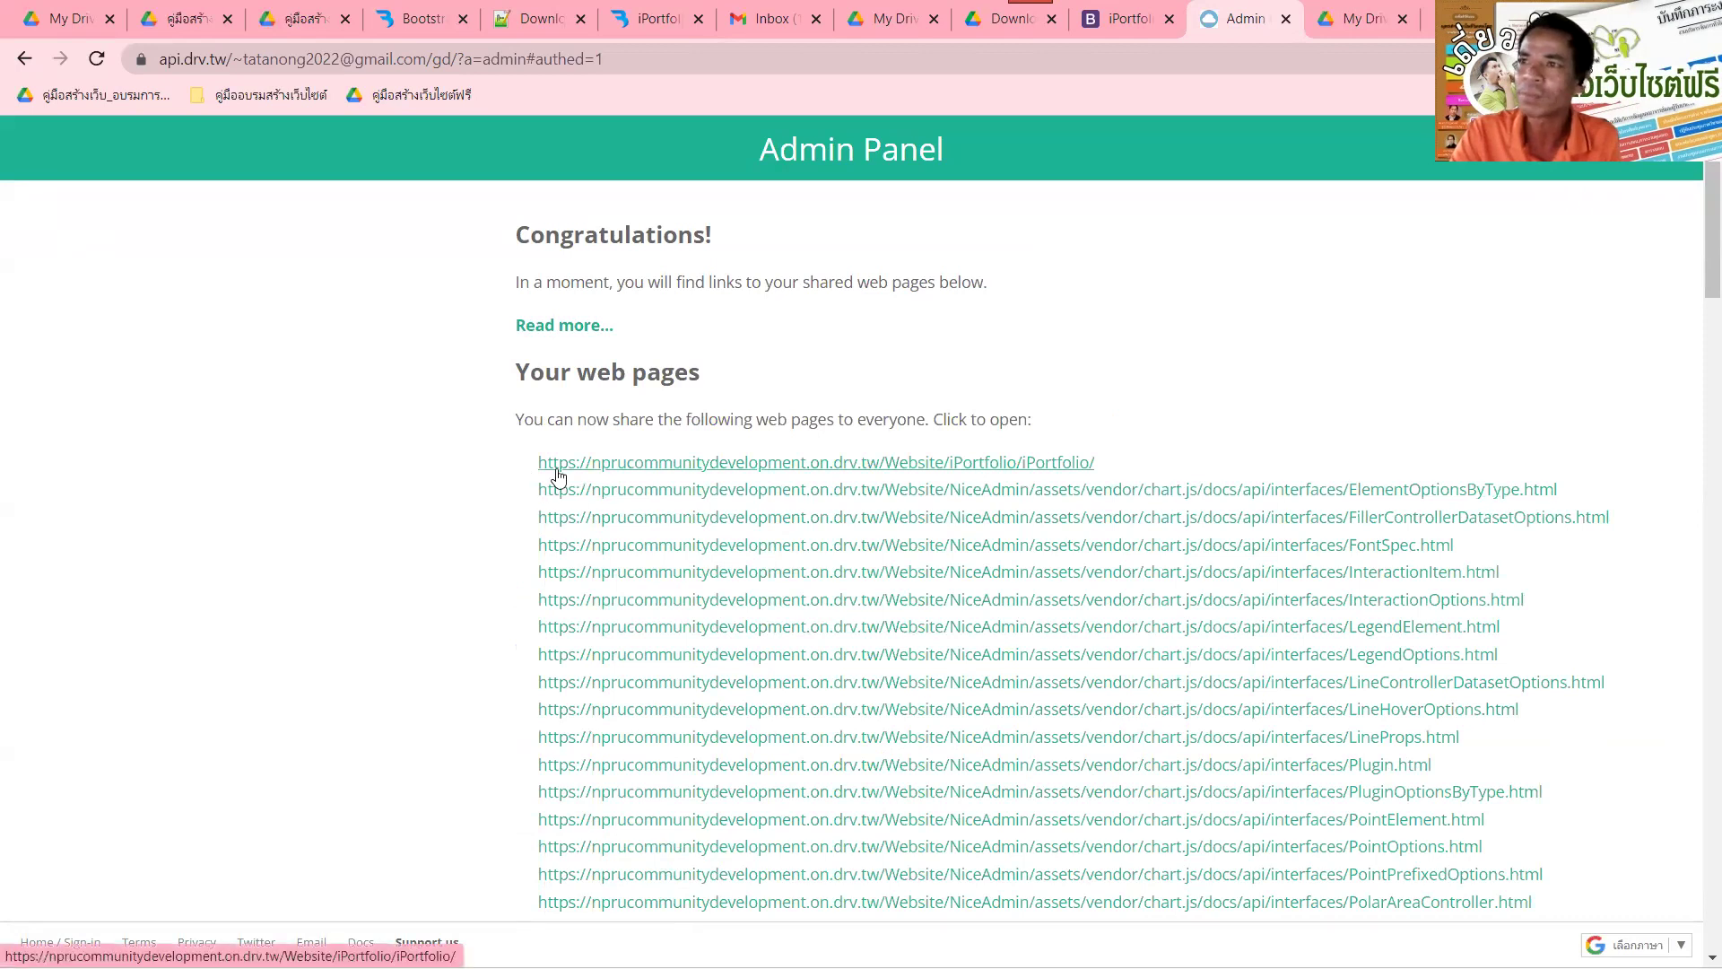
scroll(512, 448, down, 10)
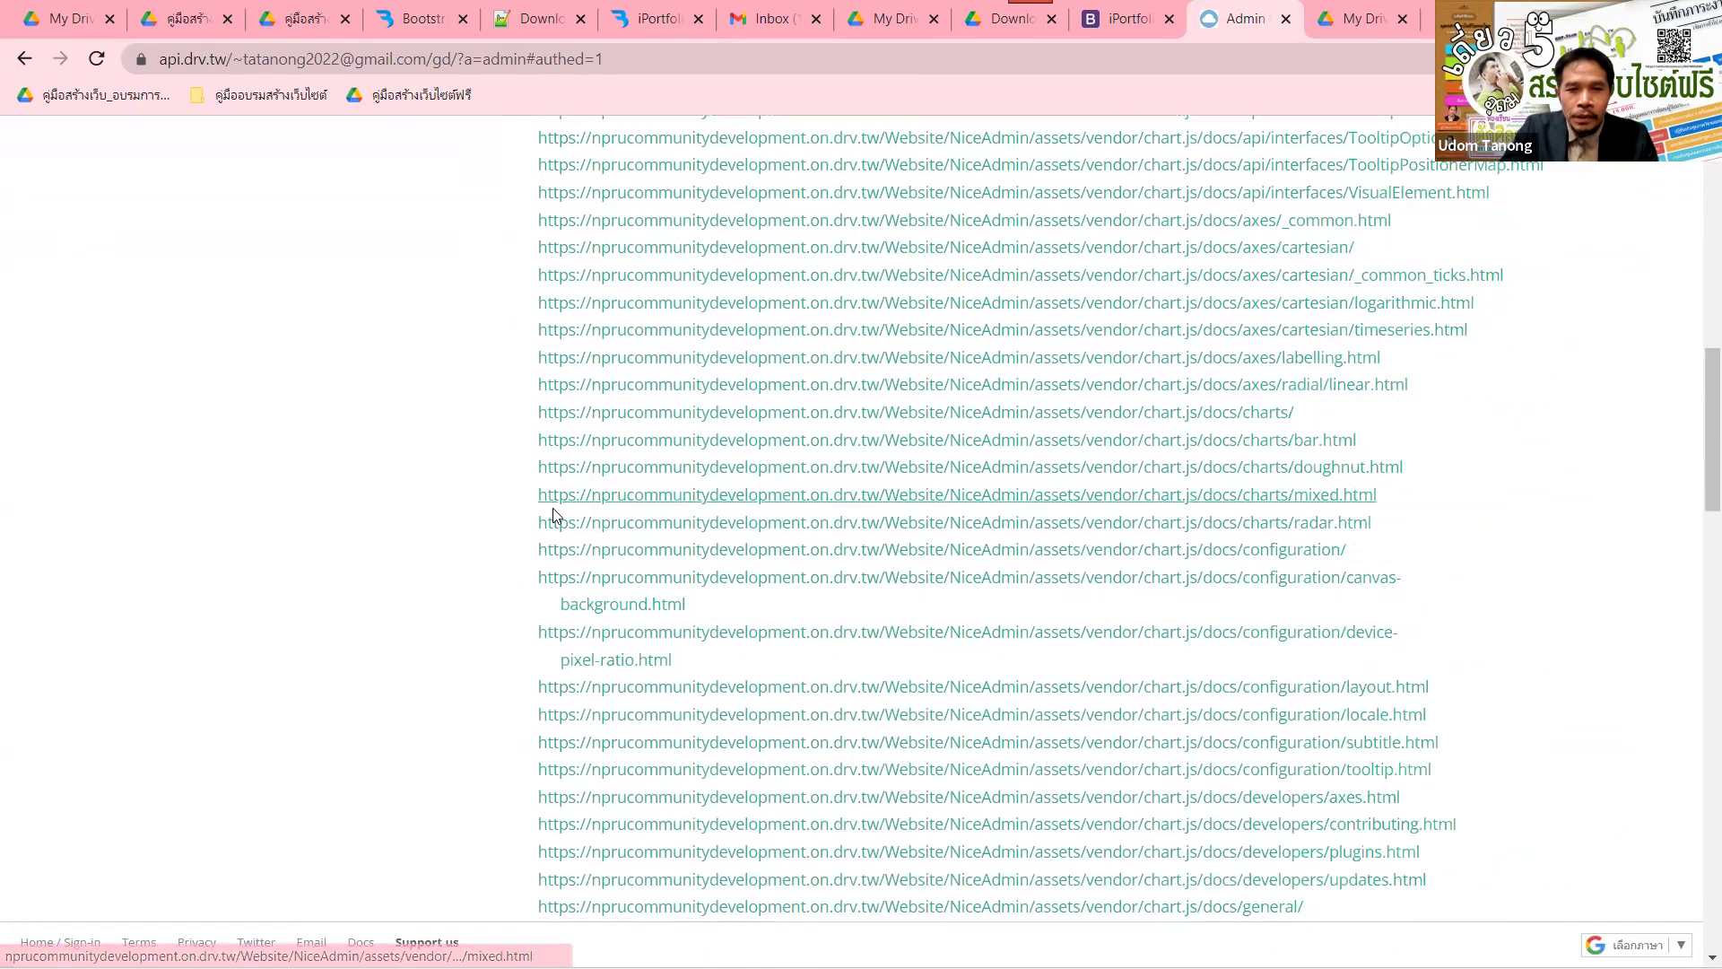
scroll(704, 588, down, 3)
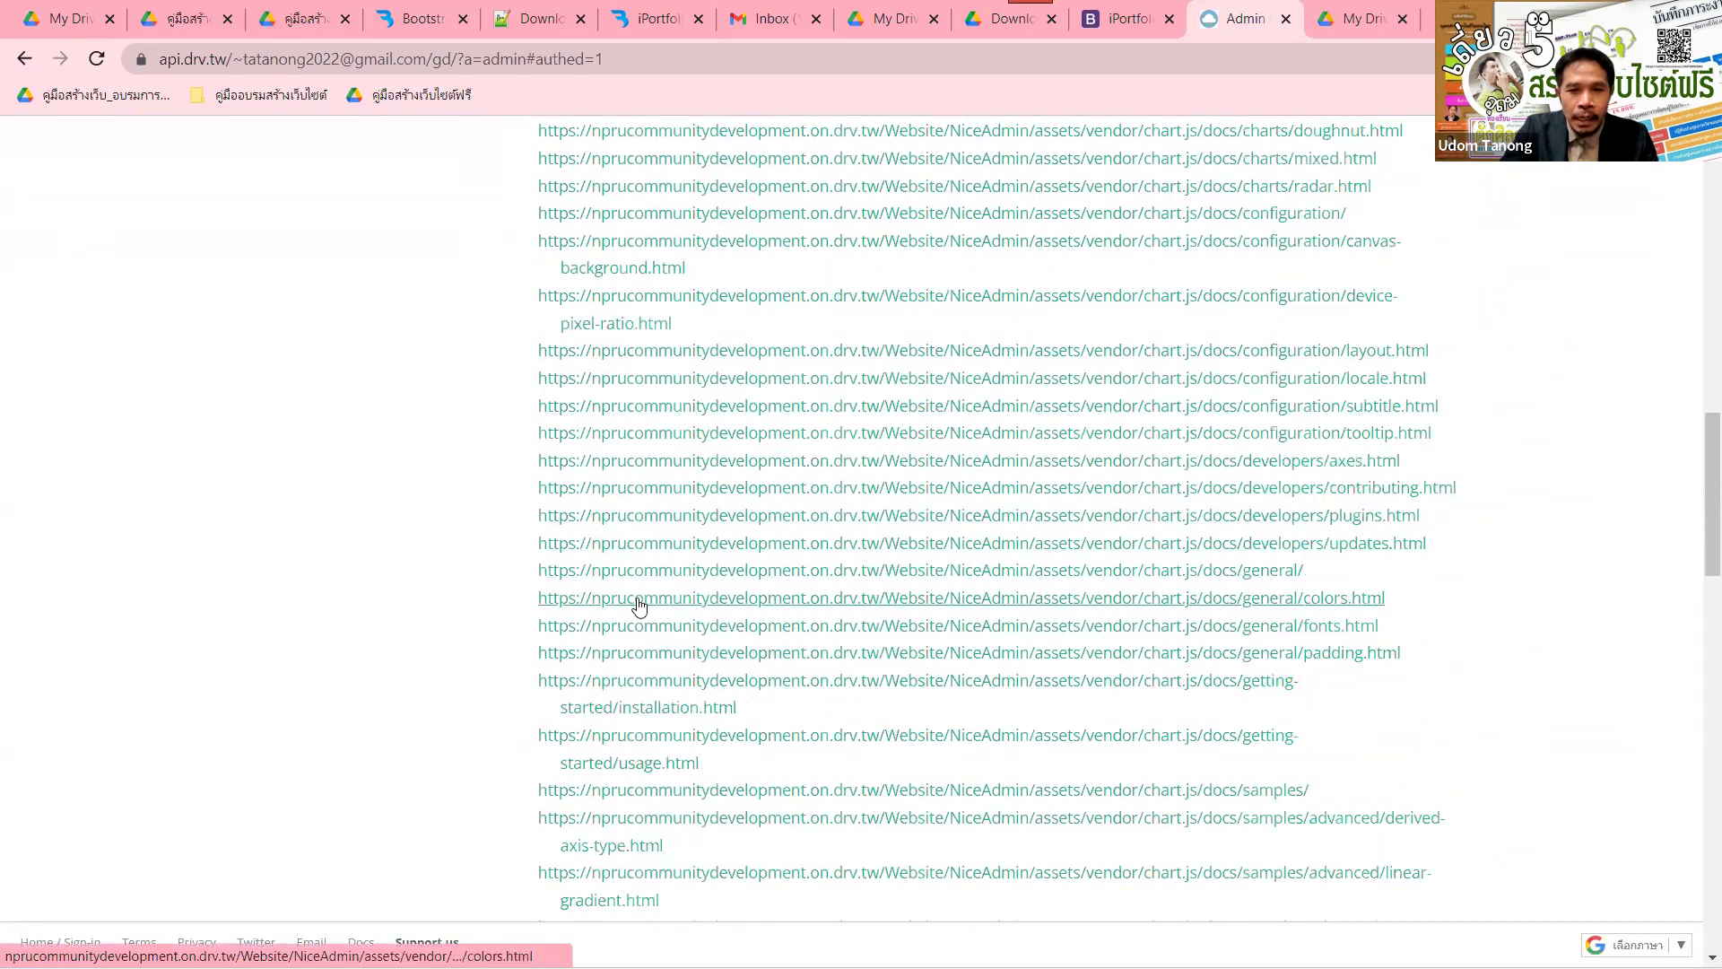
scroll(731, 605, down, 5)
scroll(742, 641, down, 15)
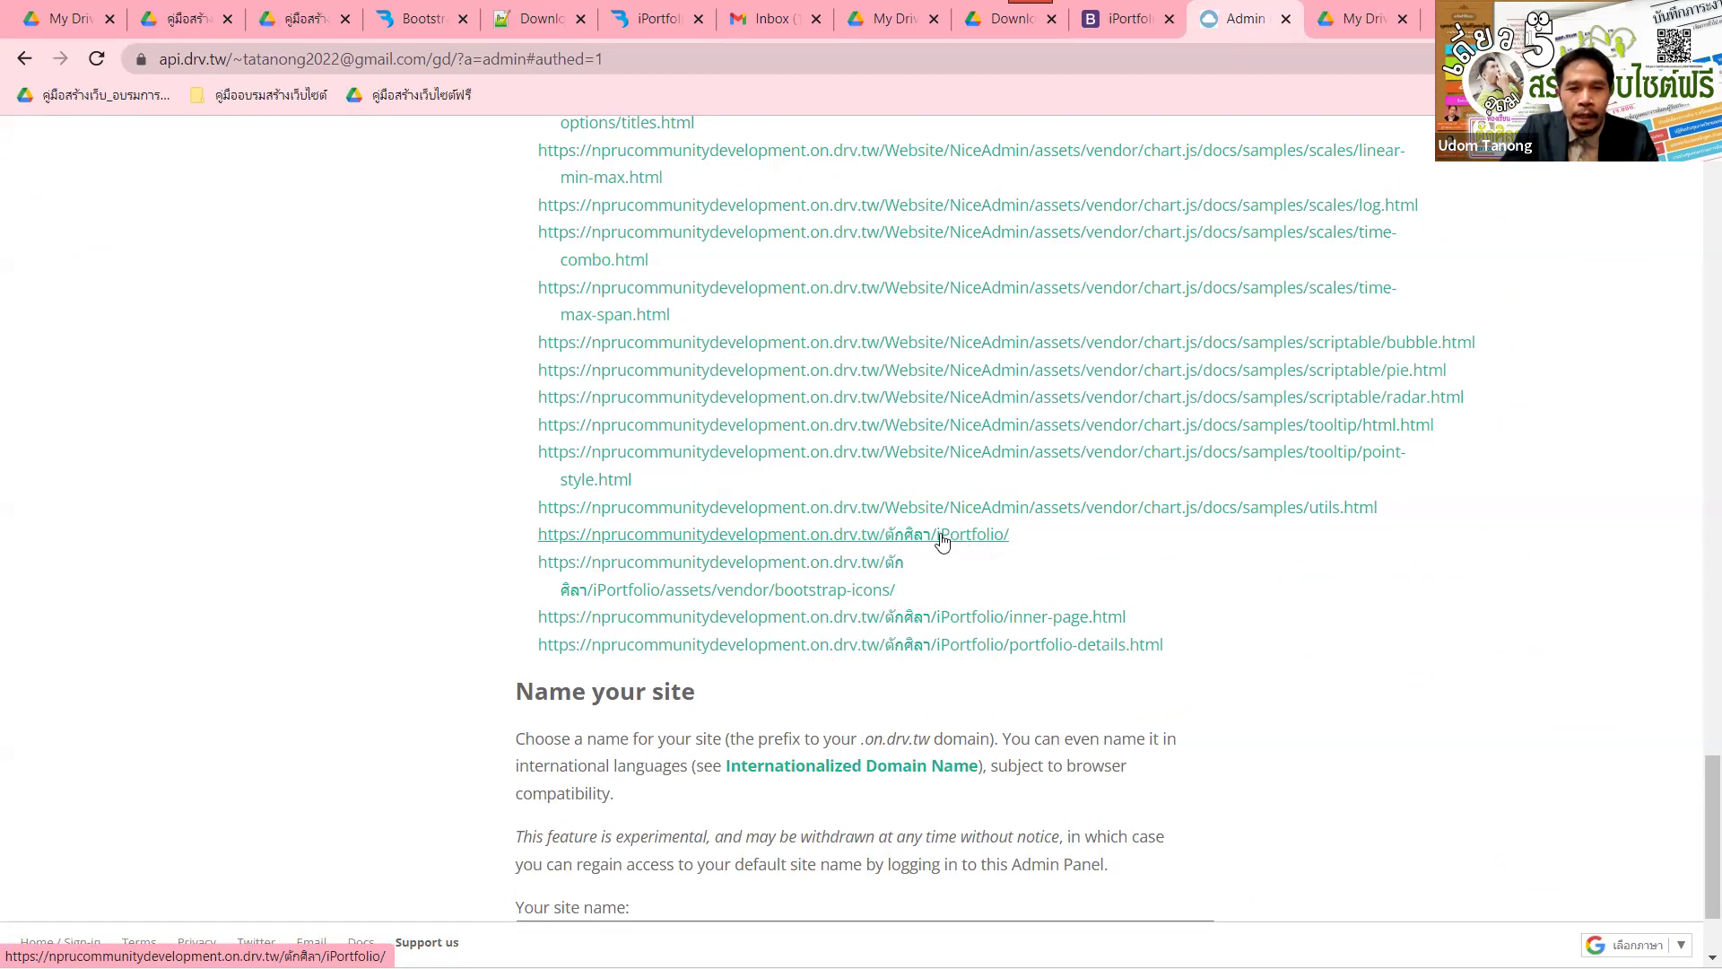
click(941, 536)
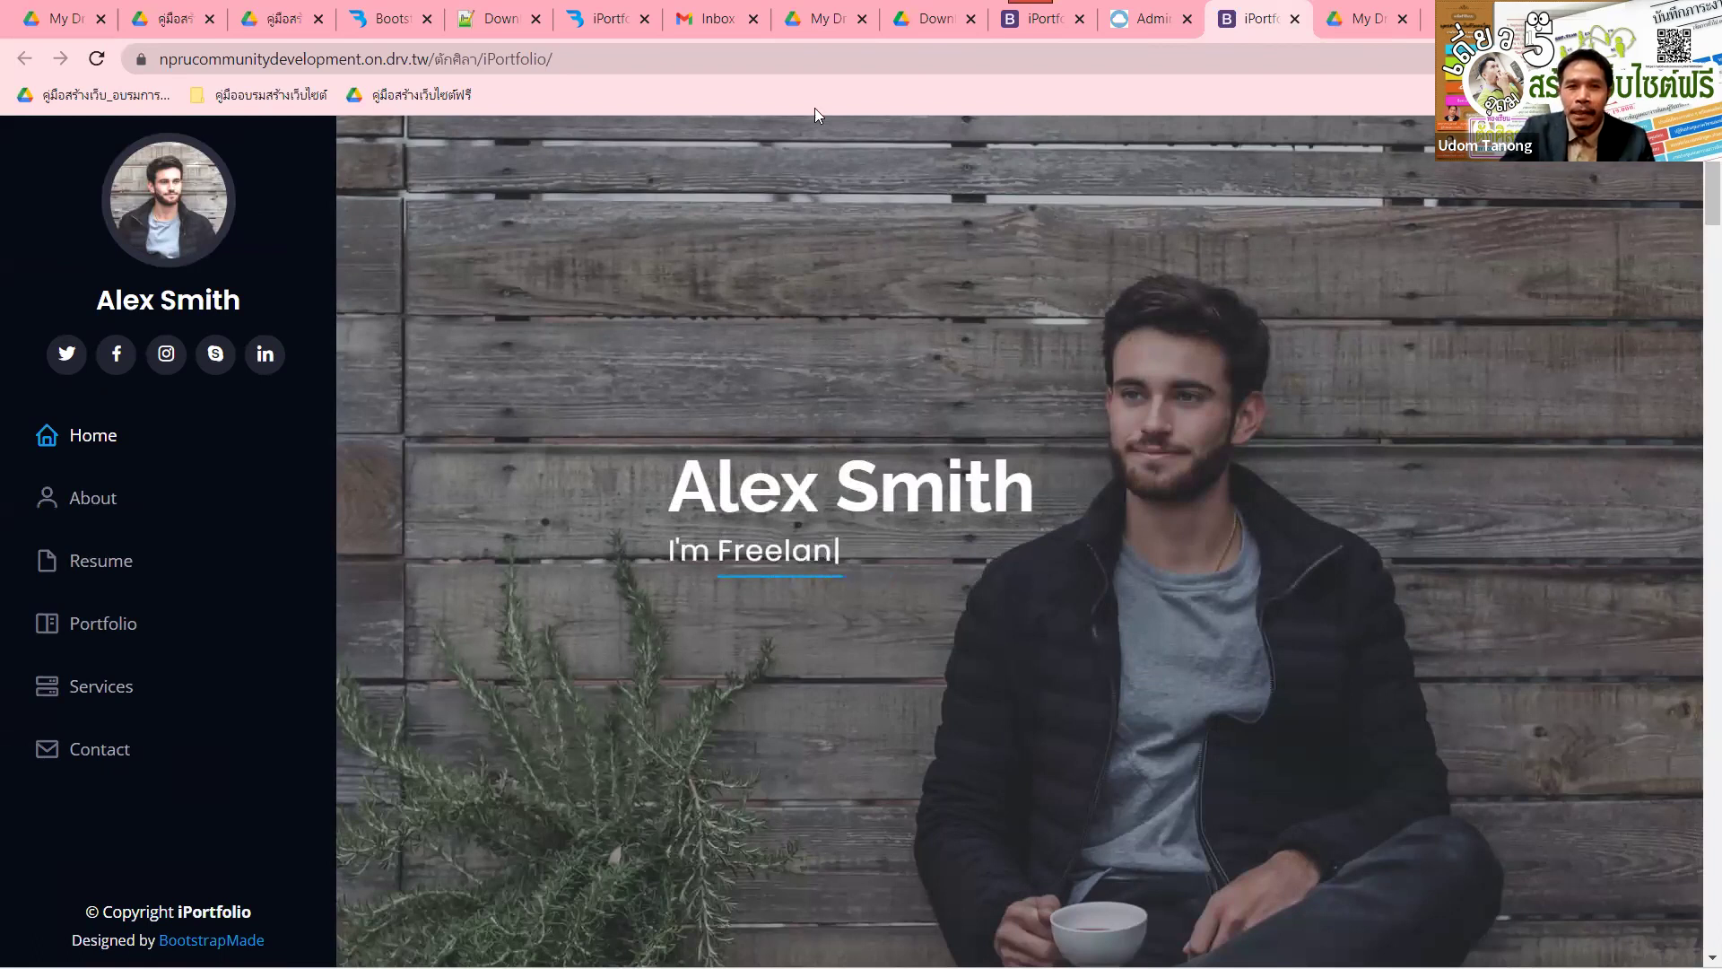
click(626, 56)
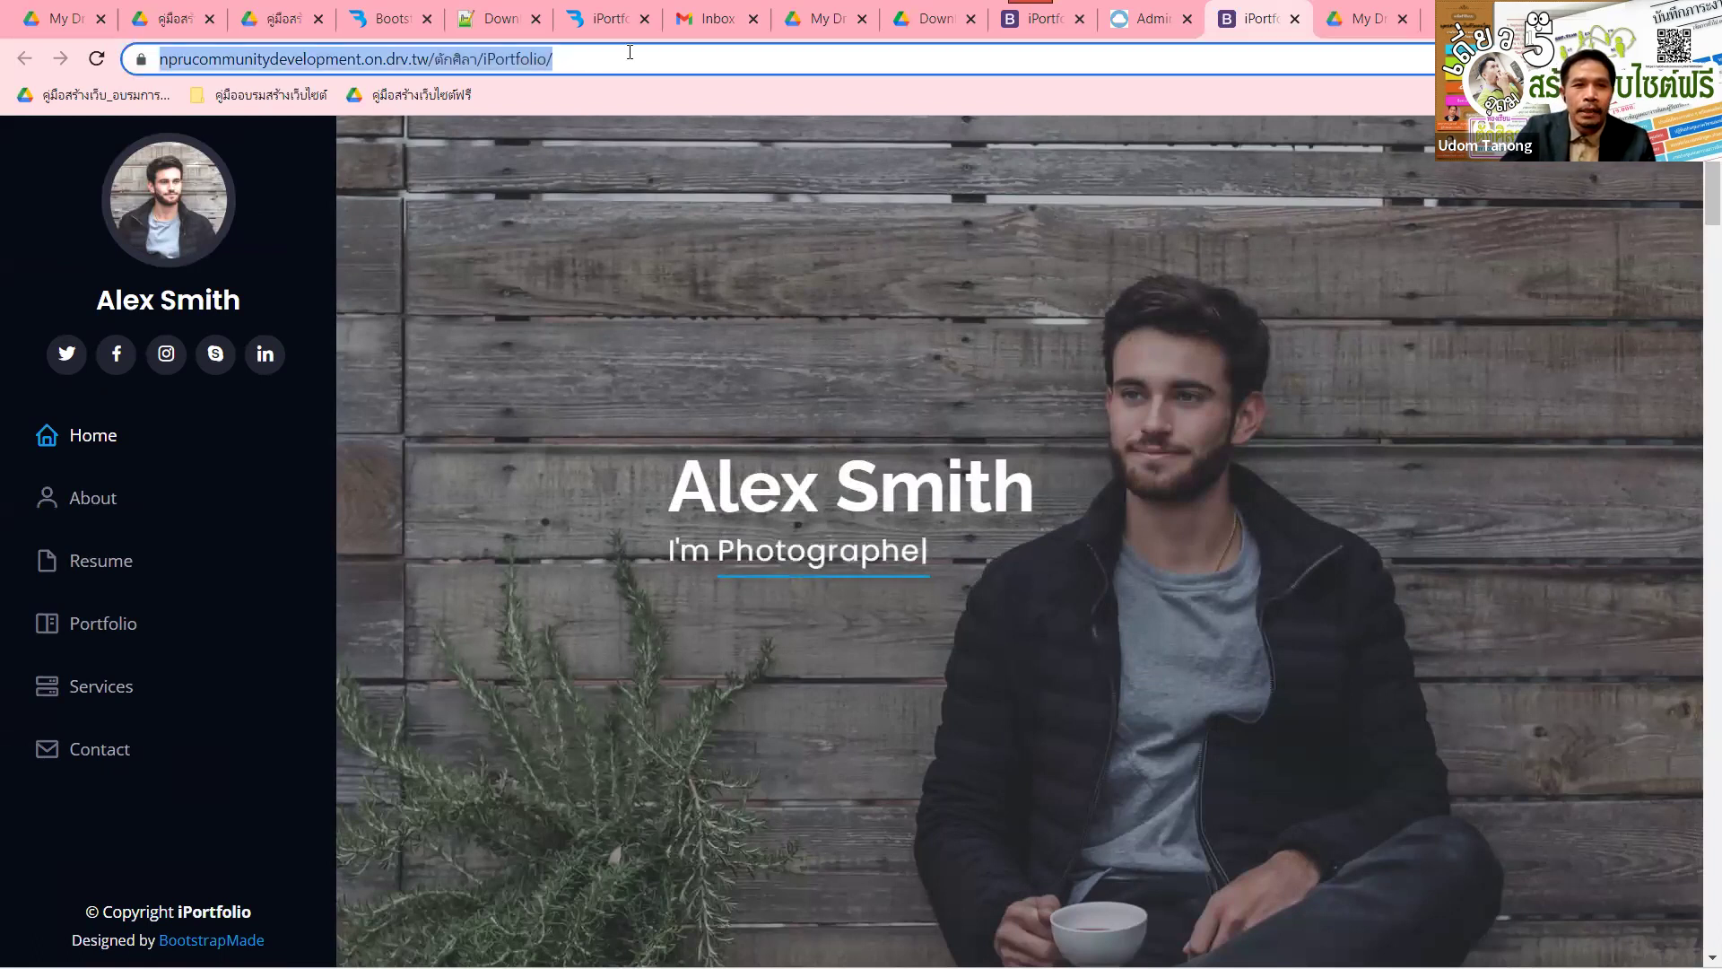
click(654, 59)
drag(605, 59, 109, 61)
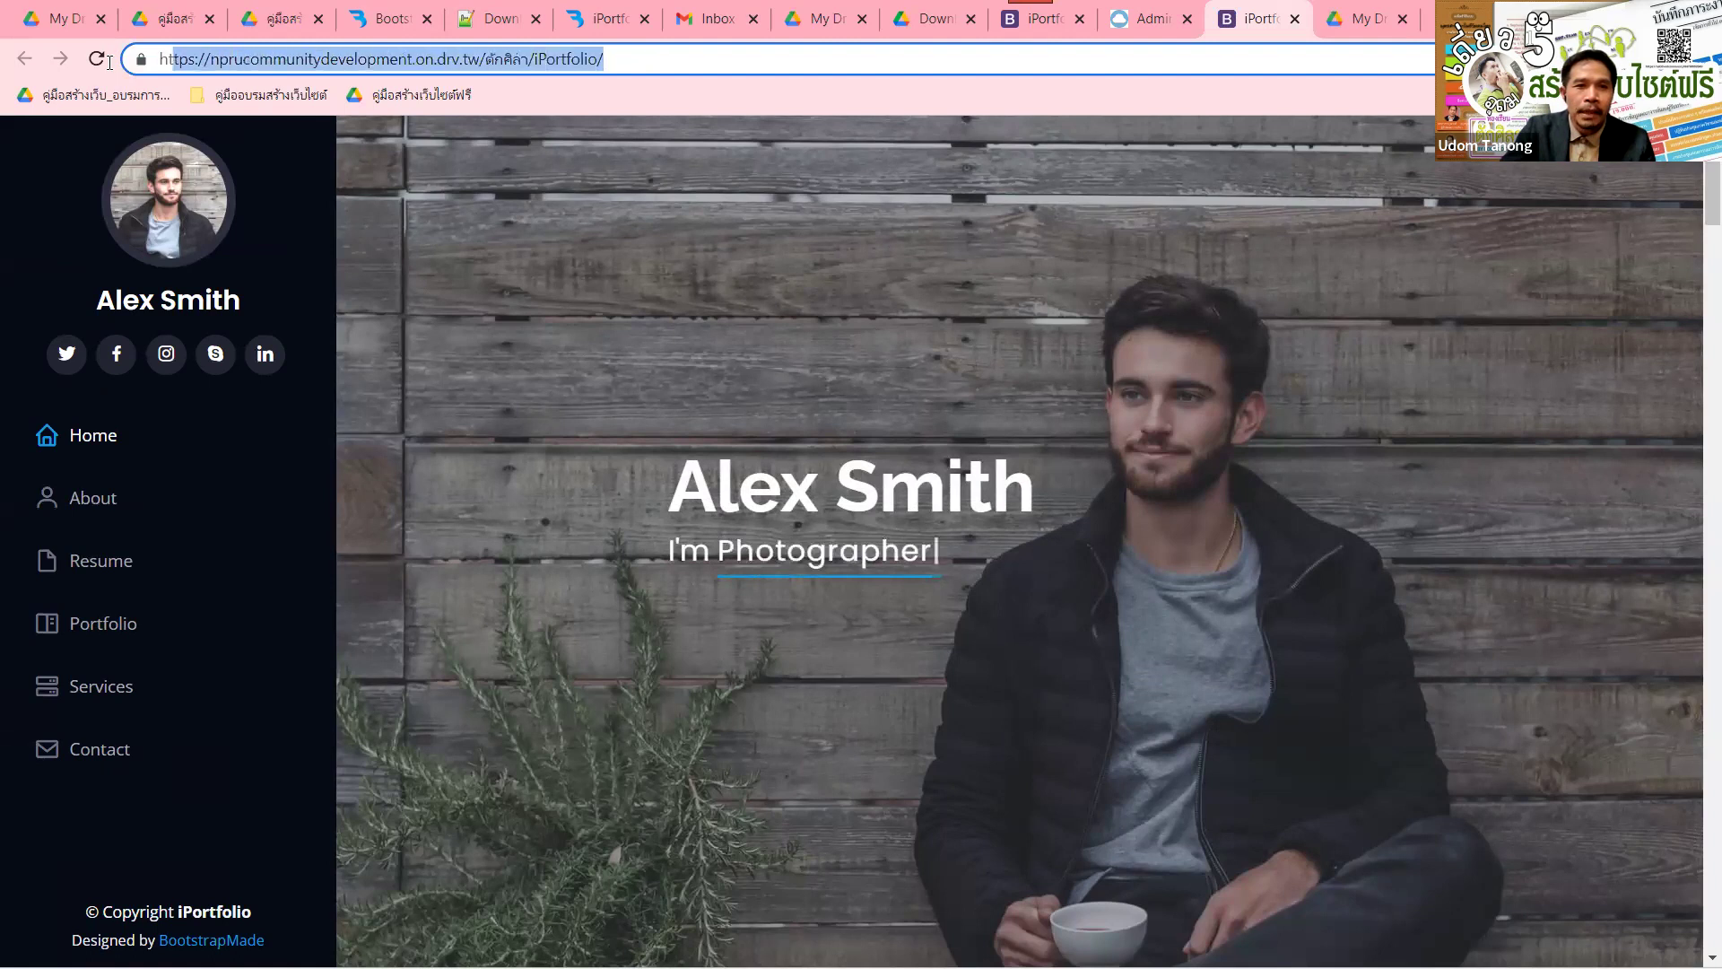
right_click(253, 61)
click(308, 185)
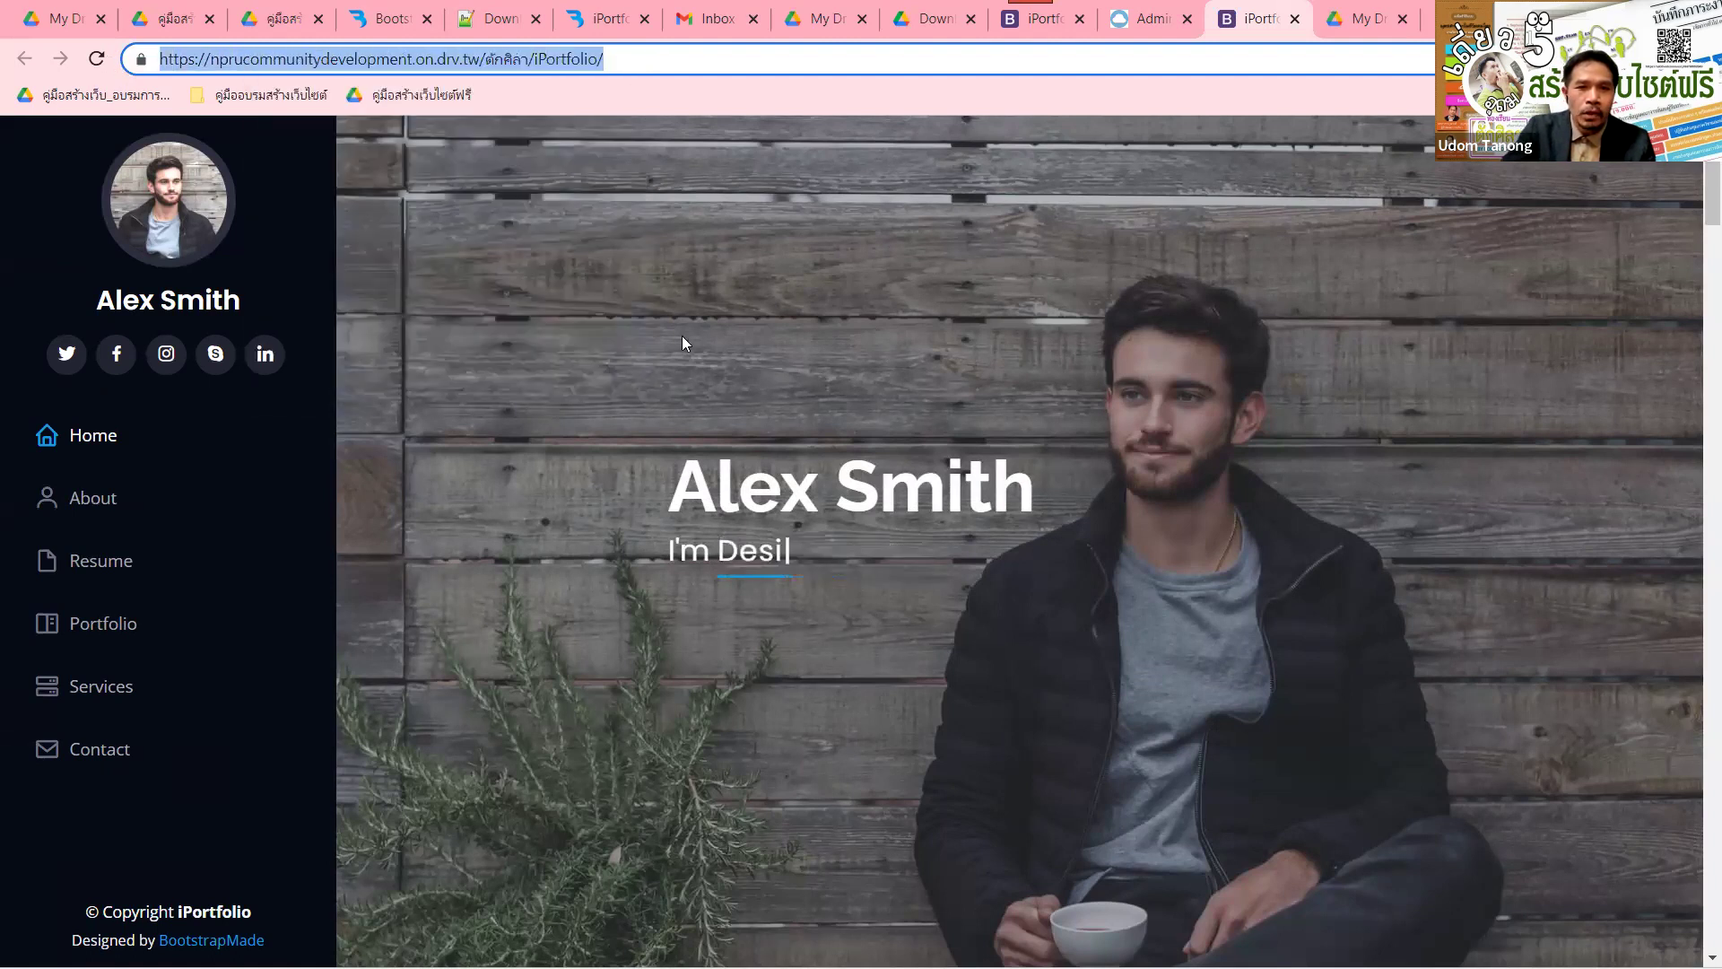
click(1037, 679)
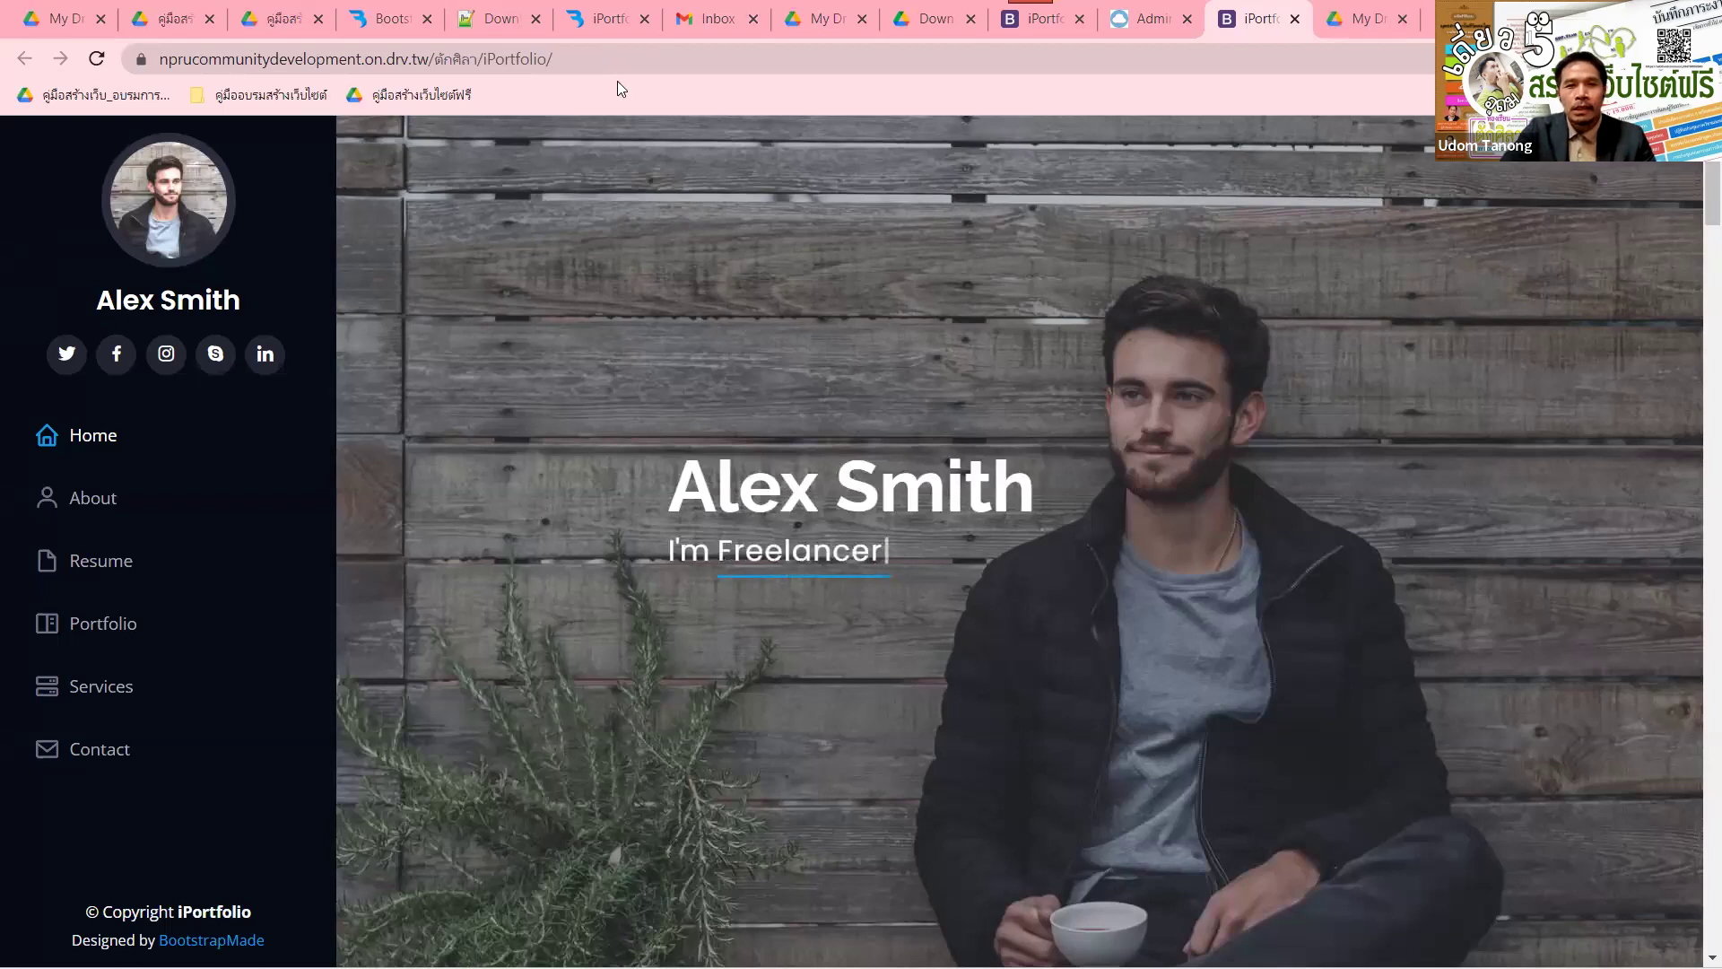
click(647, 59)
click(647, 59)
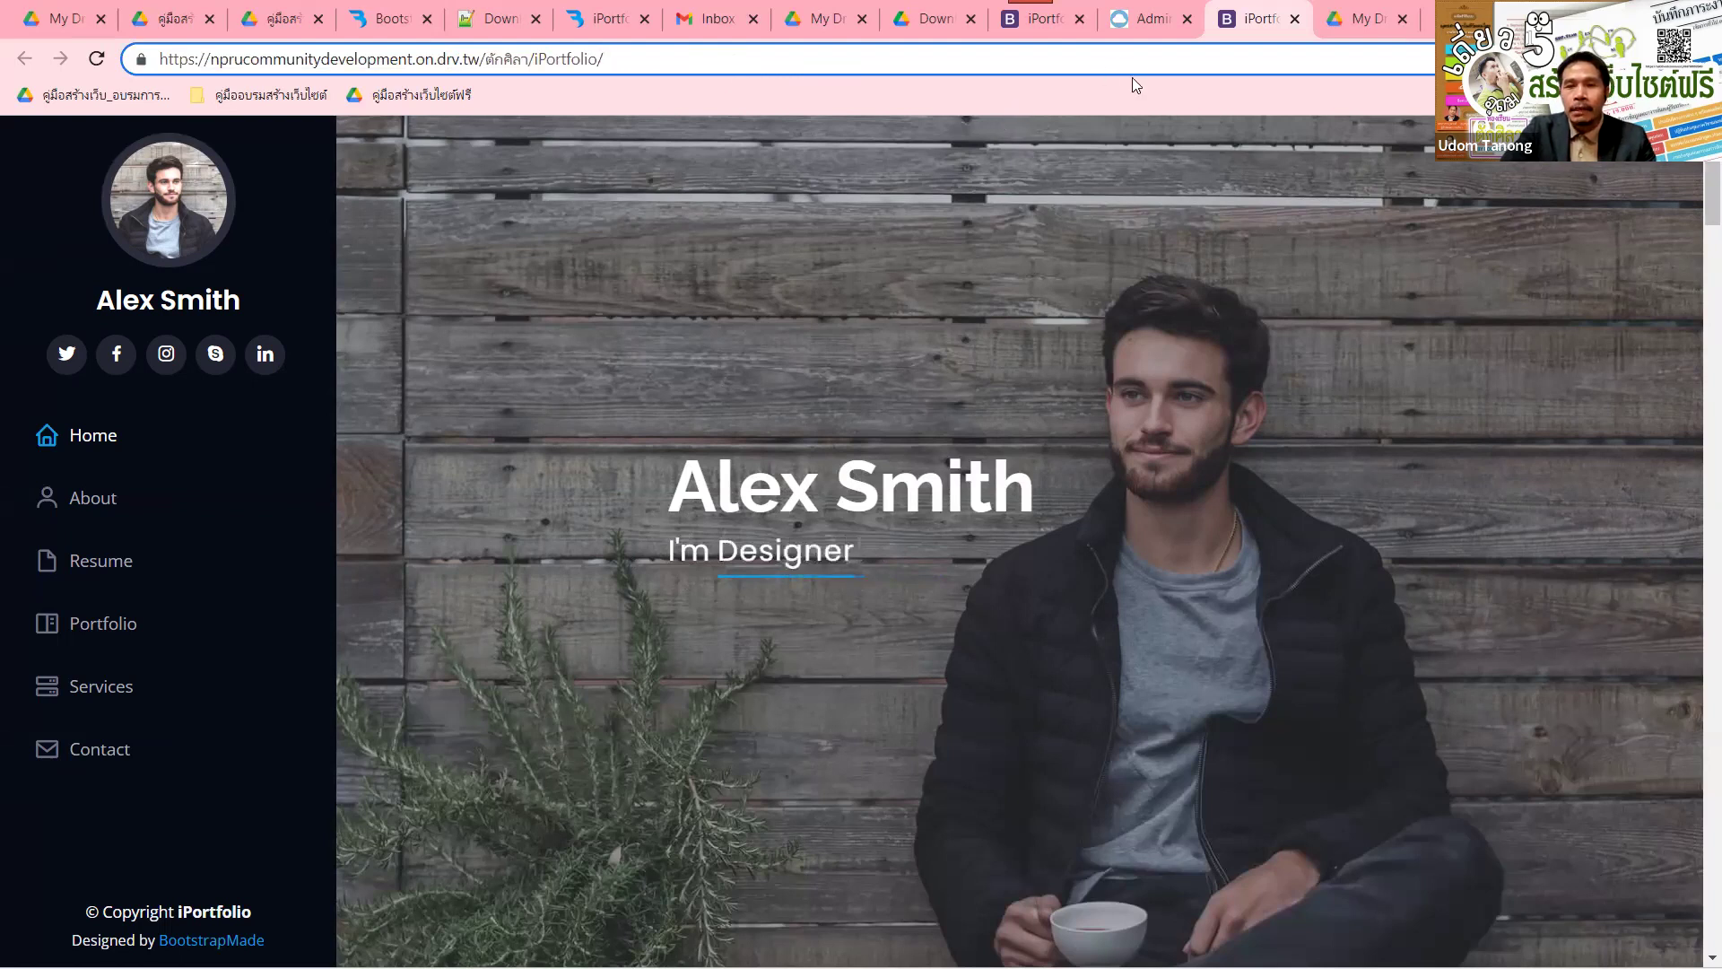
click(1150, 20)
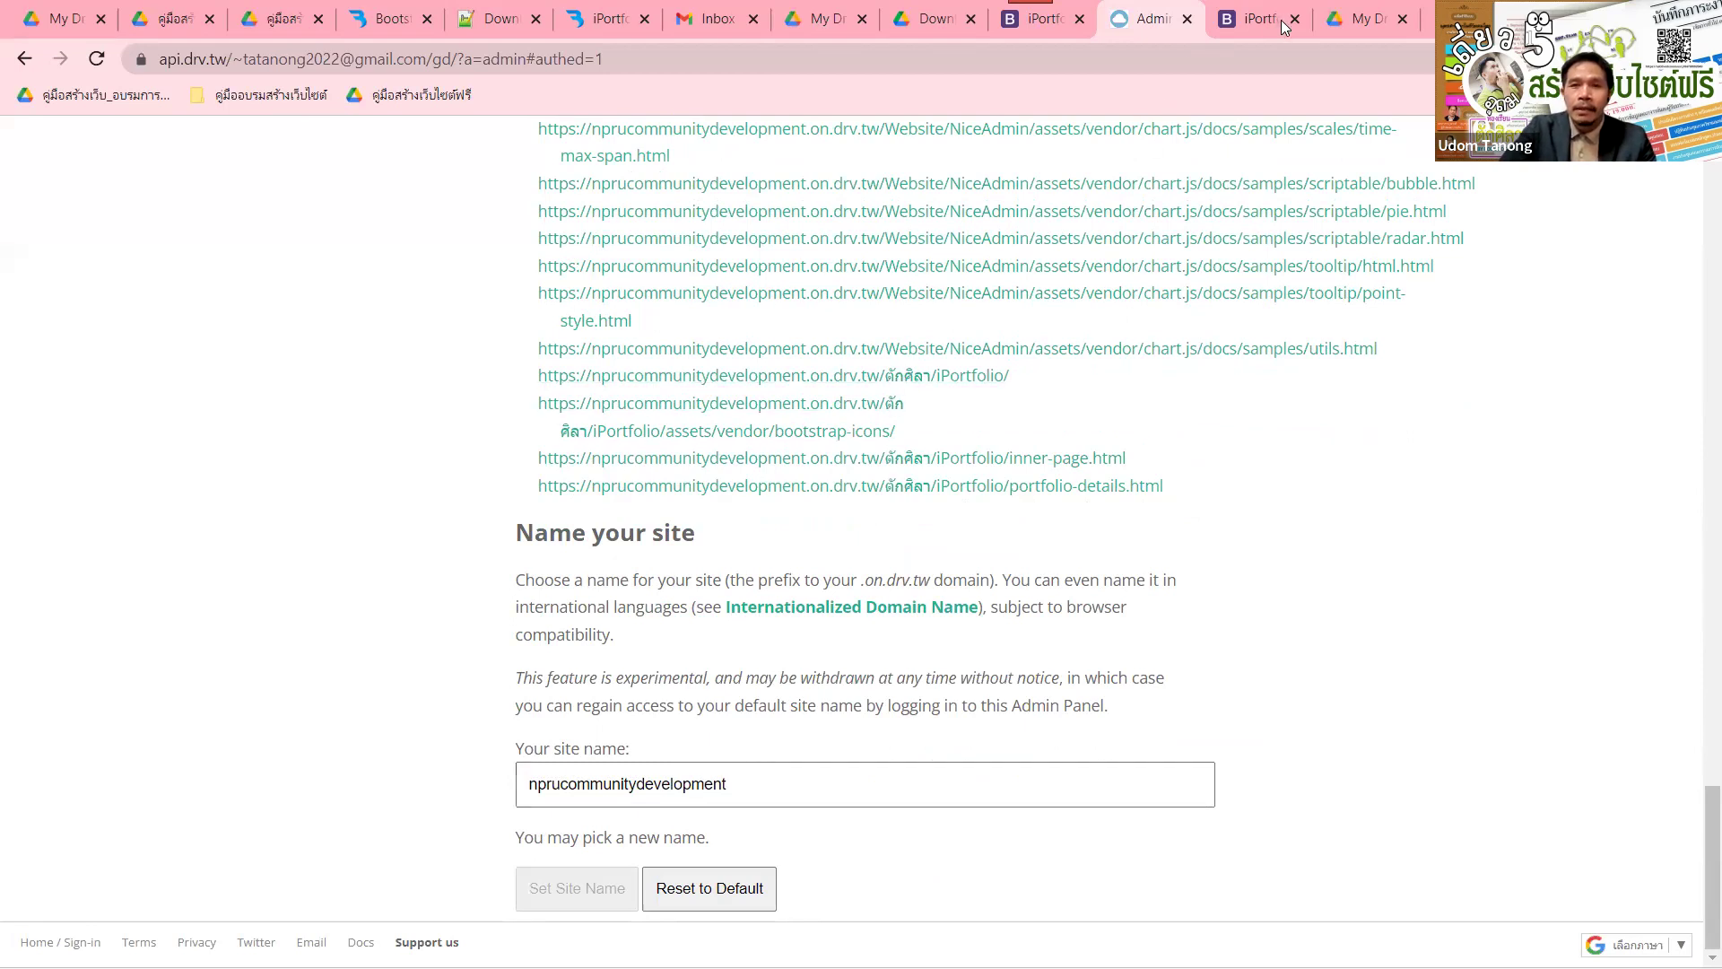
click(1365, 14)
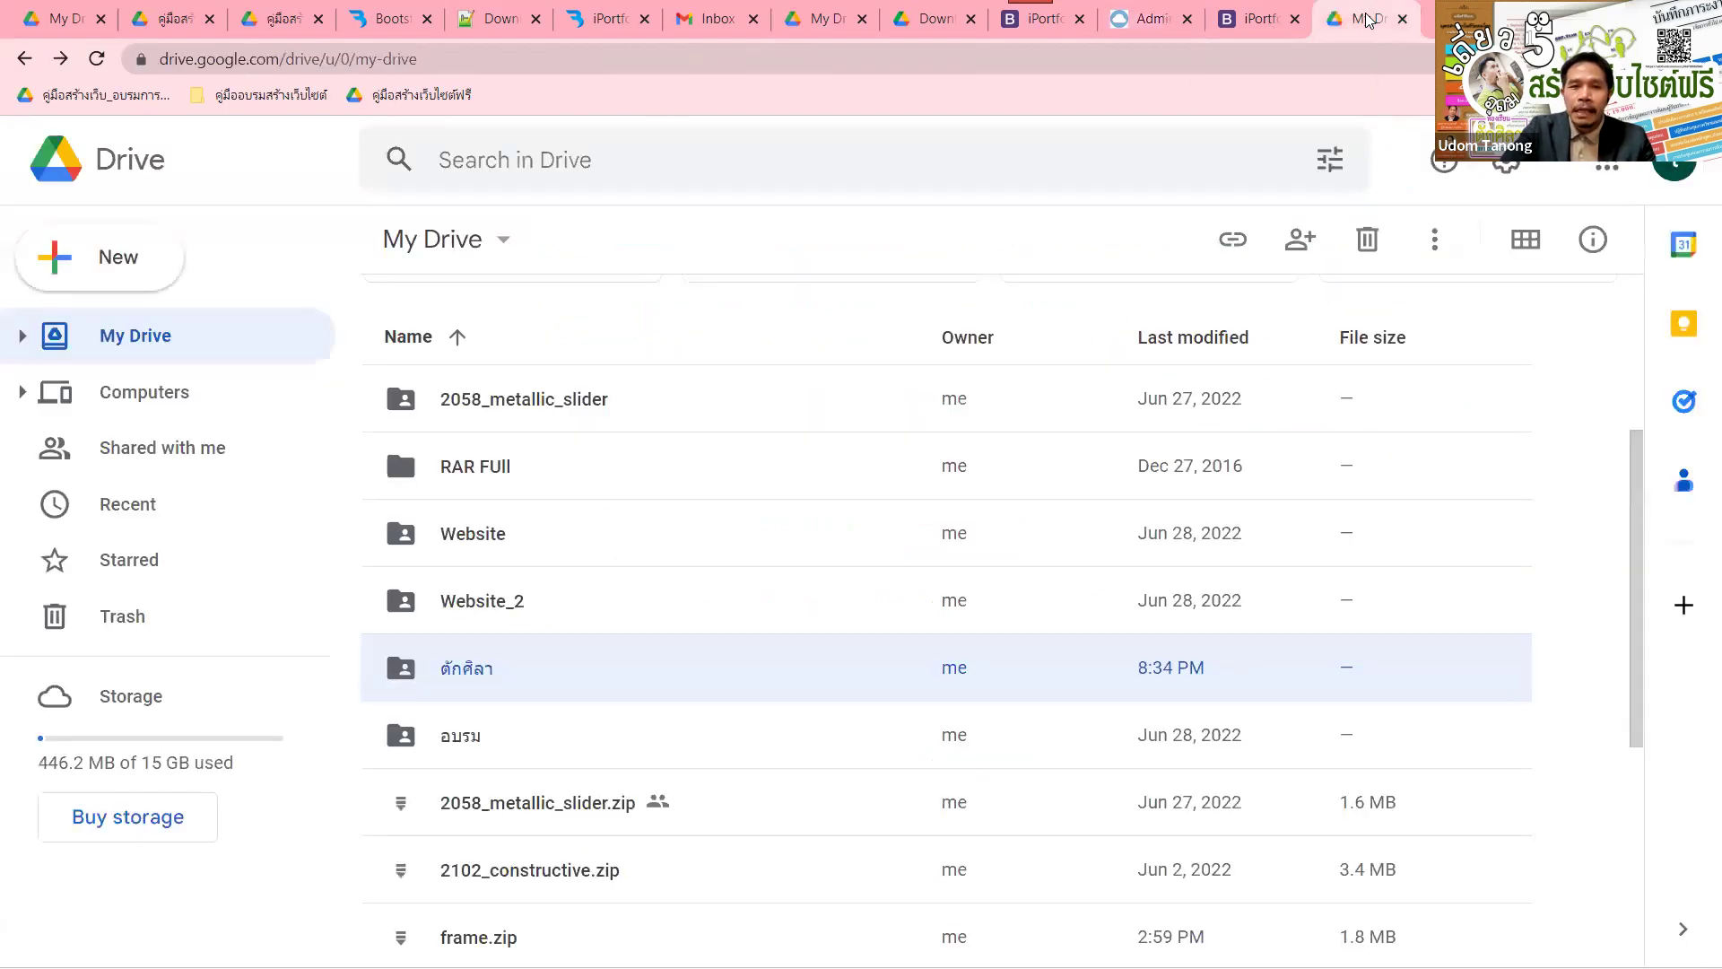
click(1257, 19)
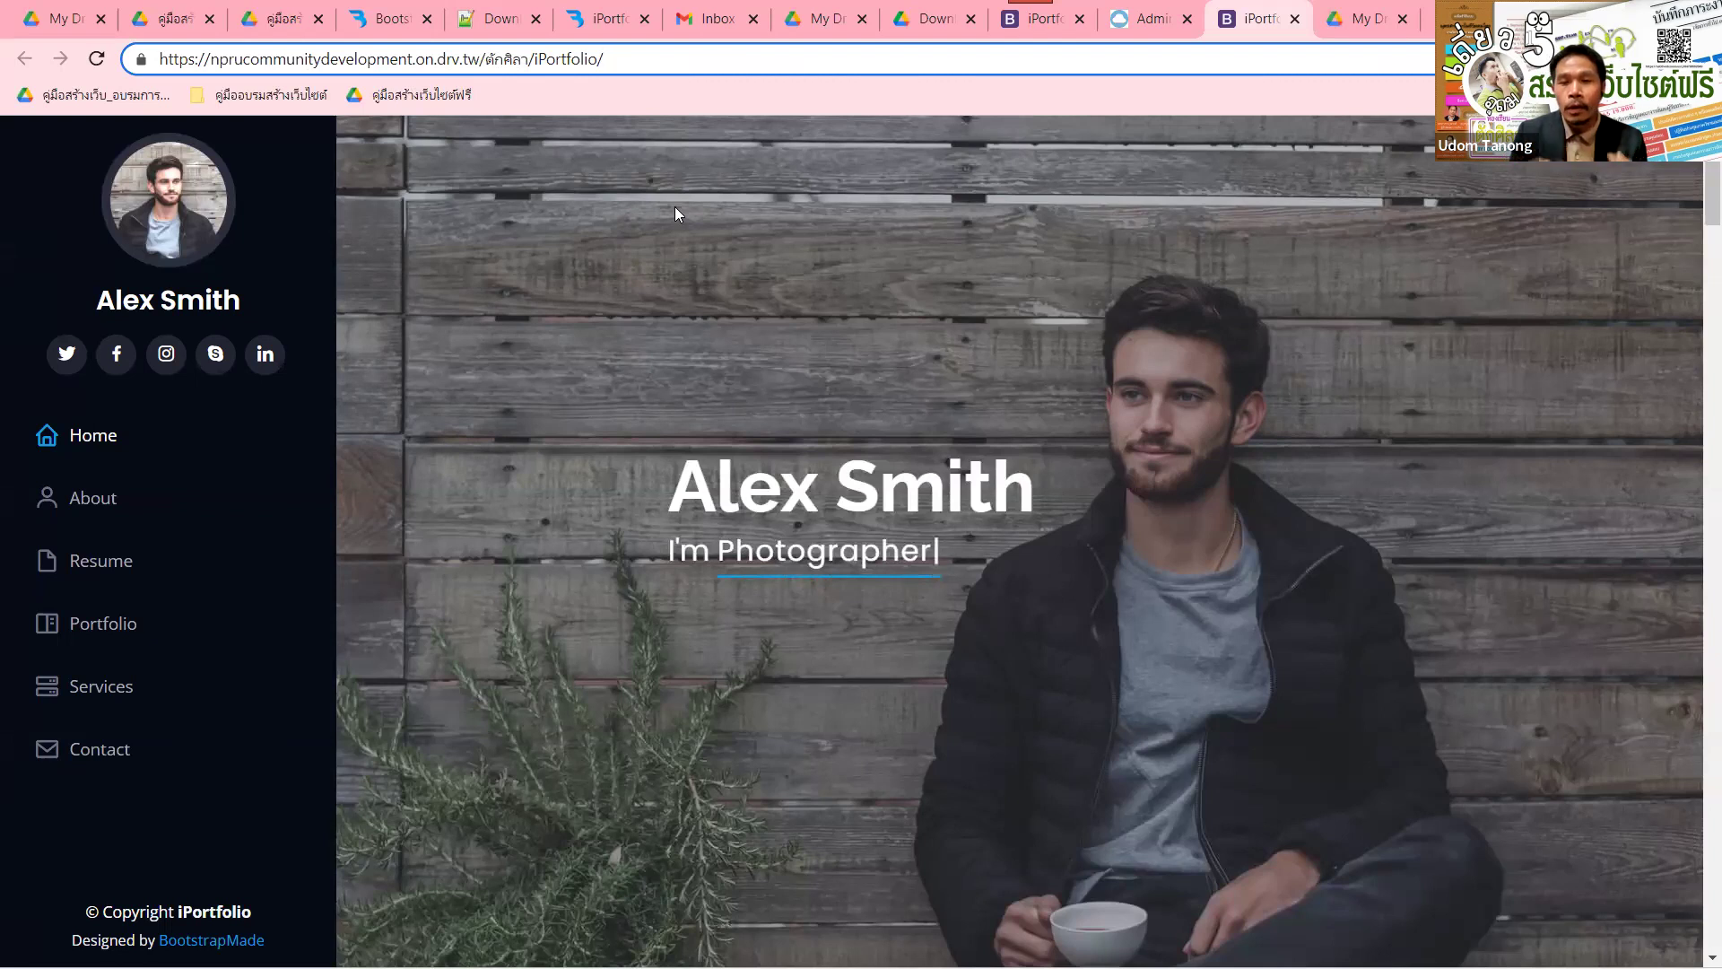
Step: Jump through the Home, About, Resume and Contact sections, then switch to the iPortfolio folder
click(115, 431)
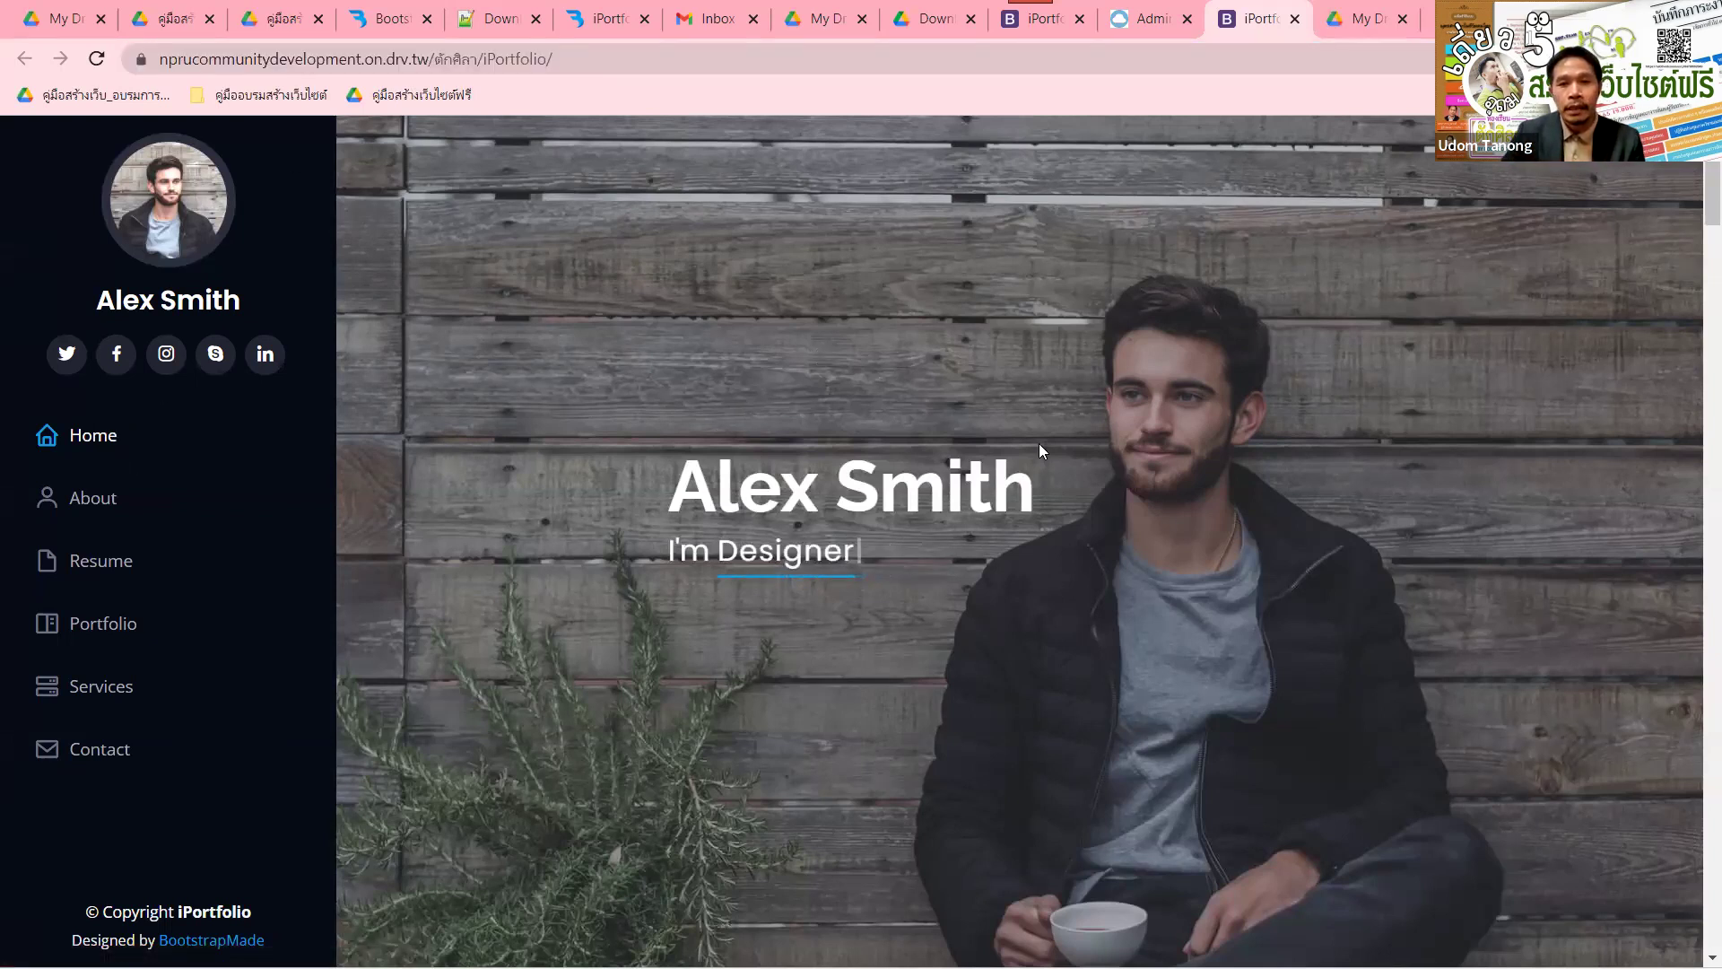
click(136, 516)
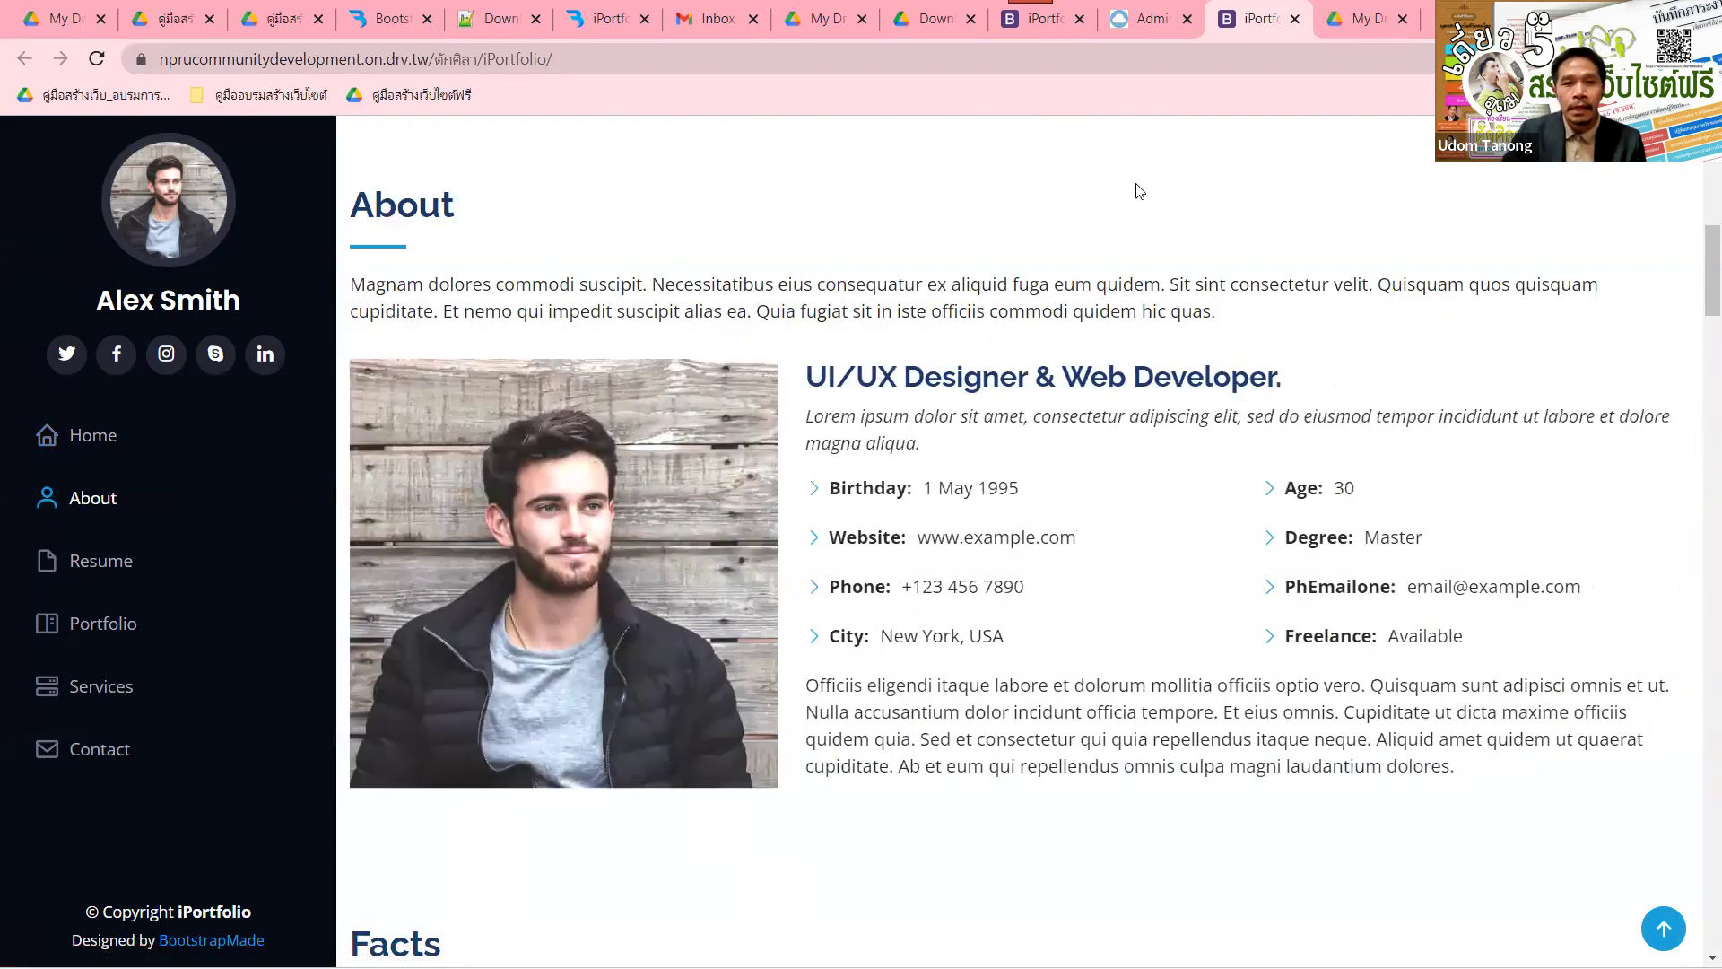
click(131, 571)
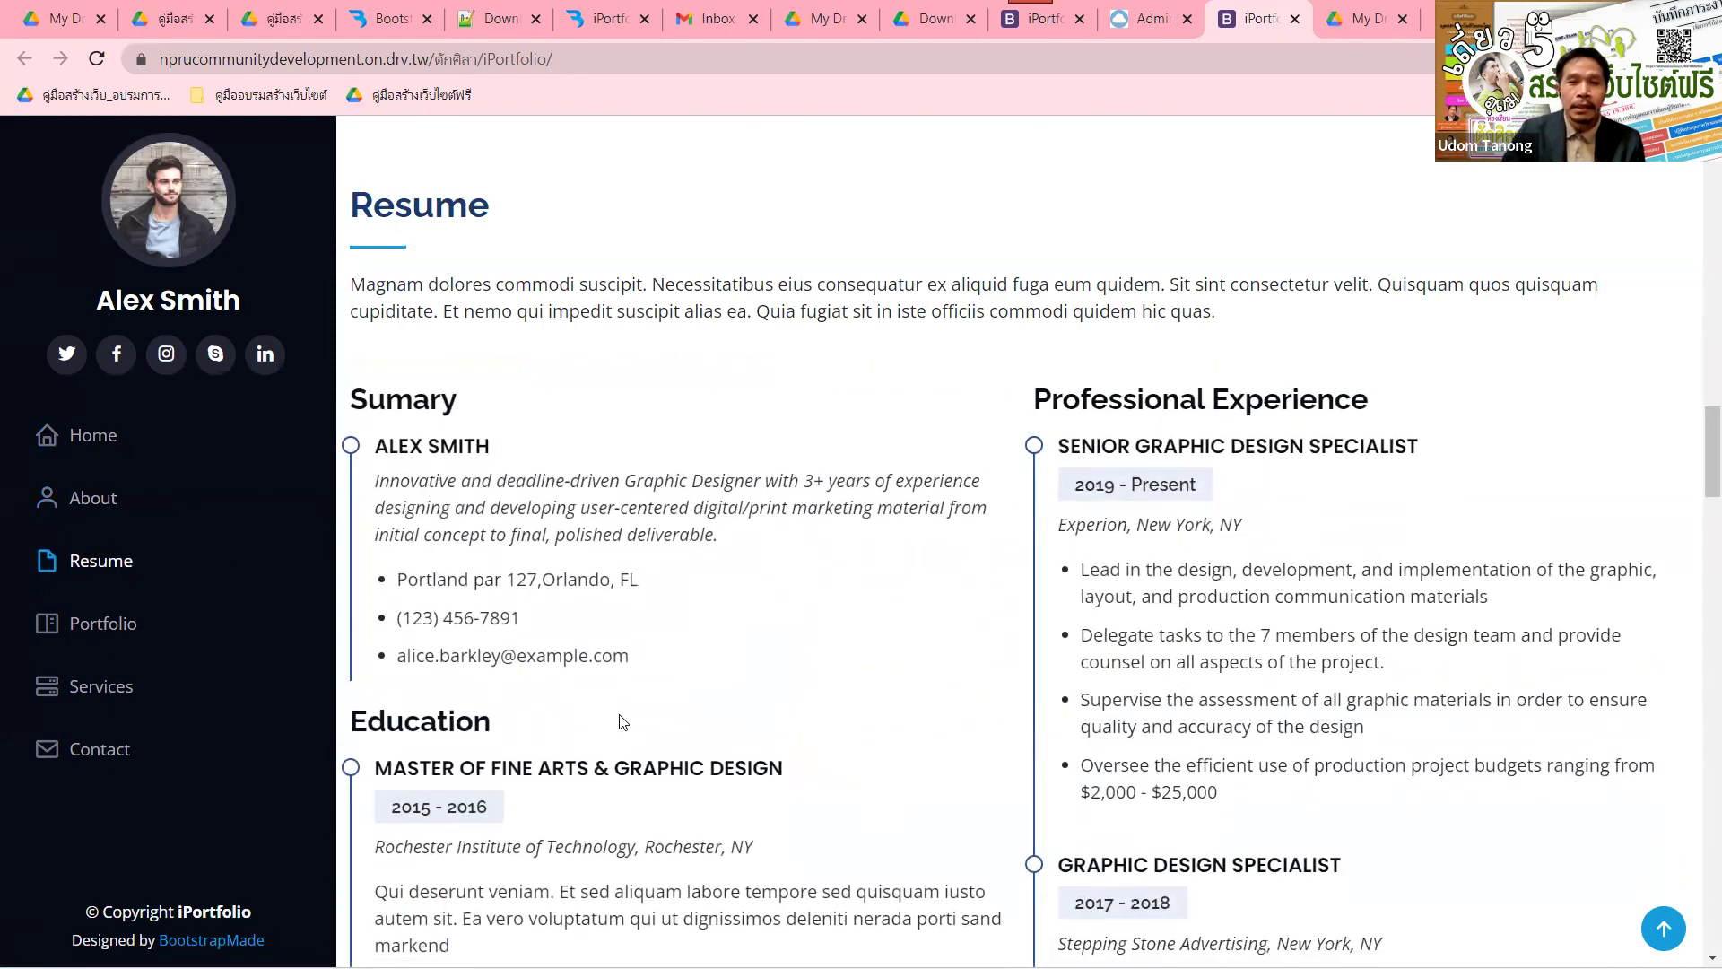
click(126, 748)
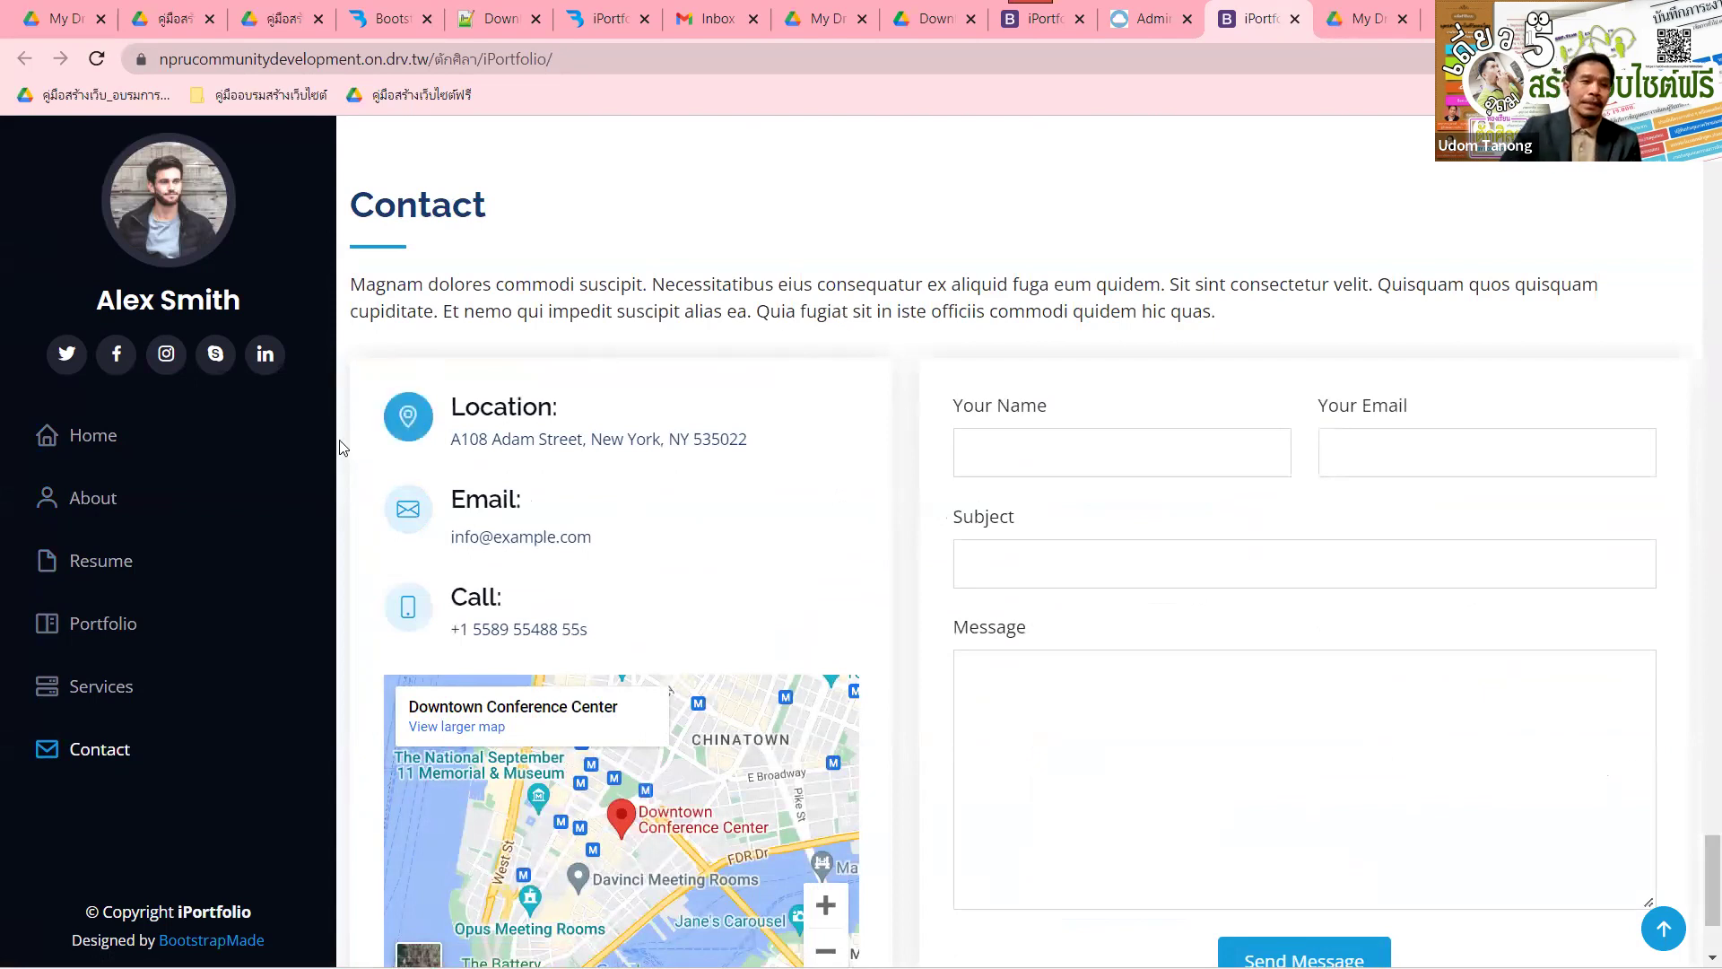
click(92, 434)
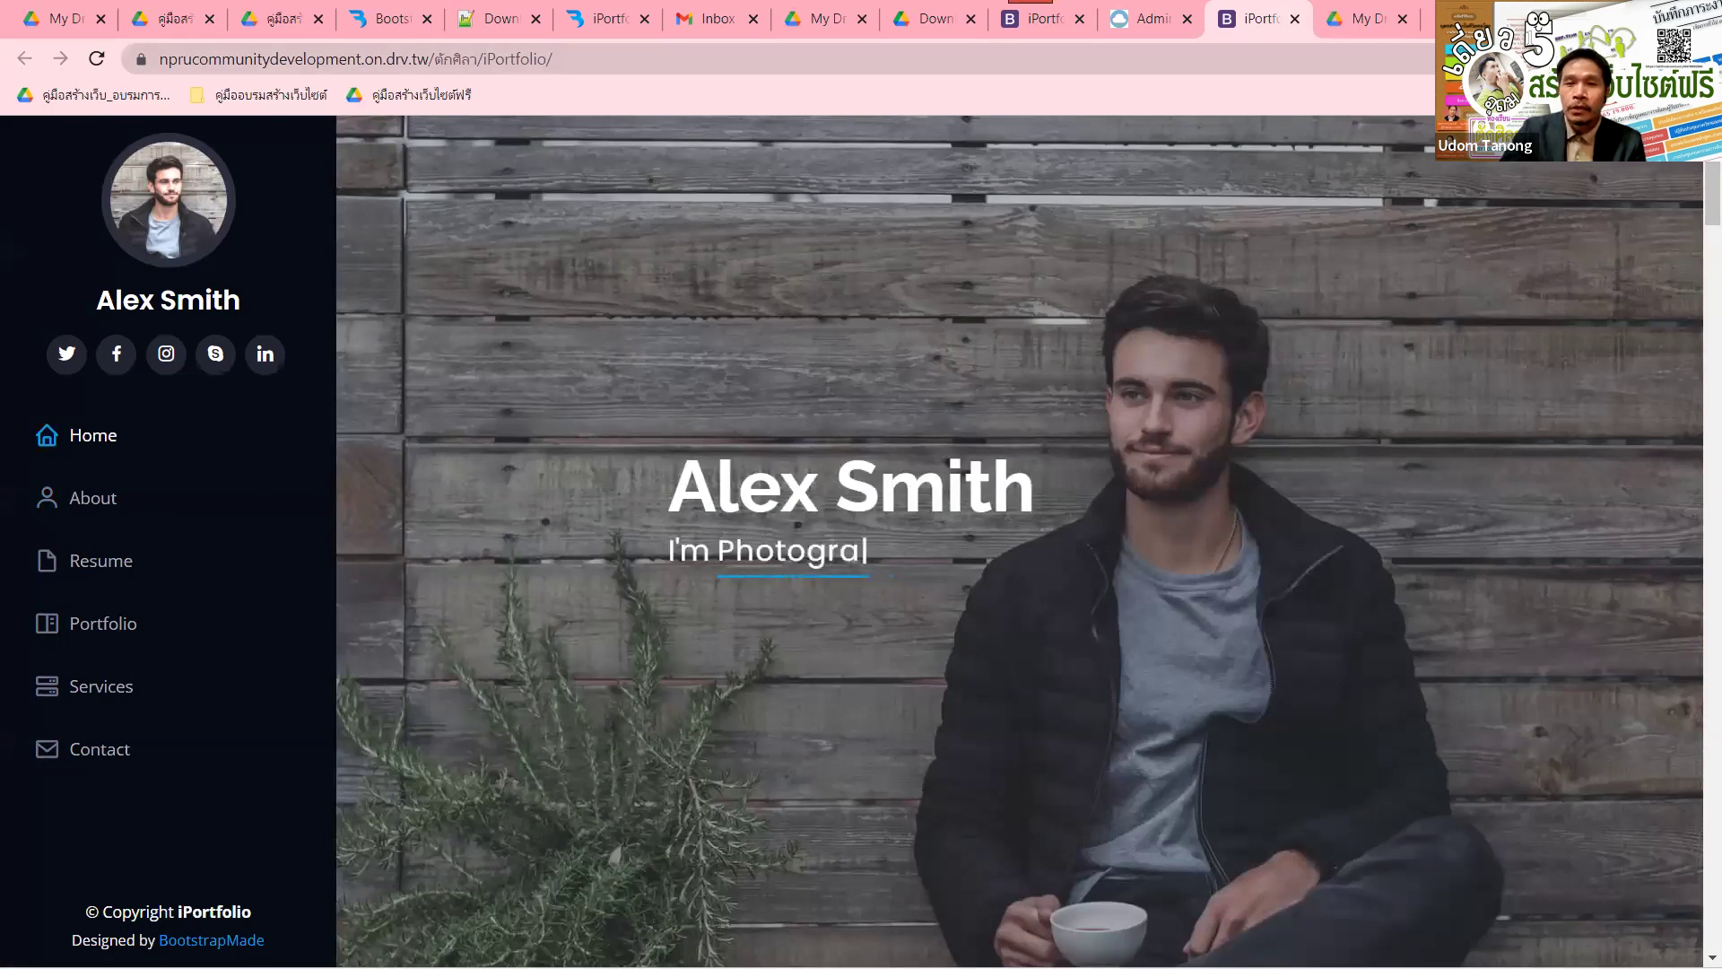
key(alt+Tab)
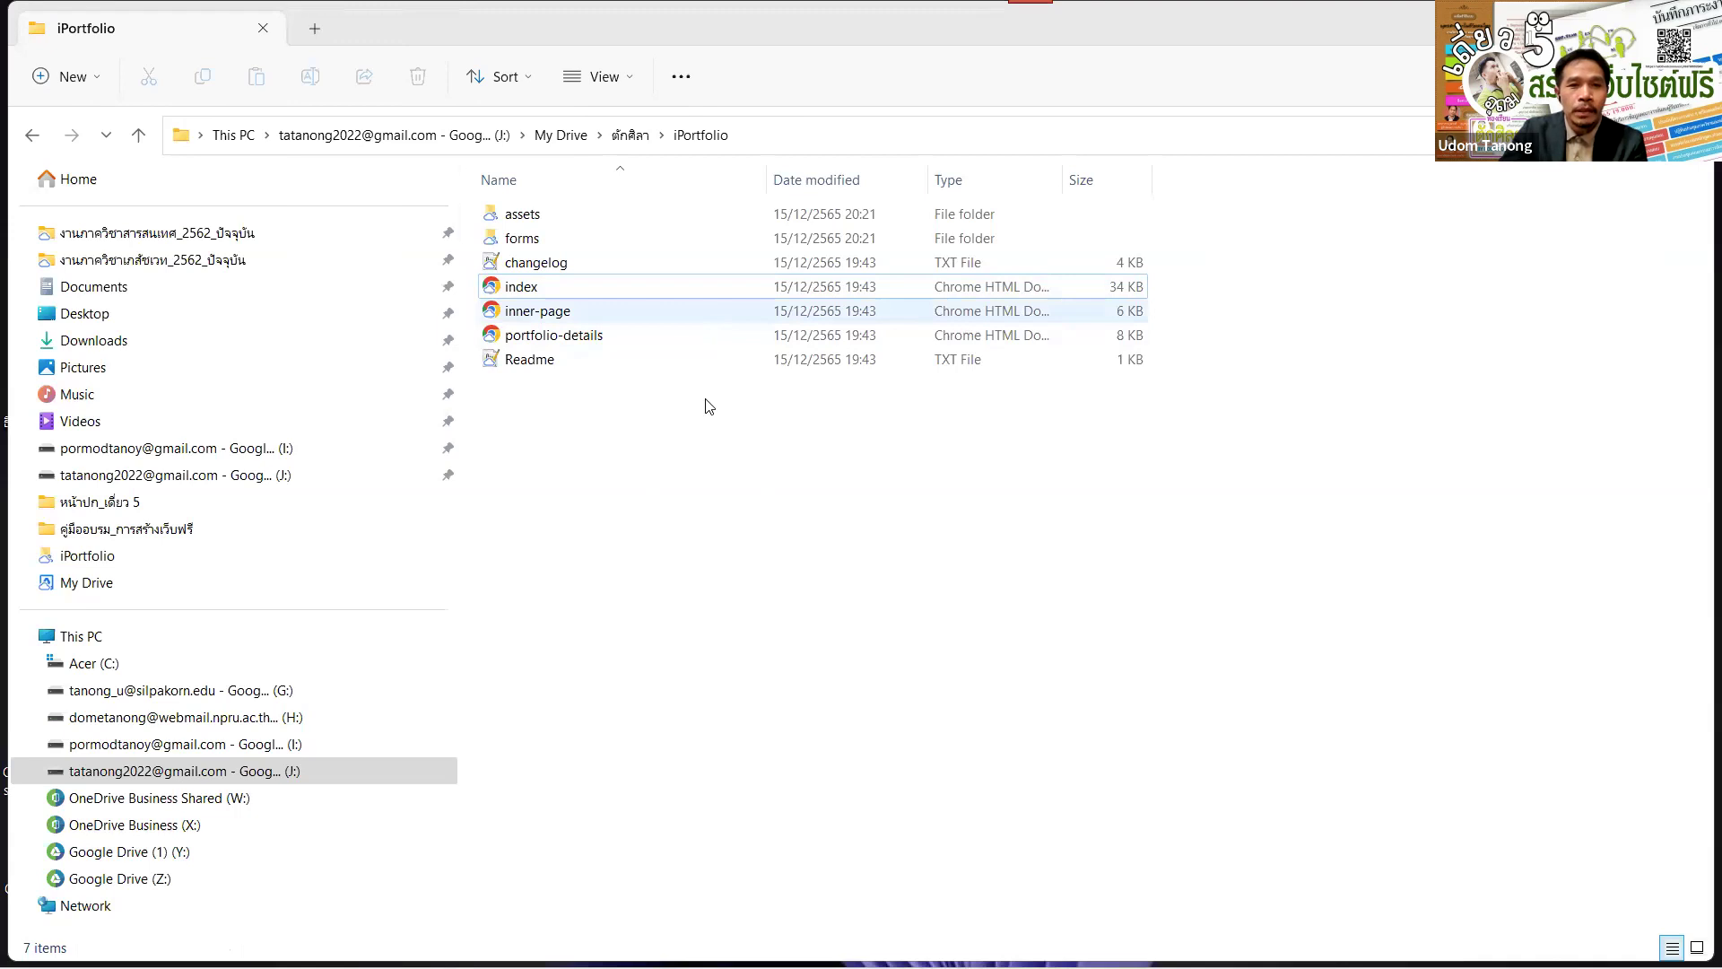
Step: Open index.html from the ตักศิลา\iPortfolio folder in Notepad++ via Open with
click(630, 134)
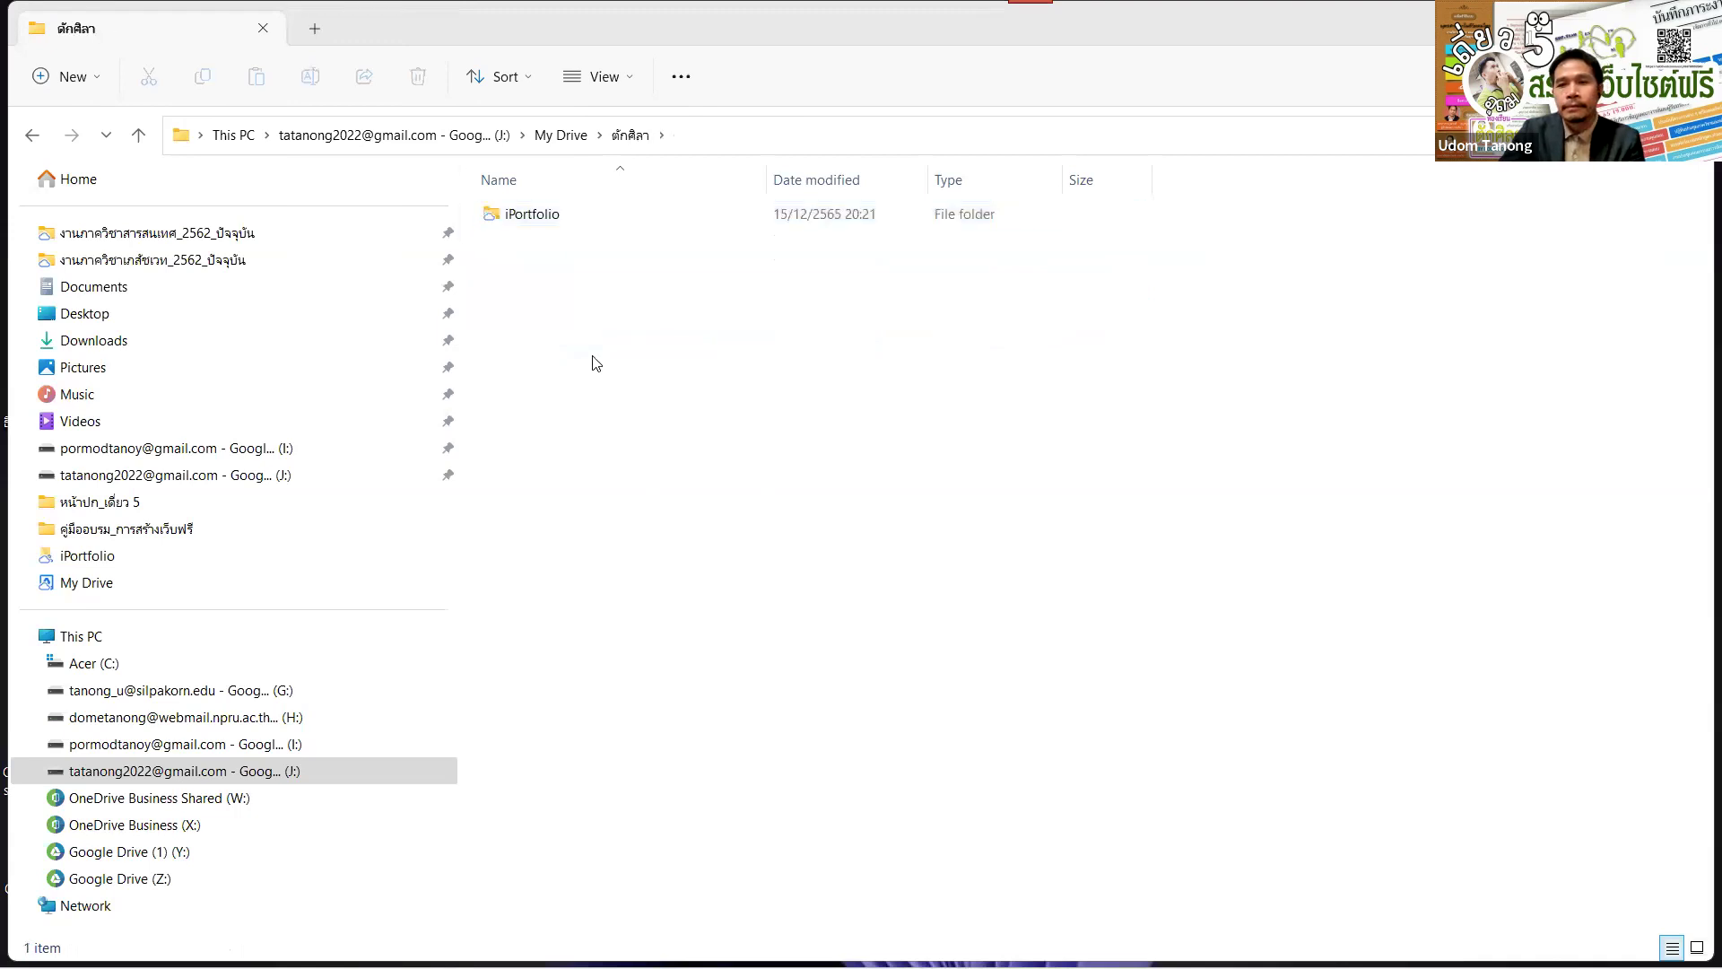
double_click(547, 215)
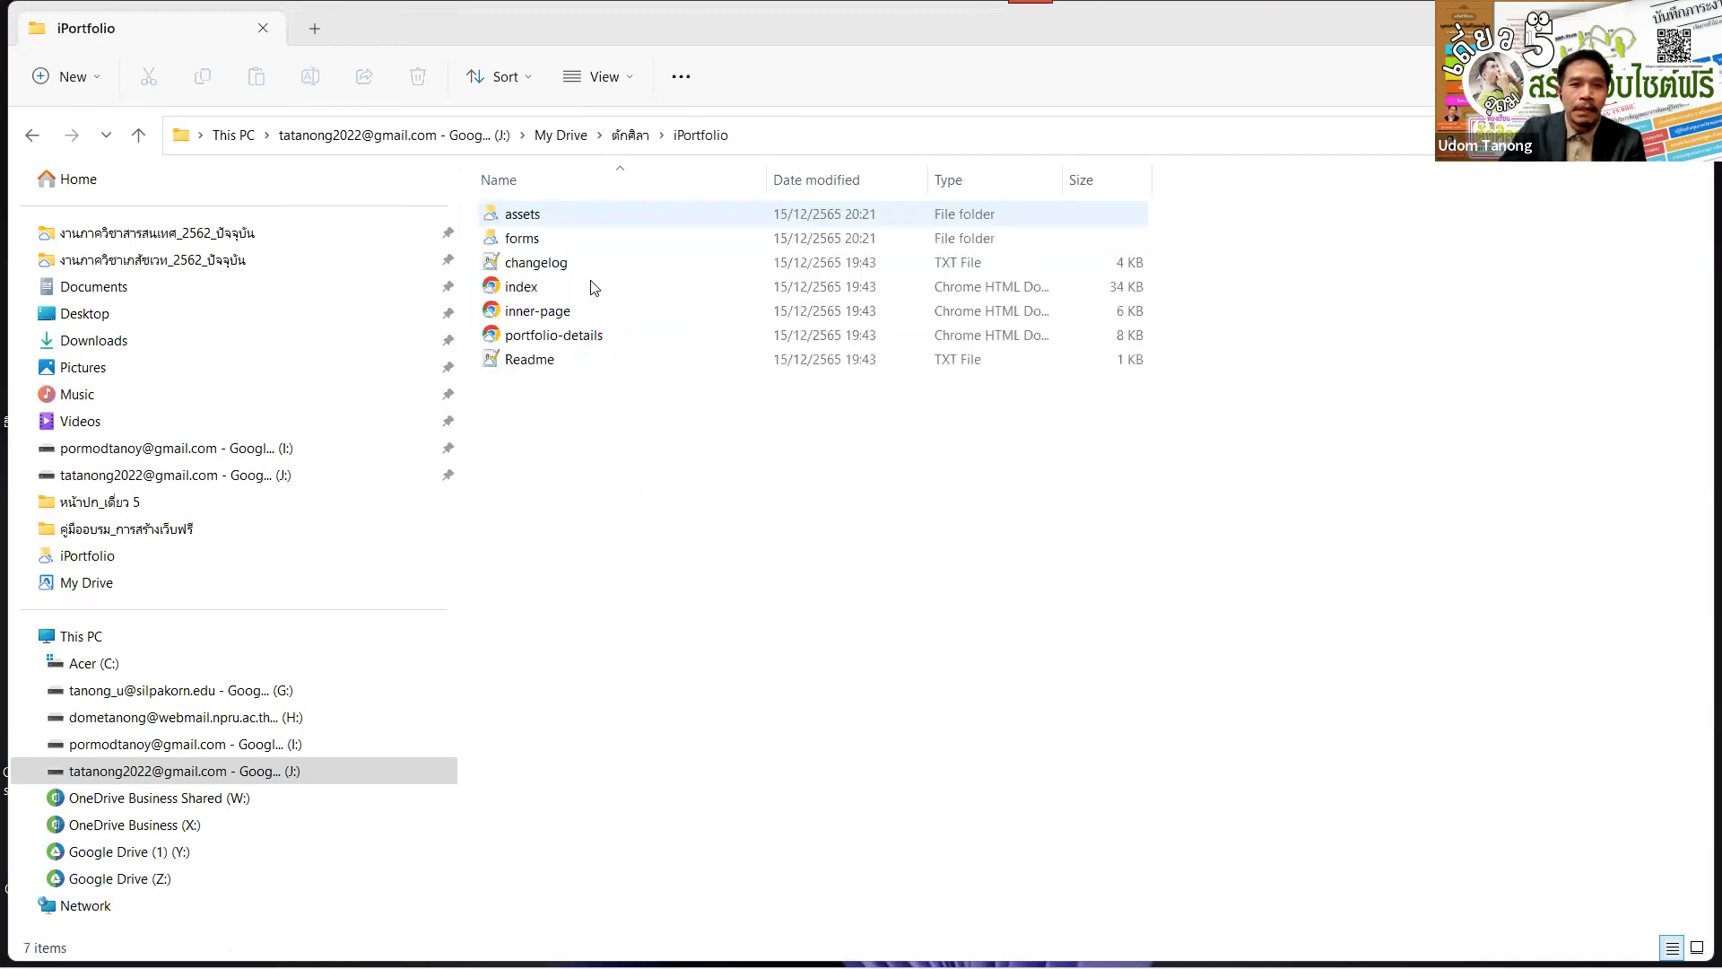
right_click(533, 297)
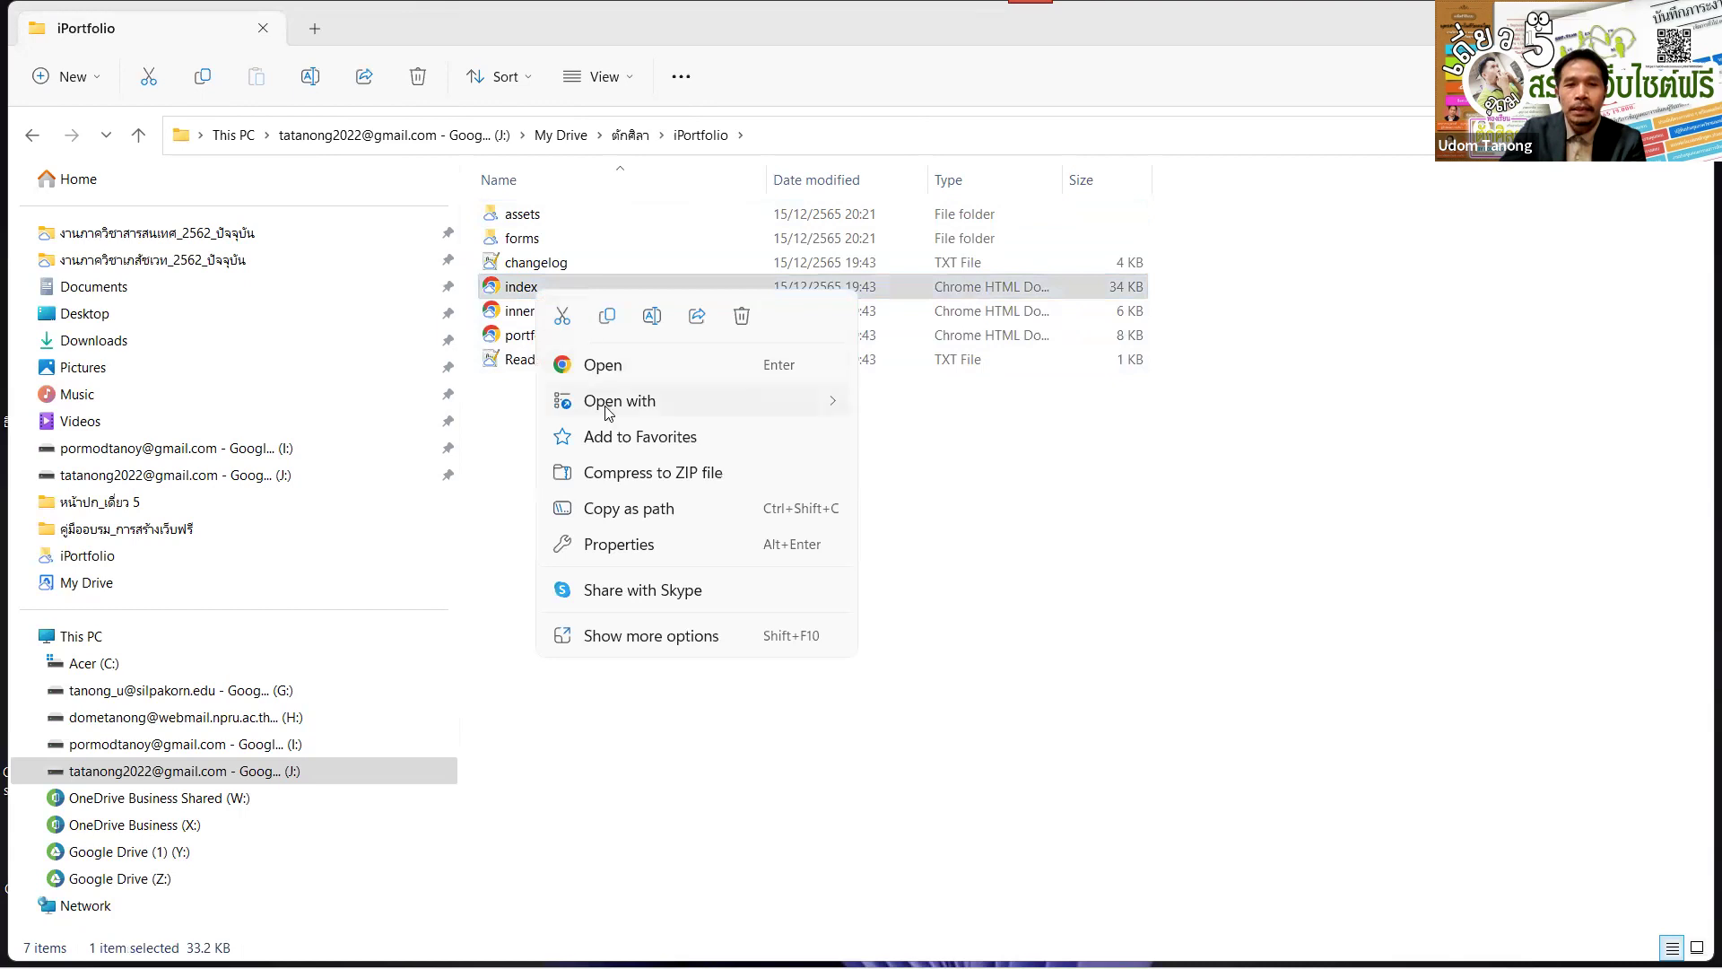
mouse_move(610, 408)
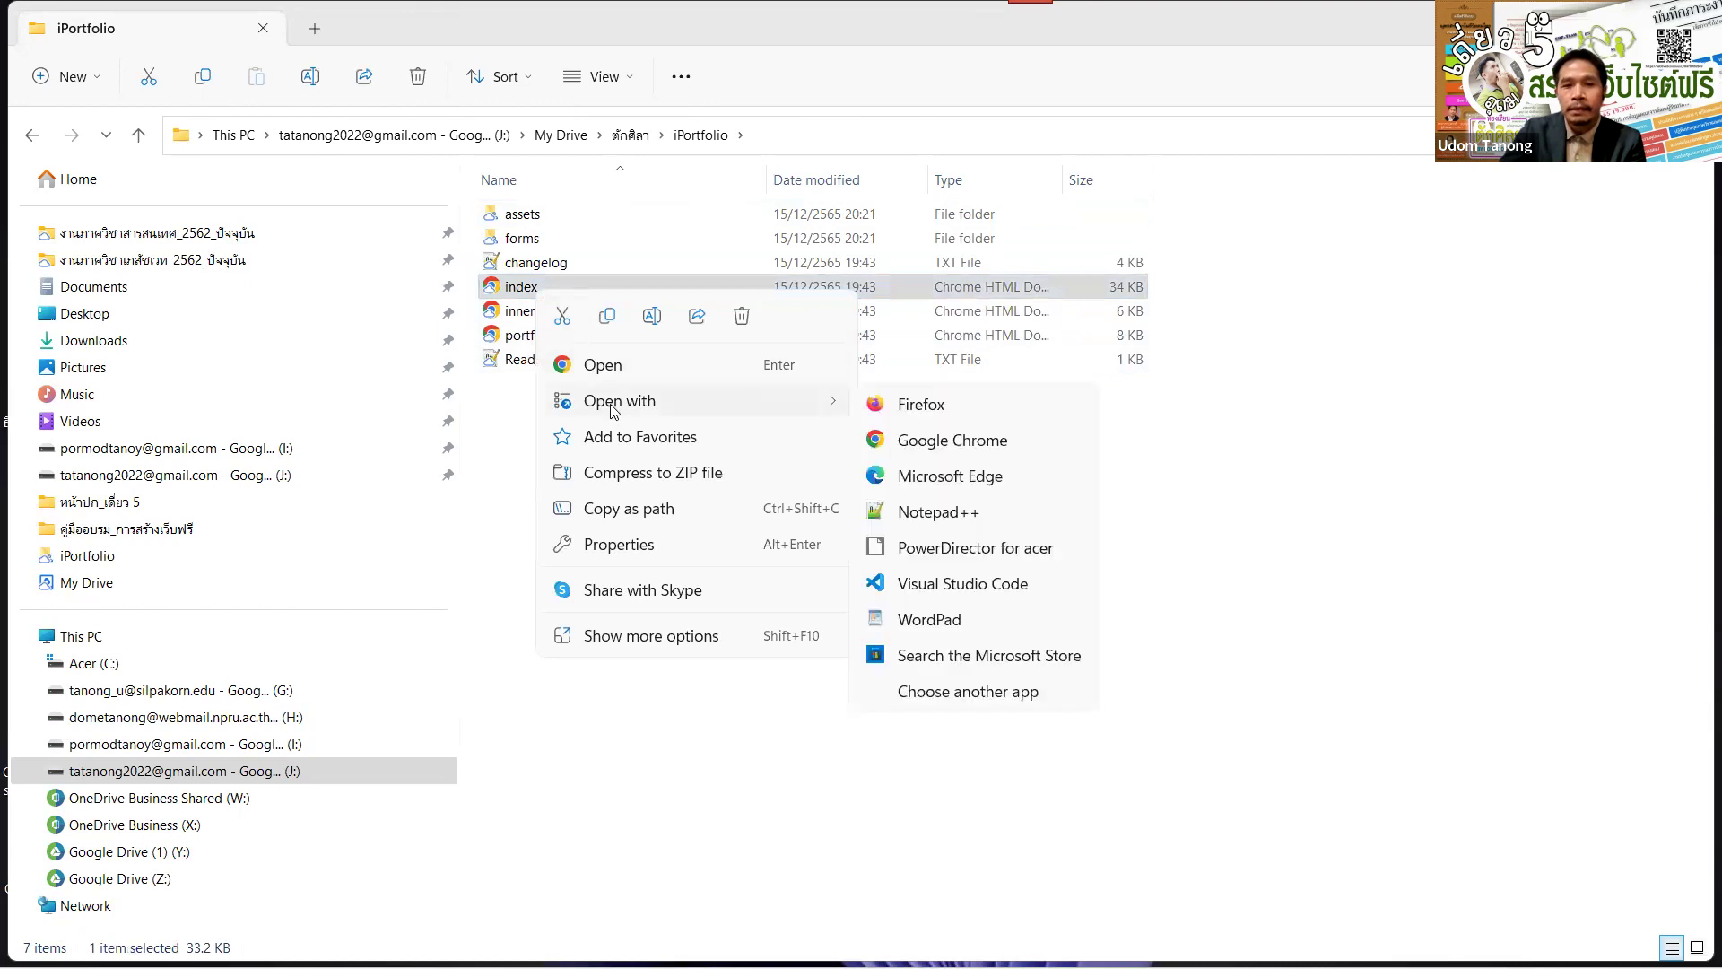
click(937, 519)
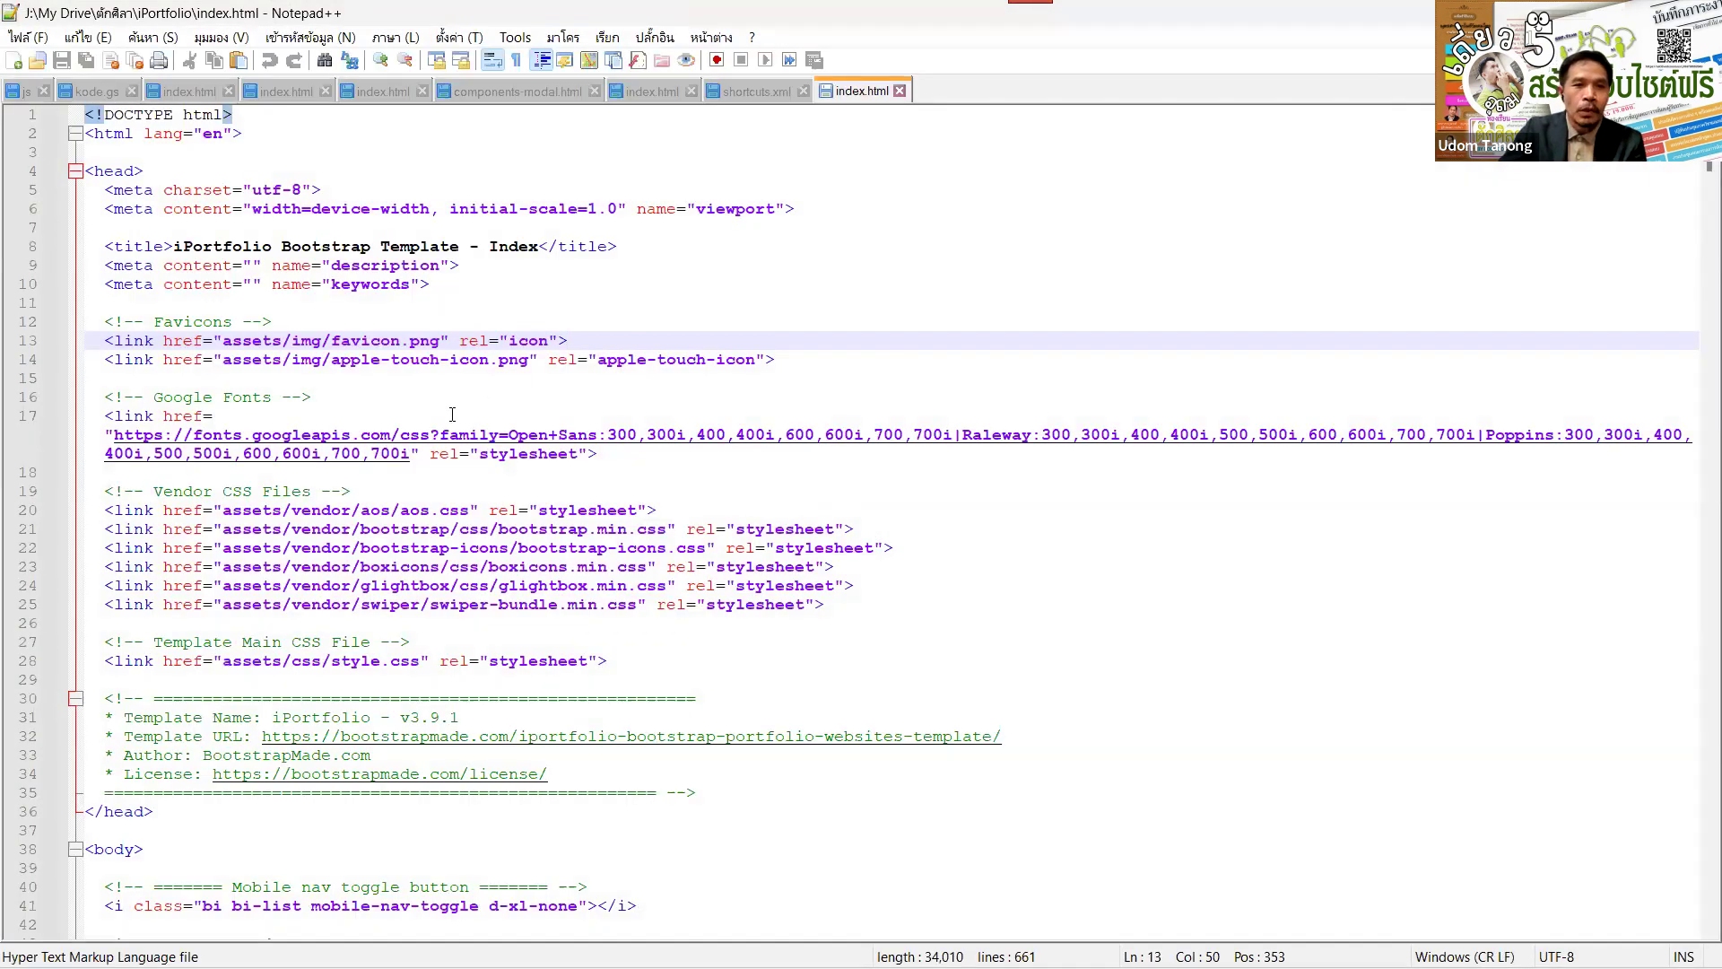
Step: Replace the template name on line 49 with 'โครงการค่ายหมอยา มศก.66'
scroll(452, 415, down, 9)
drag(599, 491, 697, 491)
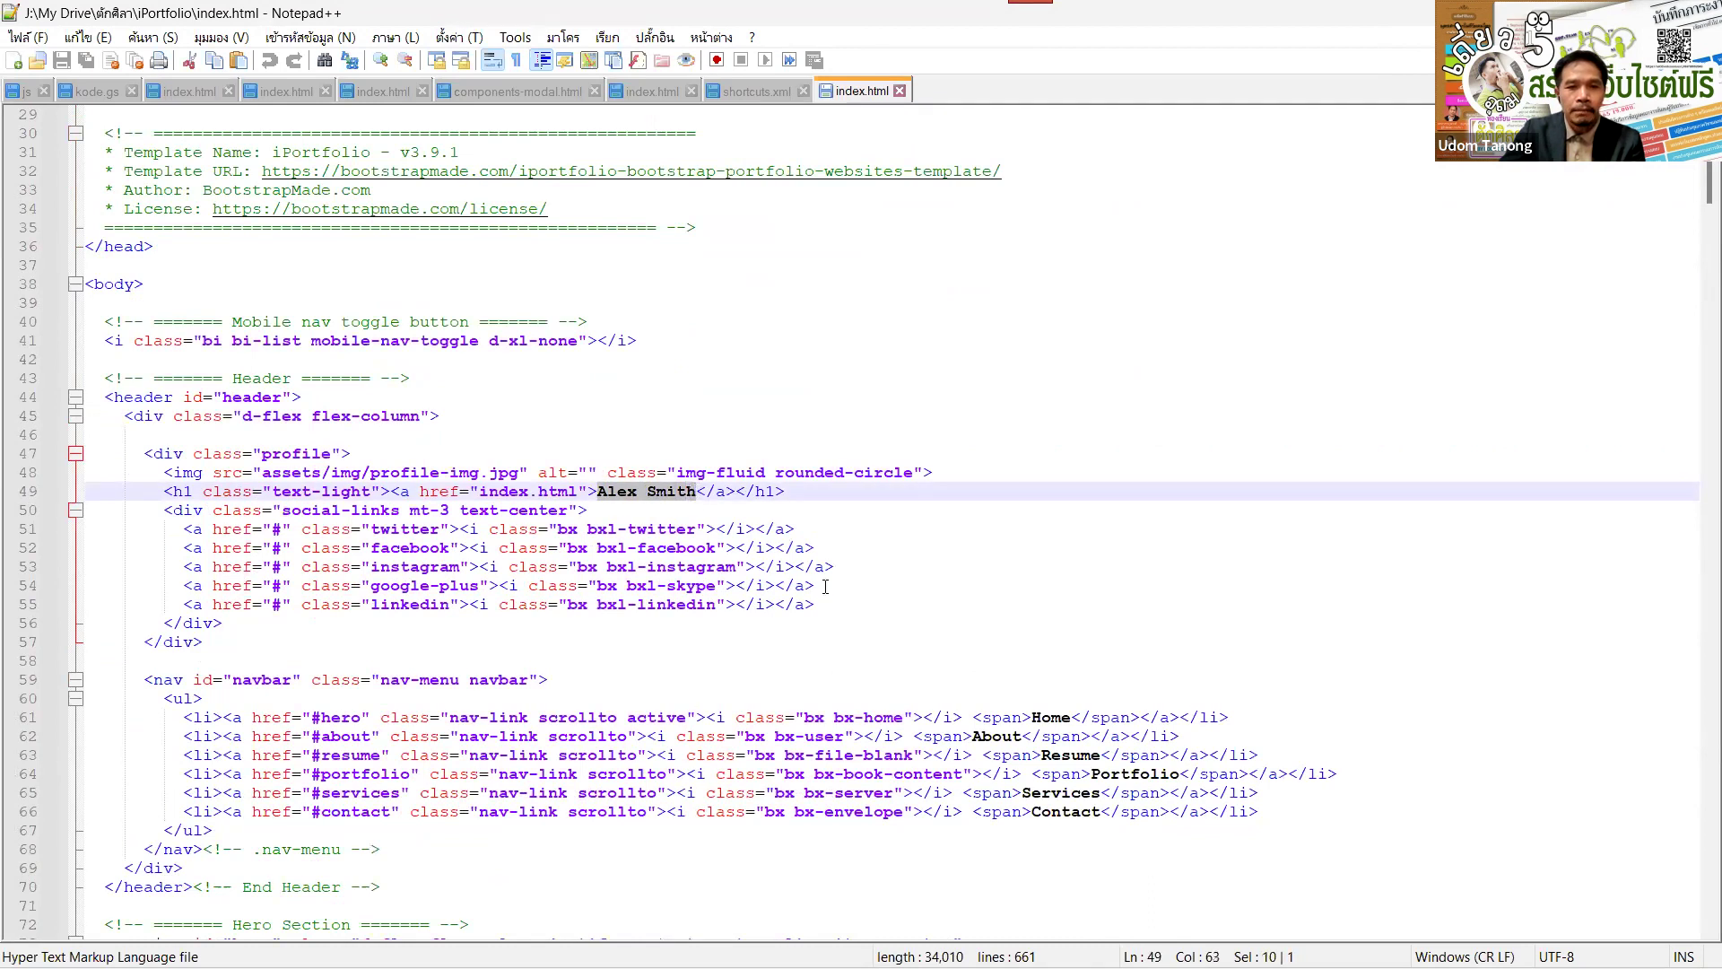
text(โครงการ)
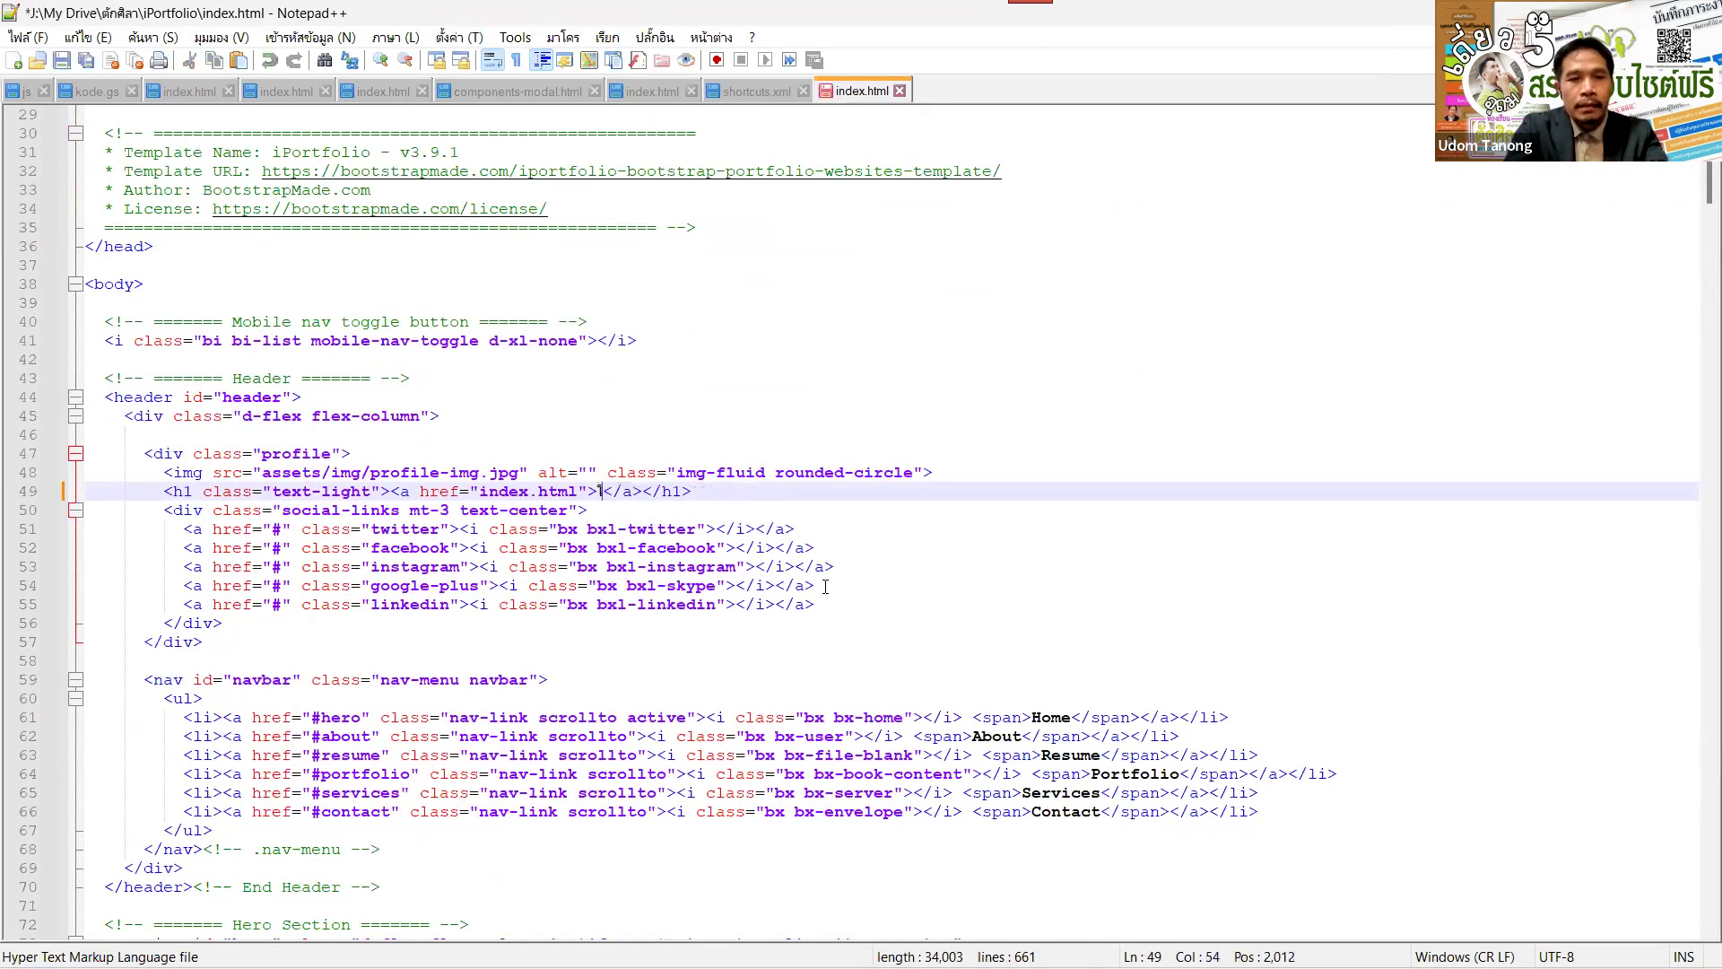
text(ค่ายหมอยา)
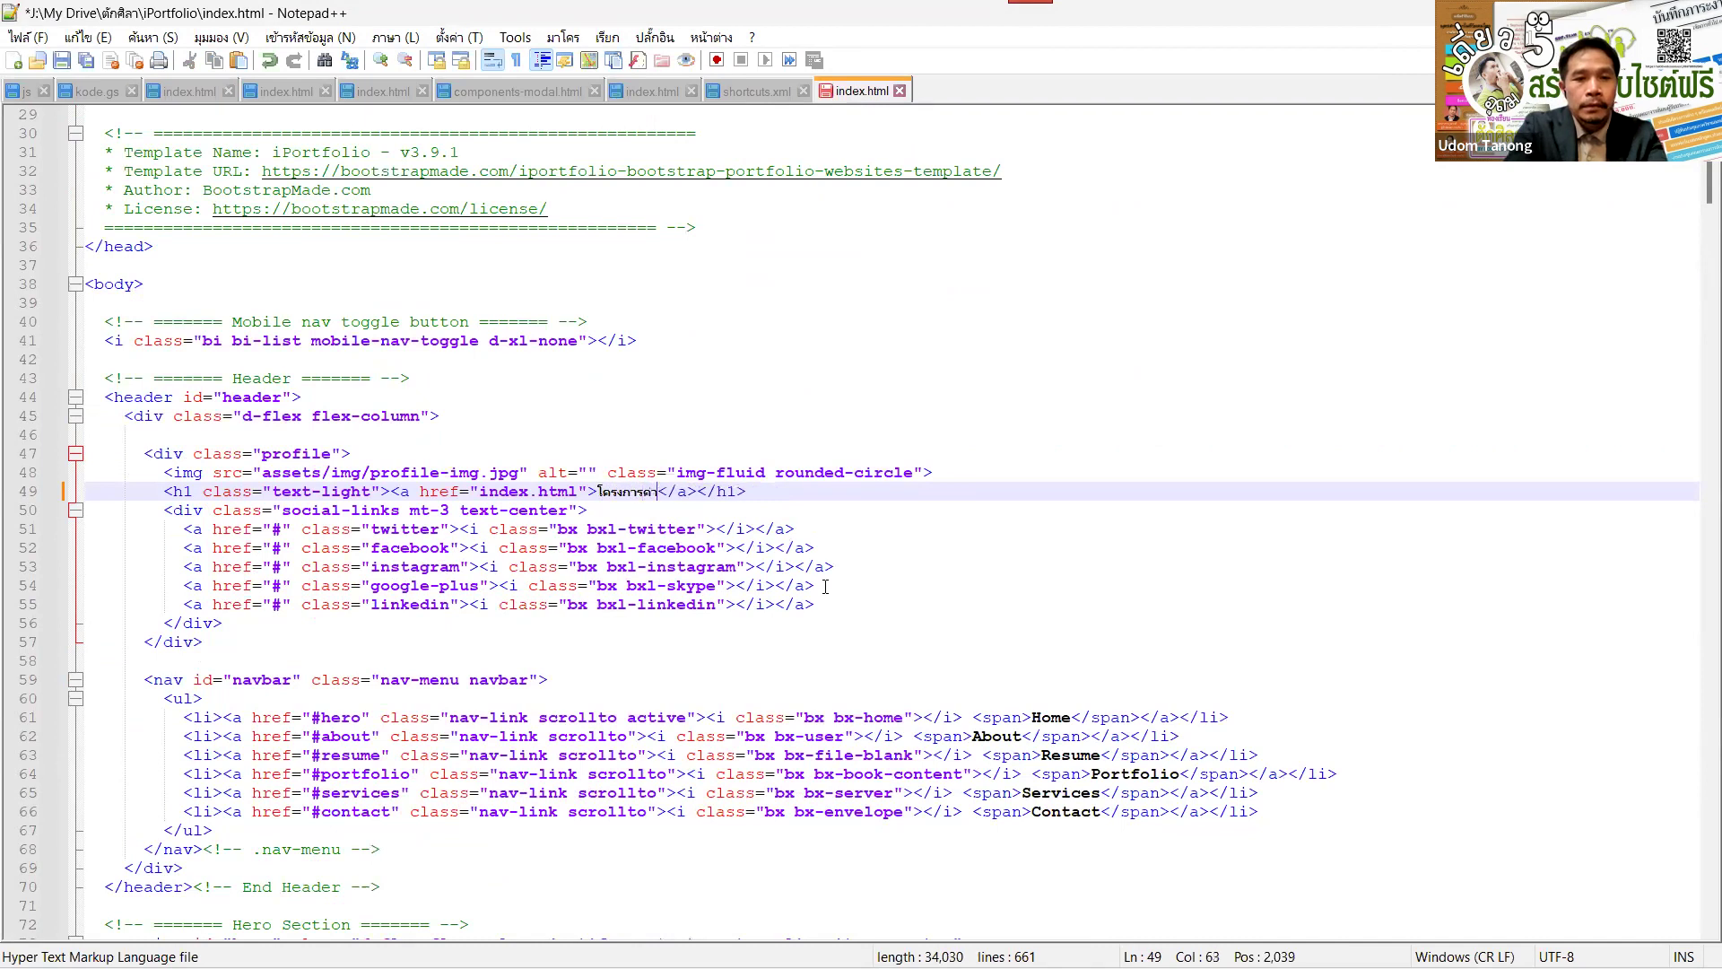
text( ม.)
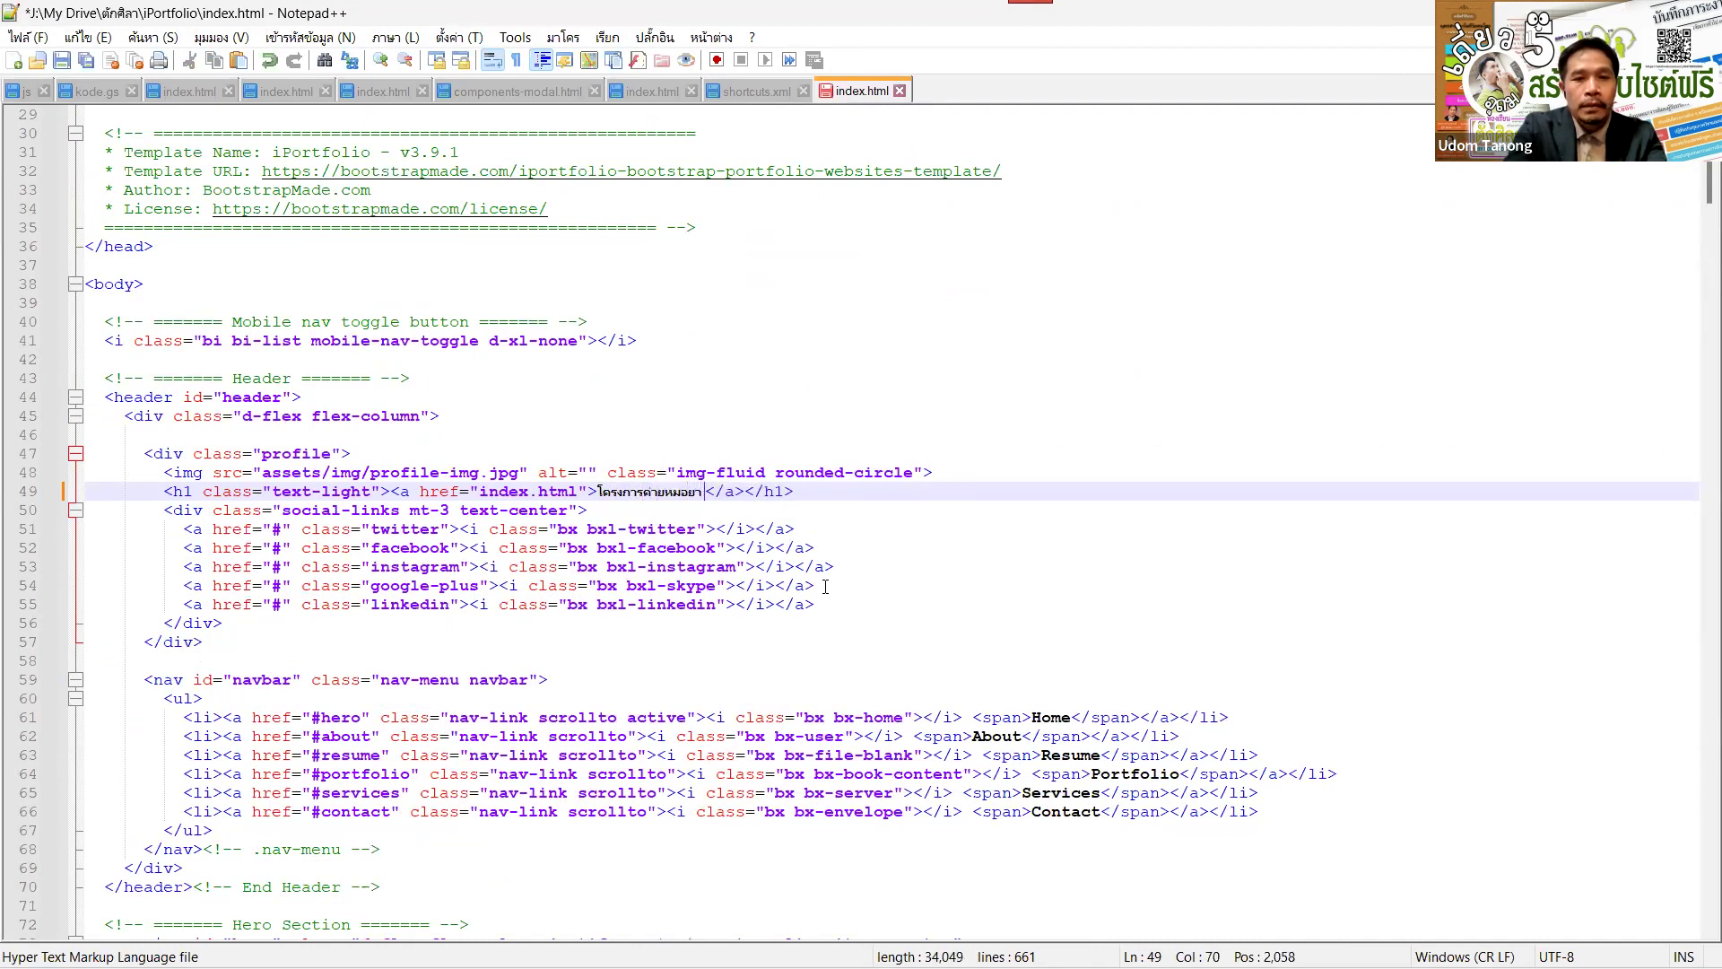
key(BackSpace)
text(ศก.66)
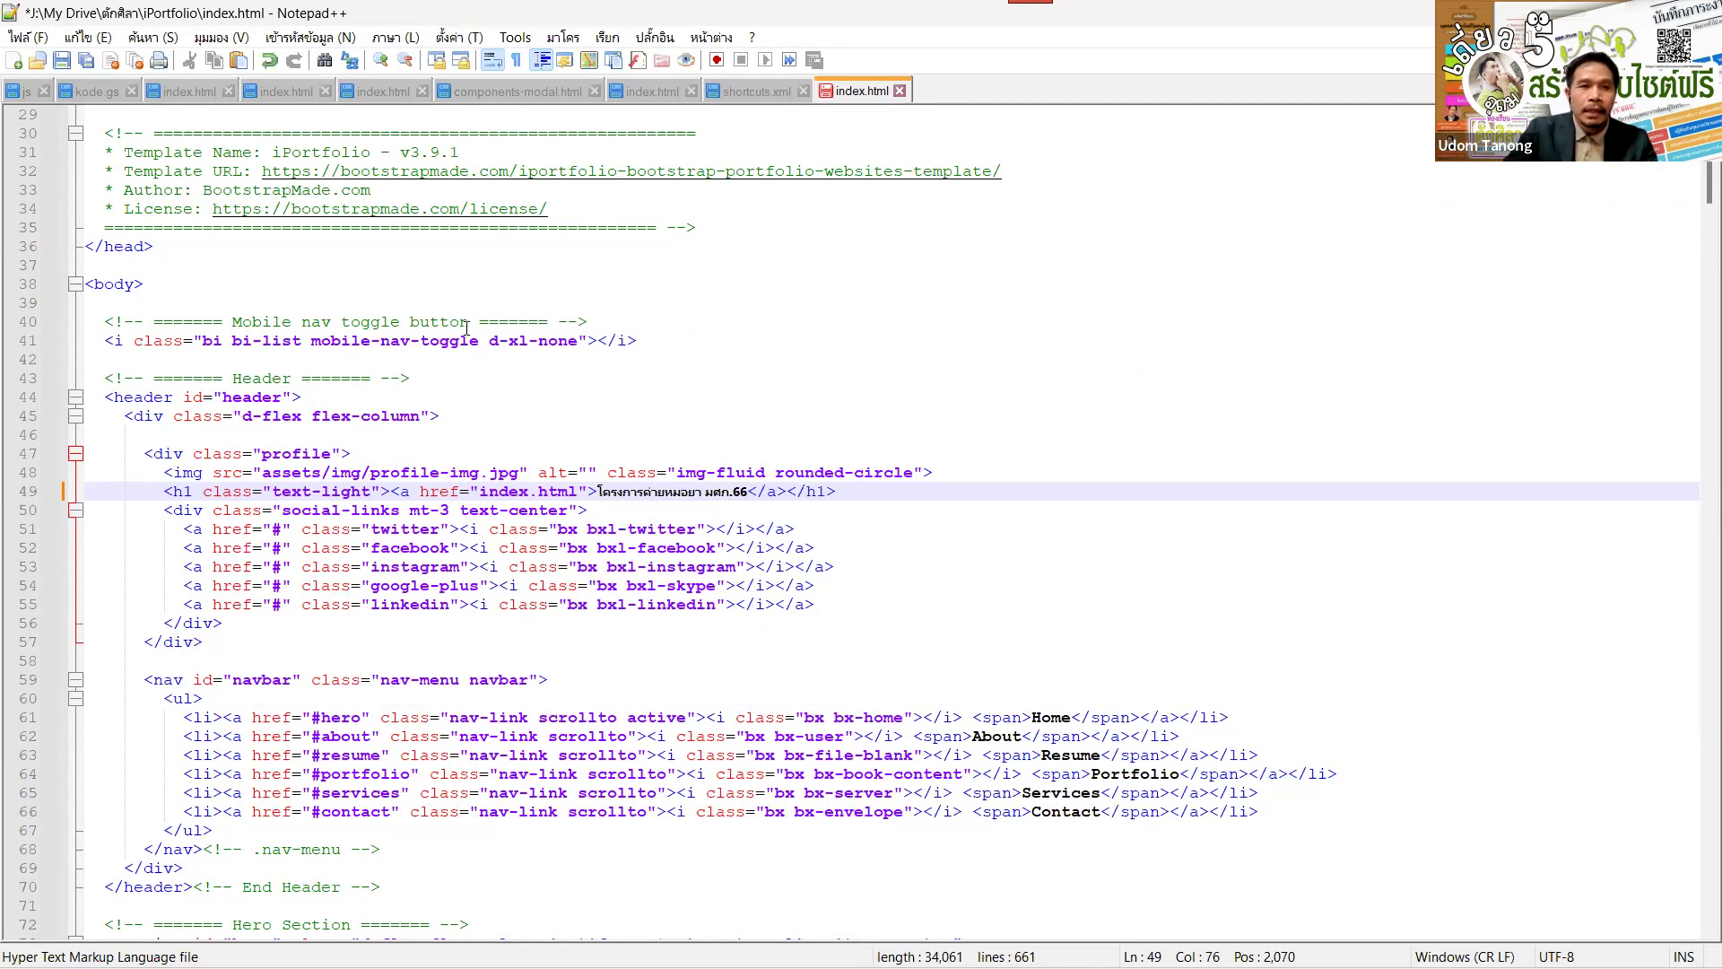
Step: Save index.html and launch it in Chrome to preview
click(86, 63)
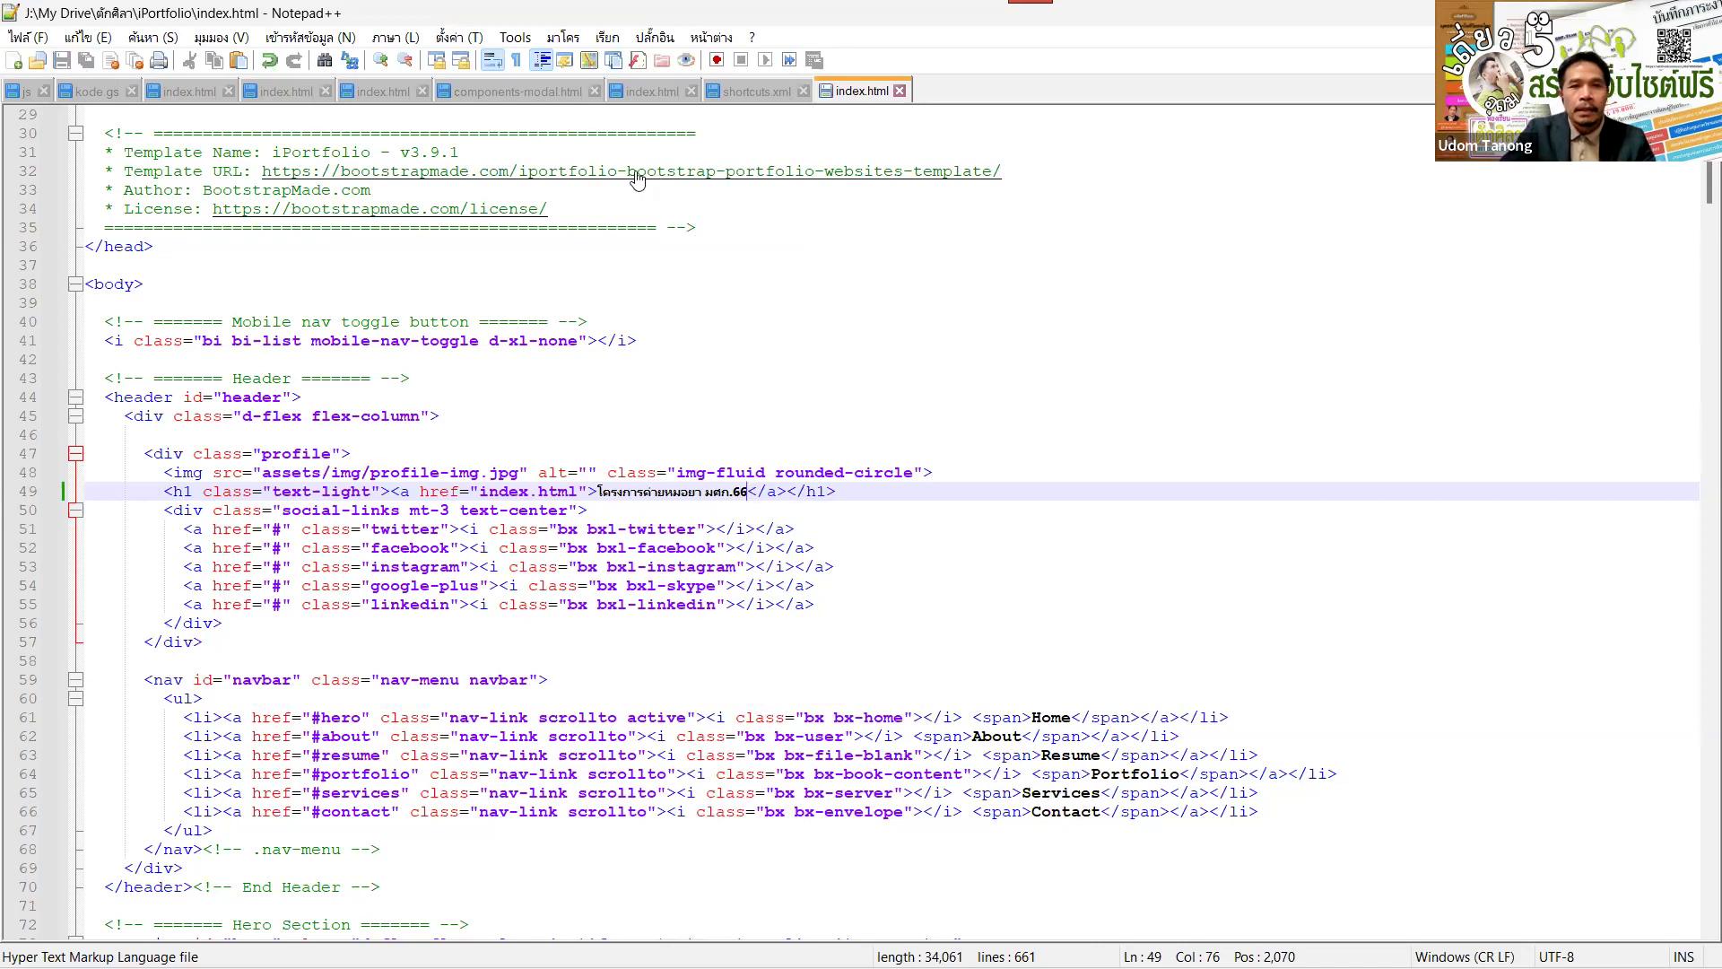
click(613, 40)
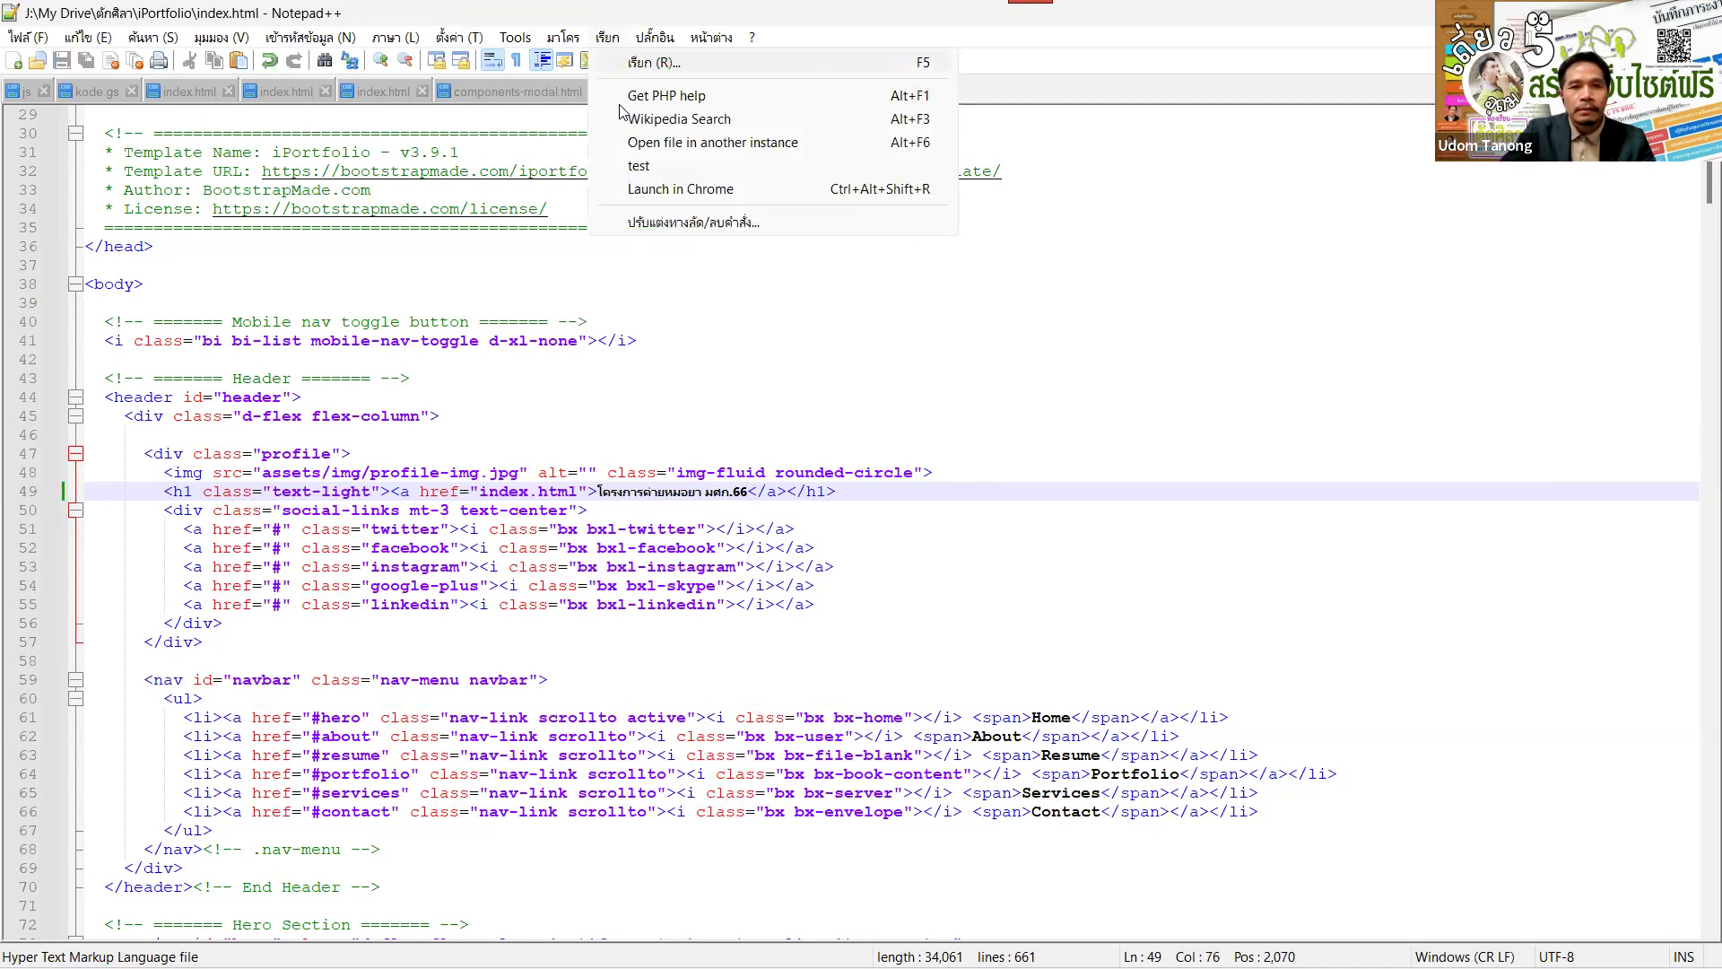
click(690, 191)
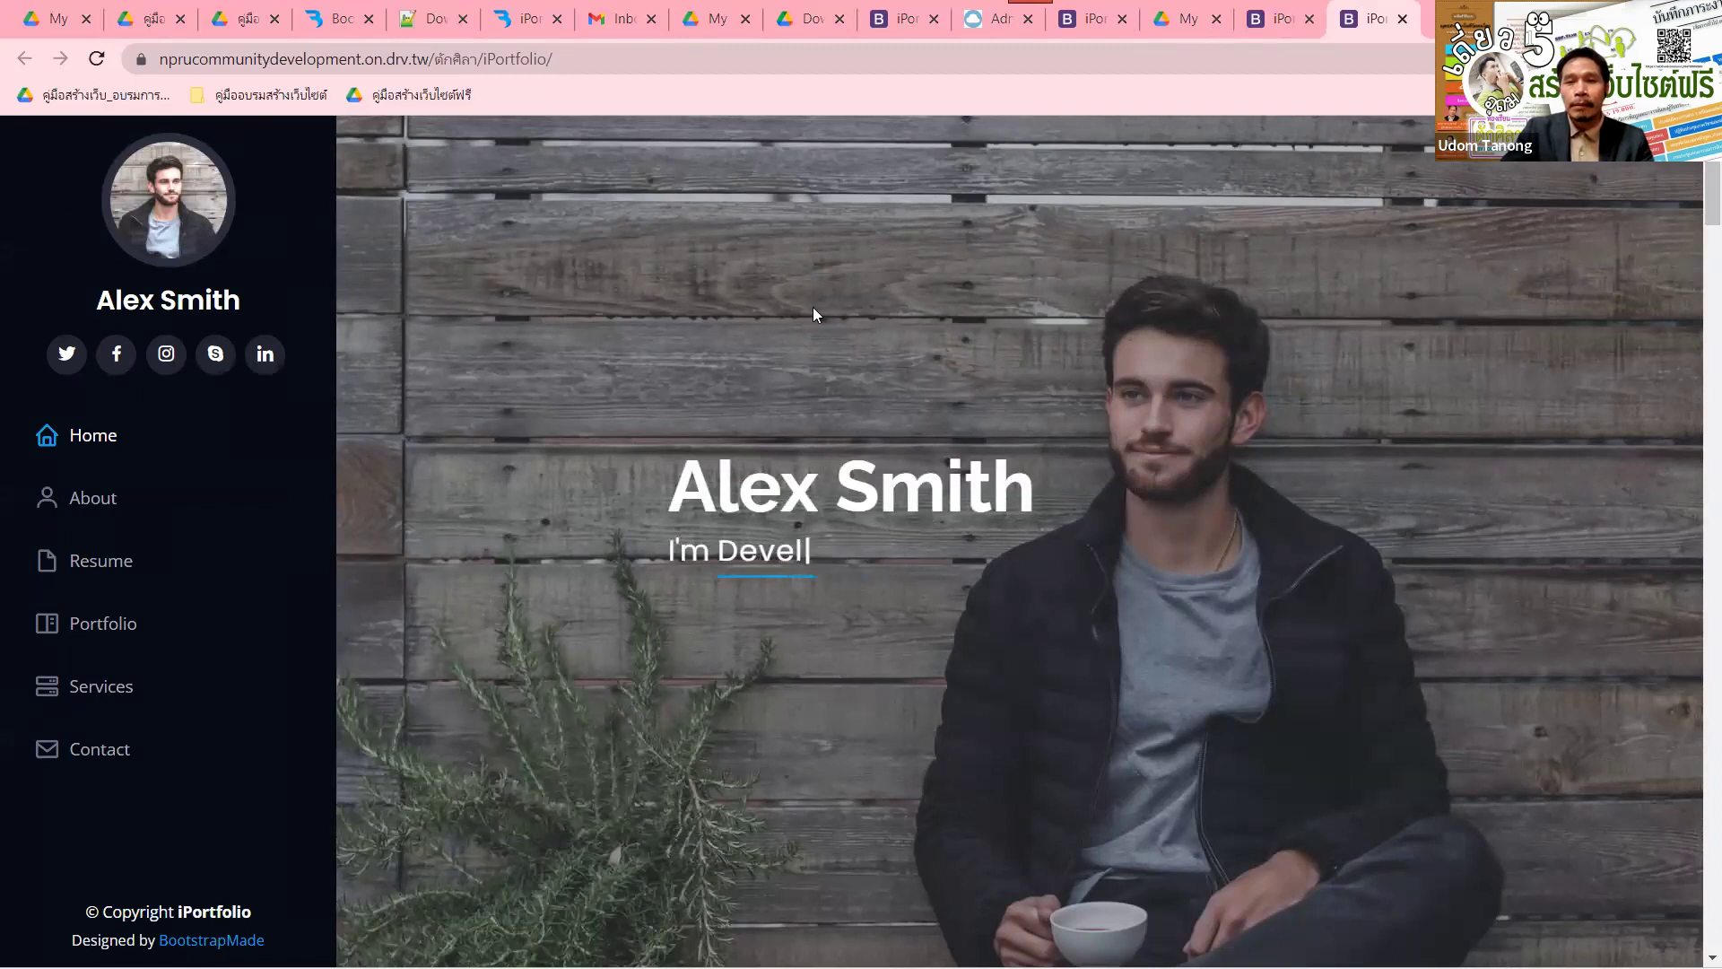
Step: Reload the on.drv.tw iPortfolio page until the sidebar shows โครงการค่ายหมอยา มศก.66
click(607, 65)
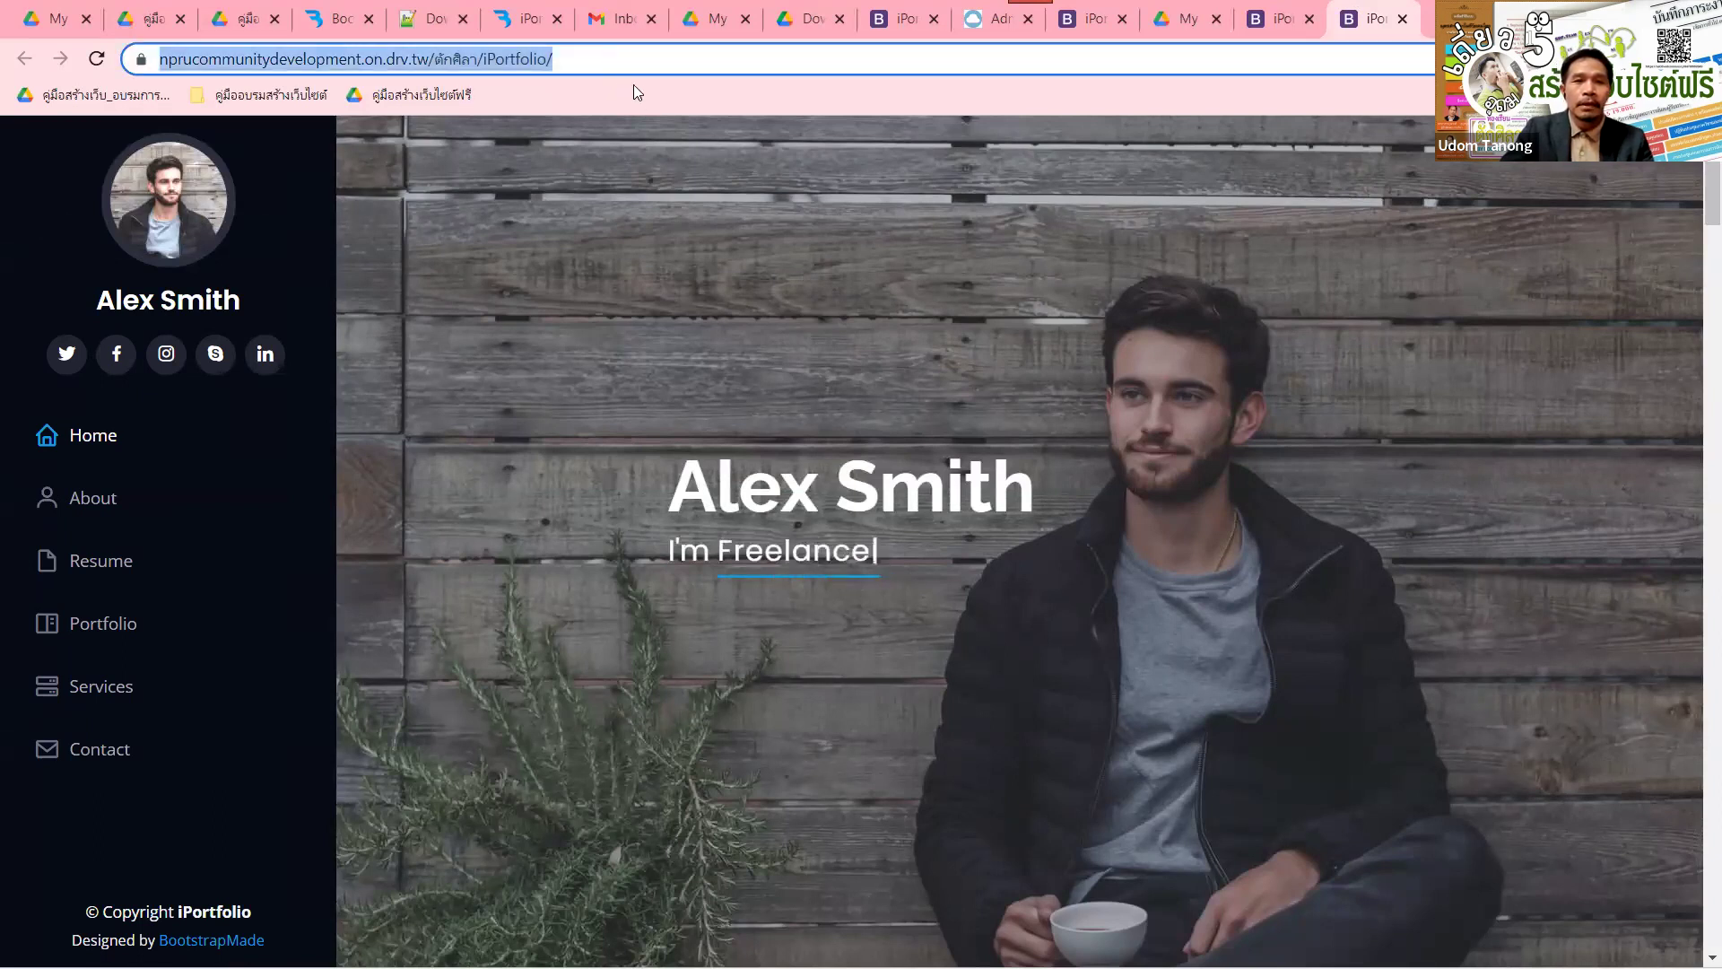
click(96, 58)
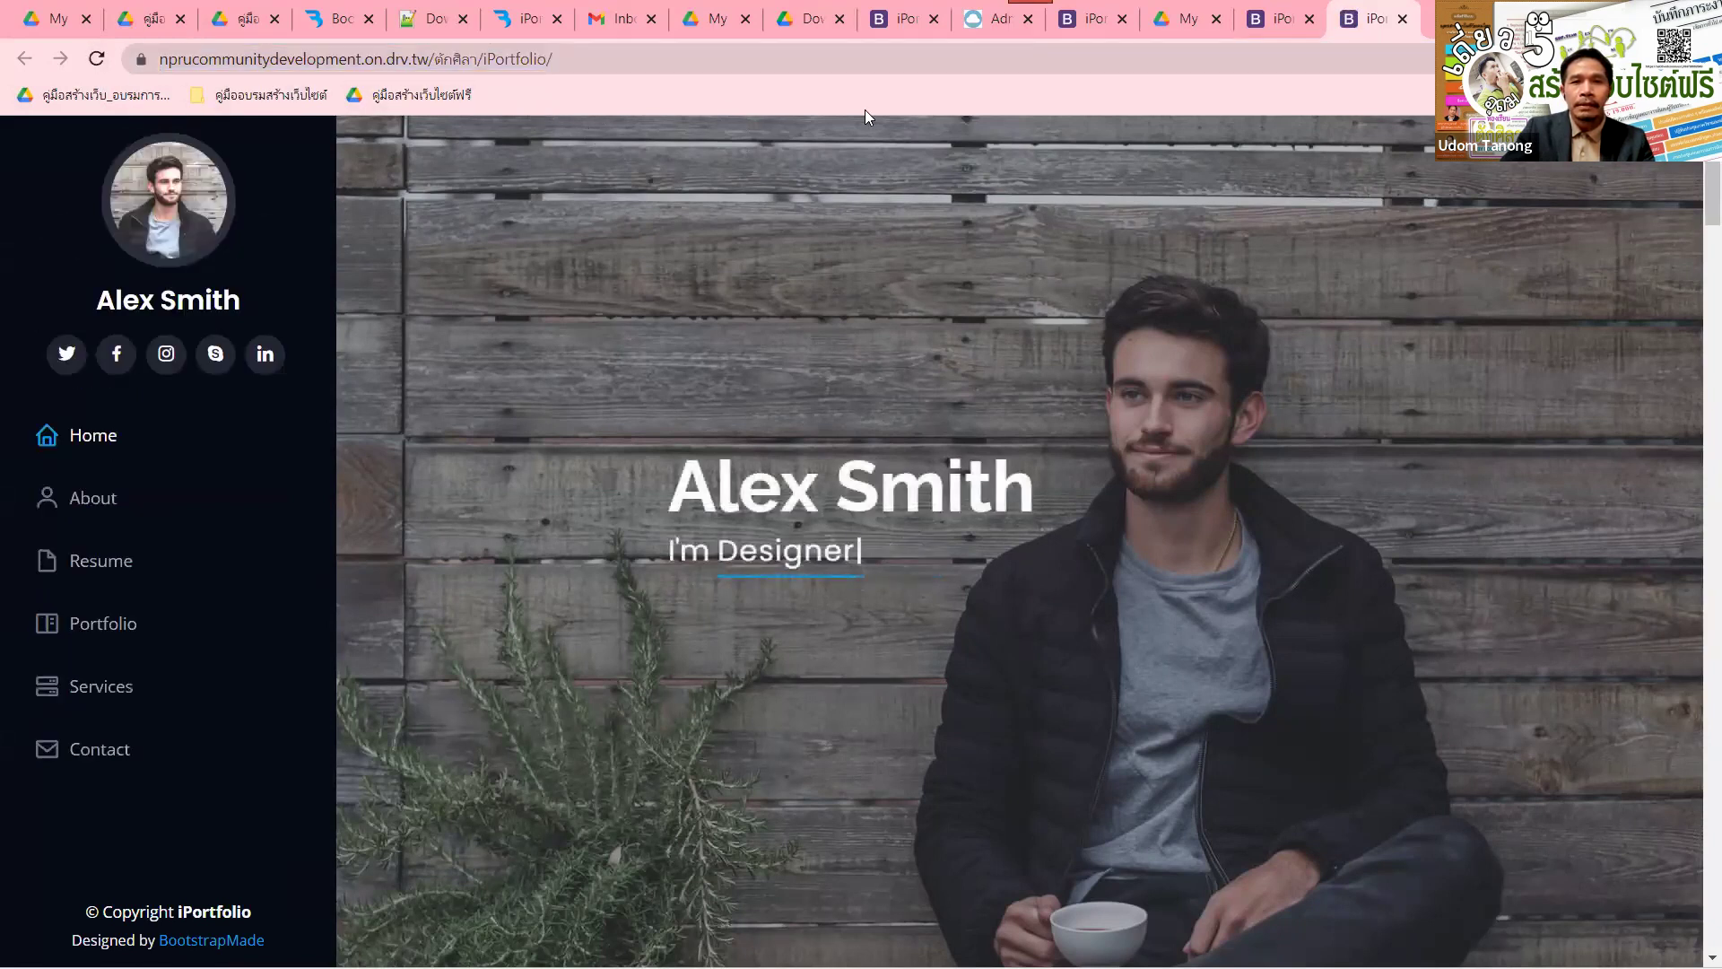
click(95, 61)
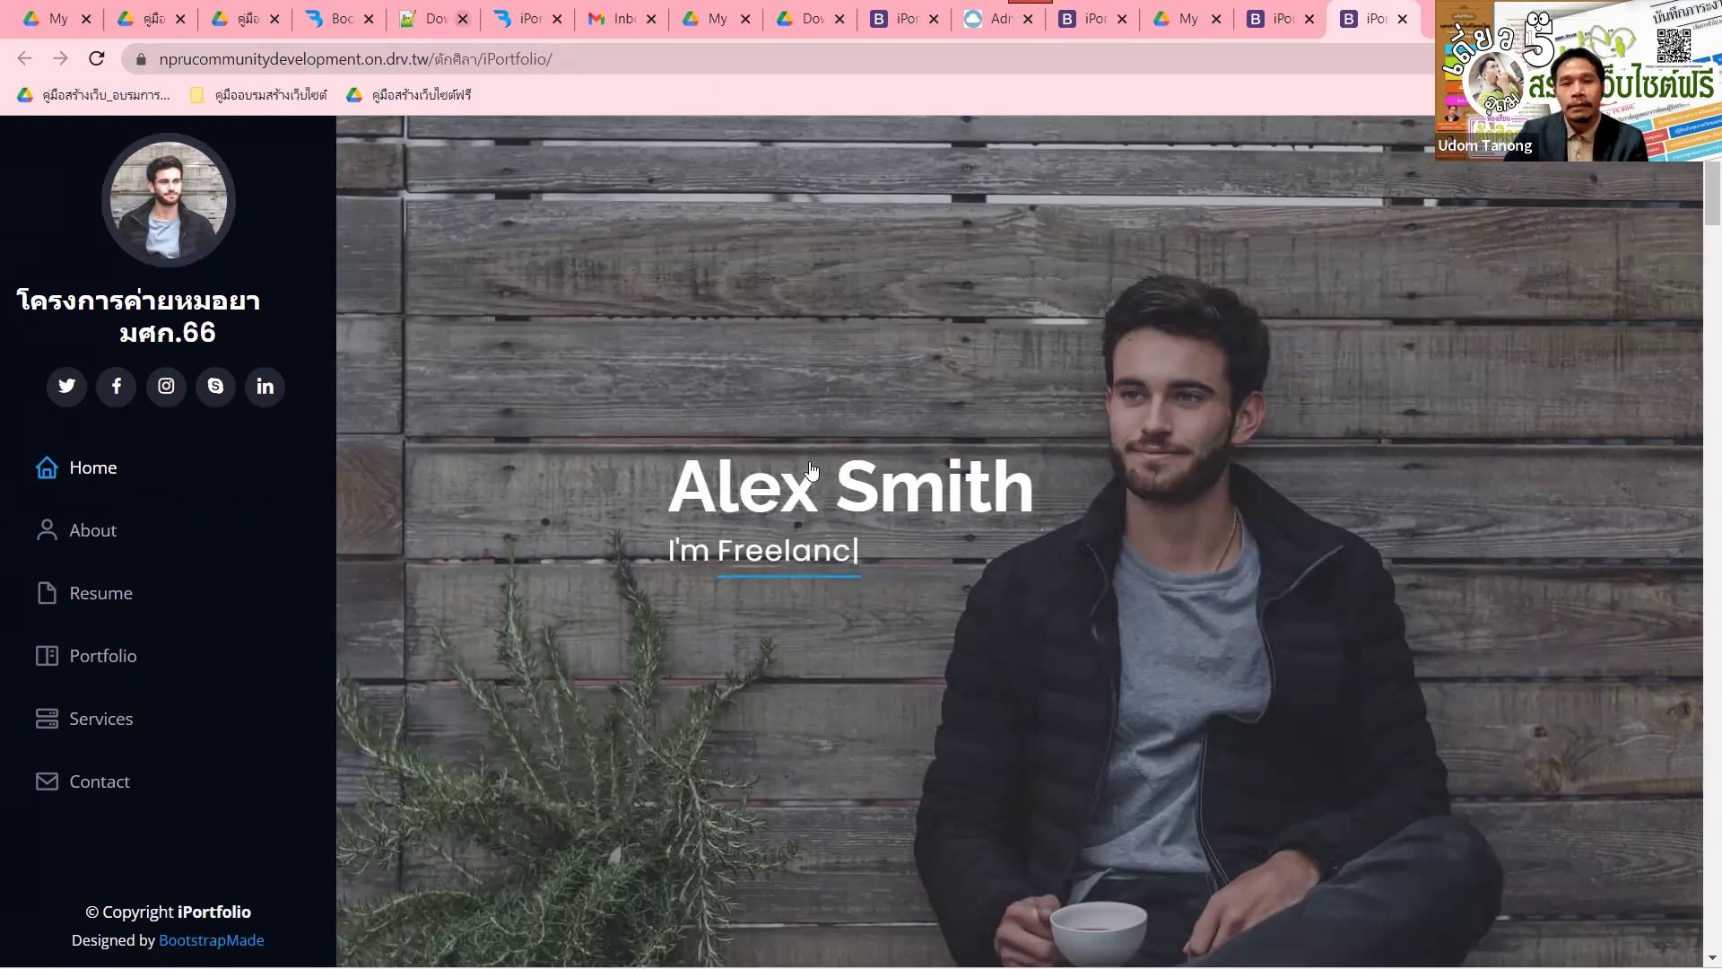
key(F5)
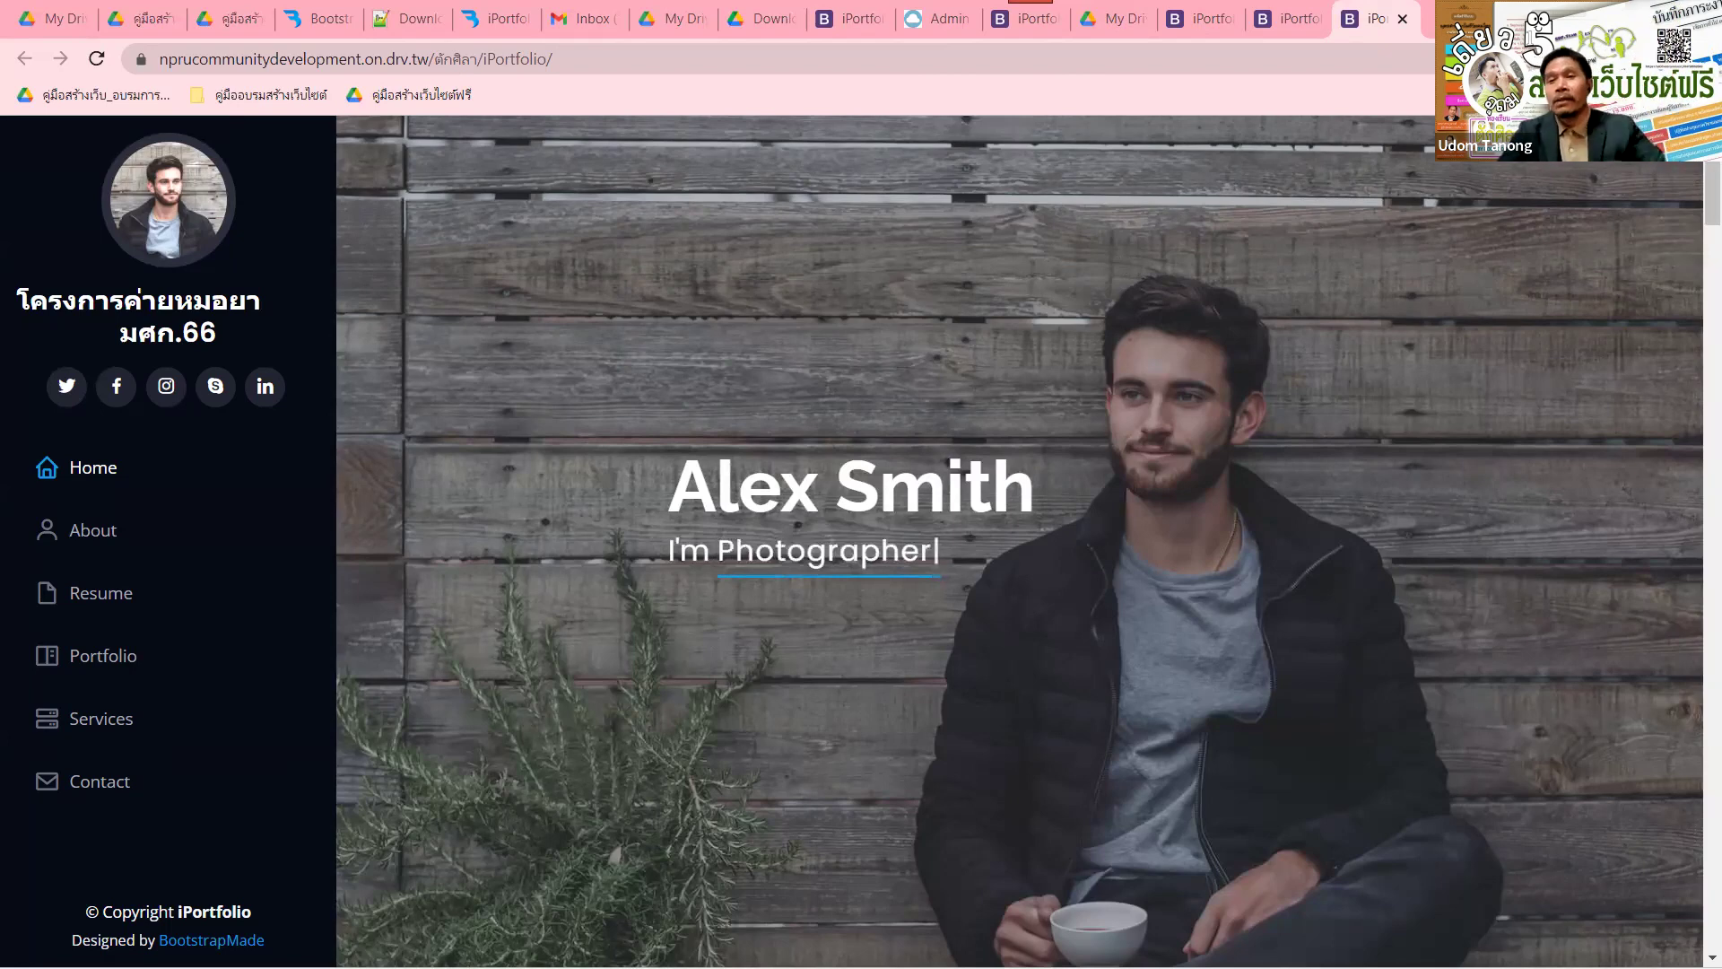
Step: Replace the hero heading name on line 75 with a Thai name and save index.html
key(alt+Tab)
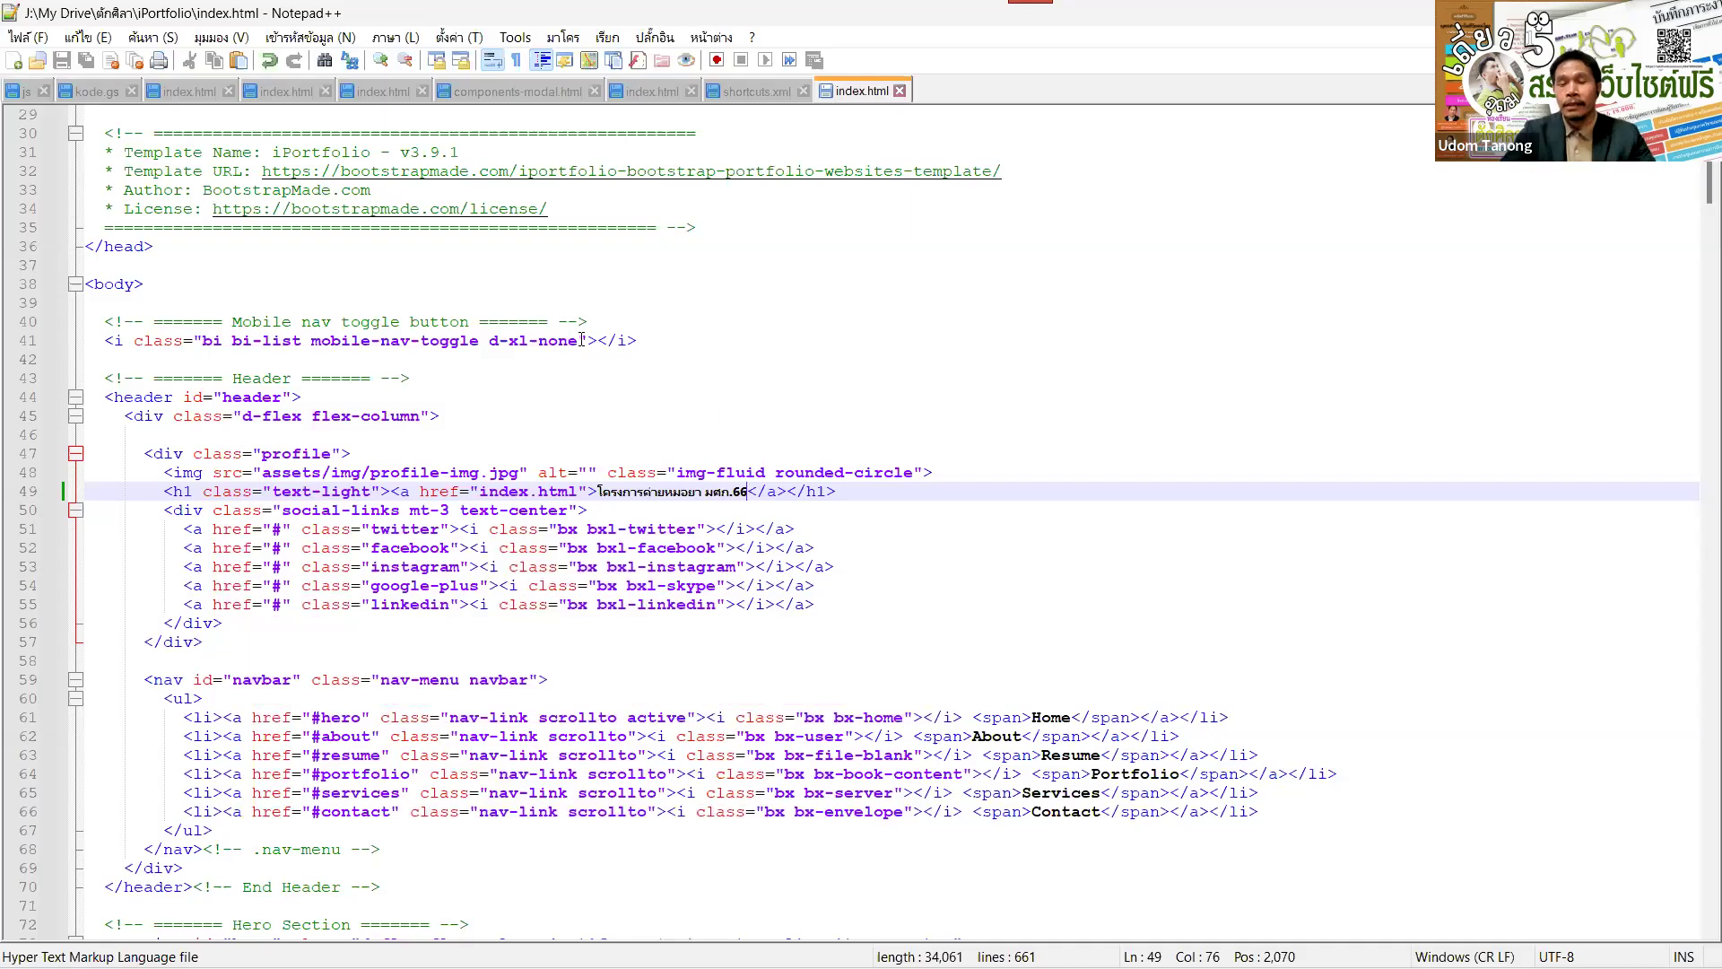
click(811, 567)
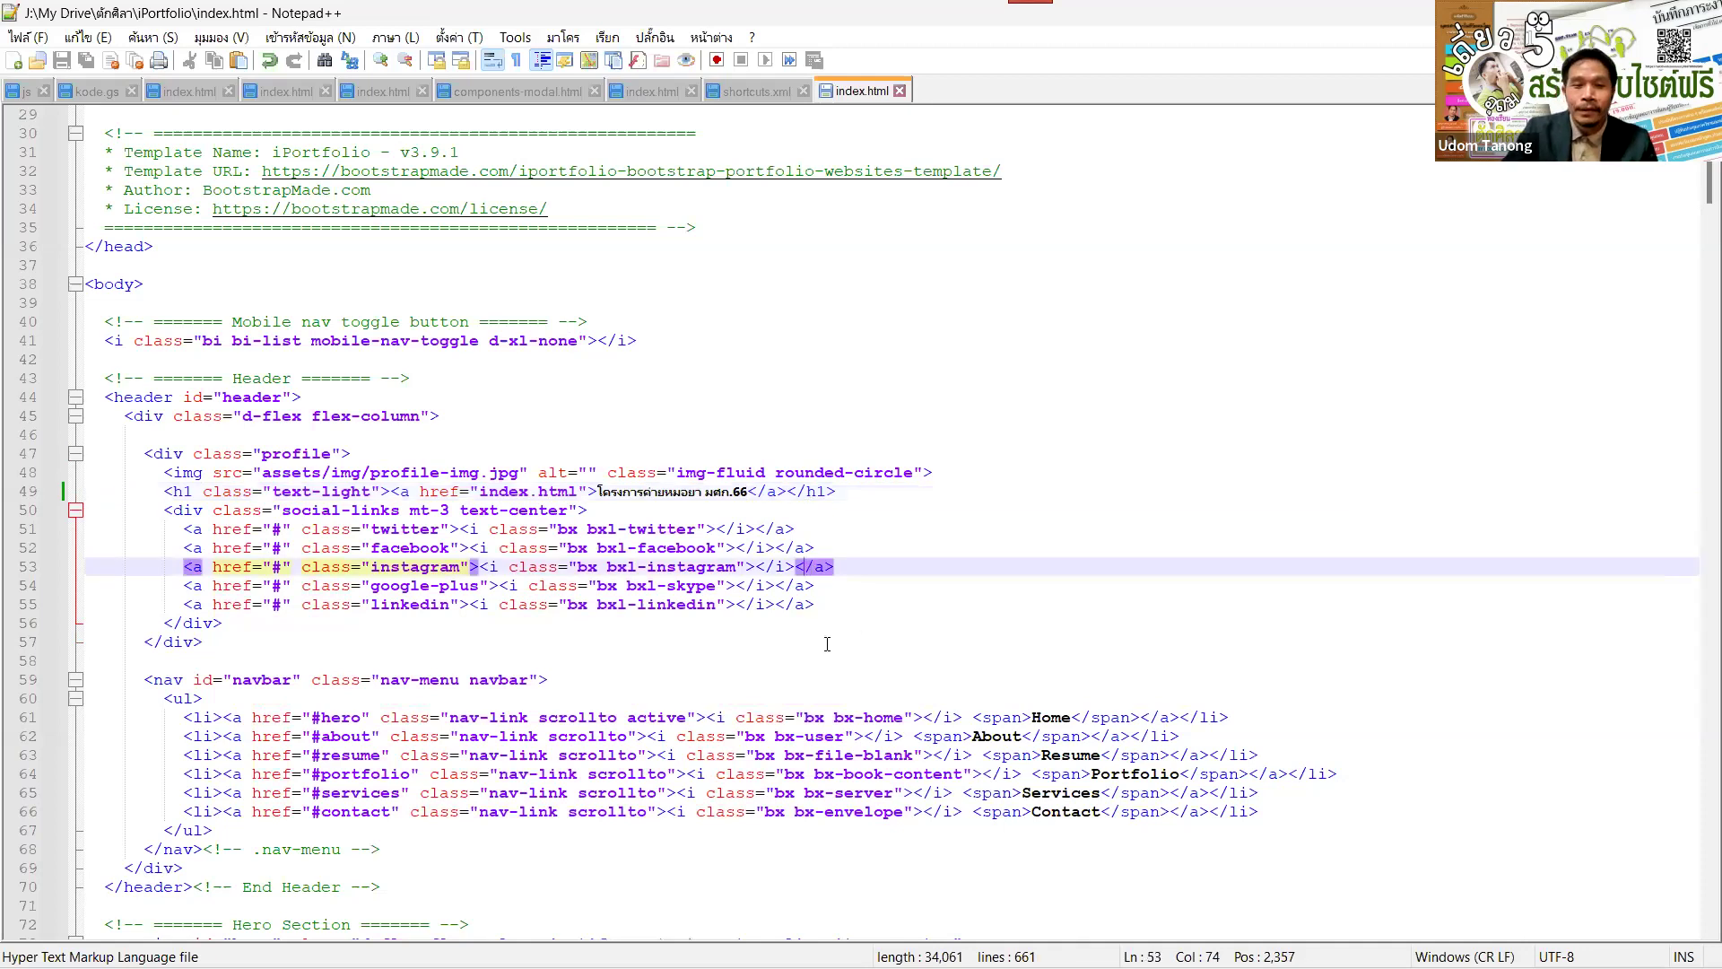
scroll(777, 595, down, 8)
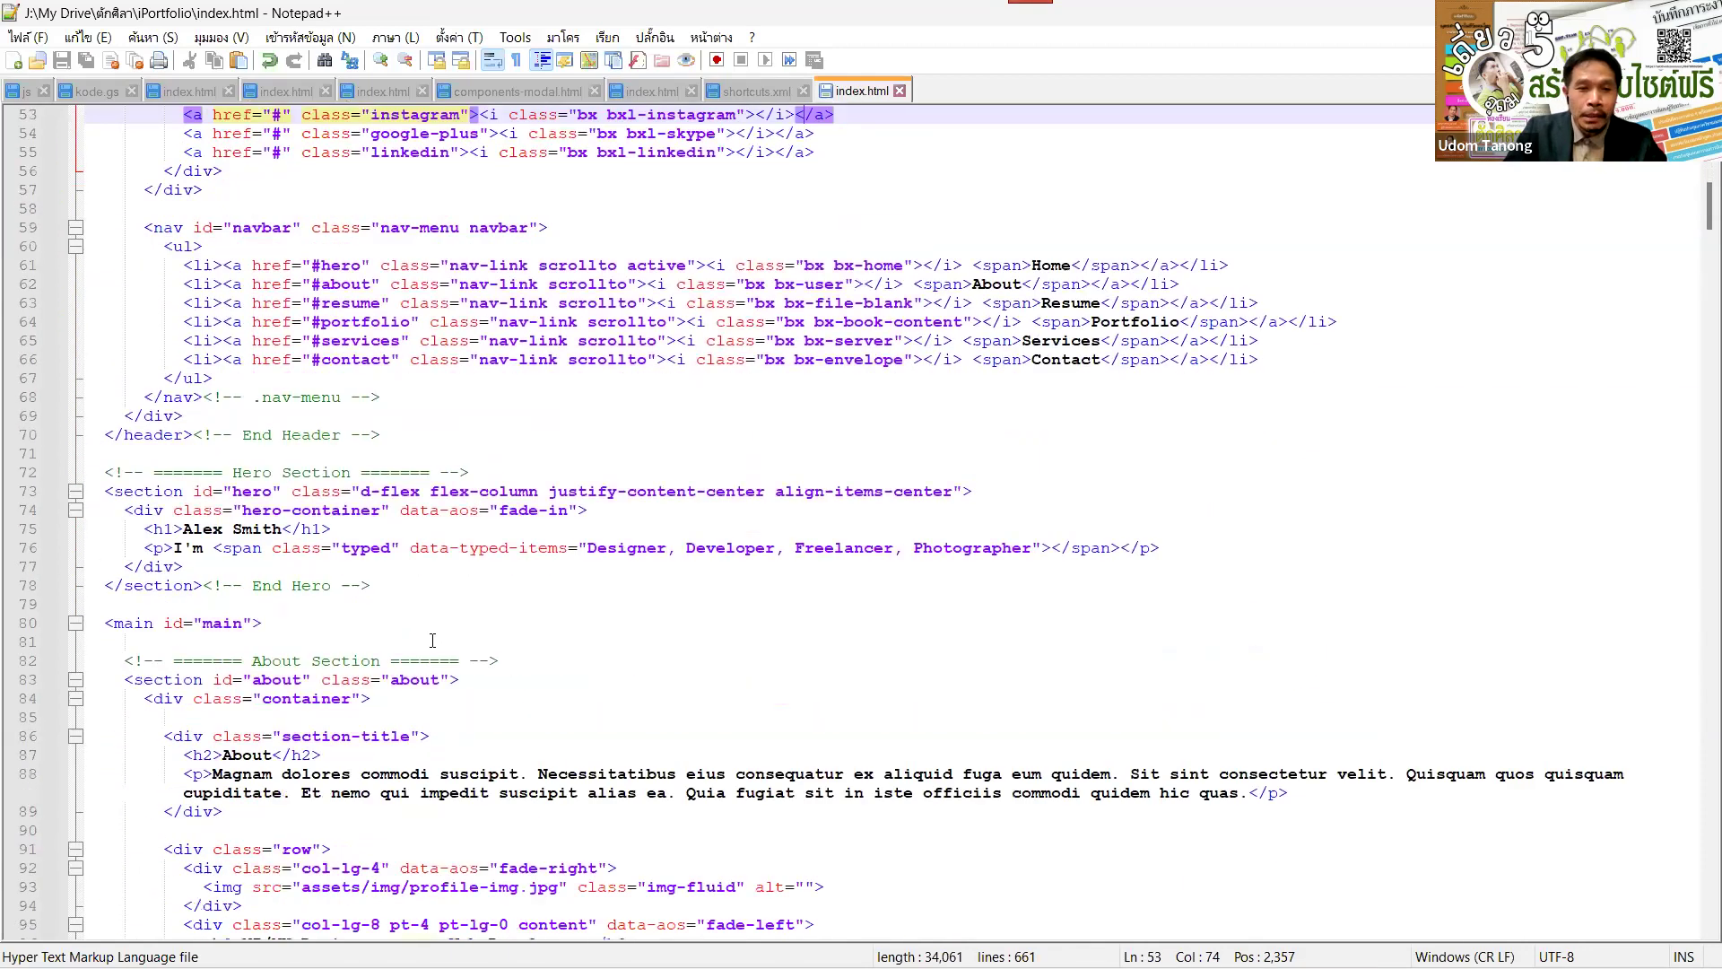
drag(183, 528, 282, 529)
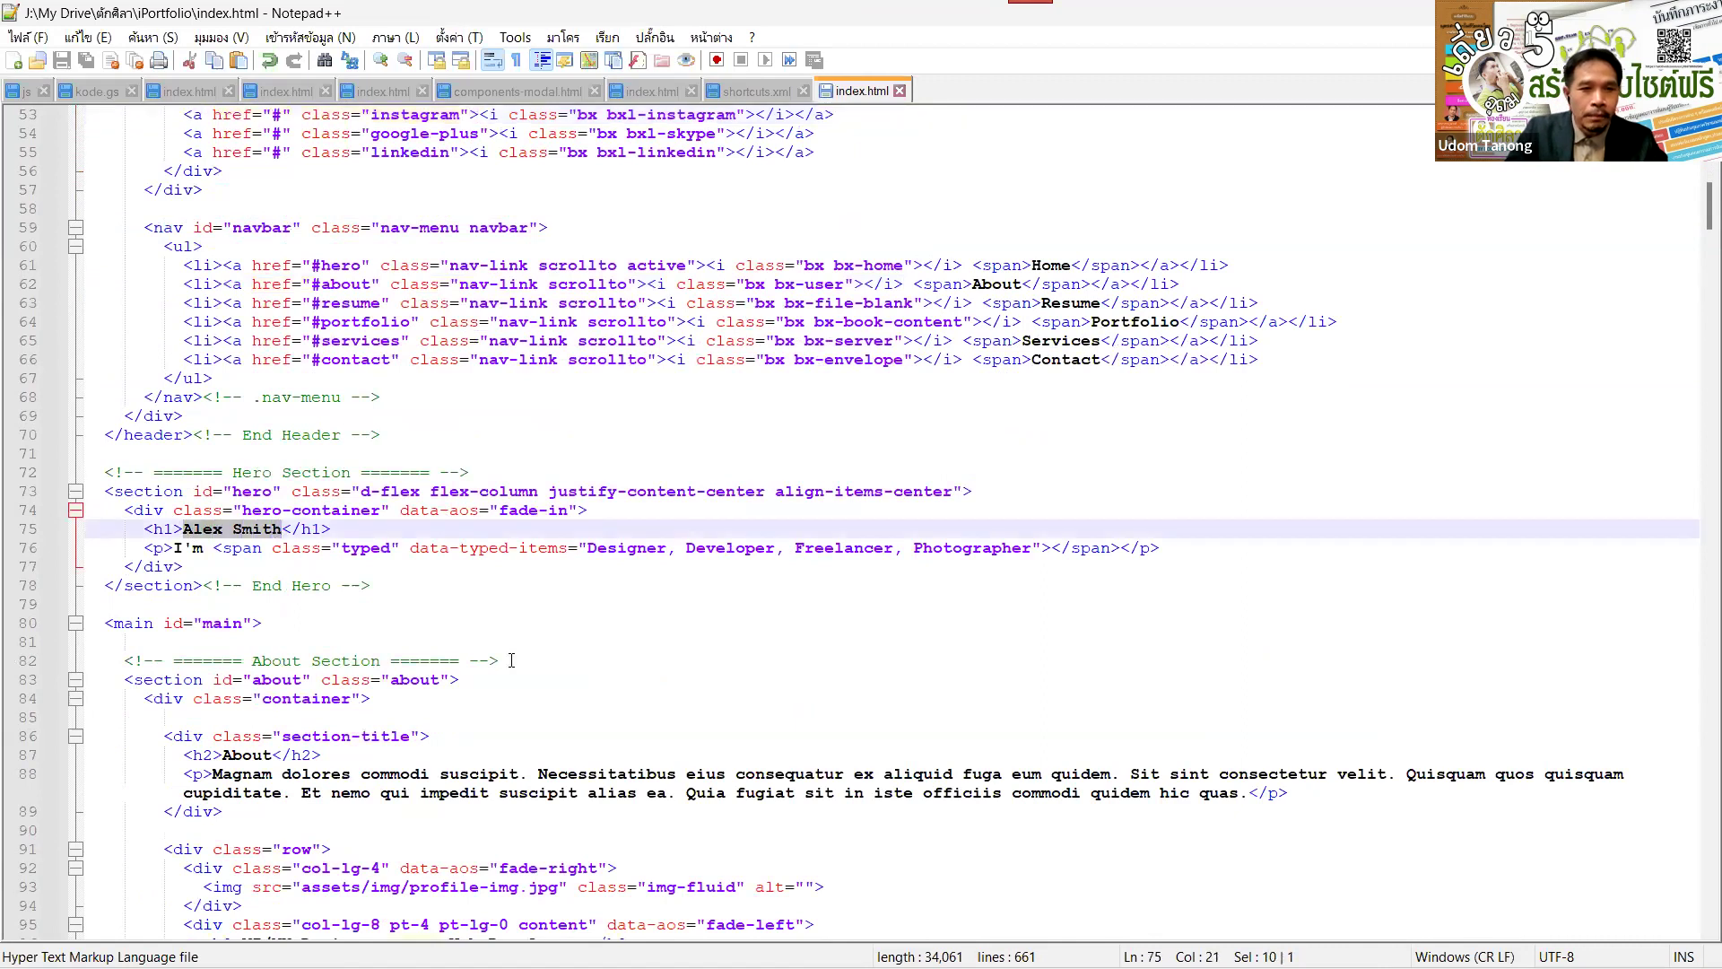
text(พ่อมด)
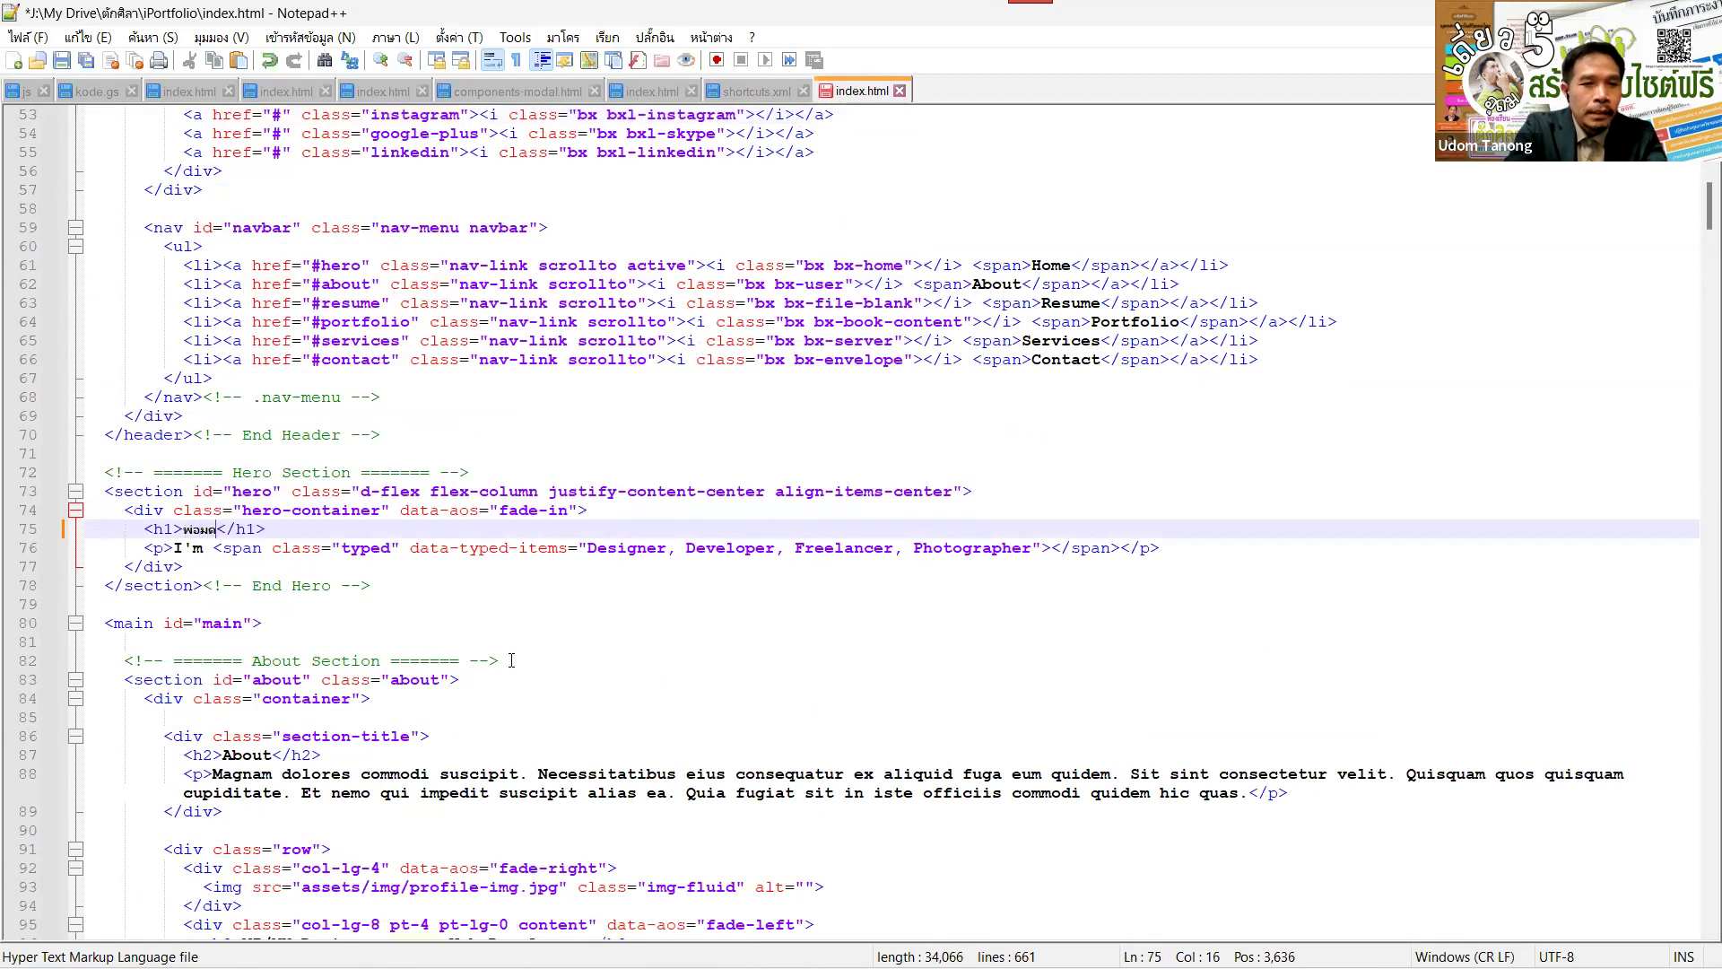
text(ตะนอย)
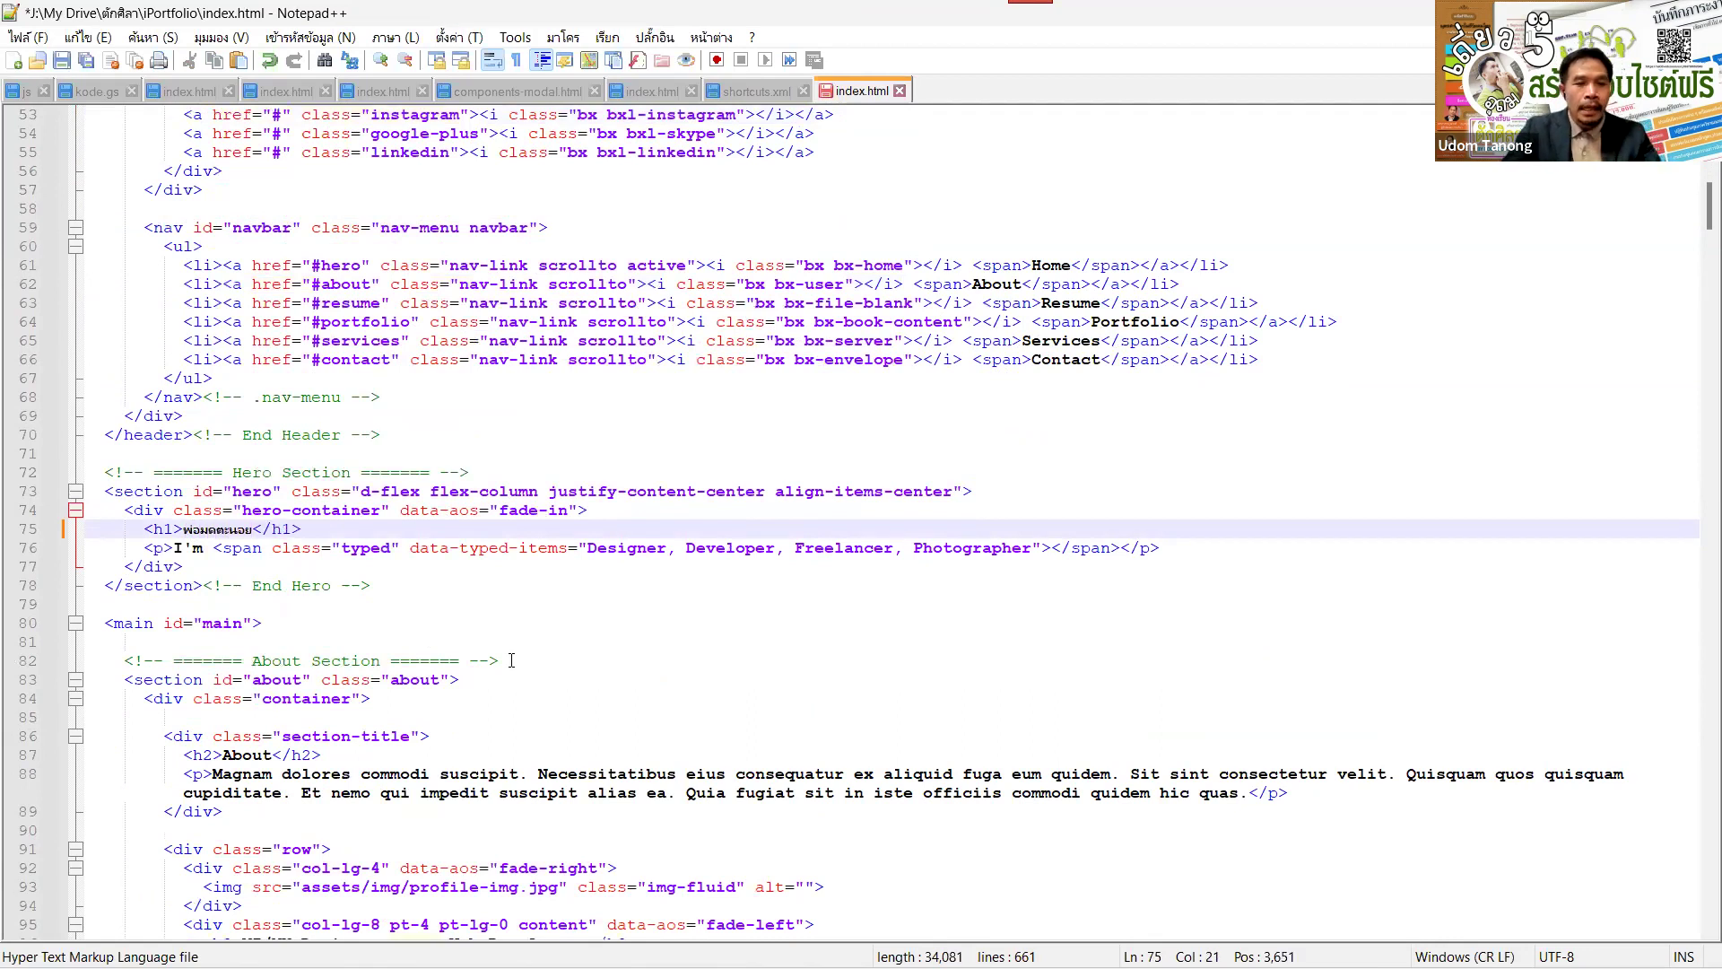
click(61, 60)
scroll(761, 285, up, 4)
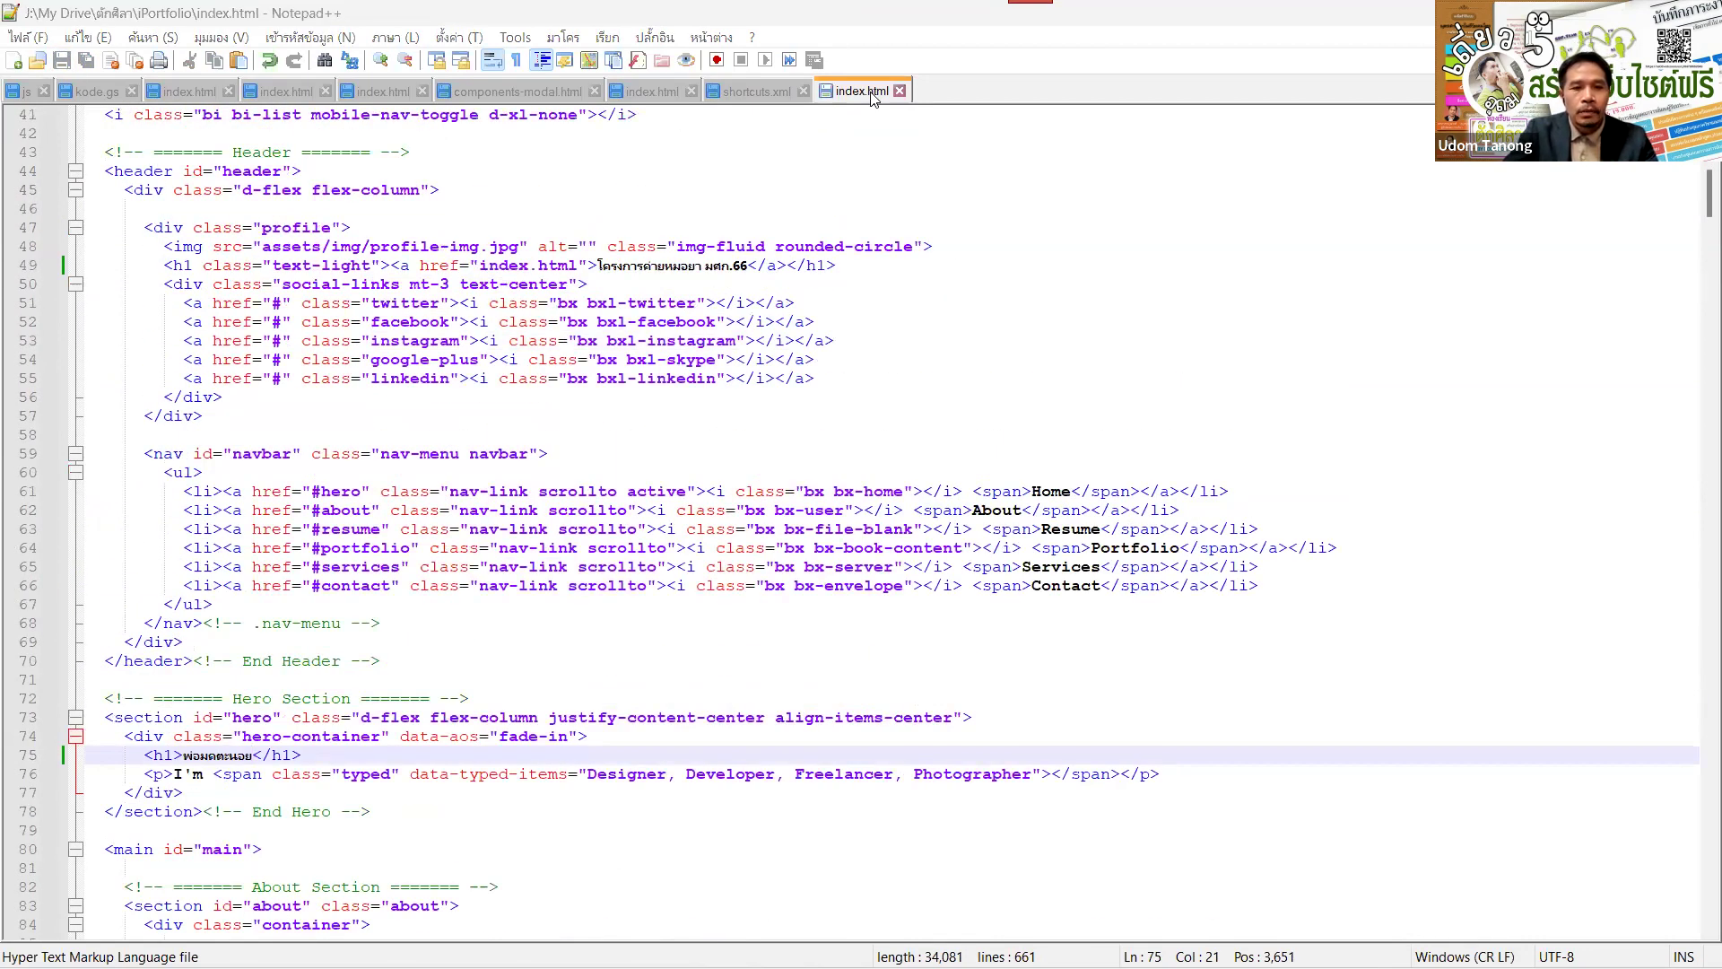
click(613, 40)
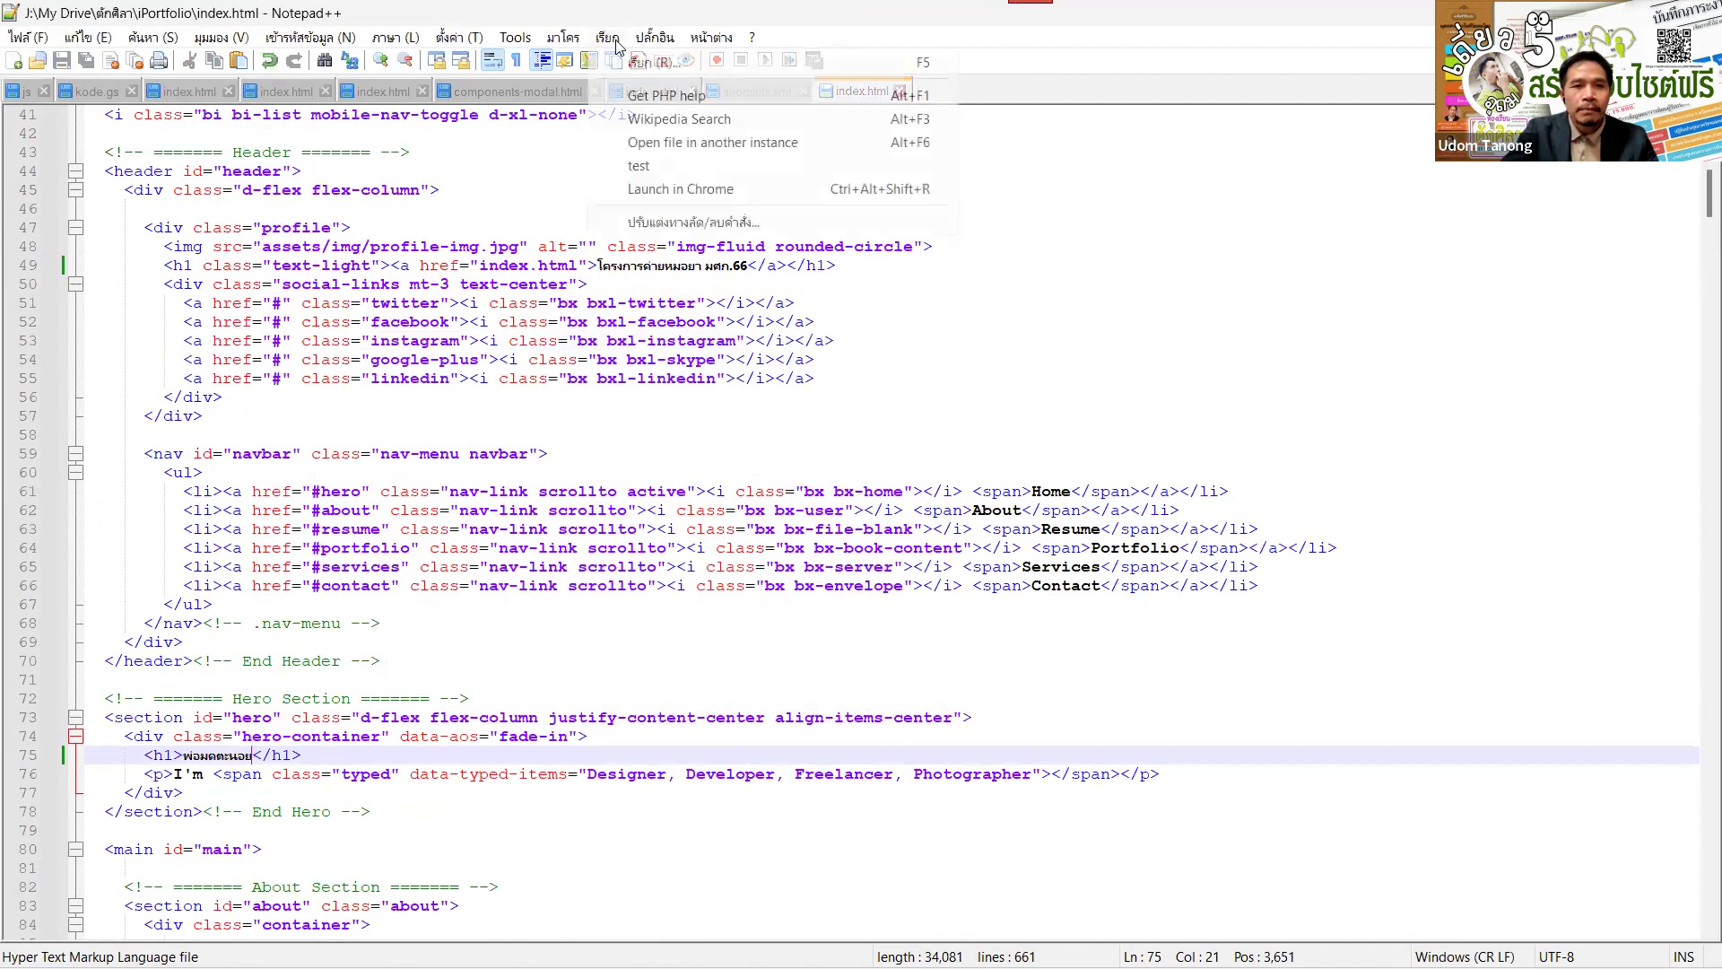
Step: Preview the Thai hero heading in Chrome, then indent line 62's About item out of alignment
click(643, 192)
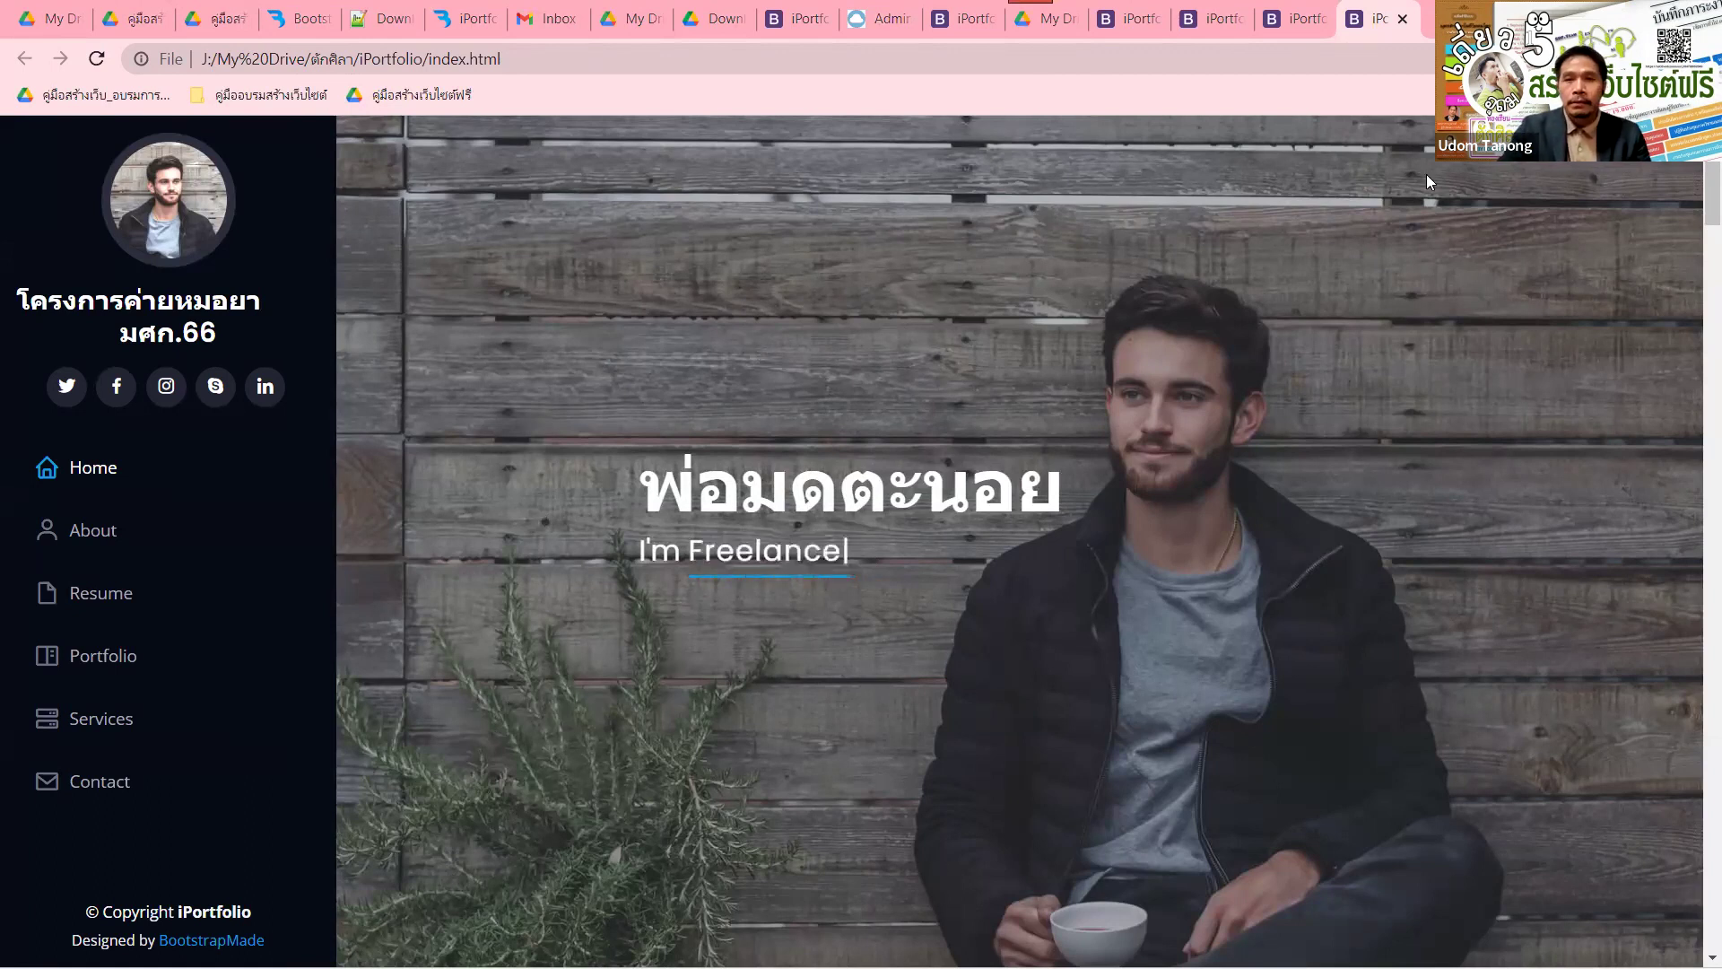
key(alt+Tab)
click(592, 527)
click(291, 505)
click(179, 505)
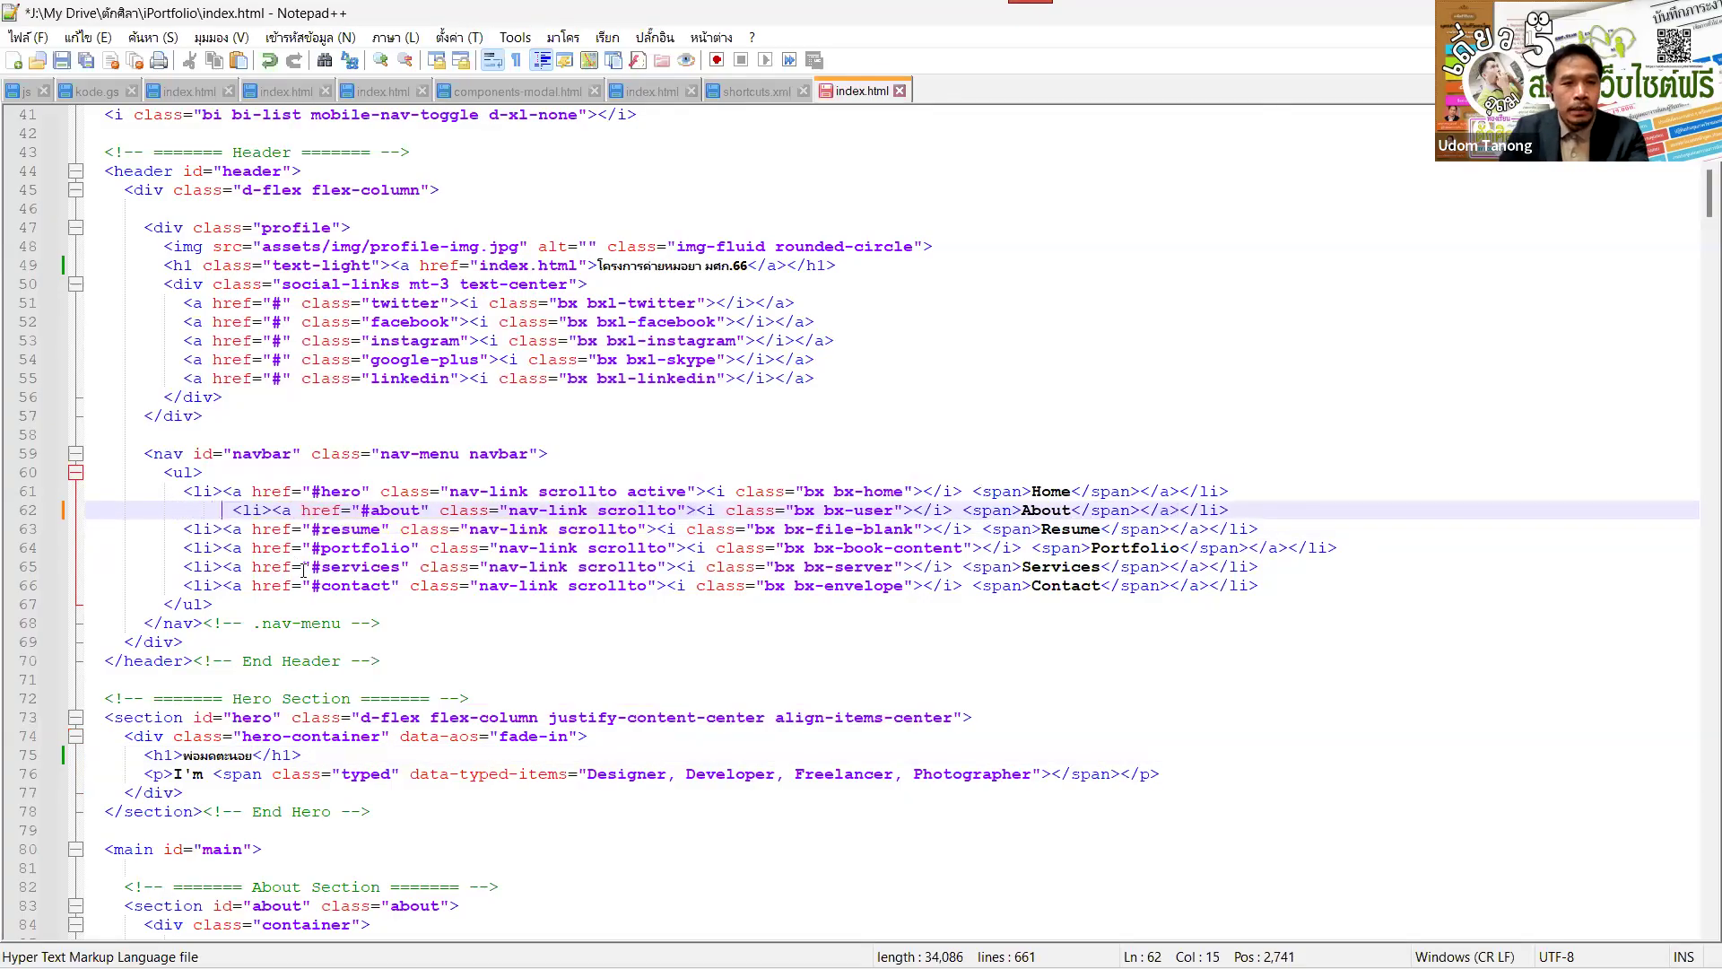
Step: Push the closing </ul> and closing </section> lines out of alignment
click(253, 546)
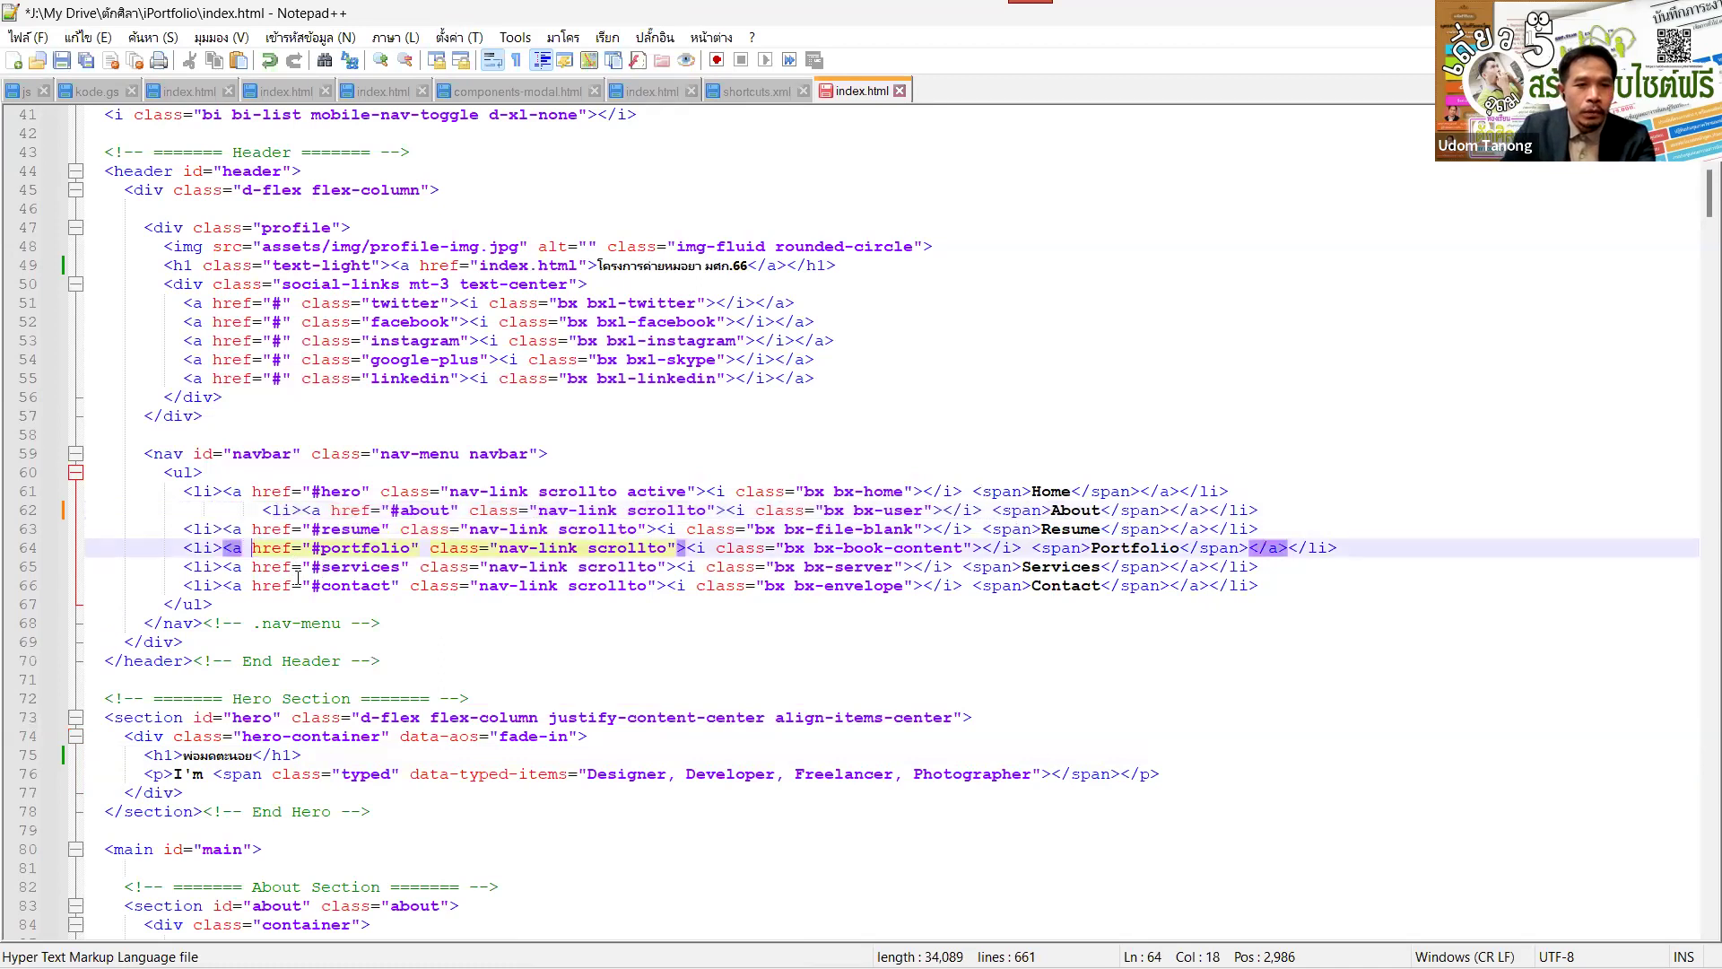
click(169, 604)
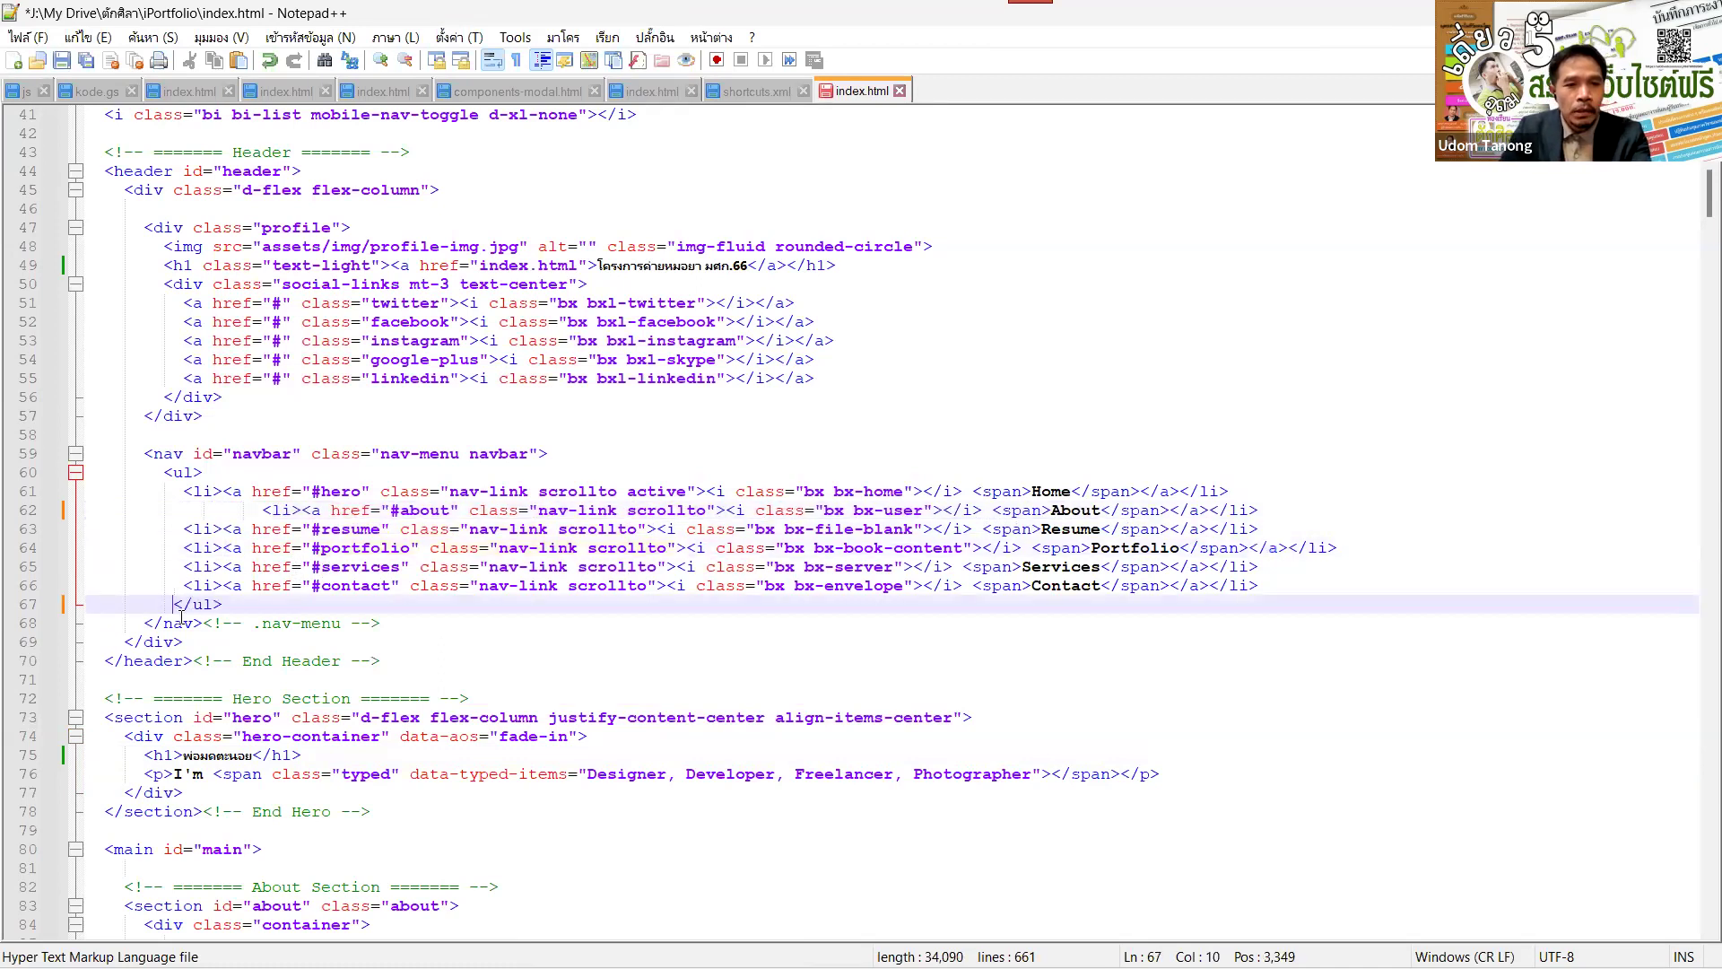
scroll(165, 723, down, 1)
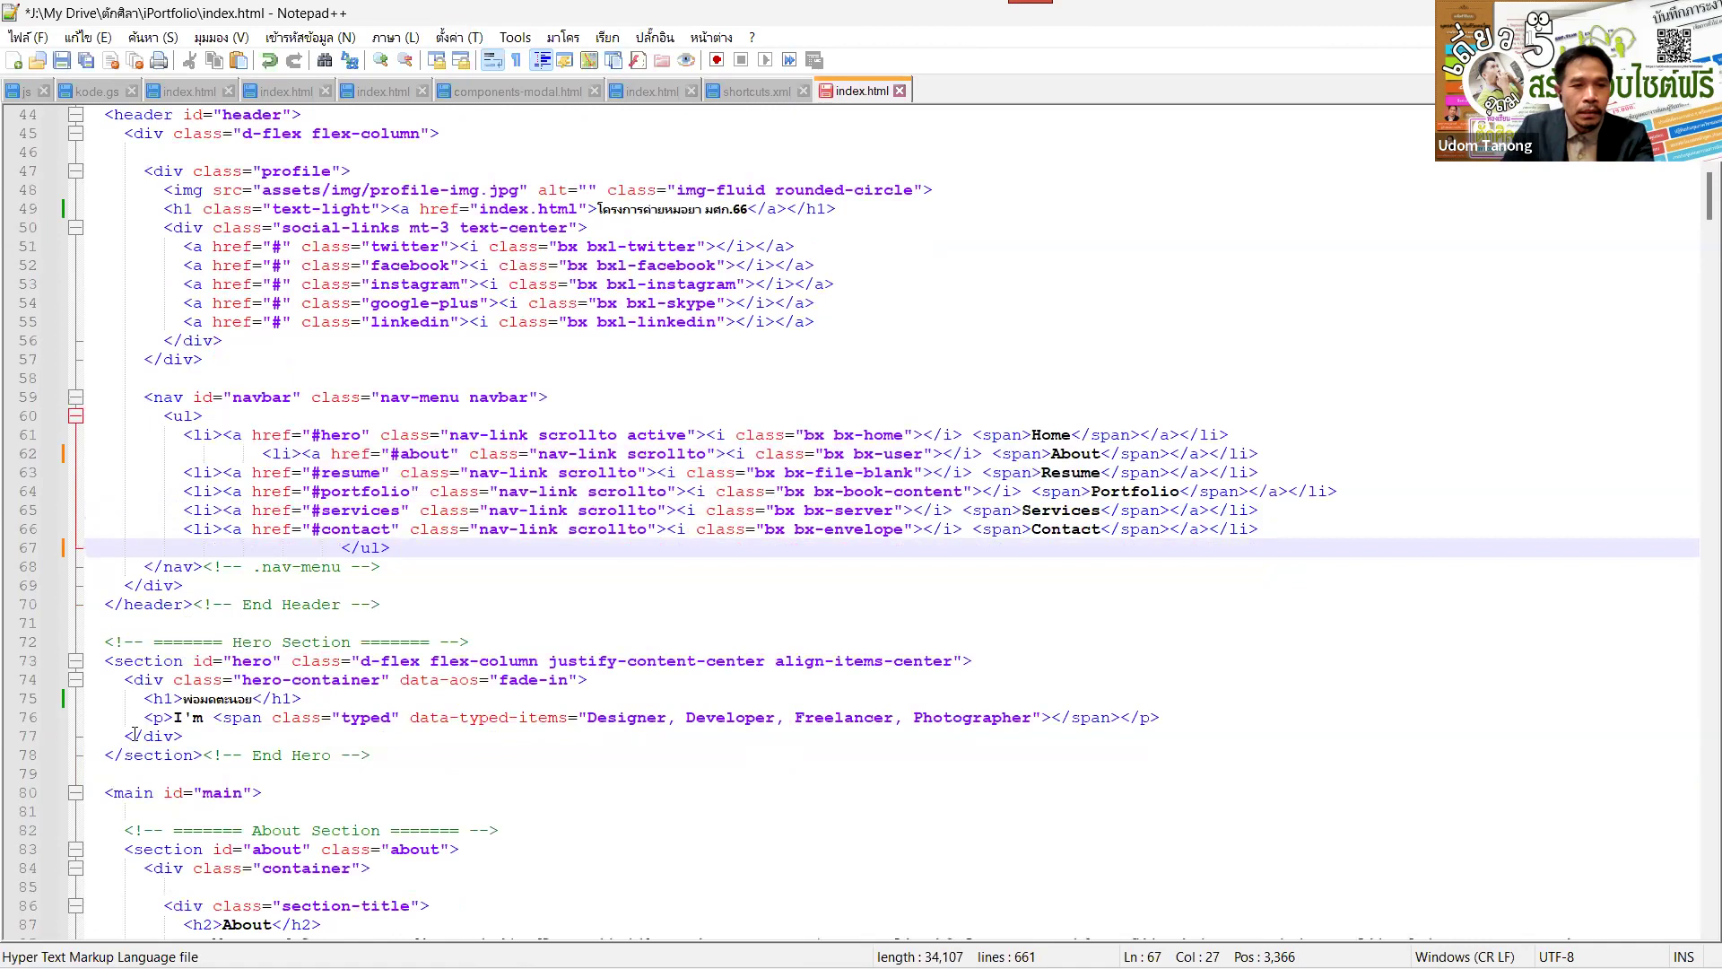
click(111, 755)
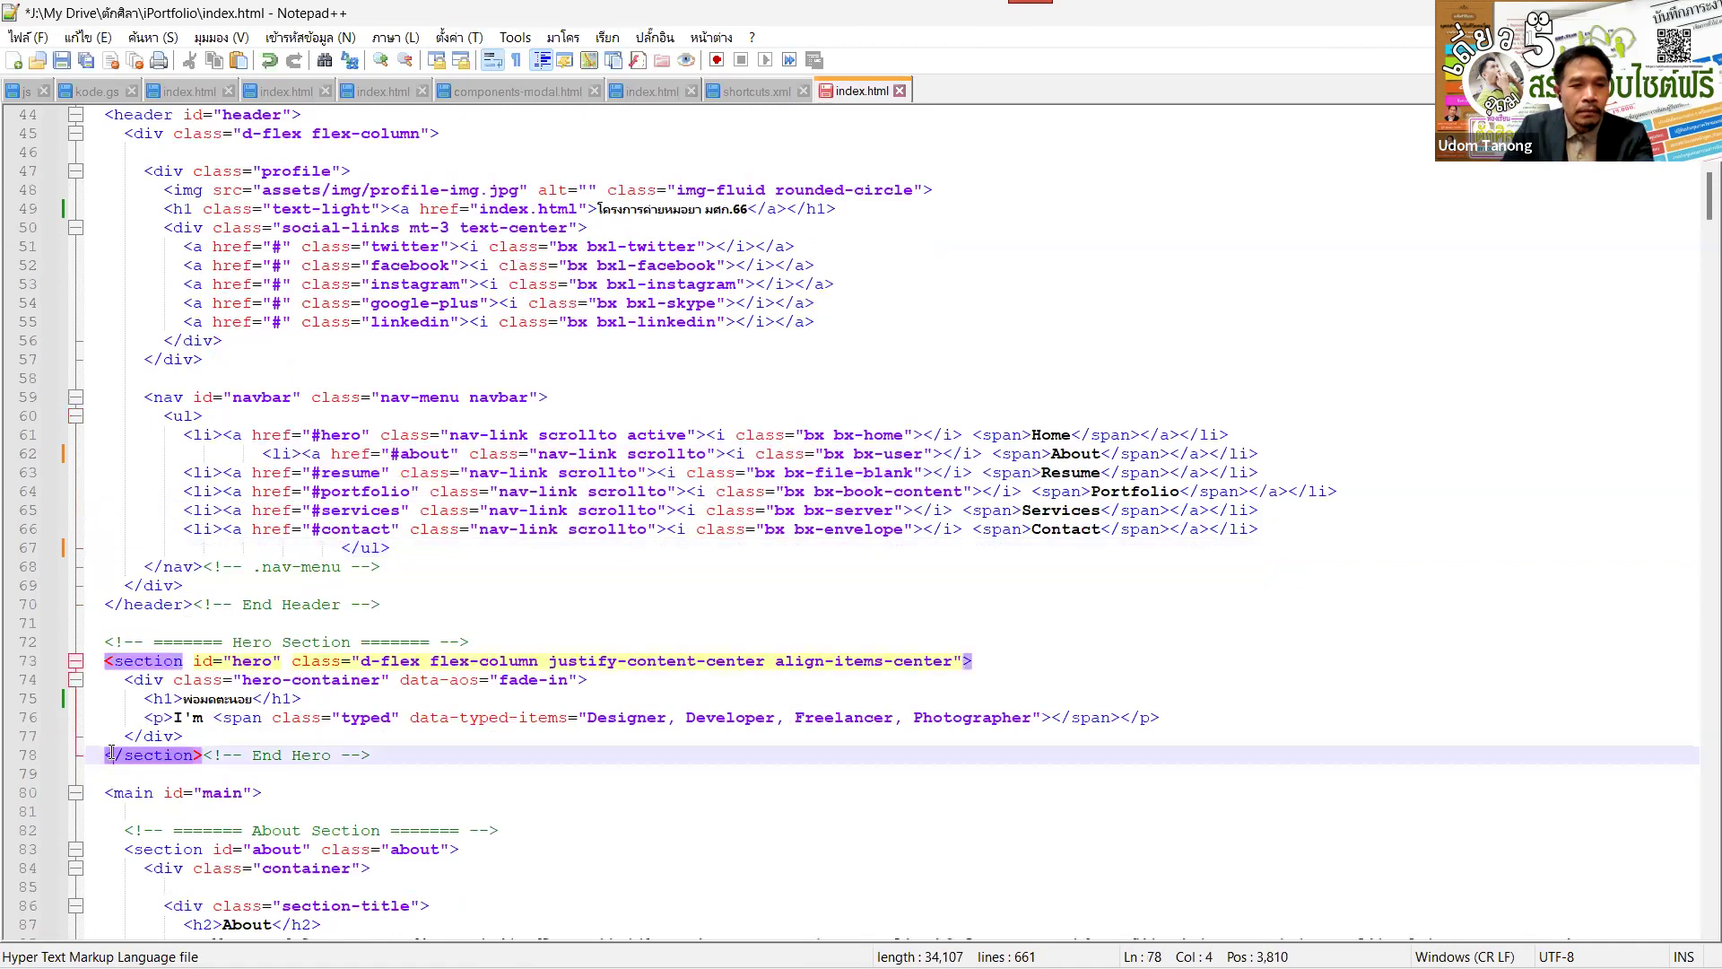
click(109, 661)
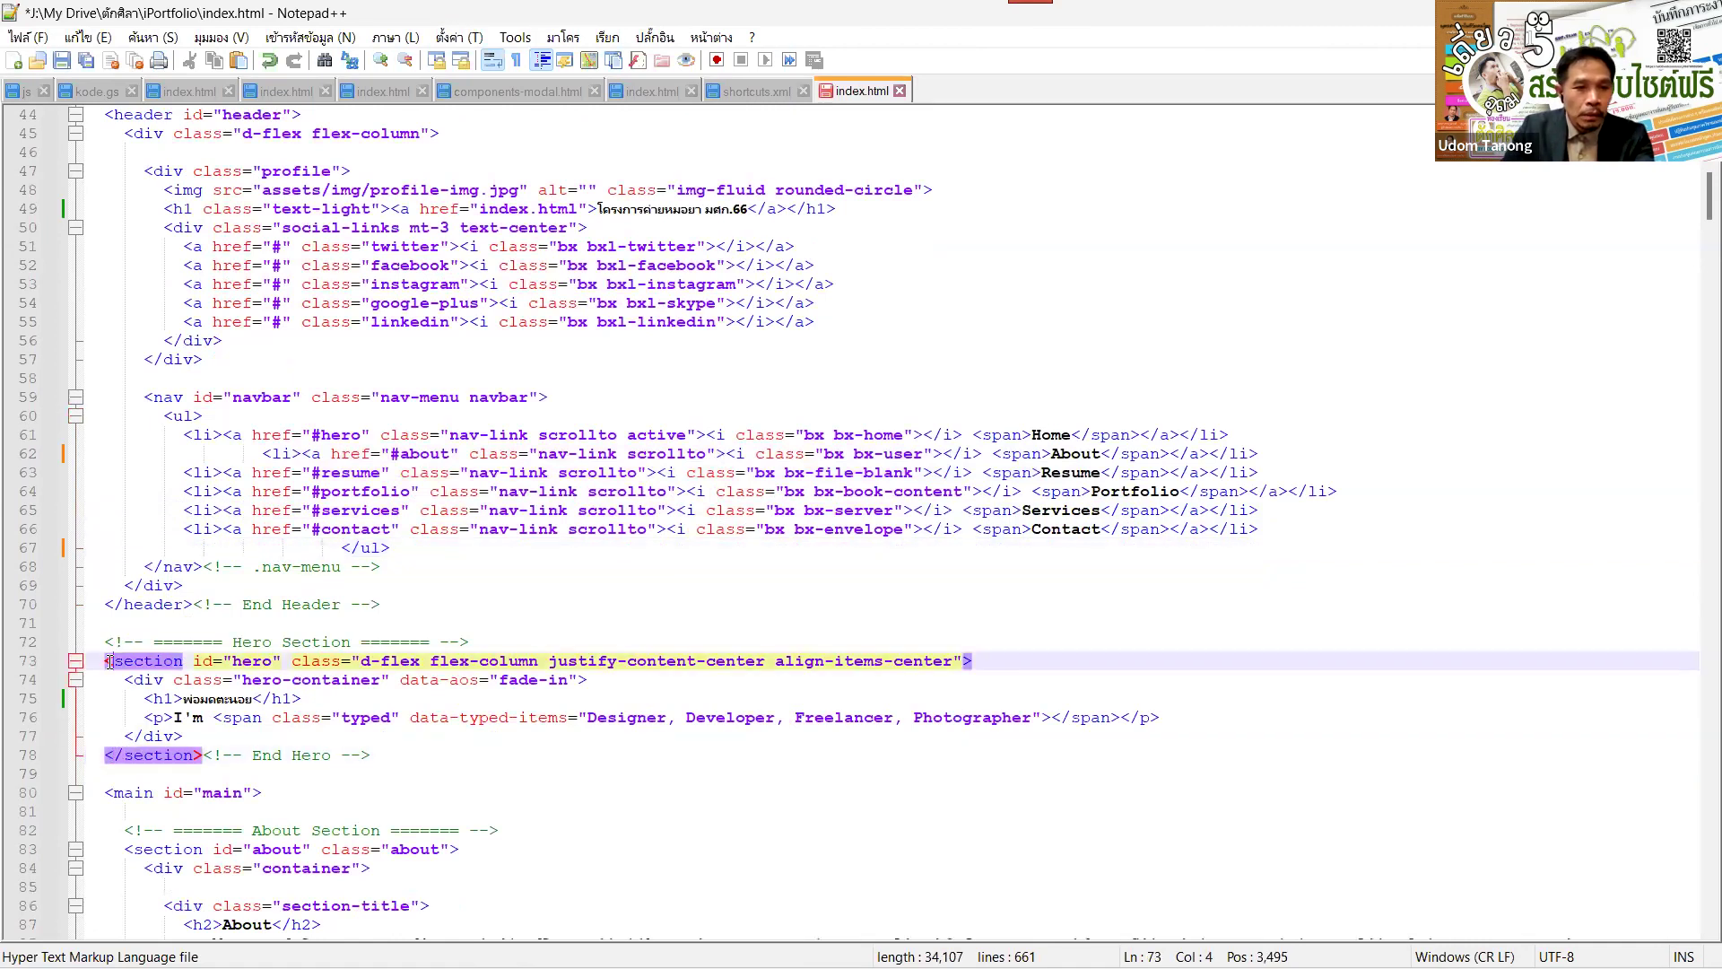
click(106, 753)
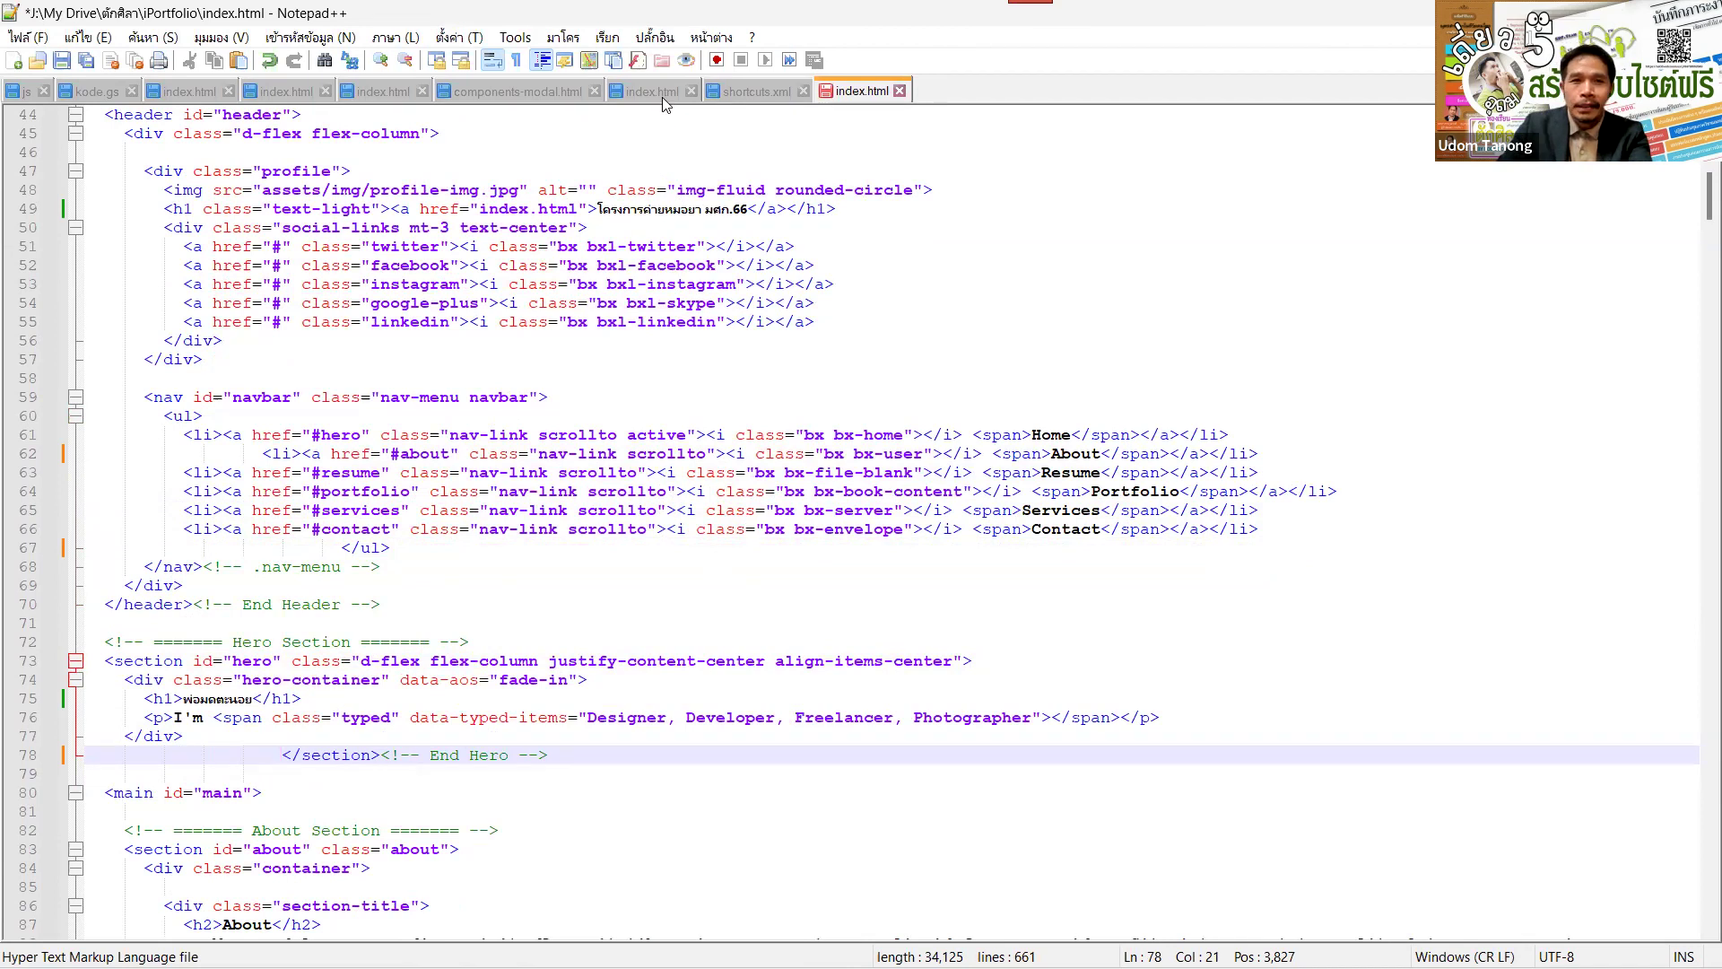
click(654, 37)
mouse_move(668, 65)
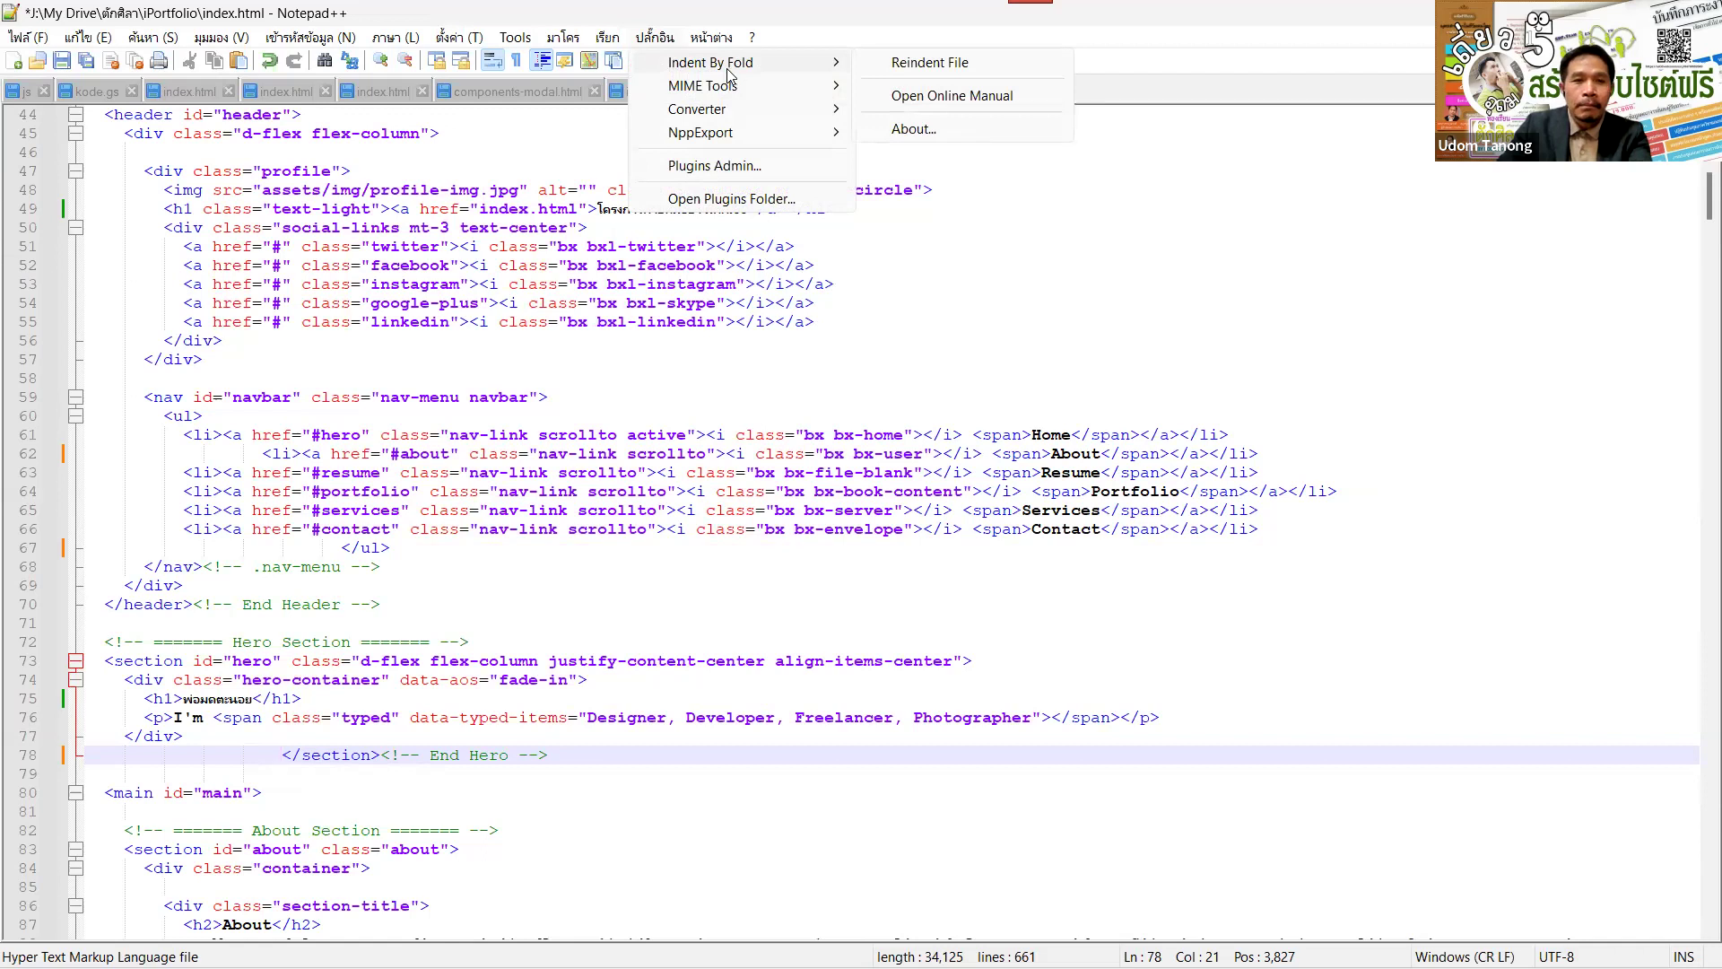
Step: Reindent the whole file with Indent By Fold and check the nav and profile tag pairs
click(924, 63)
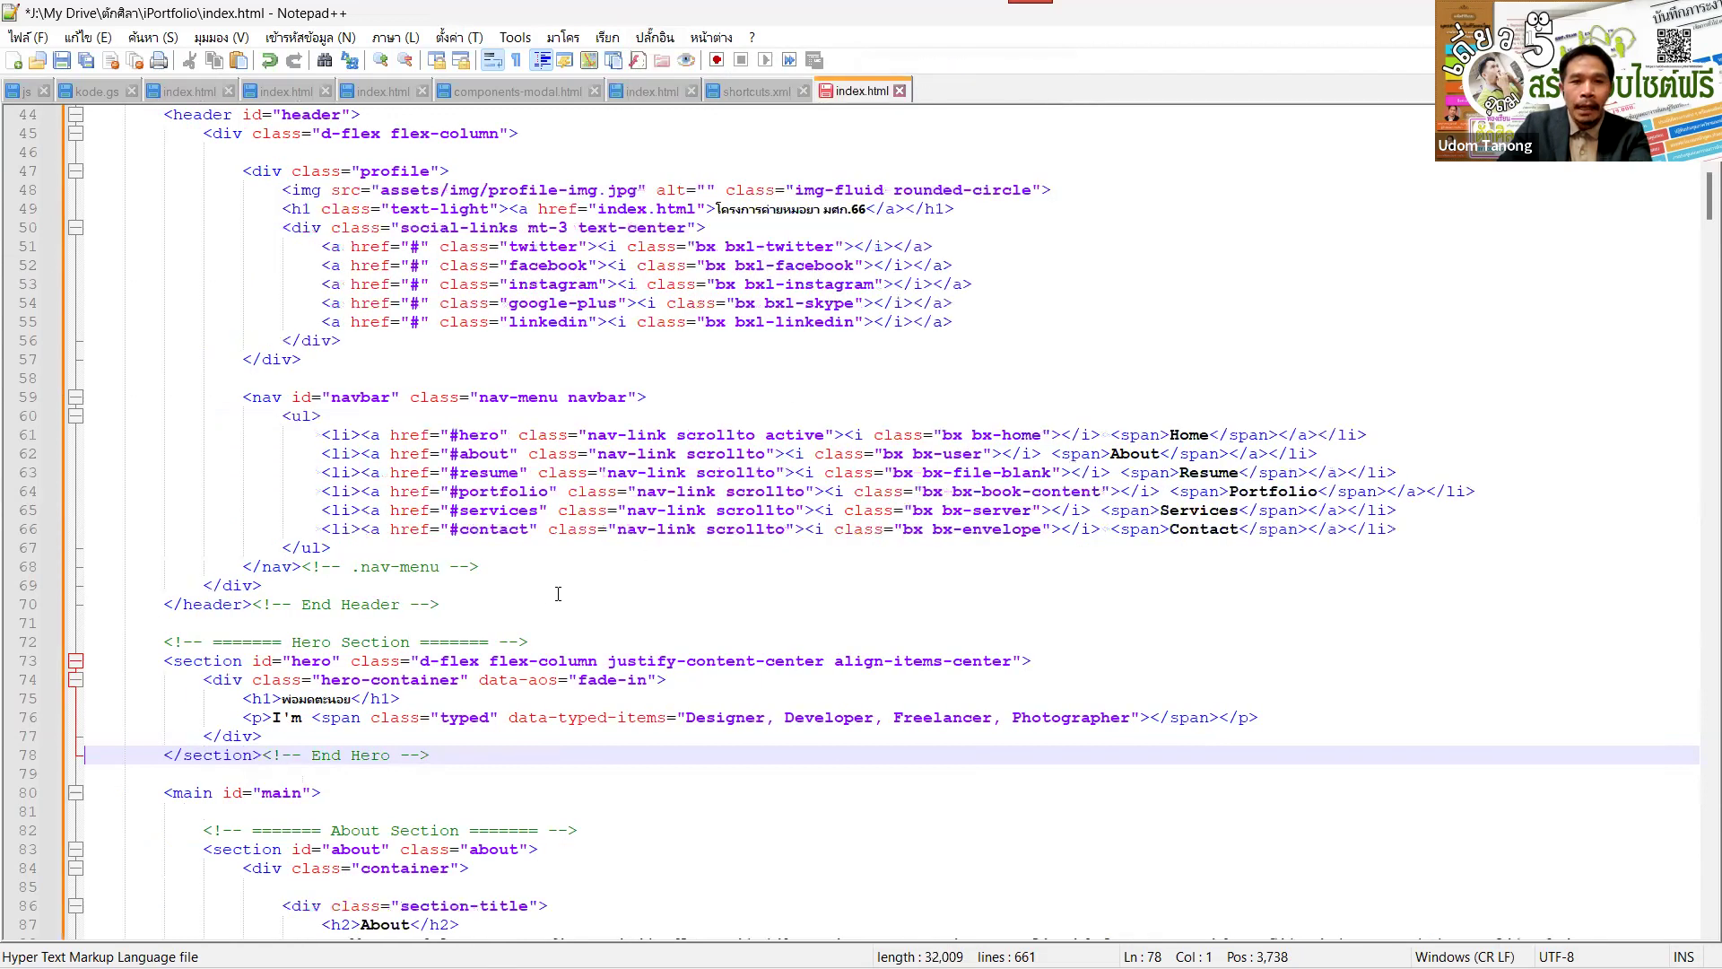
click(262, 550)
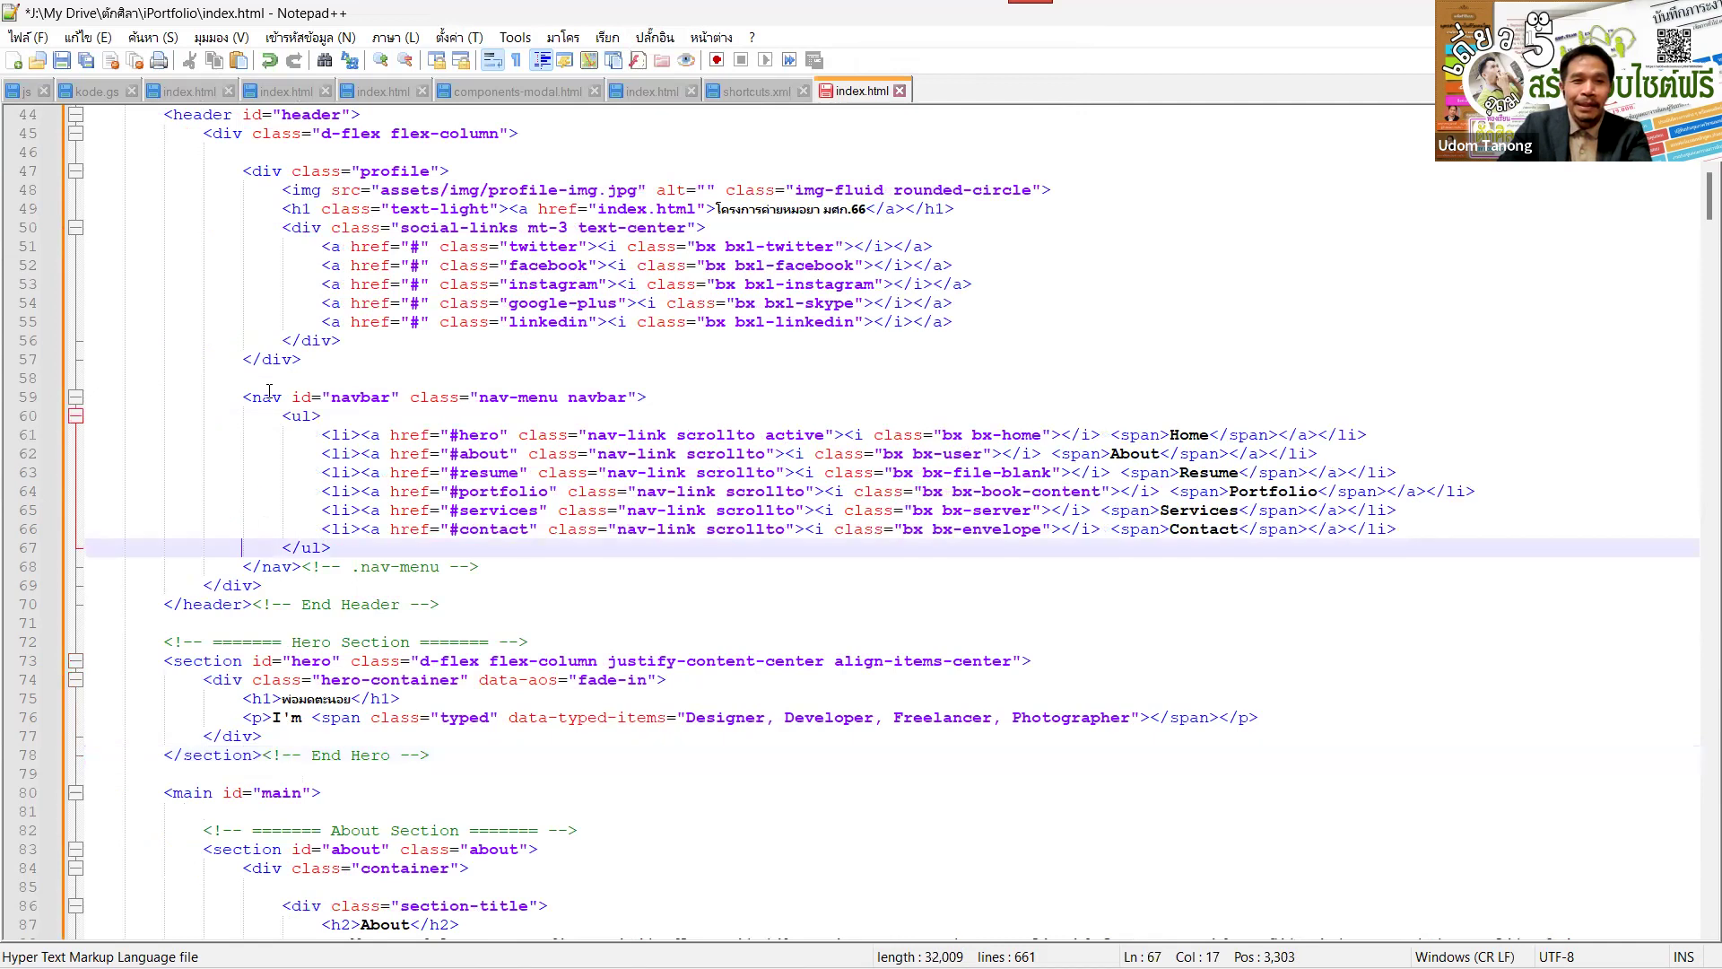
click(271, 567)
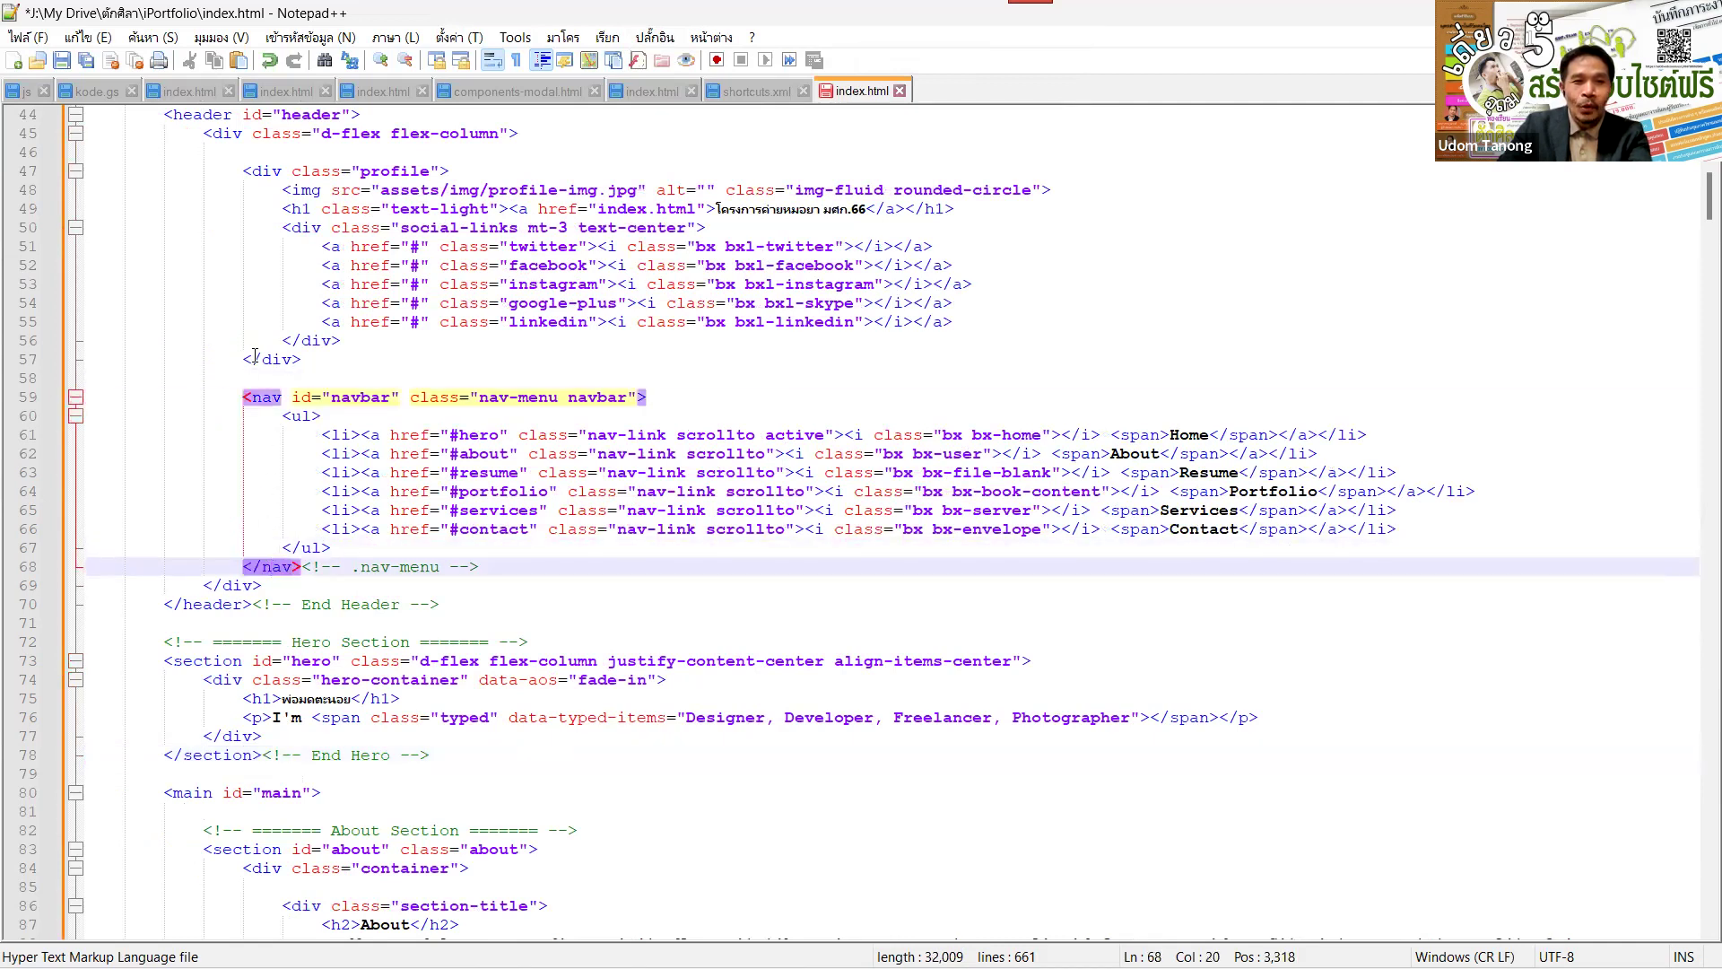
click(262, 170)
click(298, 226)
click(300, 208)
click(293, 190)
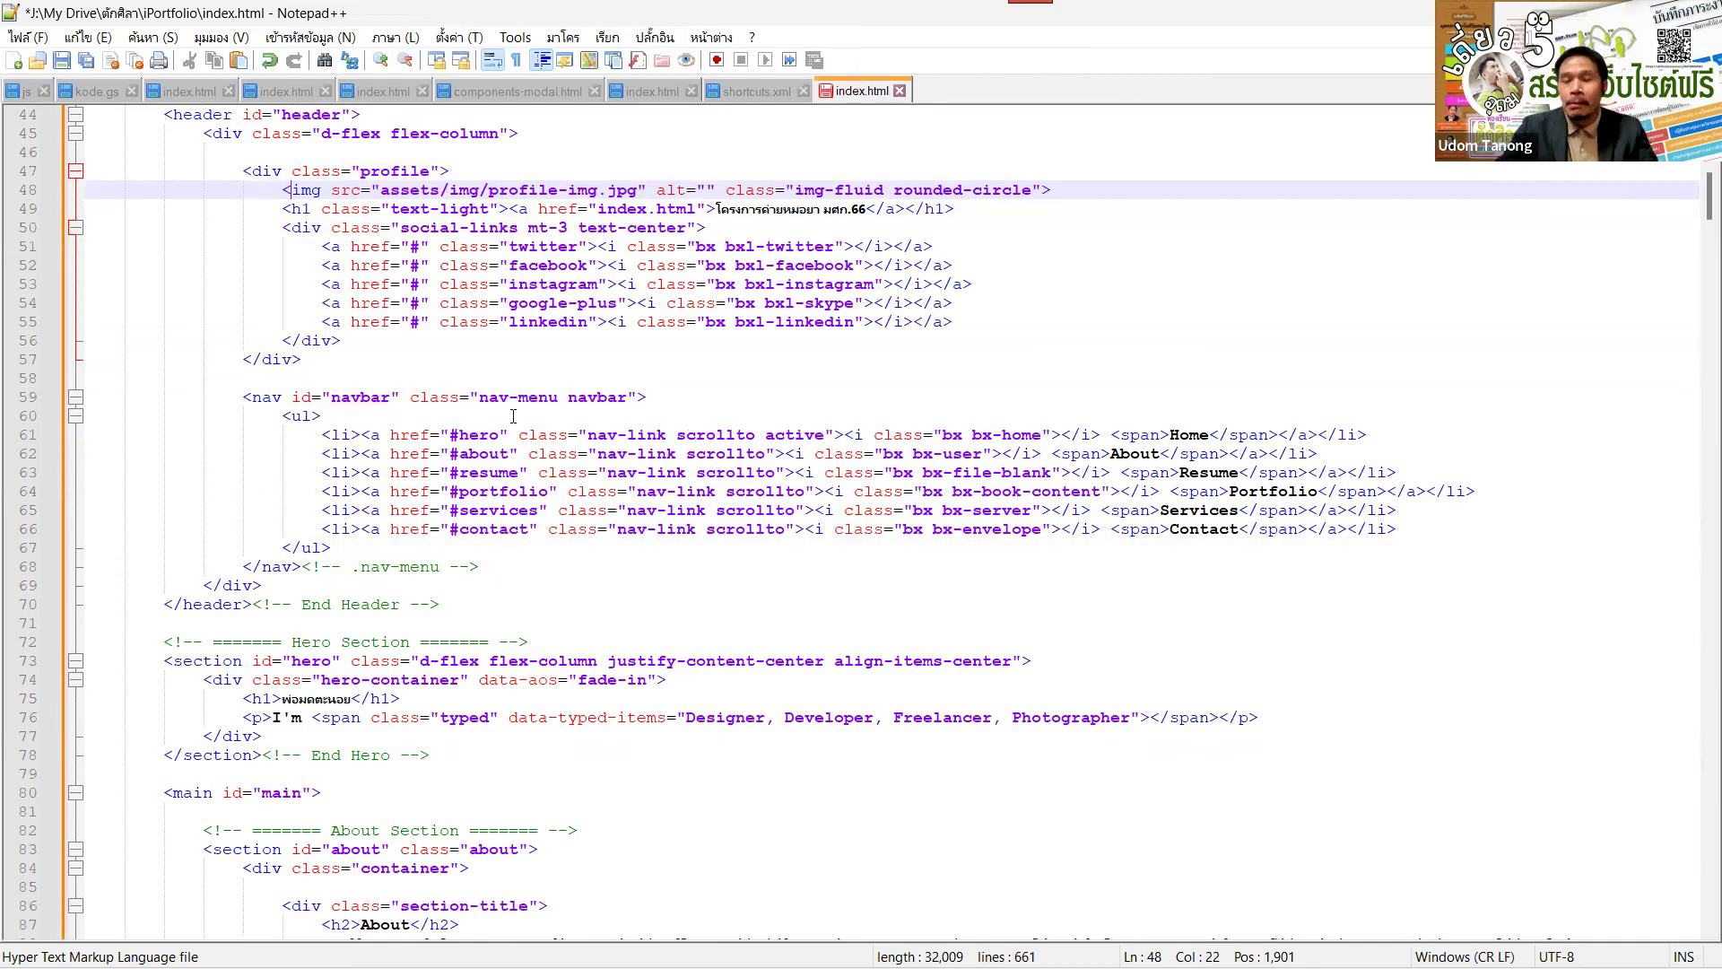
Step: Verify the nav, header column and header tag pairs, then save the reindented index.html
click(272, 398)
click(233, 583)
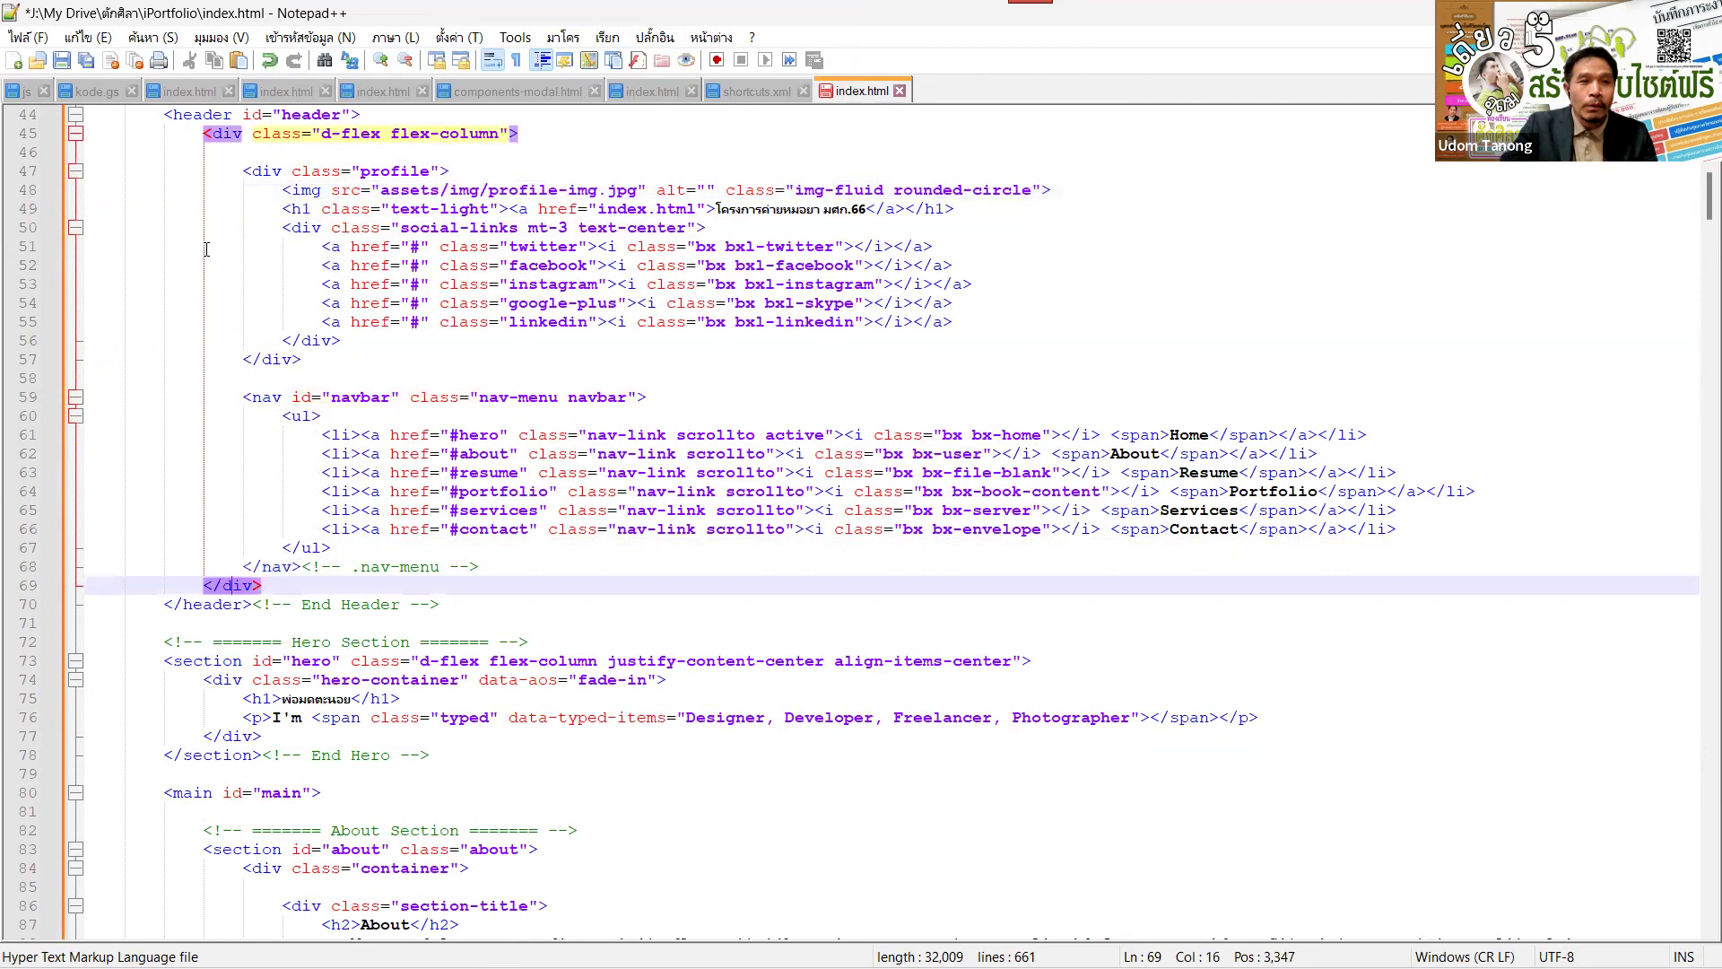
scroll(256, 207, up, 2)
click(174, 227)
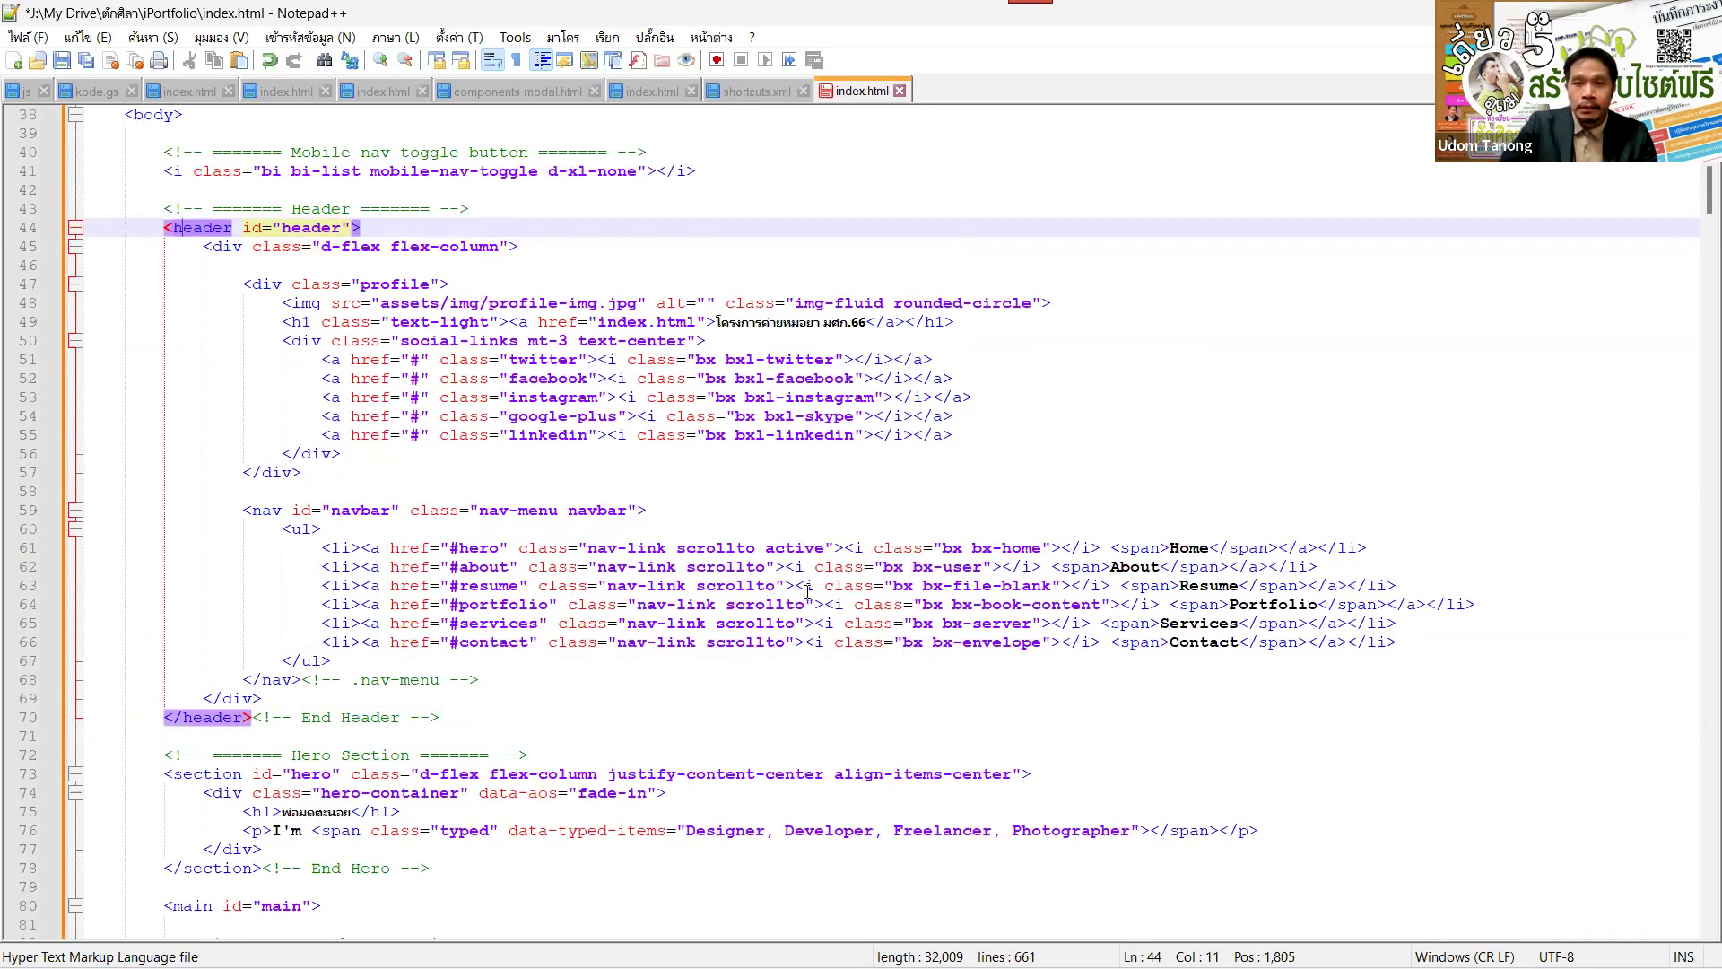
scroll(829, 617, up, 1)
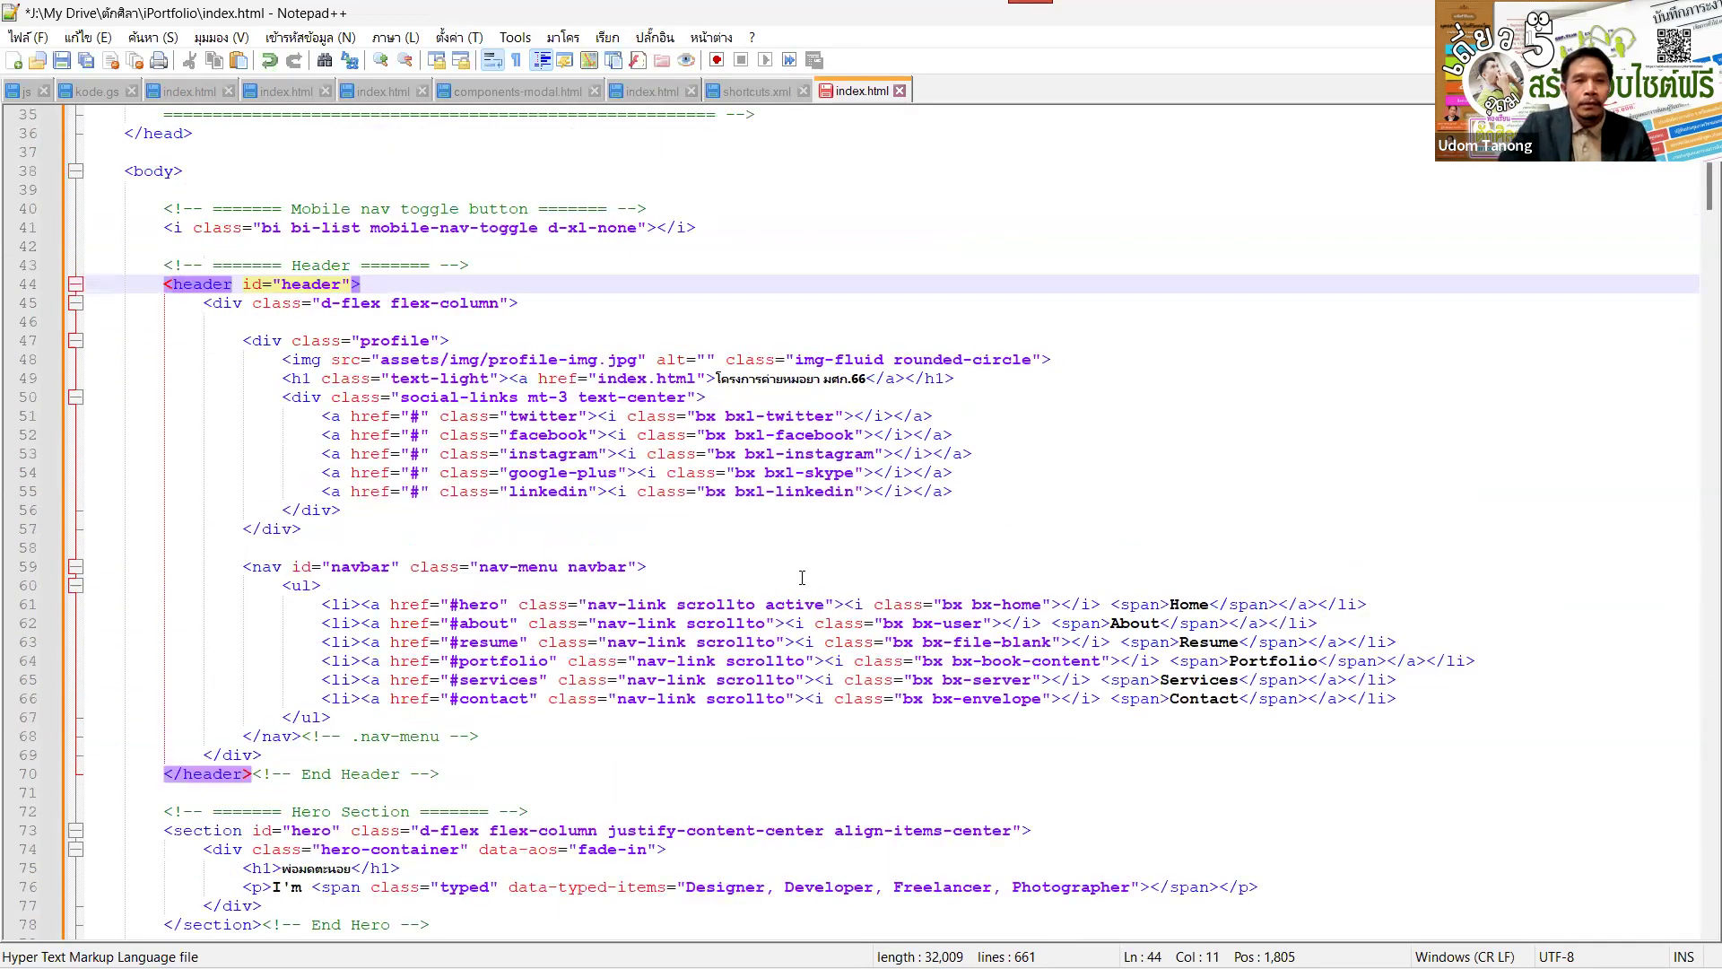
scroll(802, 577, up, 3)
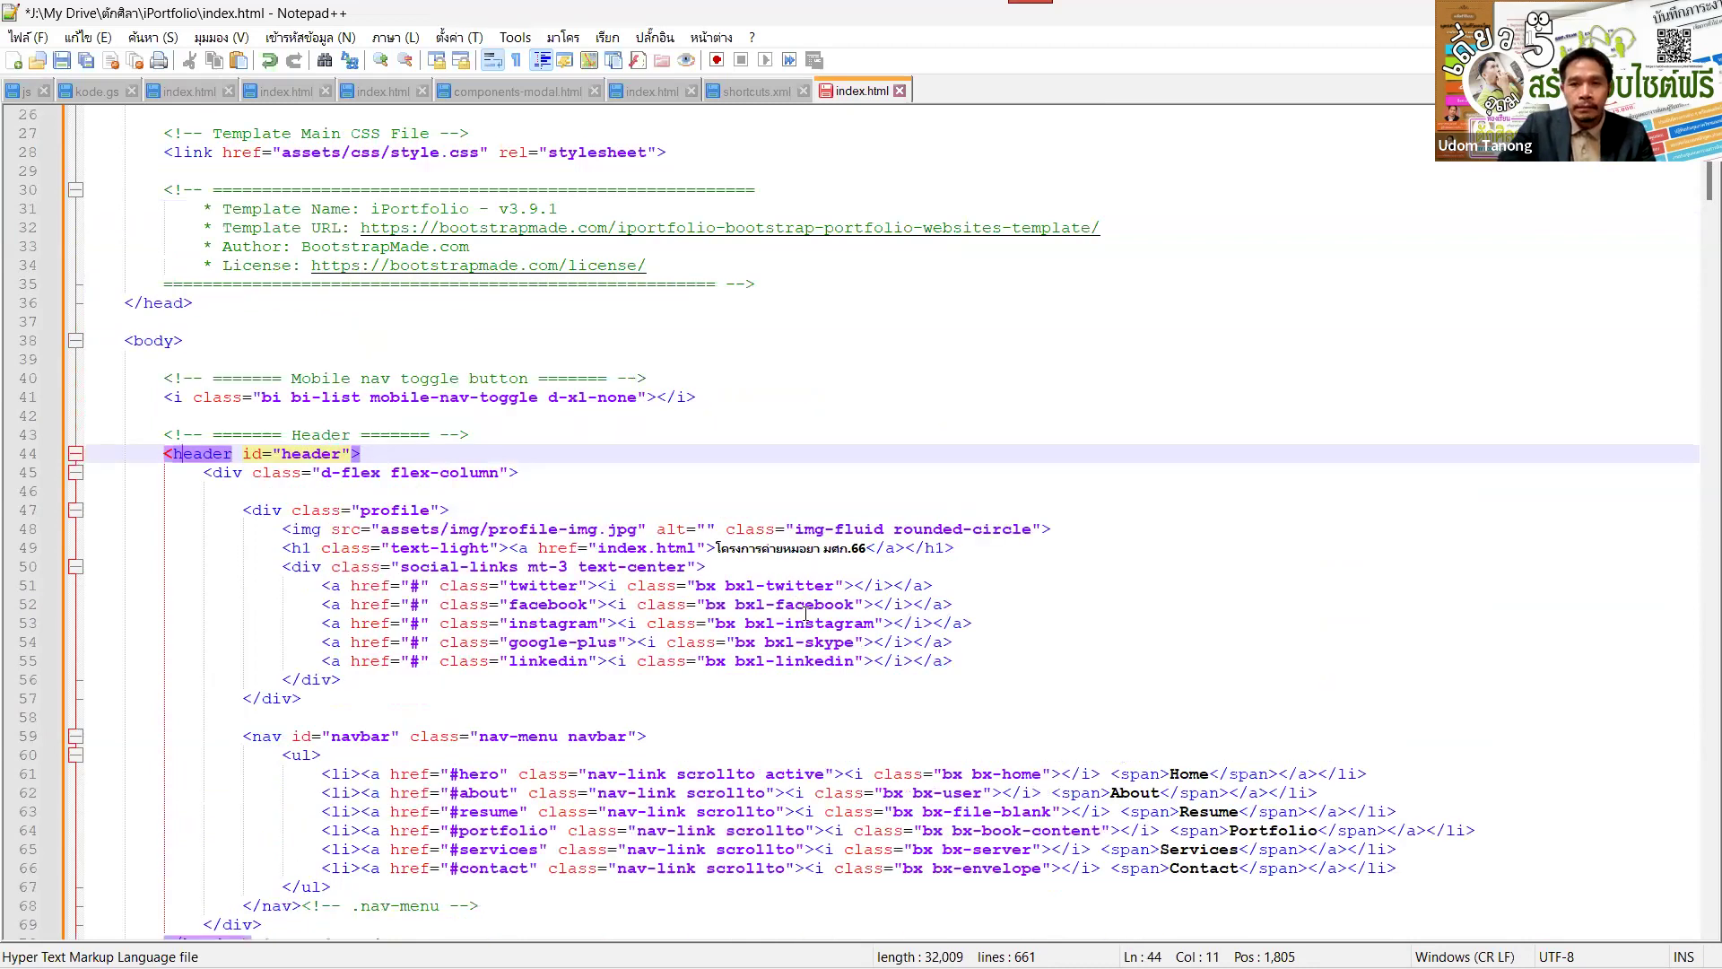
scroll(802, 592, up, 3)
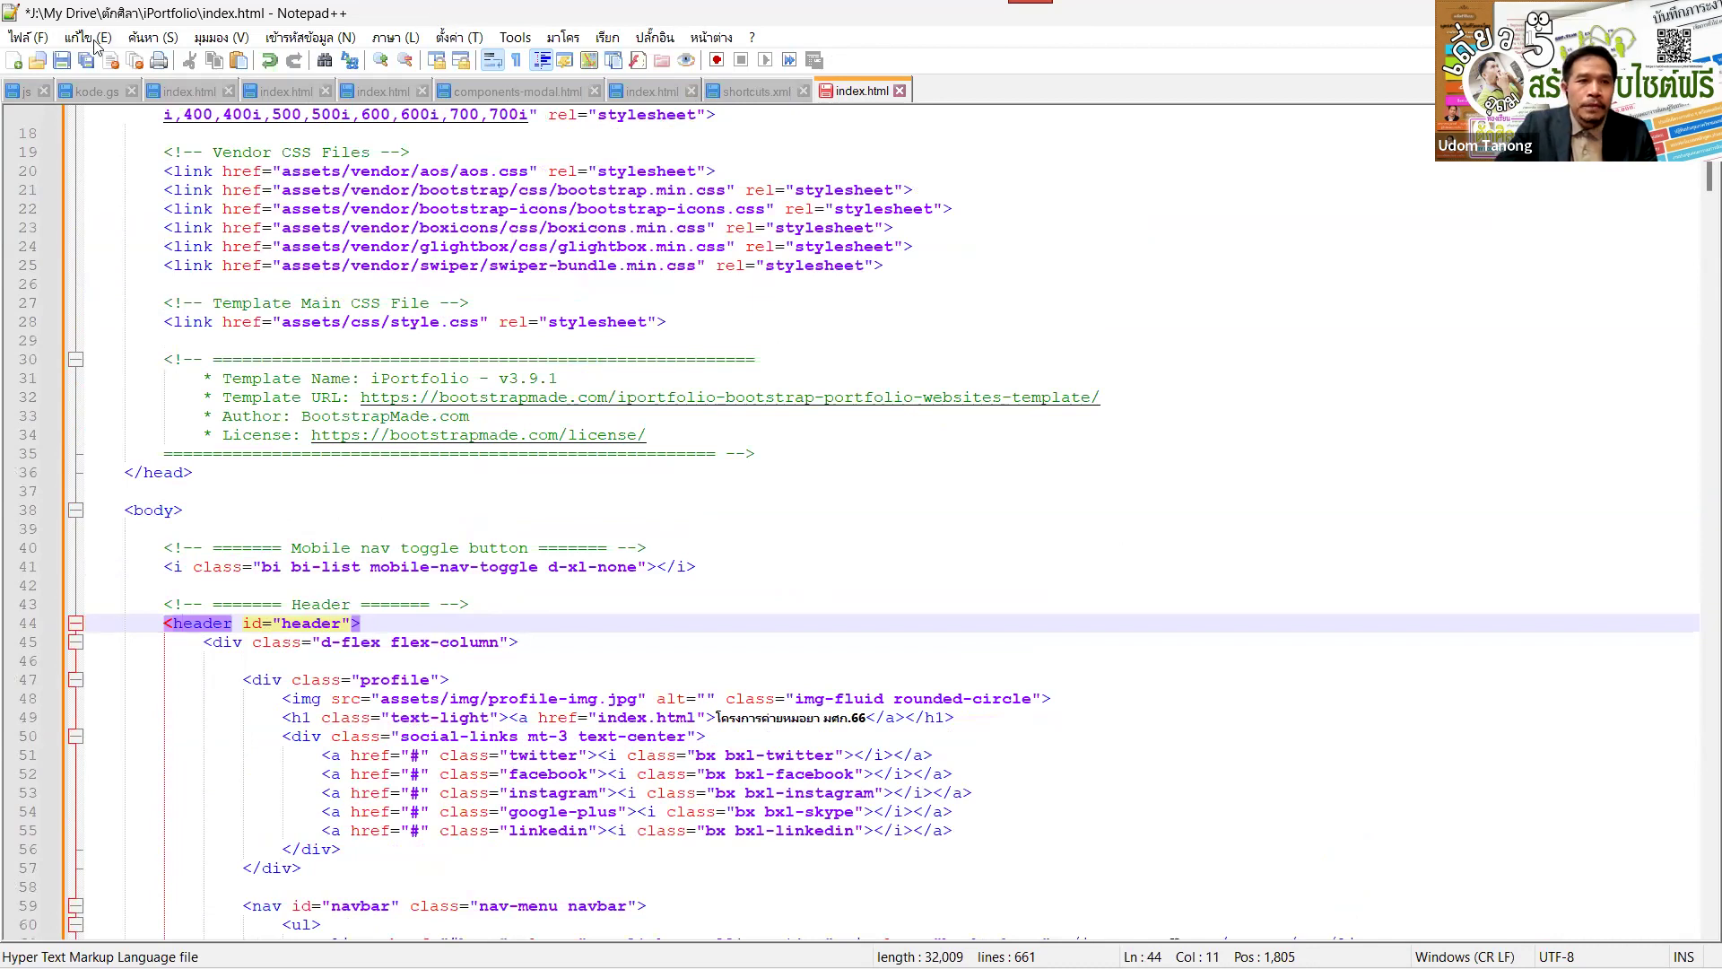
click(61, 60)
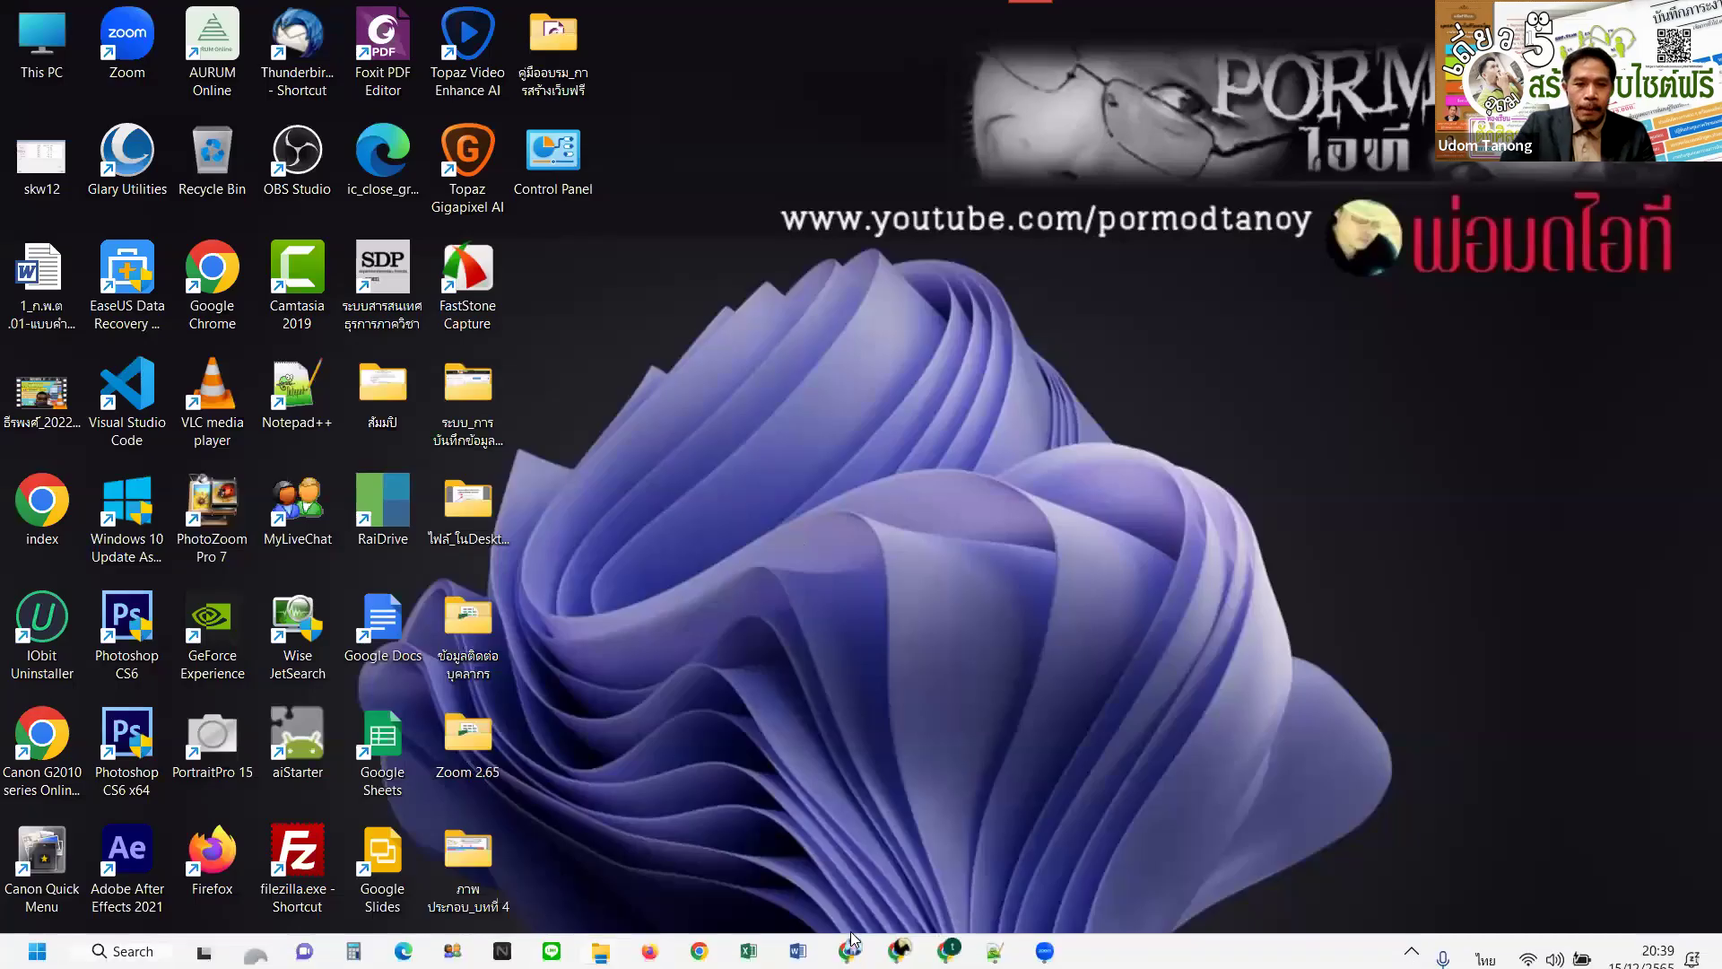
Step: Restore the Chrome window showing the local iPortfolio index.html page from the taskbar
mouse_move(948, 950)
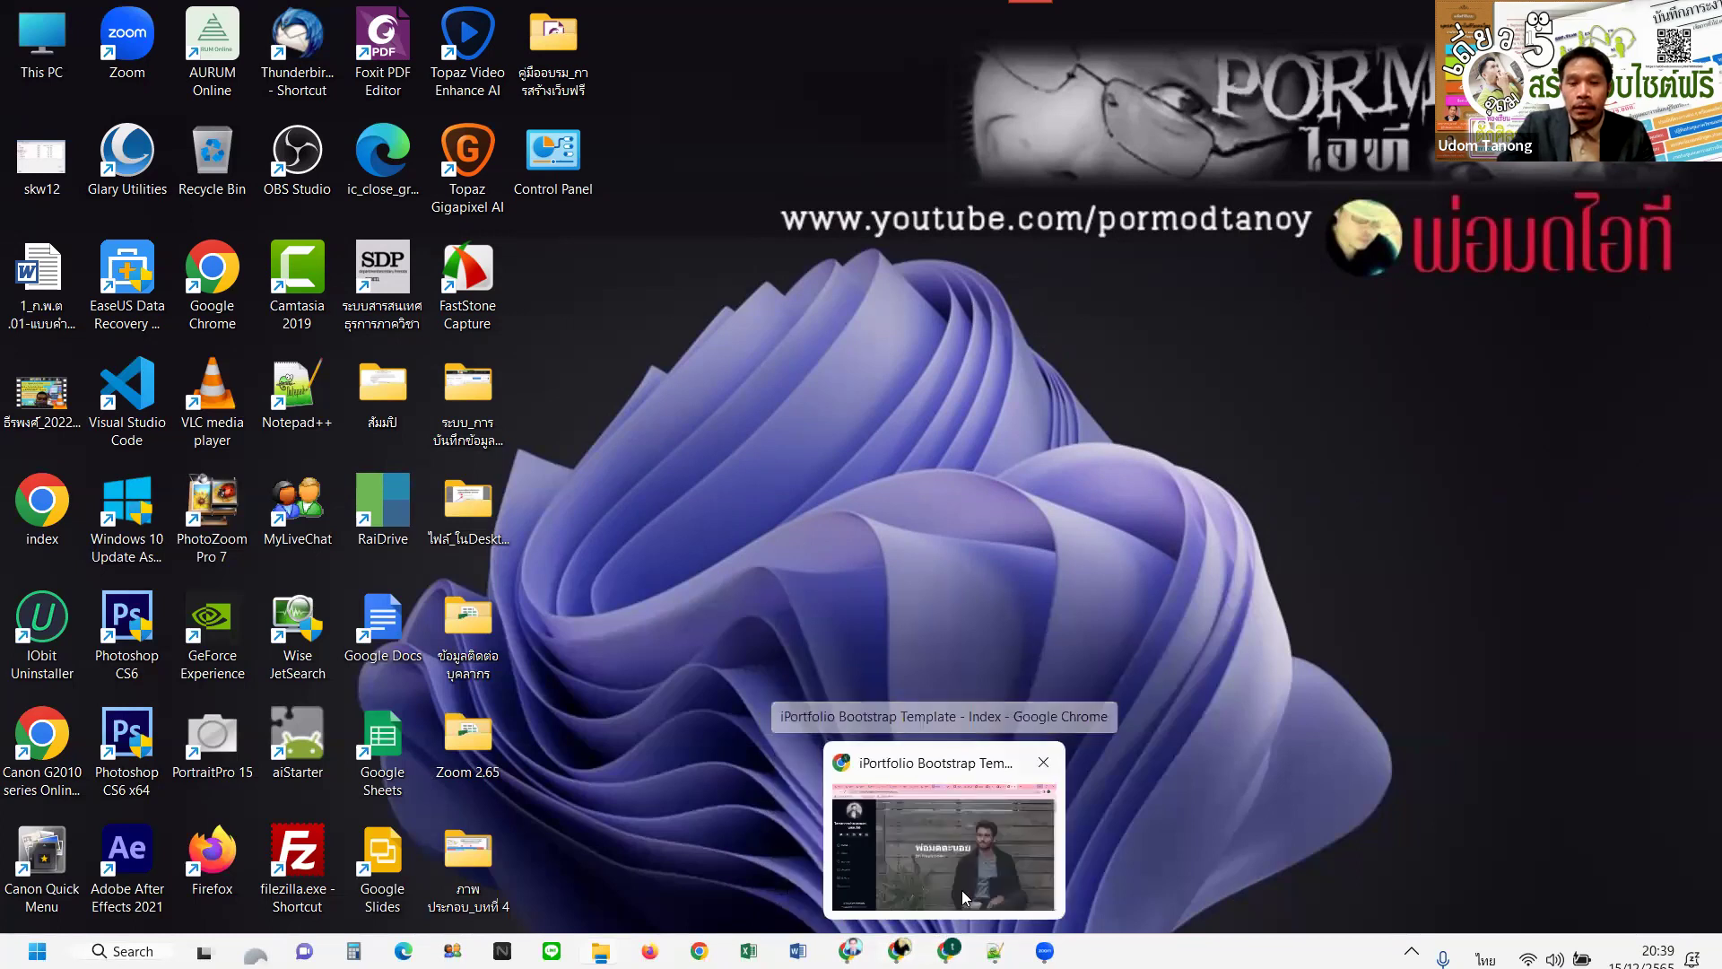
click(962, 890)
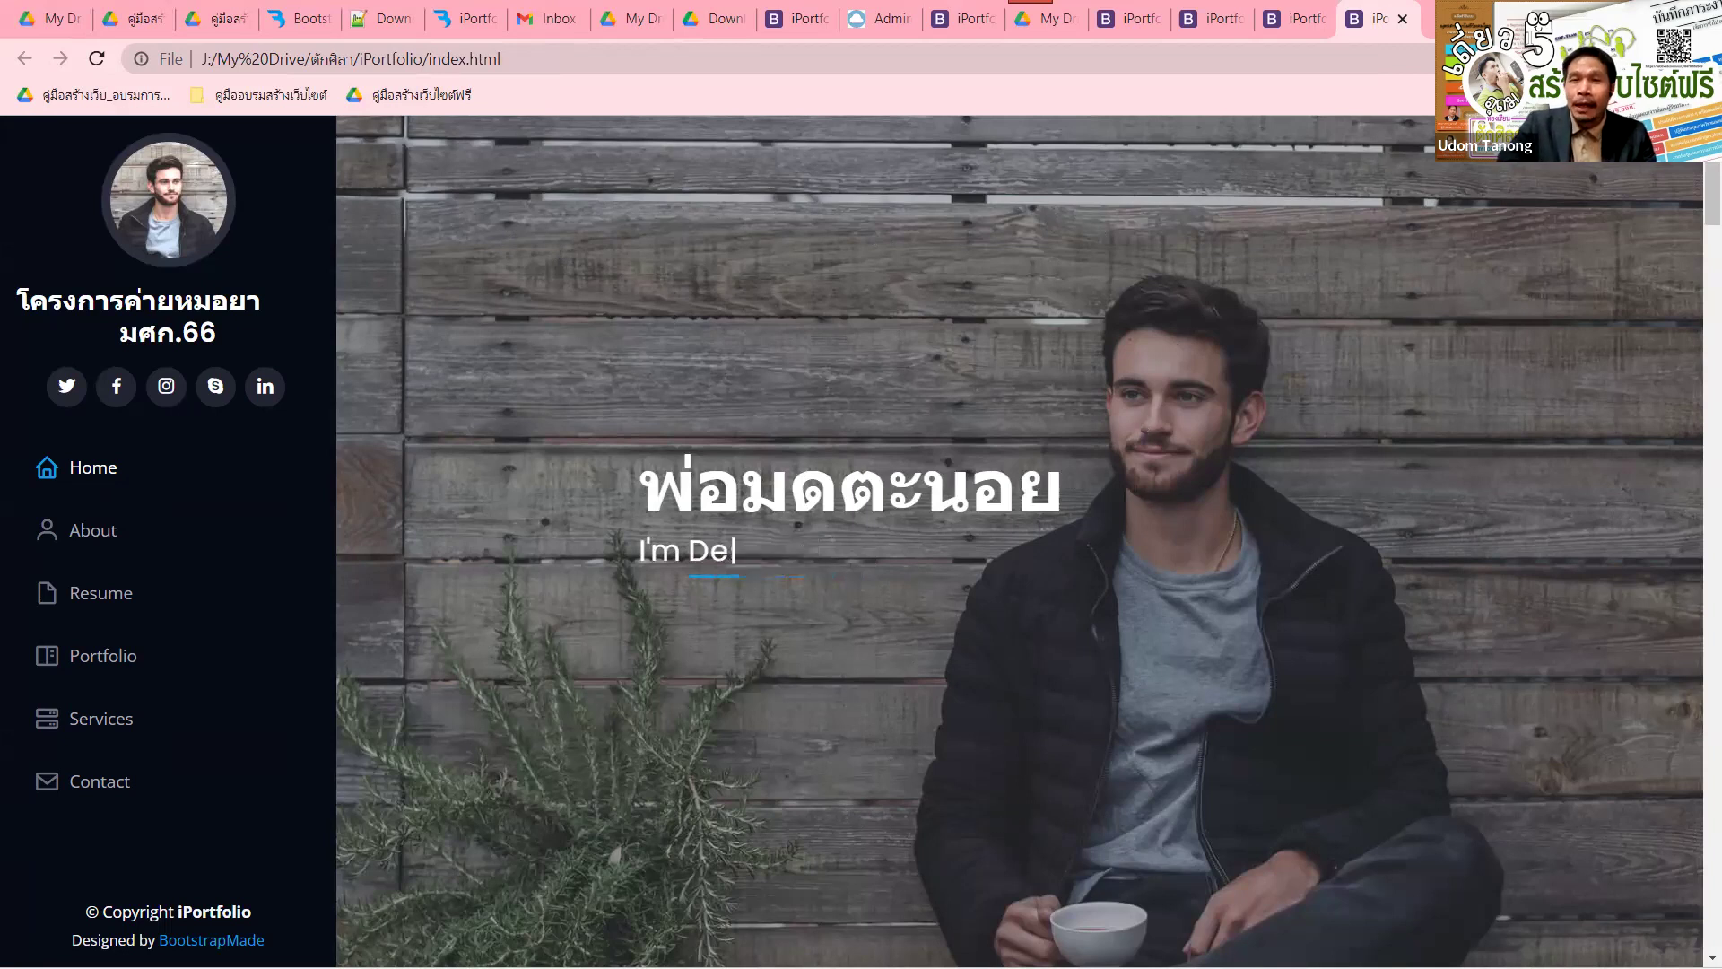
key(super+d)
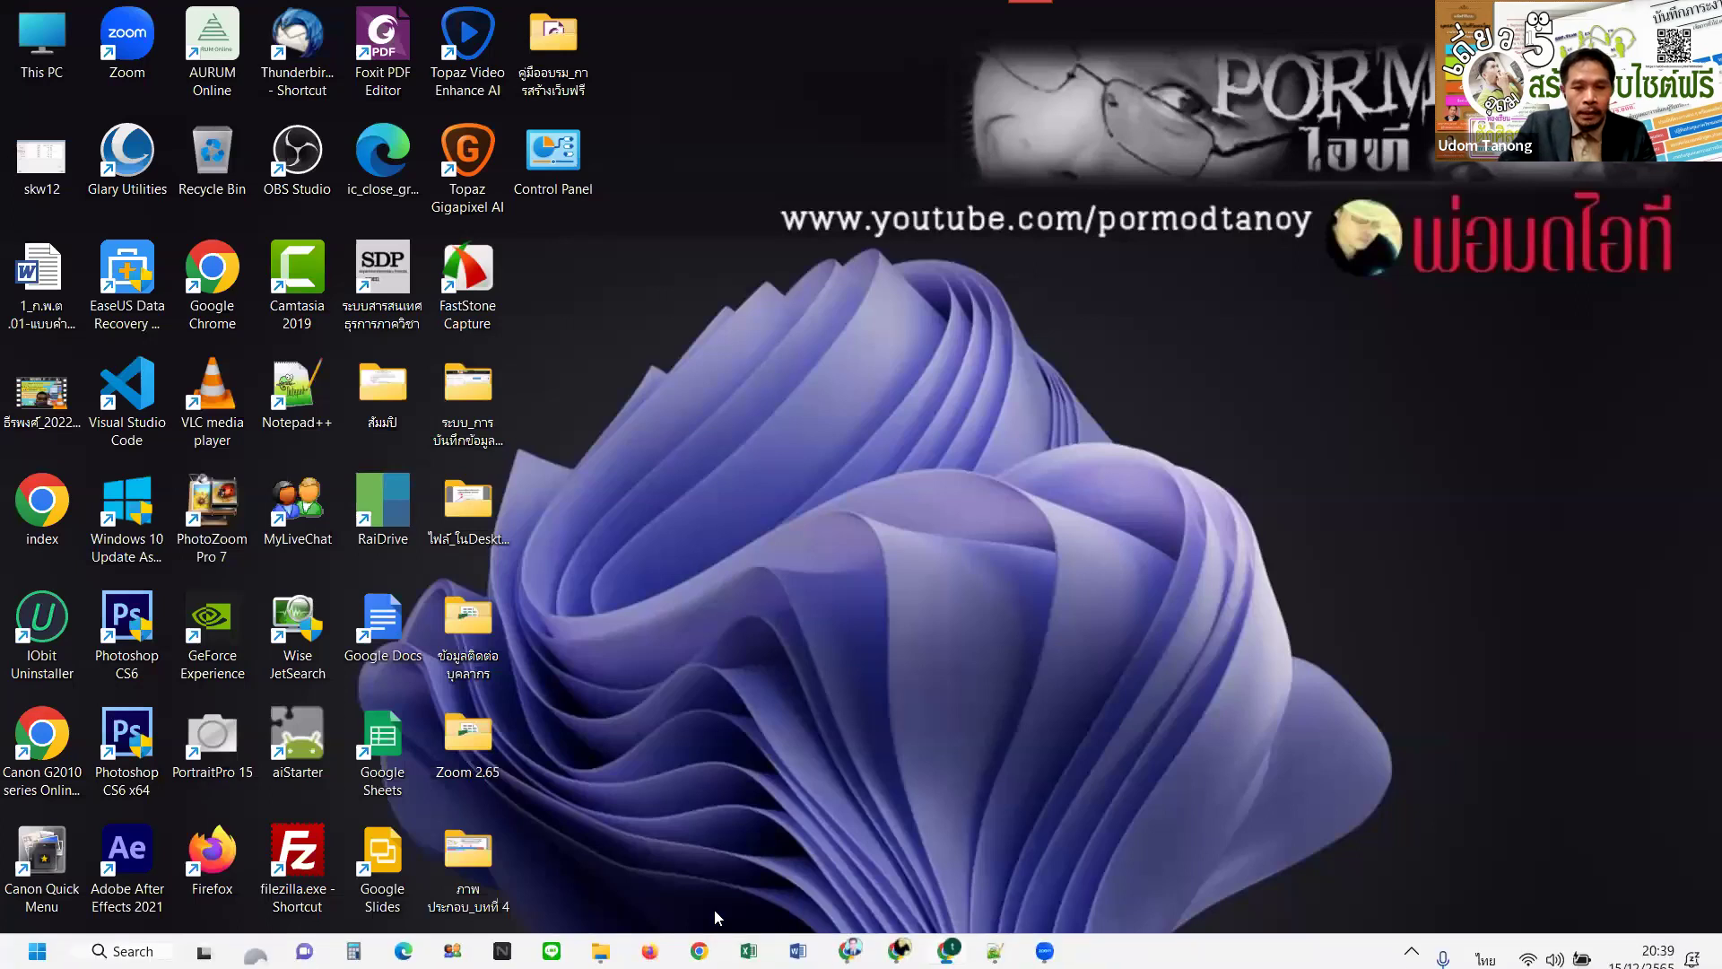
mouse_move(698, 950)
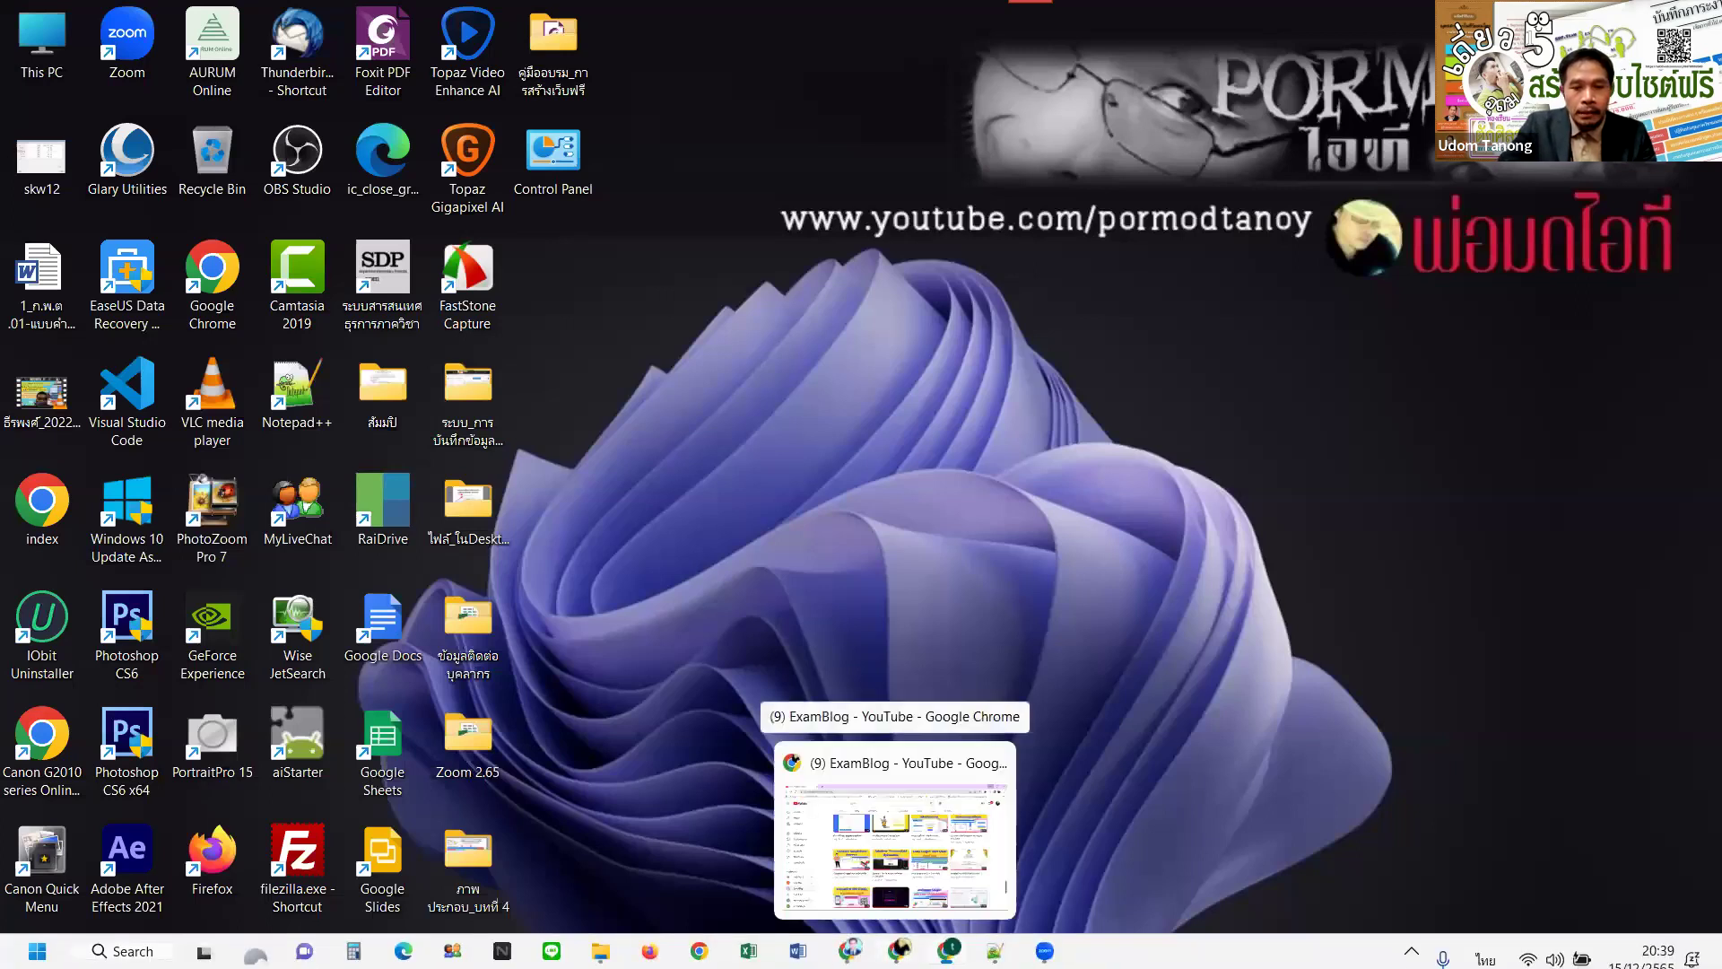
click(894, 829)
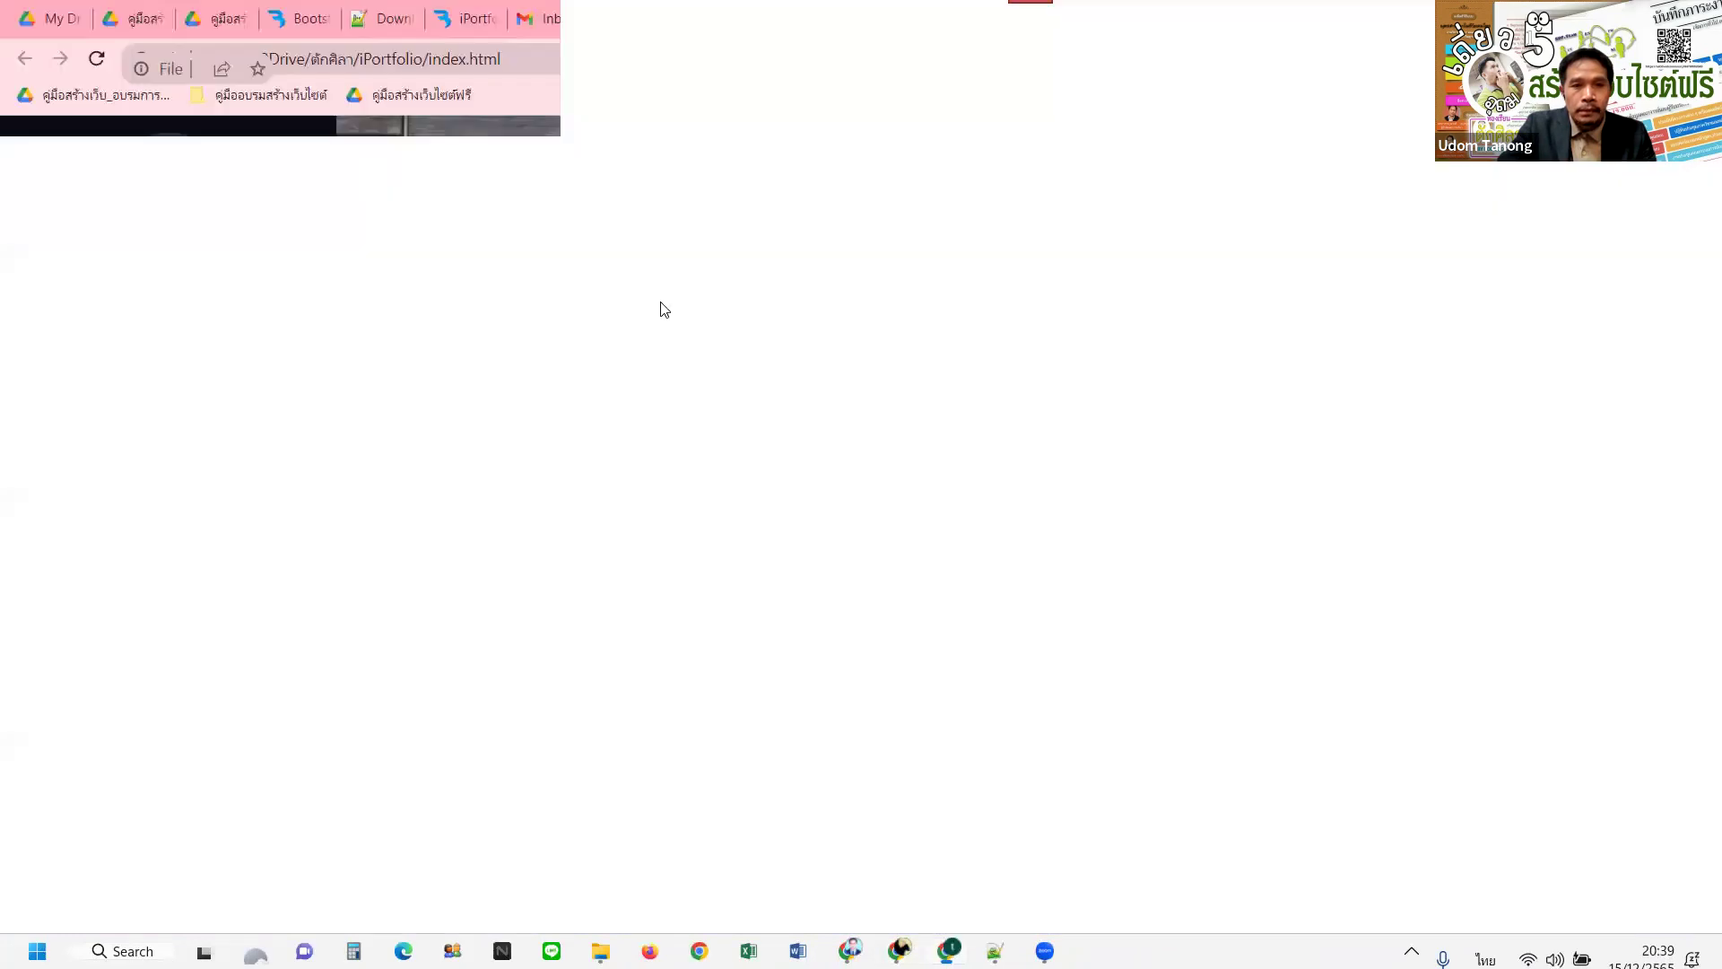
Step: Scroll the training manual PDF to page 8's code-formatting plugin step, then switch back to Notepad++
click(243, 18)
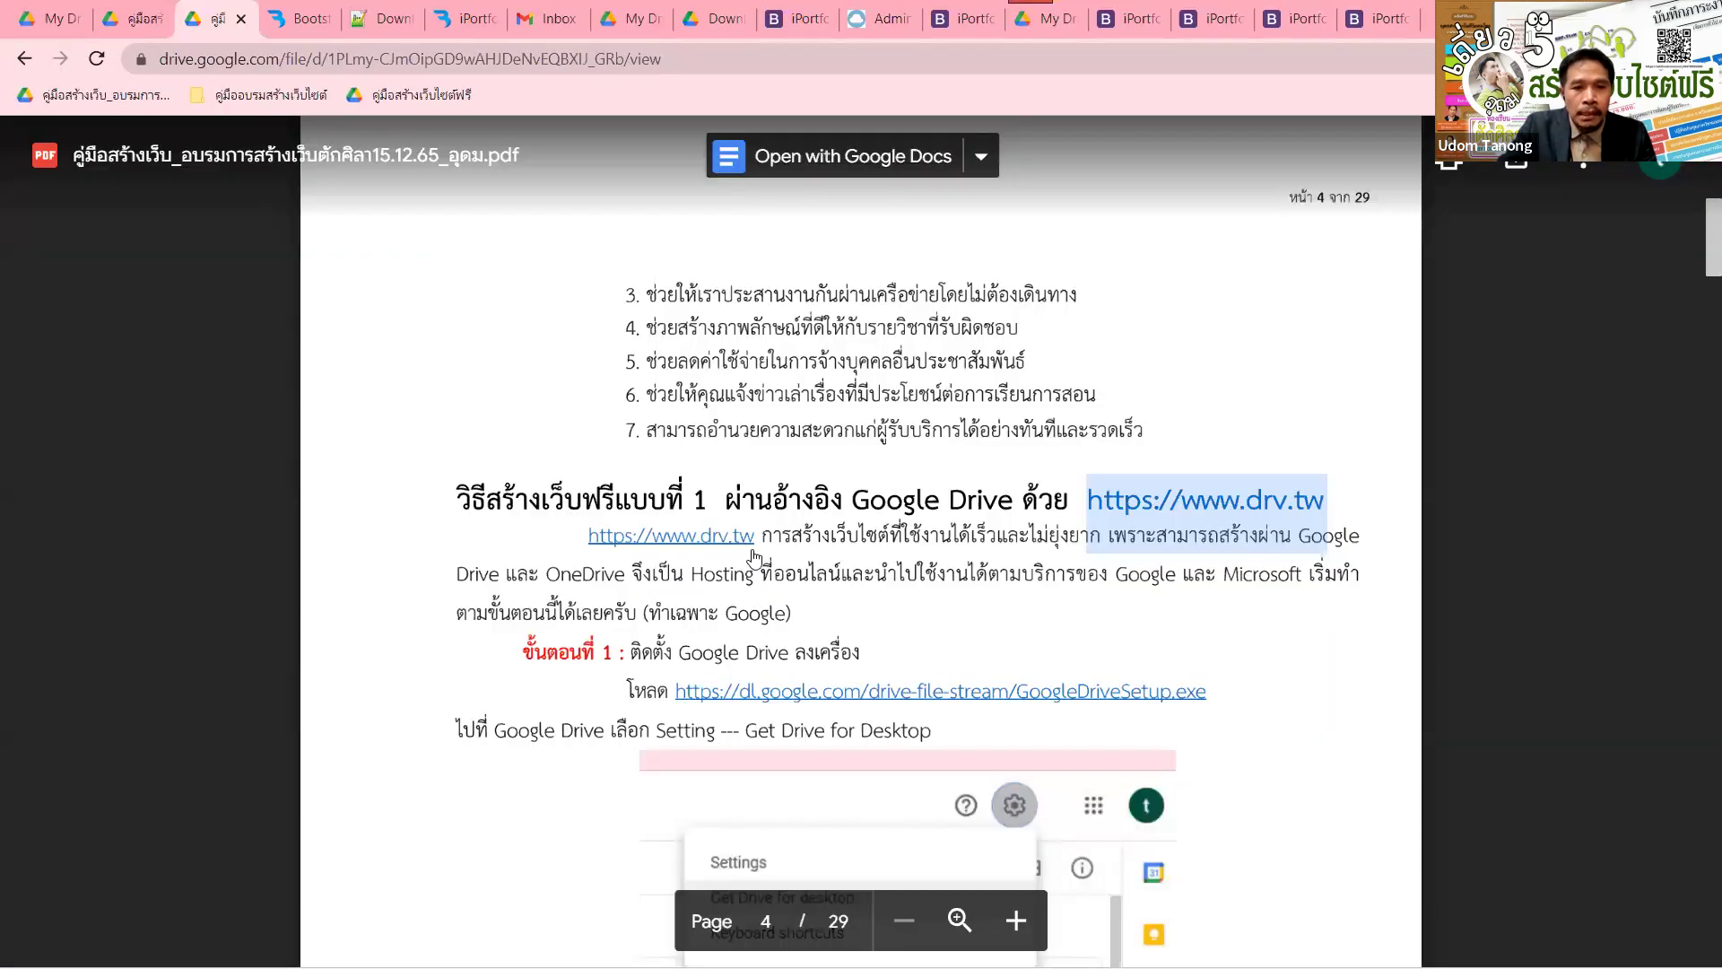
scroll(804, 511, down, 10)
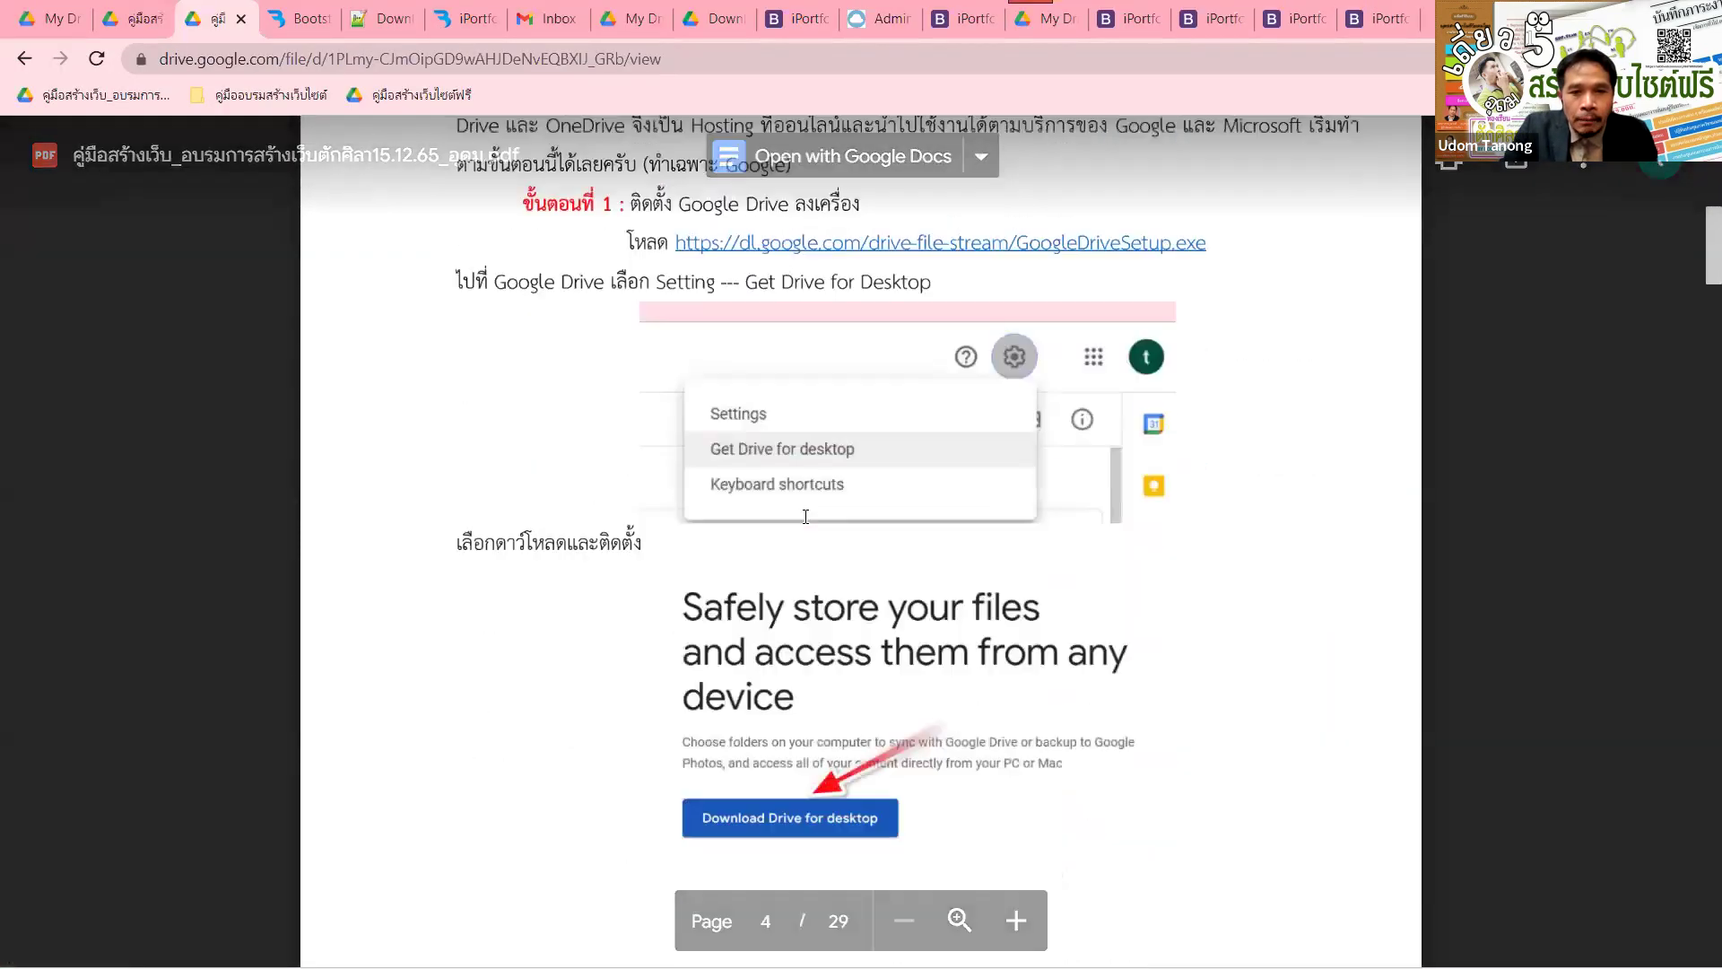
scroll(805, 516, down, 15)
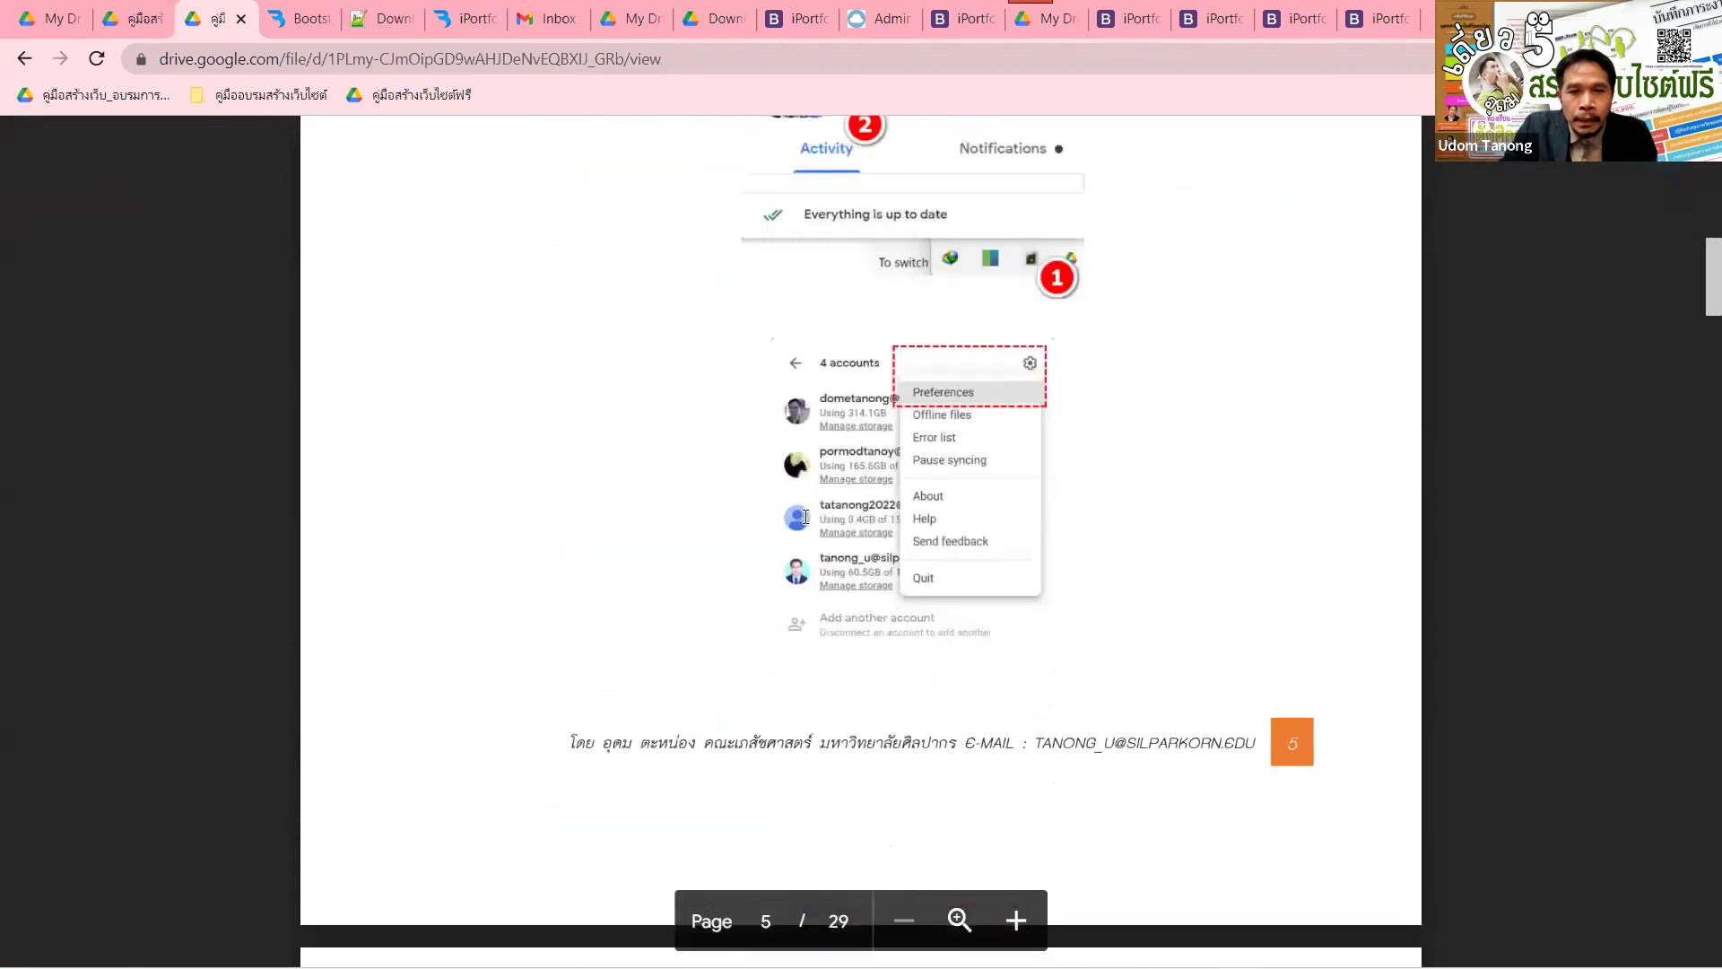
scroll(806, 517, down, 9)
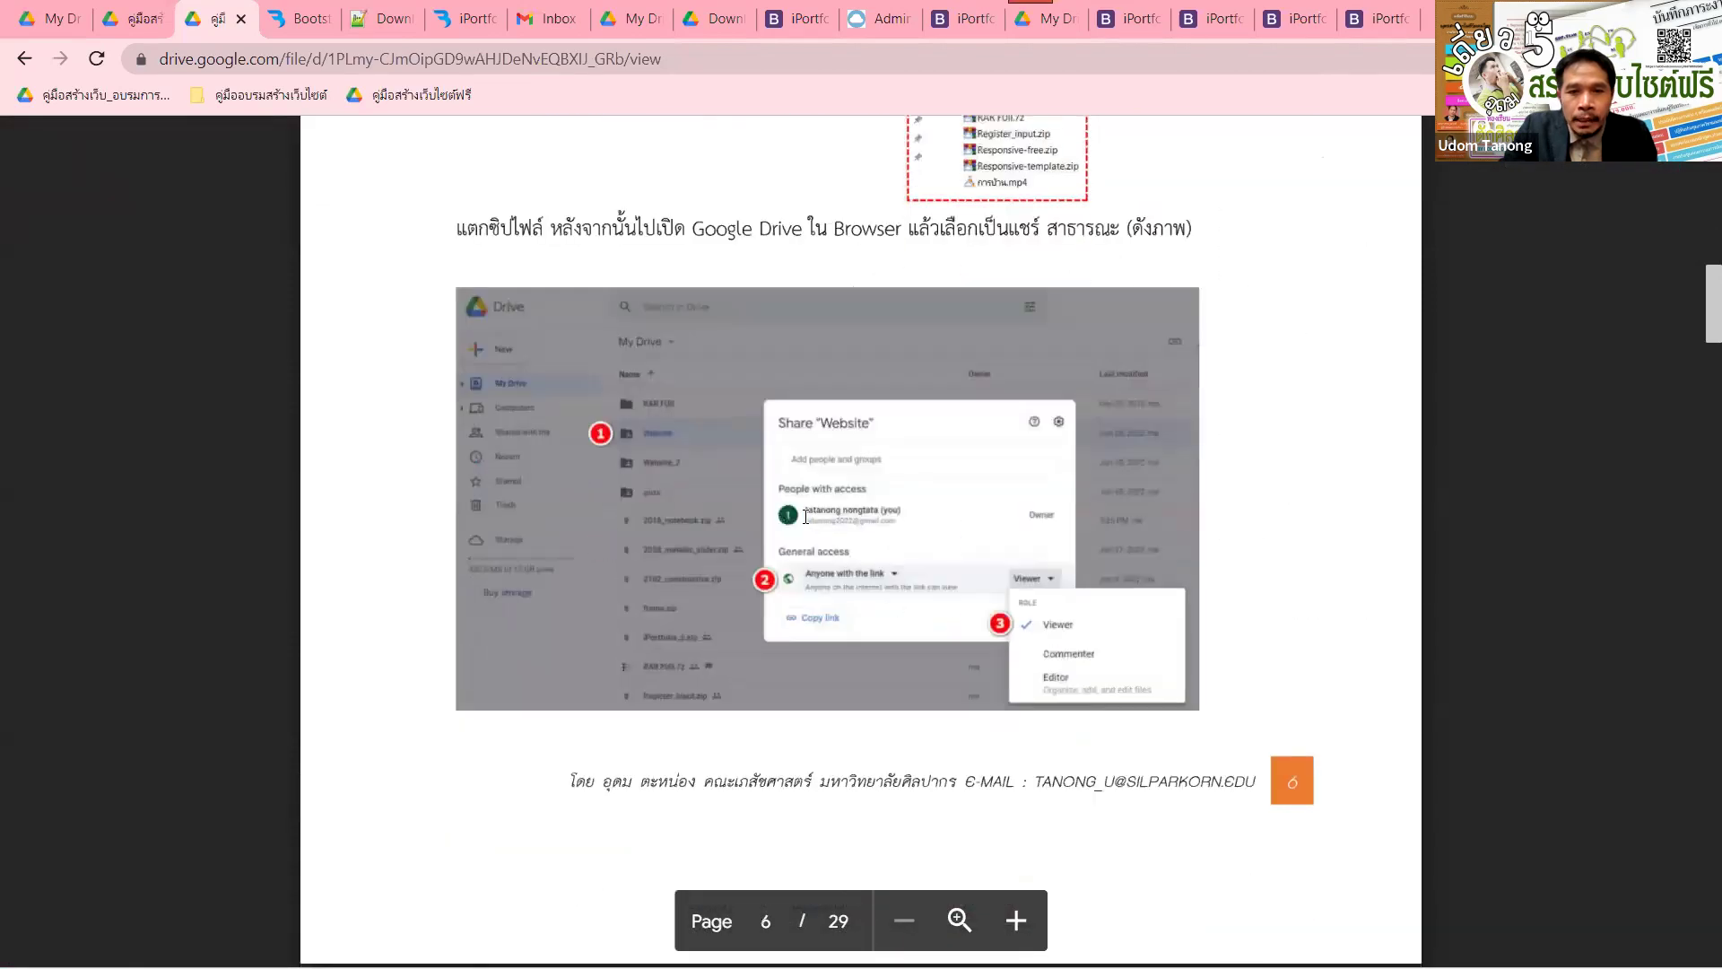
scroll(895, 544, down, 10)
scroll(895, 544, up, 4)
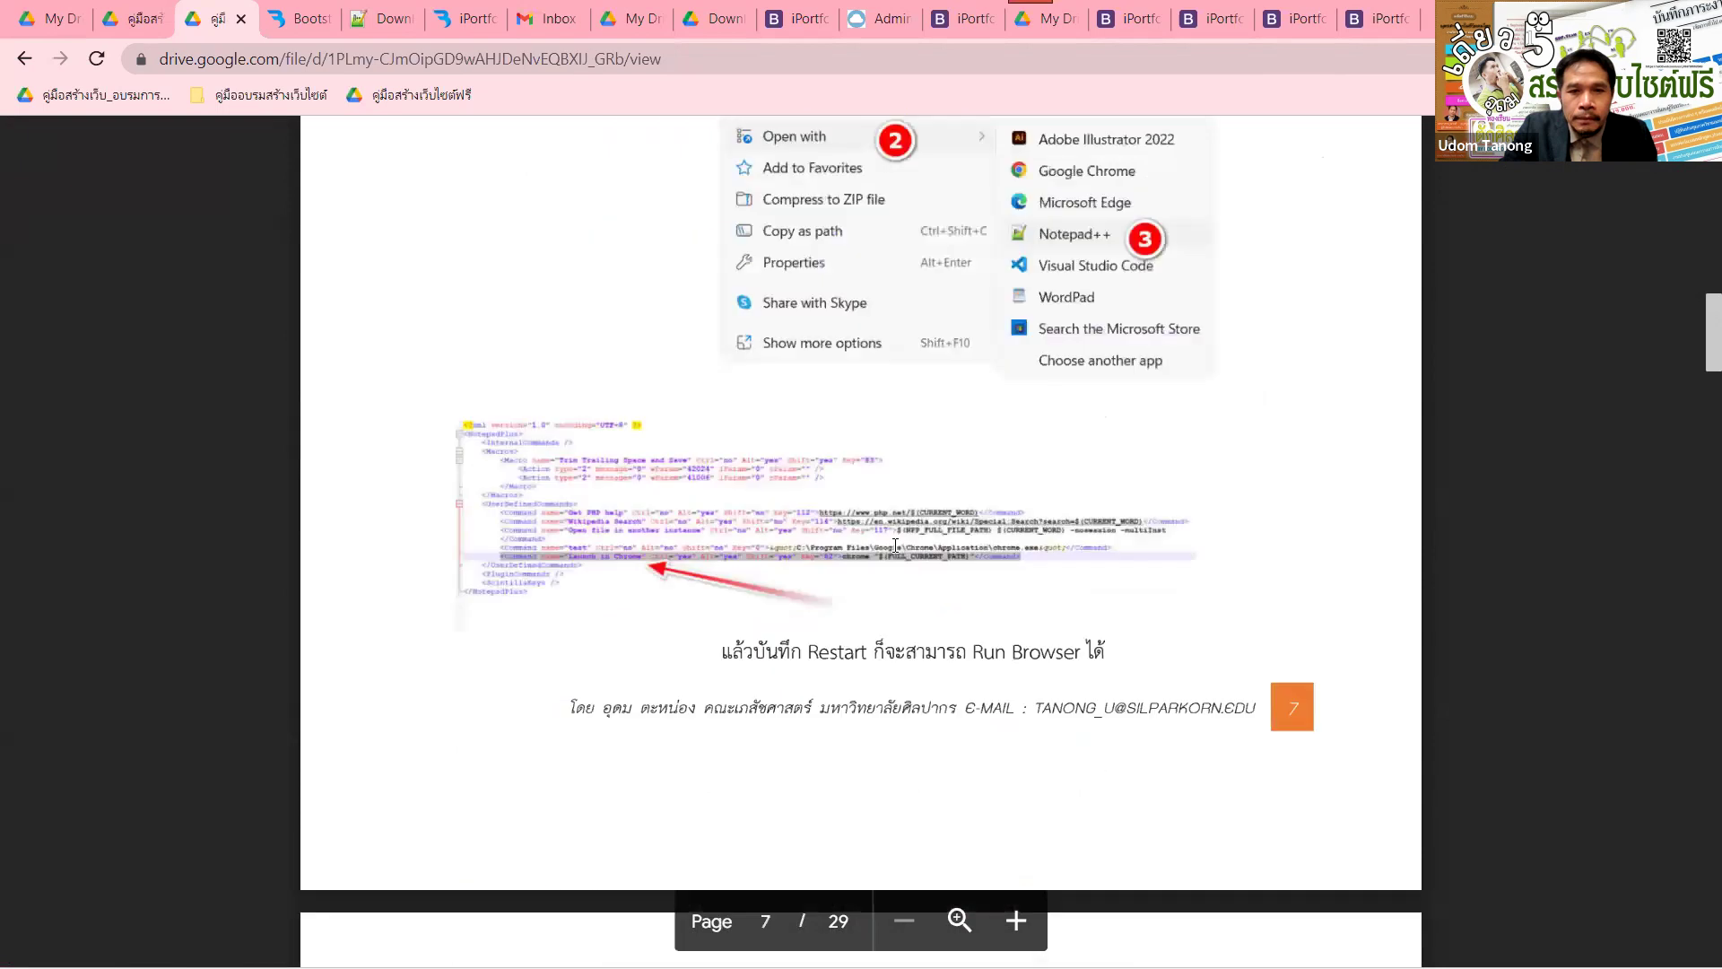
scroll(896, 545, down, 3)
scroll(895, 545, down, 8)
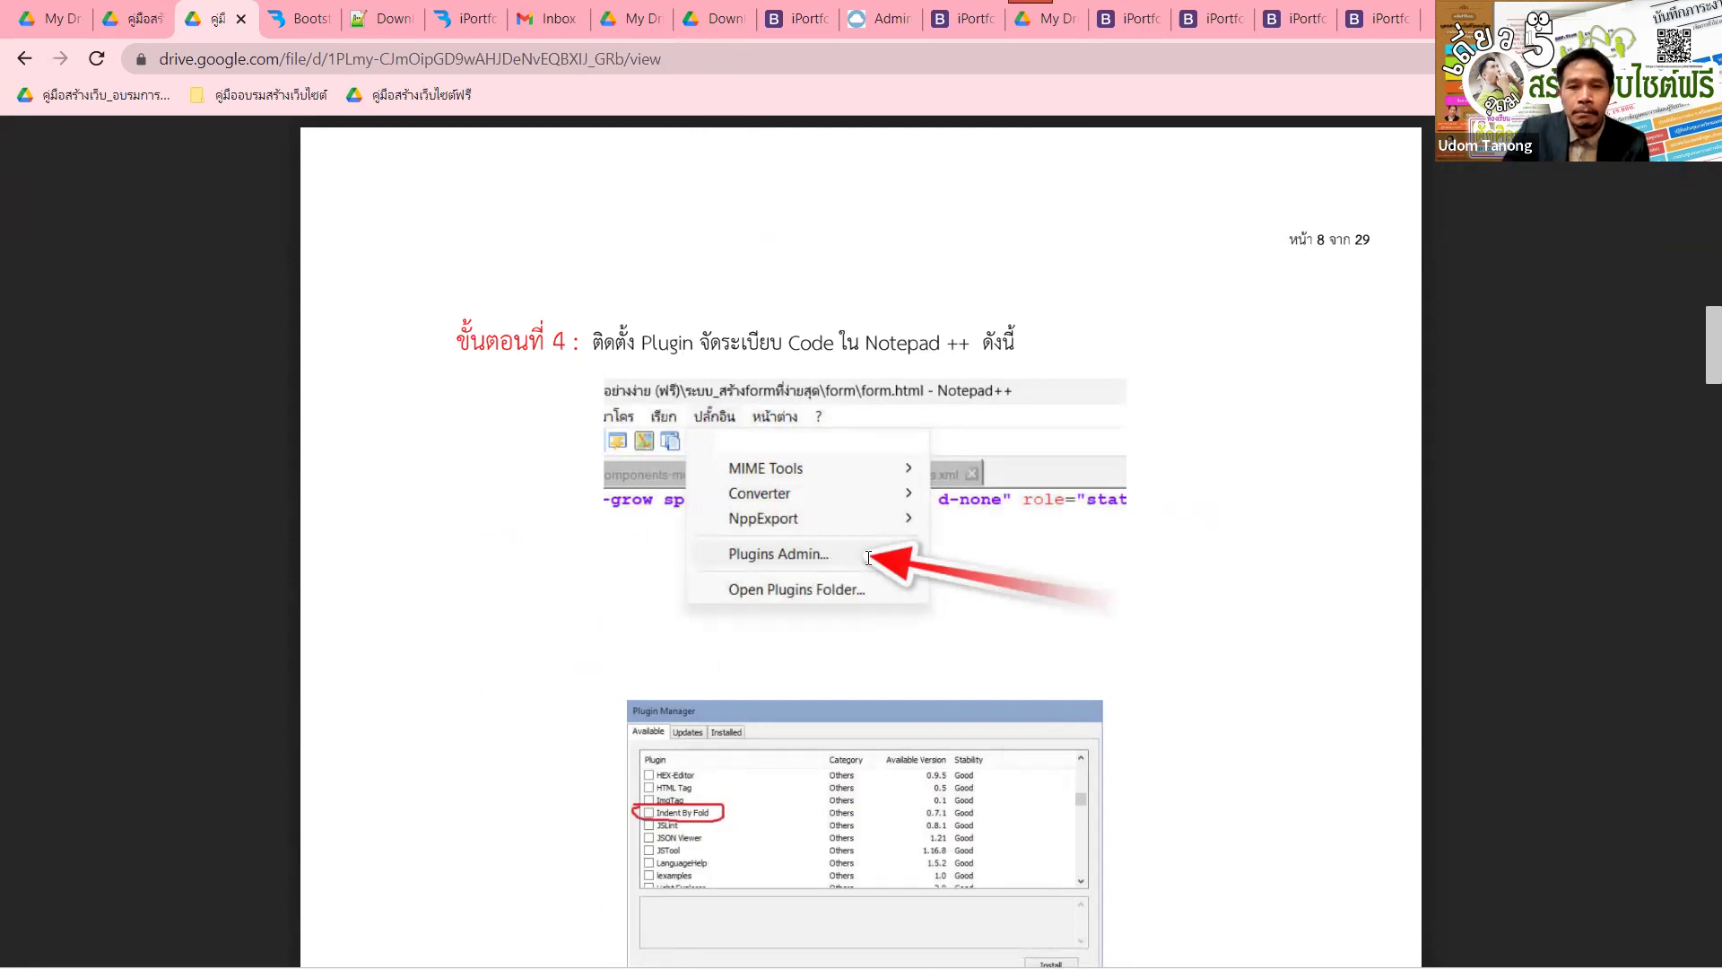
scroll(871, 610, down, 1)
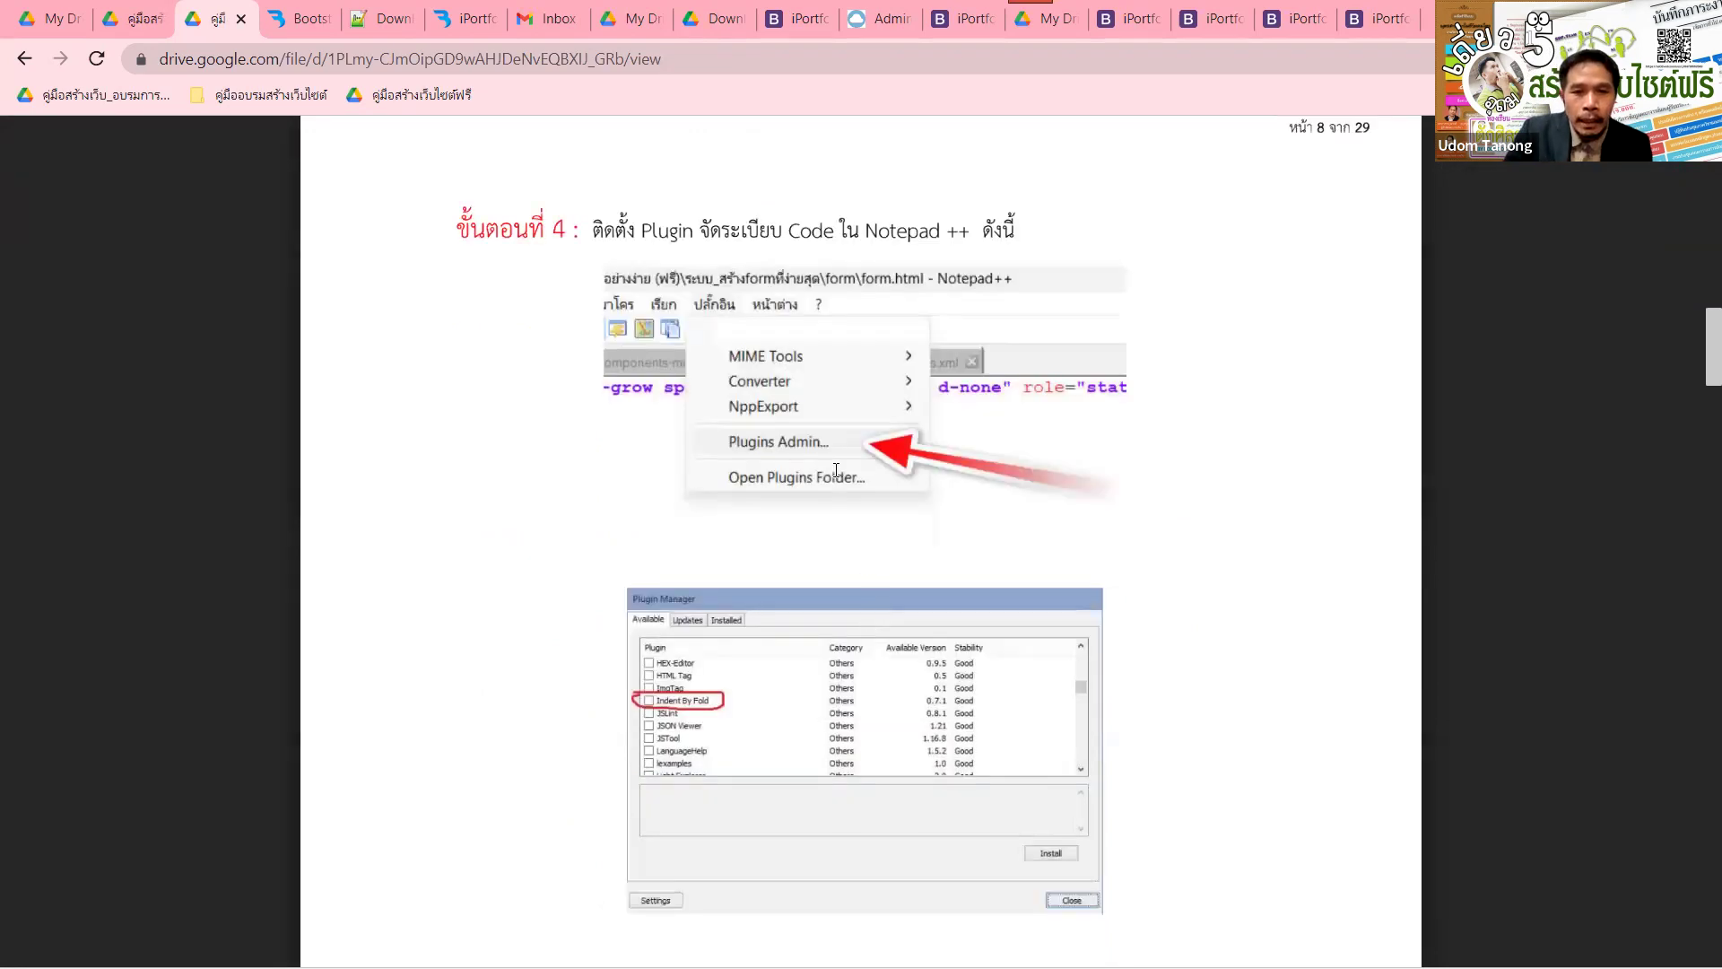
scroll(755, 492, down, 1)
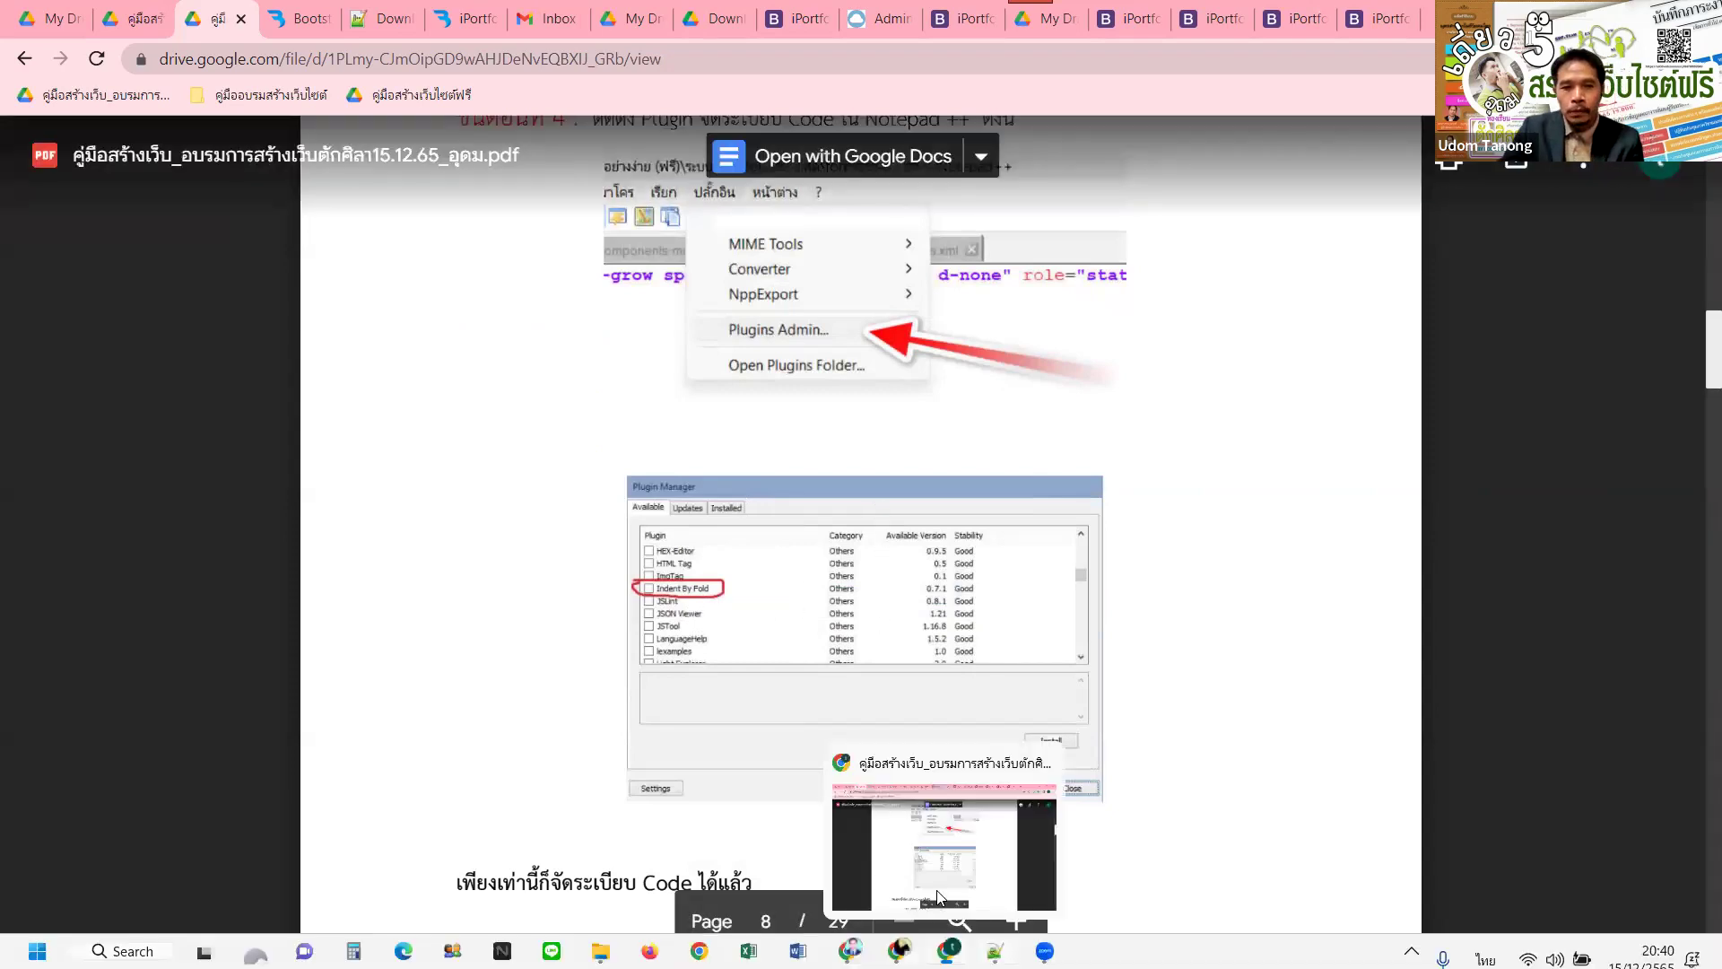
click(995, 951)
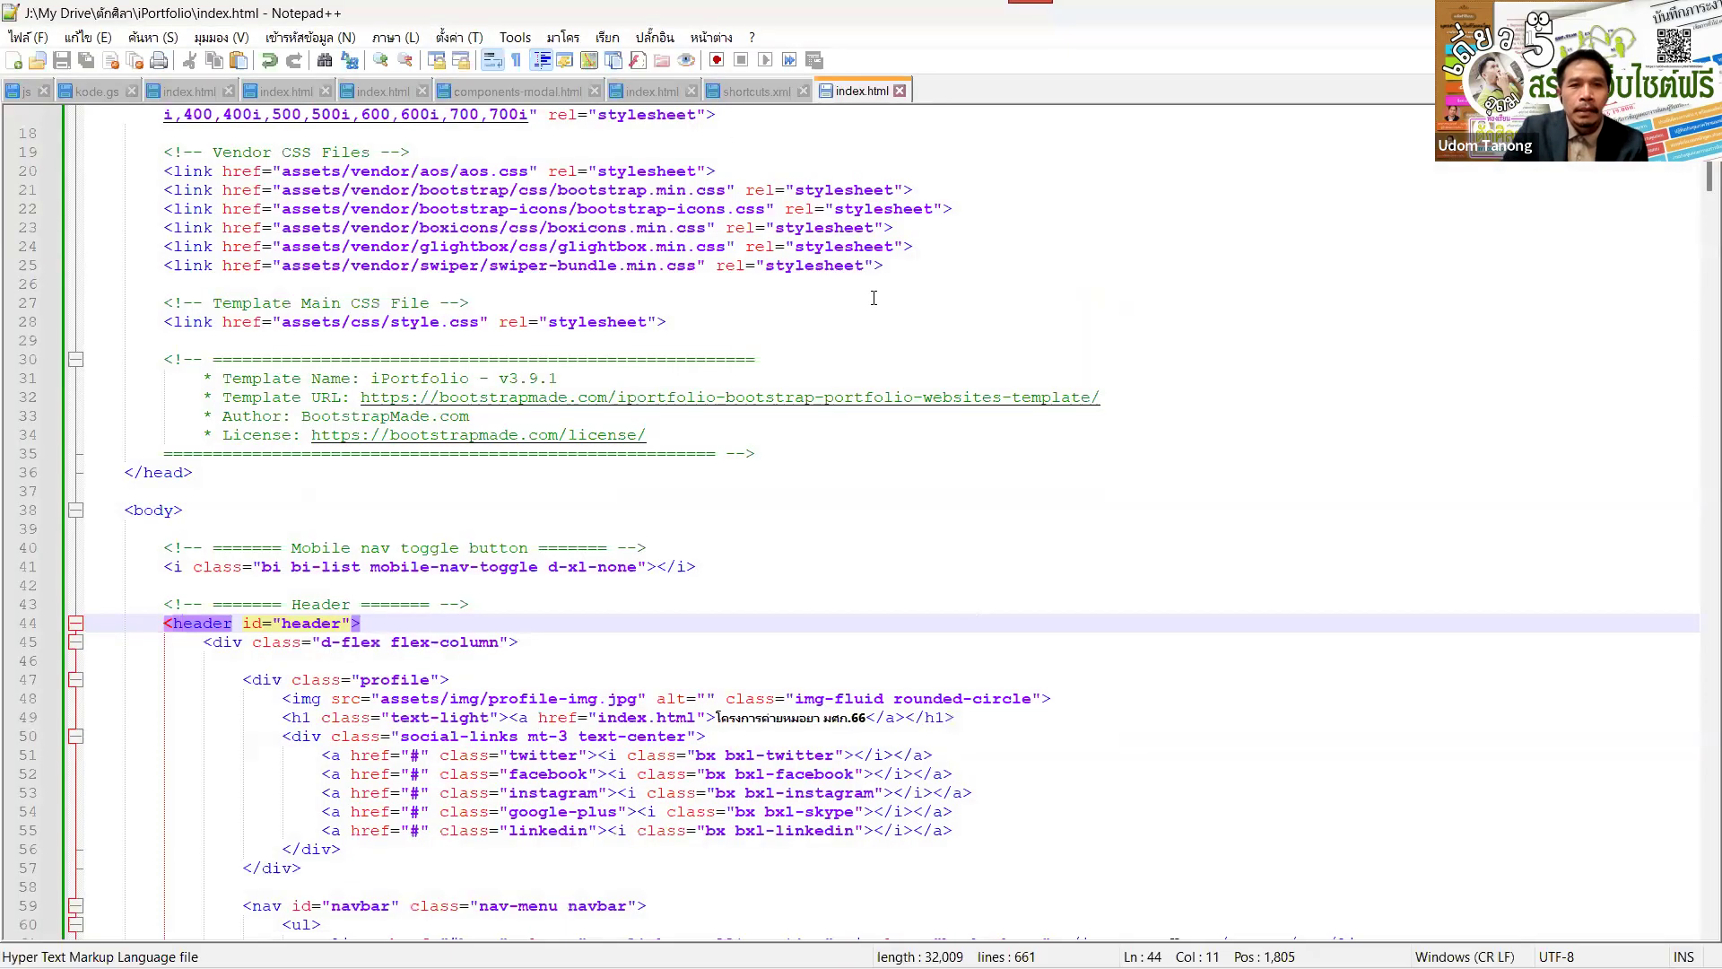
Step: Open the Plugins menu from Notepad++'s menu bar
click(656, 40)
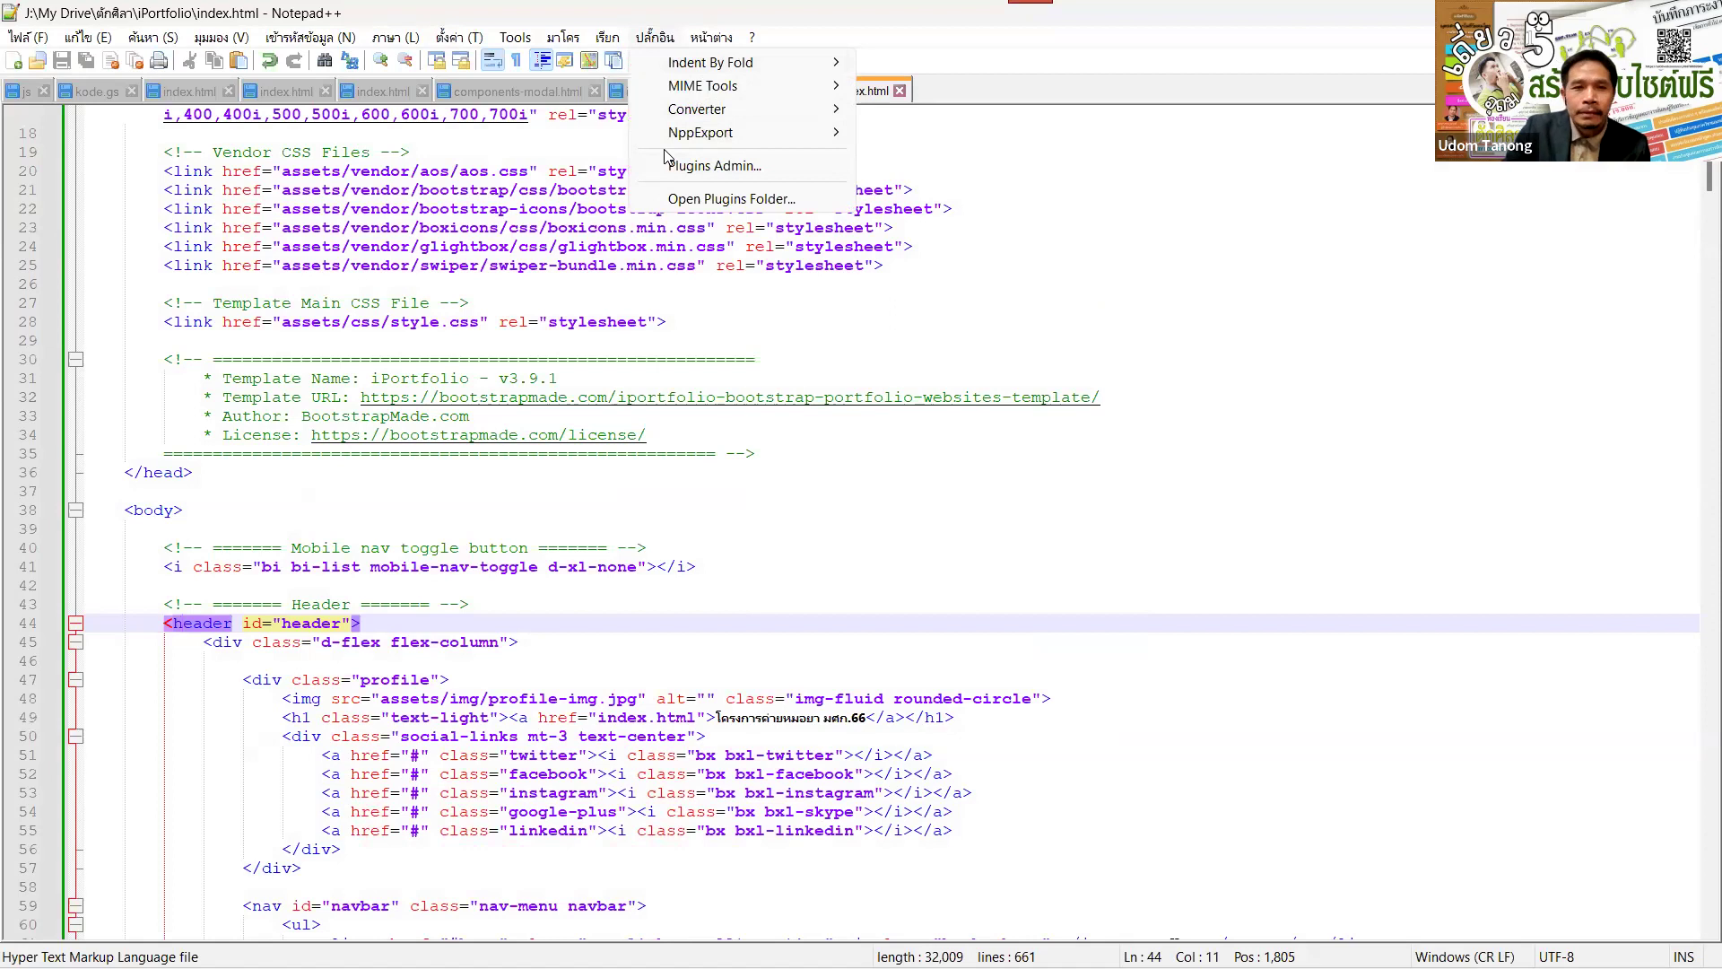
click(654, 40)
click(654, 39)
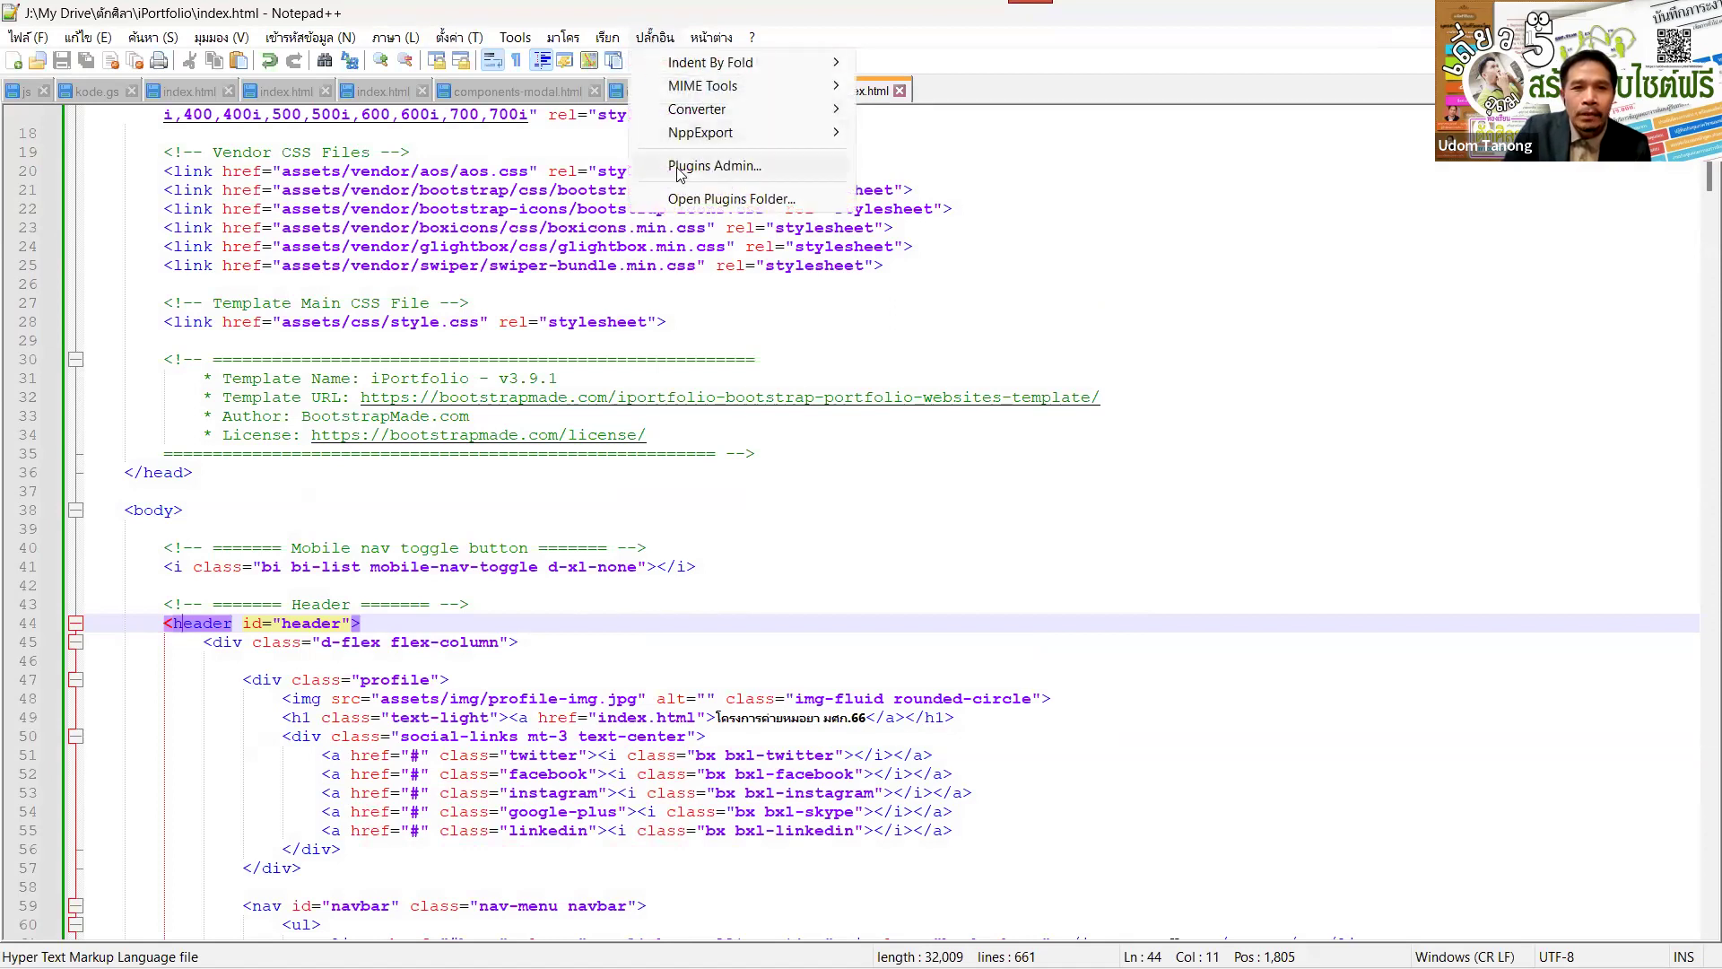
Step: Browse the Available list in Plugins Admin, then close it to return to index.html
click(739, 173)
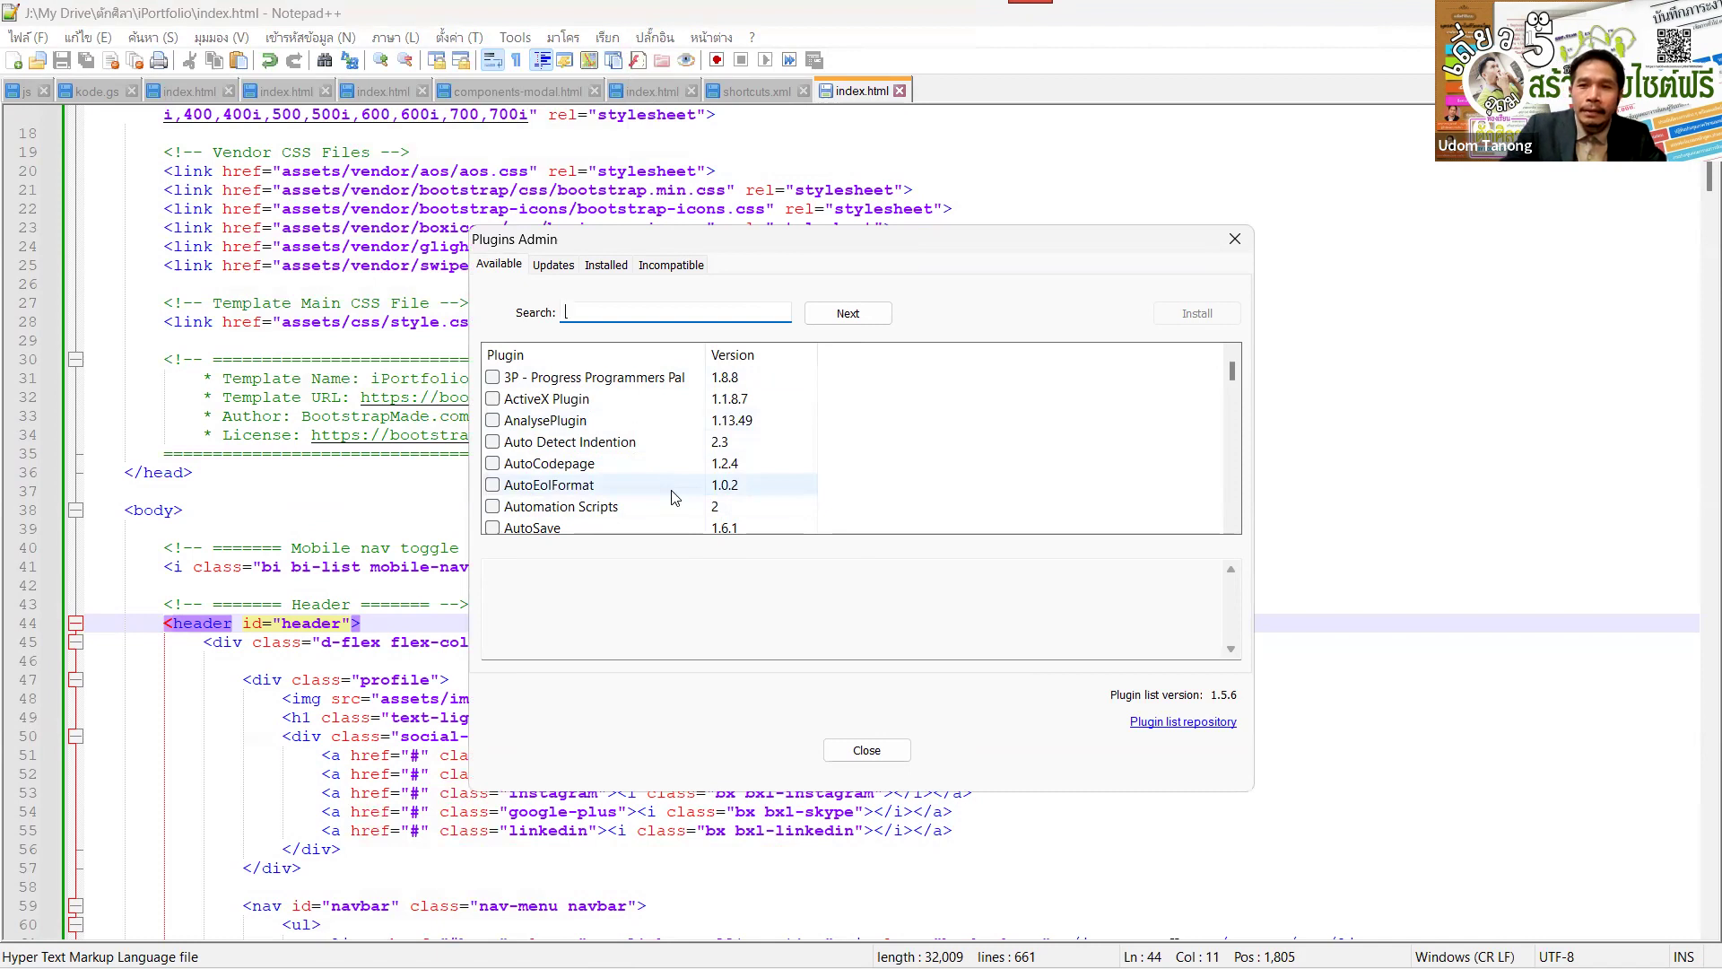
scroll(674, 498, down, 9)
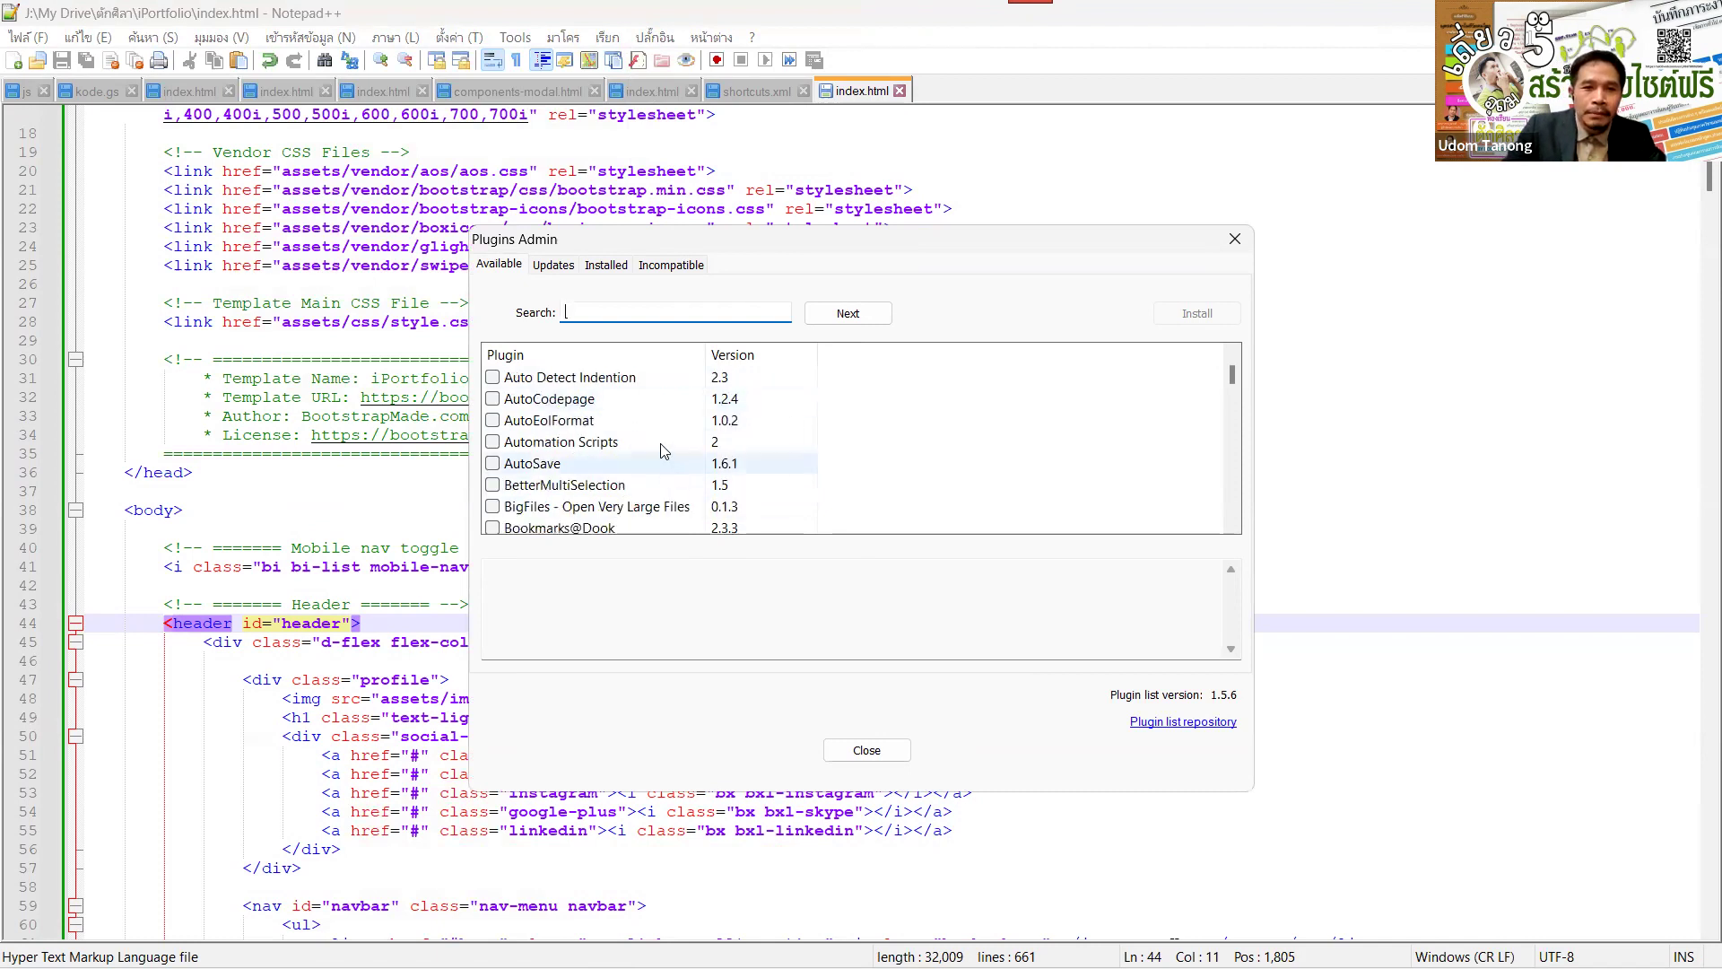
scroll(652, 437, down, 4)
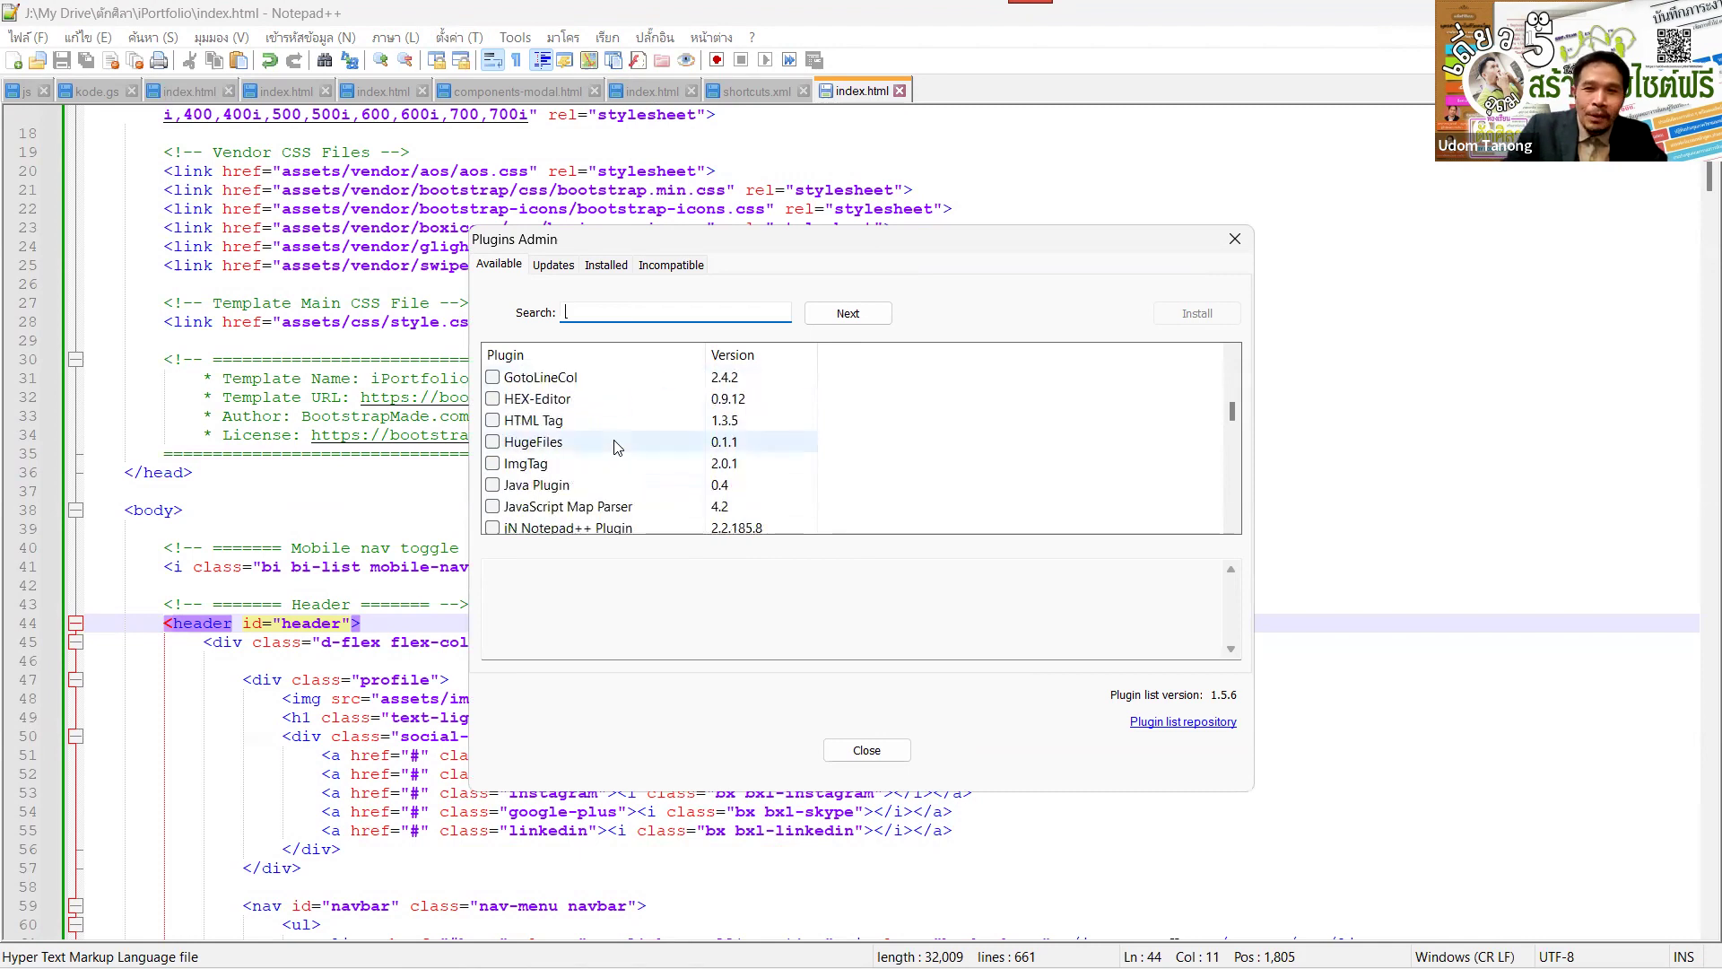
scroll(615, 446, down, 3)
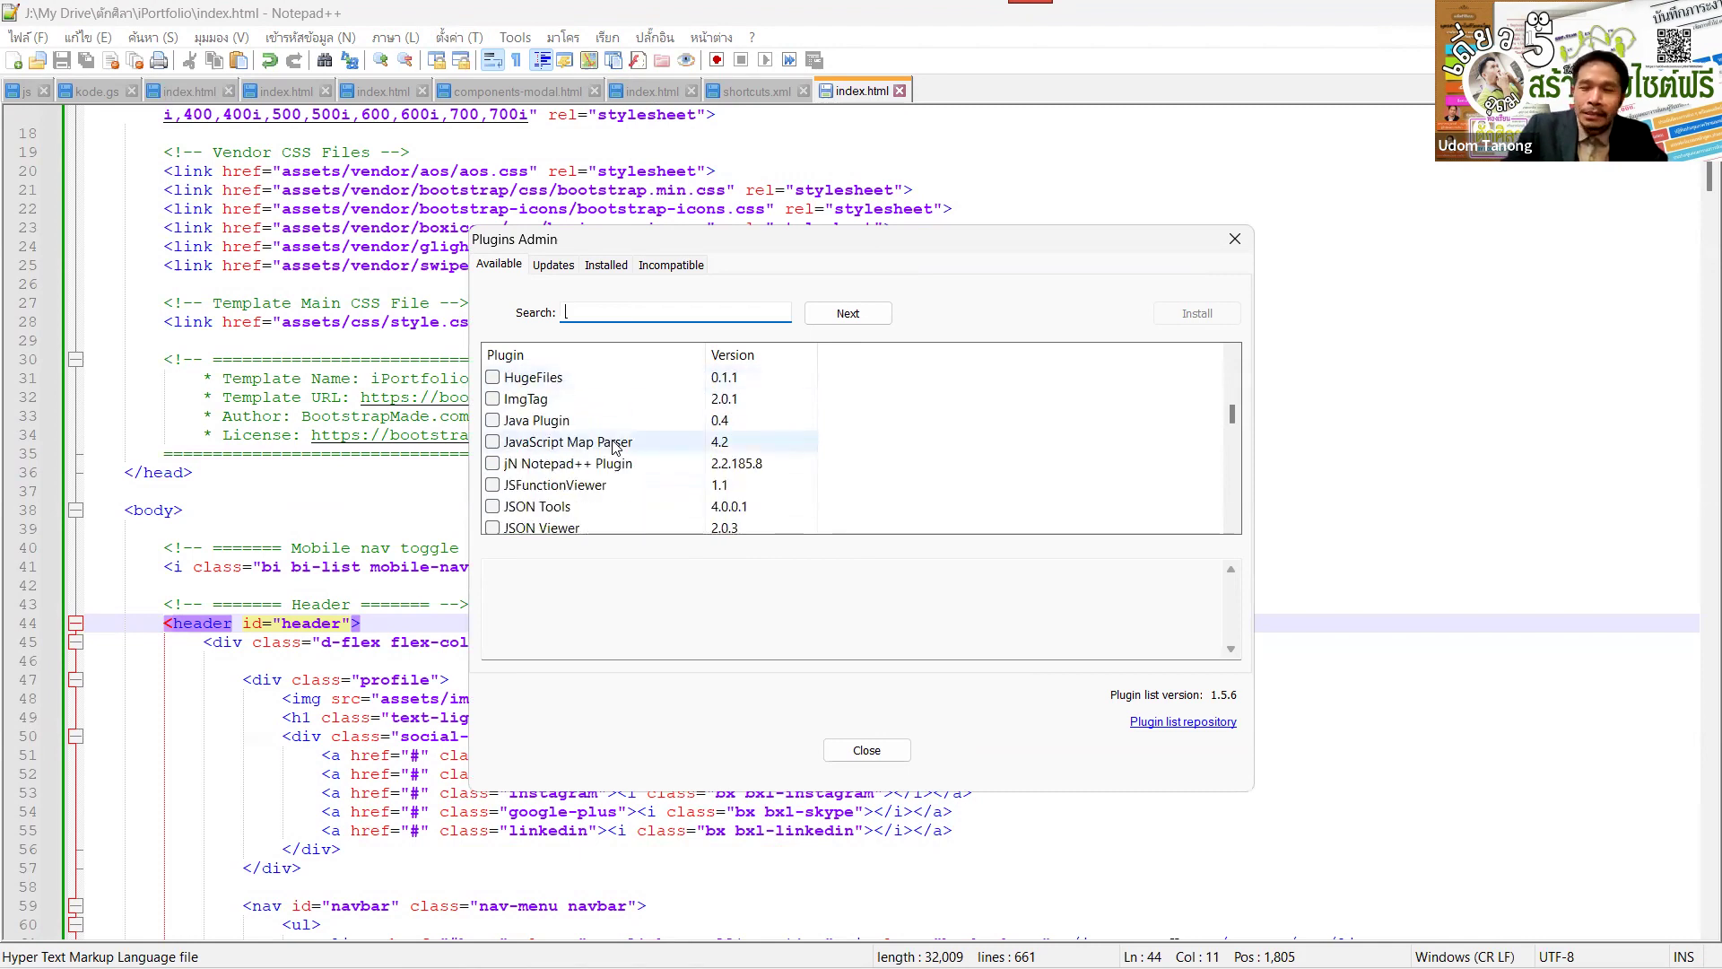
scroll(585, 441, down, 2)
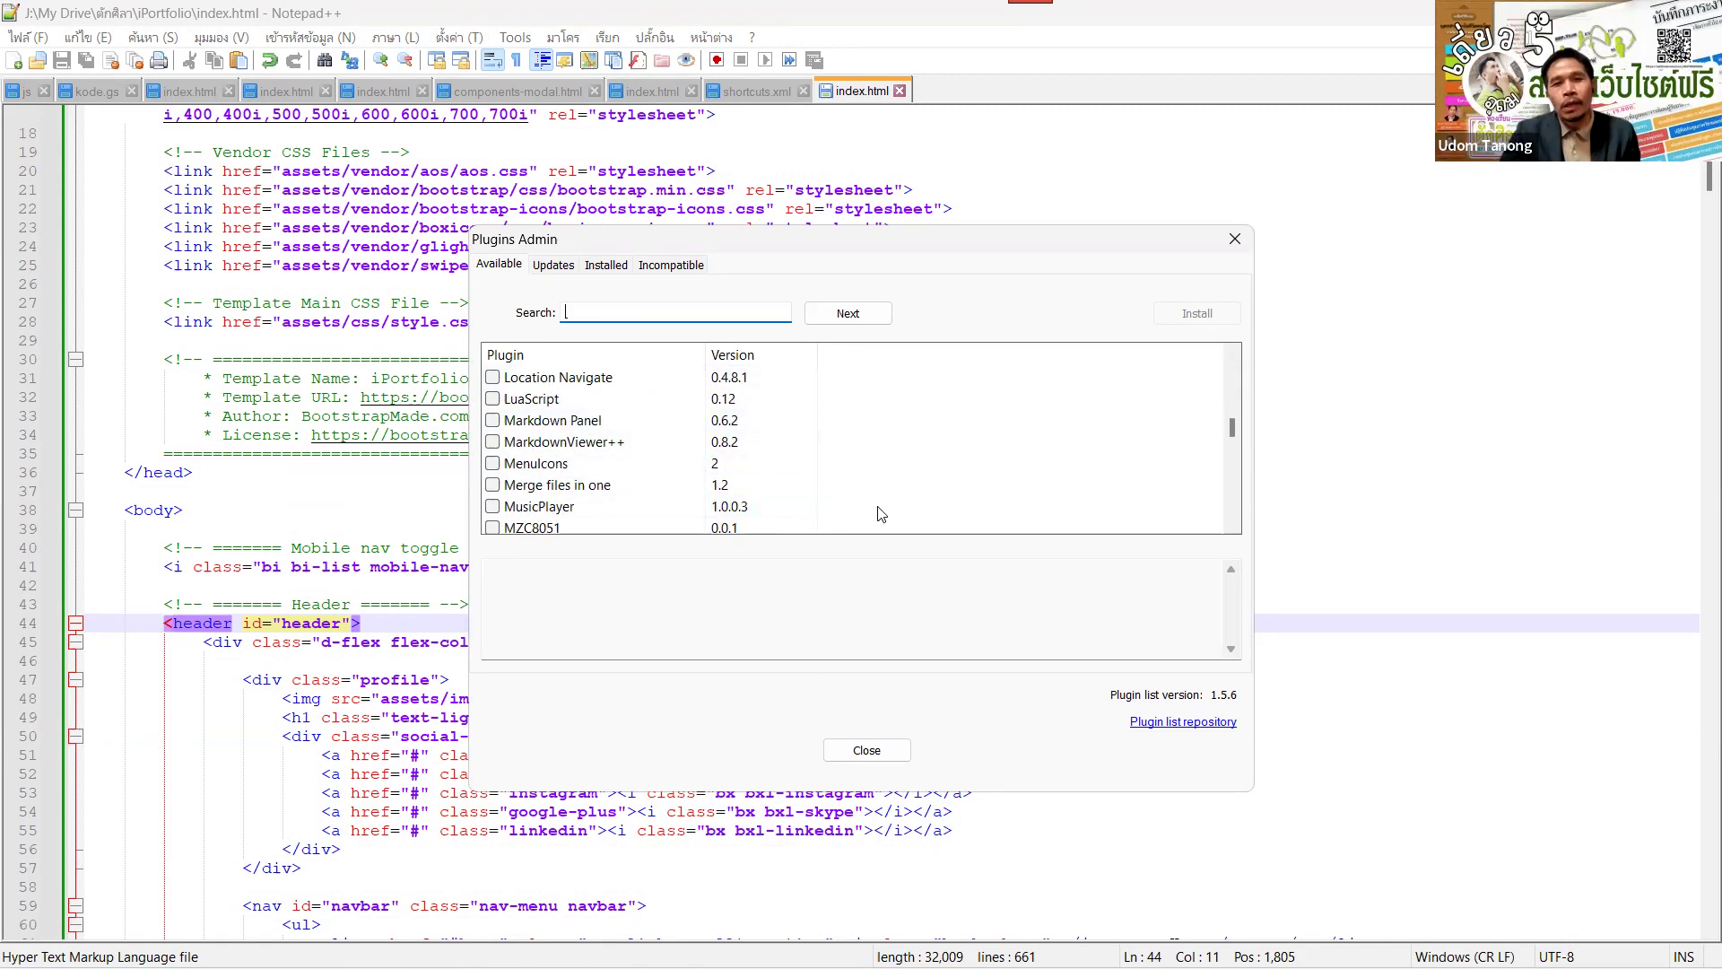
click(1235, 244)
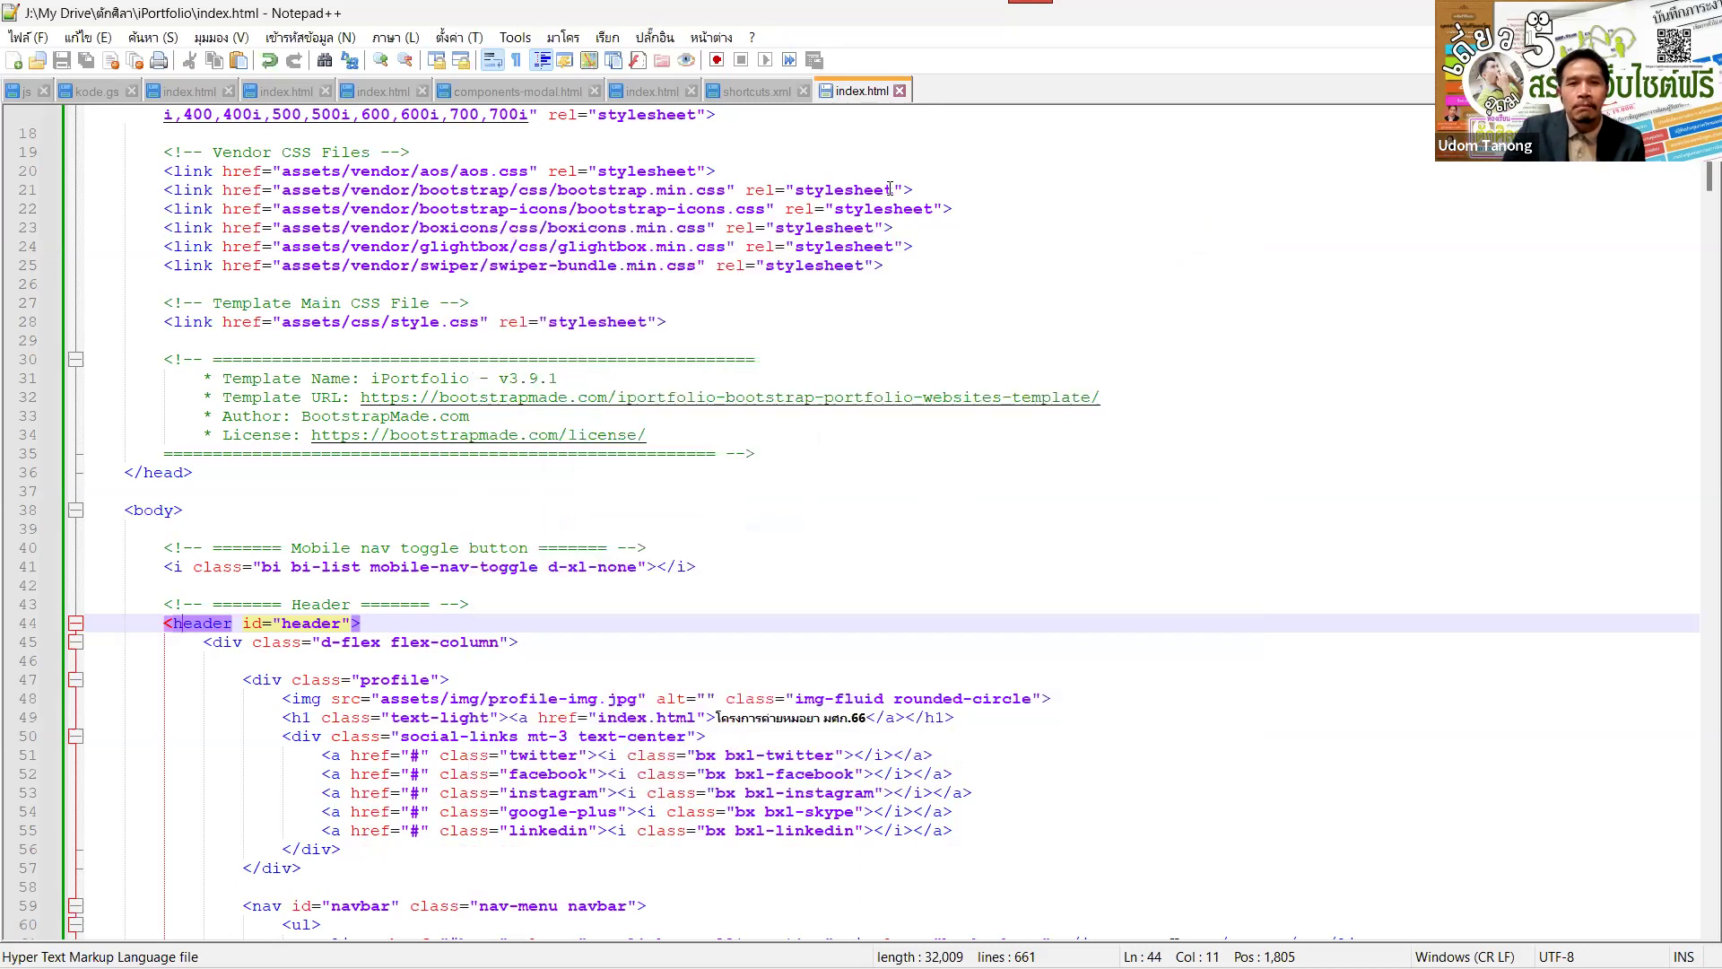
Step: Reindent index.html with Indent By Fold > Reindent File, review the code, then return to the guide PDF
click(665, 45)
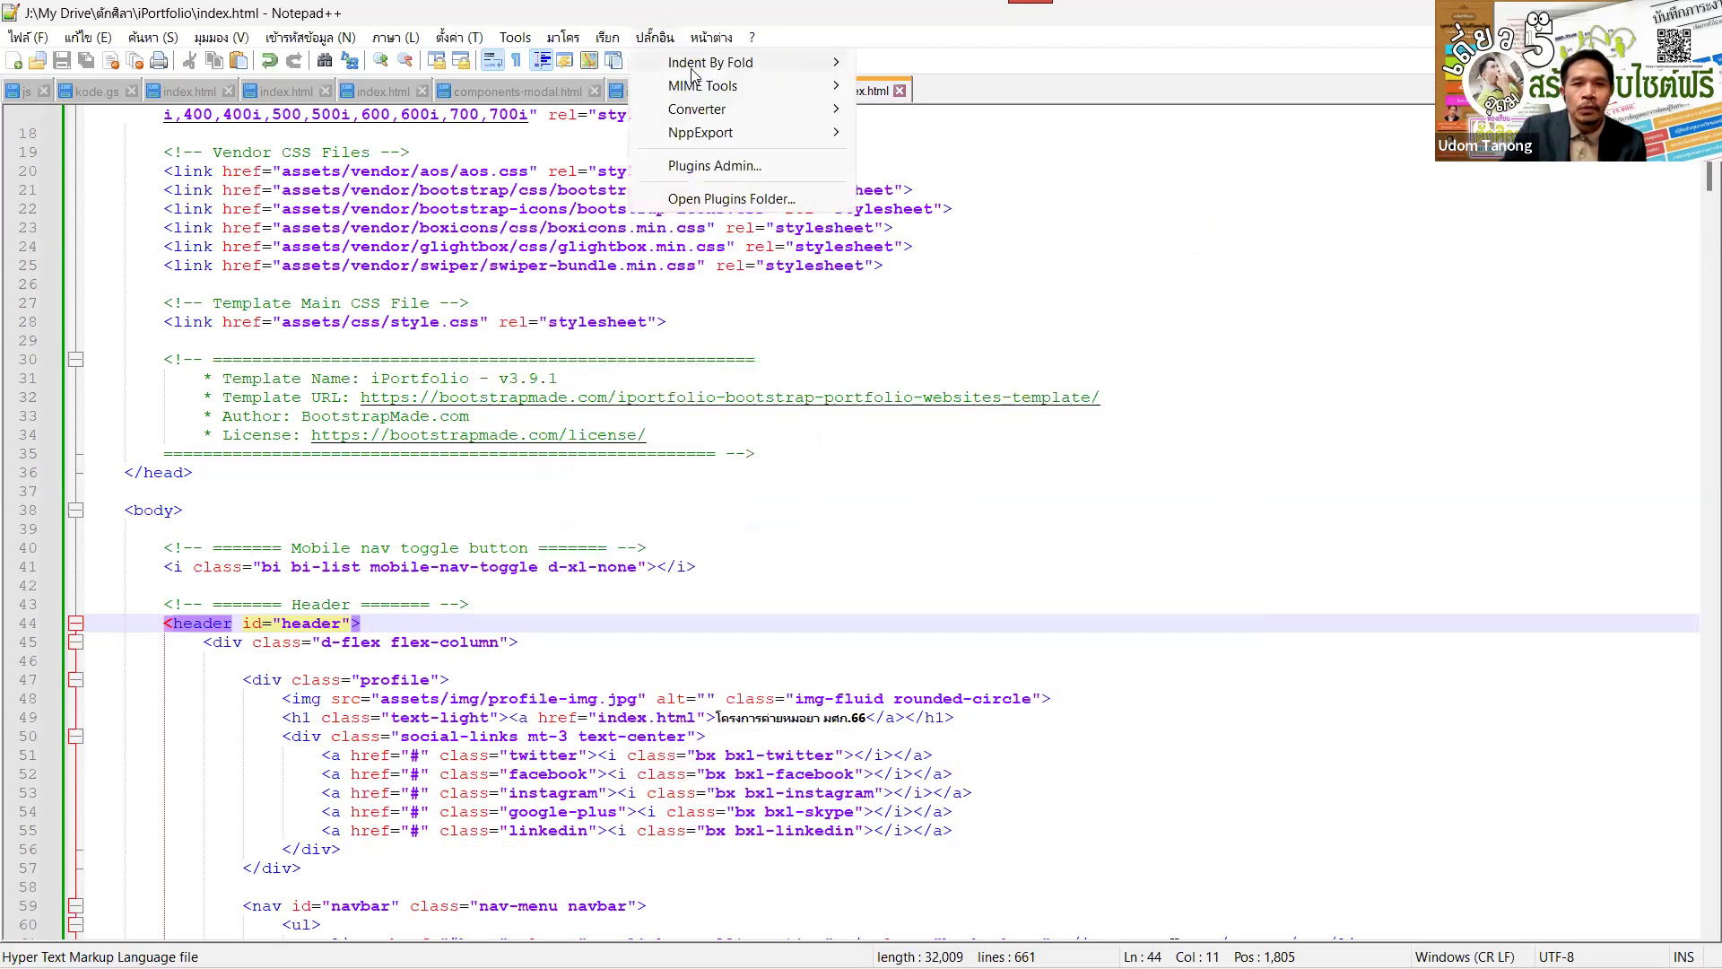
mouse_move(718, 62)
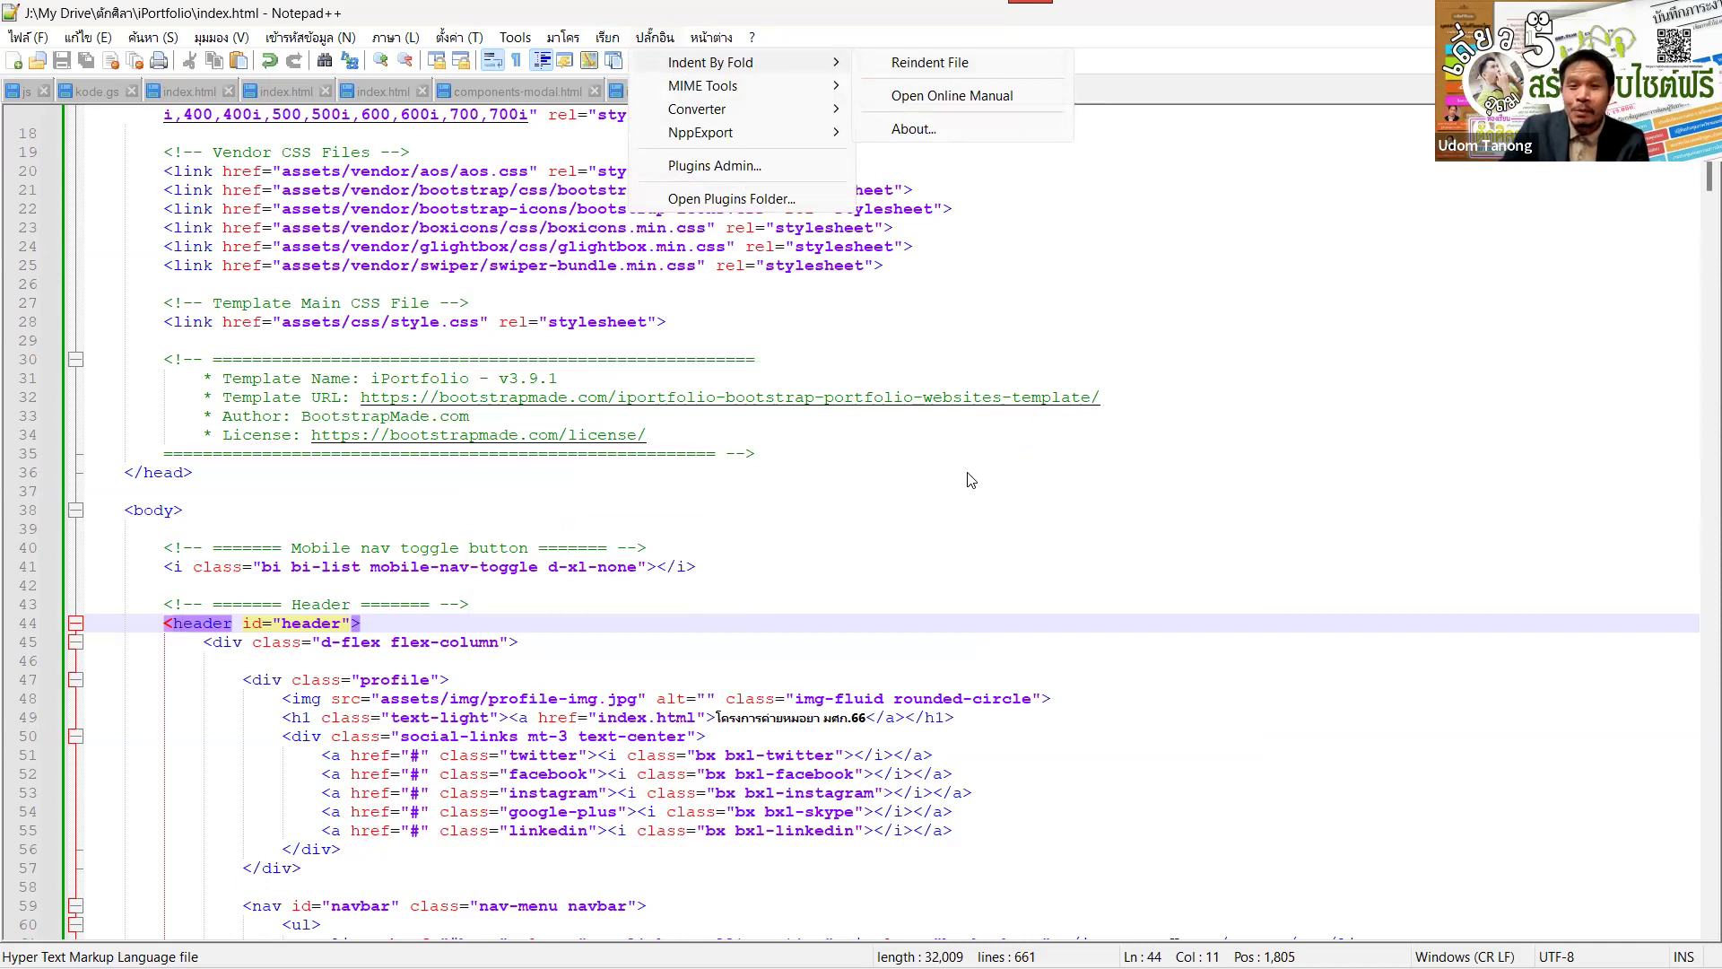
click(890, 475)
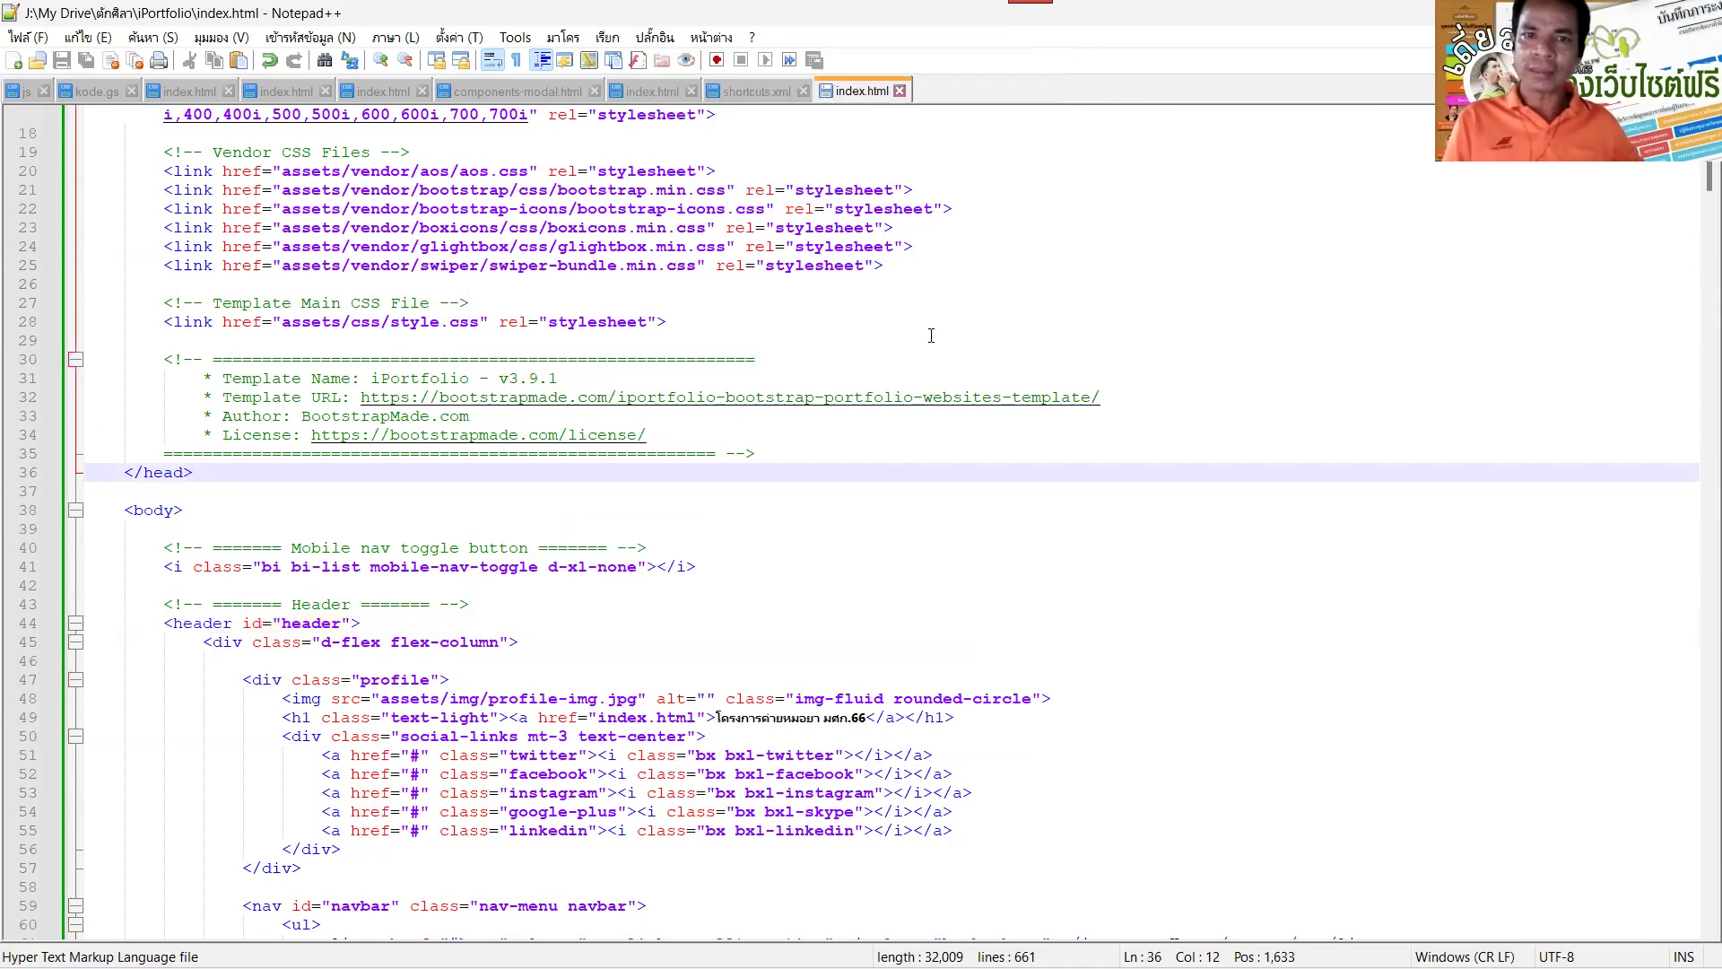
scroll(821, 314, up, 6)
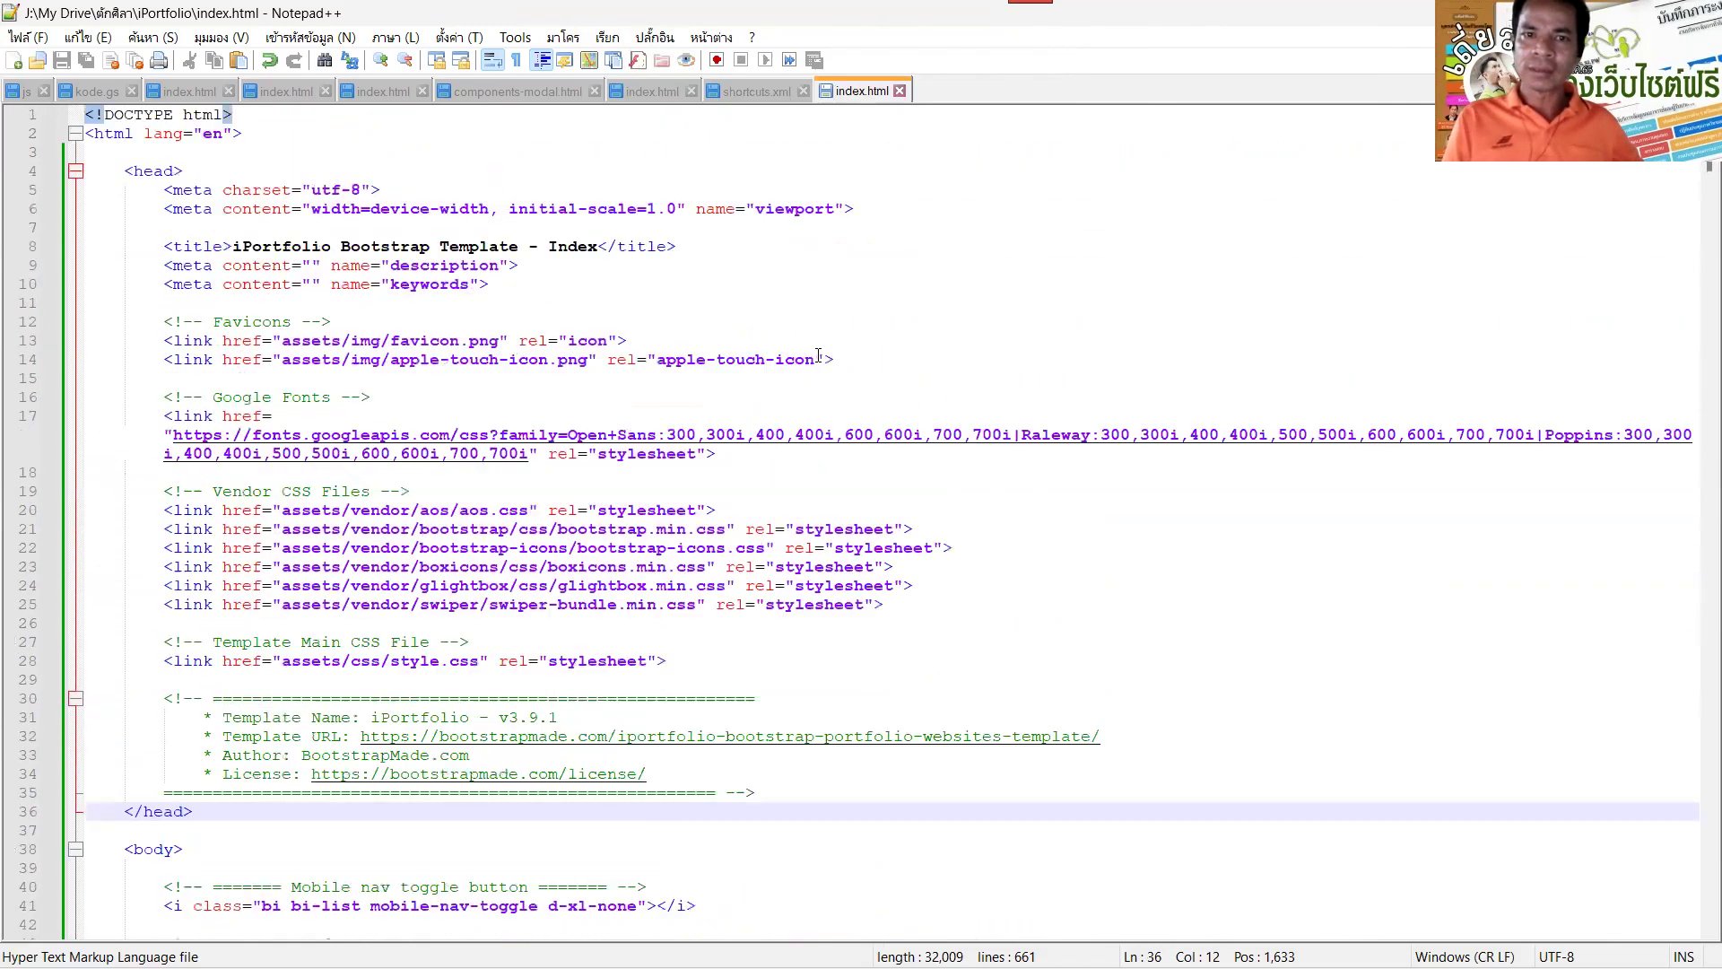
scroll(818, 356, down, 7)
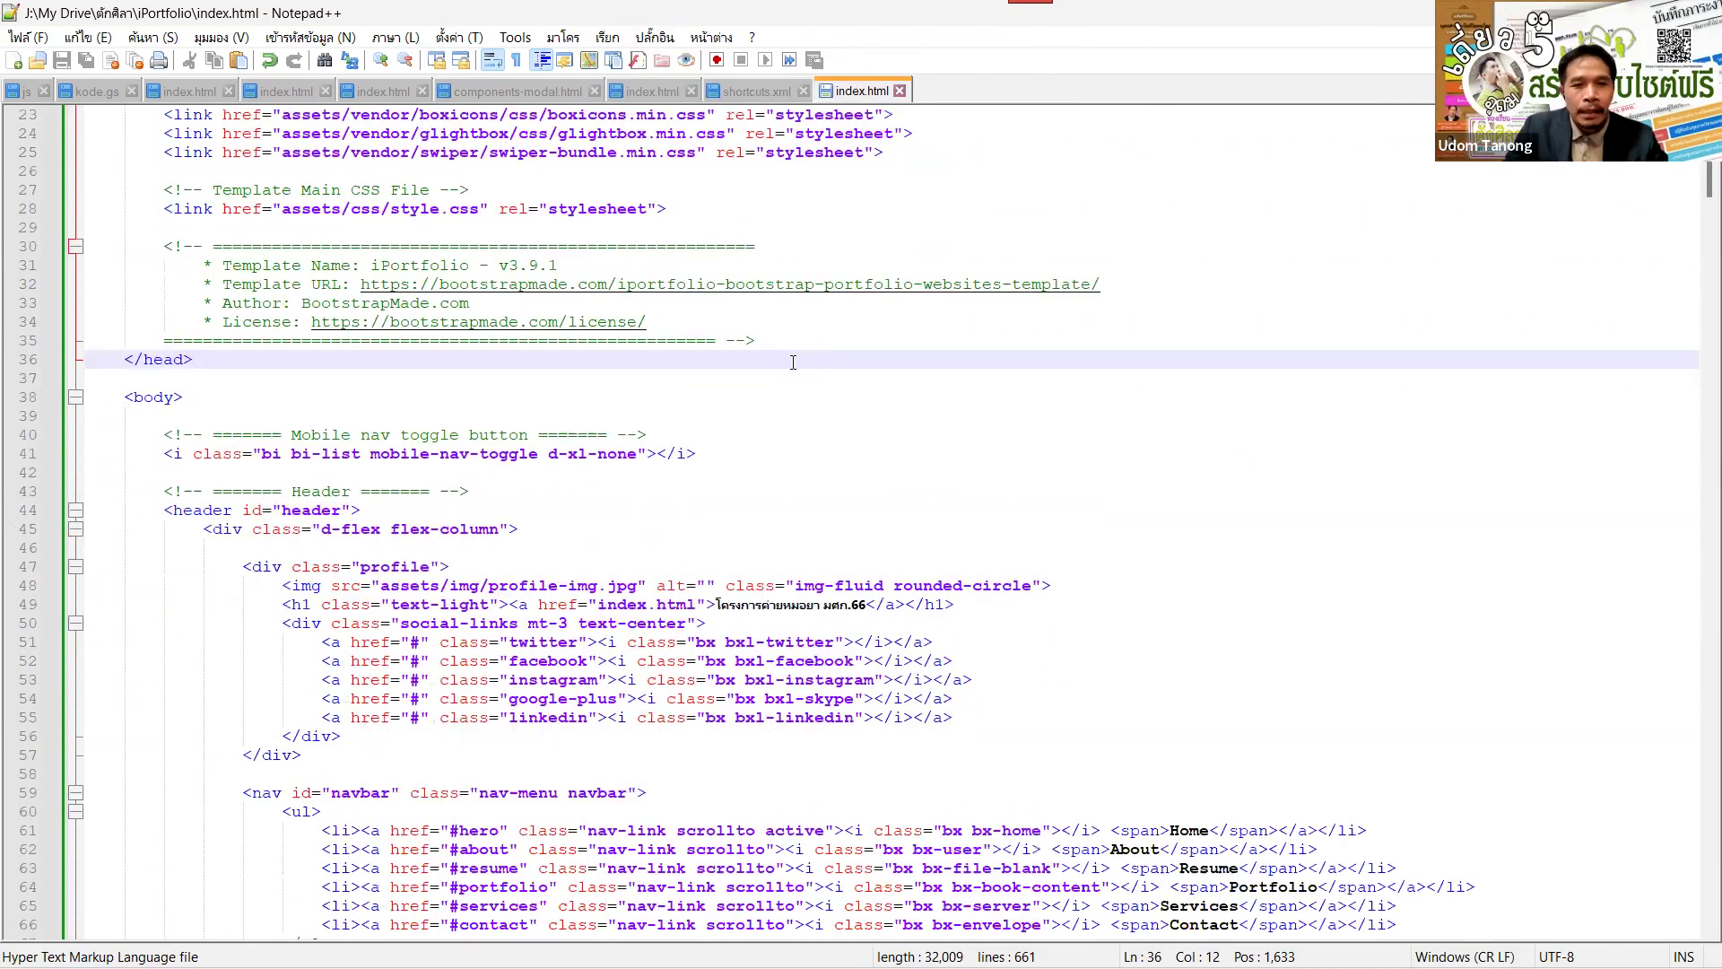
scroll(793, 361, down, 2)
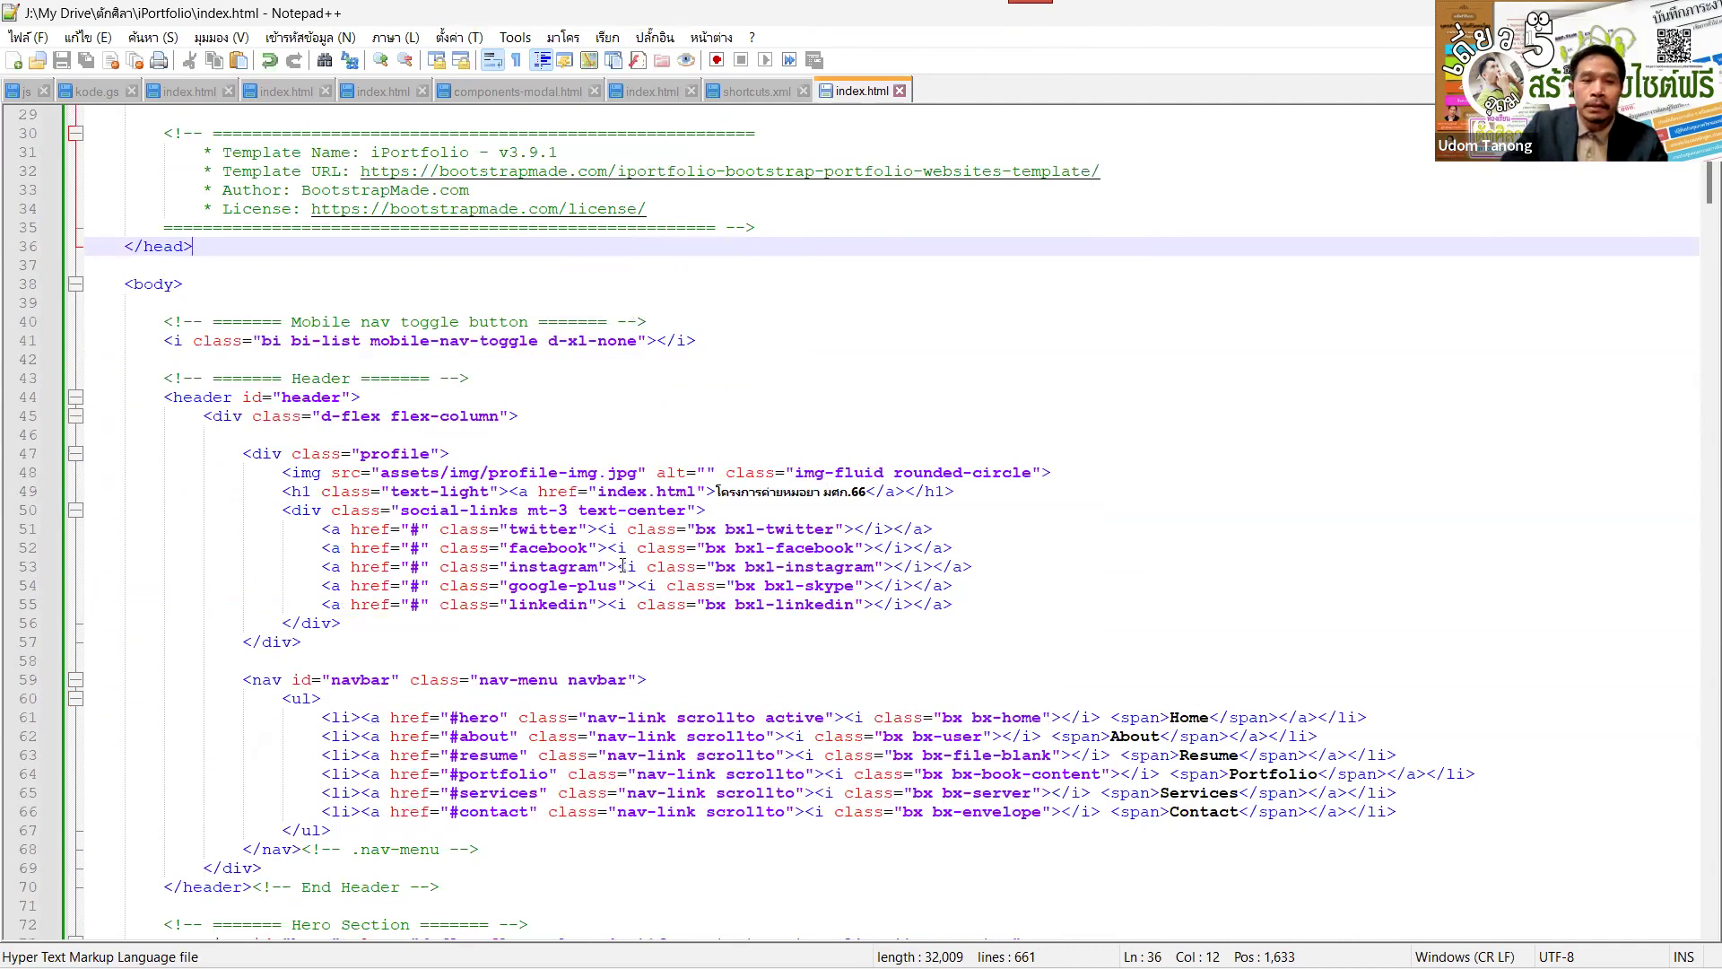
scroll(622, 566, down, 1)
mouse_move(934, 937)
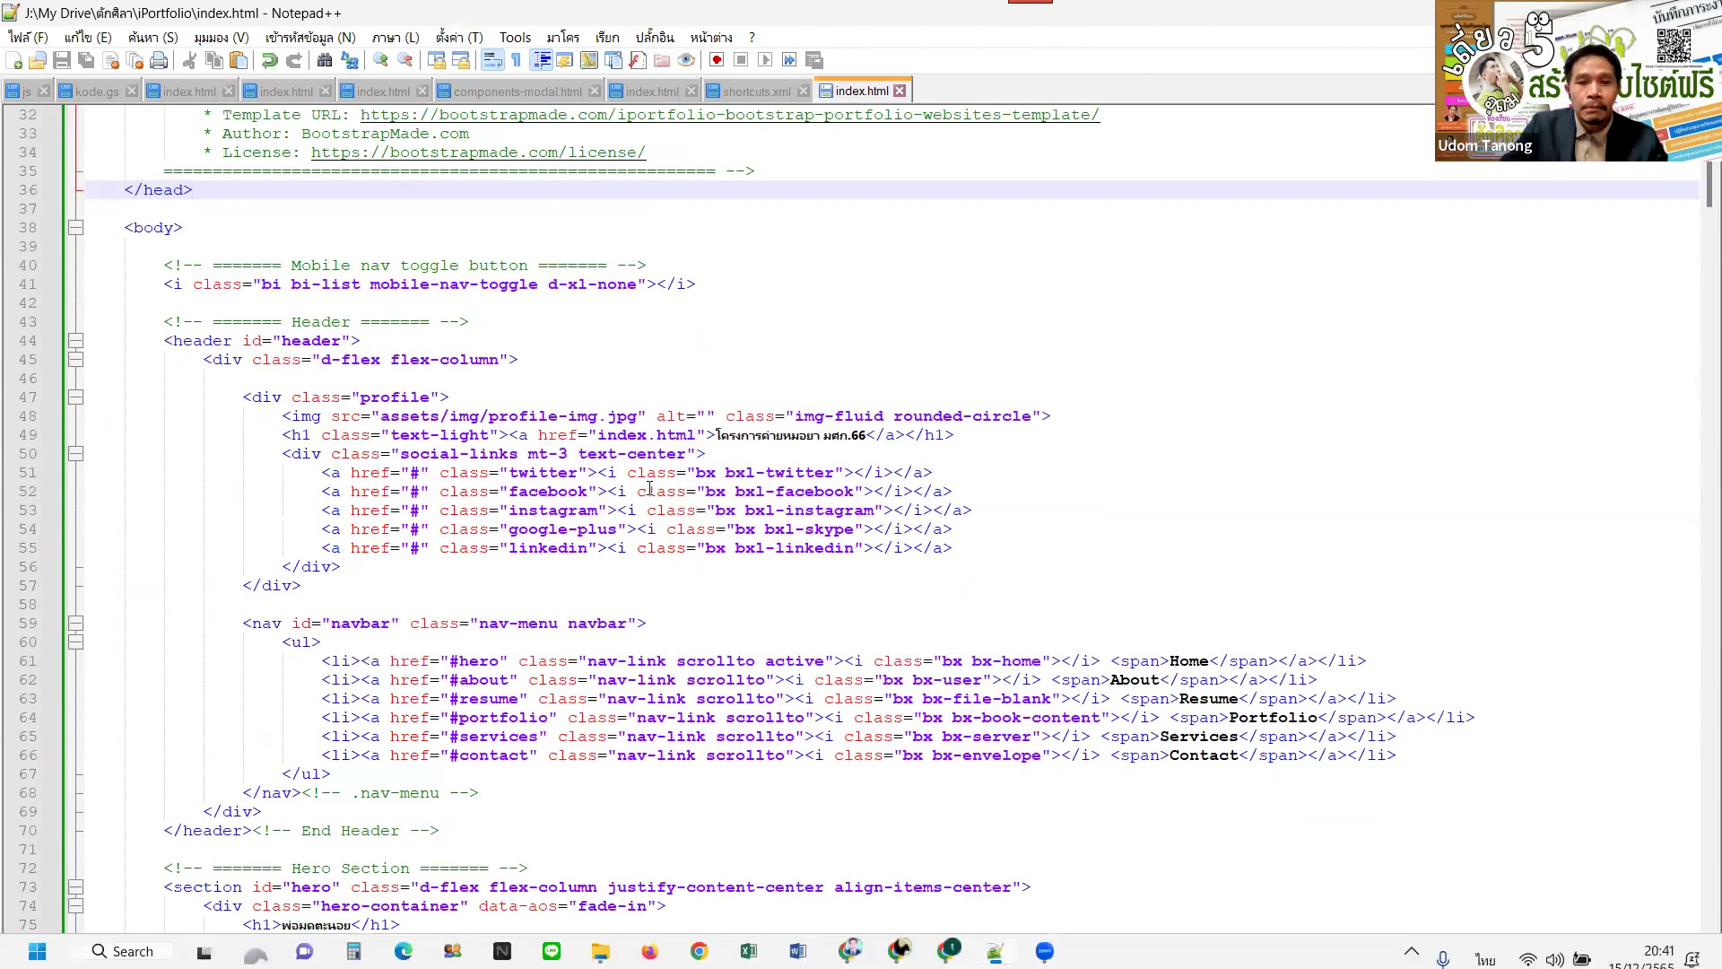
click(935, 937)
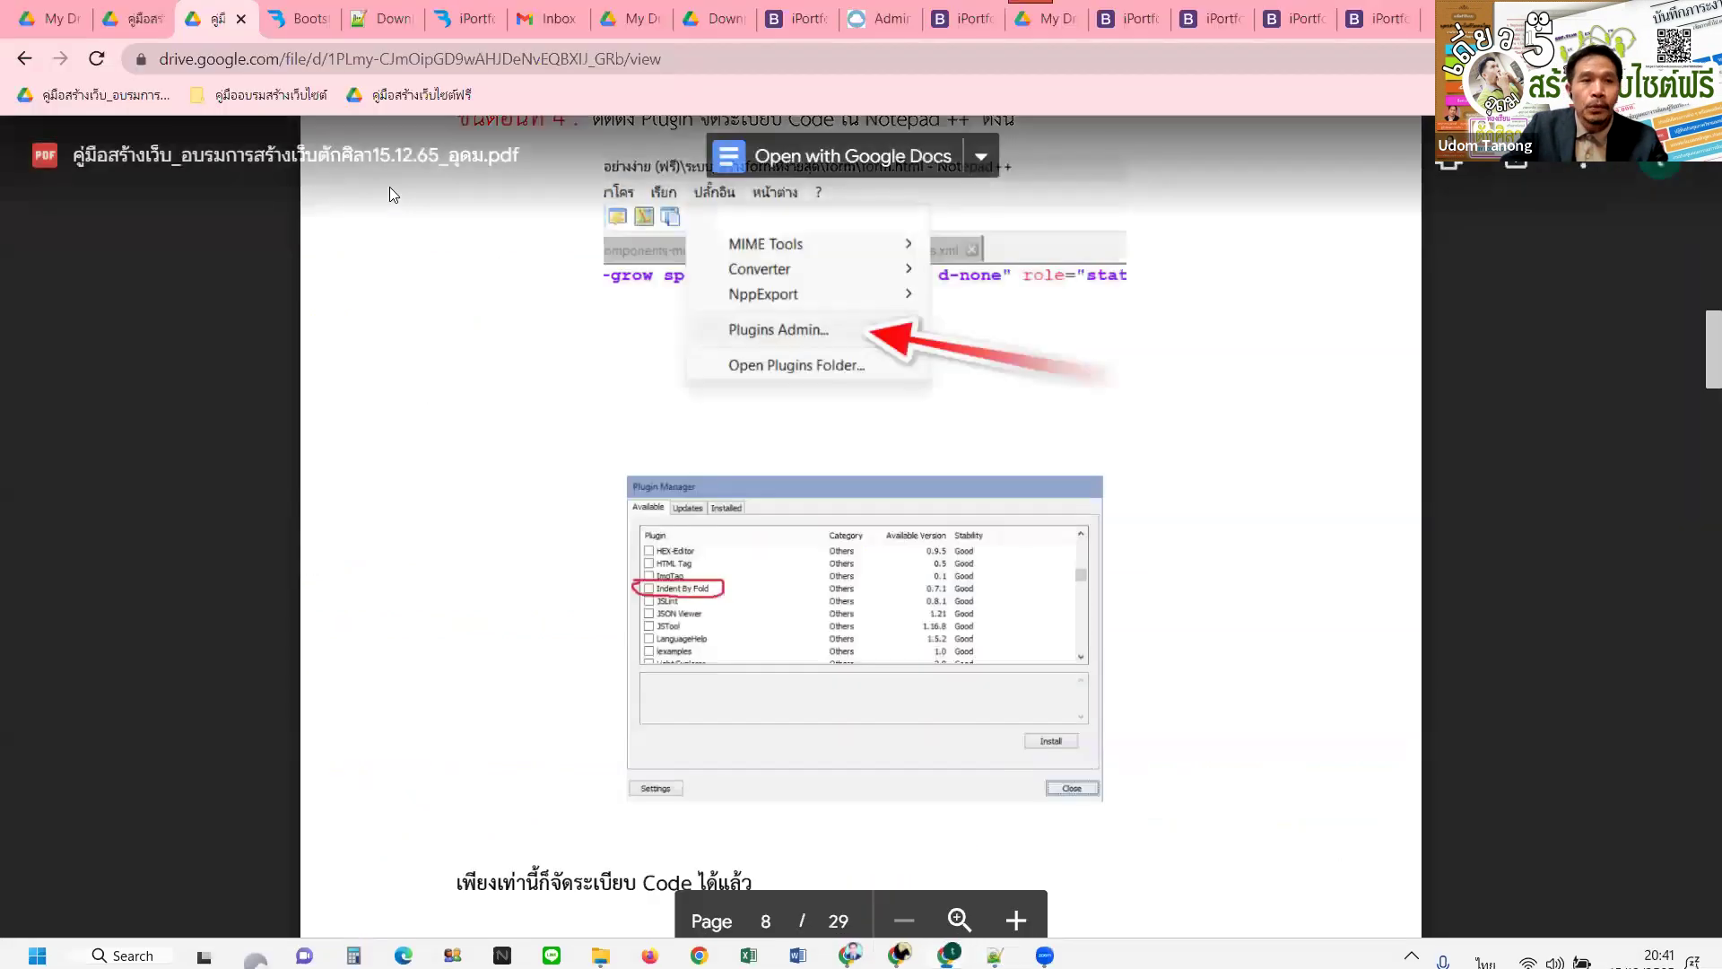
Step: Switch to the local iPortfolio tab in Chrome
click(806, 30)
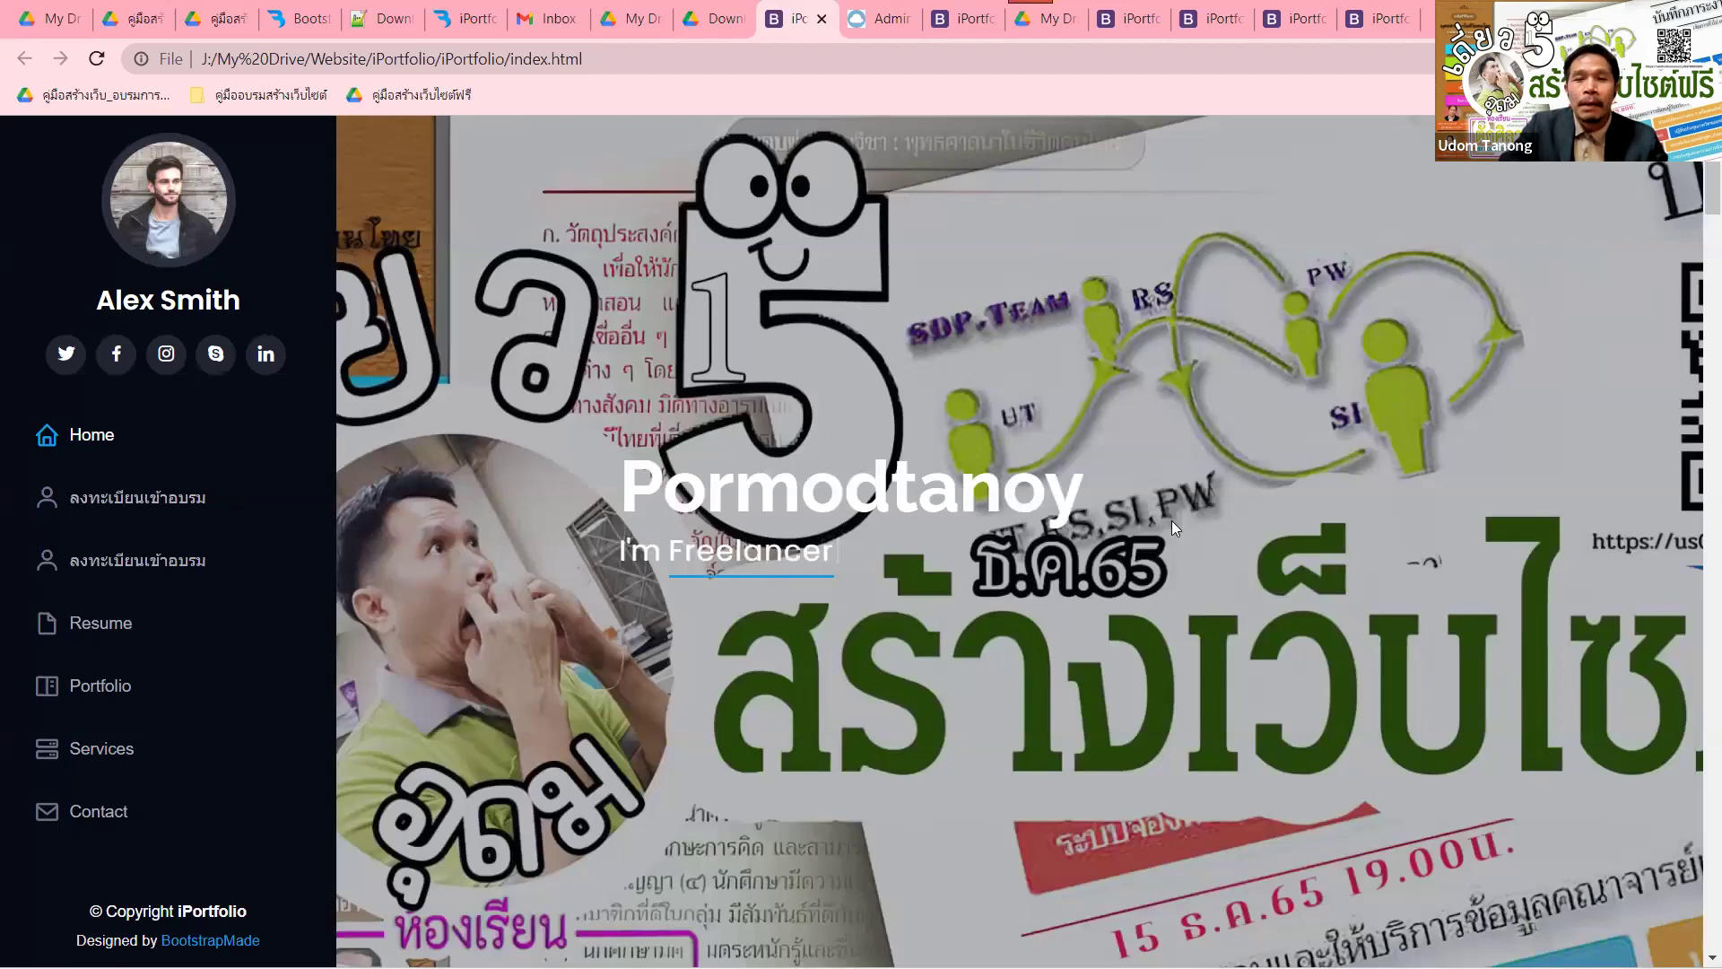
Step: Jump to the registration form and select its title and header lines
click(164, 508)
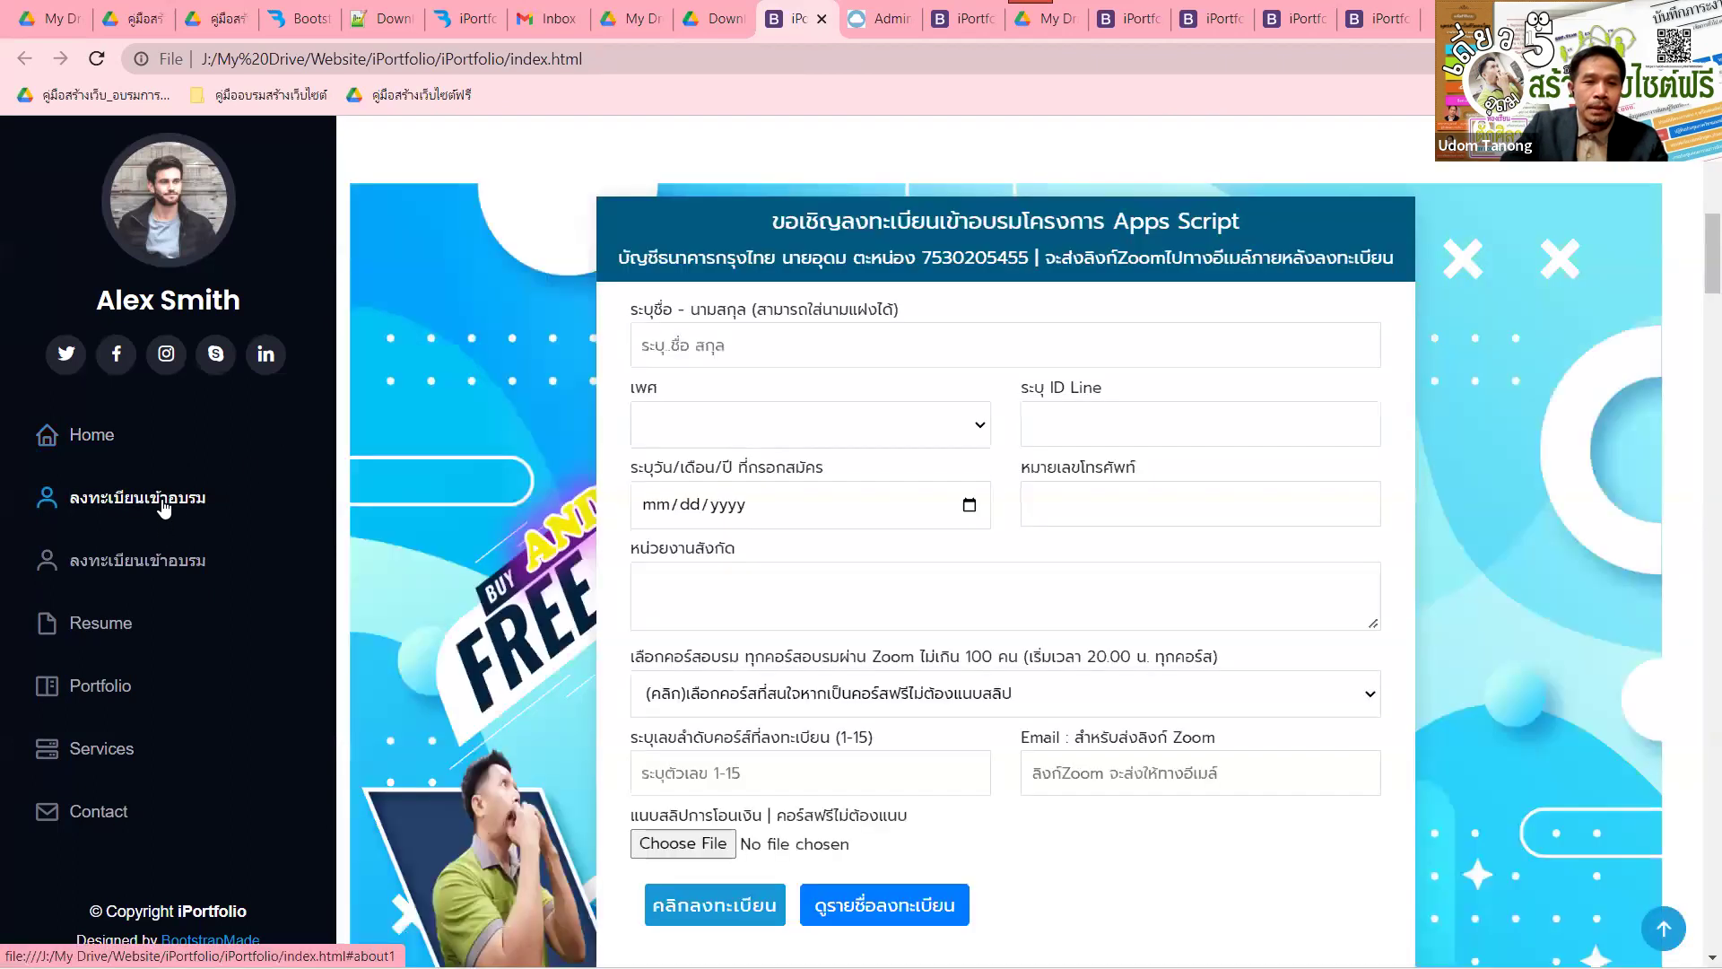
click(818, 345)
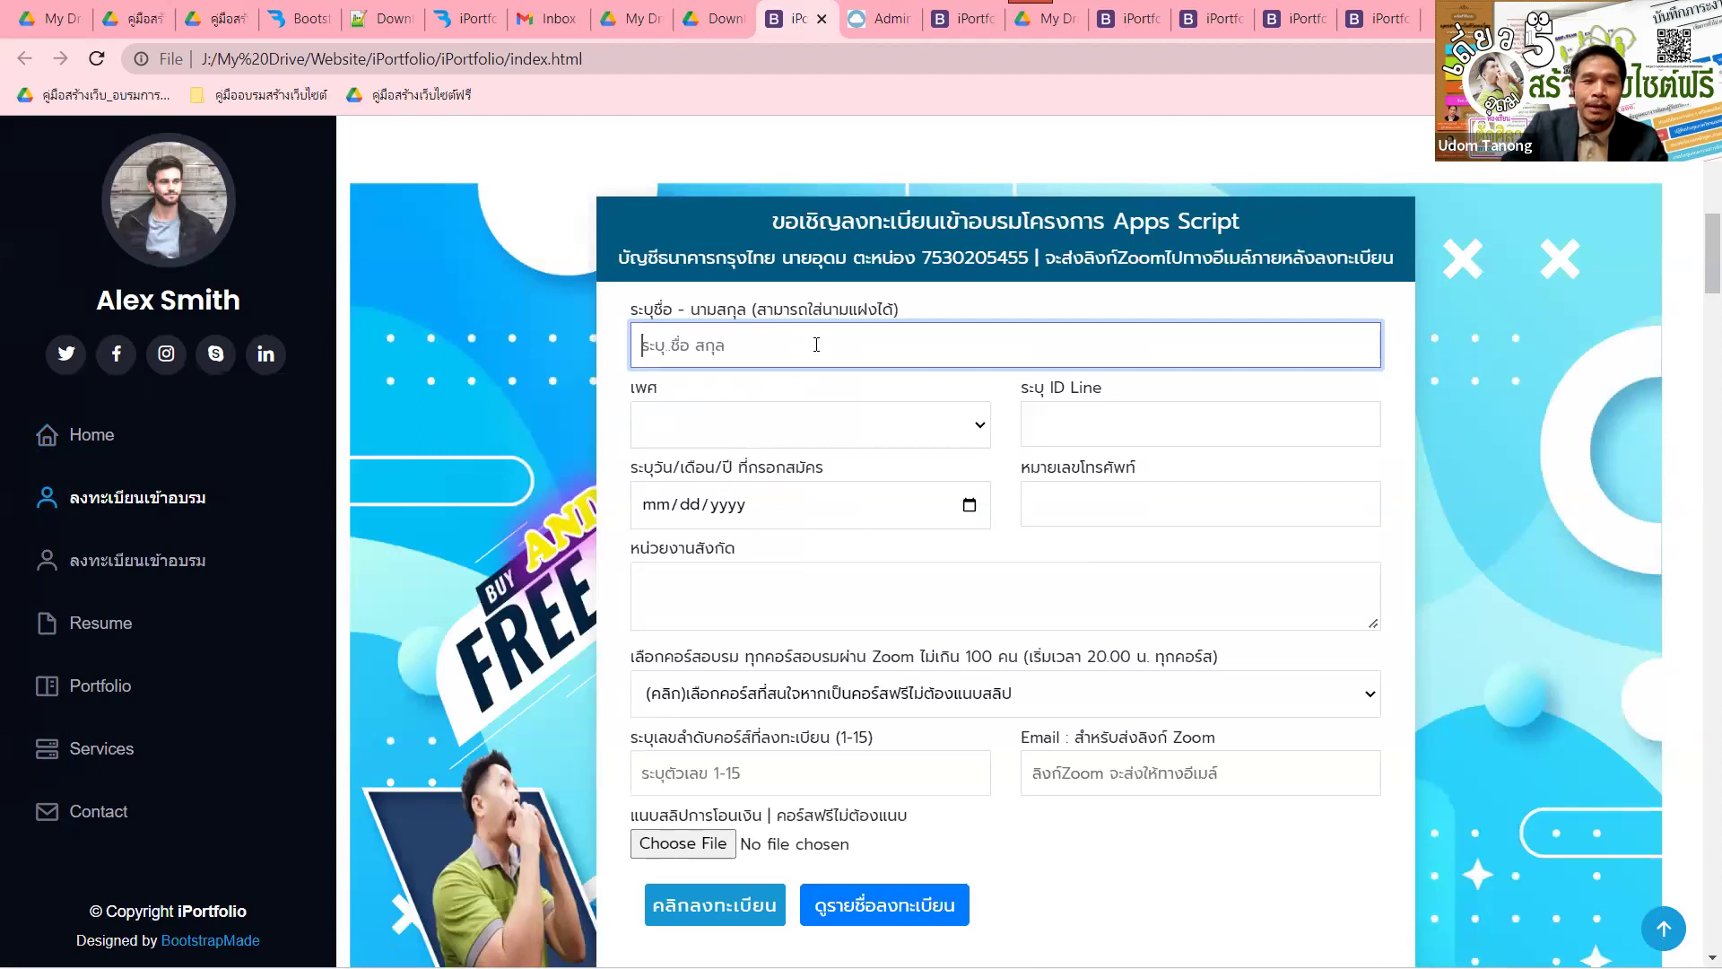
drag(773, 224, 1245, 226)
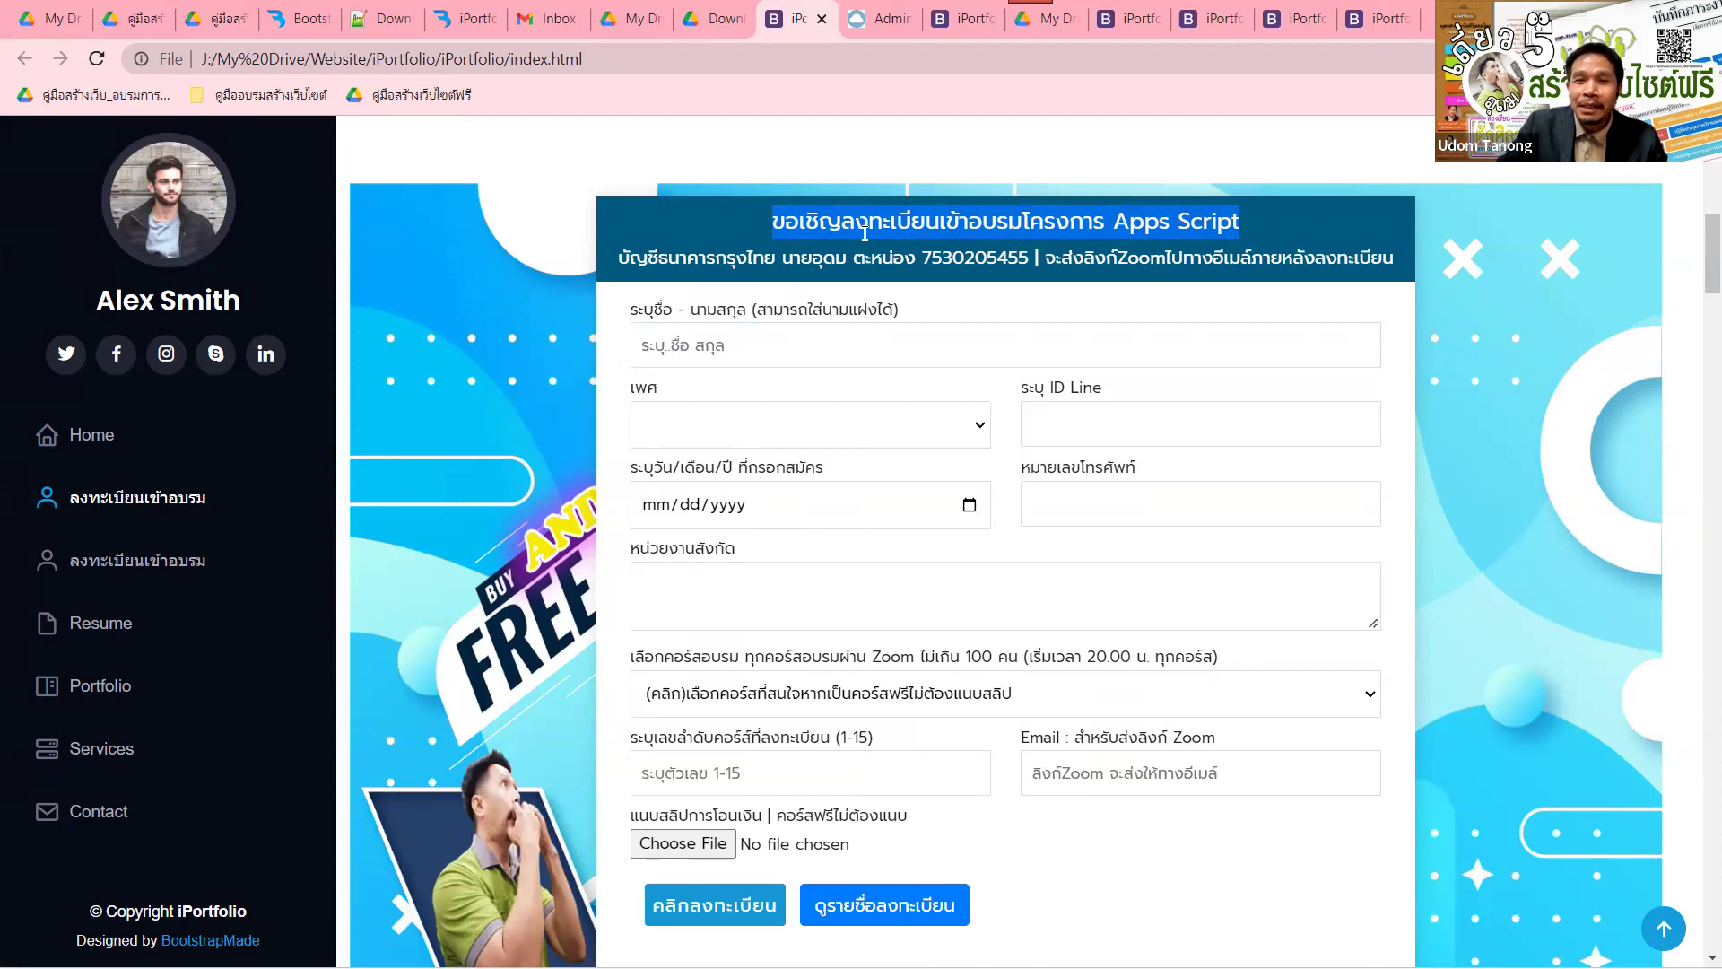
drag(622, 258, 1297, 259)
click(1247, 260)
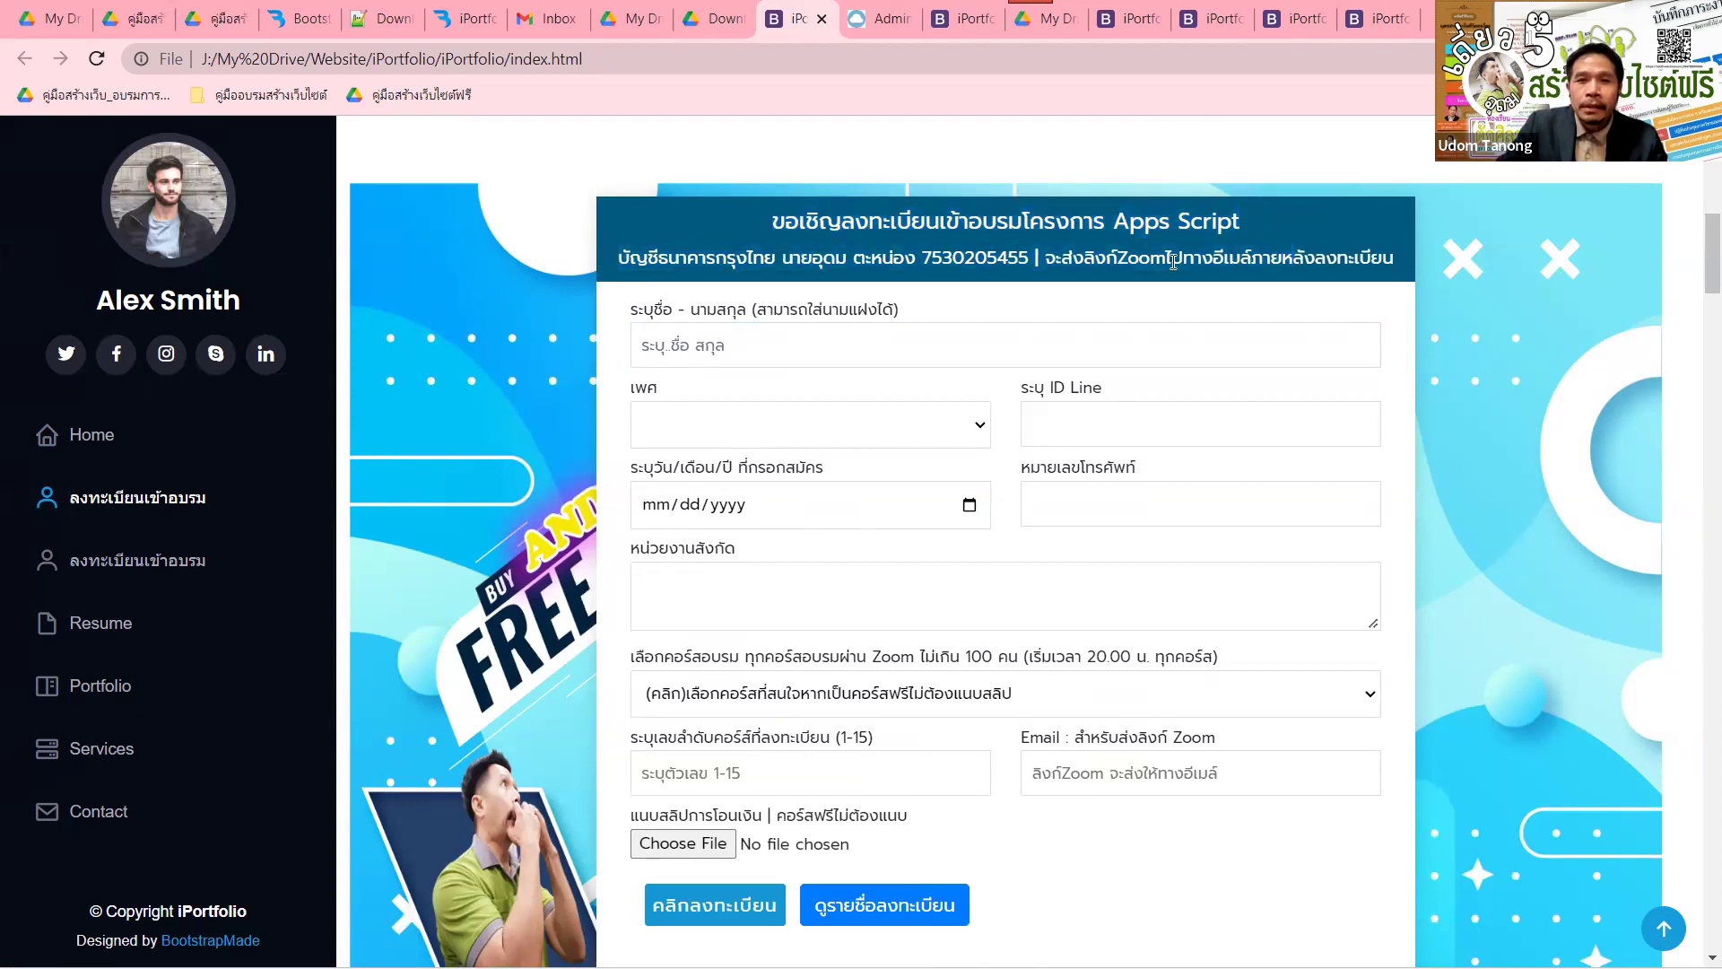
Step: Check the course list, enter course number 14, and submit the form
click(1033, 698)
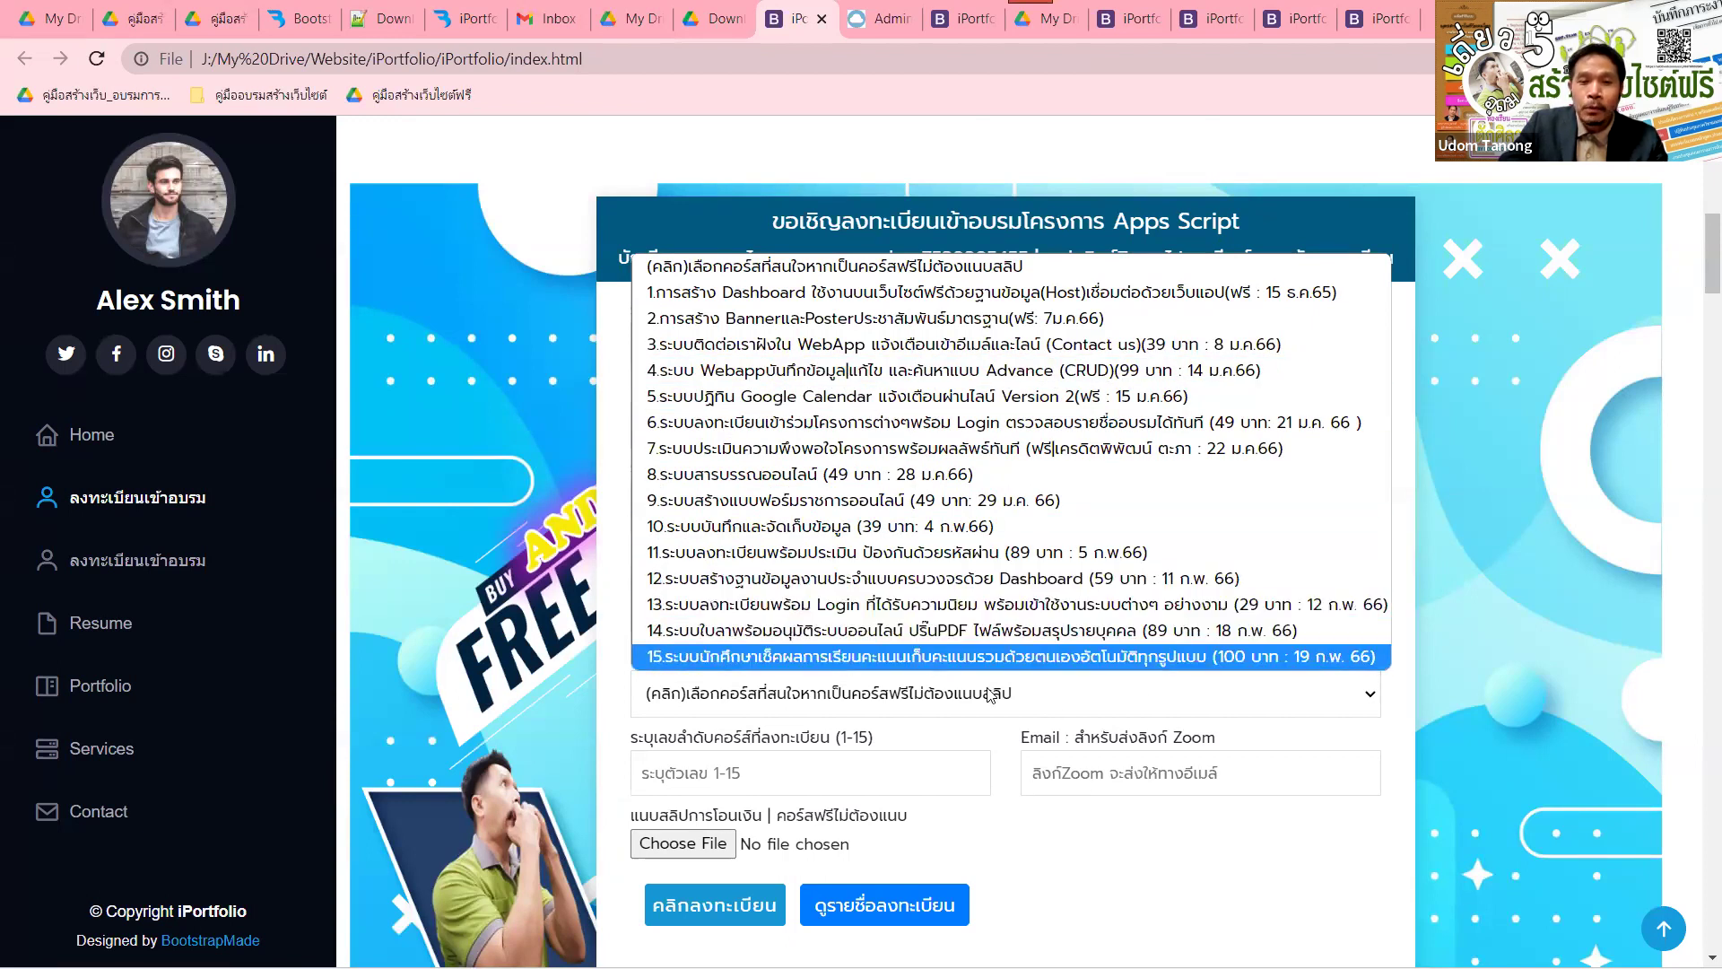
click(1077, 714)
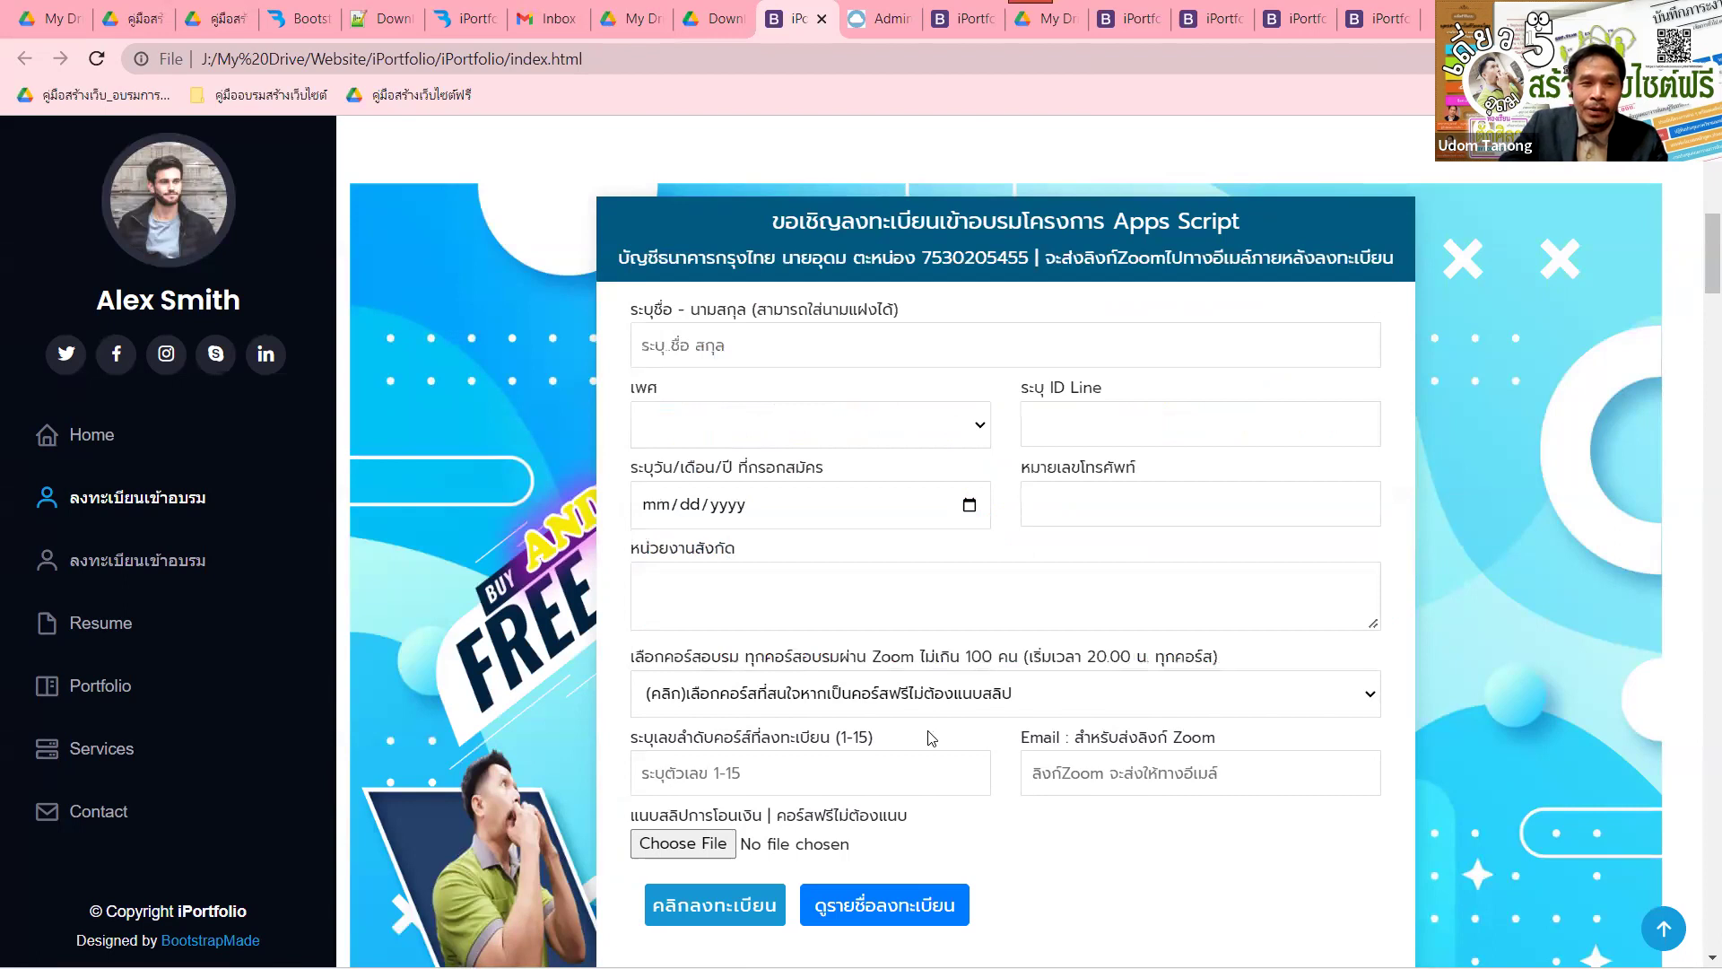
scroll(930, 740, down, 1)
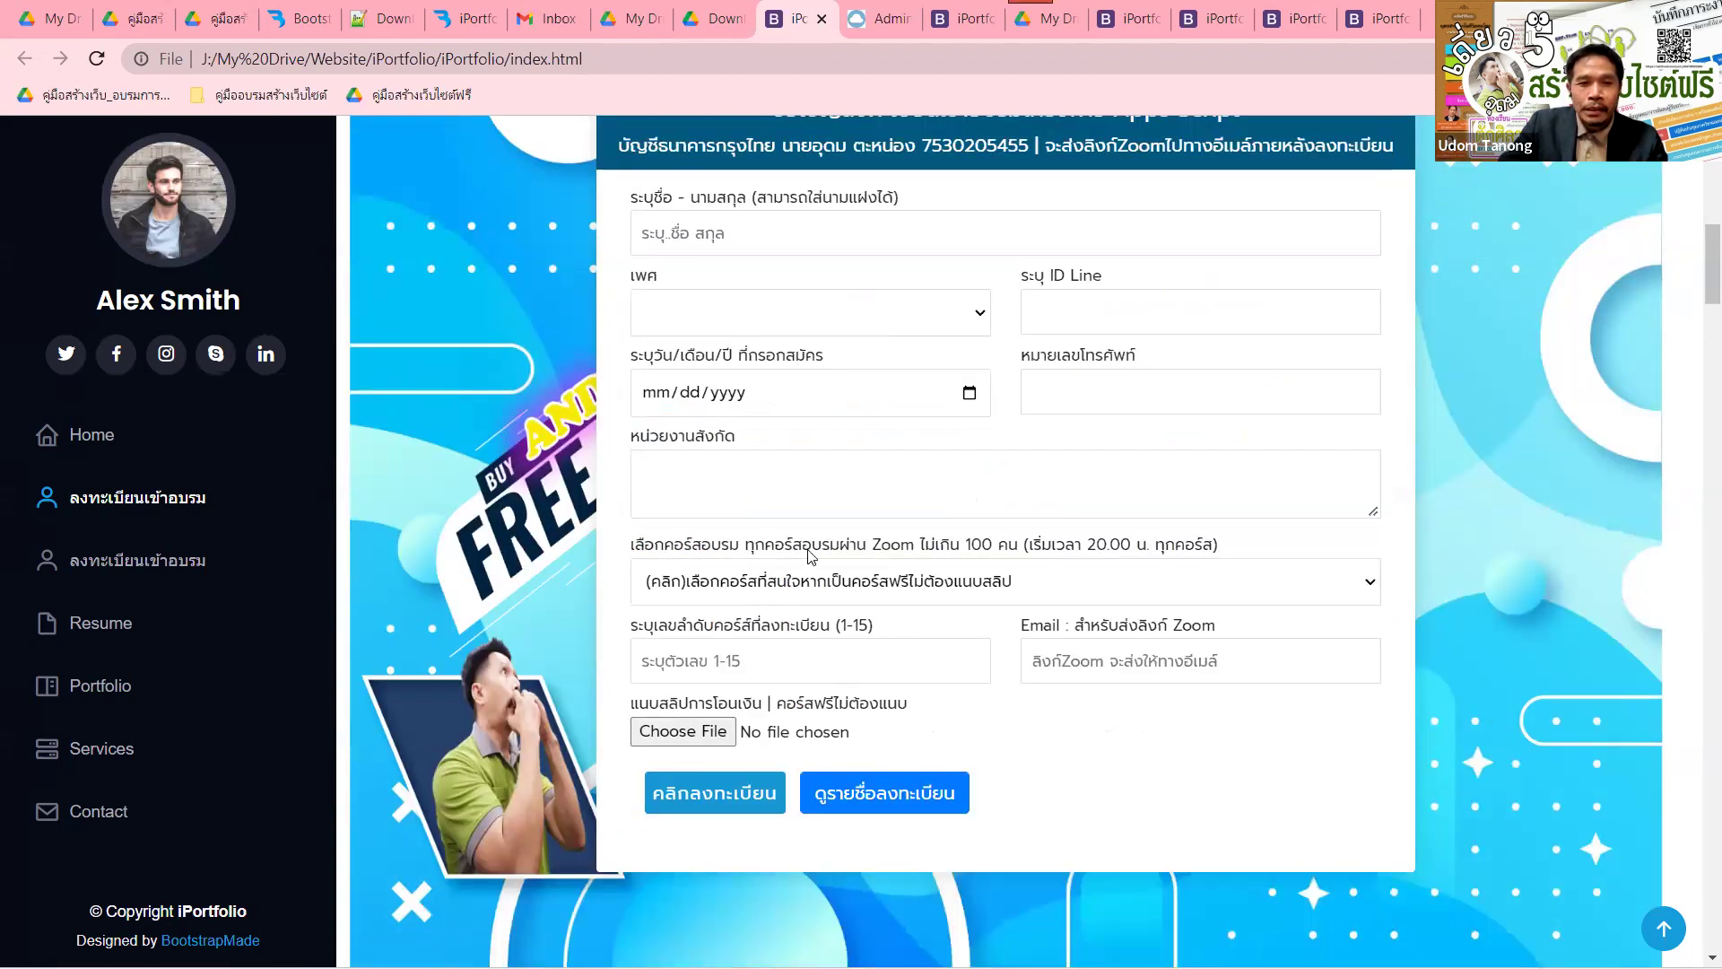
click(808, 581)
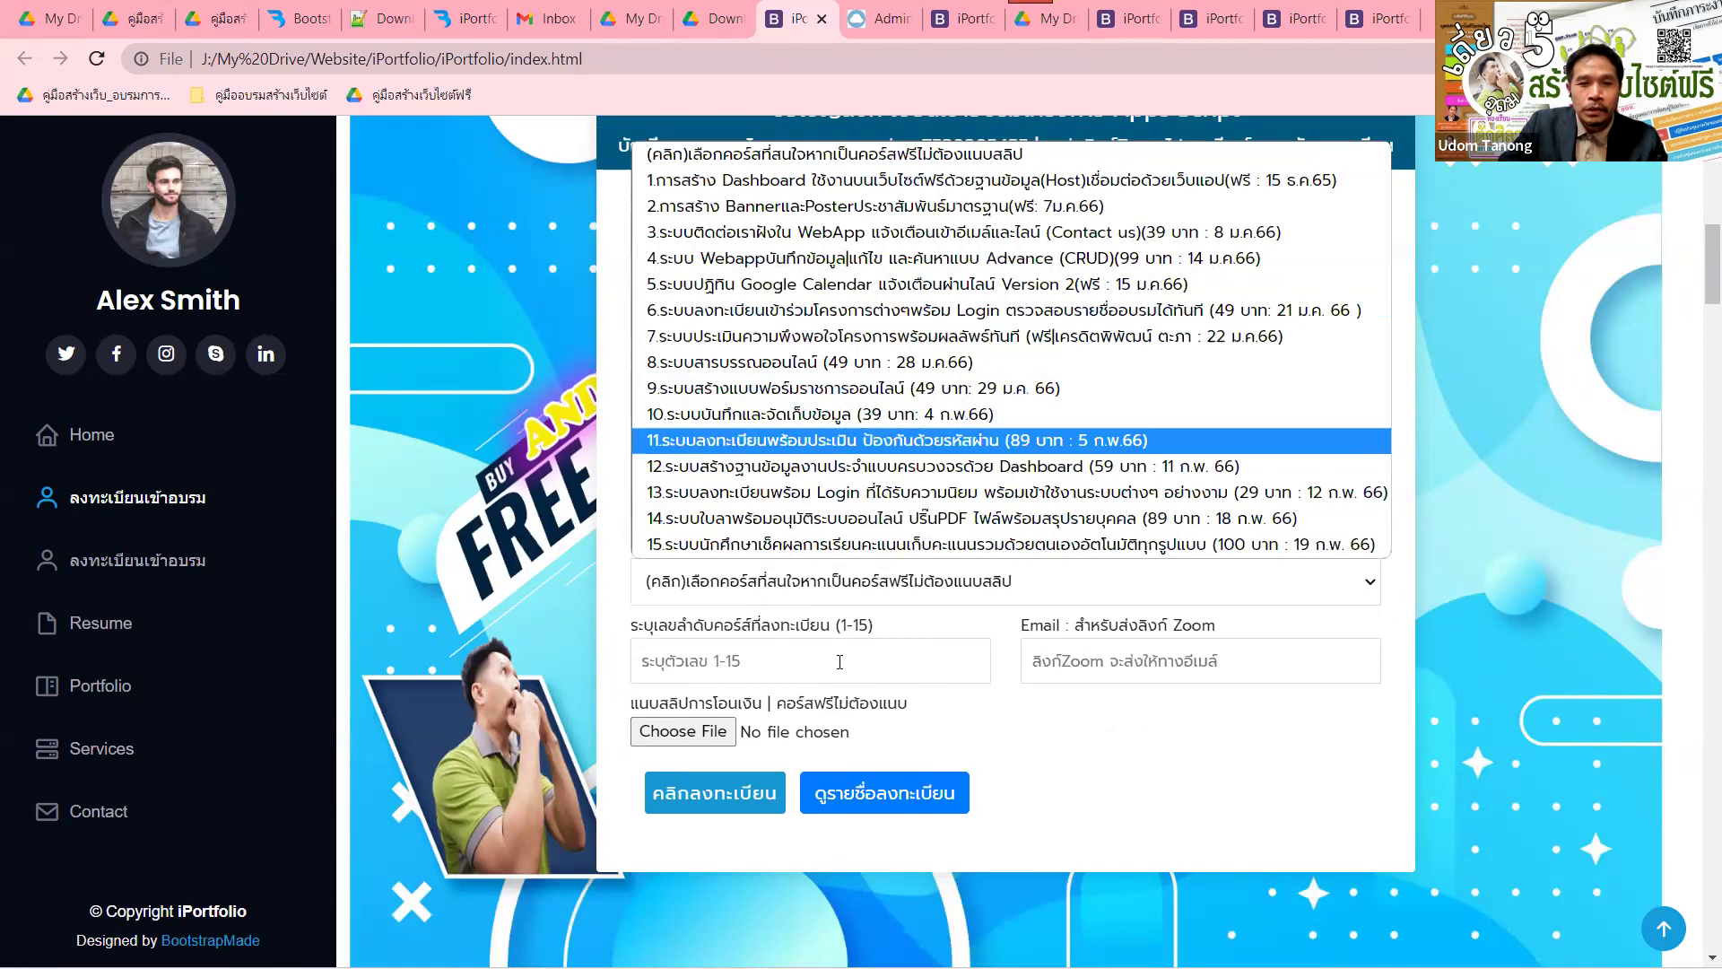
click(684, 665)
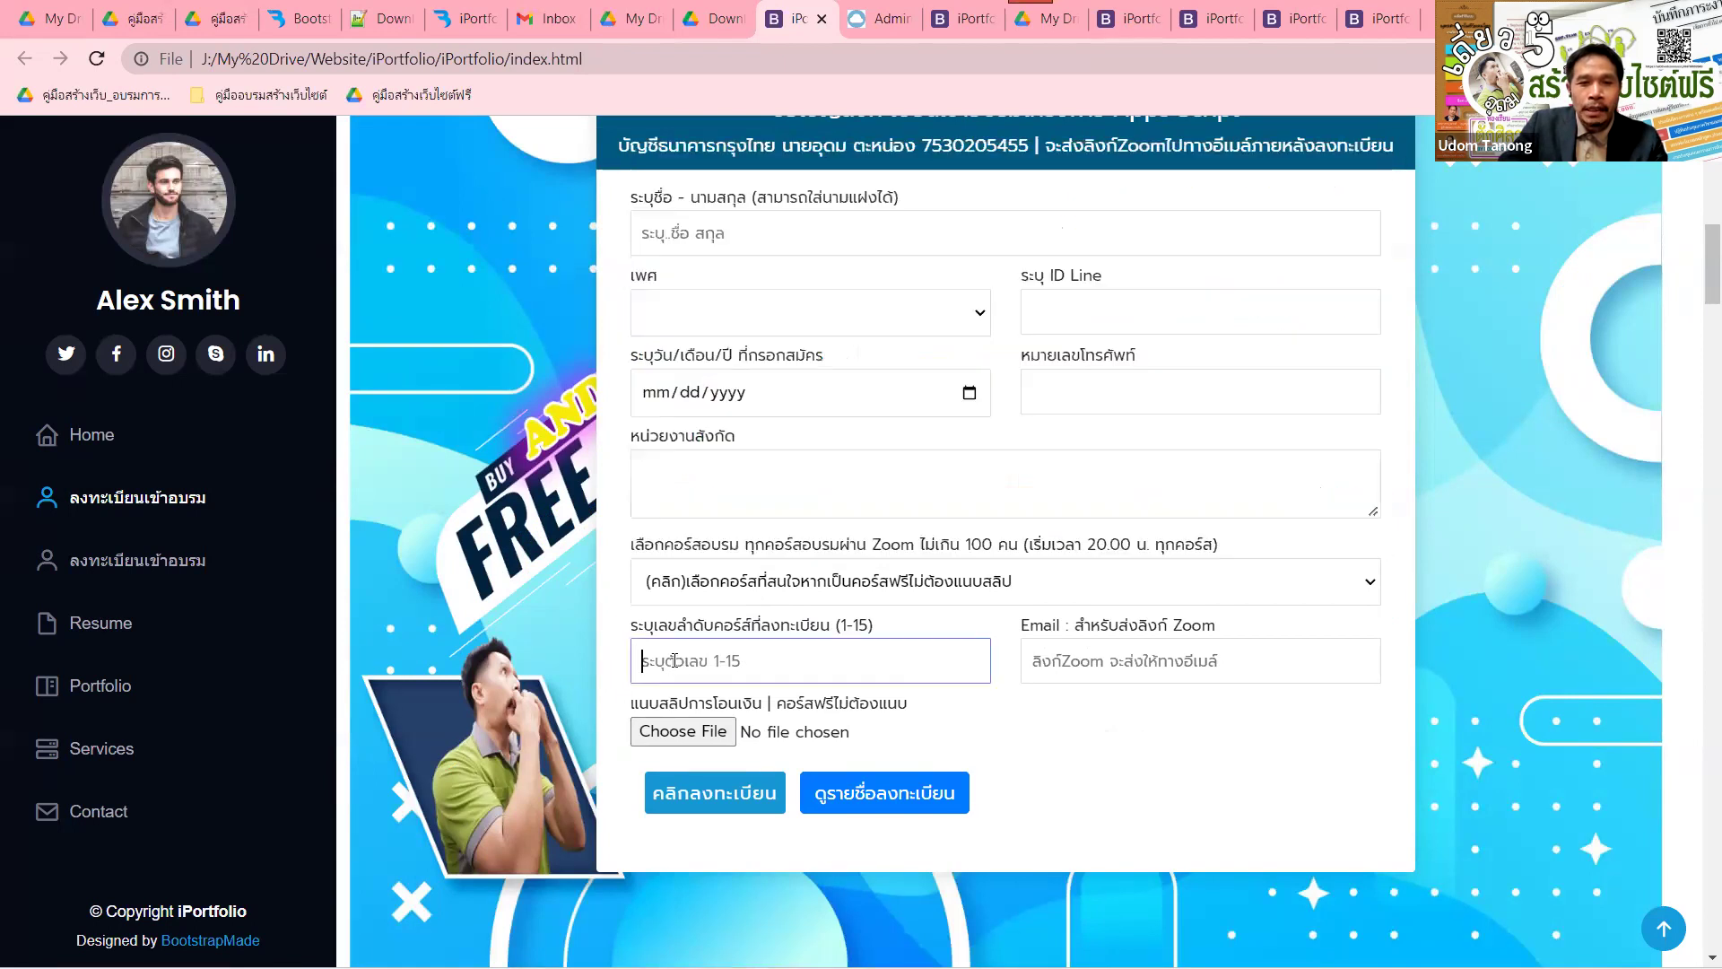
text(14)
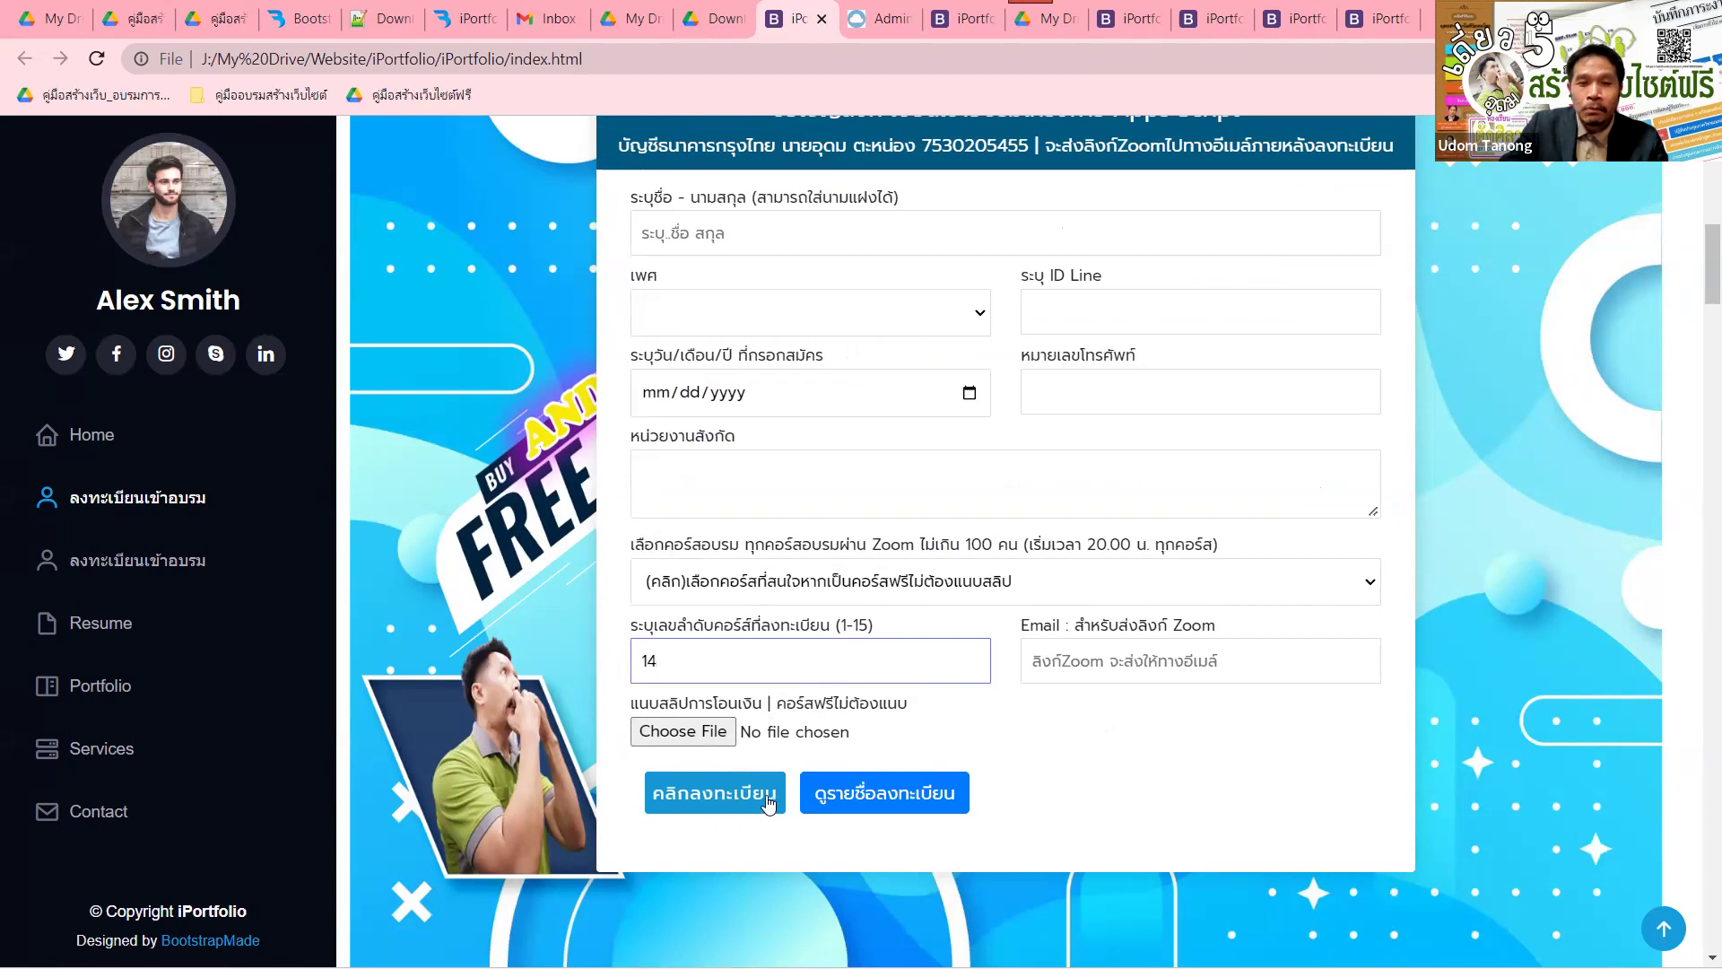
click(885, 793)
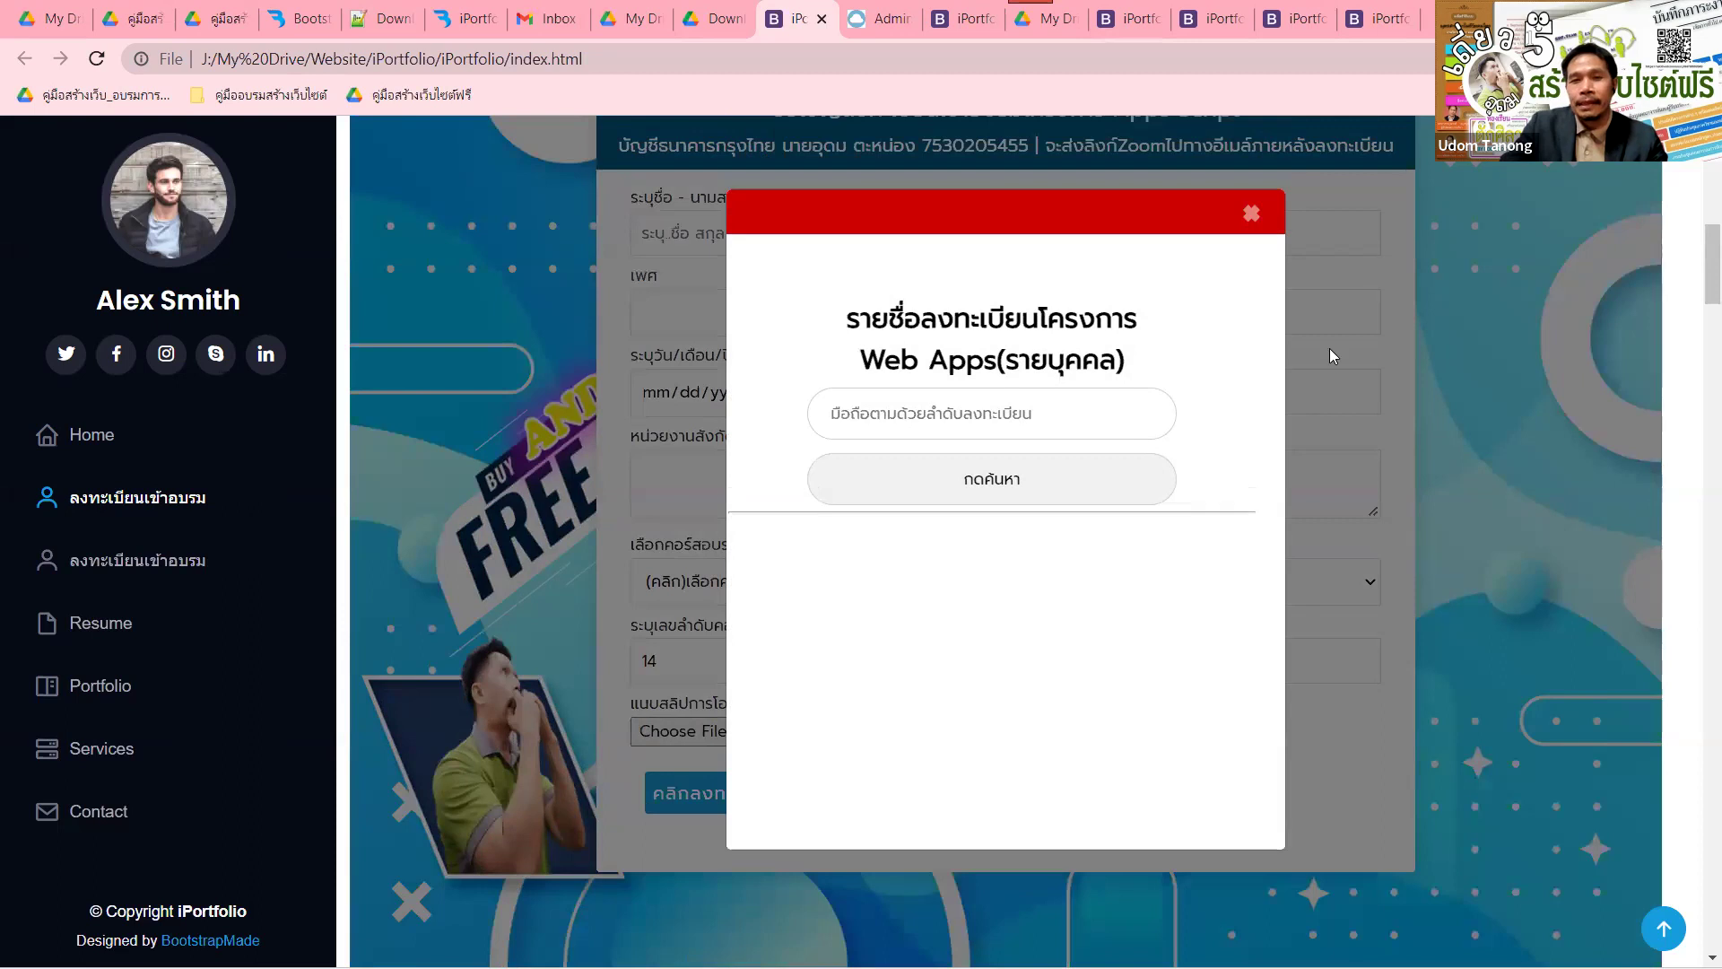
Step: Close the popup, open the registrant list, and search by the registrant's phone number
click(1251, 202)
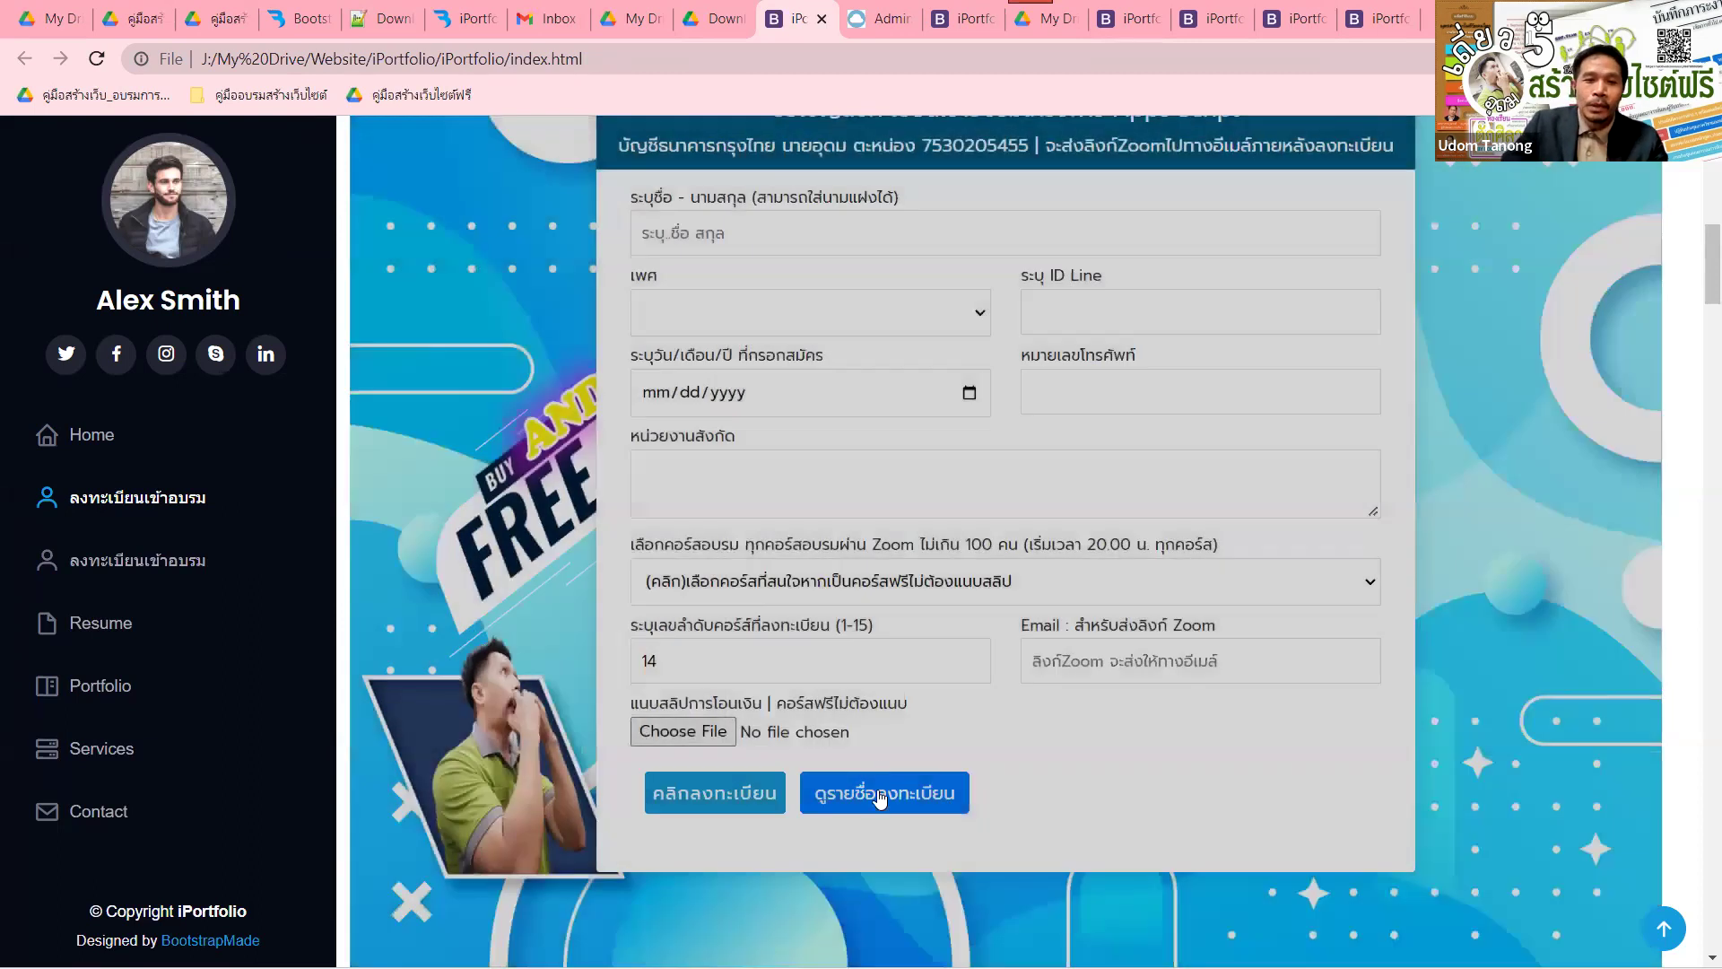
click(884, 793)
click(969, 408)
text(0)
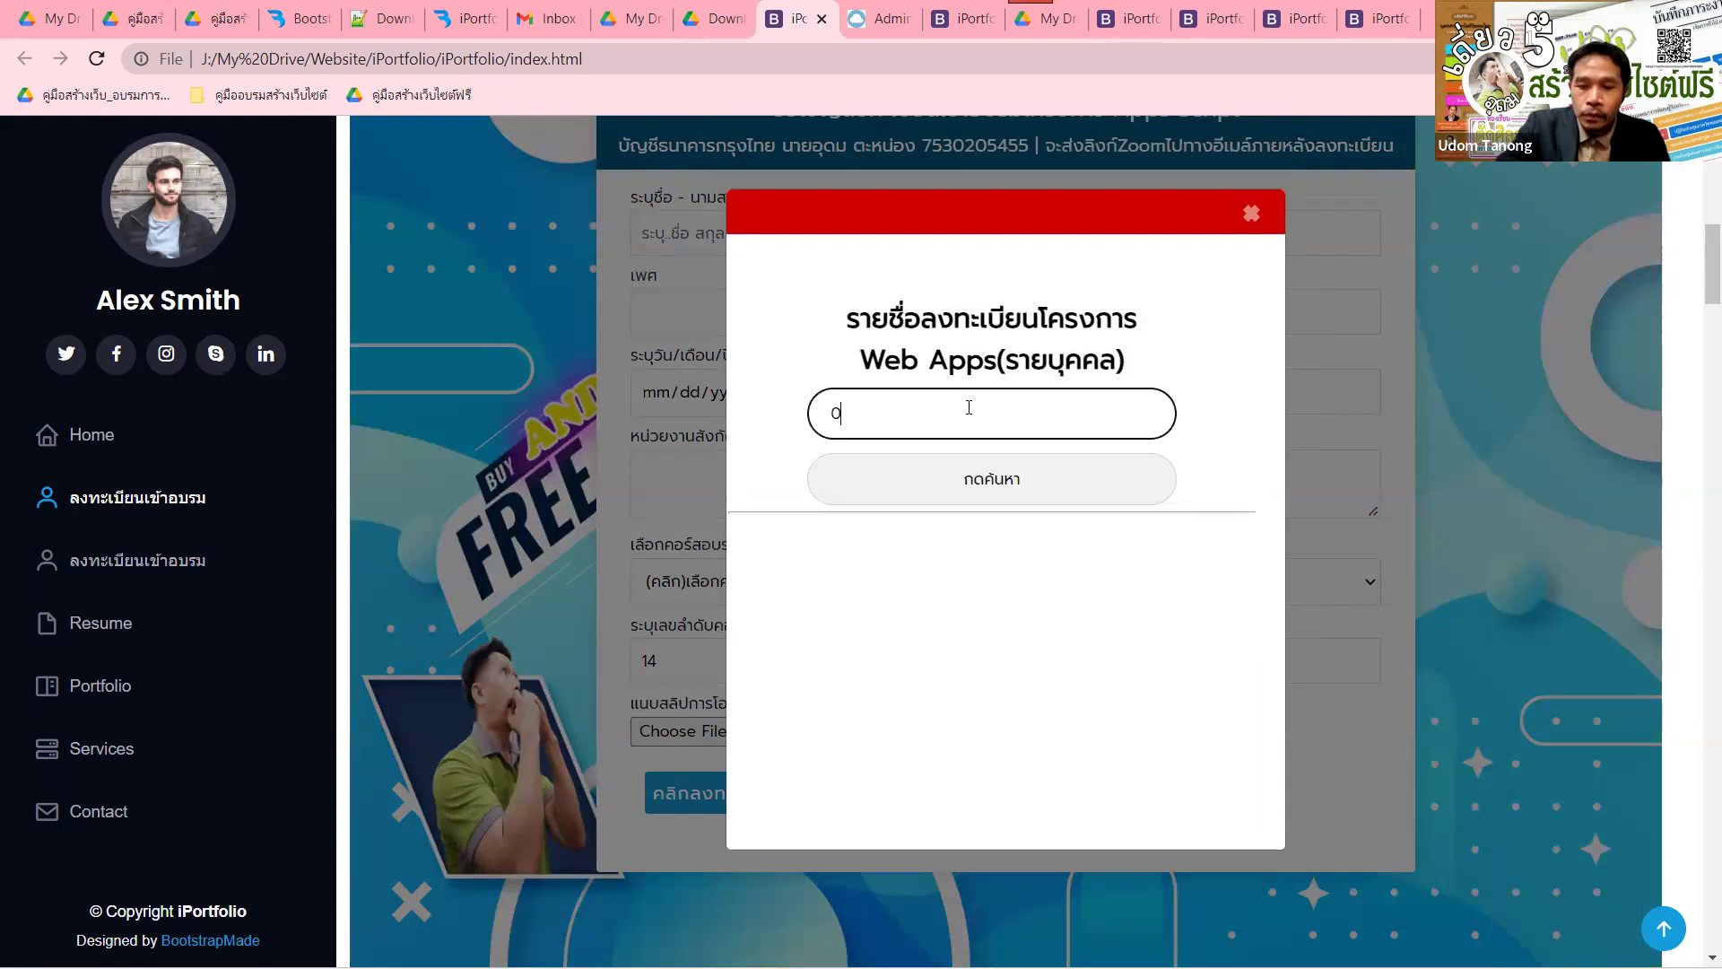
text(9)
key(BackSpace)
key(BackSpace)
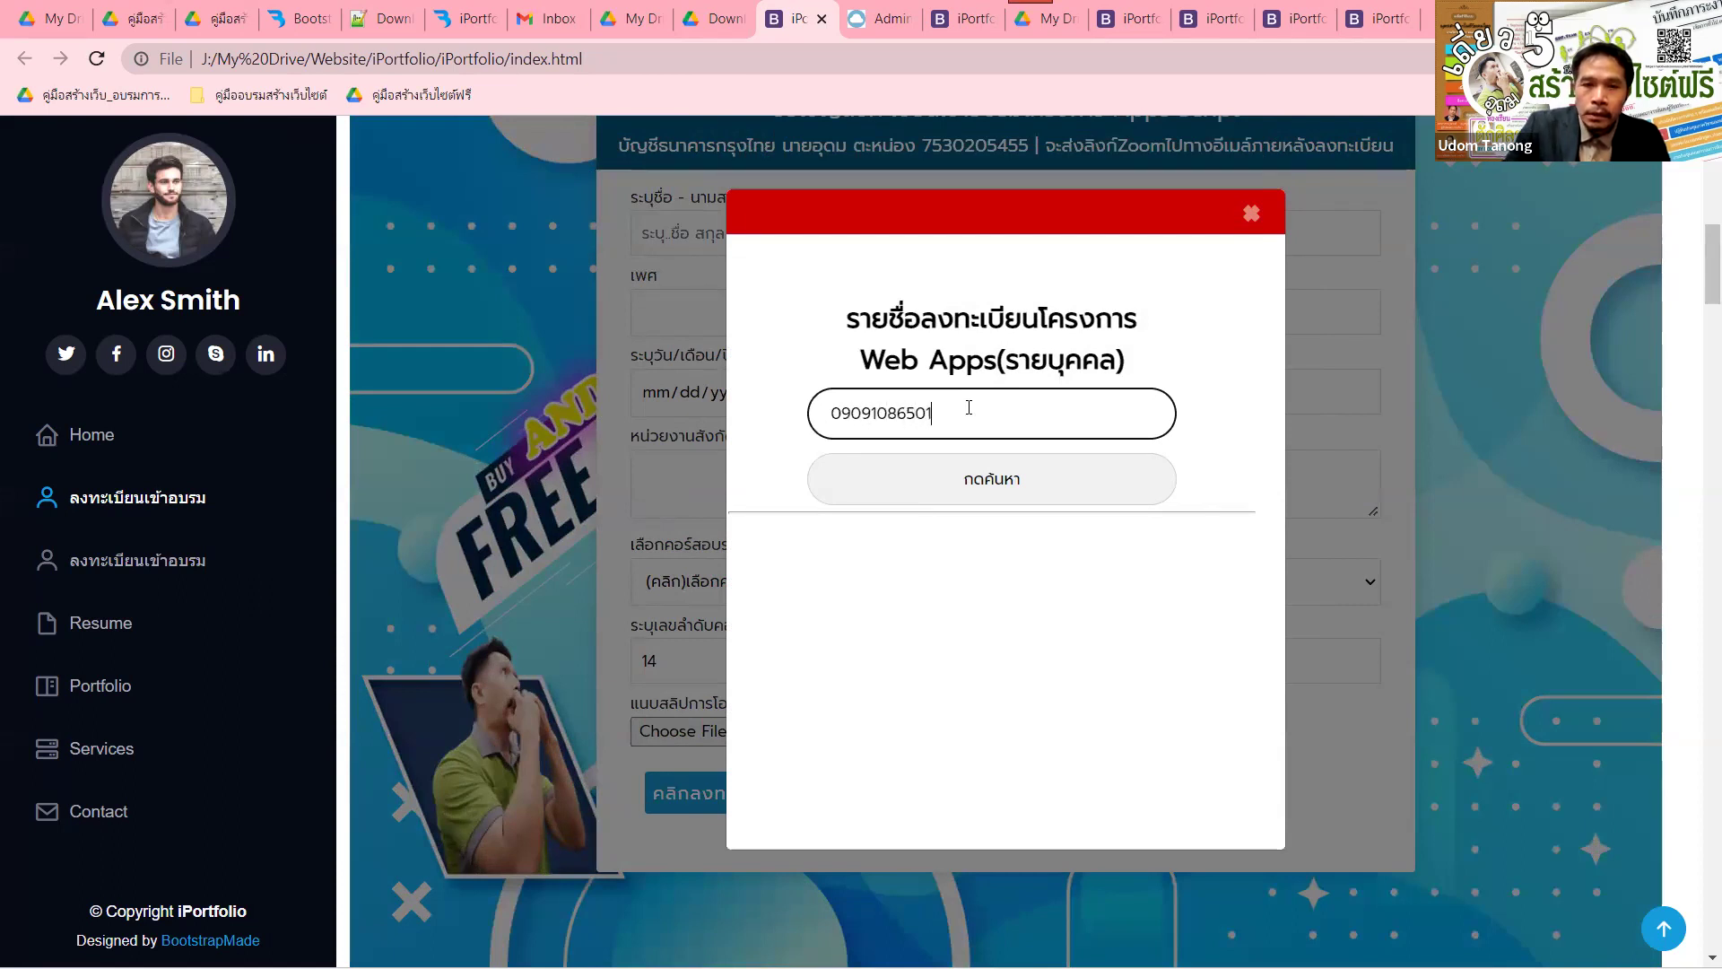
click(982, 482)
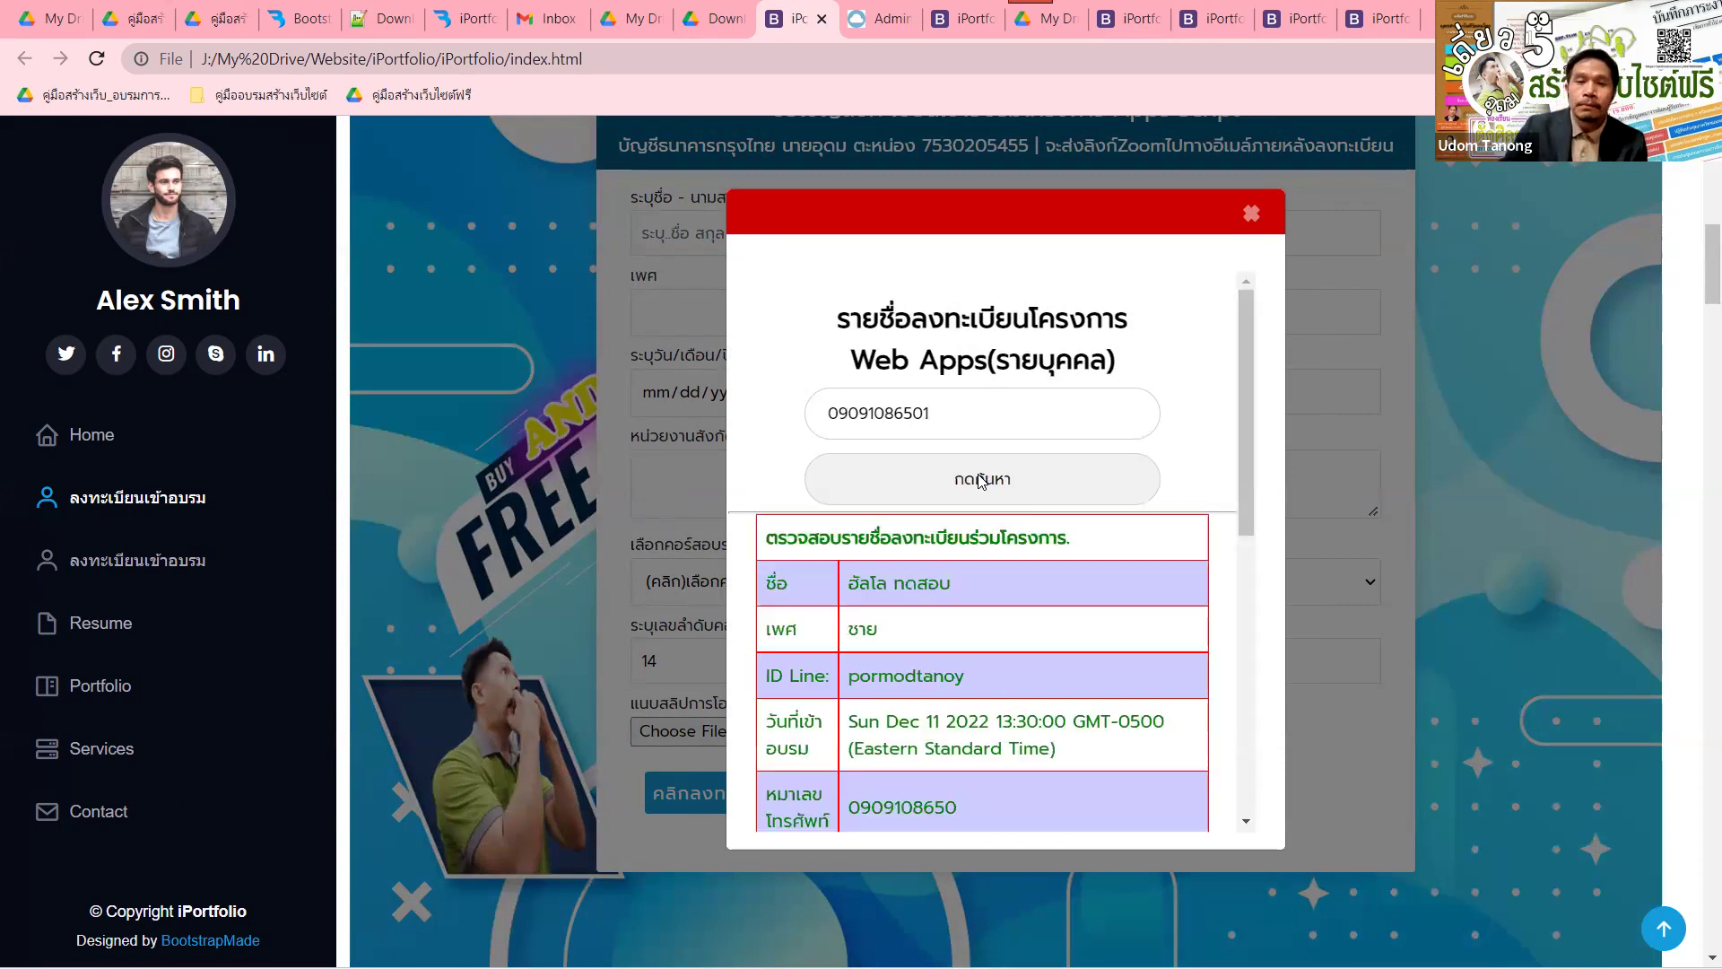
Step: Correct the phone number's last digit and scroll through the record, including the Zoom link
click(833, 413)
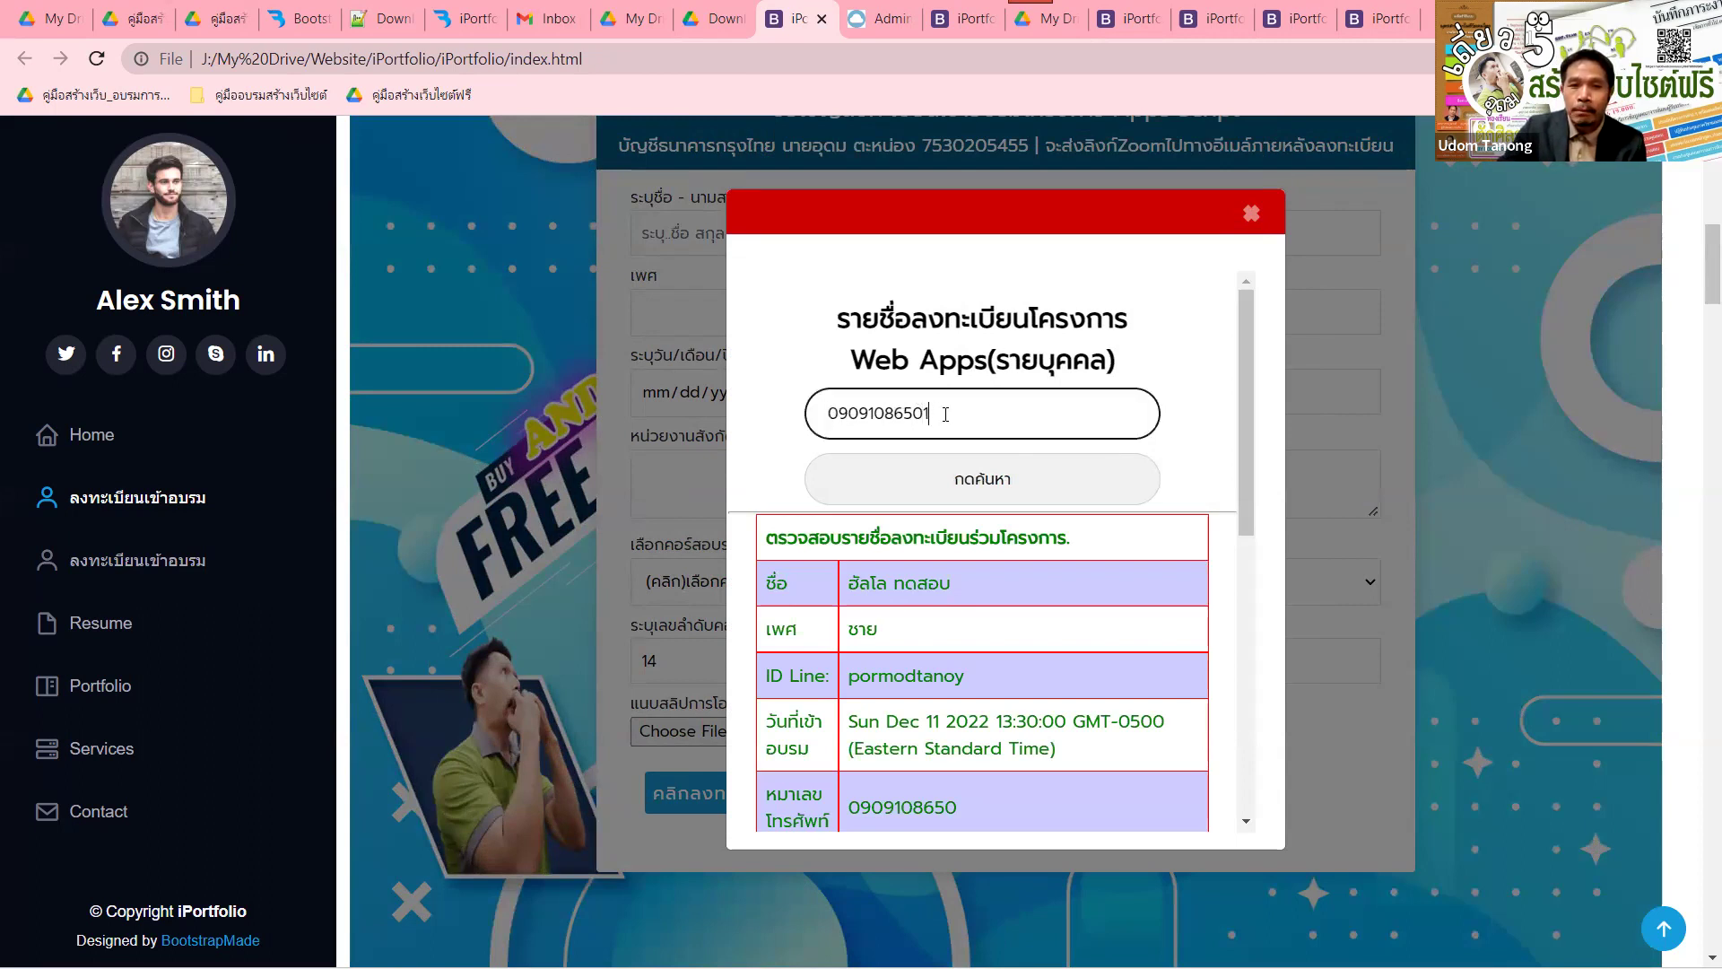
key(BackSpace)
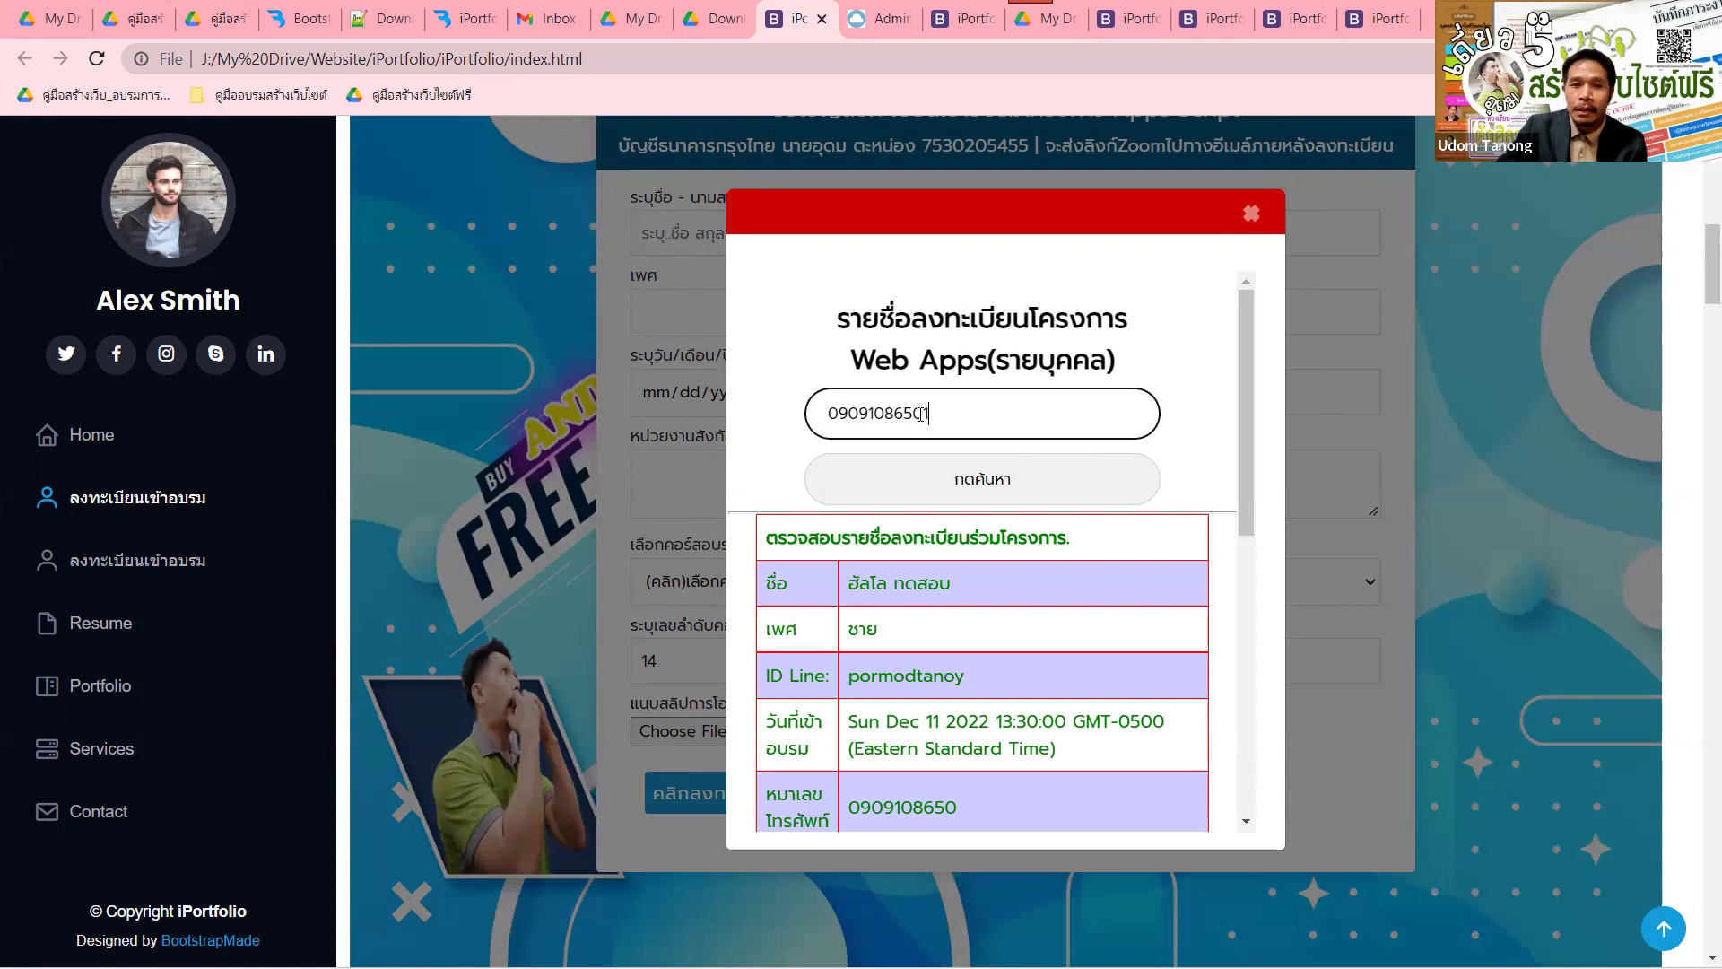
text(1)
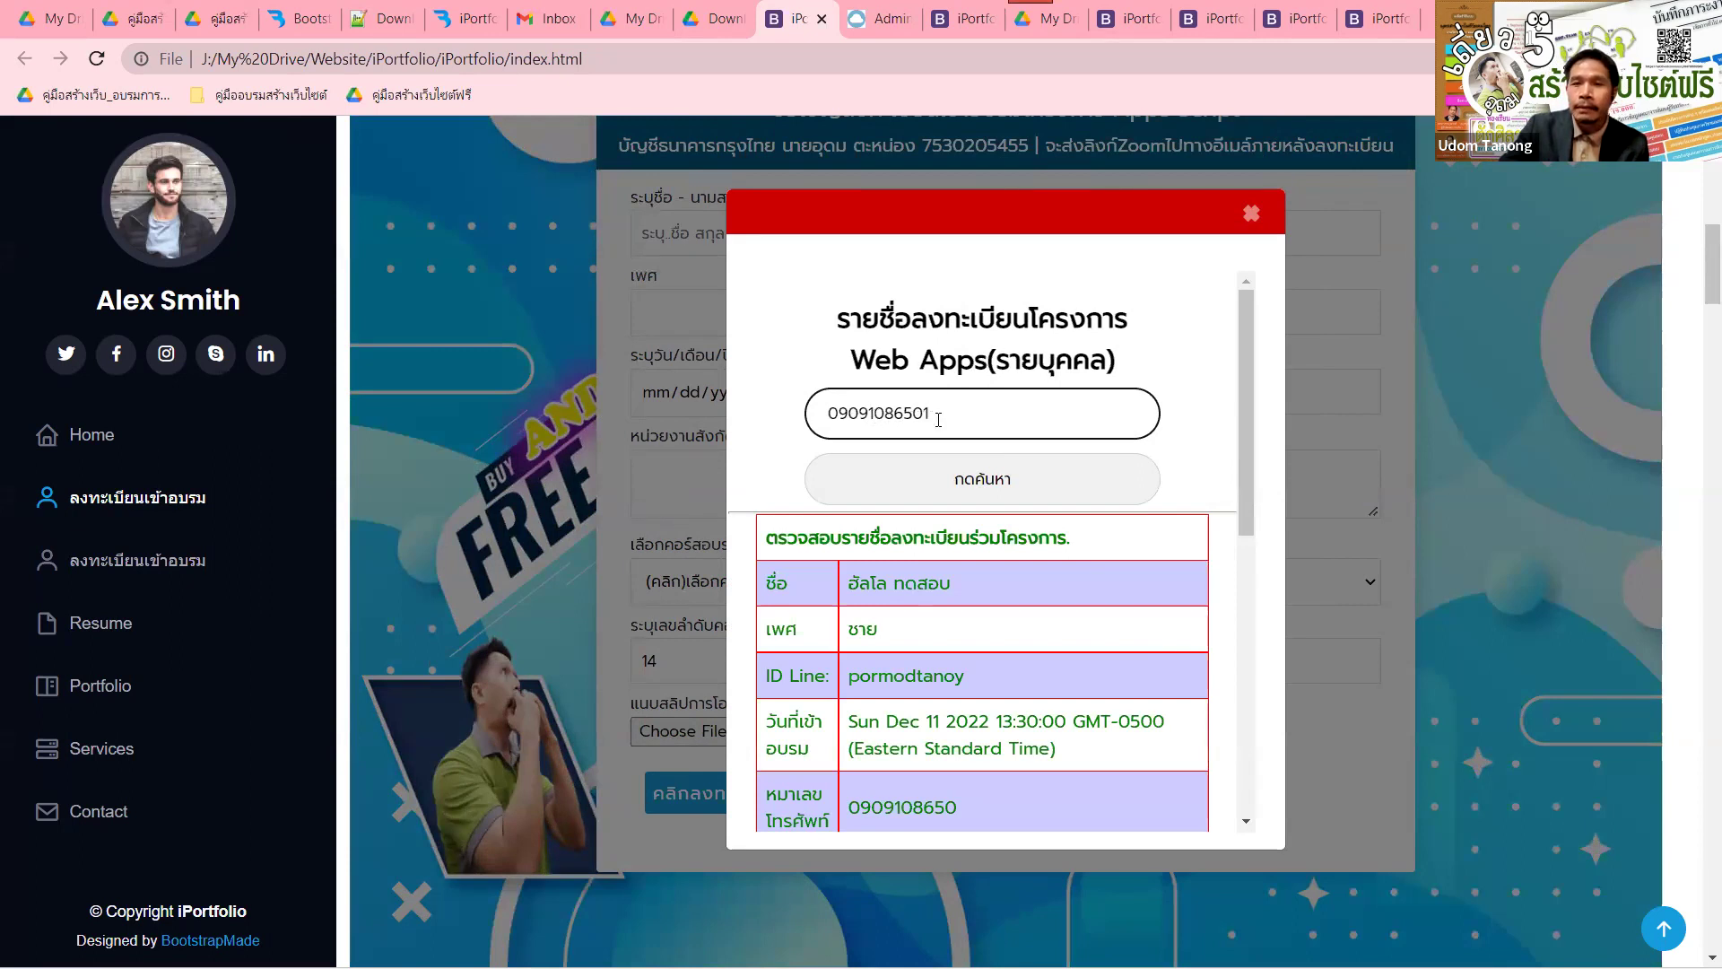
scroll(1032, 574, down, 3)
scroll(987, 477, down, 2)
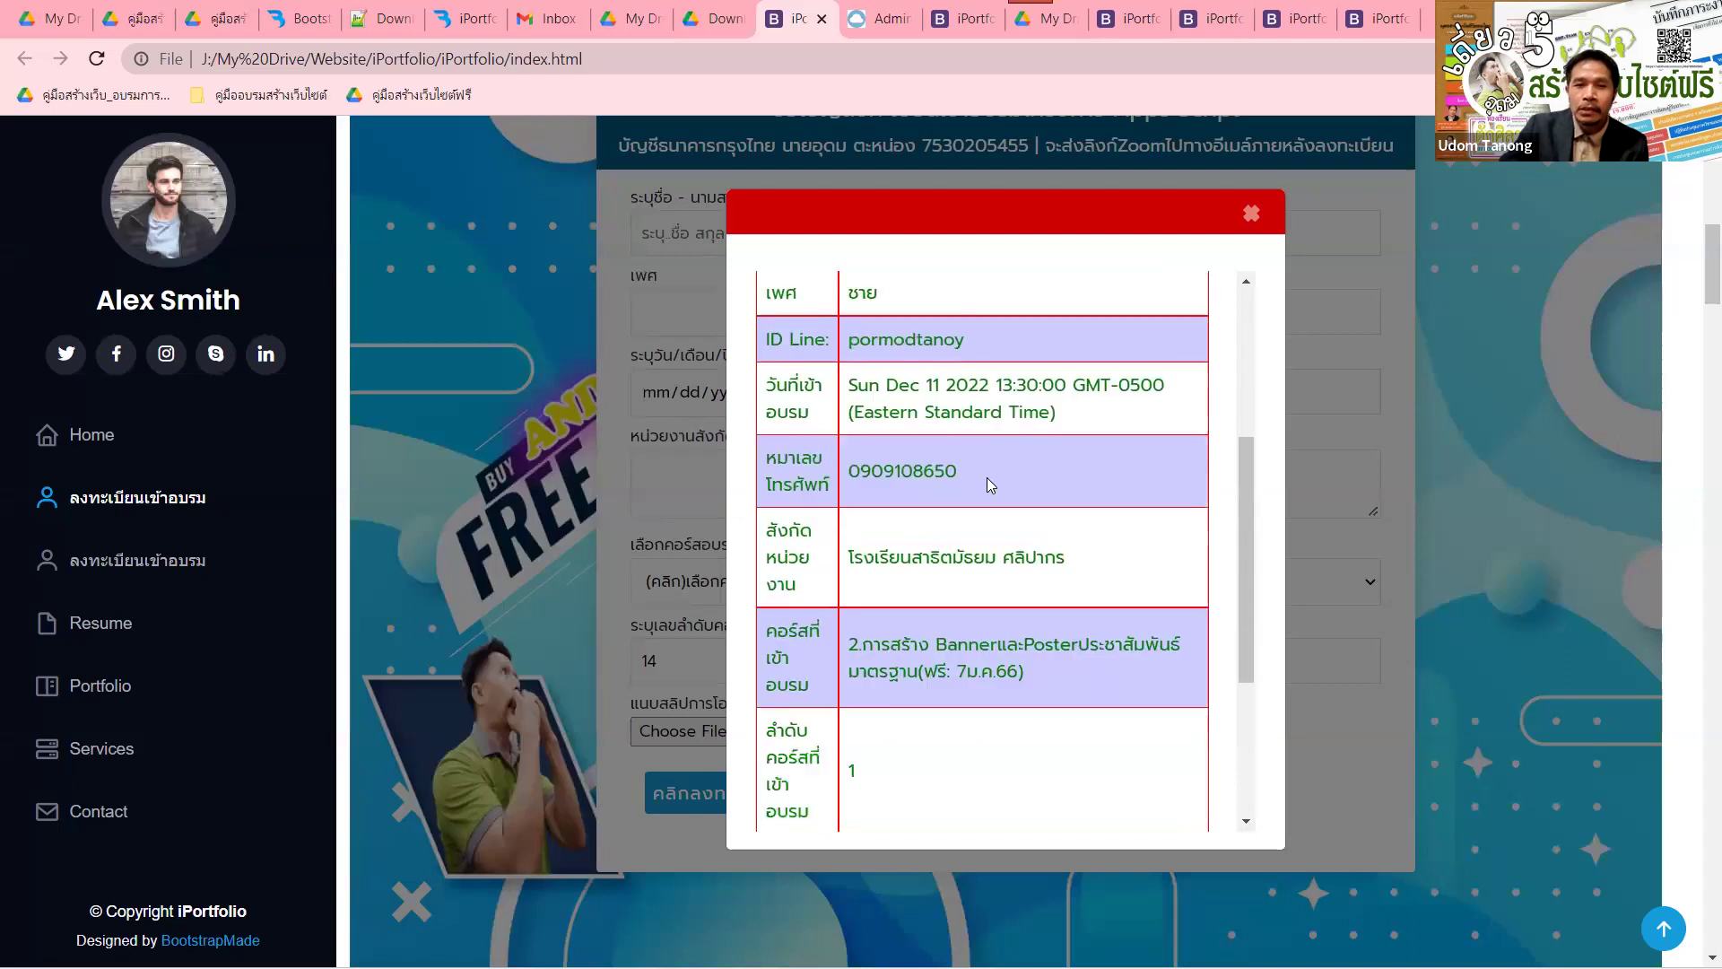
scroll(986, 477, down, 3)
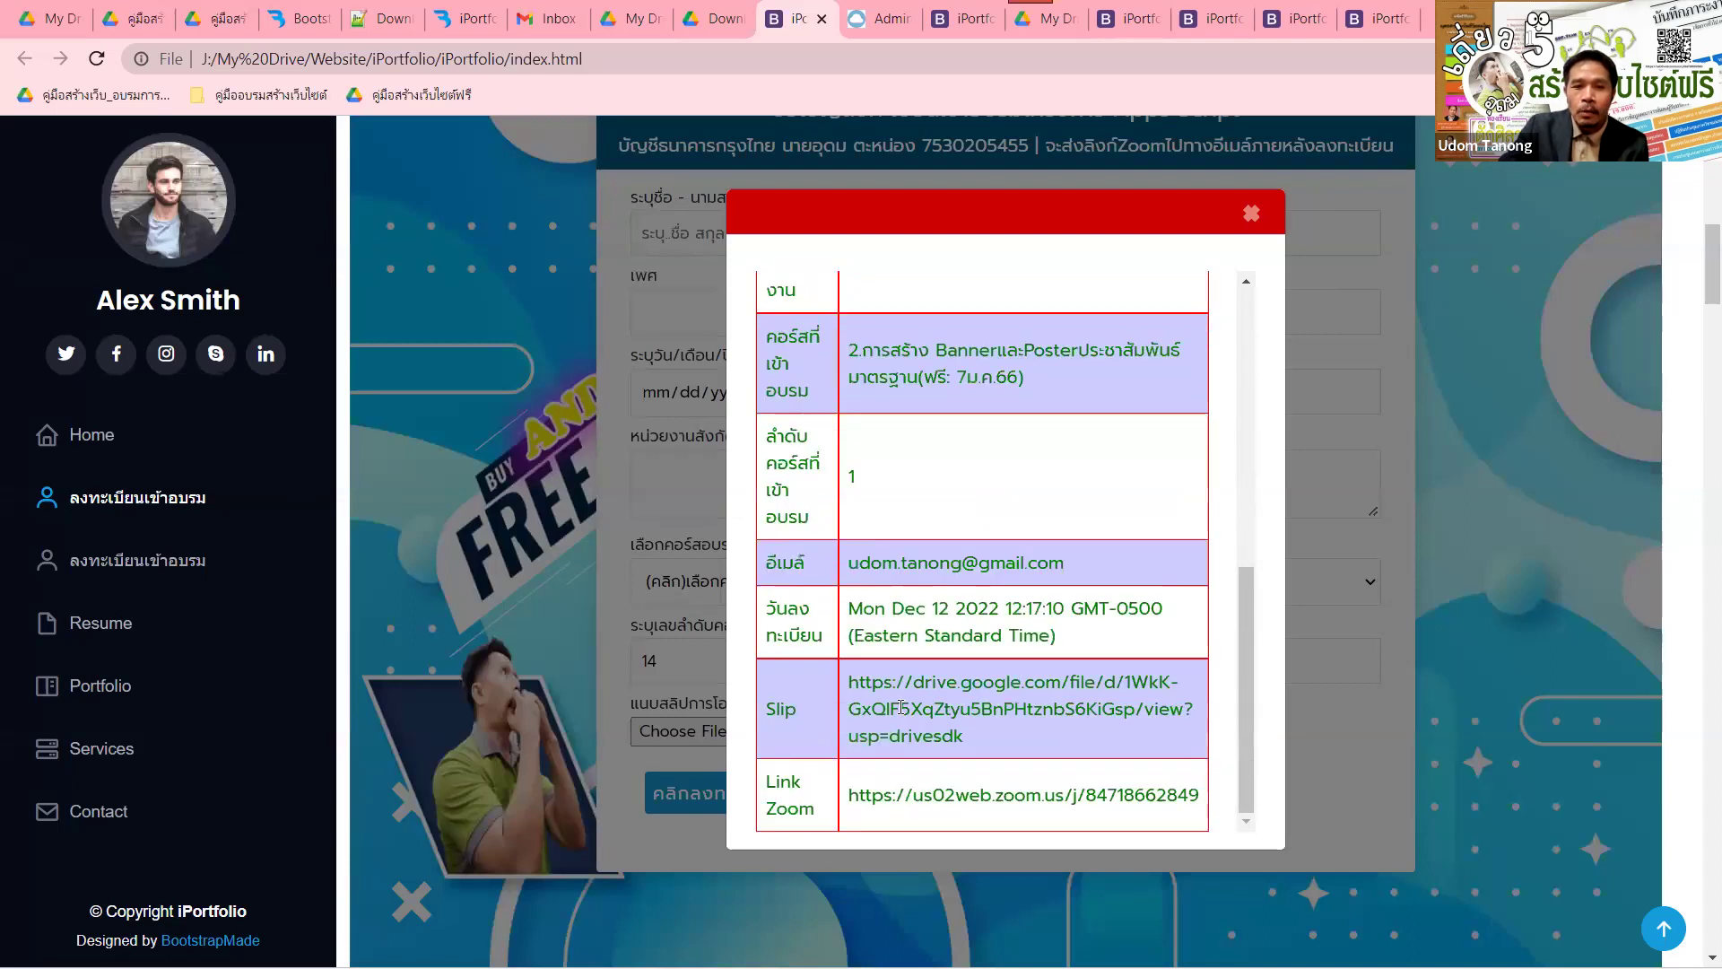
drag(860, 792, 1194, 793)
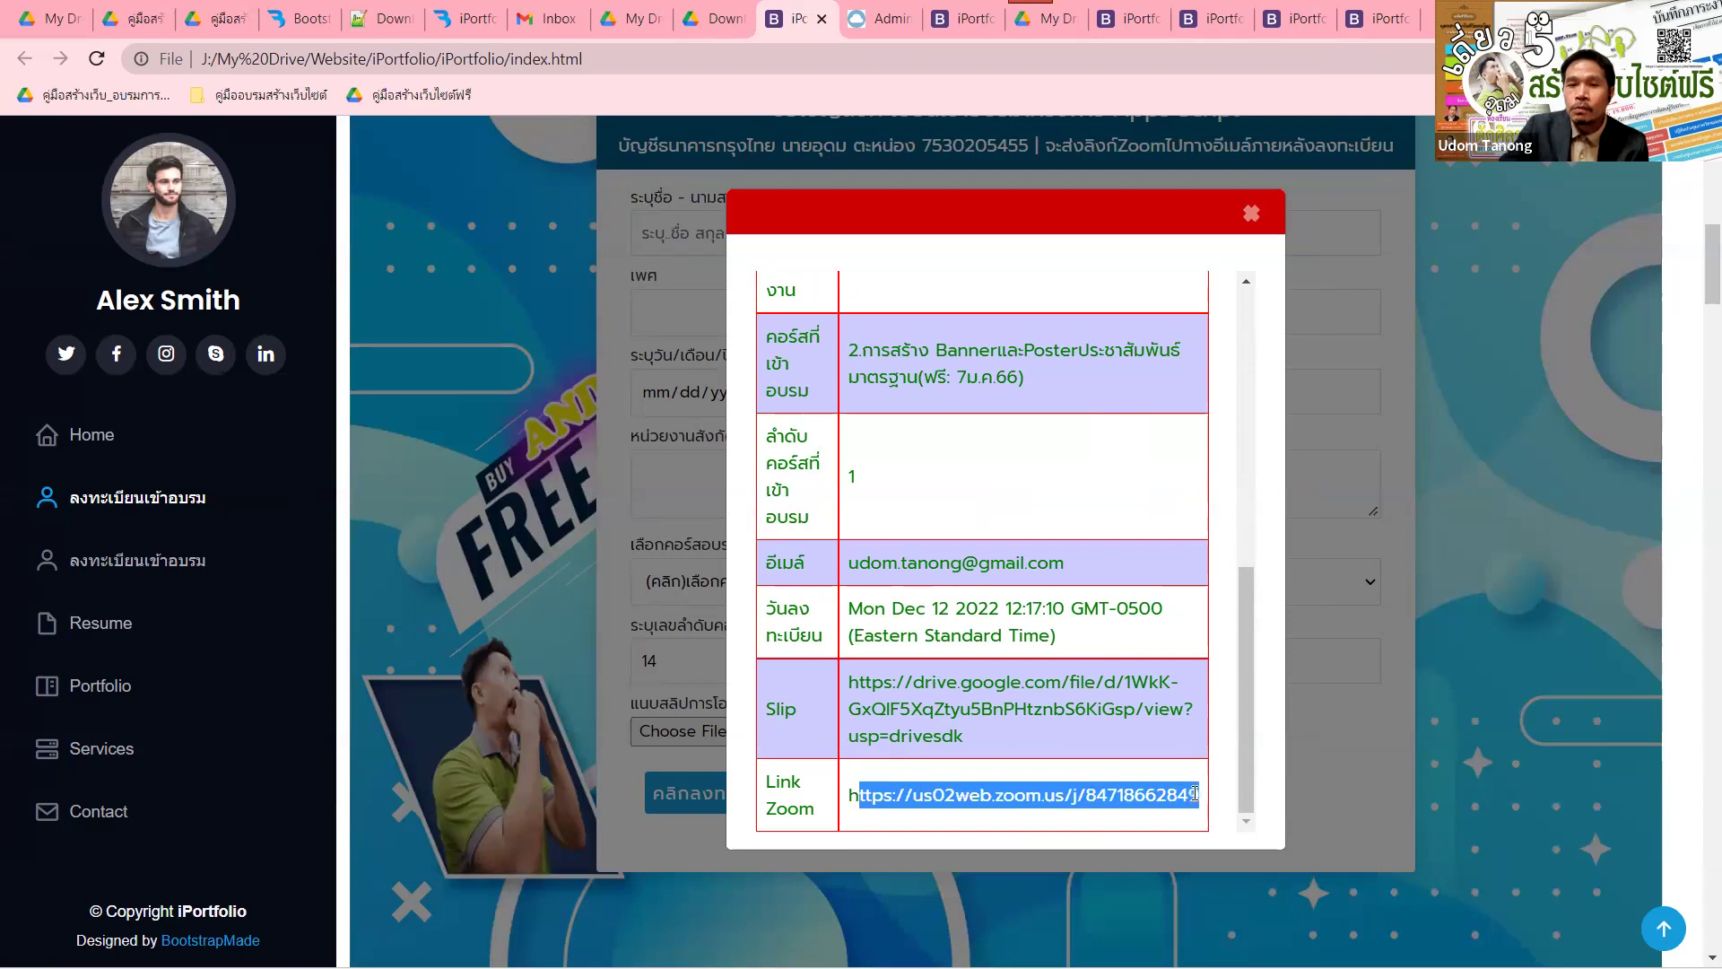
click(1051, 800)
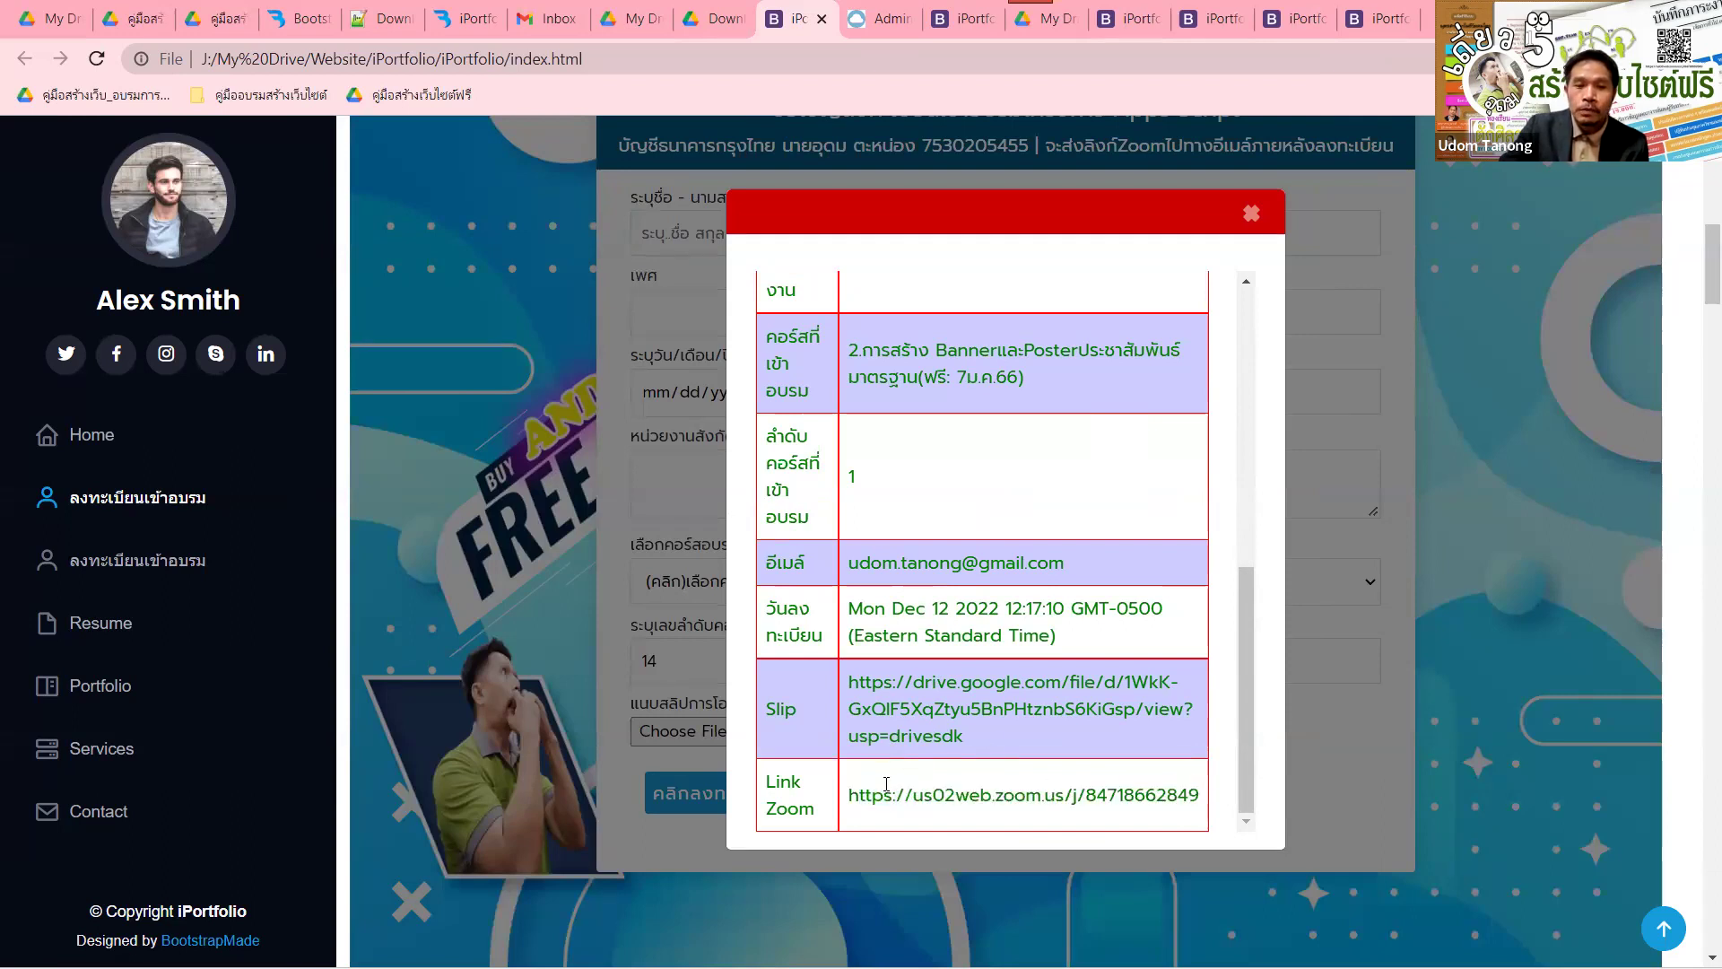
scroll(893, 786, down, 1)
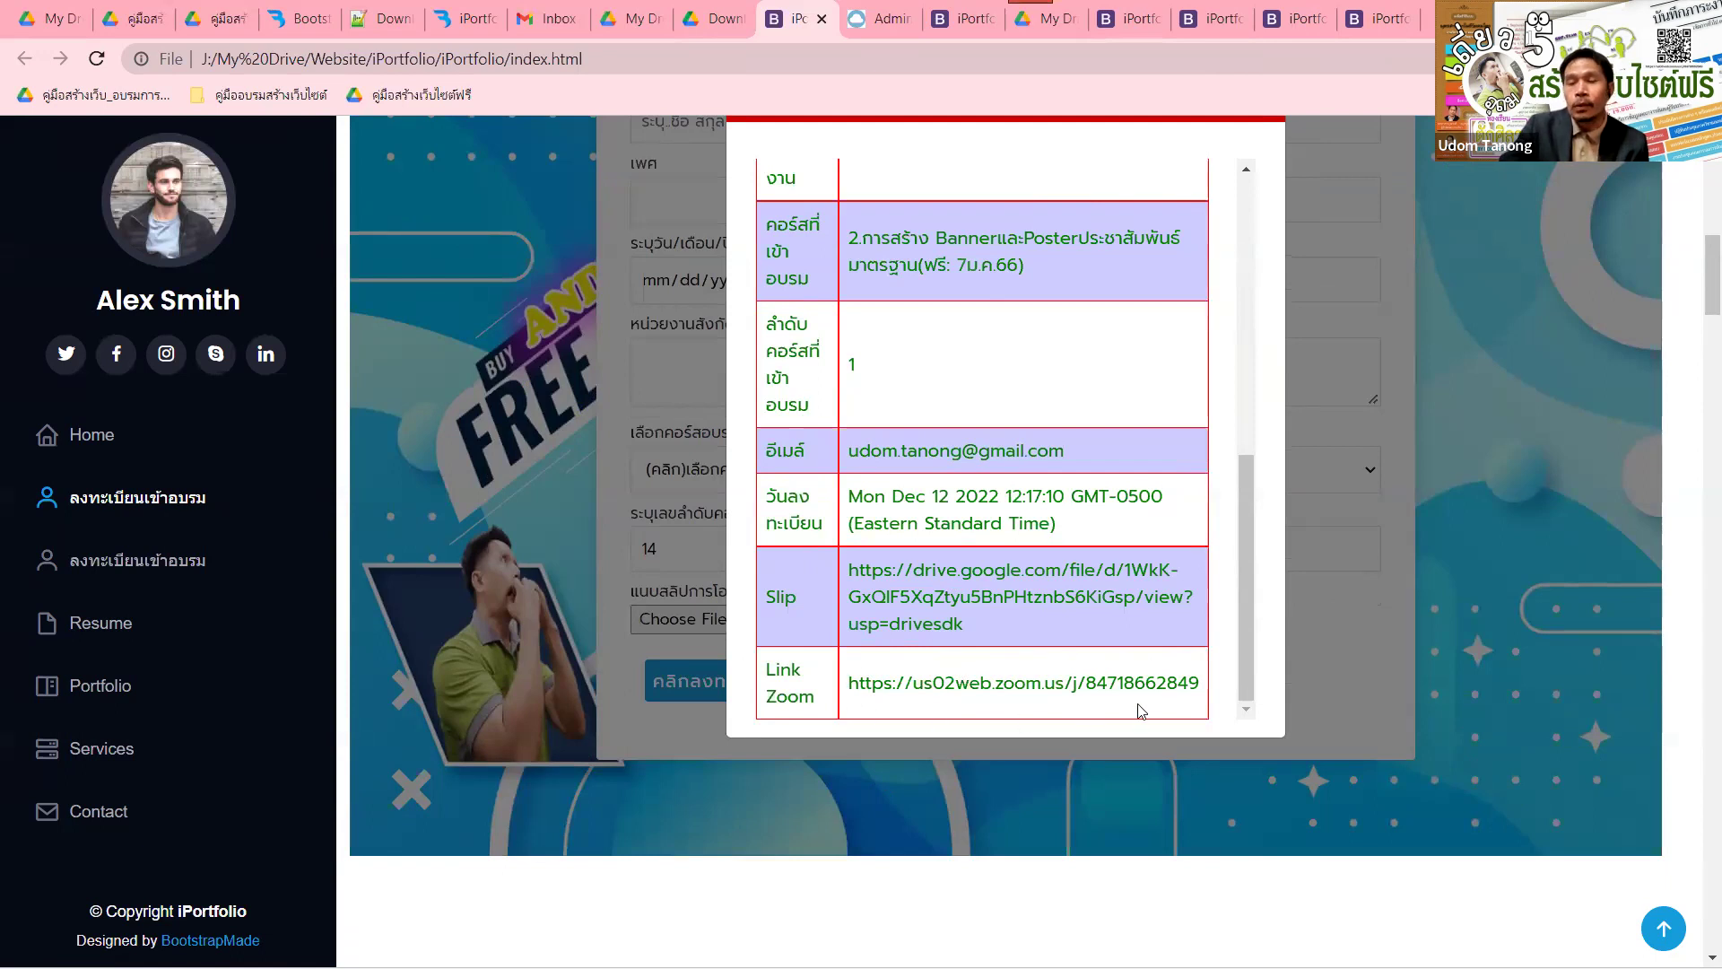
scroll(1104, 579, up, 9)
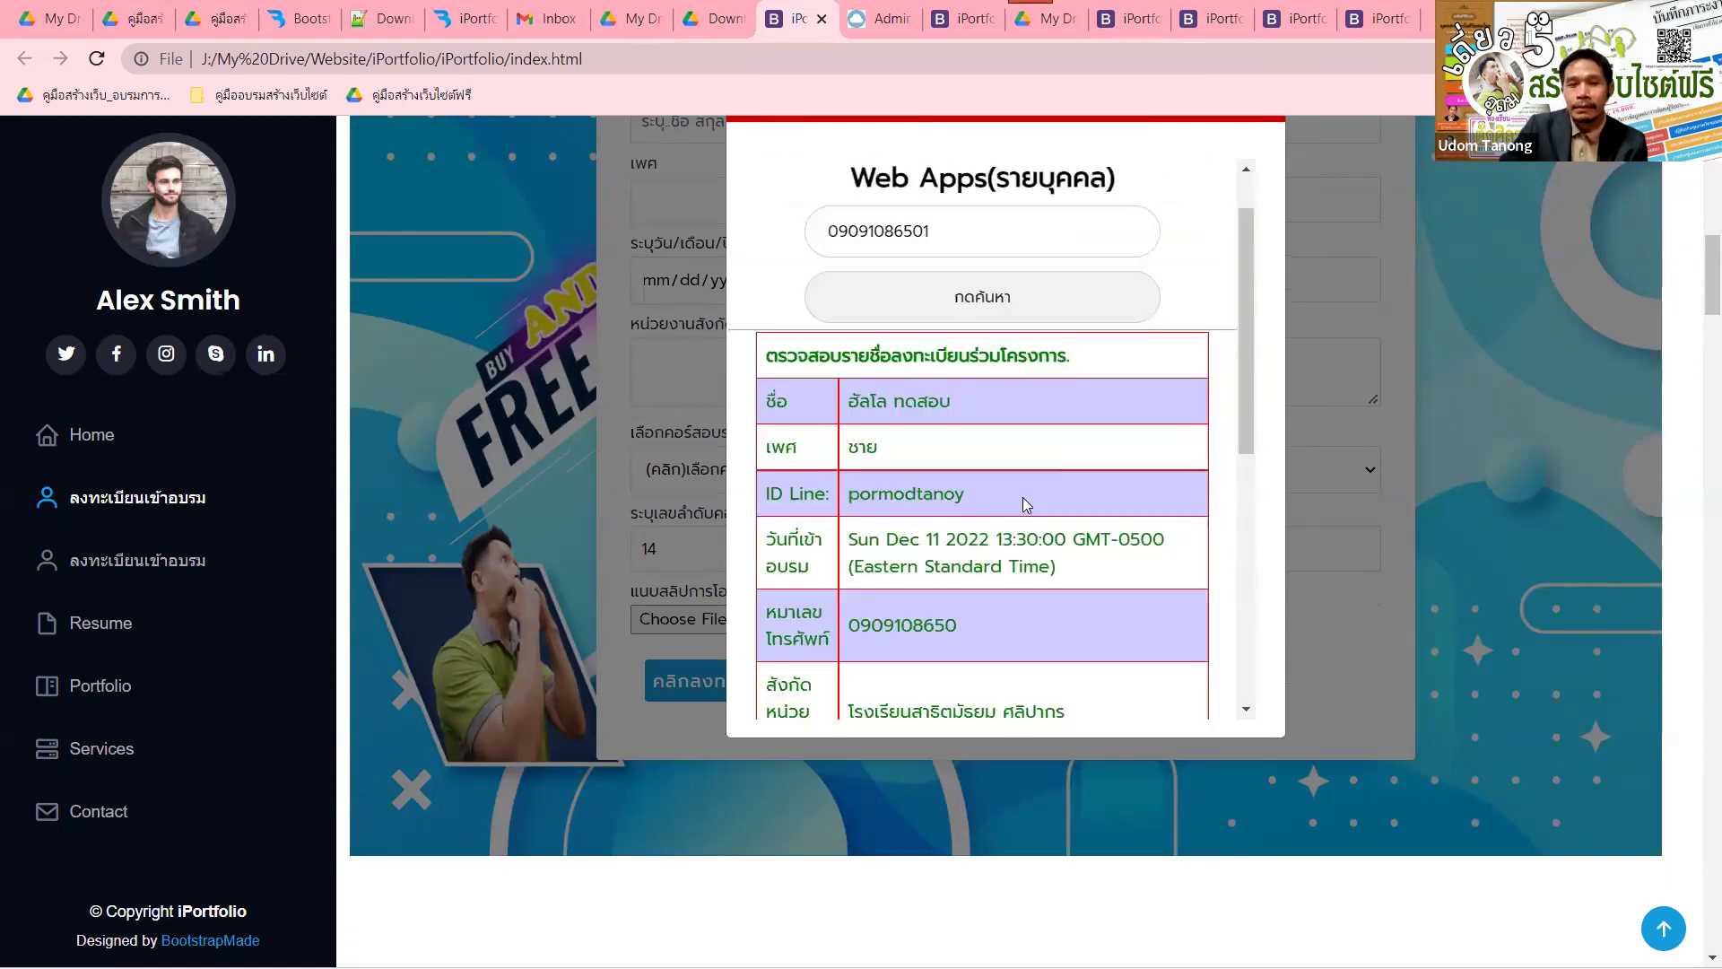
scroll(1032, 431, down, 1)
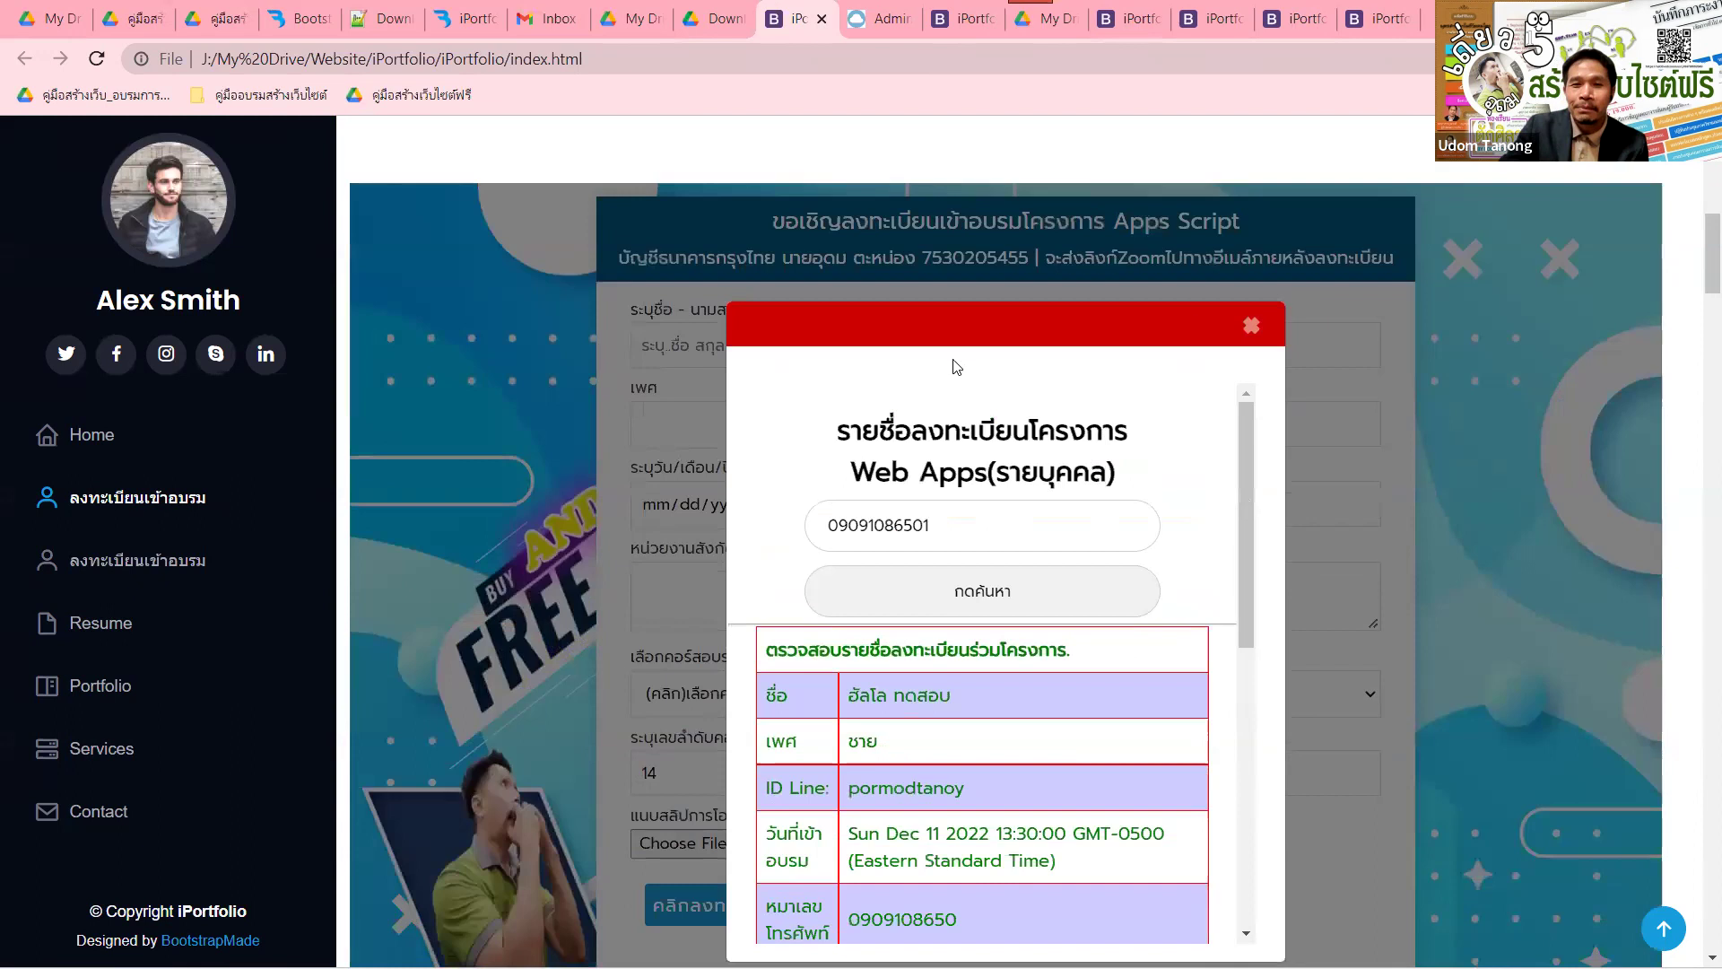
Step: Close the popup and go to the page's registration-list search field
click(1252, 327)
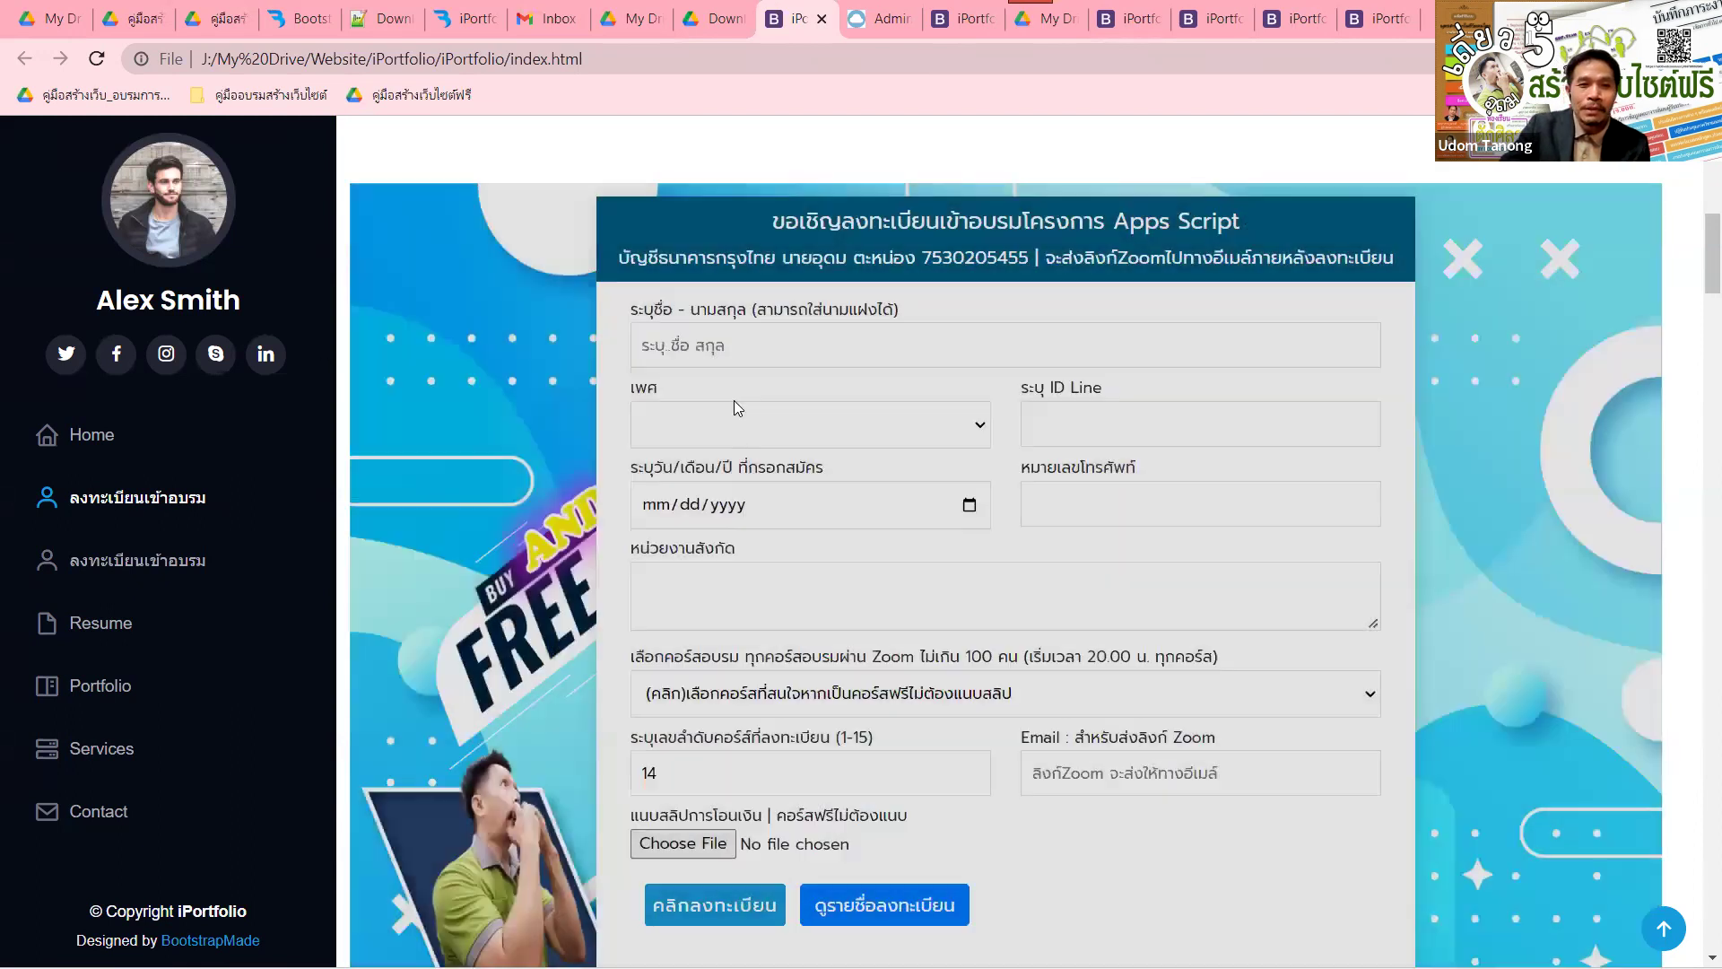
scroll(609, 395, down, 2)
scroll(608, 395, up, 1)
click(192, 572)
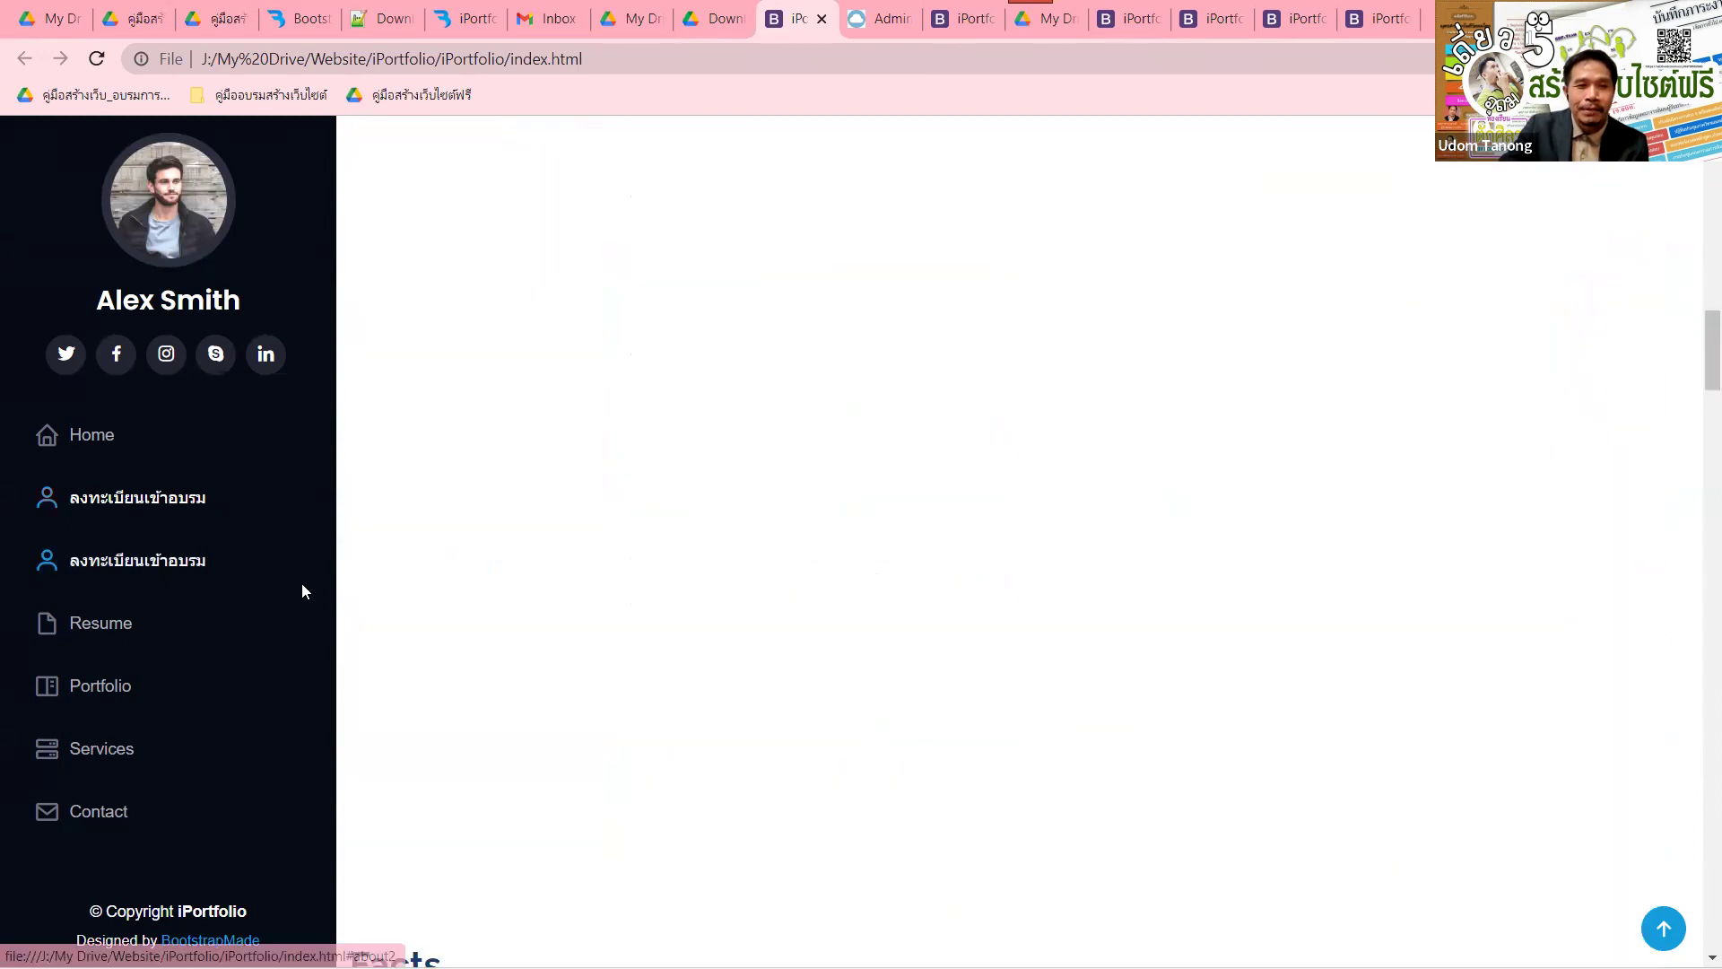
click(913, 330)
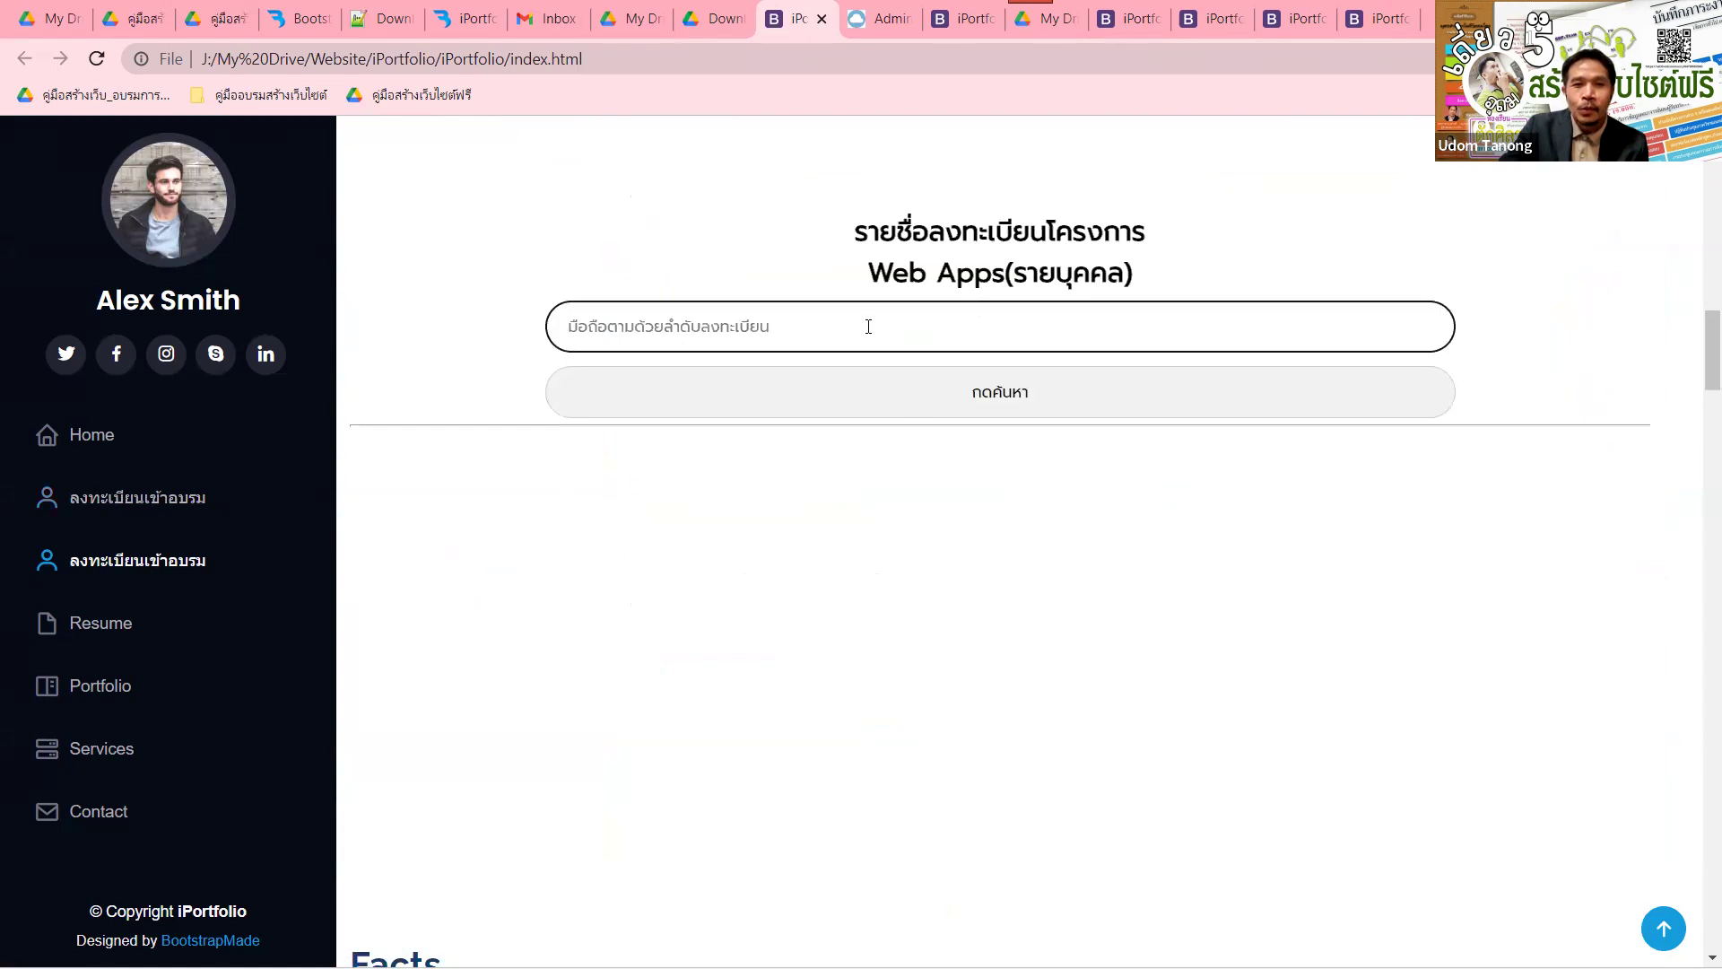
click(184, 499)
click(180, 562)
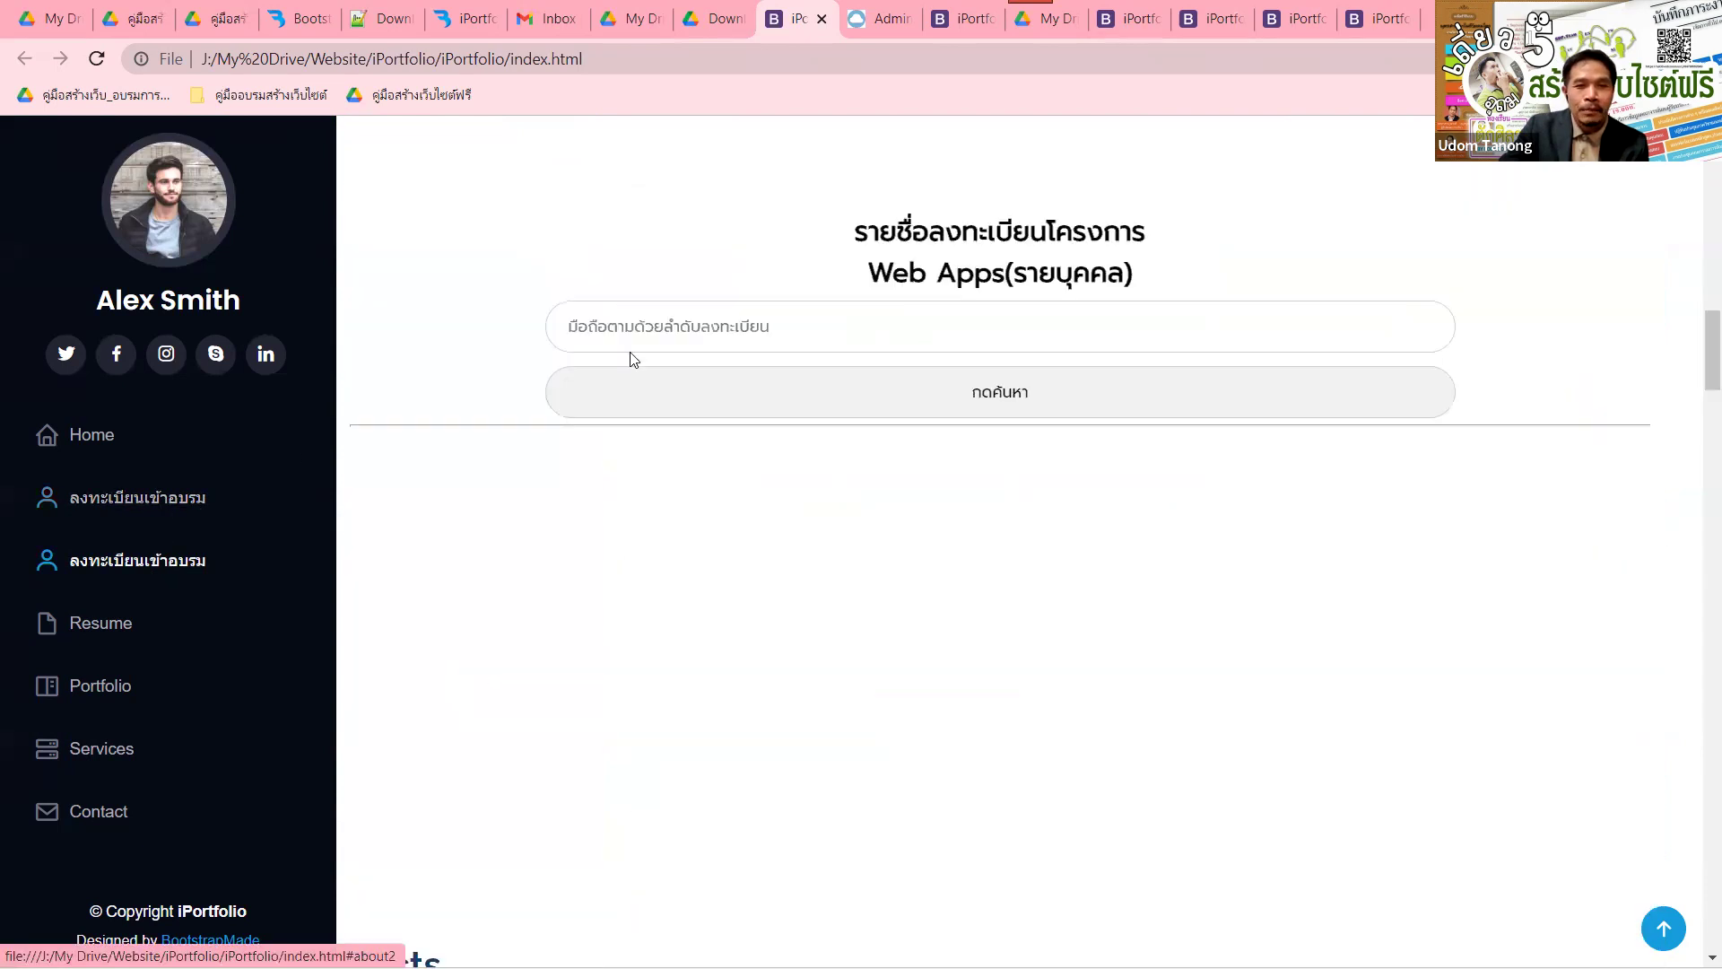
click(655, 322)
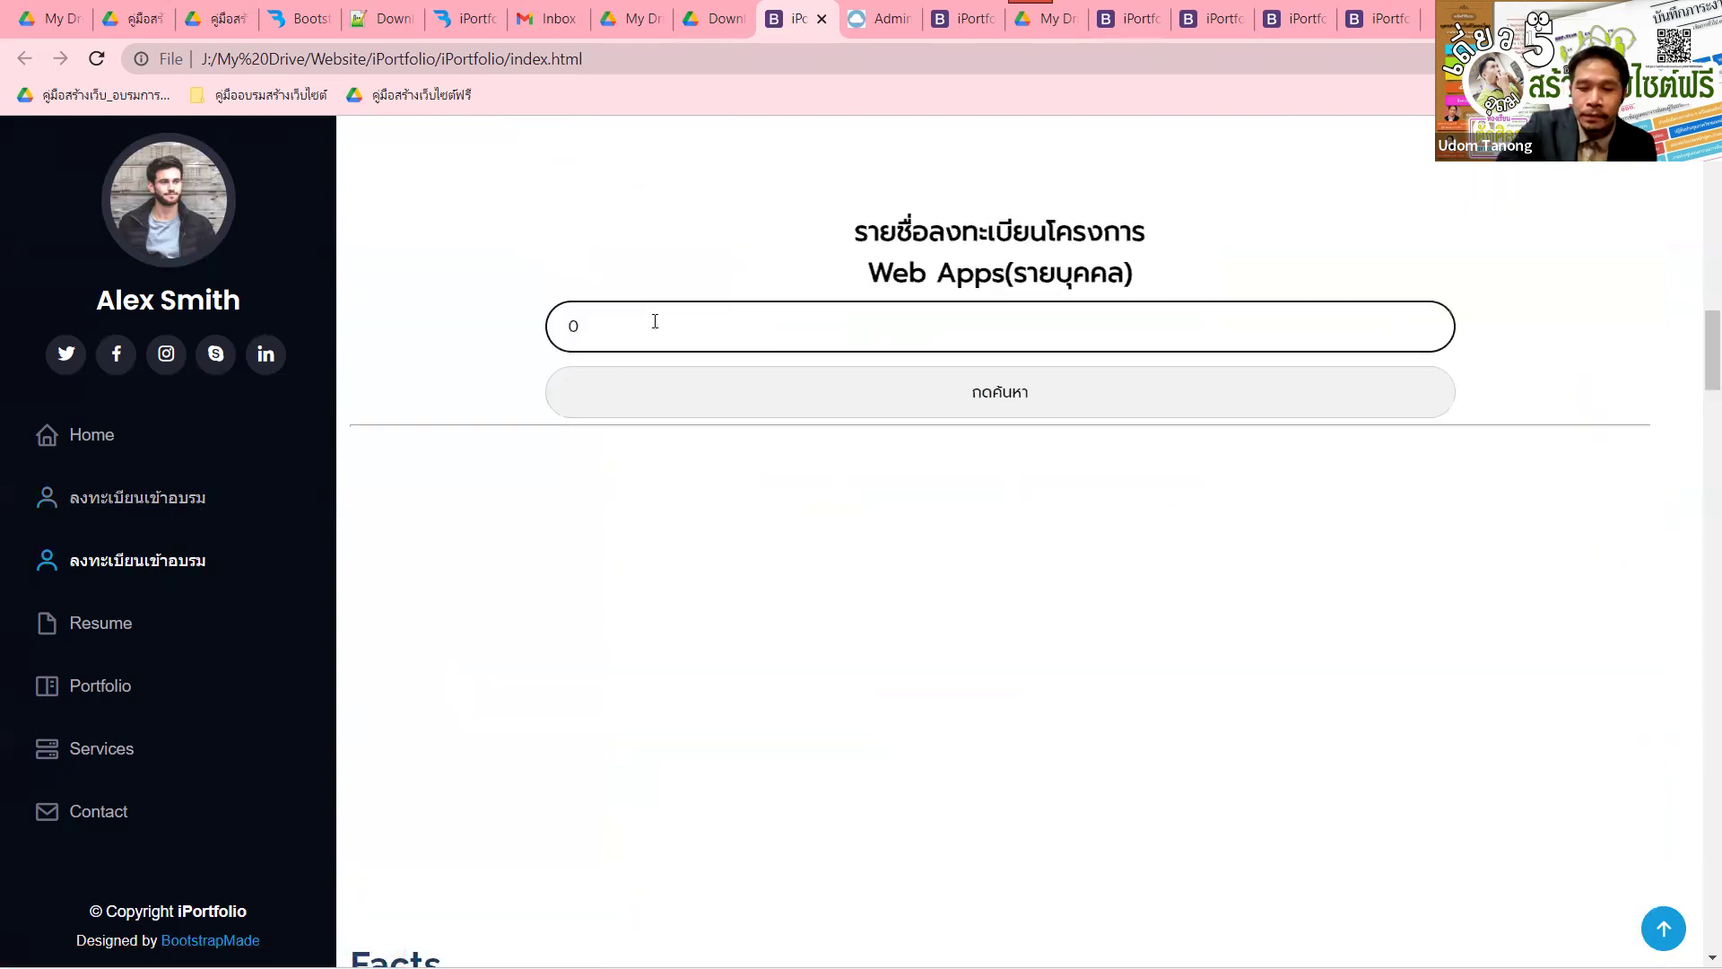
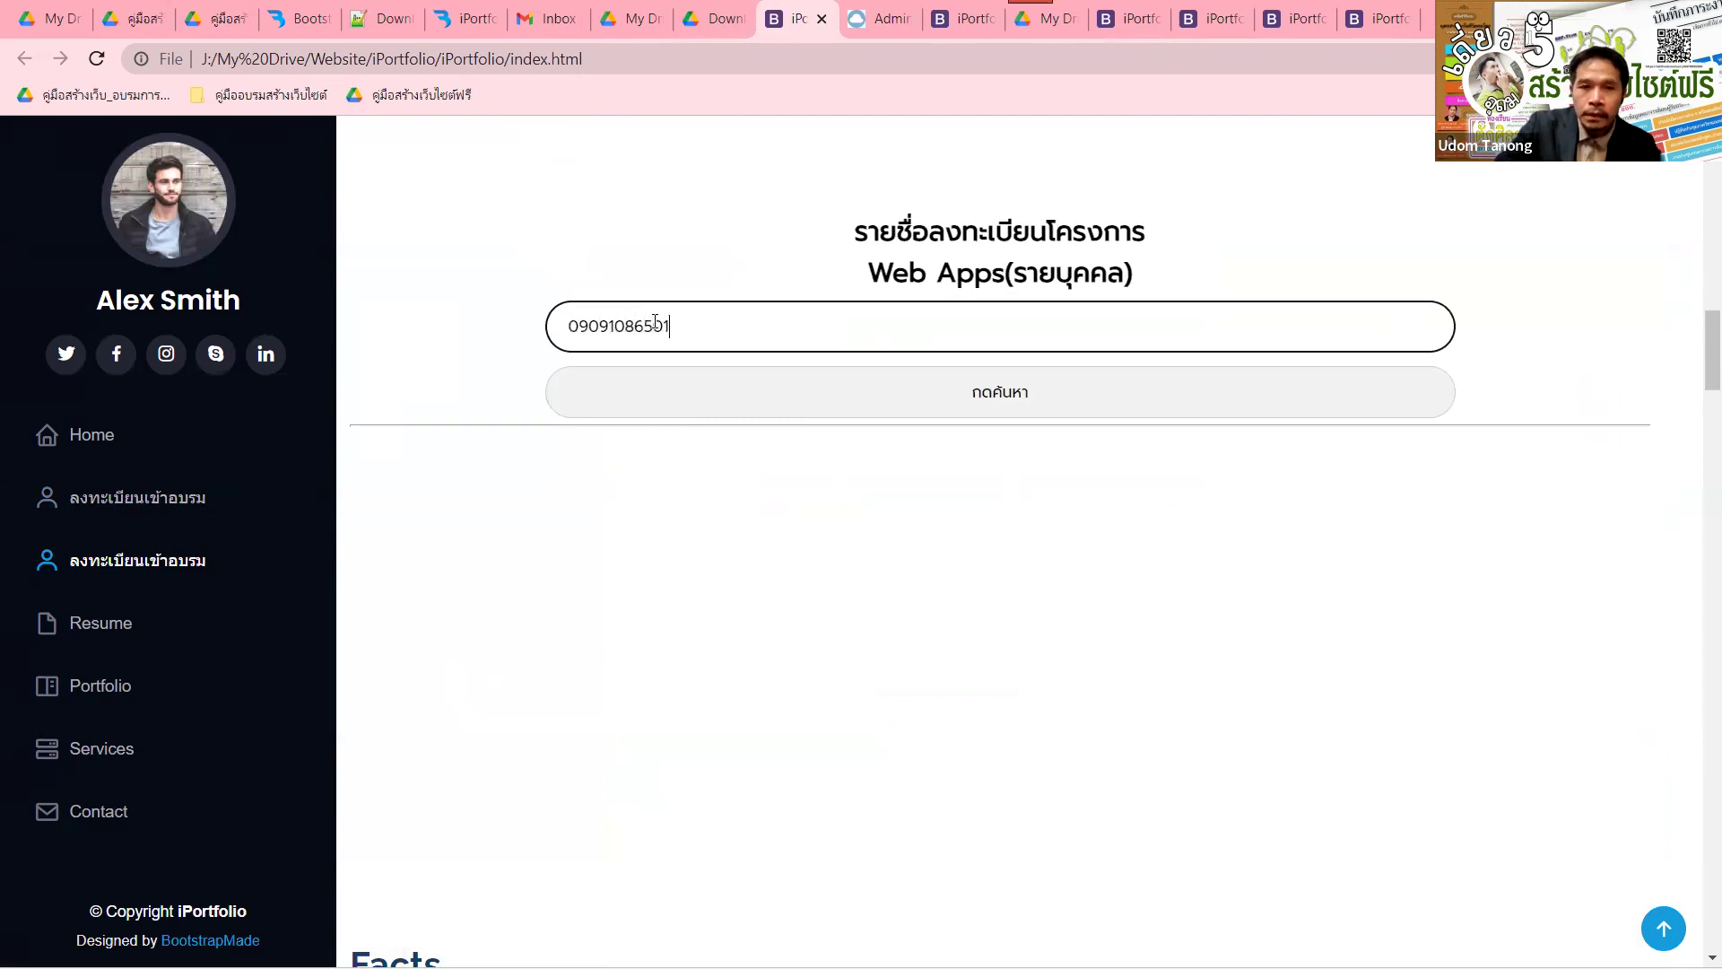
Step: Search the registrant's phone number there, review the record, then jump to Resume
click(974, 401)
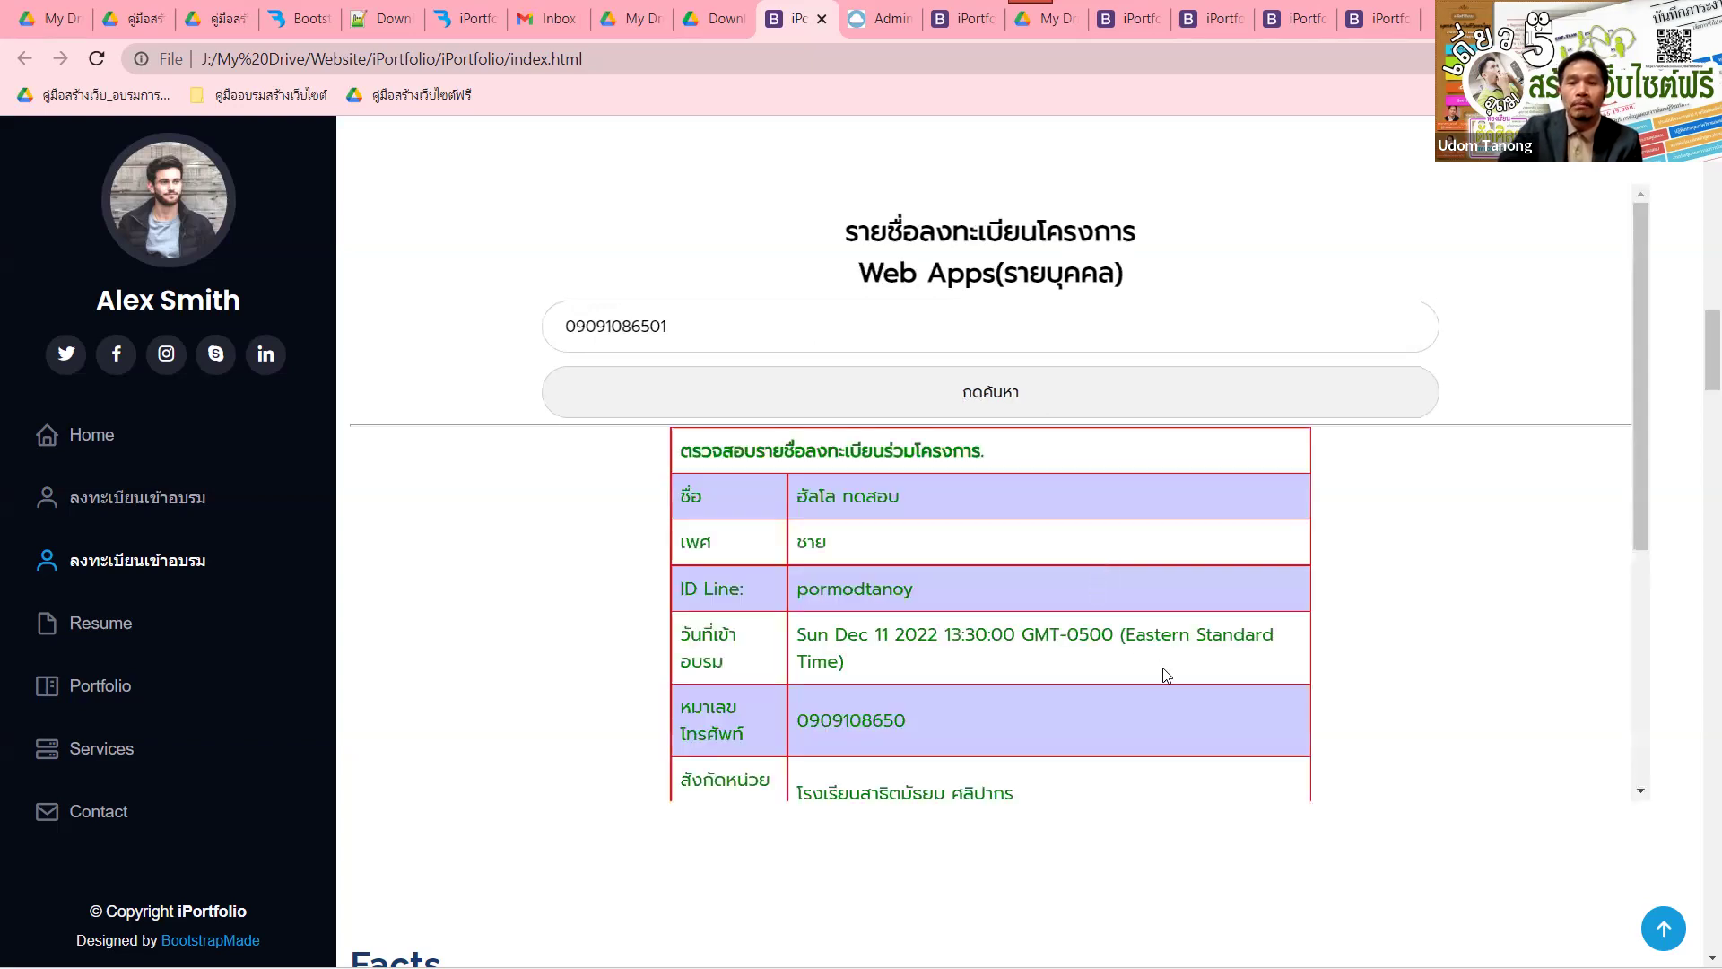
scroll(1164, 668, down, 10)
scroll(1127, 734, up, 10)
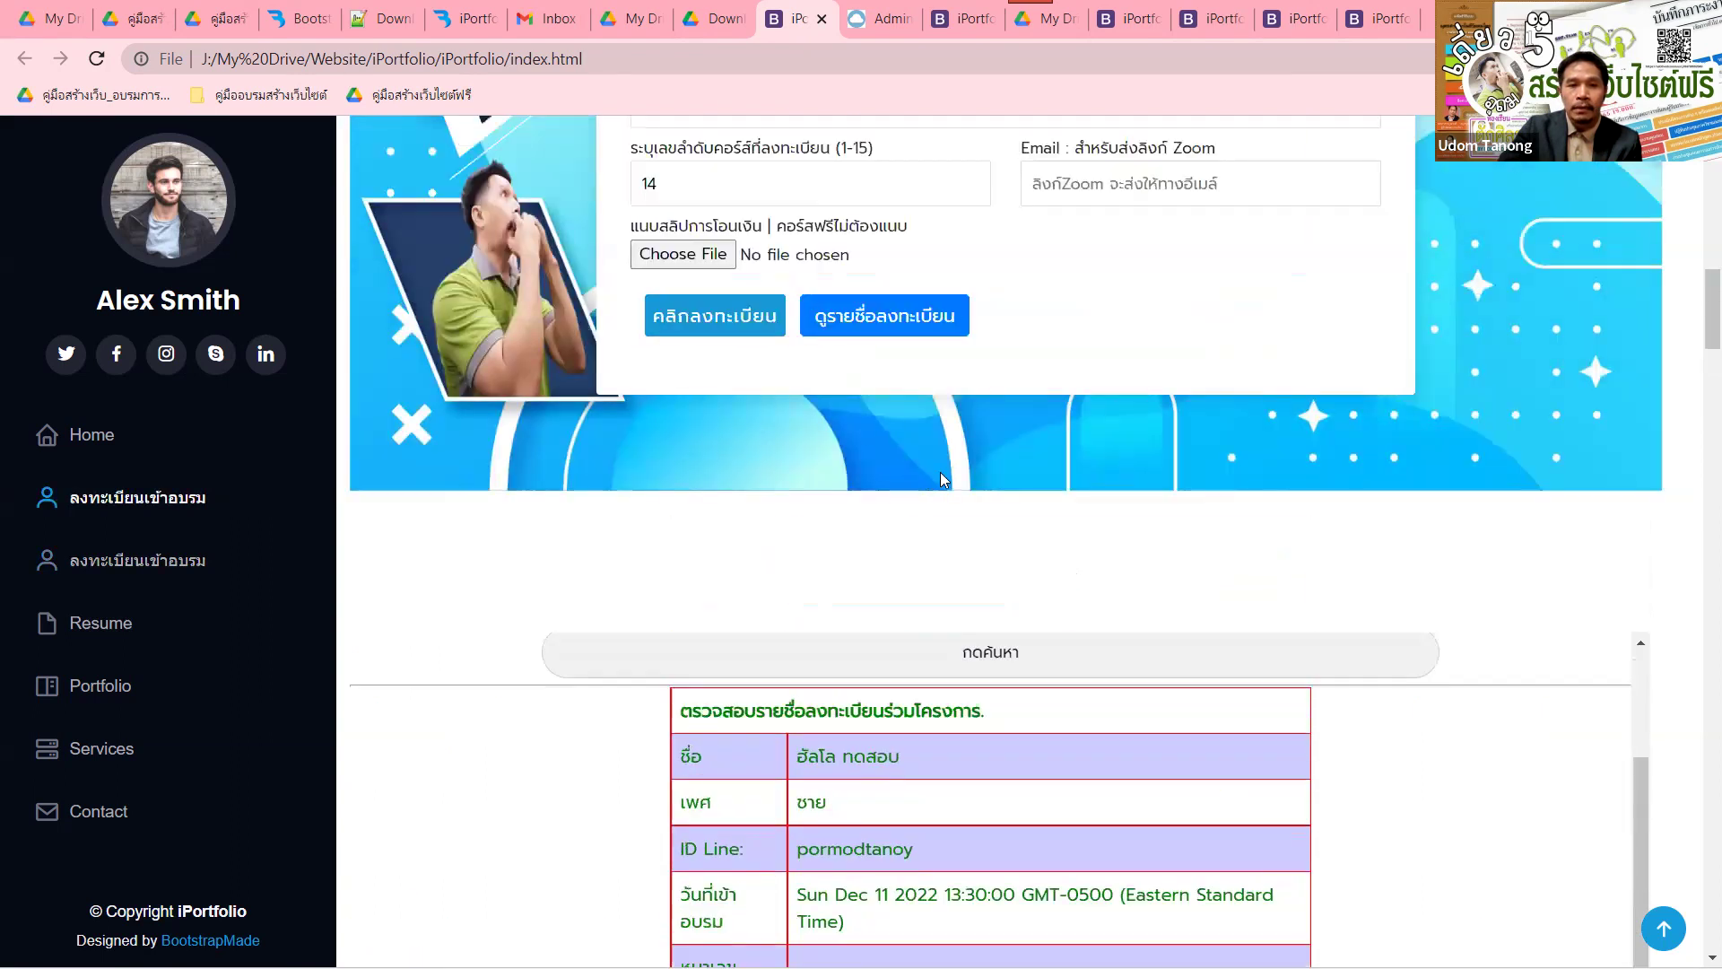
scroll(938, 475, down, 5)
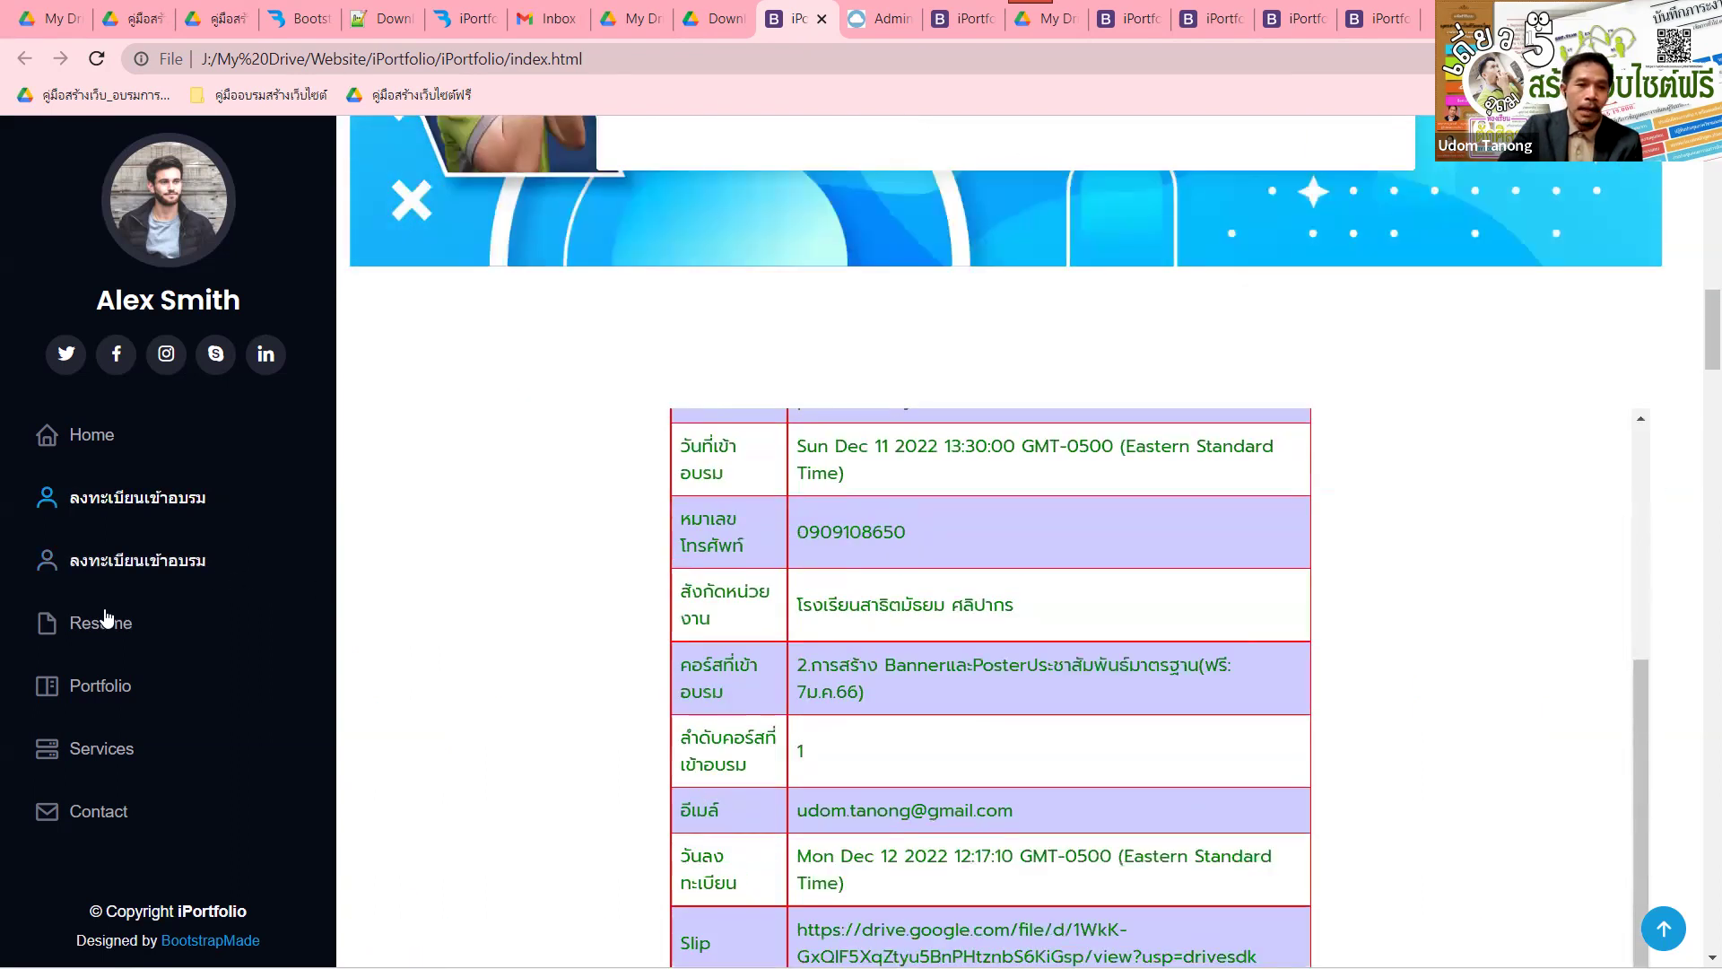
click(105, 610)
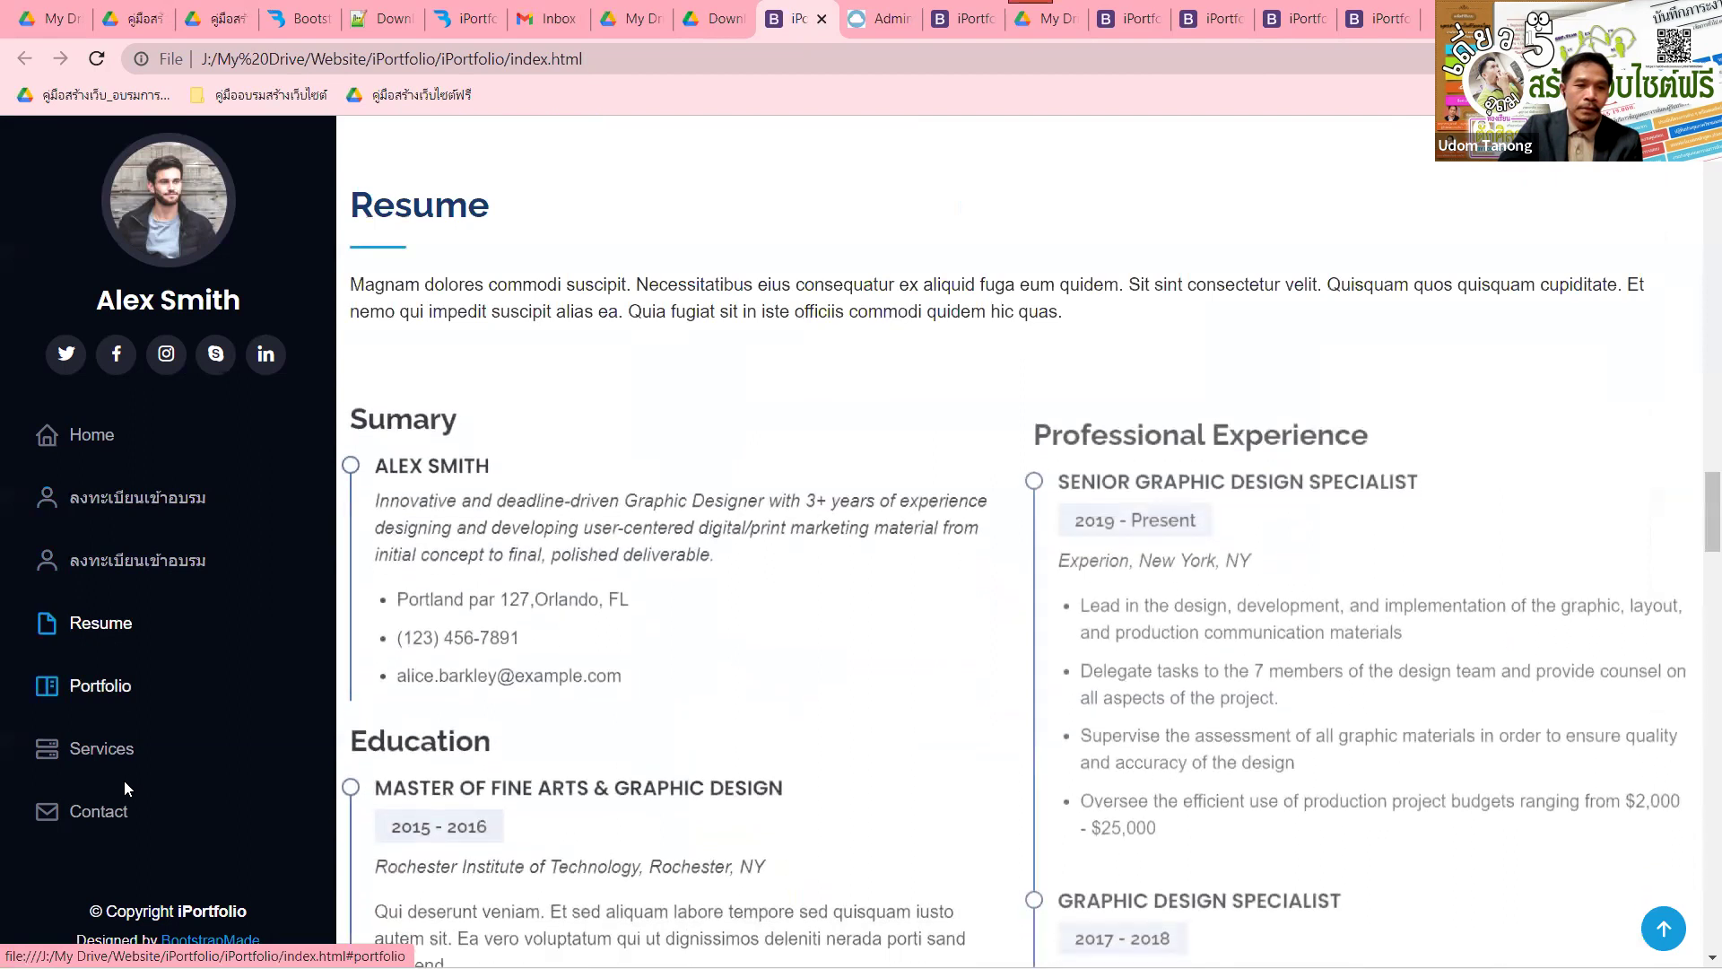
Step: Jump to Contact, scroll back up through the sections, then return via Portfolio to the Home hero
click(105, 810)
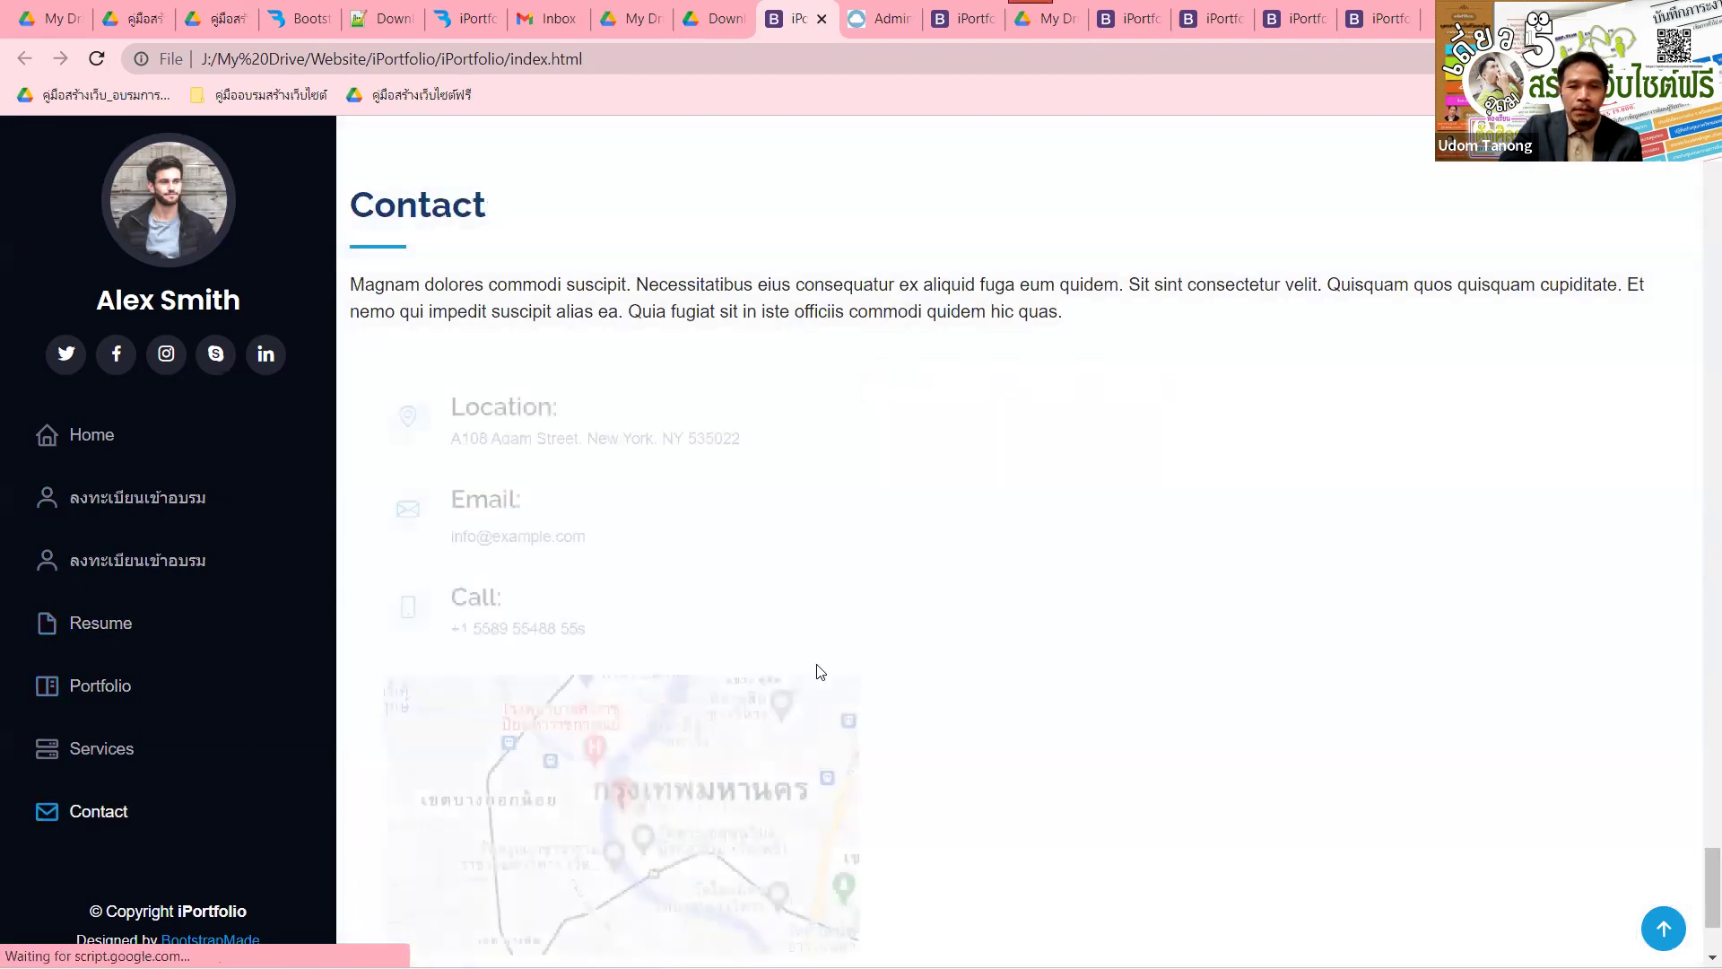
scroll(1166, 583, down, 3)
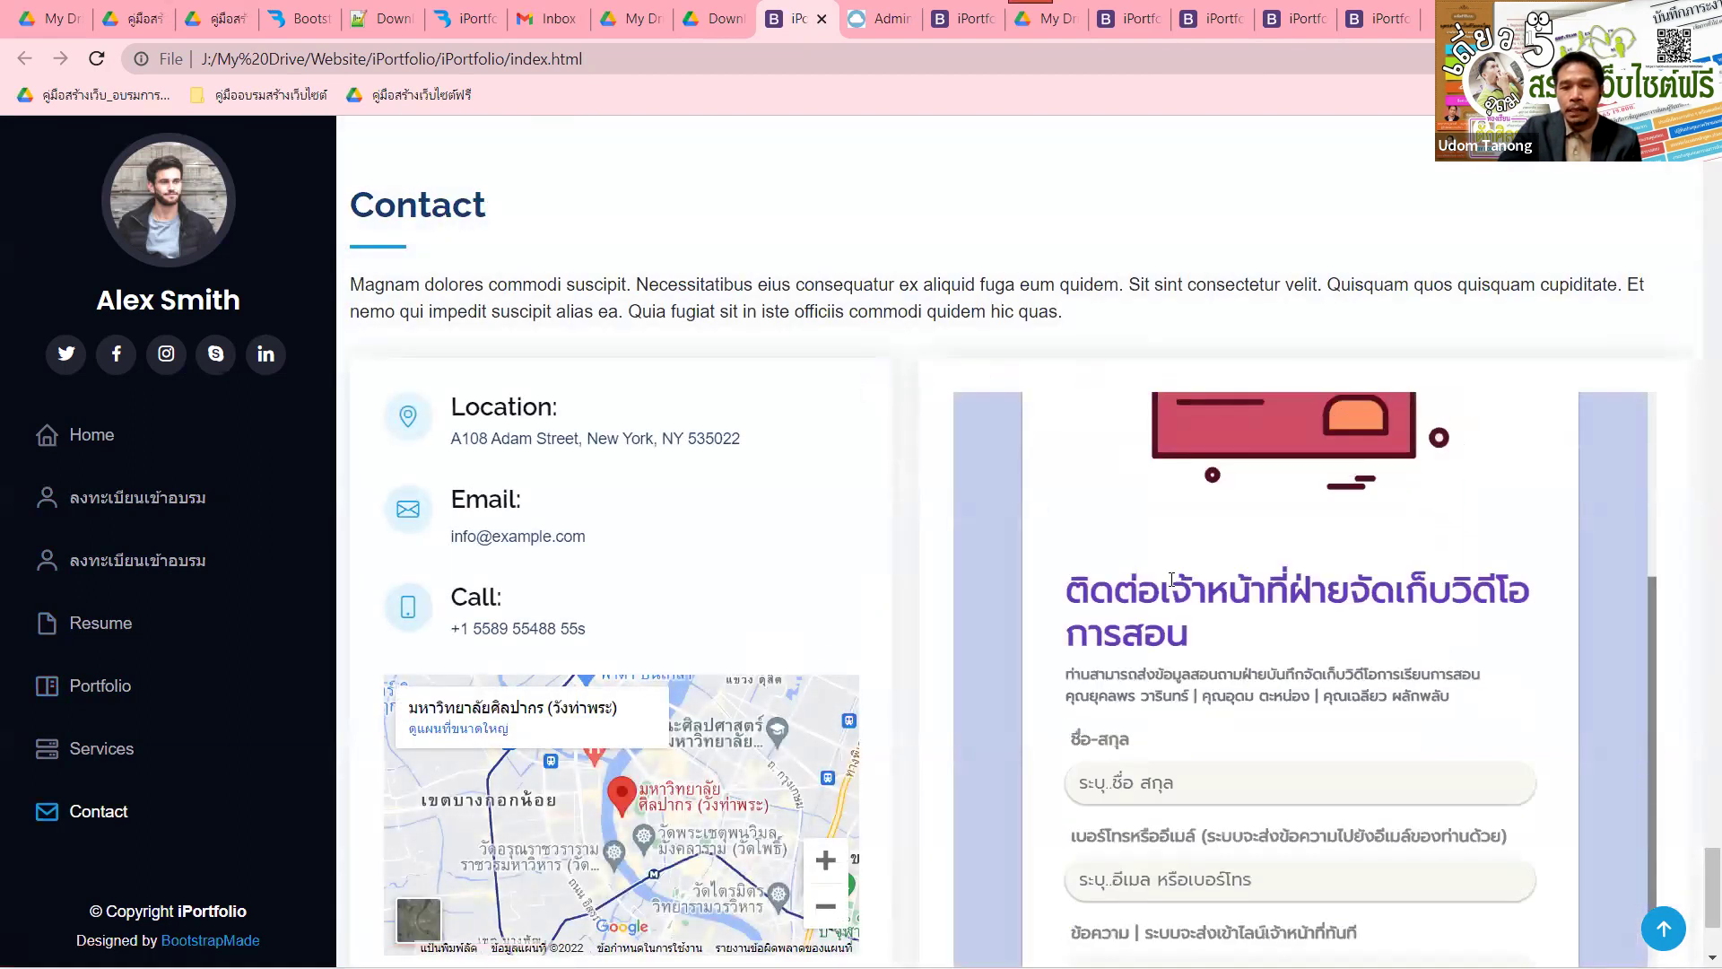
scroll(1205, 577, up, 3)
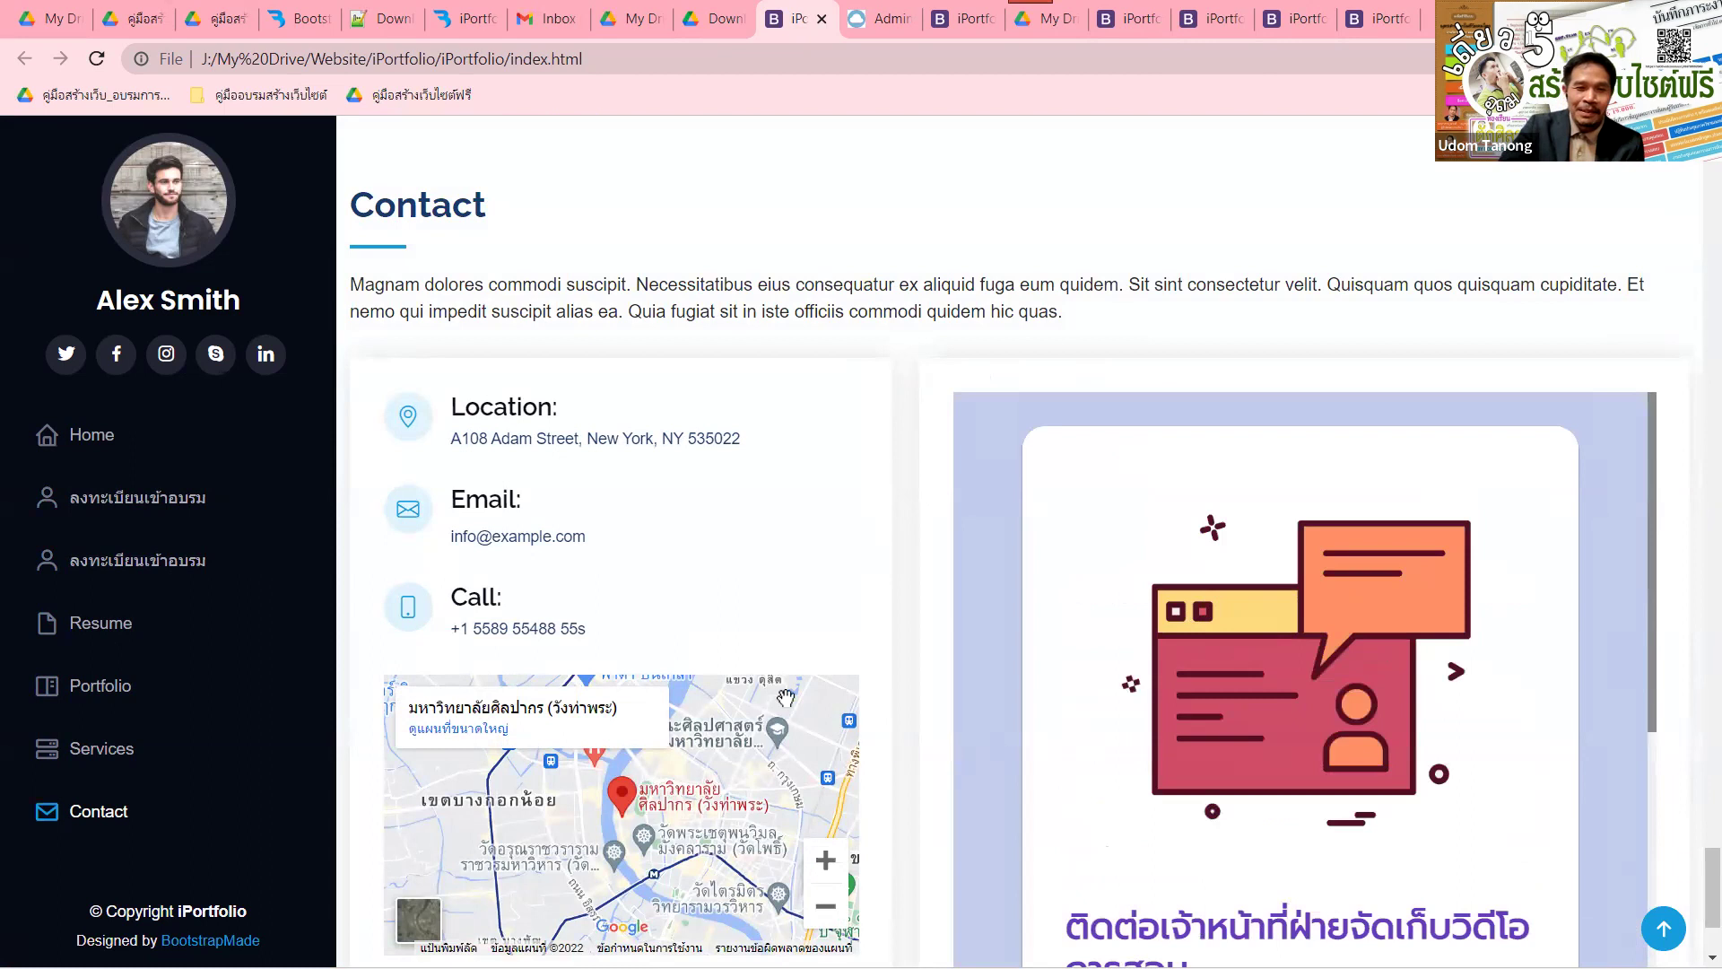
scroll(679, 615, down, 3)
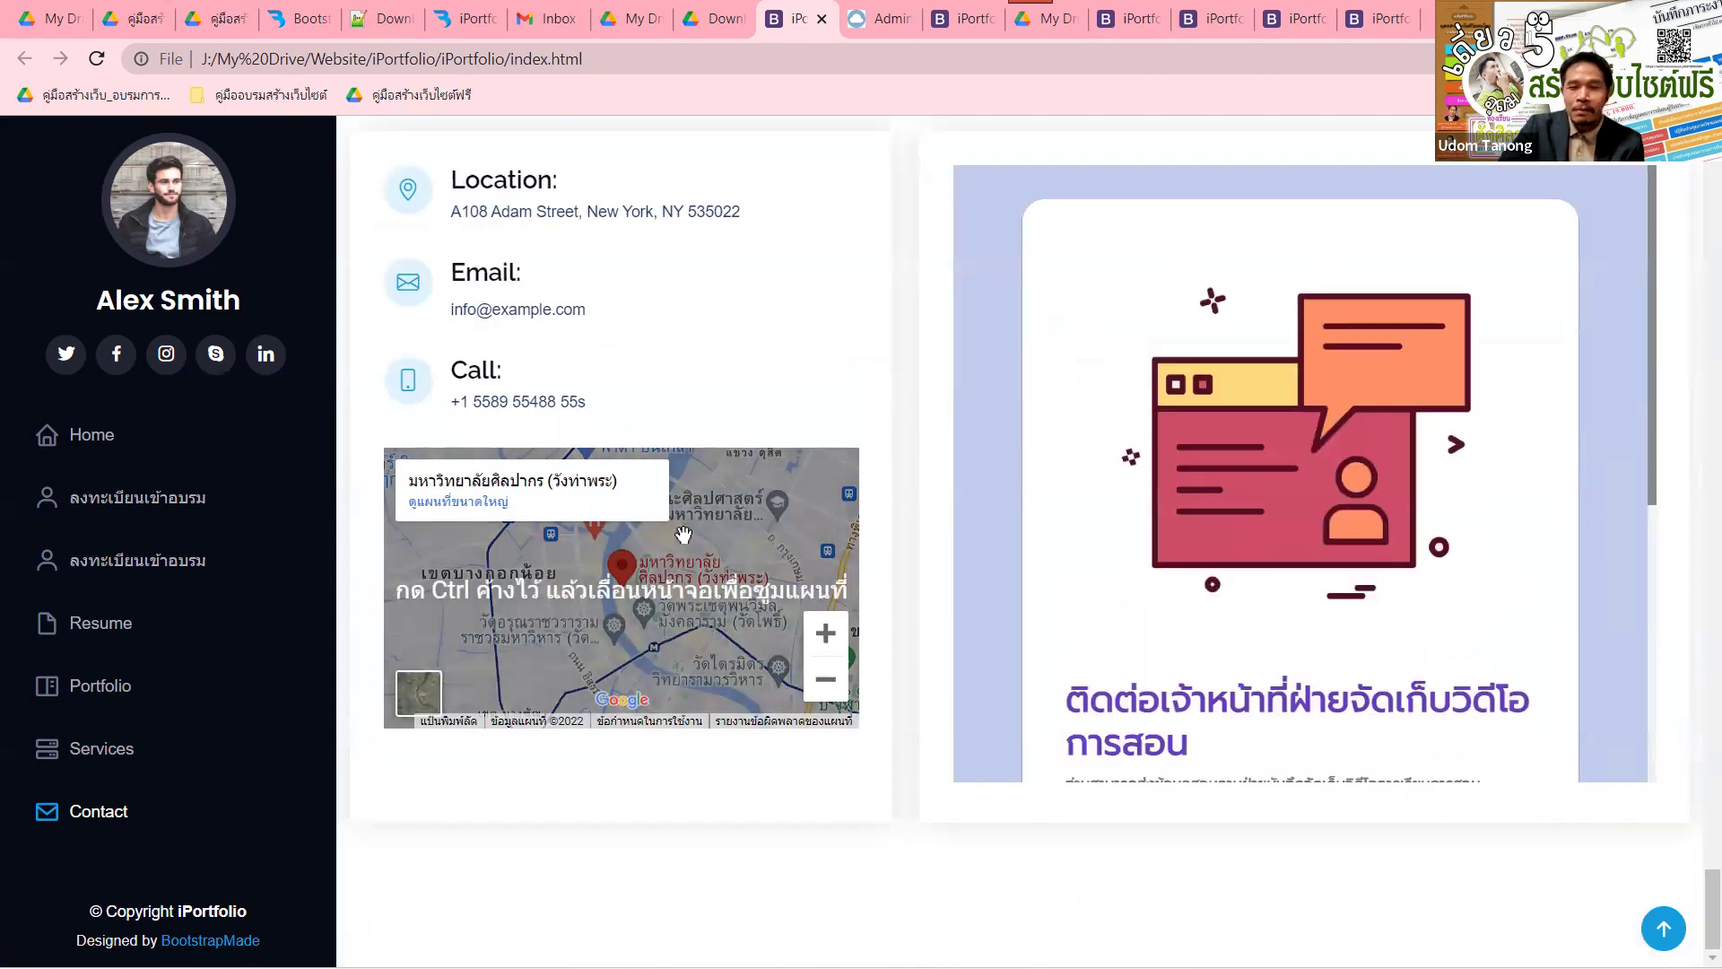
scroll(473, 466, up, 10)
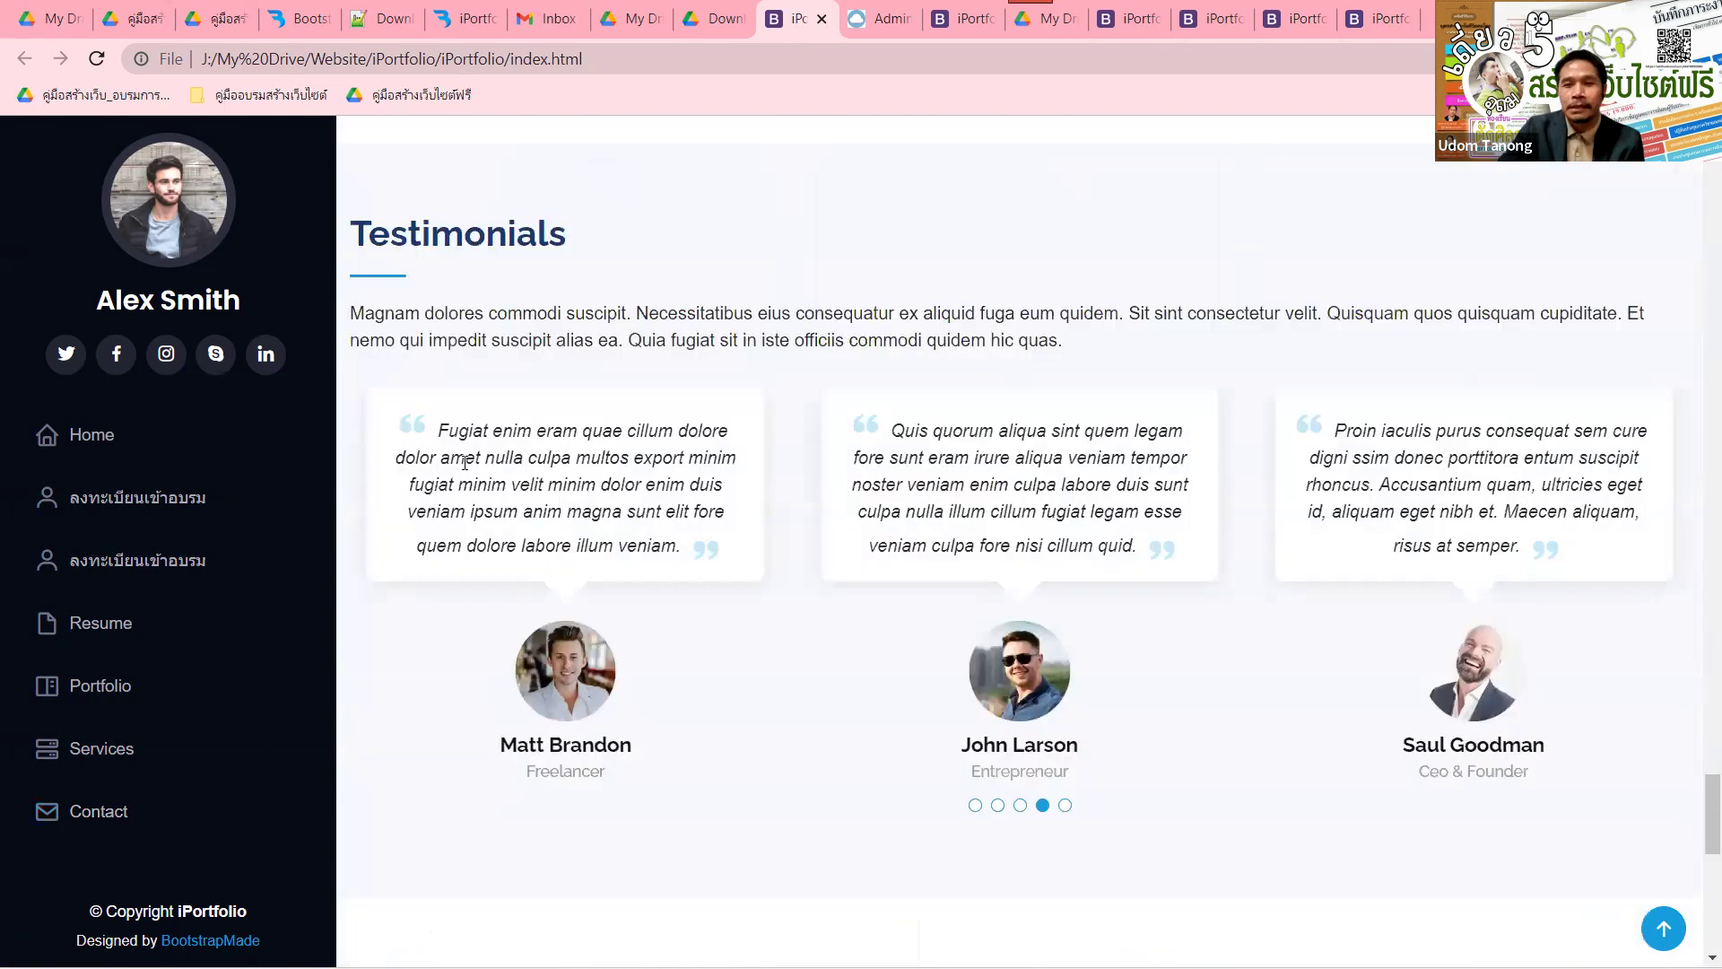
scroll(465, 461, up, 6)
scroll(380, 492, up, 3)
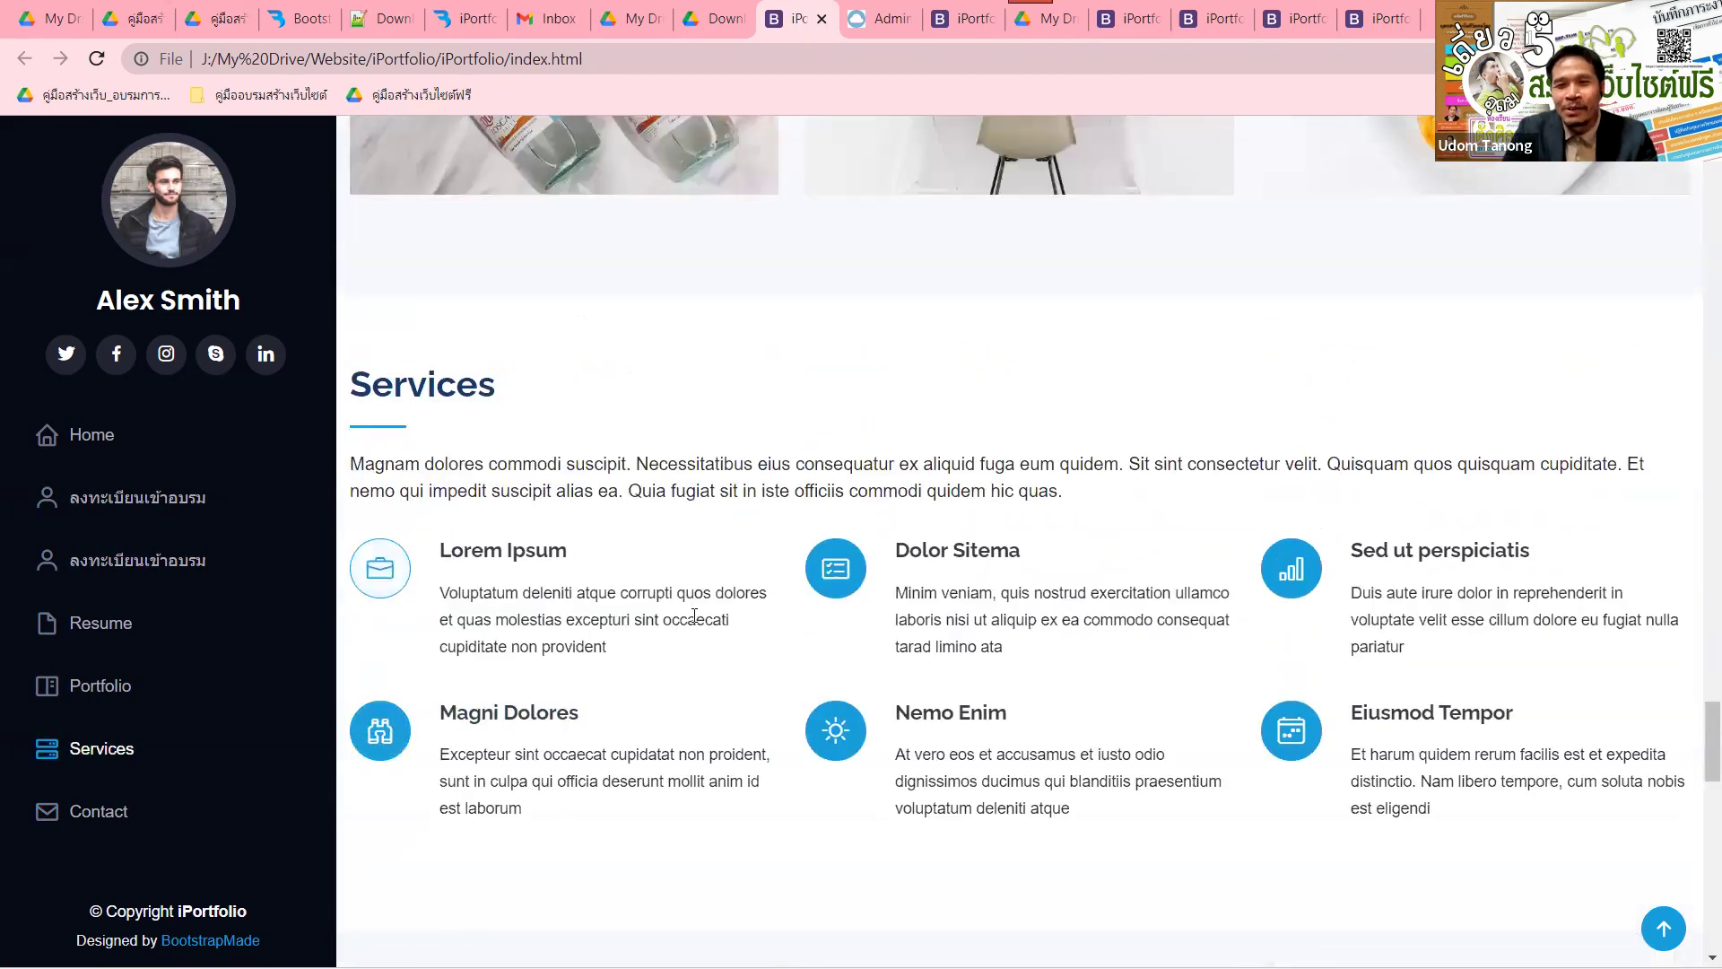
click(215, 679)
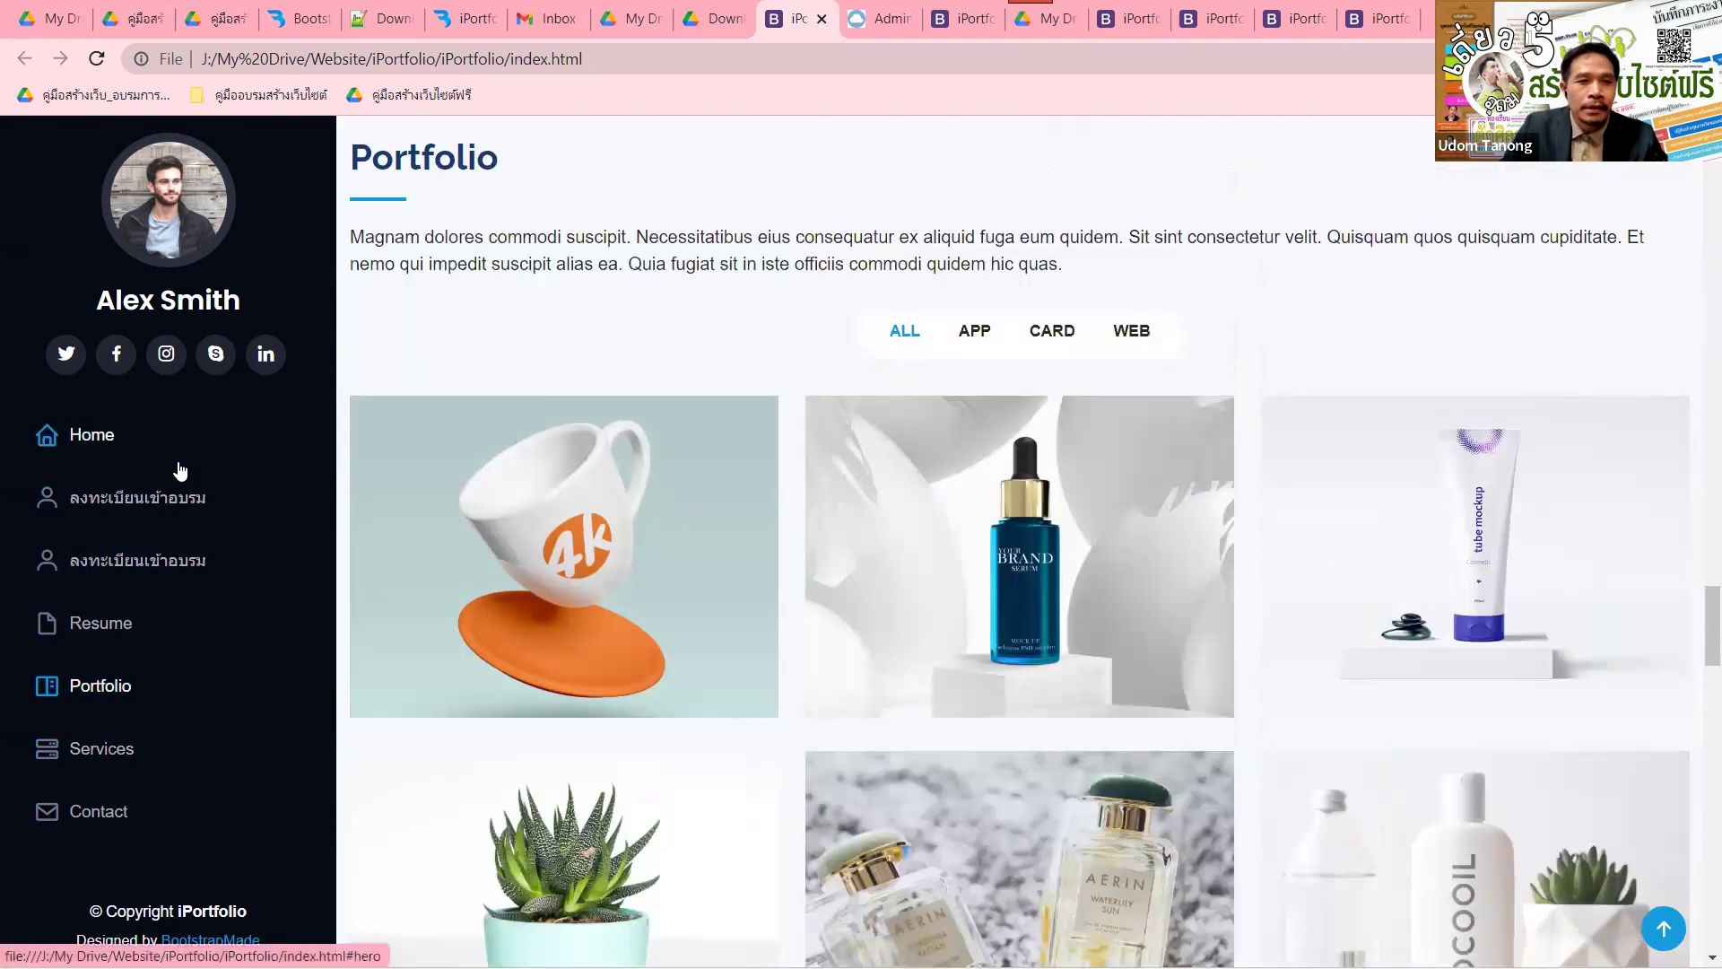
click(99, 437)
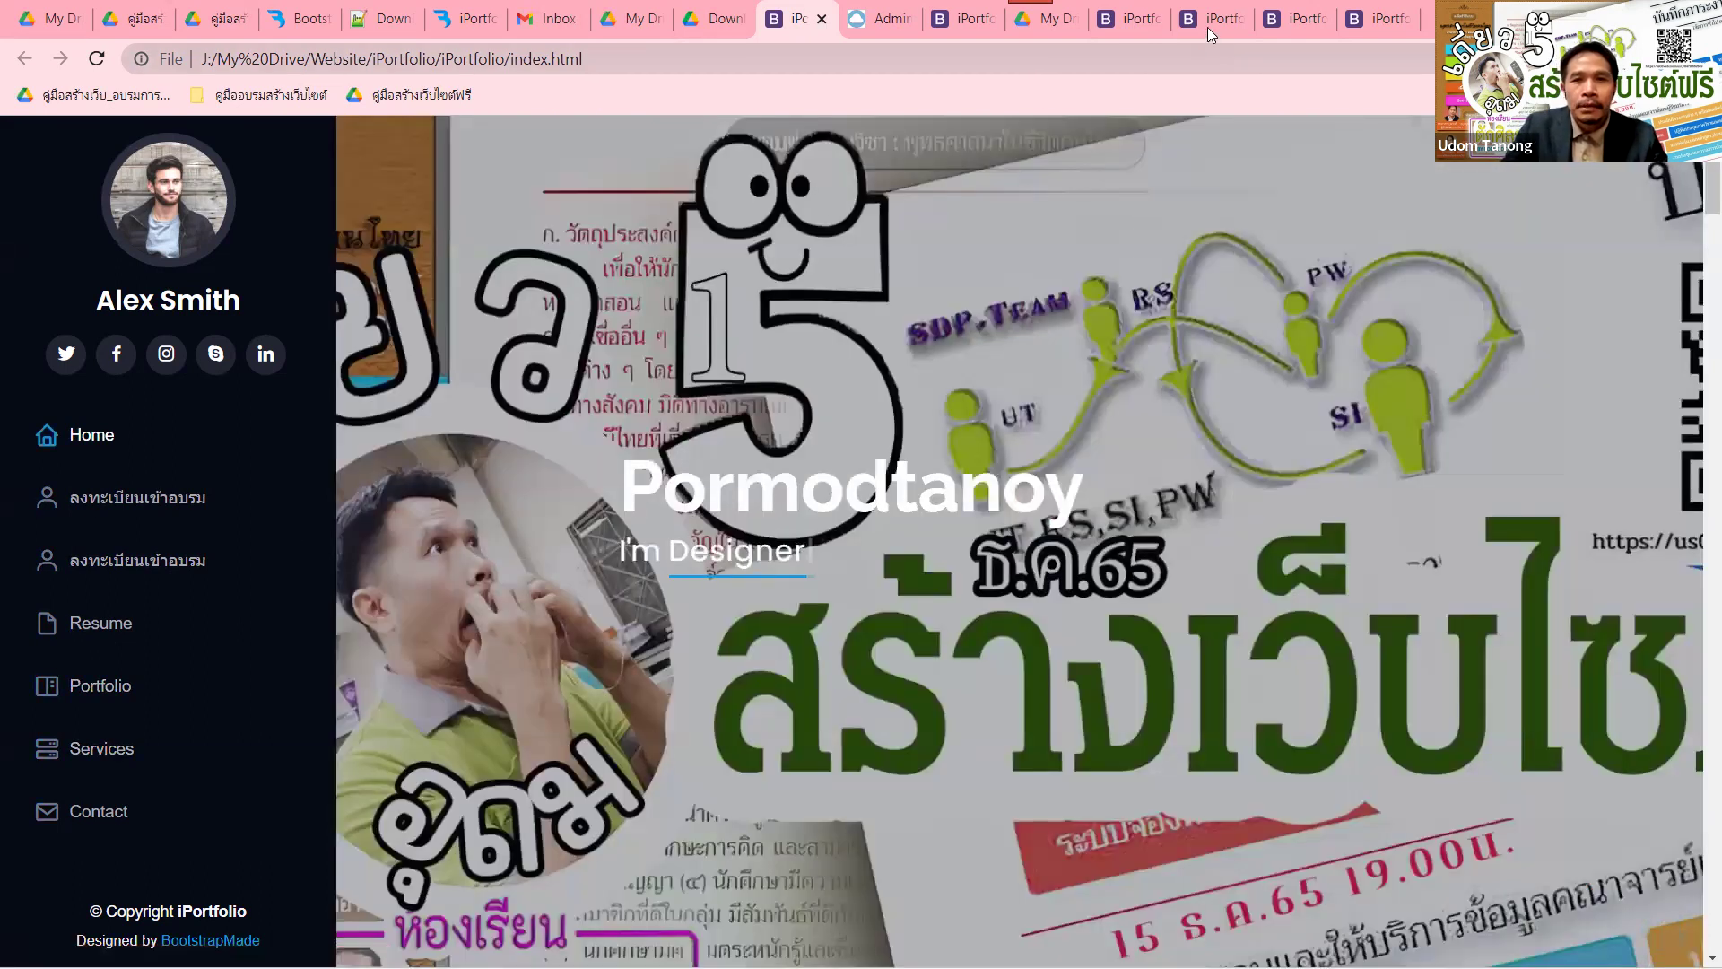
Step: Compare the hosted, local and original iPortfolio tabs, then open a new blank tab
click(1205, 29)
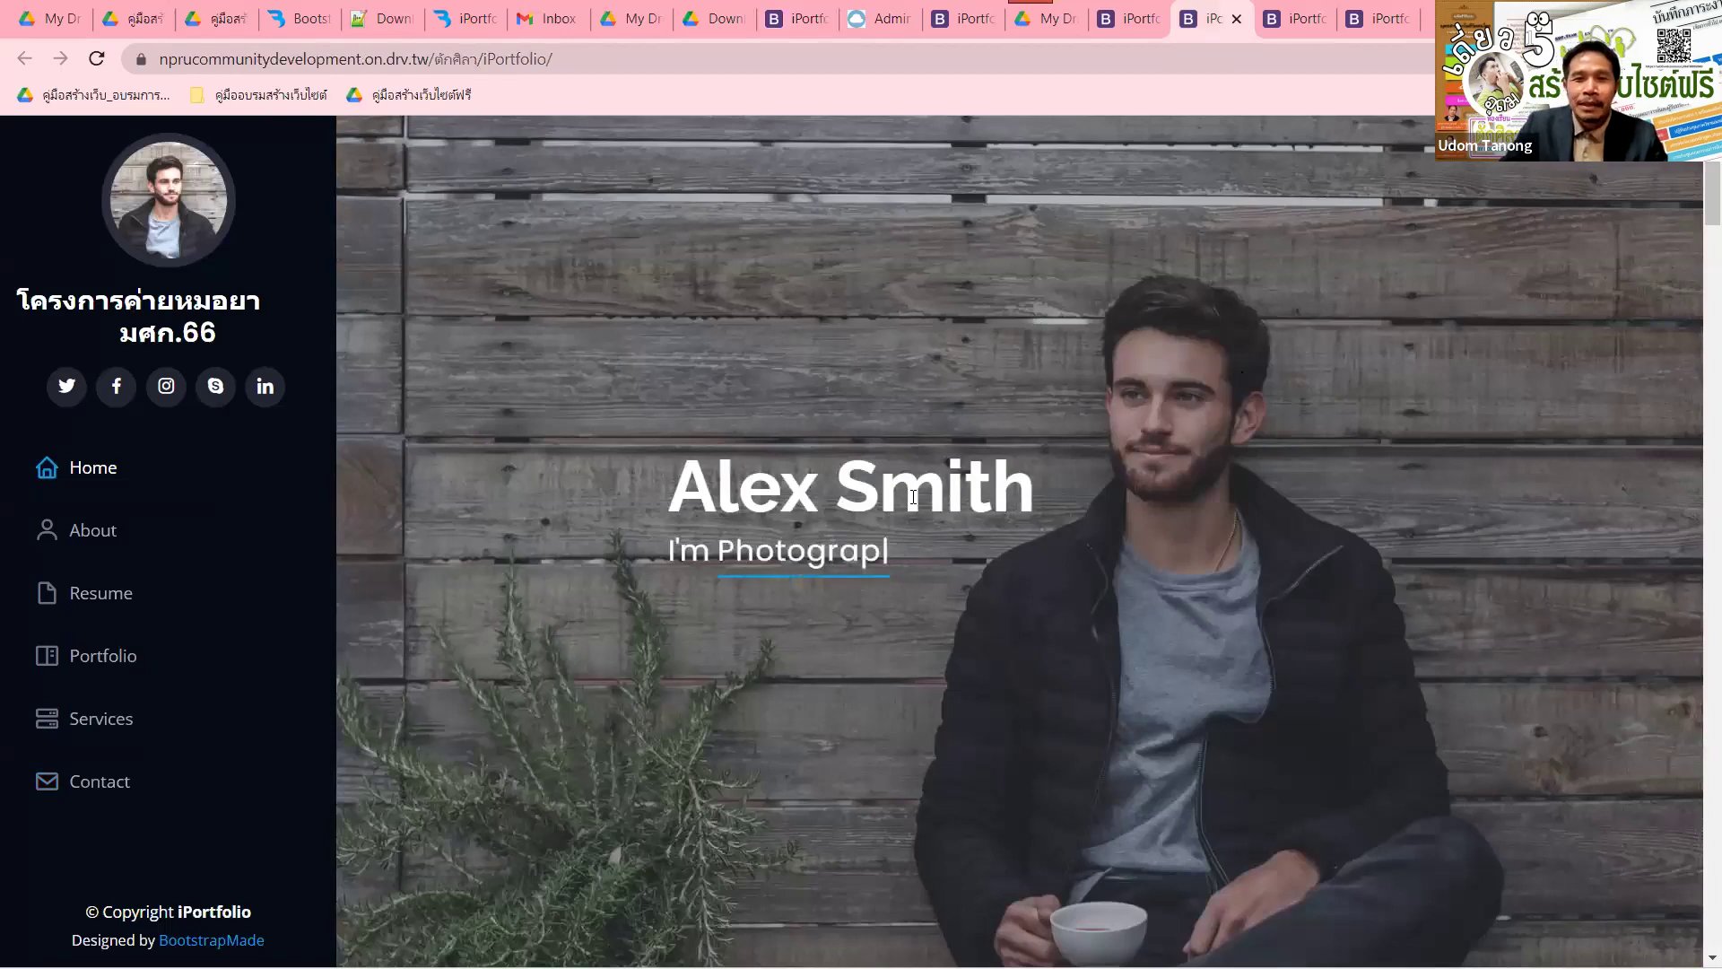
click(795, 24)
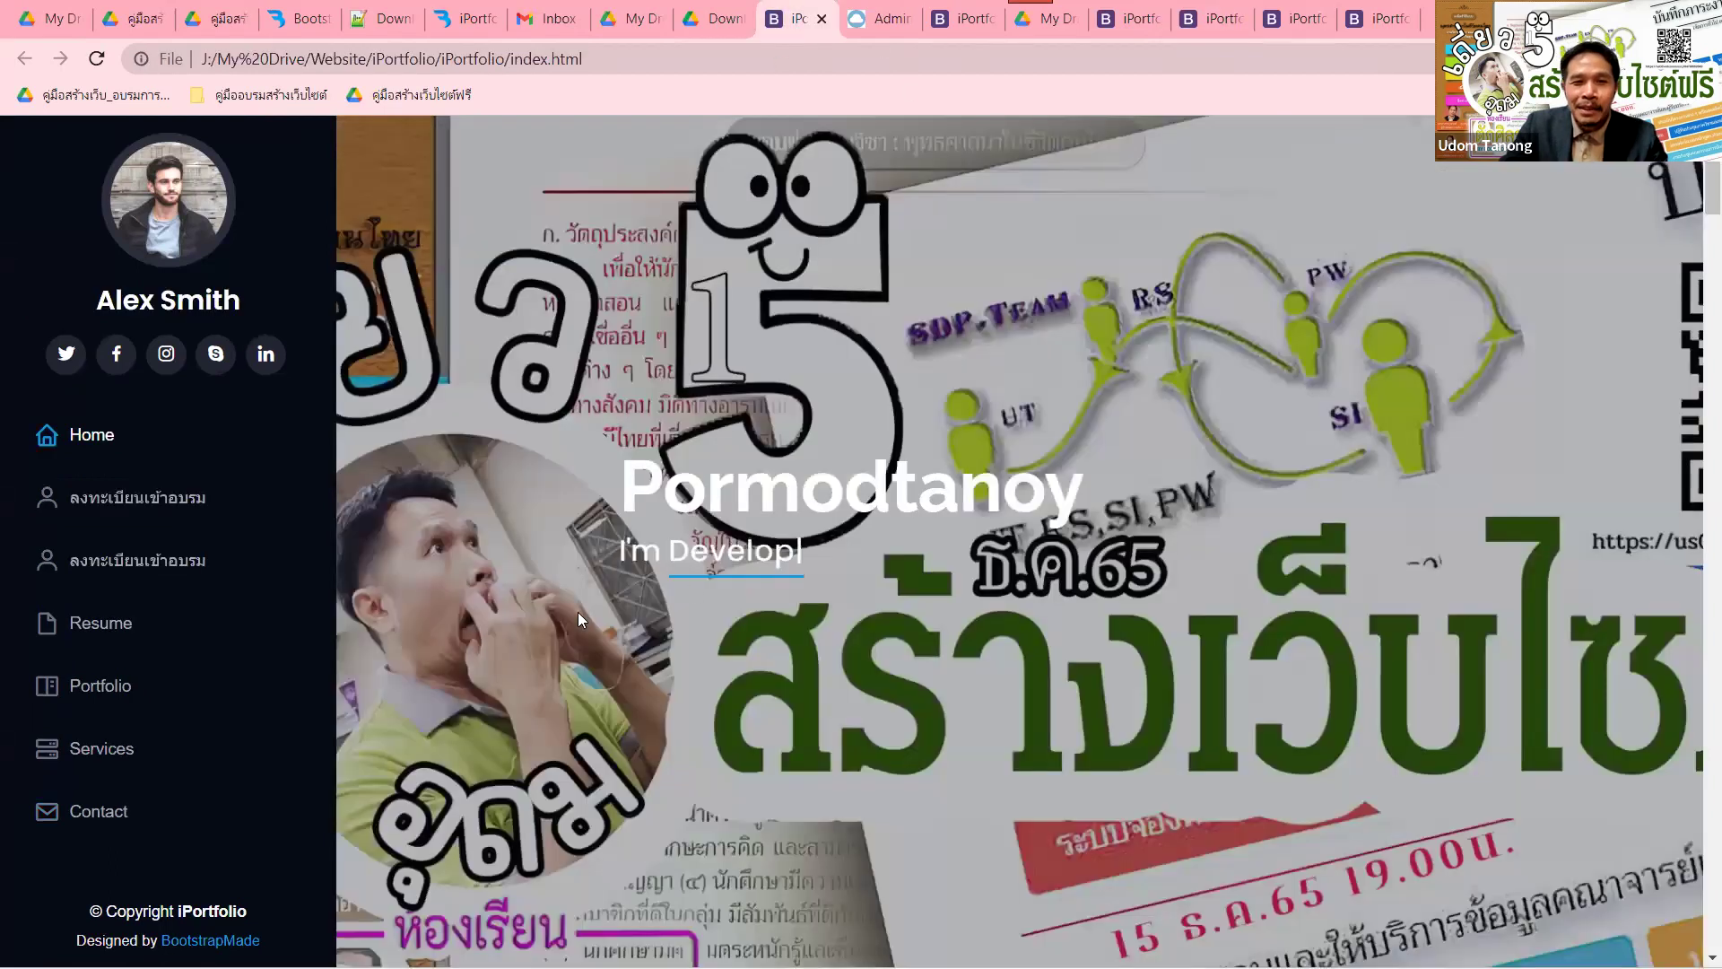
click(1136, 23)
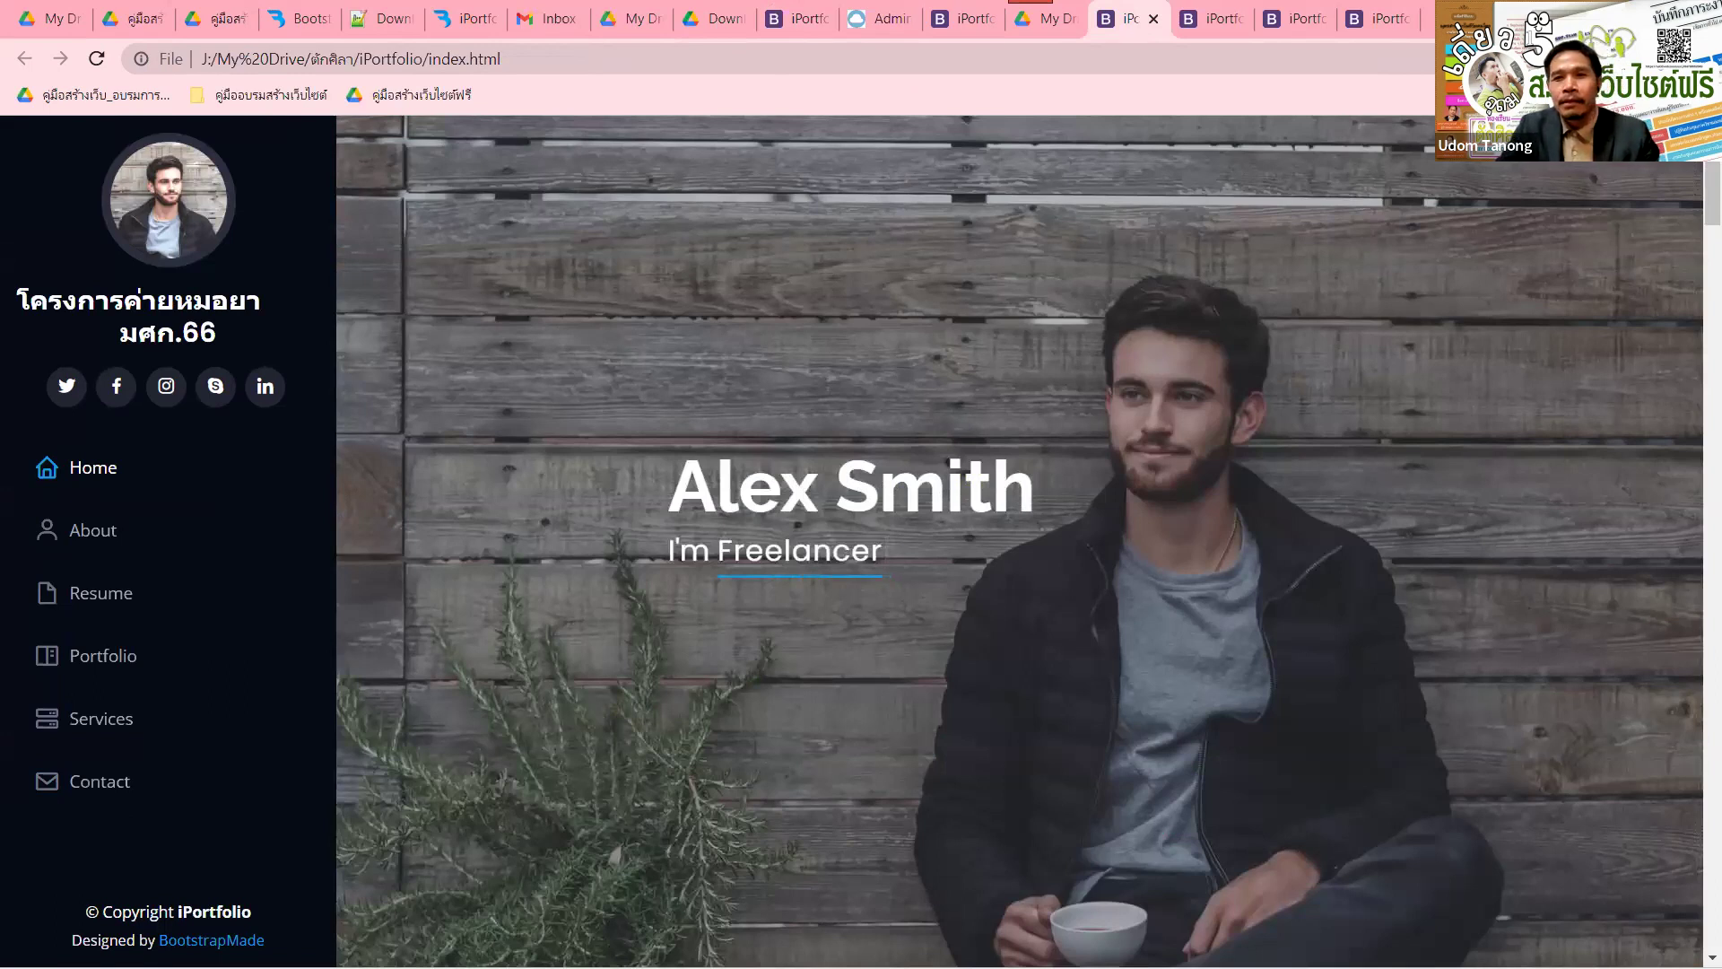
key(ctrl+t)
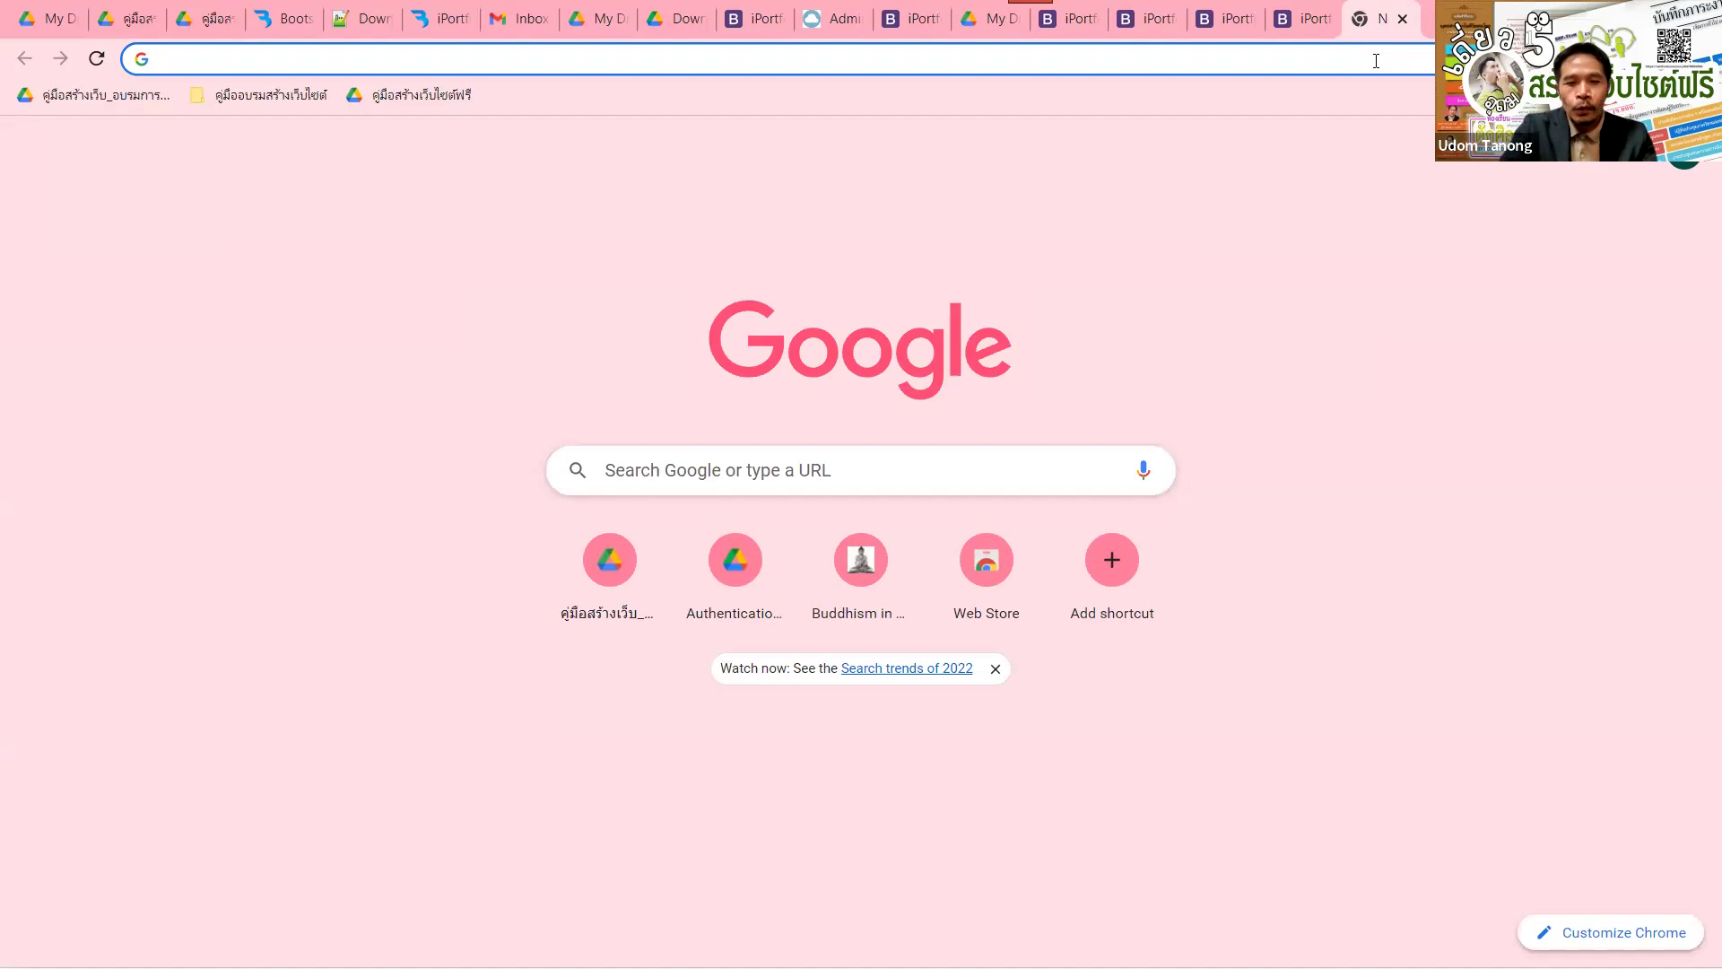
Step: Search Google for 'photopea' and open the Photopea | Online Photo Editor result
text(ย)
key(BackSpace)
text(pho)
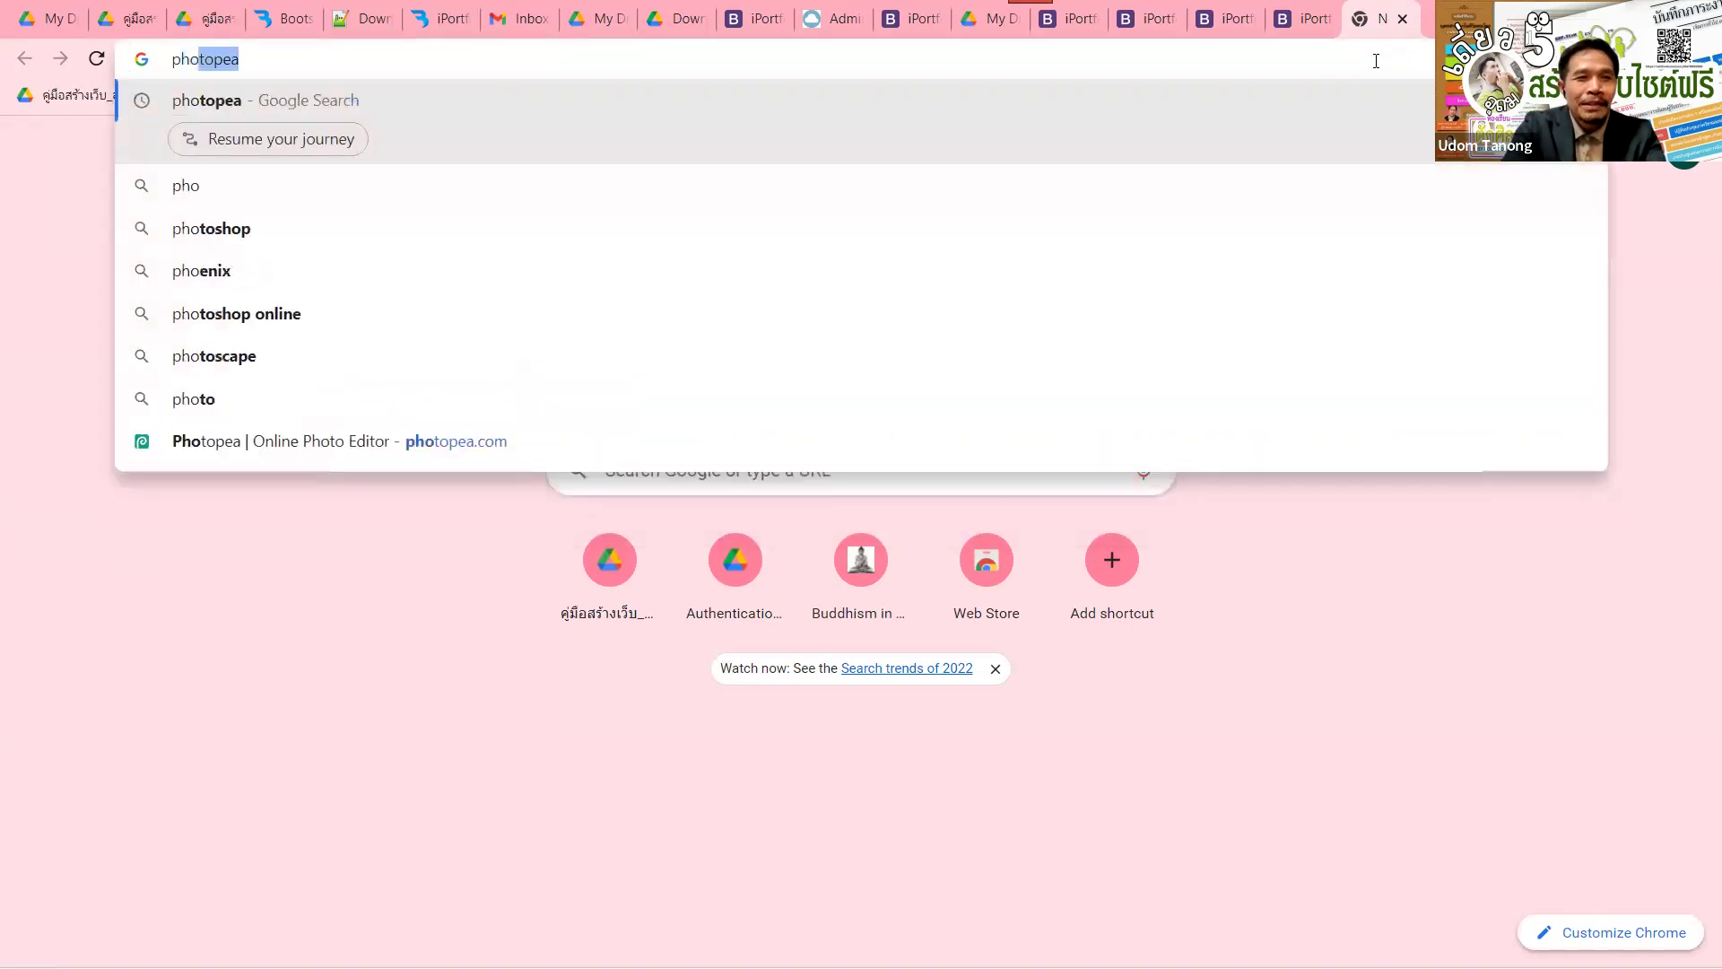
text(topea)
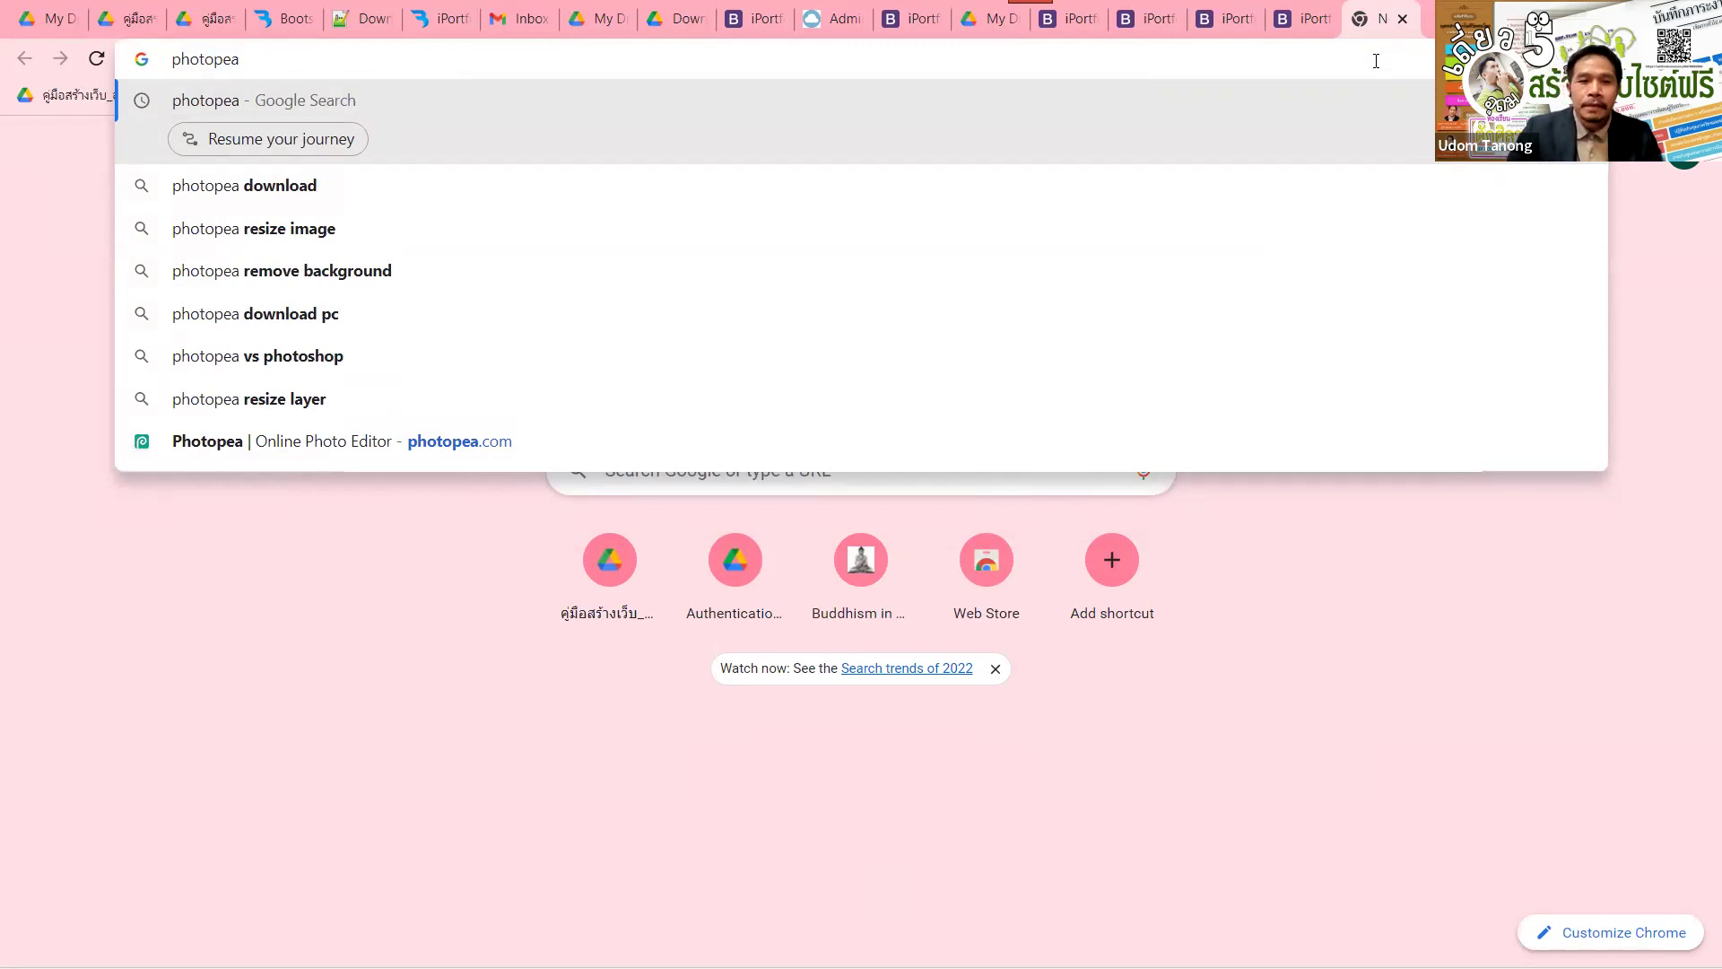
key(Return)
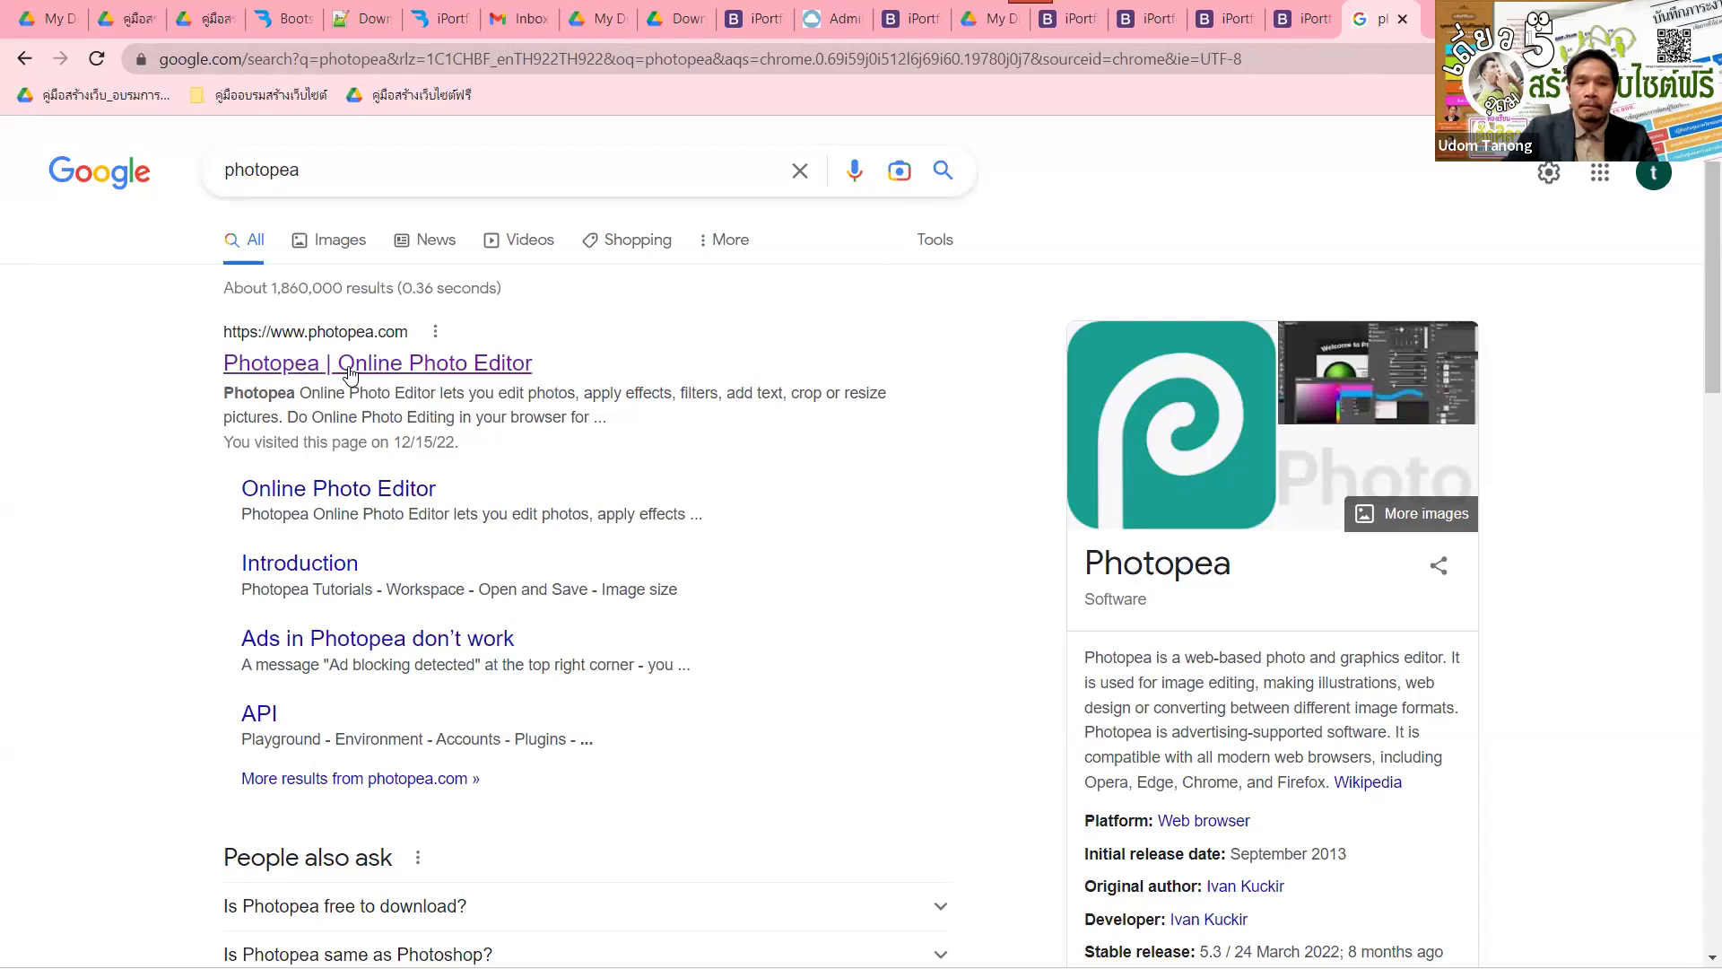
click(388, 365)
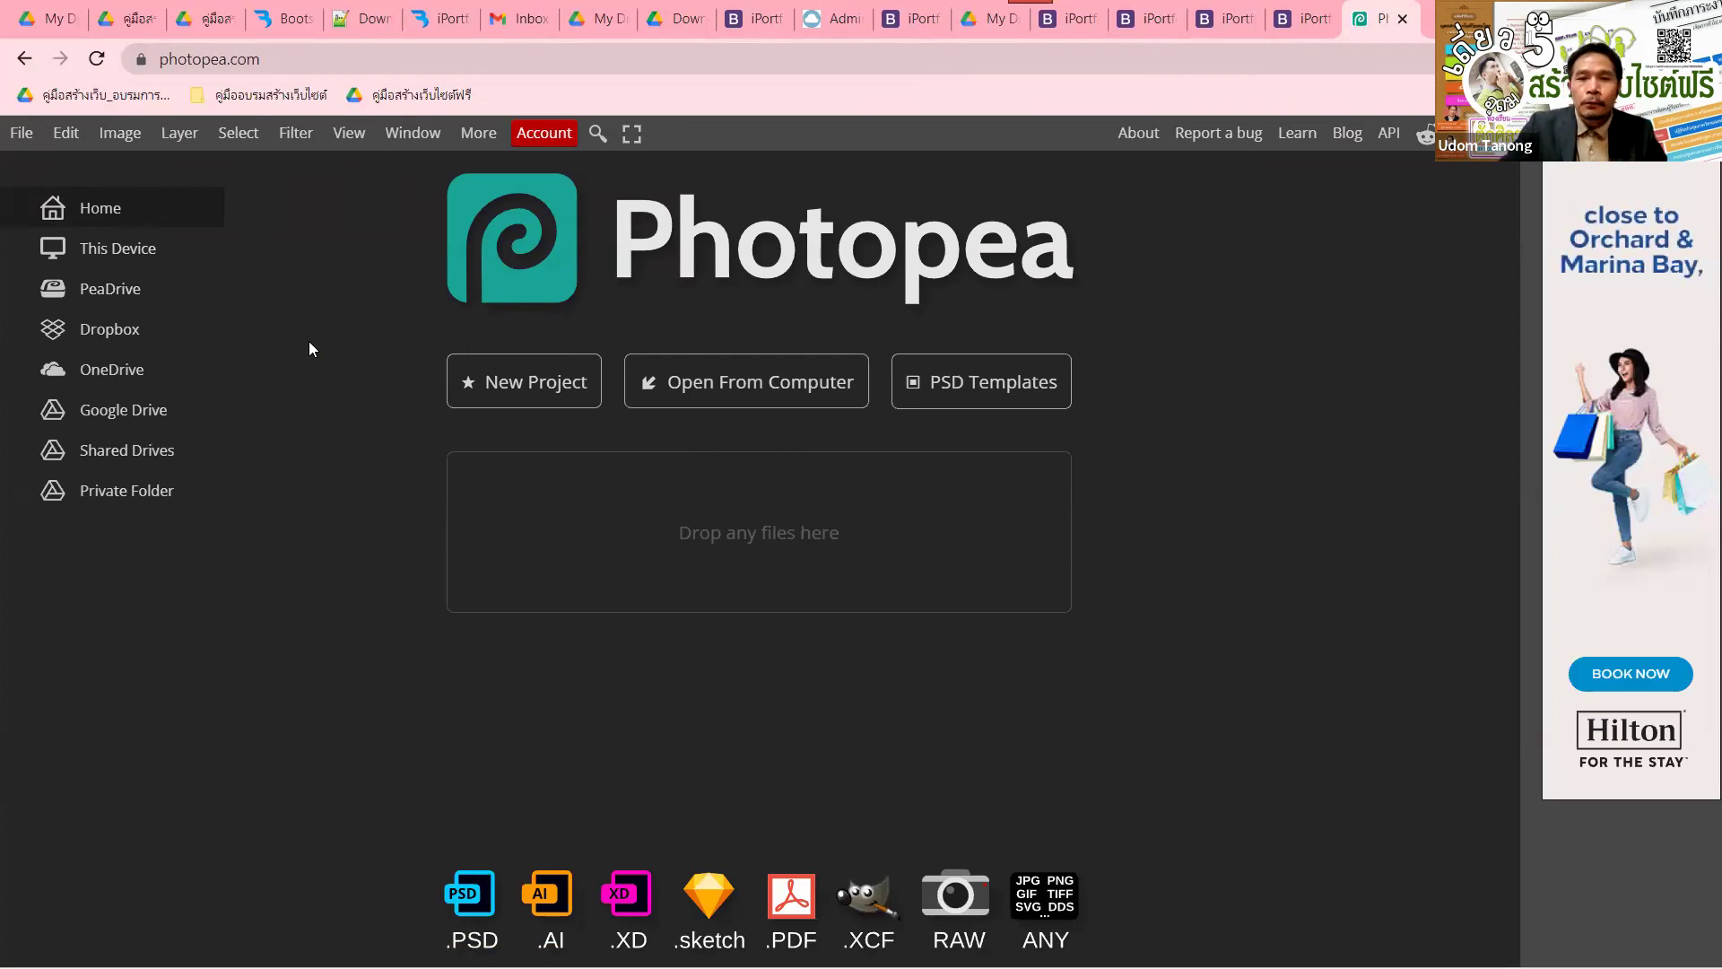
Step: Open hero-bg from J: > My Drive > ตักศิลา > iPortfolio > assets > img in Photopea
click(21, 134)
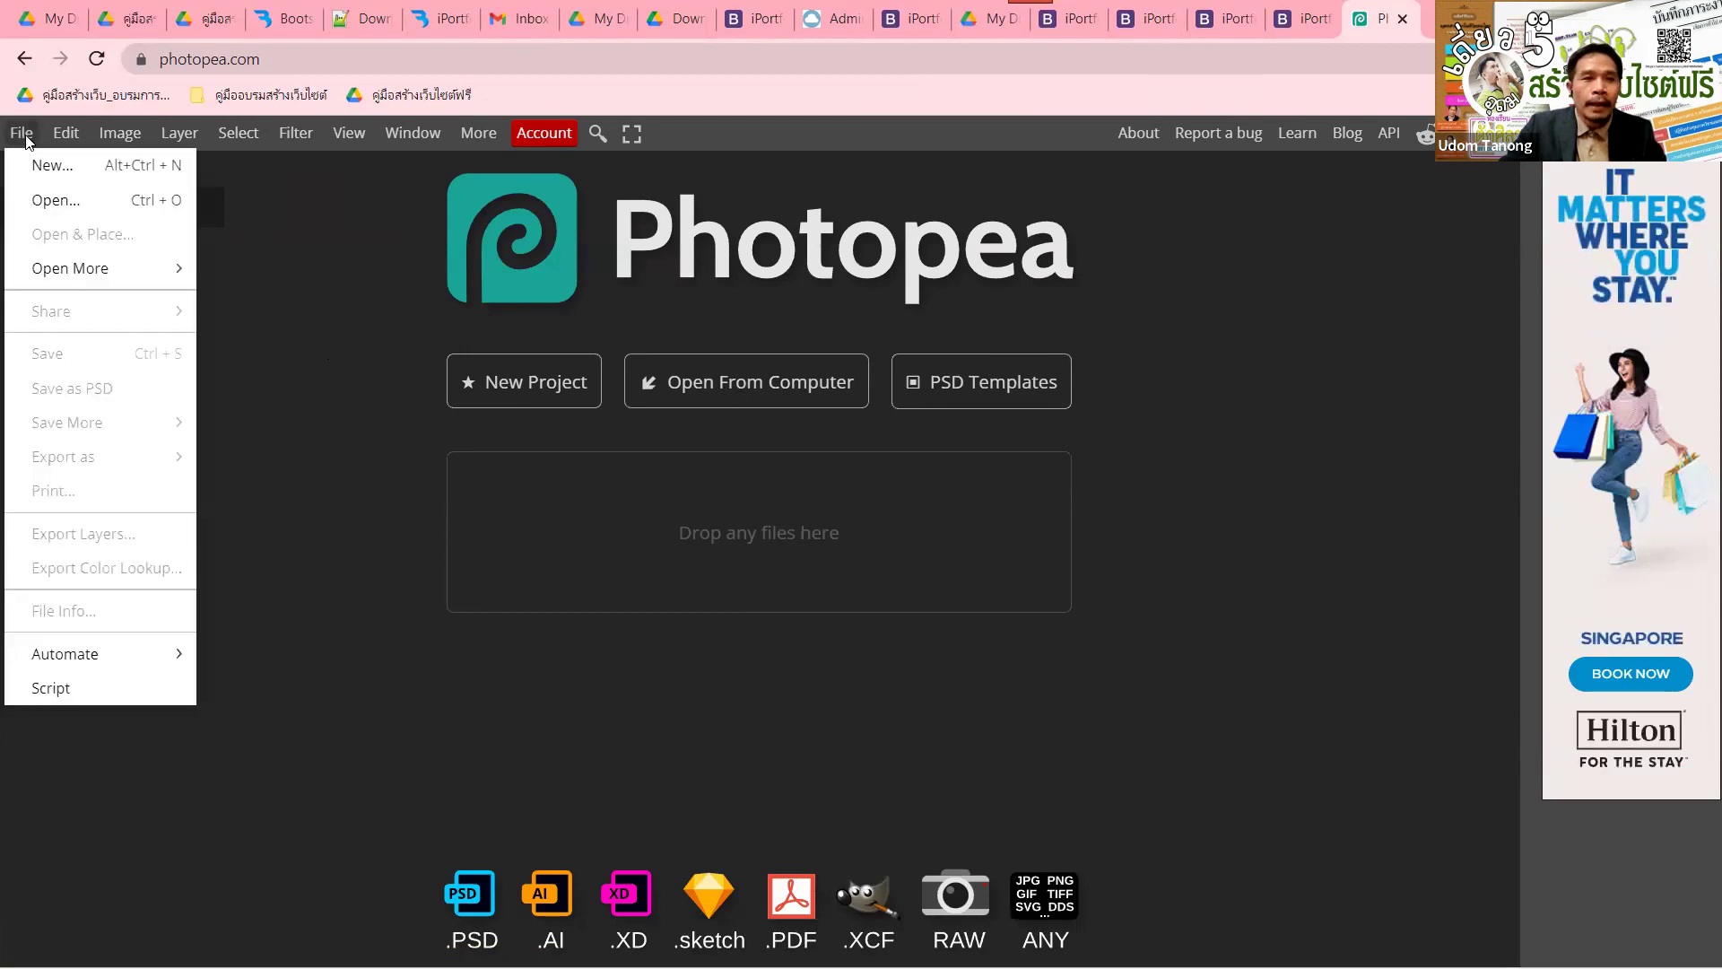
click(47, 203)
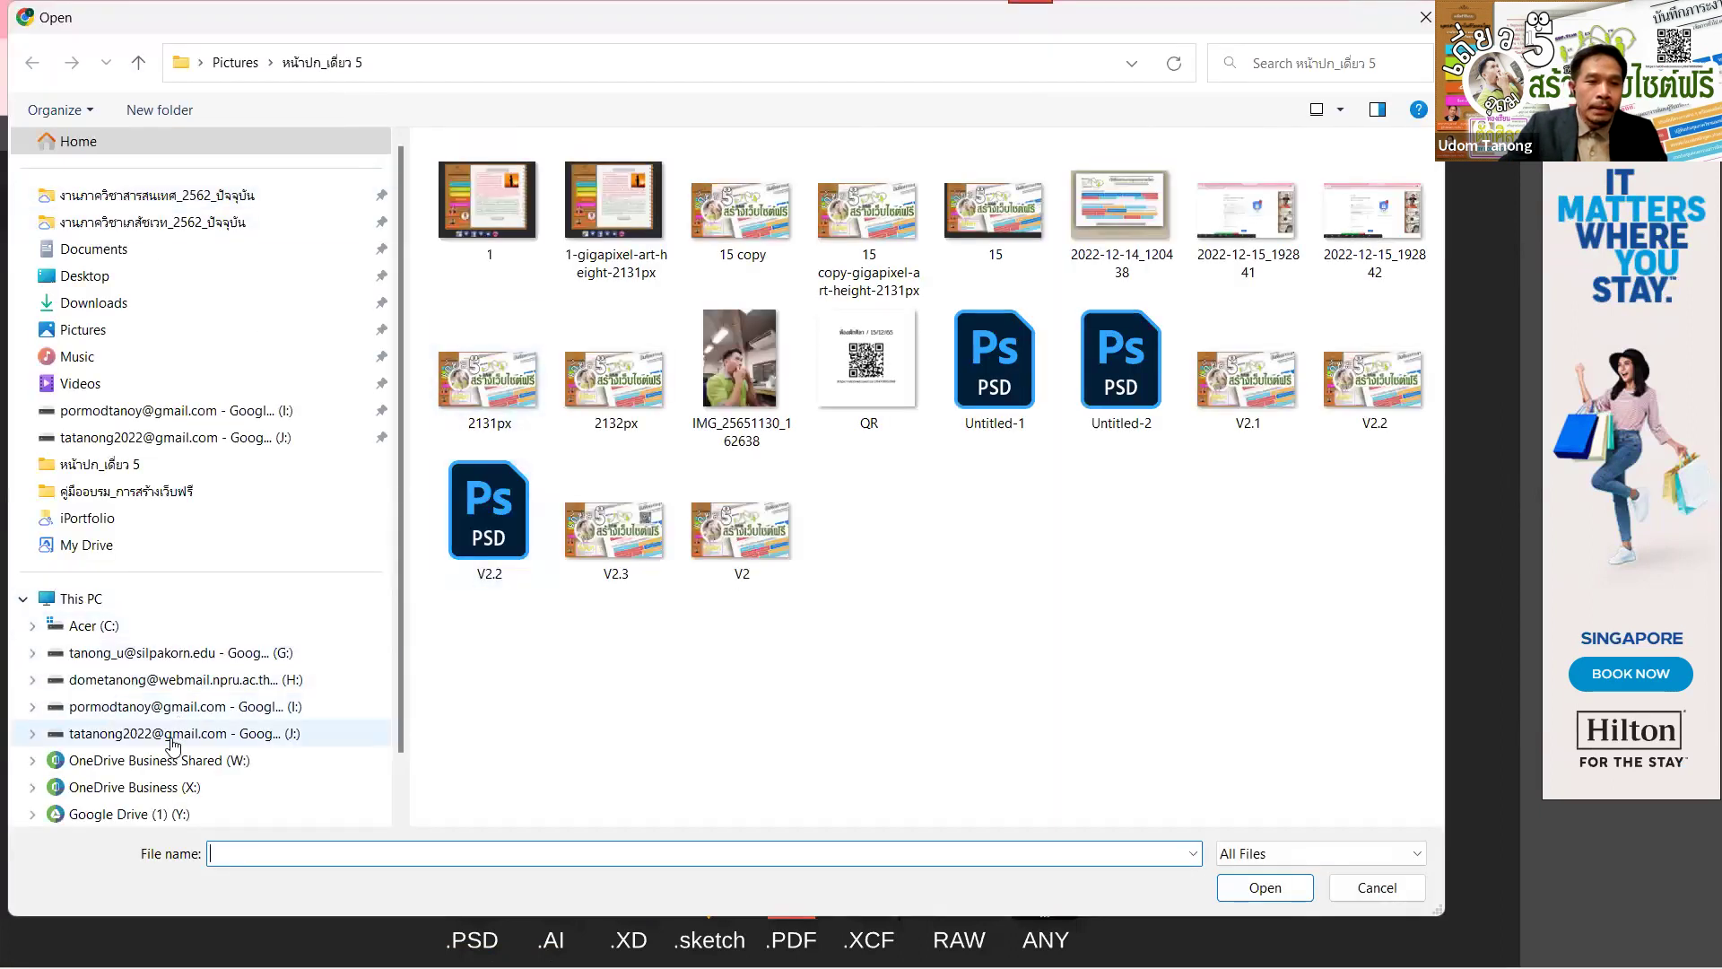
click(171, 733)
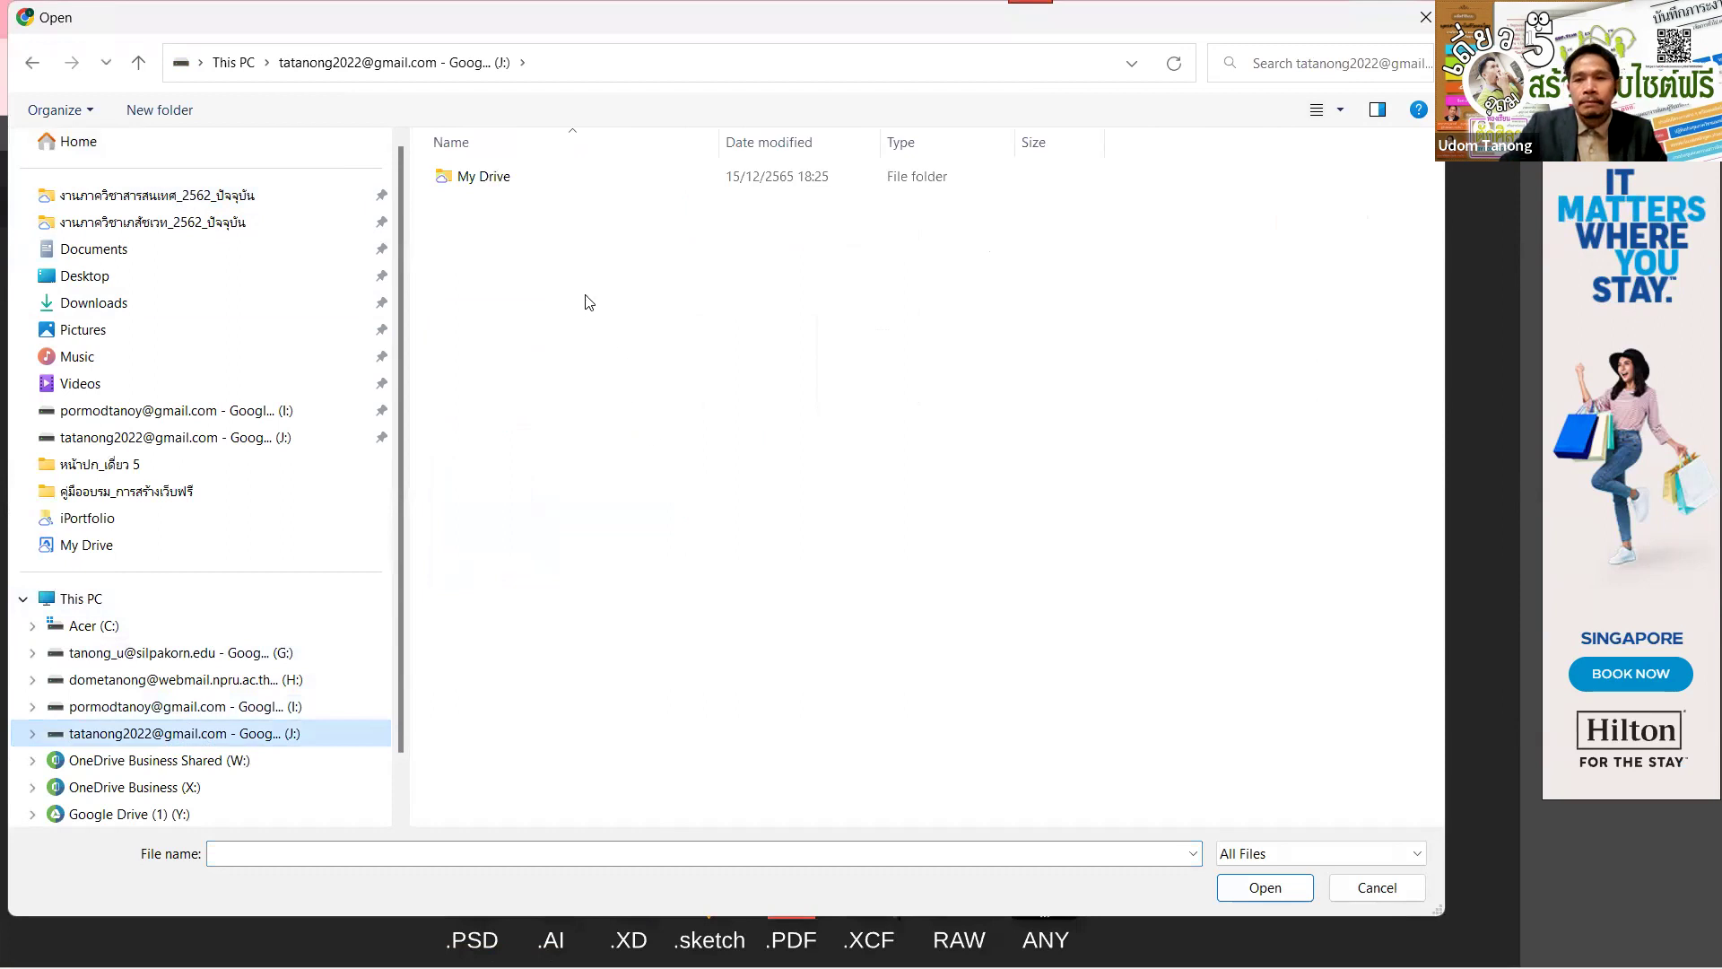
double_click(475, 177)
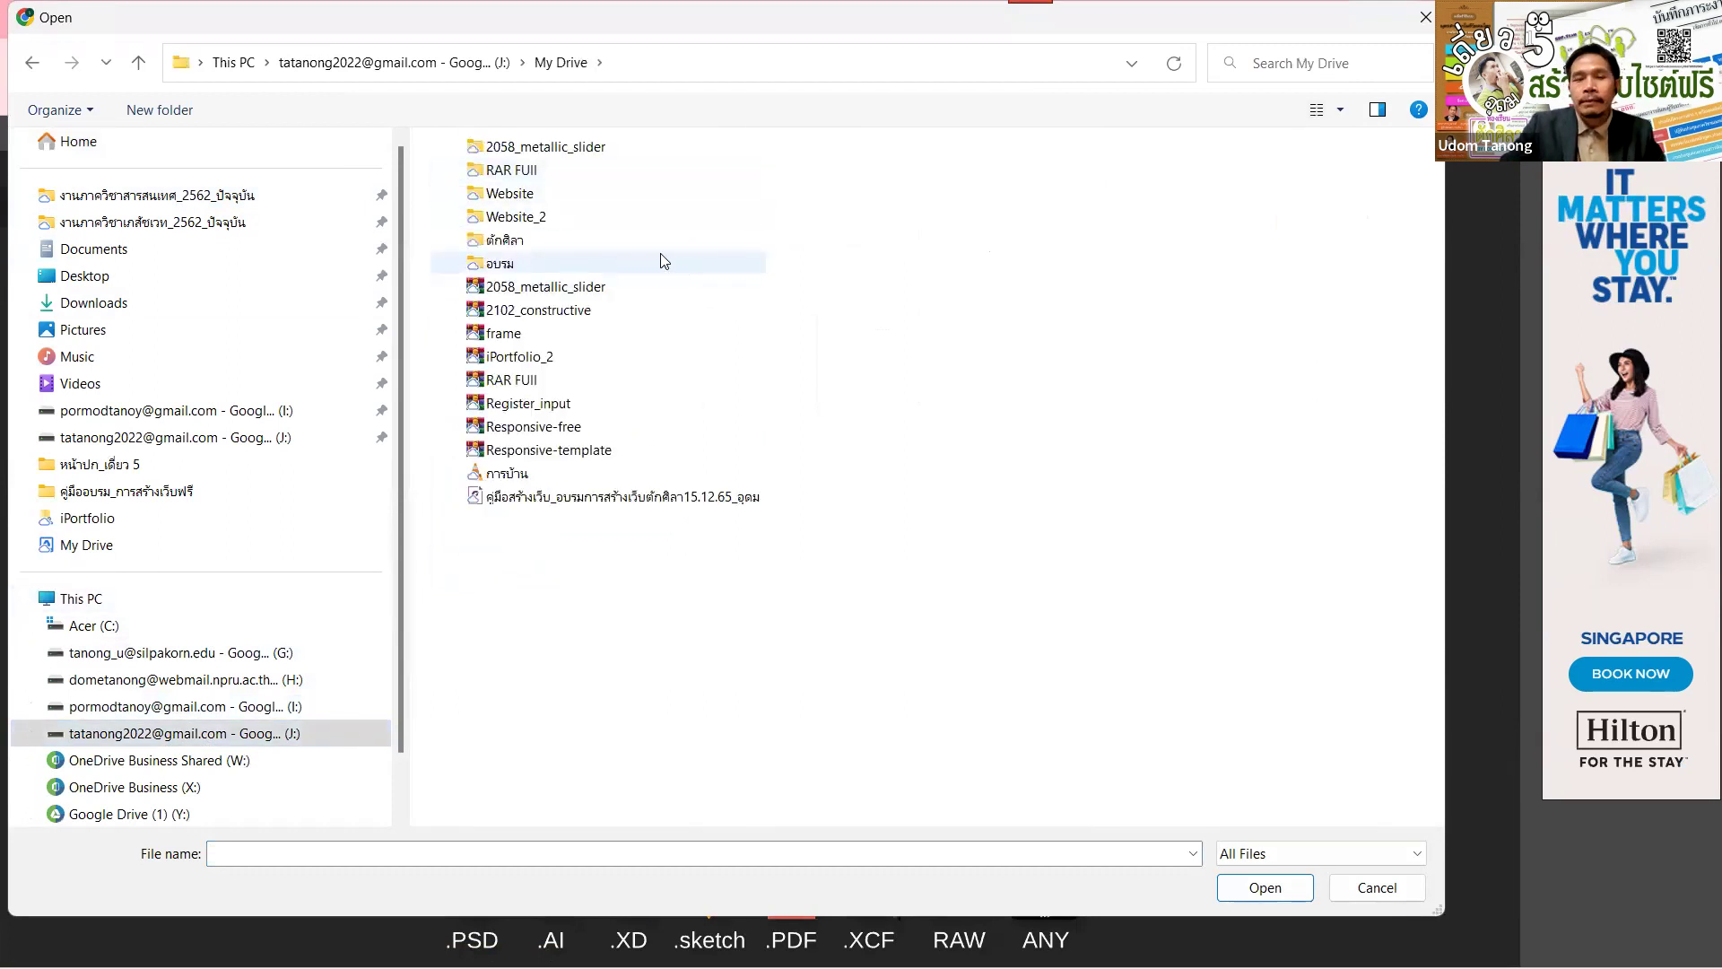
click(513, 247)
double_click(513, 247)
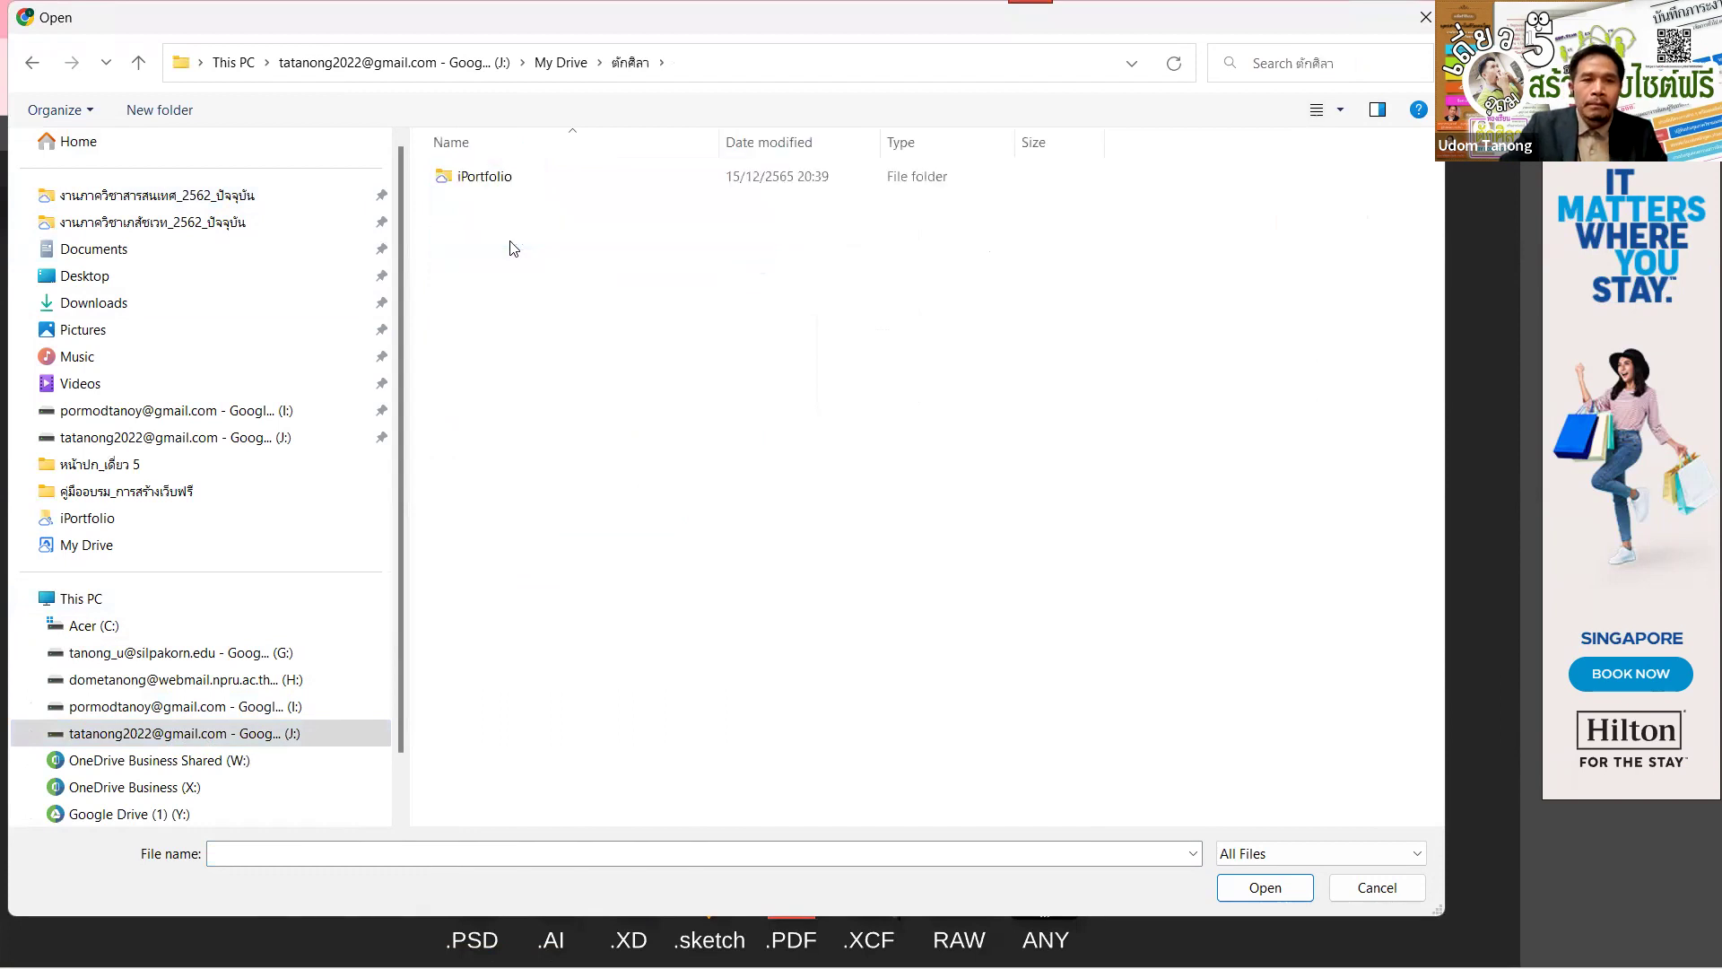
double_click(498, 179)
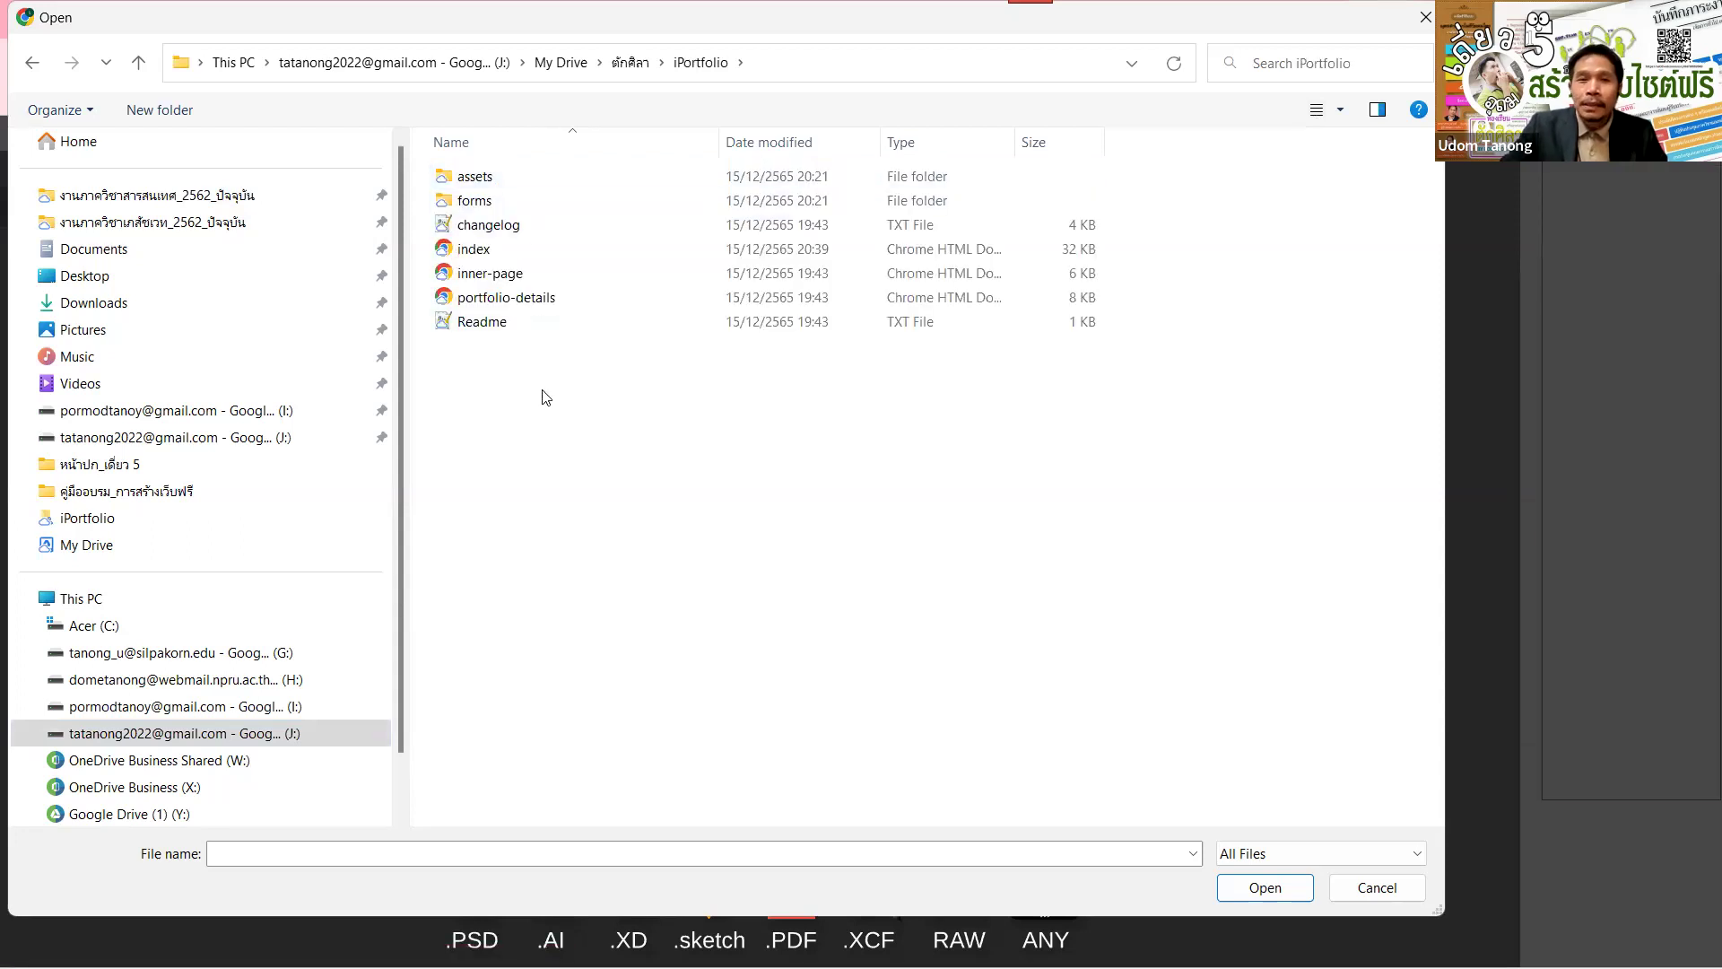
double_click(475, 178)
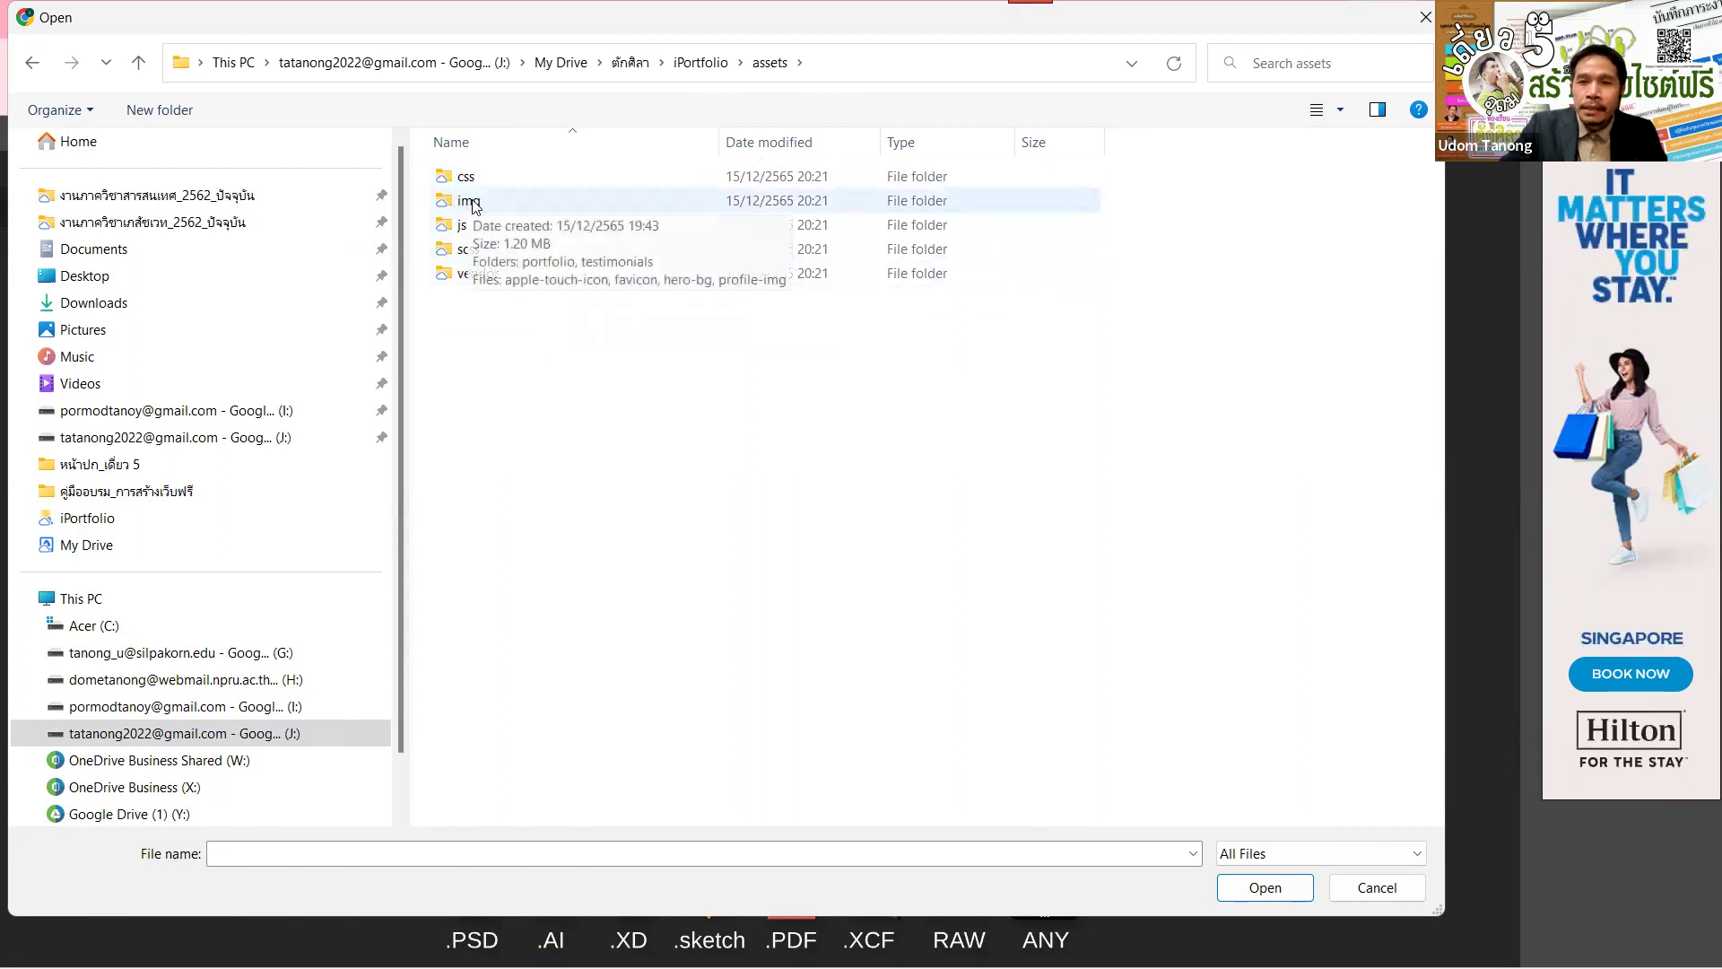
click(475, 207)
double_click(475, 207)
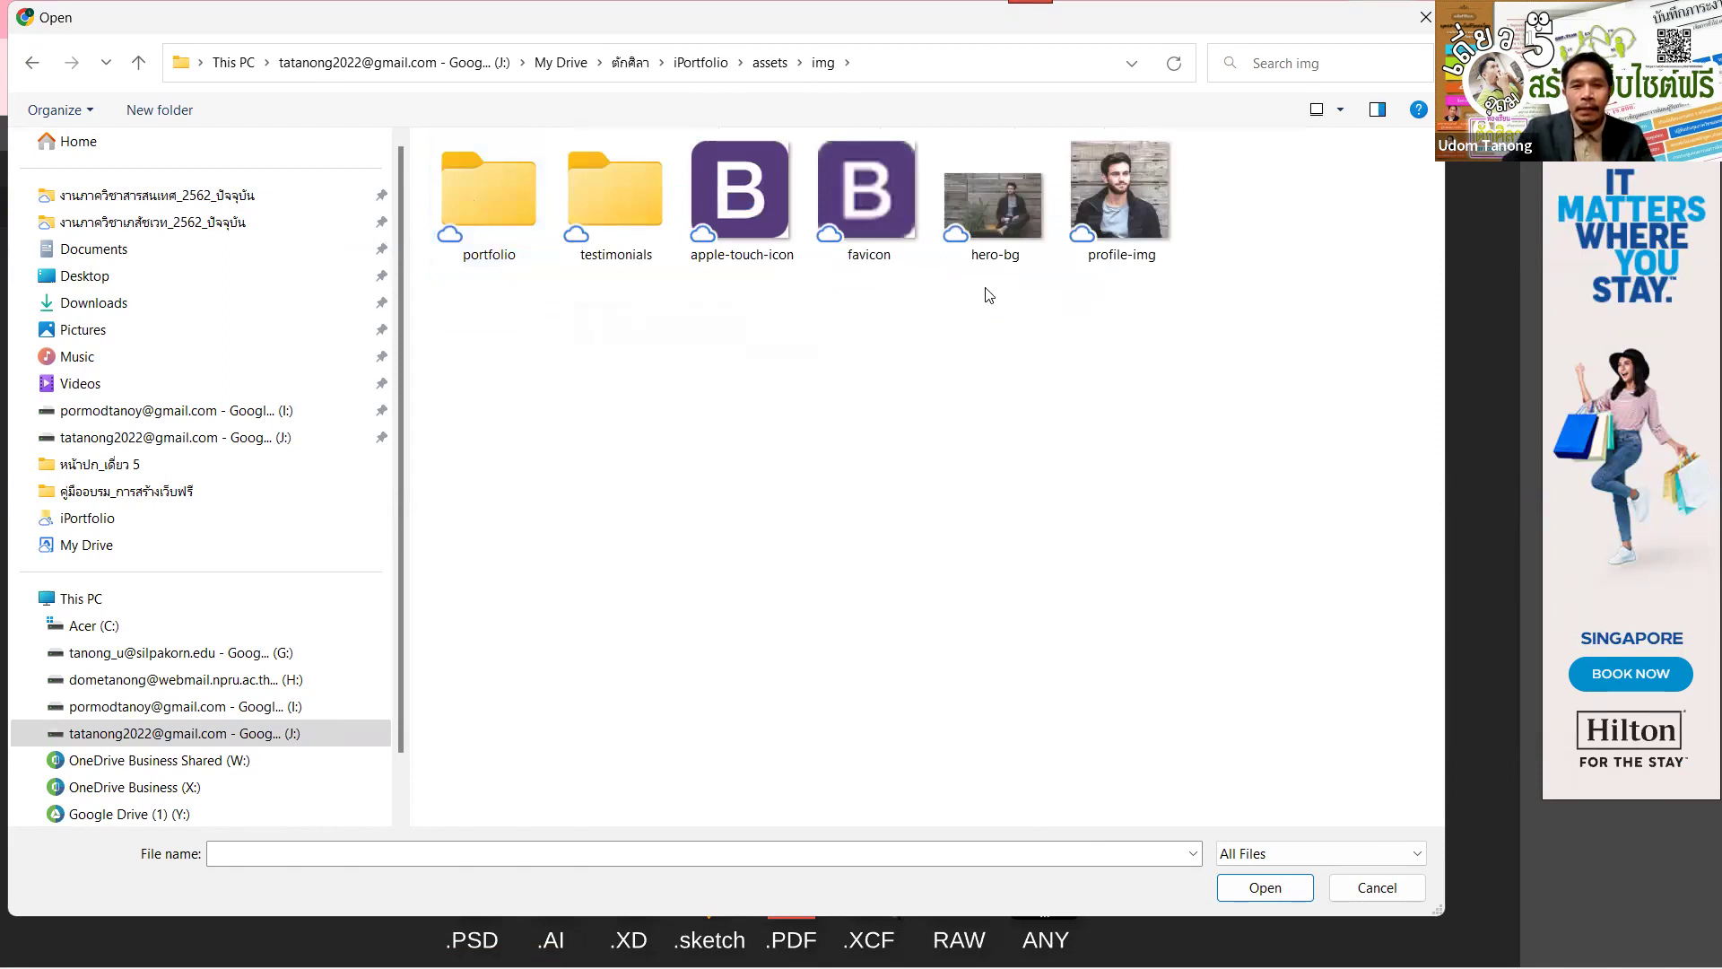
click(1002, 230)
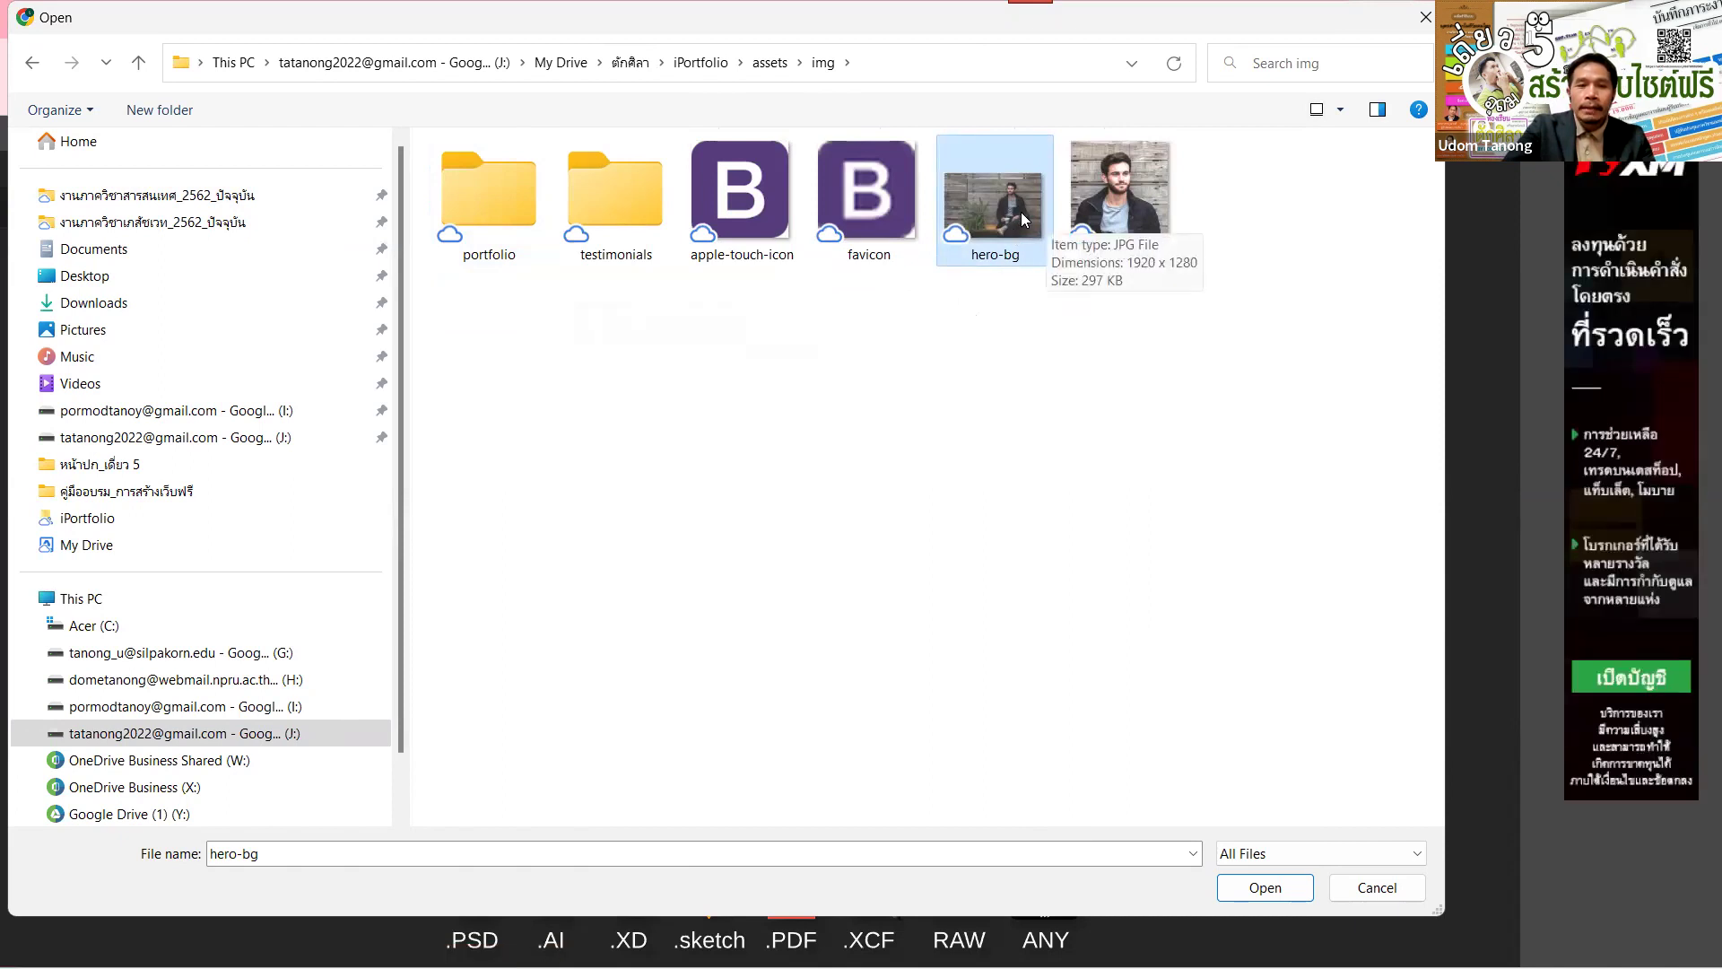
click(1272, 889)
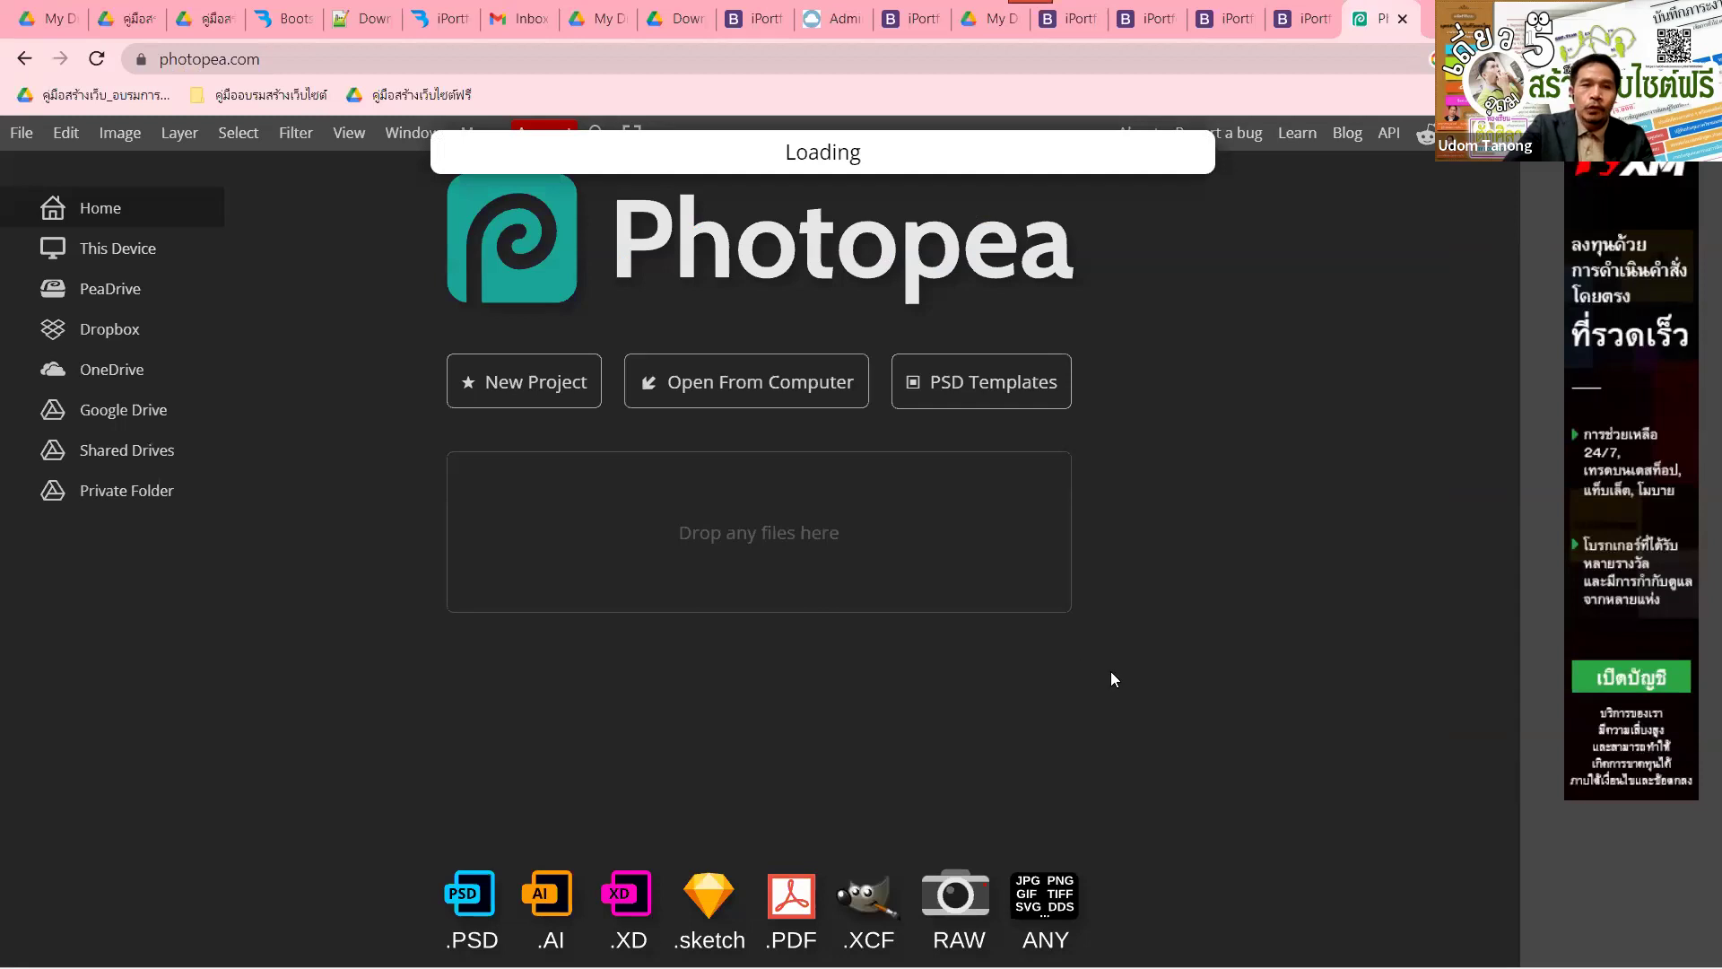
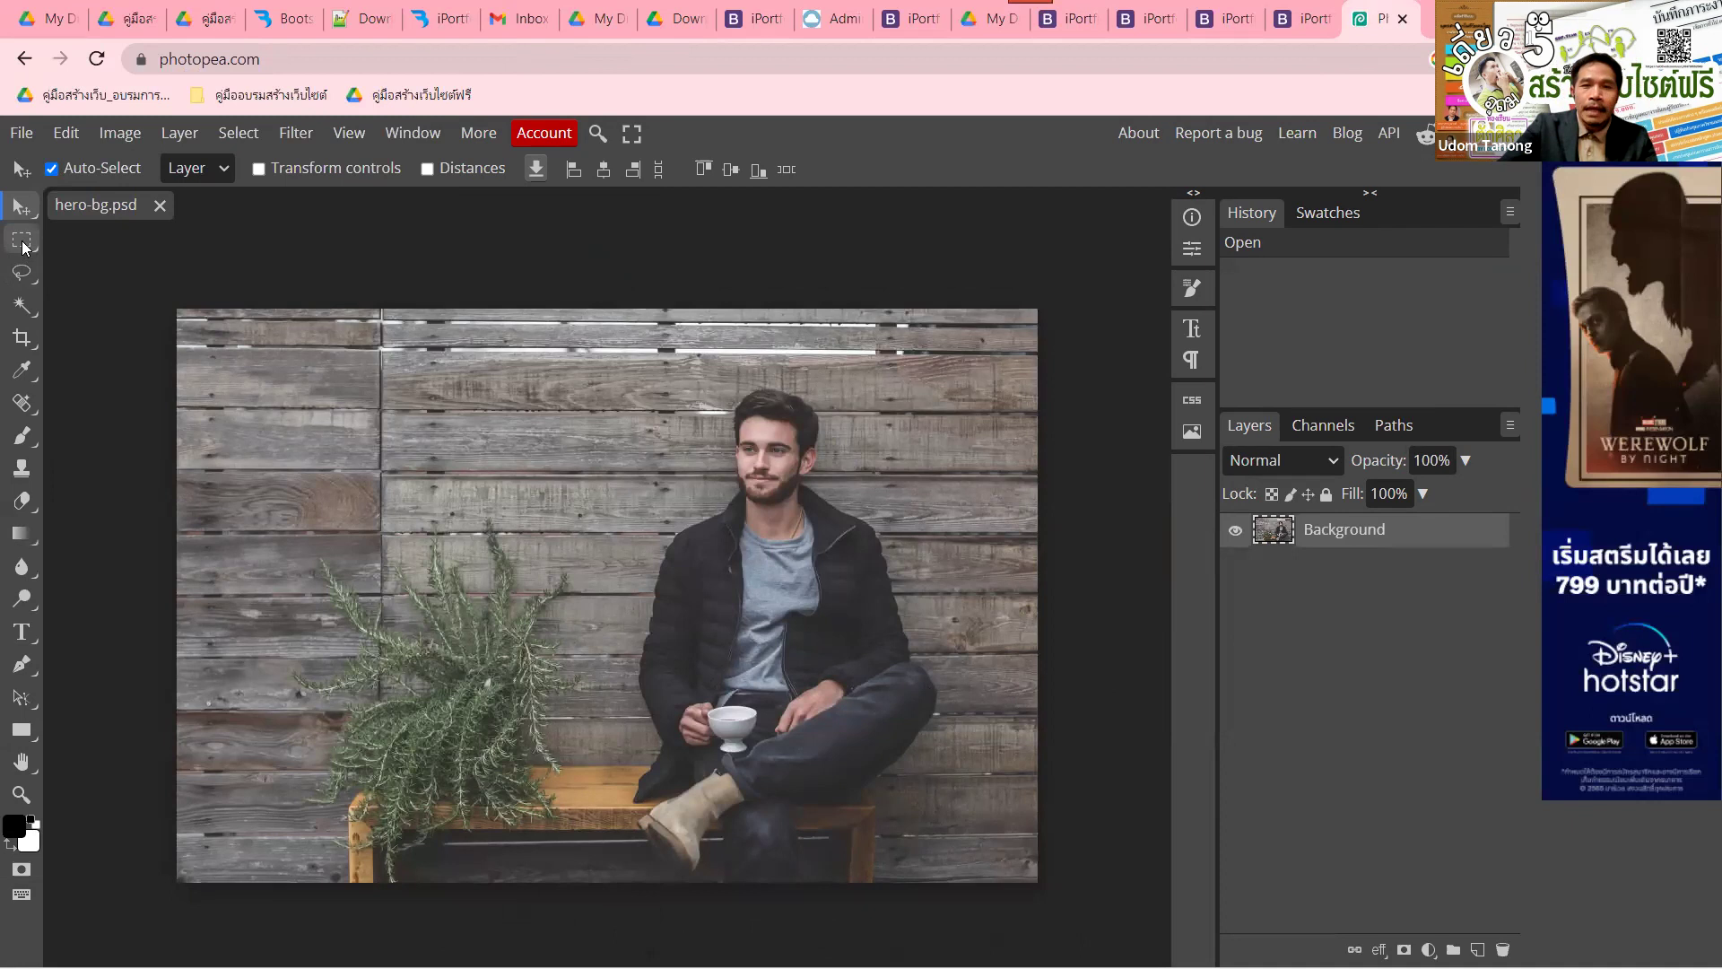
Step: Draw a rectangular selection over the whole hero-bg photo and copy it
click(22, 242)
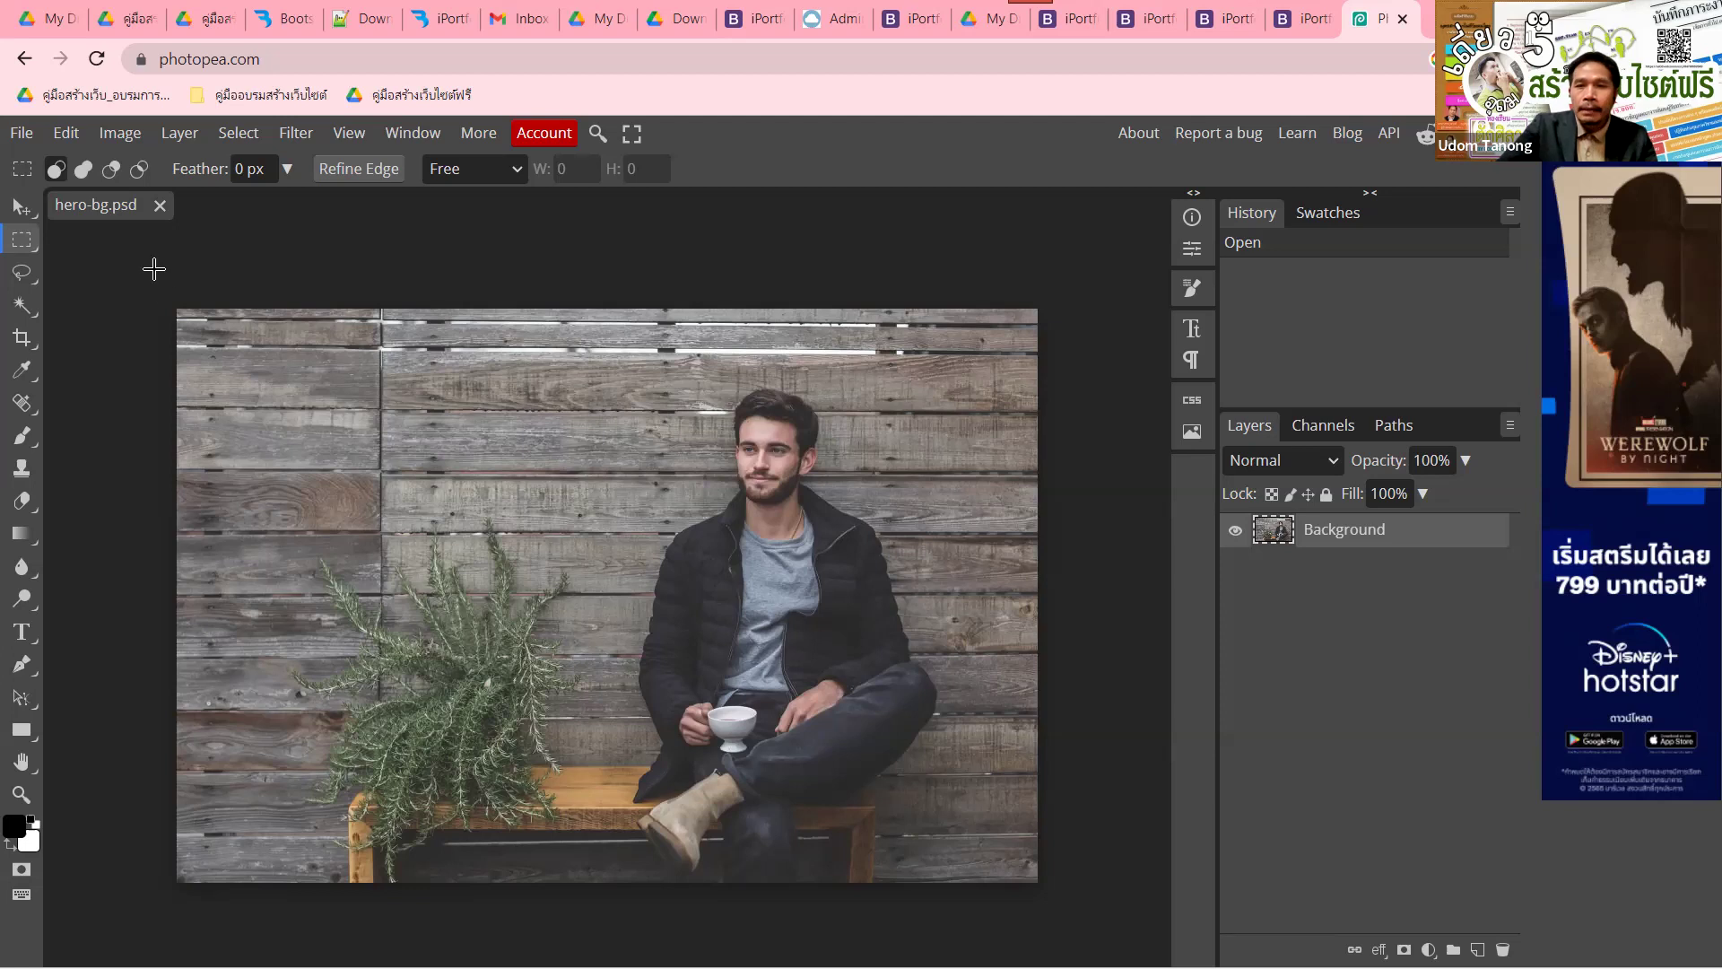
drag(172, 301, 1080, 889)
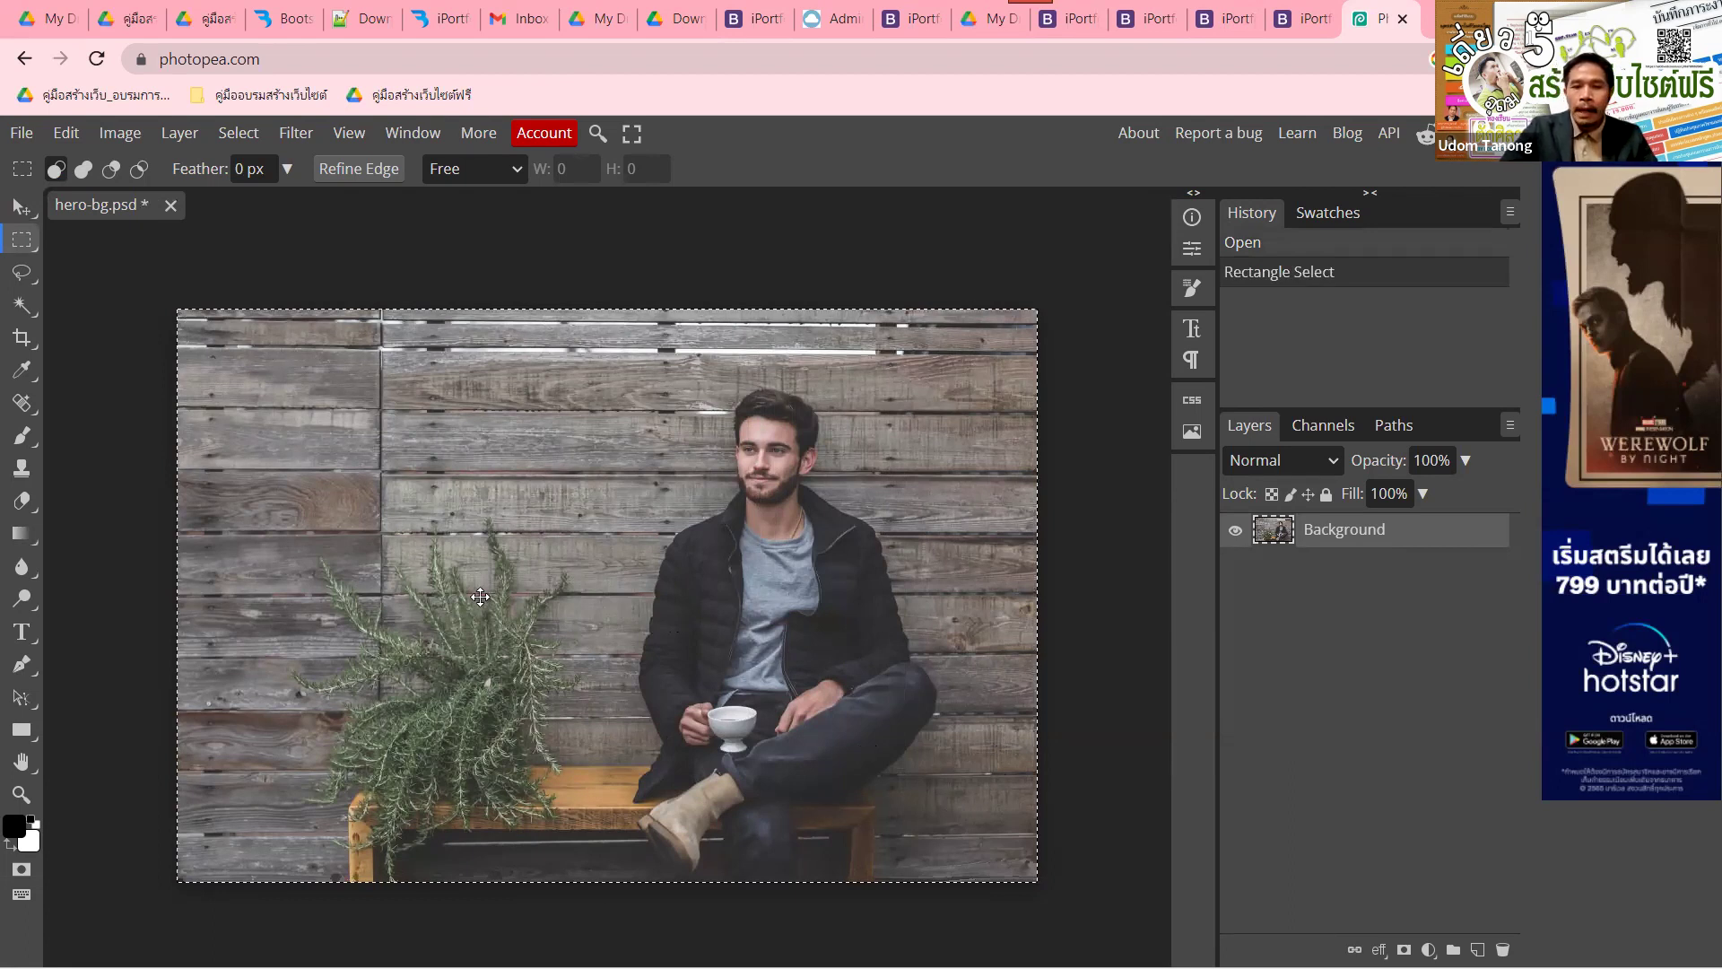
click(65, 132)
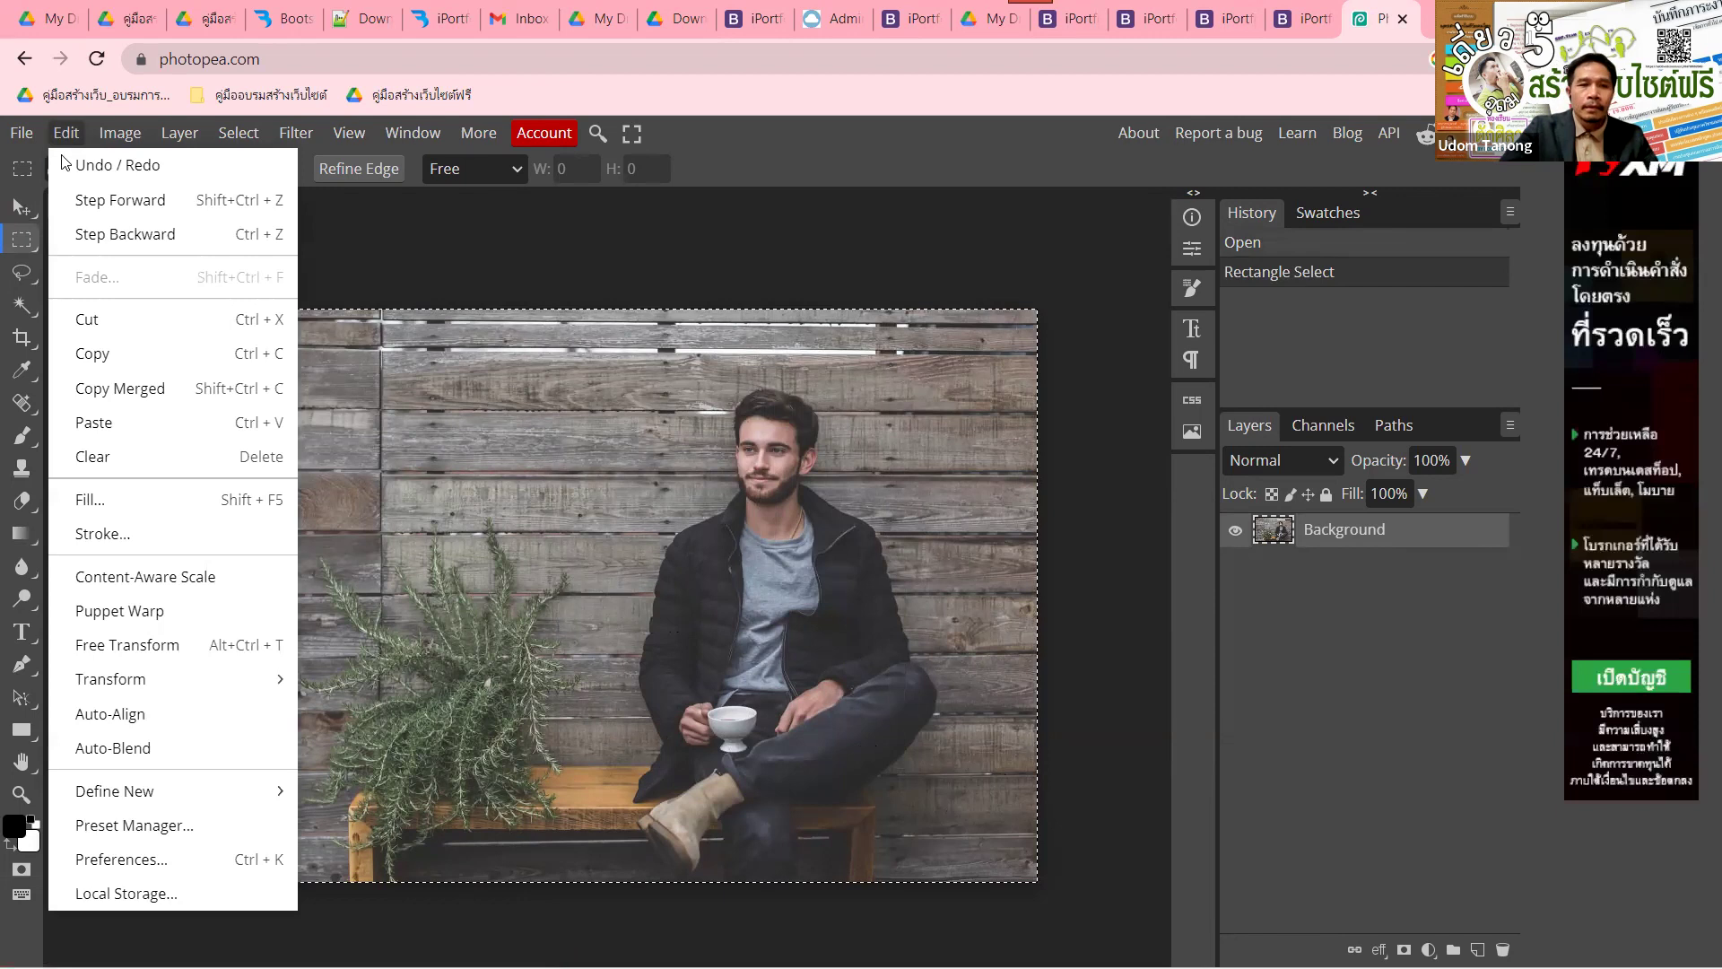
click(90, 355)
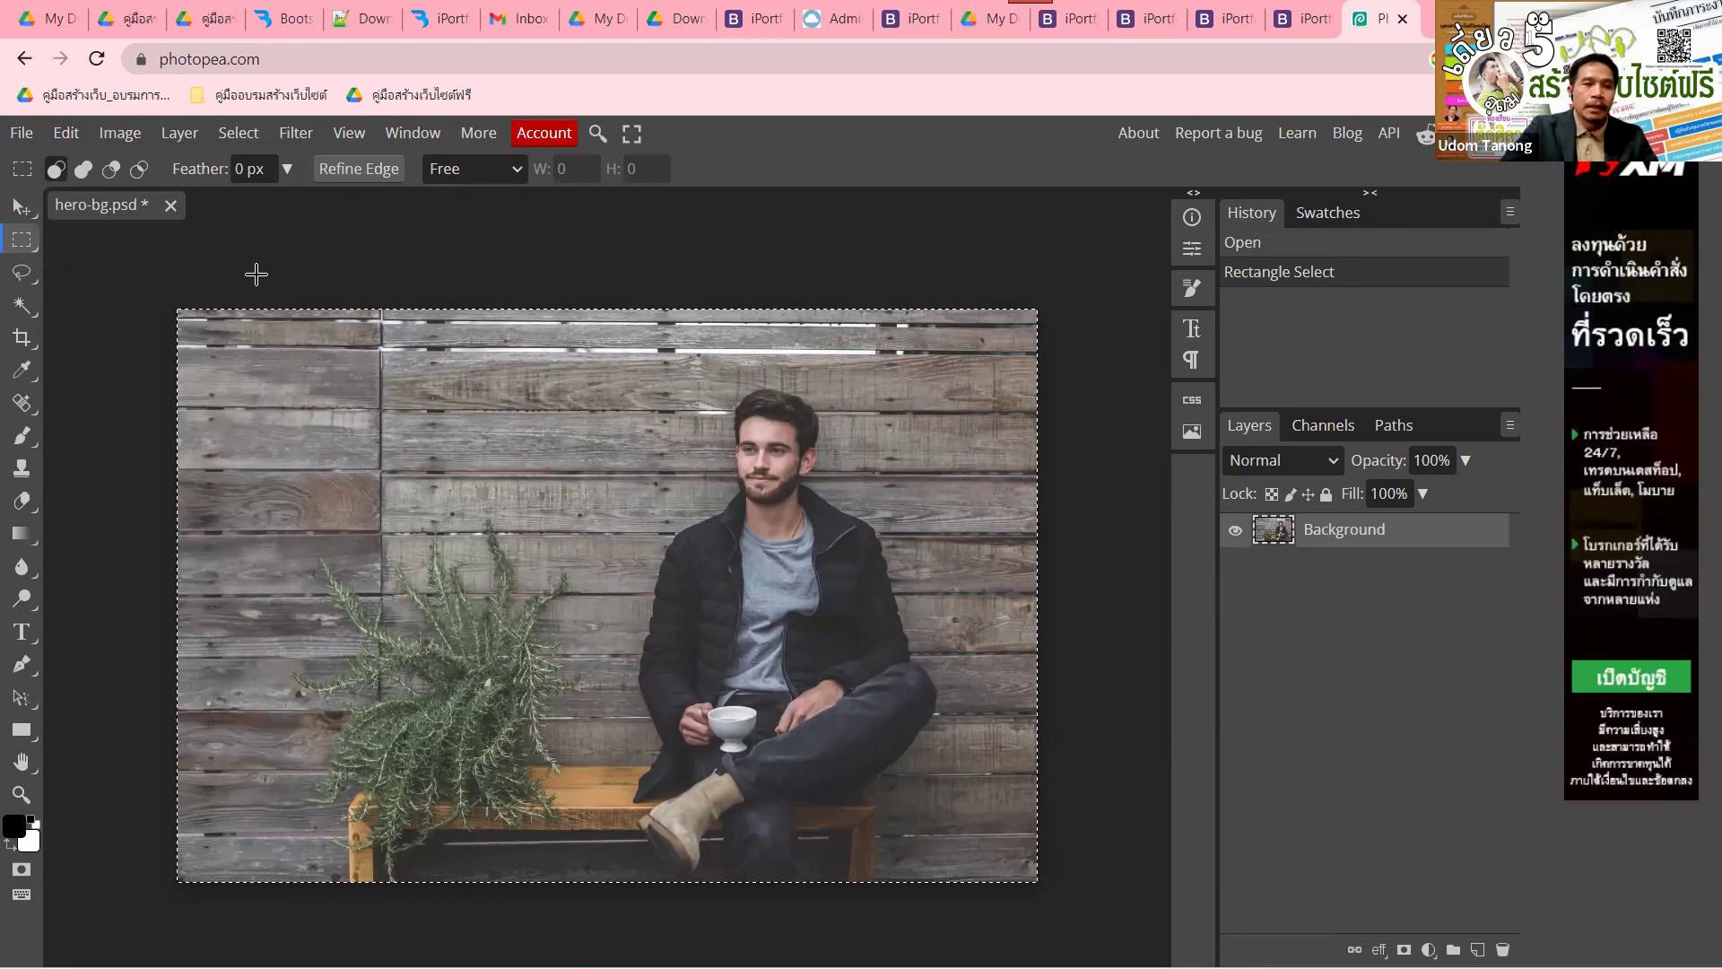
Step: Create a new 1920 × 1280 px document with a white background
click(20, 135)
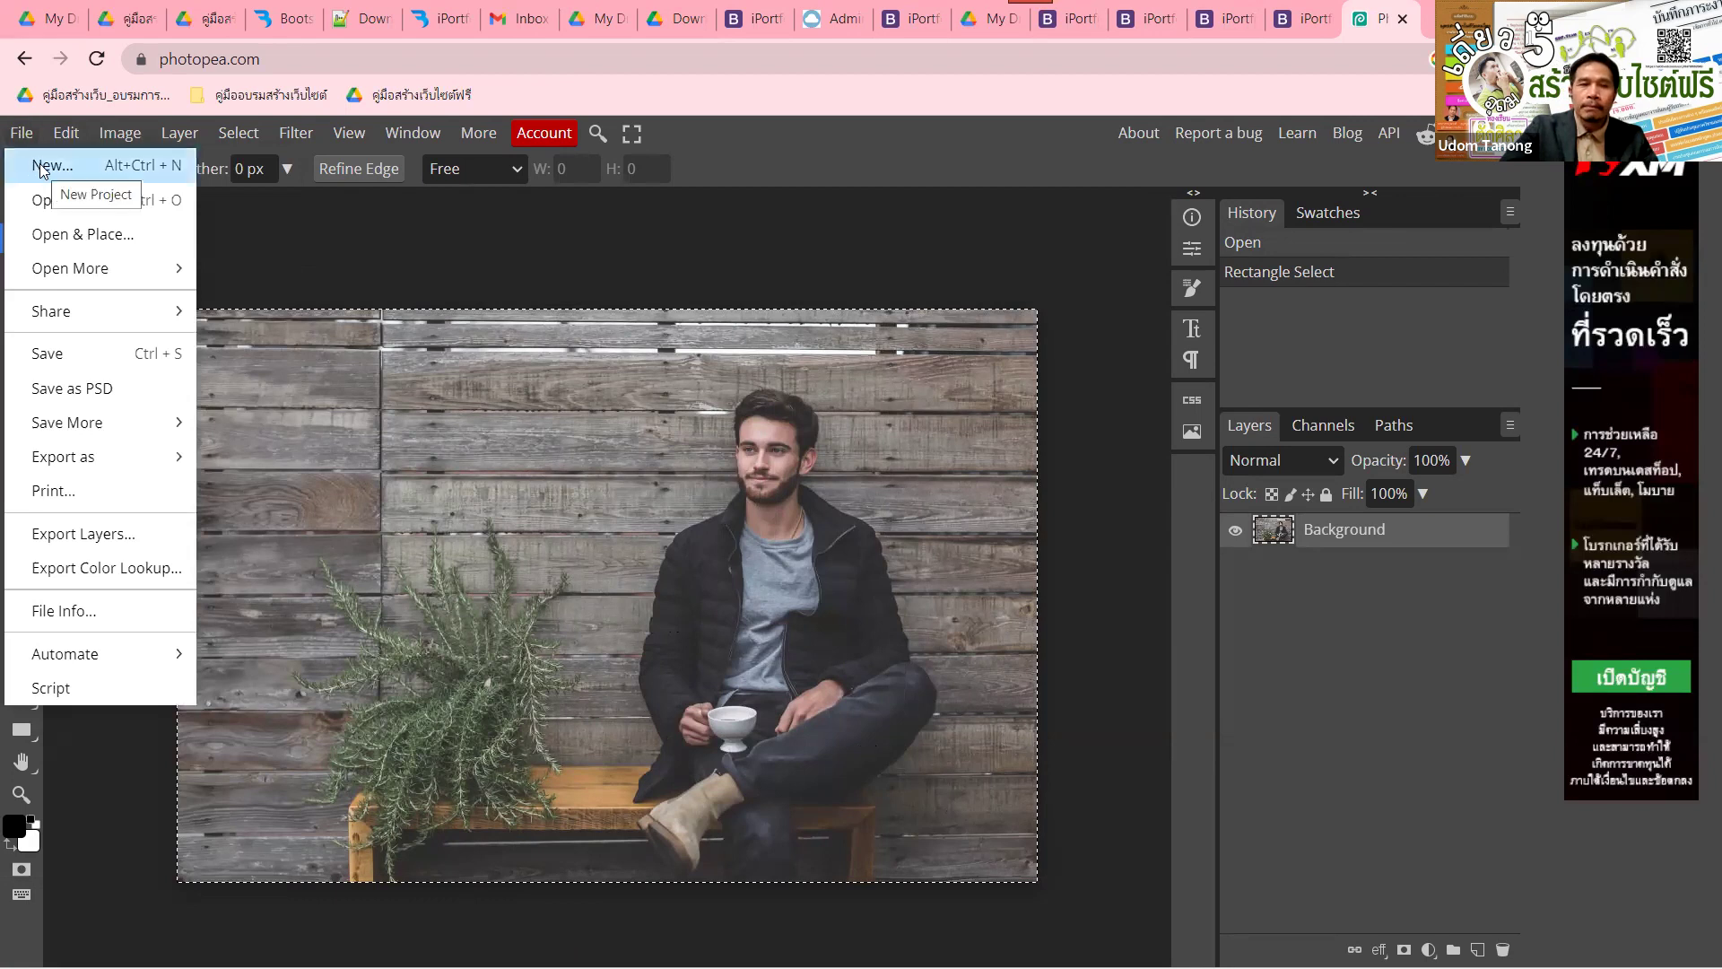
click(40, 163)
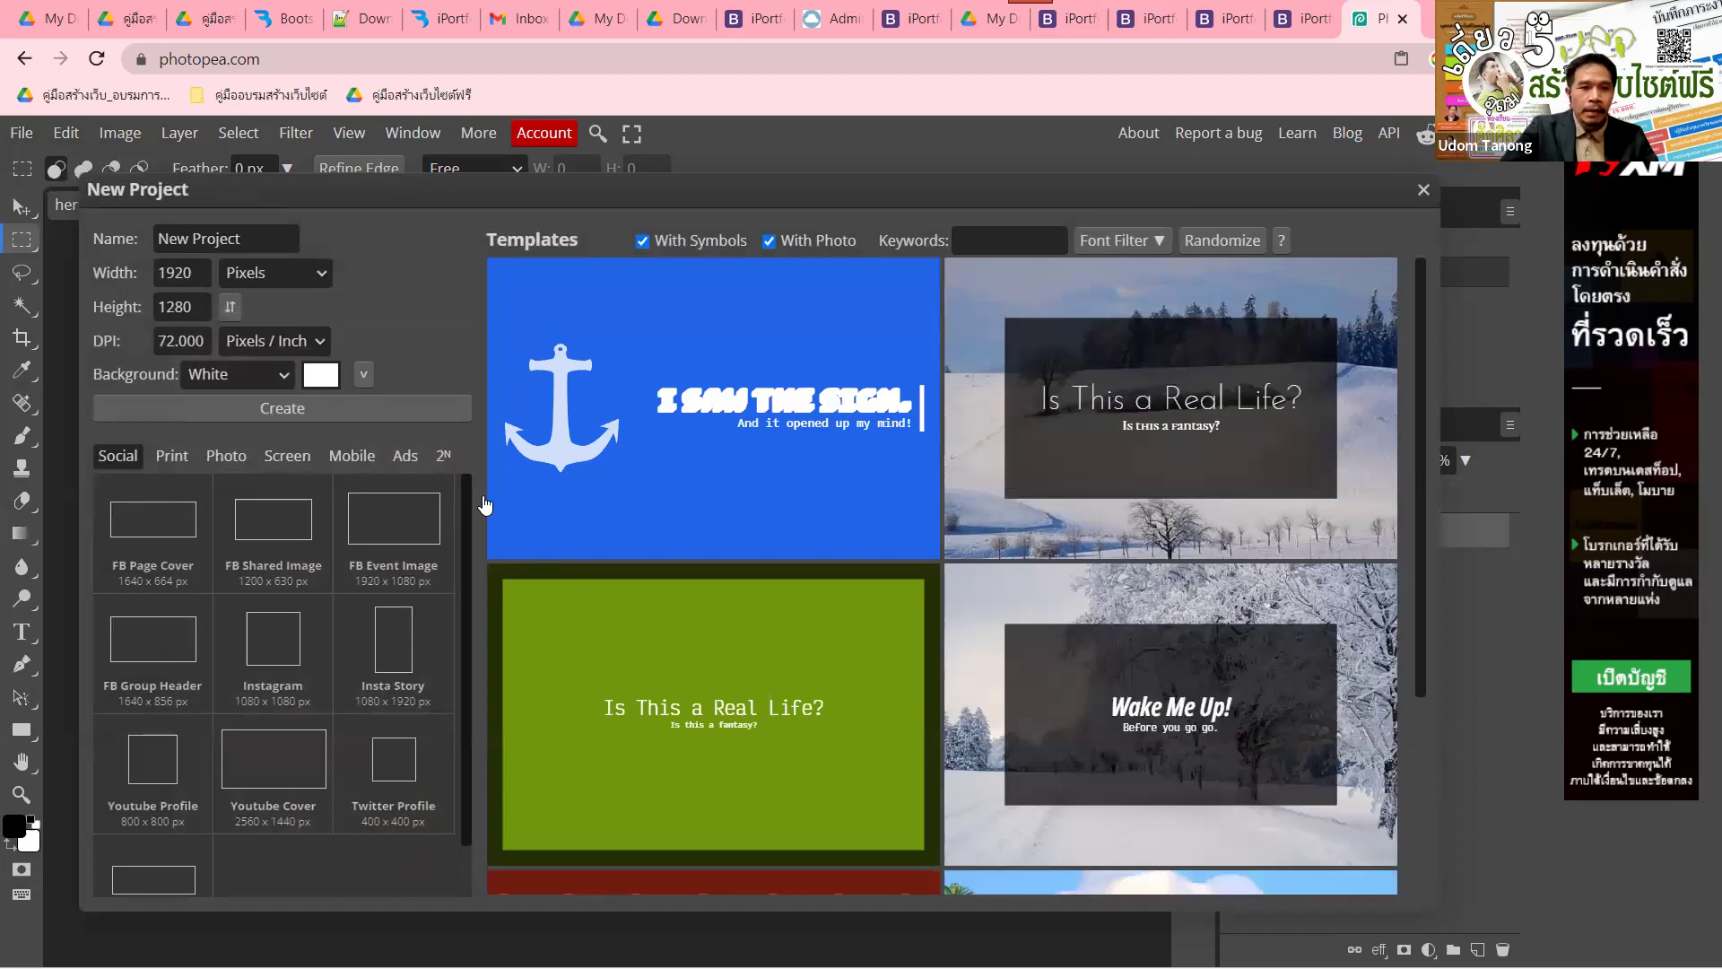
scroll(1121, 502, down, 5)
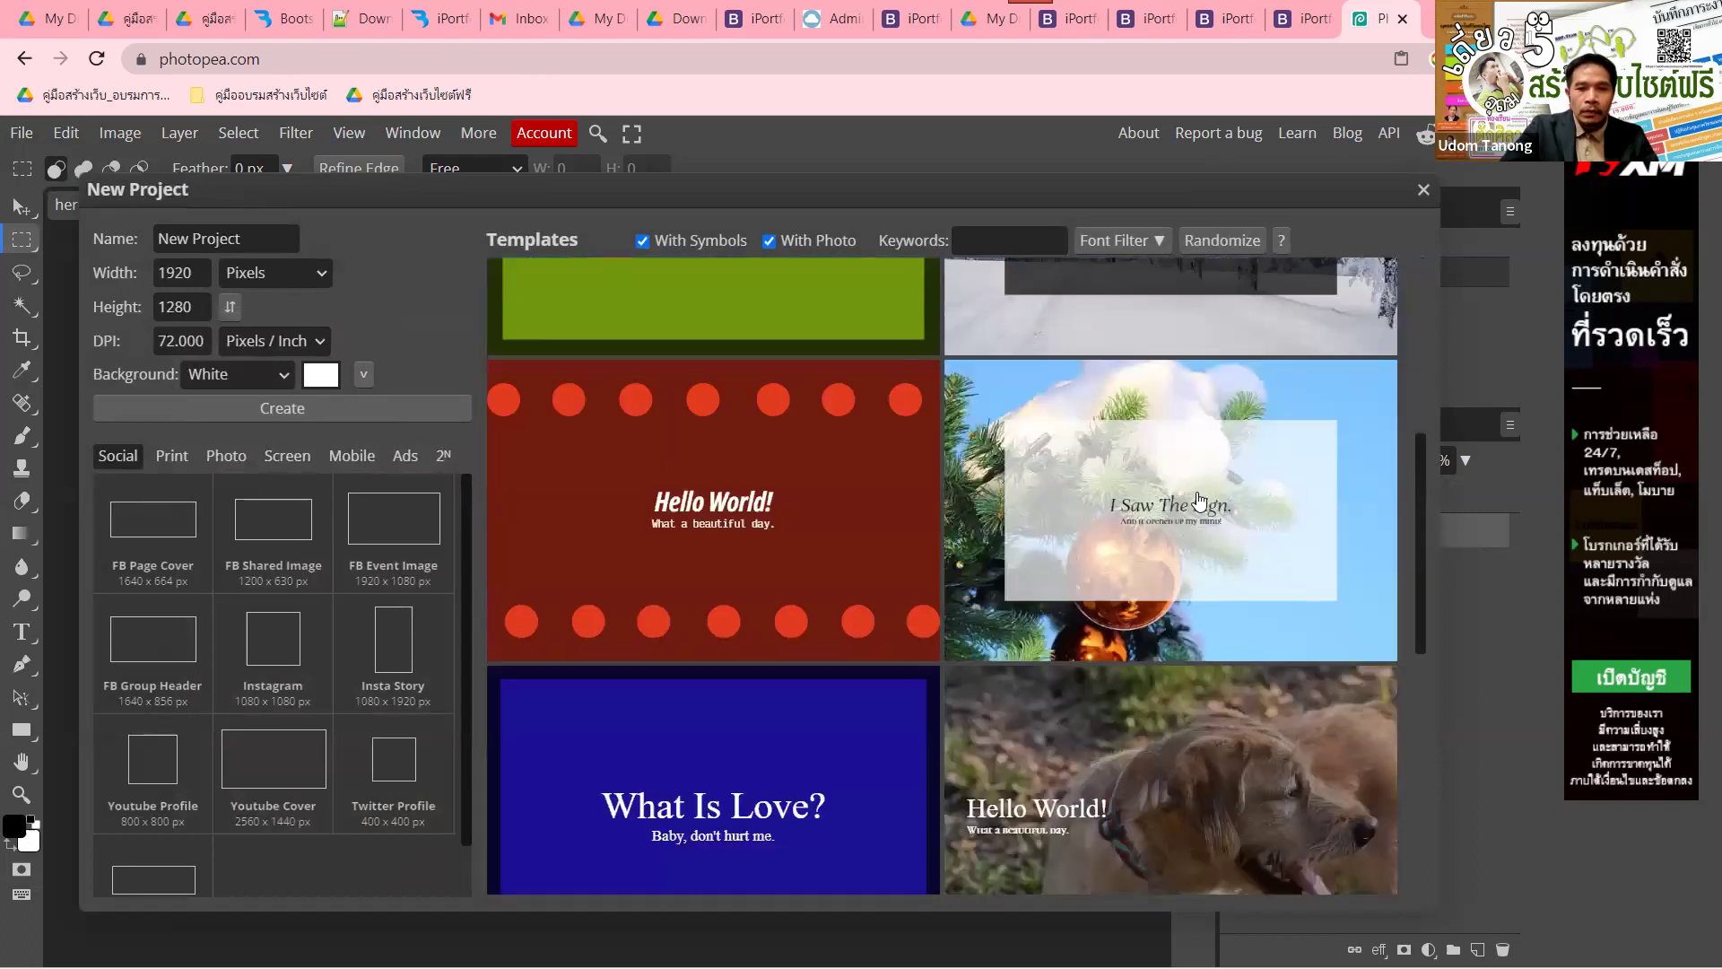
scroll(1256, 538, up, 5)
scroll(941, 539, down, 4)
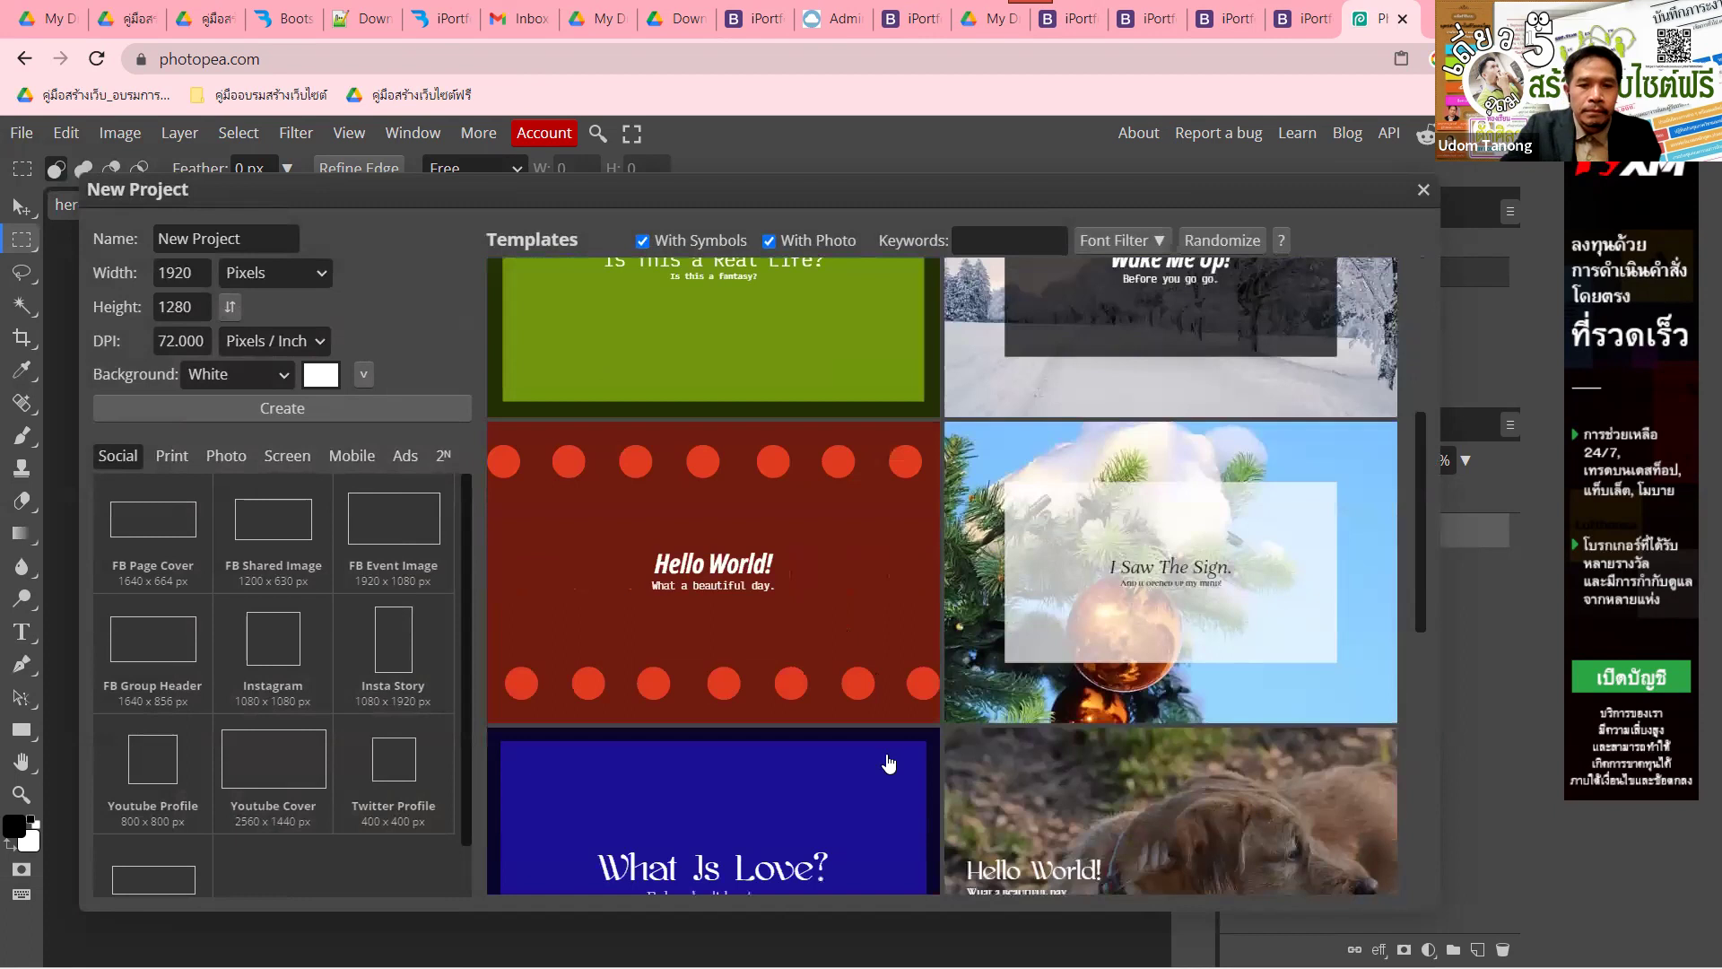
scroll(897, 772, down, 13)
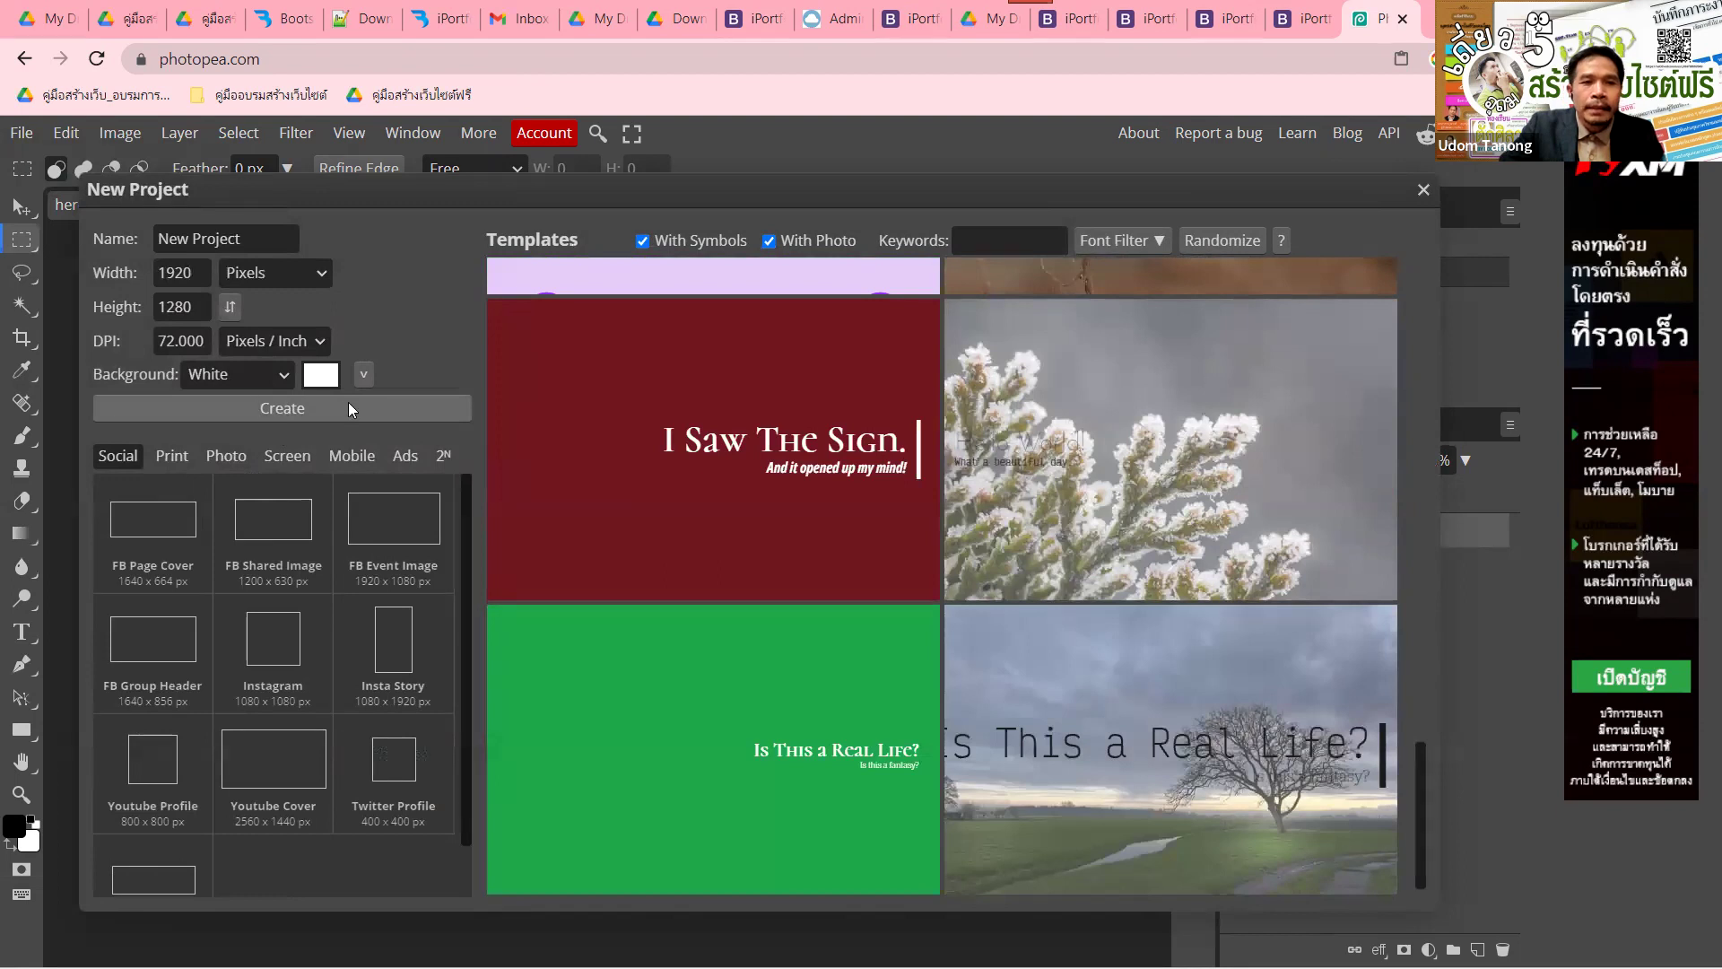
click(280, 407)
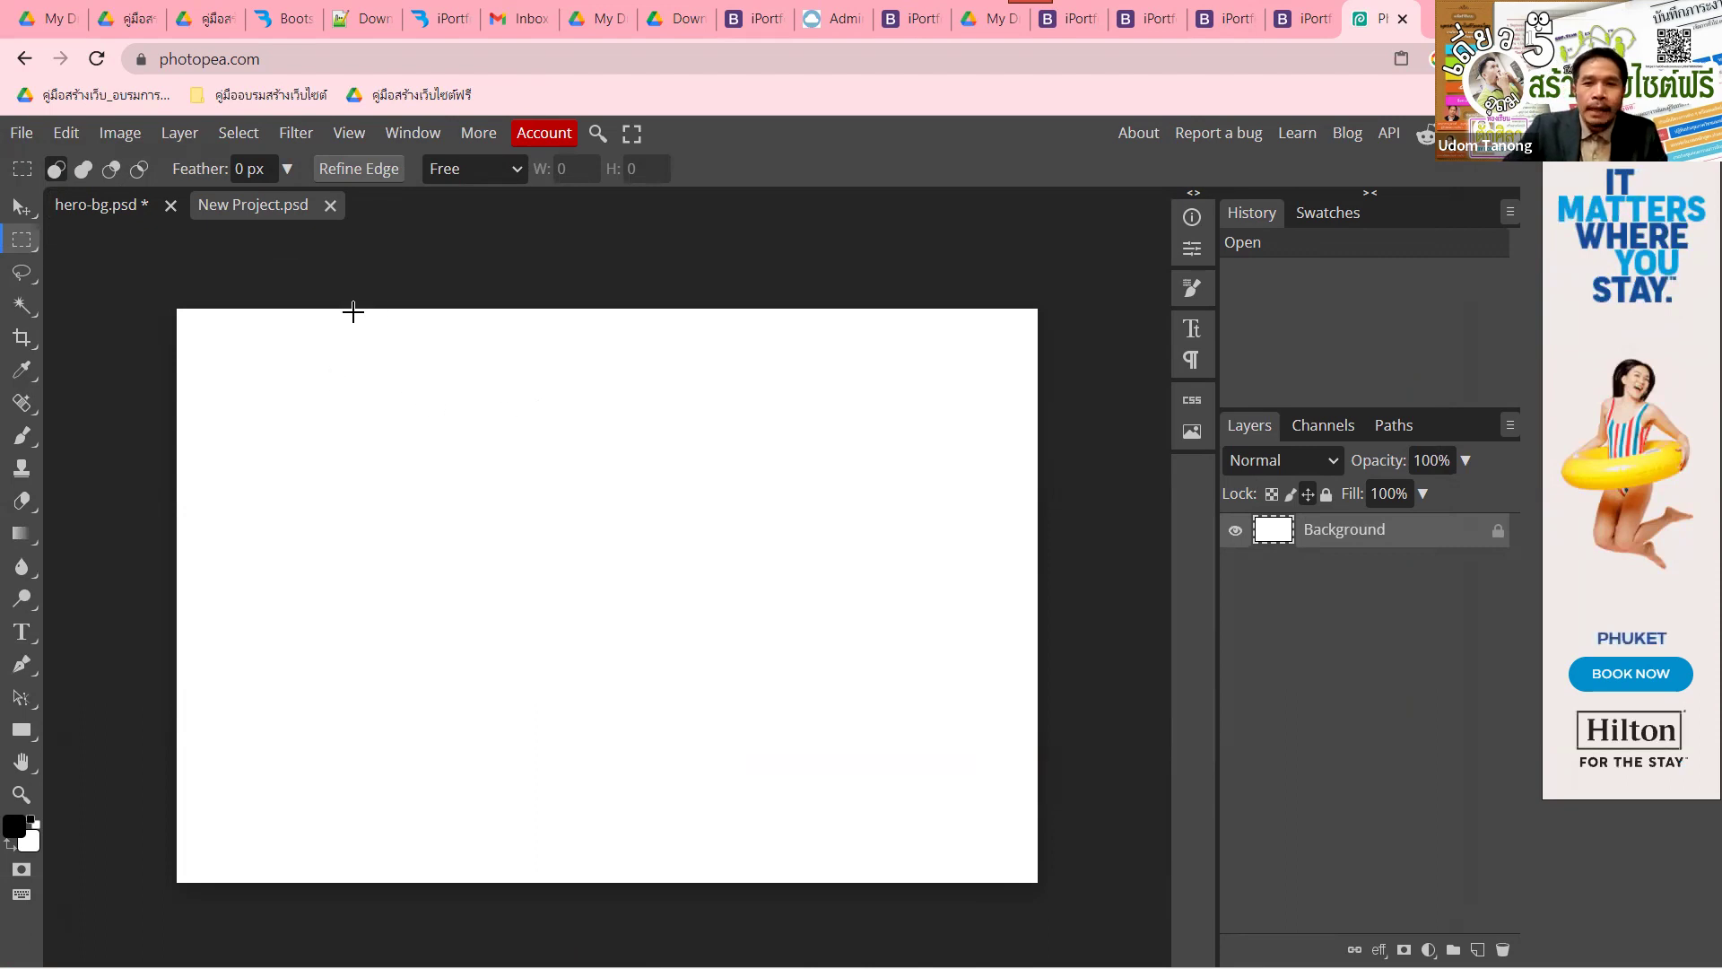
Step: Glance at the iPortfolio page in Chrome, then return to Photopea
click(1308, 19)
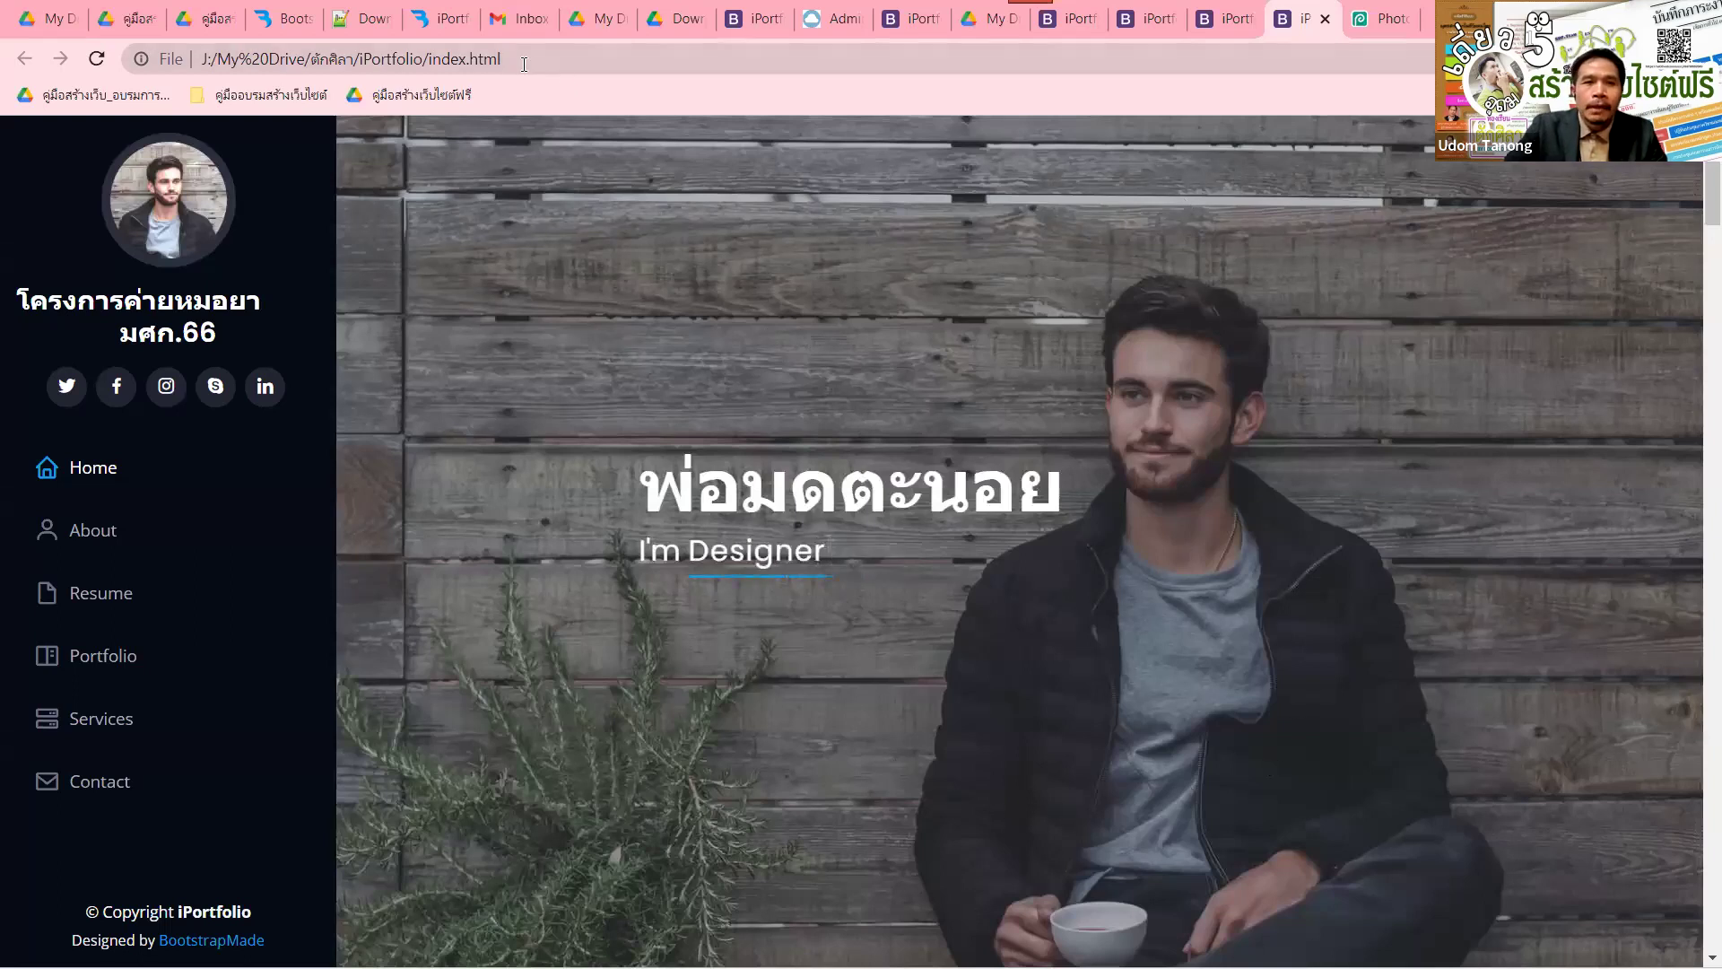
click(1394, 21)
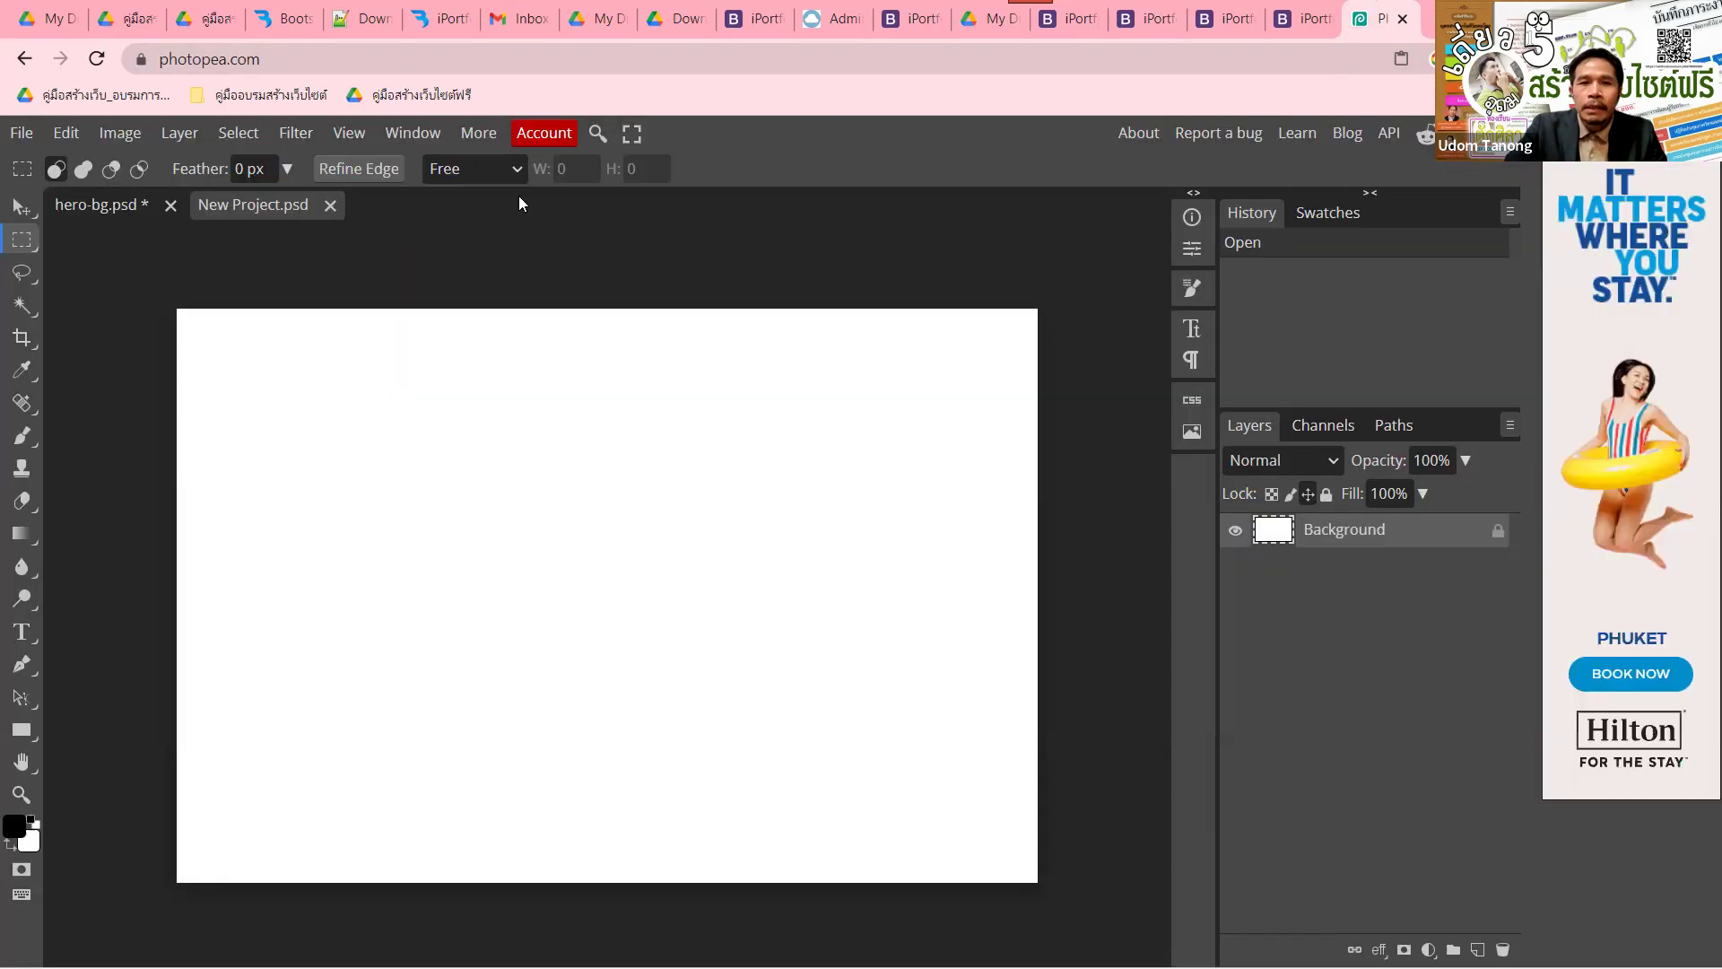
click(19, 132)
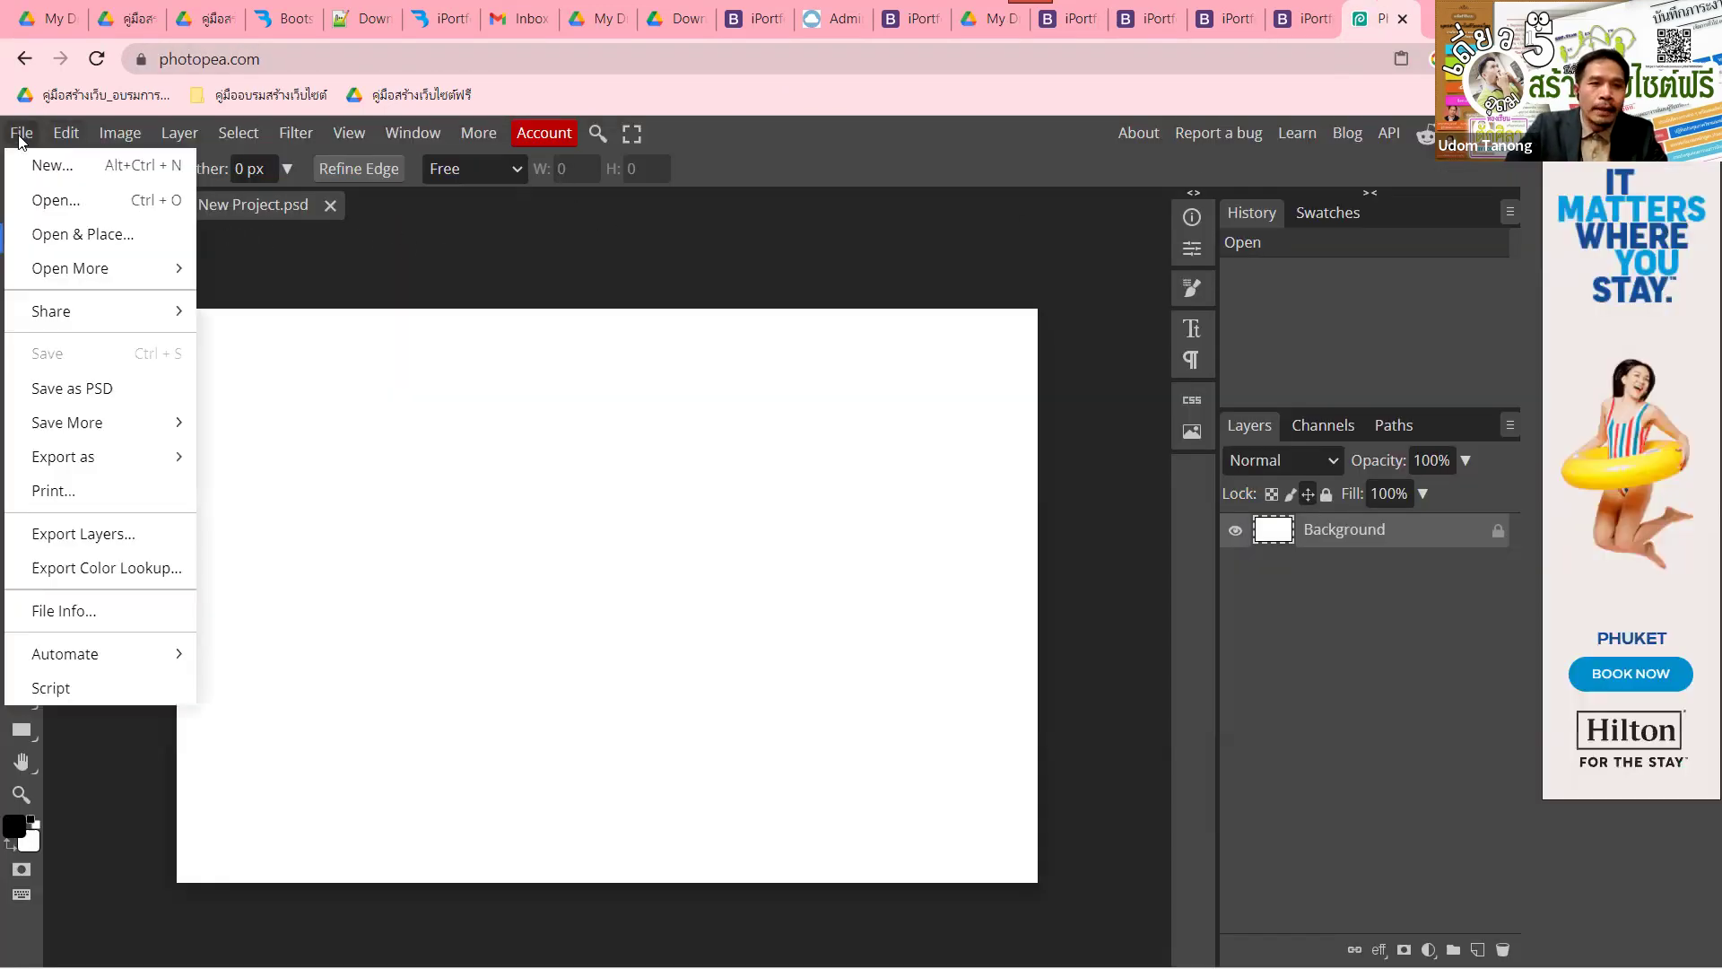
Step: Open YouTube Thumbnail from Documents > งาน_เวทีวิจัย อ.ชาญ > ครั้งที่ 13 26 พ.ย. 65
click(44, 198)
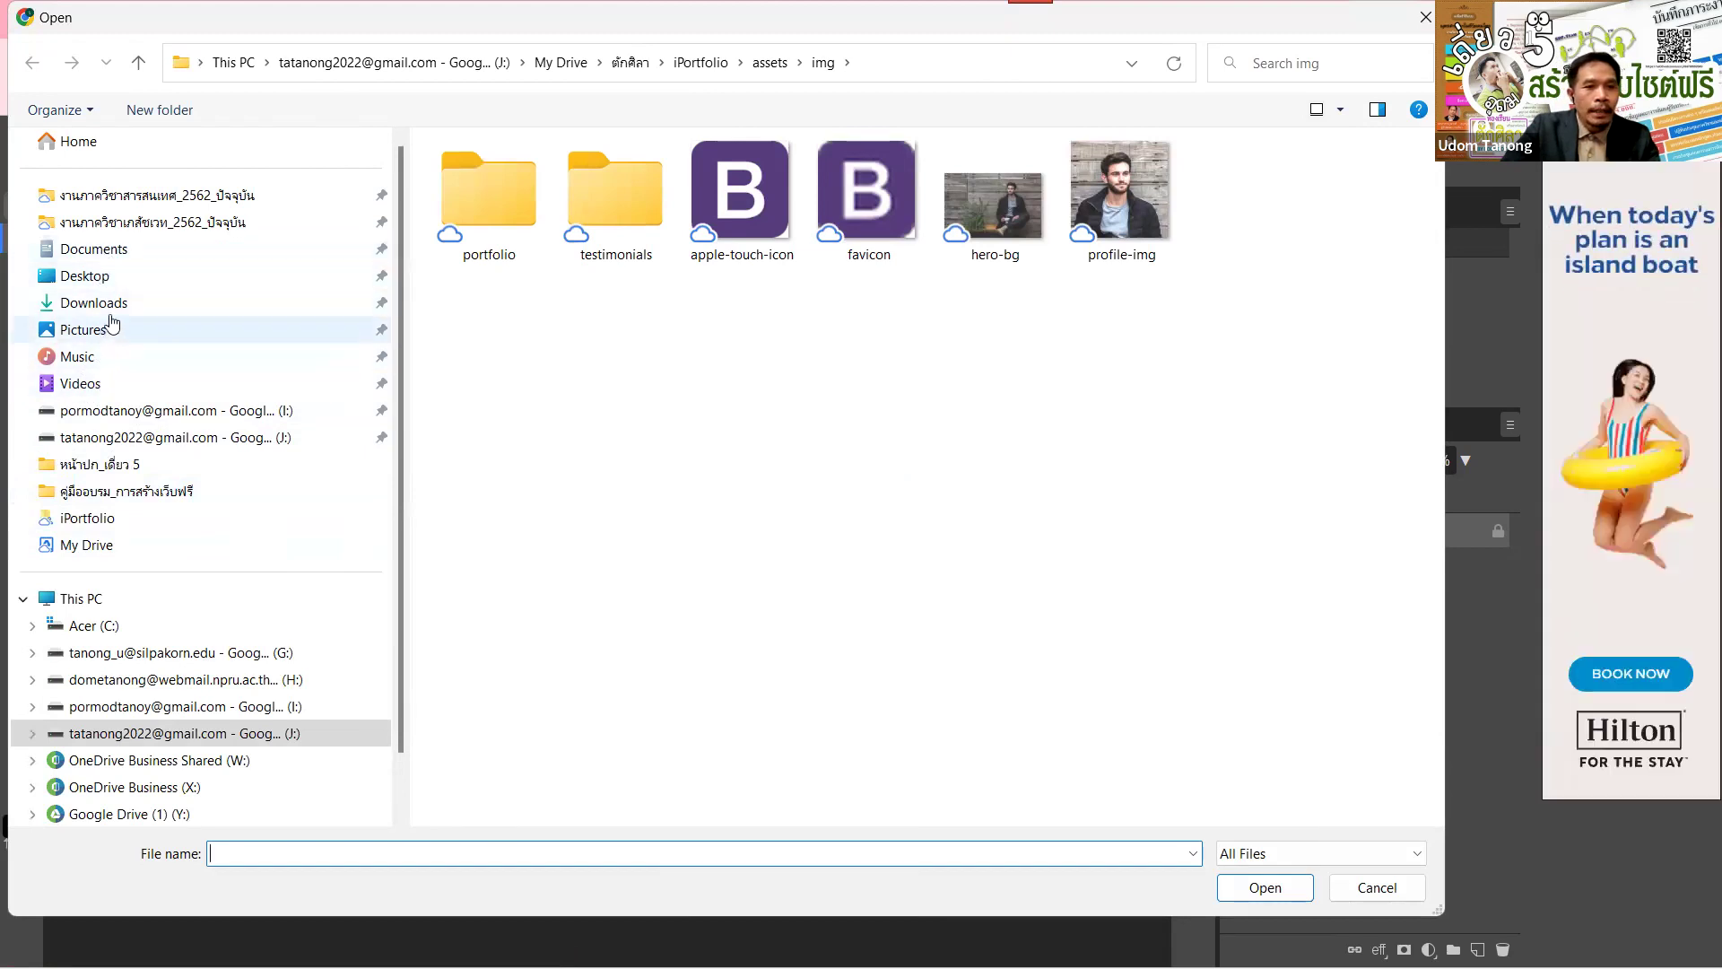
click(93, 248)
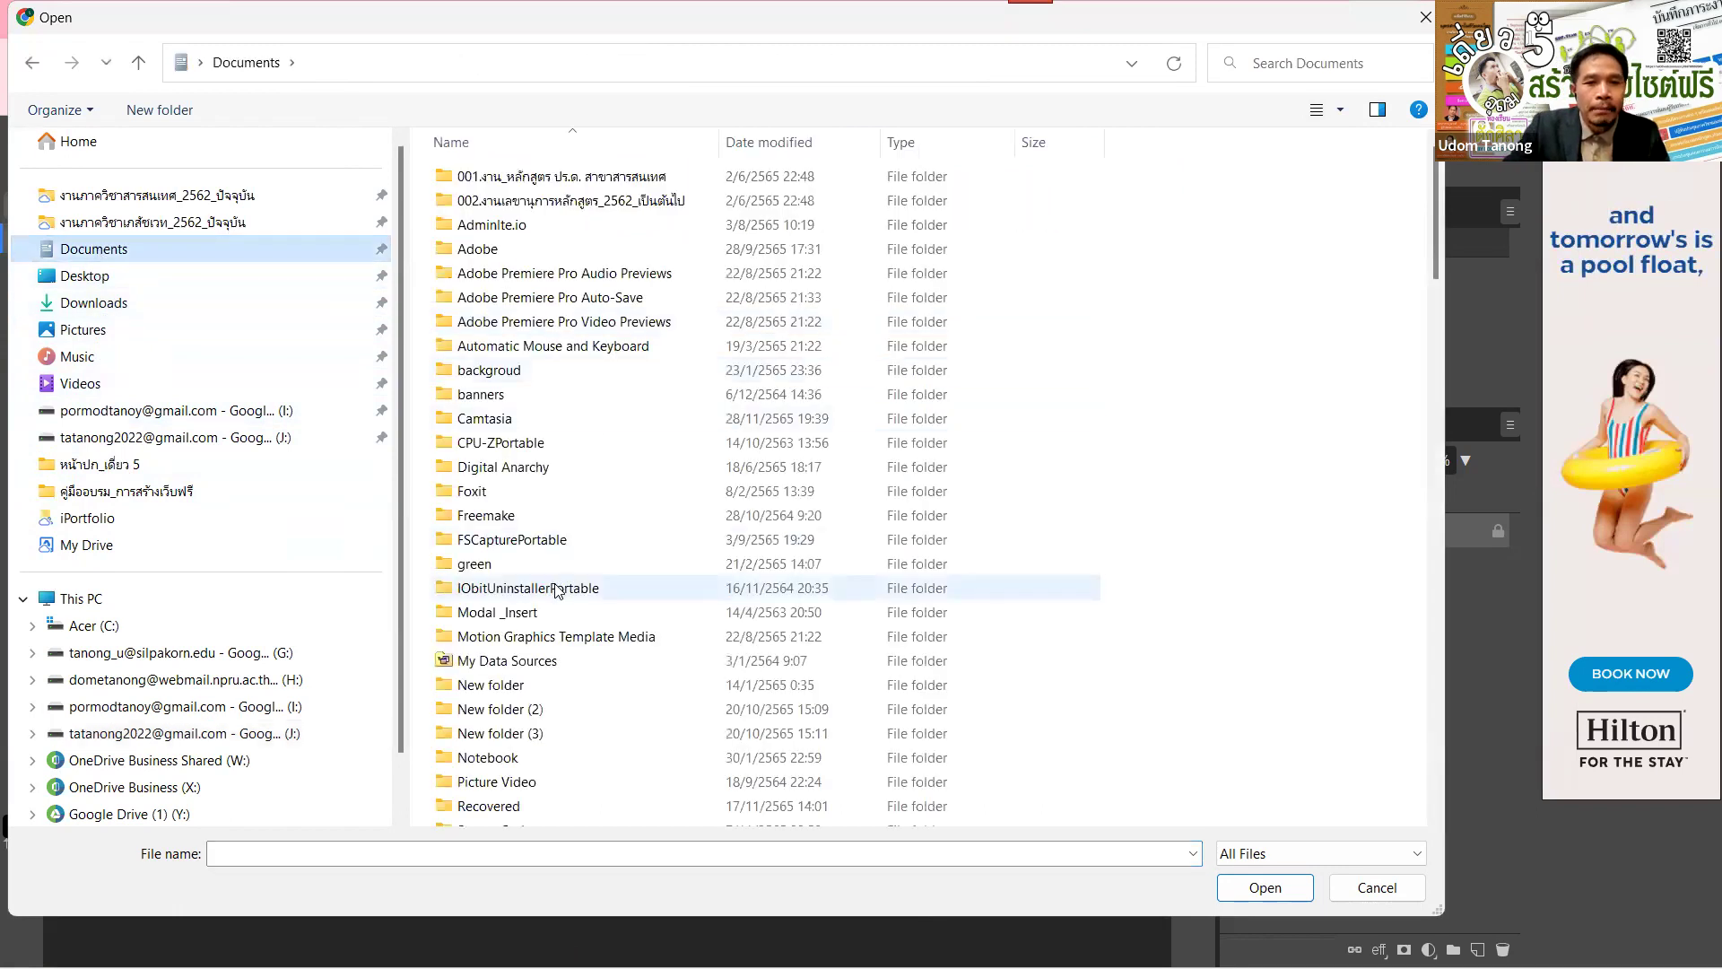
scroll(556, 590, down, 6)
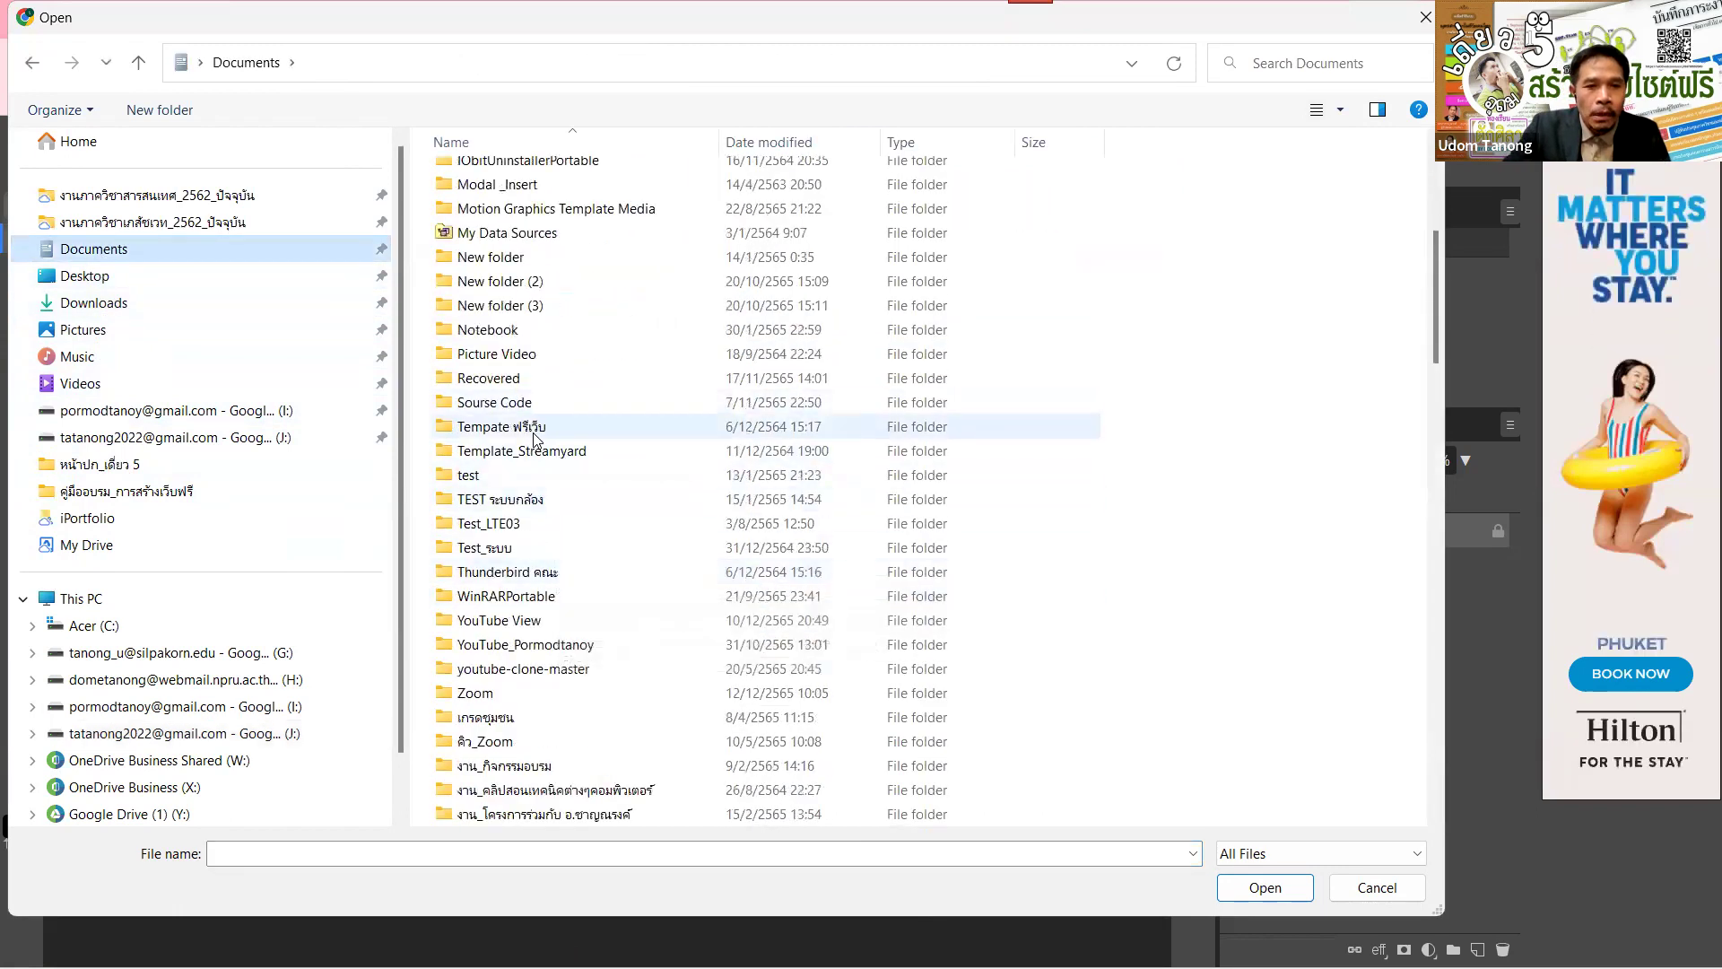
scroll(556, 579, down, 3)
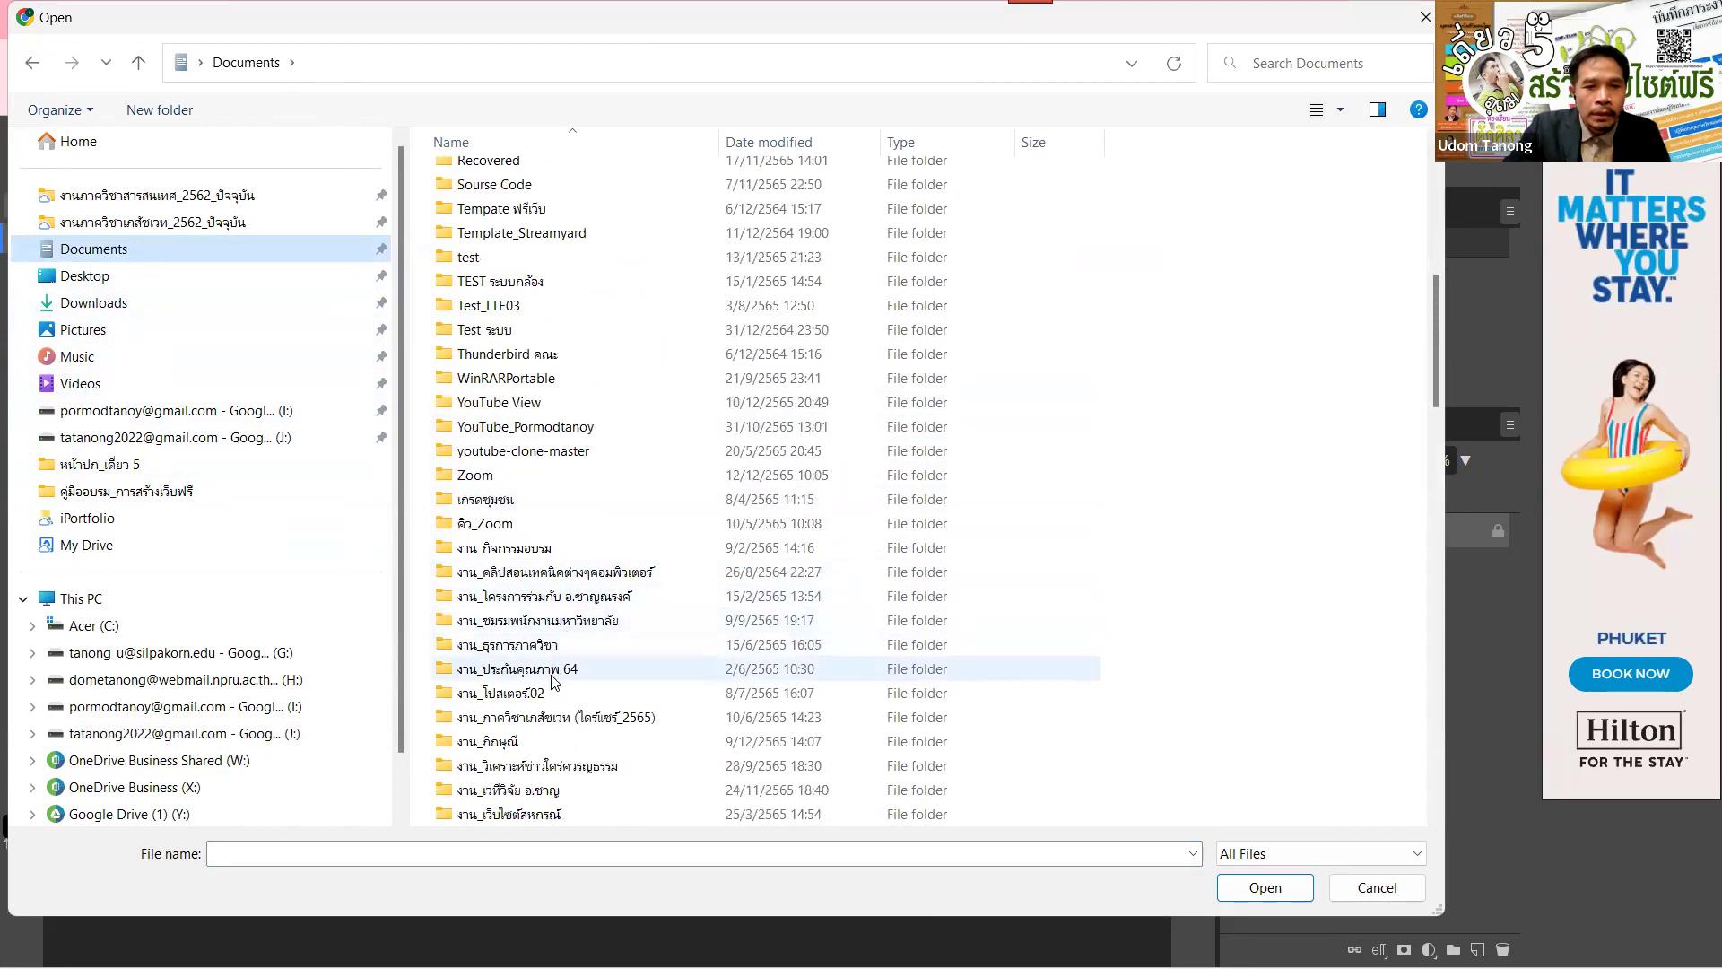
scroll(554, 686, down, 1)
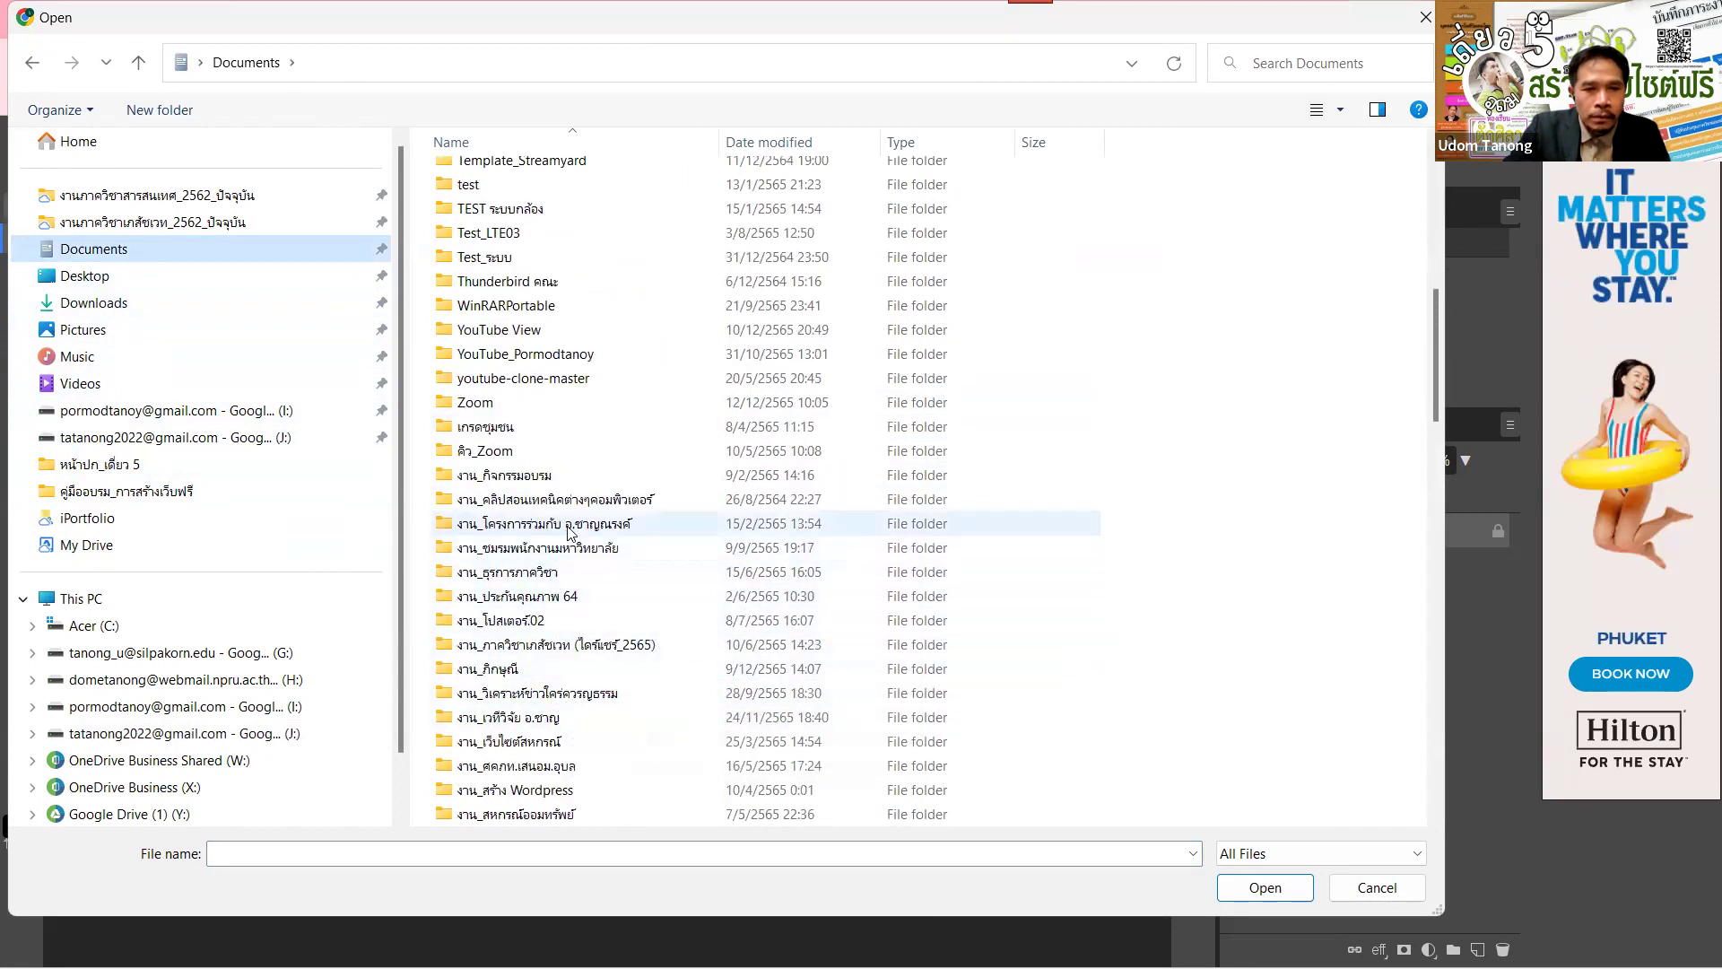
double_click(535, 723)
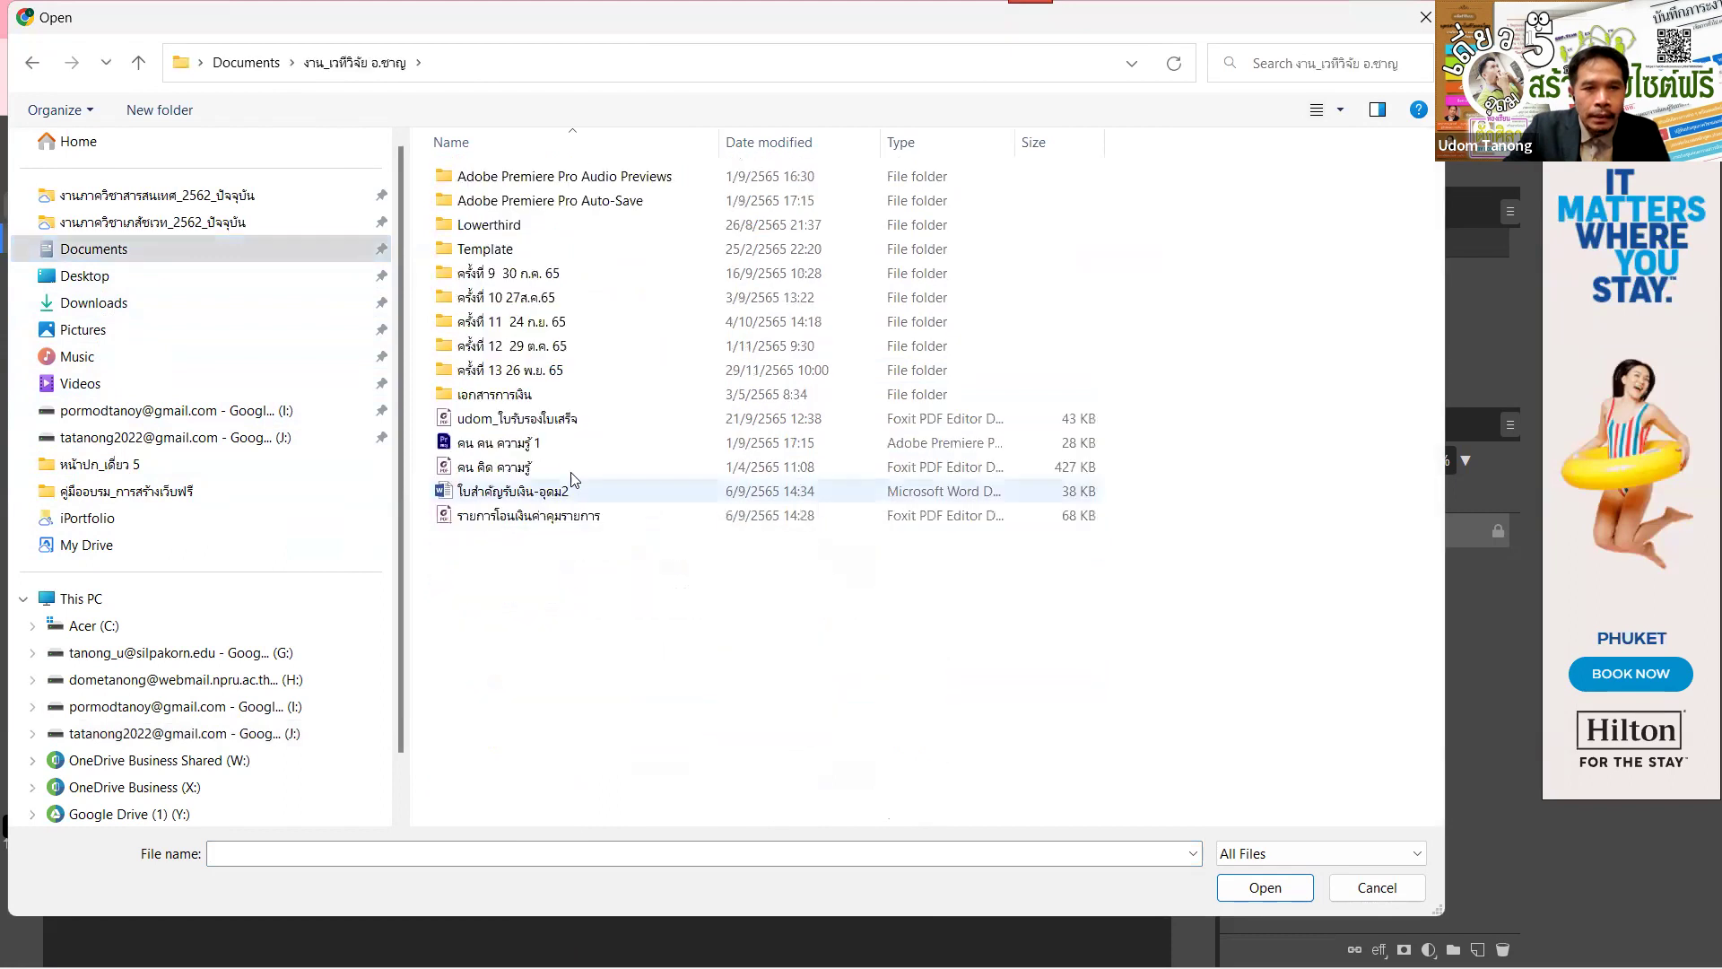
double_click(541, 371)
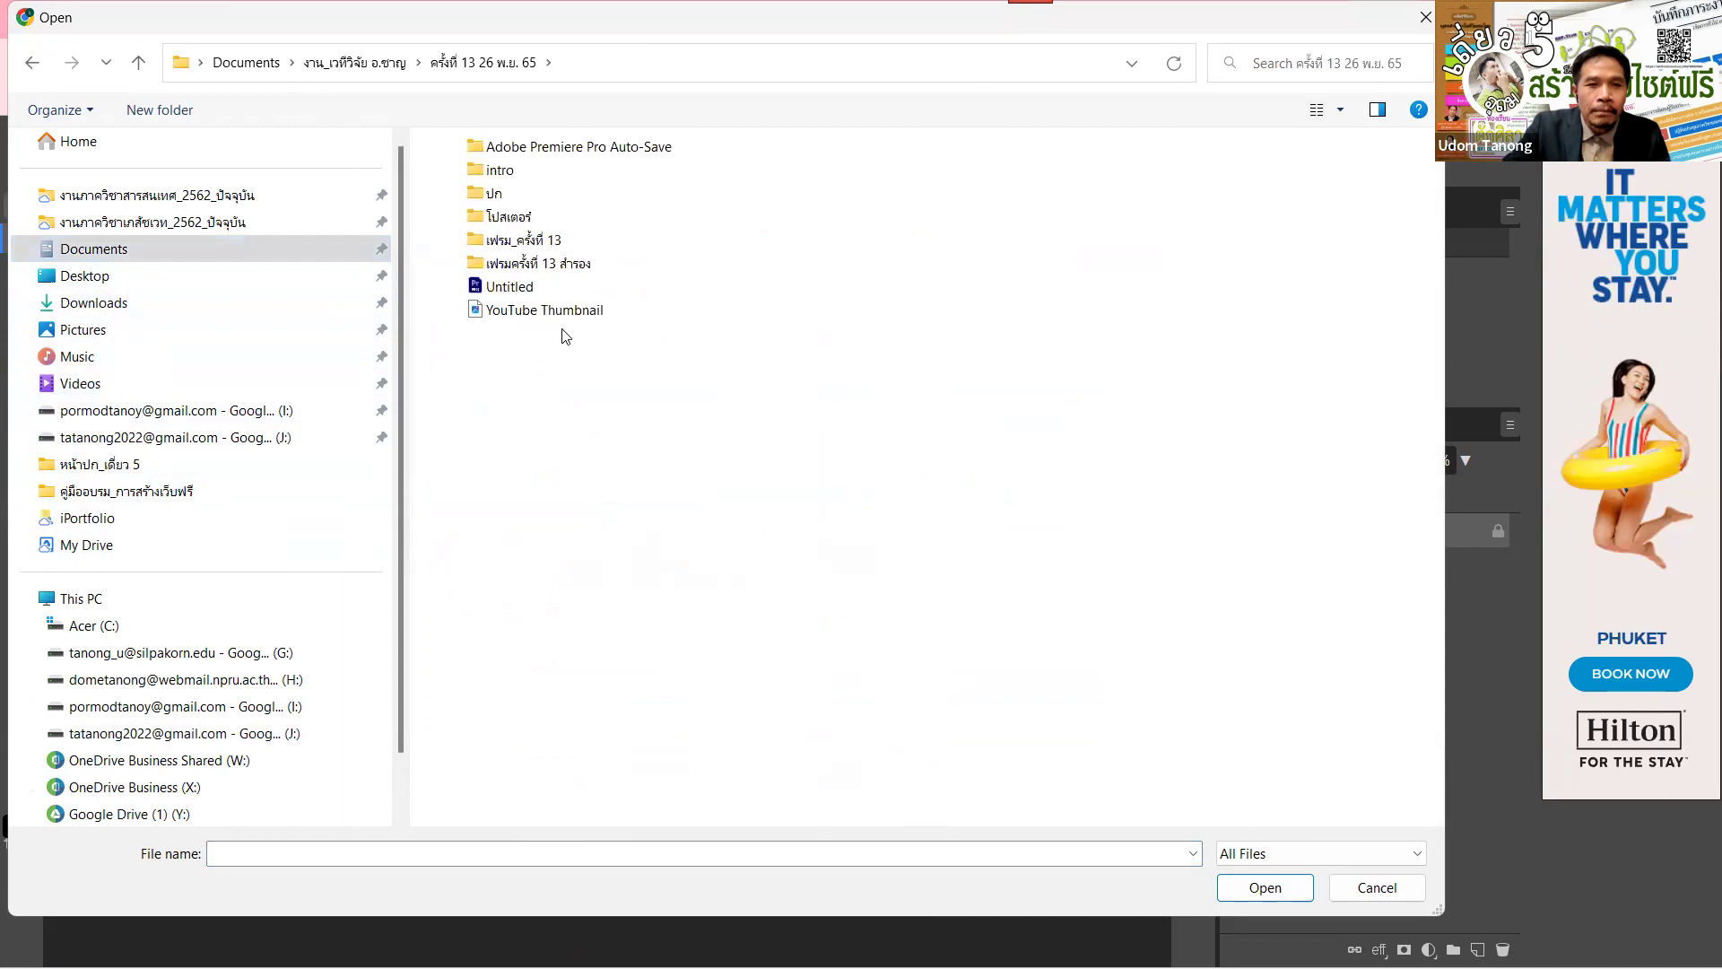
click(536, 314)
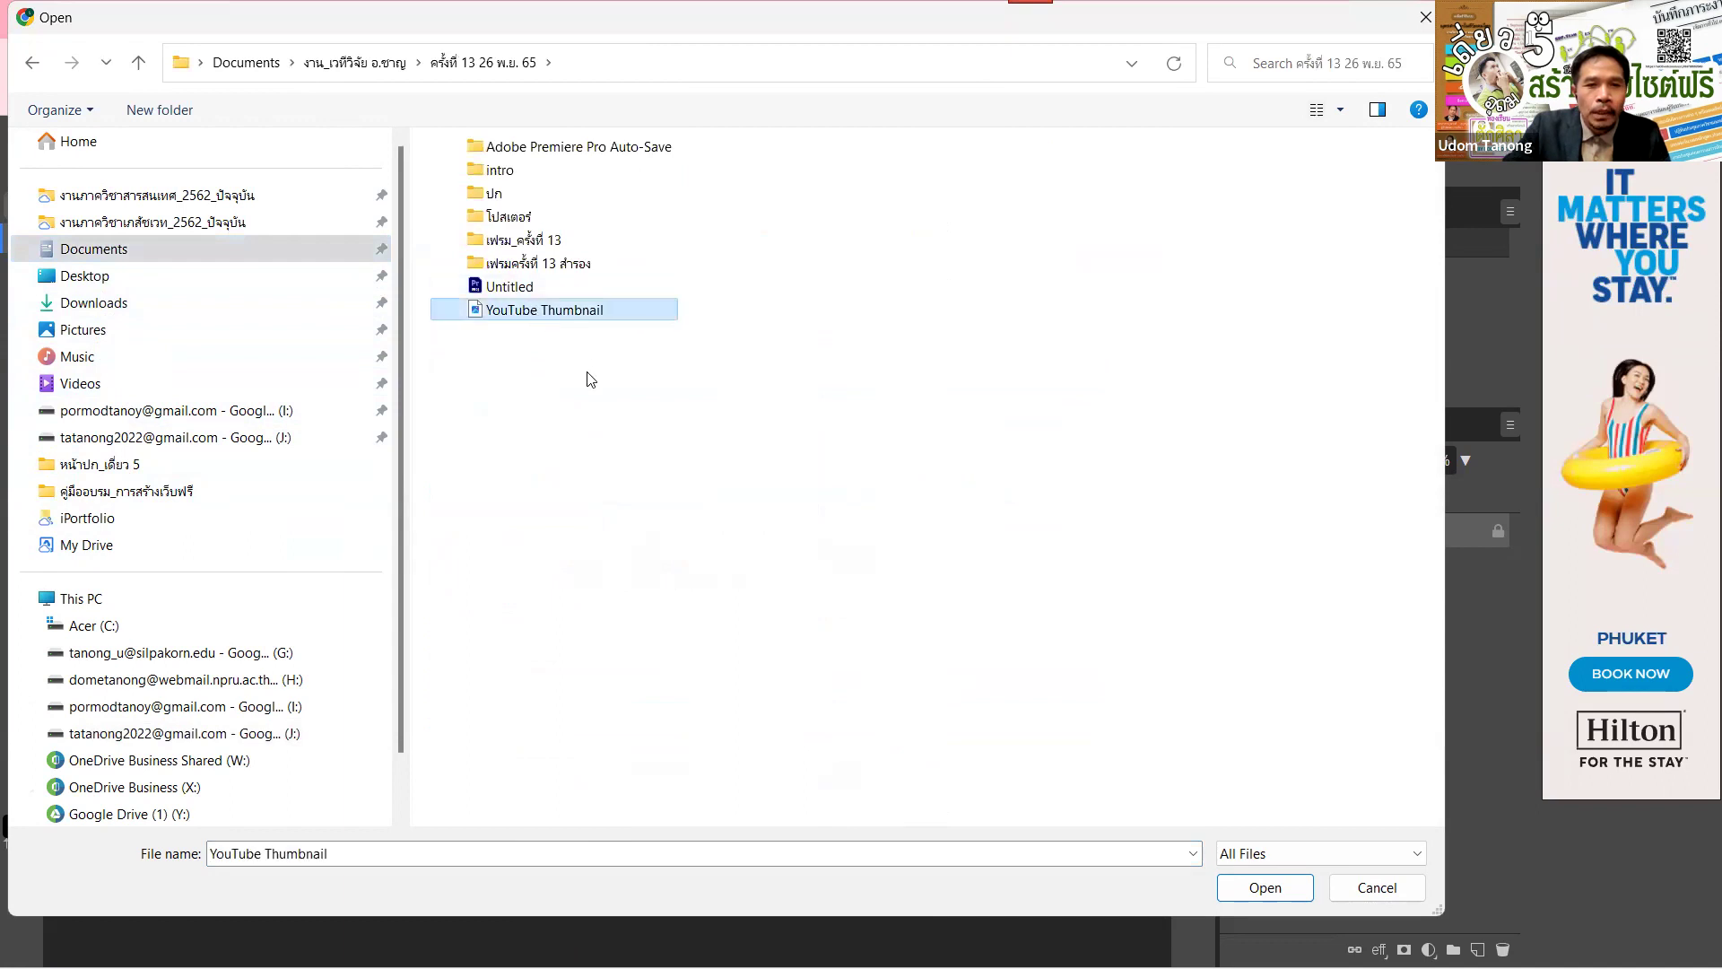
click(1258, 887)
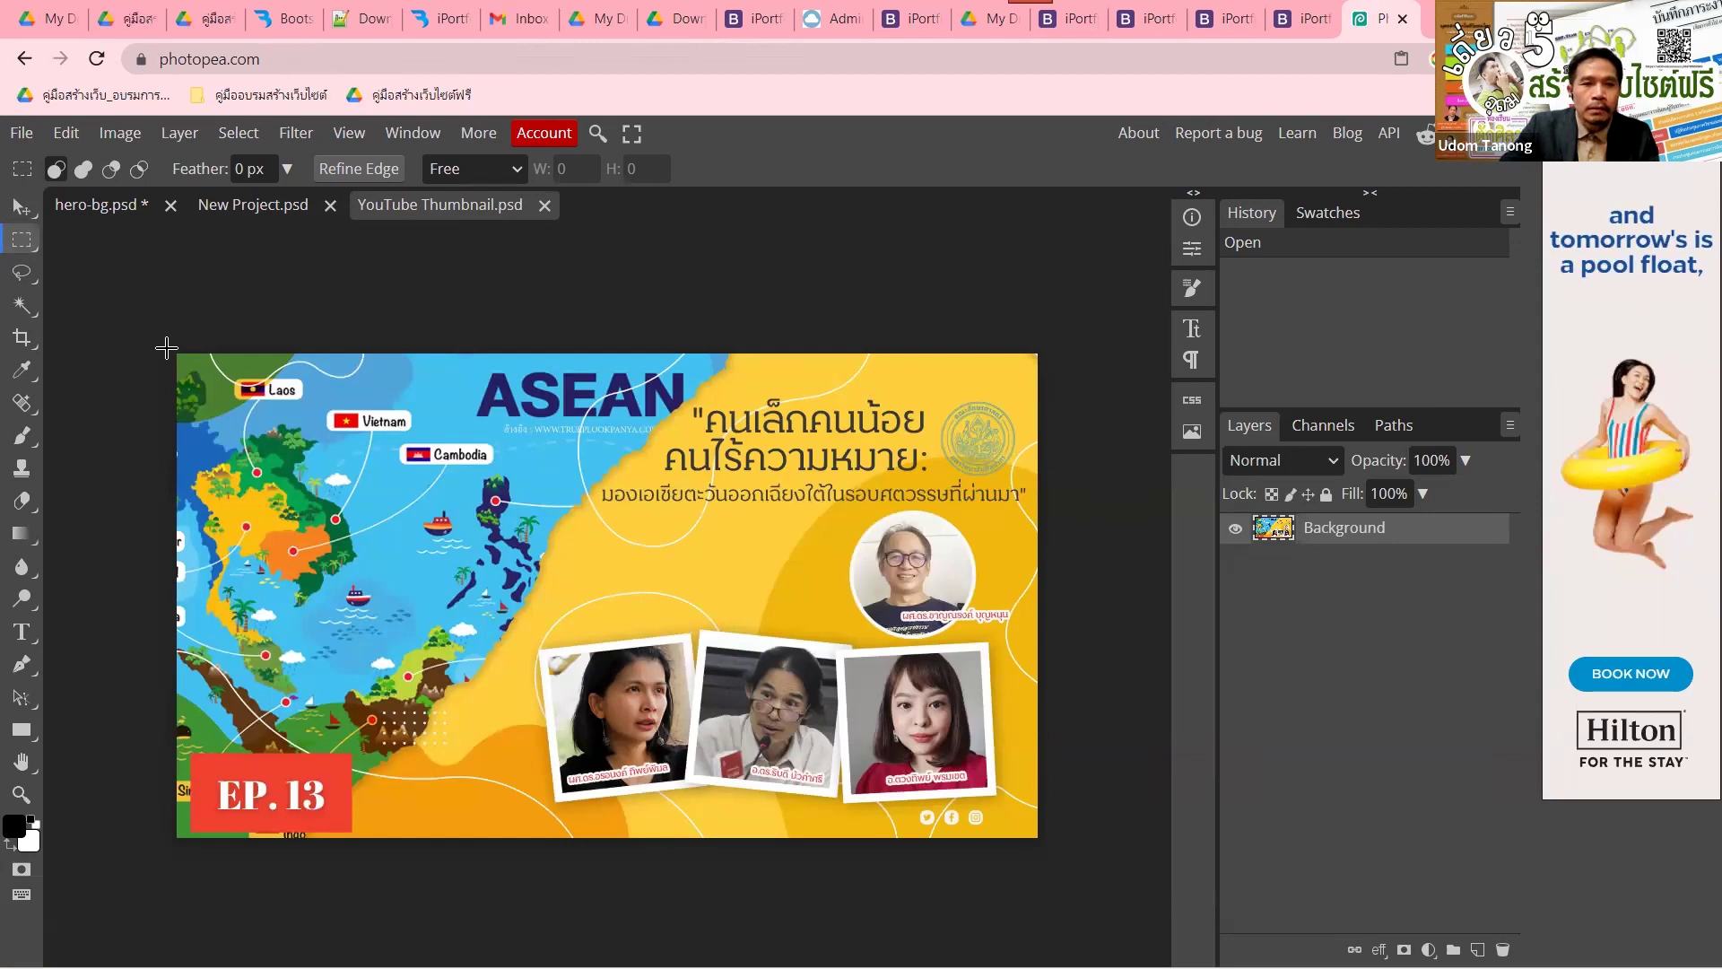
Step: Select the entire ASEAN EP. 13 thumbnail and copy it
drag(176, 353, 1065, 857)
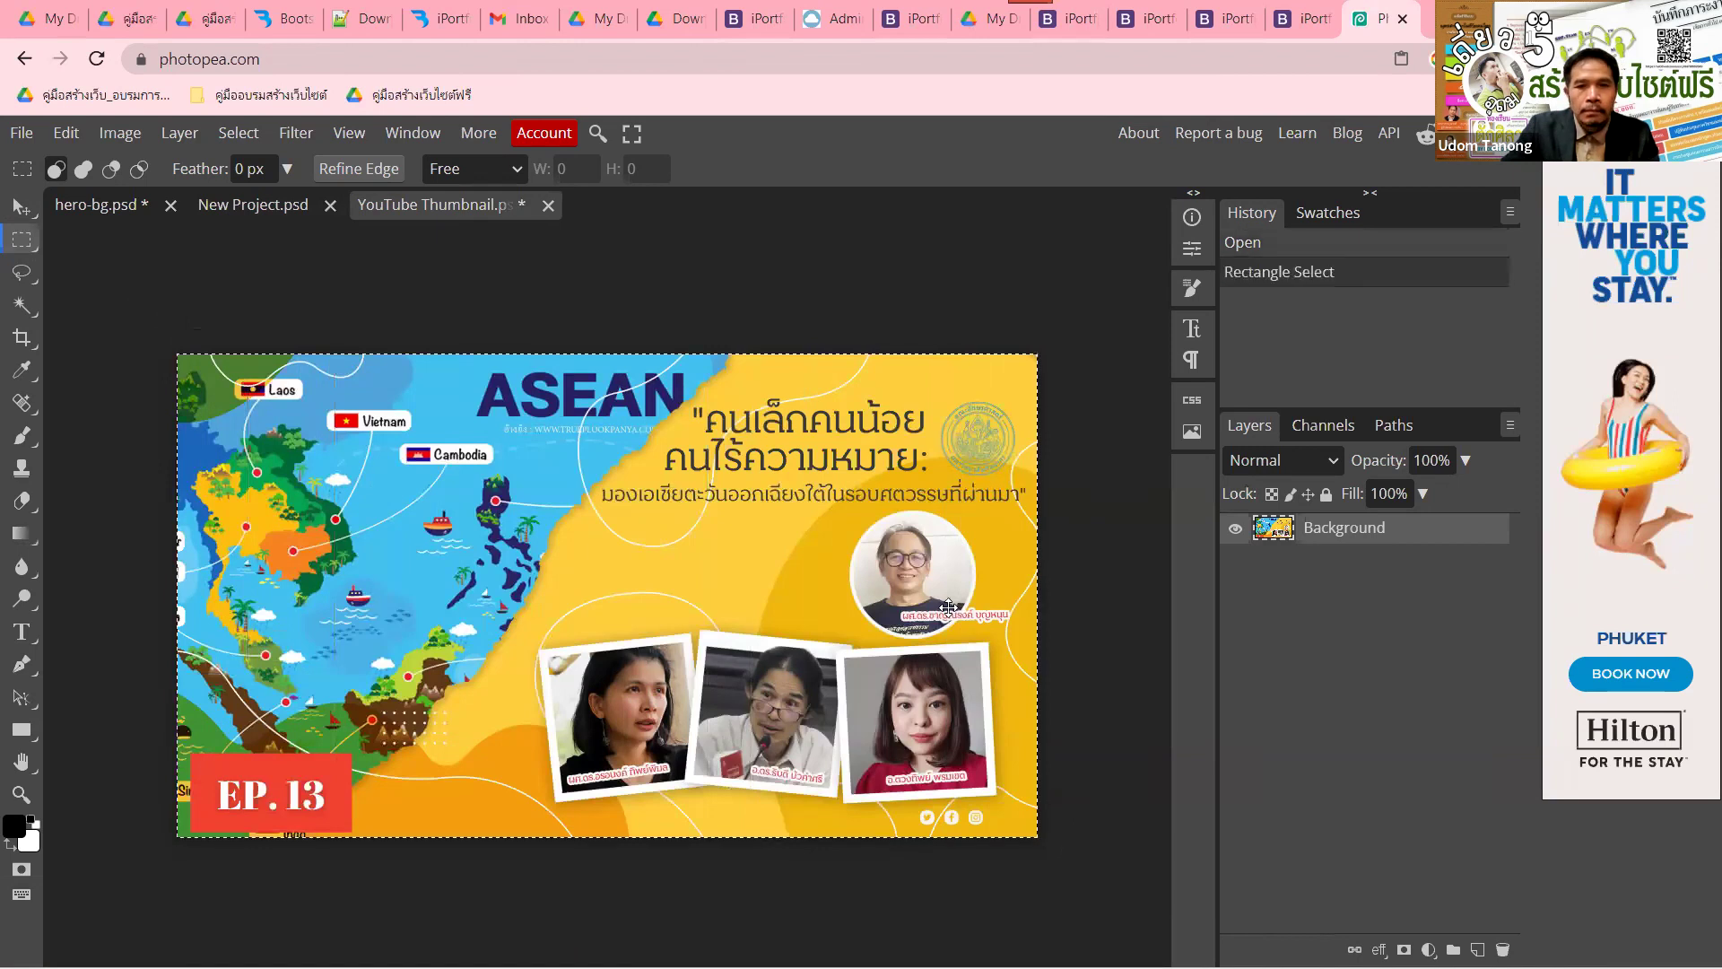
click(67, 132)
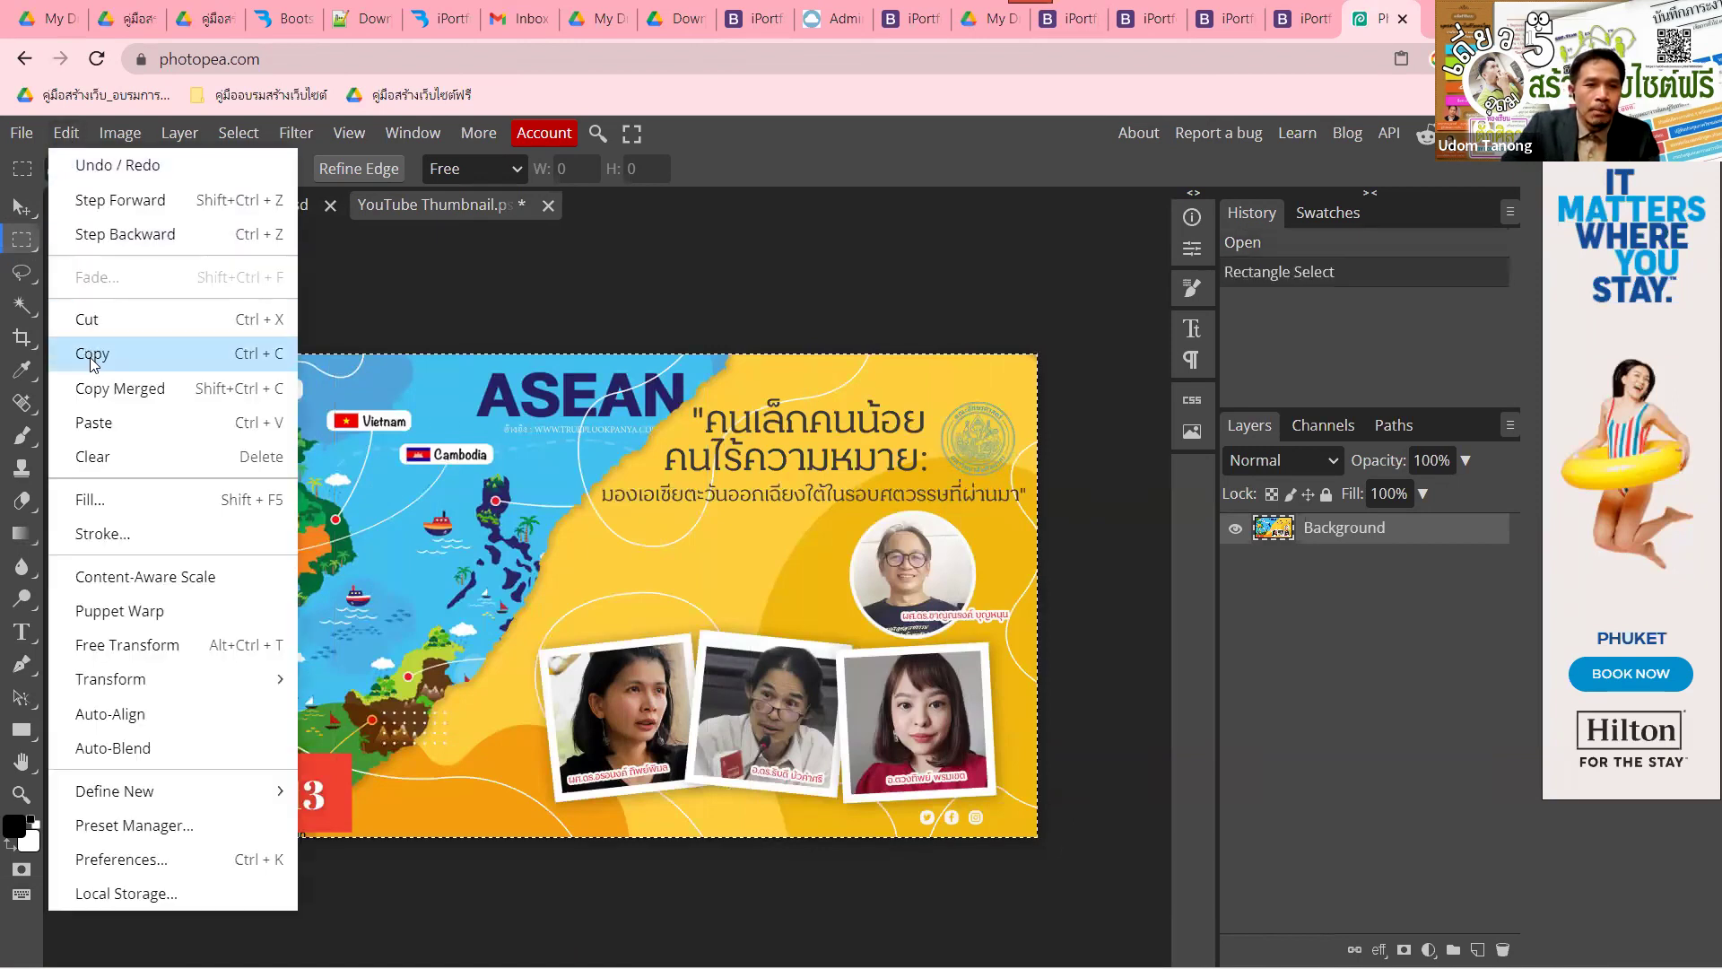
click(93, 354)
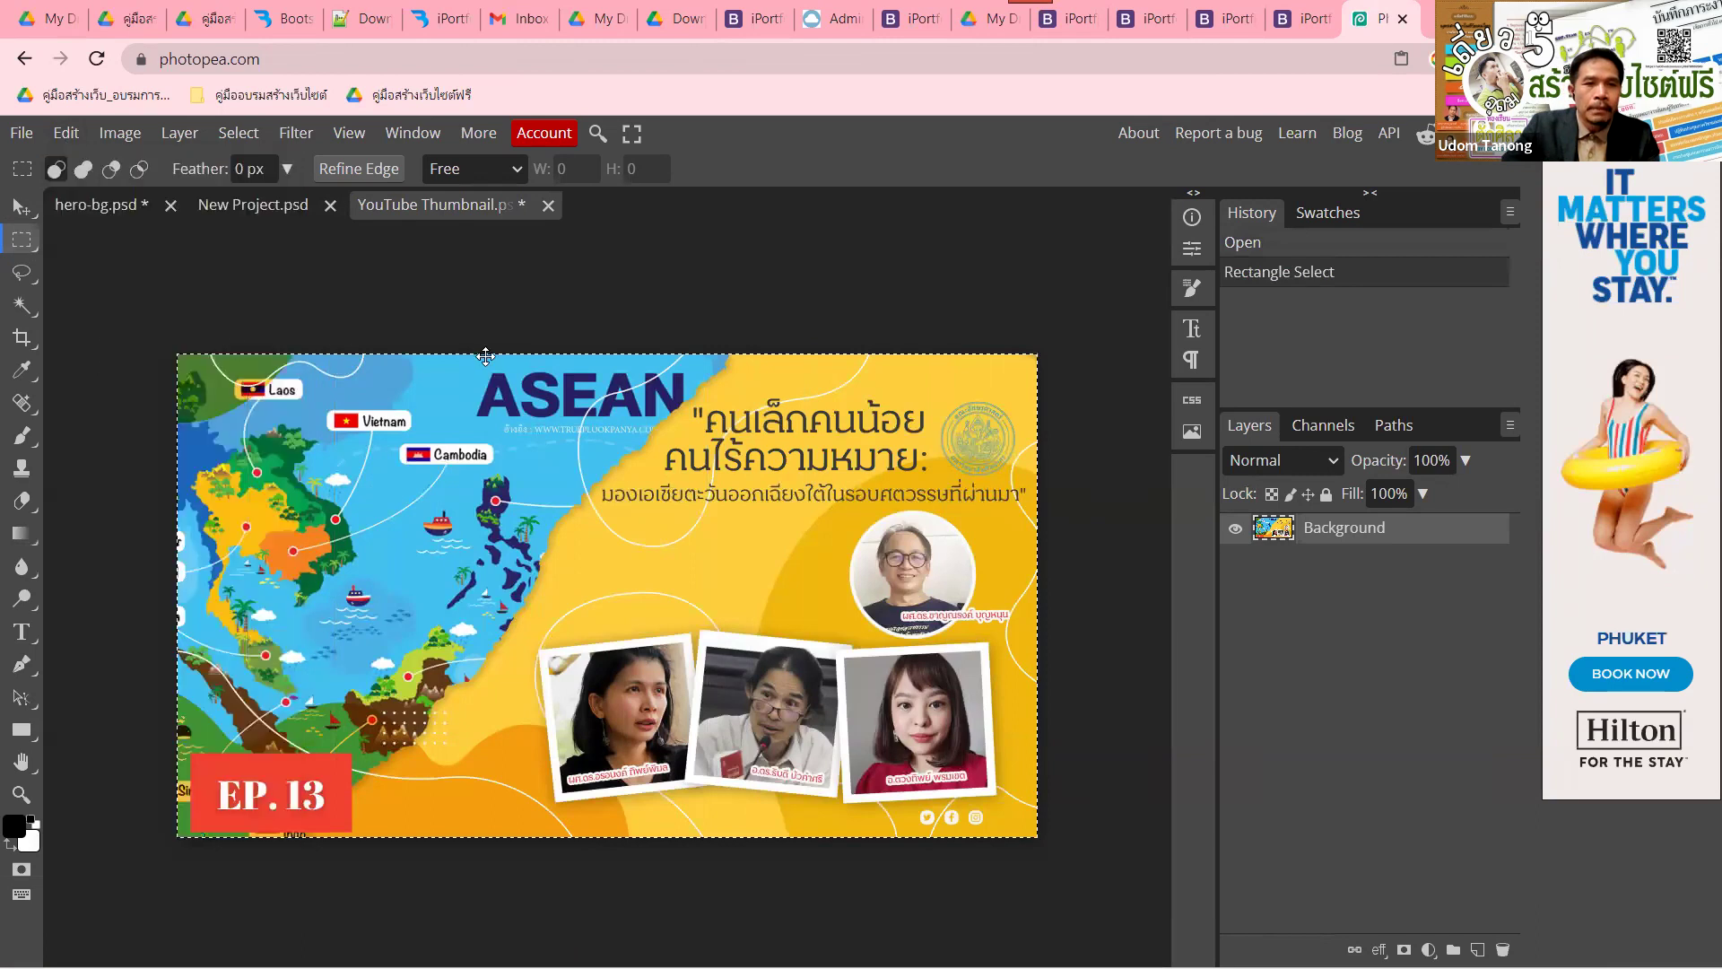
Step: Paste the thumbnail into the blank New Project document as Layer 1
click(265, 206)
click(434, 205)
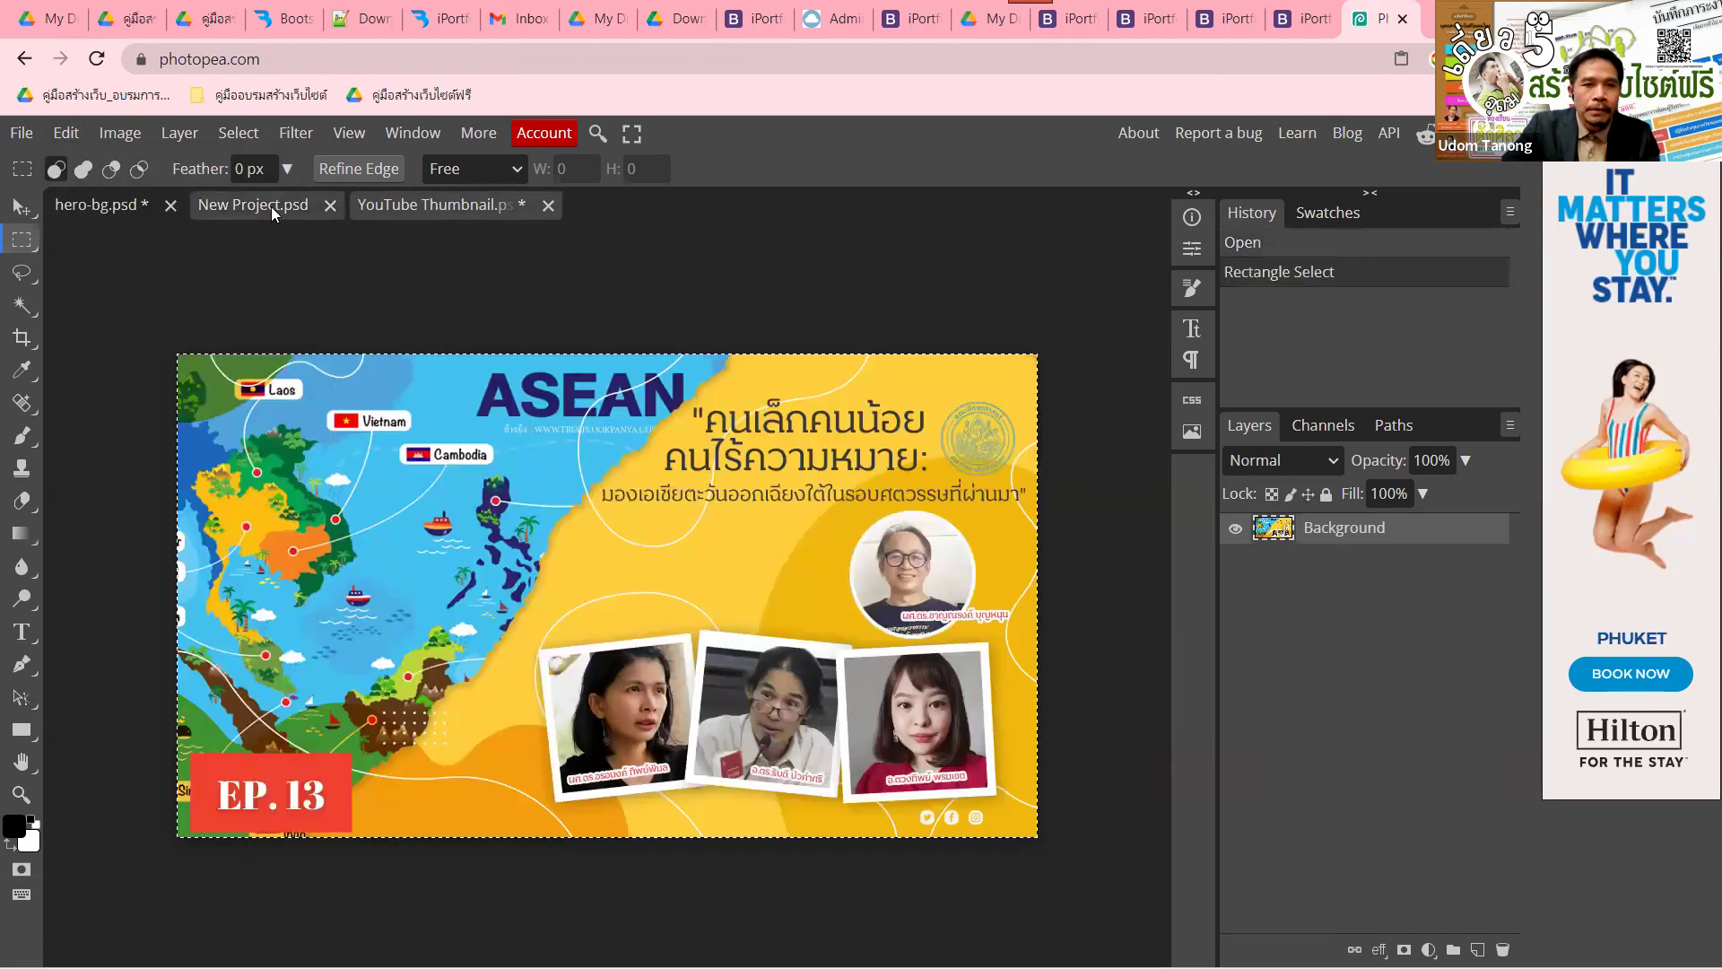
click(271, 207)
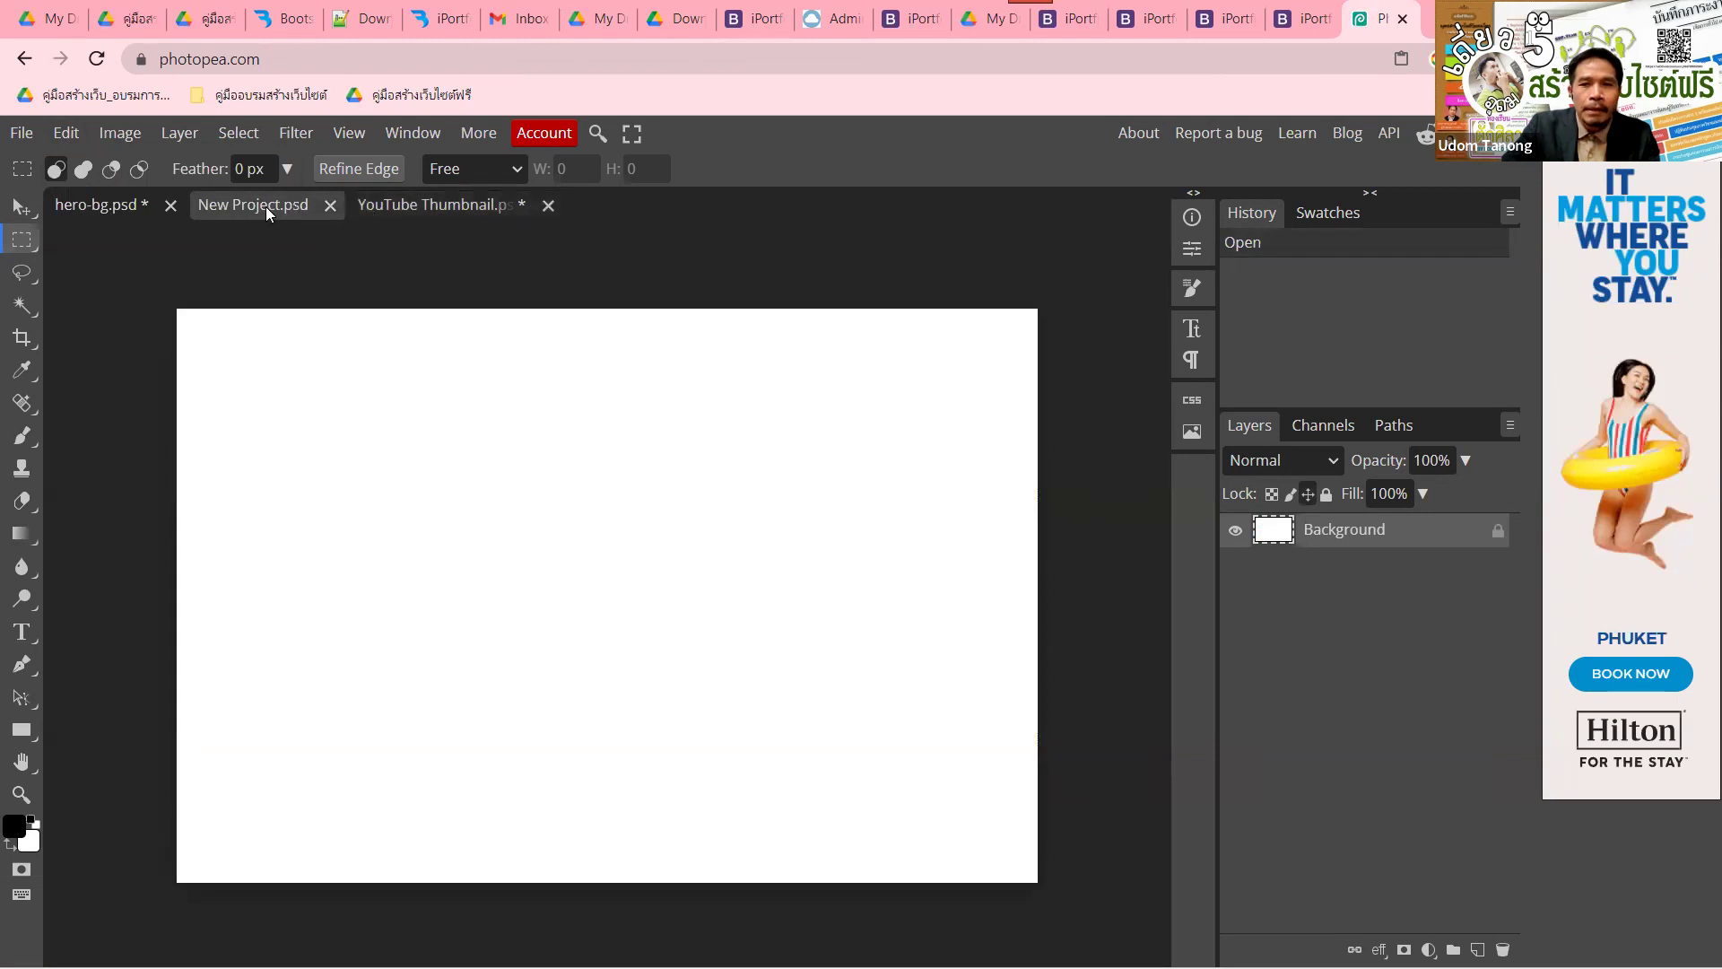
click(70, 134)
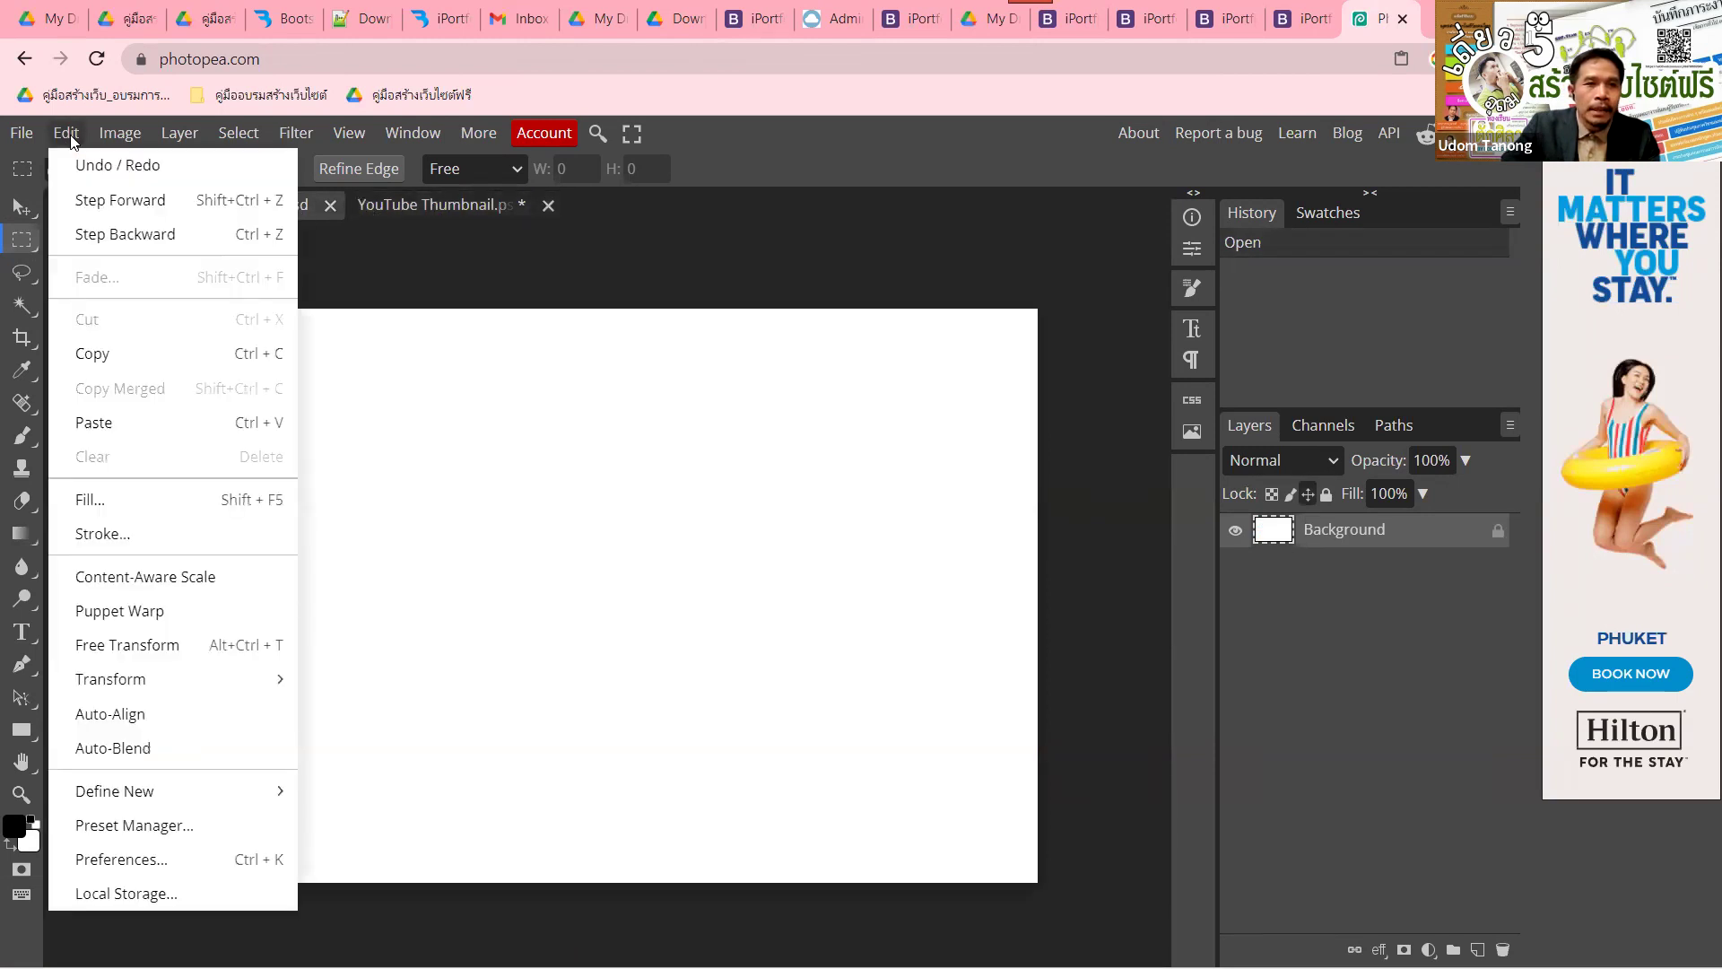
click(108, 427)
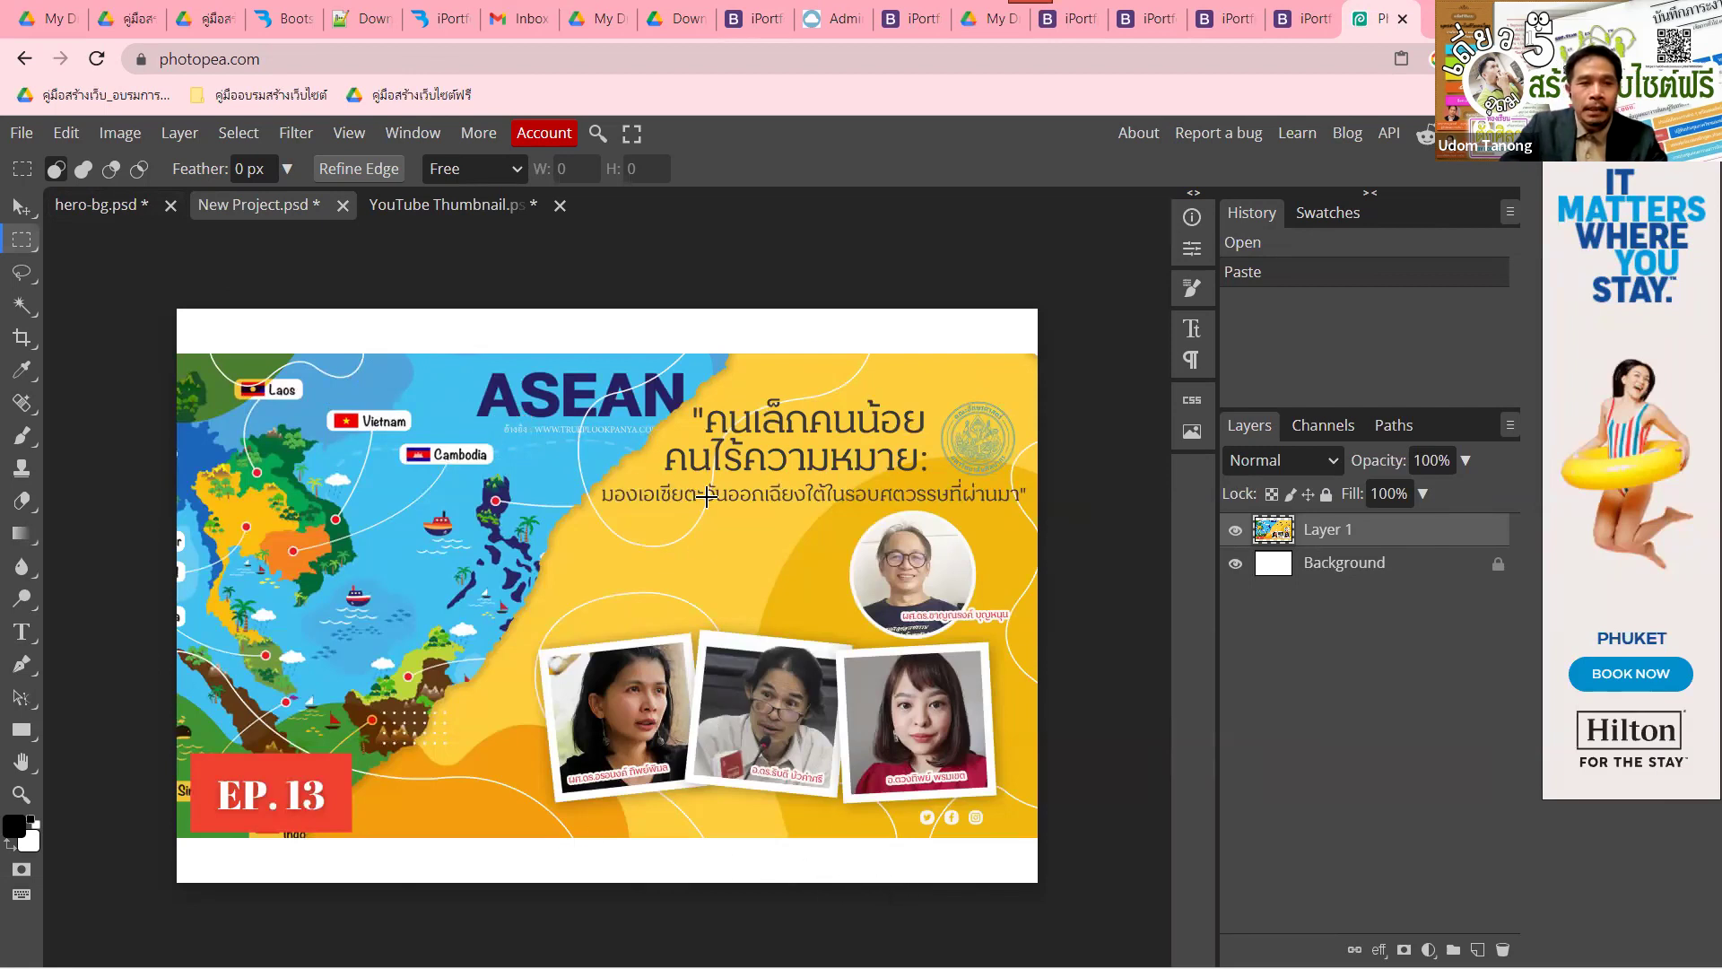
Step: Start a Scale transform on the ASEAN layer via Edit > Transform
click(68, 136)
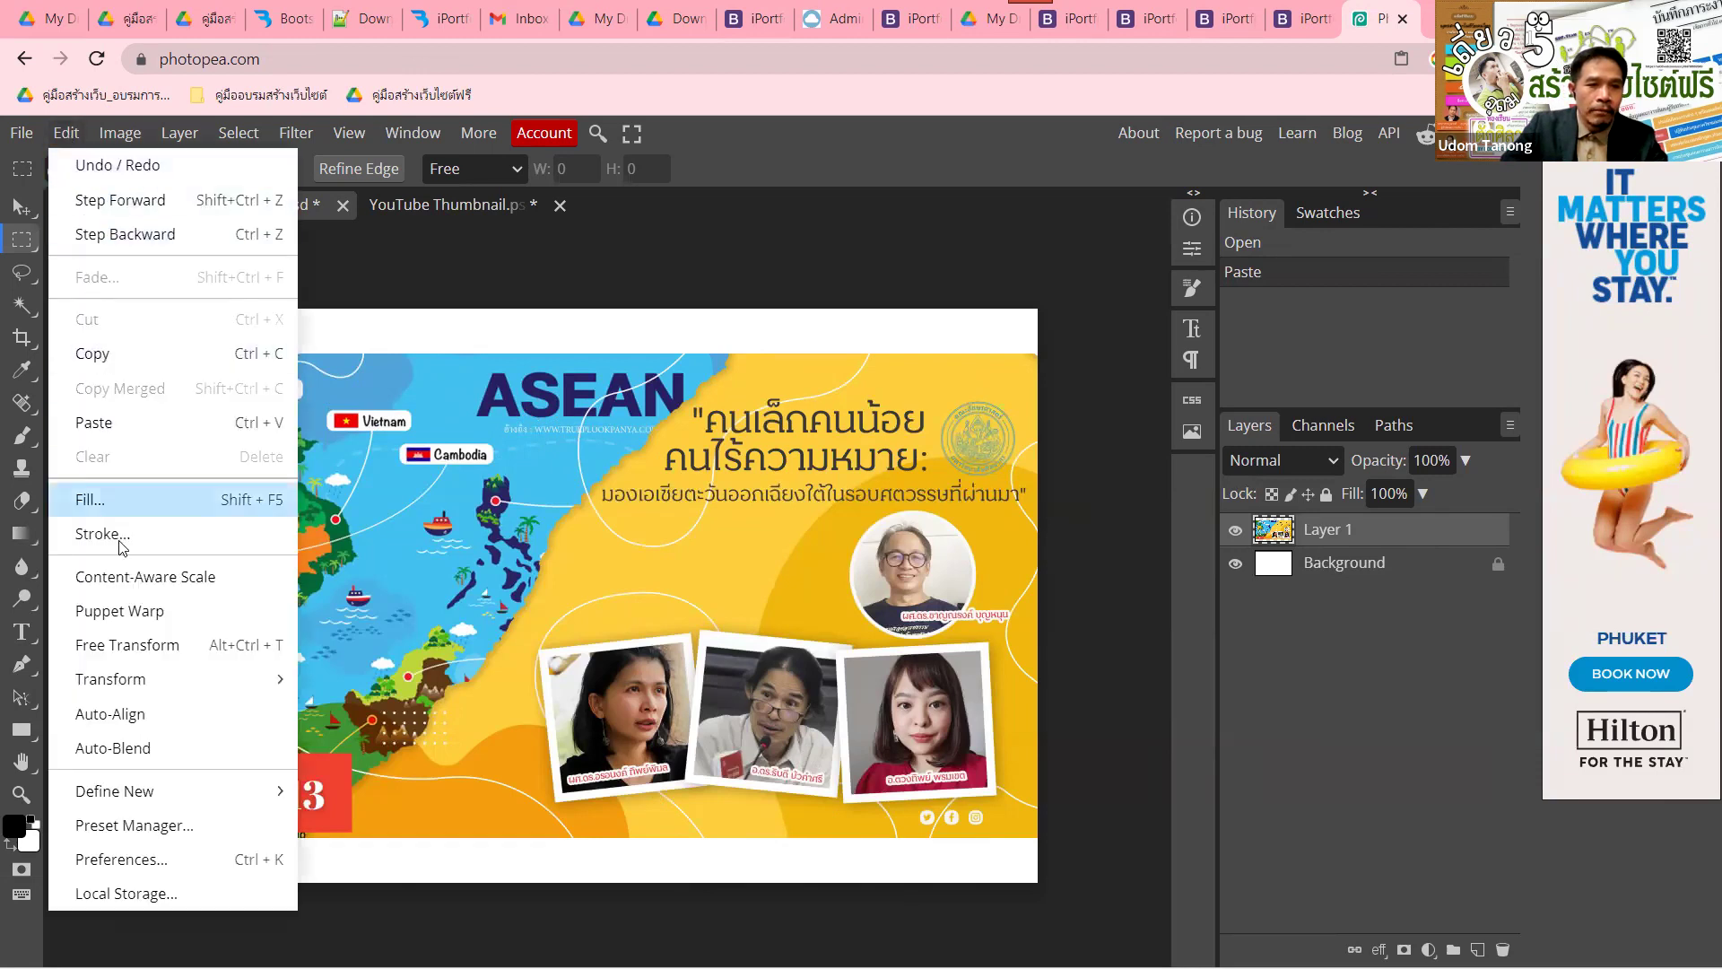
mouse_move(130, 683)
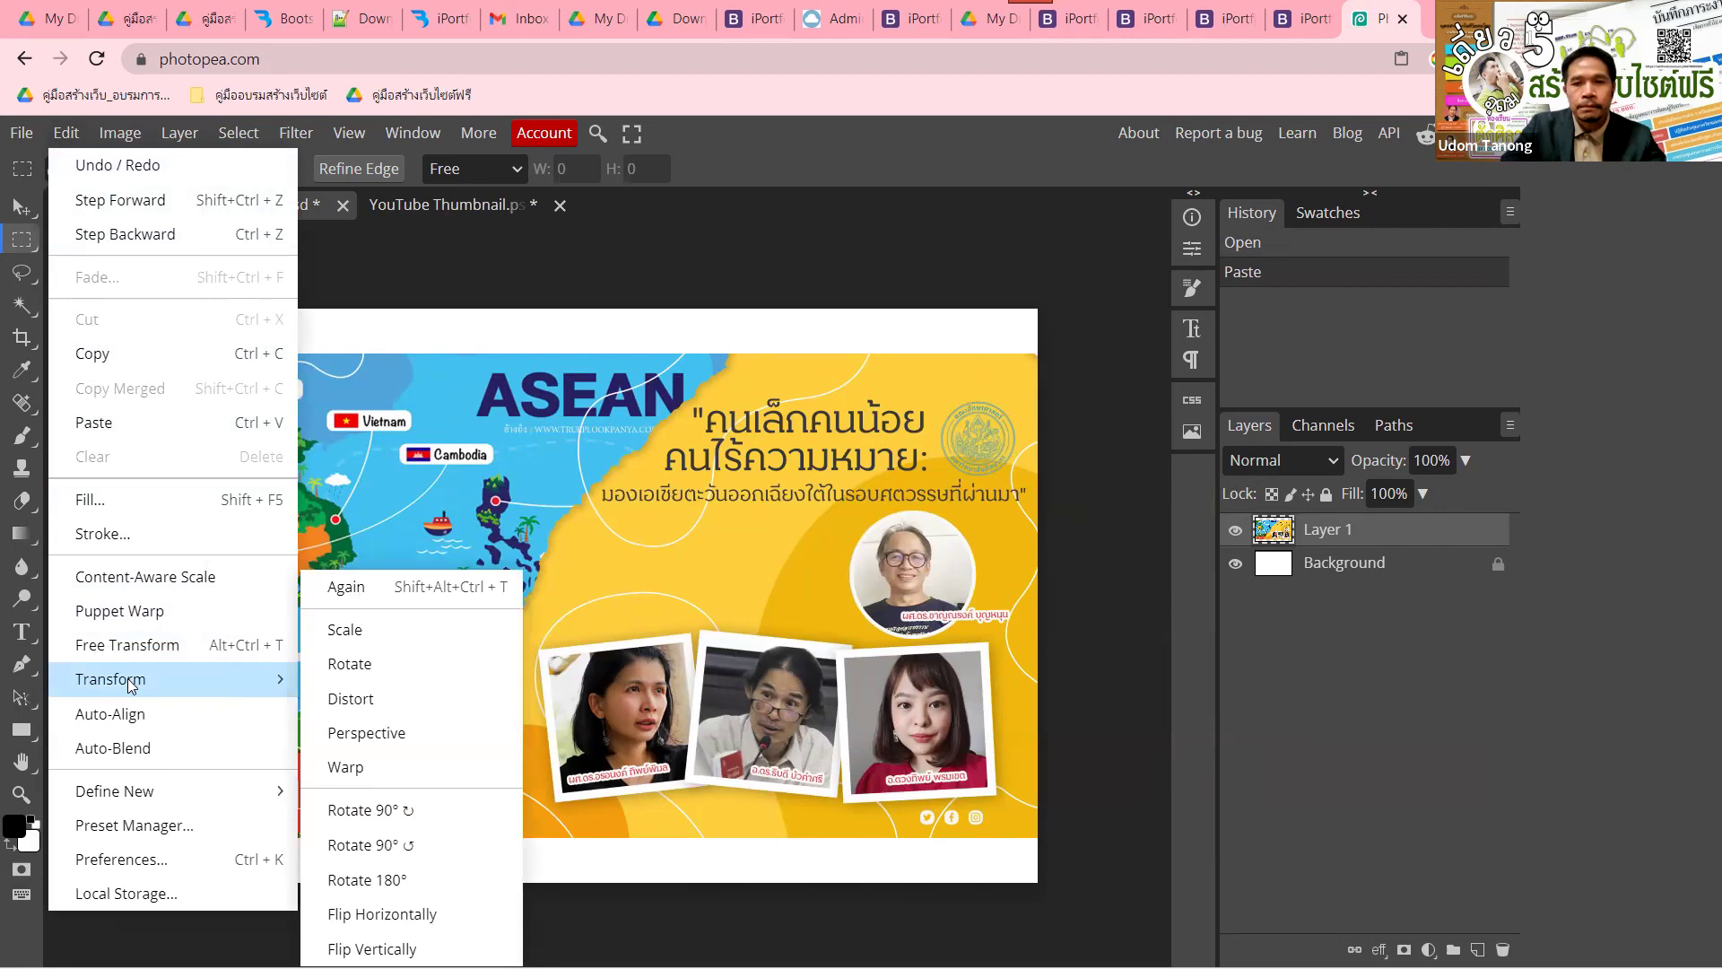
click(65, 134)
click(65, 135)
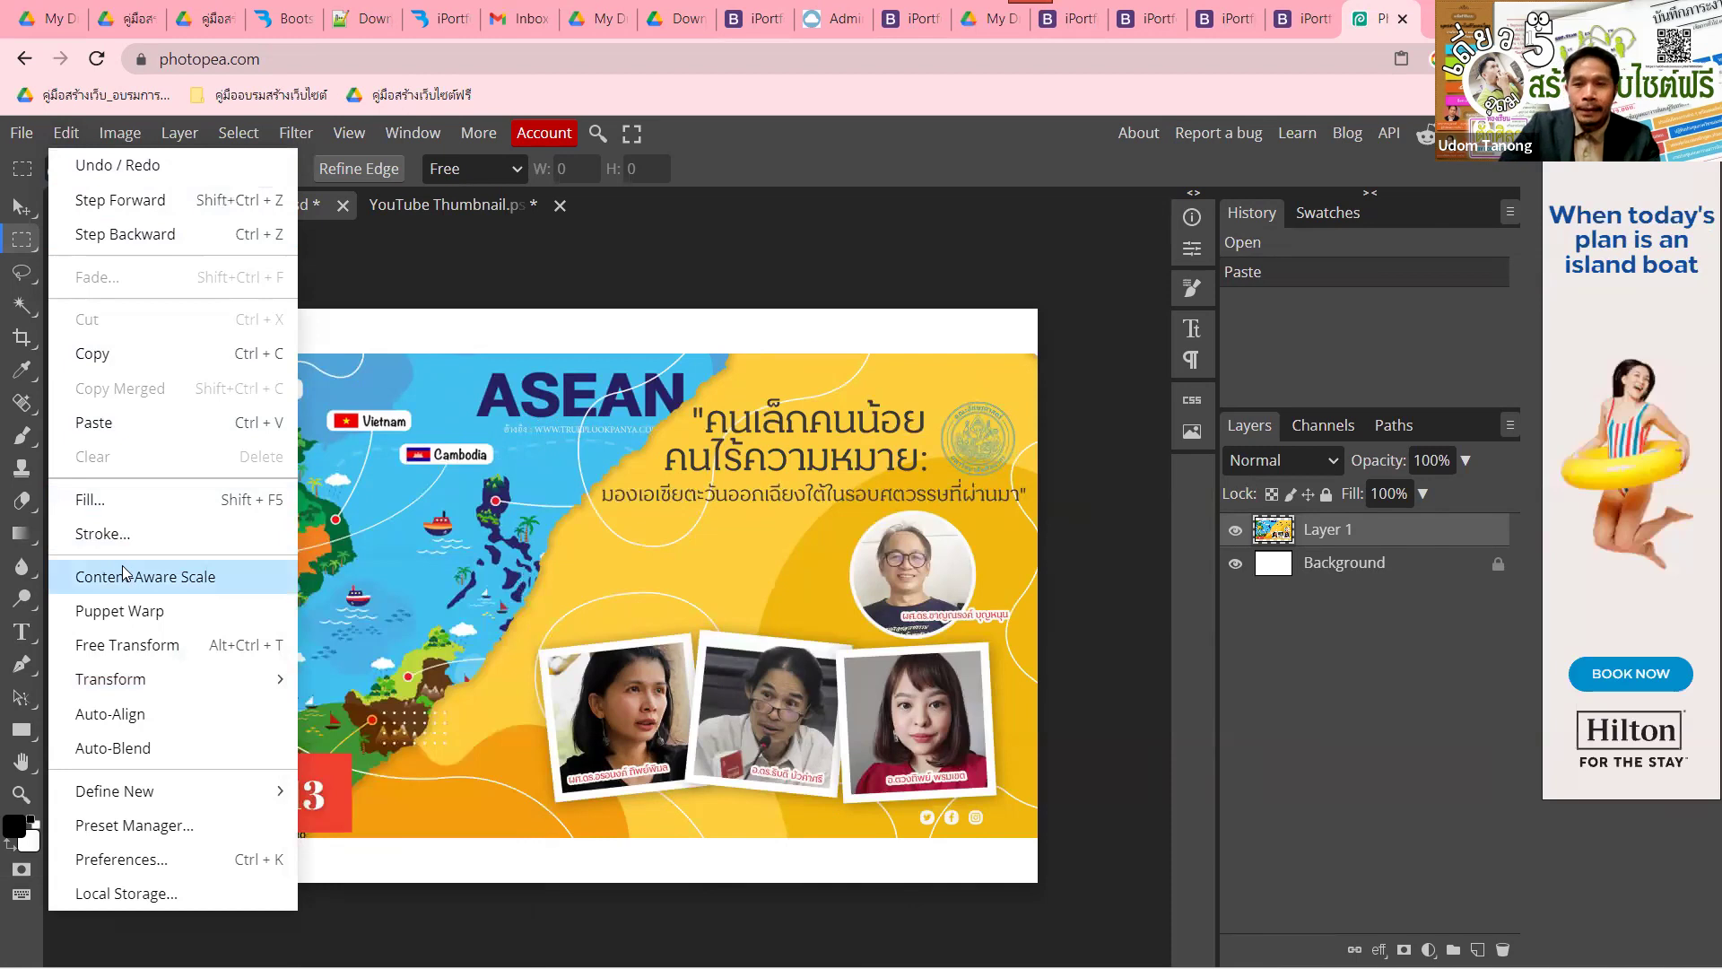
mouse_move(139, 678)
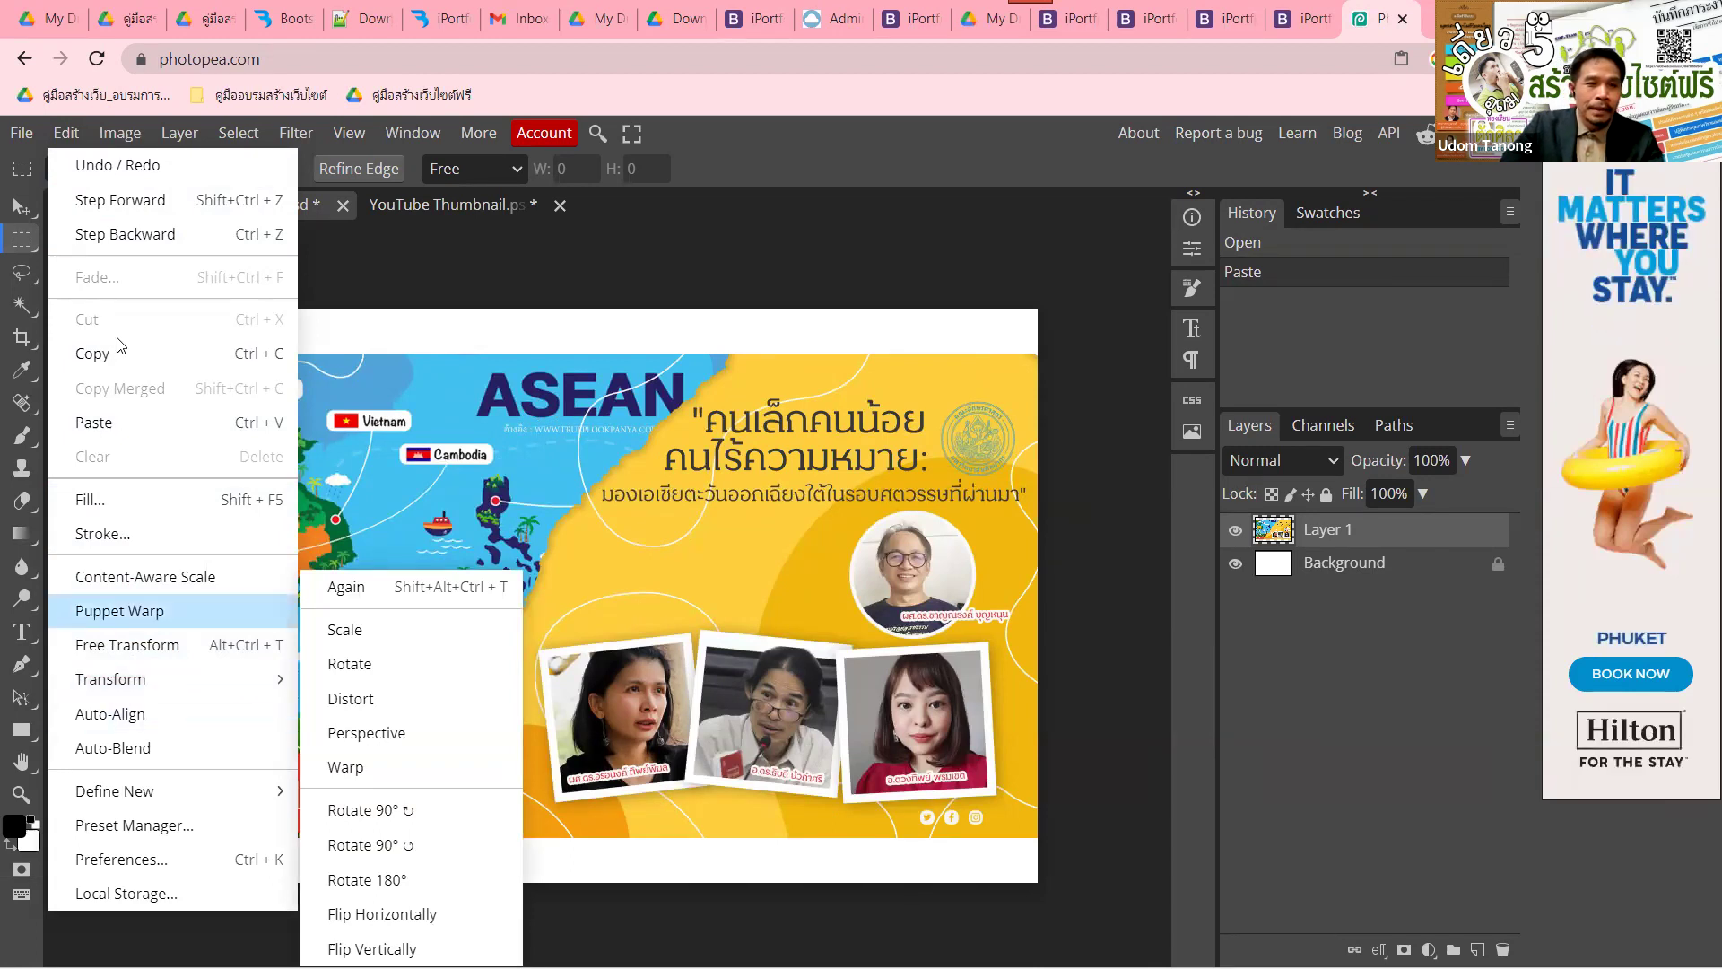
click(68, 134)
click(70, 134)
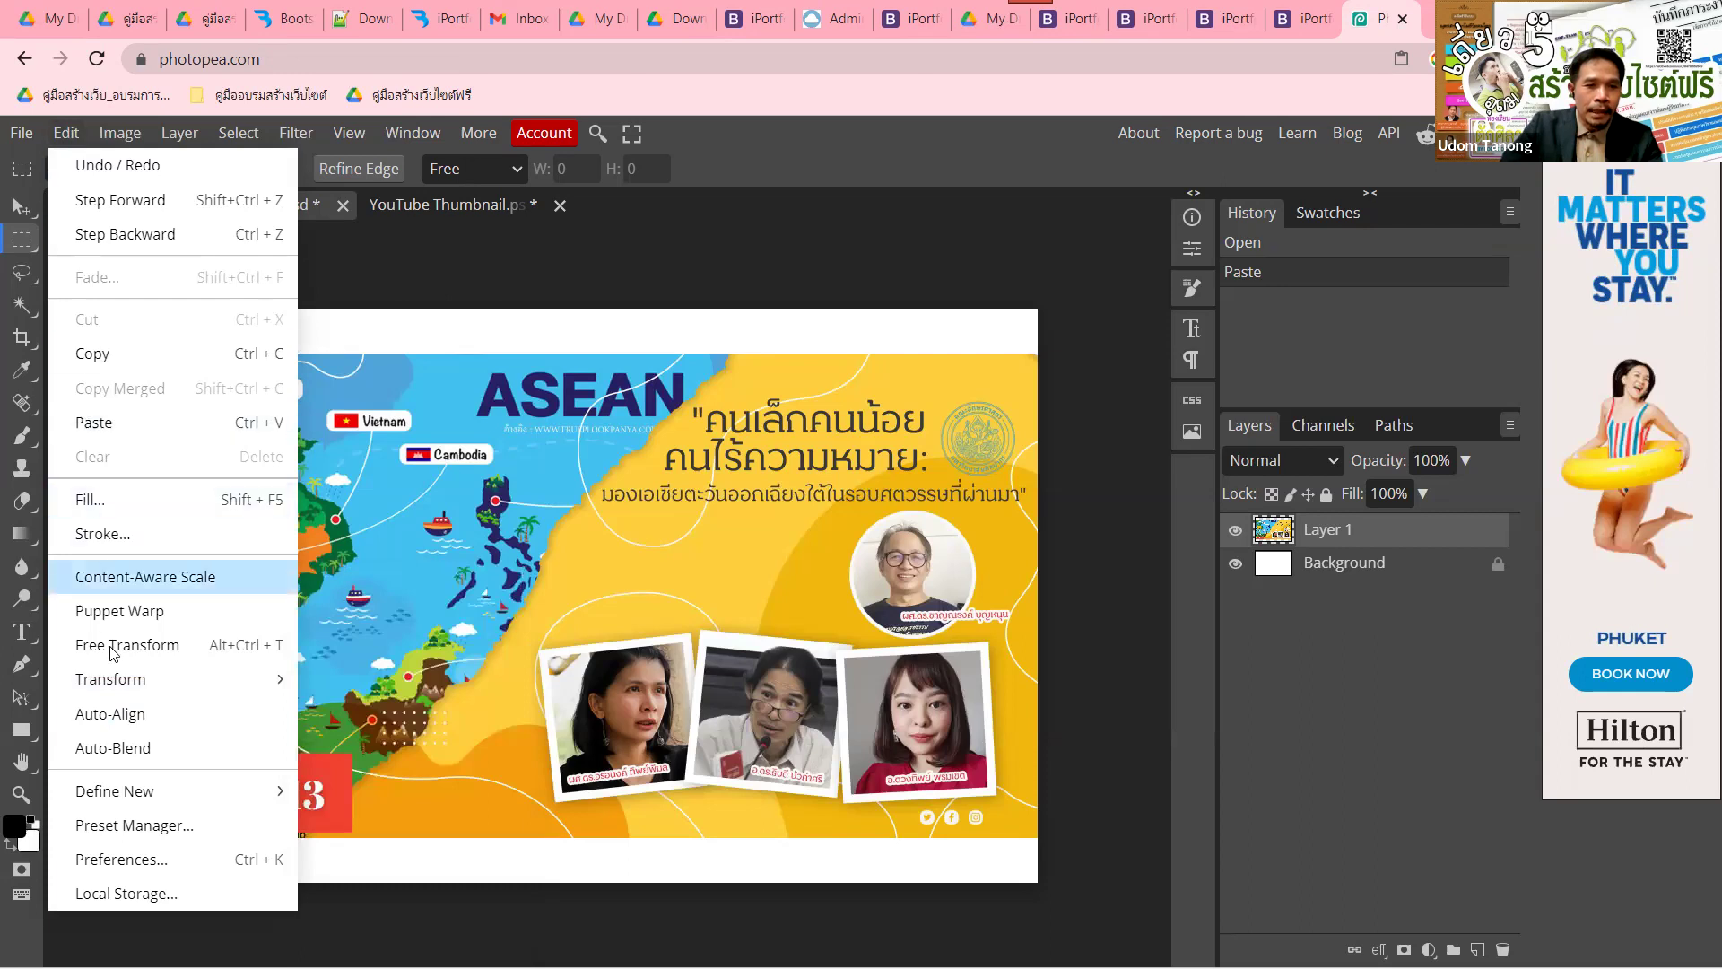
mouse_move(192, 677)
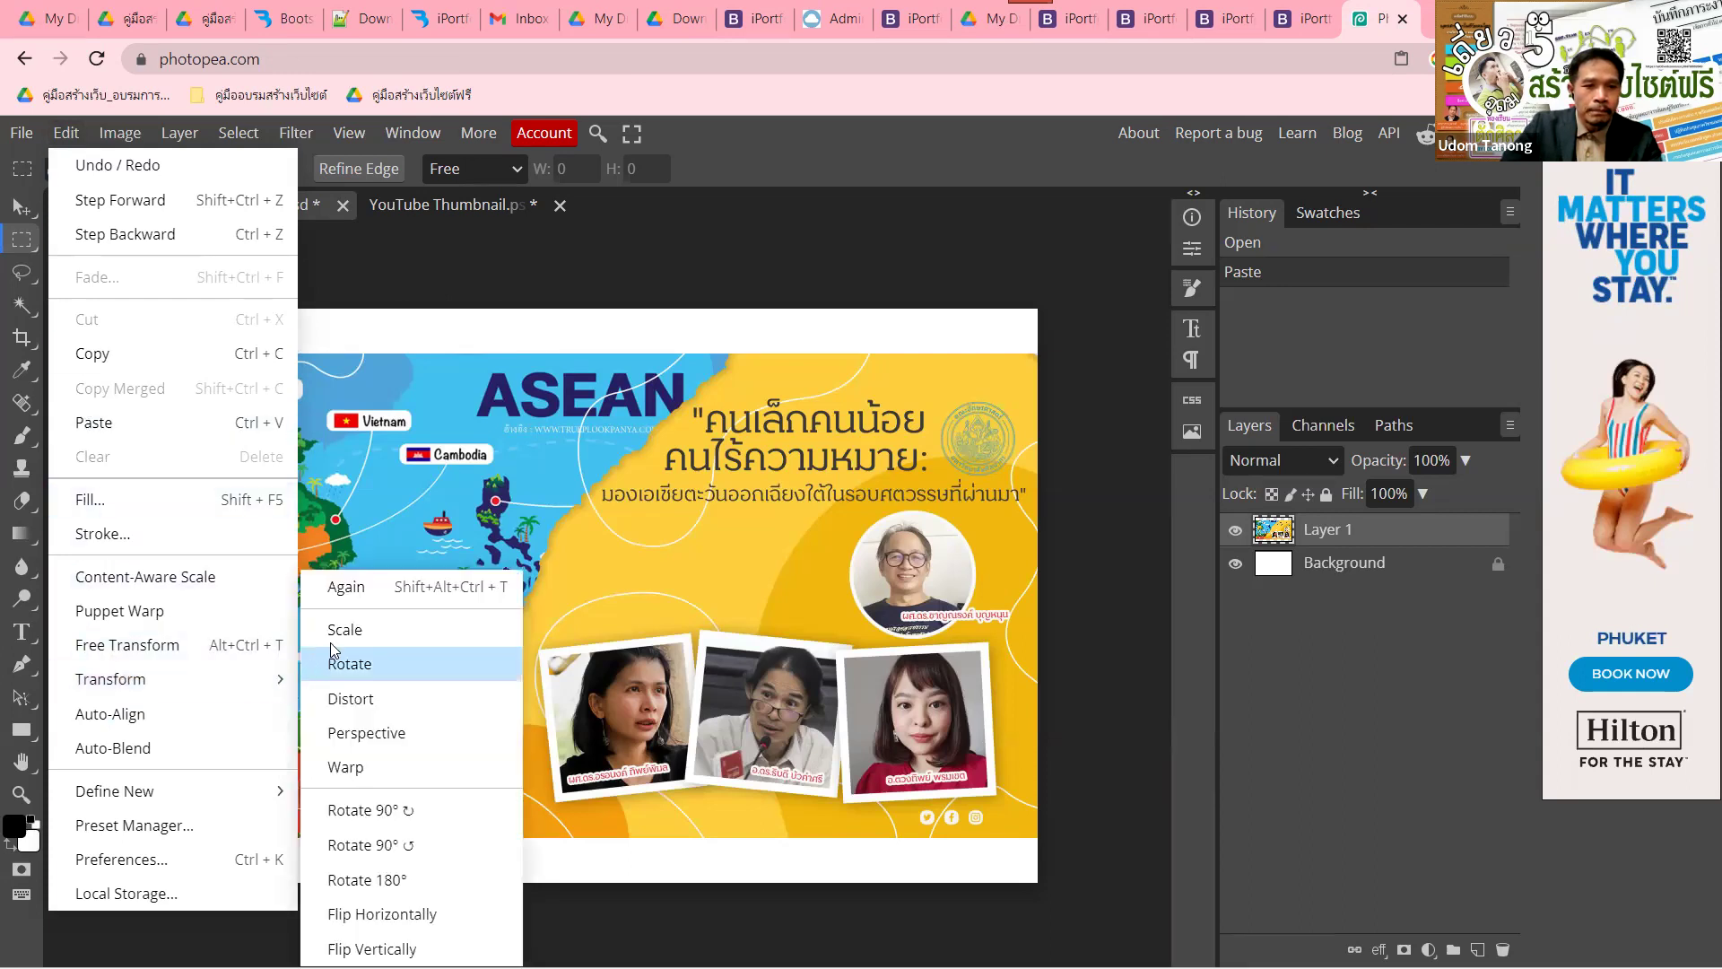
click(360, 632)
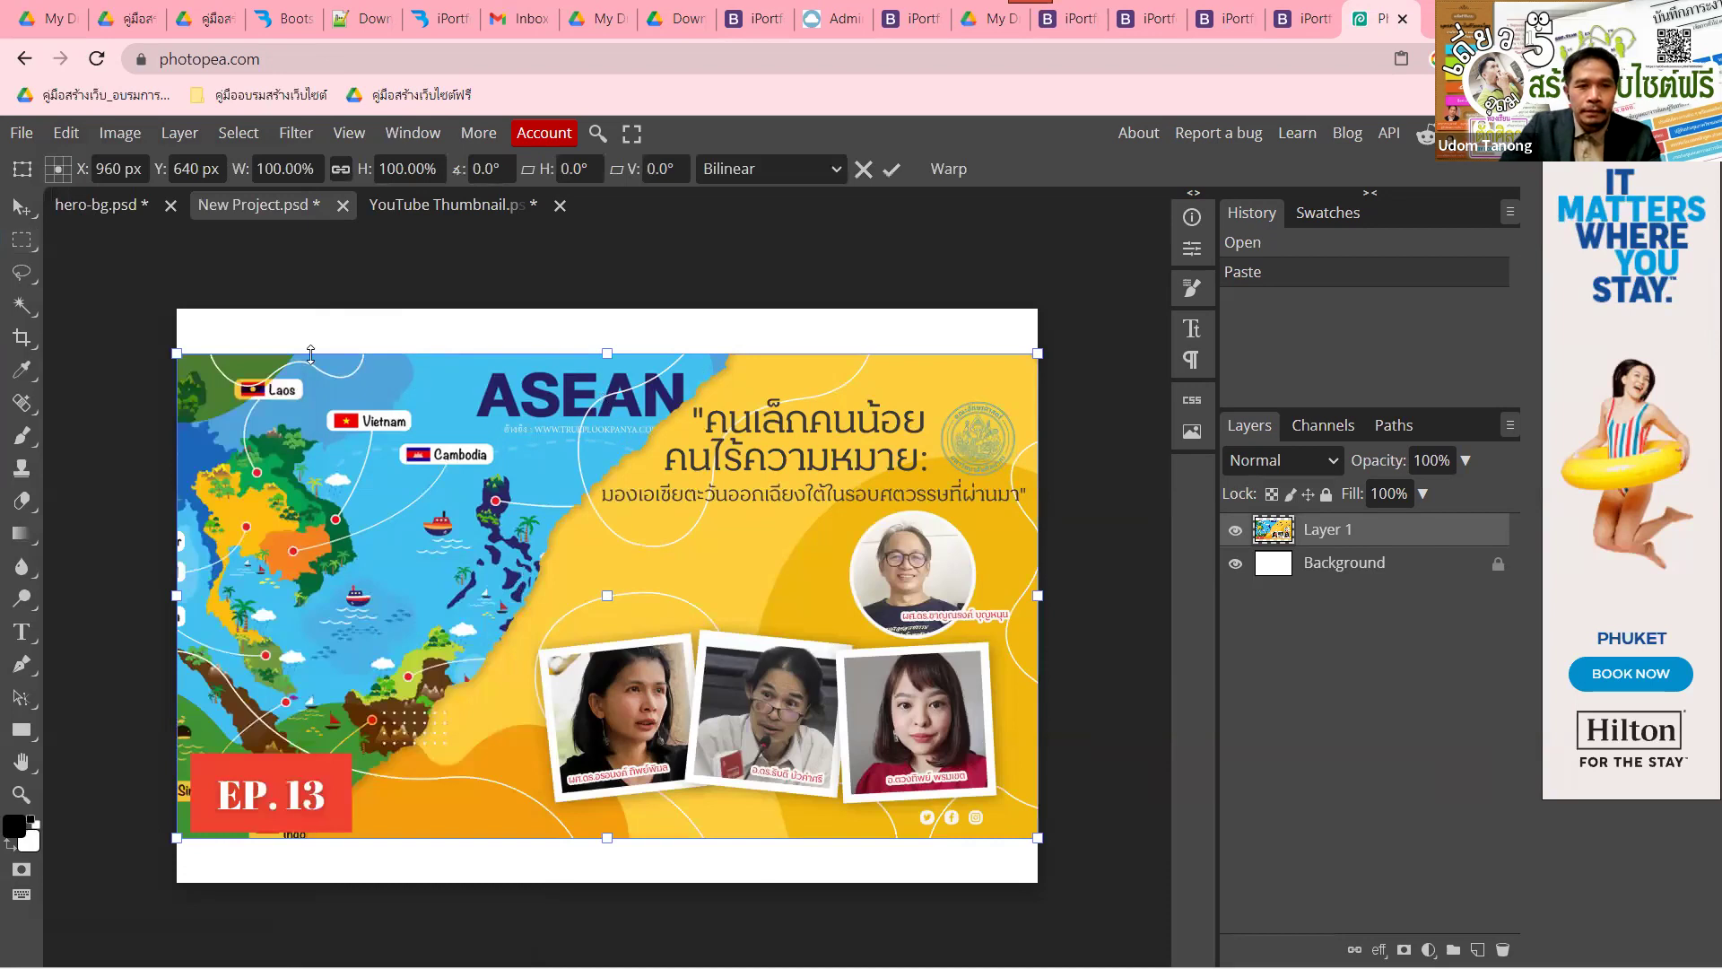
Step: Drag the corners until the layer covers the canvas (about 121.67% × 127.59%), then commit
mouse_move(170, 345)
mouse_down()
mouse_move(112, 305)
mouse_move(188, 360)
mouse_up()
mouse_move(115, 307)
mouse_down()
mouse_move(103, 283)
mouse_move(186, 379)
mouse_move(132, 336)
mouse_up()
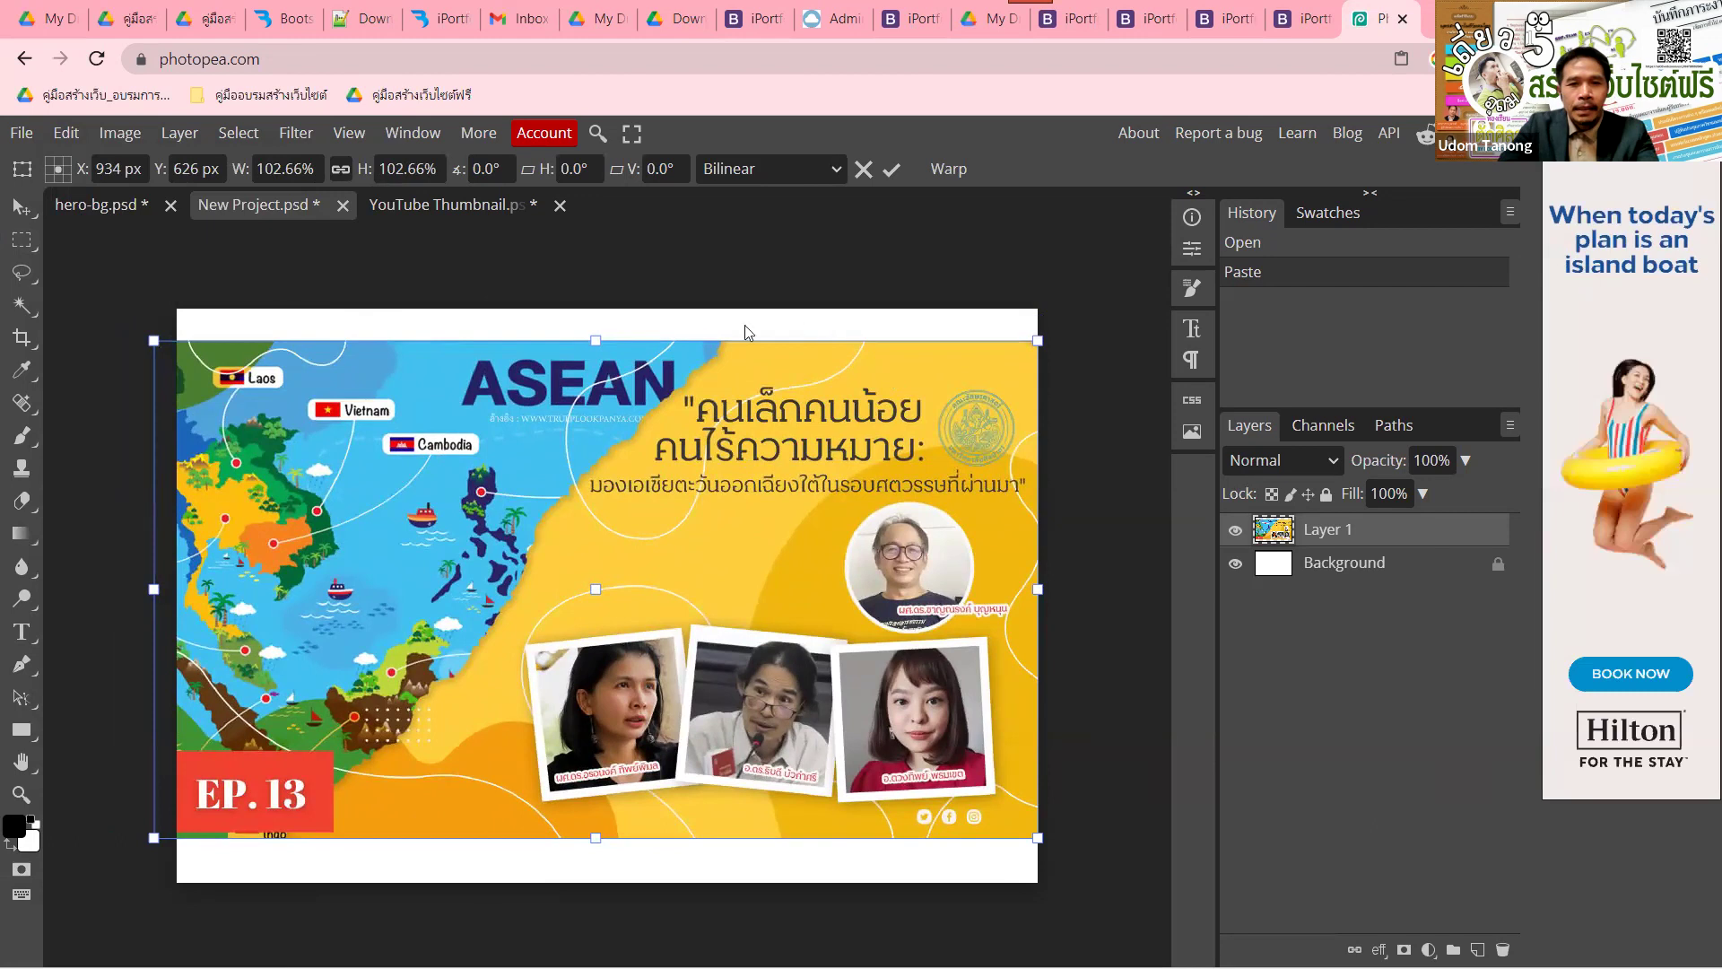
drag(1041, 341, 929, 309)
drag(1108, 336, 1056, 302)
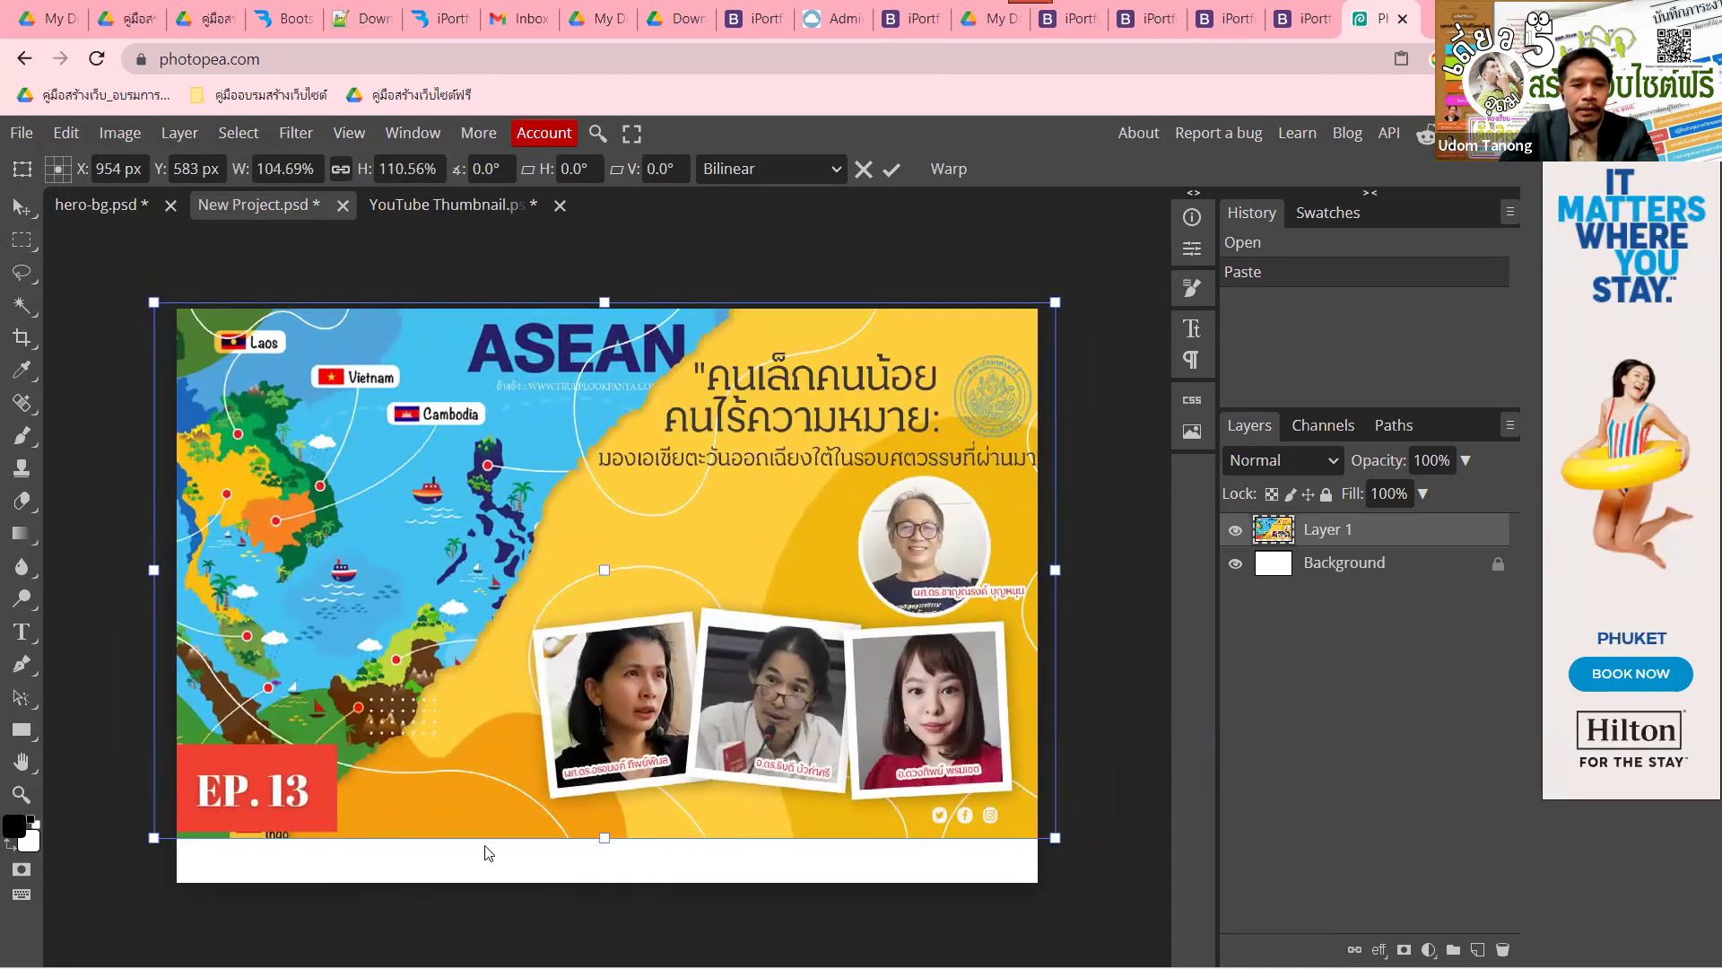
drag(151, 838, 19, 932)
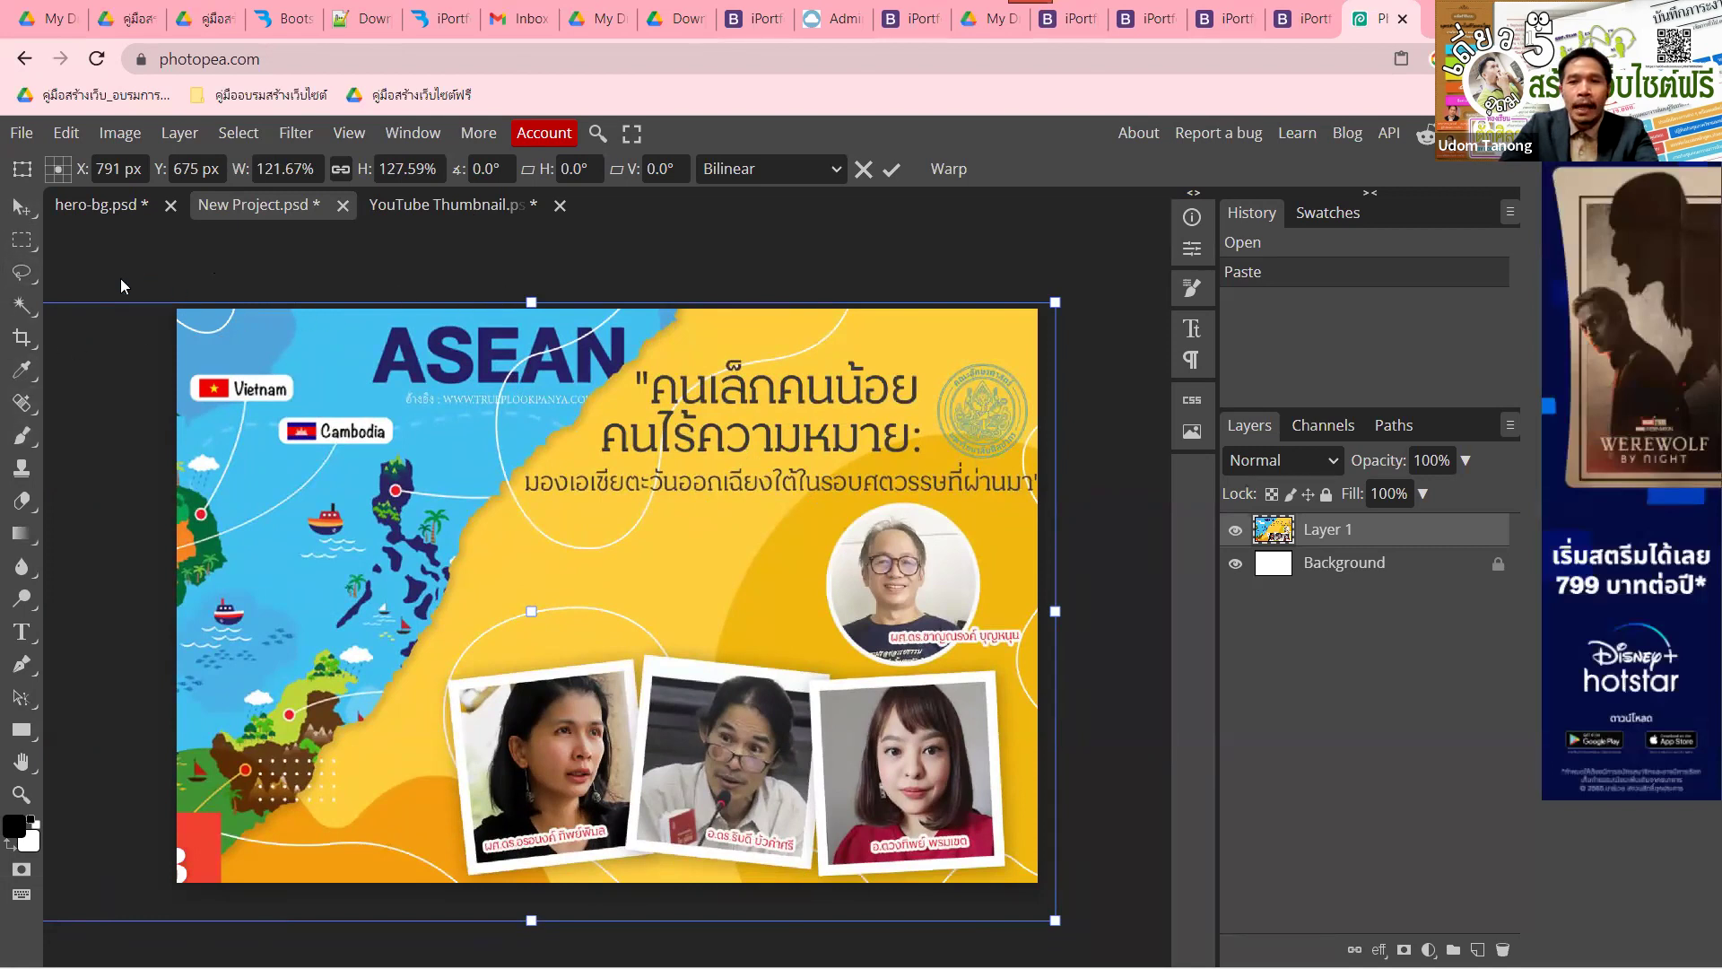
click(20, 238)
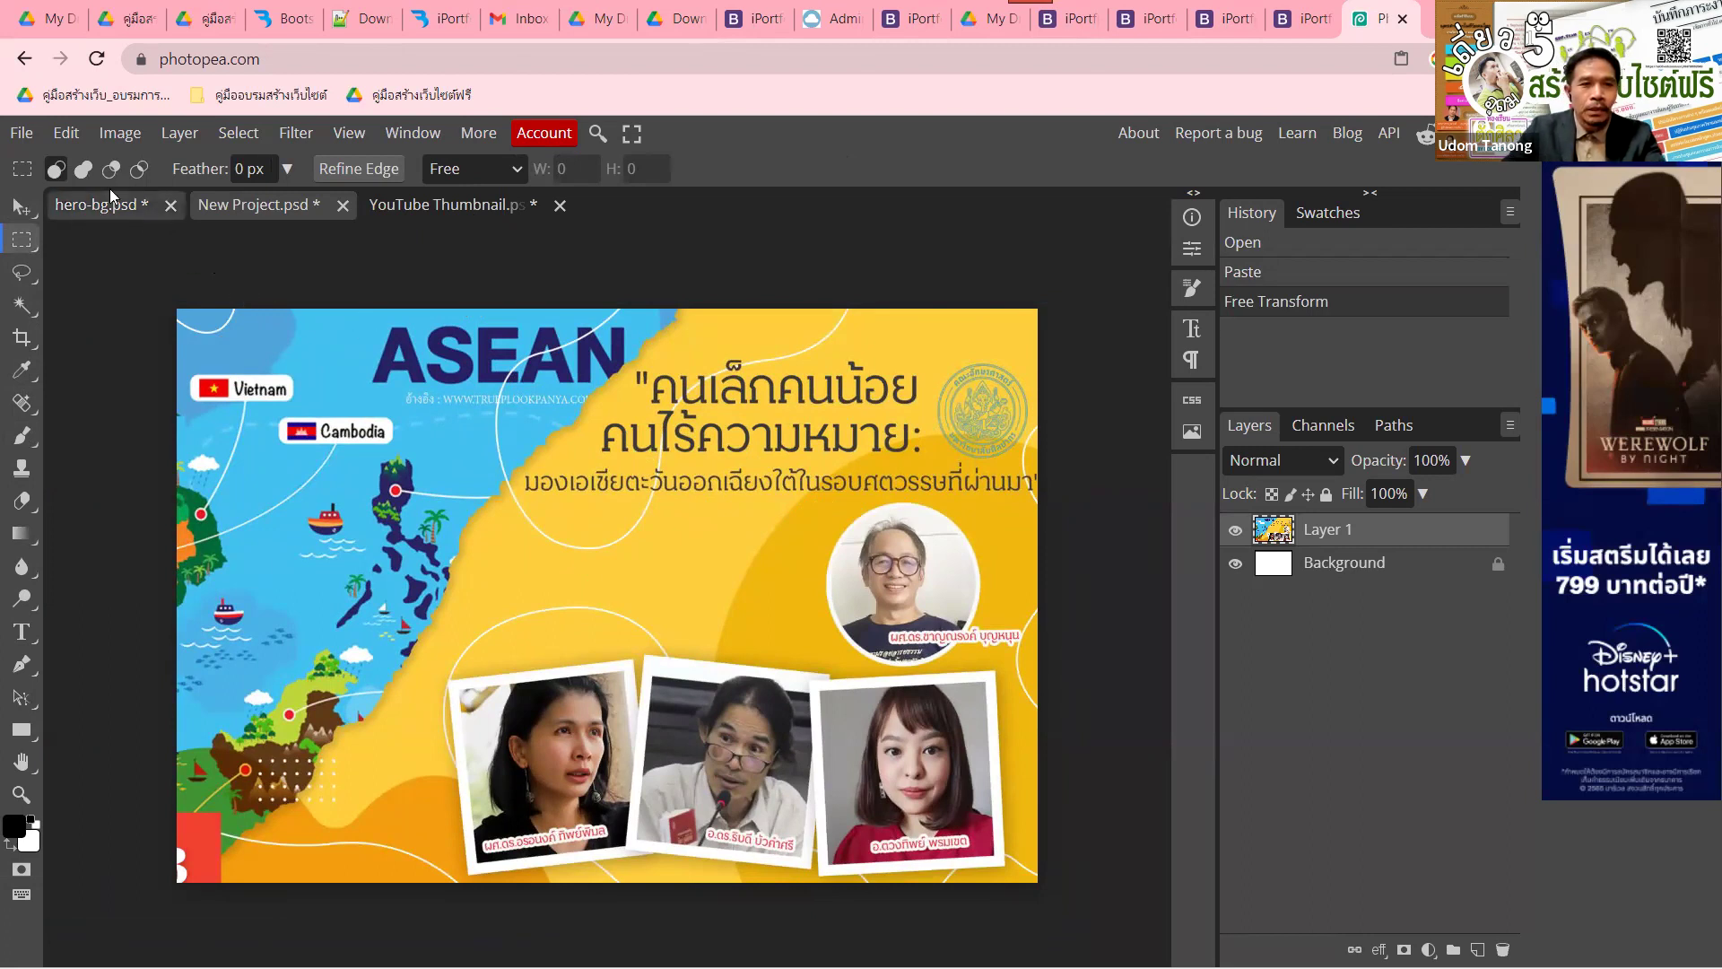
Step: Browse the File menu's Save More and Export as submenus, then switch to the iPortfolio Explorer window
click(19, 135)
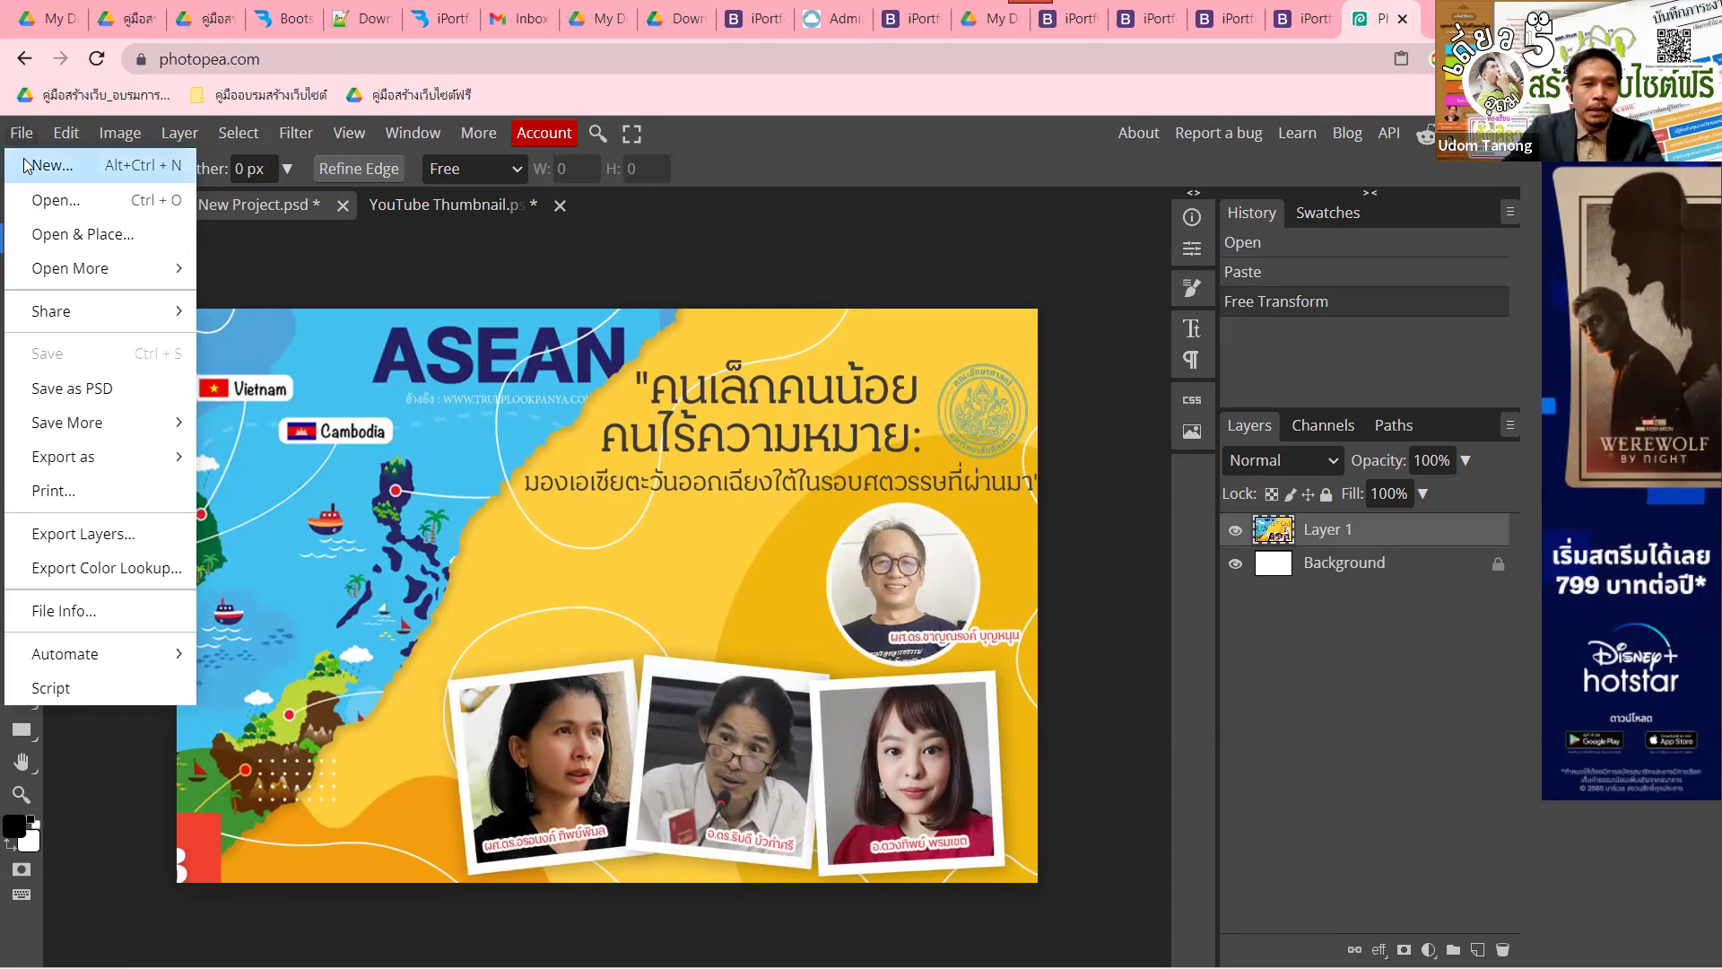
click(20, 132)
click(23, 135)
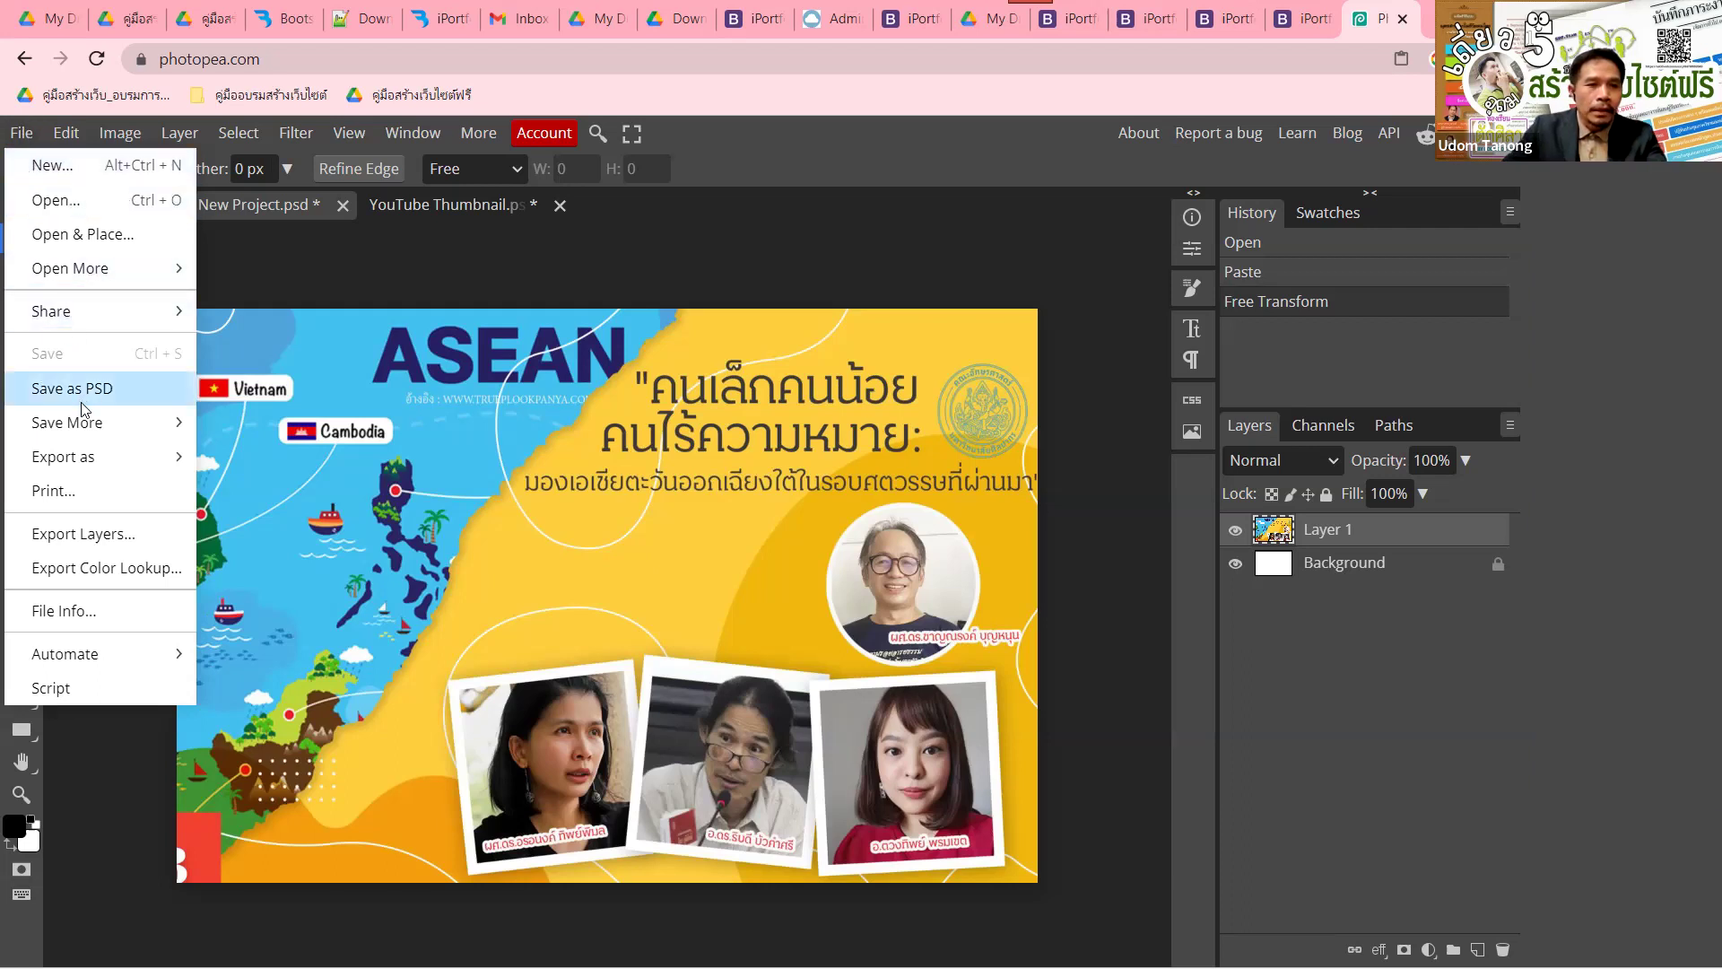
mouse_move(88, 423)
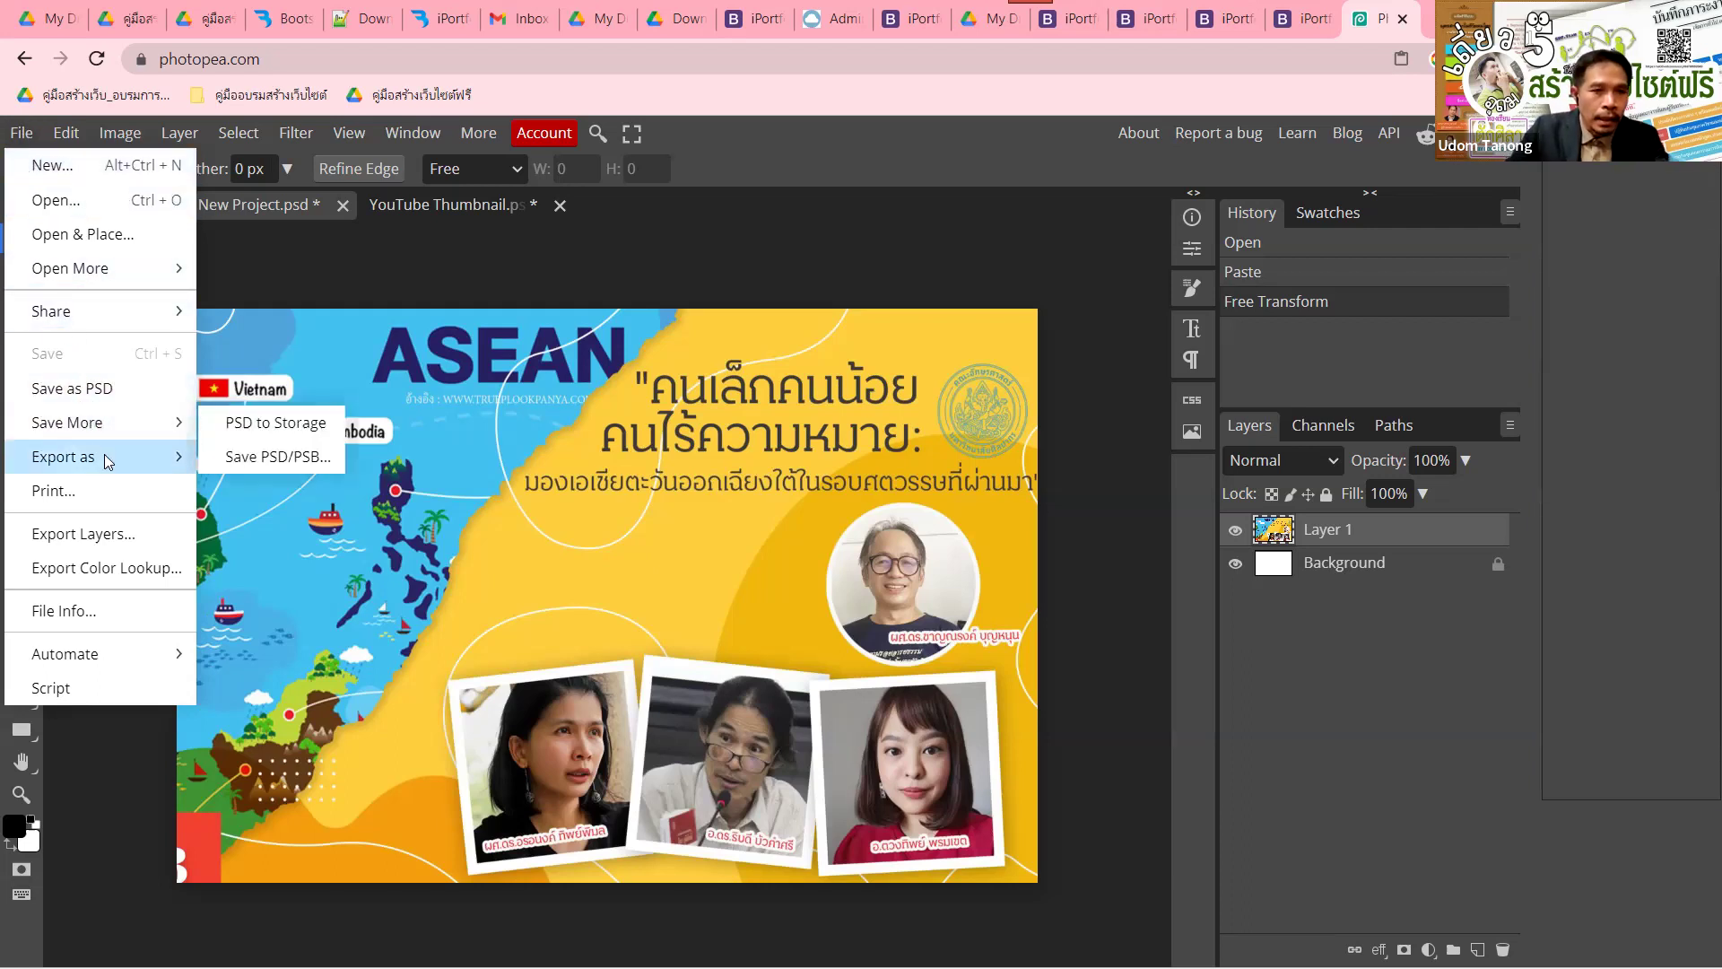
mouse_move(97, 462)
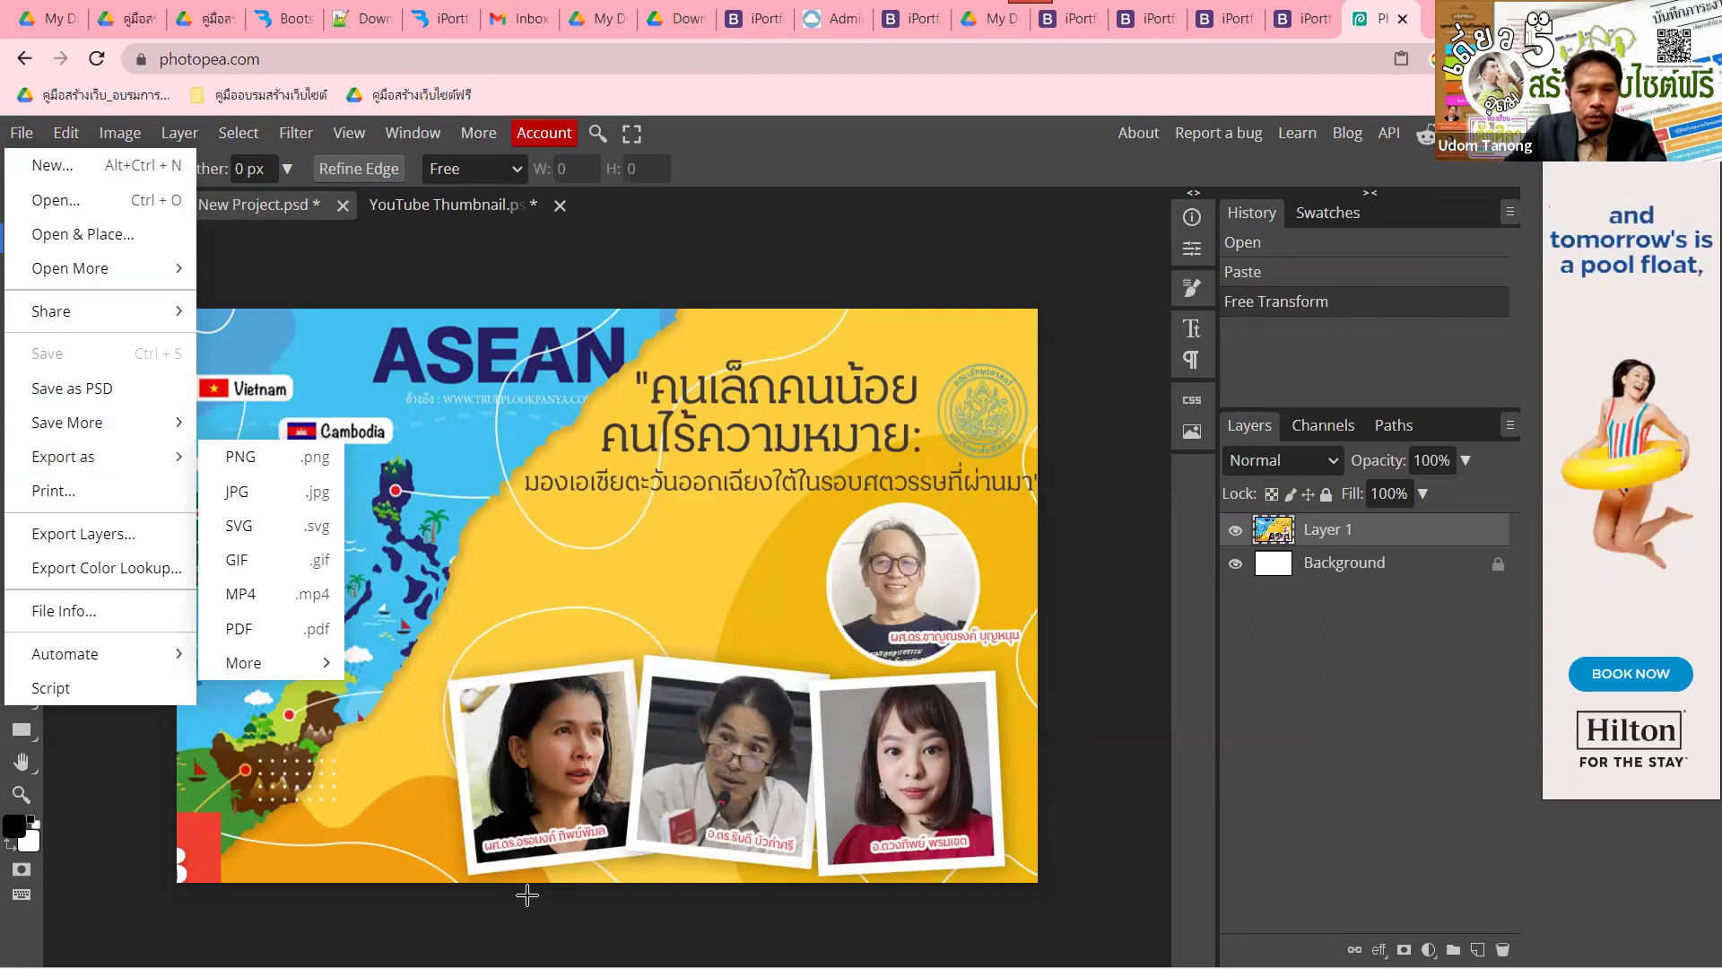
click(600, 950)
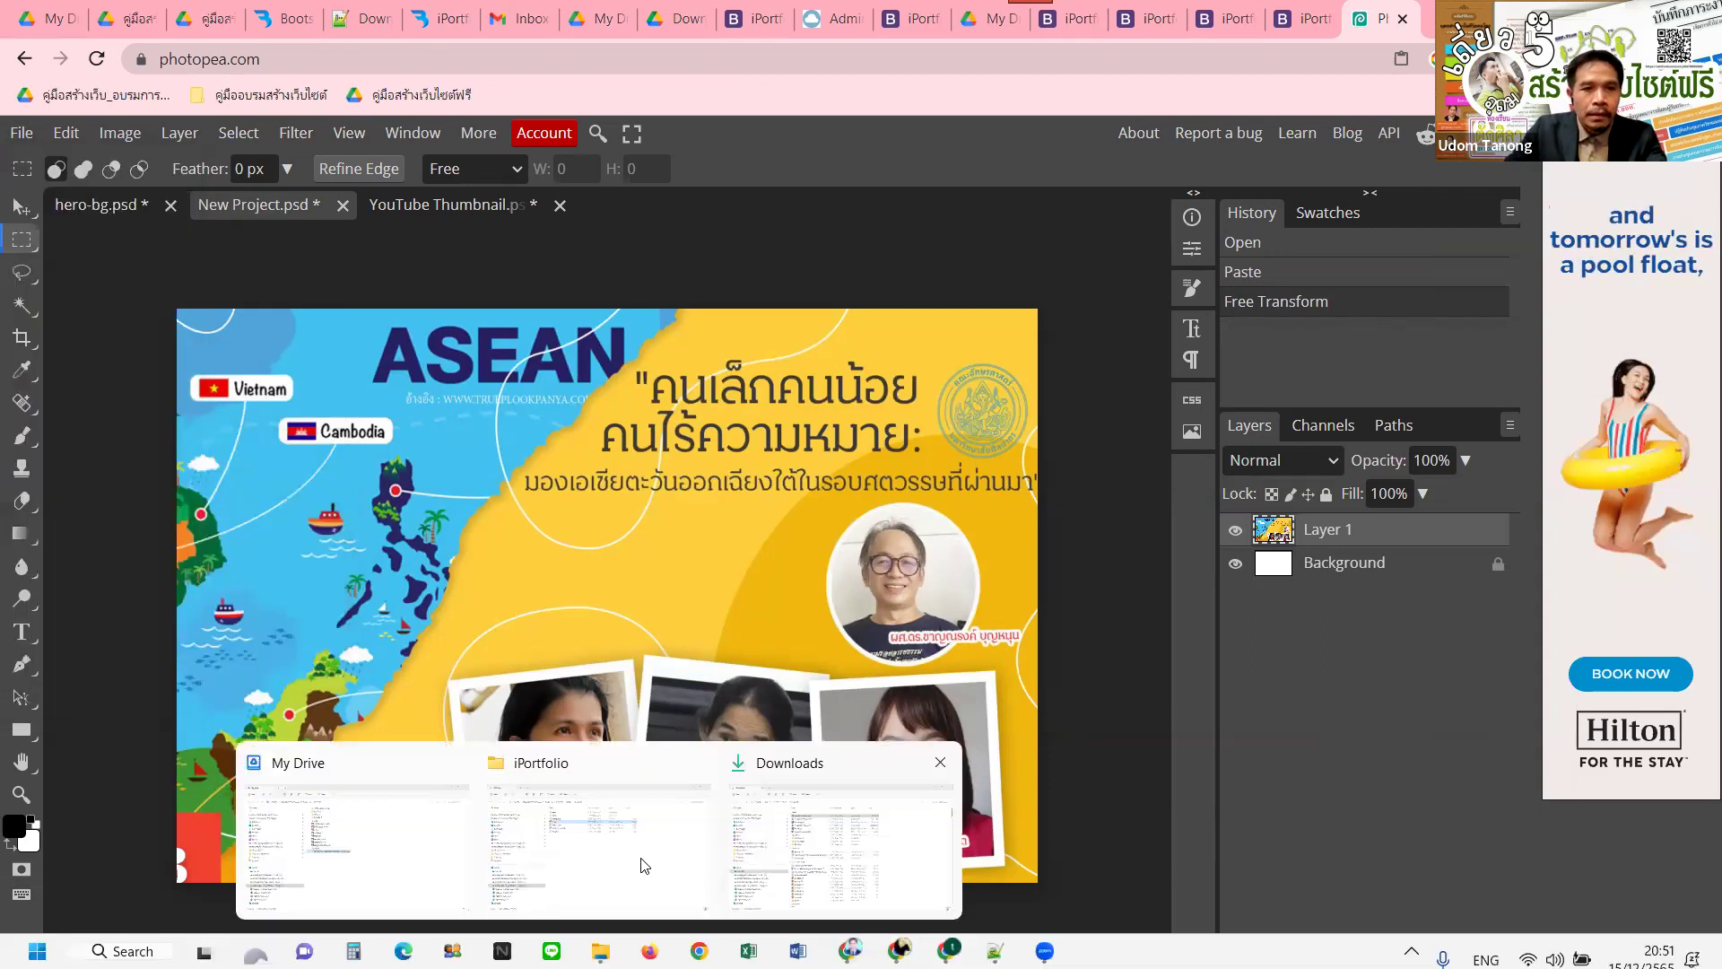
click(643, 861)
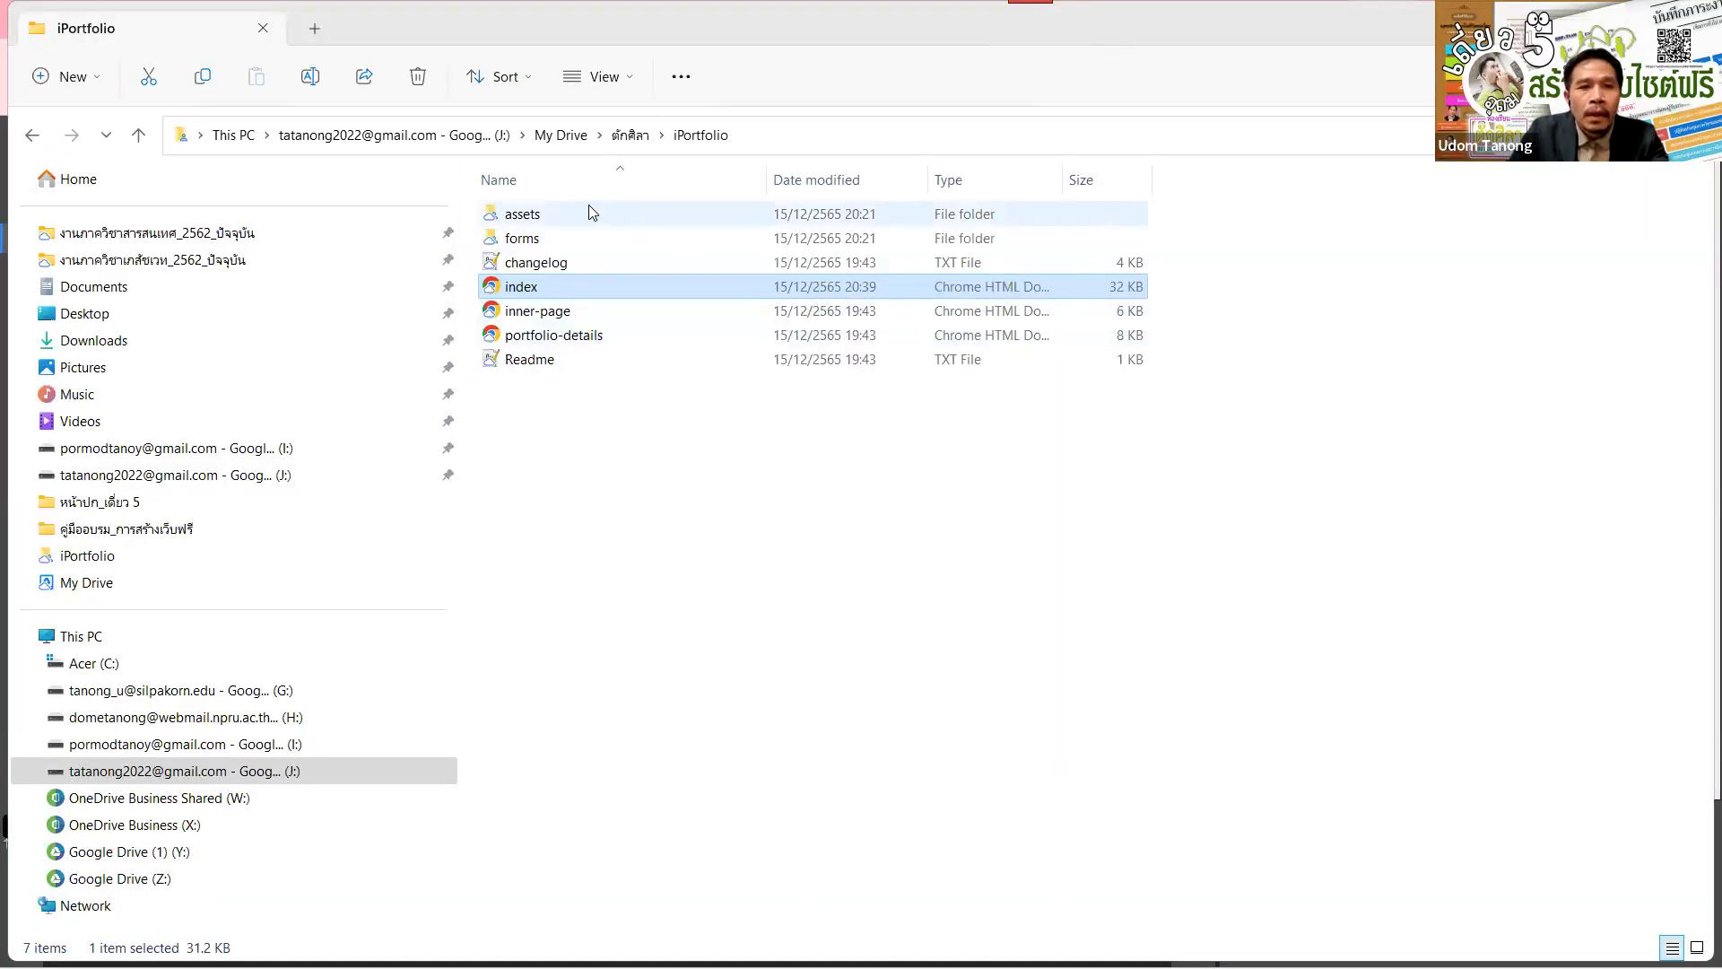
Step: In assets > img, confirm hero-bg is a 1920 × 1280 JPG, then return to Photopea
double_click(532, 212)
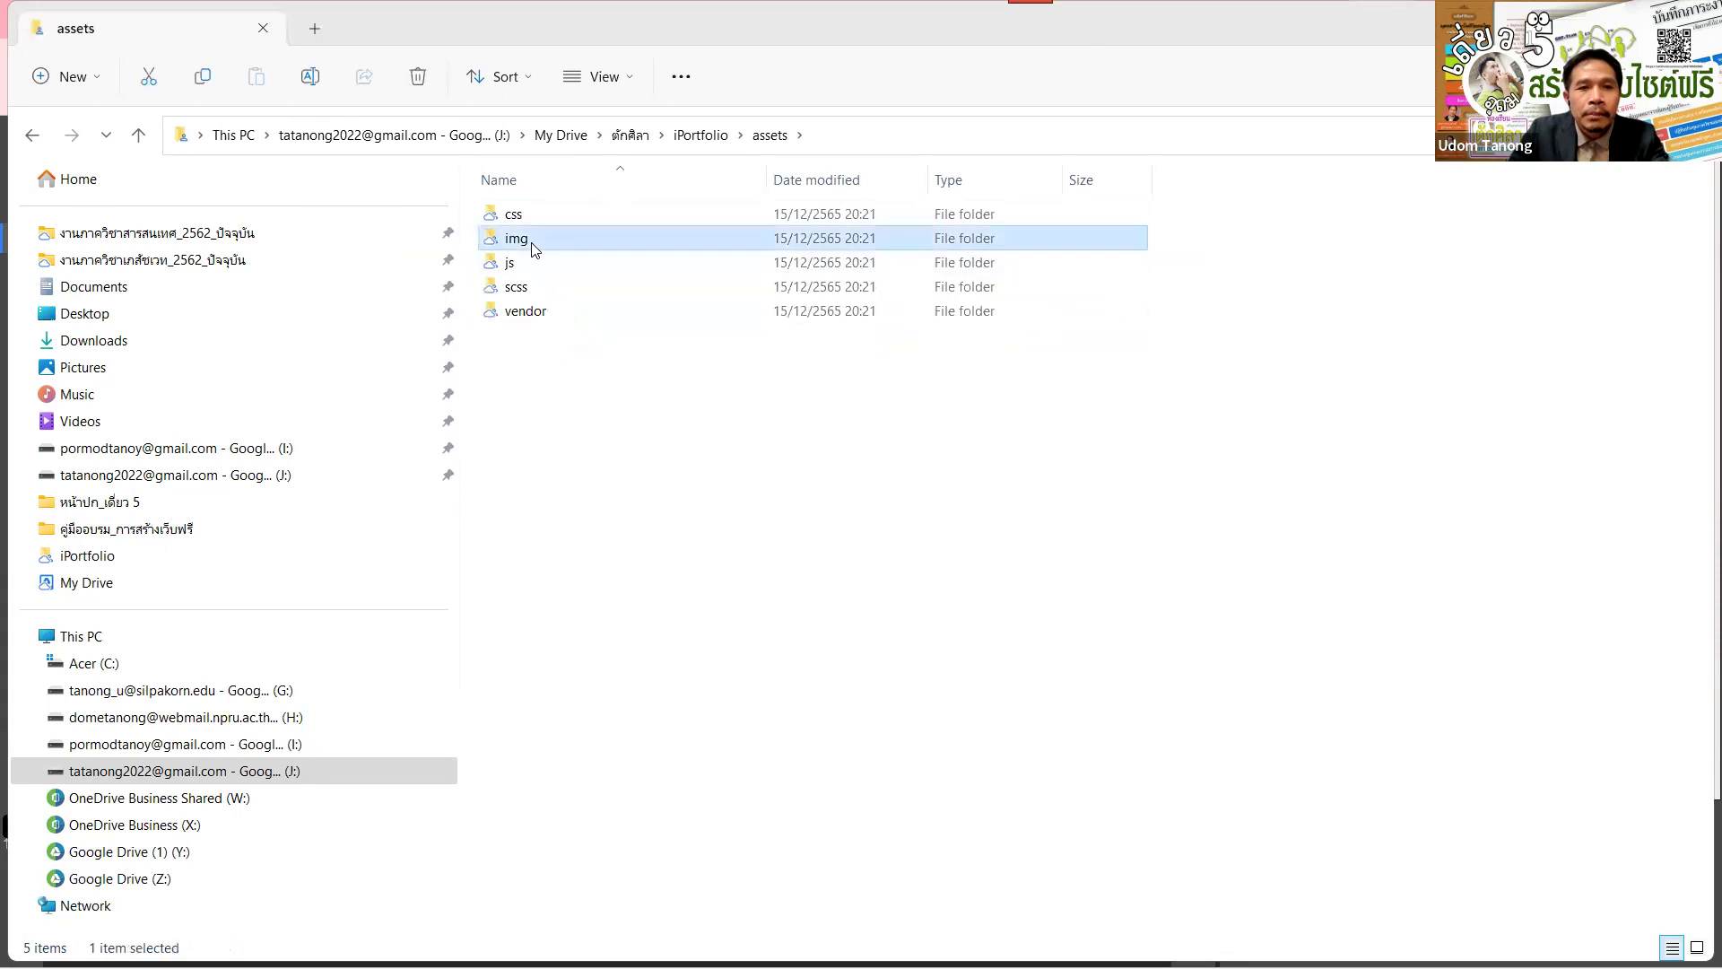
double_click(538, 240)
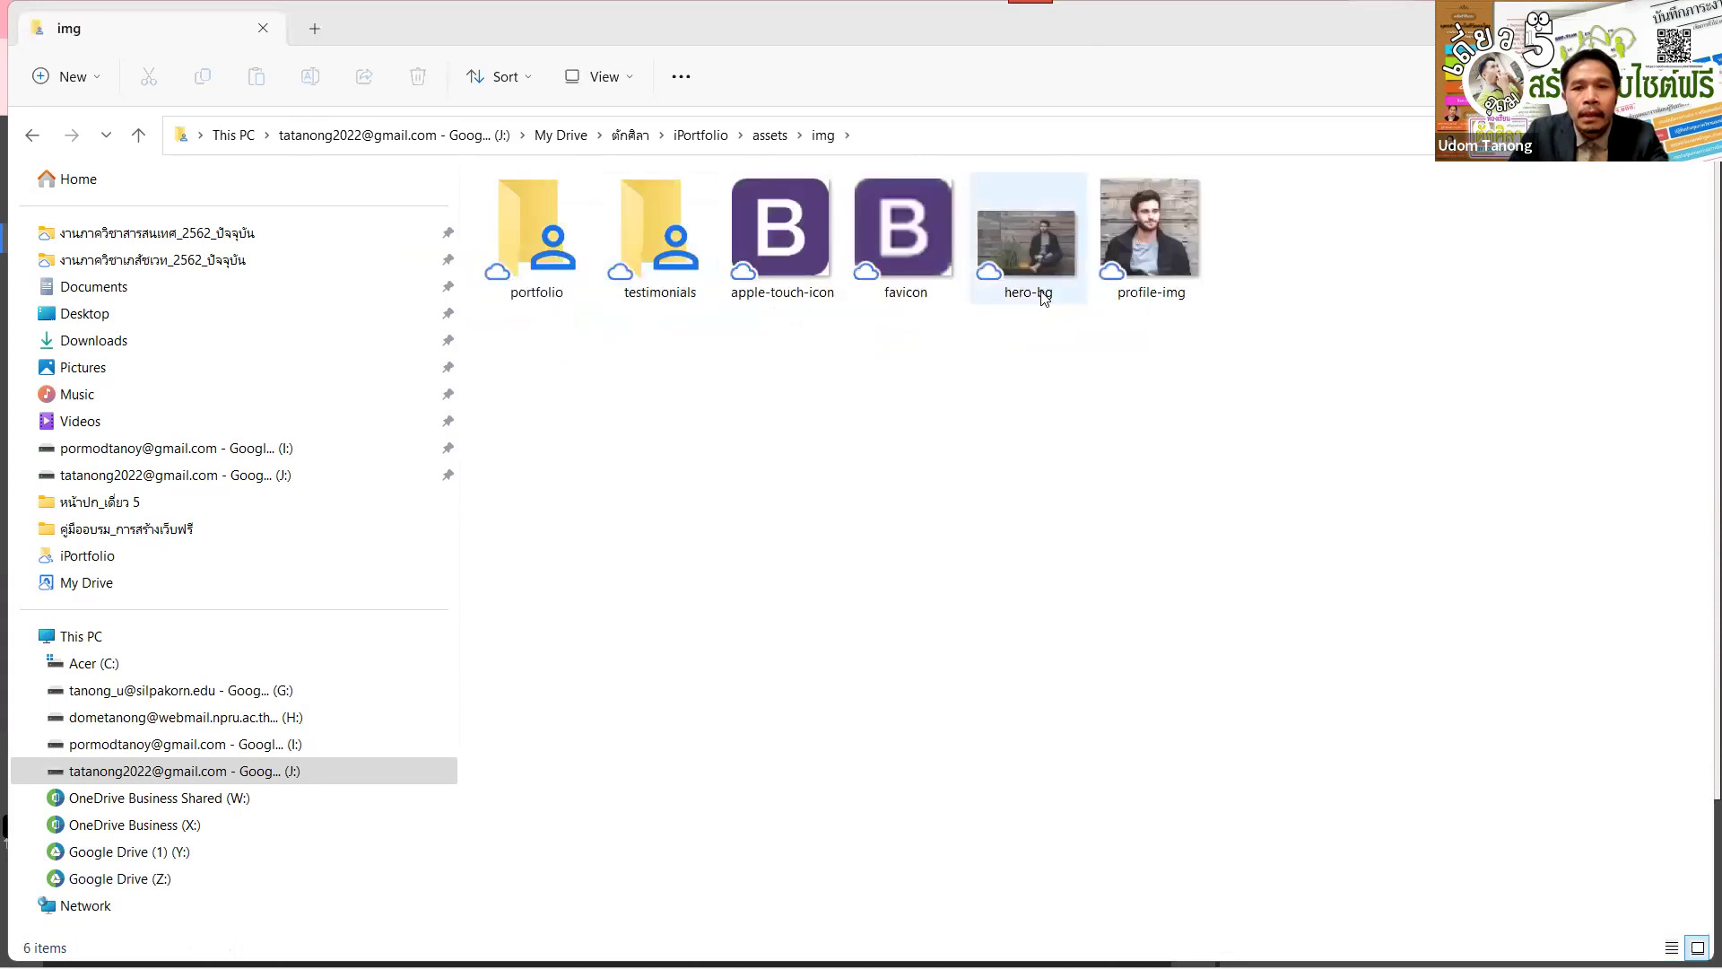
mouse_move(1045, 296)
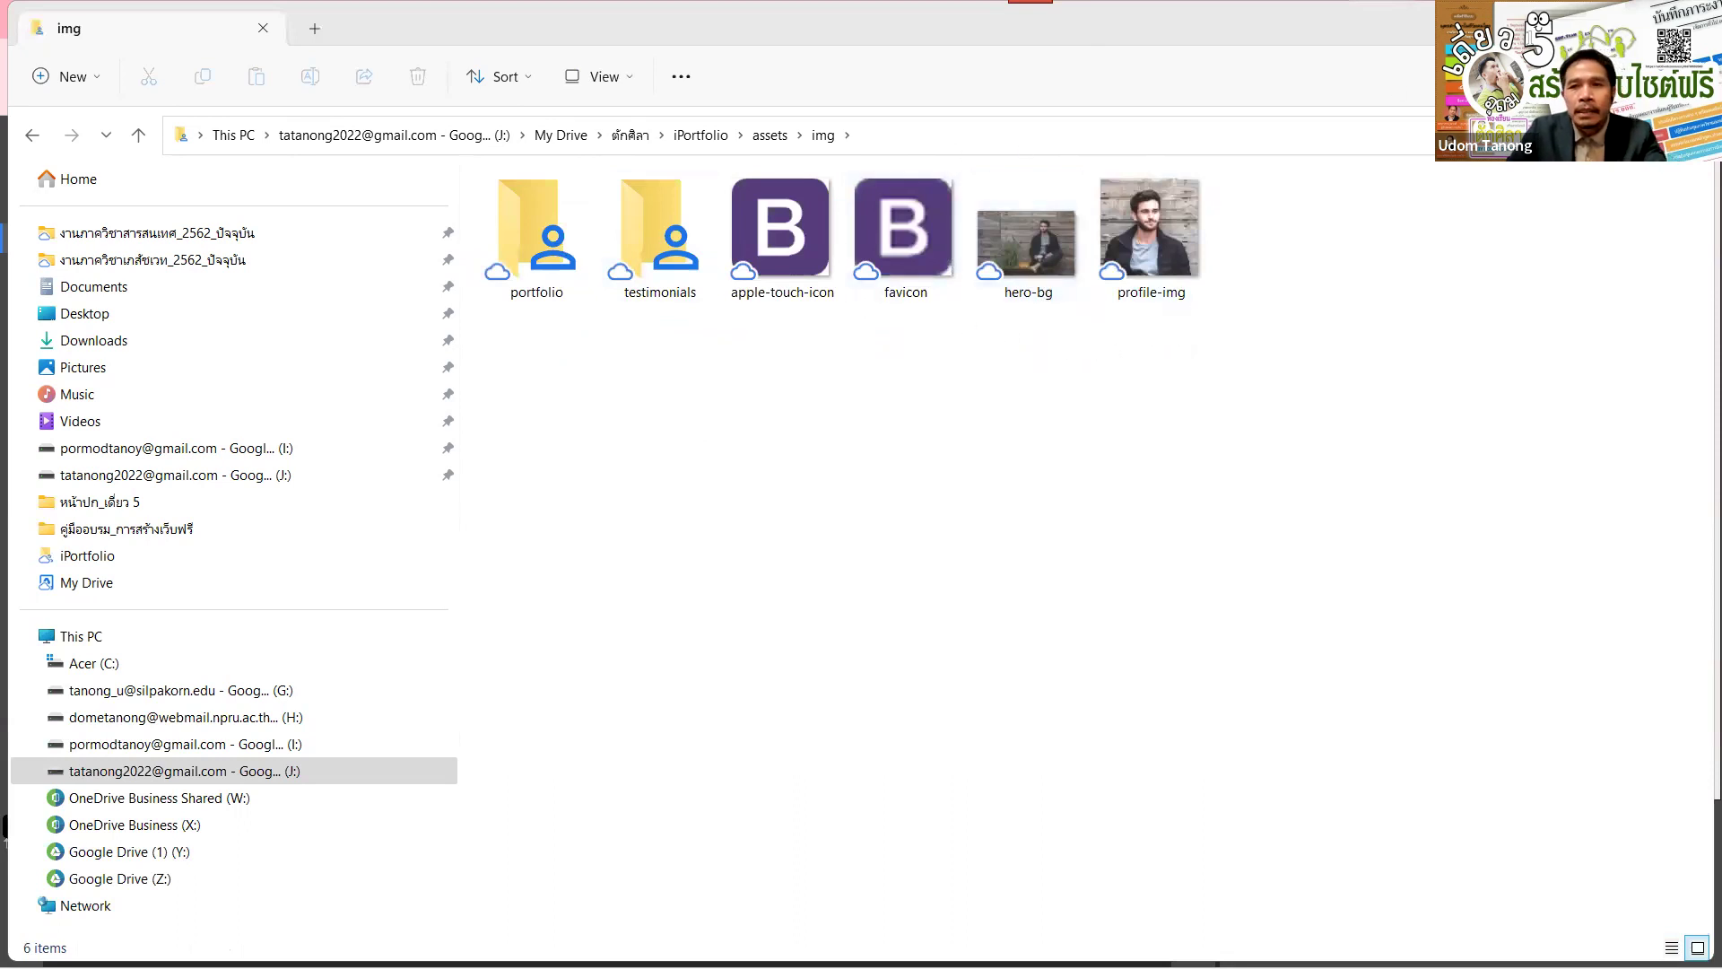
key(alt+Tab)
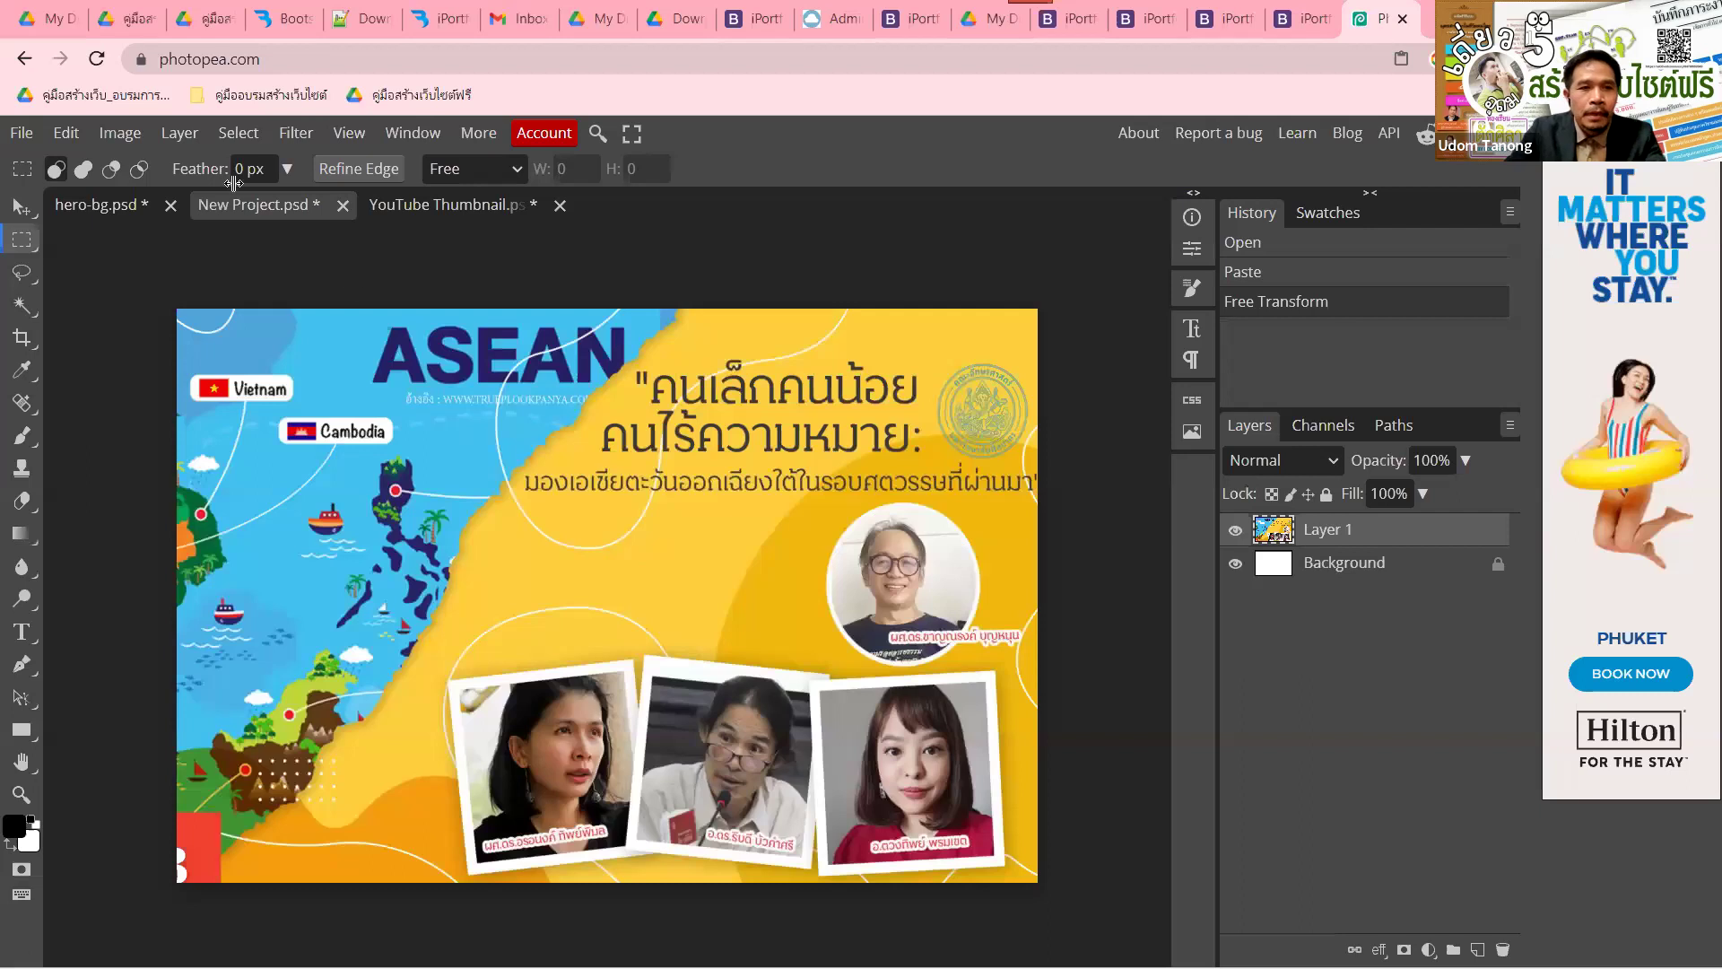
Step: Export New Project as a 1920 × 1280 JPG at 70% quality
click(59, 136)
mouse_move(21, 133)
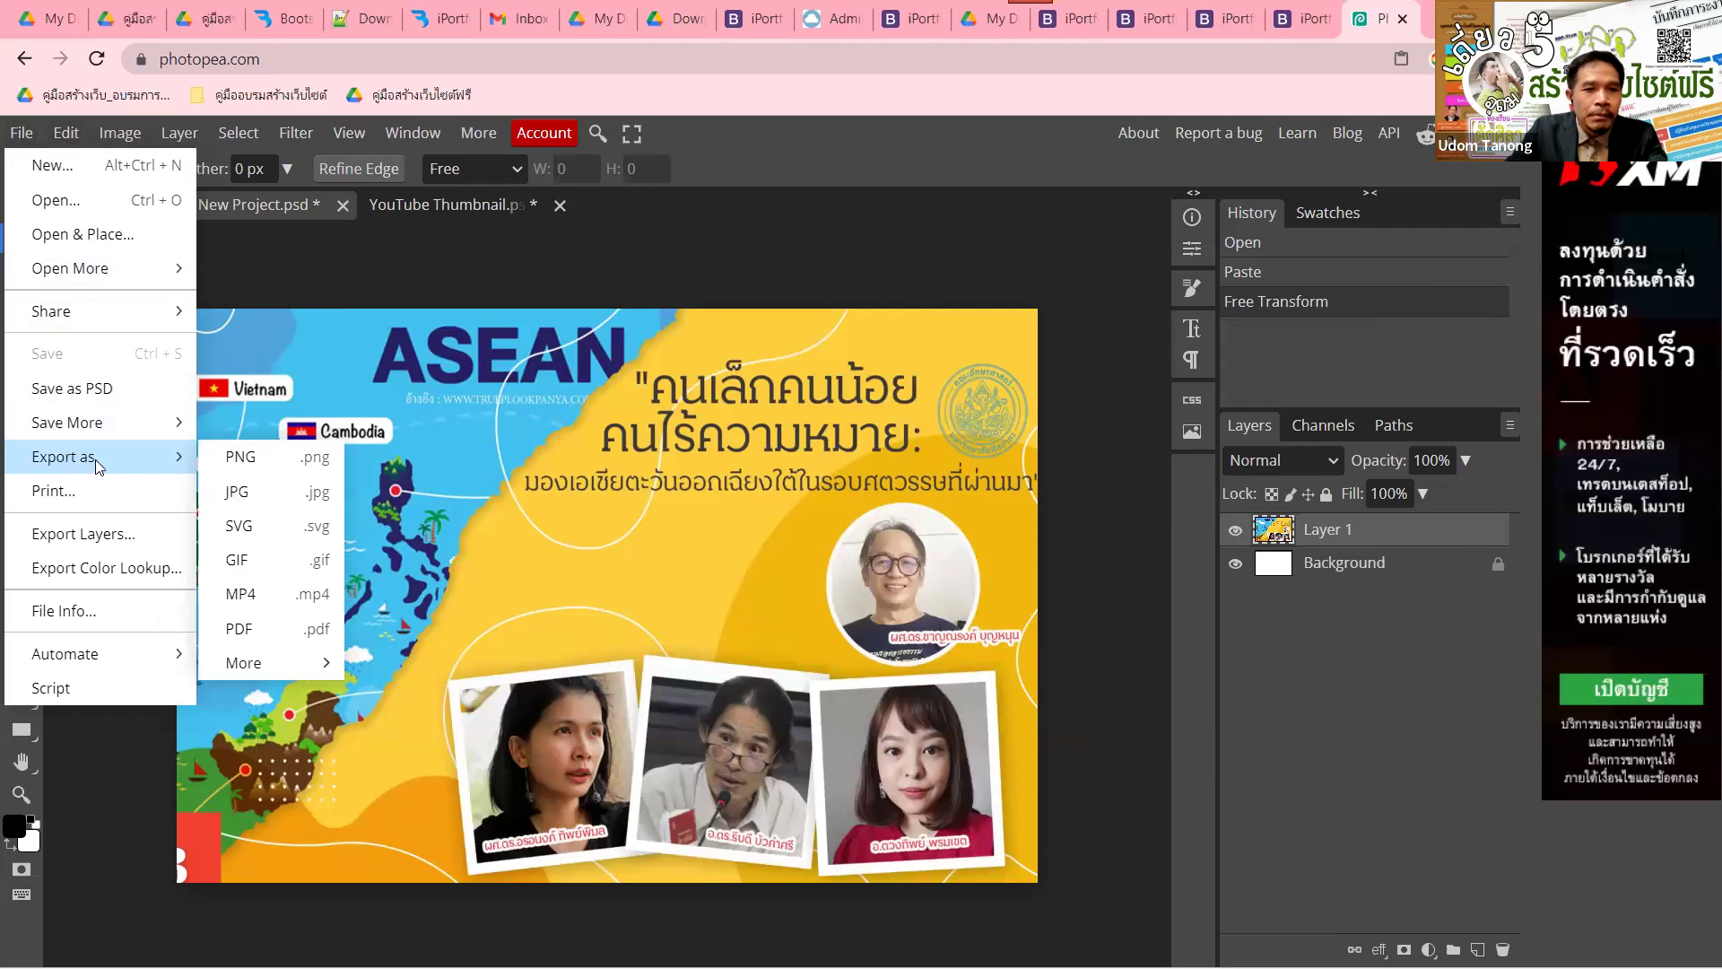
click(284, 494)
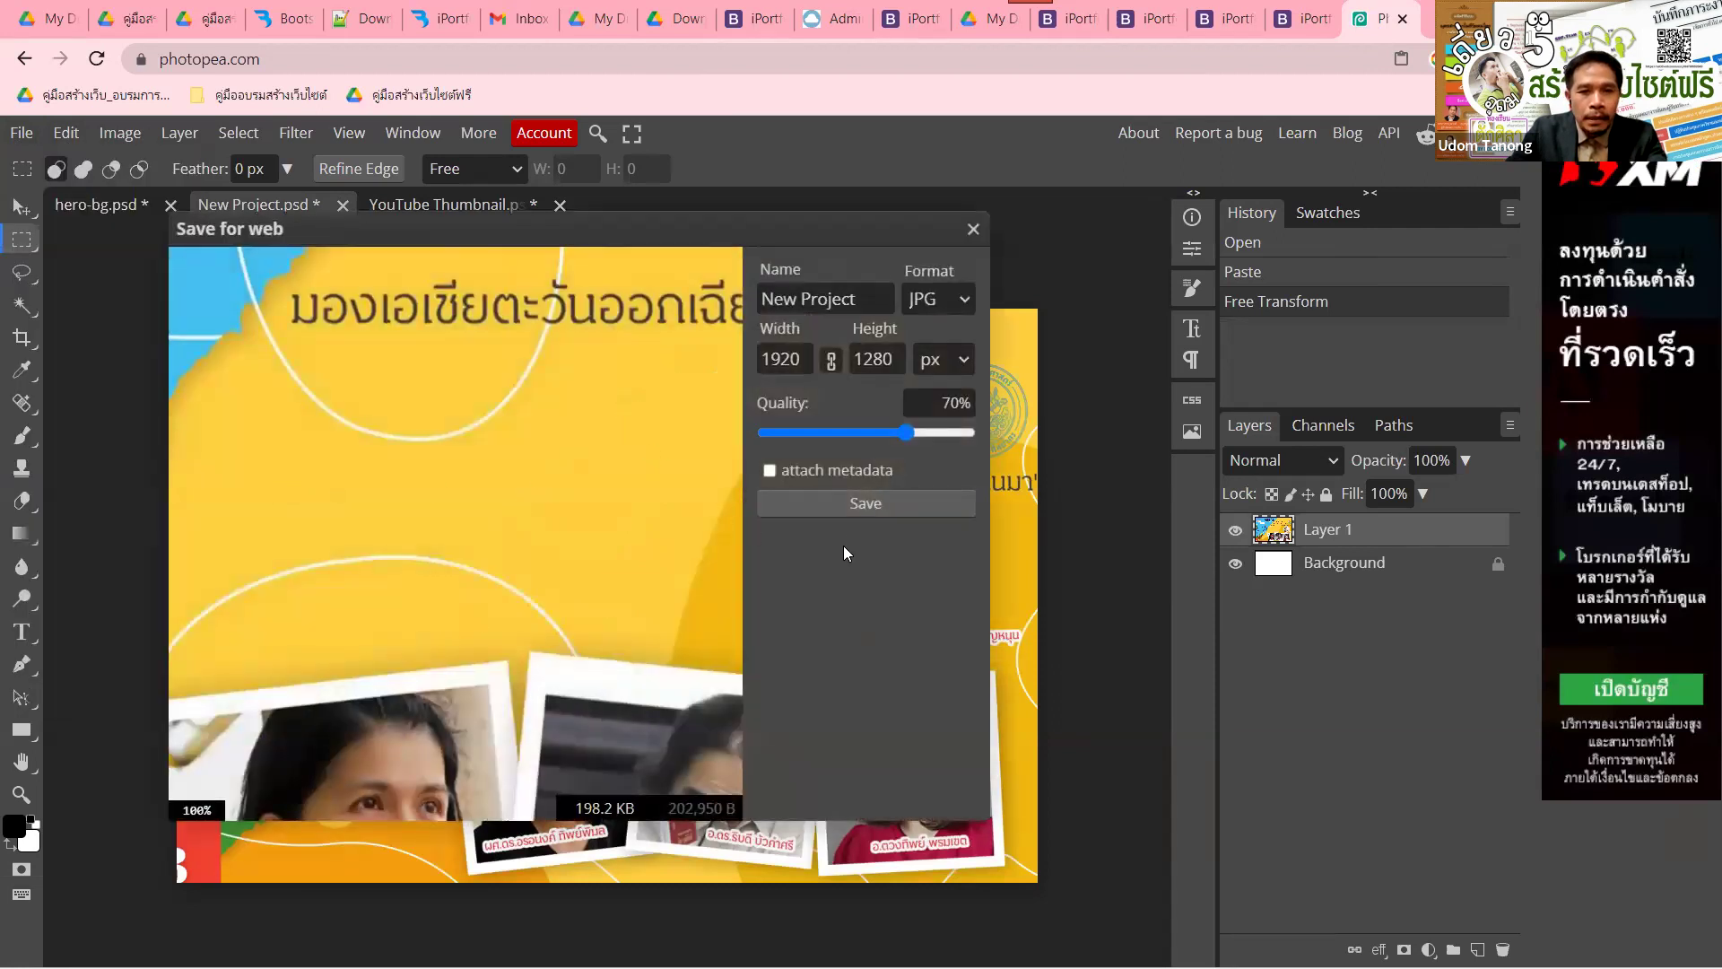
click(864, 504)
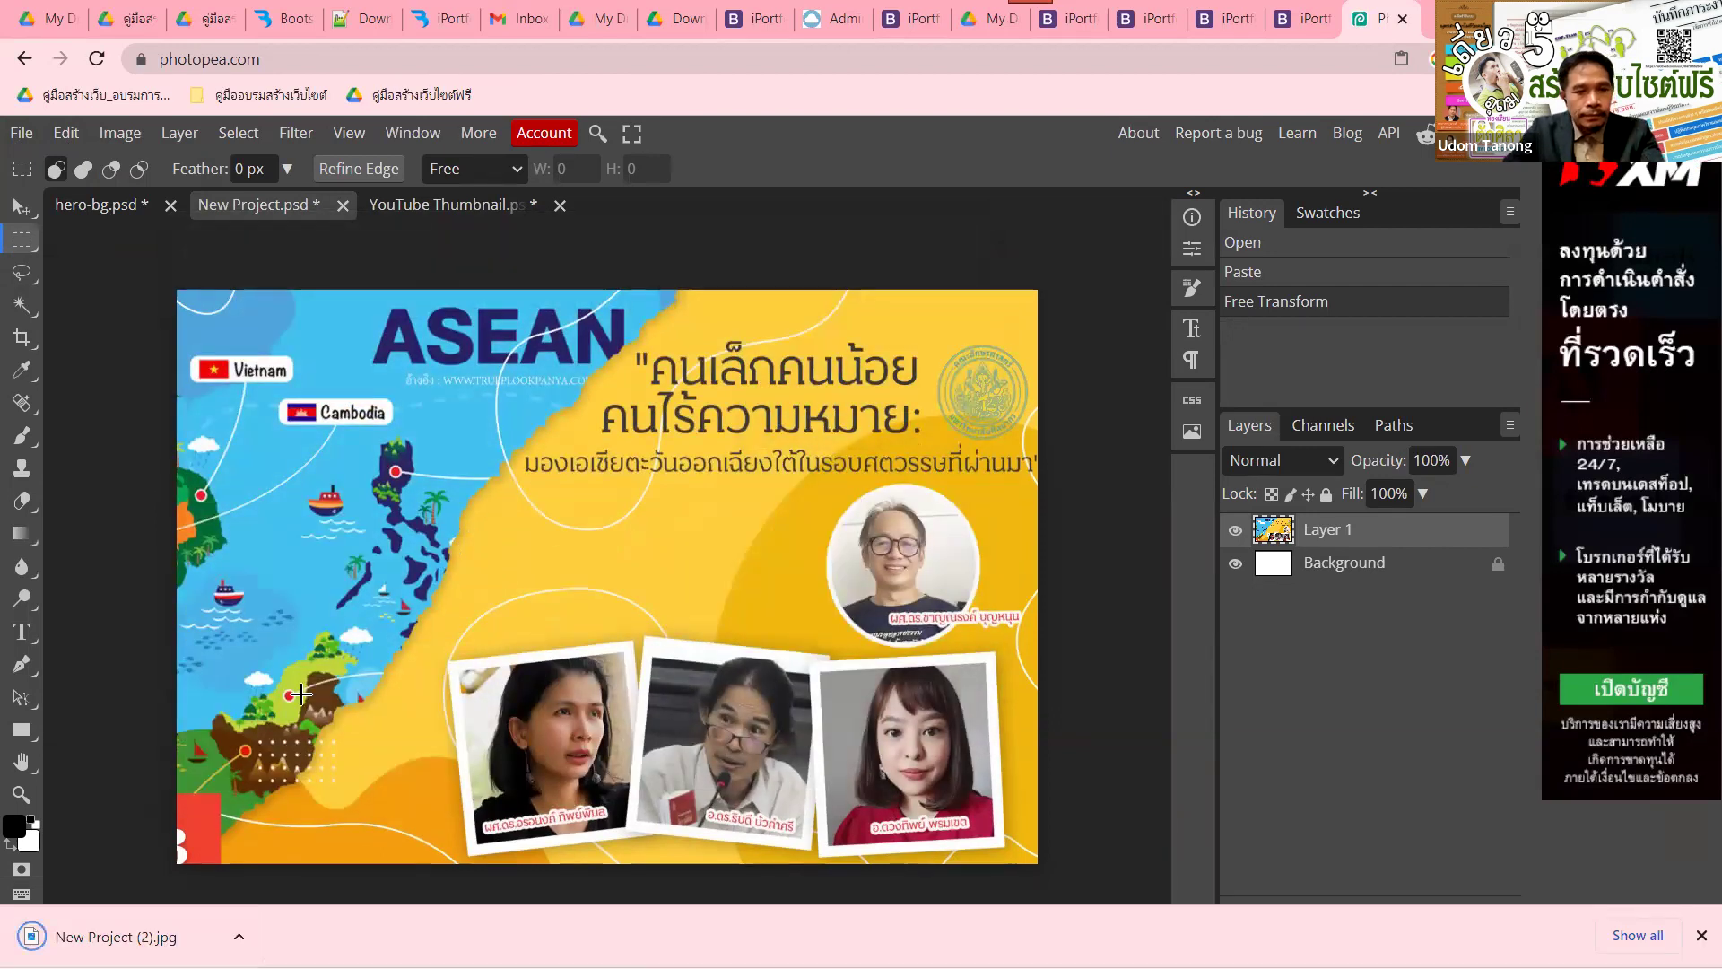
Step: Reopen the JPG export dialog to review its settings, then close it without saving
click(38, 133)
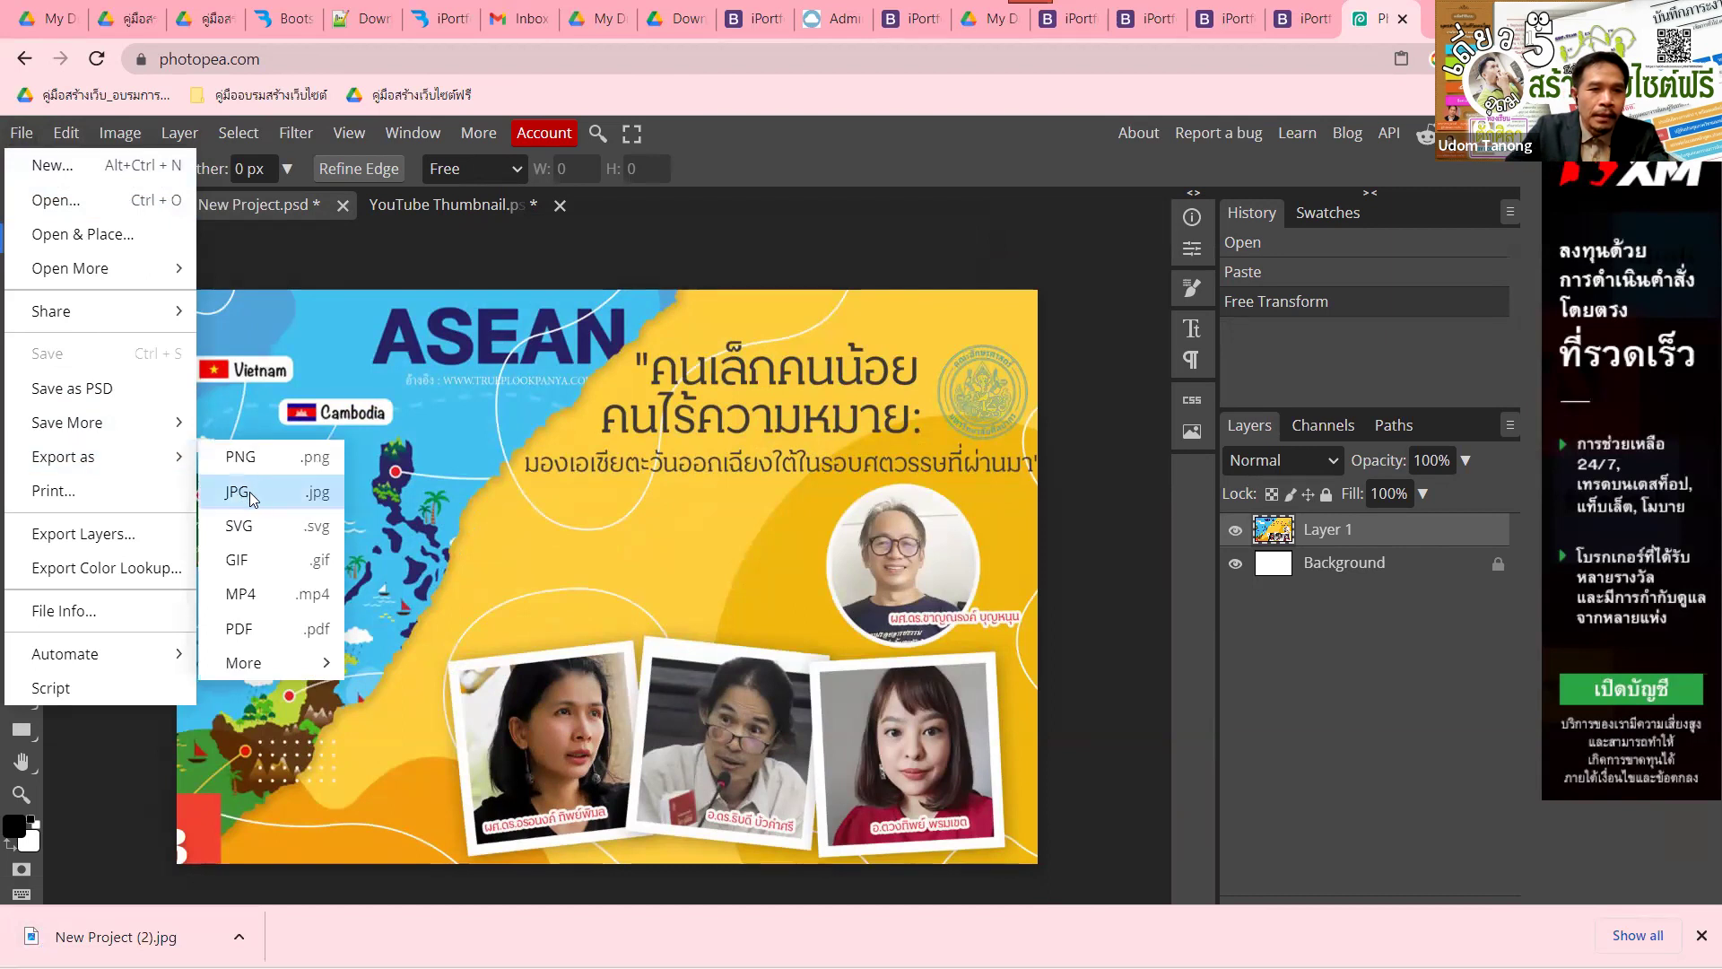
click(252, 498)
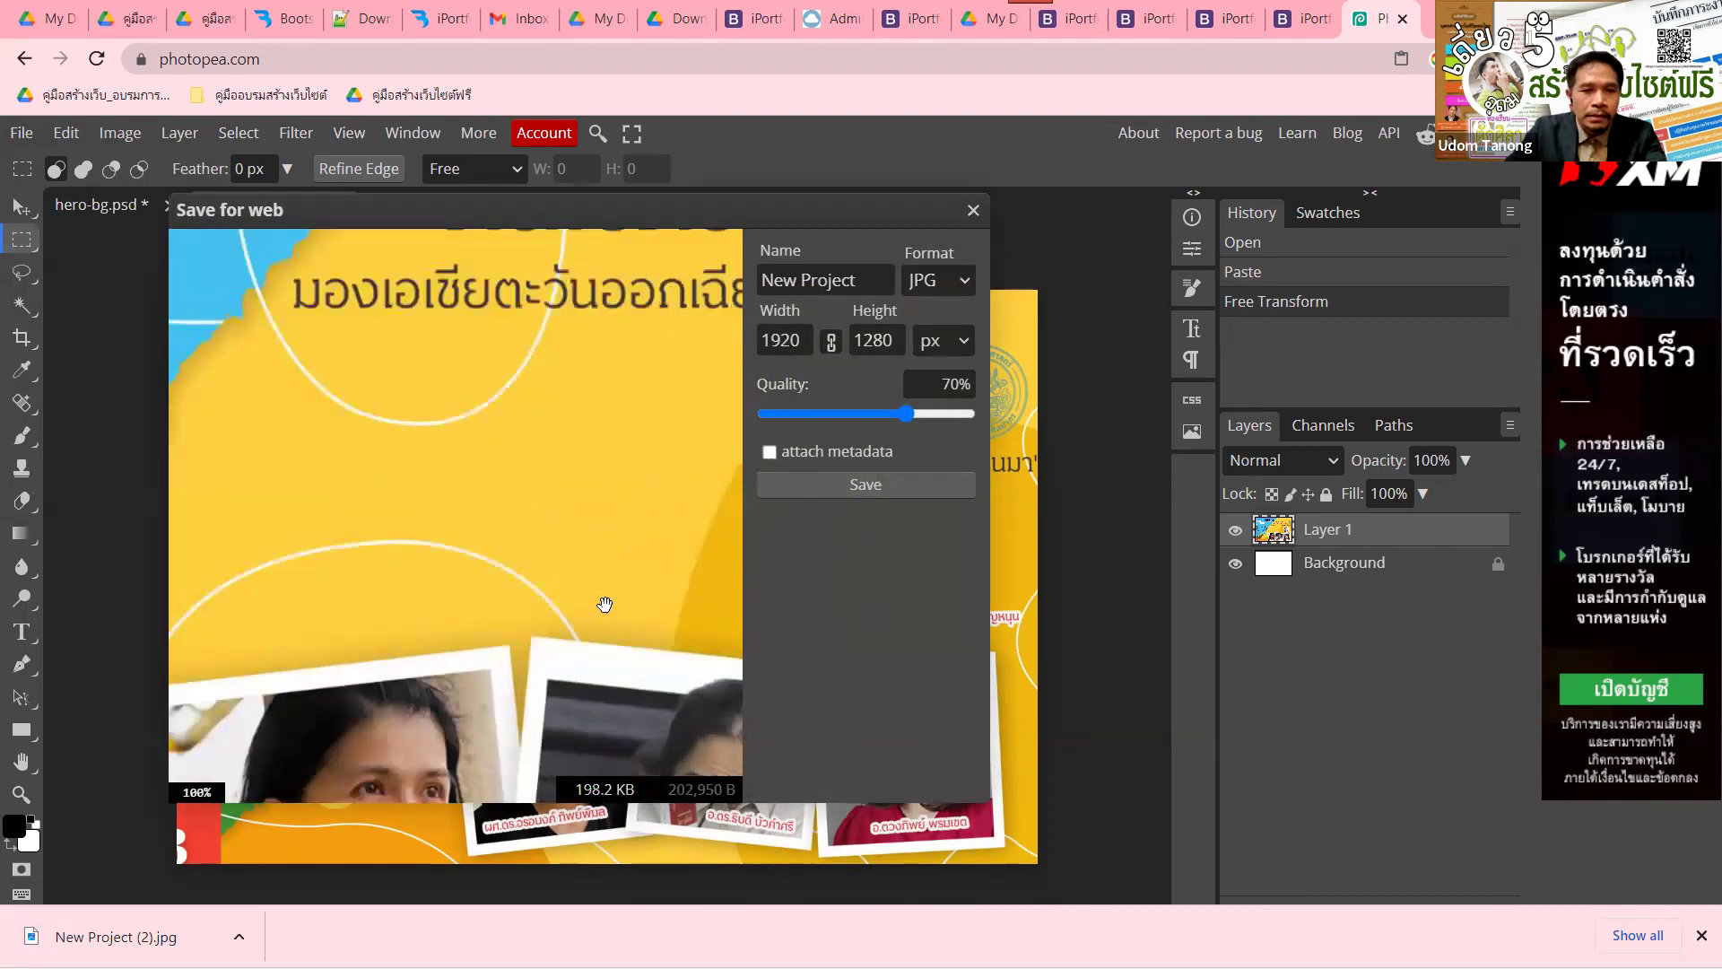
scroll(604, 581, up, 1)
scroll(605, 581, down, 2)
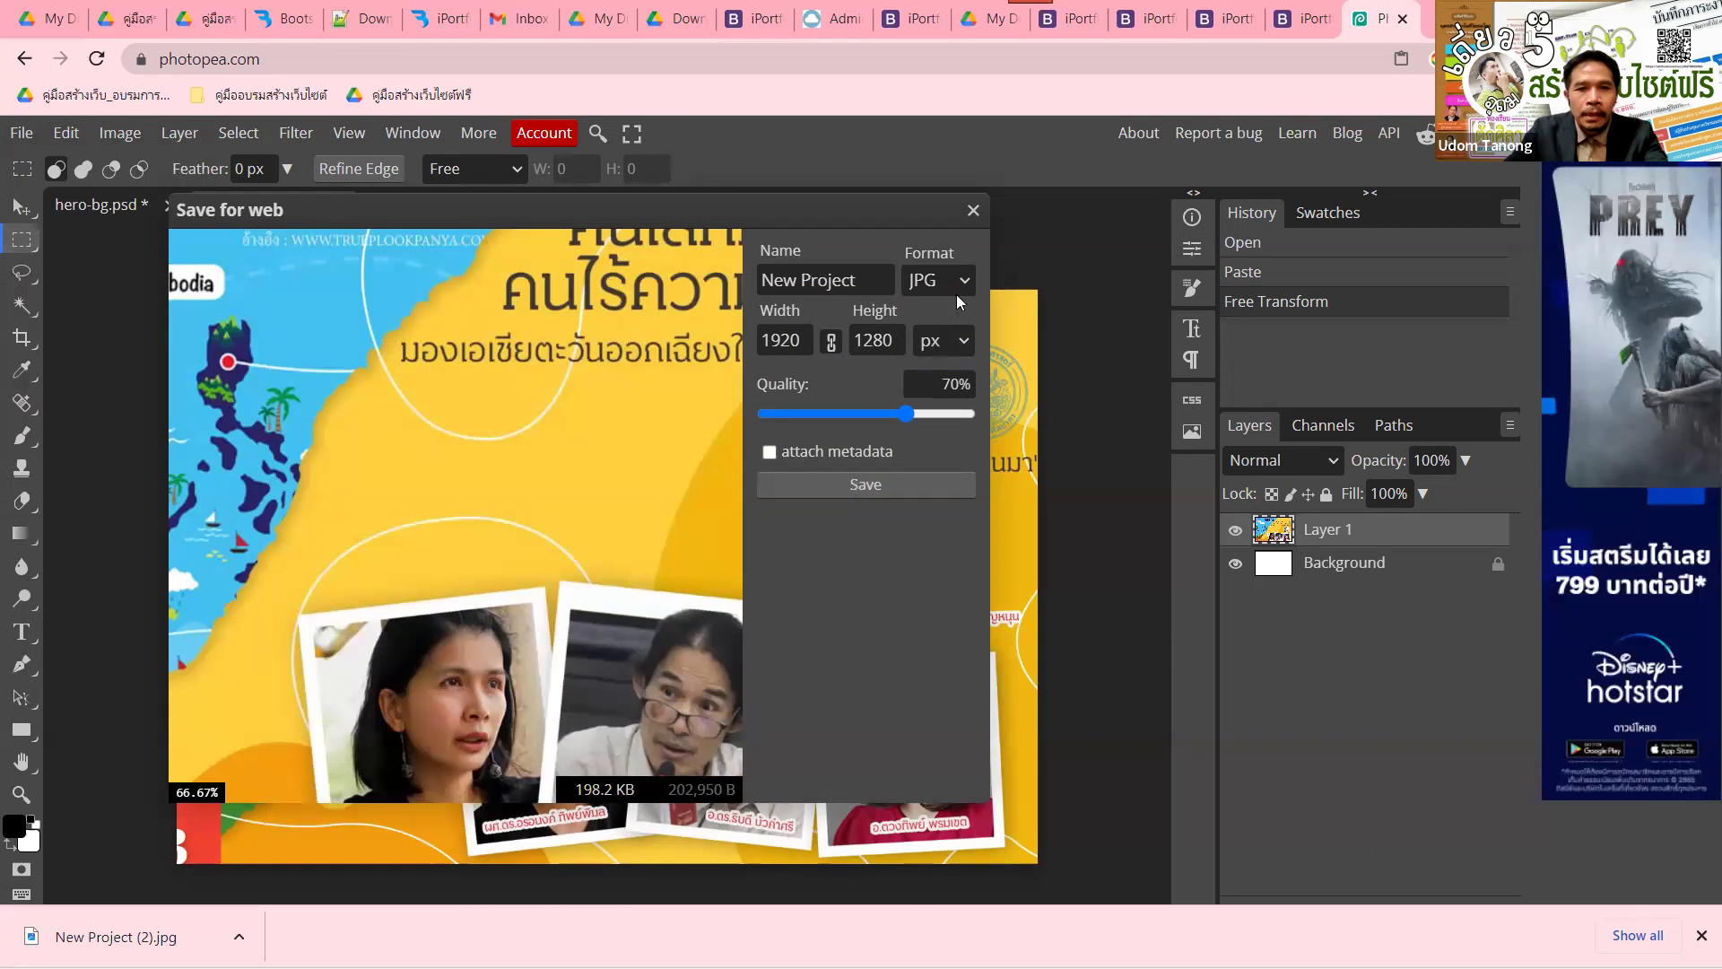
click(973, 212)
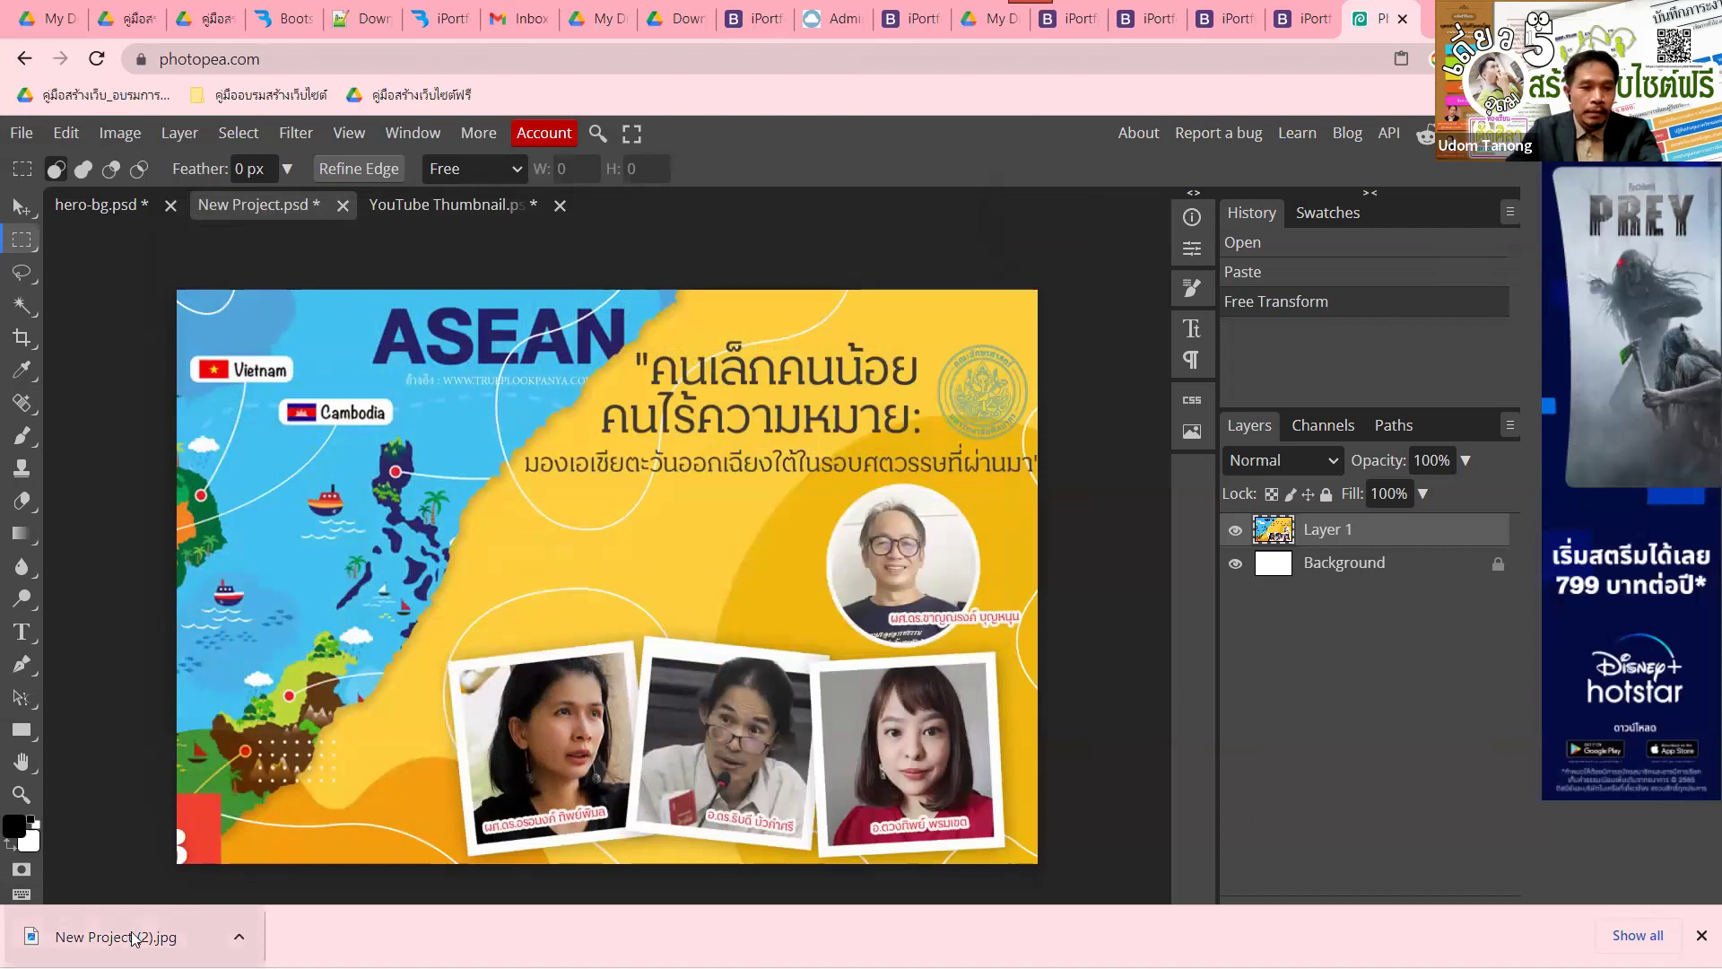
Step: Show the downloaded New Project (2) JPG in its folder and cut it
click(238, 937)
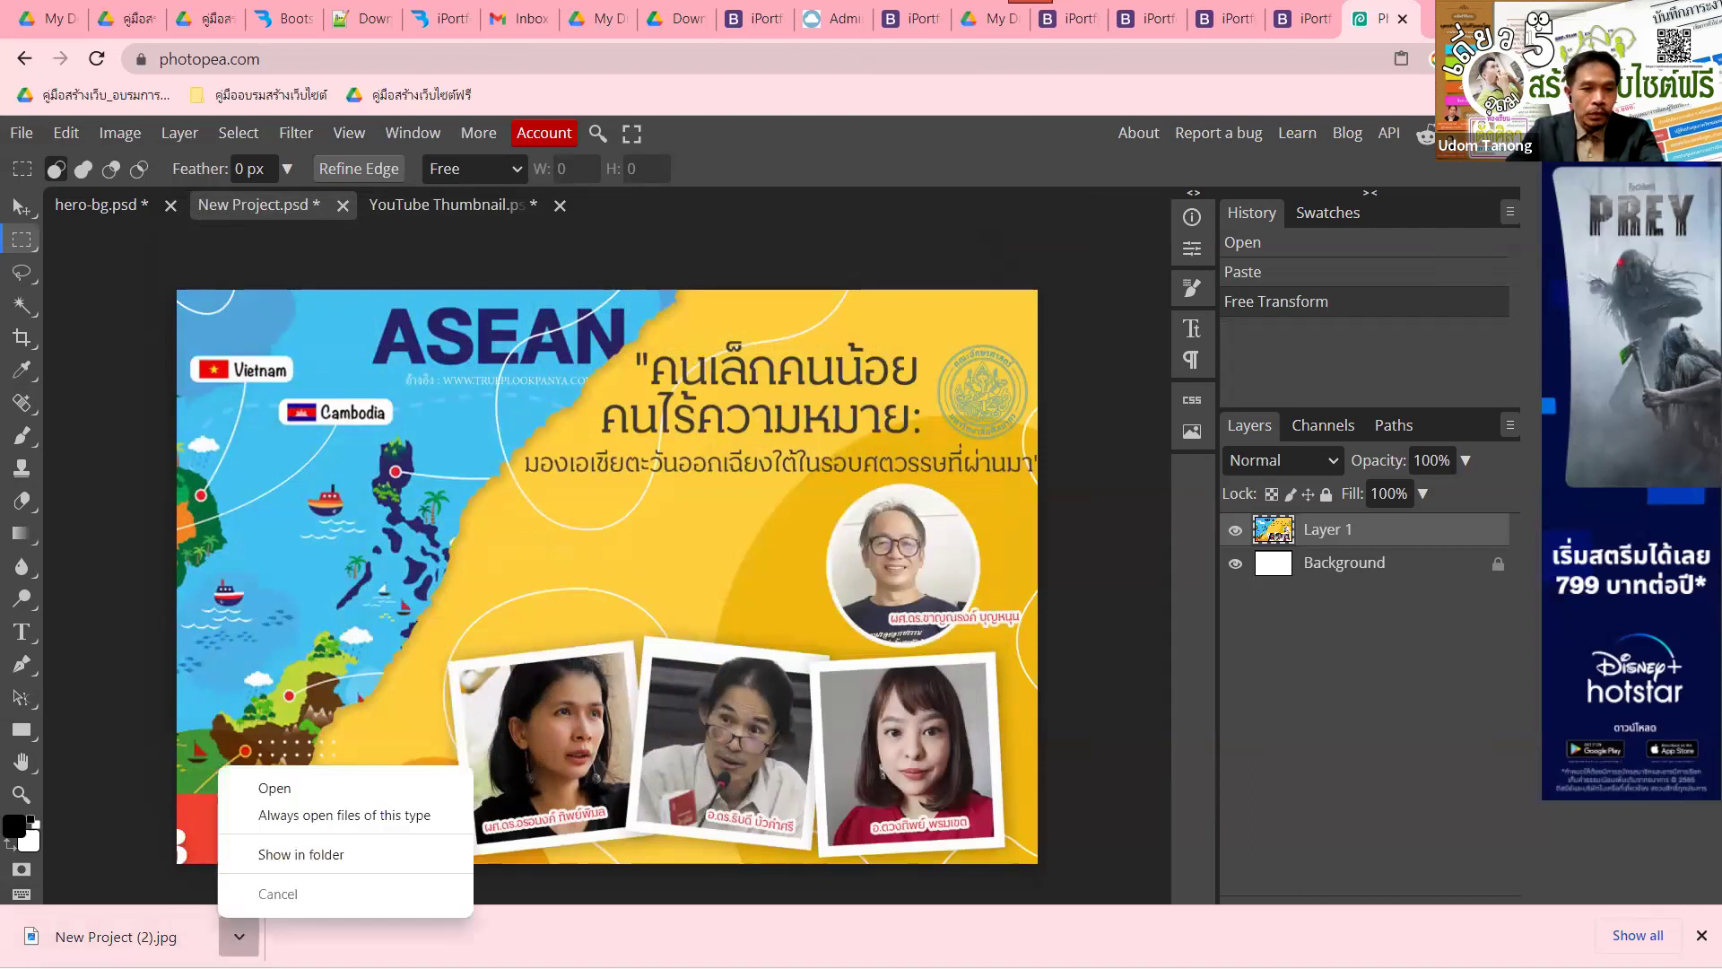
click(325, 863)
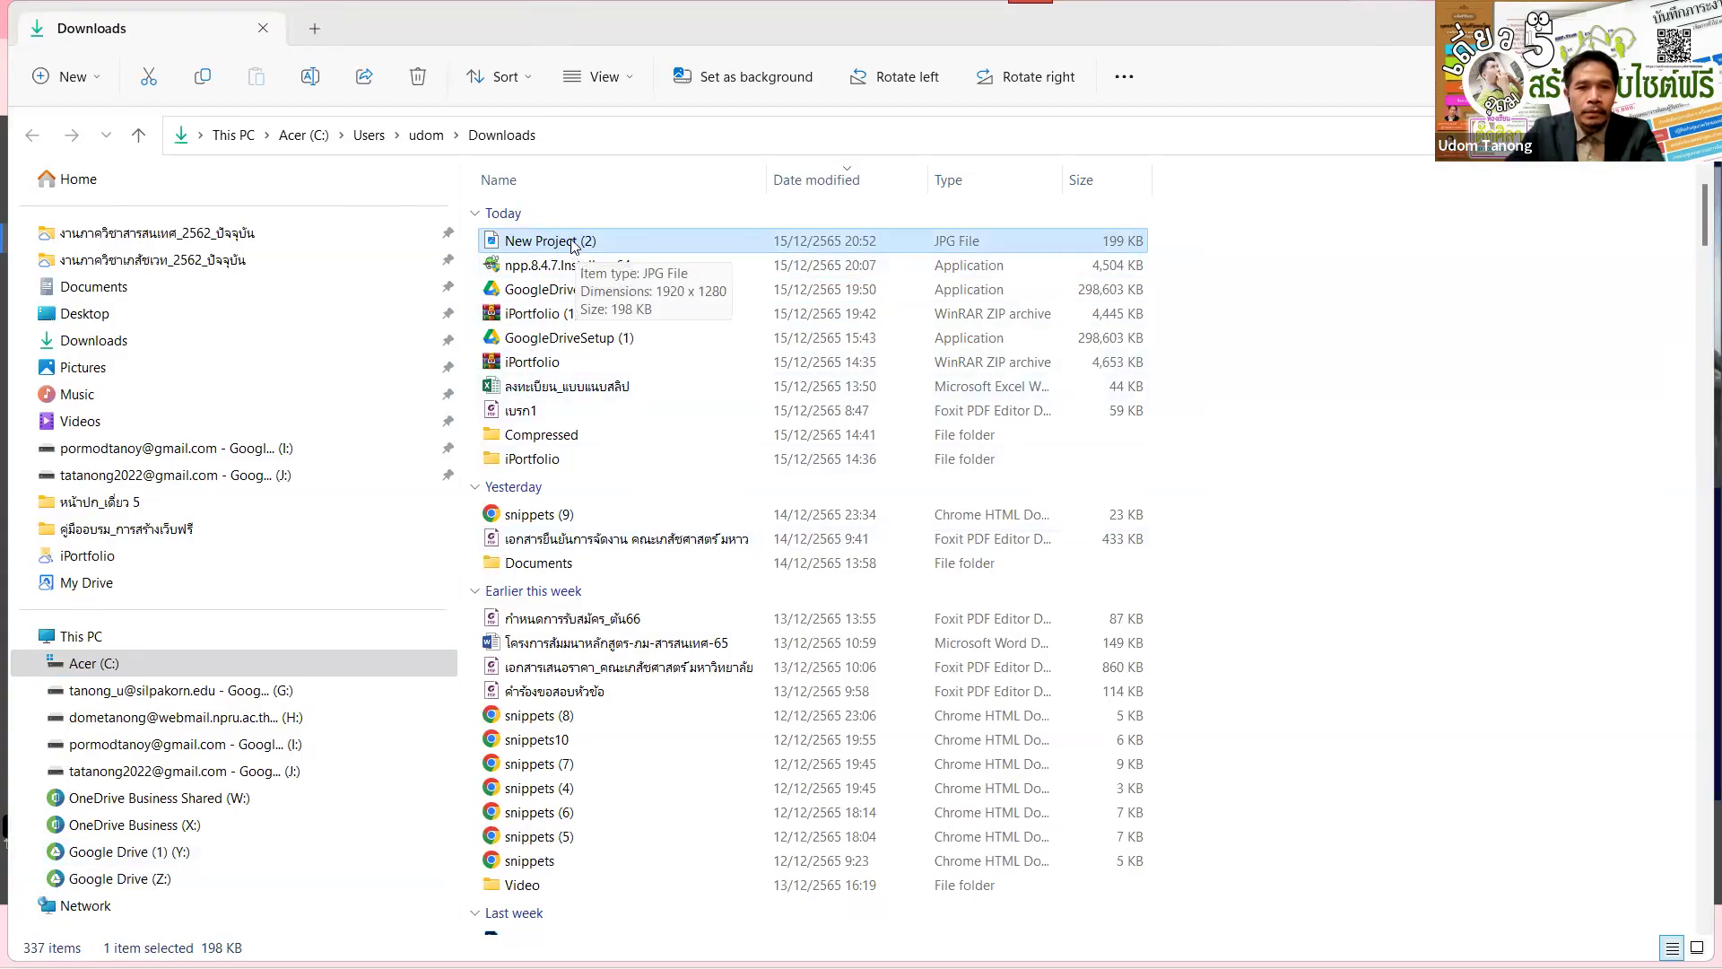
right_click(572, 246)
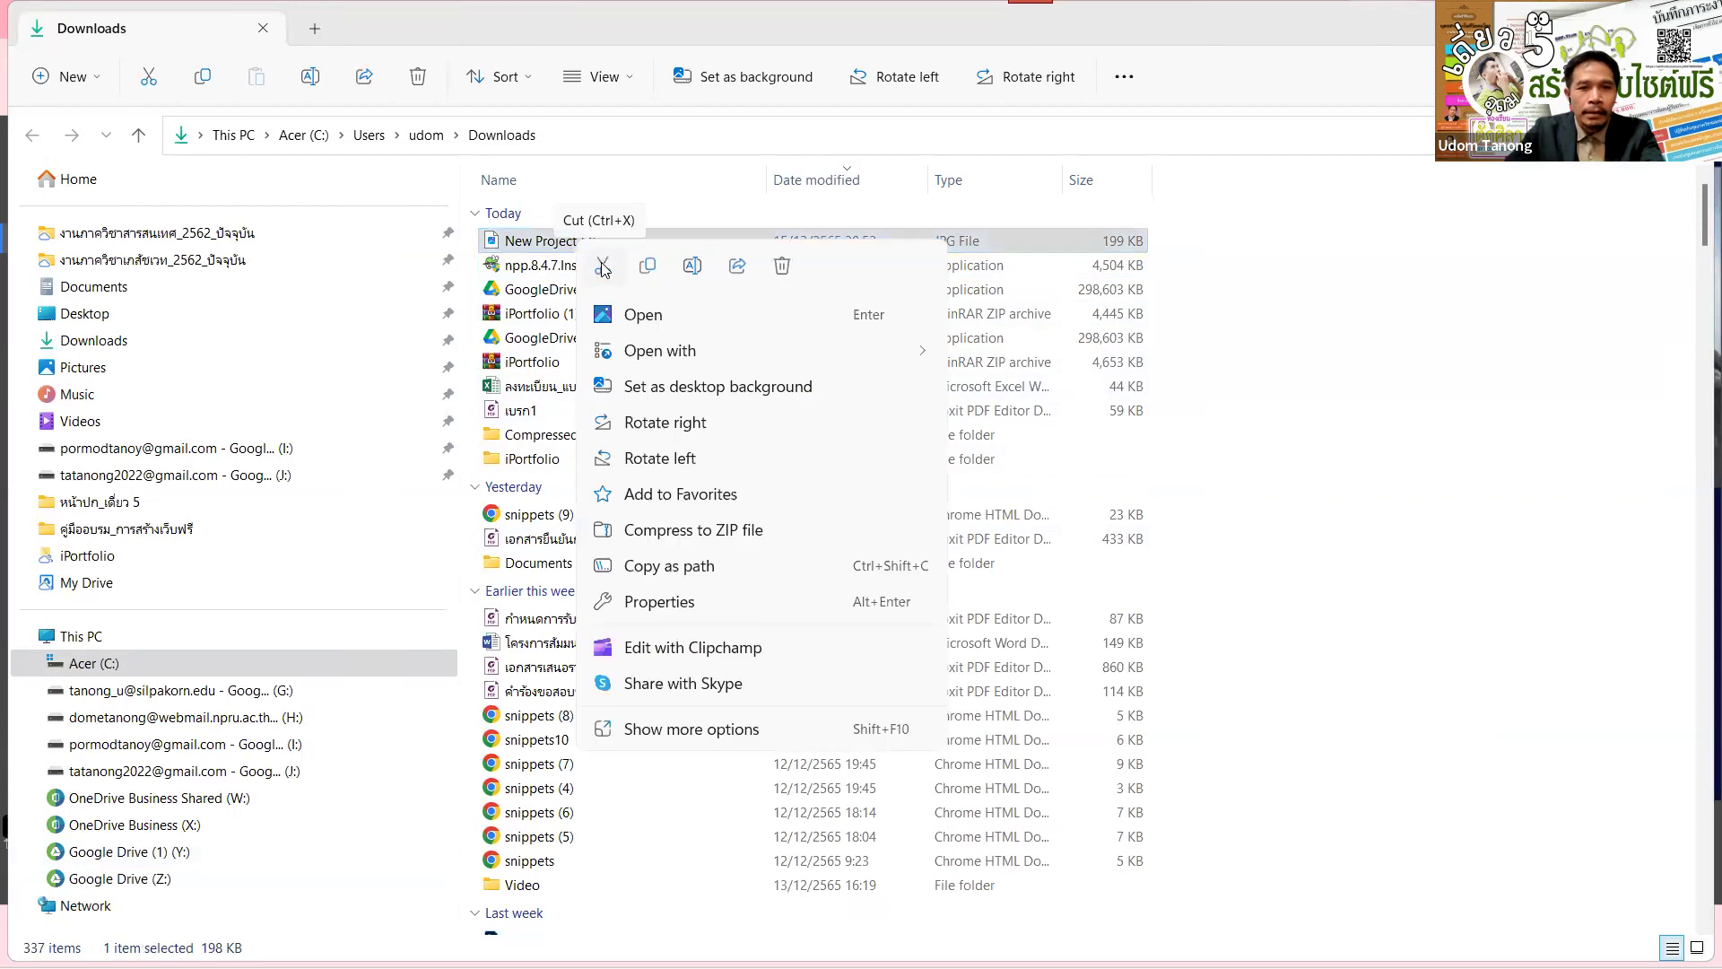
click(603, 269)
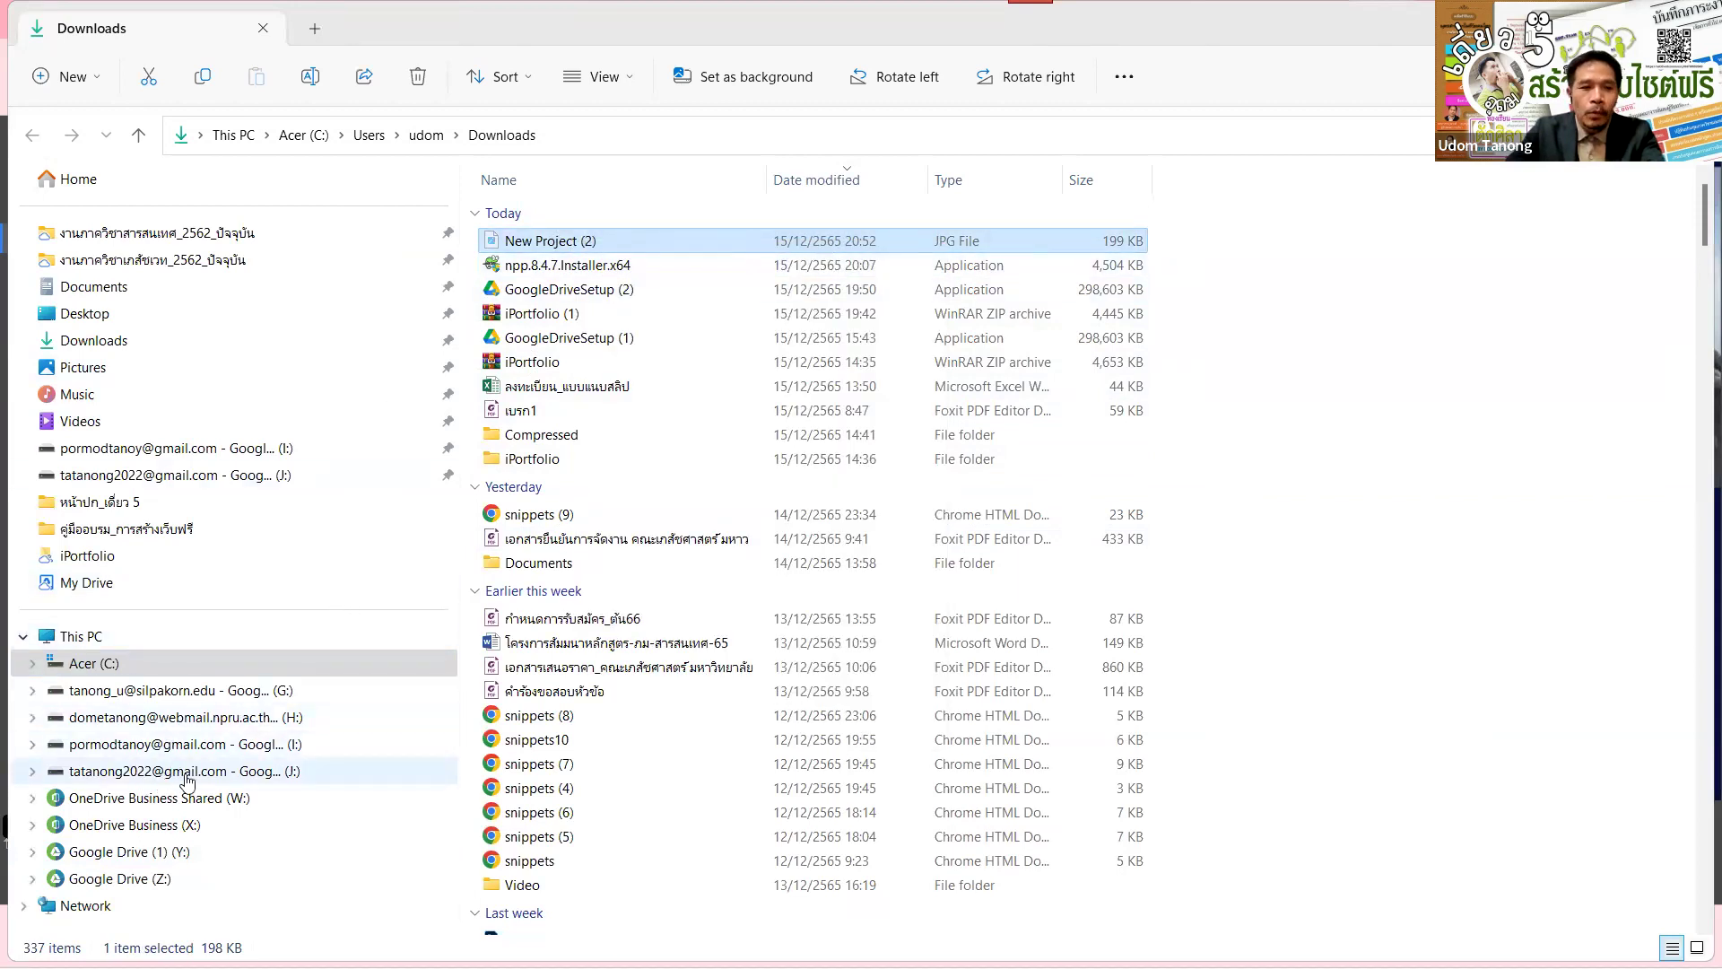
Step: Paste it into Google Drive (J:) > My Drive > ตักศิลา > iPortfolio > assets > img
click(121, 775)
click(543, 224)
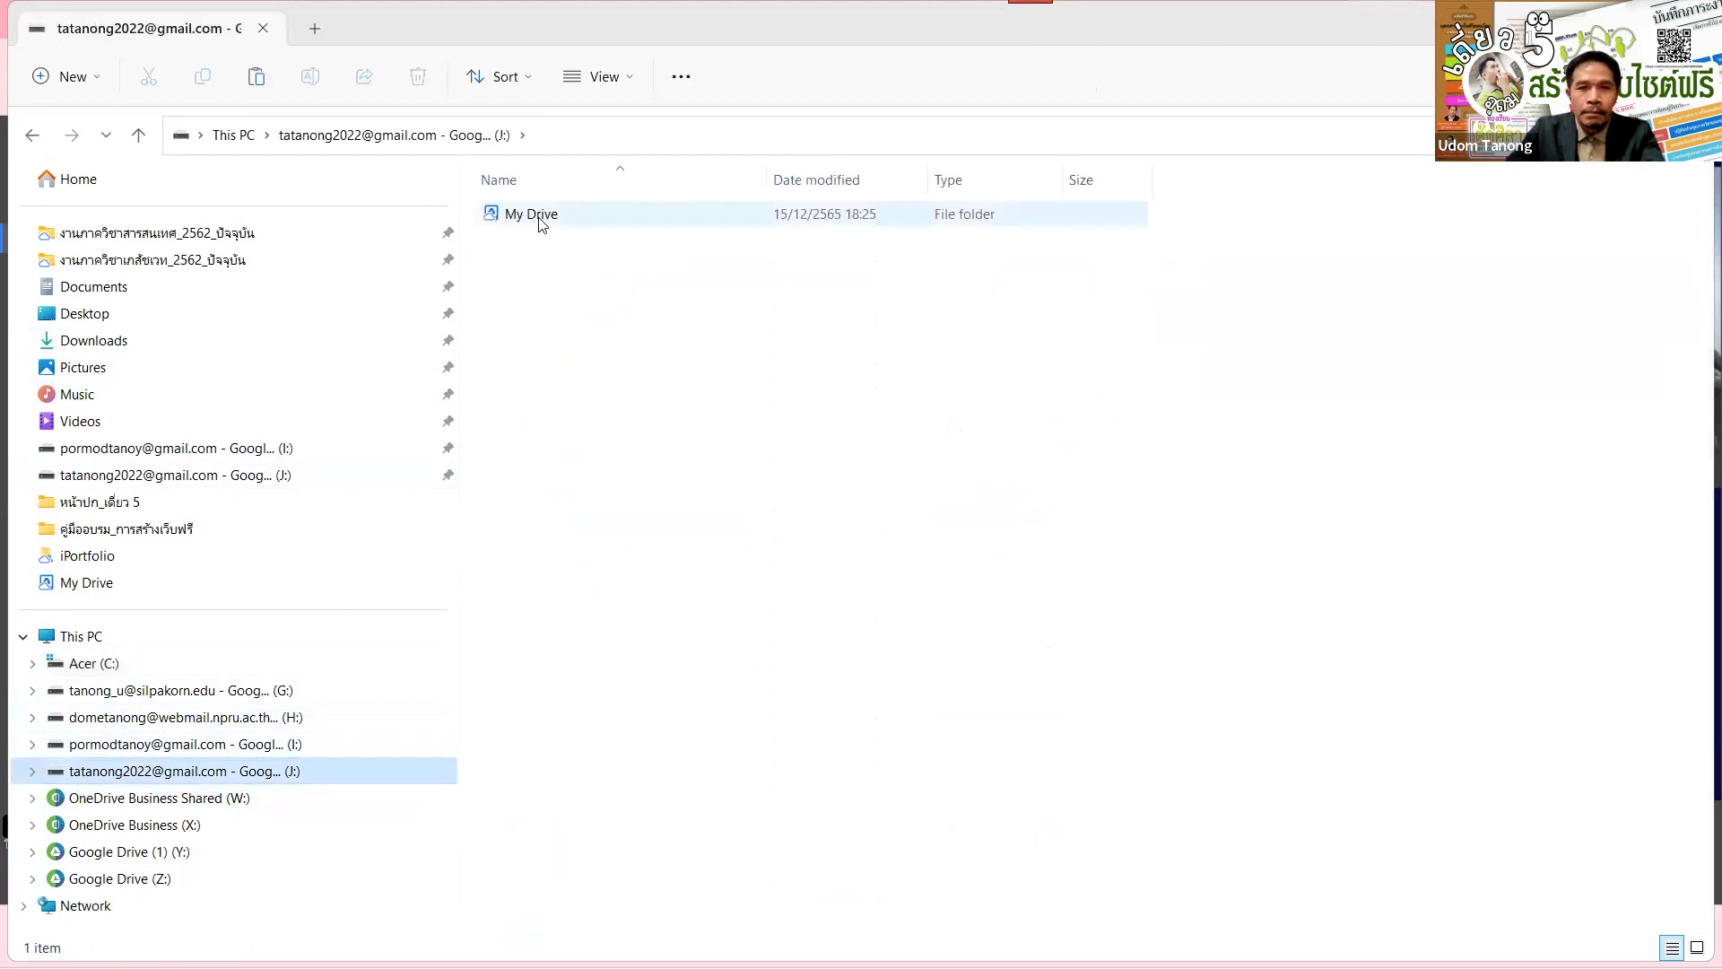
click(542, 224)
double_click(542, 223)
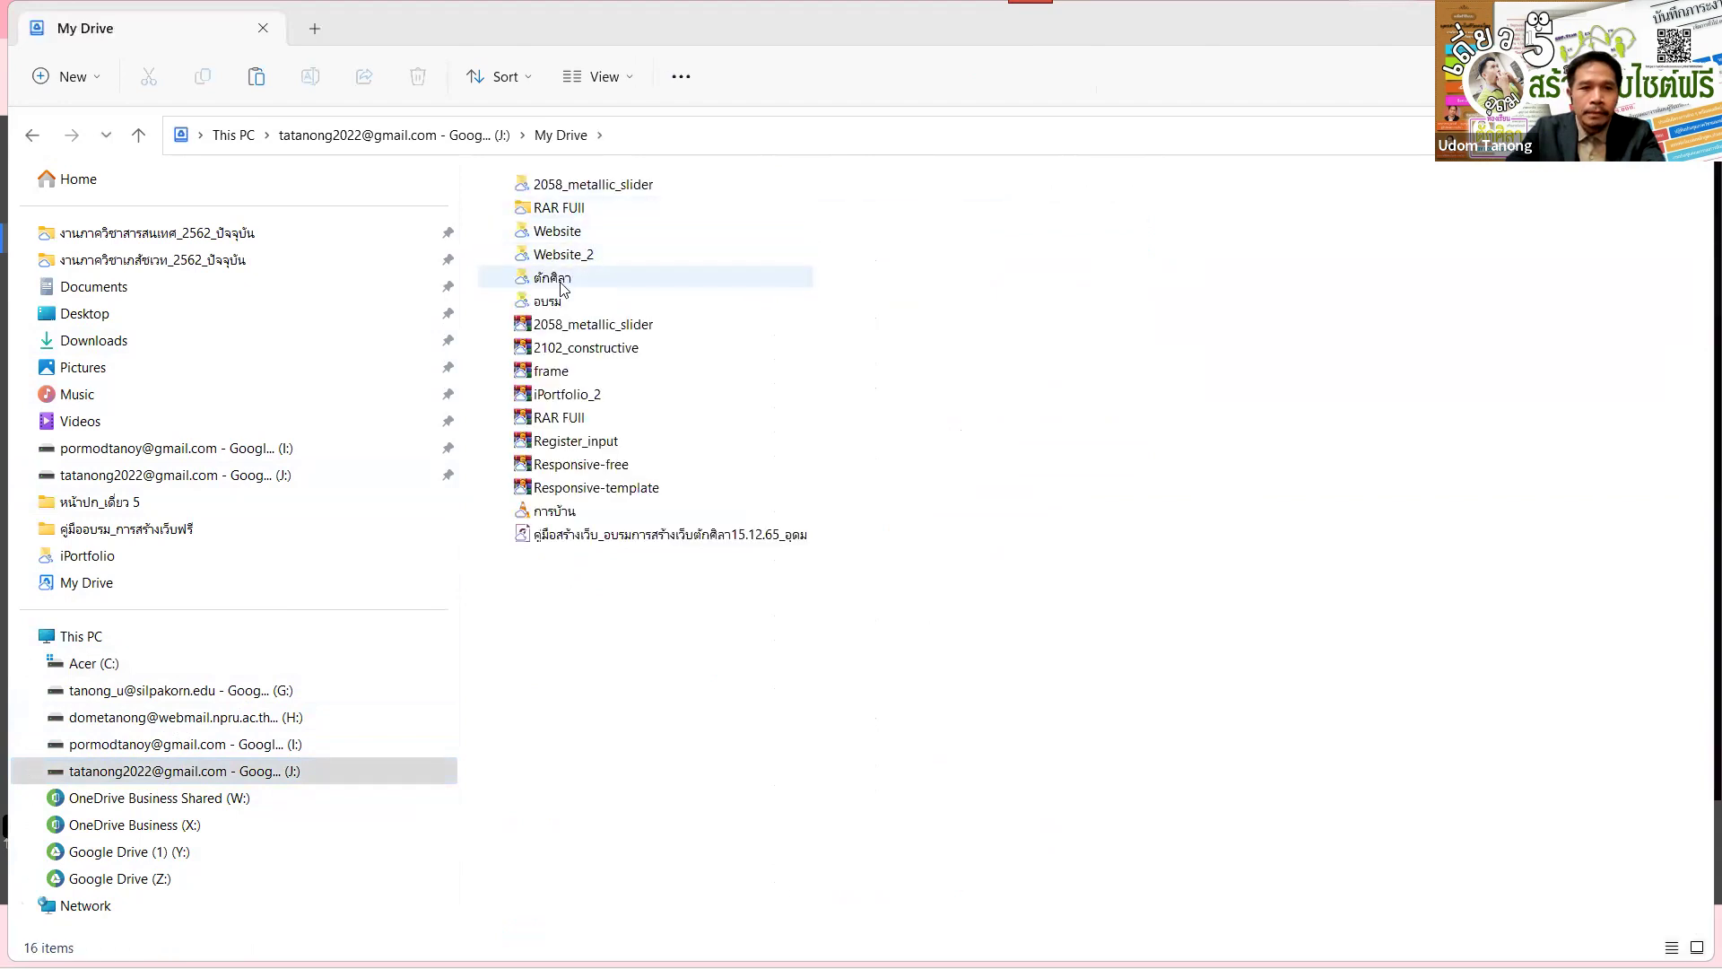
double_click(556, 278)
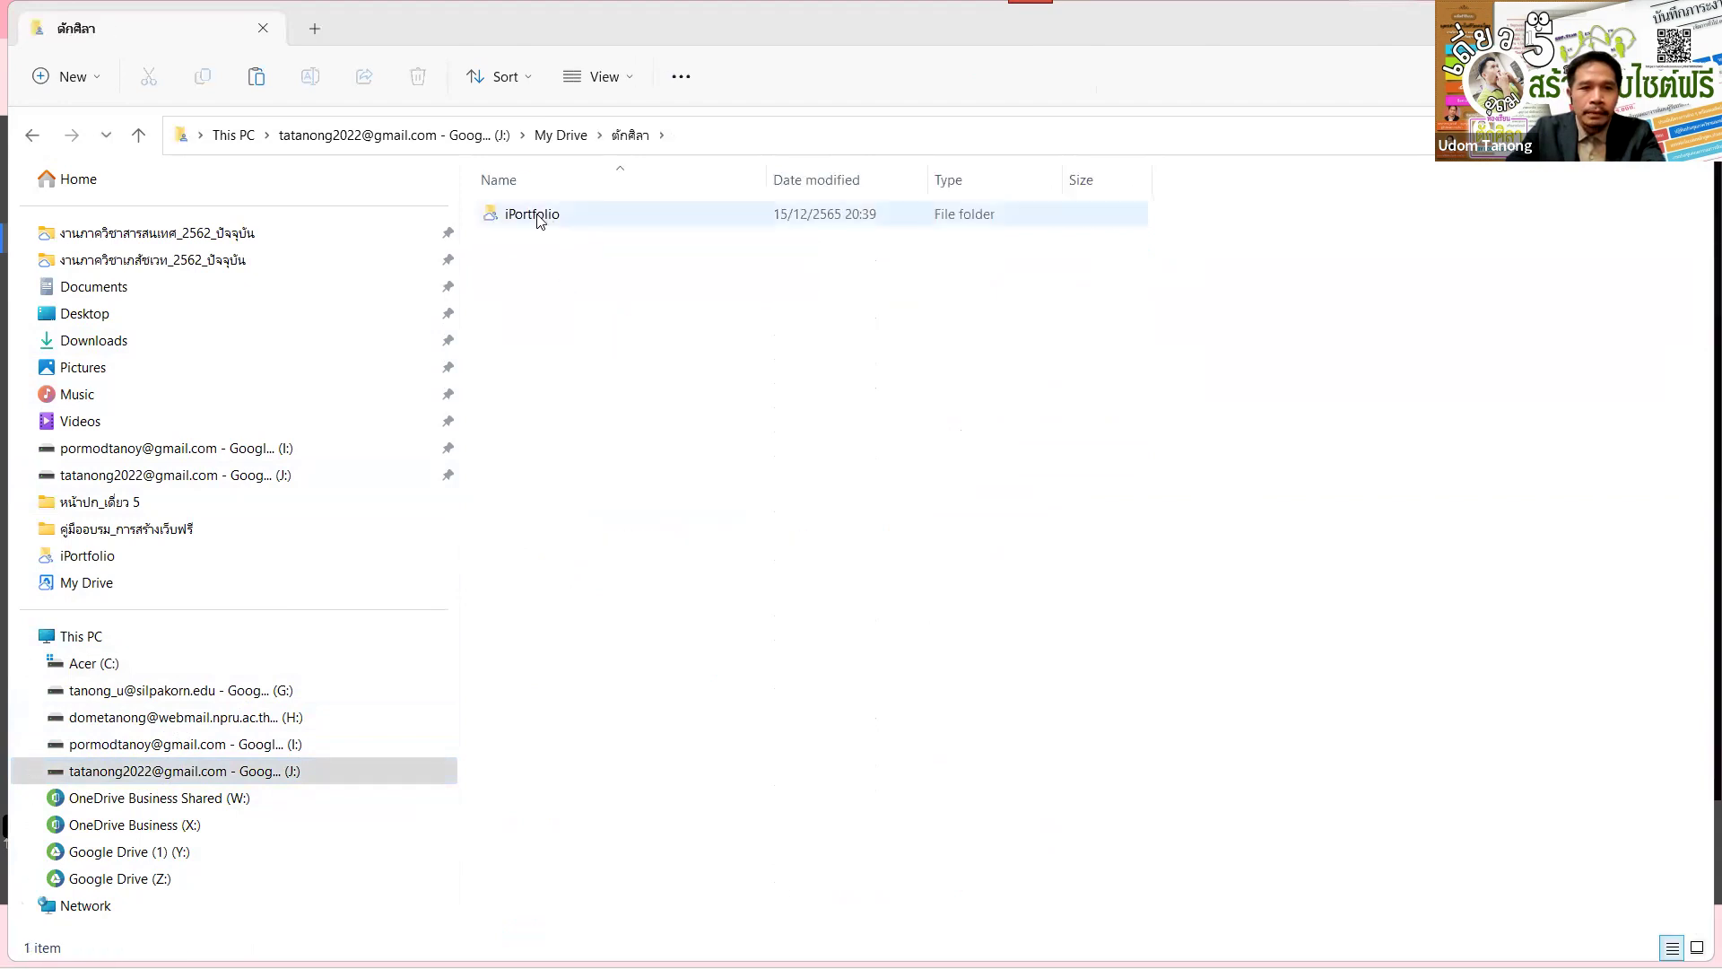
double_click(538, 217)
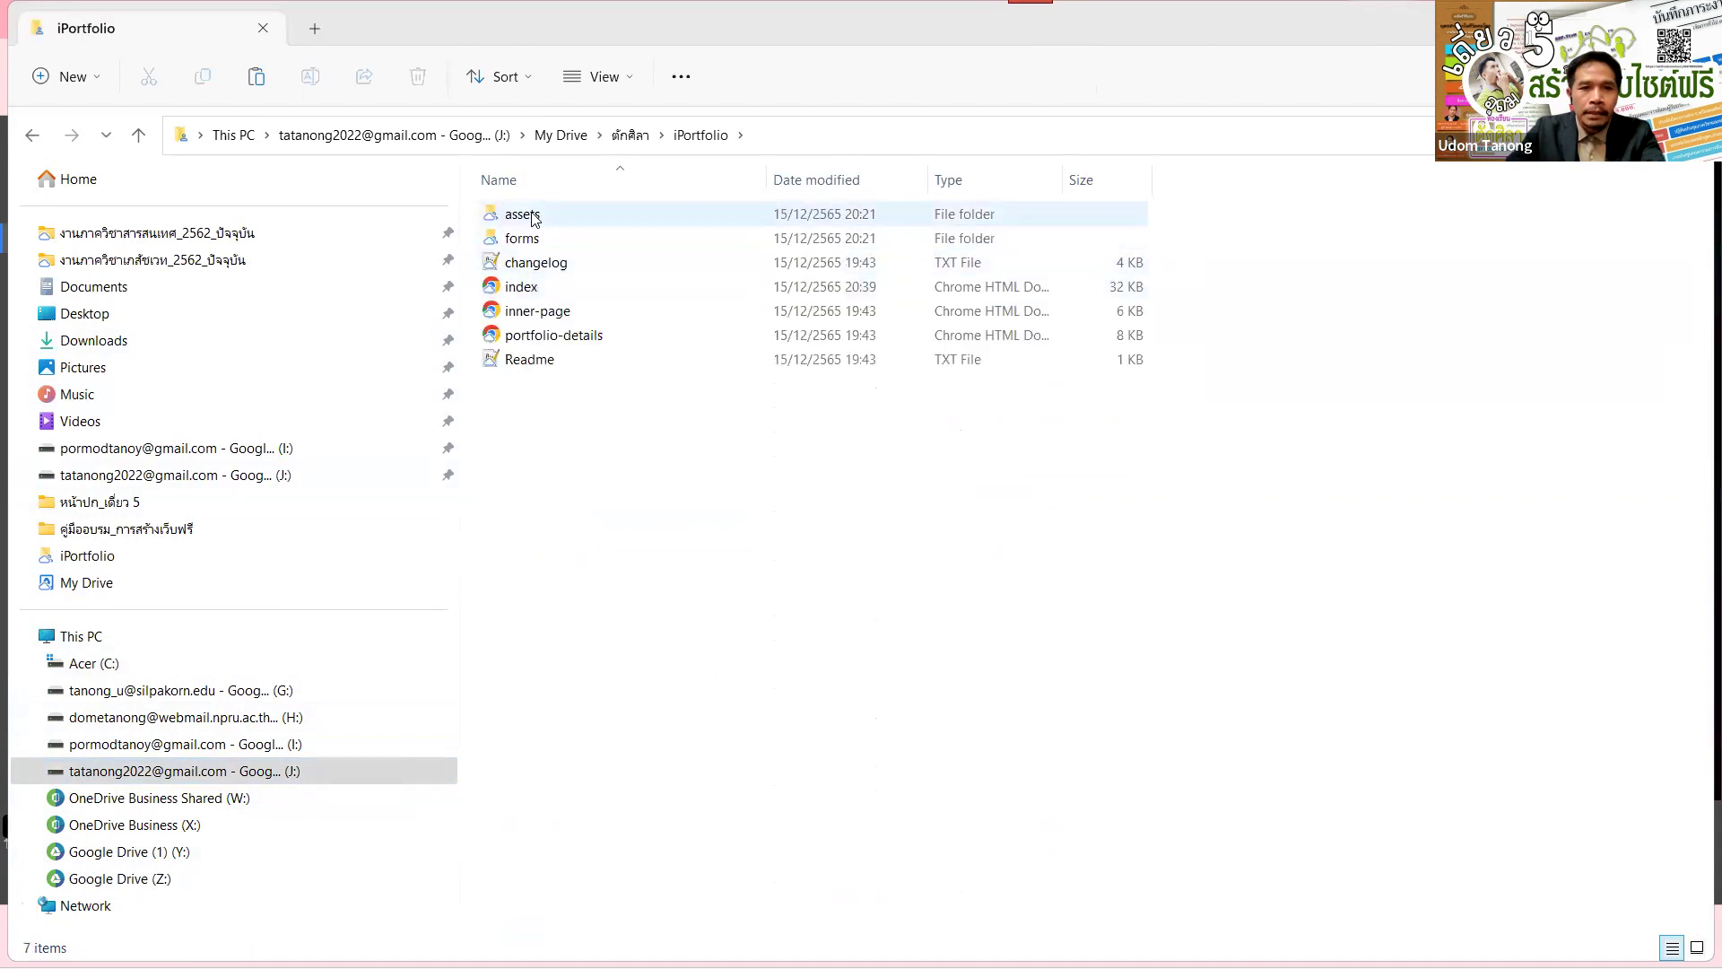
double_click(536, 219)
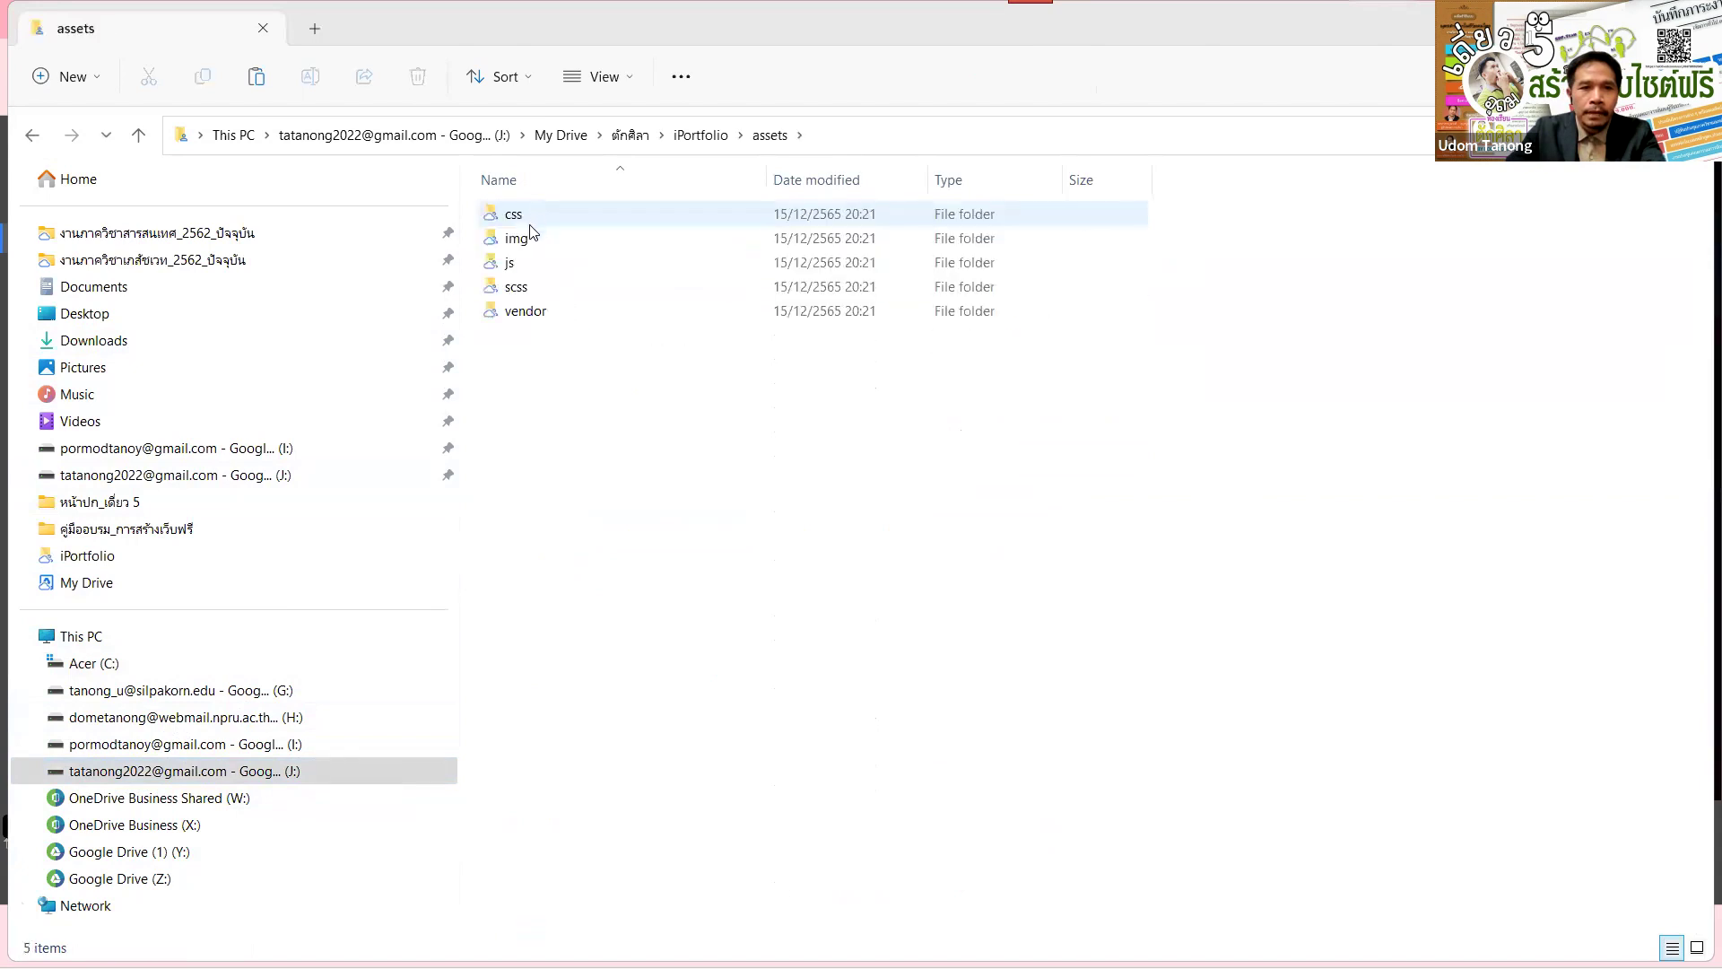
double_click(519, 240)
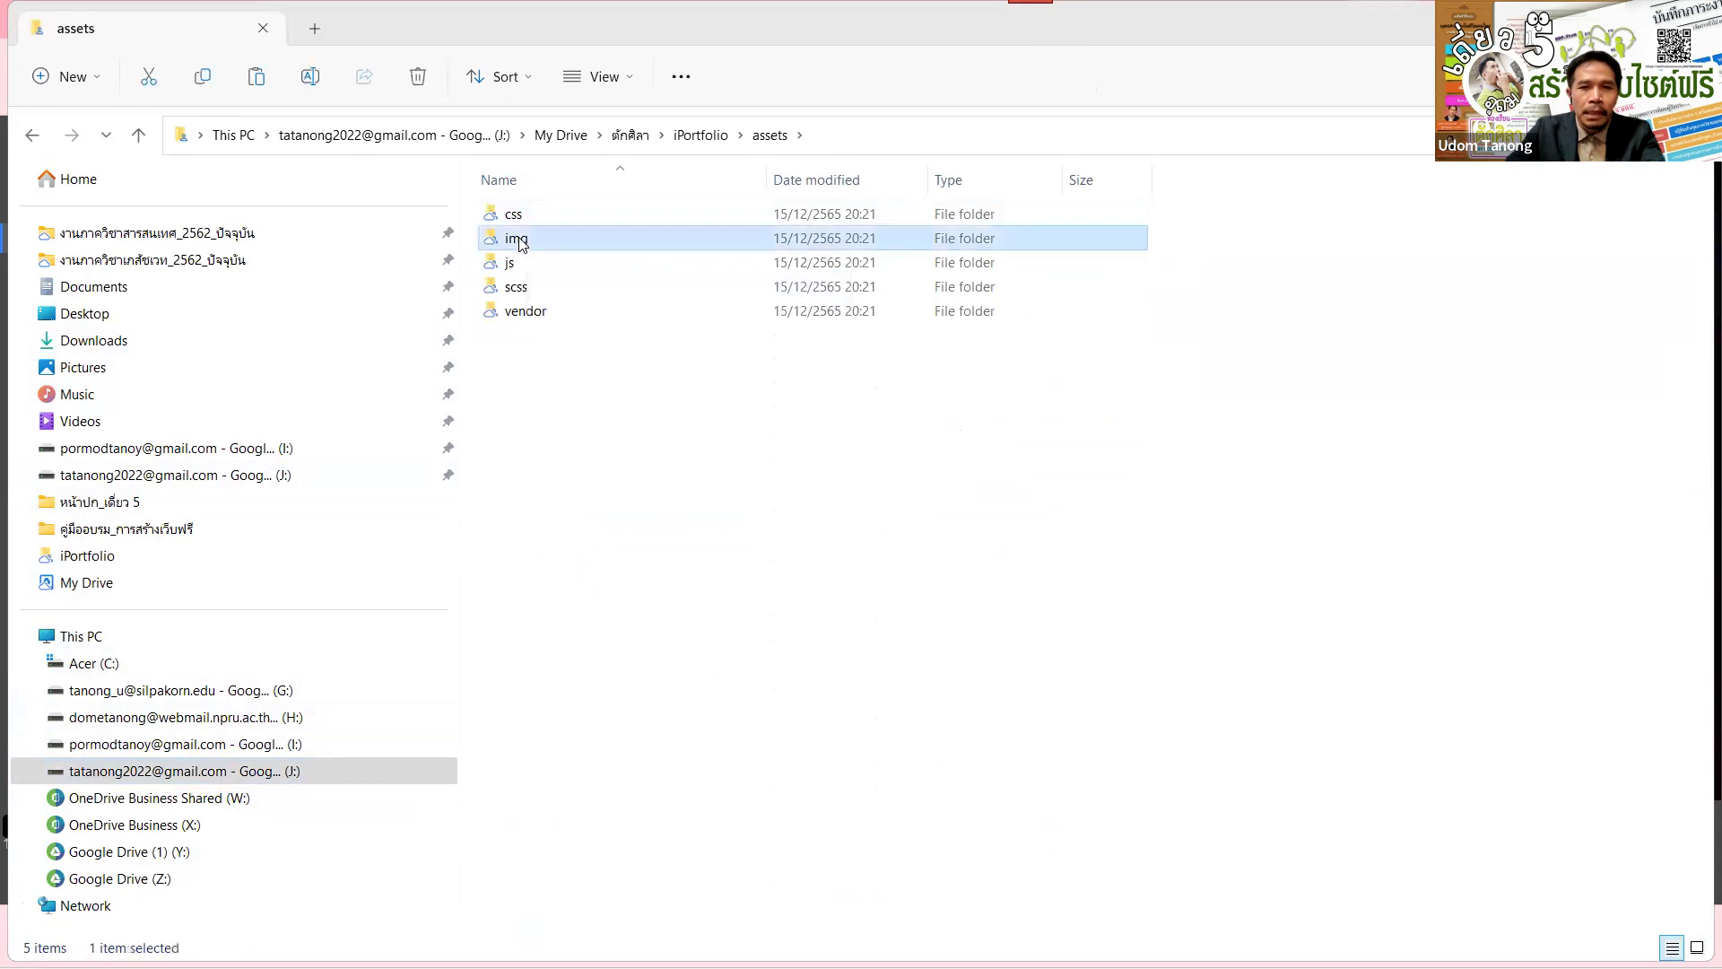
right_click(819, 364)
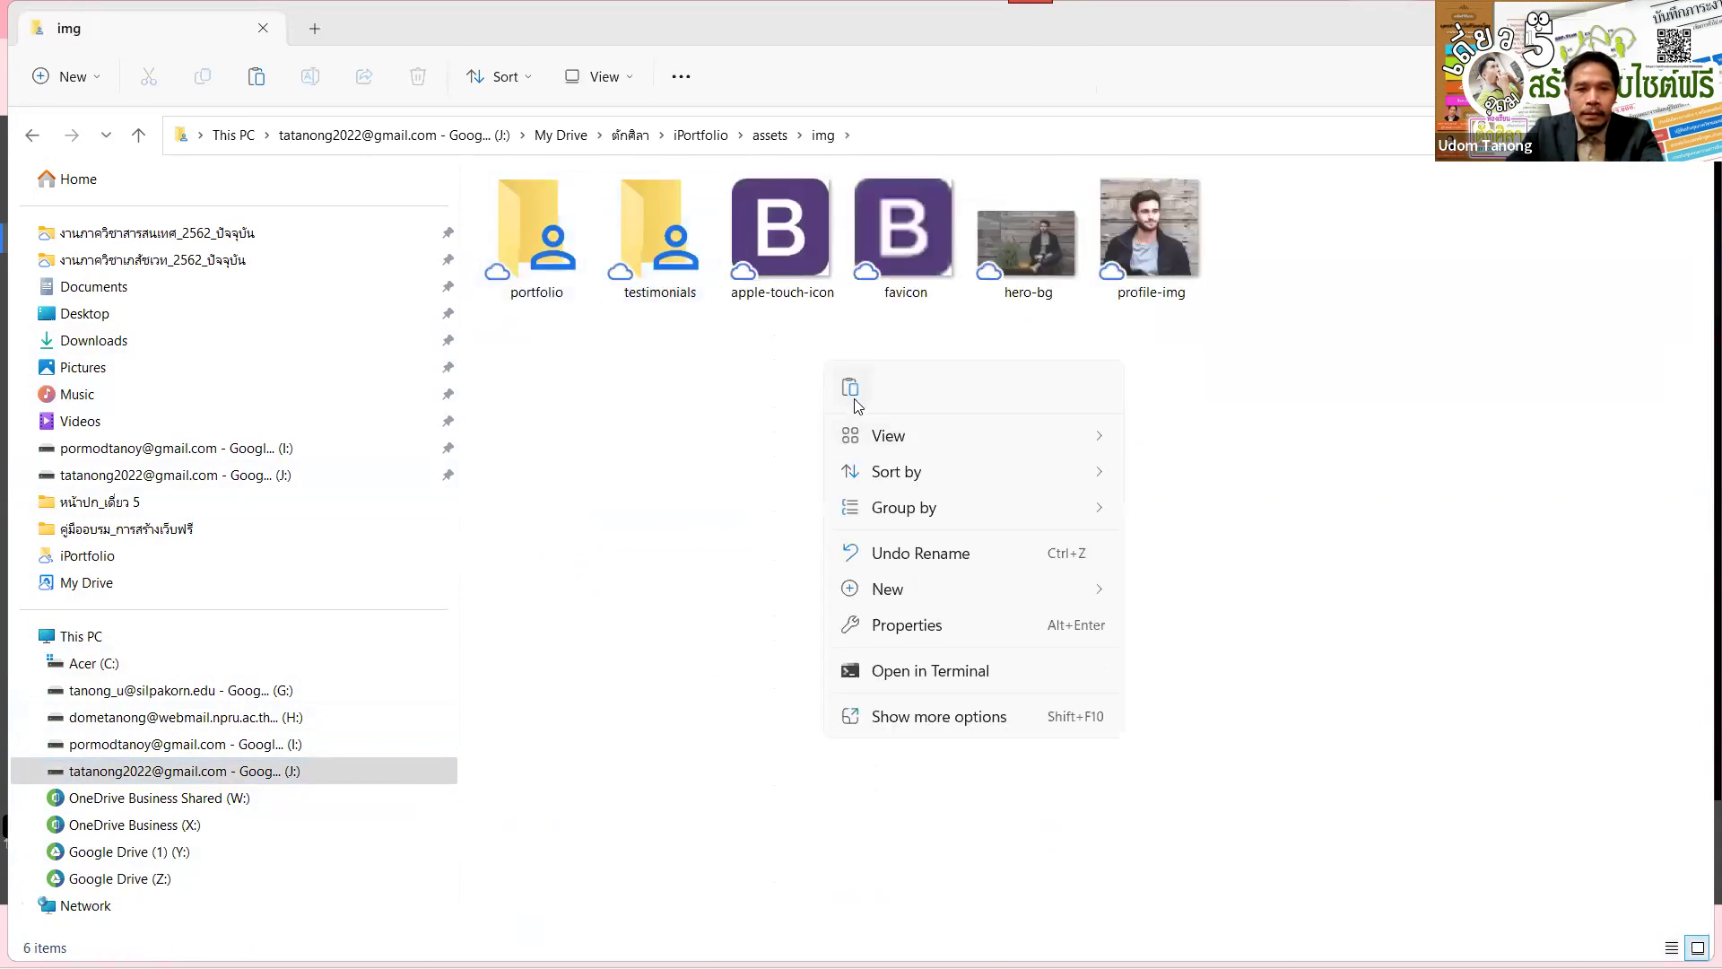
click(850, 389)
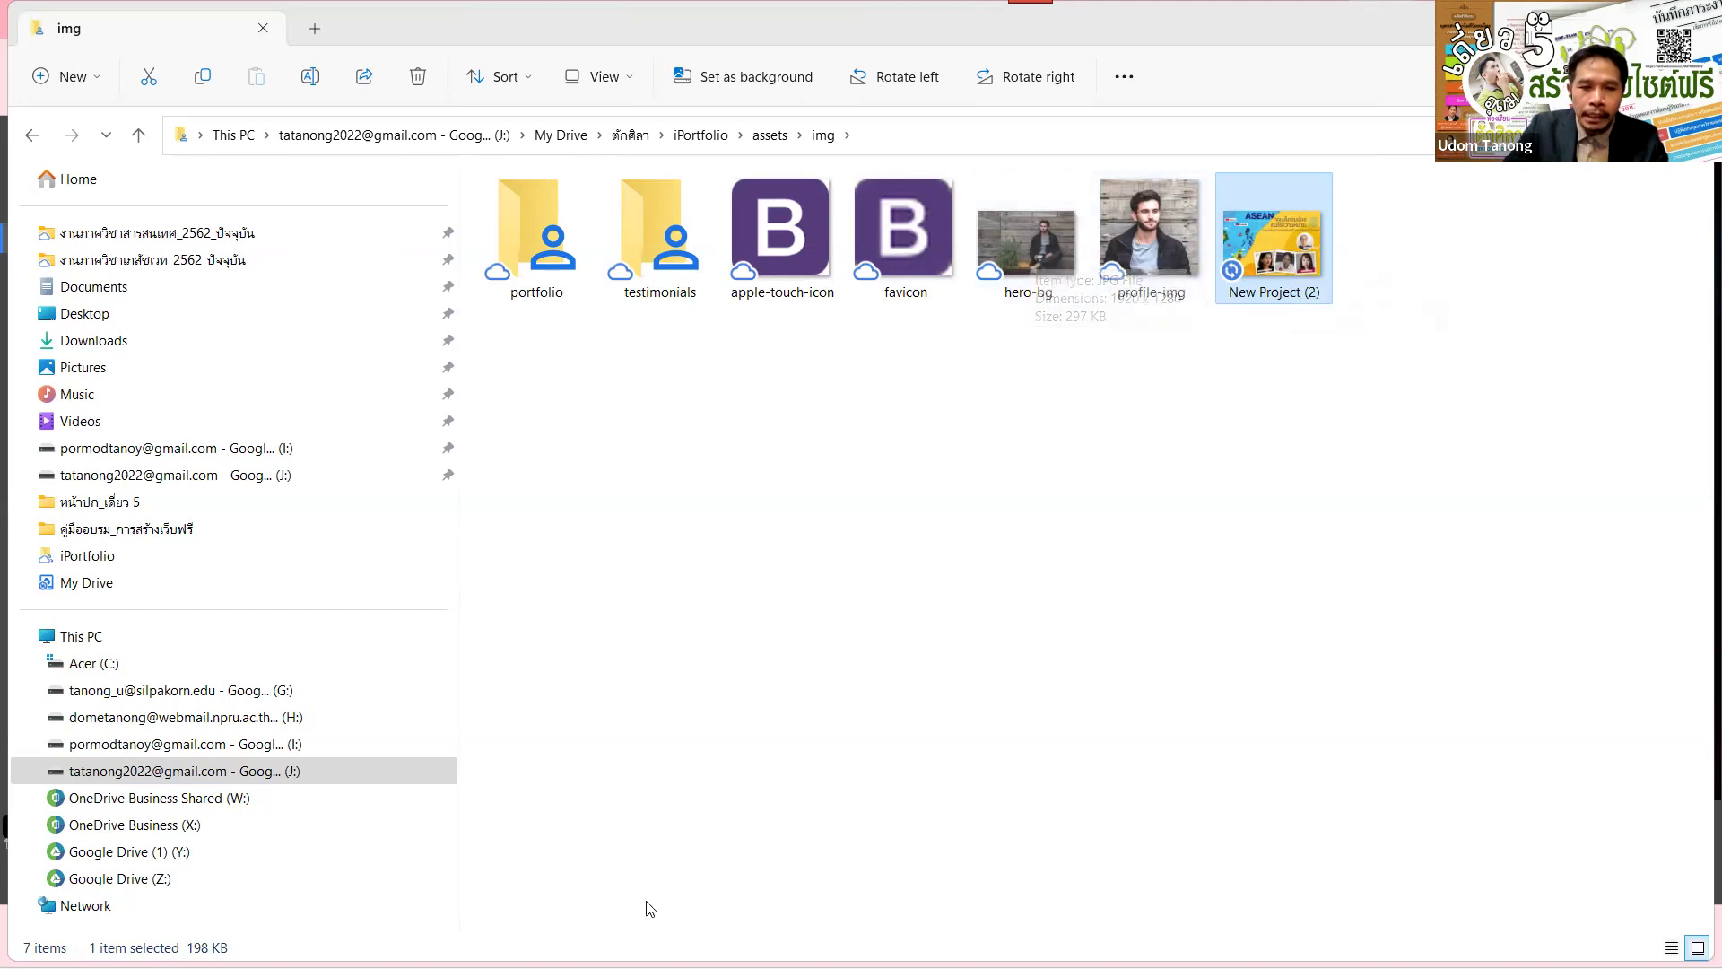
key(alt+Tab)
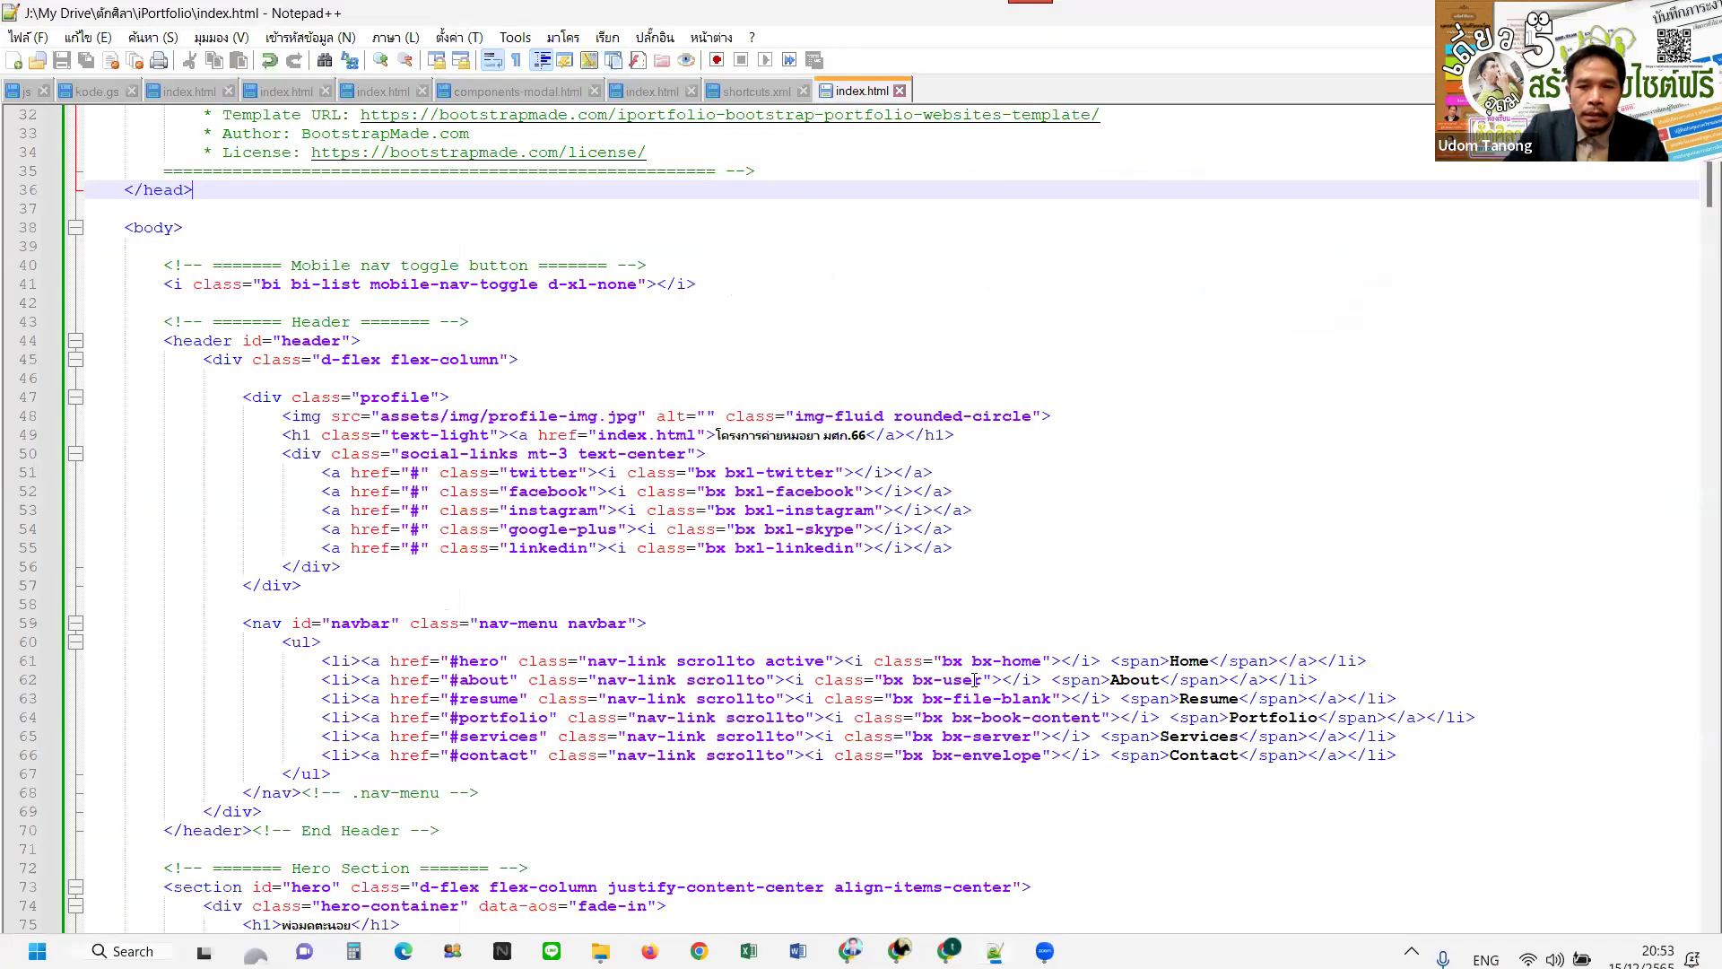
scroll(727, 570, down, 11)
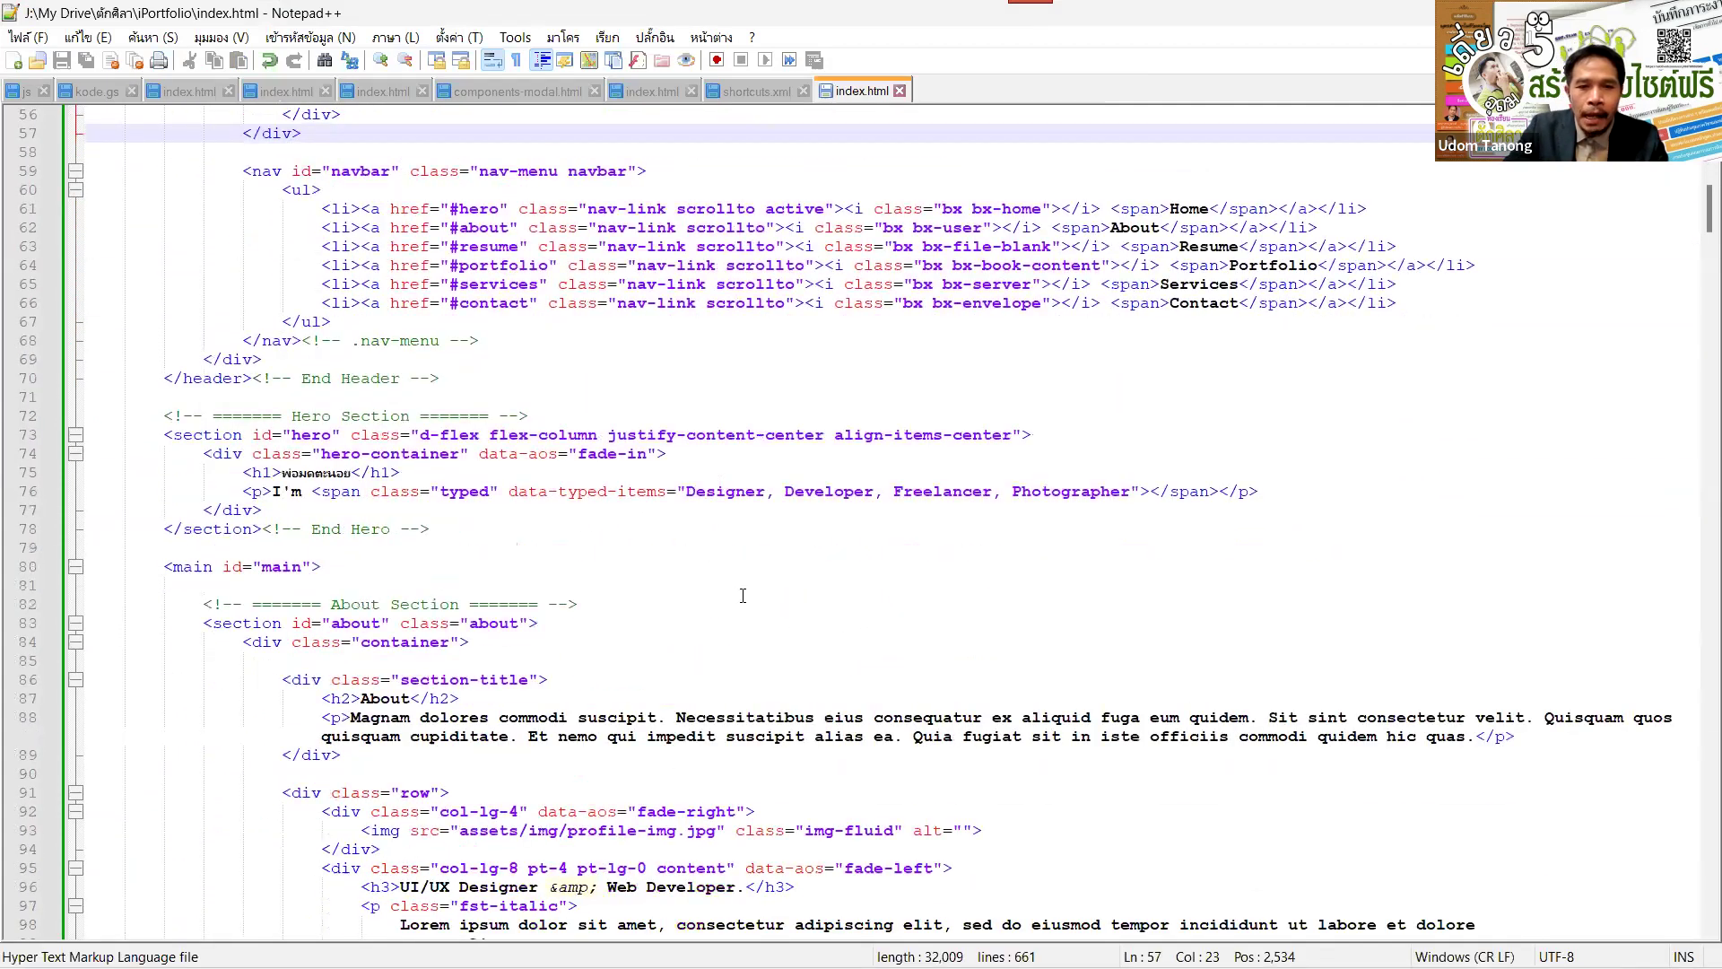
scroll(921, 566, down, 6)
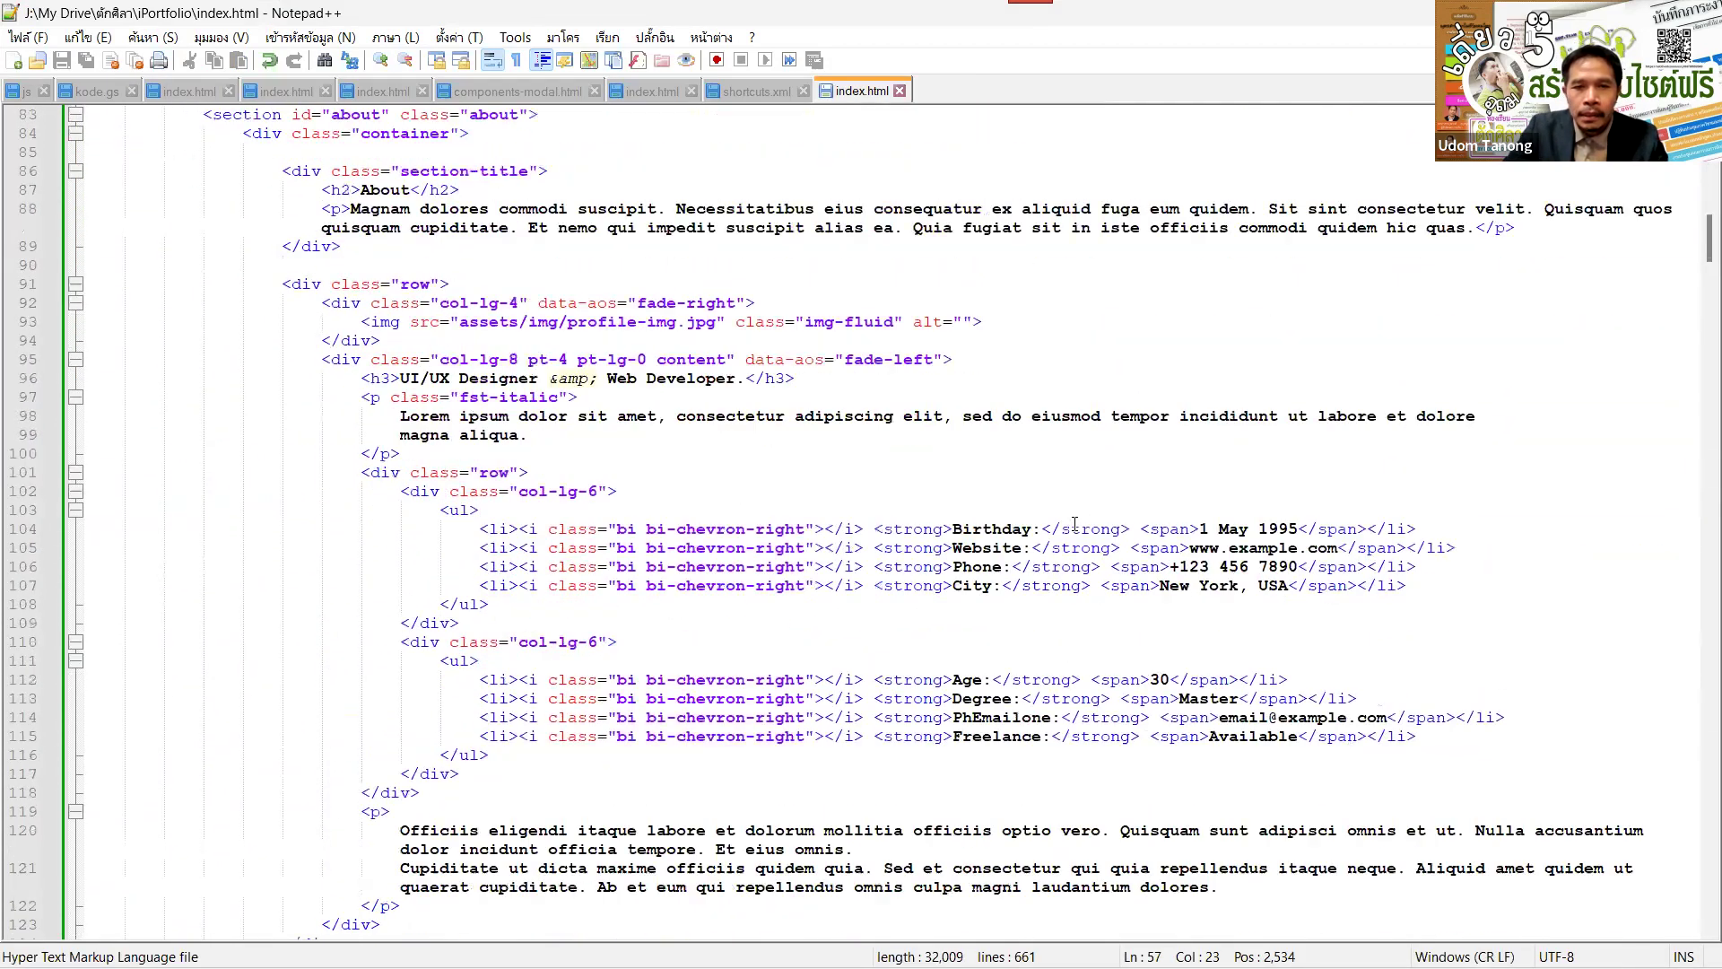
scroll(886, 543, up, 2)
scroll(886, 544, up, 5)
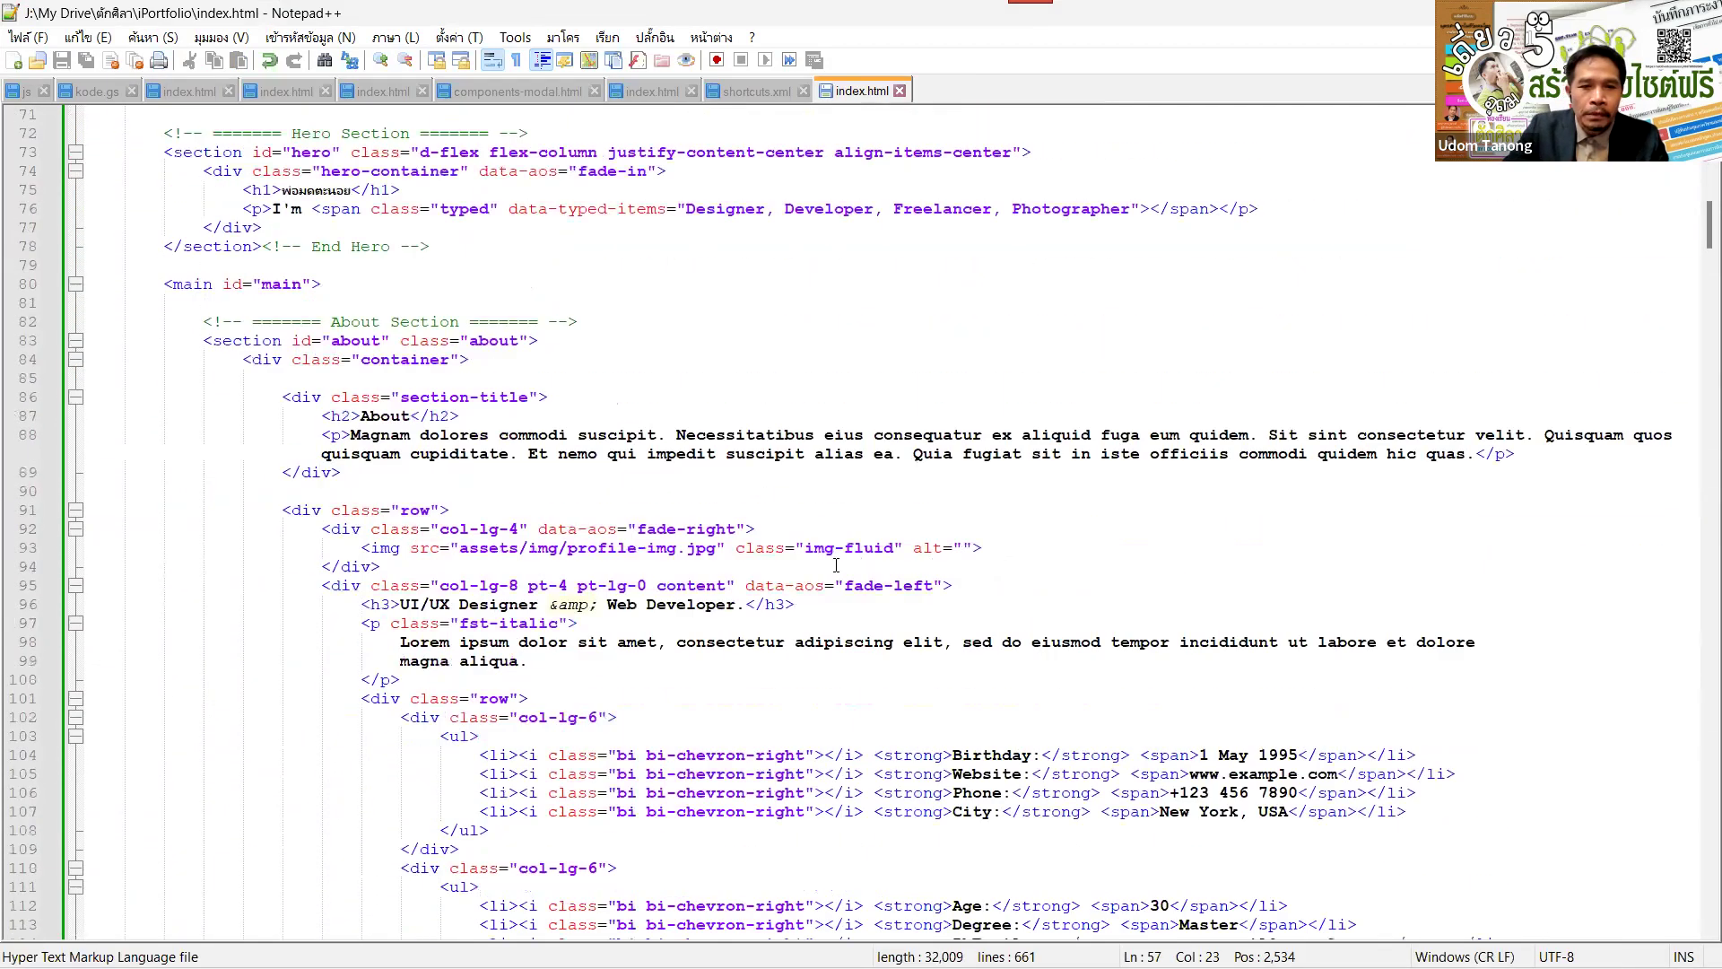
scroll(825, 520, up, 14)
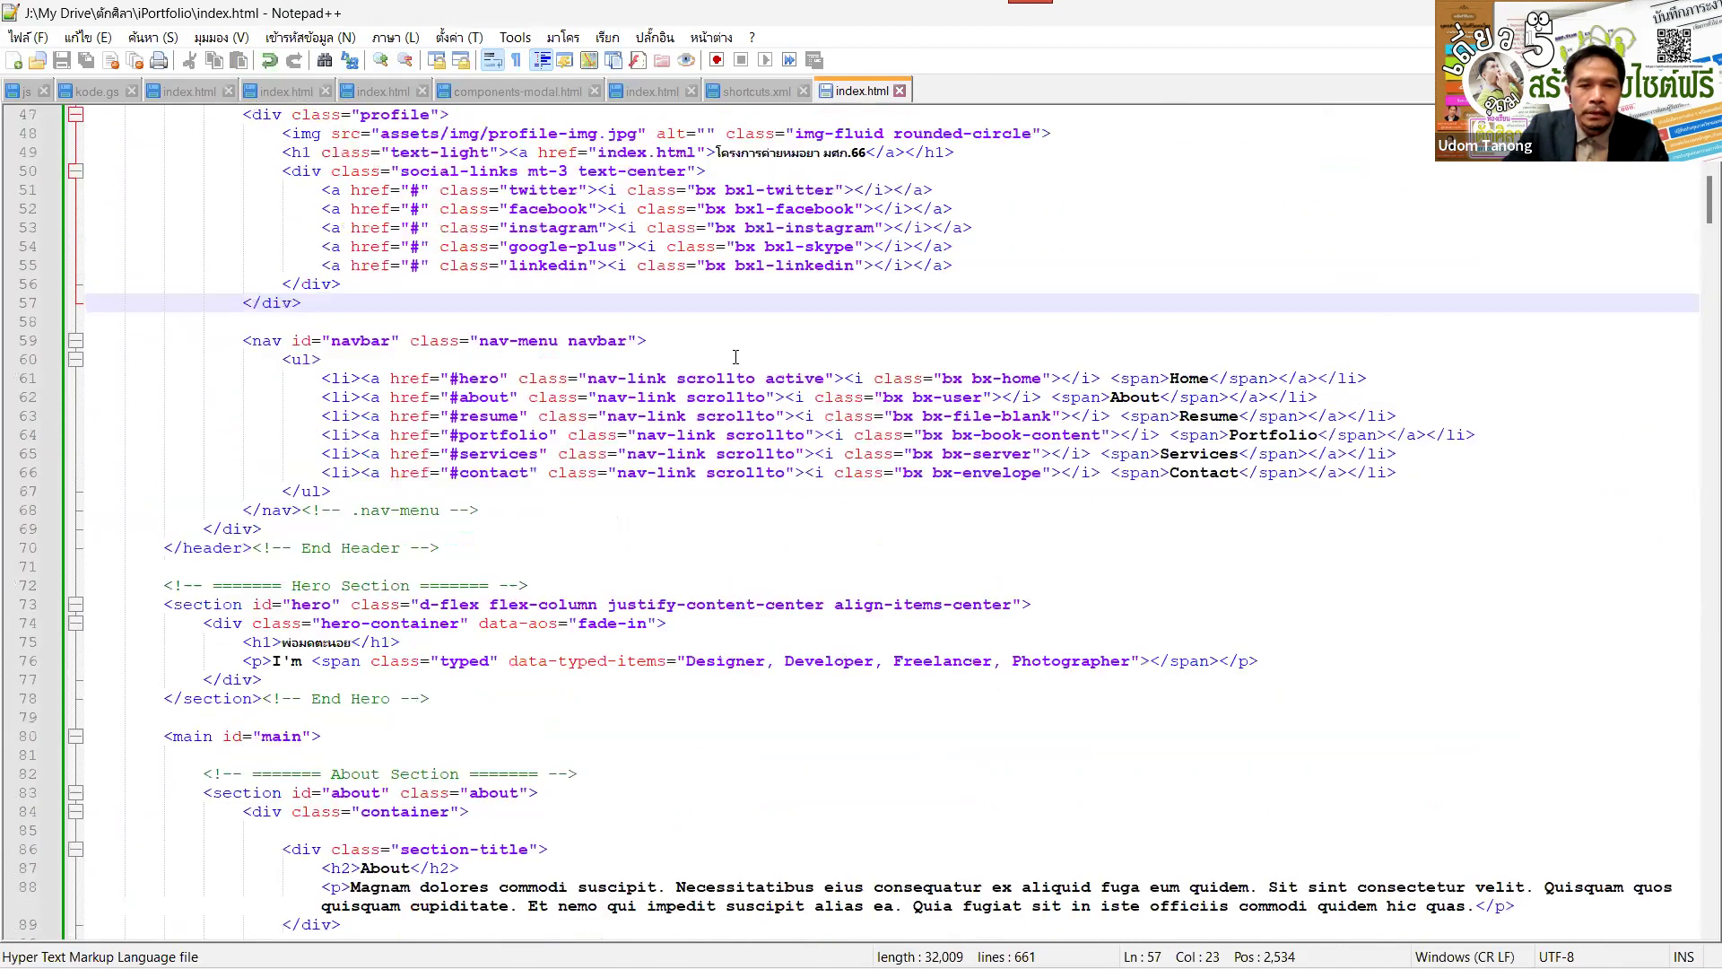
scroll(821, 485, up, 7)
scroll(945, 624, down, 9)
scroll(945, 624, down, 10)
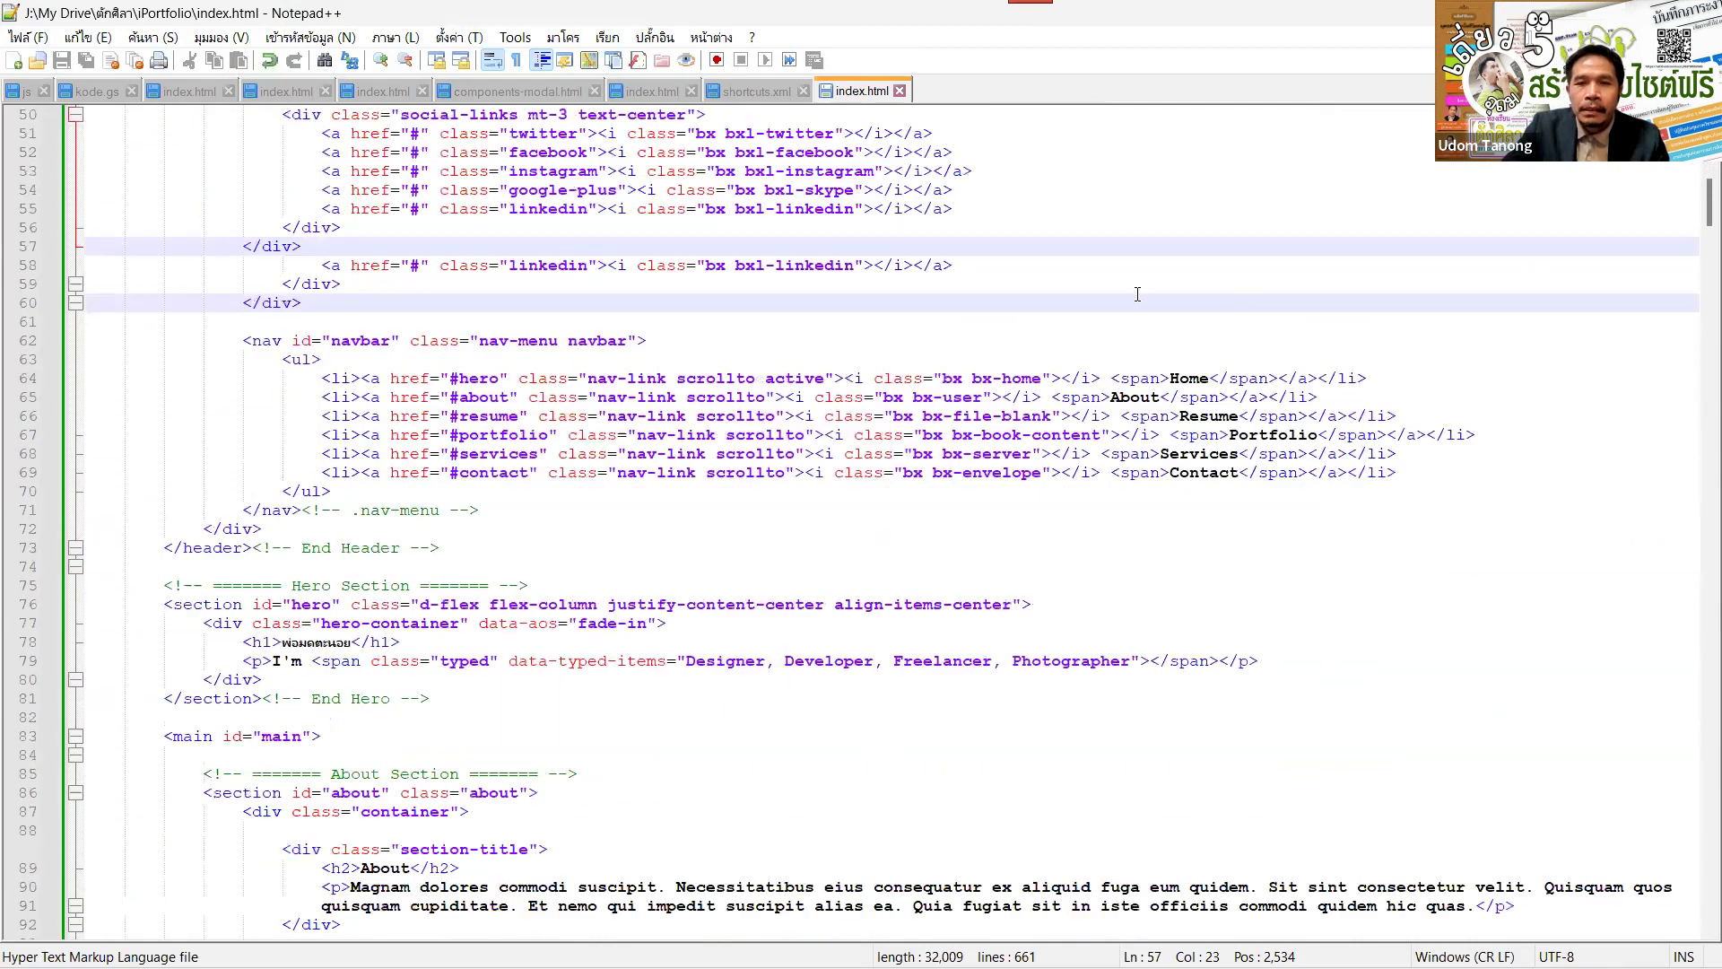
scroll(861, 521, down, 4)
scroll(861, 520, up, 3)
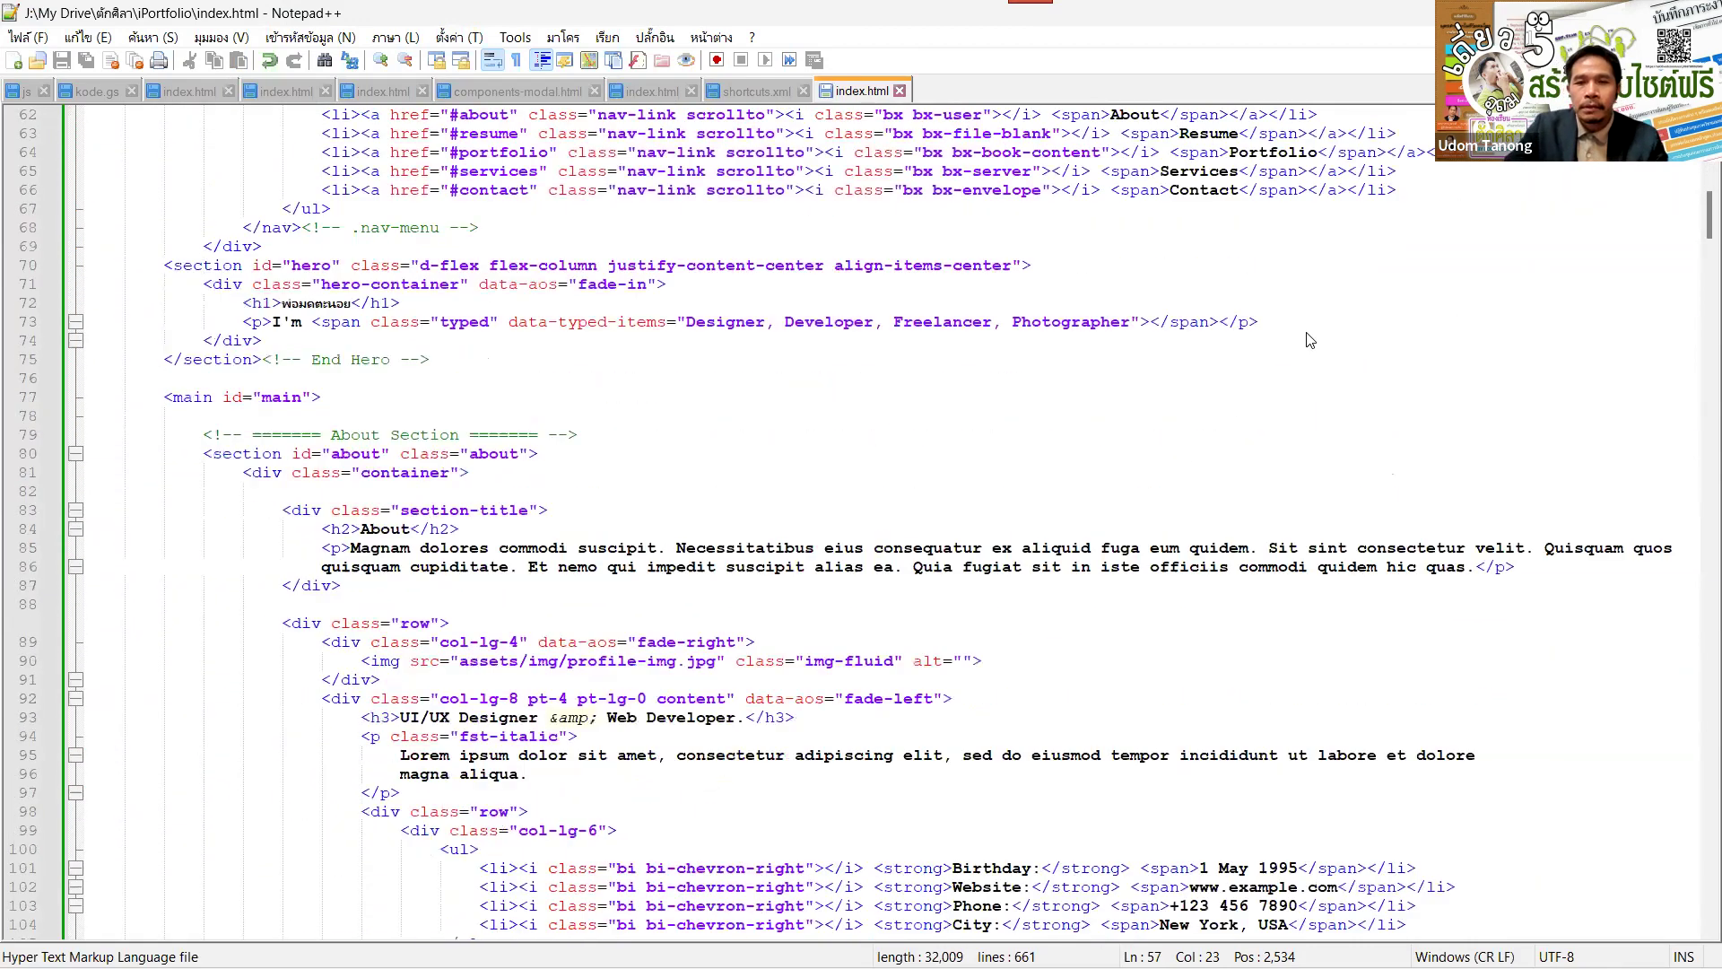
key(alt+Tab)
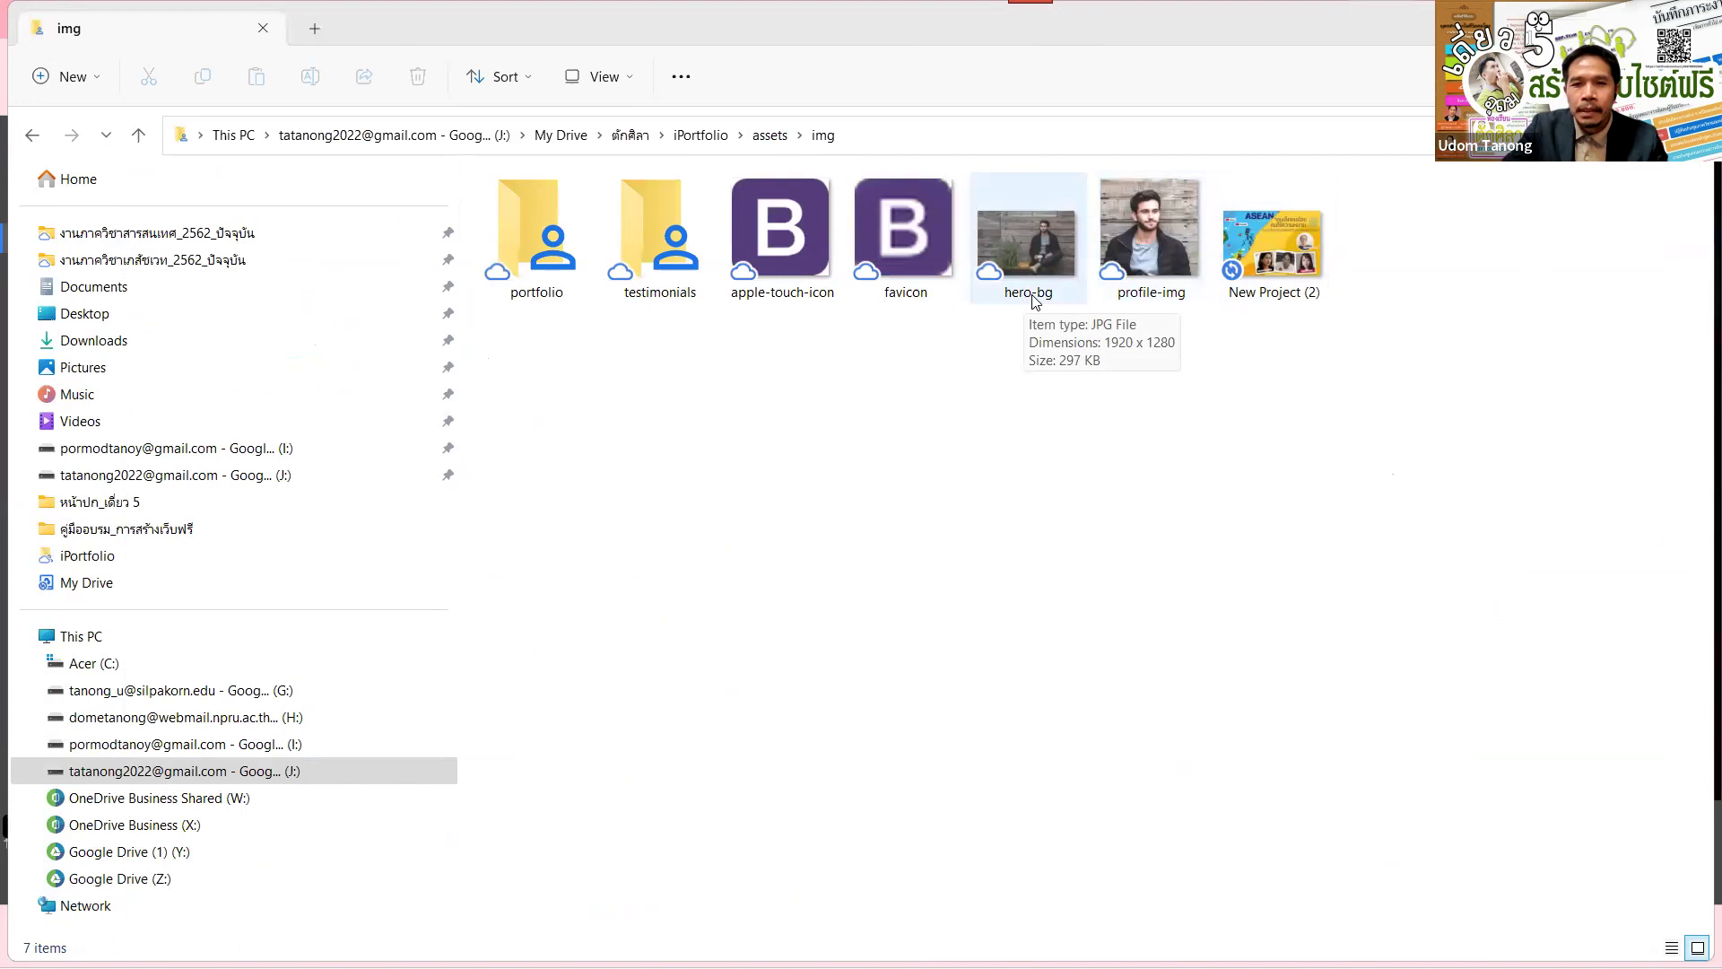
Step: Copy the name hero-bg and rename that image to hero-bg1
click(1034, 302)
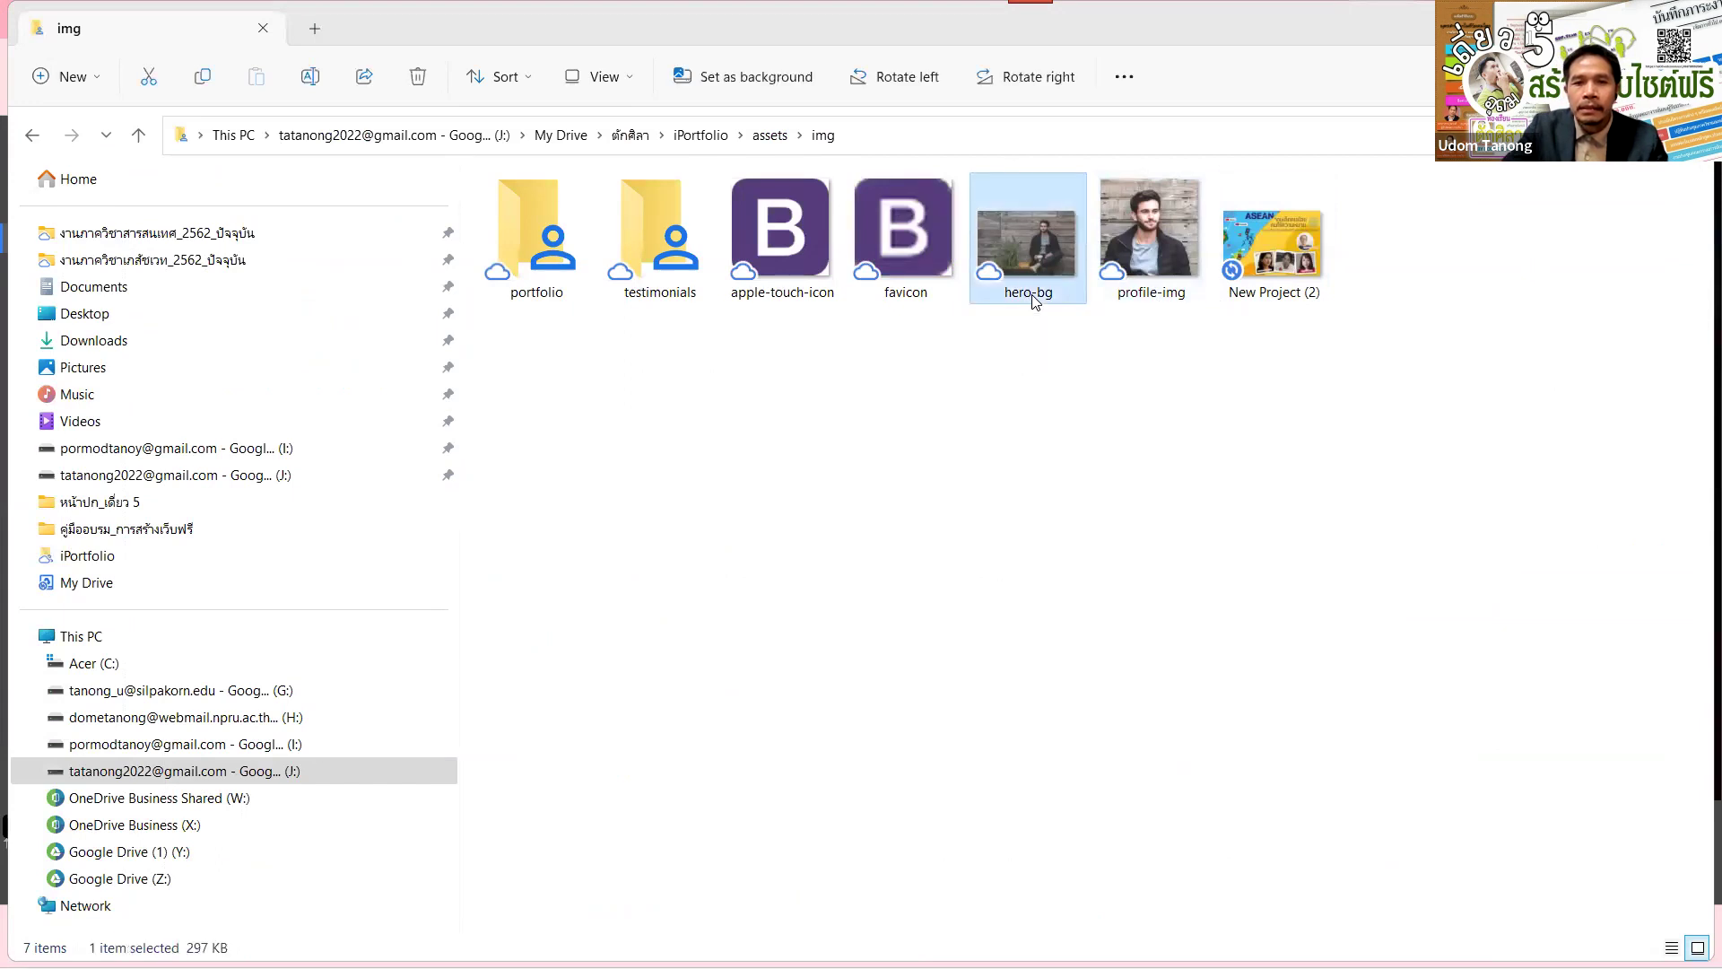
click(1034, 296)
right_click(1034, 295)
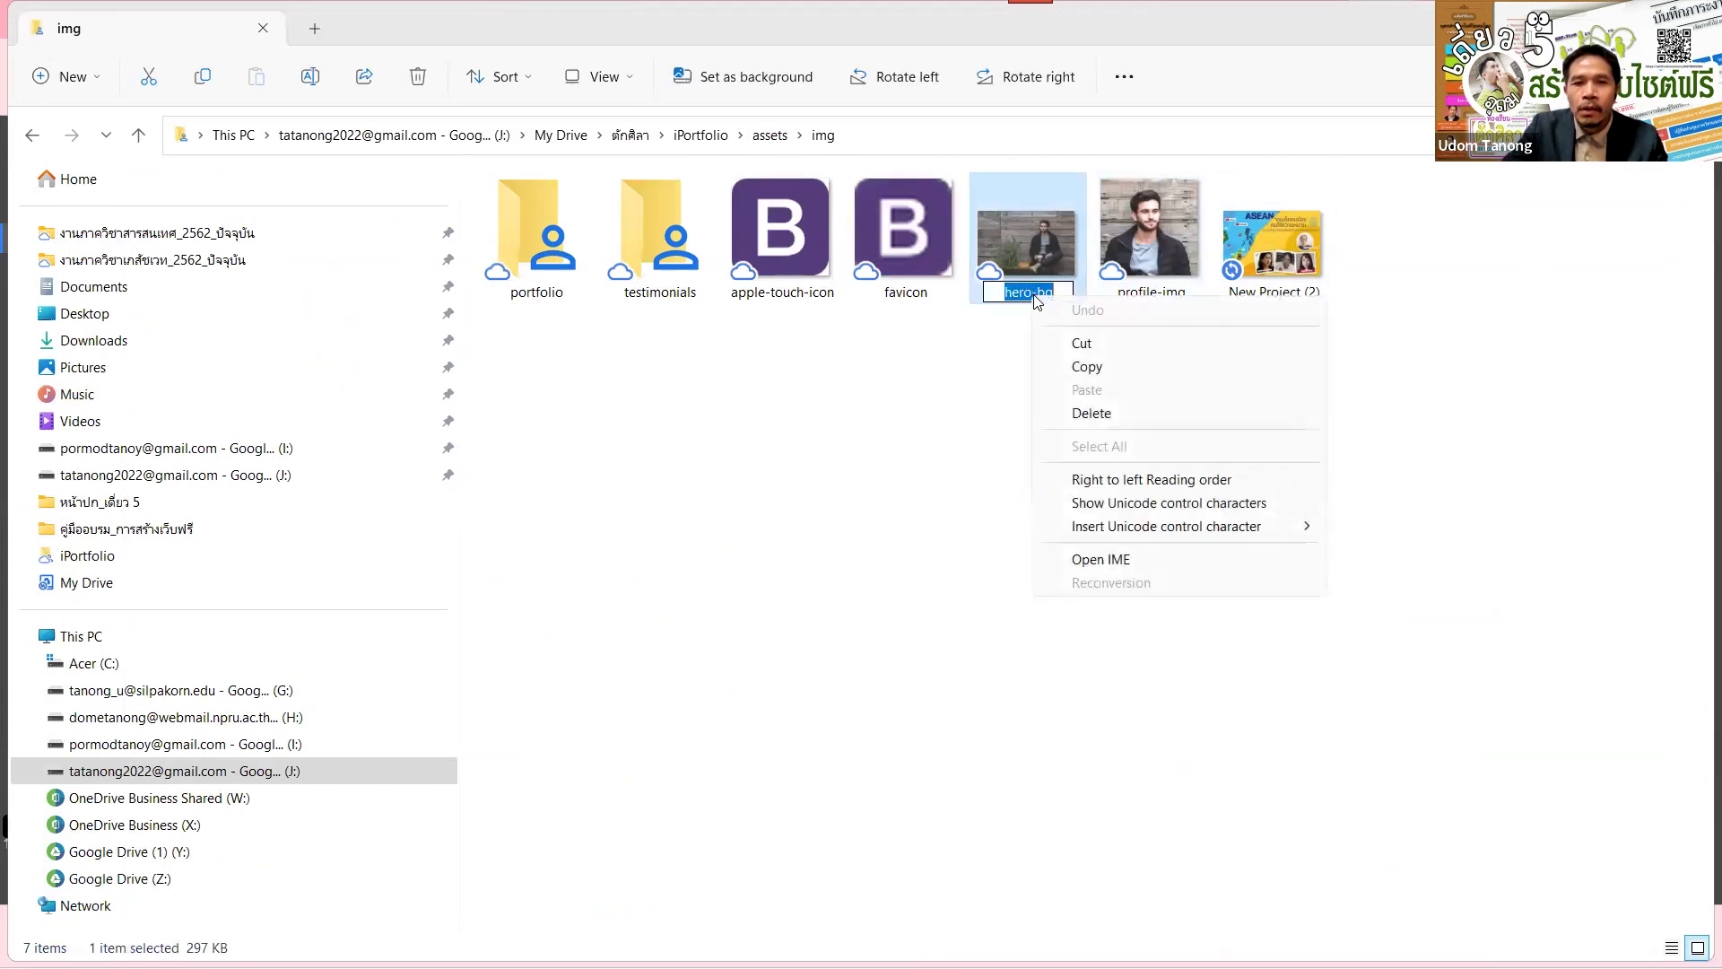
click(1084, 368)
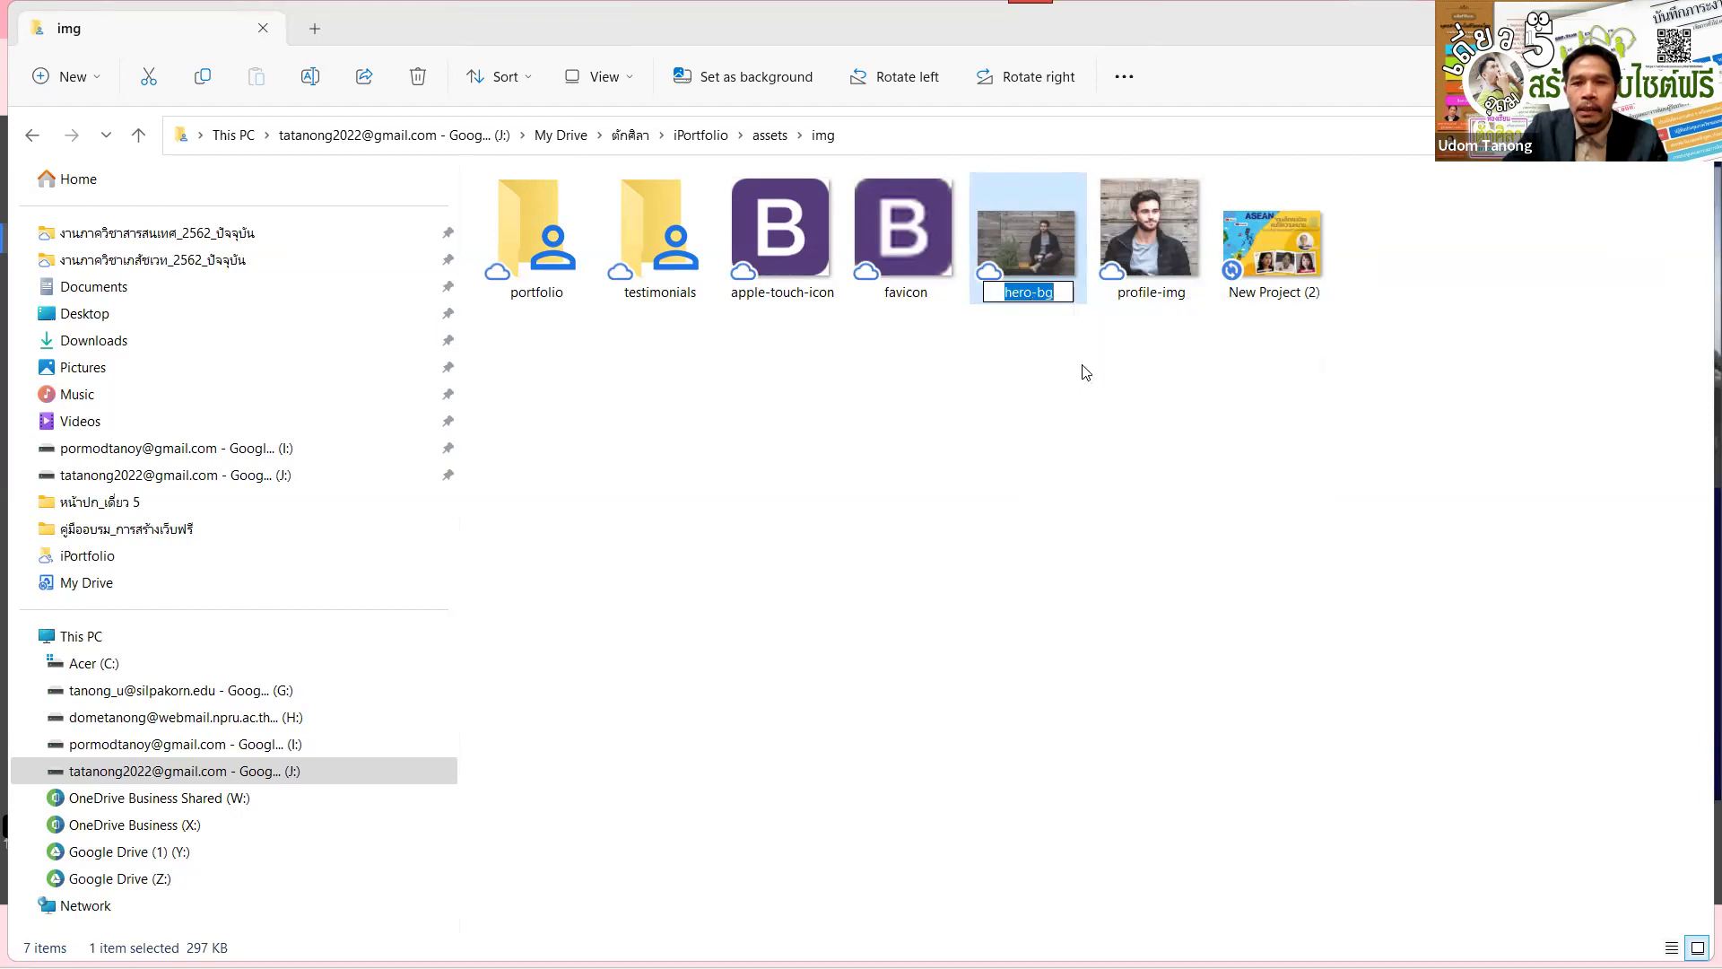
click(1060, 292)
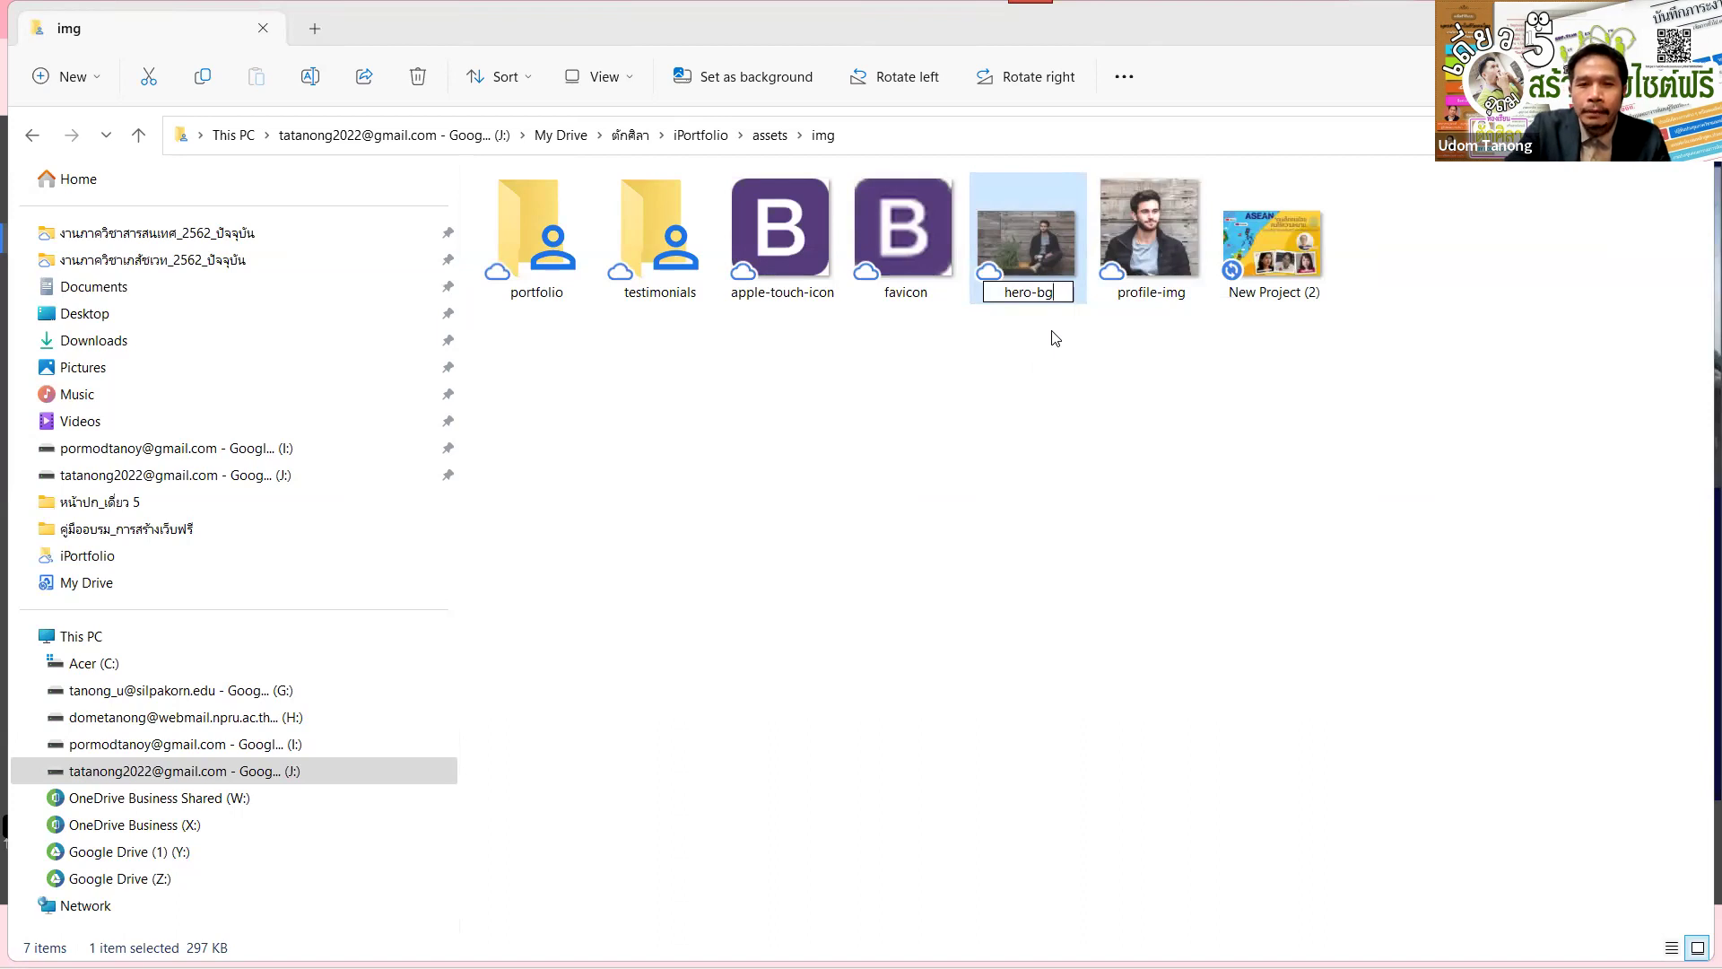
text(1)
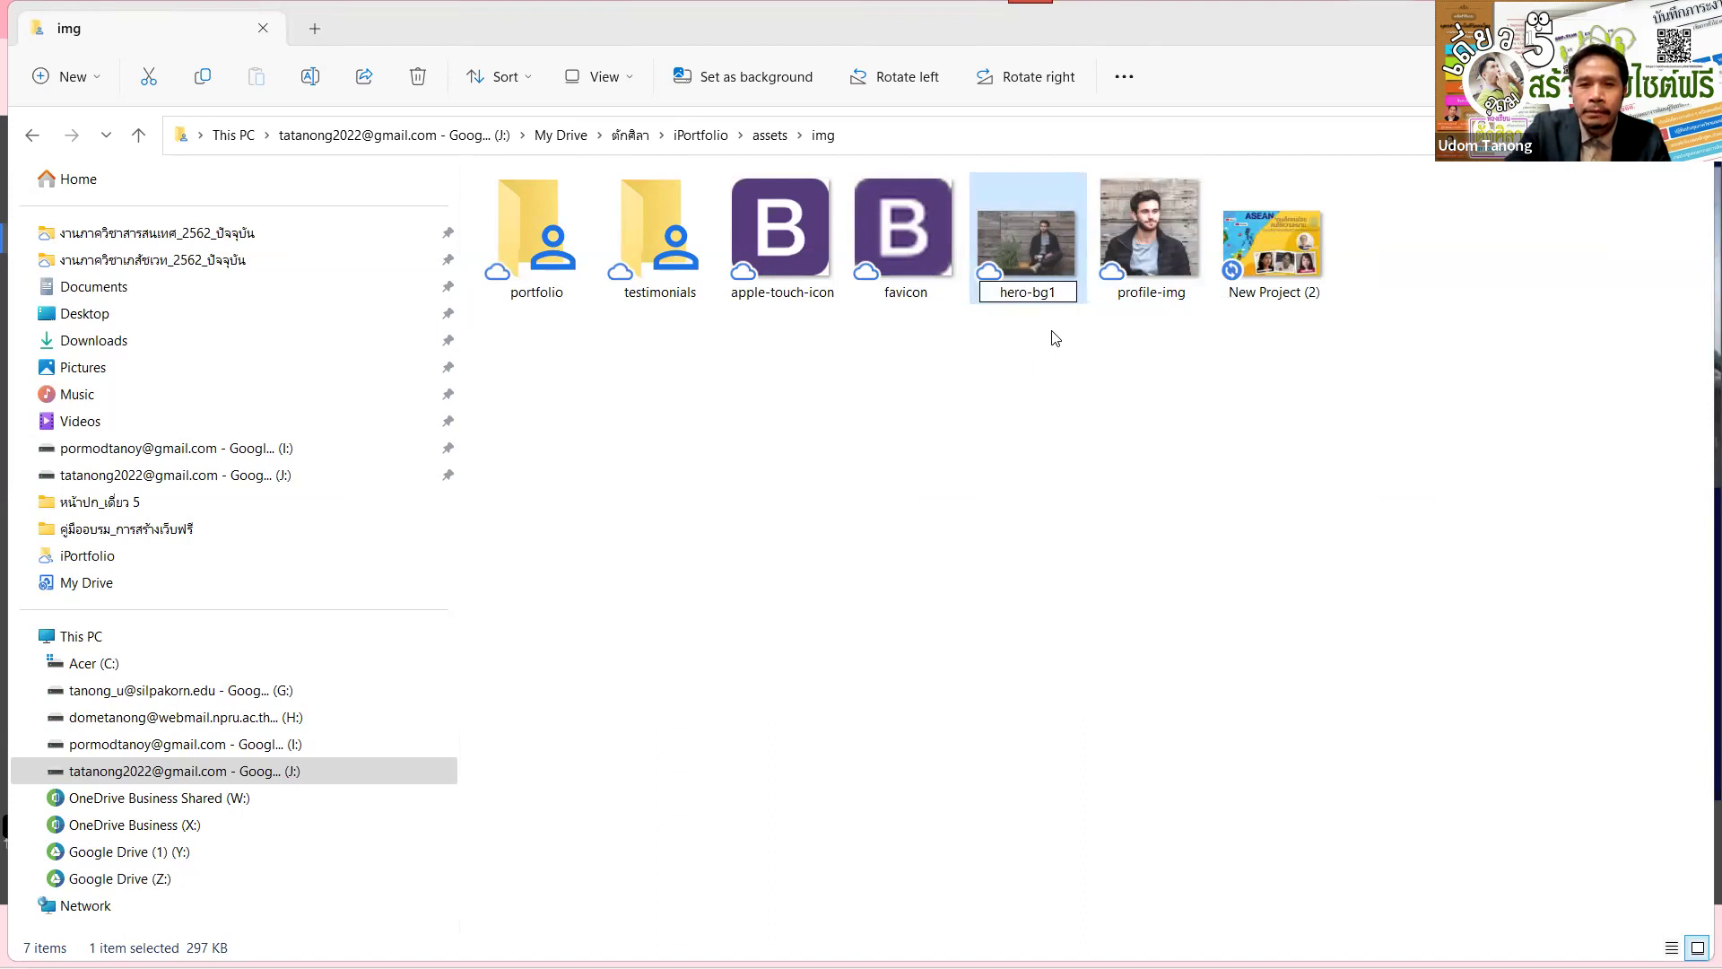
key(Return)
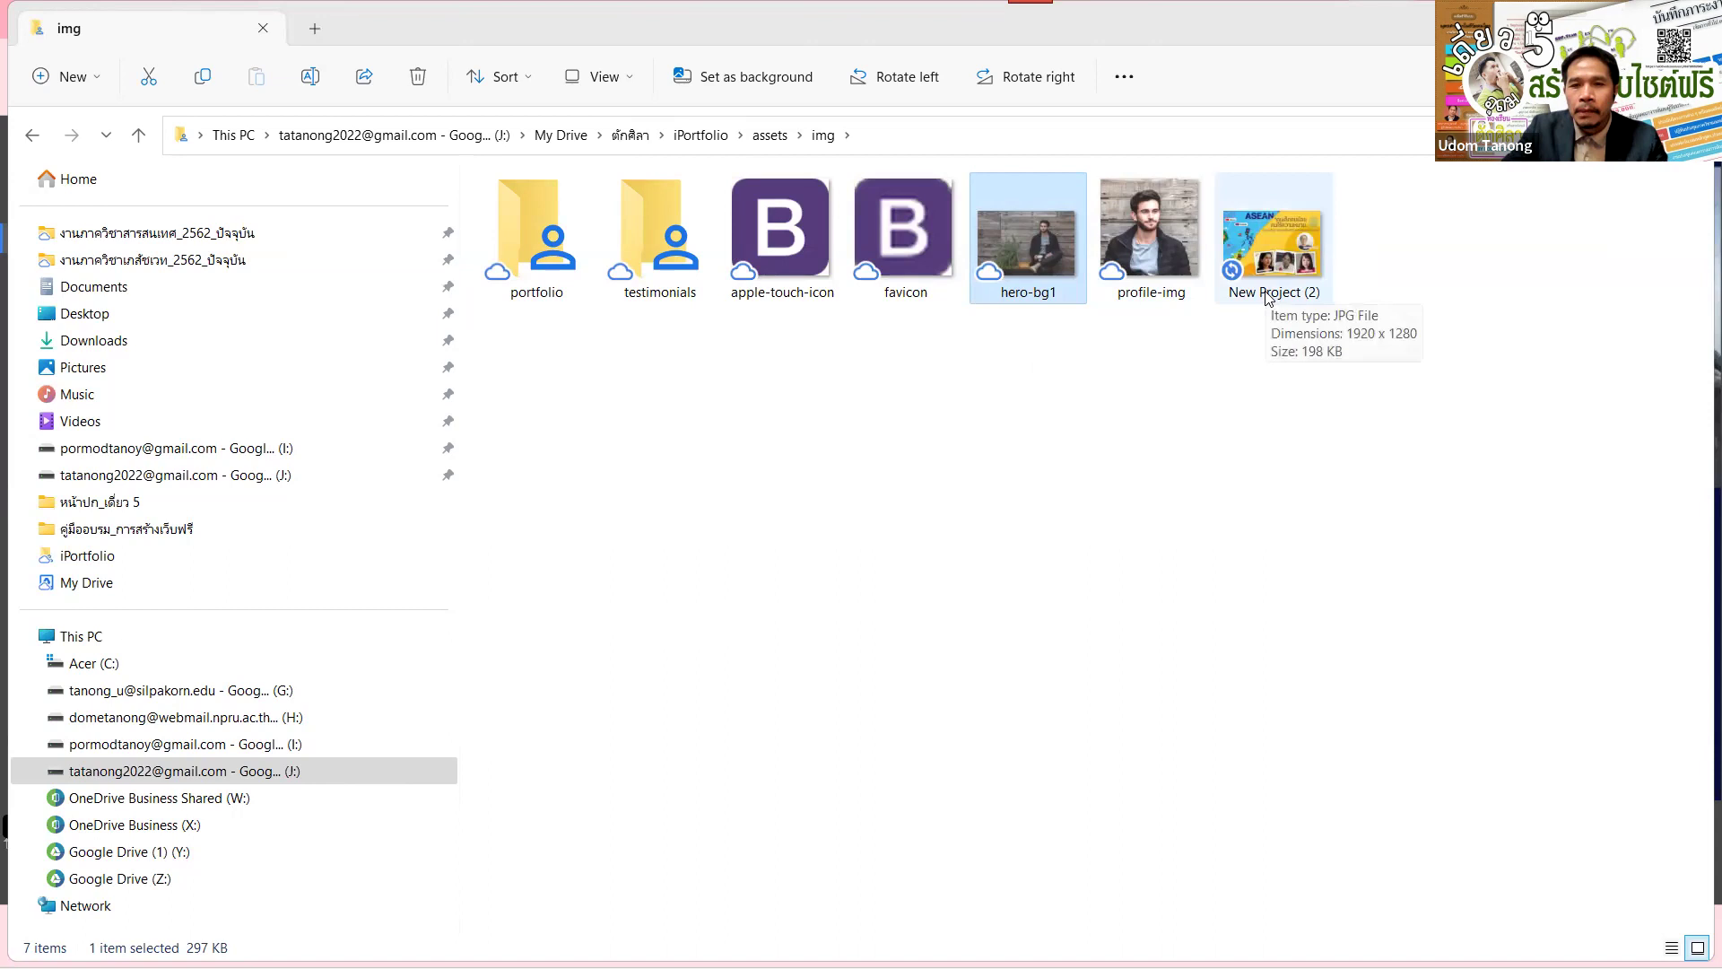
Step: Rename New Project (2) to hero-bg by pasting the copied name
click(1267, 298)
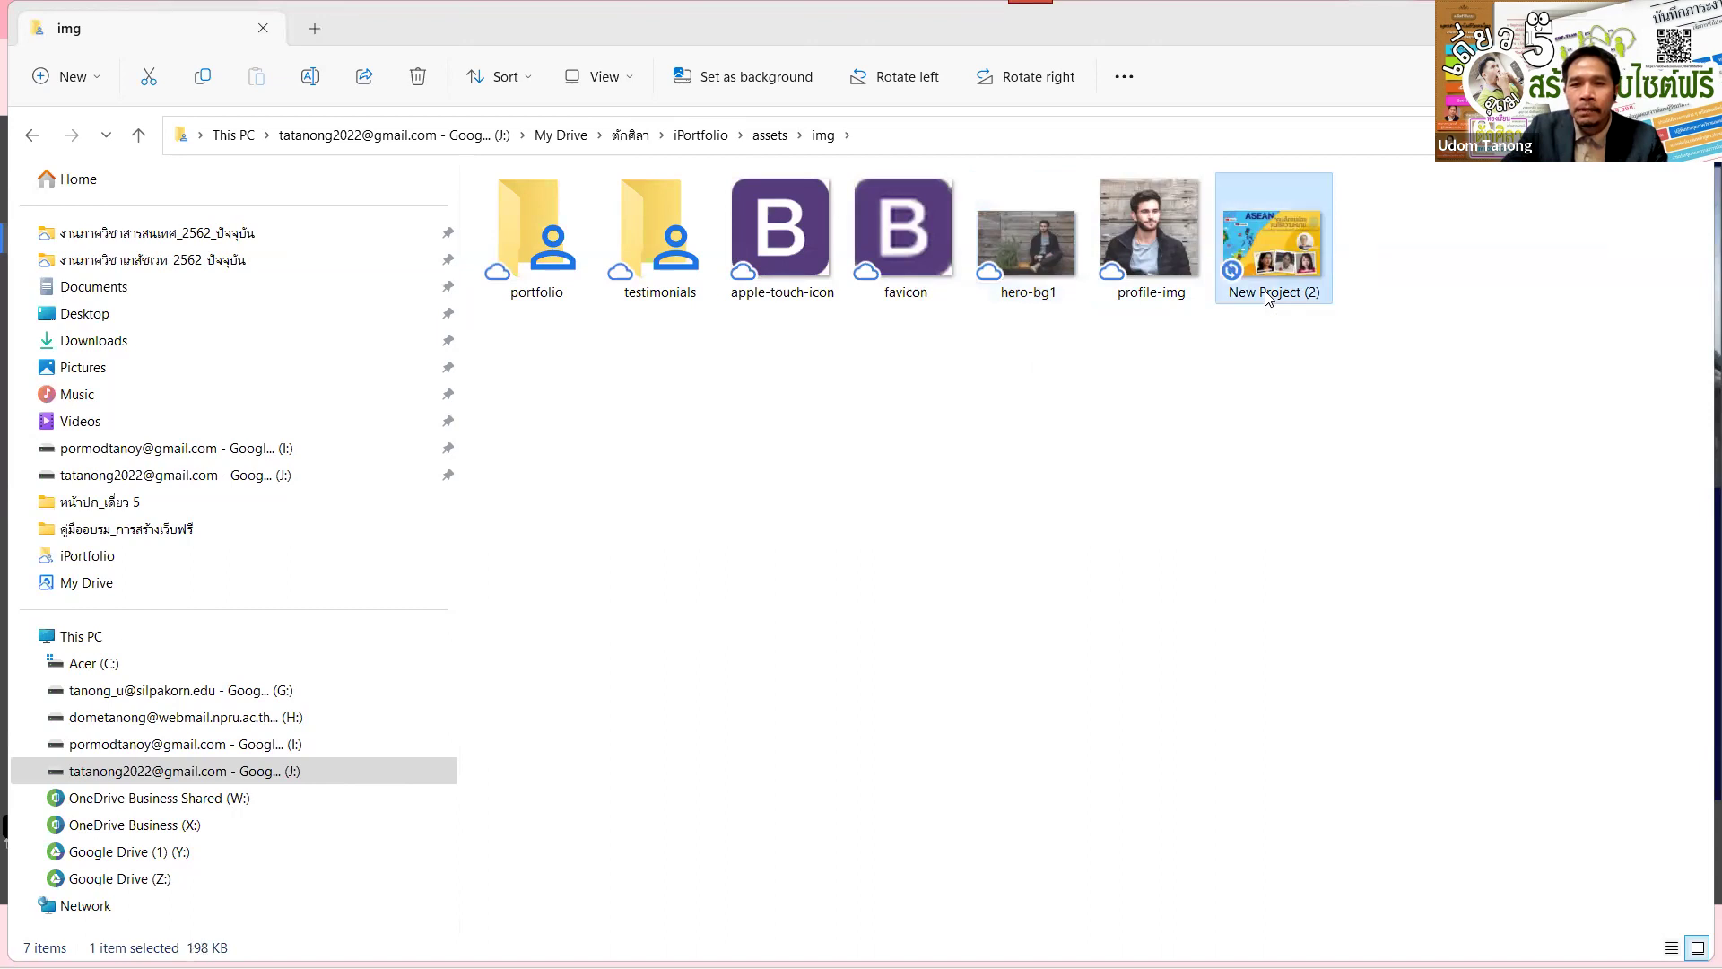
click(1267, 296)
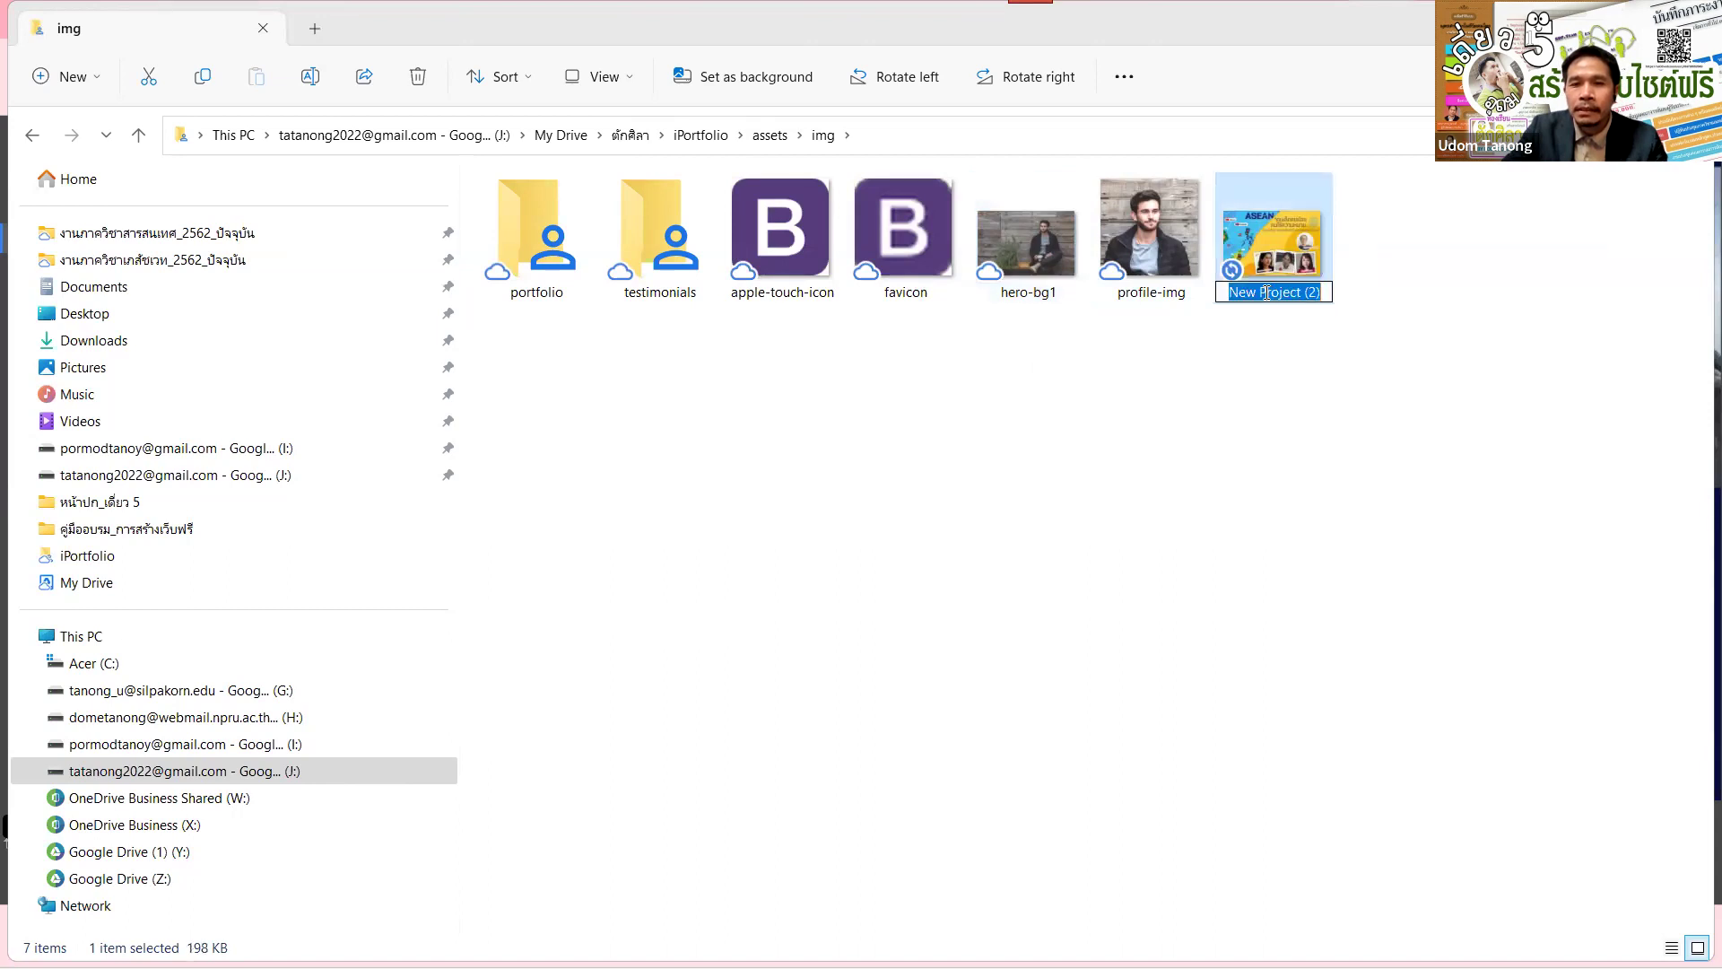
right_click(1266, 293)
click(1228, 347)
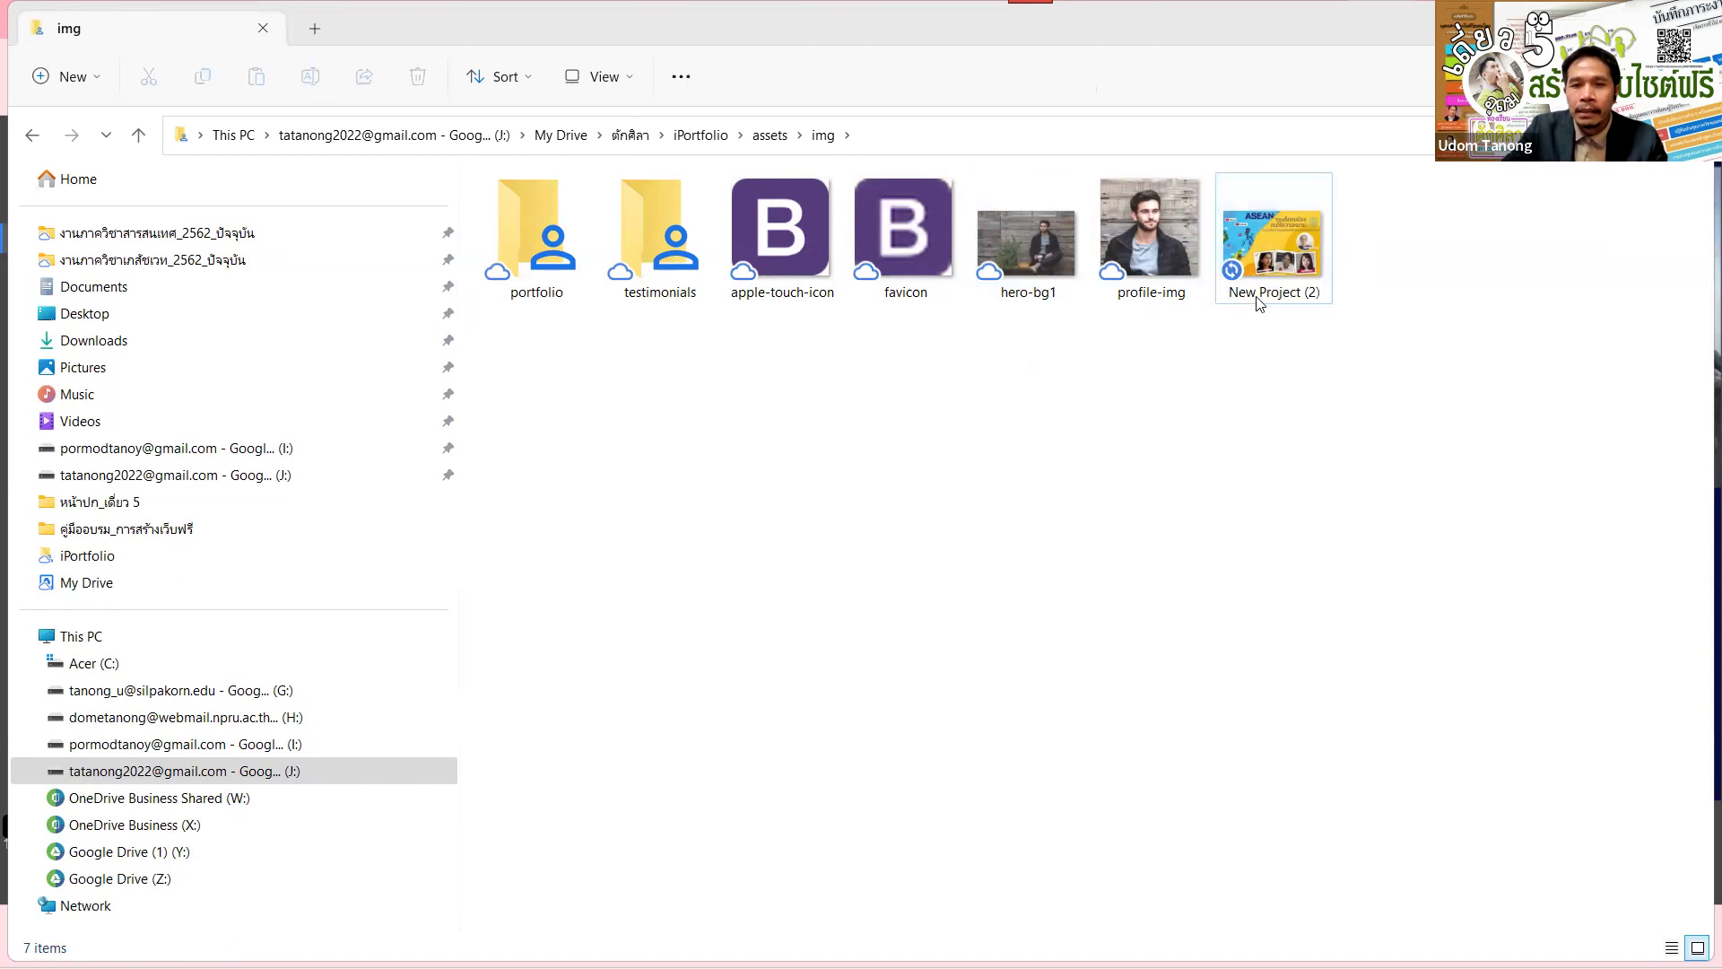
click(1266, 299)
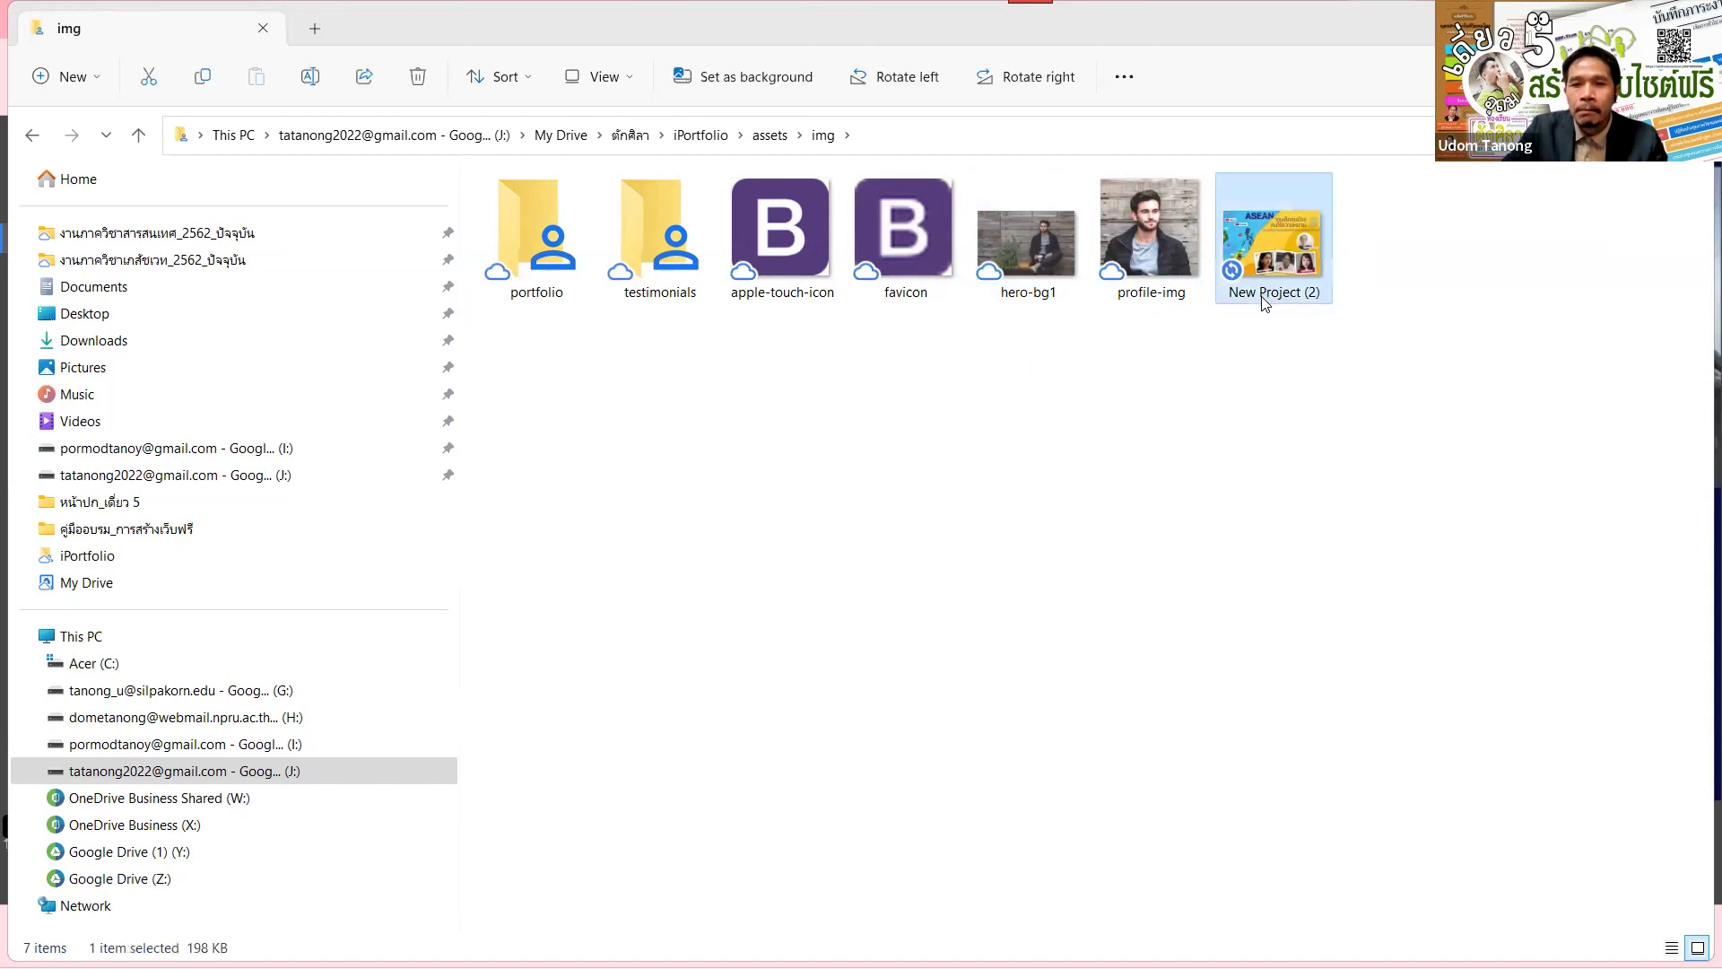
click(1263, 293)
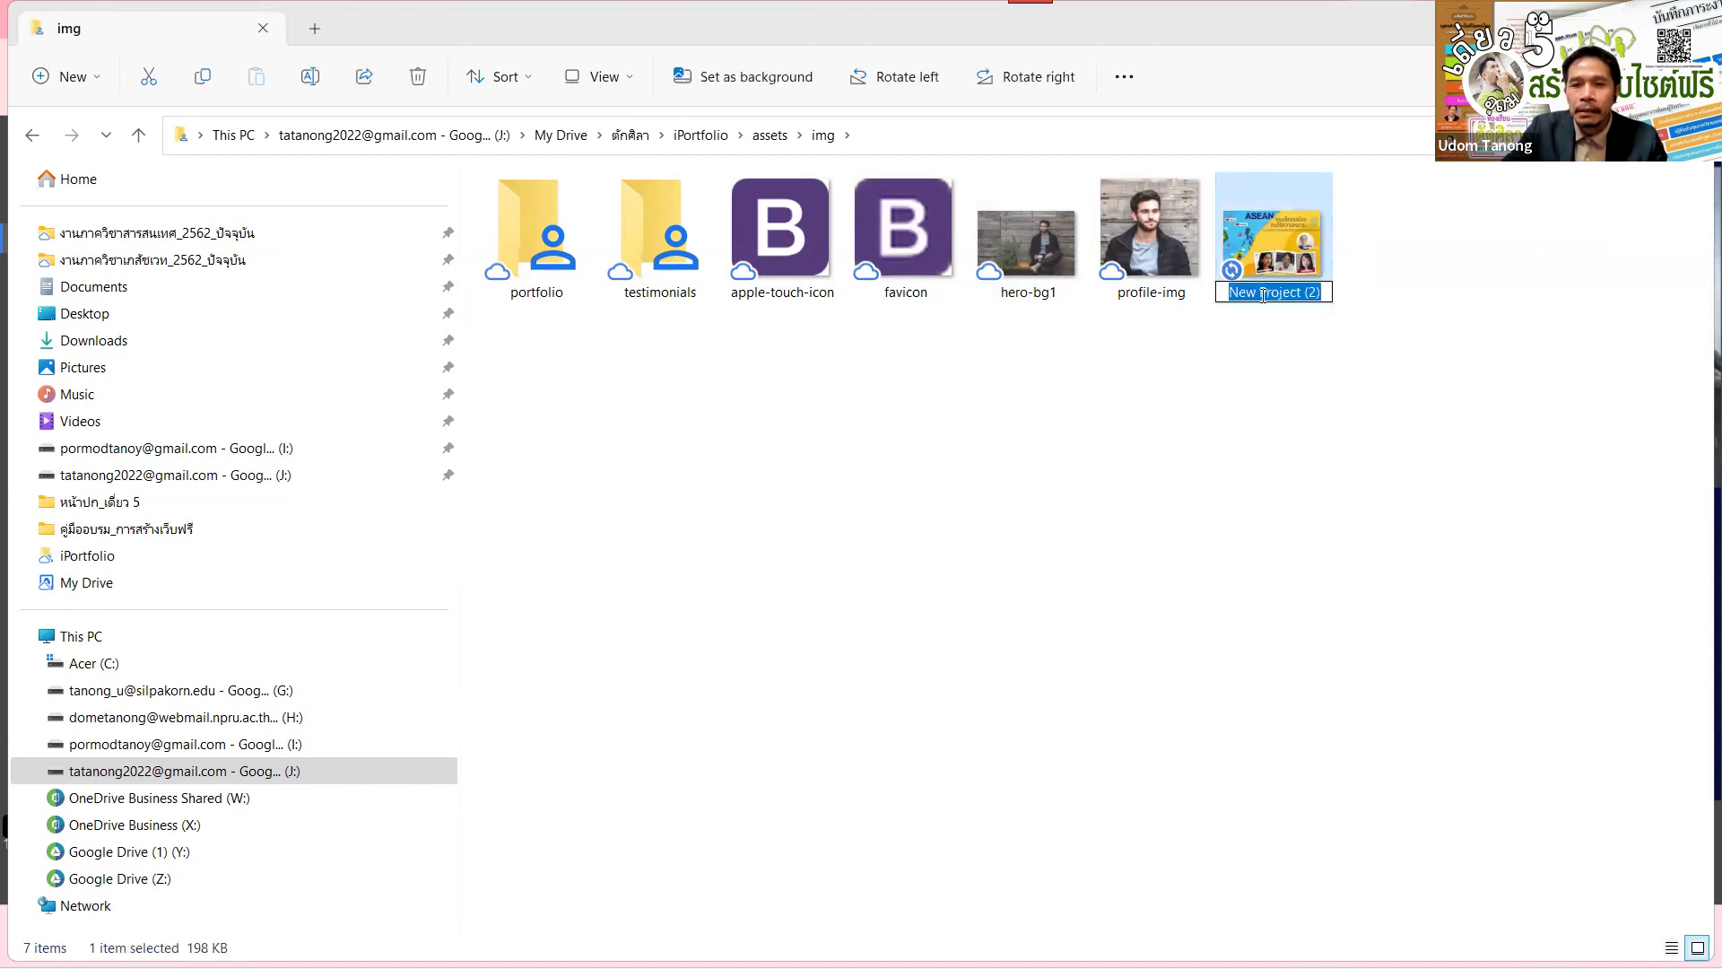
right_click(1265, 303)
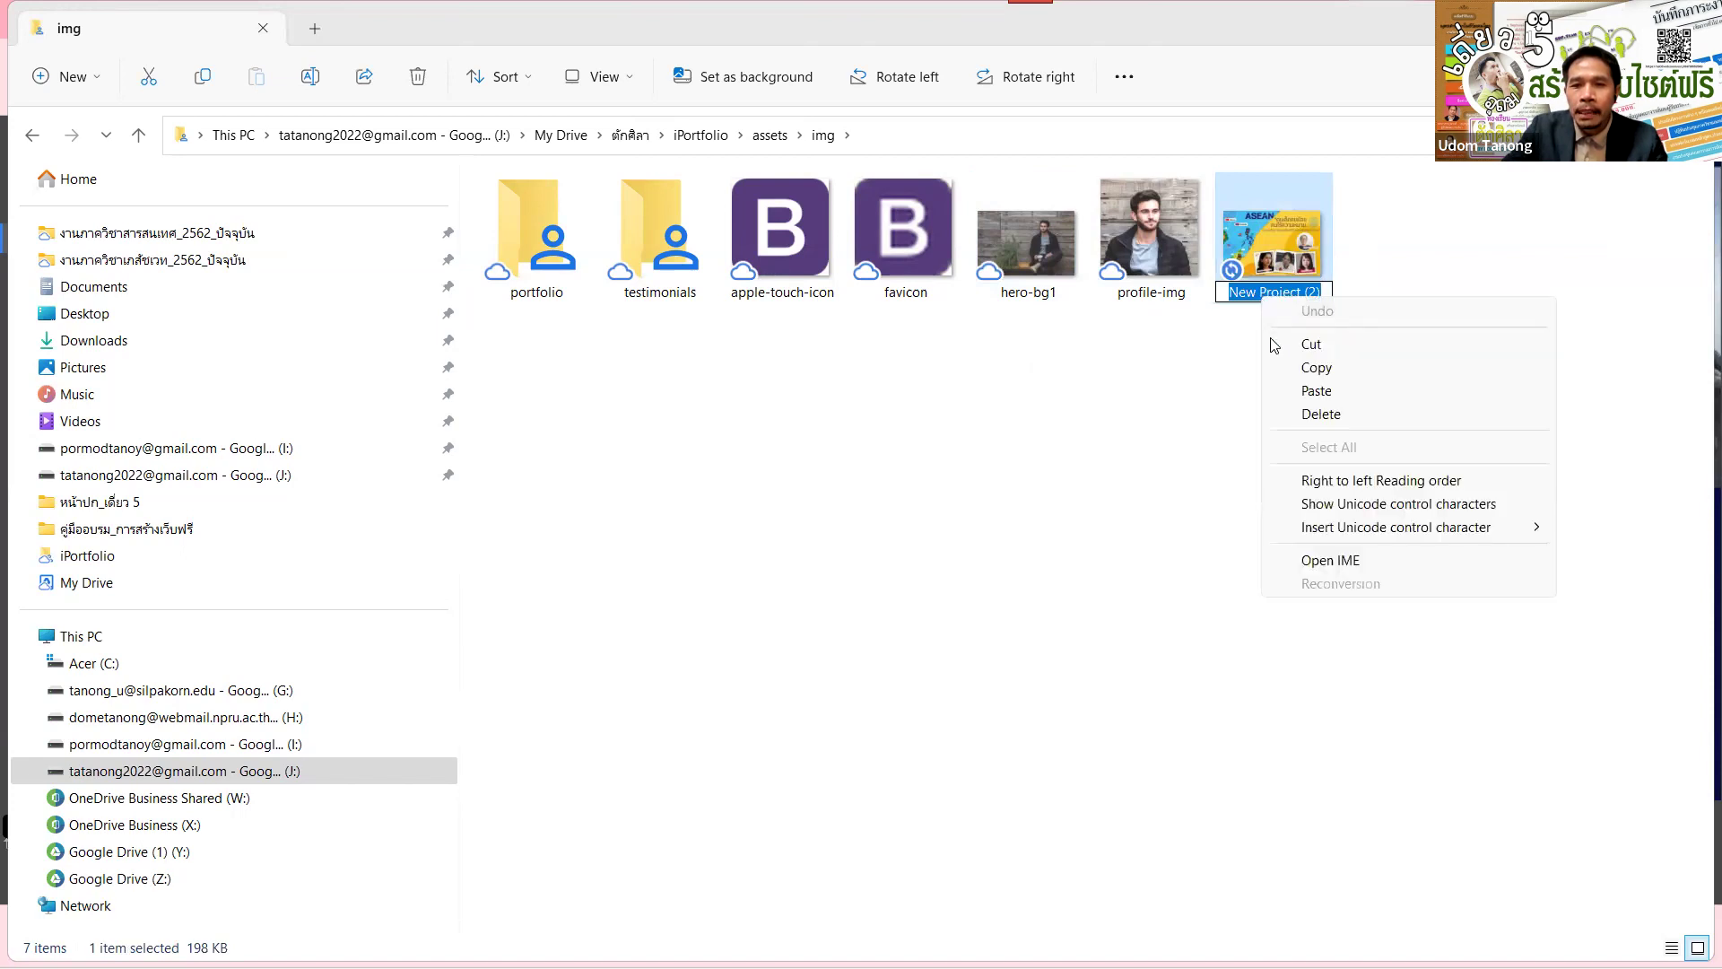
click(1316, 391)
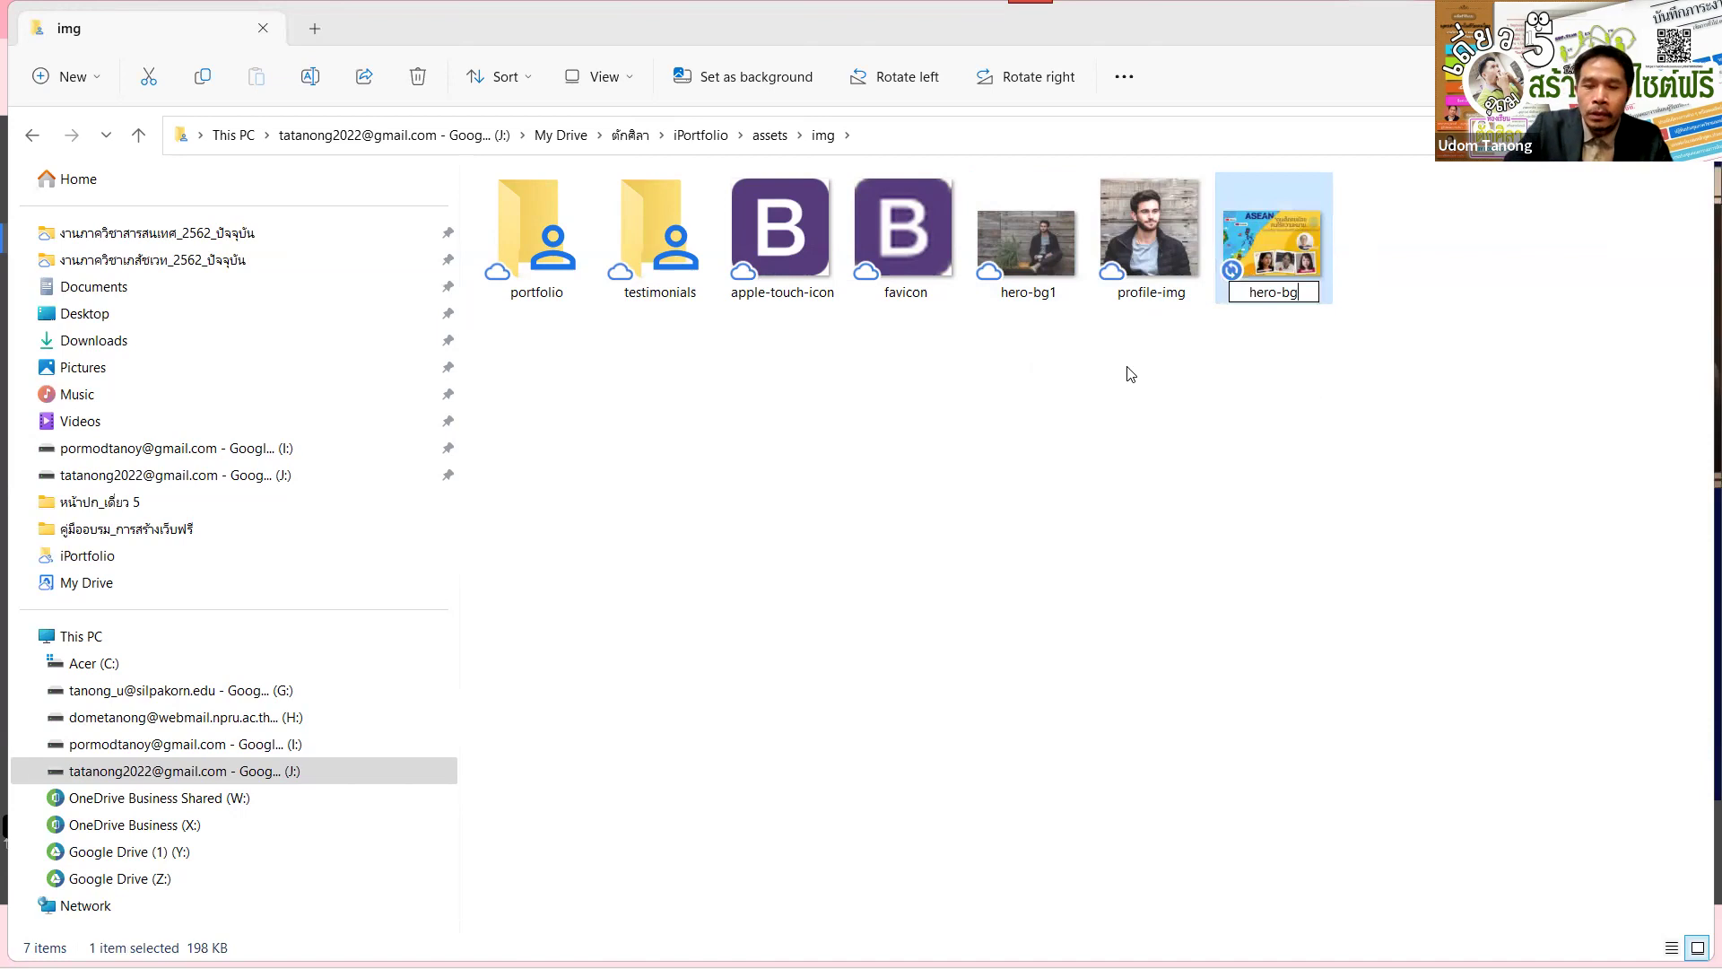
key(Return)
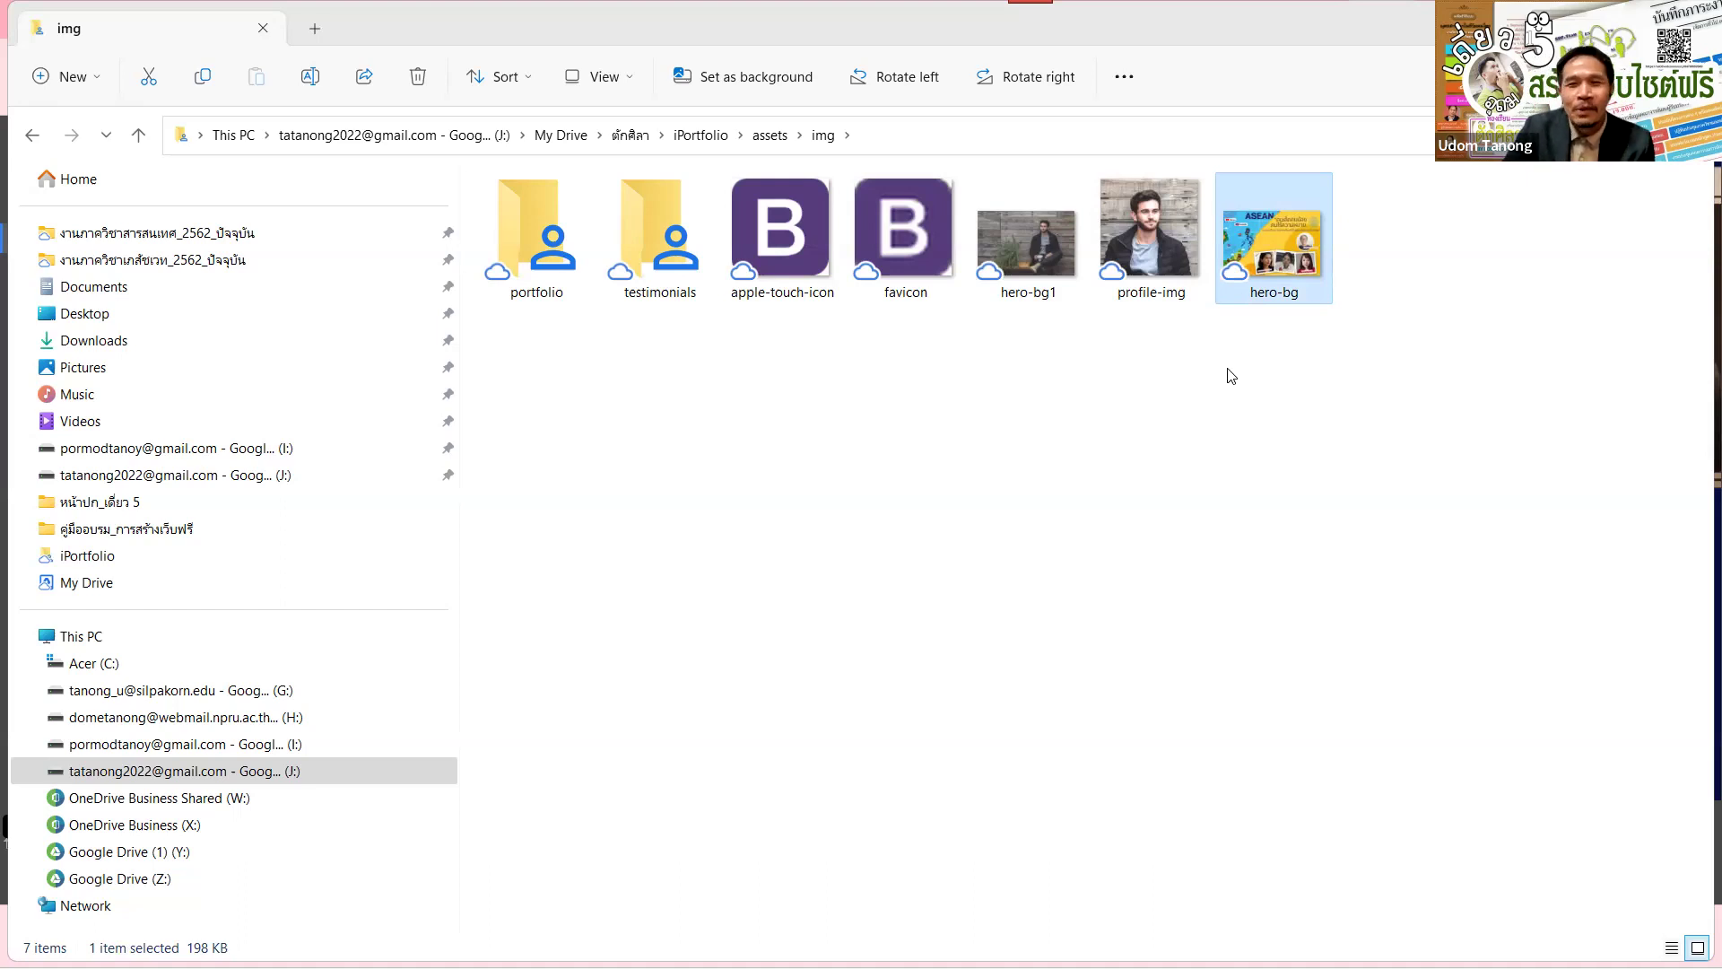
click(1200, 374)
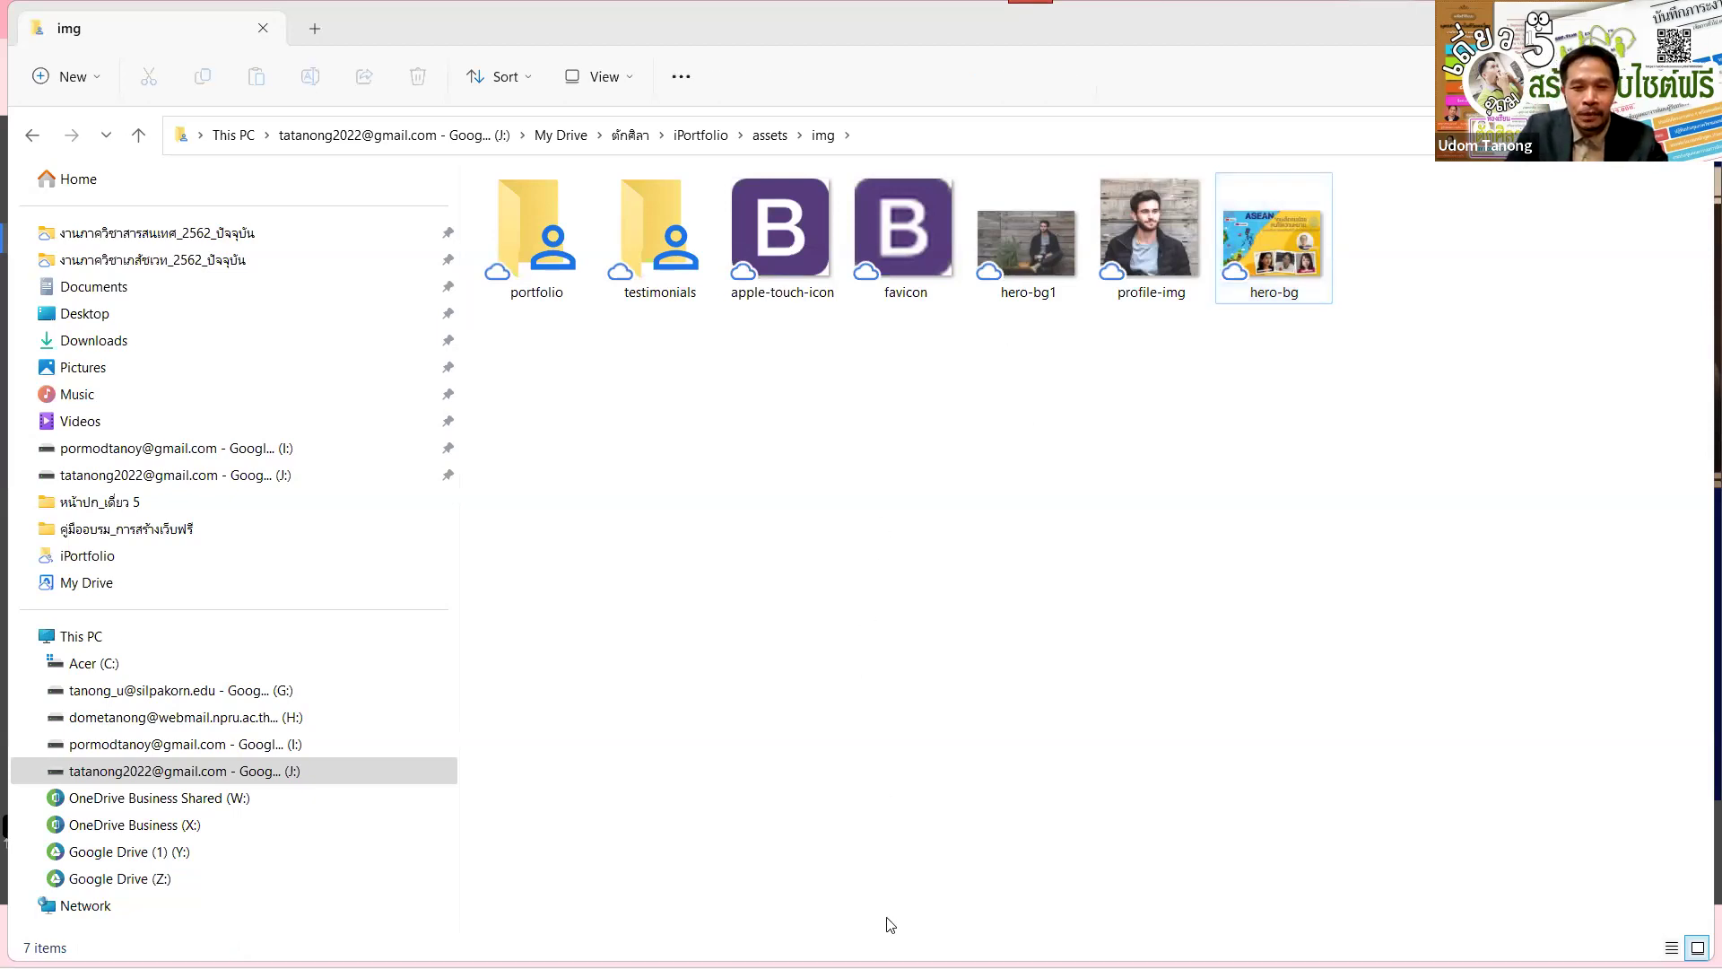
Step: Launch index.html in Chrome from Notepad++'s Run menu to preview the hero background
mouse_move(899, 951)
click(994, 950)
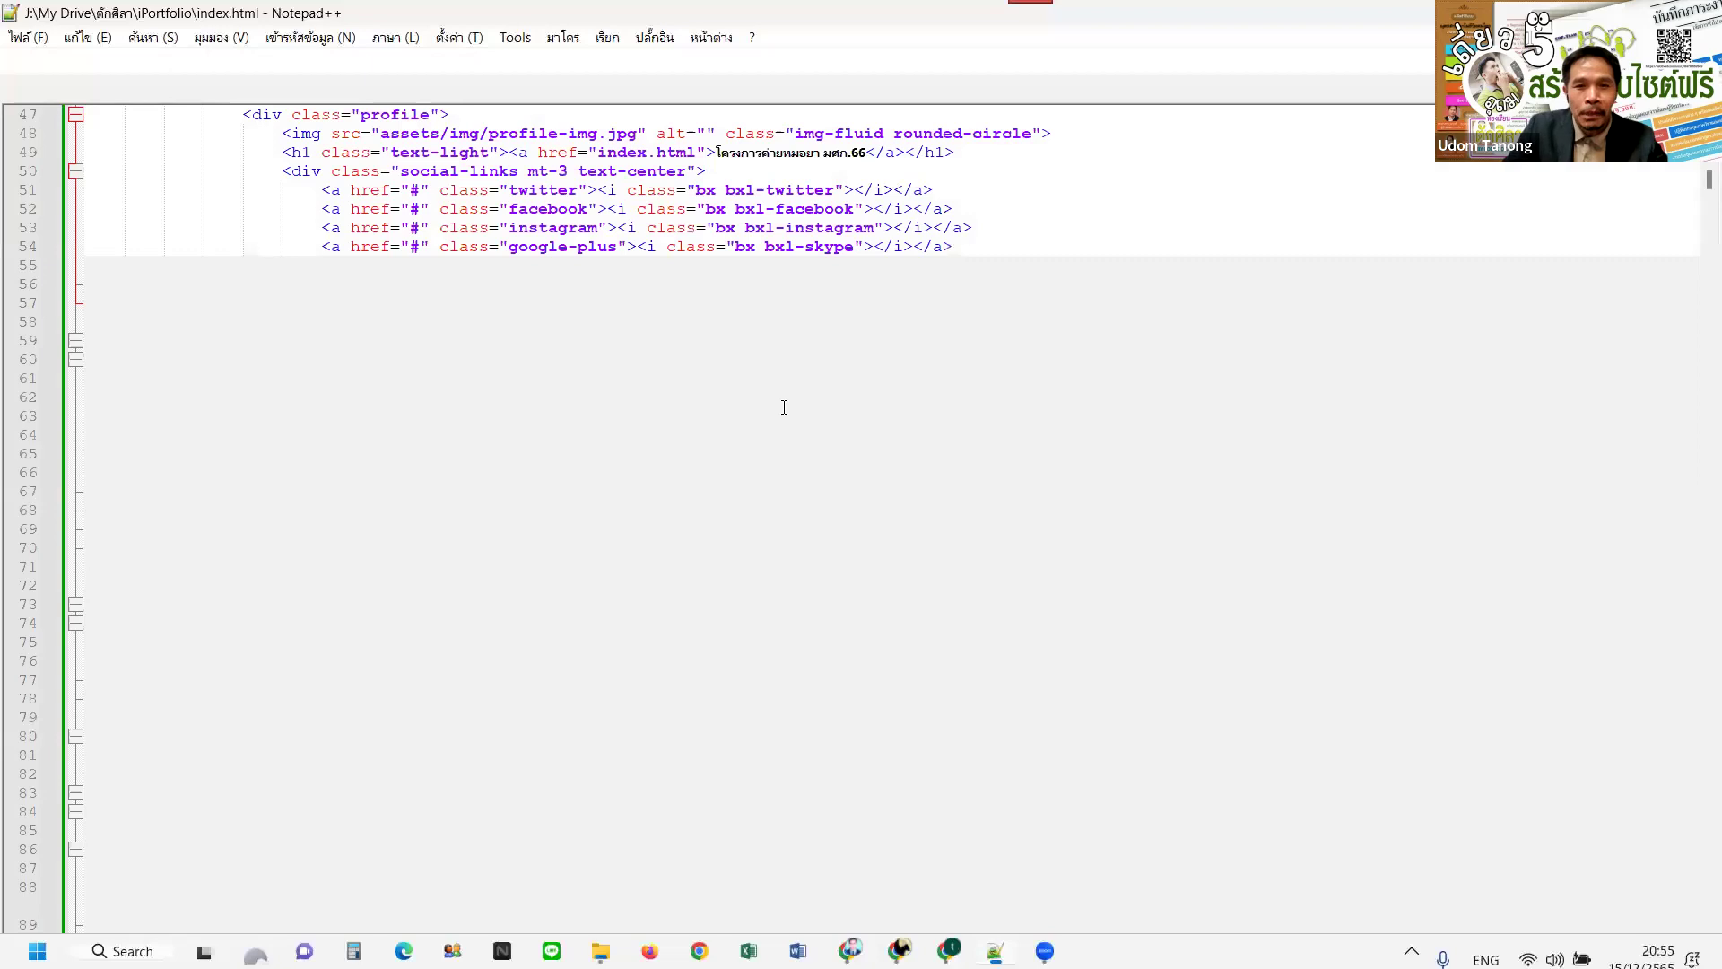
click(609, 40)
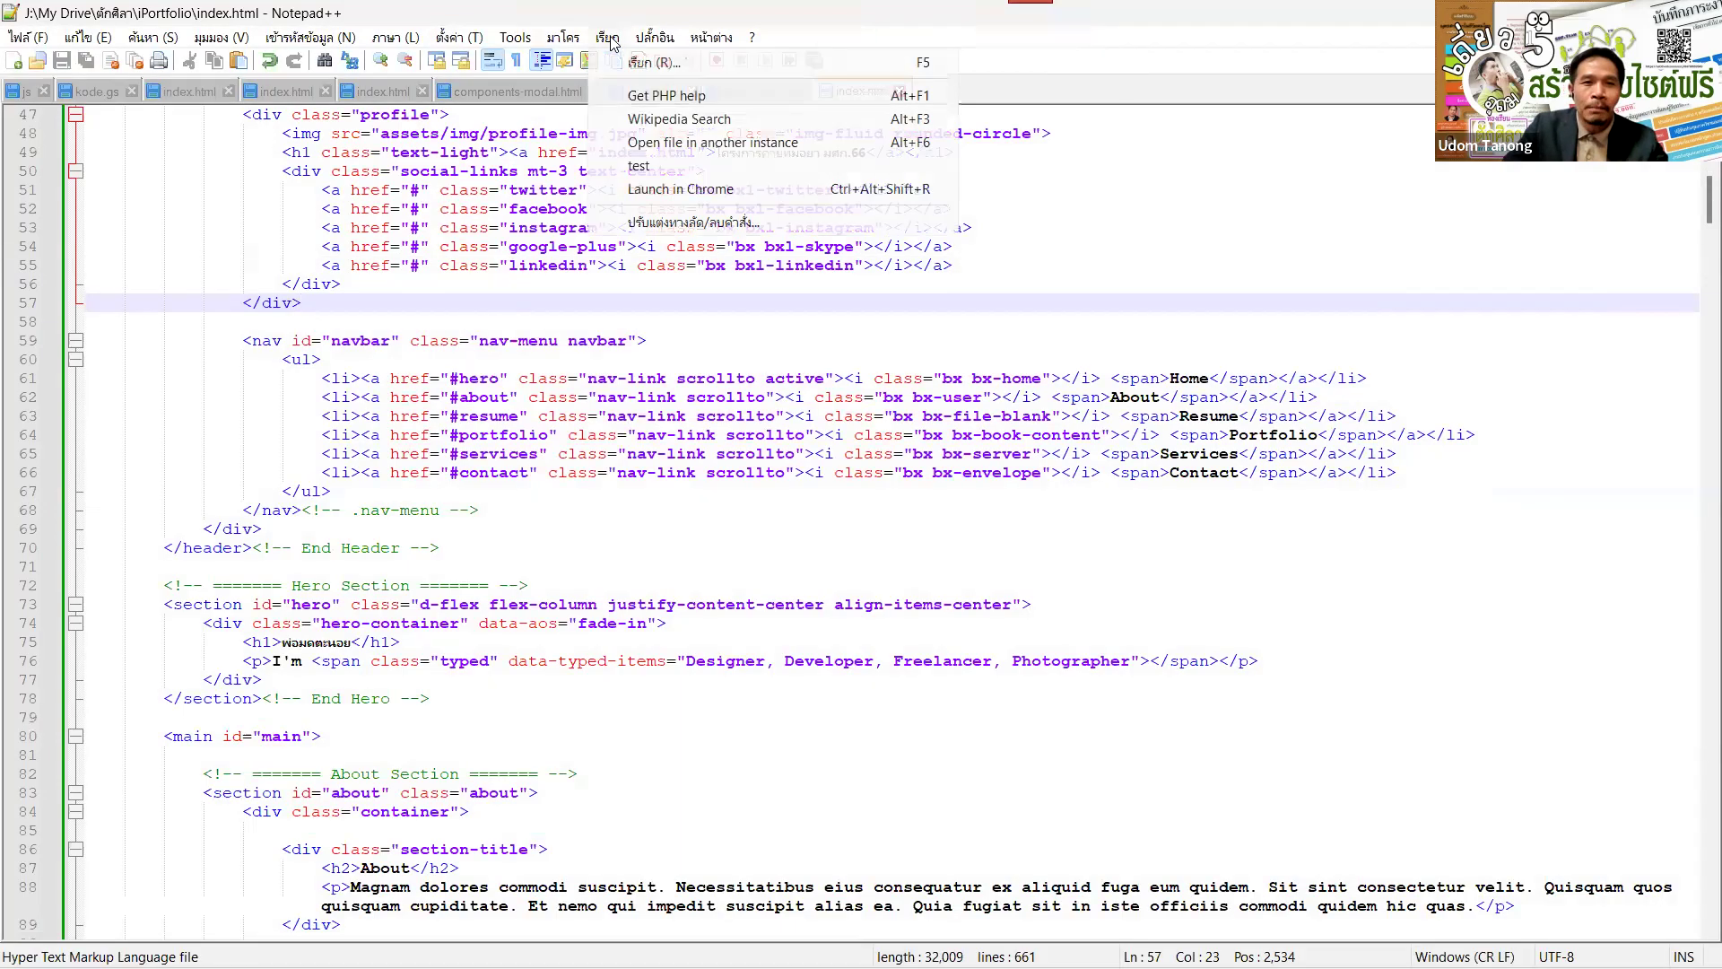
click(677, 191)
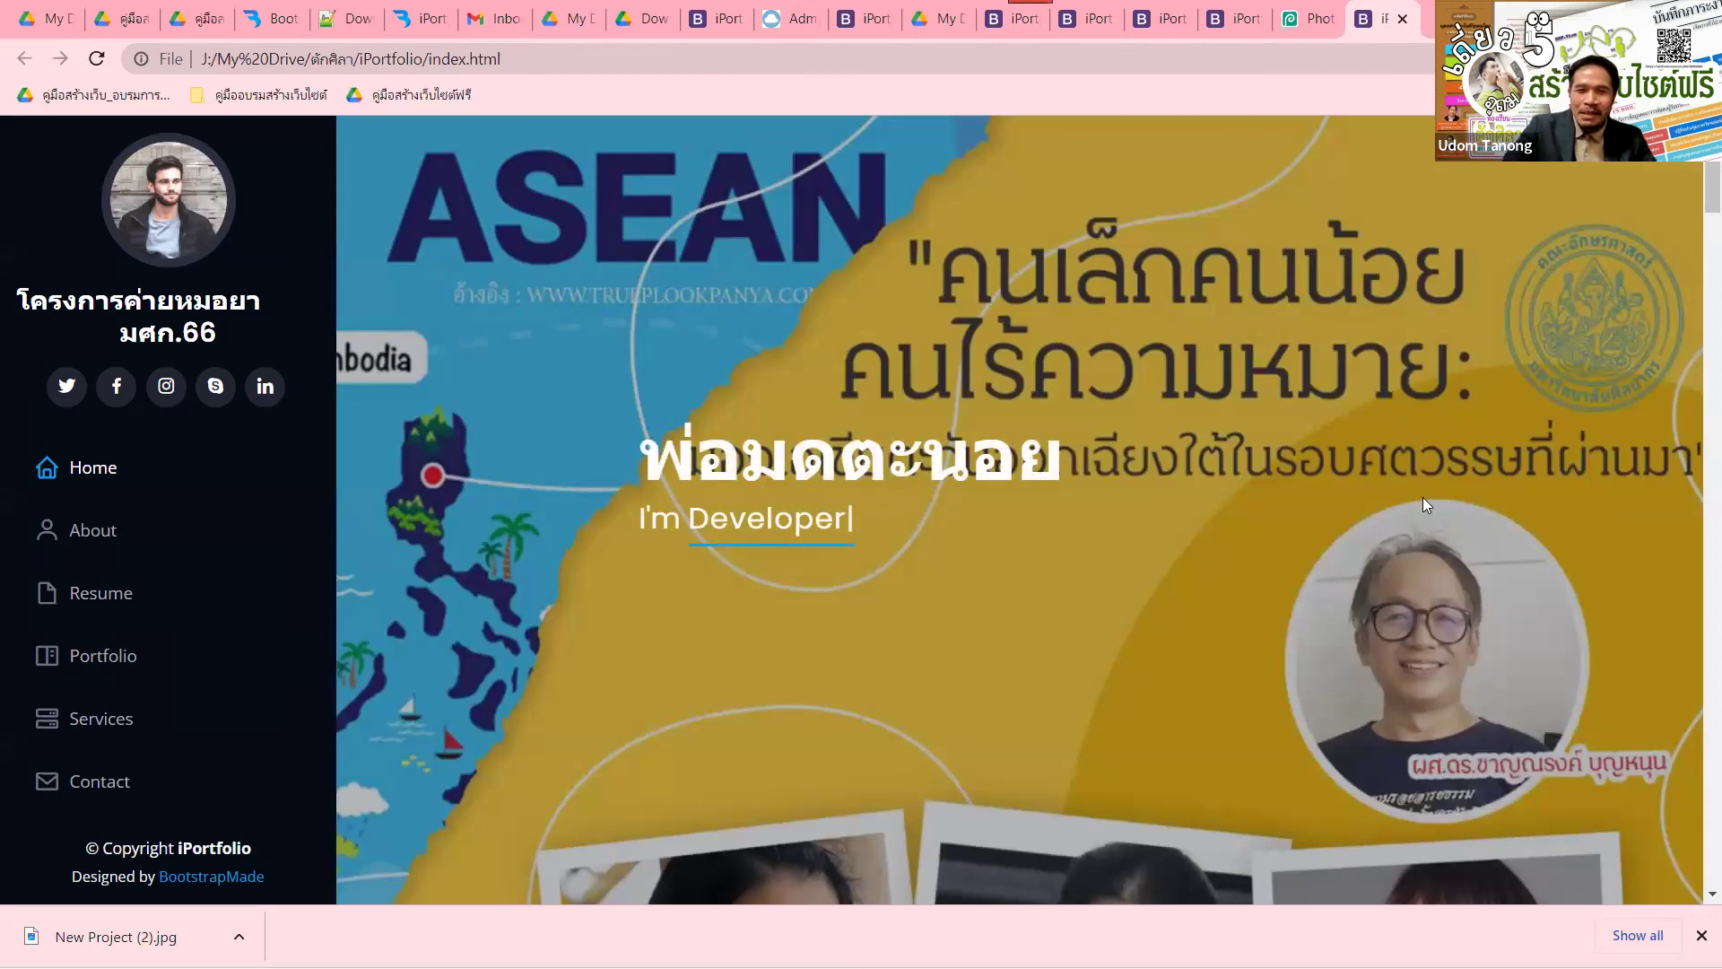
Step: Dismiss the download notice and scroll briefly through the local index.html preview
click(1699, 935)
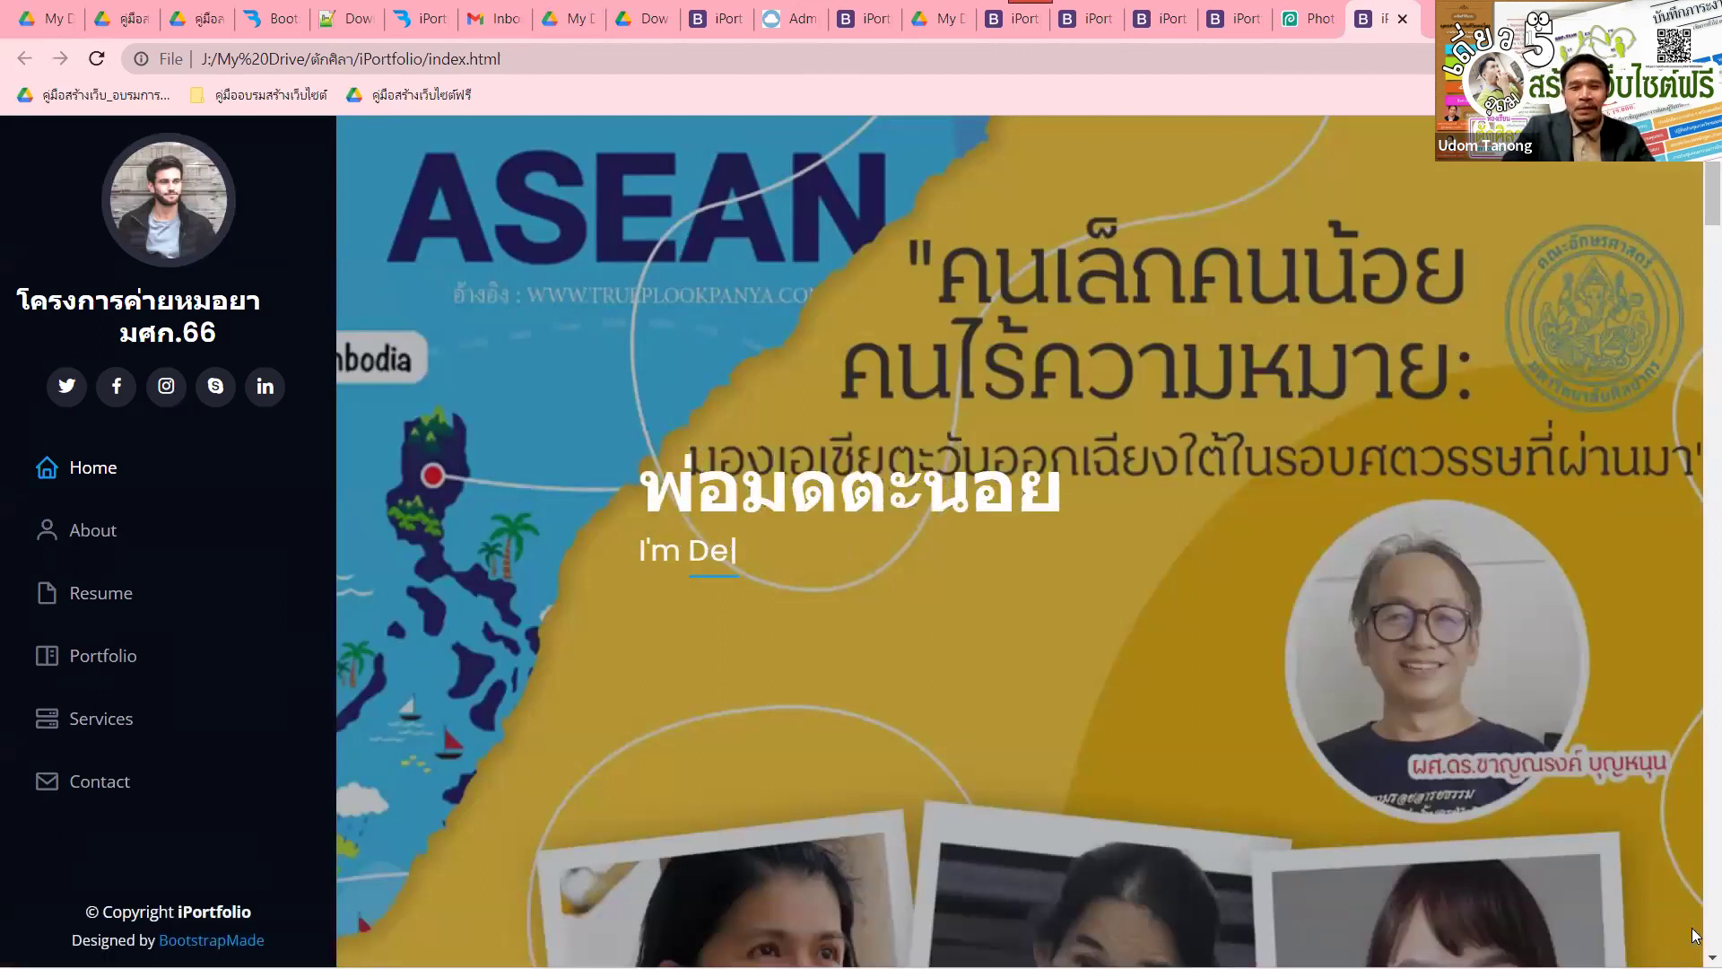
scroll(1078, 476, down, 1)
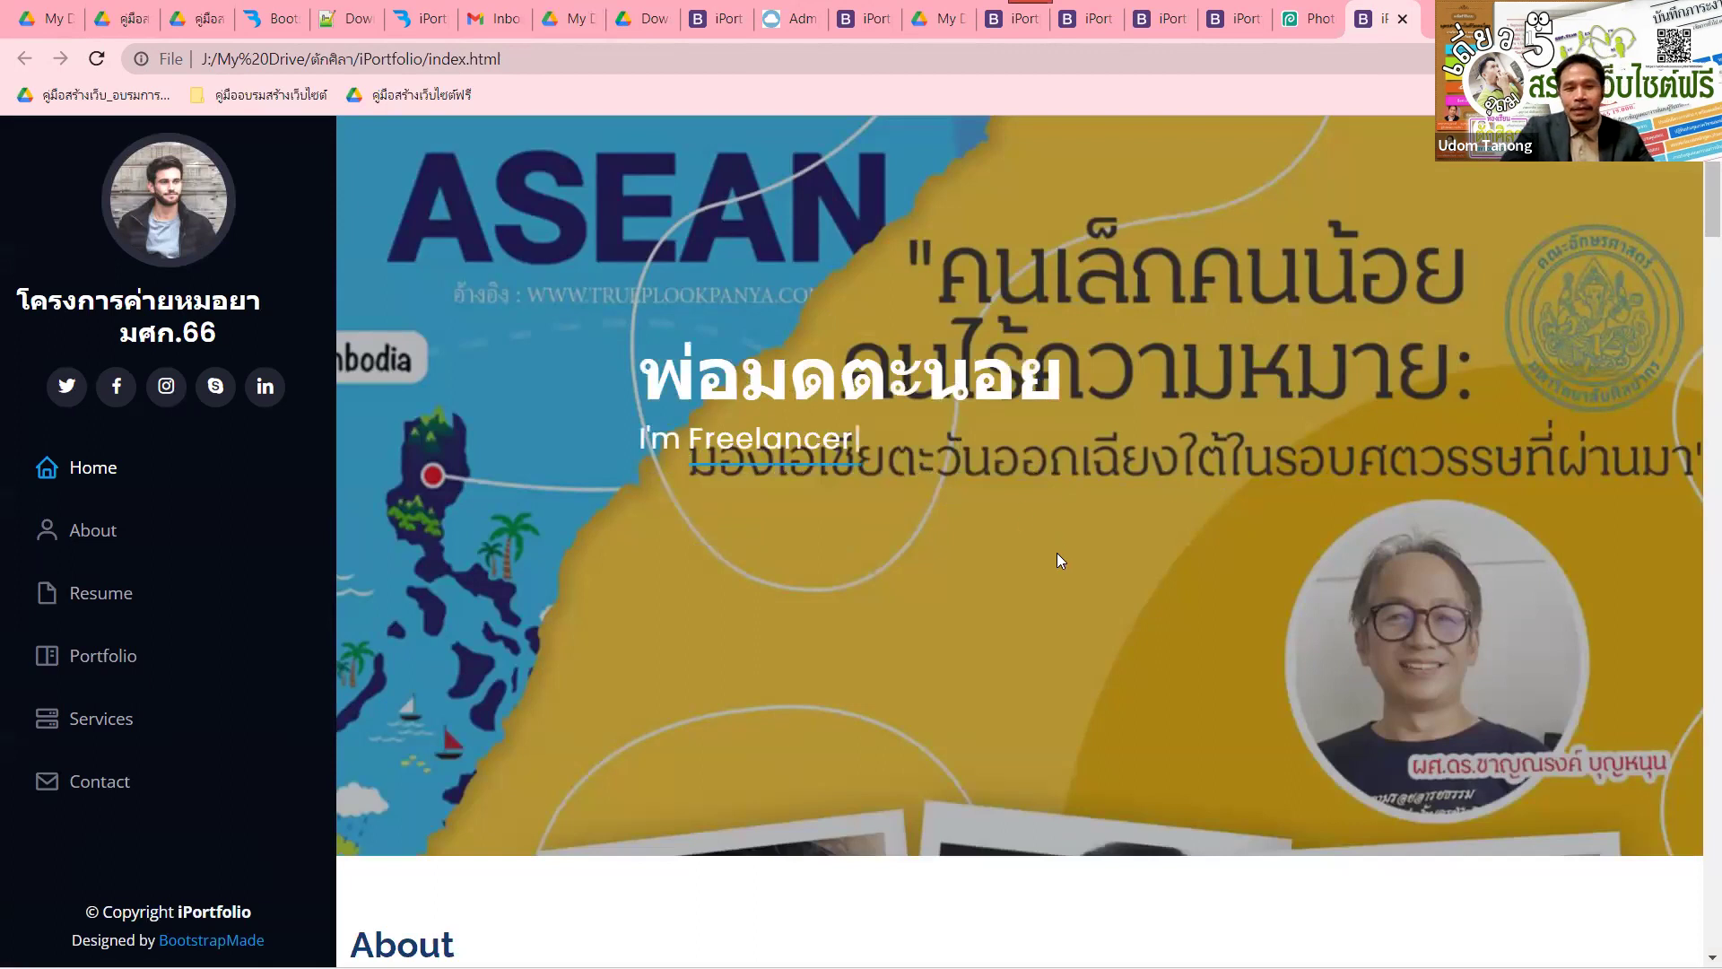
scroll(1056, 552, up, 1)
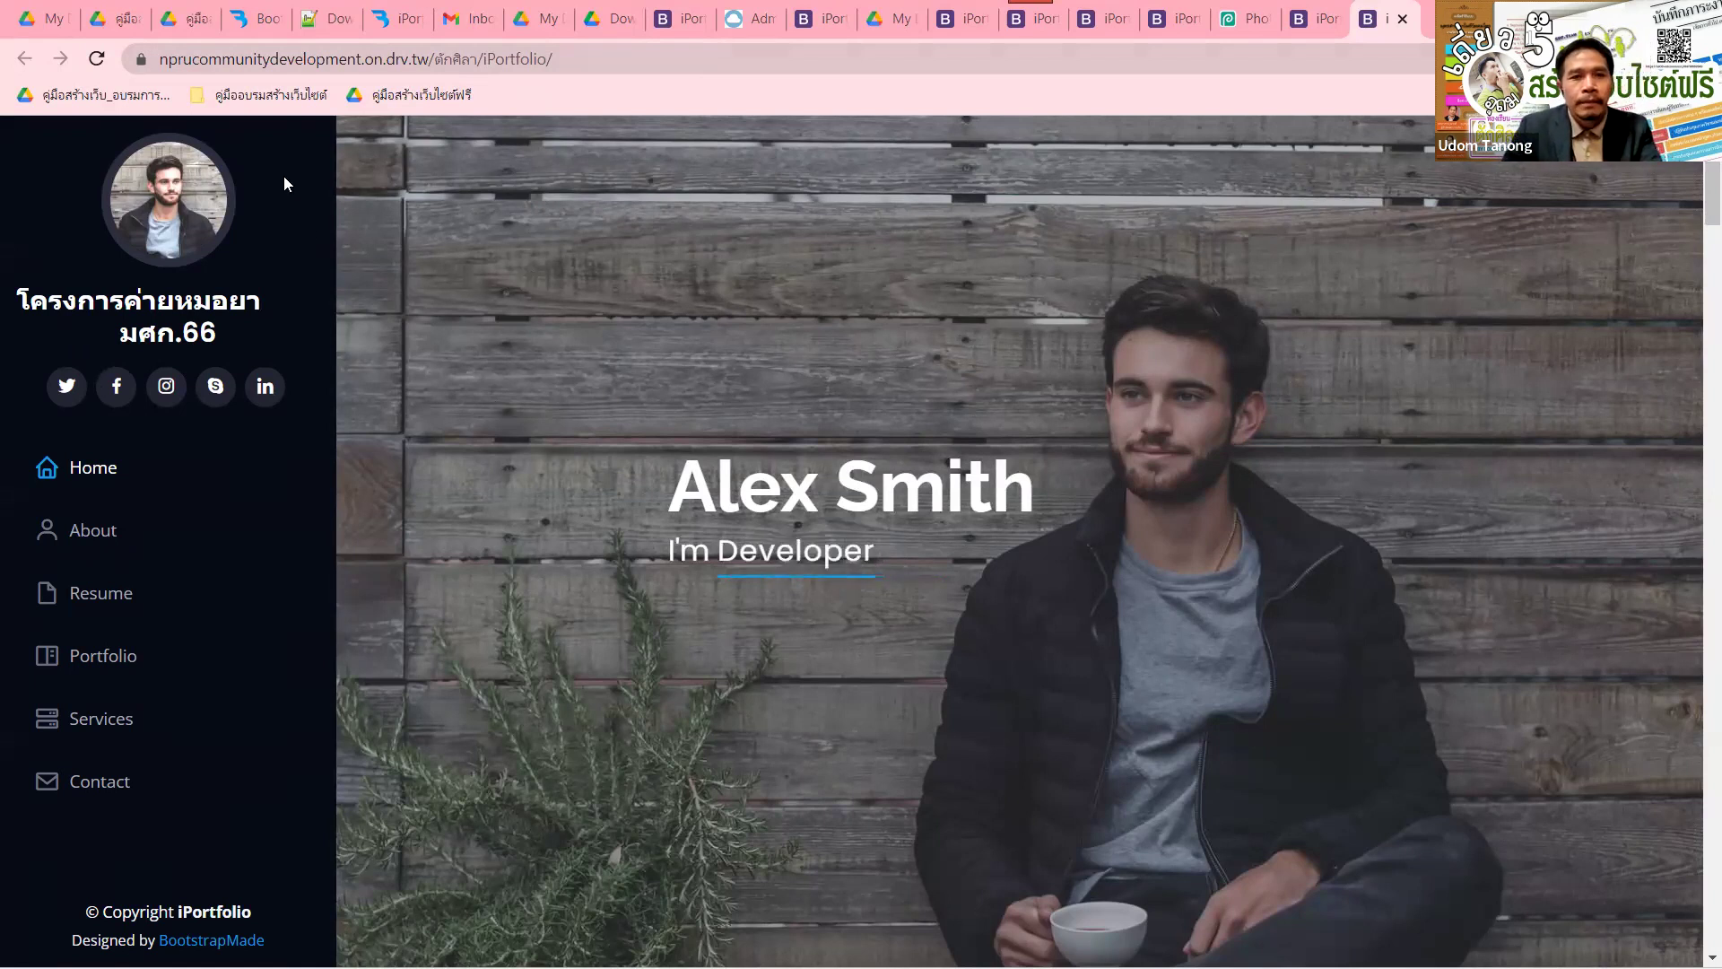
Step: Close the three duplicate iPortfolio tabs in Chrome
click(1338, 21)
click(1198, 18)
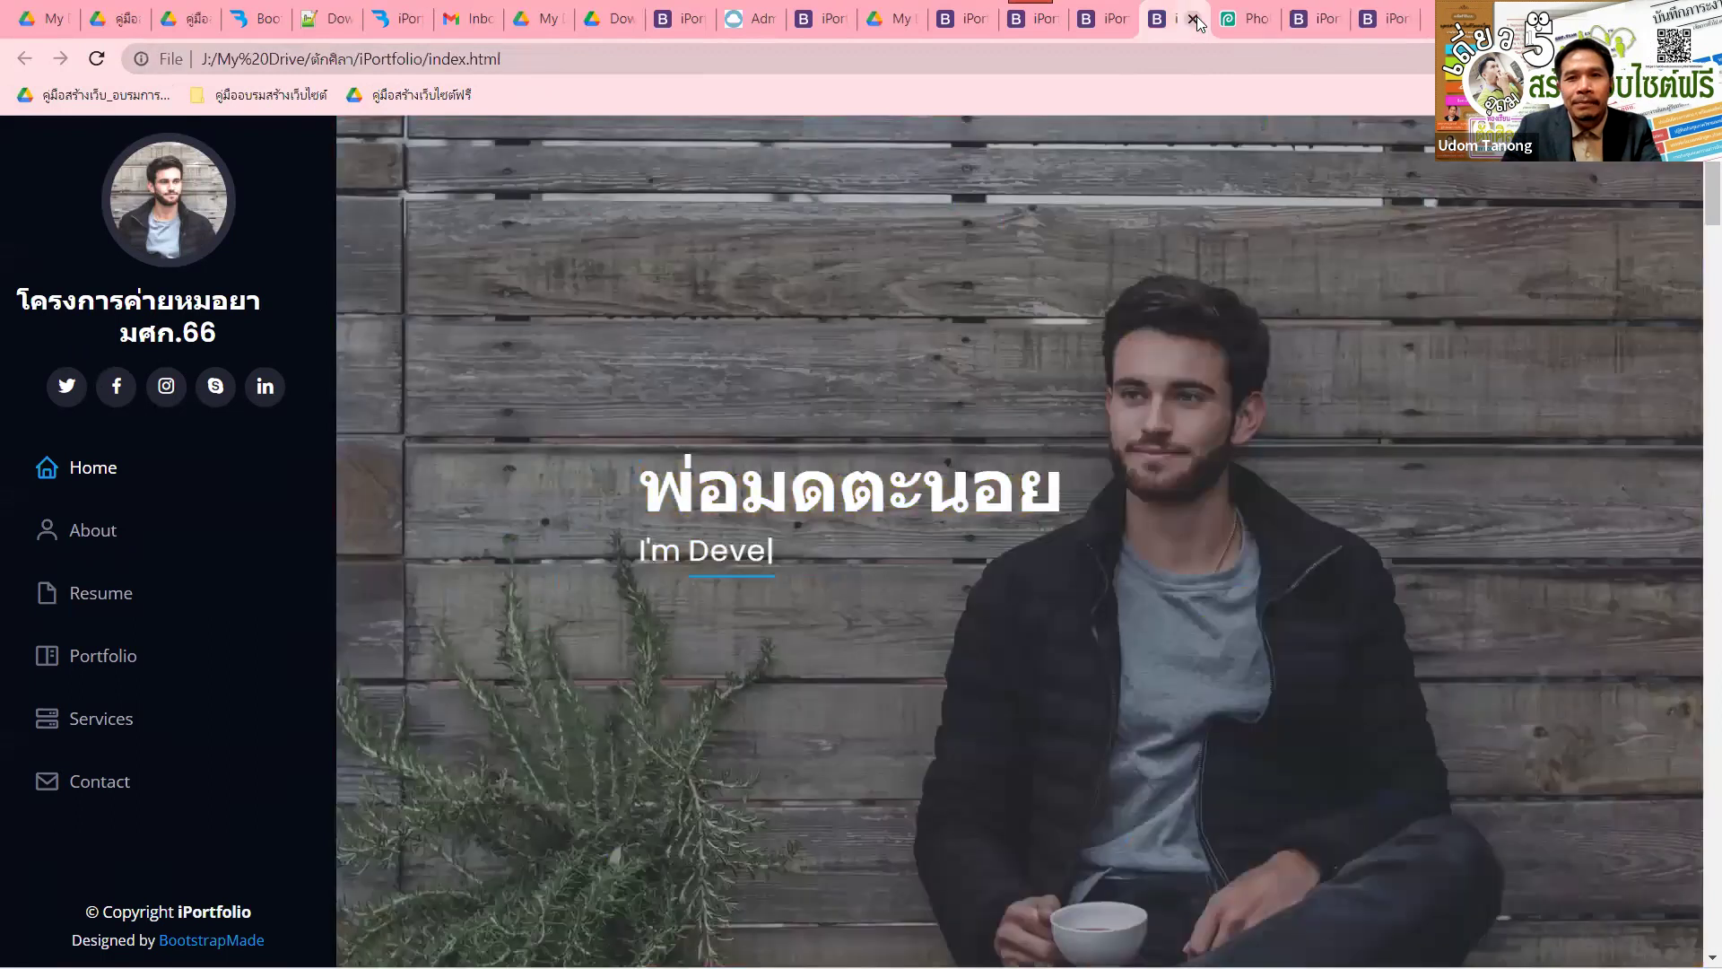
click(1199, 18)
click(1122, 19)
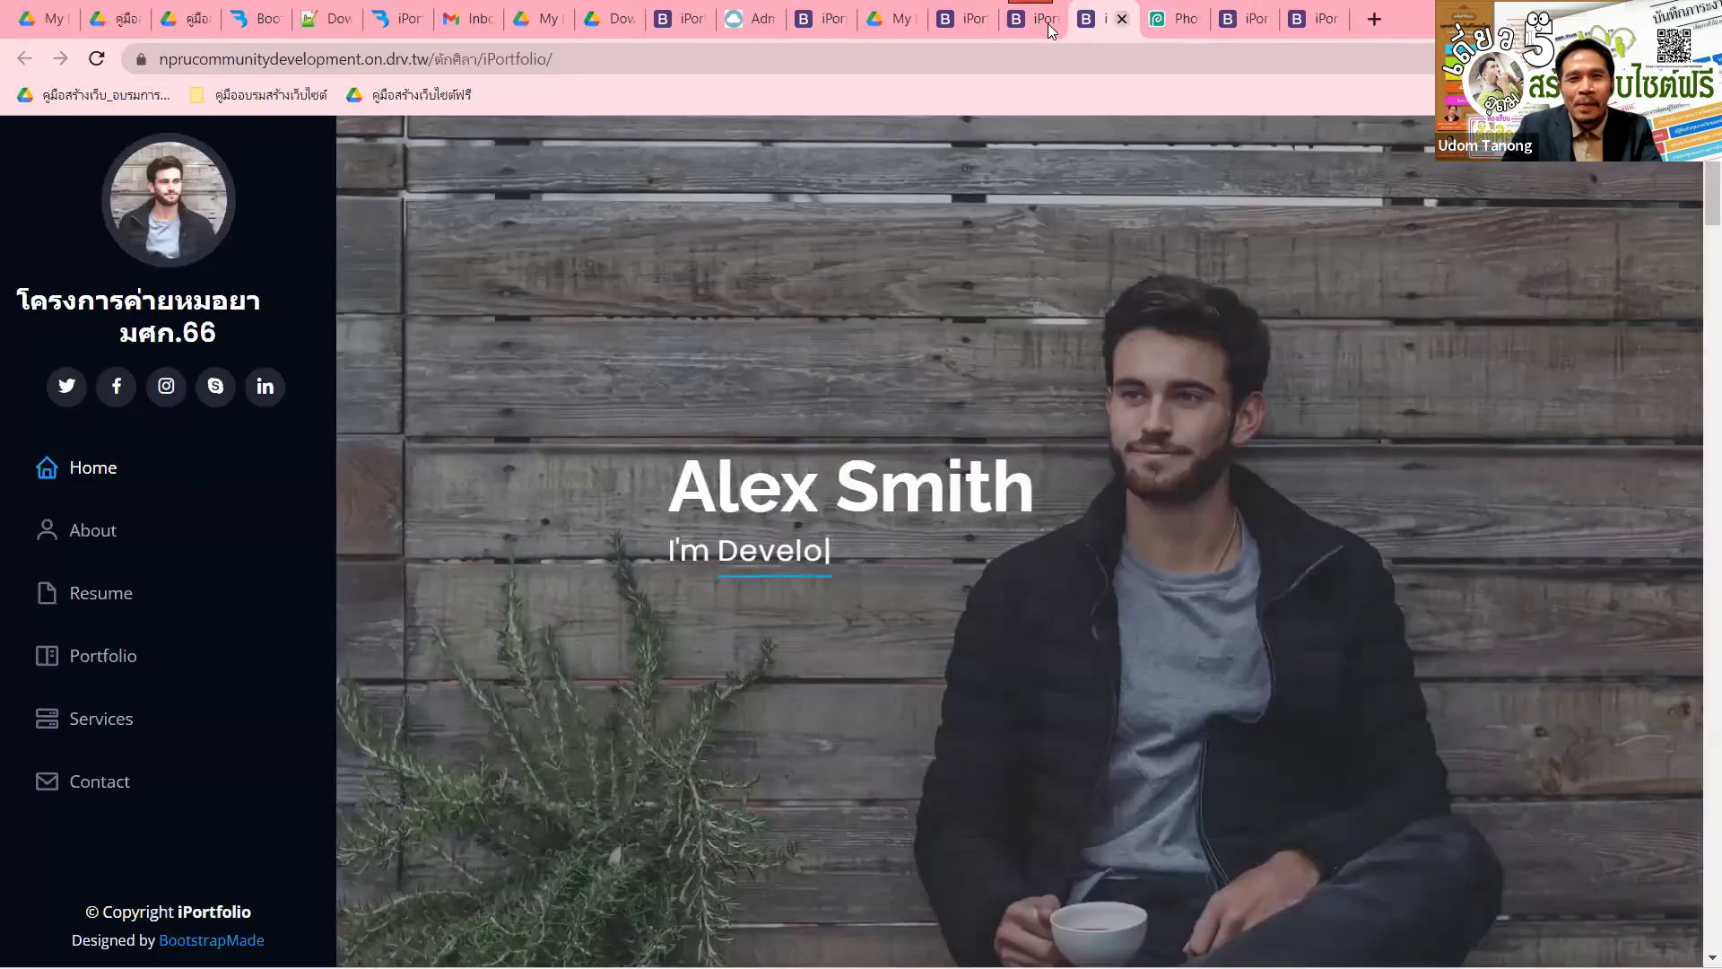
click(1123, 20)
click(1027, 19)
click(1051, 19)
Step: Reload the hosted iPortfolio site to show the พ่อมดตะนอย heading over the ASEAN banner
click(1195, 19)
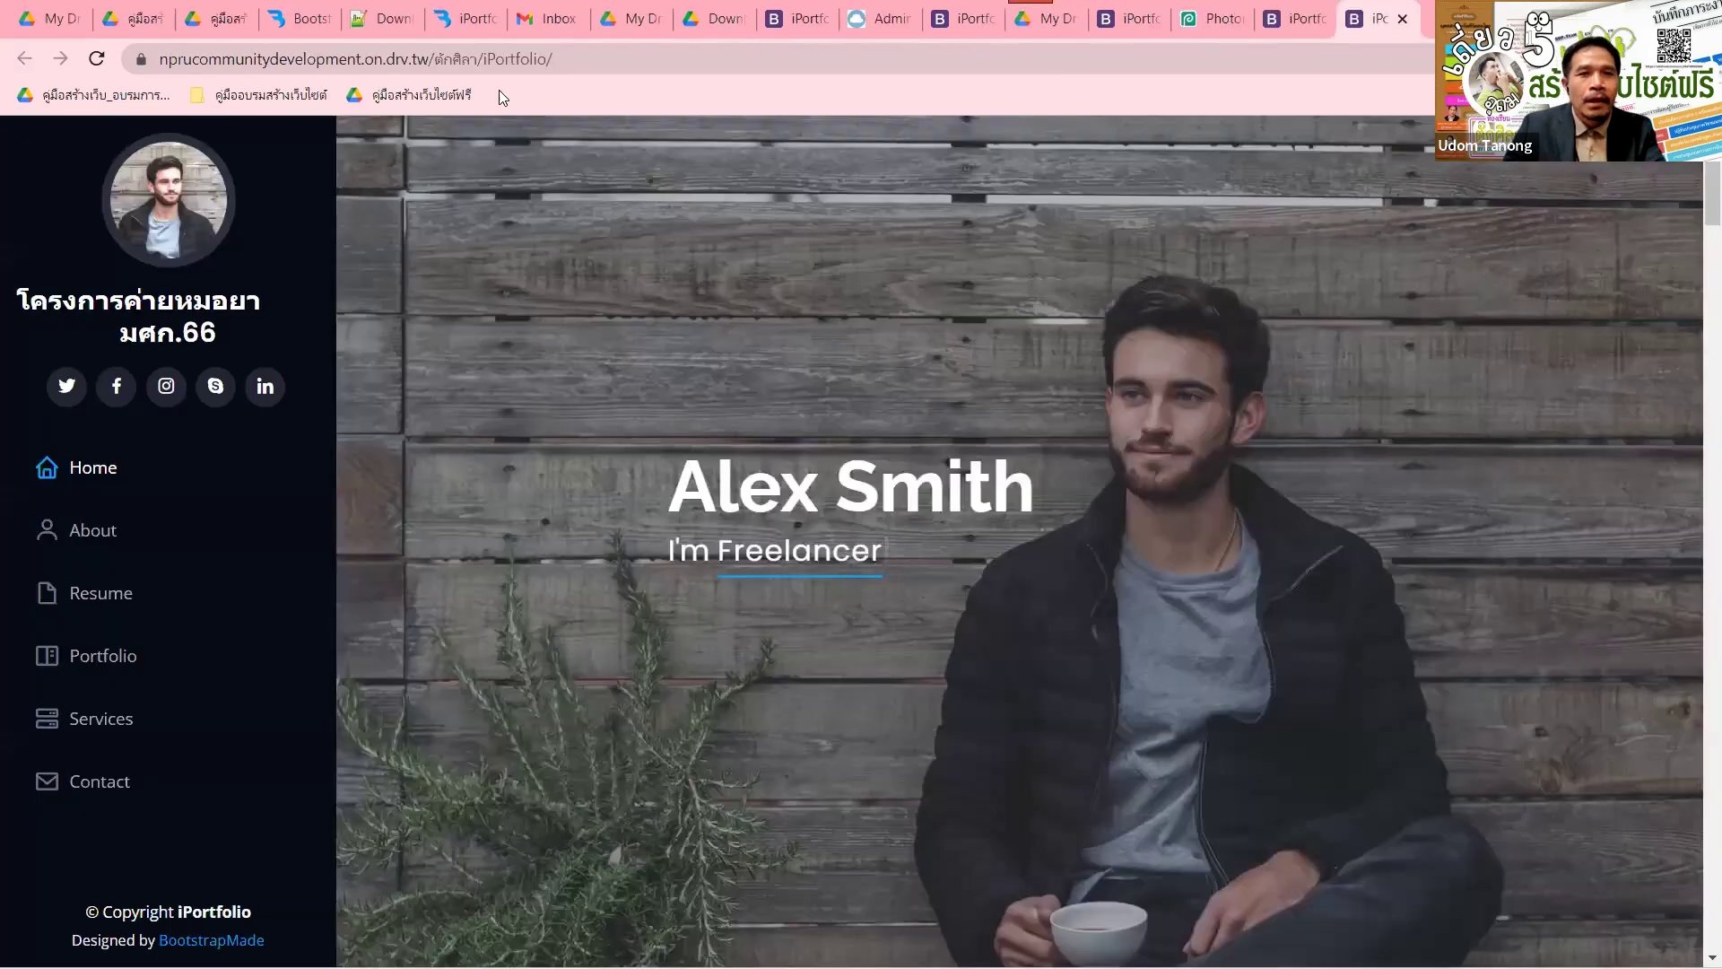
click(99, 59)
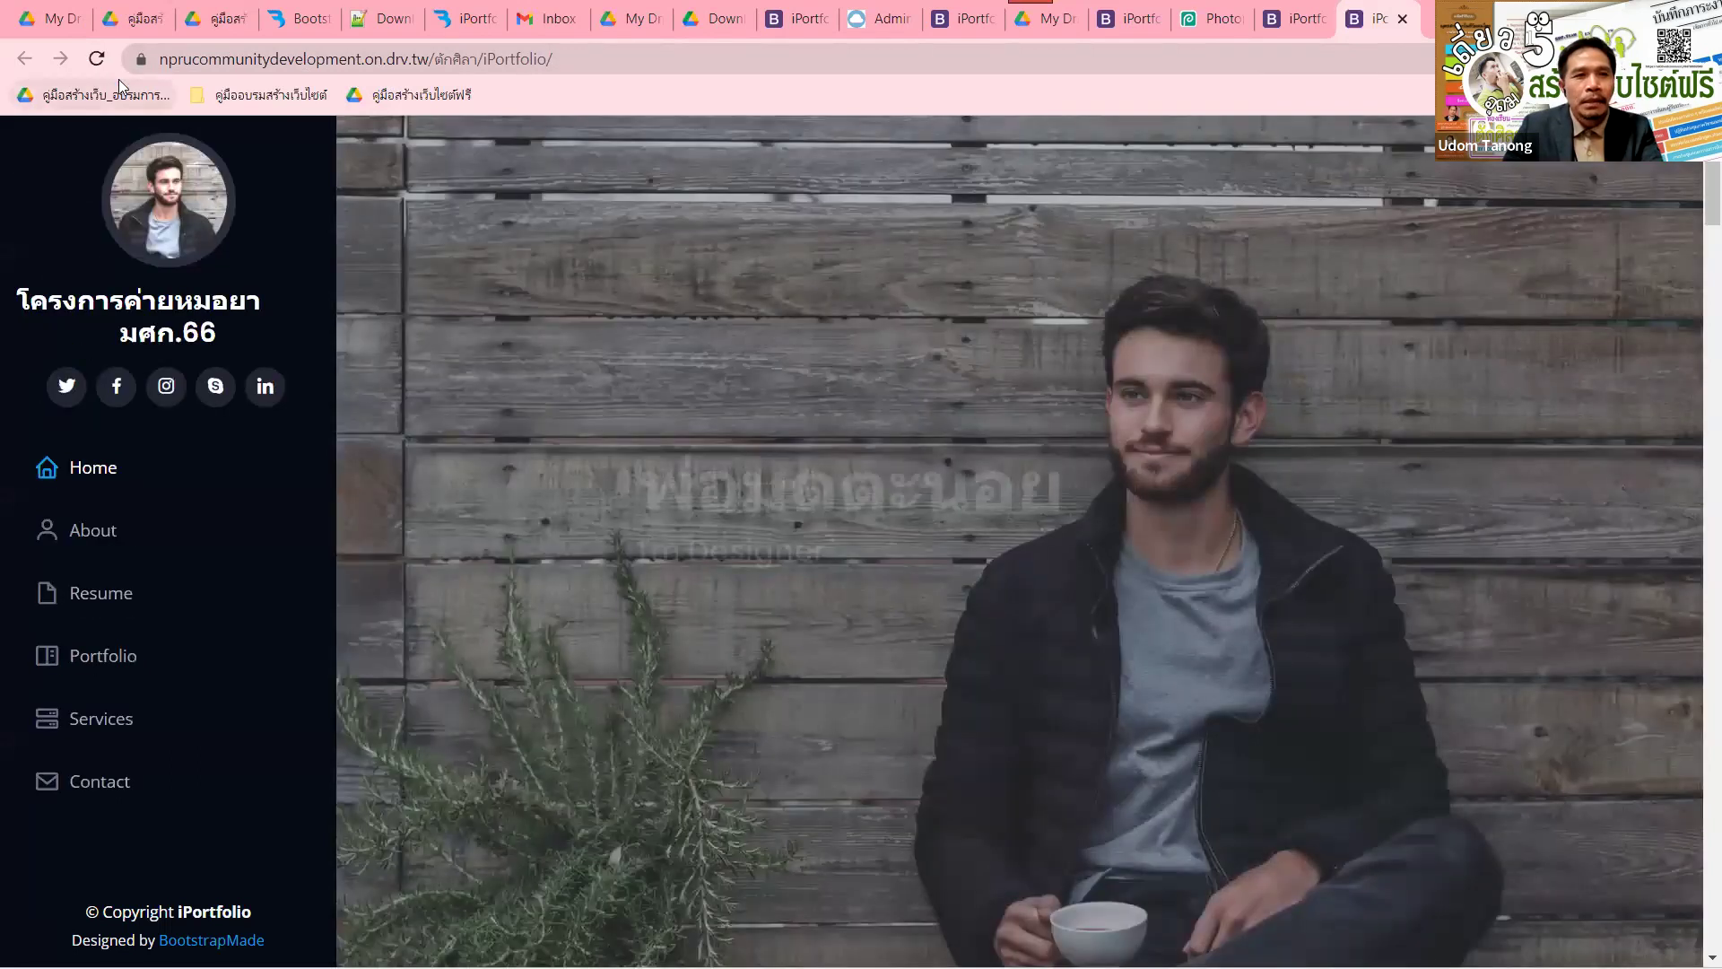
click(98, 60)
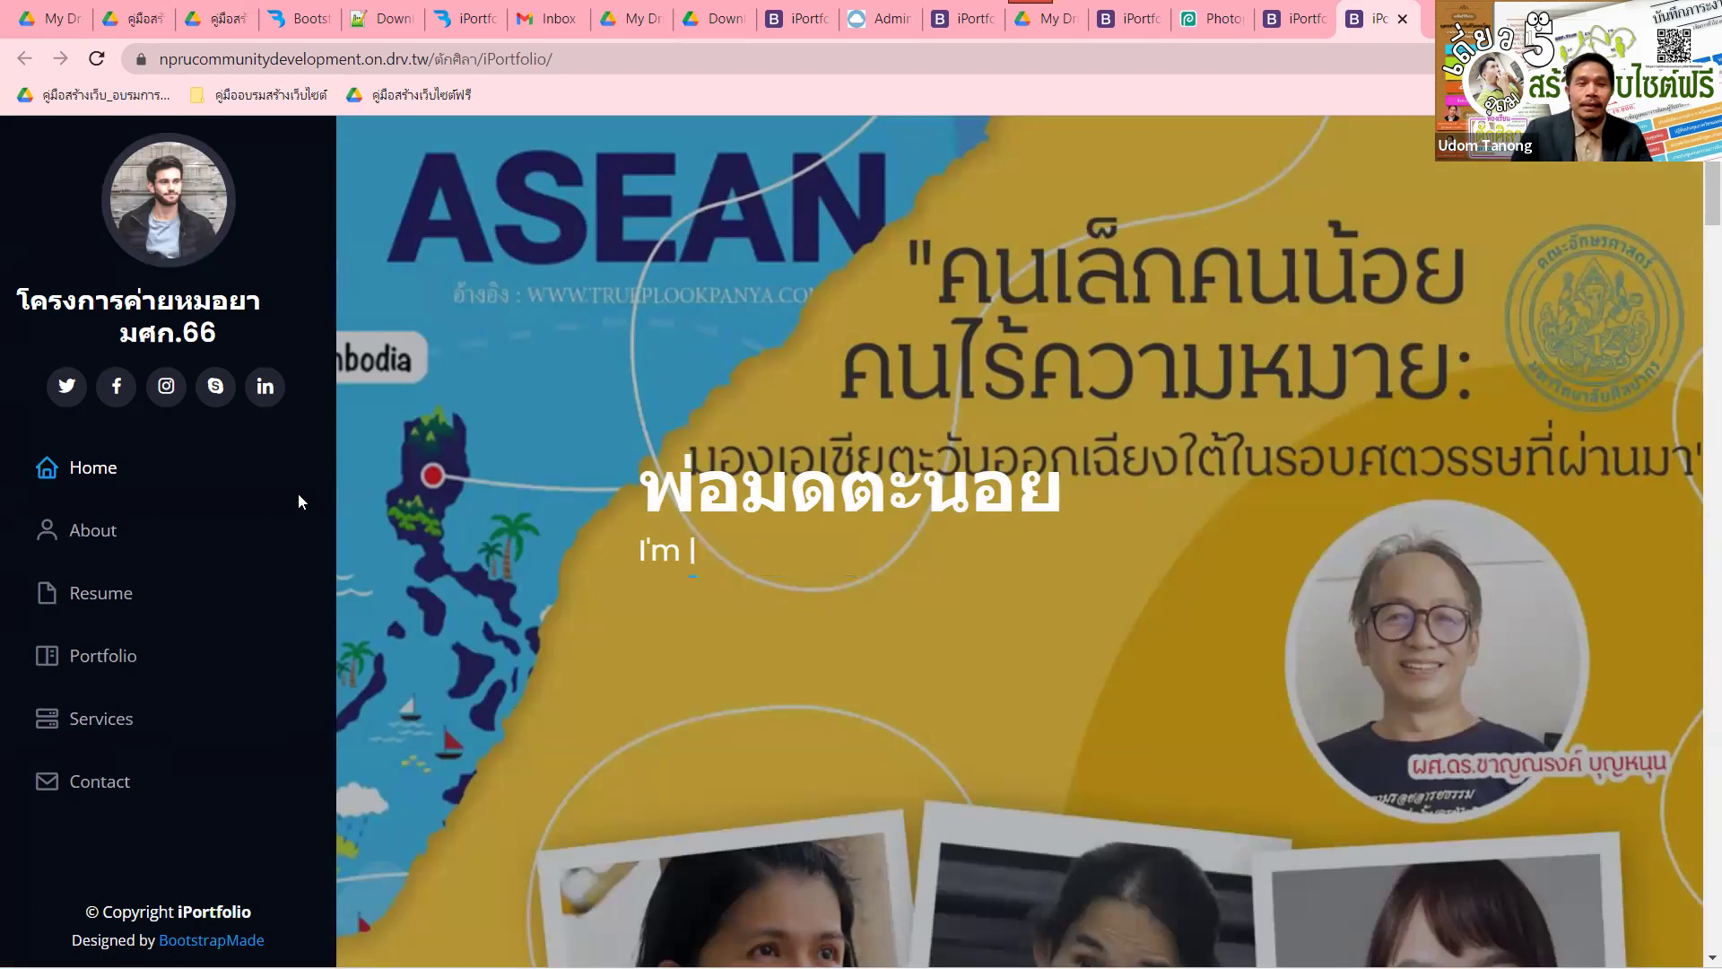
click(605, 62)
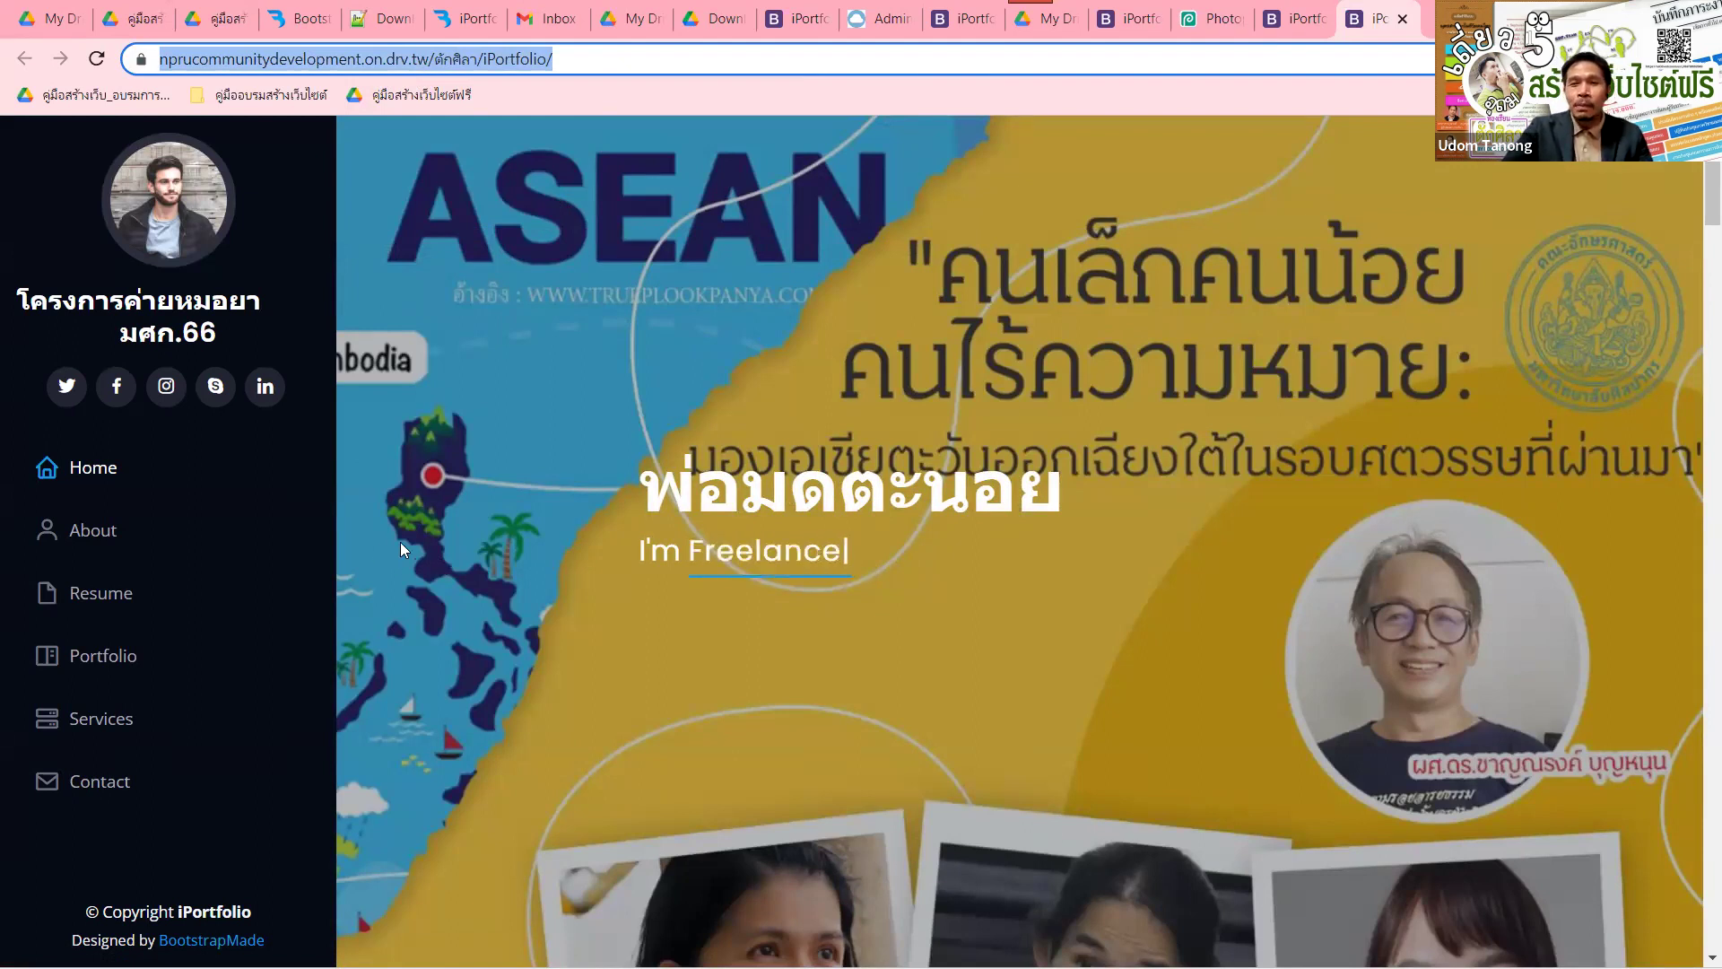
click(94, 549)
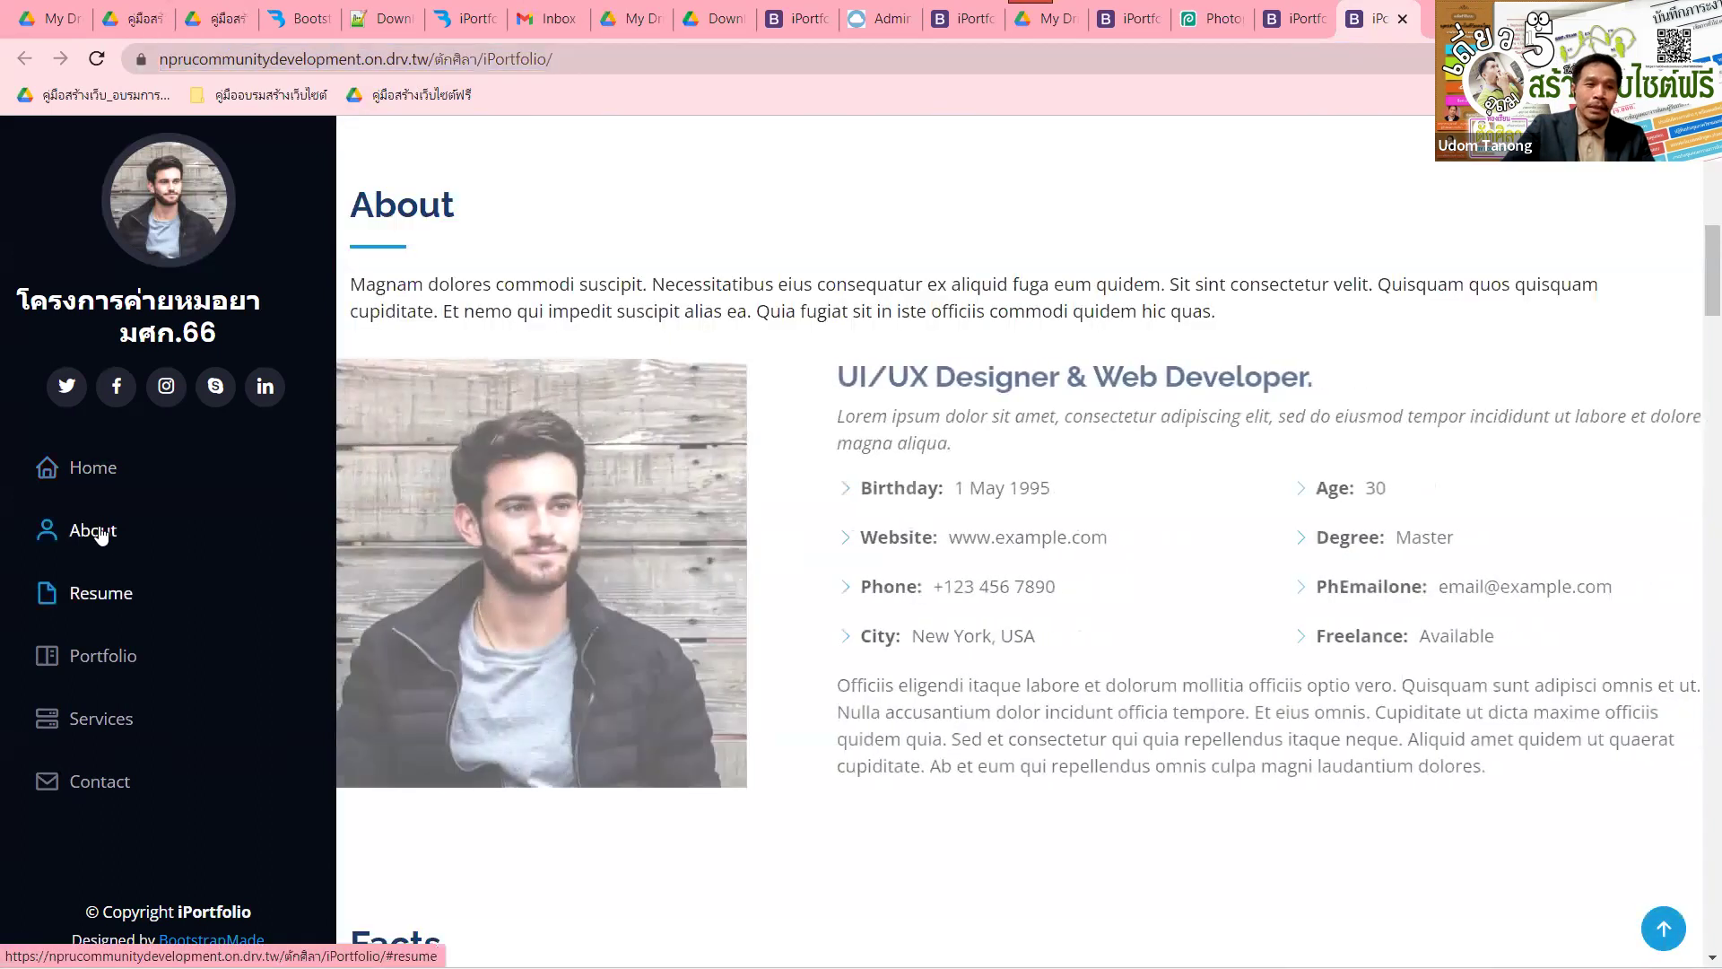
click(99, 592)
click(108, 525)
click(98, 592)
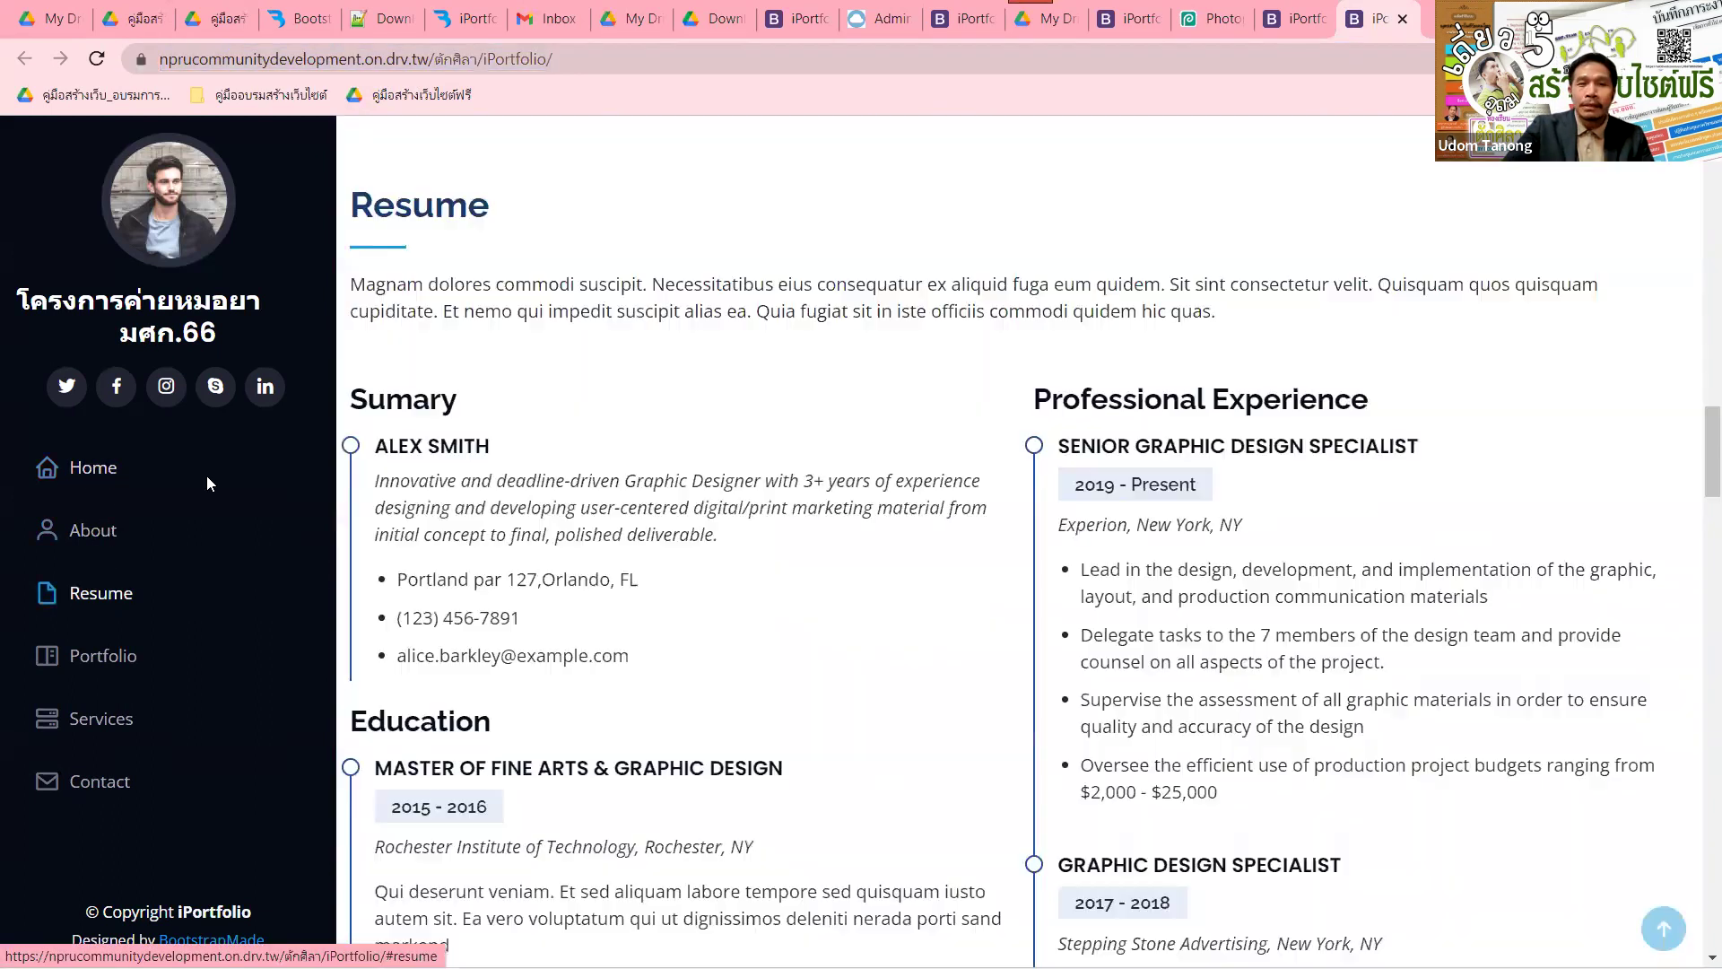
click(93, 468)
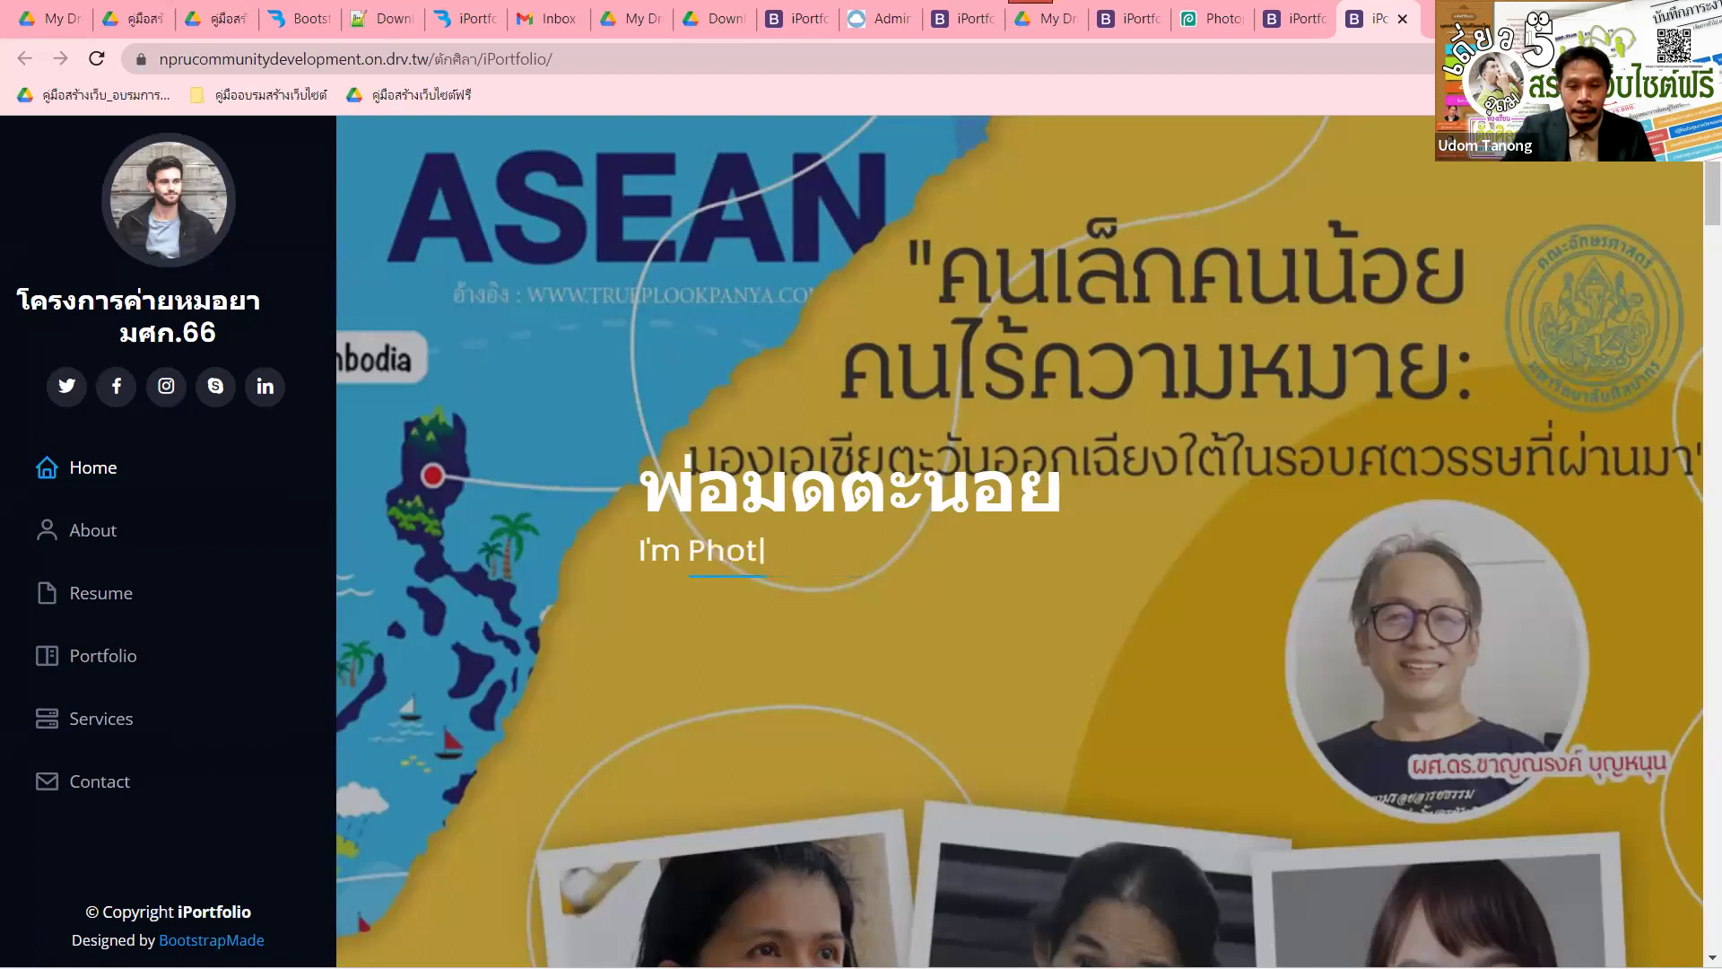
key(alt+Tab)
Step: Review the About intro paragraph on line 88, then switch to the assets img folder
scroll(804, 704, down, 2)
scroll(804, 703, down, 3)
click(657, 662)
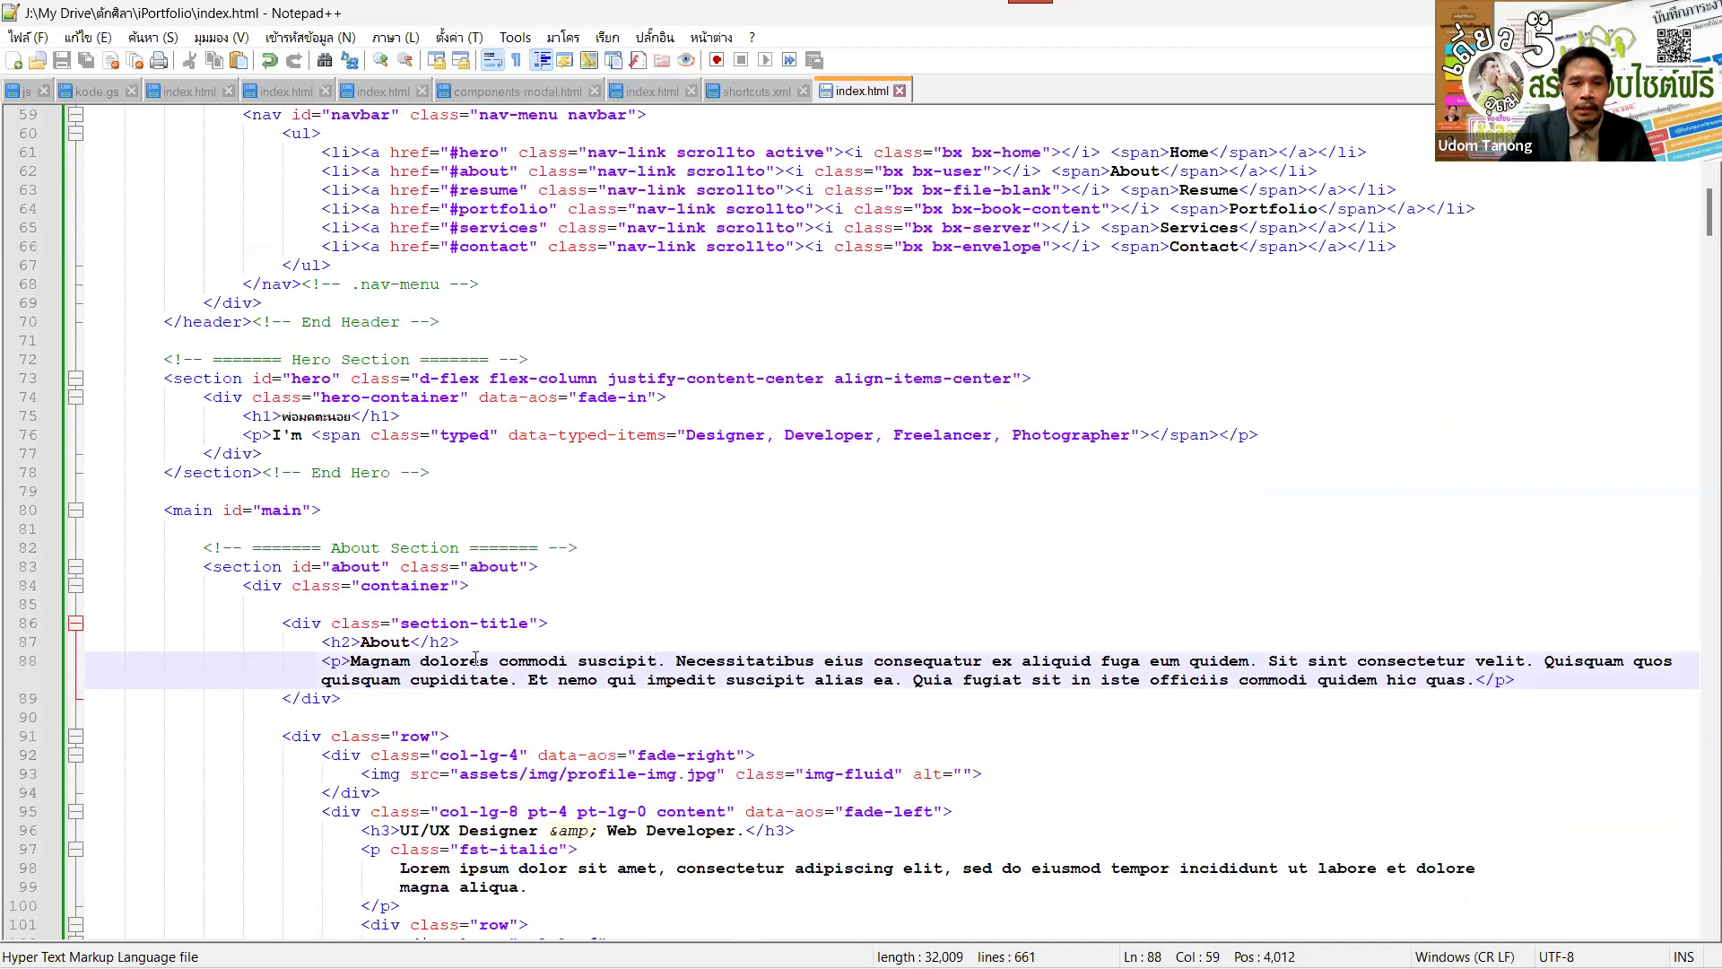
click(395, 661)
click(443, 661)
drag(352, 664, 923, 668)
click(923, 671)
click(754, 673)
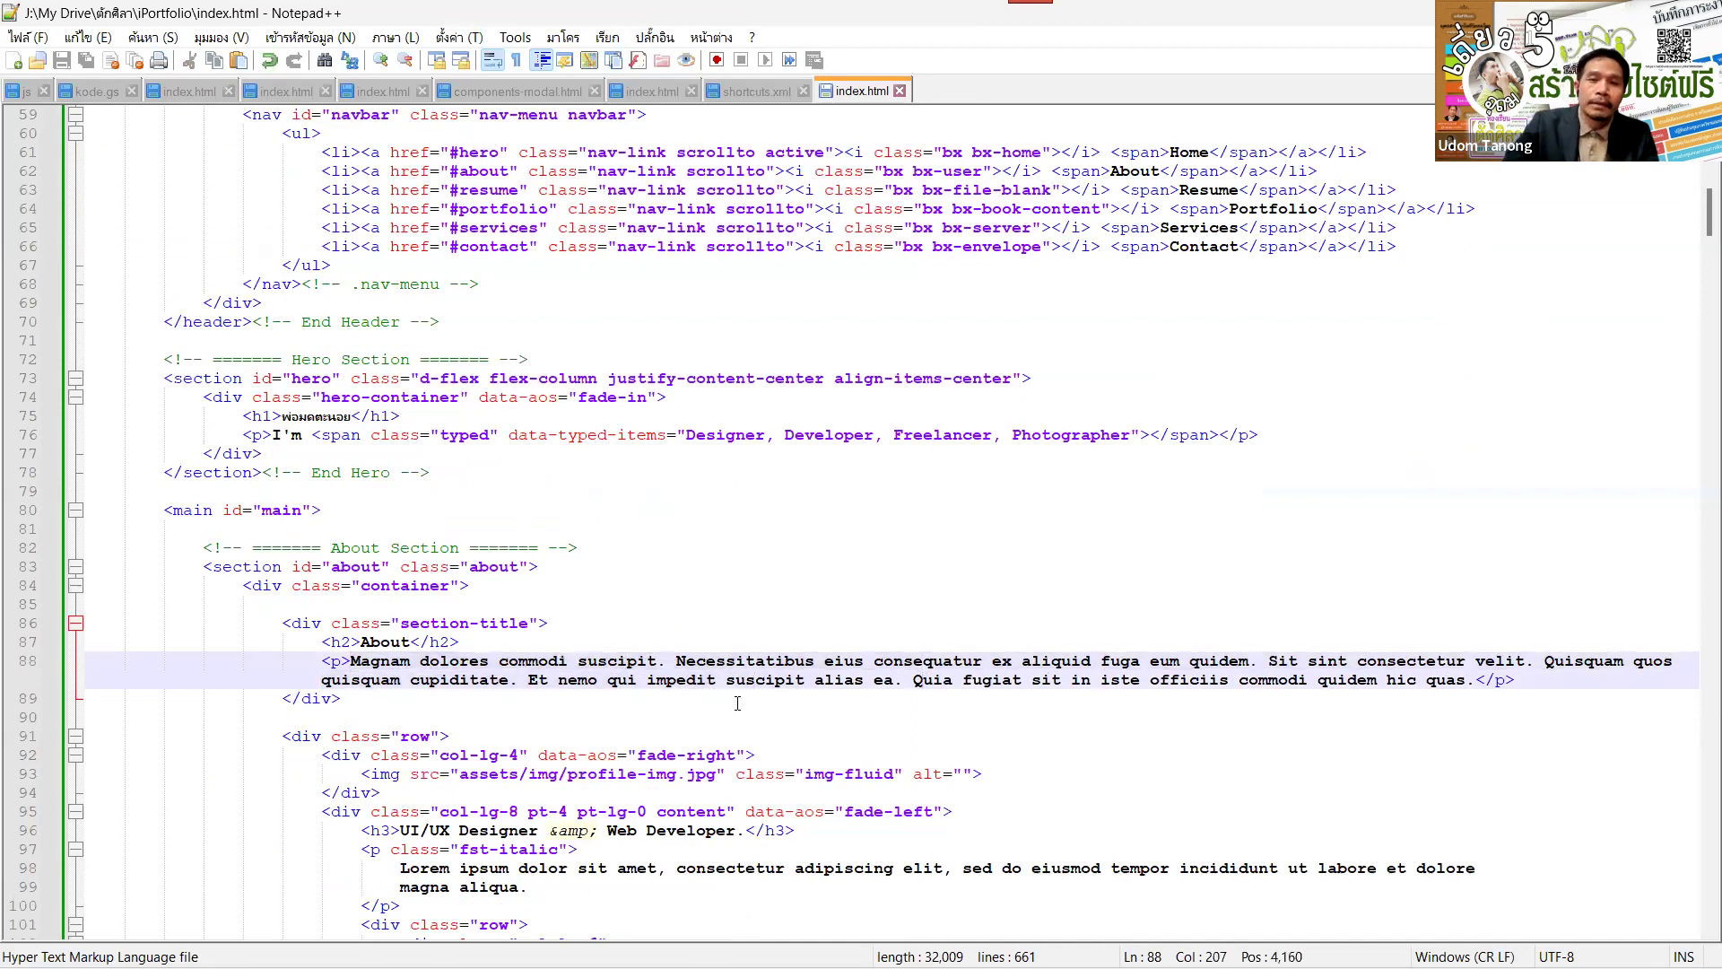
click(888, 689)
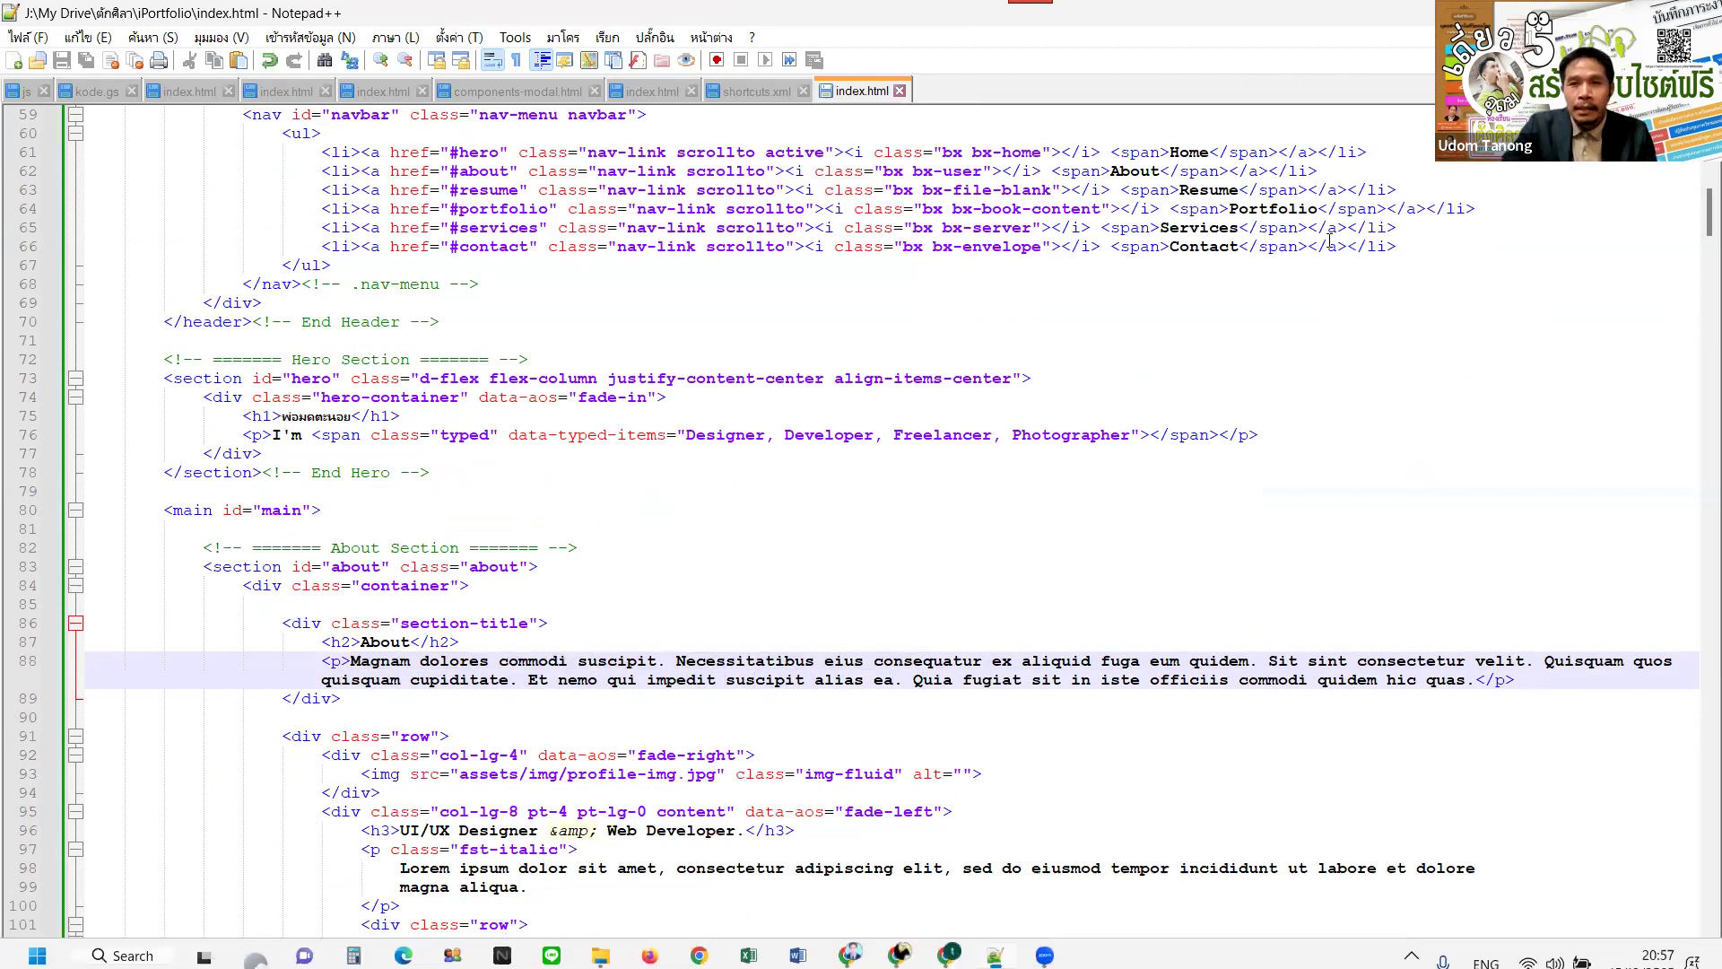
key(alt+Tab)
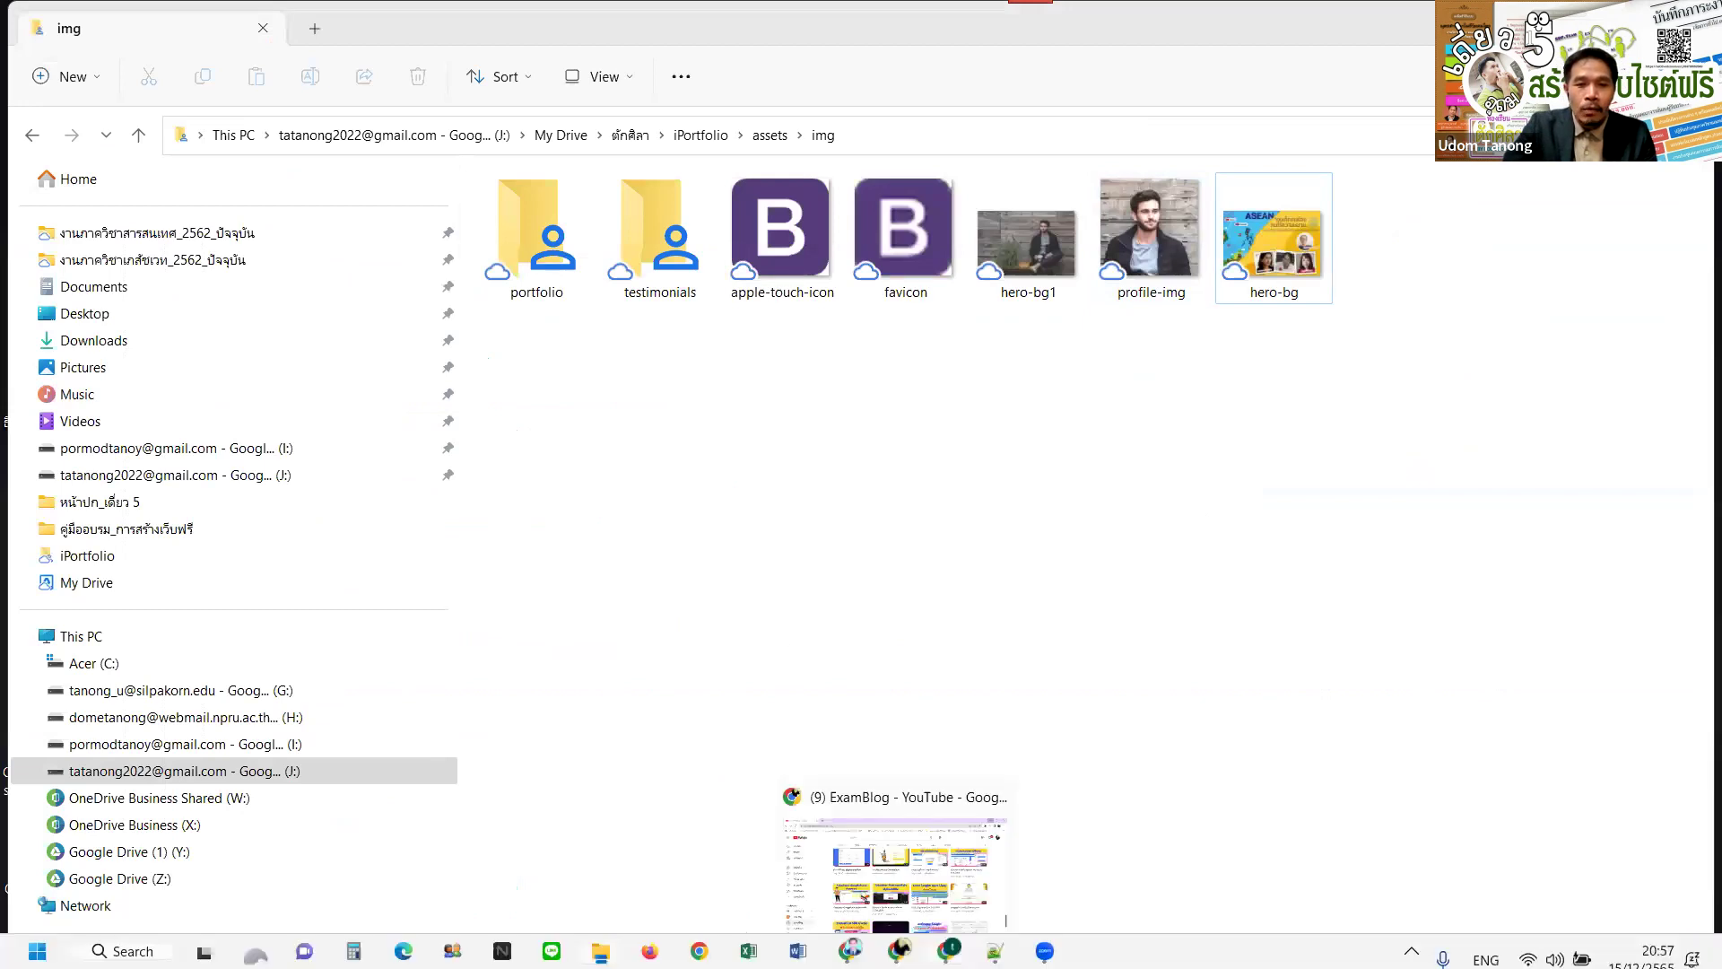
Step: Jump between the hosted site's Resume, Portfolio and About sections in Chrome
click(919, 852)
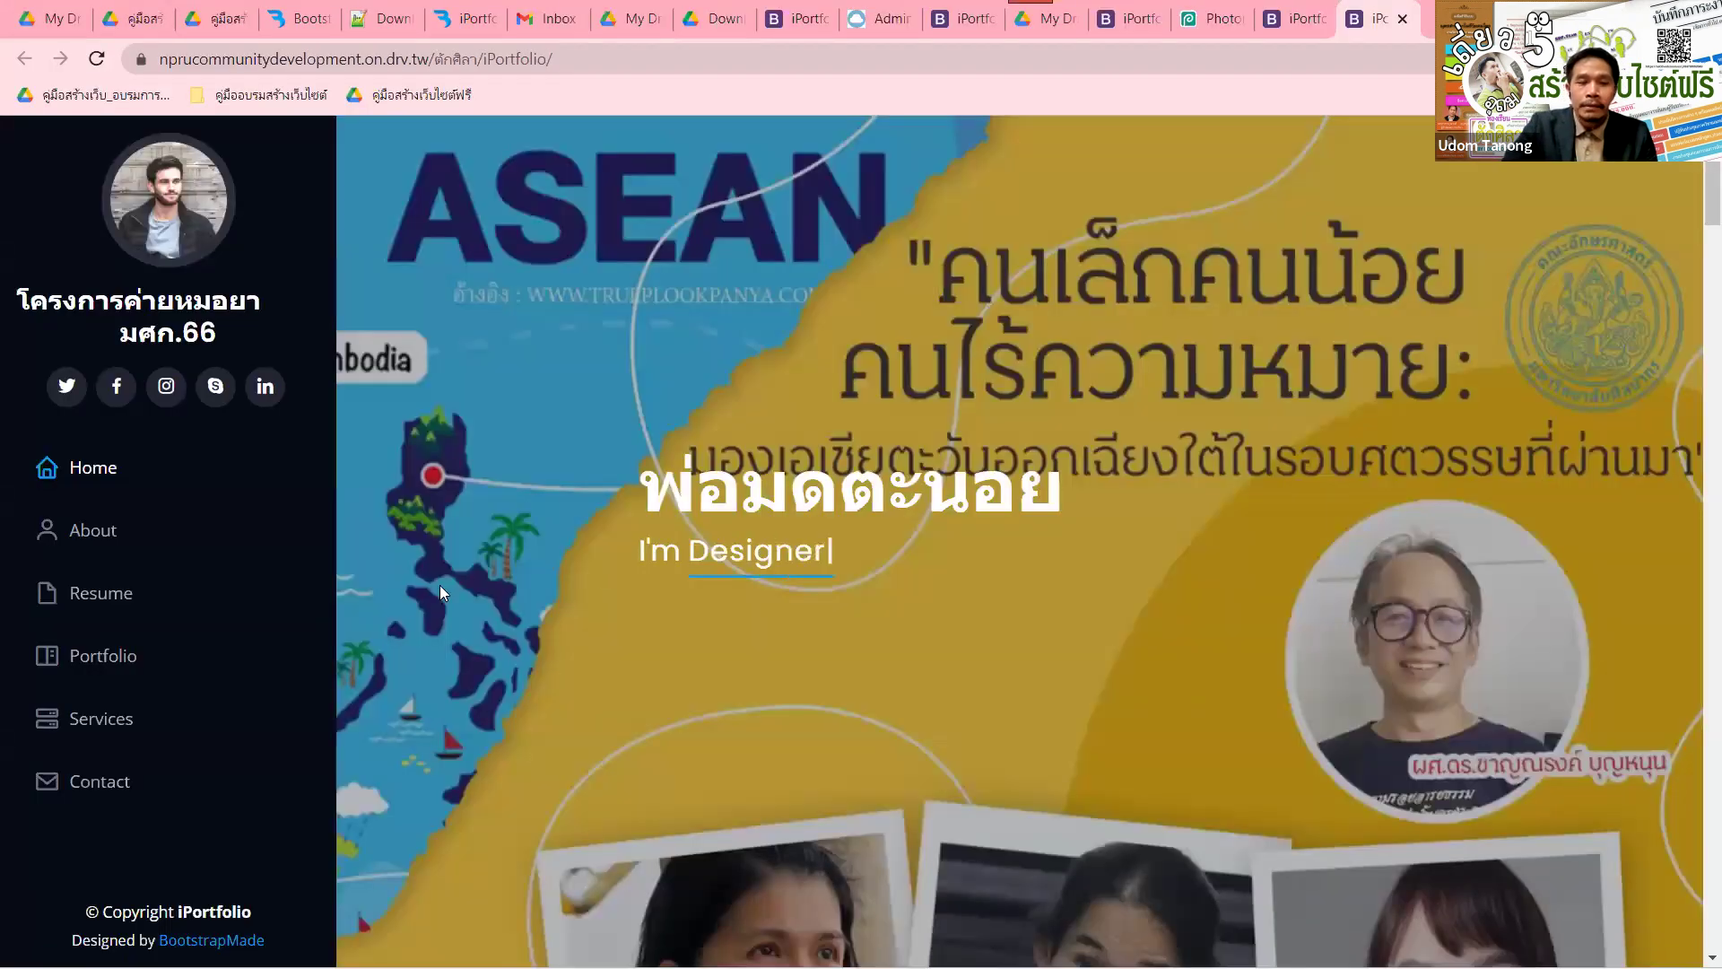
click(106, 623)
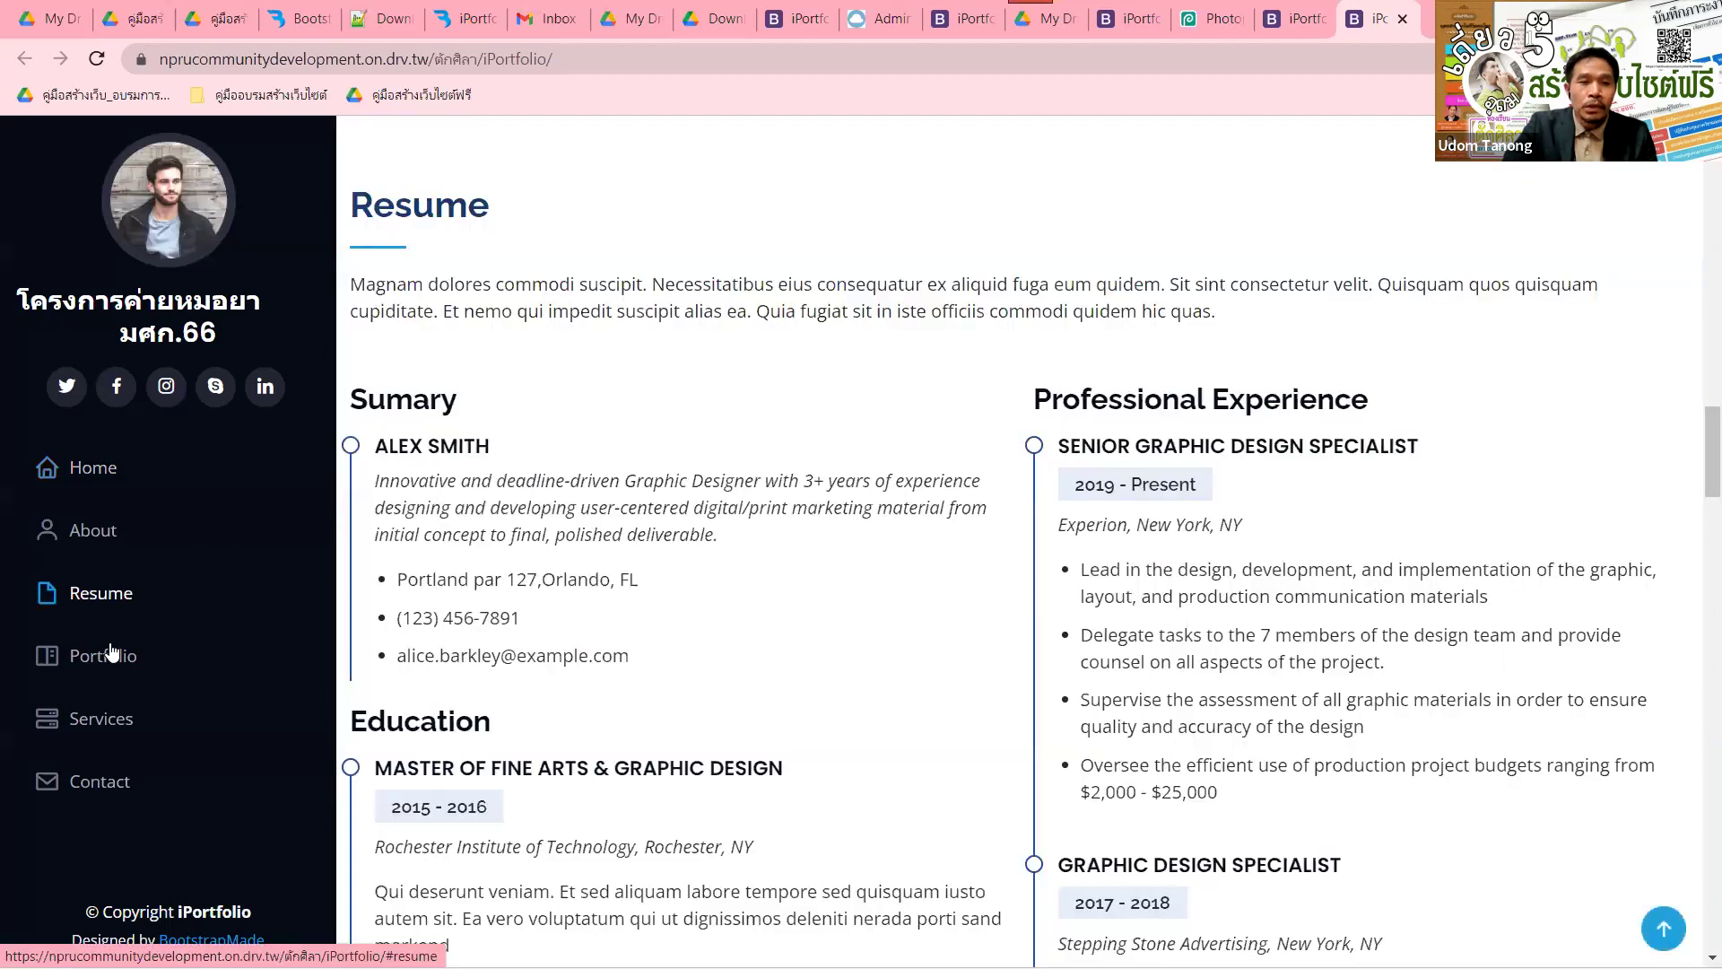
click(109, 656)
click(106, 597)
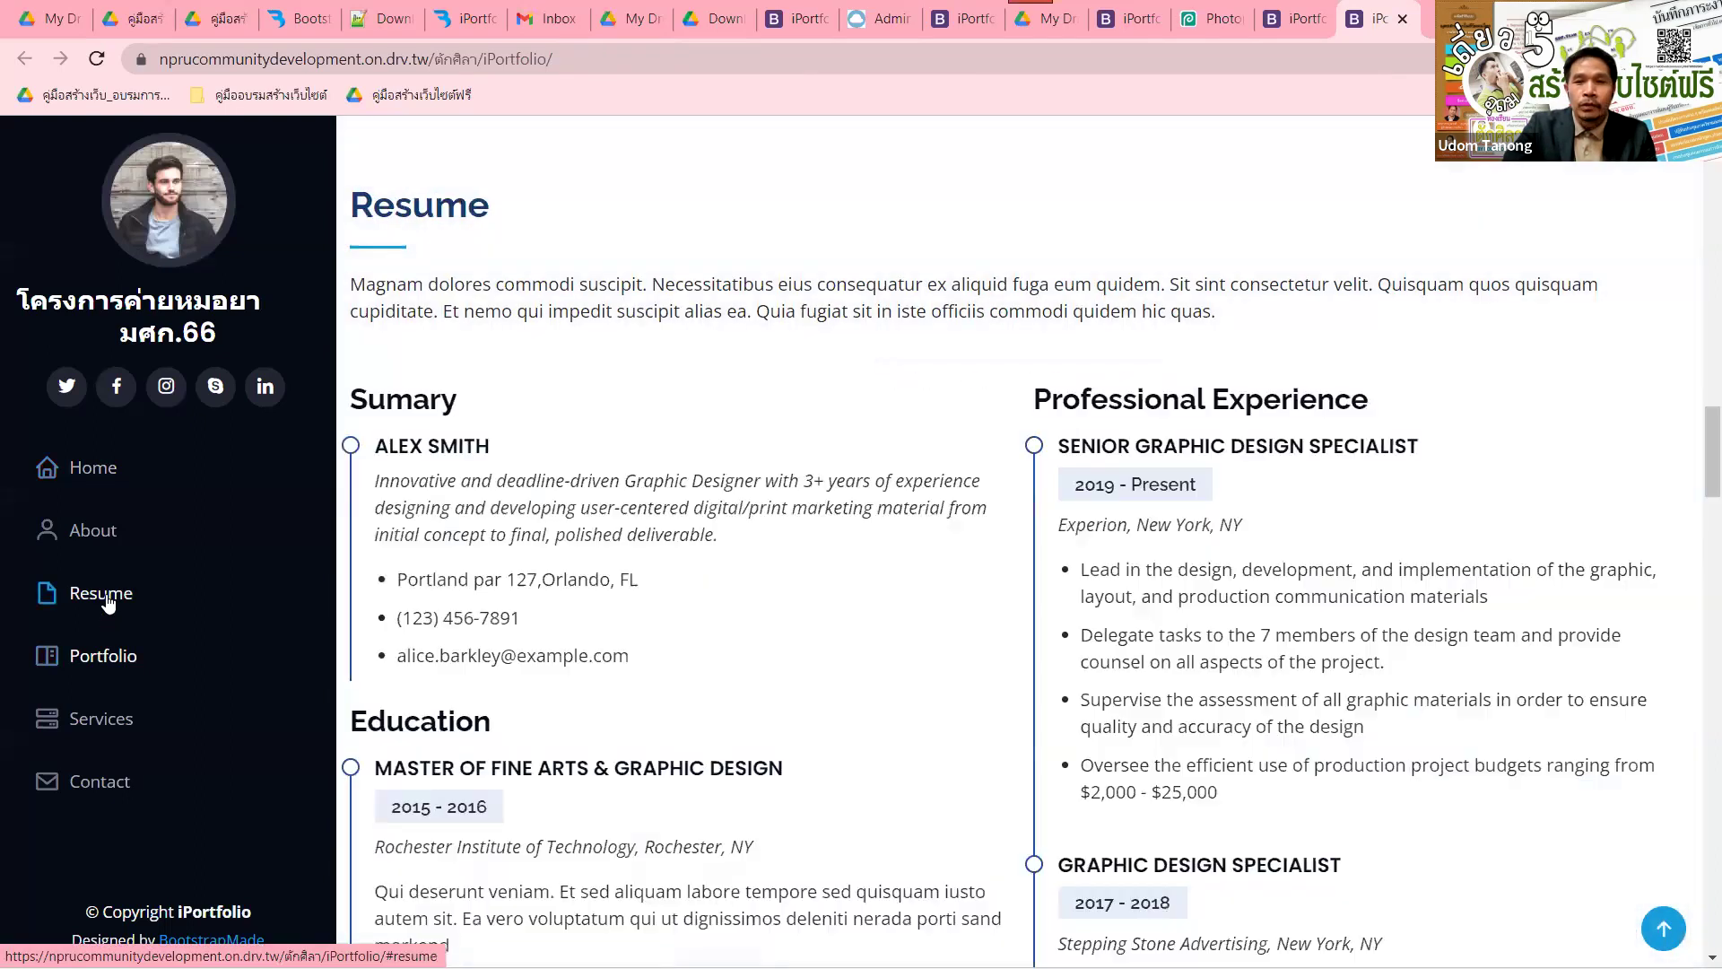
click(112, 527)
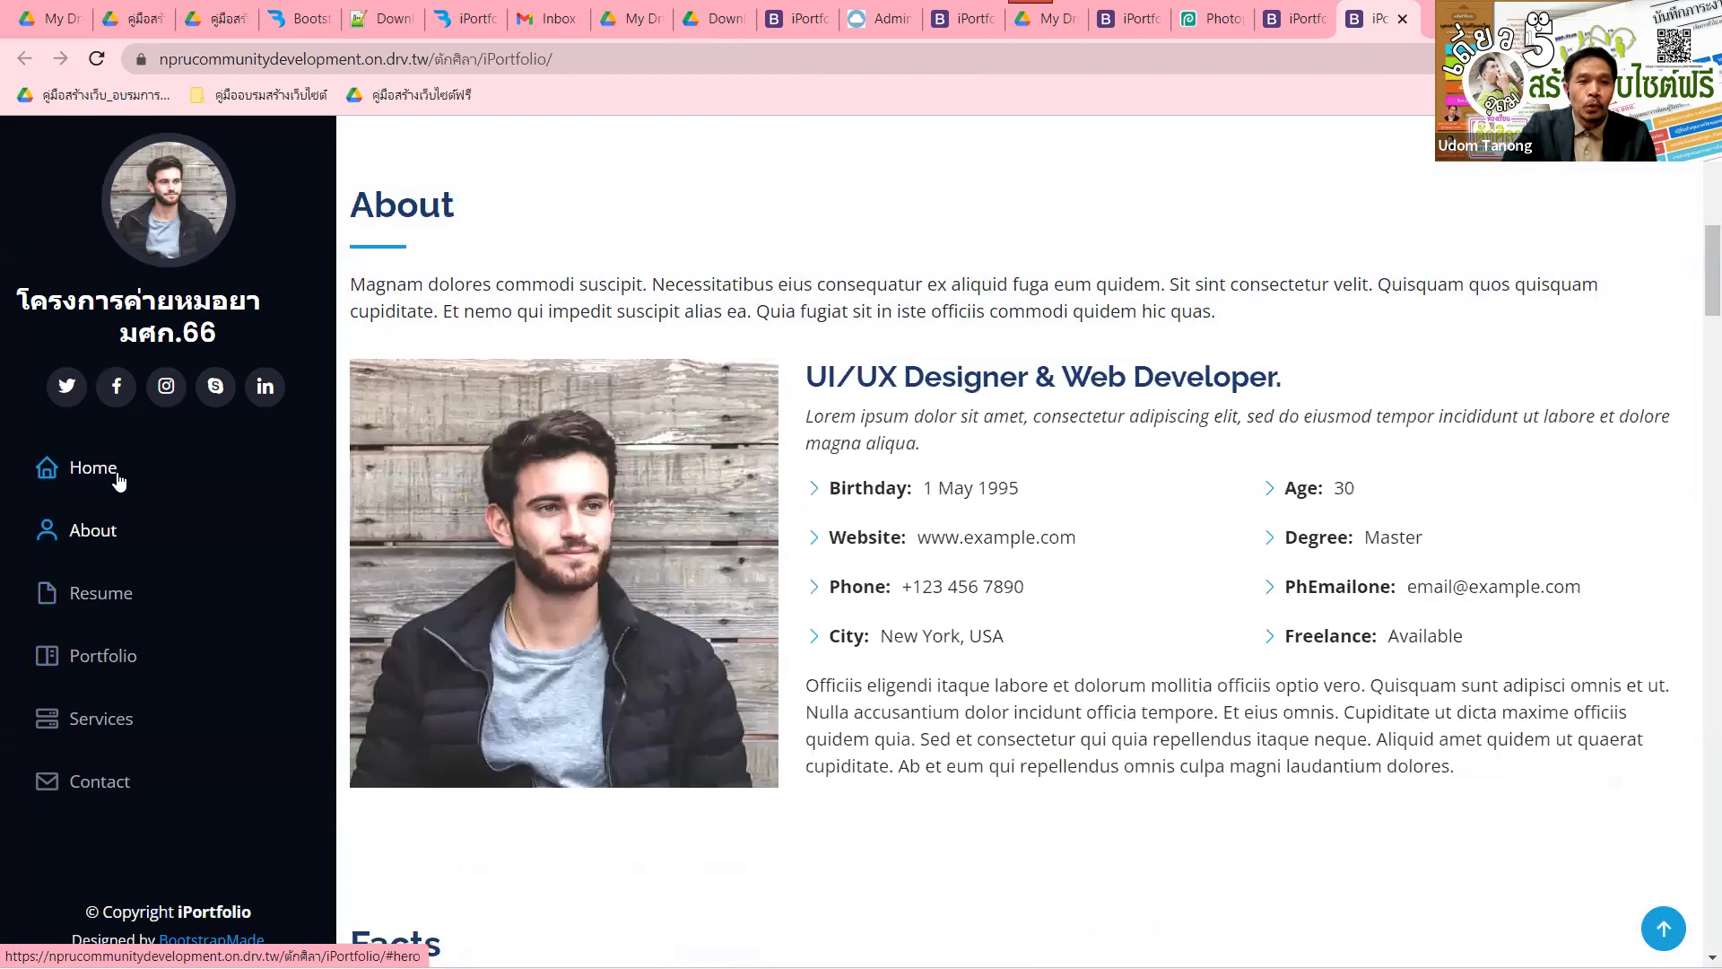
click(104, 594)
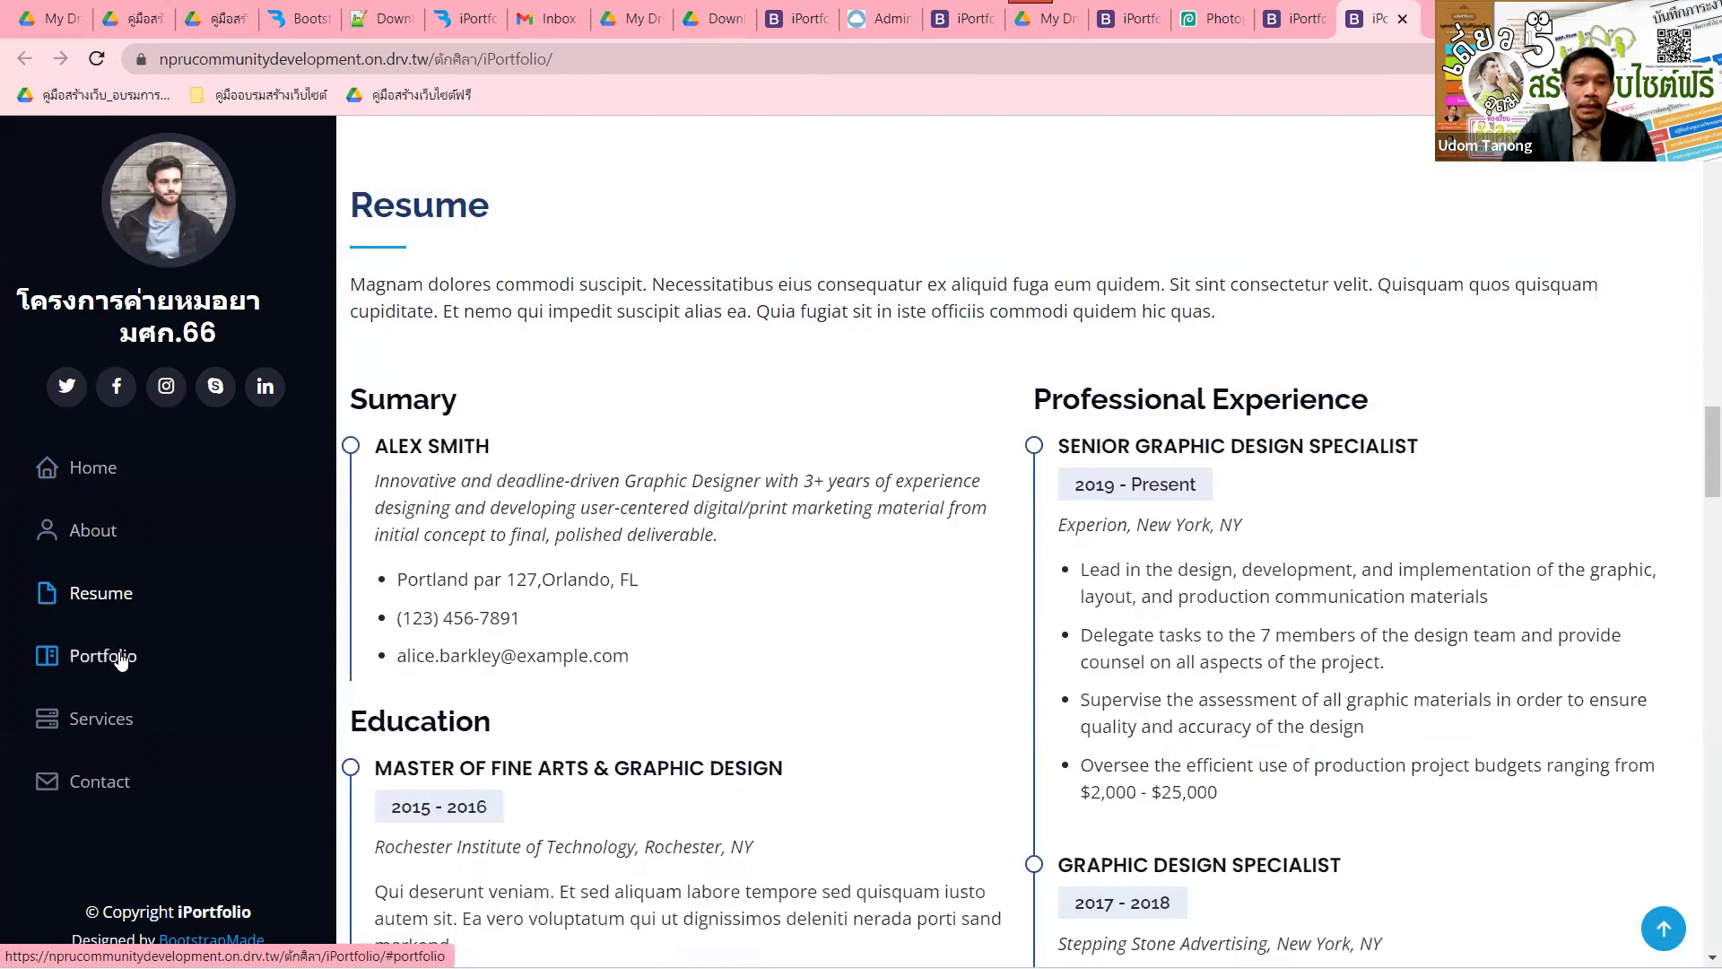
click(119, 660)
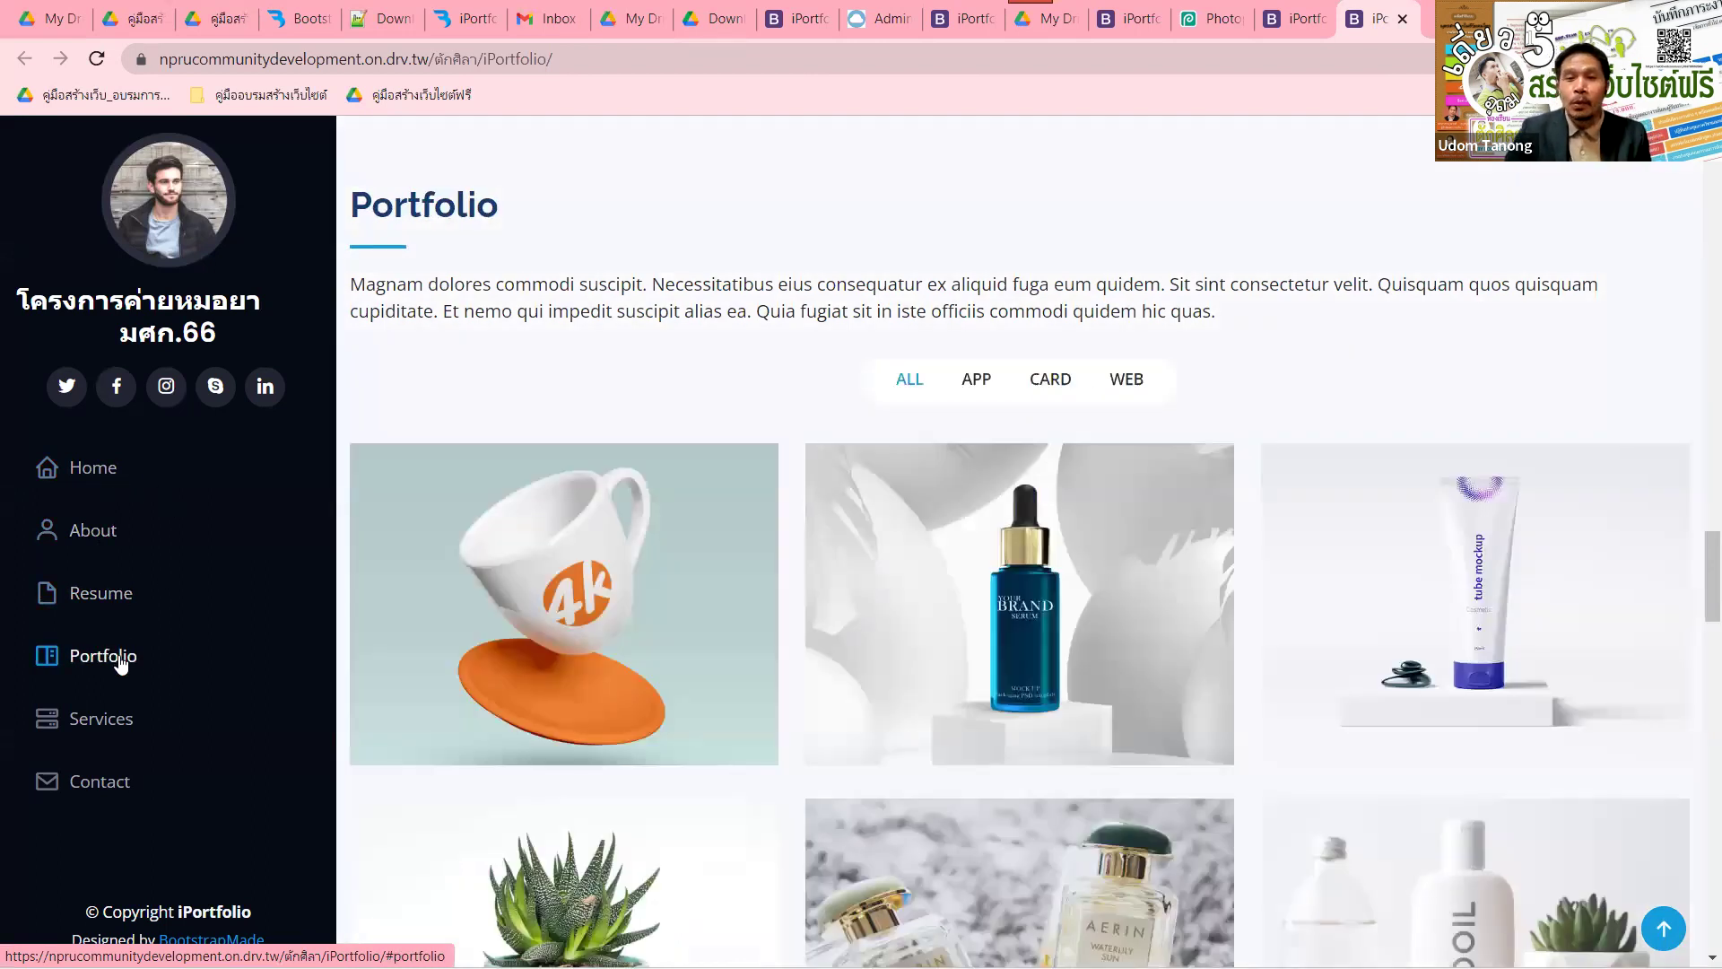
mouse_move(377, 590)
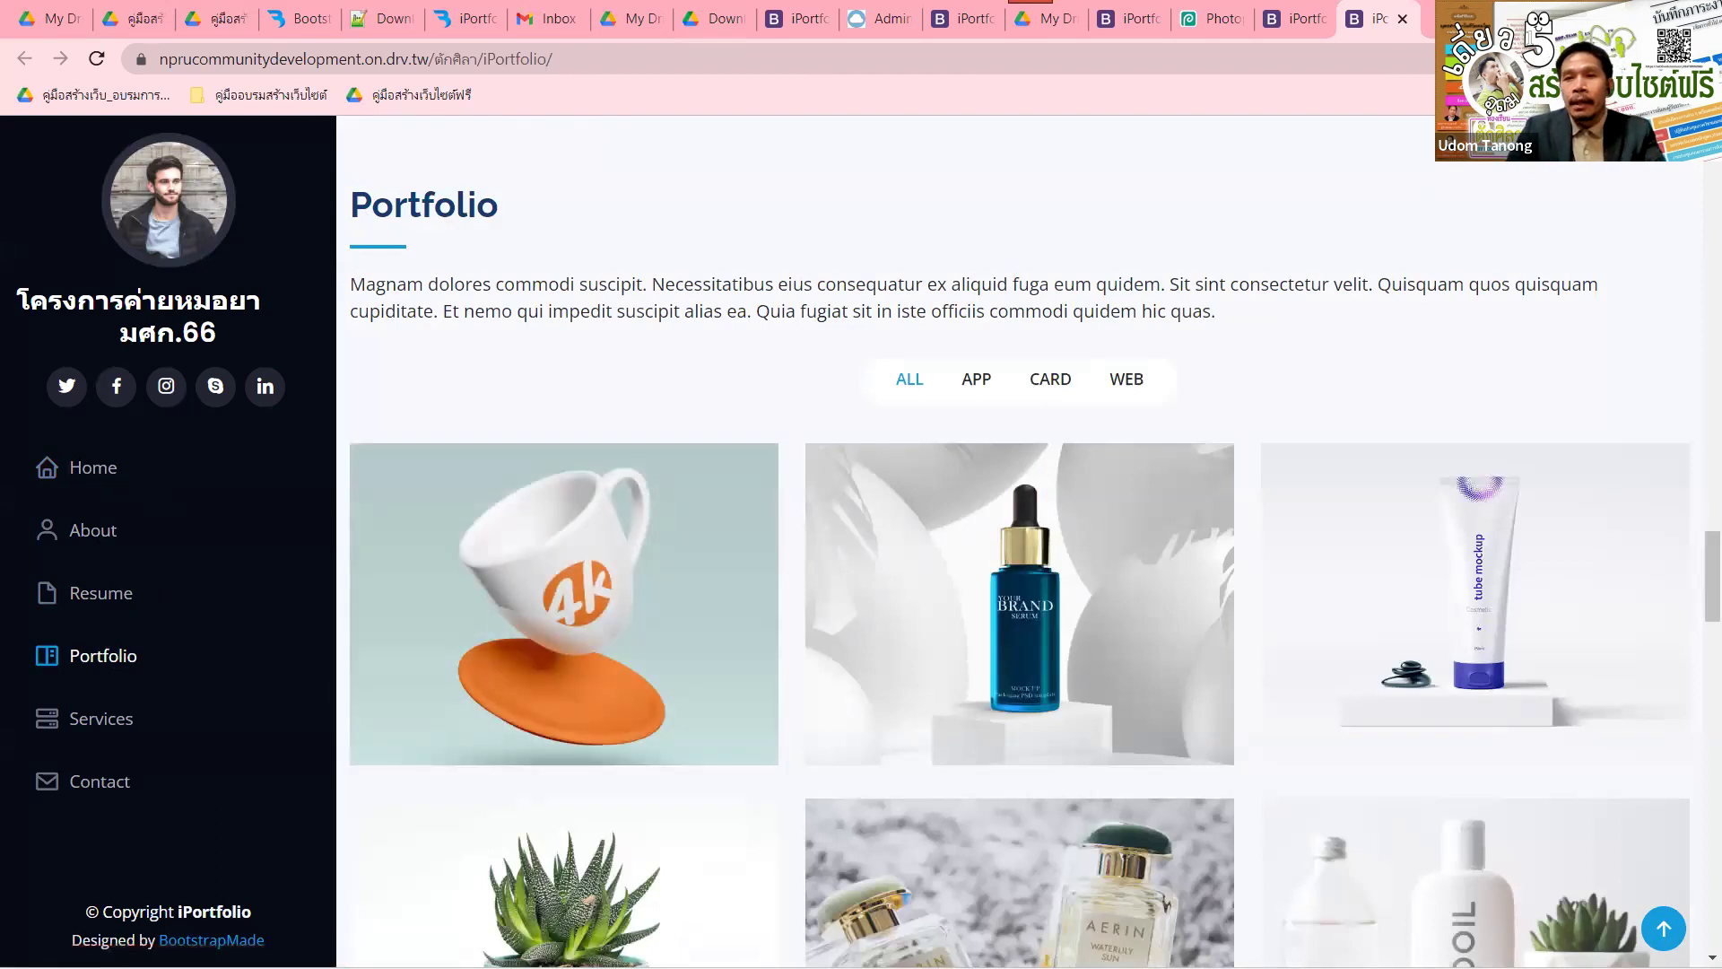
Step: Revisit the Resume section in Chrome, then return to index.html in Notepad++
key(alt+Tab)
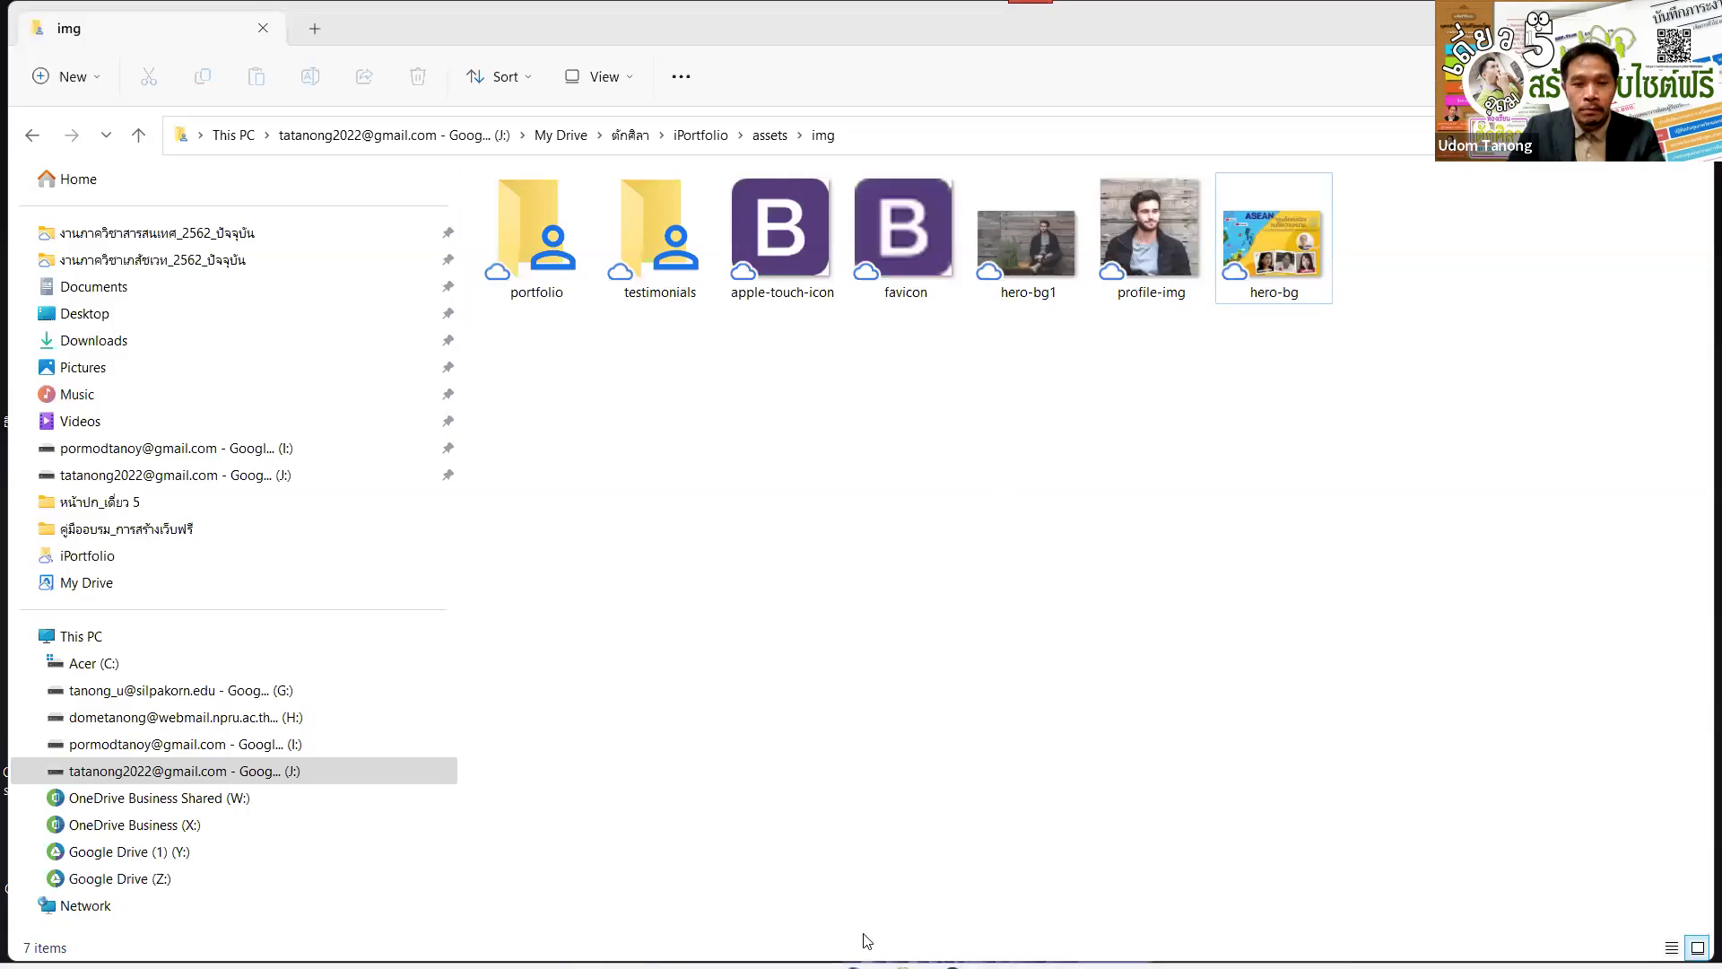
click(996, 951)
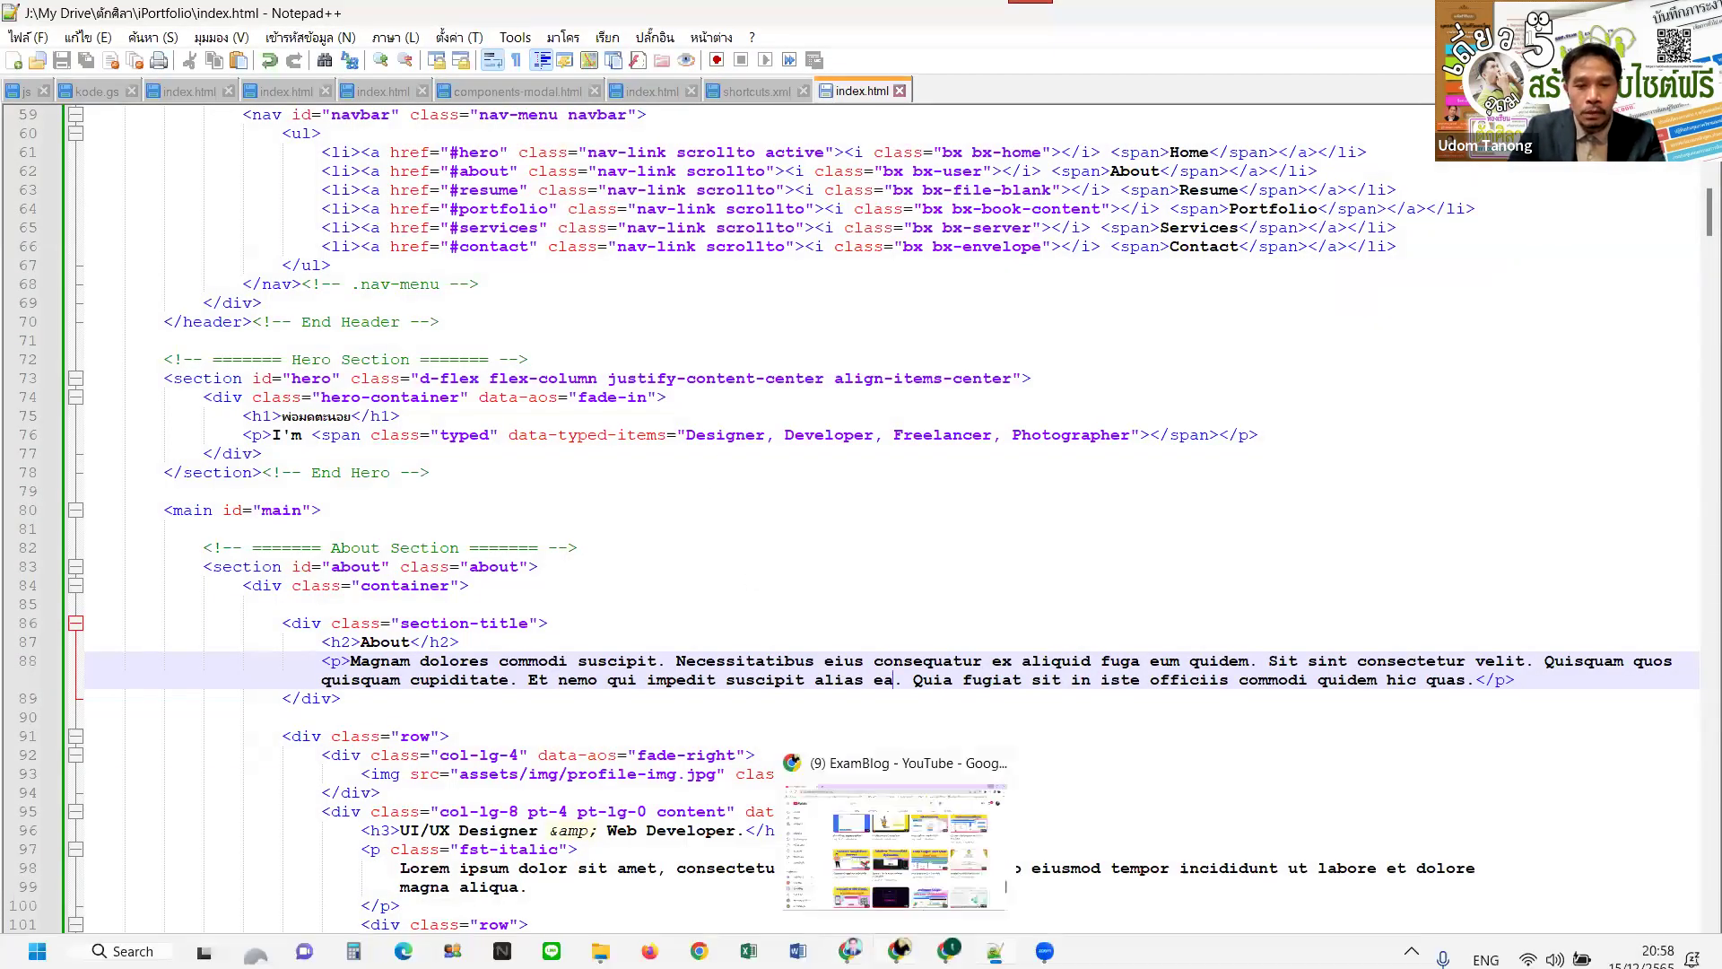
click(898, 951)
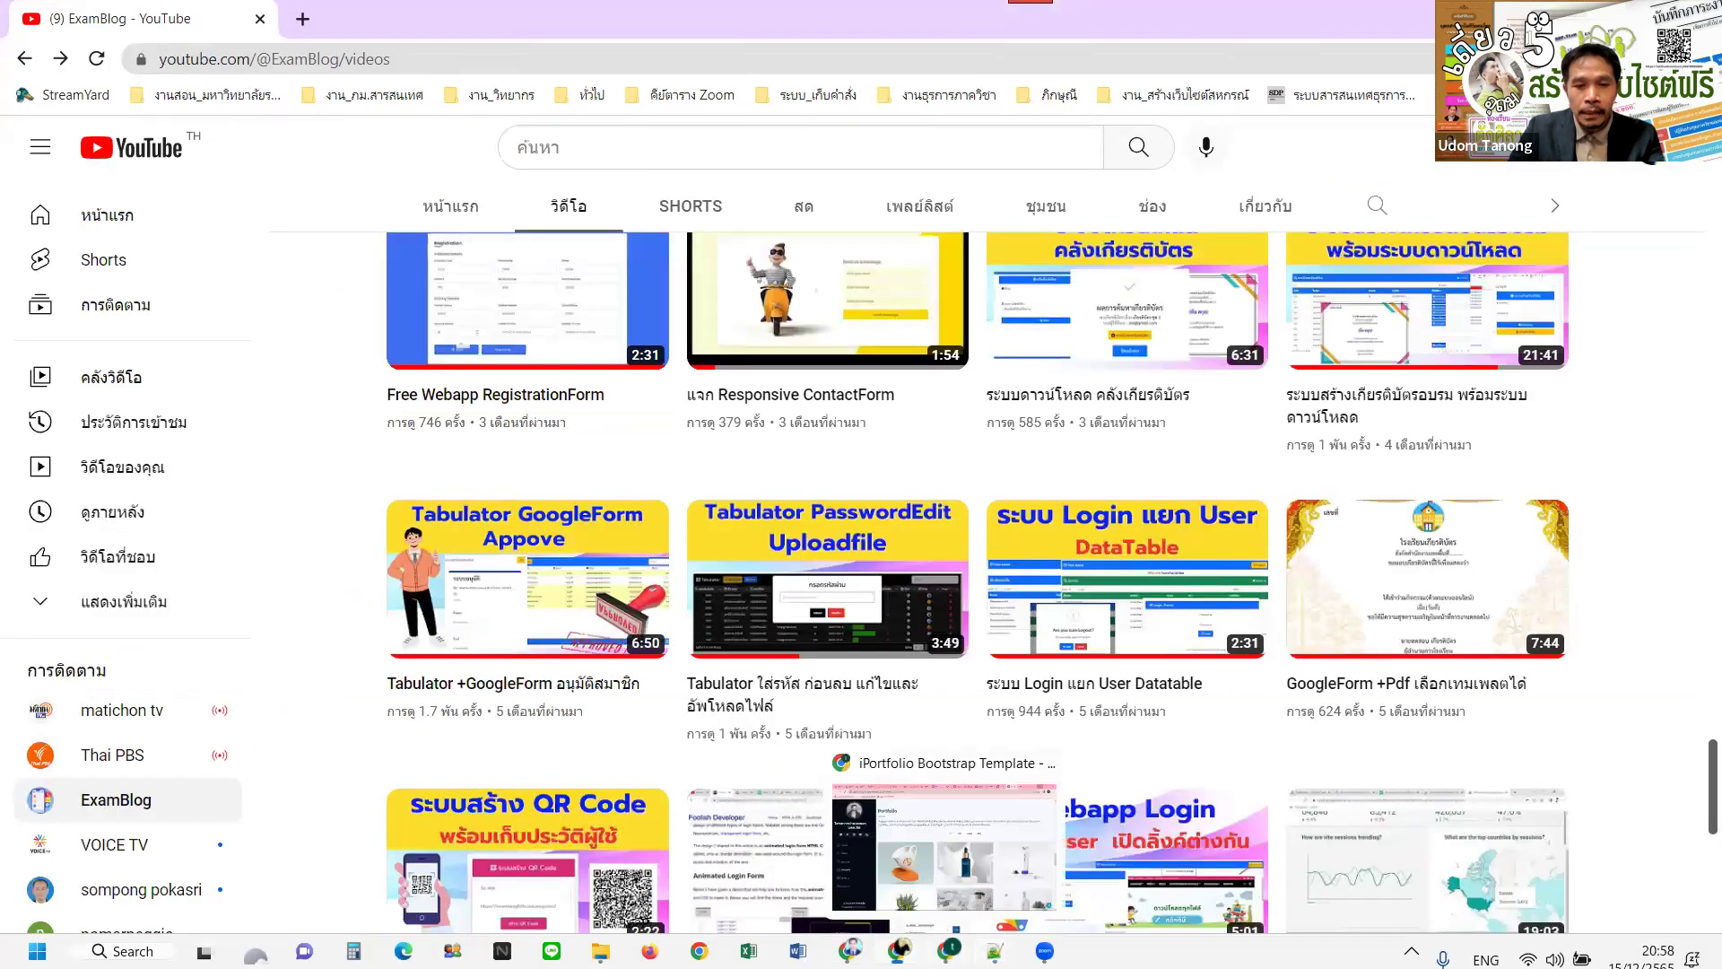
click(942, 861)
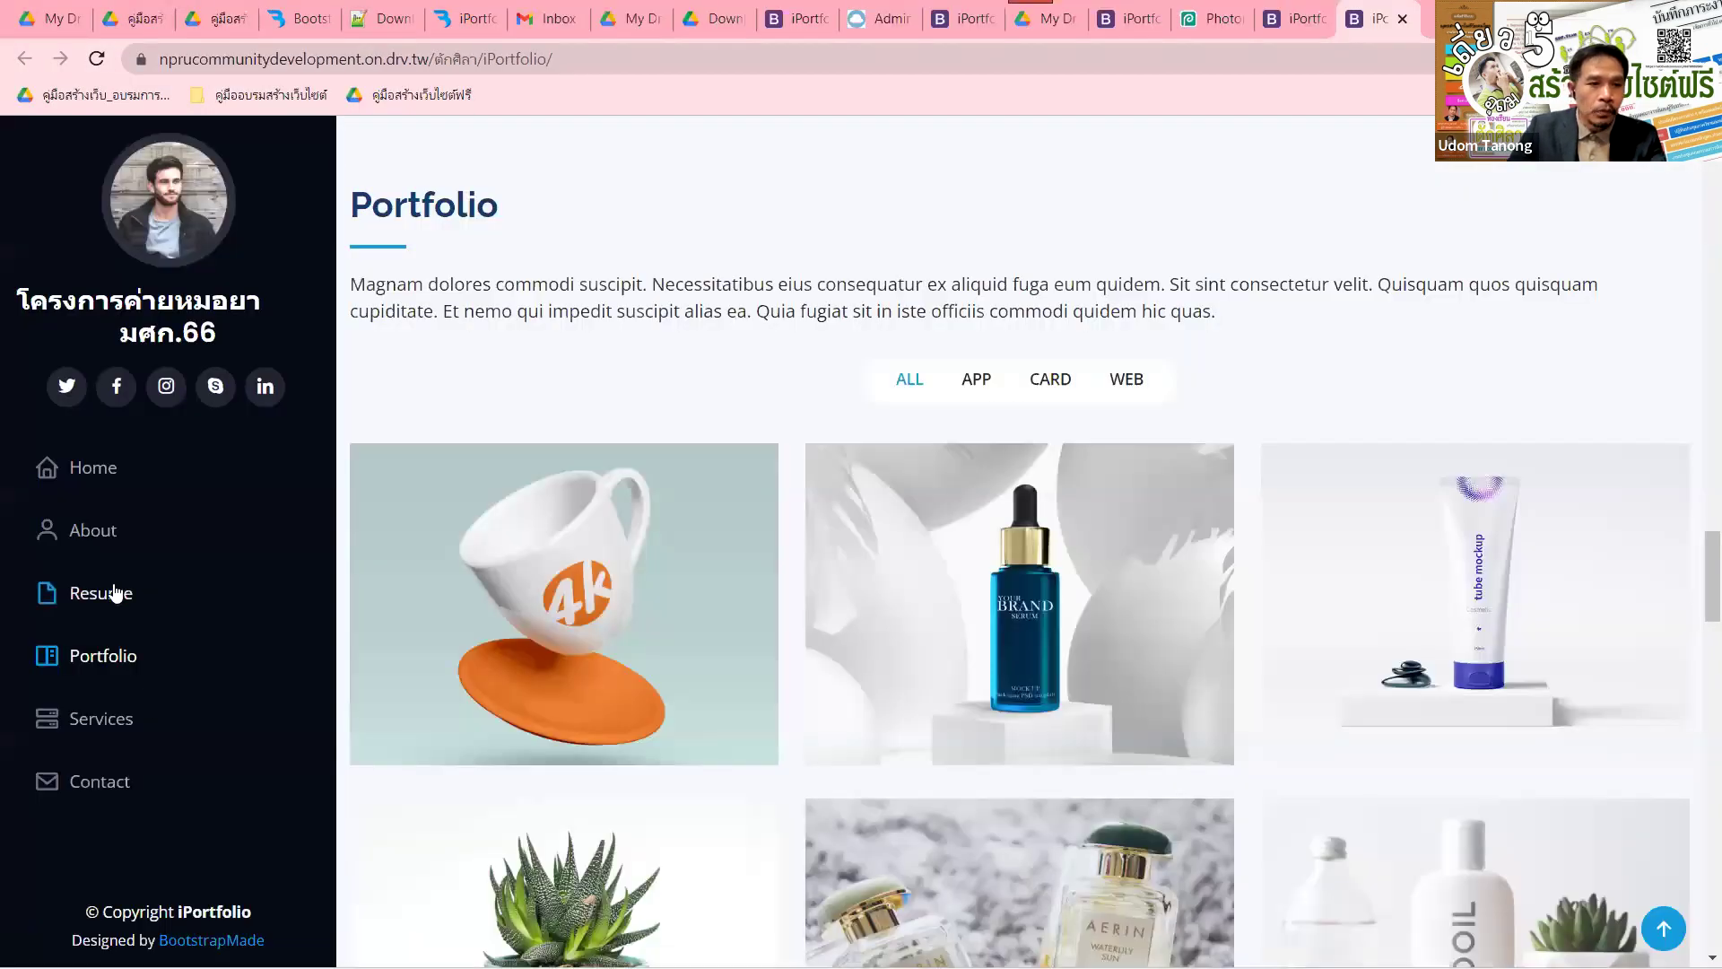
click(114, 595)
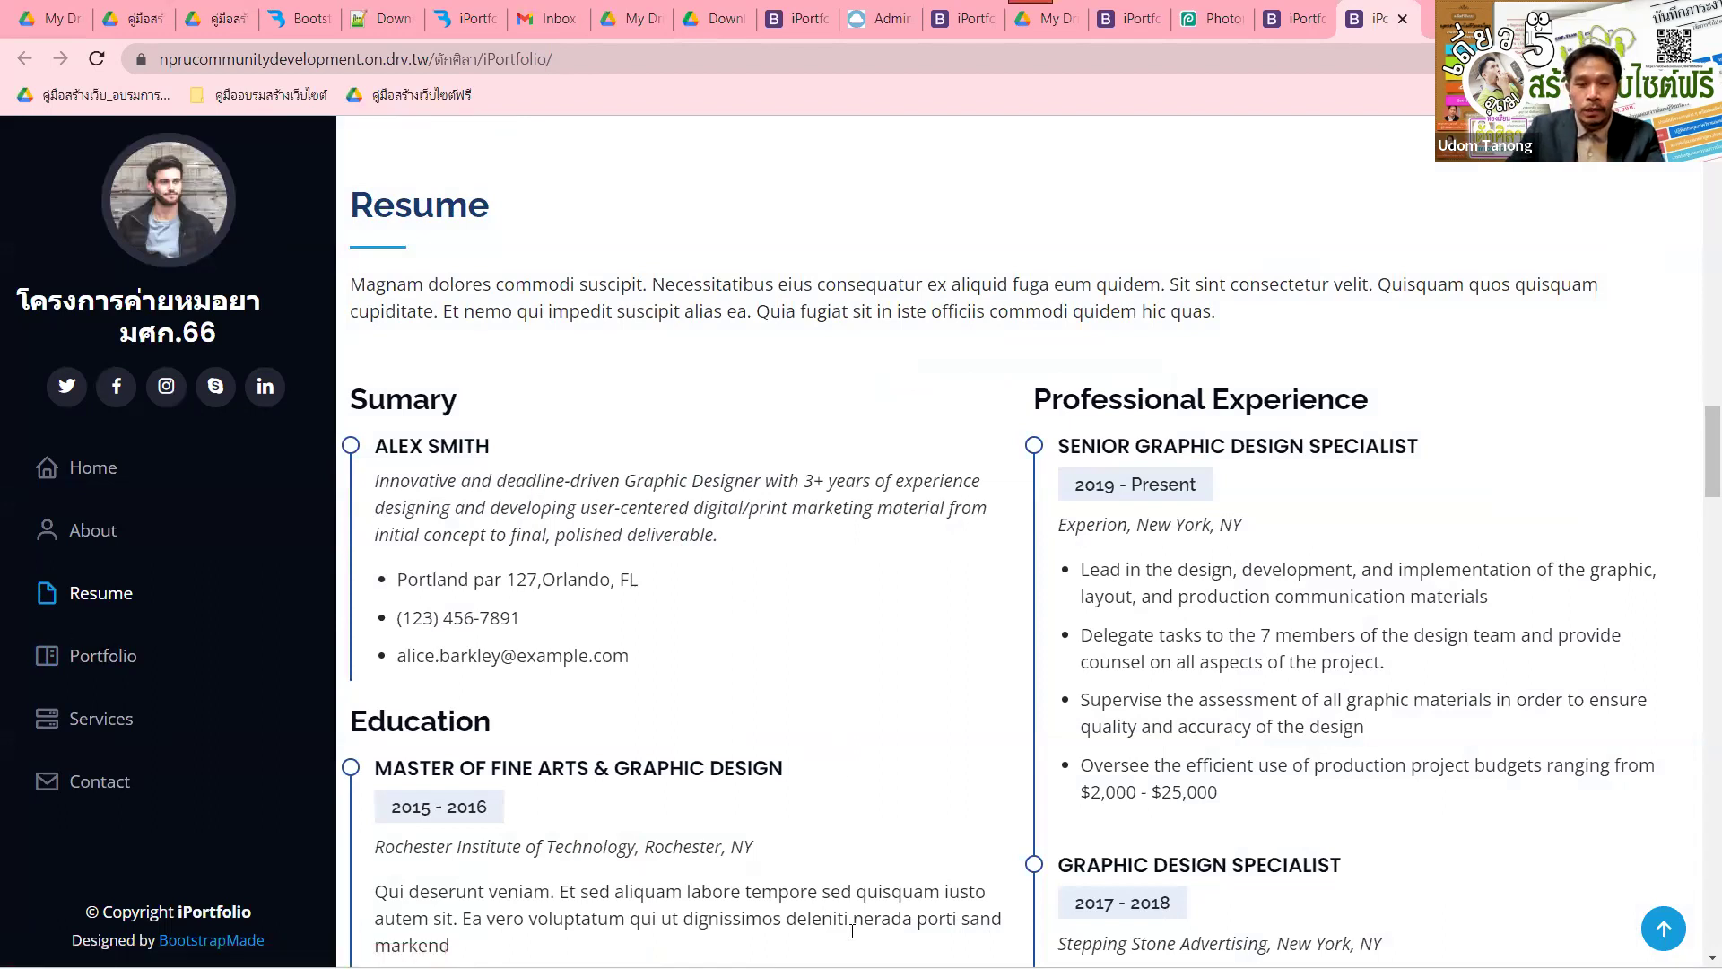
mouse_move(849, 951)
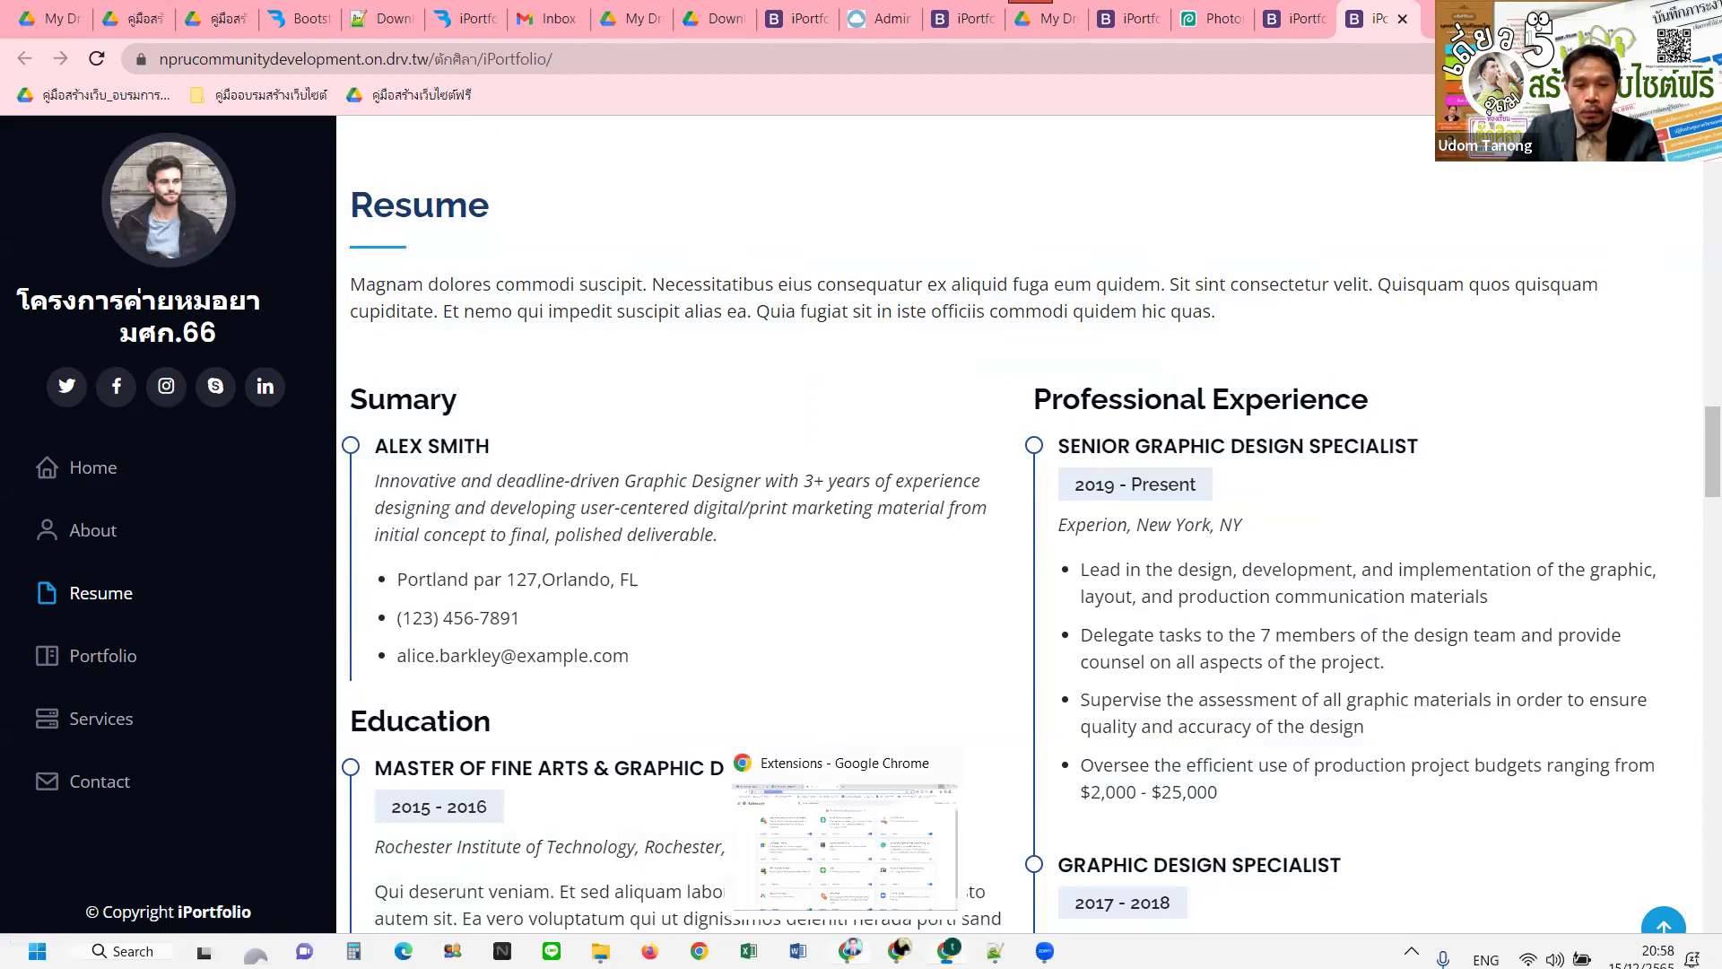
key(alt+Tab)
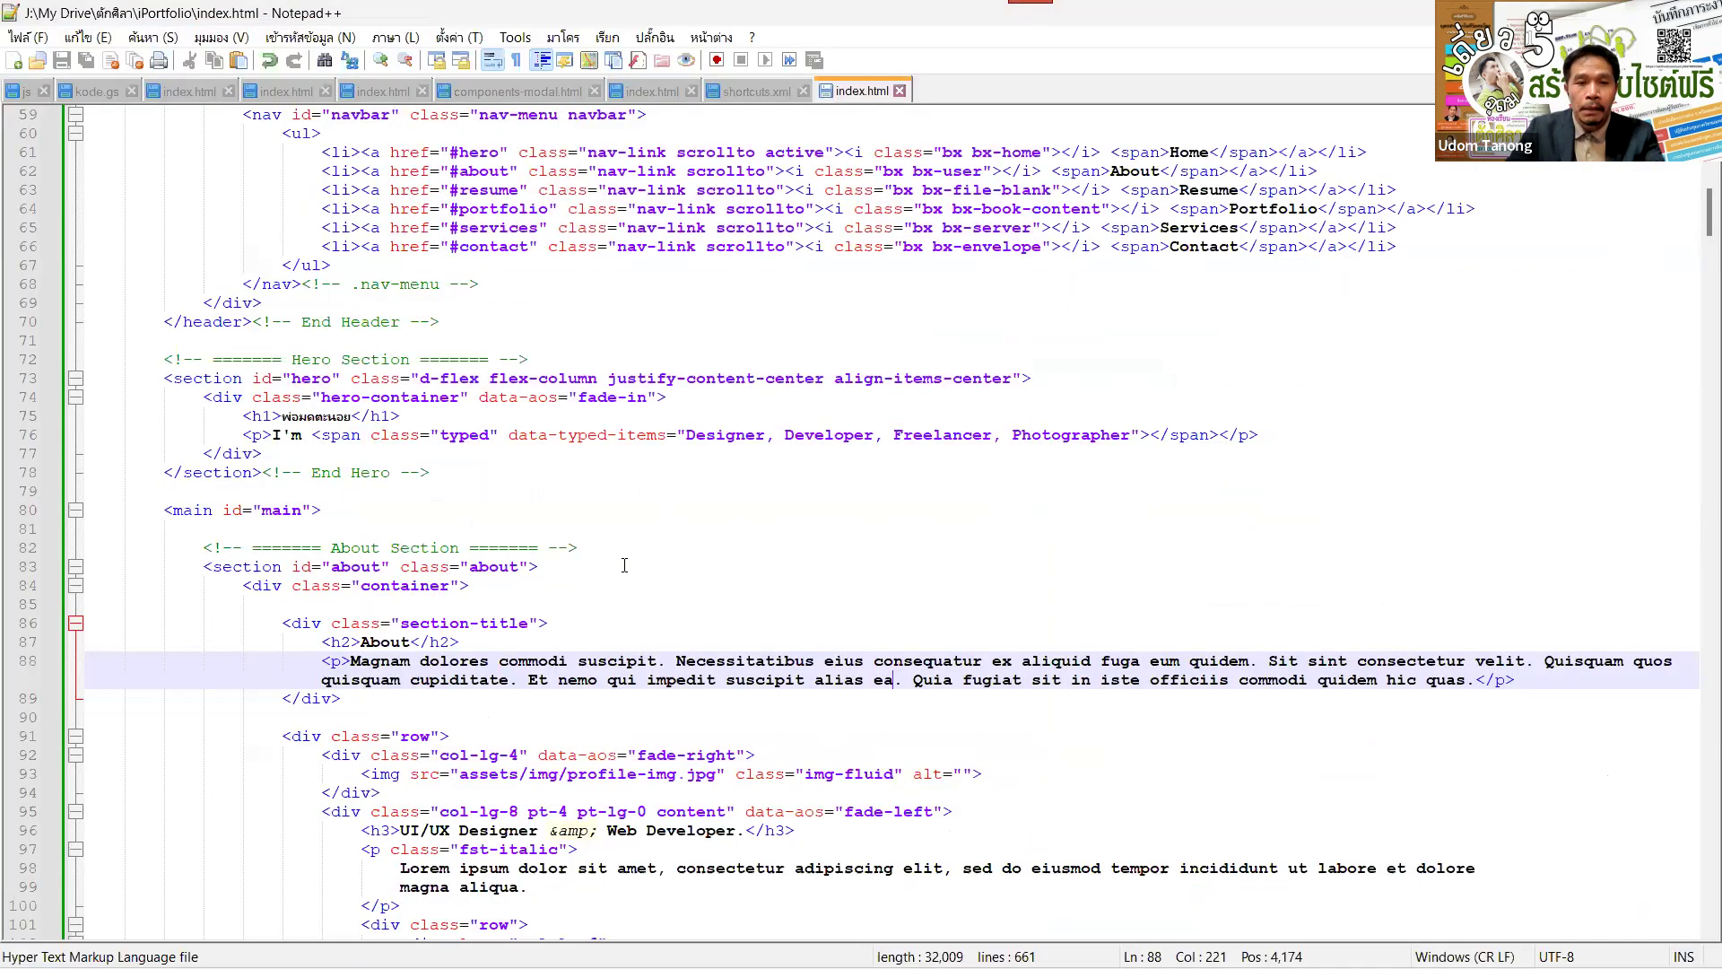
Step: Scroll index.html down to the End About Section comment
click(624, 565)
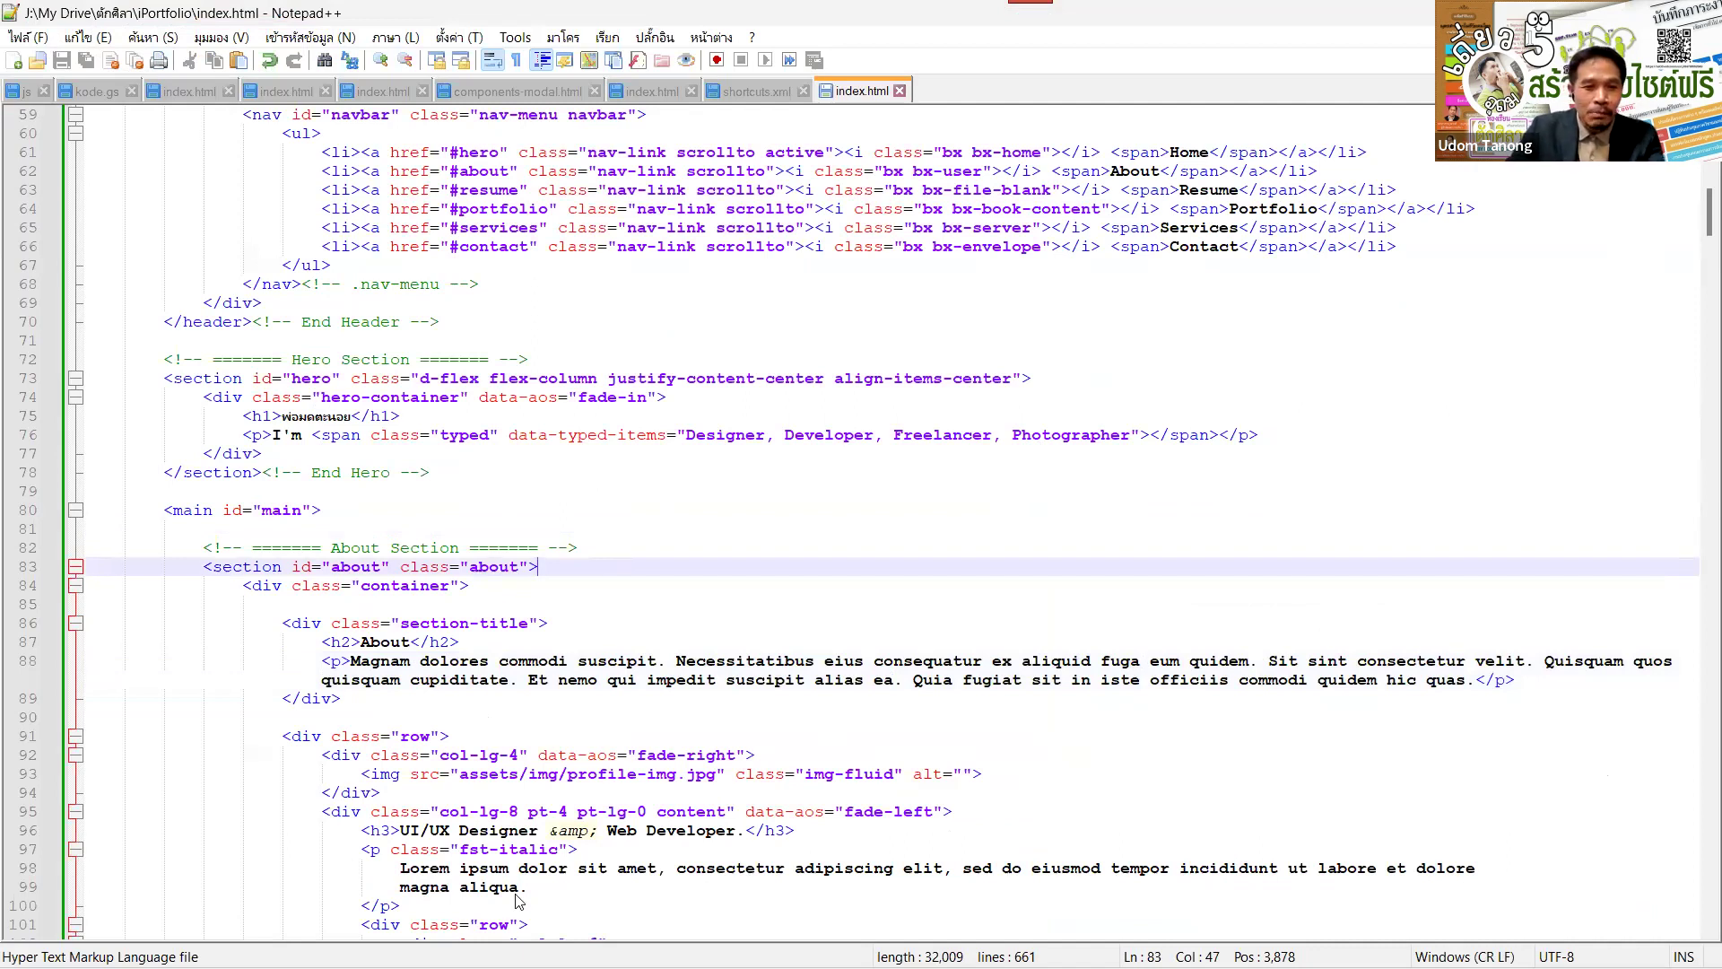
scroll(444, 569, down, 2)
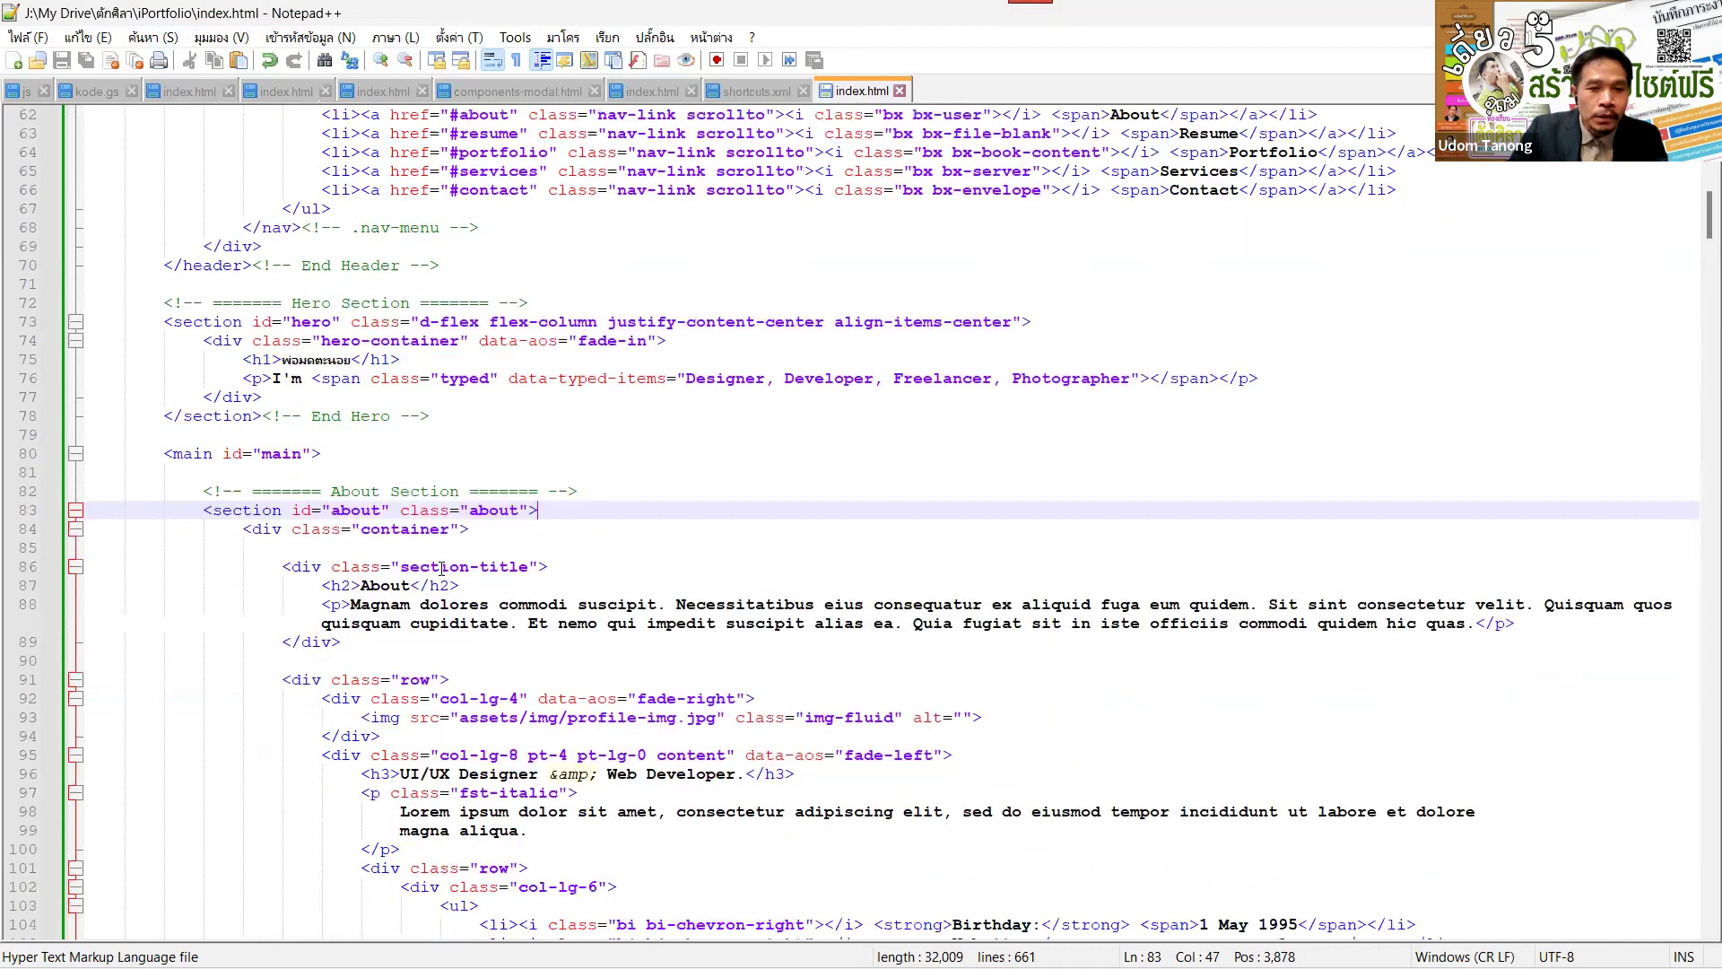
scroll(448, 581, down, 5)
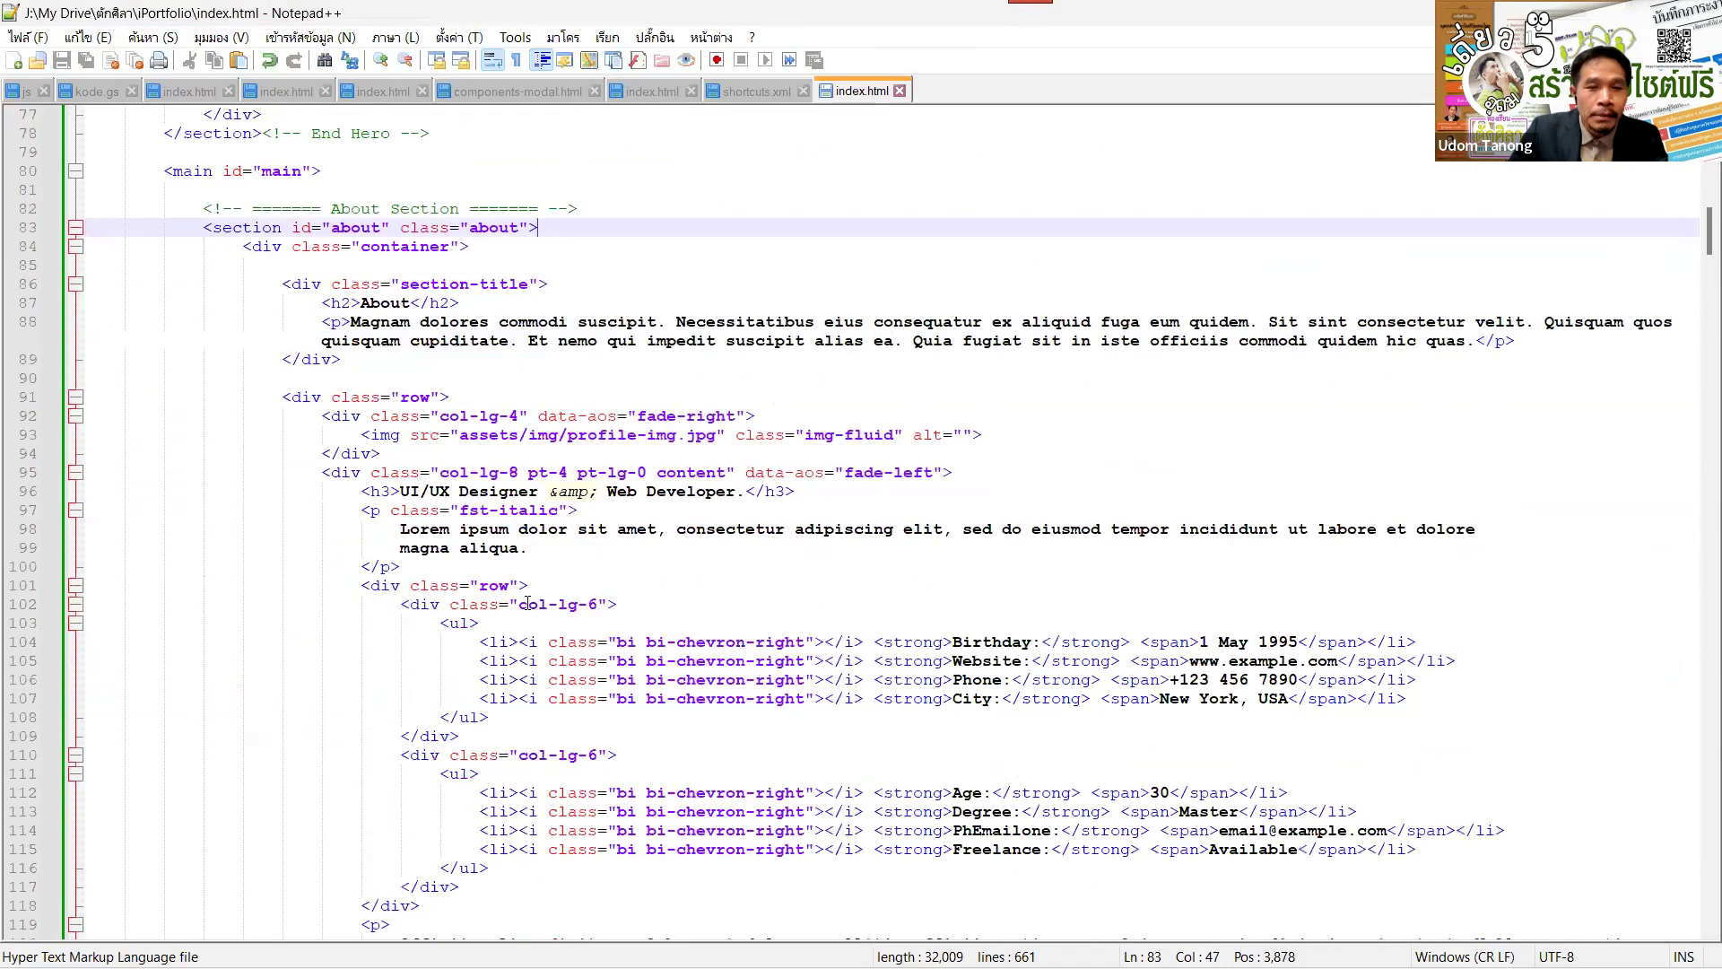
scroll(538, 596, down, 9)
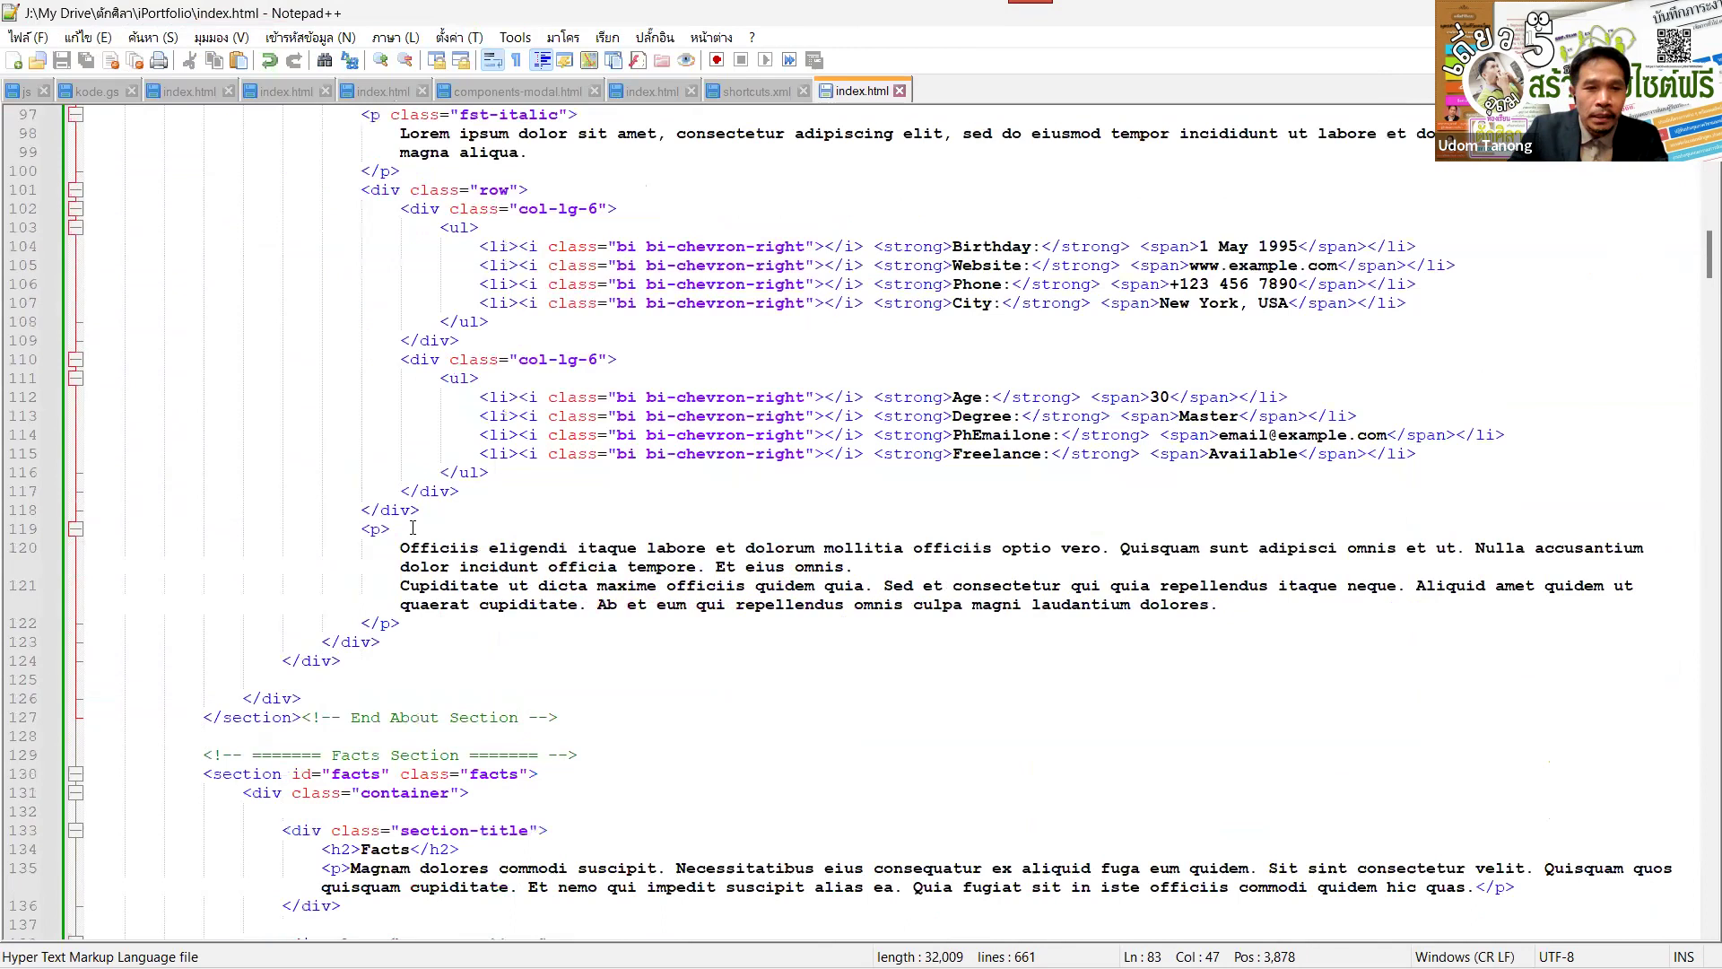
click(392, 547)
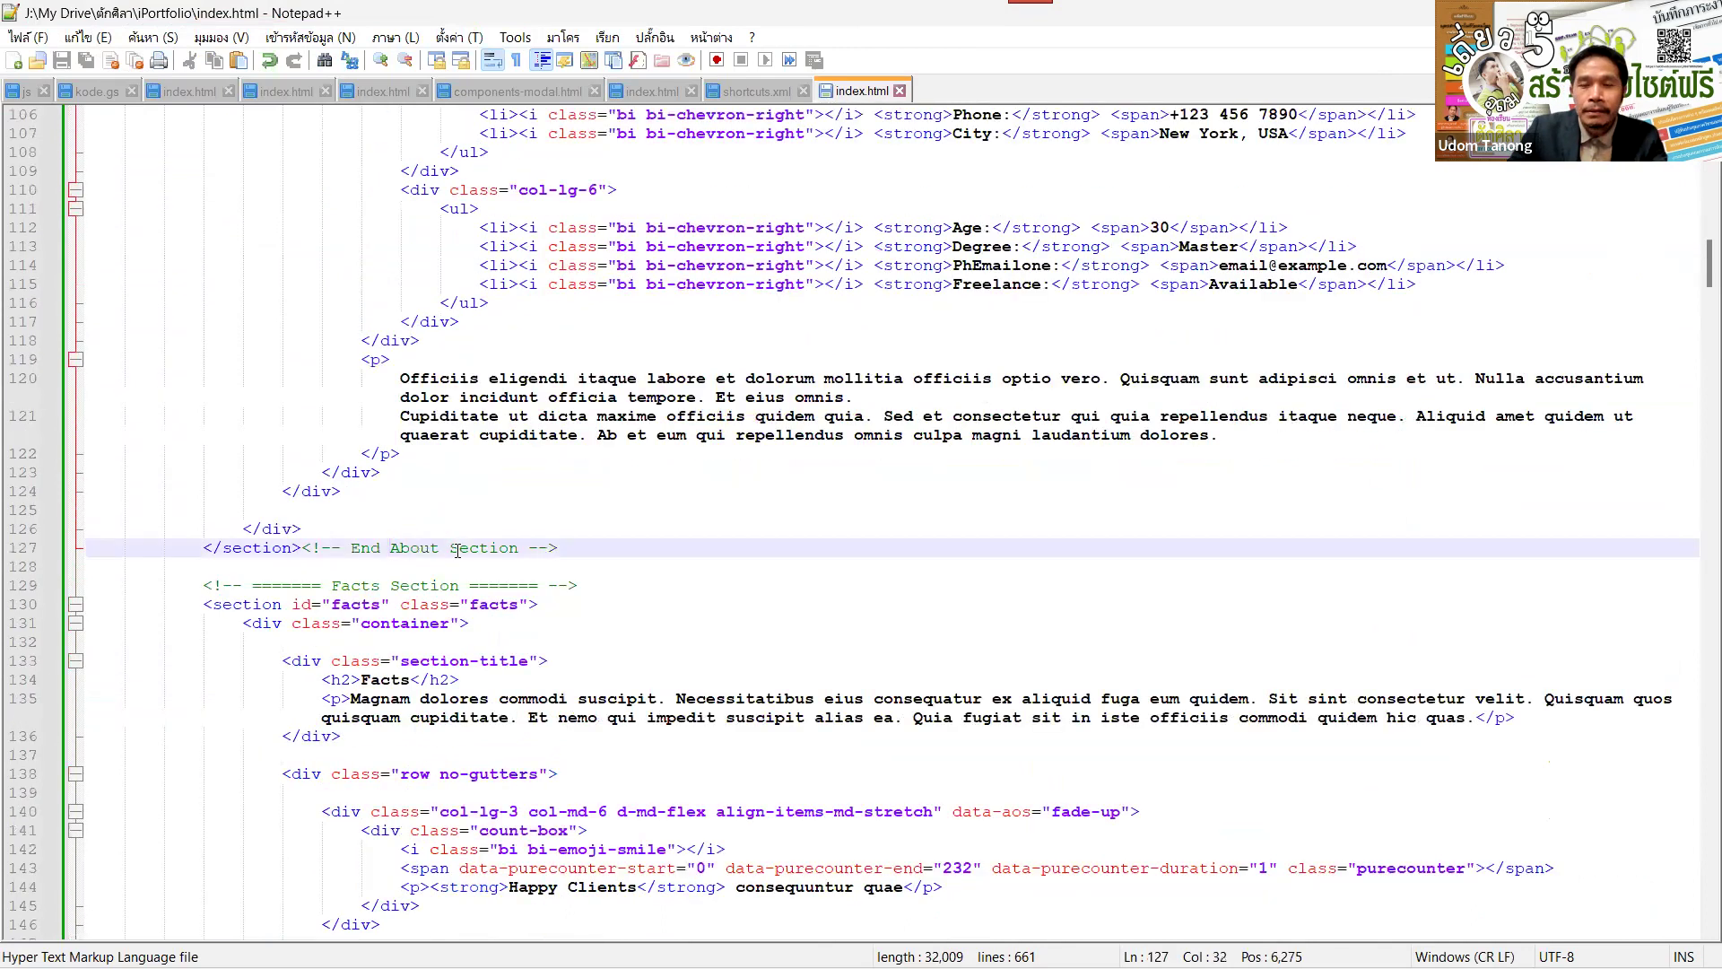
click(581, 562)
click(579, 548)
Step: Locate the Facts Section comment and scroll through its four counters
click(388, 583)
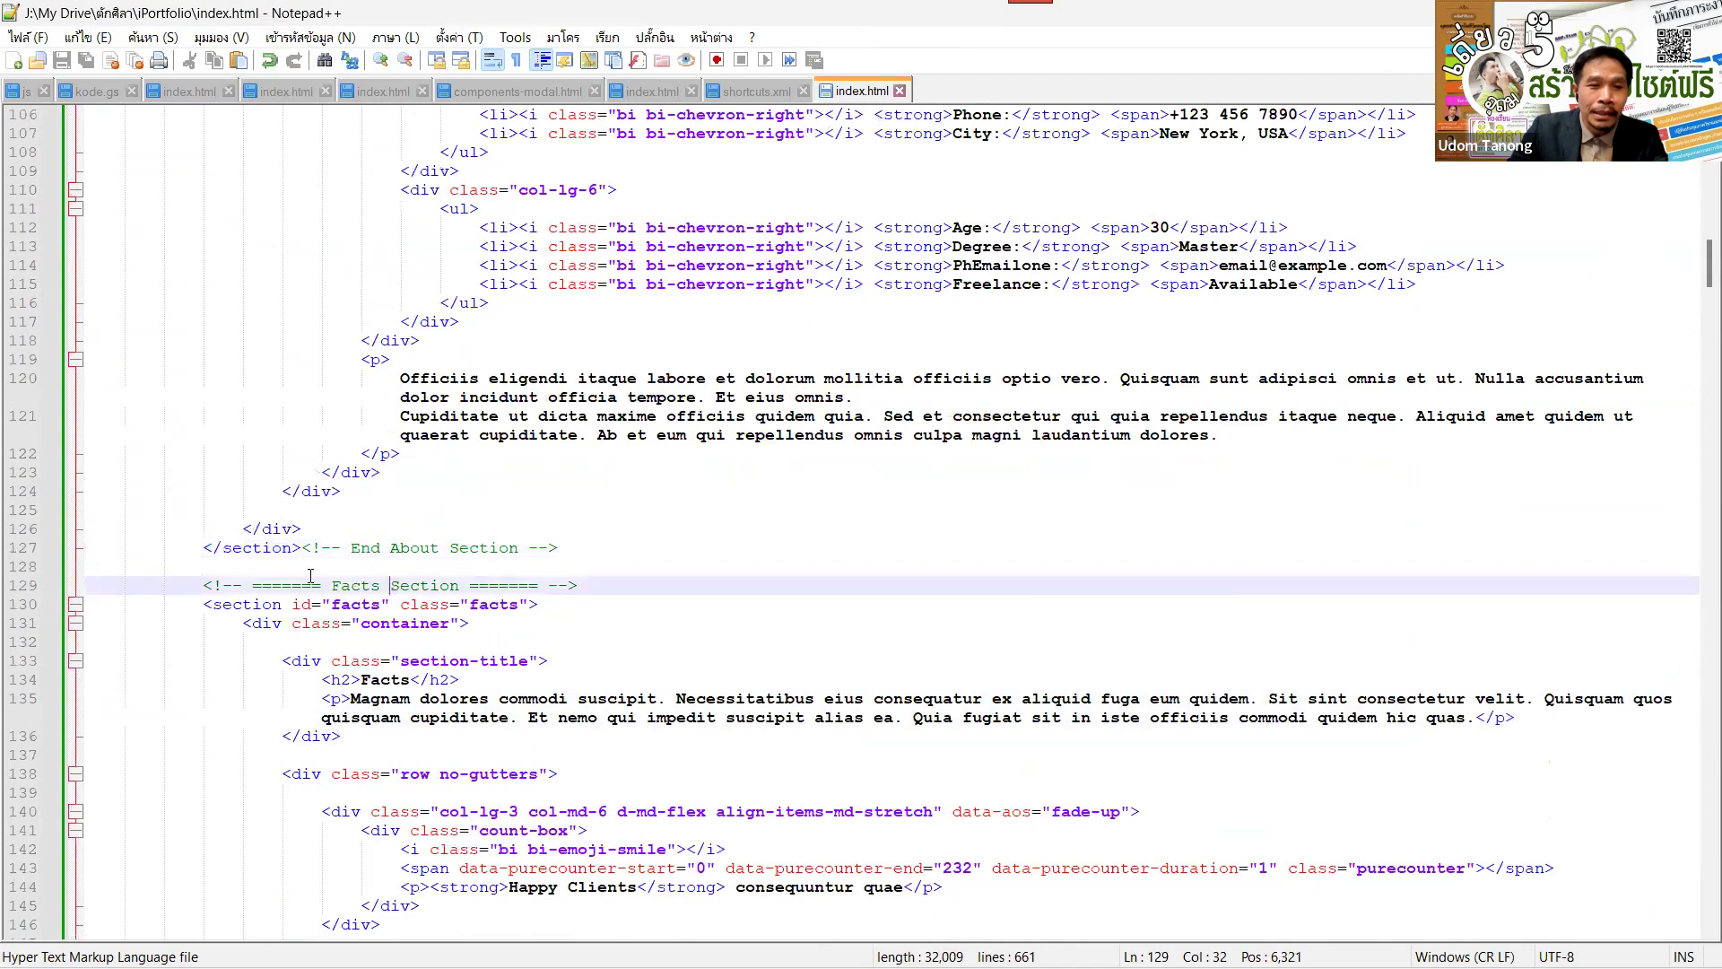
scroll(453, 583, down, 1)
click(262, 530)
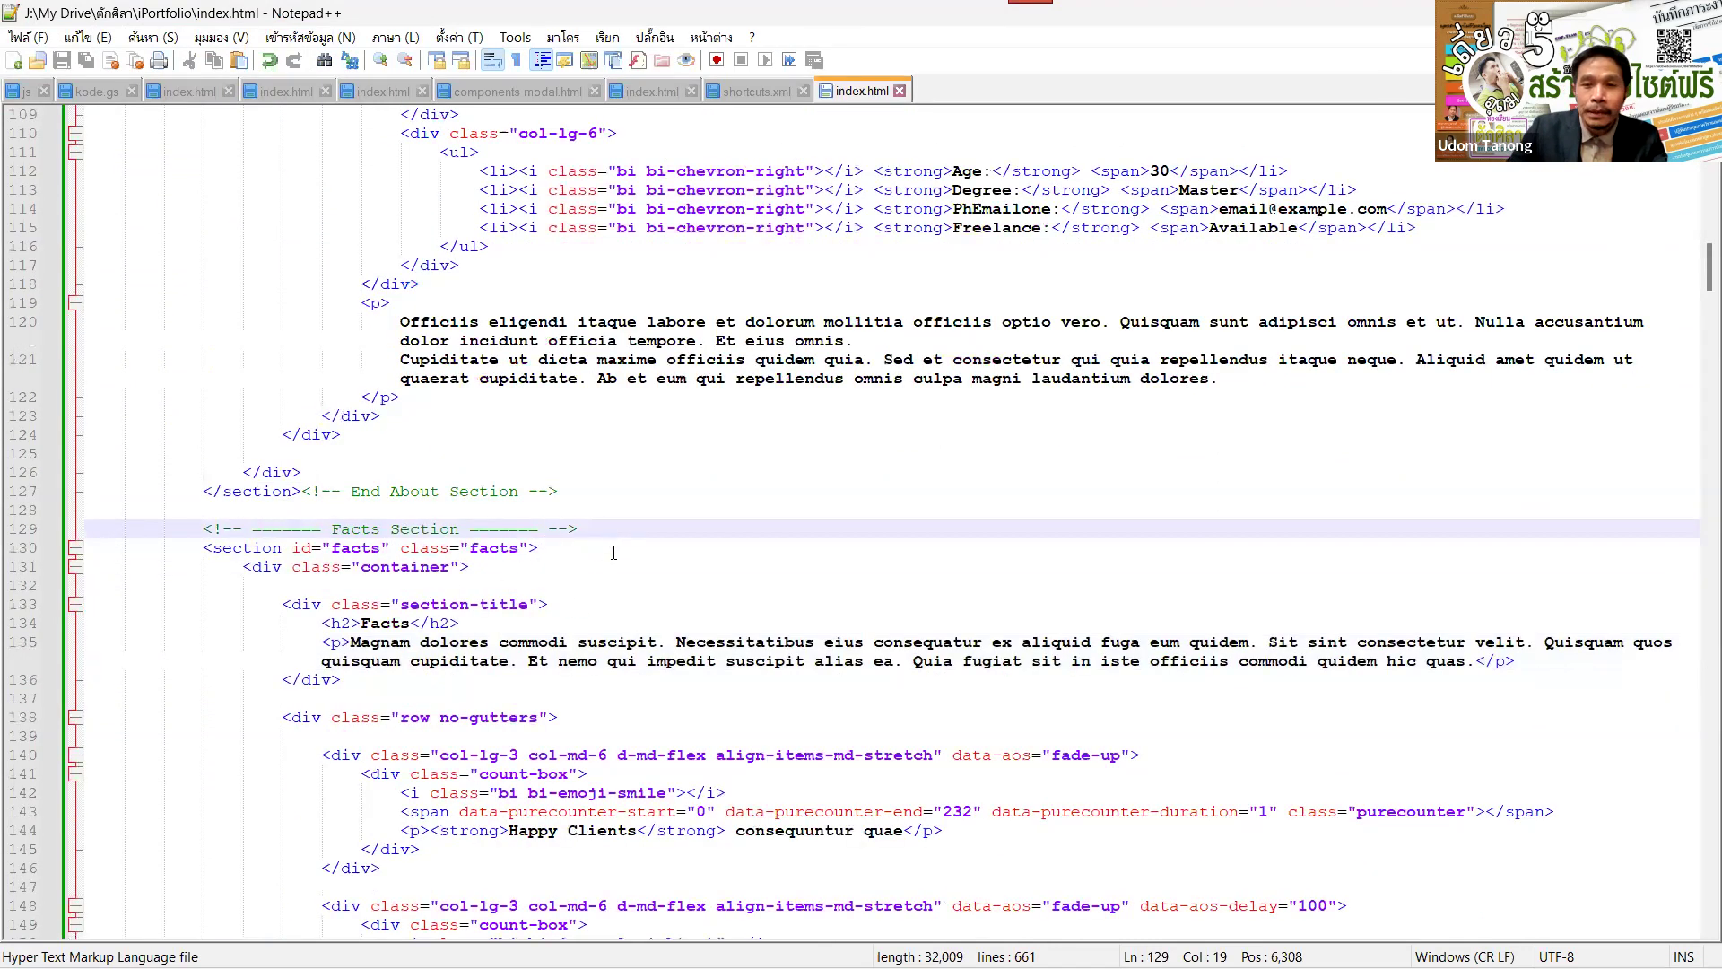
scroll(547, 593, down, 7)
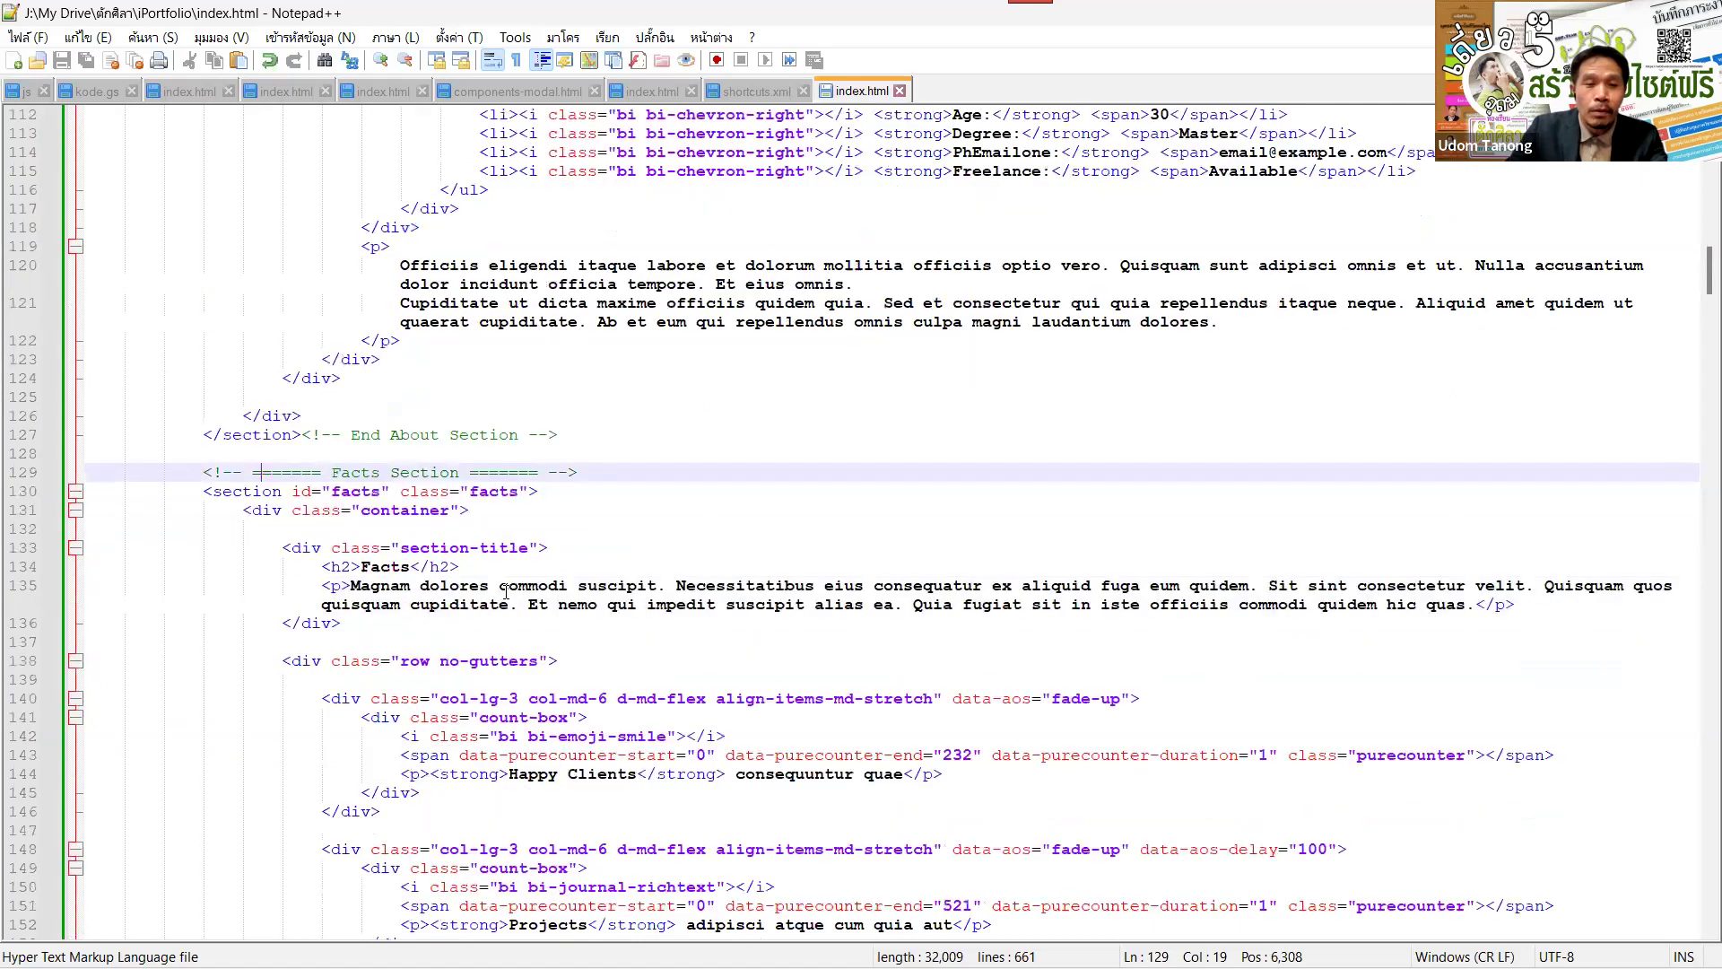
scroll(494, 598, down, 8)
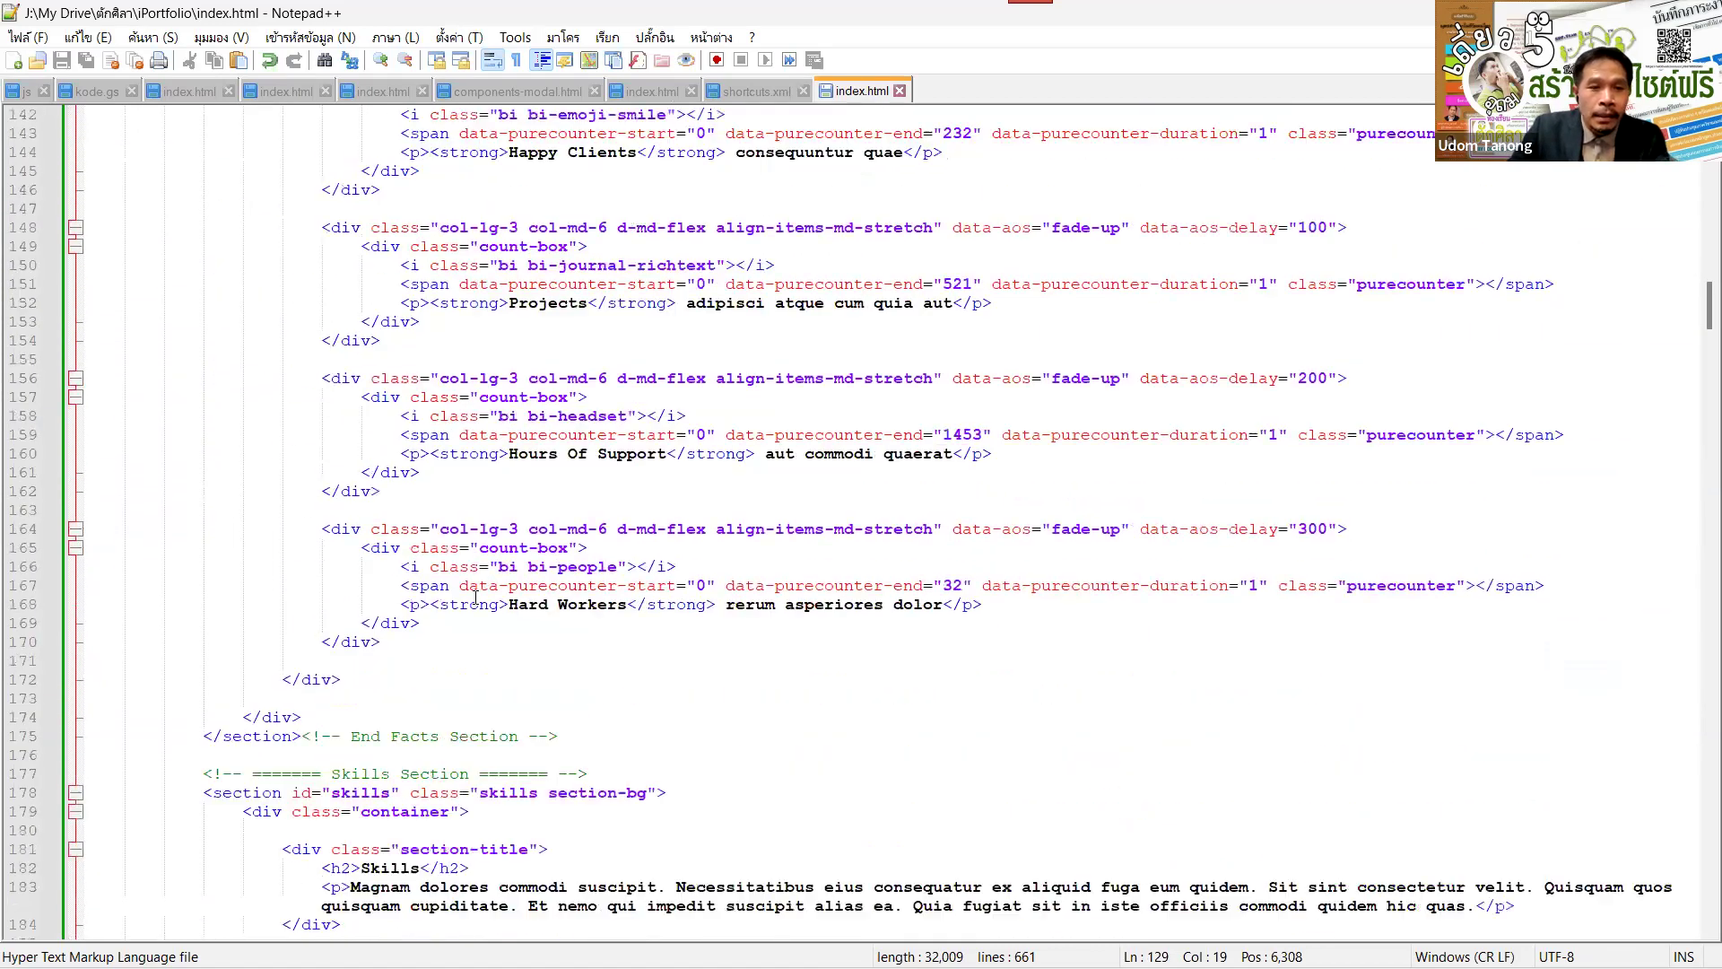
scroll(472, 592, up, 15)
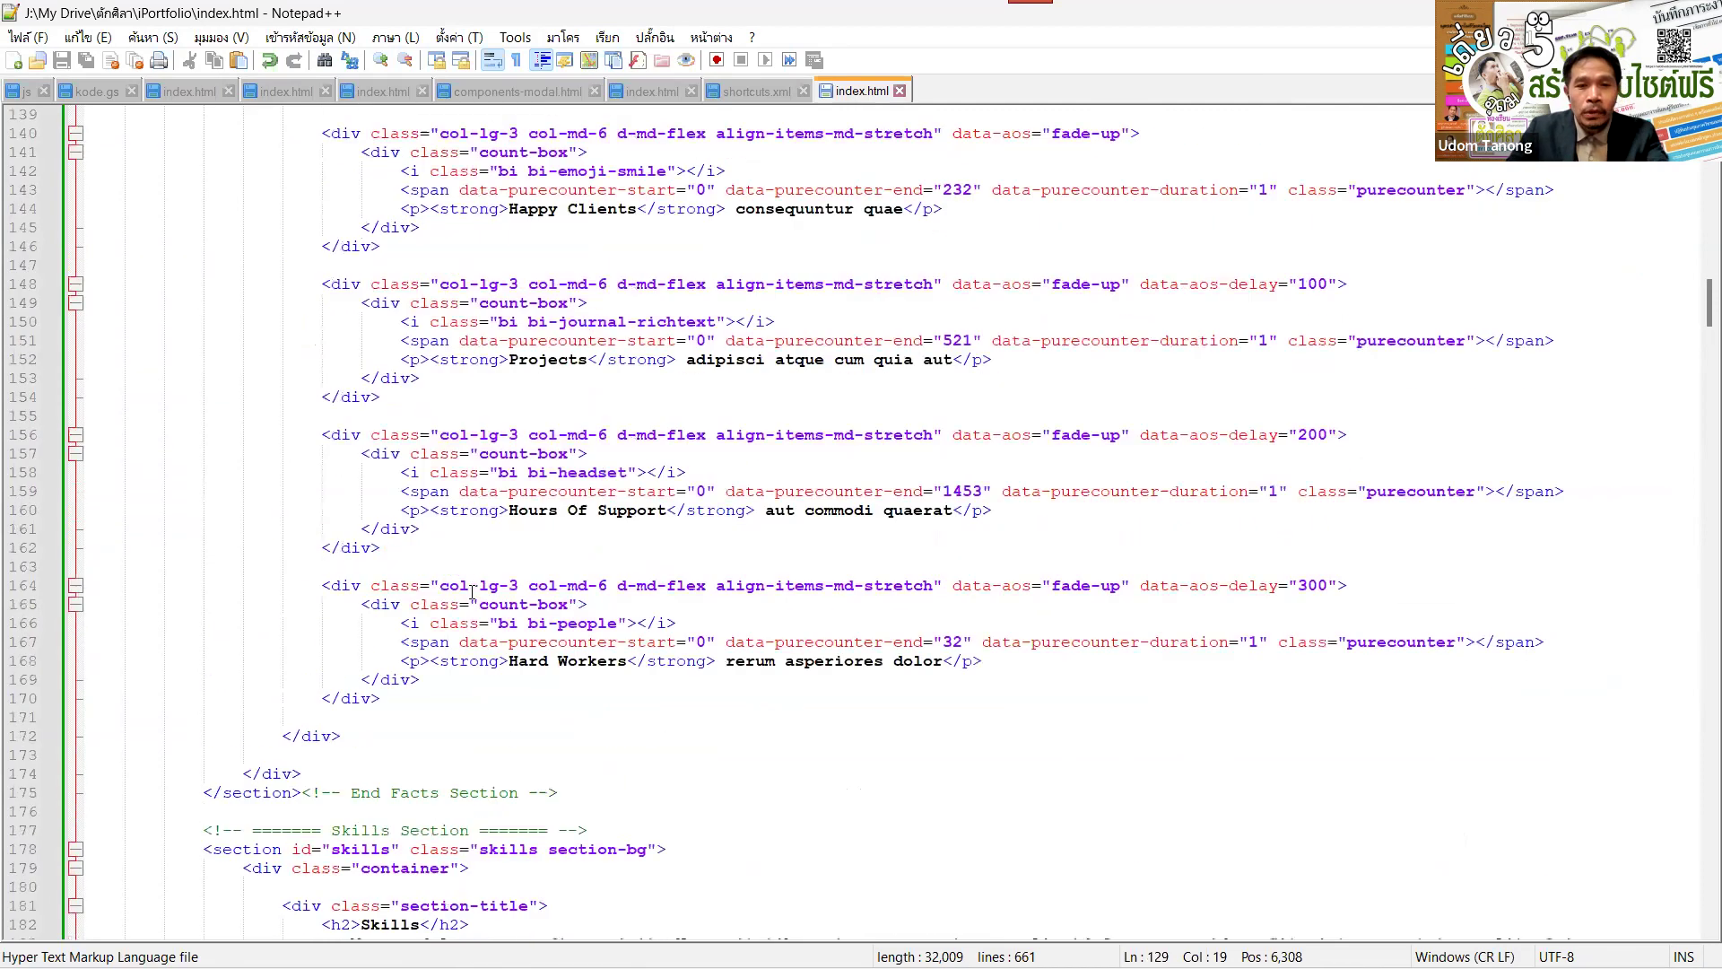
Step: Select the #resume anchor in line 63's nav link and compare it with Chrome's Resume section
scroll(830, 660, up, 20)
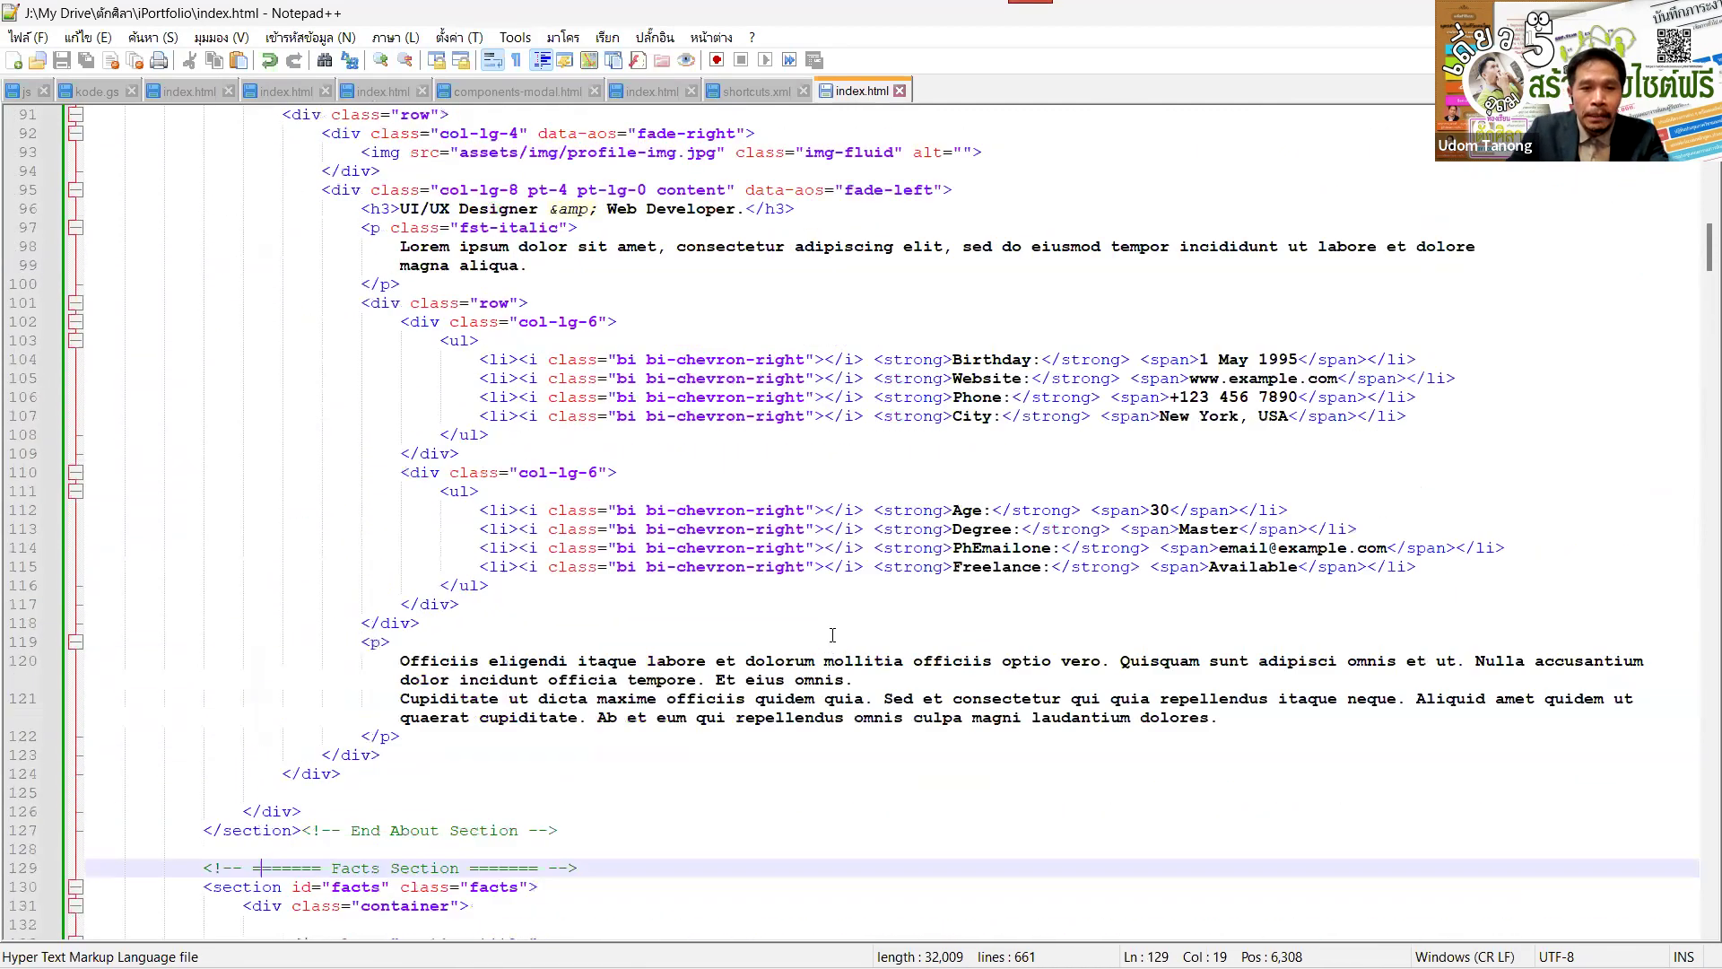
scroll(1028, 468, down, 4)
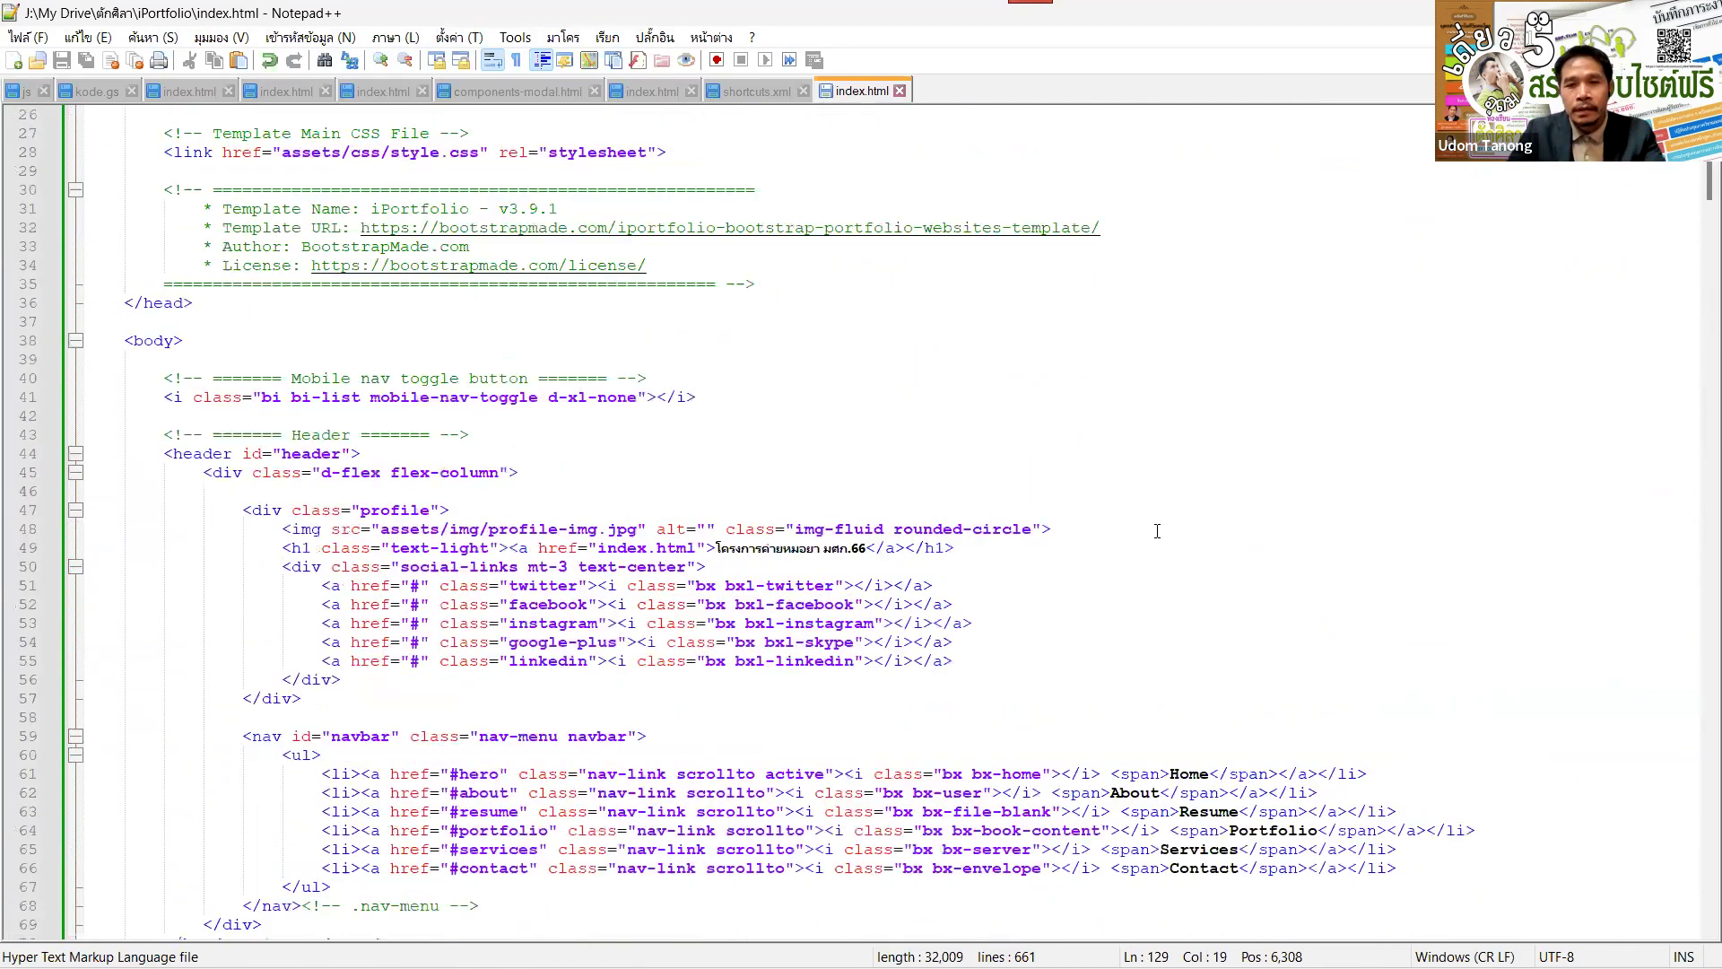
click(1180, 528)
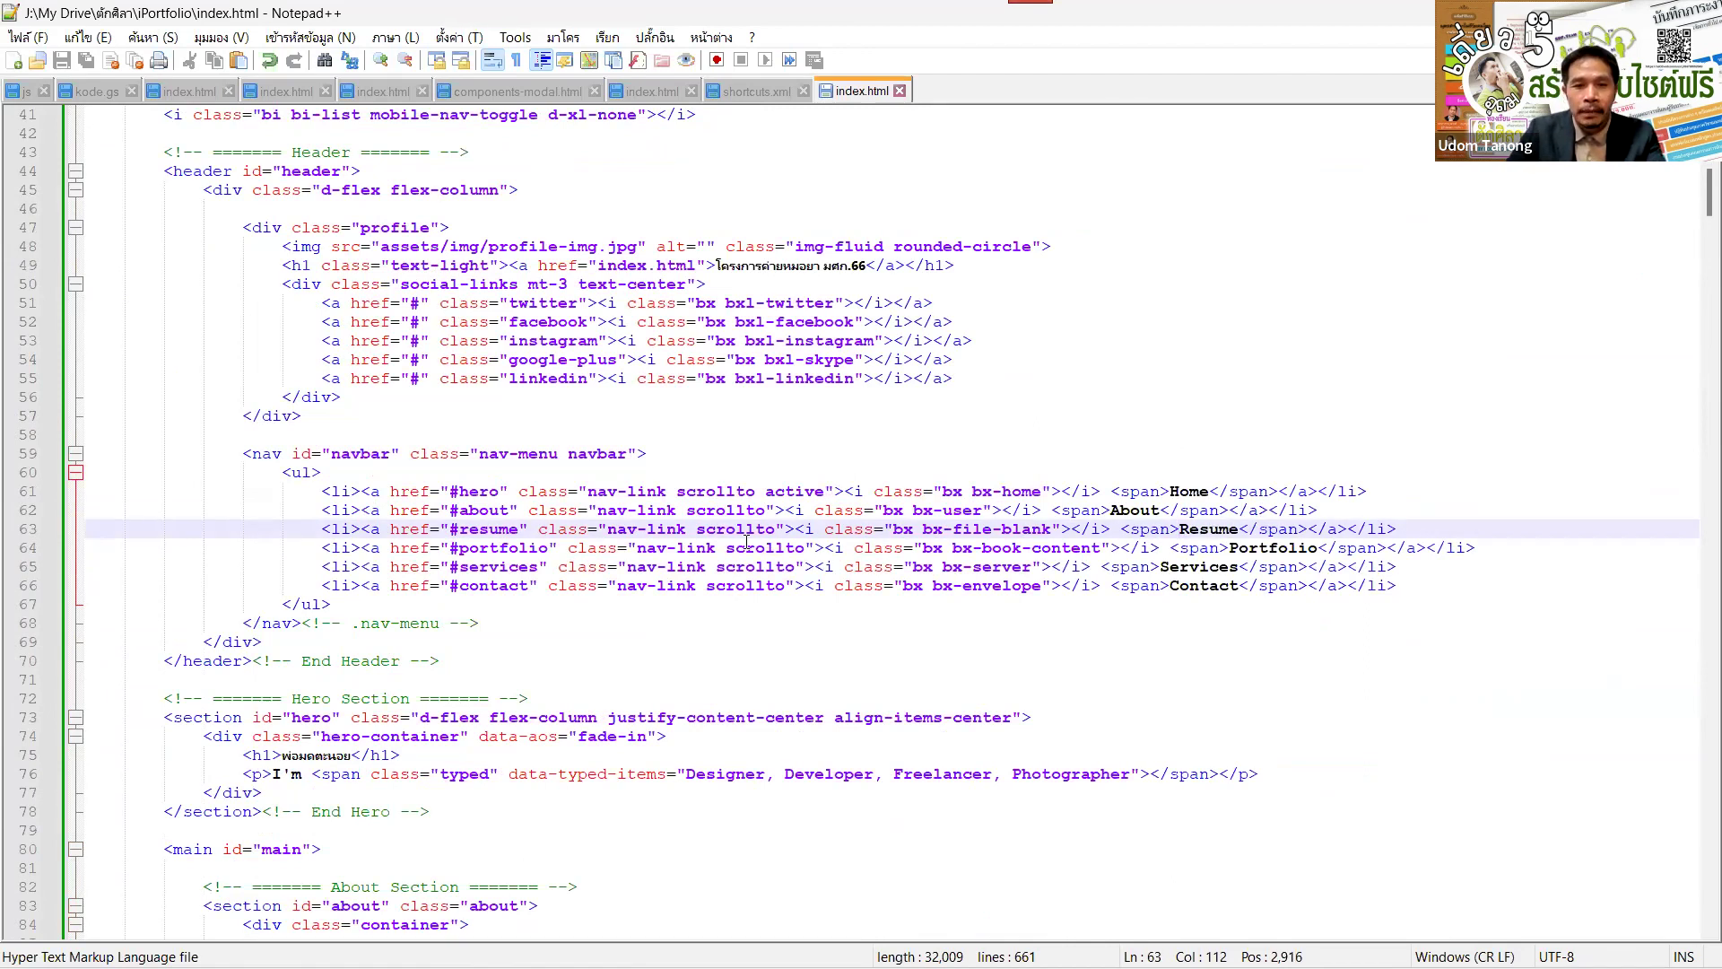
drag(461, 529, 525, 530)
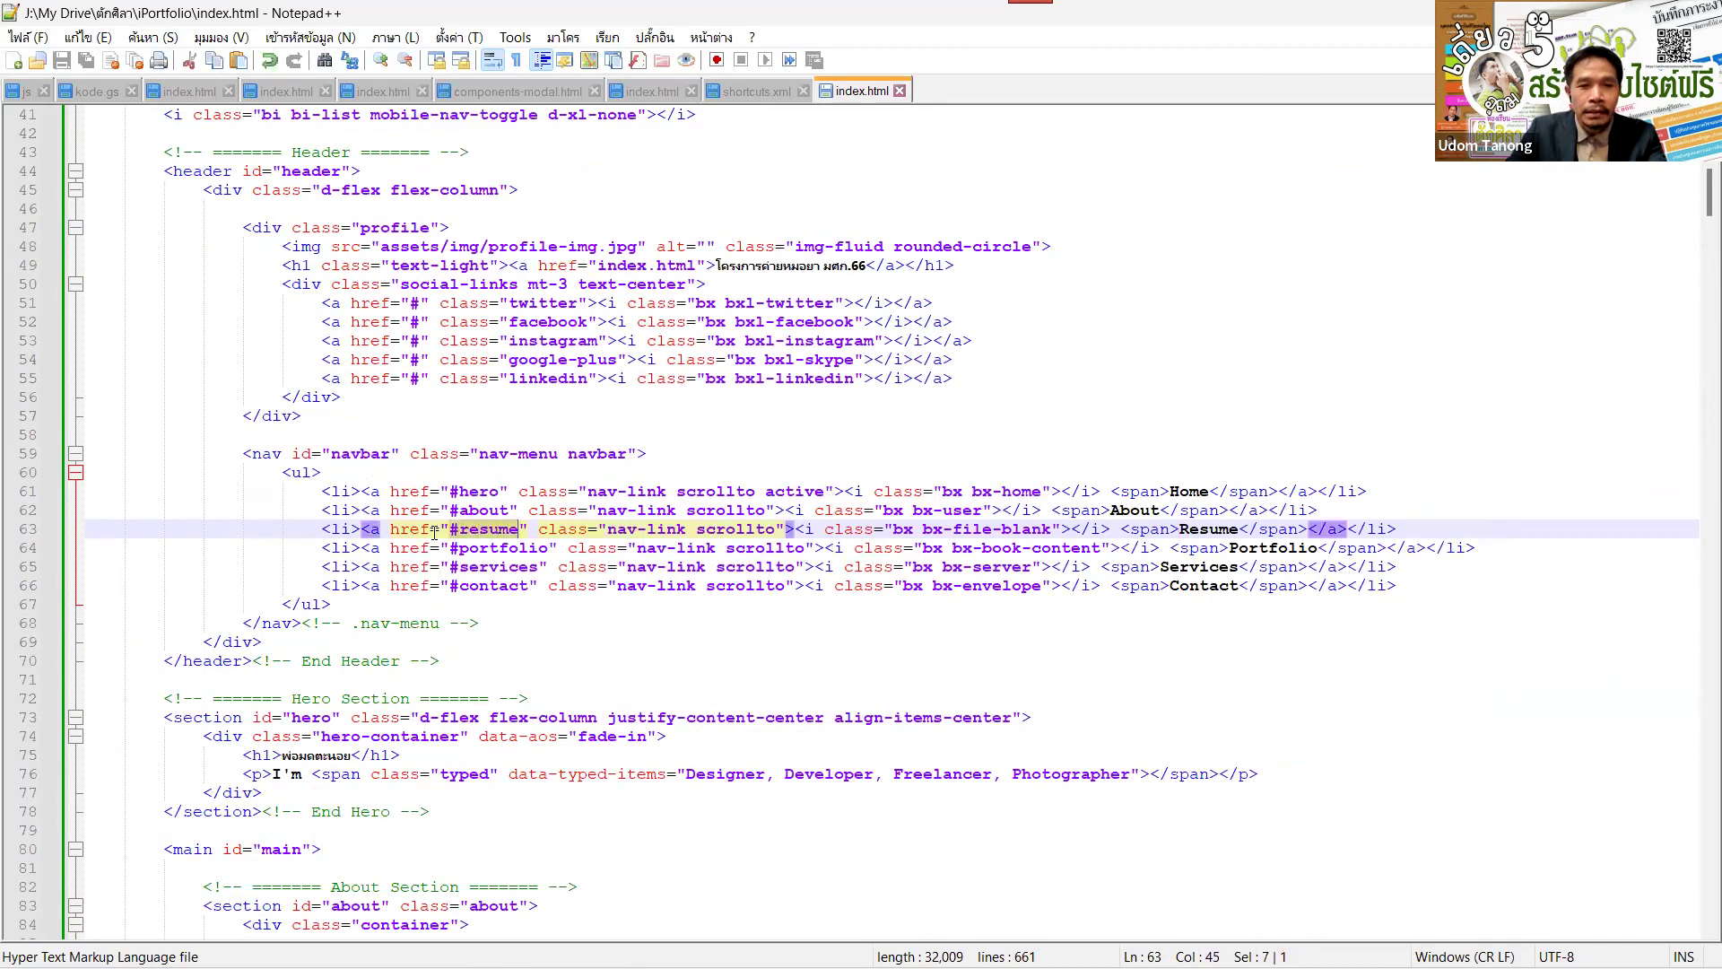
click(332, 530)
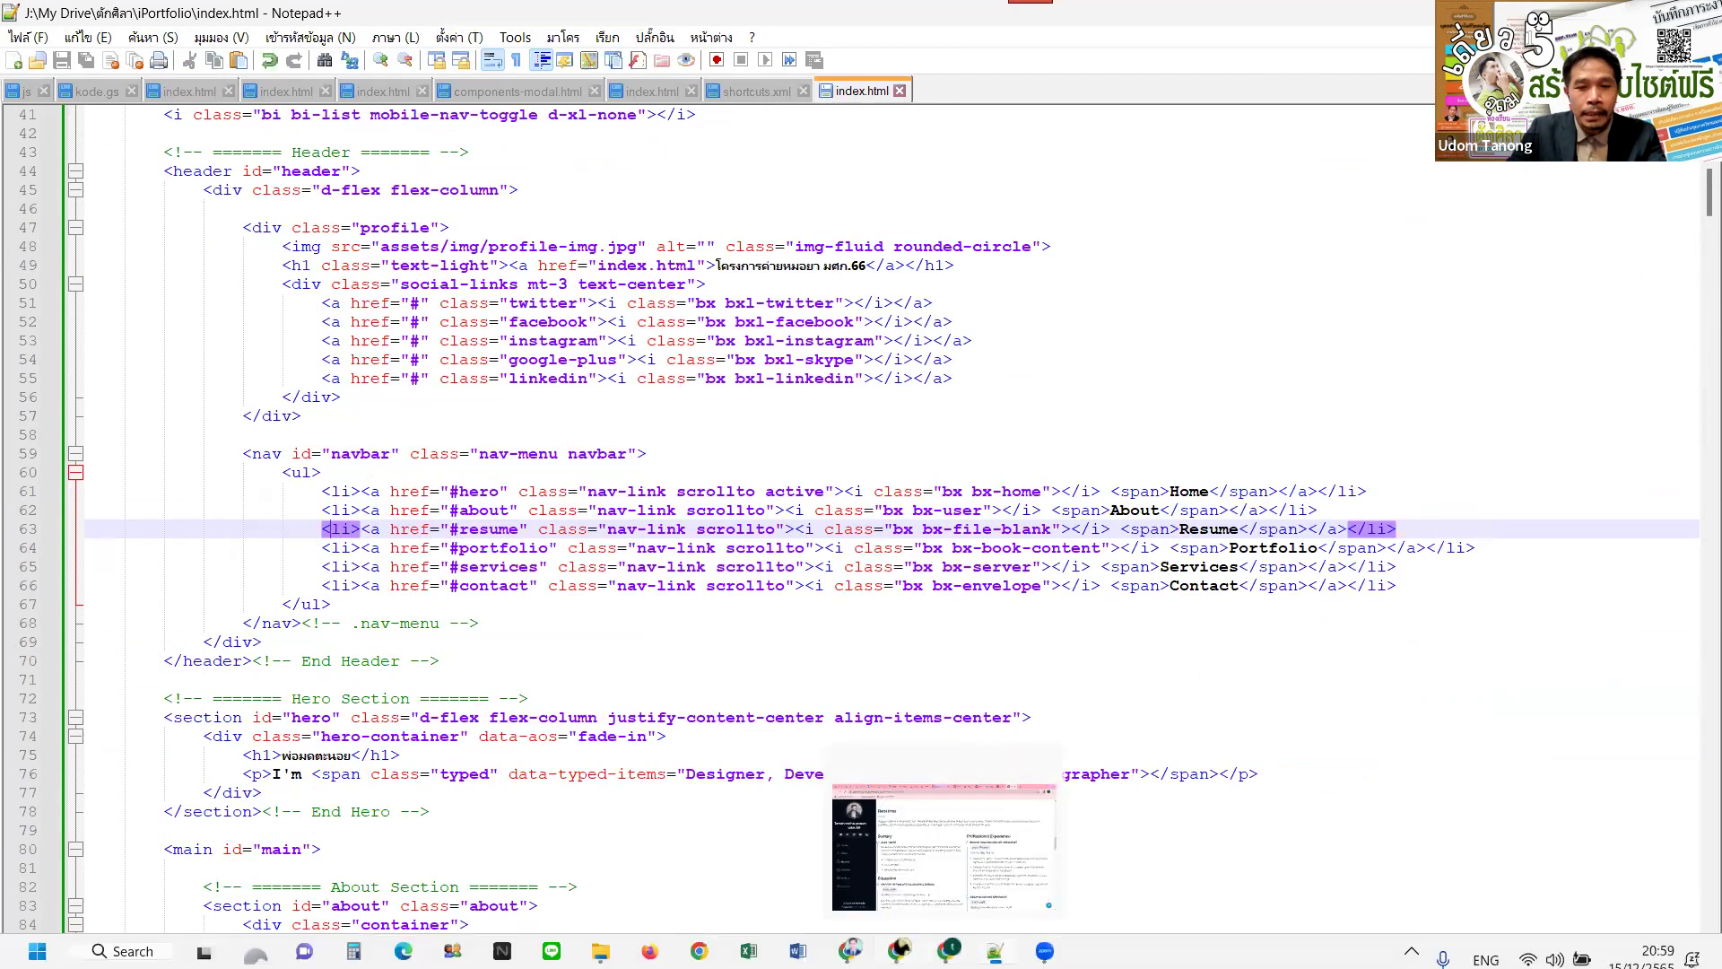
key(alt+Tab)
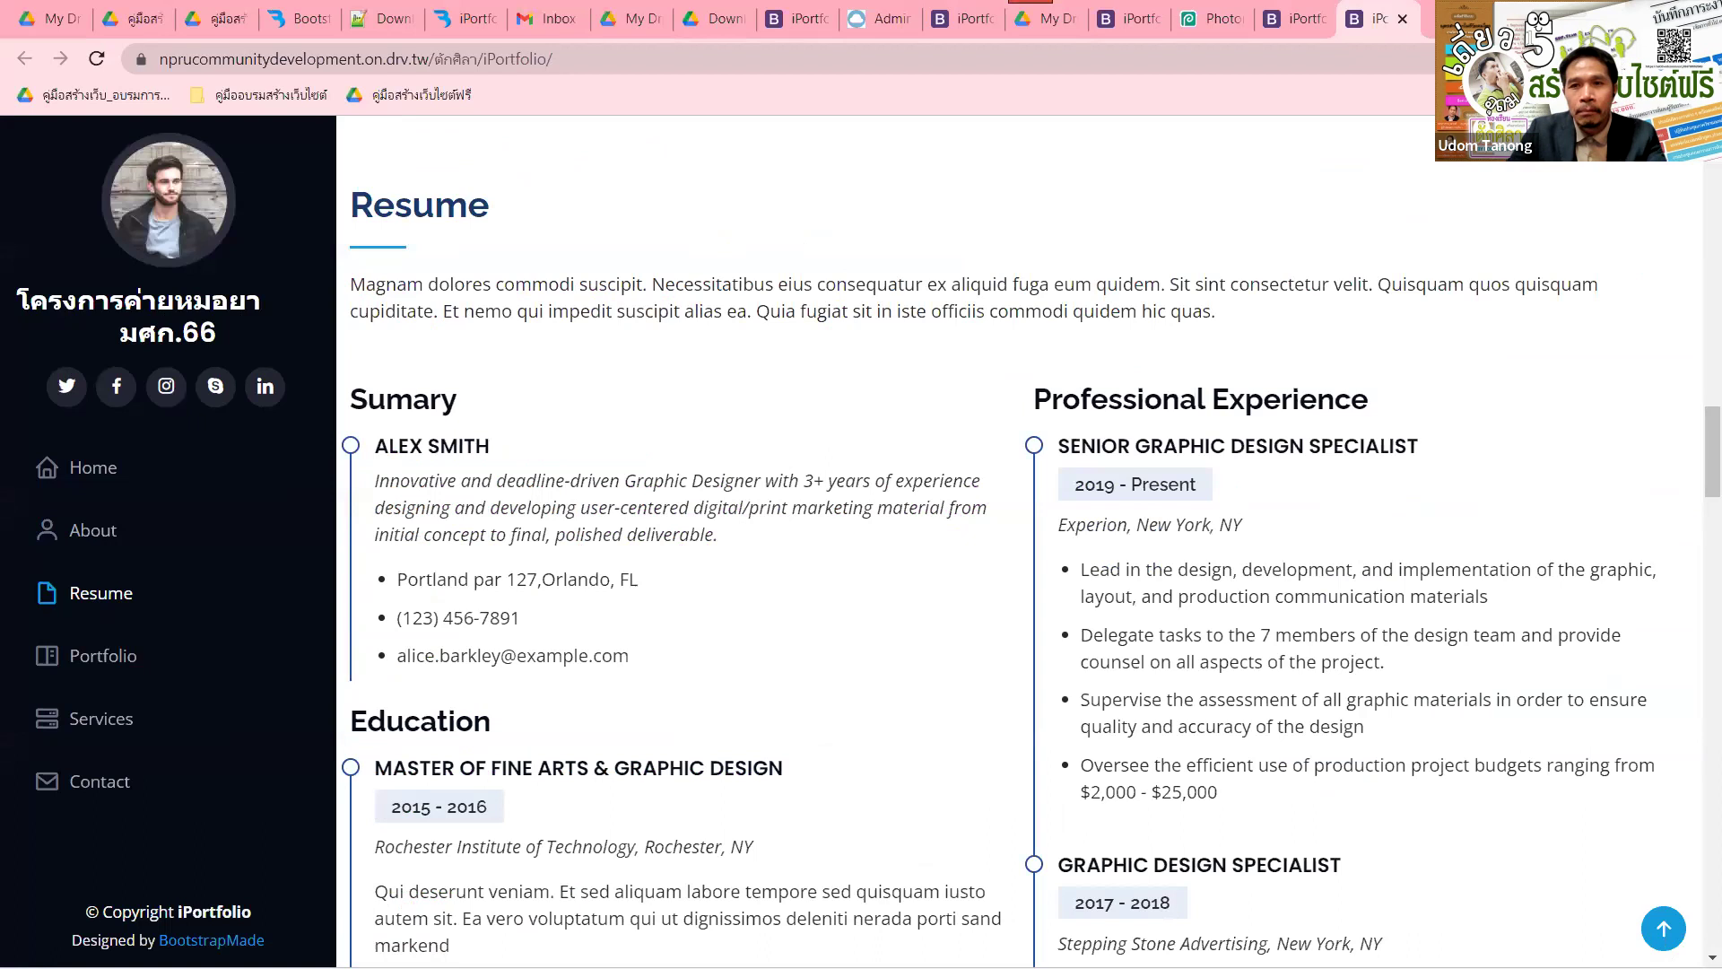
key(alt+Tab)
Step: Copy the Resume nav list item and paste it on a new line below
drag(108, 531, 1391, 536)
key(ctrl+c)
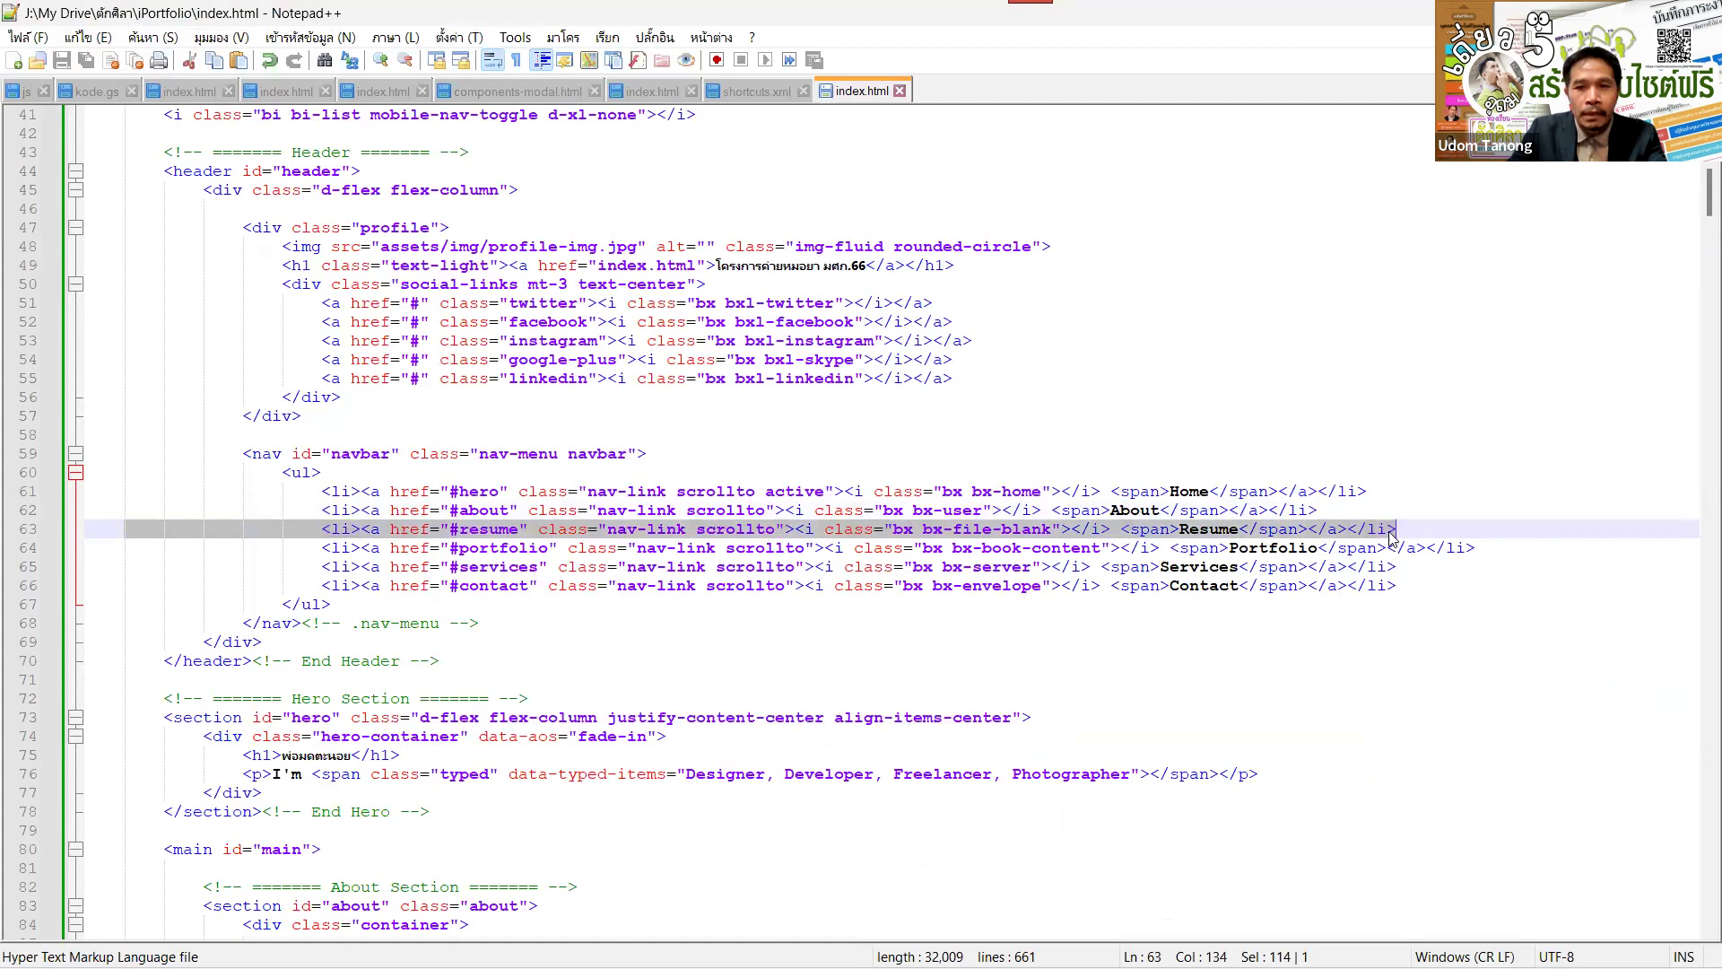
right_click(1390, 531)
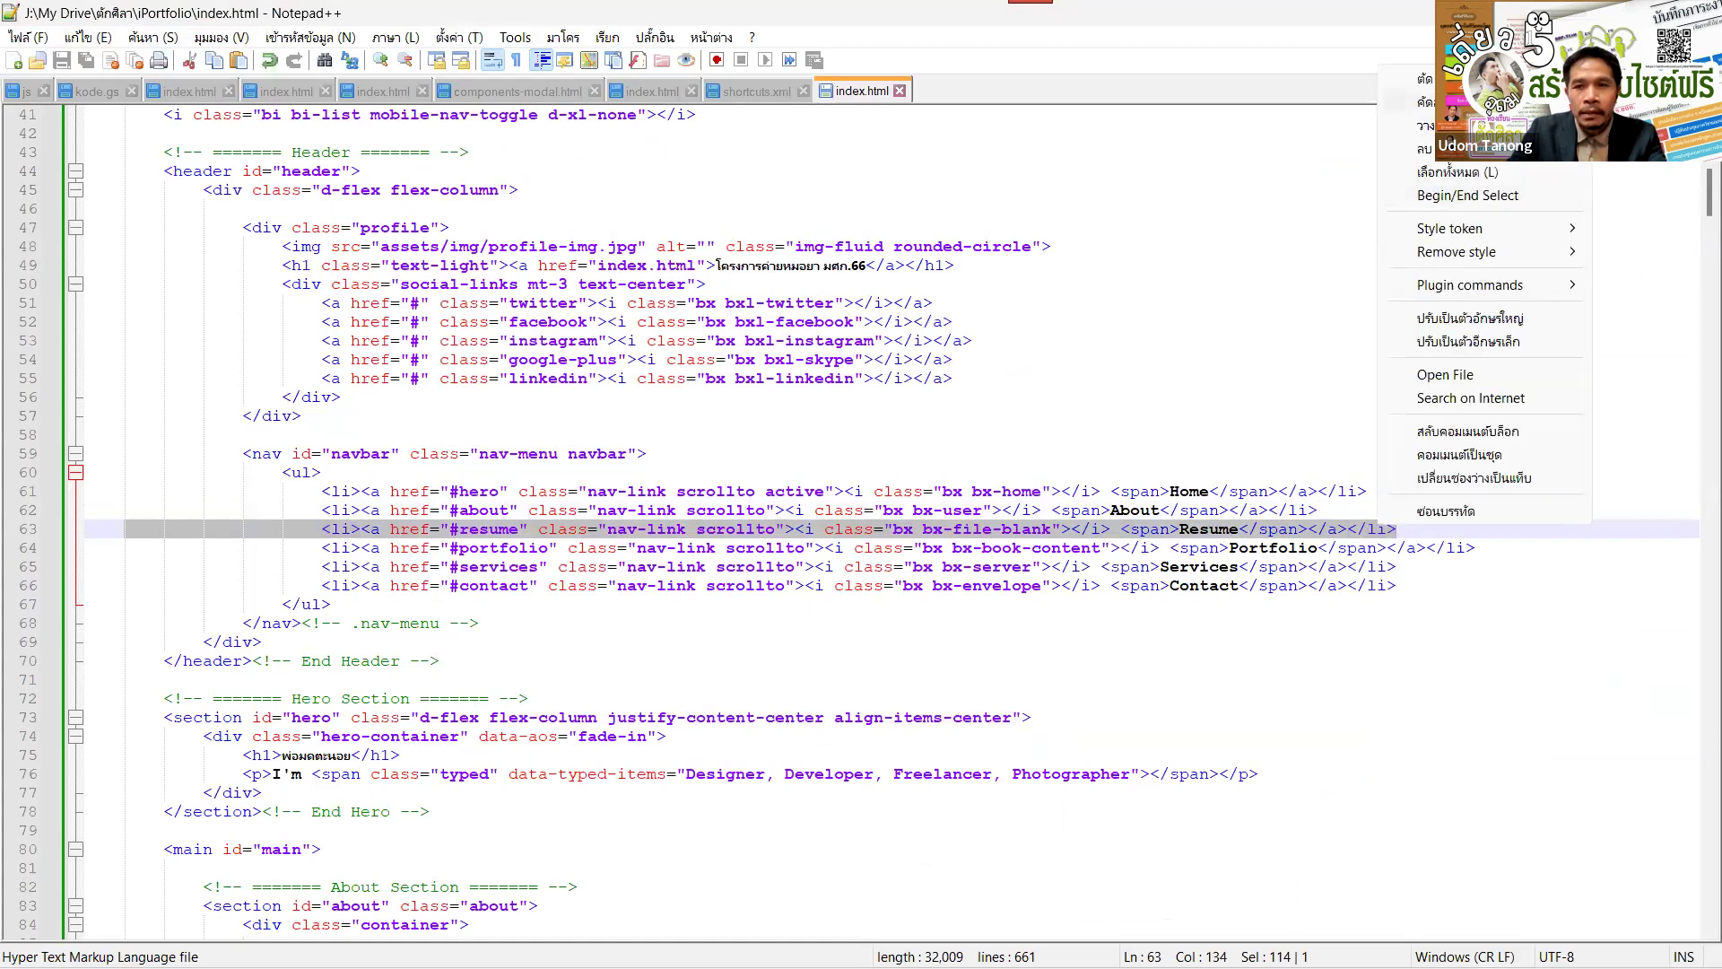
key(Escape)
click(1401, 529)
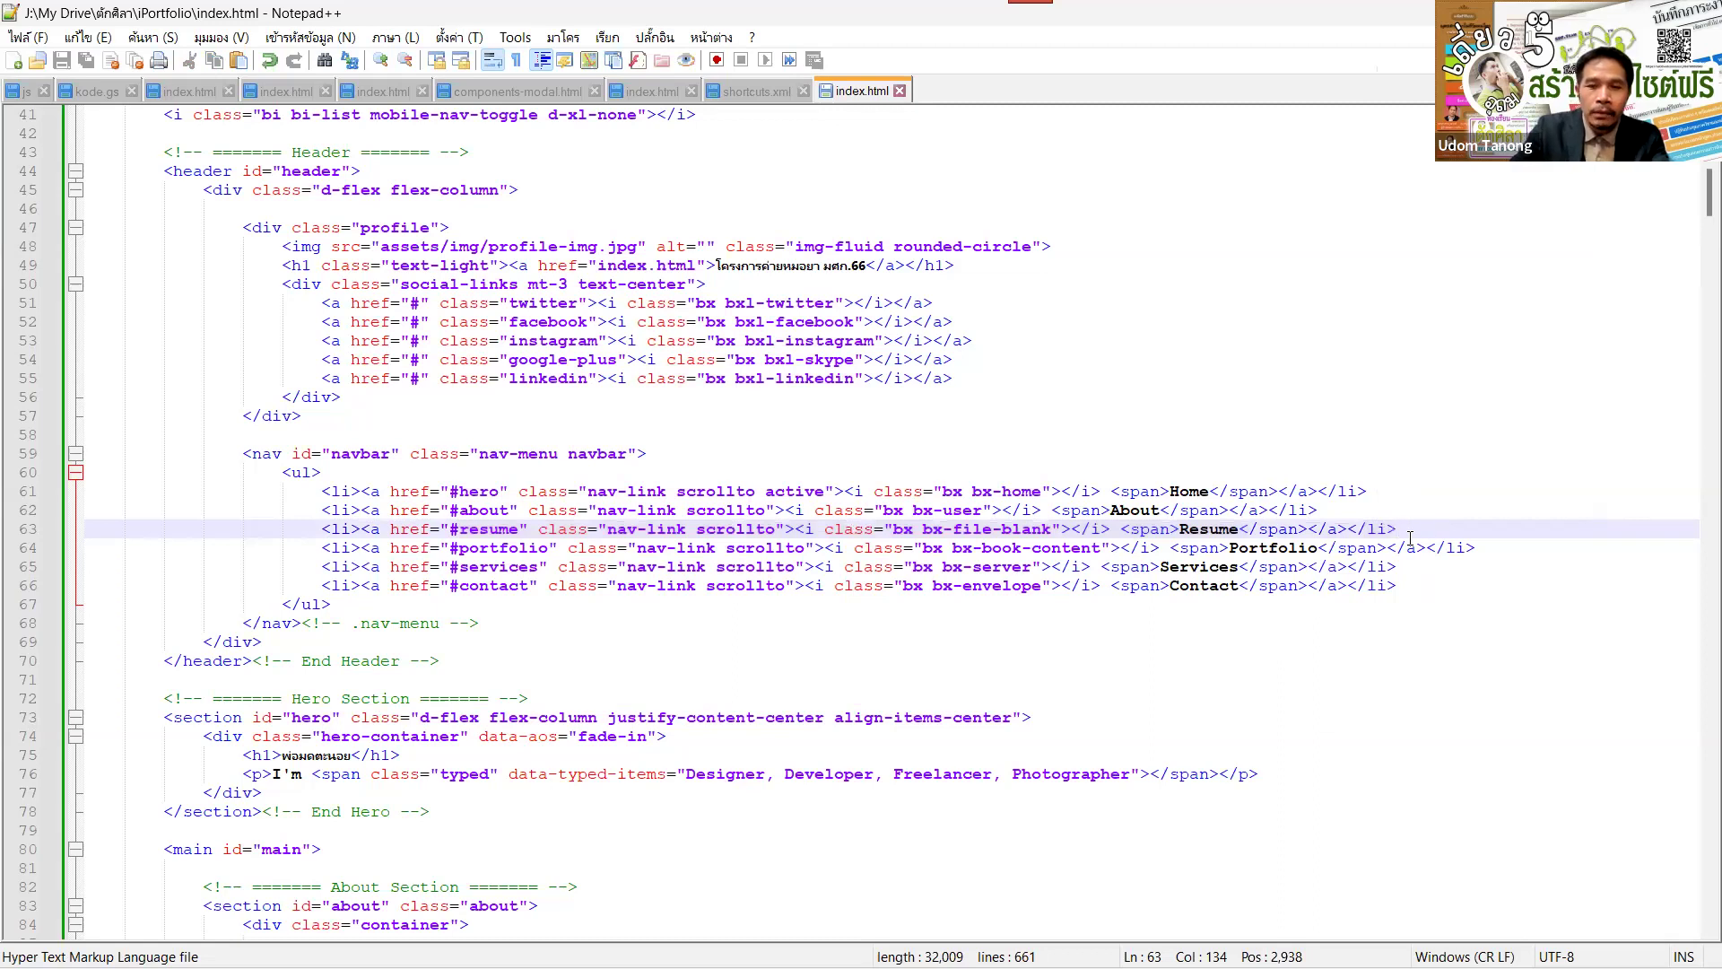
key(Return)
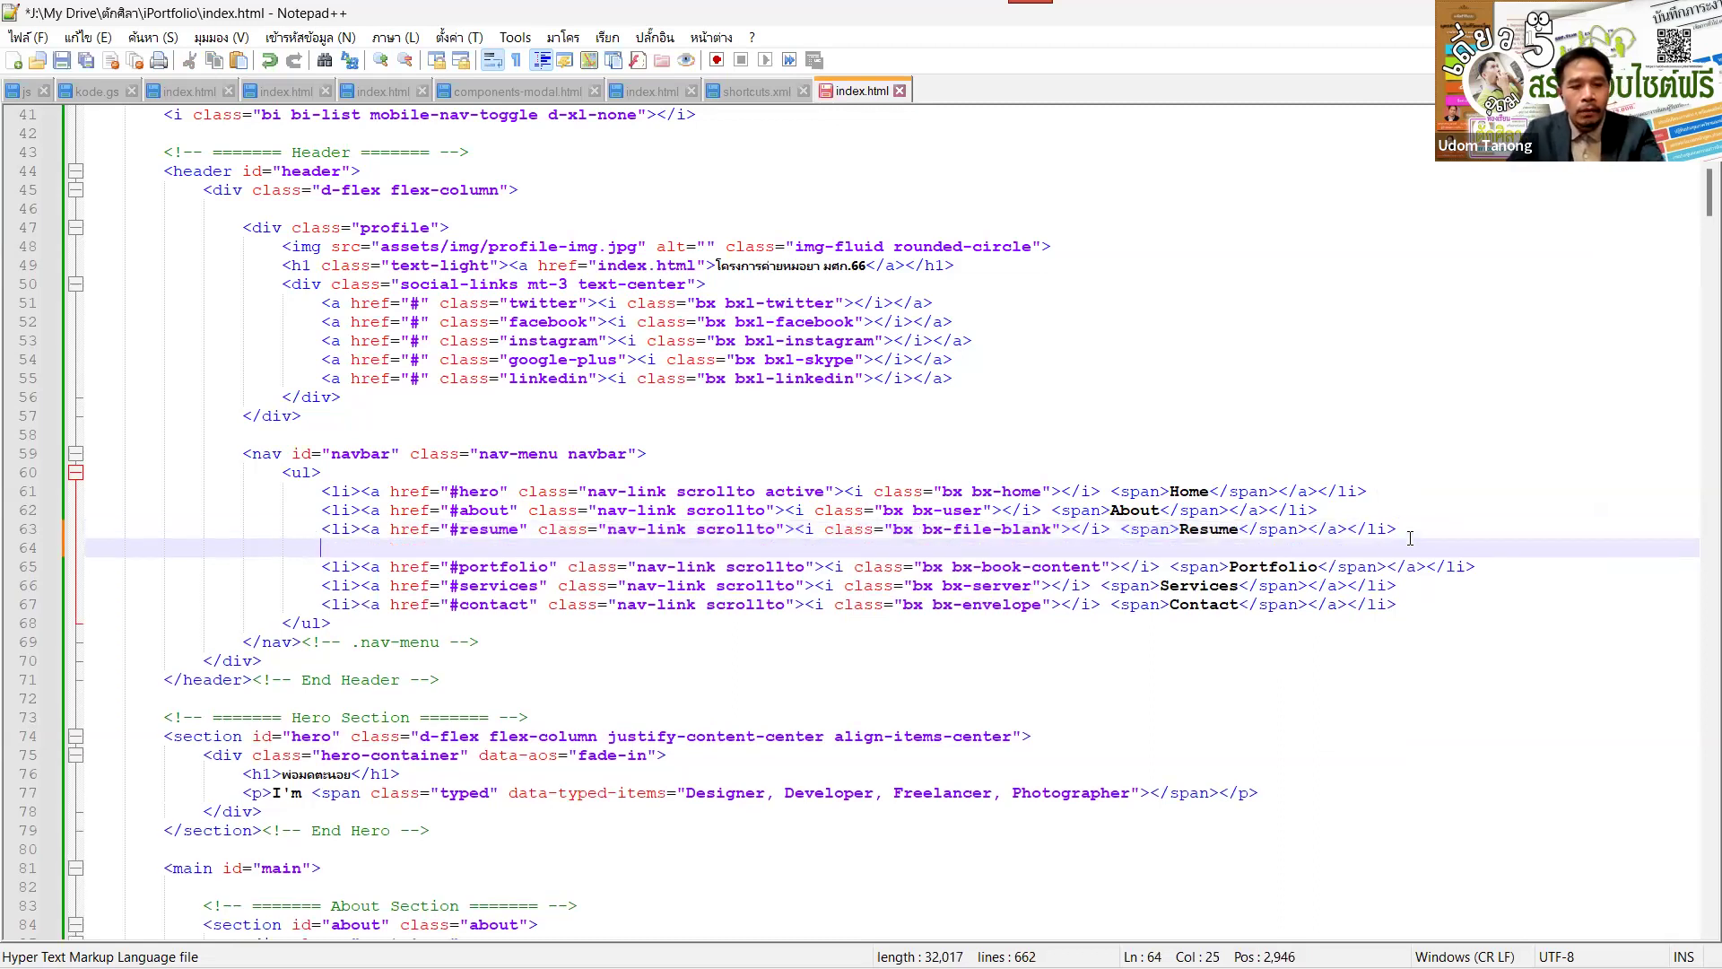
key(ctrl+v)
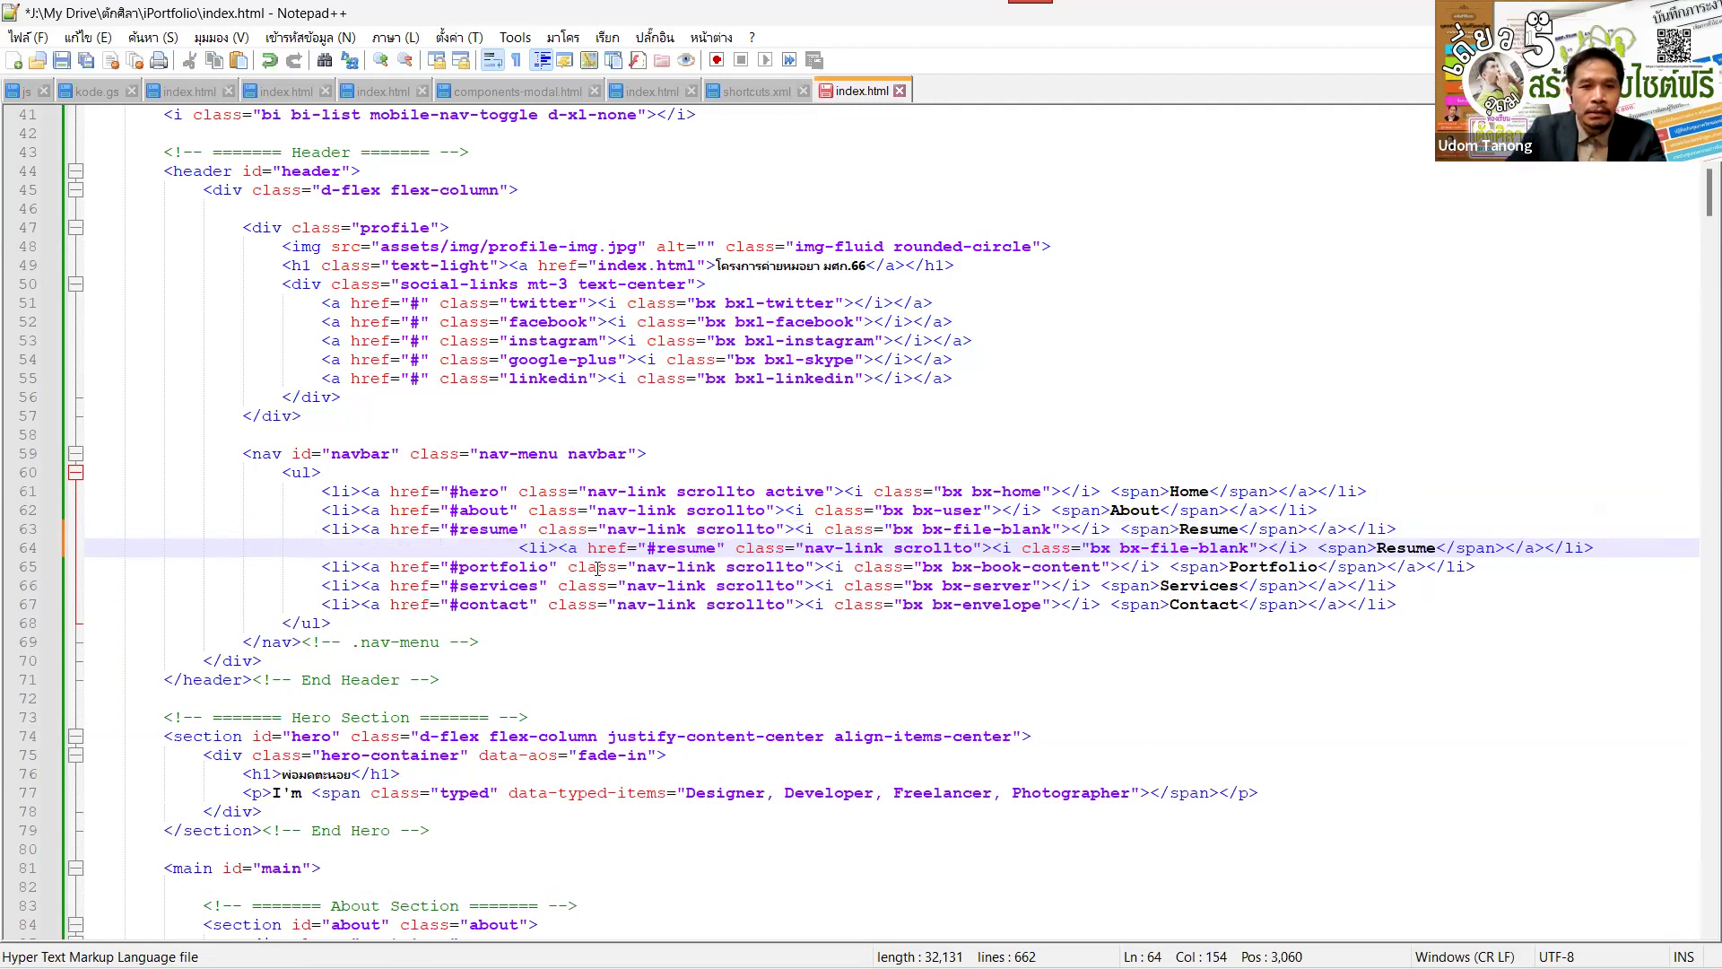
click(512, 548)
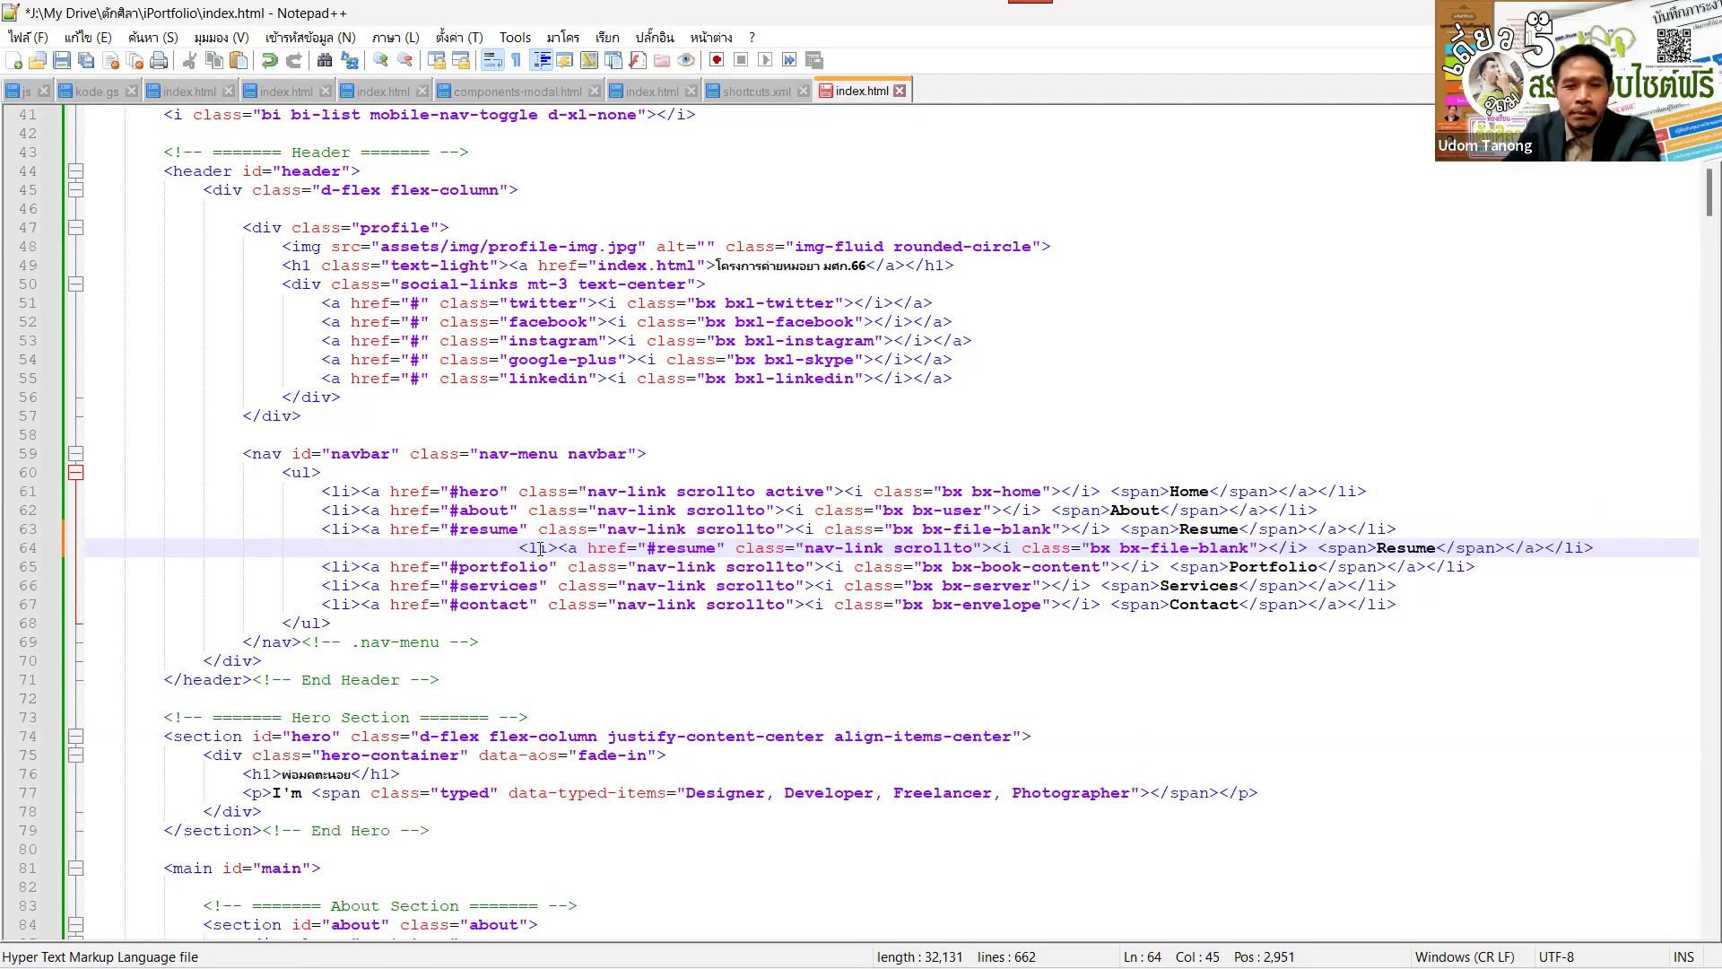
key(BackSpace)
key(BackSpace)
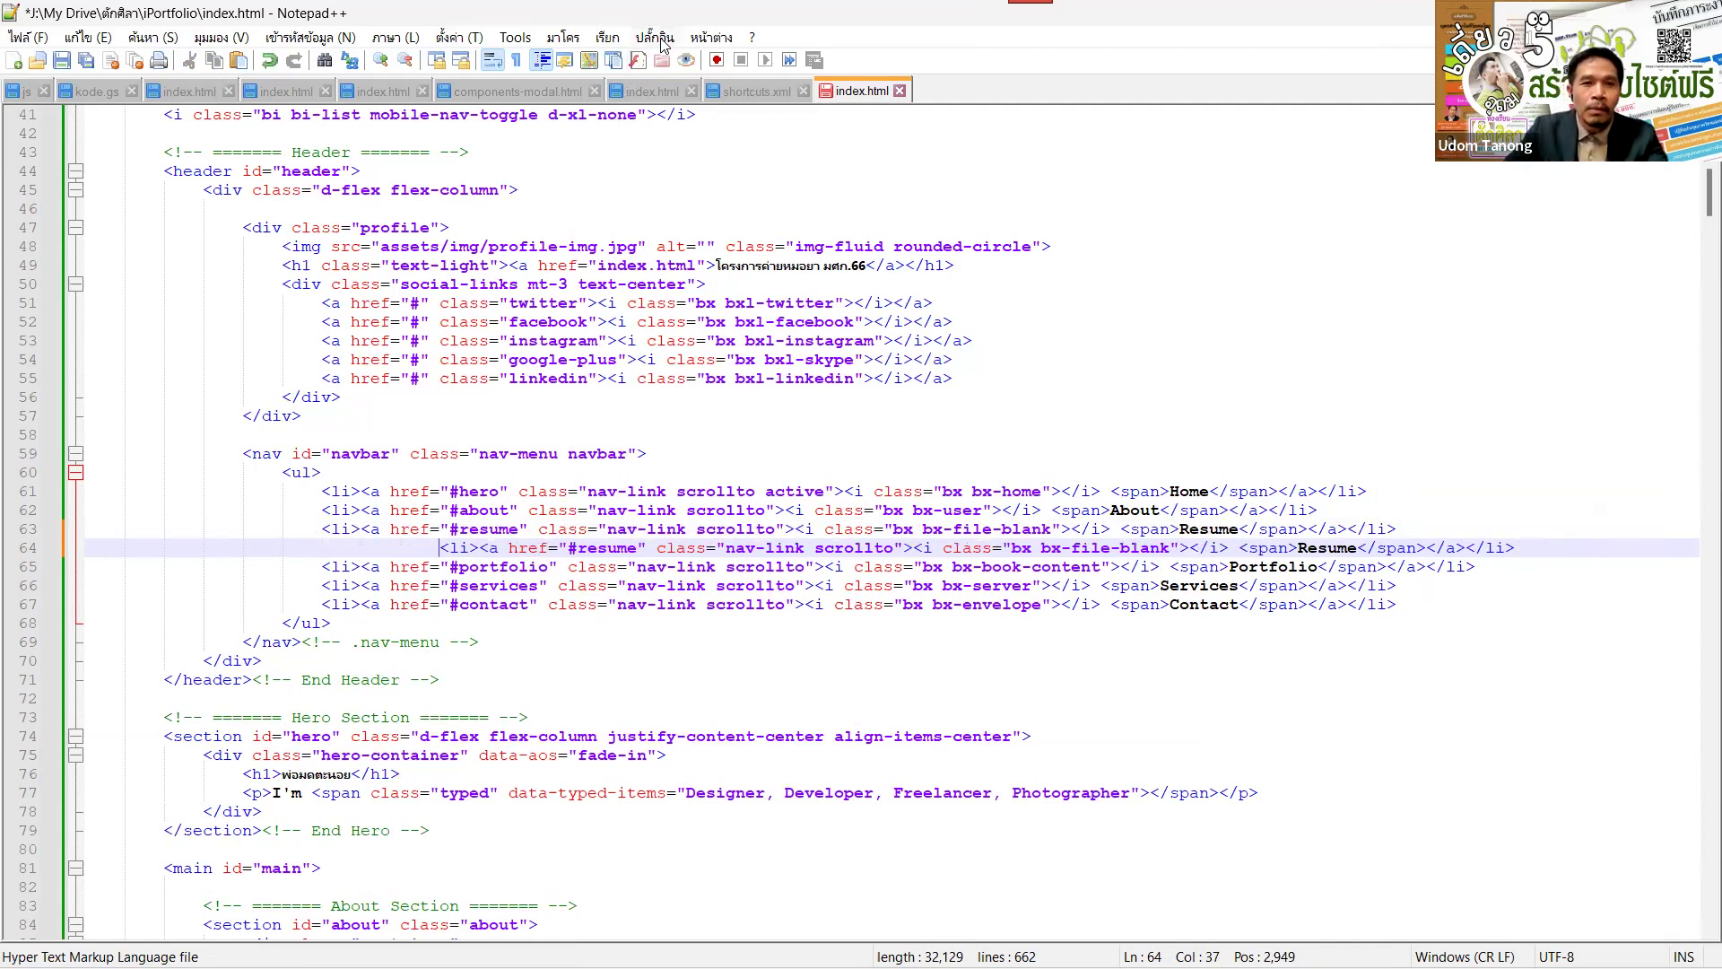
Step: Realign the indentation with Plugins > Indent By Fold > Reindent File
click(666, 39)
mouse_move(723, 70)
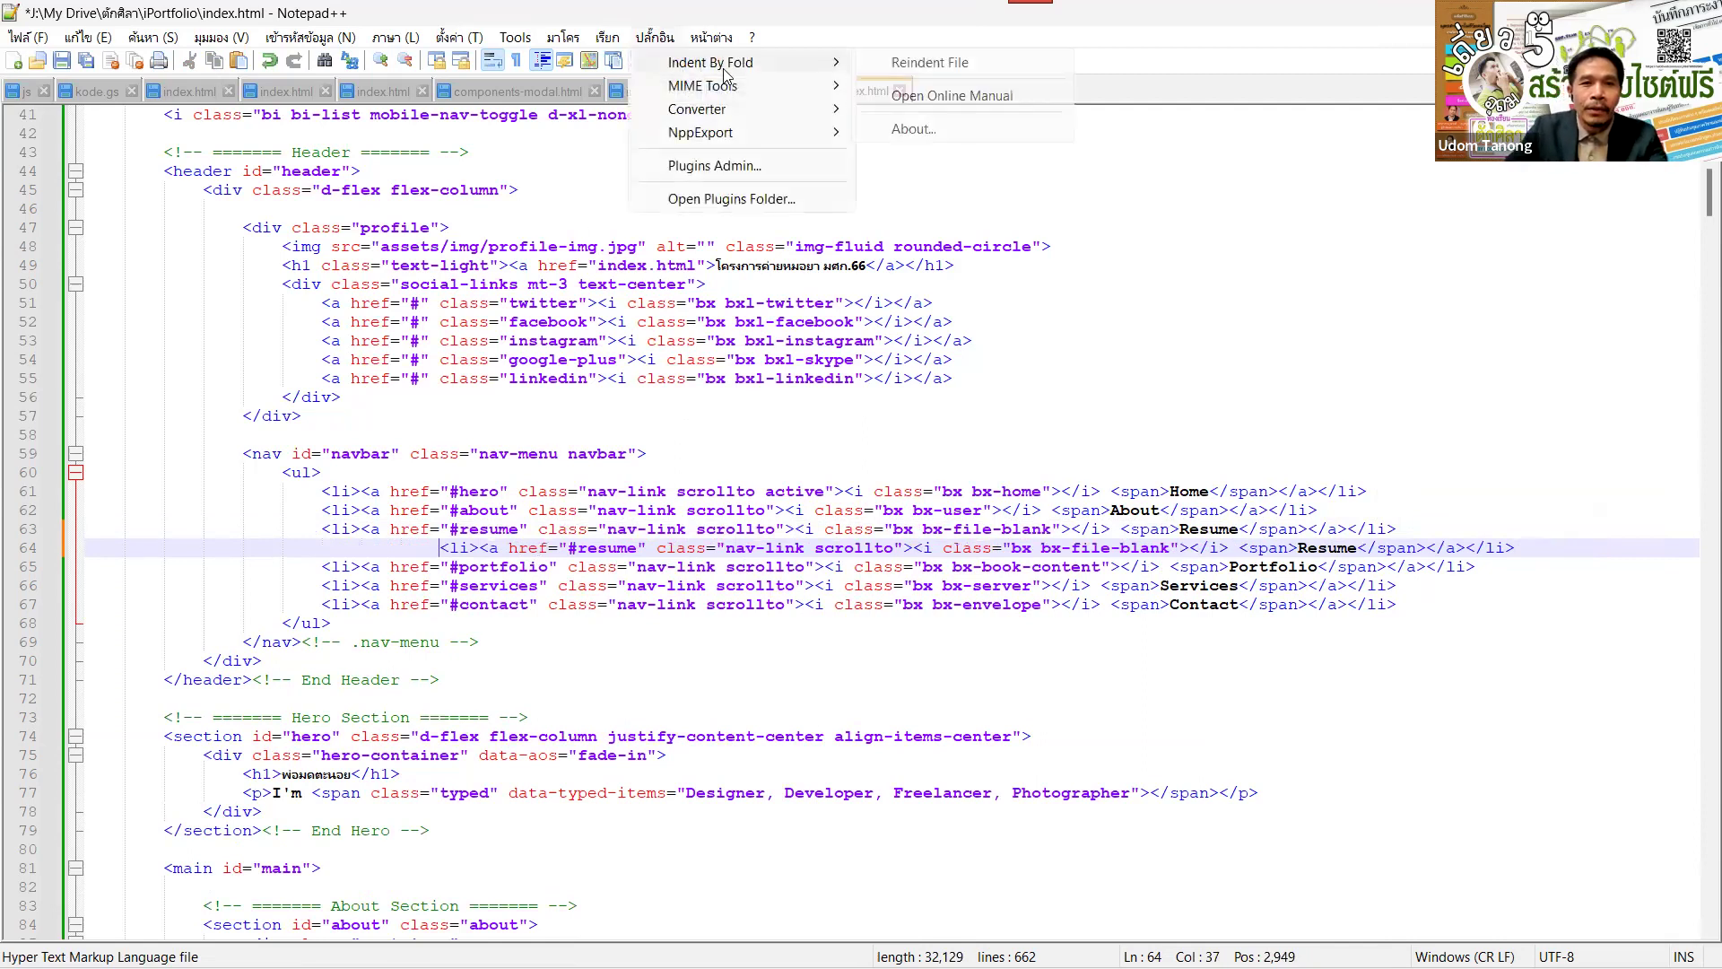
click(918, 70)
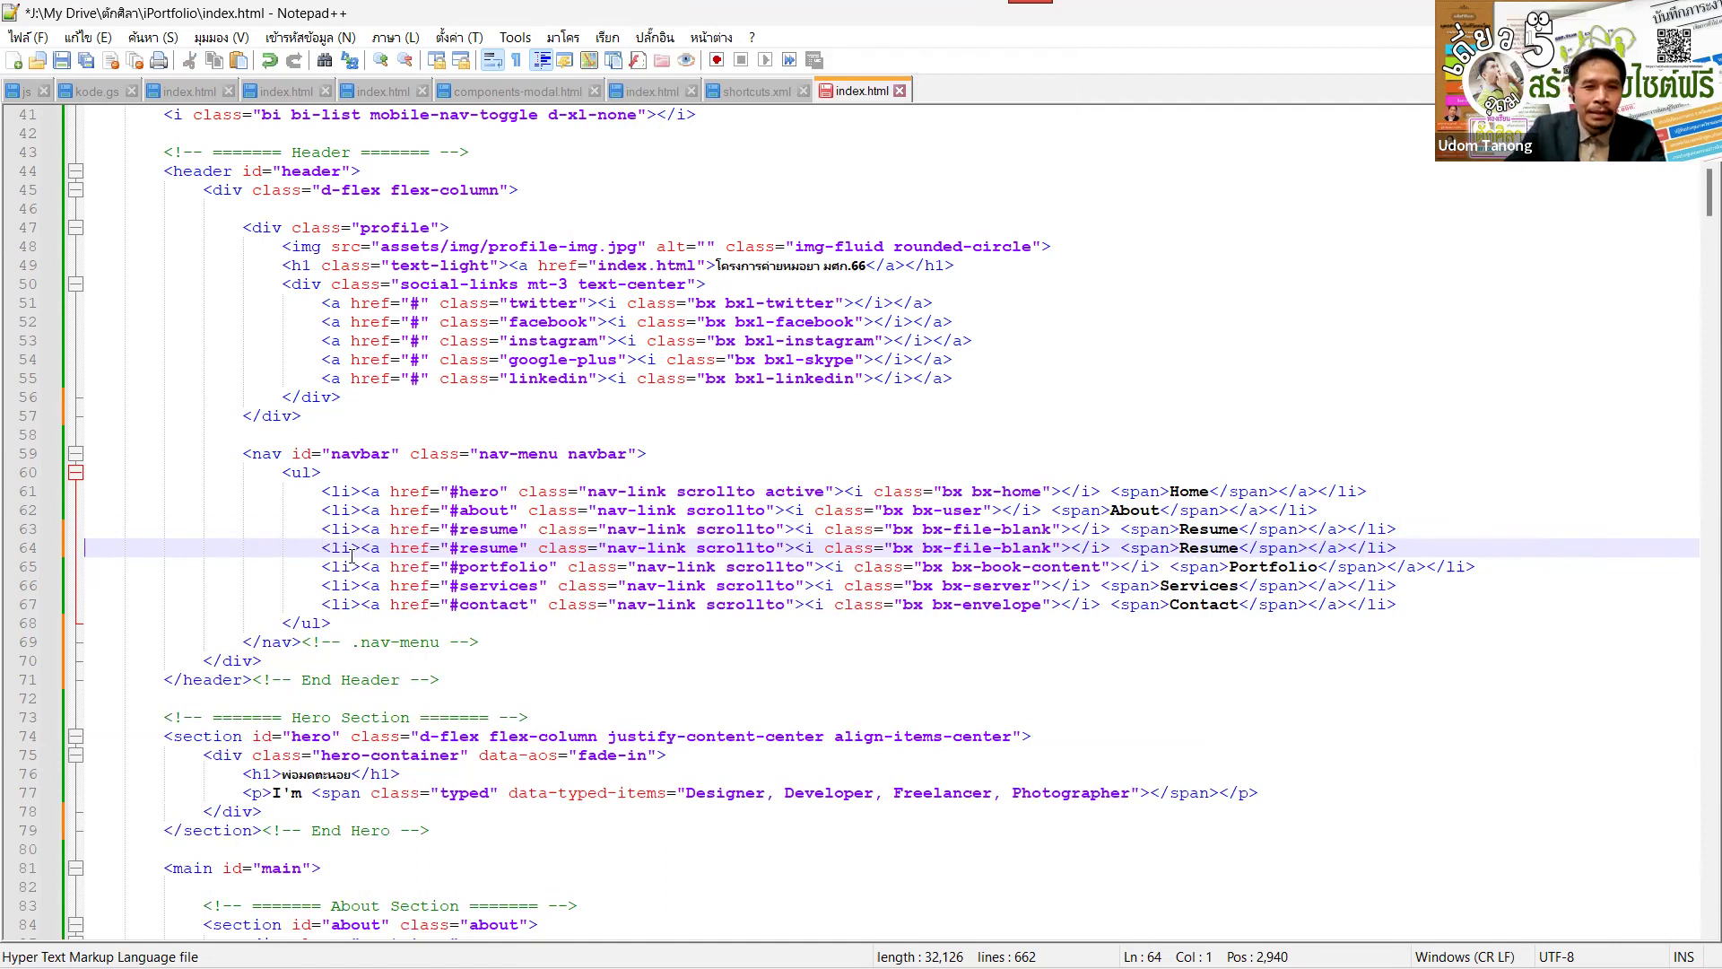
Step: Change the copied nav link's href from #resume to #resume2
click(489, 533)
click(501, 549)
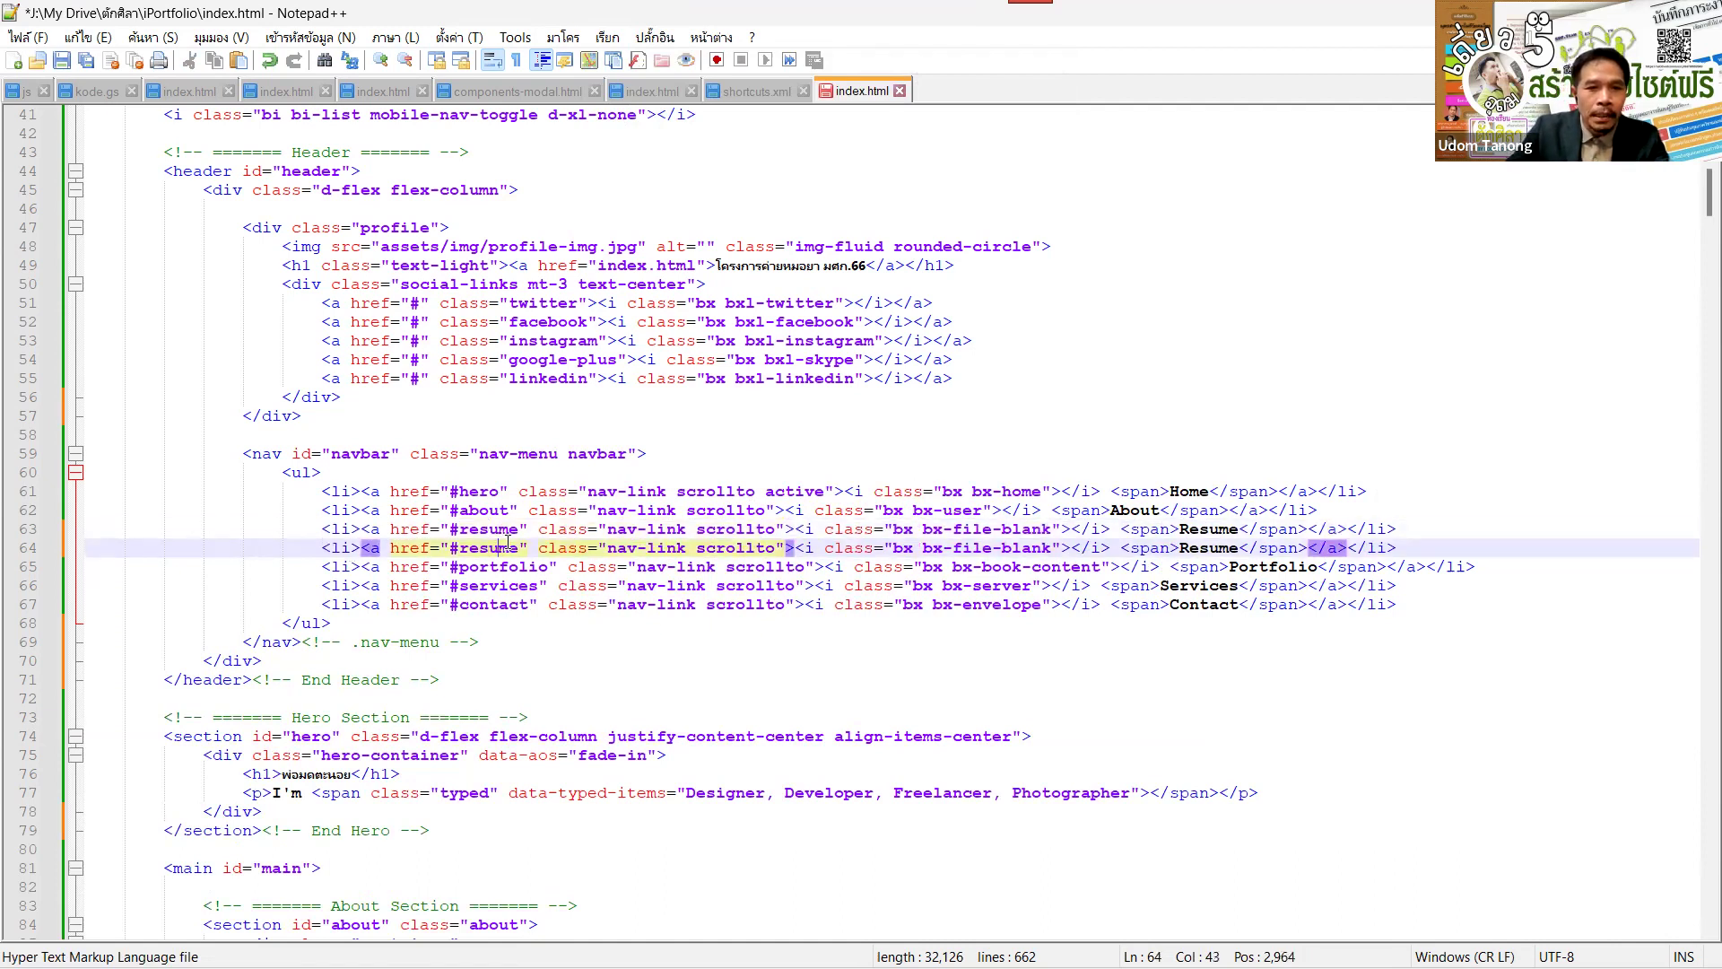
key(Left)
key(Left)
key(Left)
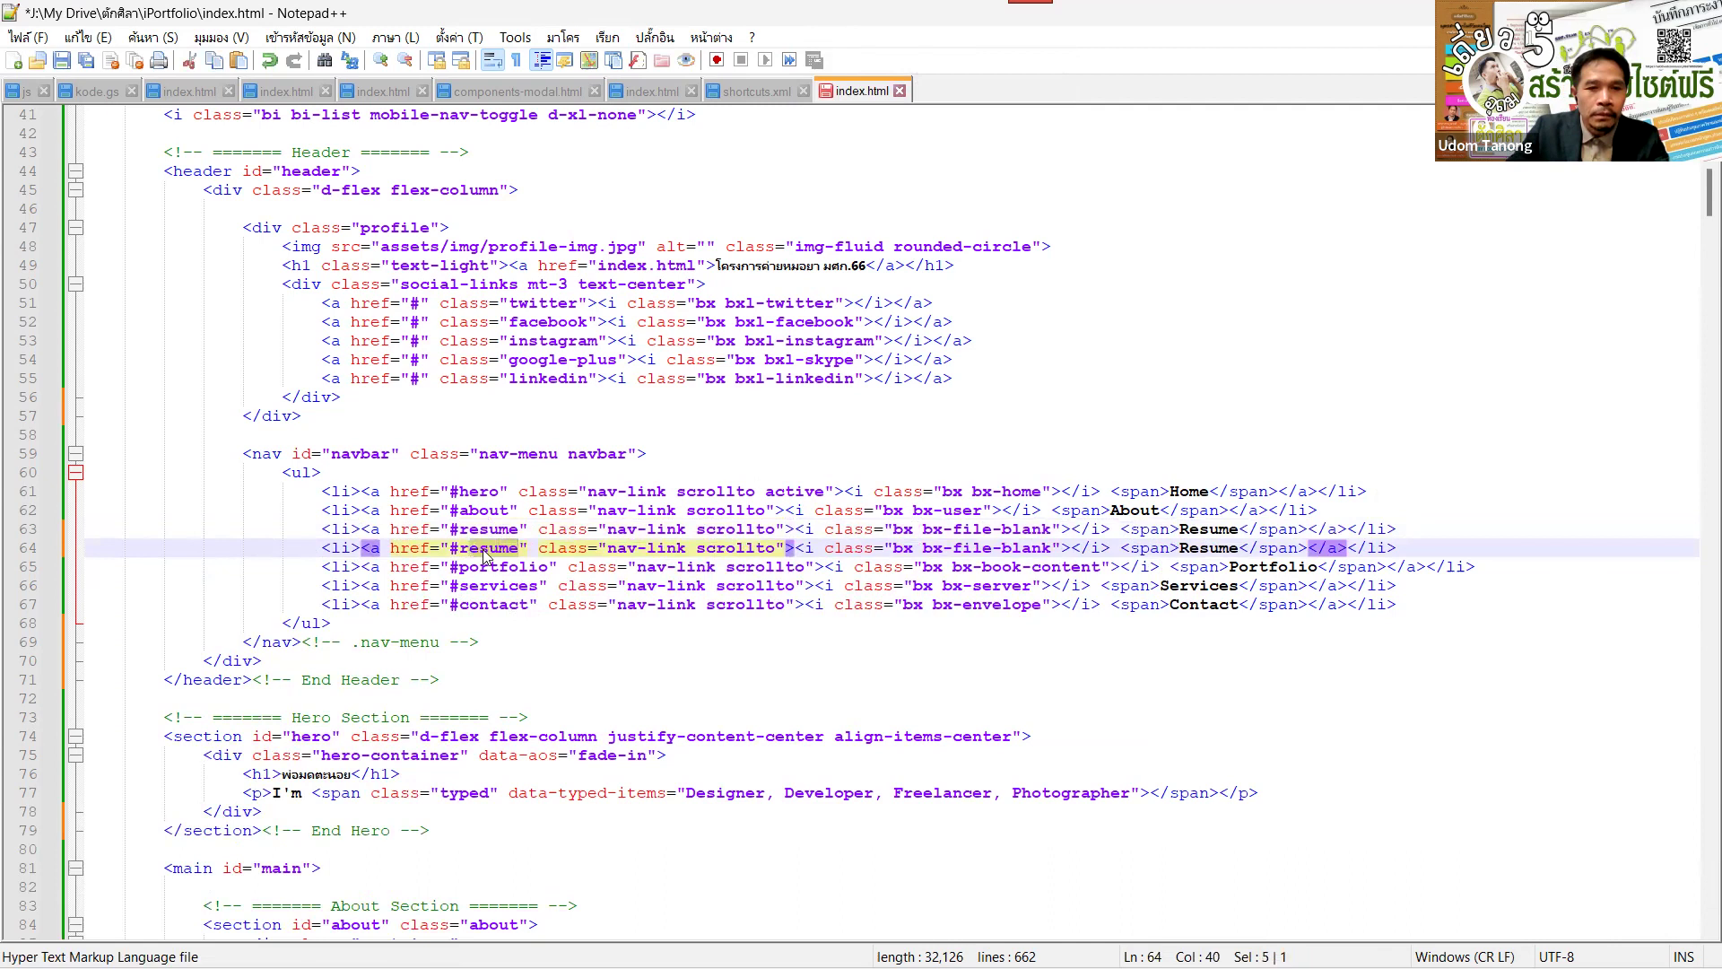
click(518, 547)
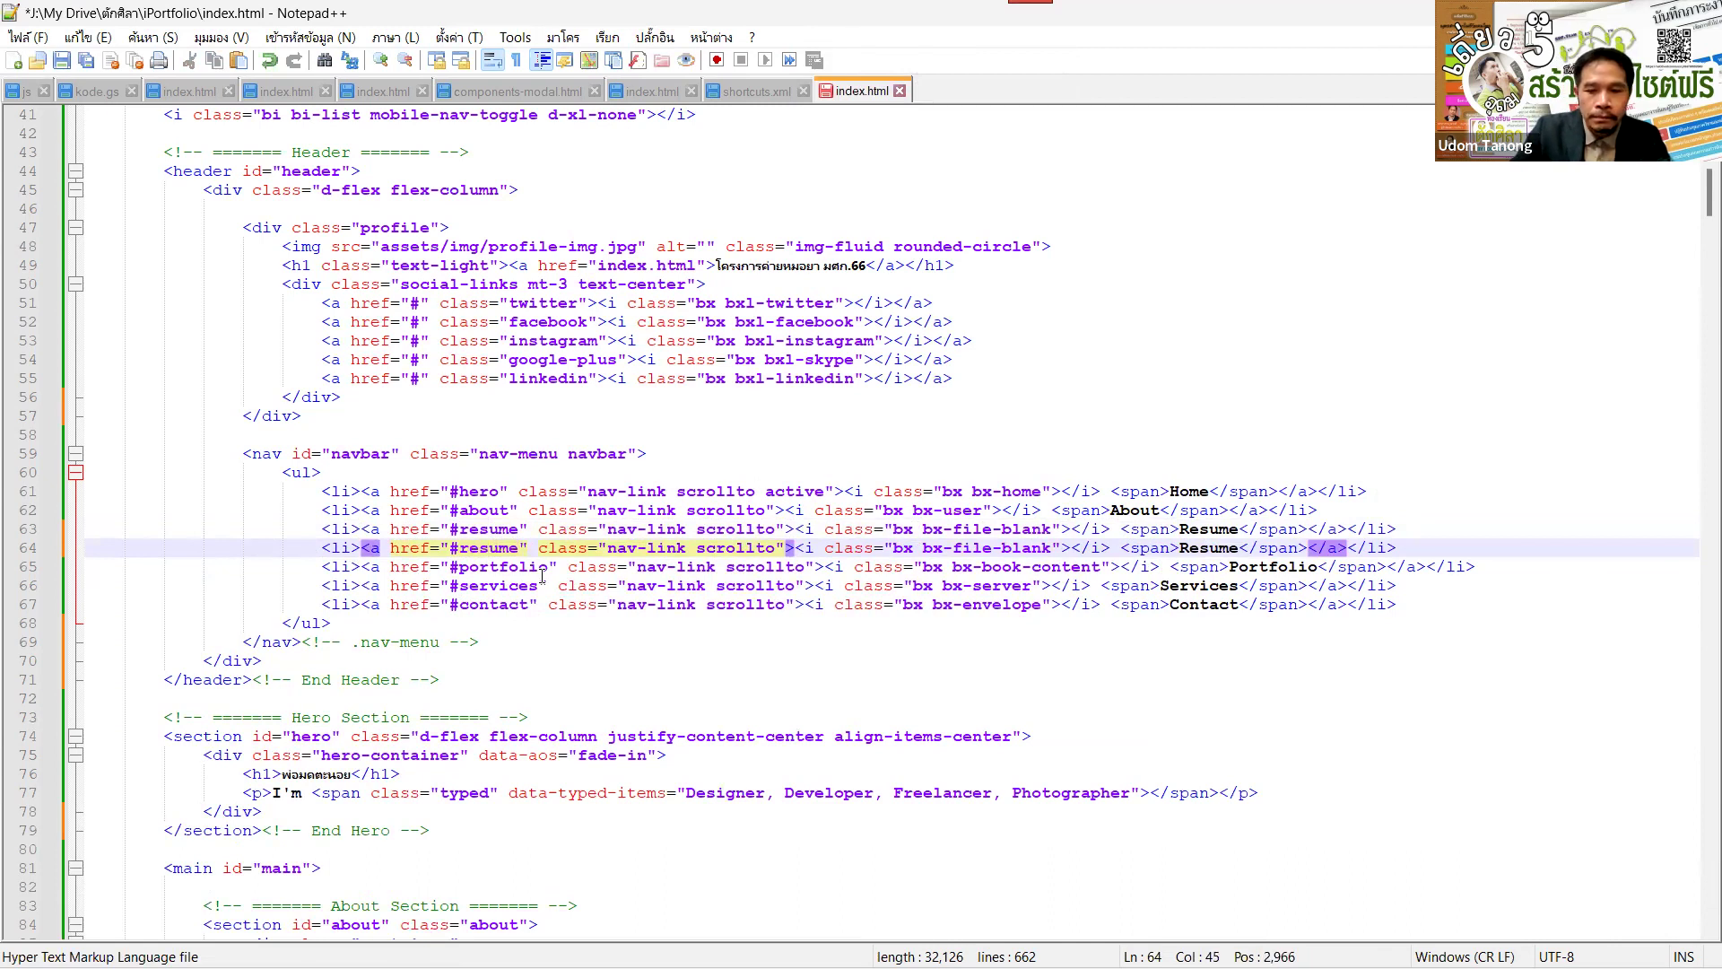
text(2)
click(492, 550)
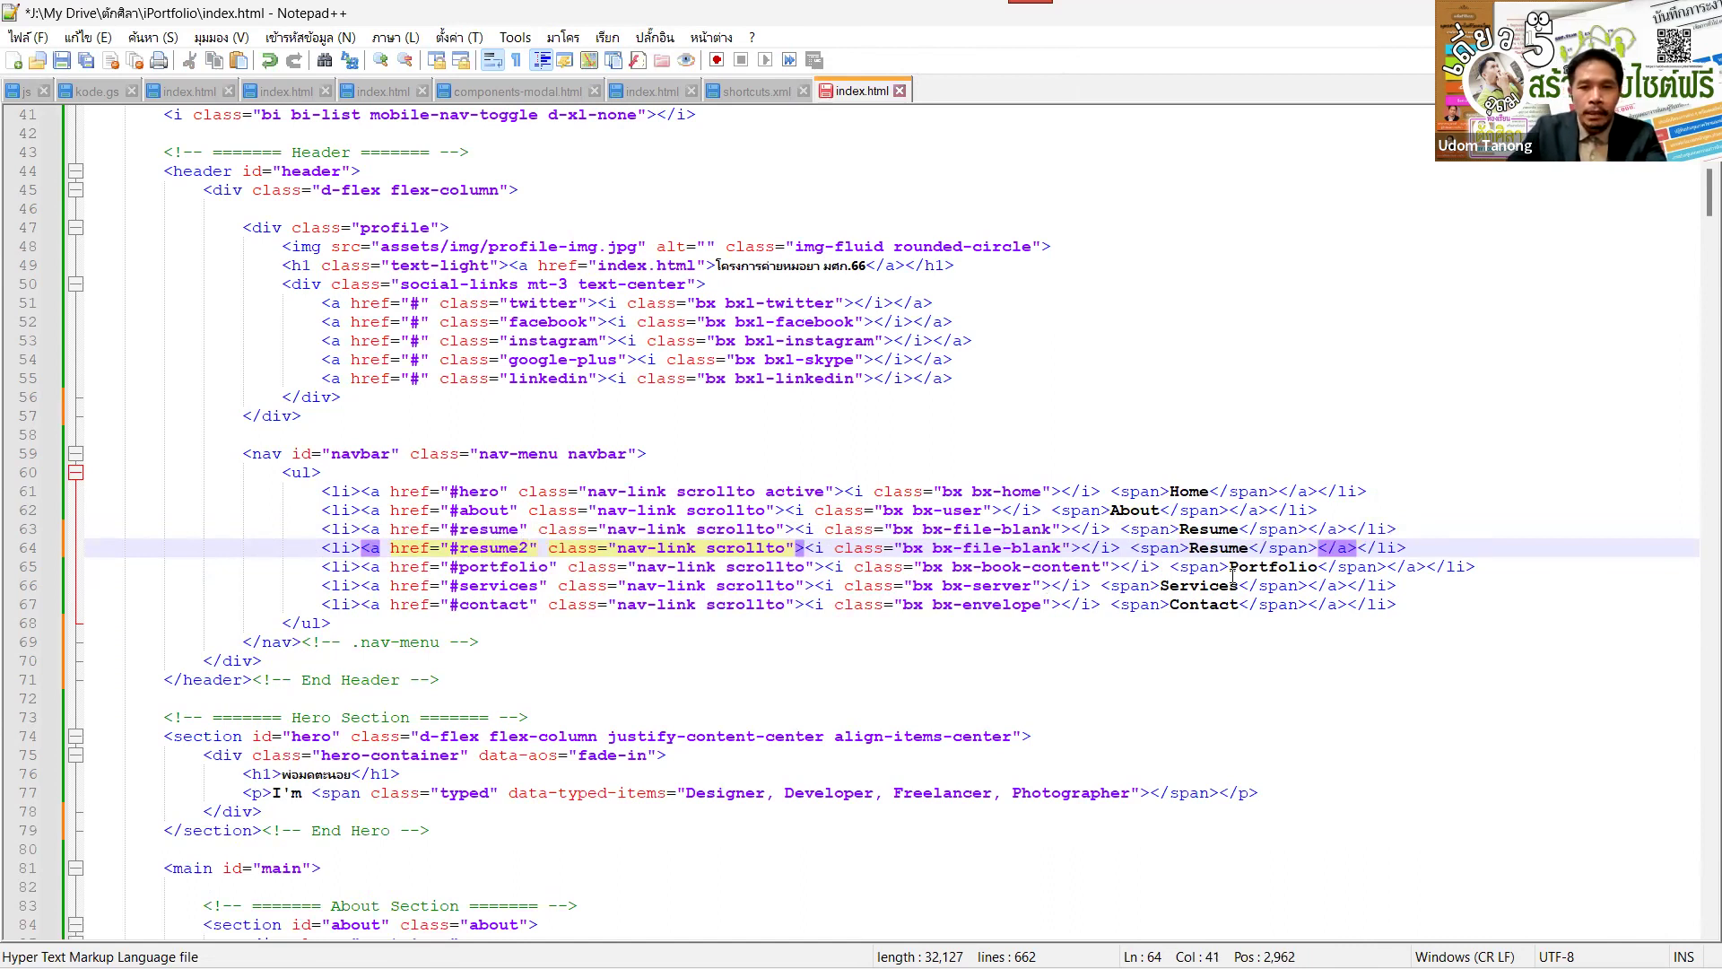
Step: Replace the copied link's Resume label with กำหนดการ
click(1253, 549)
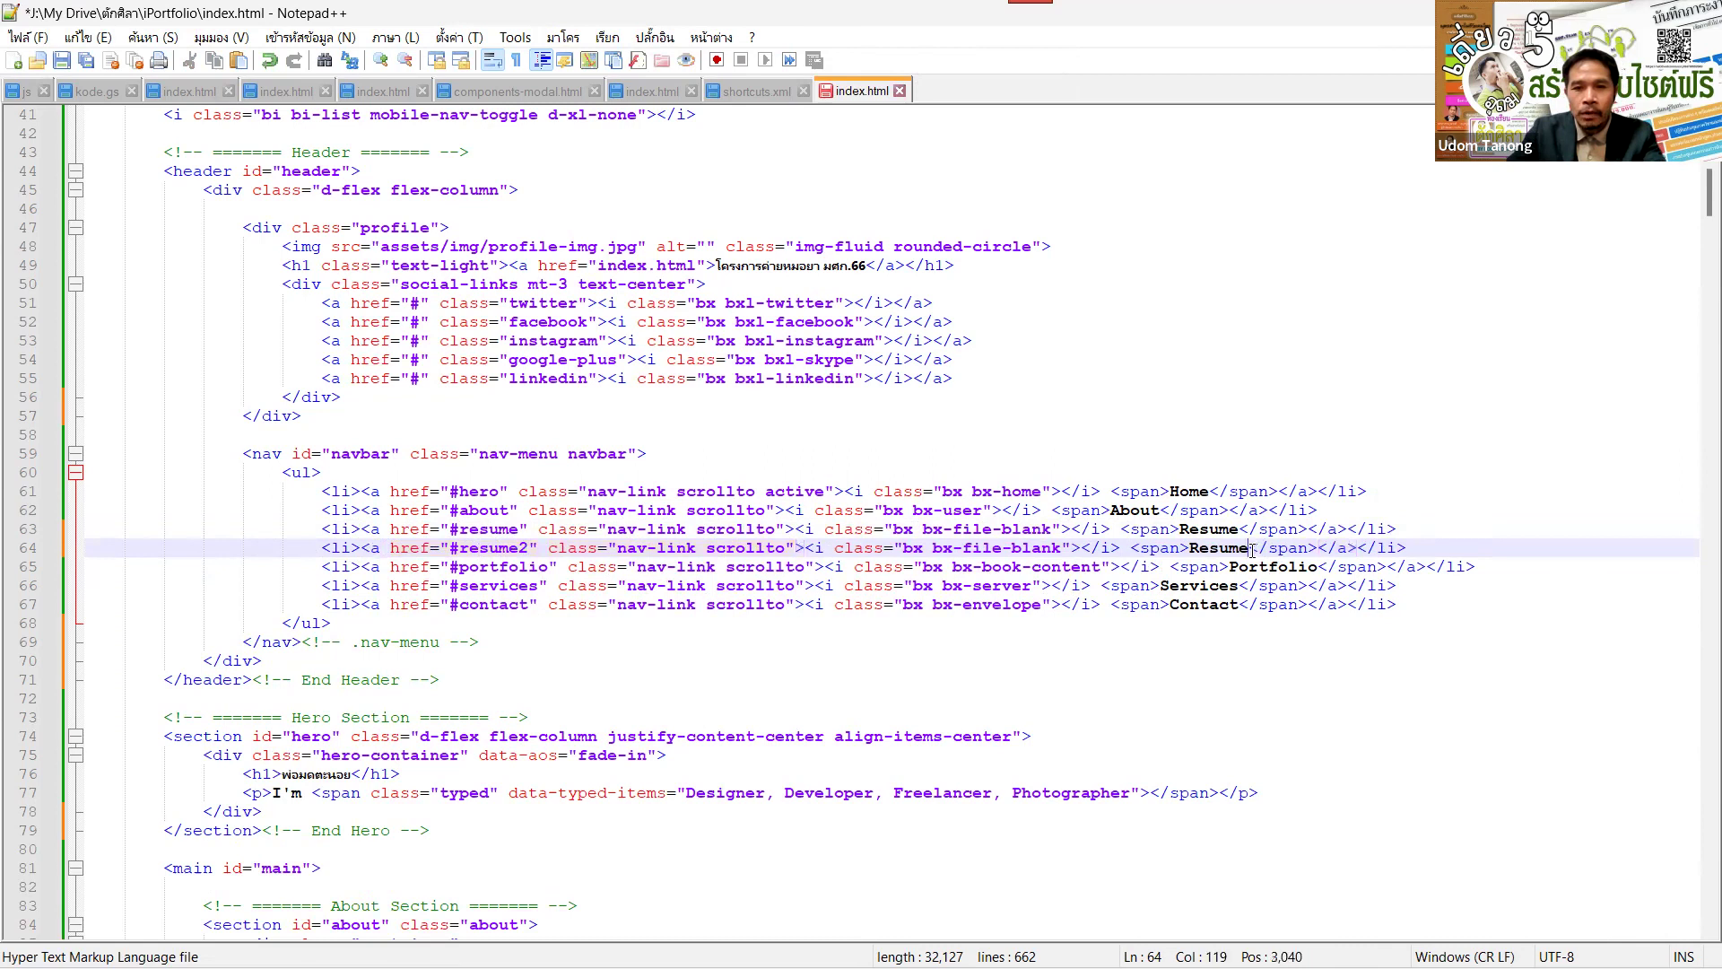
key(BackSpace)
key(BackSpace)
key(BackSpace)
key(BackSpace)
key(BackSpace)
key(BackSpace)
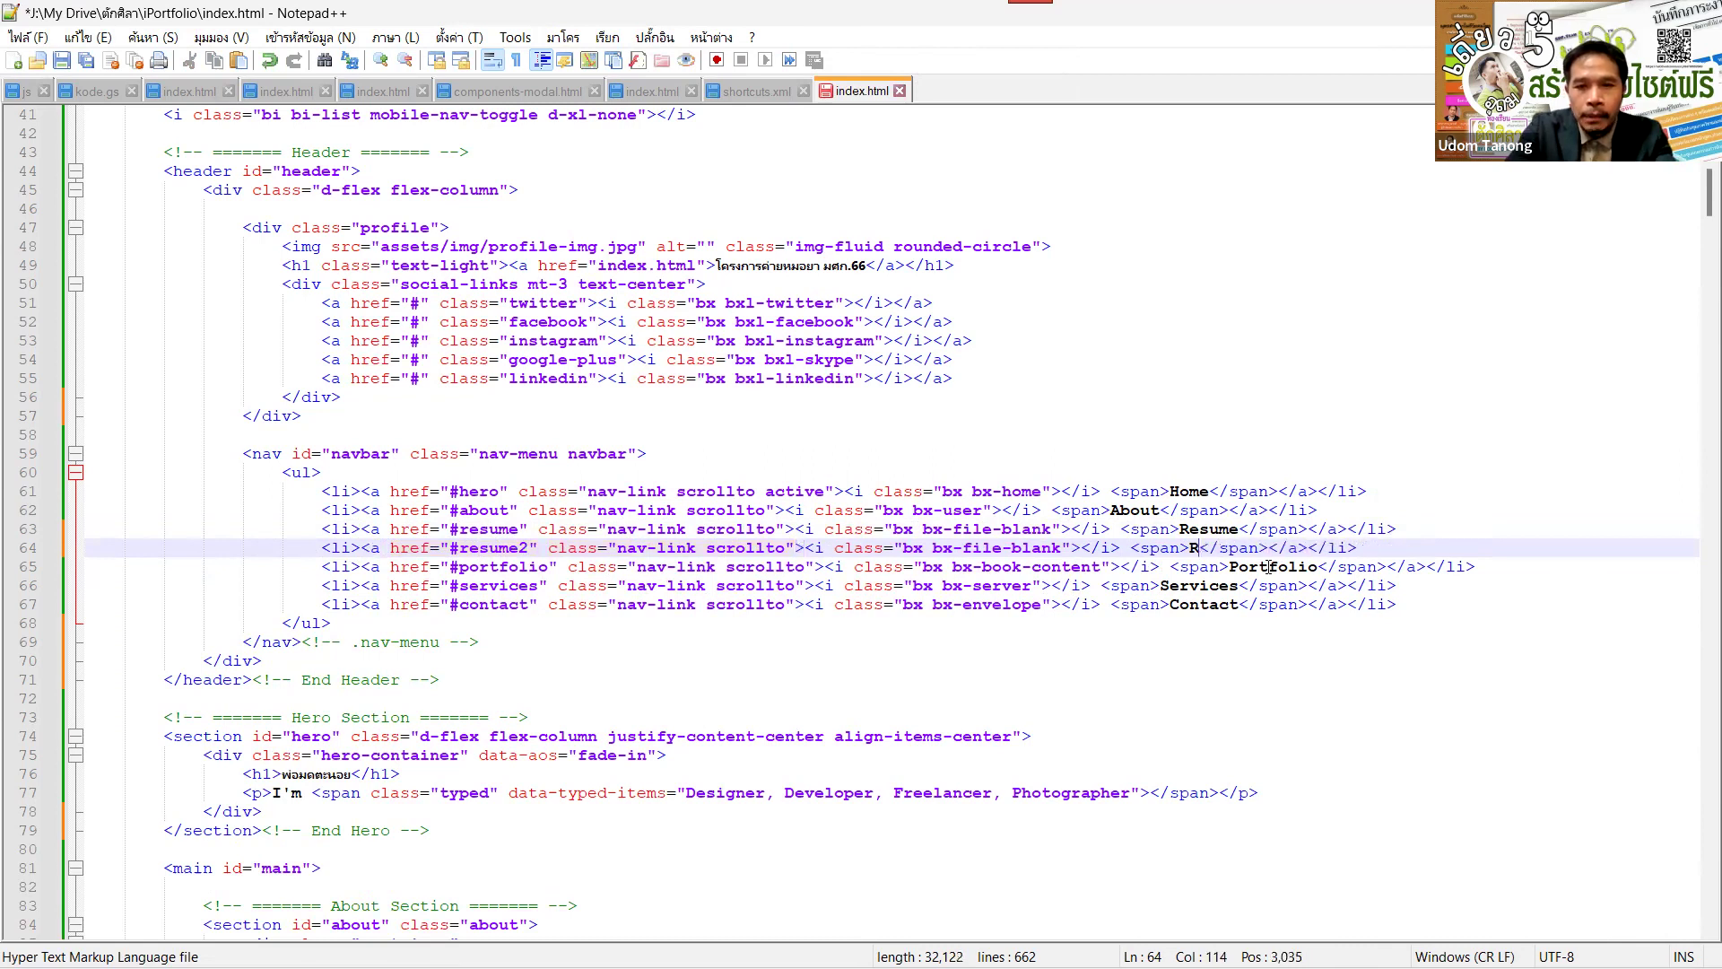
text(s)
key(BackSpace)
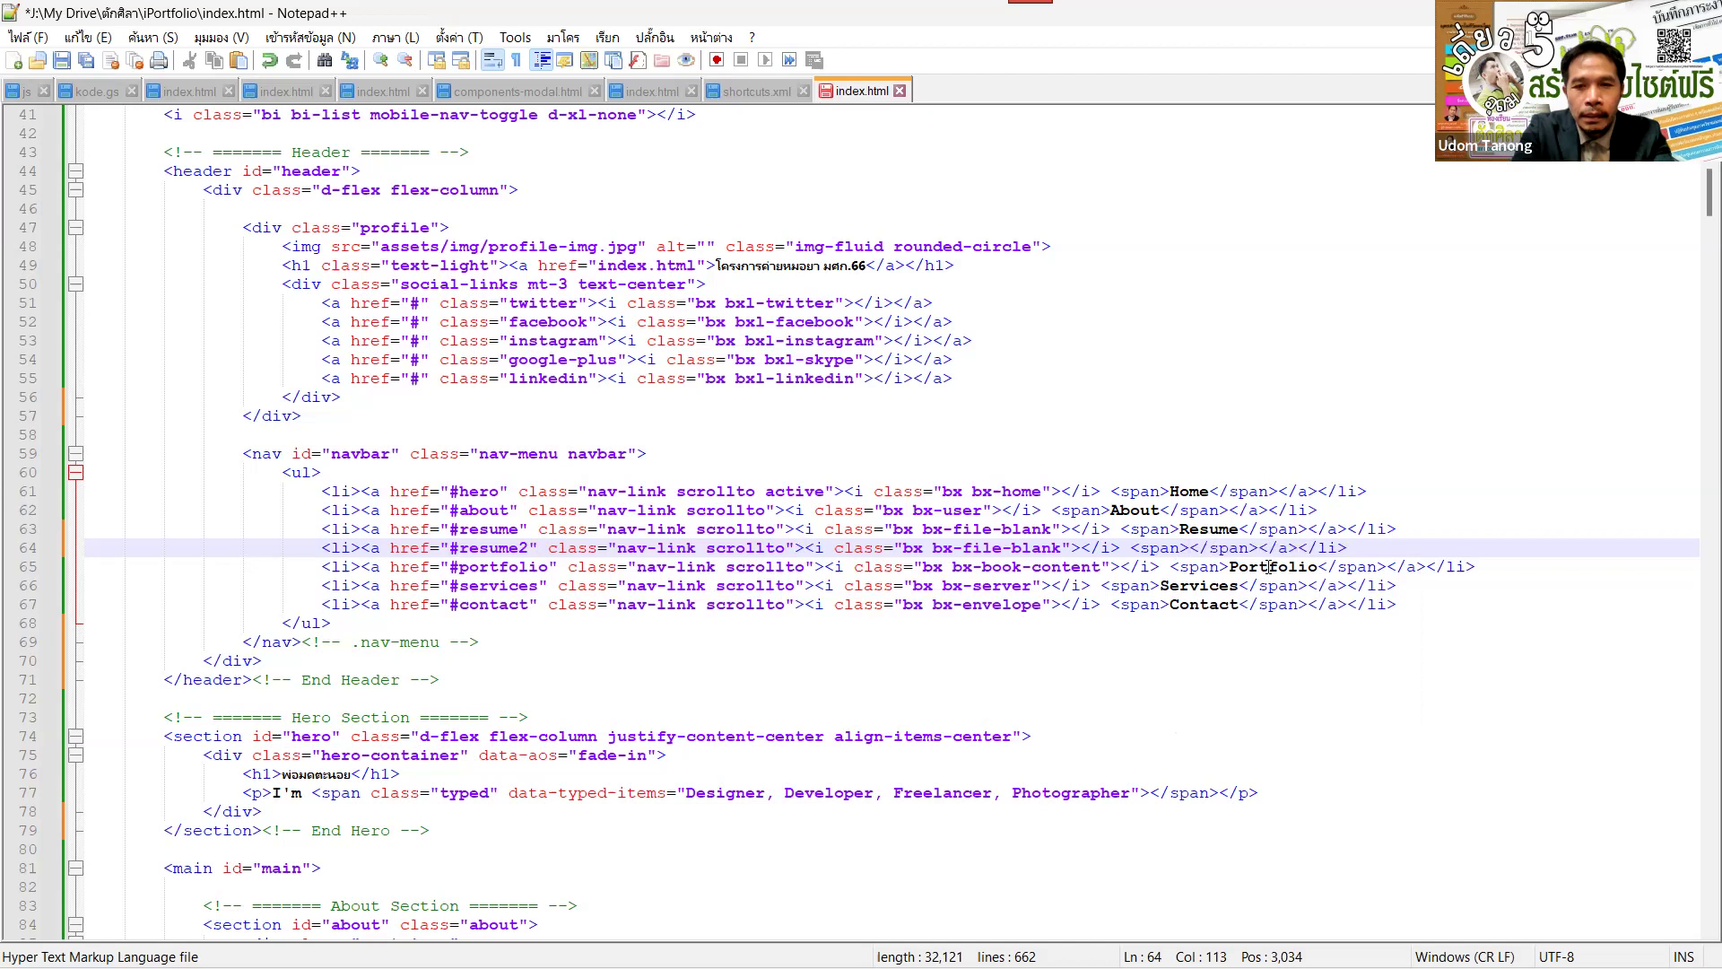
text(กำหนดการ)
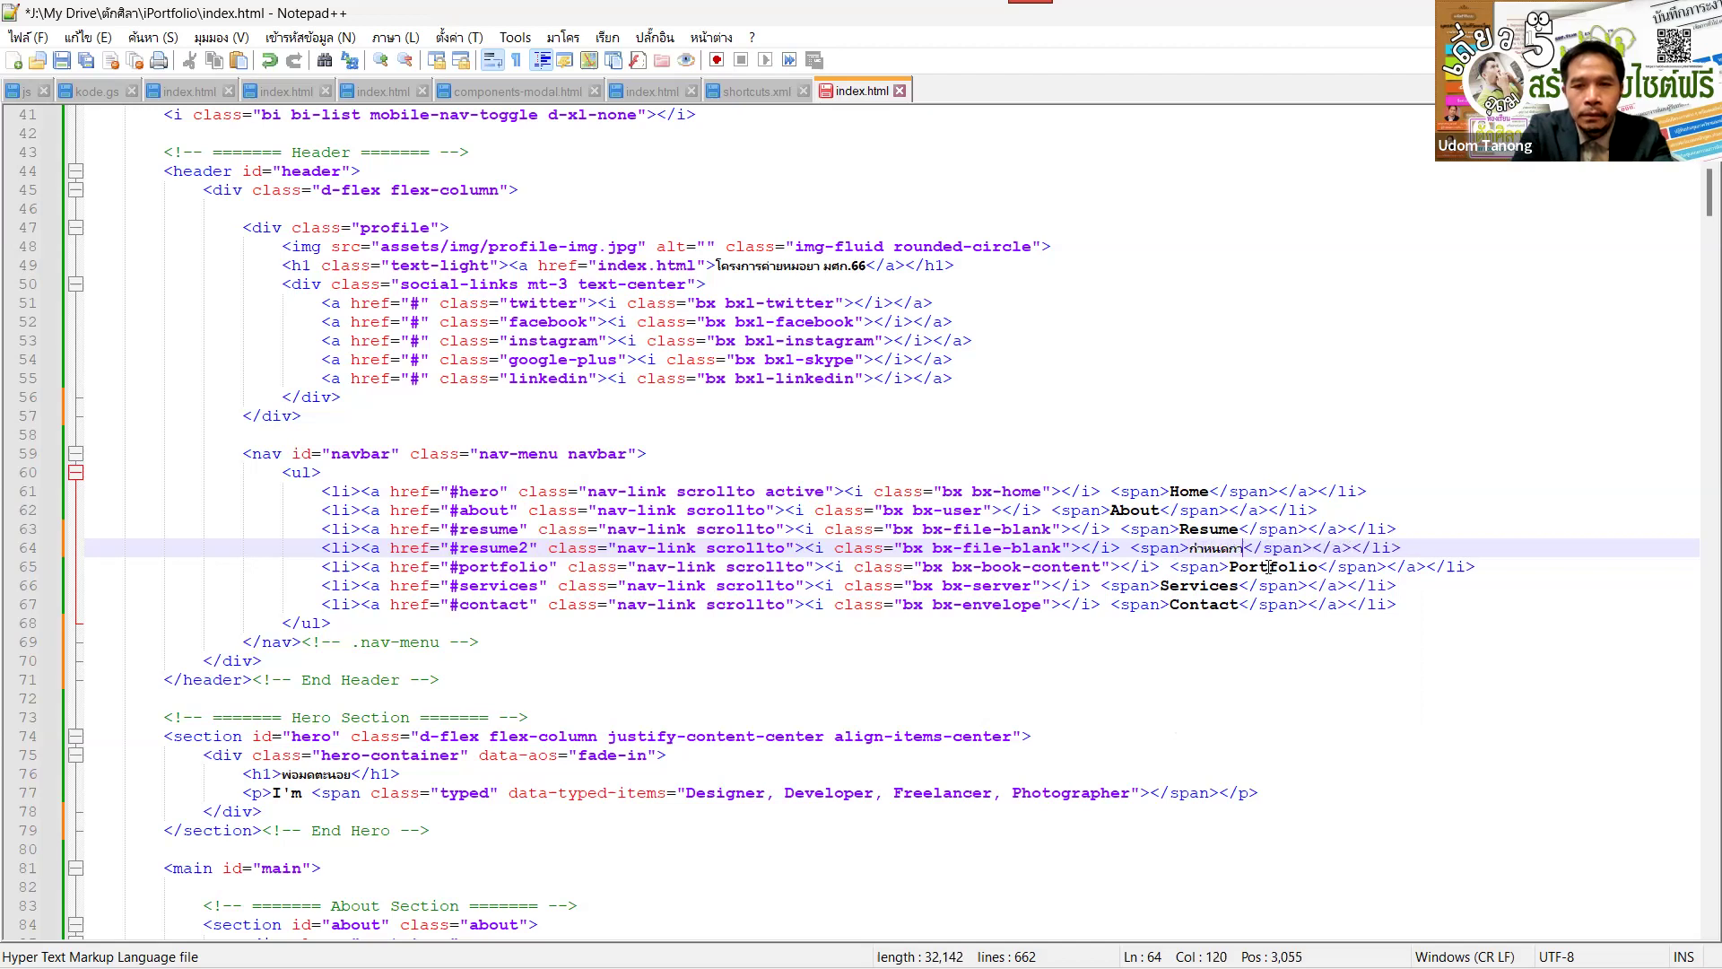
click(1131, 549)
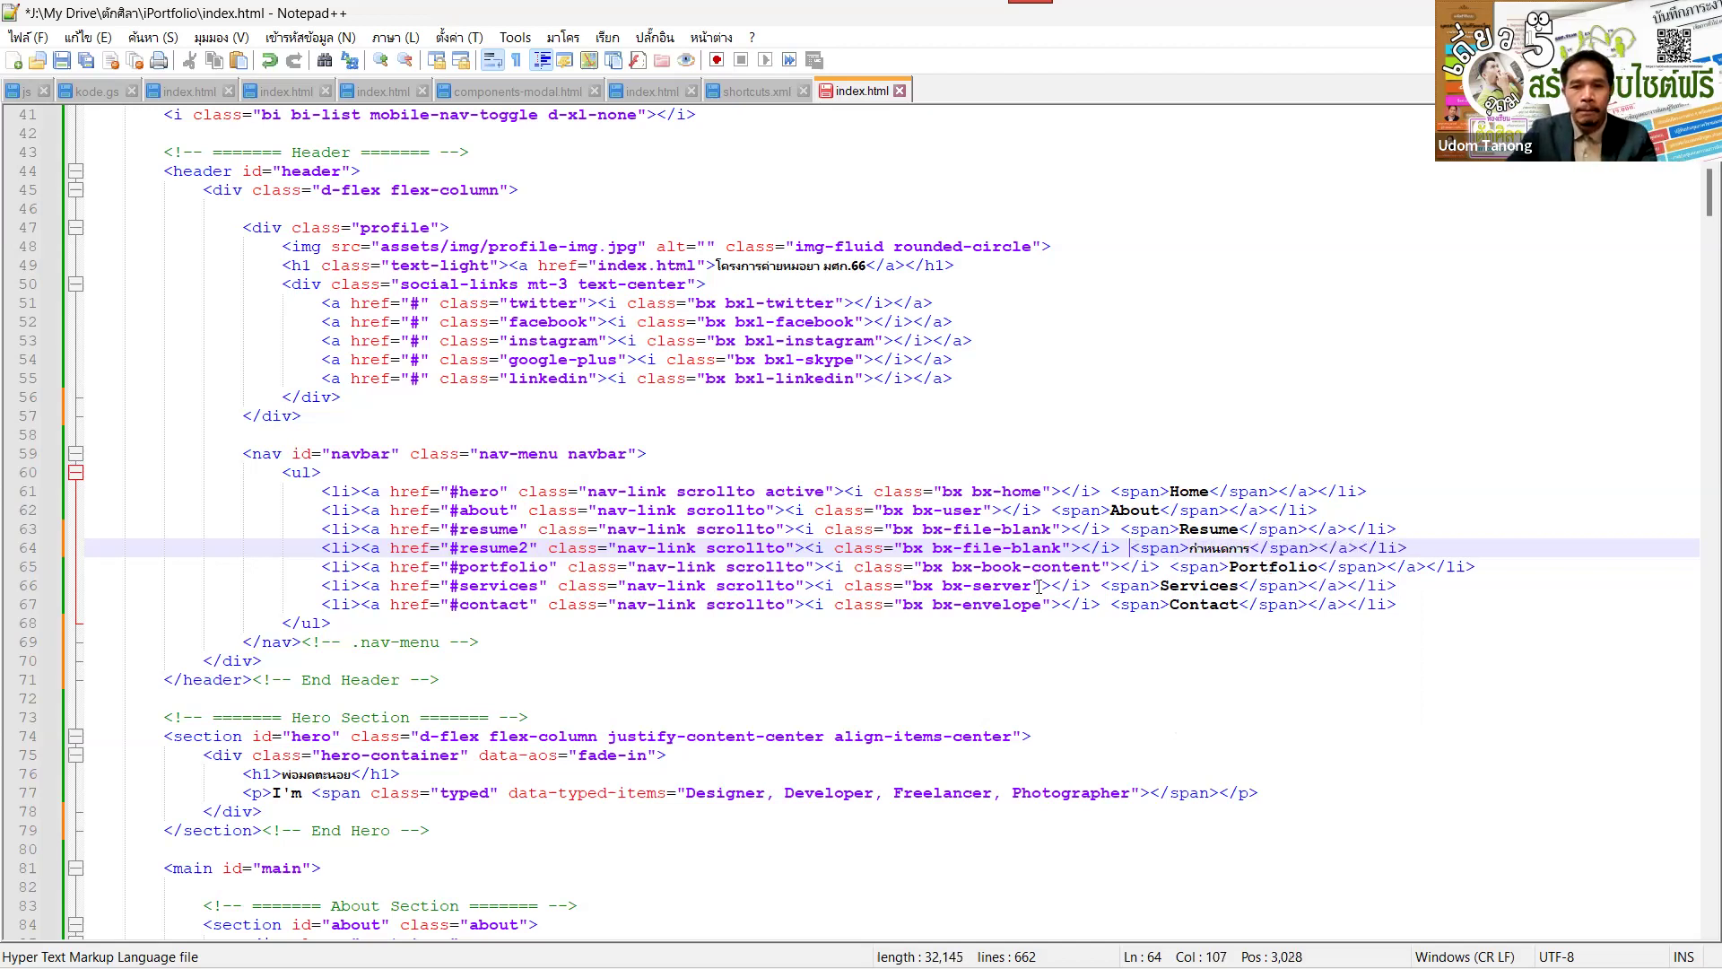
click(488, 551)
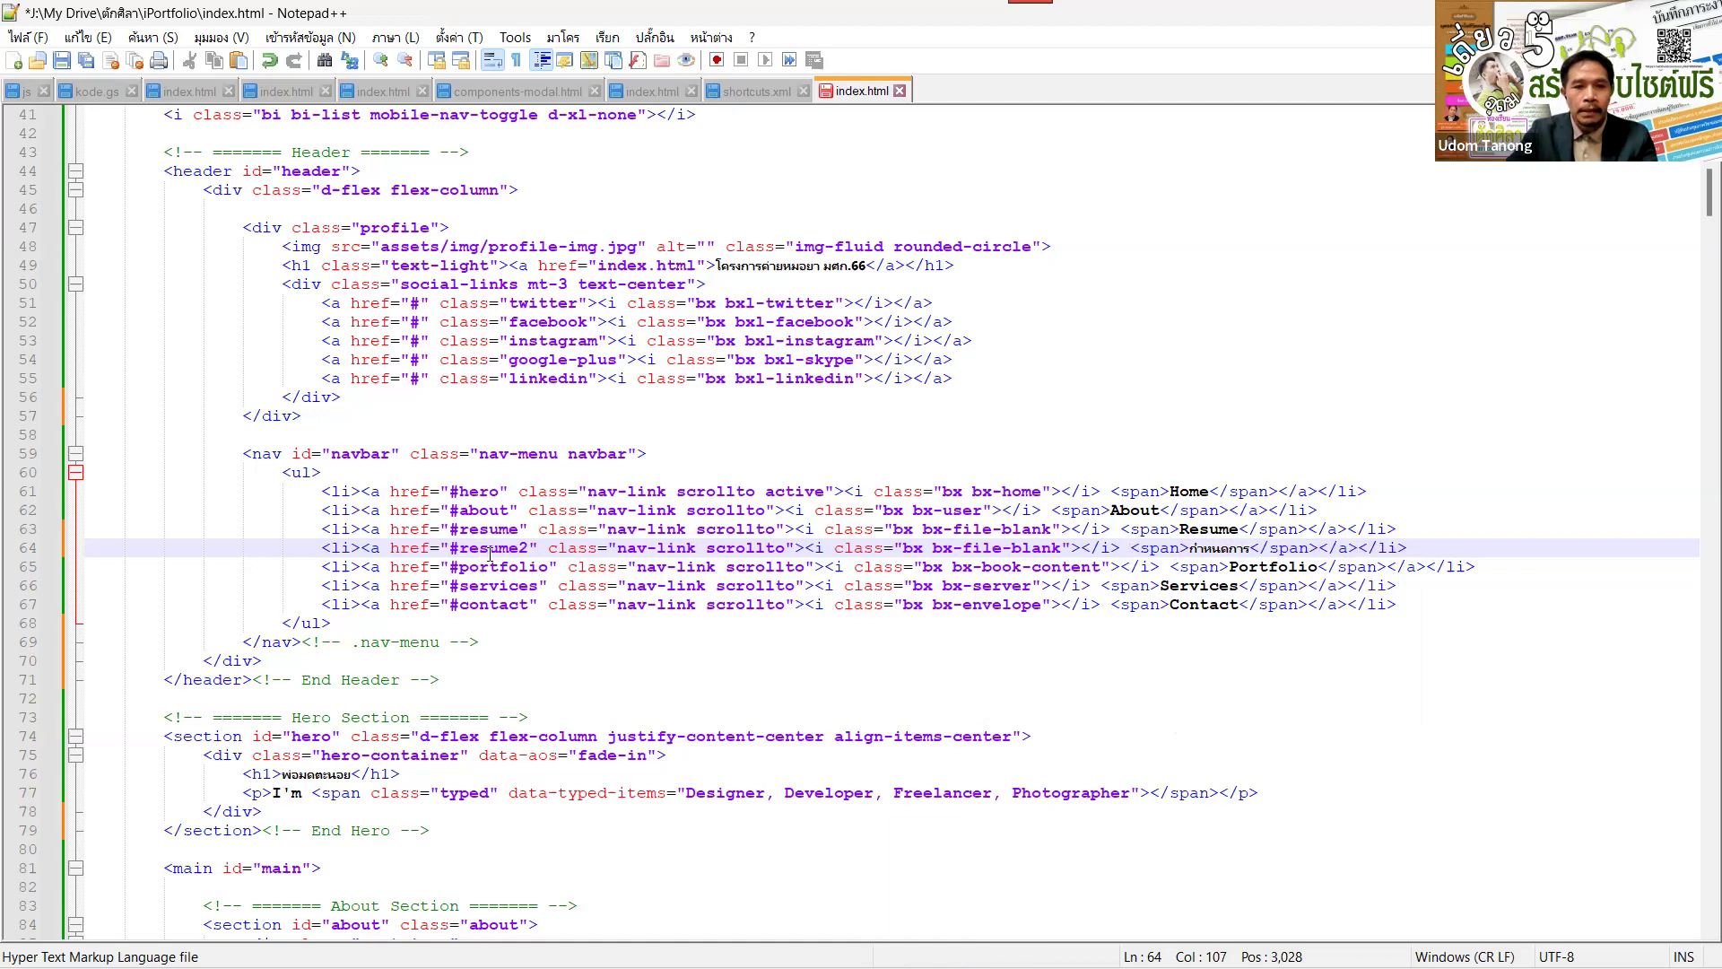
scroll(570, 574, down, 9)
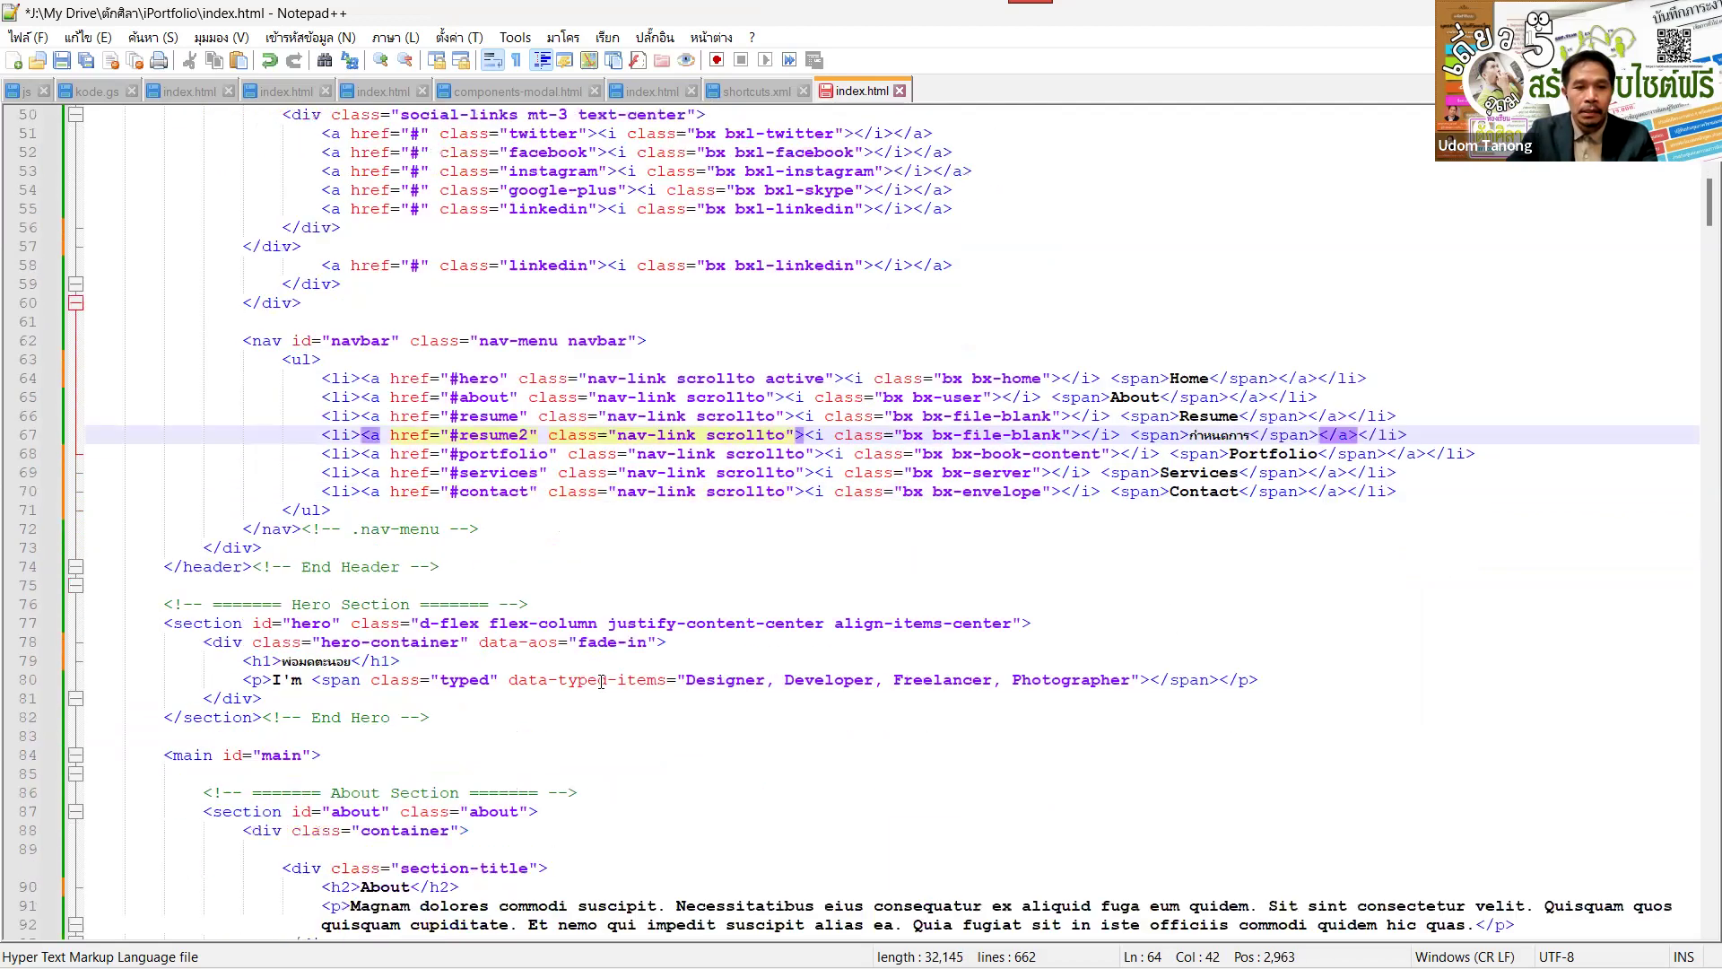
Step: Check the Resume preview in Chrome, then return to the index.html code
scroll(610, 682, down, 12)
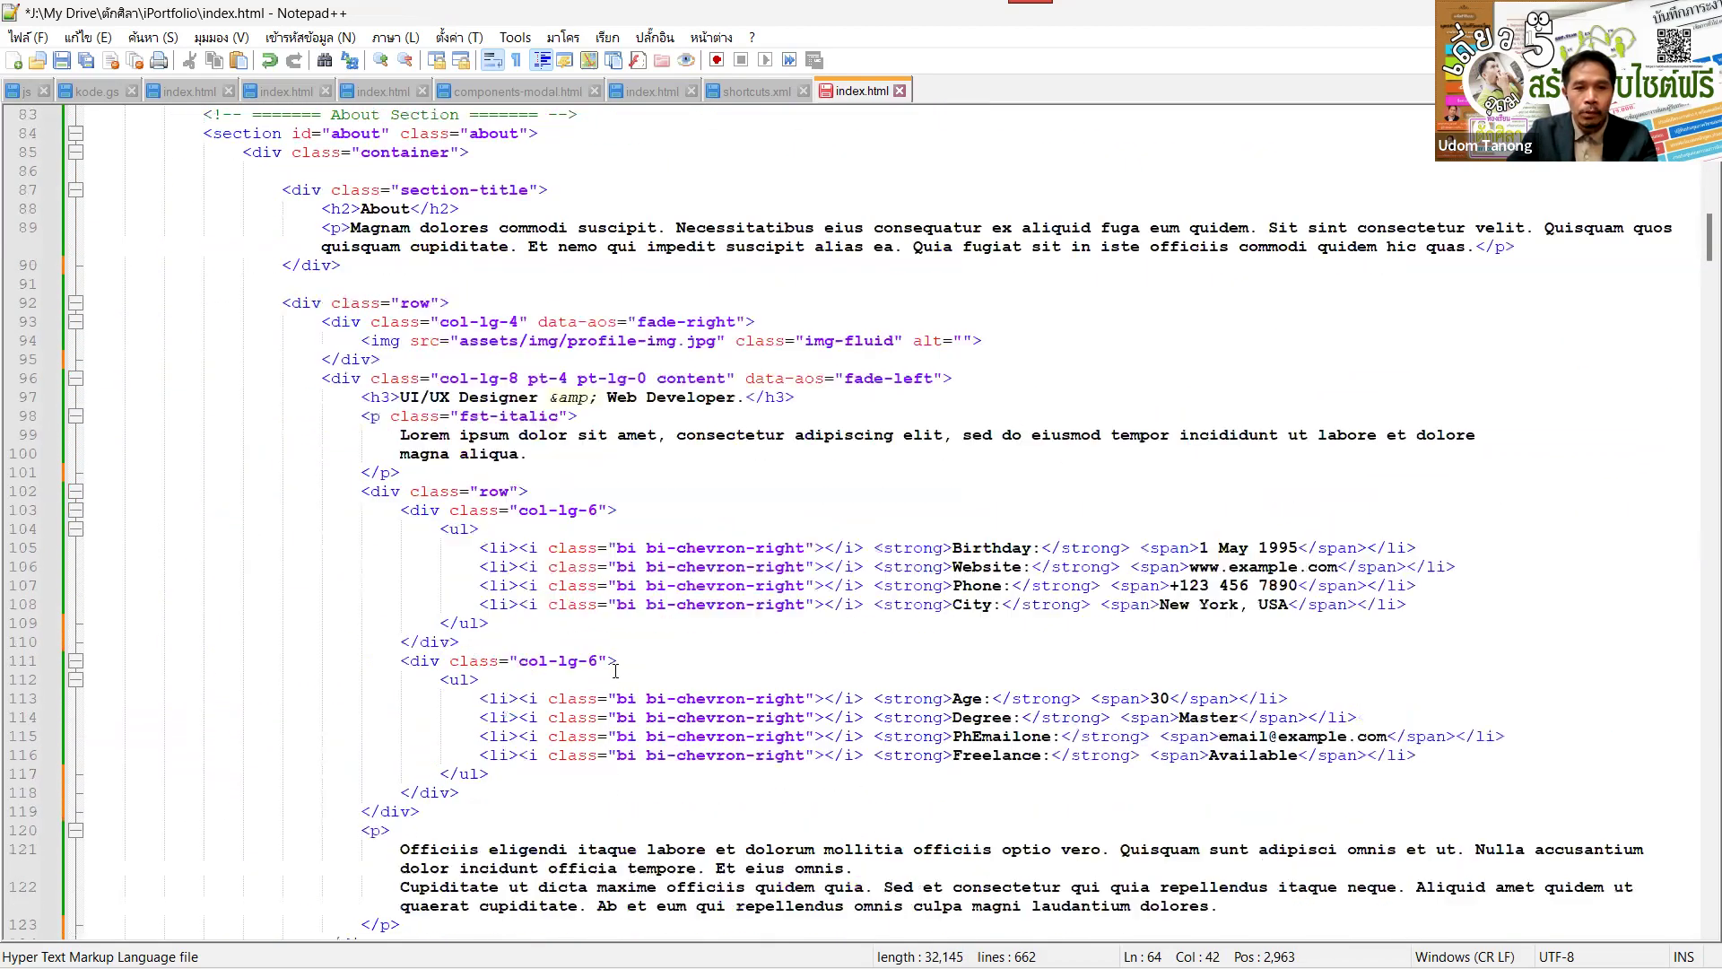
scroll(676, 519, down, 13)
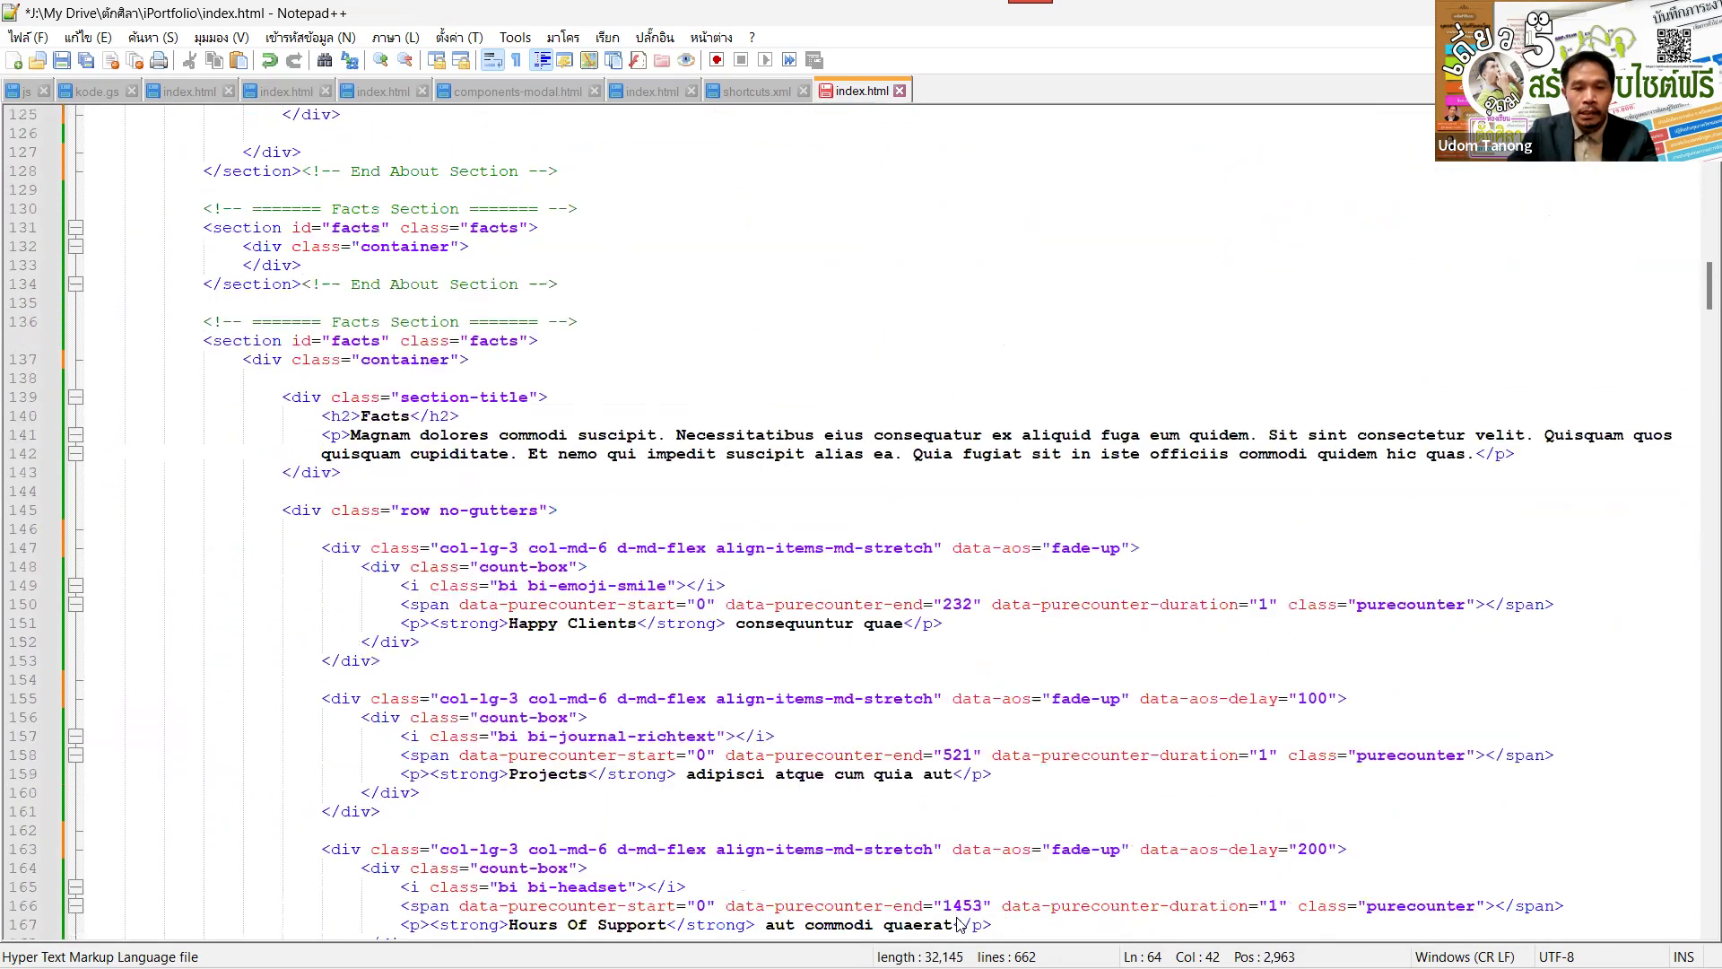
click(899, 951)
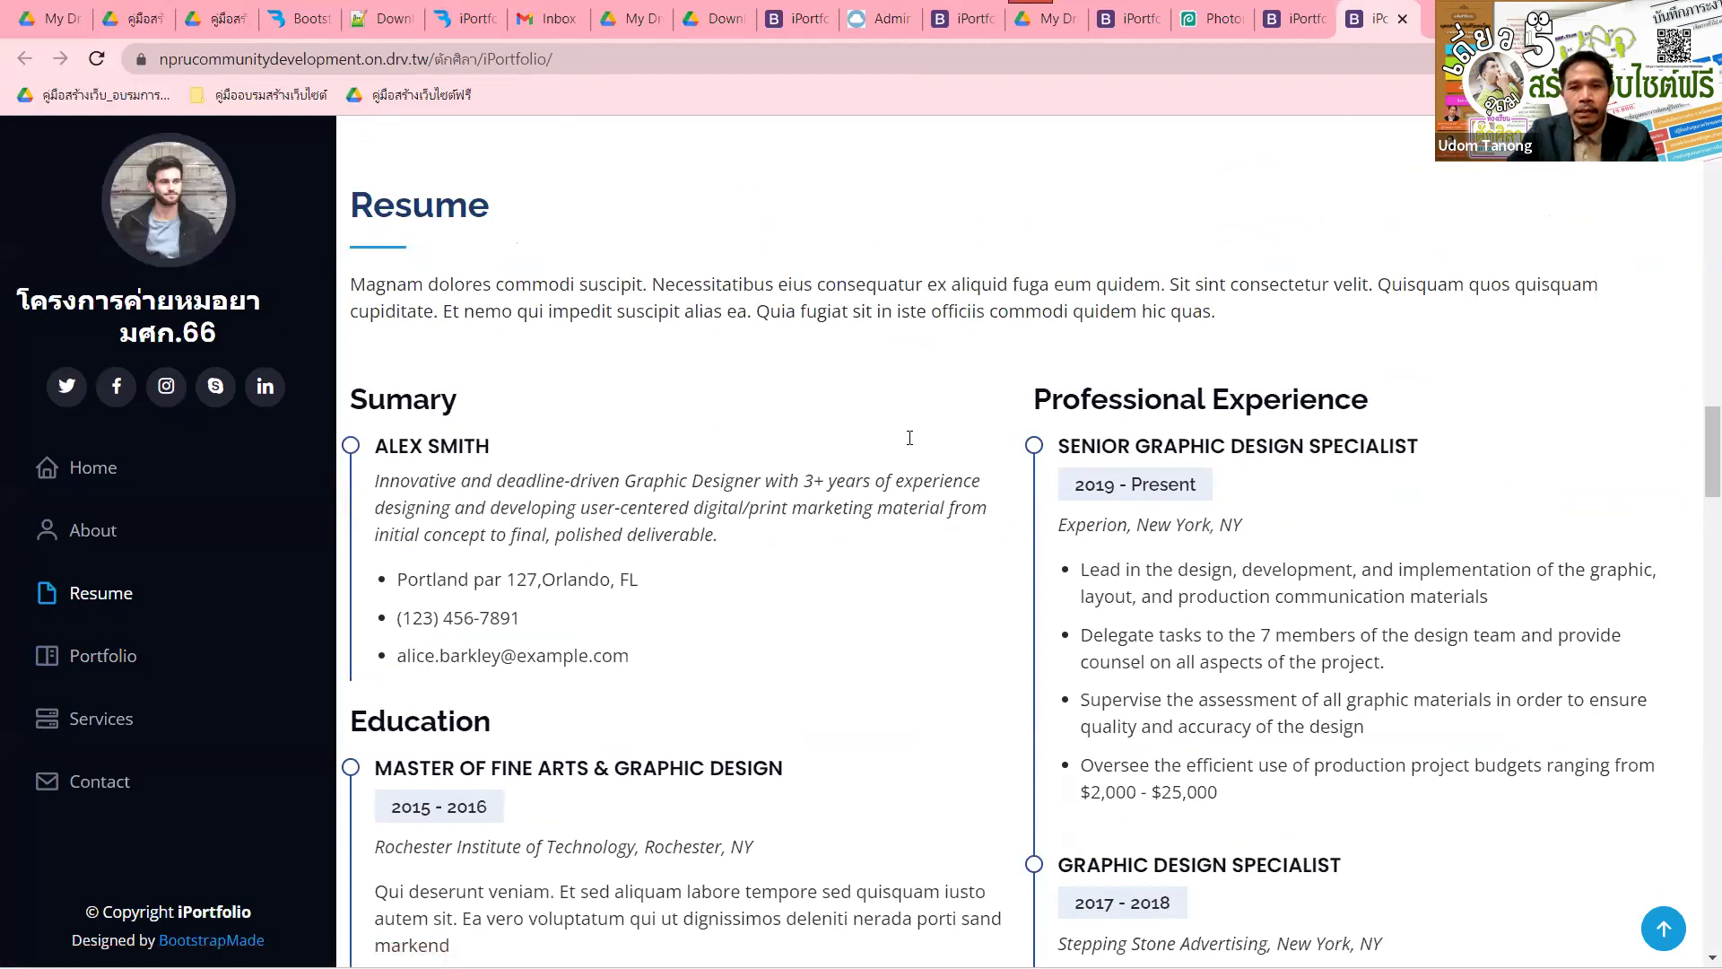
key(alt+Tab)
scroll(879, 503, down, 10)
scroll(859, 547, up, 7)
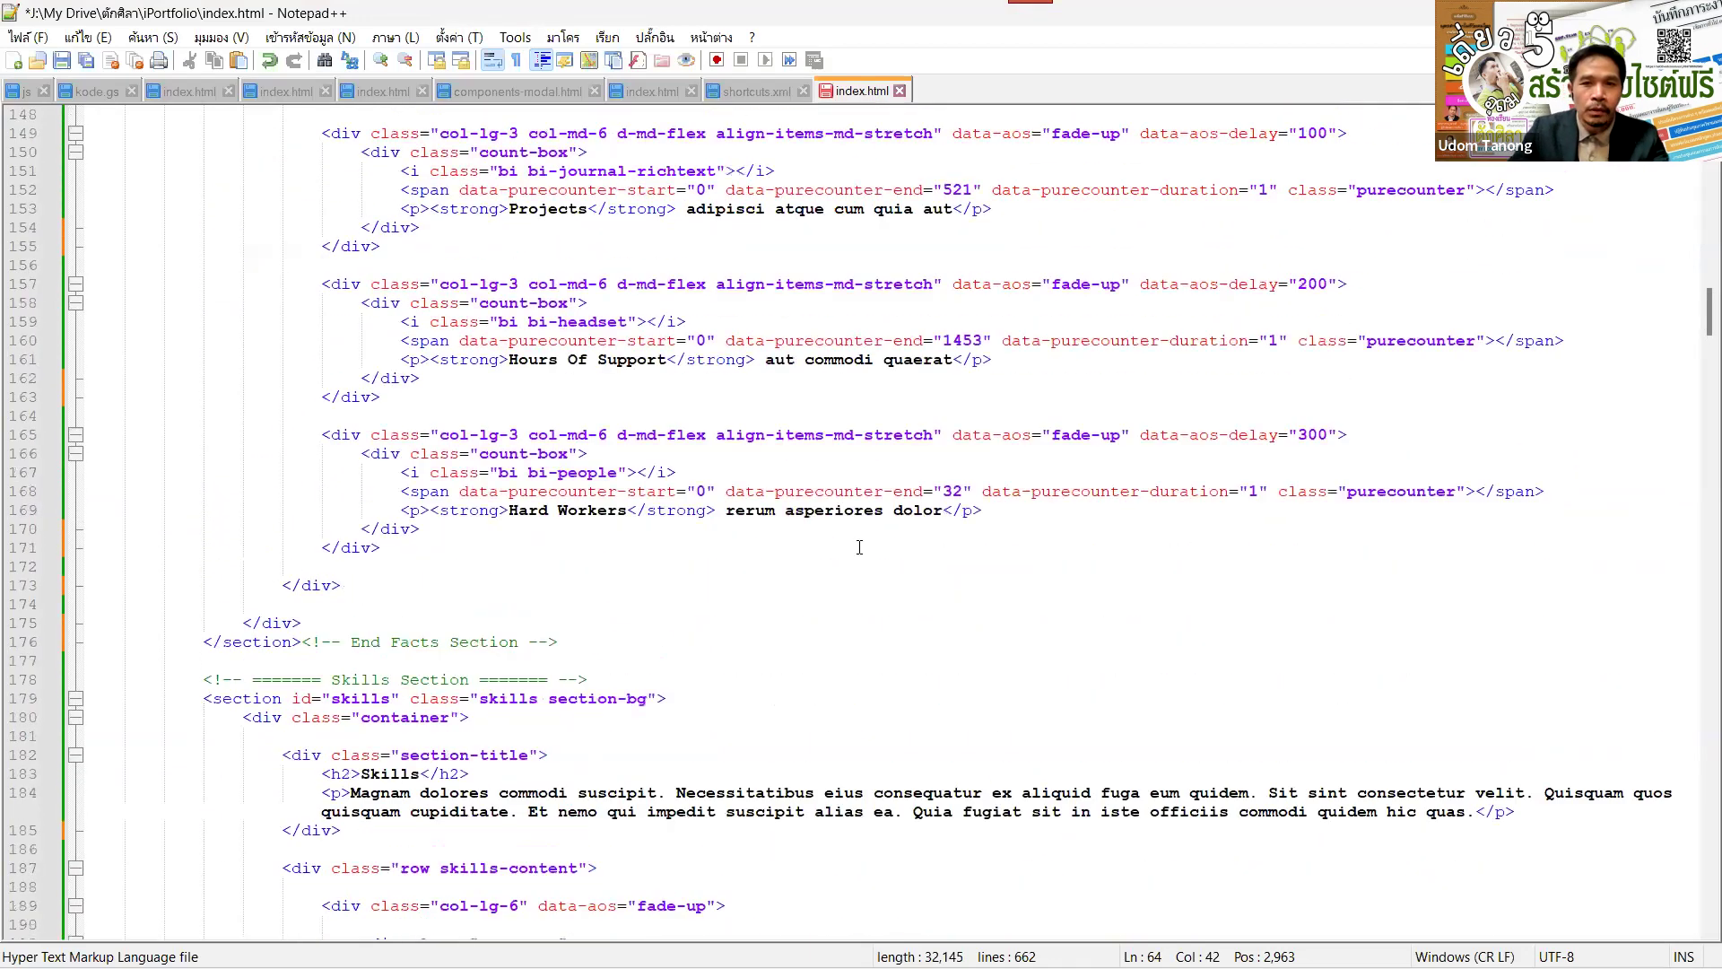
scroll(859, 547, up, 1)
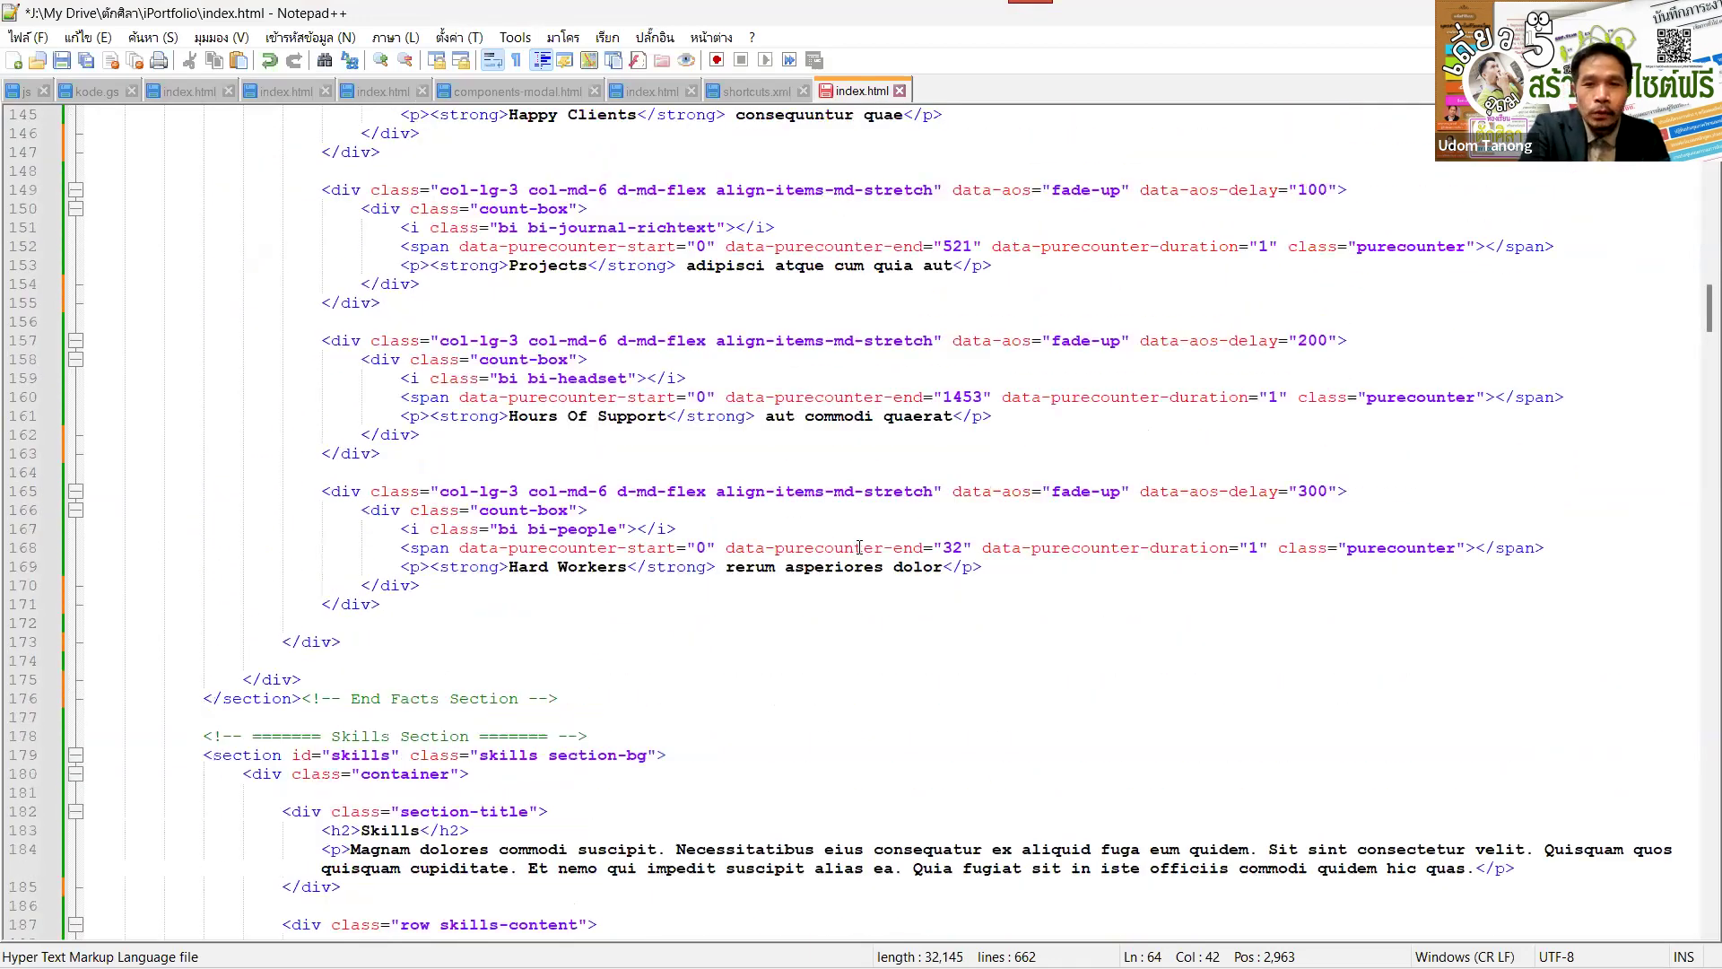
Step: Search for resume2, then resume, to reach the section id="resume" opening
key(ctrl+f)
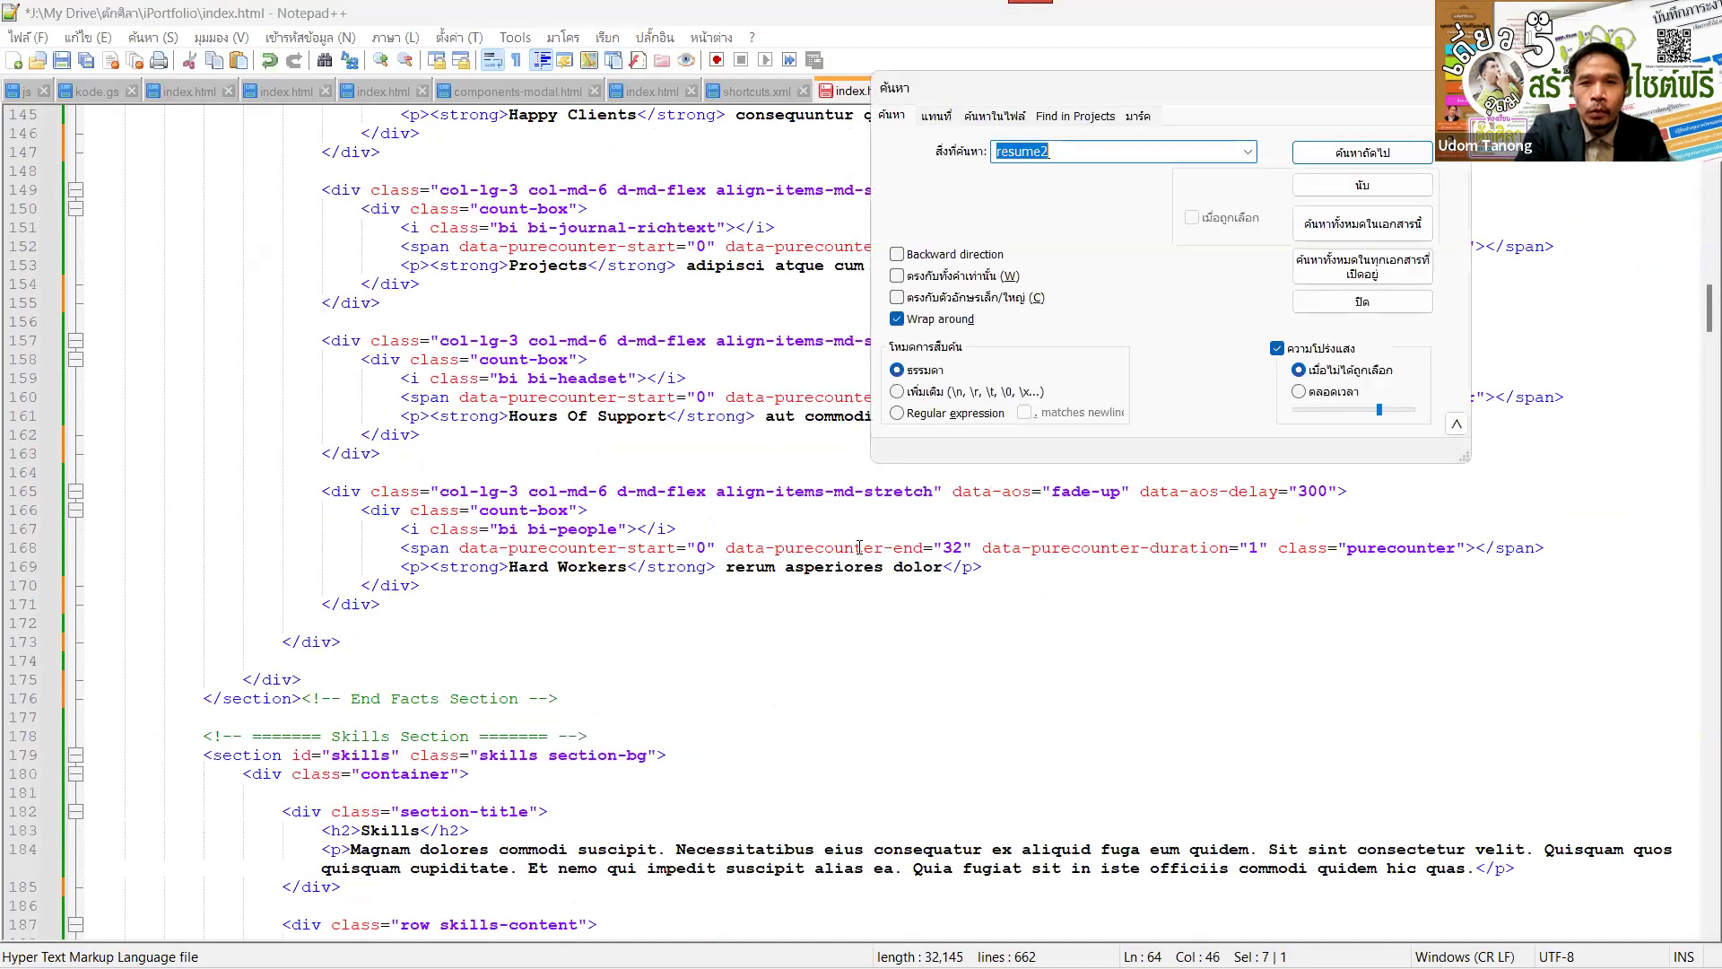
key(Return)
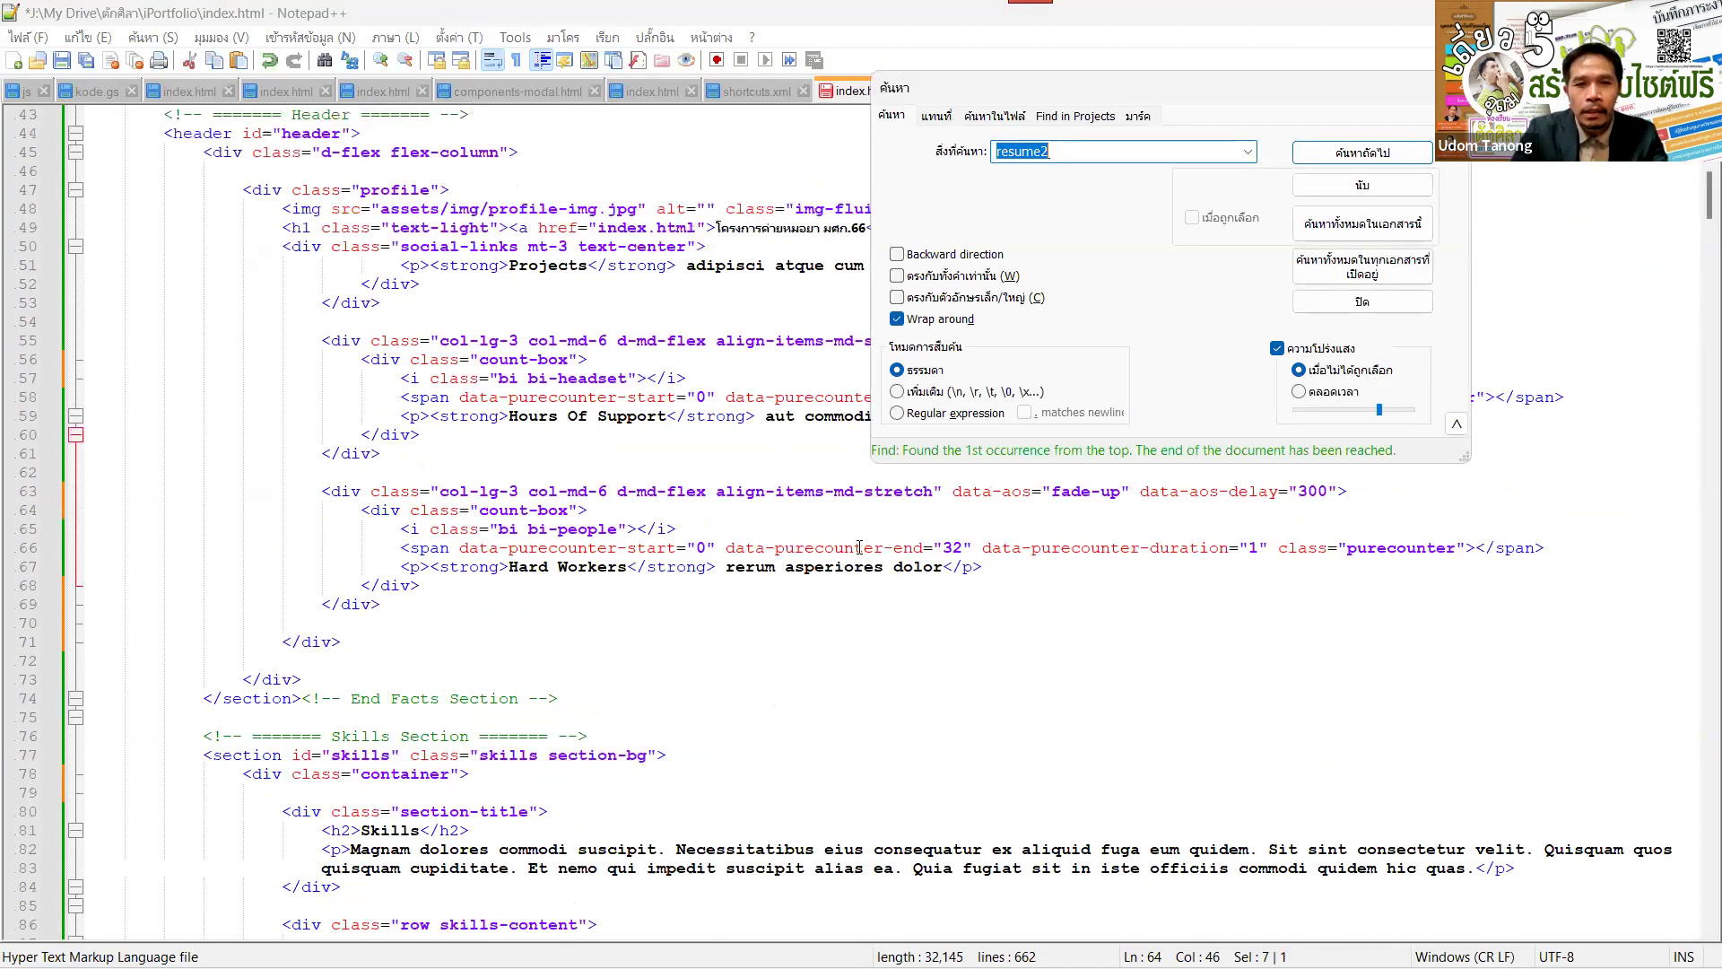
key(End)
key(BackSpace)
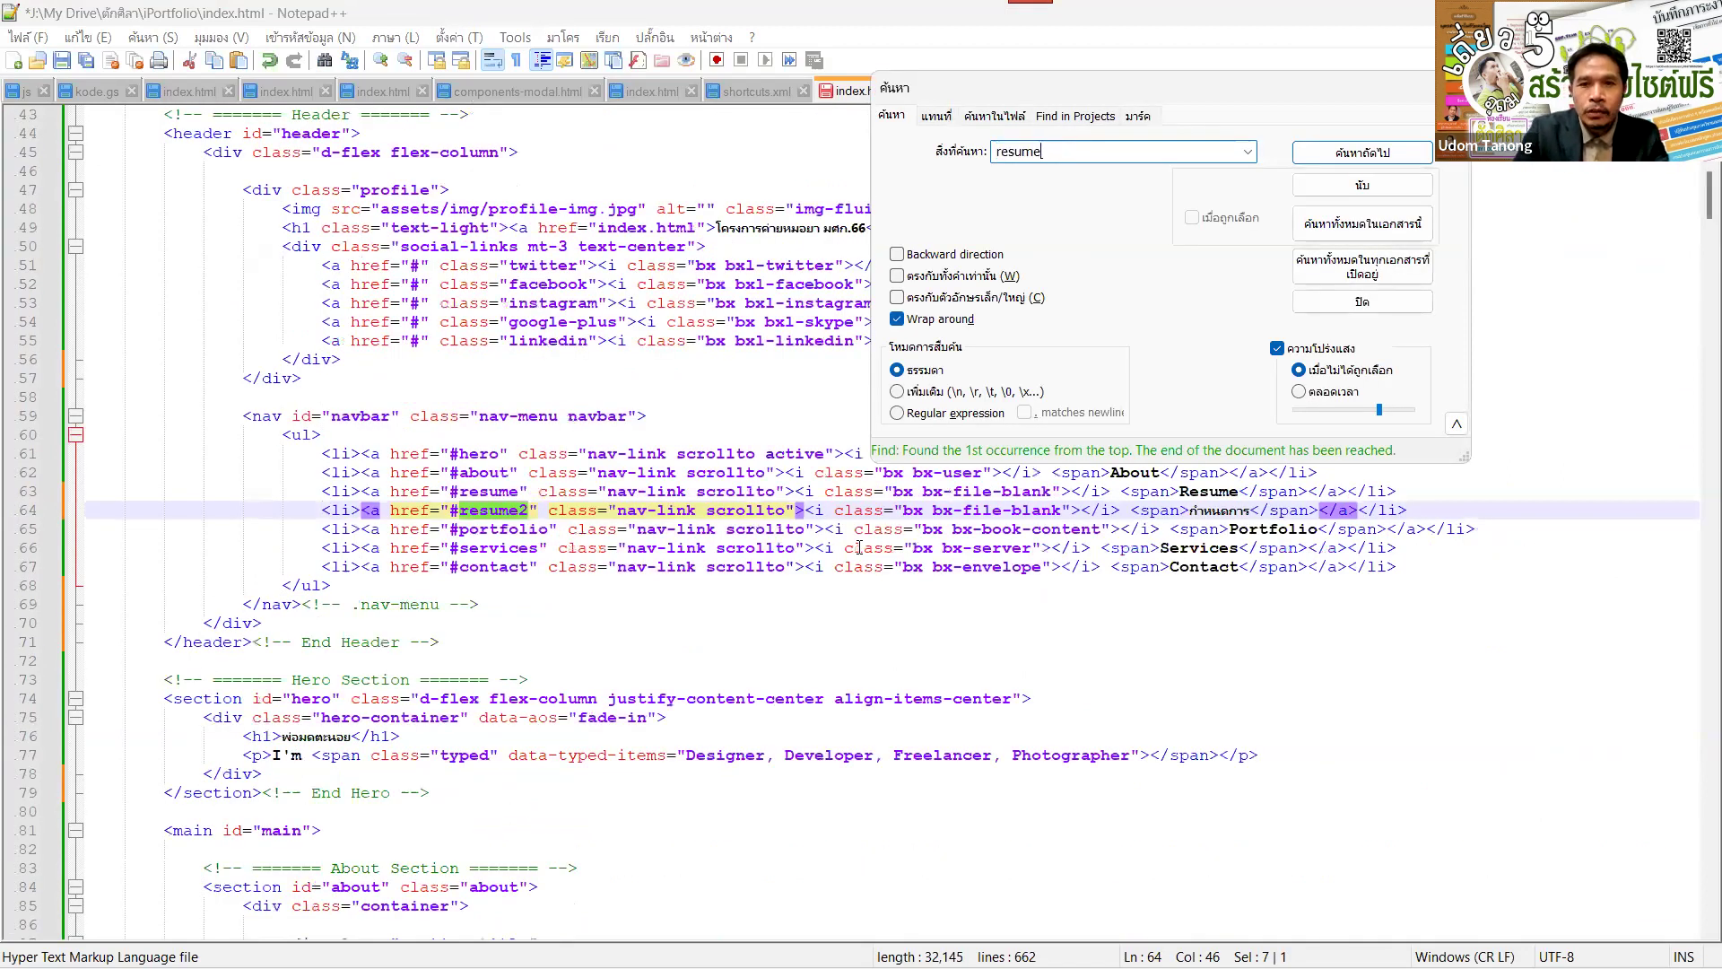
key(Return)
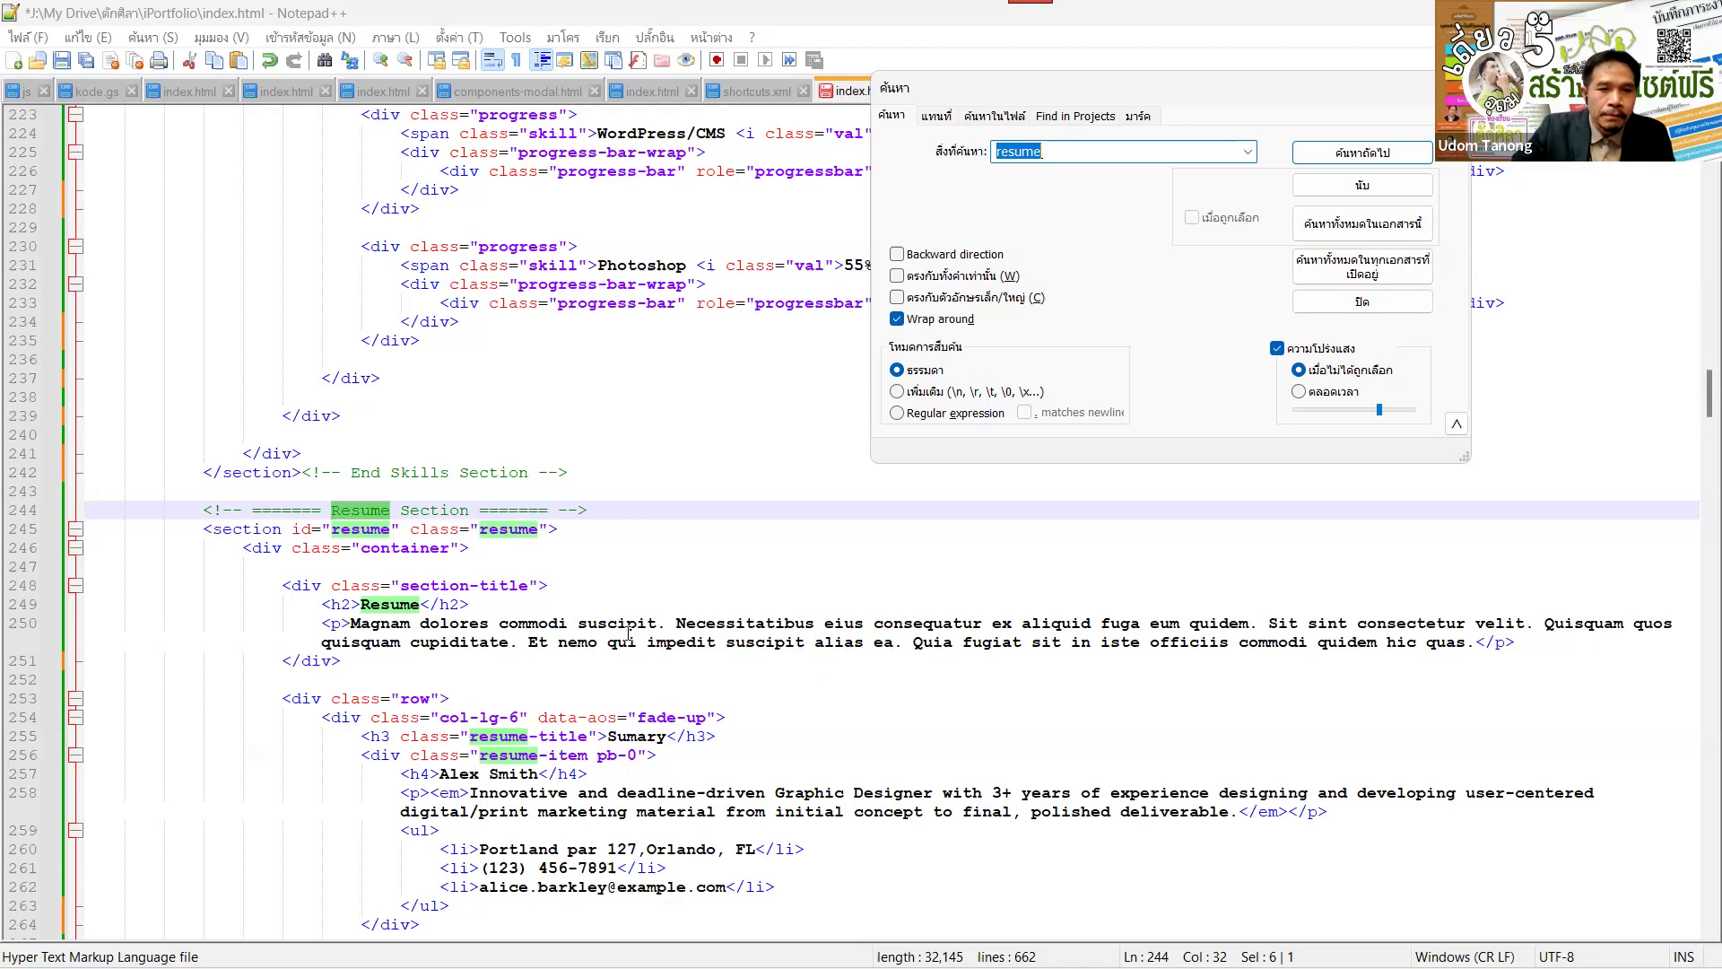
Step: Close the Find dialog and locate the Resume section's opening tag with id="resume"
scroll(626, 634, down, 2)
scroll(626, 633, down, 1)
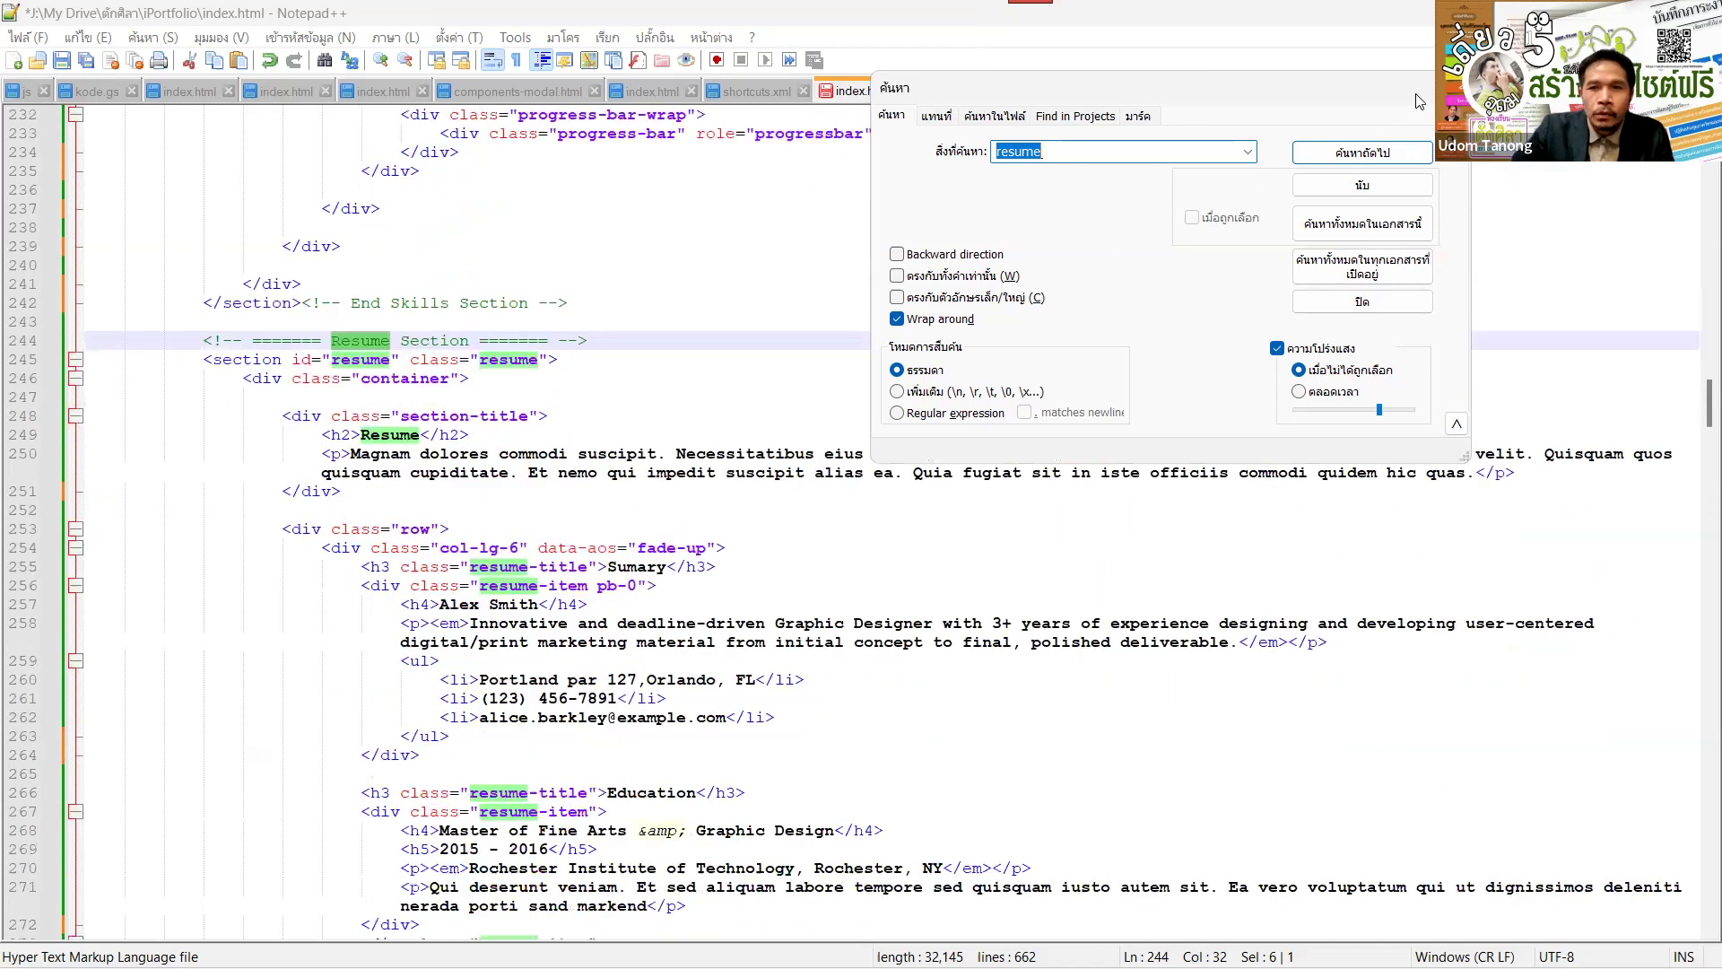
key(Escape)
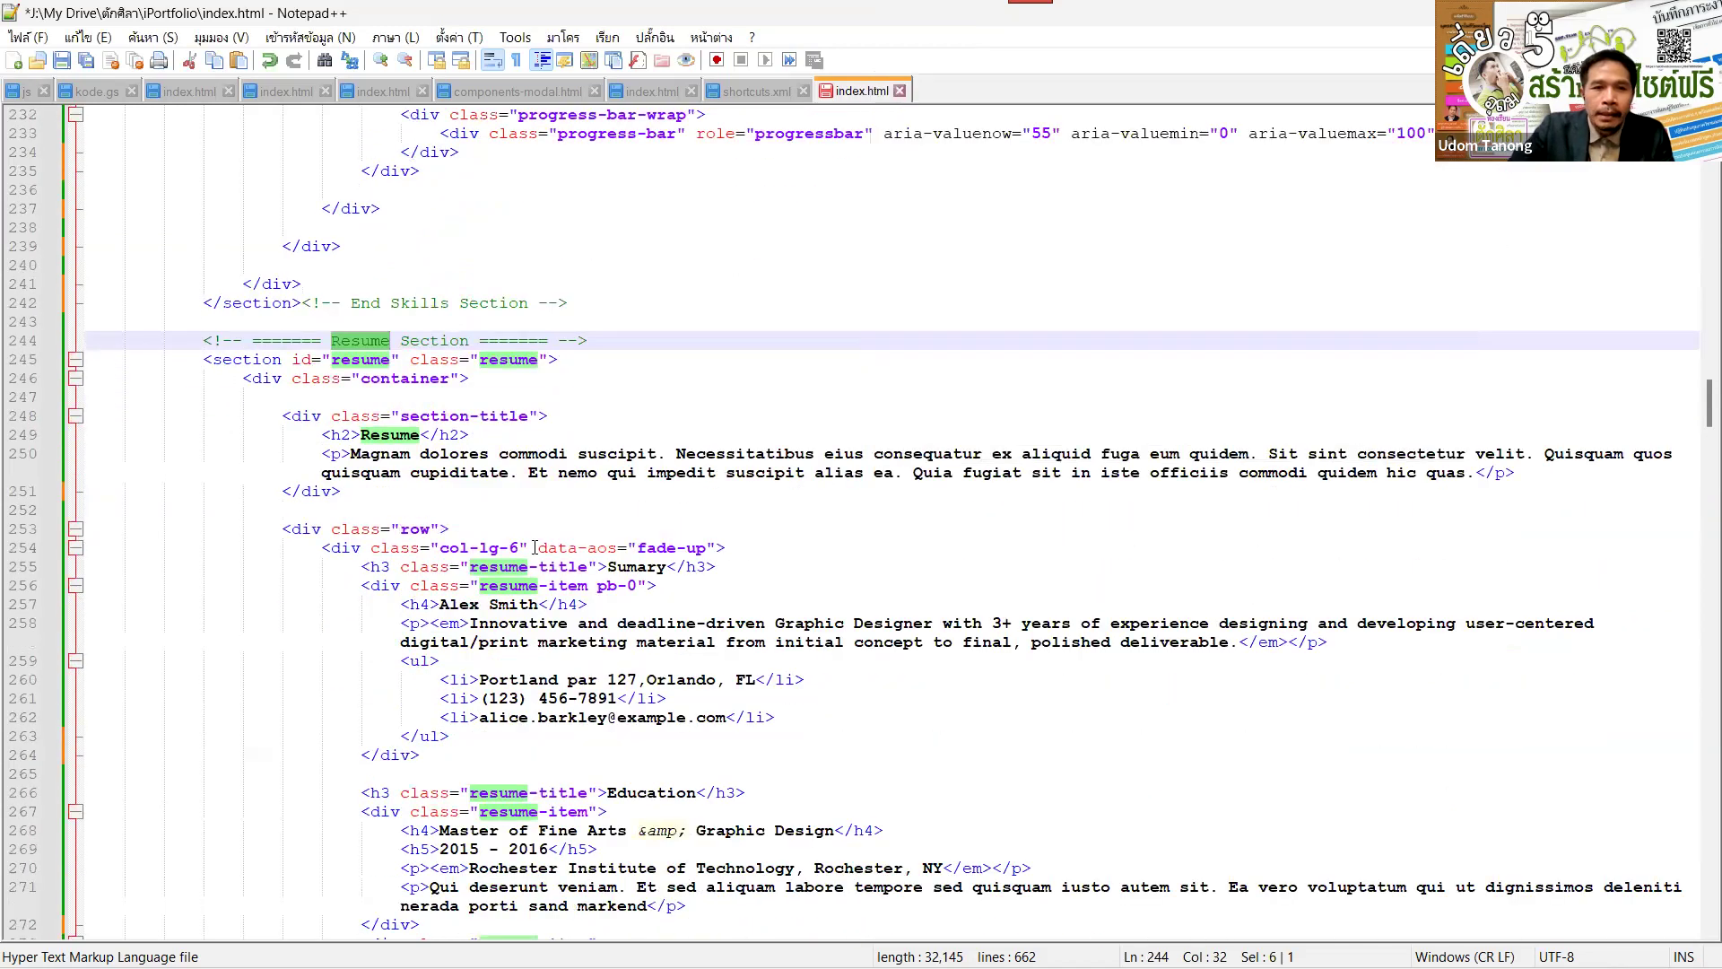
scroll(535, 547, down, 2)
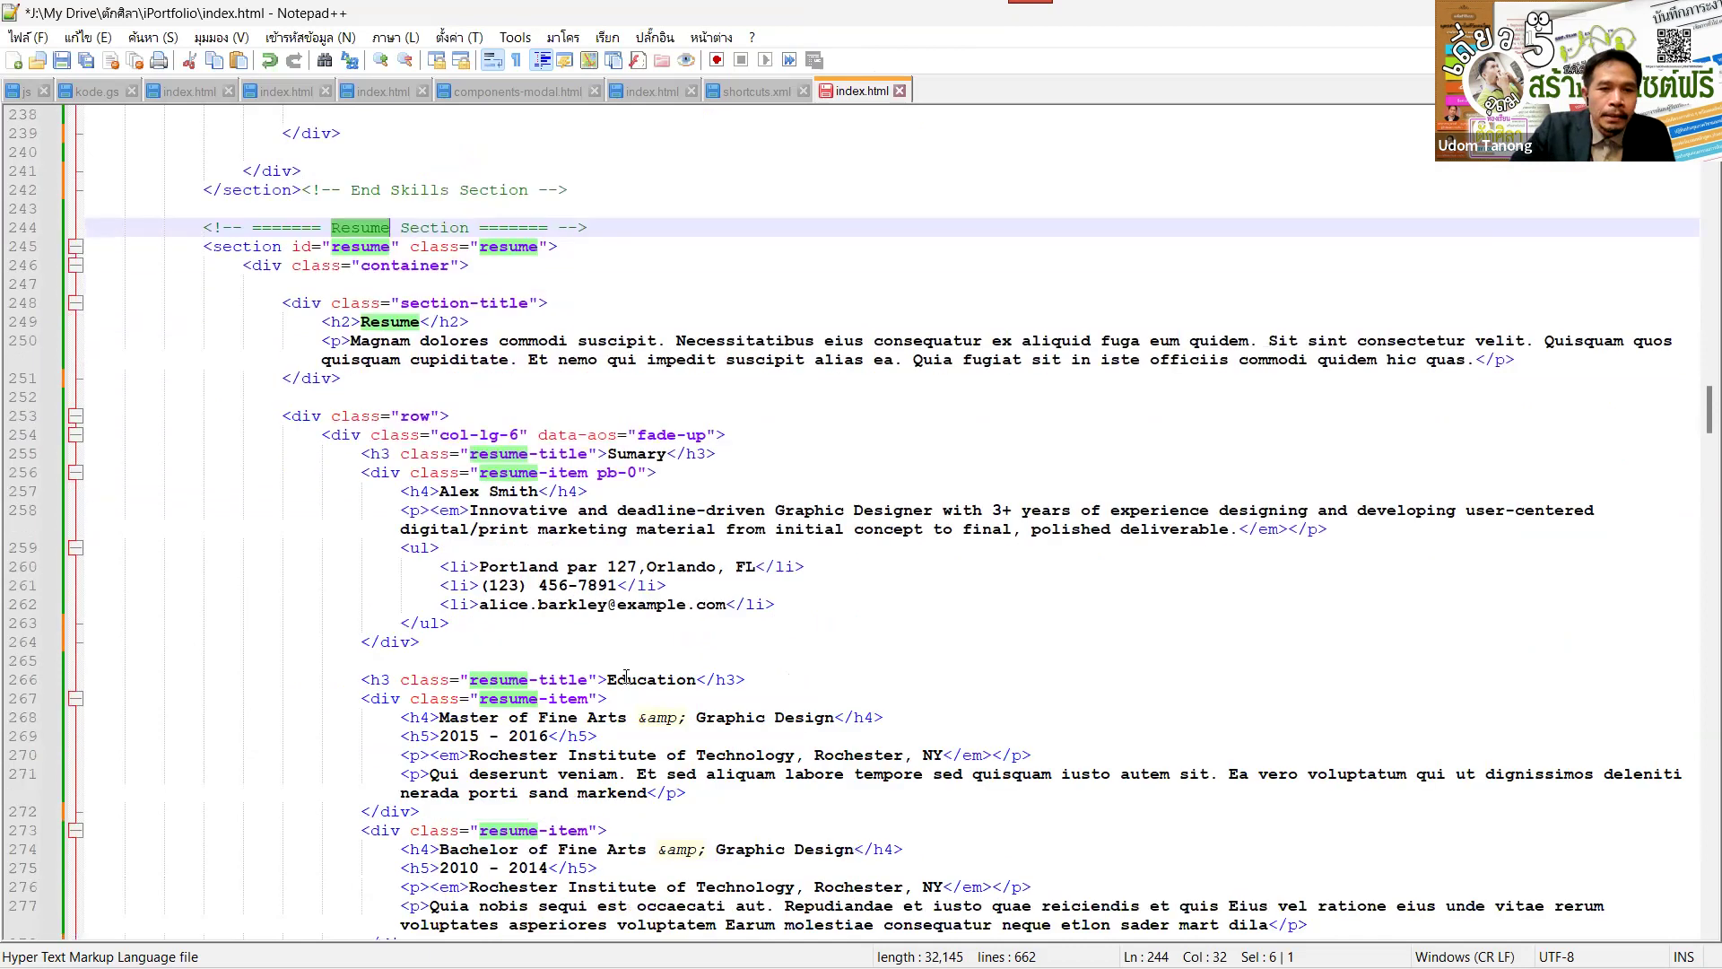
click(215, 246)
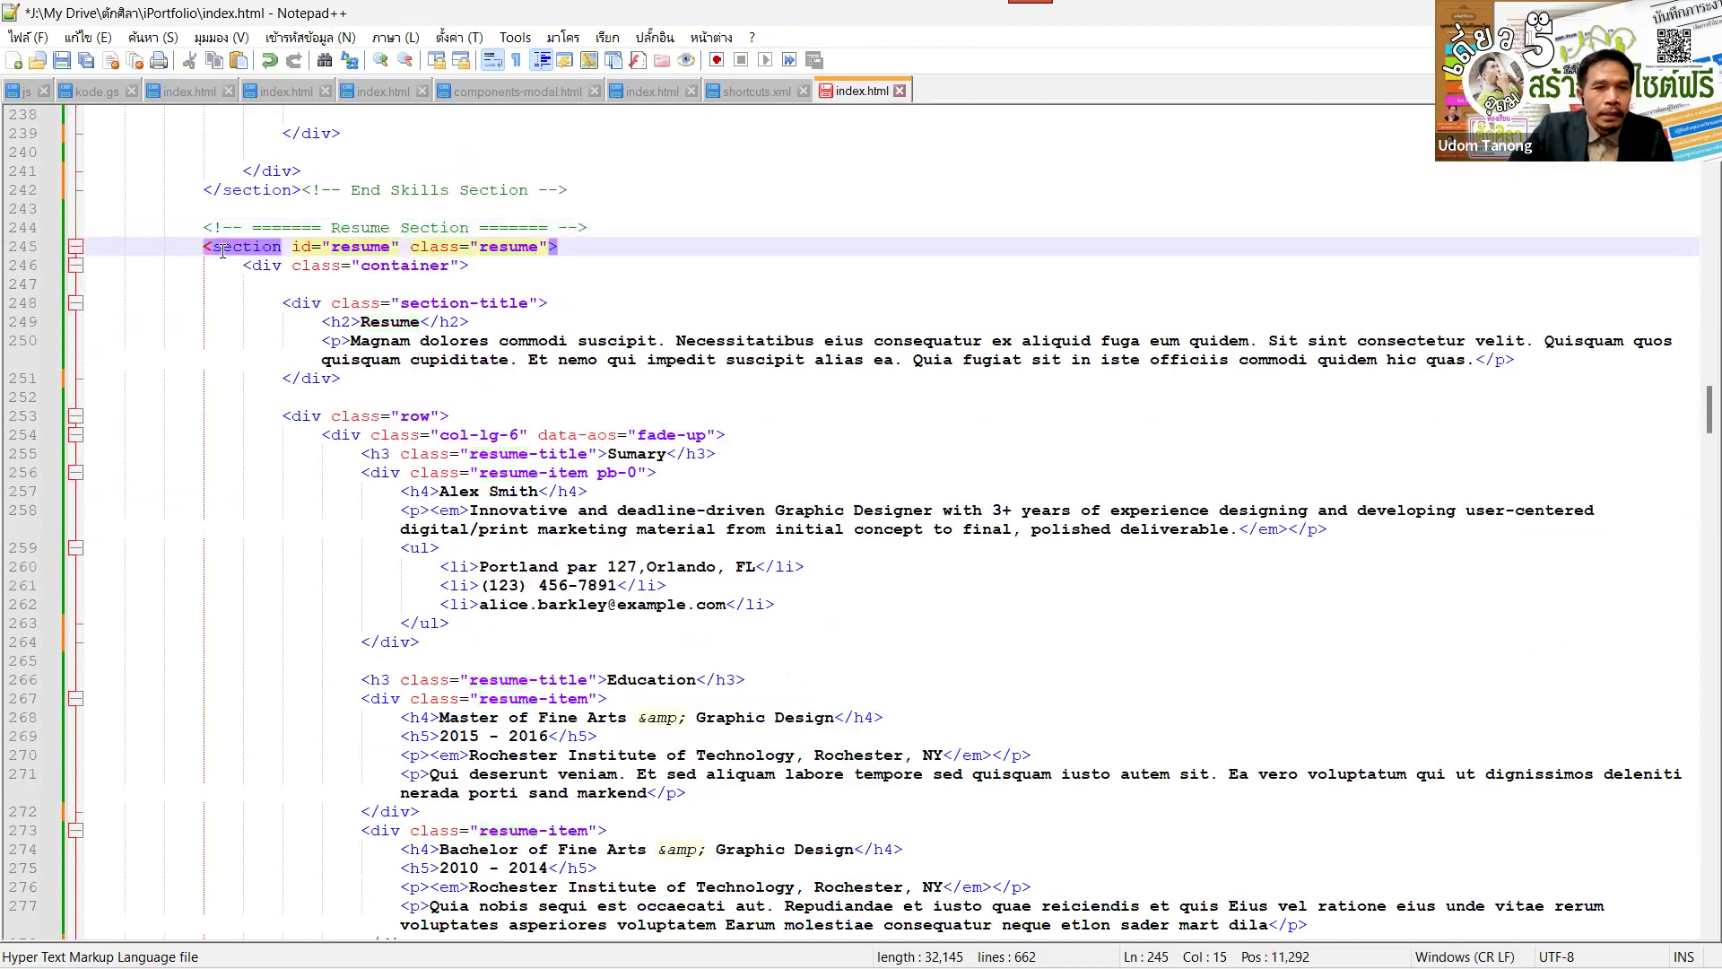
drag(296, 246, 398, 246)
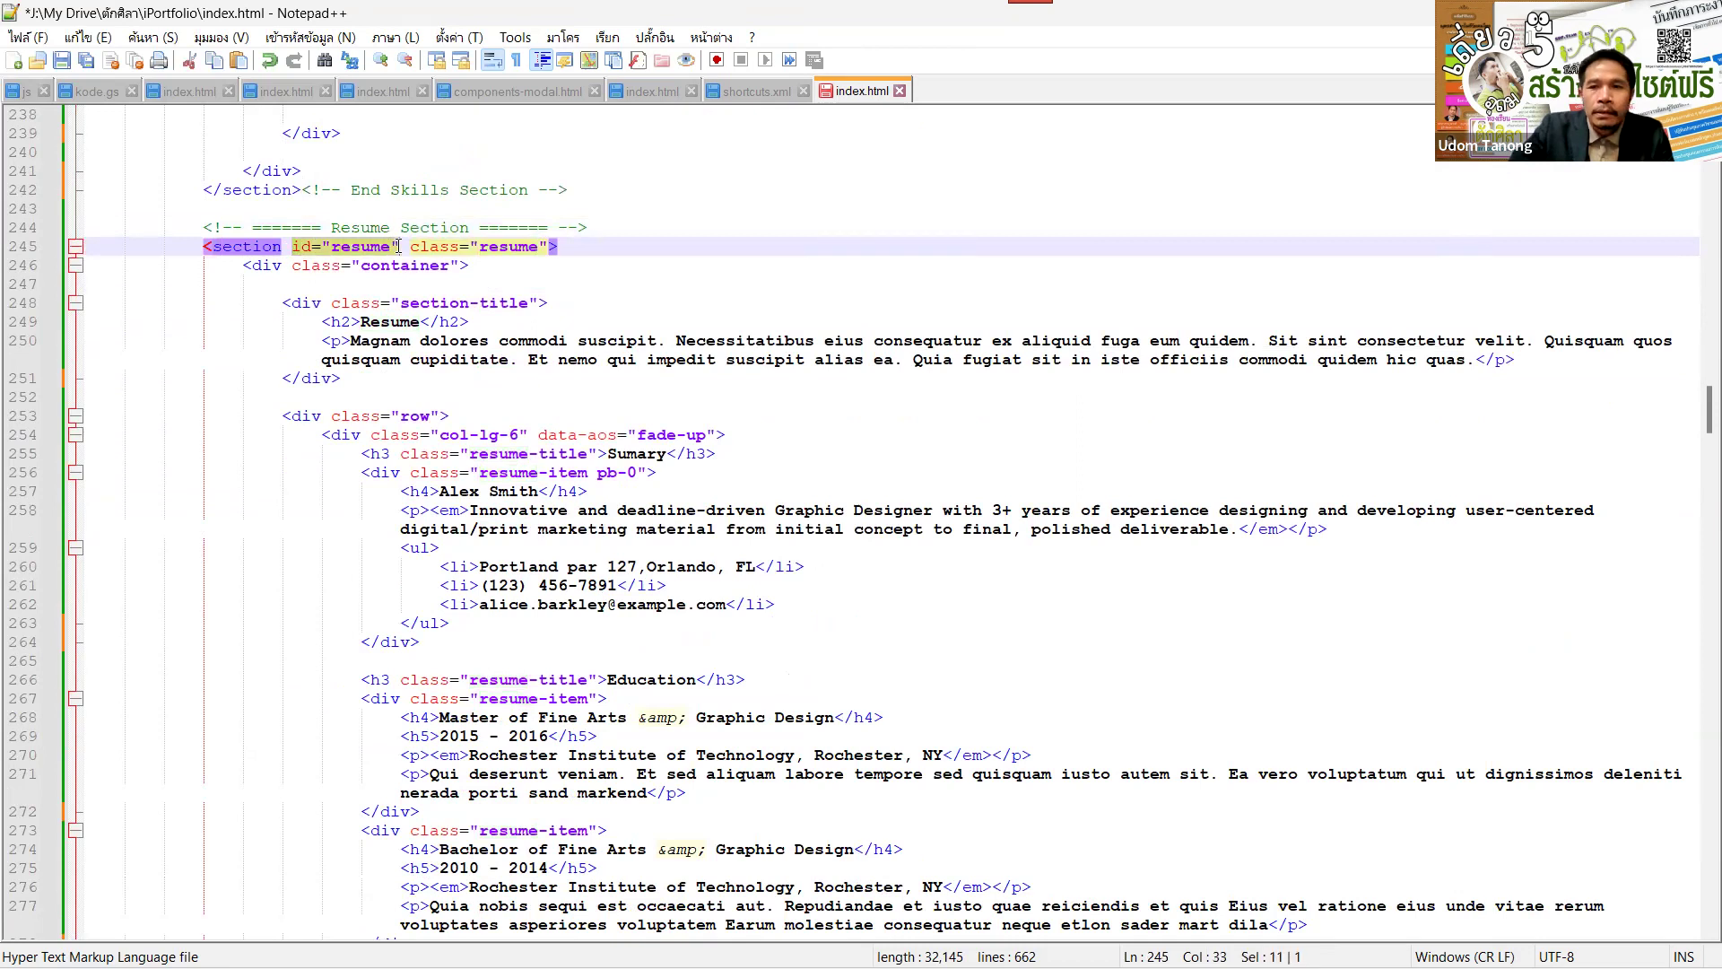
click(225, 248)
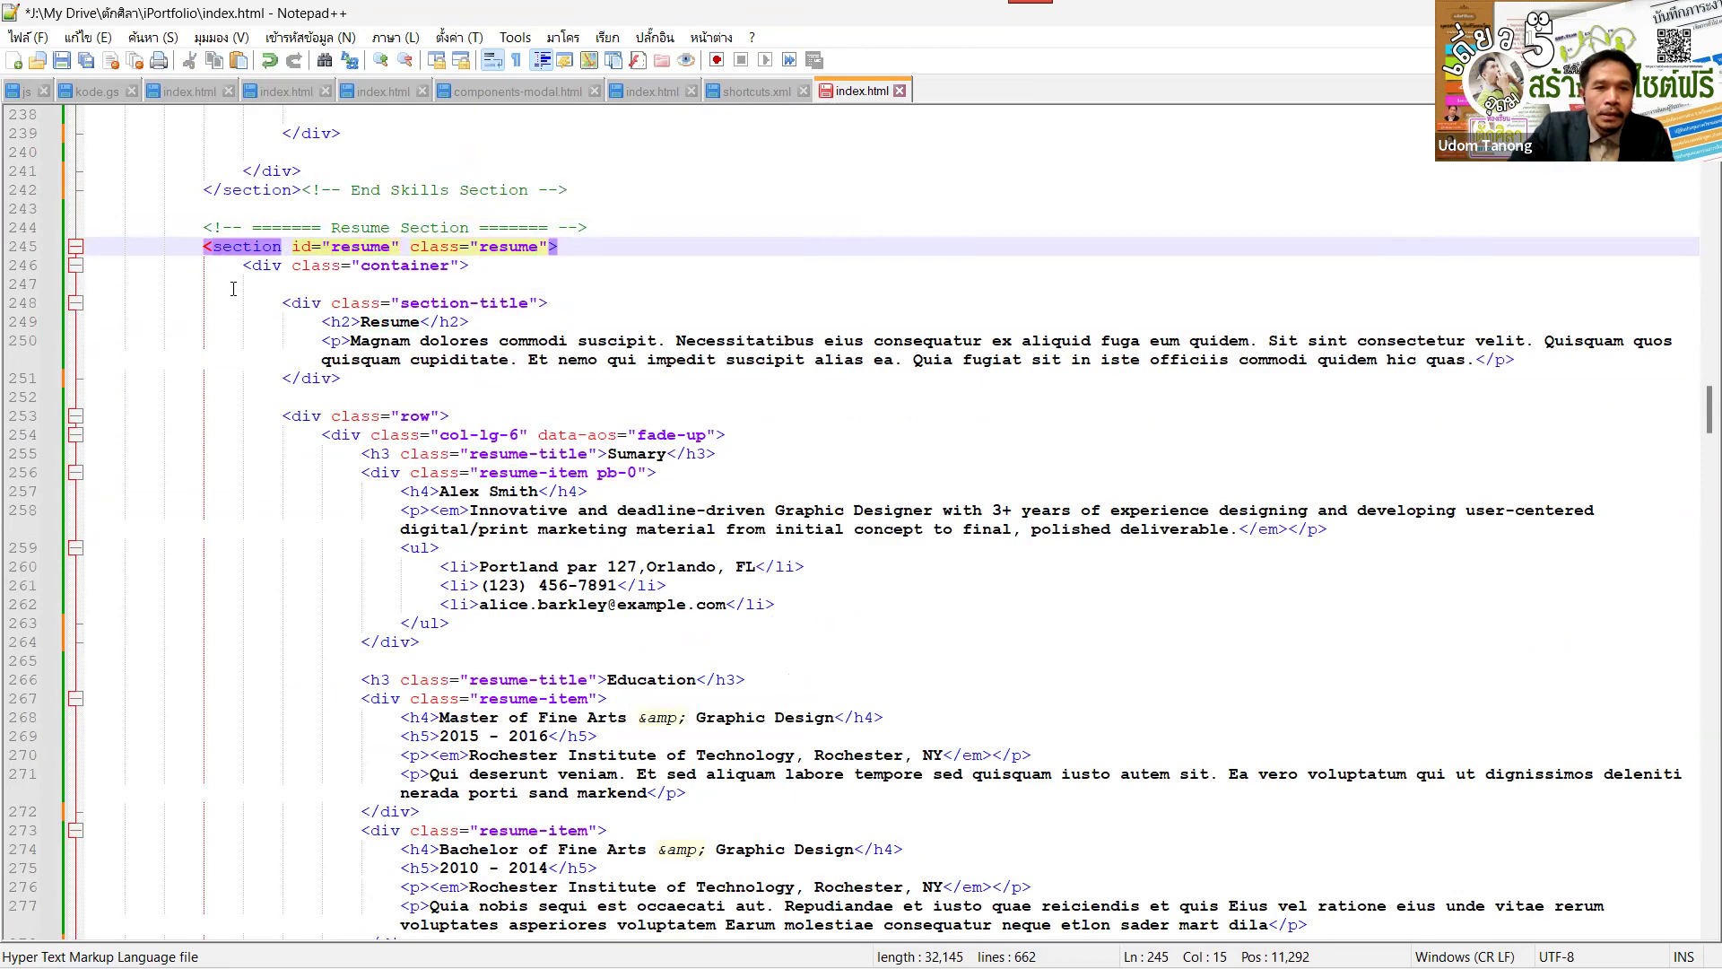
Step: Select lines 245 through 308, from the Resume section tag to its End Resume Section comment
scroll(233, 288, down, 10)
scroll(273, 677, down, 4)
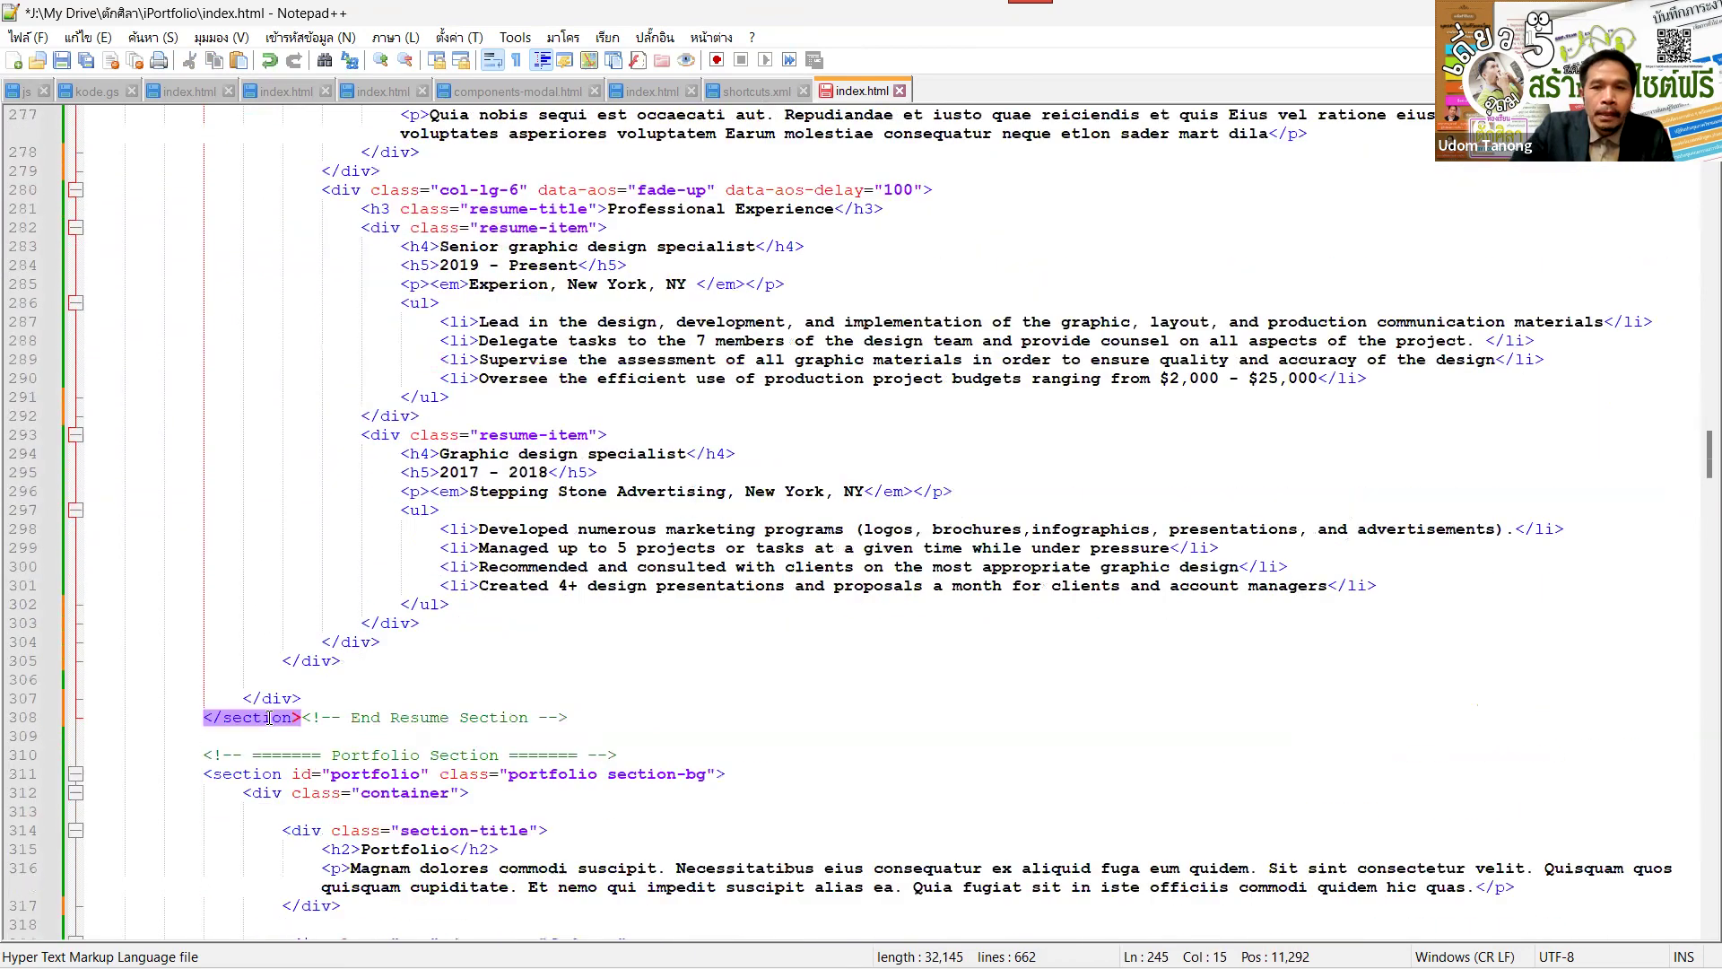
scroll(298, 574, up, 6)
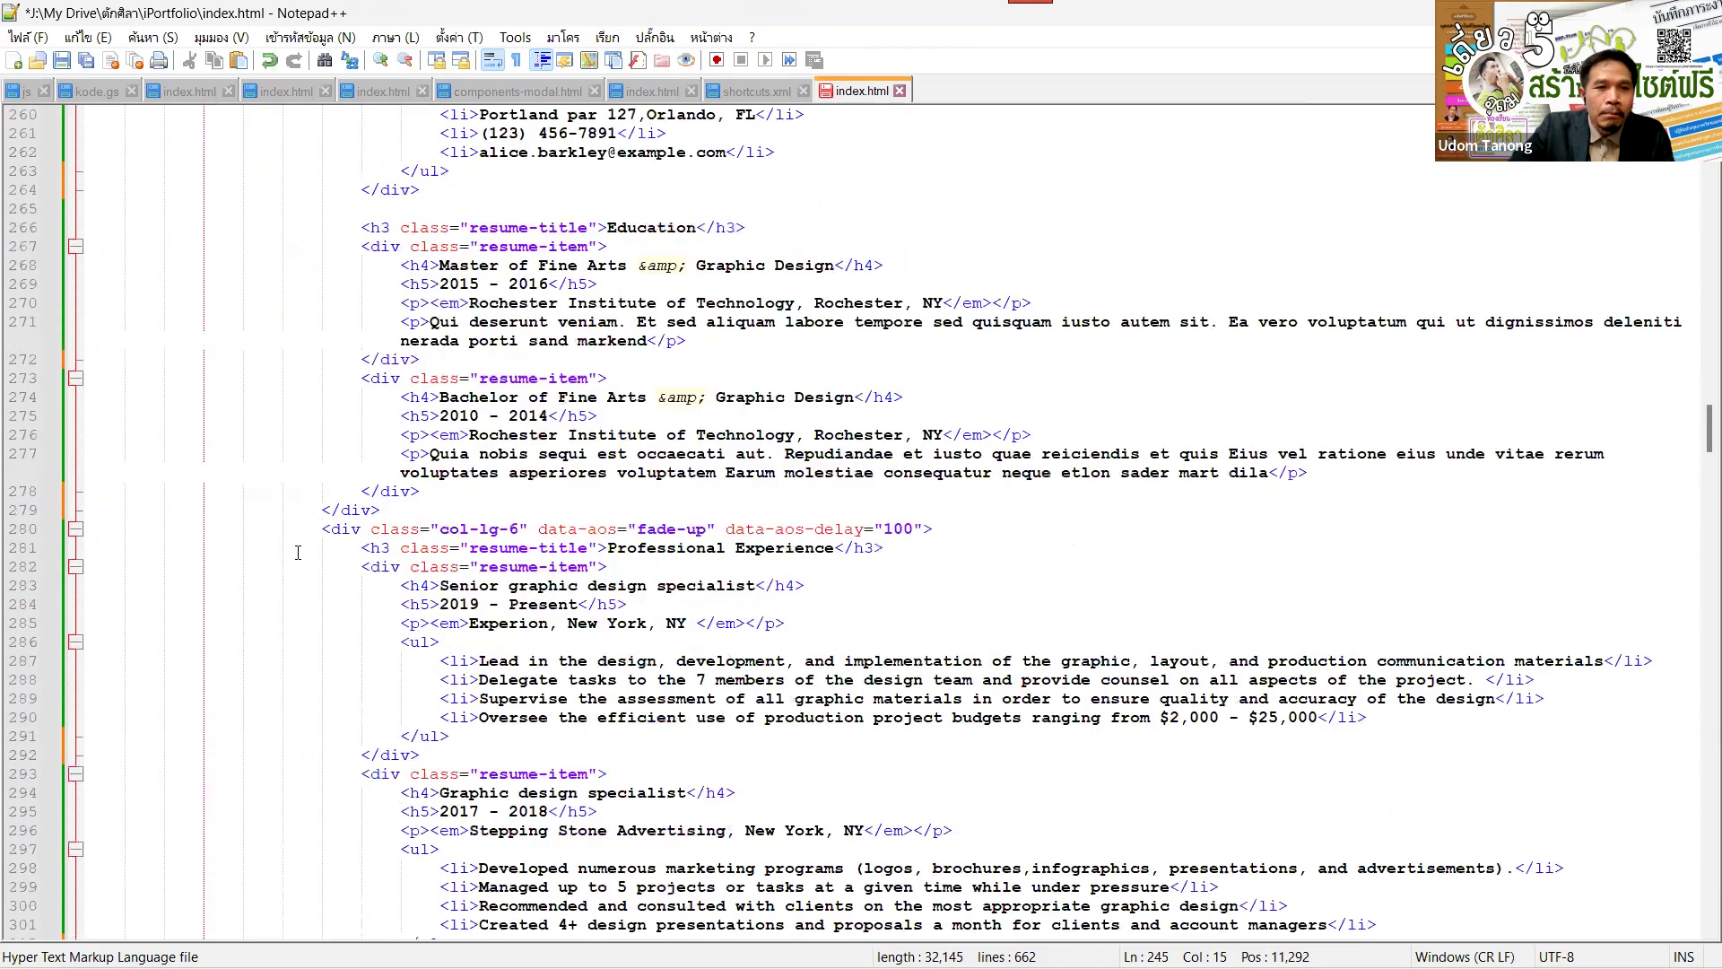
scroll(298, 551, up, 3)
scroll(296, 357, up, 6)
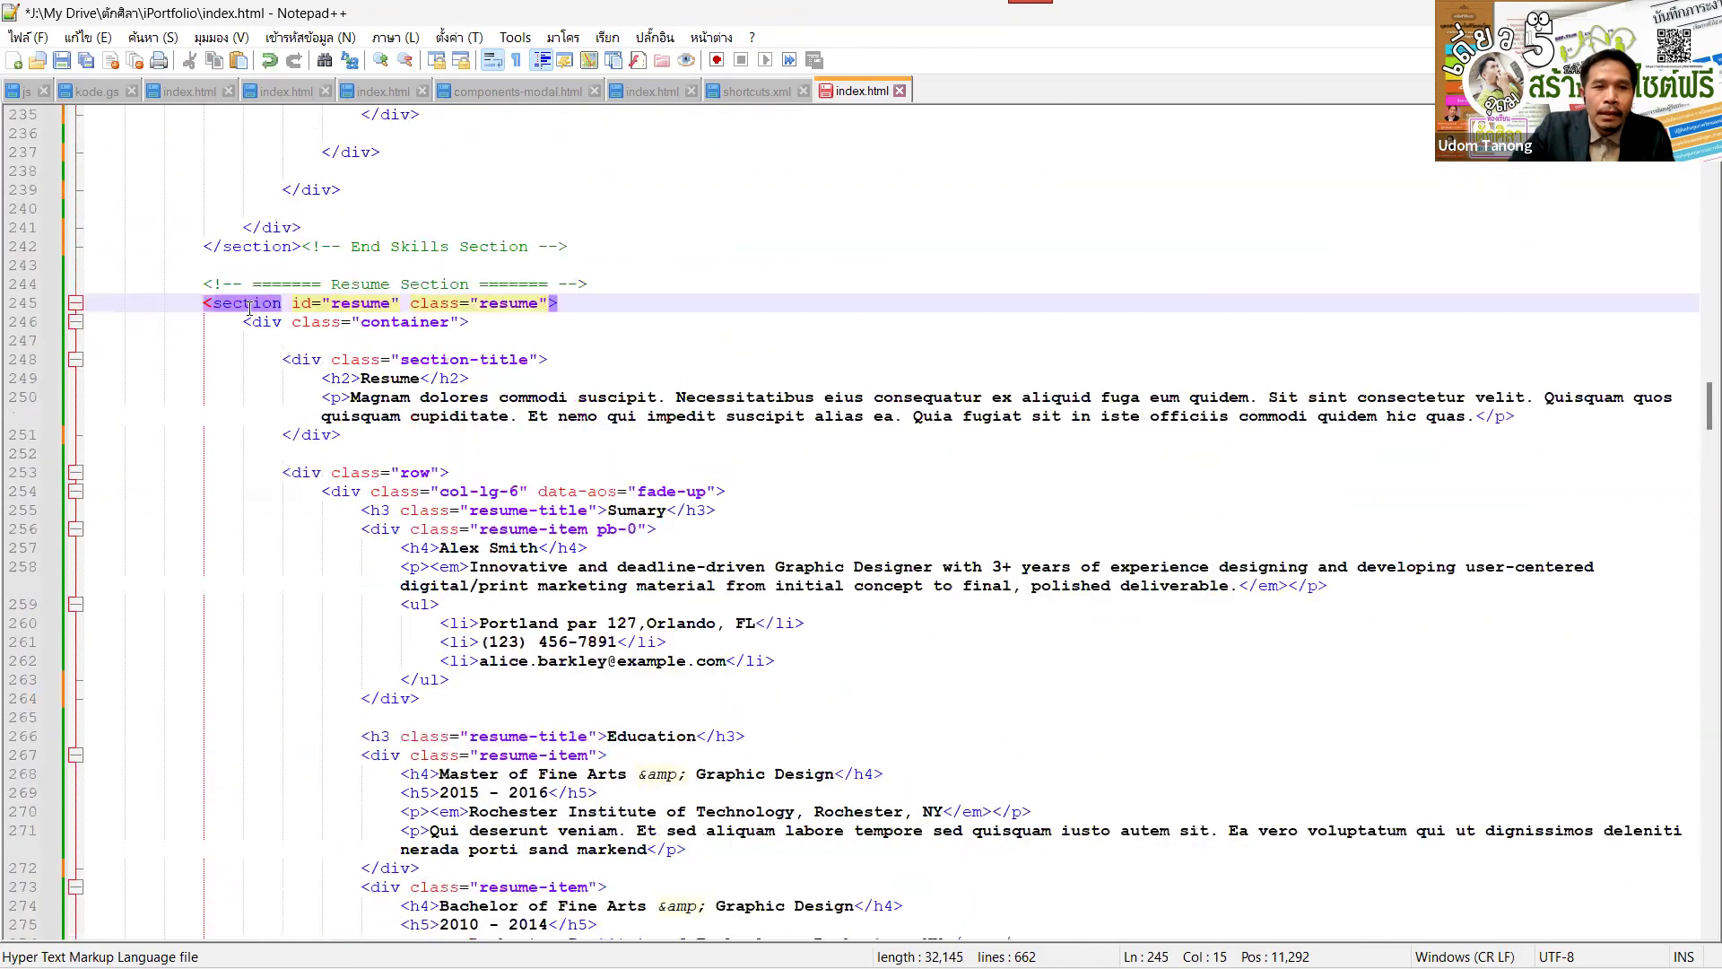
scroll(248, 400, down, 11)
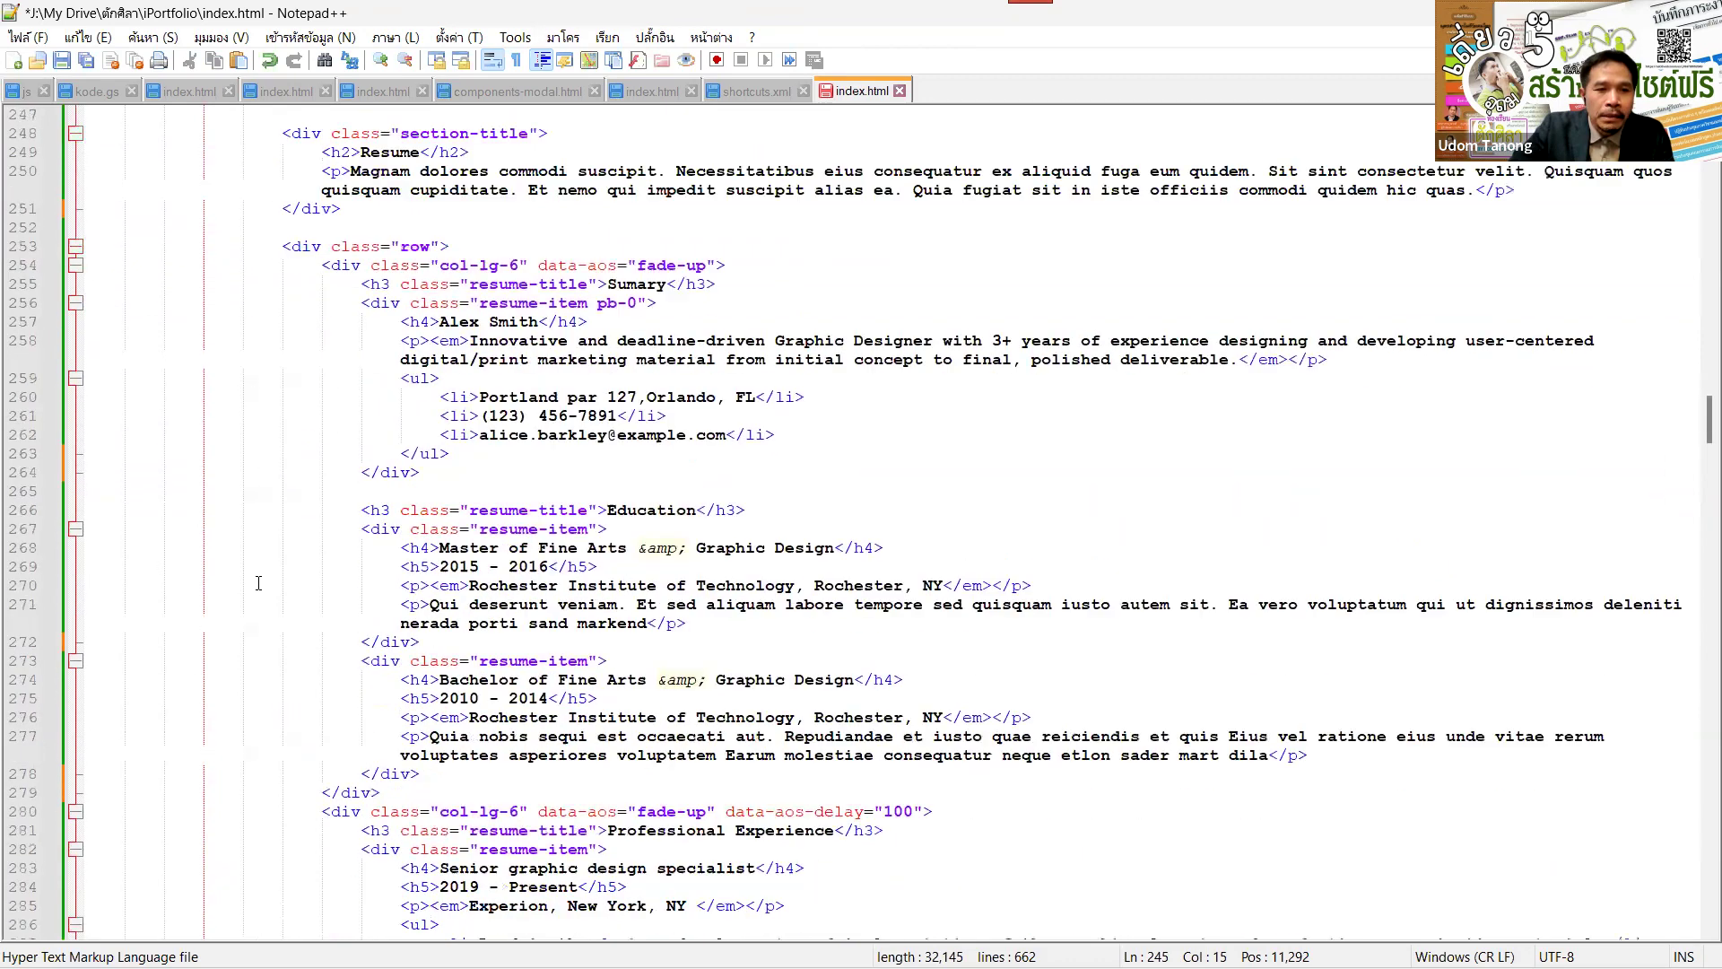
scroll(42, 735, down, 3)
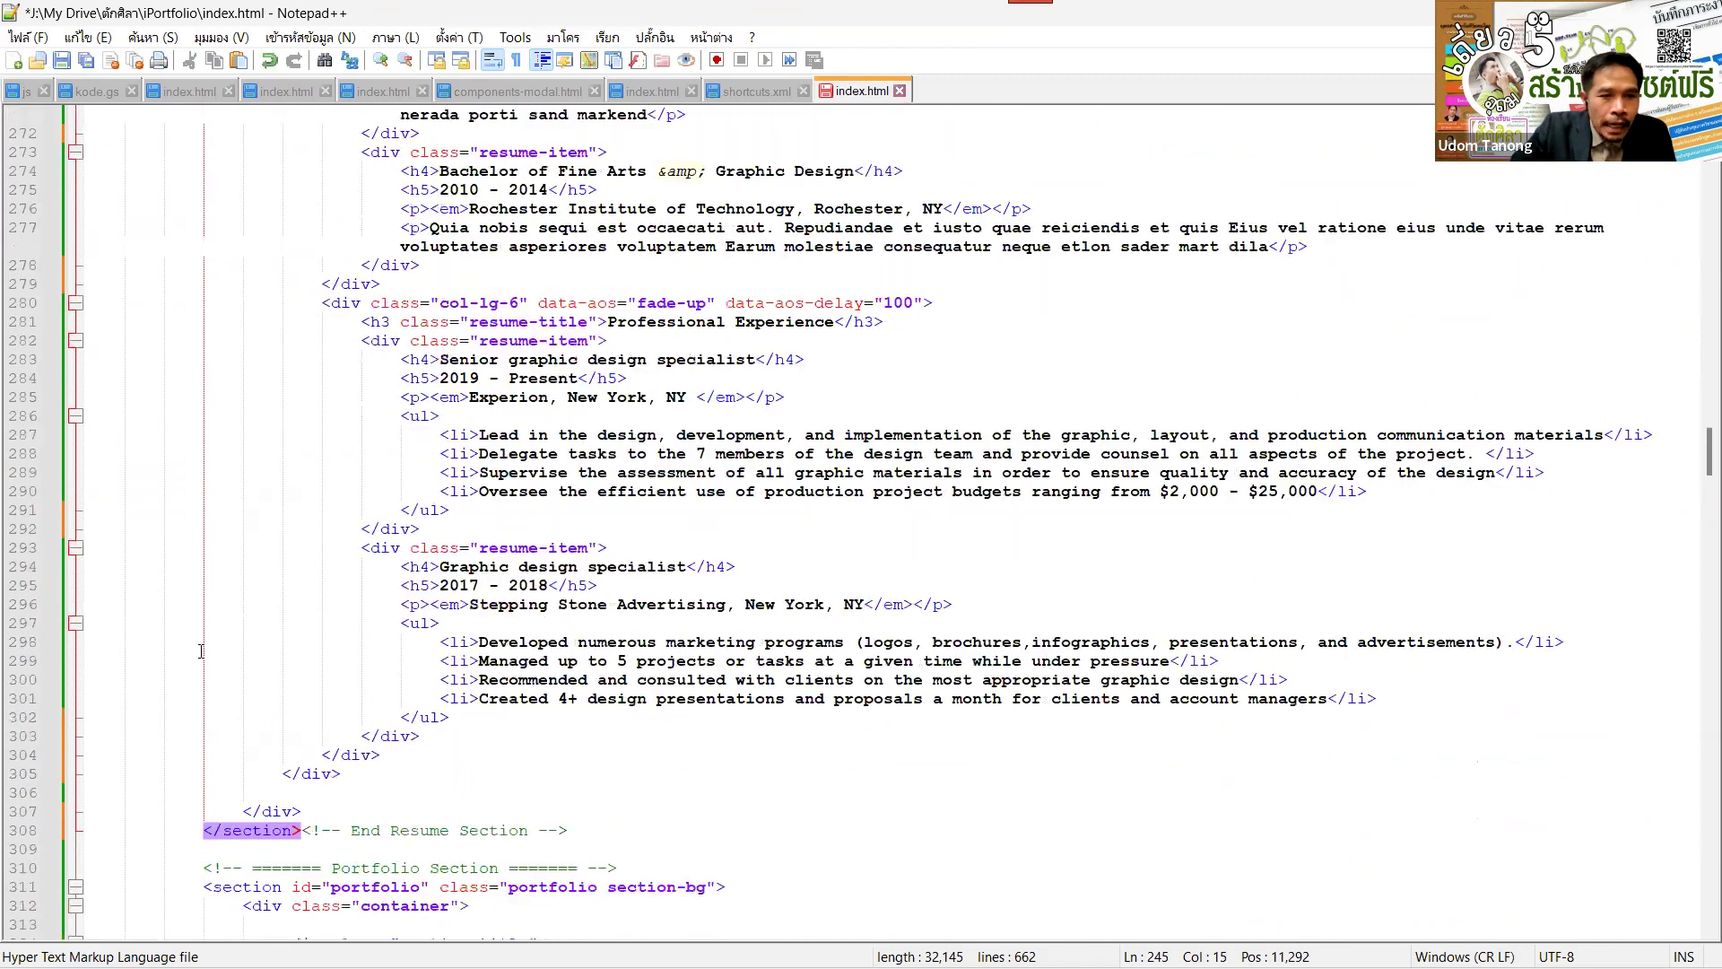
scroll(153, 350, up, 5)
scroll(152, 350, up, 8)
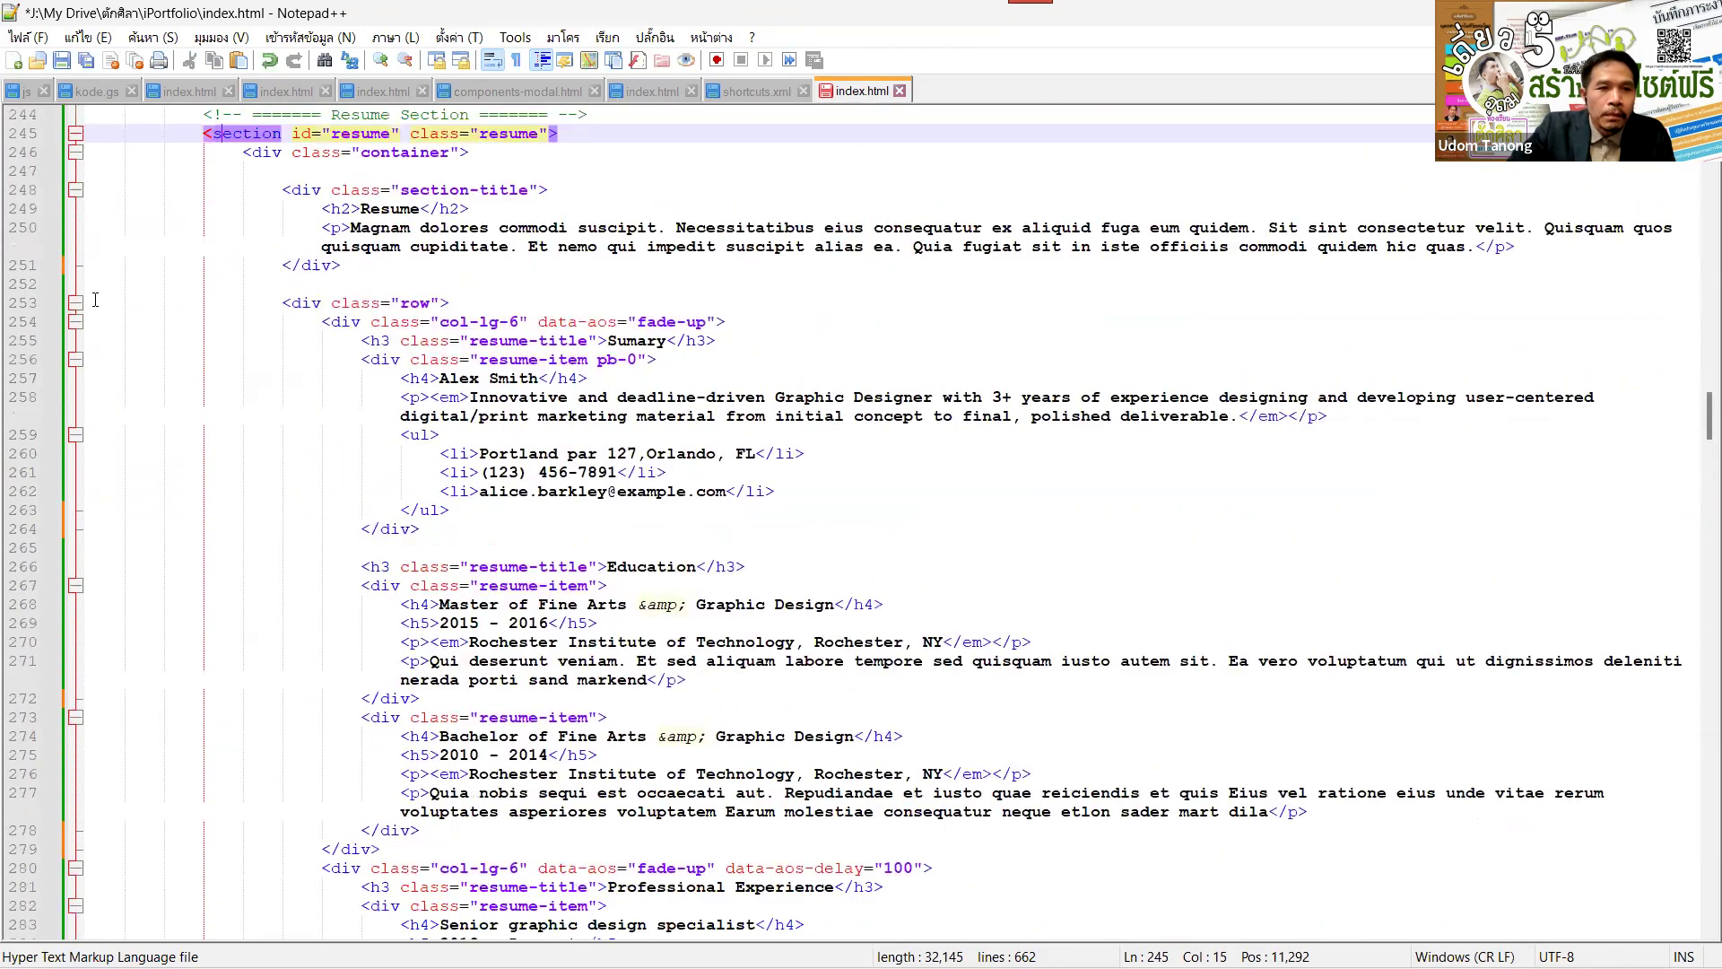
click(95, 305)
drag(95, 305, 565, 850)
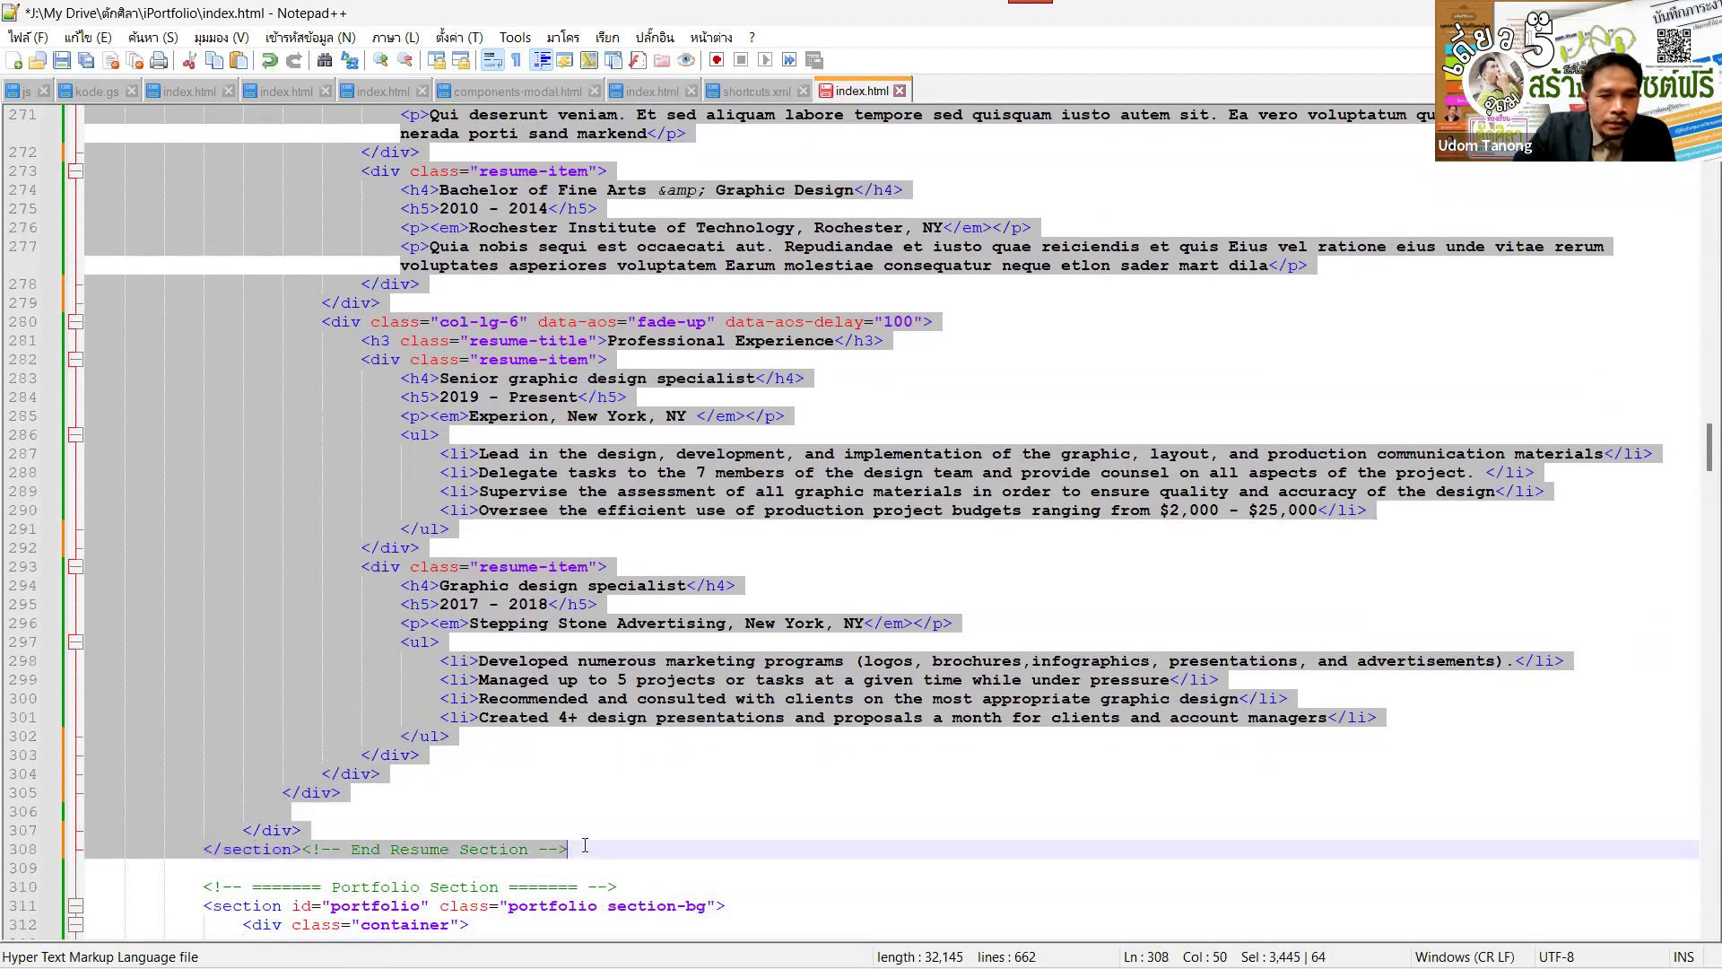
Step: Copy the selected Resume section and paste it on line 311, after added blank lines
right_click(319, 456)
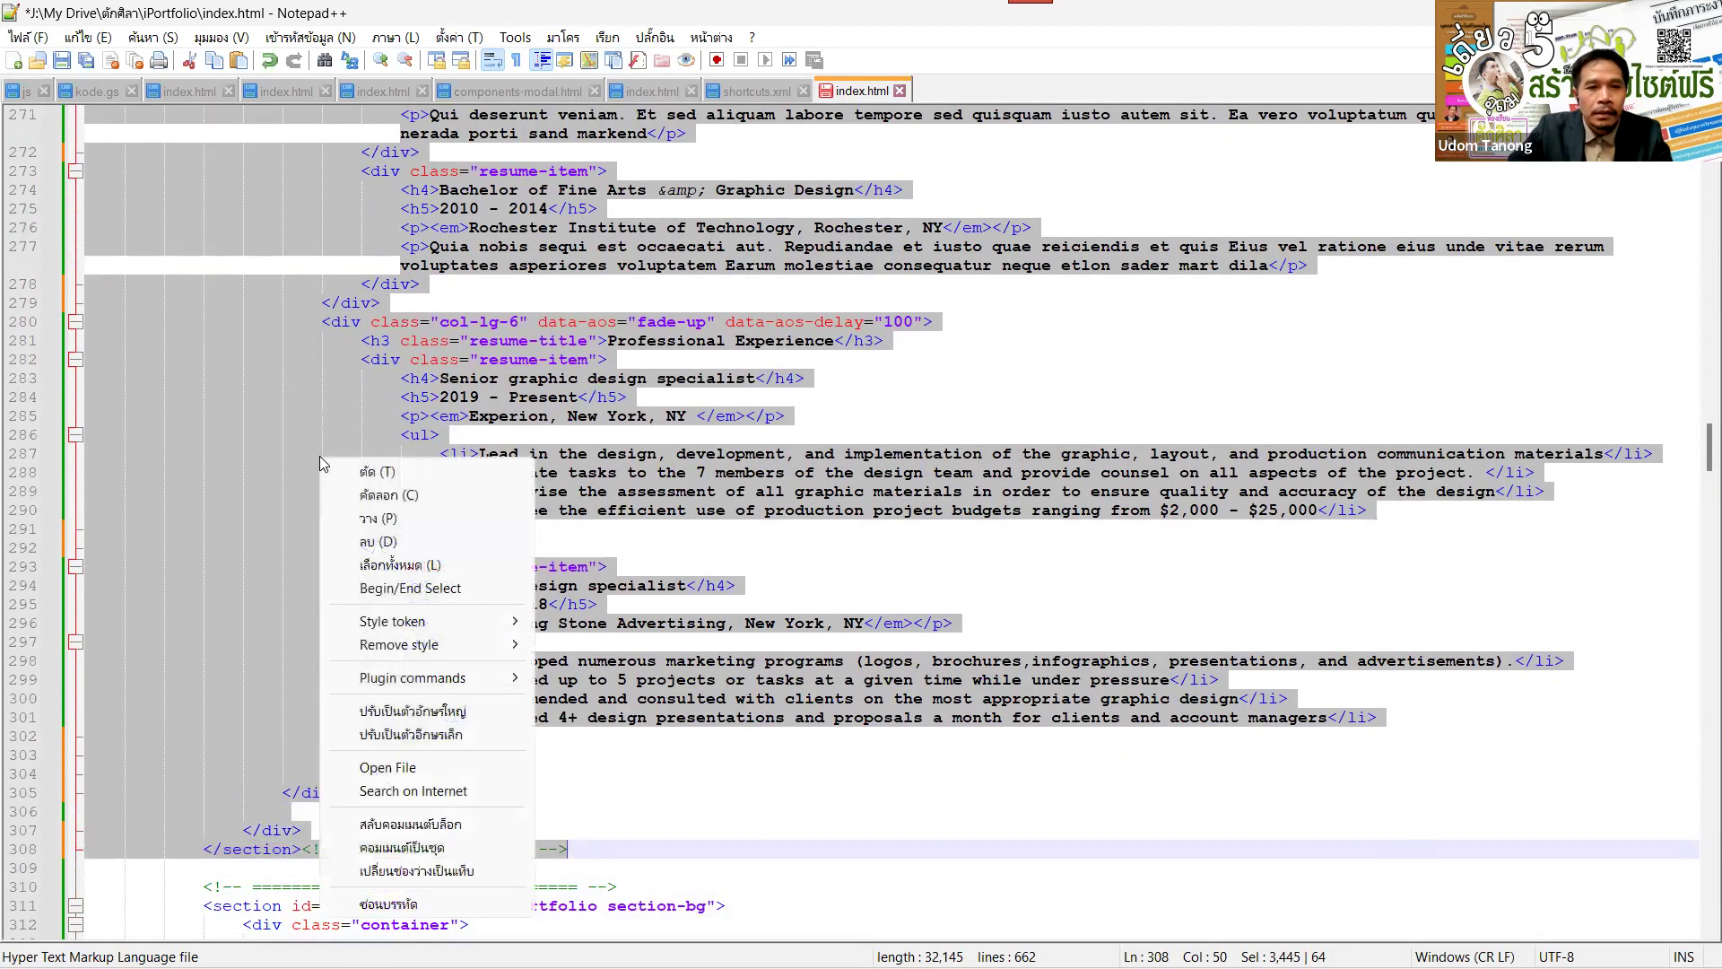
click(375, 498)
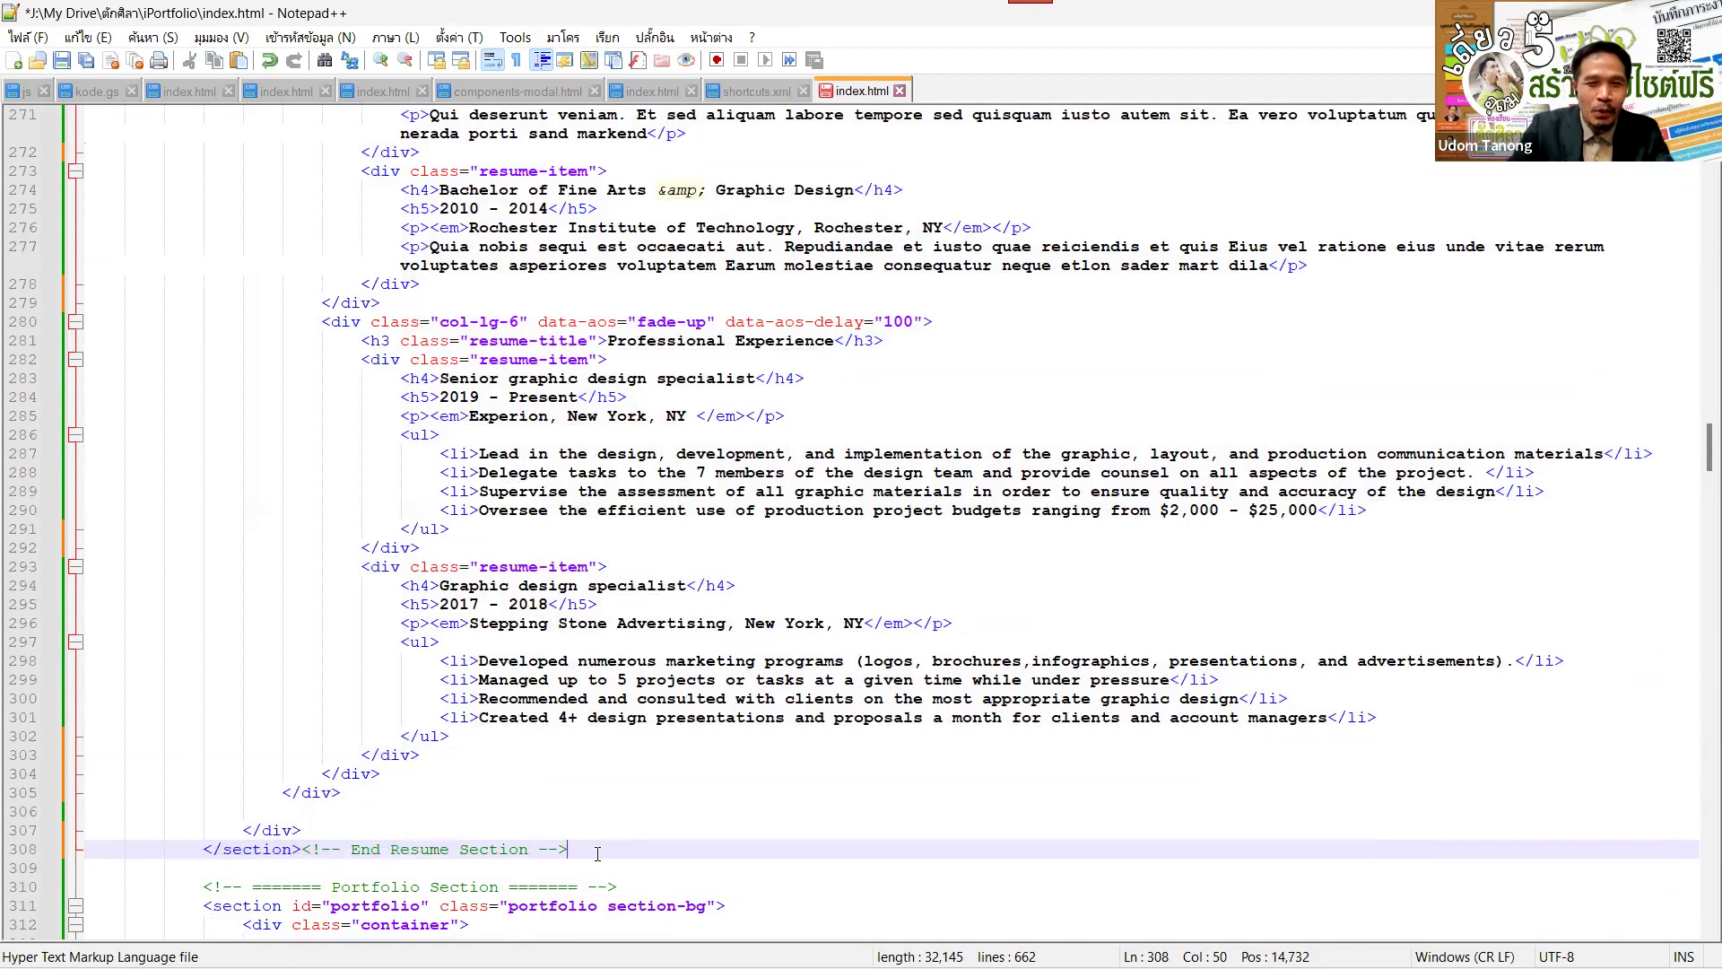
key(Return)
key(Return)
key(Return)
key(Return)
key(Return)
key(Return)
key(Return)
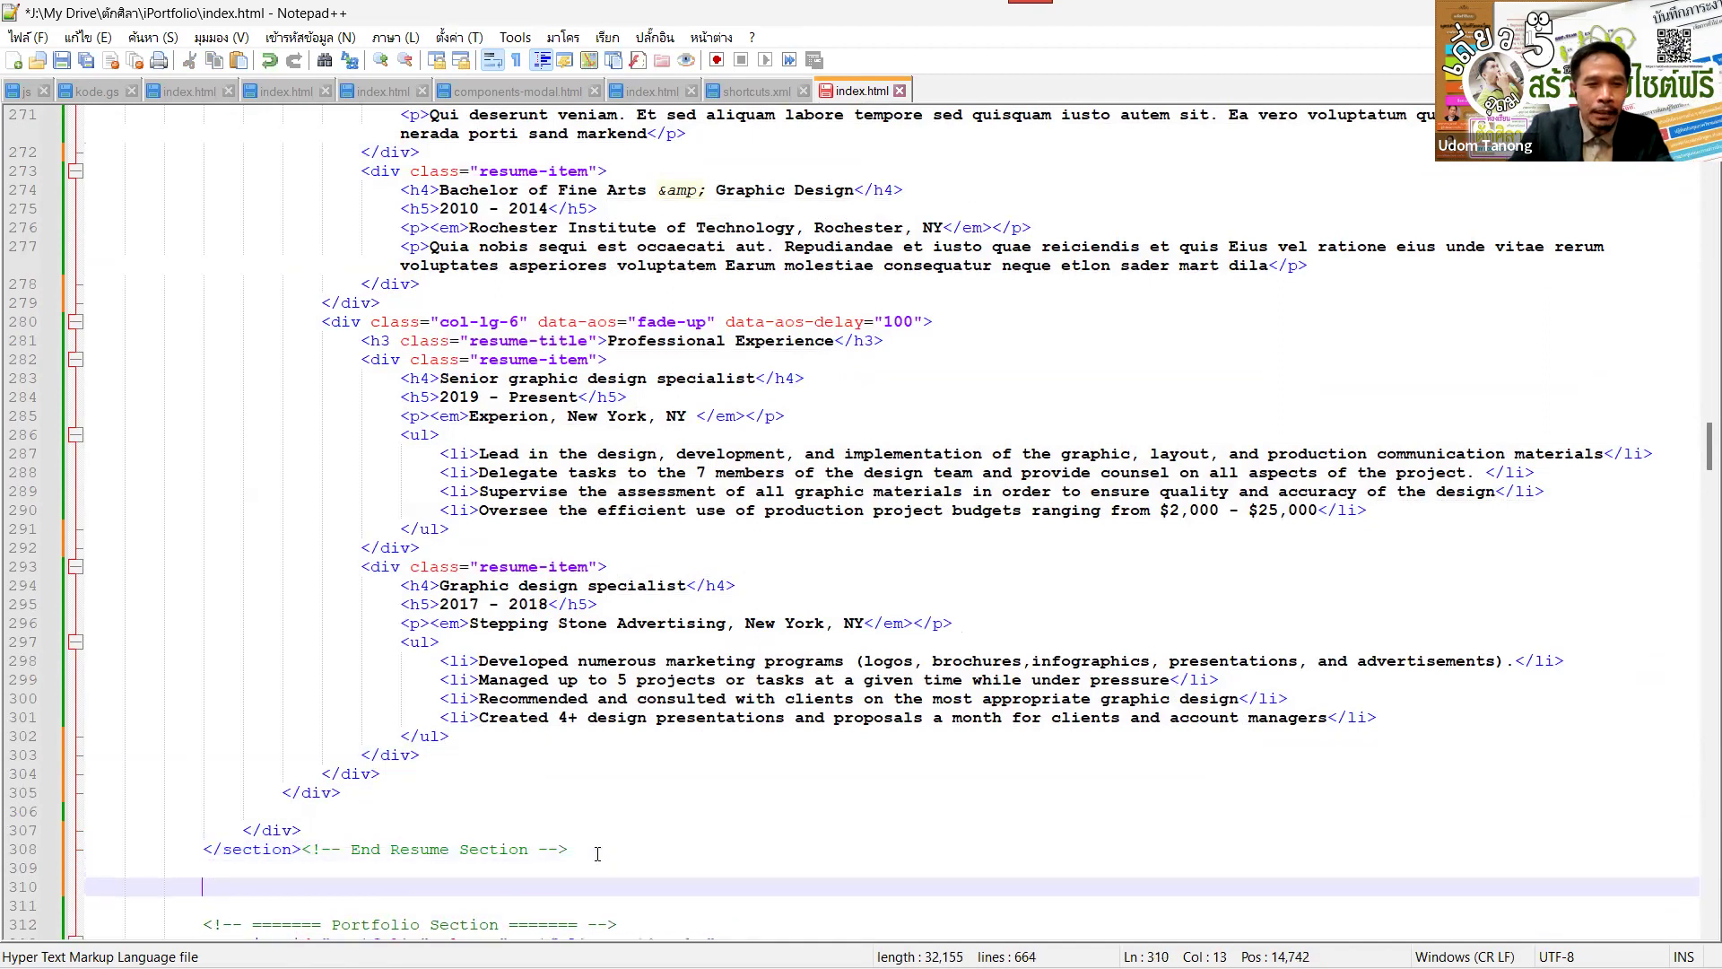
key(Return)
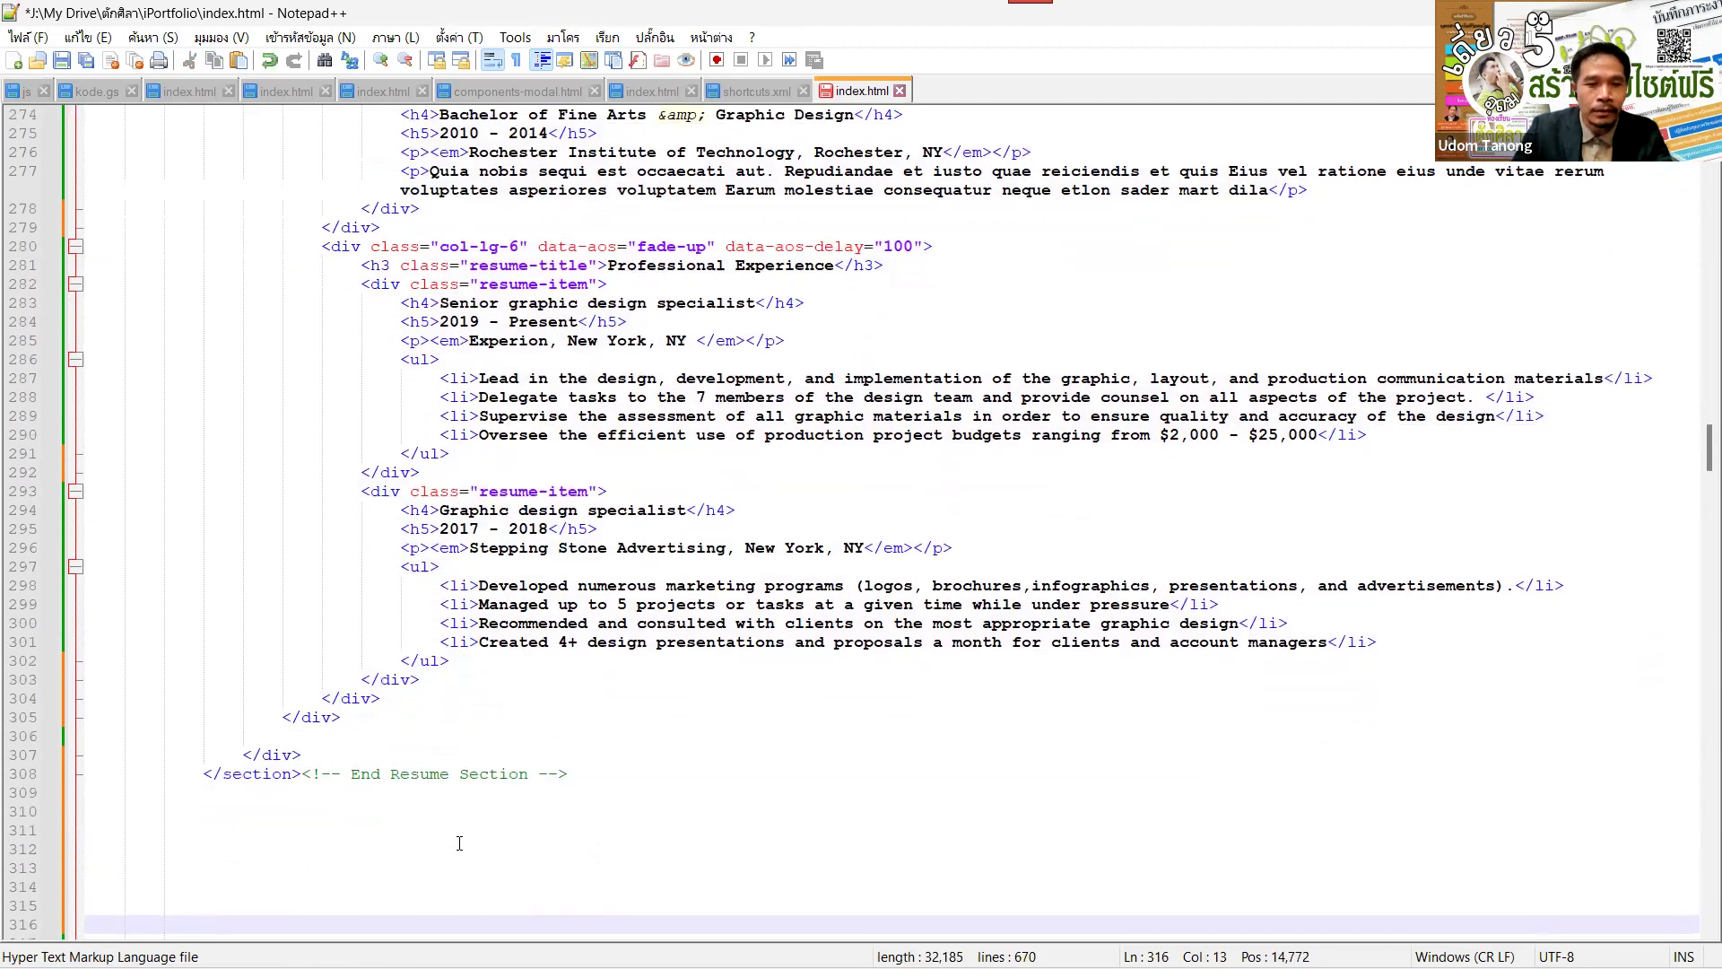
click(354, 838)
scroll(352, 829, down, 1)
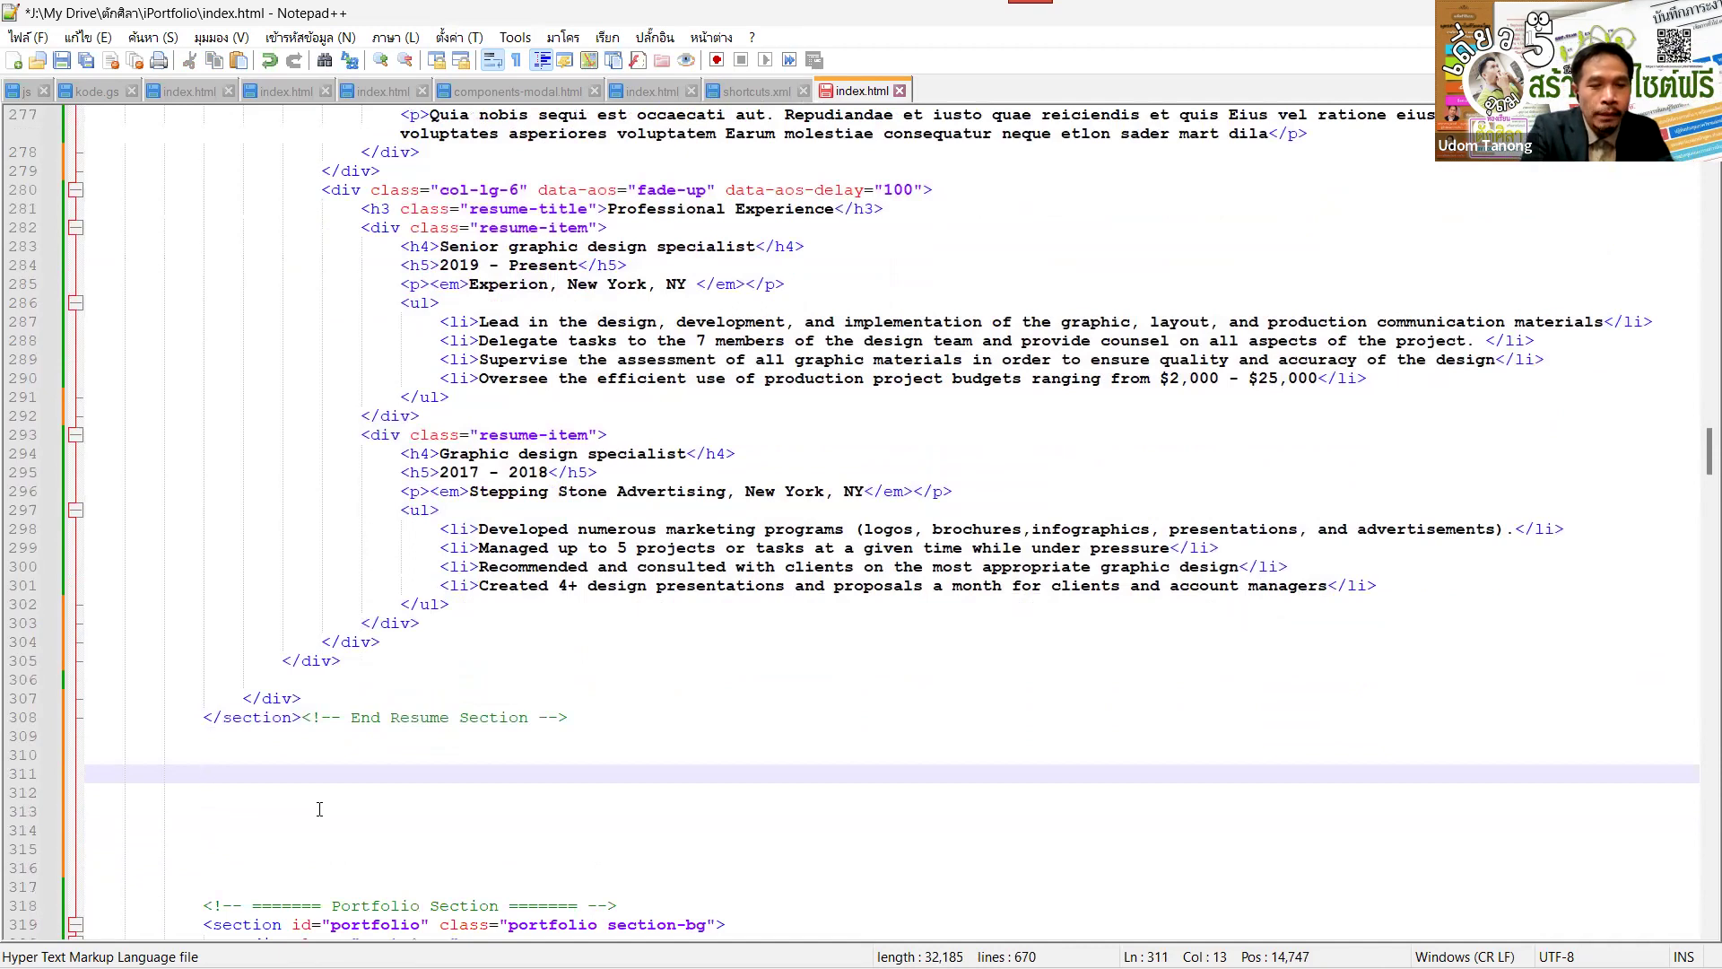
key(ctrl+v)
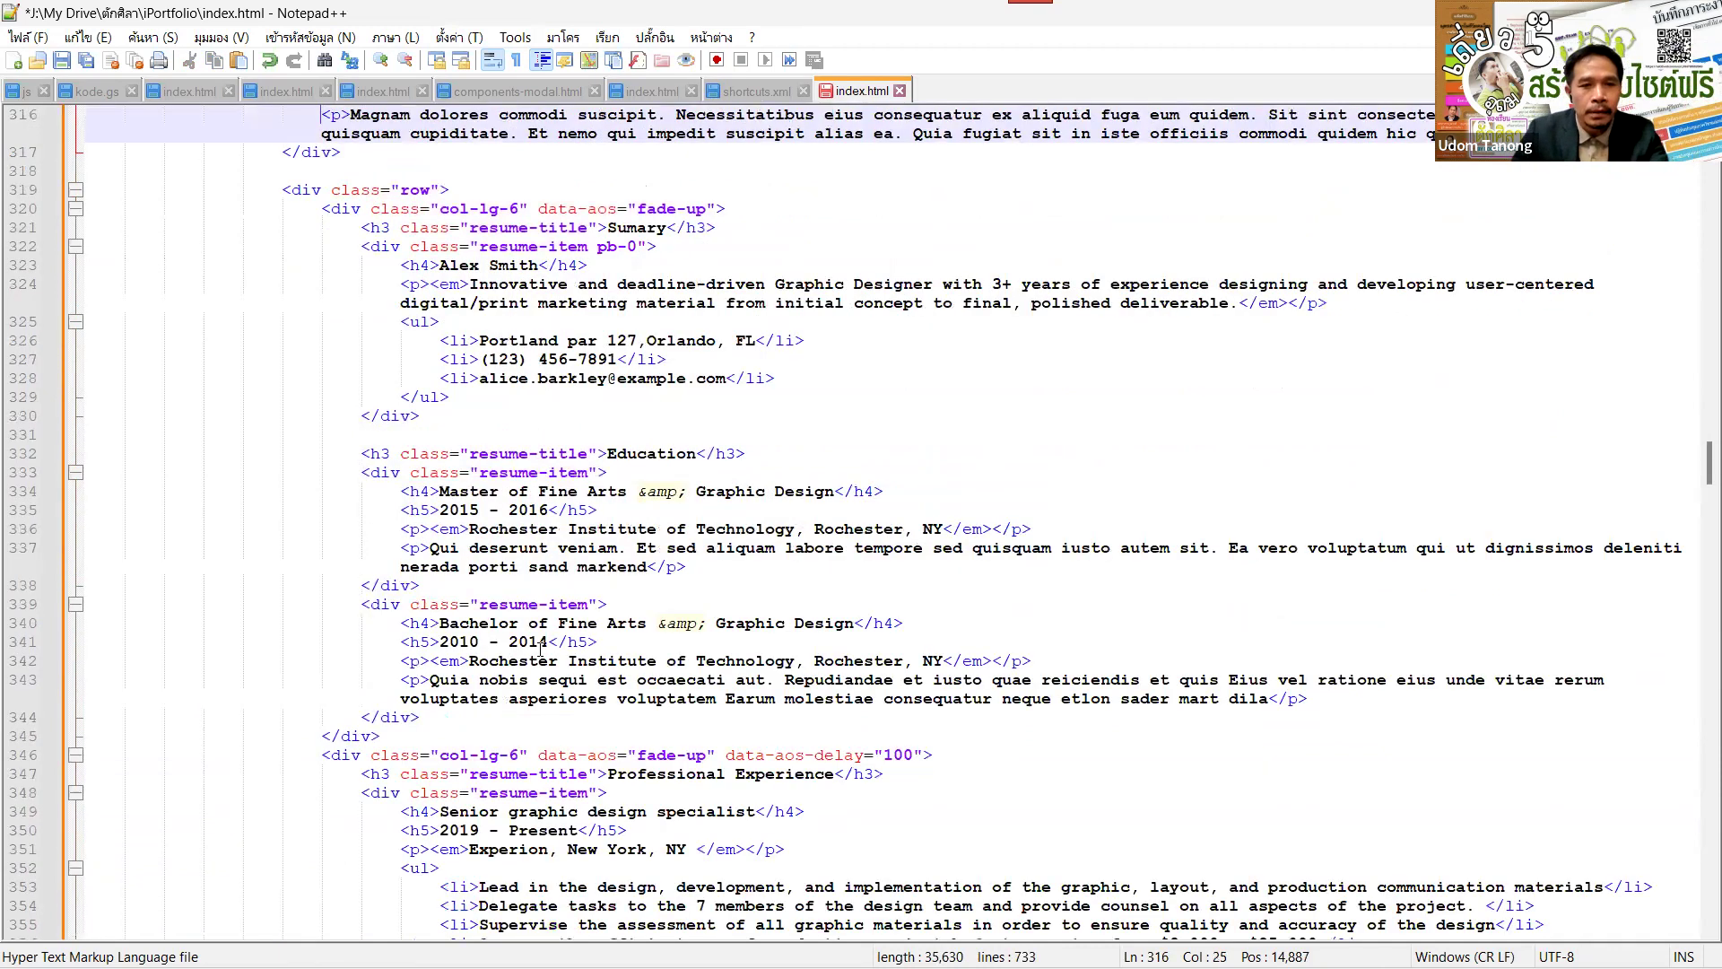
Step: Reindent the whole index.html file
scroll(538, 628, up, 4)
scroll(498, 552, up, 2)
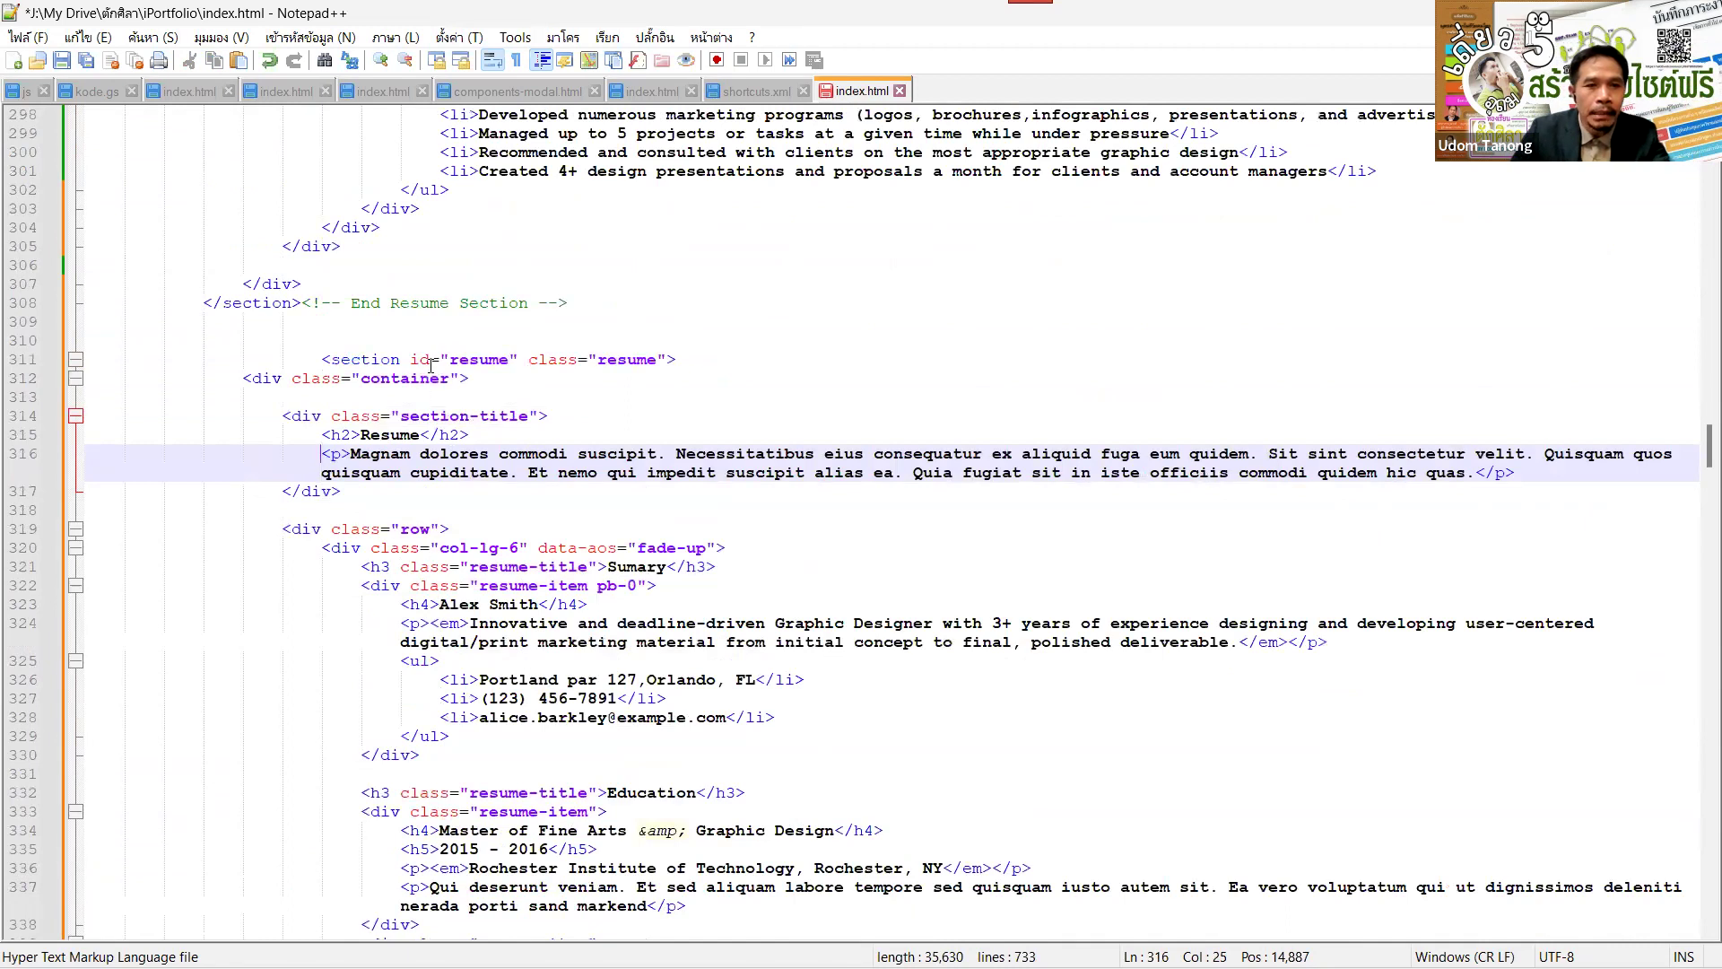
click(489, 358)
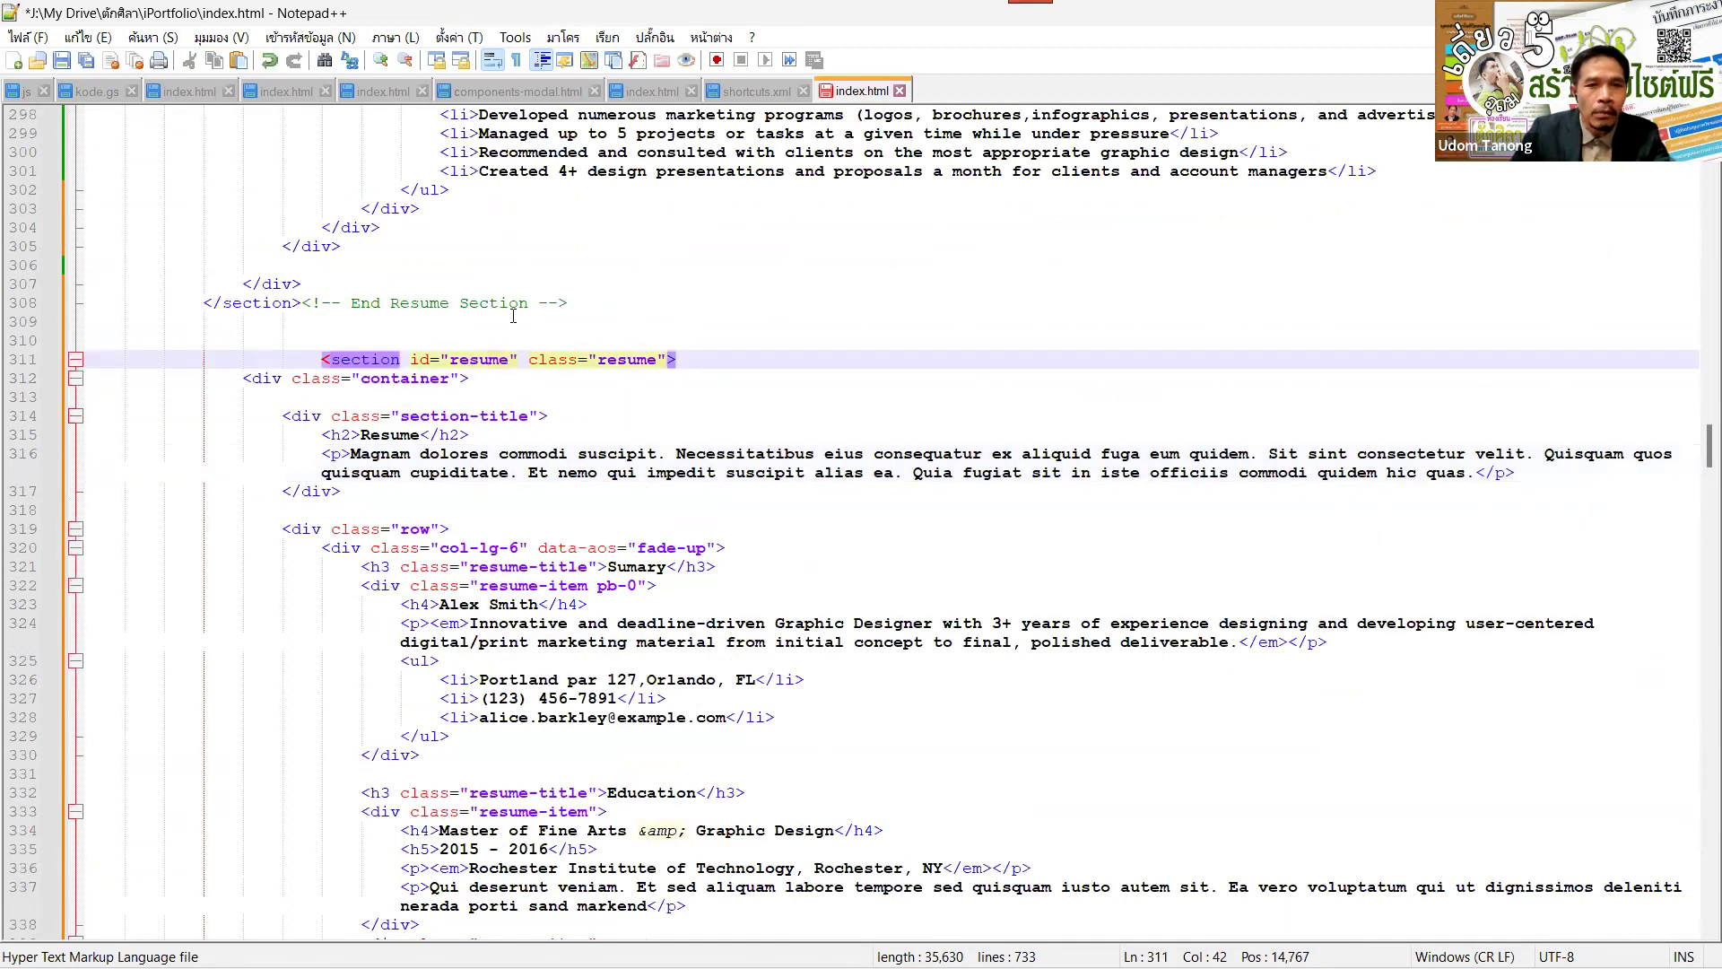
click(654, 37)
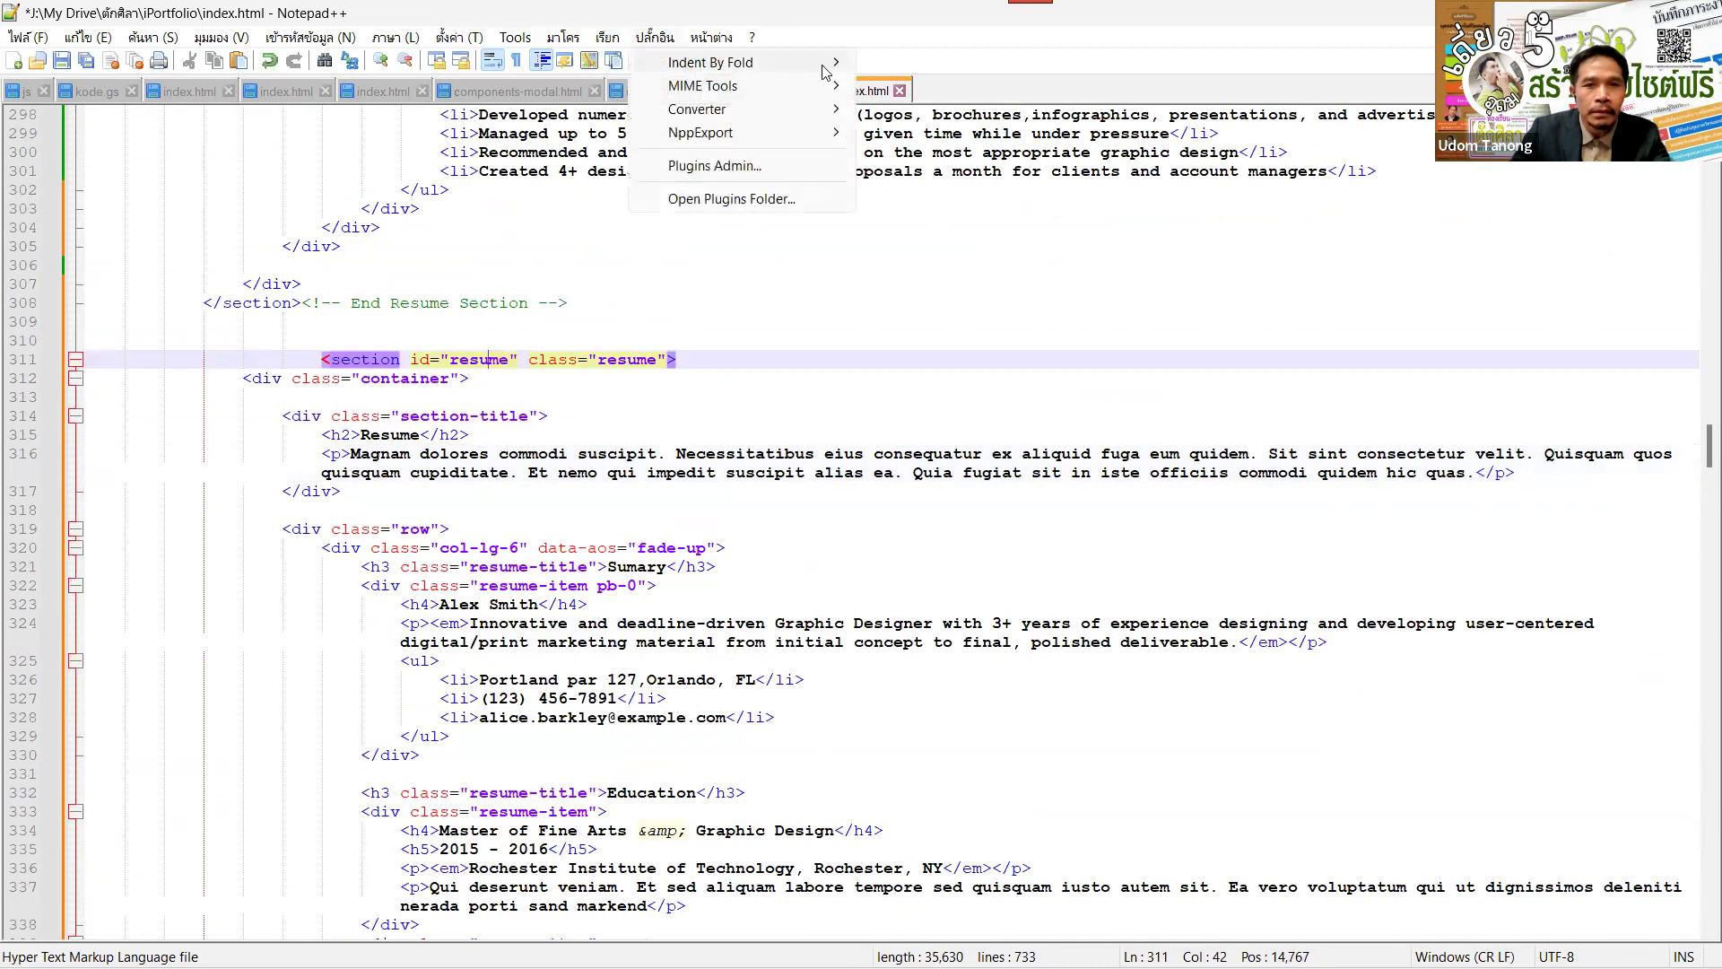
mouse_move(826, 64)
click(916, 67)
Step: Change the copy's id to resume2 and its heading to กำหนดการ, then save index.html
click(369, 378)
click(390, 361)
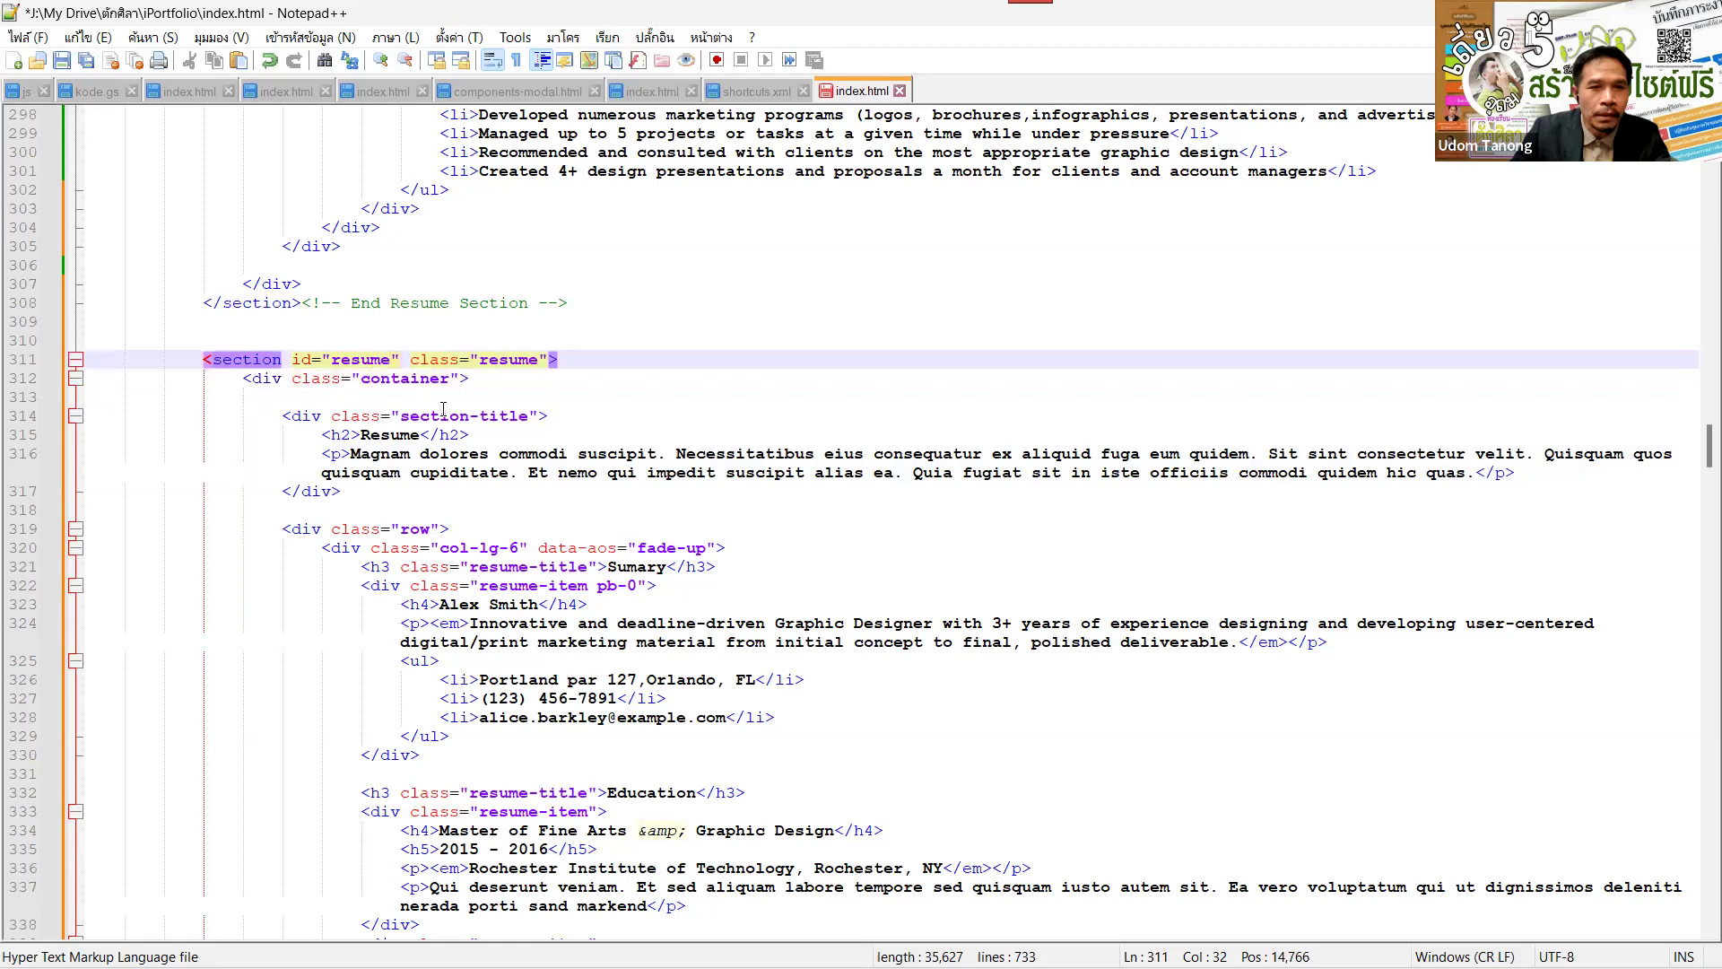
text(2)
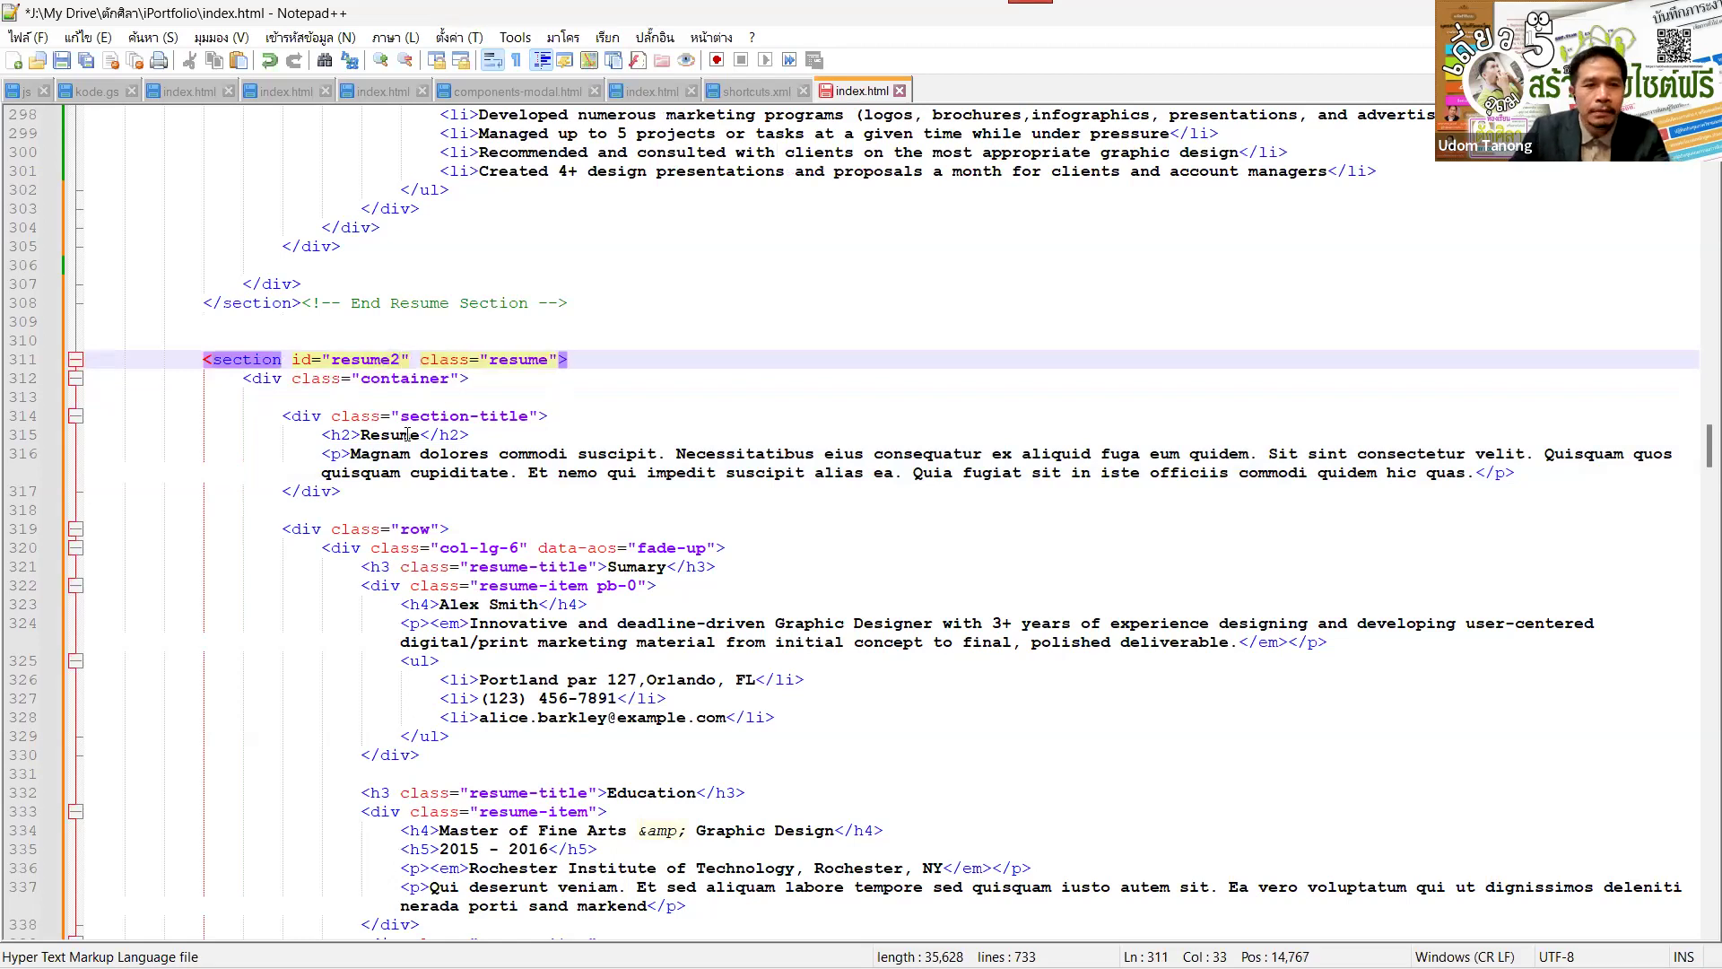
click(365, 436)
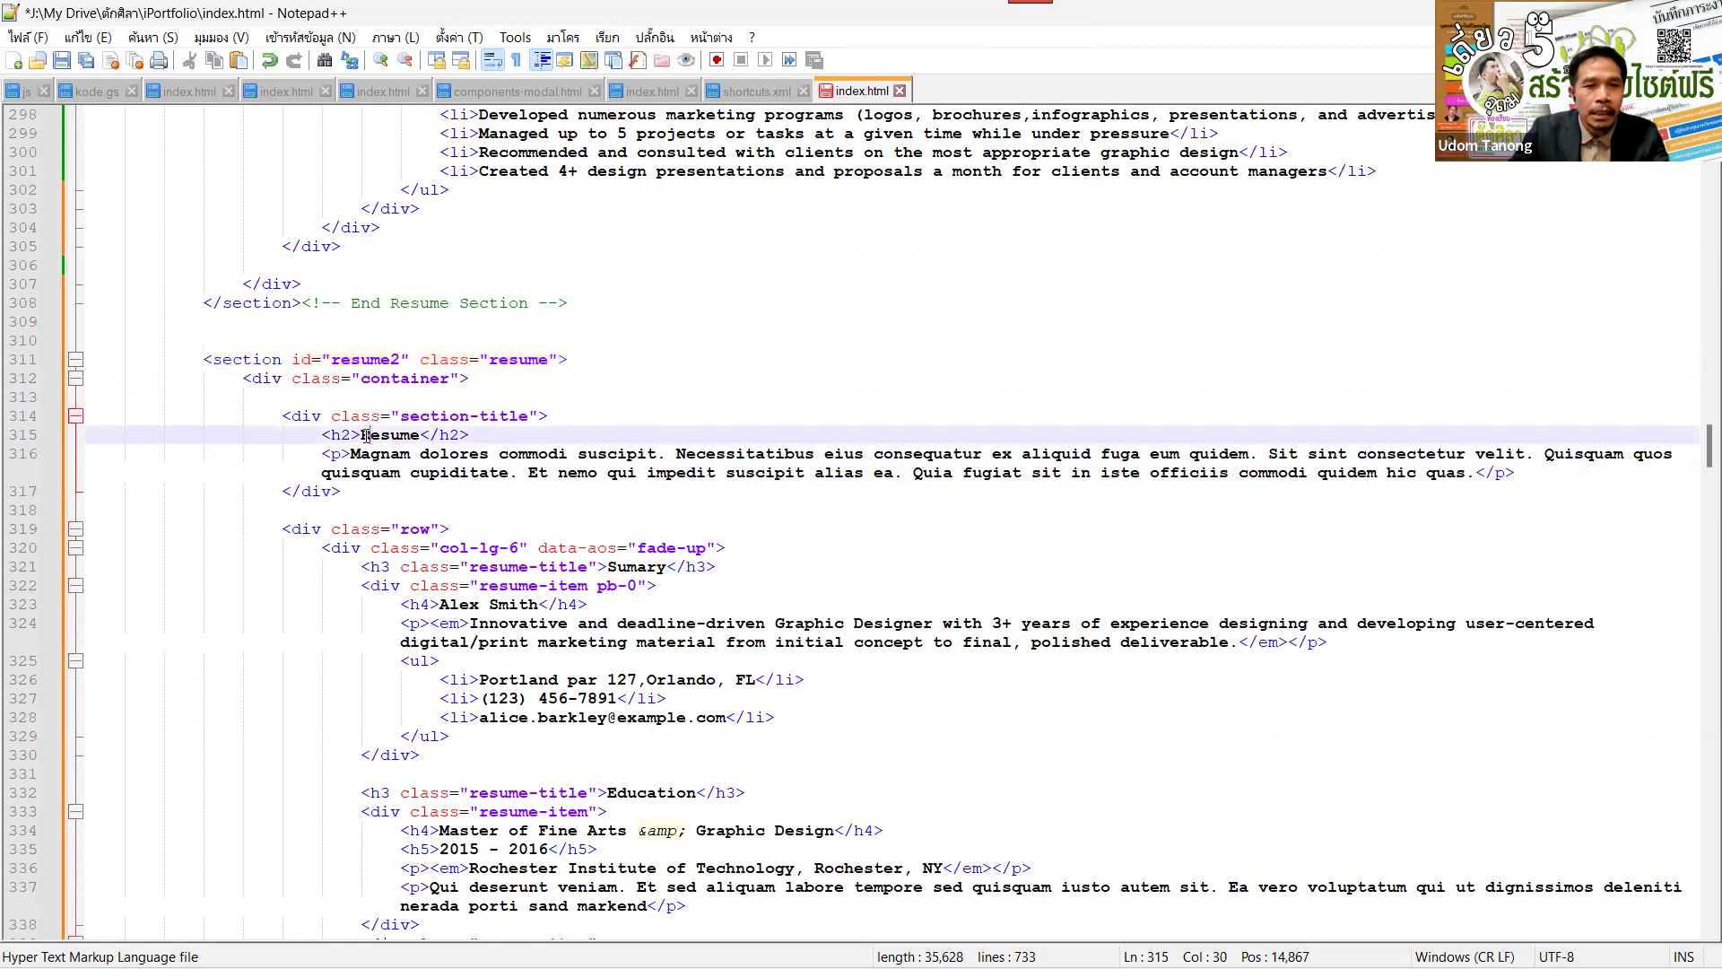
drag(365, 436, 415, 438)
text(กำด)
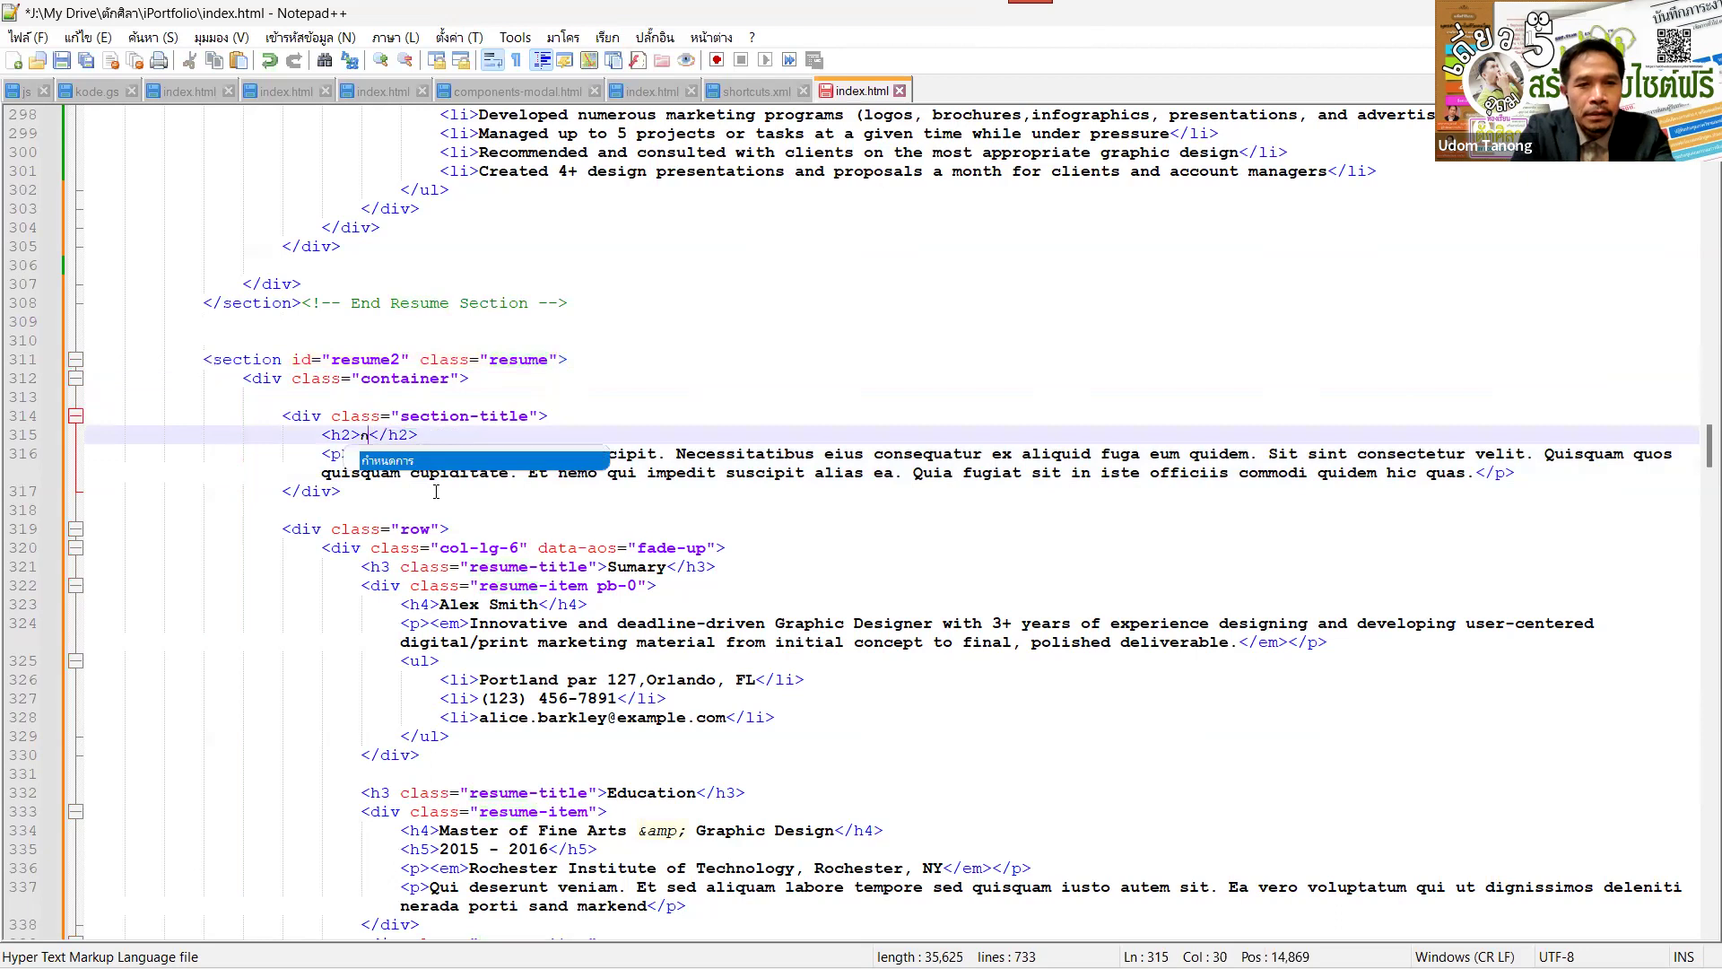
text(นดกา)
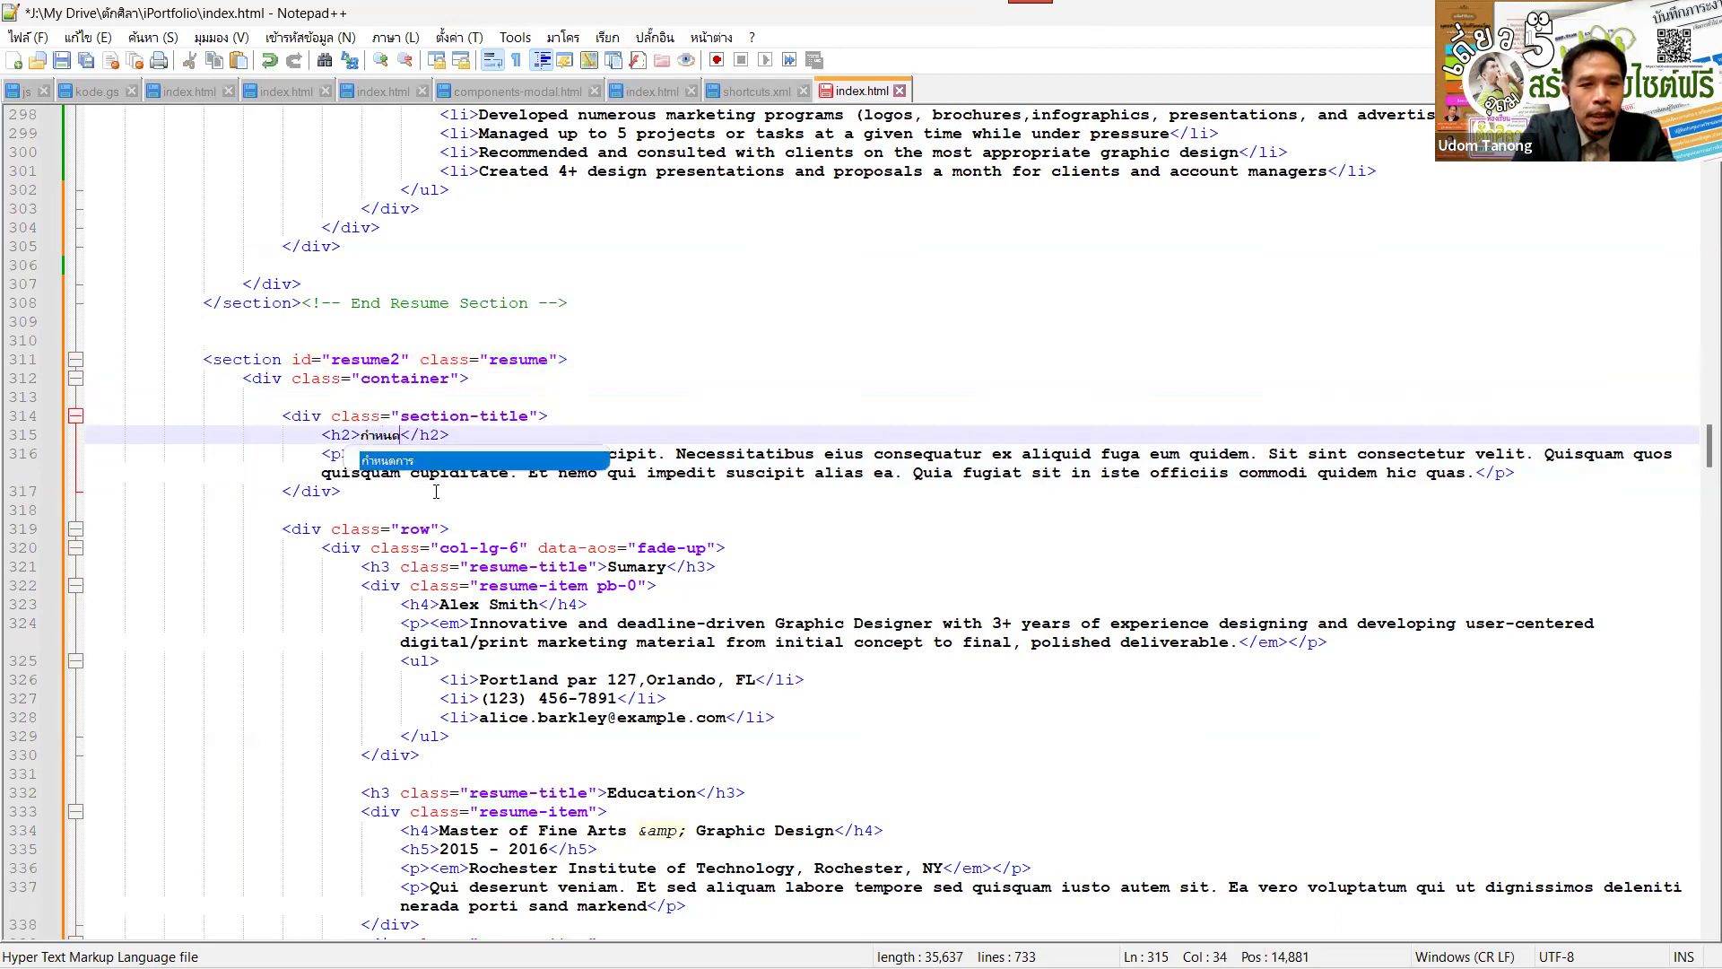
text(ร)
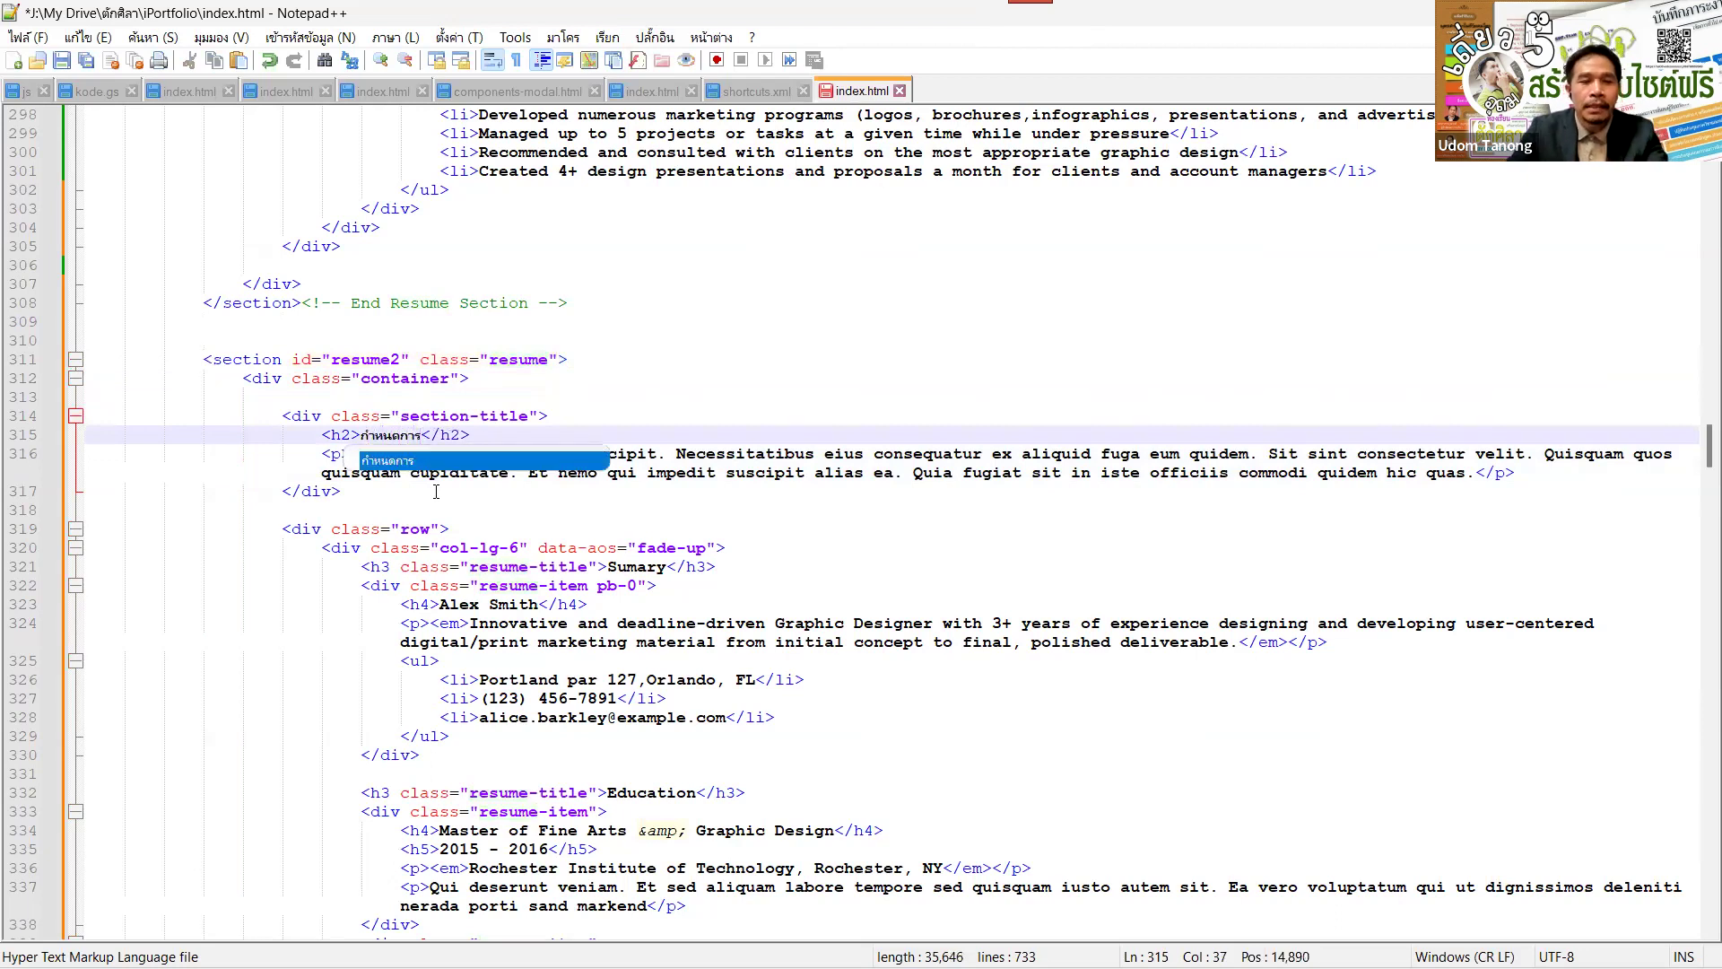
click(436, 492)
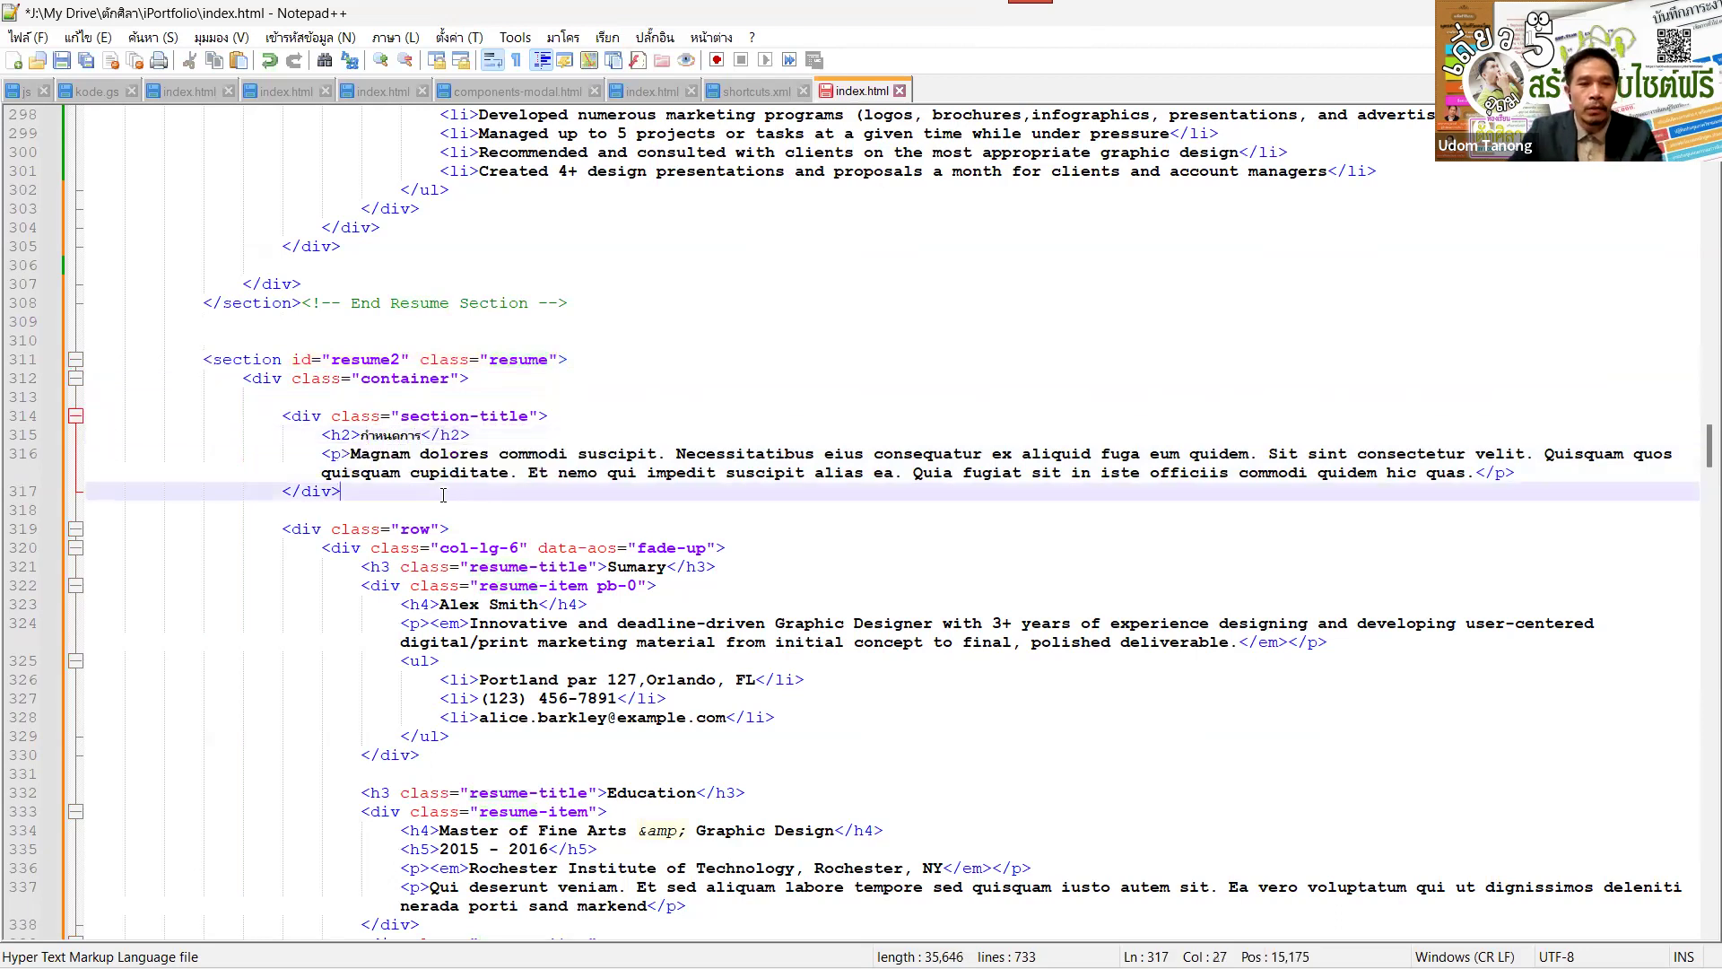
click(66, 60)
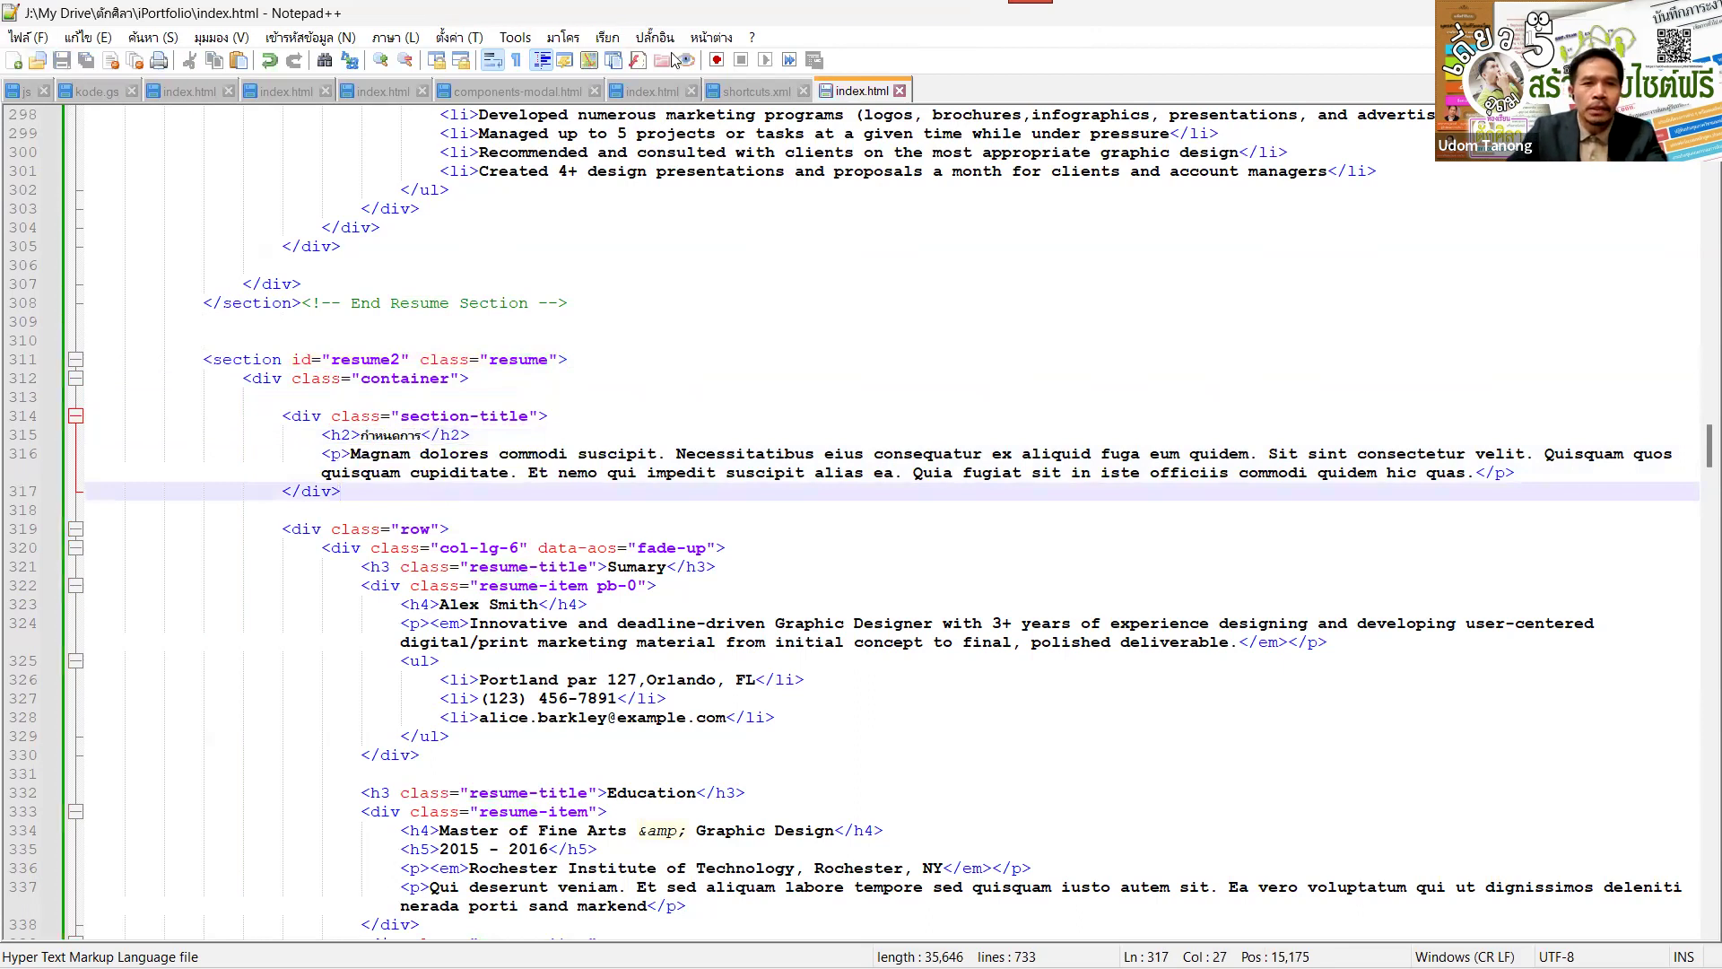
click(610, 37)
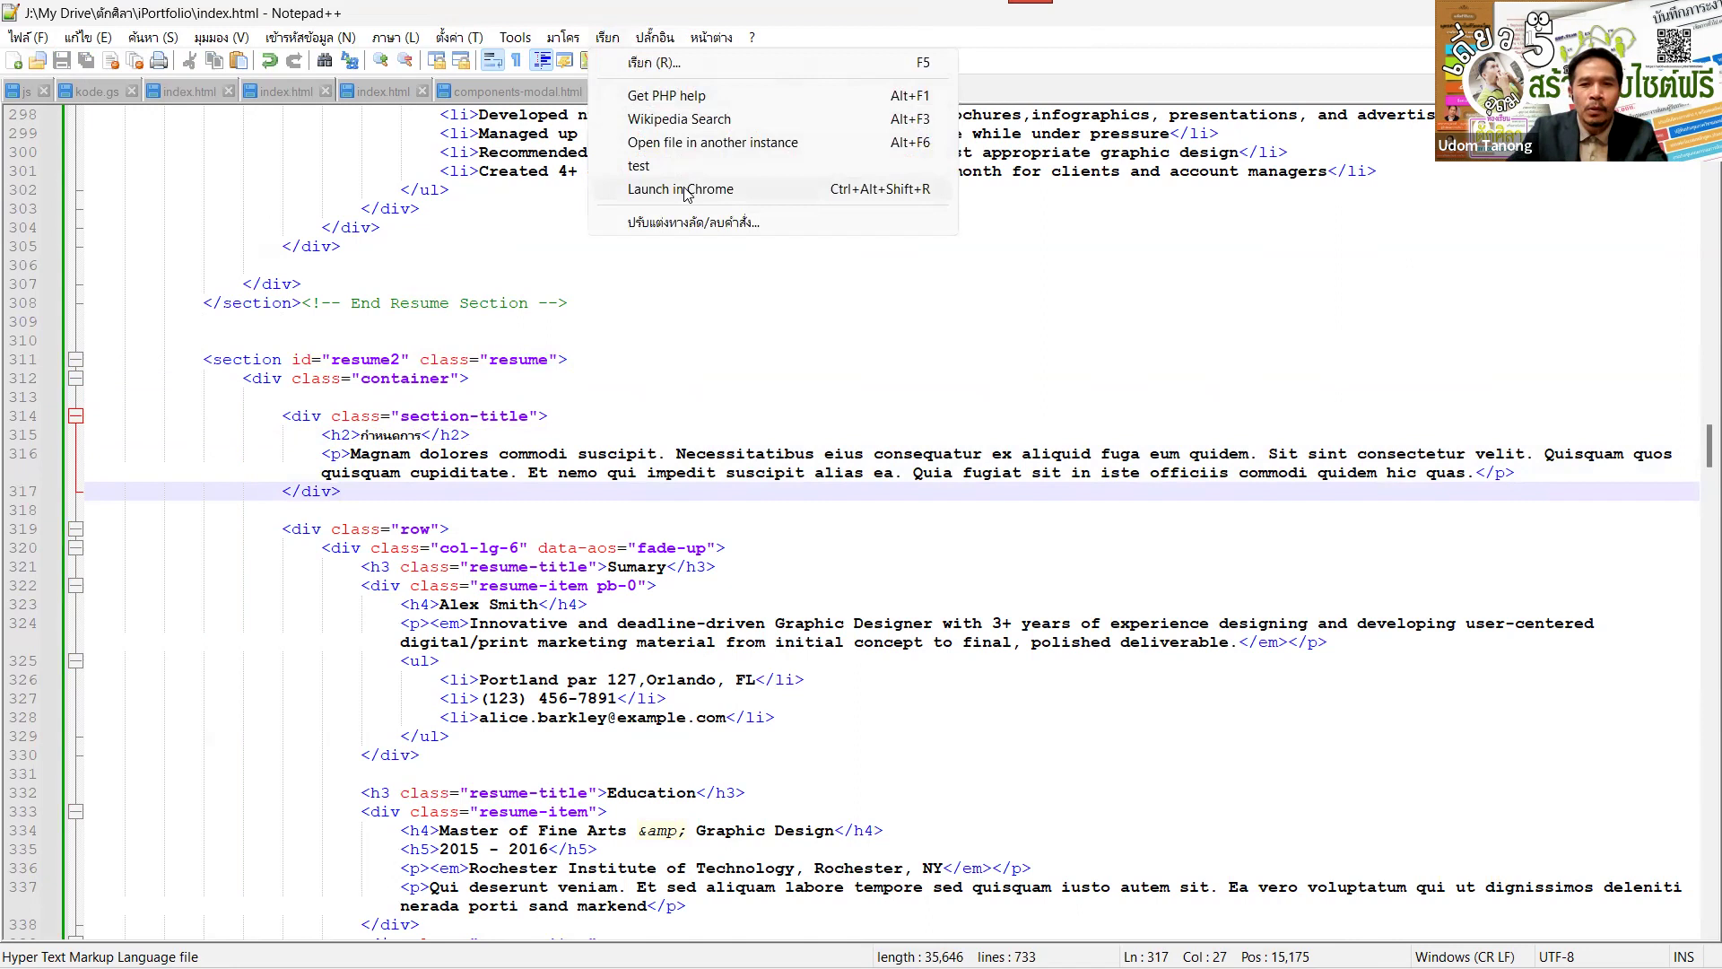
Step: Launch index.html in Chrome and compare the Resume and กำหนดการ sections through the sidebar links
click(686, 191)
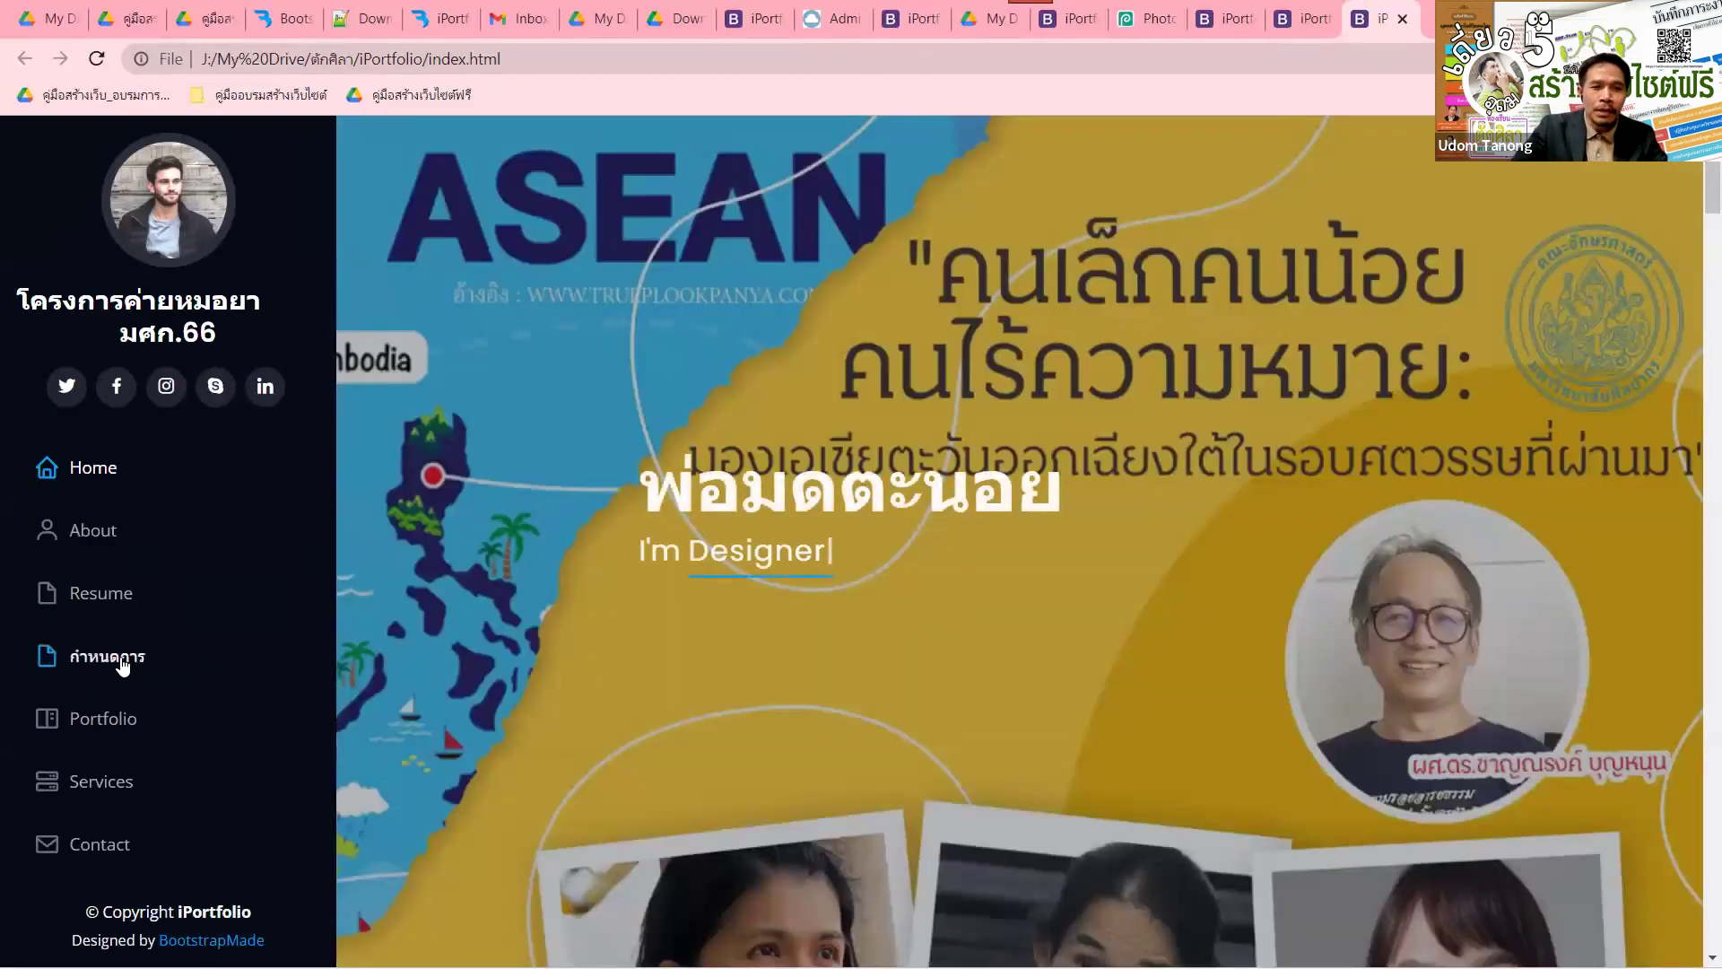
click(116, 610)
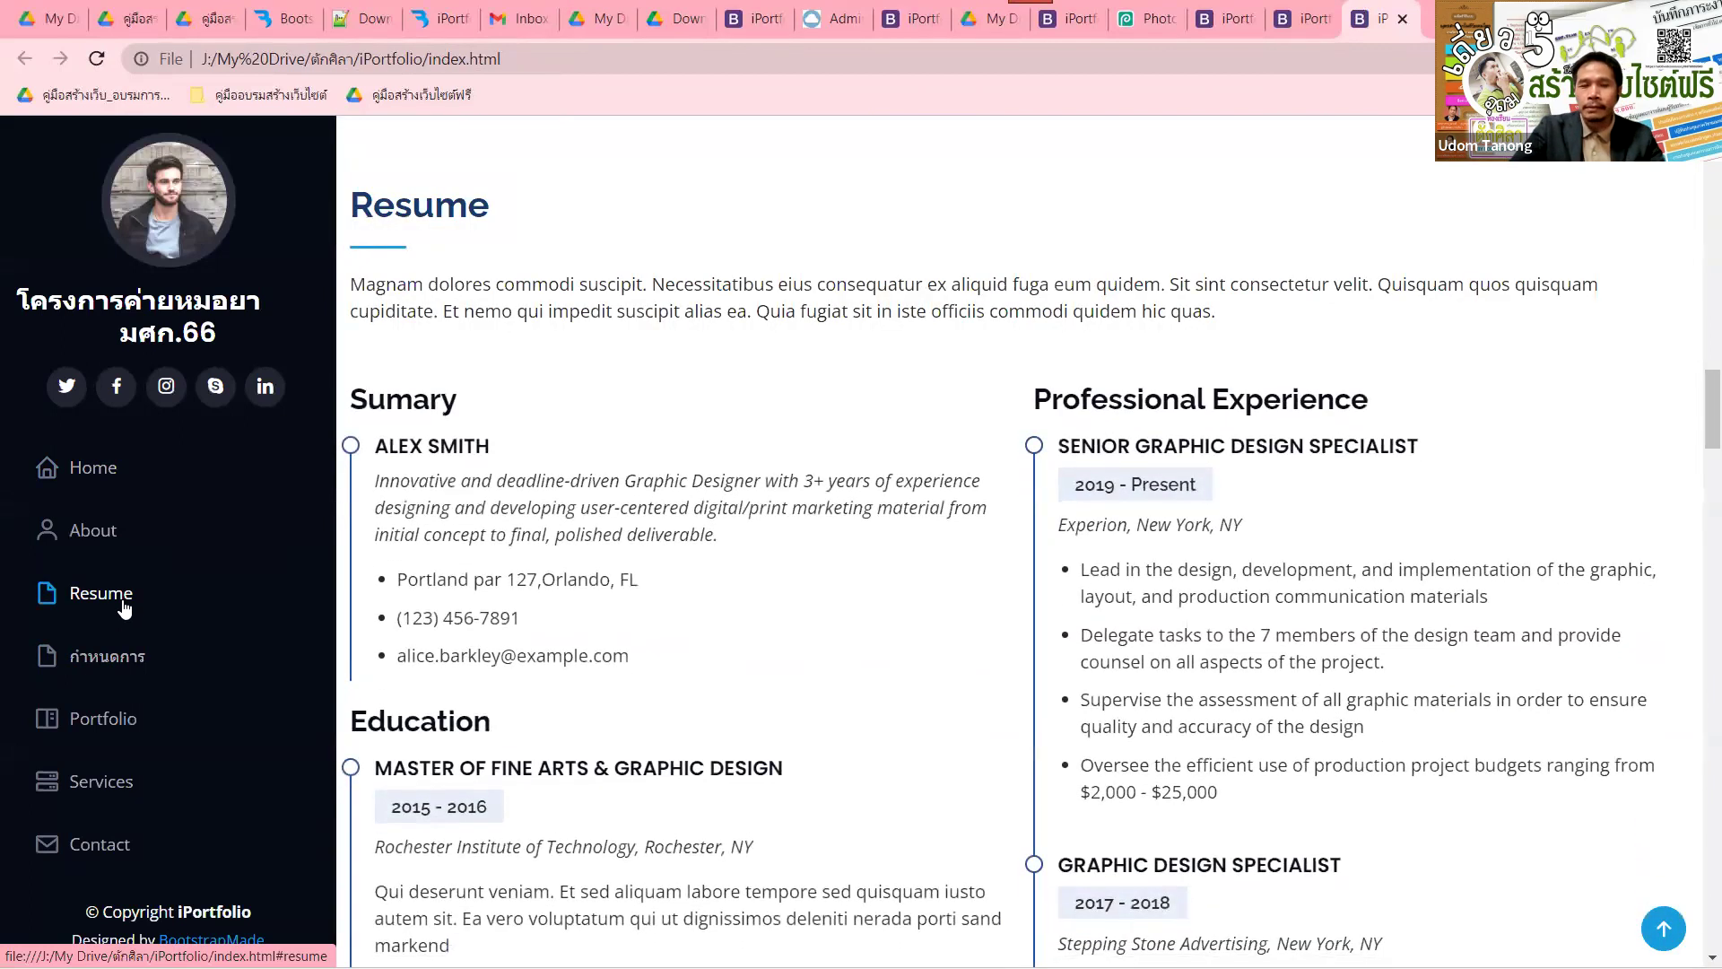
click(86, 656)
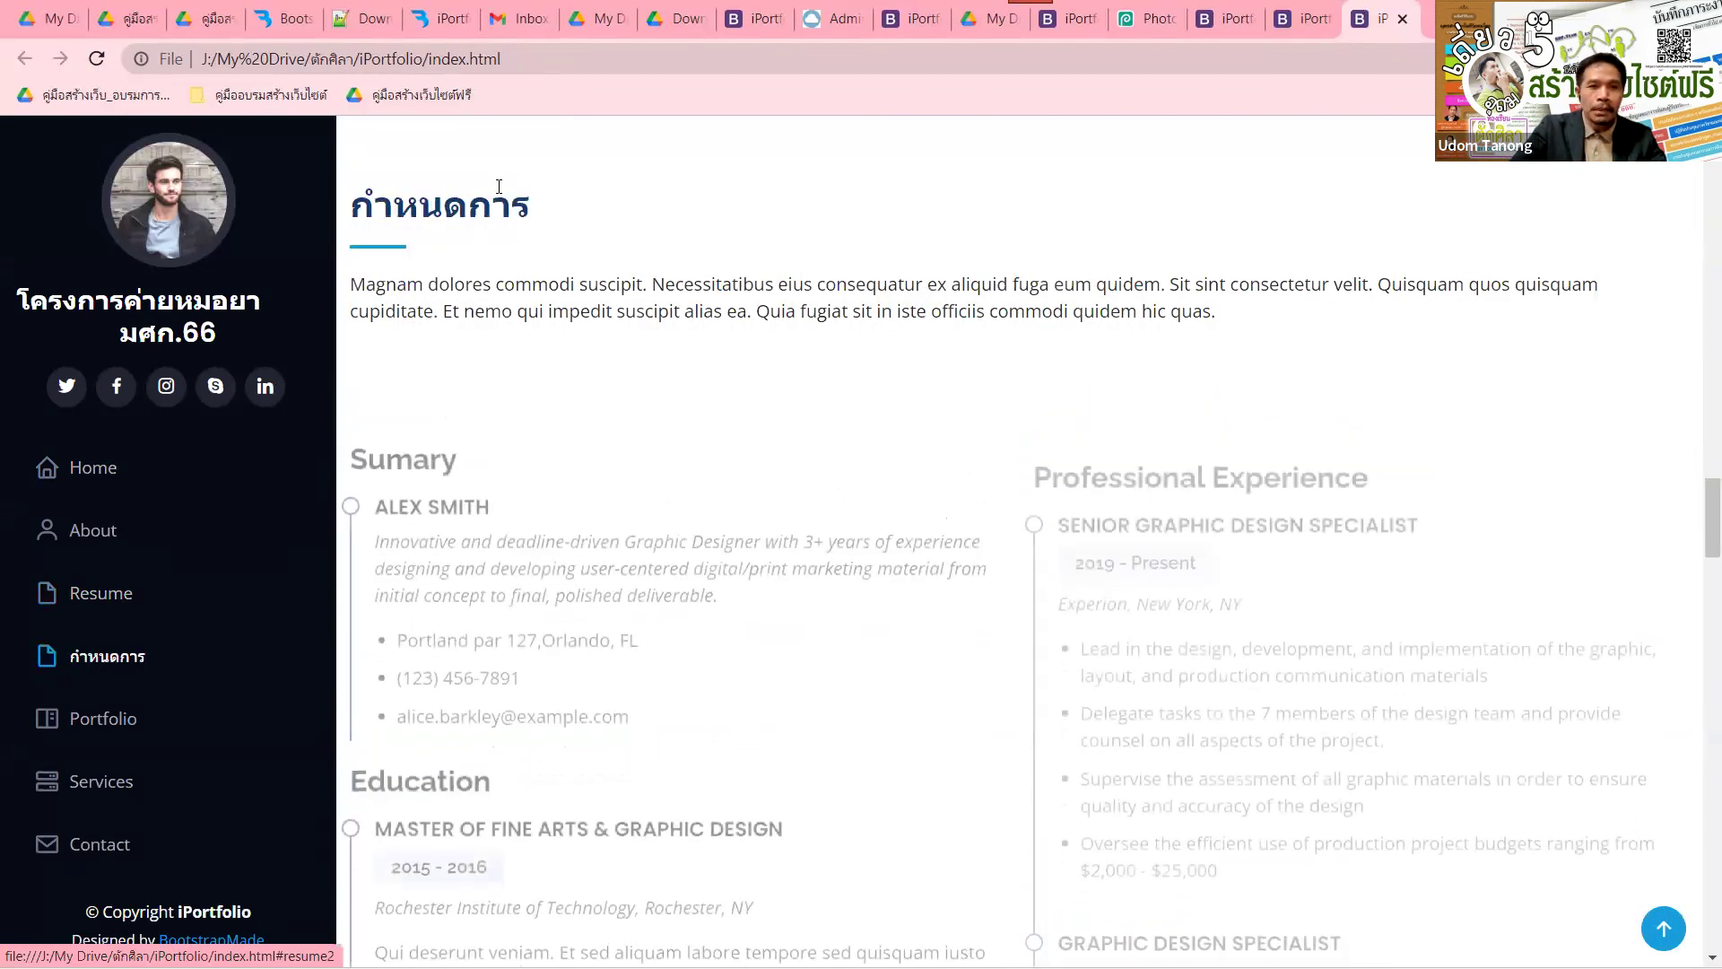
drag(661, 239, 671, 240)
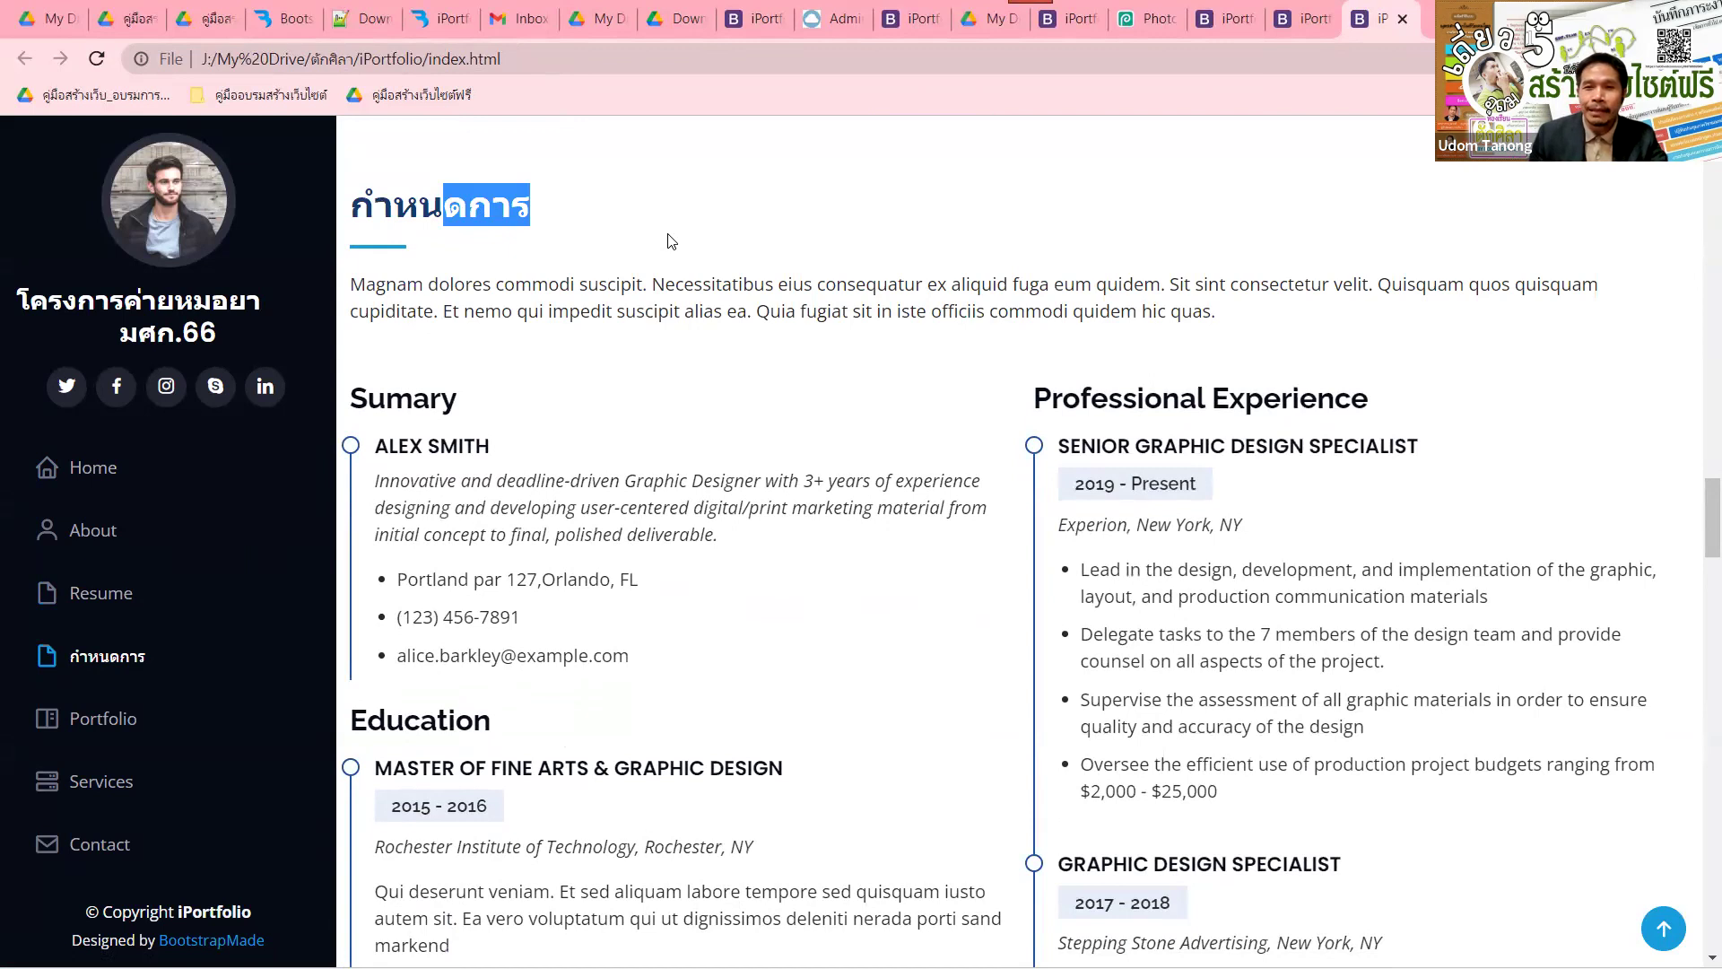
click(396, 231)
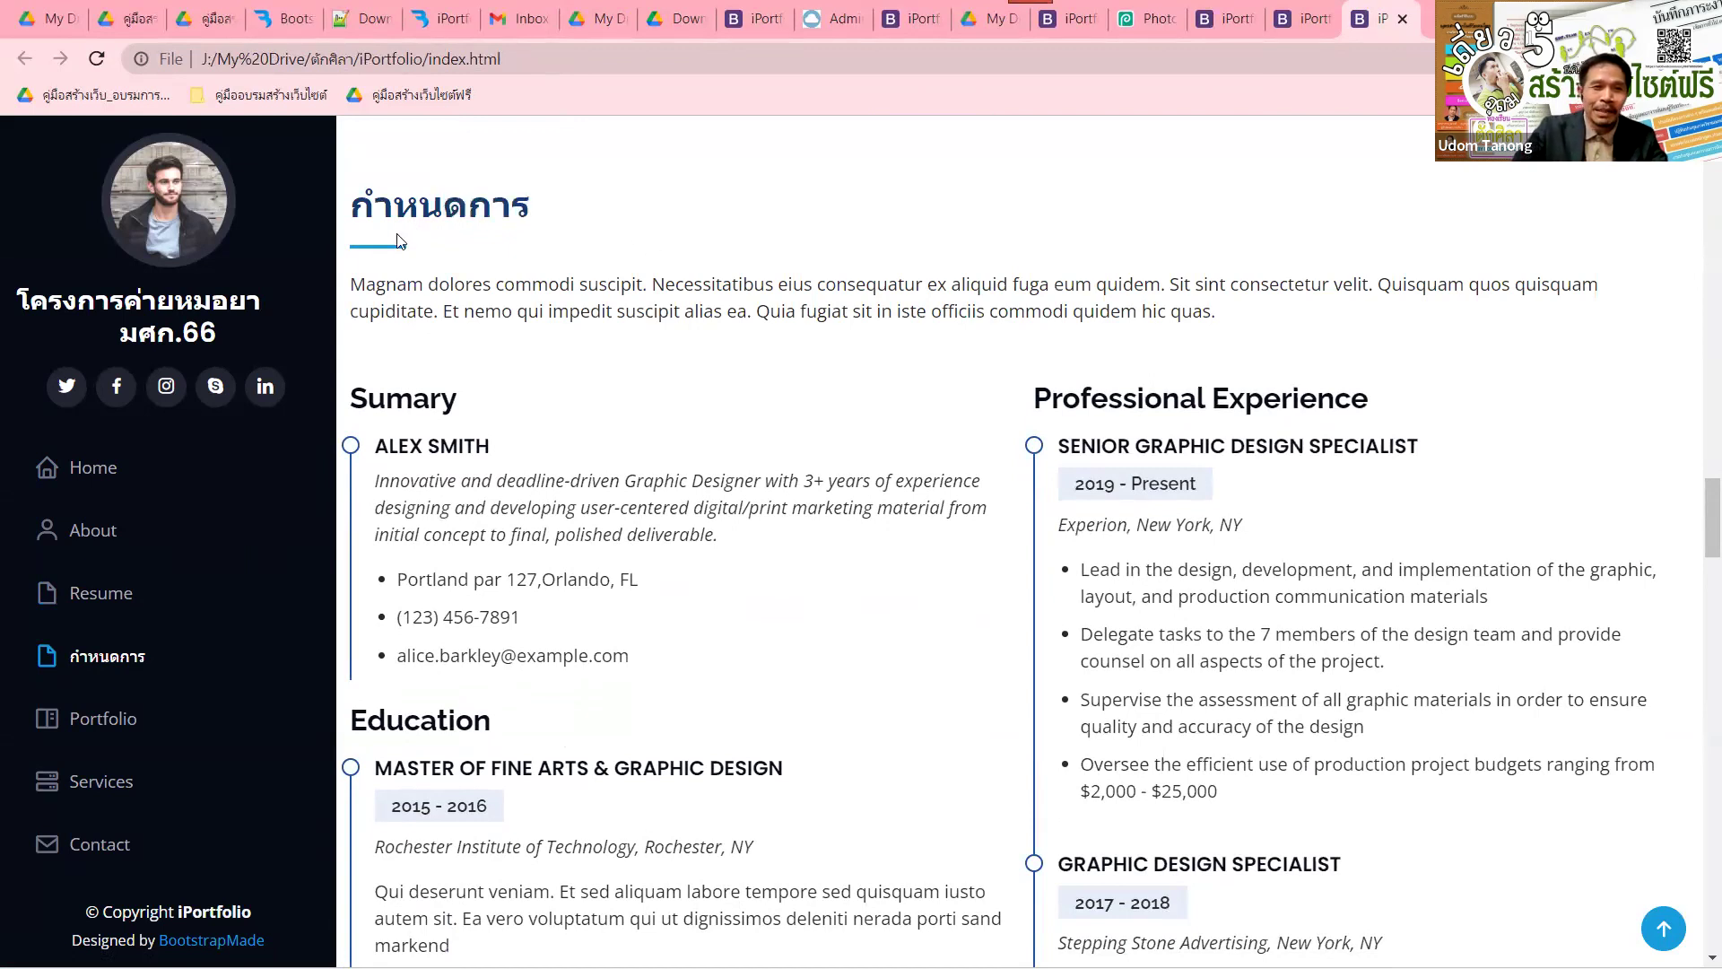
click(135, 597)
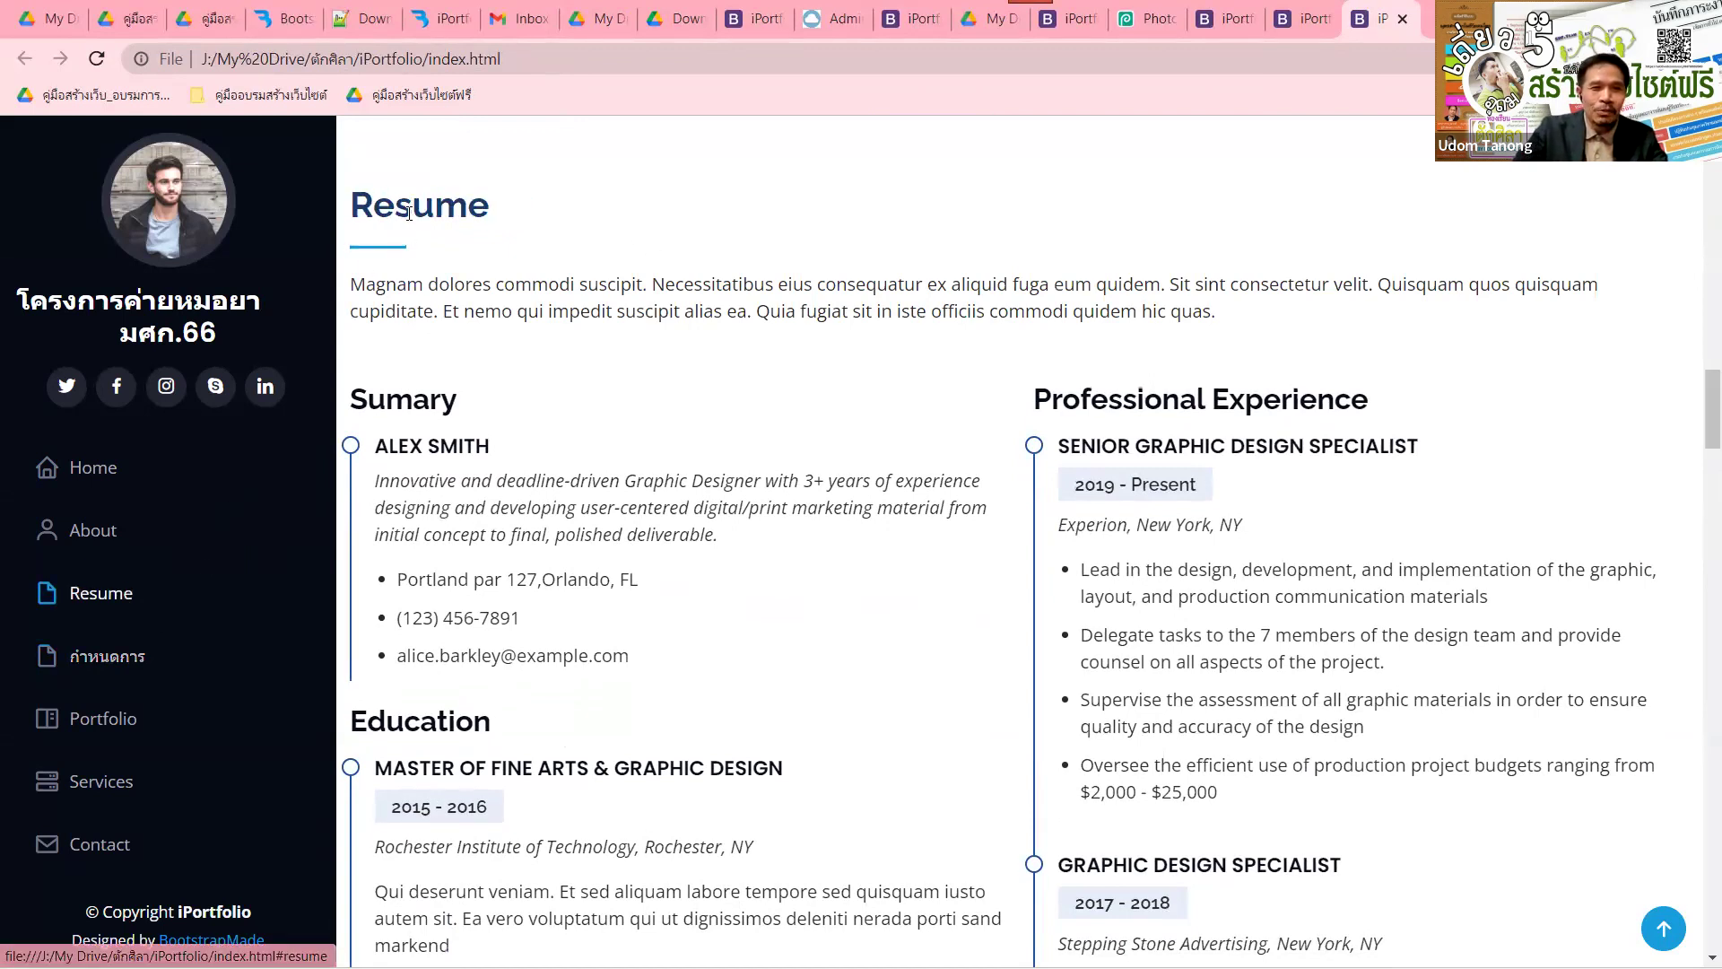
click(144, 664)
click(132, 596)
click(134, 657)
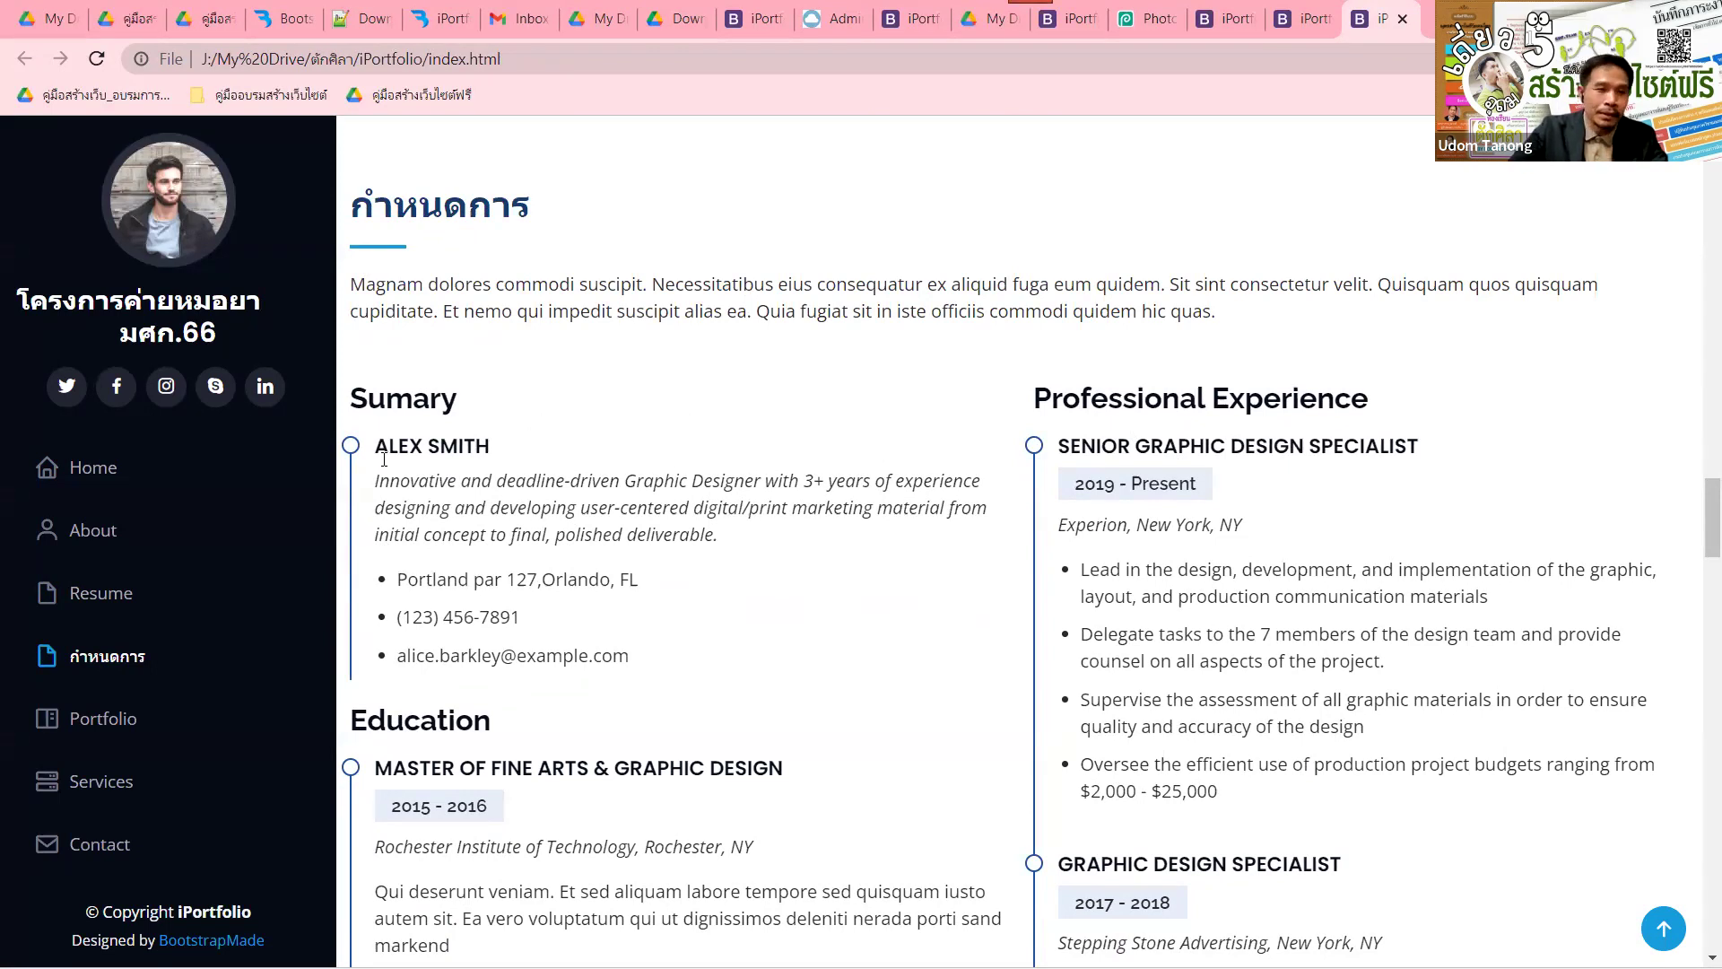
Step: Go back to the Resume section, then jump to the Contact section
scroll(296, 512, down, 3)
scroll(264, 513, up, 5)
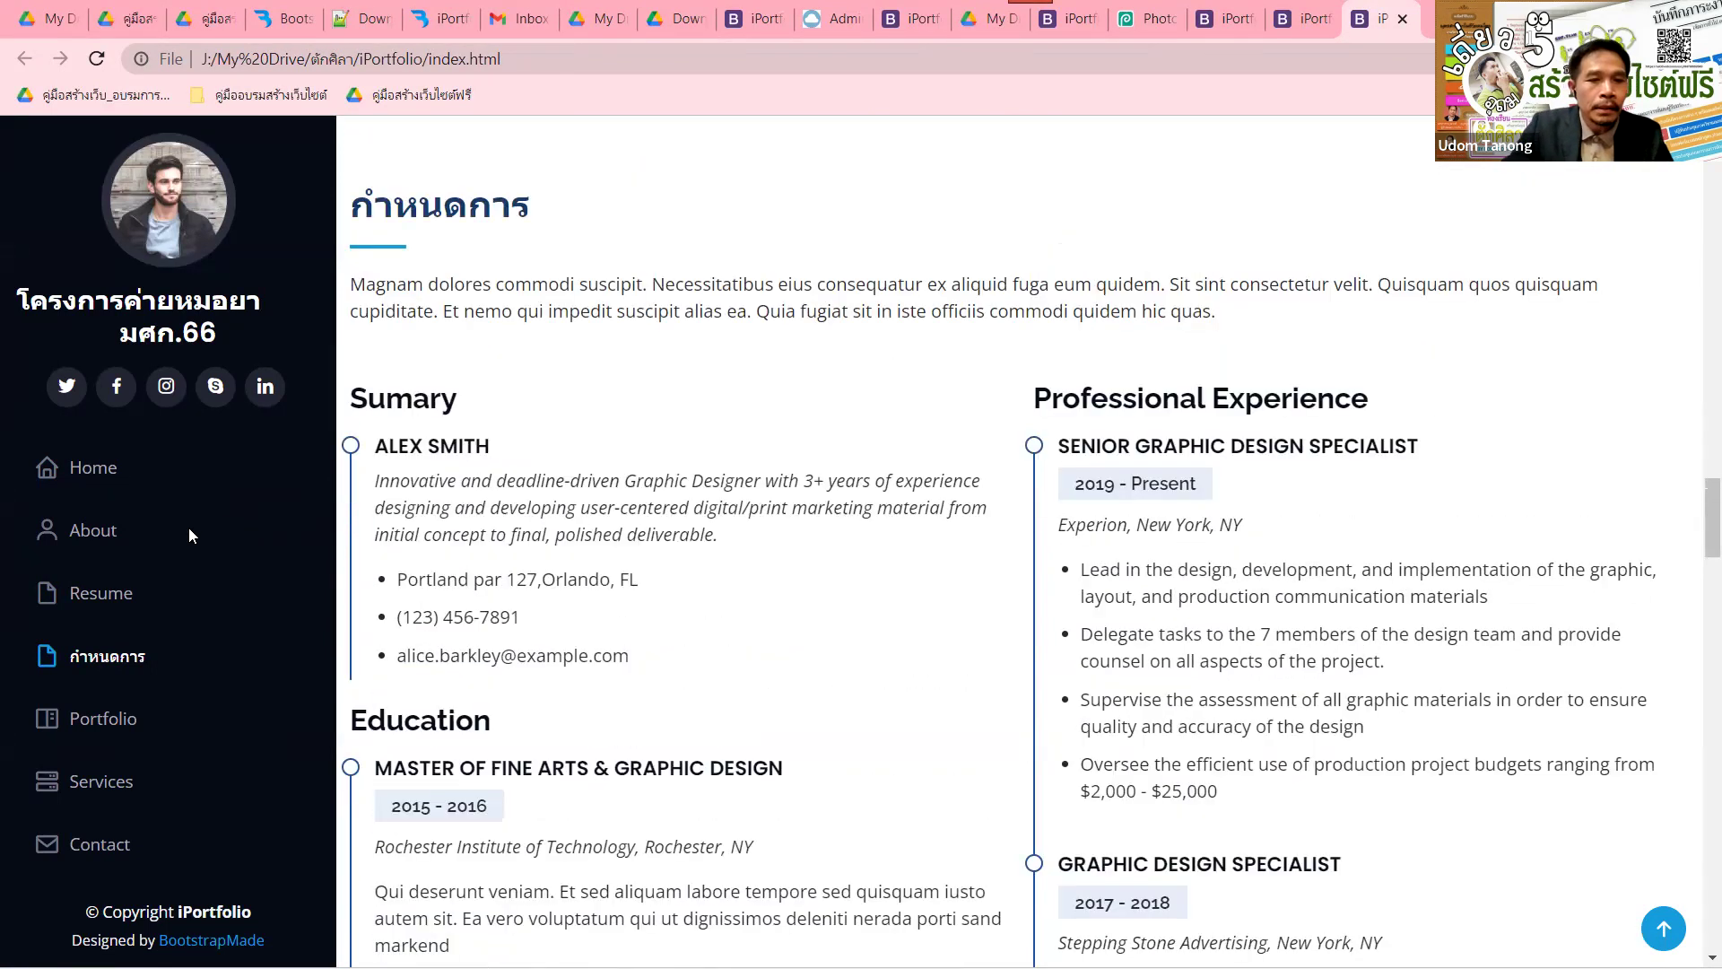
click(130, 599)
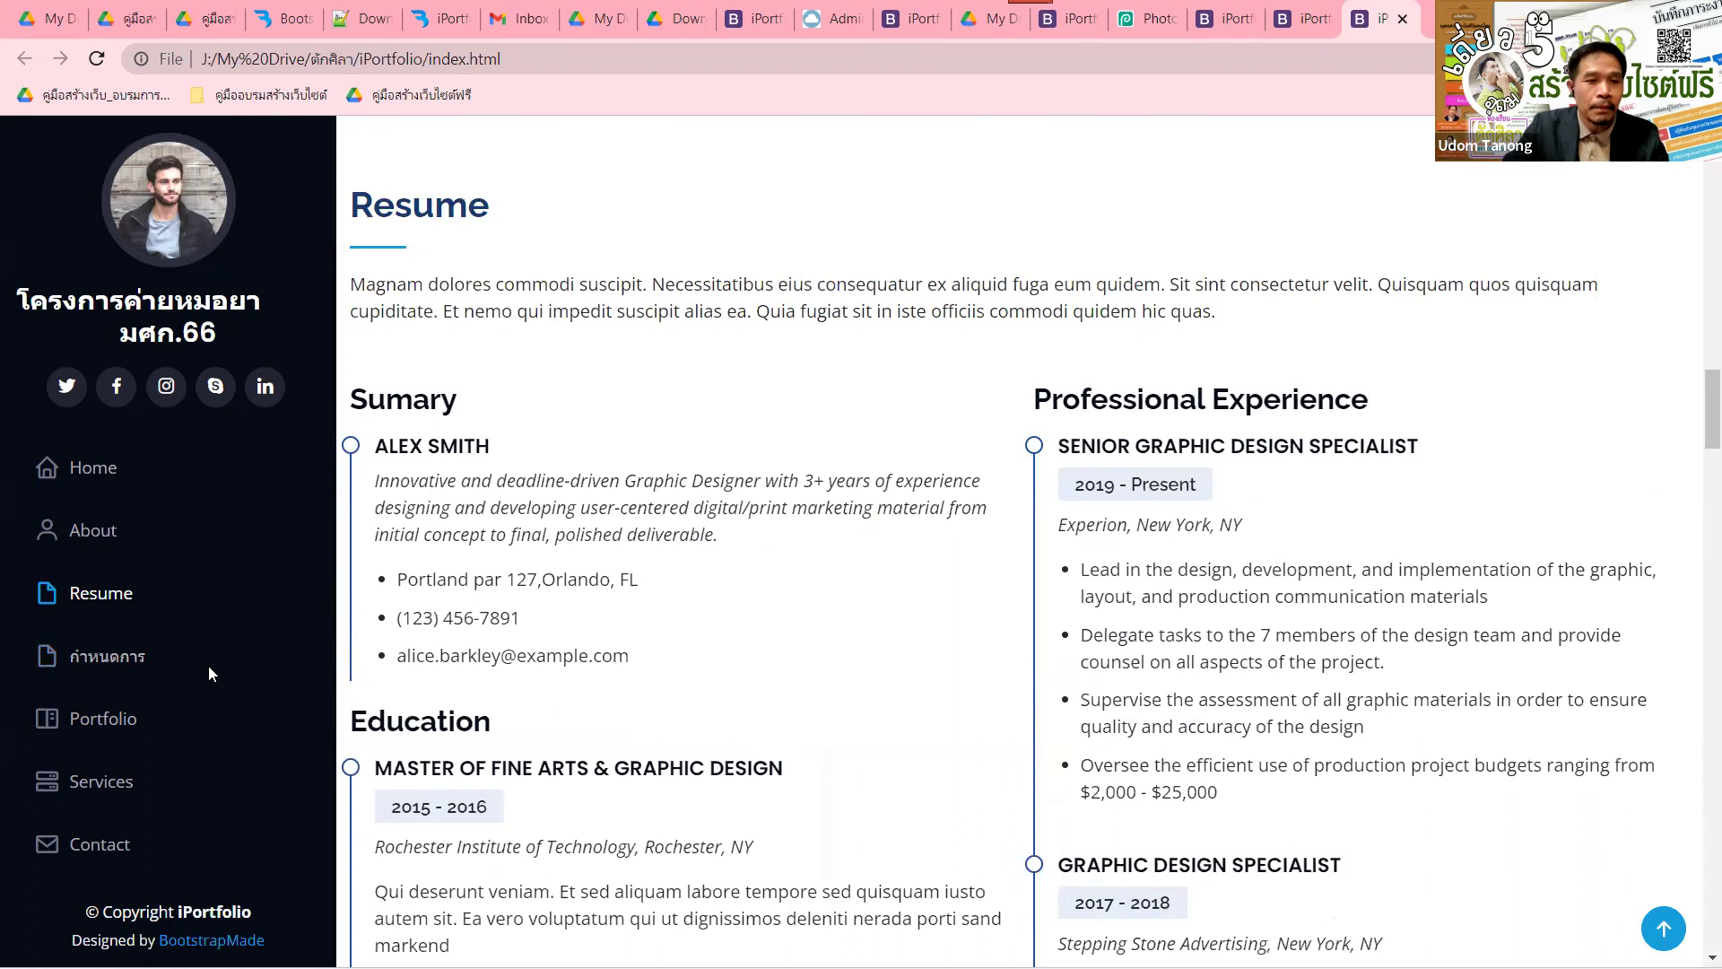
click(109, 852)
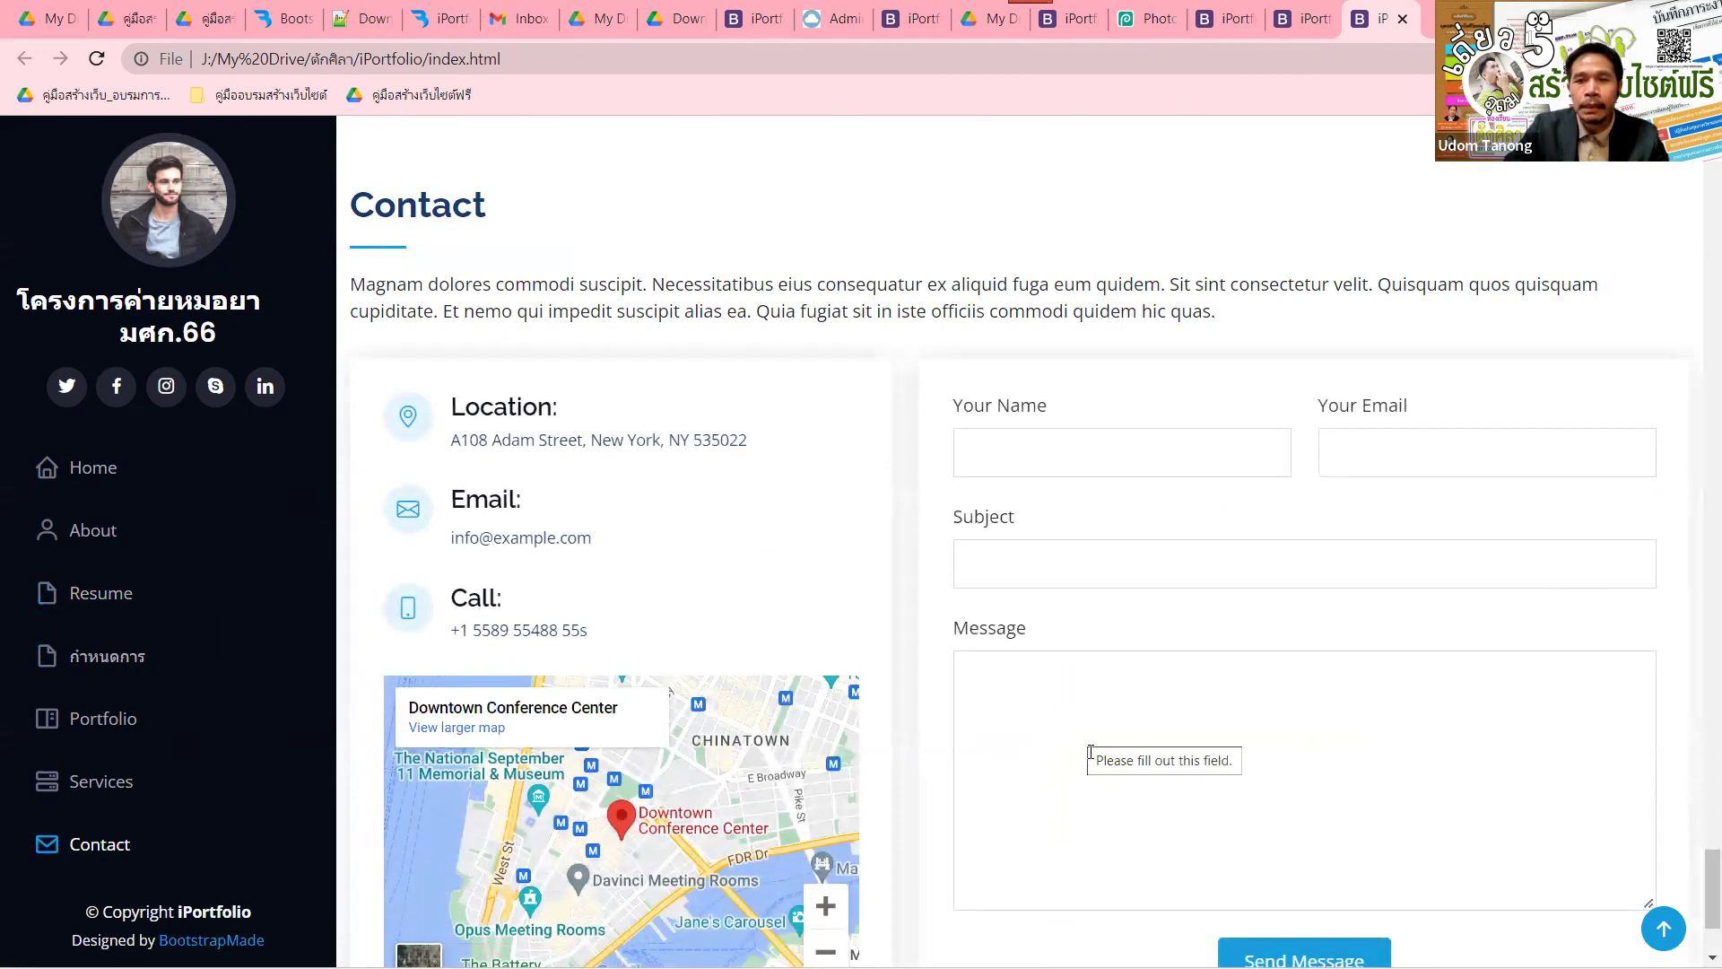
scroll(634, 654, down, 1)
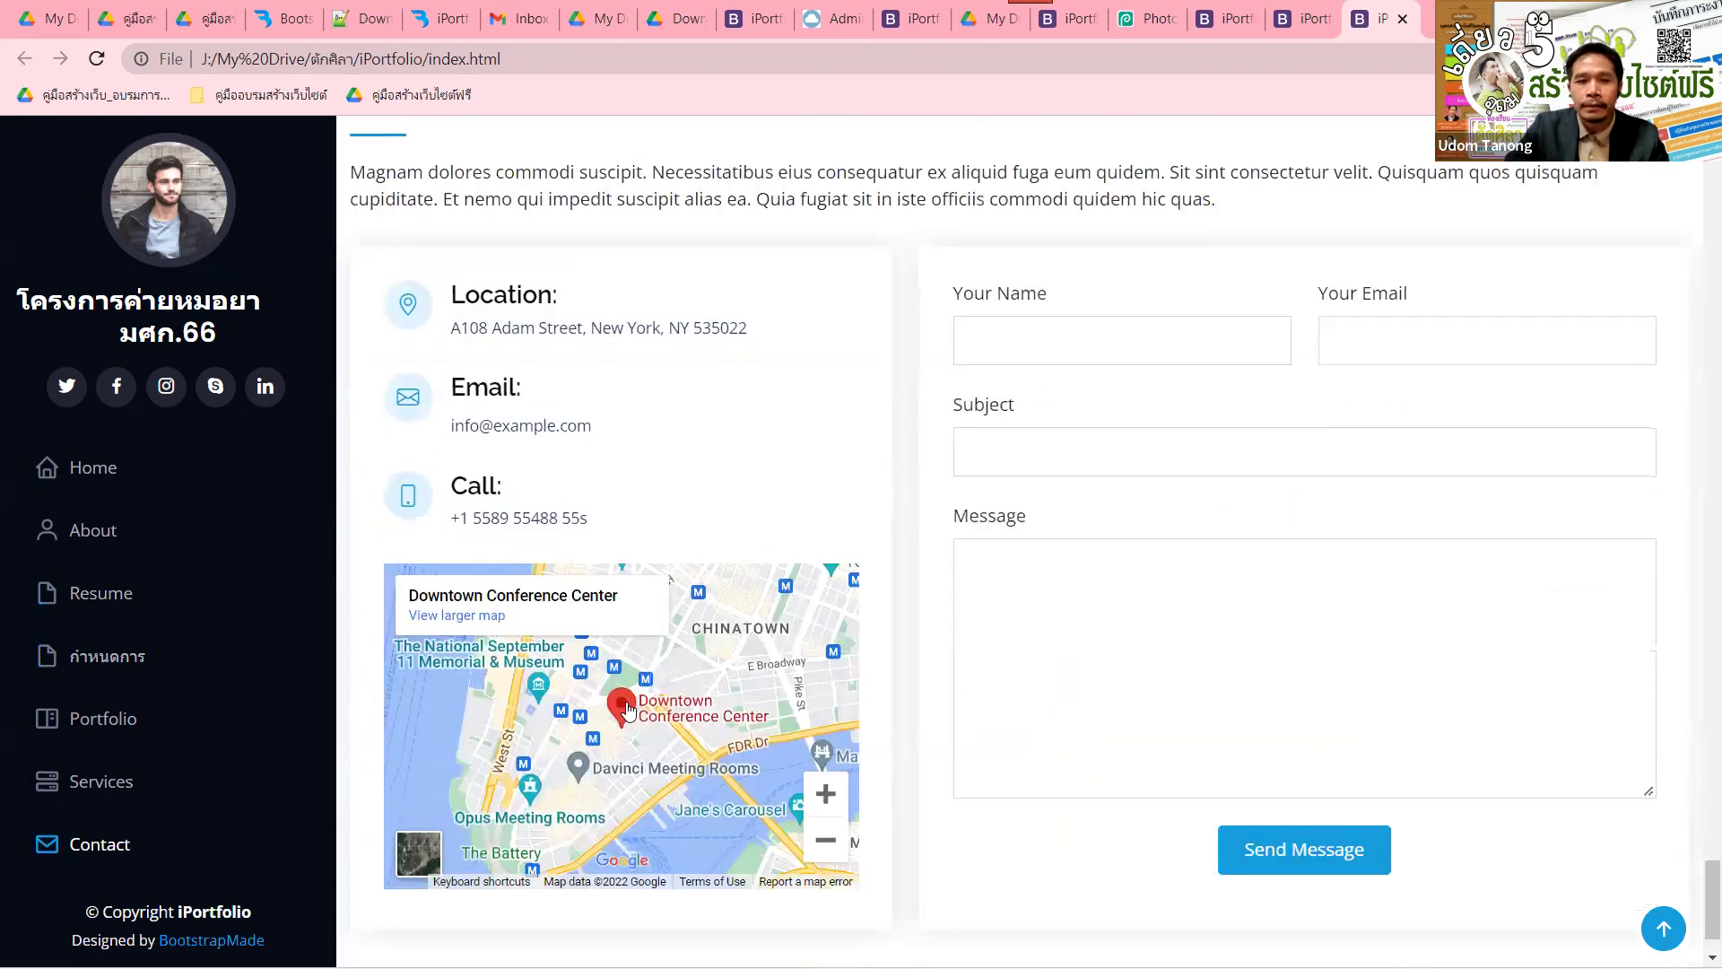
scroll(626, 709, down, 1)
scroll(1138, 653, up, 1)
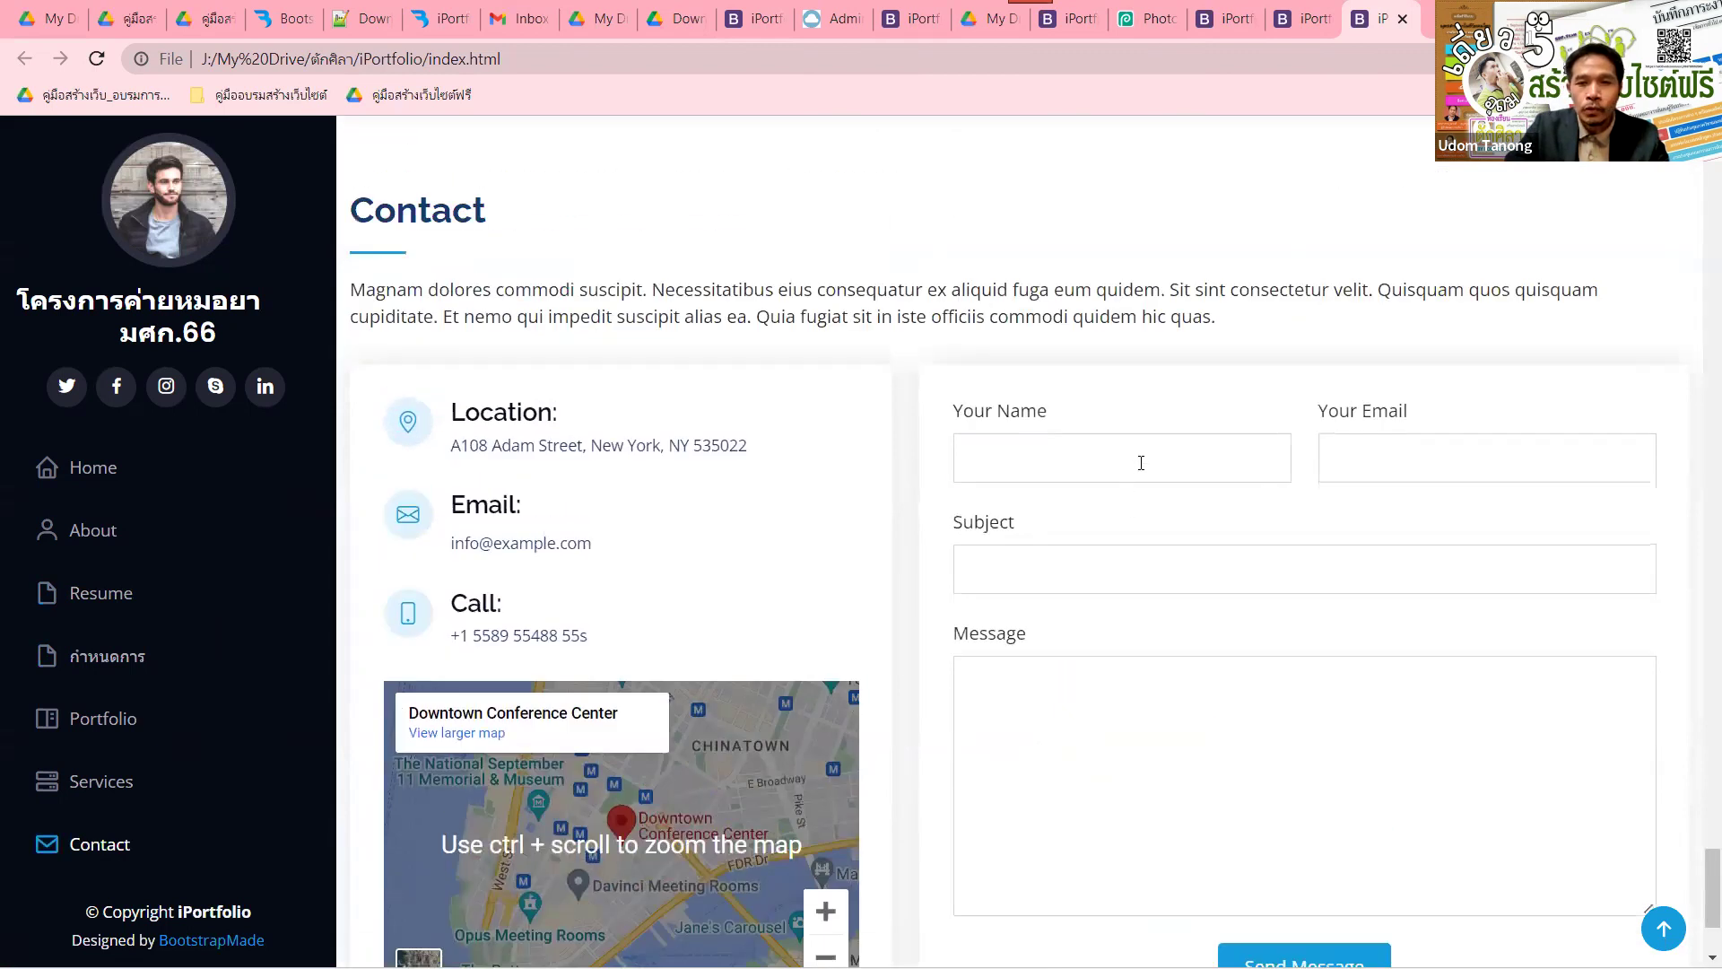
Step: Try the contact form's Your Name, Your Email, Subject and Message fields
click(1141, 463)
click(1341, 456)
click(1255, 456)
click(1374, 457)
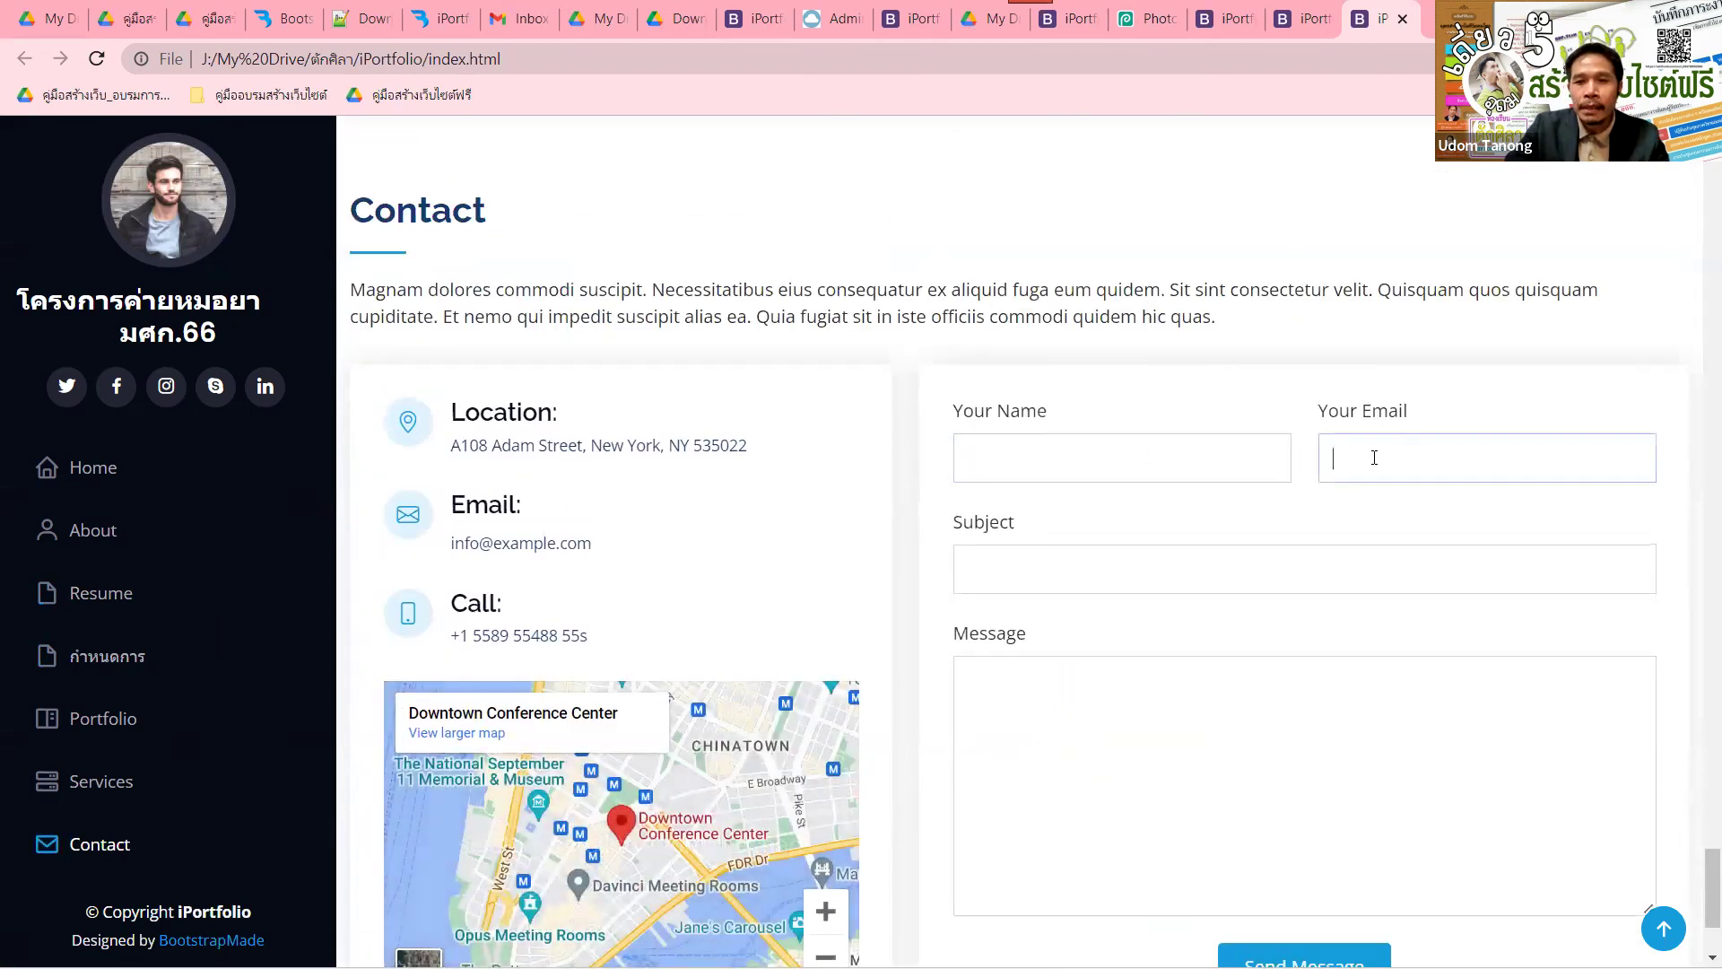
click(1142, 565)
click(1182, 744)
click(1139, 467)
click(1327, 456)
click(1165, 469)
click(1144, 587)
click(1137, 765)
scroll(1138, 761, down, 3)
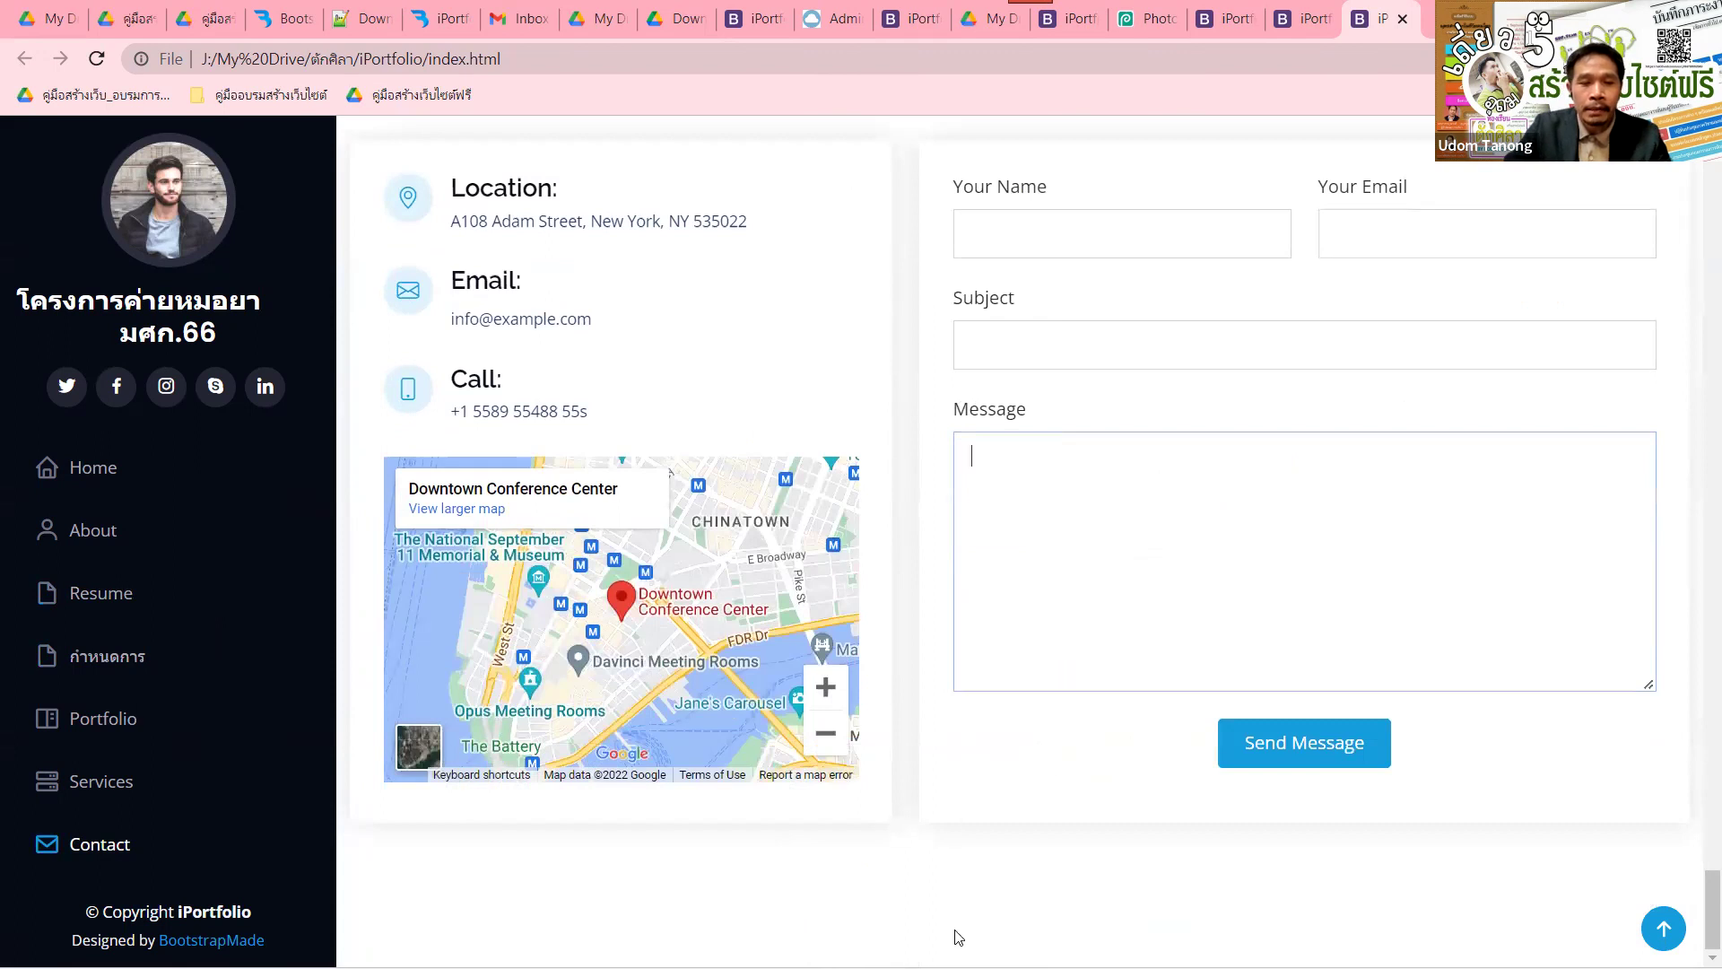
scroll(1189, 509, up, 1)
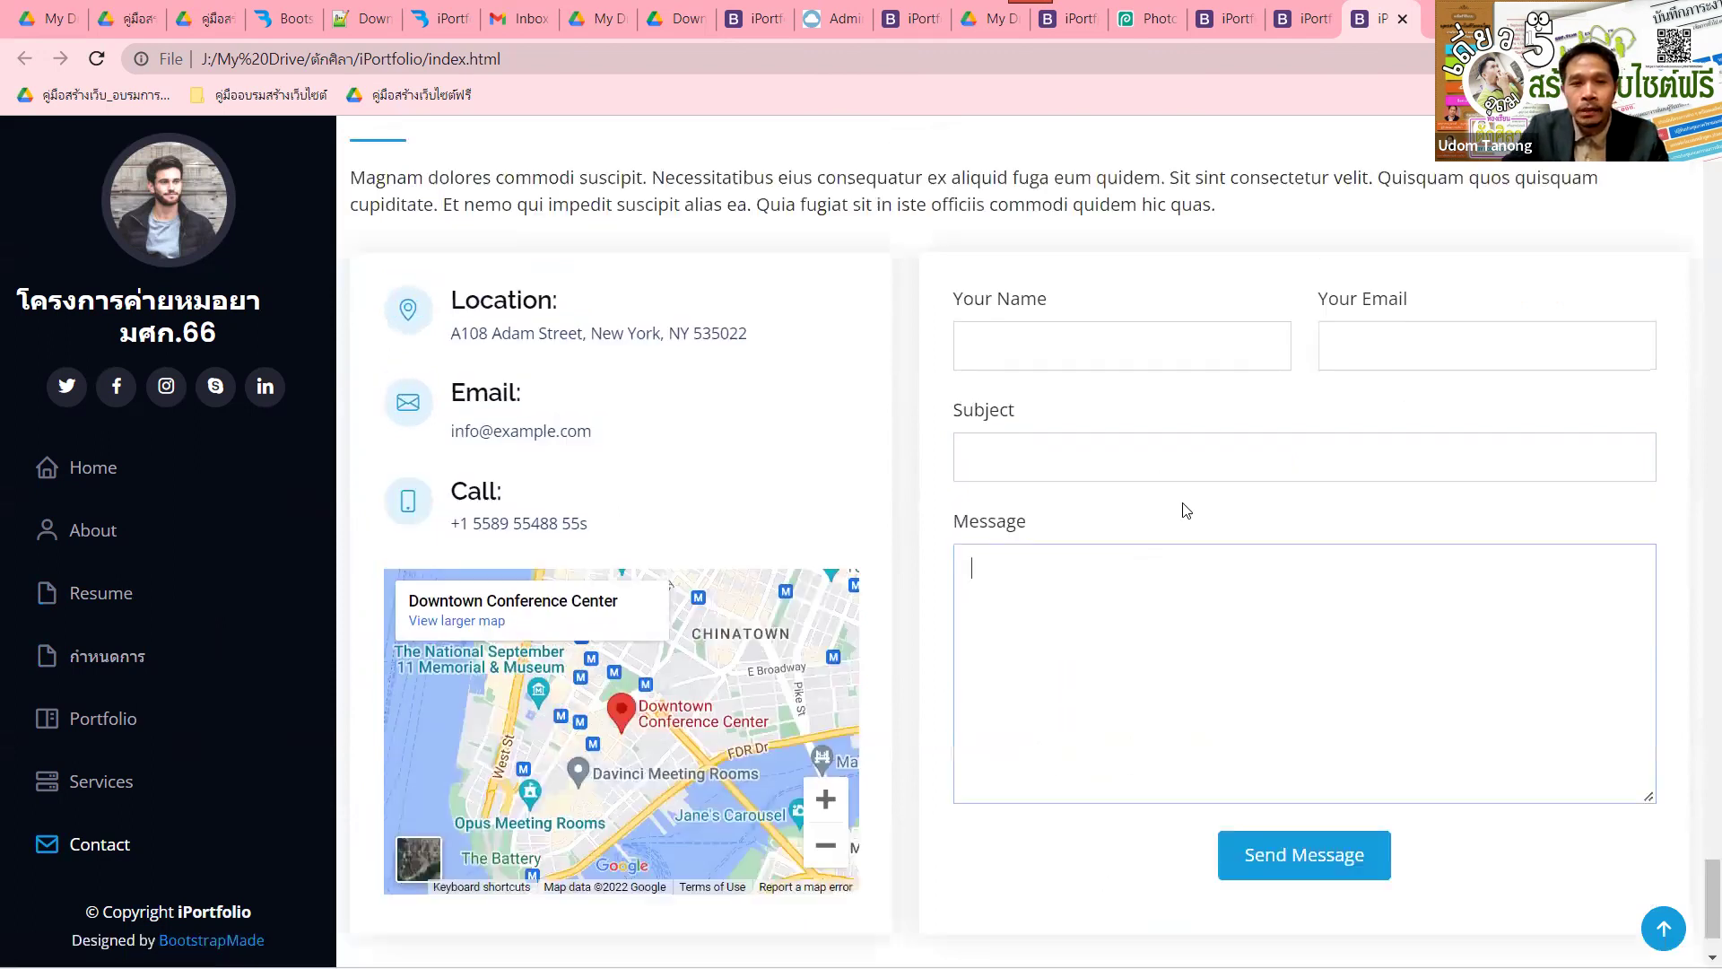
scroll(1185, 509, up, 2)
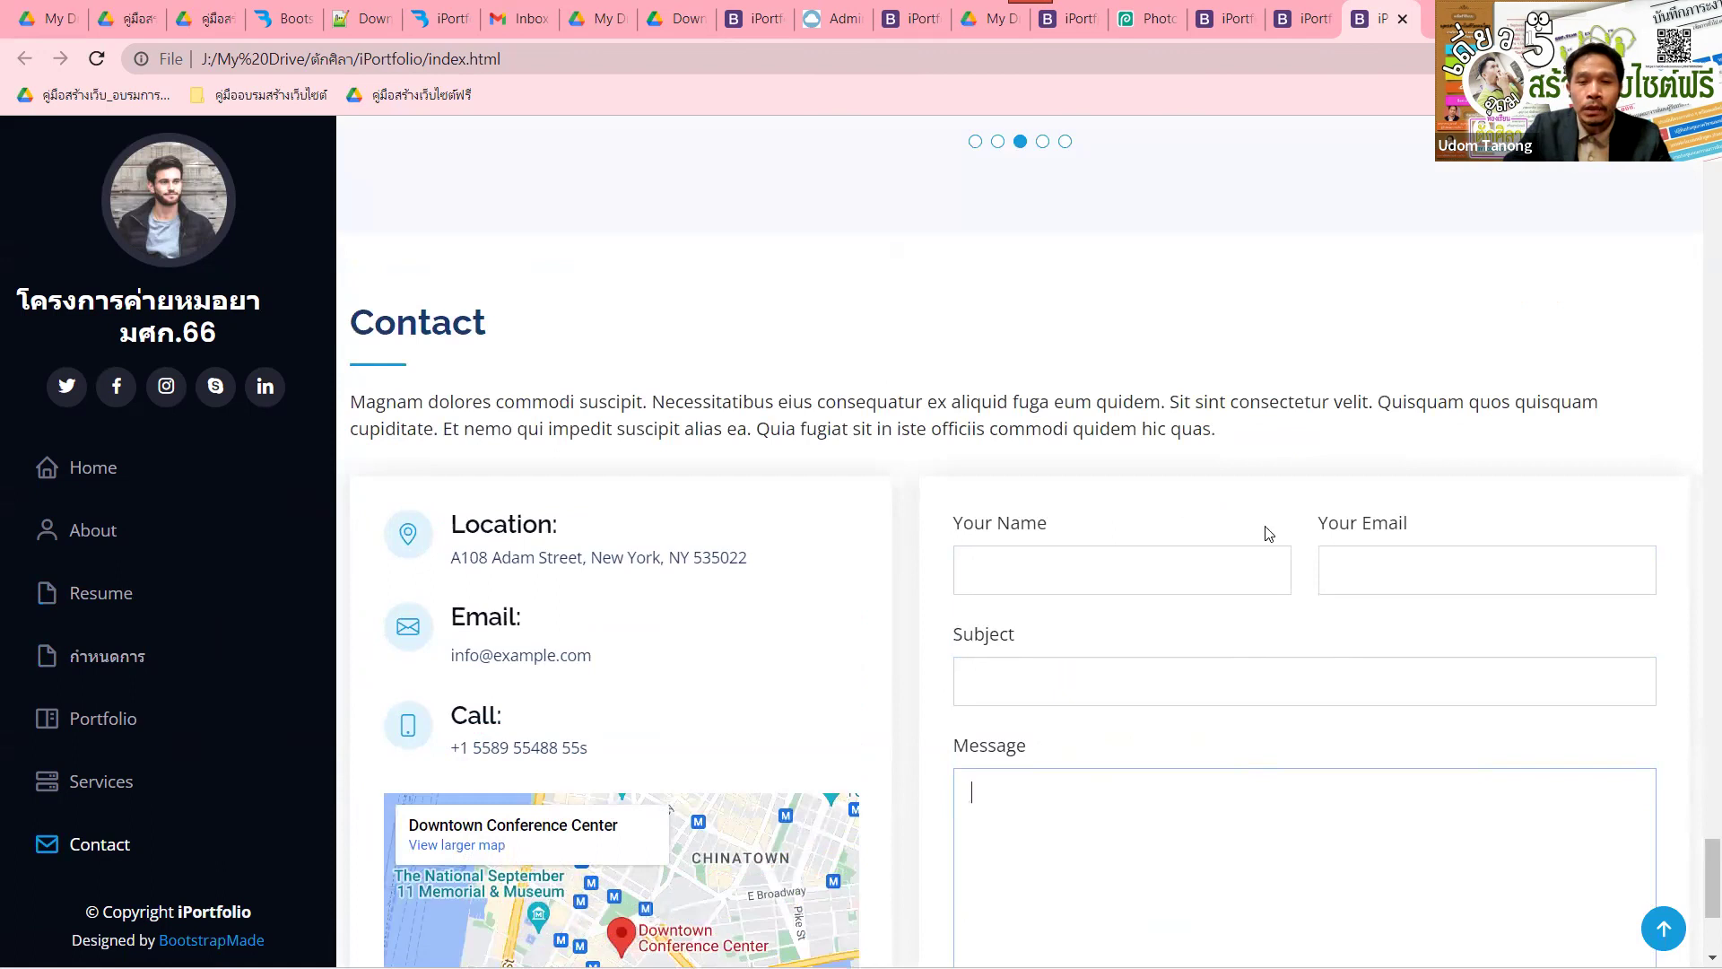
scroll(1261, 650, down, 2)
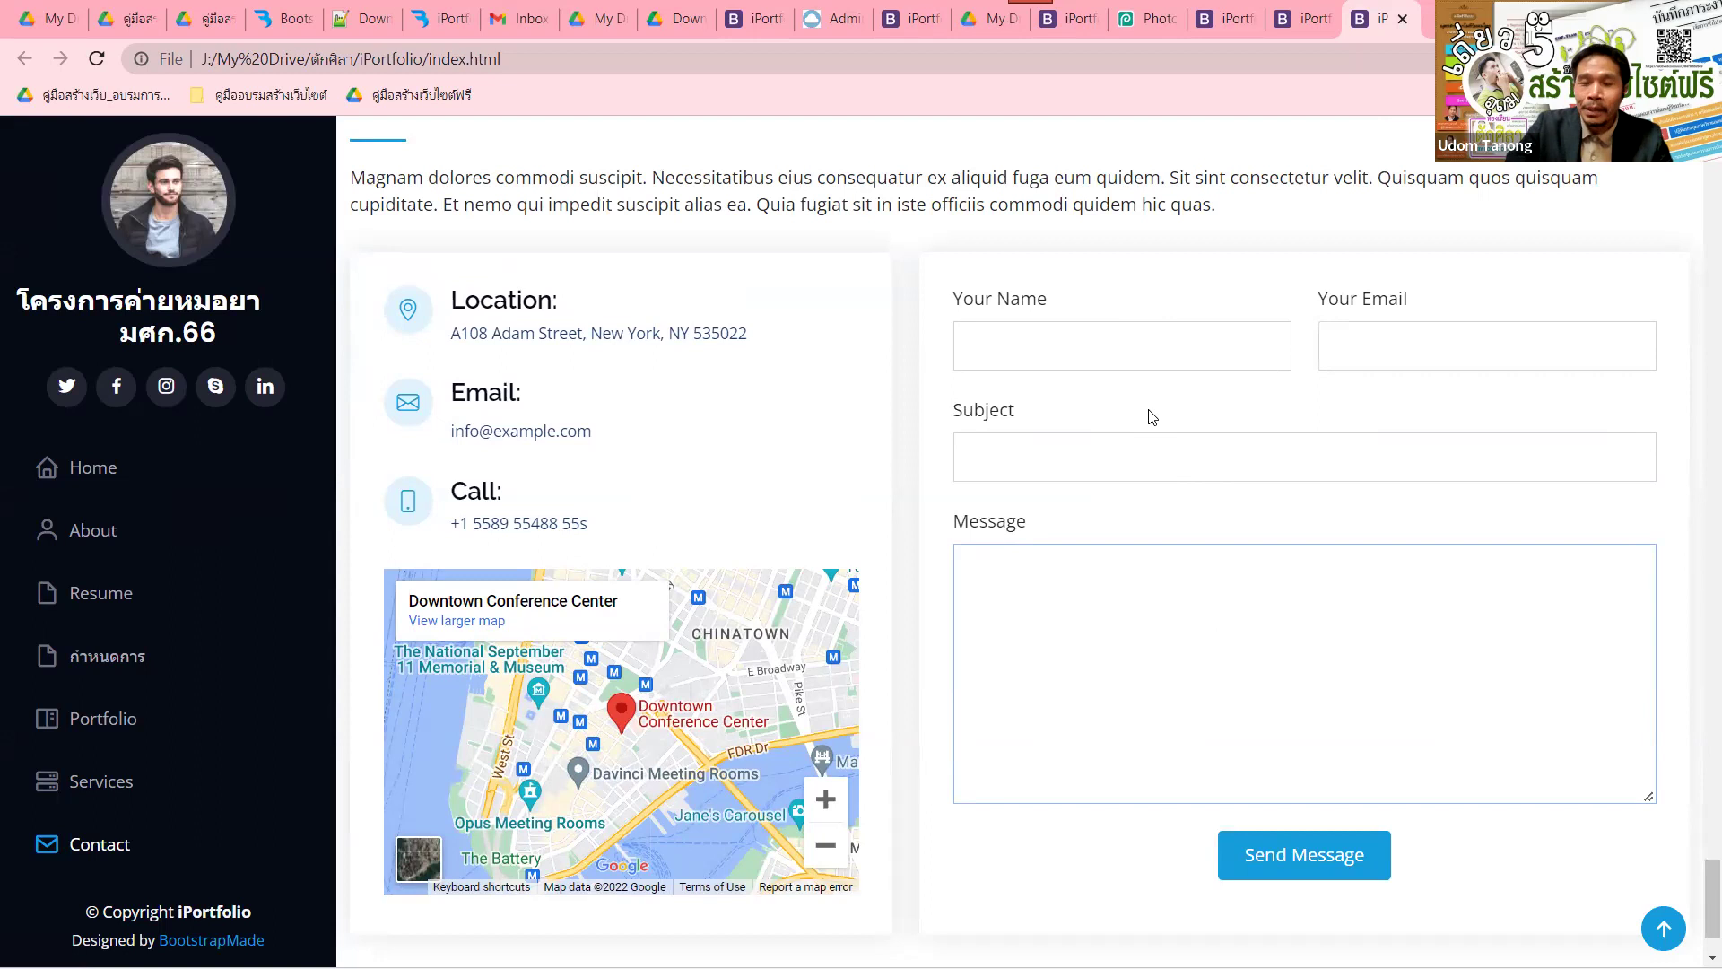
click(1115, 346)
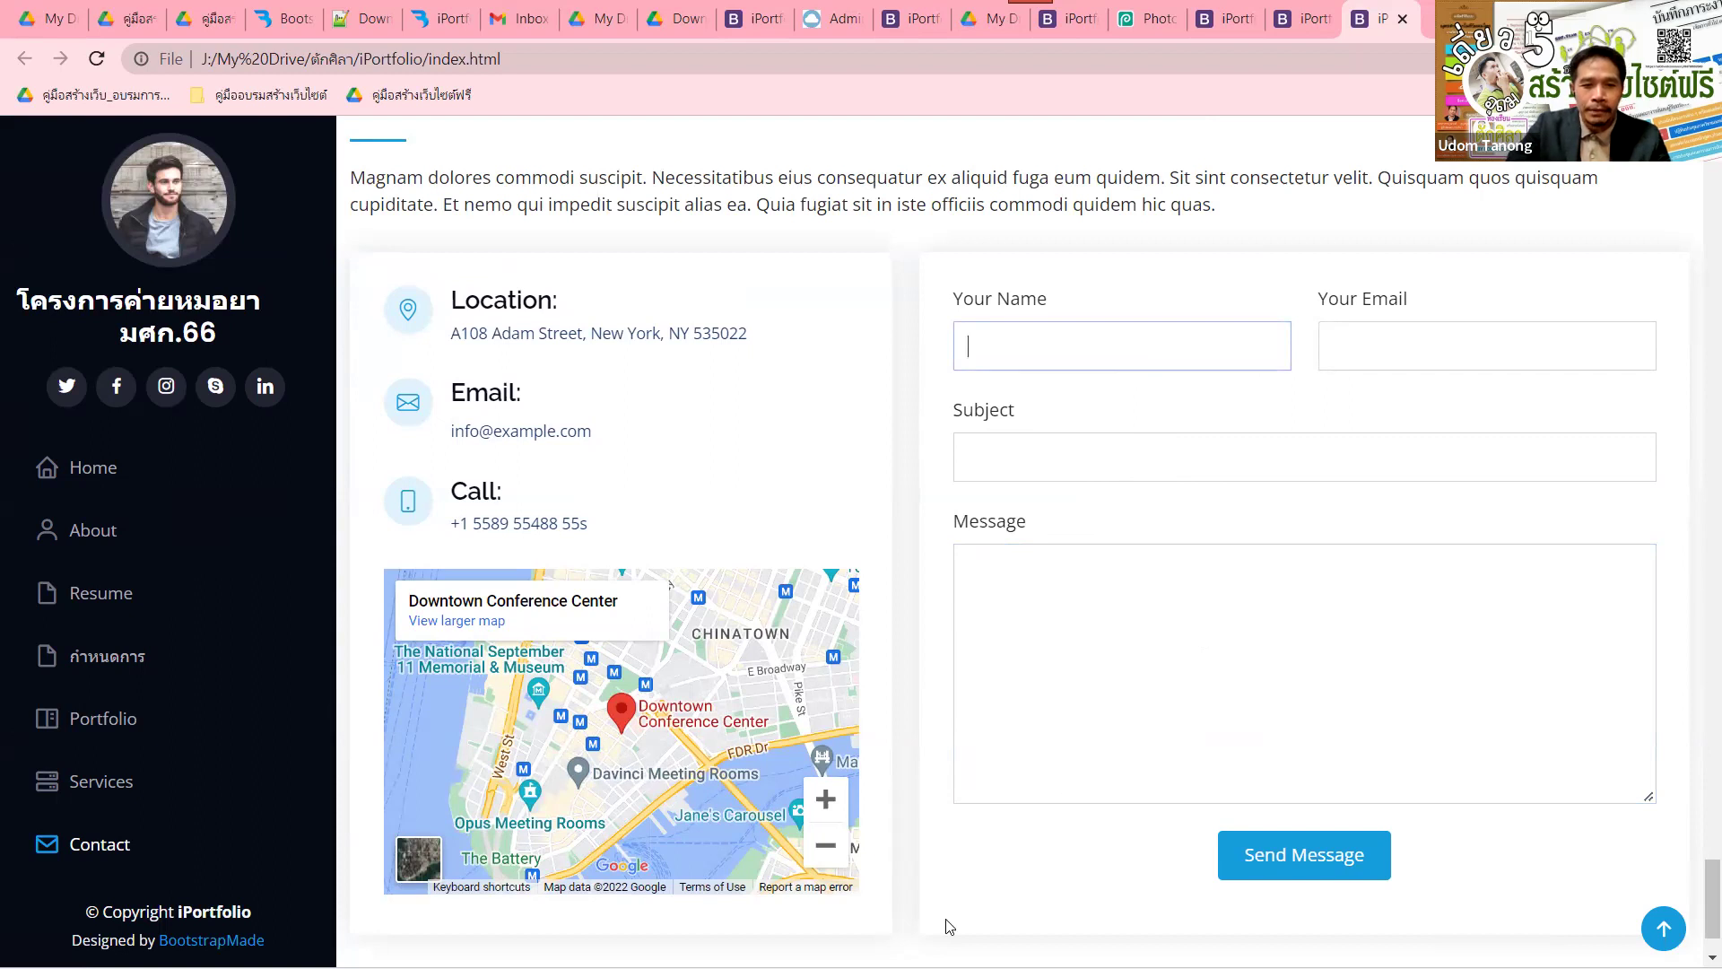
Step: Copy the ExamBlog YouTube Videos page address and return to the iPortfolio preview window
mouse_move(948, 951)
click(897, 843)
click(367, 61)
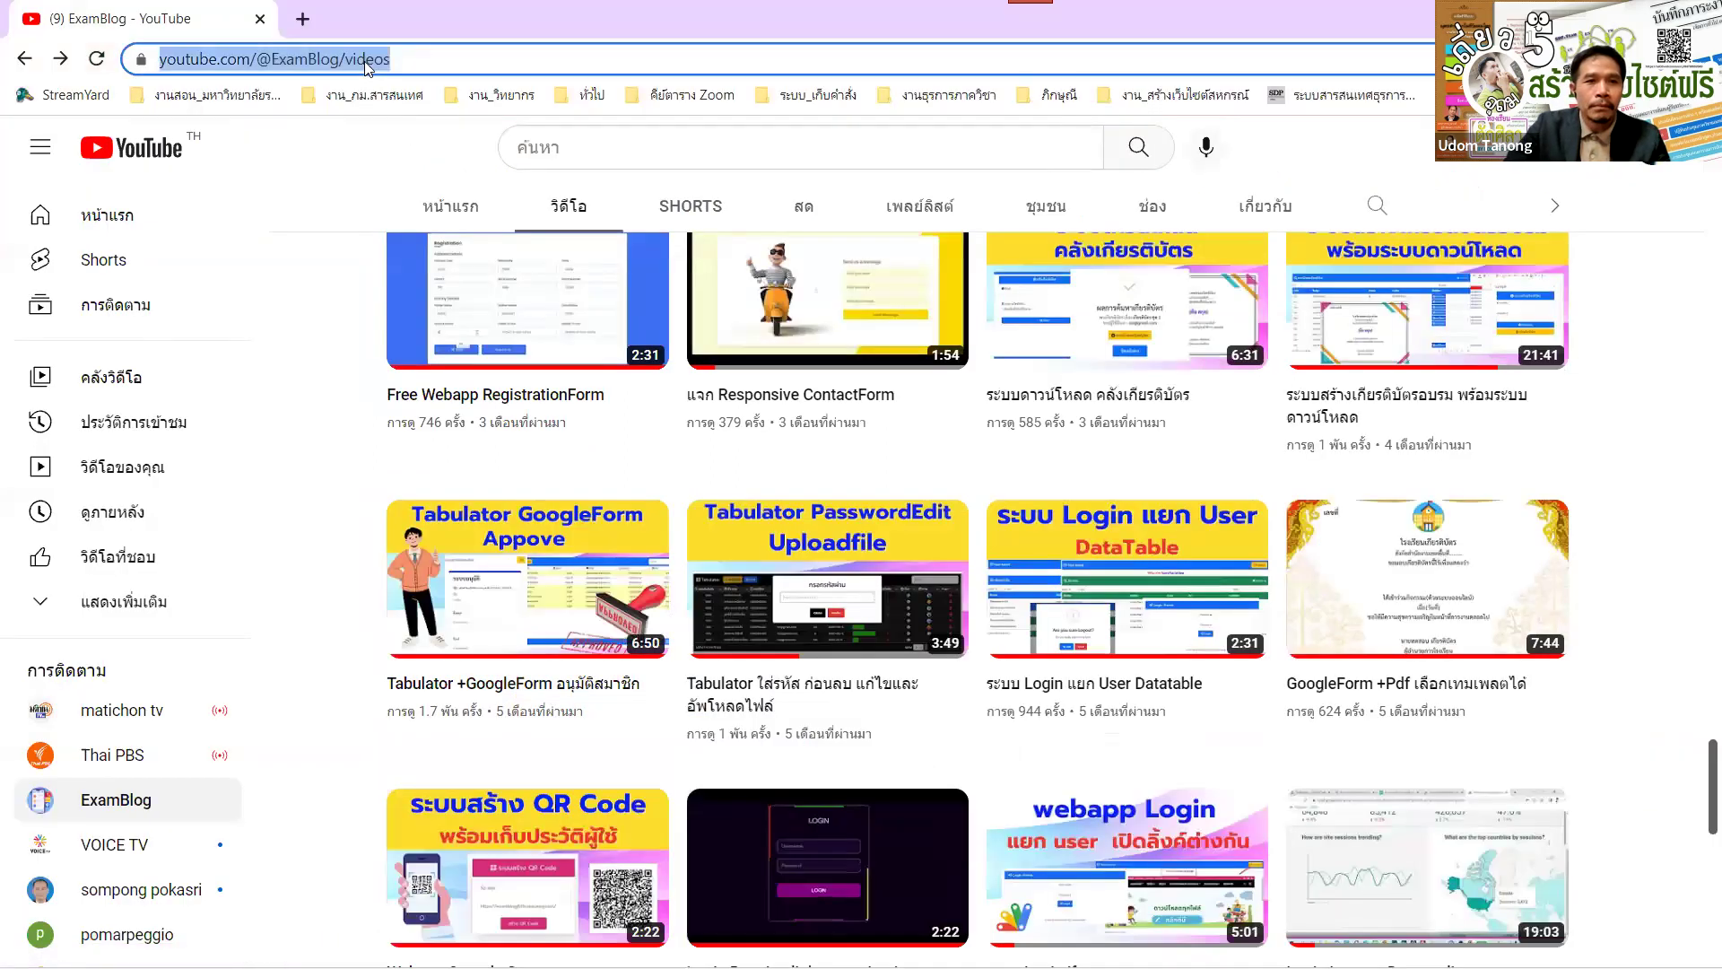
right_click(368, 61)
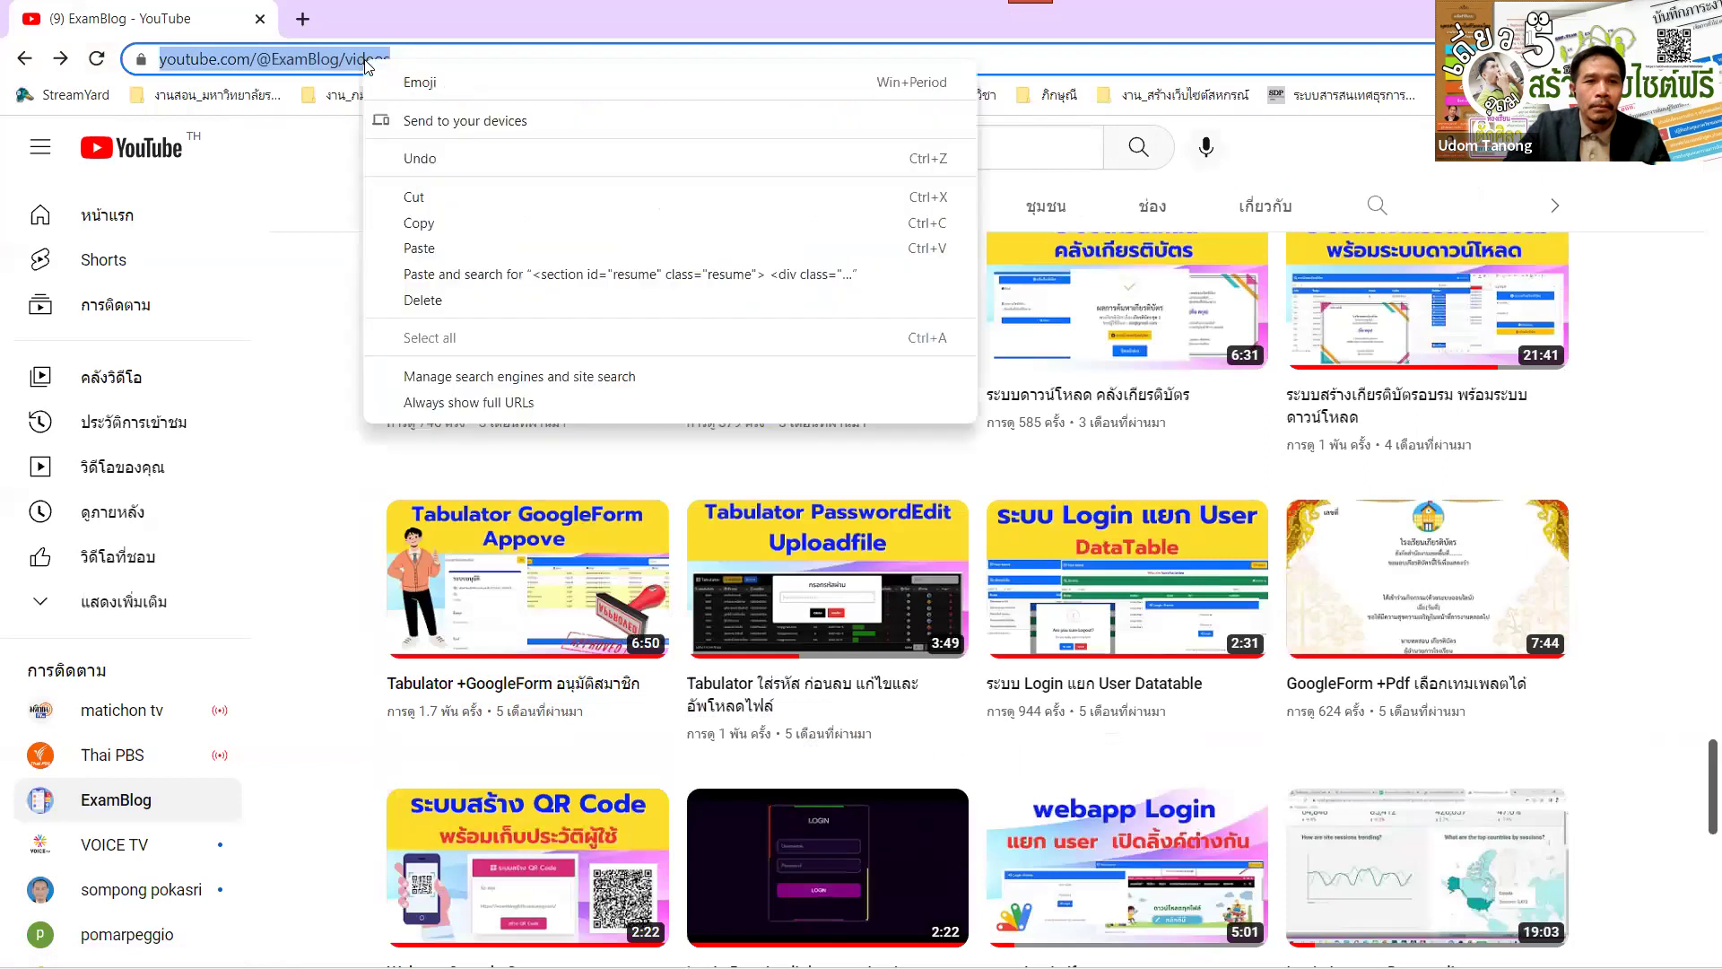
click(417, 222)
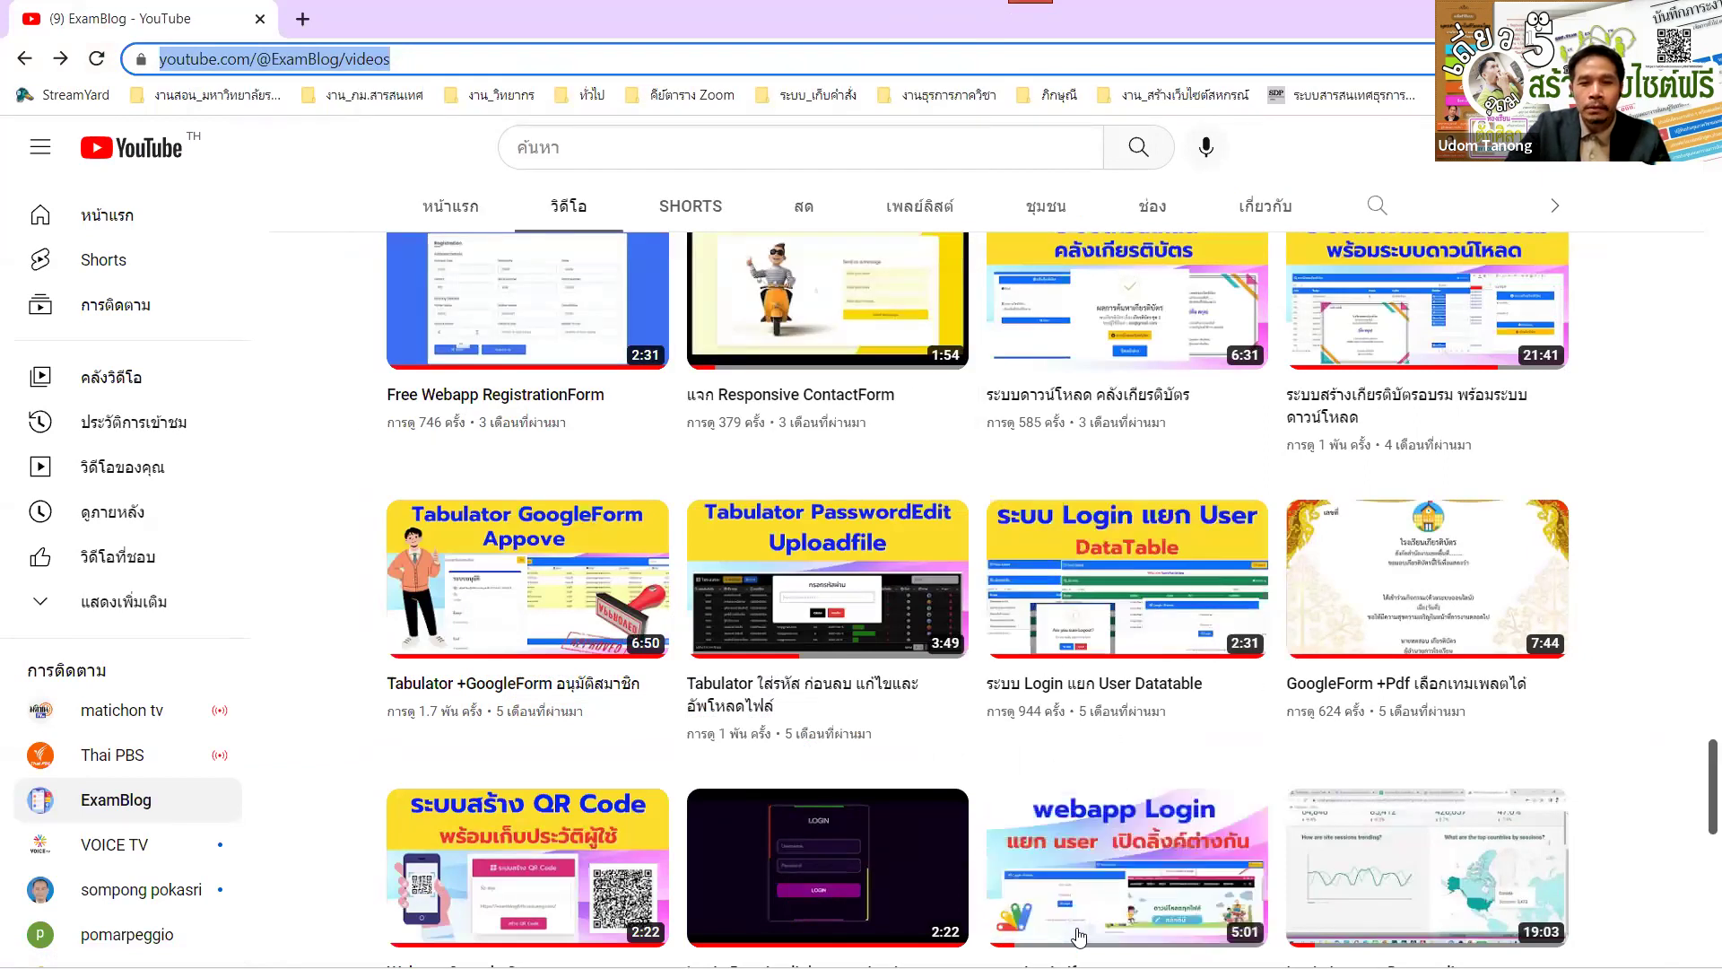
mouse_move(899, 951)
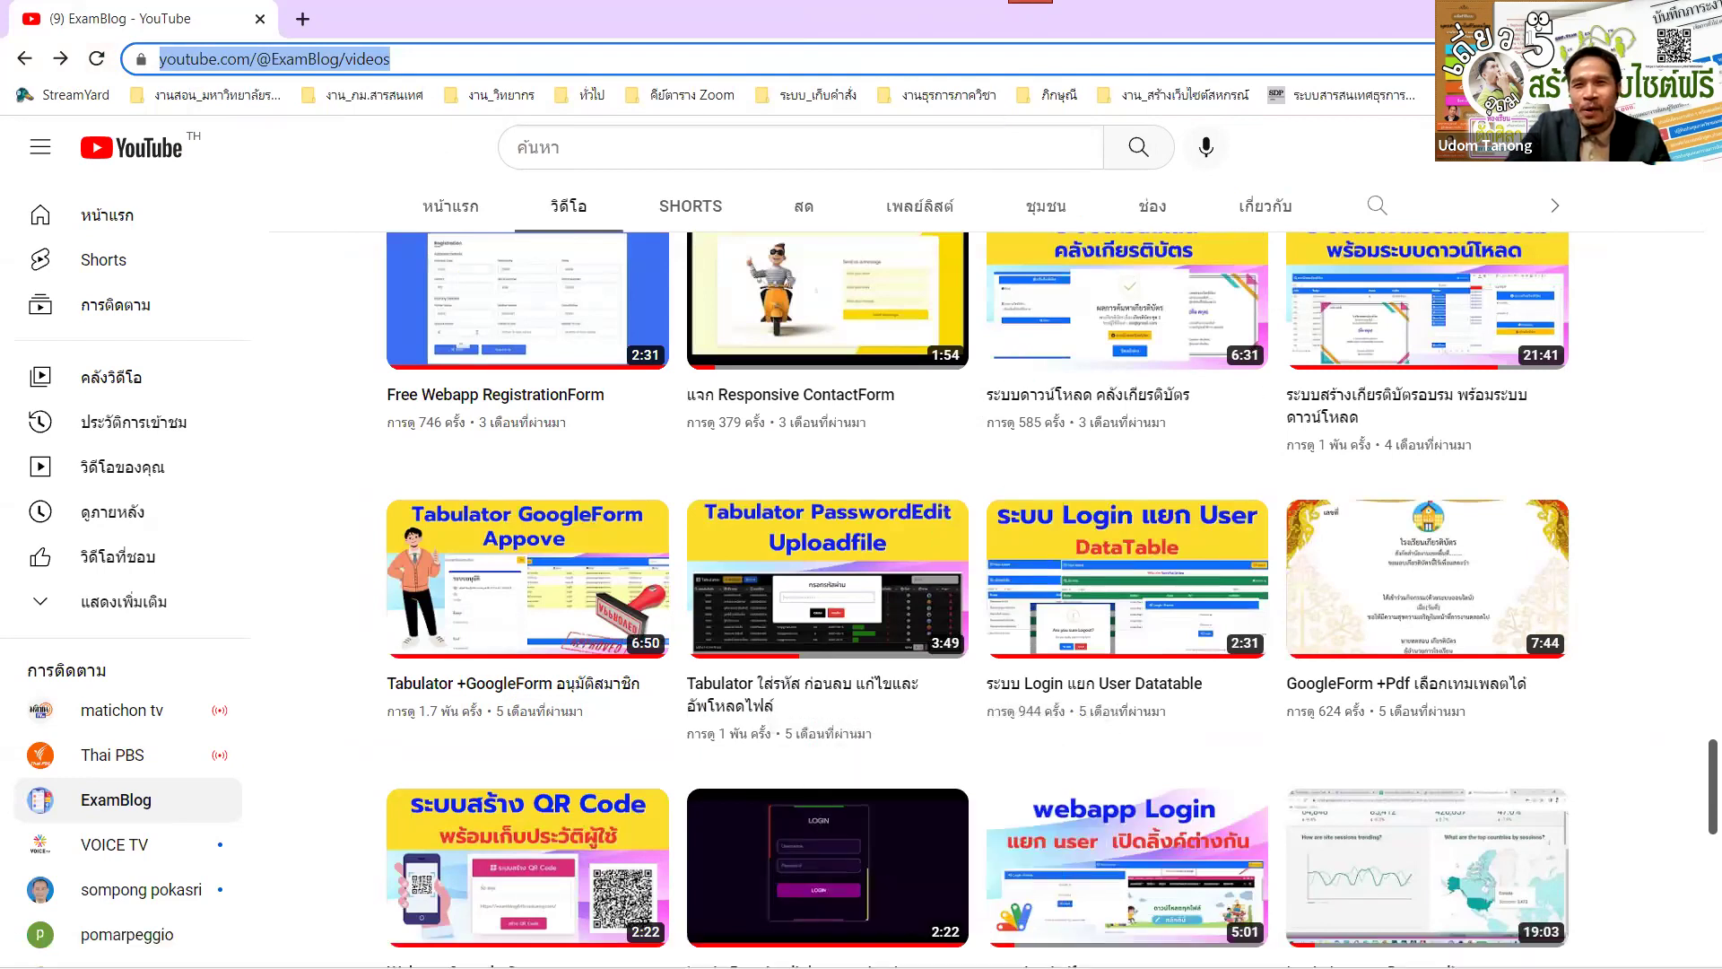
key(alt+Tab)
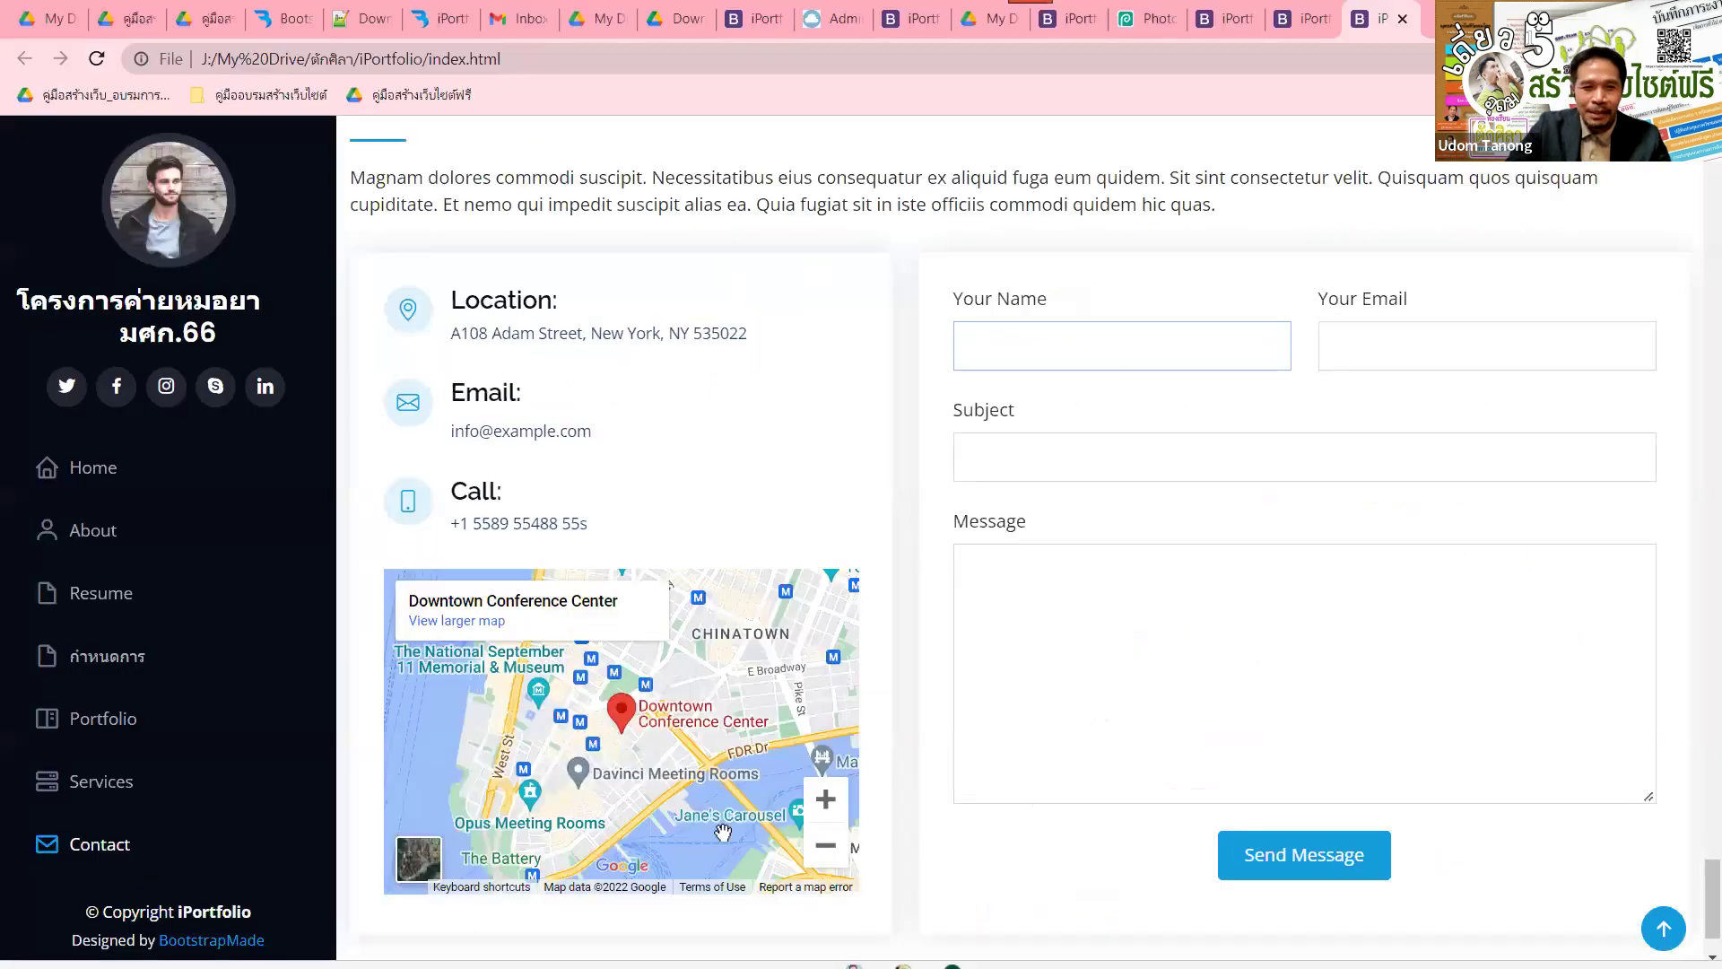
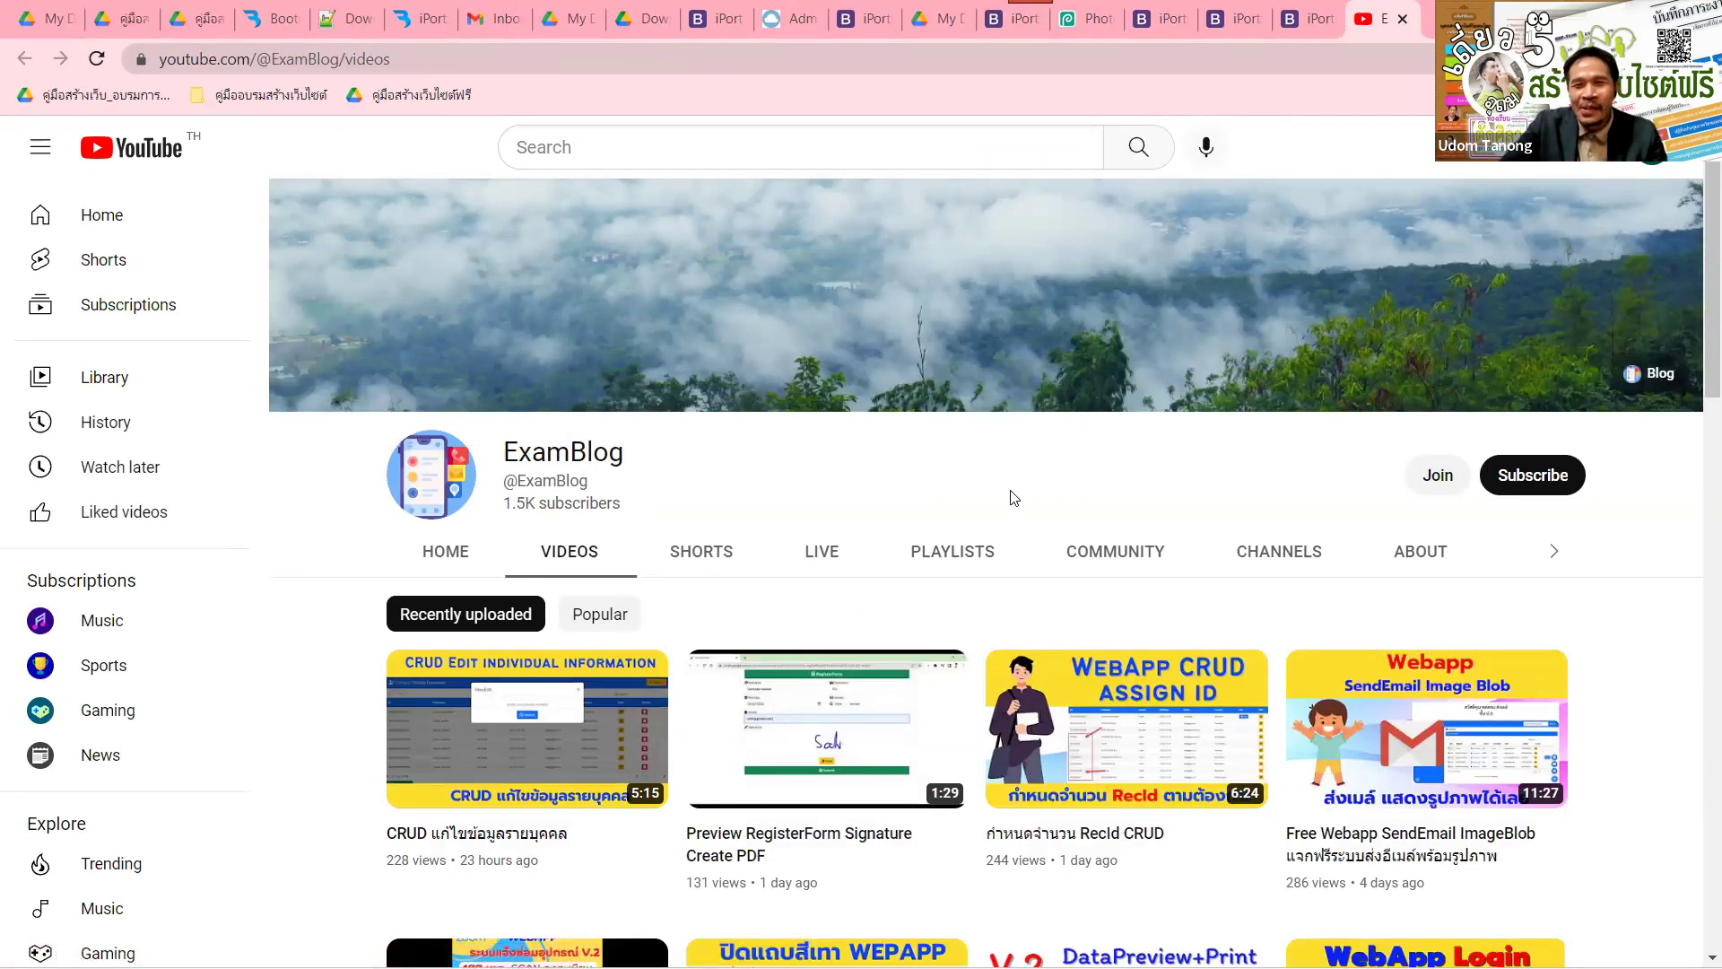
Step: Scroll the ExamBlog Videos list down past 'Free Webapp RegistrationForm' to the 'Responsive ContactForm' thumbnail
scroll(961, 484, down, 4)
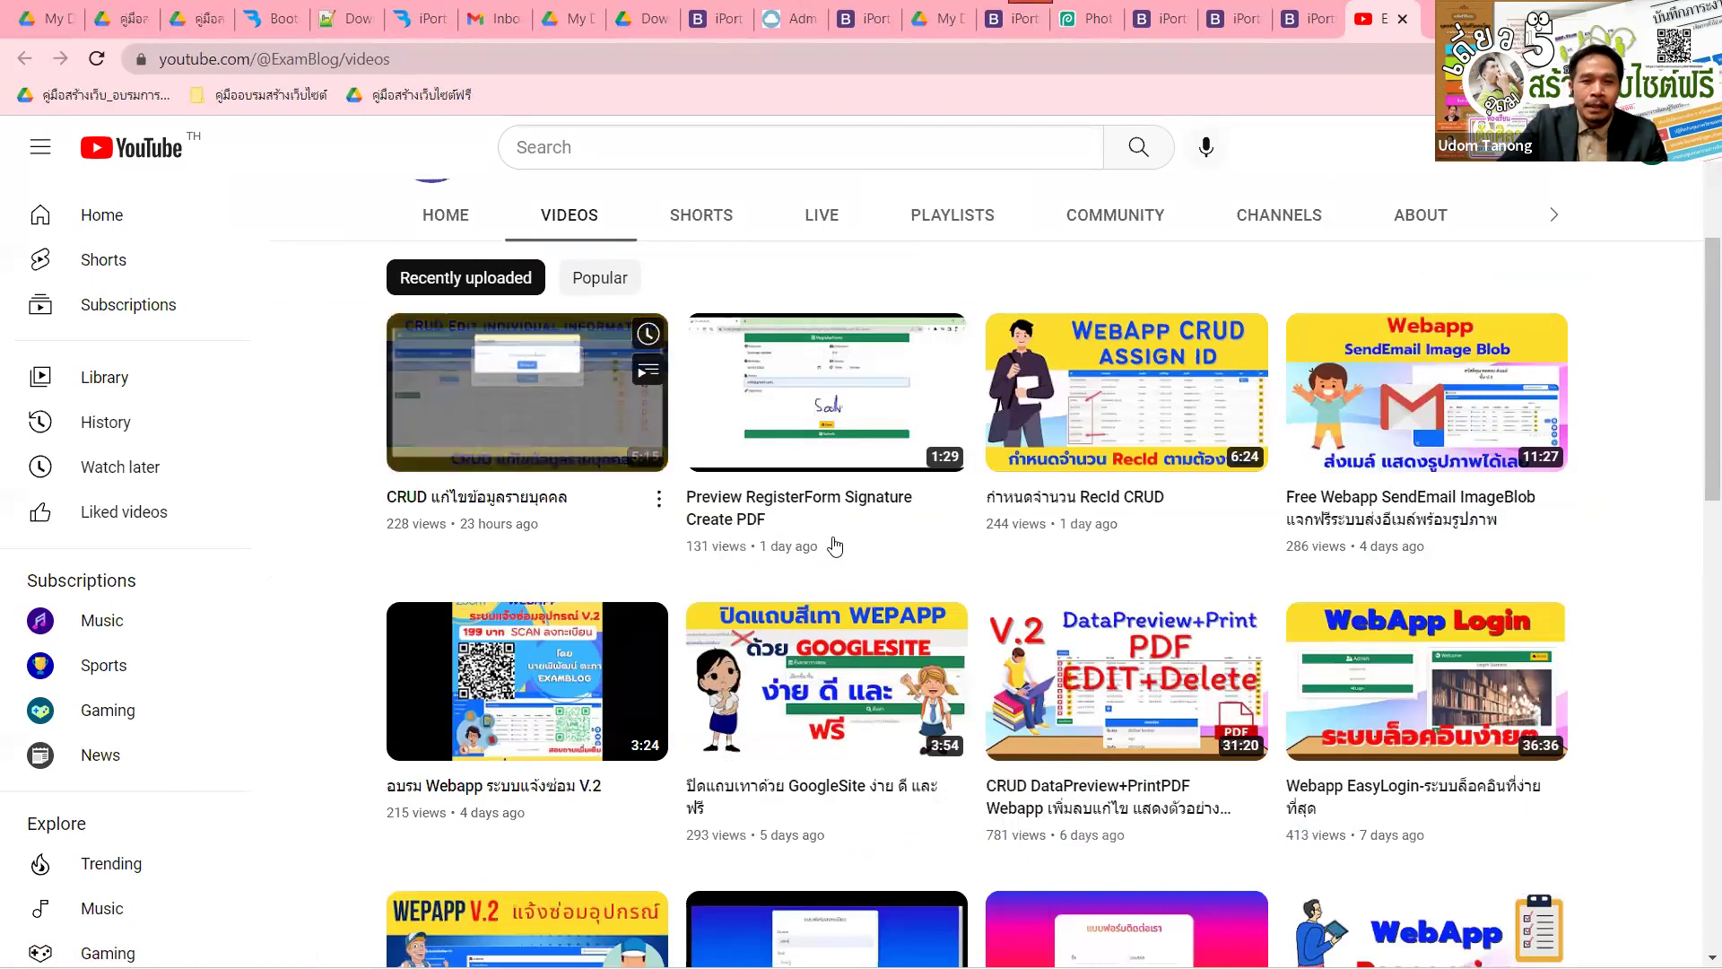
scroll(888, 529, down, 1)
scroll(919, 514, up, 2)
scroll(919, 514, down, 6)
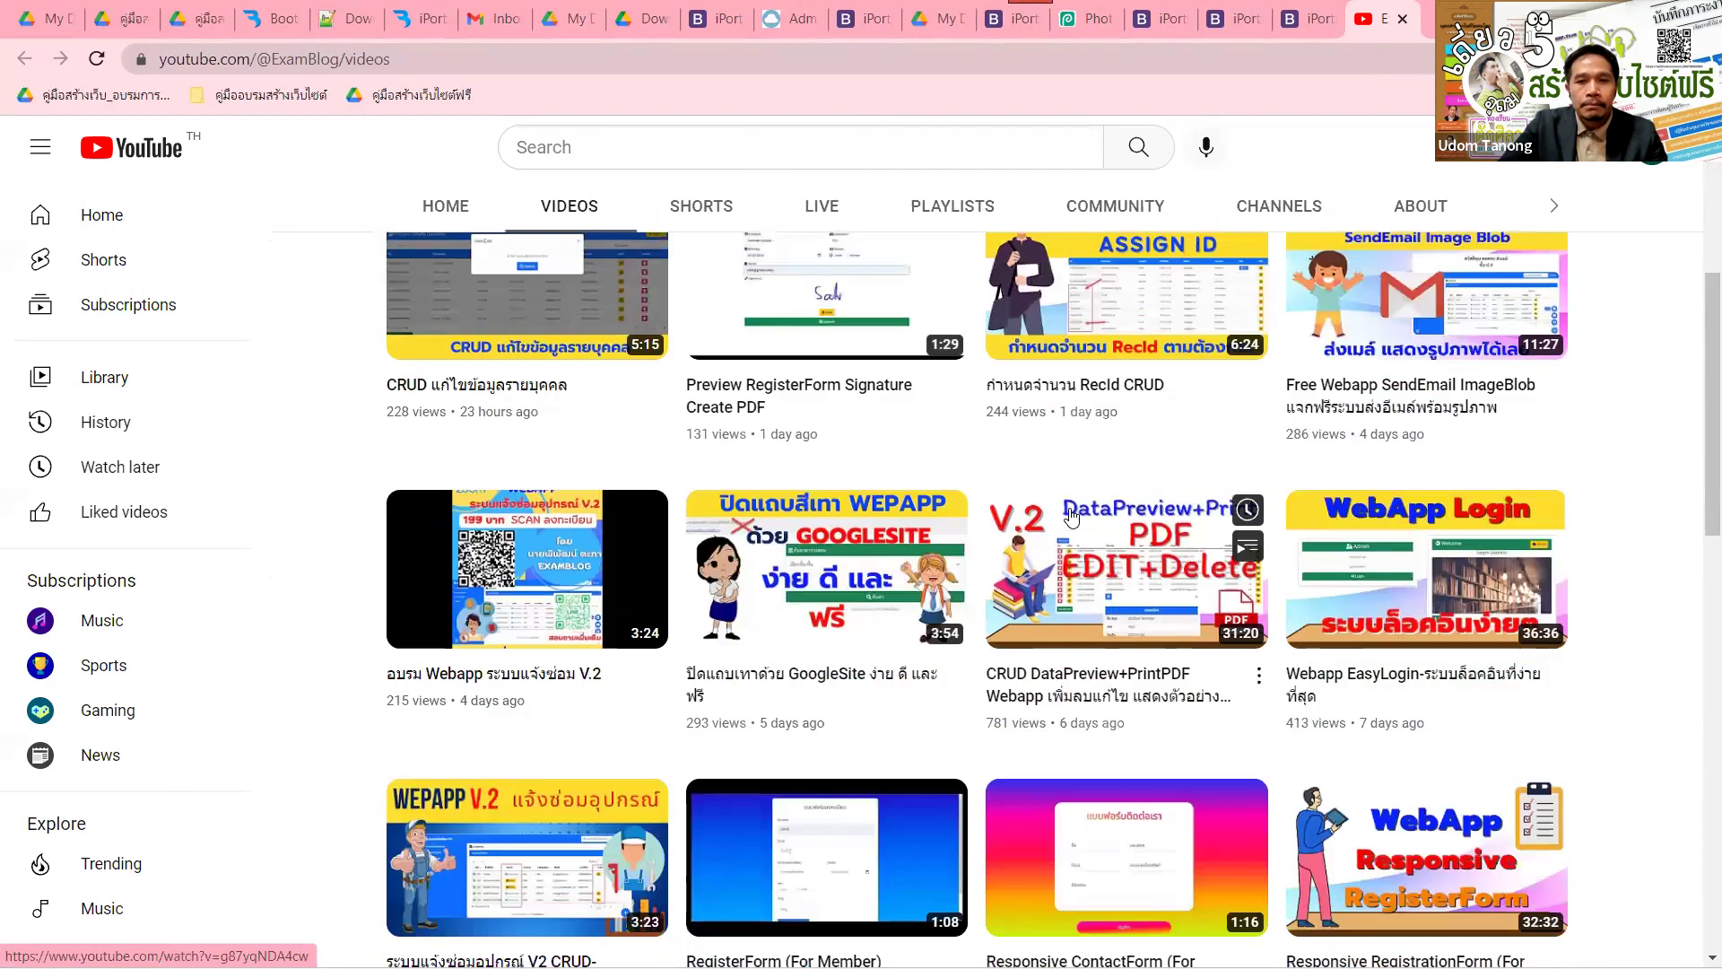
scroll(1111, 545, down, 5)
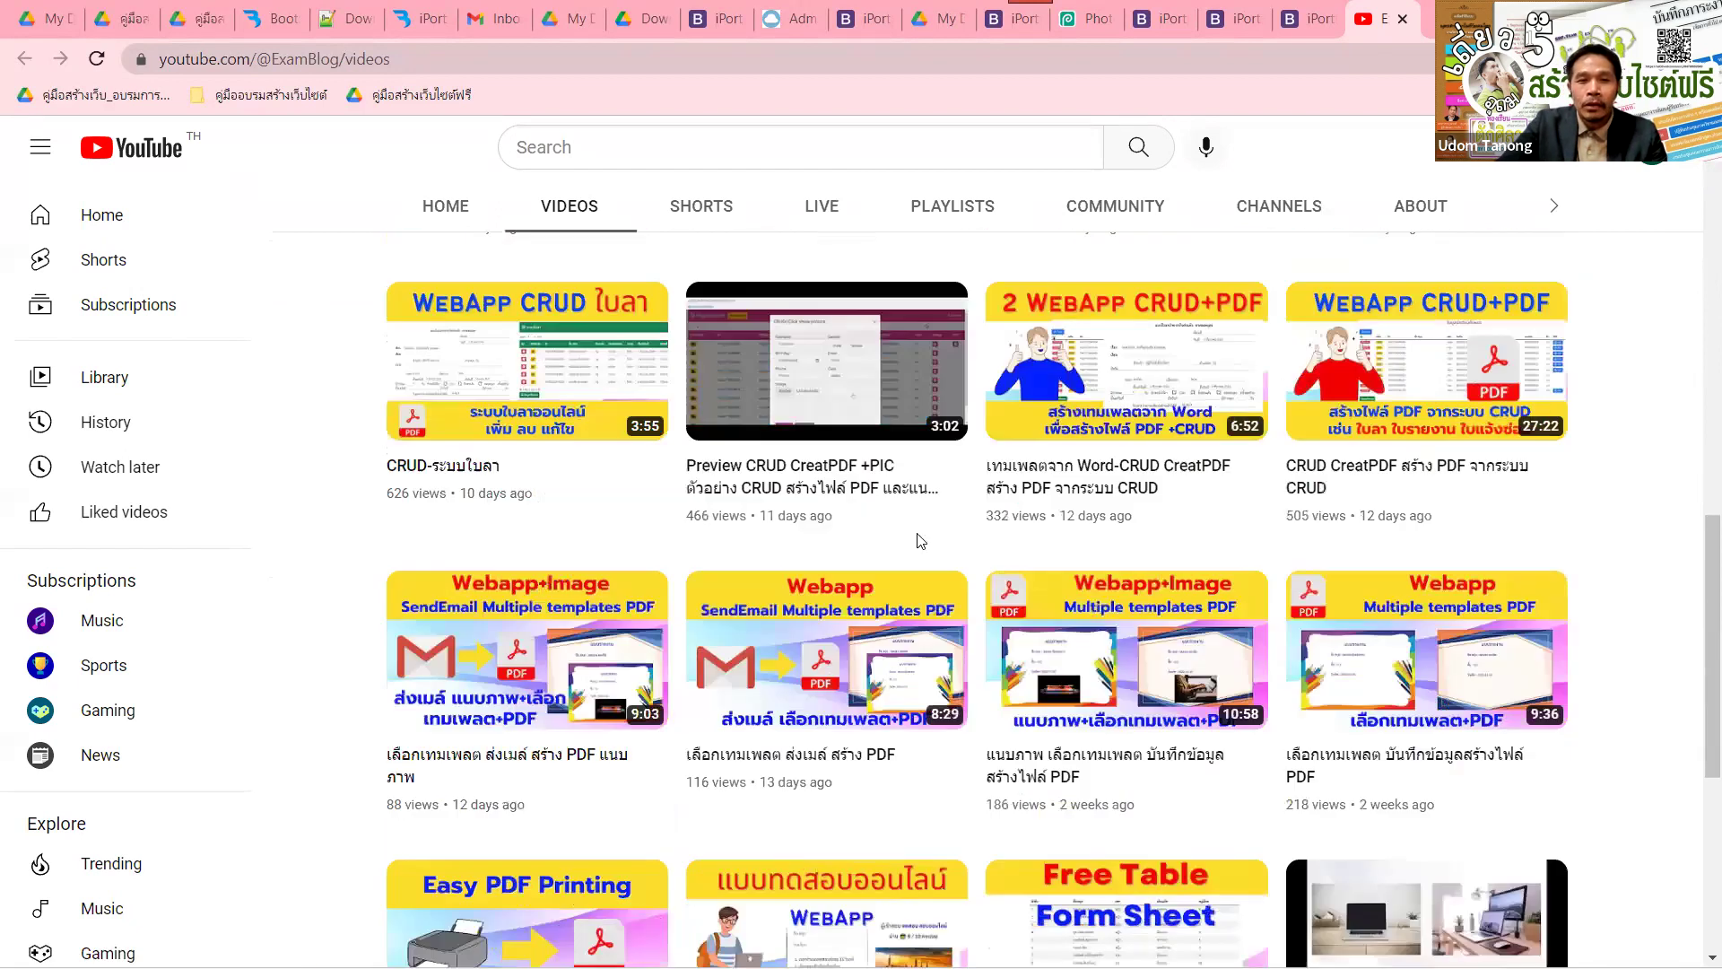
scroll(921, 541, down, 1)
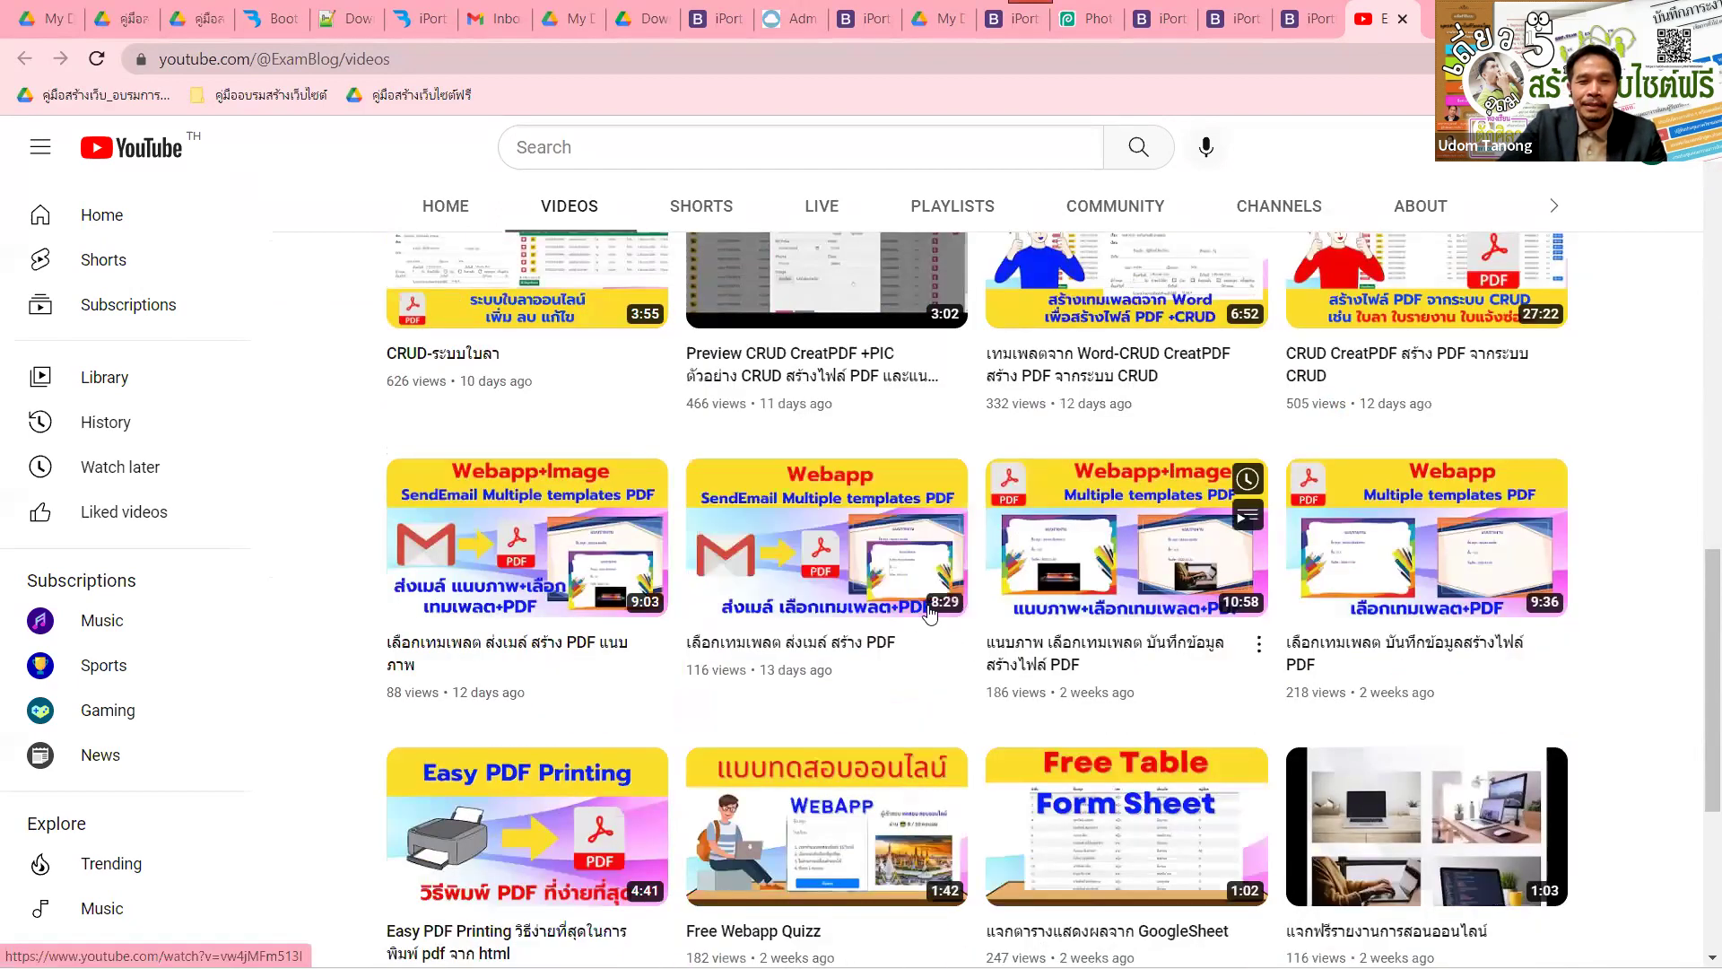
scroll(950, 609, down, 2)
scroll(956, 610, down, 2)
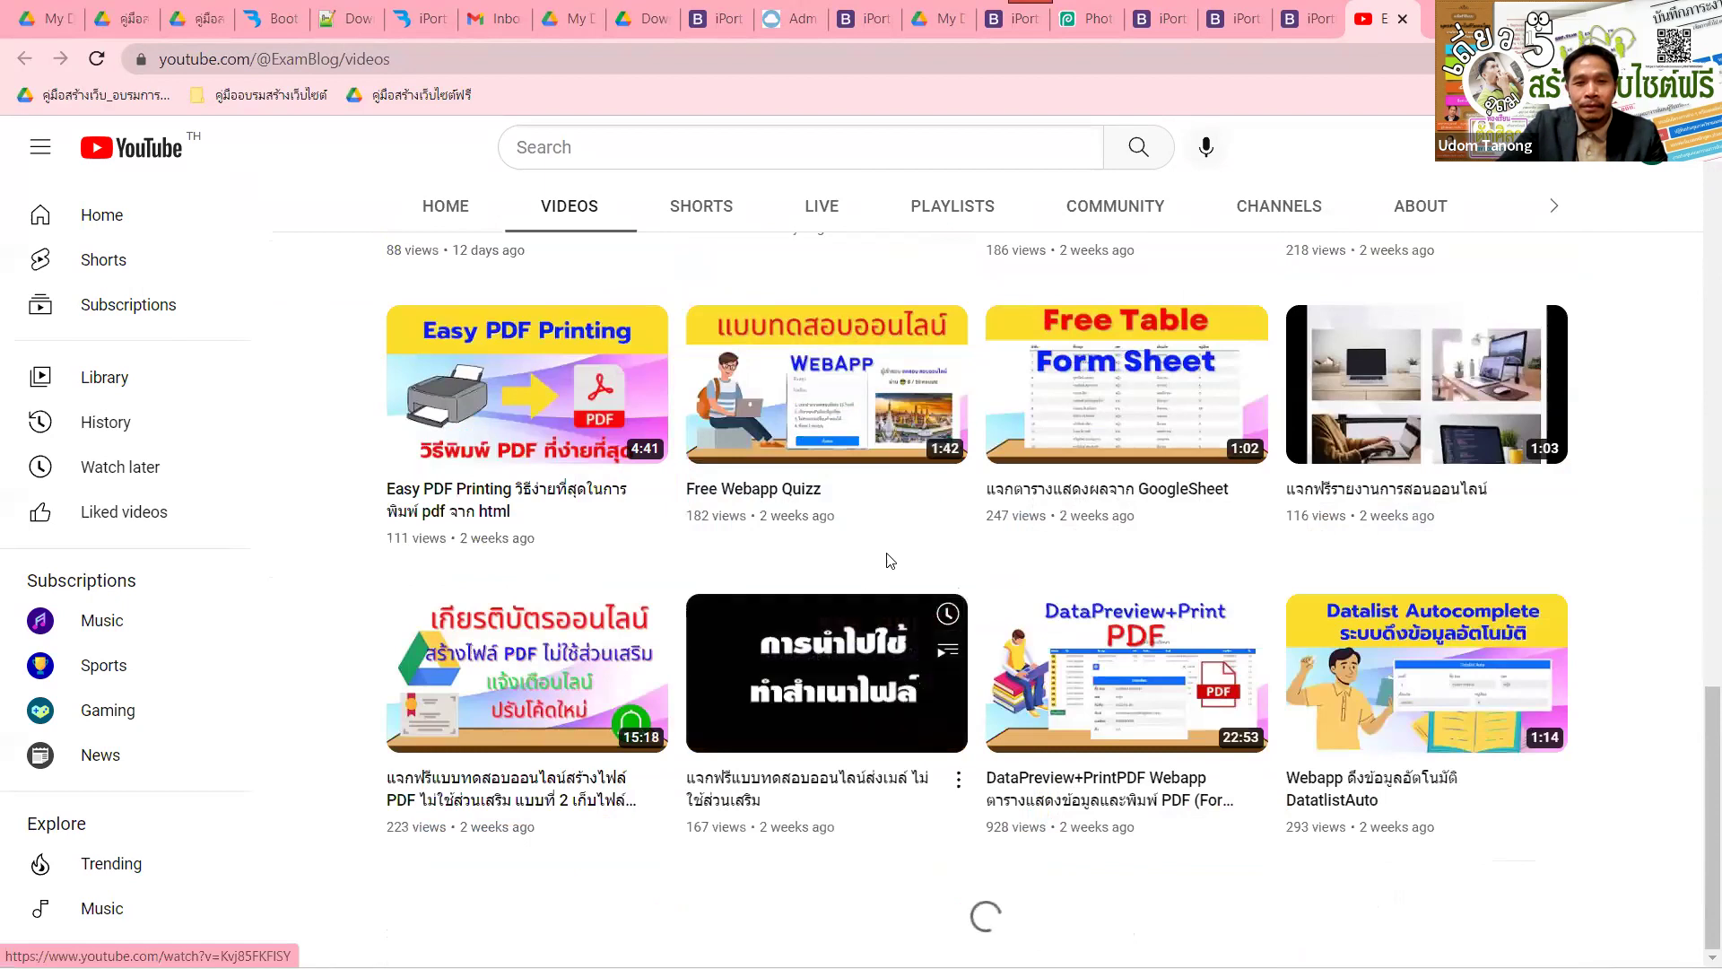
scroll(932, 553, down, 5)
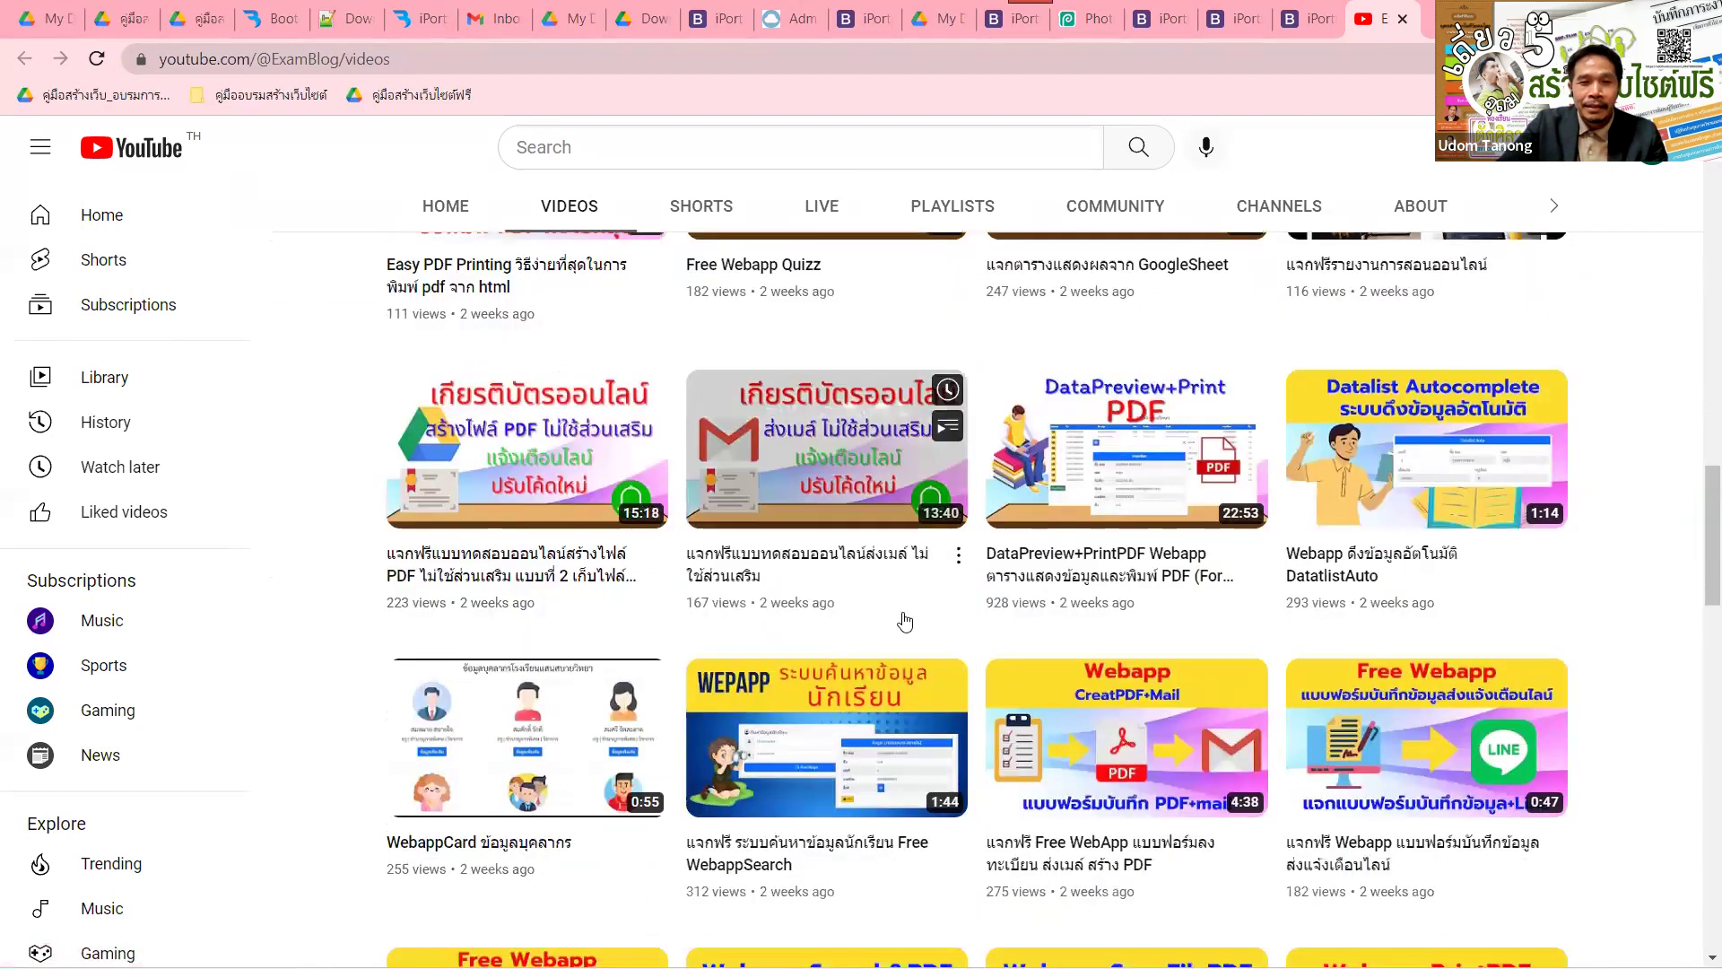
scroll(1083, 635, down, 1)
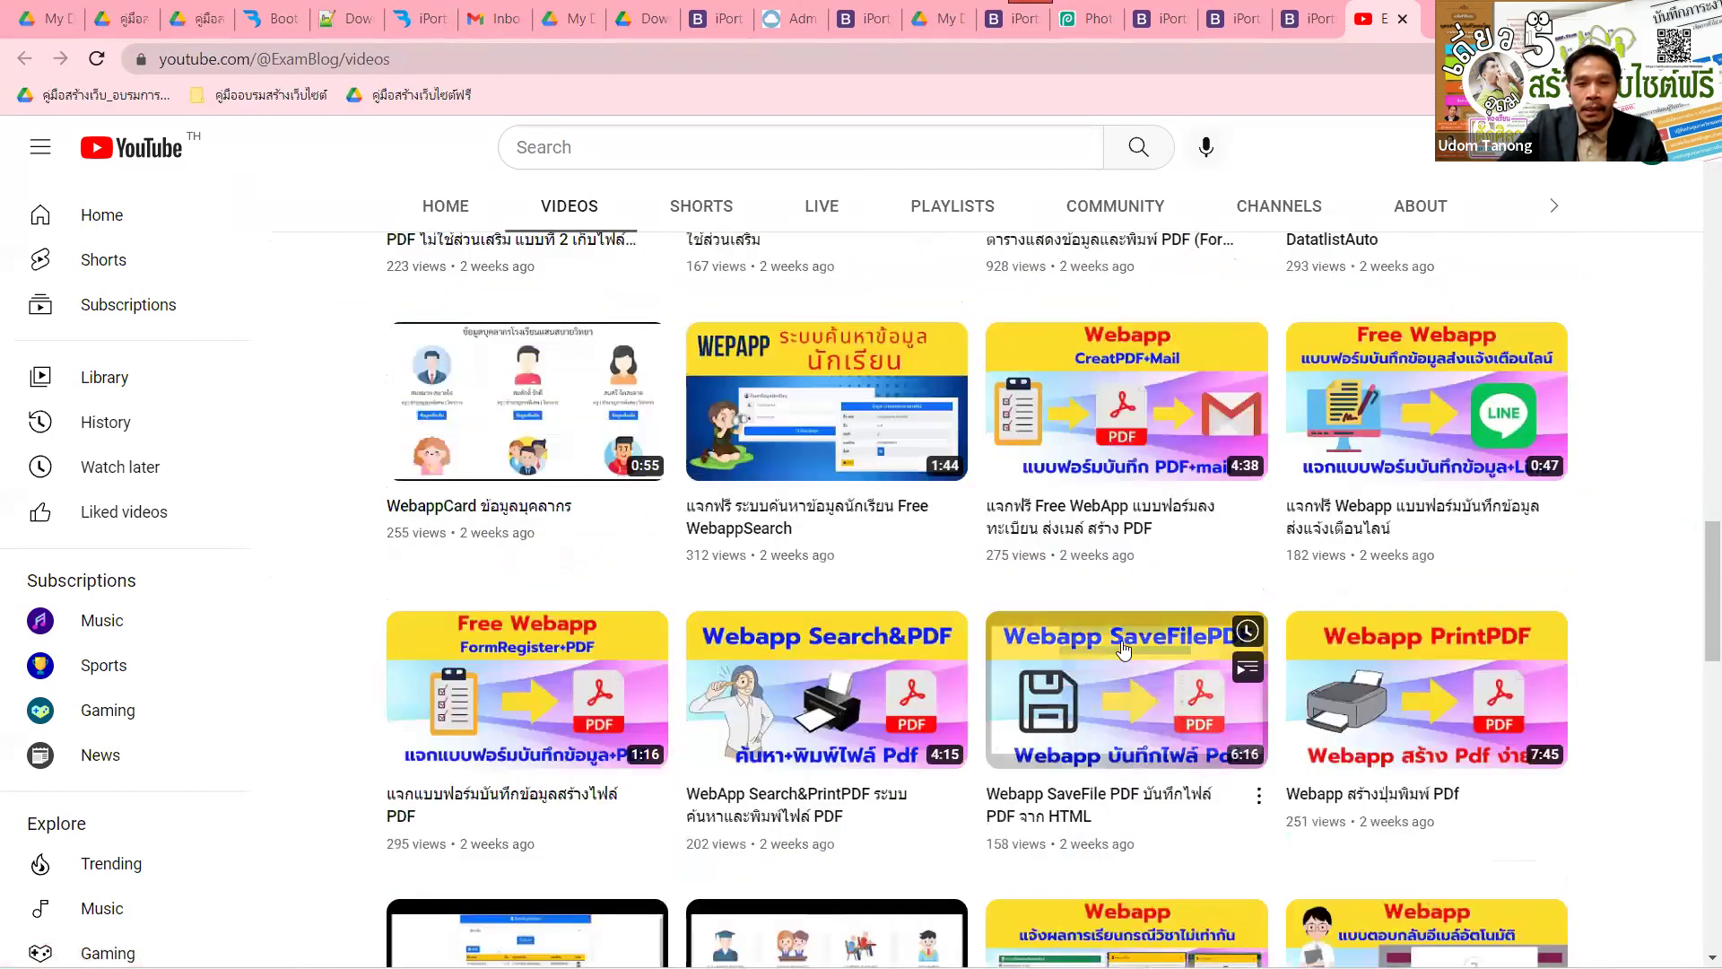
scroll(1123, 652, down, 2)
scroll(1124, 652, down, 4)
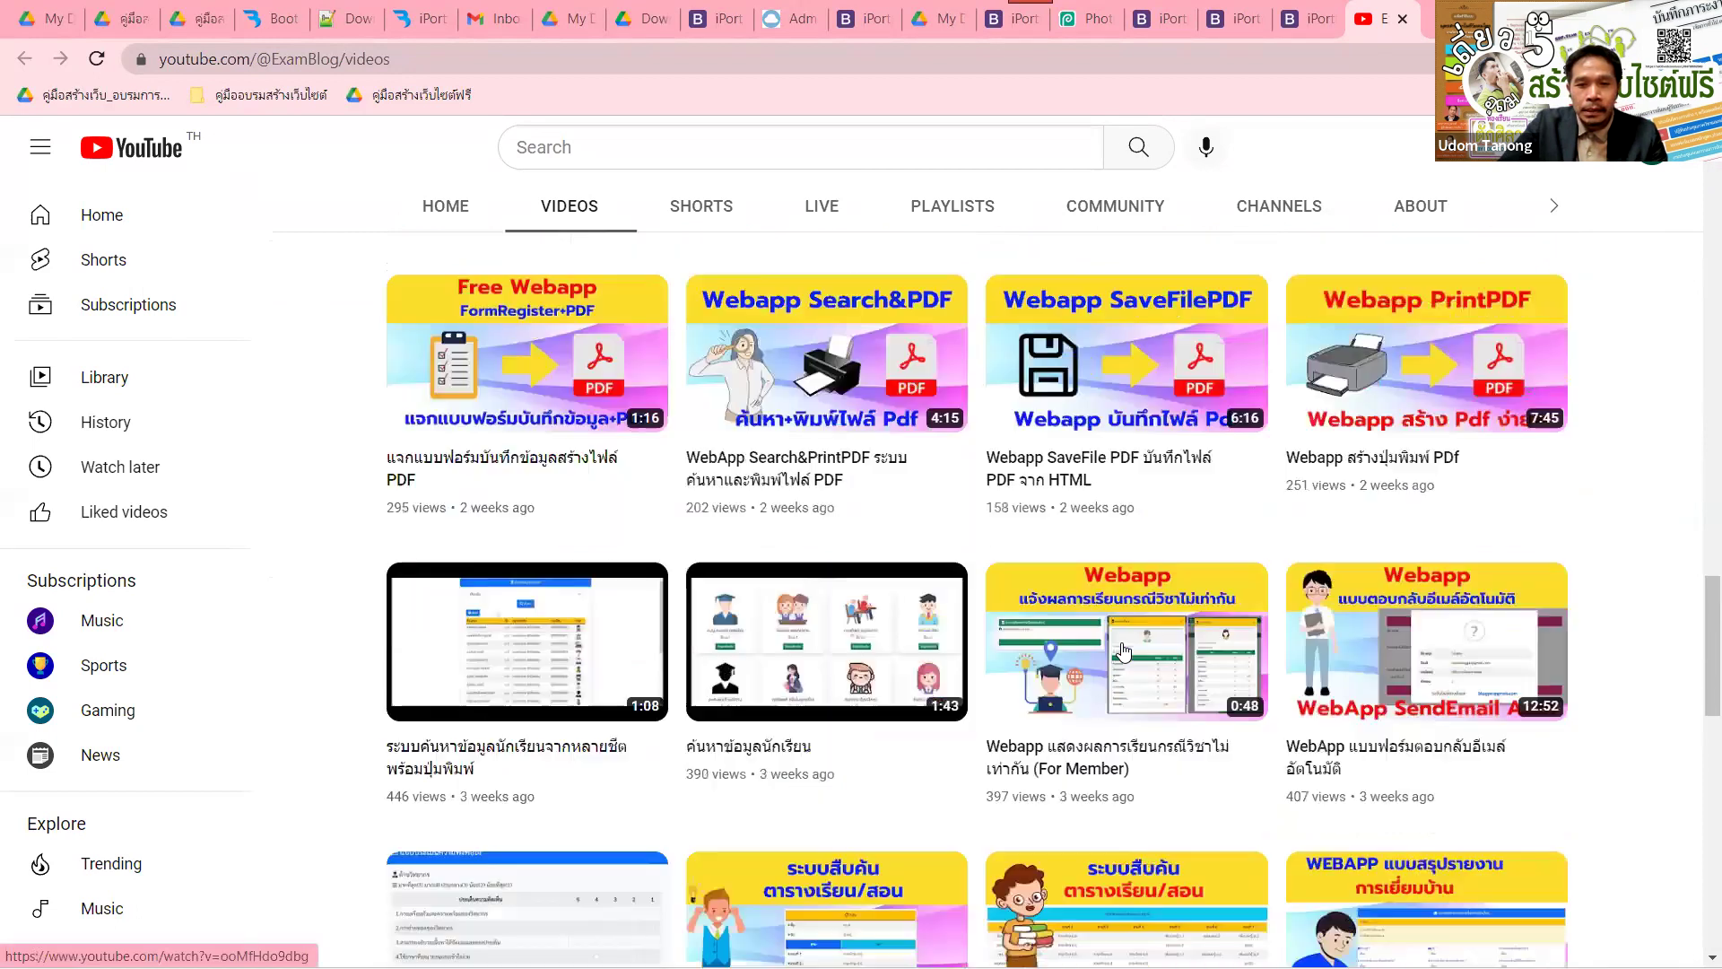
scroll(1345, 674, down, 5)
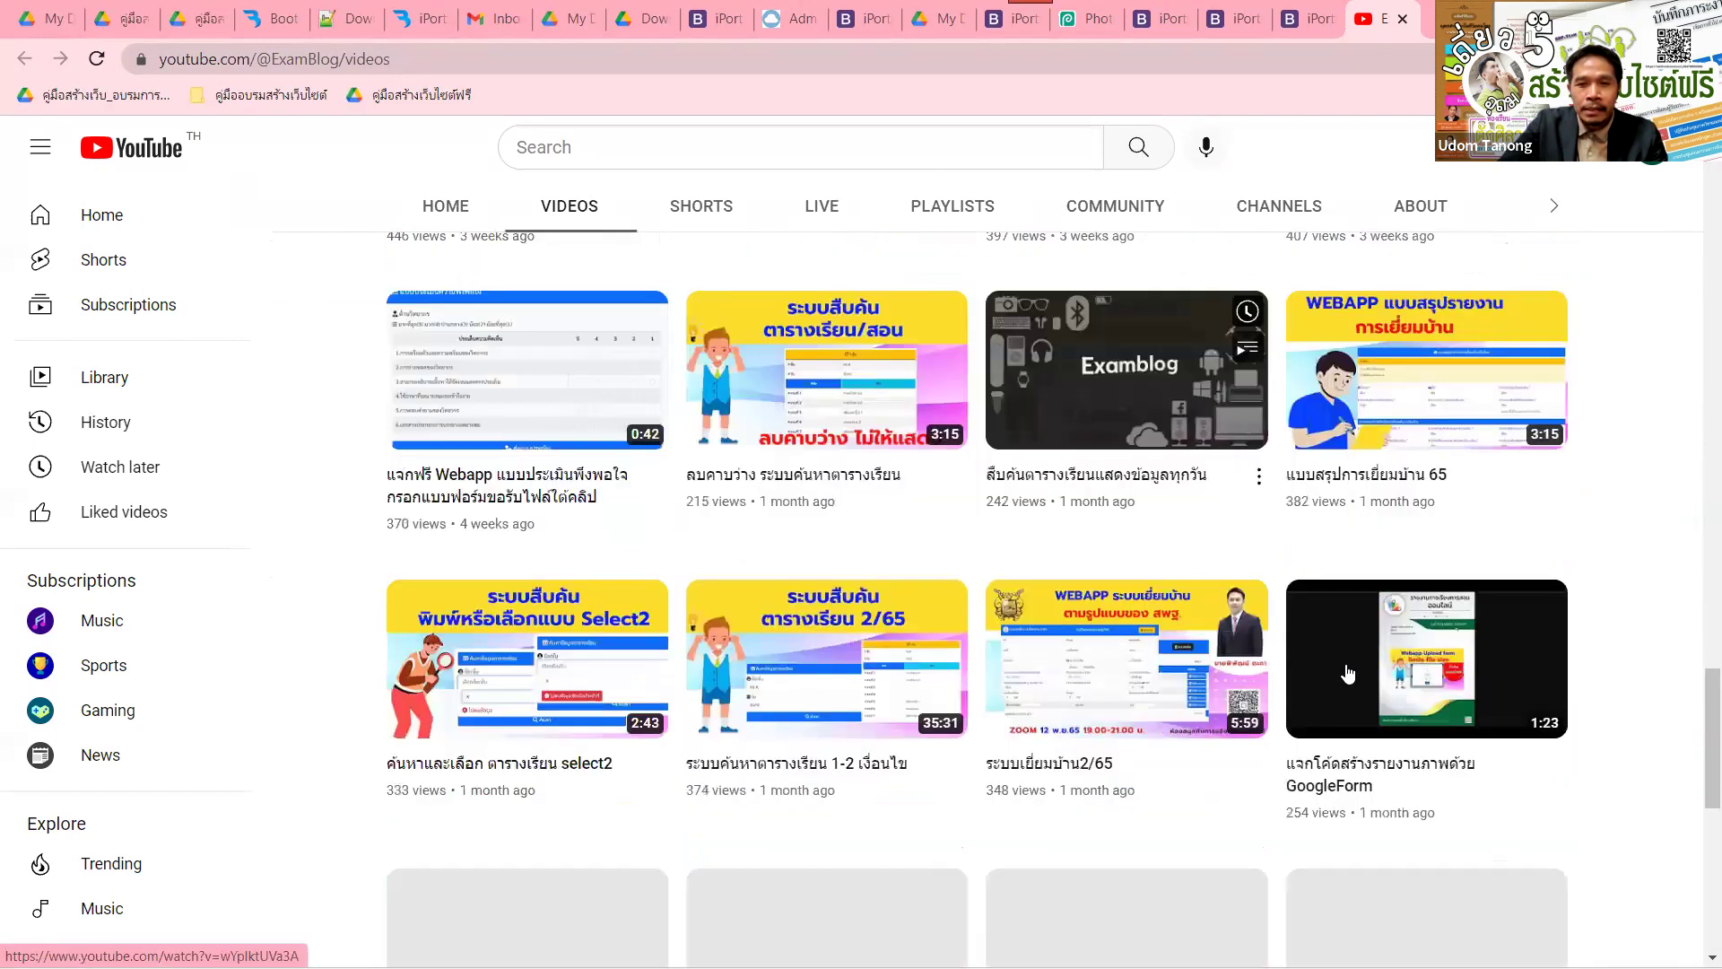
scroll(1385, 686, down, 6)
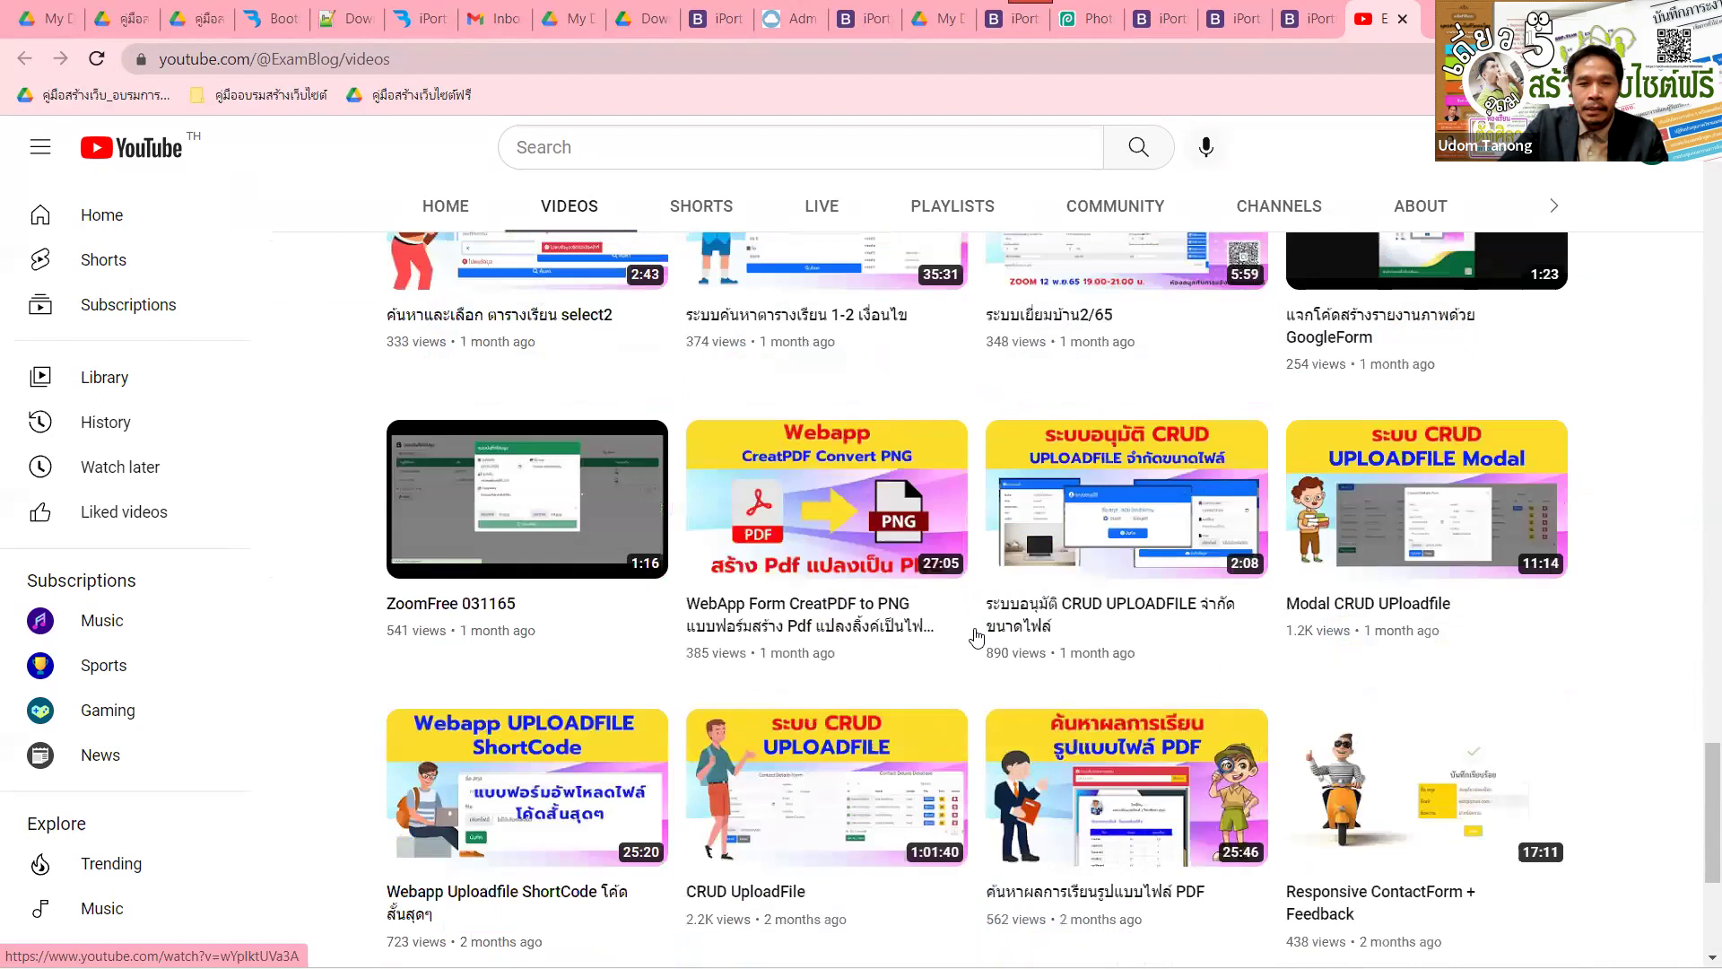
scroll(885, 650, down, 6)
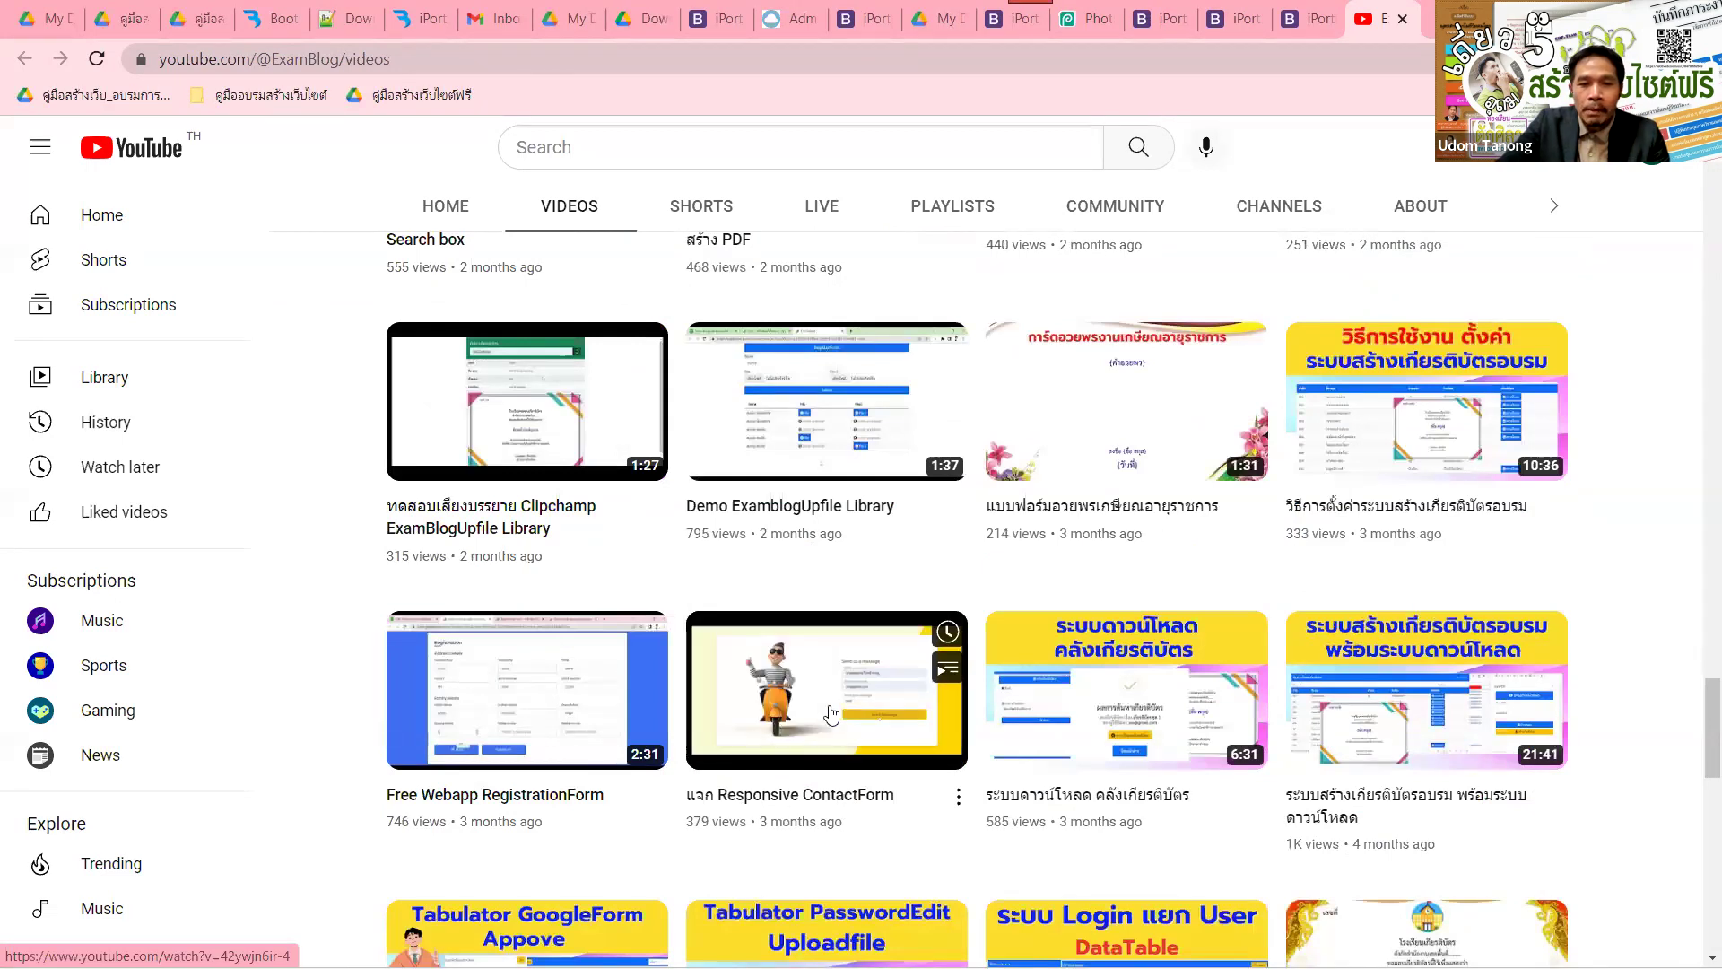
Step: Open the Responsive ContactForm video and copy its web address from the address bar
click(830, 711)
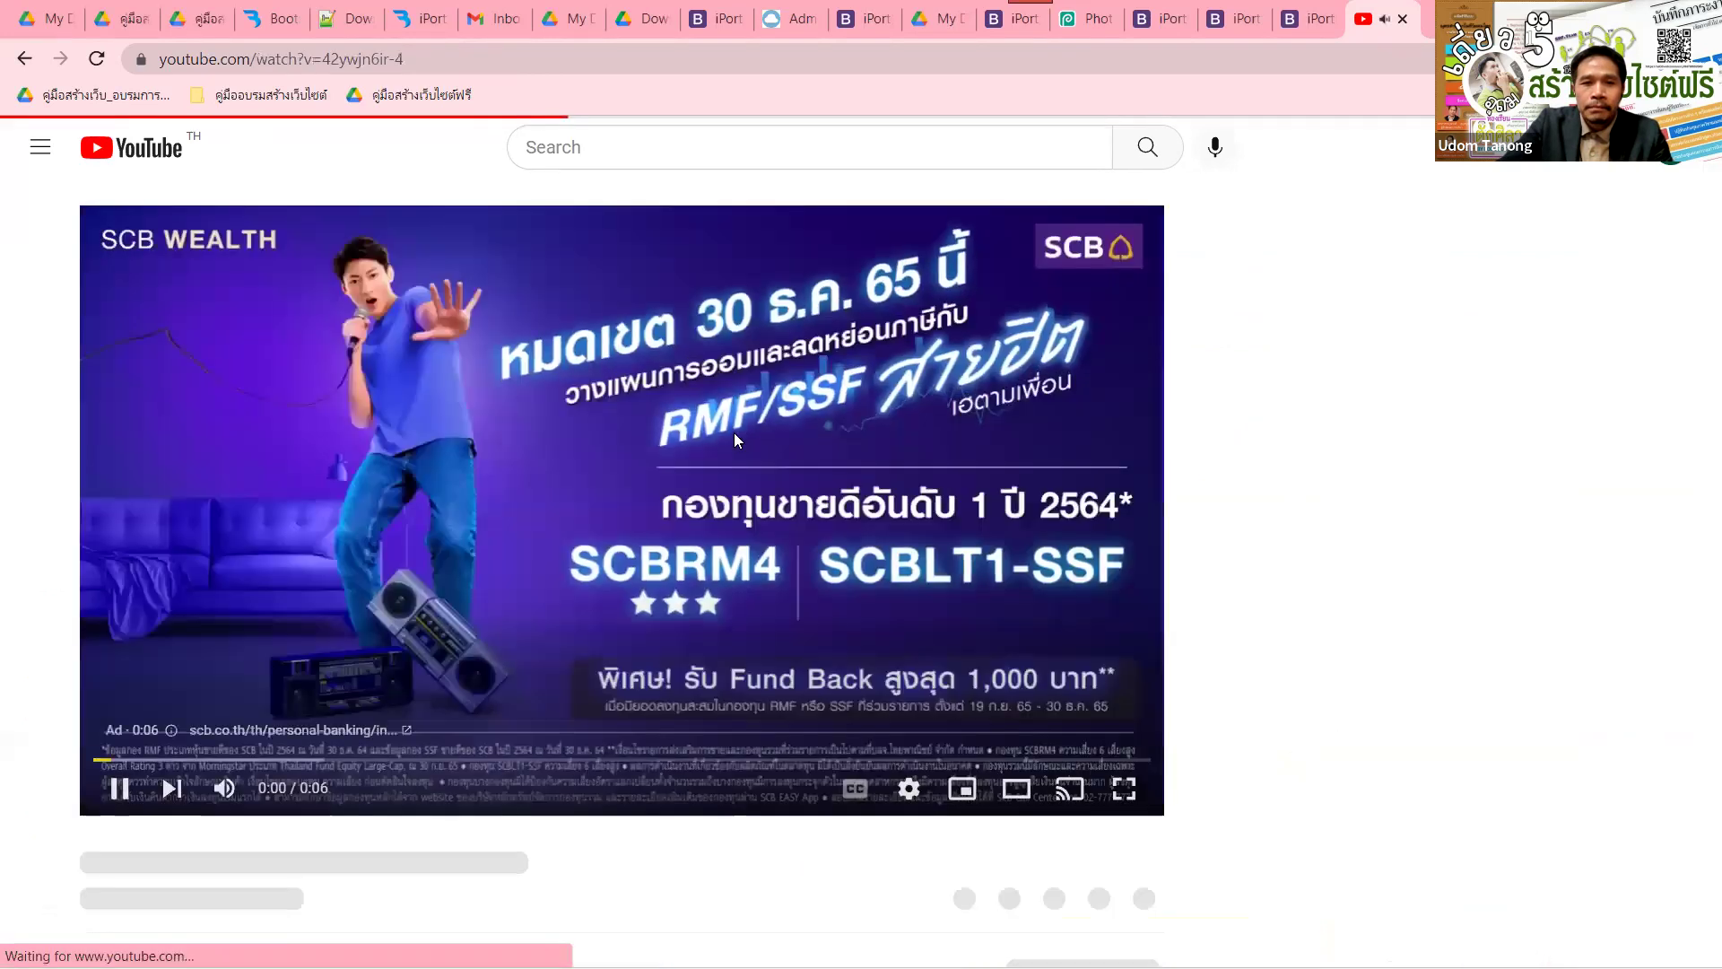
right_click(358, 48)
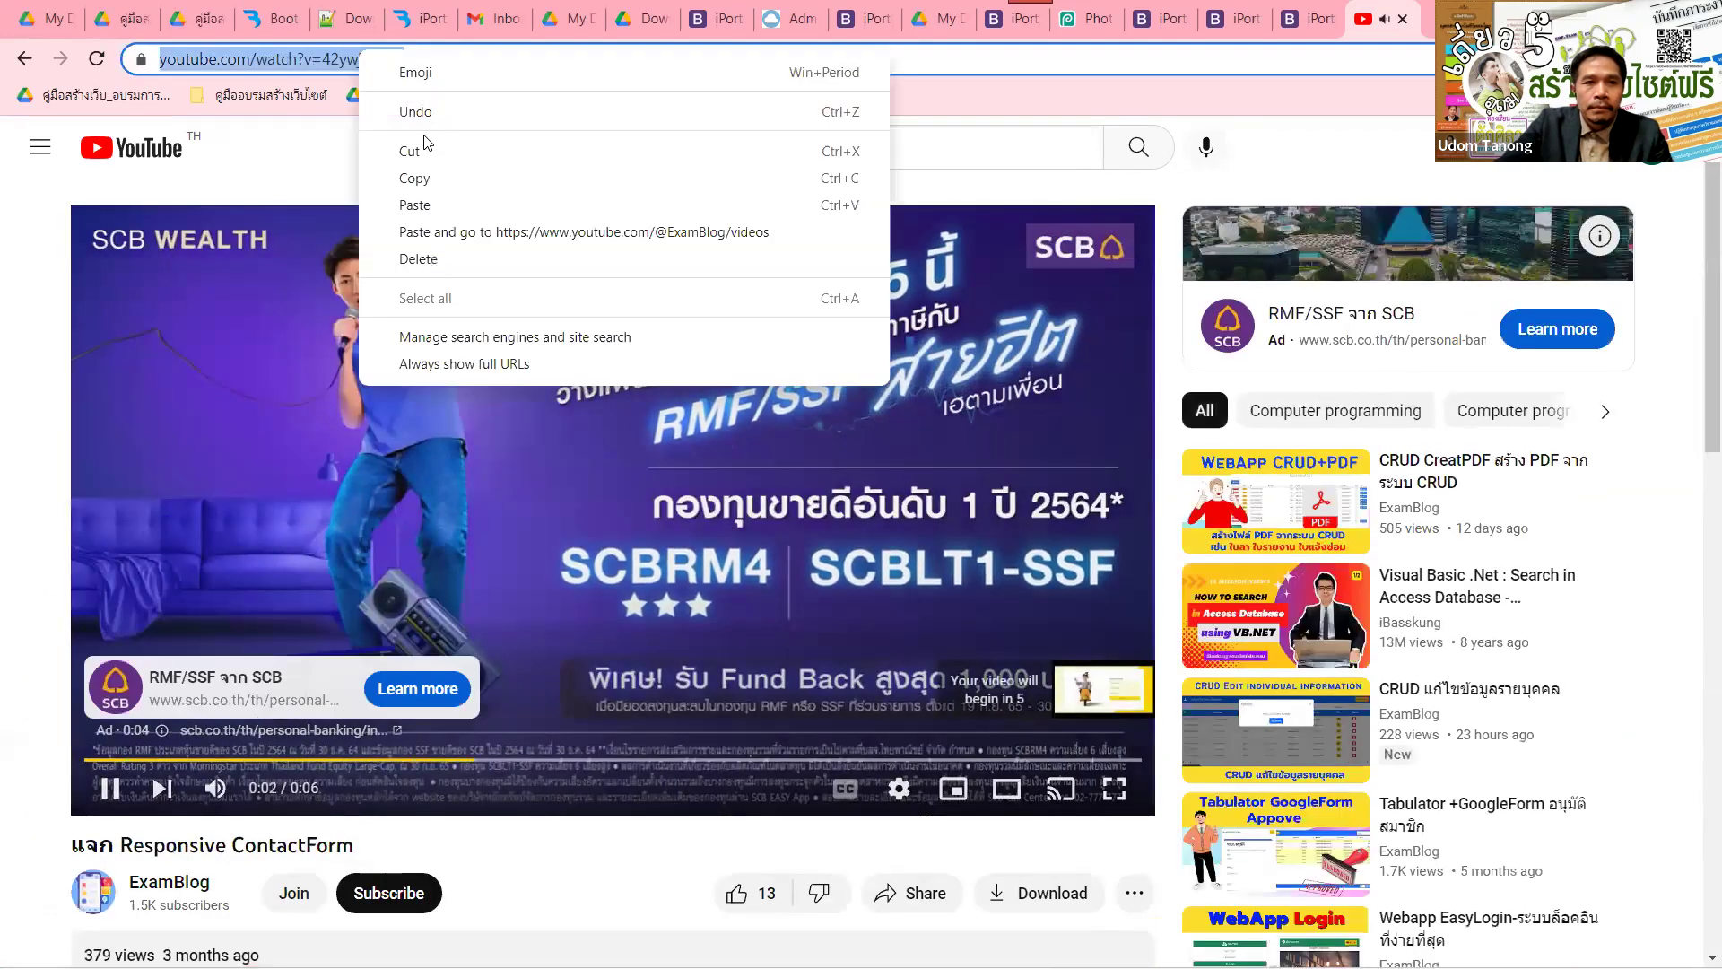
click(422, 176)
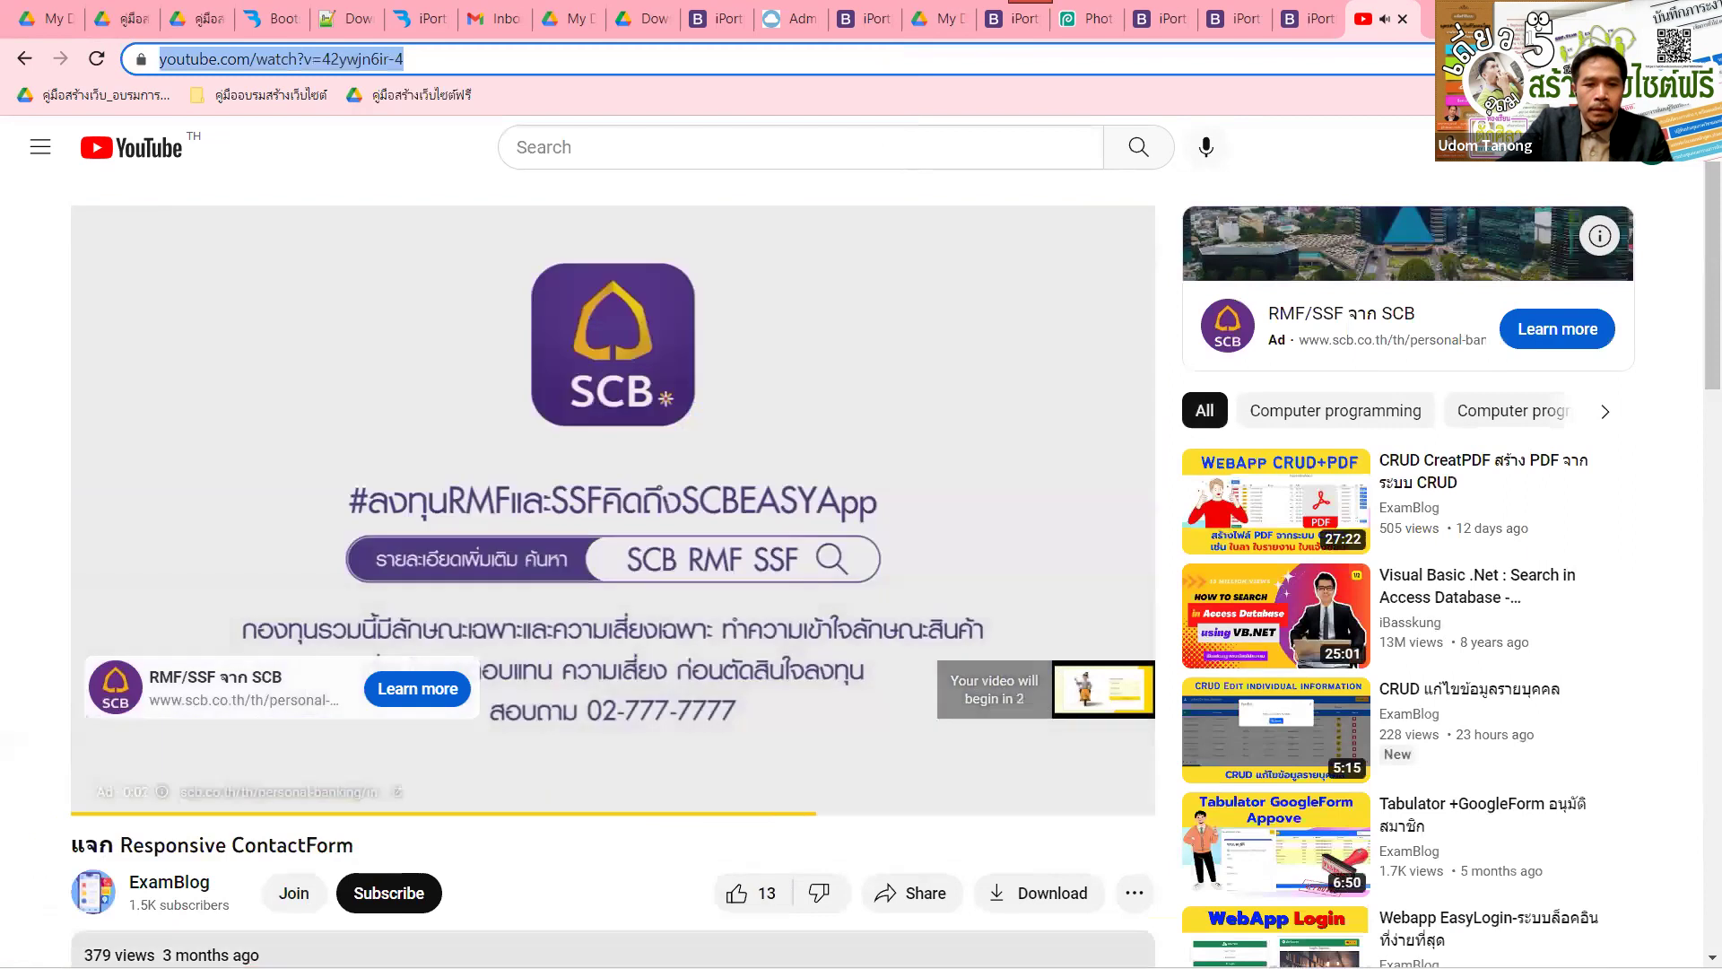
click(780, 854)
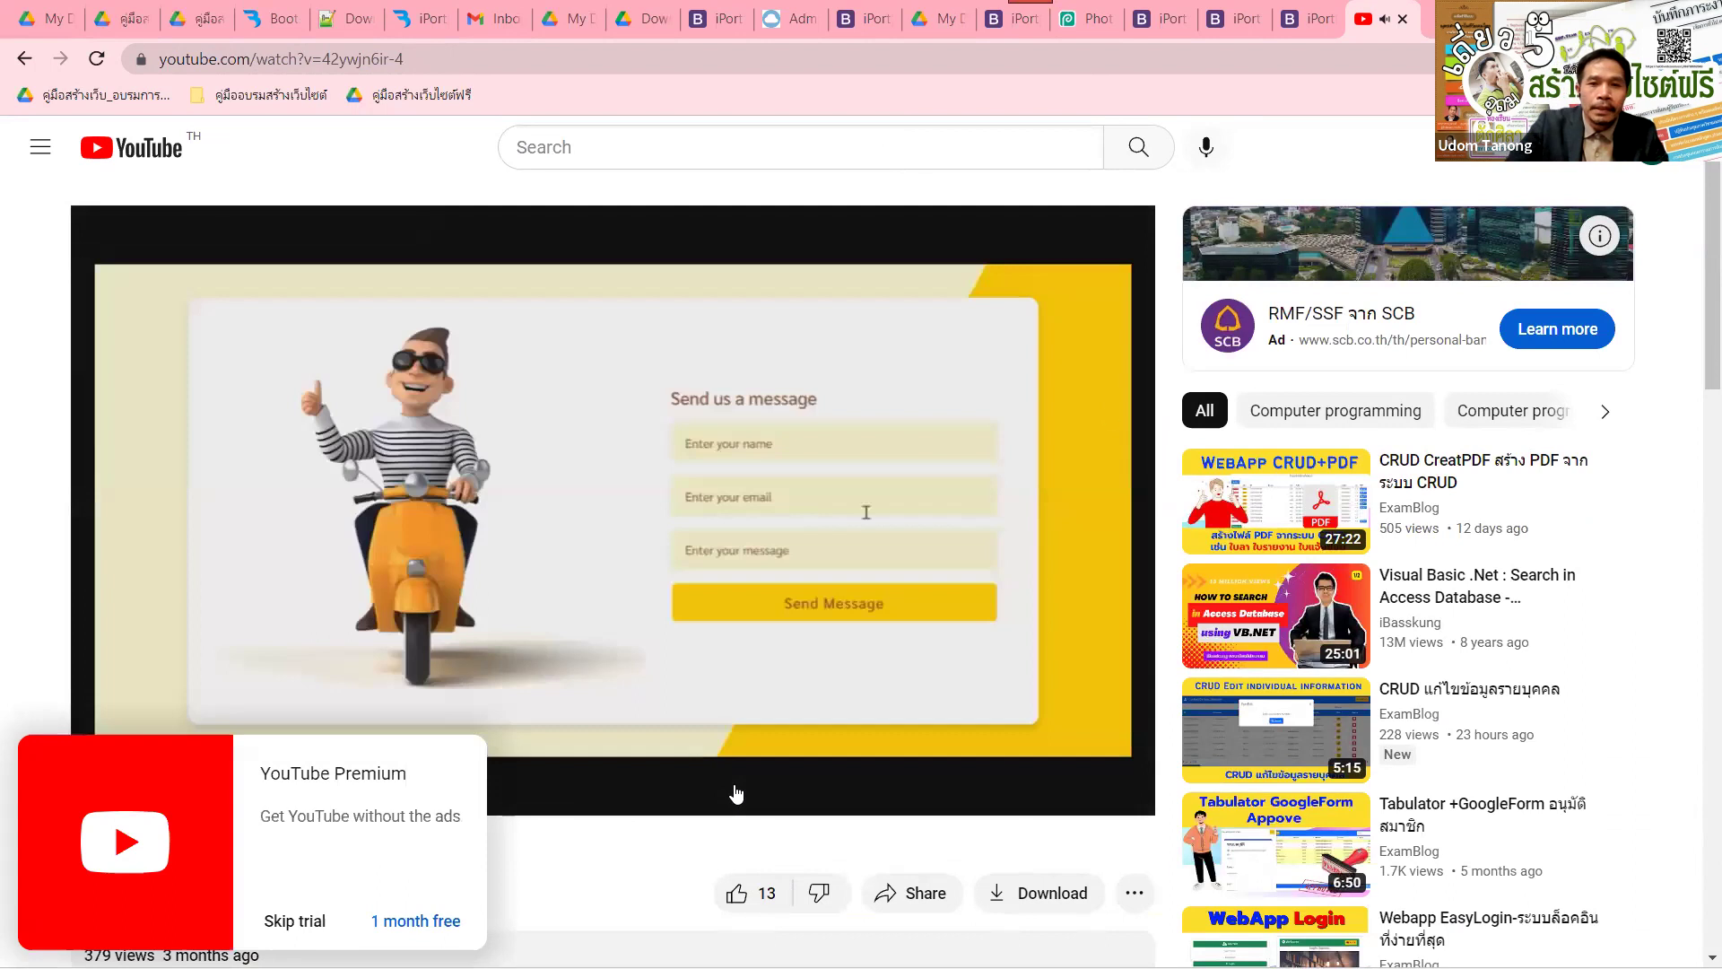
Step: Dismiss the Premium promo, expand the description and follow its Code spreadsheet link
click(309, 923)
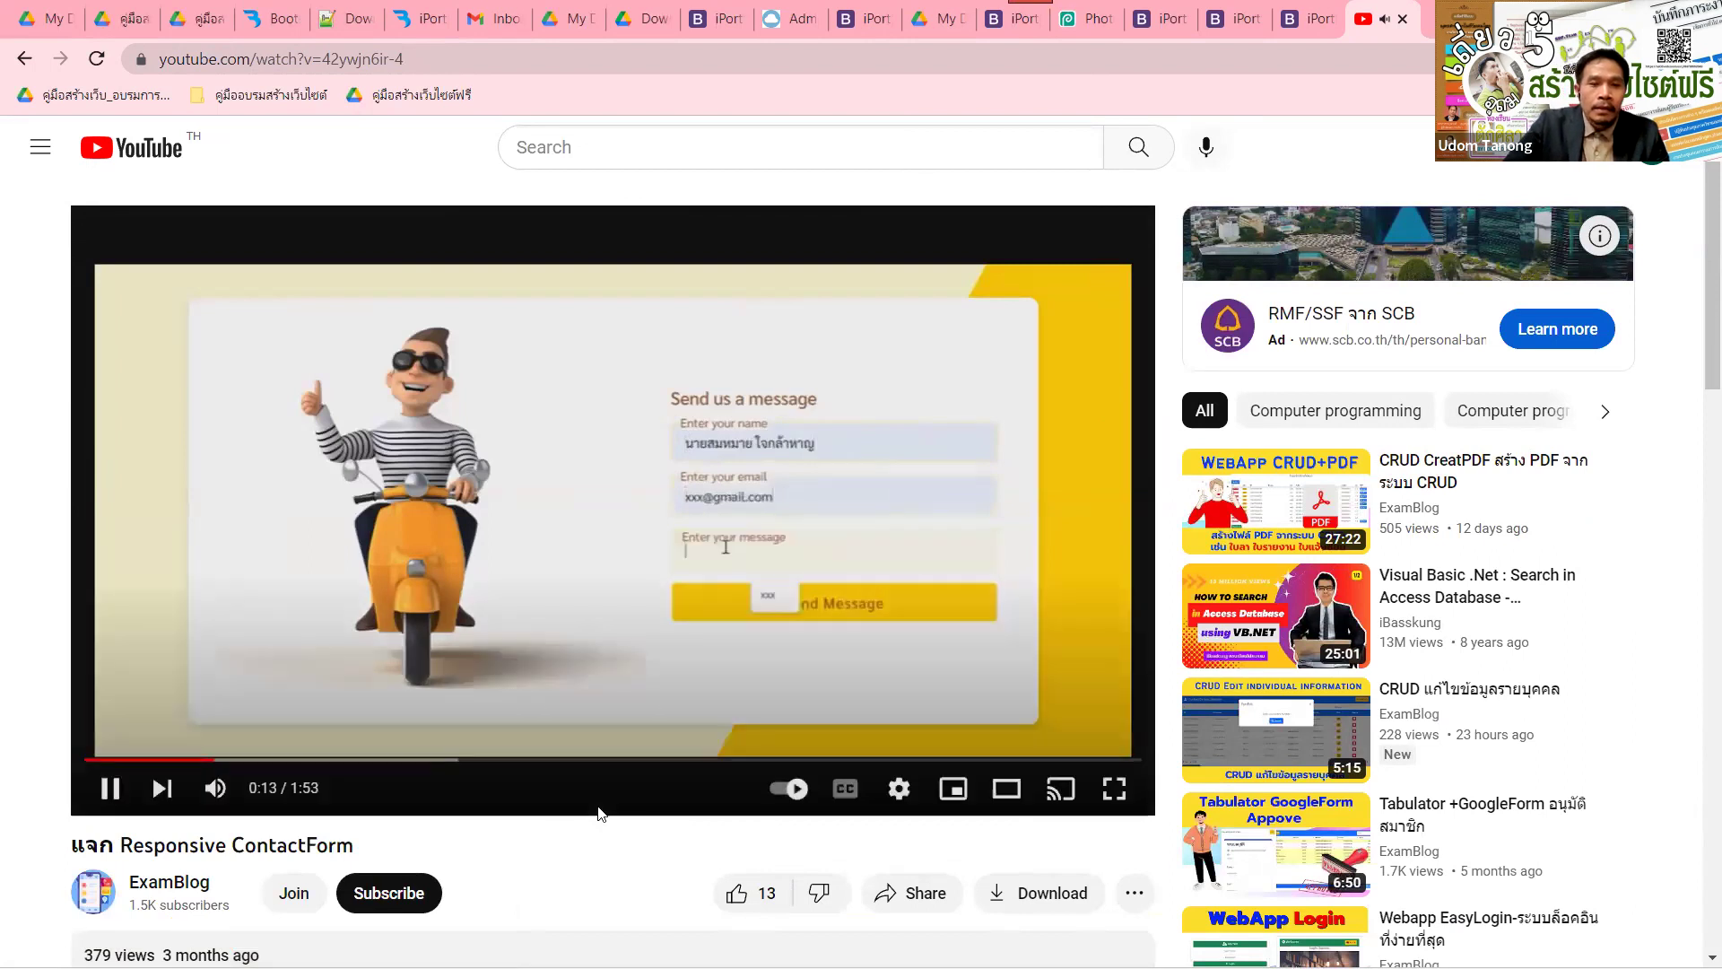
scroll(545, 789, down, 1)
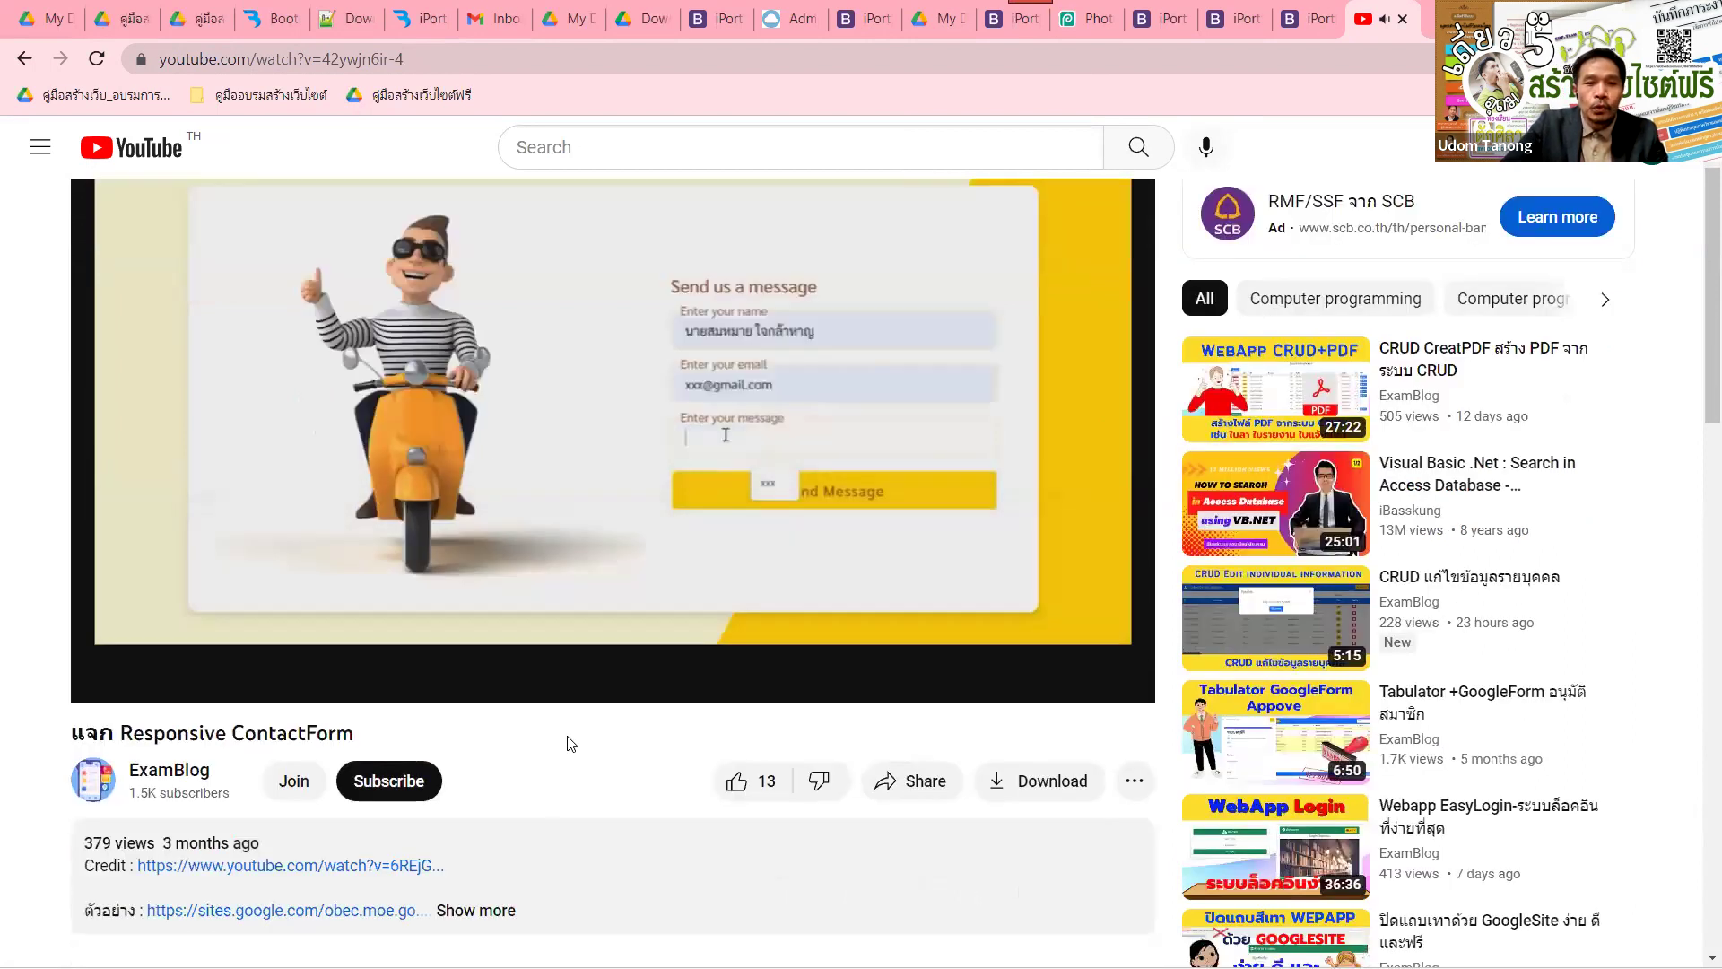
scroll(595, 730, down, 1)
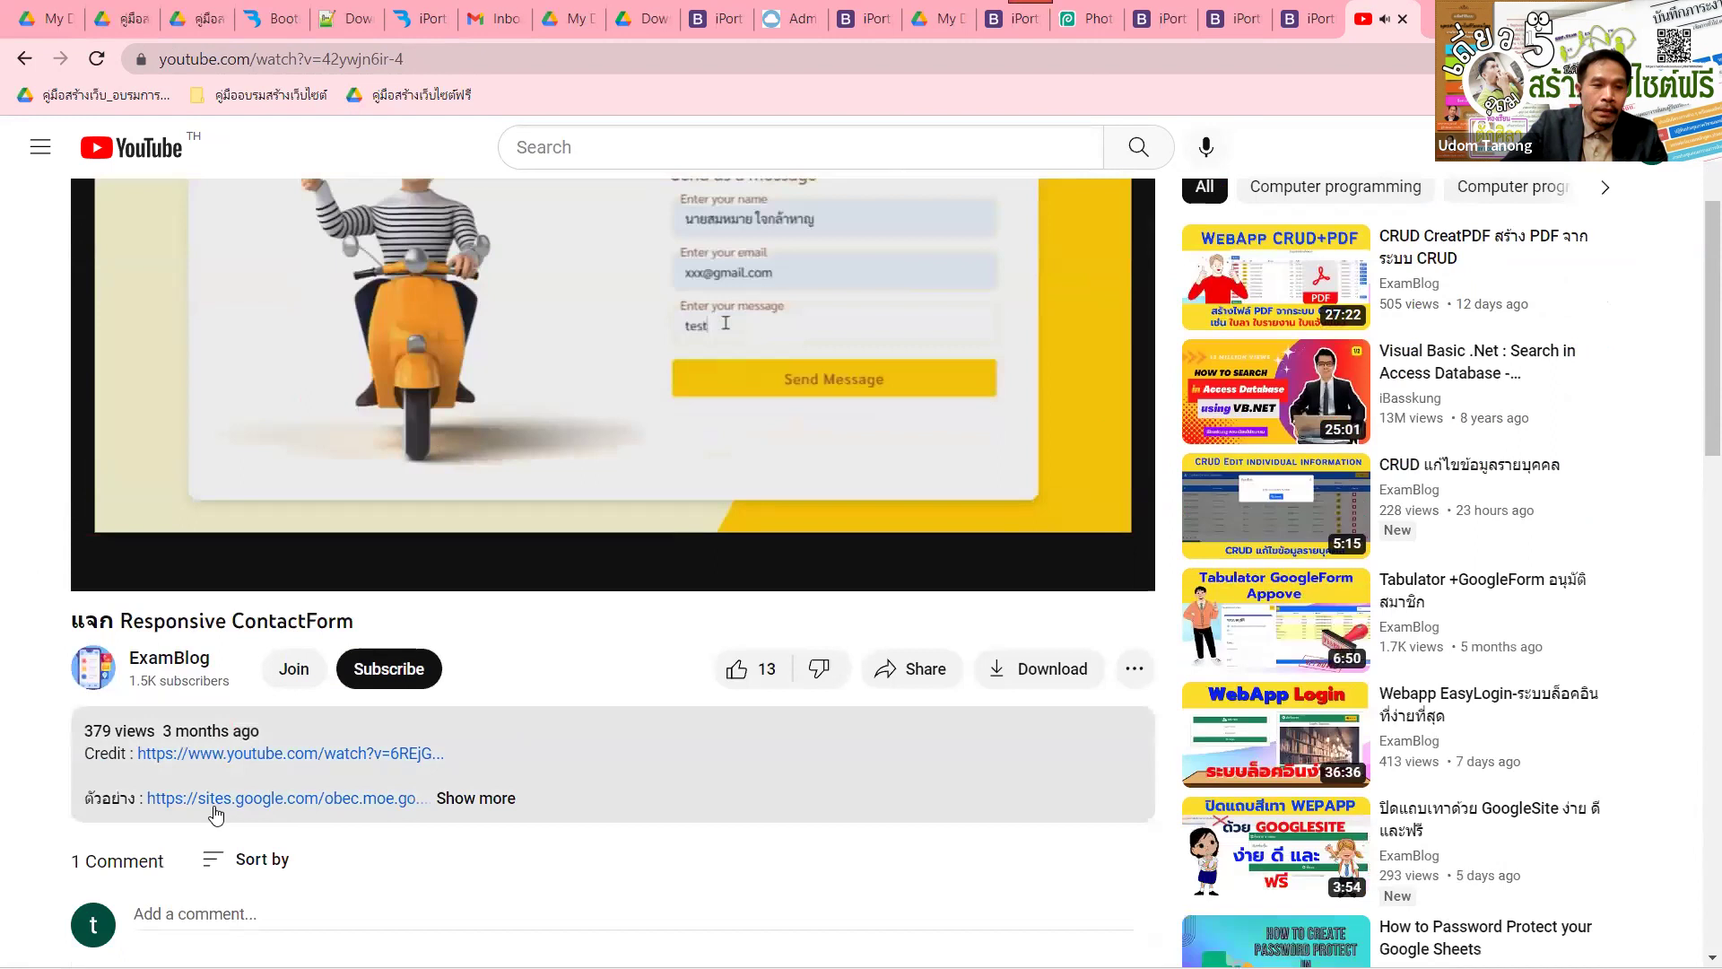
click(479, 799)
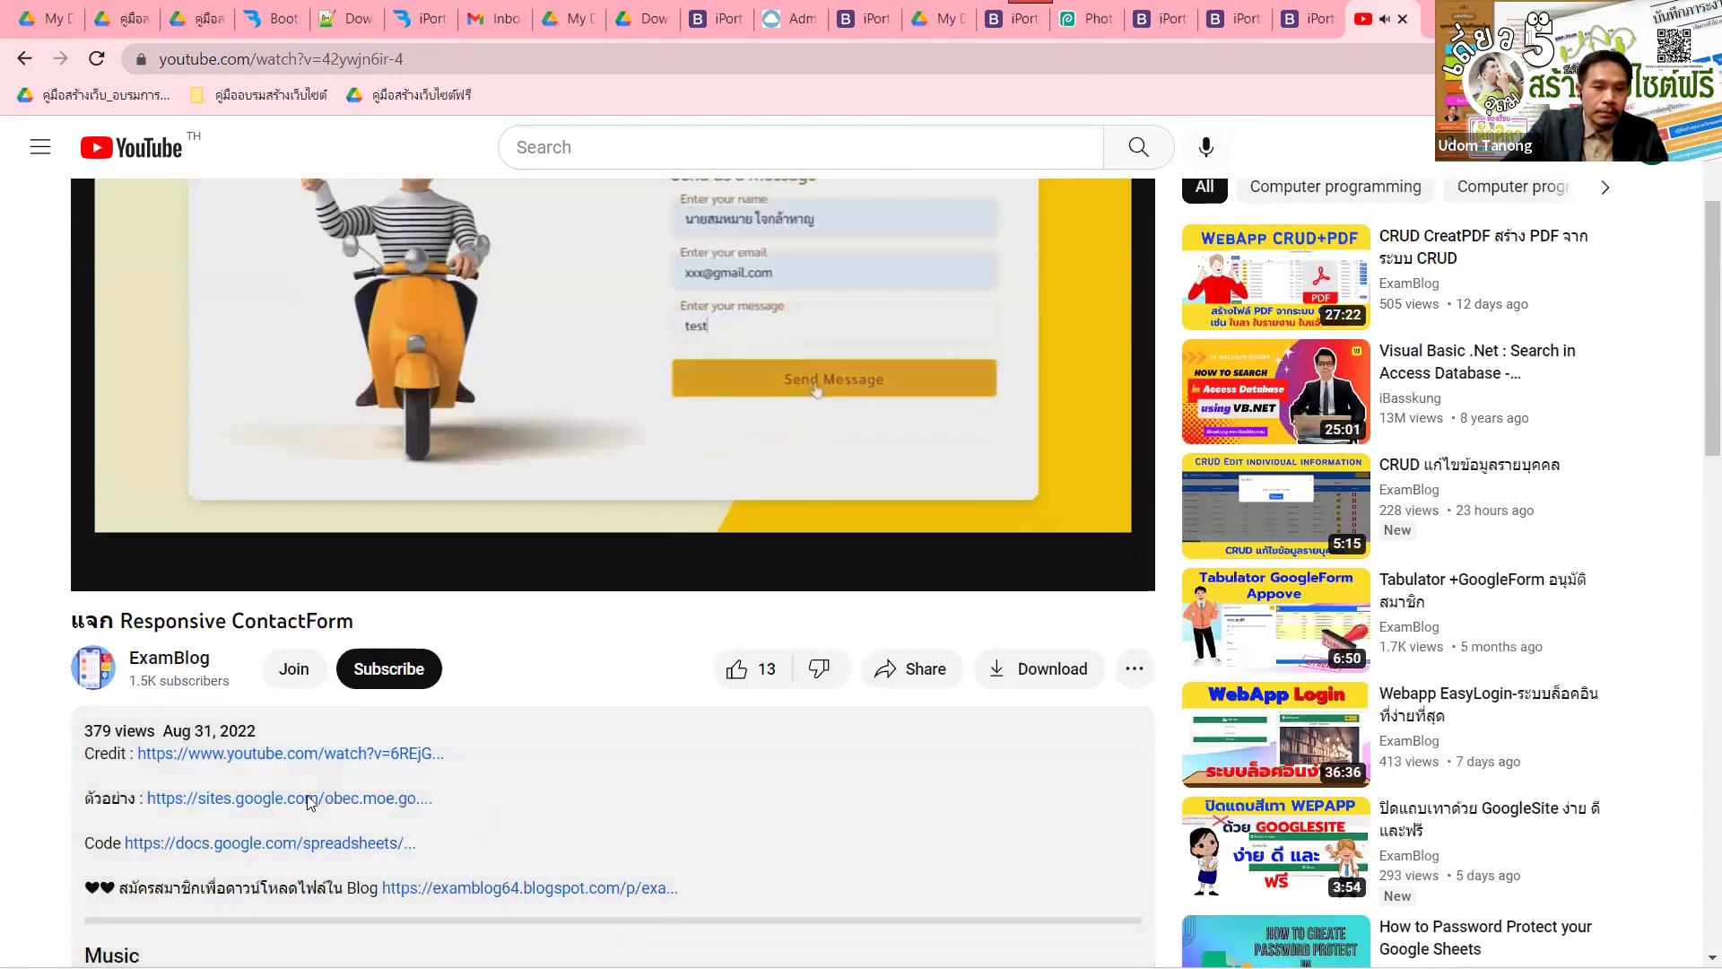
scroll(269, 794, down, 1)
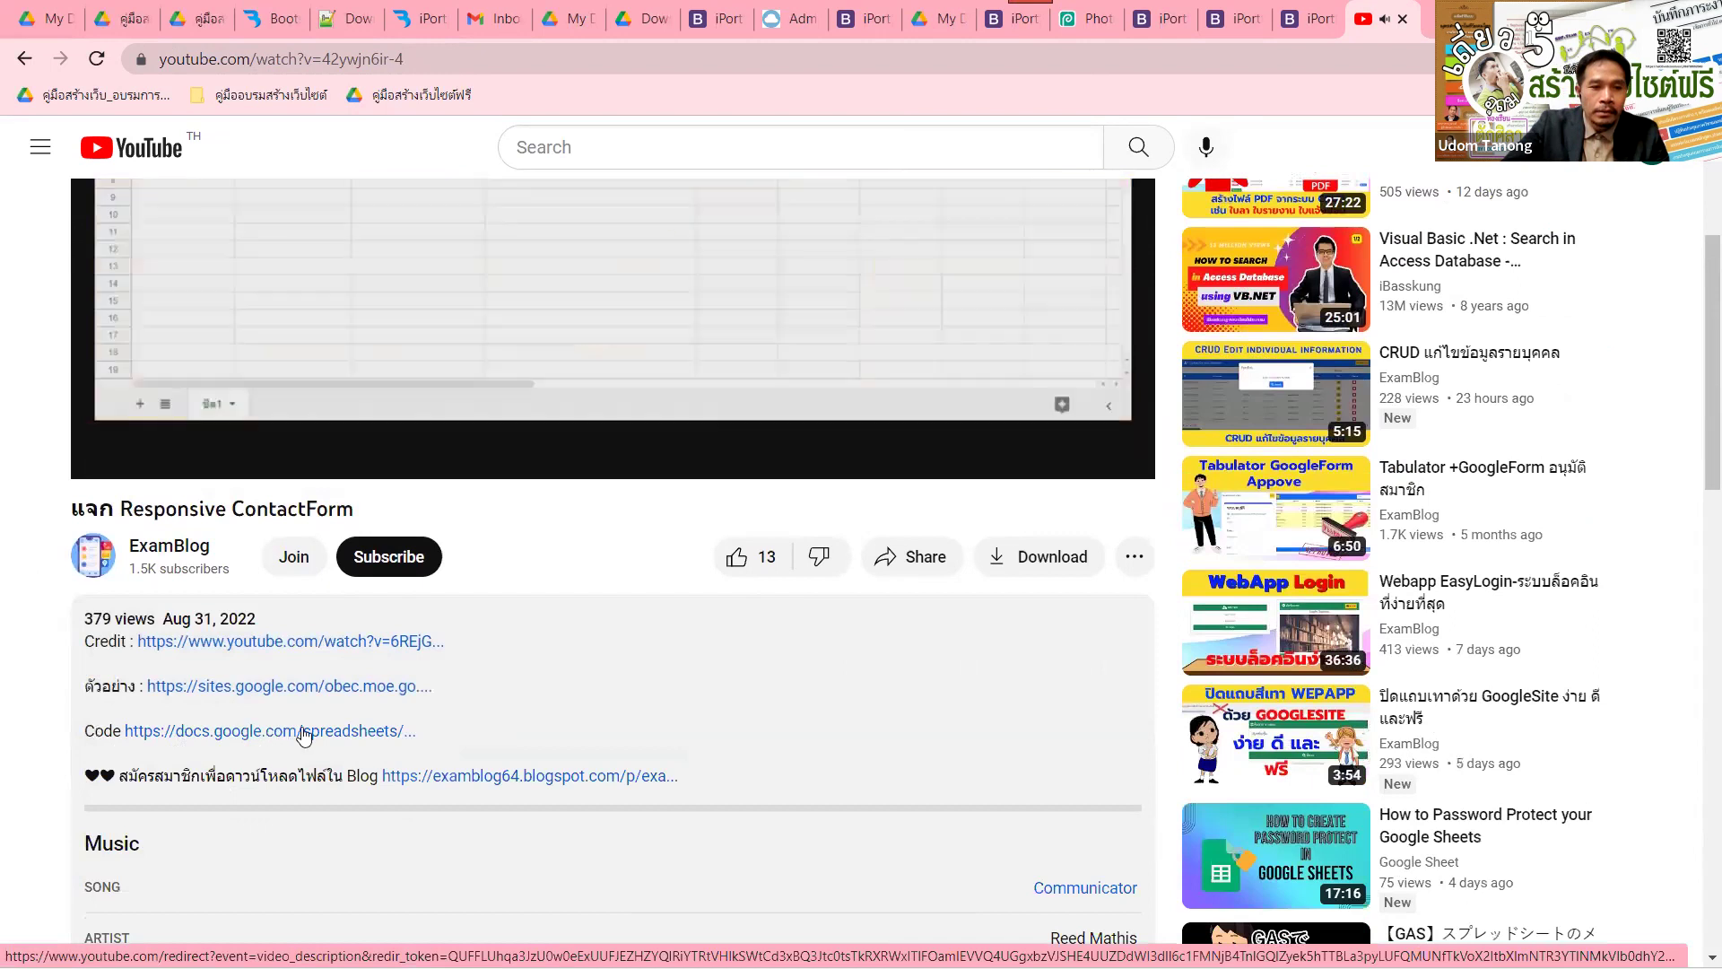
click(305, 732)
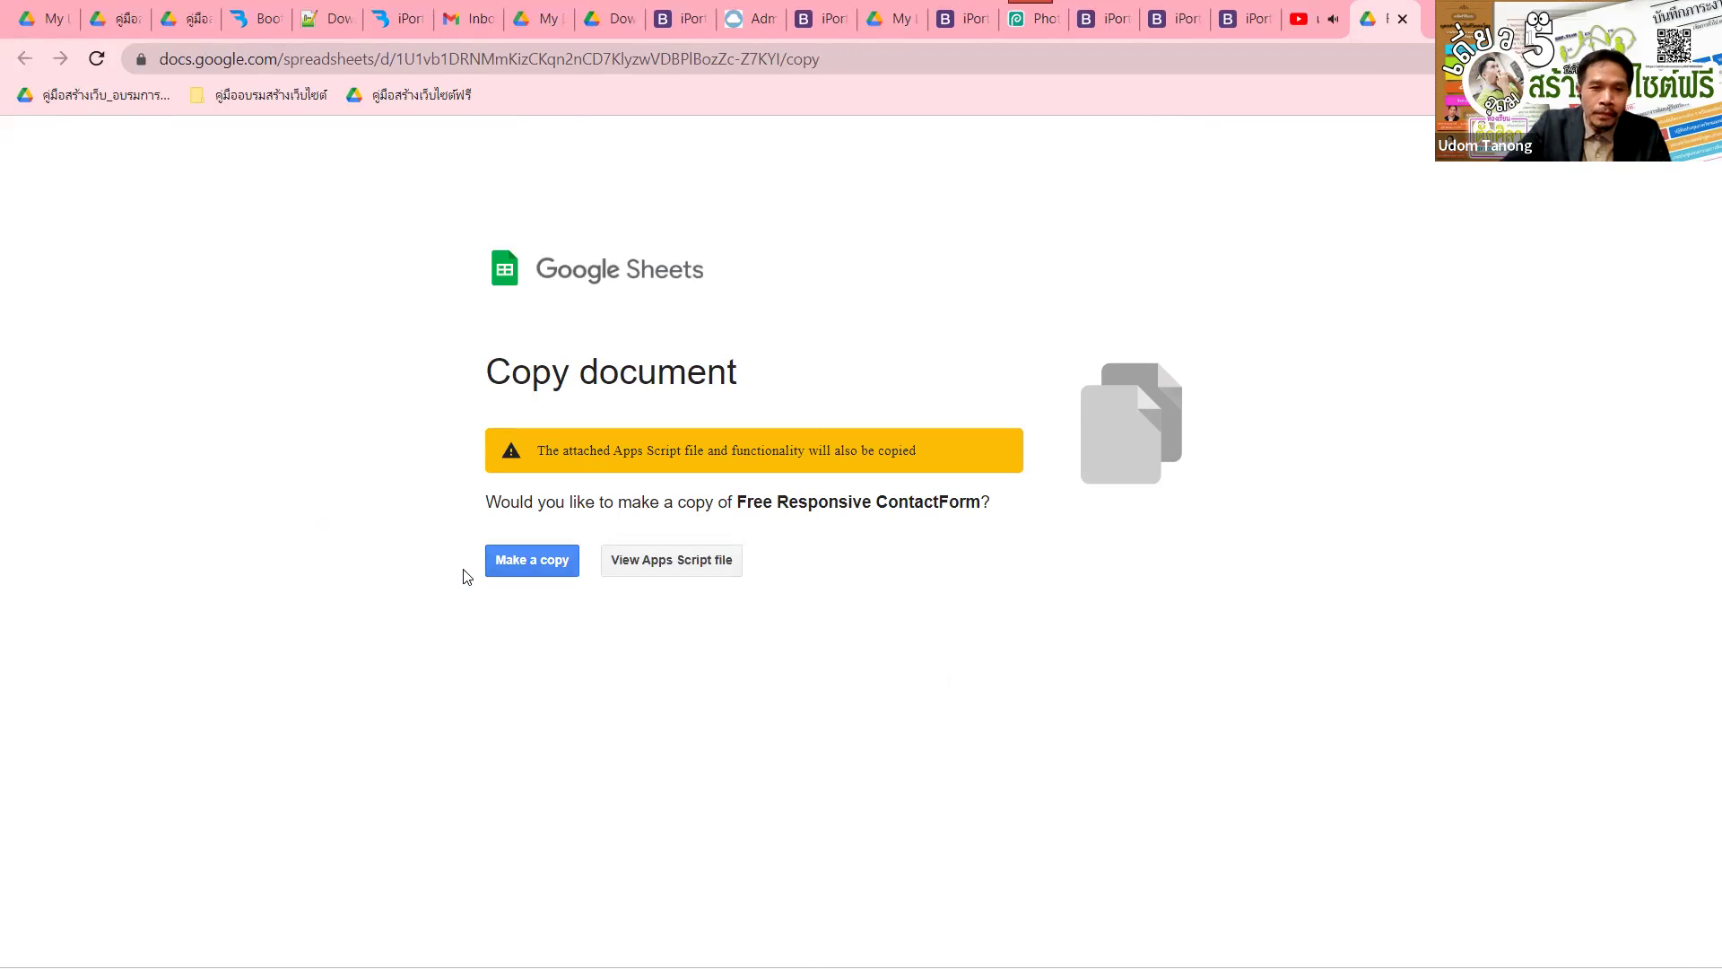
Step: Make a copy of 'Free Responsive ContactForm' and pause the tutorial video at 0:52
click(526, 565)
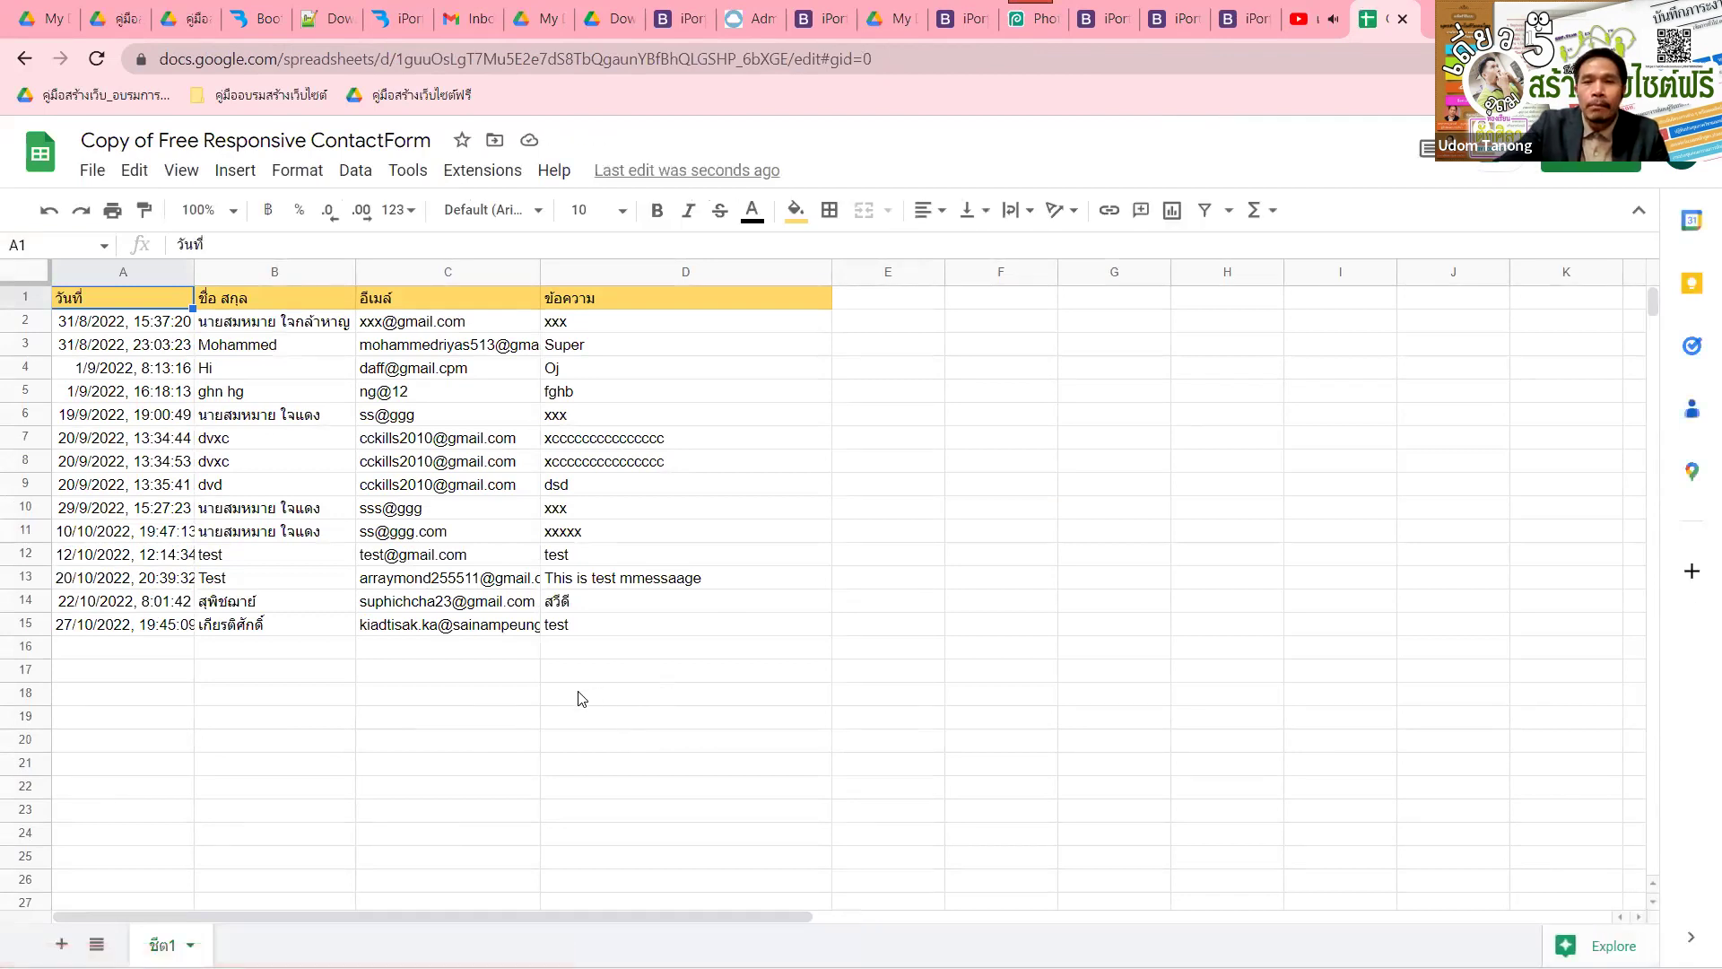
click(1305, 30)
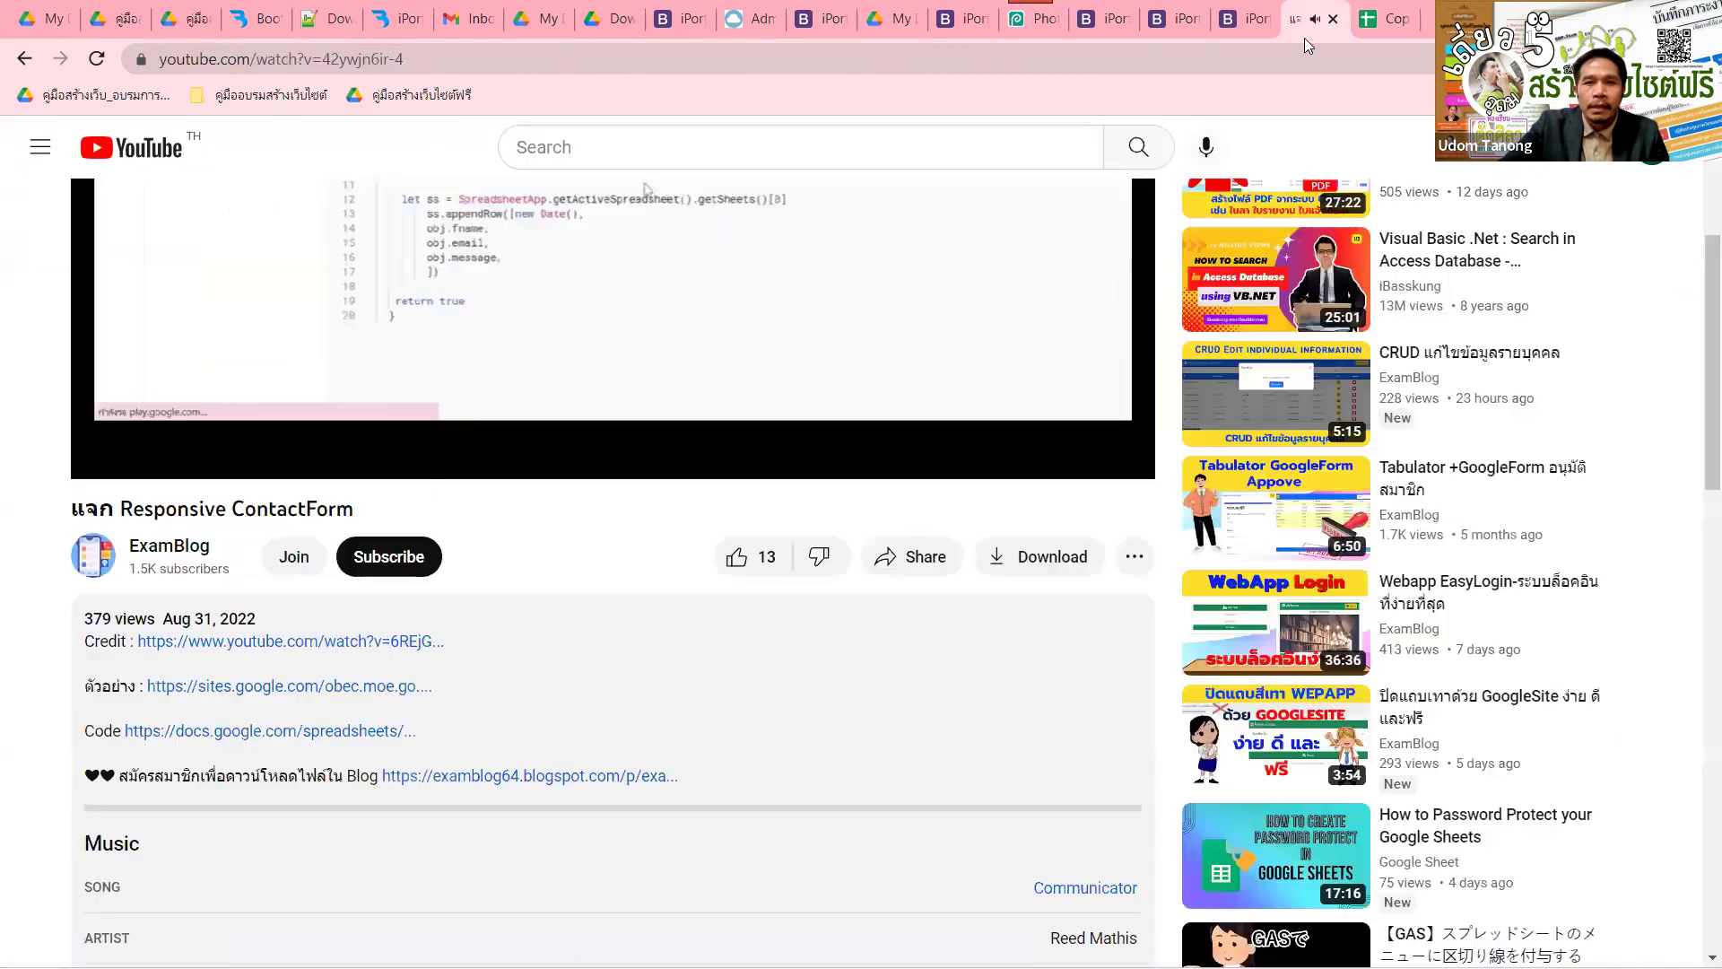
click(110, 451)
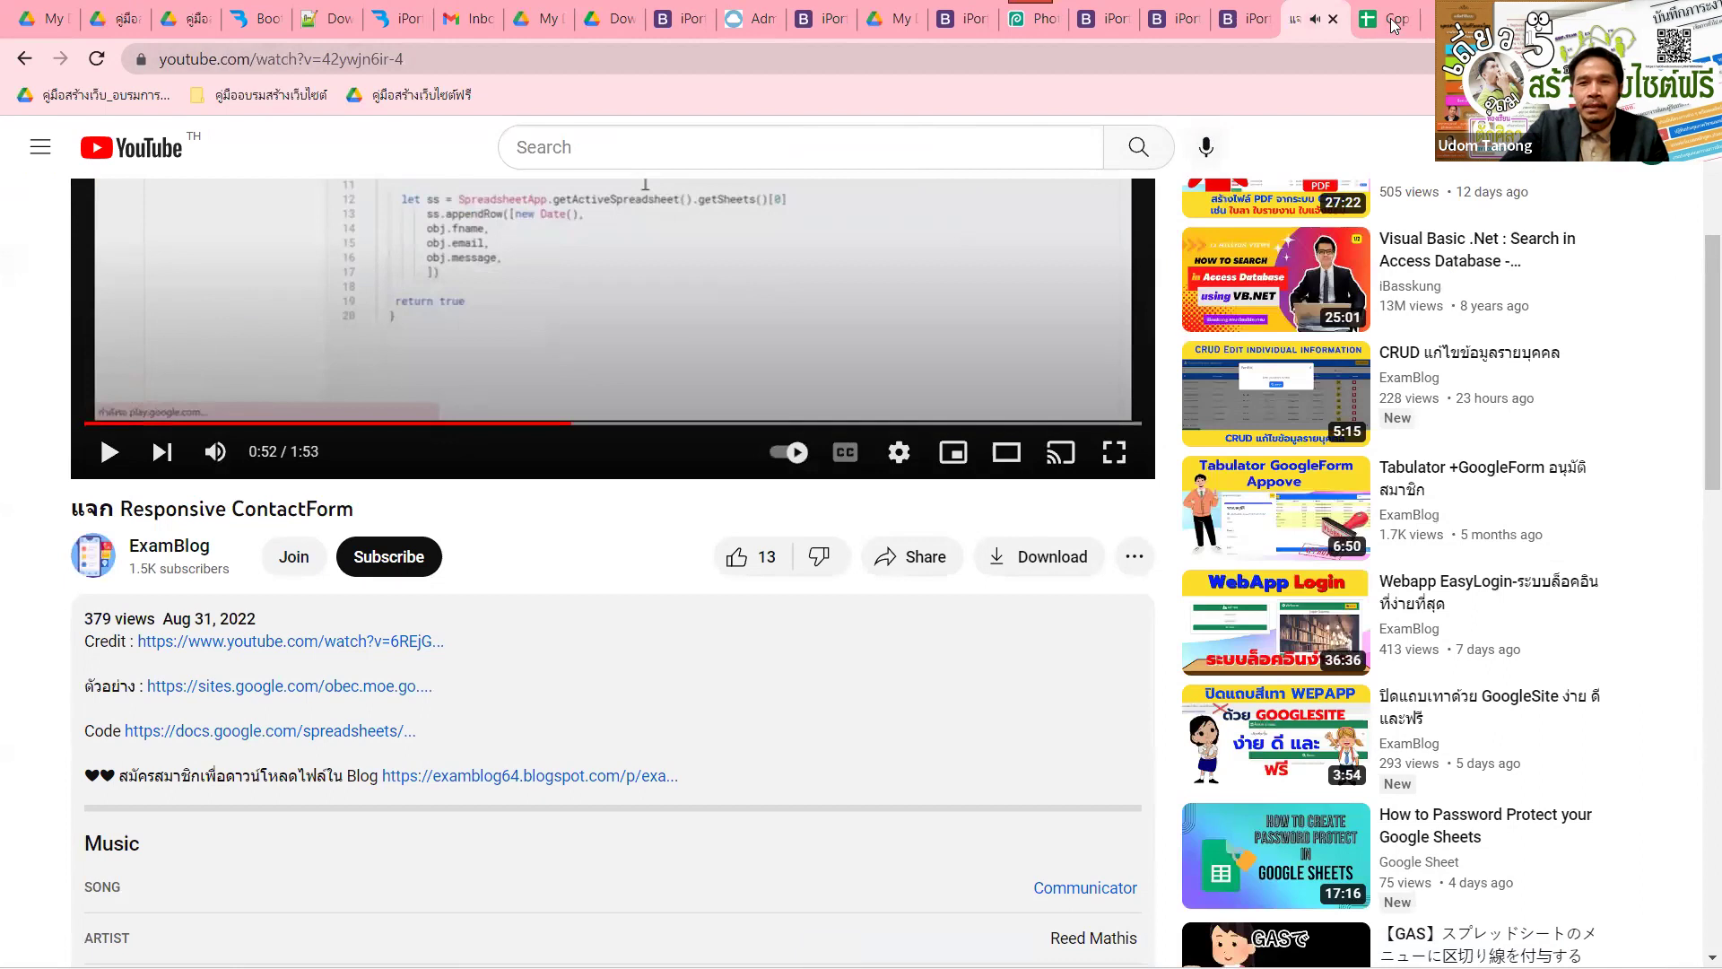
click(1390, 18)
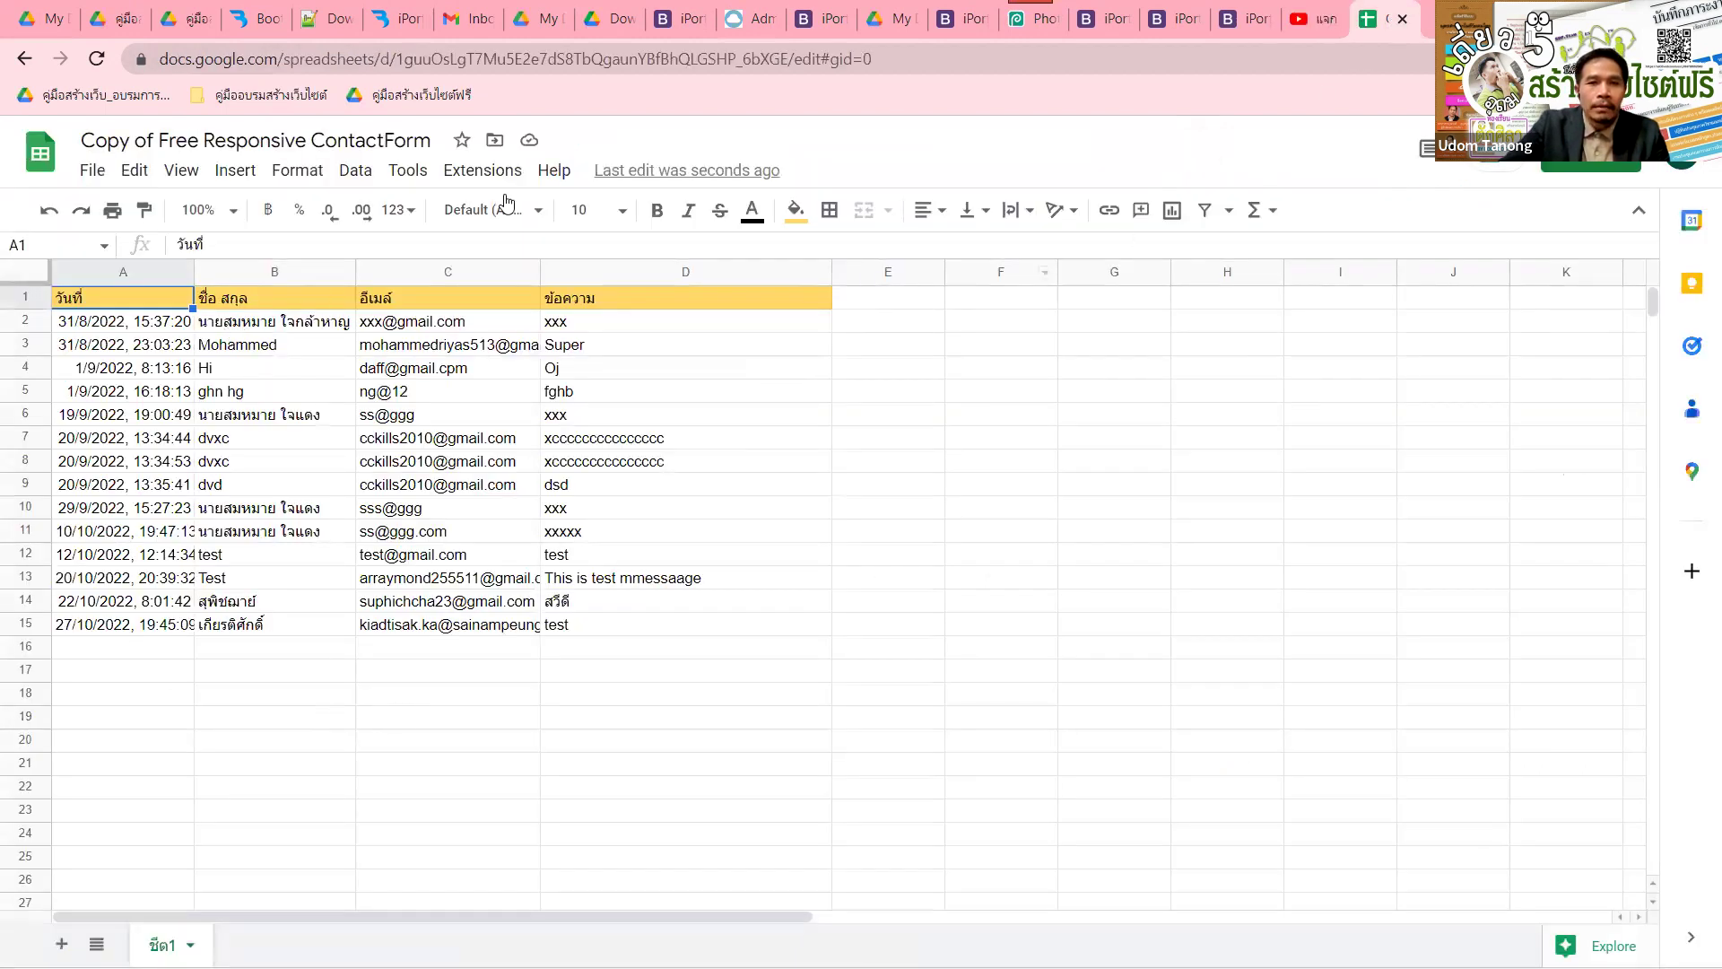
Step: Change the copied spreadsheet's General access from Restricted to 'Anyone with the link' as Viewer
click(1590, 161)
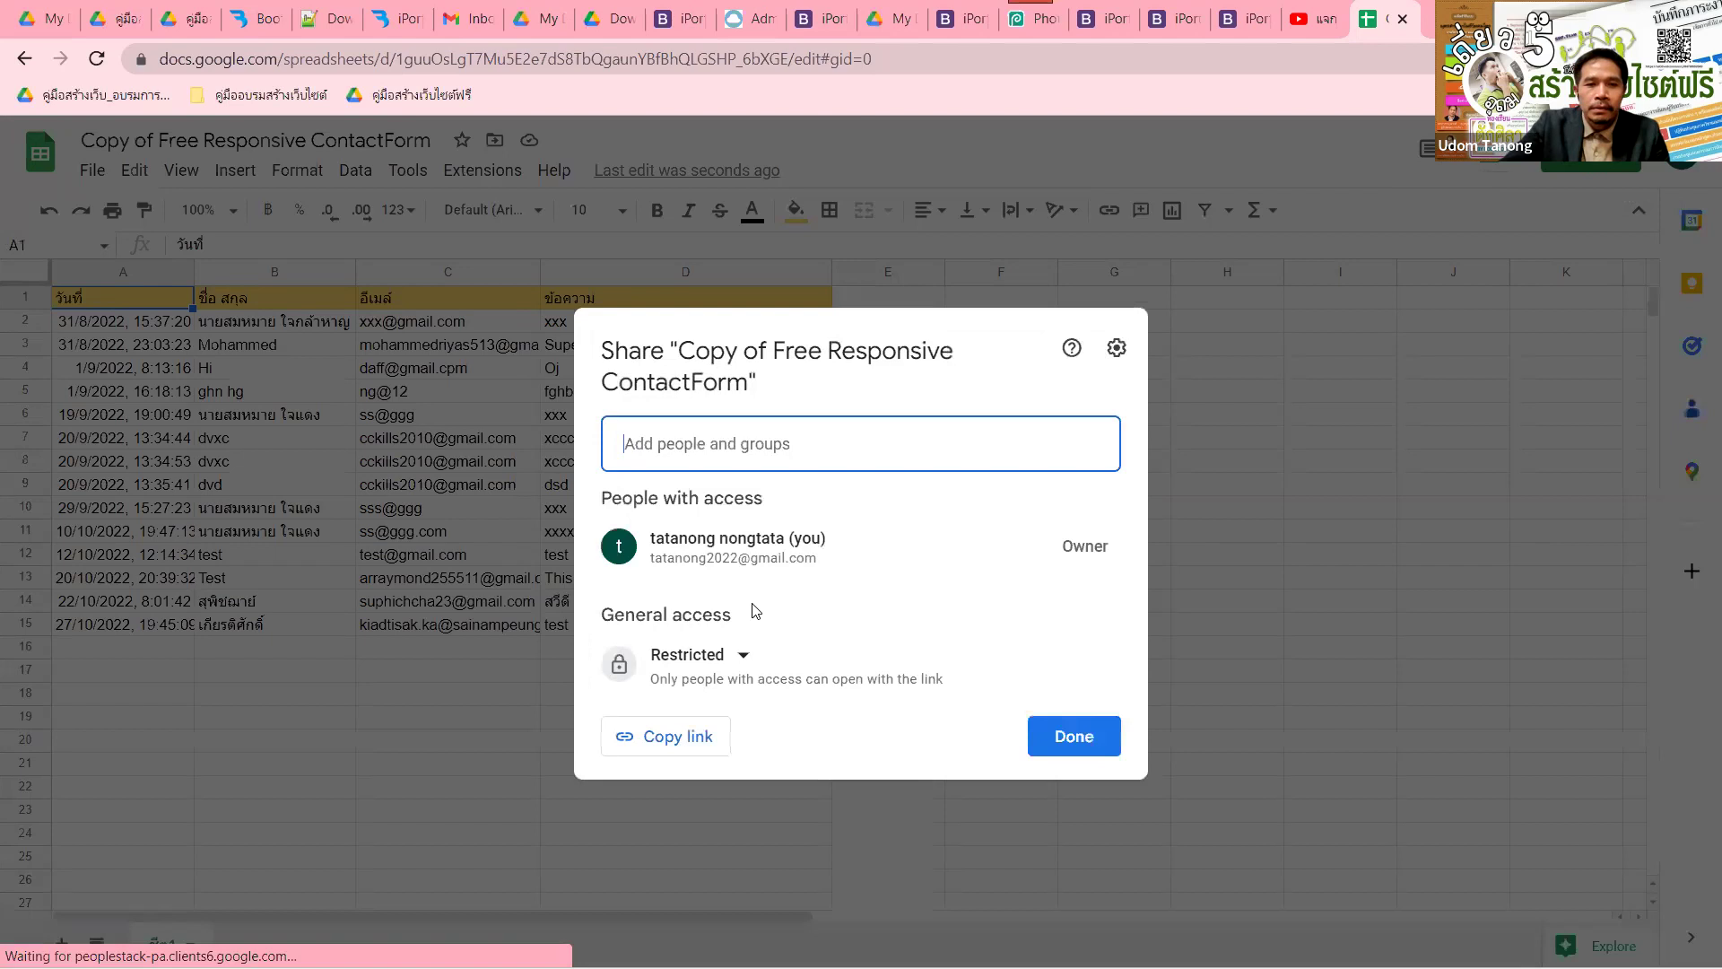
click(734, 661)
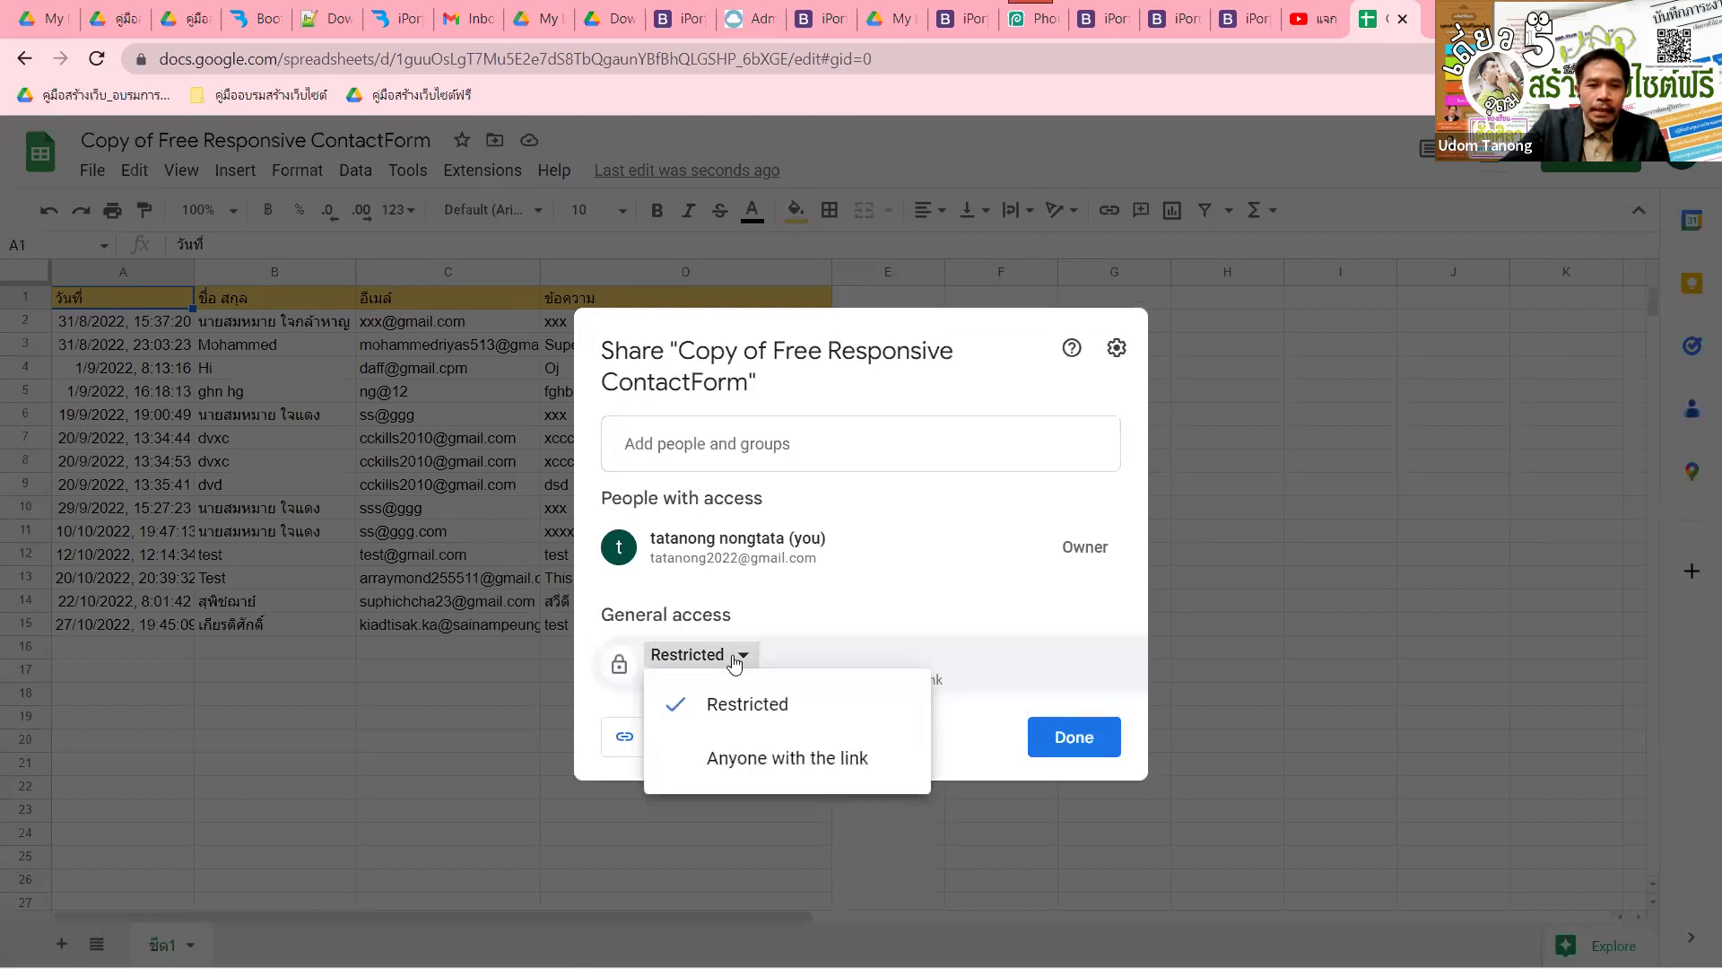
click(713, 756)
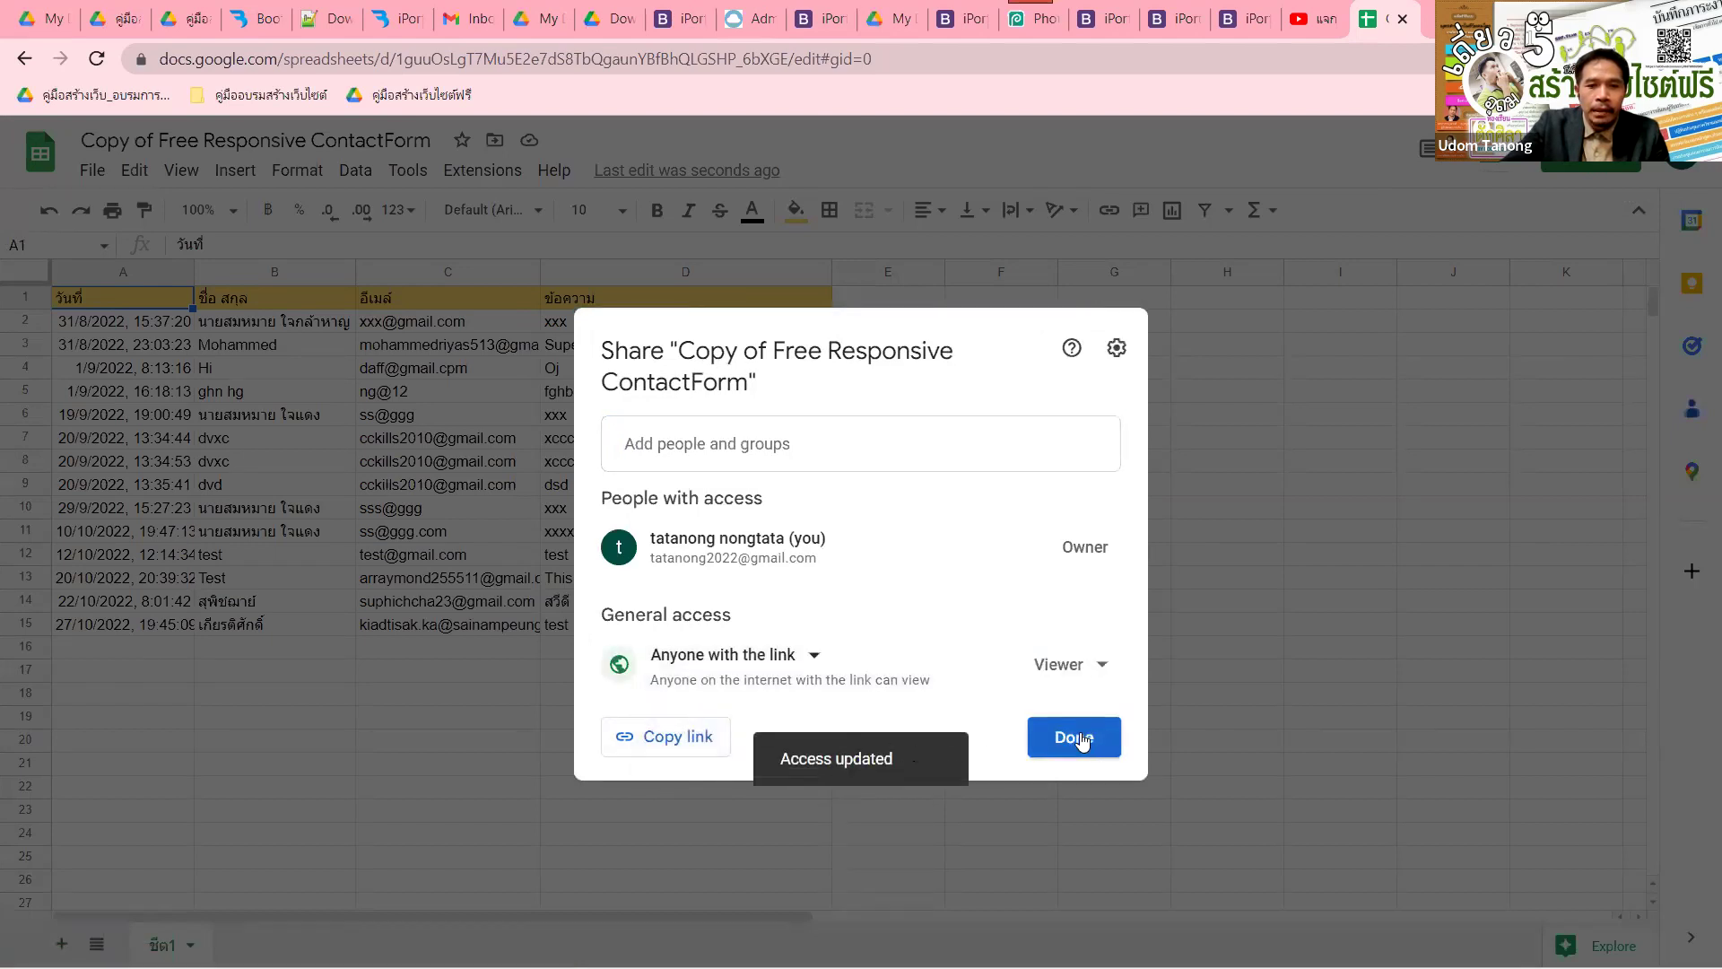
click(1087, 739)
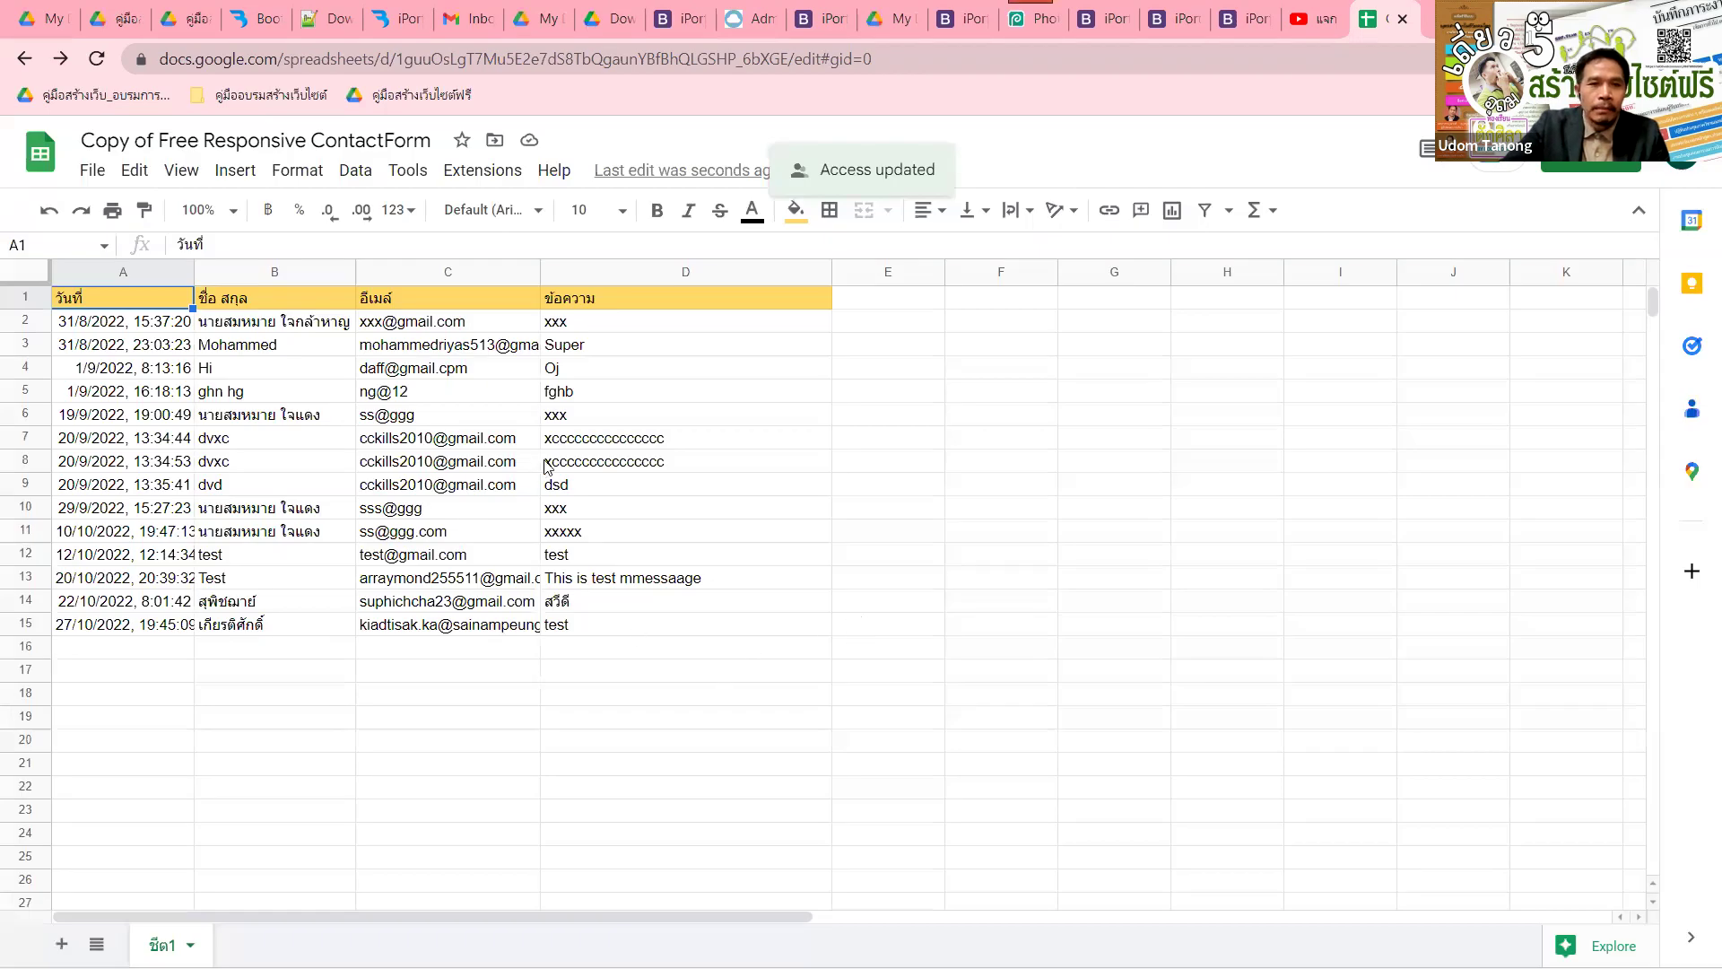
click(476, 175)
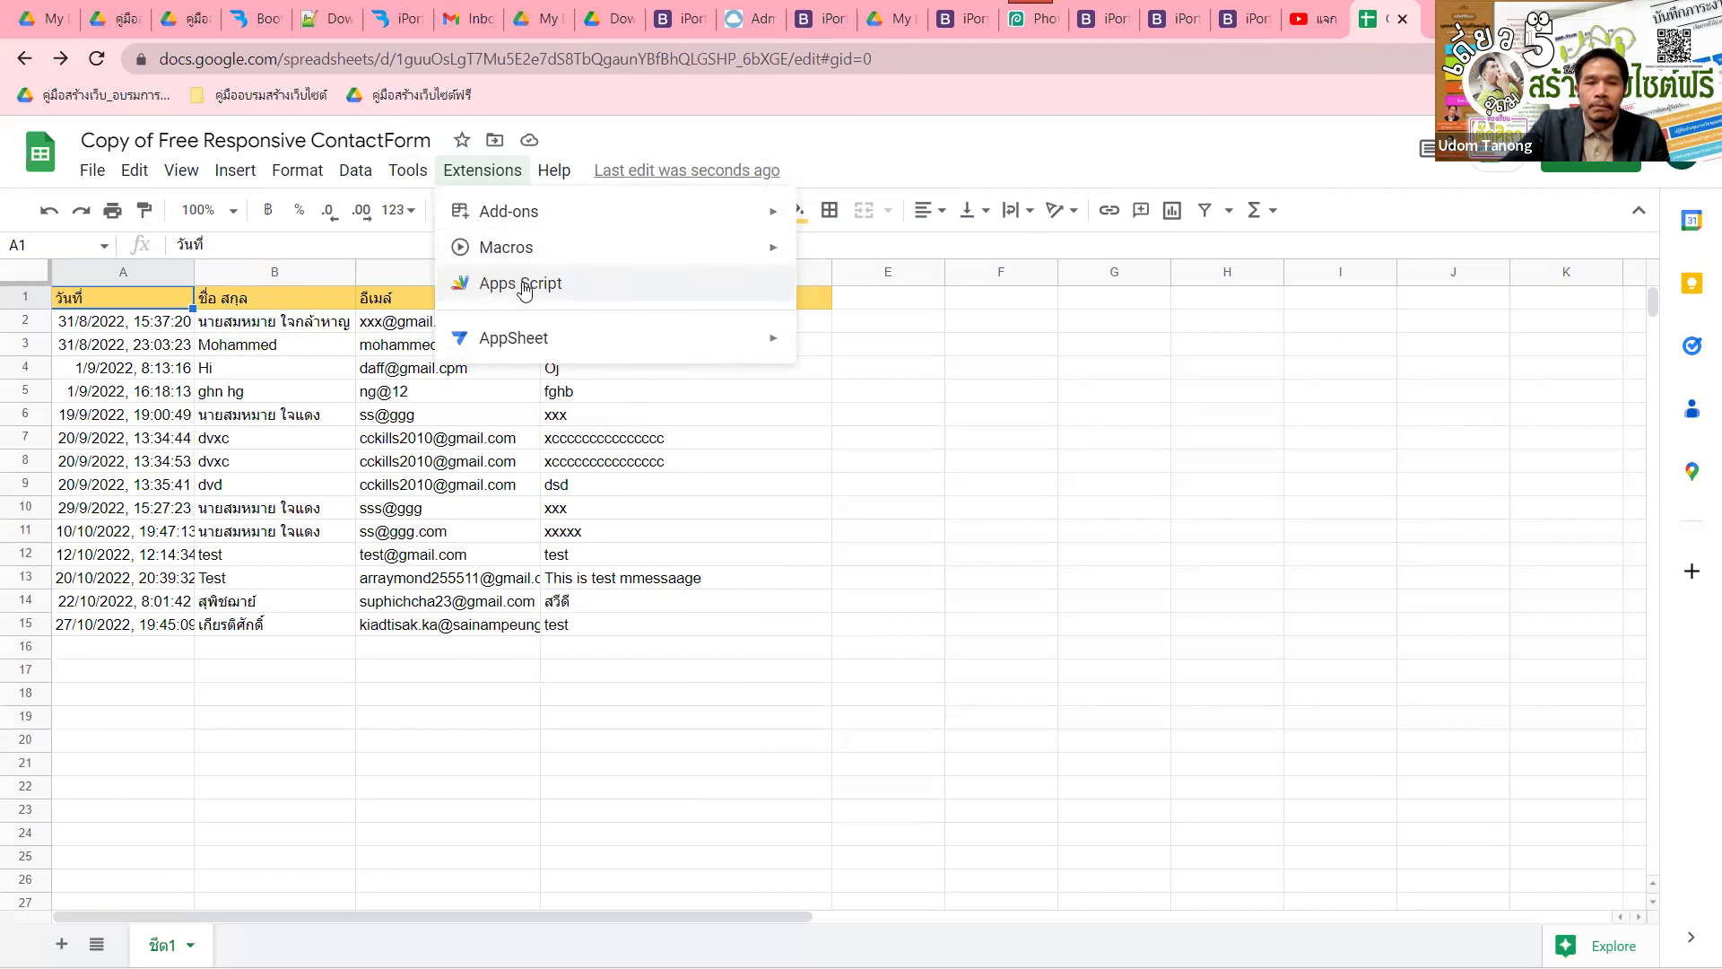
Step: Open the spreadsheet's Responsive ContactForm Apps Script project and its index.html file
click(524, 289)
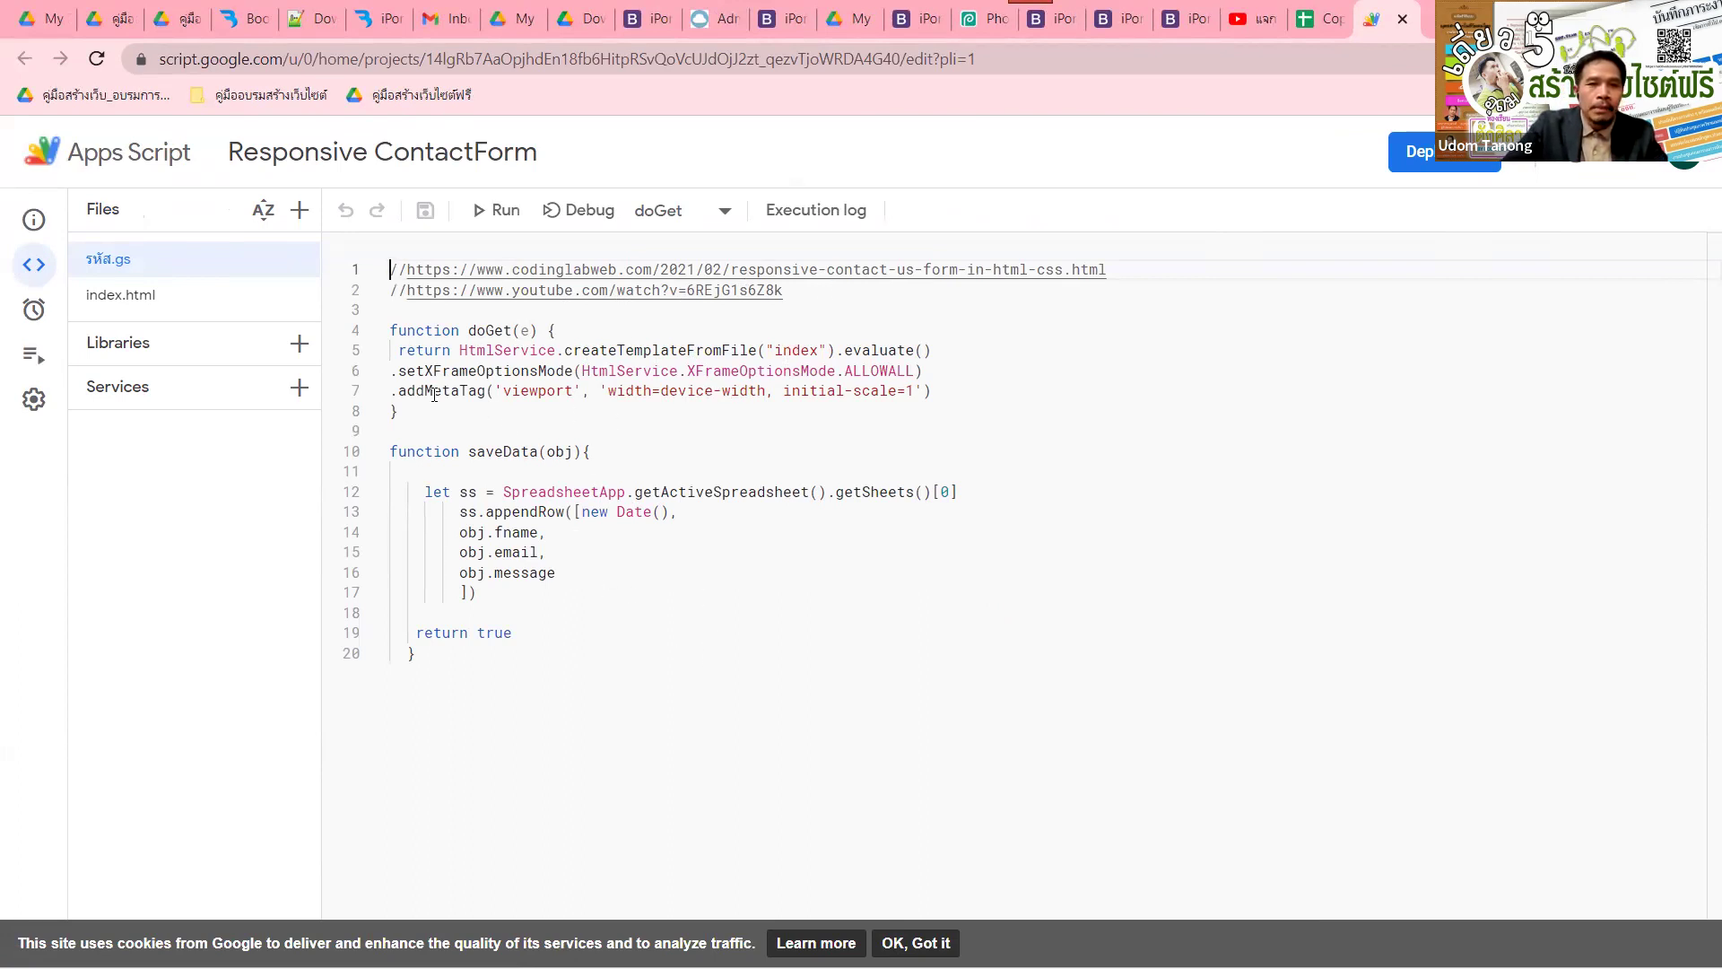
click(141, 305)
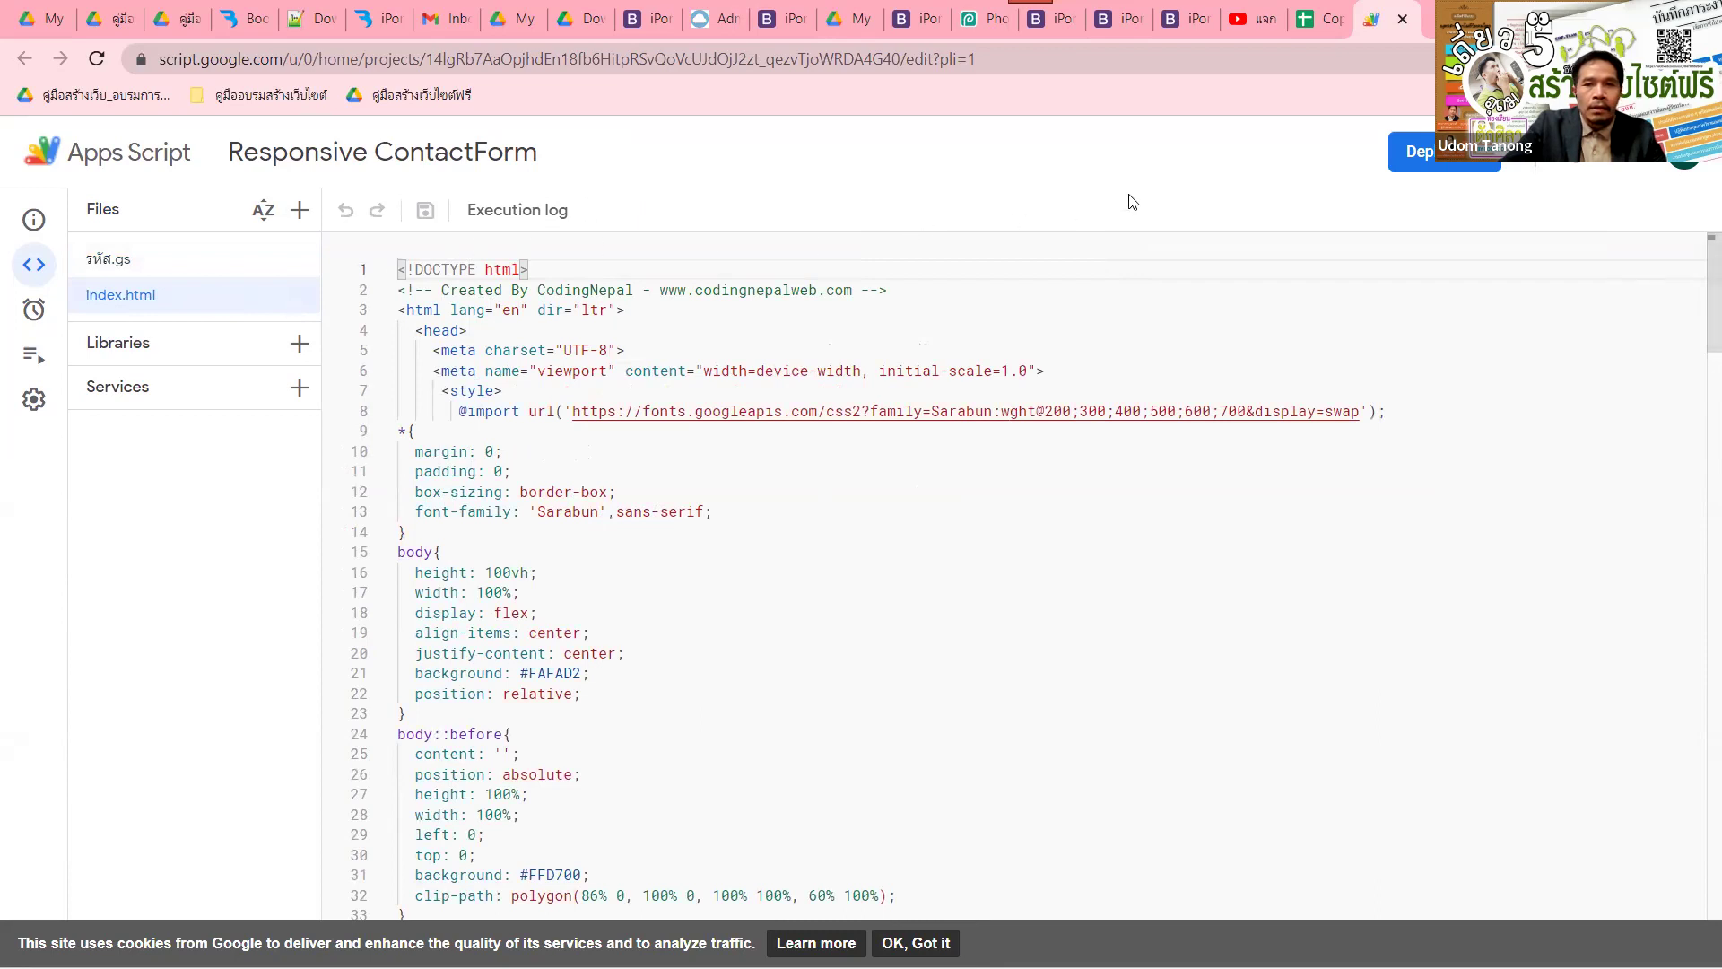
scroll(803, 404, down, 5)
scroll(712, 526, down, 15)
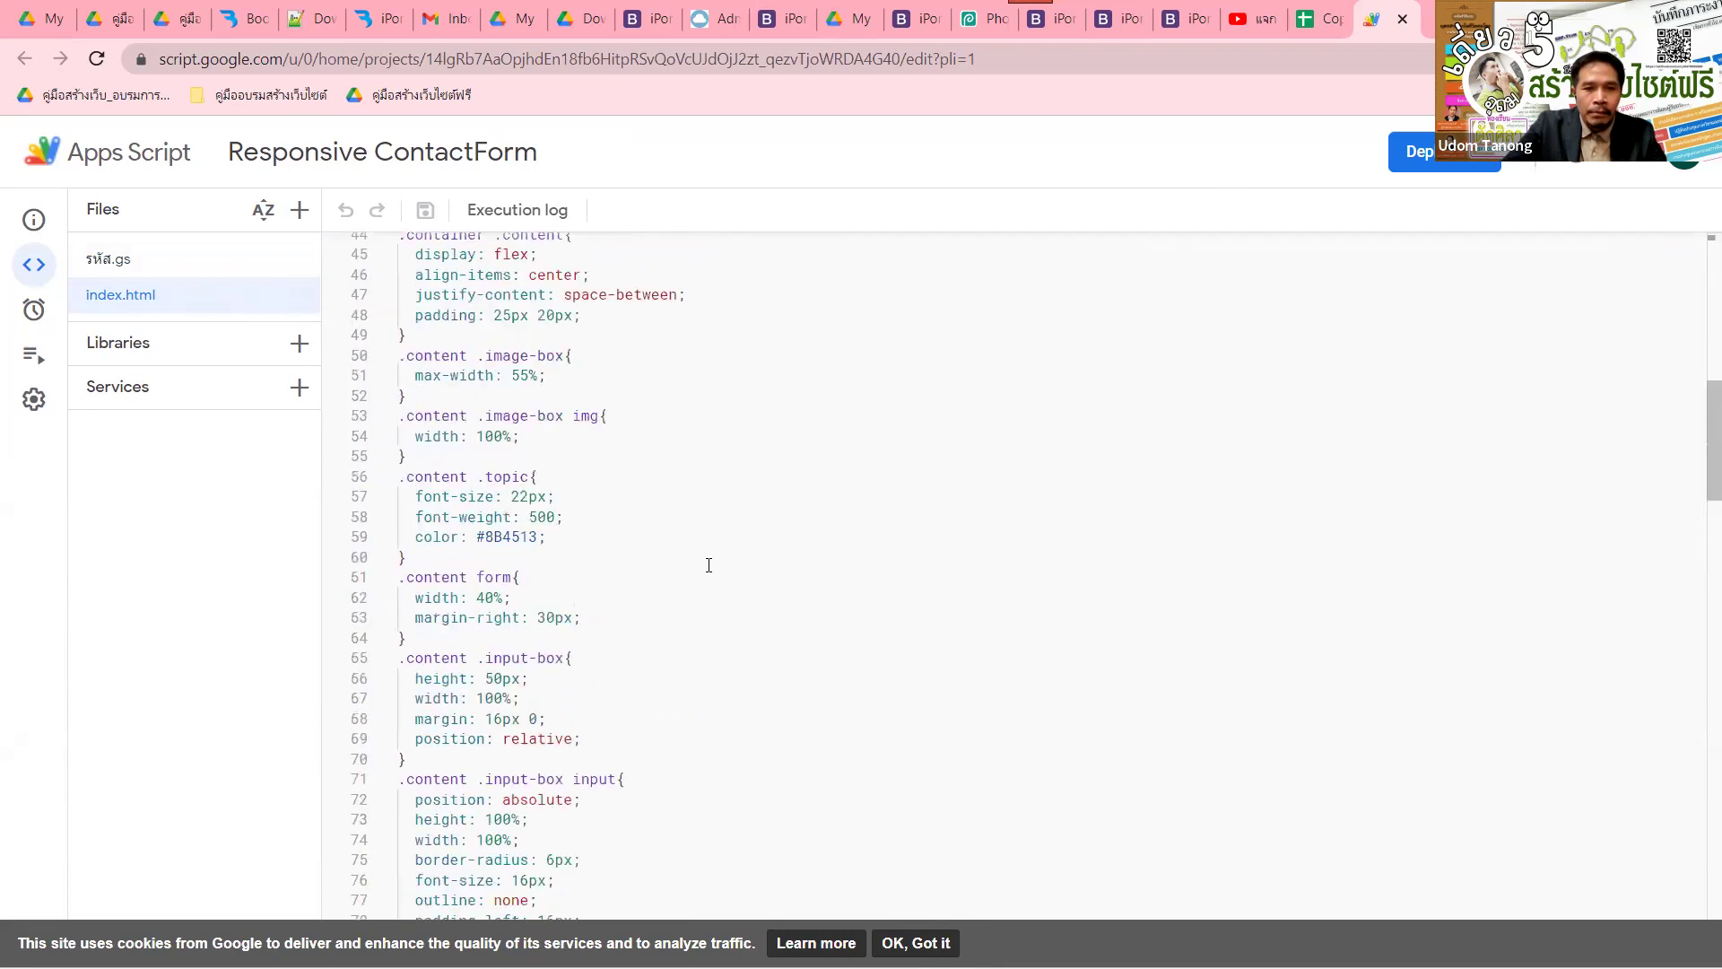
scroll(720, 648, down, 7)
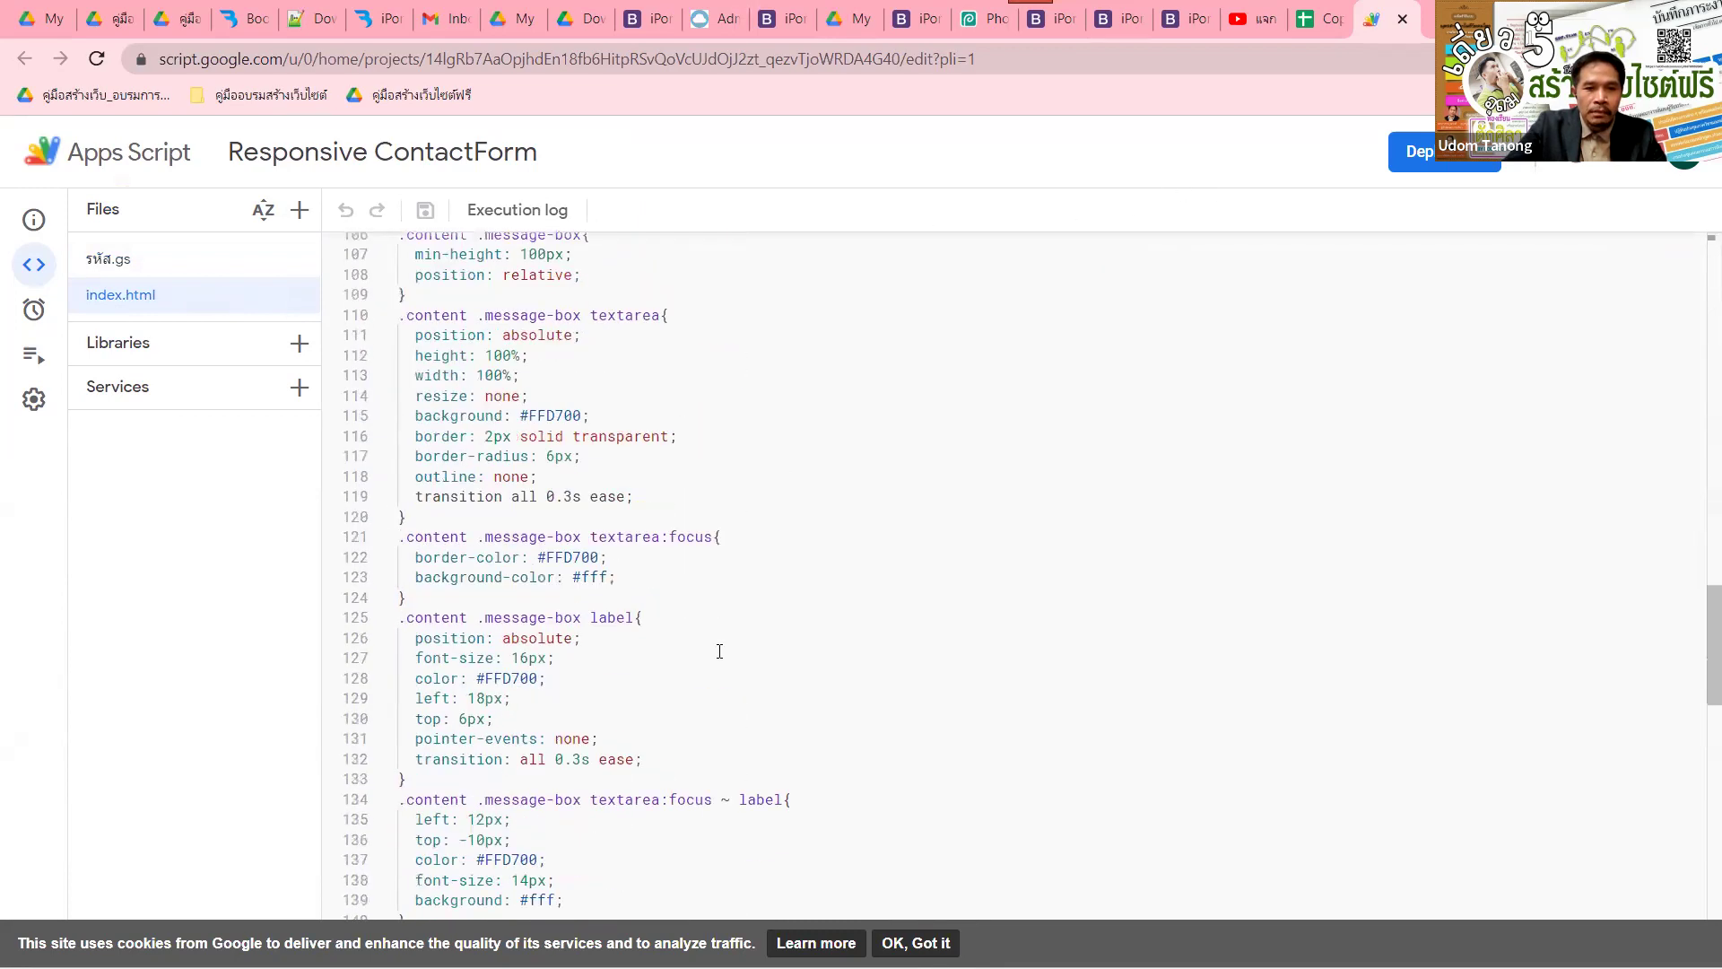
scroll(960, 550, up, 10)
scroll(1002, 470, up, 18)
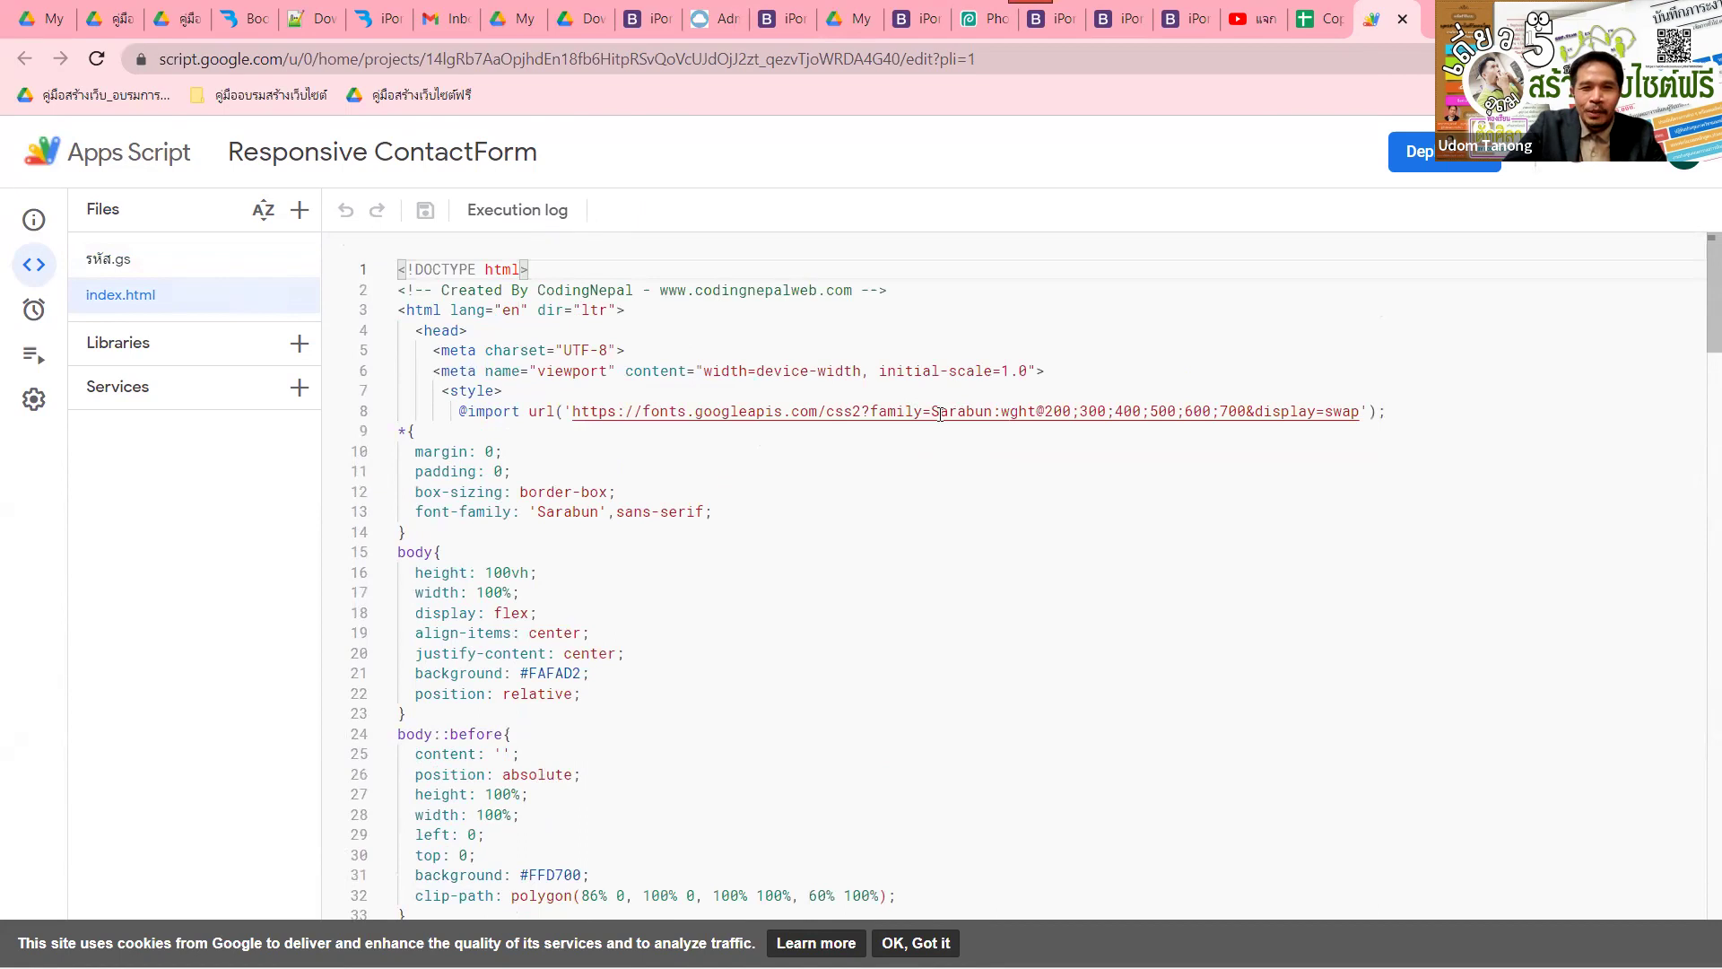
drag(933, 411, 980, 414)
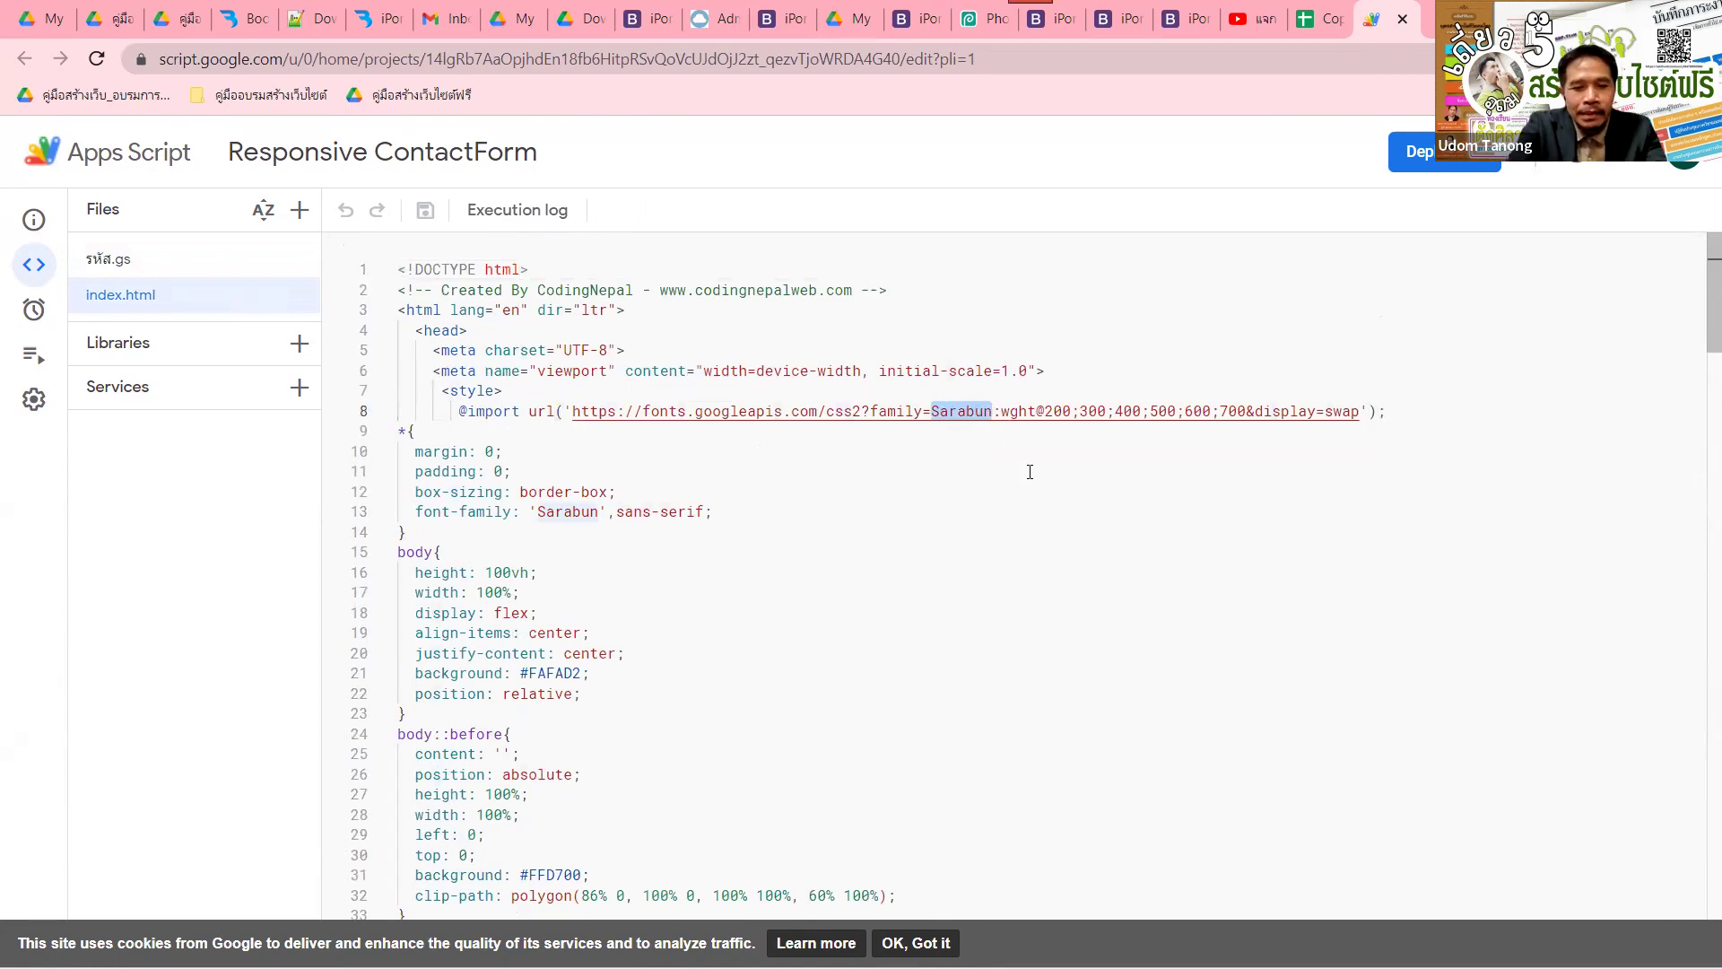
key(BackSpace)
text(Prompt)
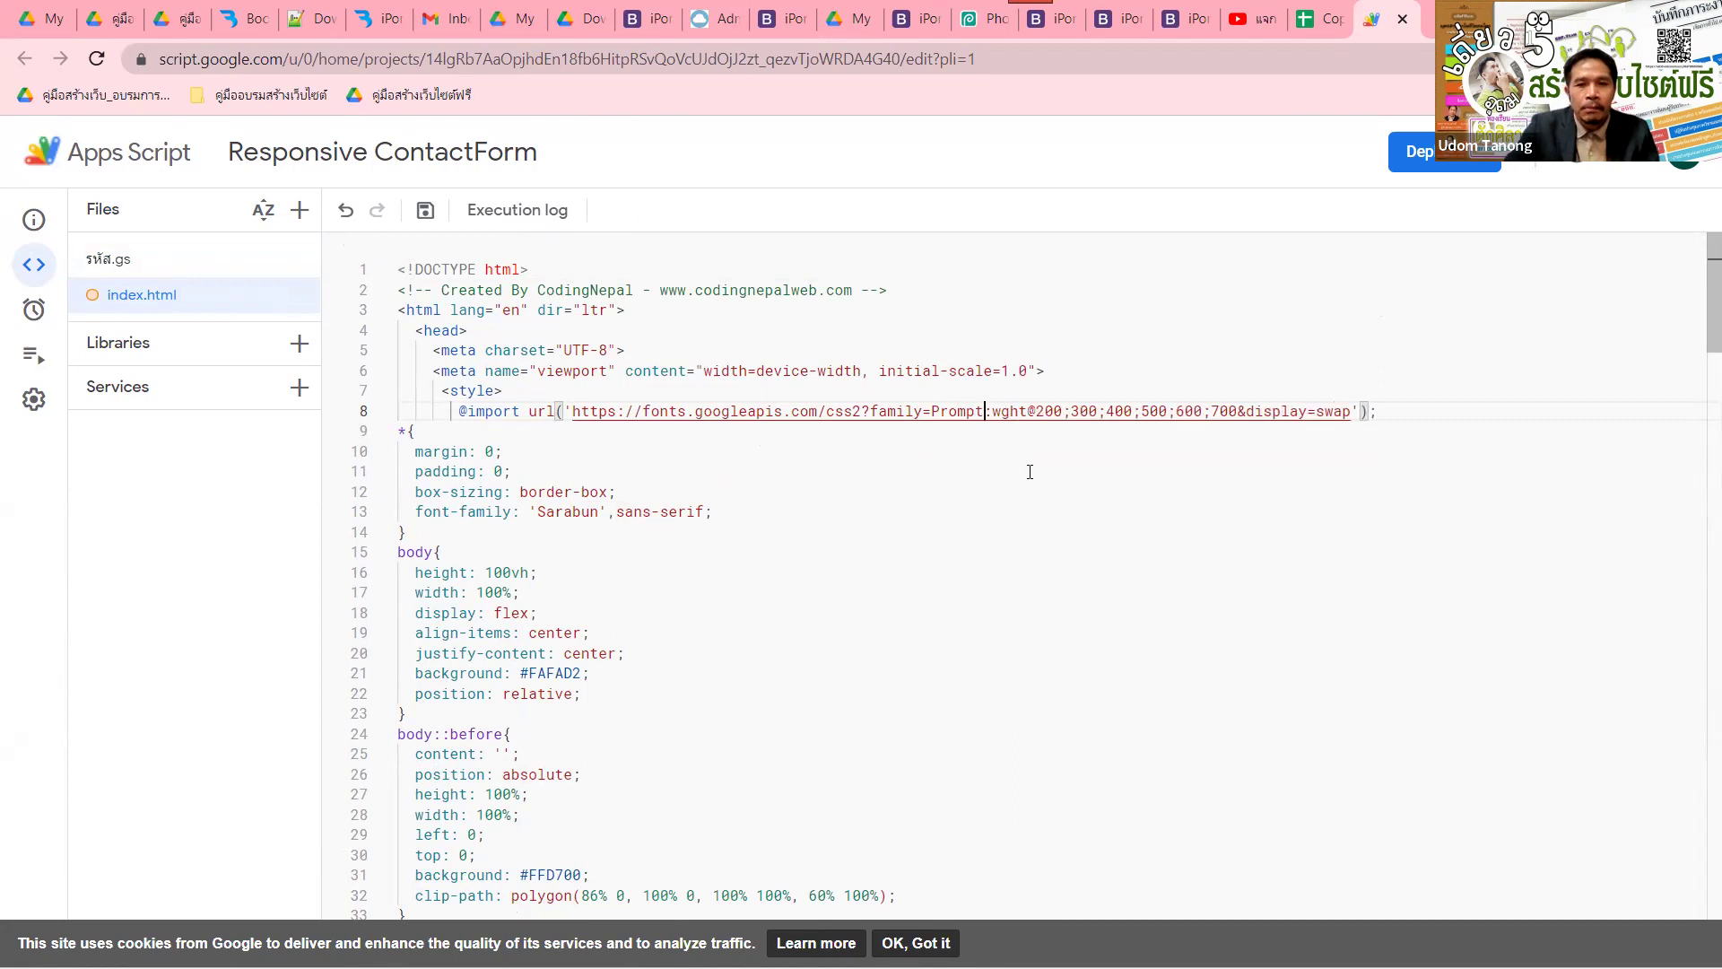
click(427, 217)
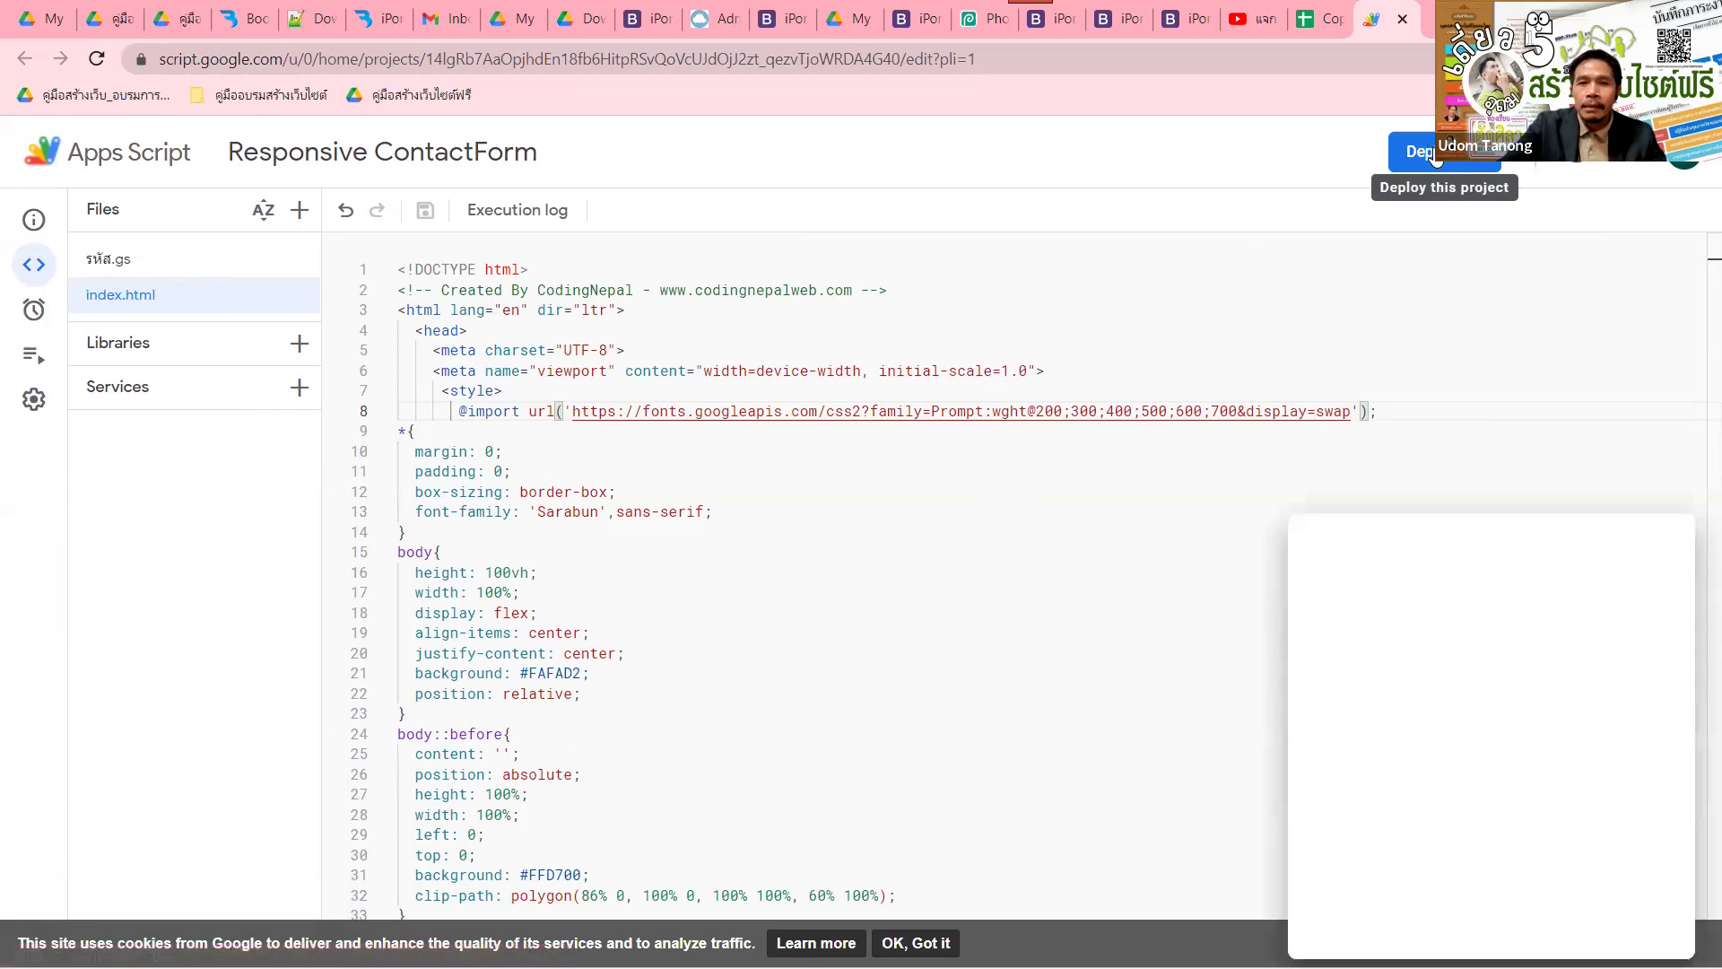
Step: Create a new web app deployment with Who has access set to Anyone and deploy it
click(1427, 154)
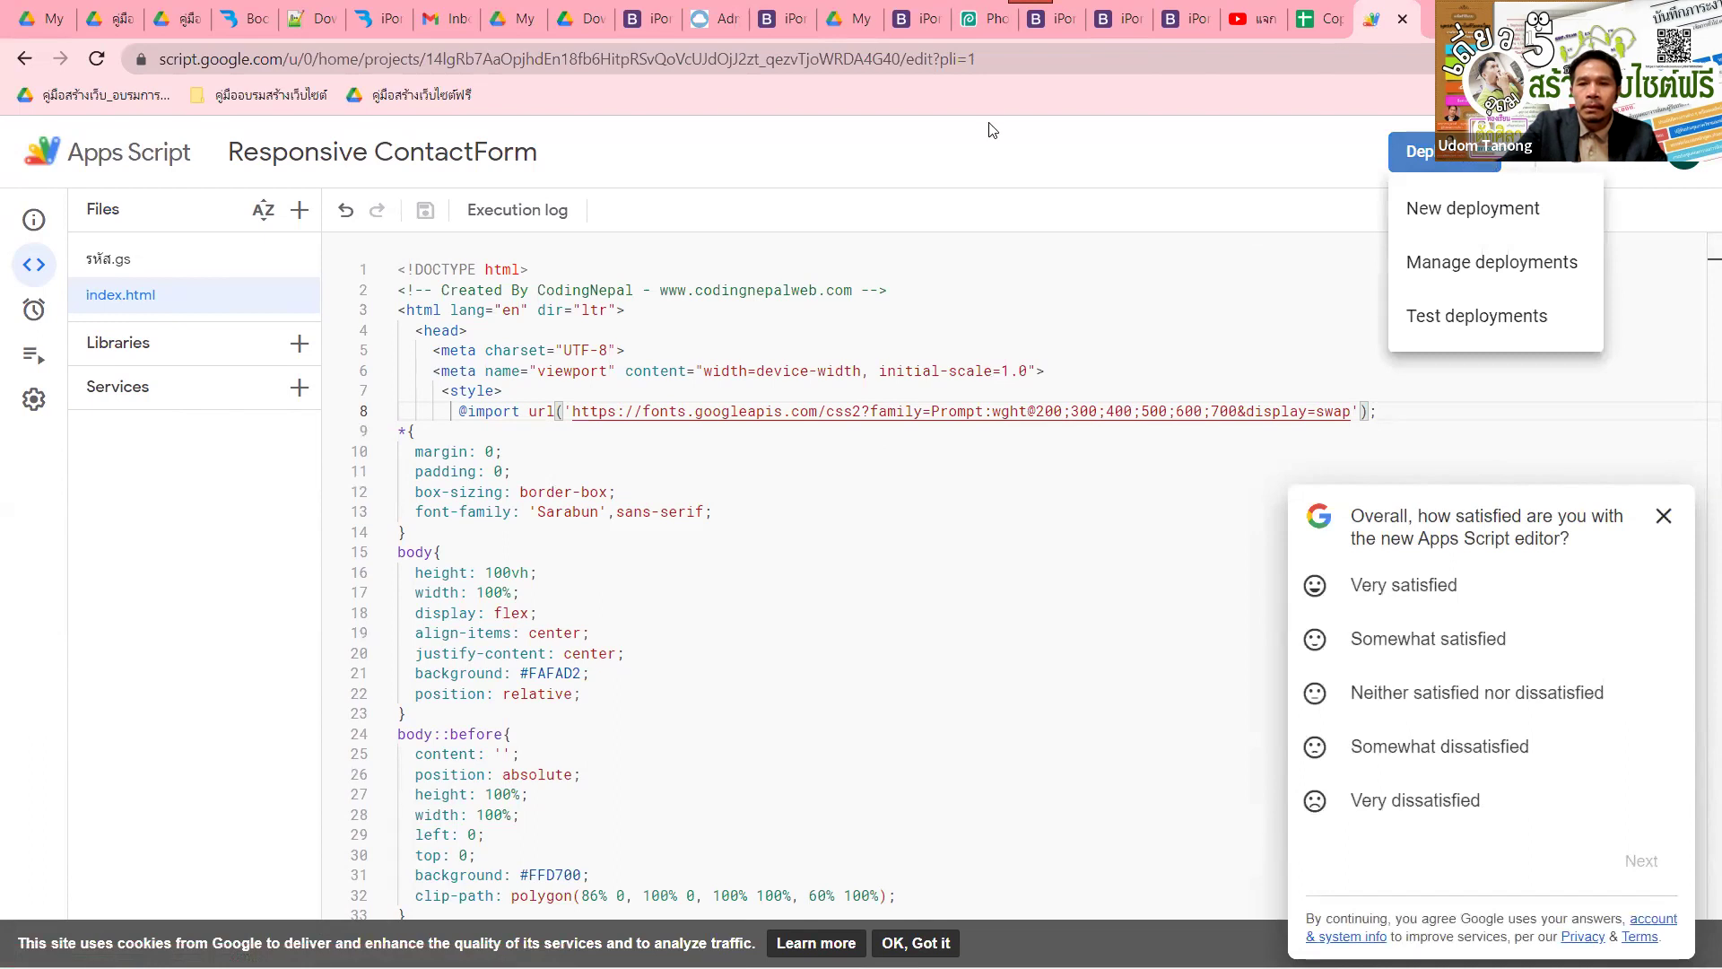
click(1697, 584)
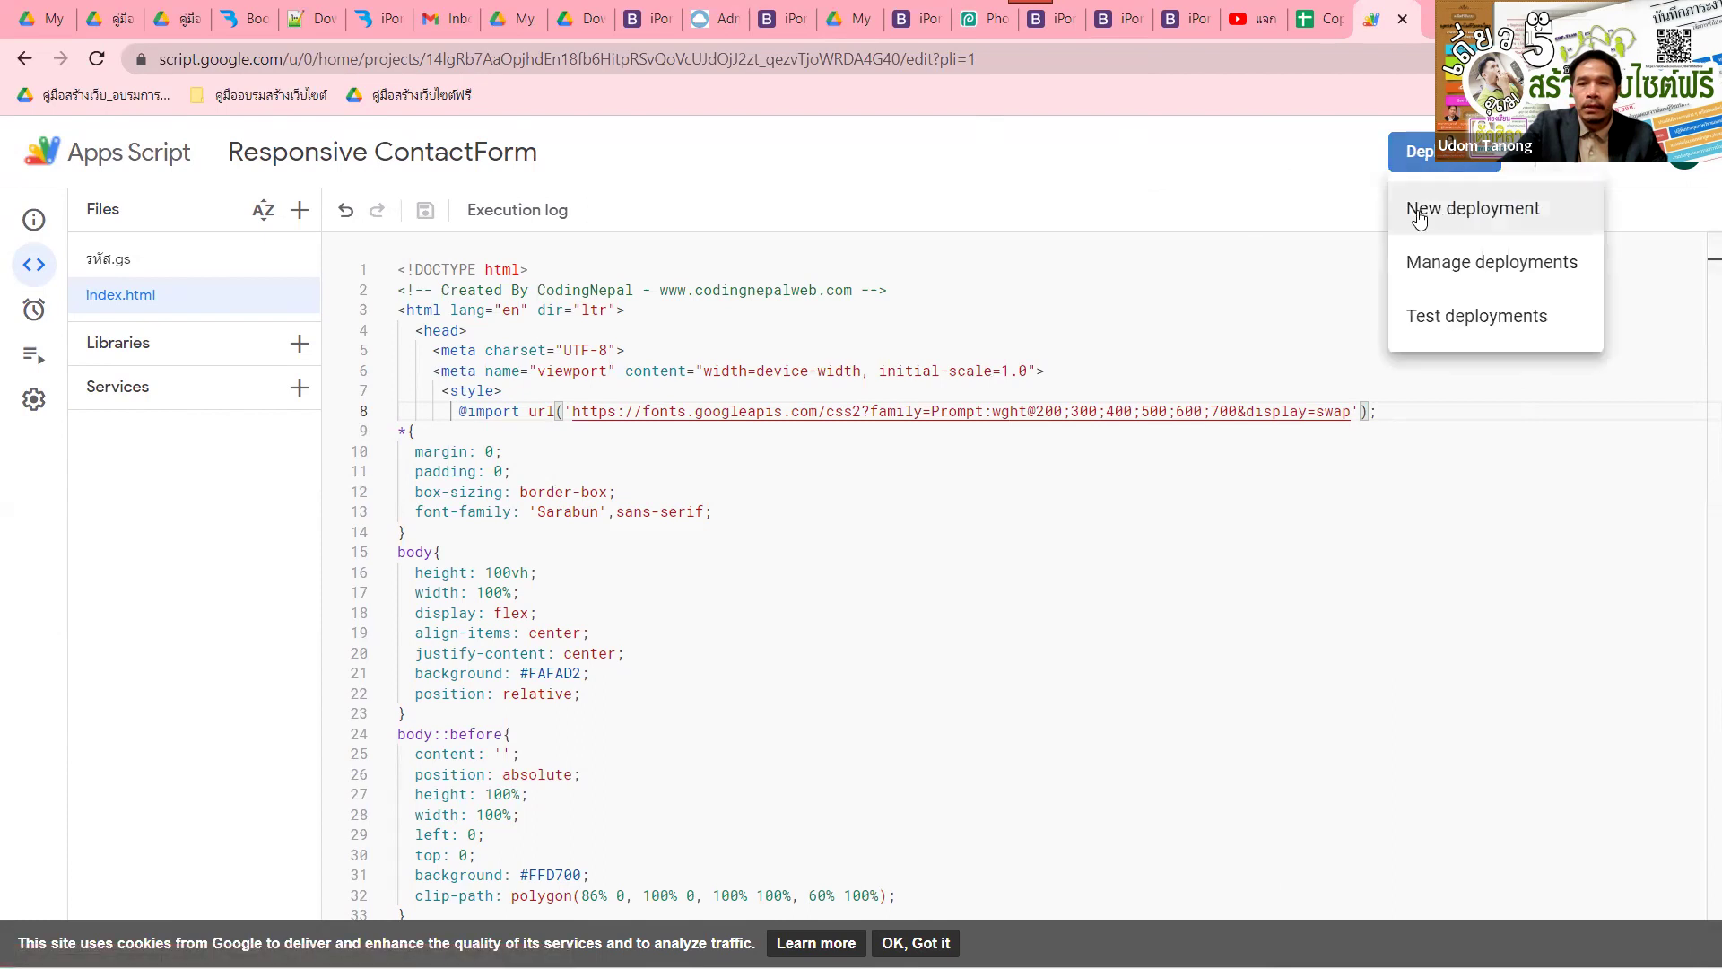
click(1484, 215)
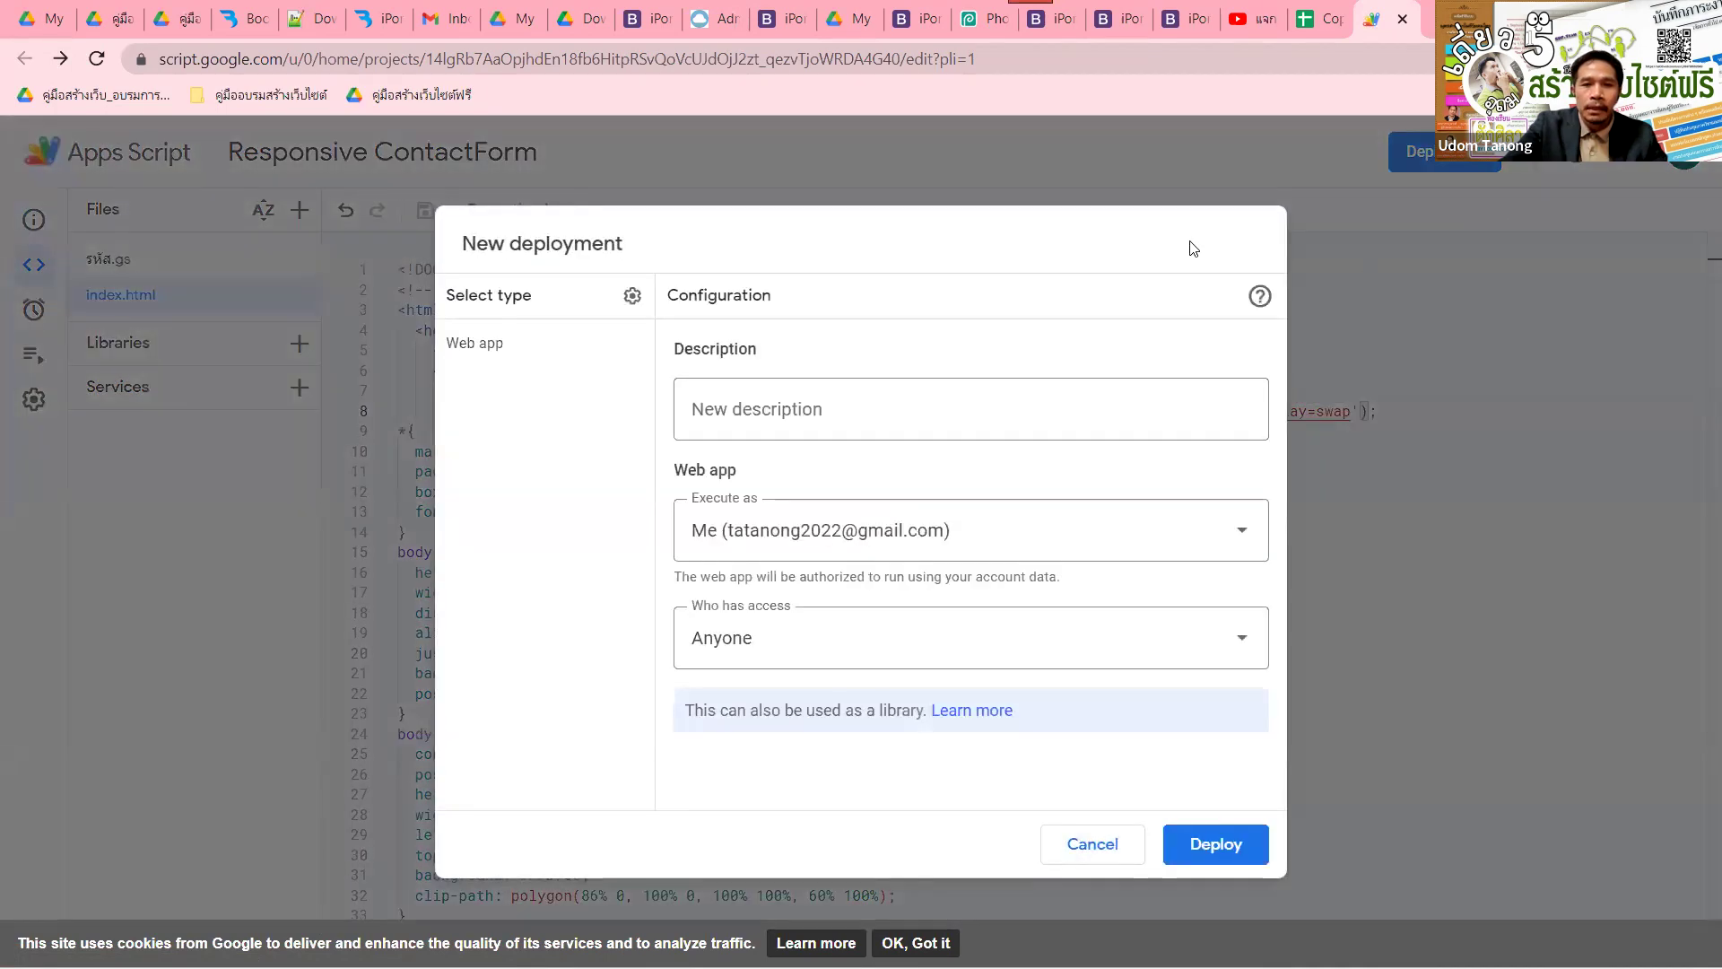
drag(1193, 248, 1350, 238)
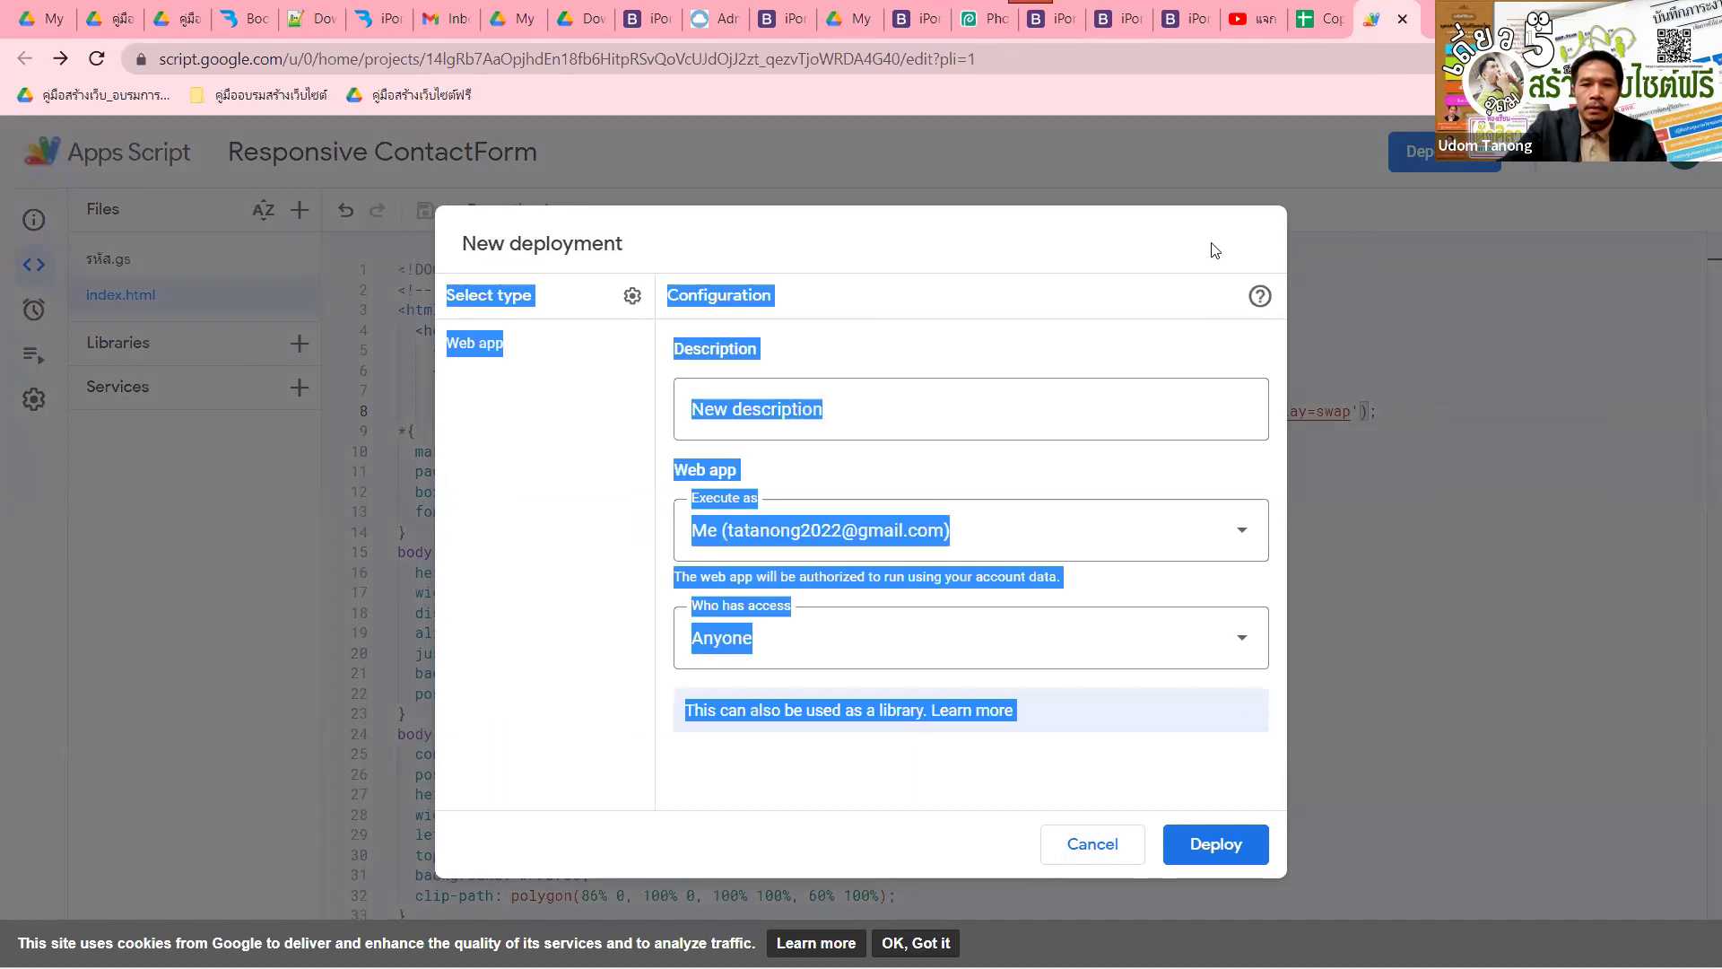
click(1126, 232)
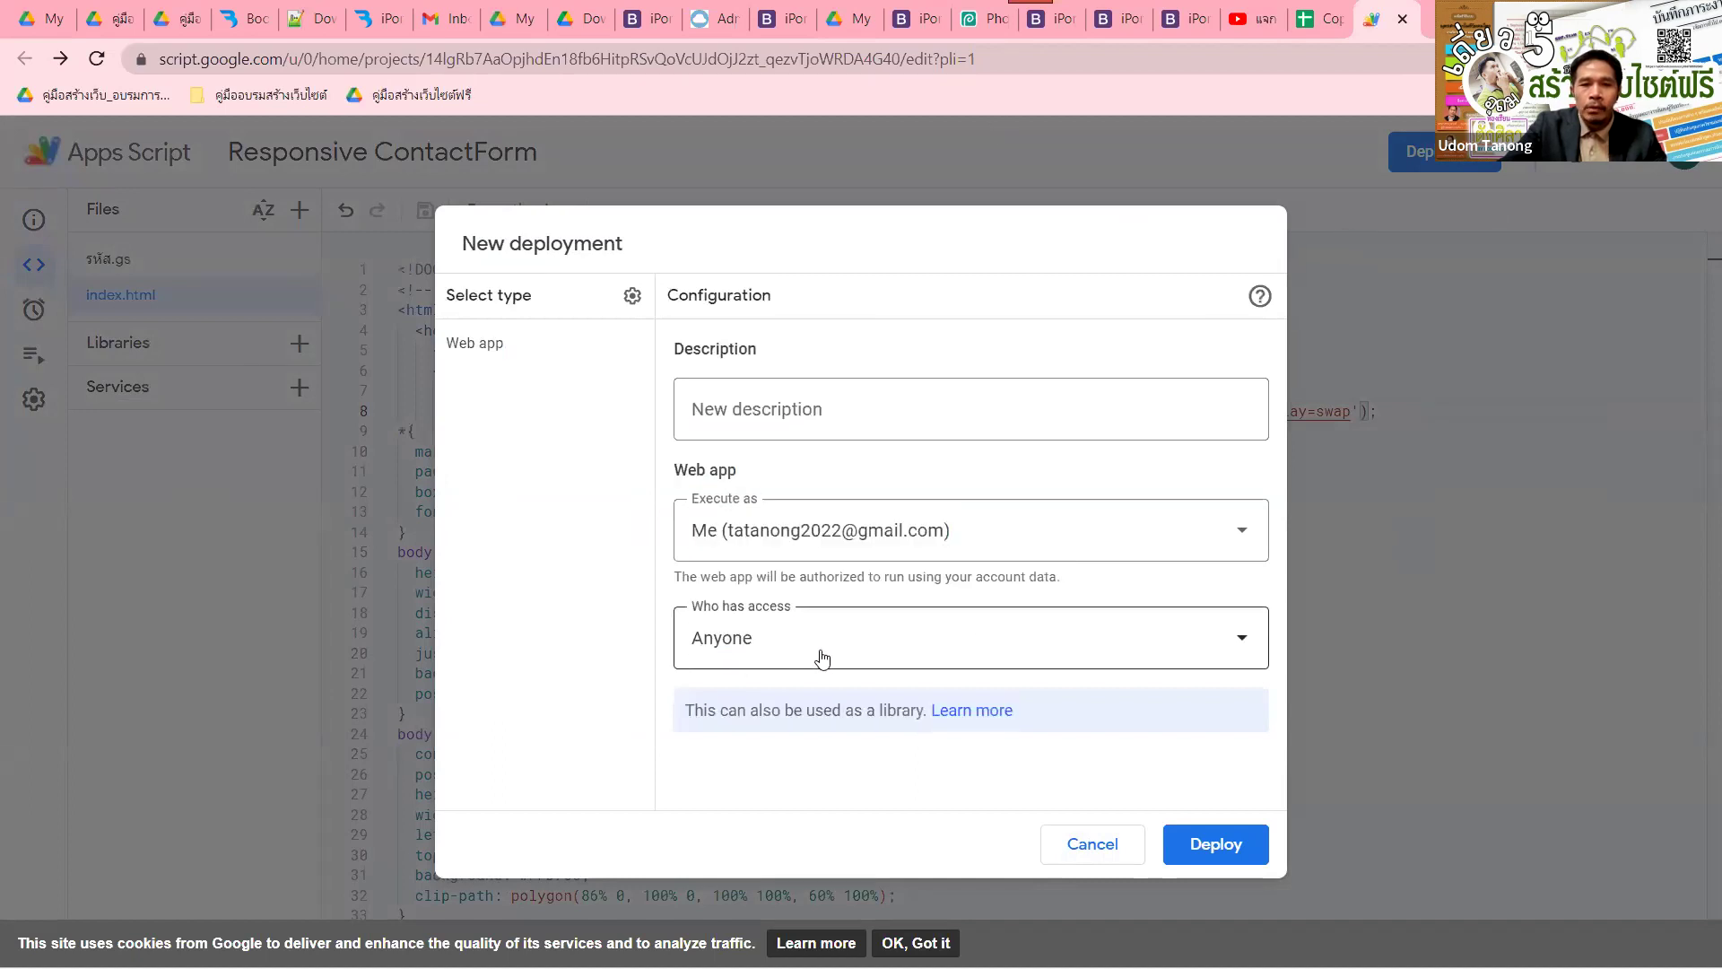
click(1196, 654)
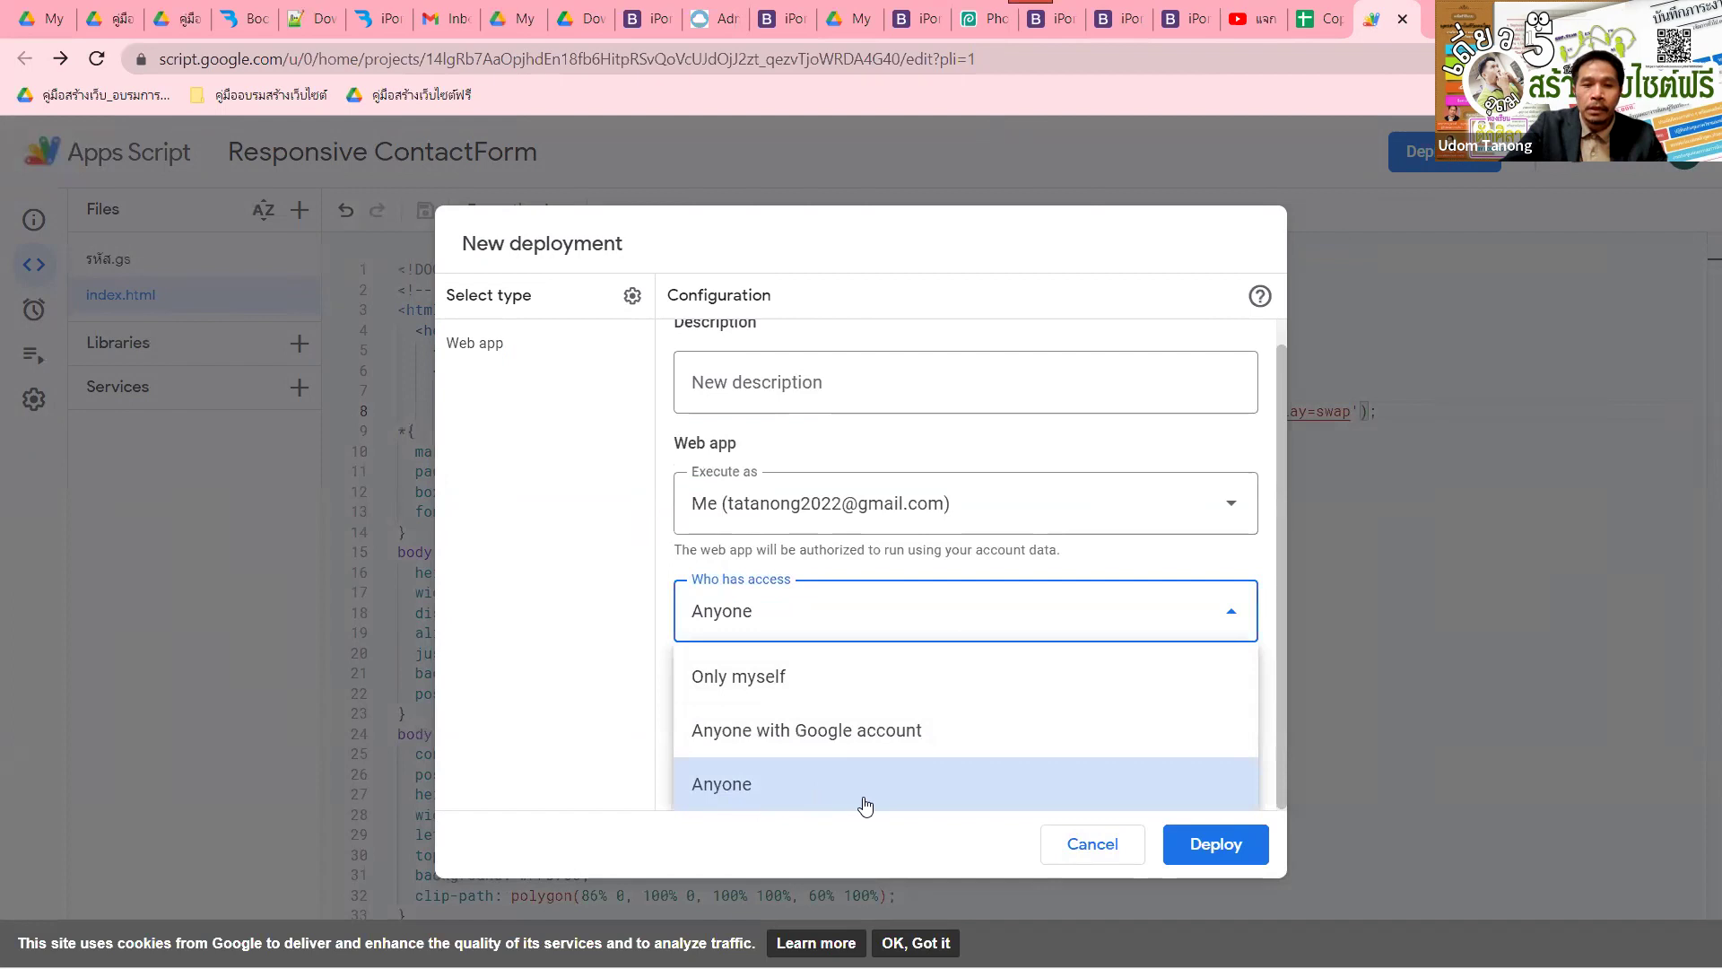
click(735, 794)
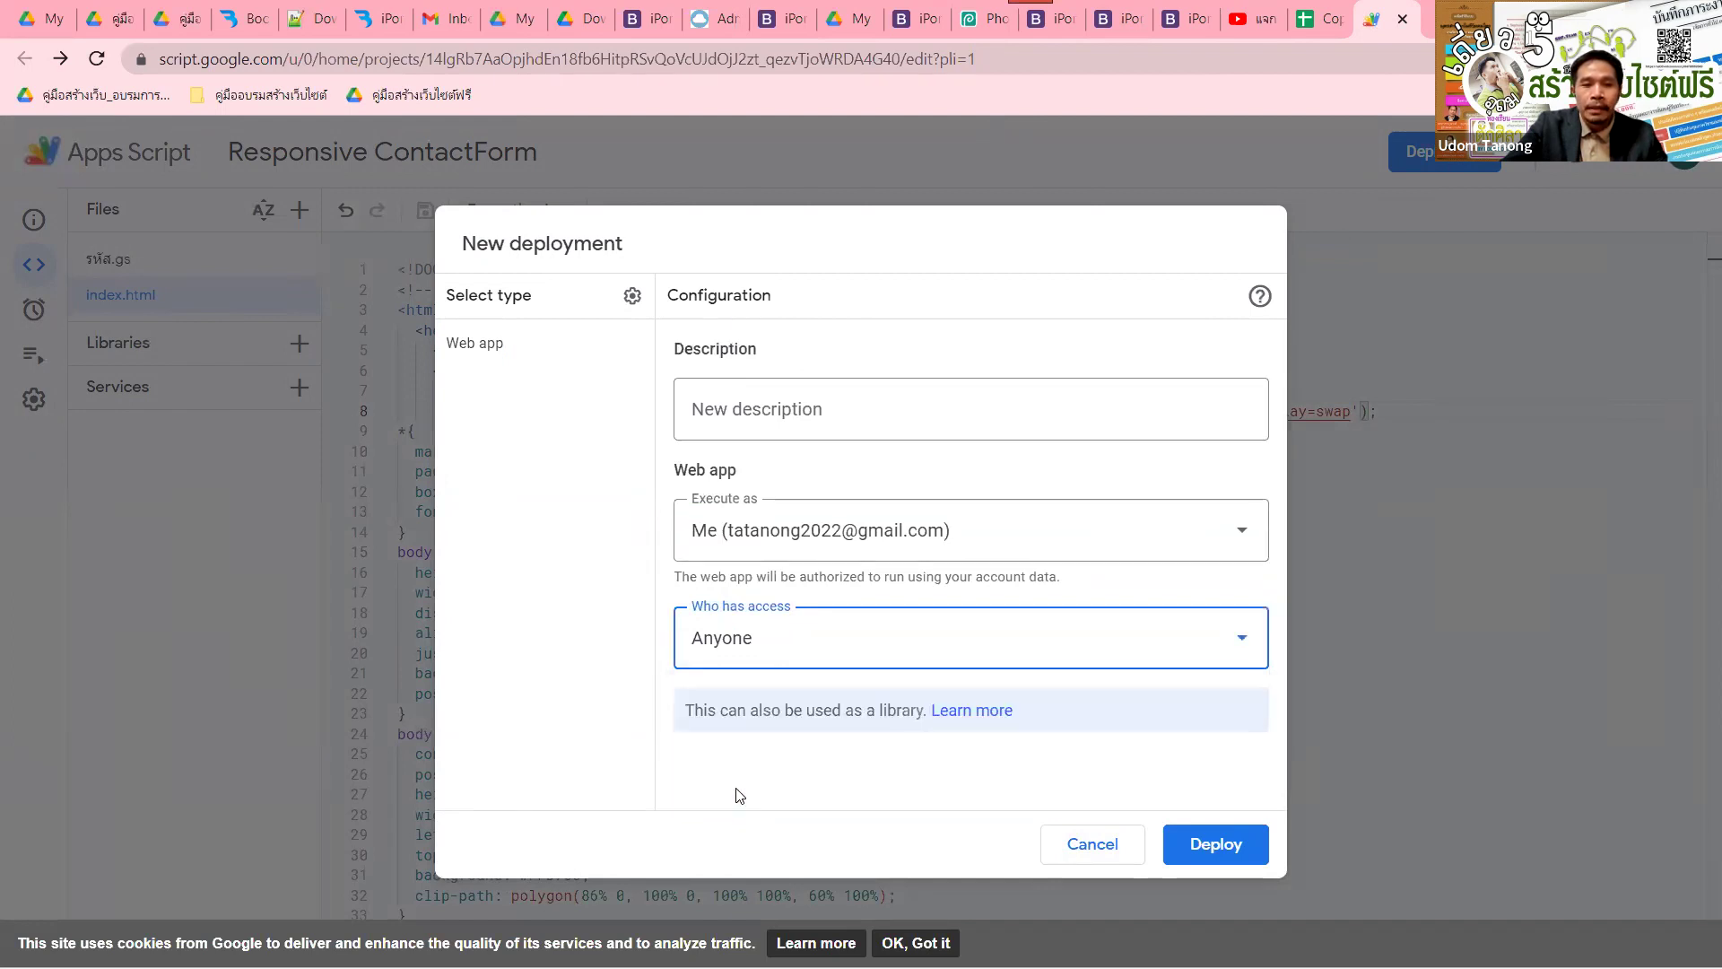
click(1210, 847)
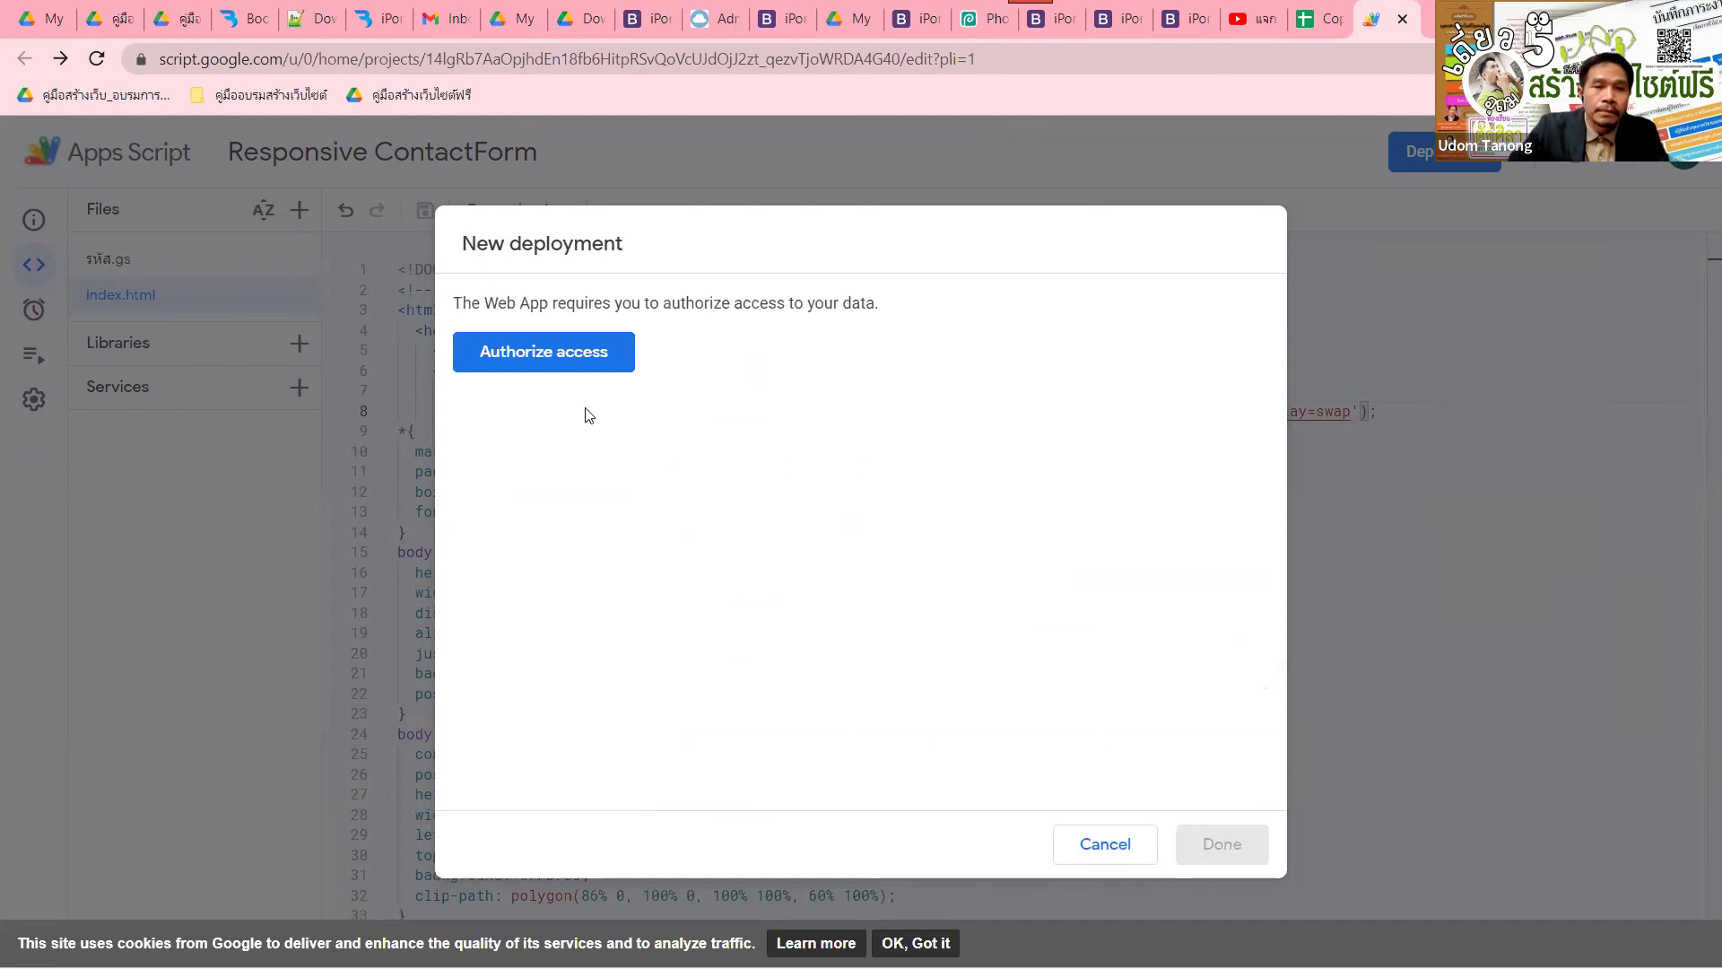
Step: Authorize Responsive ContactForm's Google Sheets access via Advanced and the unsafe-app link, then Allow
click(546, 355)
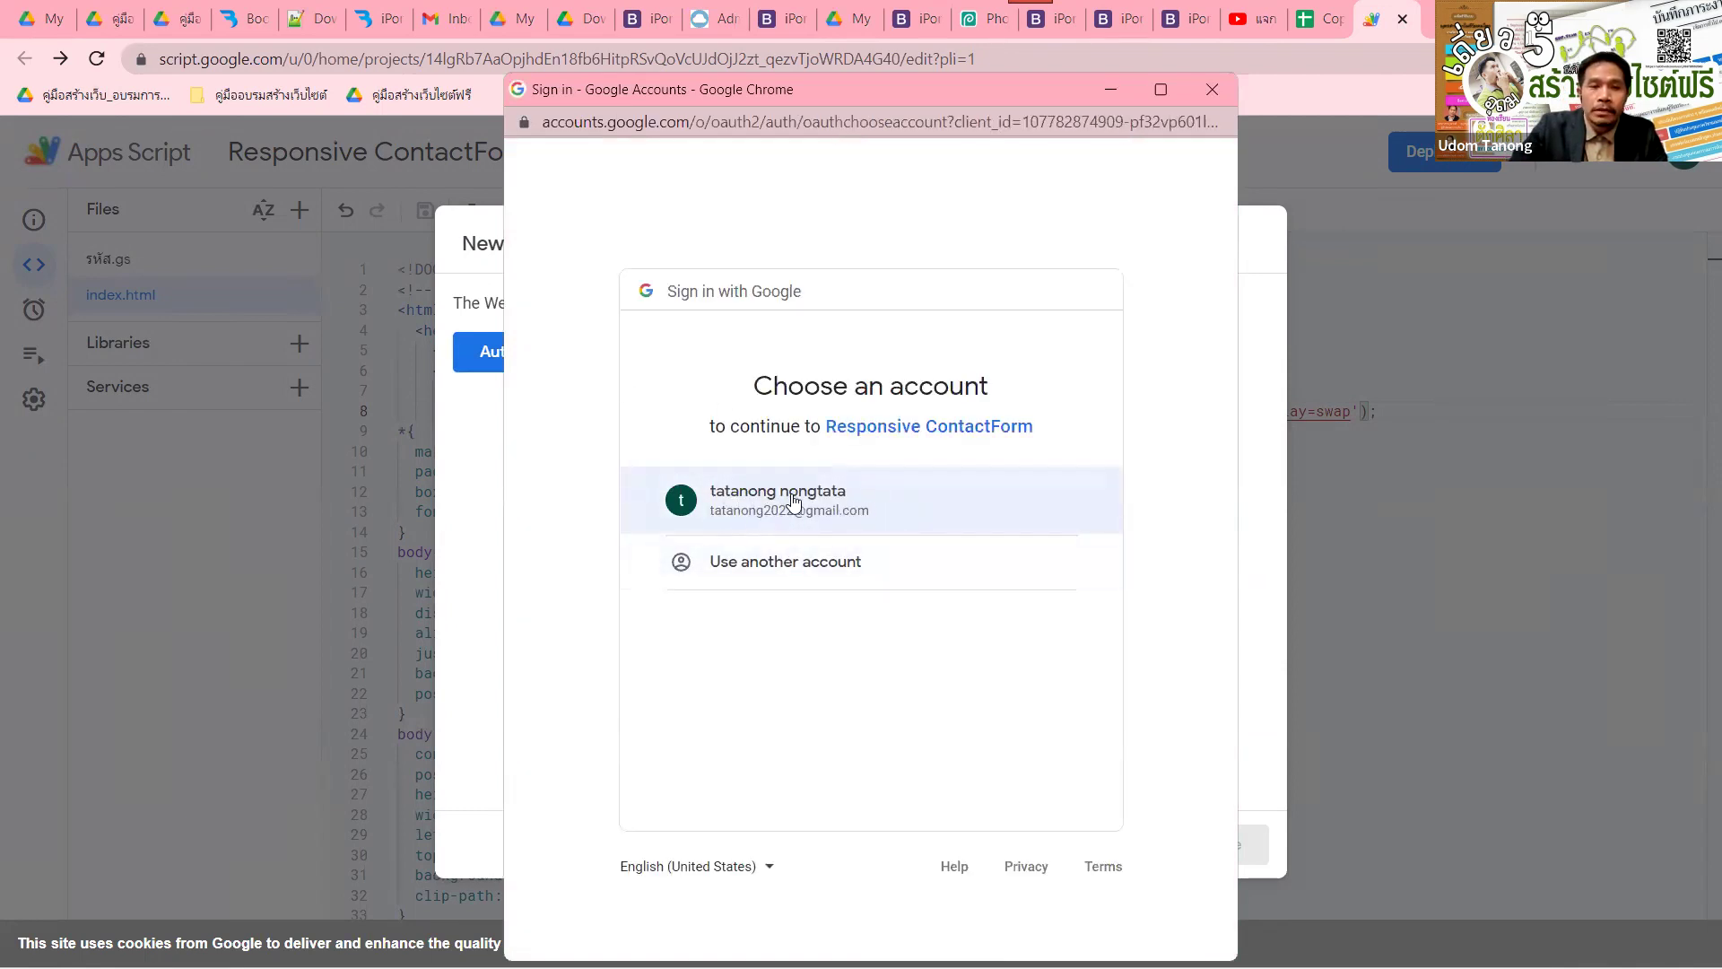
click(792, 496)
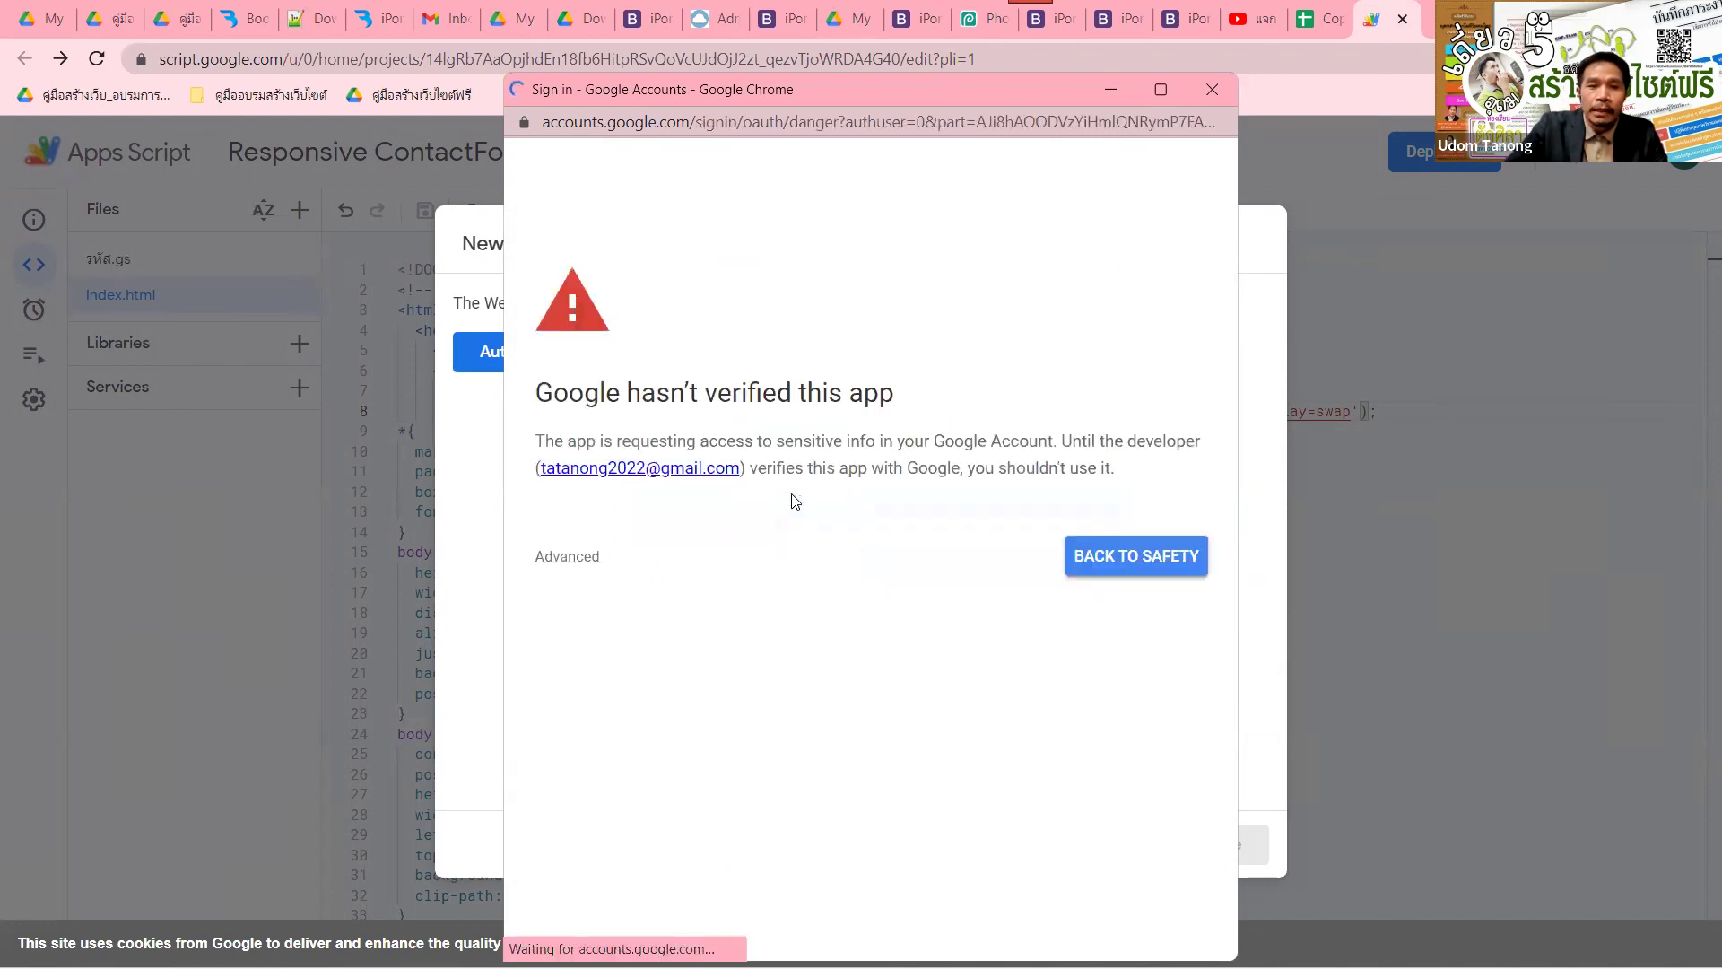
click(566, 558)
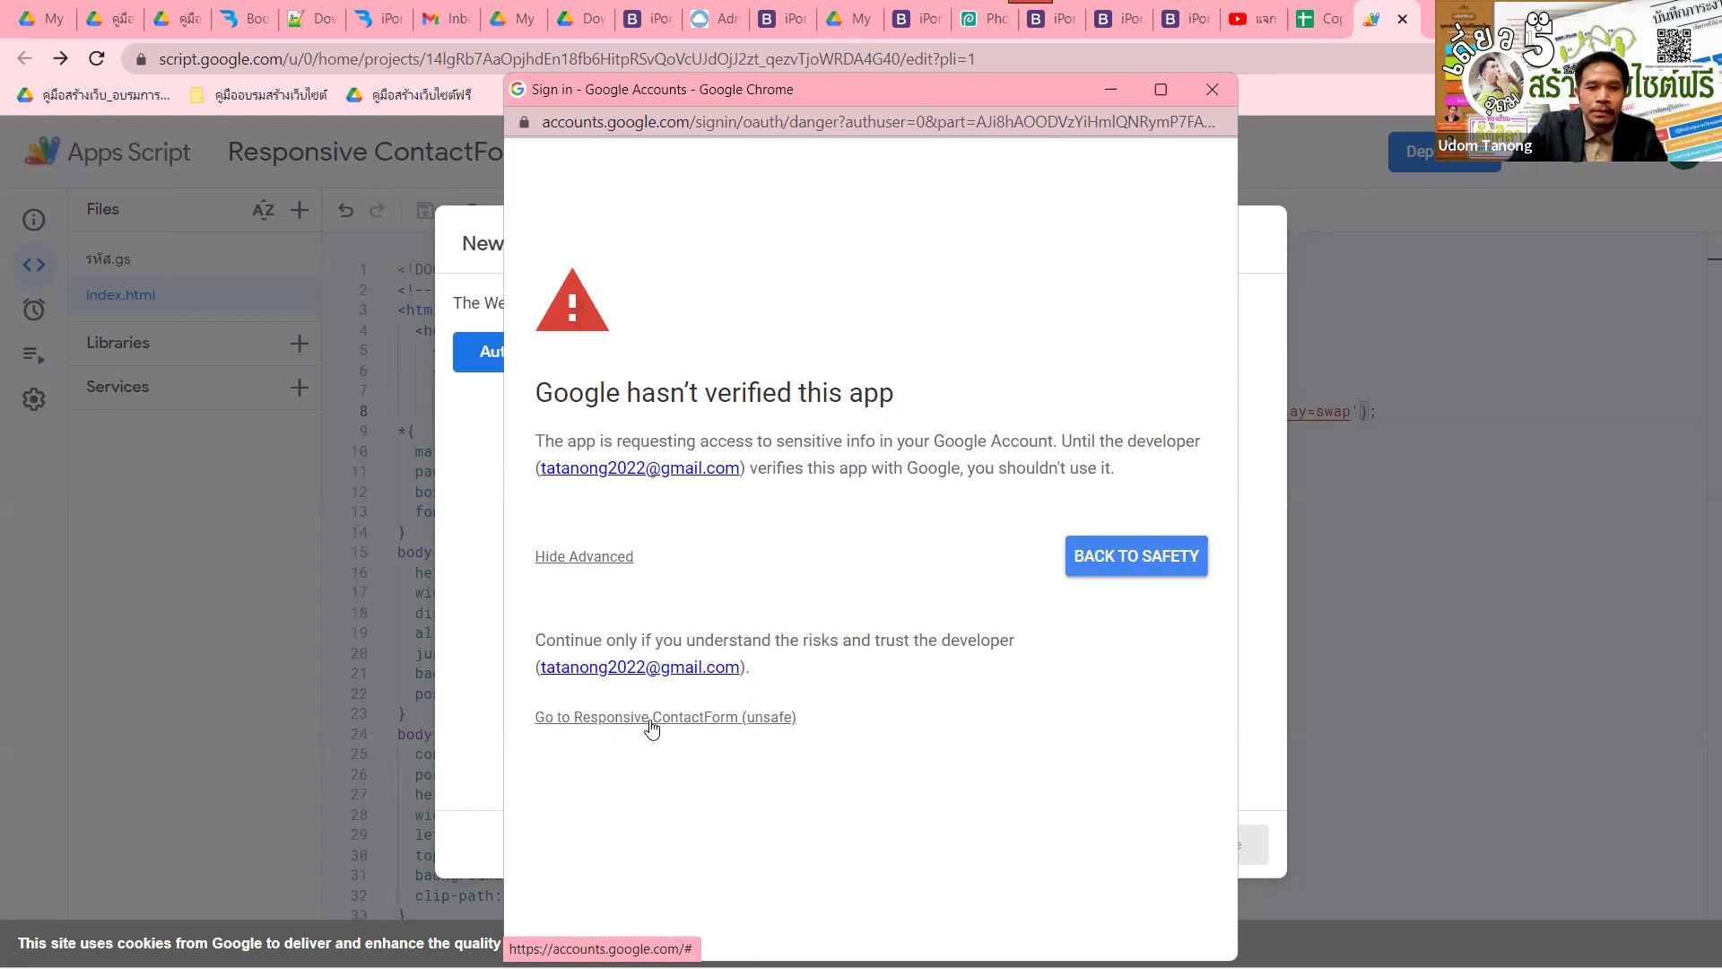
click(656, 717)
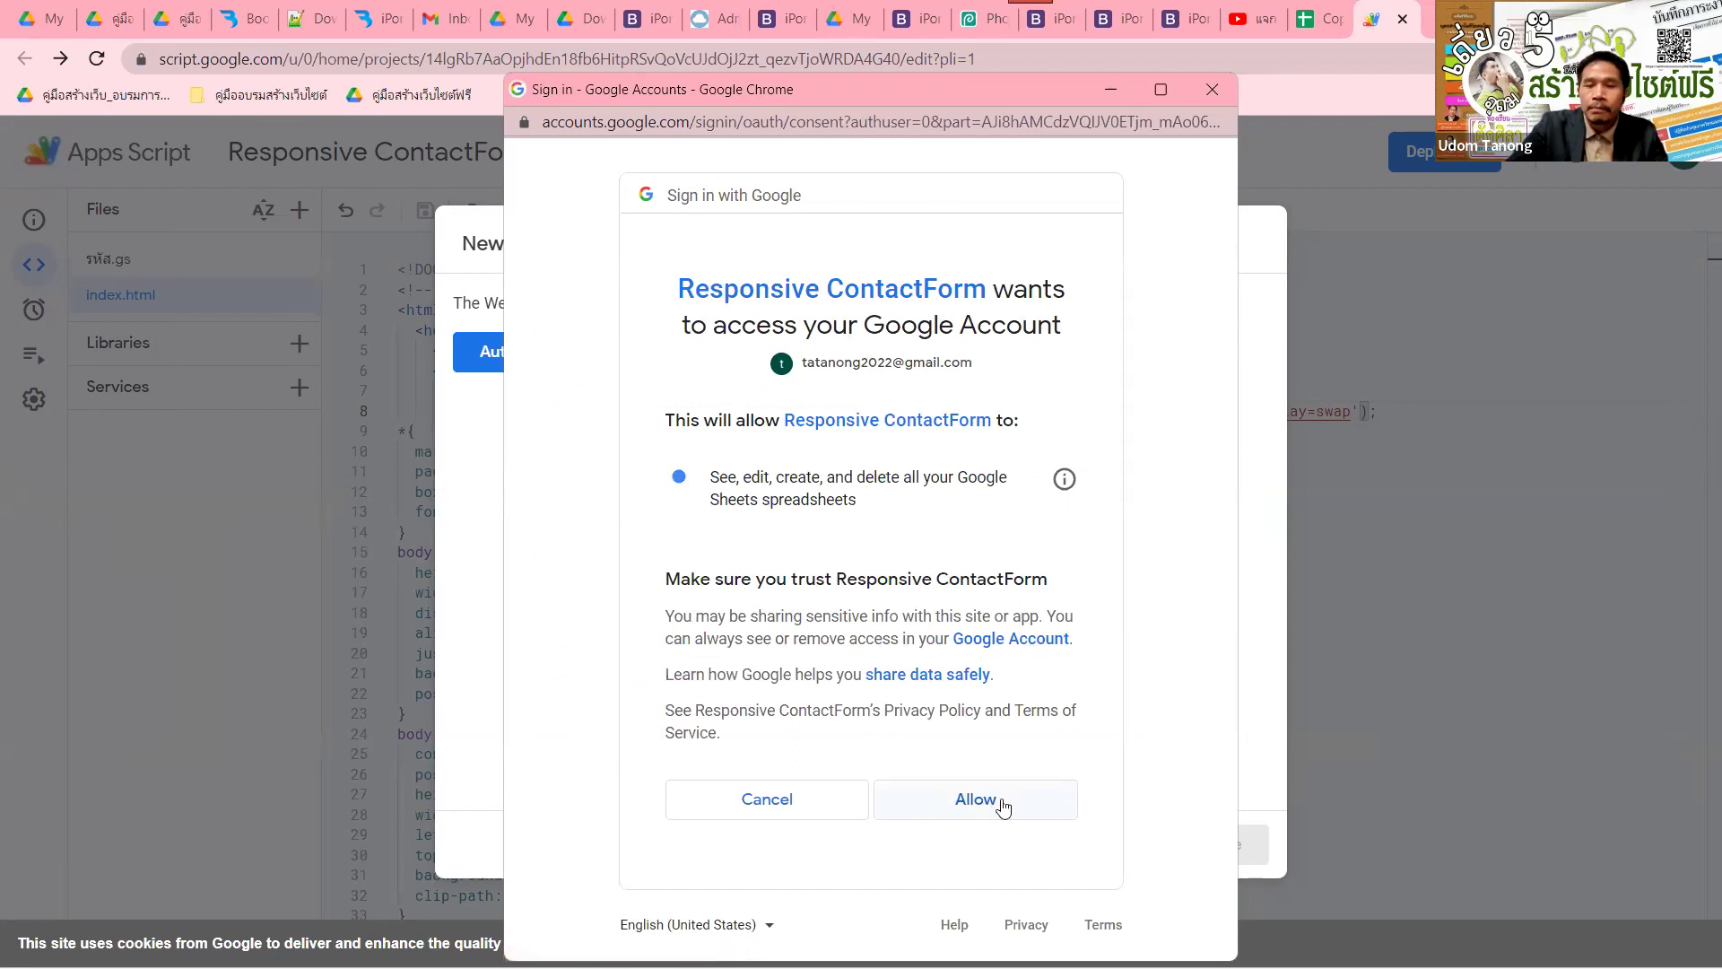
click(970, 804)
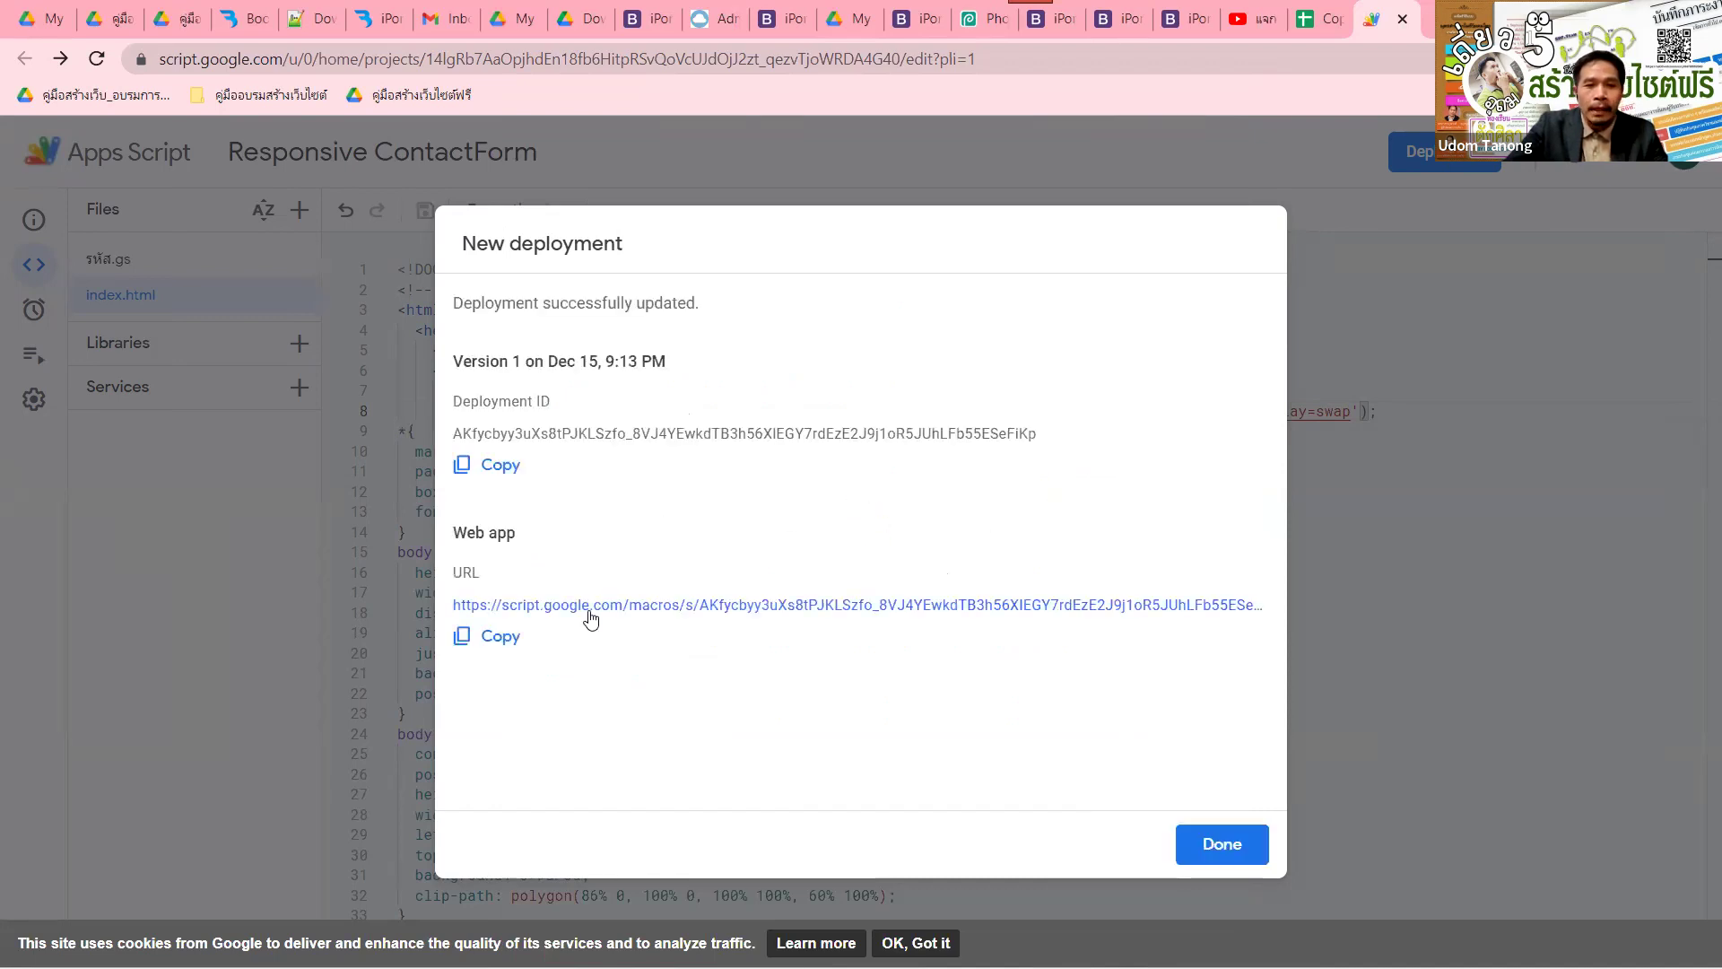
Step: Open the deployed web app URL in a new tab and review its address
click(815, 606)
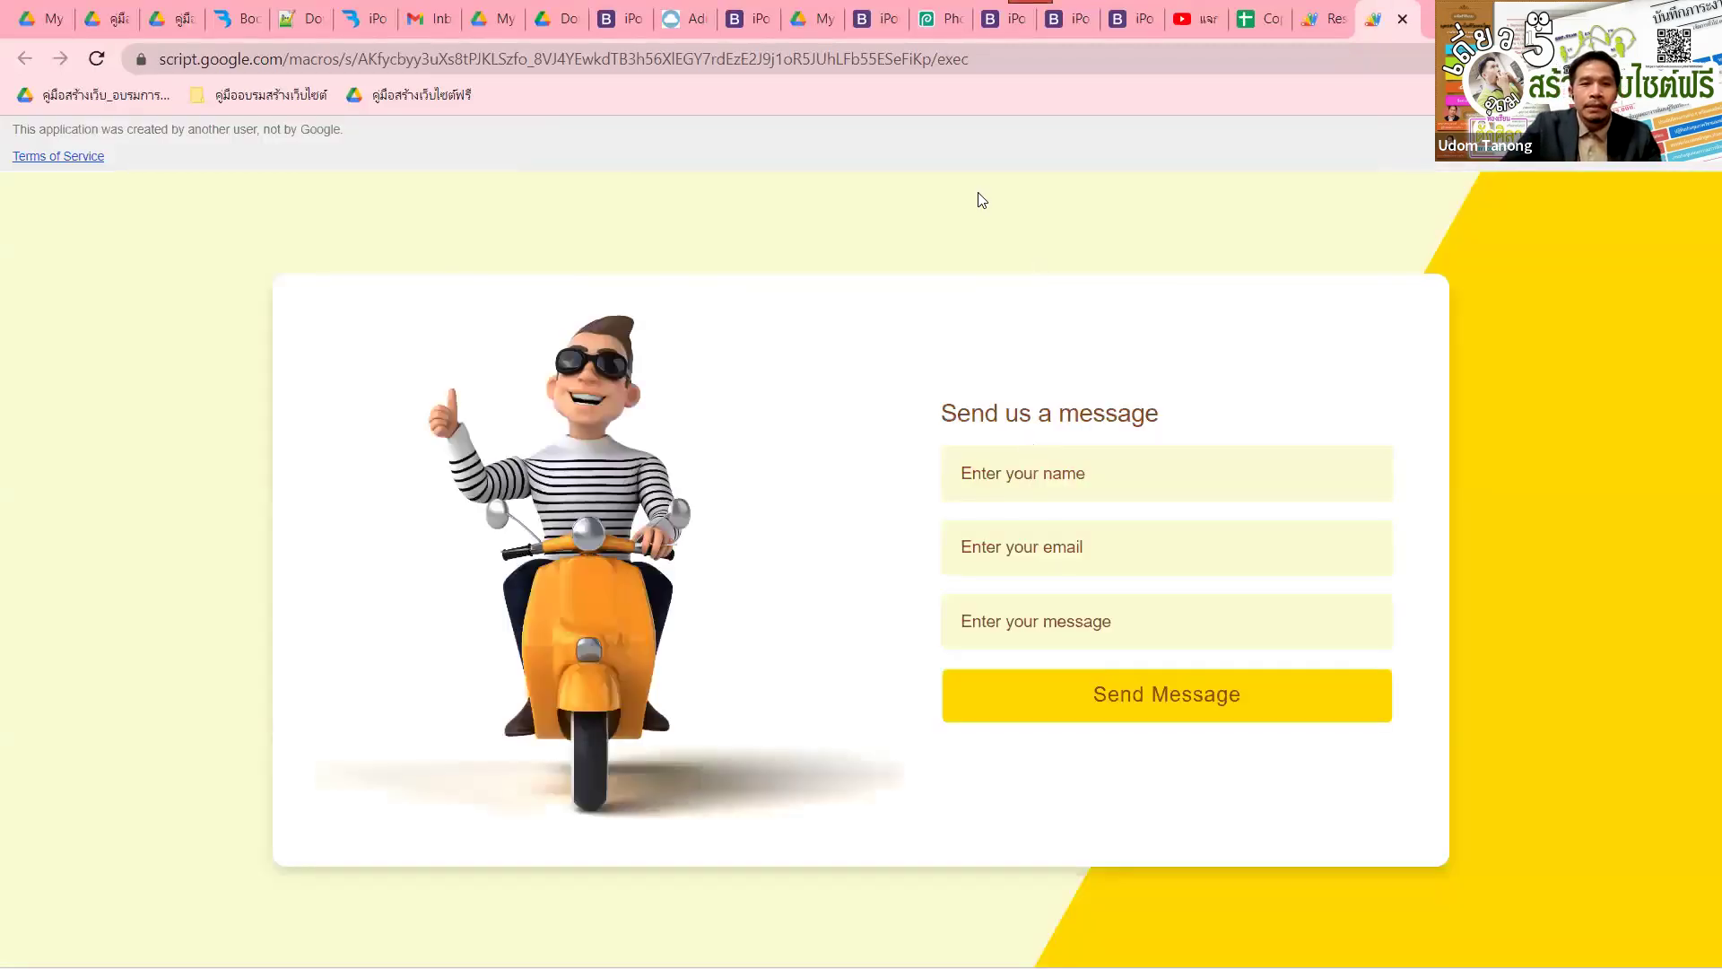
click(948, 62)
click(958, 62)
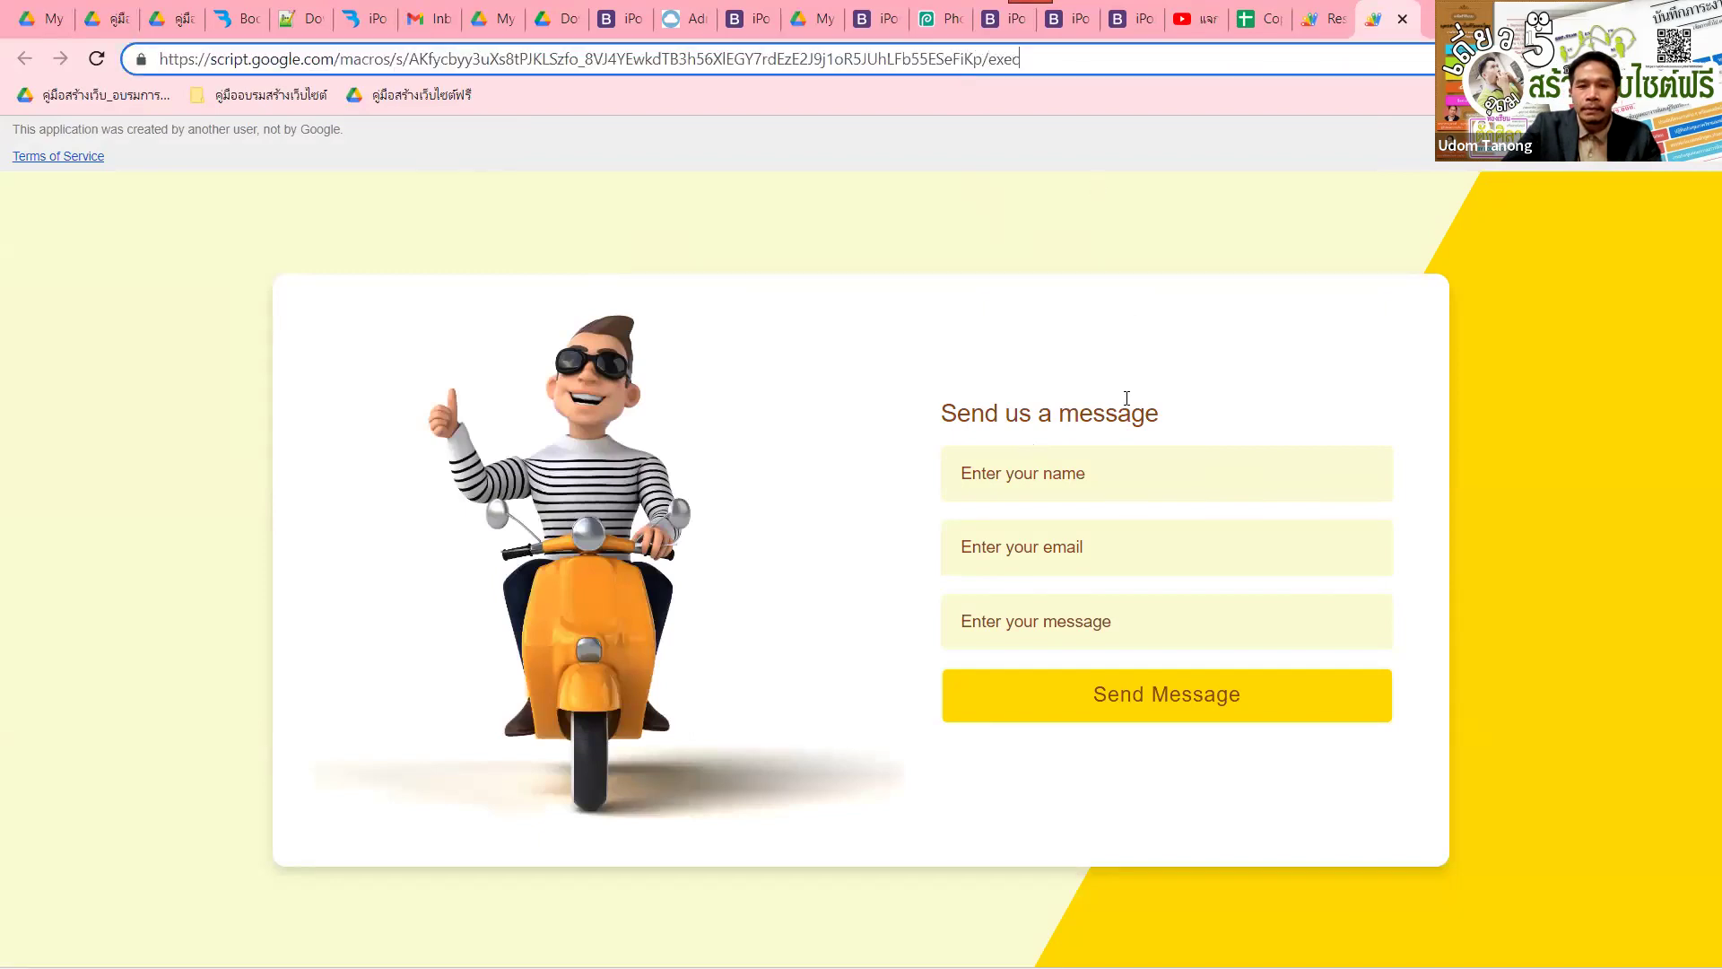
Step: Submit the contact form with a test name, e-mail and message 'โครงการเปิดเมื่อไหร่คะ ช่วยตอบด้วย'
click(1081, 475)
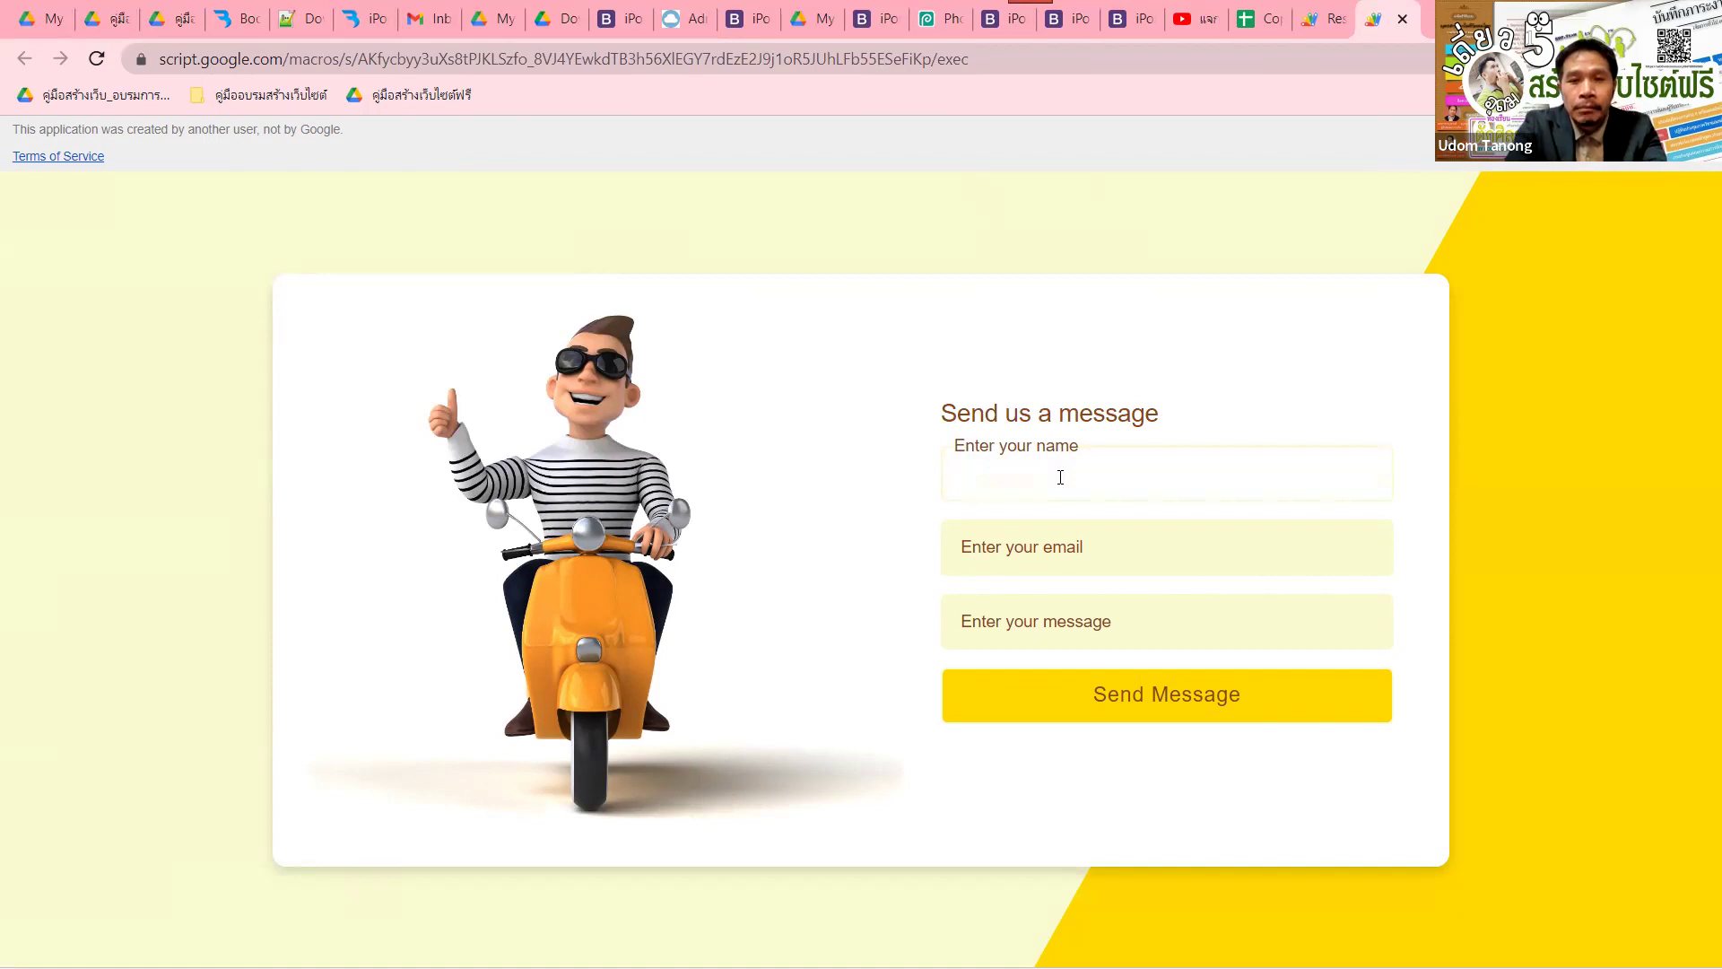
text(อด)
key(BackSpace)
key(BackSpace)
text(อุดม)
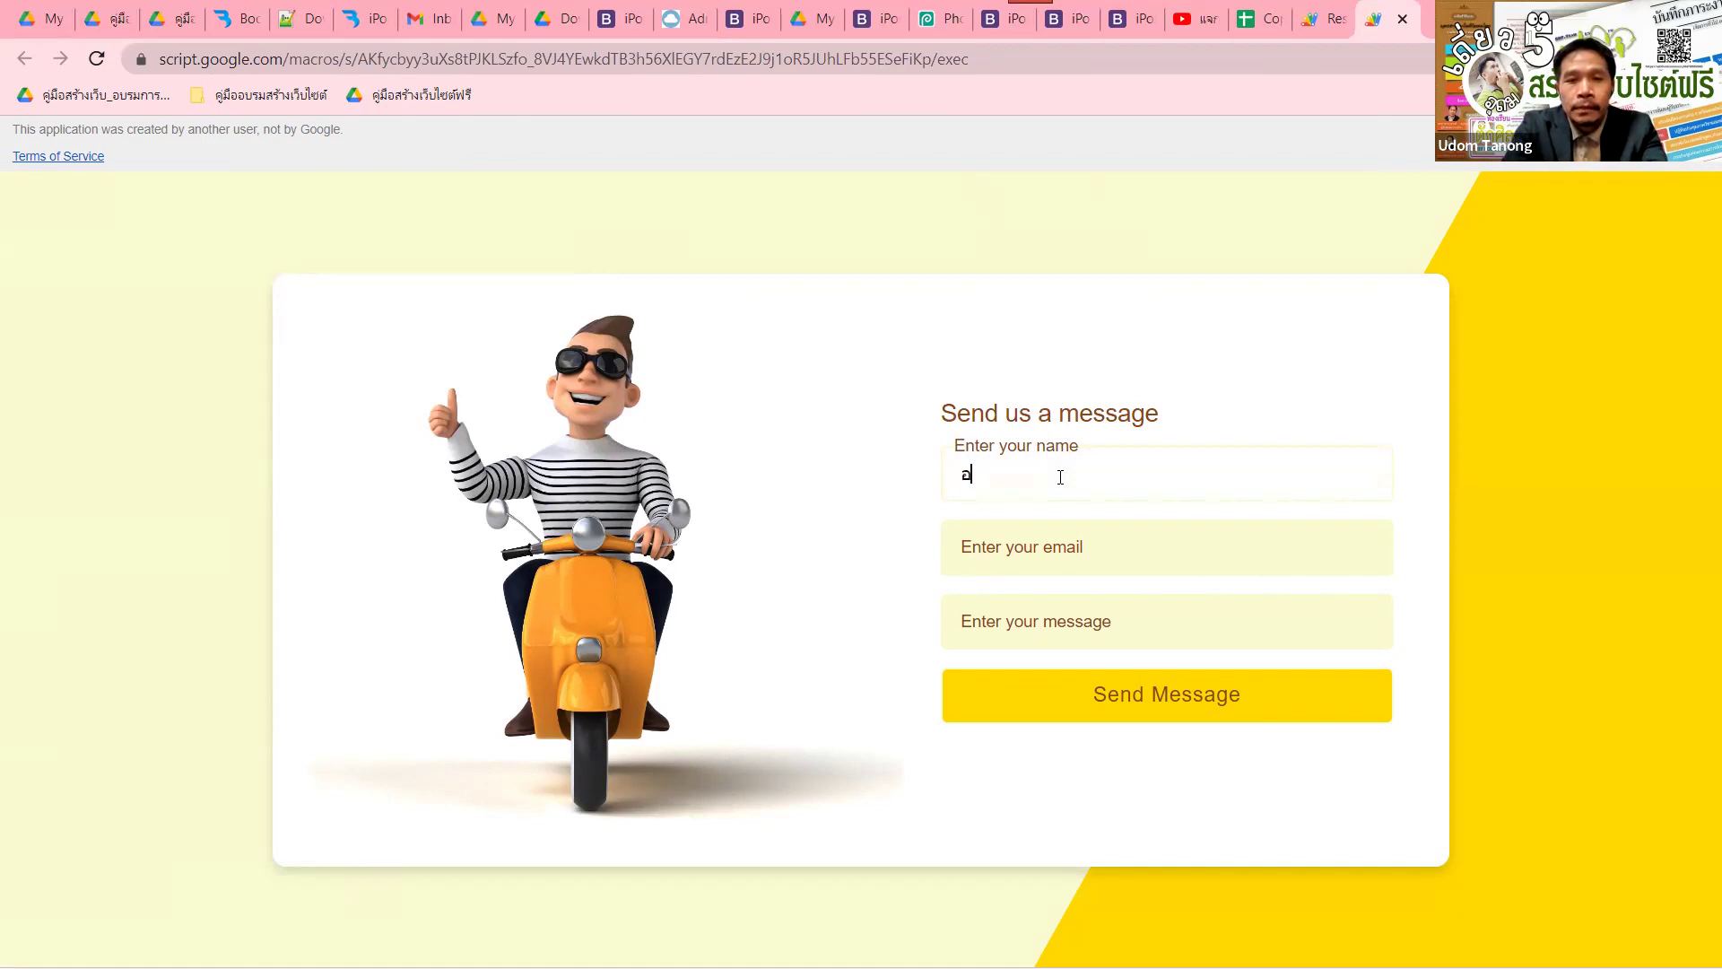
click(1069, 533)
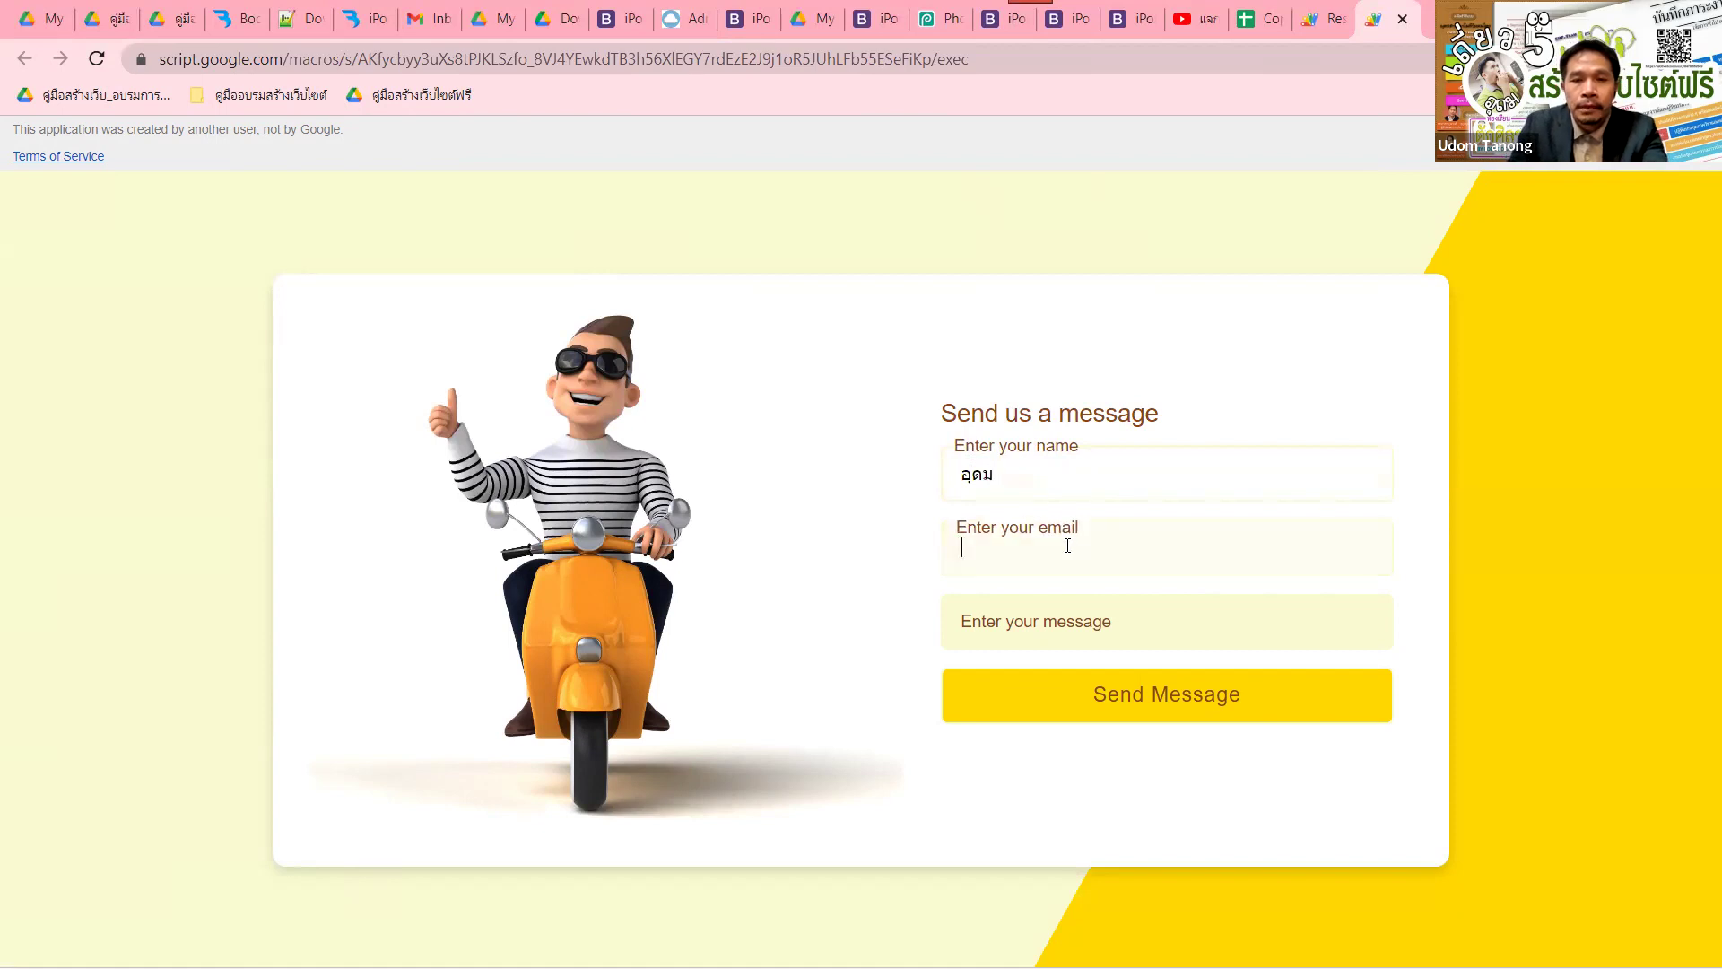
text(ยย)
key(BackSpace)
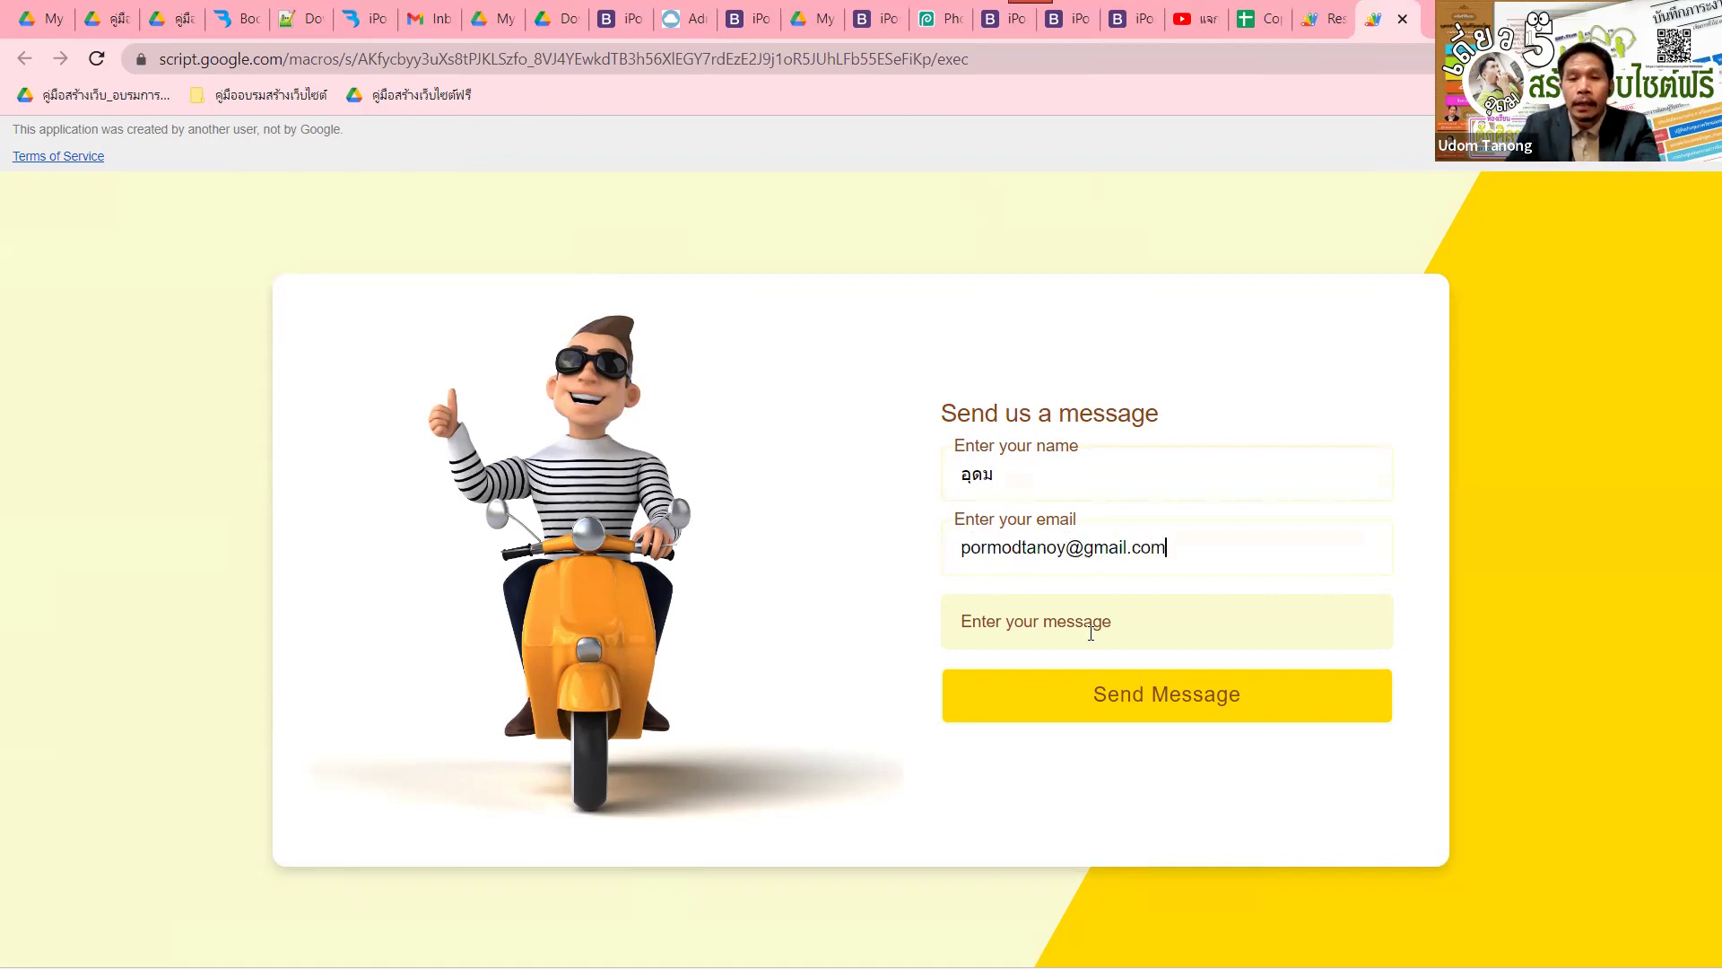
click(1091, 627)
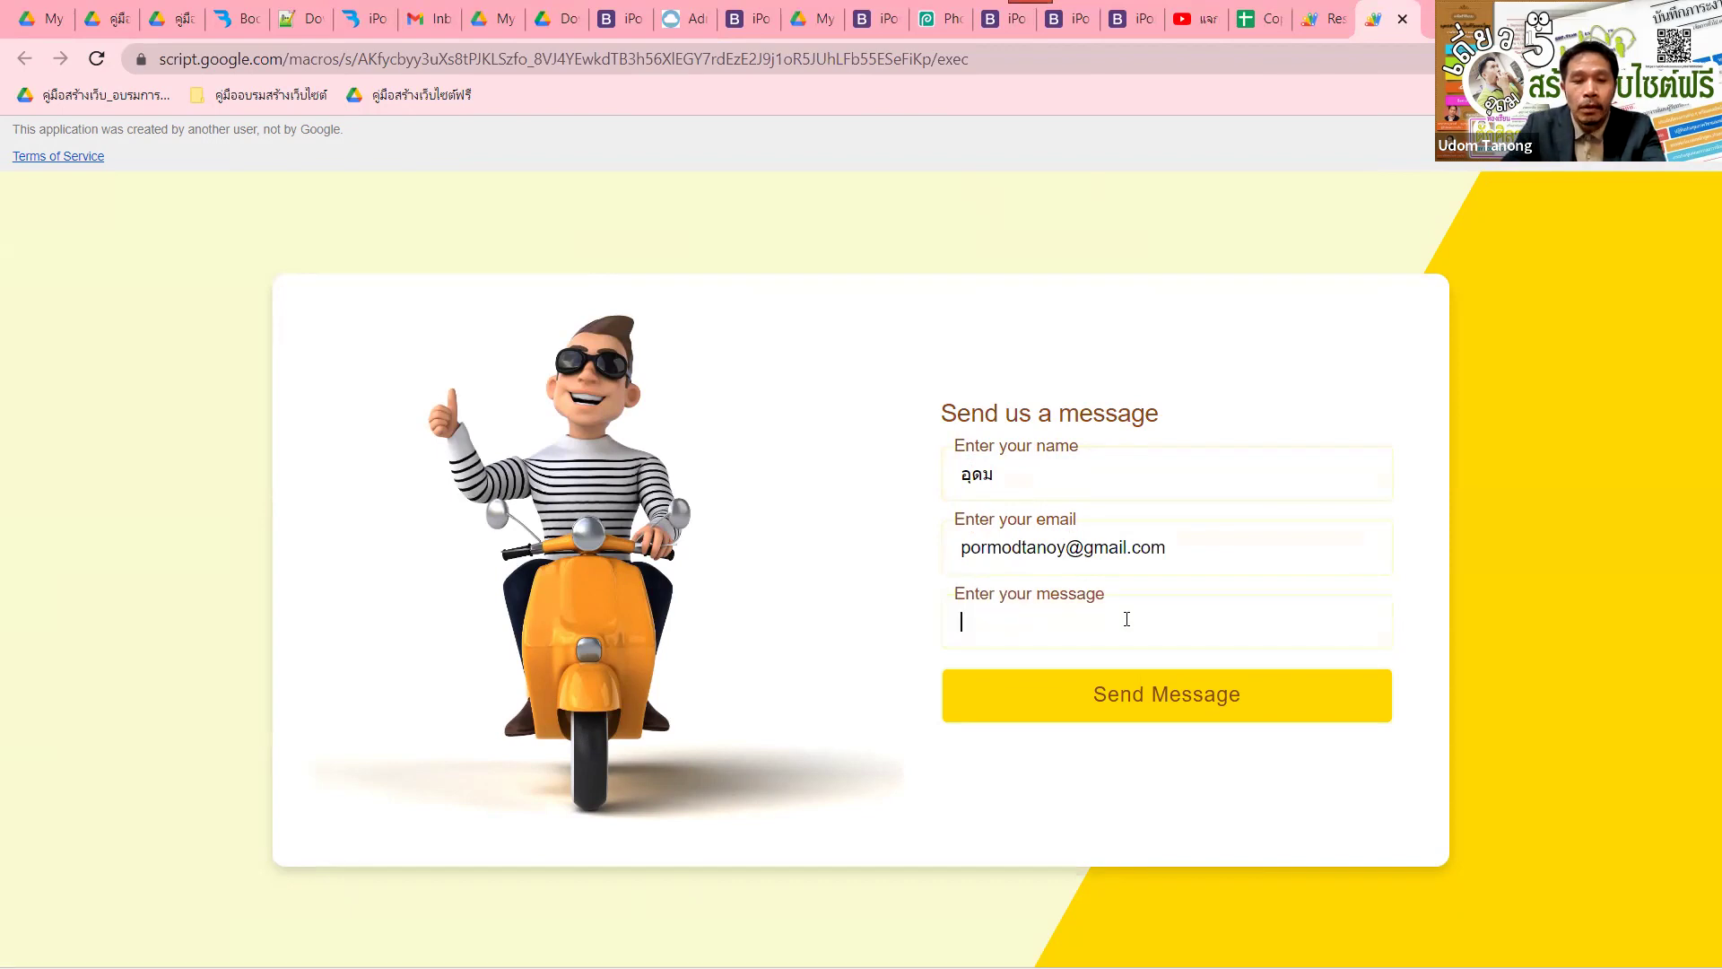
text(โครงการเปิดเมือ)
text(่รไหร่คุ)
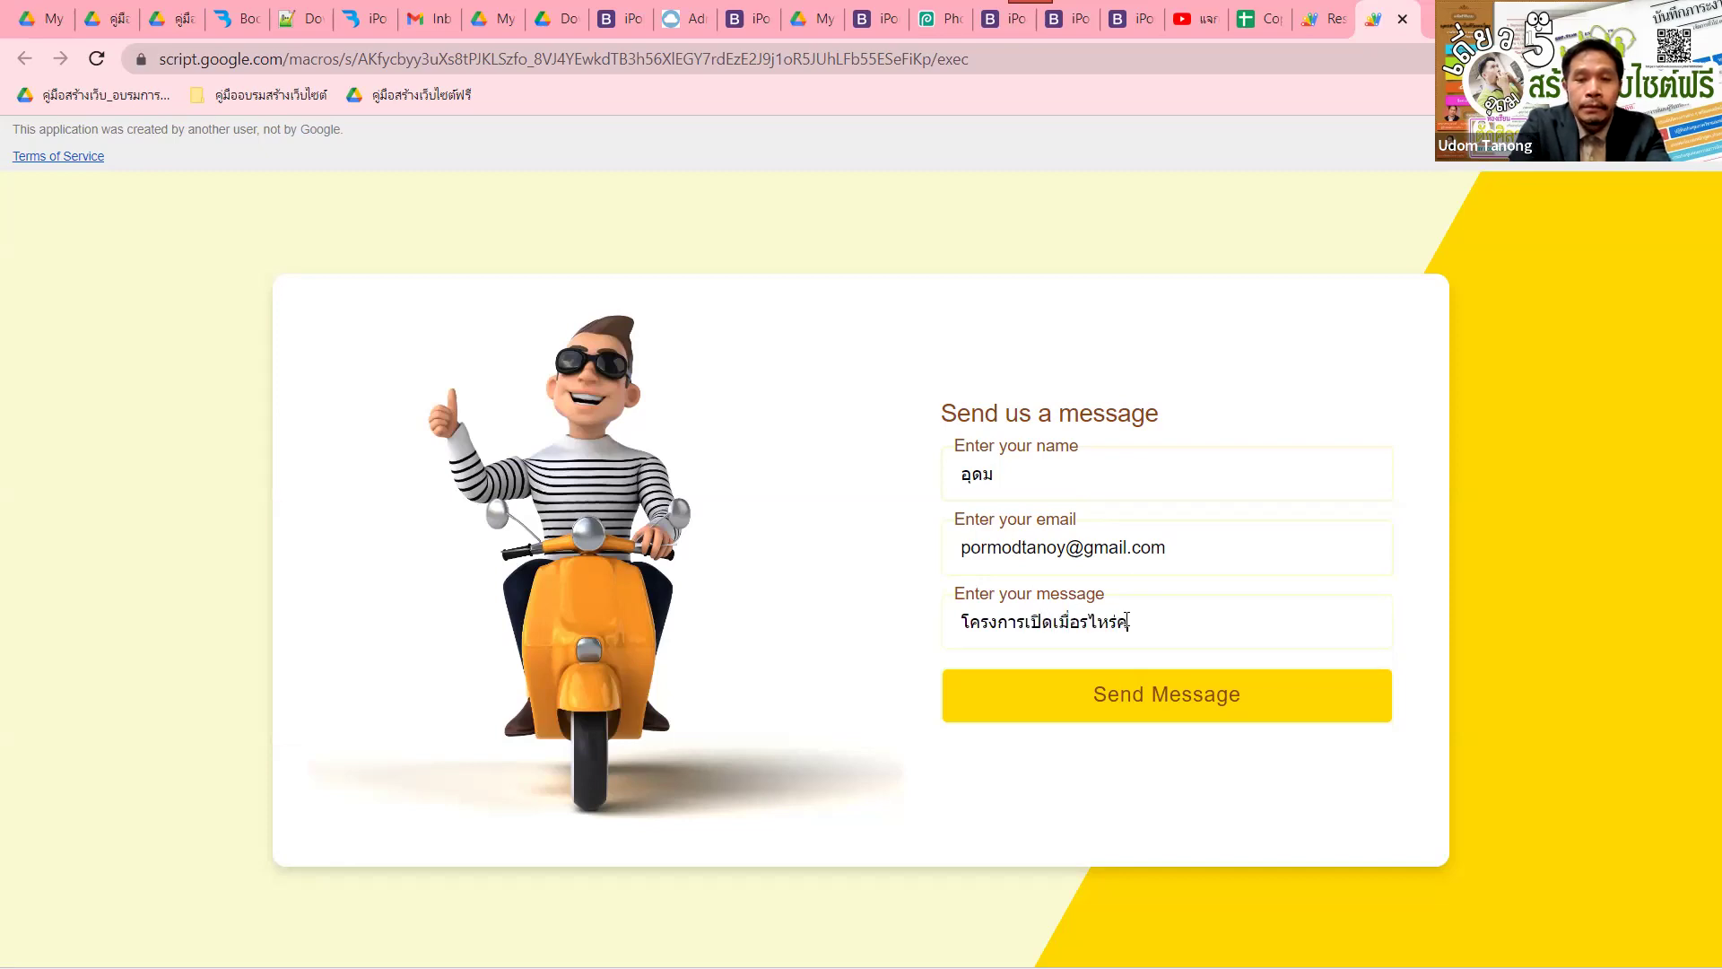
text( ช่วยตอบด้วย)
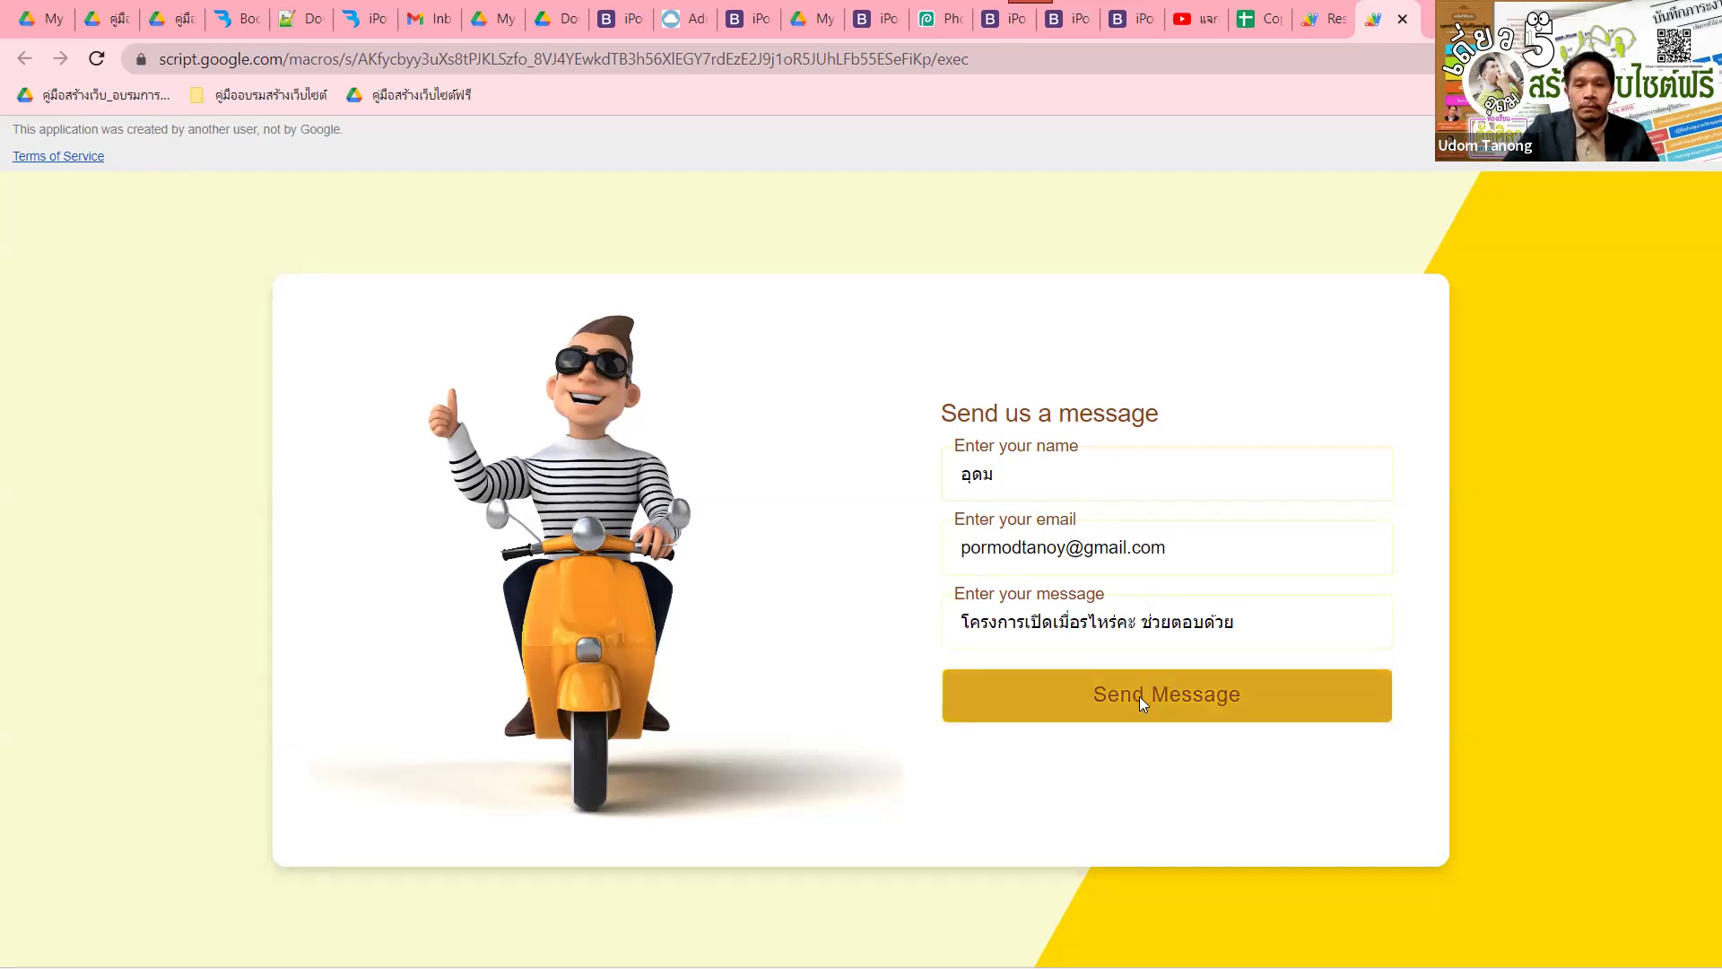
click(1139, 696)
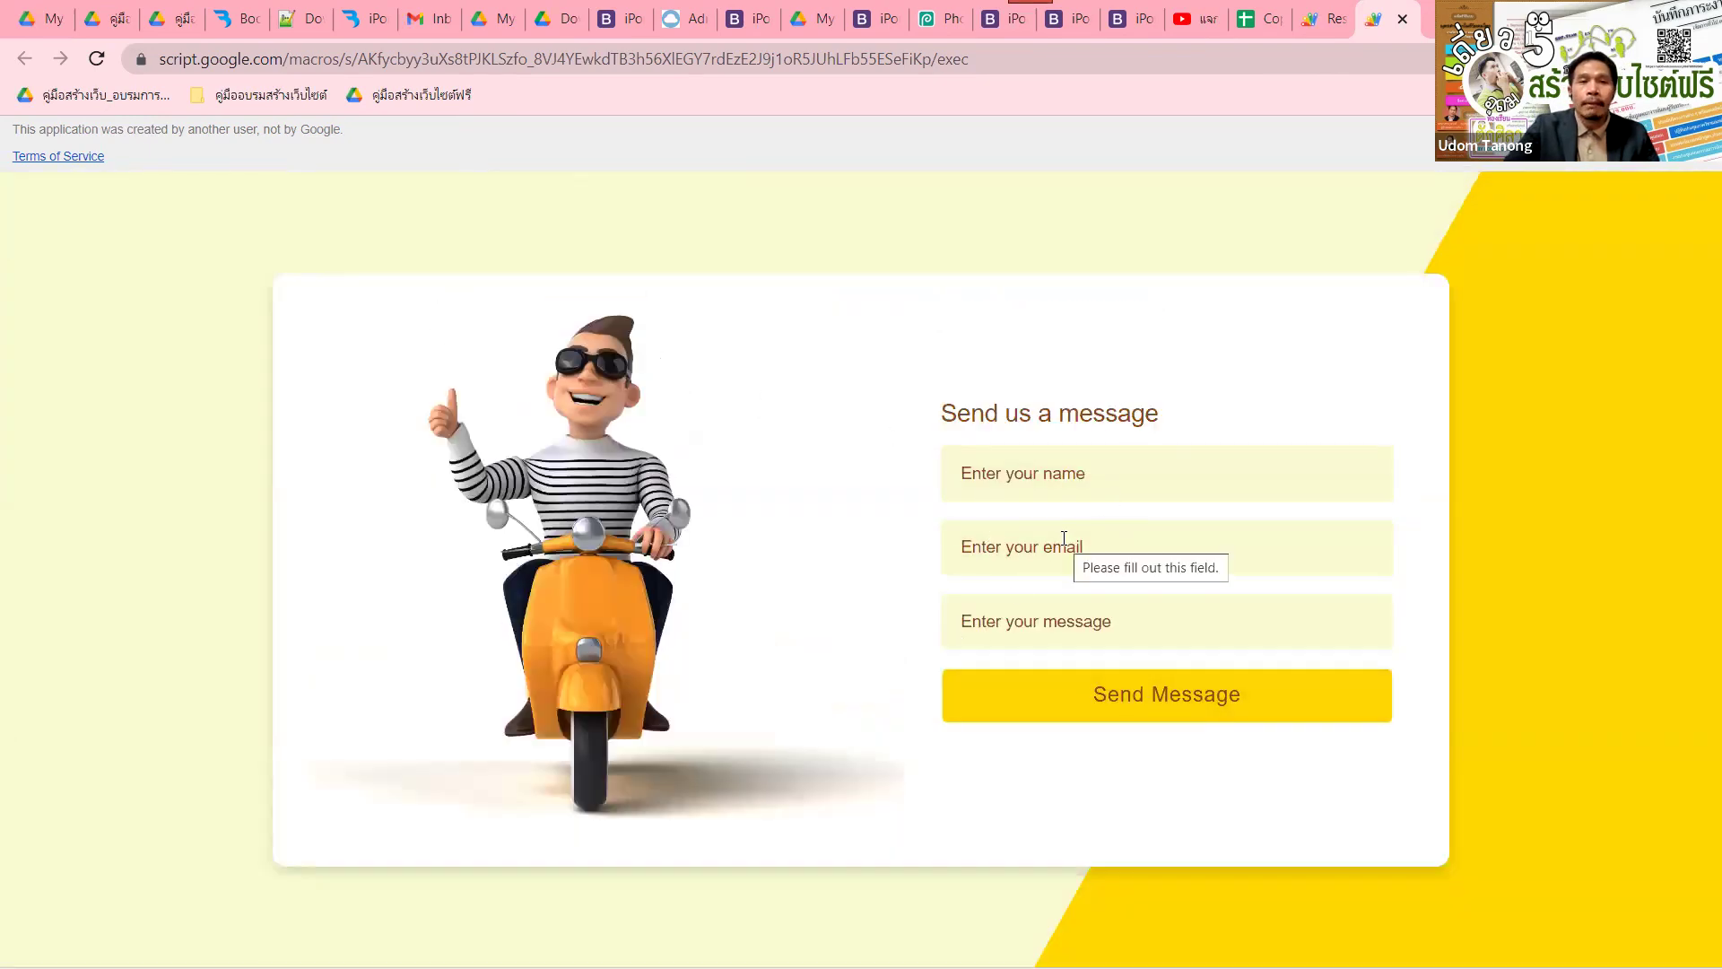
Step: Switch to the response sheet and inspect row 16's name, e-mail and message cells B16–D16
click(1260, 19)
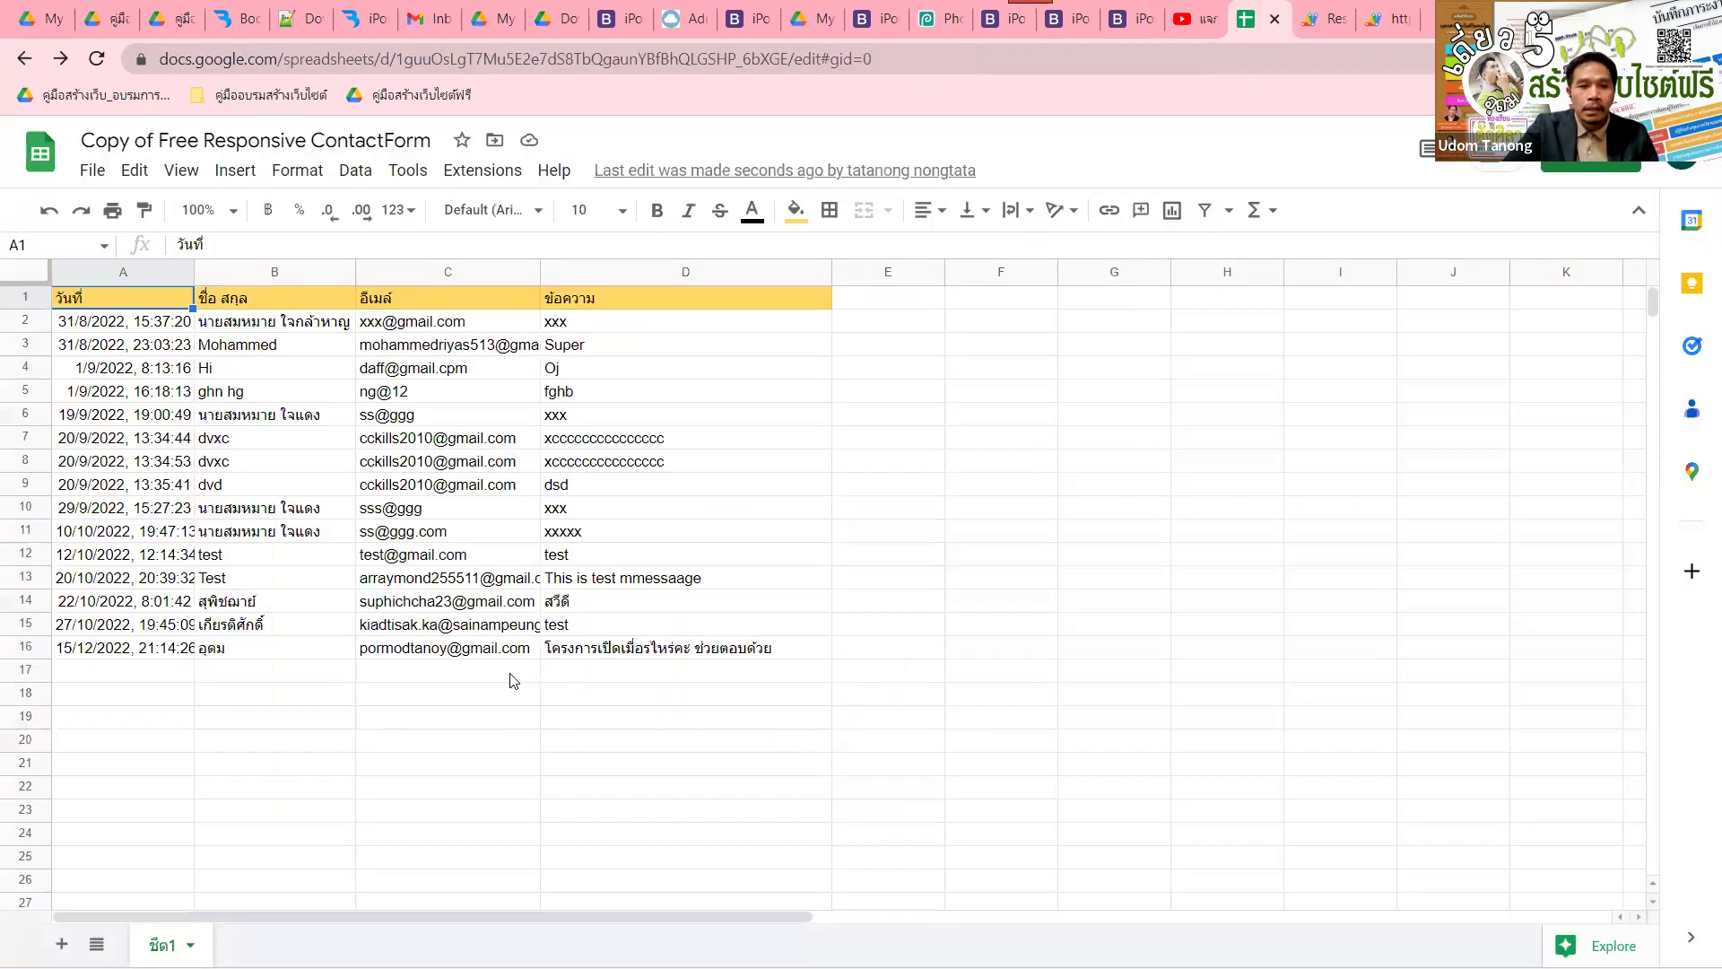
click(247, 653)
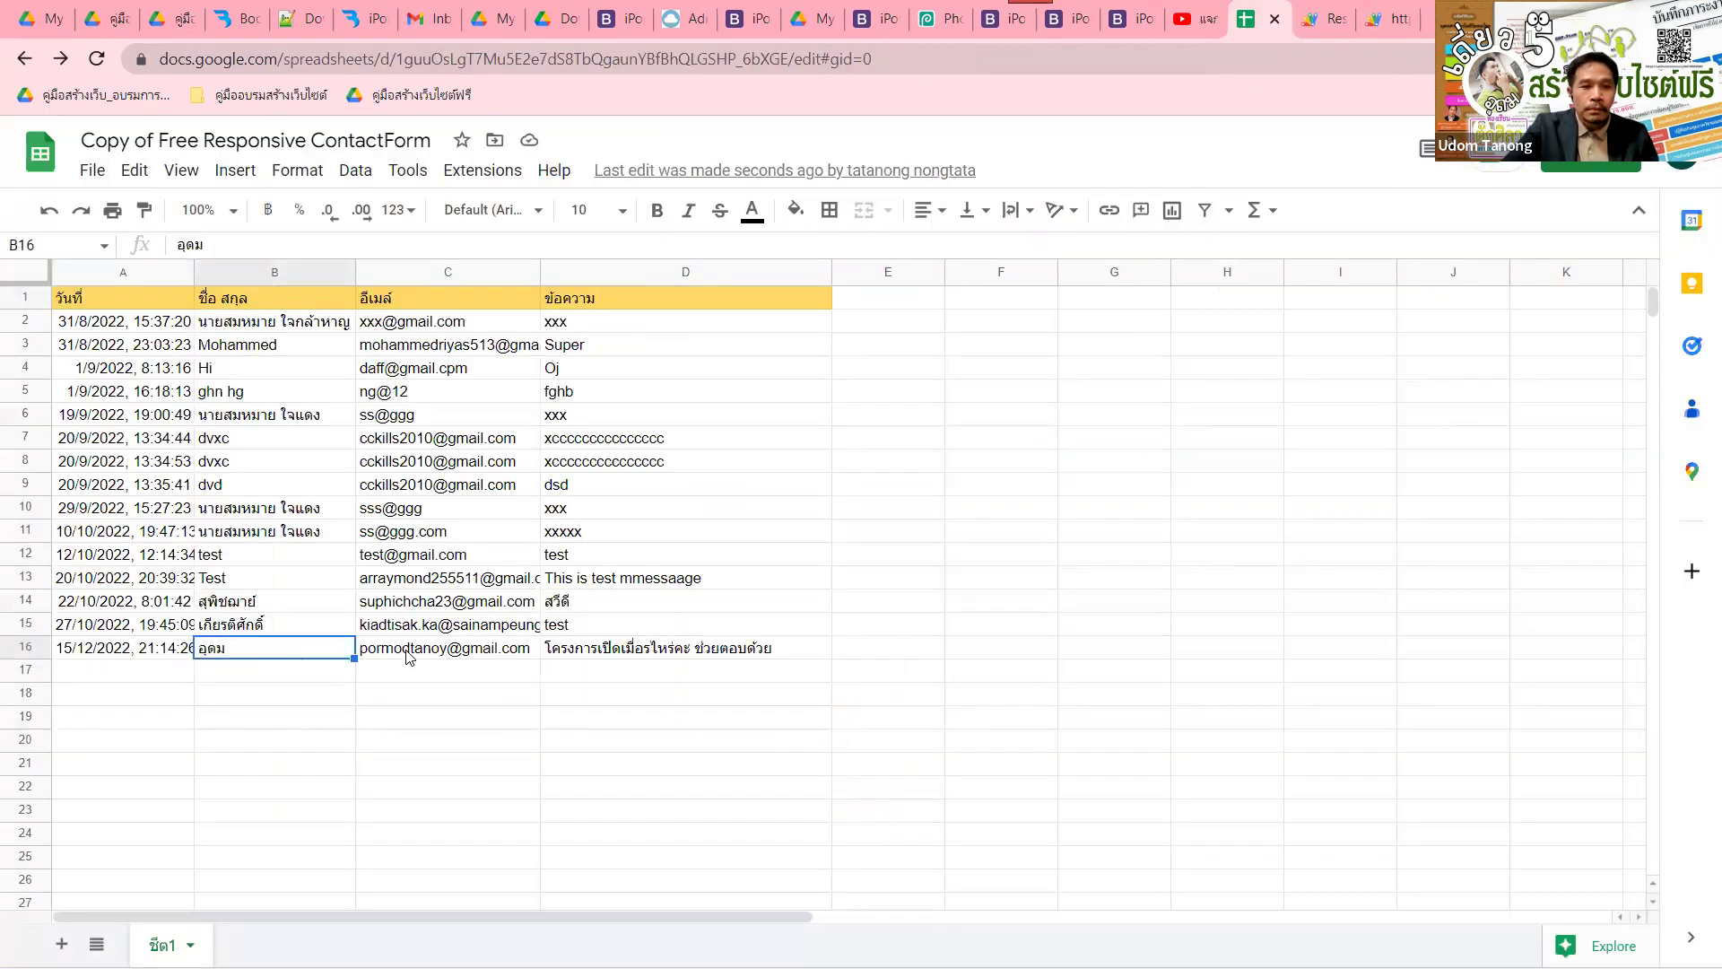
click(408, 655)
click(632, 649)
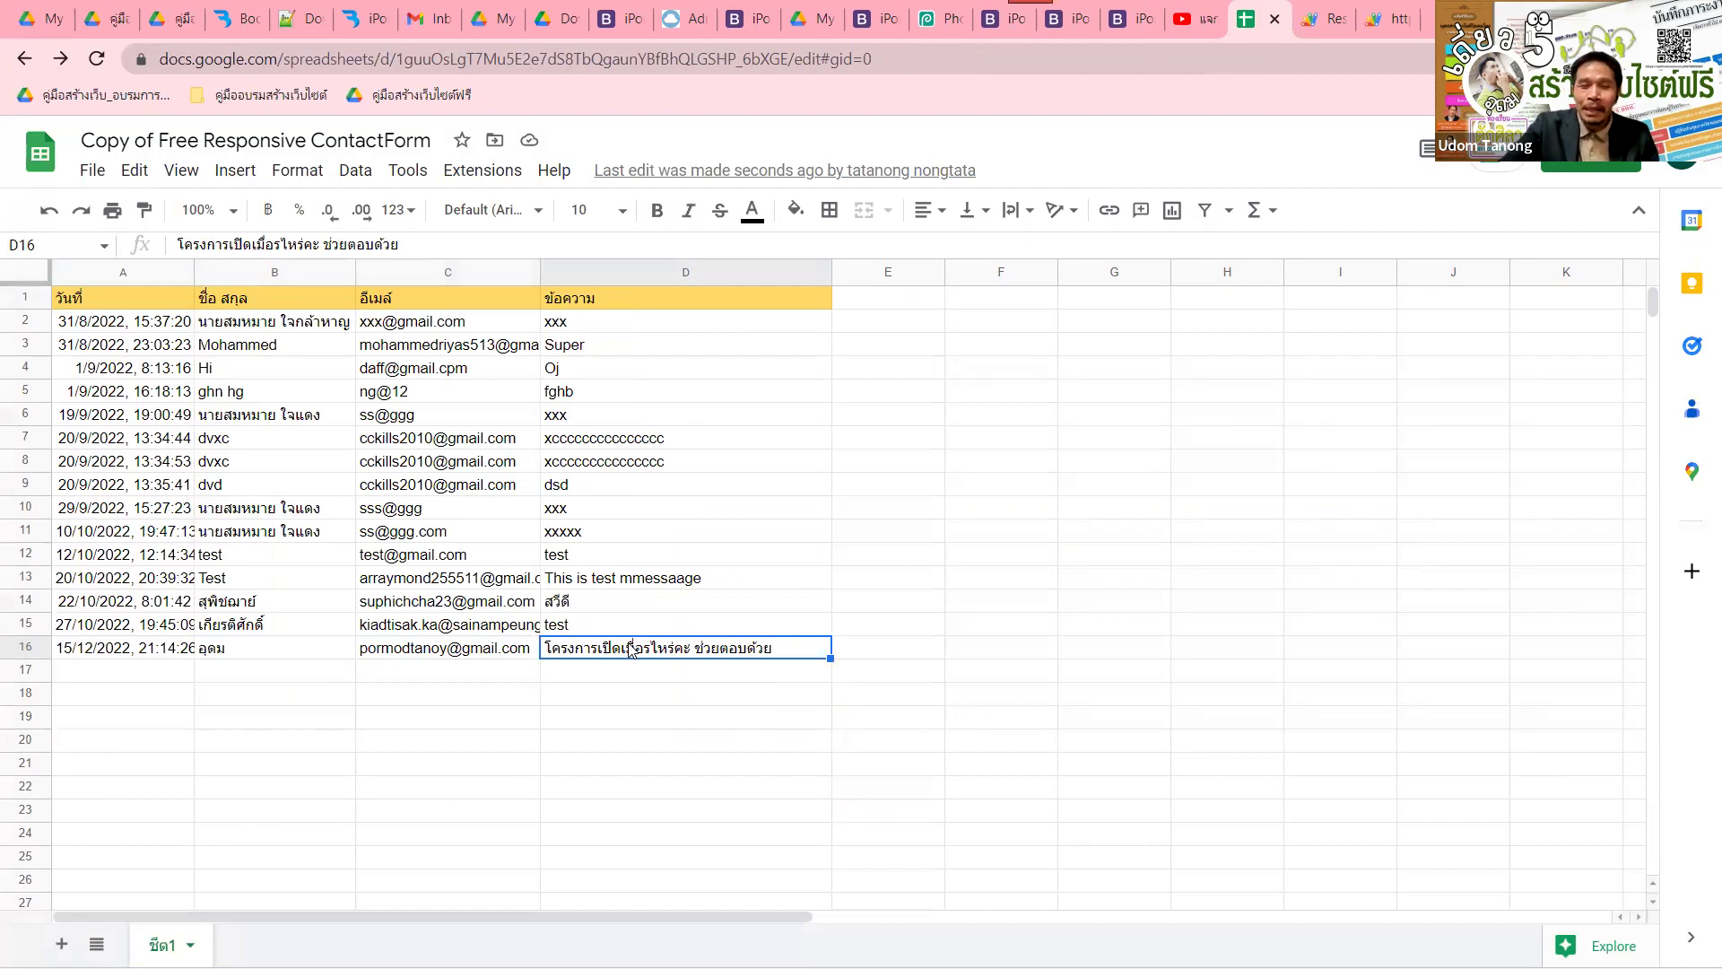
Step: Recheck row 16's cells, confirming the 15/12/2022 entry and its message in D16
click(668, 675)
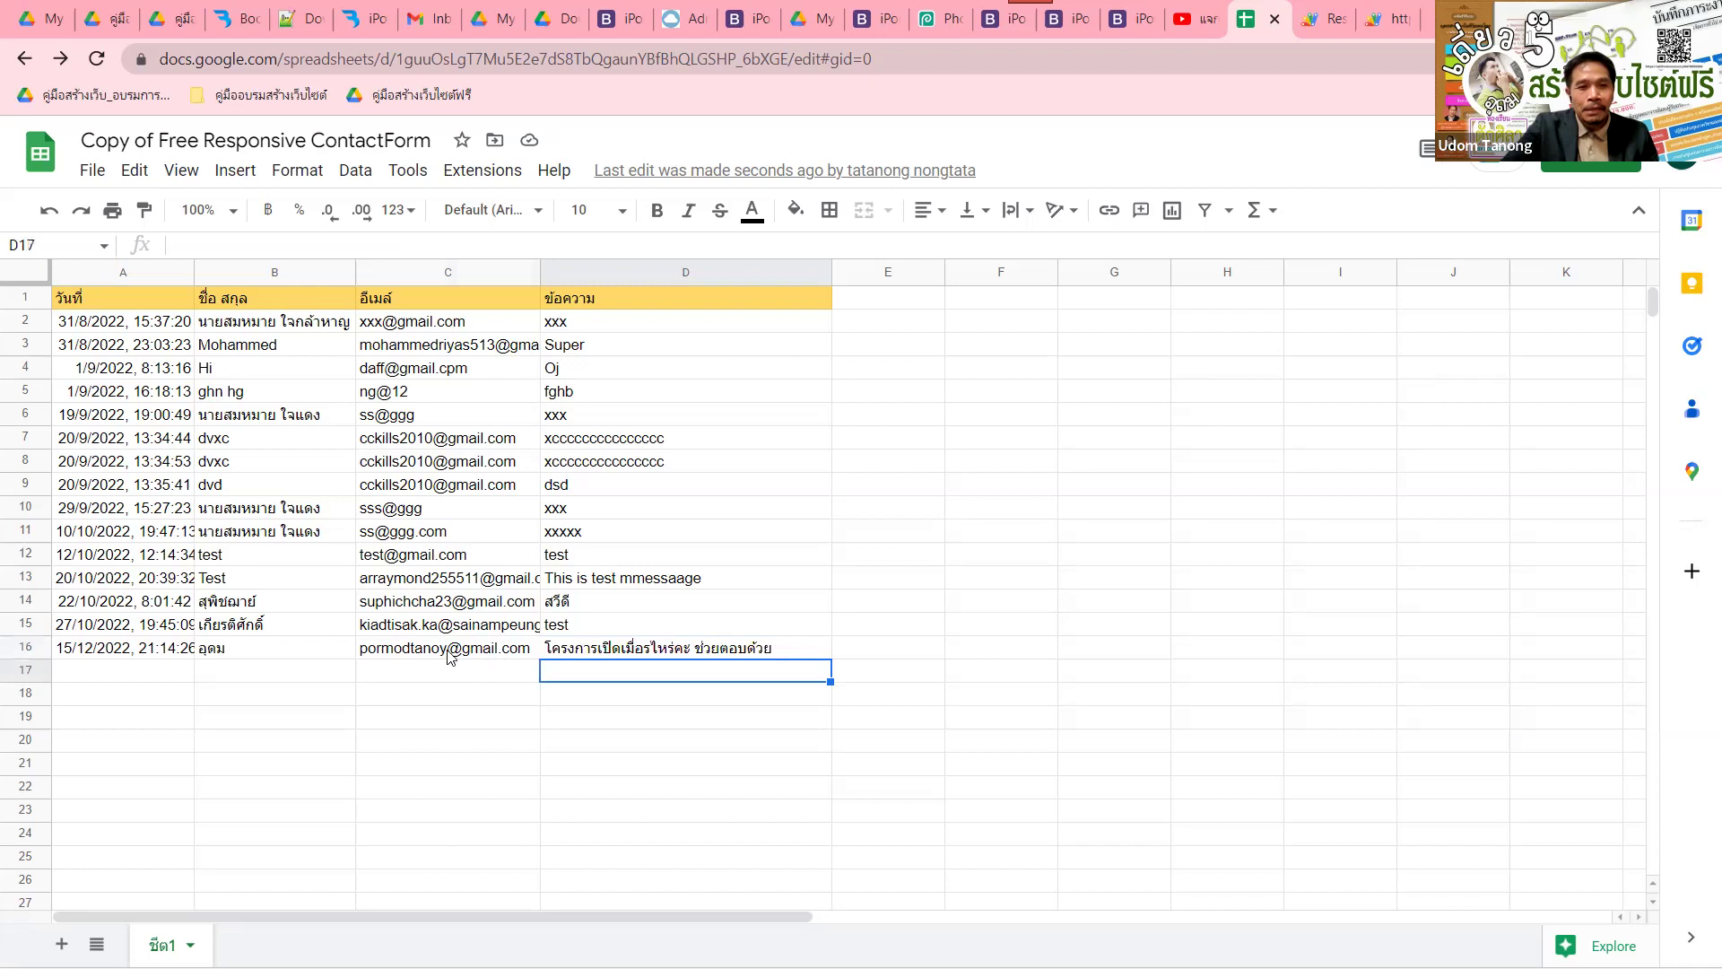
click(448, 654)
click(283, 658)
click(161, 659)
click(333, 659)
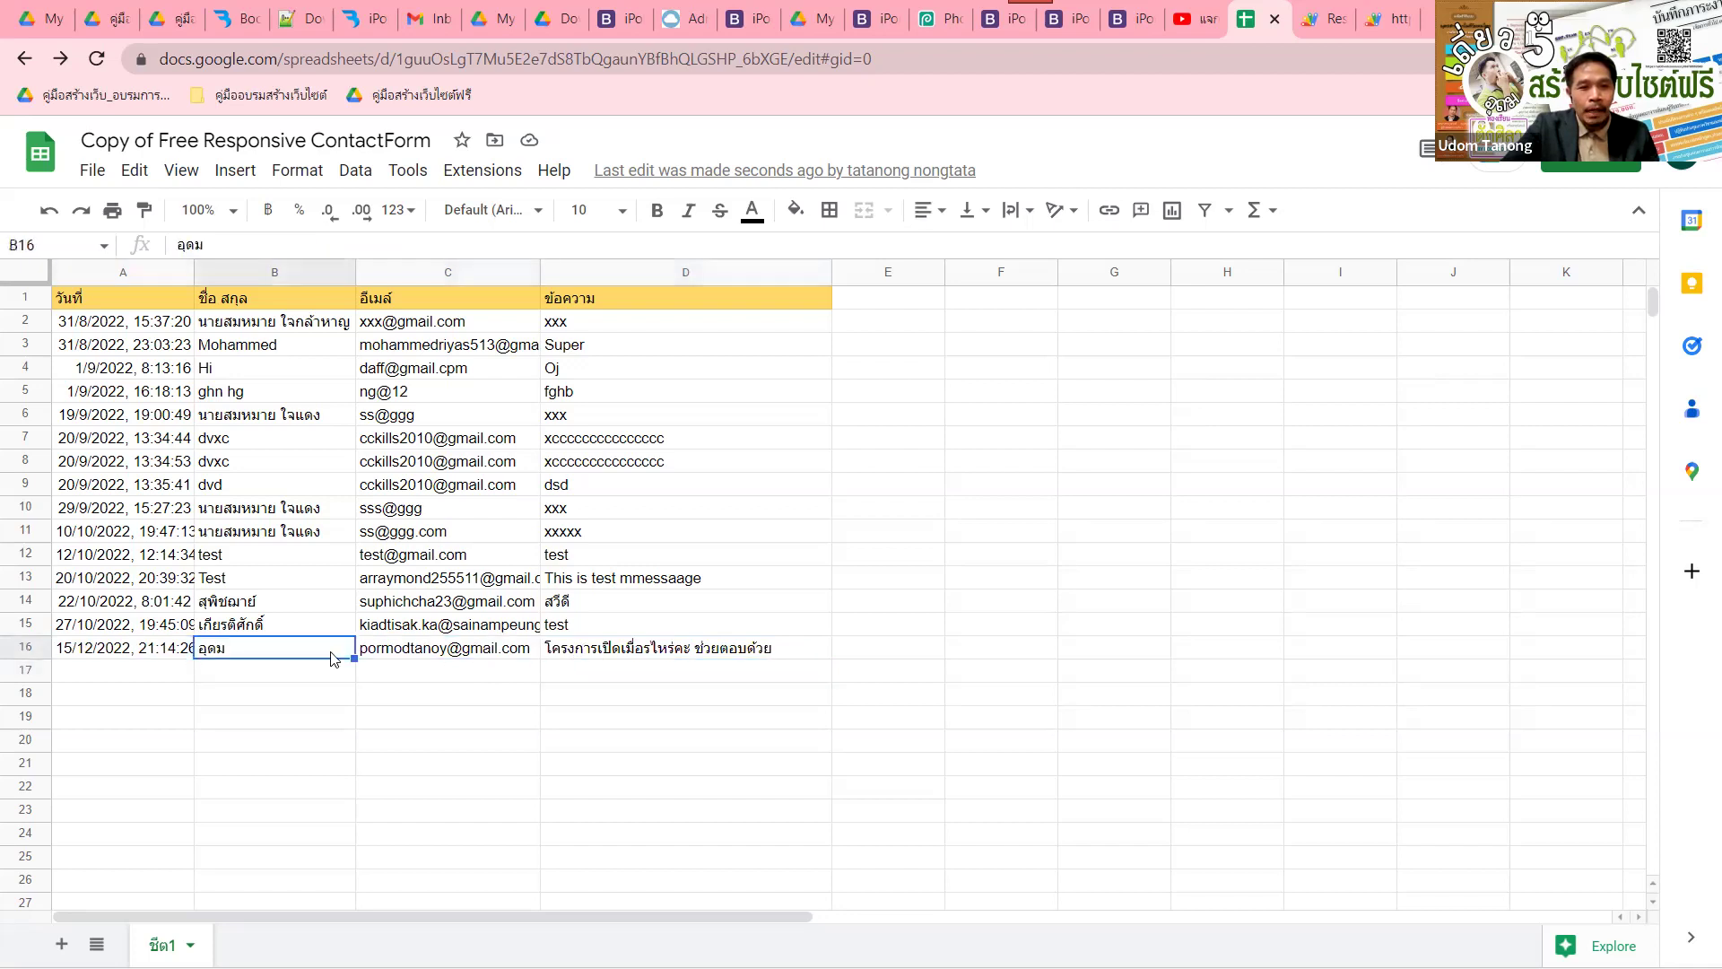
click(419, 661)
click(587, 655)
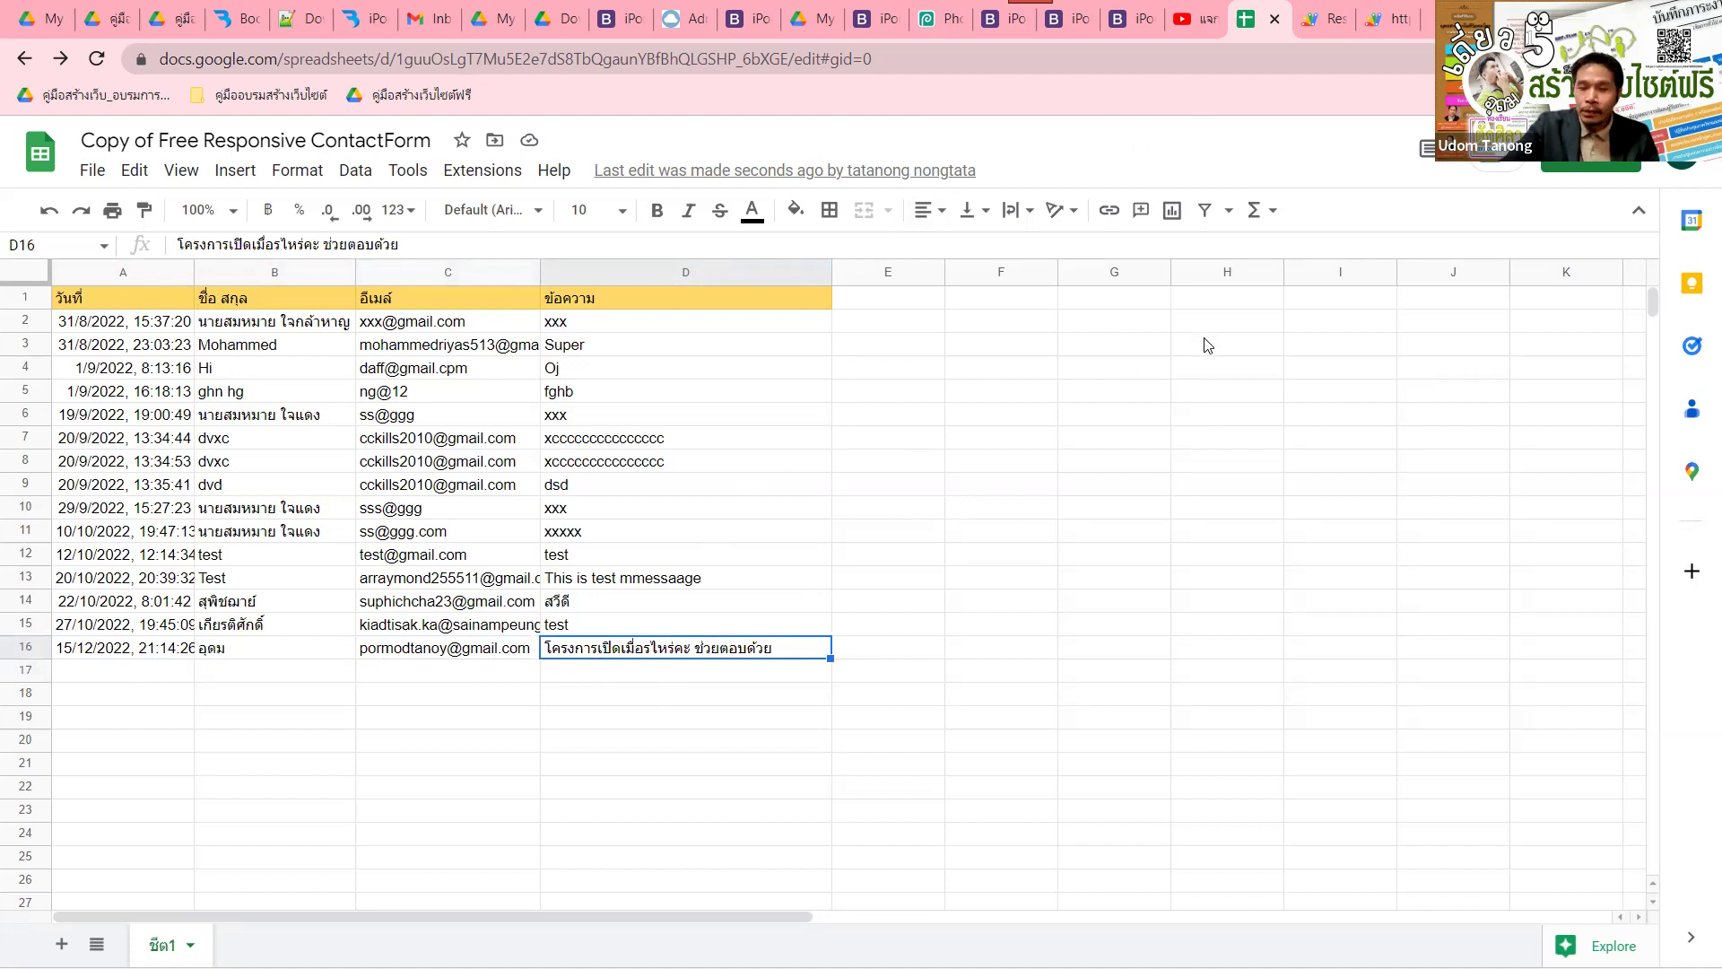
Step: Close the New deployment confirmation and open the deployed contact form web app
click(1336, 20)
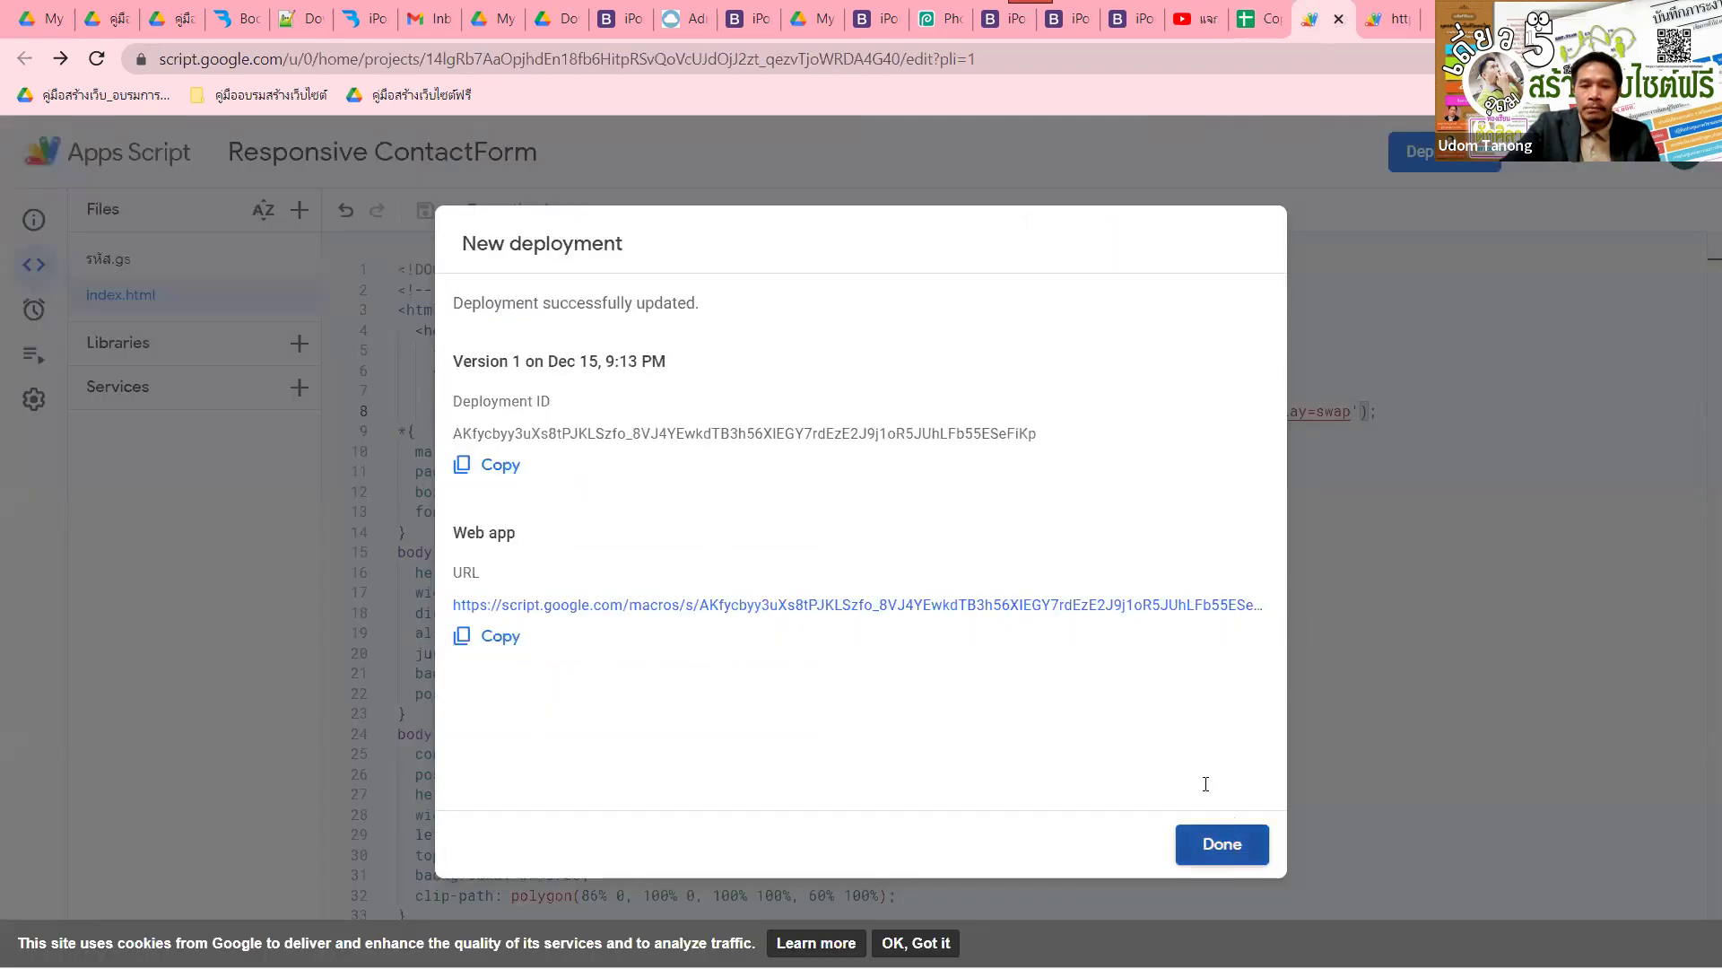
click(1221, 844)
click(1389, 19)
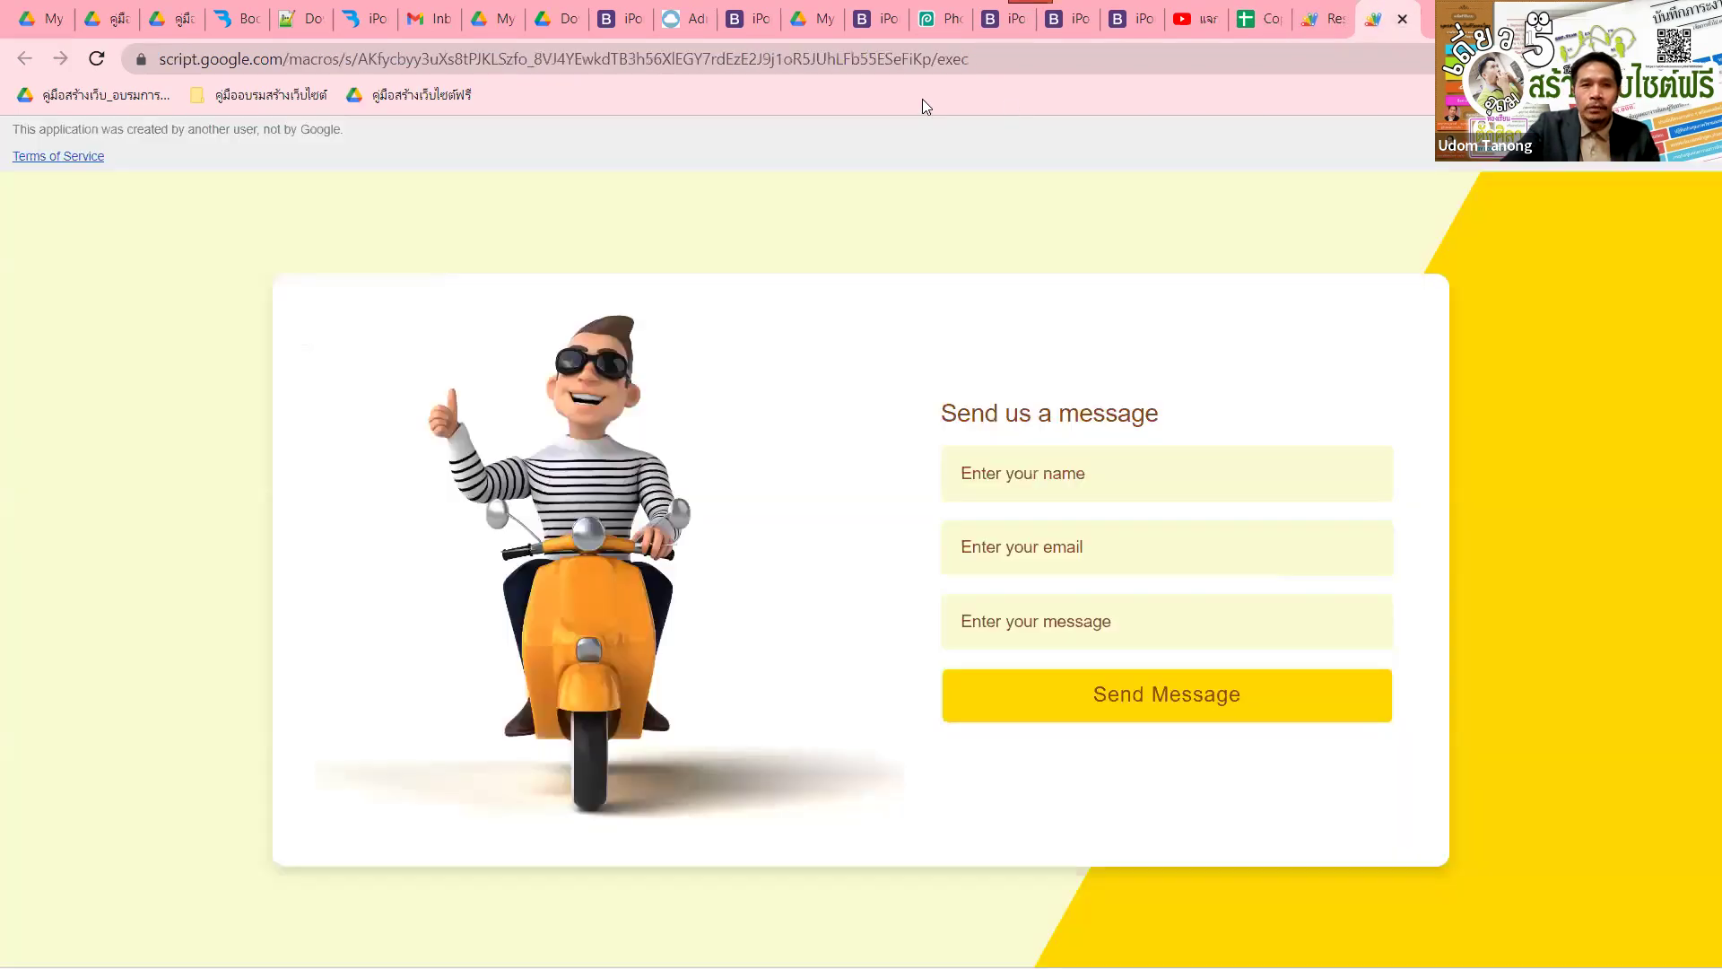
Step: Inspect the web app's full URL in the address bar, then return to index.html in Notepad++
click(954, 63)
right_click(855, 56)
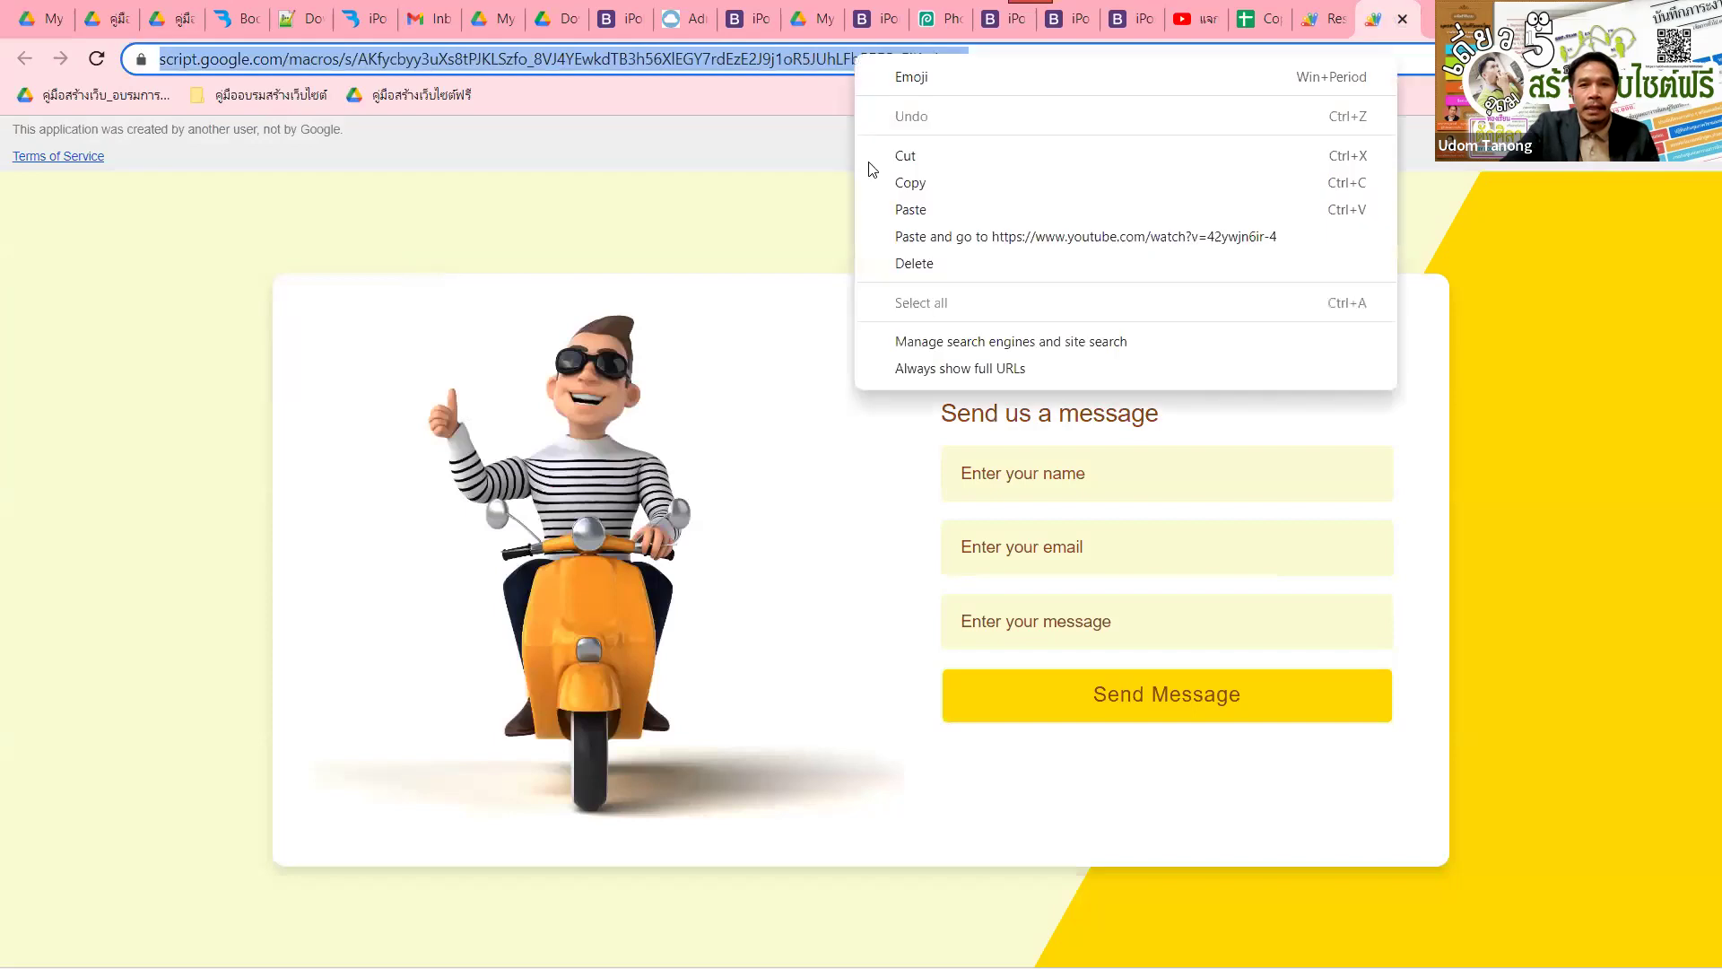
click(827, 59)
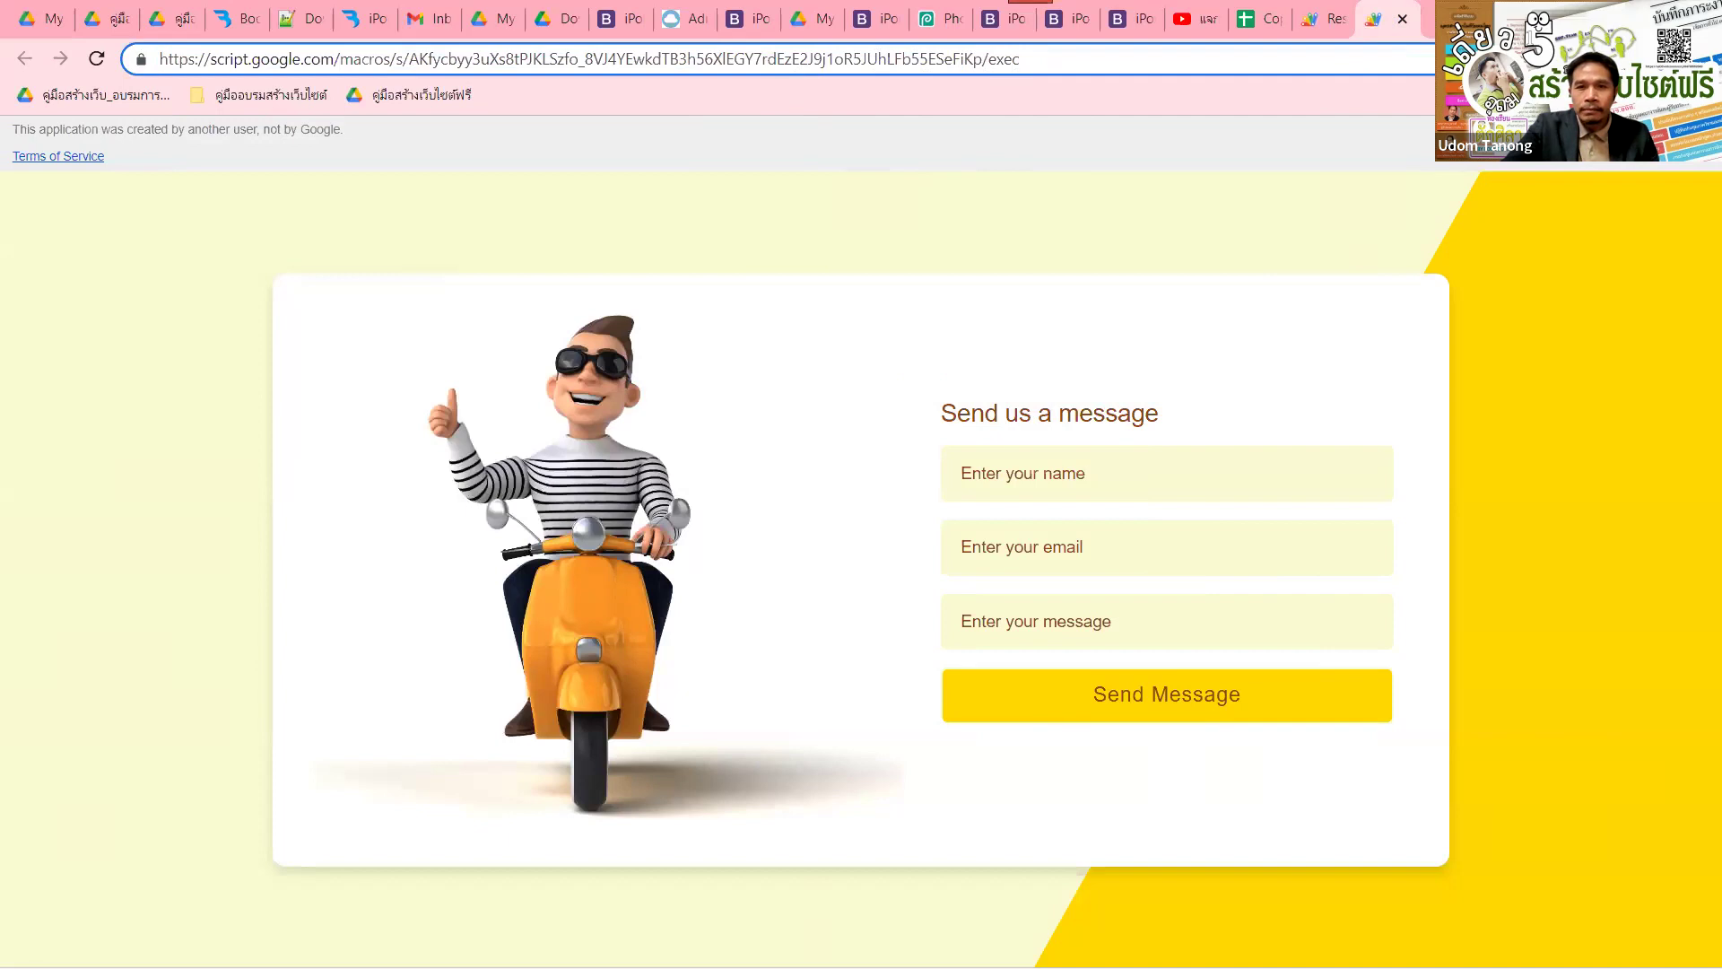
key(alt+Tab)
click(481, 454)
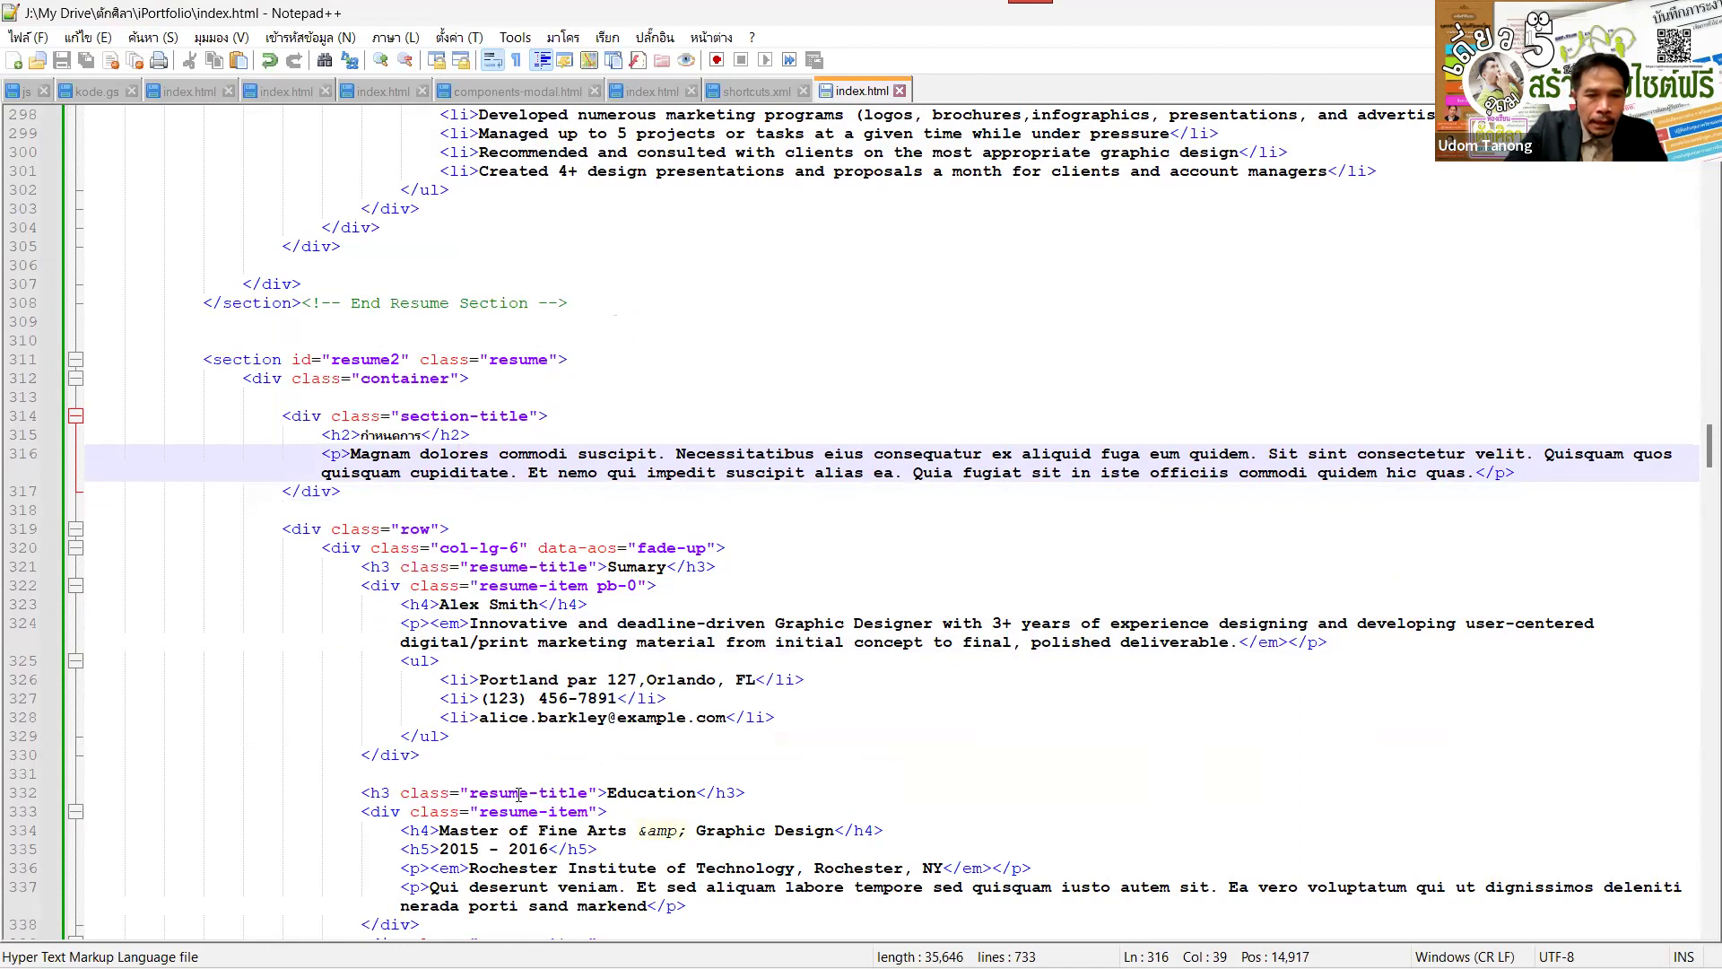
Step: Scroll index.html from the Education heading past the resume and portfolio code, then show the desktop
click(639, 792)
scroll(640, 632, down, 20)
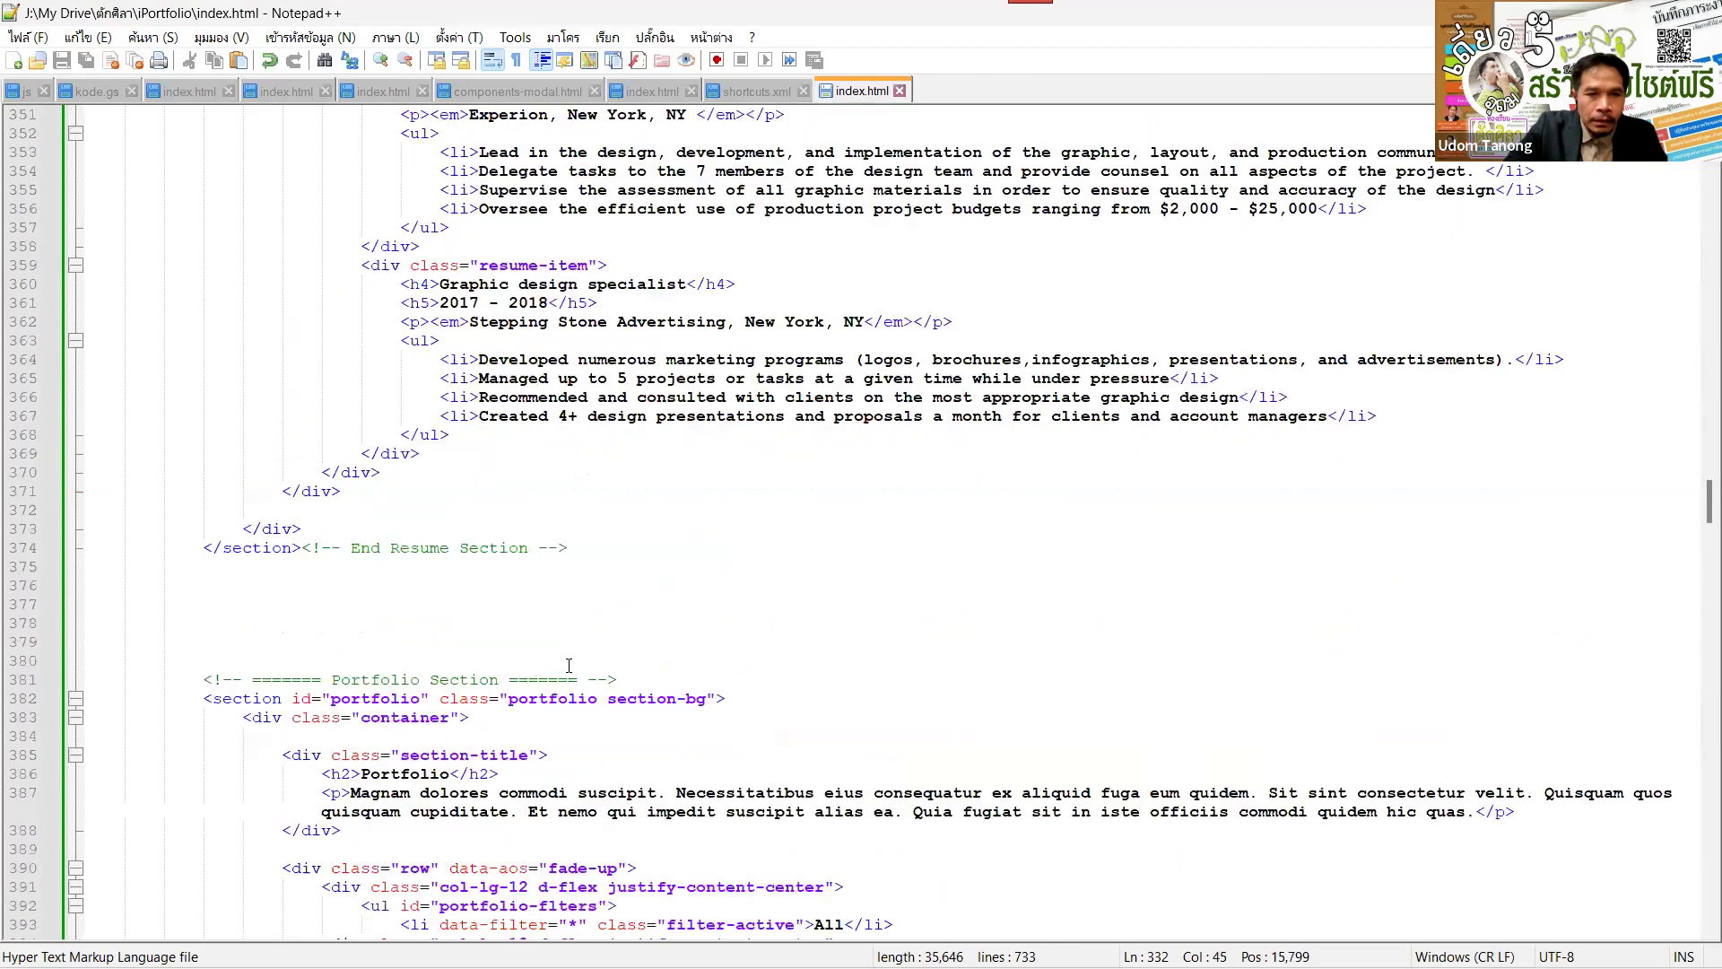
scroll(640, 632, down, 20)
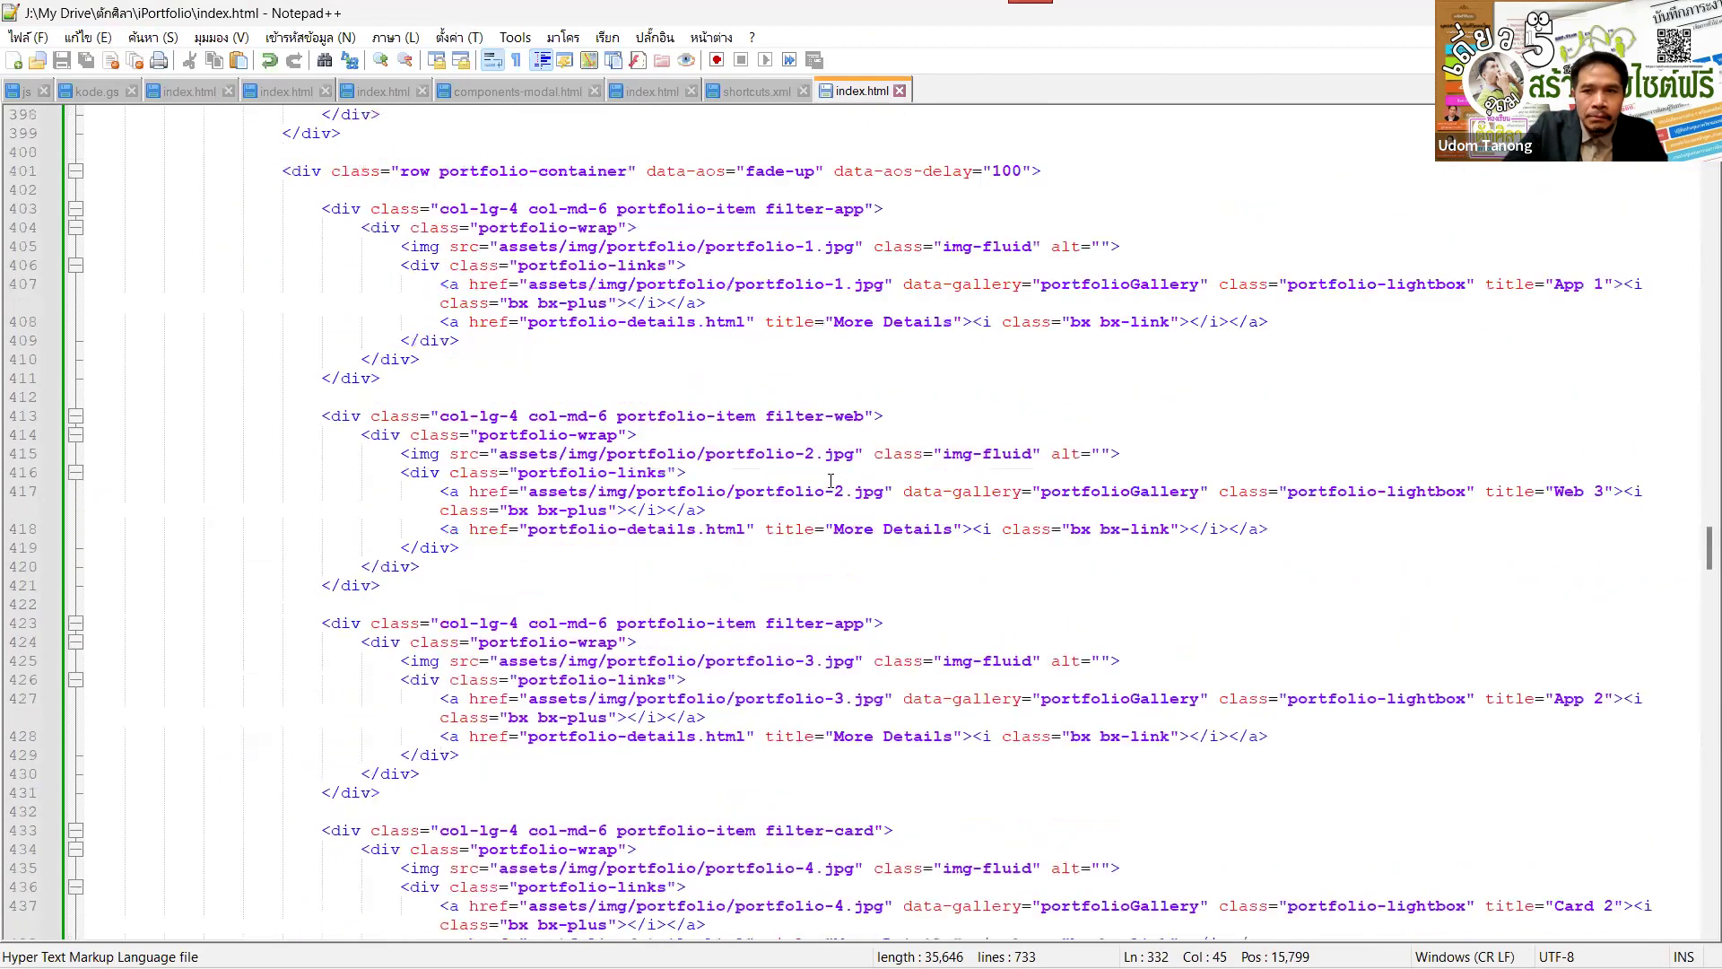
scroll(641, 632, down, 6)
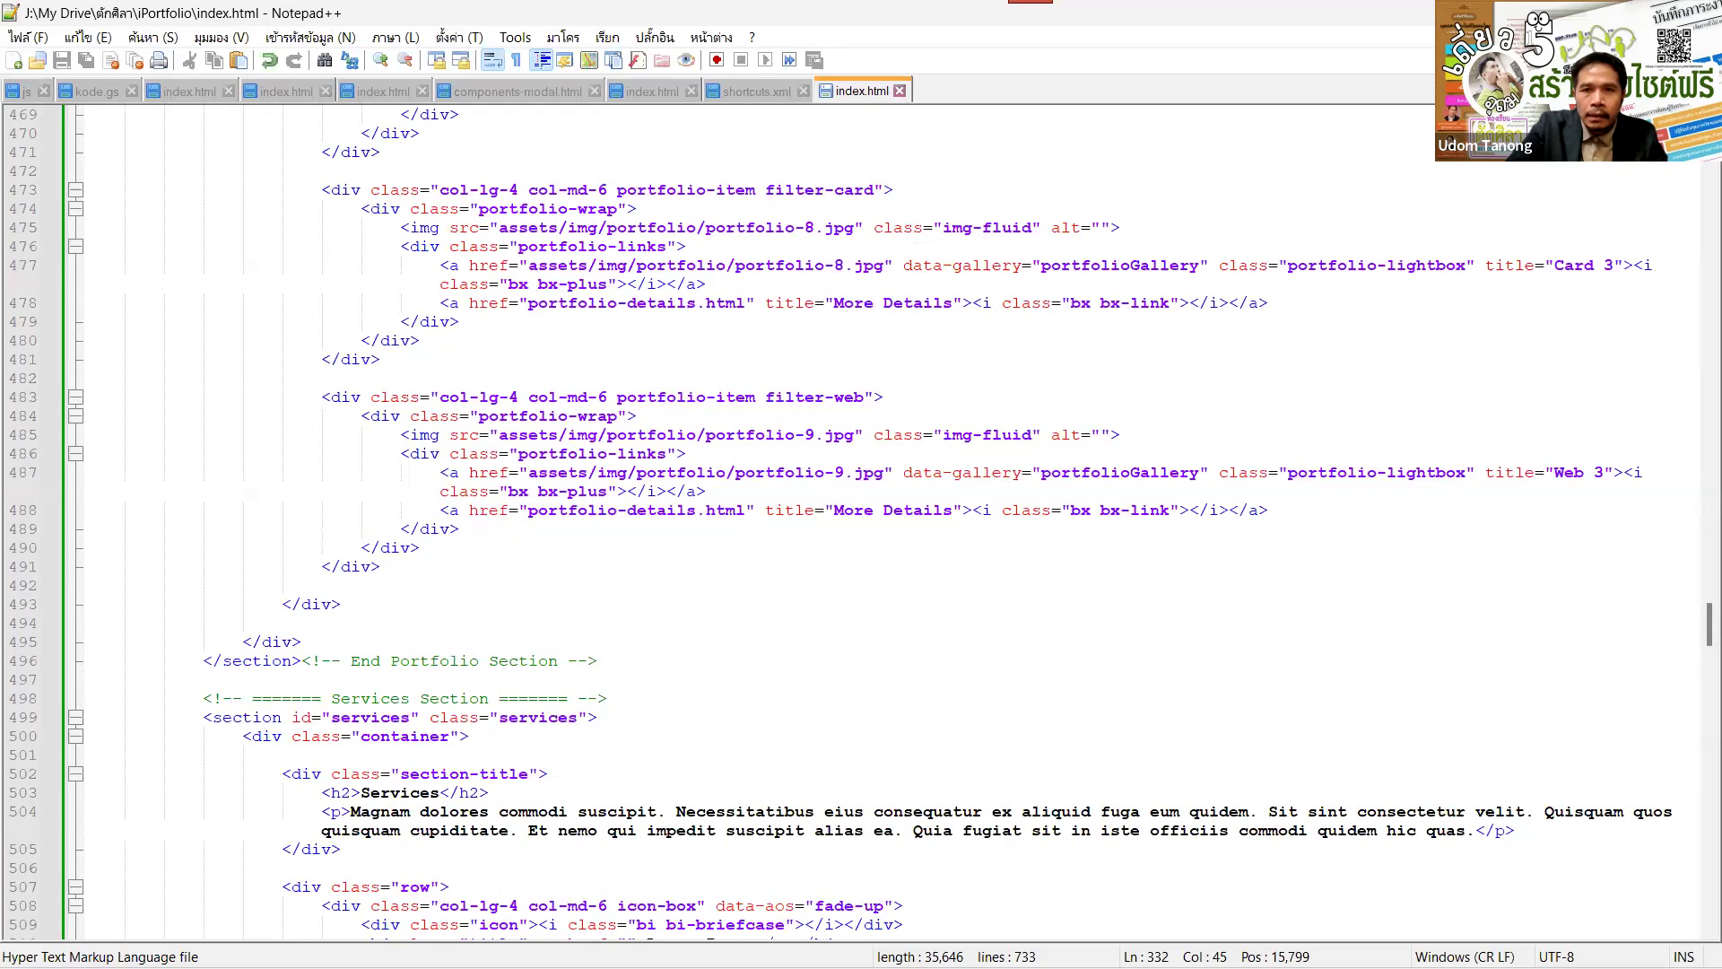
key(super+d)
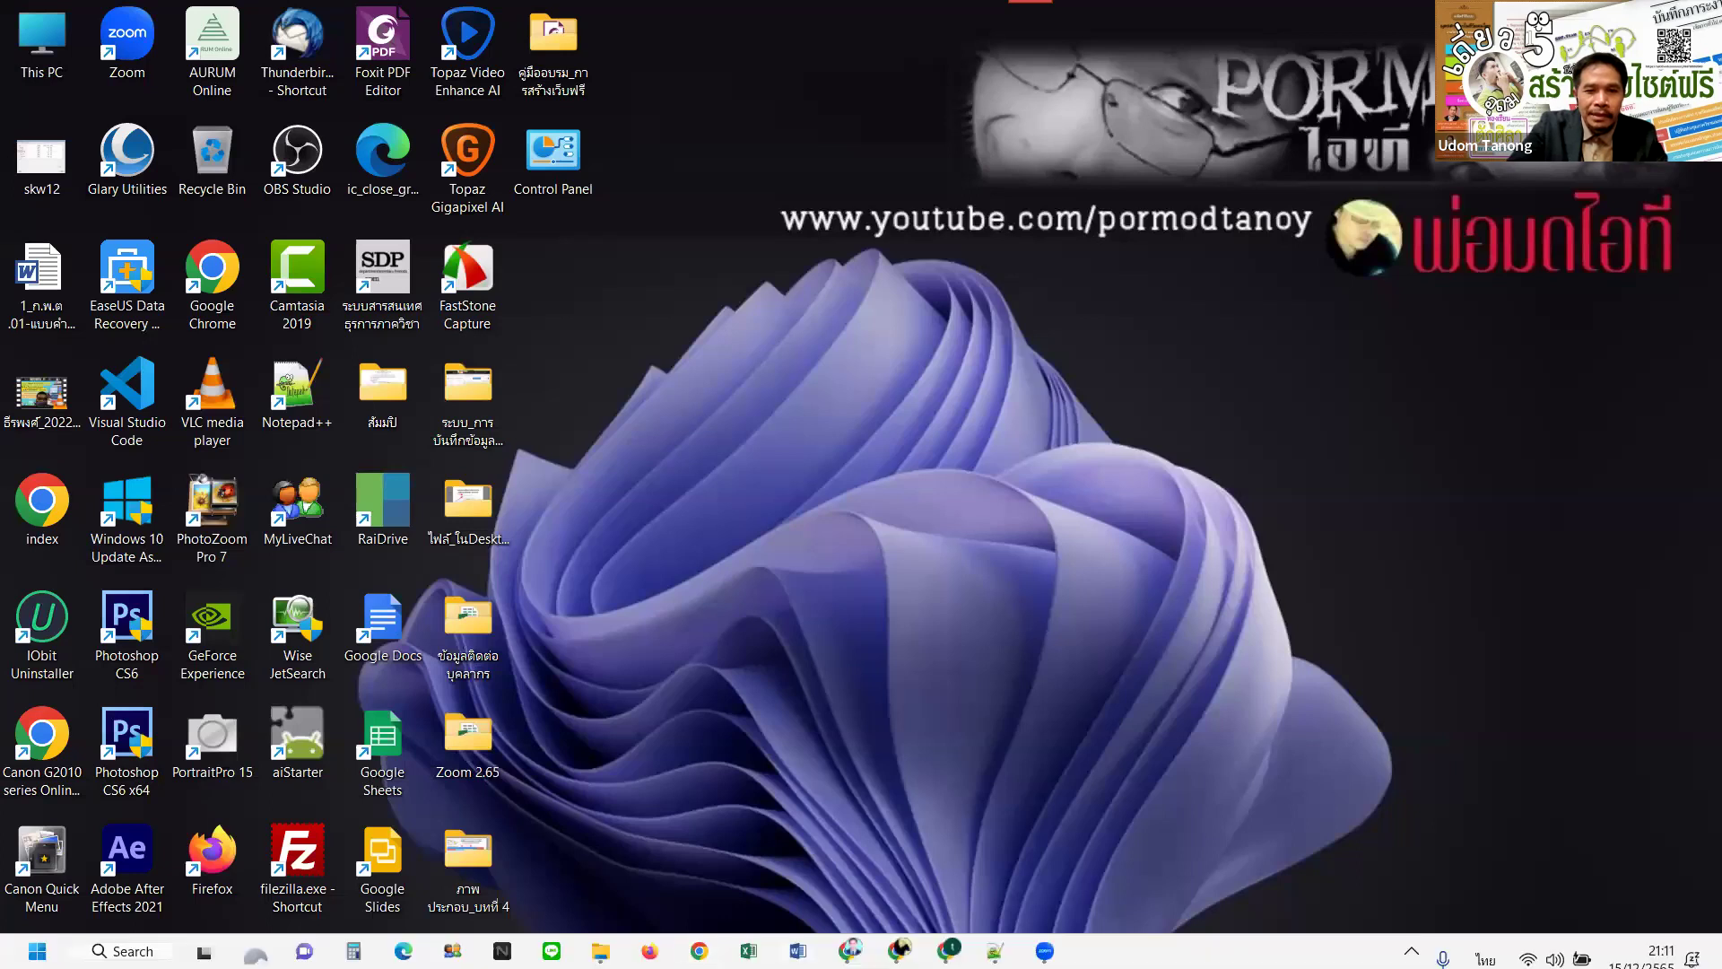
Step: View the iPortfolio page's Contact section map and form in Chrome, then return to Notepad++
mouse_move(850, 951)
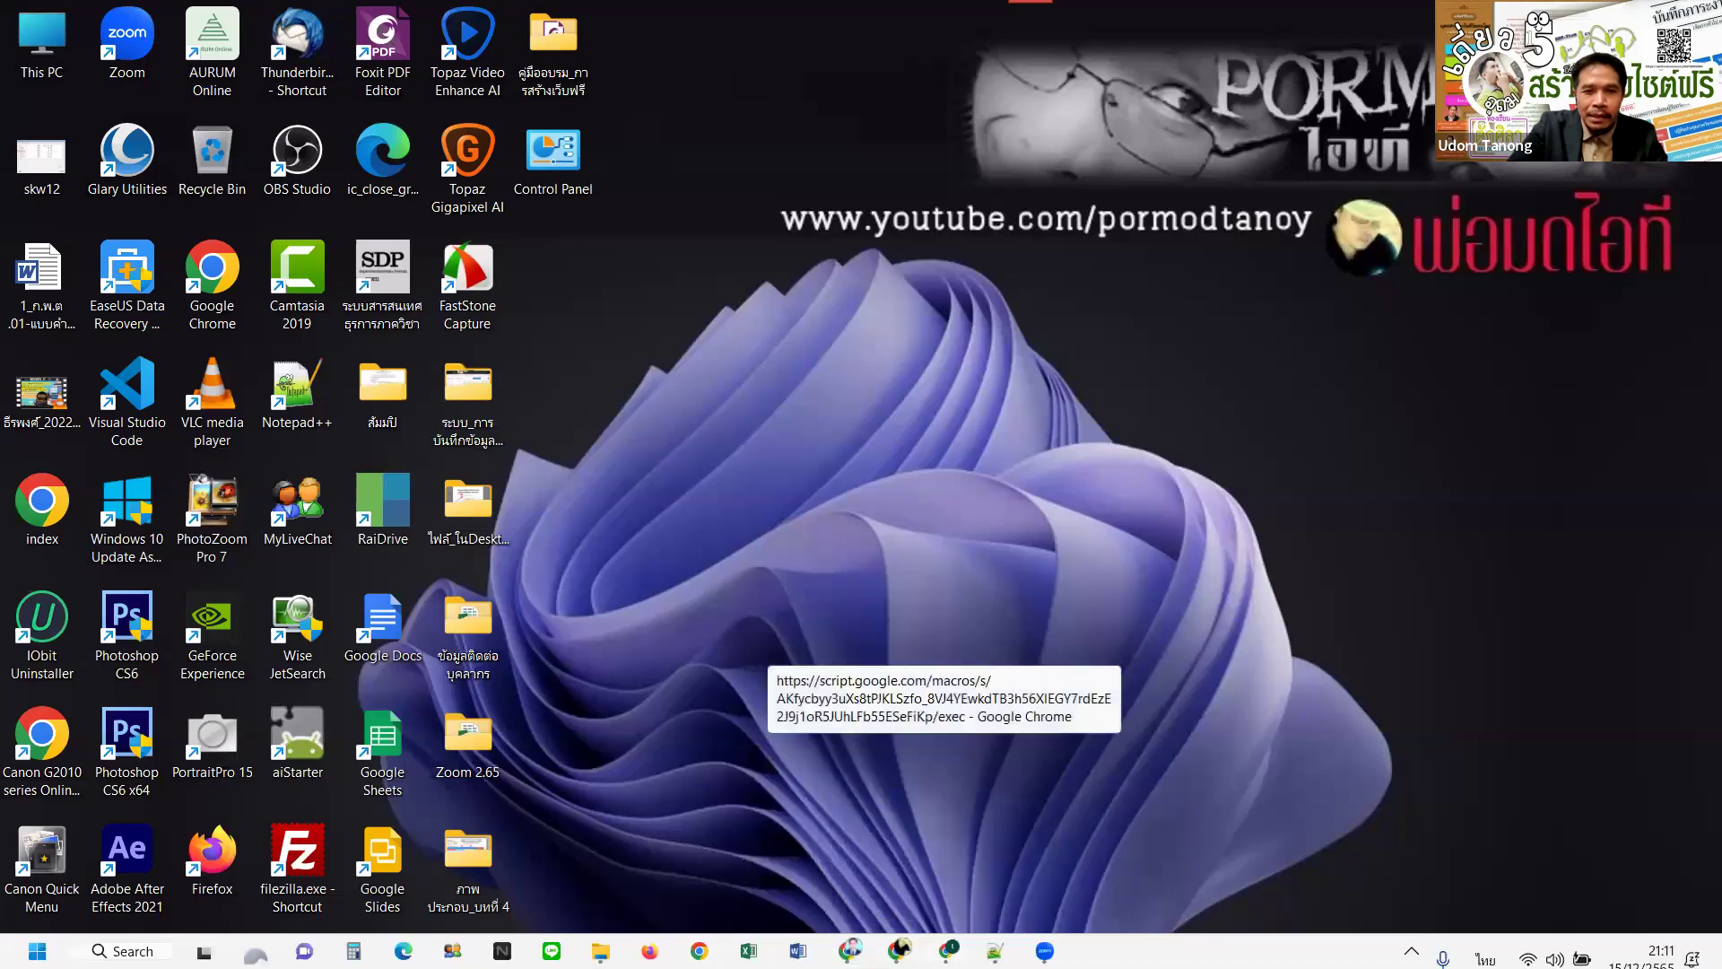
click(923, 834)
click(1131, 24)
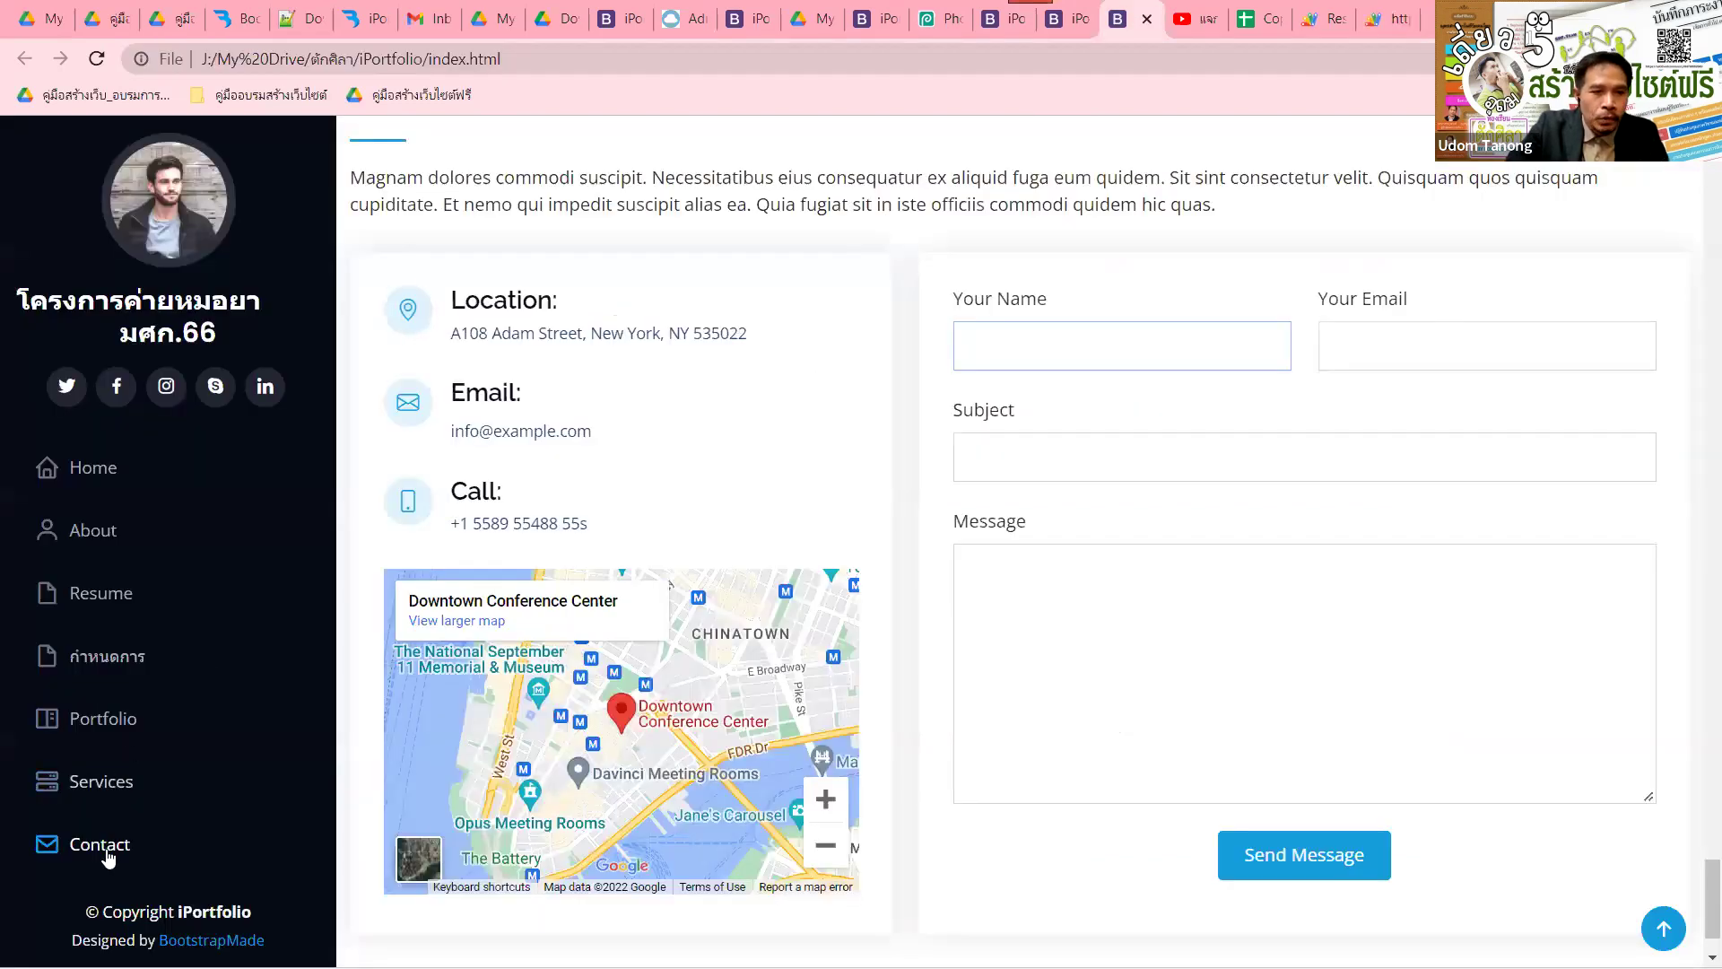
click(109, 855)
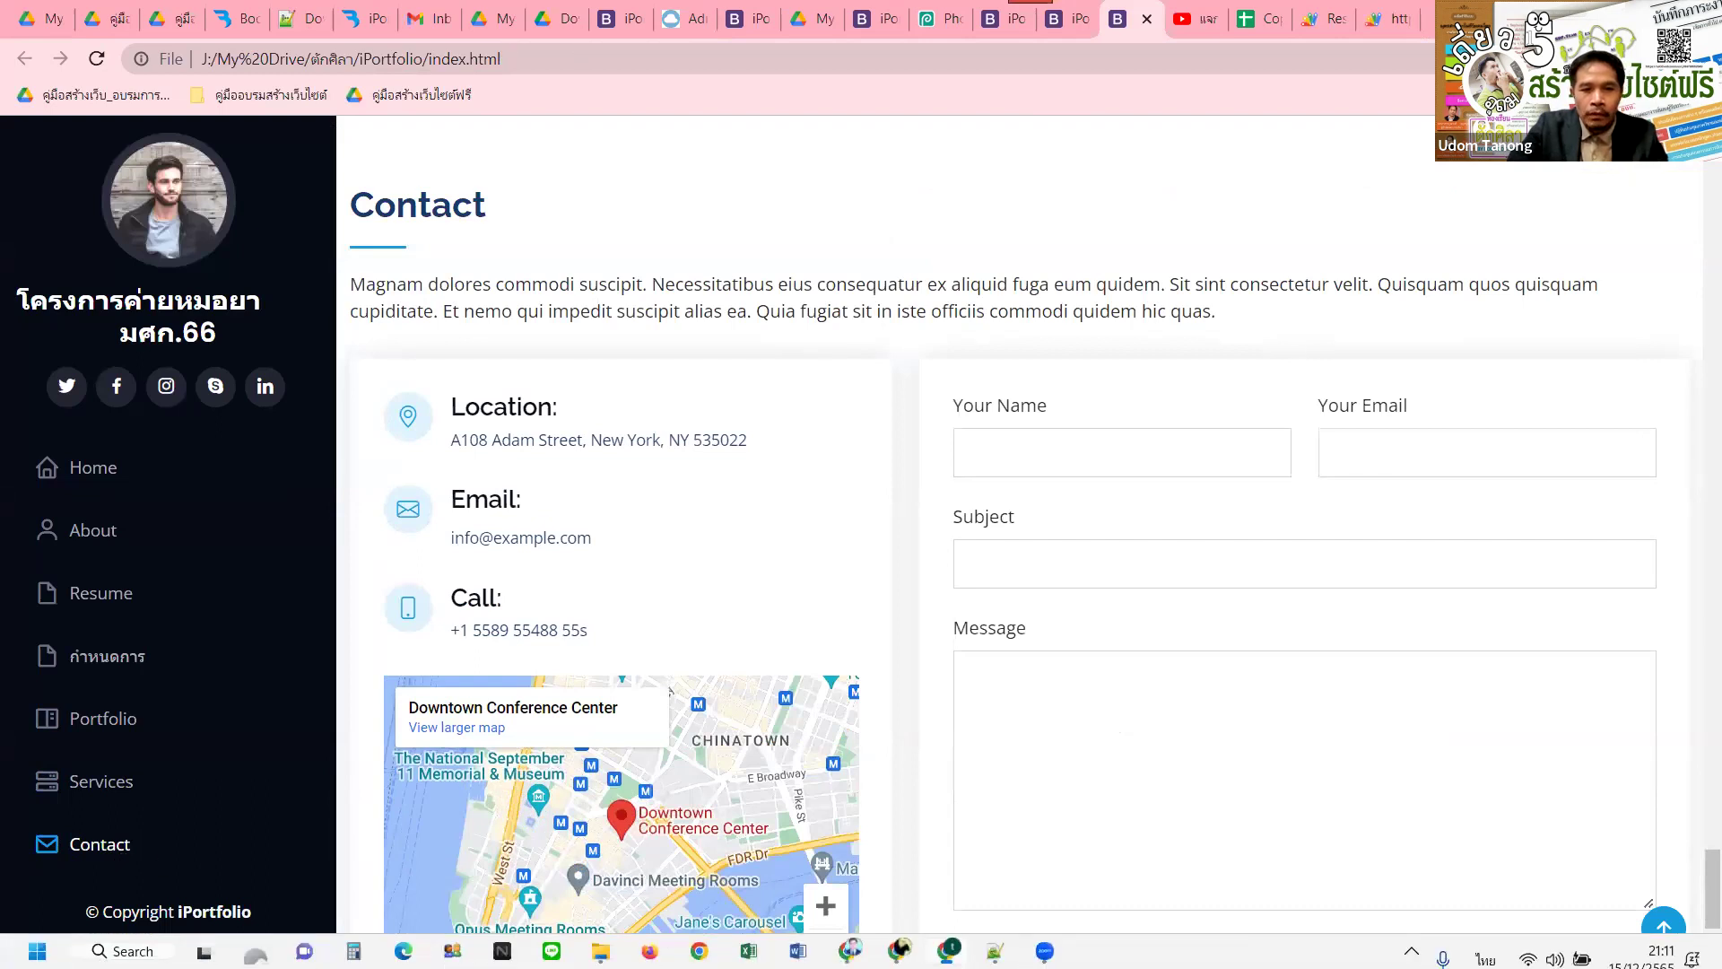
key(alt+Tab)
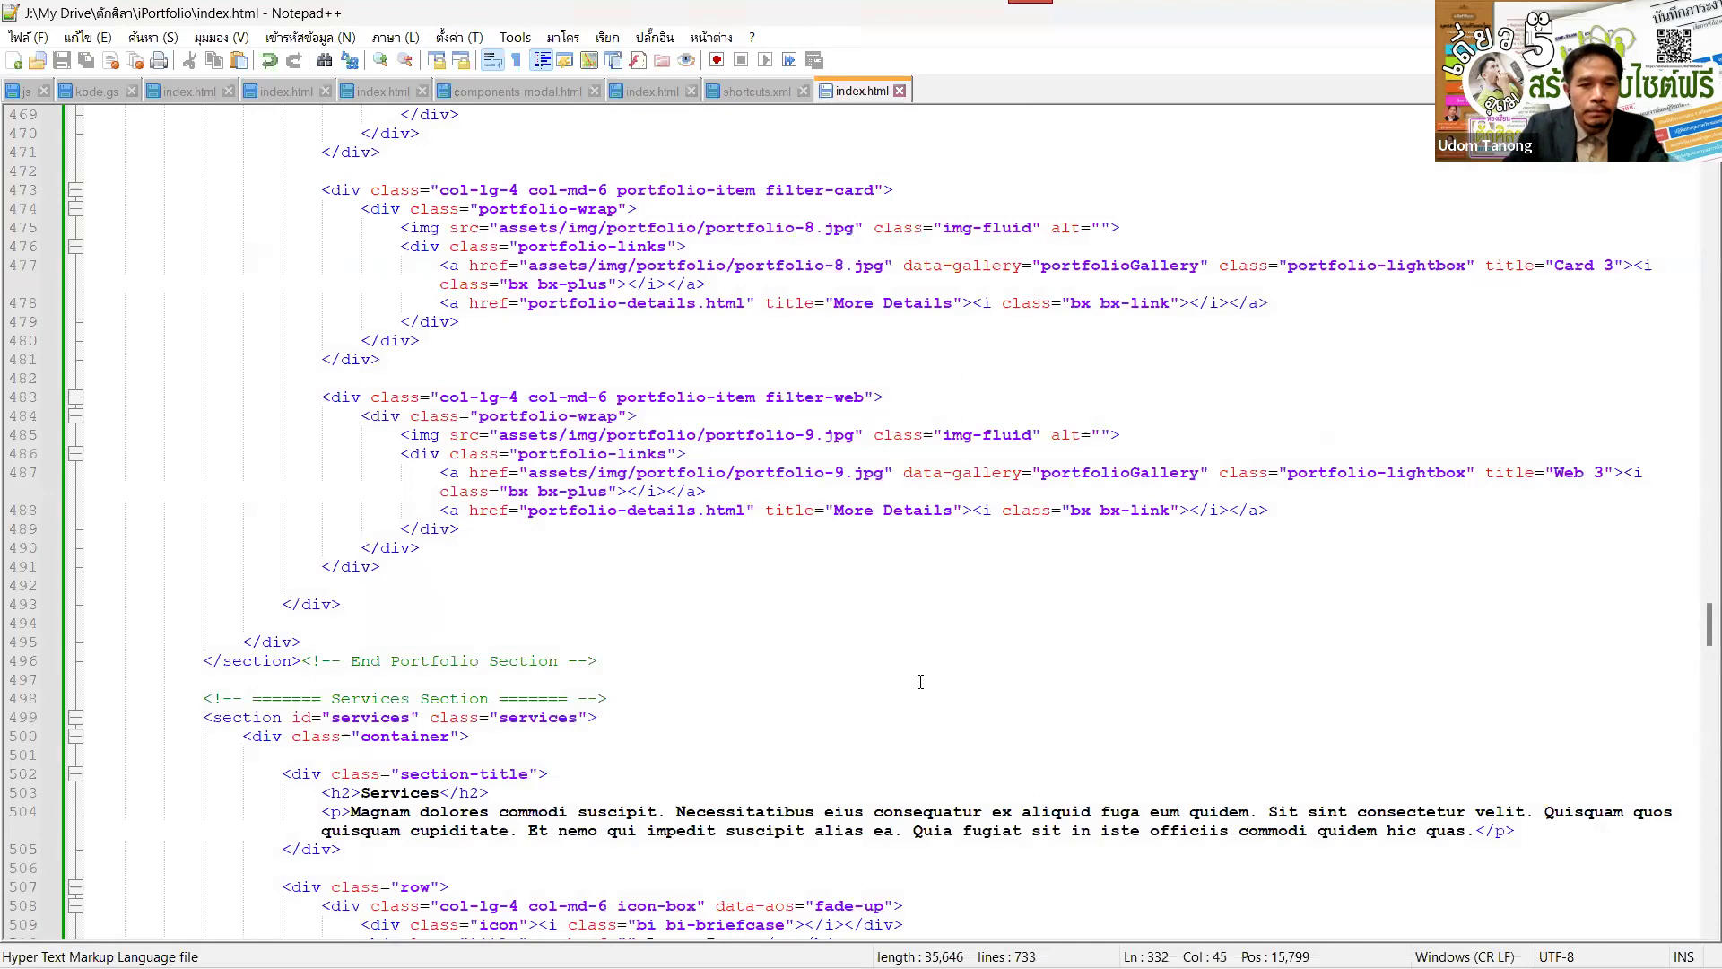
Step: Search index.html for 'contac' to jump to the Contact section code
click(814, 630)
key(ctrl+f)
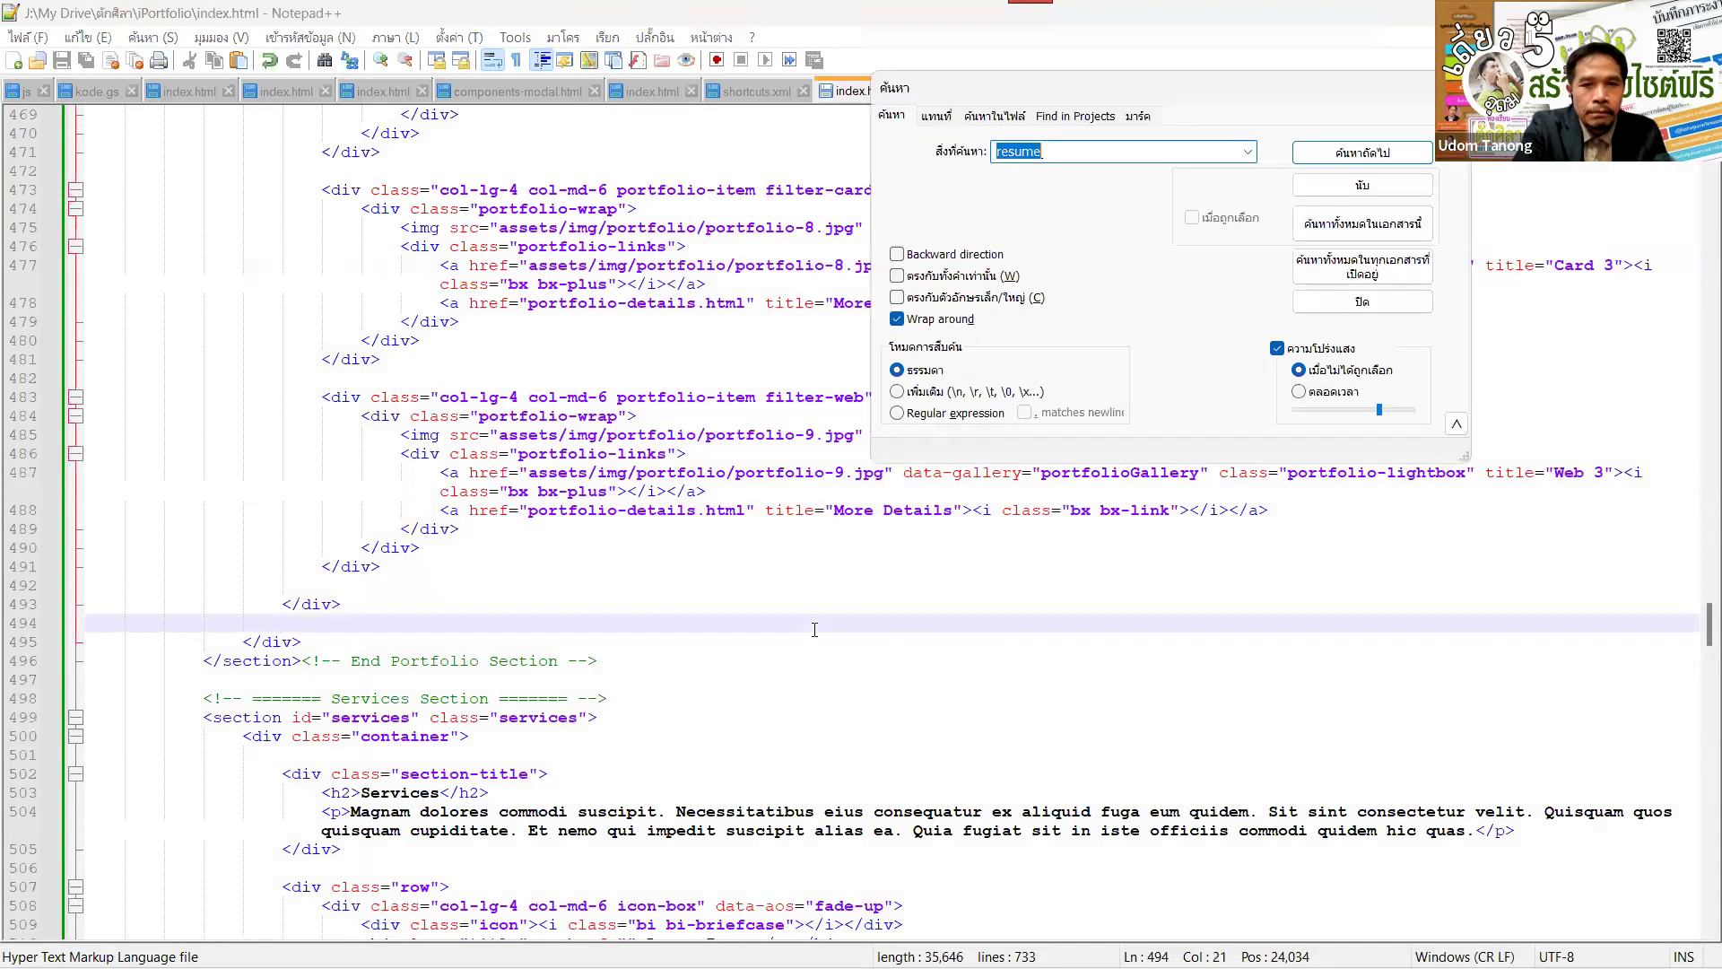
text(con)
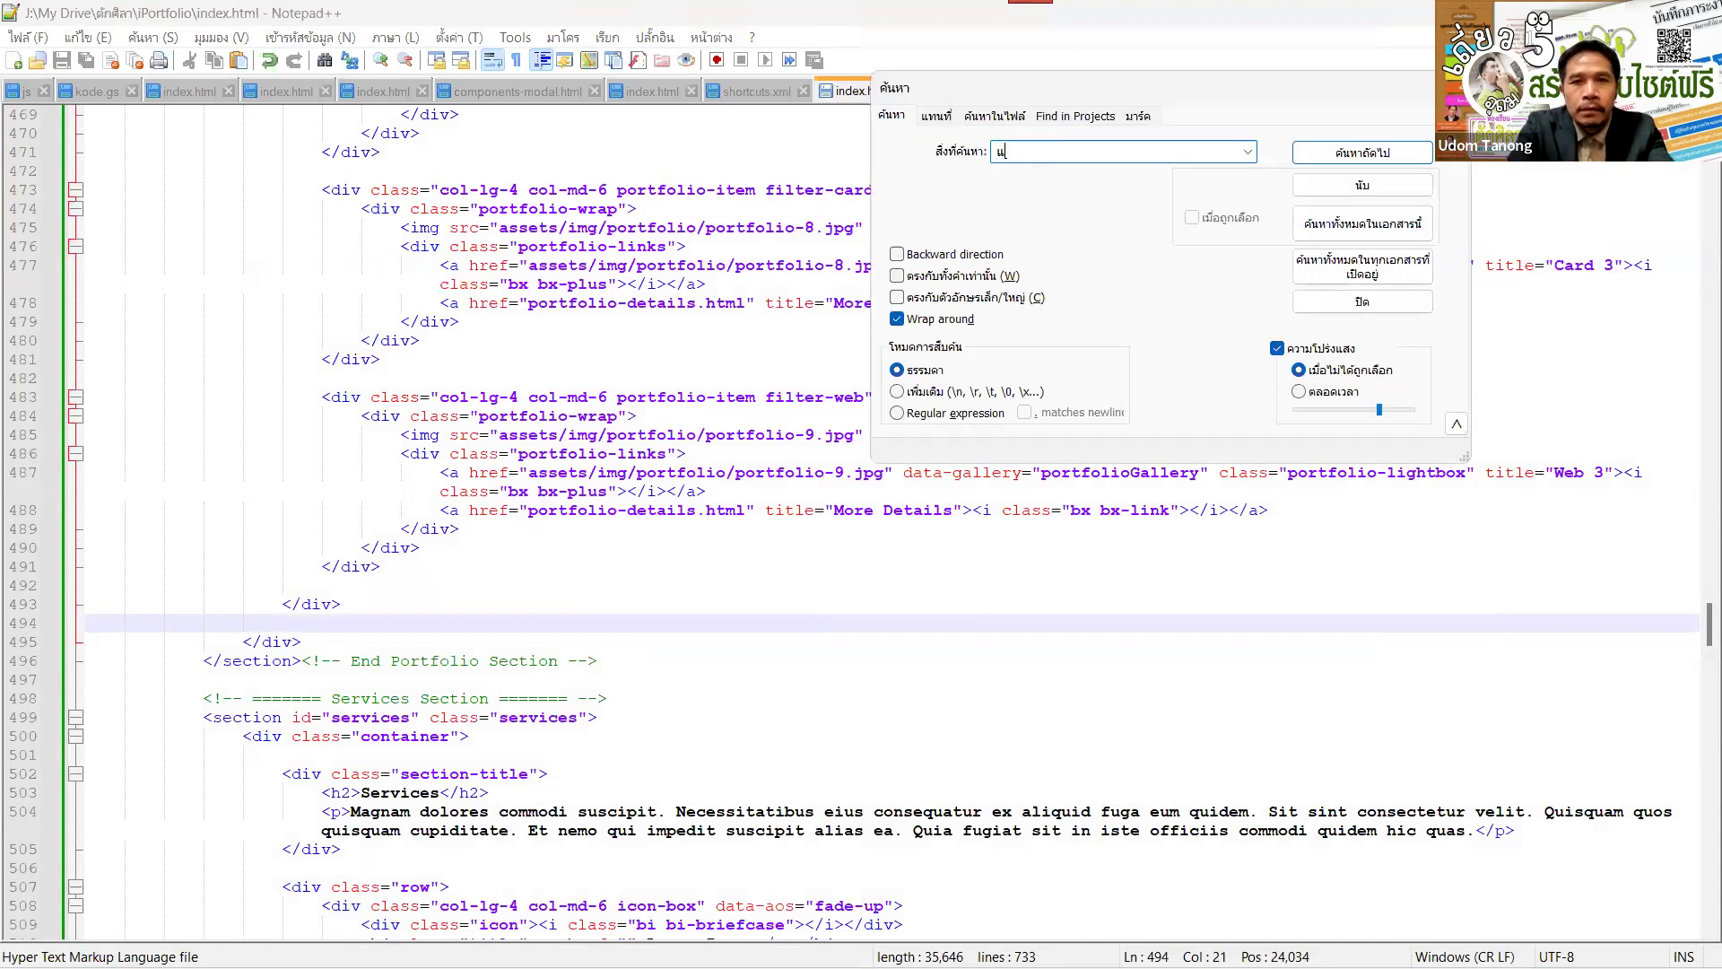
text(tac)
key(Return)
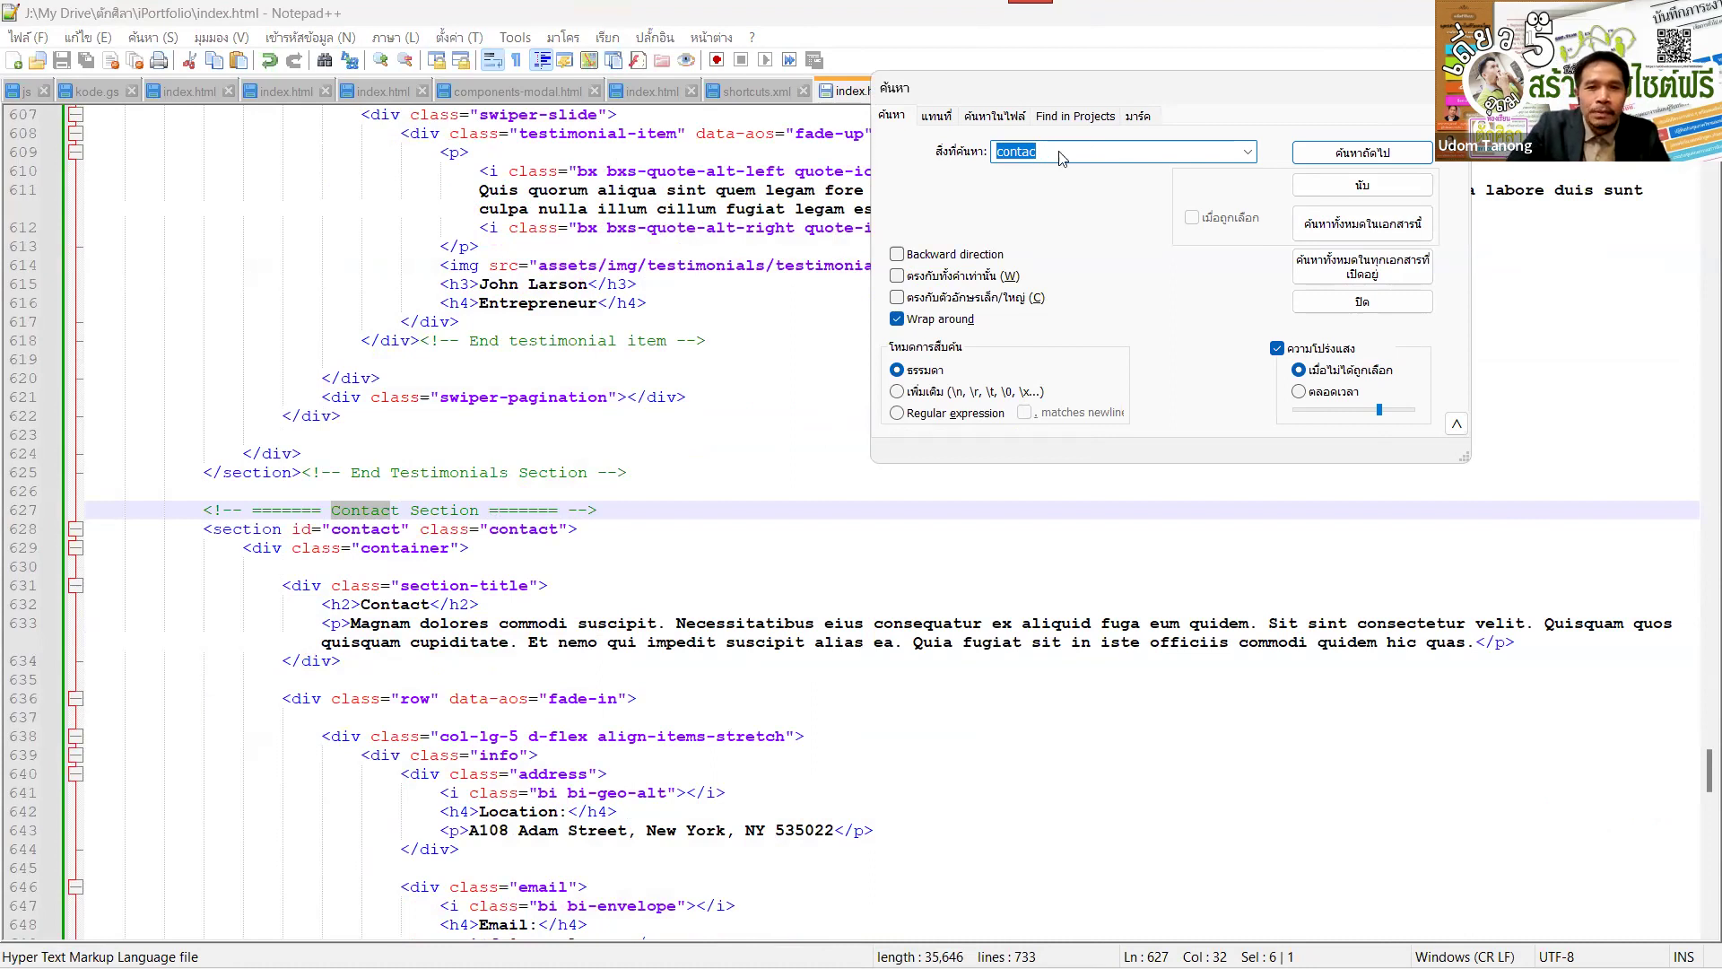
key(Escape)
Step: Compare the Contact section's map iframe and form code against the live Contact page in Chrome
scroll(480, 535, down, 2)
key(Right)
key(Right)
key(Right)
scroll(458, 474, down, 1)
scroll(484, 521, down, 5)
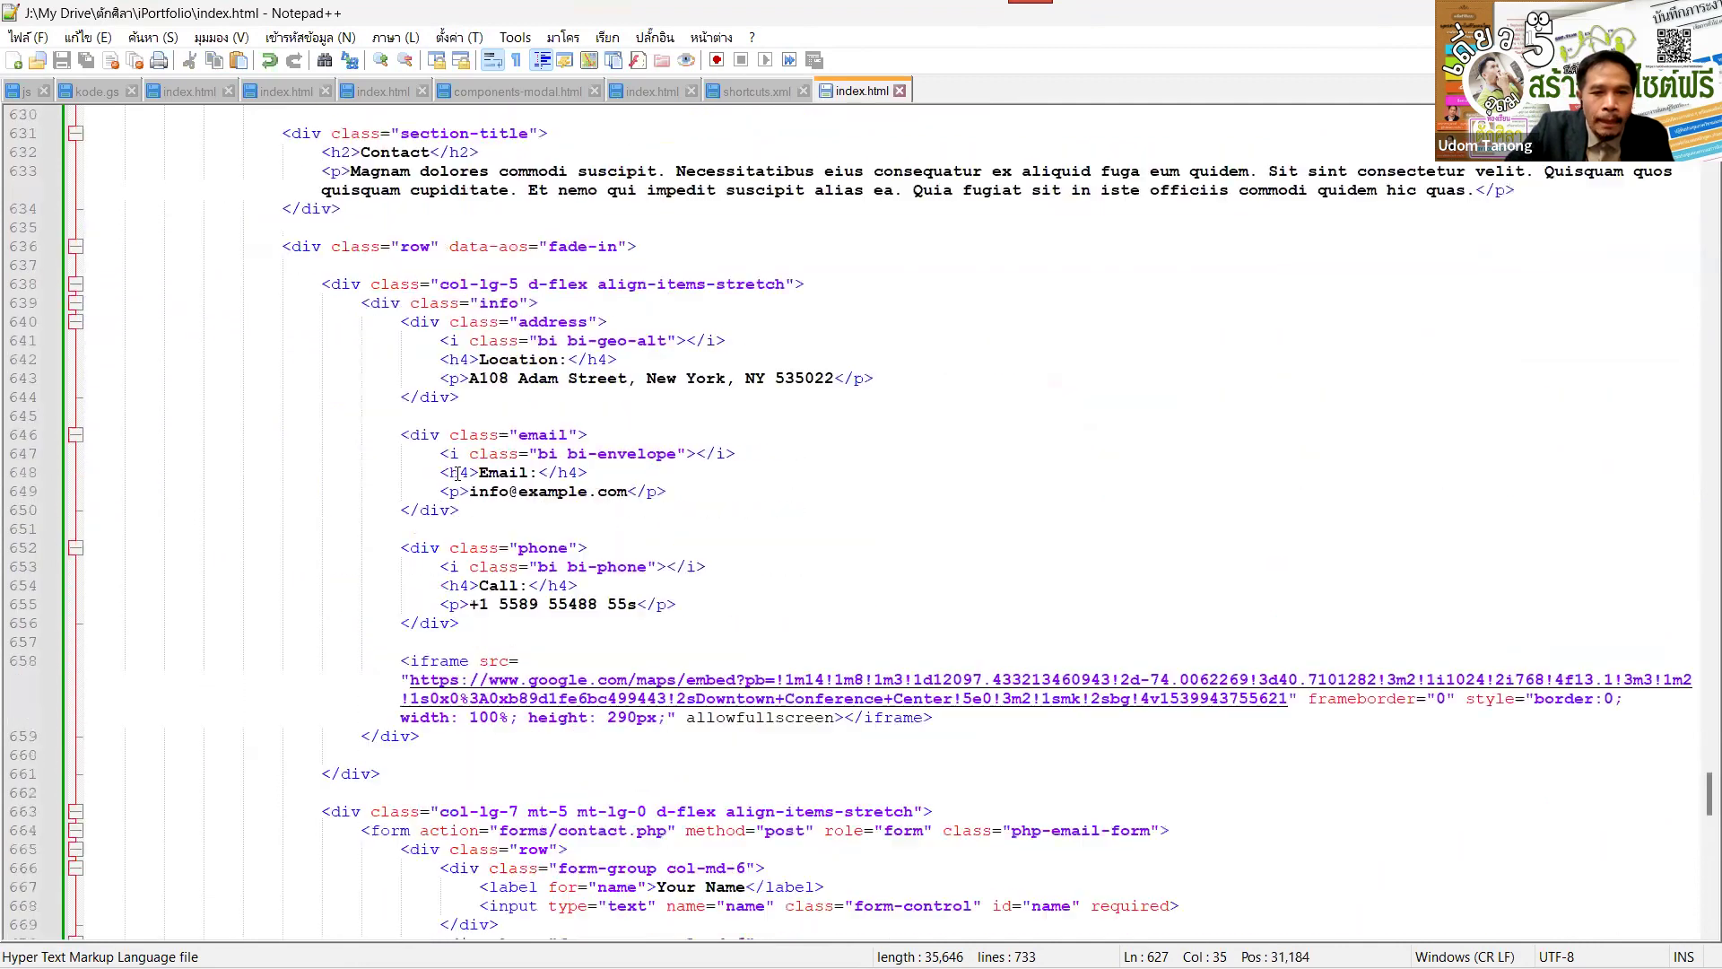
scroll(541, 621, up, 1)
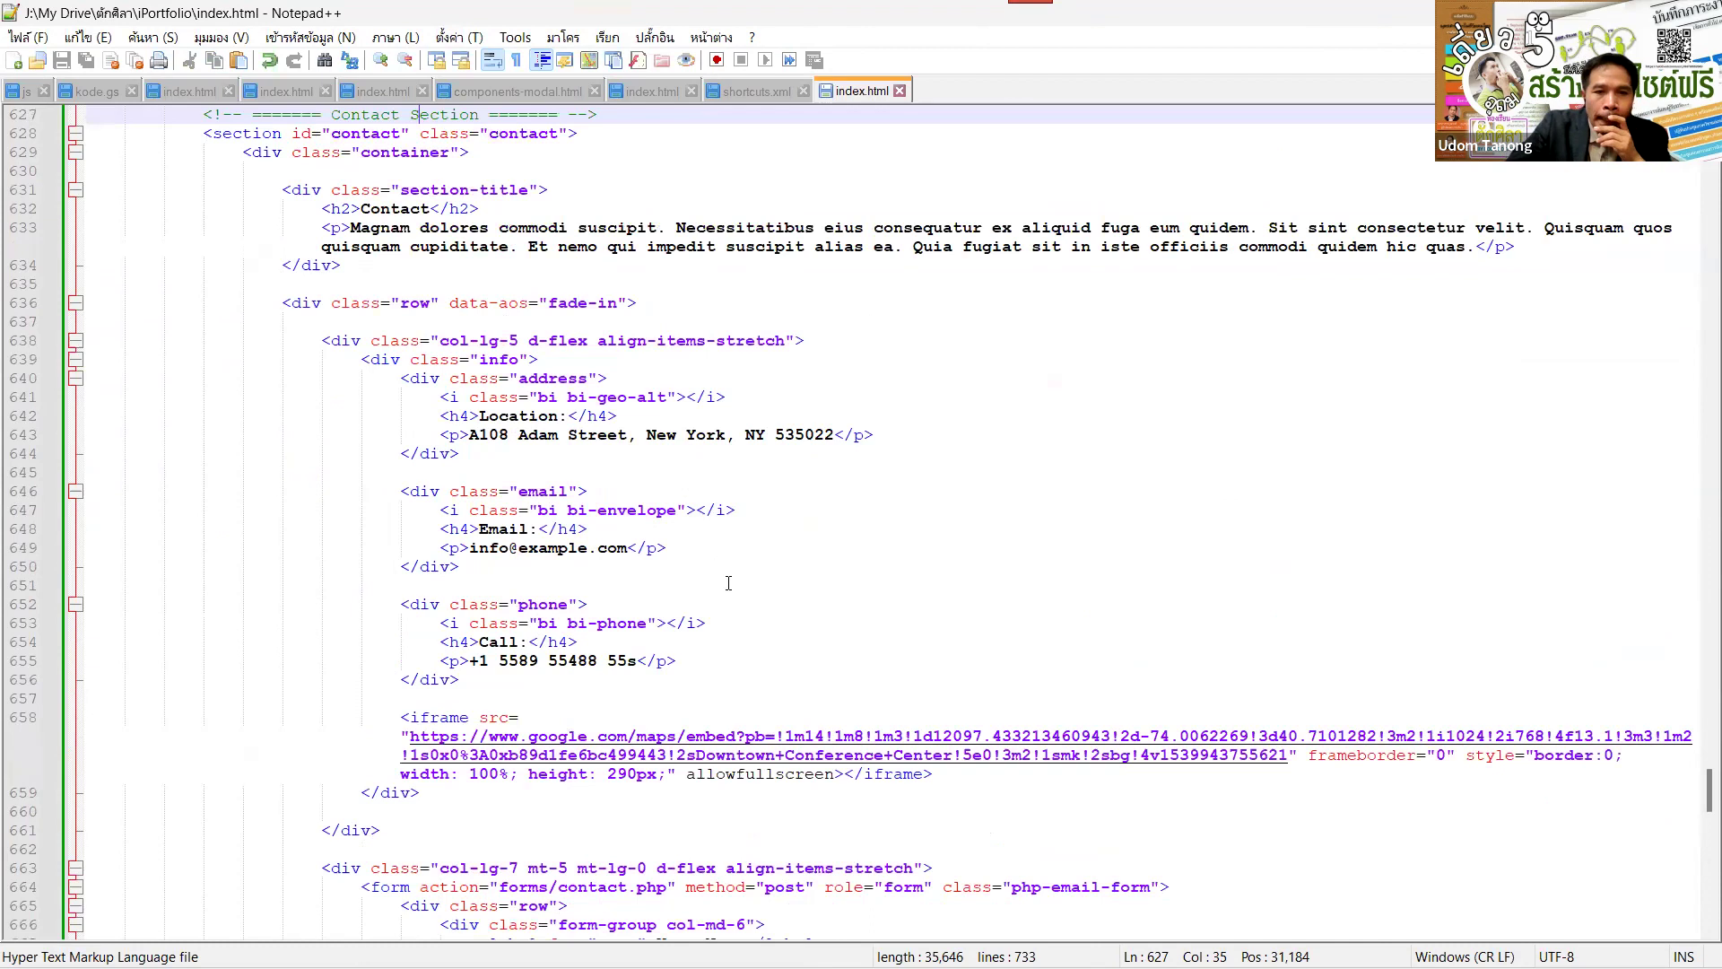
scroll(726, 612, down, 2)
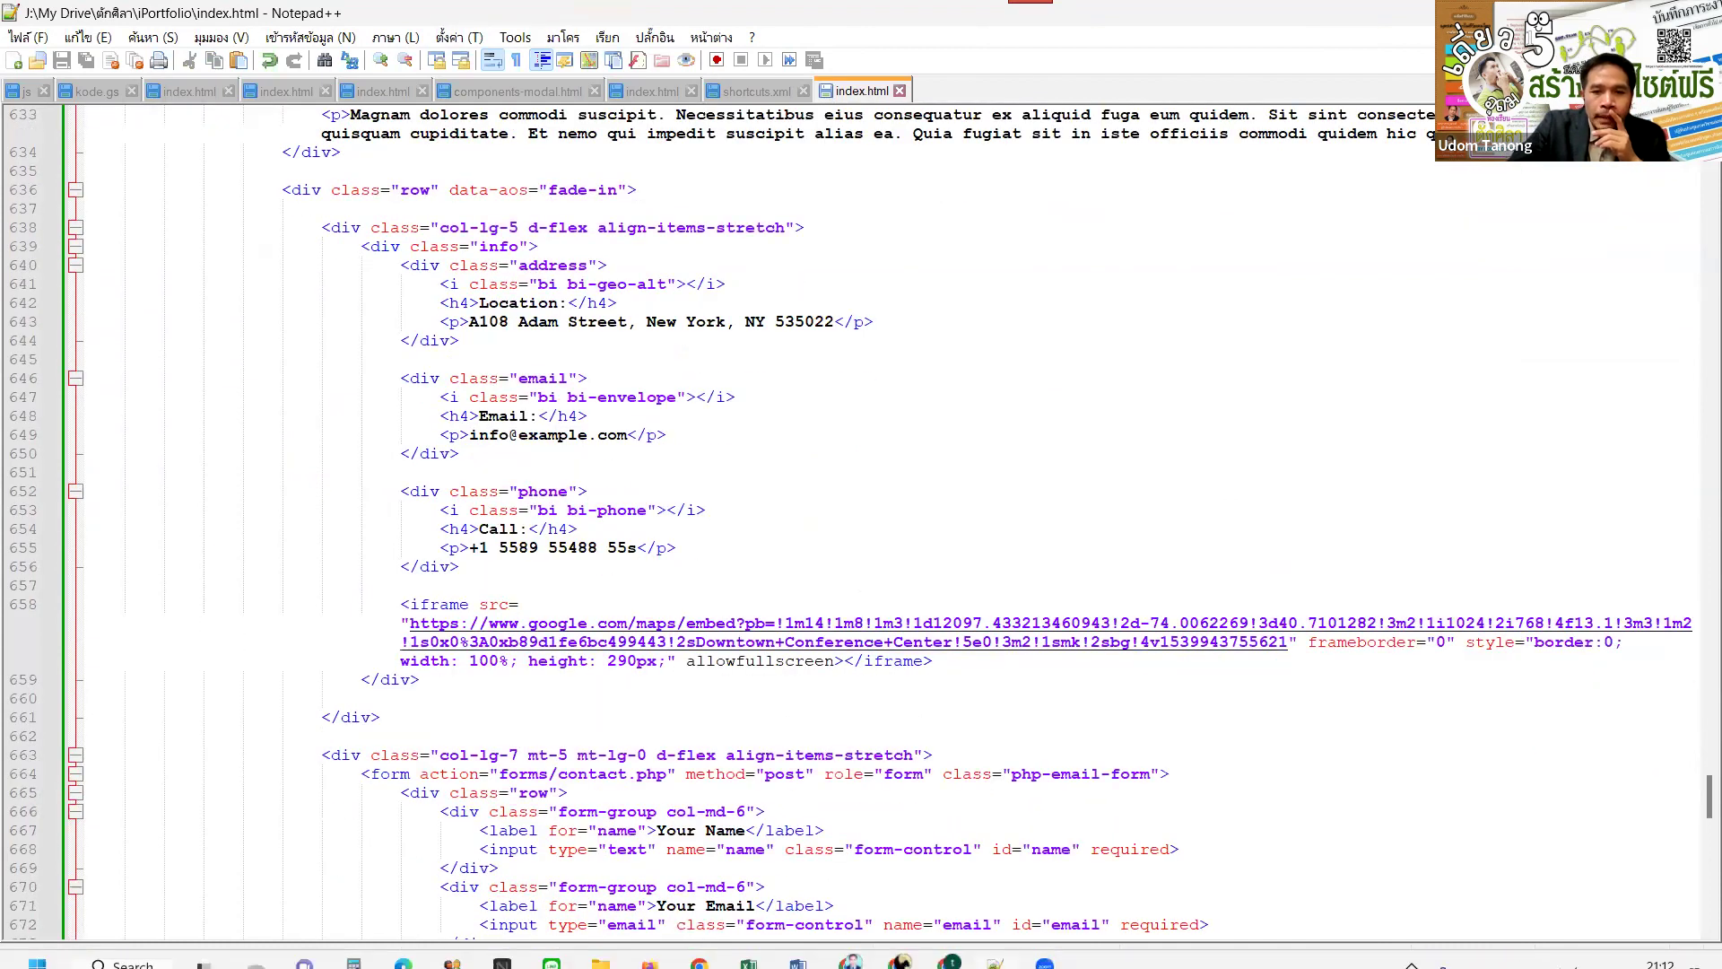
click(698, 950)
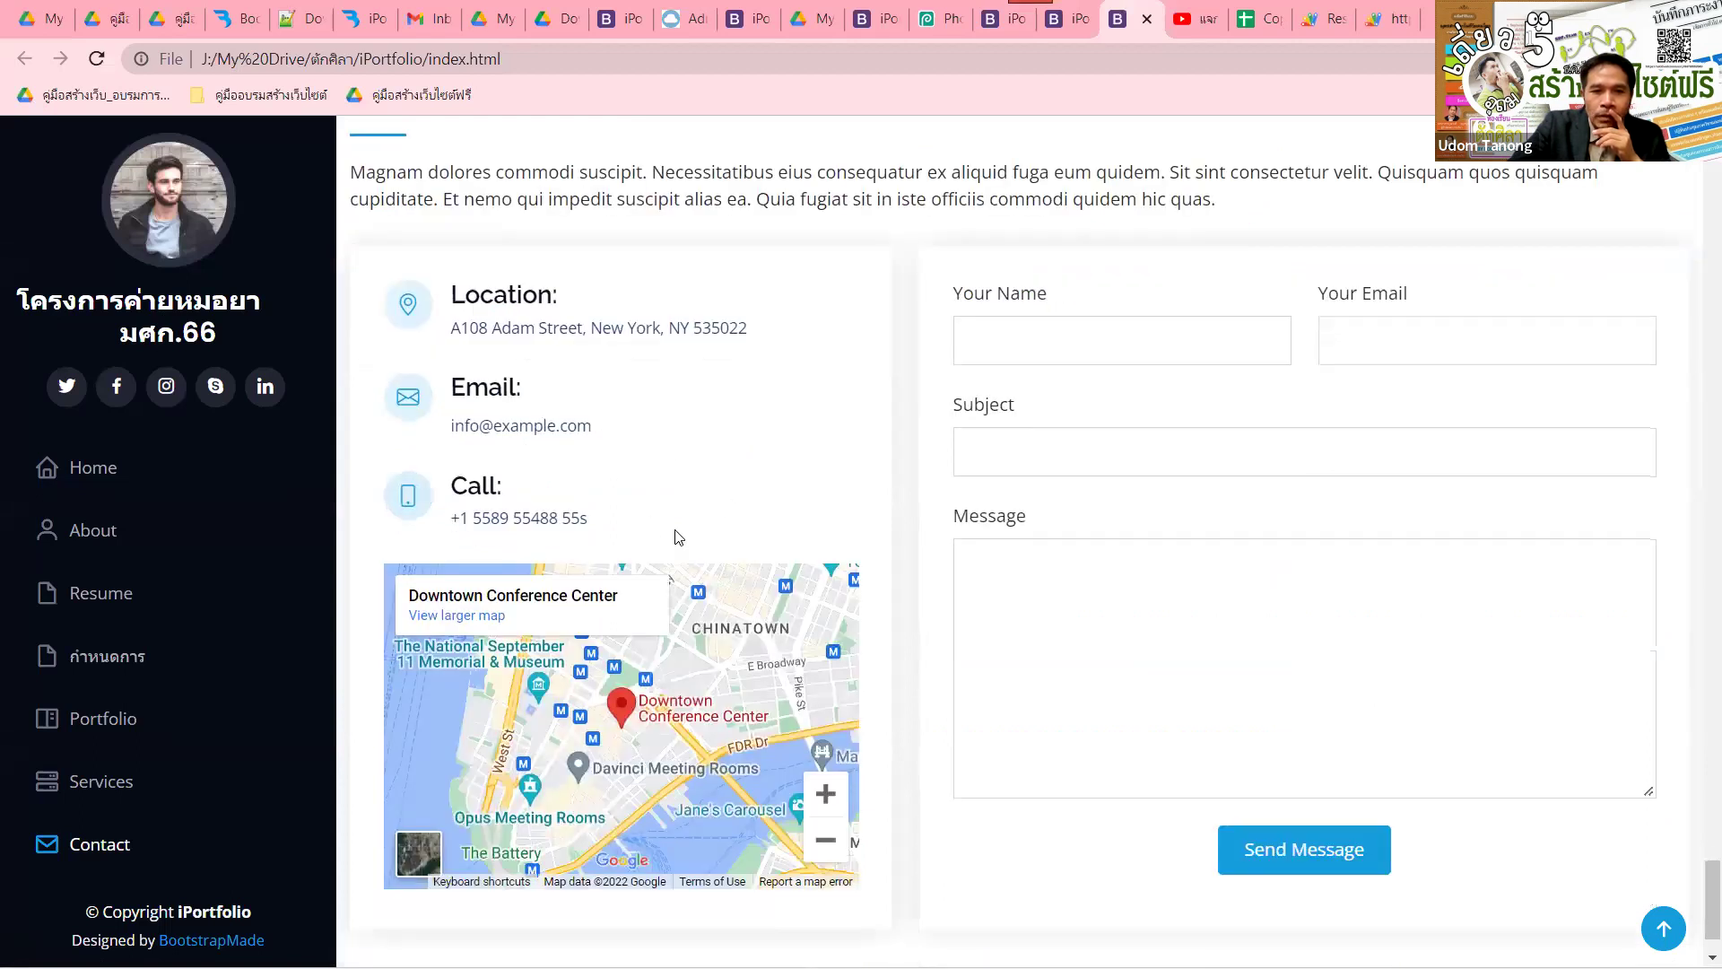
scroll(1036, 420, up, 1)
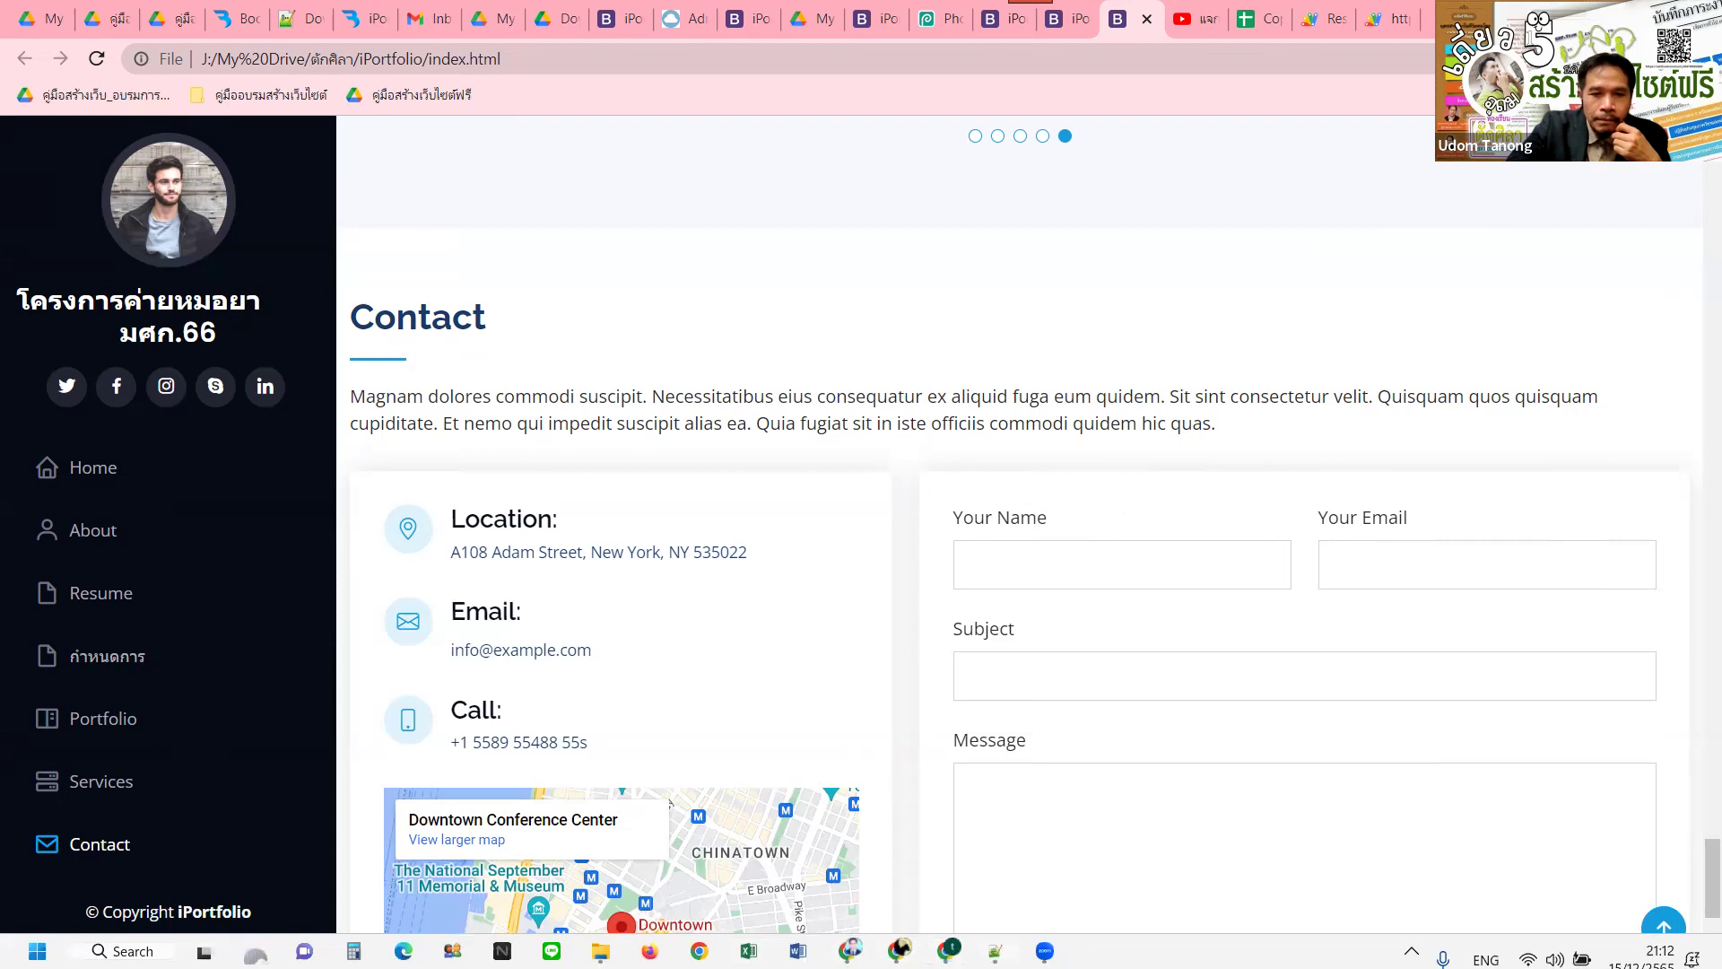
click(994, 950)
scroll(510, 698, down, 3)
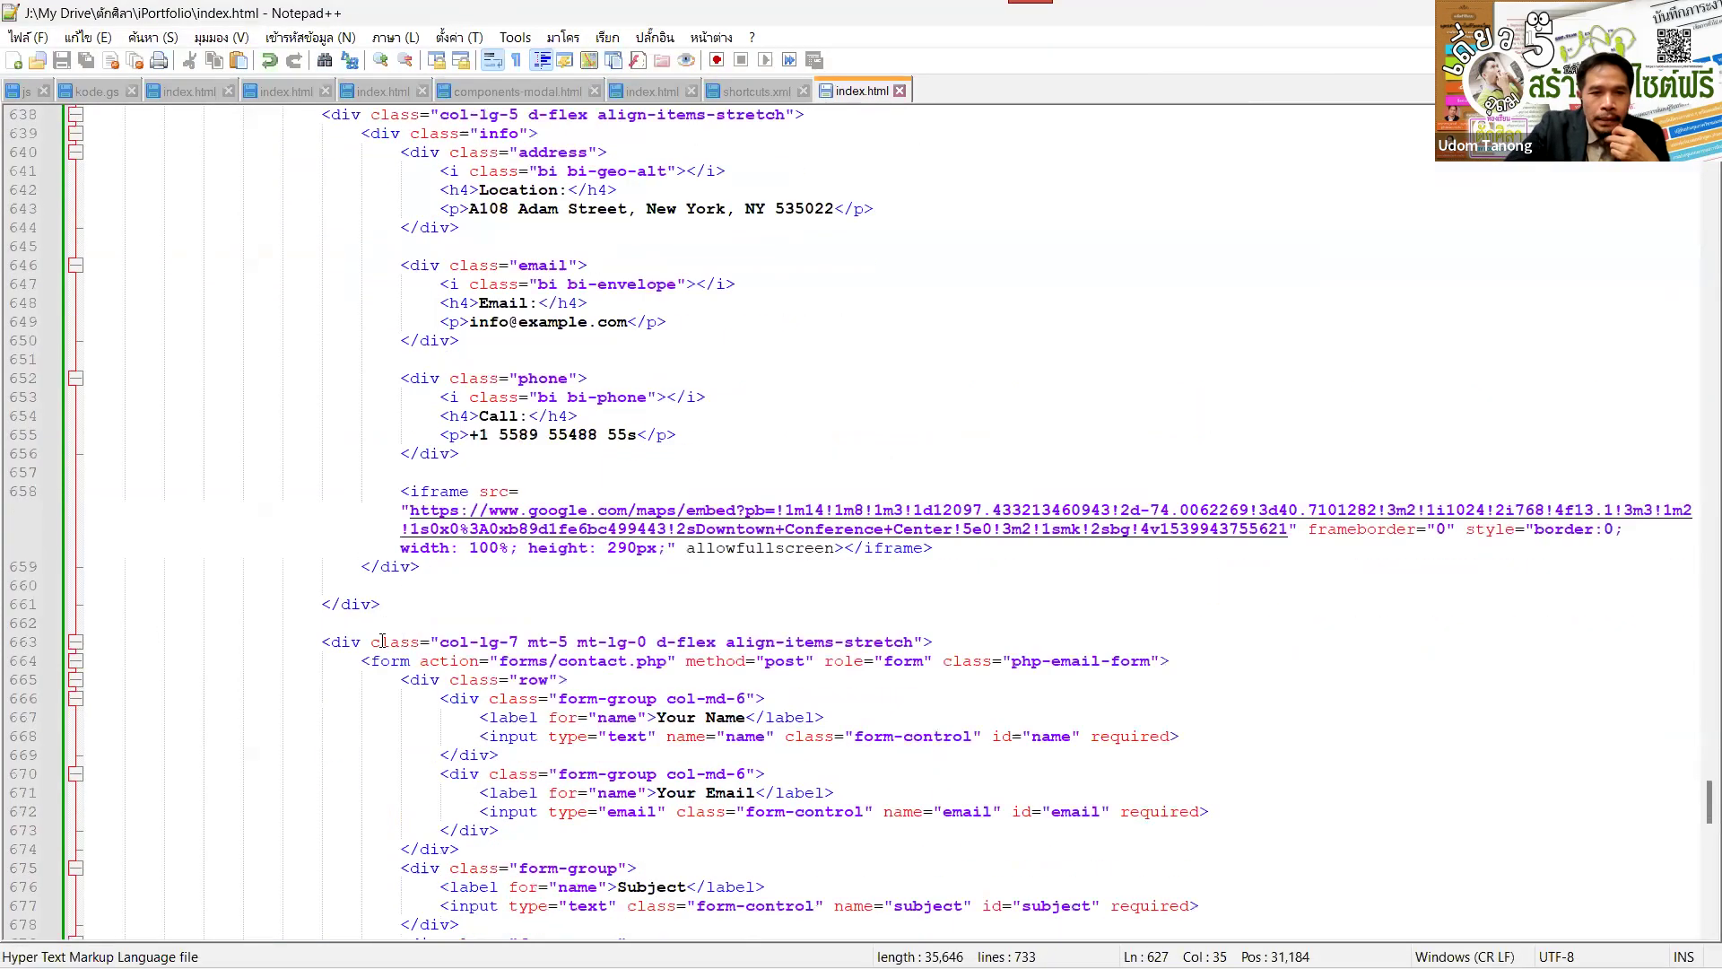
Step: Inspect the contact form's column div, form tags and Name, Email, Subject and Message label lines
click(337, 642)
scroll(410, 662, down, 6)
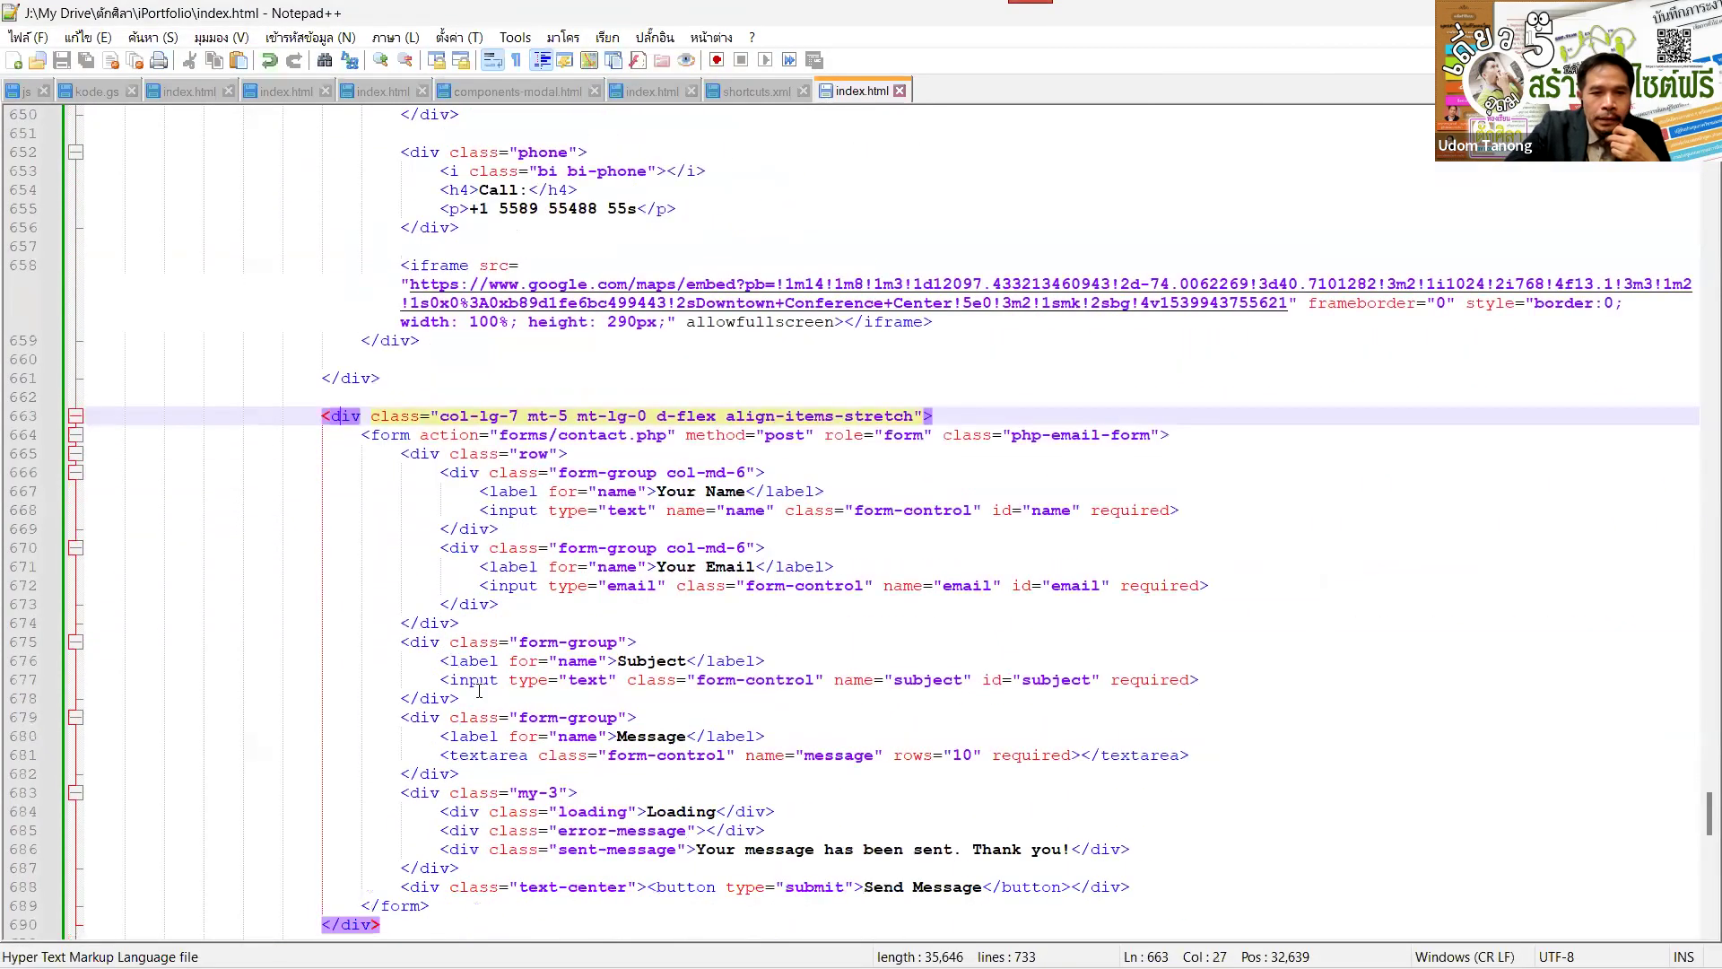
click(409, 793)
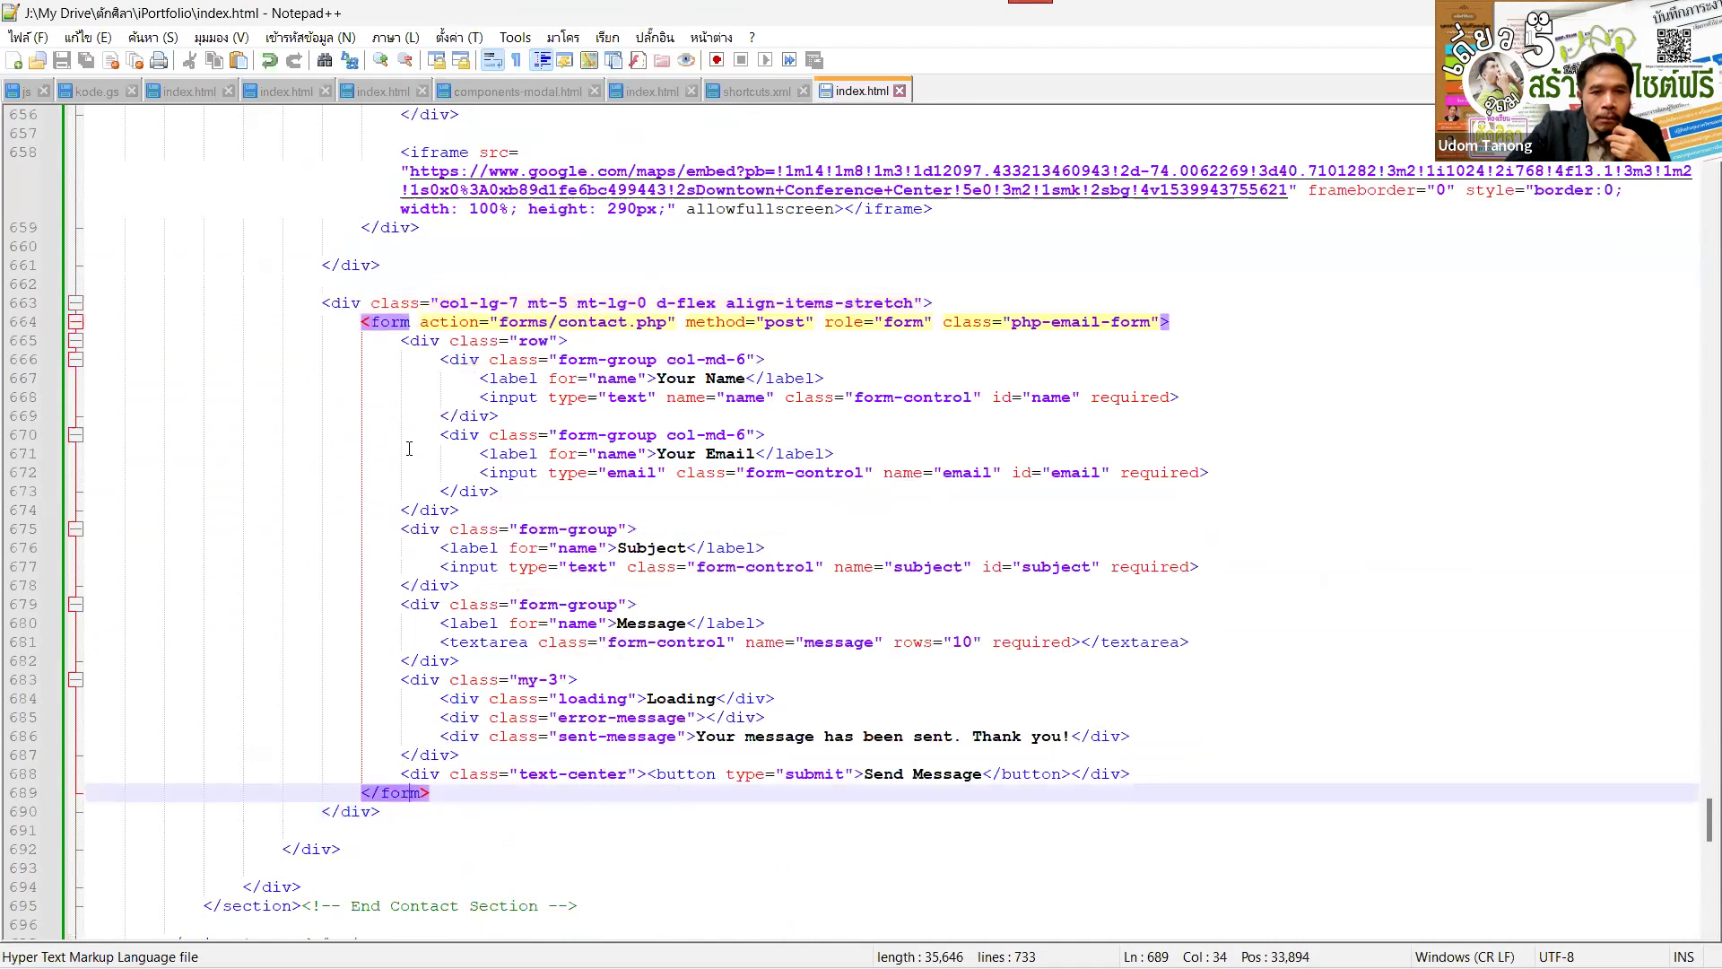
click(341, 305)
click(375, 323)
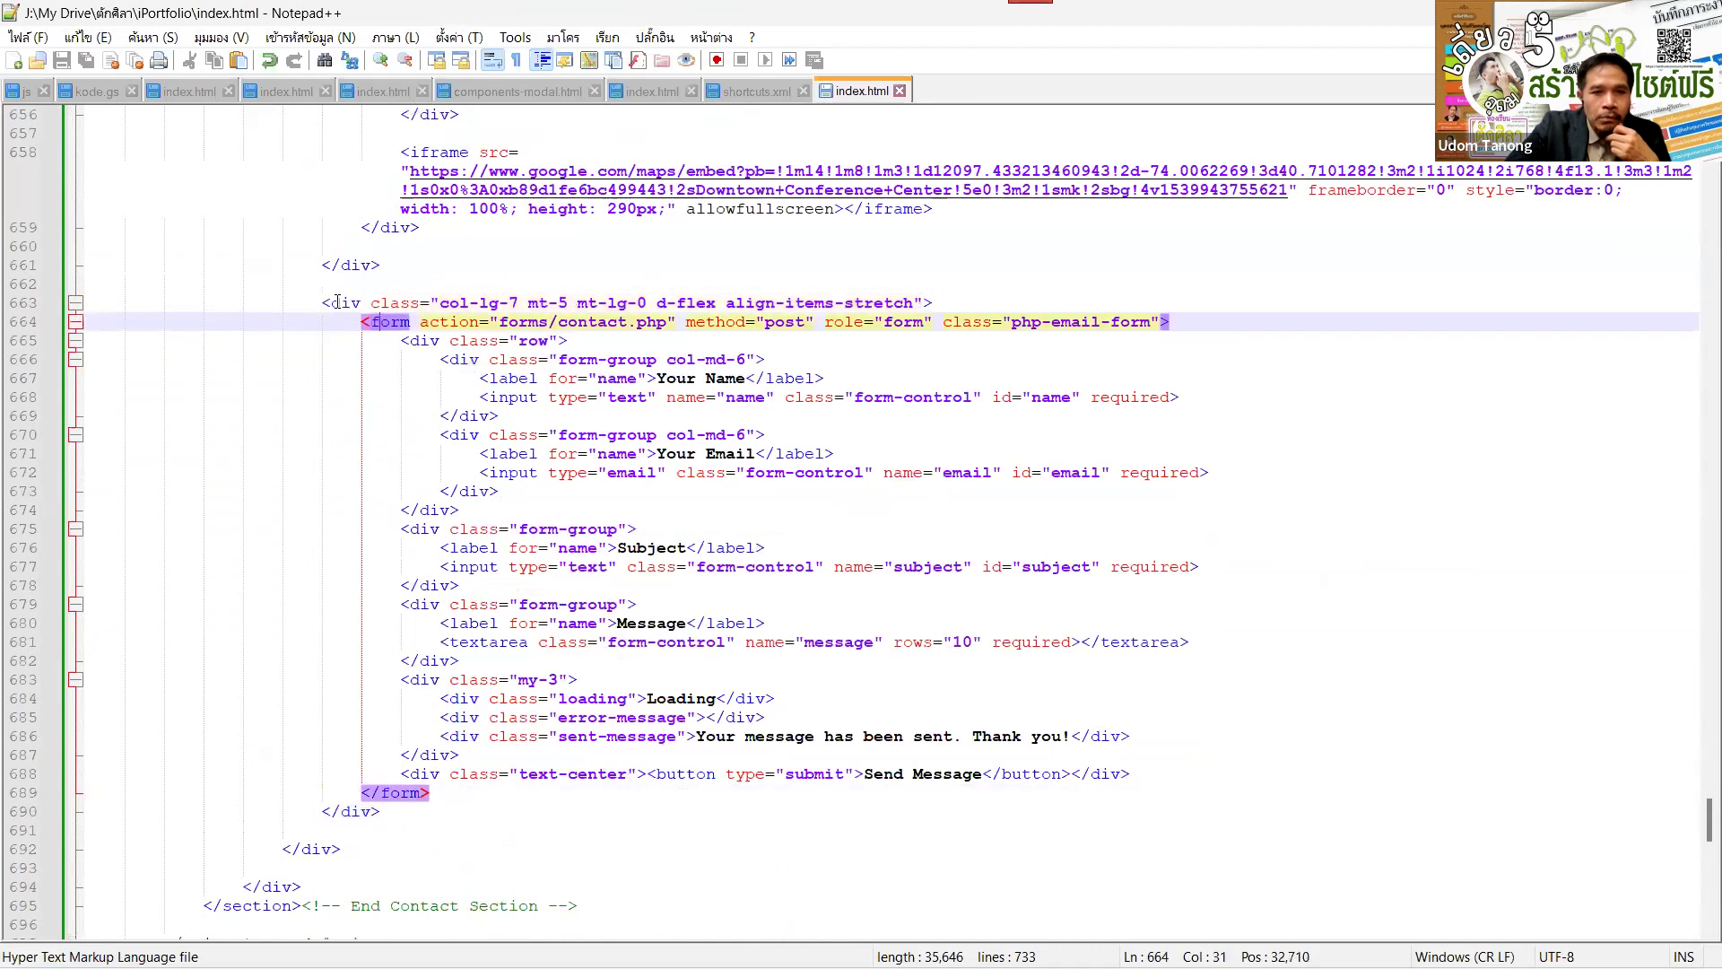
click(337, 302)
click(375, 323)
click(696, 378)
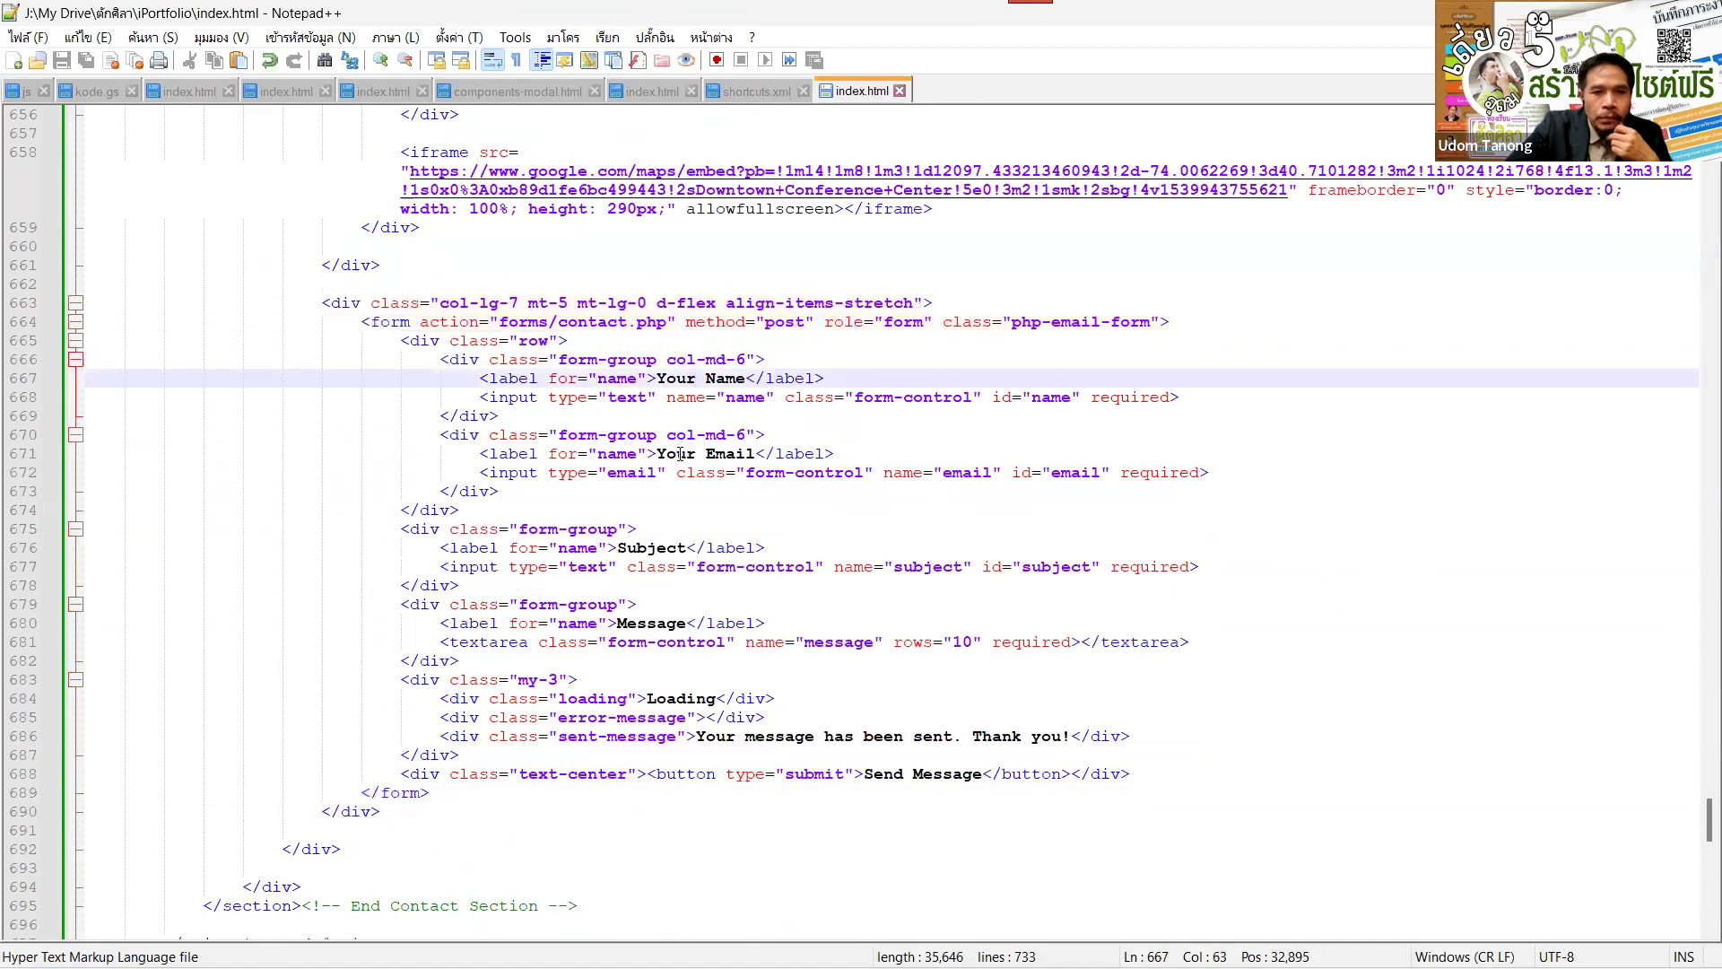
click(678, 454)
click(661, 547)
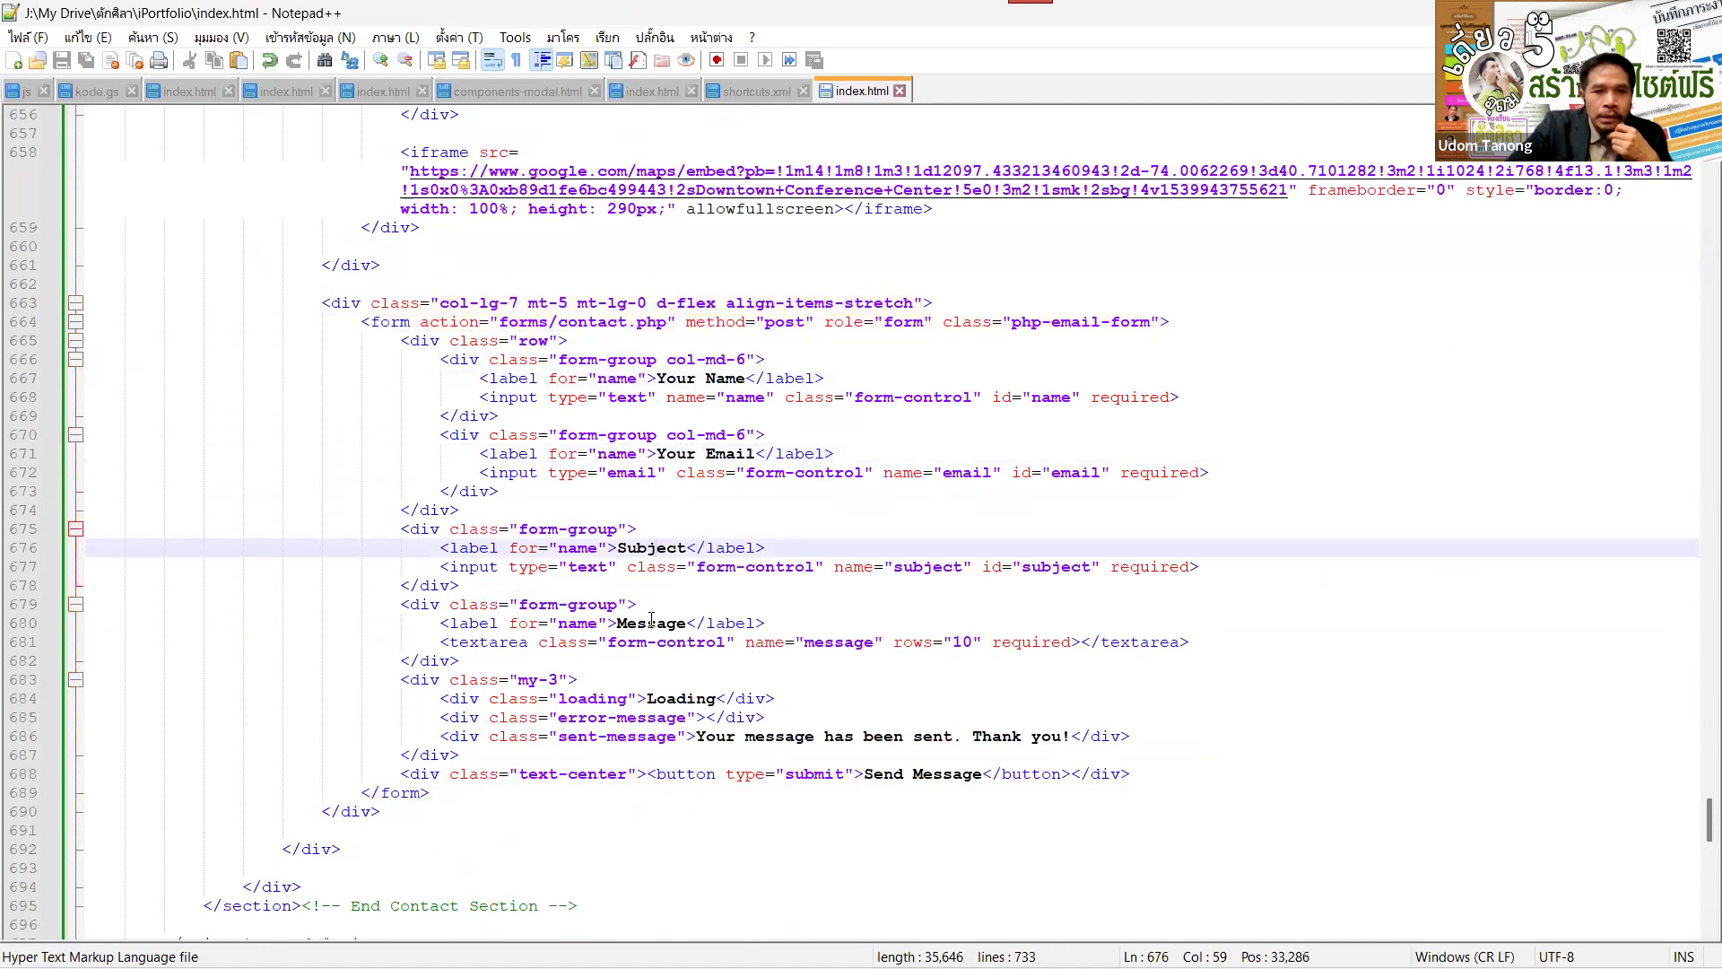
click(646, 623)
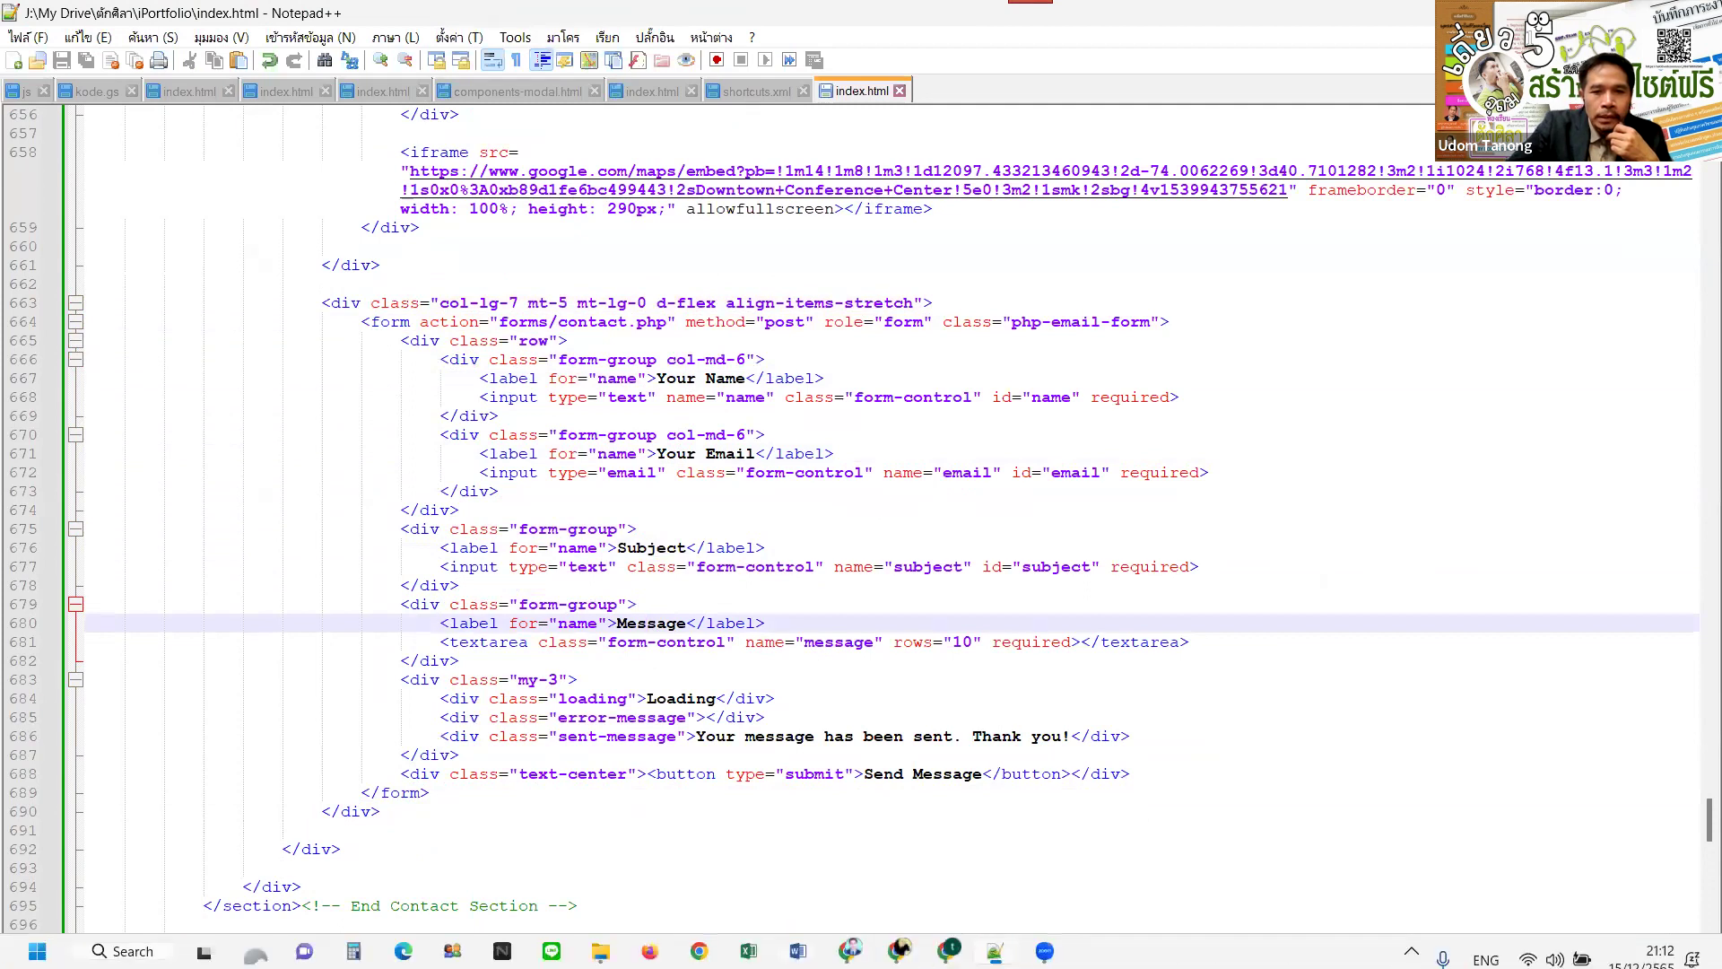
Step: Compare with the live form in Chrome, then select lines 665–688 from the row div through Send Message
key(alt+Tab)
click(997, 556)
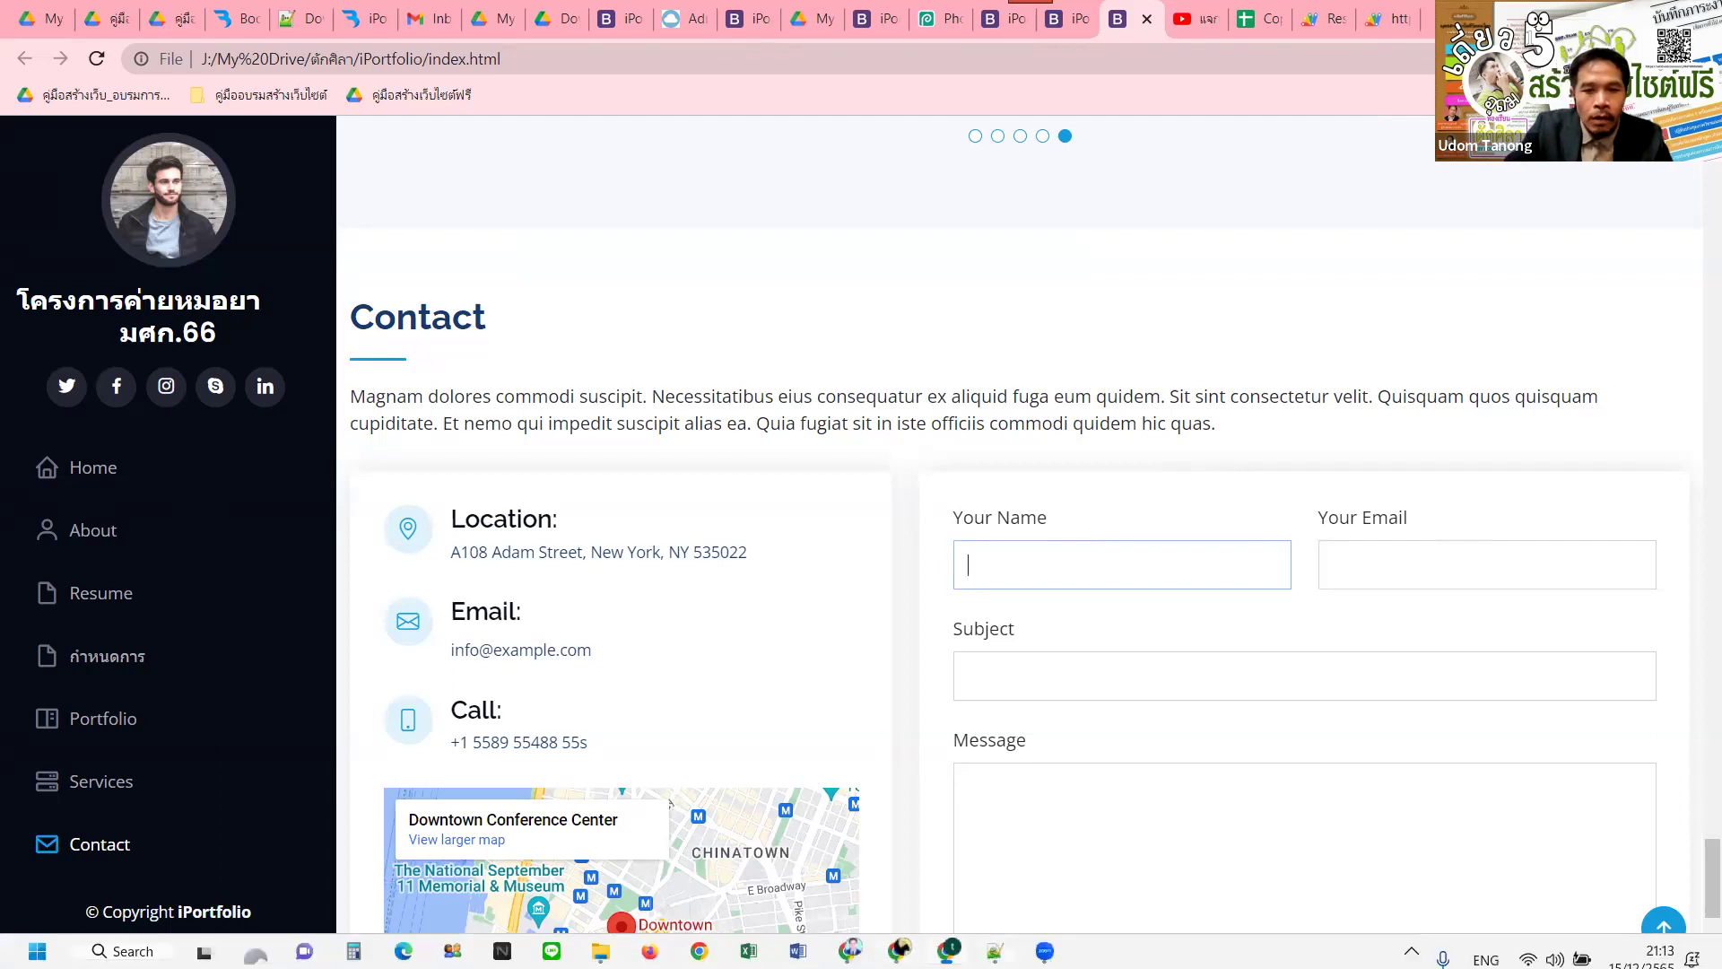
click(835, 714)
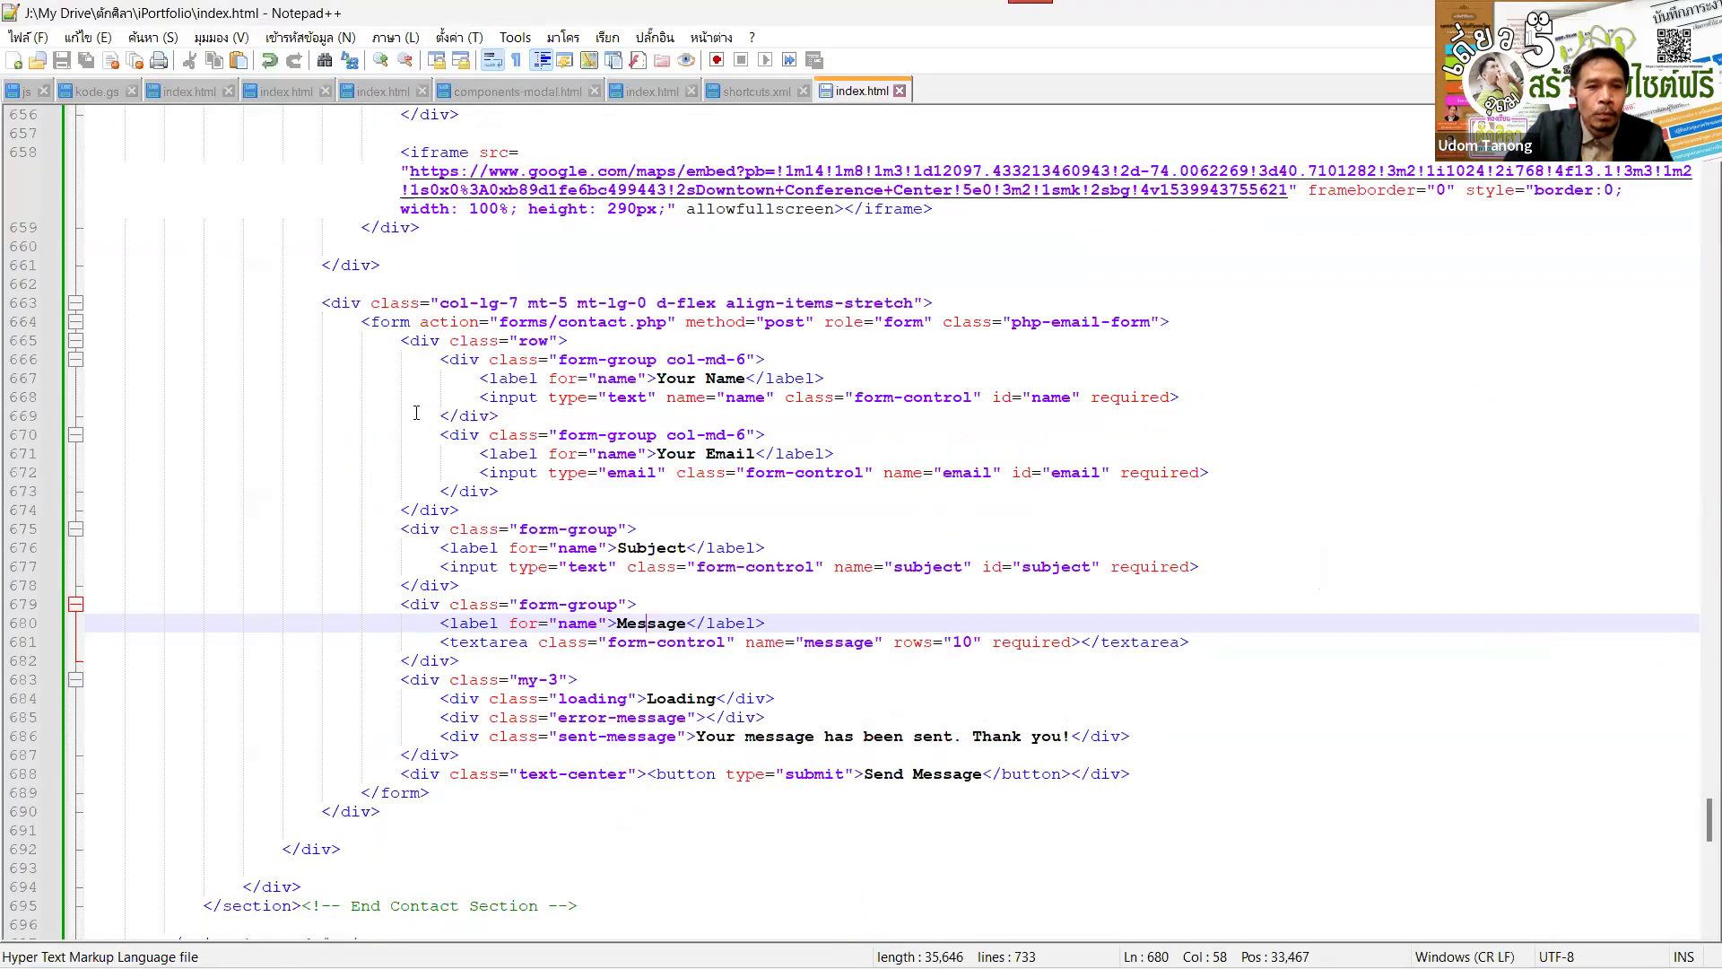
click(422, 342)
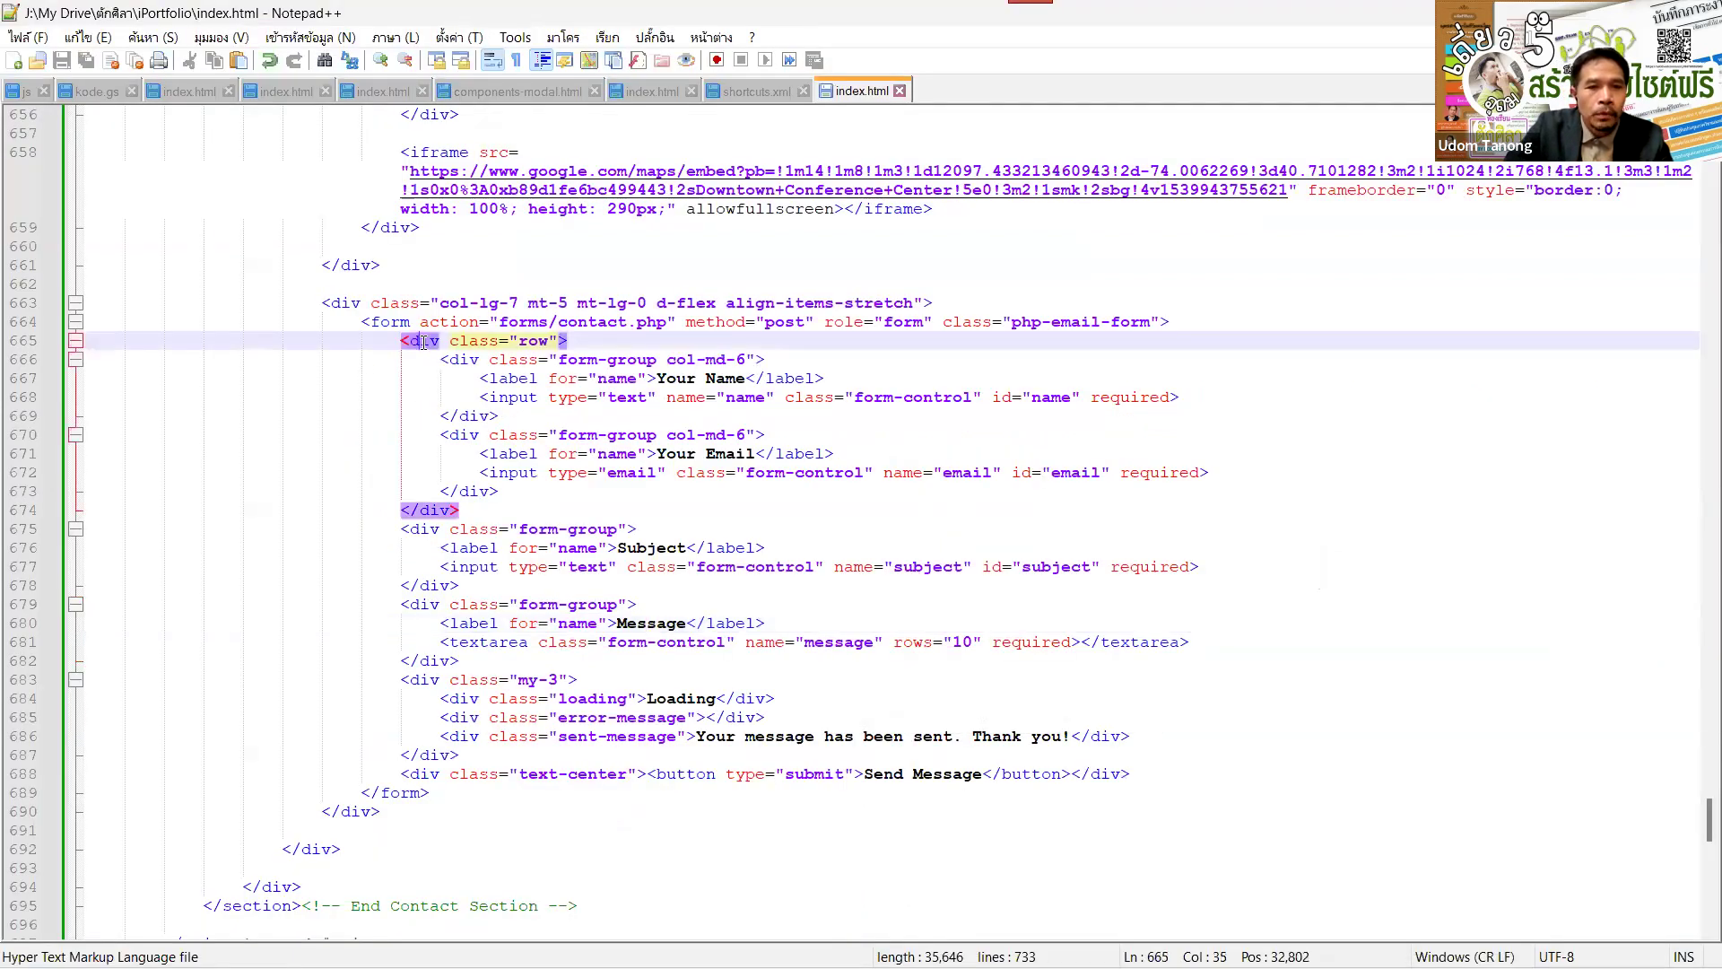
key(Up)
click(406, 342)
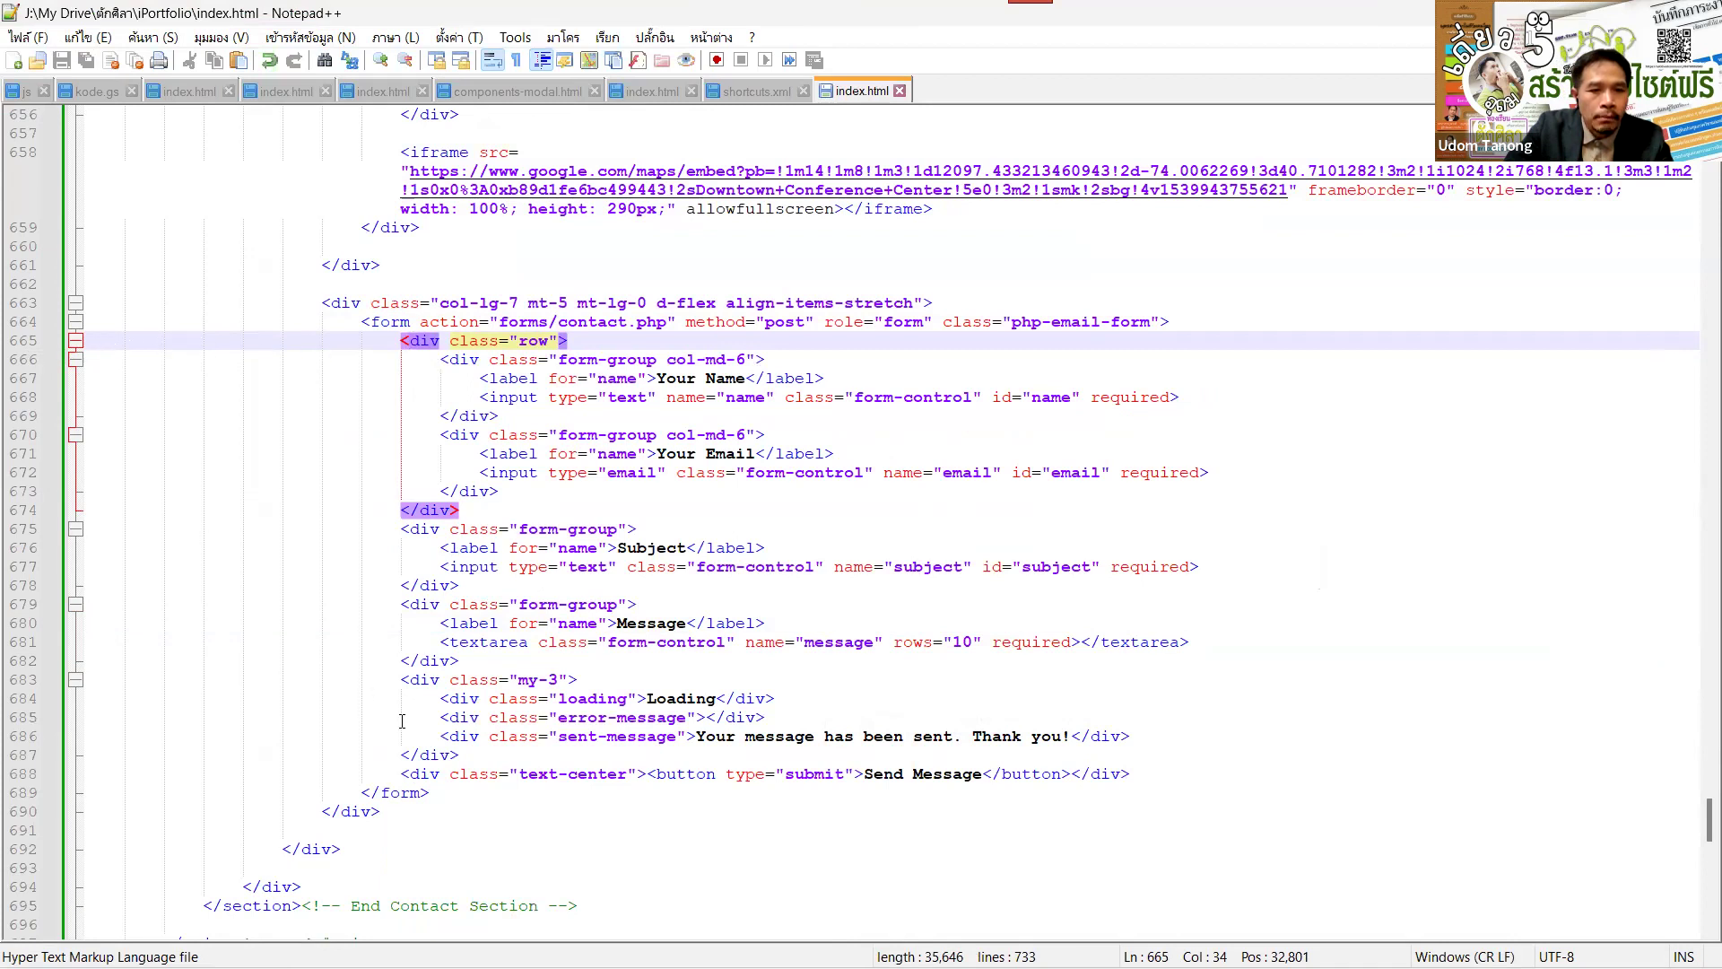
click(433, 774)
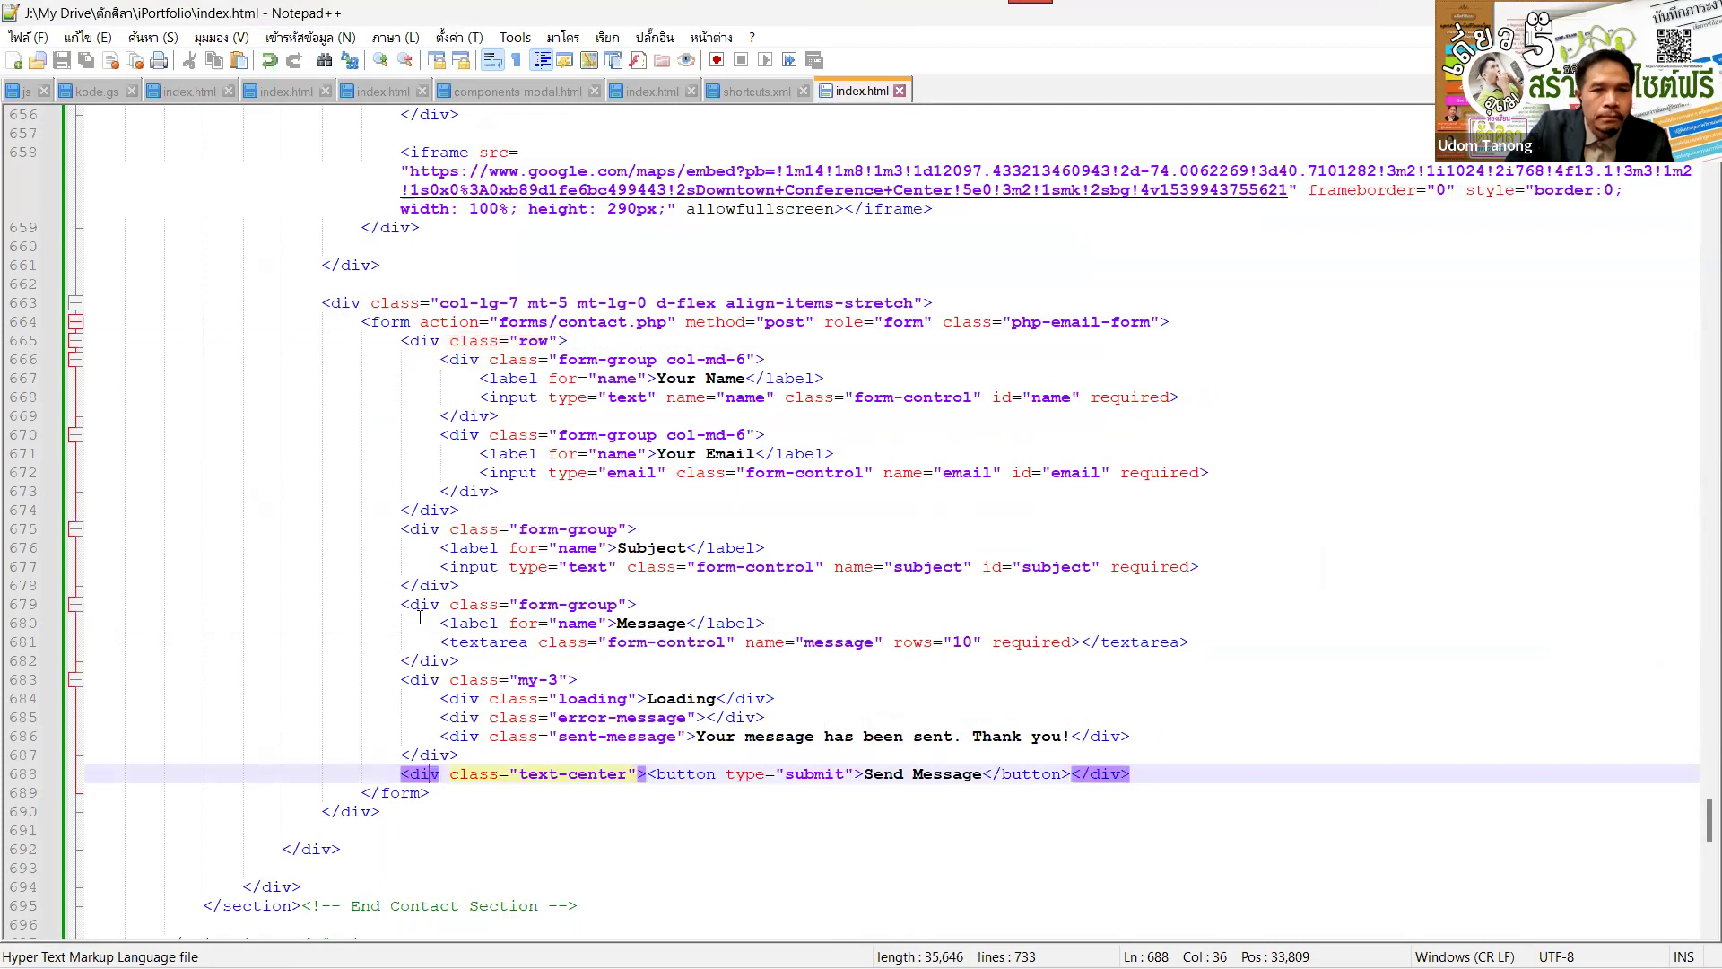
drag(89, 359, 122, 358)
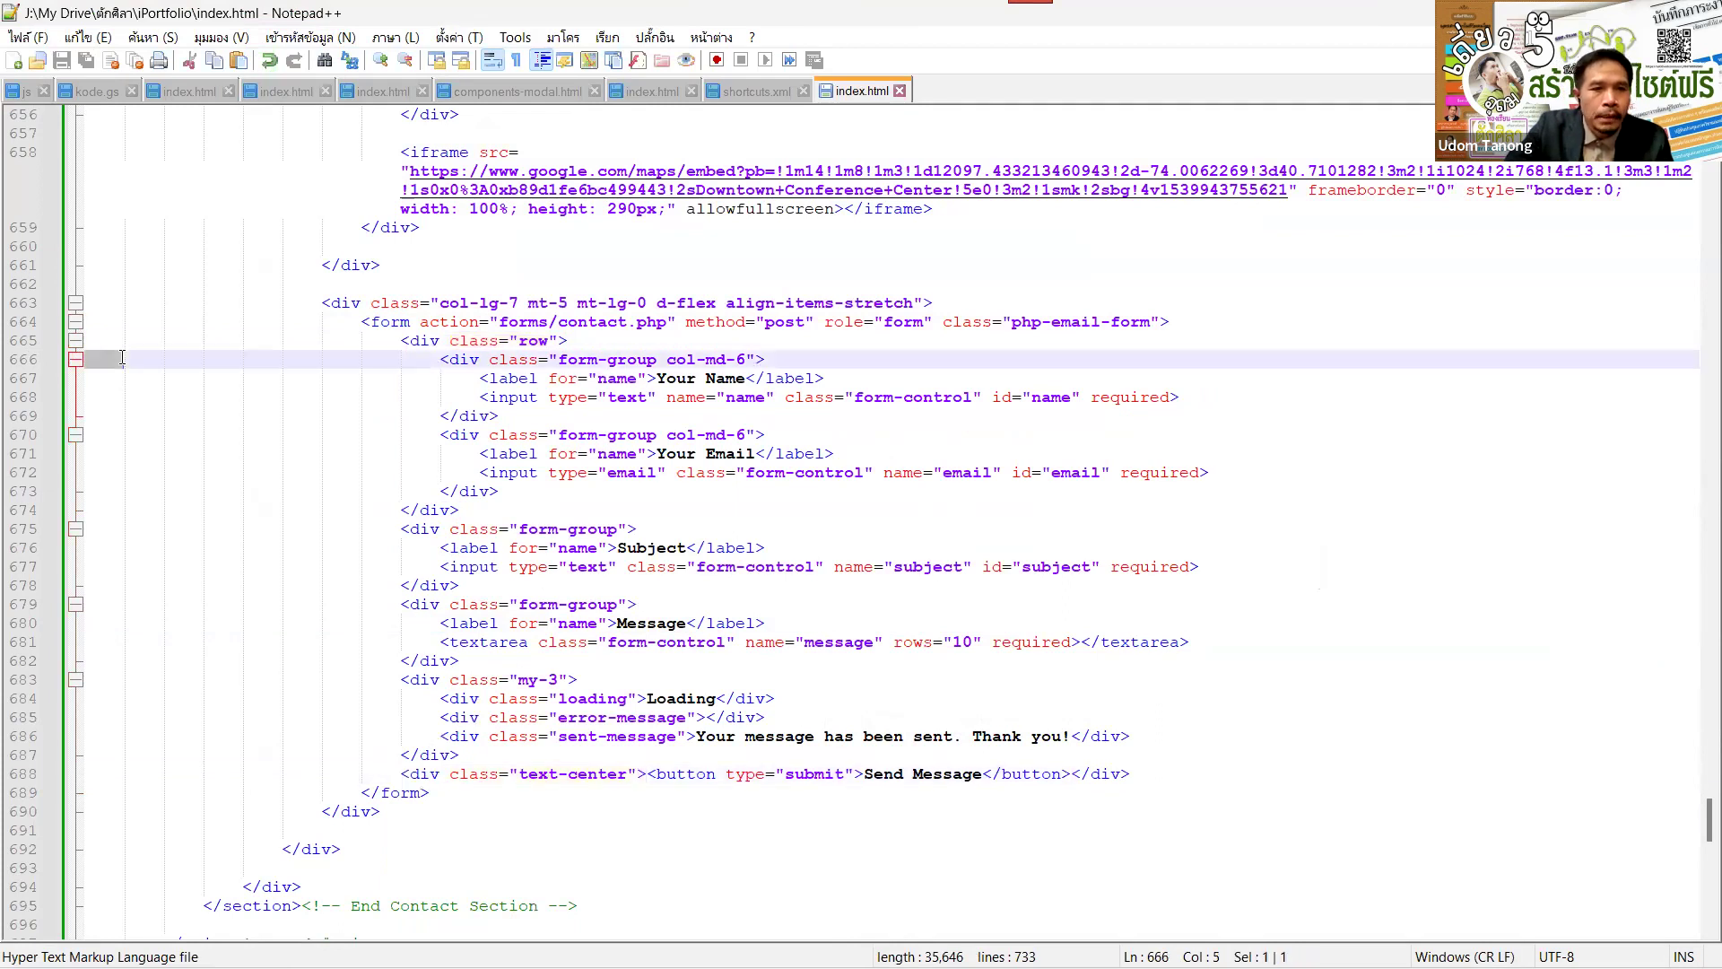
click(103, 340)
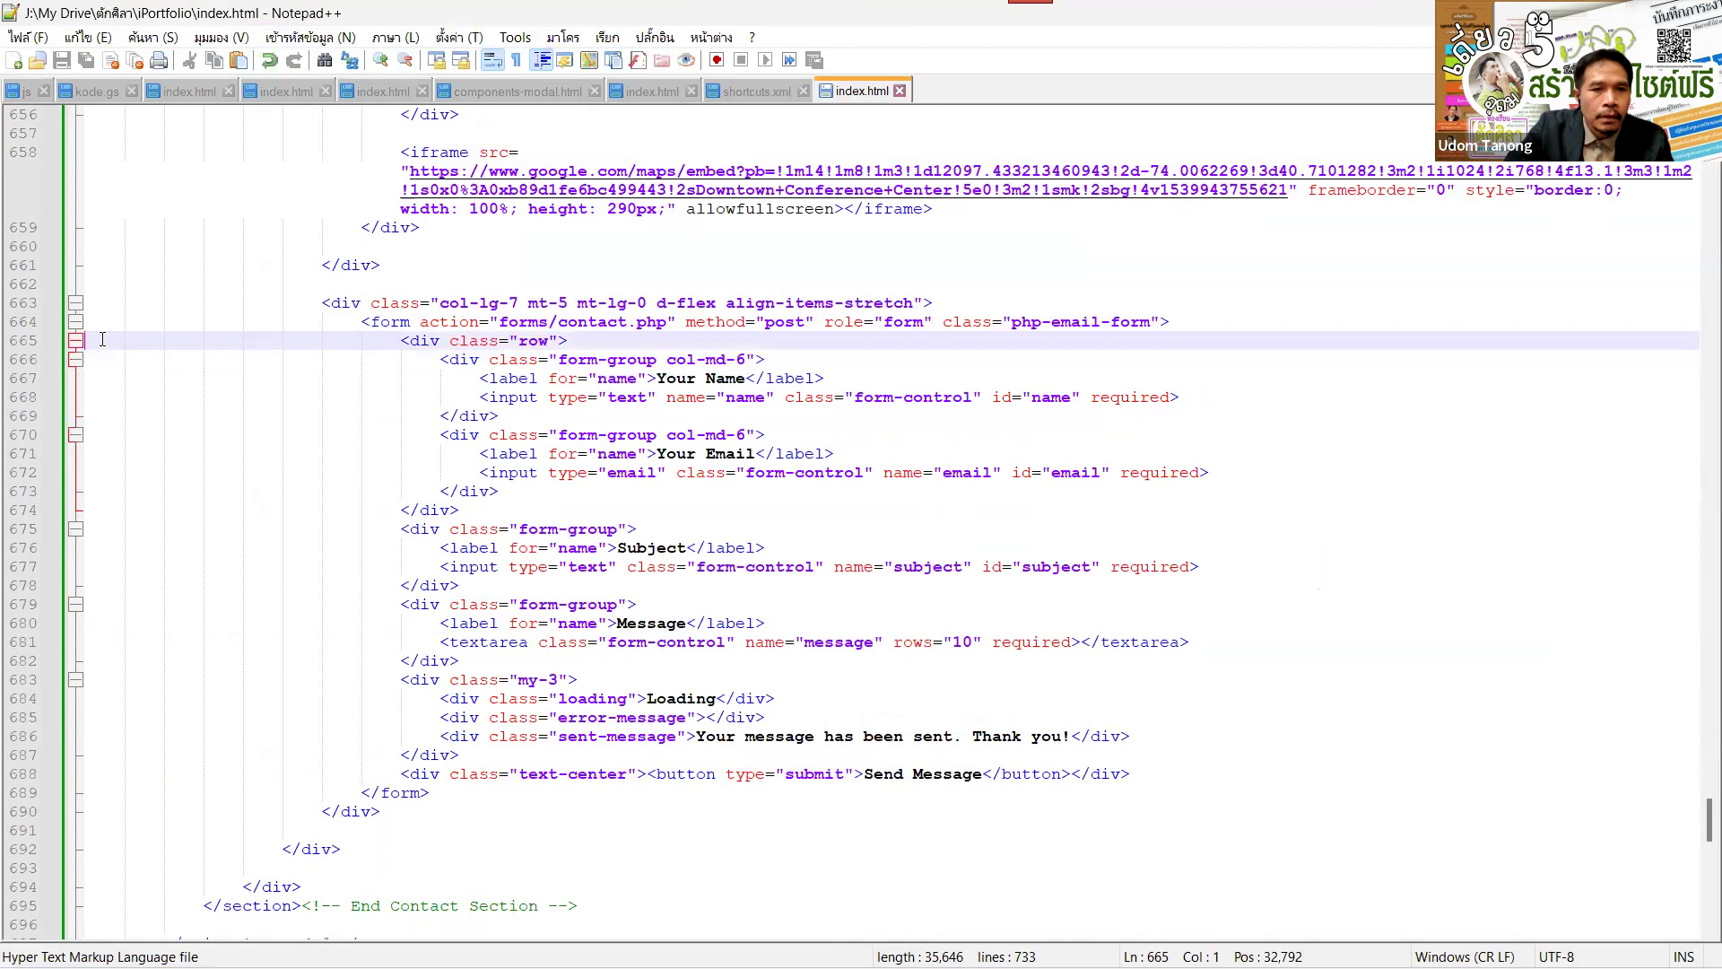
drag(90, 339, 1142, 773)
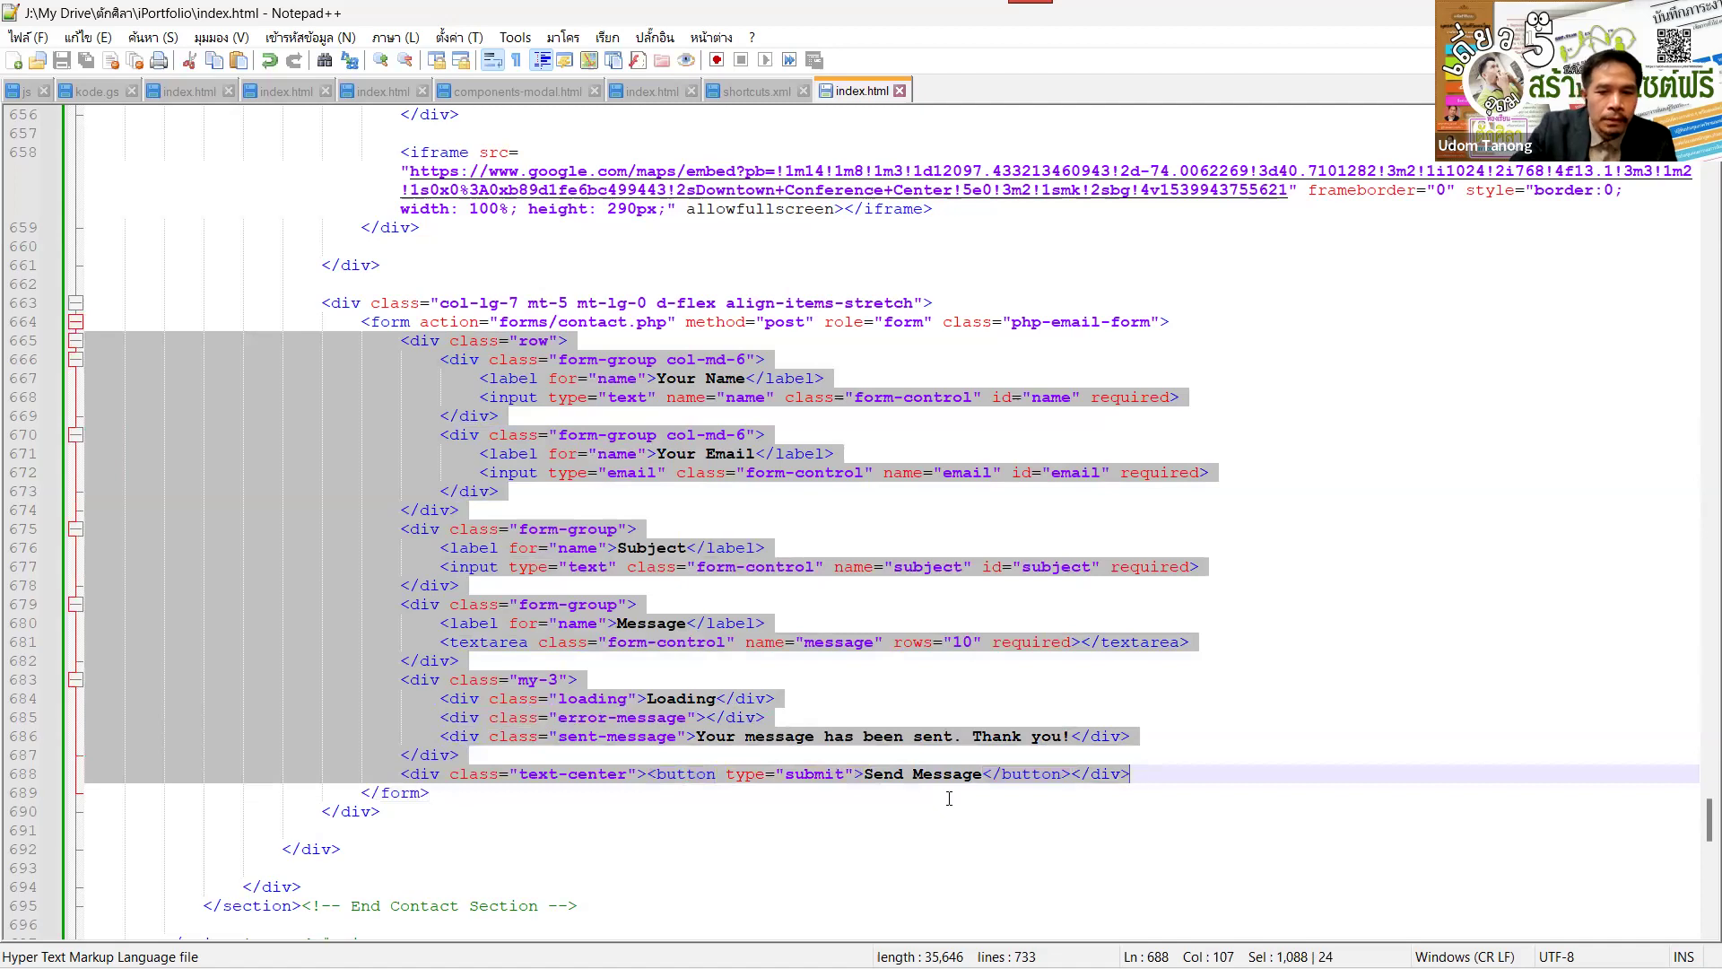
Step: Delete the selected form fields and add blank lines inside the form element
key(Delete)
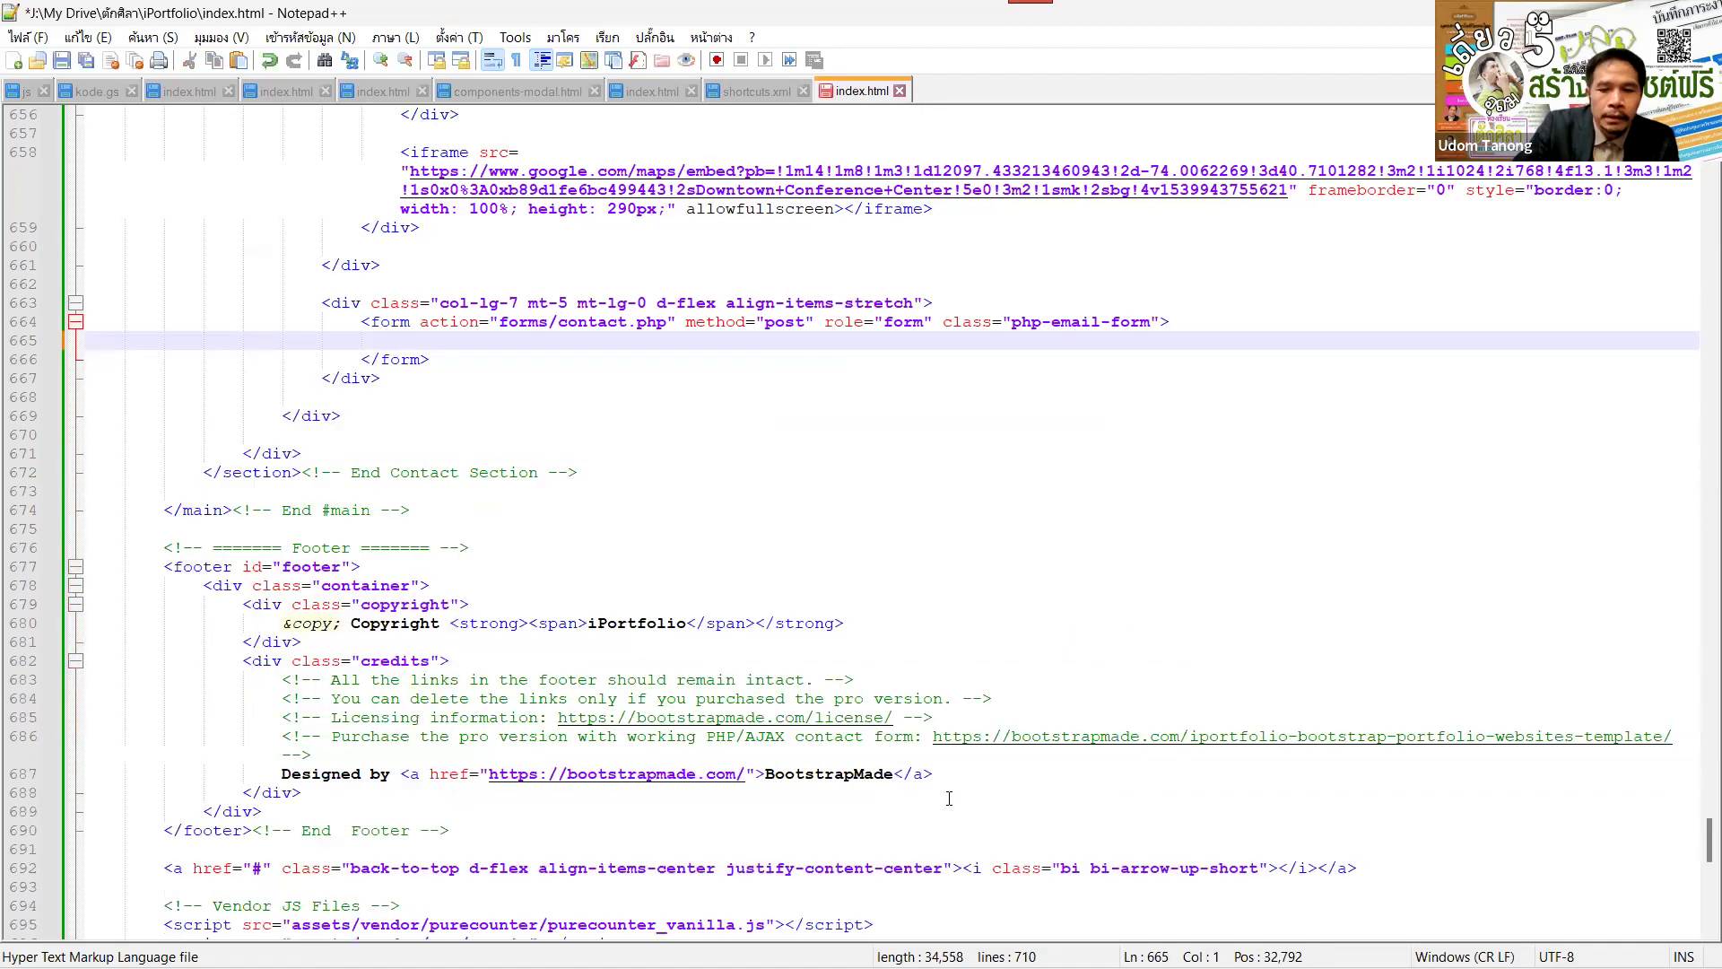
key(Return)
key(Return)
key(Return)
key(Return)
key(Return)
key(Return)
key(Return)
key(Return)
key(Return)
key(Return)
key(Return)
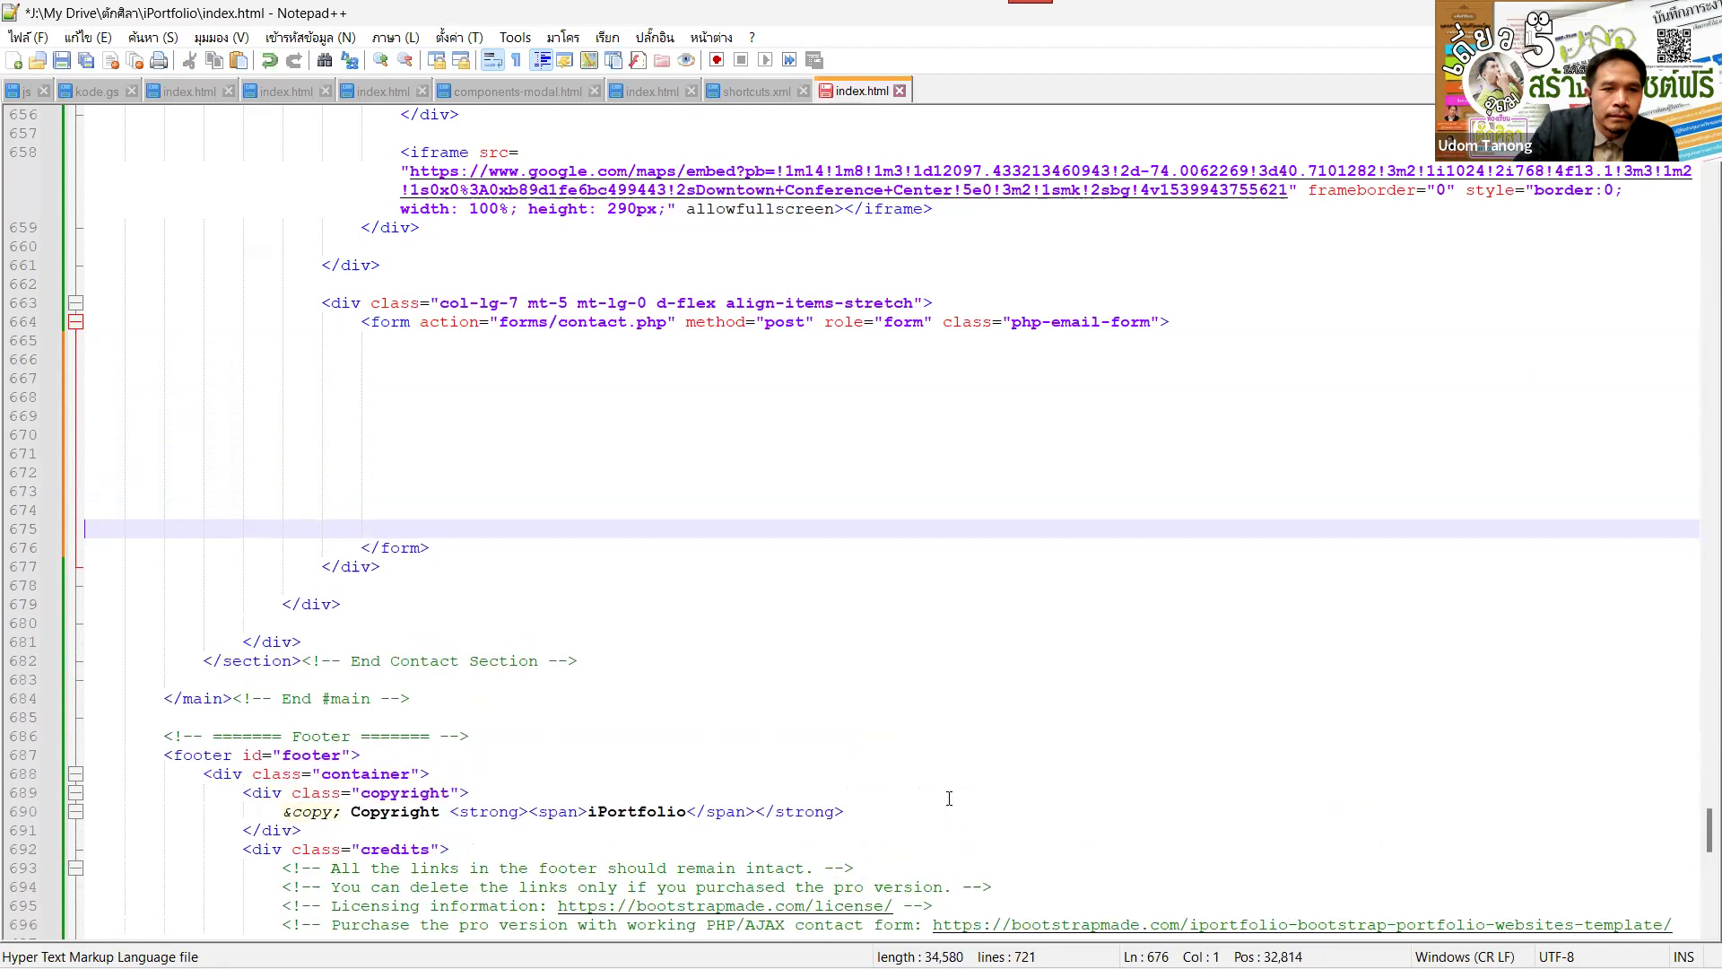
click(355, 305)
click(379, 321)
click(350, 584)
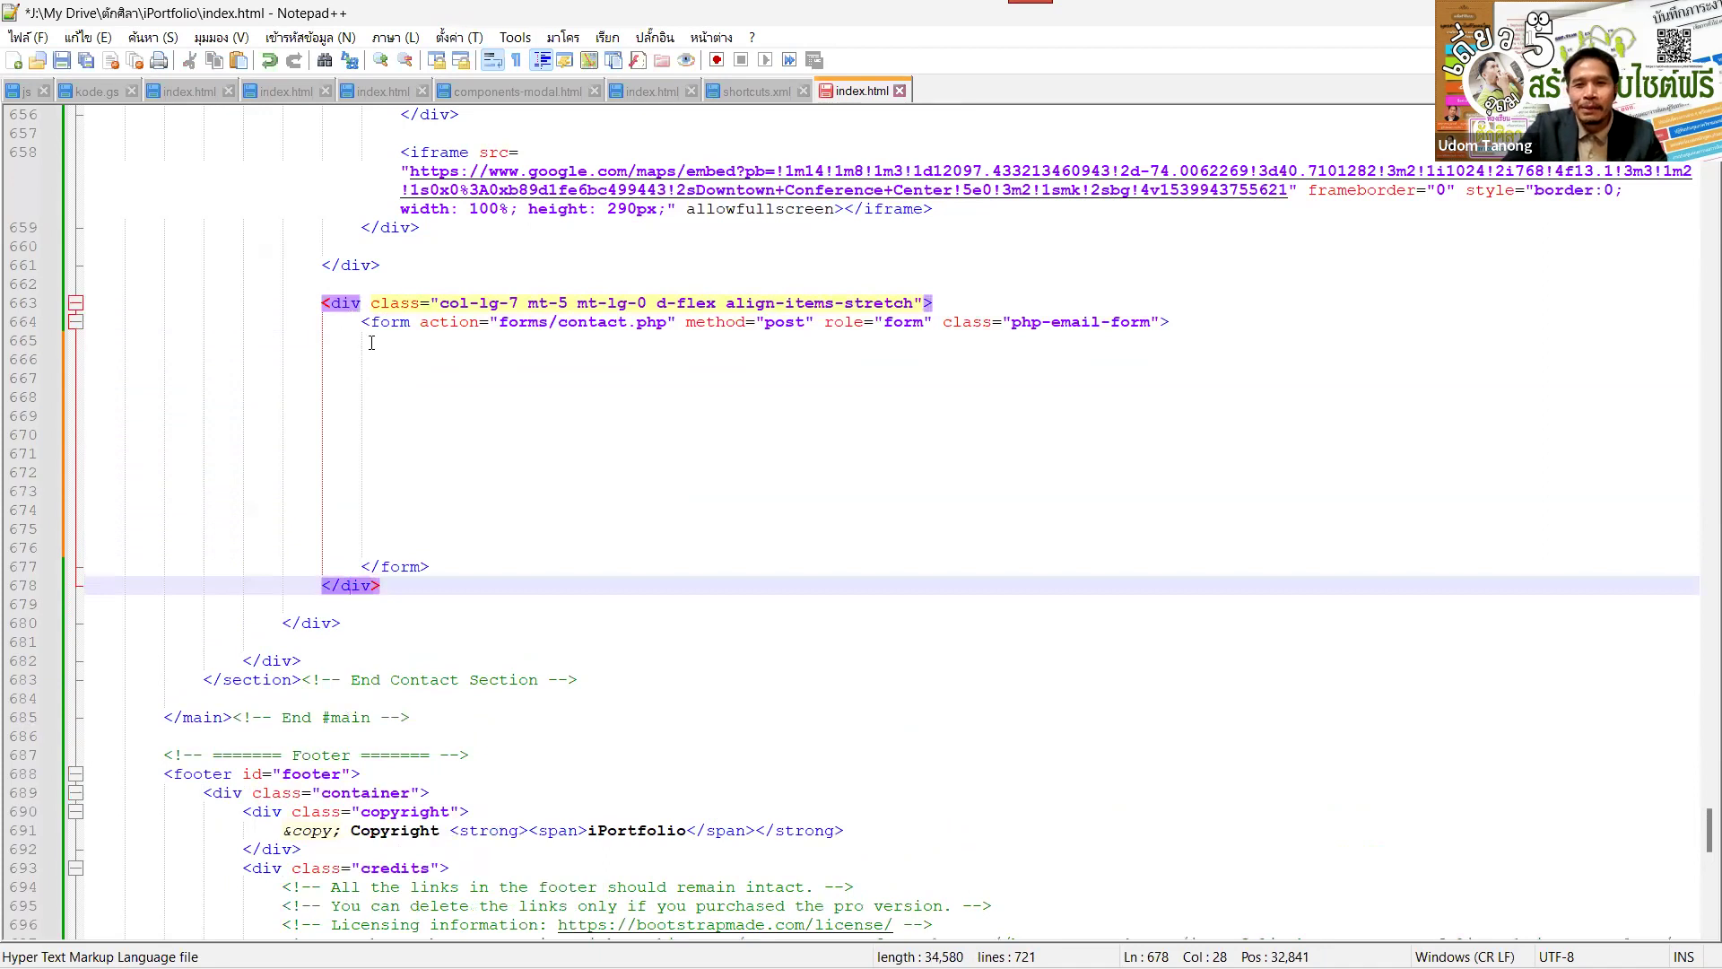
Step: Place the caret among the blank lines inside the form, between lines 667 and 673
click(463, 421)
key(Up)
key(Up)
click(482, 471)
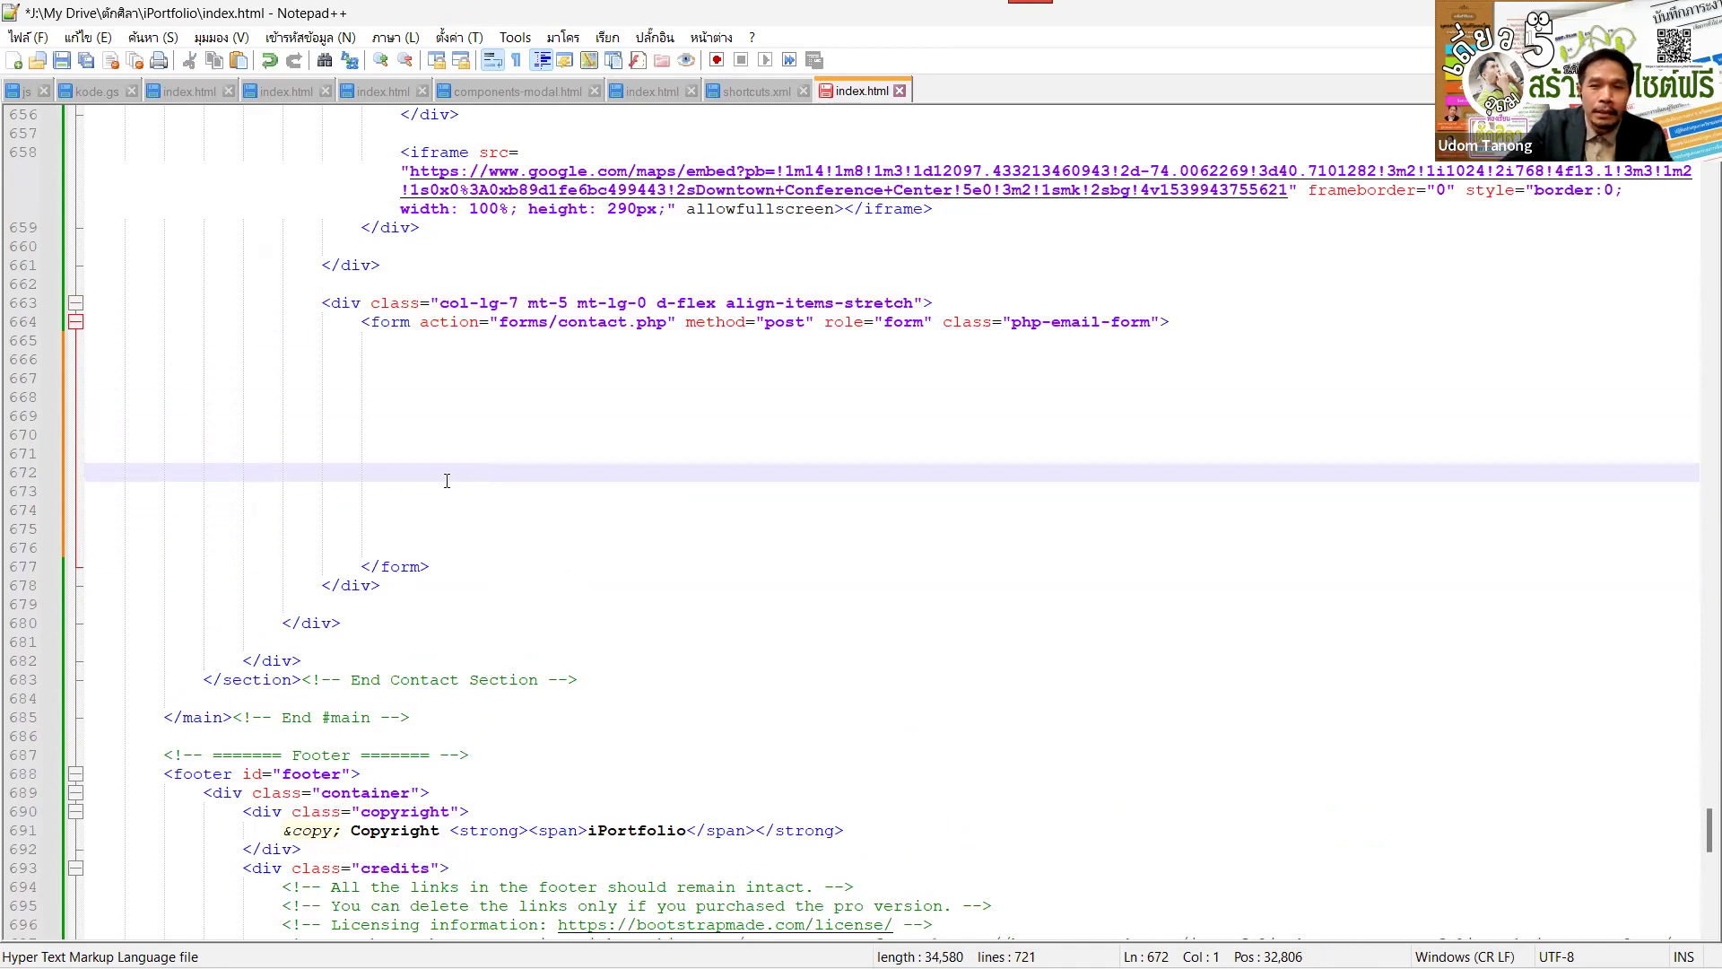
click(441, 378)
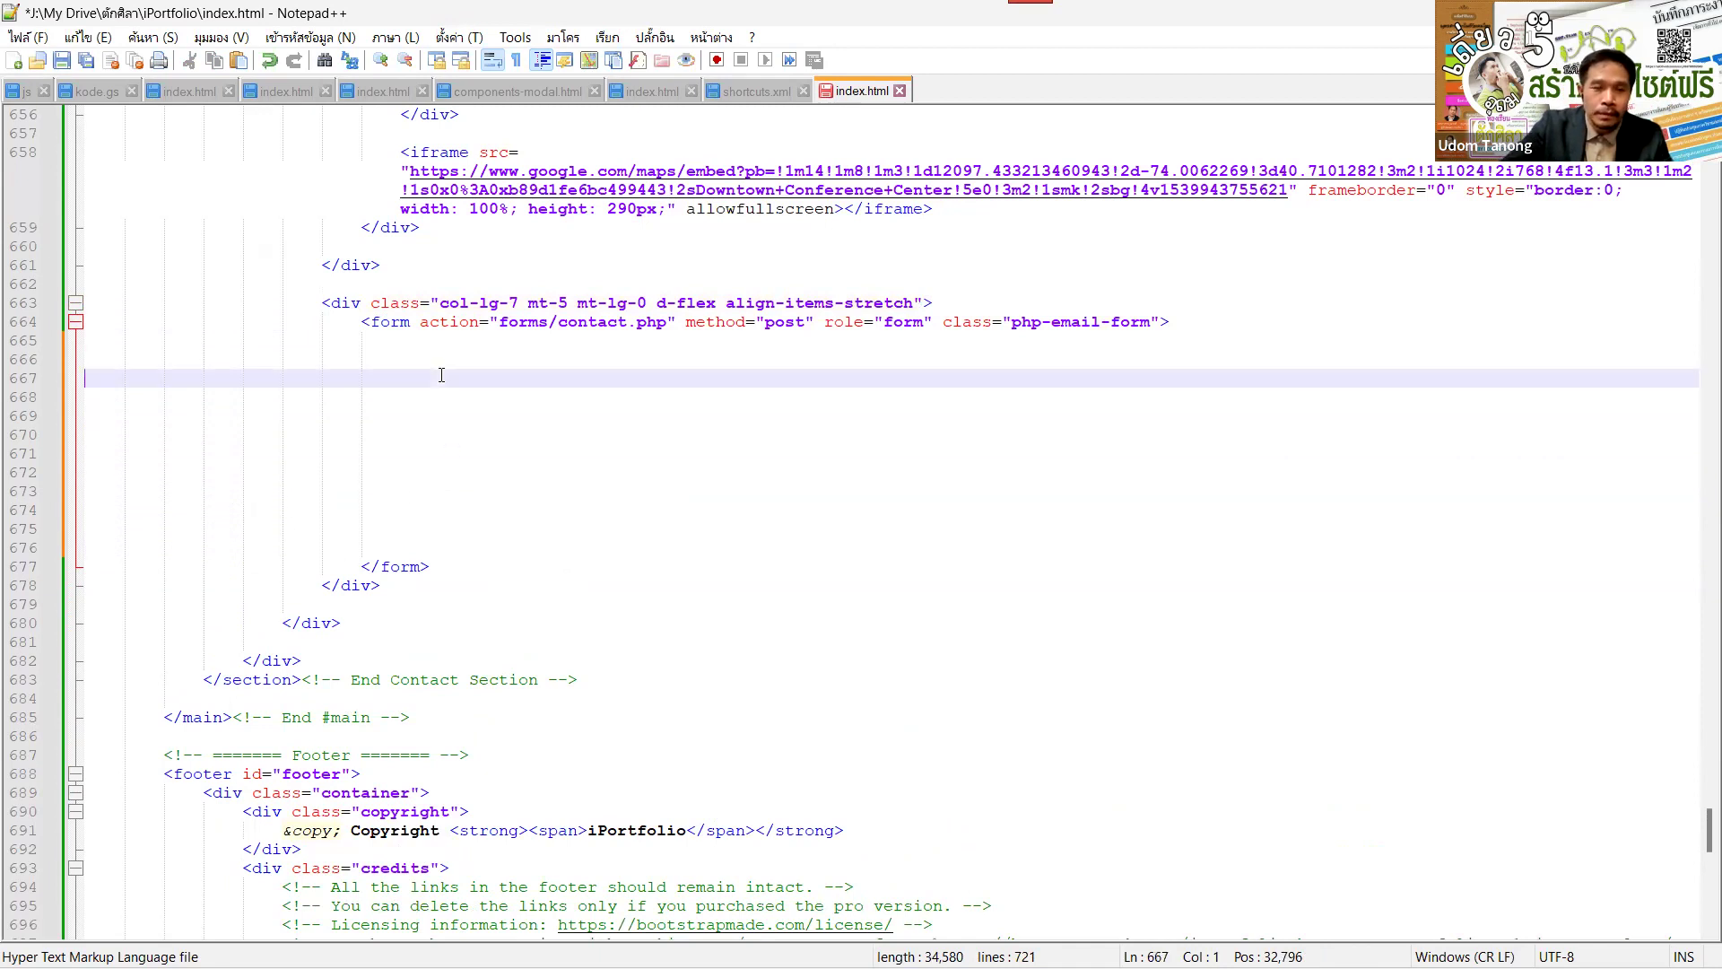
click(516, 495)
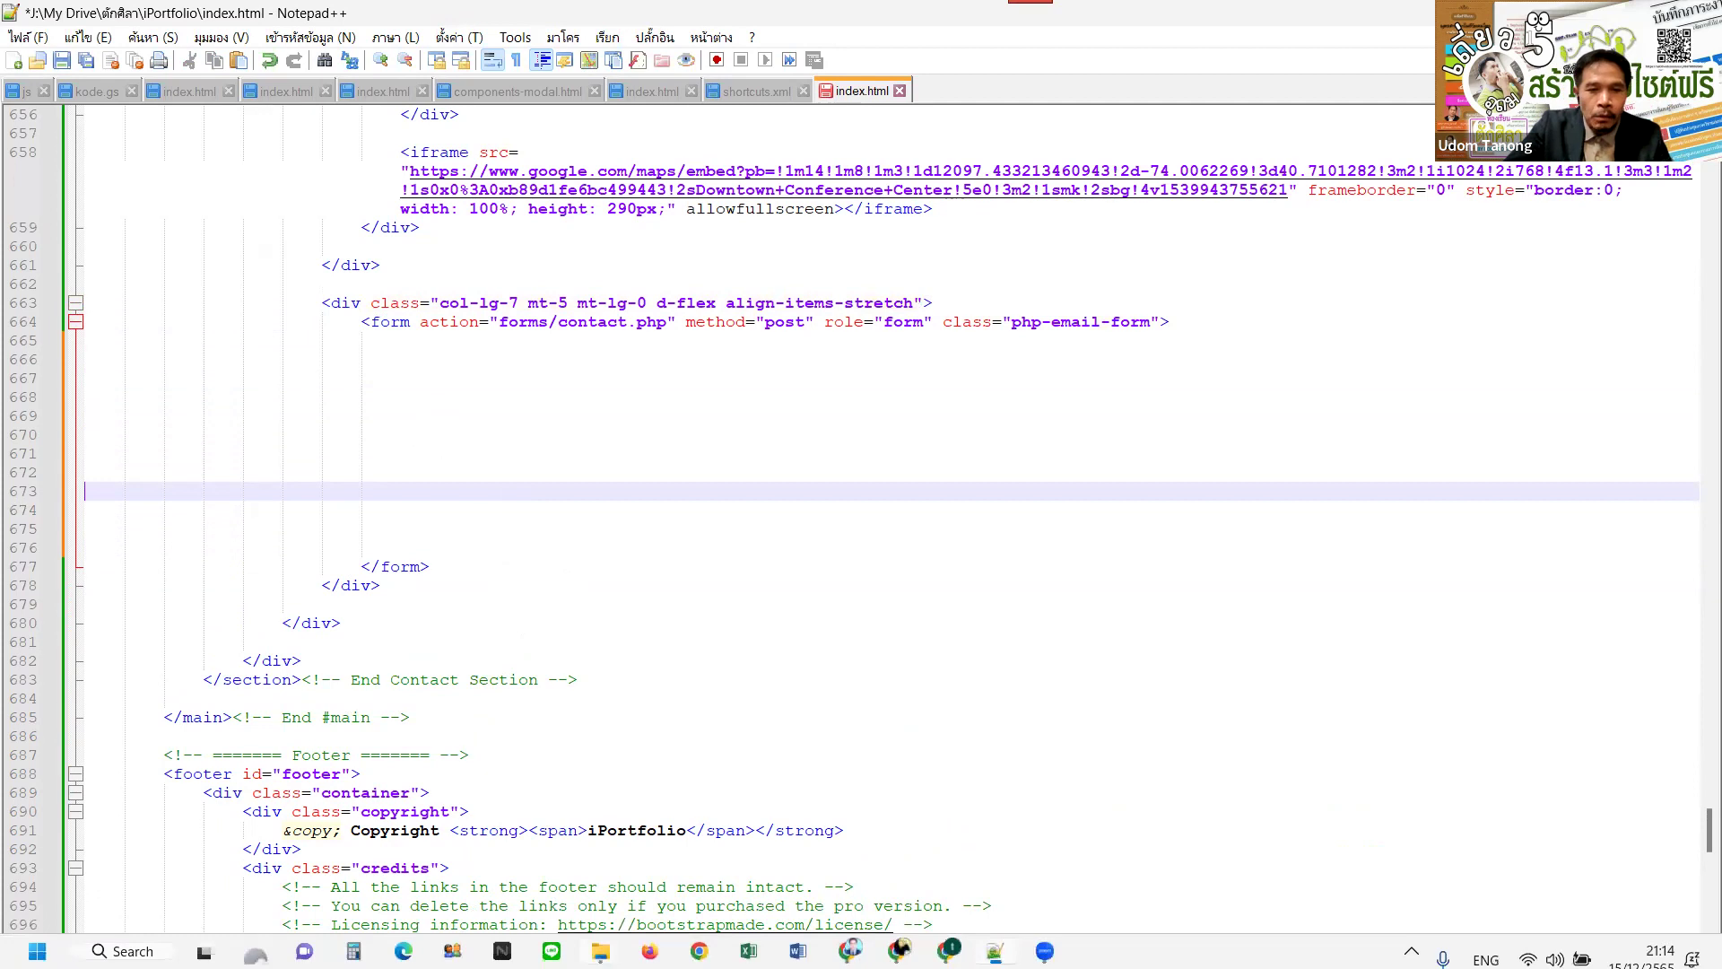
Step: Go back from the img folder up to My Drive in File Explorer
mouse_move(600, 951)
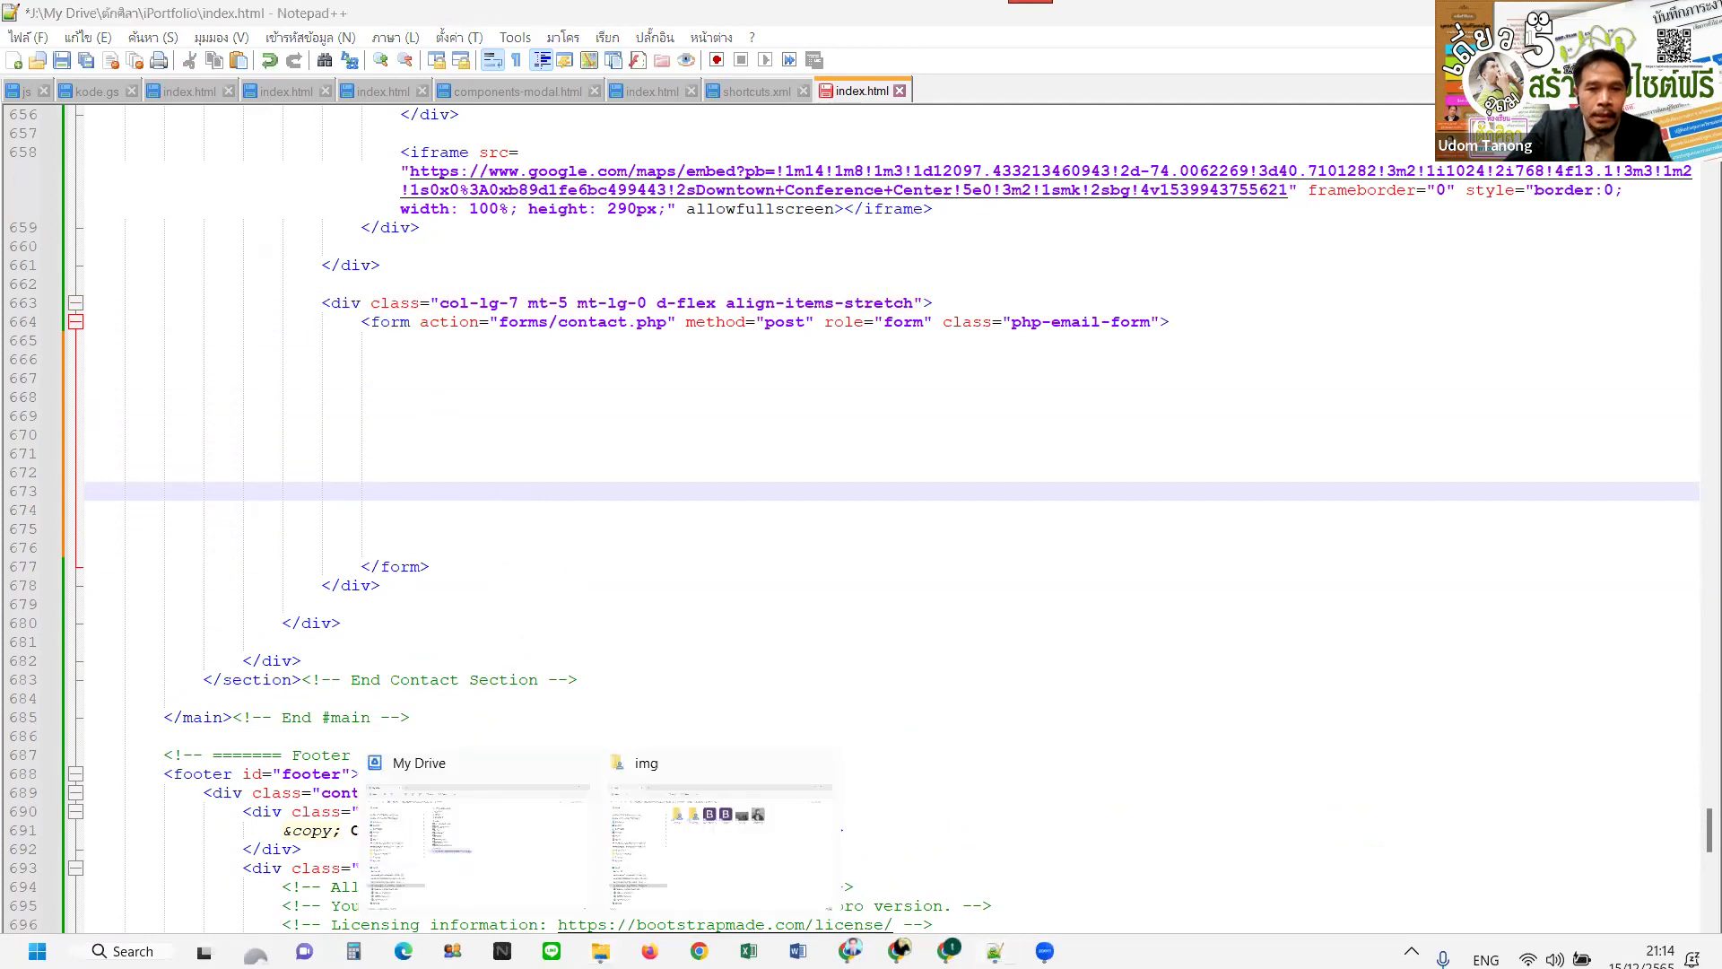
click(761, 874)
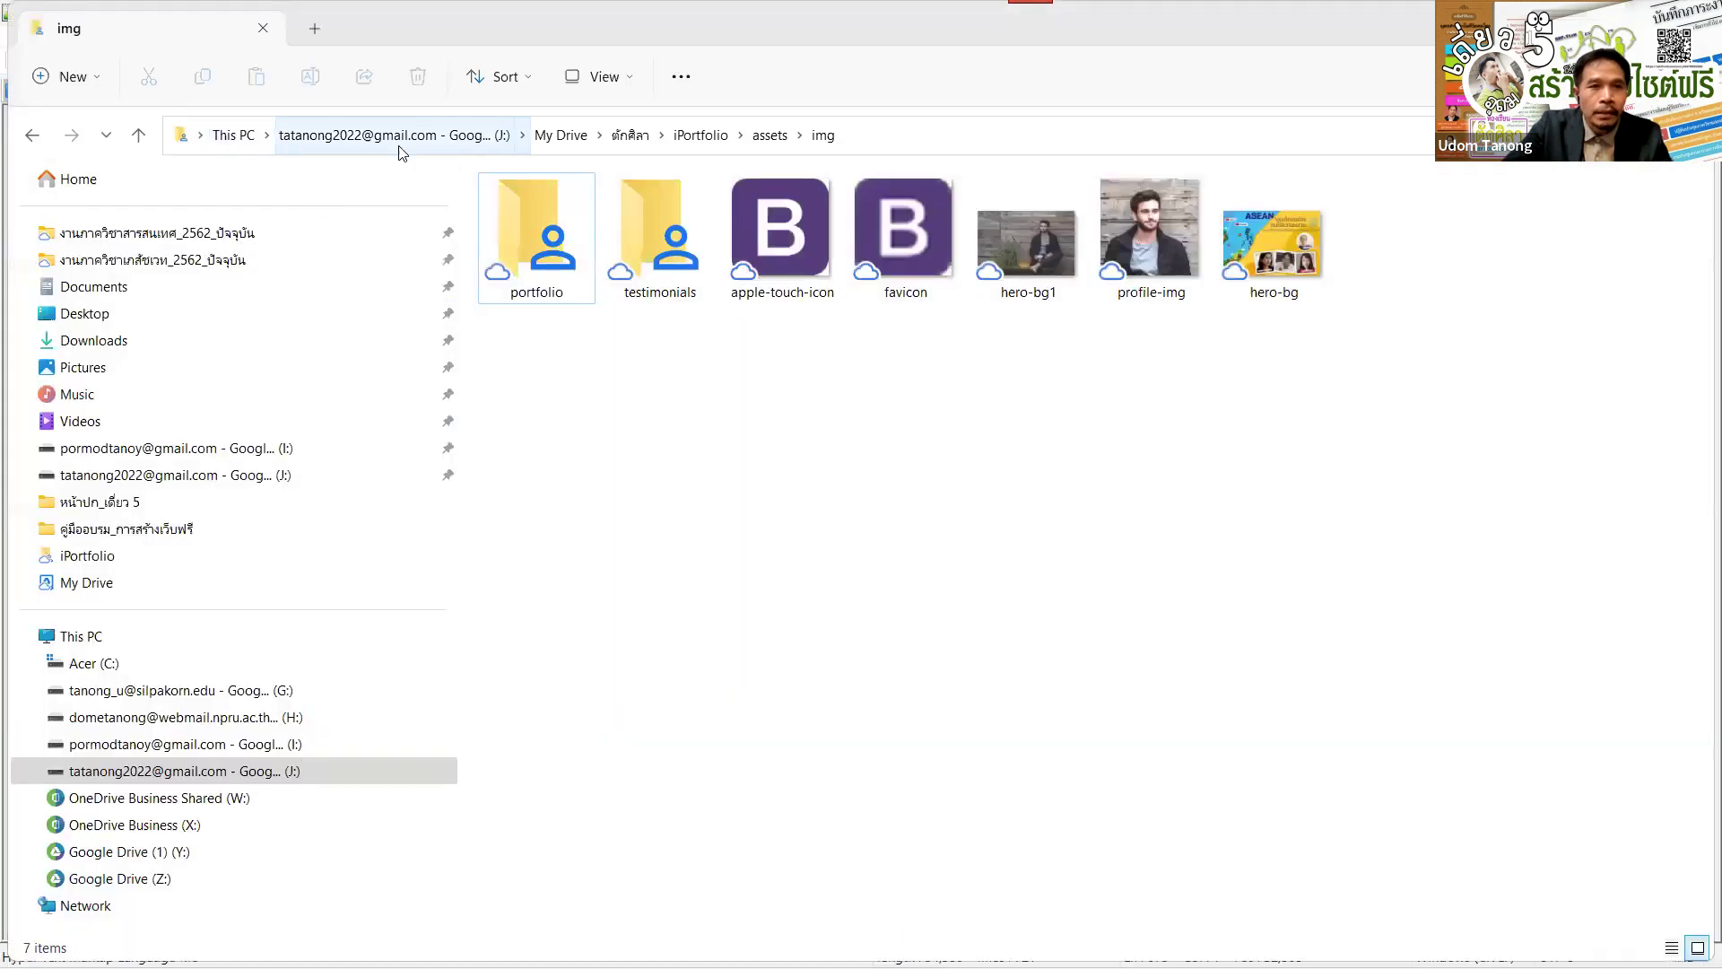
click(31, 139)
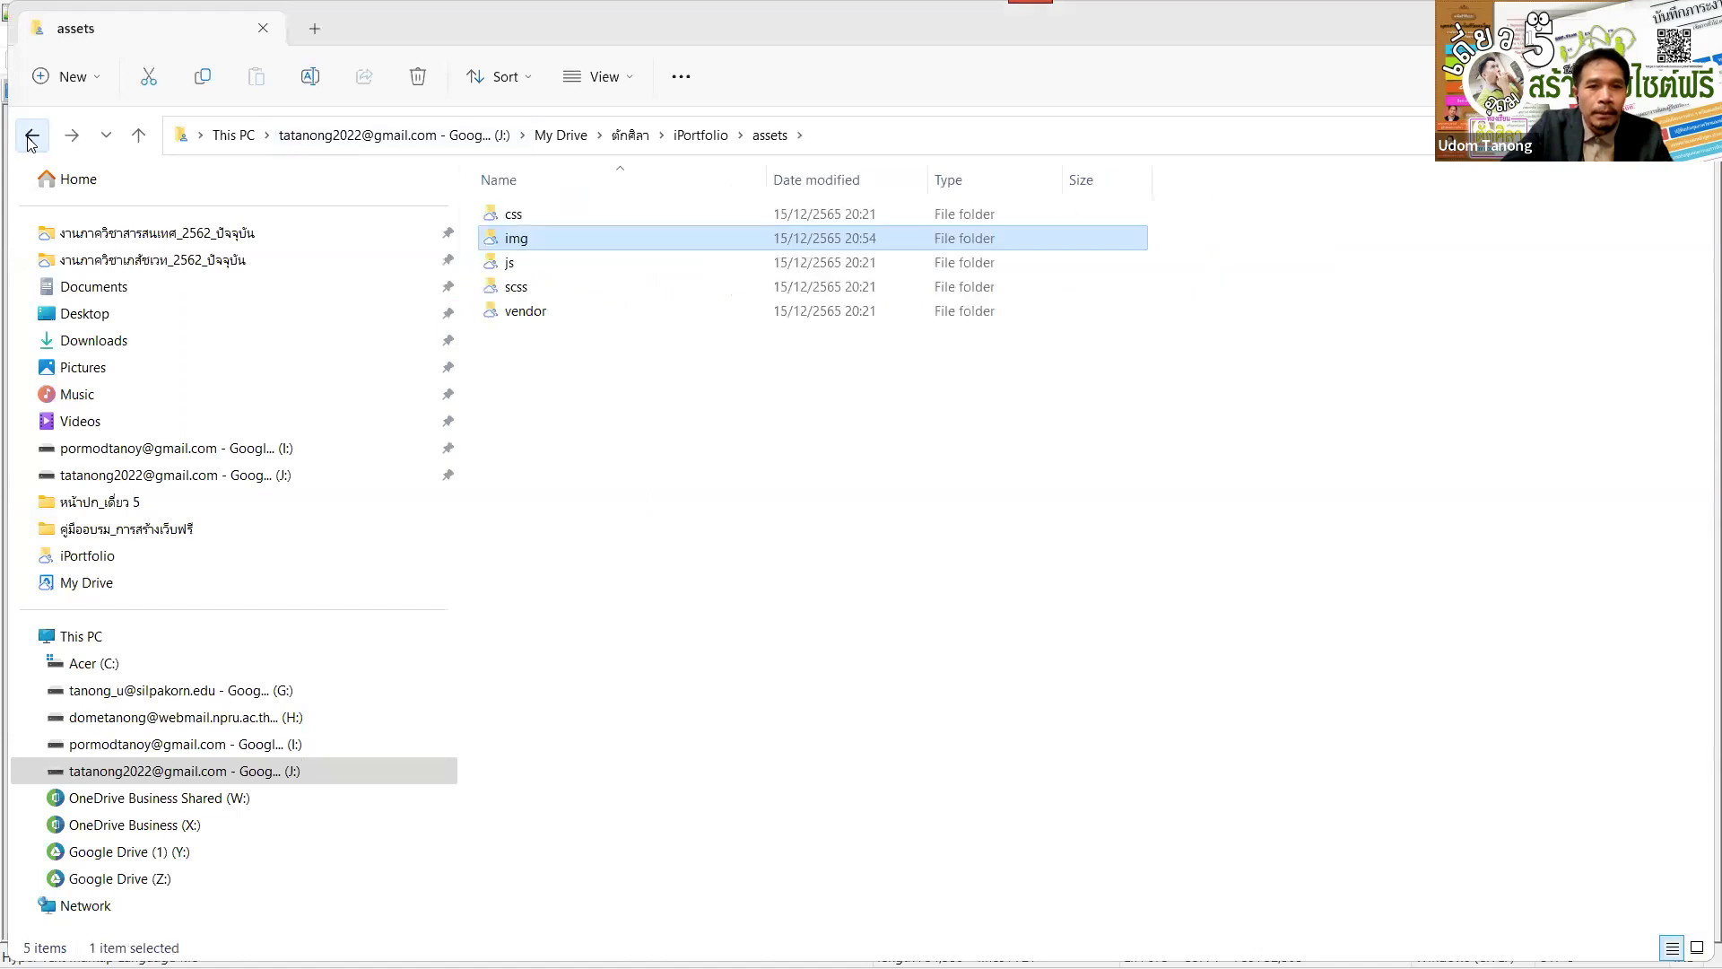
click(32, 139)
click(31, 139)
click(32, 139)
click(32, 139)
click(32, 139)
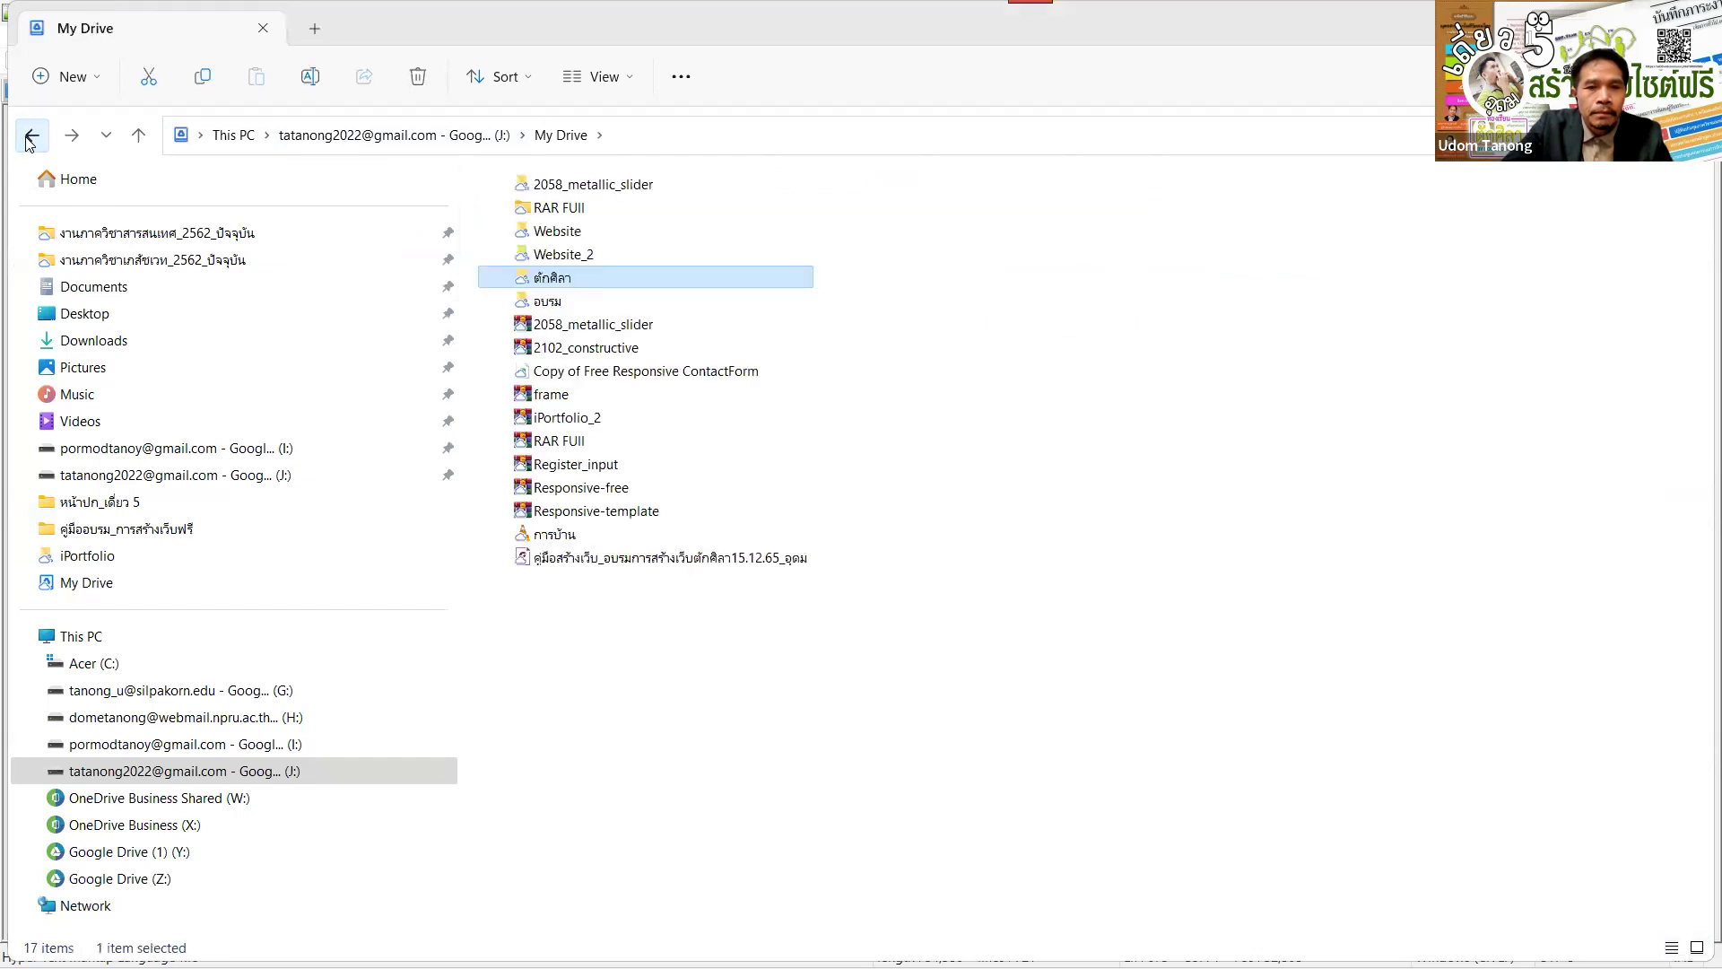
Step: Open Website > iPortfolio > iPortfolio and open the index file with Notepad++
click(567, 238)
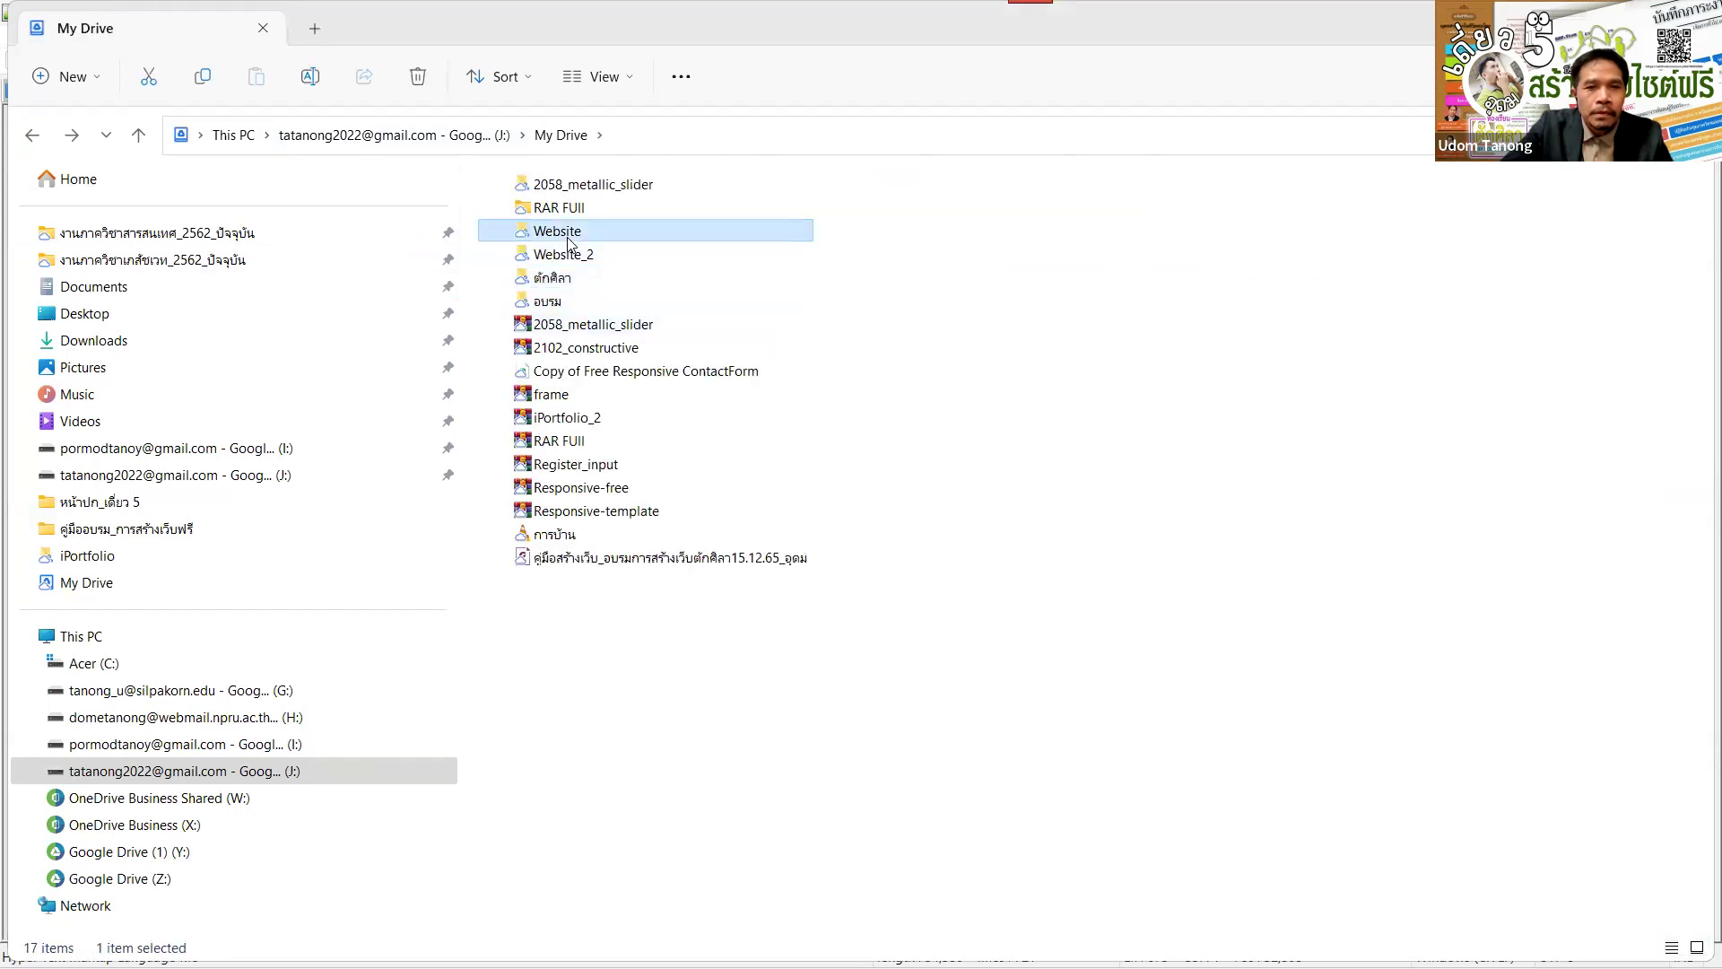
double_click(568, 238)
double_click(541, 213)
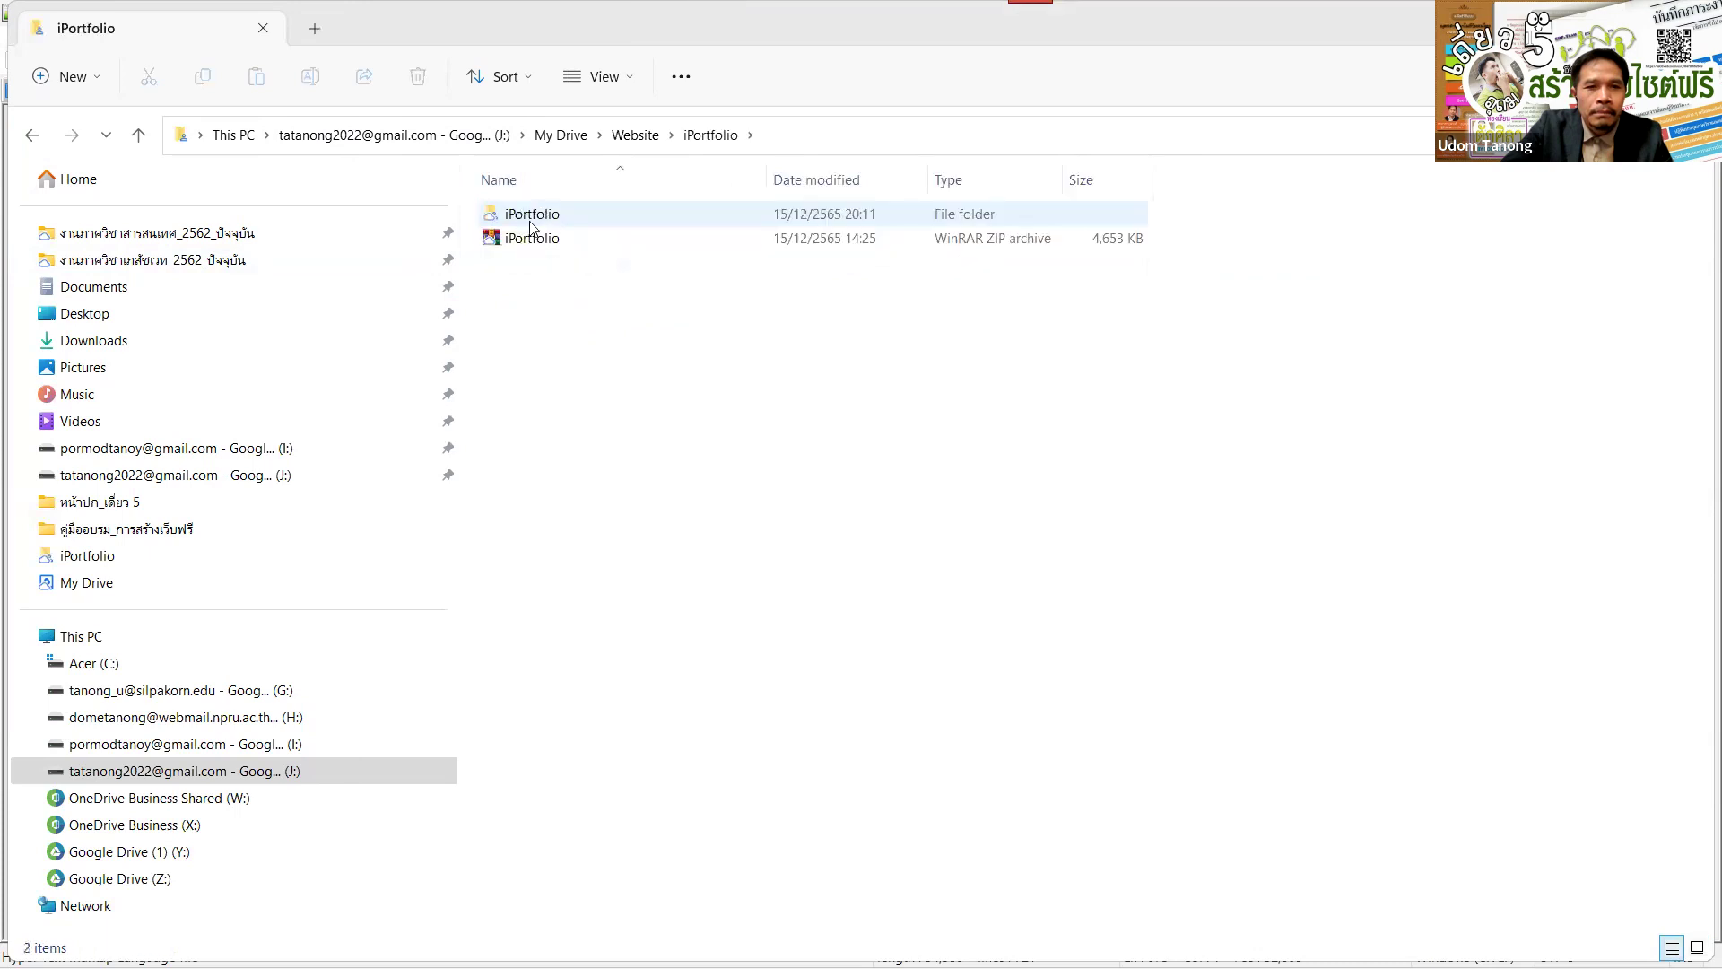
double_click(539, 216)
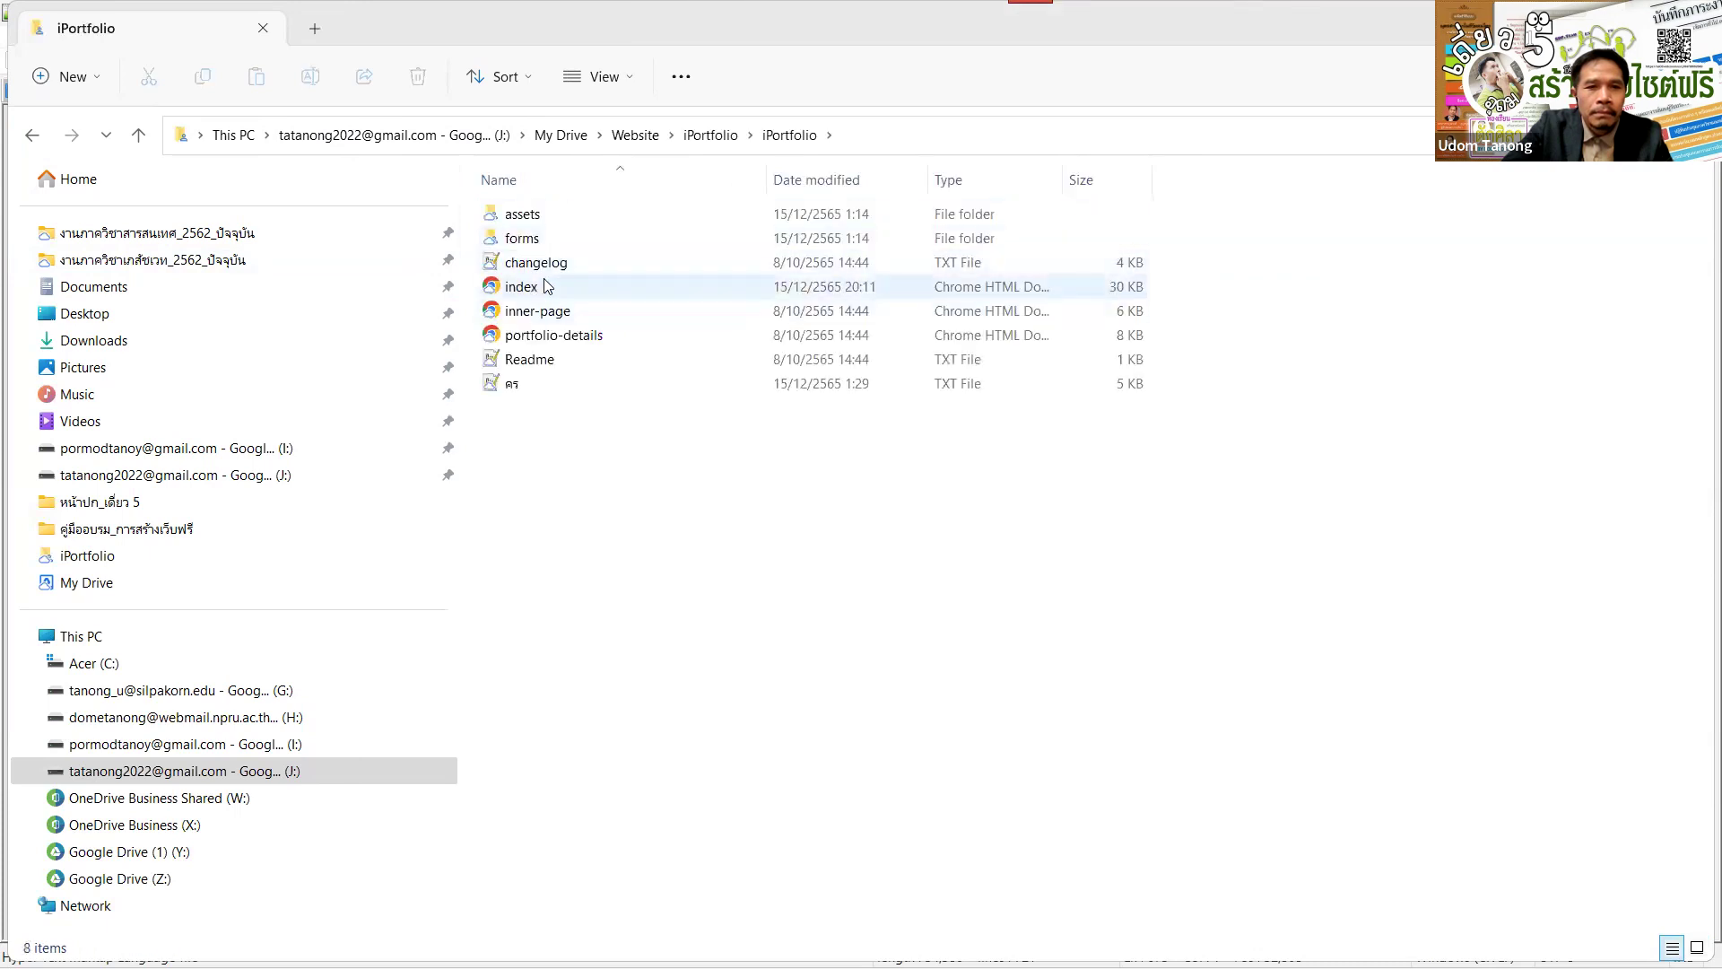
right_click(548, 285)
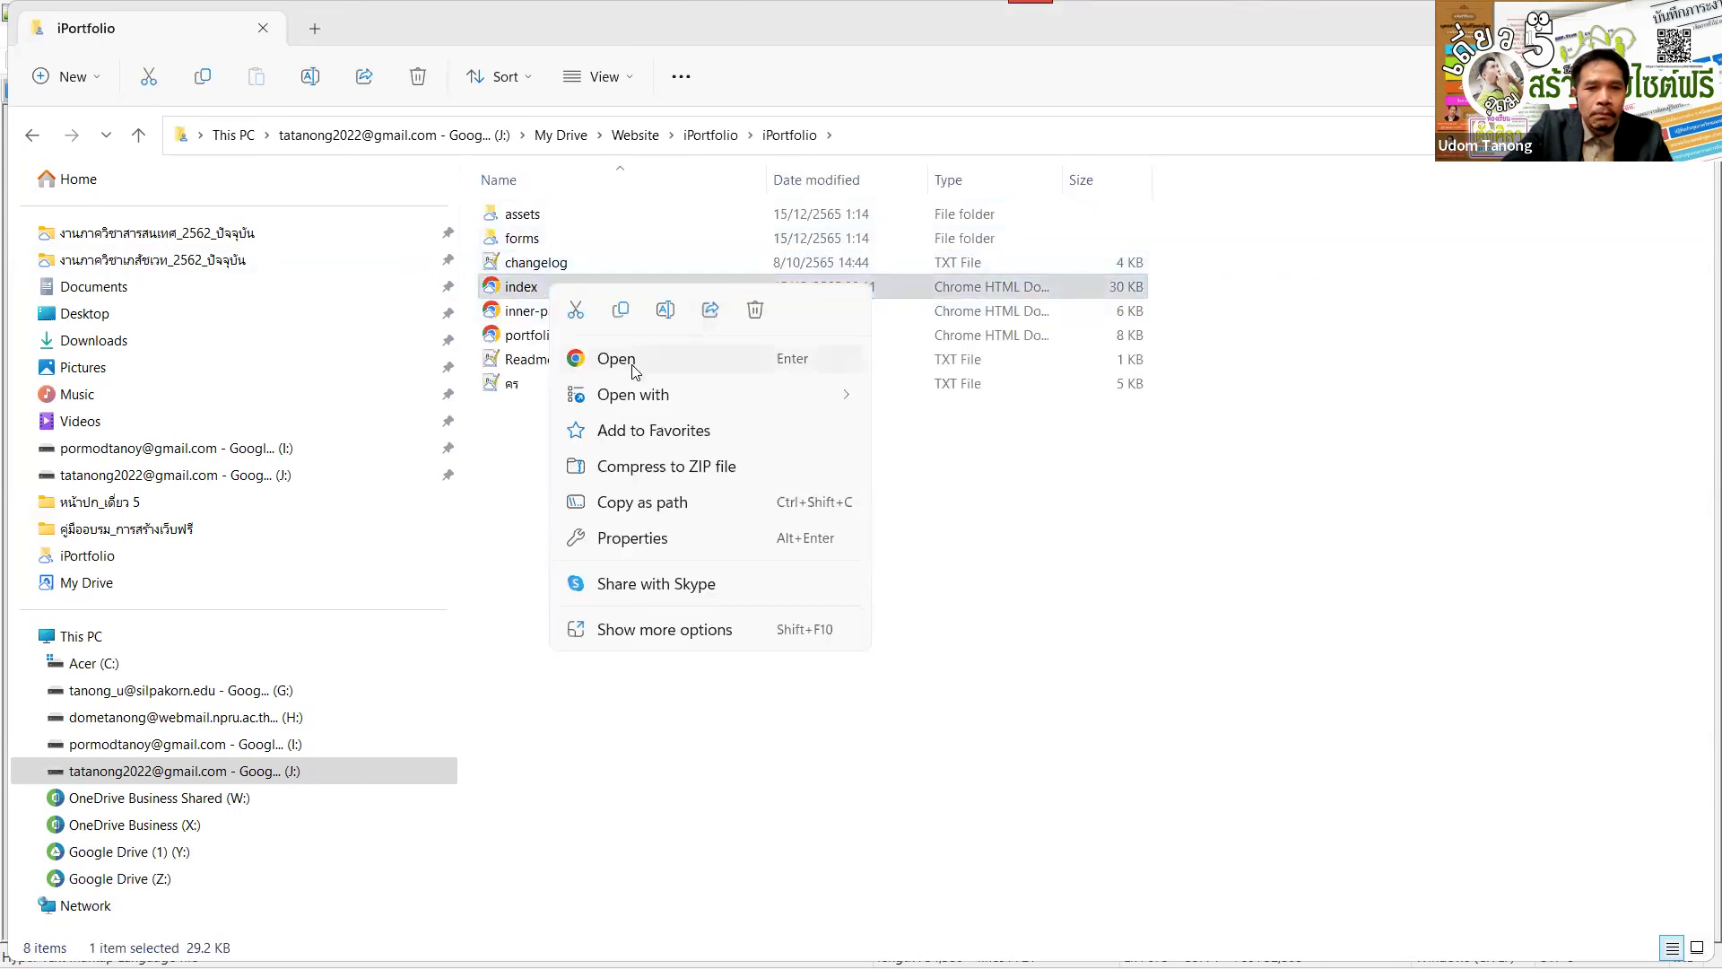
mouse_move(694, 399)
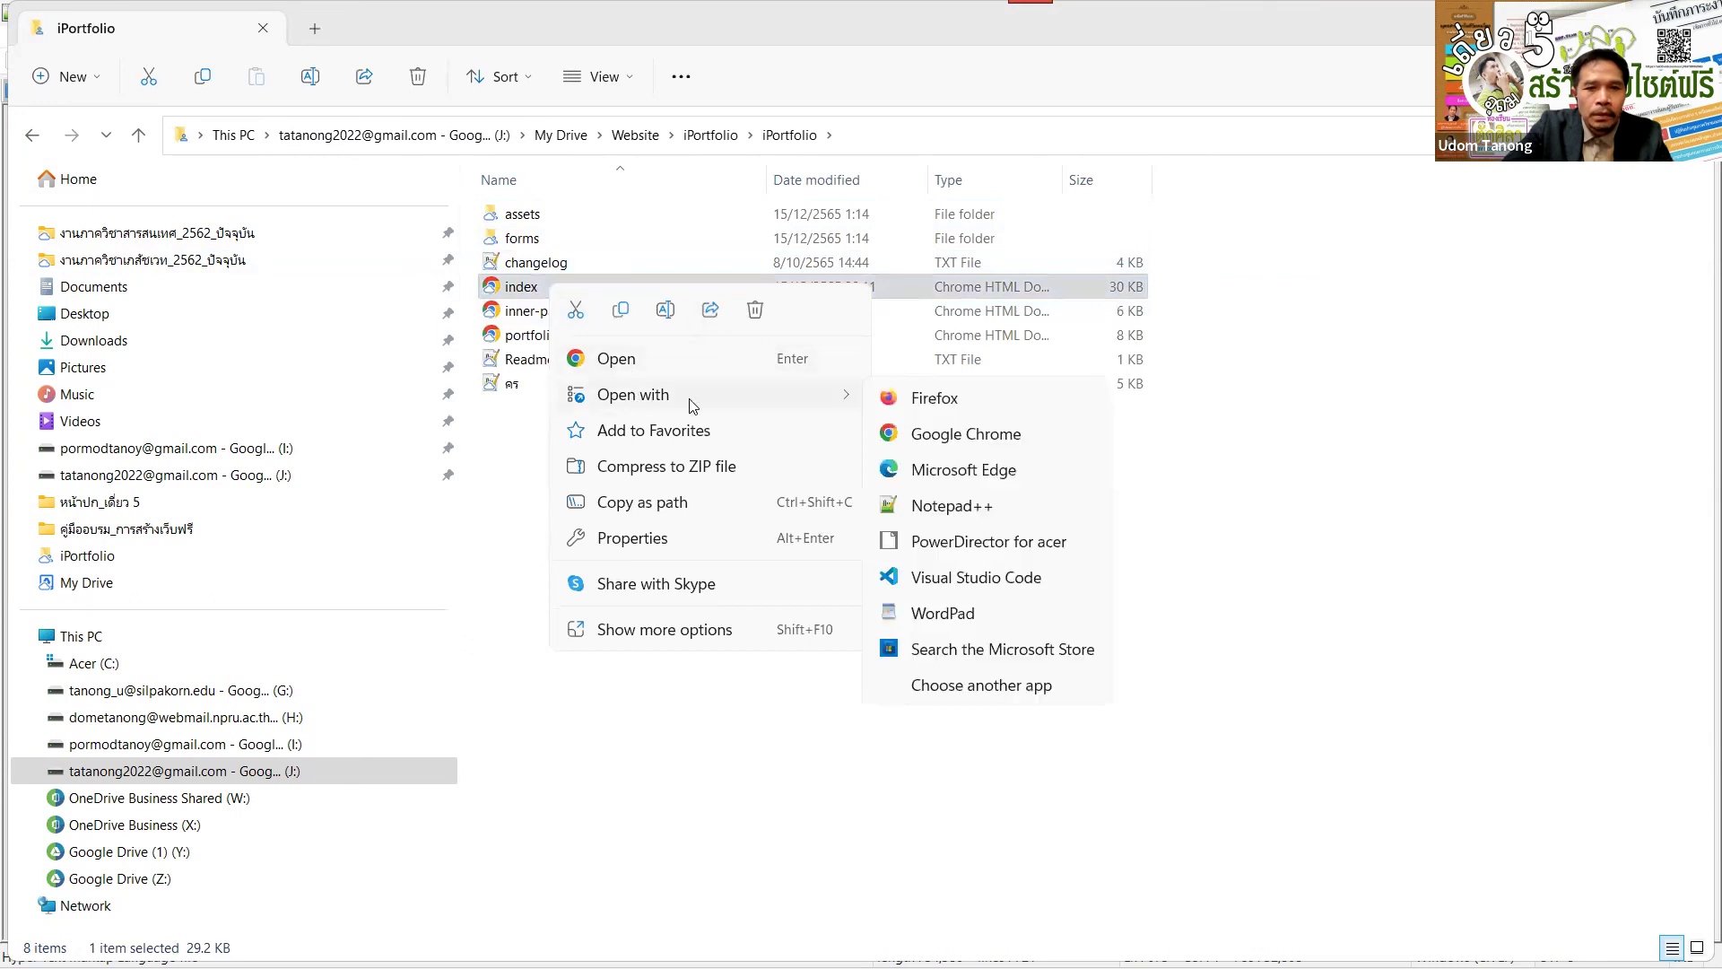
click(922, 507)
Step: Replace the script.google.com URL in the contact iframe's src on line 572 with xxxx
scroll(777, 563, down, 18)
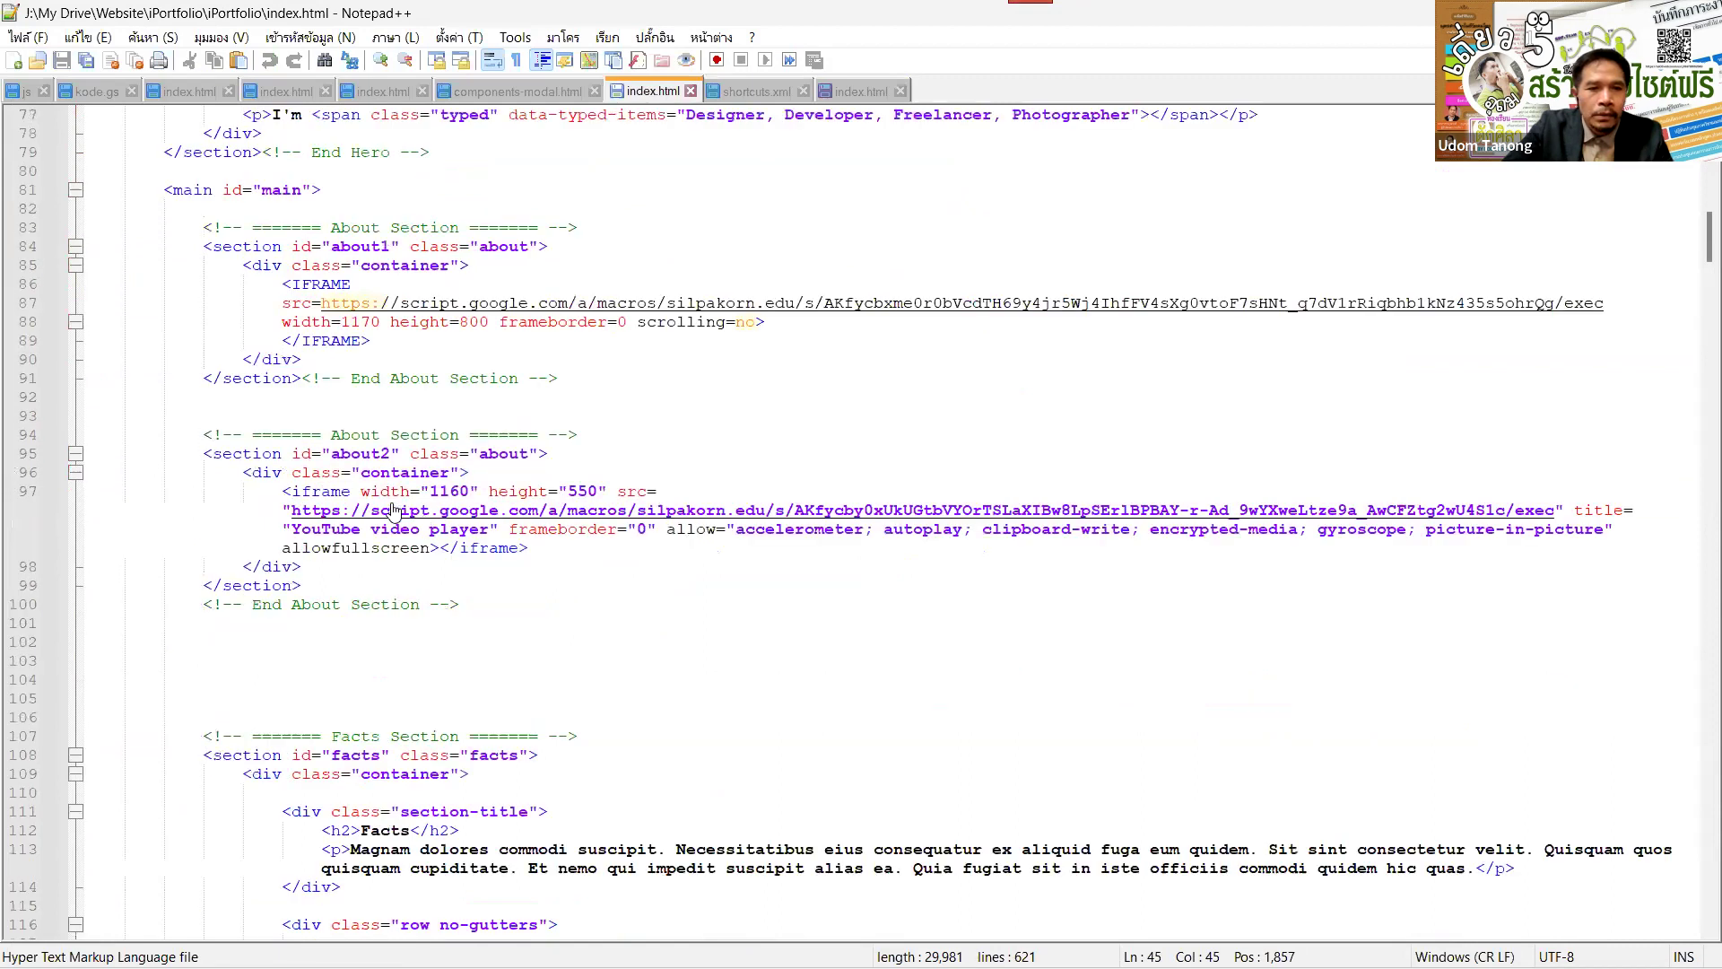
scroll(314, 451, down, 5)
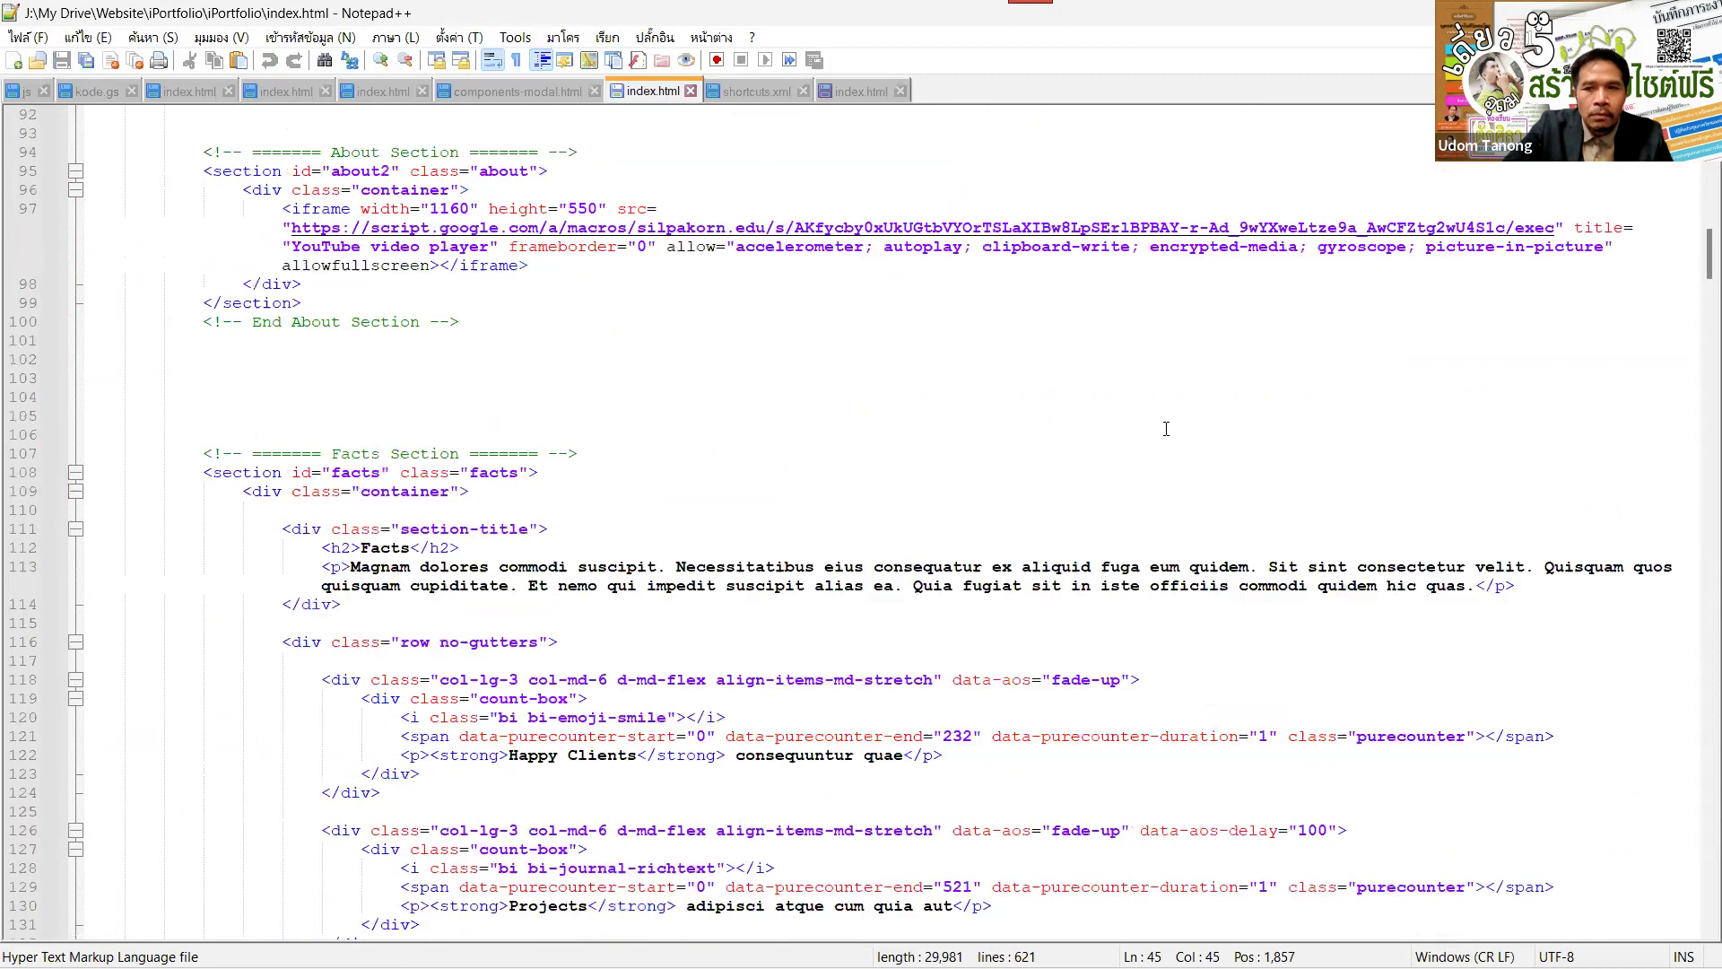
scroll(1695, 261, down, 20)
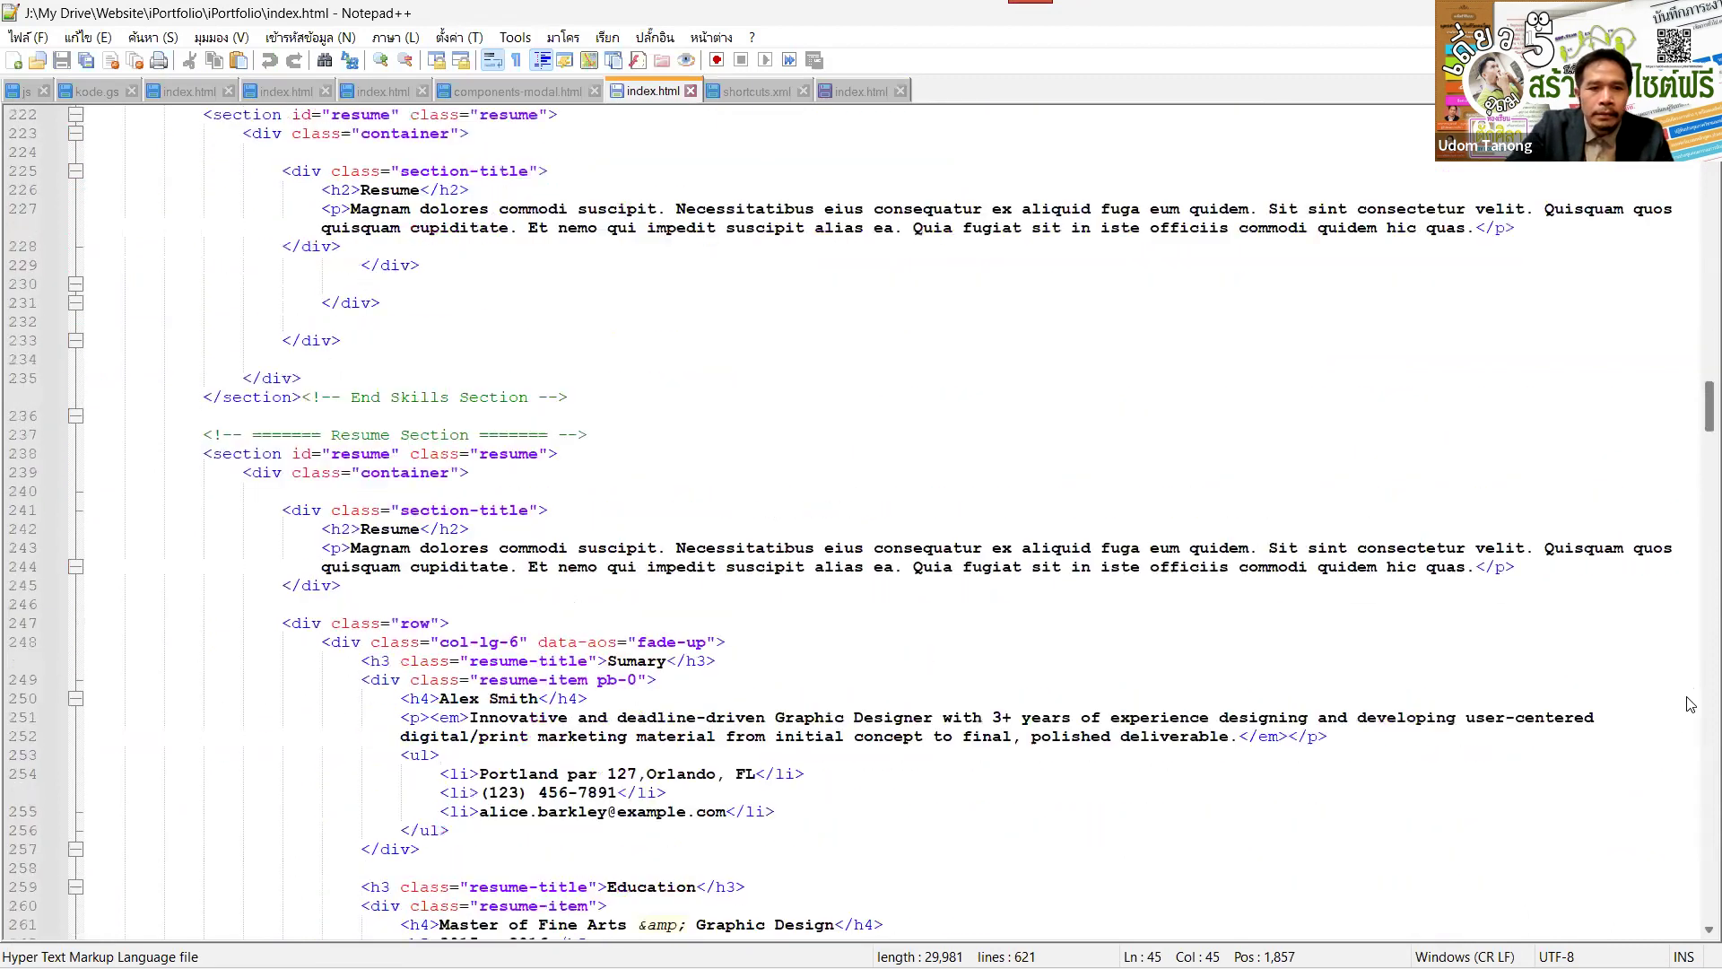
scroll(1679, 810, down, 20)
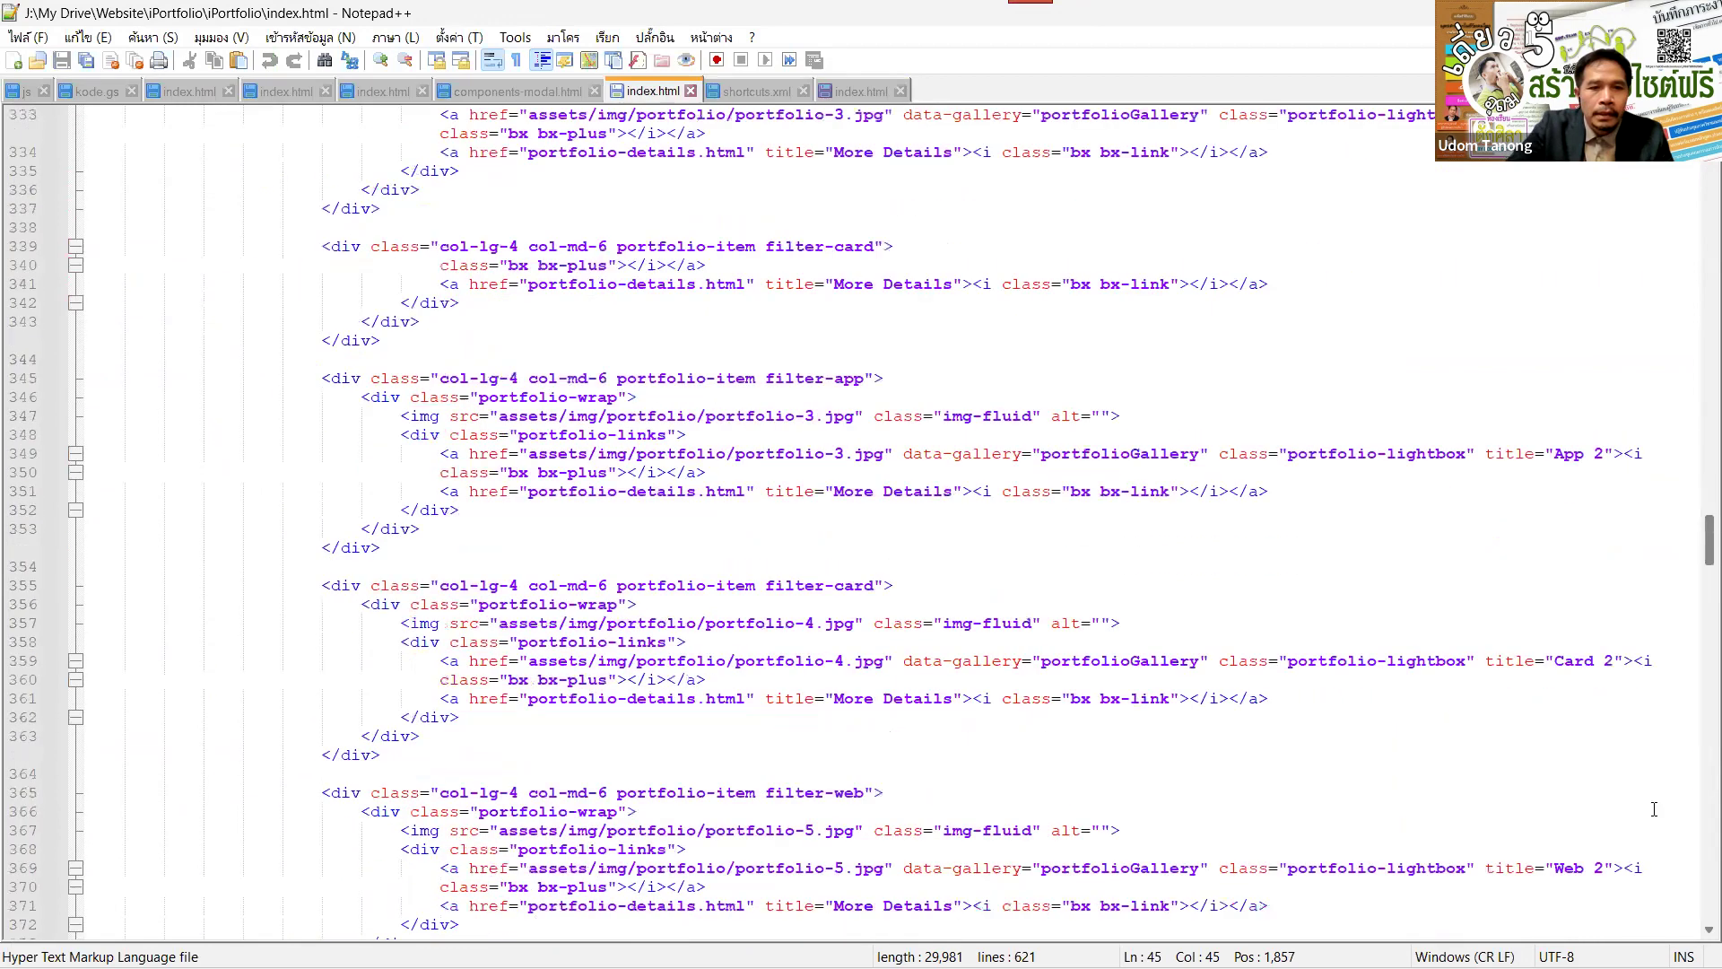
scroll(906, 718, down, 20)
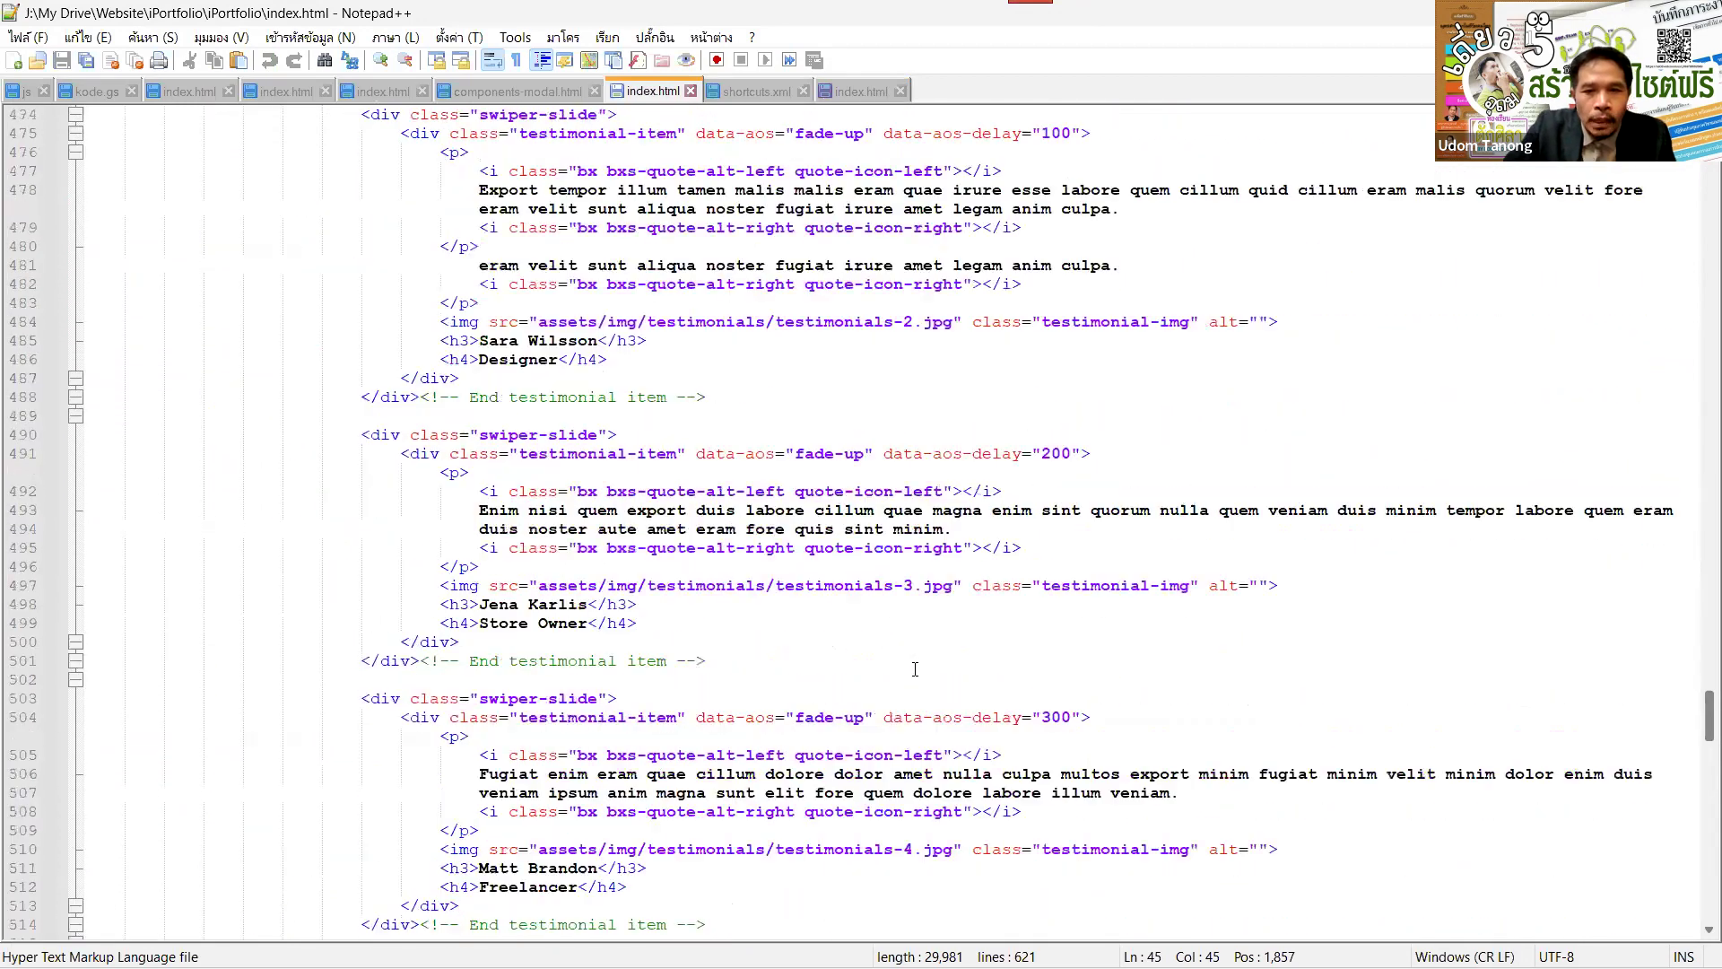
scroll(375, 553, down, 6)
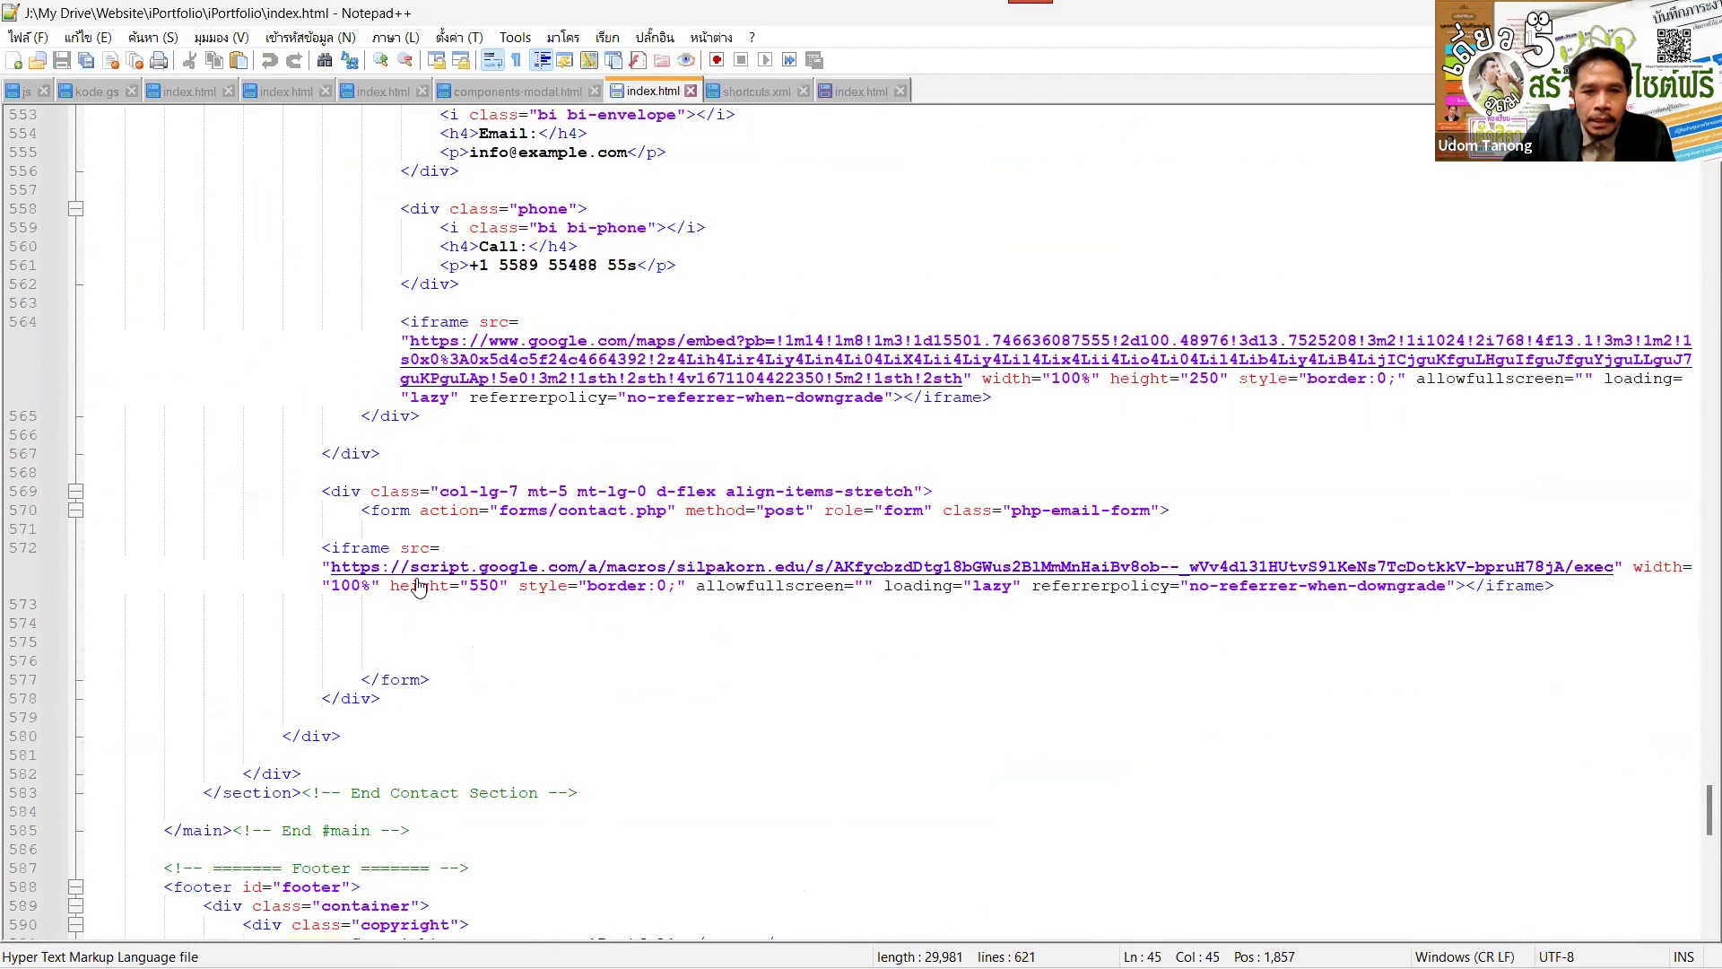
drag(327, 567, 1155, 563)
drag(331, 566, 1611, 566)
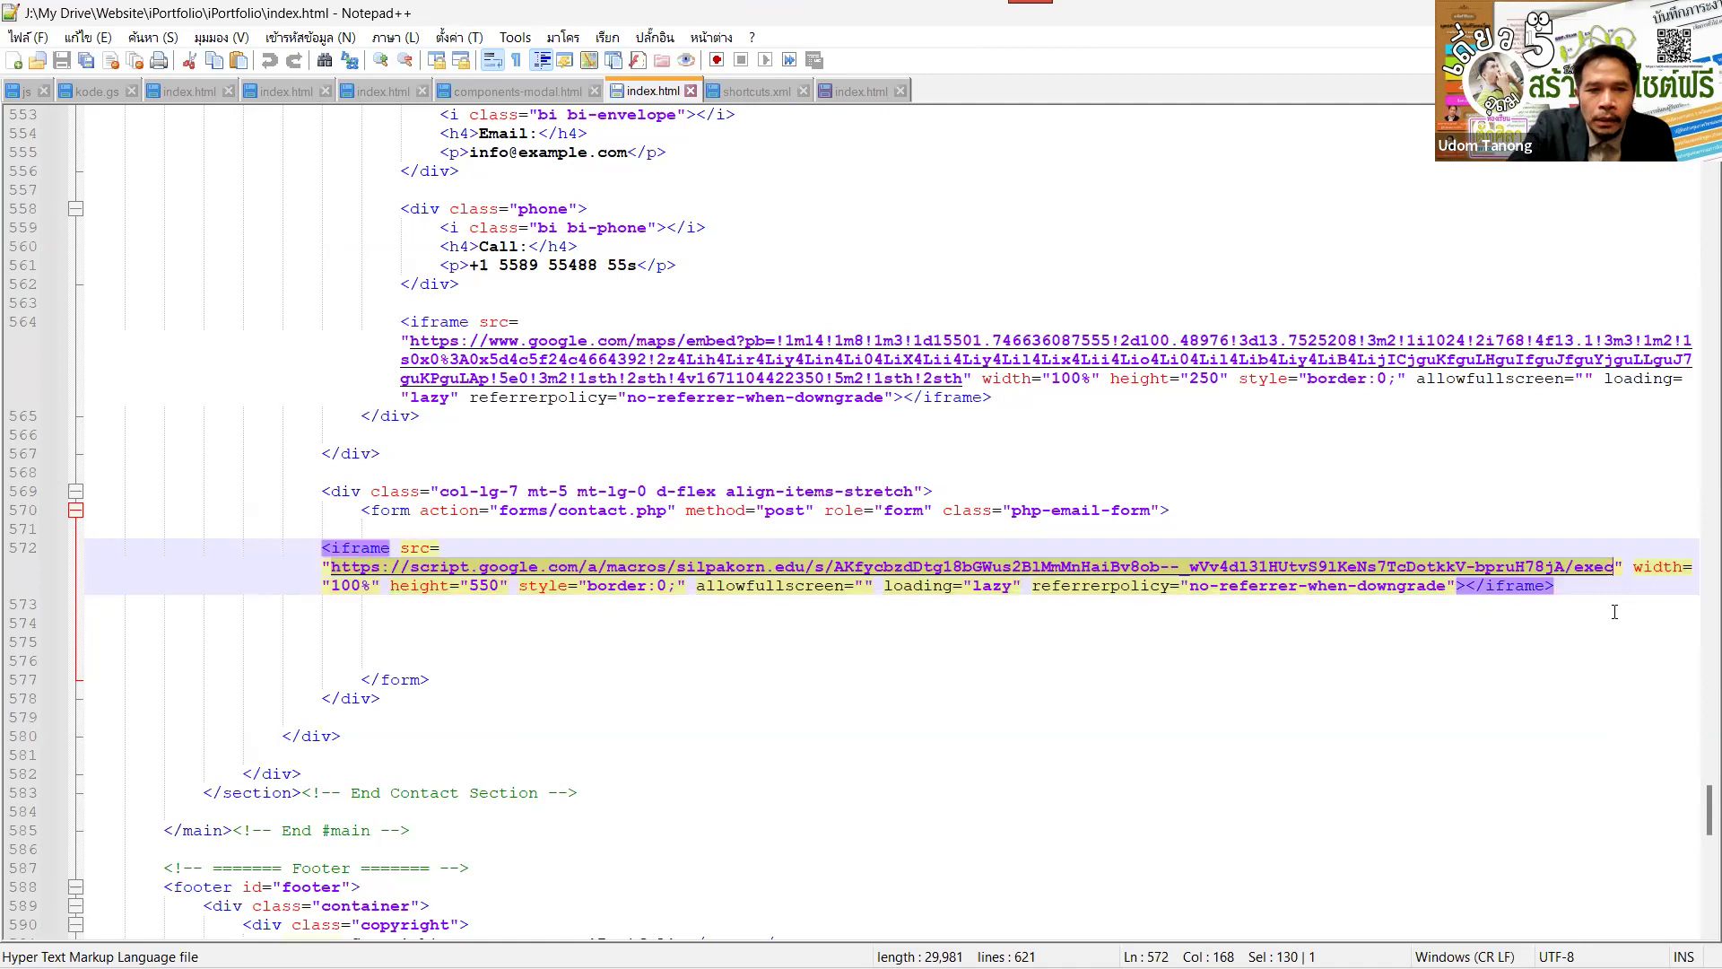
key(Delete)
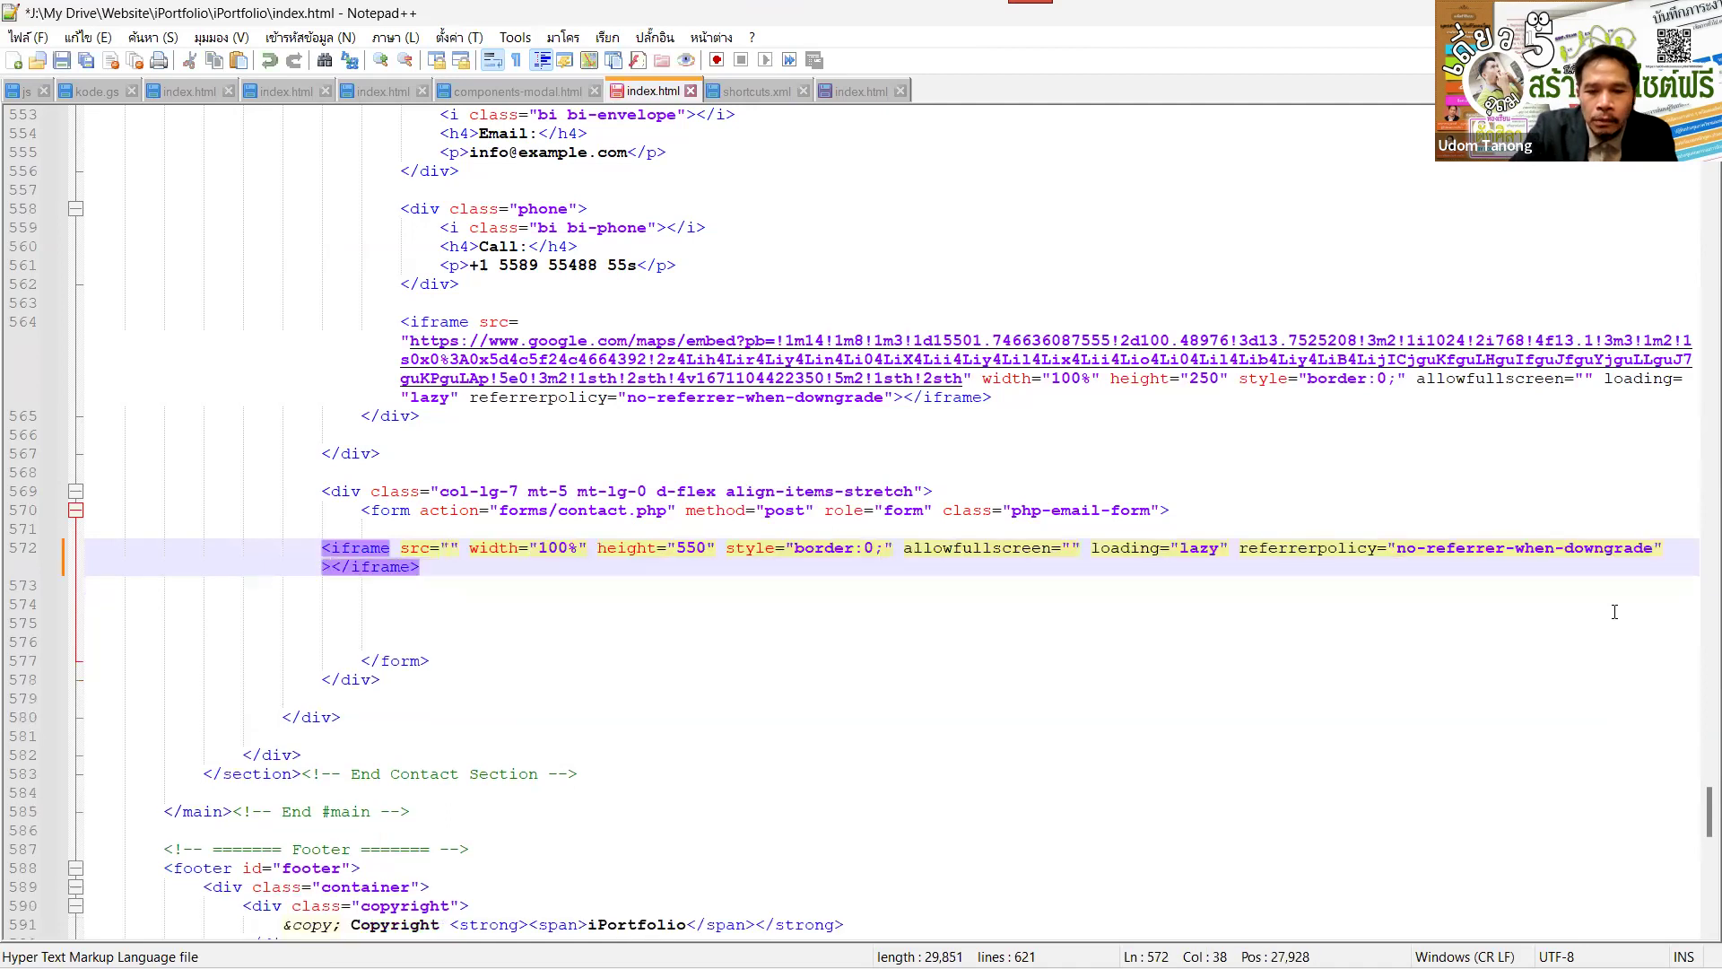
text(ปปปป)
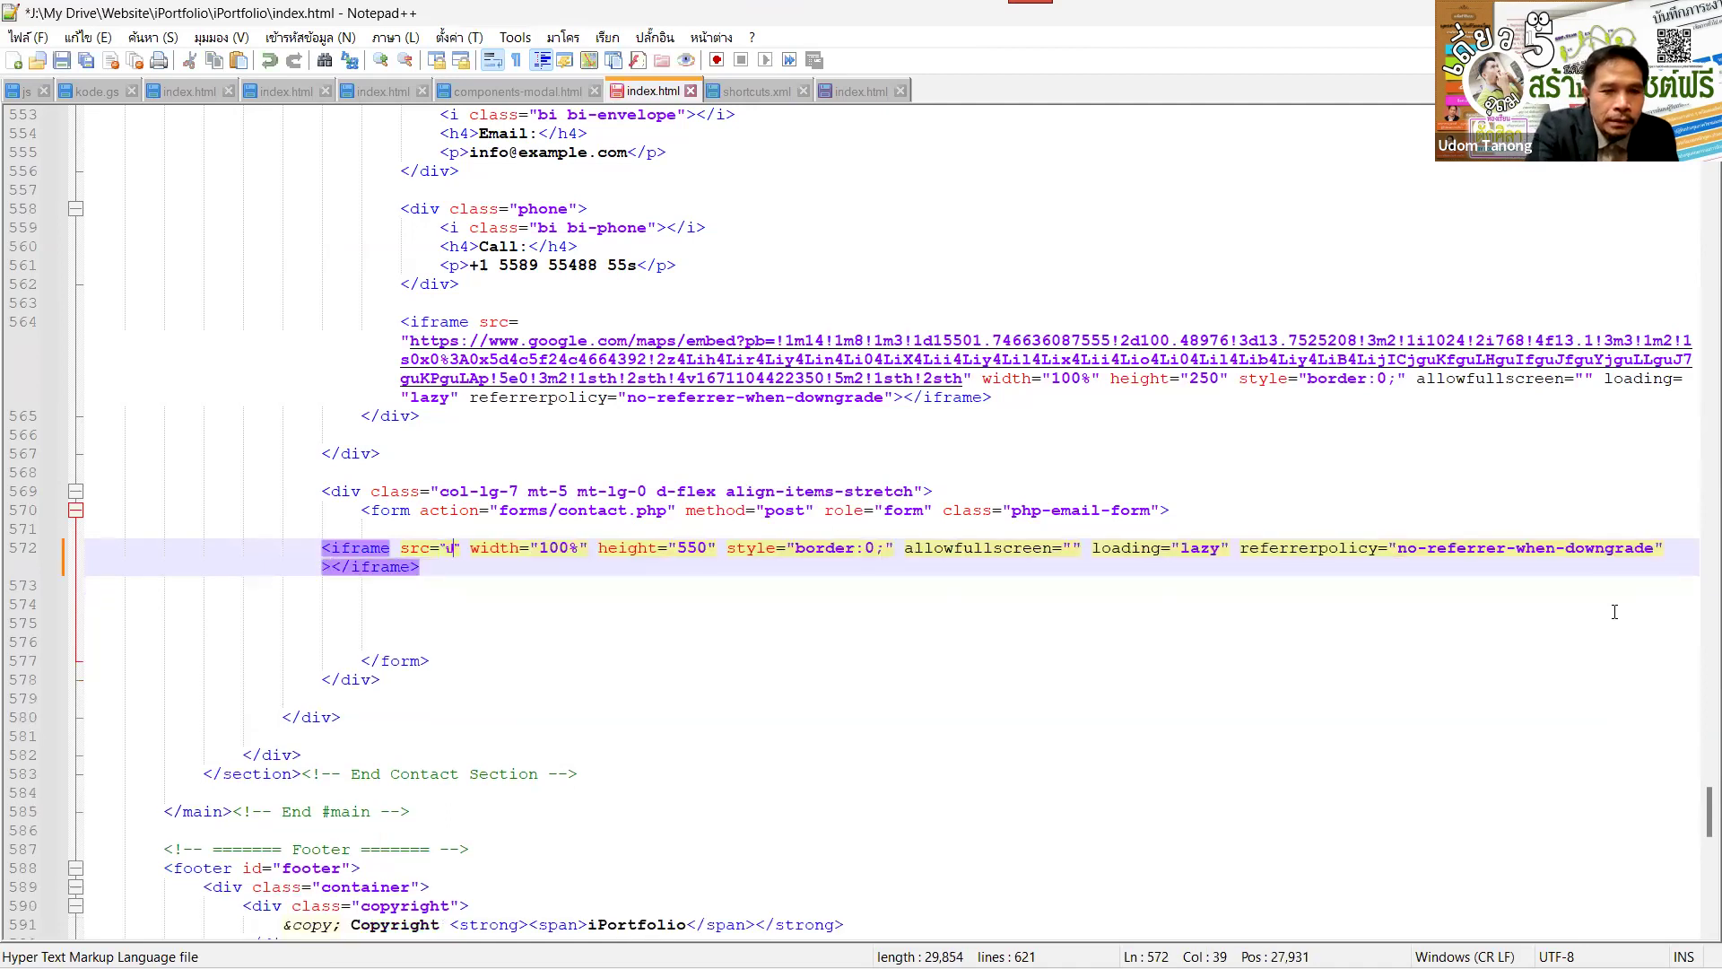
key(BackSpace)
key(BackSpace)
key(BackSpace)
key(BackSpace)
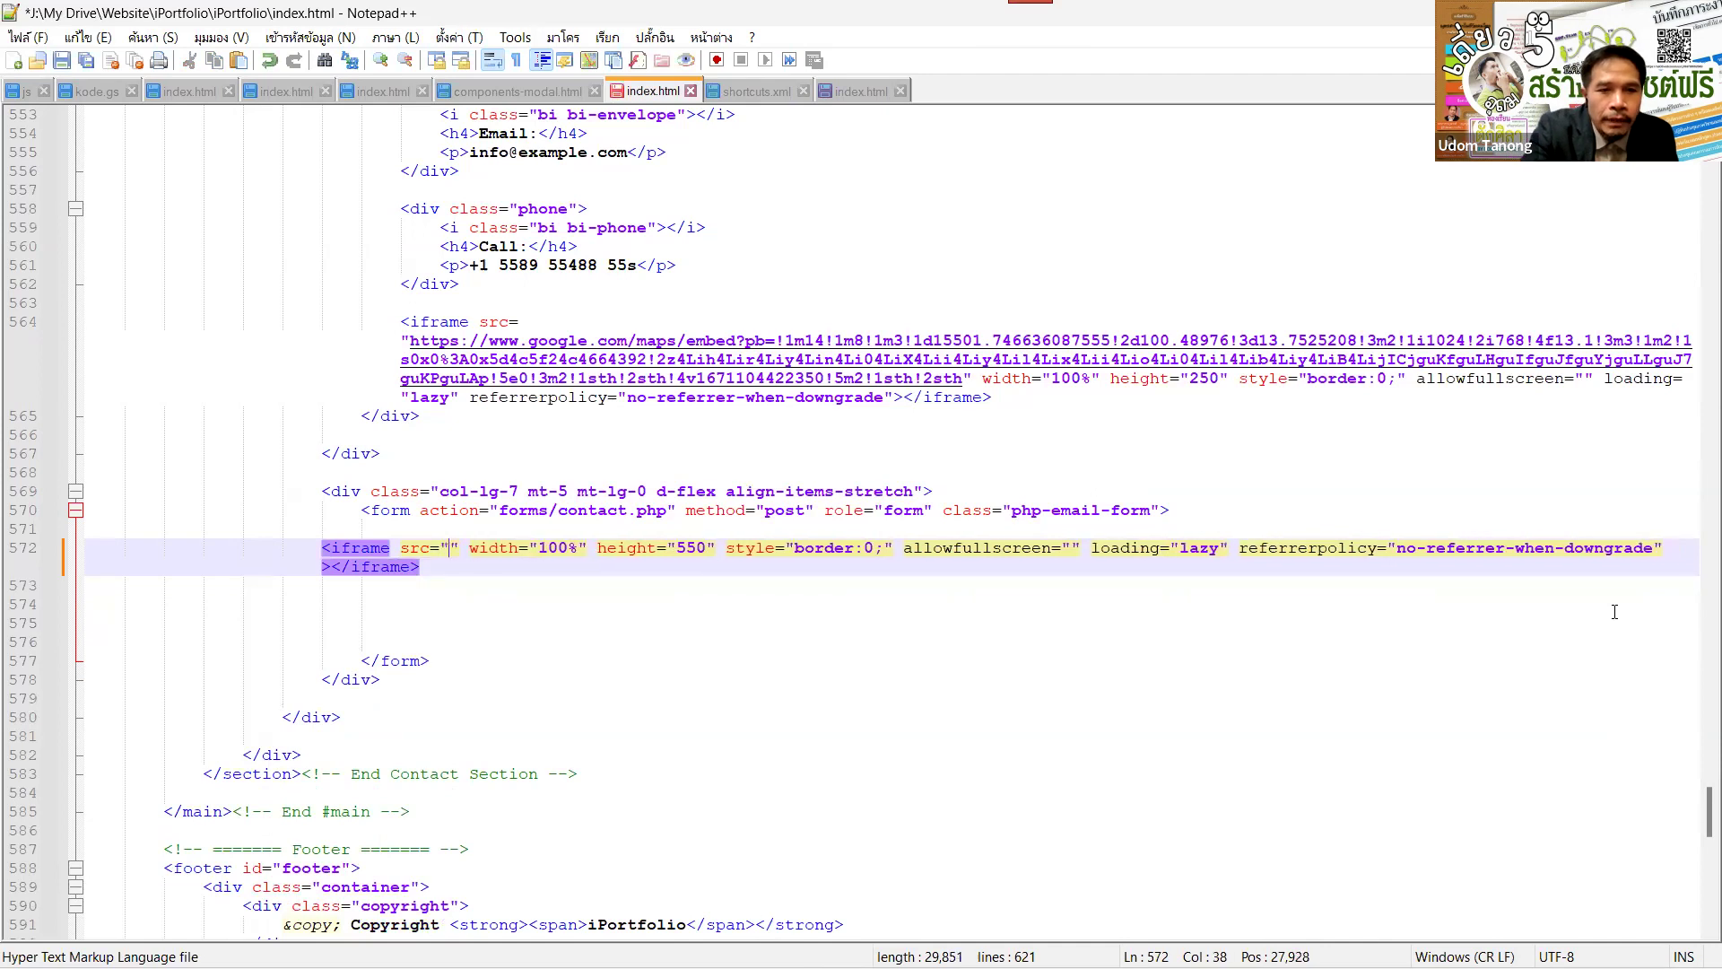
text(xxxx)
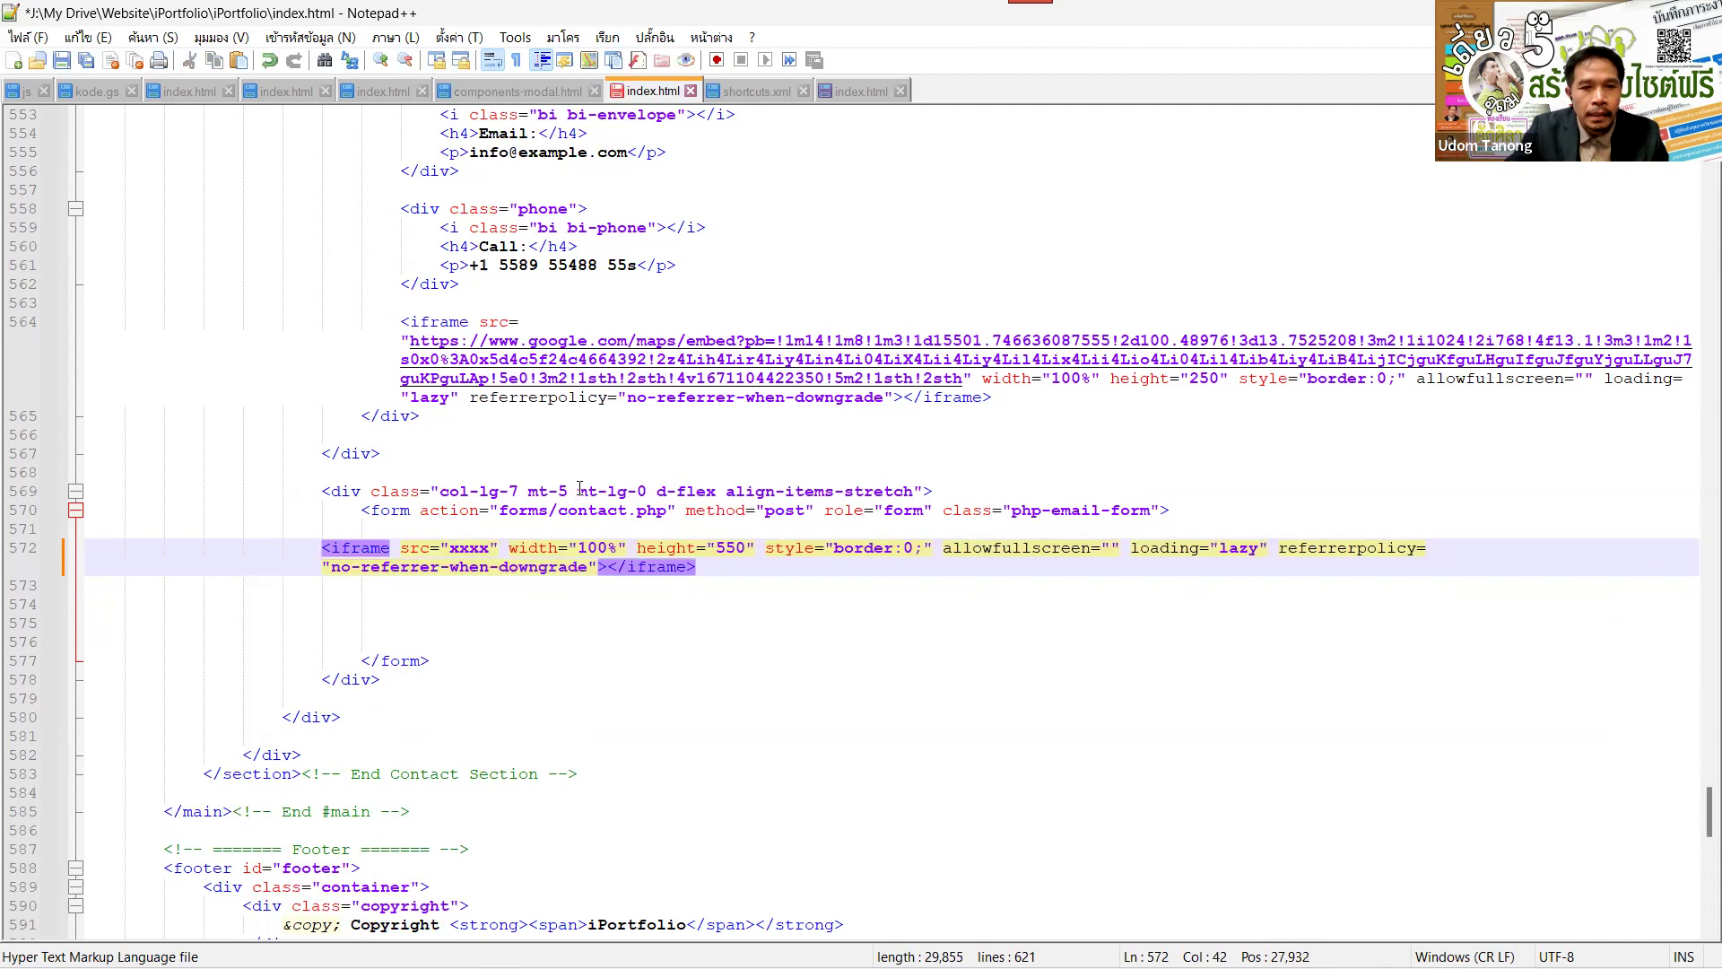
Step: Copy the whole placeholder iframe line 572
drag(323, 548, 732, 565)
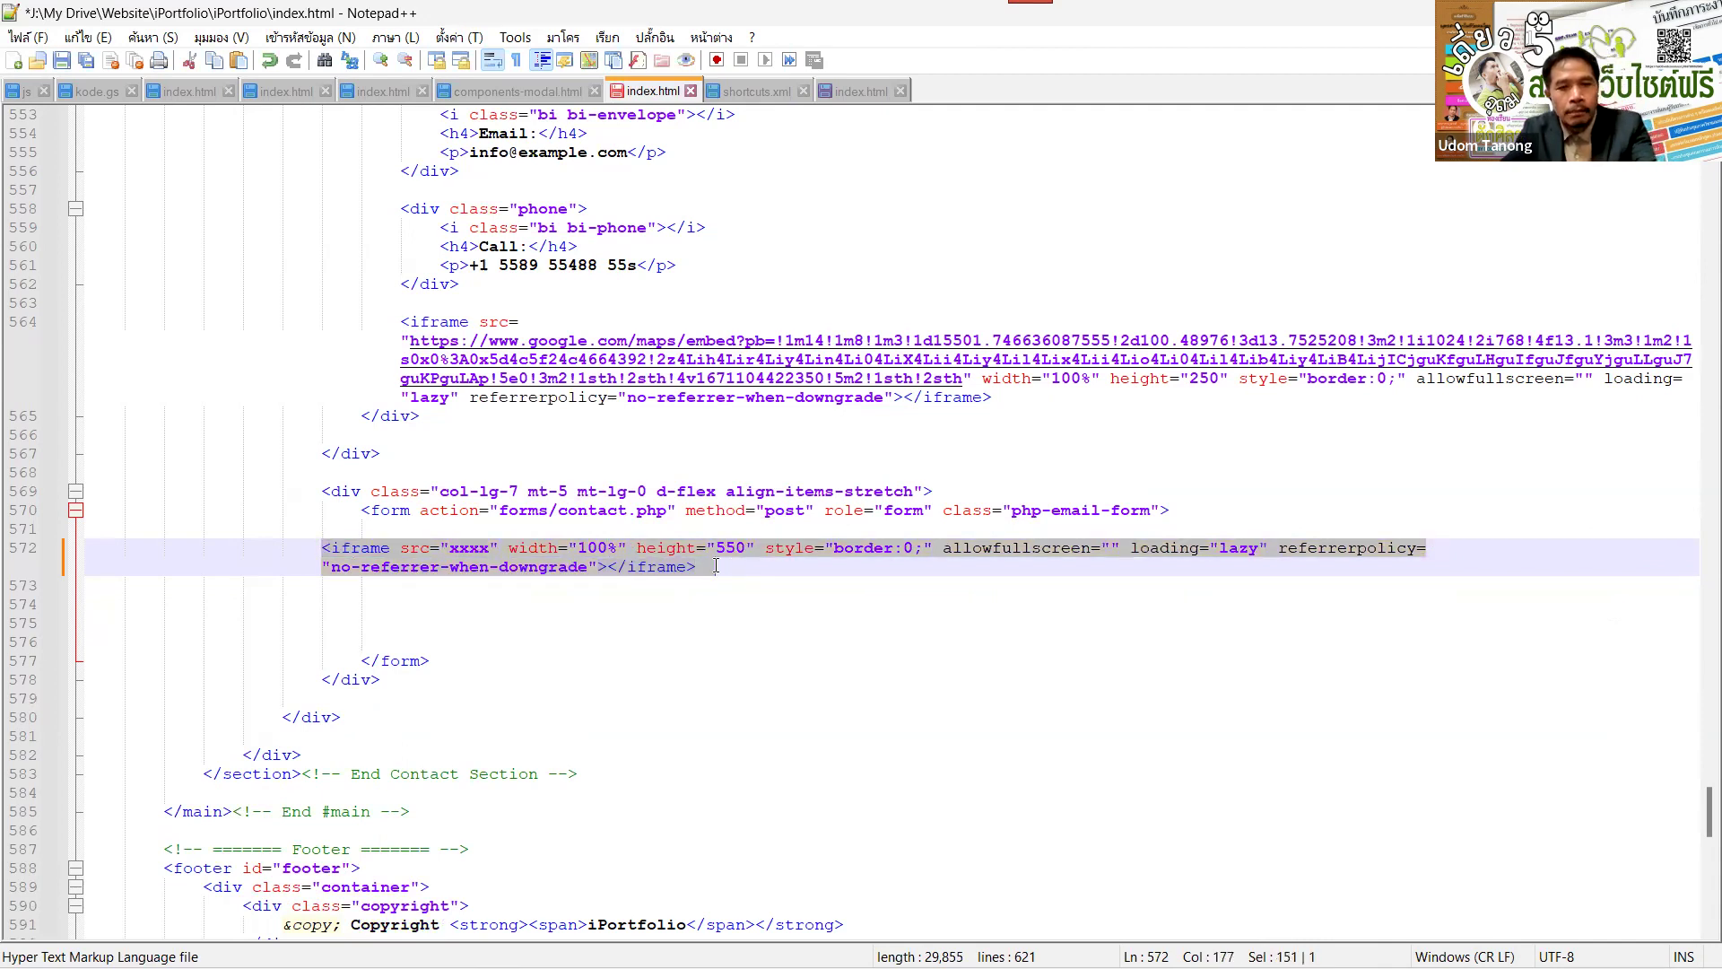
right_click(646, 563)
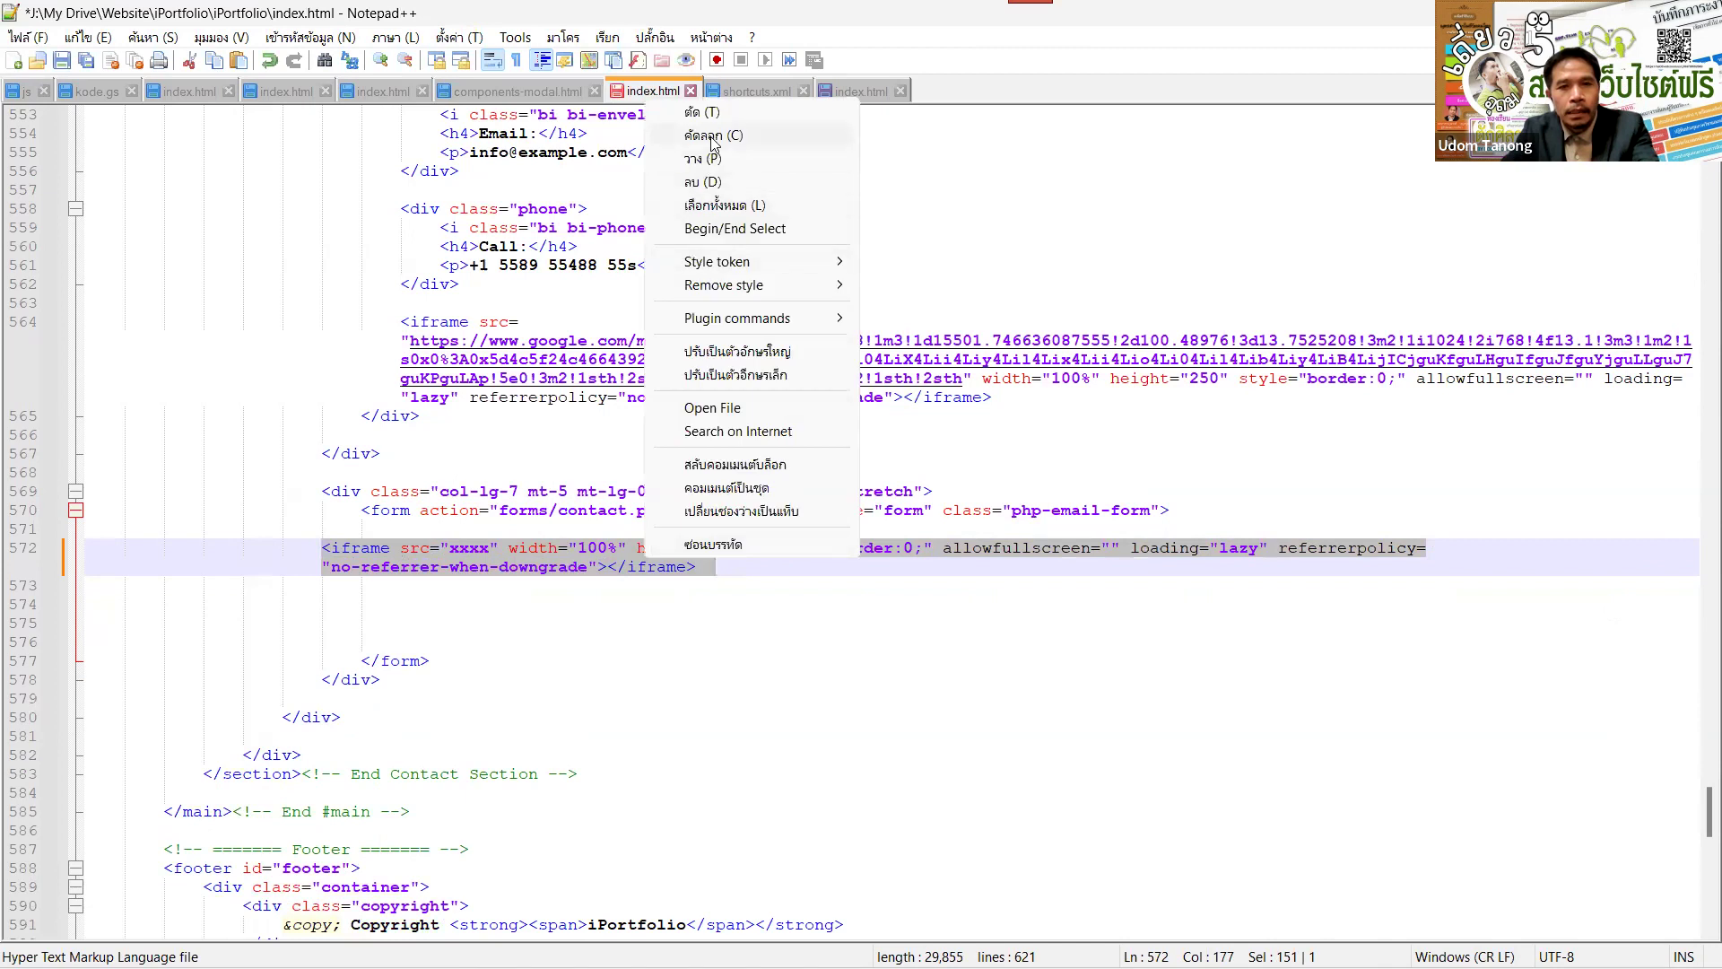
click(713, 136)
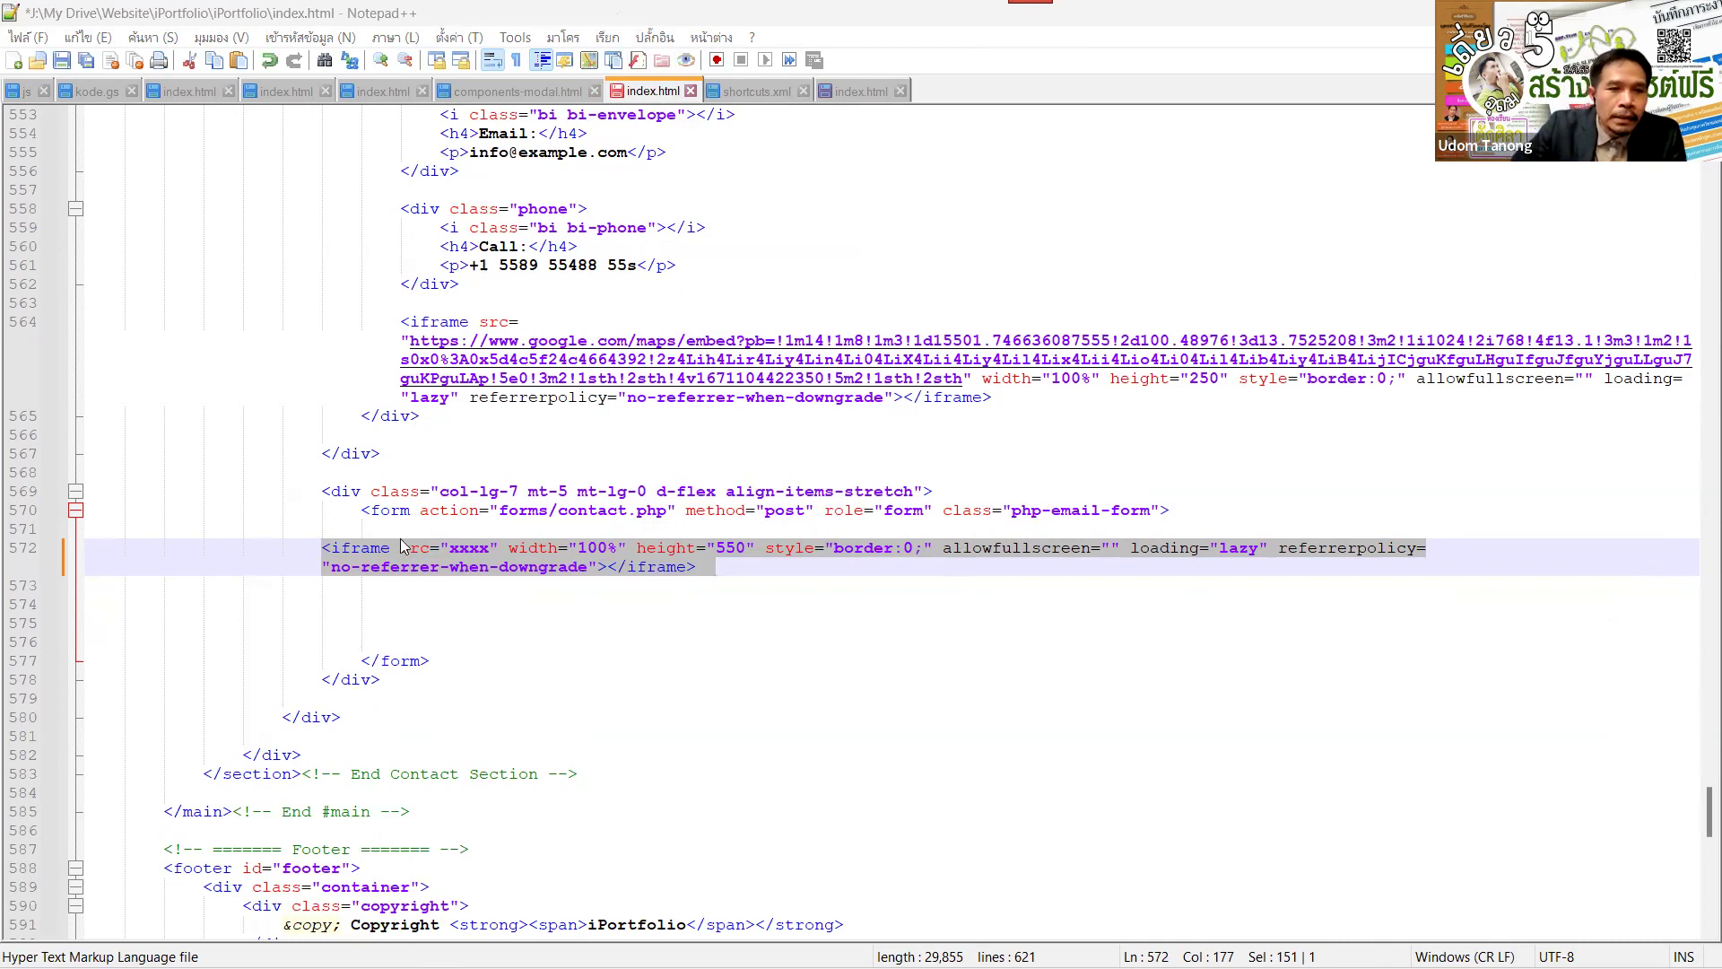
Step: Check the form around lines 570–572, then view the other index.html and switch back
click(378, 510)
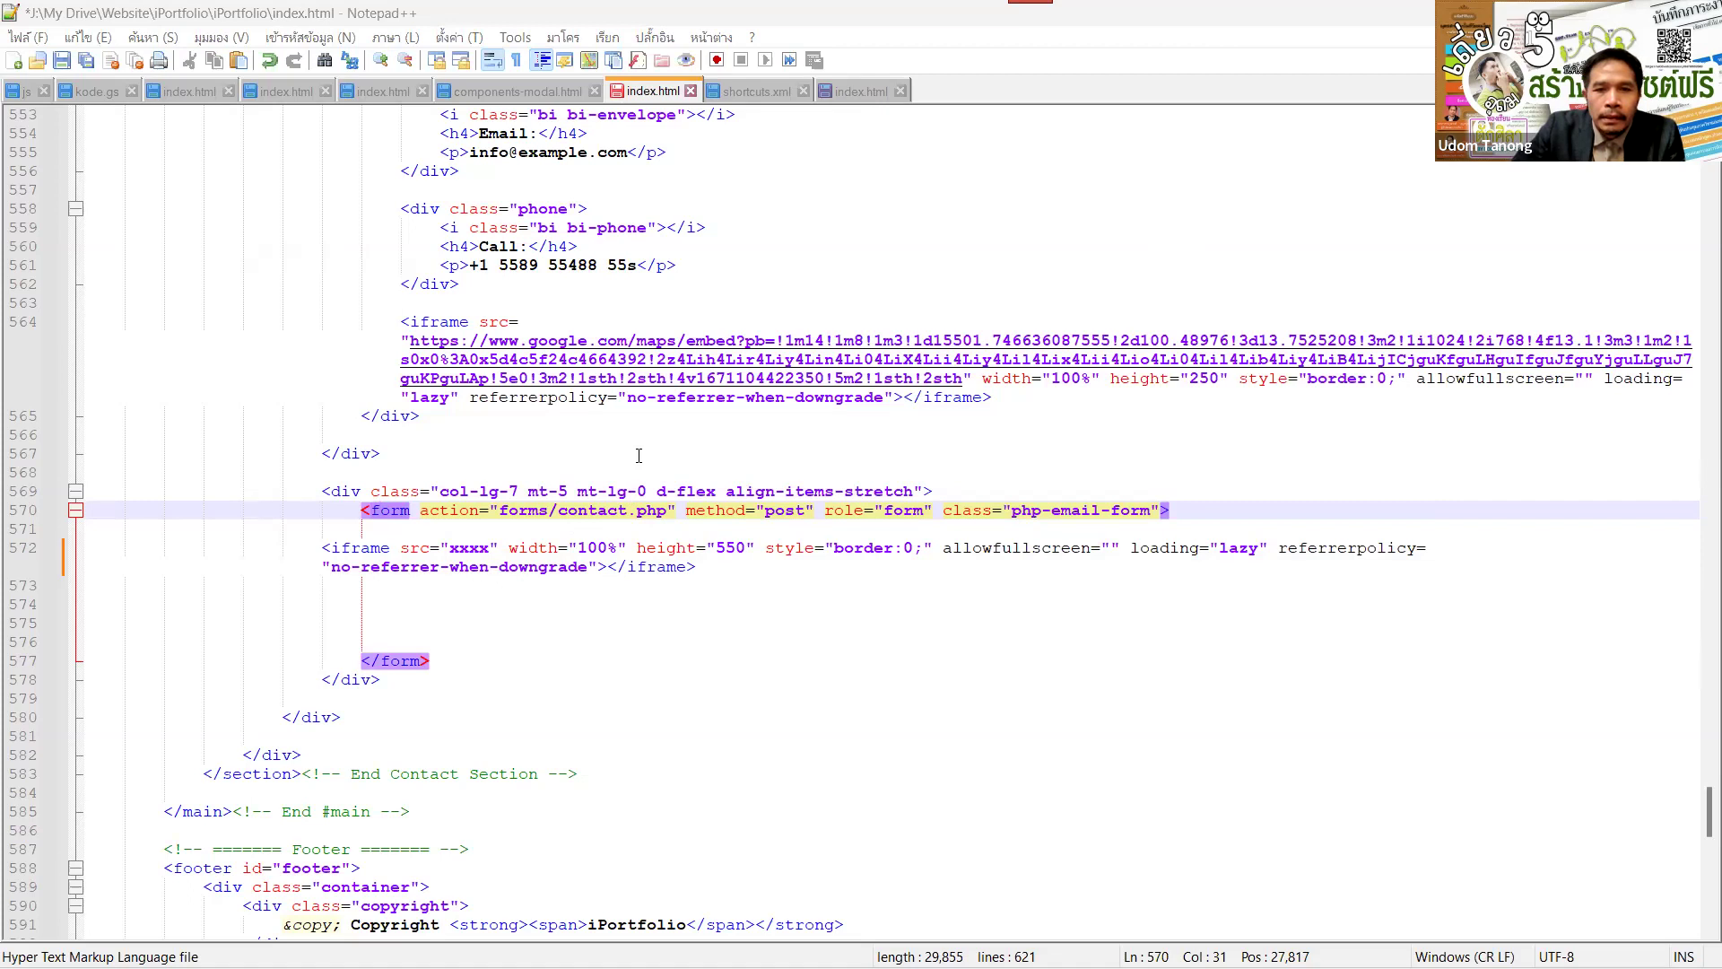
click(483, 581)
key(Left)
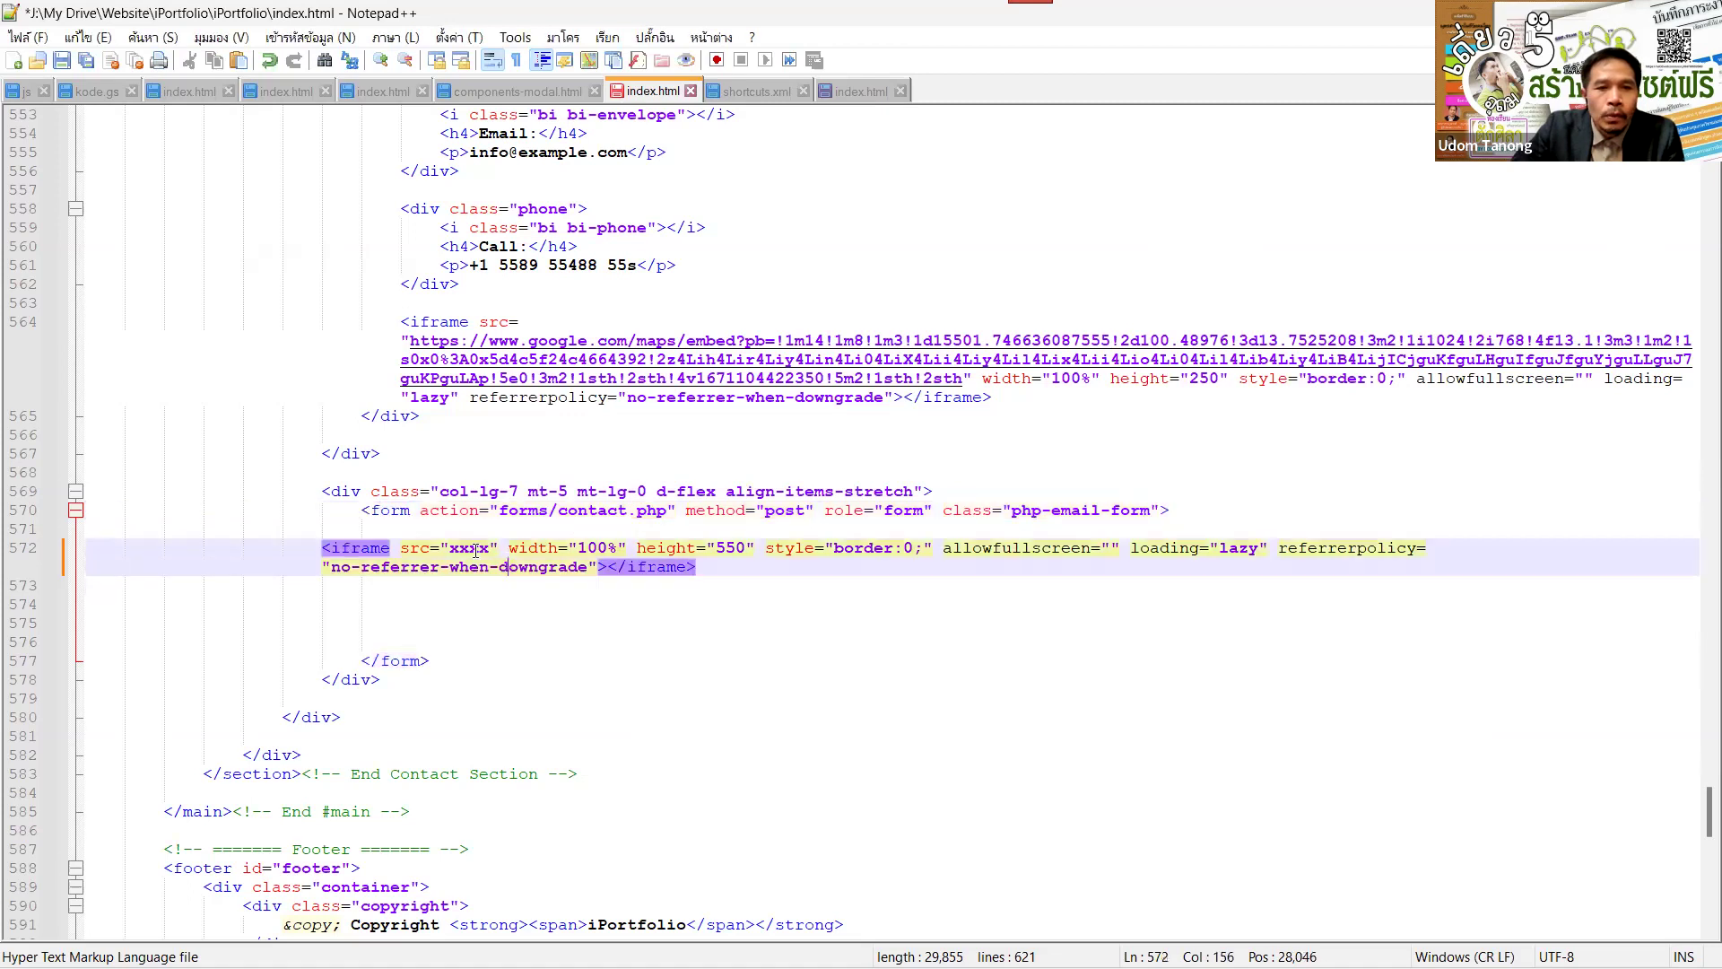
key(ctrl+Tab)
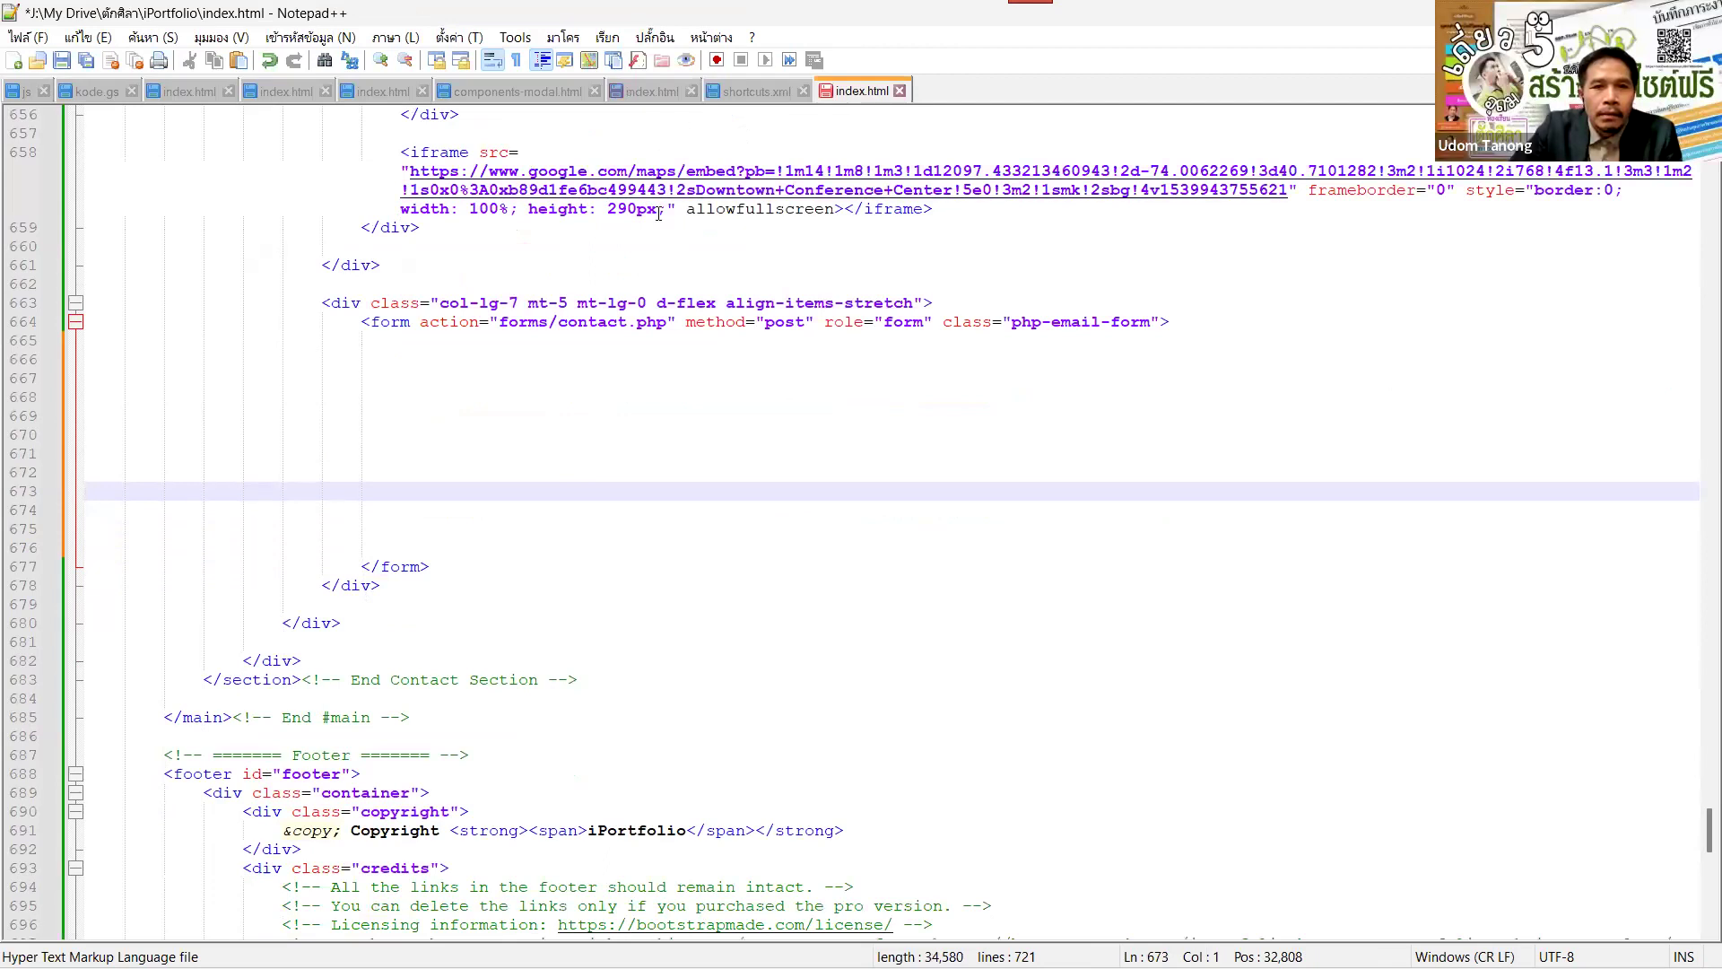
key(ctrl+Tab)
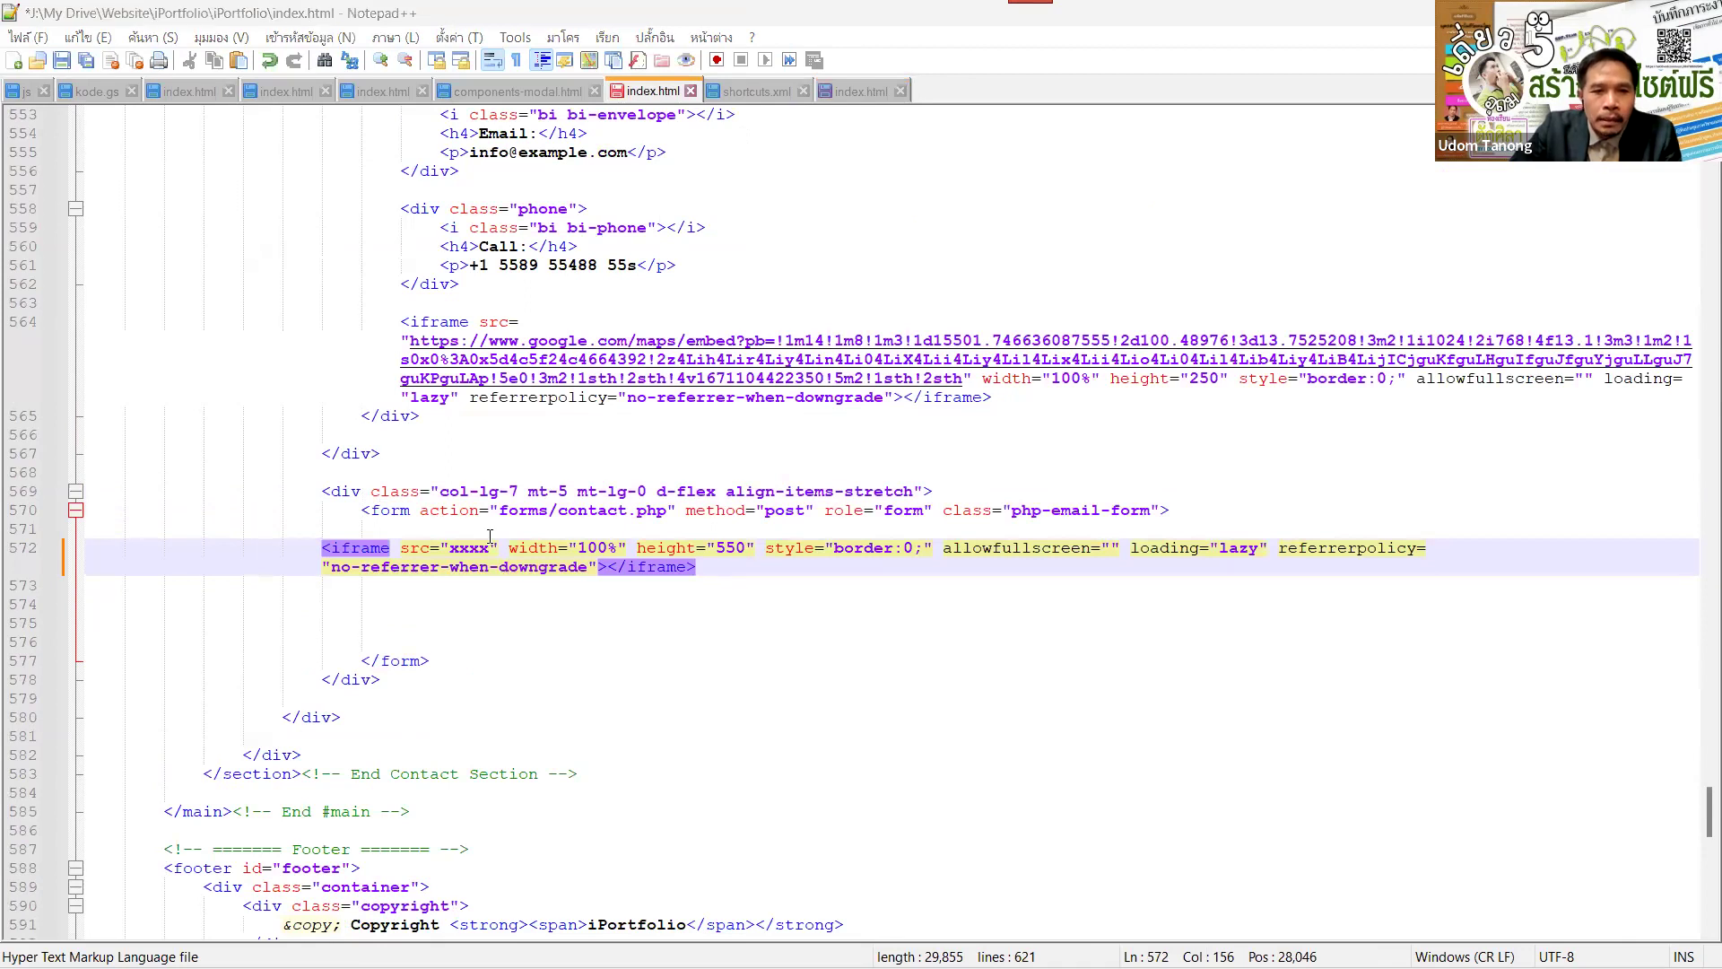
click(850, 585)
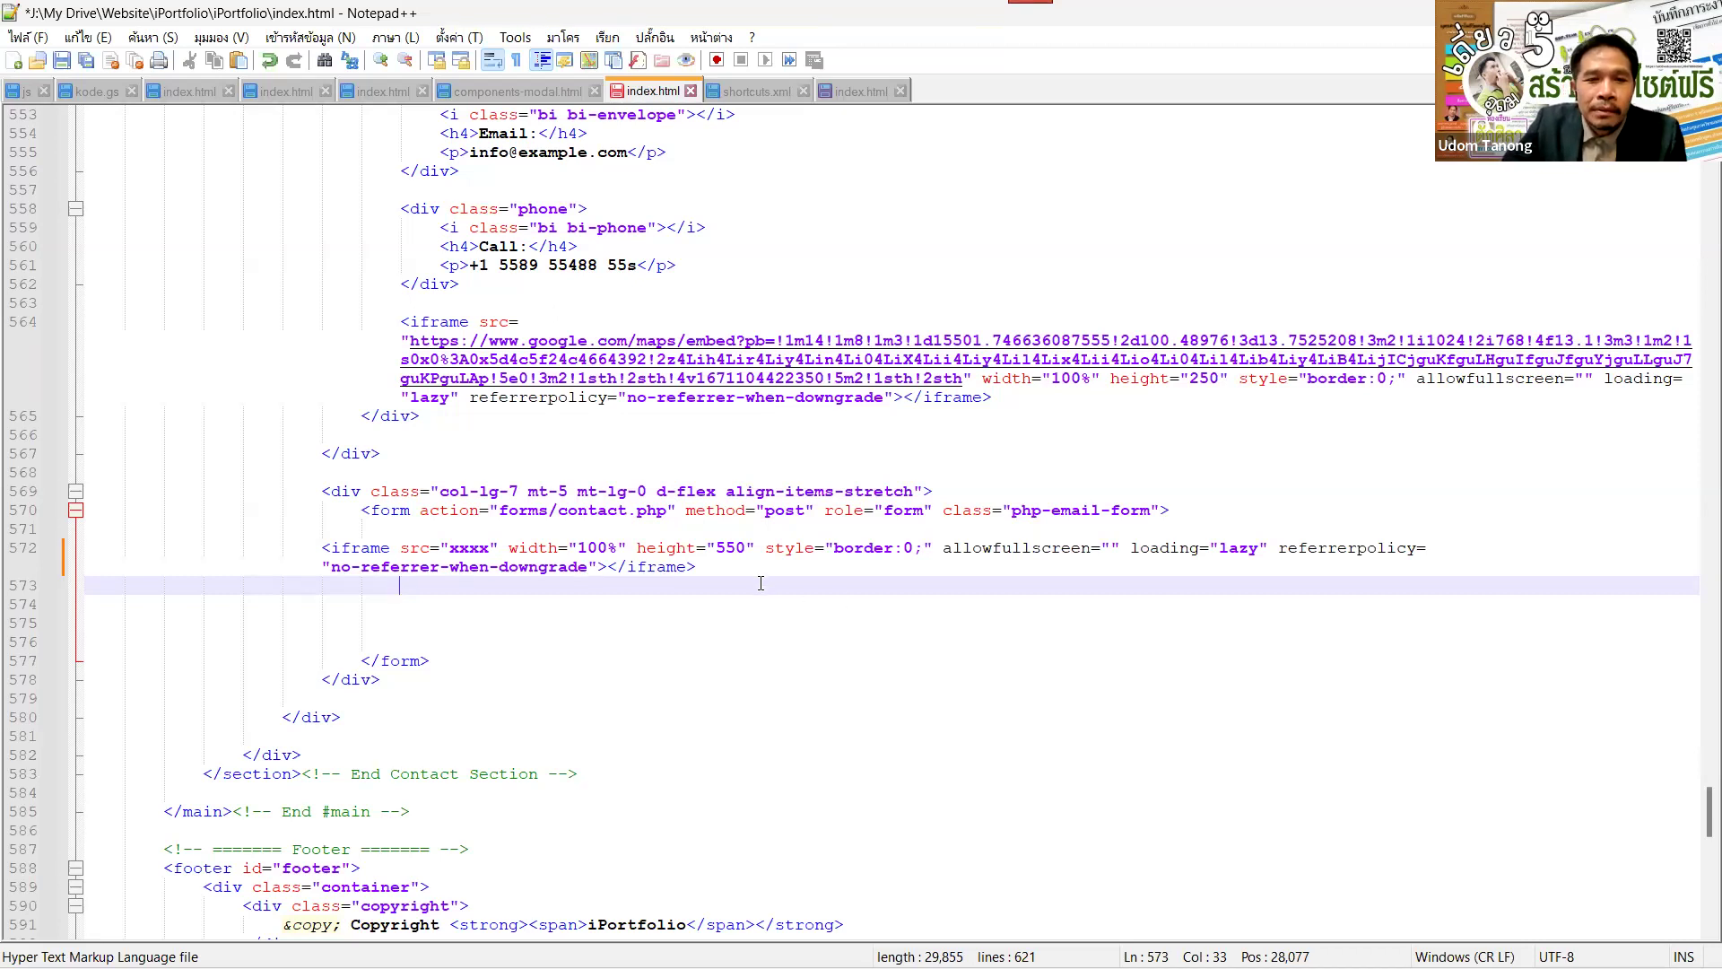
drag(738, 567, 283, 548)
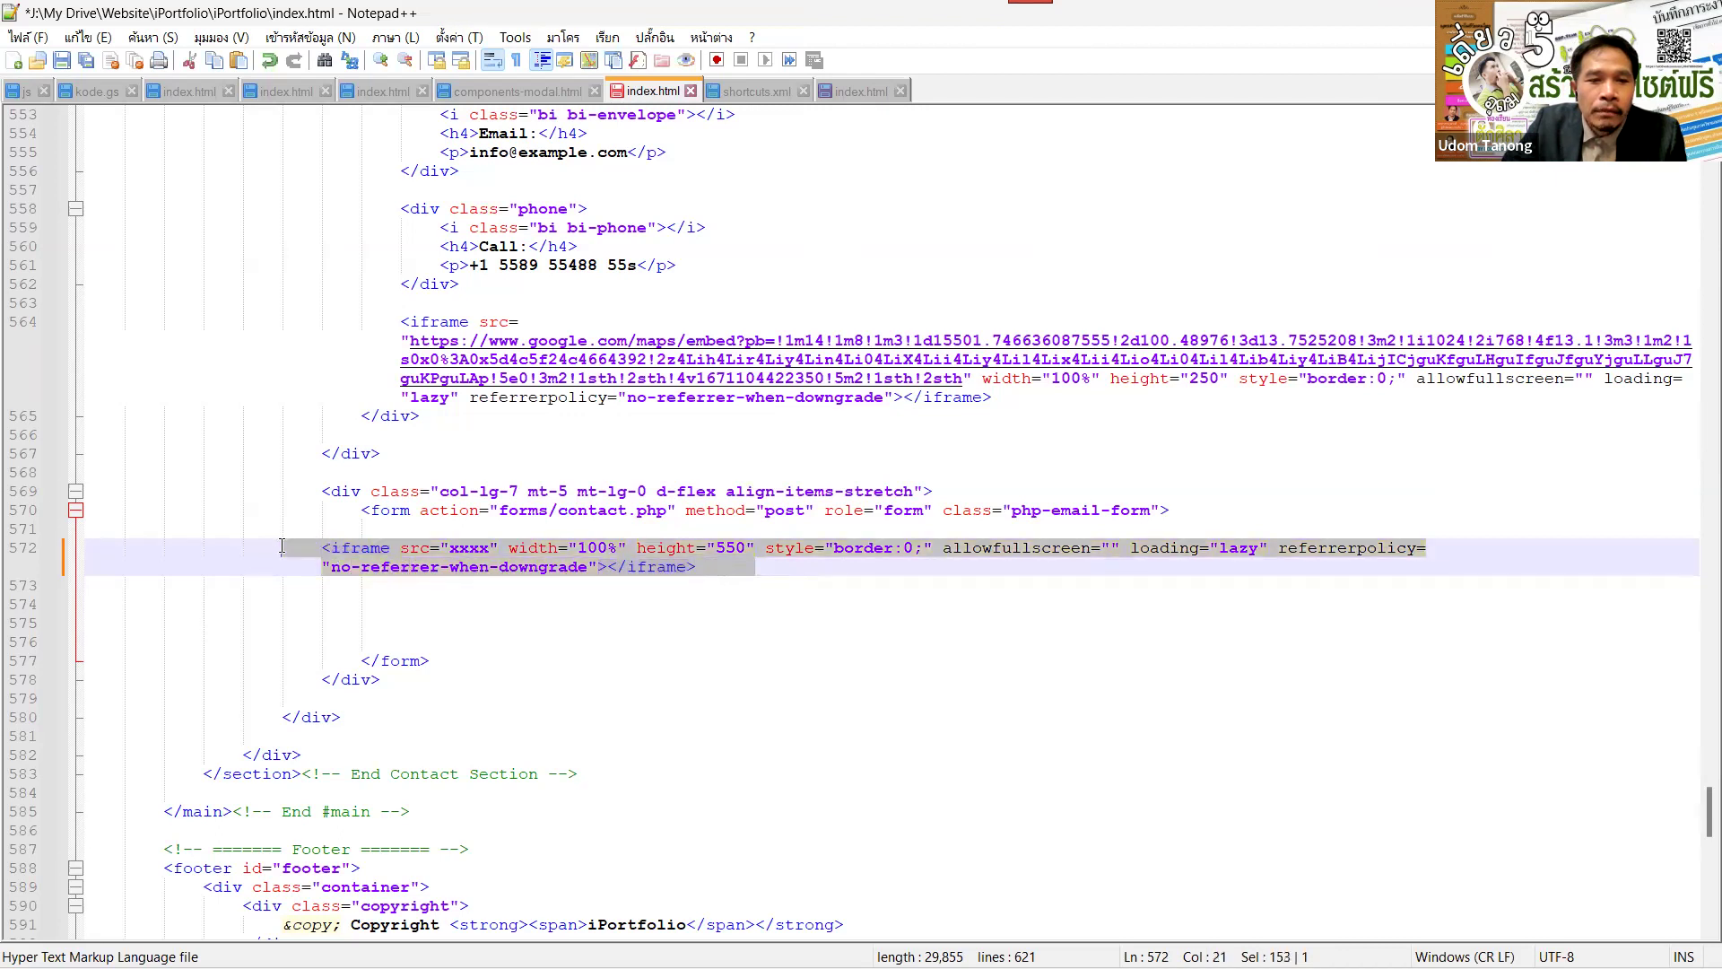
right_click(450, 556)
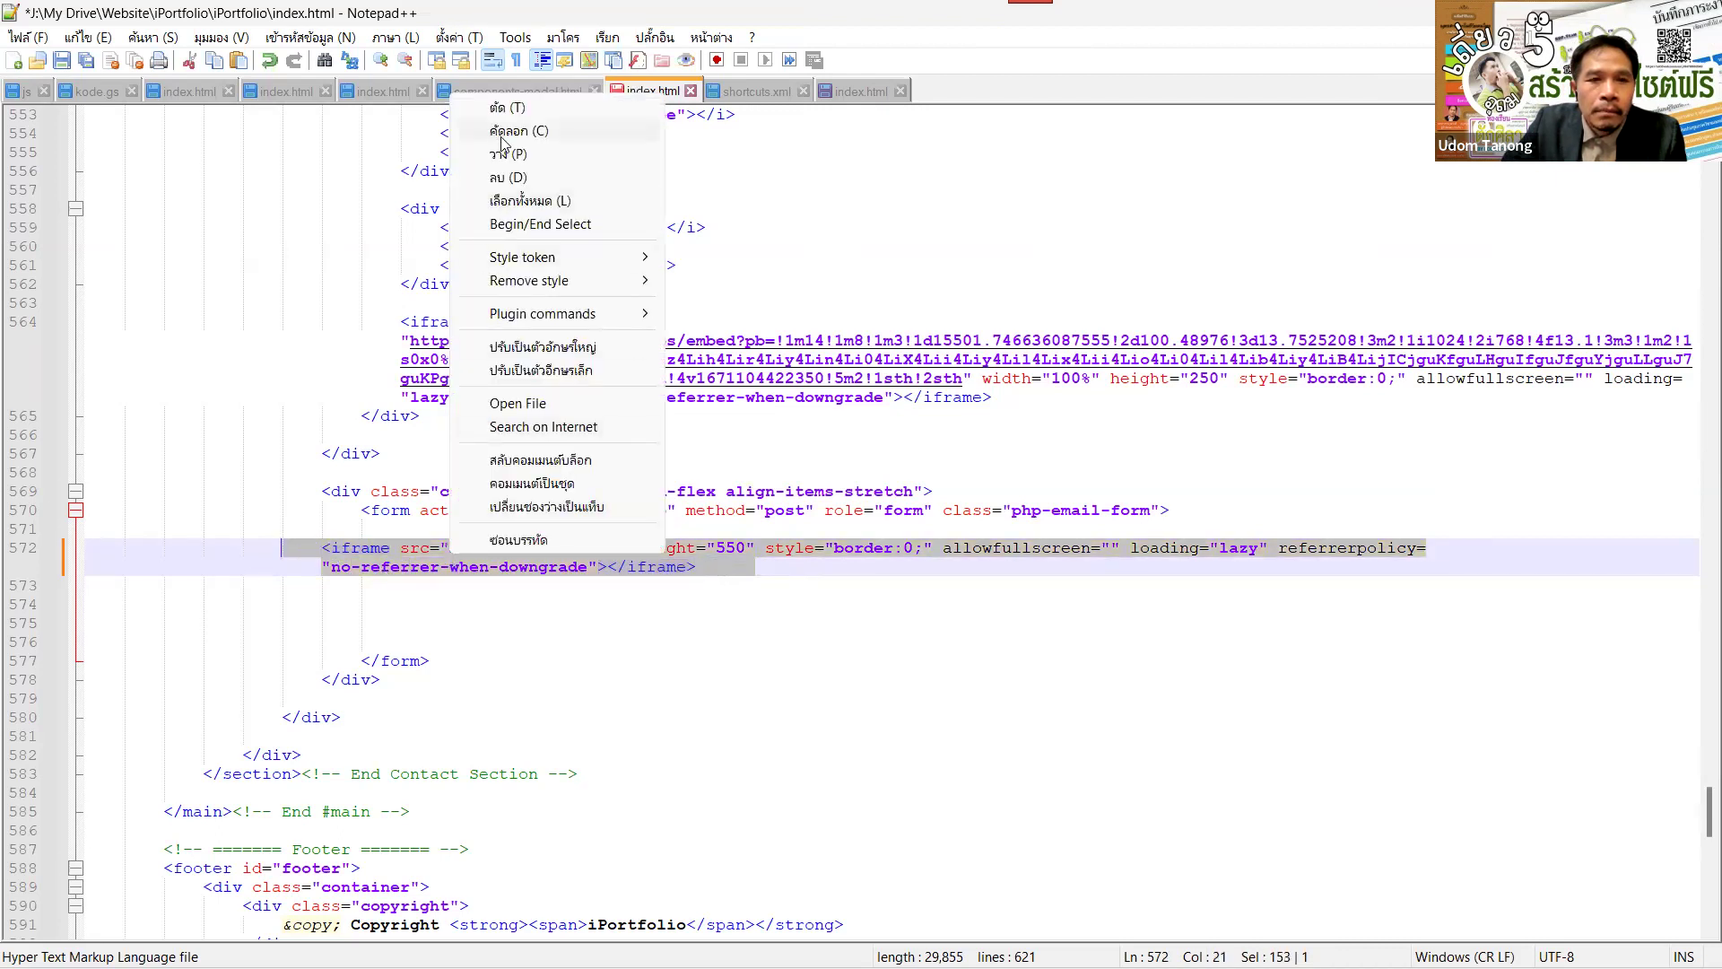
key(c)
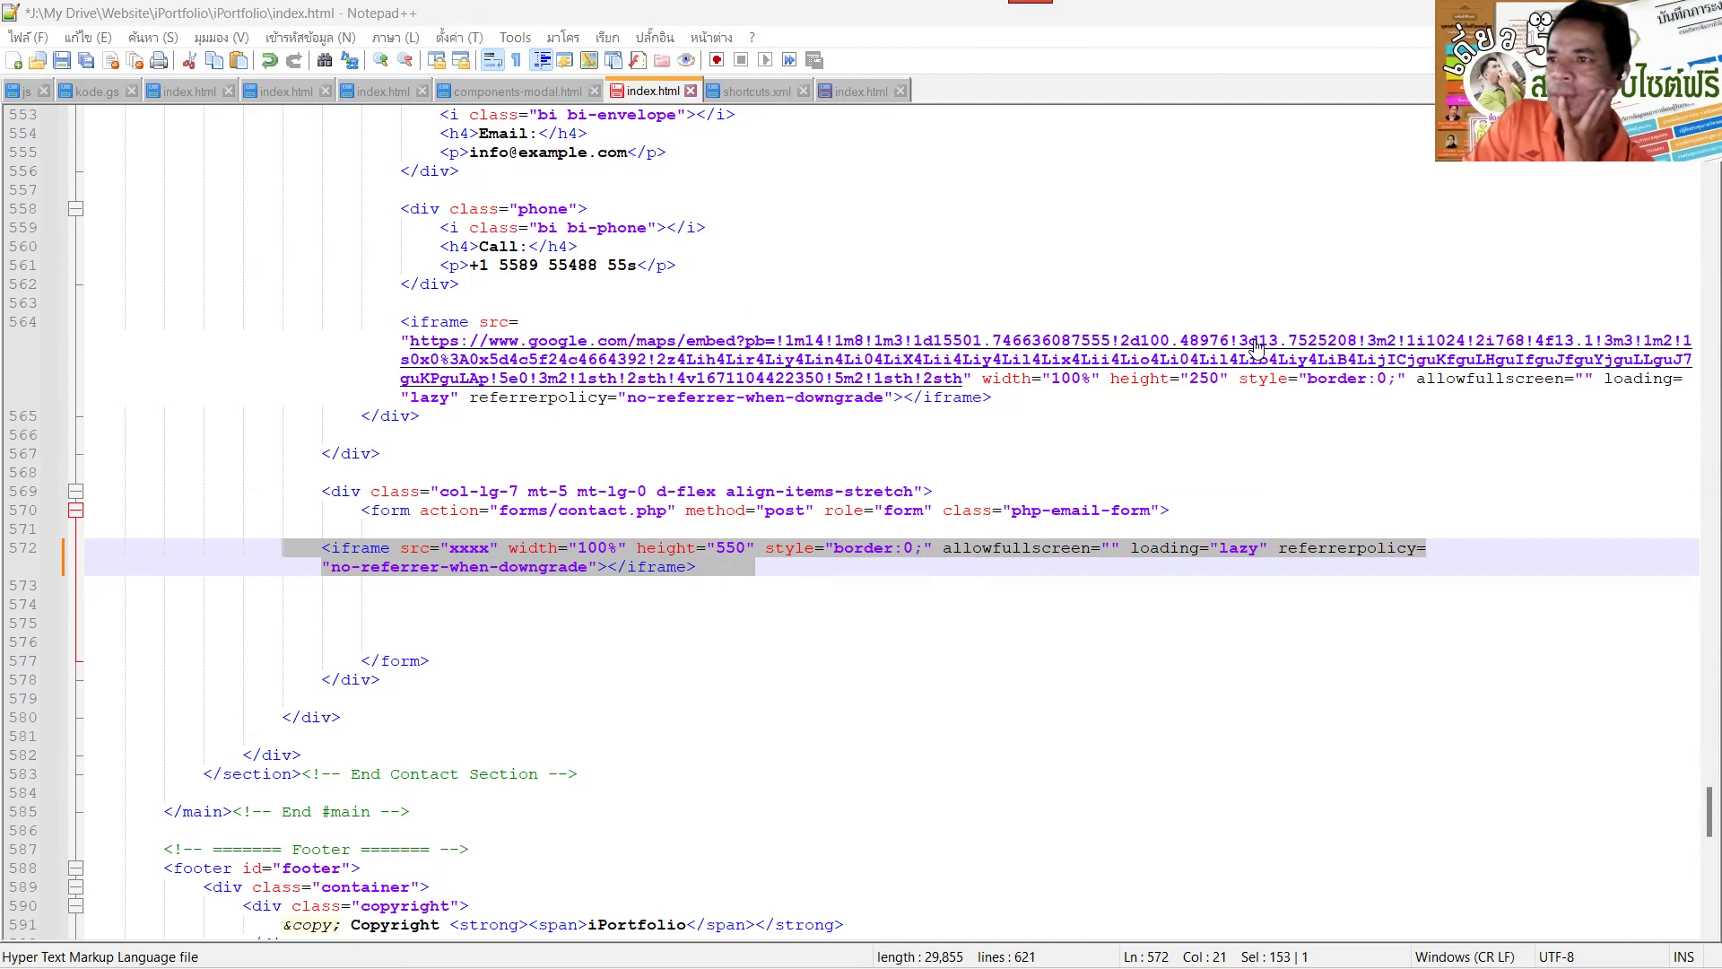
click(1341, 631)
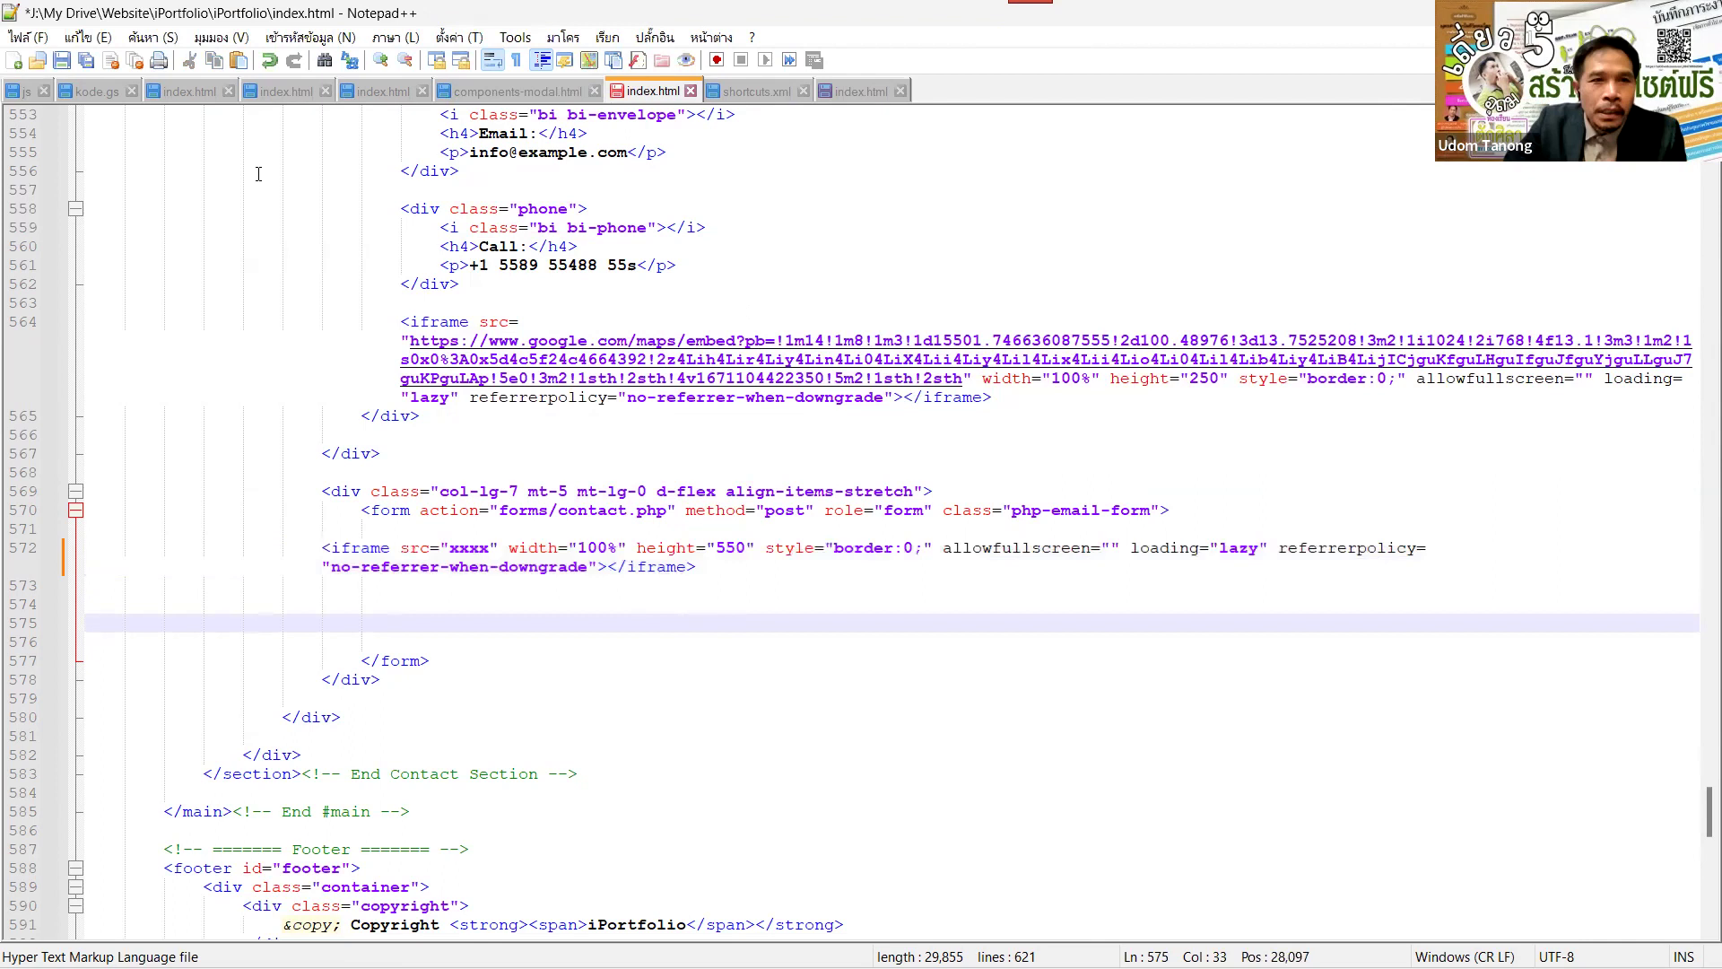
Step: Restore the Apps Script URL in the iframe src, then replace it with xxxxxx
key(ctrl+z)
text(xxxx)
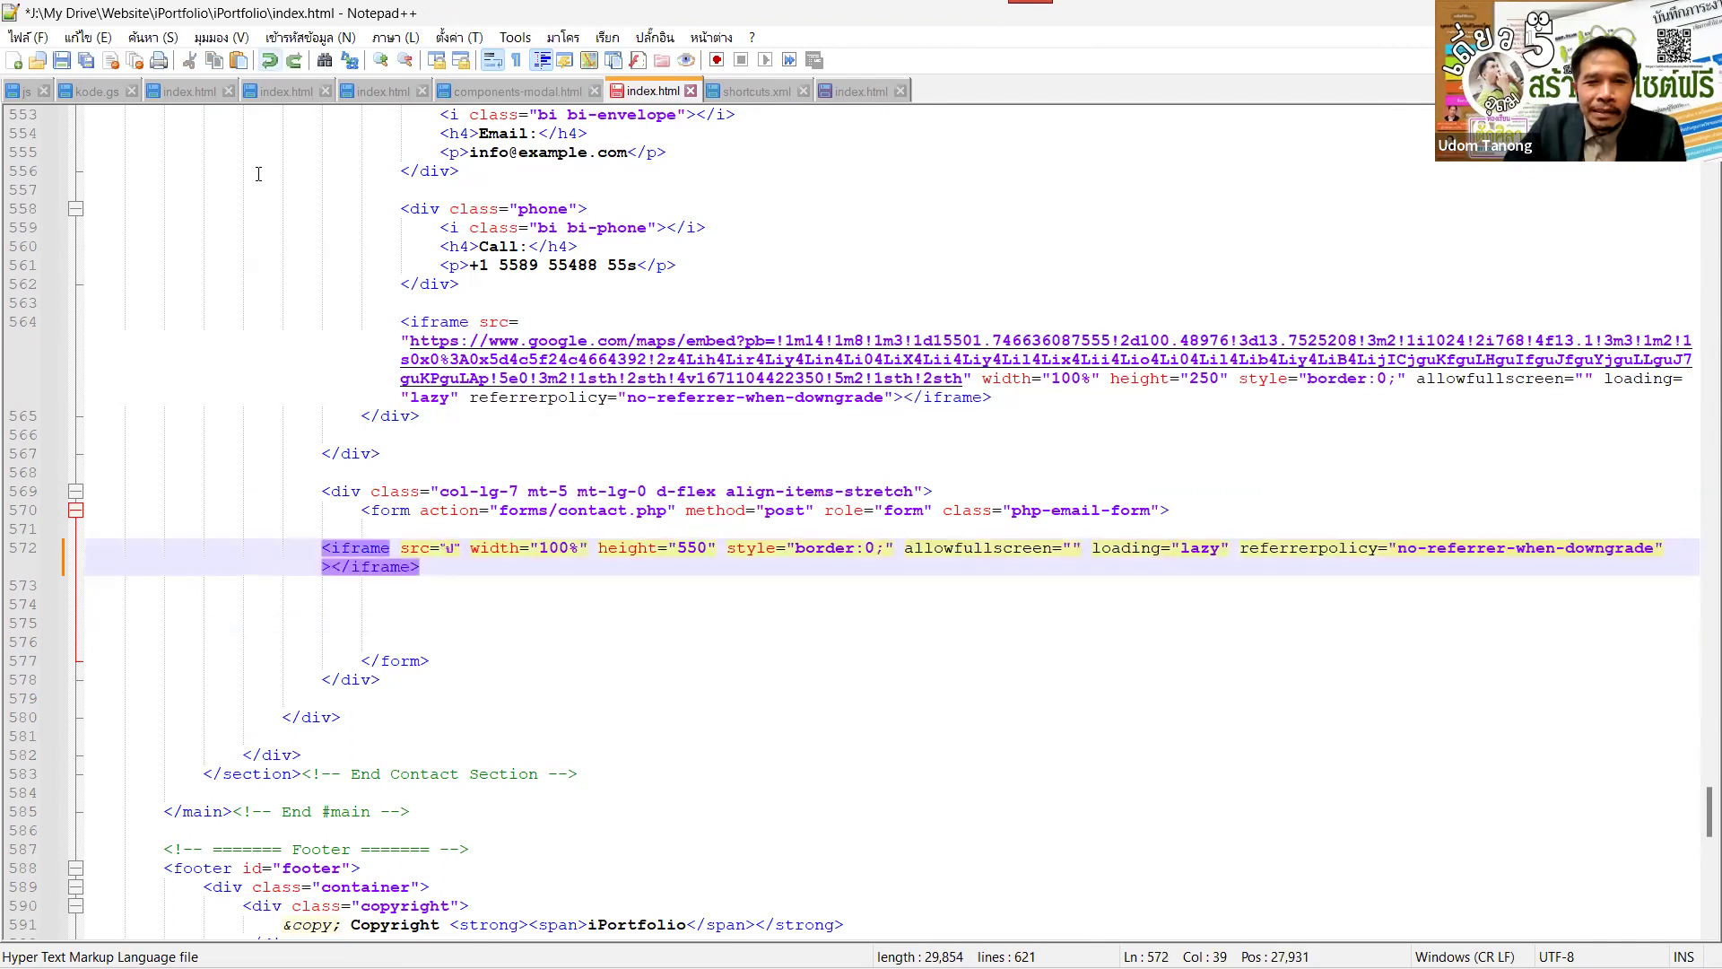
key(ctrl+z)
key(ctrl+v)
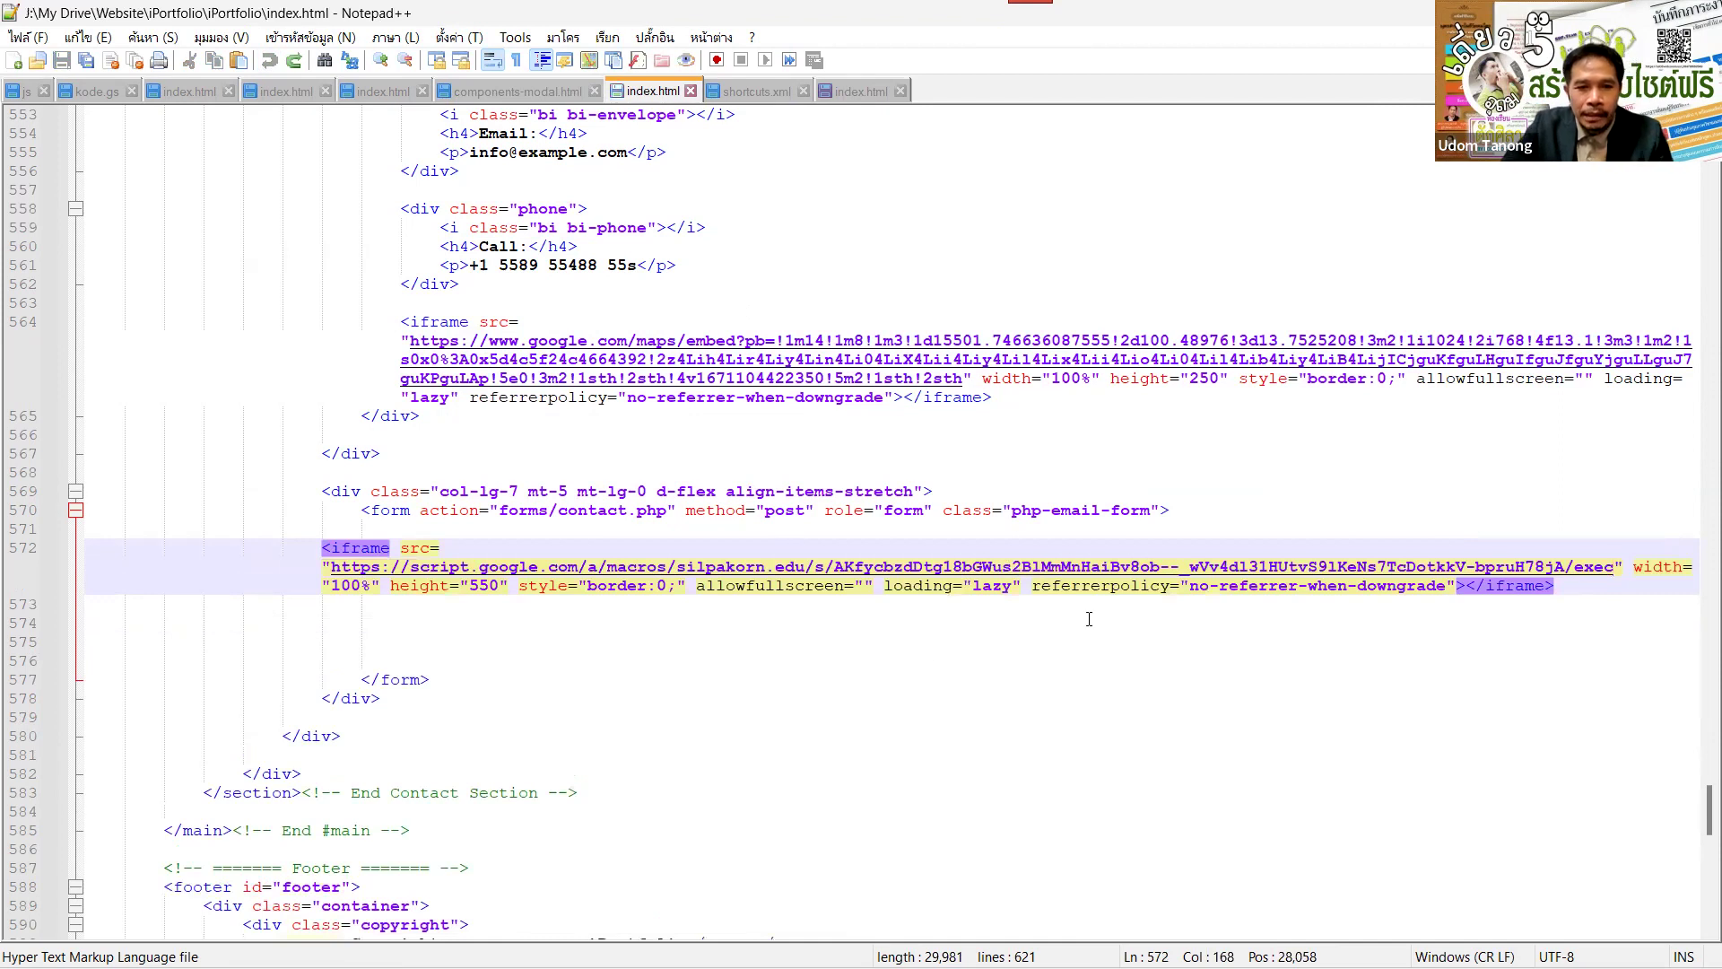
click(1596, 568)
drag(1614, 574, 331, 572)
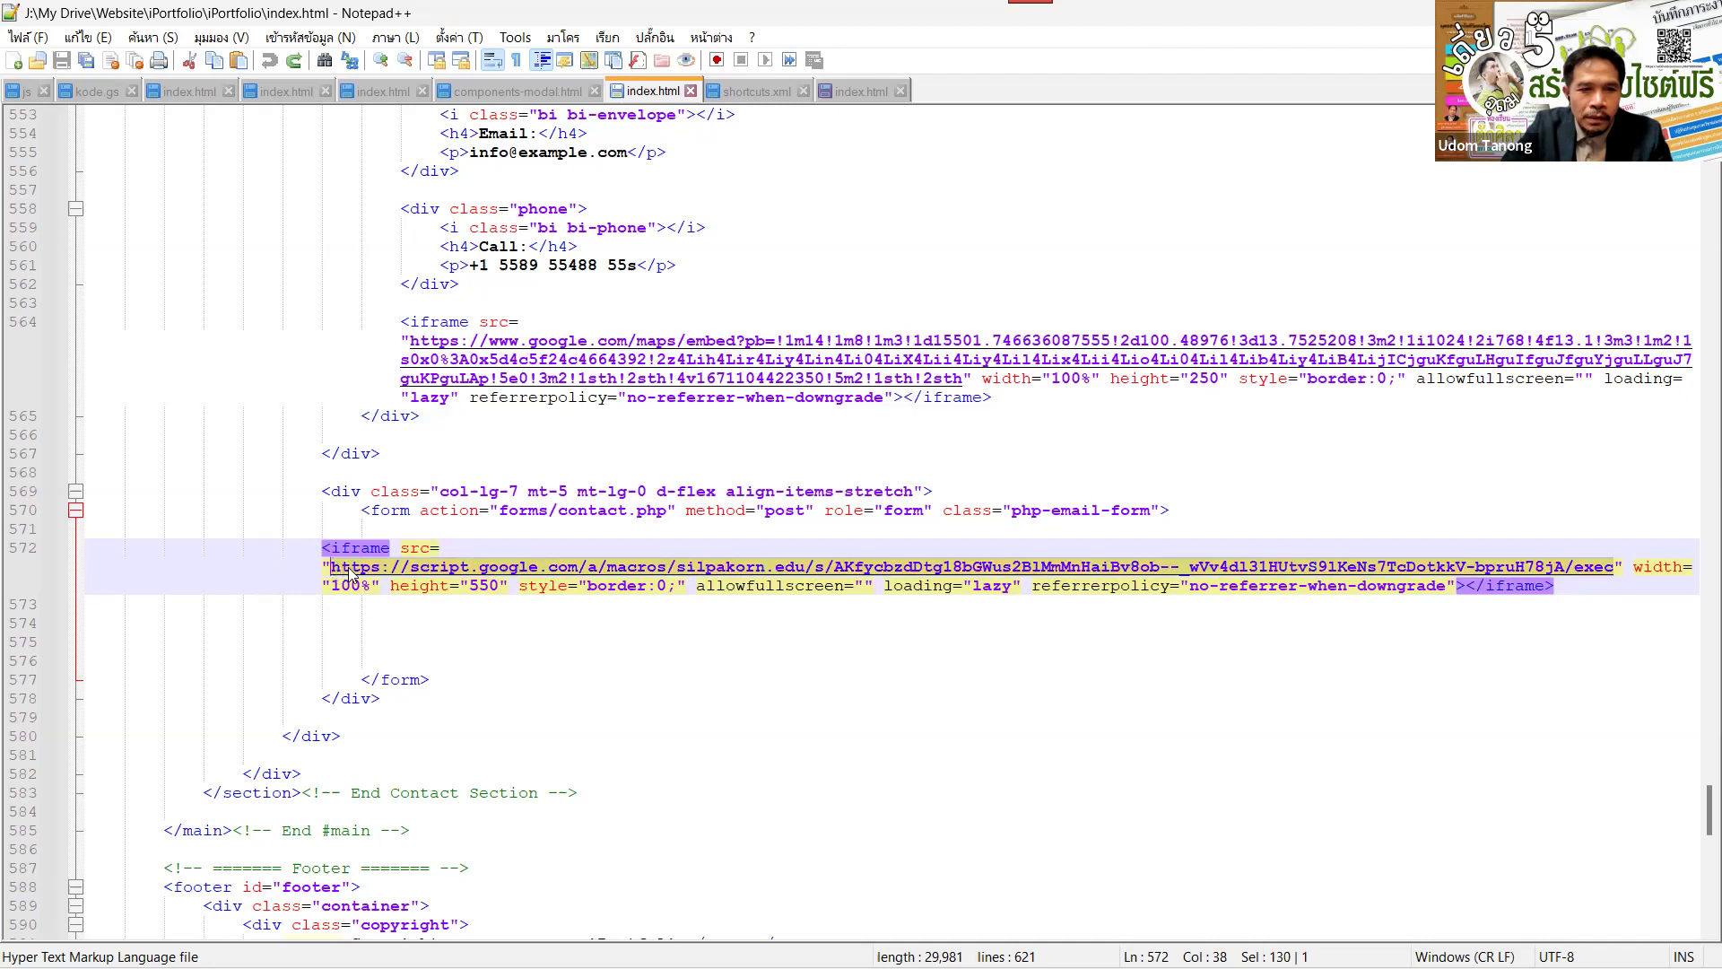
key(Delete)
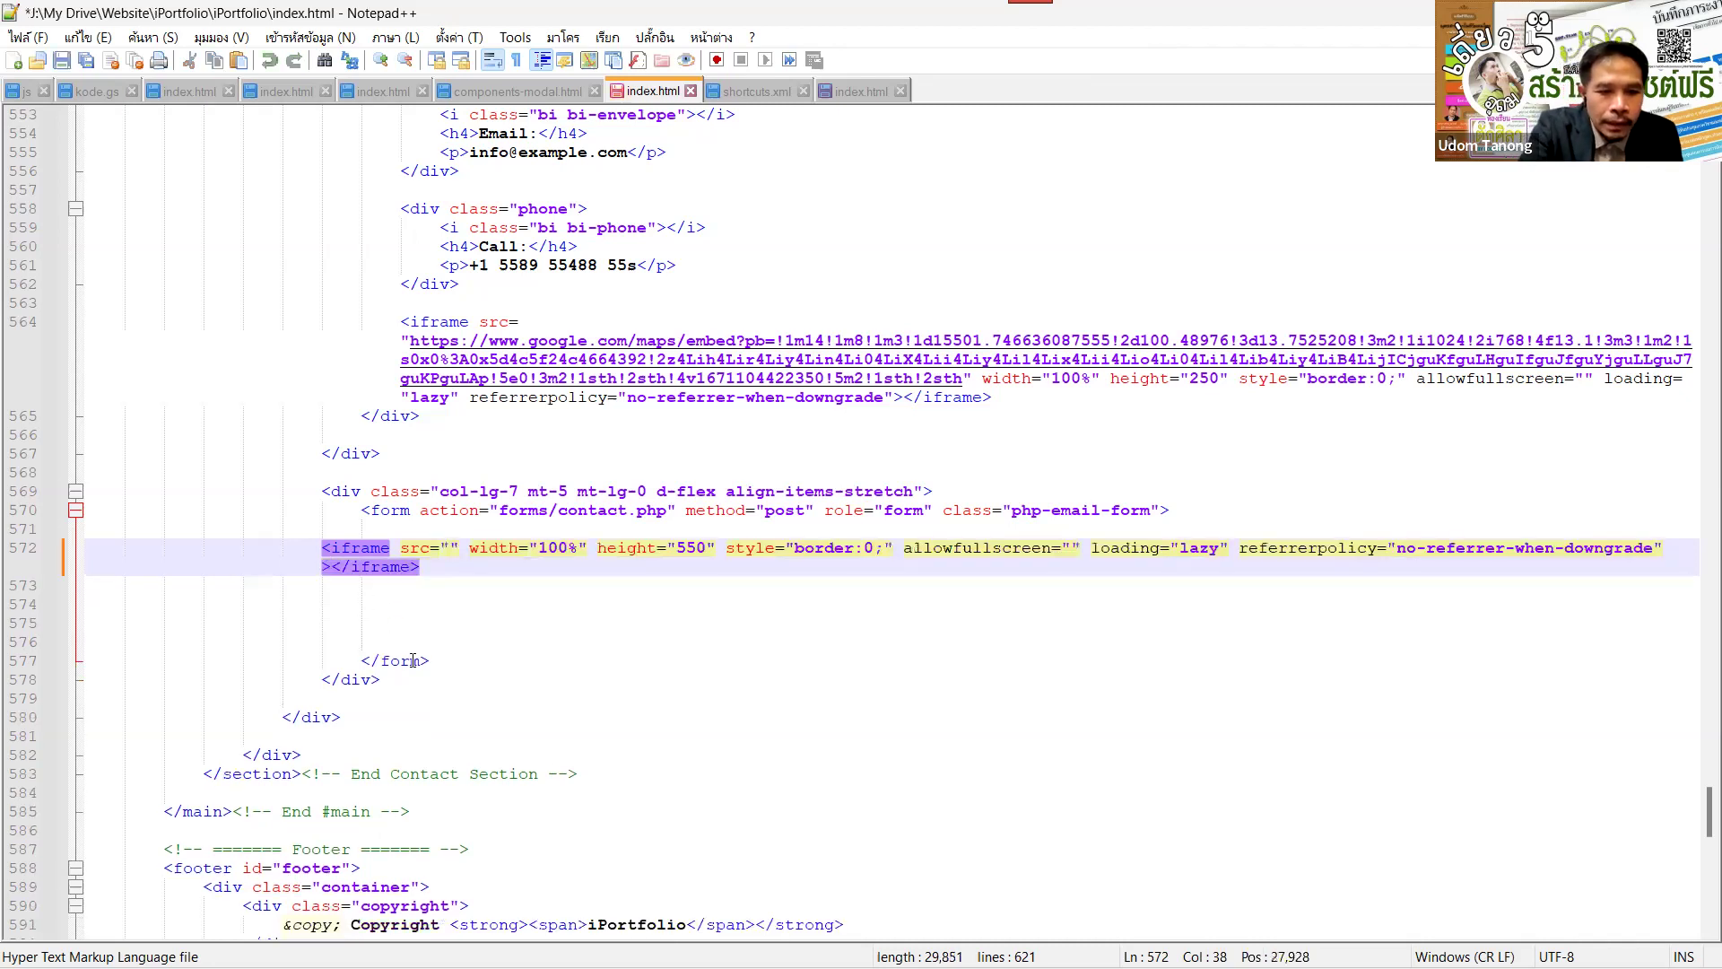
text(xxxxxx)
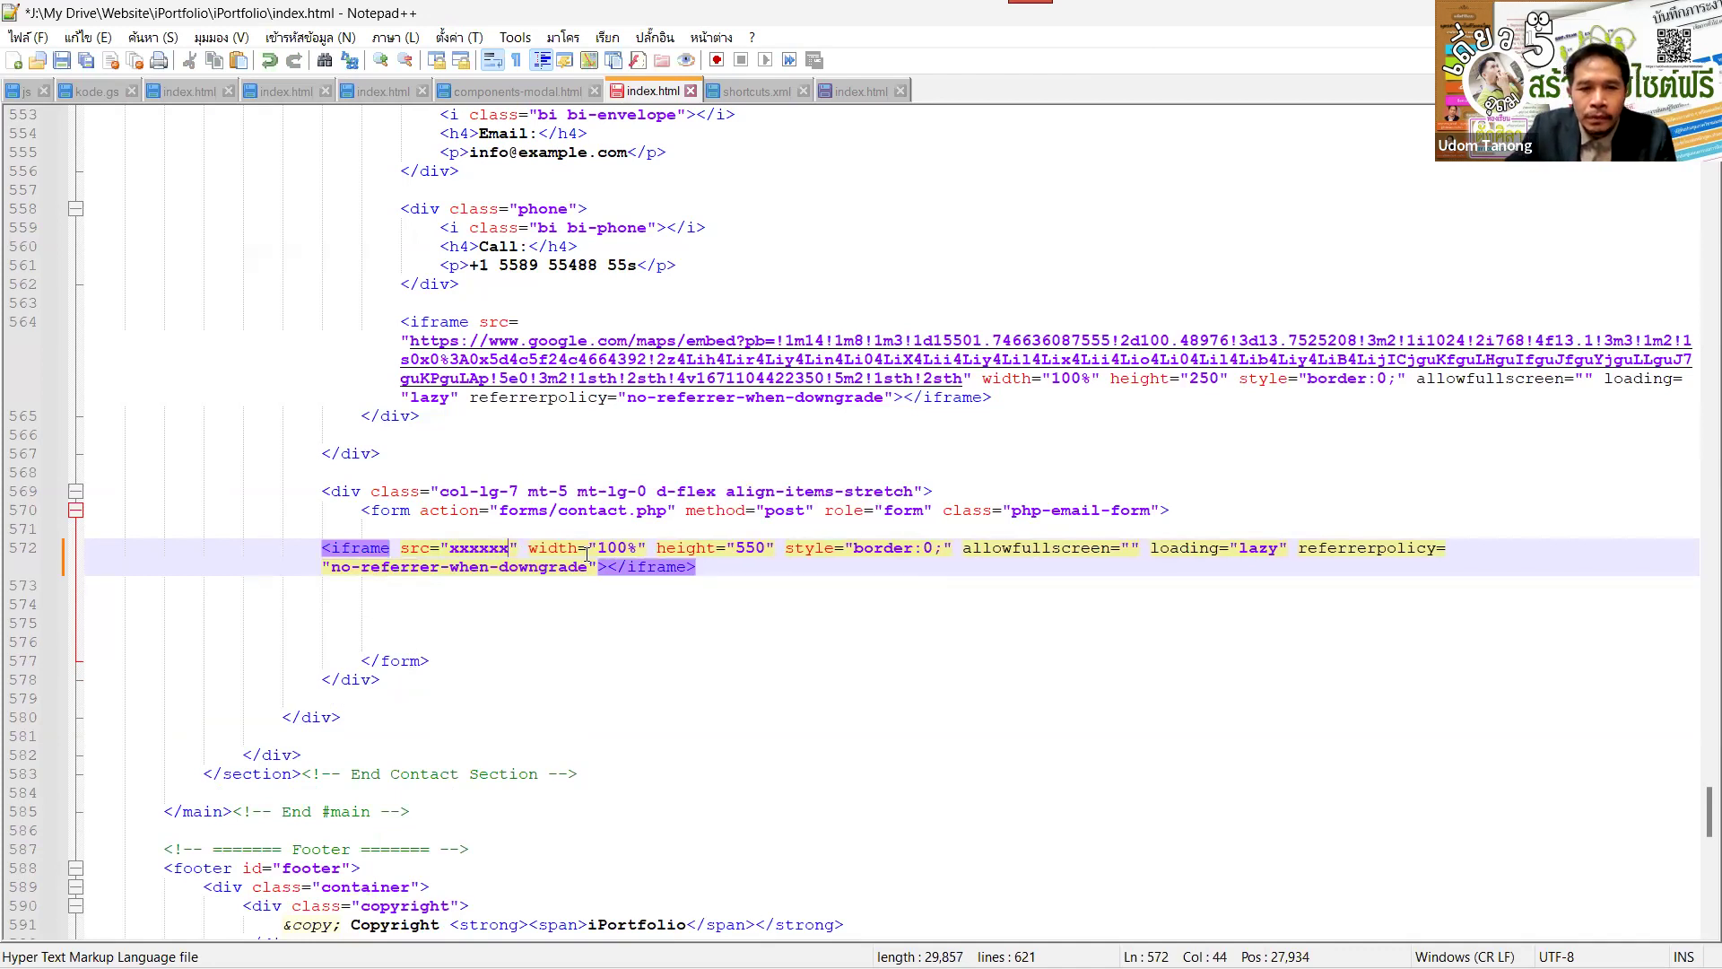
Step: Copy the xxxxxx iframe line and switch to the other iPortfolio index.html
key(End)
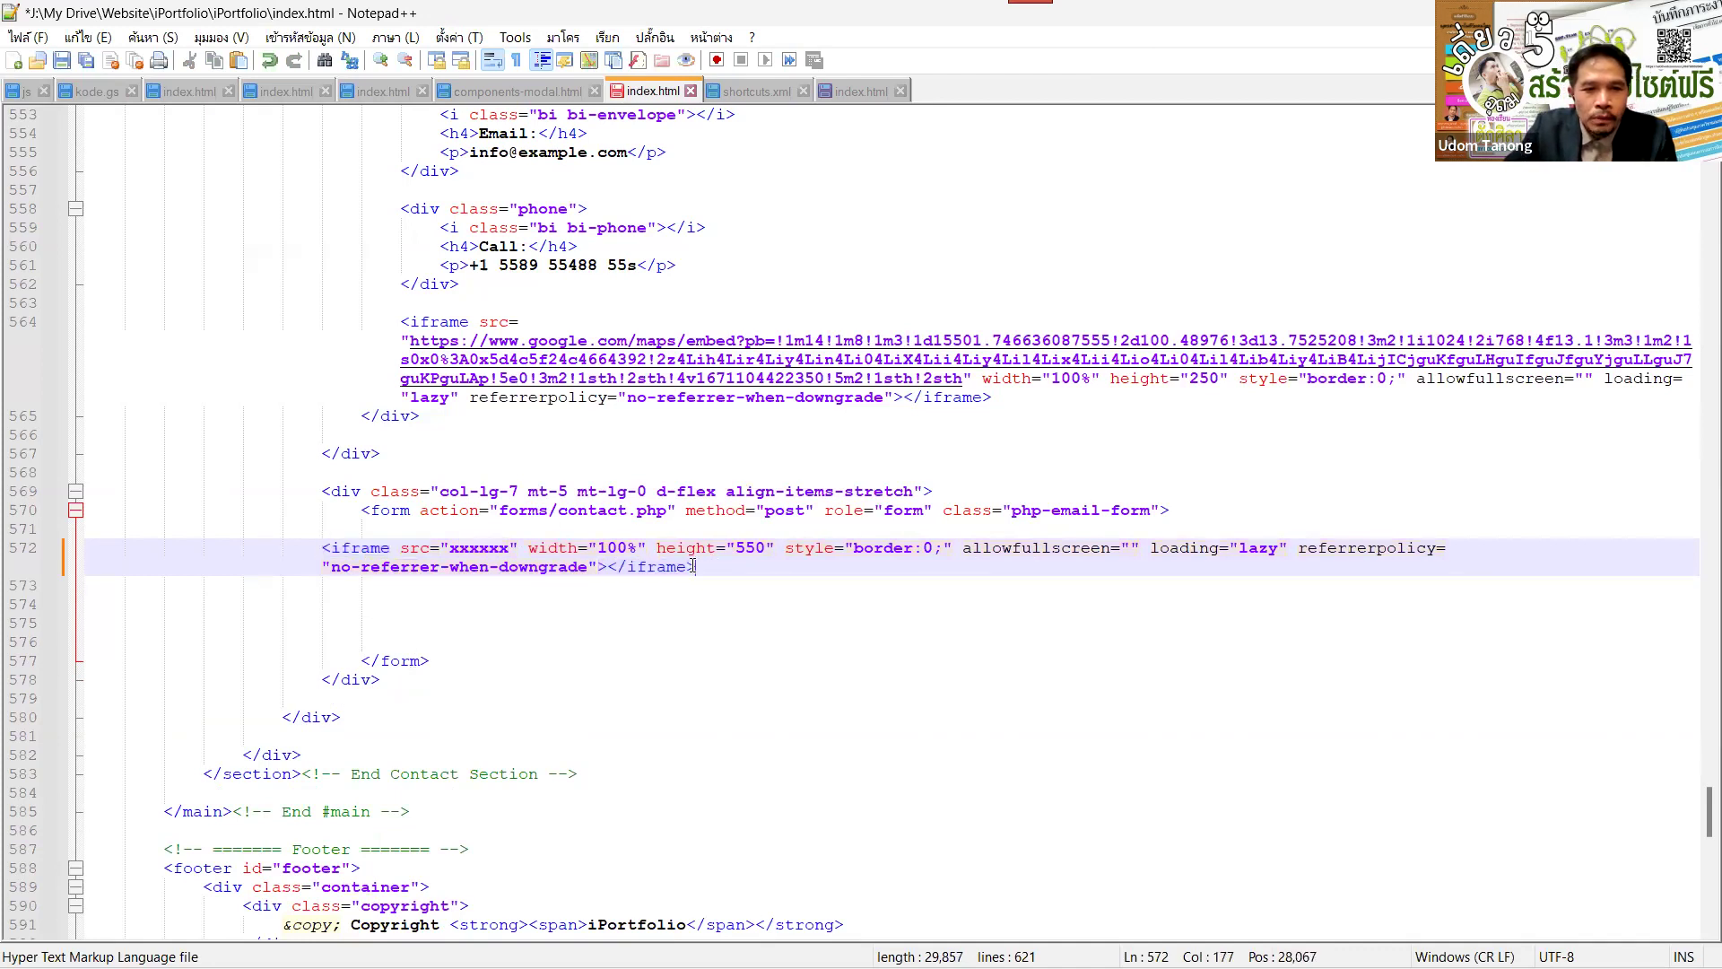
shift+click(398, 542)
drag(398, 540, 323, 546)
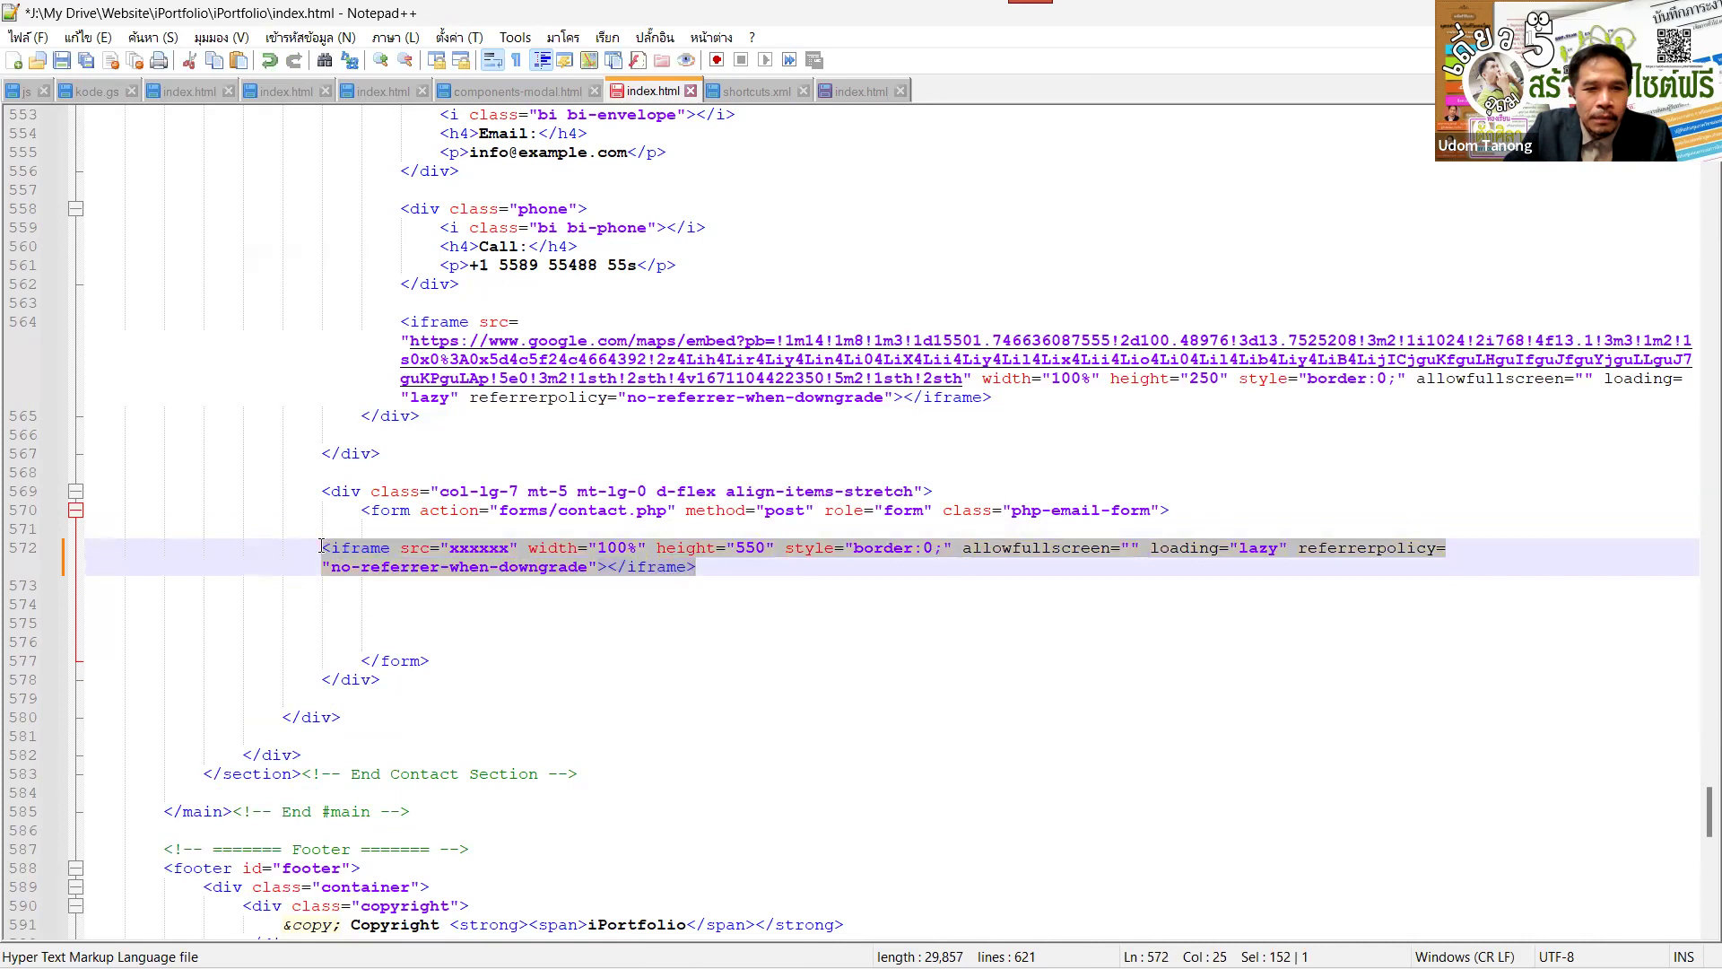
right_click(358, 545)
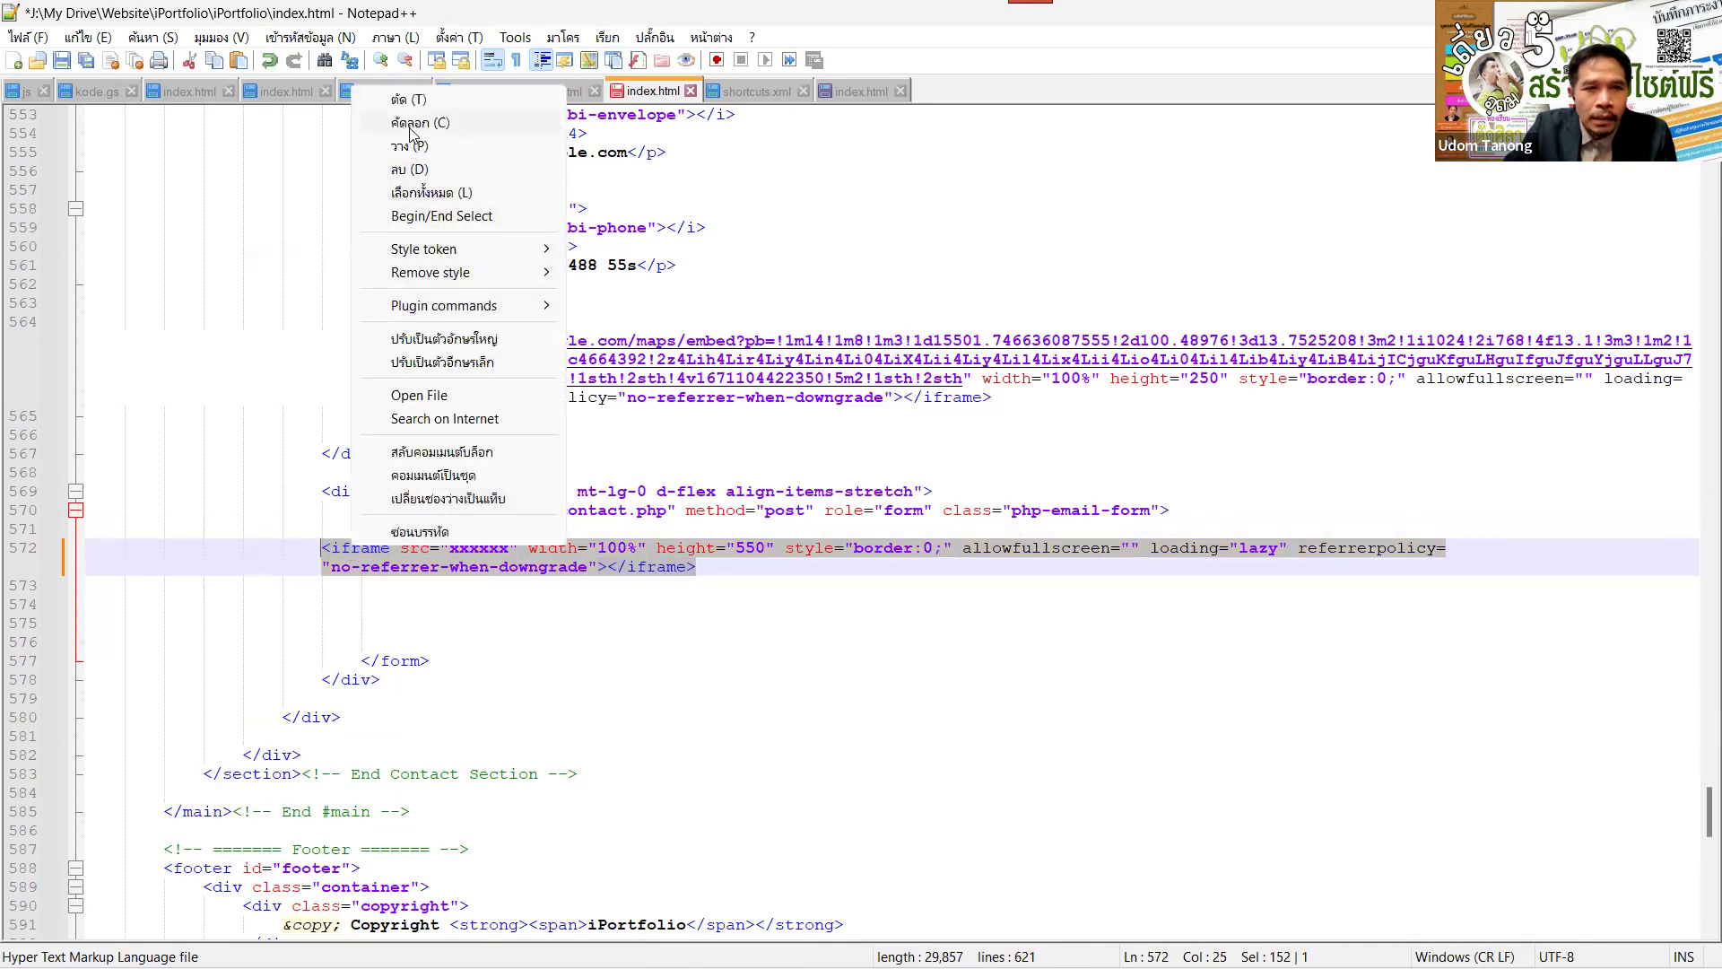
click(409, 124)
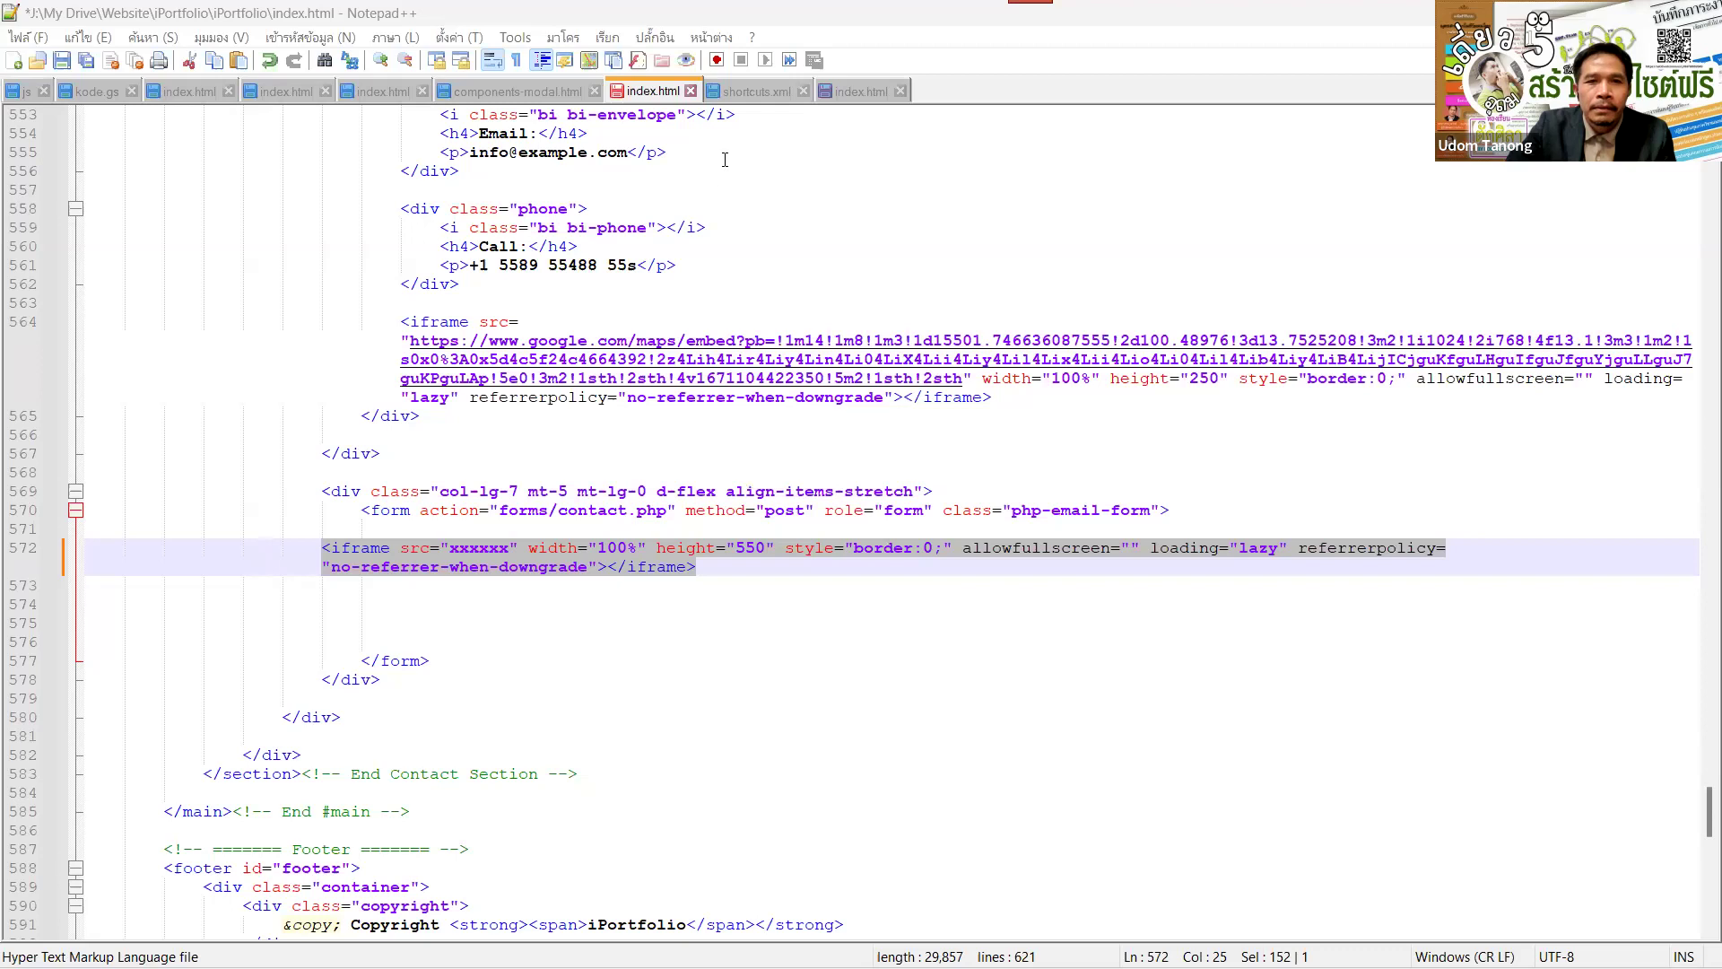
click(730, 188)
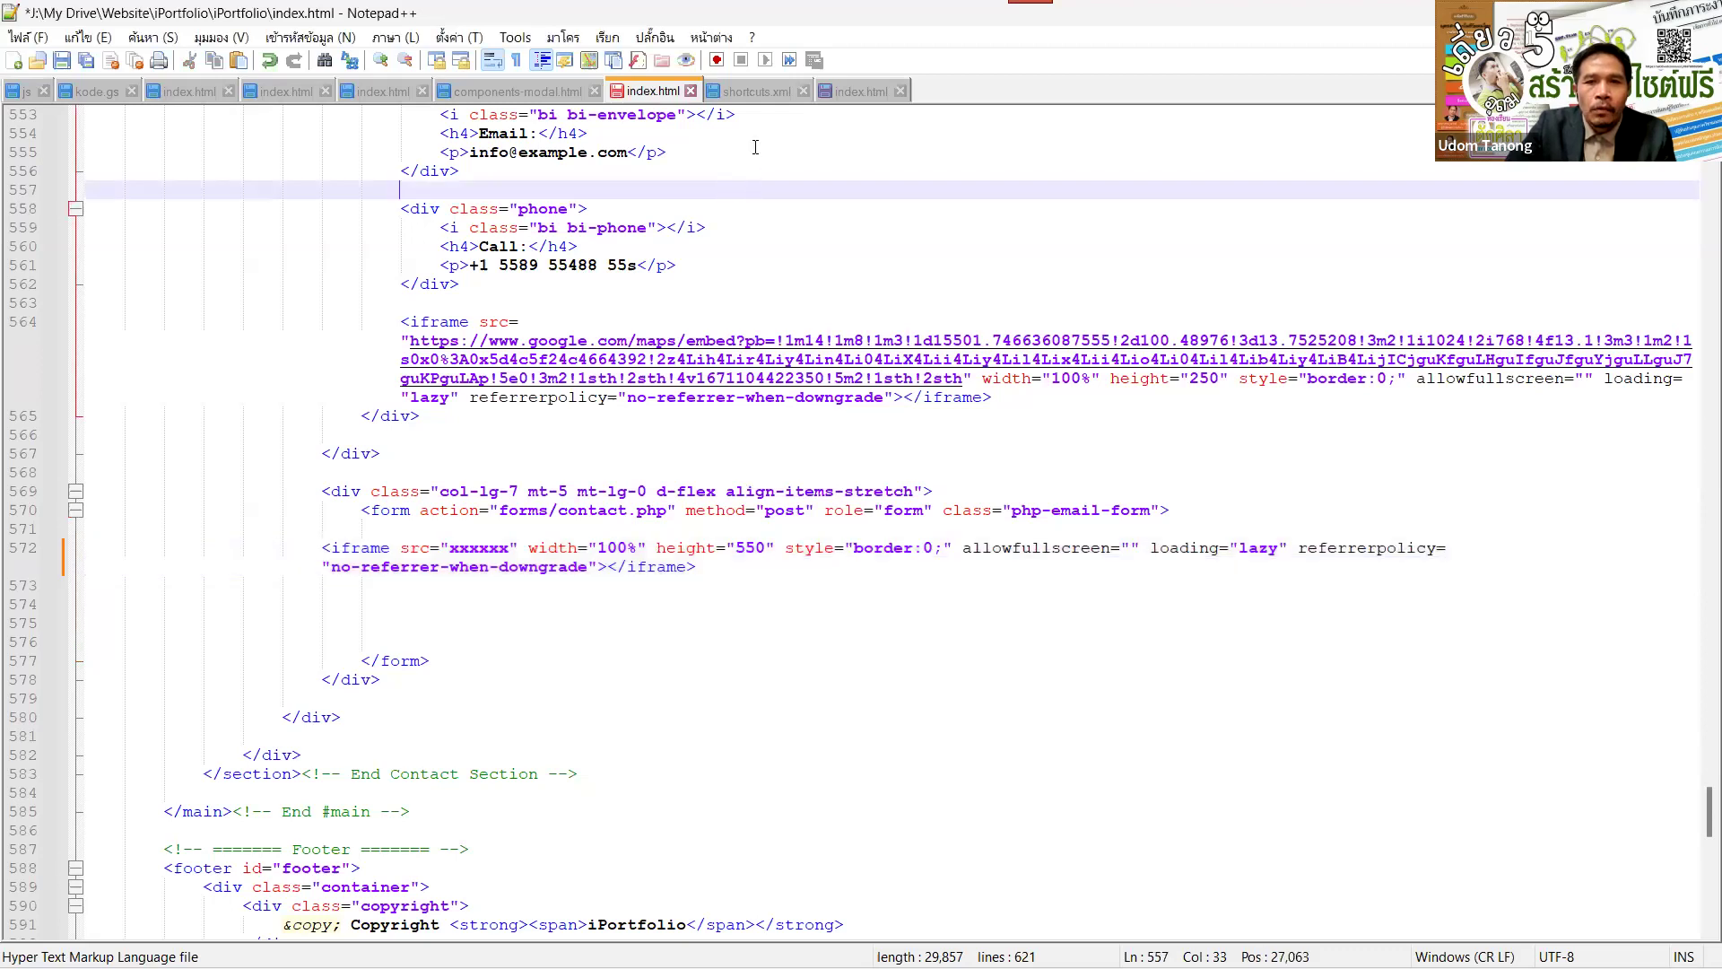
key(ctrl+Tab)
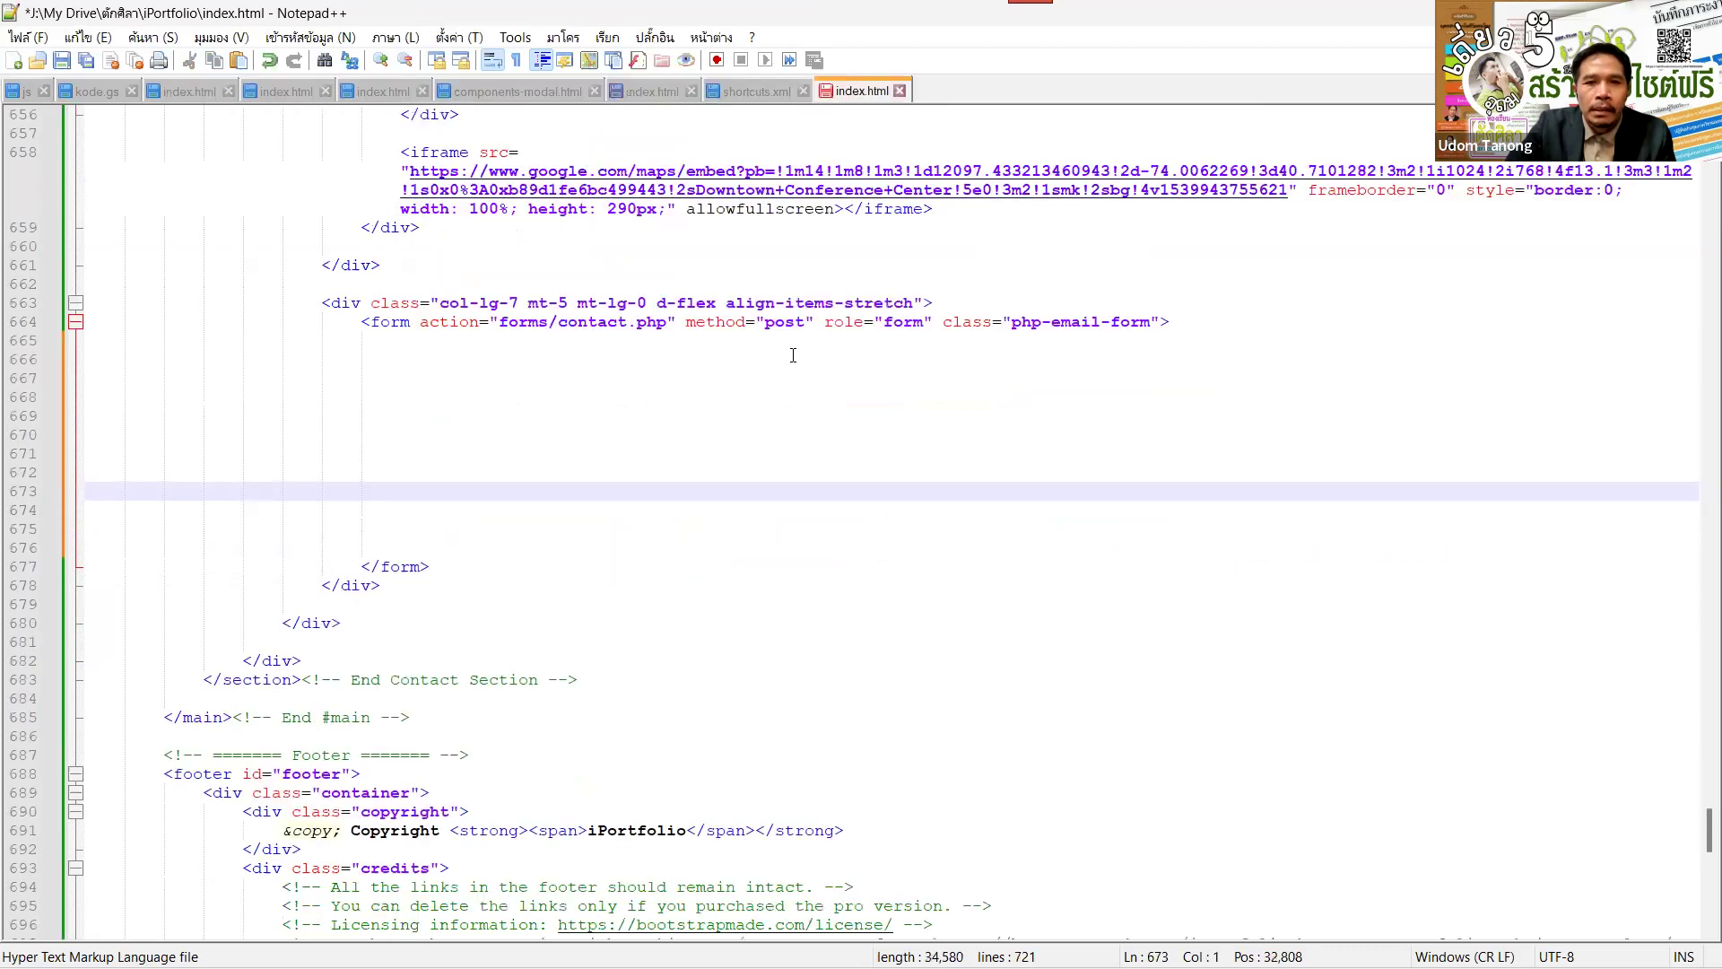
Step: Paste the copied placeholder iframe onto line 666 inside the empty contact form
click(404, 377)
click(324, 361)
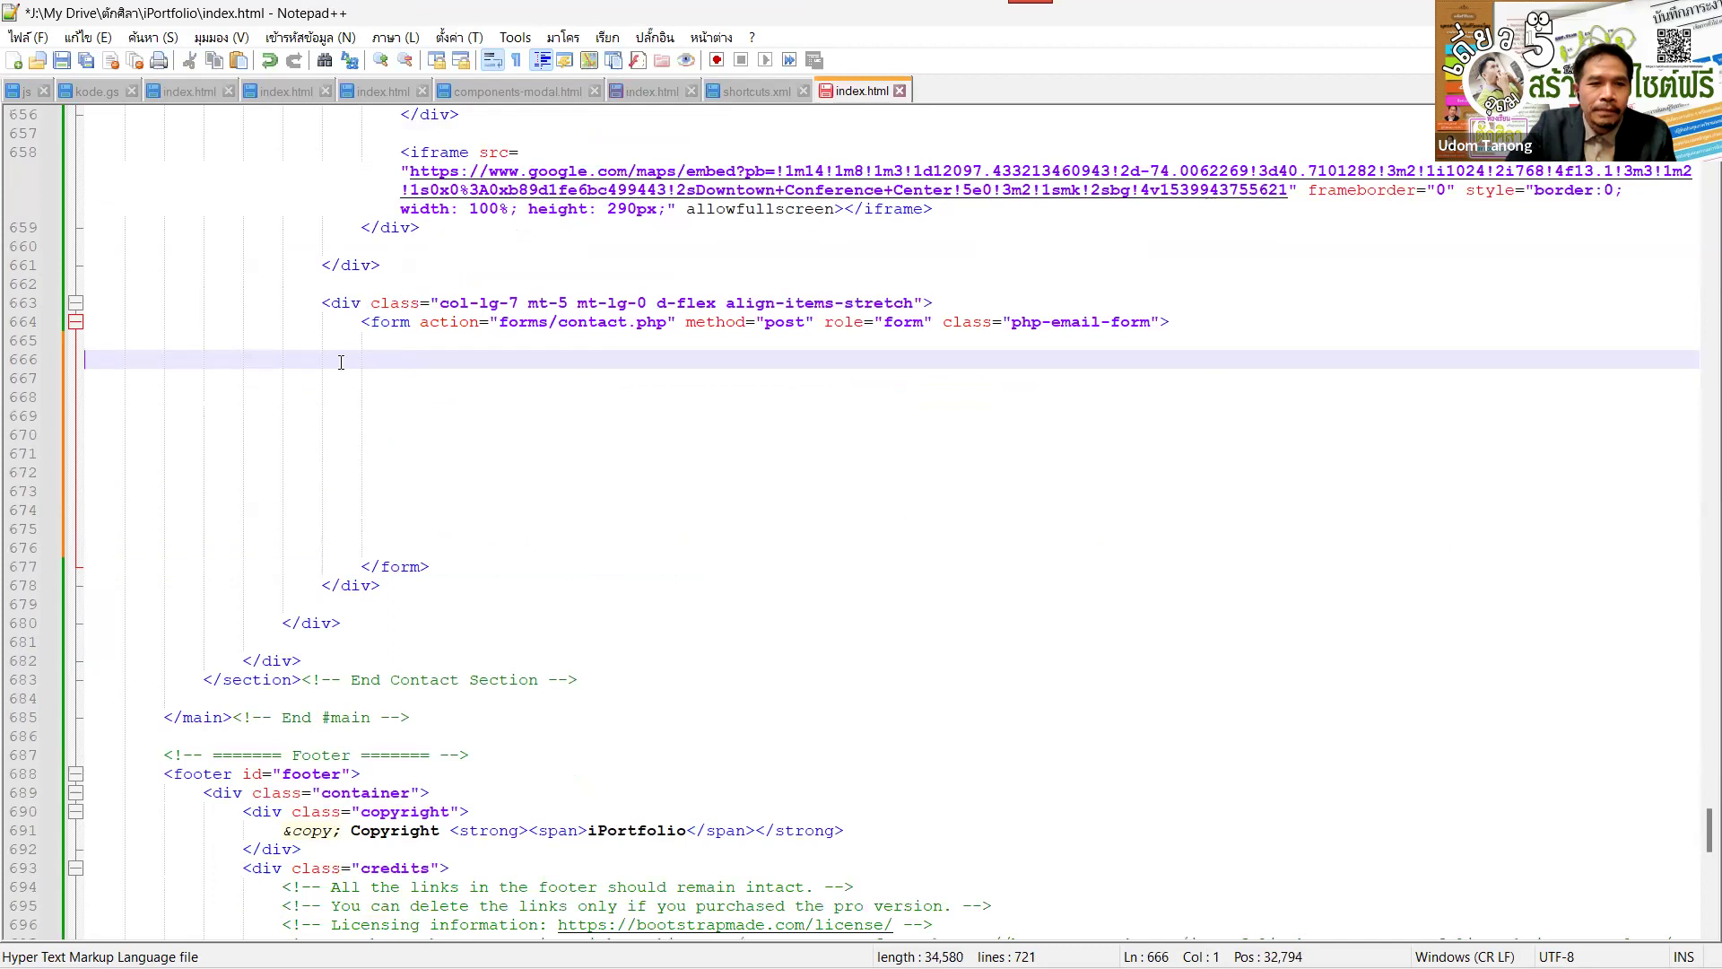
right_click(348, 359)
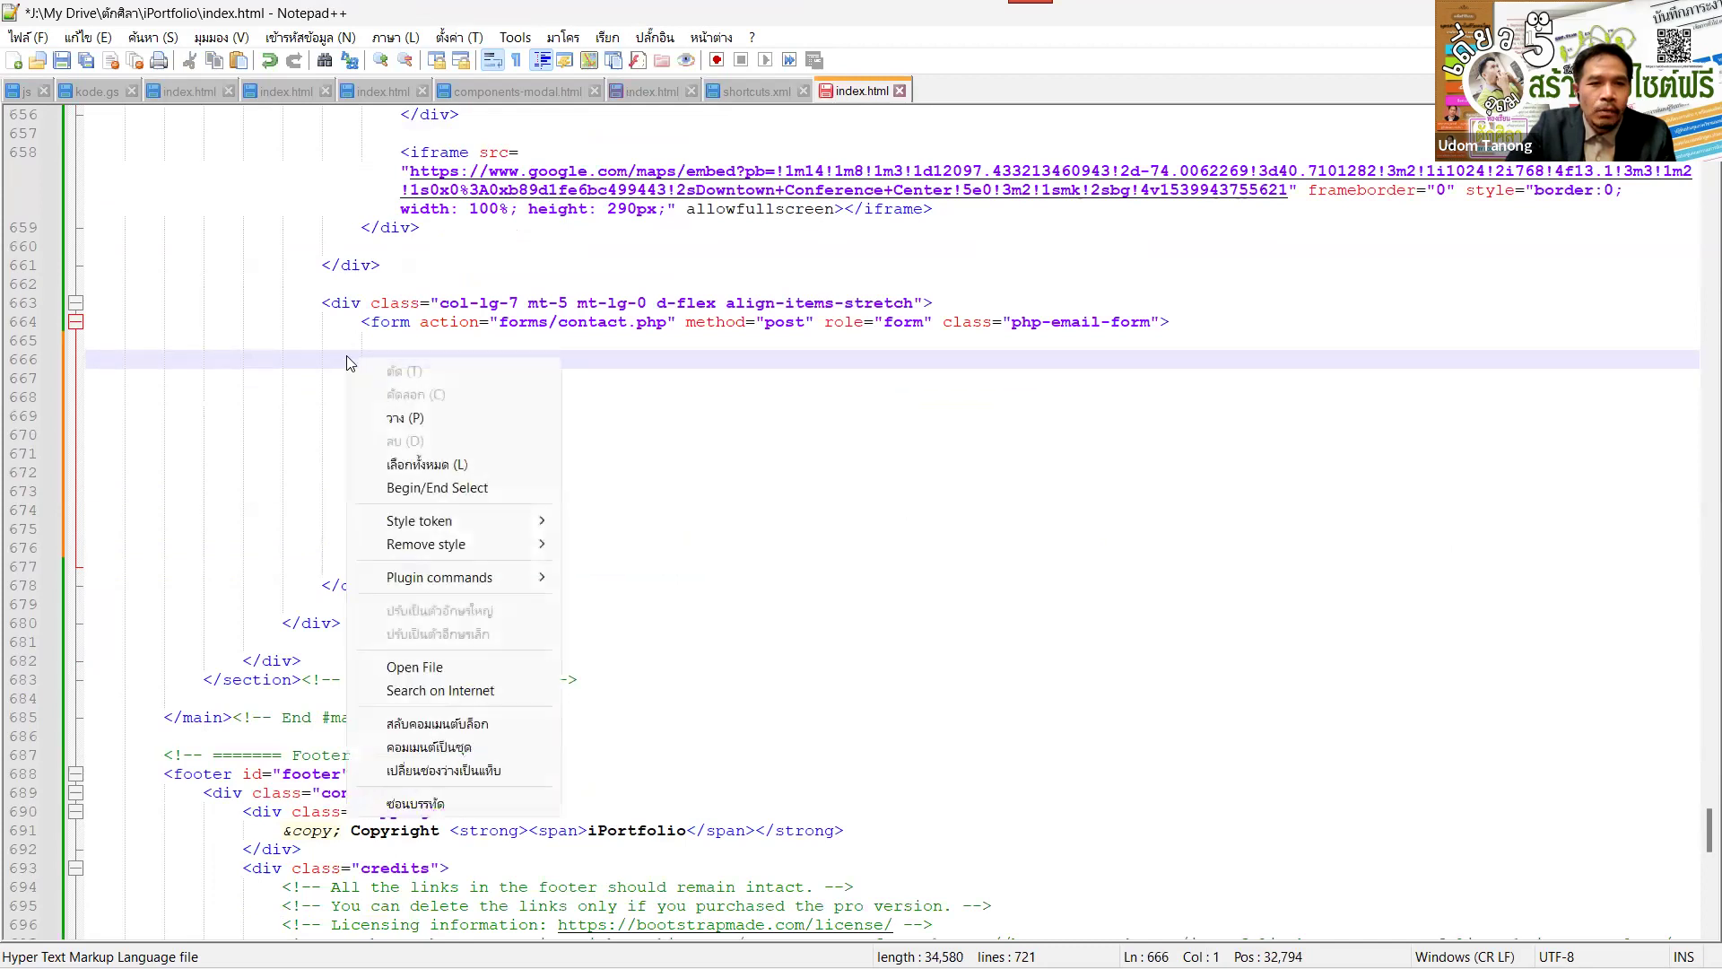
click(392, 417)
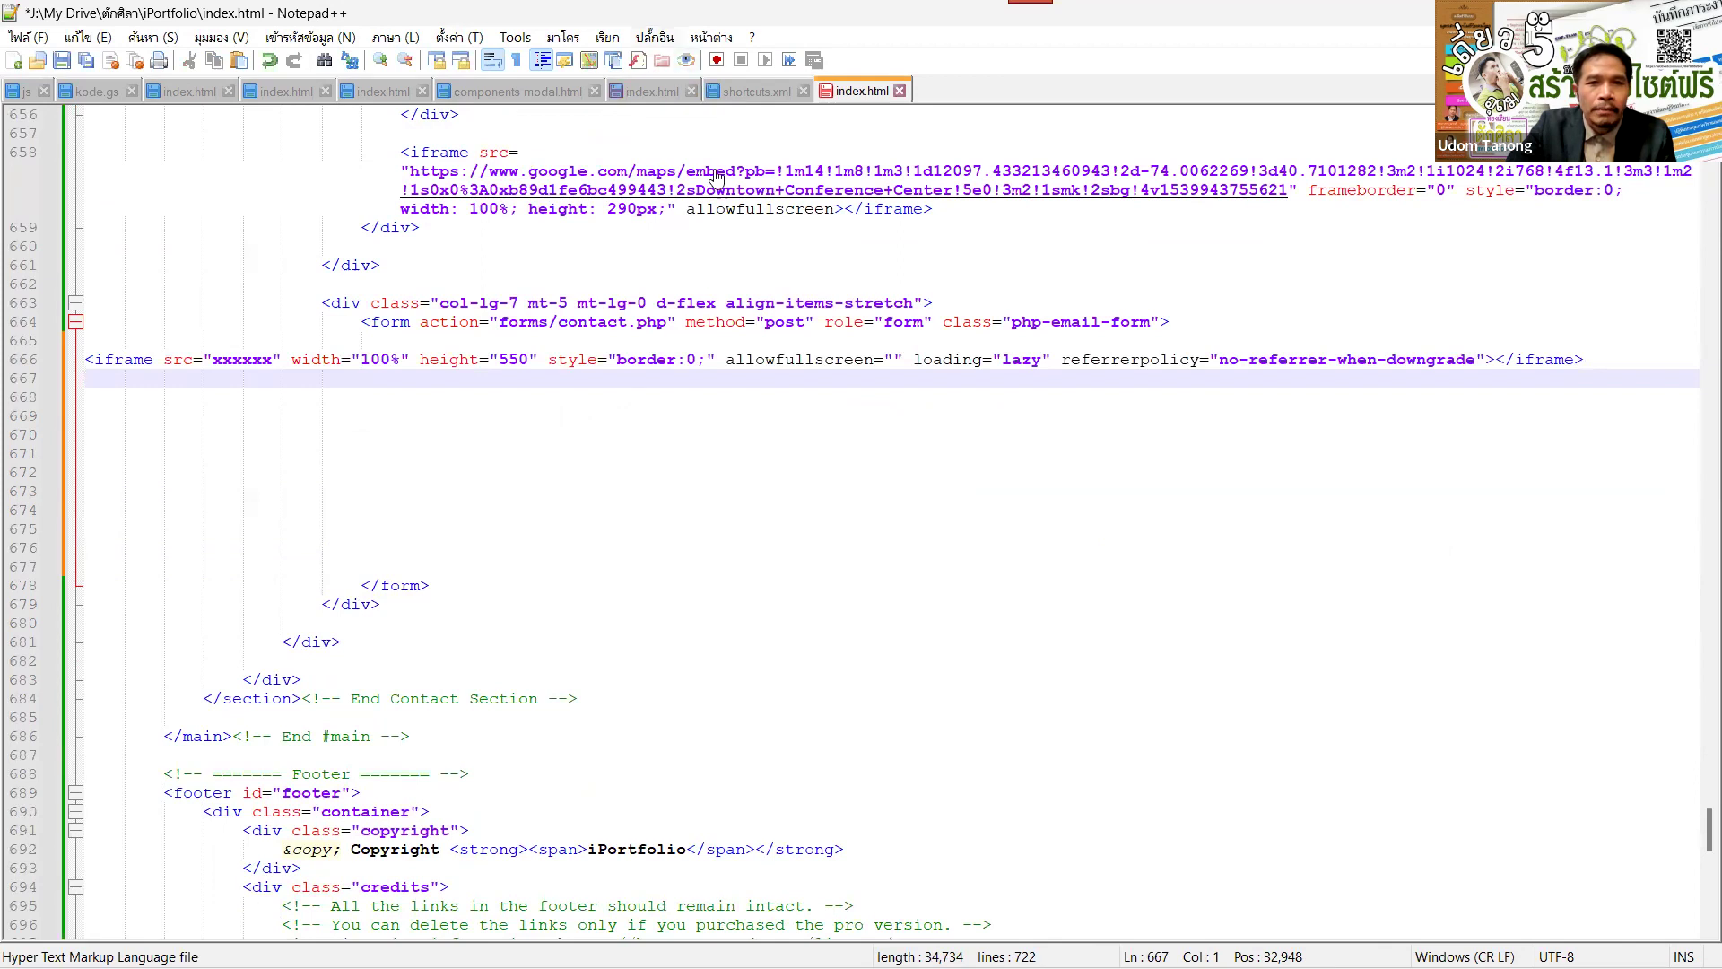
Step: Reindent the whole file with Indent By Fold's Reindent File
click(654, 37)
mouse_move(843, 67)
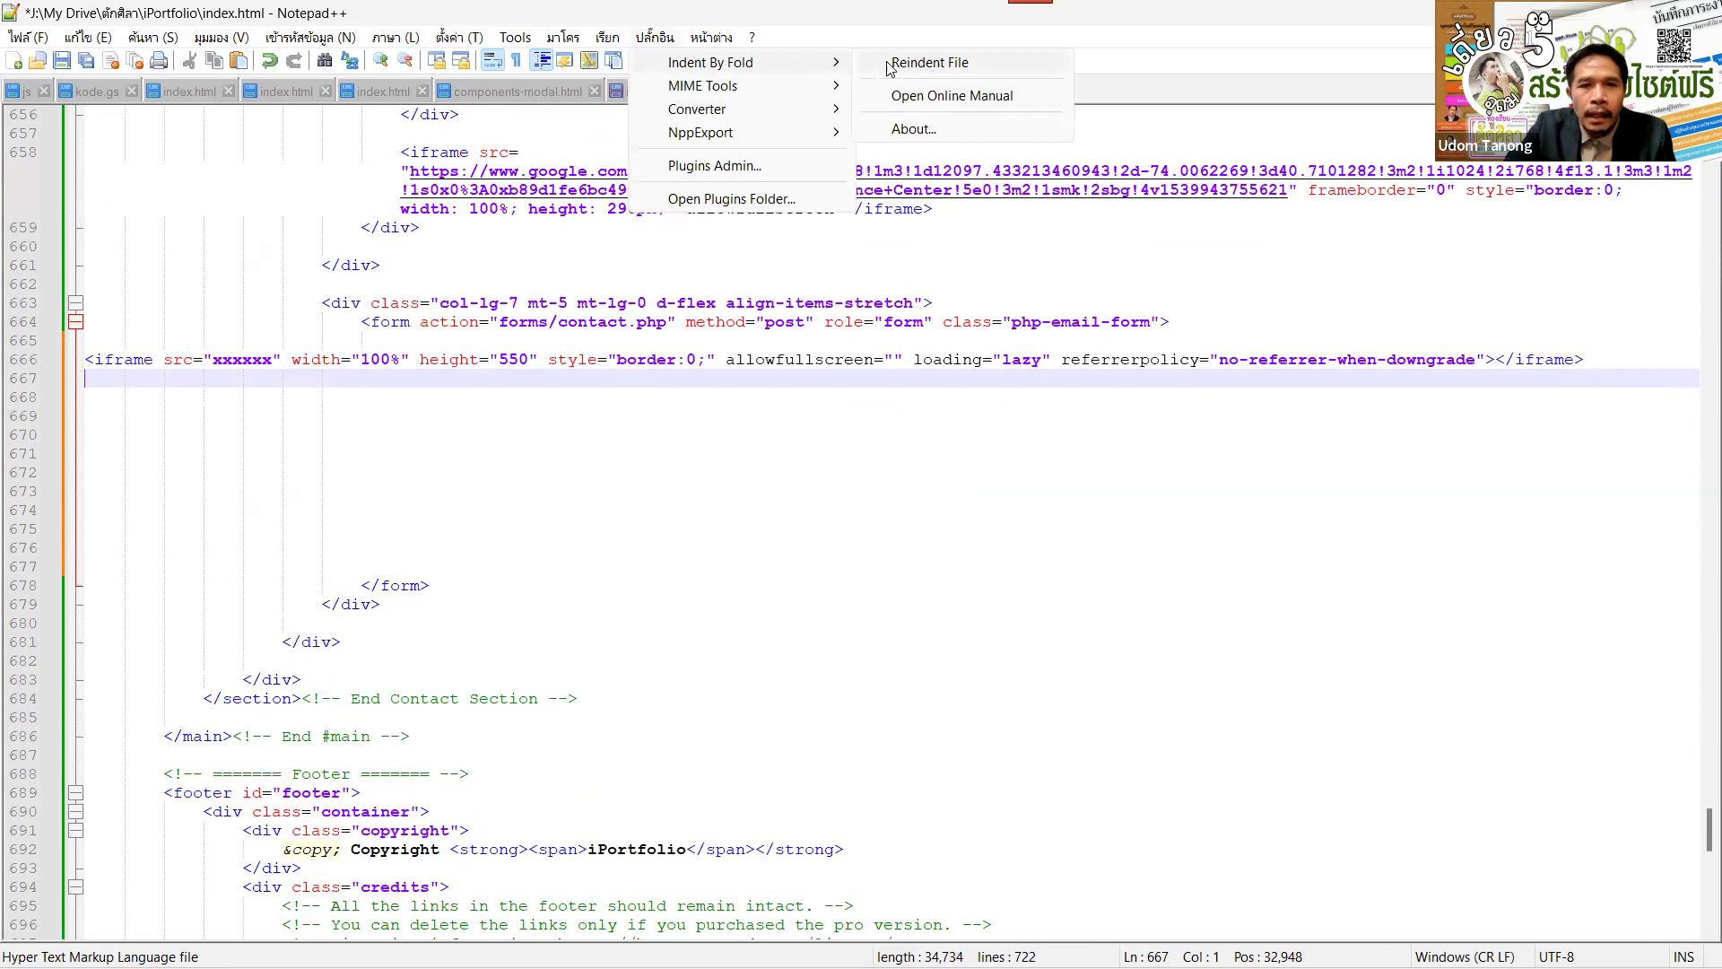
click(929, 63)
Step: Delete the two extra empty lines above the form's closing tag
click(454, 510)
click(430, 566)
click(400, 585)
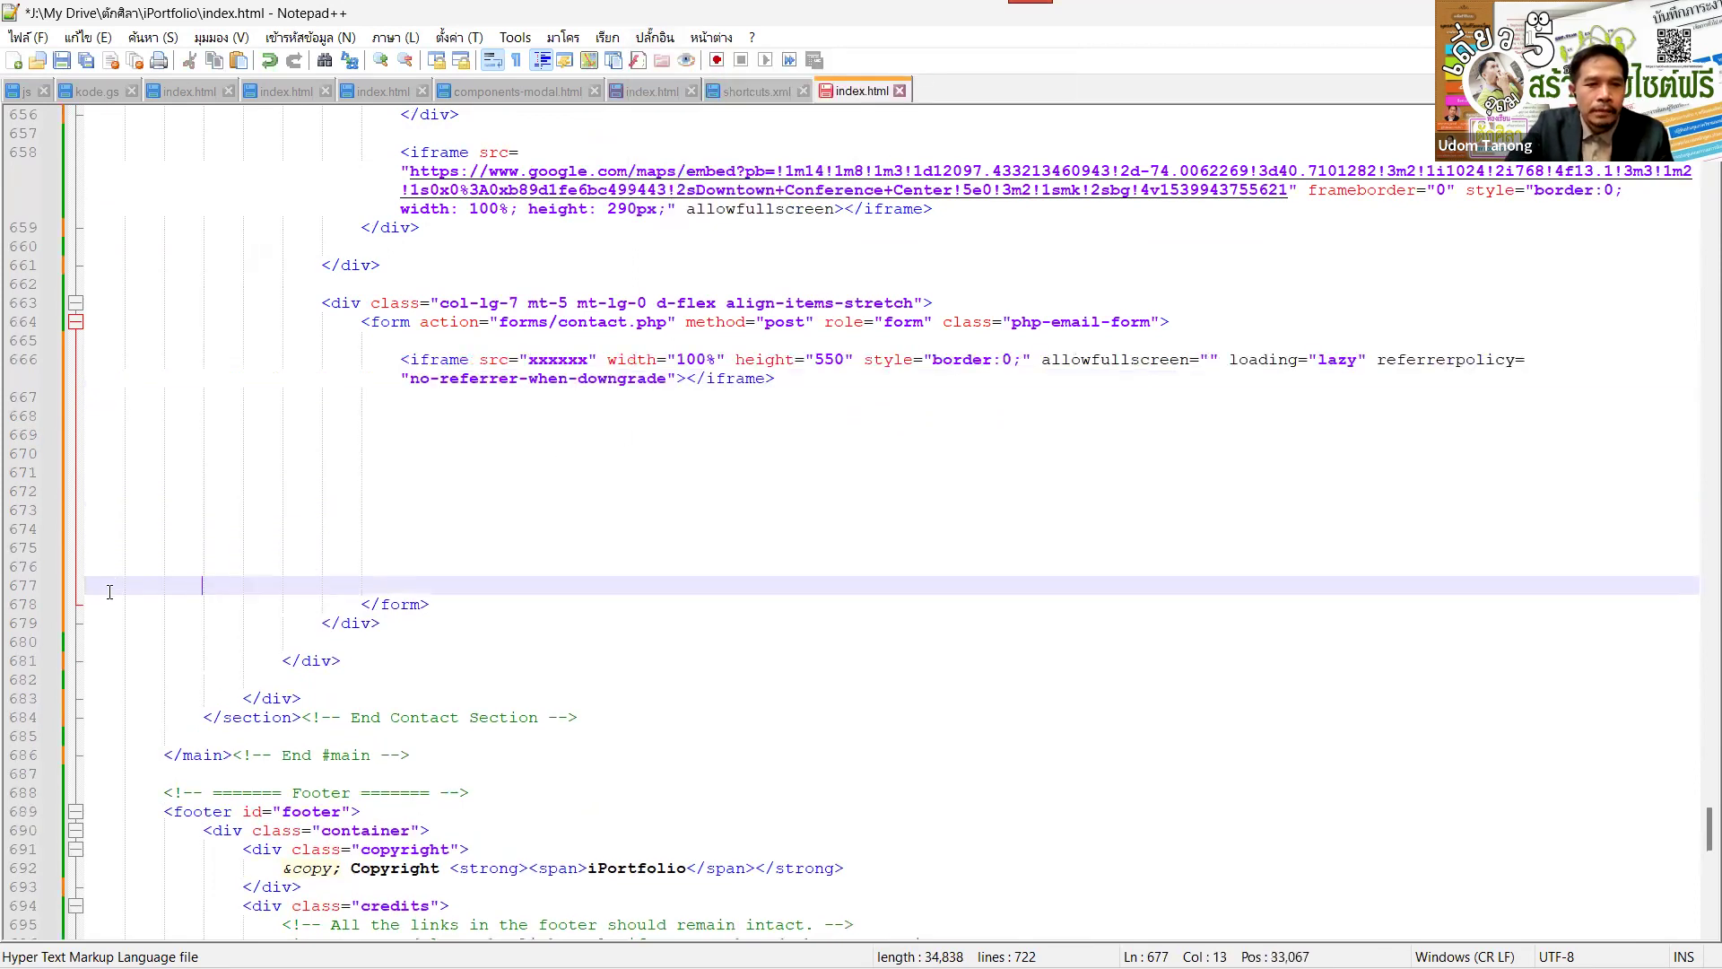
key(BackSpace)
key(BackSpace)
key(BackSpace)
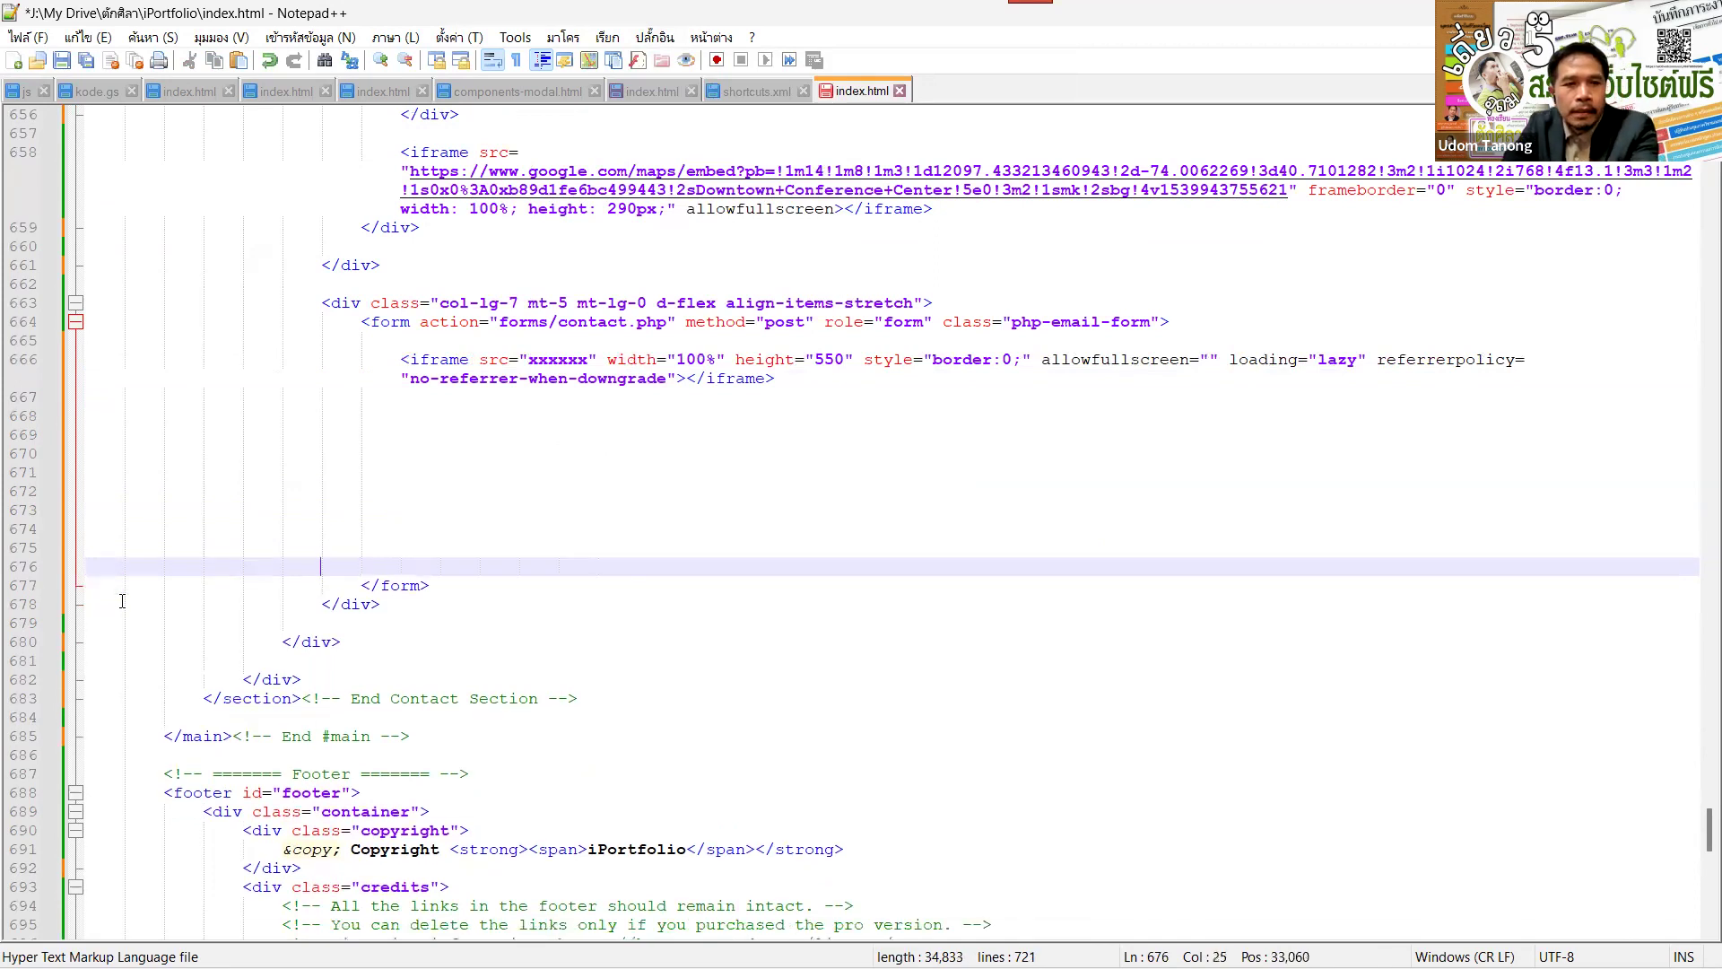
key(BackSpace)
key(BackSpace)
key(BackSpace)
key(BackSpace)
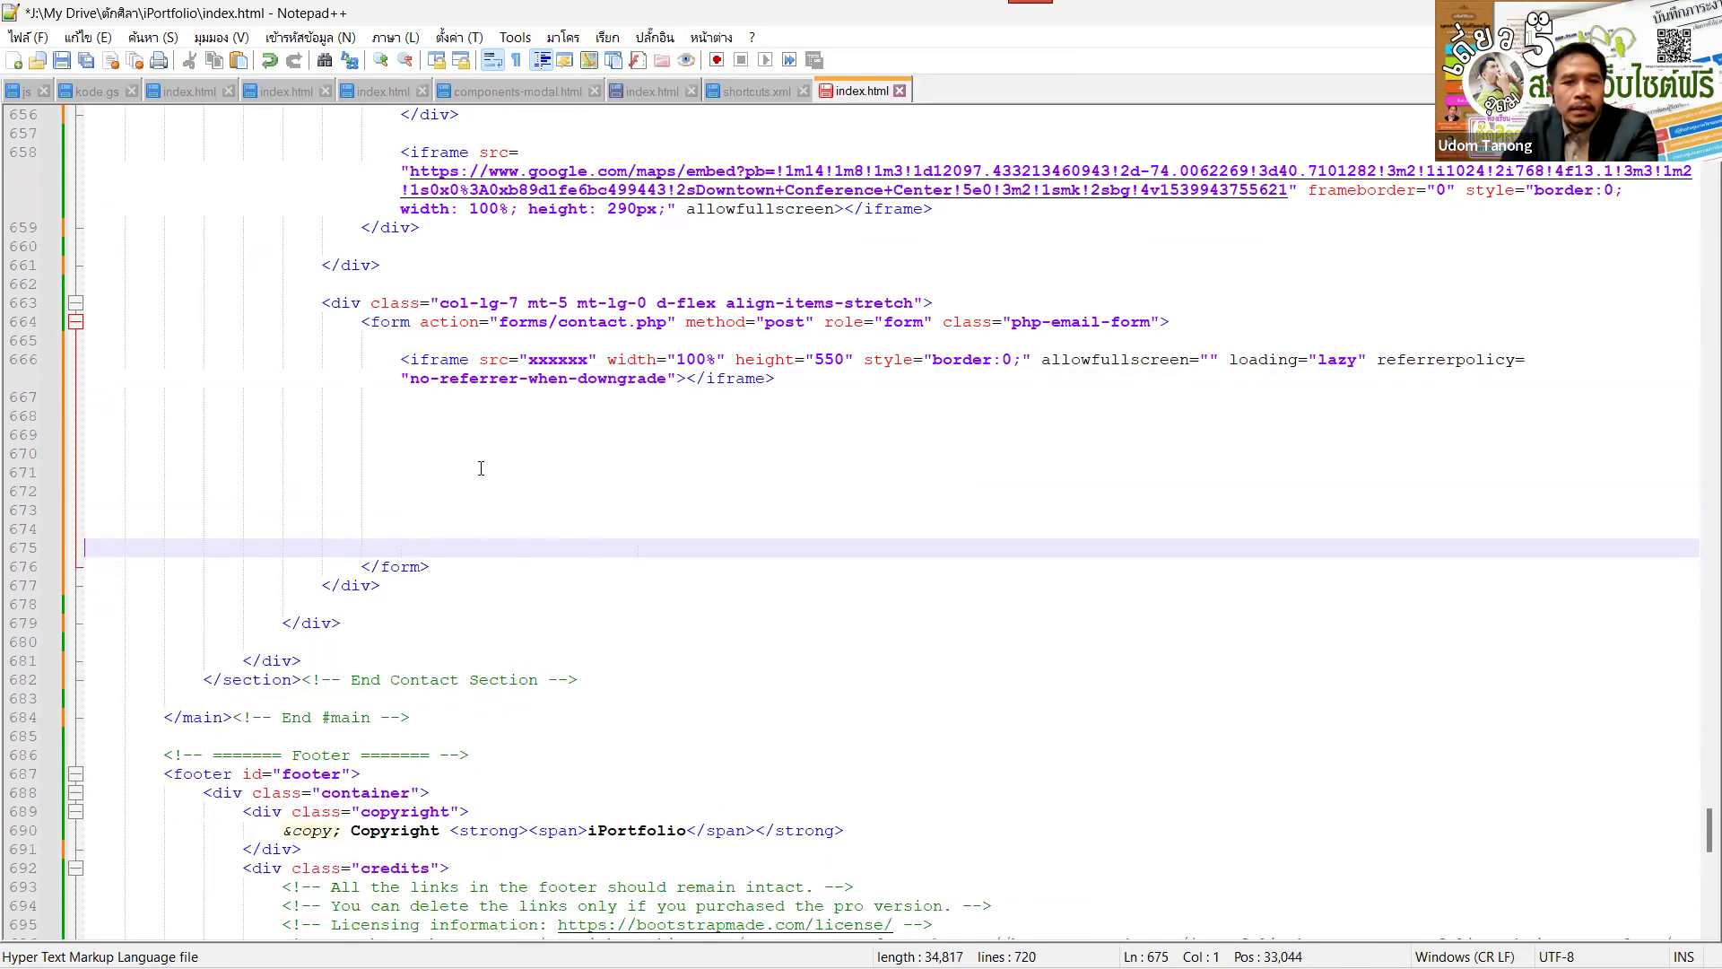
click(481, 468)
click(558, 358)
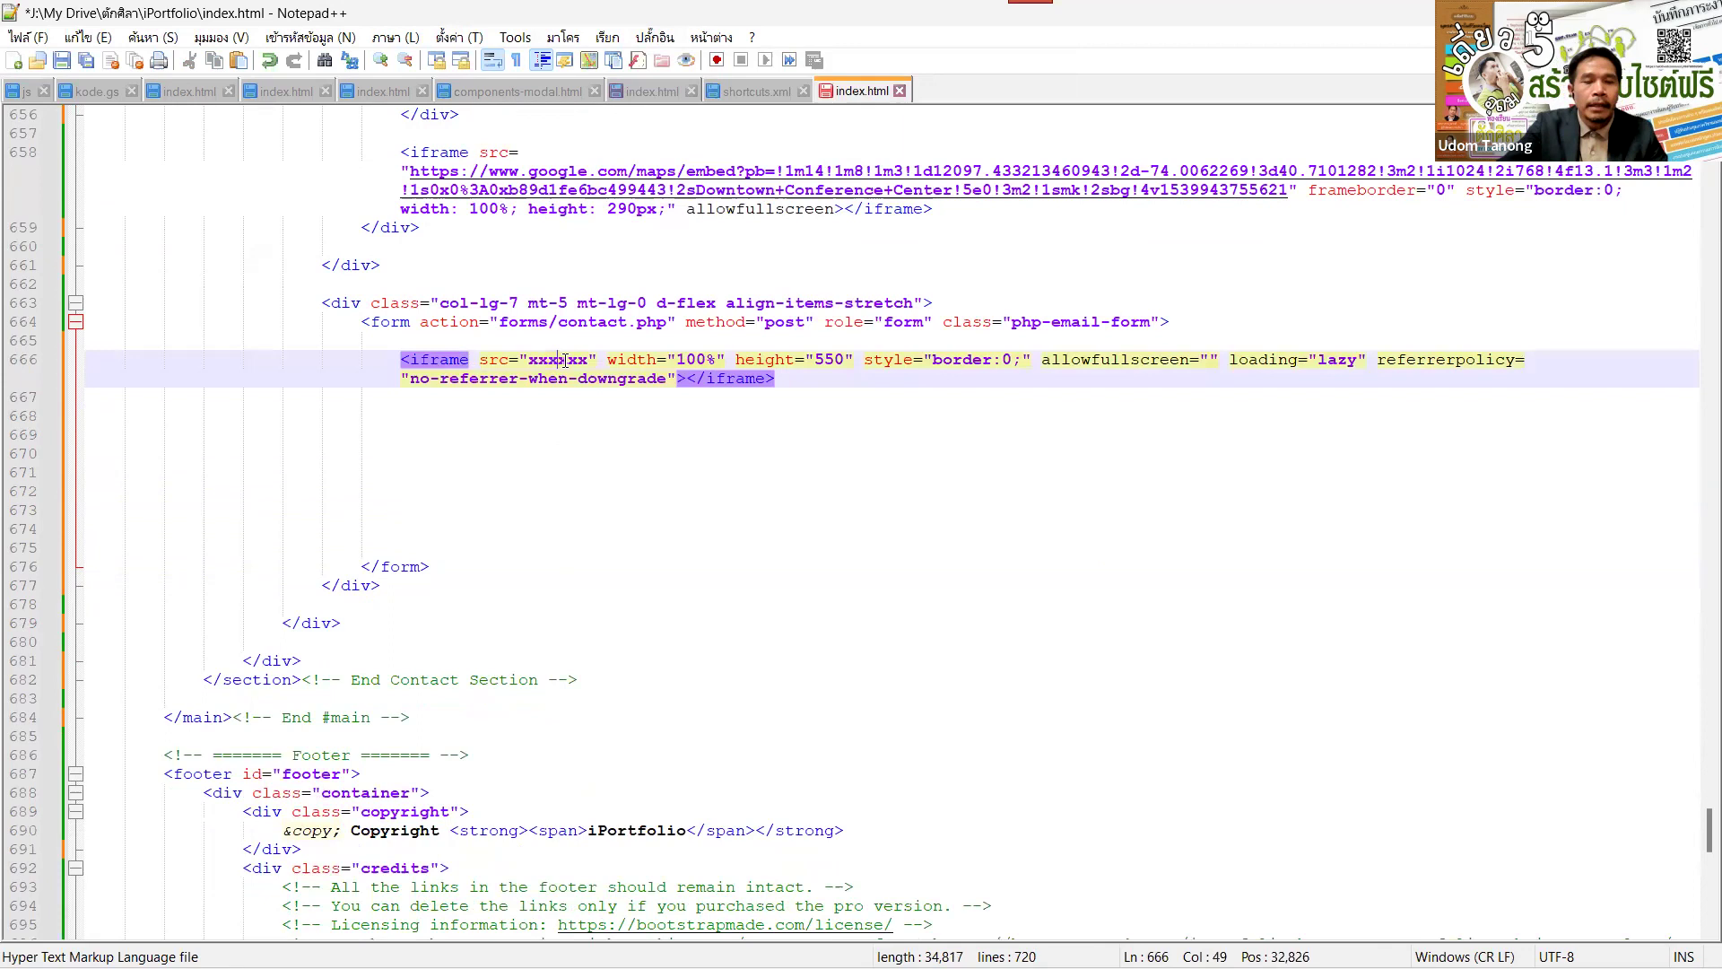
click(638, 453)
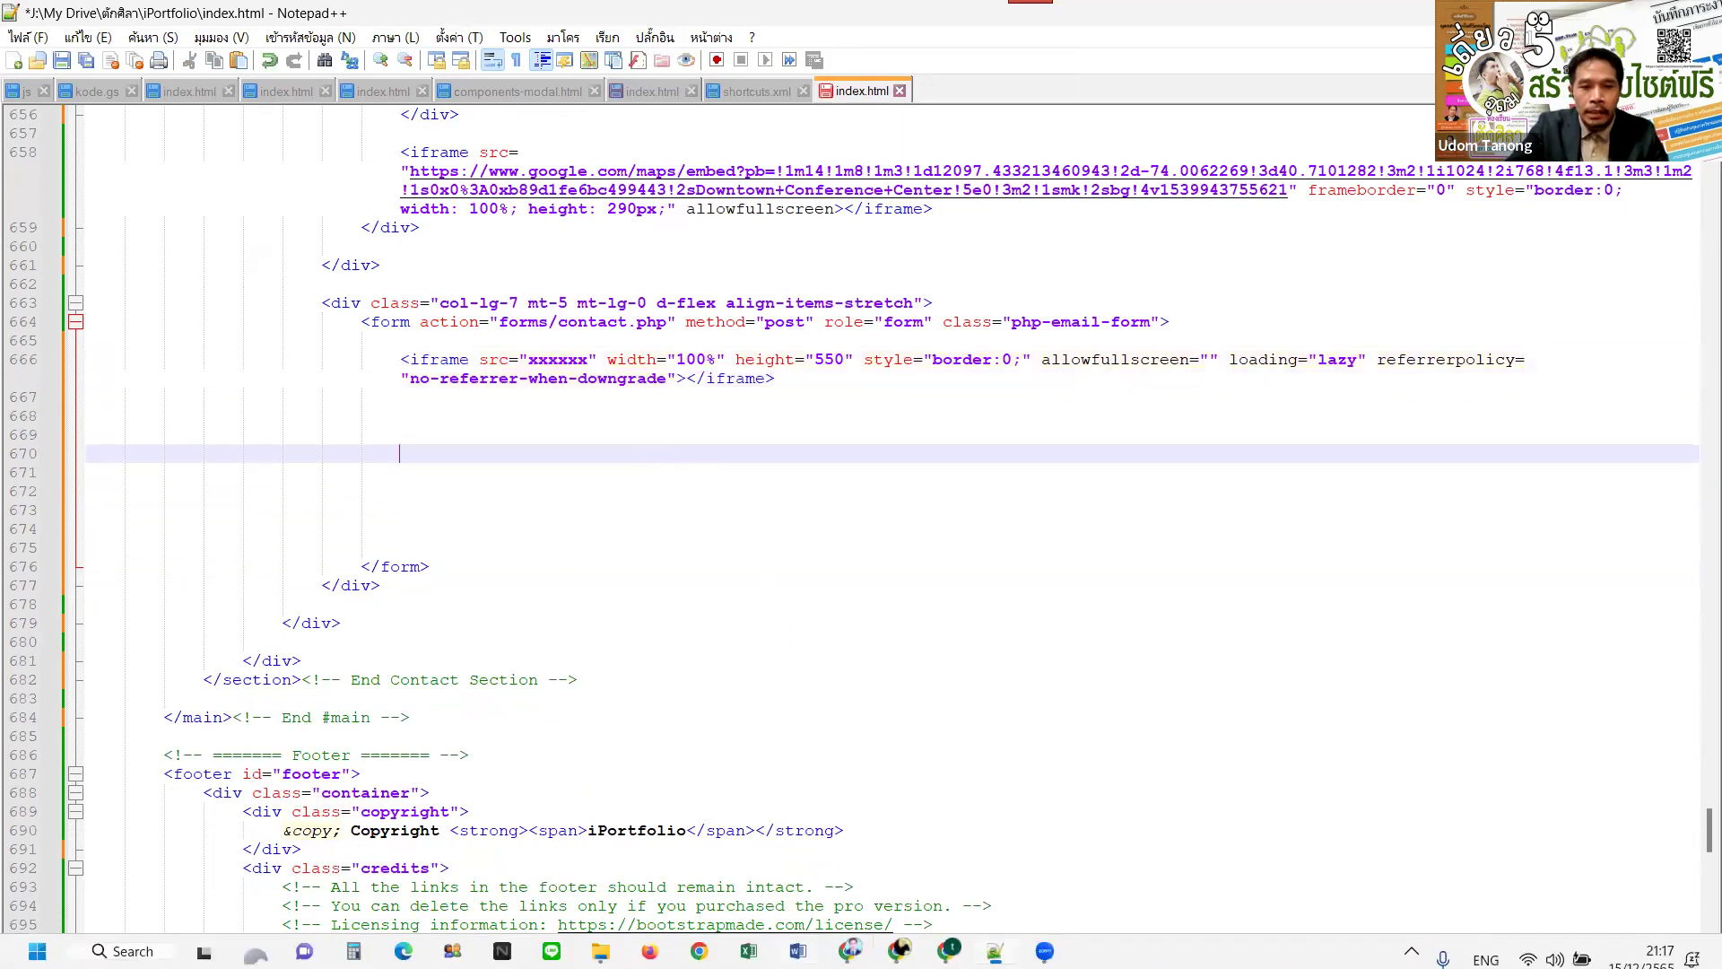
Step: Bring Chrome forward and open the deployed Responsive ContactForm web app tab
mouse_move(948, 951)
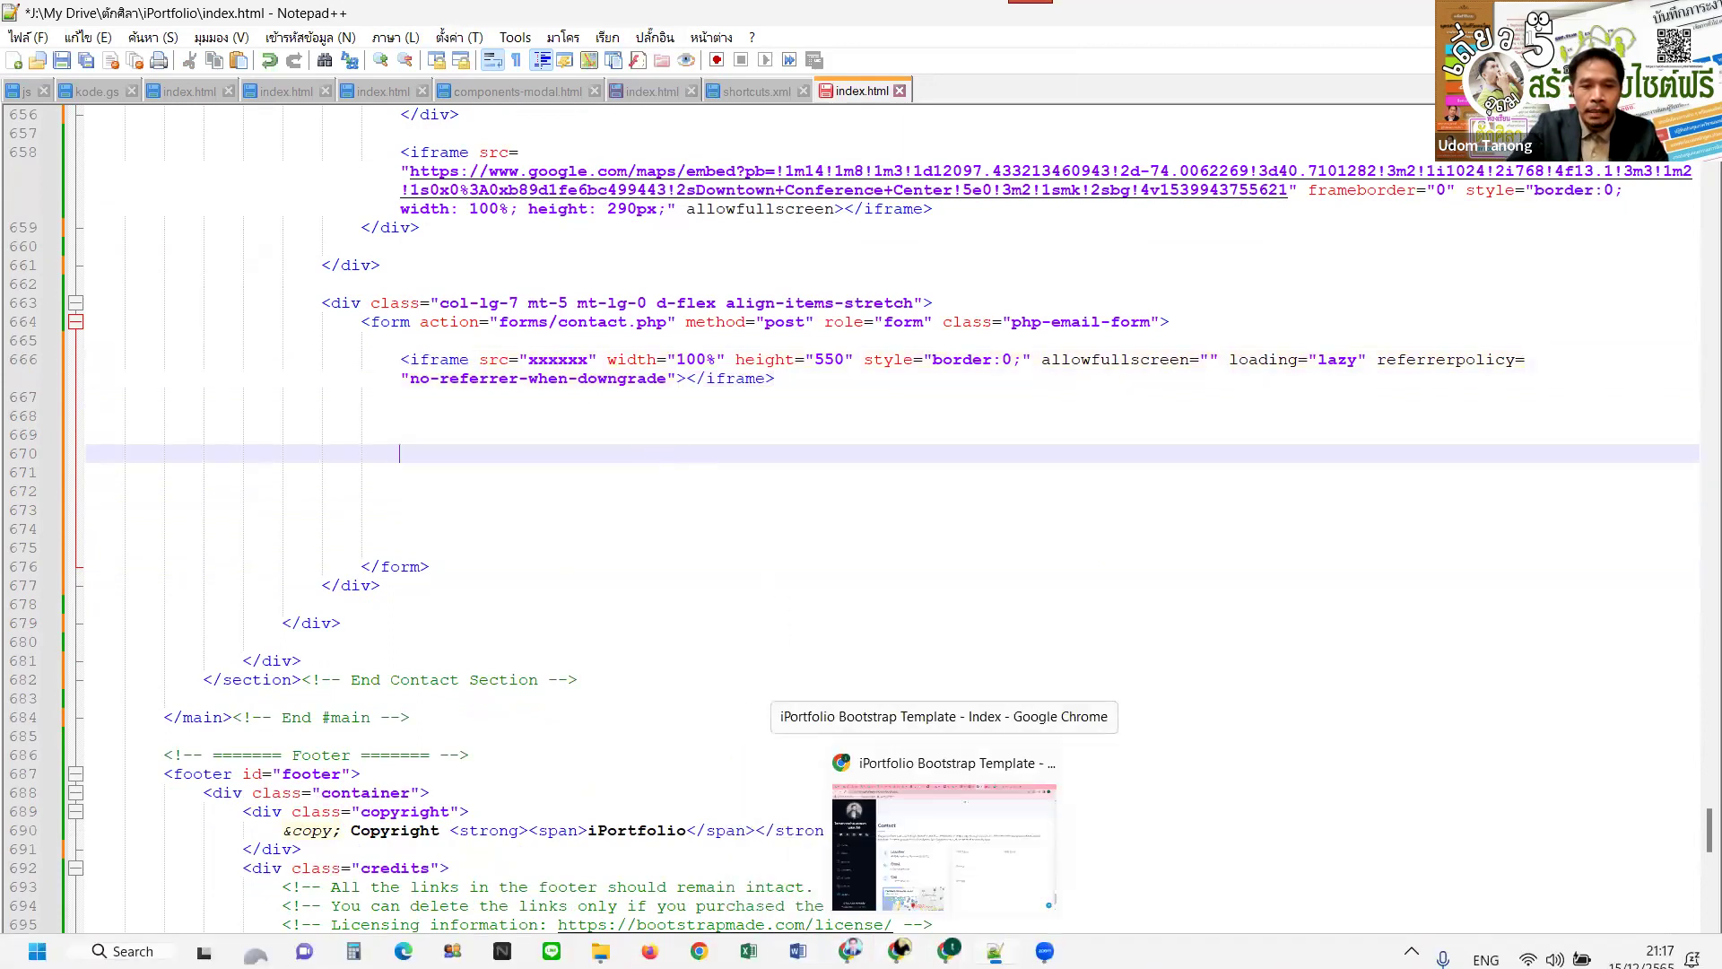
click(900, 951)
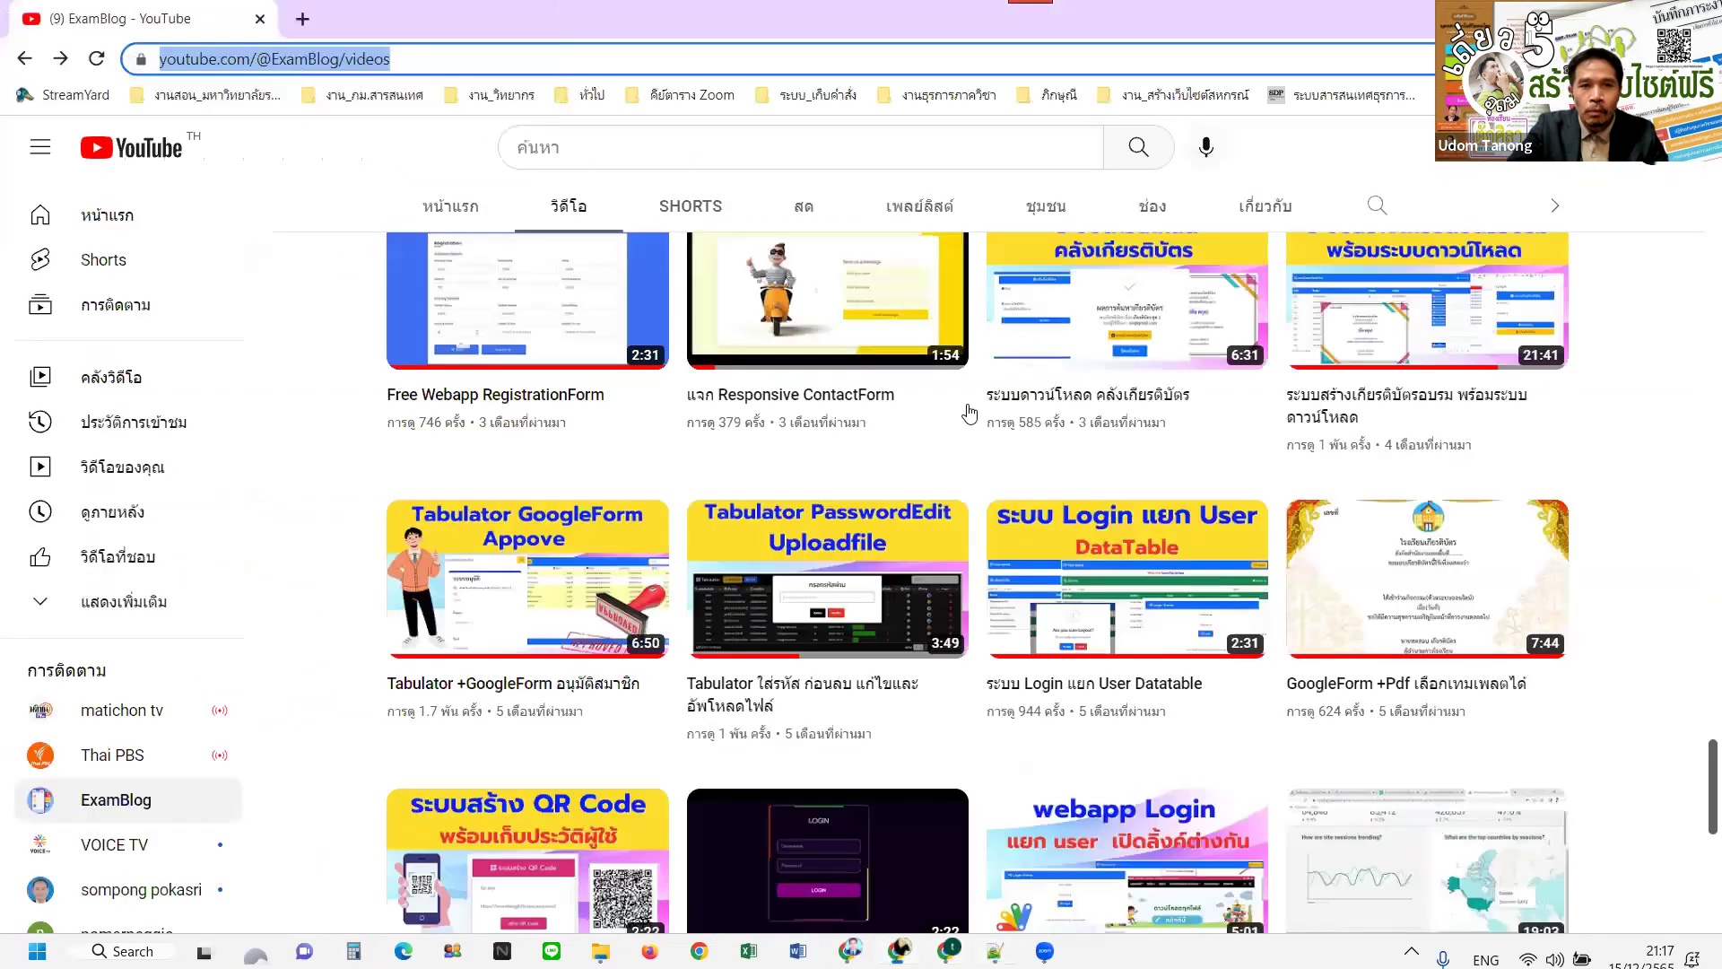
mouse_move(948, 950)
click(942, 847)
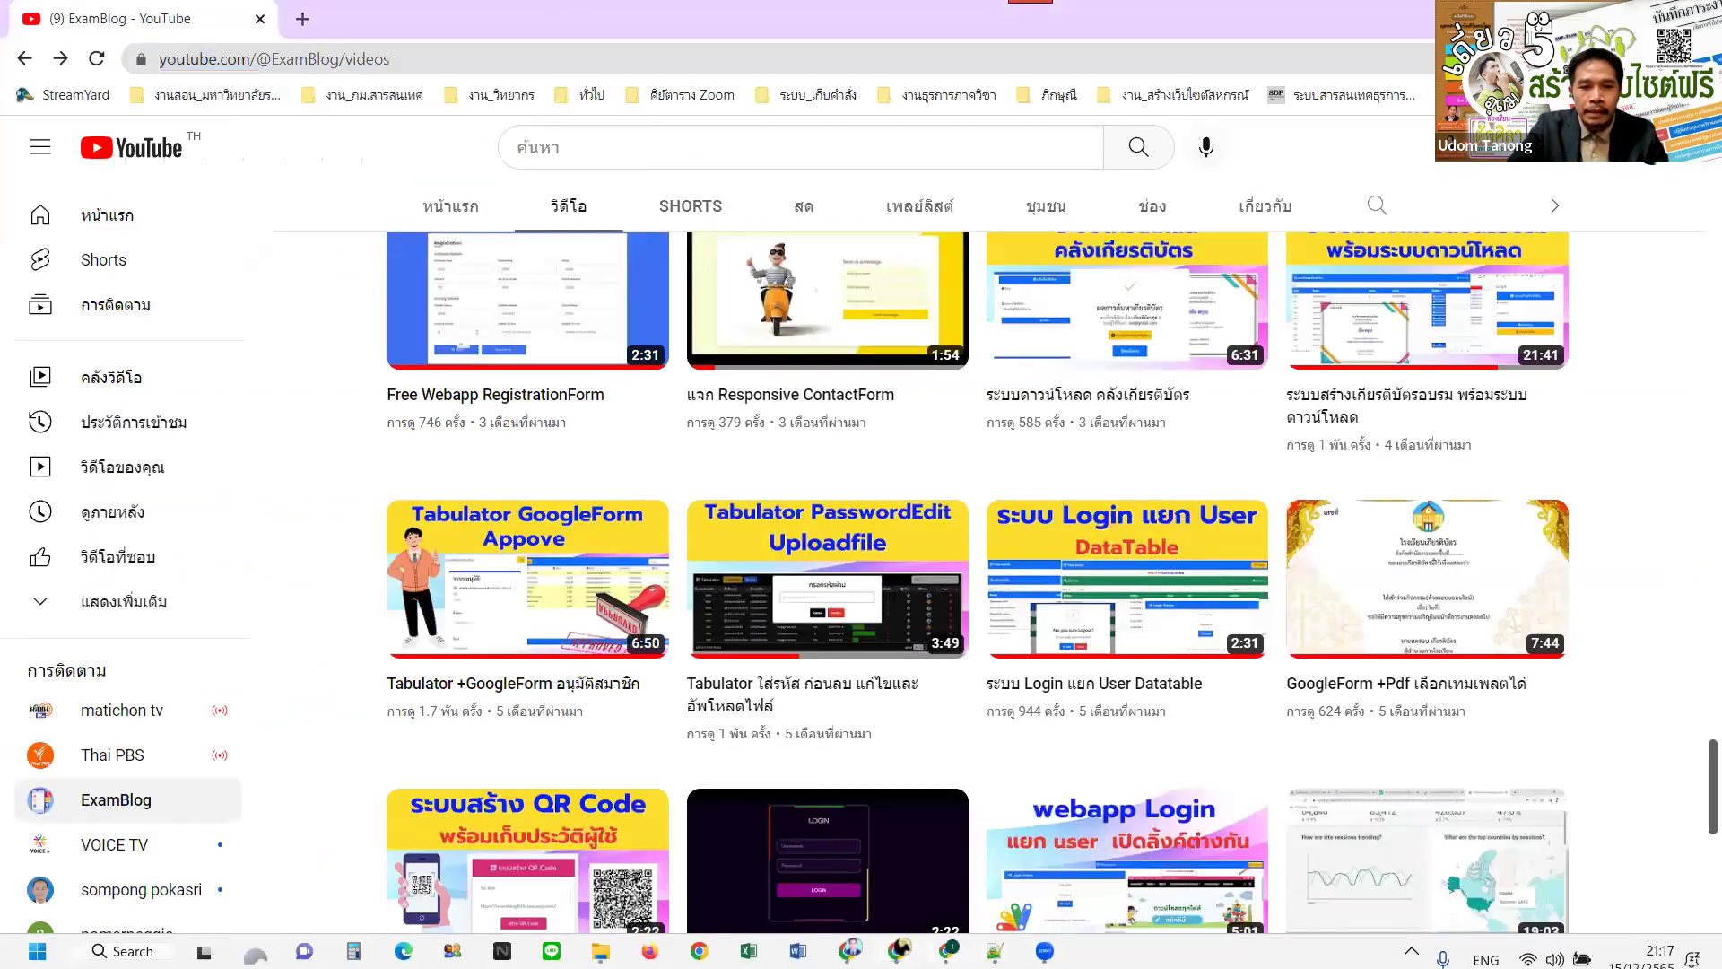
click(1315, 21)
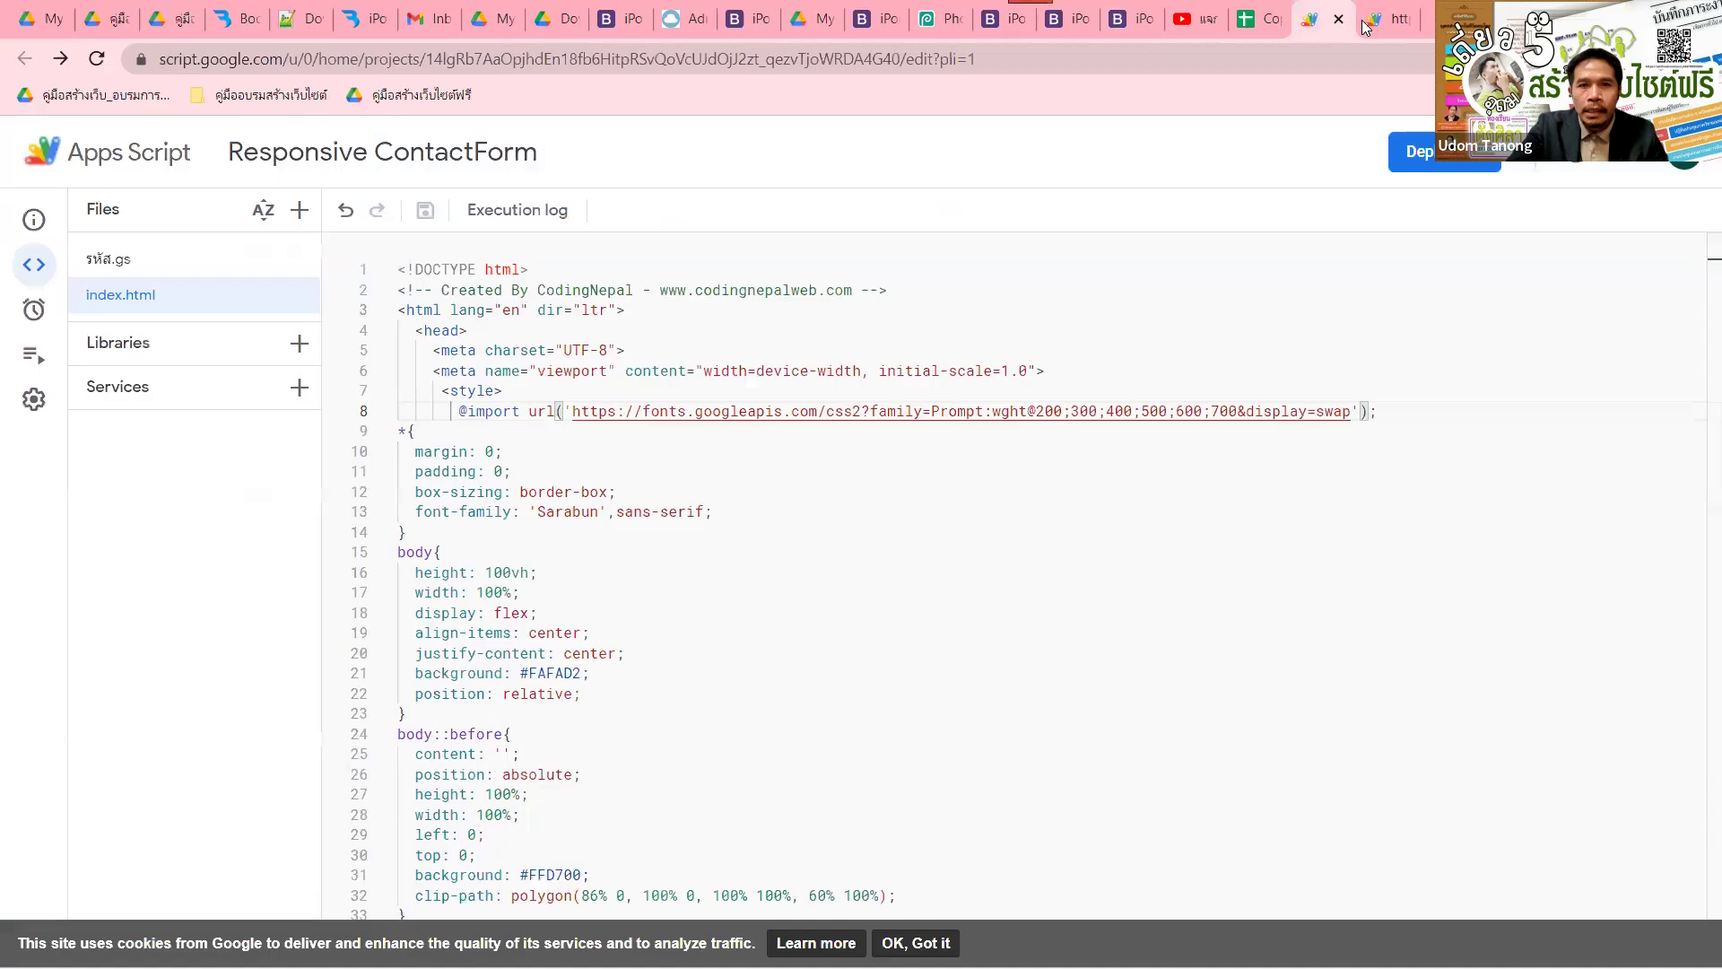
click(1374, 19)
Step: Copy the web app's exec address and go back to index.html in Notepad++
drag(1172, 48, 63, 50)
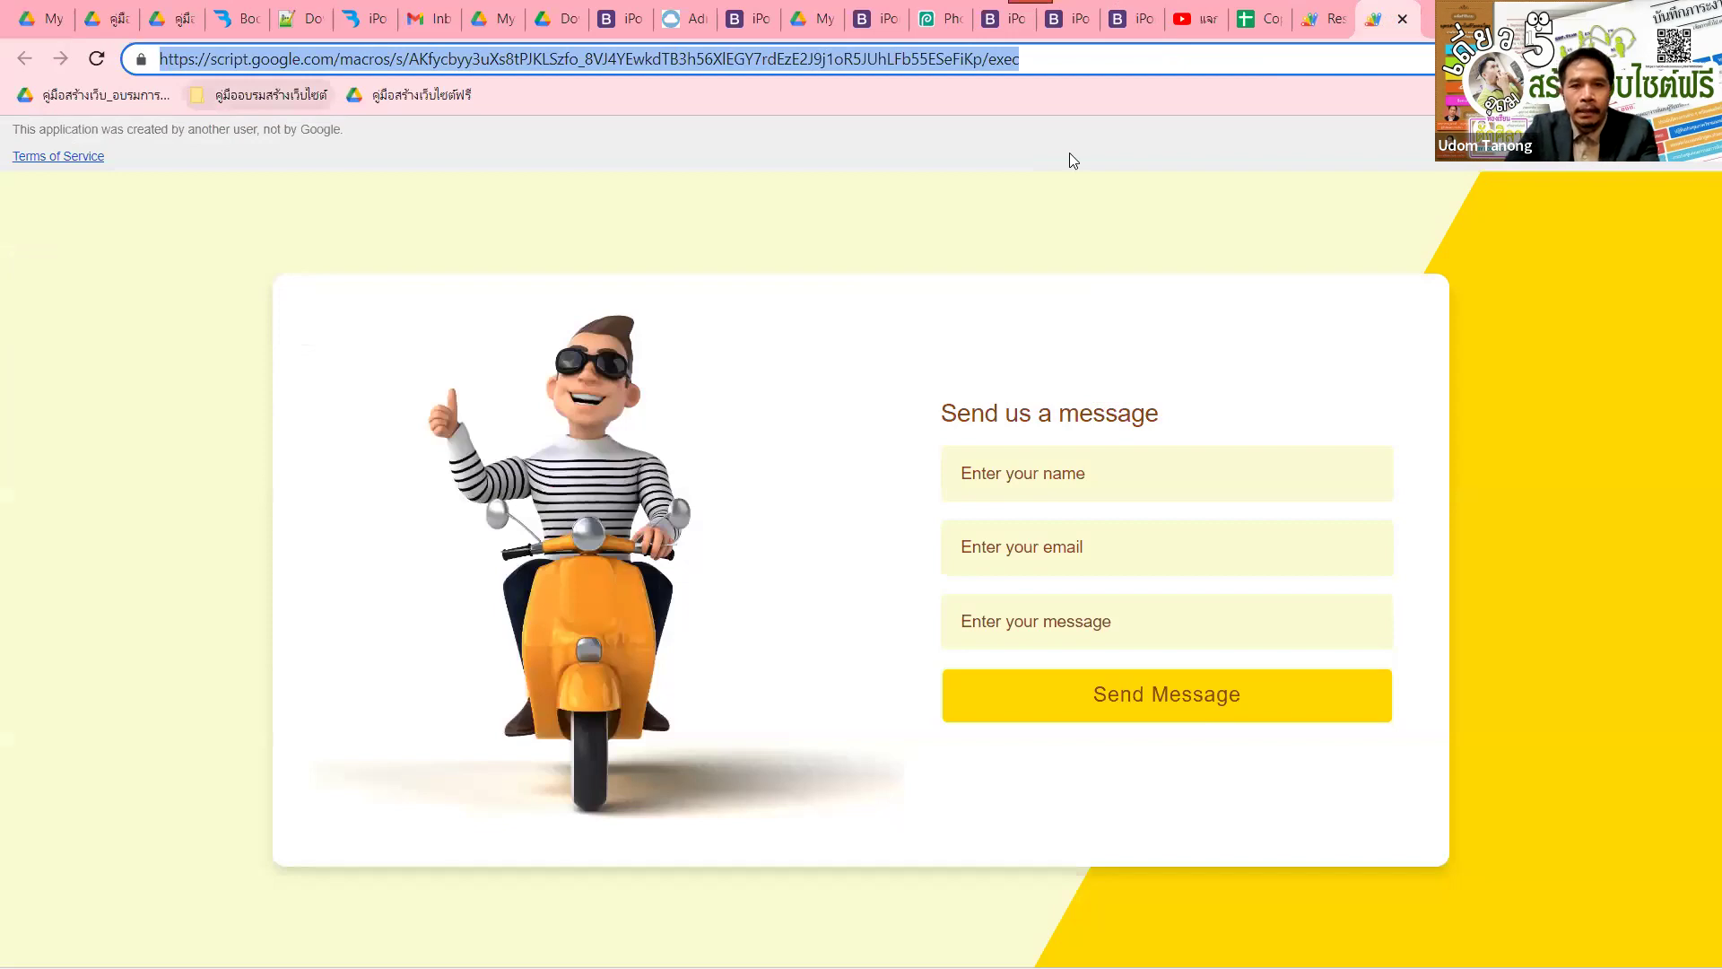
click(686, 302)
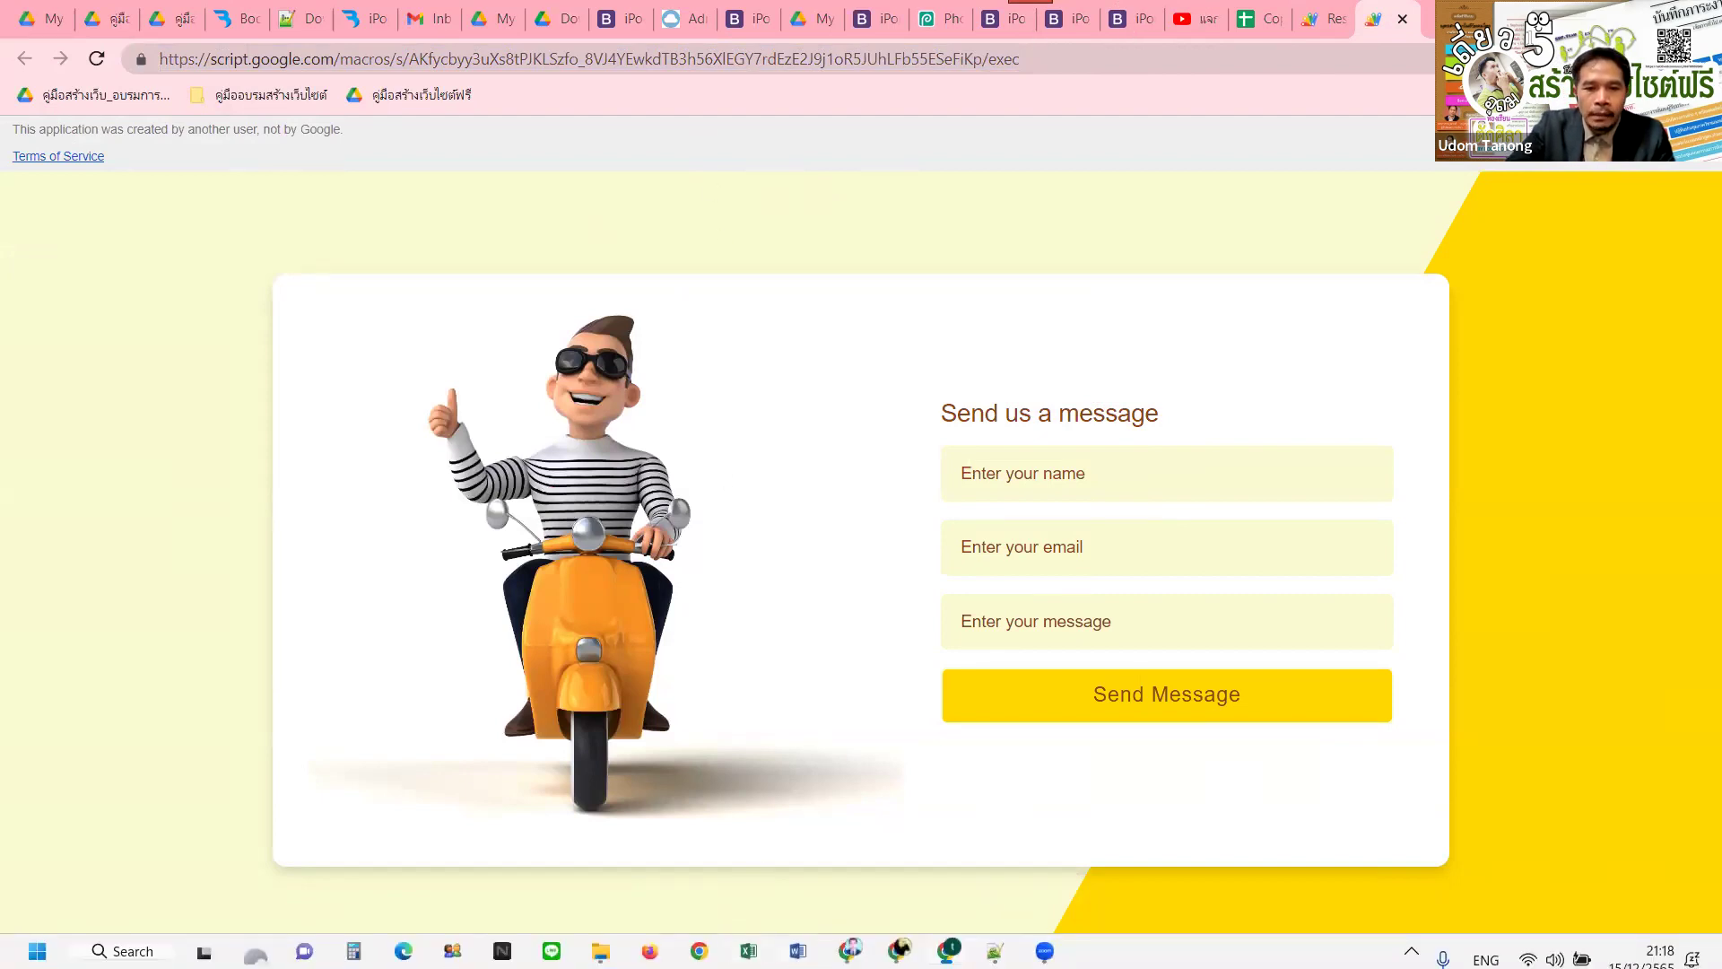
click(994, 950)
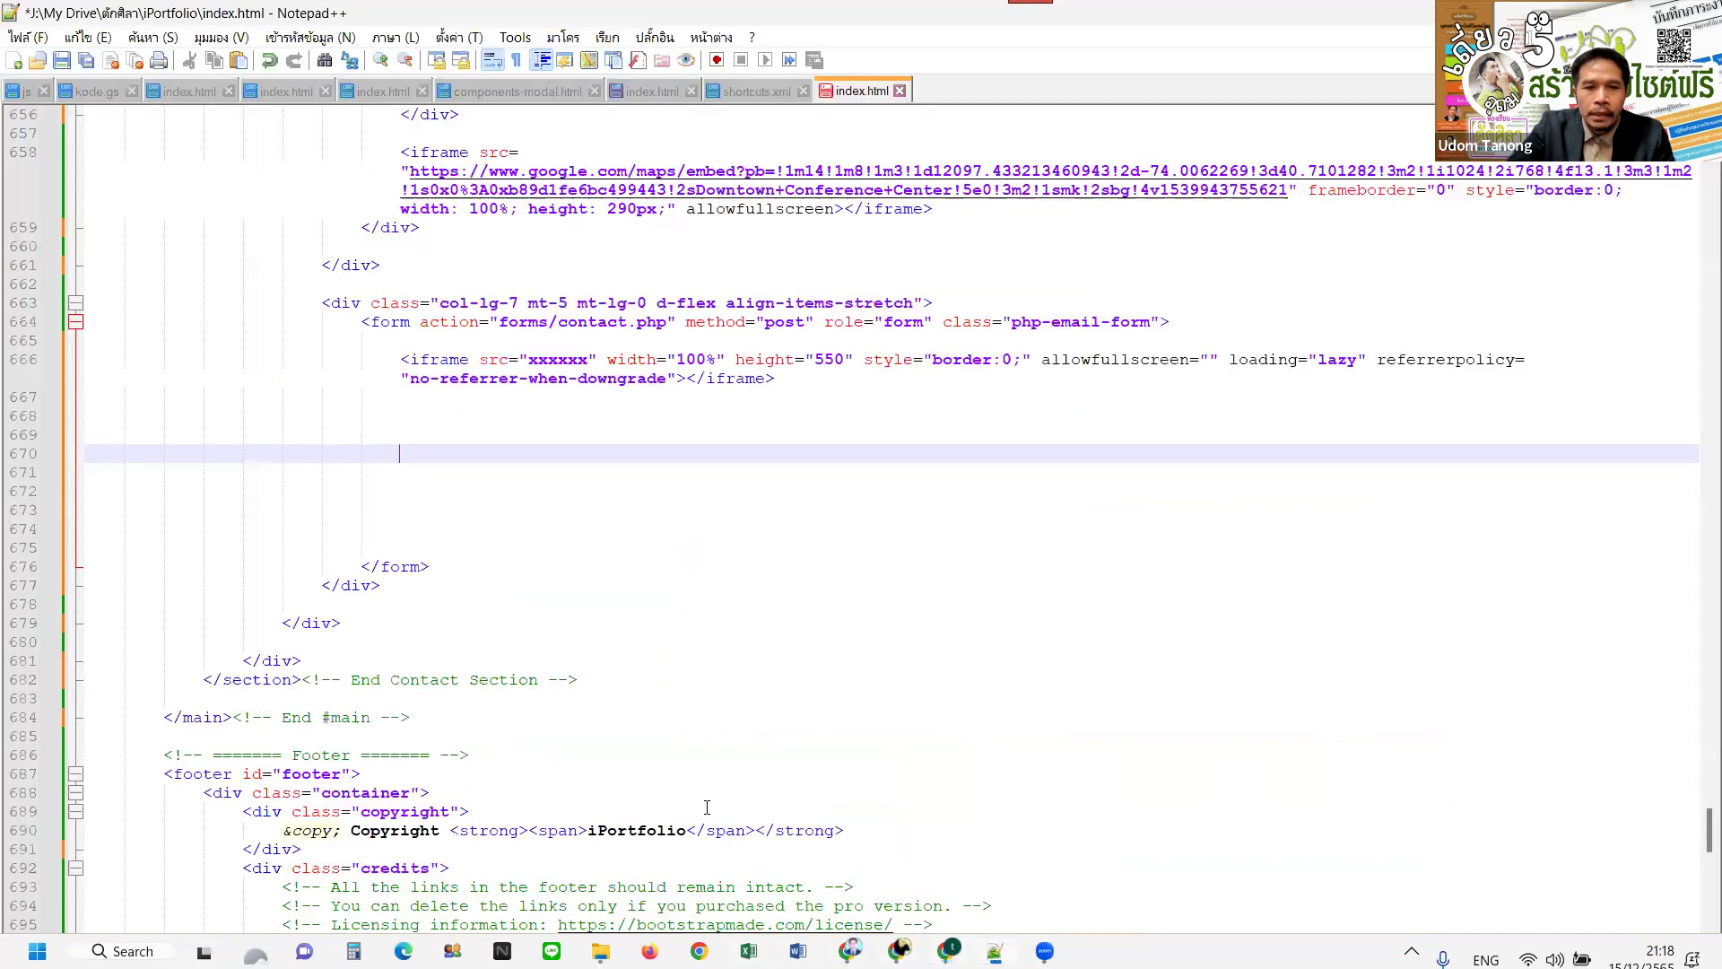
Step: Replace the xxxxxx placeholder in the iframe src with the pasted web app address
click(627, 434)
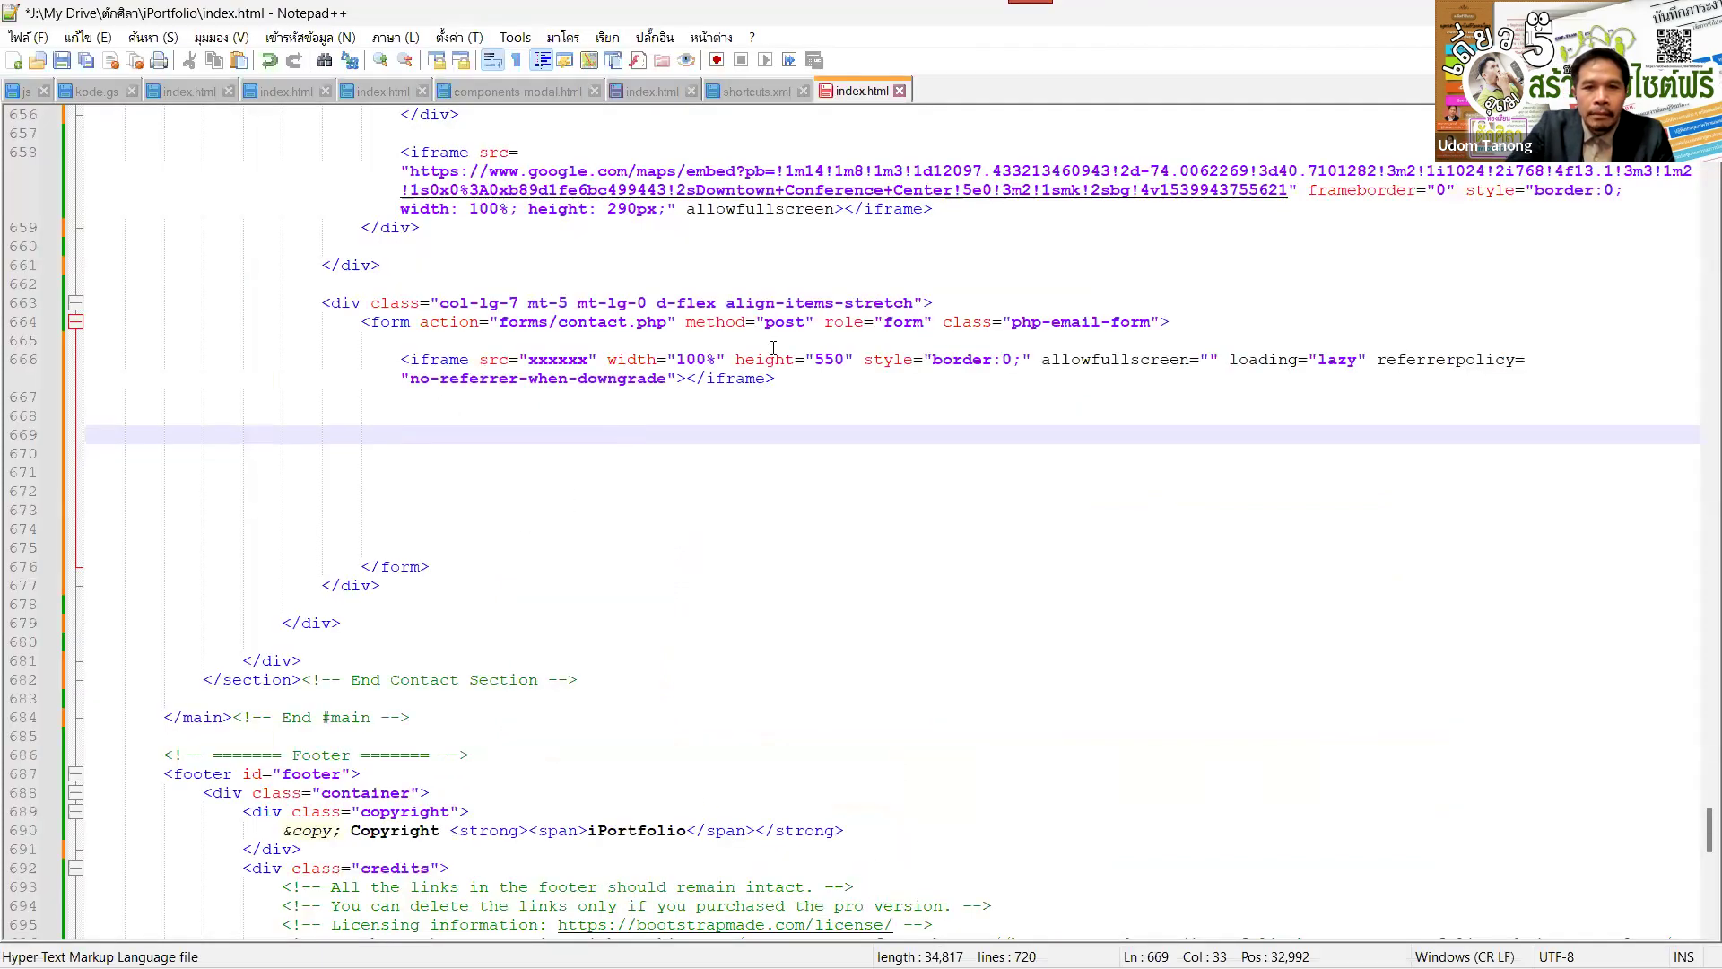
drag(530, 359, 589, 361)
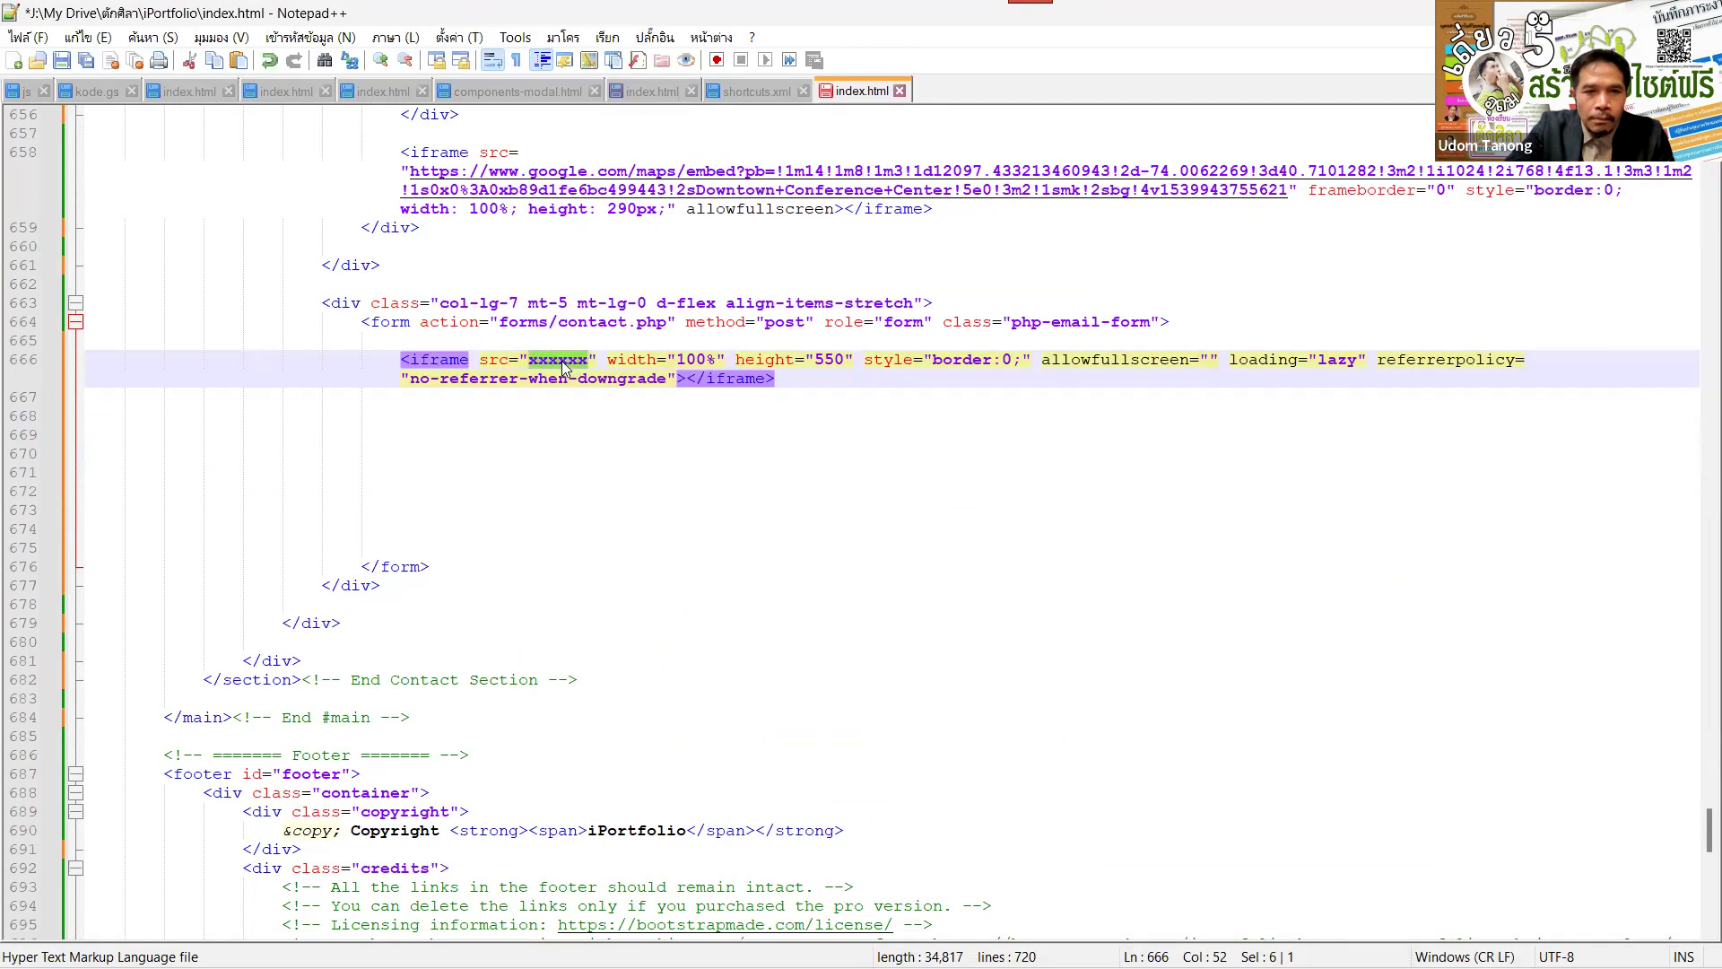
right_click(566, 364)
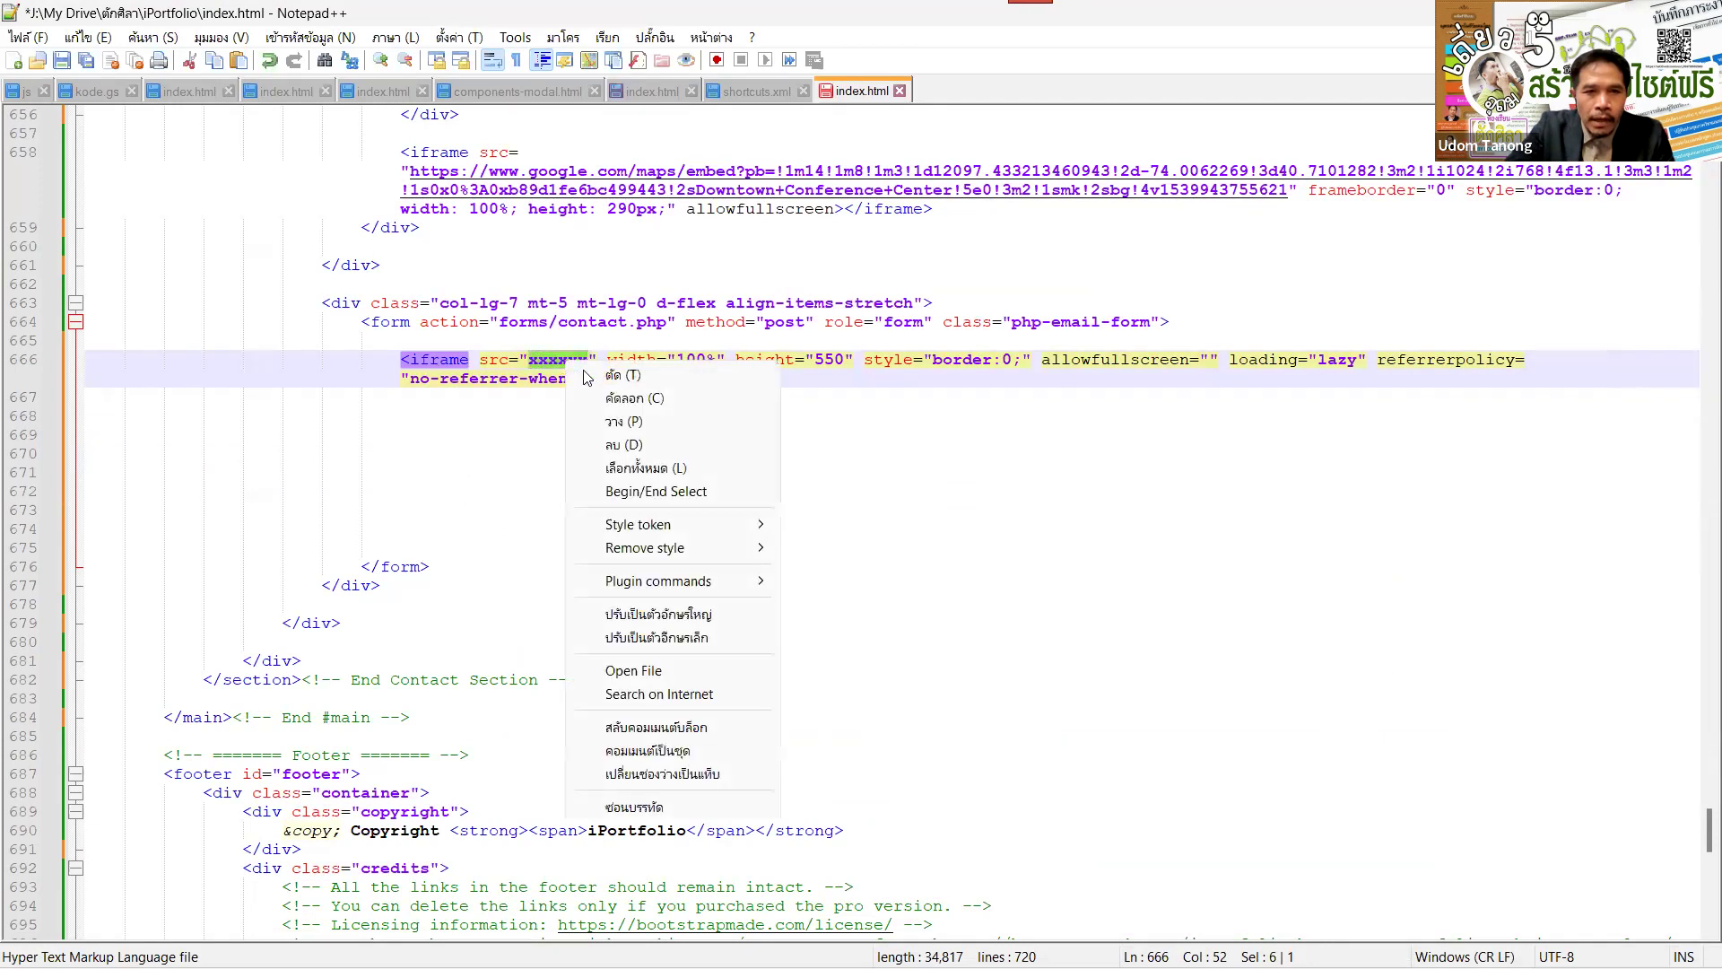
click(619, 422)
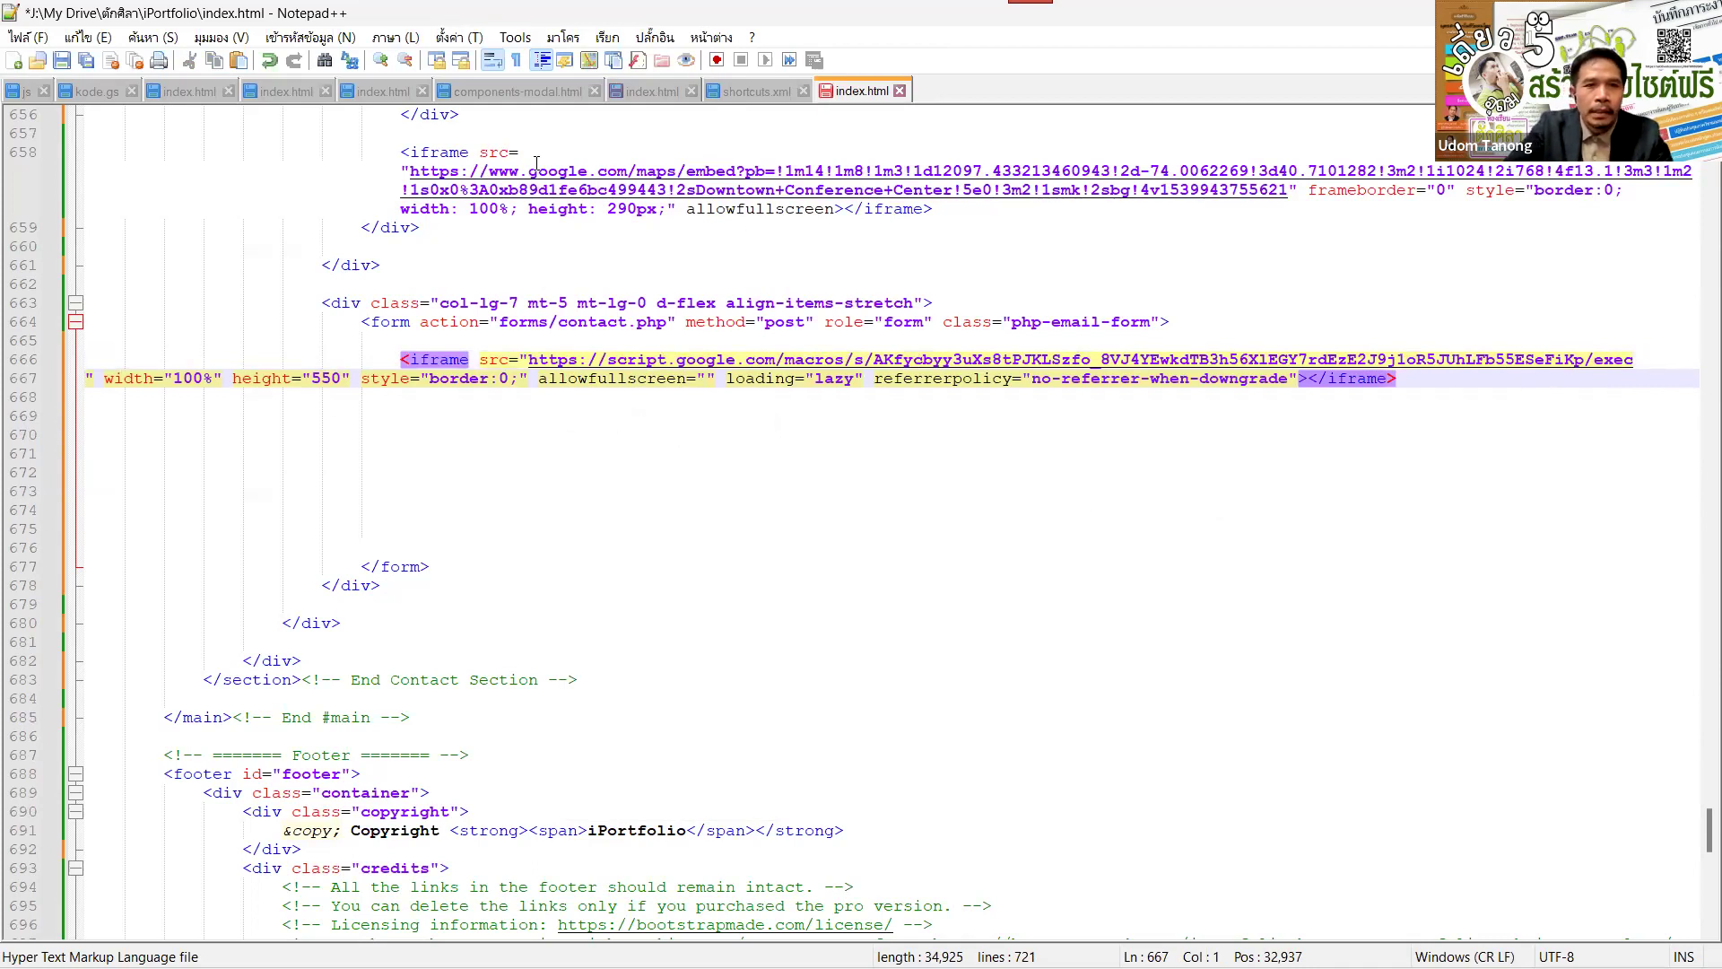
Step: Save index.html and launch it in Chrome
click(57, 65)
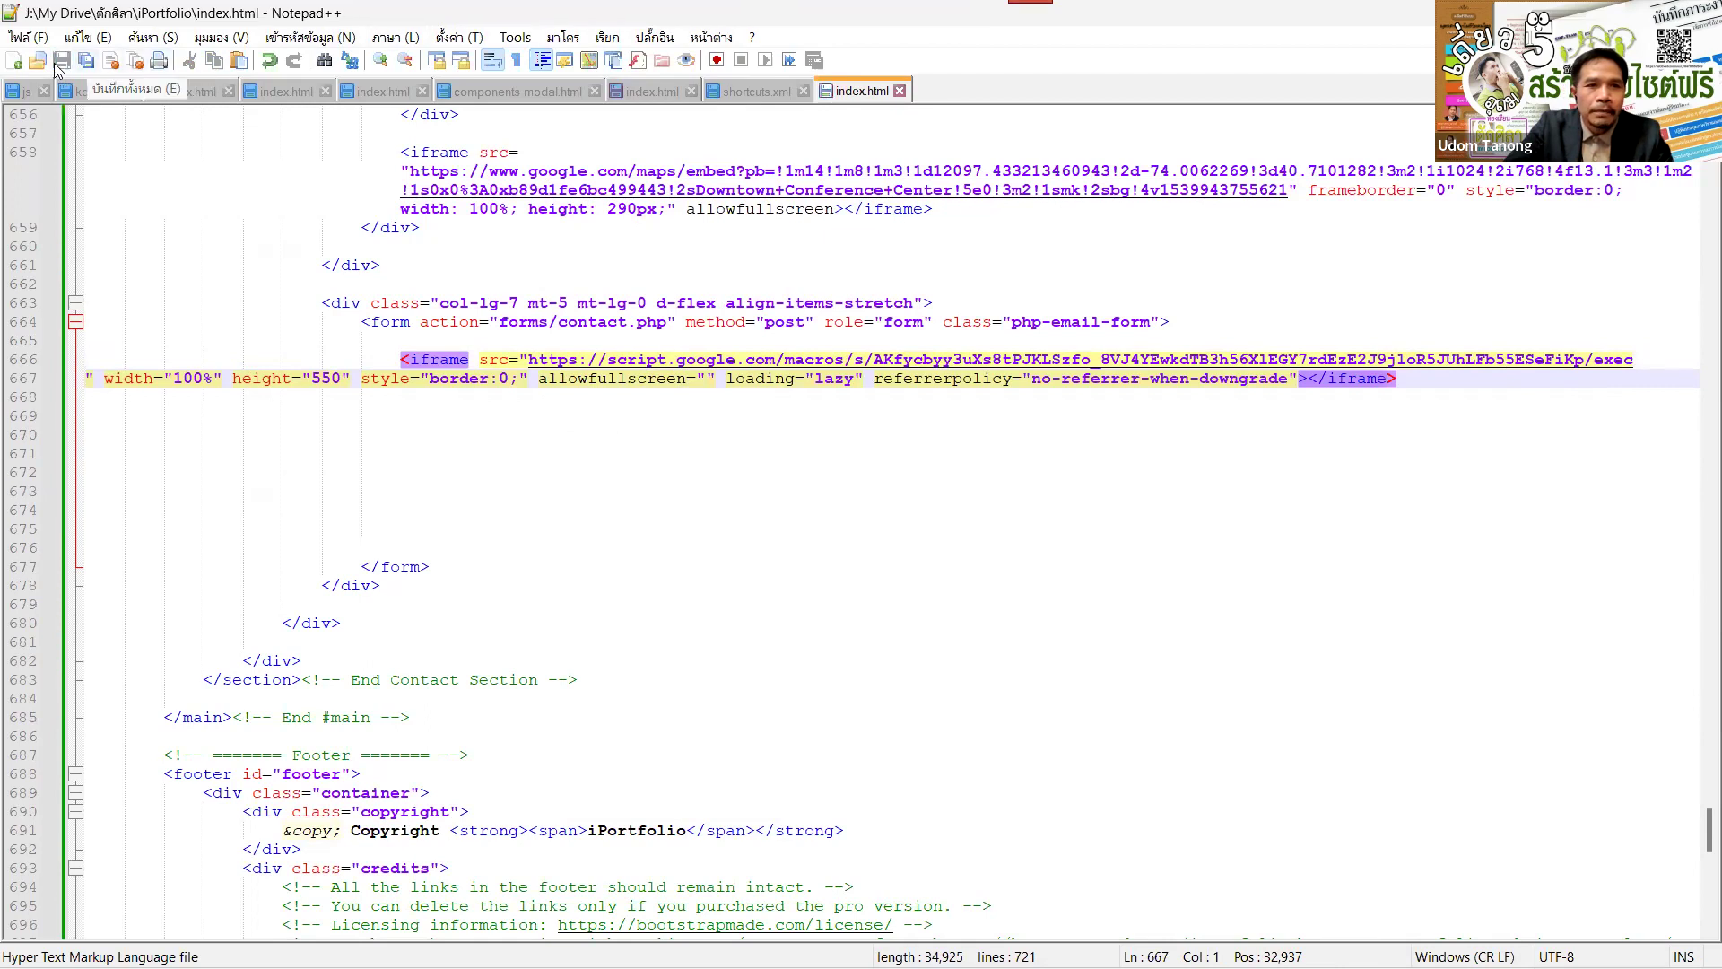
click(607, 38)
key(ctrl+alt+shift+r)
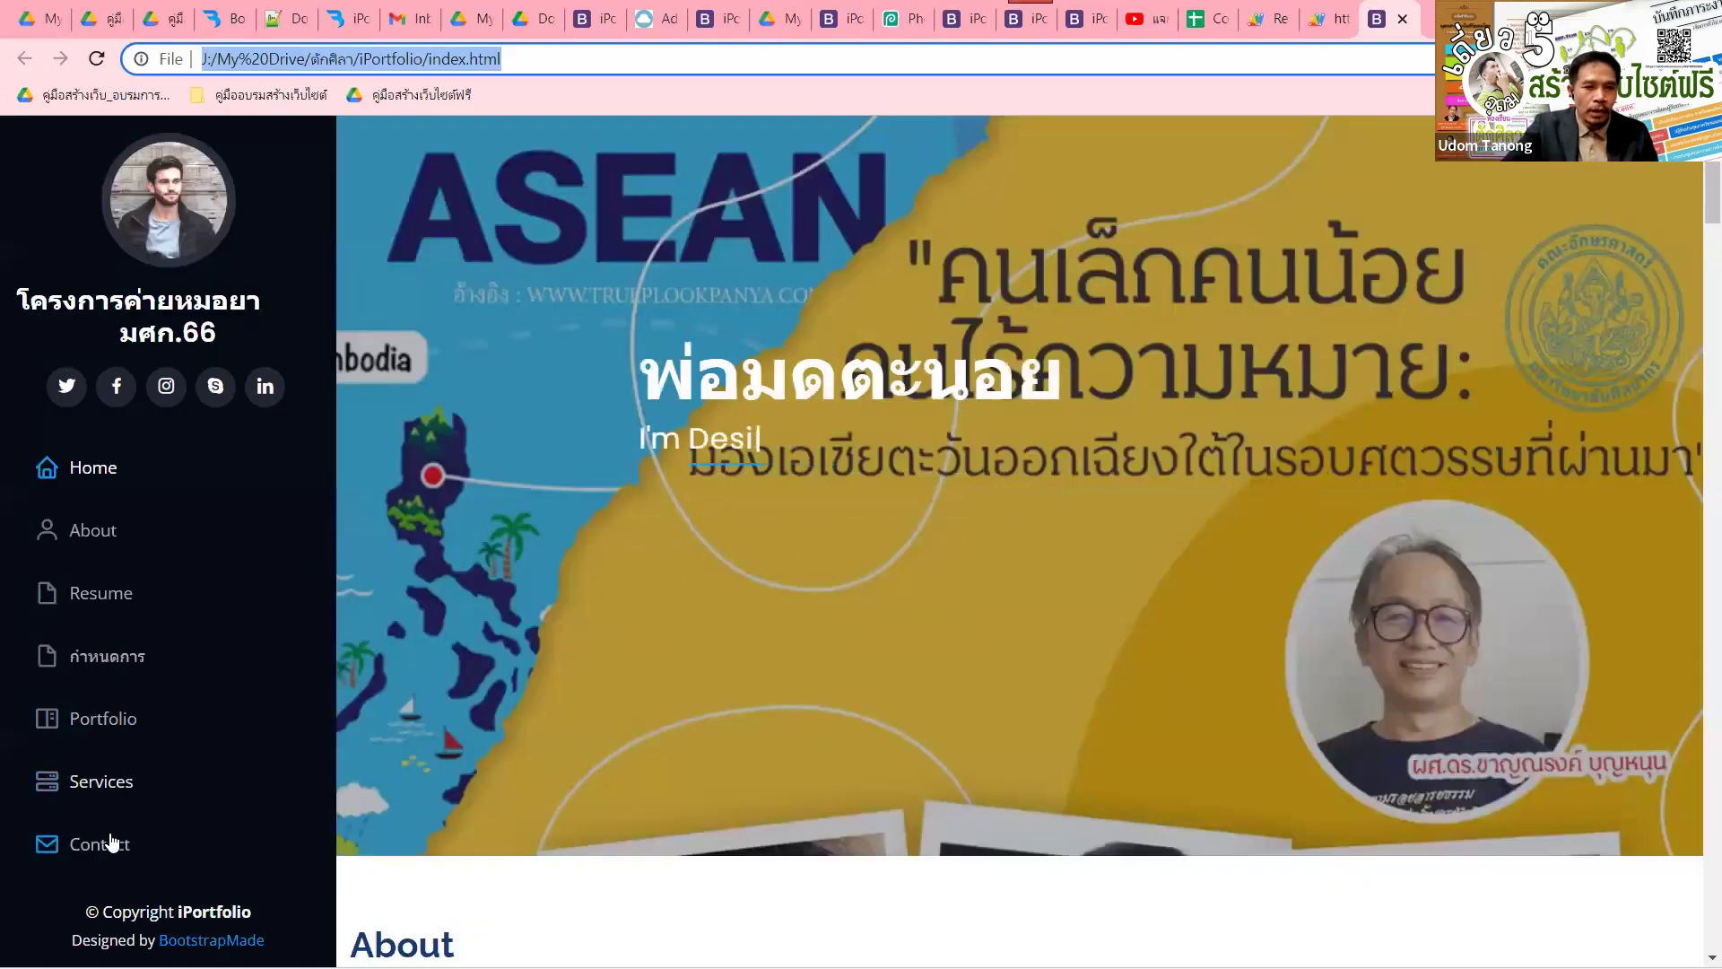
Step: Check the local page's Contact form by trying its name field, then switch to the online iPortfolio tab
click(106, 841)
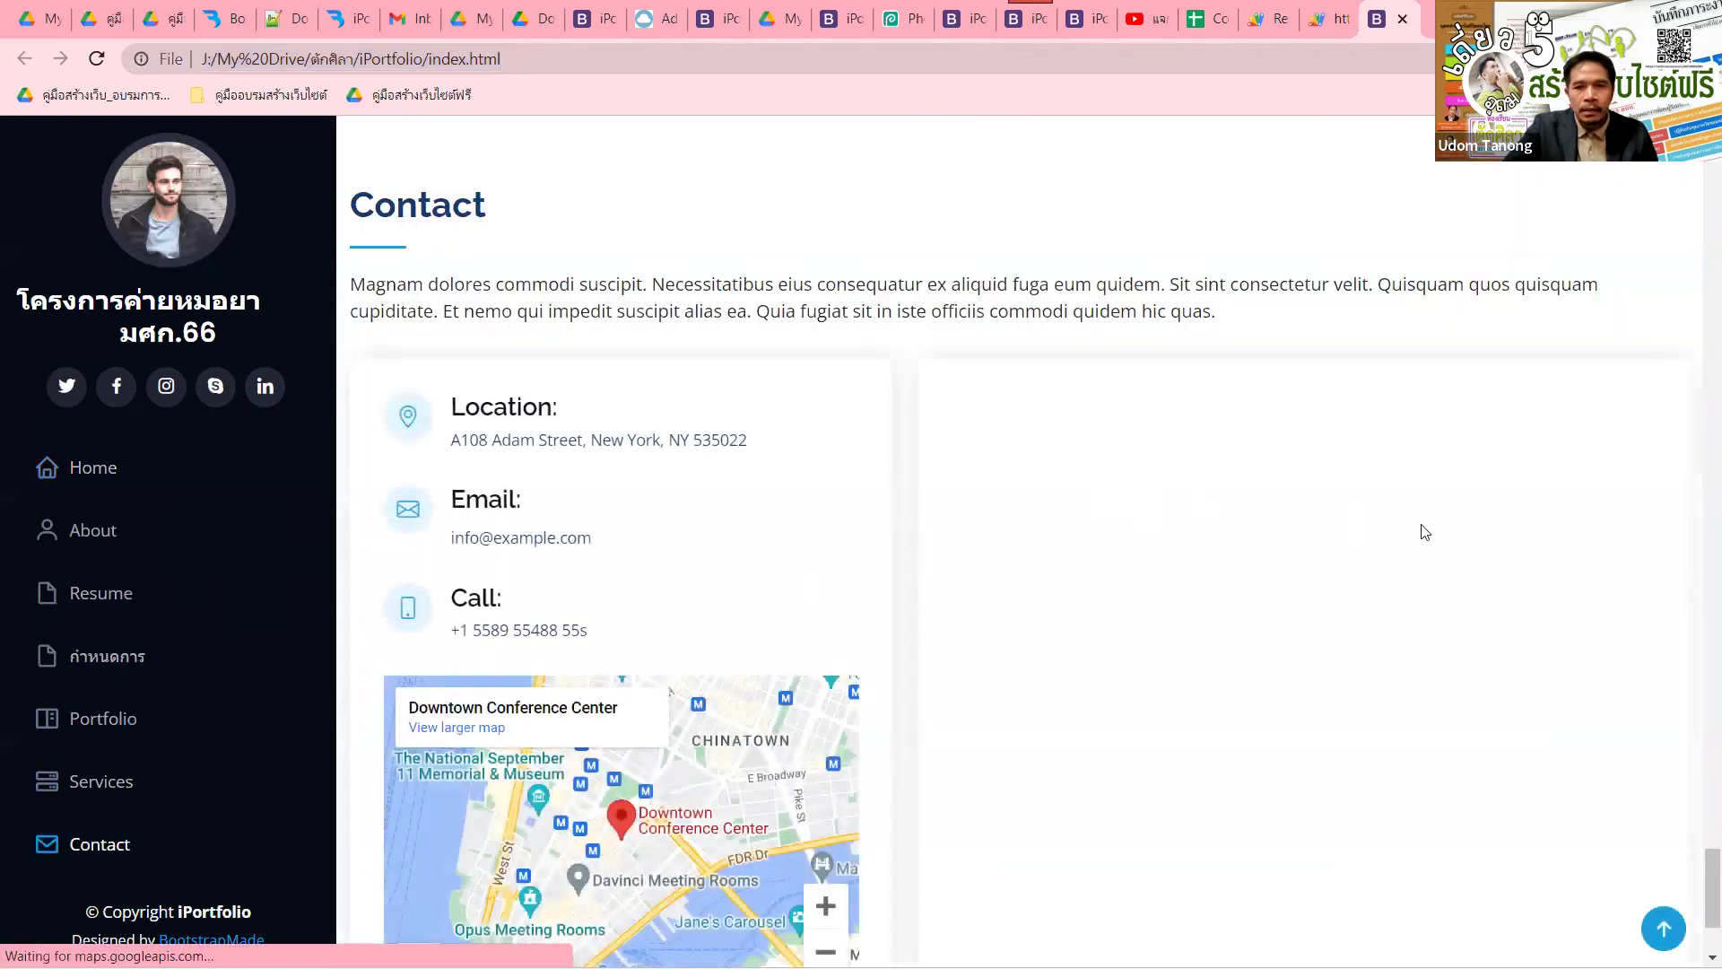
scroll(1460, 499, down, 3)
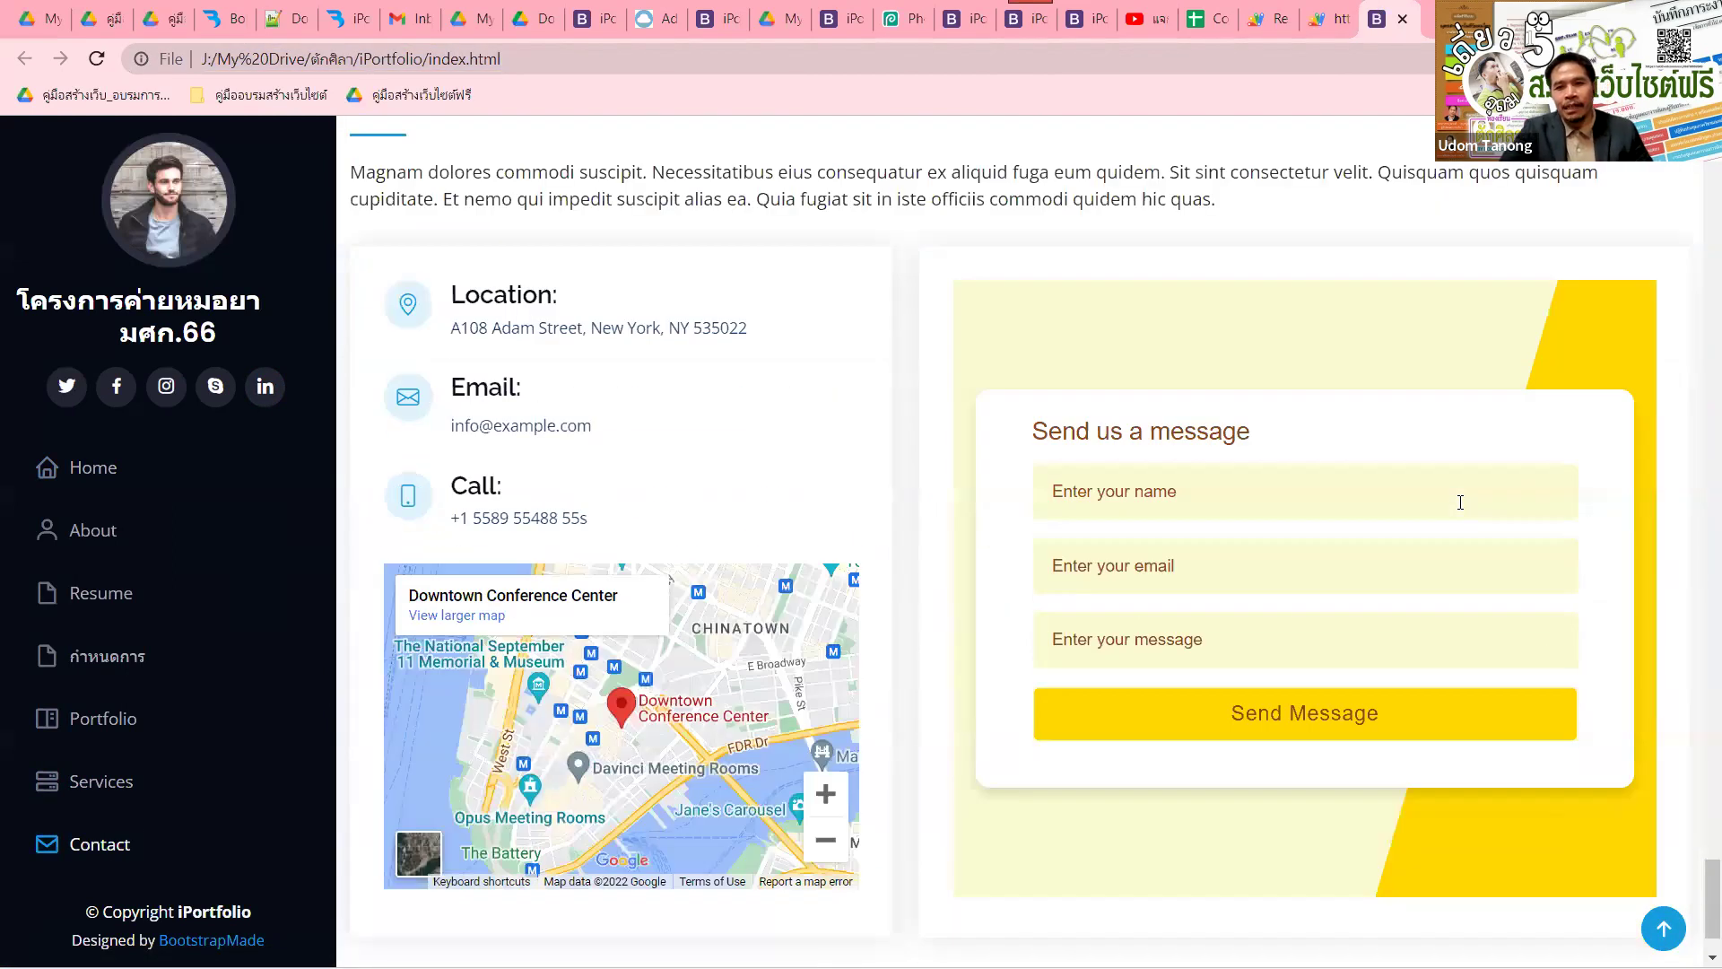
scroll(1460, 501, up, 1)
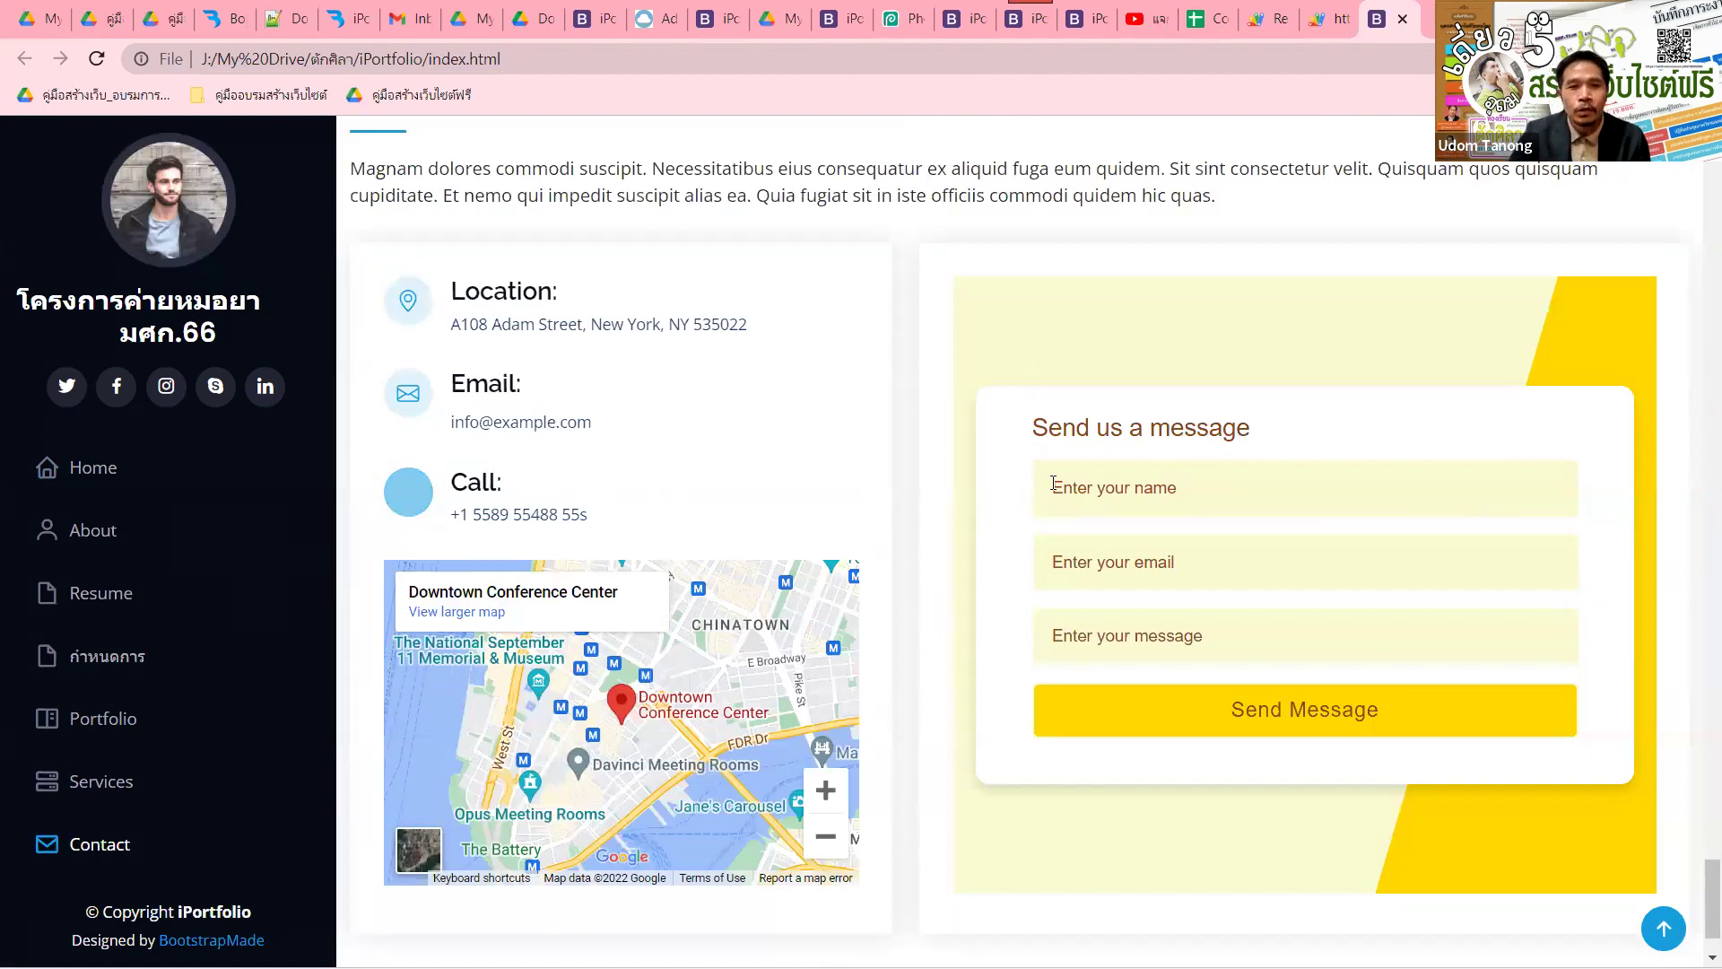
click(1086, 493)
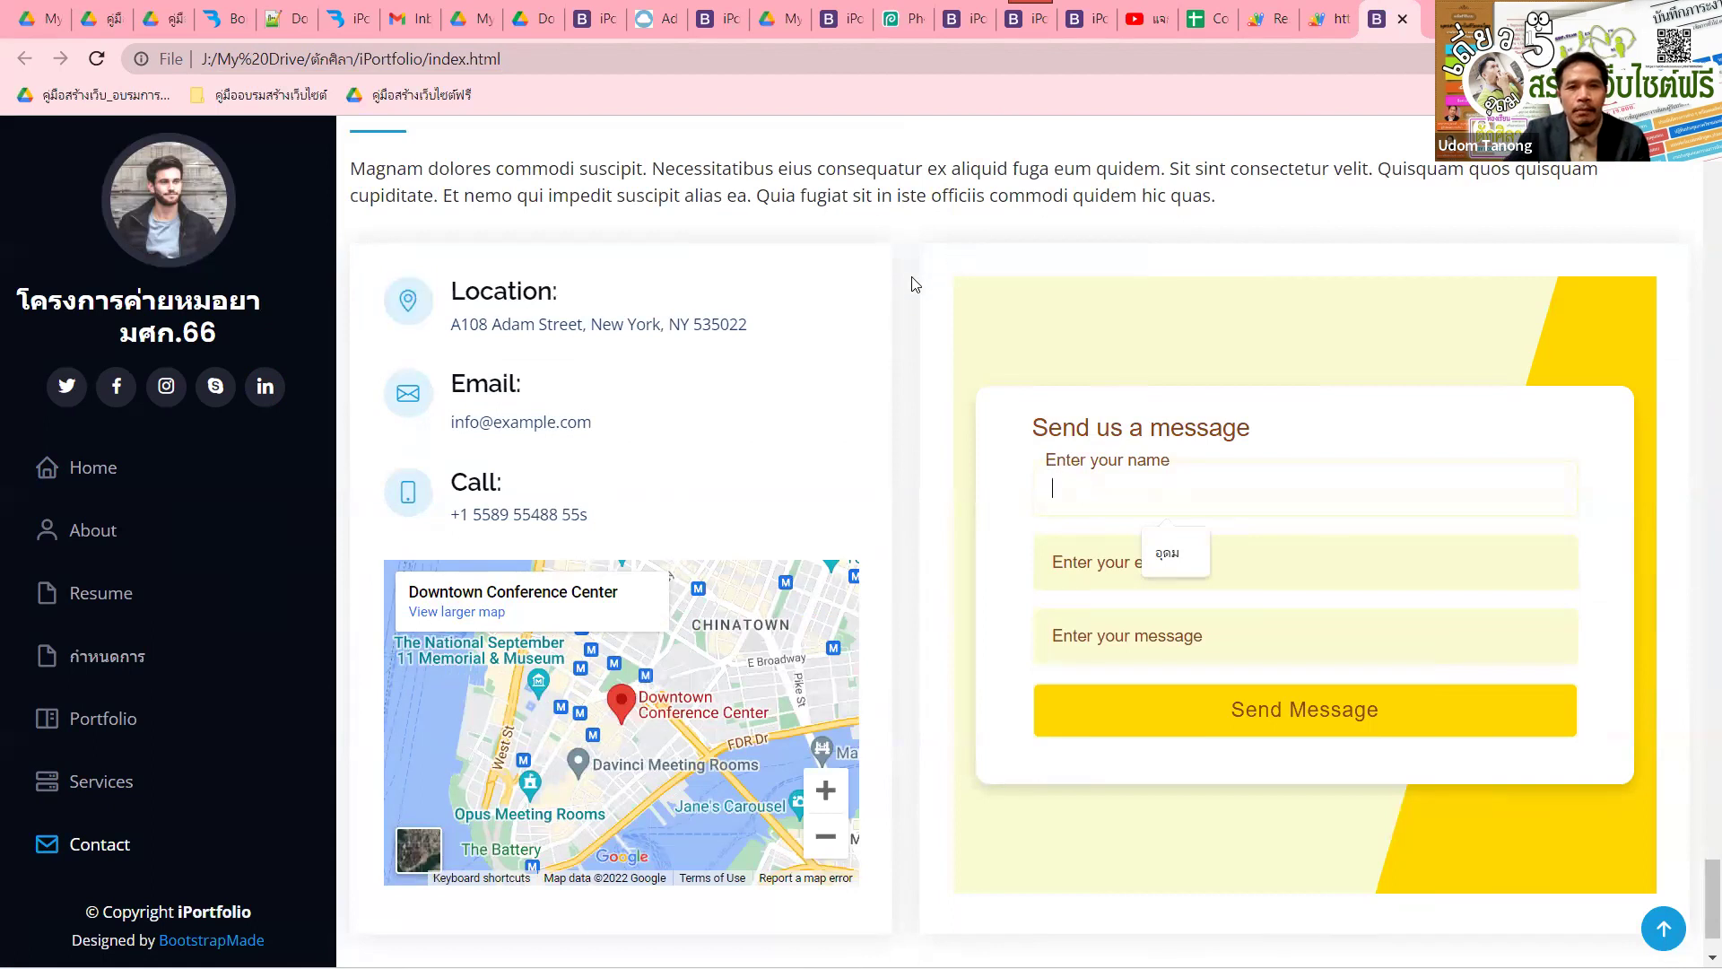
click(1080, 20)
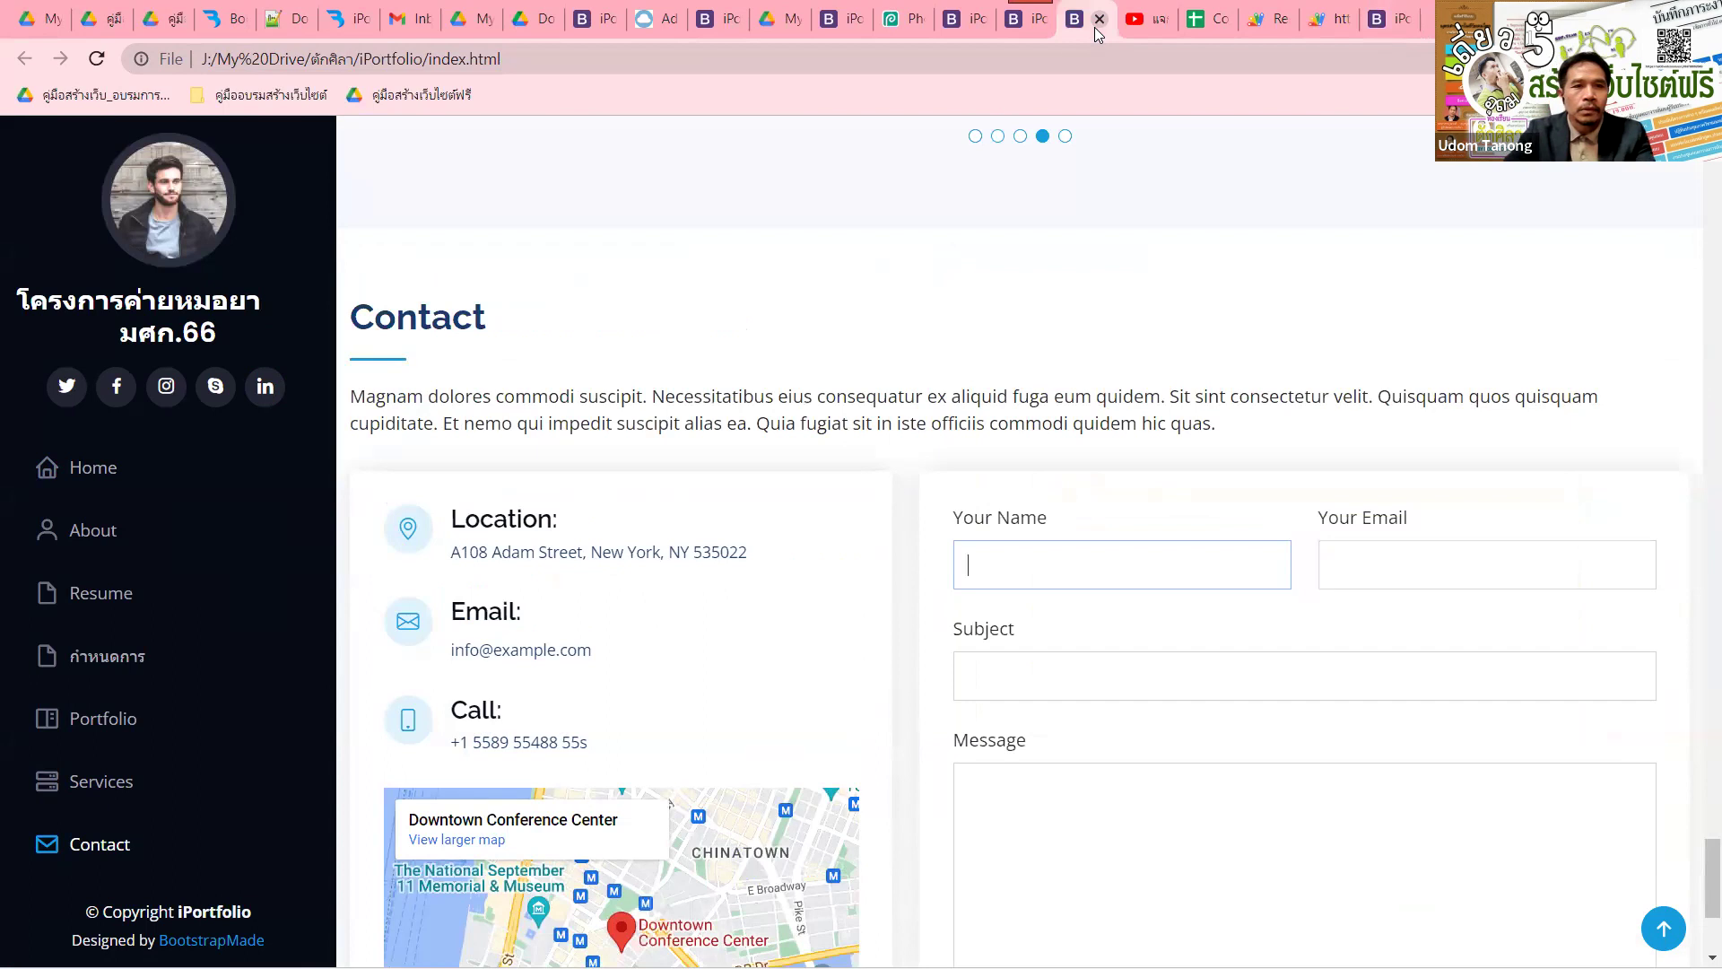
click(1028, 21)
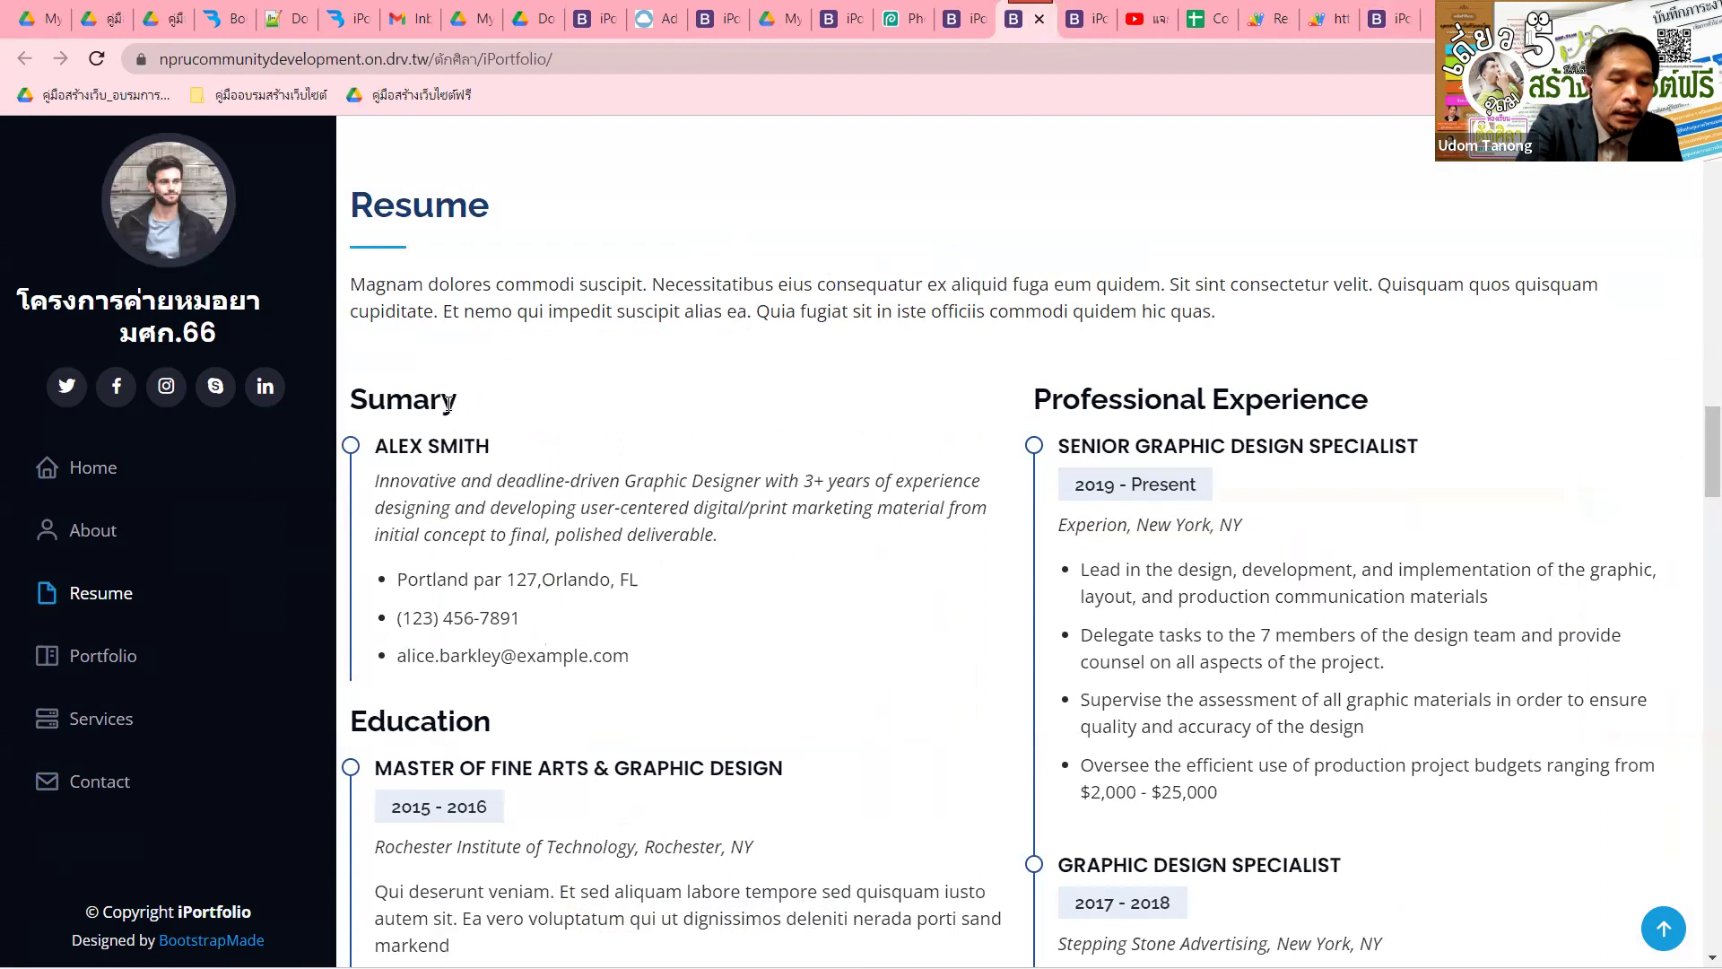
Step: Reload the online site and enter the sender's name and e-mail in the contact form
key(F5)
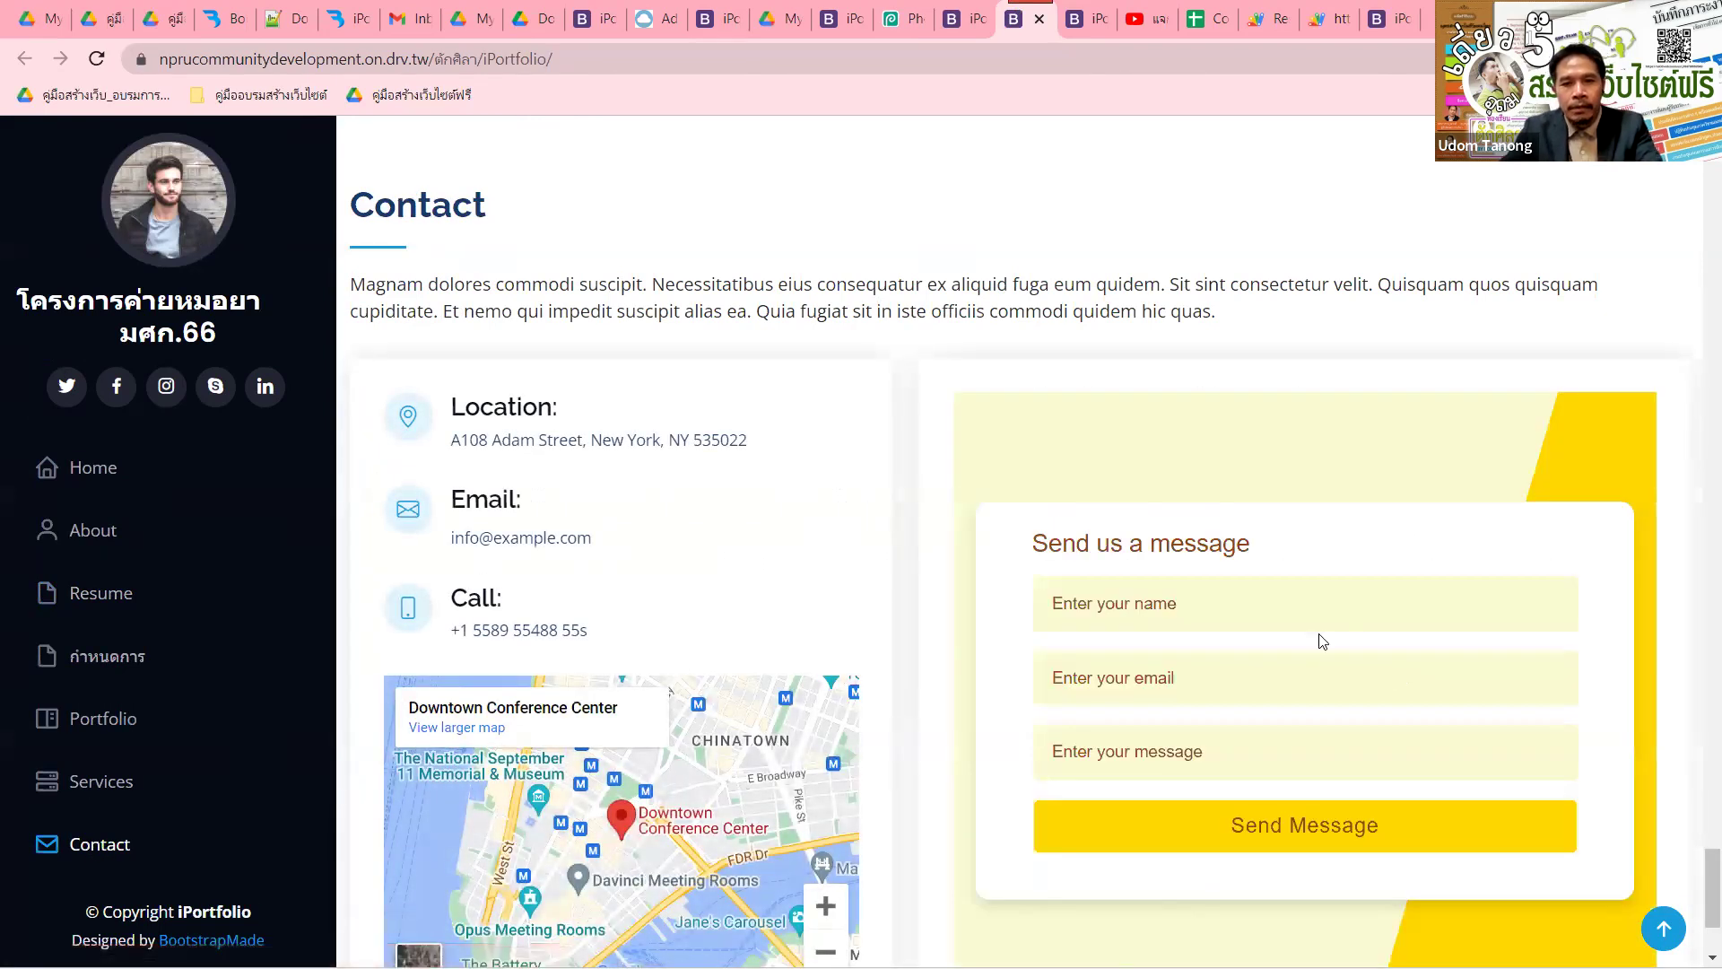
click(1291, 606)
text(the)
key(BackSpace)
key(BackSpace)
key(BackSpace)
text(ดะหน)
text(่อง)
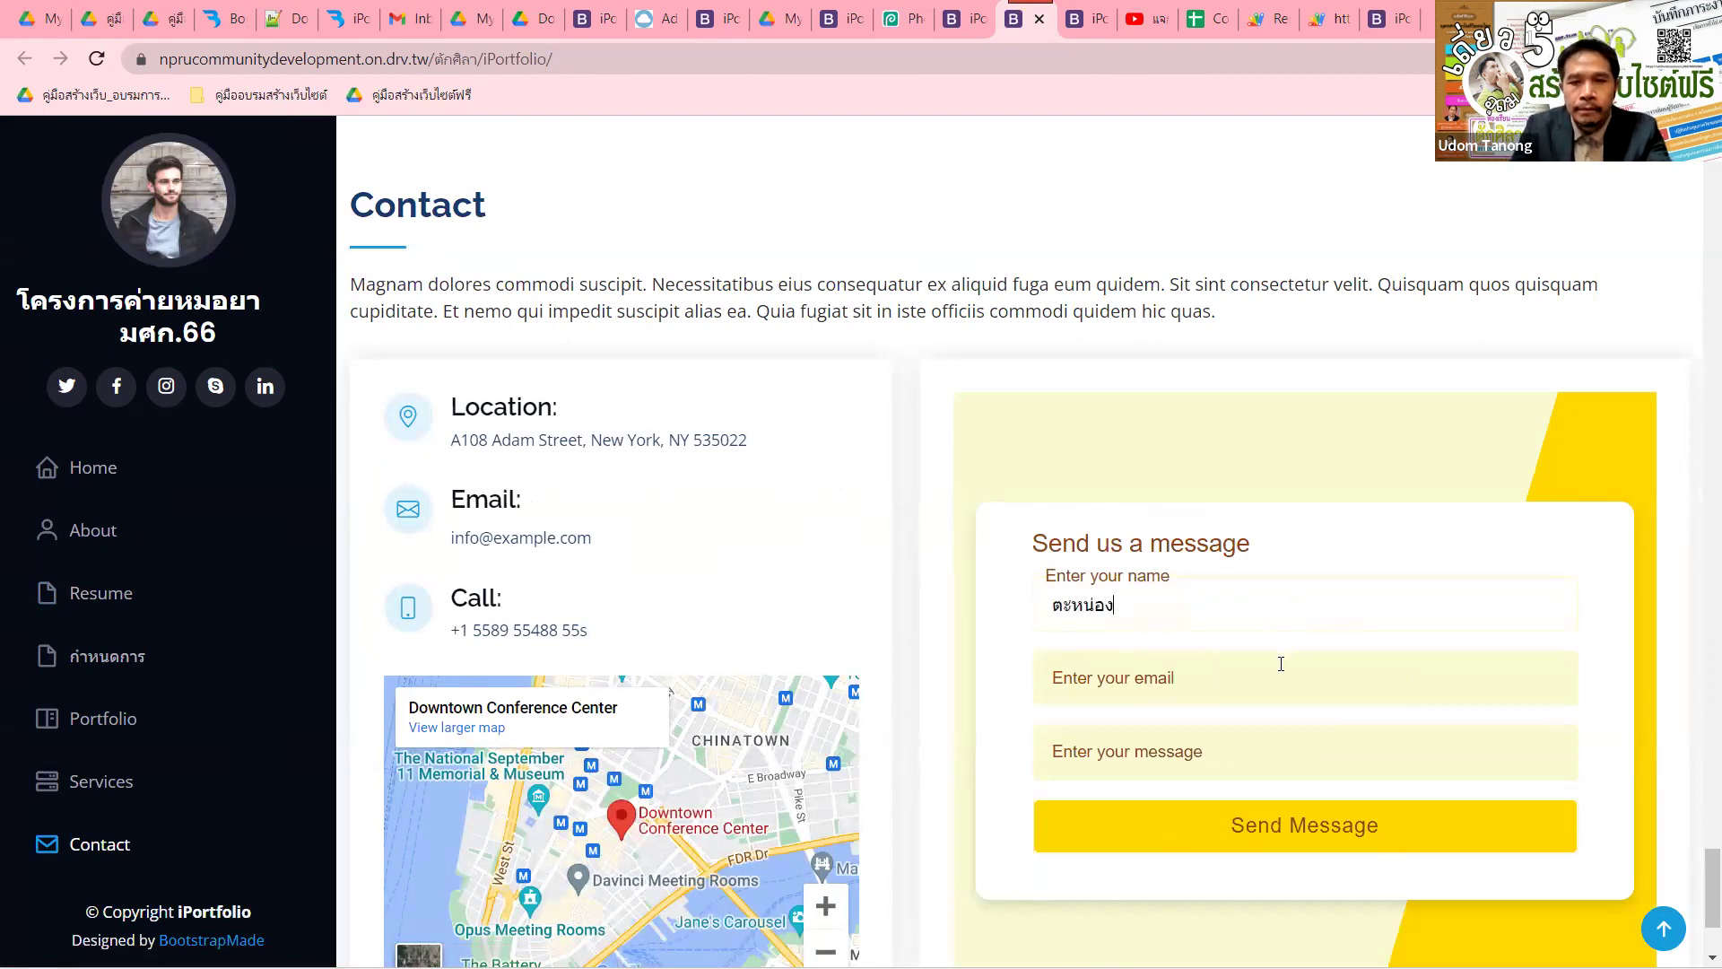
click(1265, 689)
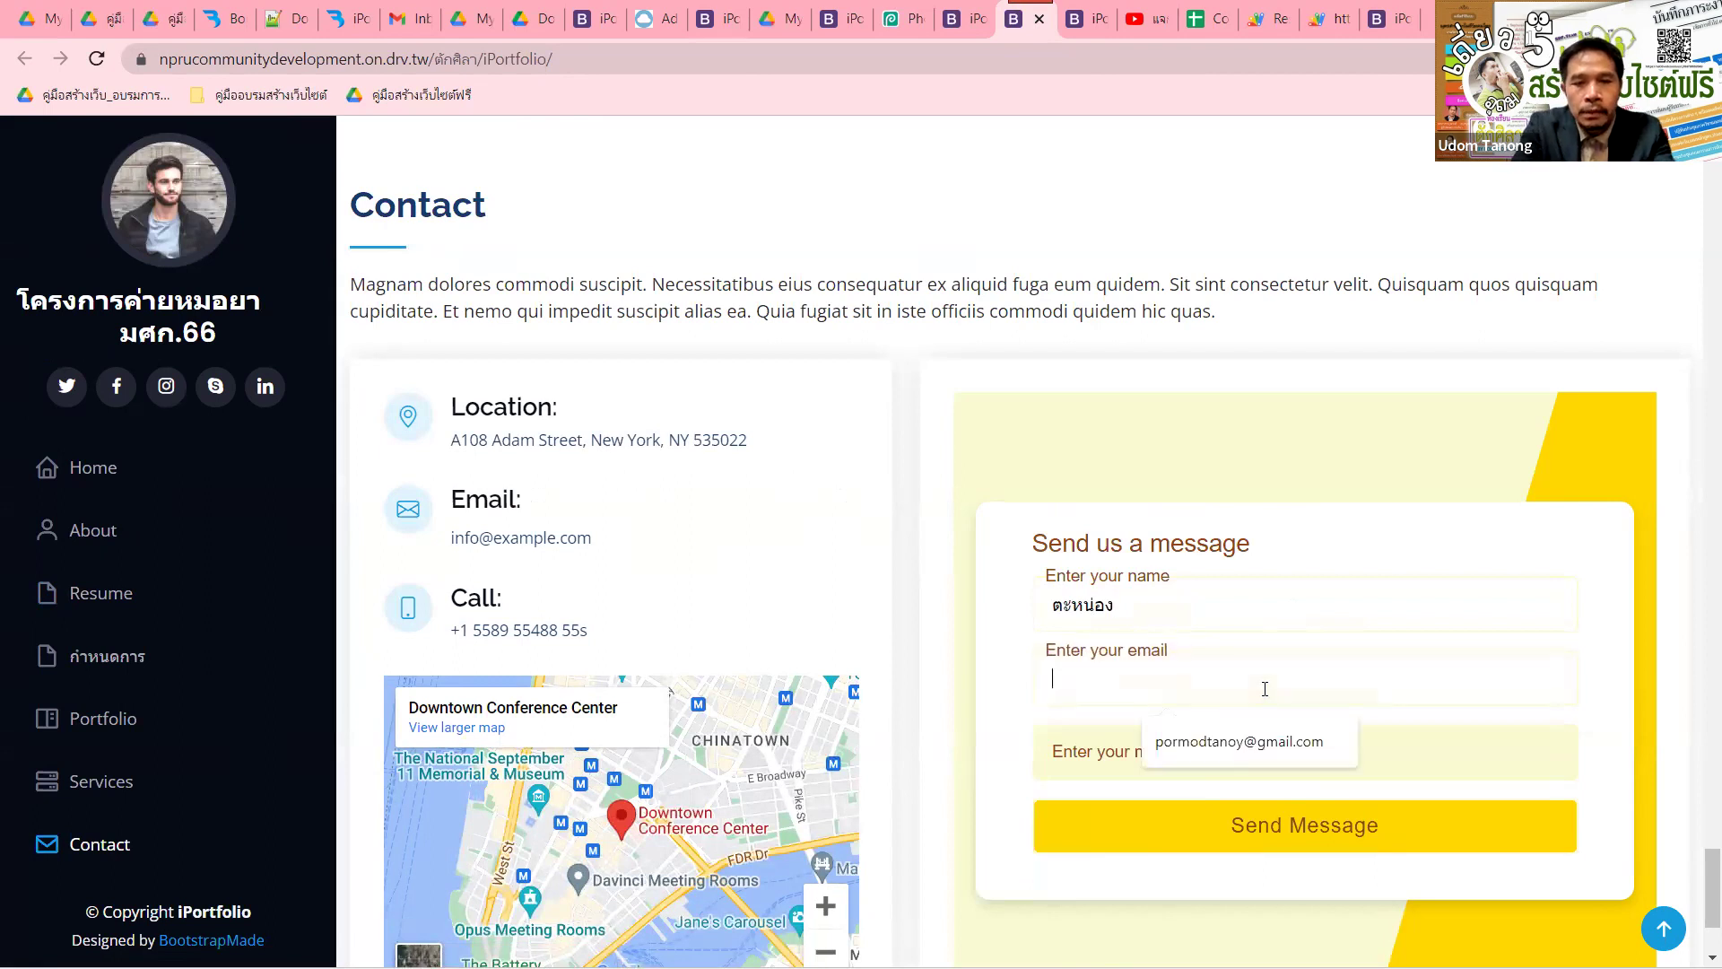
text(ยนพ)
key(BackSpace)
key(BackSpace)
key(BackSpace)
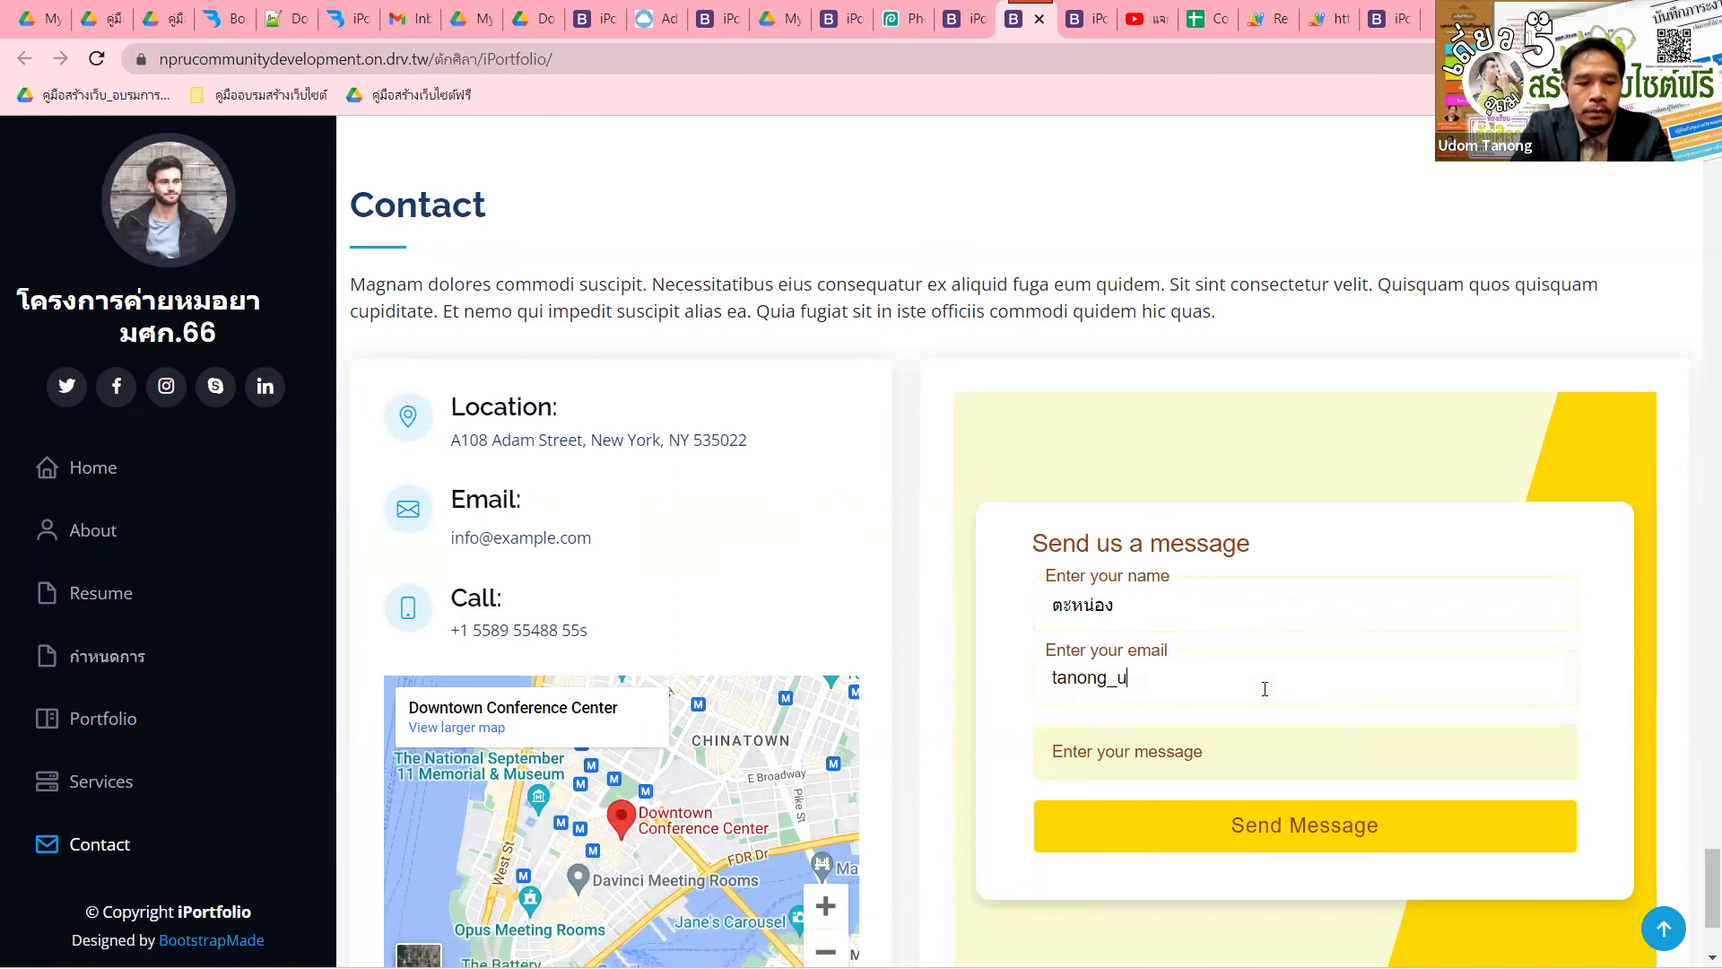
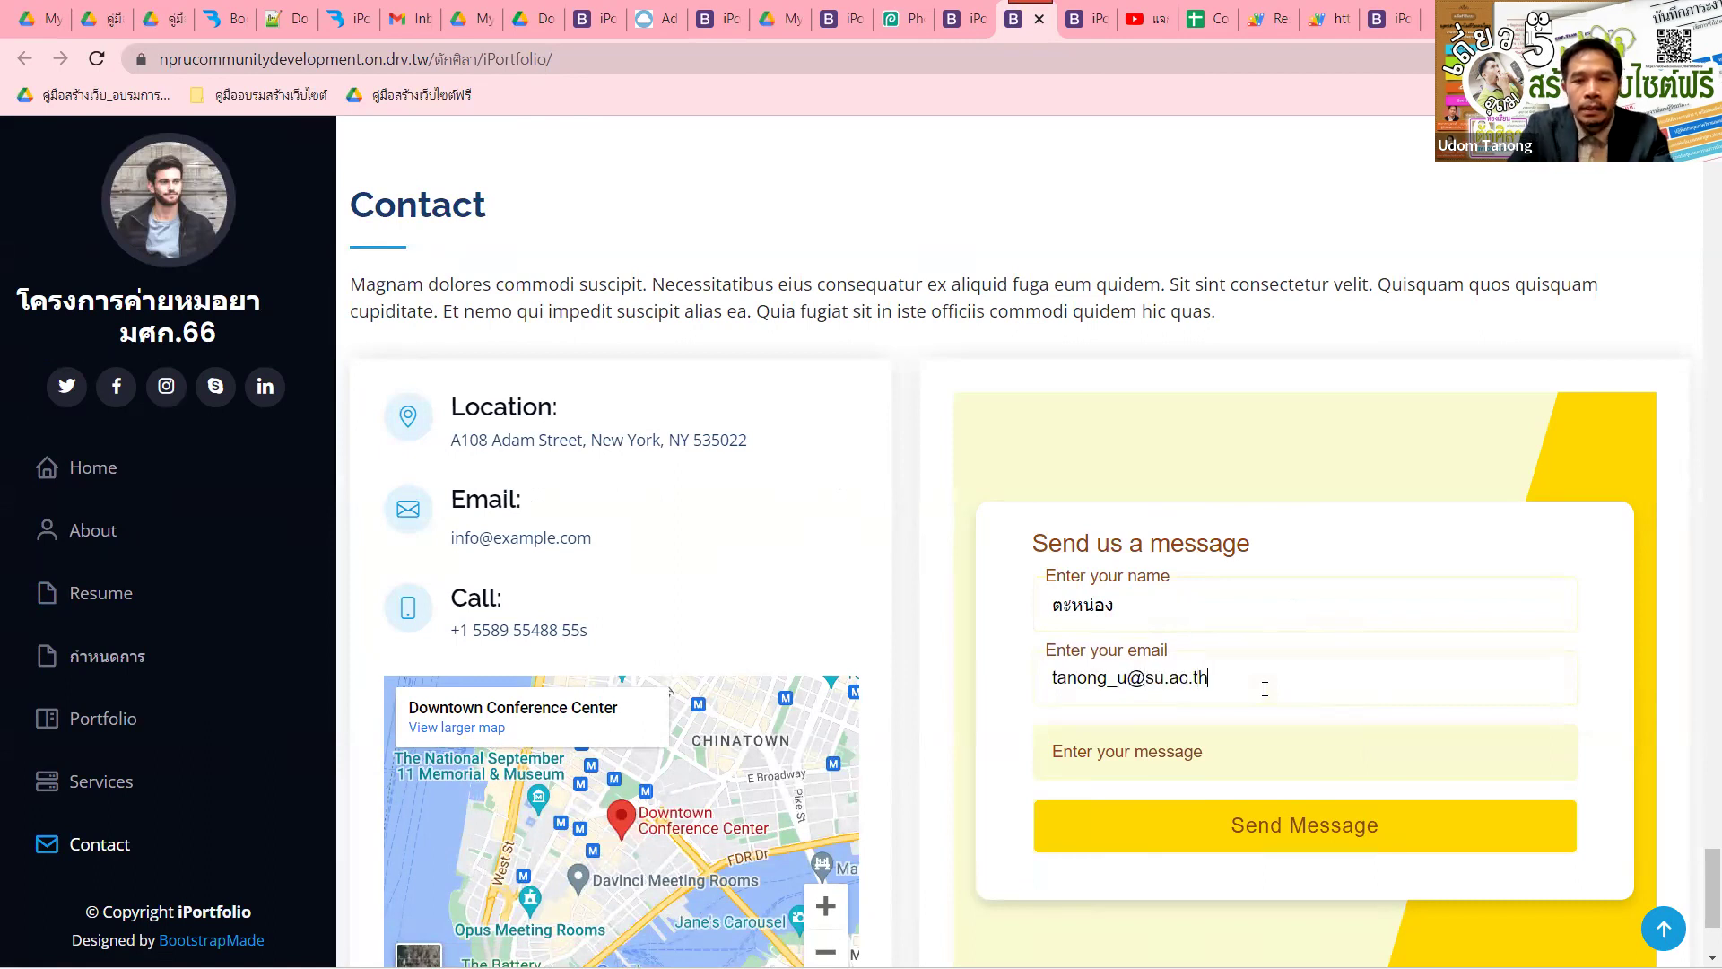
Step: Enter the message 'ทดสอบชื่อๆ', submit the form, and open the response spreadsheet
click(1198, 763)
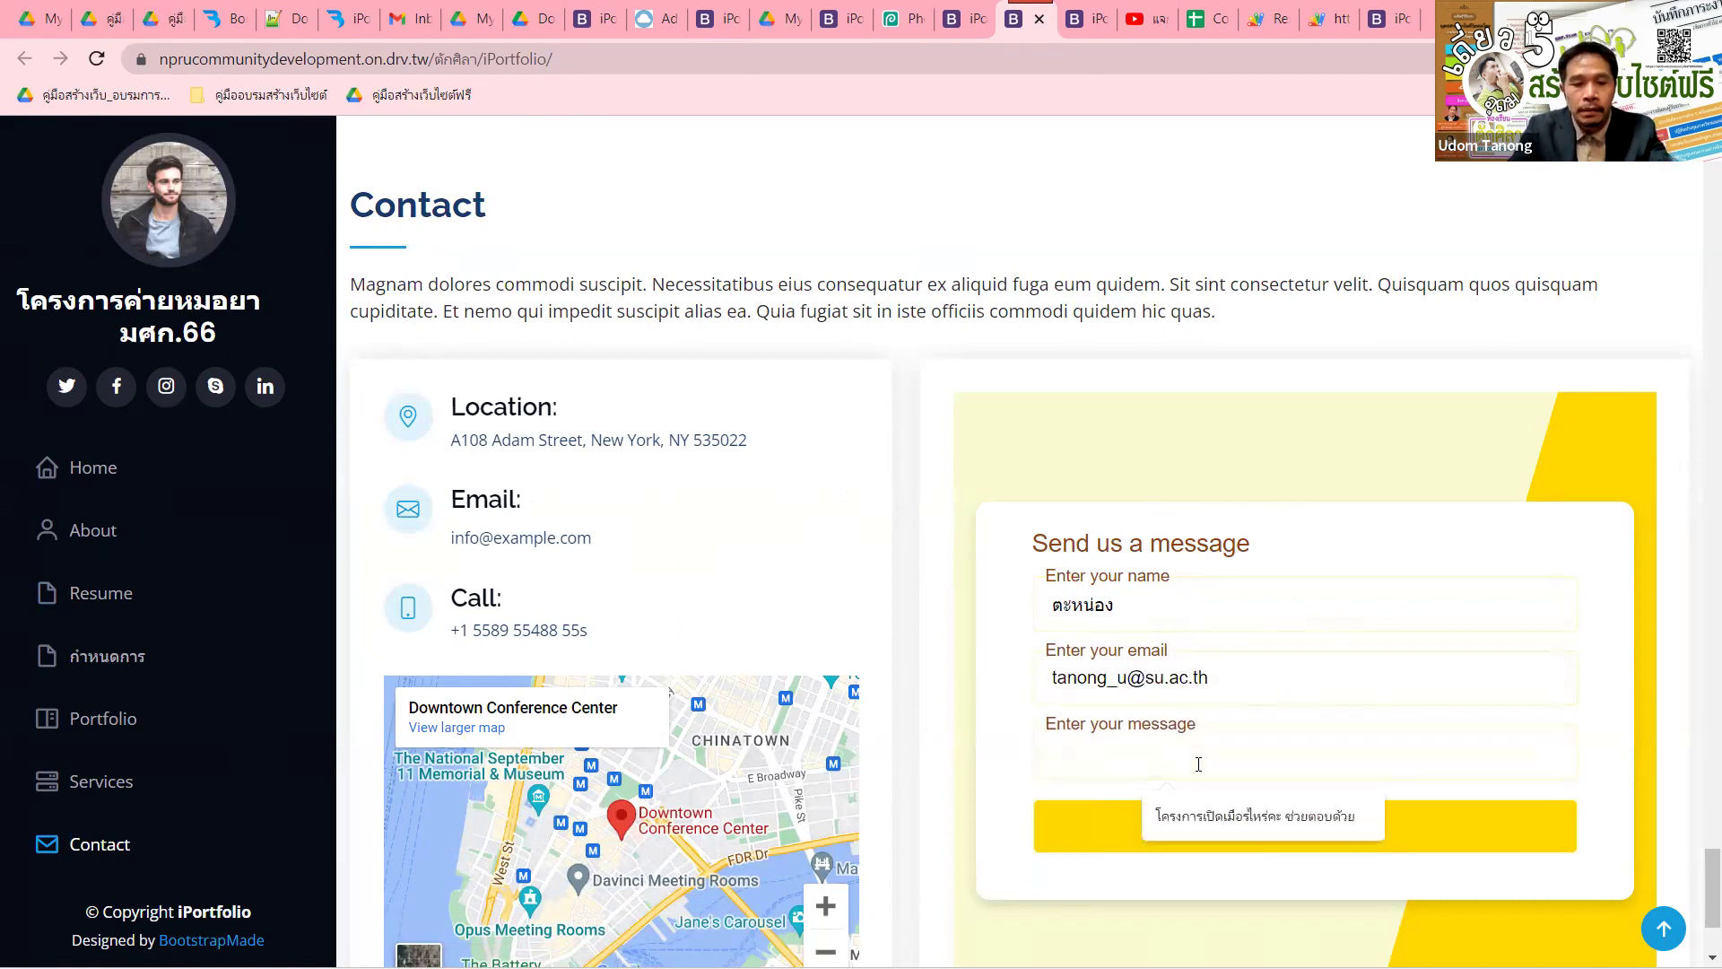
text(ทดส)
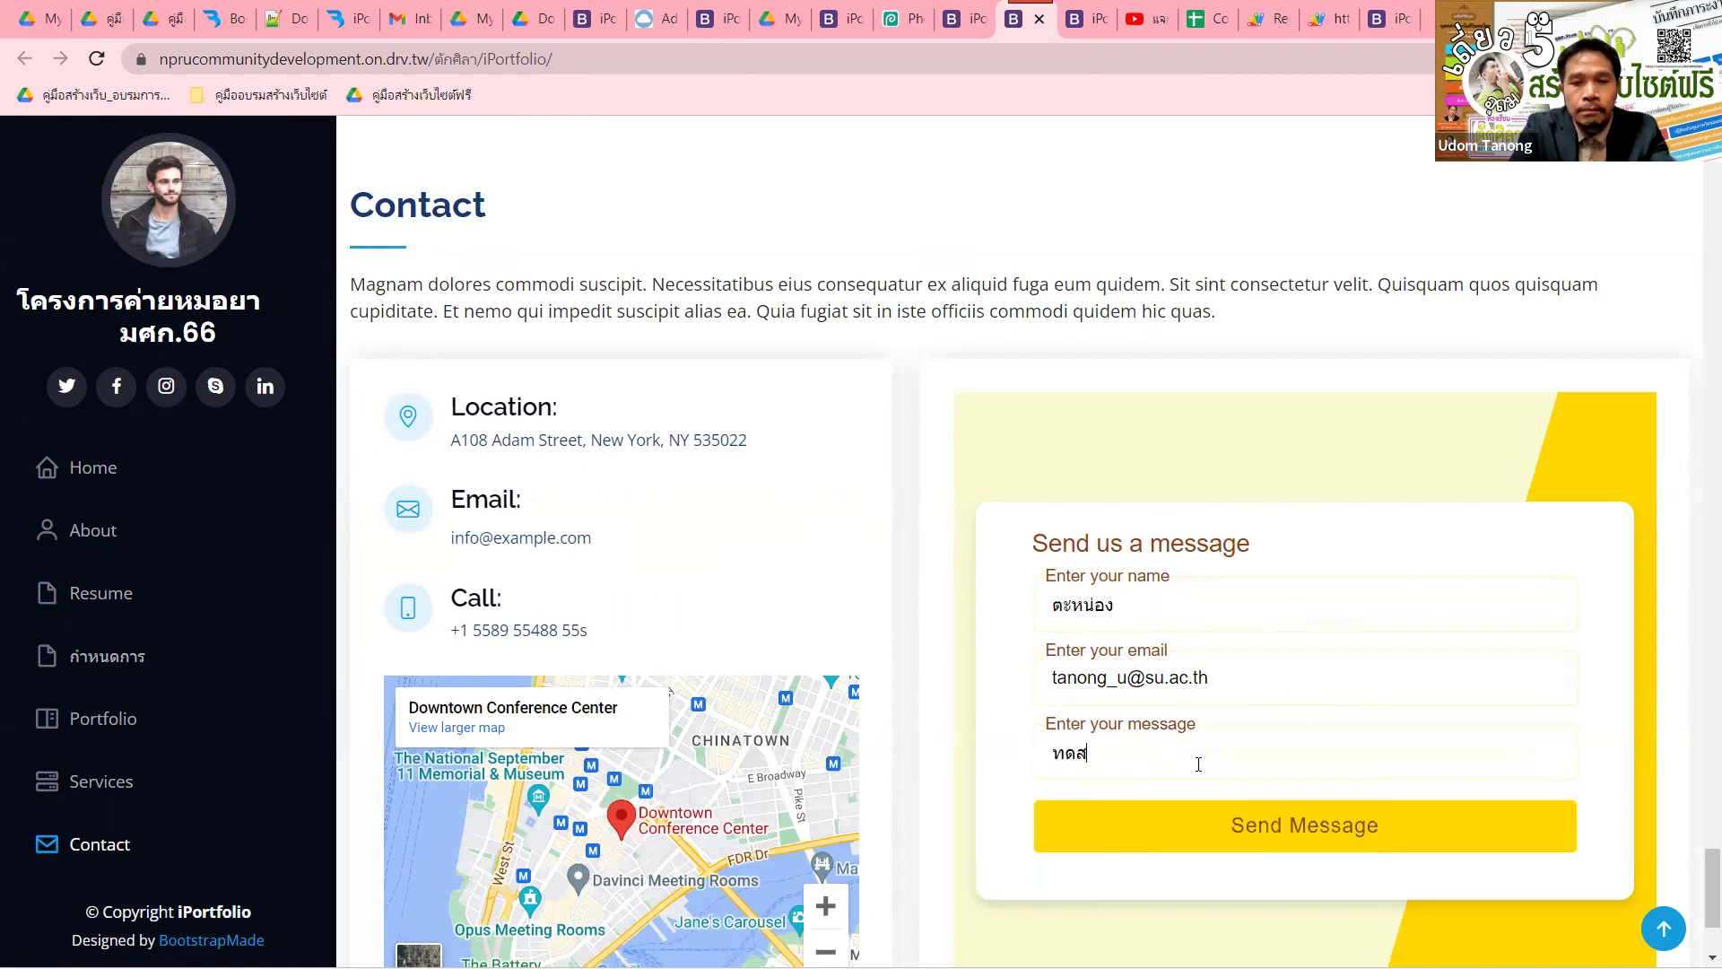
text(อบชื่อๆ)
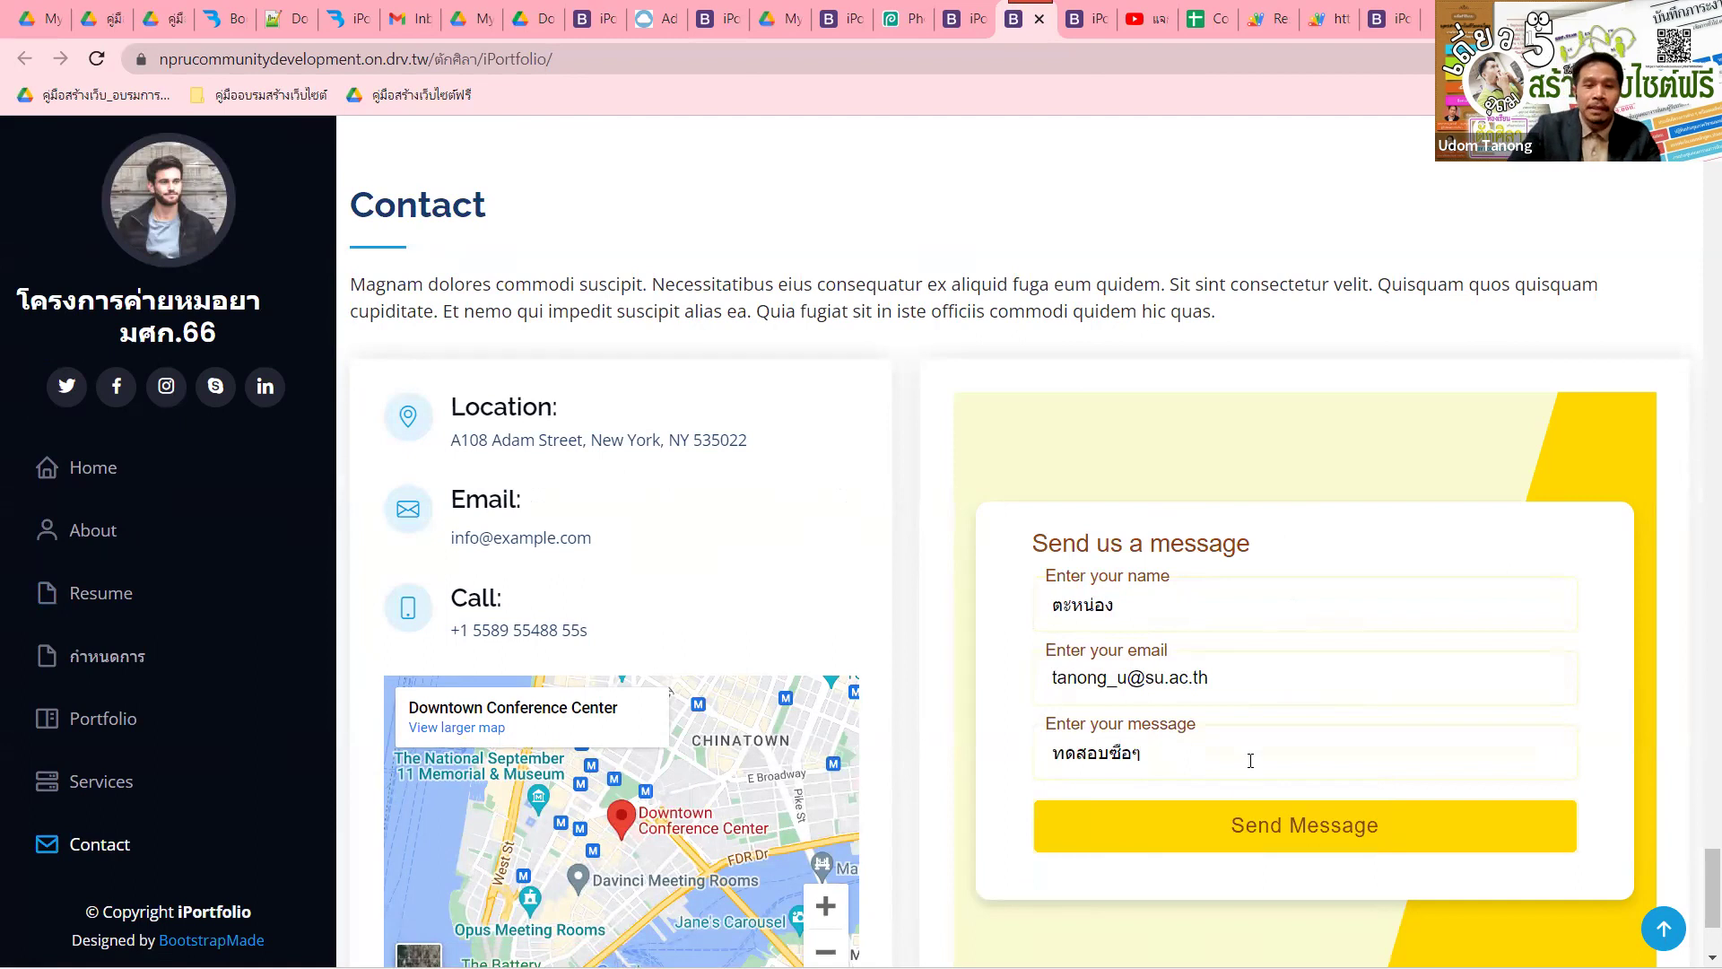
click(1340, 829)
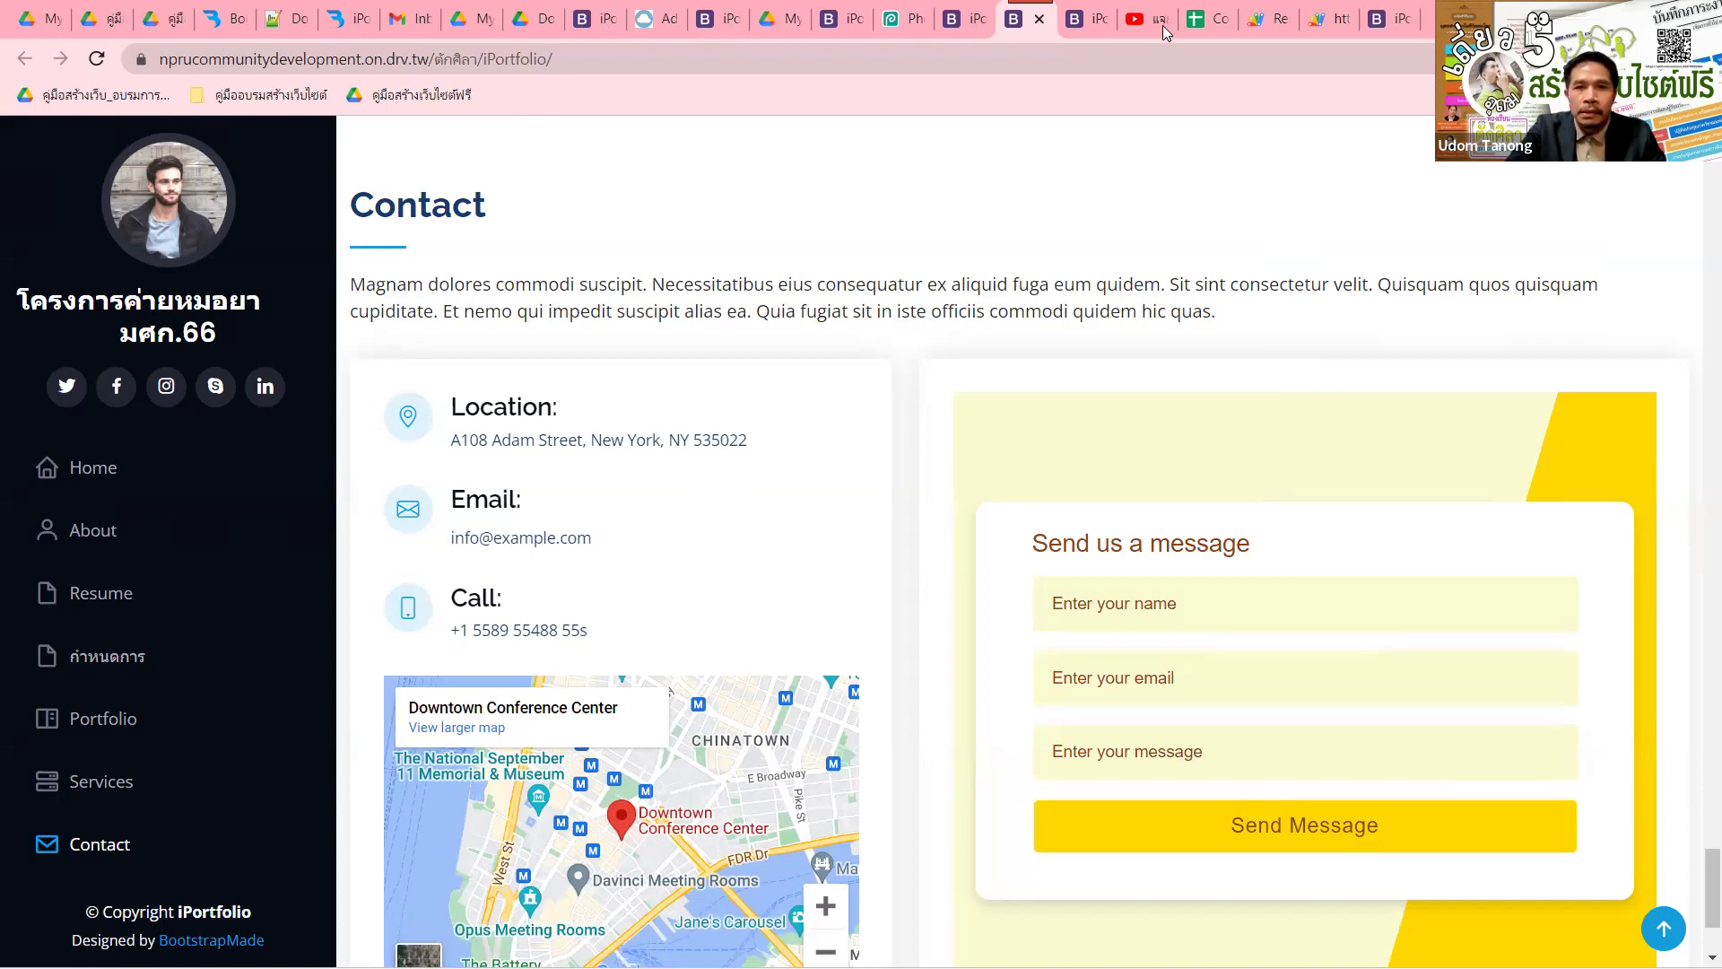
click(1210, 21)
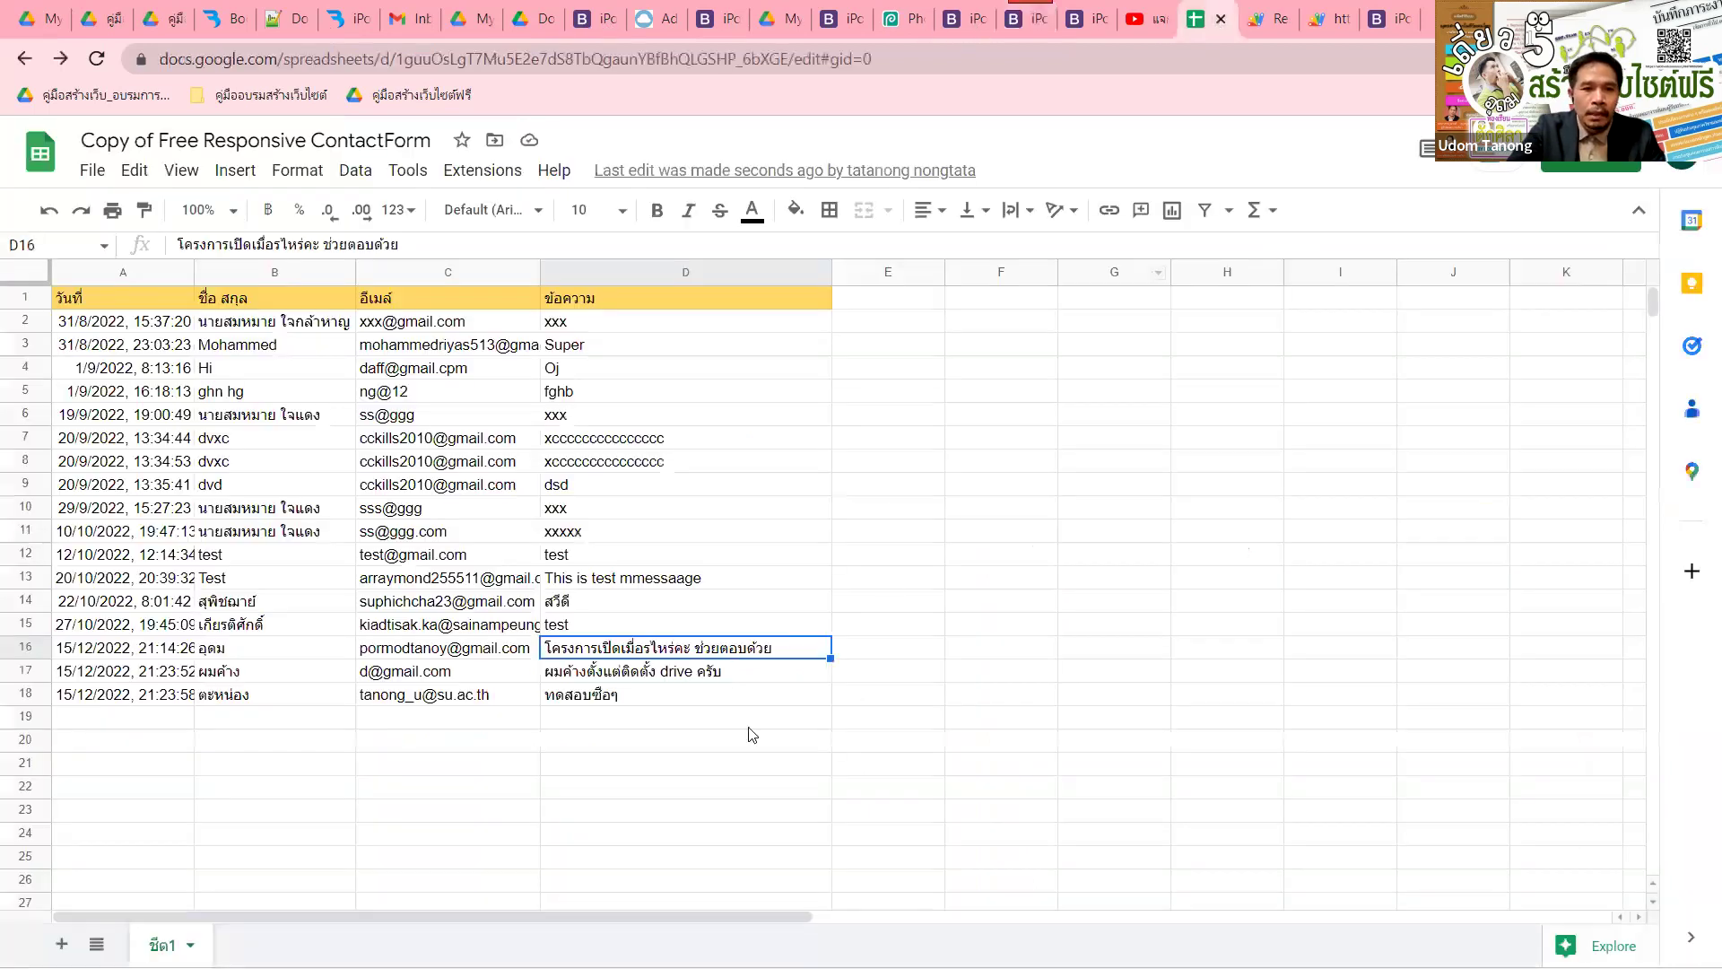
Step: Inspect the new response rows 17–19, including row 17's message, then return to Notepad++
click(687, 762)
click(592, 718)
click(471, 744)
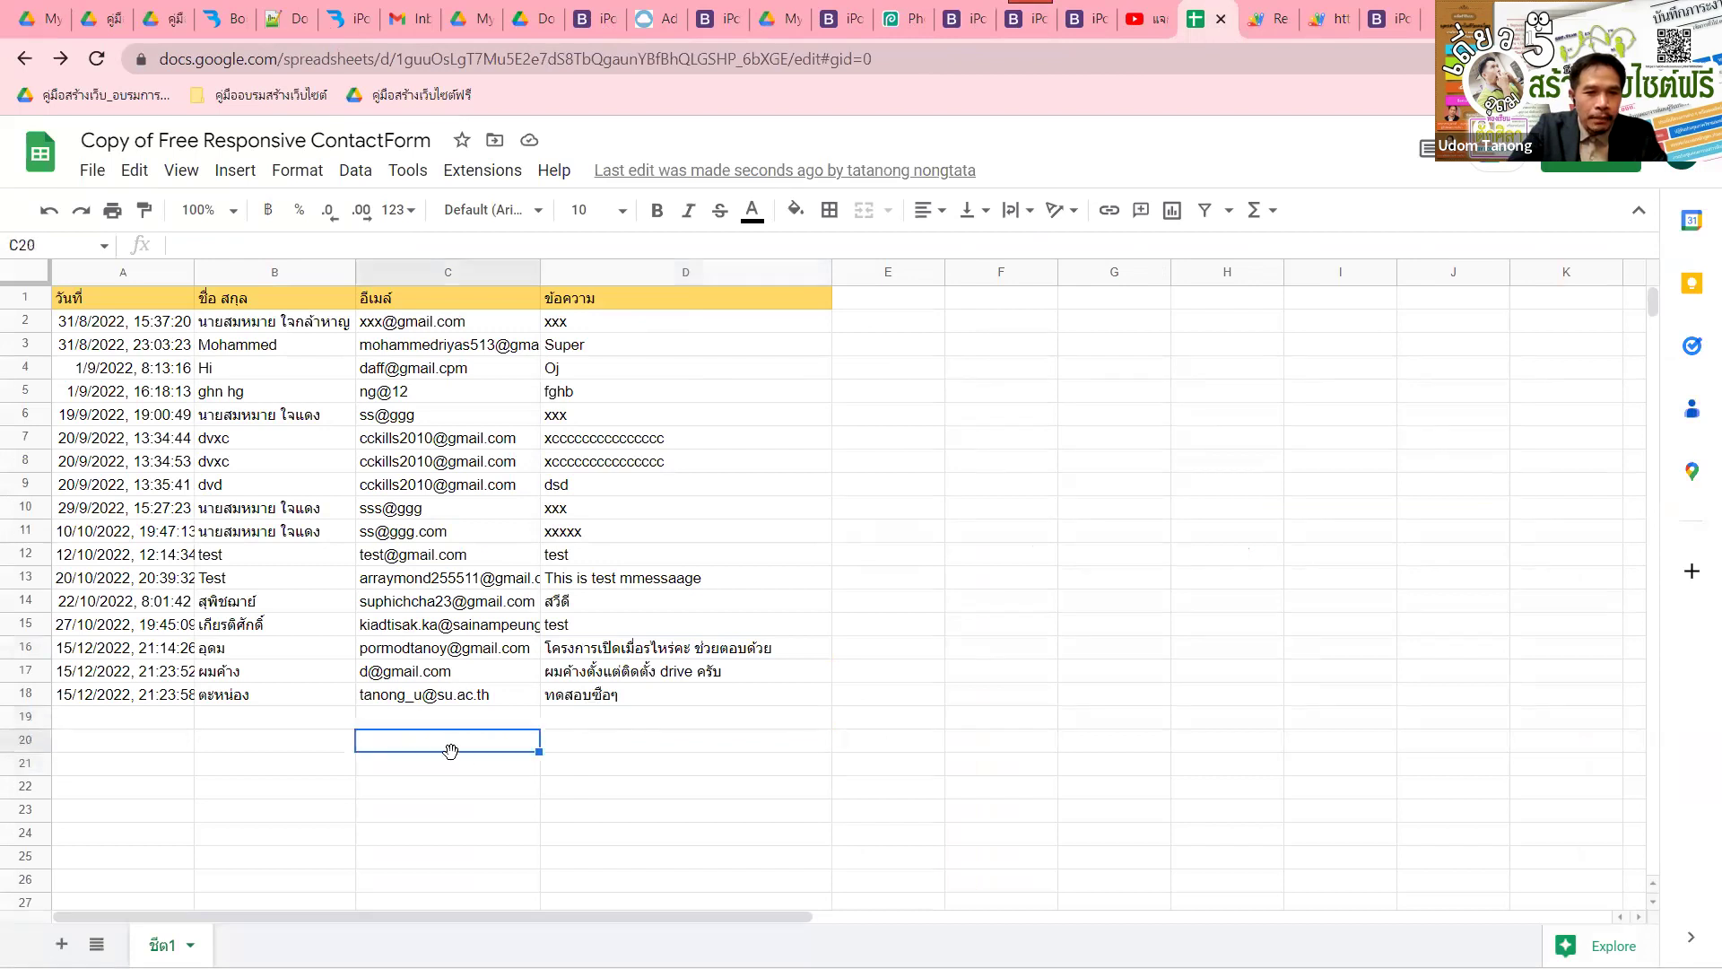
click(270, 678)
click(612, 675)
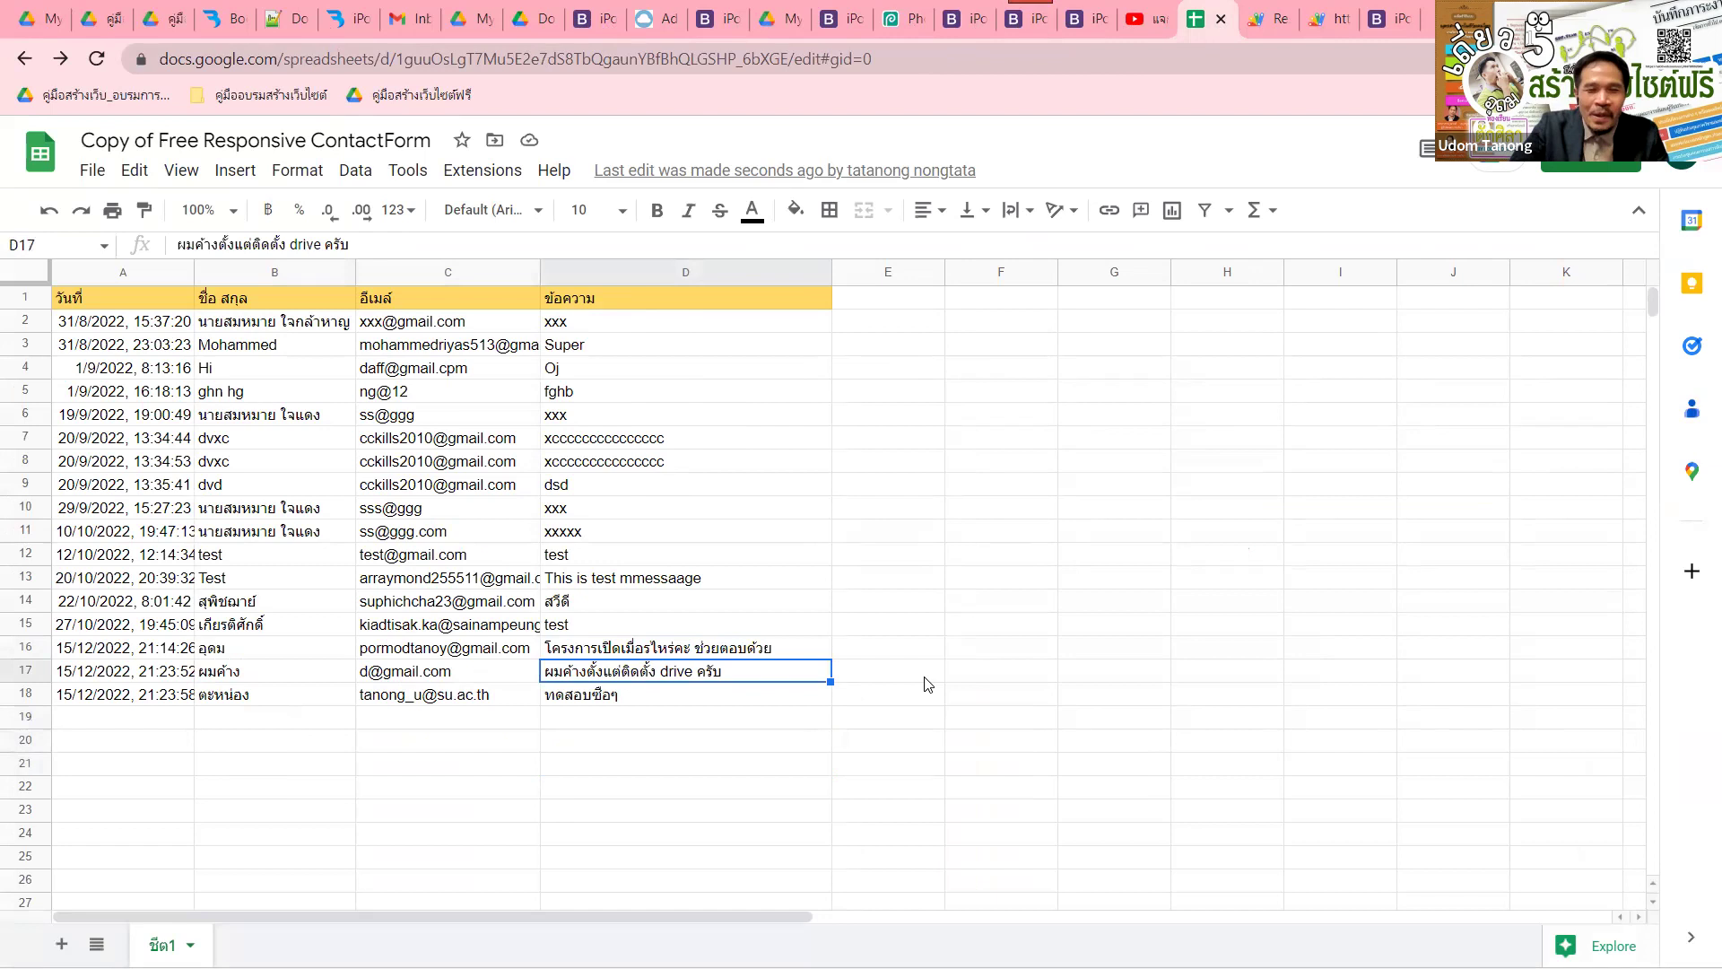
click(928, 684)
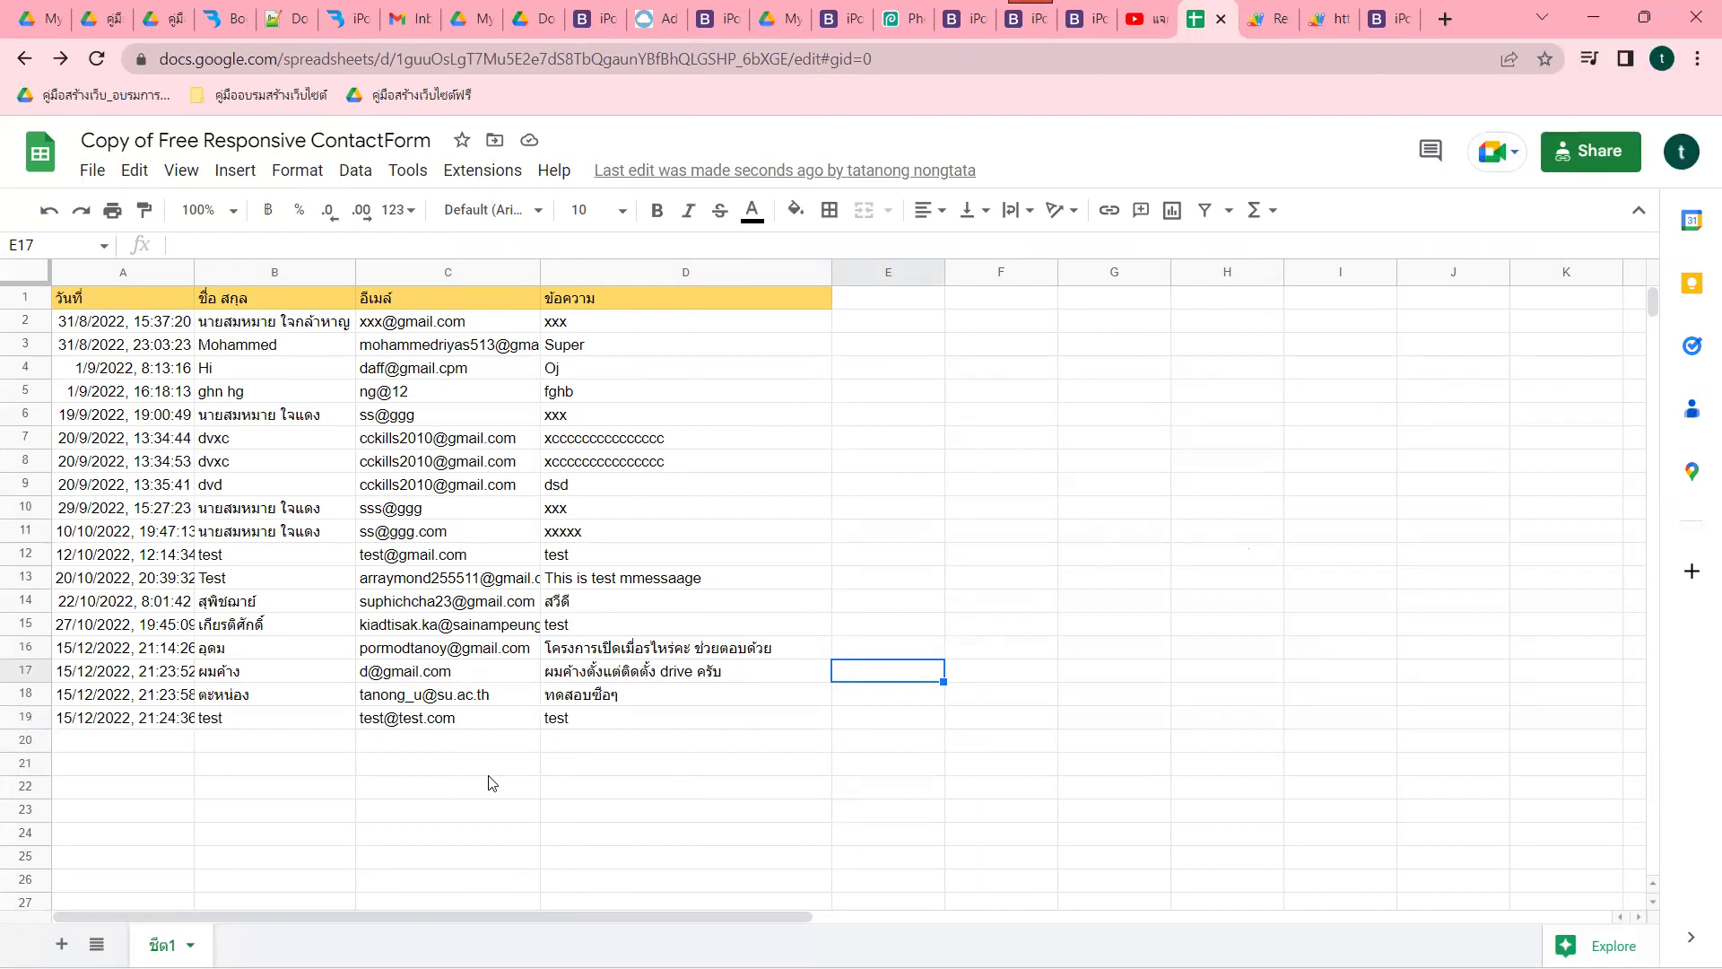
click(551, 748)
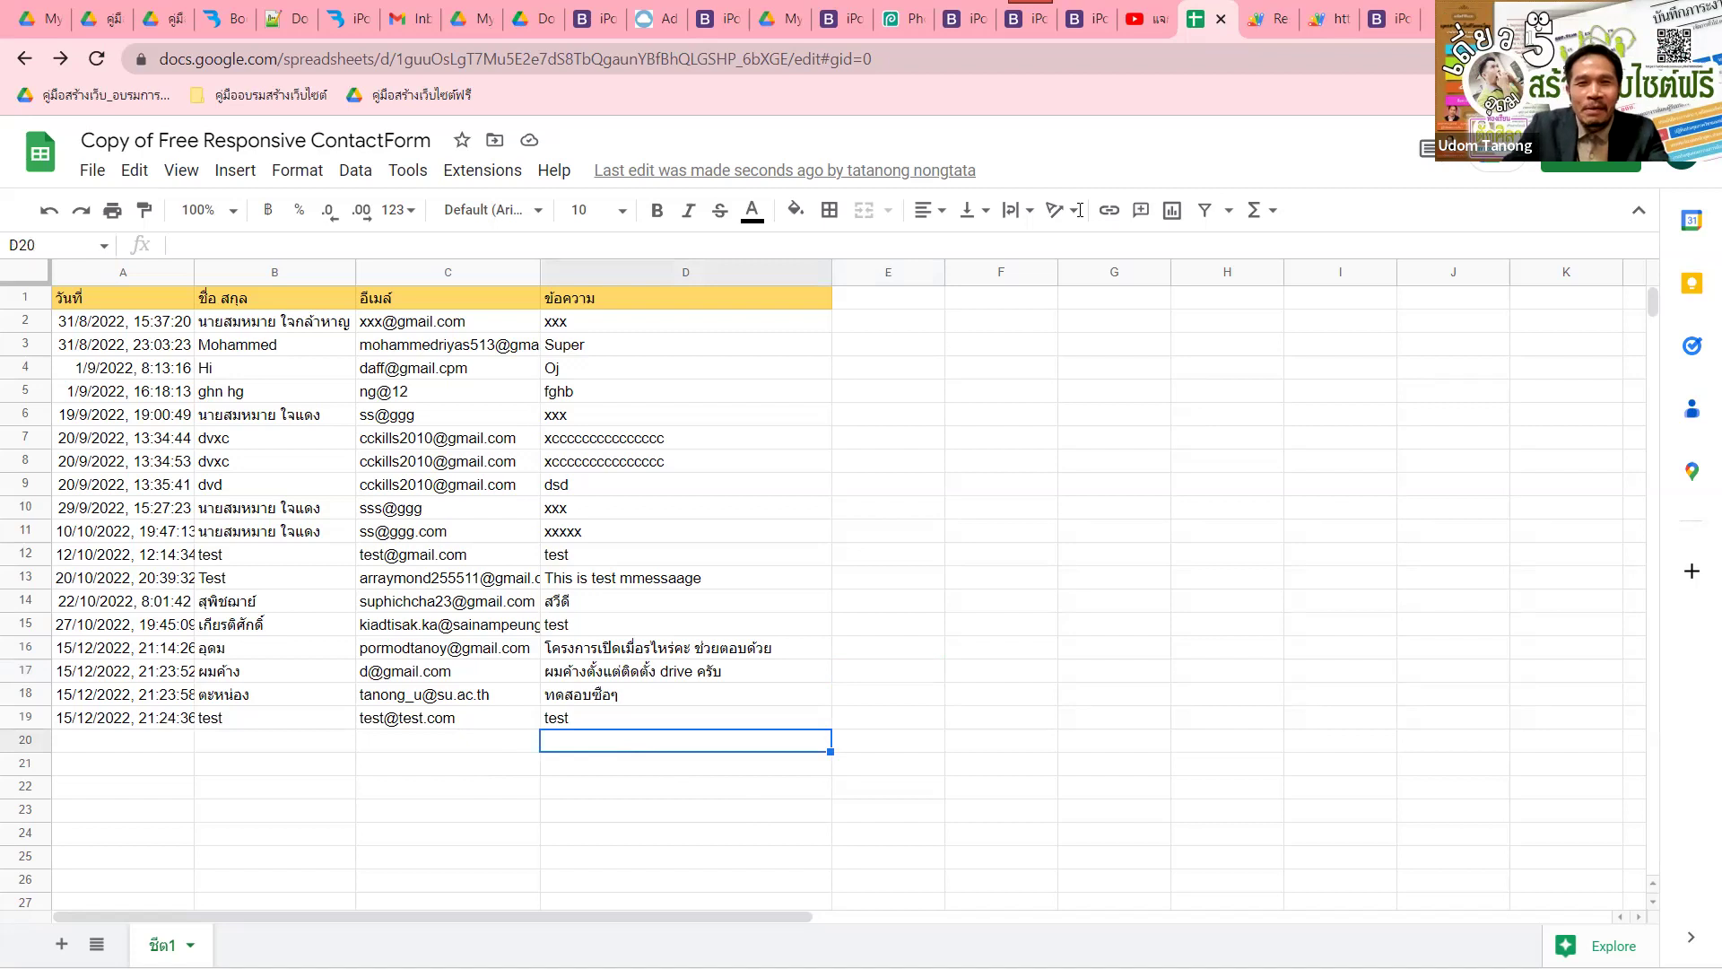
click(998, 578)
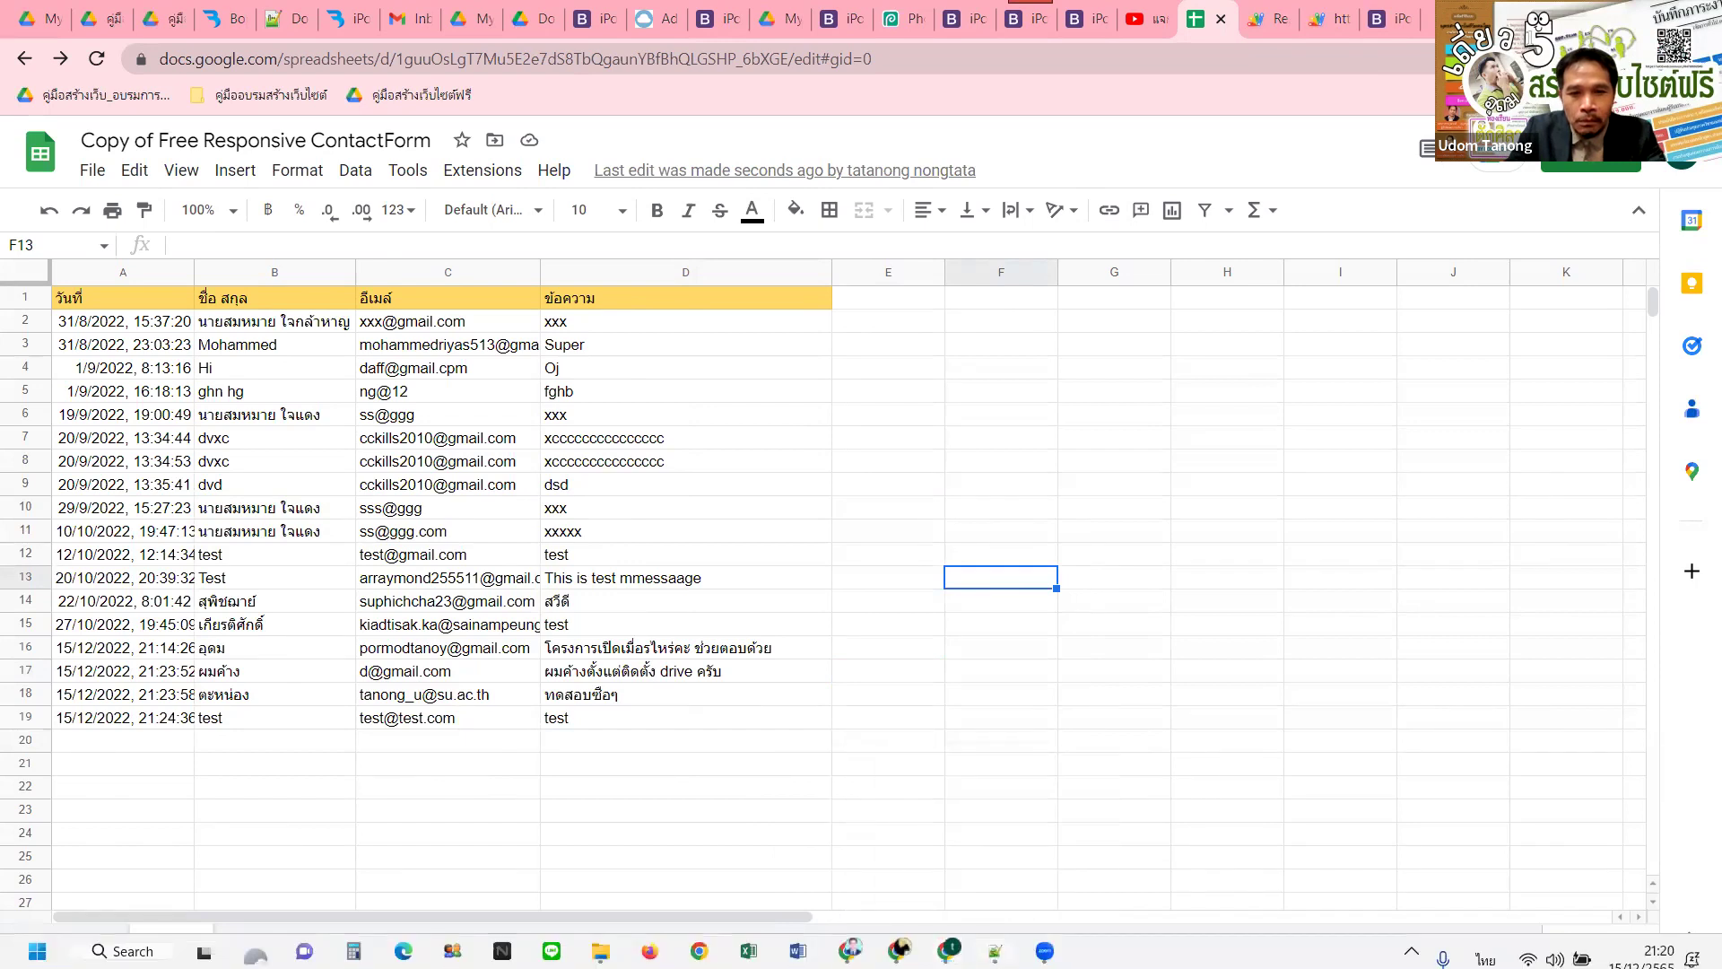
click(994, 952)
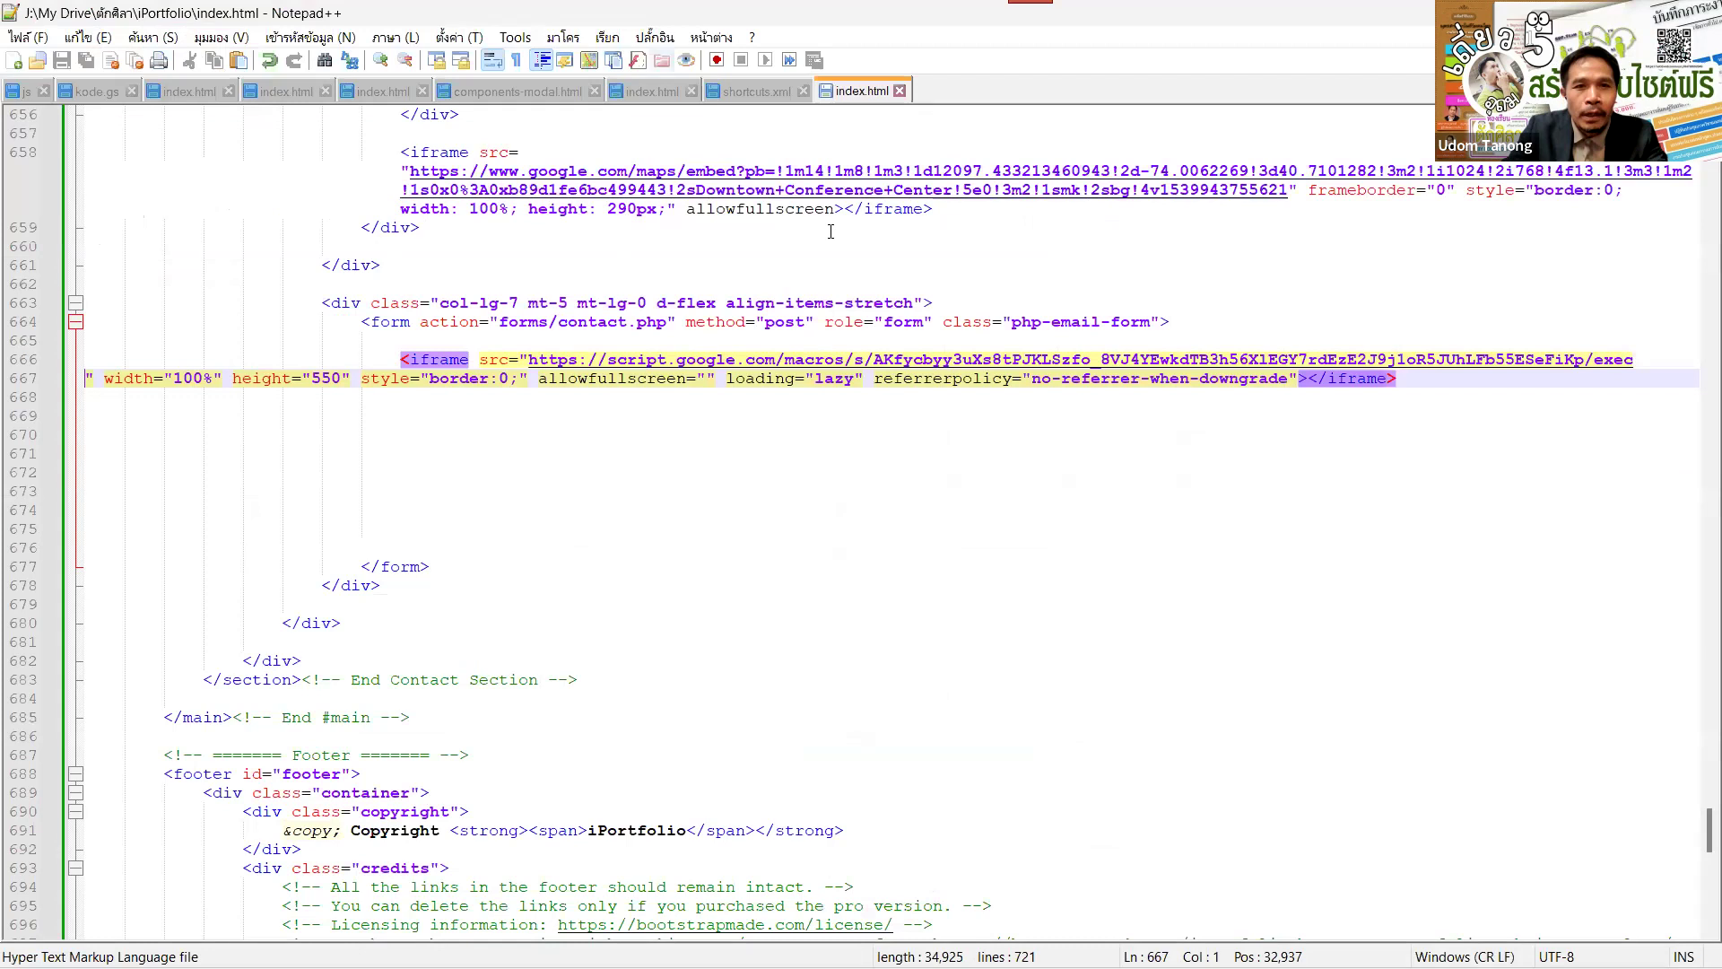
Step: Switch to the other index.html and preview the line 564 Google Maps embed in Chrome
key(ctrl+Tab)
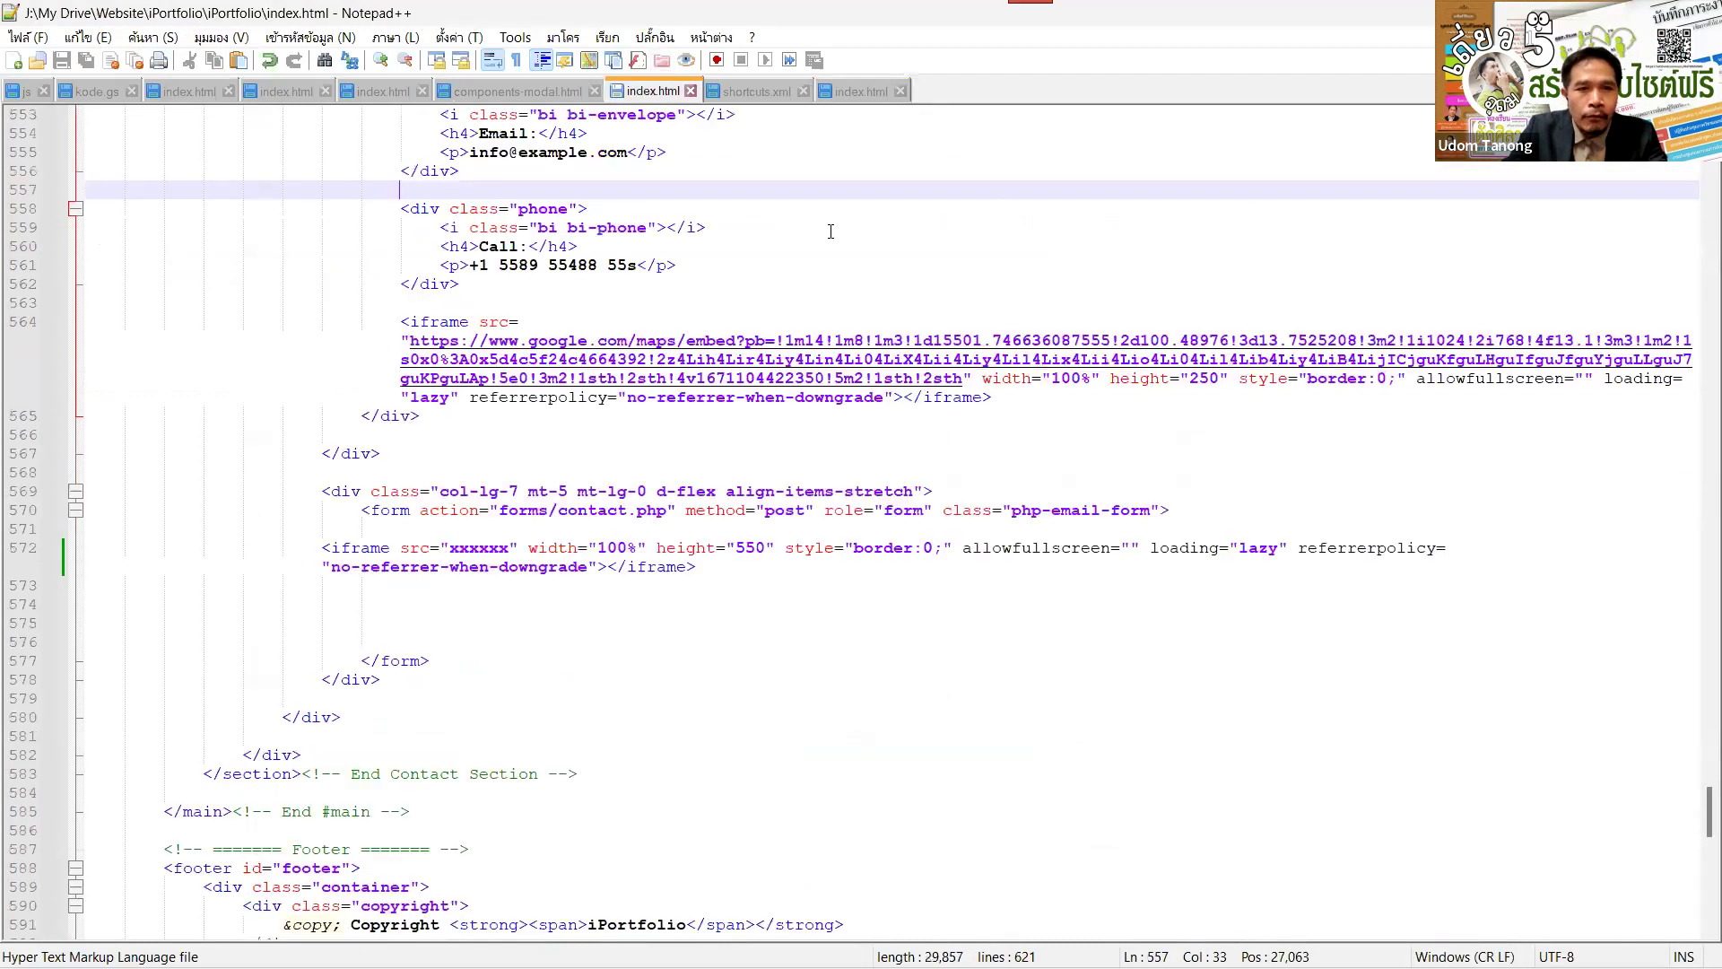
triple_click(417, 346)
key(alt+Tab)
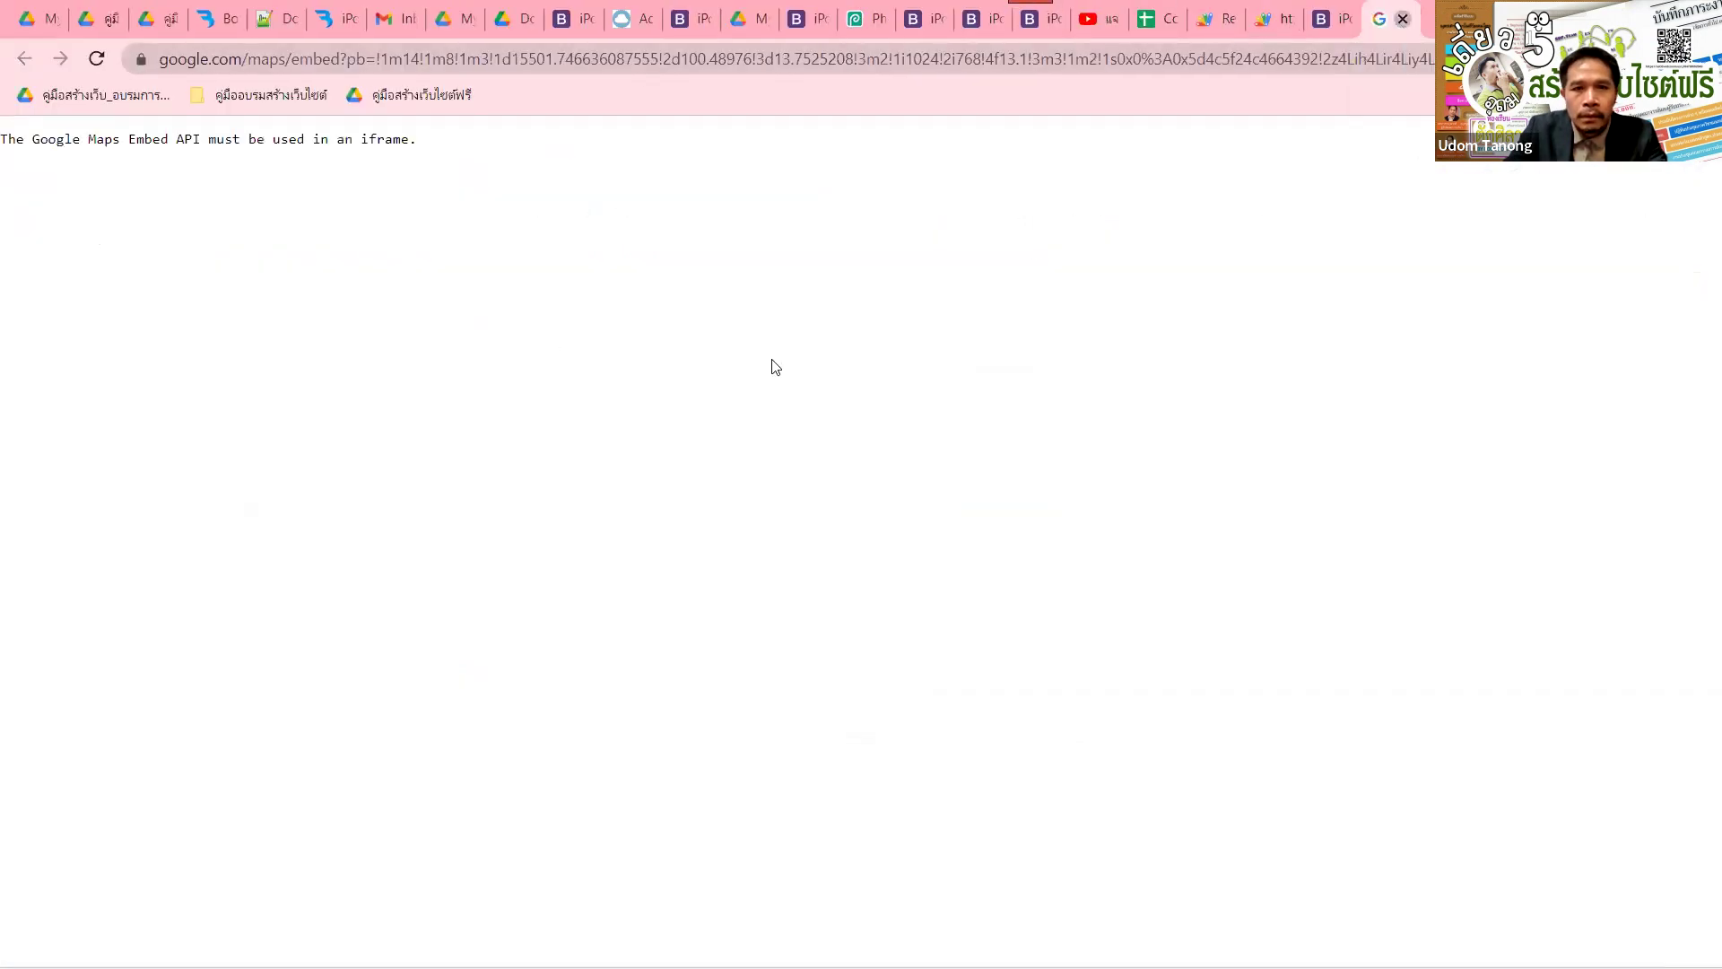
key(ctrl+w)
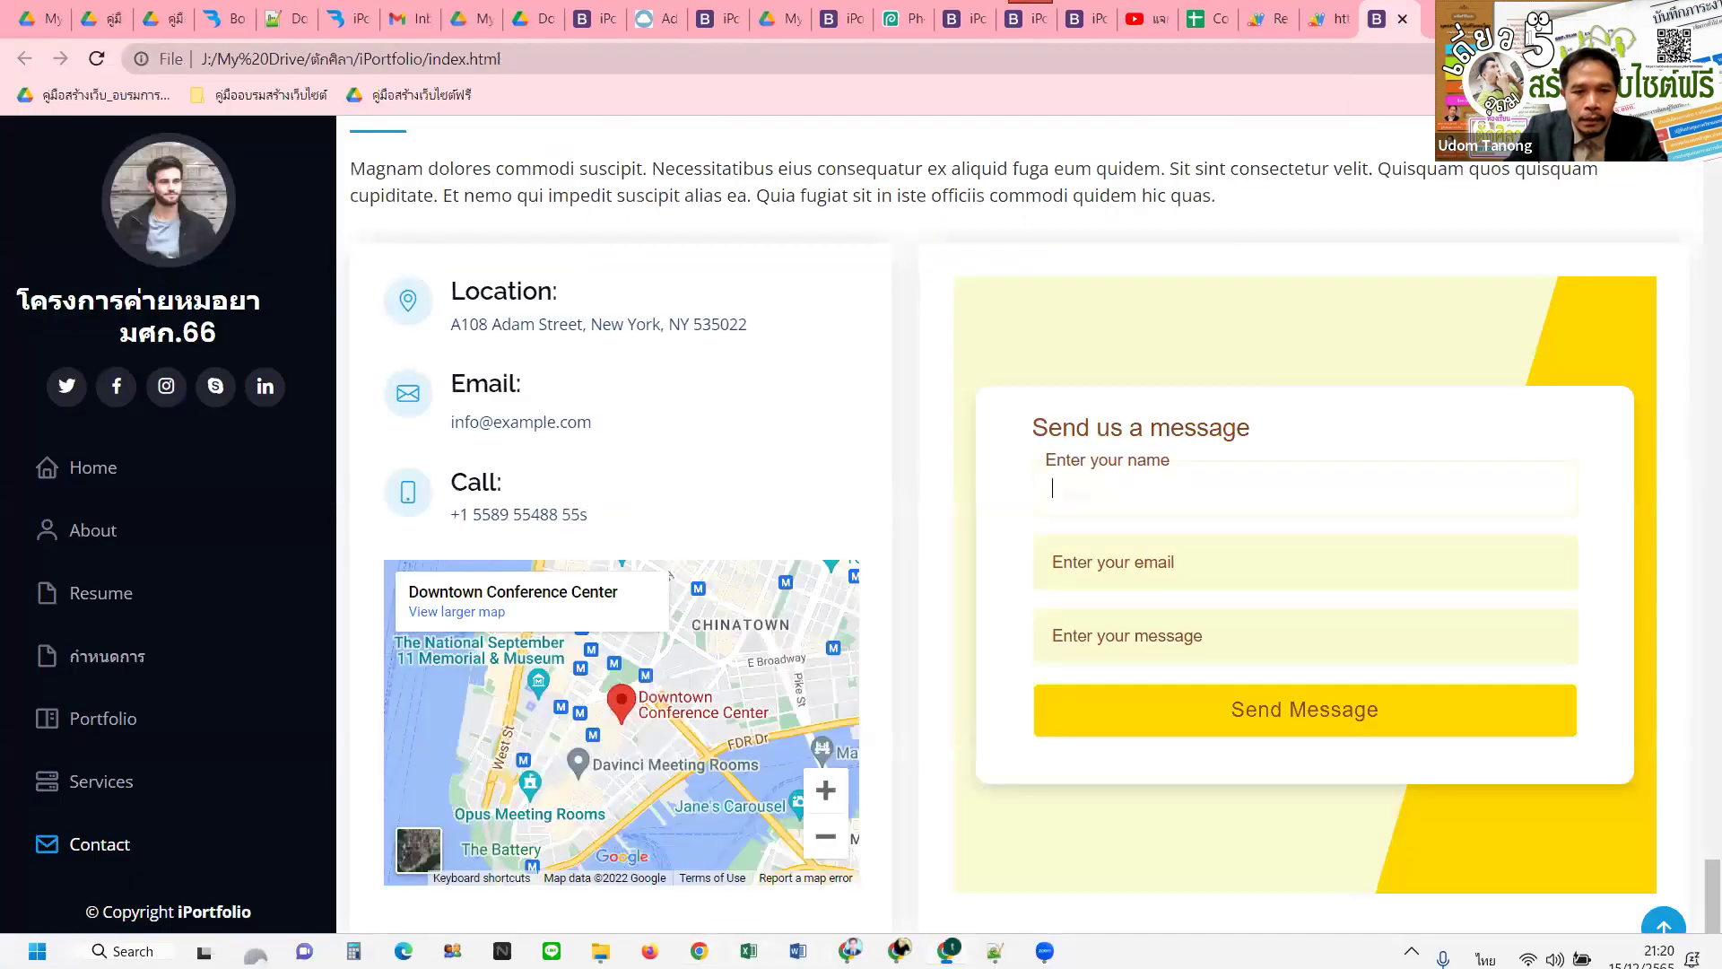
key(alt+Tab)
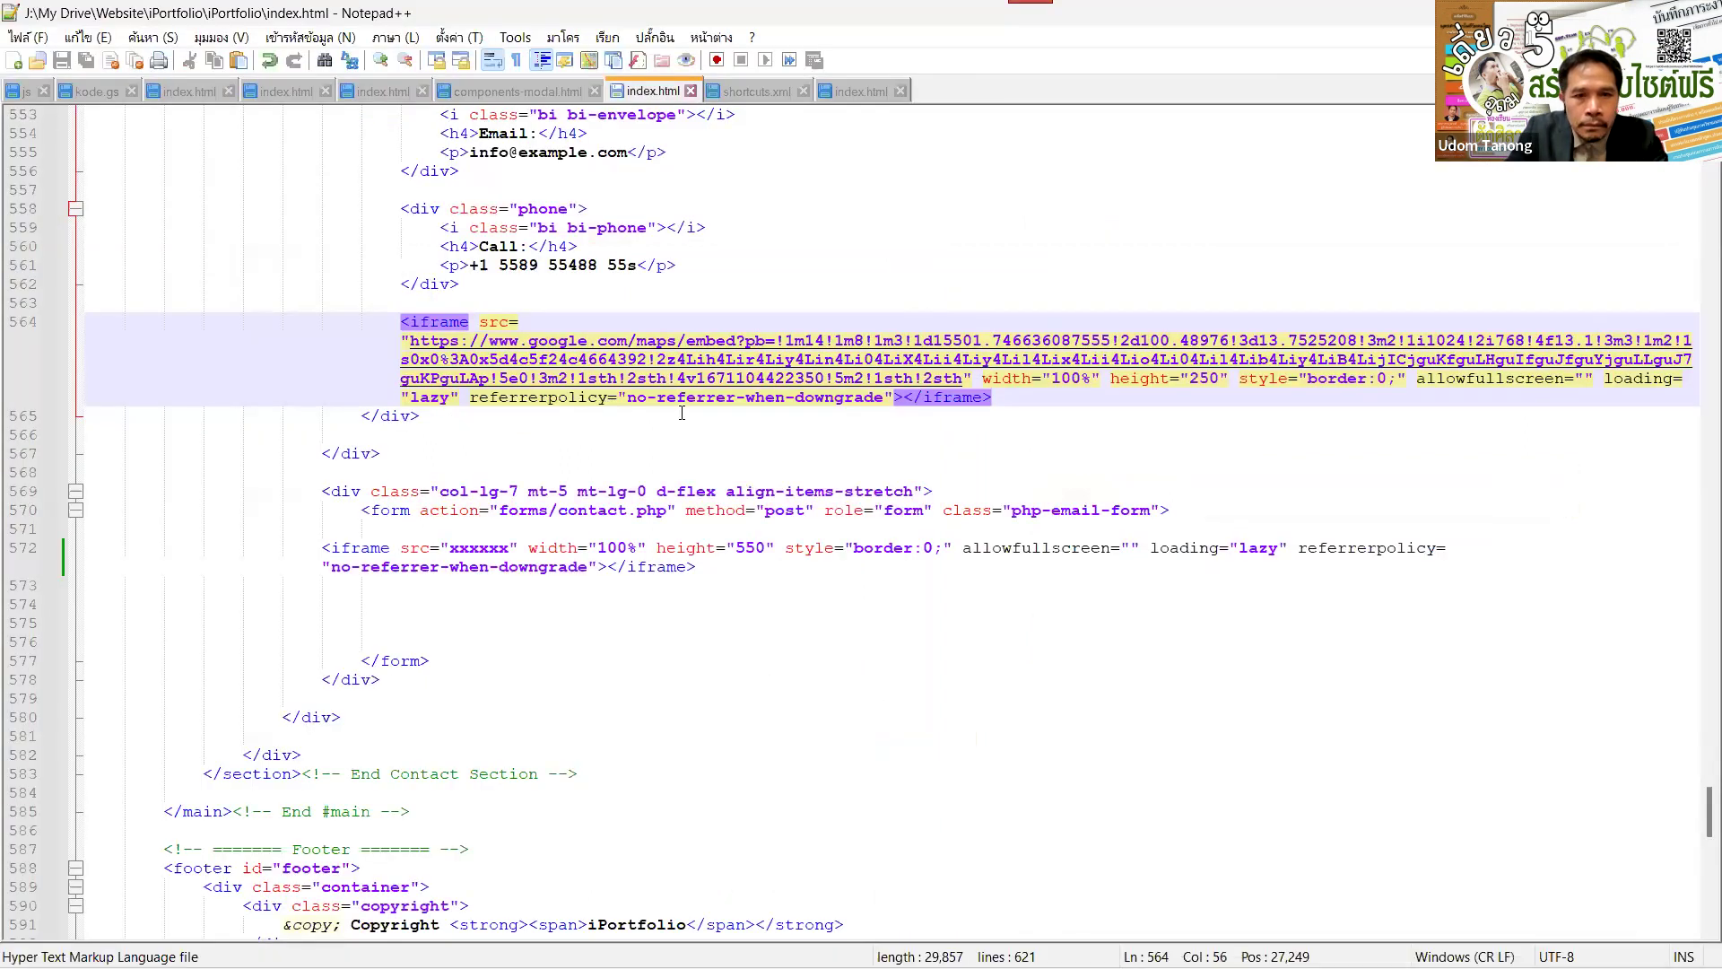
Step: Delete the map URL and attributes on line 564, then undo to restore them
click(666, 416)
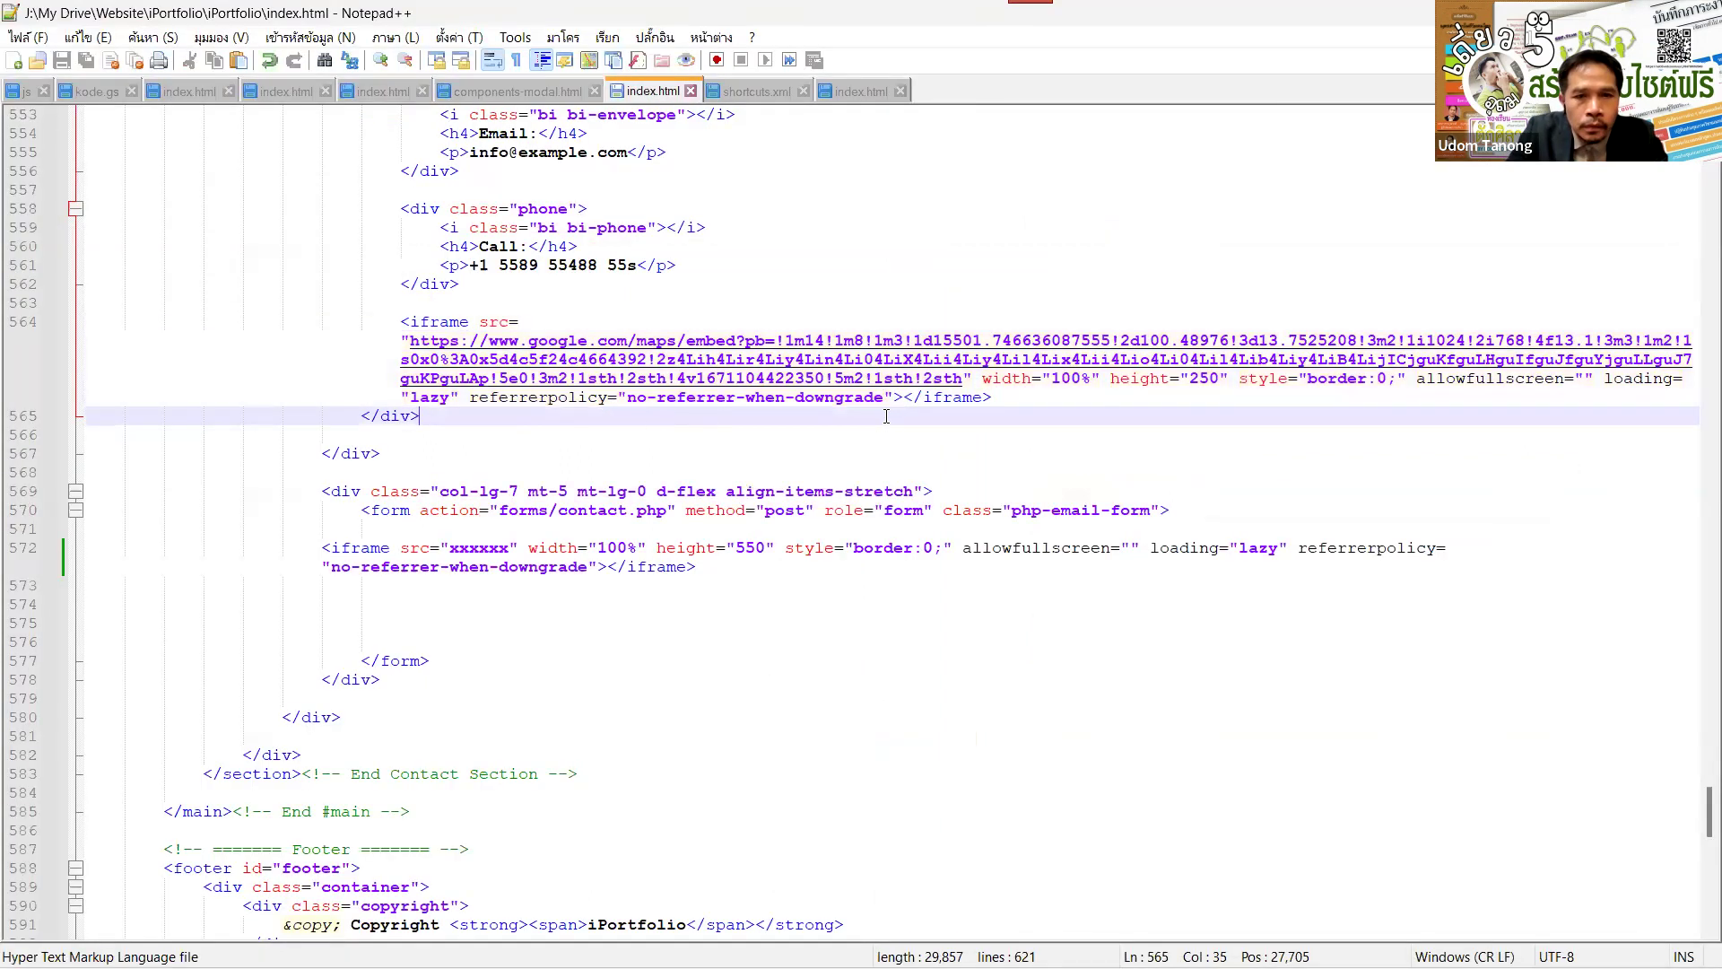
drag(886, 400, 415, 355)
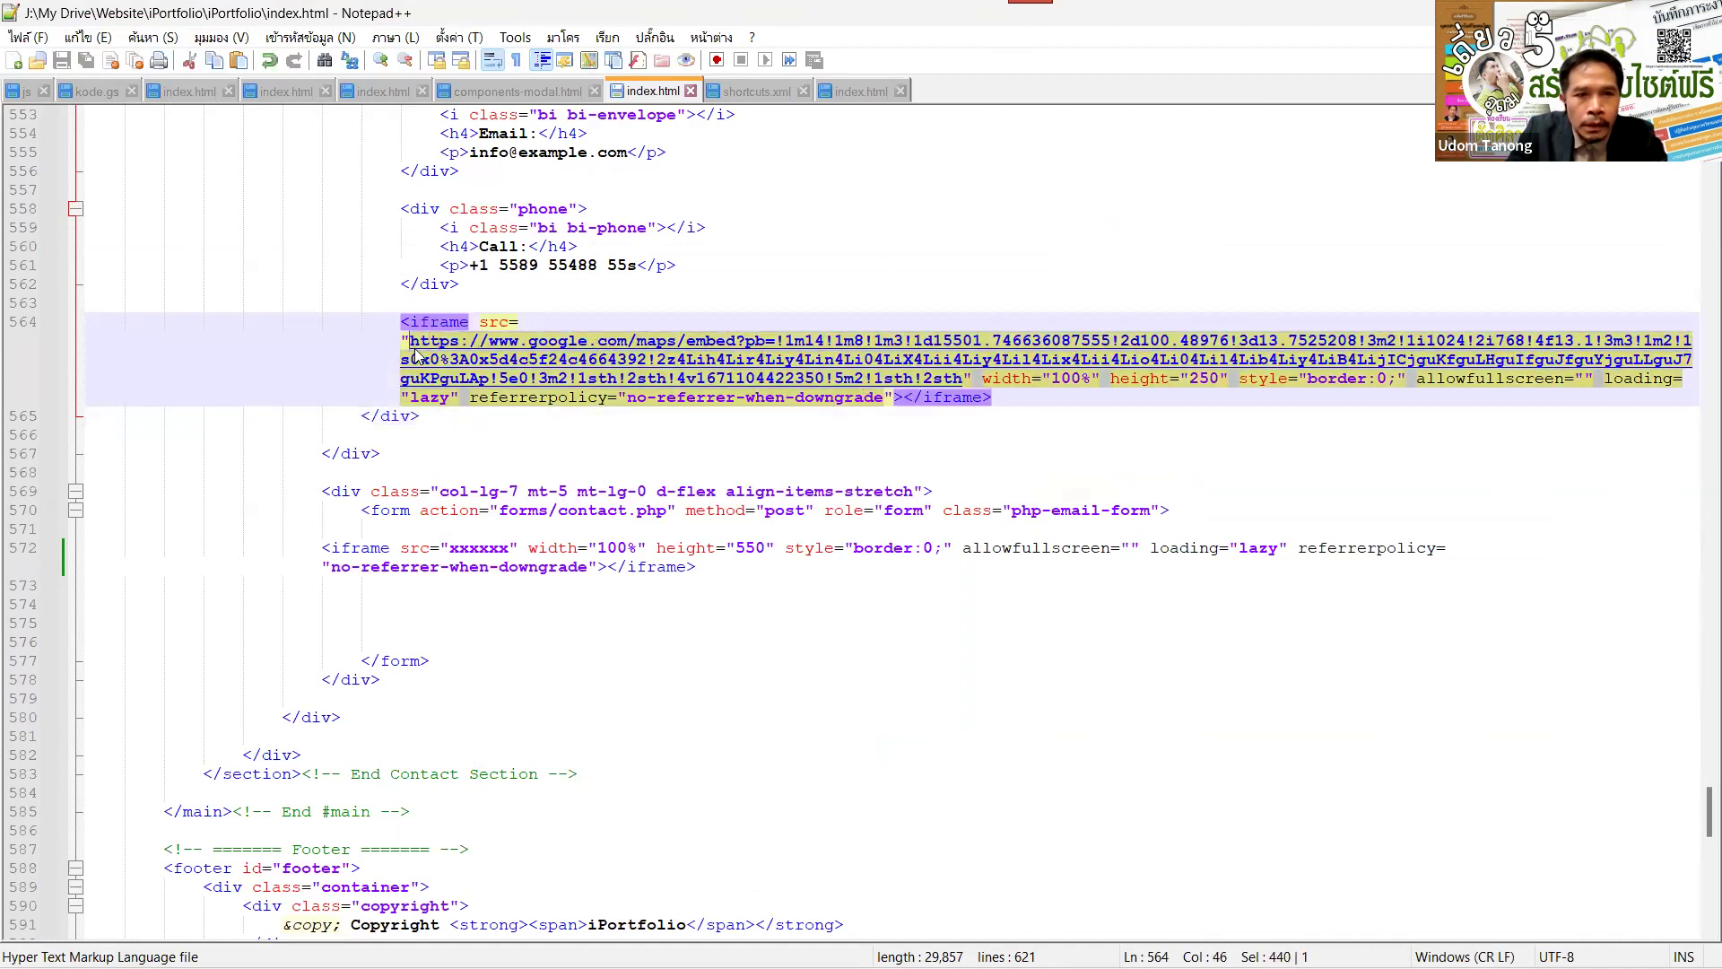
key(Delete)
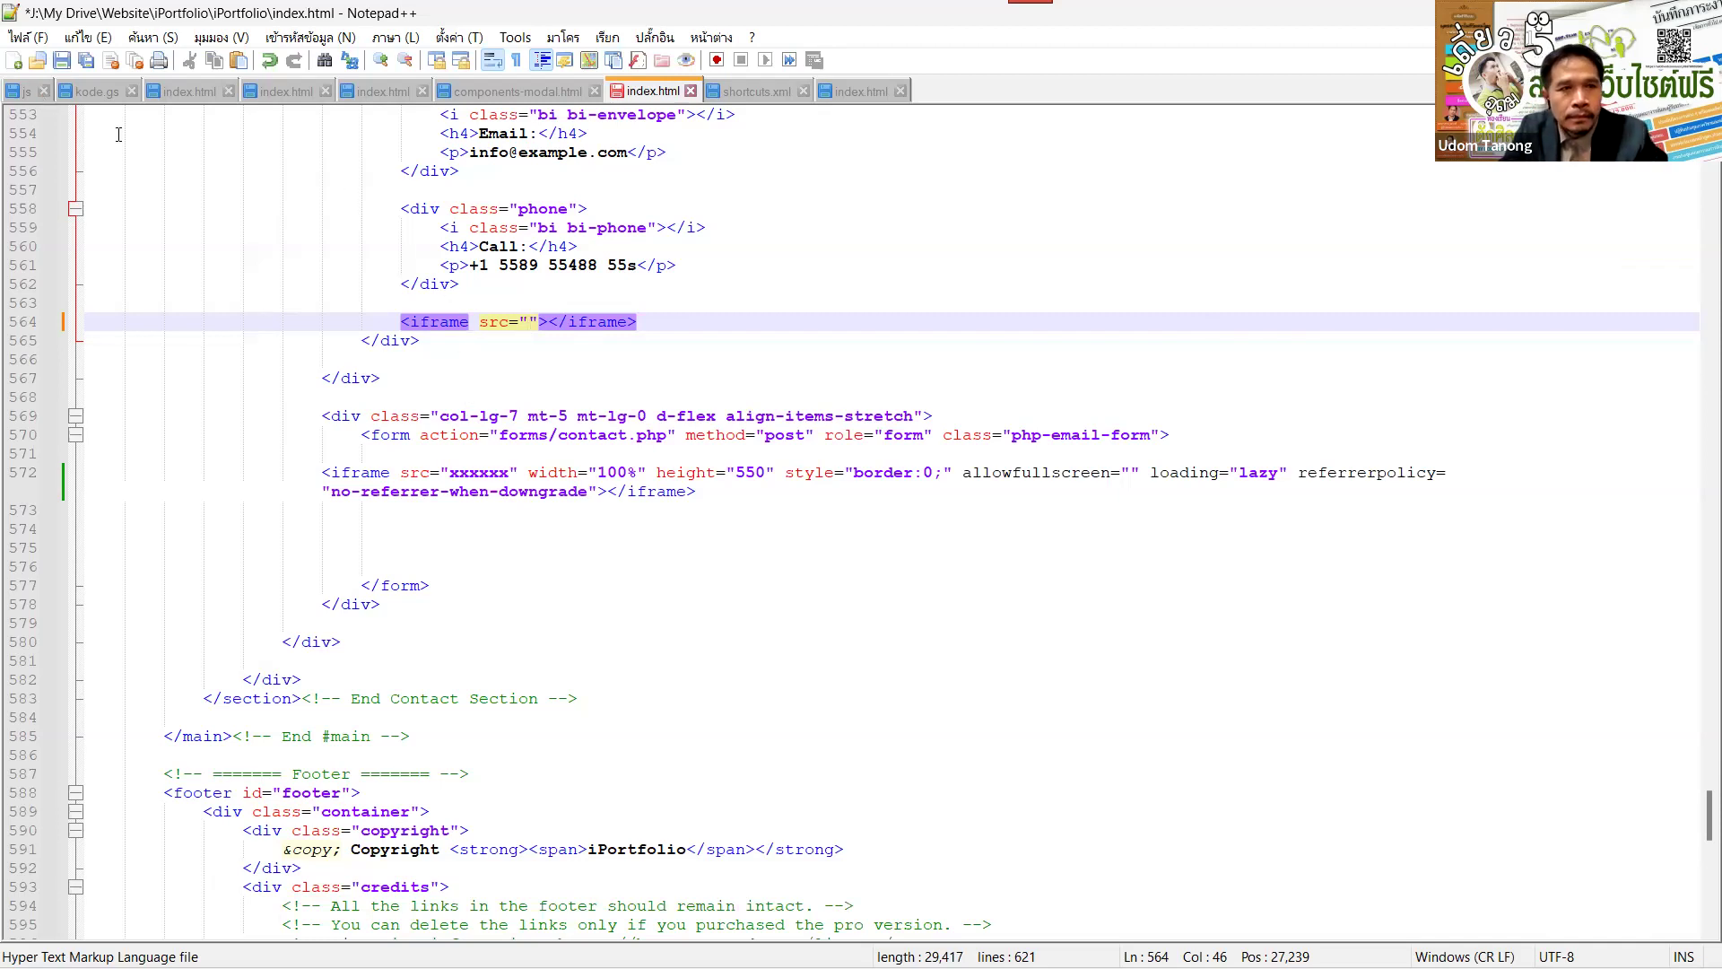
key(ctrl+z)
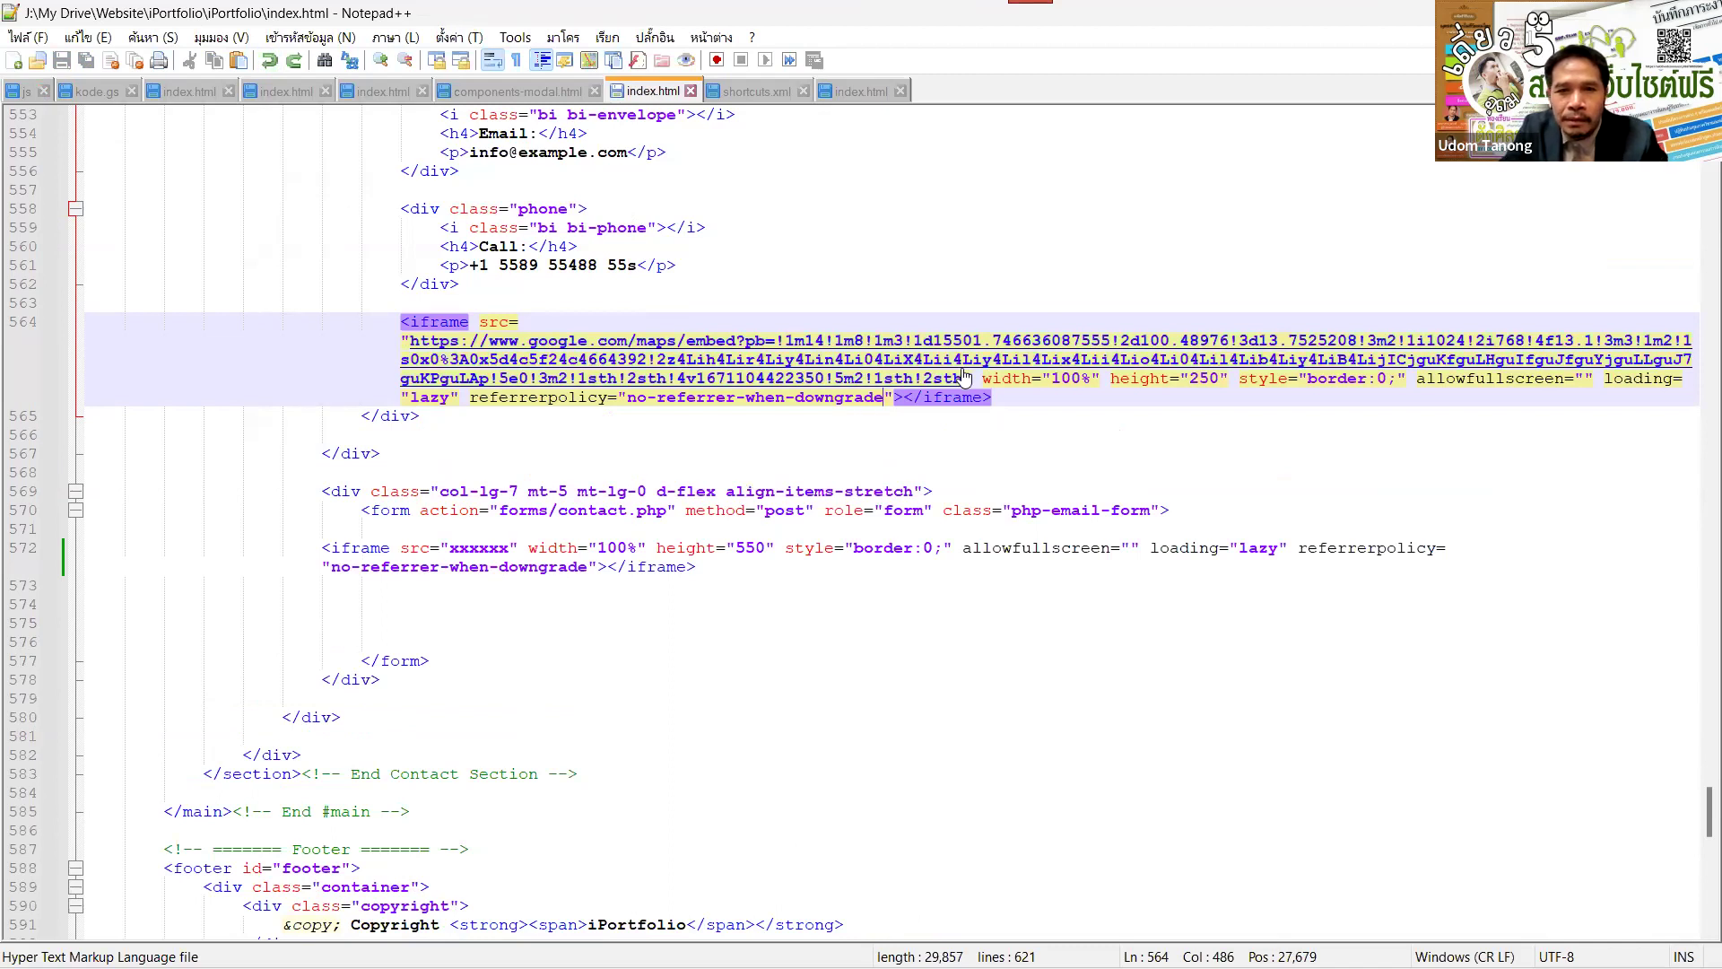
Step: Replace the line 564 Google Maps URL with the placeholder xxxxx
click(921, 379)
drag(921, 378, 409, 341)
key(Delete)
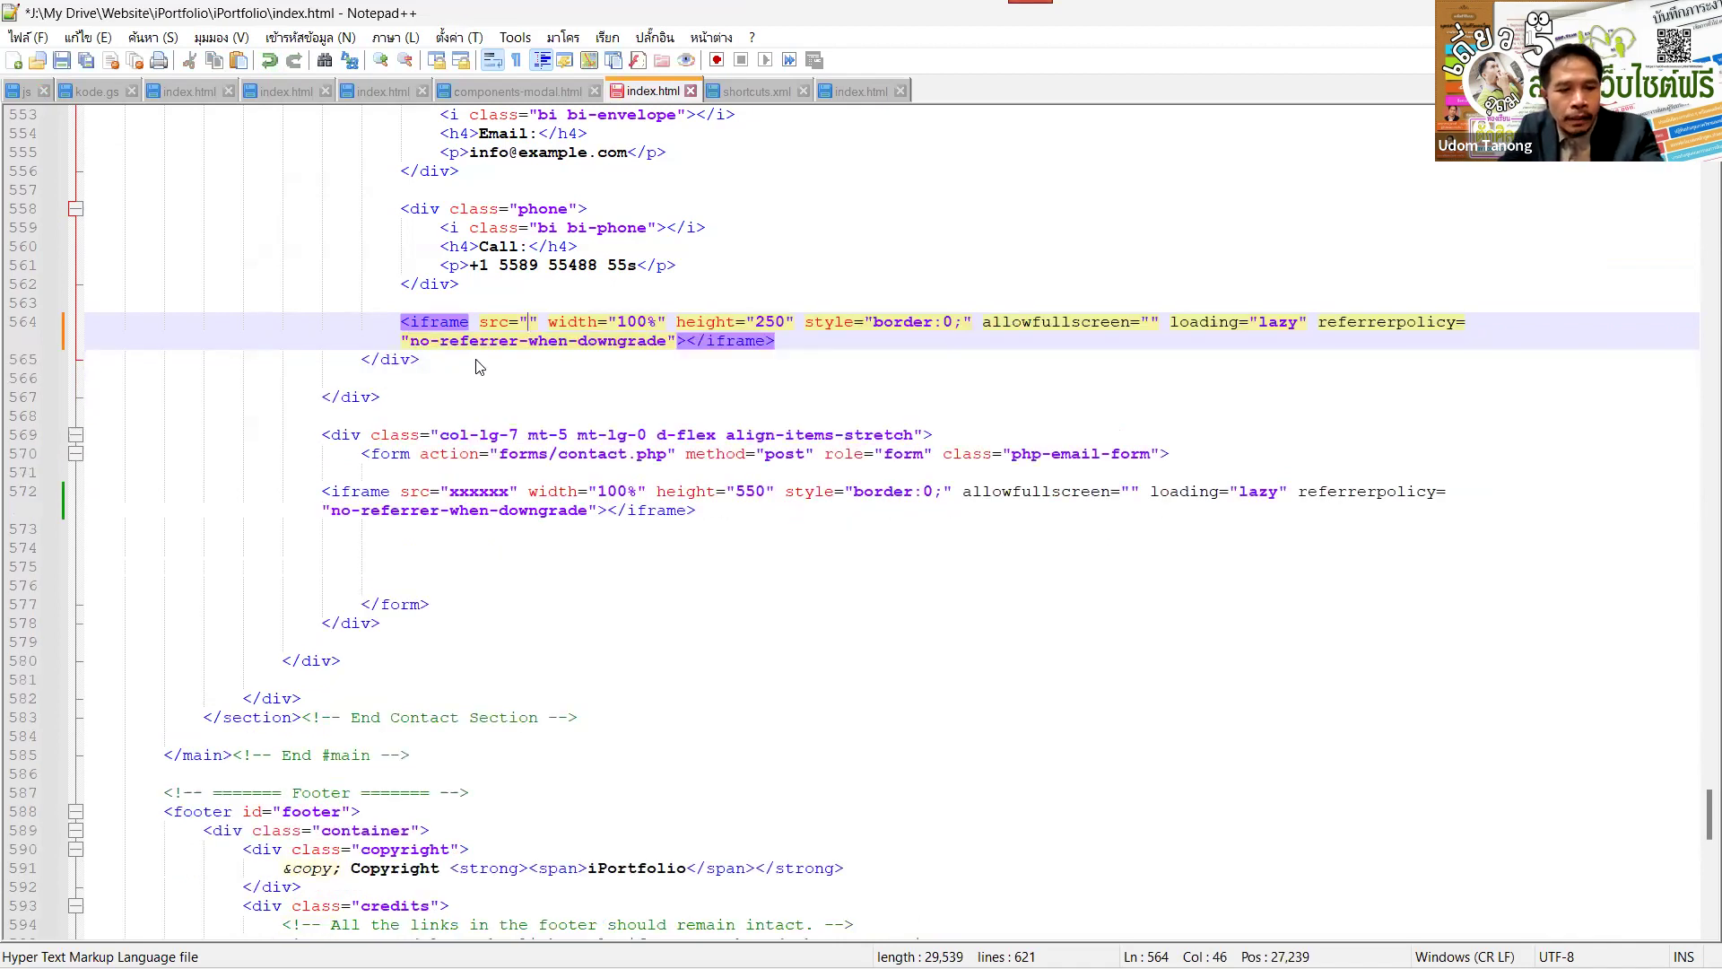
text(xxxxx)
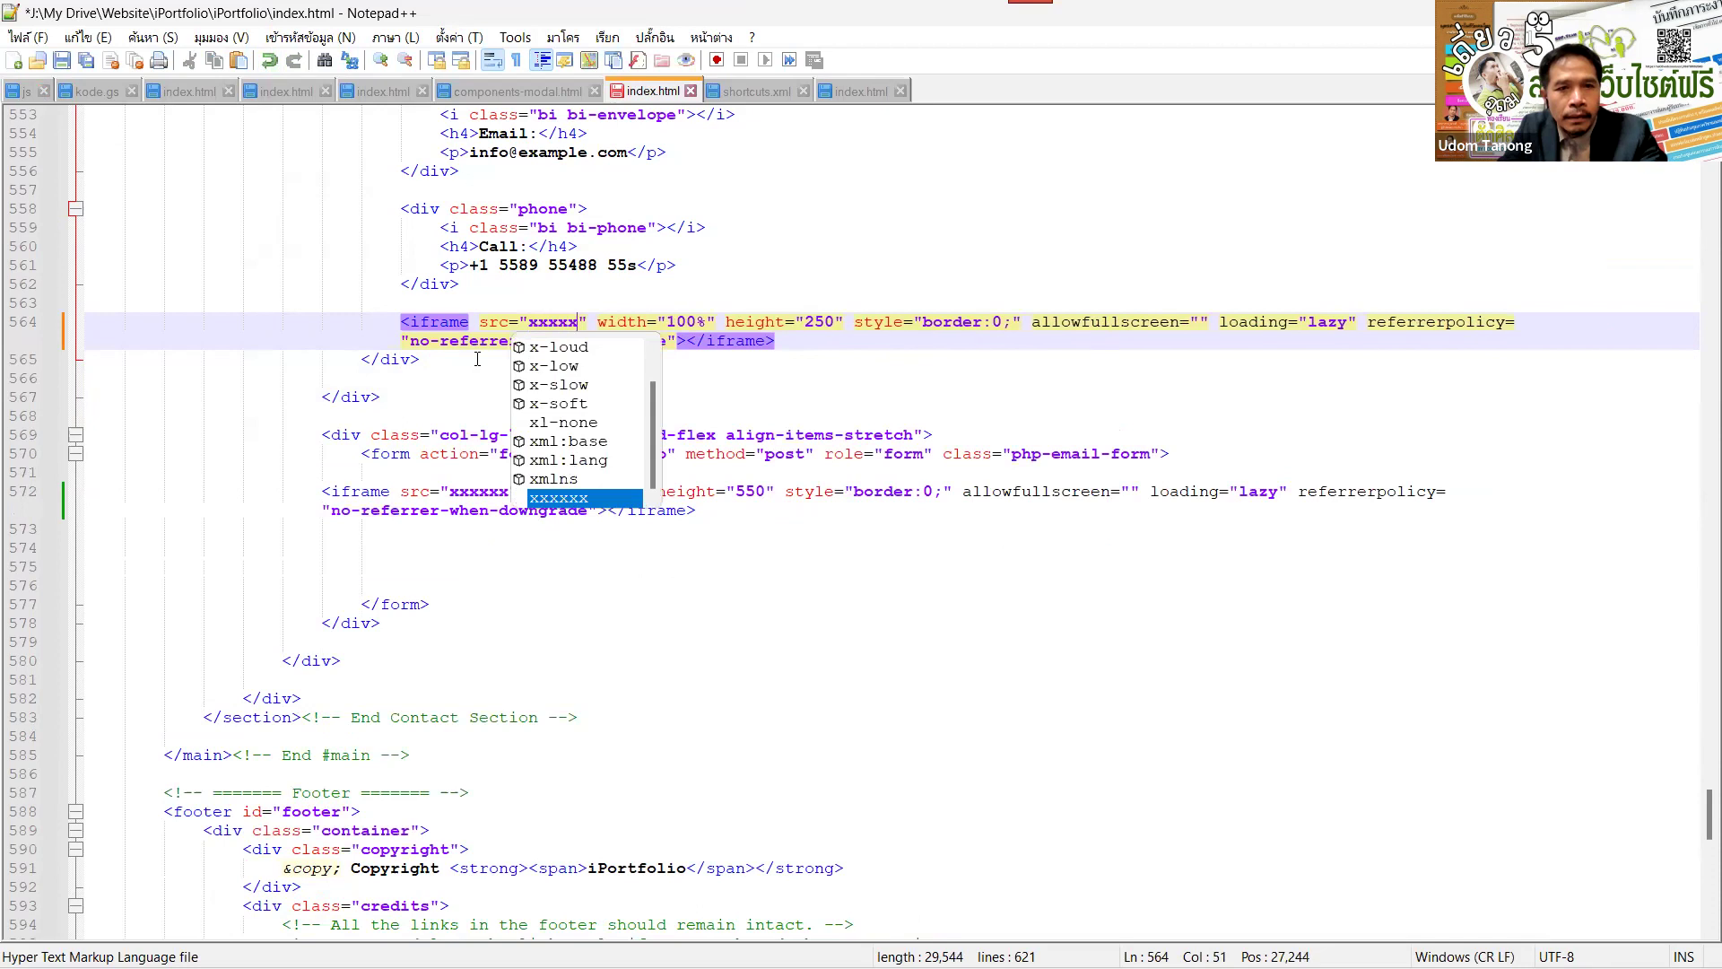
click(897, 348)
Step: Select the whole line 564 iframe element and bring up shortcuts.xml
drag(401, 323, 791, 342)
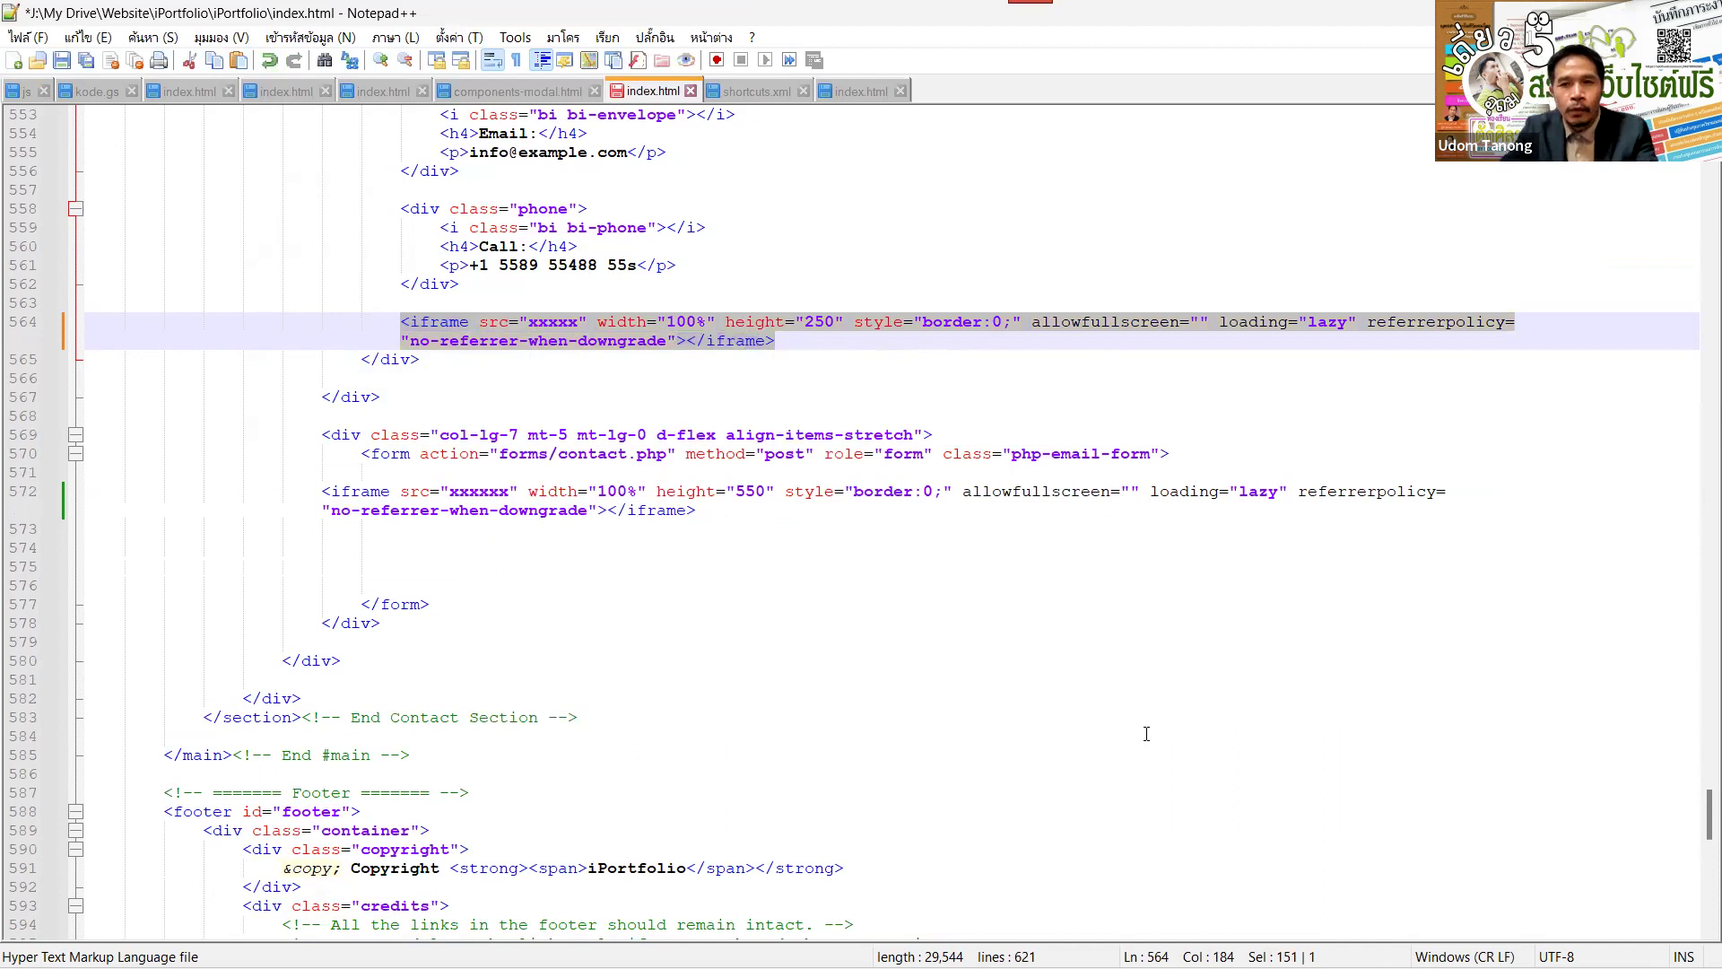
mouse_move(994, 951)
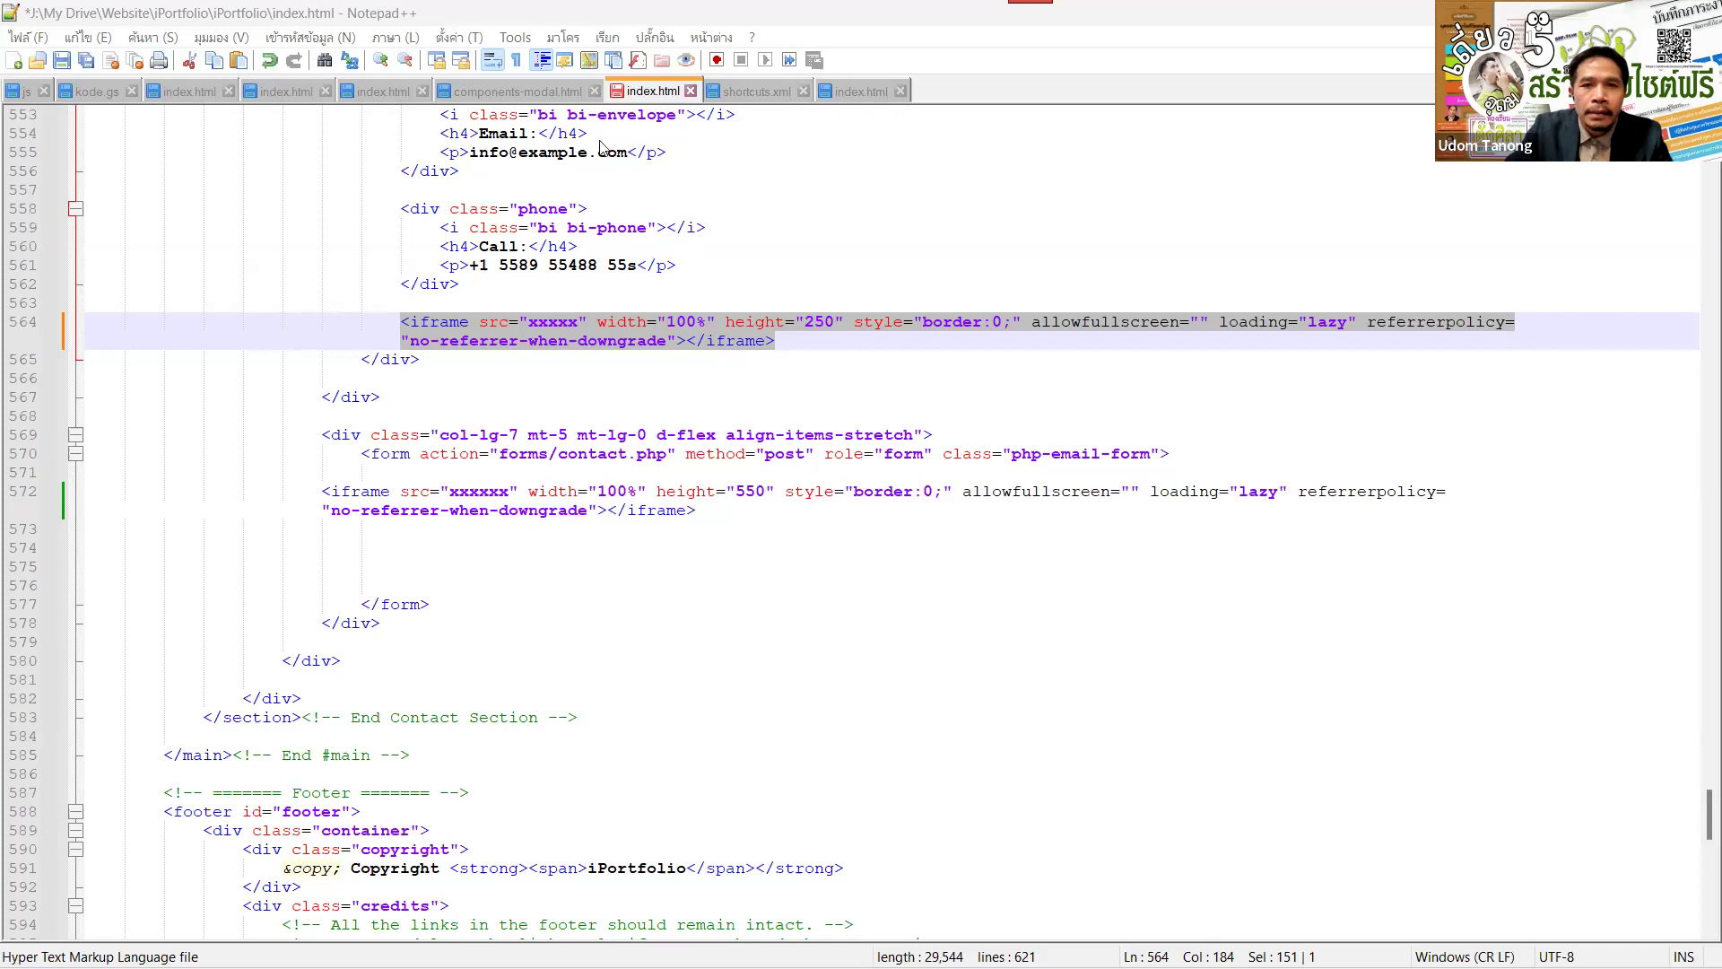
click(757, 91)
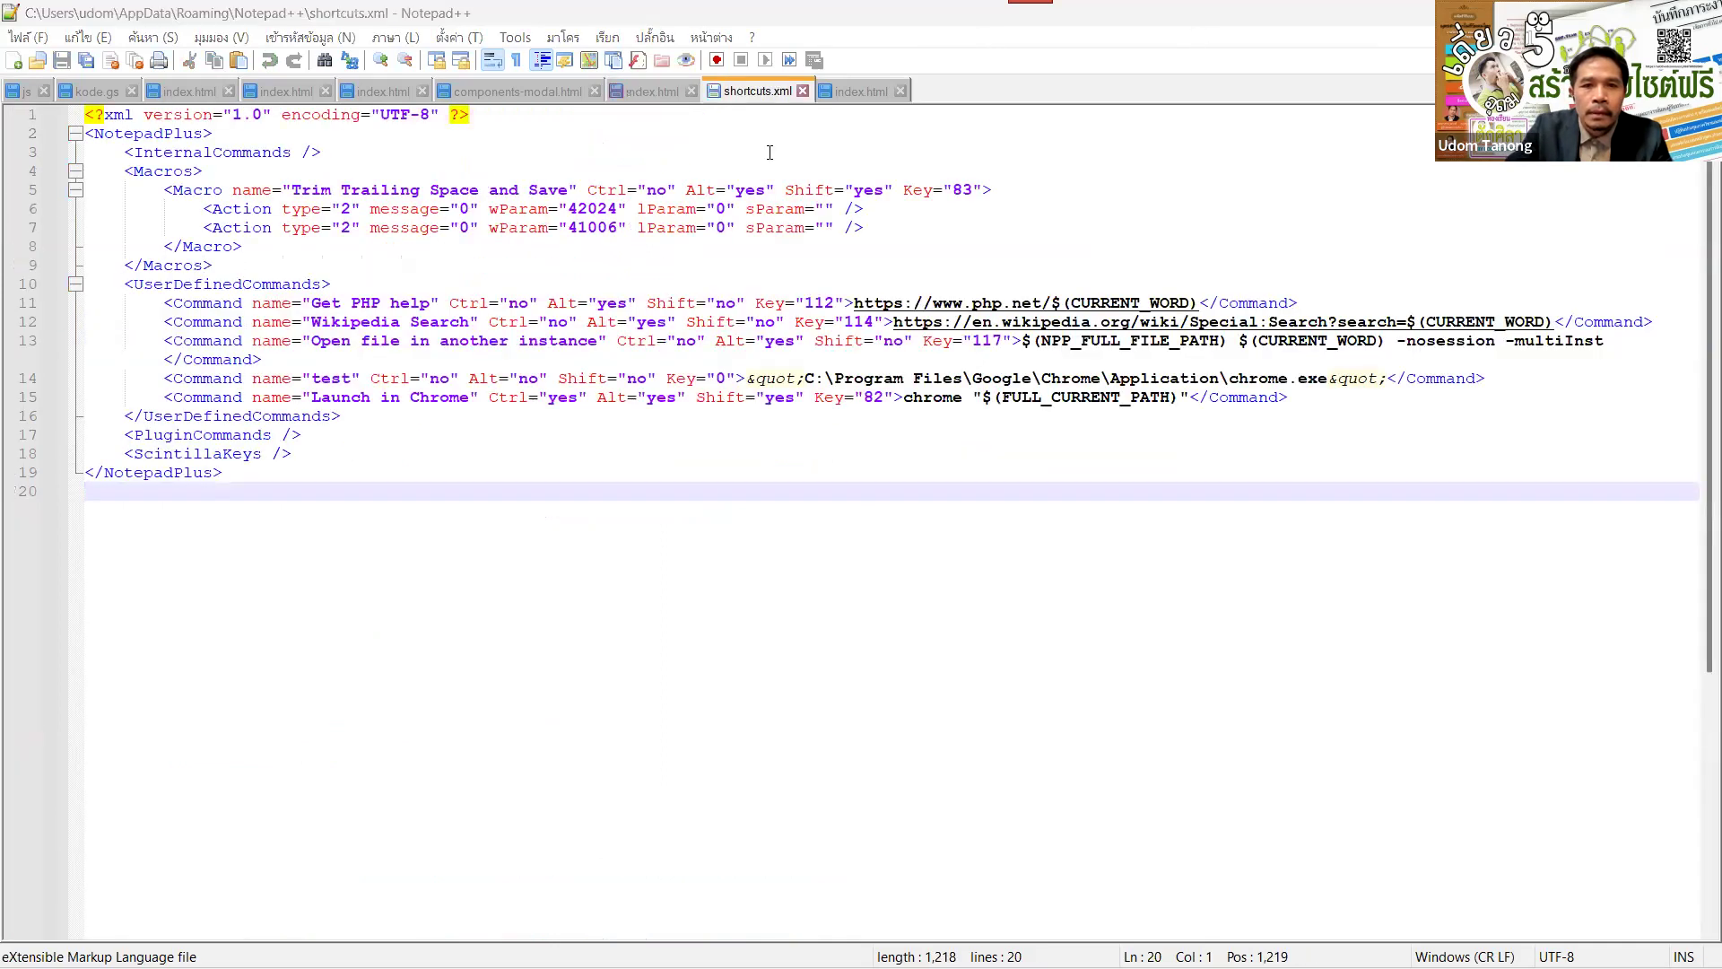
Step: In the last index.html, delete the line 658 Google Maps iframe, leaving blank lines
key(ctrl+Tab)
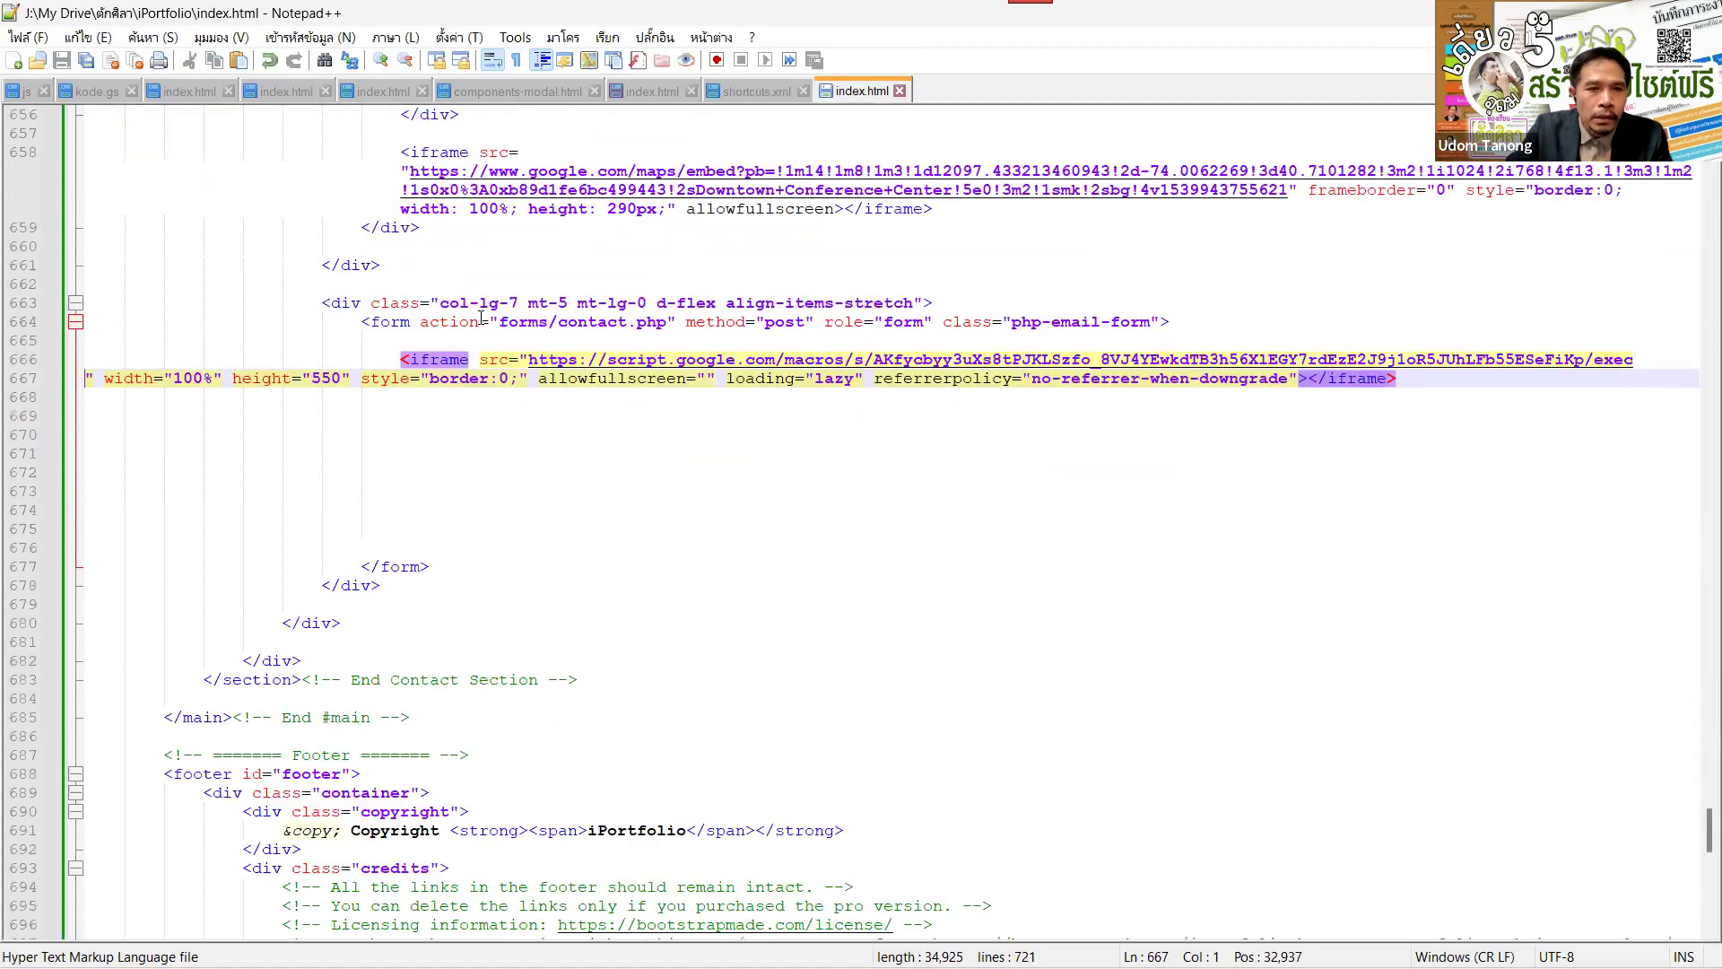
scroll(481, 317, up, 2)
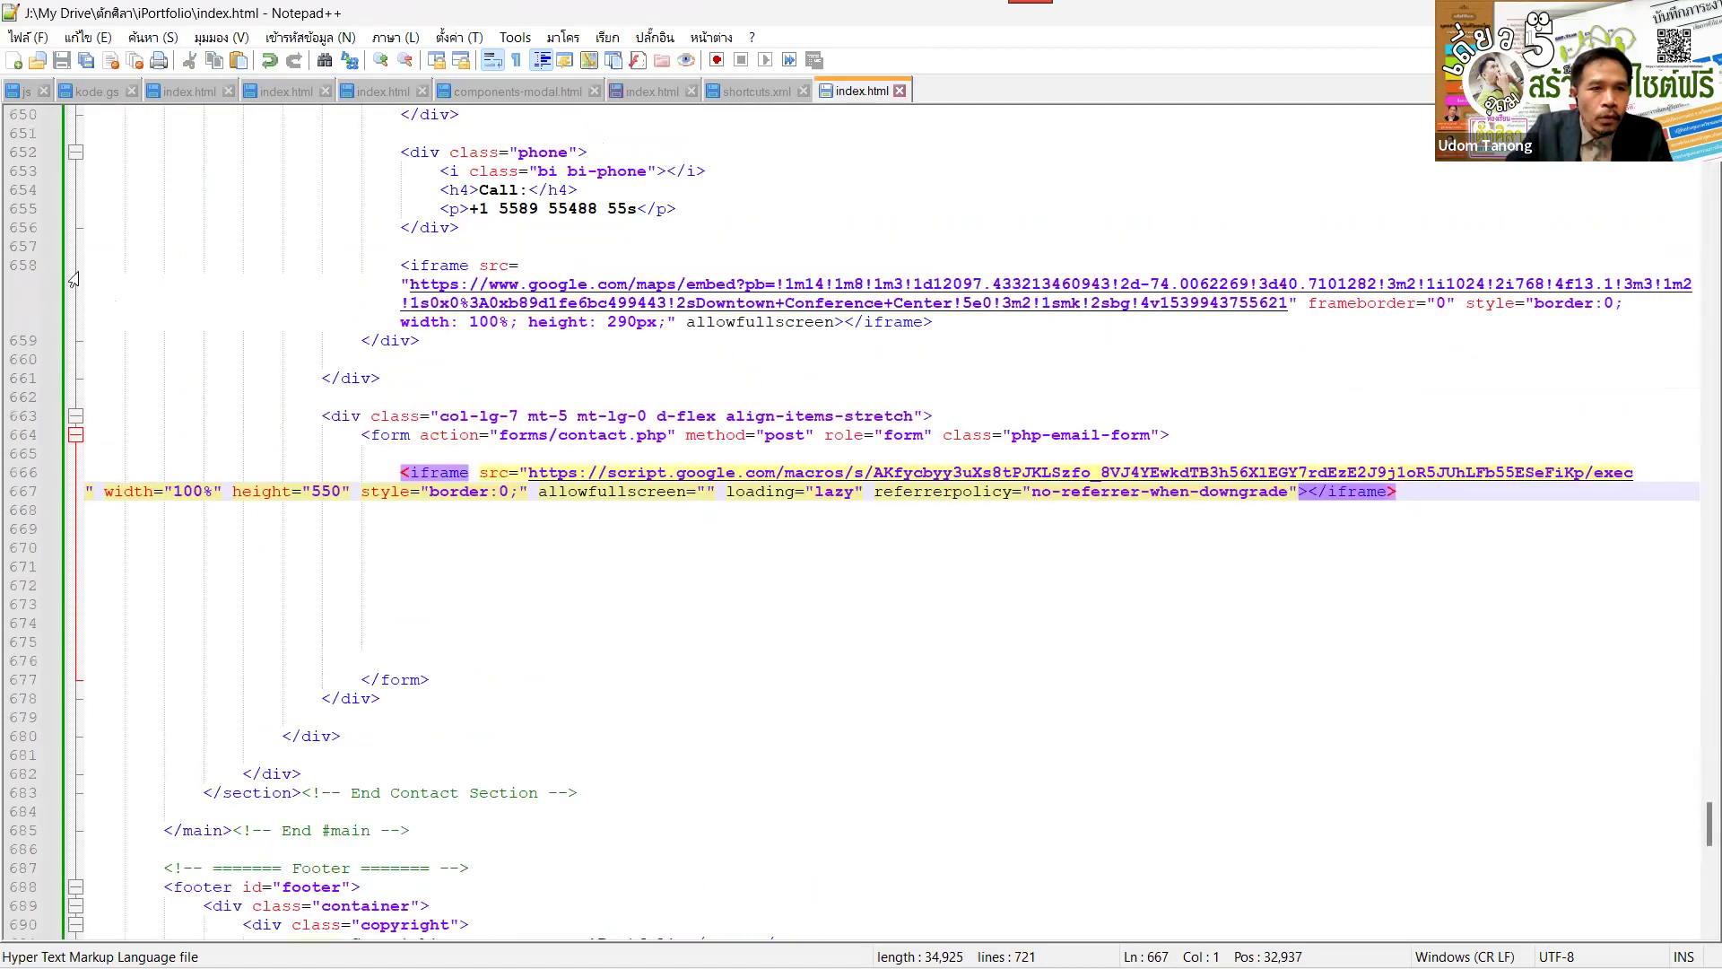
click(411, 265)
click(477, 305)
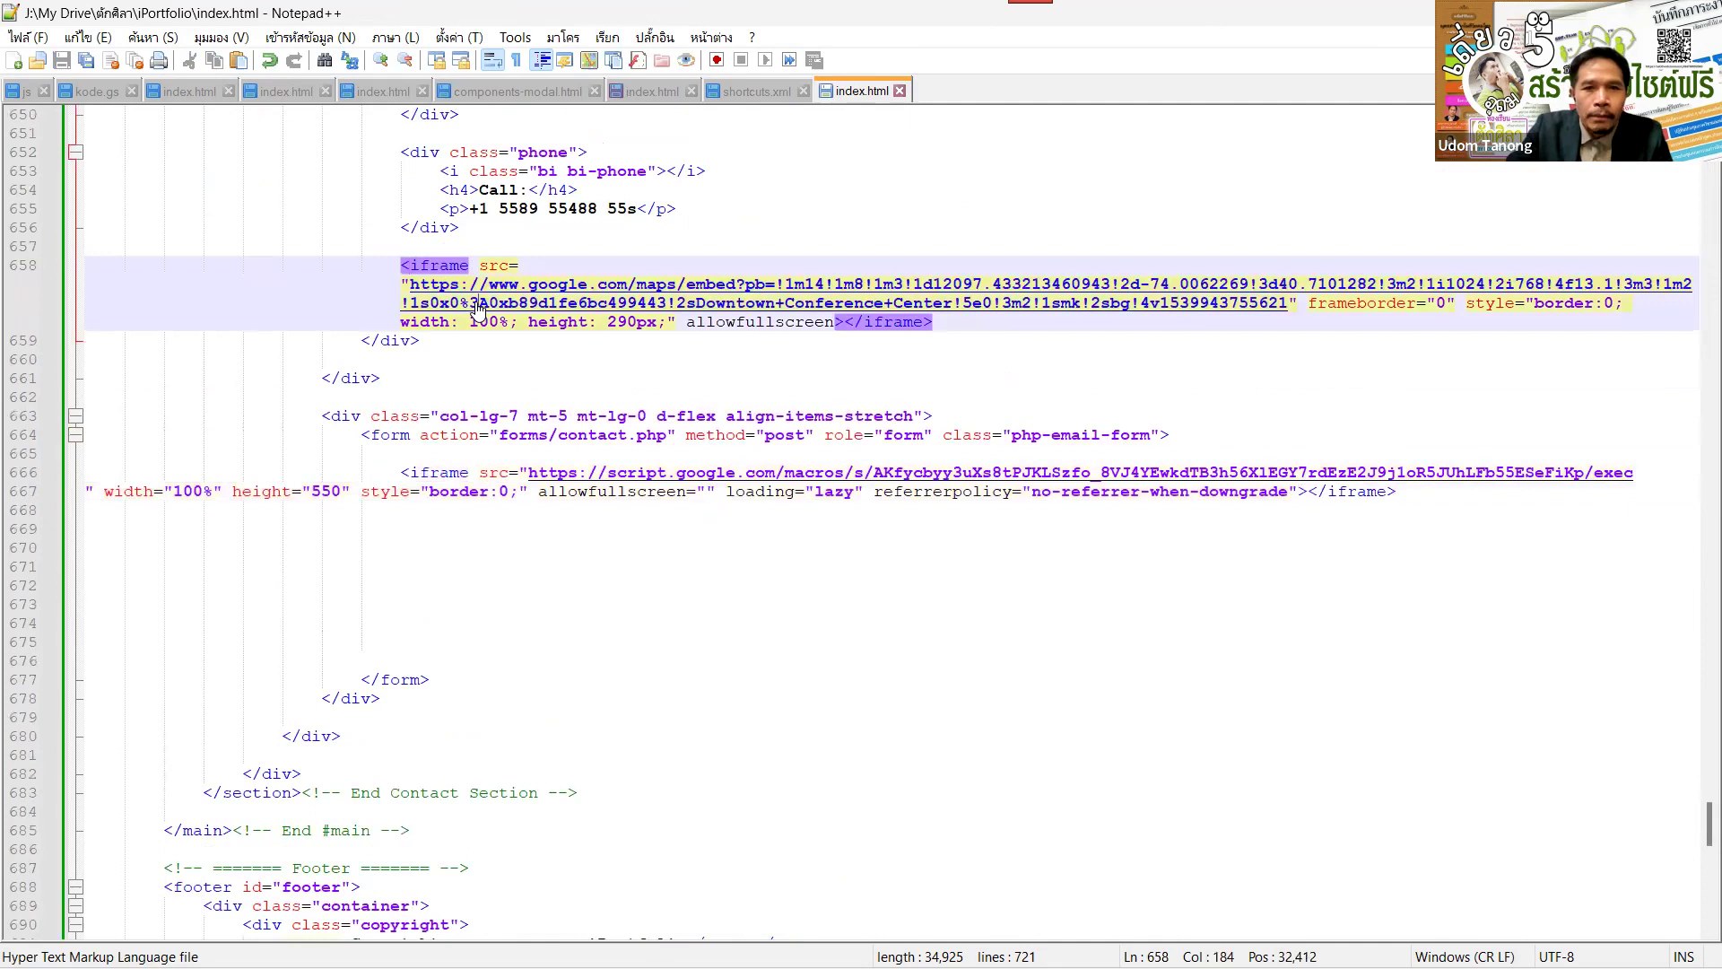
click(400, 265)
drag(400, 265, 972, 322)
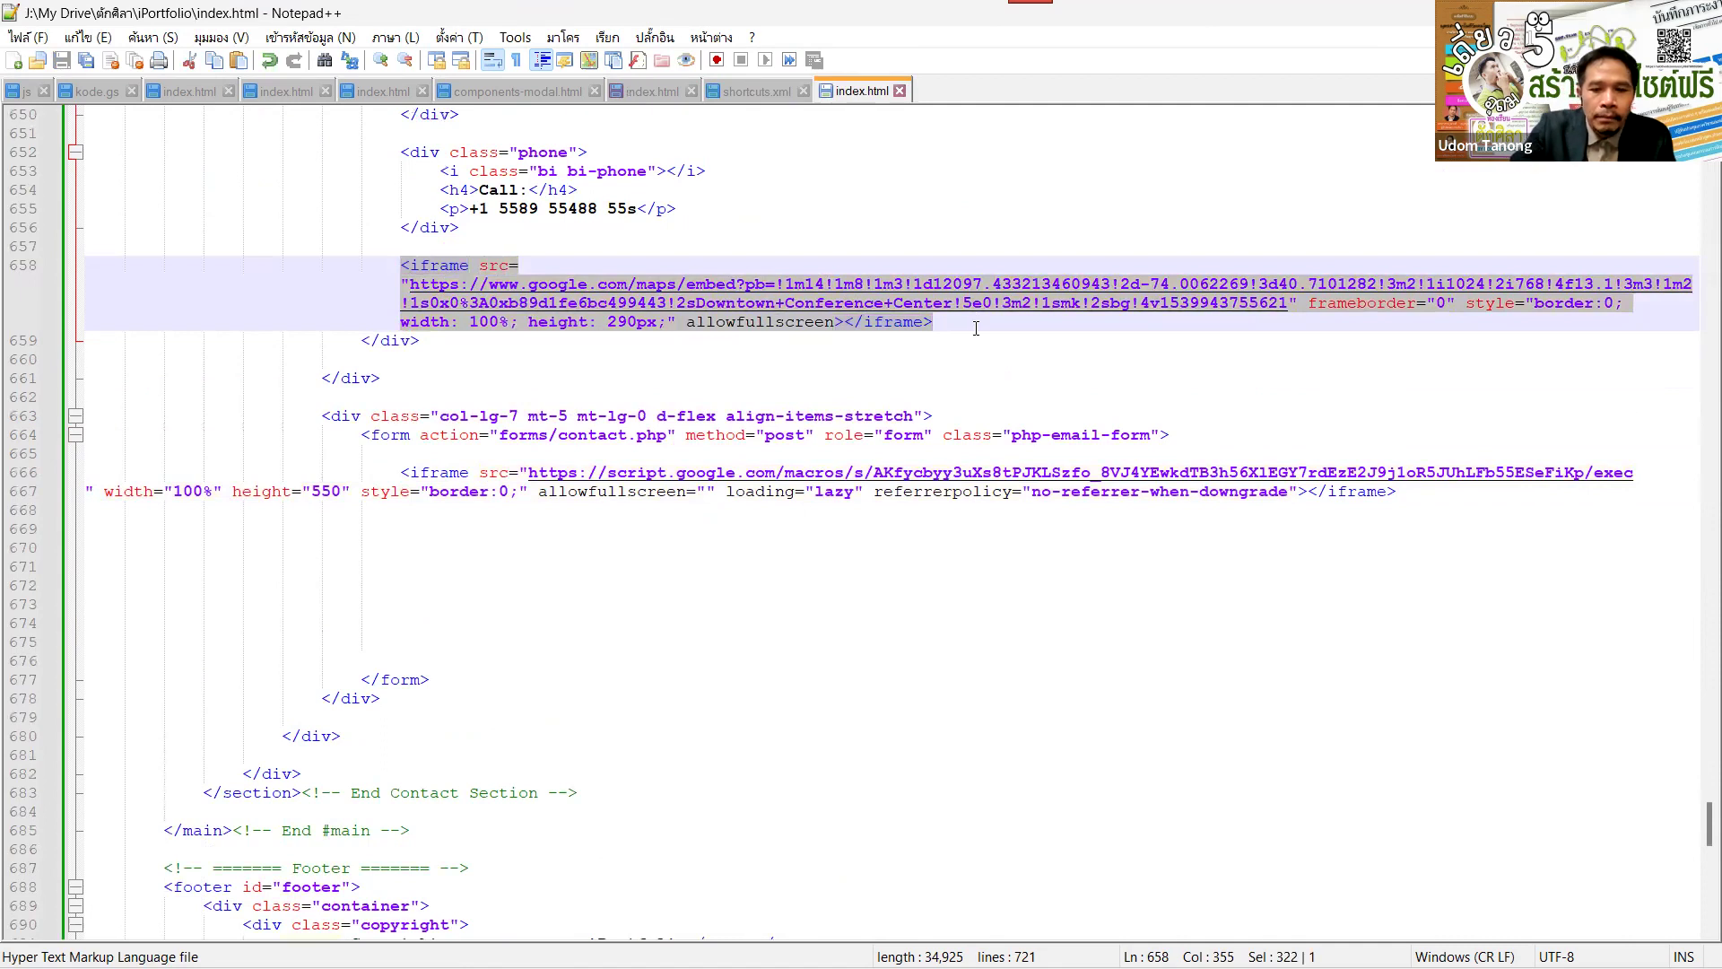
key(Delete)
key(Return)
key(Return)
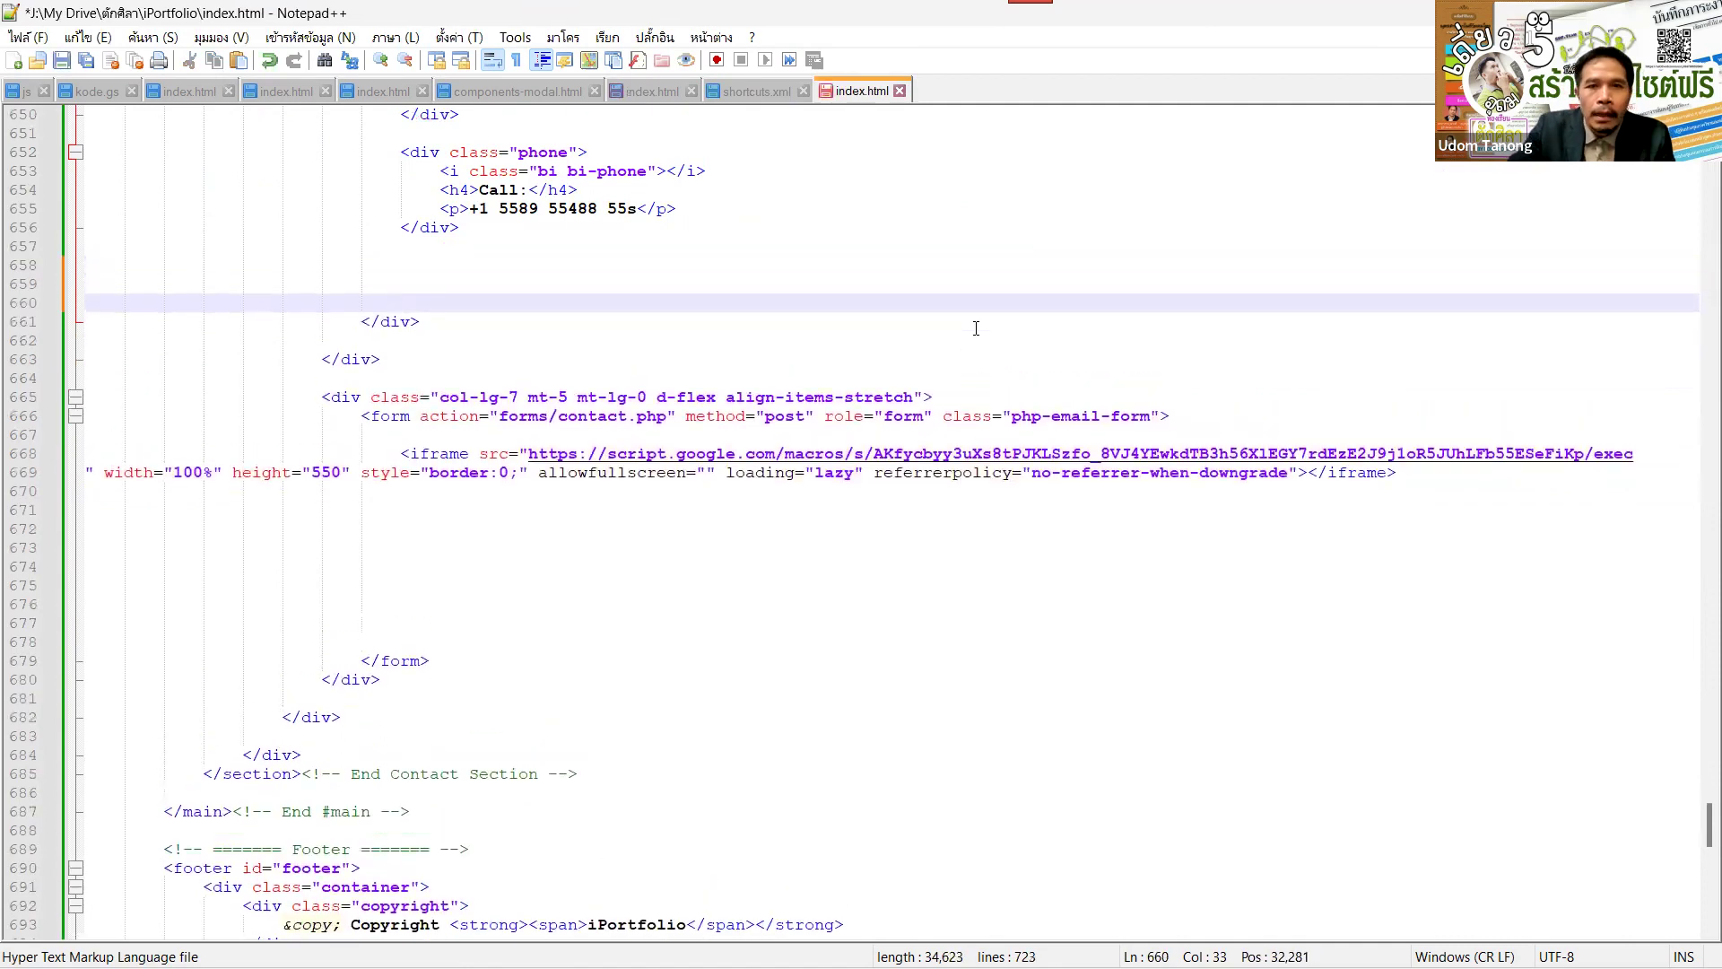